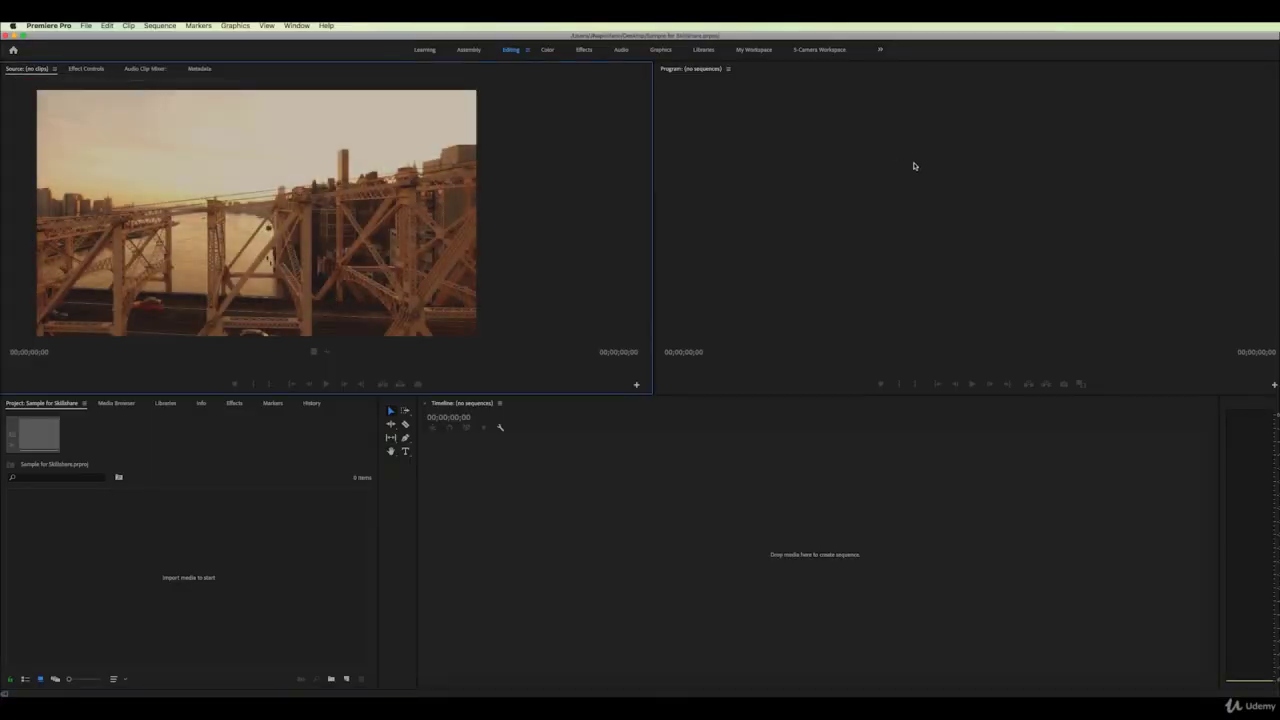
Trim the Audio 3 clip's end to match the video and move the playhead to 00:00:01:15
left_click(960, 192)
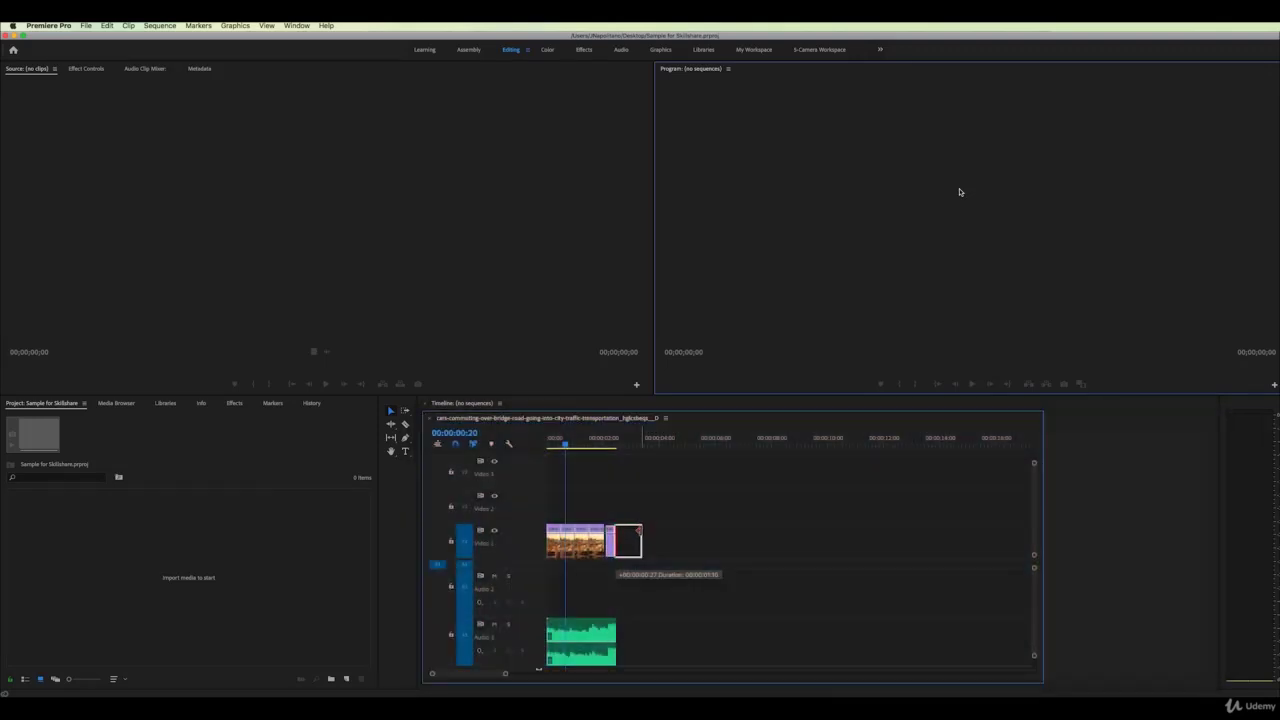
left_click_drag(612, 630, 641, 629)
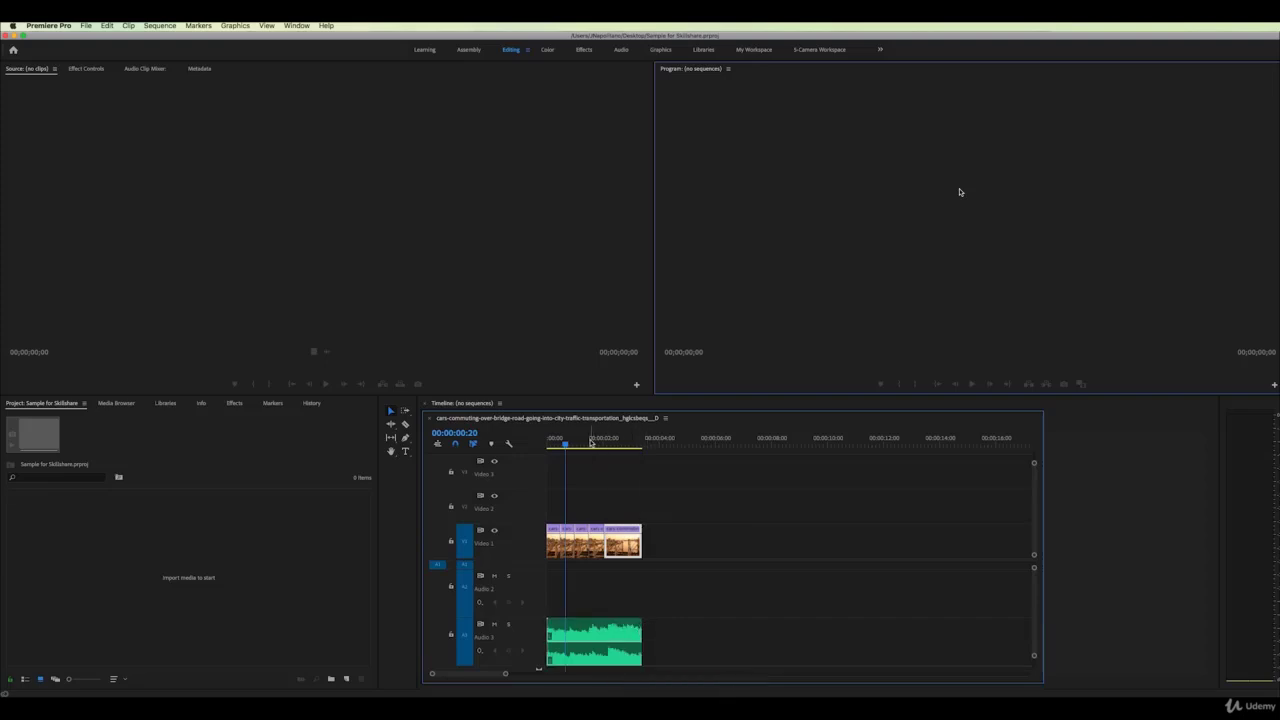
left_click_drag(590, 443, 555, 452)
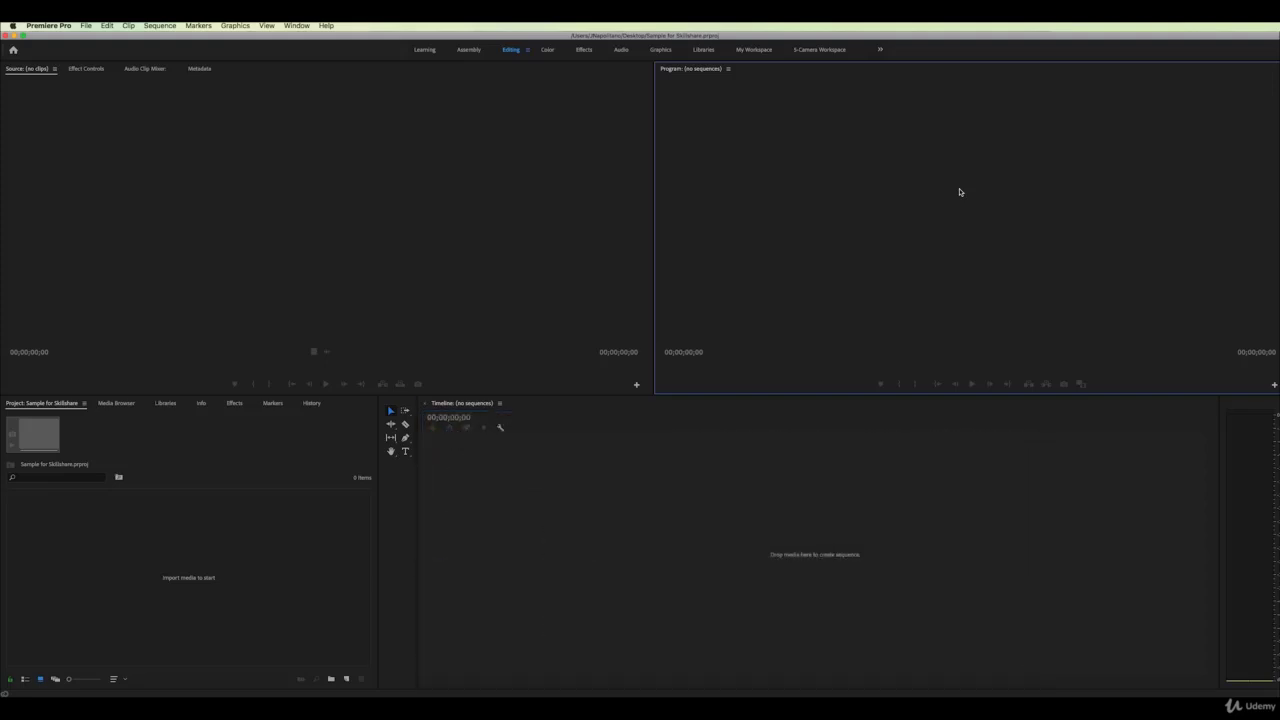
left_click(391, 547)
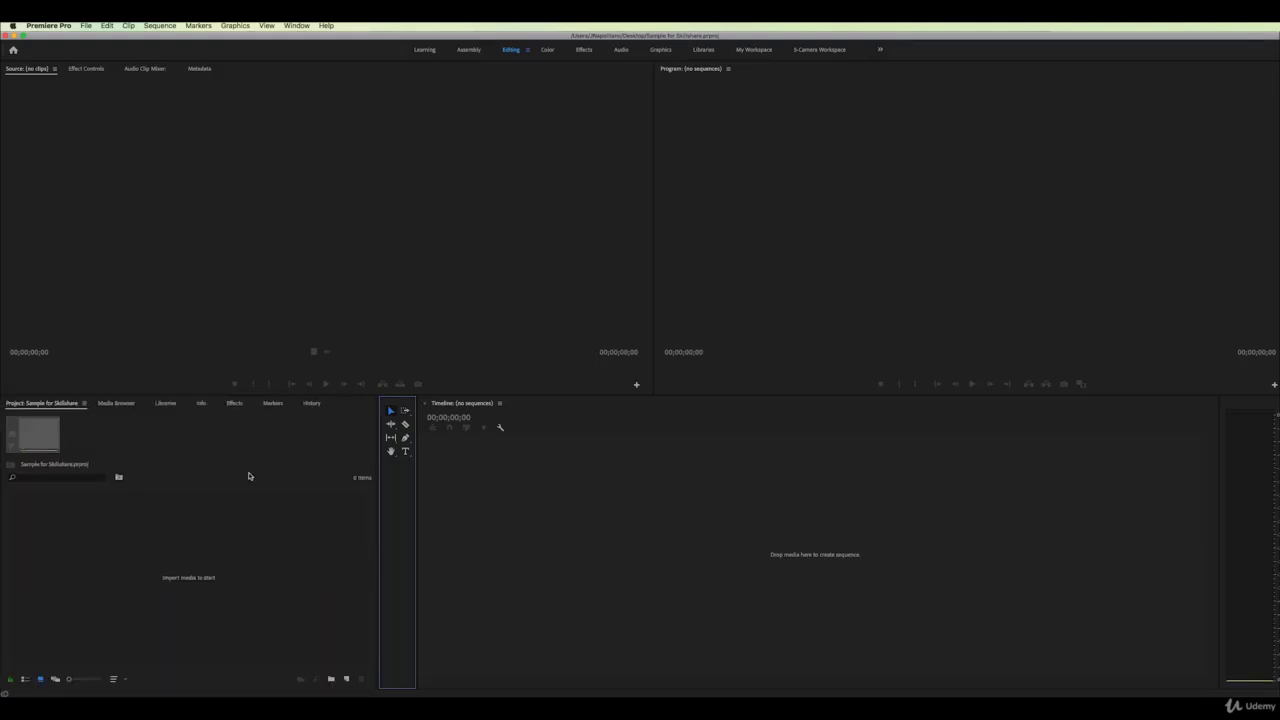
left_click(249, 476)
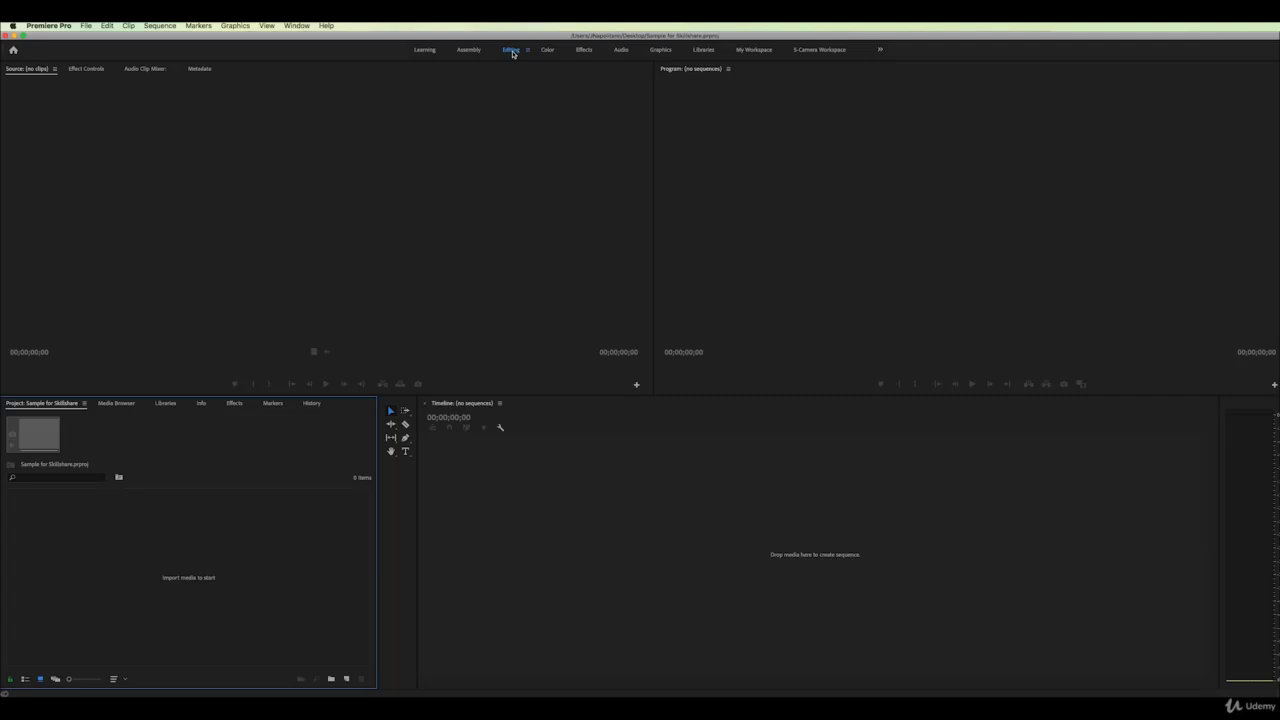
Try the Effects workspace, then return to Editing and resize the monitor, timeline and tools panels
left_click(586, 50)
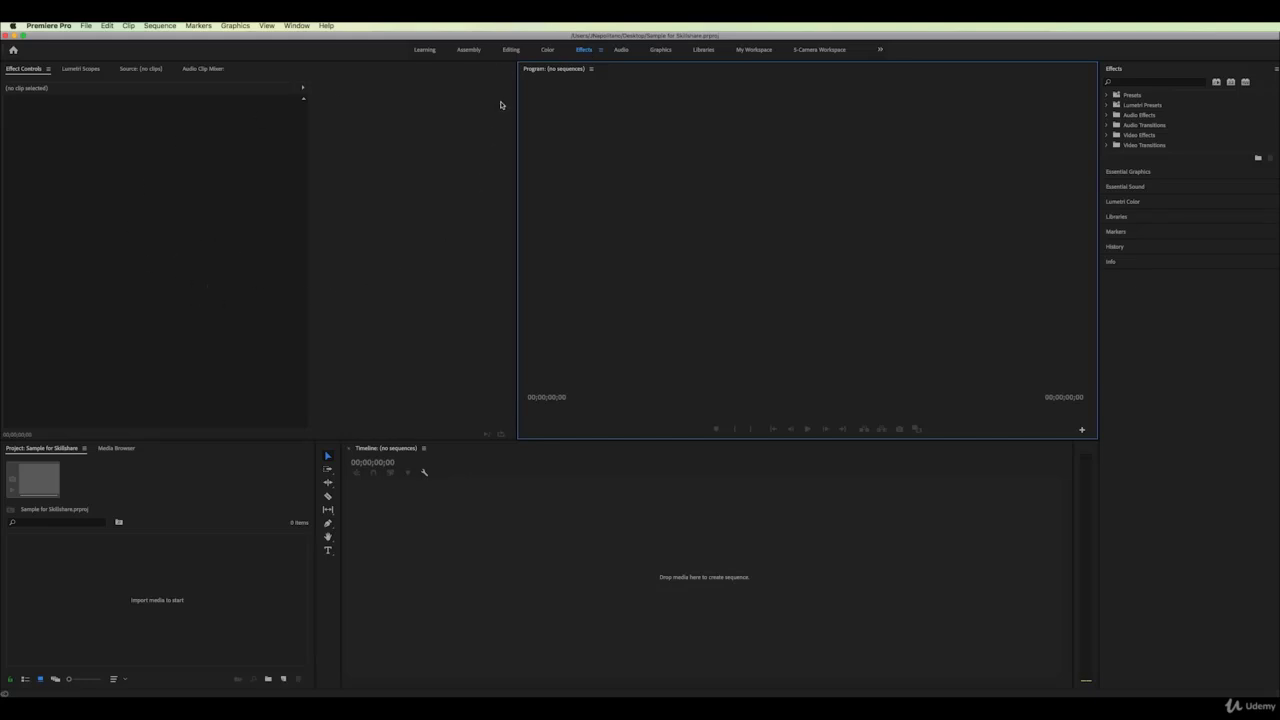
left_click(509, 50)
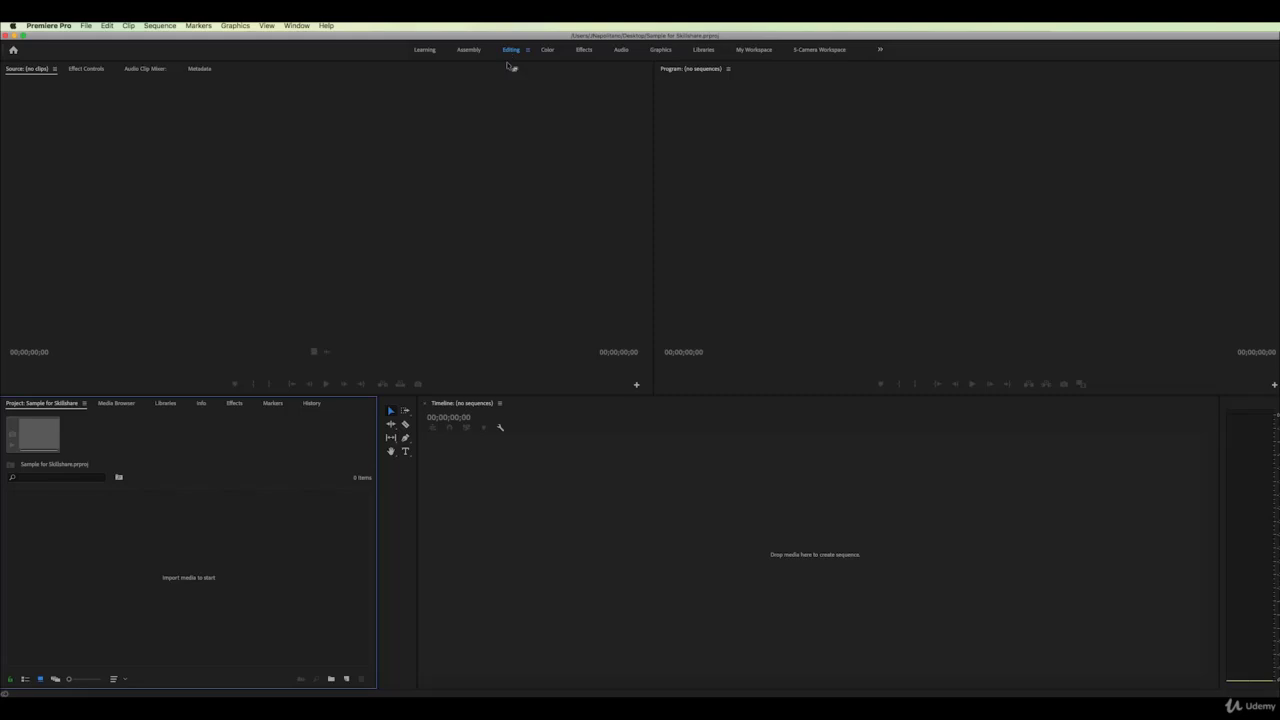
mouse_move(654, 141)
left_mouse_down()
mouse_move(540, 143)
mouse_move(661, 144)
left_mouse_up()
mouse_move(690, 395)
left_mouse_down()
mouse_move(686, 311)
mouse_move(683, 407)
left_mouse_up()
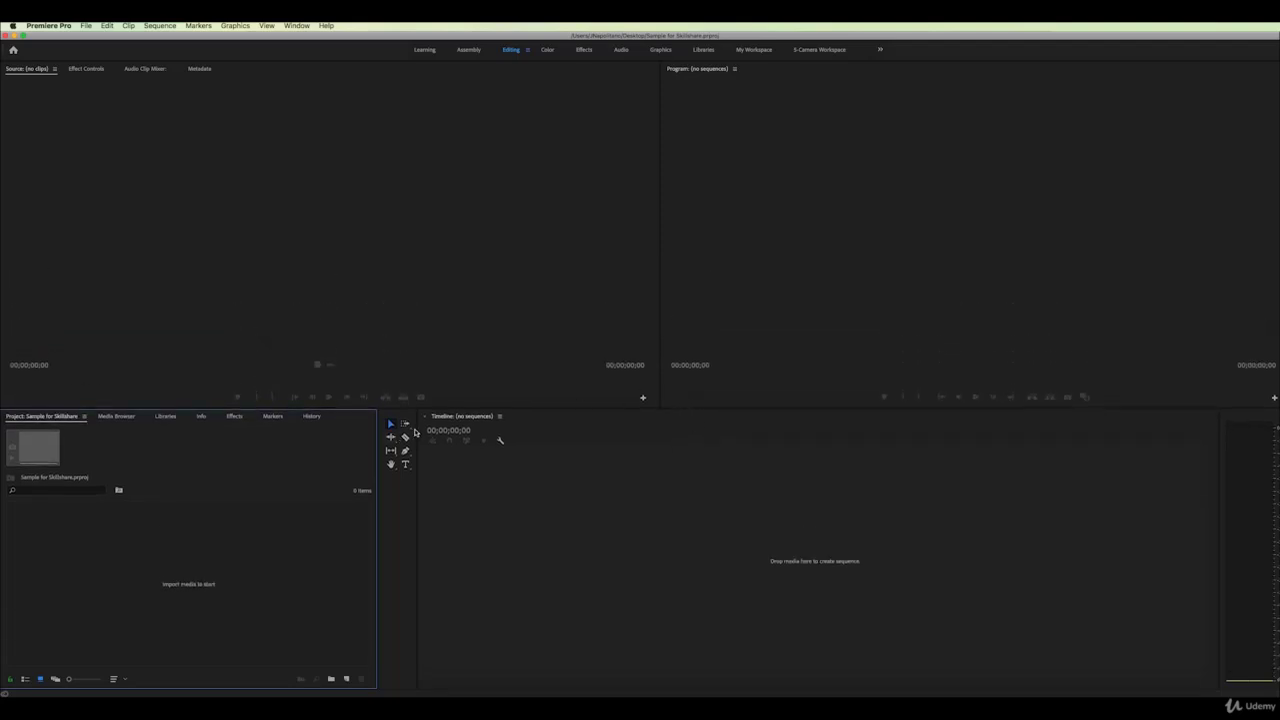
mouse_move(418, 429)
left_mouse_down()
mouse_move(500, 429)
mouse_move(408, 429)
left_mouse_up()
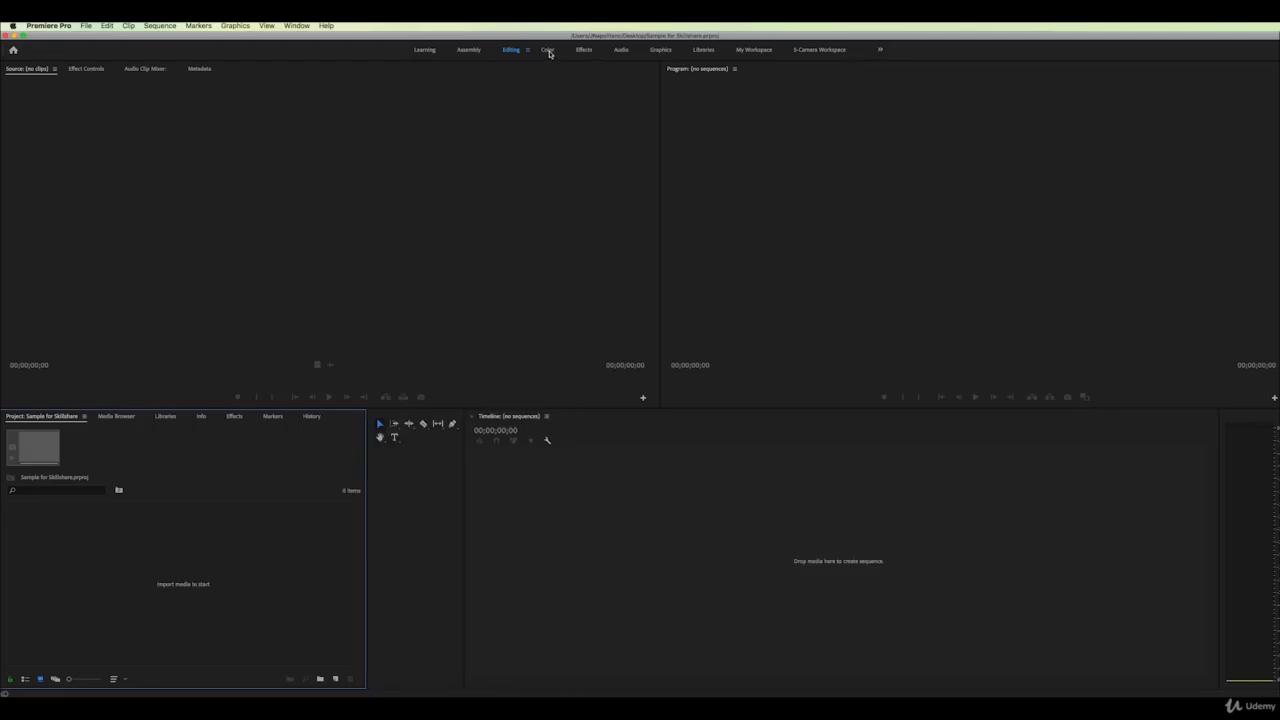
Cycle through the Color, Assembly and Editing workspaces, ending on Learning
left_click(547, 50)
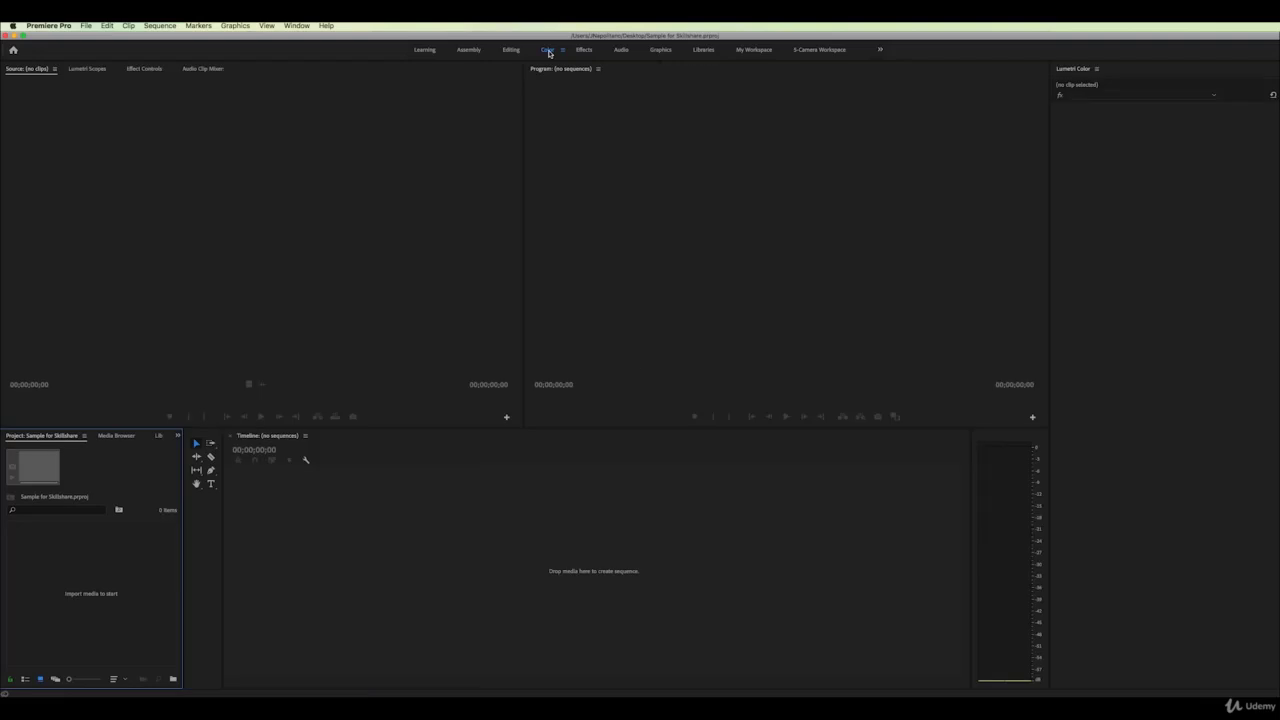
left_click(470, 50)
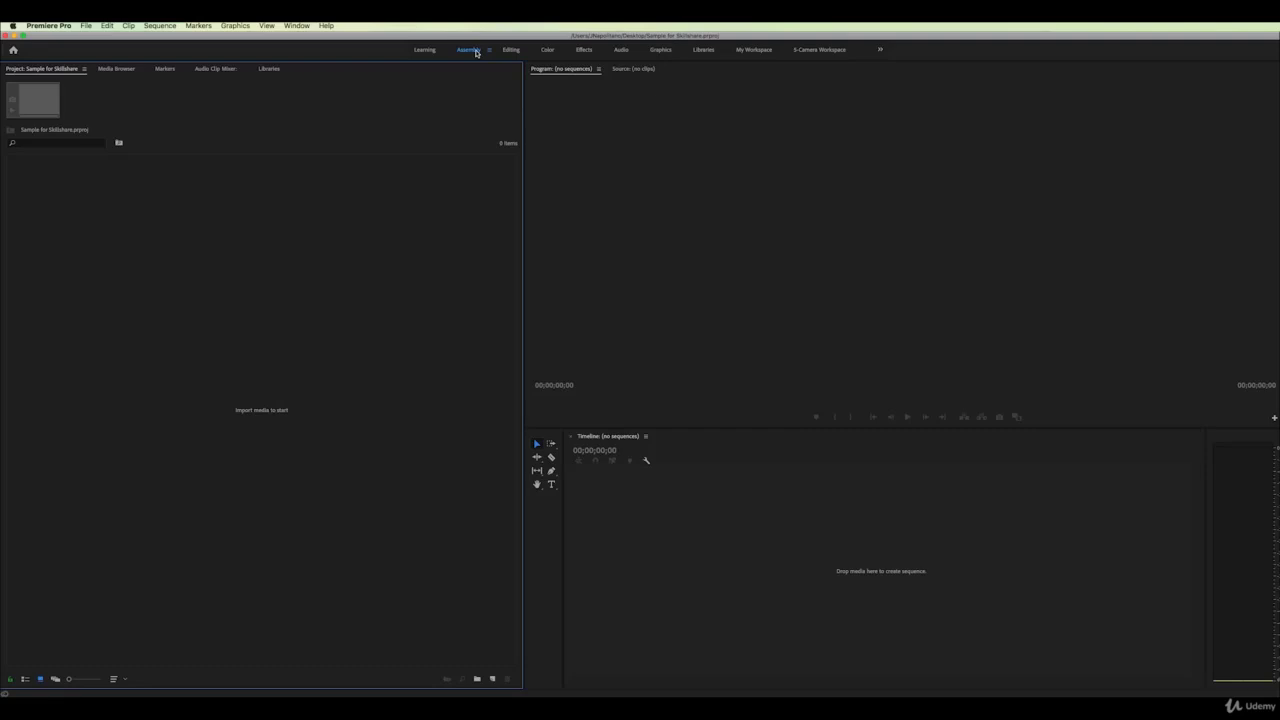
left_click(509, 50)
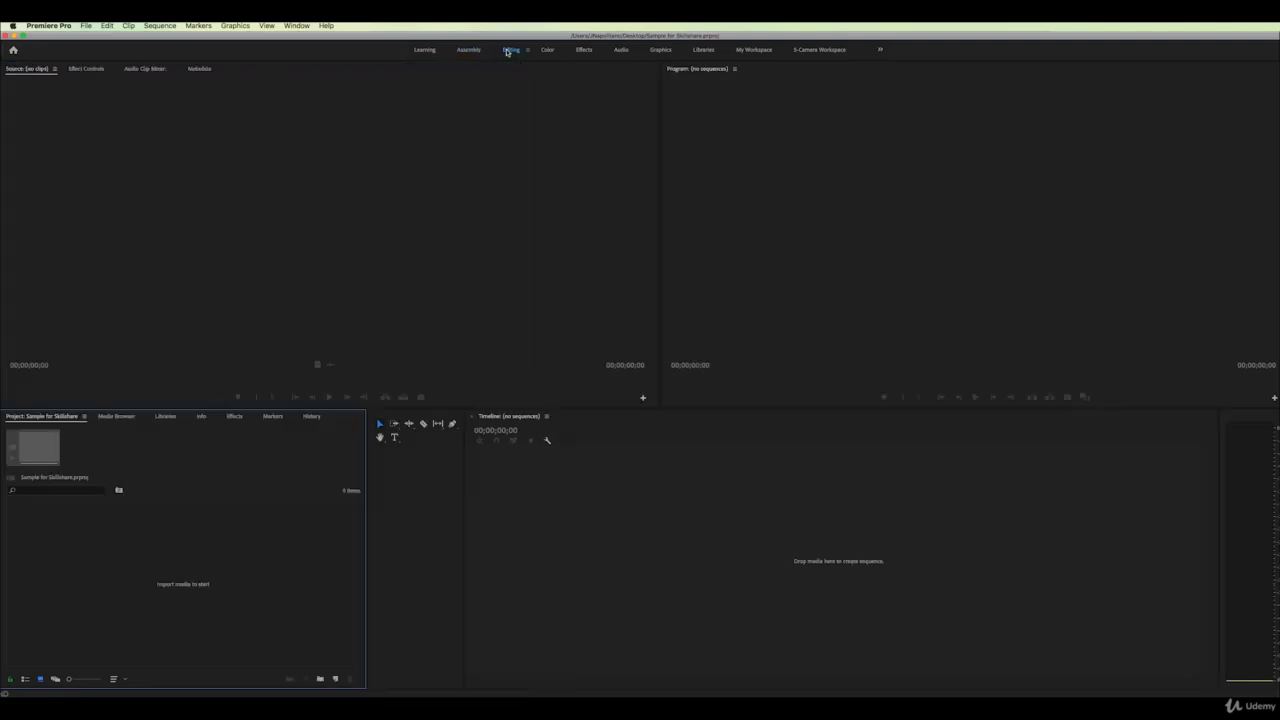
left_click(424, 50)
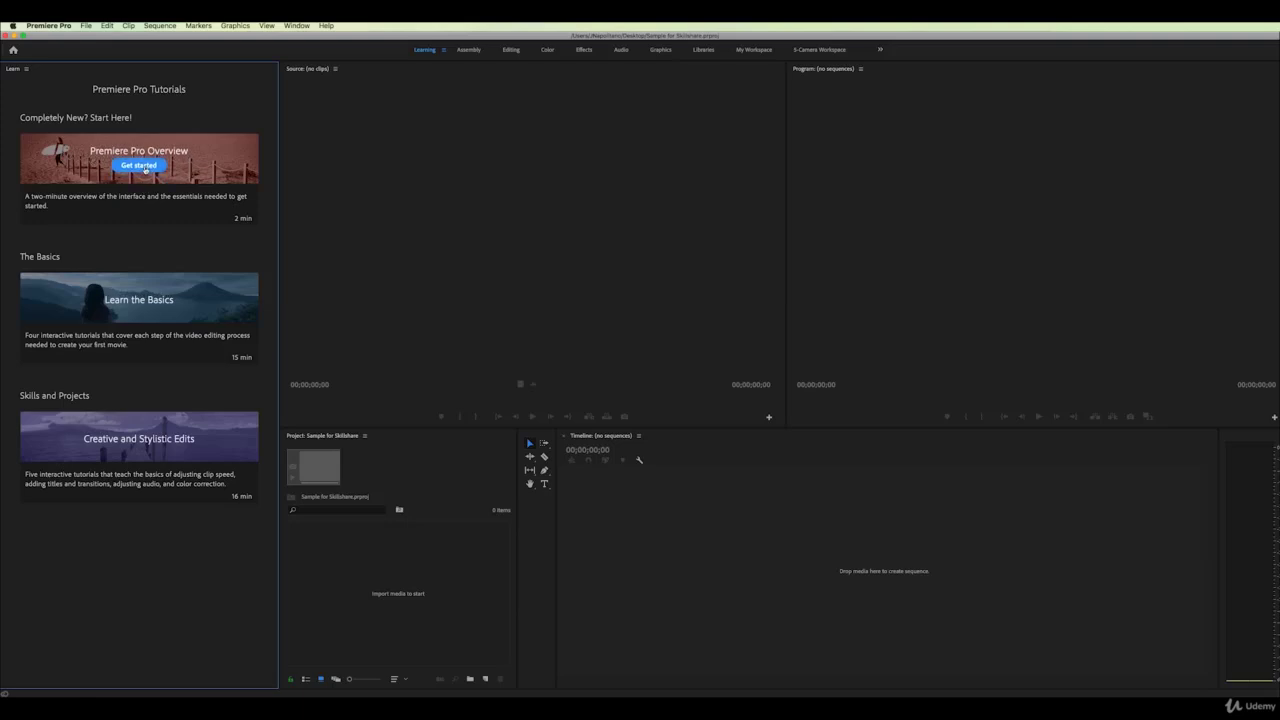
Cycle through the Assembly, Editing, Color, Effects, Audio and Graphics workspaces, ending on Libraries
left_click(466, 50)
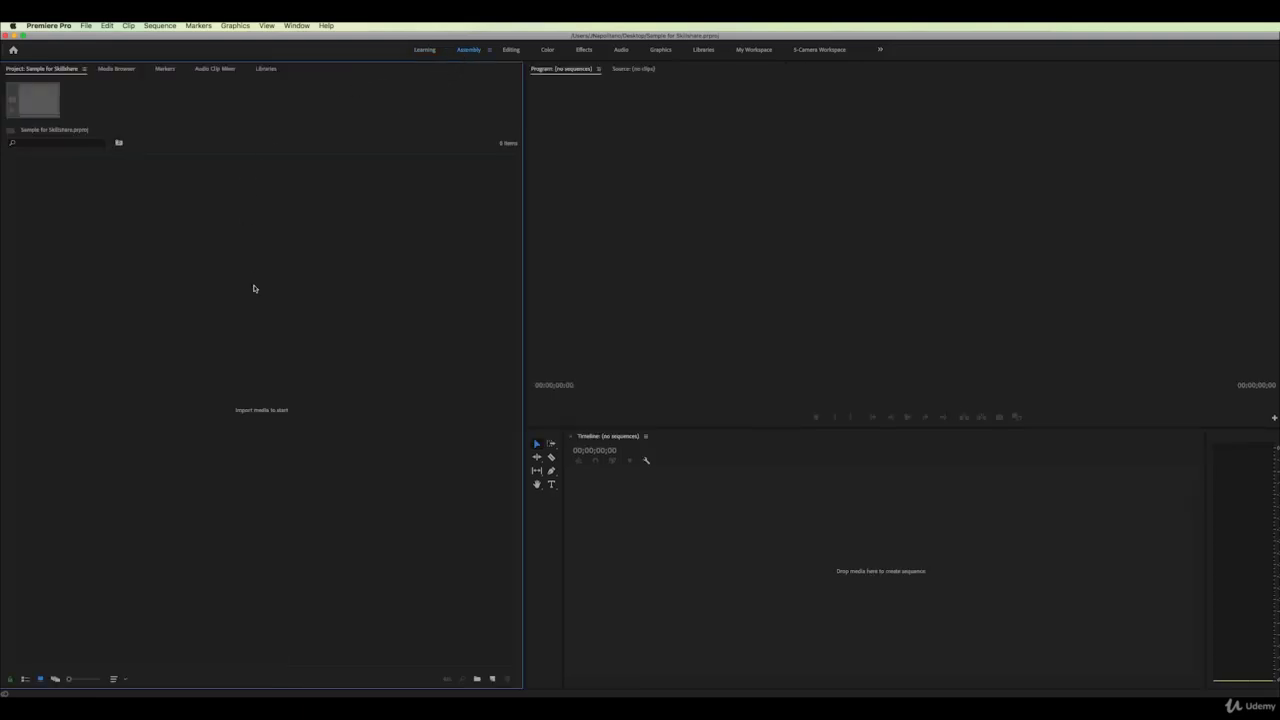
left_click(511, 50)
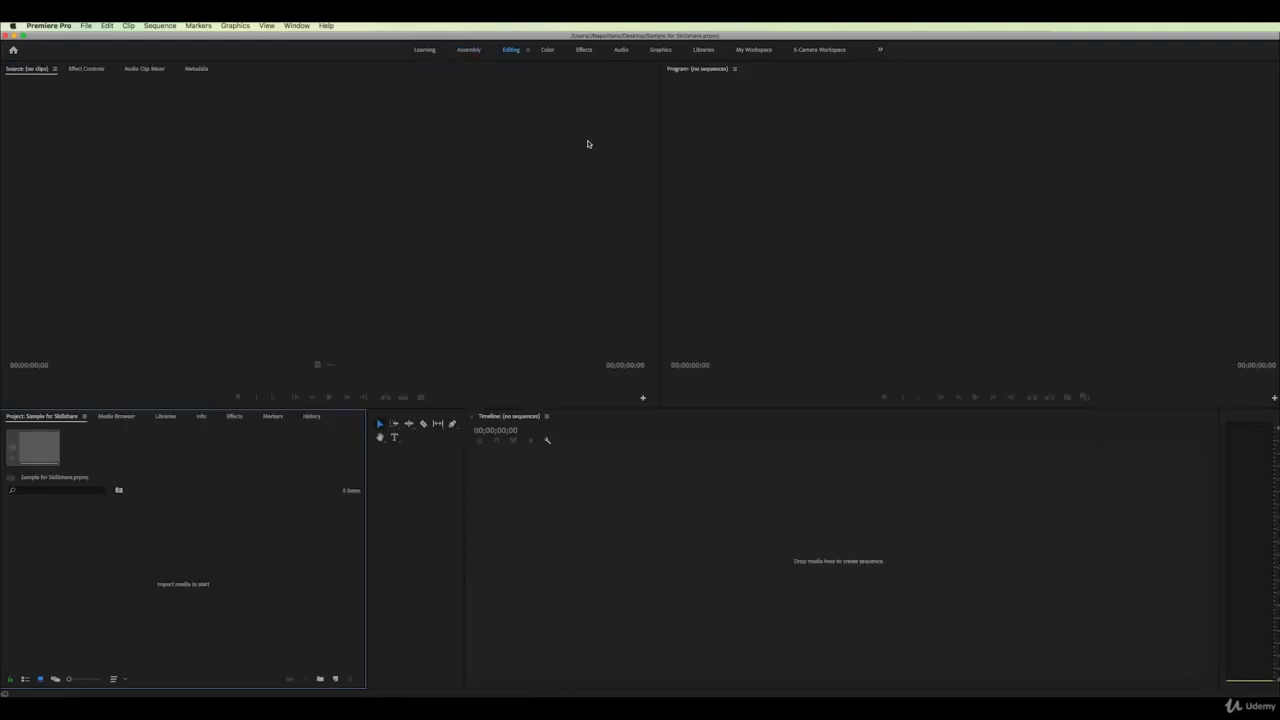
left_click(548, 50)
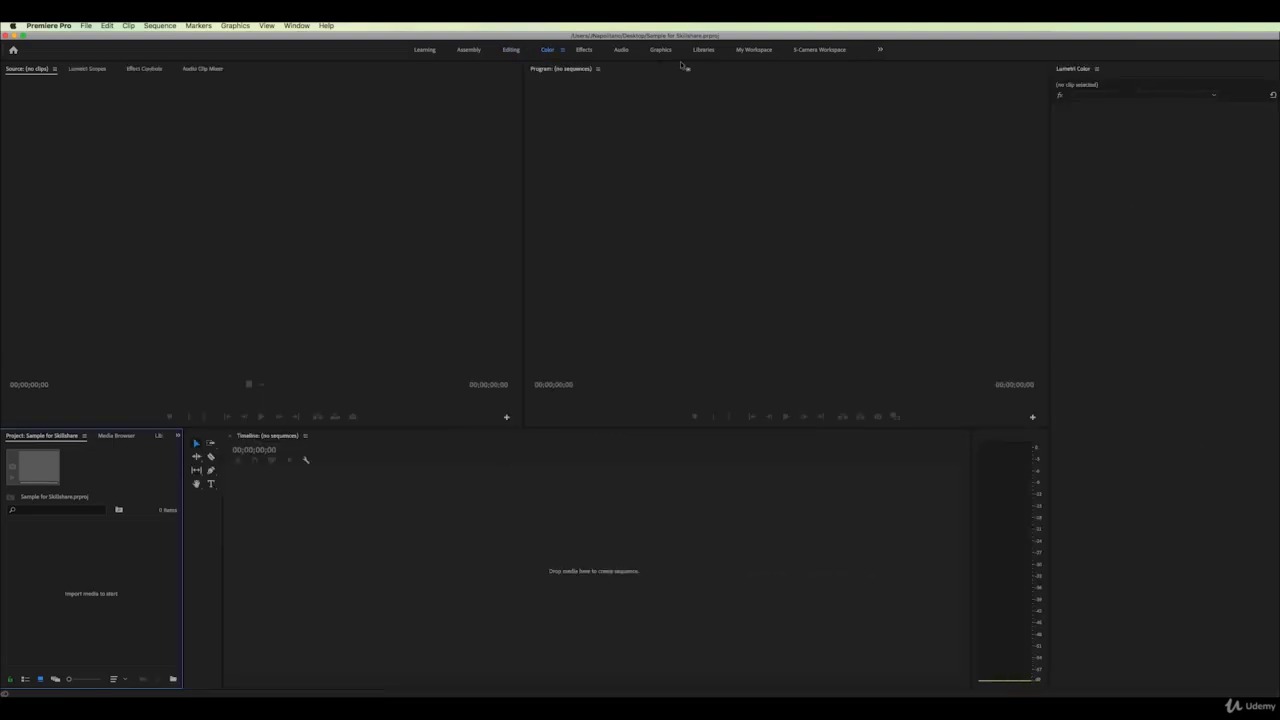
left_click(581, 51)
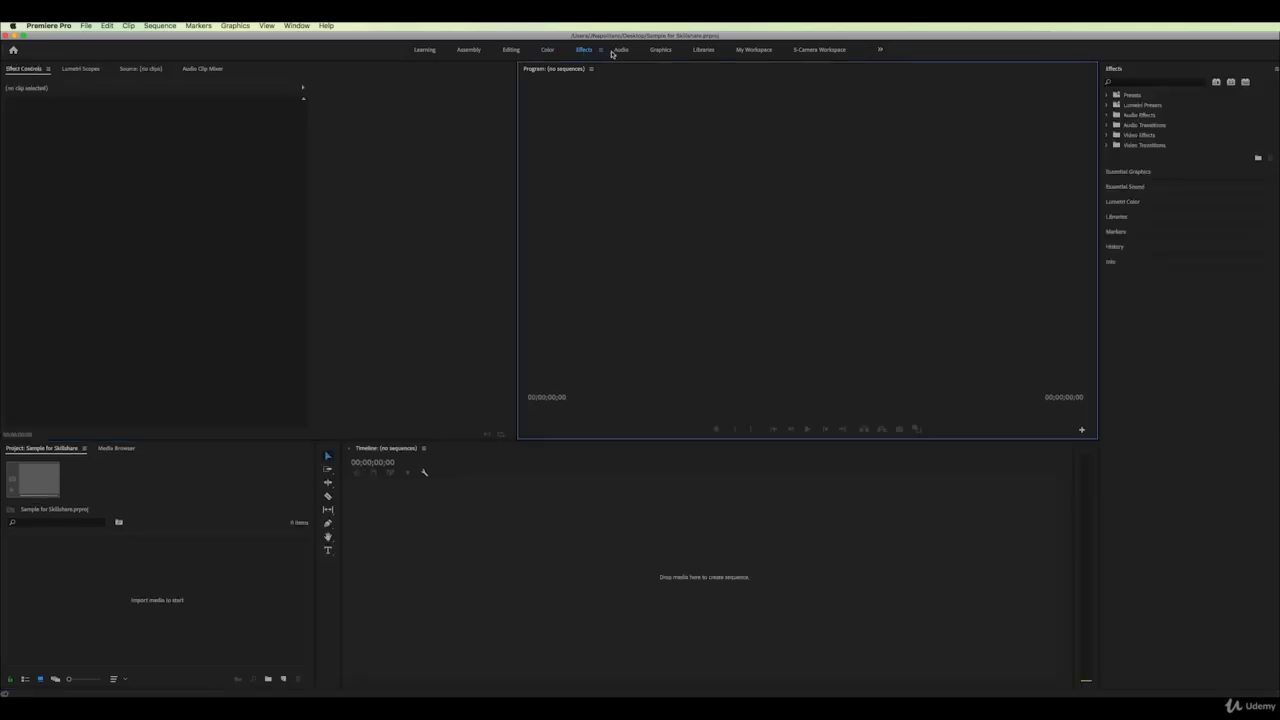
left_click(620, 51)
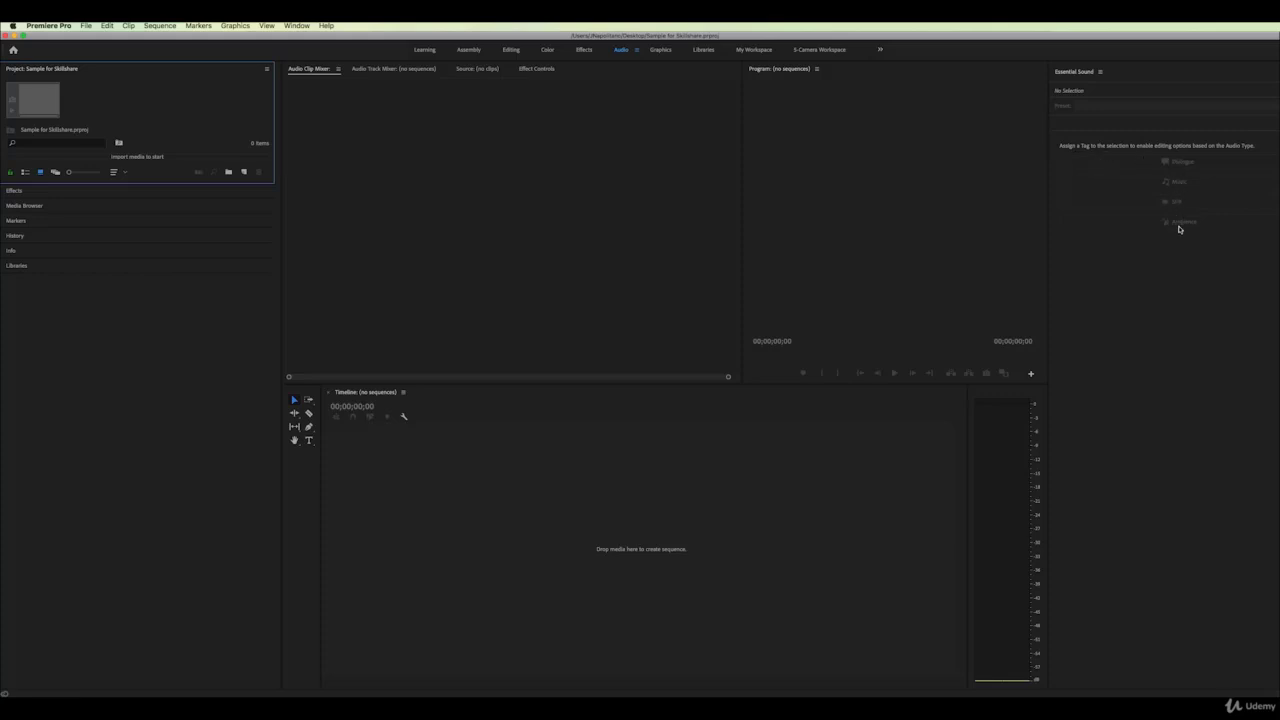
left_click(660, 50)
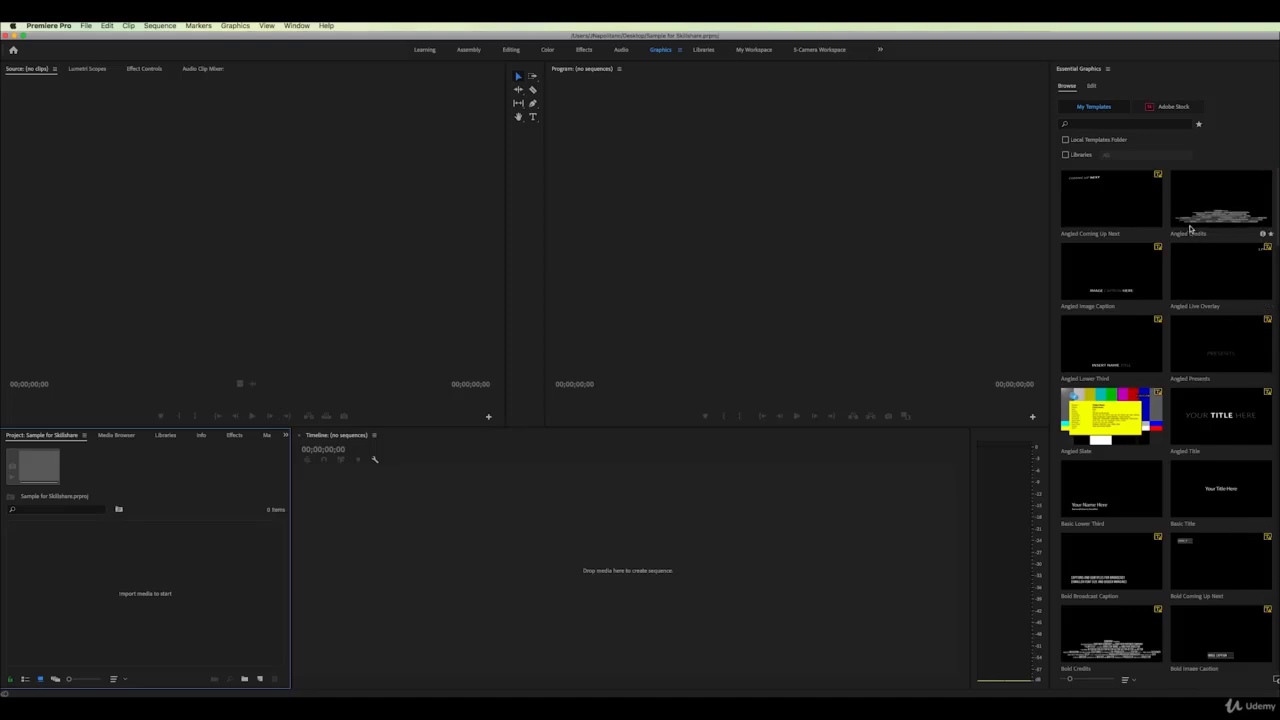
left_click(704, 50)
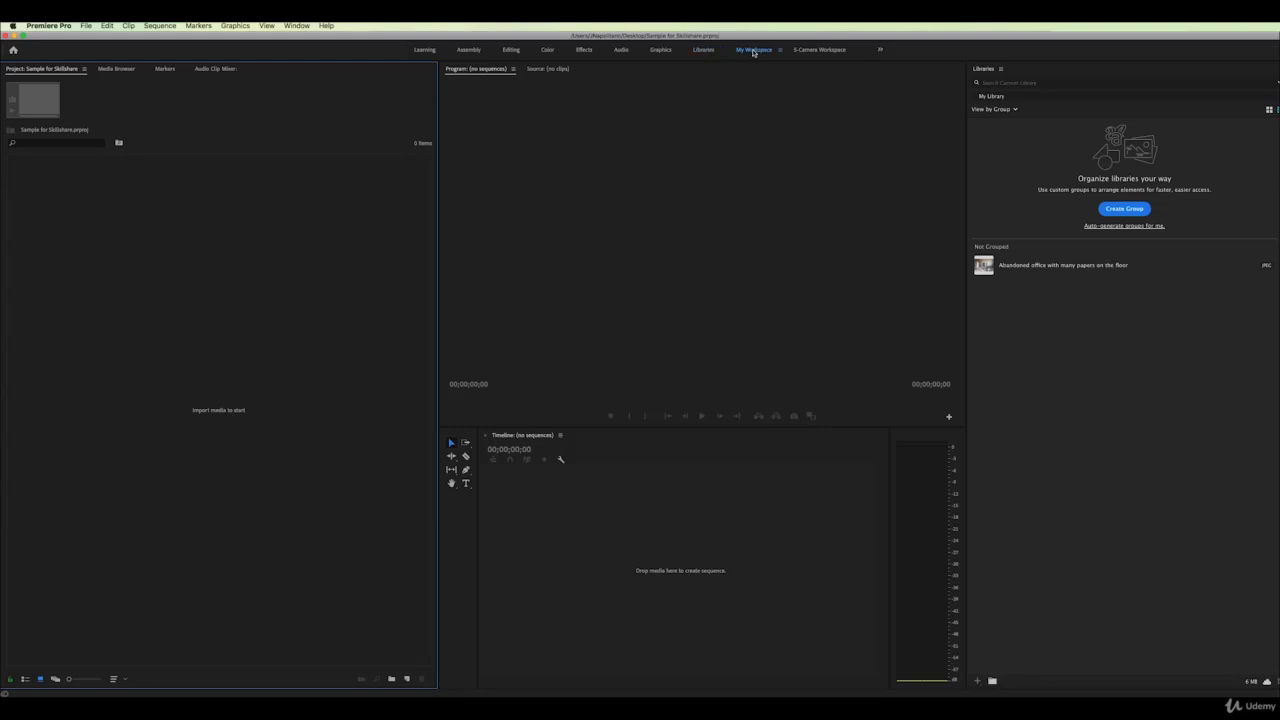
Try My Workspace, then switch to the All Panels workspace
left_click(753, 50)
left_click(297, 26)
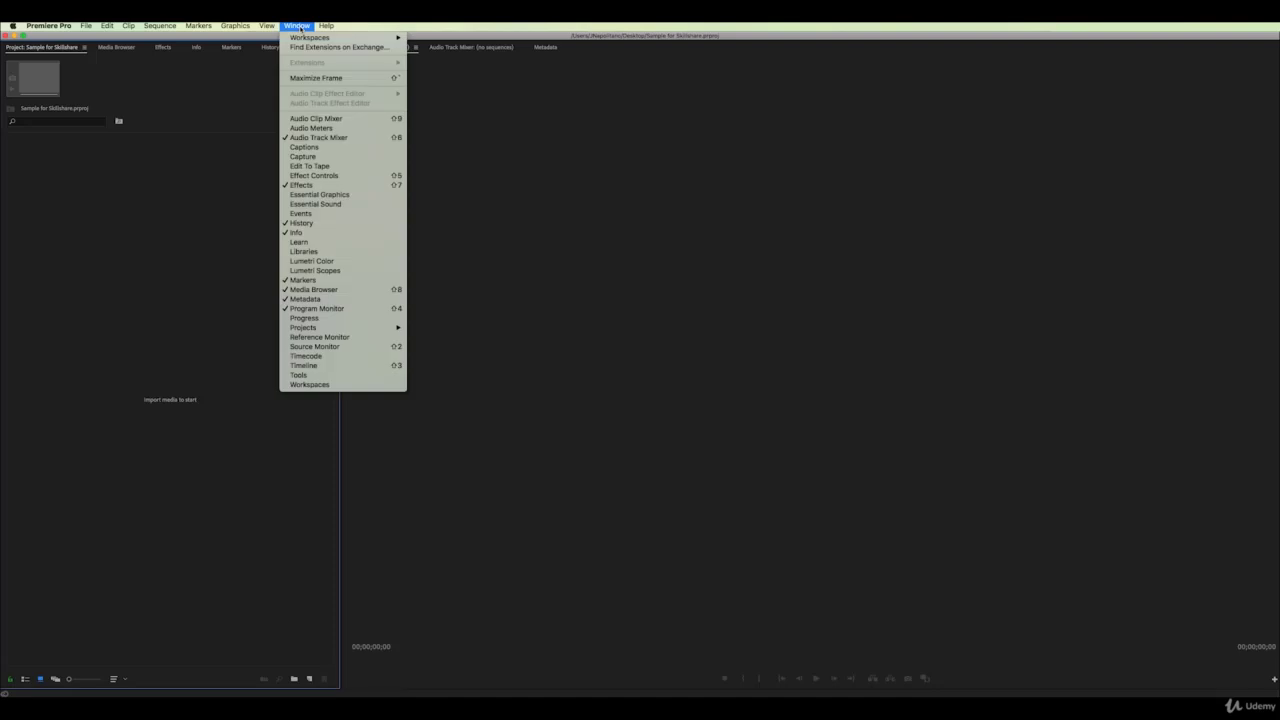
mouse_move(305, 38)
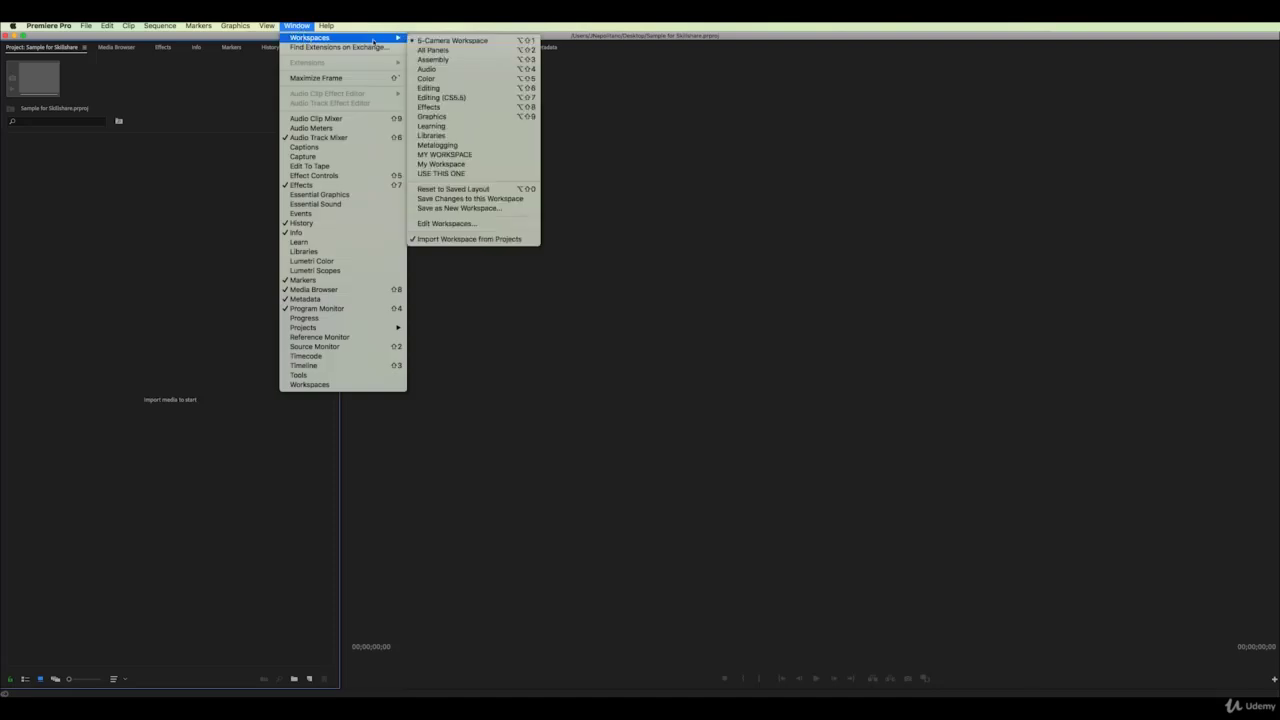
left_click(445, 50)
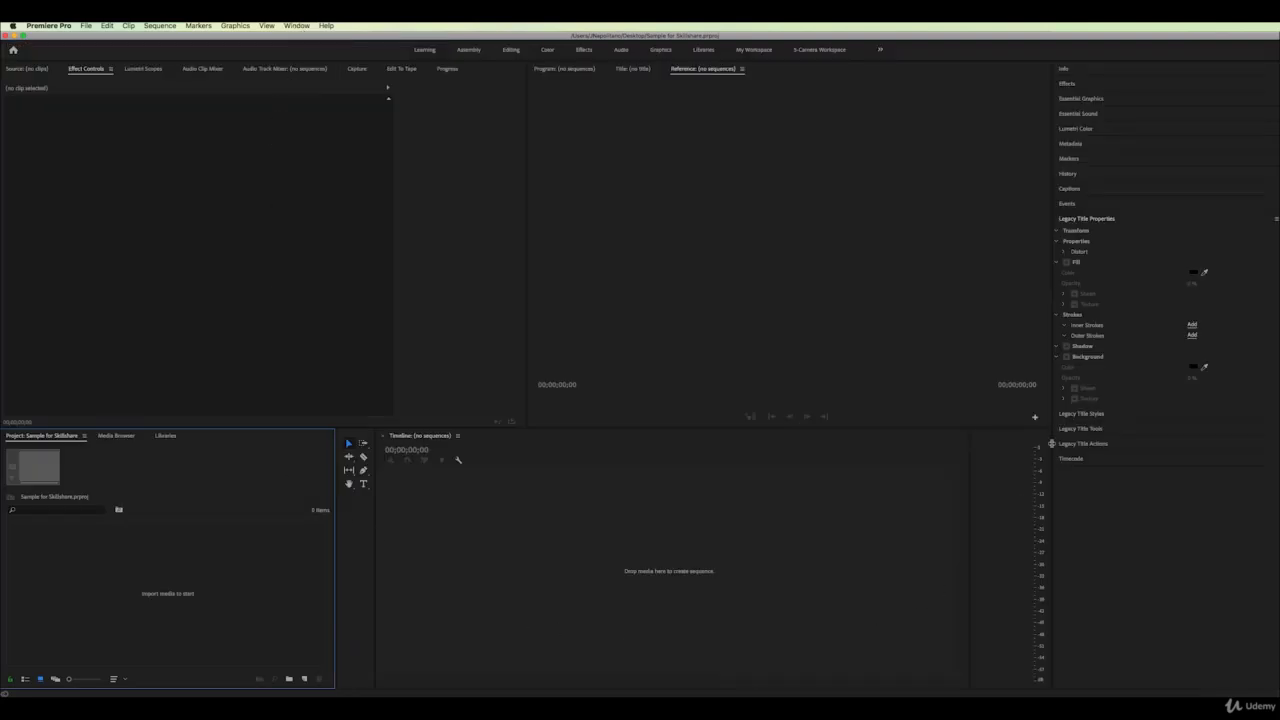
Switch back to the Editing workspace from the workspaces list
left_click(294, 27)
mouse_move(300, 38)
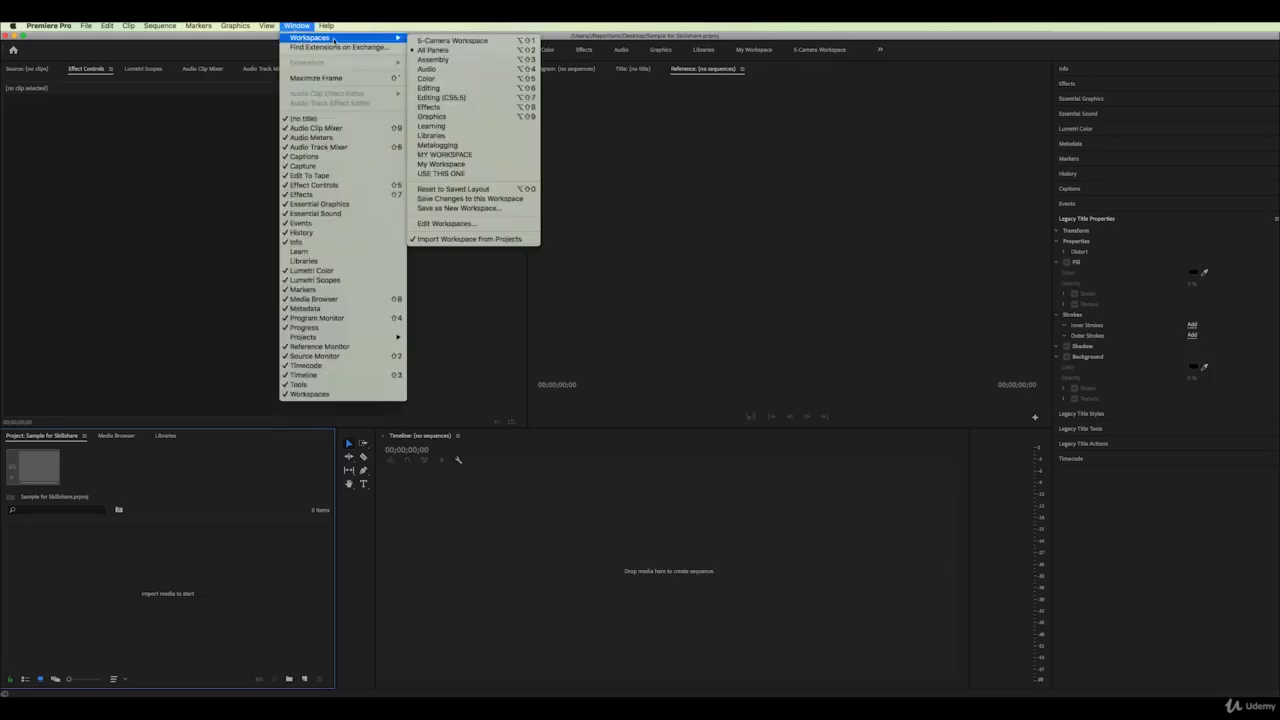
left_click(445, 88)
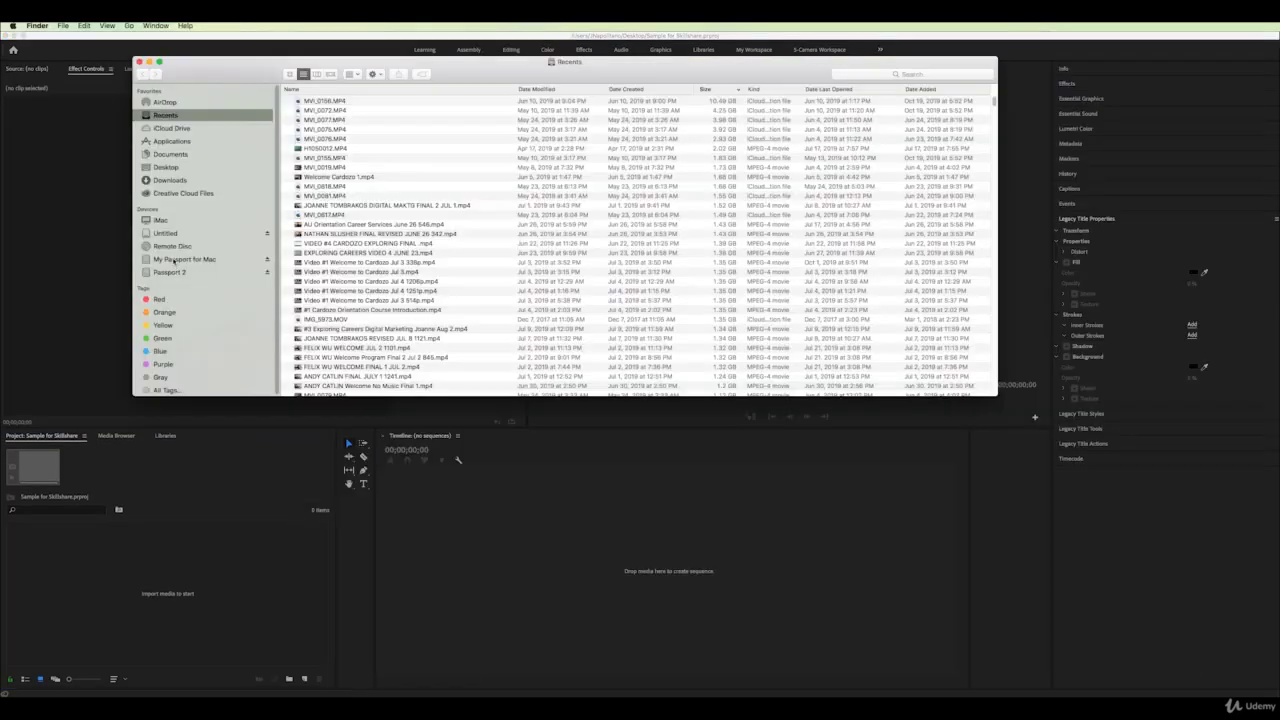
In Finder, open the NY City Stock Footage folder on the Passport 2 drive
left_click(174, 259)
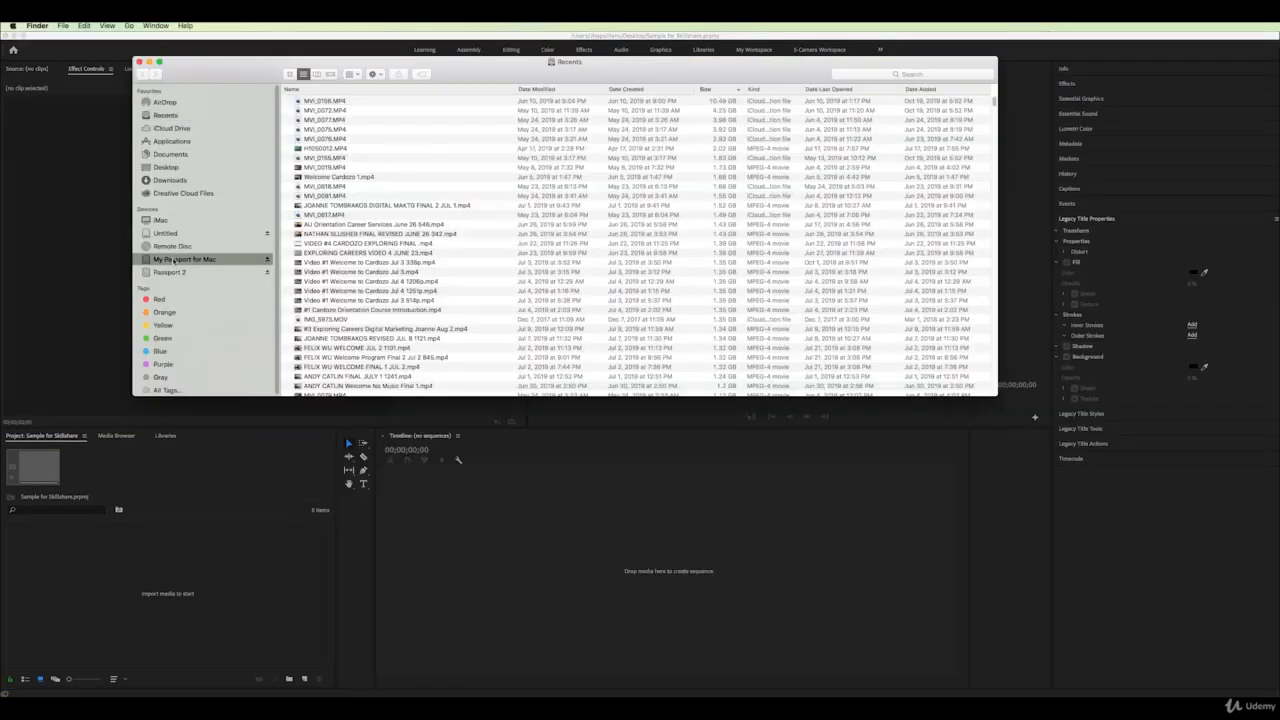
scroll(350, 196, "down", 5)
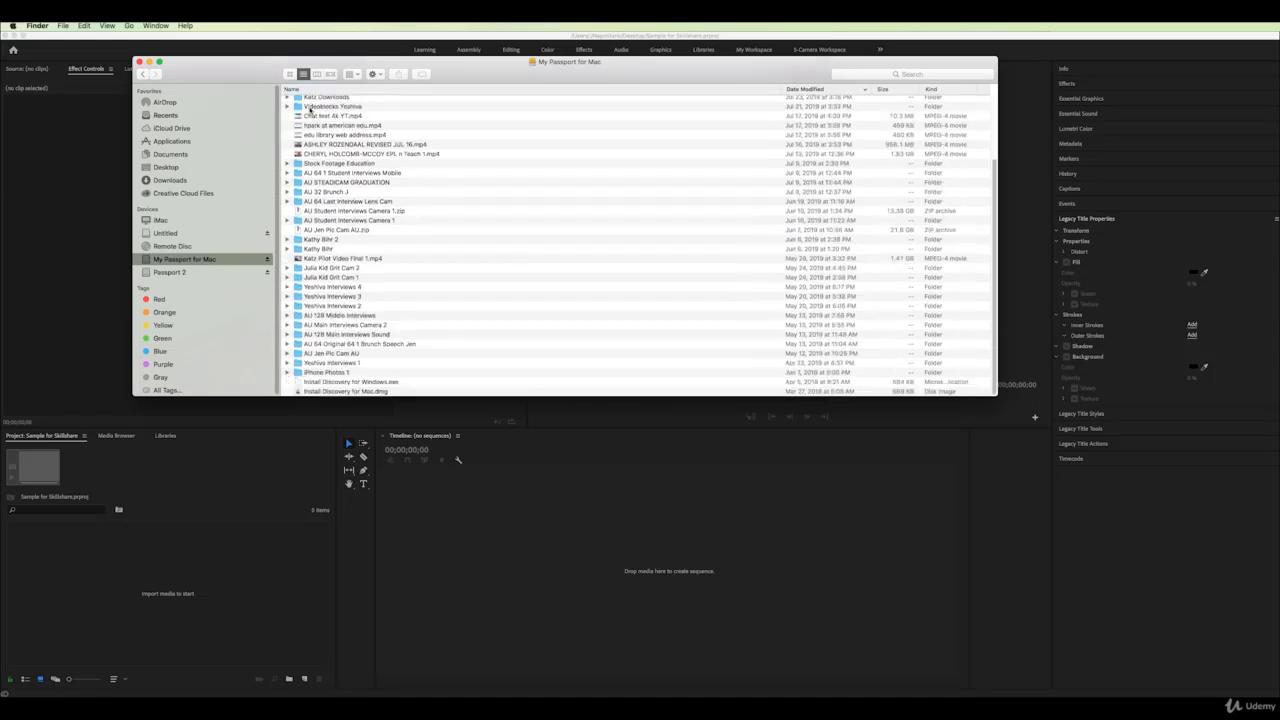
scroll(350, 339, "up", 5)
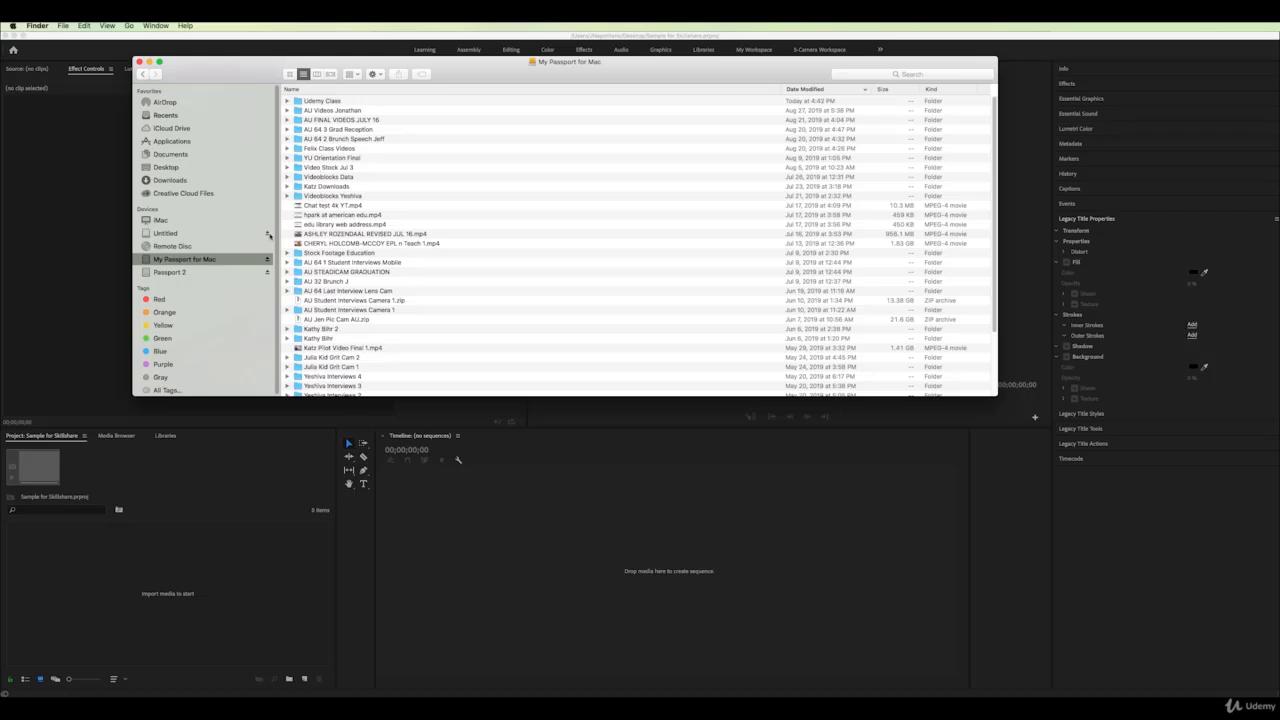
left_click(189, 273)
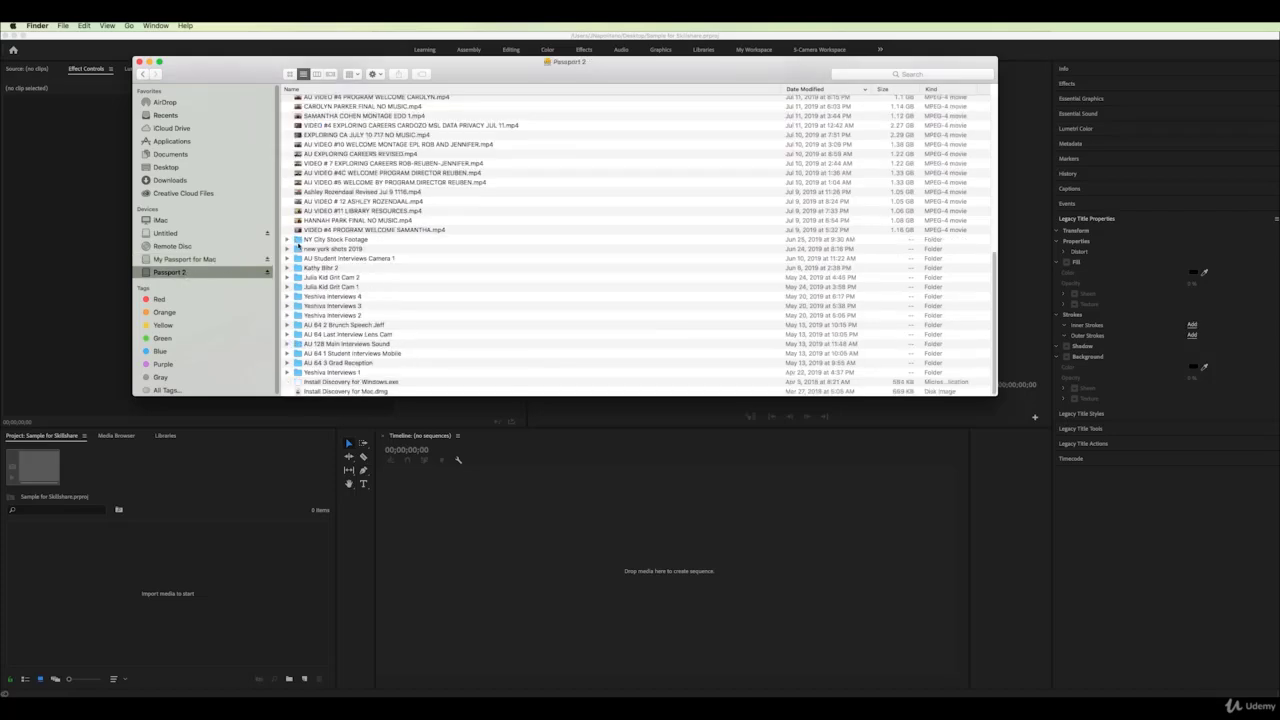
double_click(297, 241)
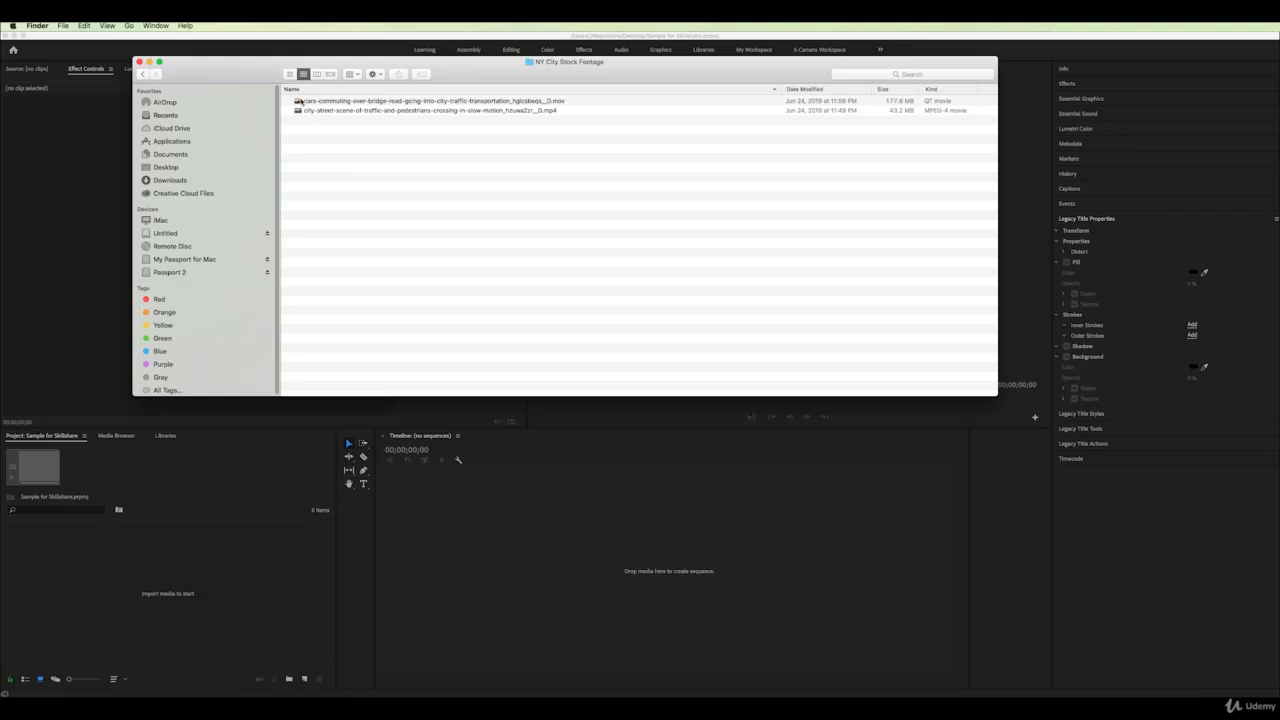
Drag the bridge and city-street clips into the Project panel, then close the folder window
key("super+a")
left_click_drag(298, 101, 163, 520)
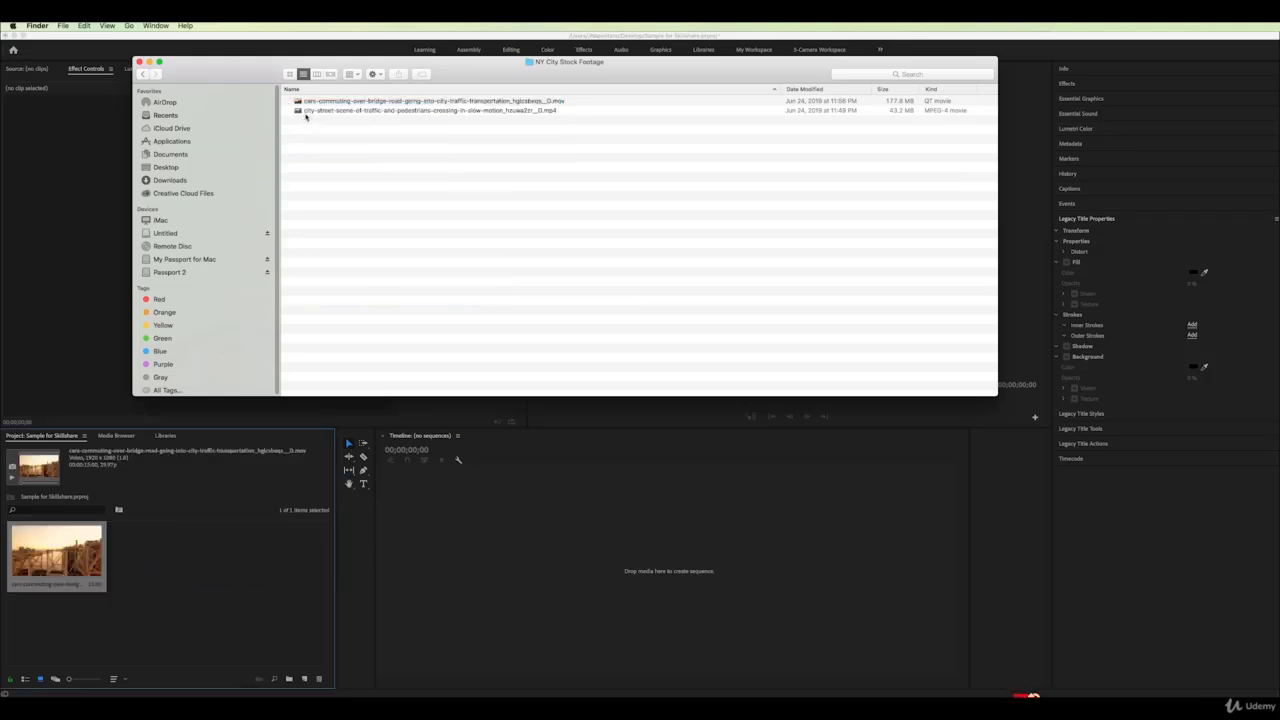
left_click_drag(298, 112, 181, 615)
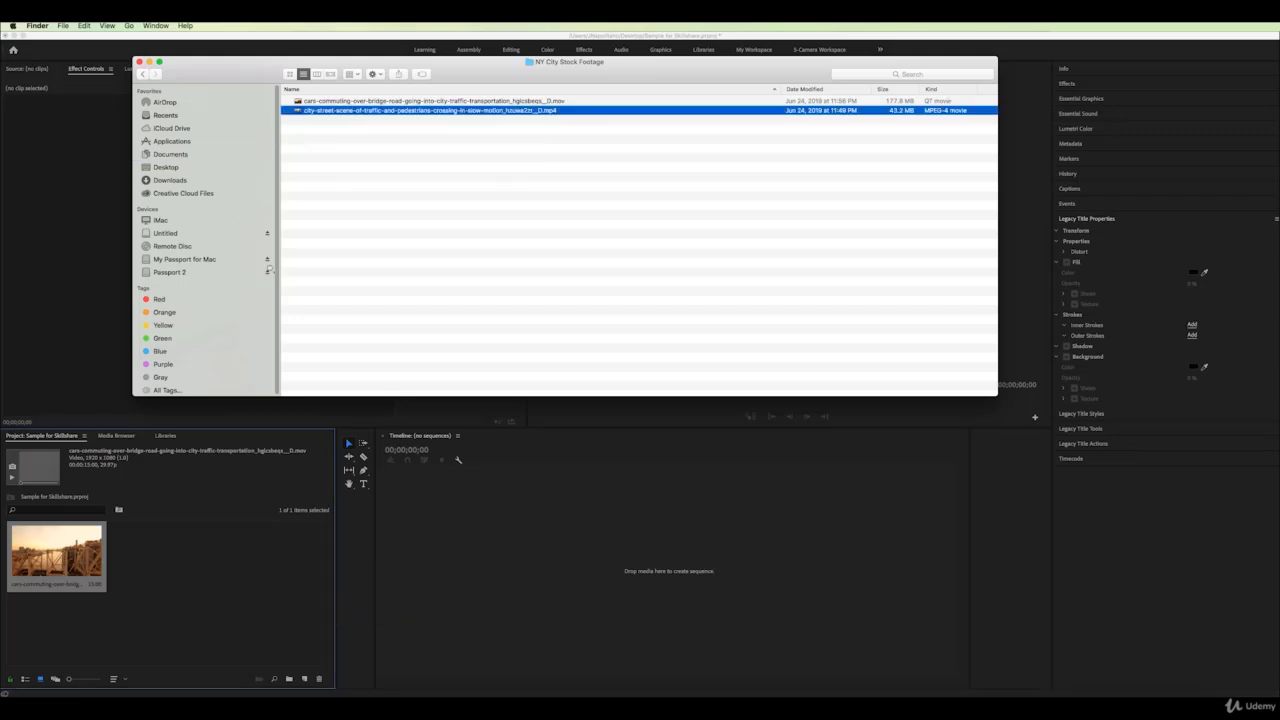
left_click(139, 62)
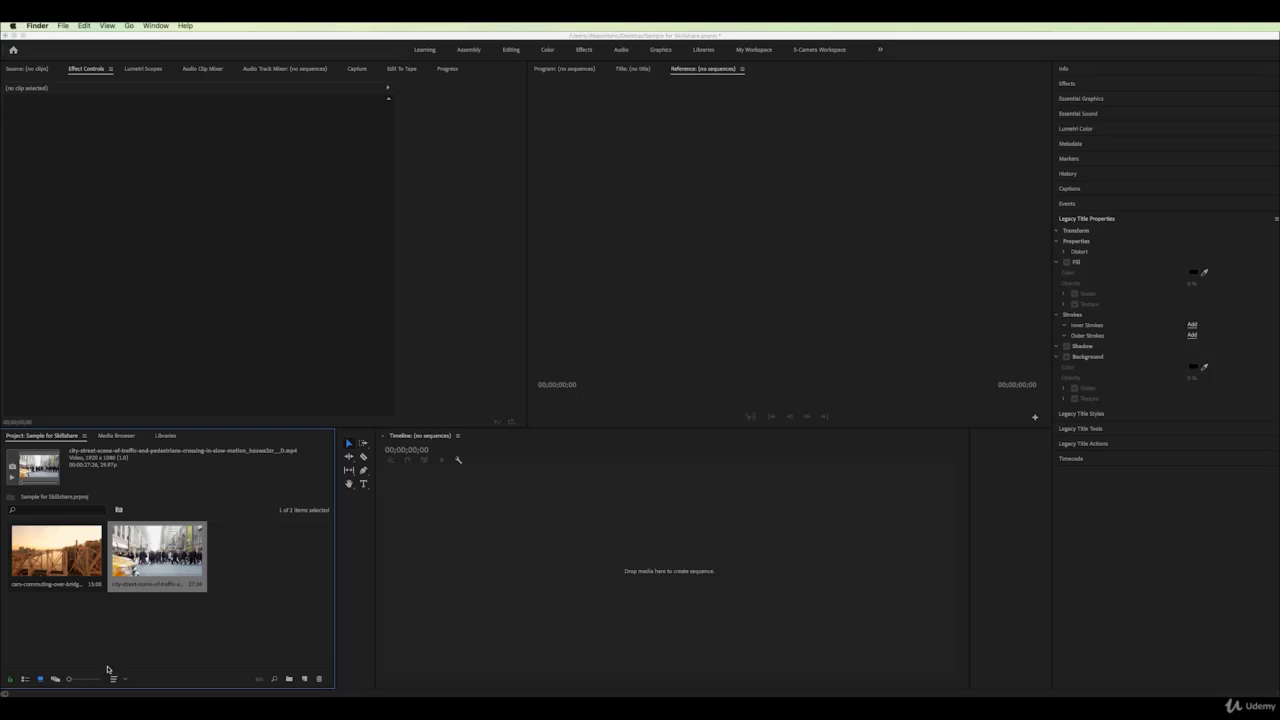
Show the project clips as thumbnails and load the bridge clip into the Source monitor to skim it
left_click(26, 683)
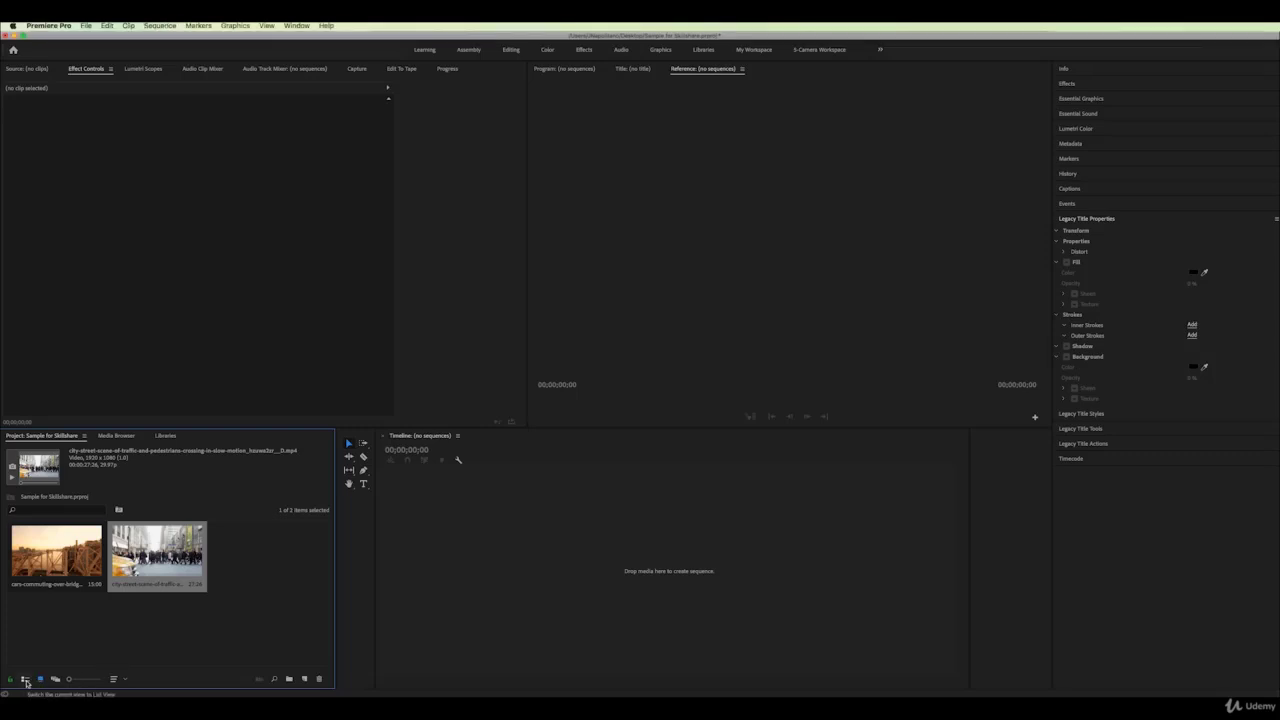
left_click(26, 681)
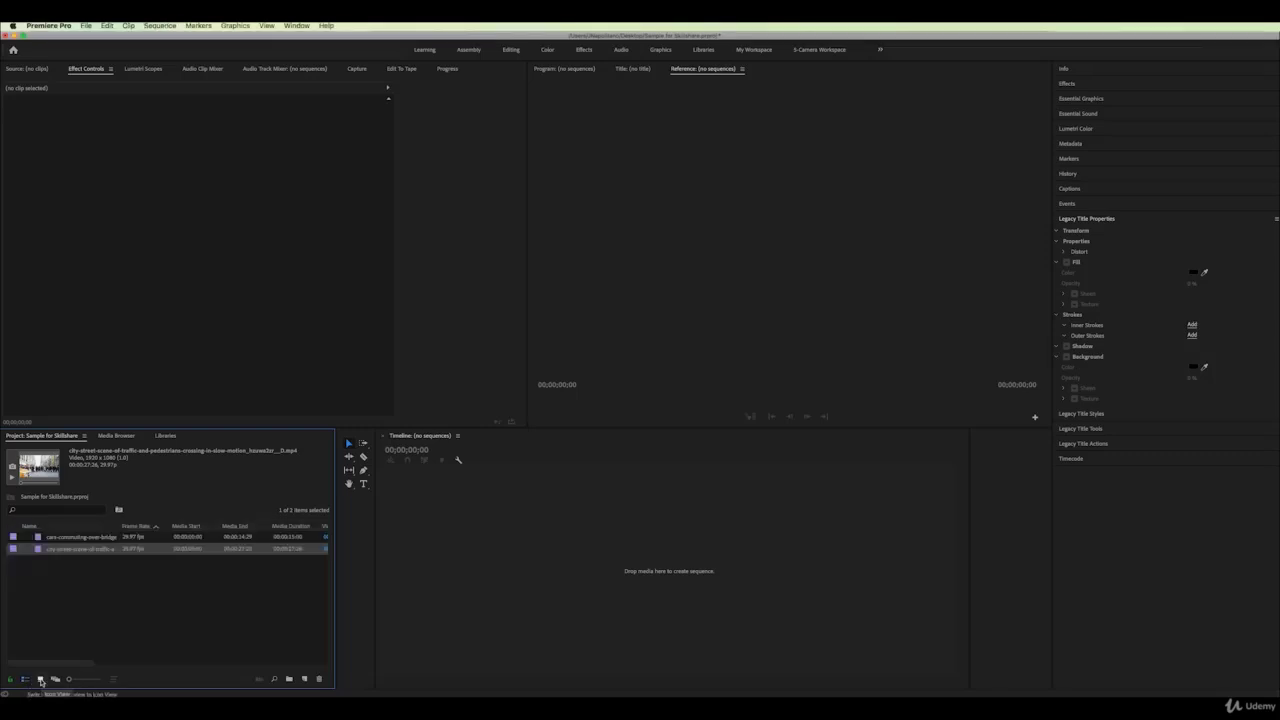
left_click(41, 681)
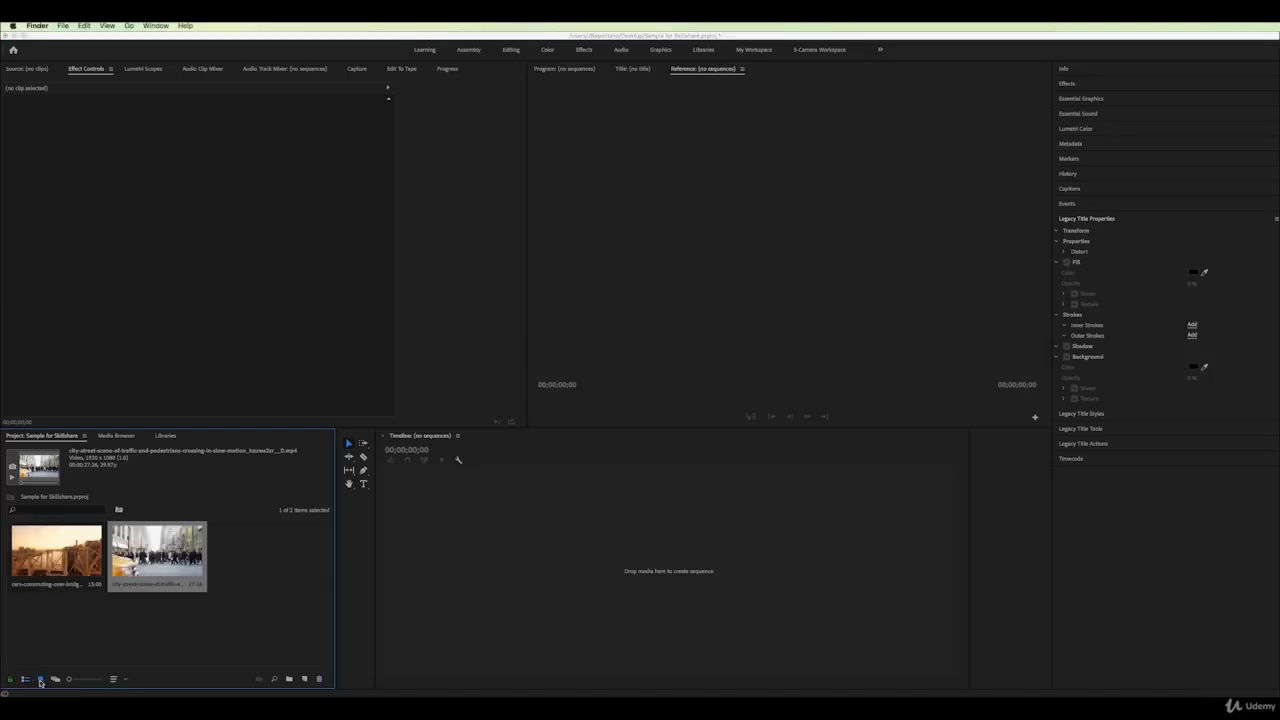
left_click(25, 680)
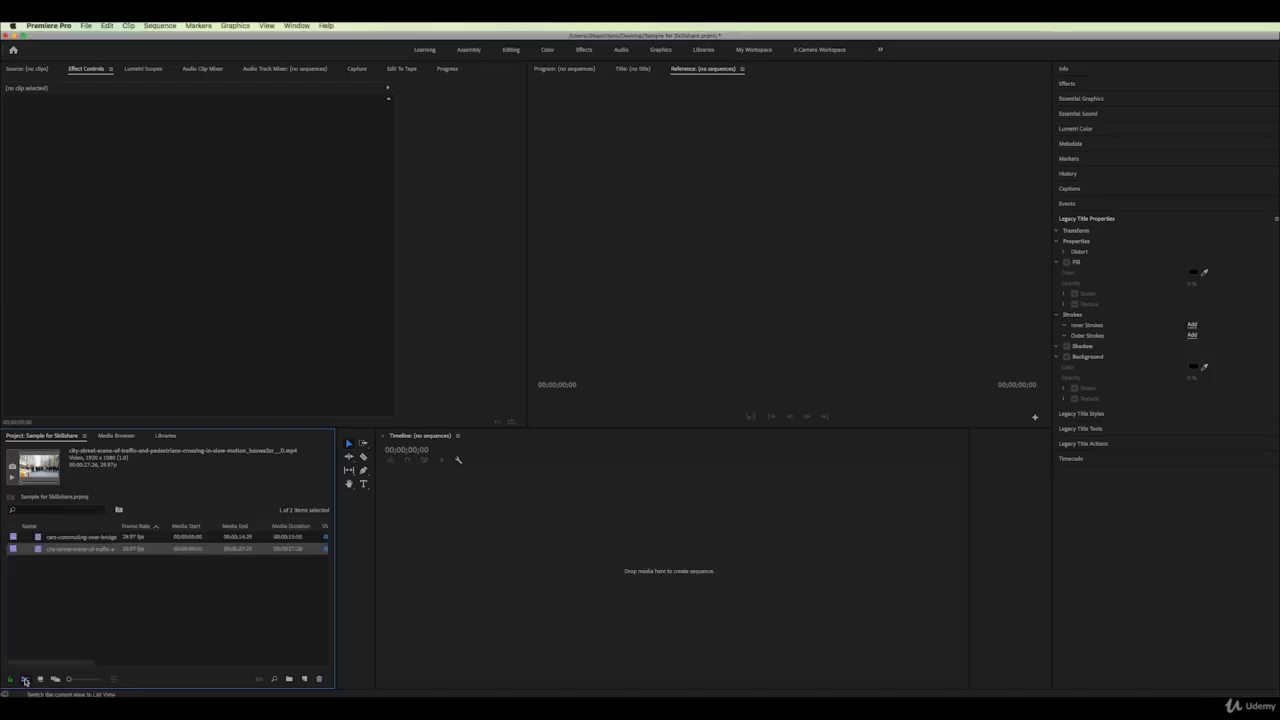
left_click(41, 681)
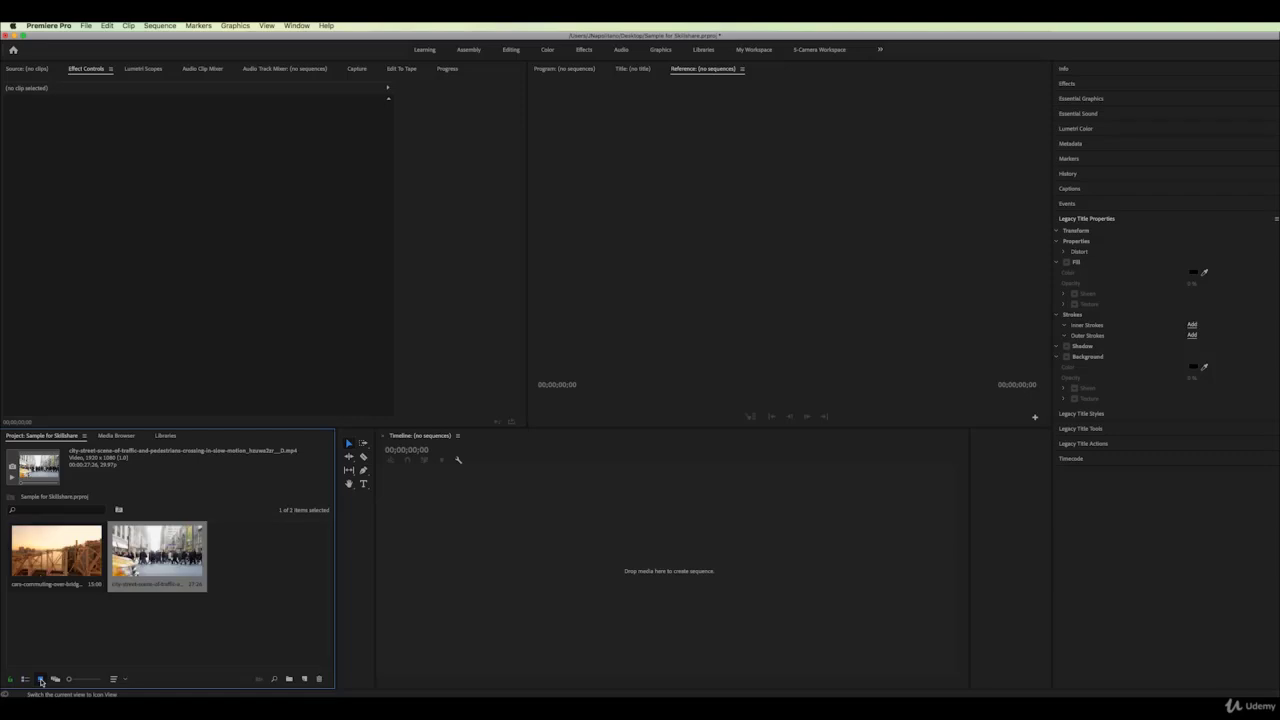
double_click(56, 550)
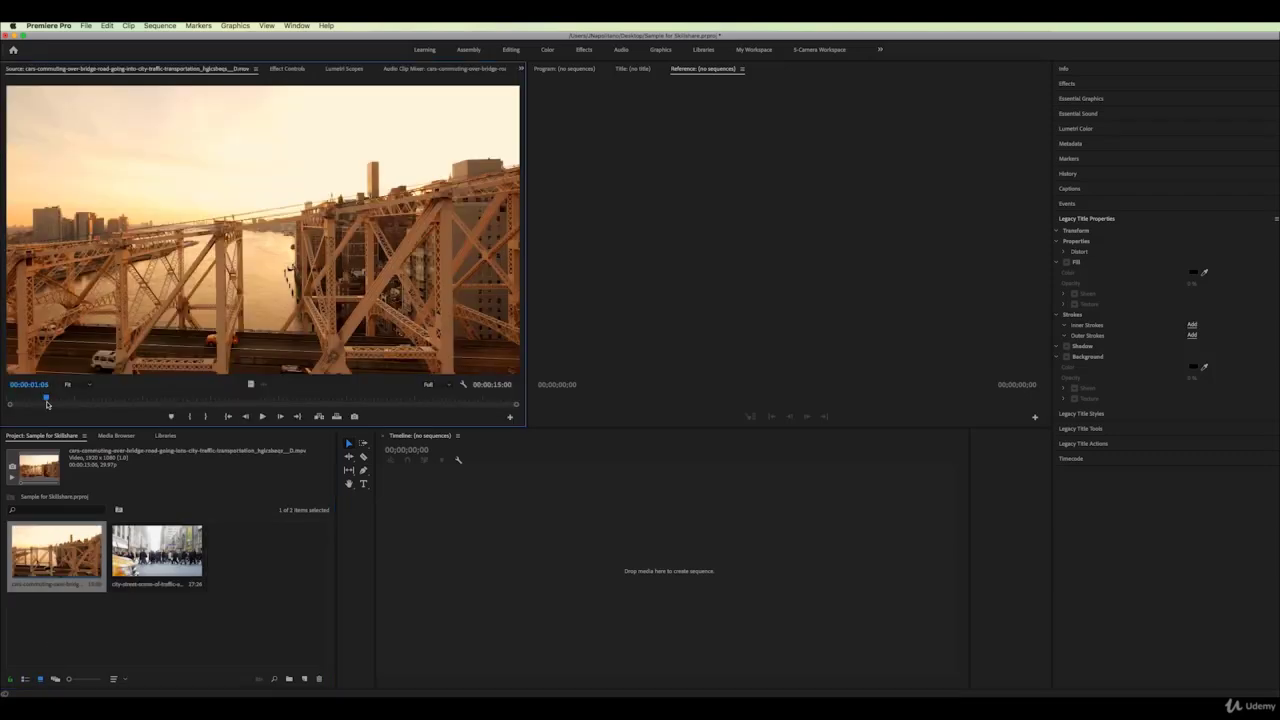
left_click_drag(46, 401, 191, 402)
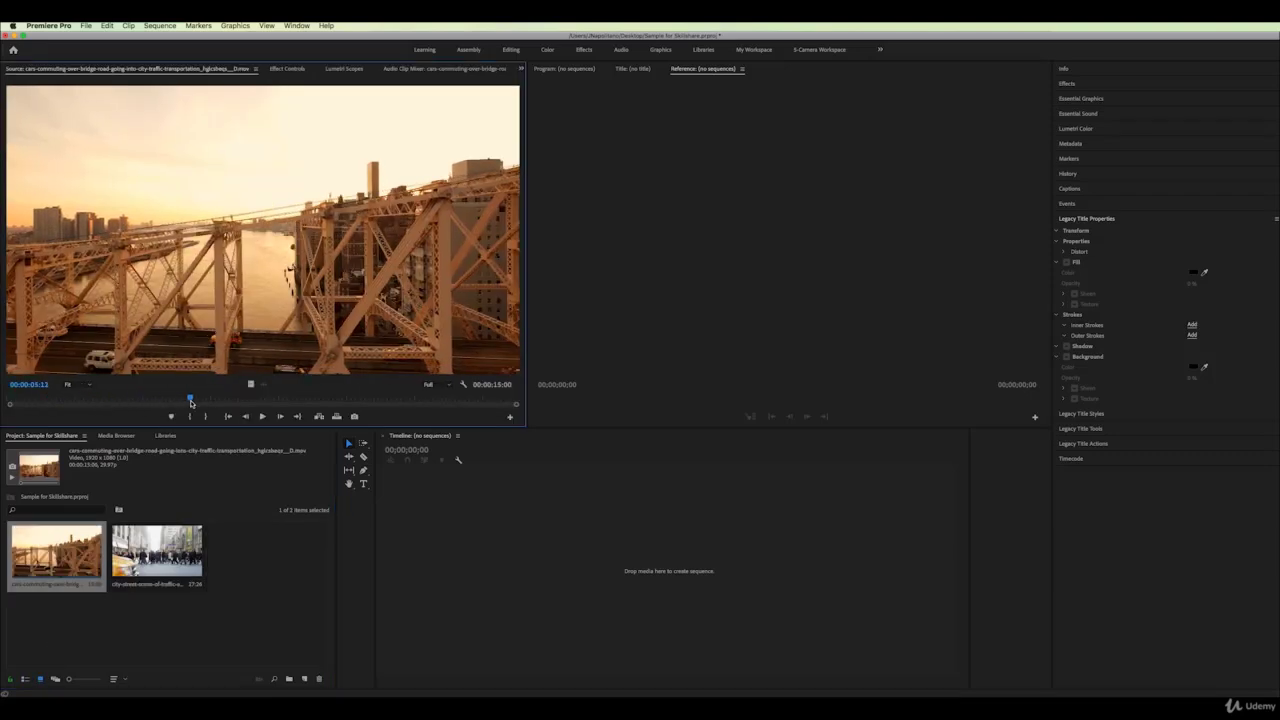
Lower the Source monitor's playback resolution and scrub back to the intended start frame
left_click(448, 385)
left_click(447, 406)
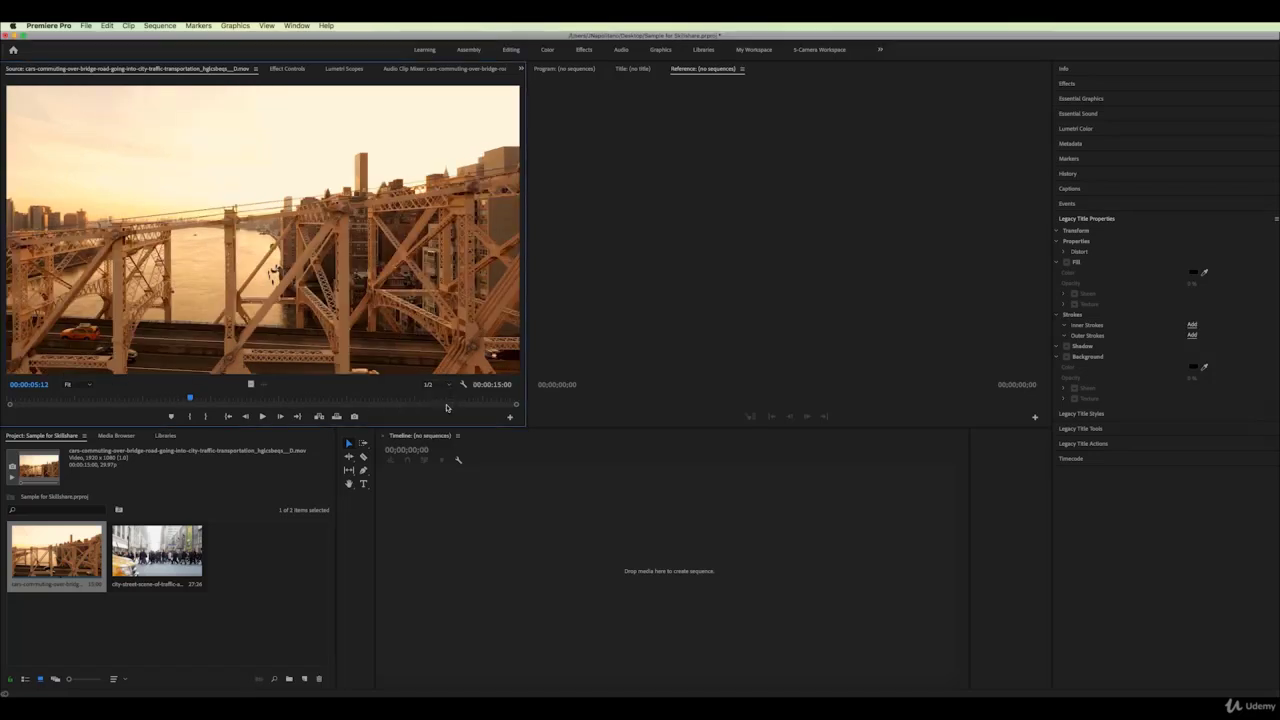
left_click_drag(175, 401, 151, 400)
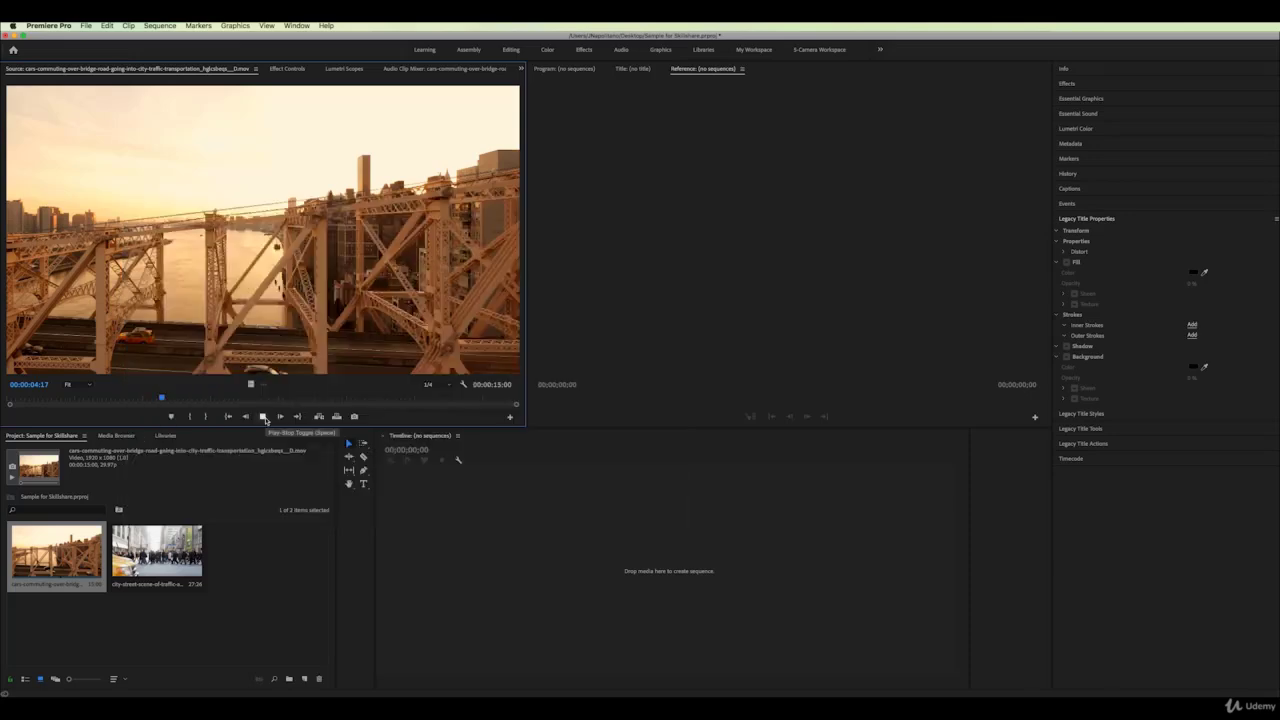
left_click(263, 417)
Mark In and Out around a 00:00:02:15 section and drag it in to create a new sequence
left_click(190, 417)
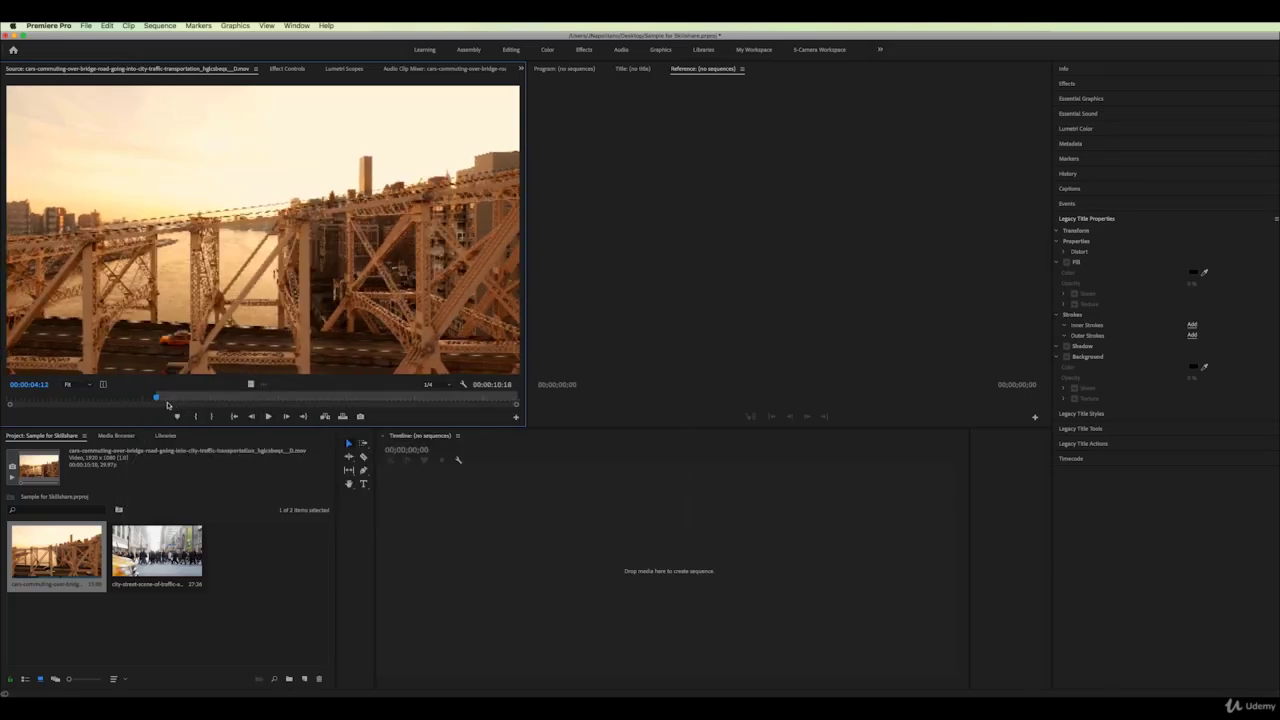
left_click_drag(163, 399, 241, 399)
left_click(211, 417)
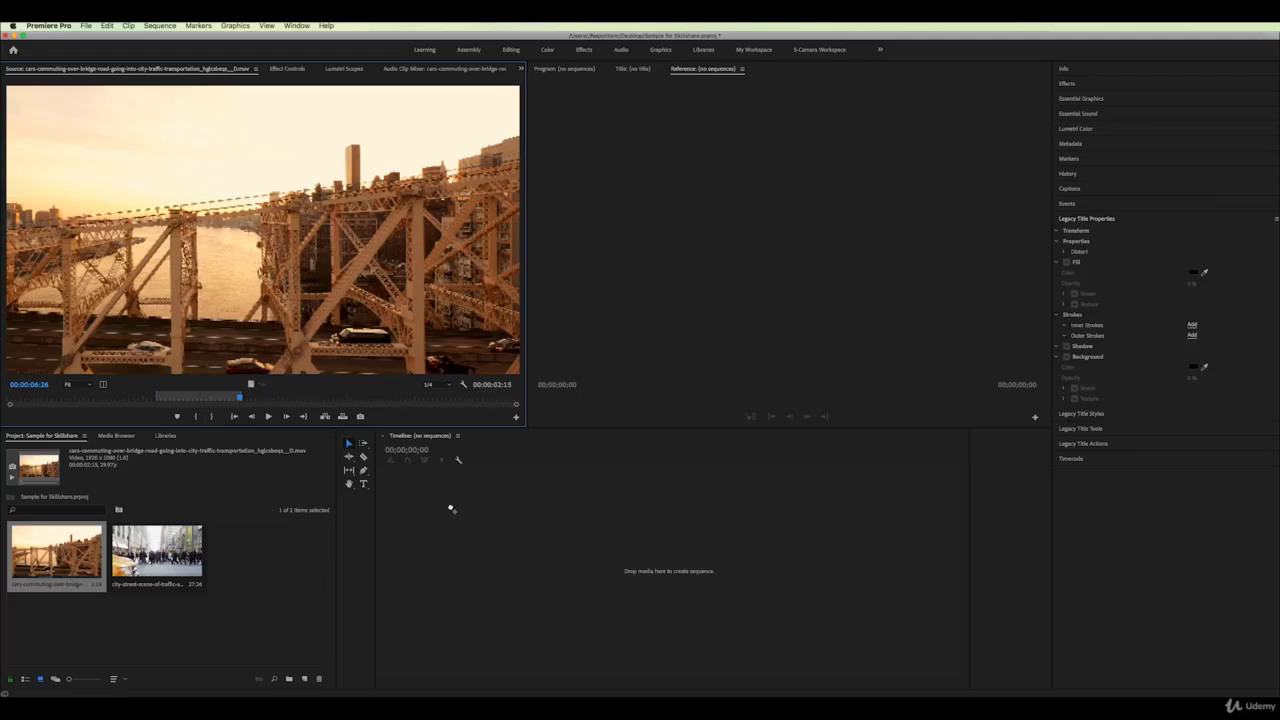
left_click_drag(451, 510, 449, 506)
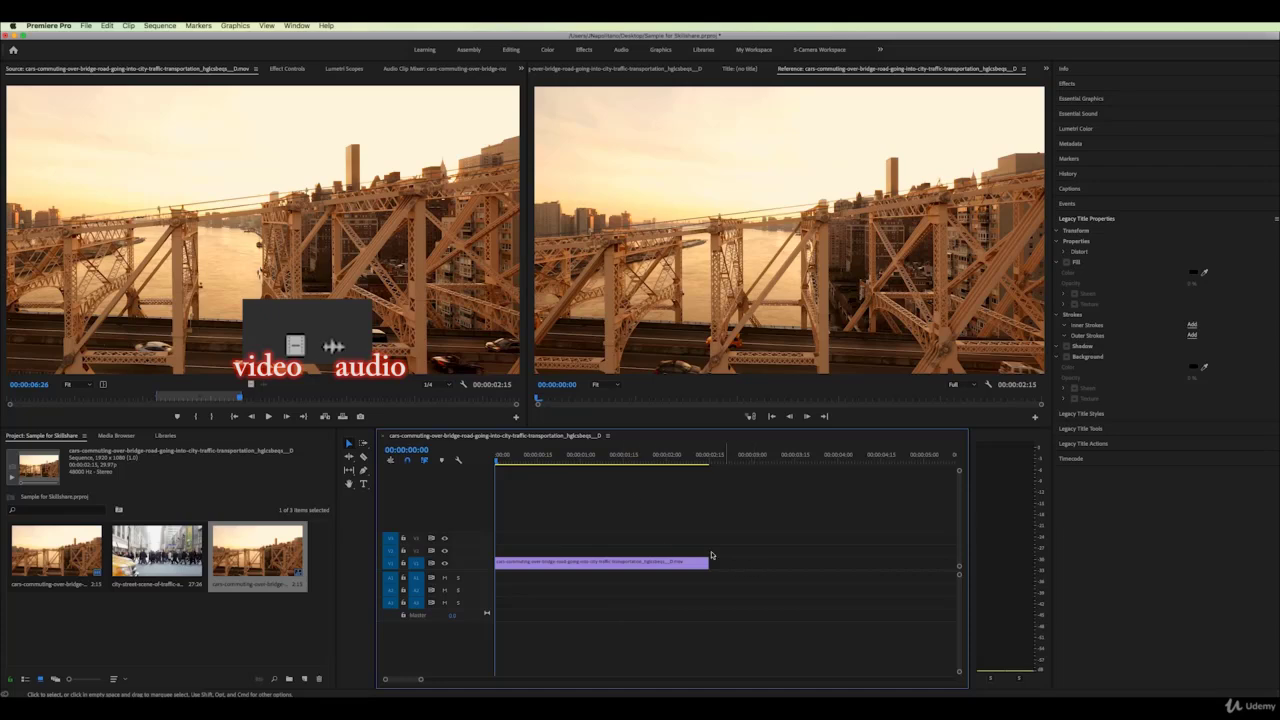
Set the Program monitor to 1/2 resolution, scrub the bridge sequence, and select its clip
left_click_drag(511, 461, 600, 460)
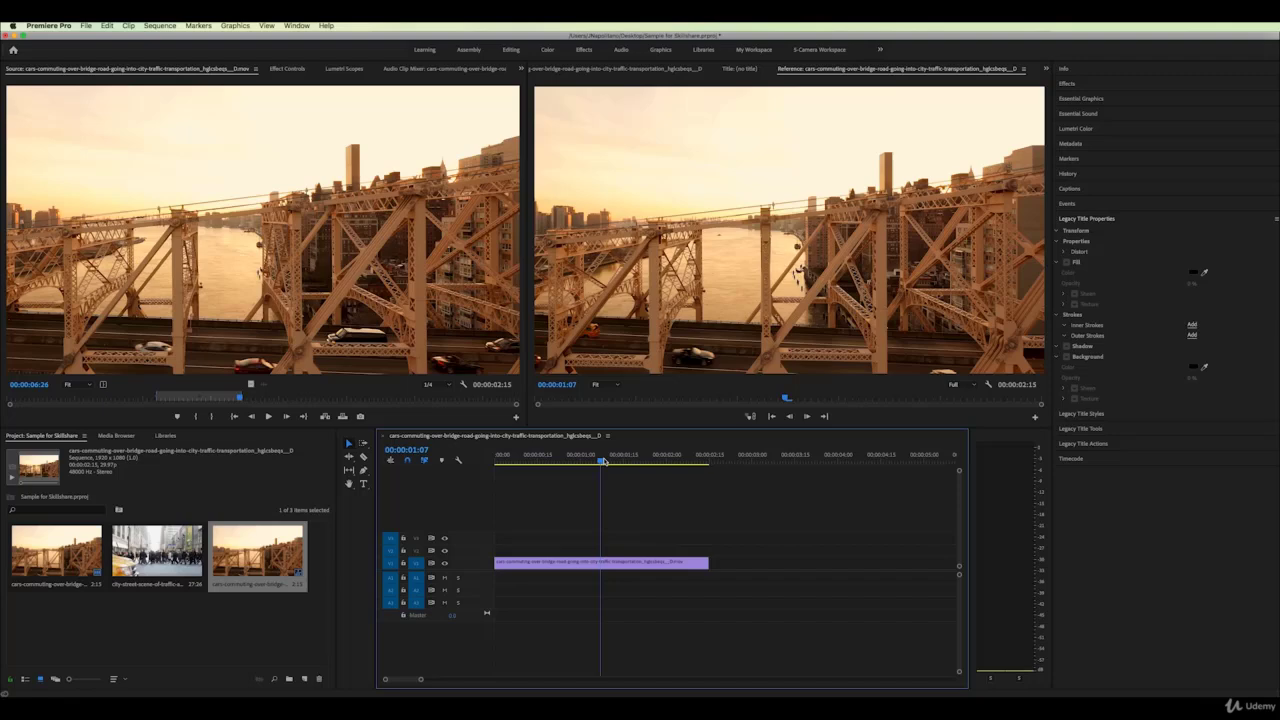
left_click(975, 388)
left_click(970, 405)
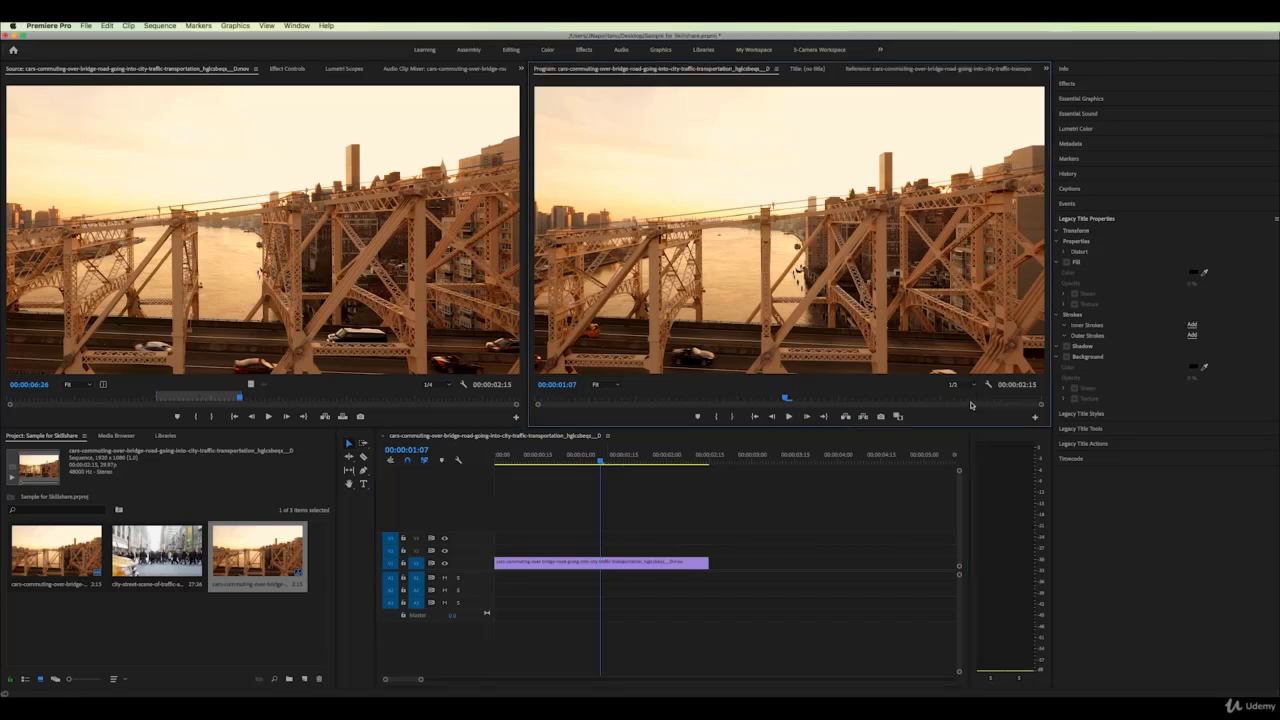
left_click_drag(508, 459, 548, 460)
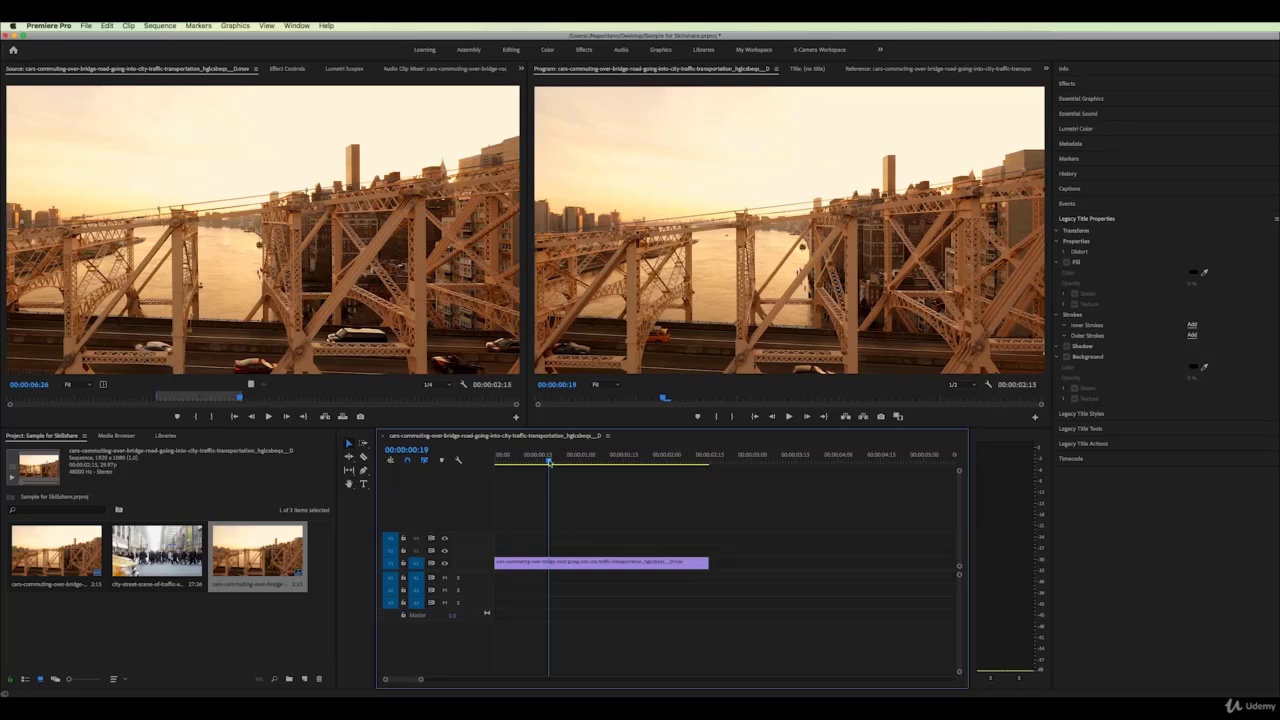
left_click_drag(550, 460, 586, 461)
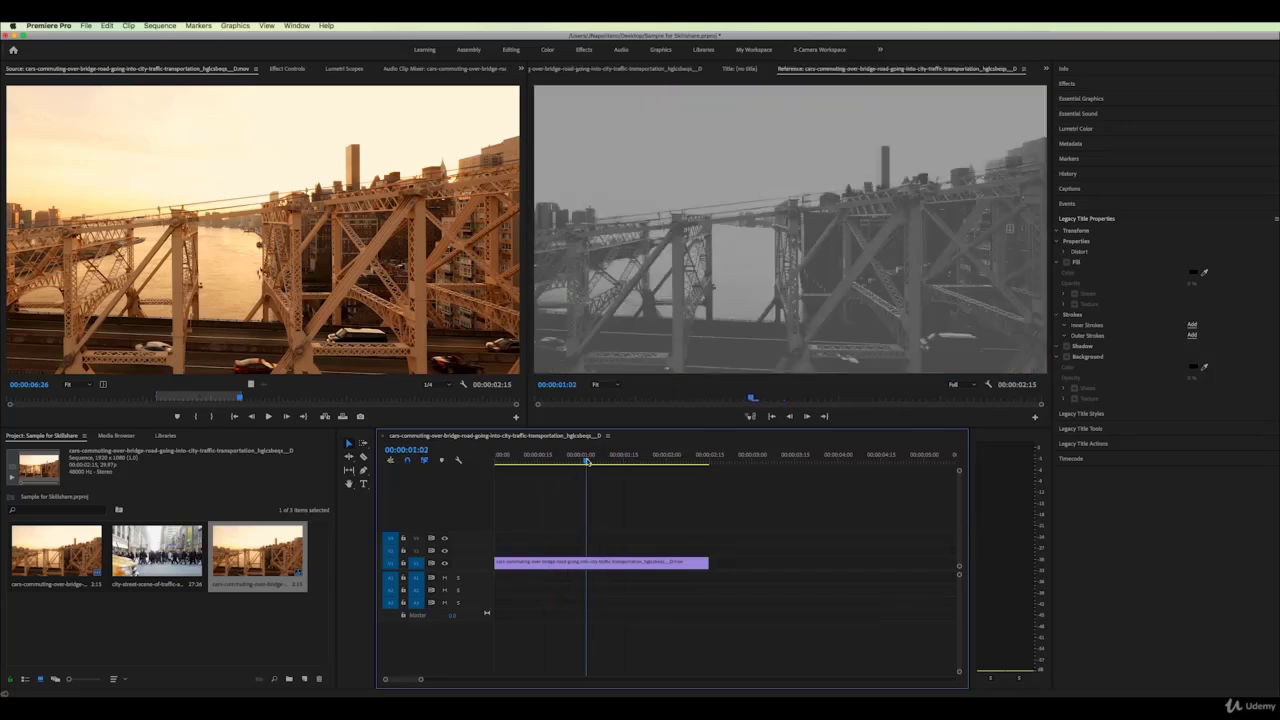
left_click(614, 567)
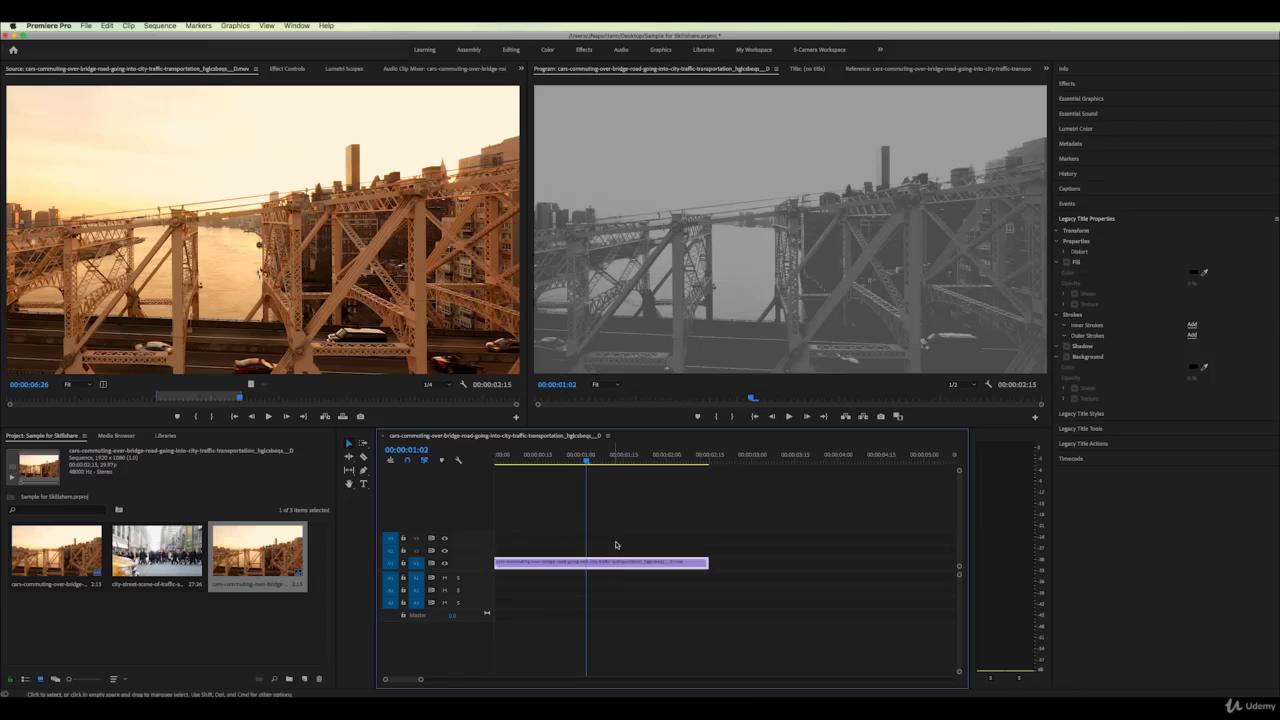
Apply the Cinespace 100, 100 Faded Film, 25 and 25 Faded Film Lumetri looks and preview them
left_click(1068, 84)
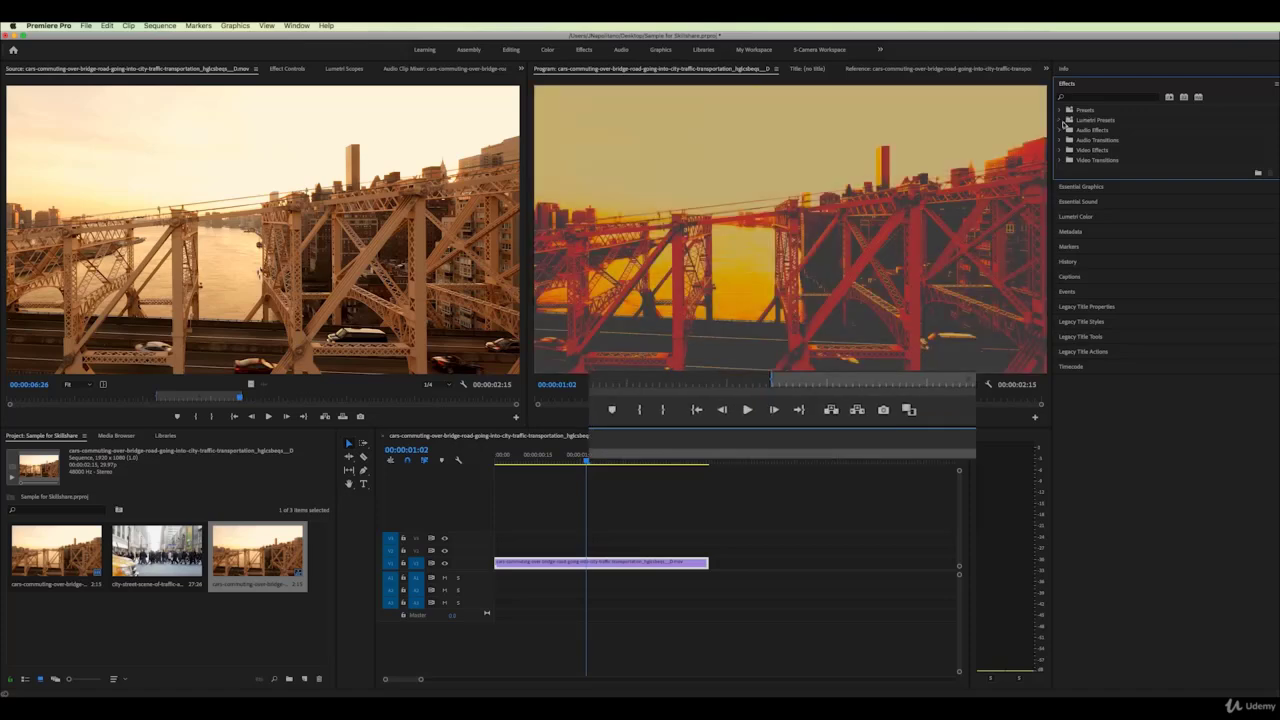
left_click(1061, 120)
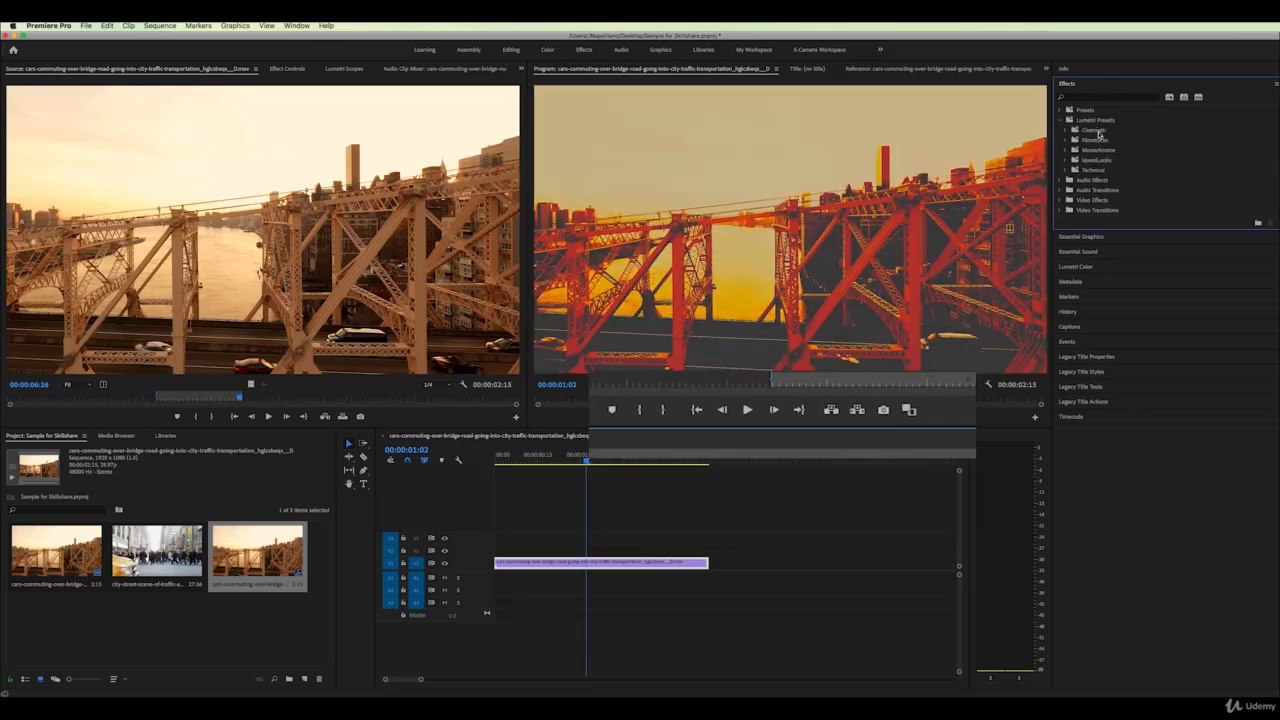
left_click(1065, 130)
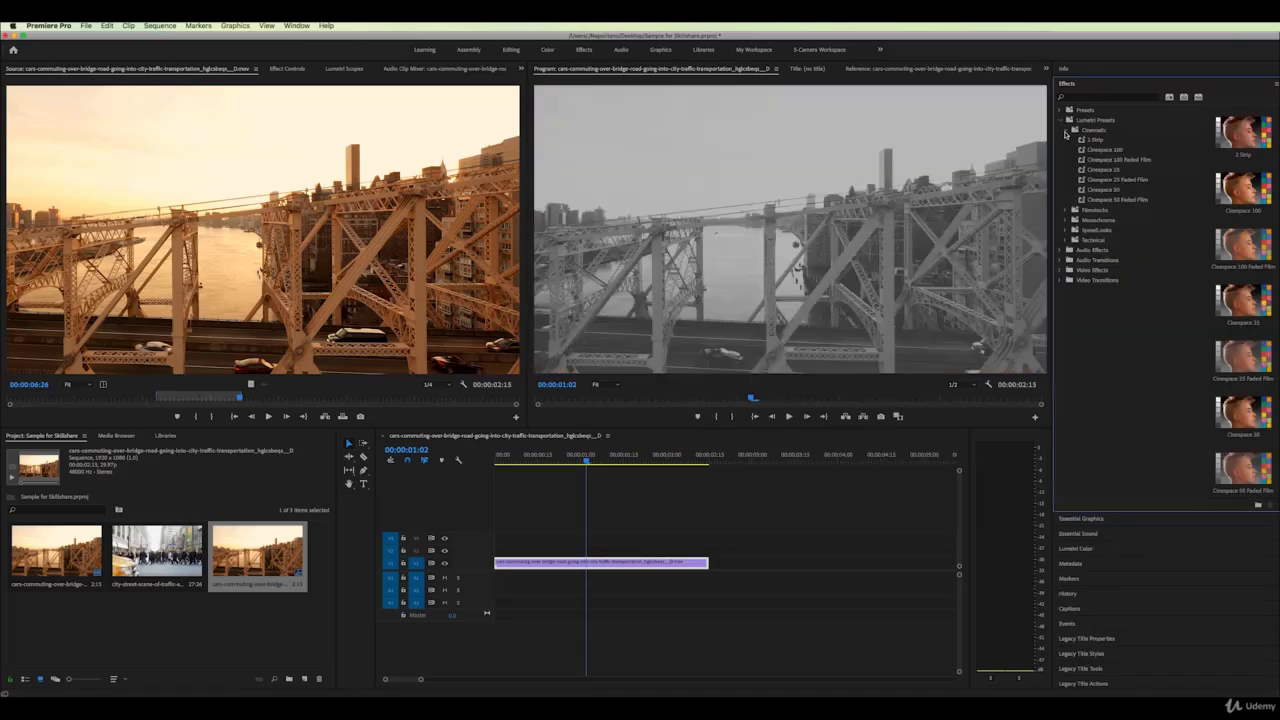
left_click(1250, 197)
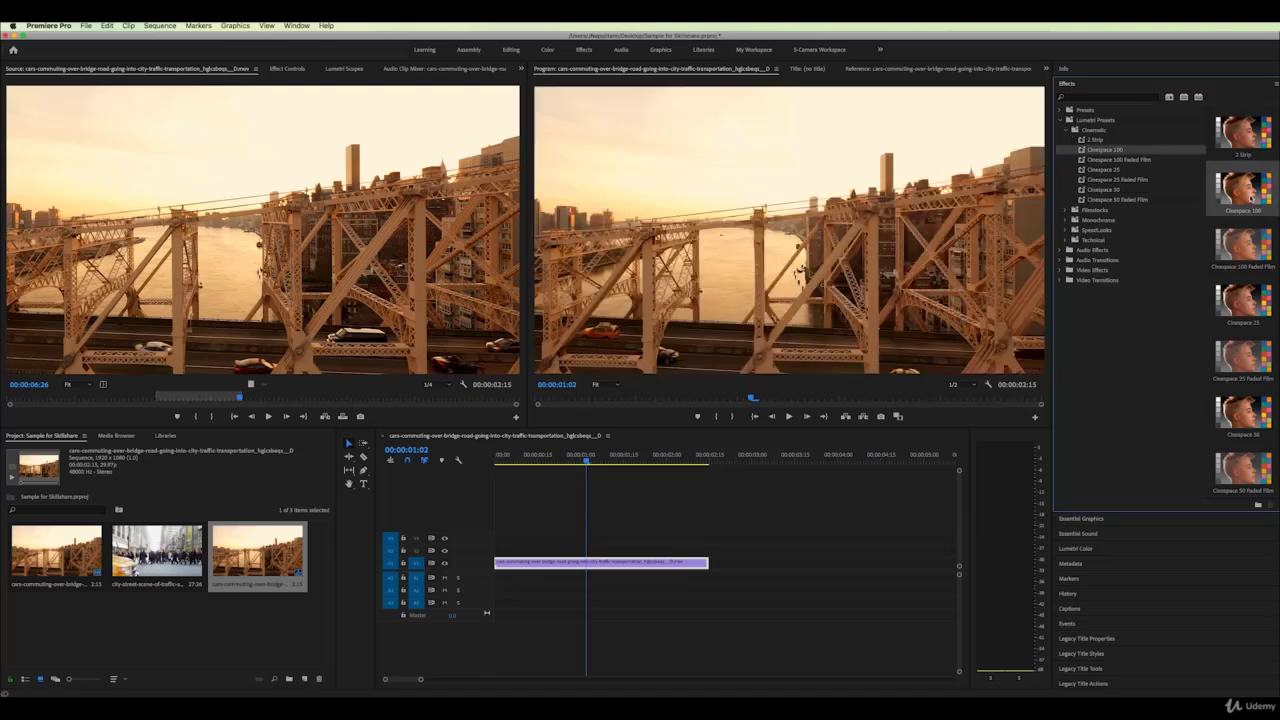
left_click(1257, 242)
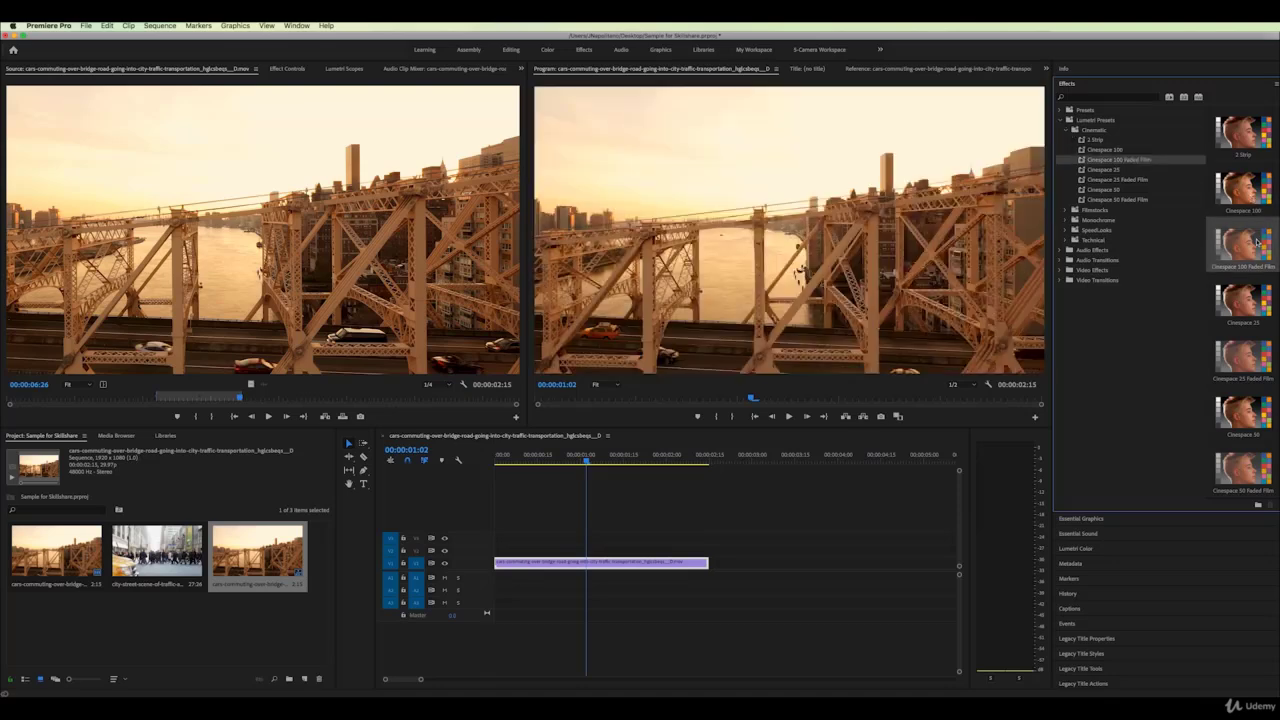
left_click(1250, 290)
left_click(1250, 355)
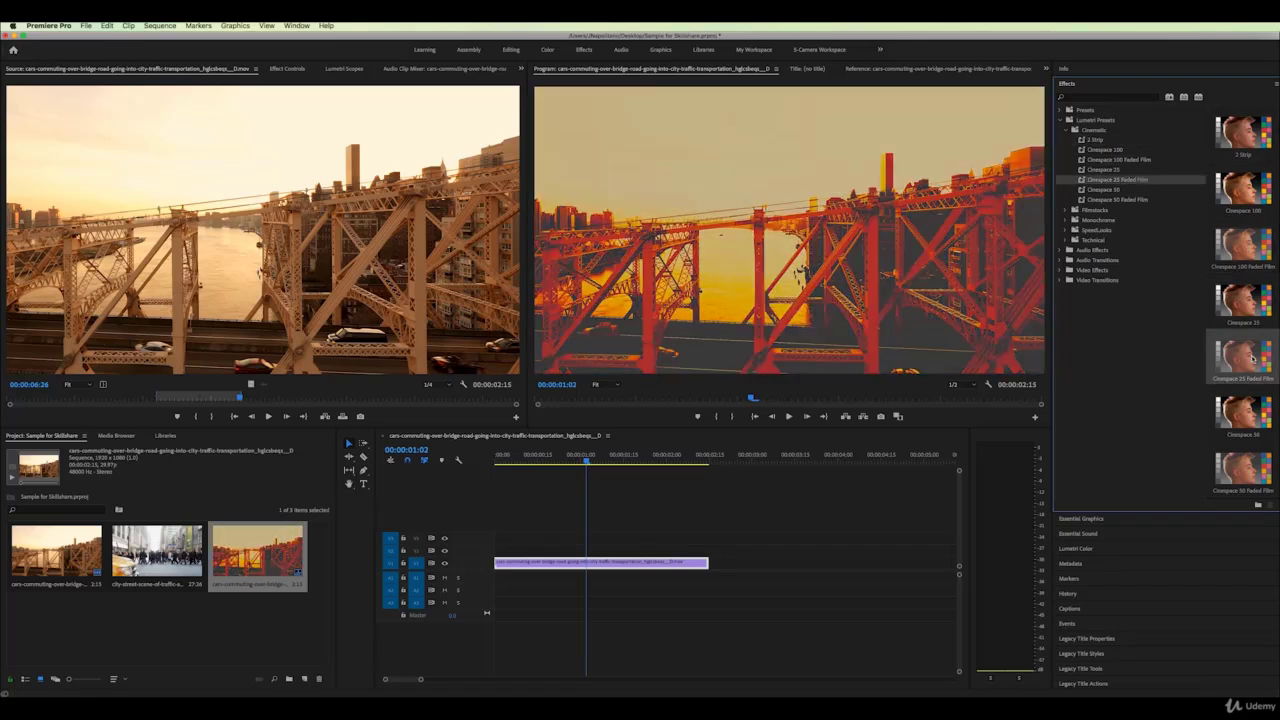
left_click_drag(522, 460, 568, 459)
Apply Cinespace 50 and 50 Faded Film, then finish with Monochrome Faded Film 100
left_click(1244, 420)
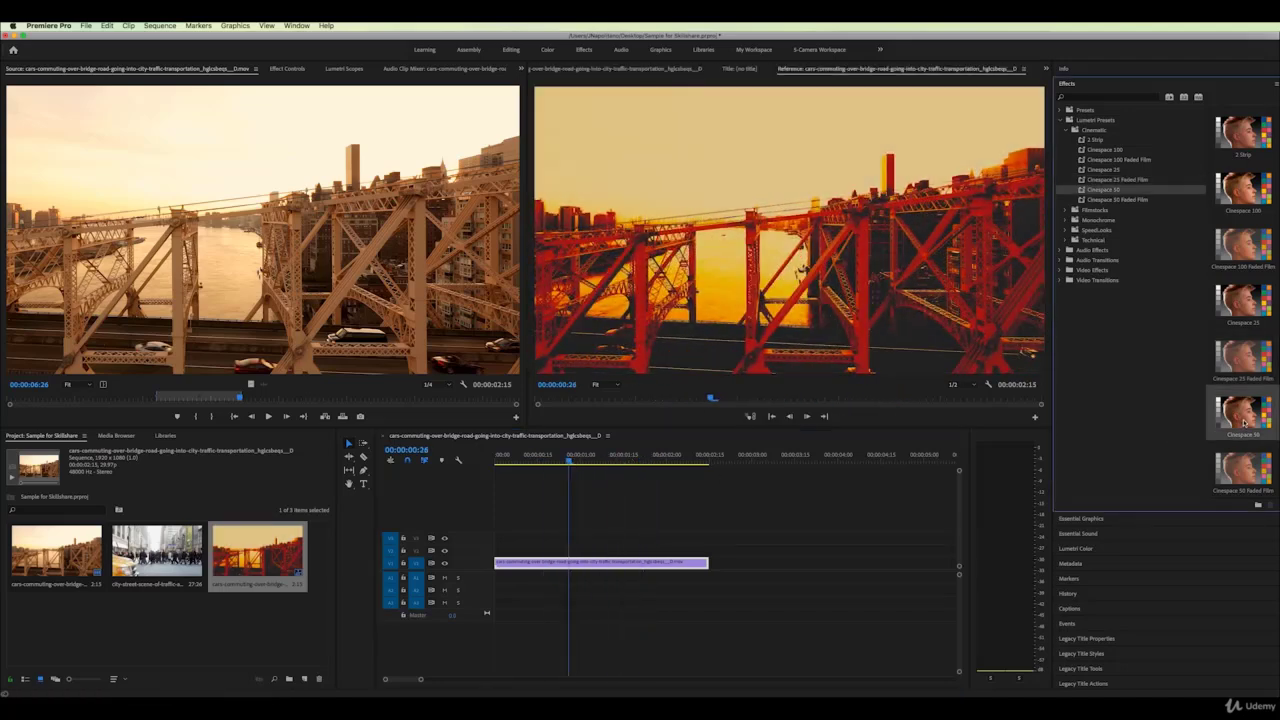
left_click(1253, 470)
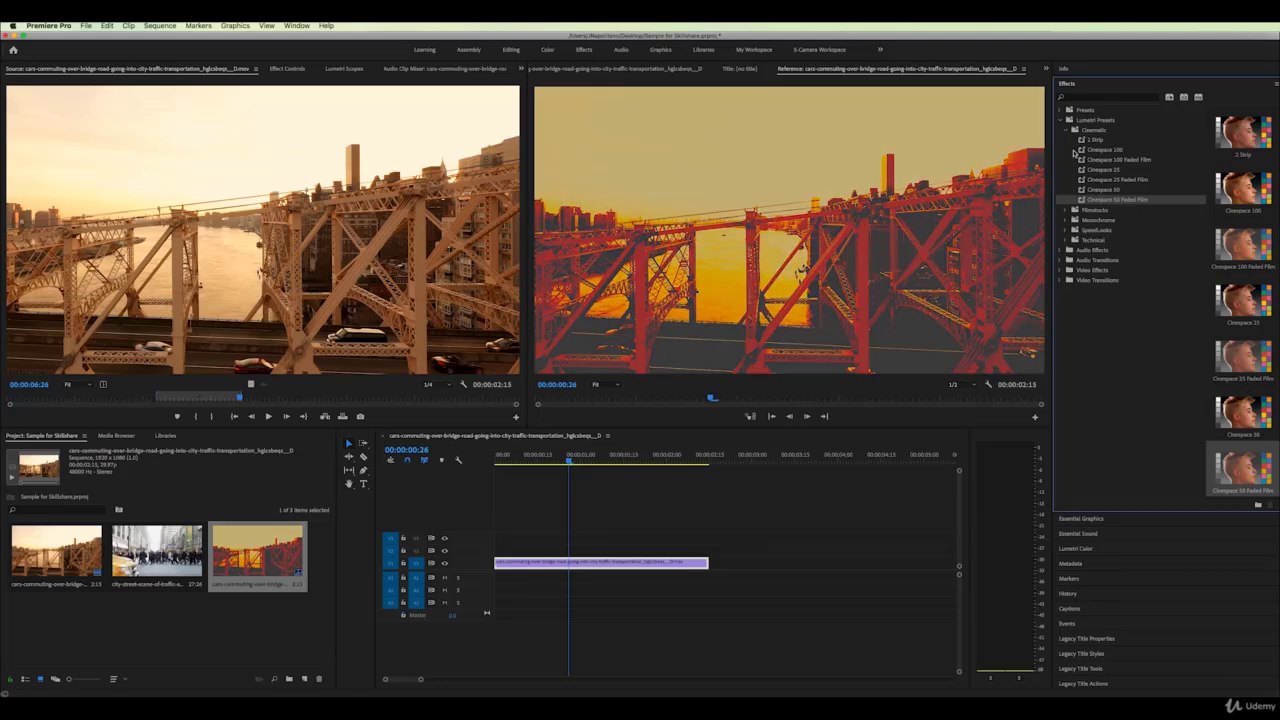
left_click(1066, 130)
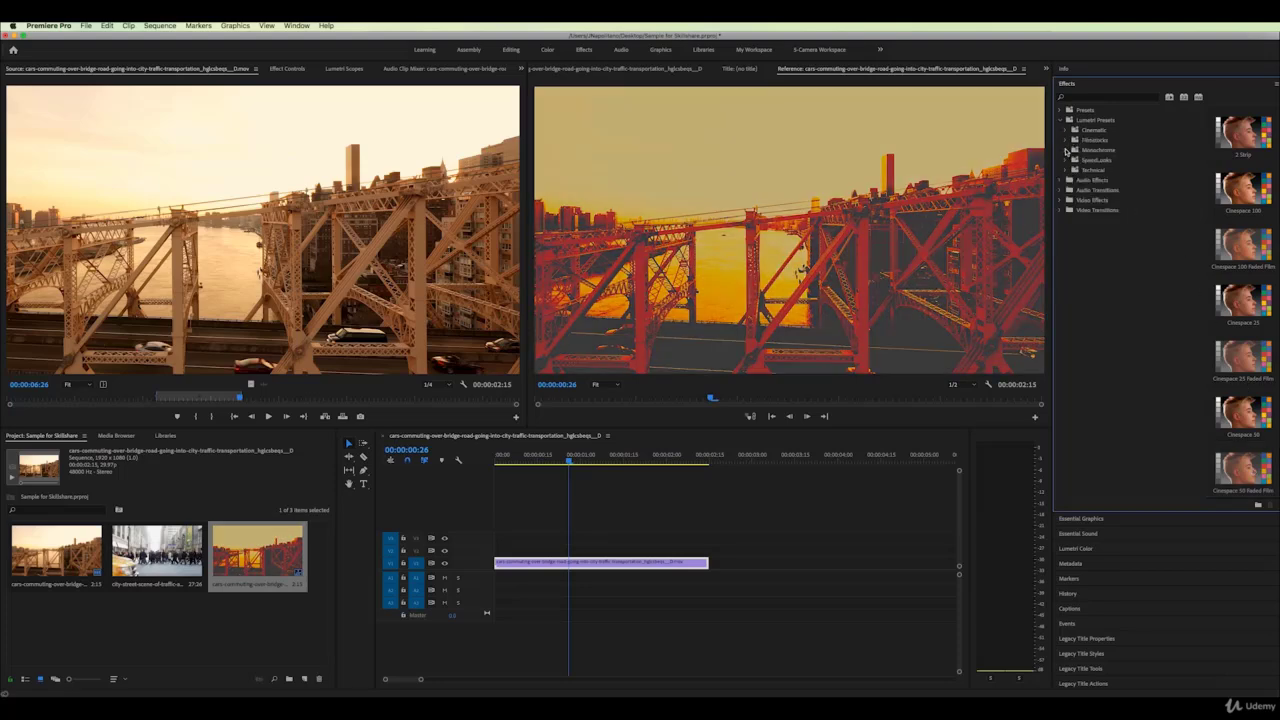
left_click(1066, 150)
left_click(1245, 198)
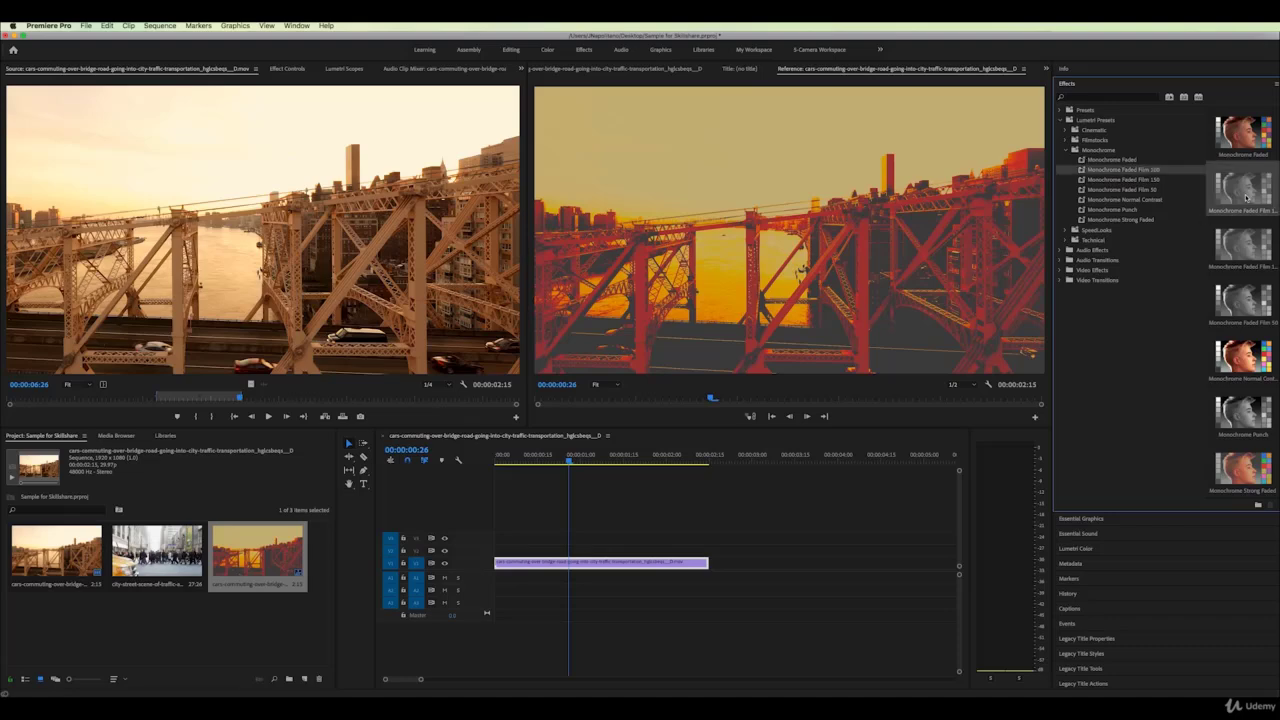
left_click_drag(524, 459, 655, 463)
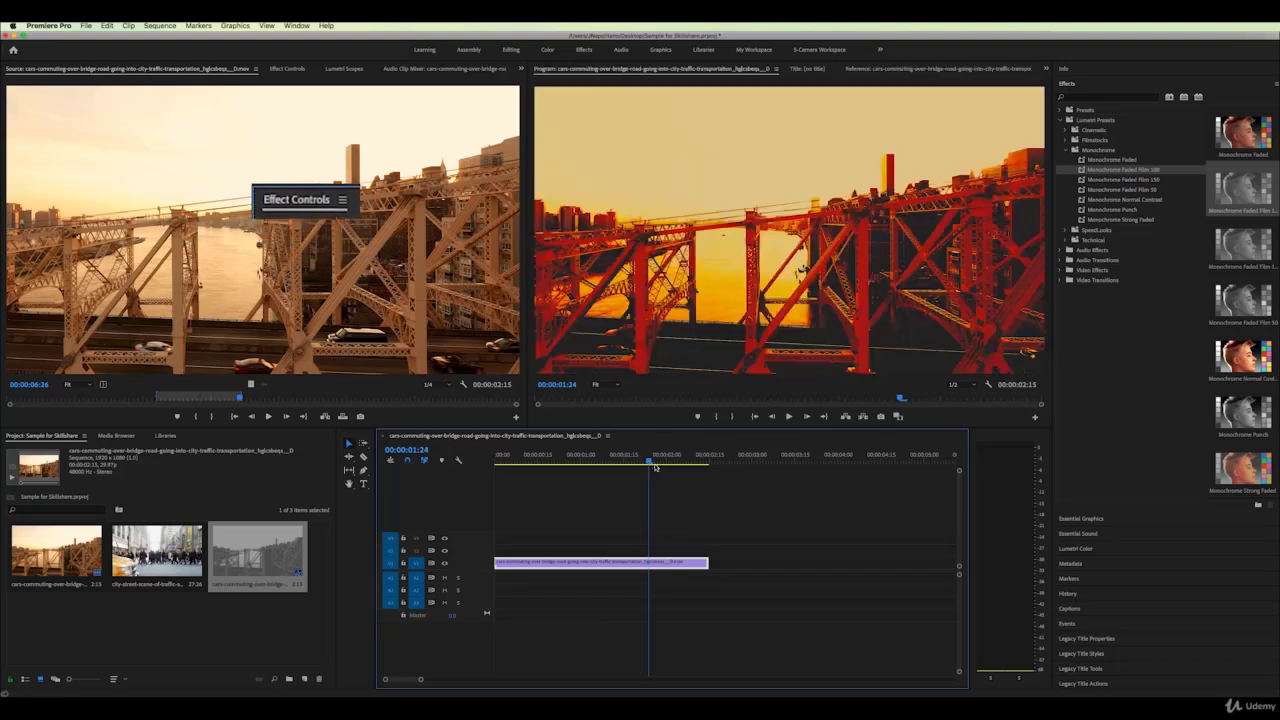
In Effect Controls, clear one stacked look and the Cinespace 50 Faded Film Lumetri effect
left_click(295, 70)
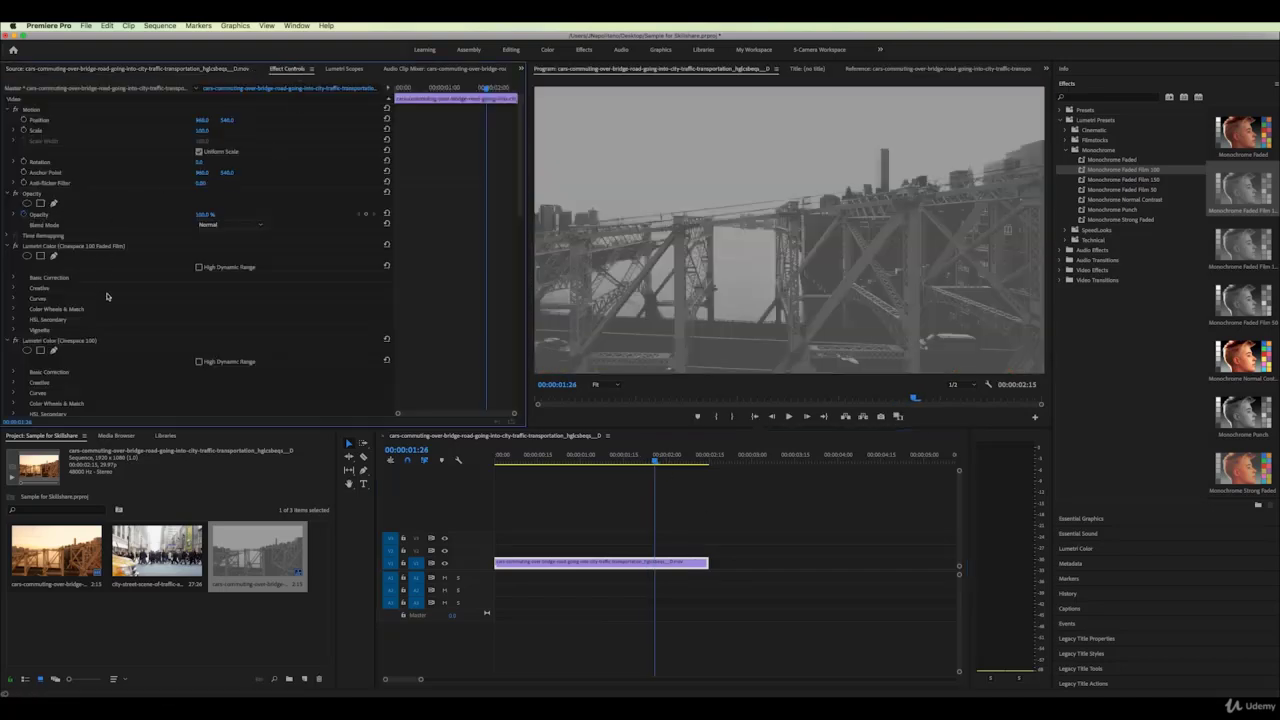
scroll(117, 381, "down", 10)
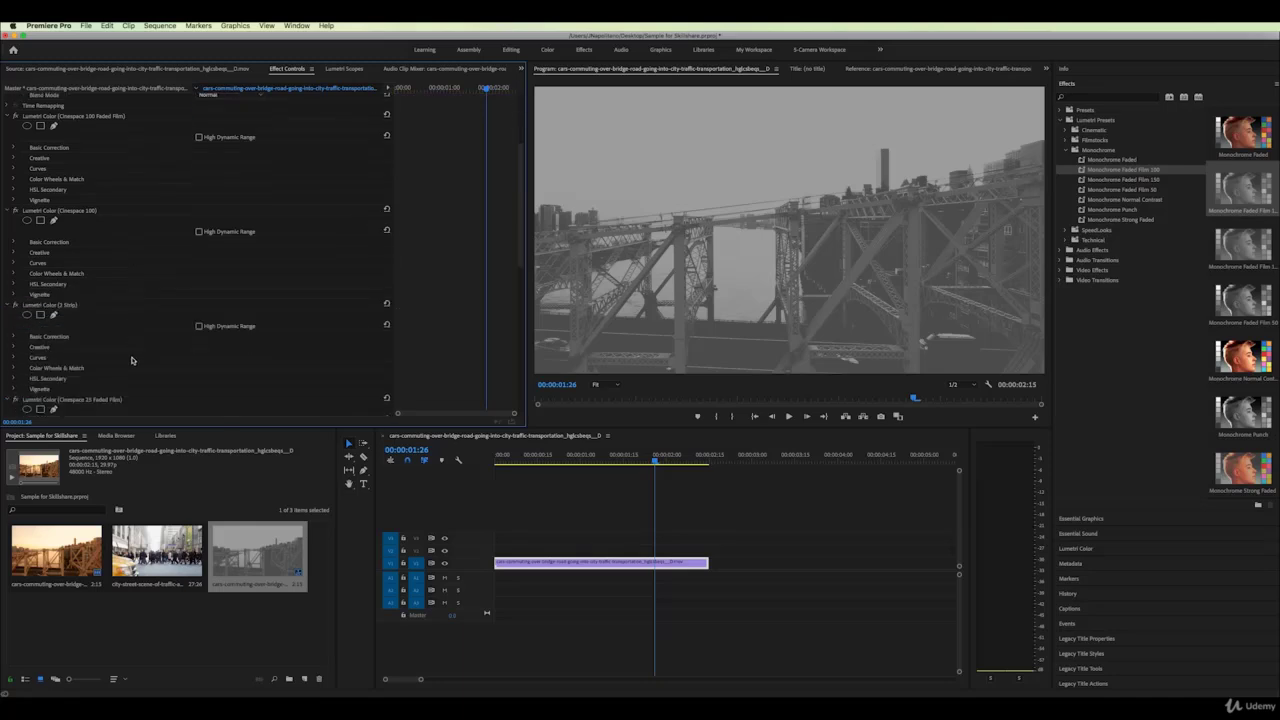
scroll(131, 360, "down", 8)
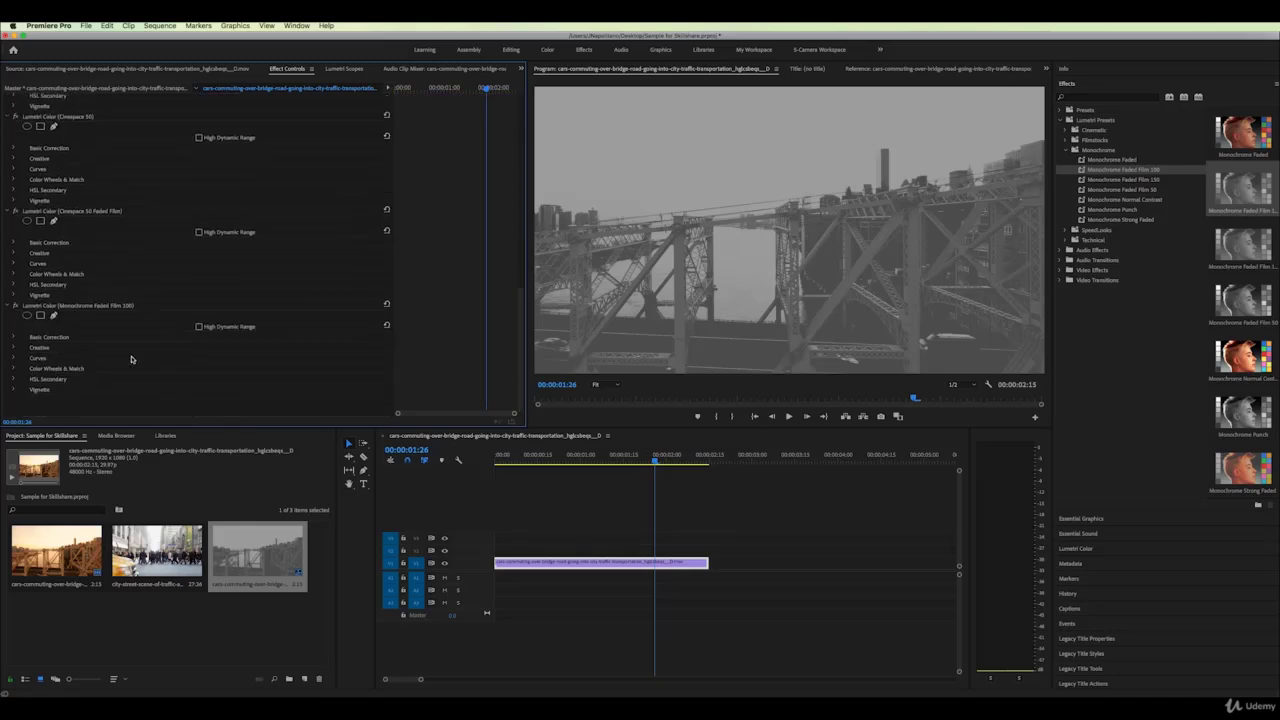
left_click(52, 308)
right_click(50, 310)
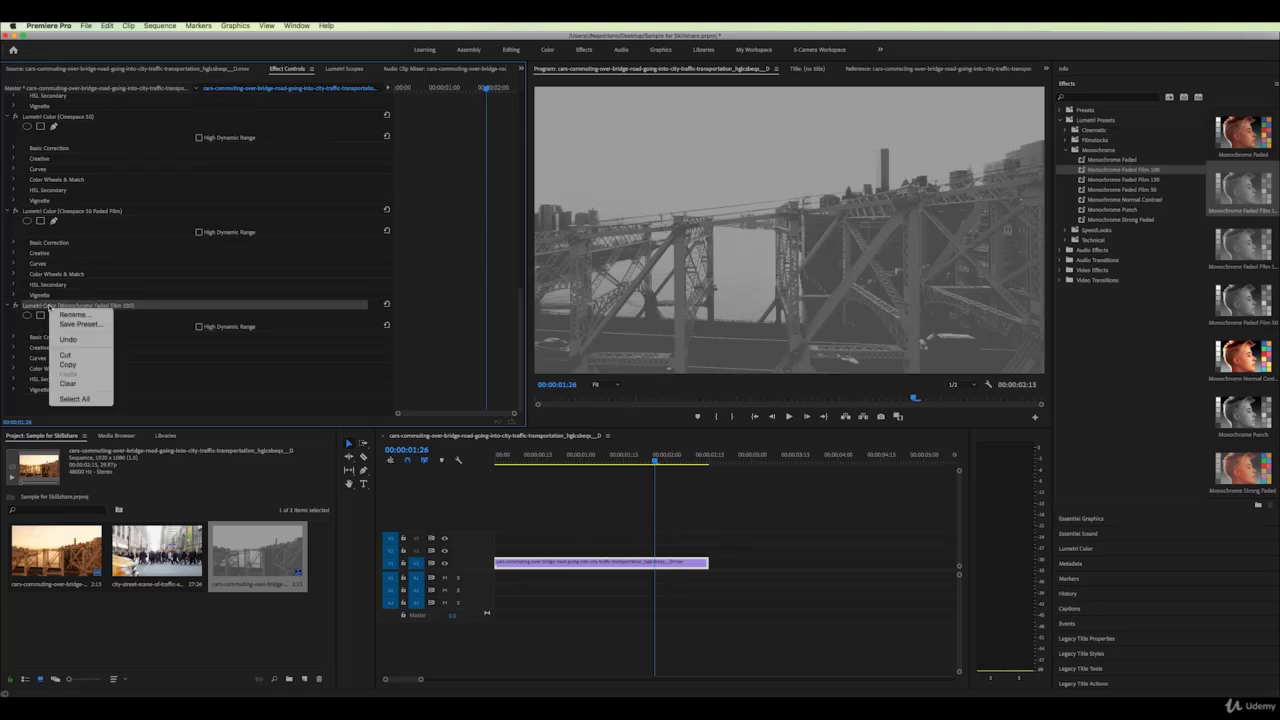
left_click(80, 384)
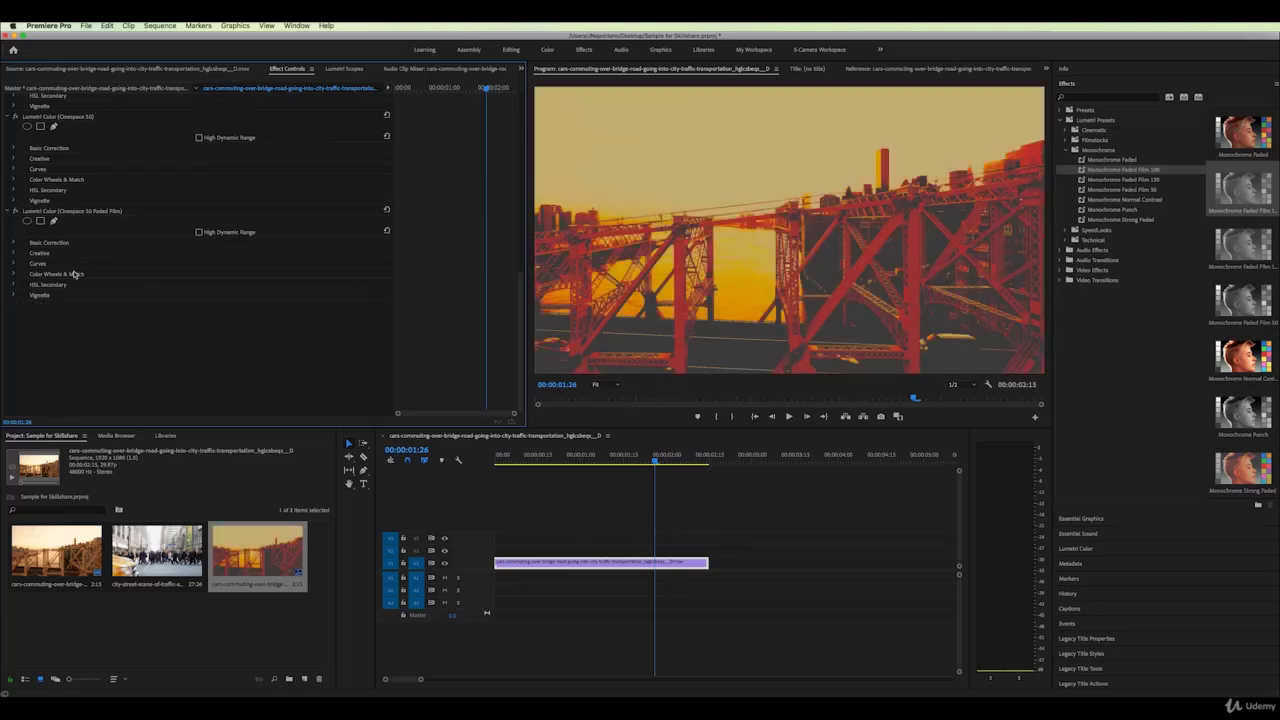
right_click(52, 211)
left_click(81, 286)
Clear the remaining extra looks, including Cinespace 25 Faded Film and Cinespace 100 Faded Film
scroll(110, 267, "up", 3)
right_click(57, 346)
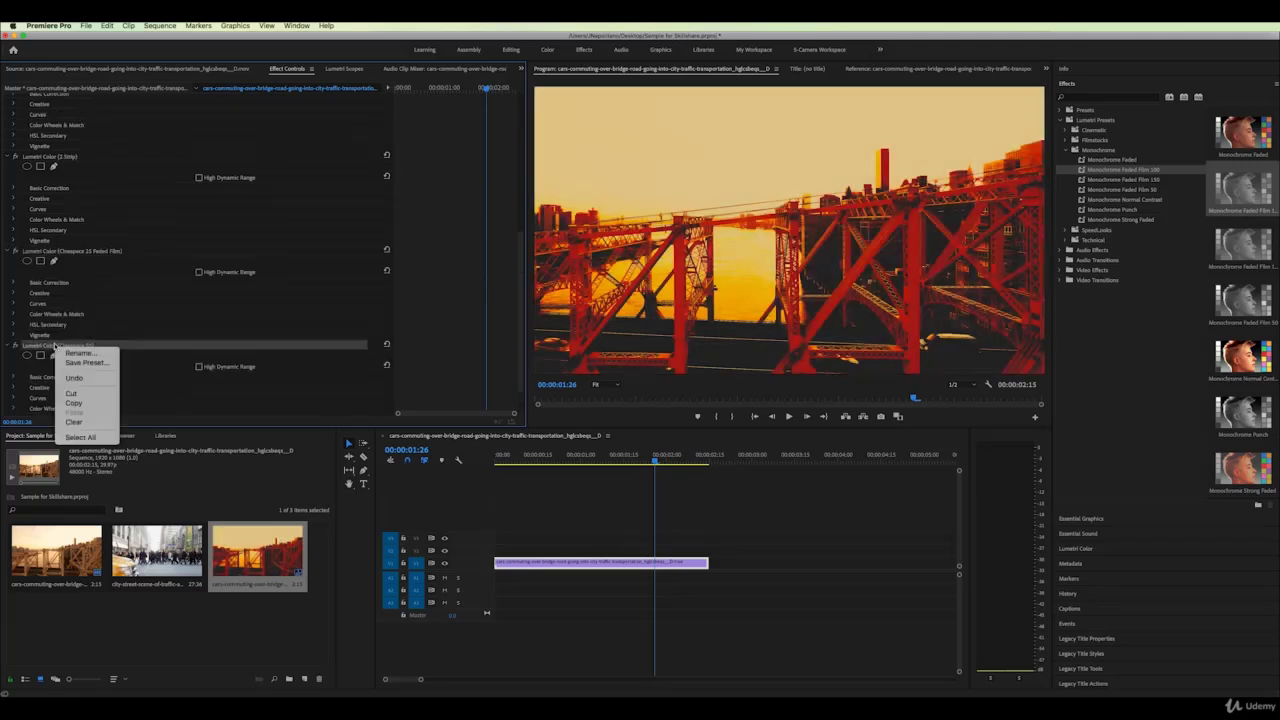
left_click(85, 419)
right_click(56, 251)
left_click(85, 328)
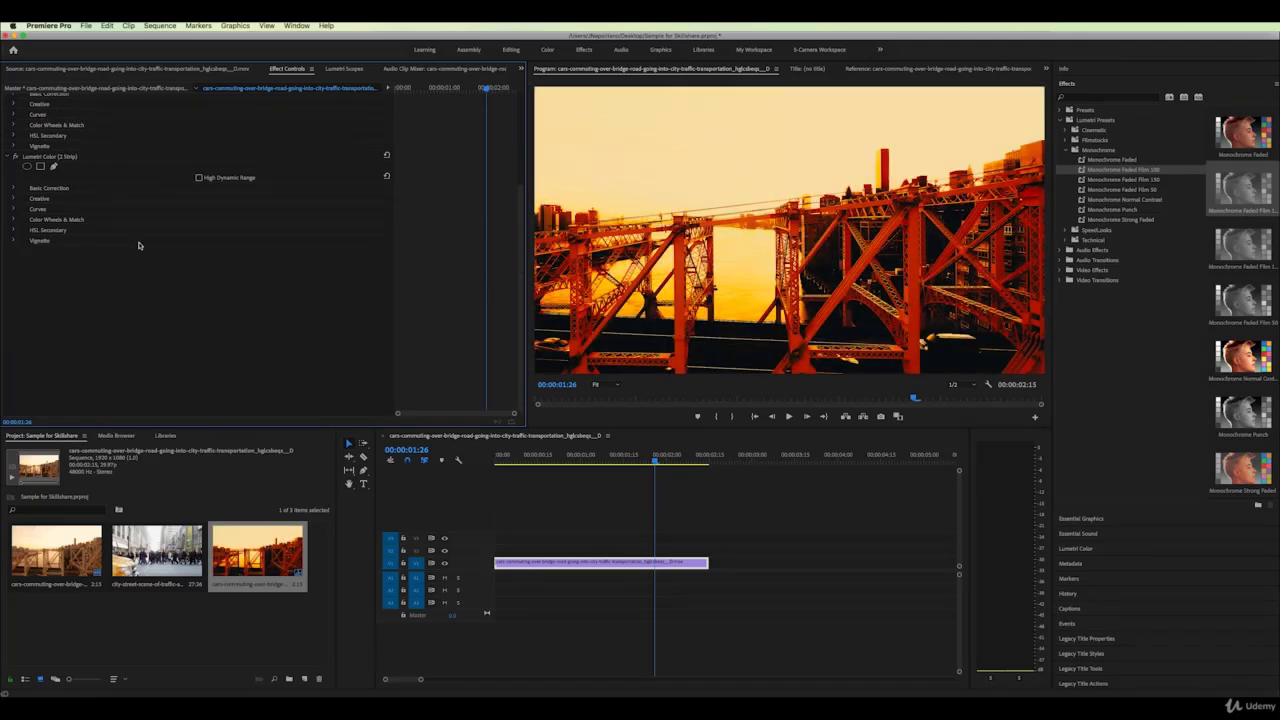
right_click(62, 167)
left_click(90, 242)
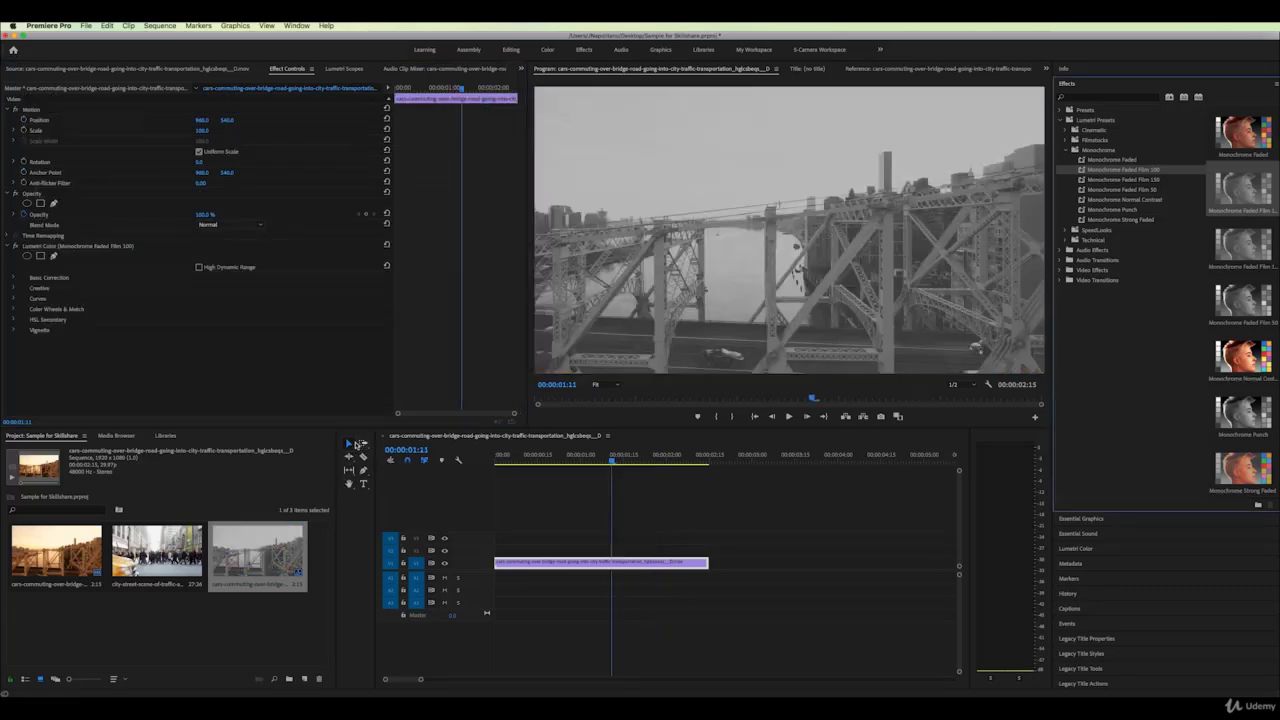
Cut the bridge clip on V1 with the Razor Tool, then select a cut piece with the Selection Tool
left_click(364, 459)
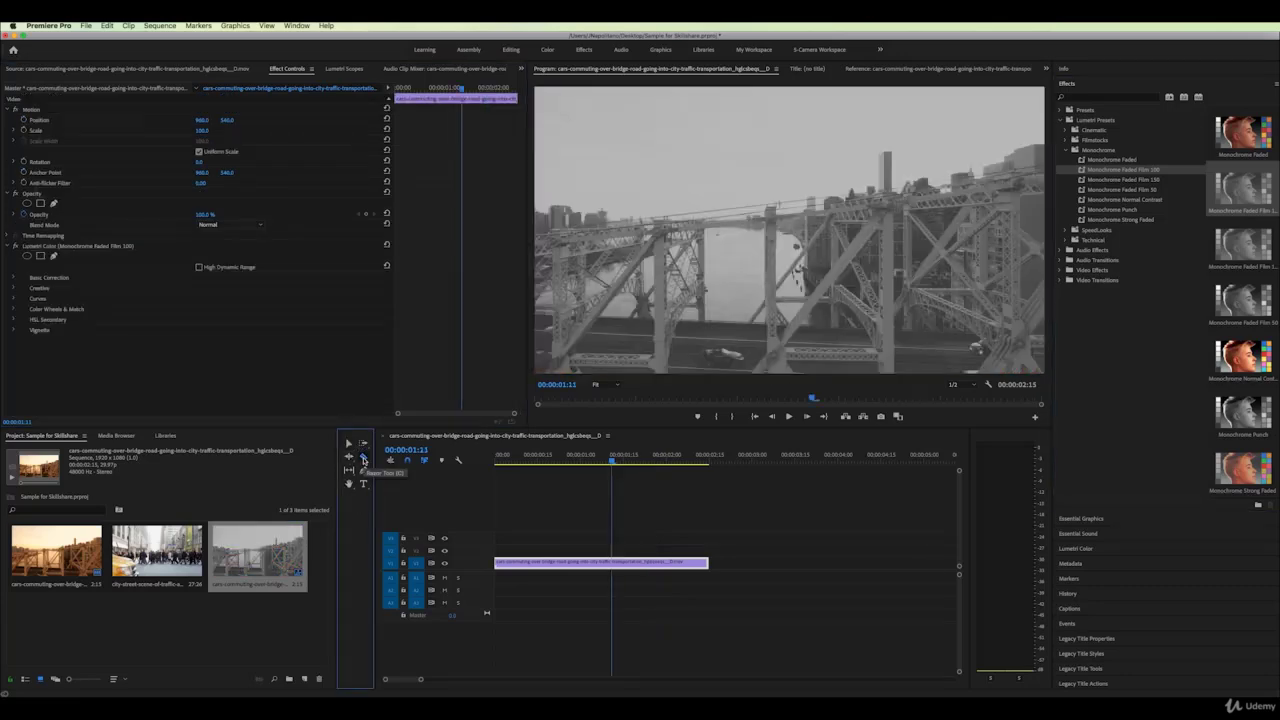
left_click(364, 459)
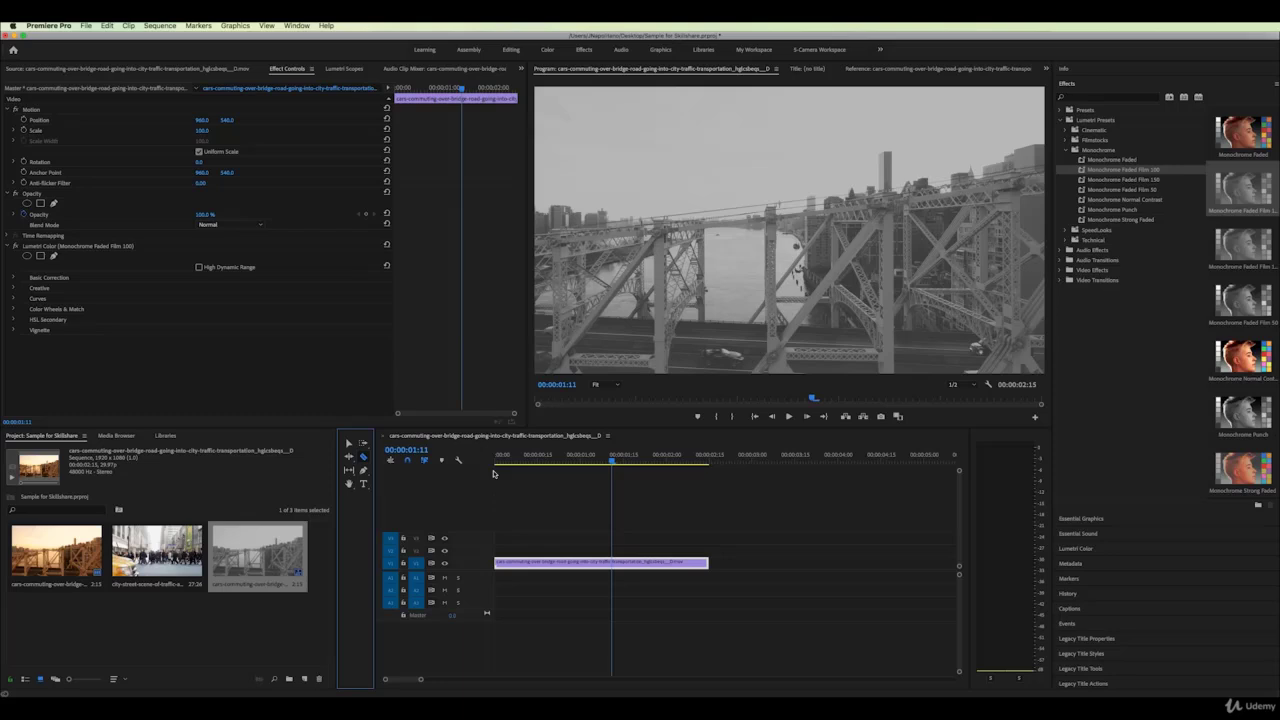
left_click(537, 563)
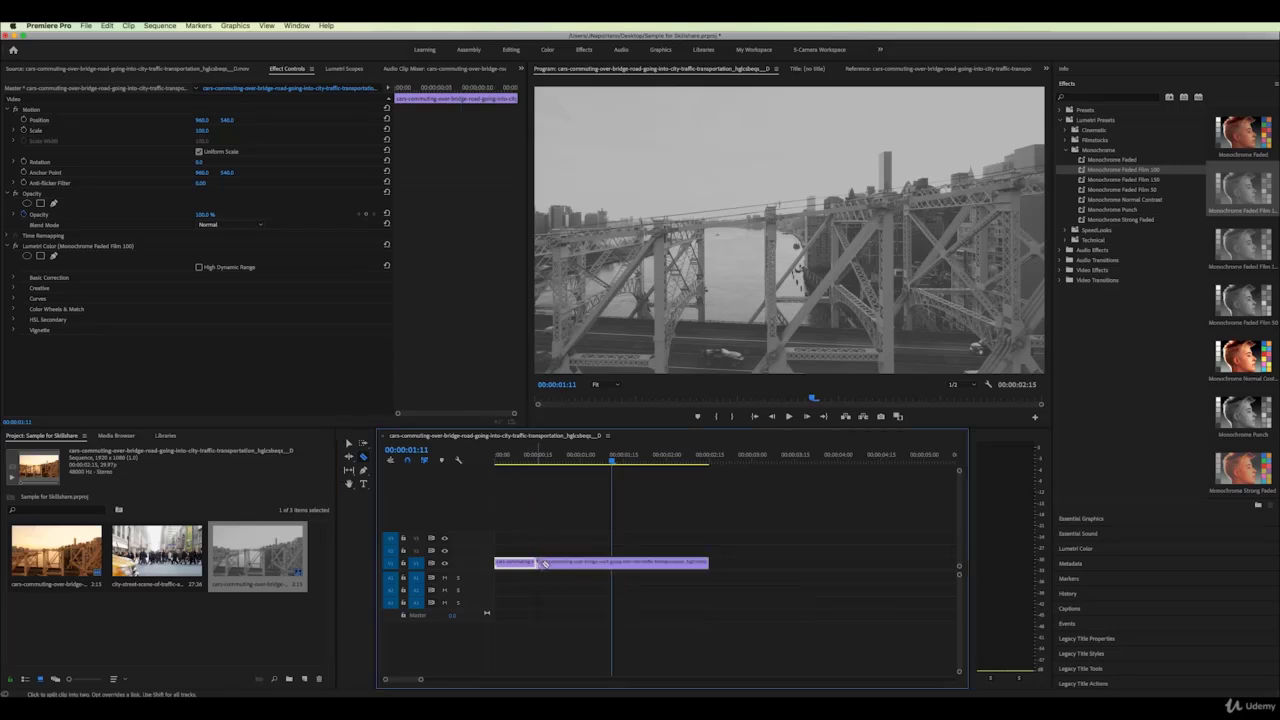
left_click(618, 564)
left_click(348, 443)
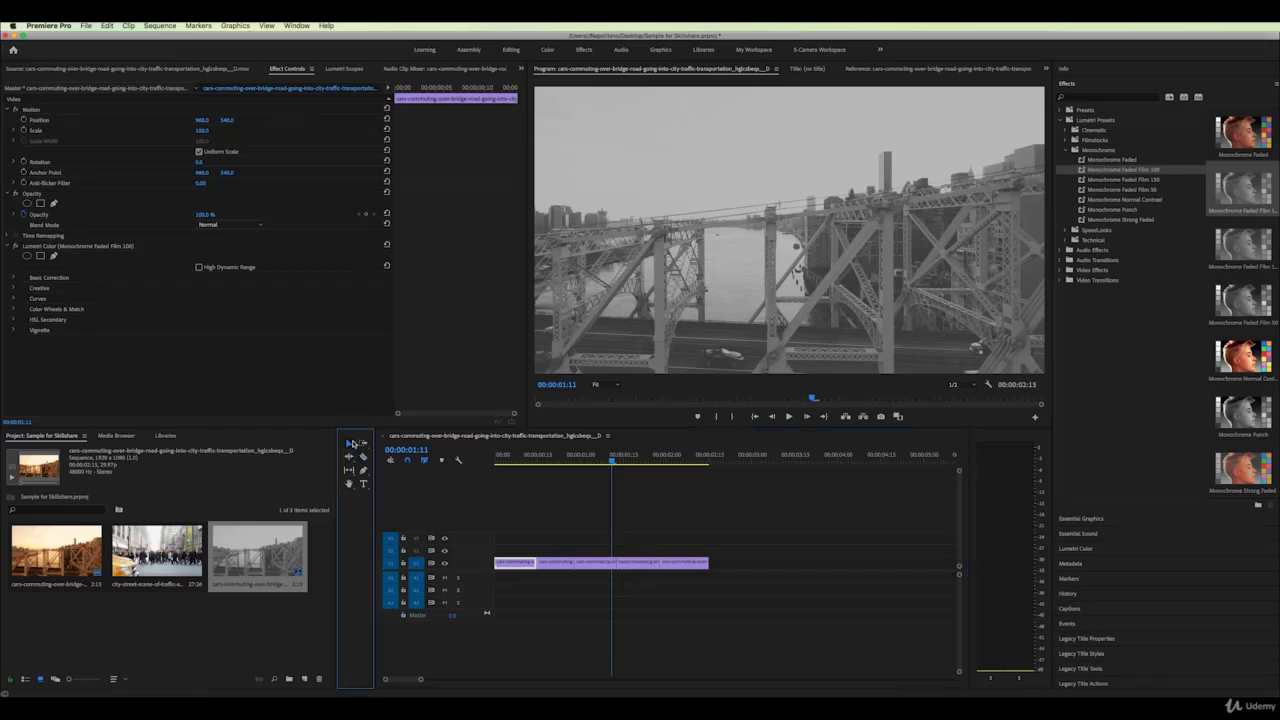
left_click(551, 565)
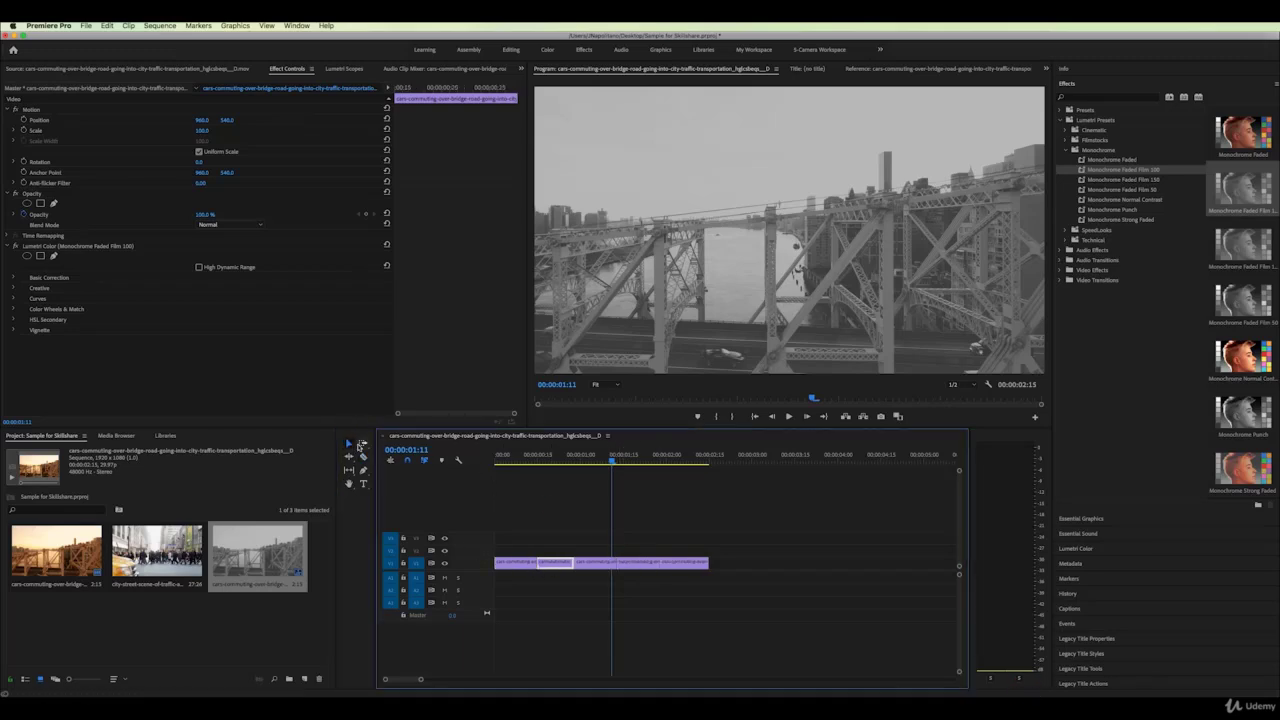
mouse_move(548, 563)
left_mouse_down()
mouse_move(549, 540)
mouse_move(730, 541)
mouse_move(730, 563)
mouse_move(590, 528)
mouse_move(578, 564)
mouse_move(561, 564)
left_mouse_up()
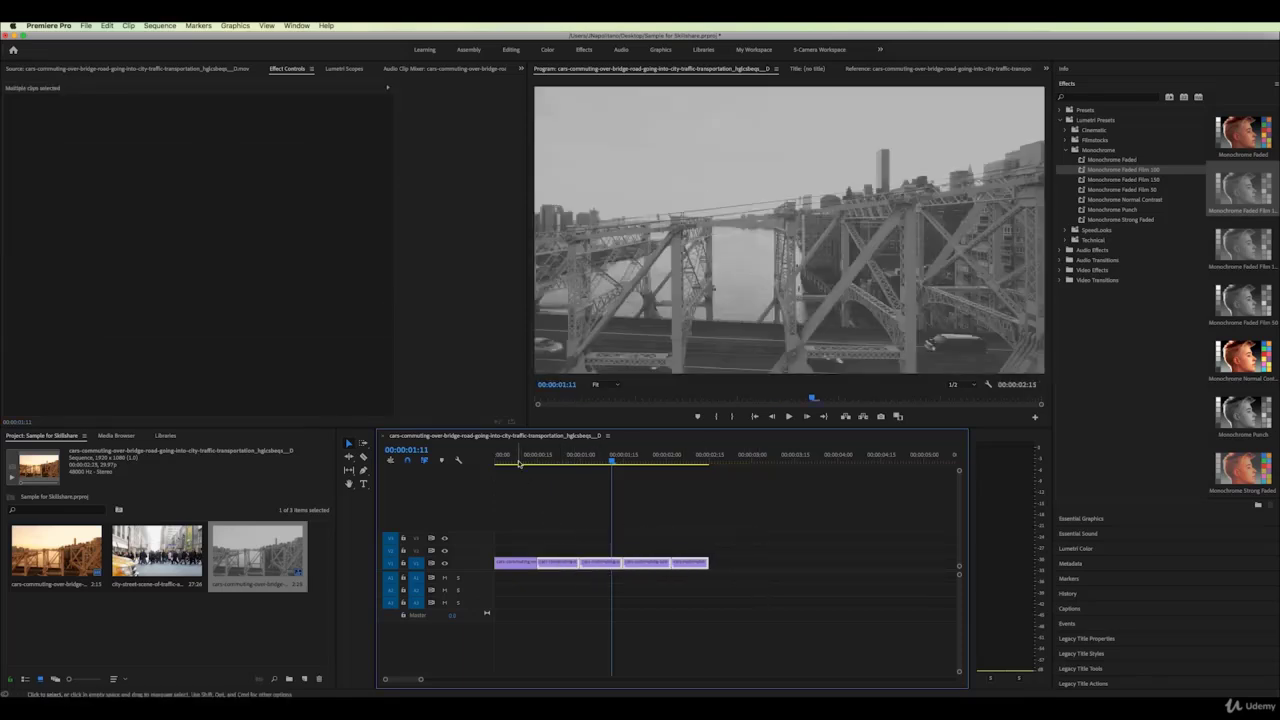
mouse_move(519, 463)
left_mouse_down()
mouse_move(537, 462)
mouse_move(517, 462)
left_mouse_up()
Clear the Lumetri Color monochrome look from the second bridge piece and compare it with the grey pieces
left_click(563, 562)
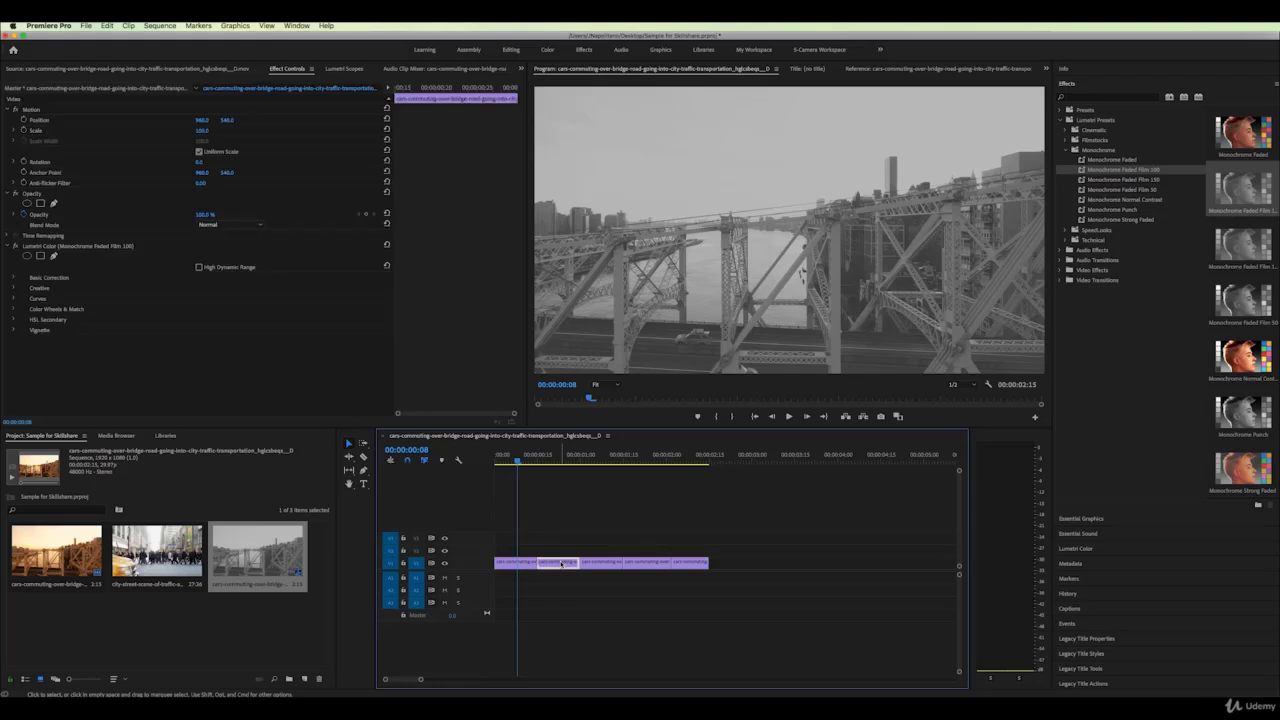
left_click(54, 250)
right_click(54, 250)
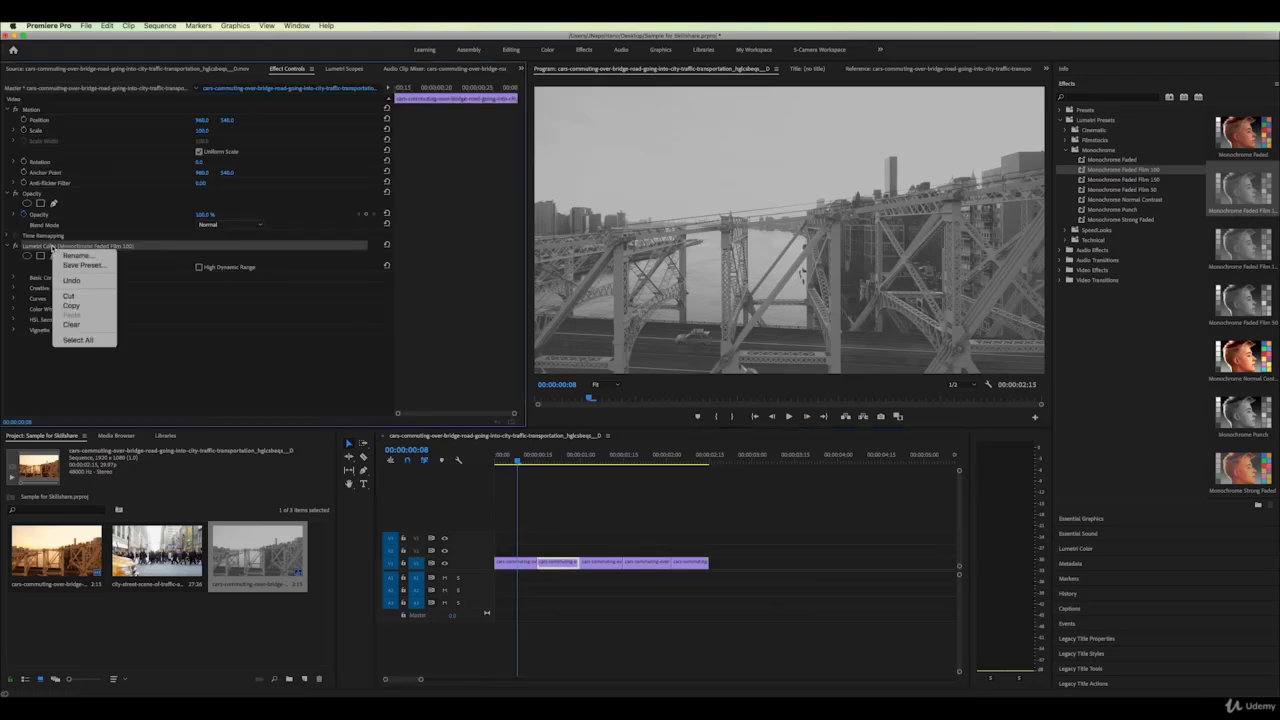
left_click(76, 327)
left_click(562, 455)
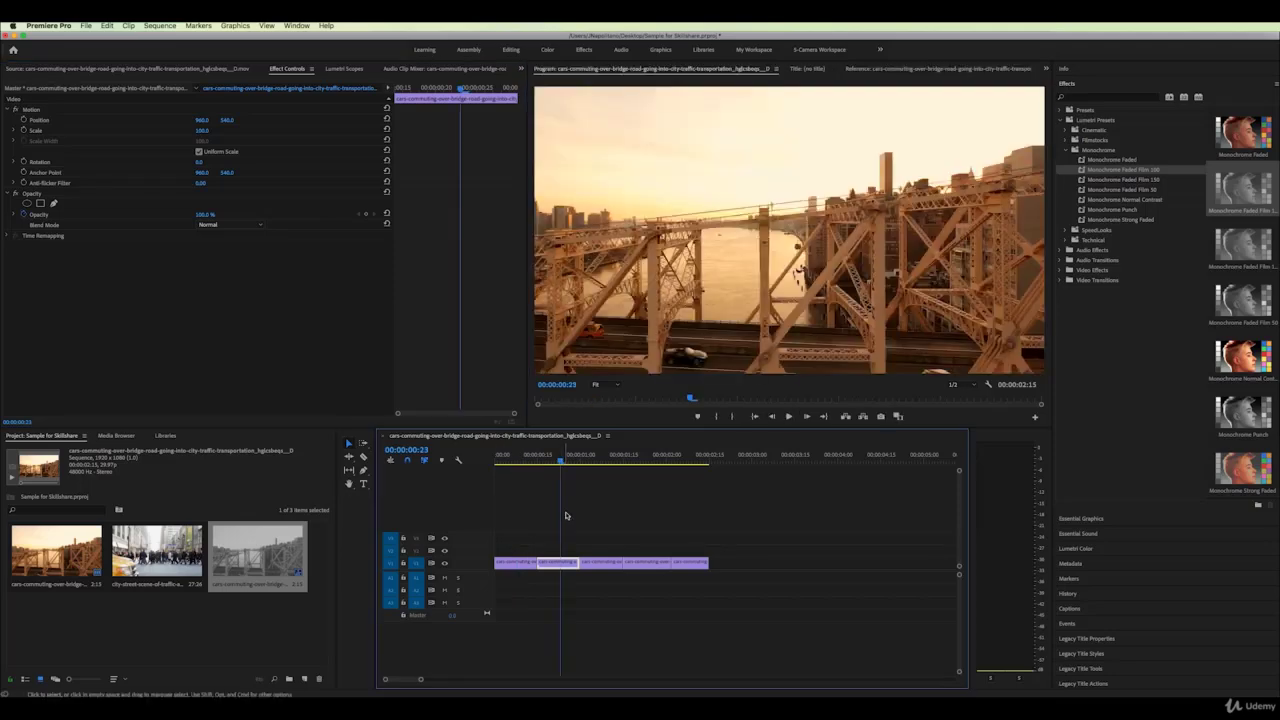
left_click(538, 461)
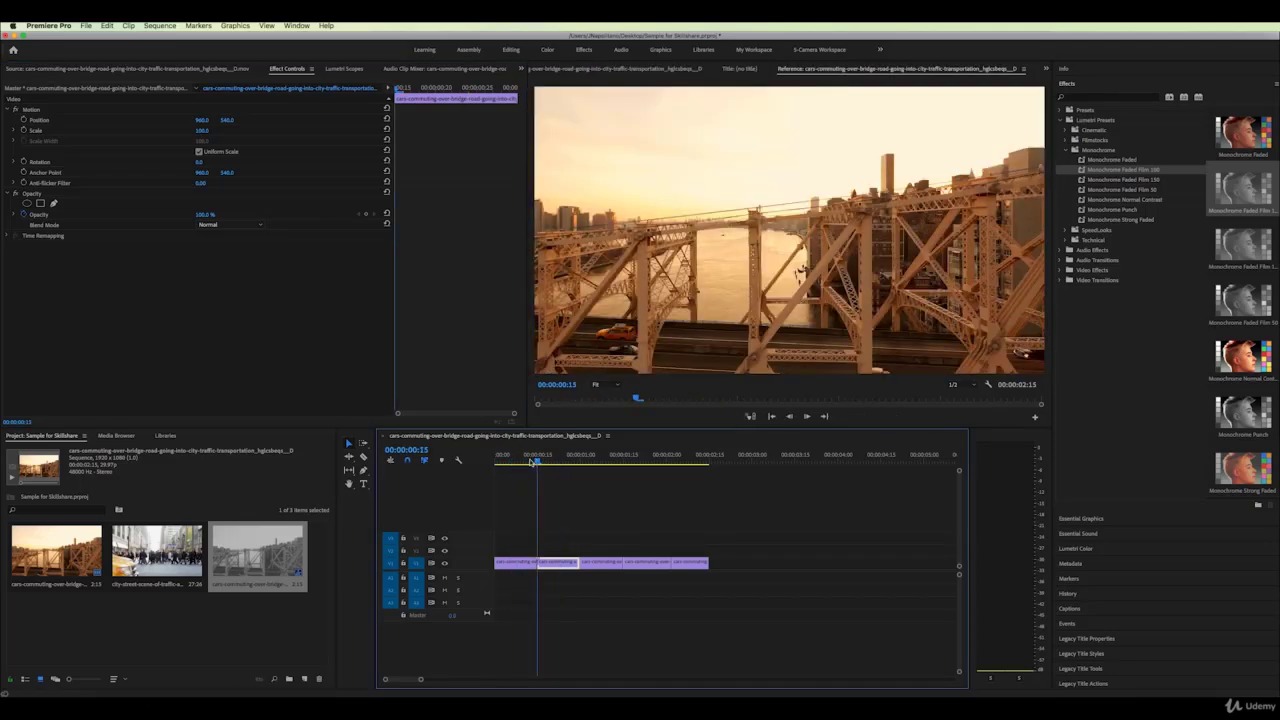
left_click_drag(530, 462, 640, 472)
Select the fourth bridge piece and bring up options for its Monochrome Faded Film 100 look
left_click(650, 569)
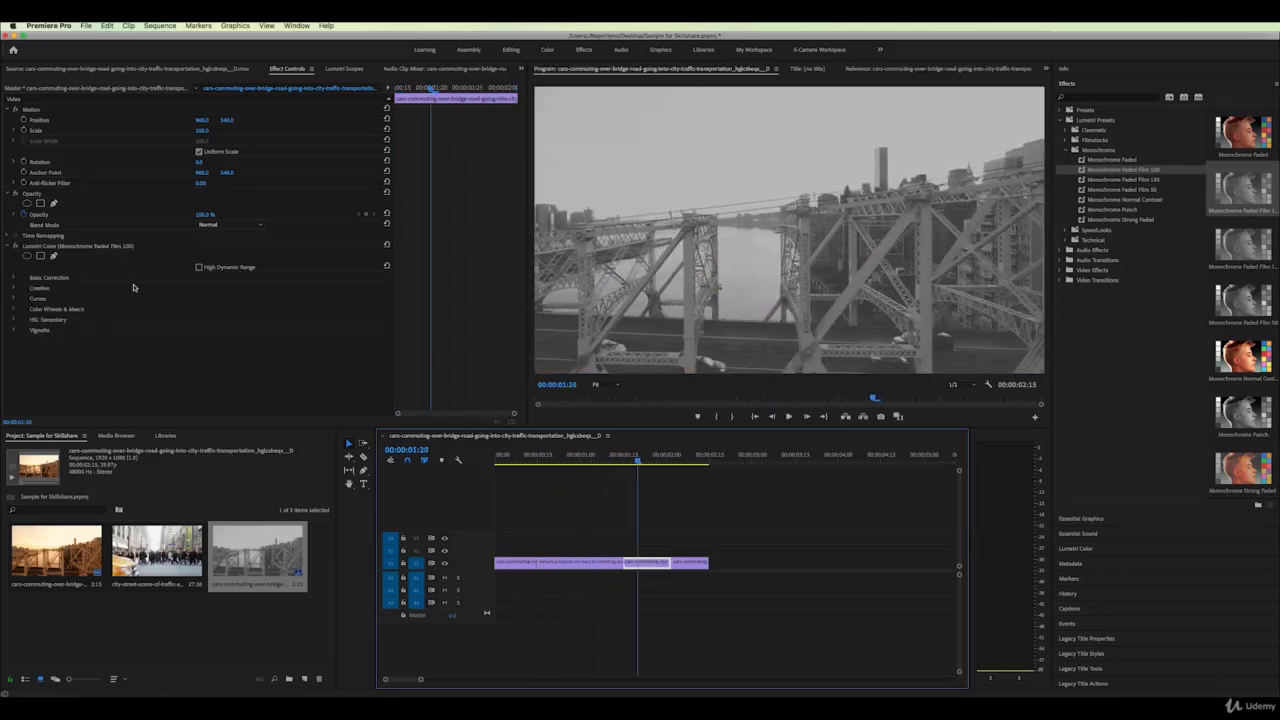
left_click(50, 250)
right_click(50, 250)
Clear the fourth piece's monochrome look and drag Emotional Cinematic.wav from Downloads into the Project panel
left_click(70, 290)
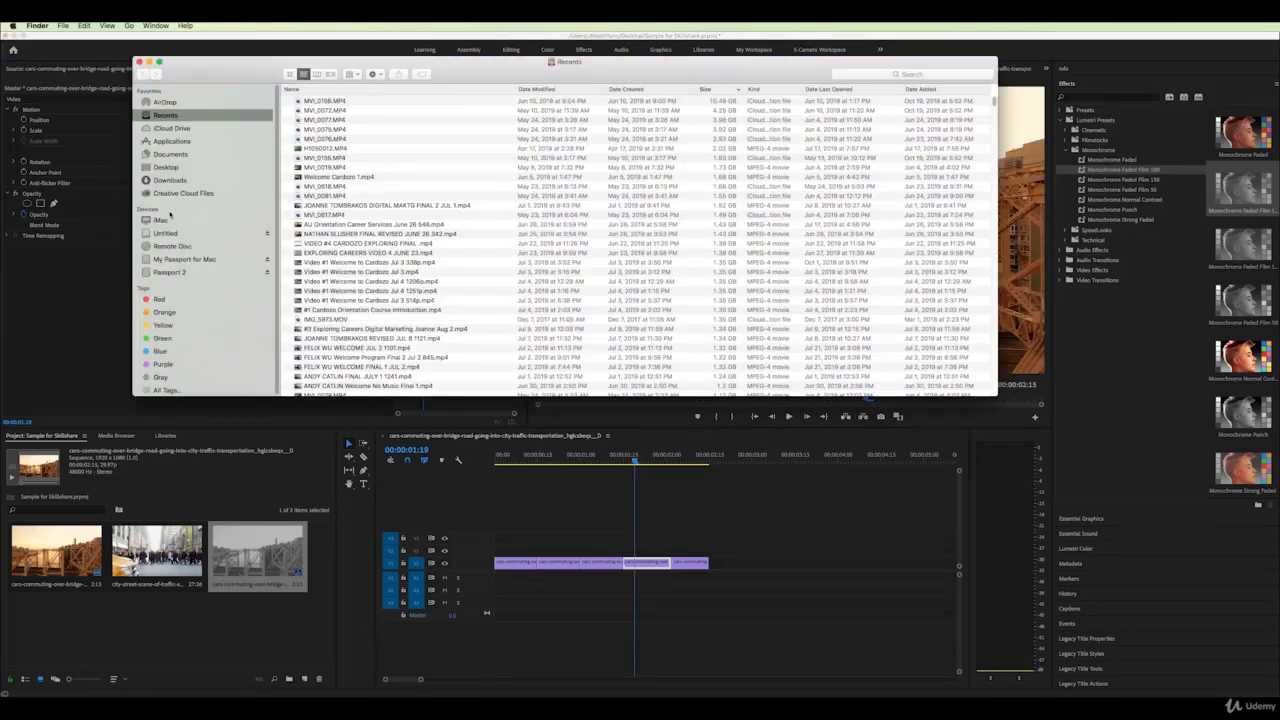
left_click(168, 180)
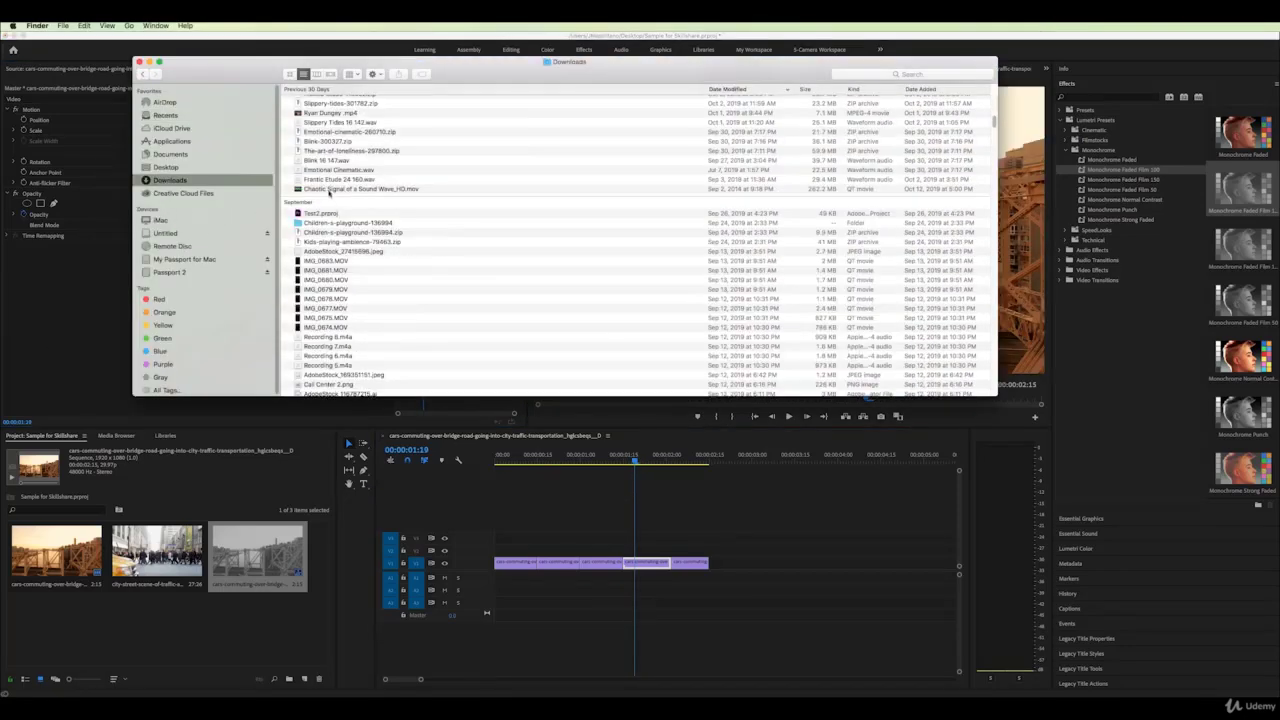
left_click(348, 189)
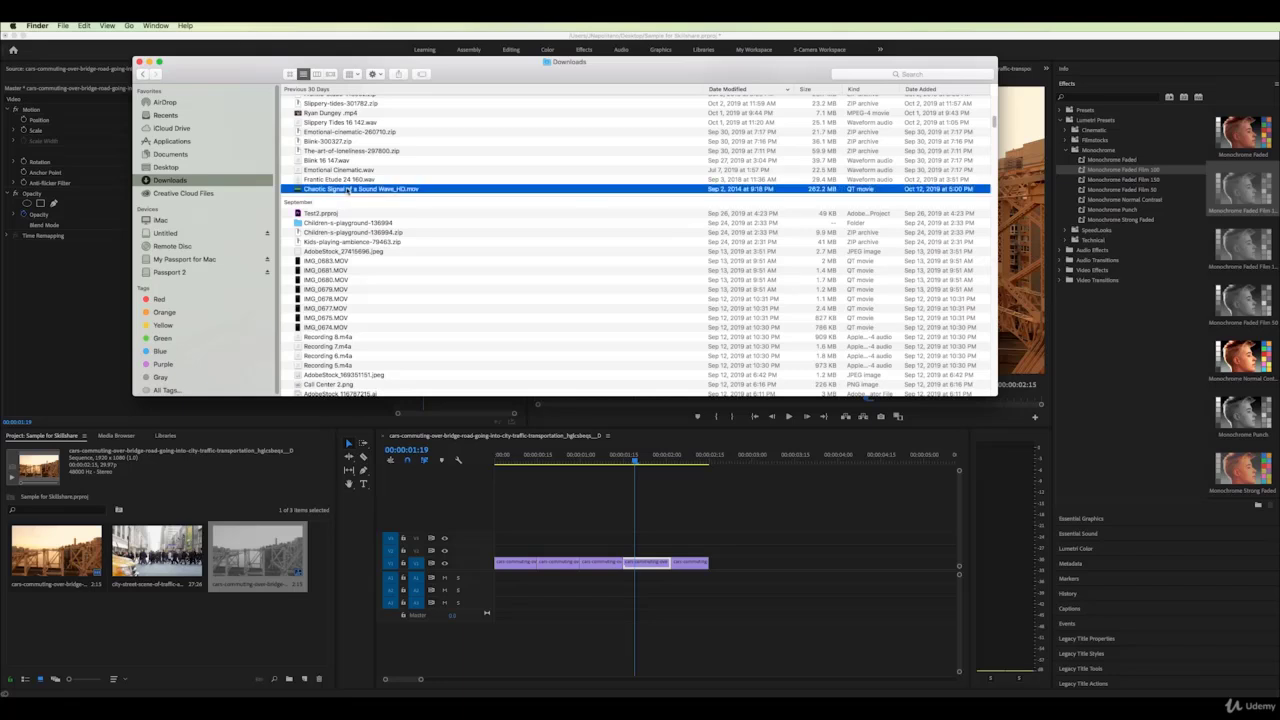
left_click(306, 170)
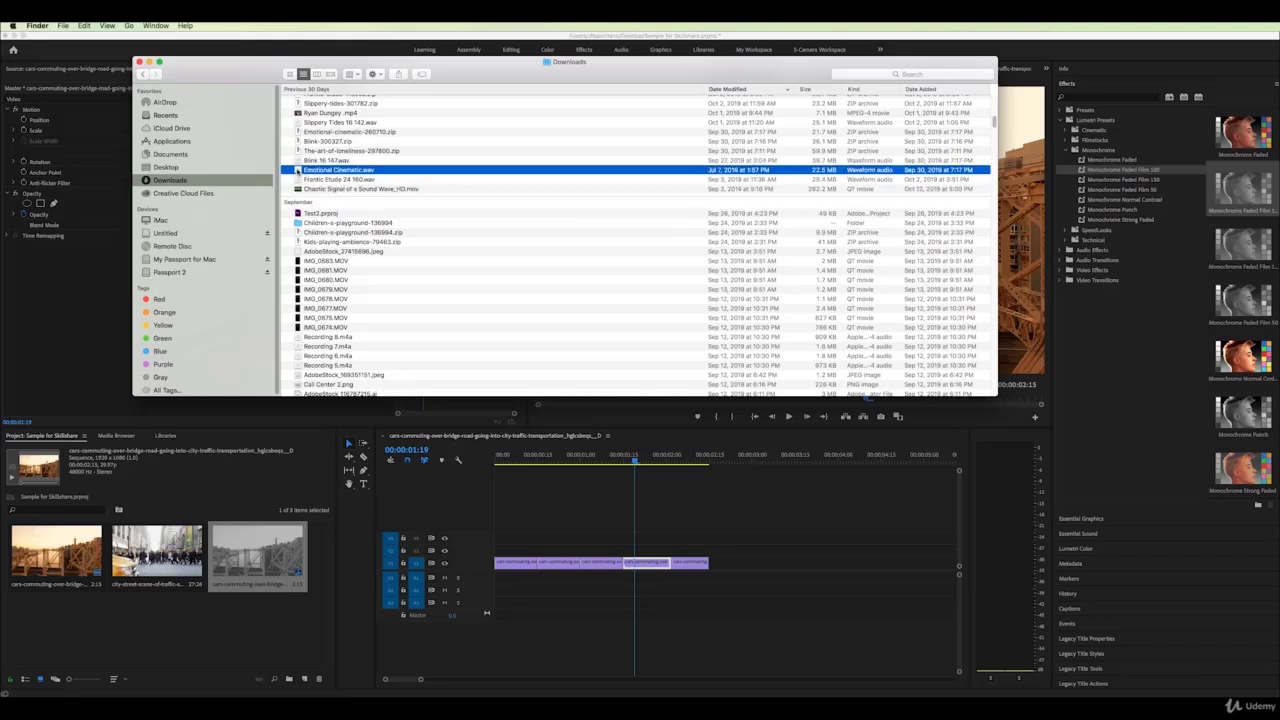
left_click_drag(287, 175, 212, 568)
Close Finder and preview Emotional Cinematic.wav in the Source monitor up to 00;00;19;00
left_click(139, 62)
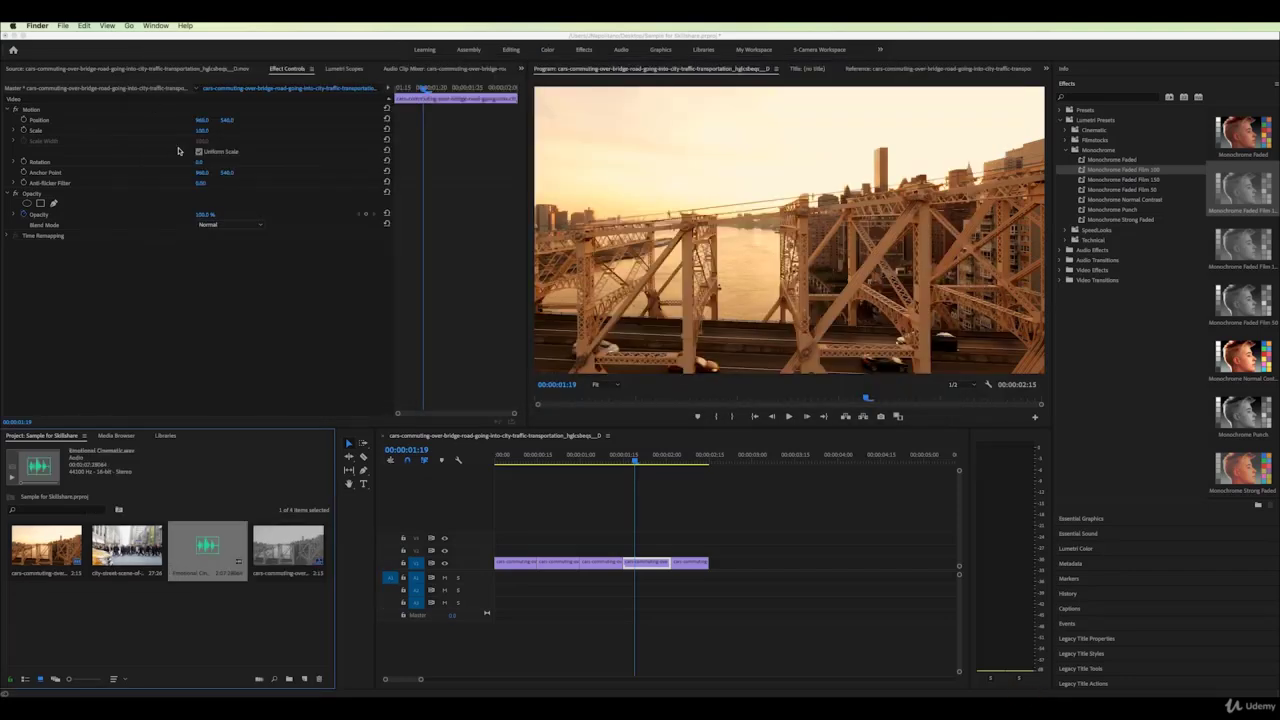
double_click(205, 550)
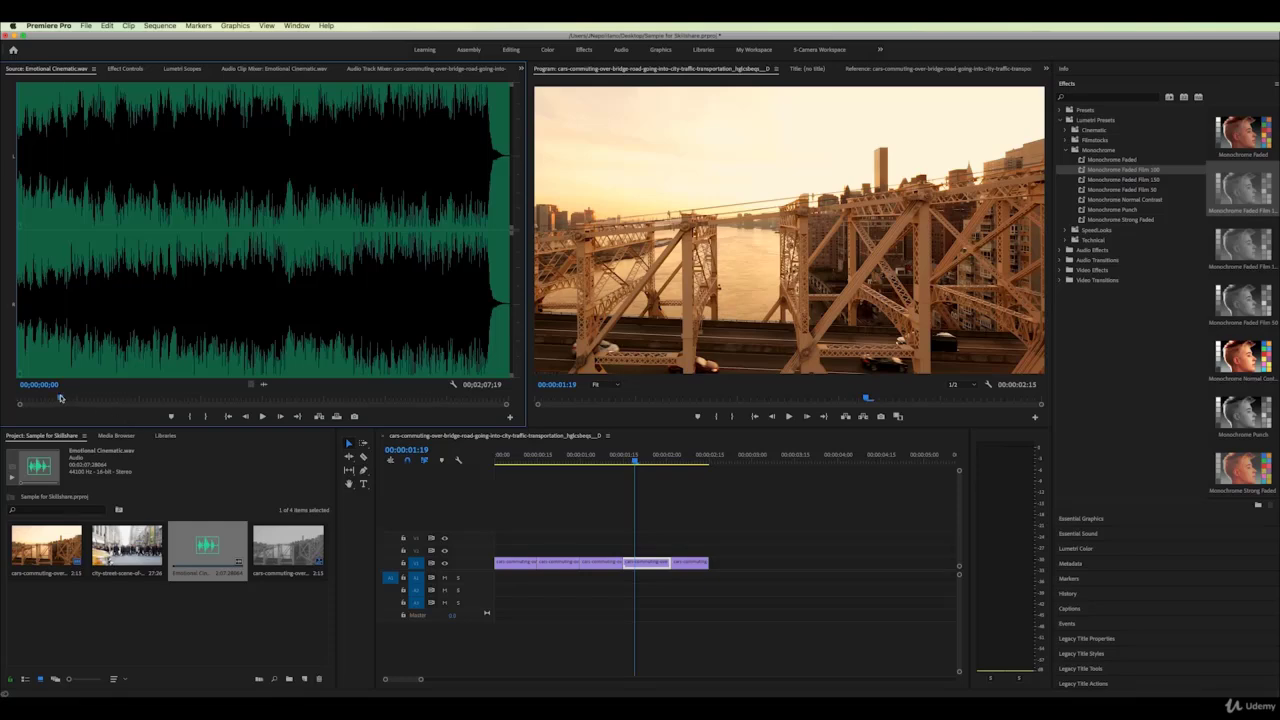
left_click_drag(61, 398, 95, 404)
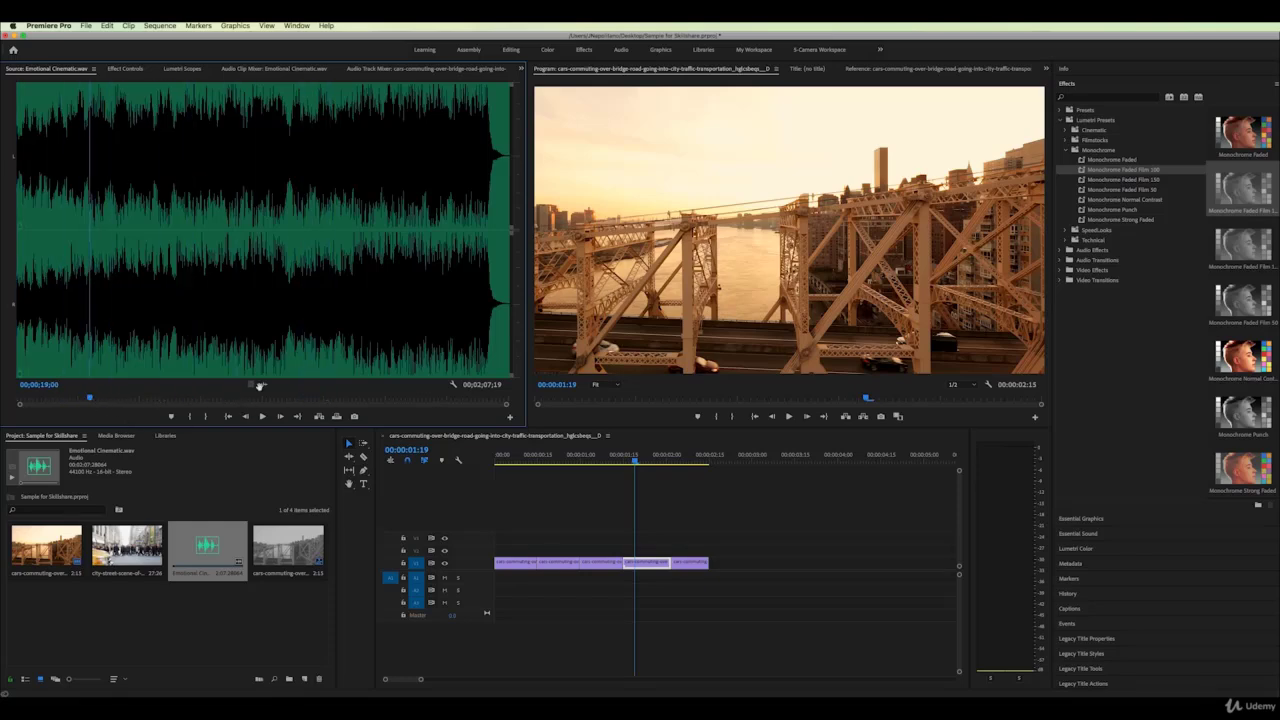
Place the music's audio only on track A3 at 00:00 and zoom the timeline
left_click_drag(263, 385, 497, 600)
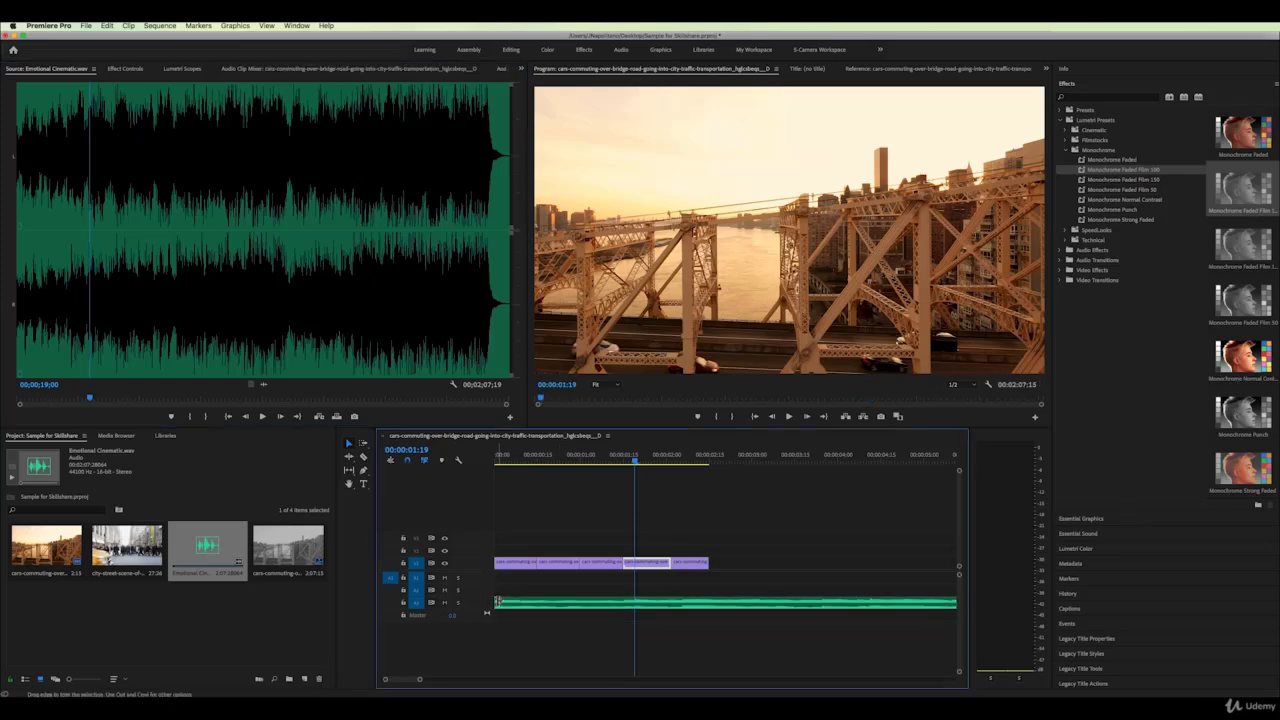
left_click_drag(634, 458, 553, 462)
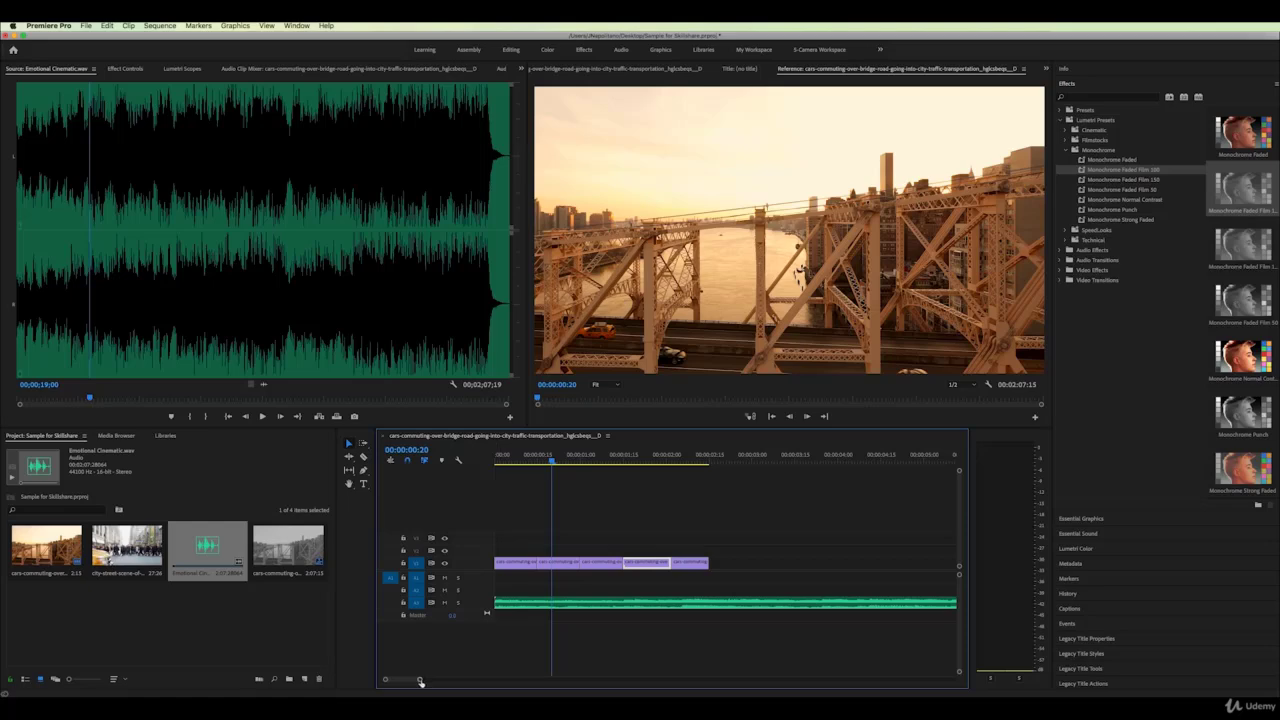
left_click_drag(420, 681, 576, 684)
Enlarge track heights to reveal Video 2 and Video 3 and show the music waveform
left_click_drag(959, 471, 958, 484)
left_click_drag(958, 482, 958, 473)
left_click_drag(959, 577, 960, 582)
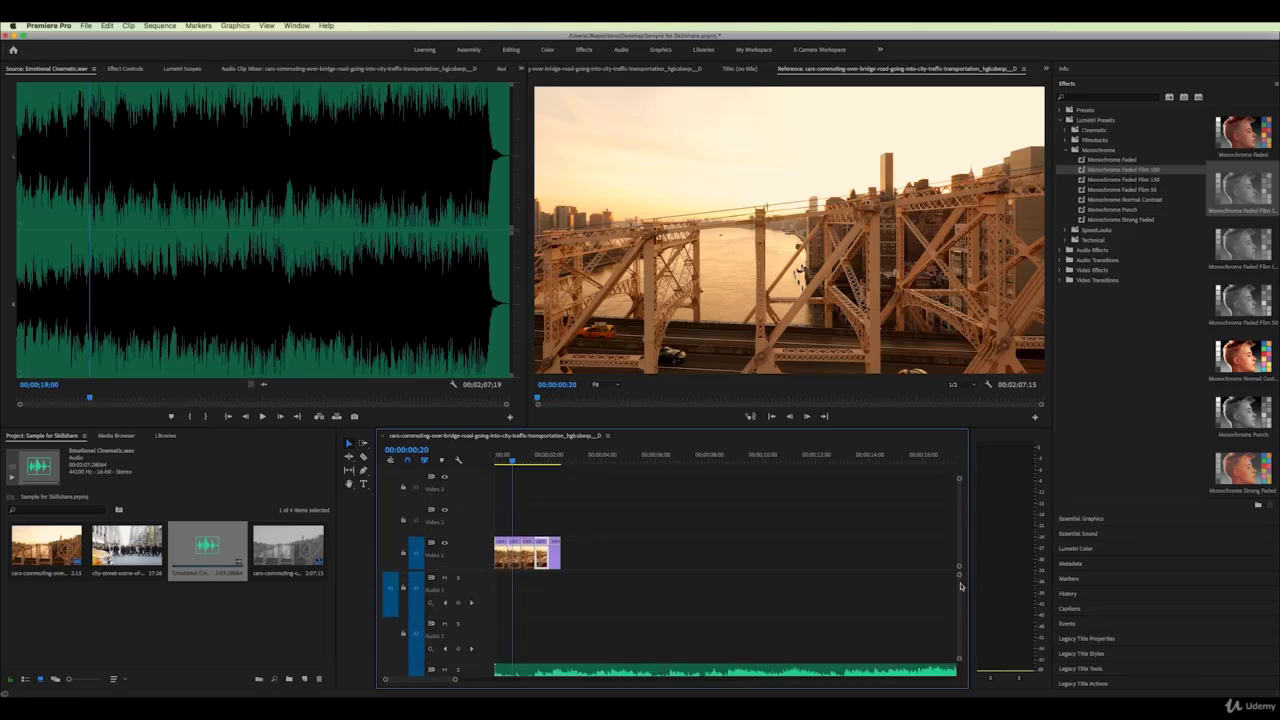
scroll(958, 592, "down", 5)
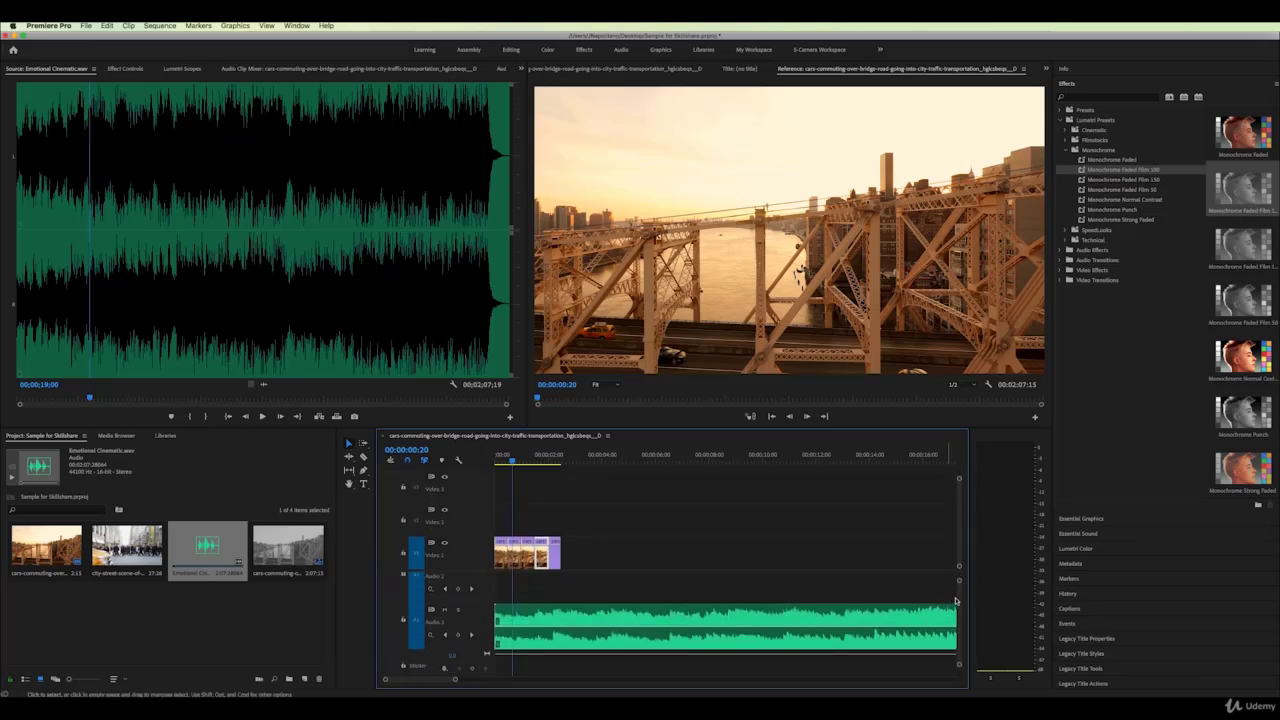
scroll(955, 601, "down", 2)
scroll(897, 609, "up", 3)
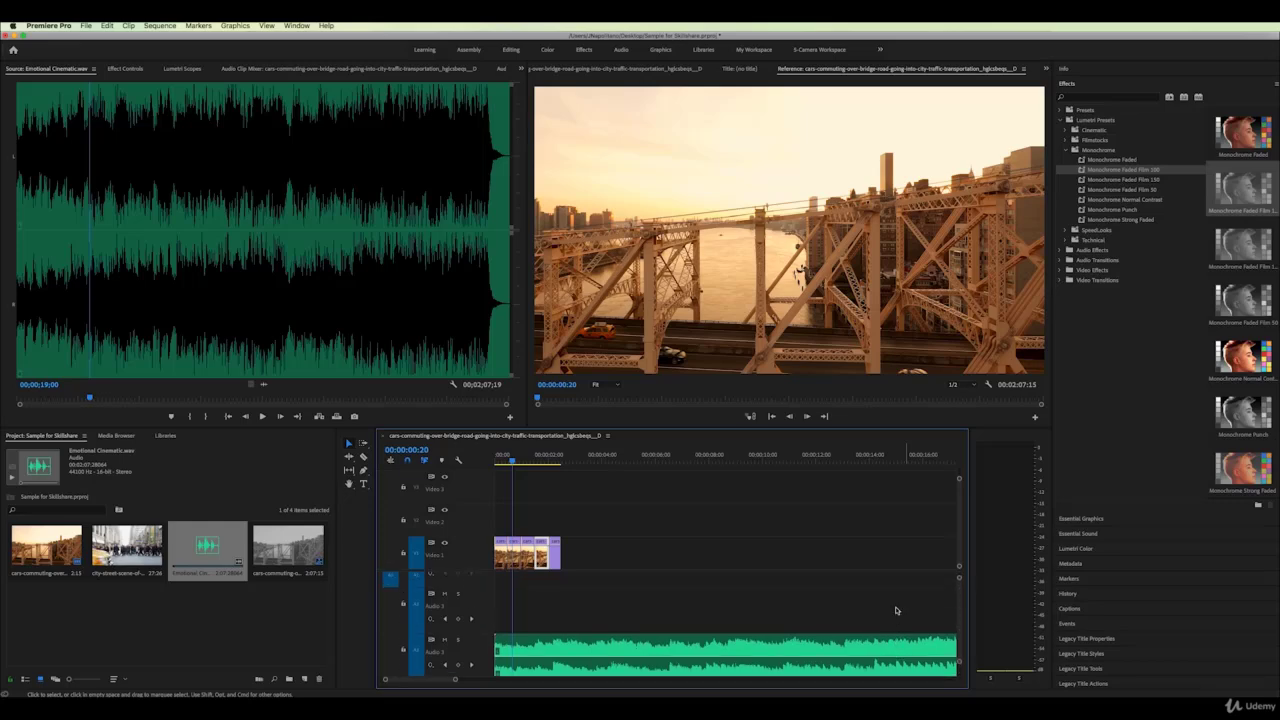
Cut the music near the video's end, delete the leftover, and trim it to end with the video
left_click(363, 456)
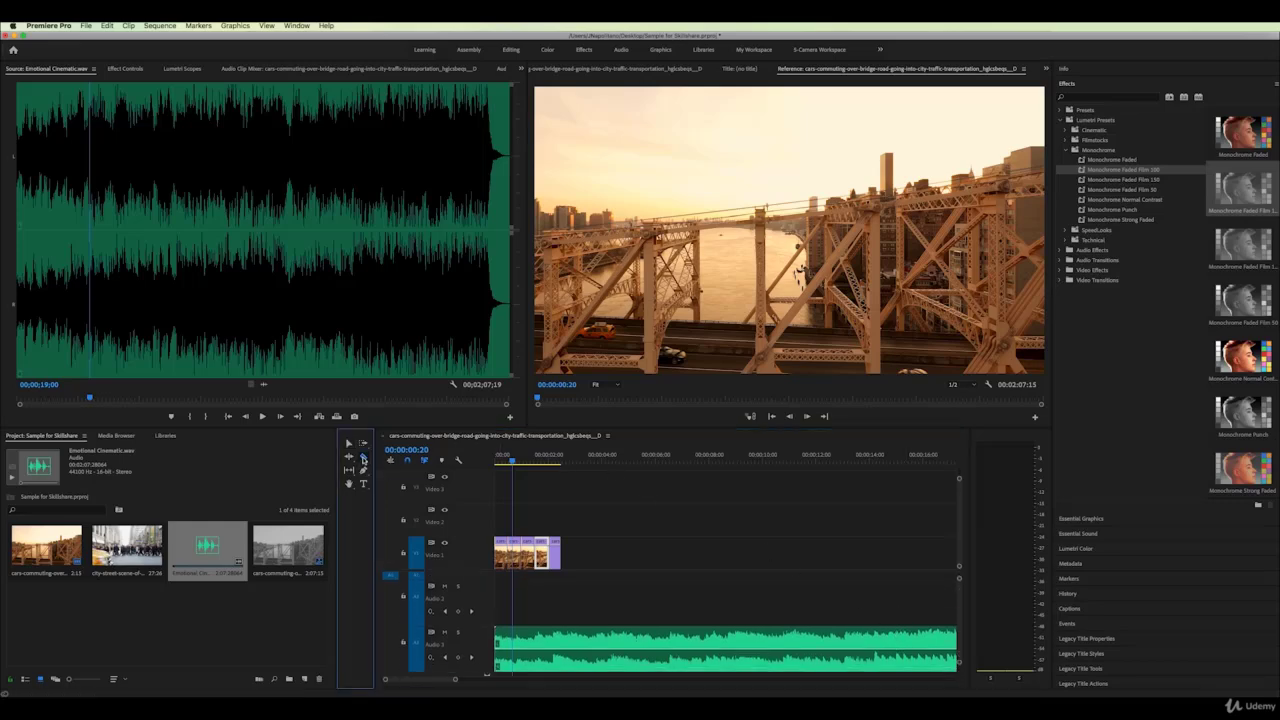
left_click(591, 645)
key("v")
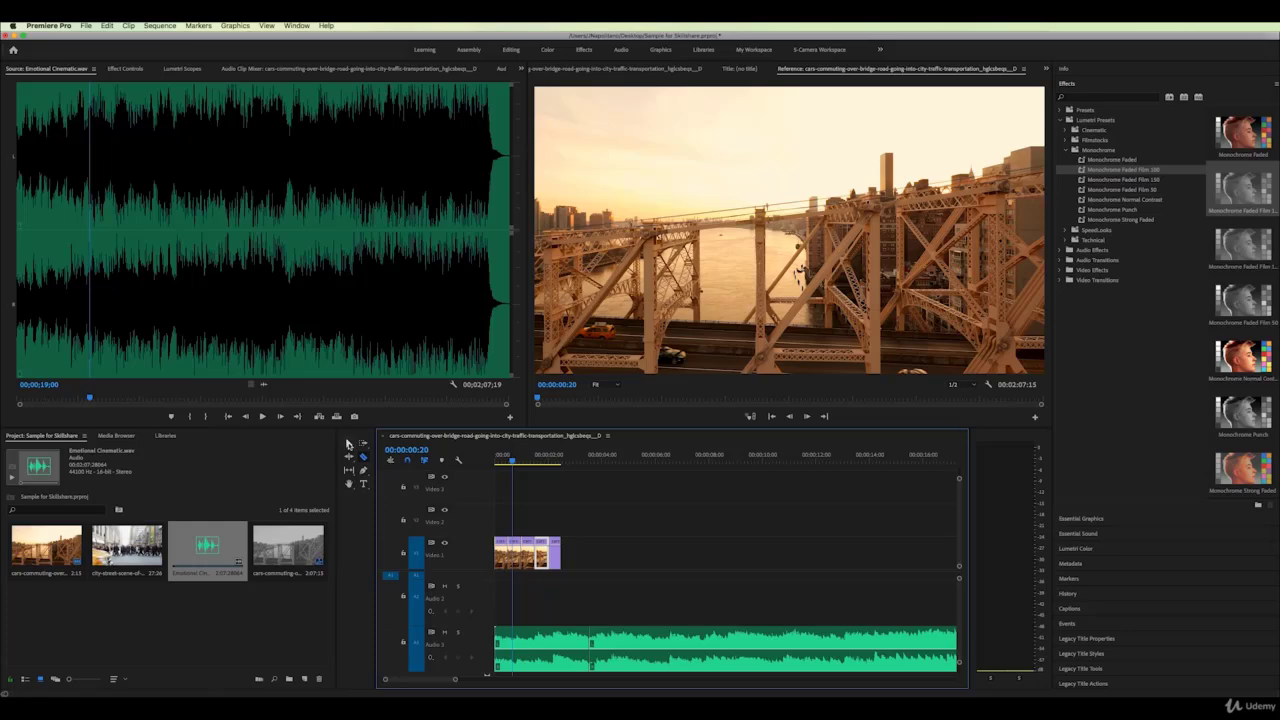
left_click(631, 645)
key("Delete")
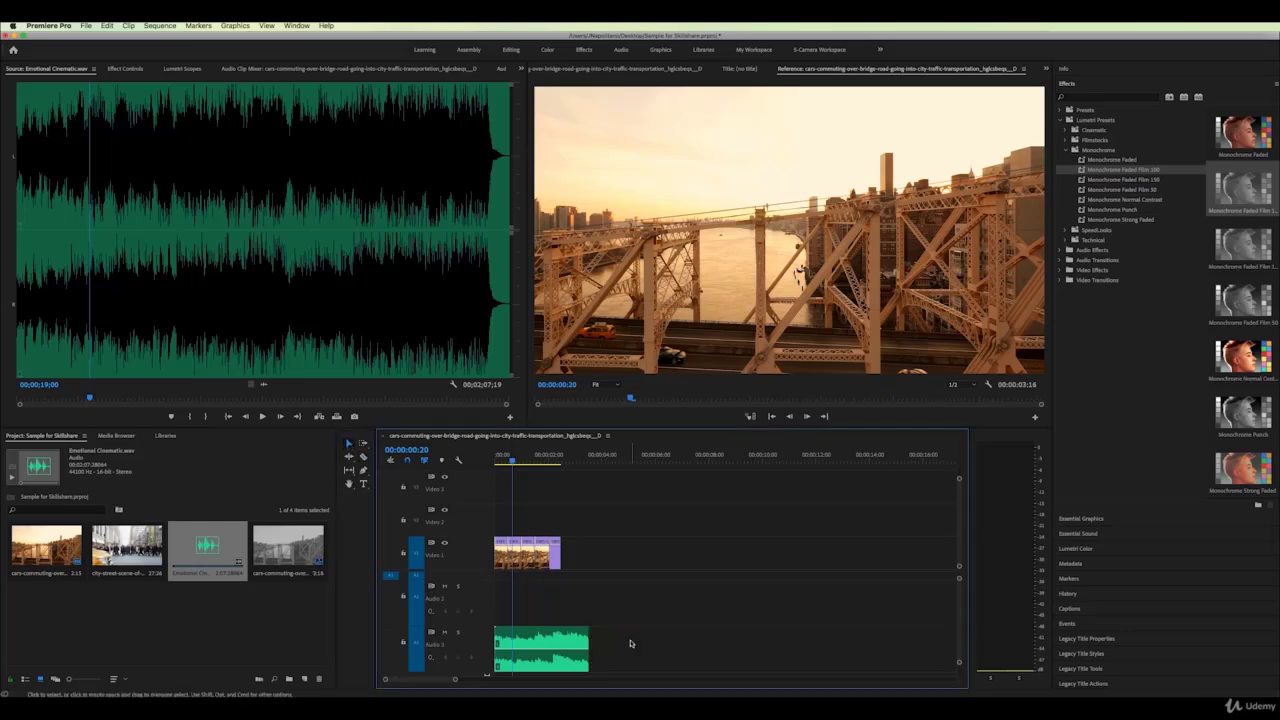
left_click_drag(588, 634, 560, 634)
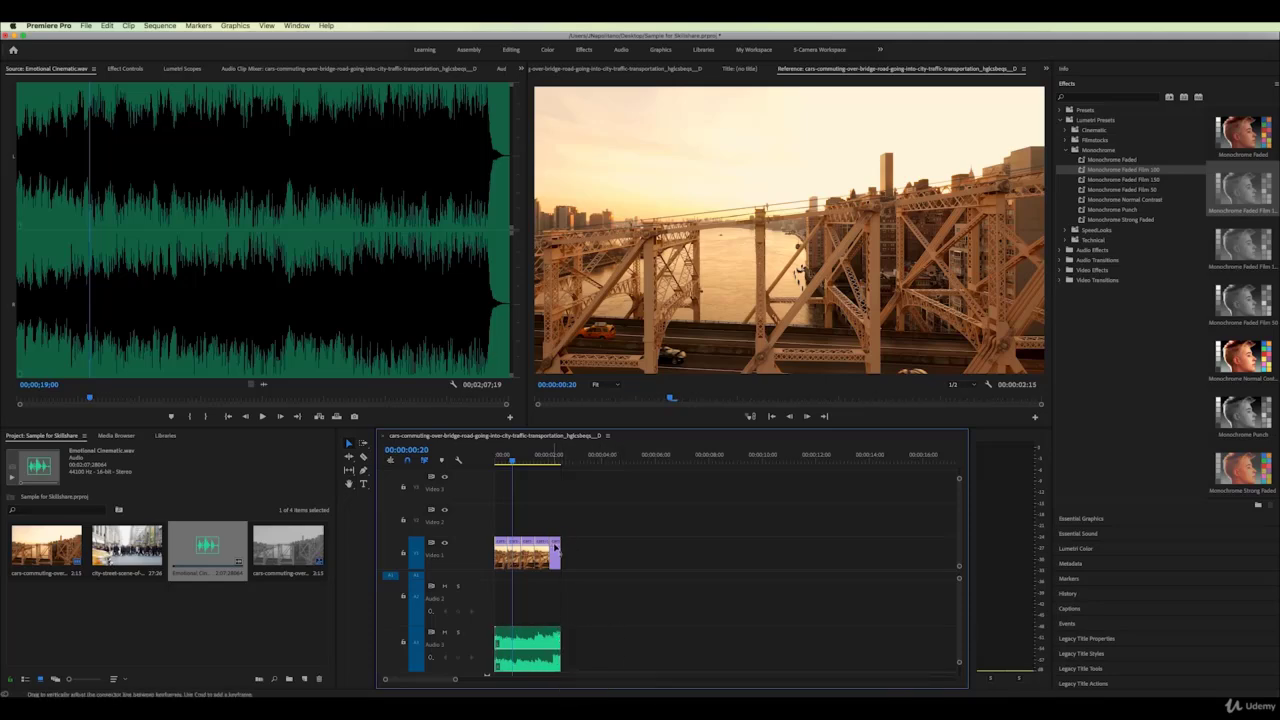
Extend the last video piece by 10 frames and the music to match, then play the ending
left_click_drag(556, 545, 585, 545)
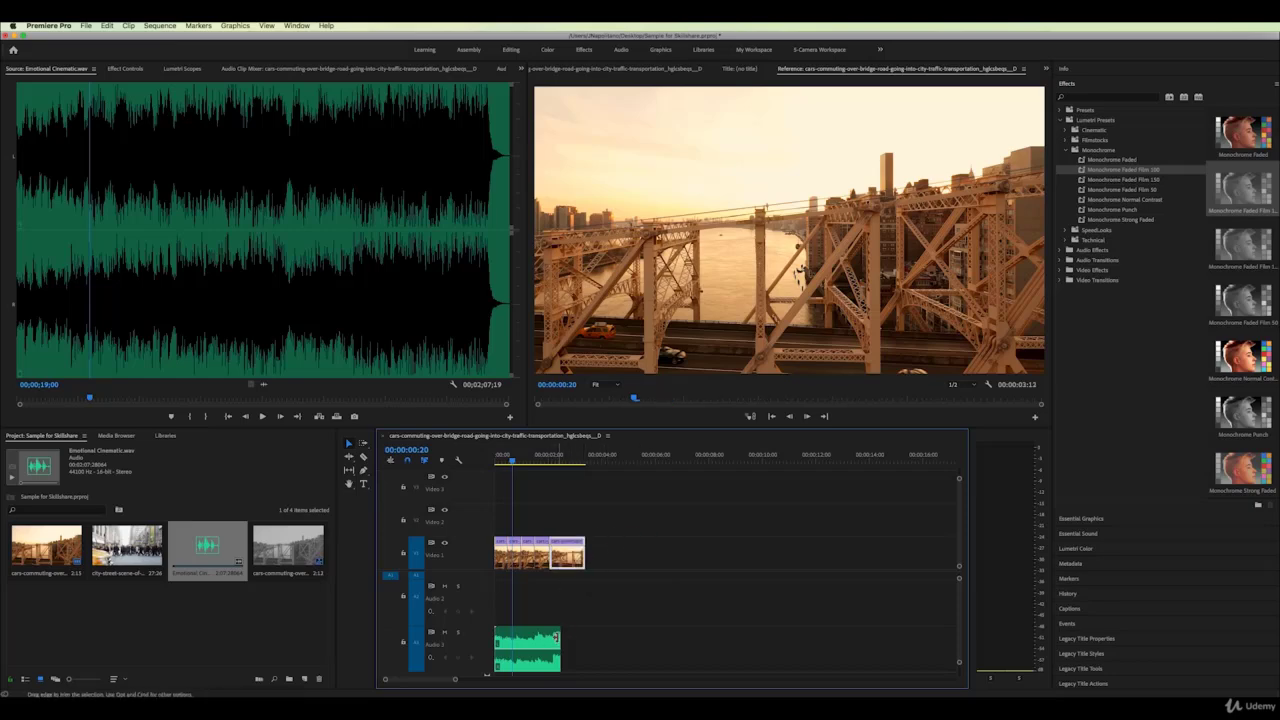
left_click_drag(559, 636, 585, 636)
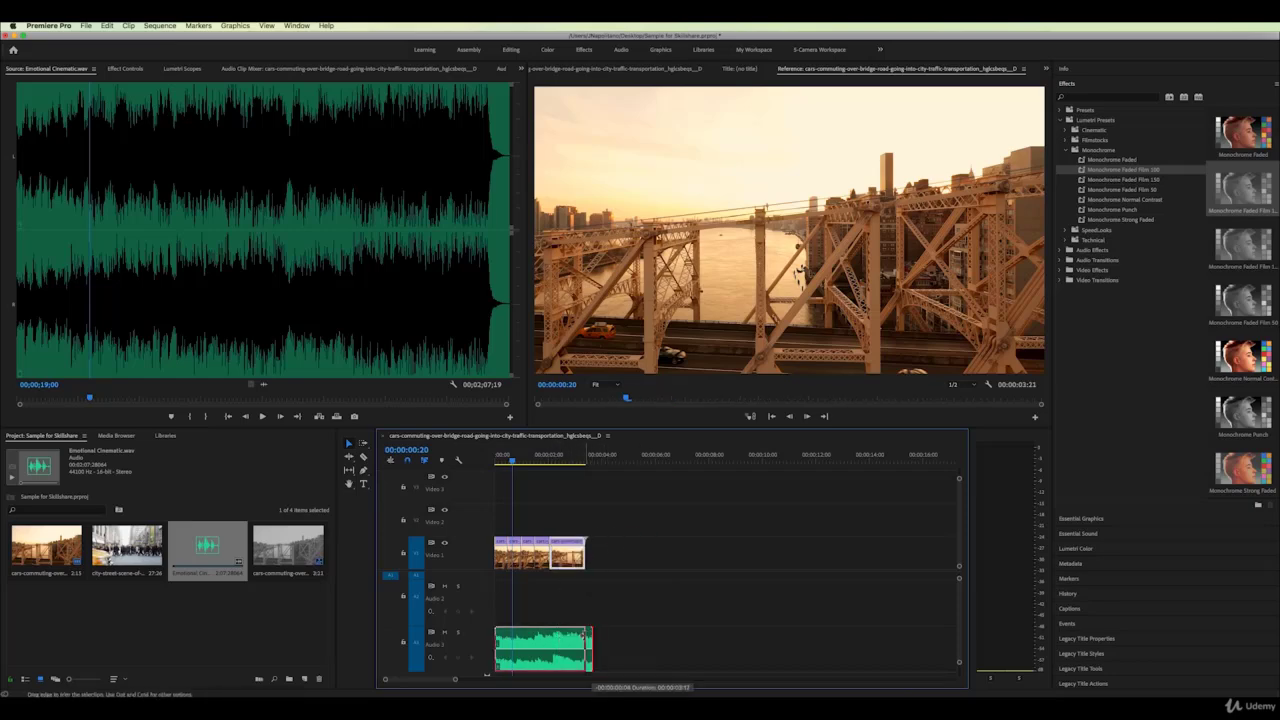
key("space")
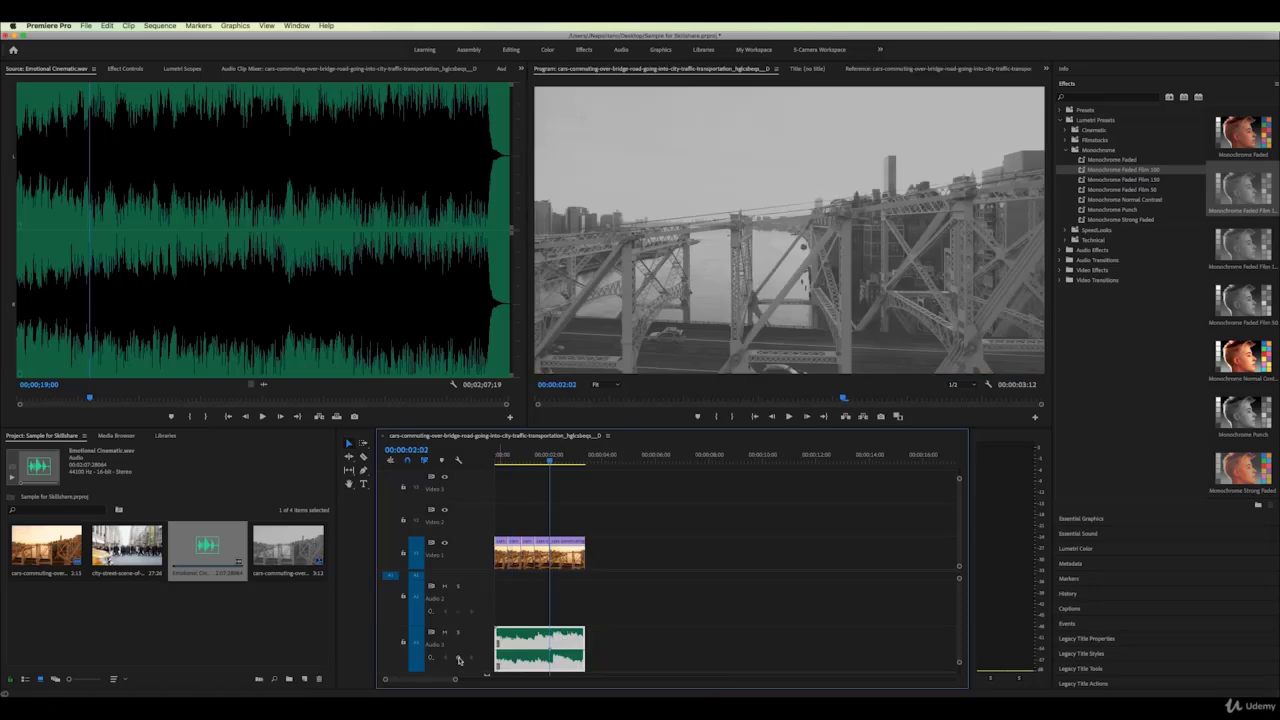
Add a volume keyframe at the playhead and pull the music level down toward silence
key("space")
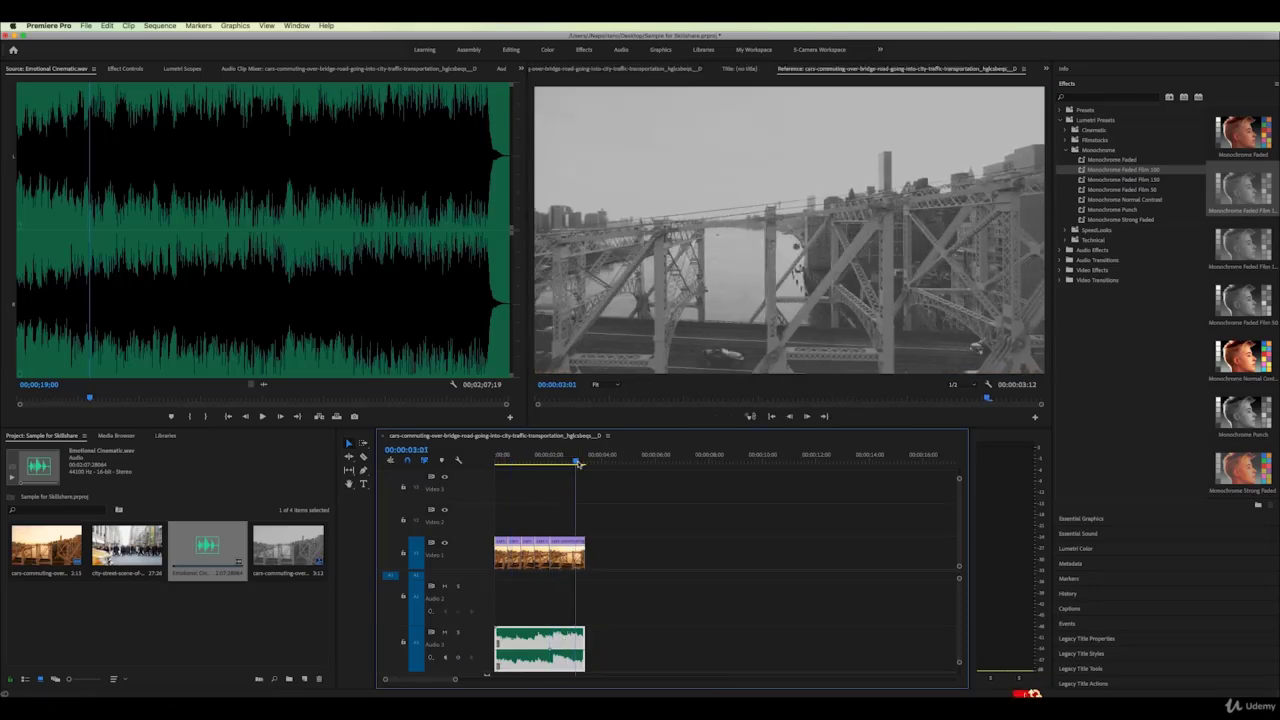
left_click(459, 658)
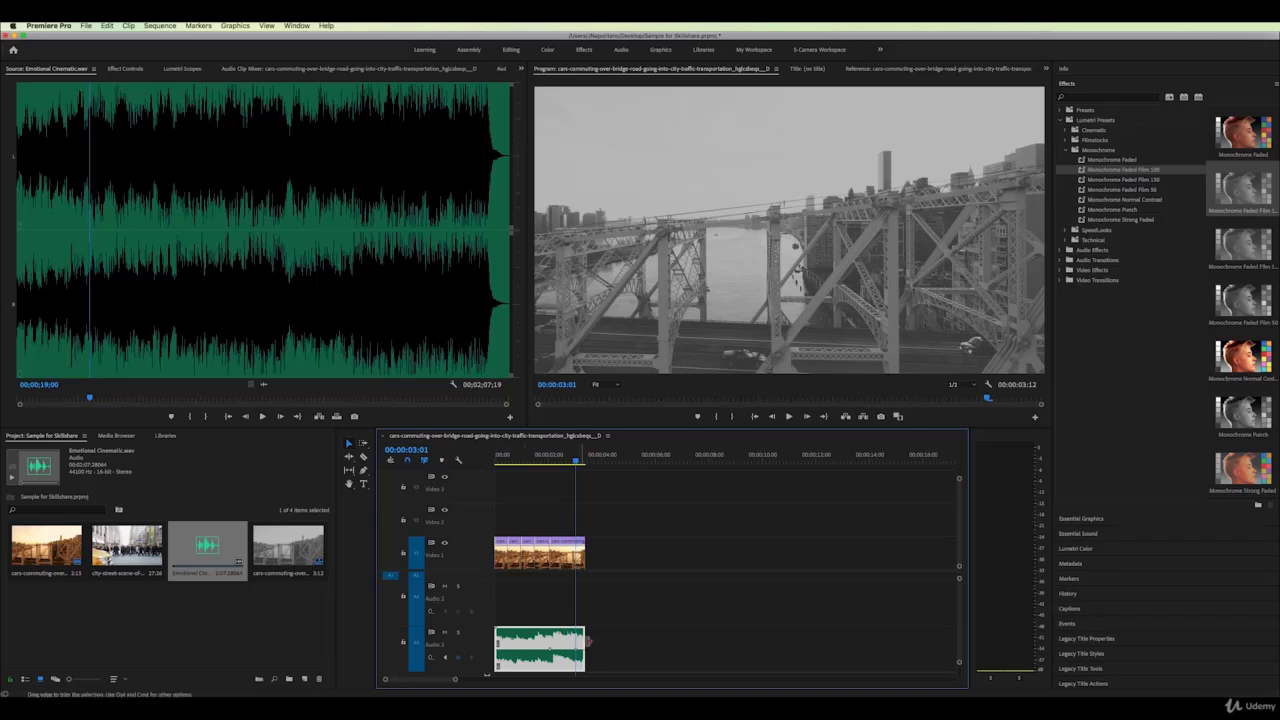
left_click_drag(577, 650, 579, 666)
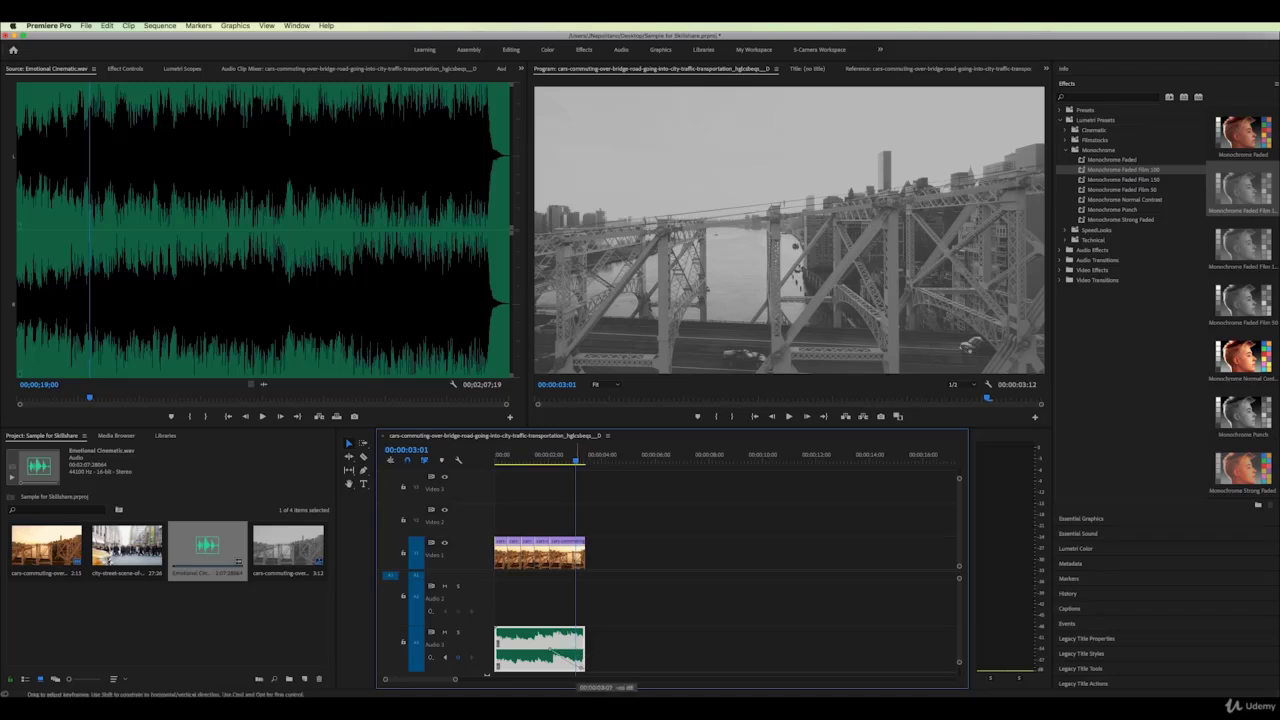
scroll(605, 630, "down", 1)
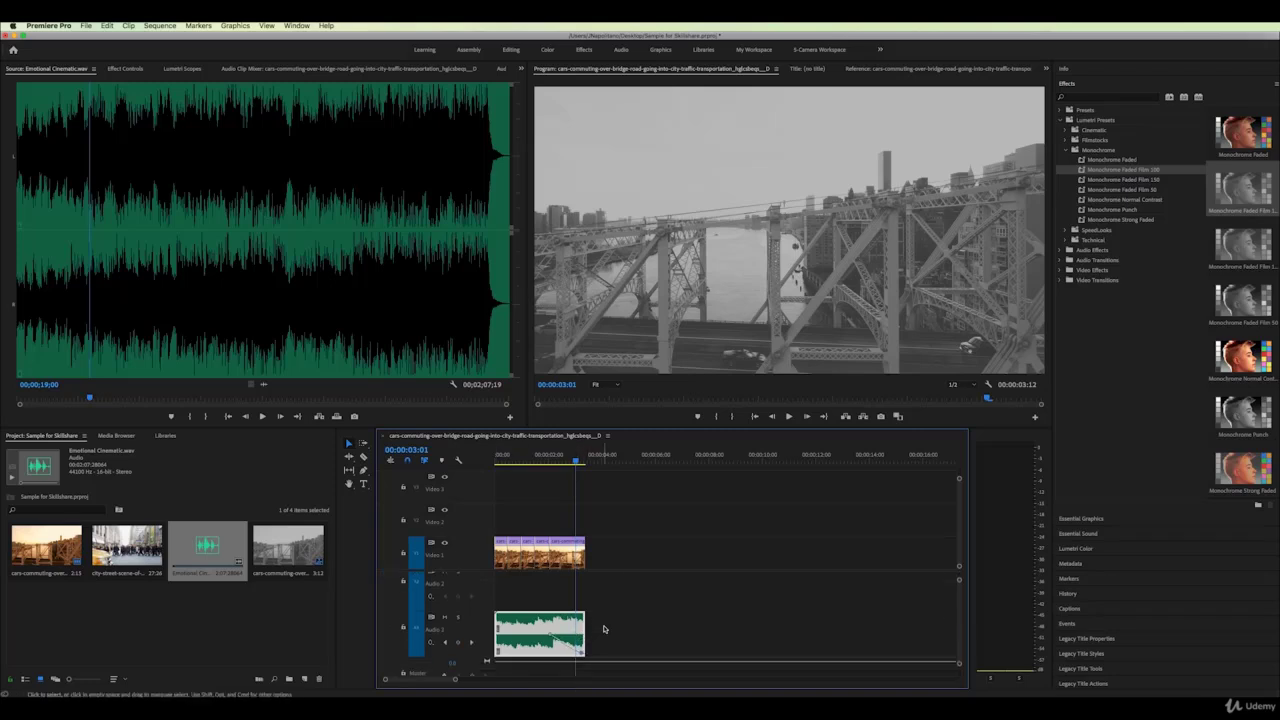
Scrub the ending between 00:00:02:11 and 00:00:03:02 to review the music fade
left_click(577, 566)
key("shift+Left")
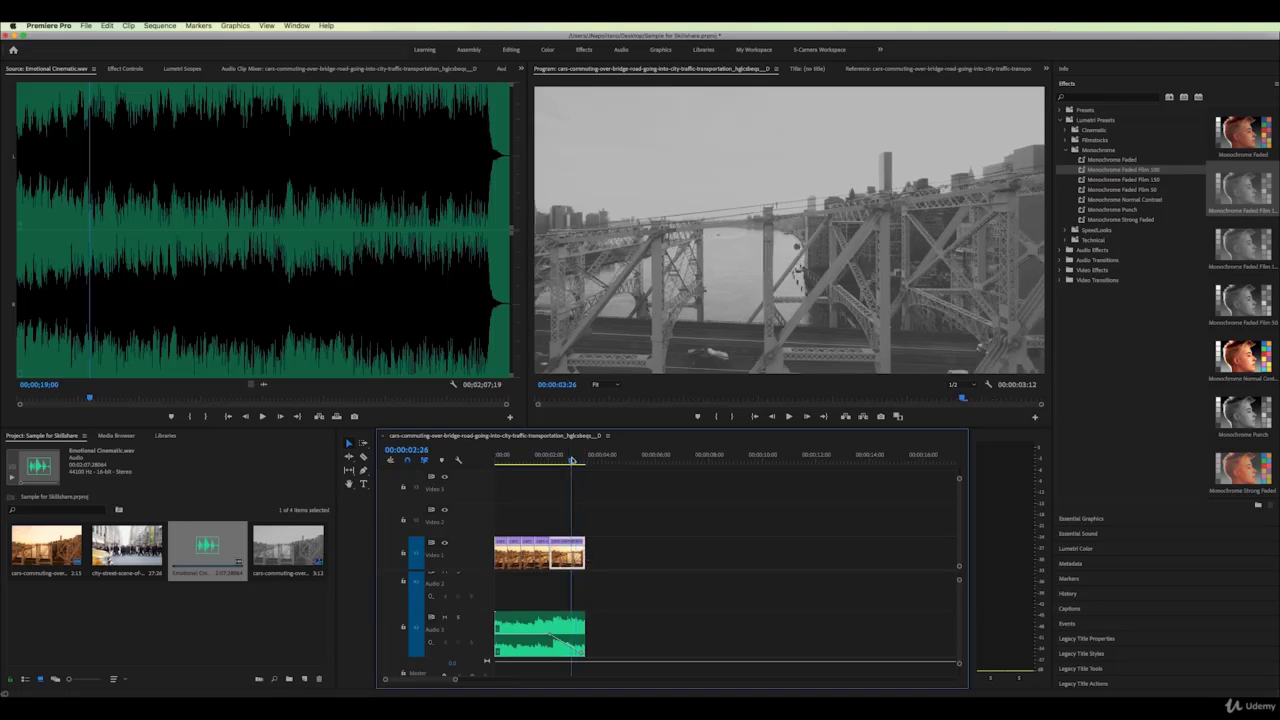
key("shift+Left")
left_click_drag(958, 480, 958, 486)
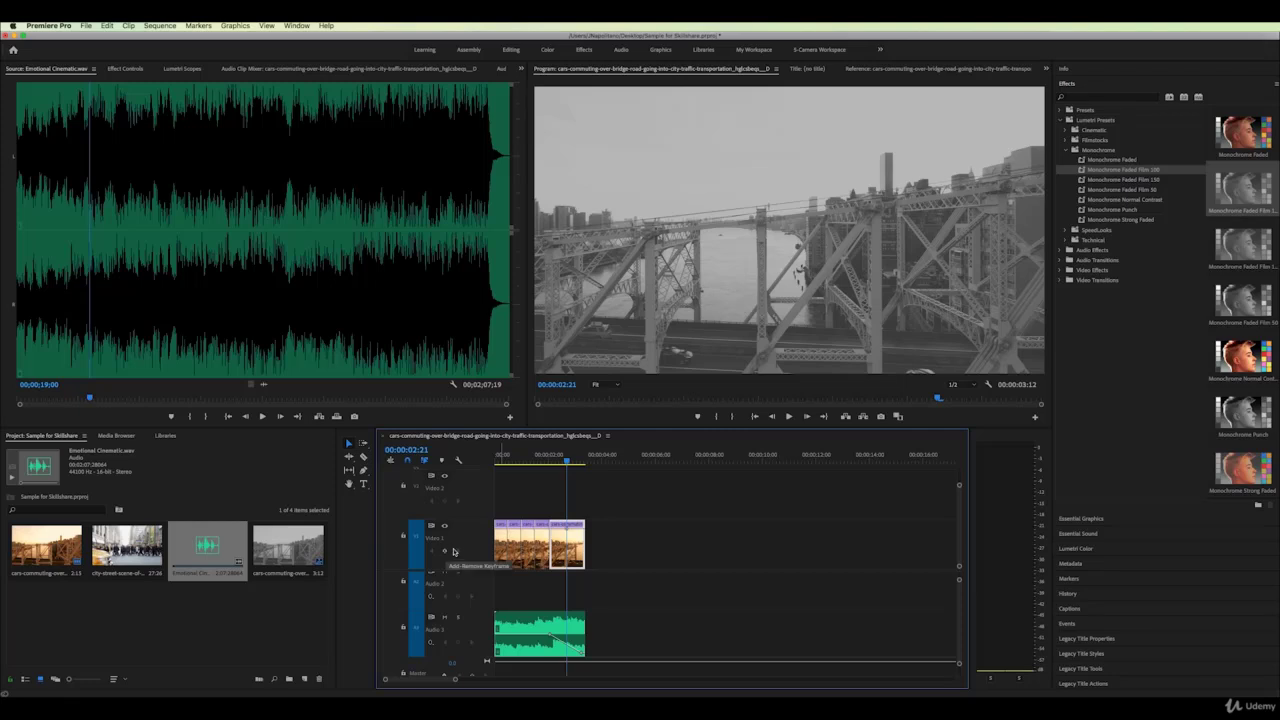
left_click_drag(566, 461, 577, 461)
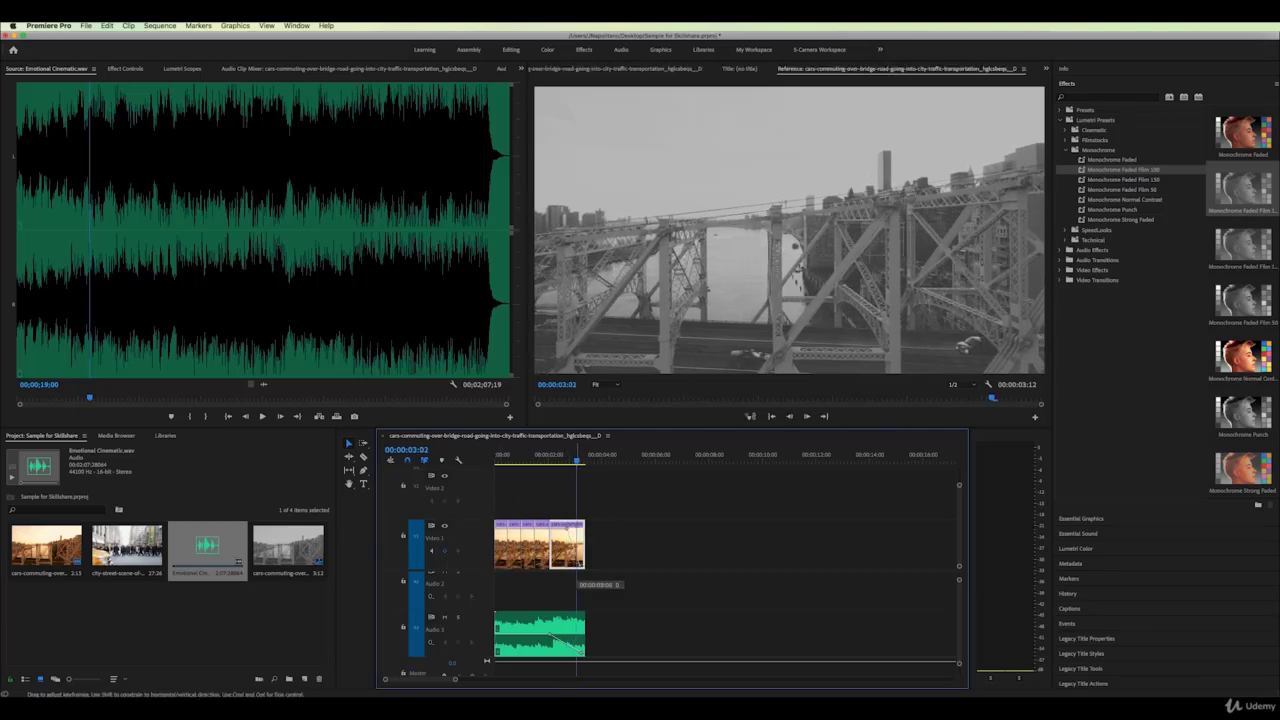
mouse_move(575, 465)
left_mouse_down()
mouse_move(557, 463)
mouse_move(586, 468)
left_mouse_up()
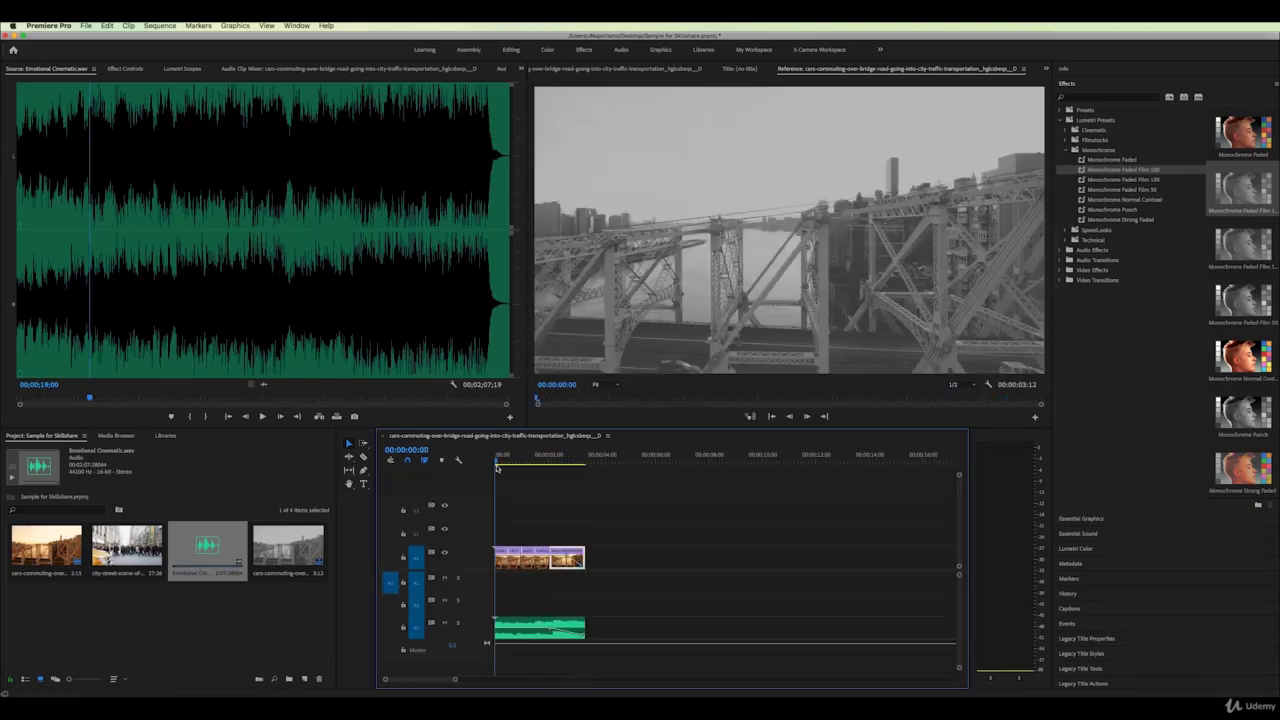
left_click_drag(549, 469, 557, 465)
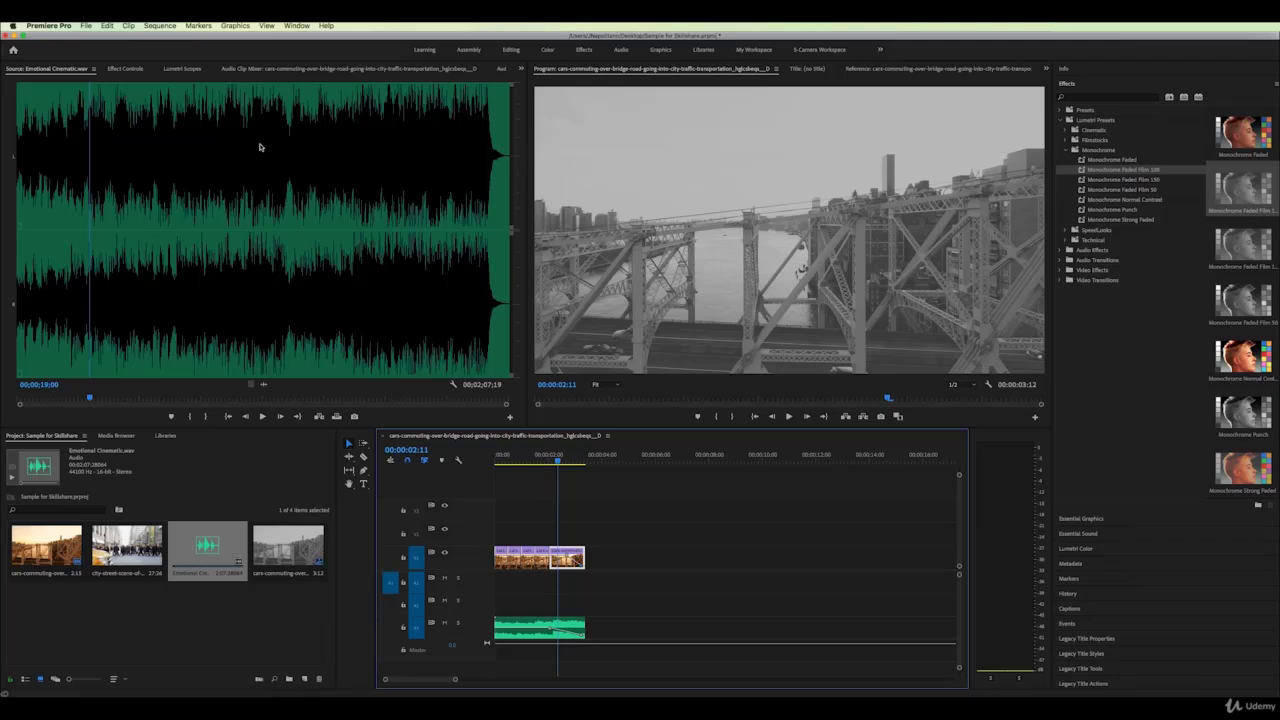
left_click(86, 26)
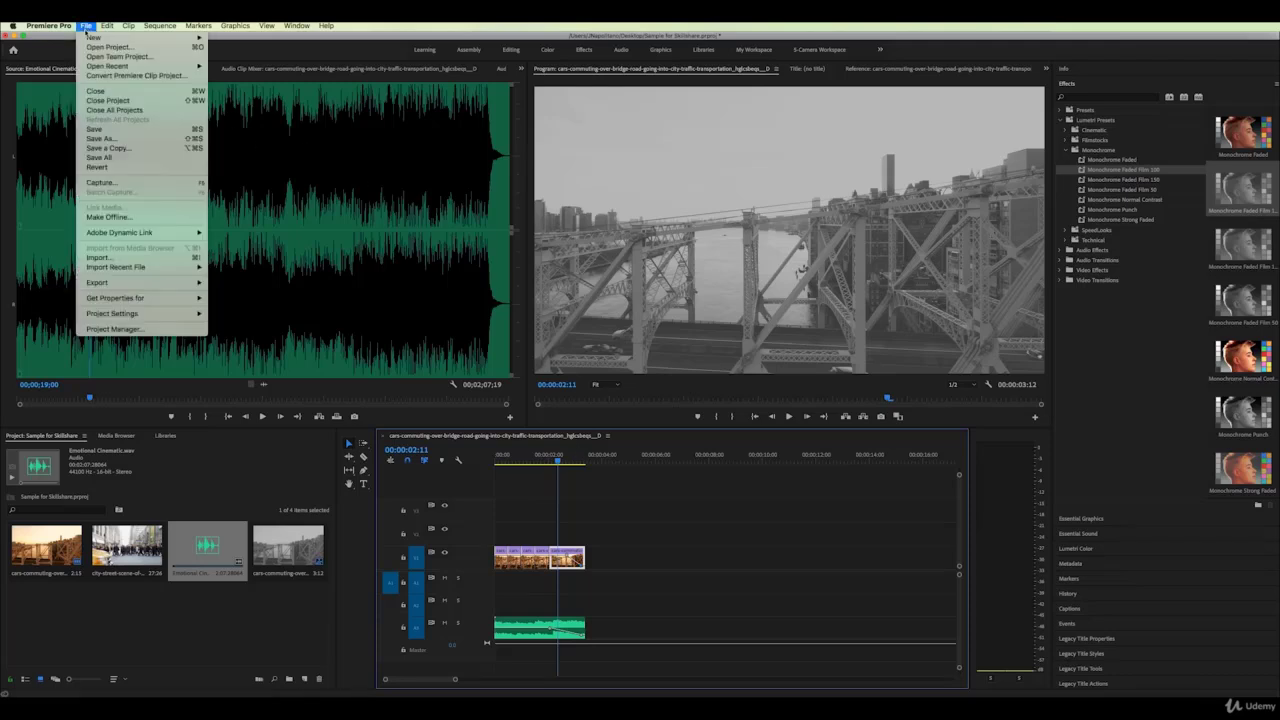
Encode the bridge sequence to an H.264 file with the Match Source - High bitrate preset
mouse_move(120, 285)
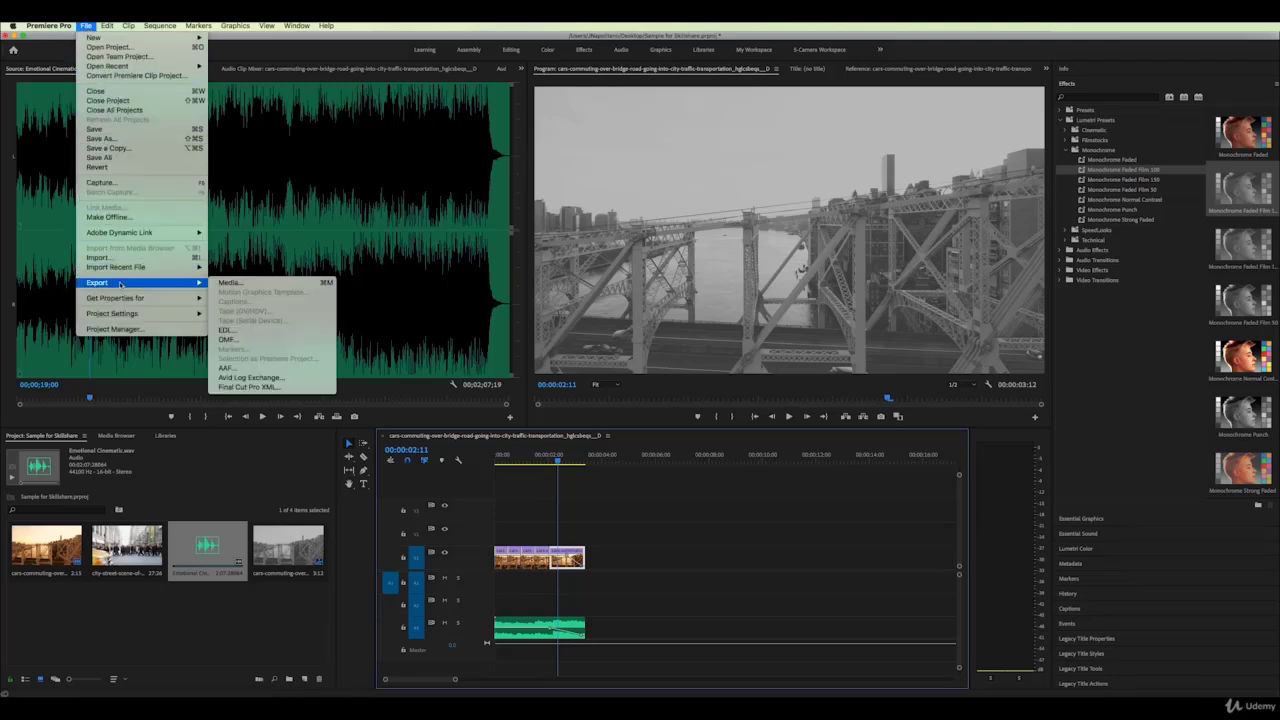
left_click(230, 283)
left_click_drag(428, 89, 585, 92)
left_click(702, 138)
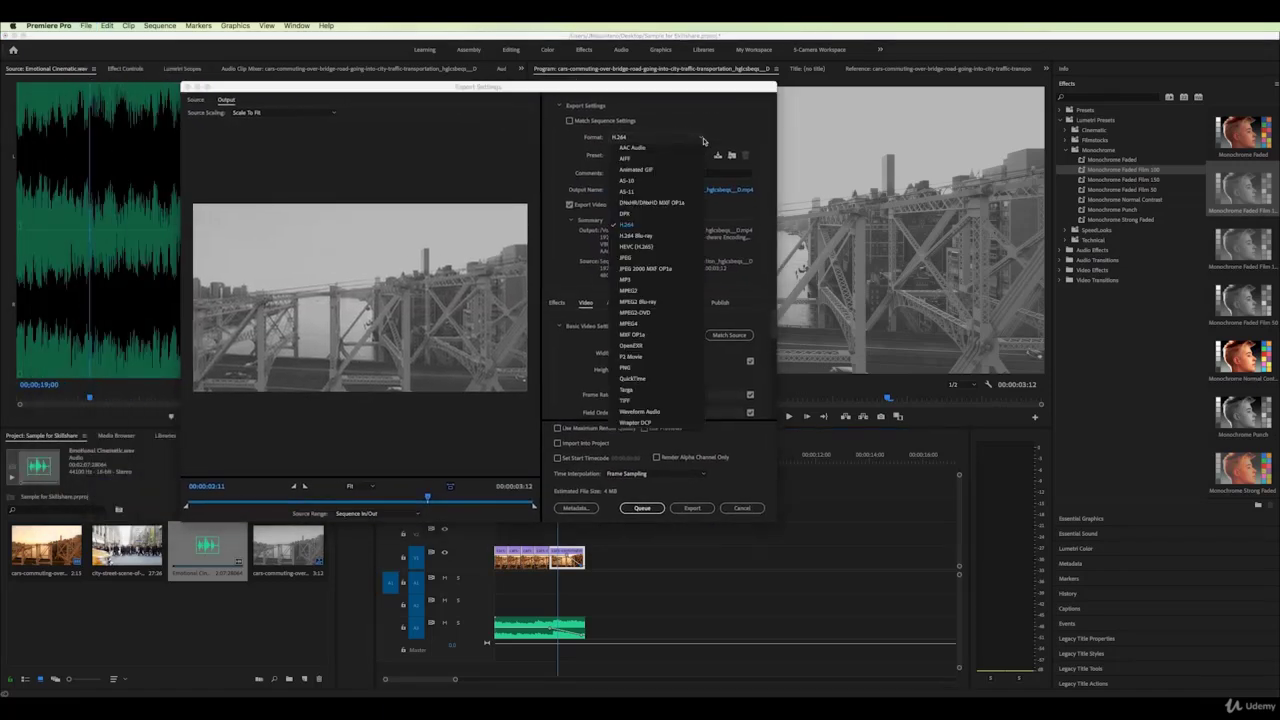
left_click(708, 119)
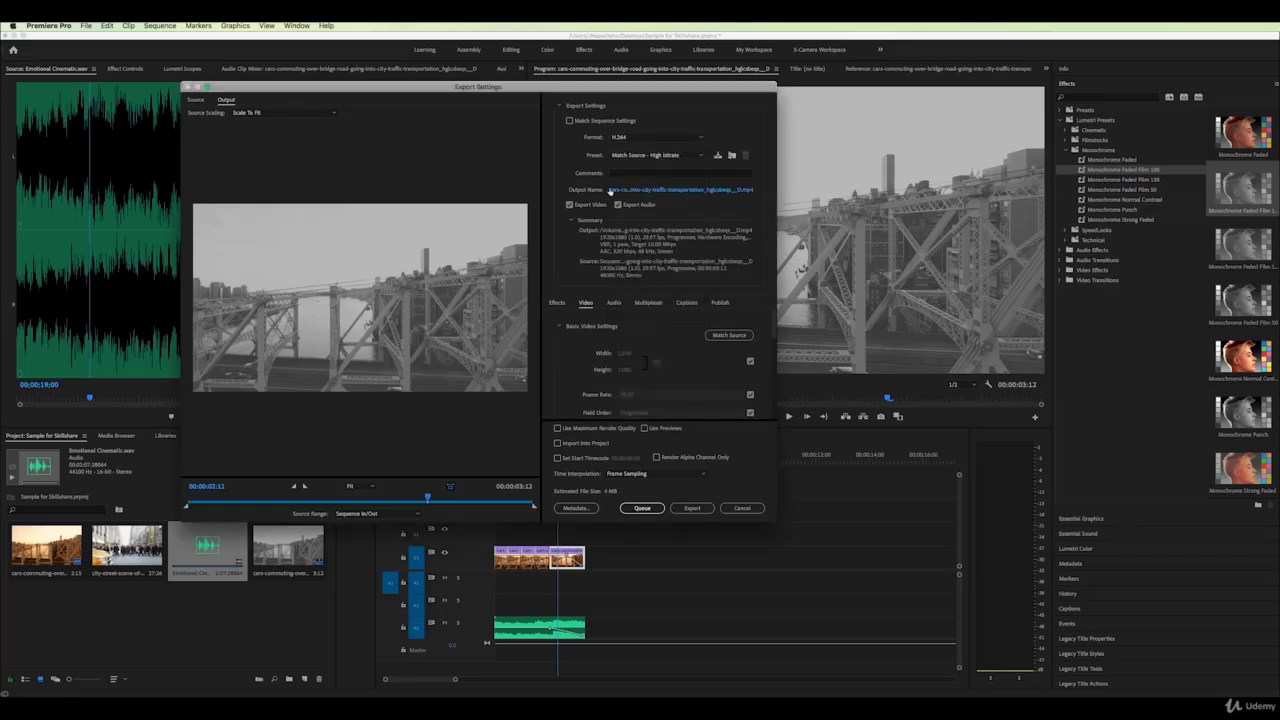
left_click(700, 156)
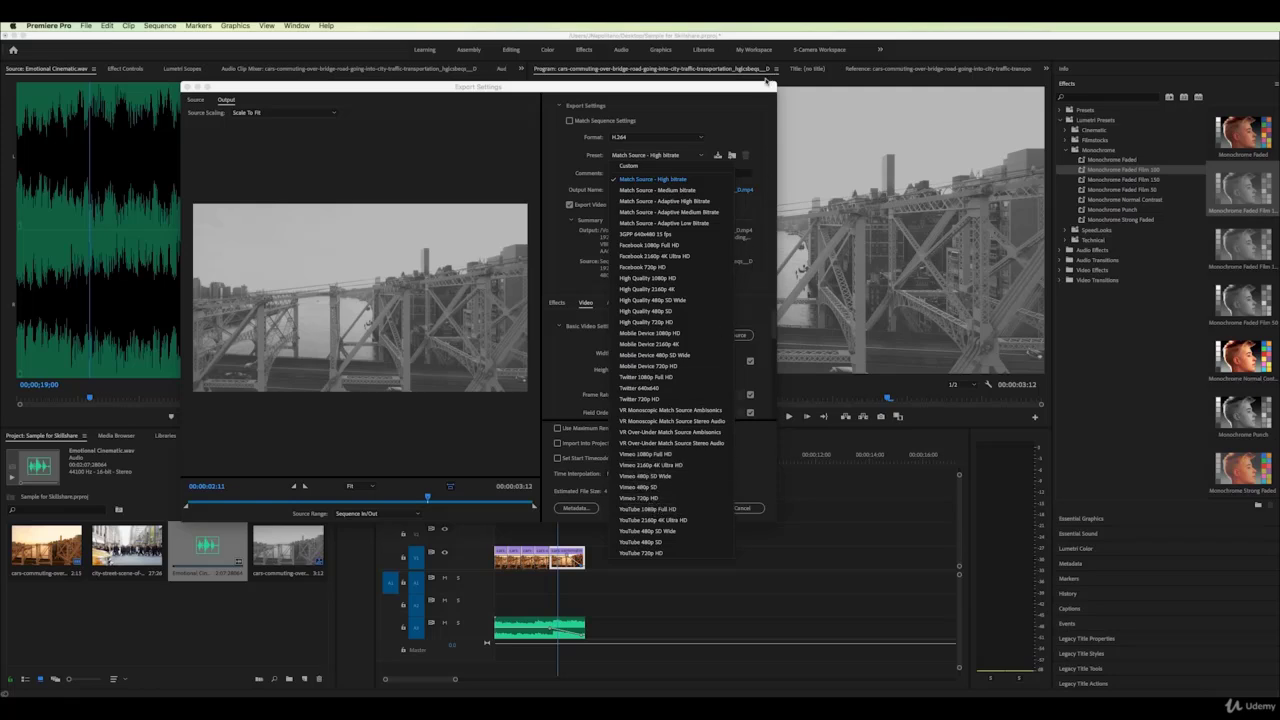
left_click(757, 107)
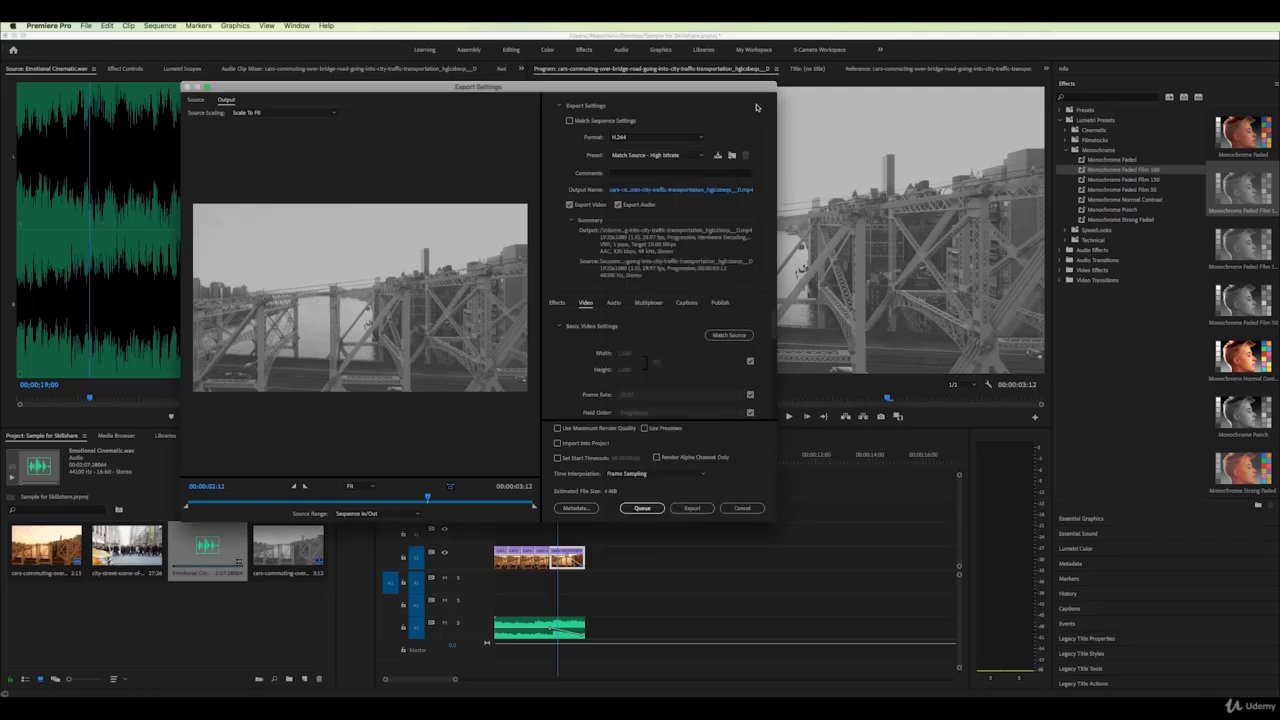
left_click(693, 508)
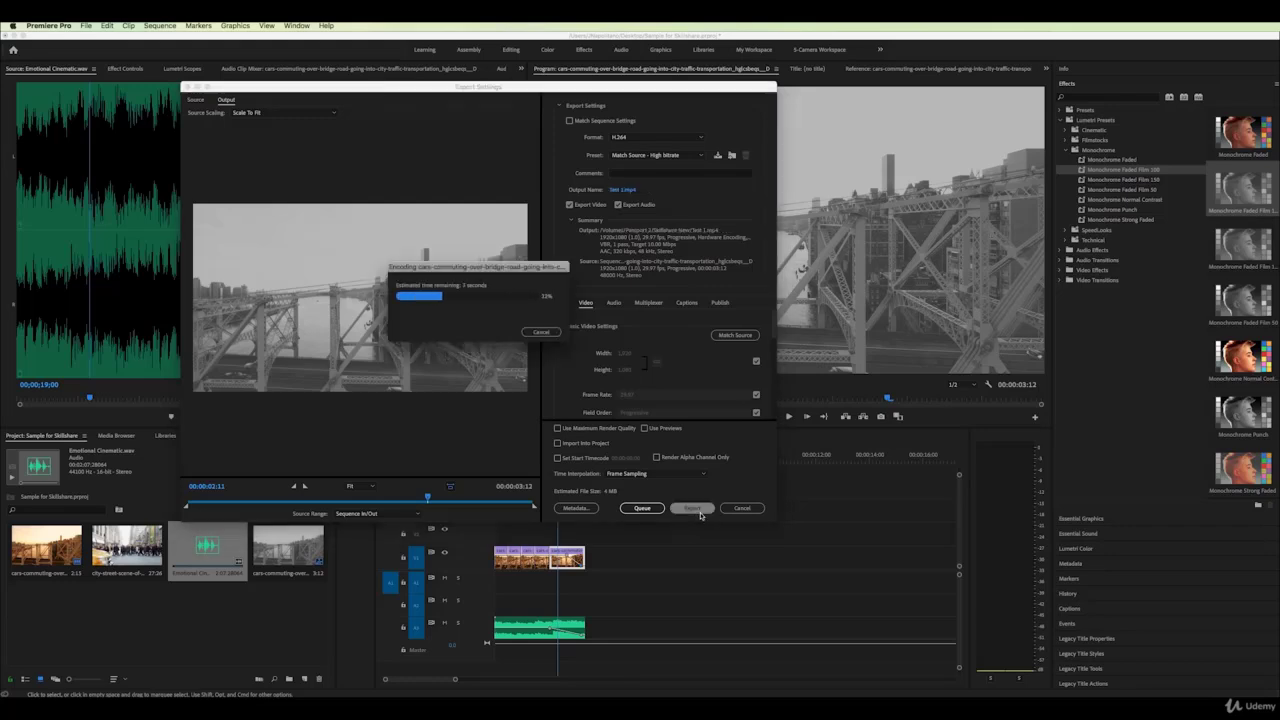
Close the Export Settings dialog once the encode finishes
left_click(541, 332)
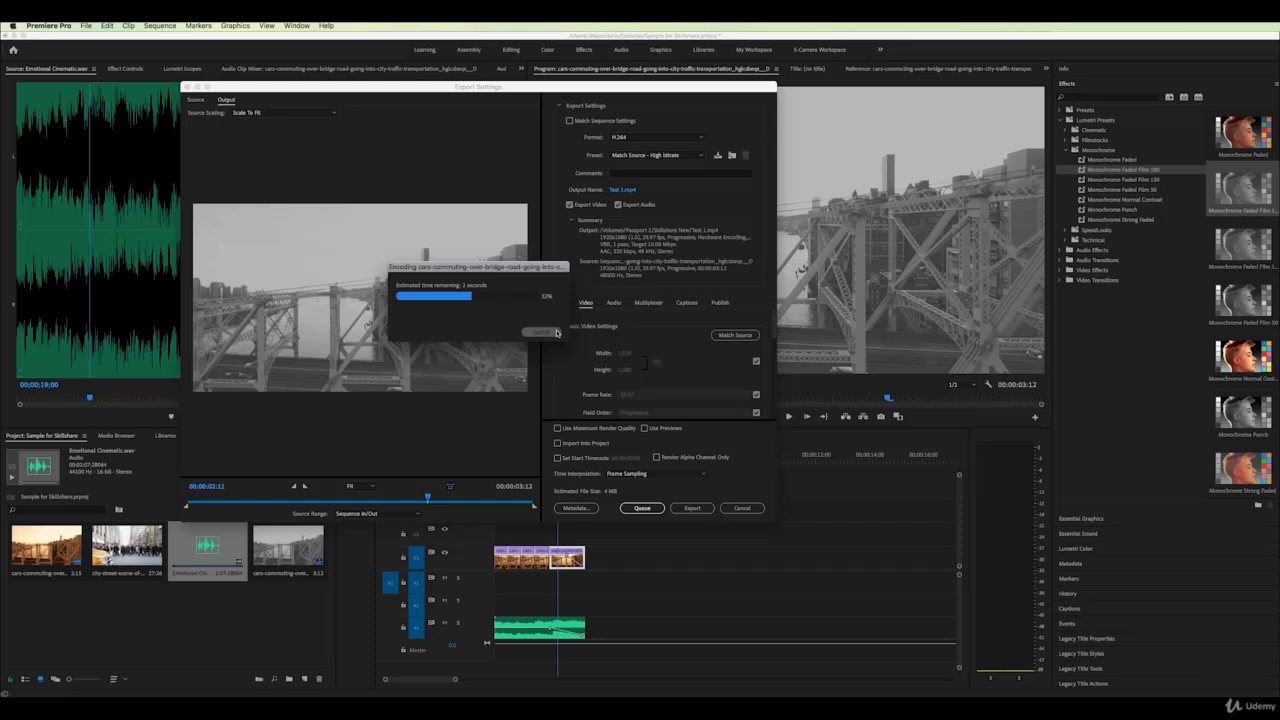
left_click(755, 509)
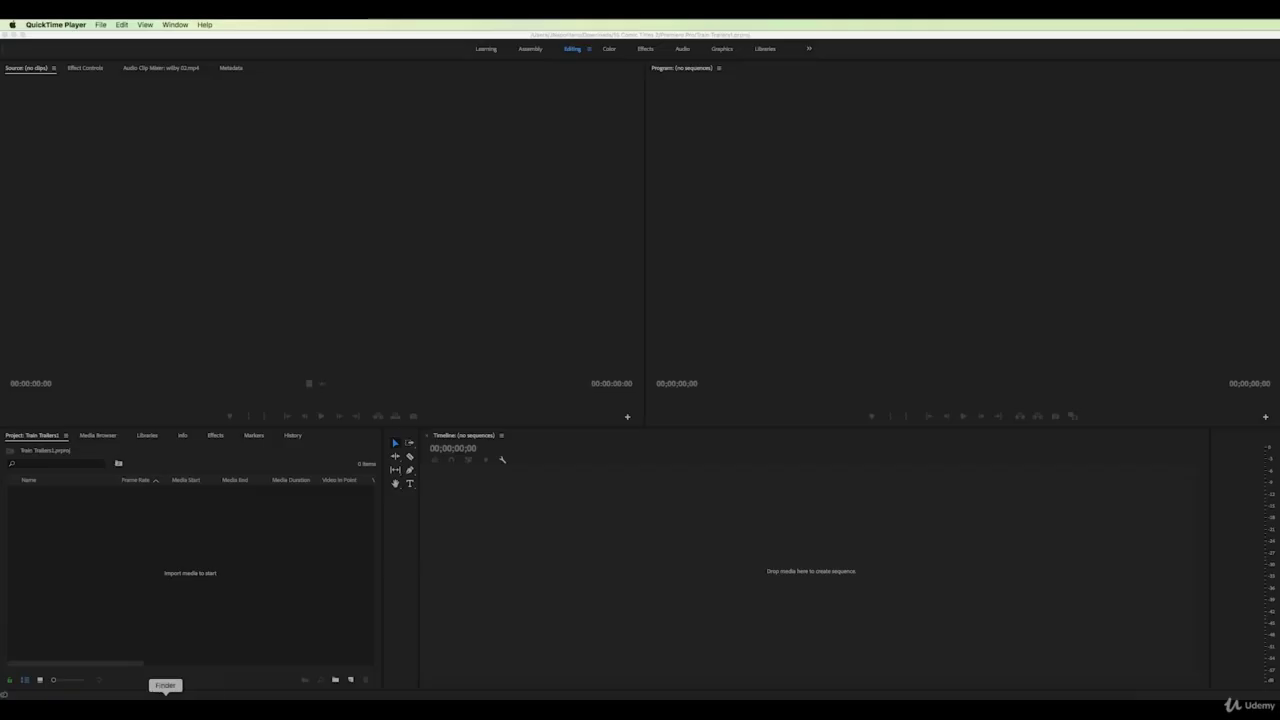
Drag wilby 02.mp4 and Golden Doodle.mov from Downloads into the Project panel, then close Finder
left_click(166, 692)
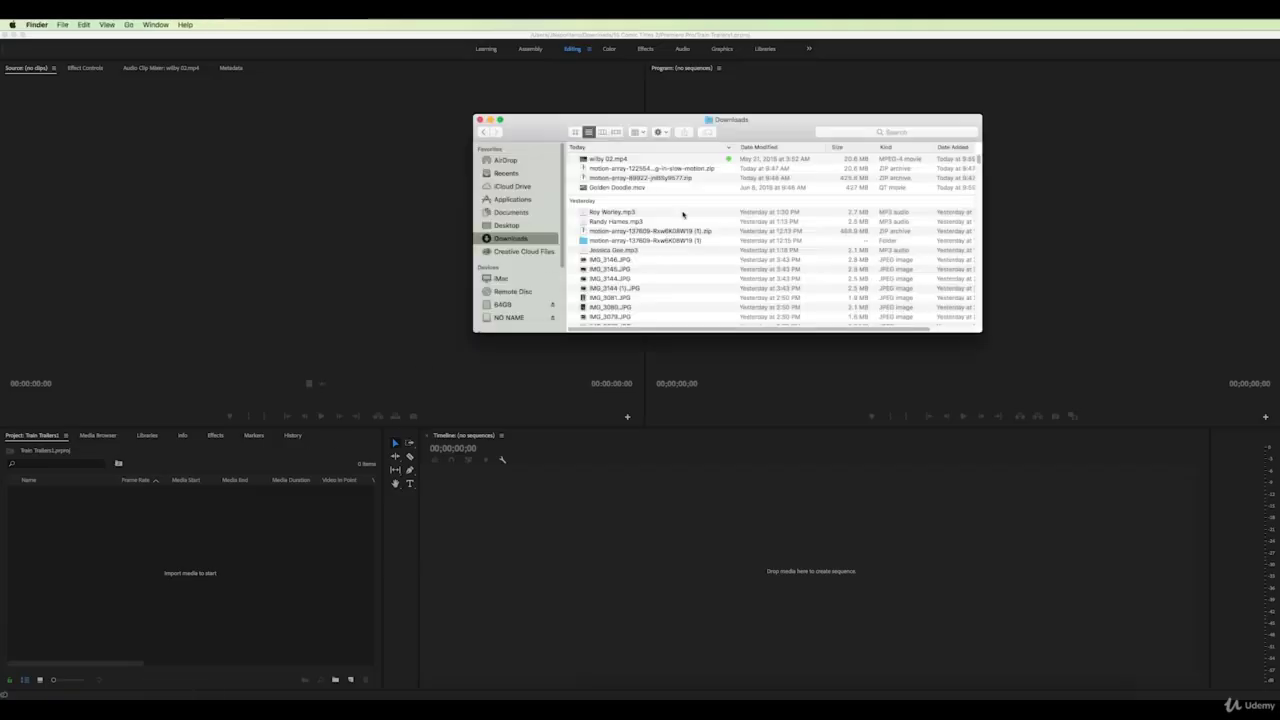
left_click(584, 160)
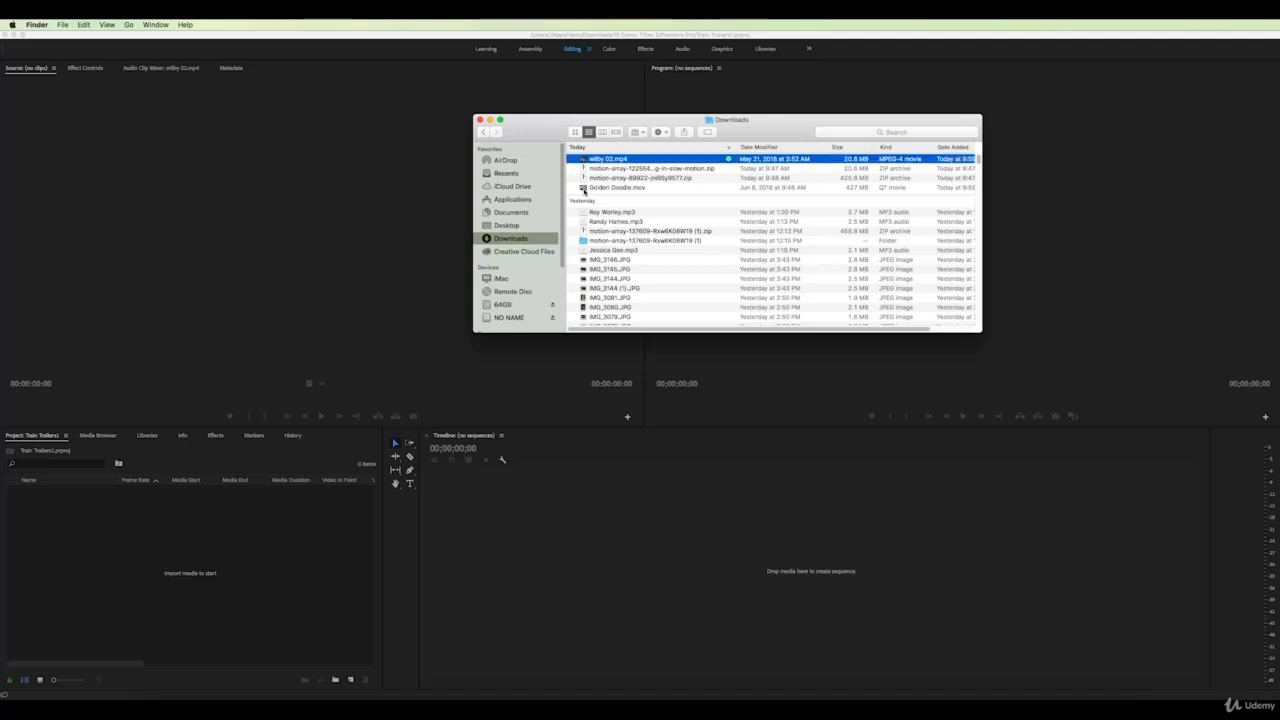
left_click(585, 188, "super")
left_click_drag(583, 161, 128, 524)
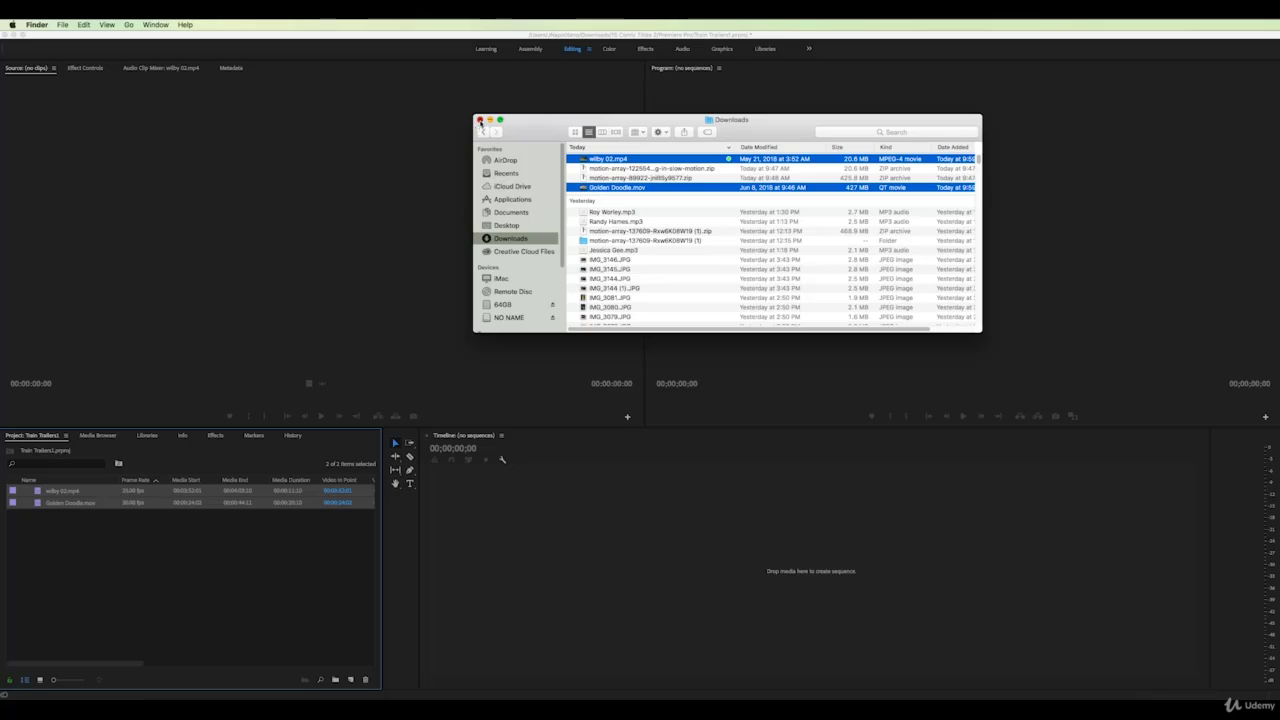
left_click(479, 120)
left_click(232, 558)
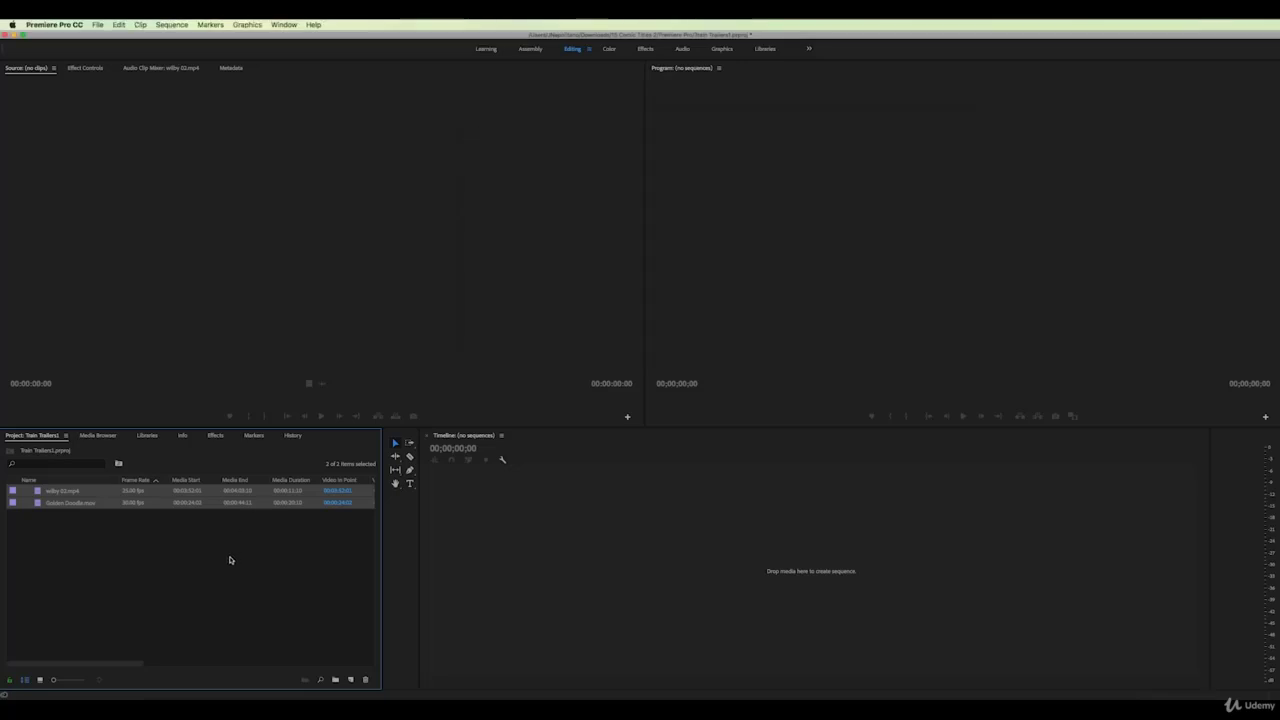
Toggle the Project panel between Icon and List View, then undo the two-clip import with Cmd+Z
left_click(230, 560)
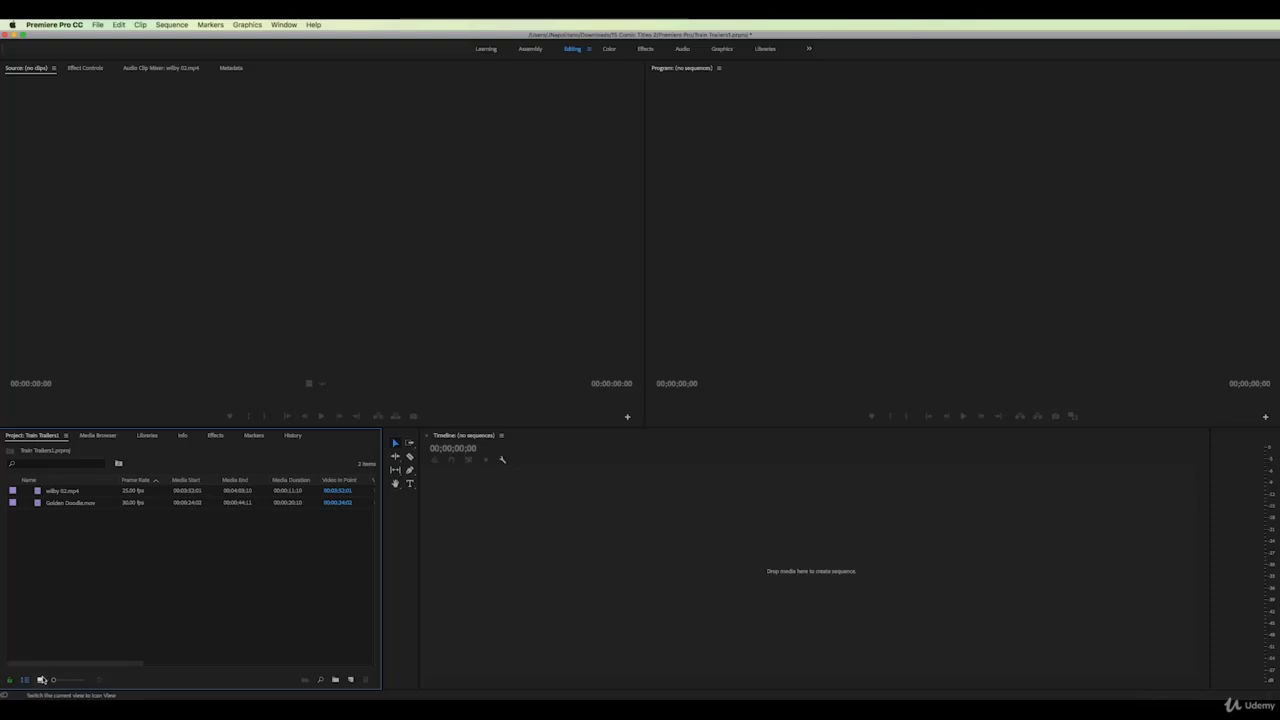
left_click(40, 680)
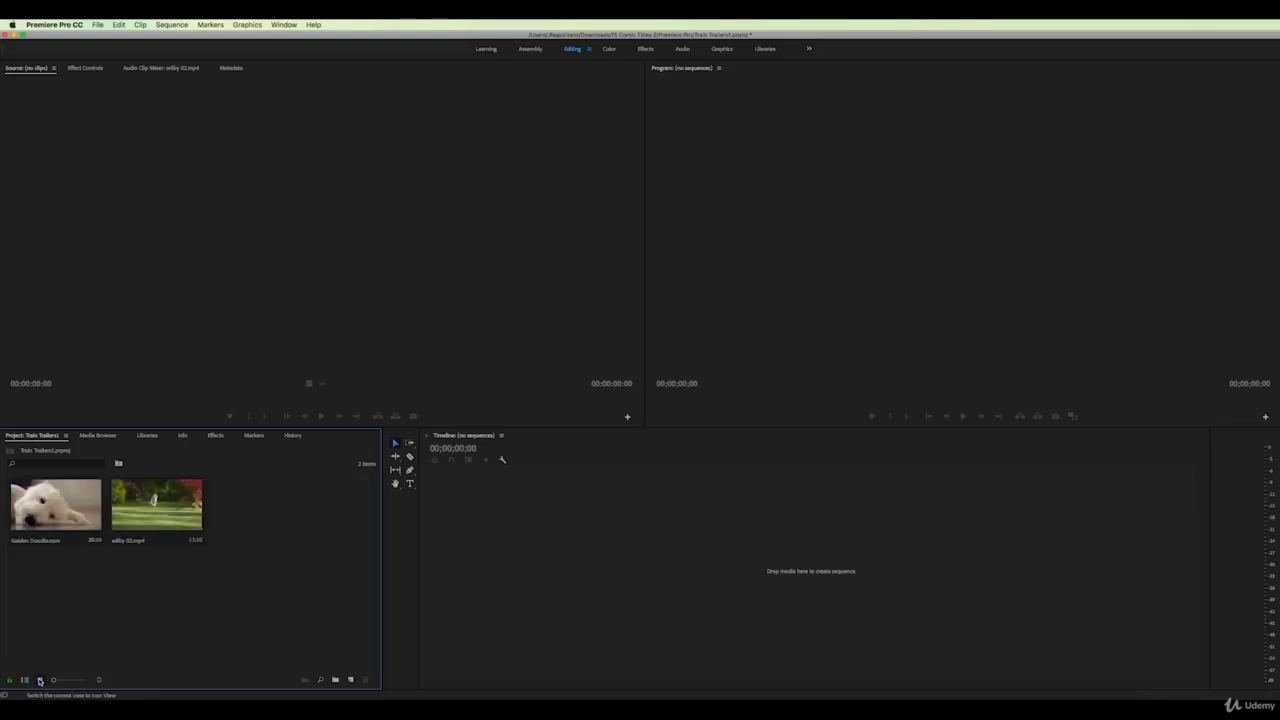
left_click(25, 680)
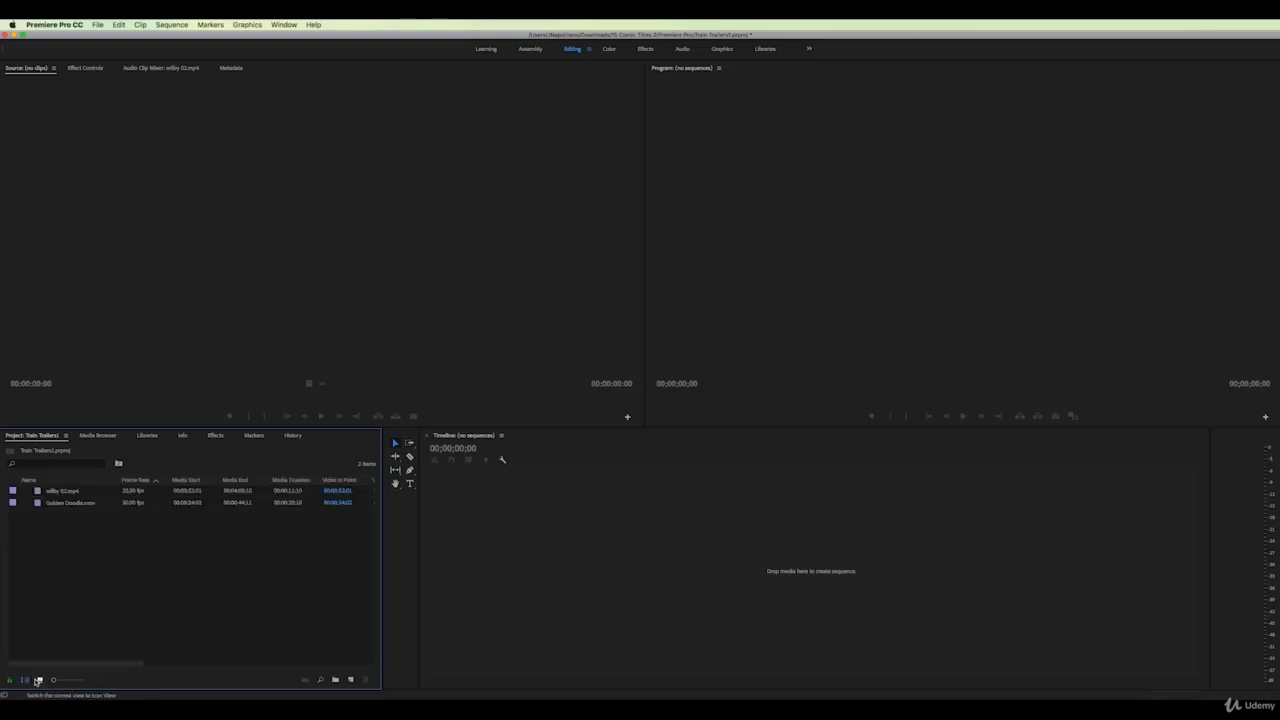
left_click(40, 680)
left_click(25, 680)
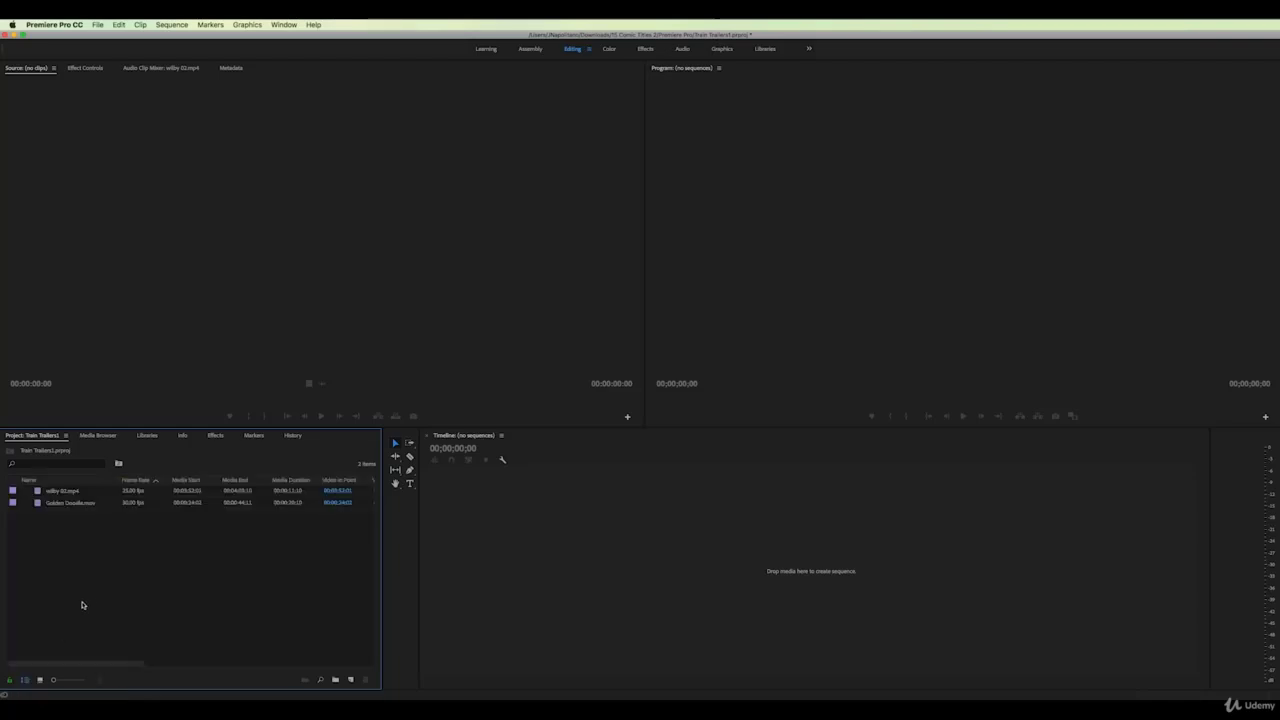
key("super+z")
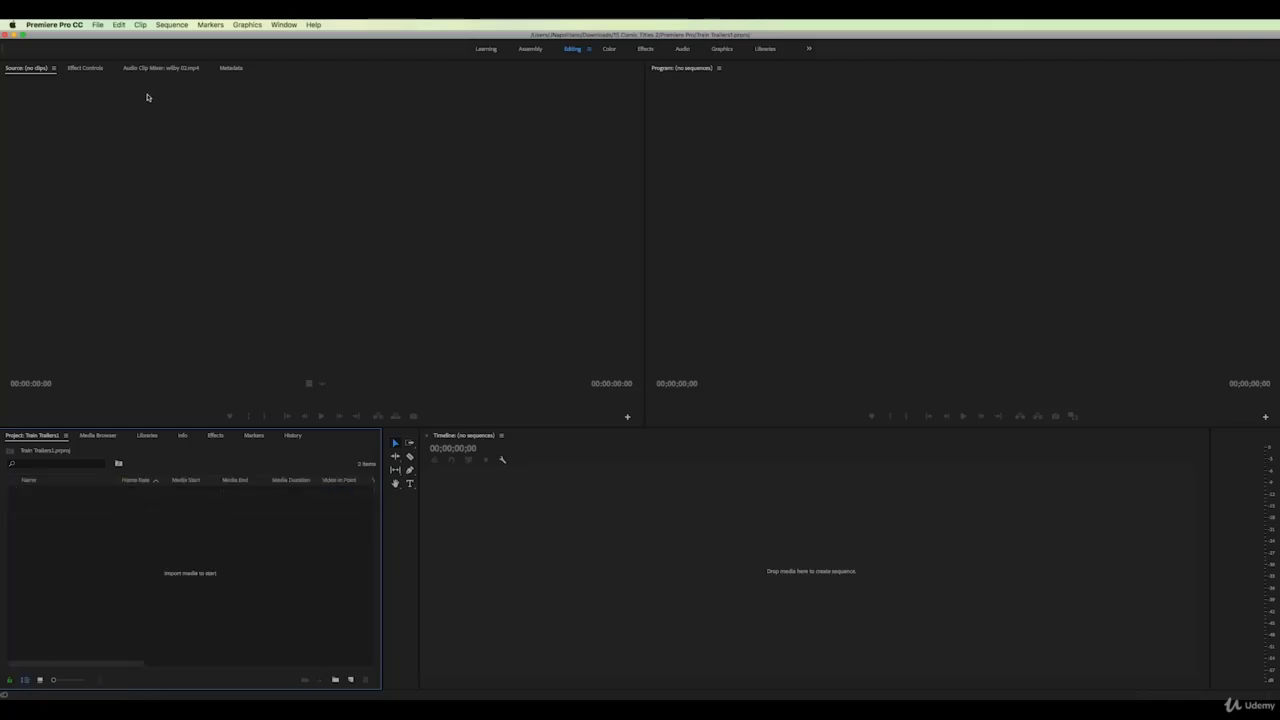
left_click(102, 25)
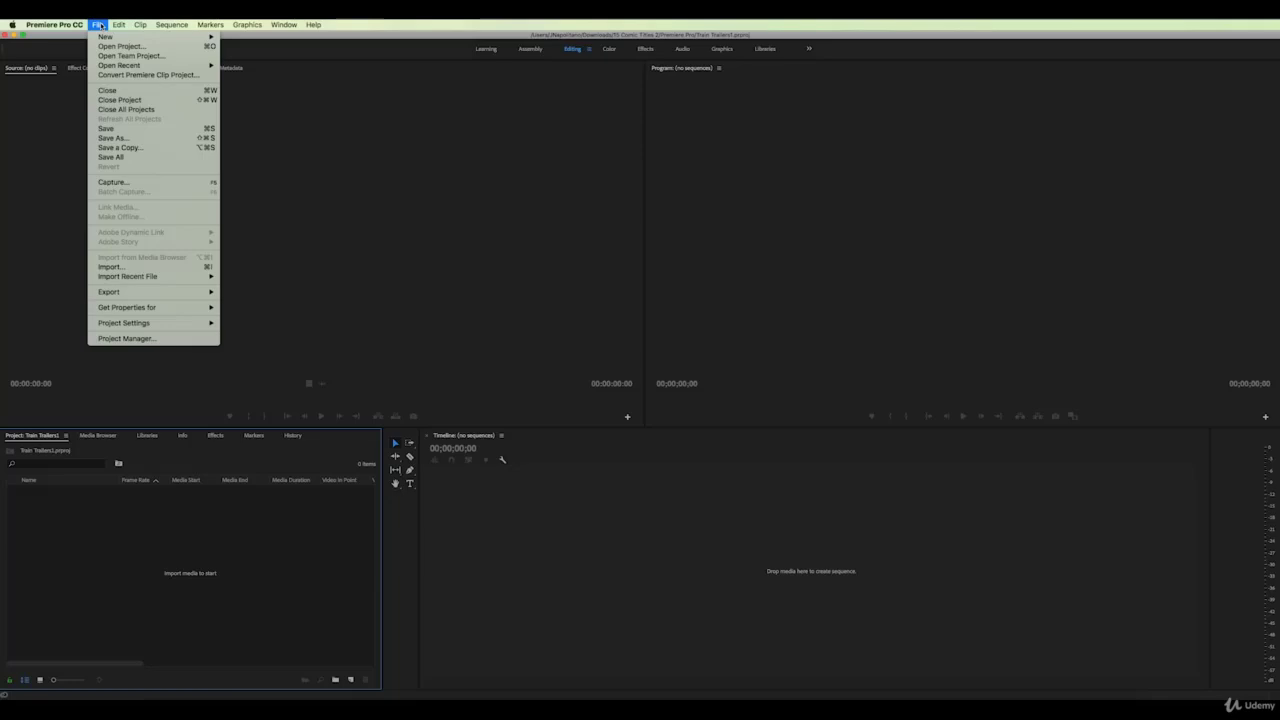
Import teacher teaches in the classroom.mov from the Downloads folder through the Import dialog
left_click(110, 267)
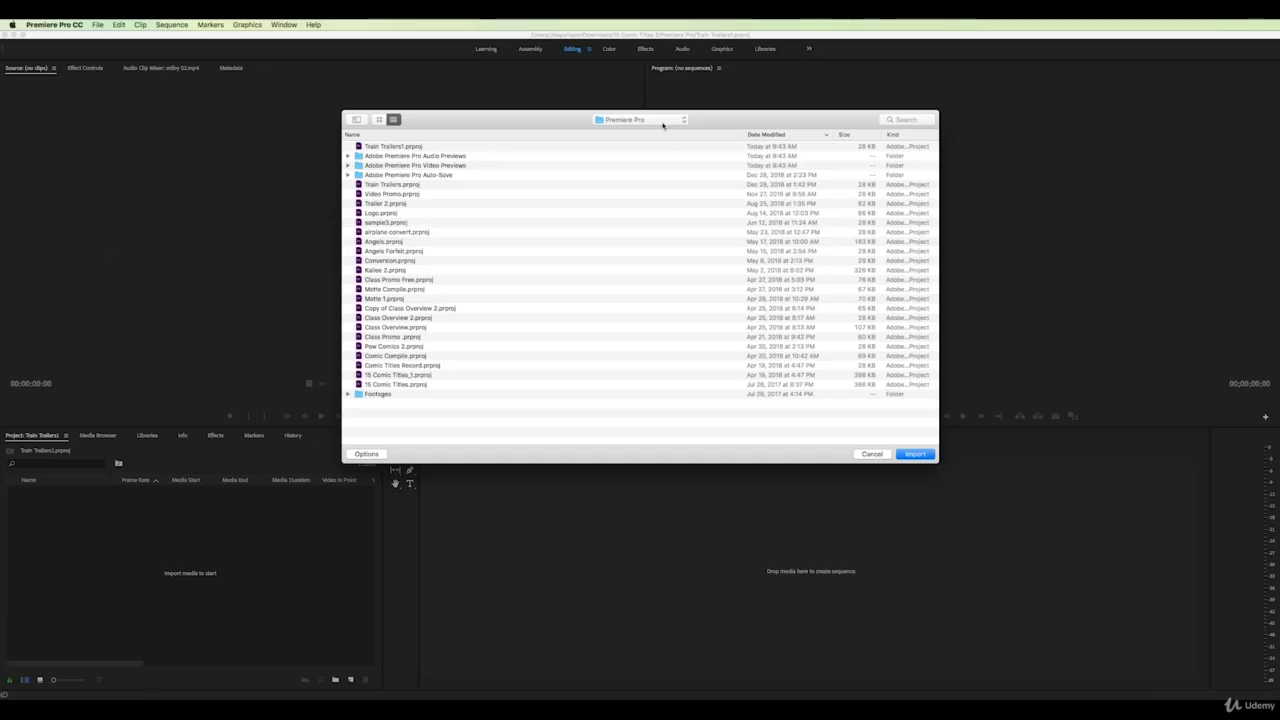
left_click(662, 121)
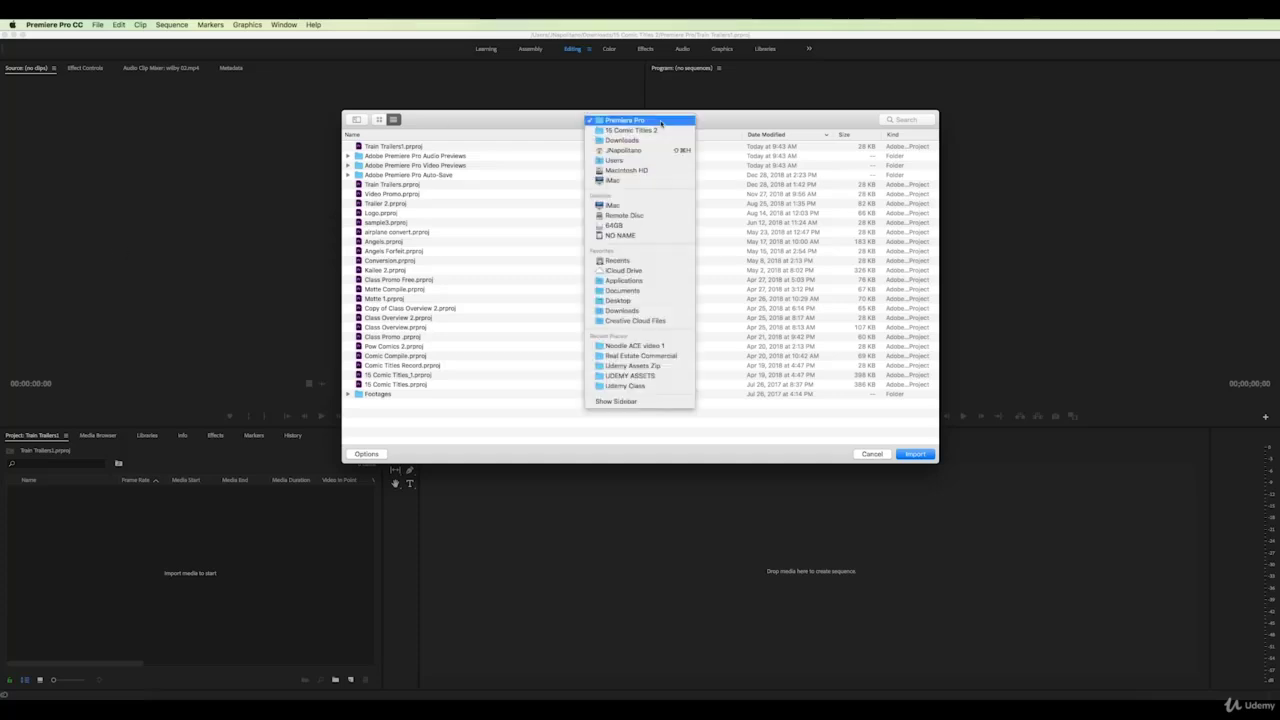
left_click(621, 310)
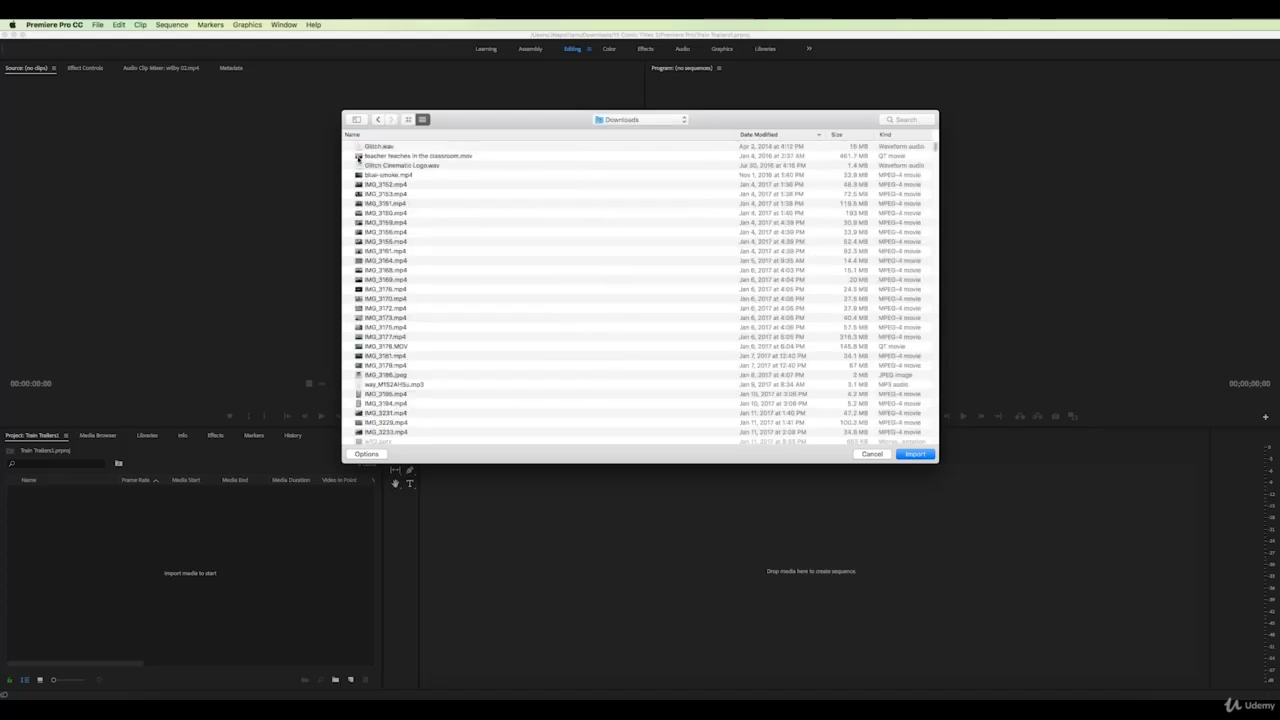
left_click(358, 158)
double_click(358, 158)
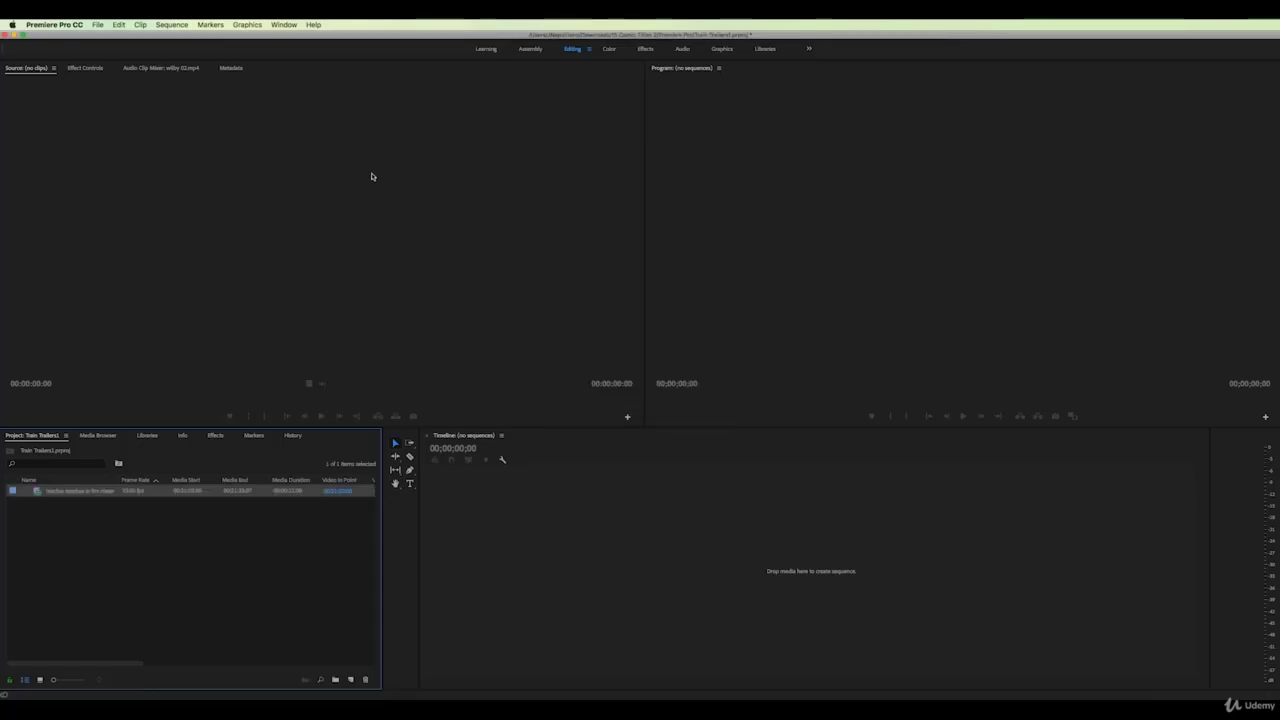
Scrub the classroom clip, then skim and play the wilby 02.mp4 running-dog clip in the Source monitor
double_click(35, 492)
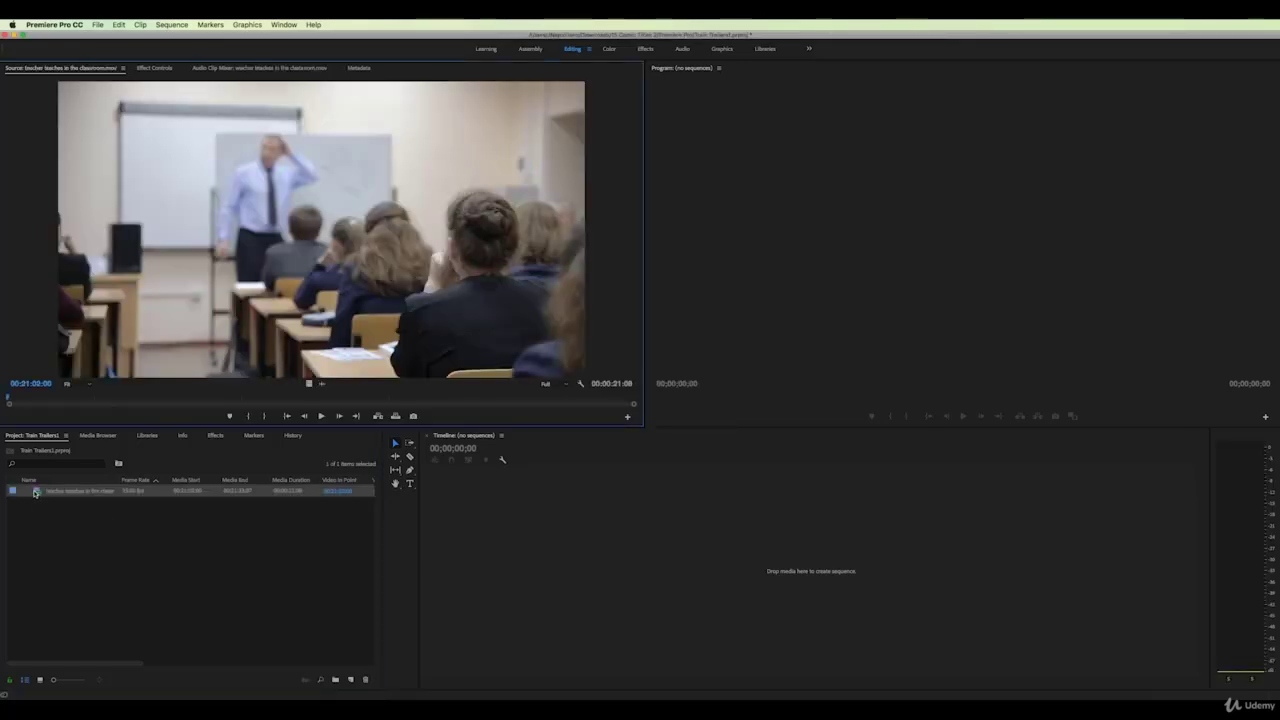
left_click_drag(19, 399, 329, 400)
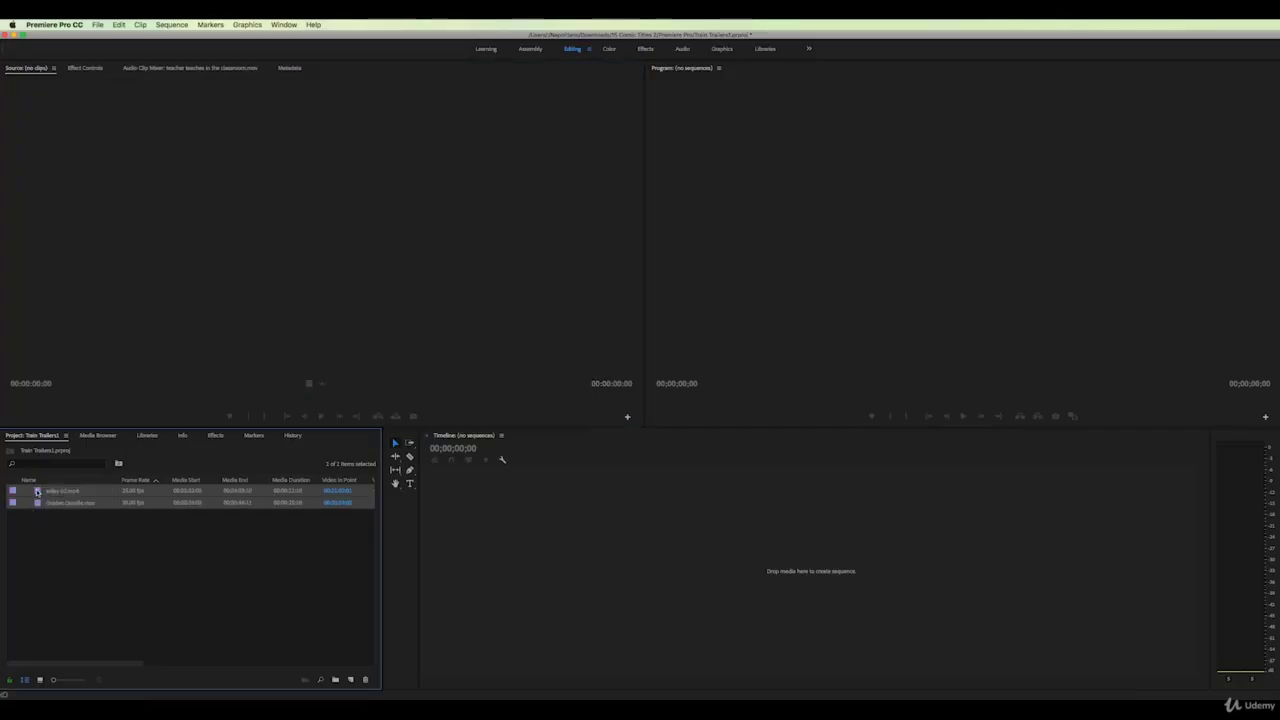
double_click(37, 492)
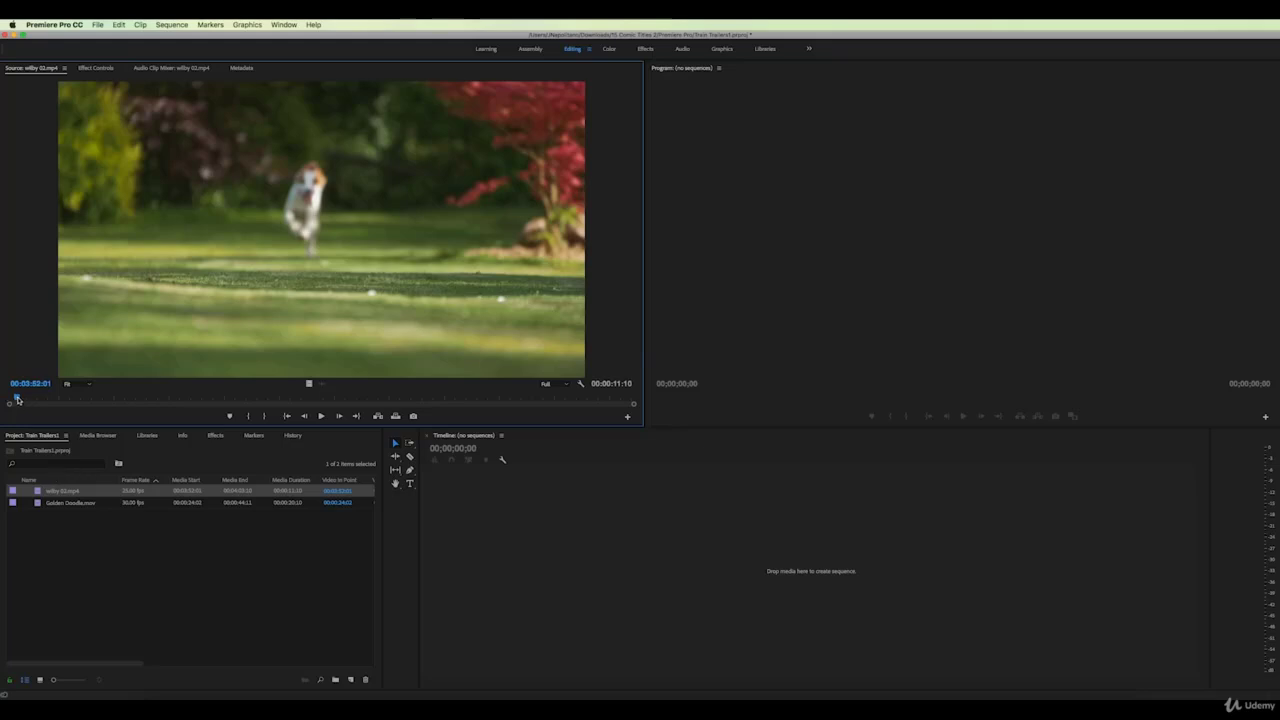
left_click_drag(17, 400, 166, 402)
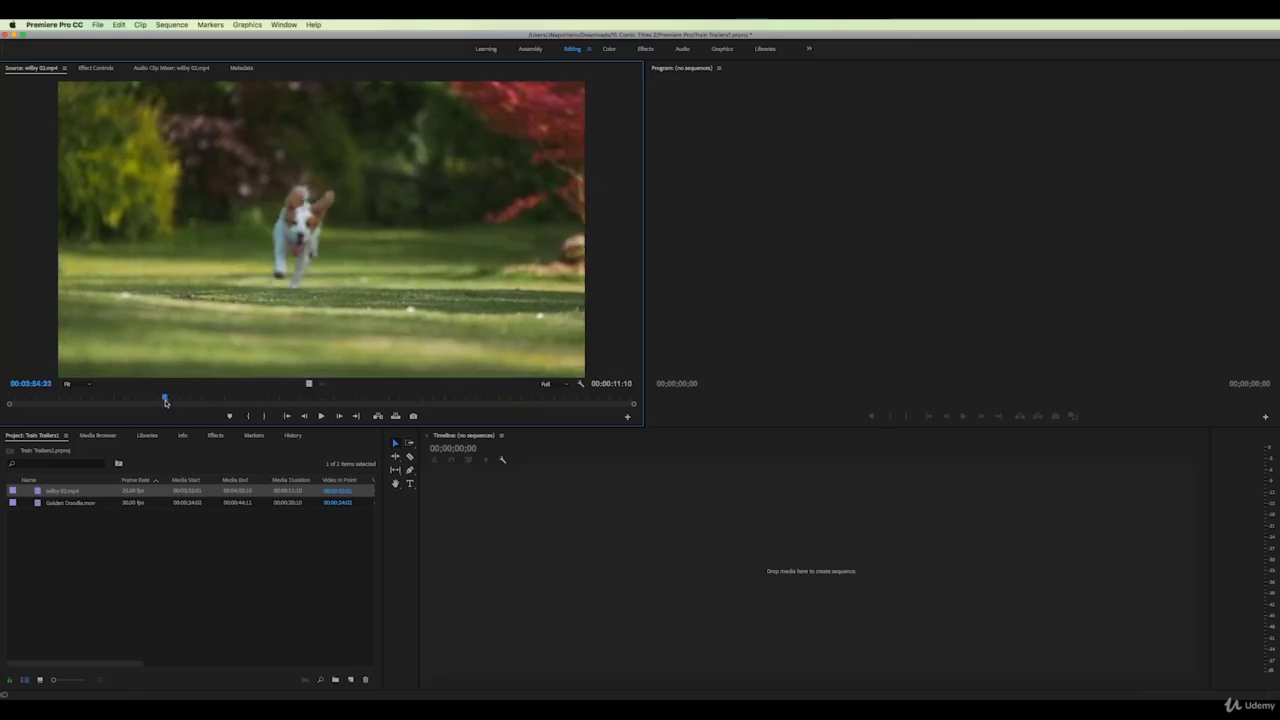
left_click(321, 416)
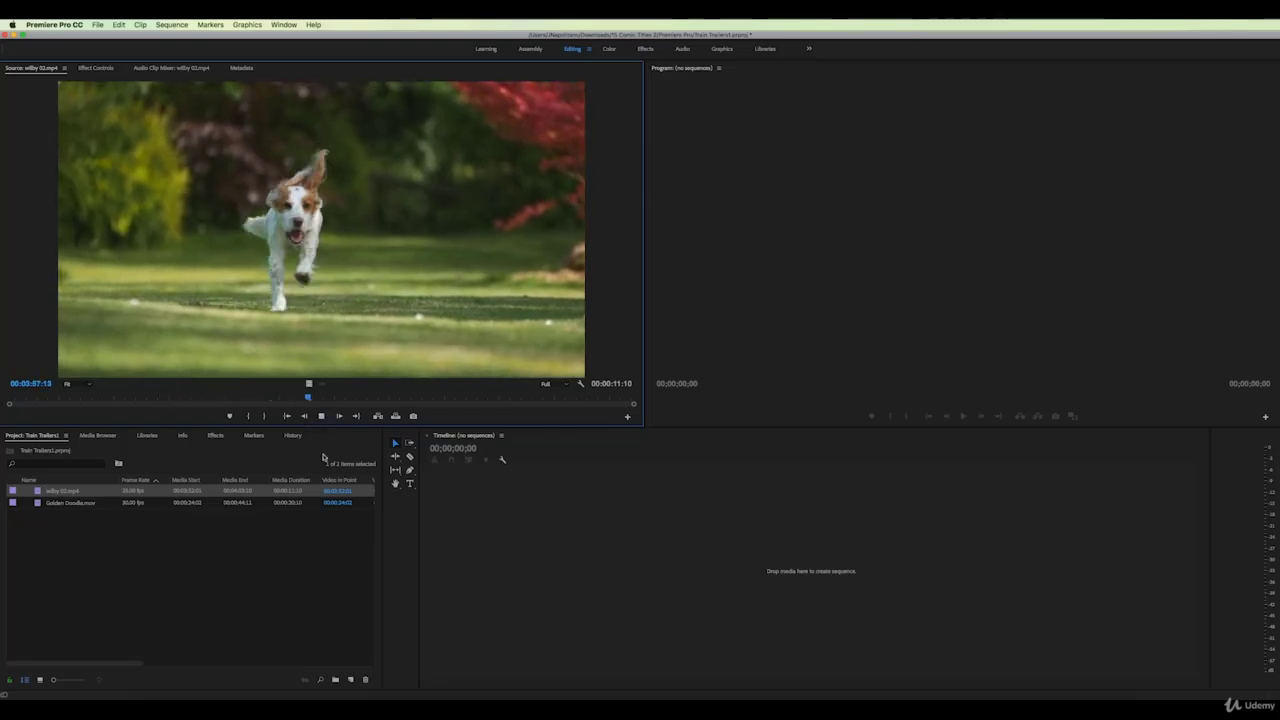
key("space")
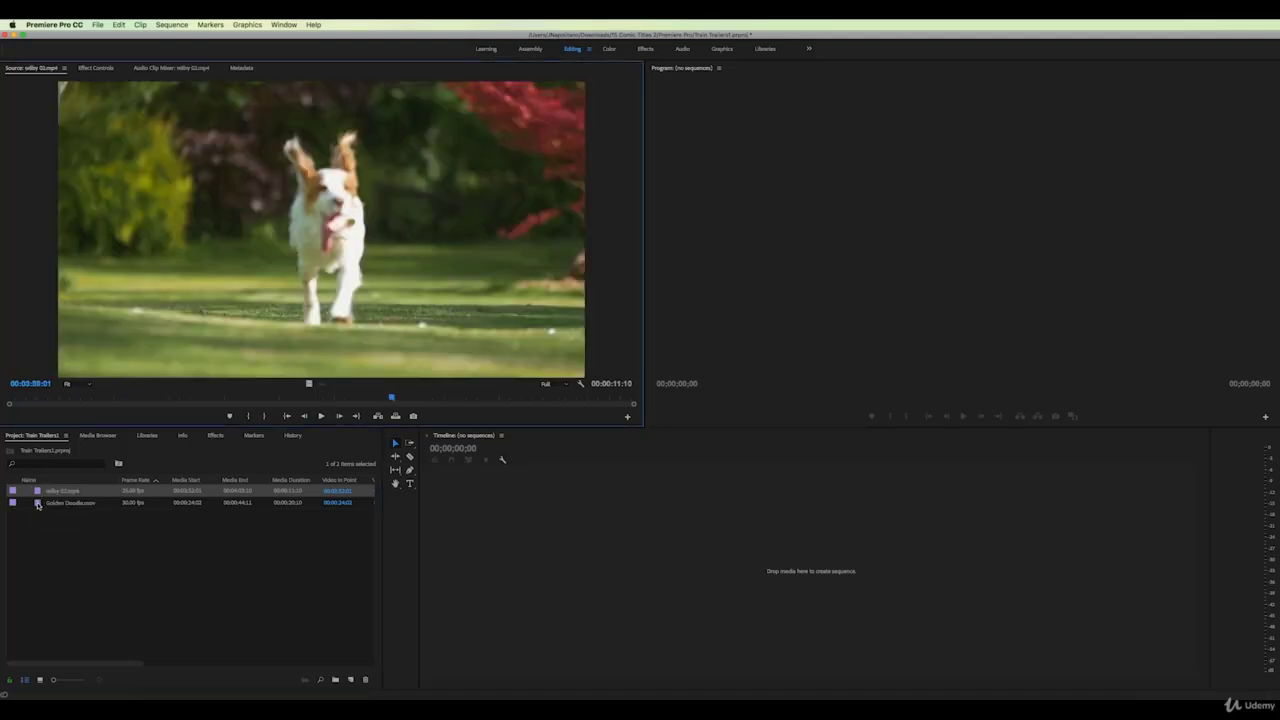
Load Golden Doodle.mov, reload wilby 02.mp4, and switch the Project panel to Icon View
double_click(38, 504)
left_click(37, 492)
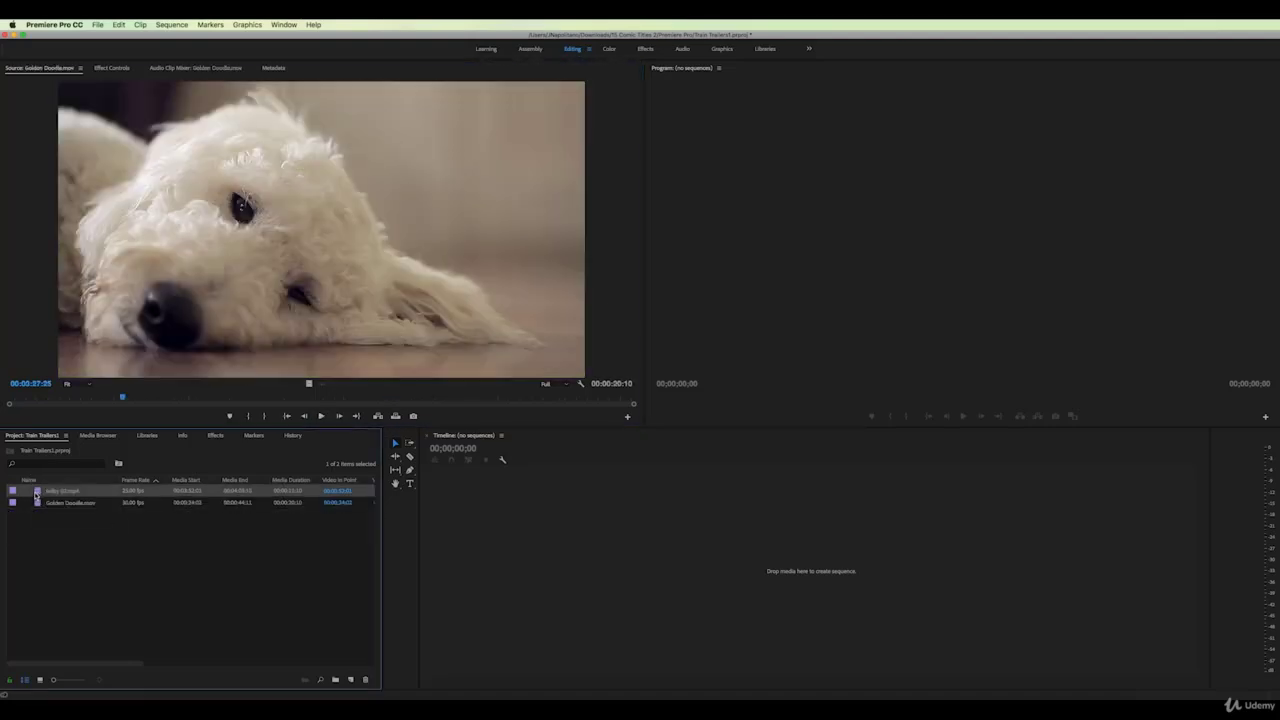
double_click(37, 492)
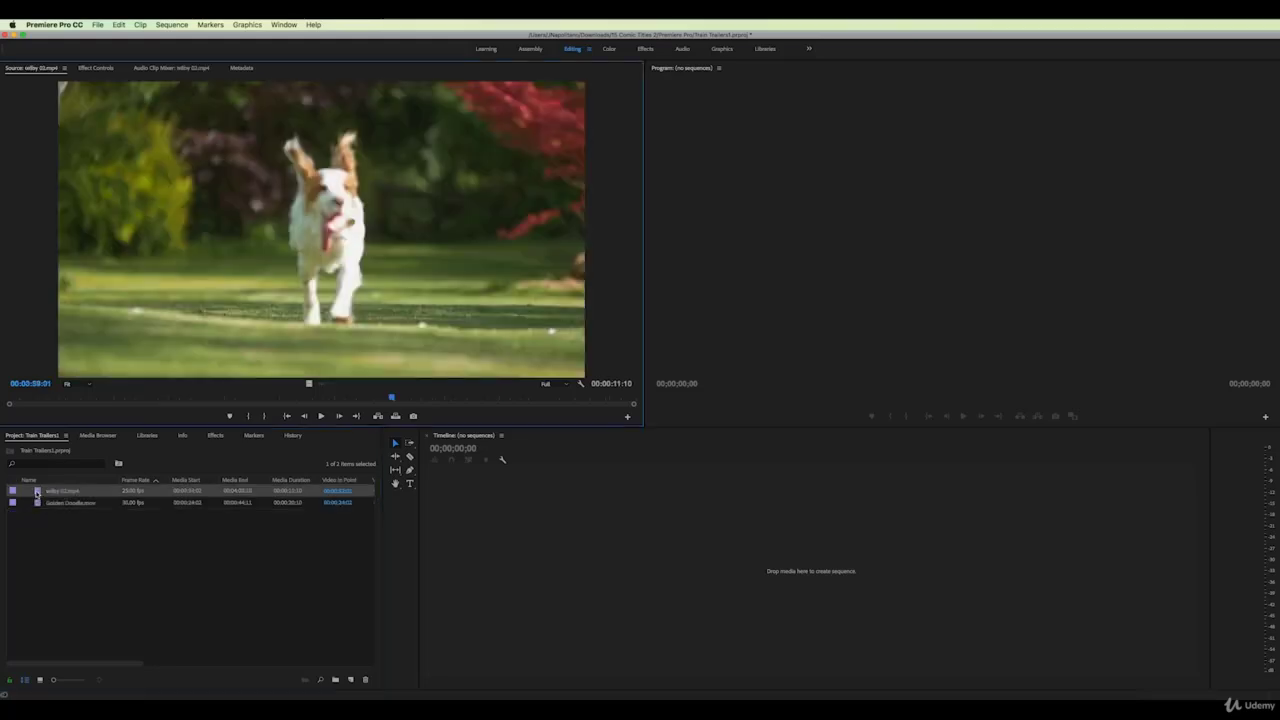
left_click(40, 680)
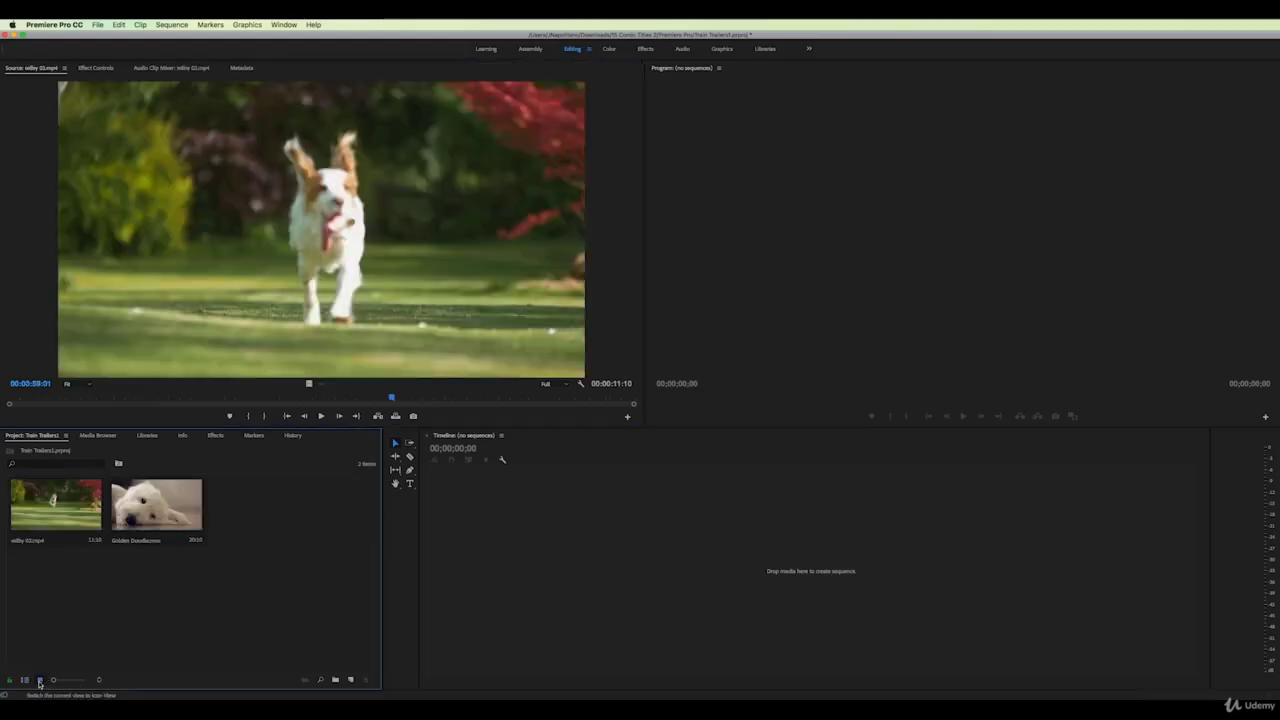
Select the Golden Doodle and wilby 02.mp4 clips, leaving their names unchanged
left_click(153, 512)
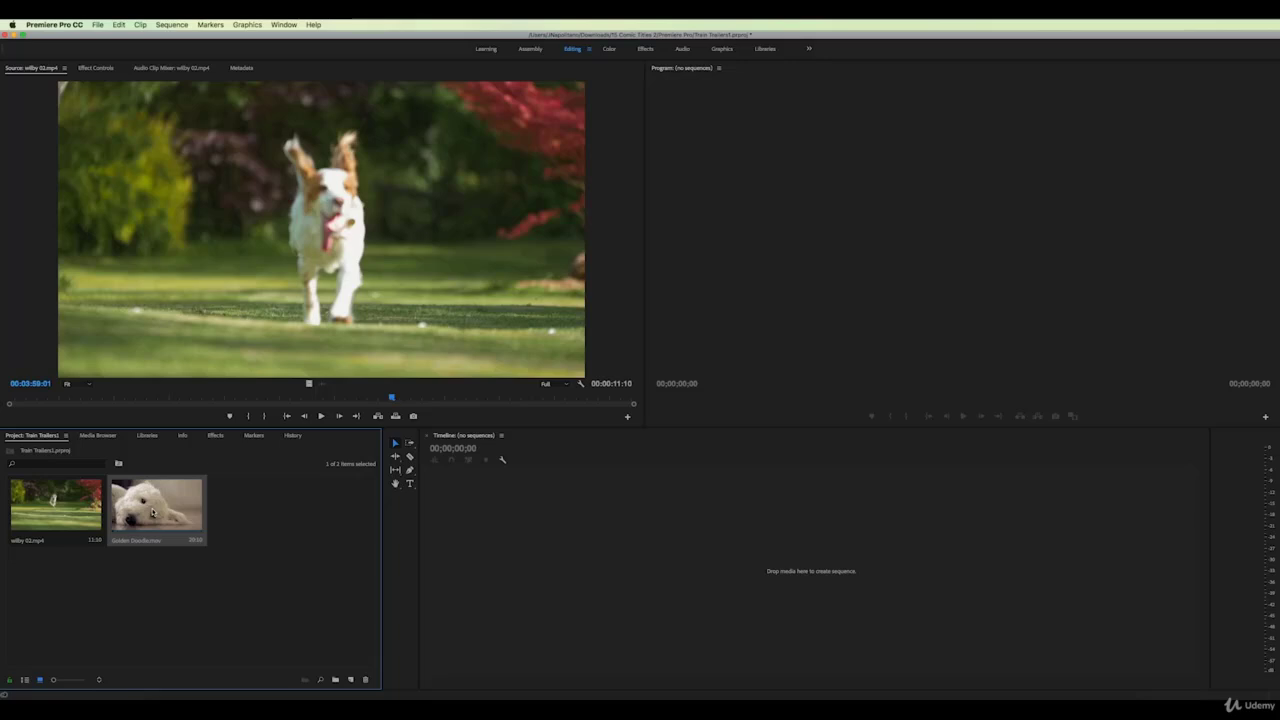
left_click(57, 510)
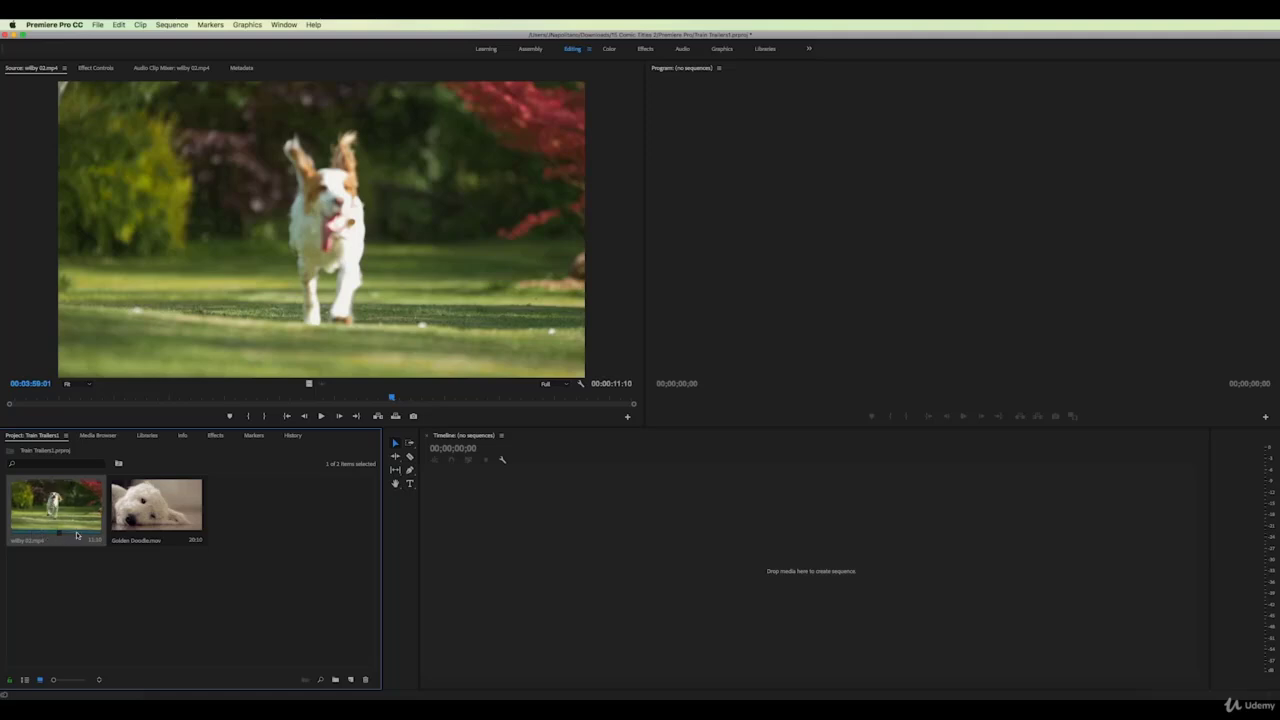
left_click(155, 514)
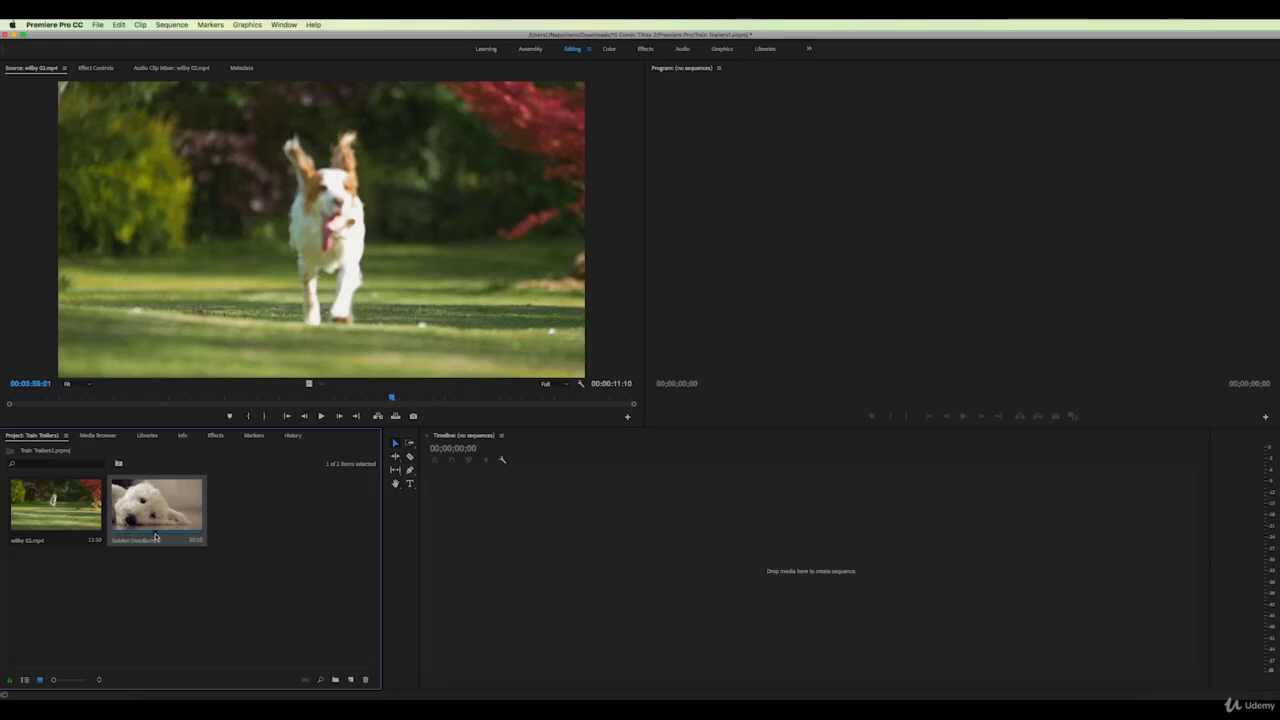
left_click(170, 538)
left_click(170, 535)
left_click(155, 540)
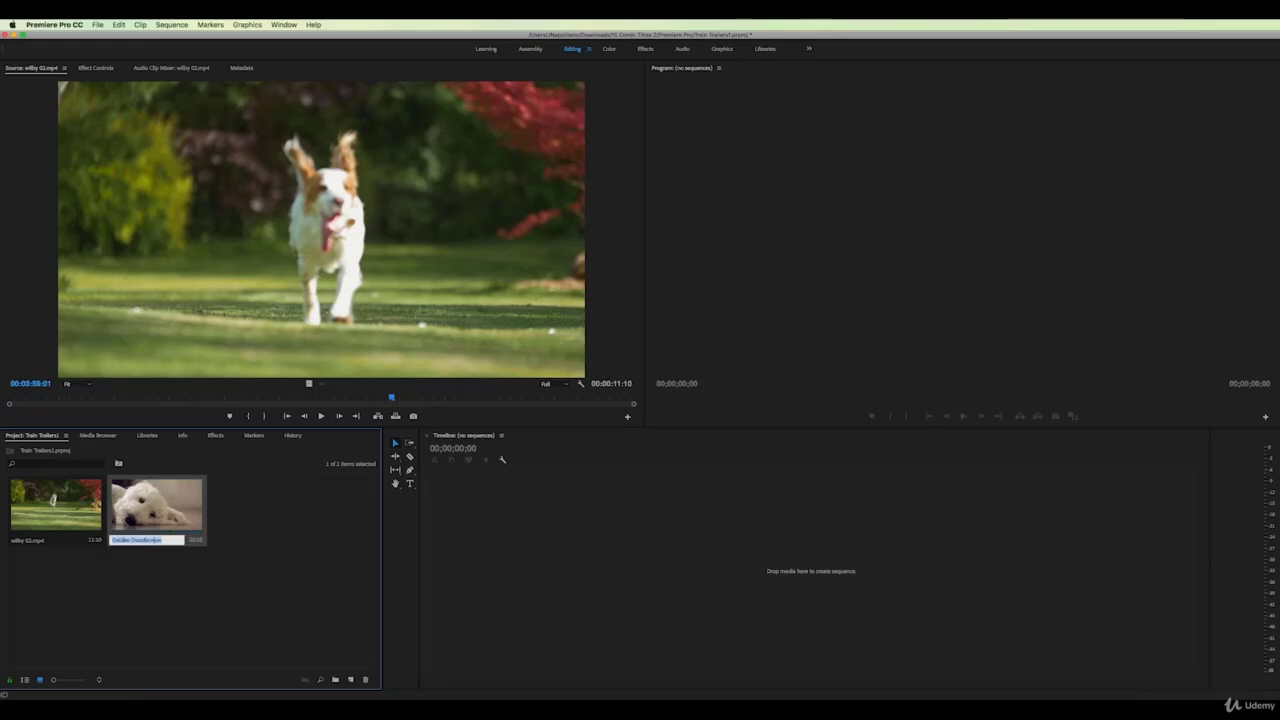
left_click(35, 543)
left_click(35, 542)
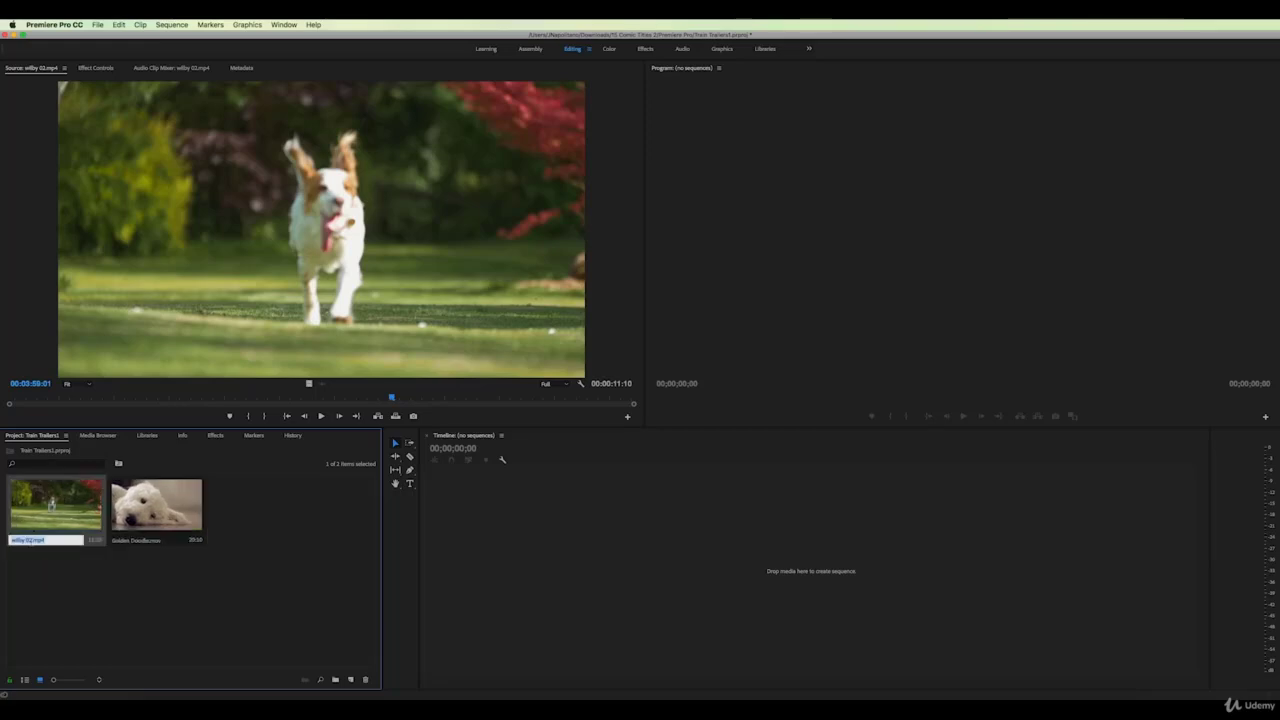
left_click(46, 512)
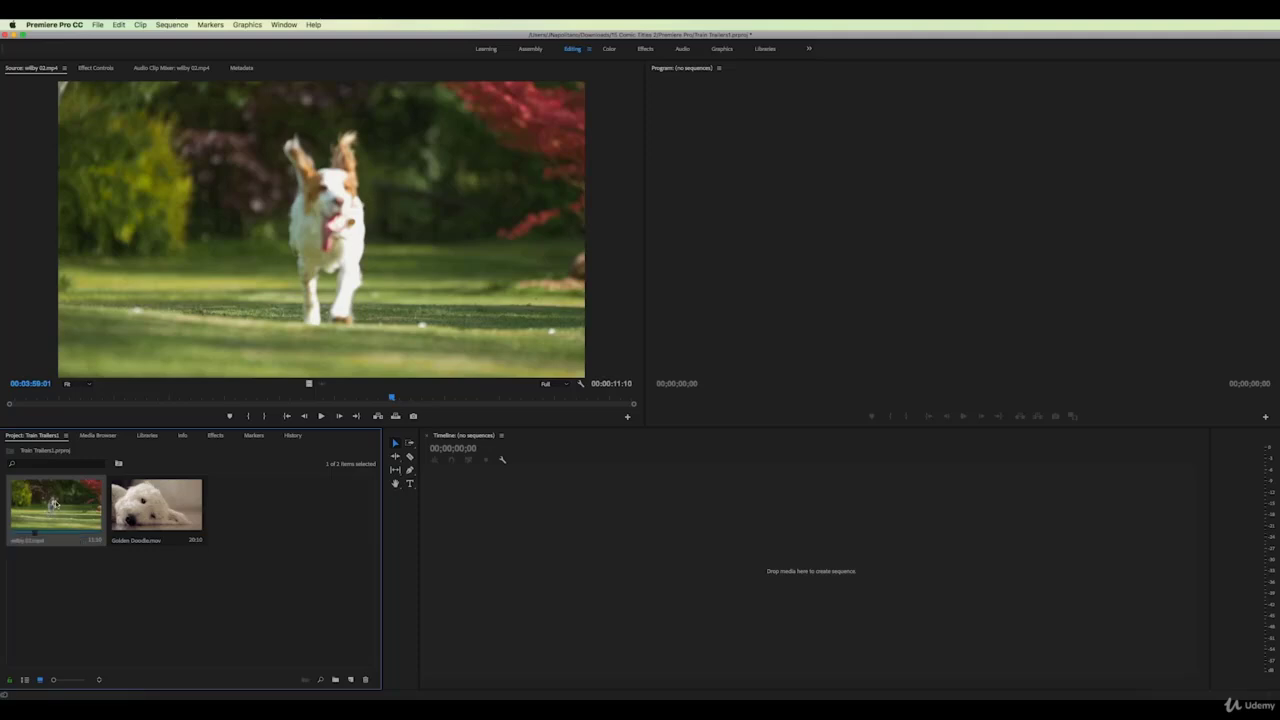
Load Golden Doodle.mov and set In and Out points around its 00:00:05:17 usable section
double_click(160, 506)
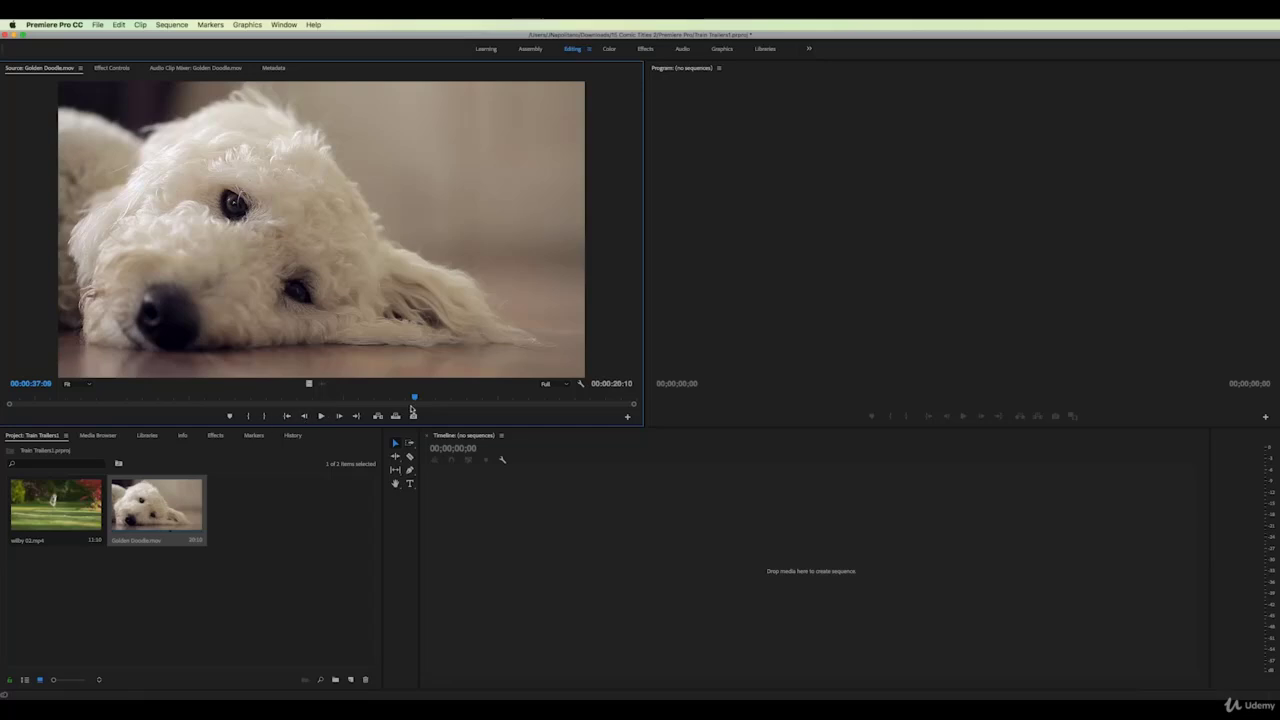
mouse_move(416, 400)
left_mouse_down()
mouse_move(229, 399)
mouse_move(423, 399)
left_mouse_up()
left_click(249, 417)
left_click(269, 416)
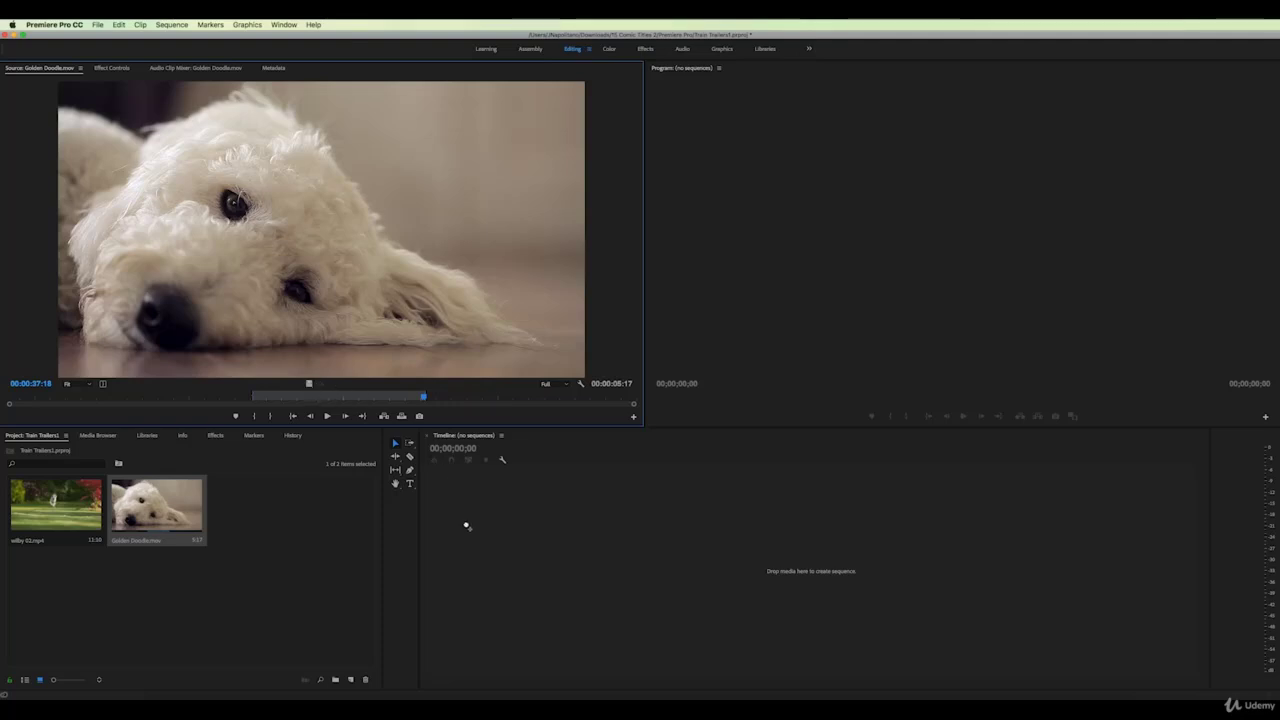
Create a Golden Doodle sequence from the marked clip and trim both its ends
left_click_drag(465, 525, 465, 525)
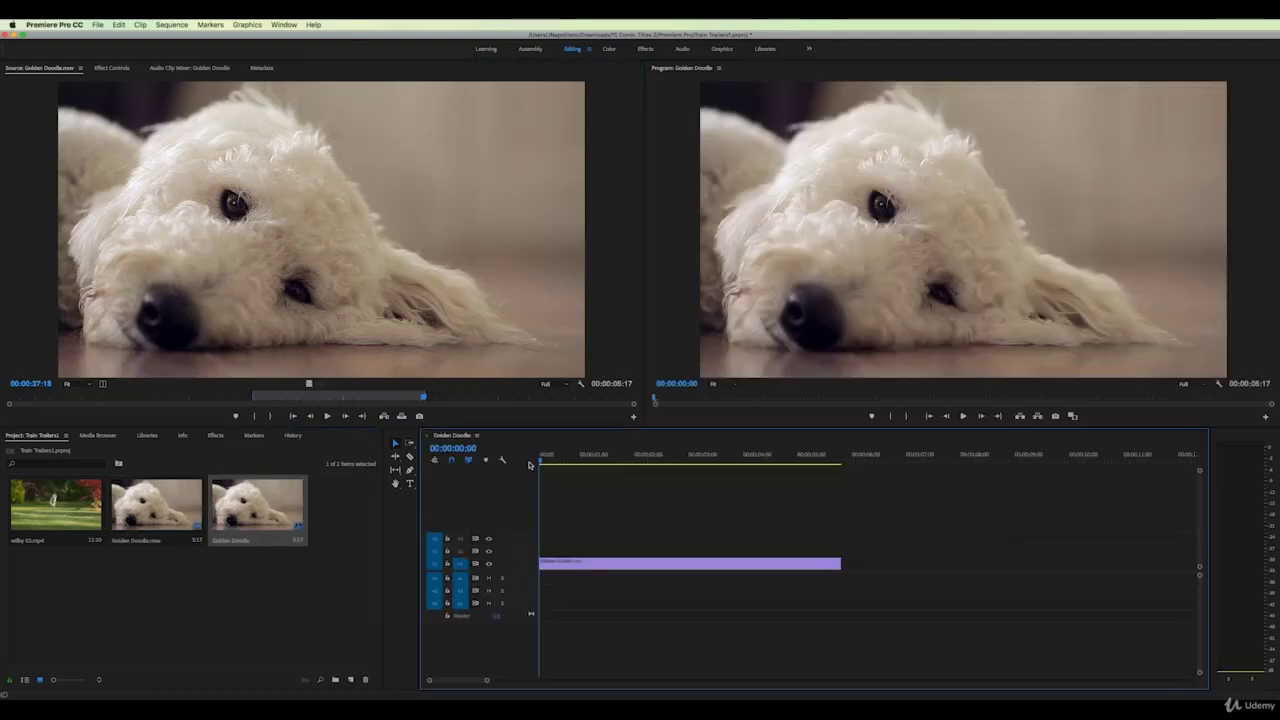
mouse_move(543, 462)
left_mouse_down()
mouse_move(777, 465)
mouse_move(556, 466)
mouse_move(697, 464)
mouse_move(566, 470)
left_mouse_up()
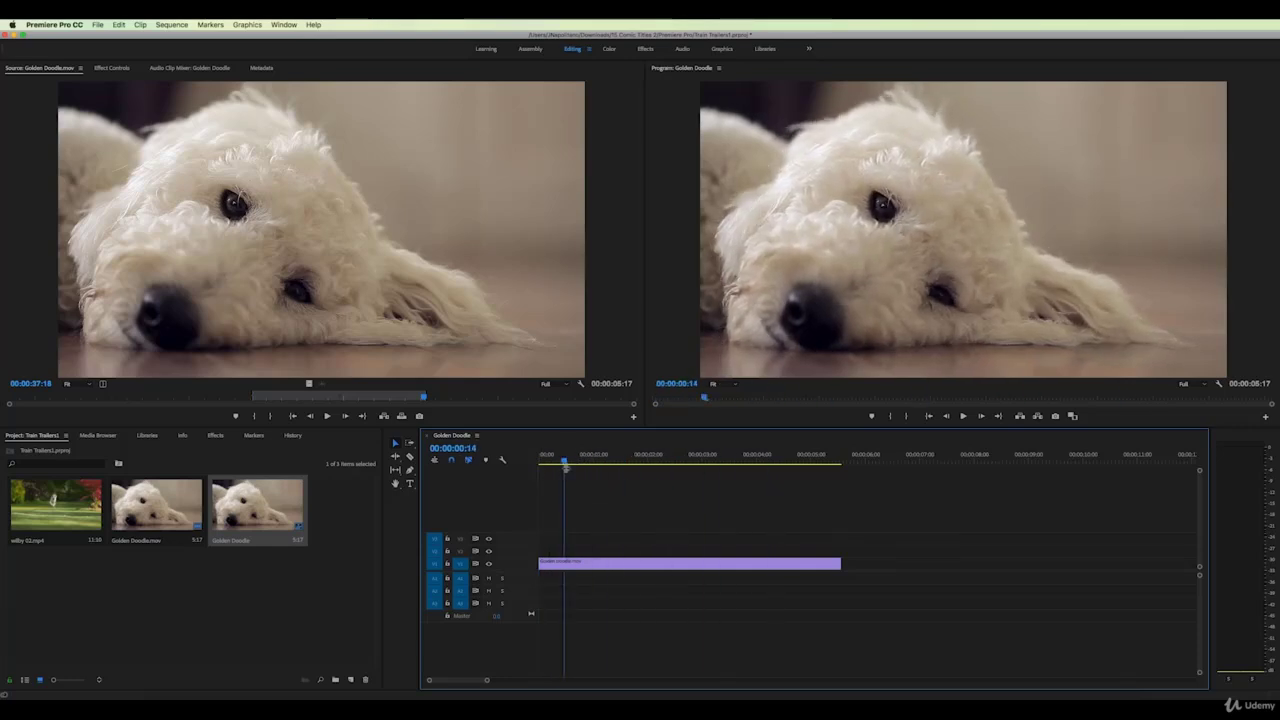
left_click(628, 565)
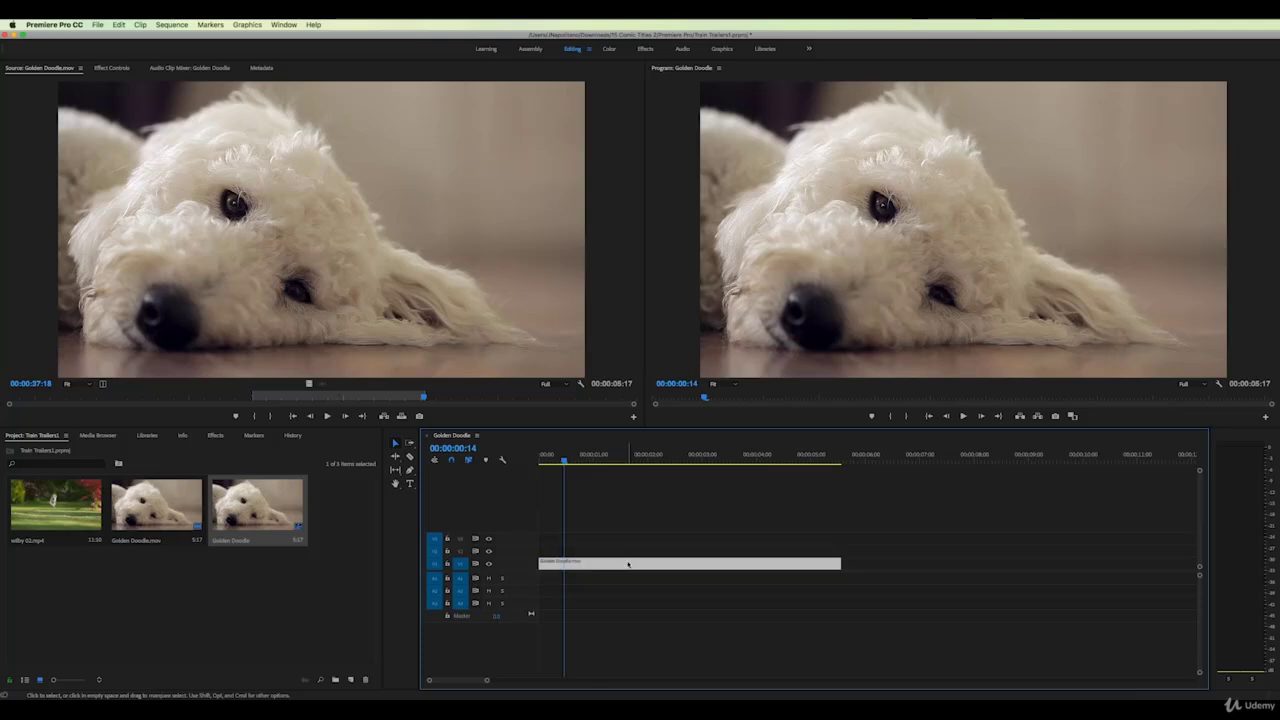
mouse_move(837, 562)
left_mouse_down()
mouse_move(754, 563)
mouse_move(826, 563)
left_mouse_up()
mouse_move(544, 563)
left_mouse_down()
mouse_move(617, 562)
mouse_move(538, 562)
left_mouse_up()
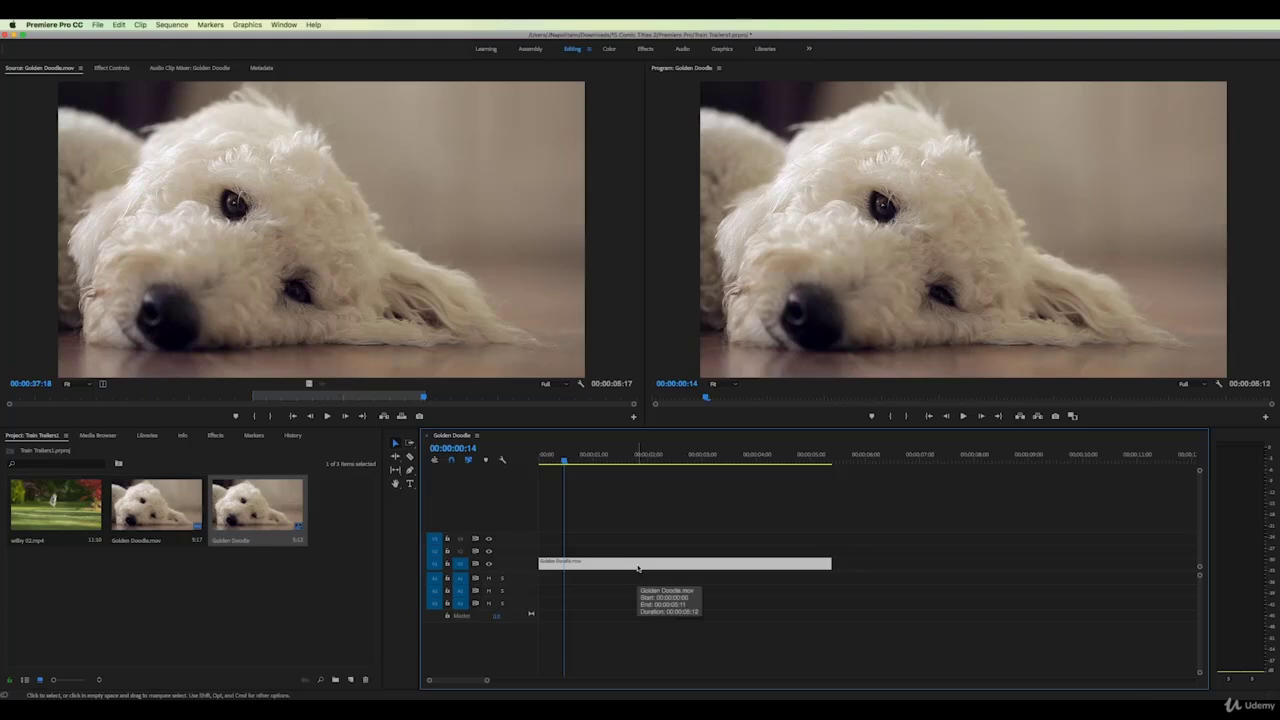
Razor the clip twice, delete two pieces, and shift the last piece right, leaving gaps
left_click(409, 456)
left_click(580, 563)
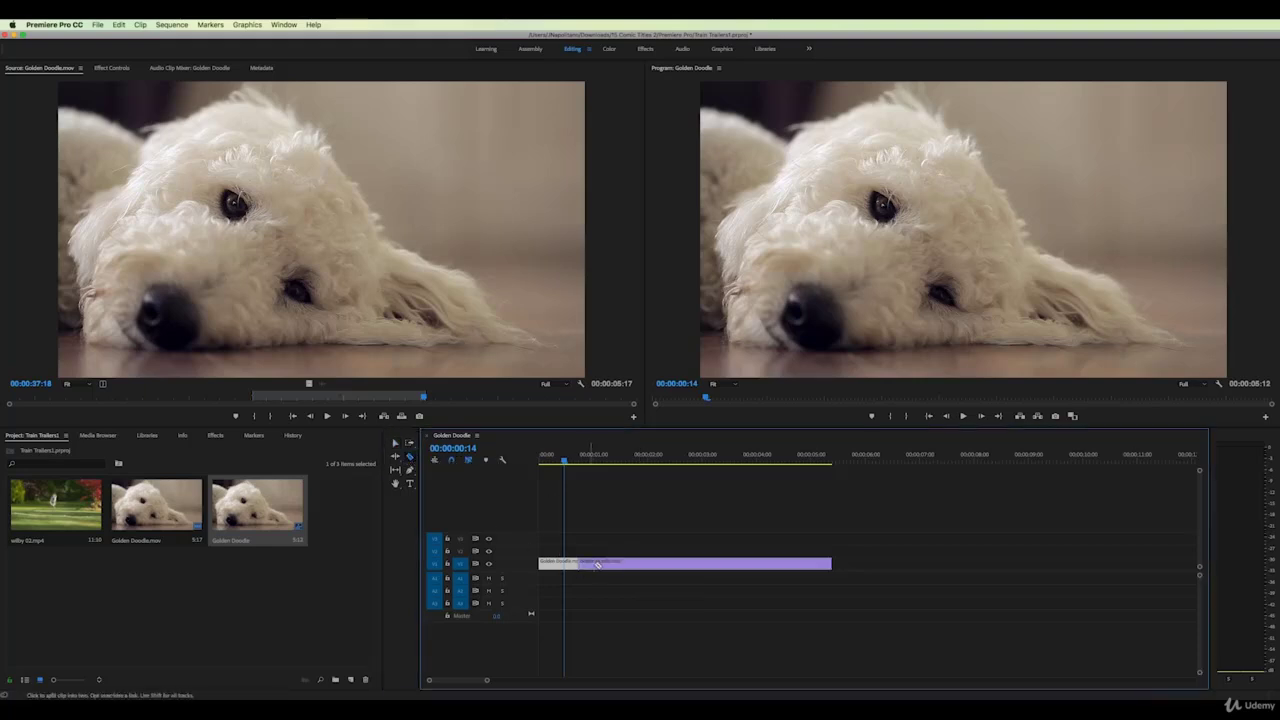
left_click(621, 563)
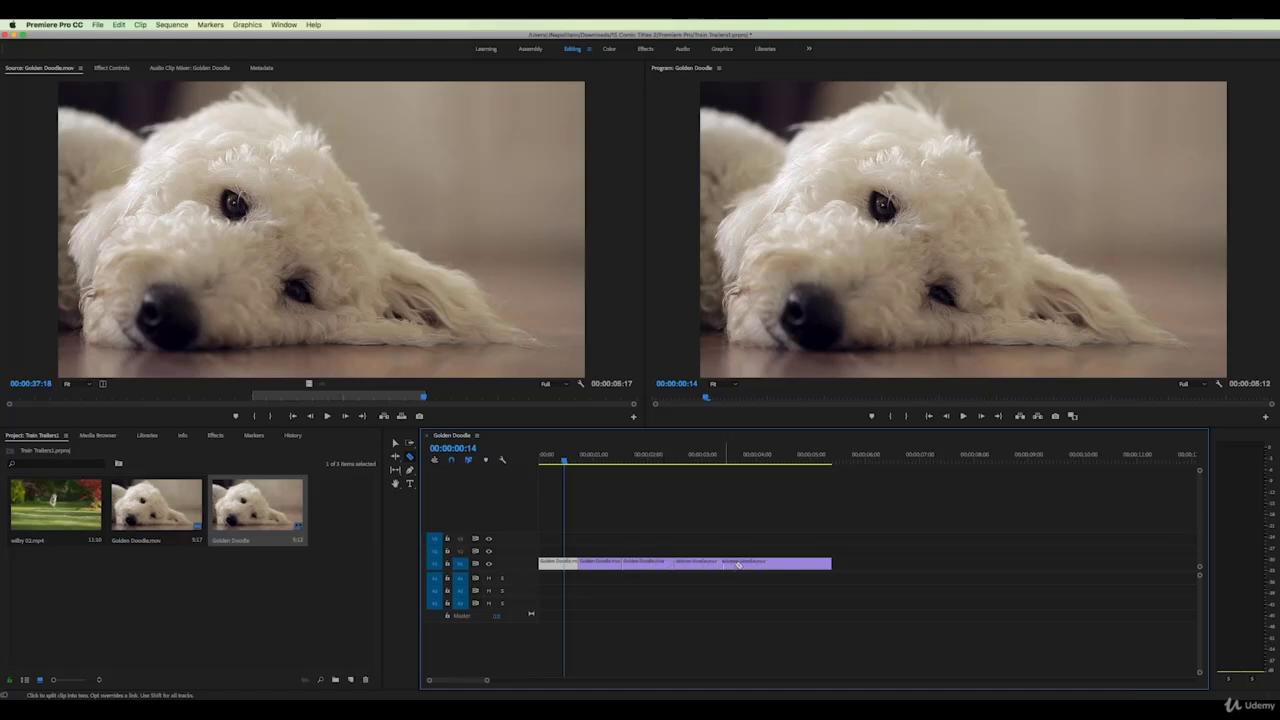
left_click(395, 445)
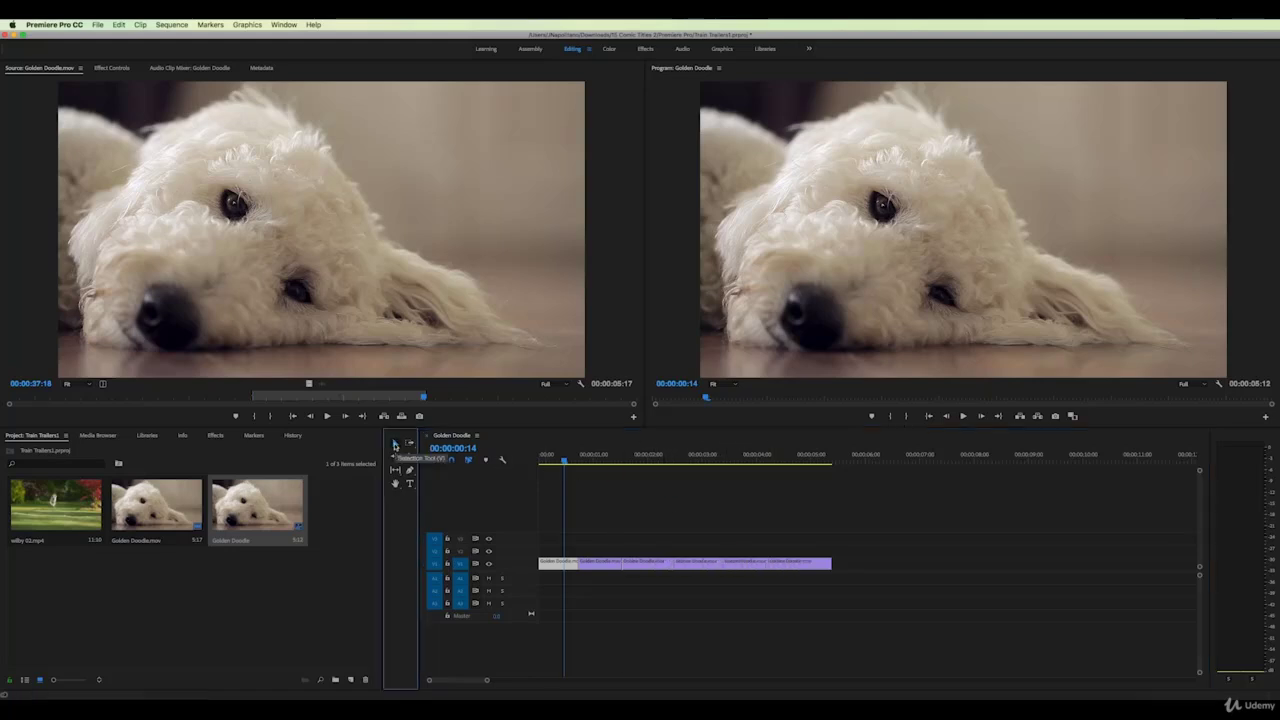
left_click(604, 567)
key("Delete")
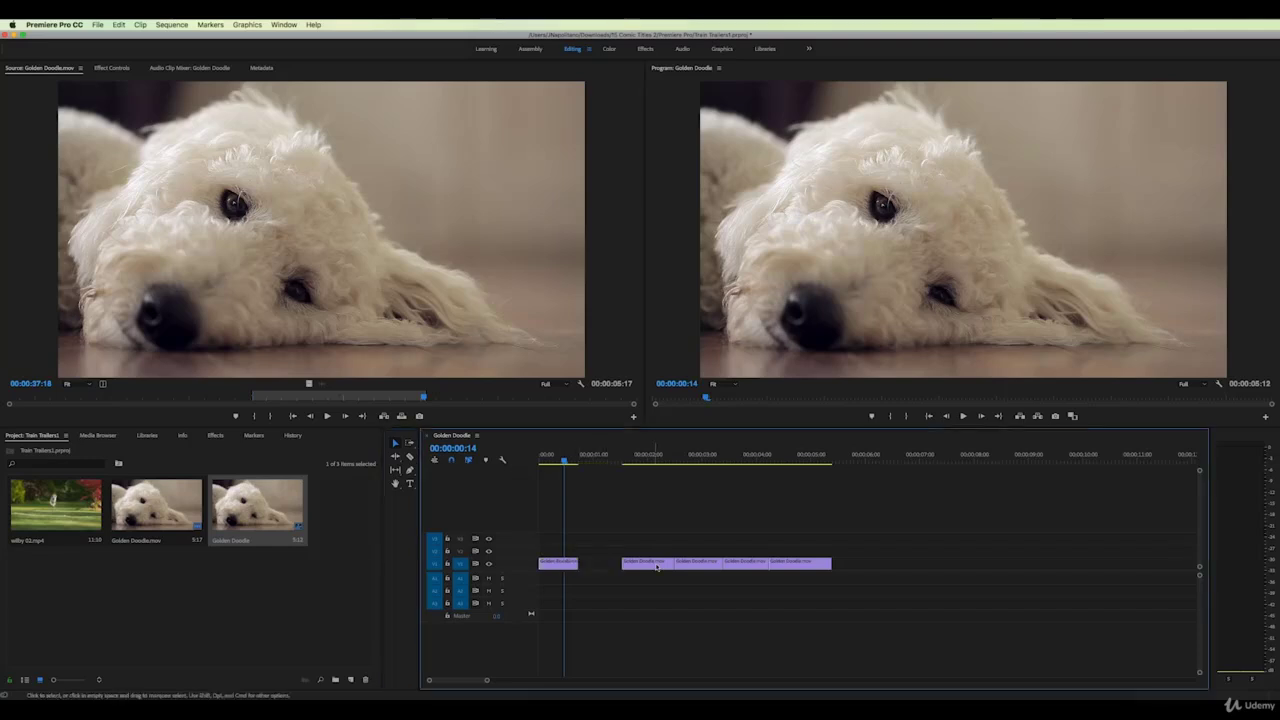
left_click(686, 567)
key("Delete")
left_click(780, 565)
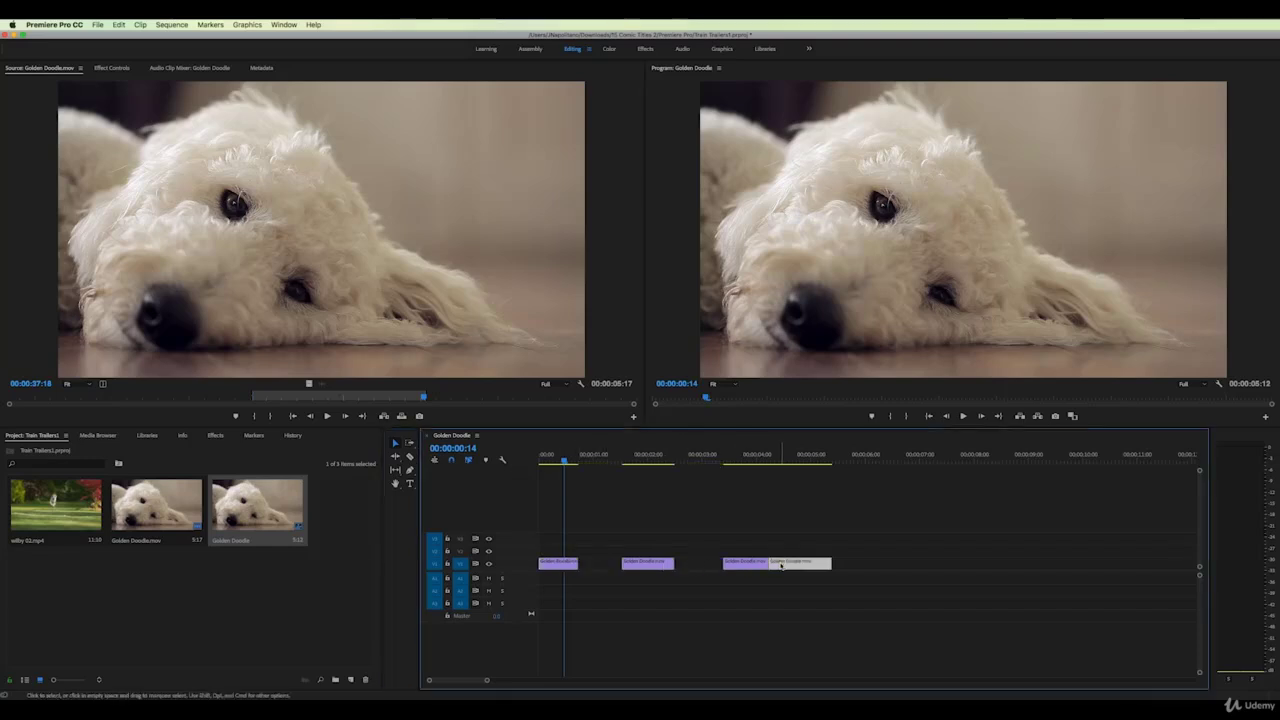
left_click_drag(822, 565, 850, 567)
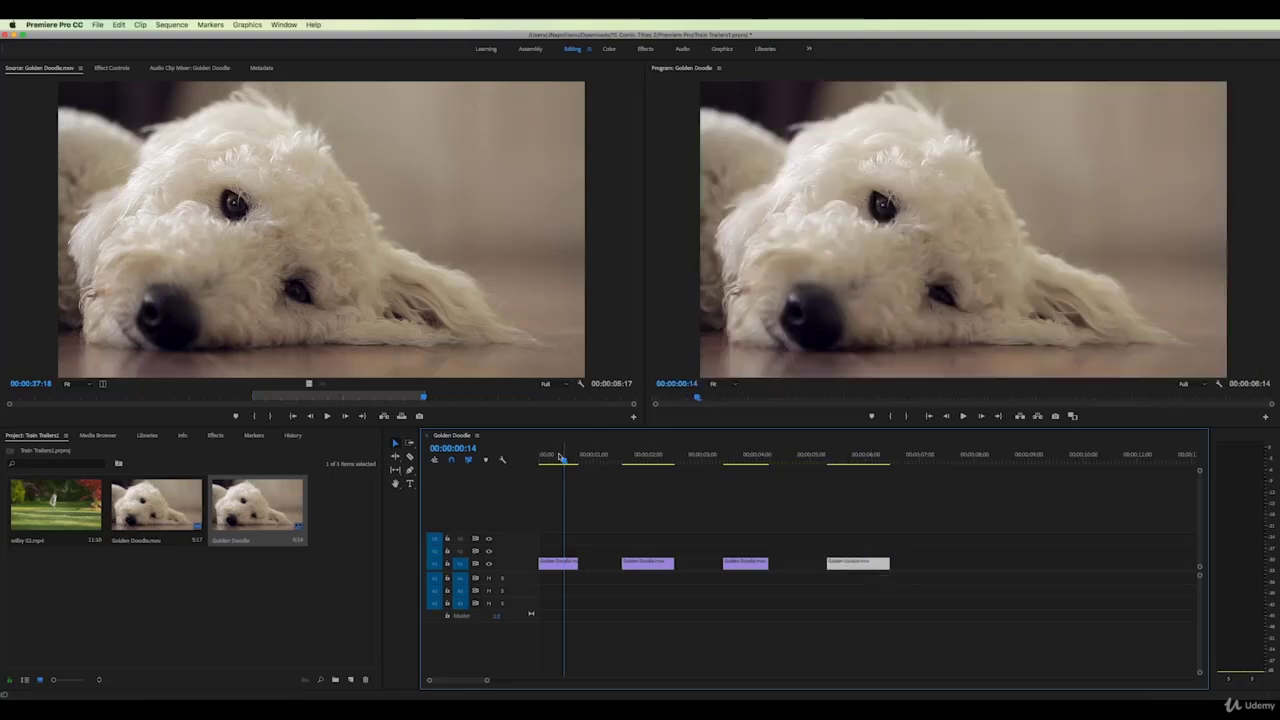
left_click_drag(543, 458, 641, 462)
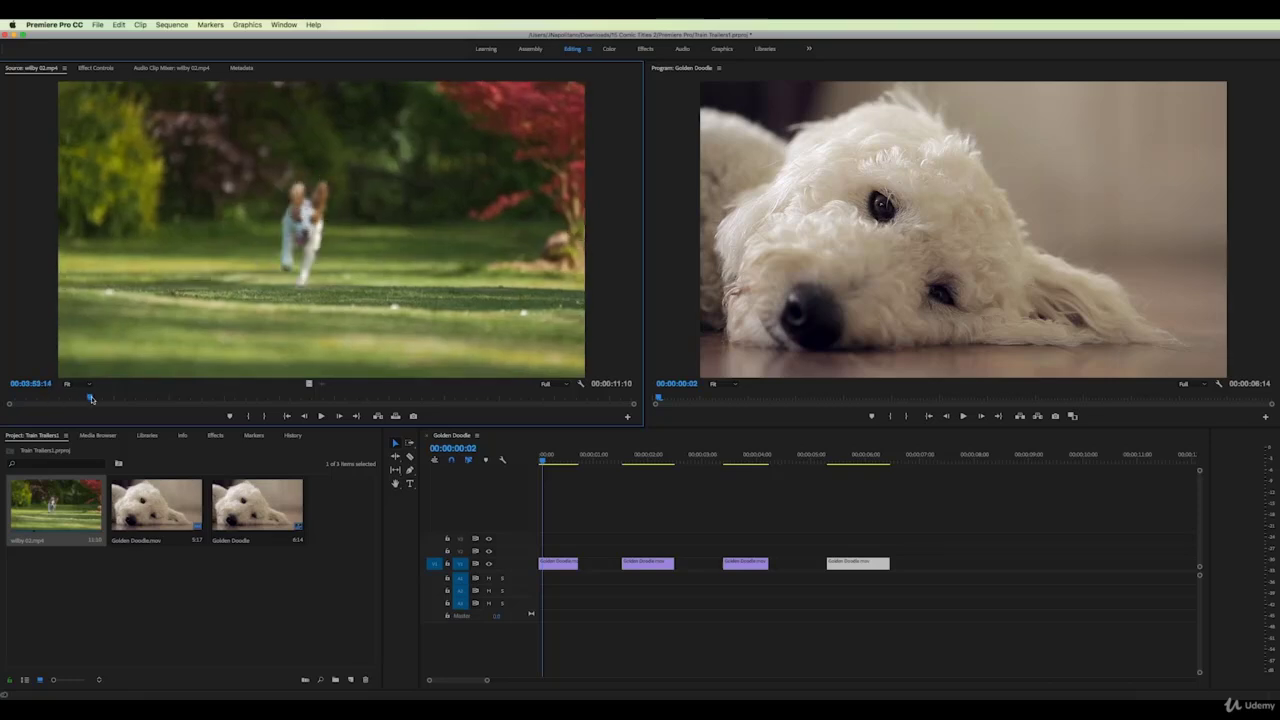
Mark In and Out on wilby 02.mp4 and place it on V2 above the Golden Doodle clips
left_click(250, 417)
left_click_drag(94, 397, 412, 399)
left_click(270, 416)
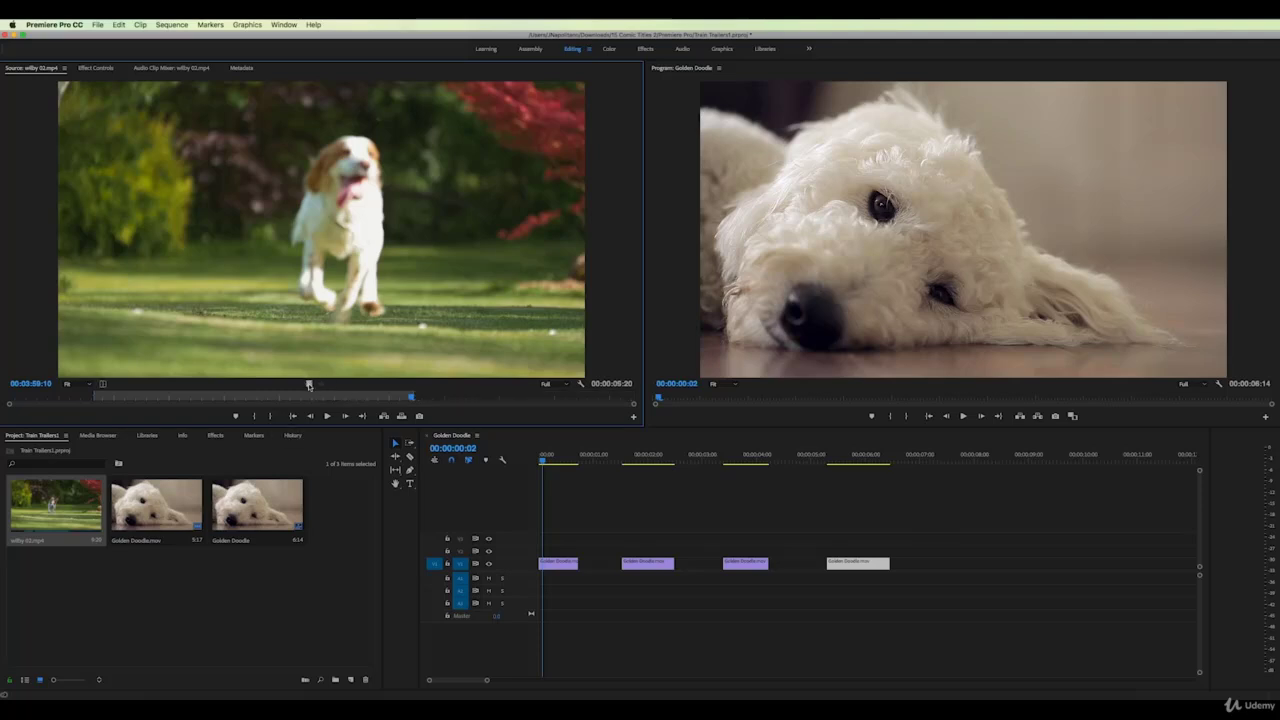
left_click_drag(309, 385, 461, 497)
left_click_drag(503, 537, 507, 551)
mouse_move(640, 463)
left_mouse_down()
mouse_move(746, 465)
mouse_move(555, 465)
left_mouse_up()
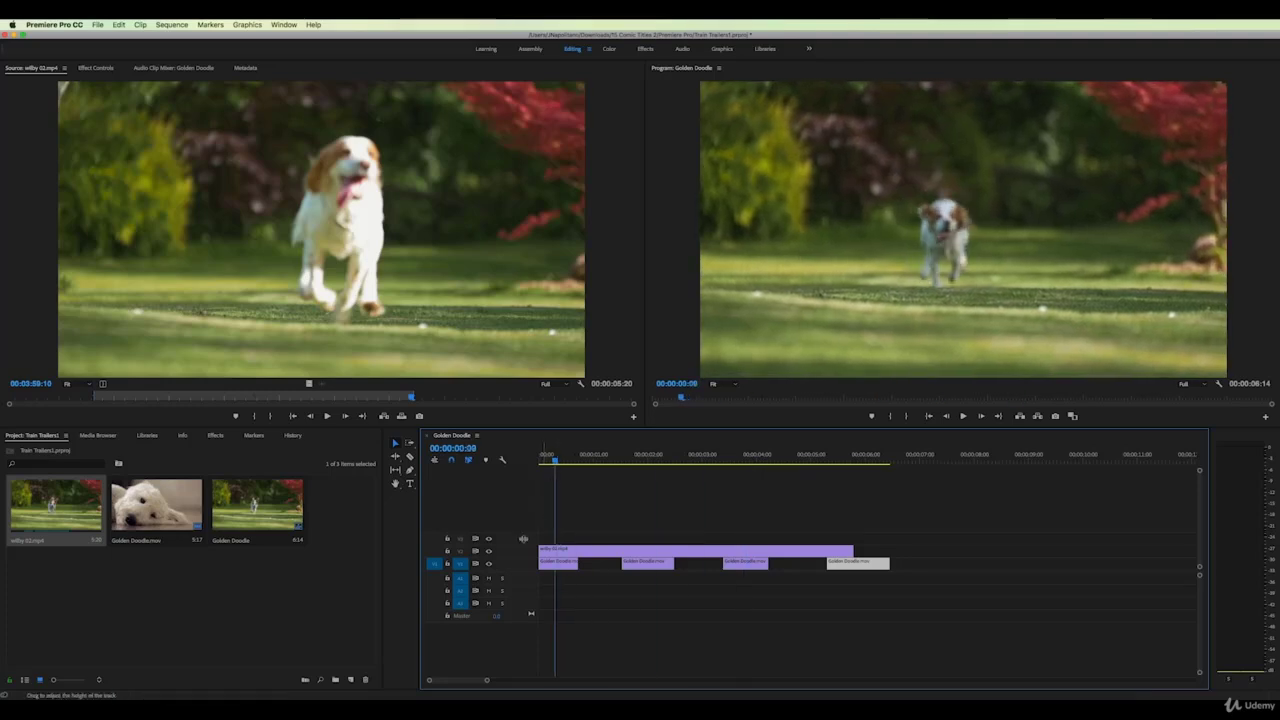
Toggle V2 output to preview the Golden Doodle shots, then trim the wilby clip's start later
left_click(488, 551)
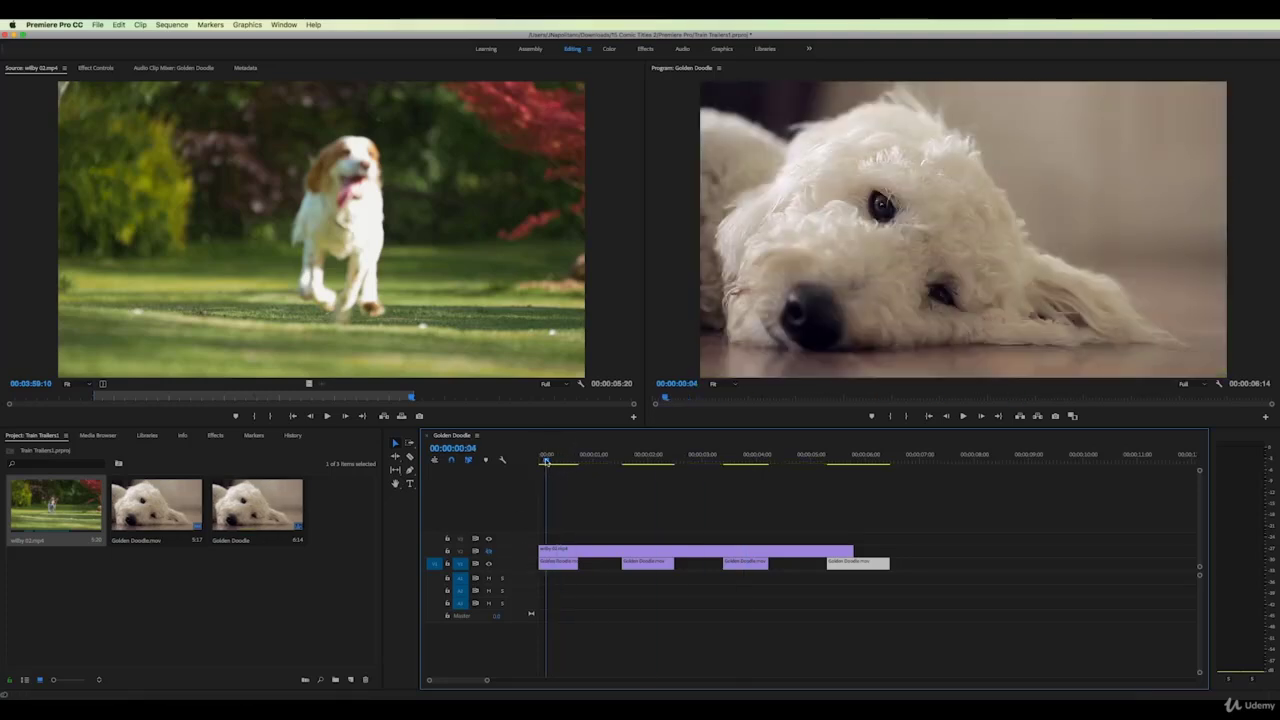
mouse_move(556, 458)
left_mouse_down()
mouse_move(742, 459)
mouse_move(594, 459)
left_mouse_up()
left_click(489, 553)
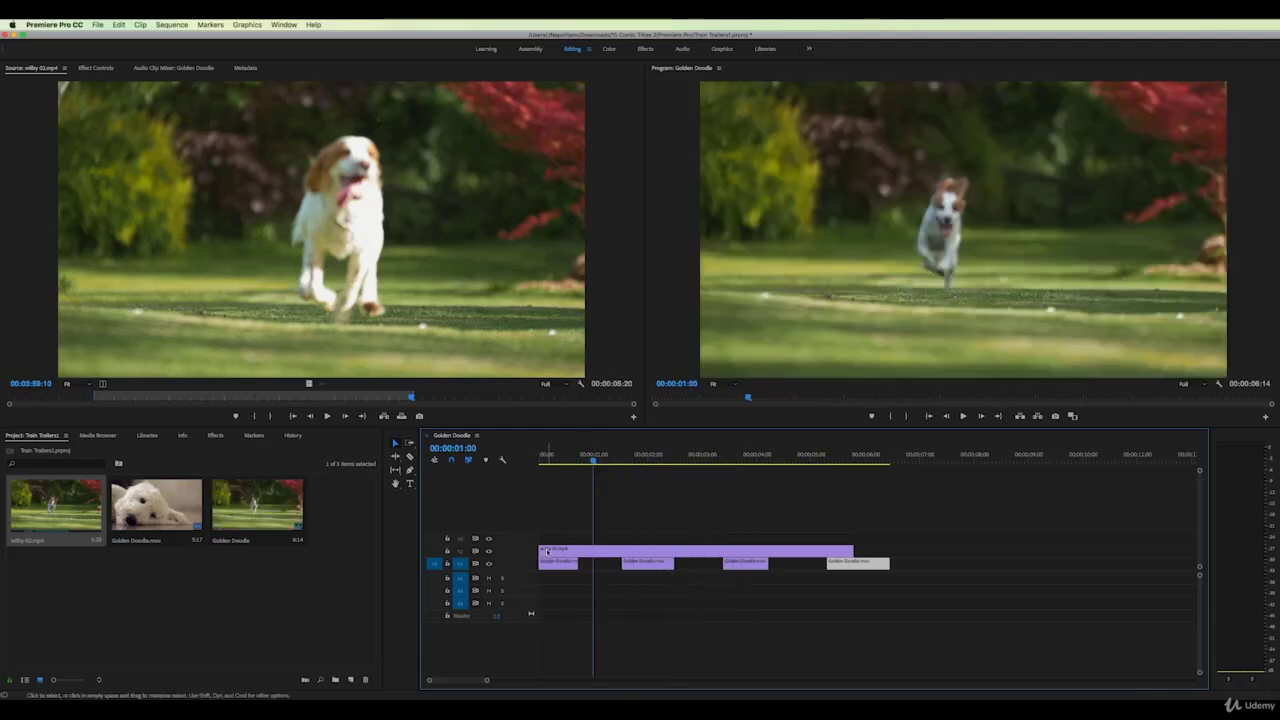
left_click_drag(541, 551, 577, 552)
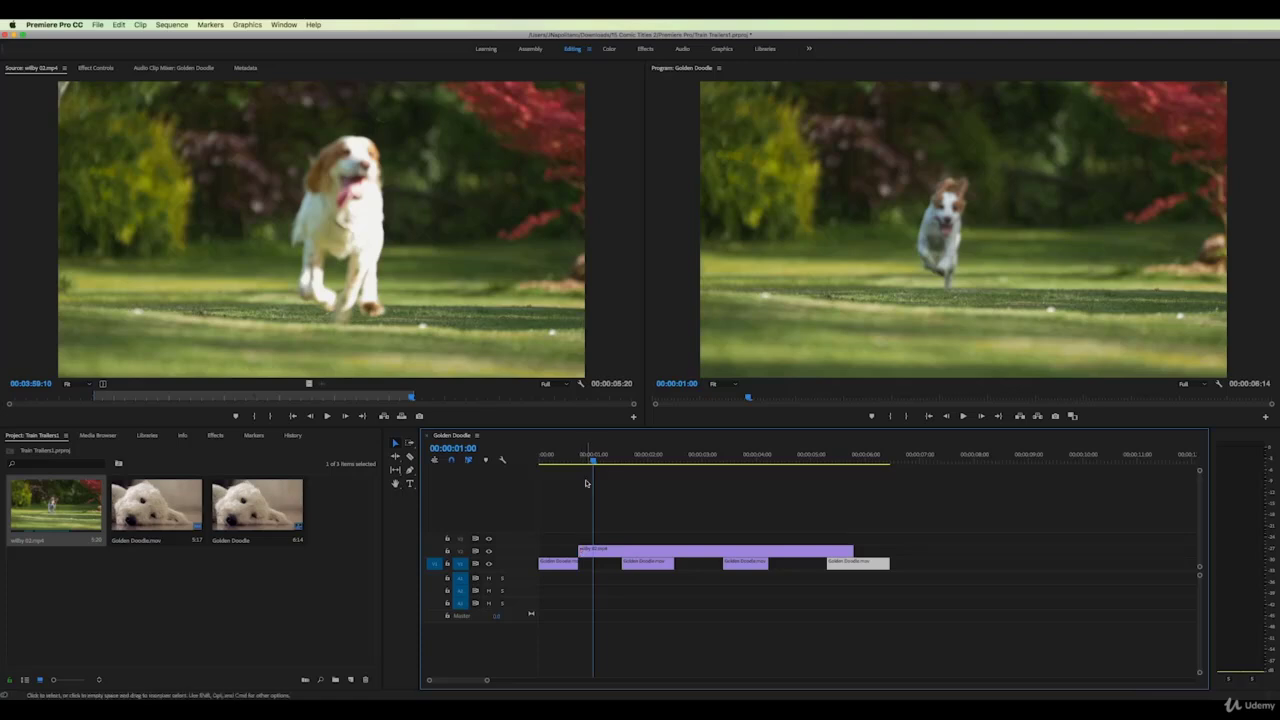
left_click(577, 458)
mouse_move(577, 458)
left_mouse_down()
mouse_move(556, 459)
mouse_move(611, 459)
left_mouse_up()
Razor the wilby clip twice, delete alternate pieces, and play the sequence back
left_click(409, 456)
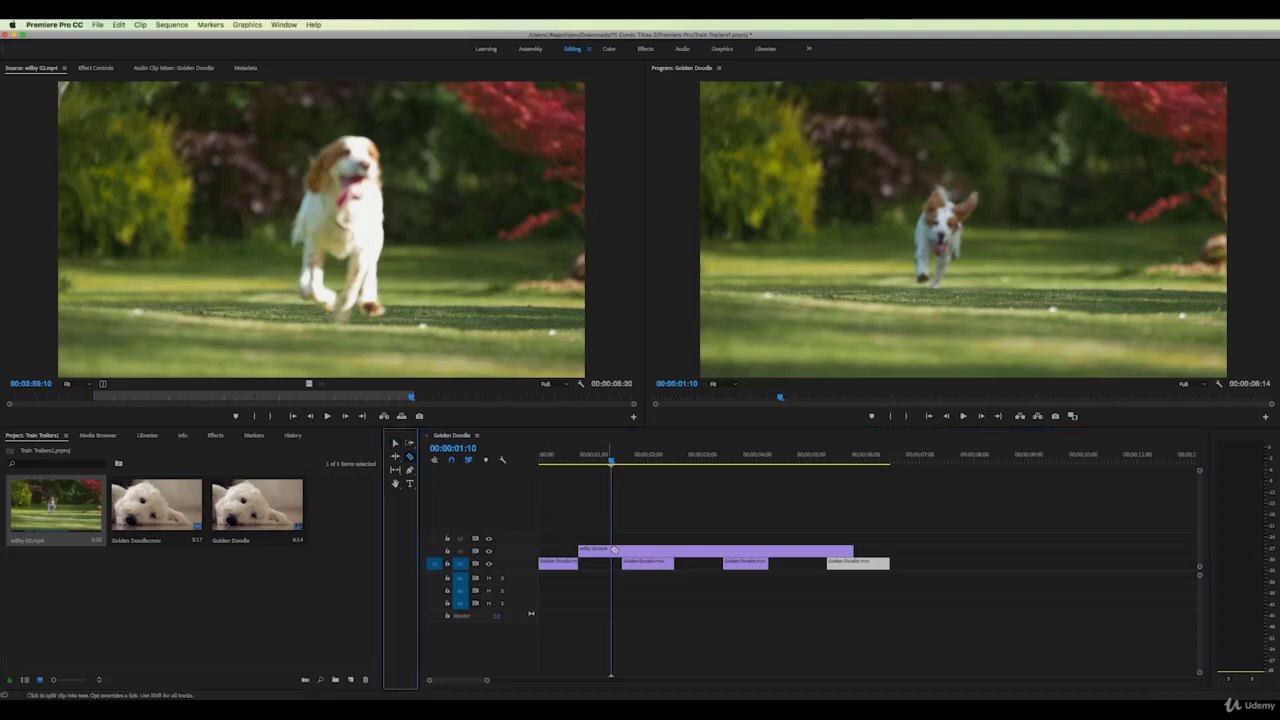
left_click(623, 551)
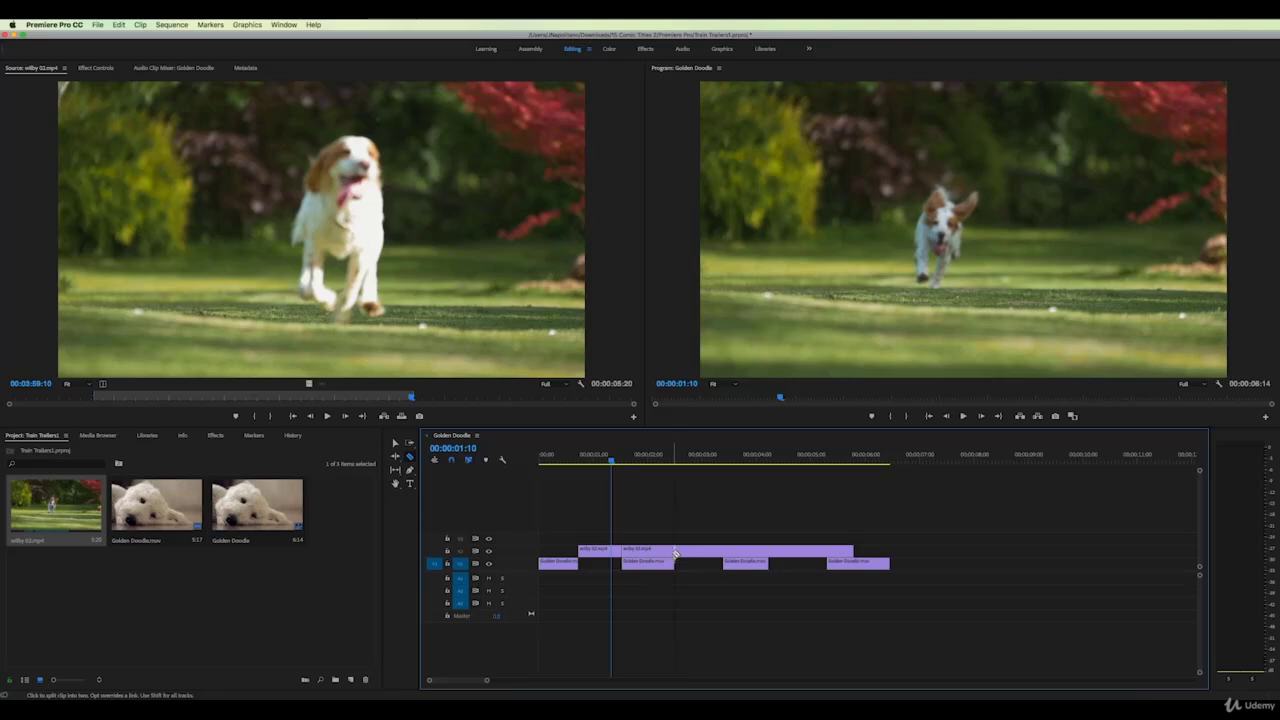
left_click(677, 551)
left_click(395, 442)
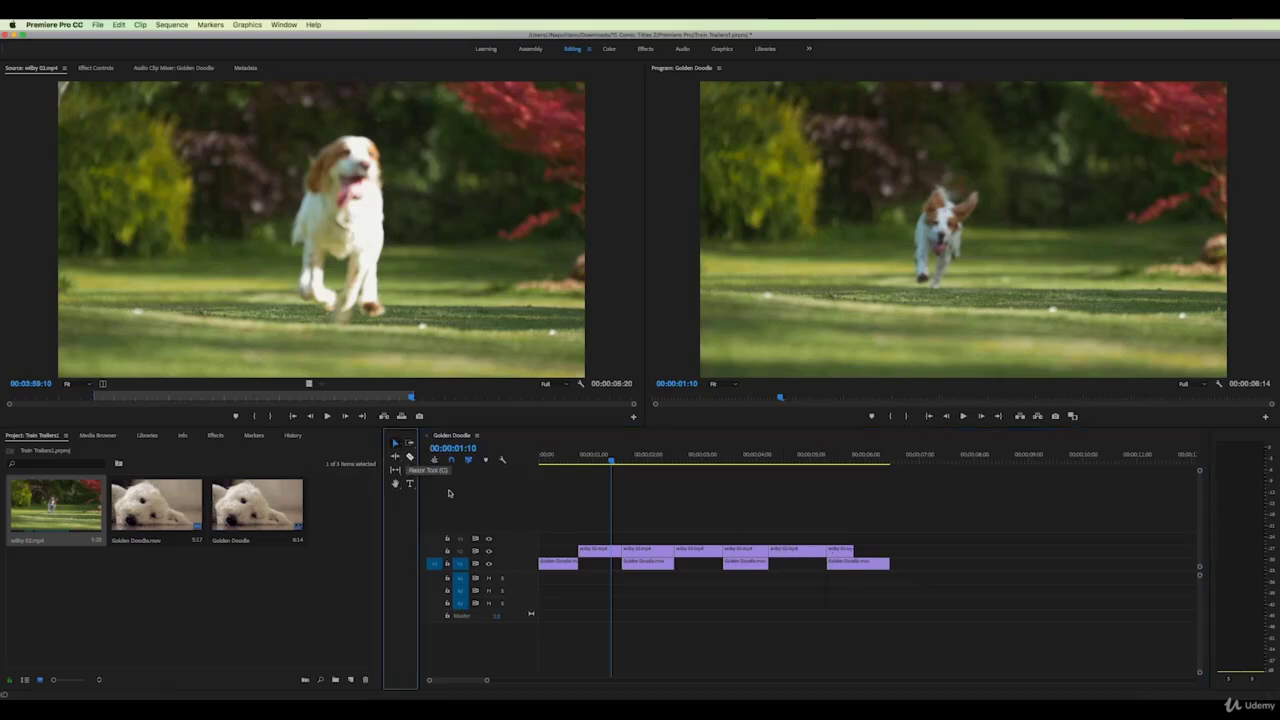
left_click(653, 551)
key("Delete")
left_click(745, 551)
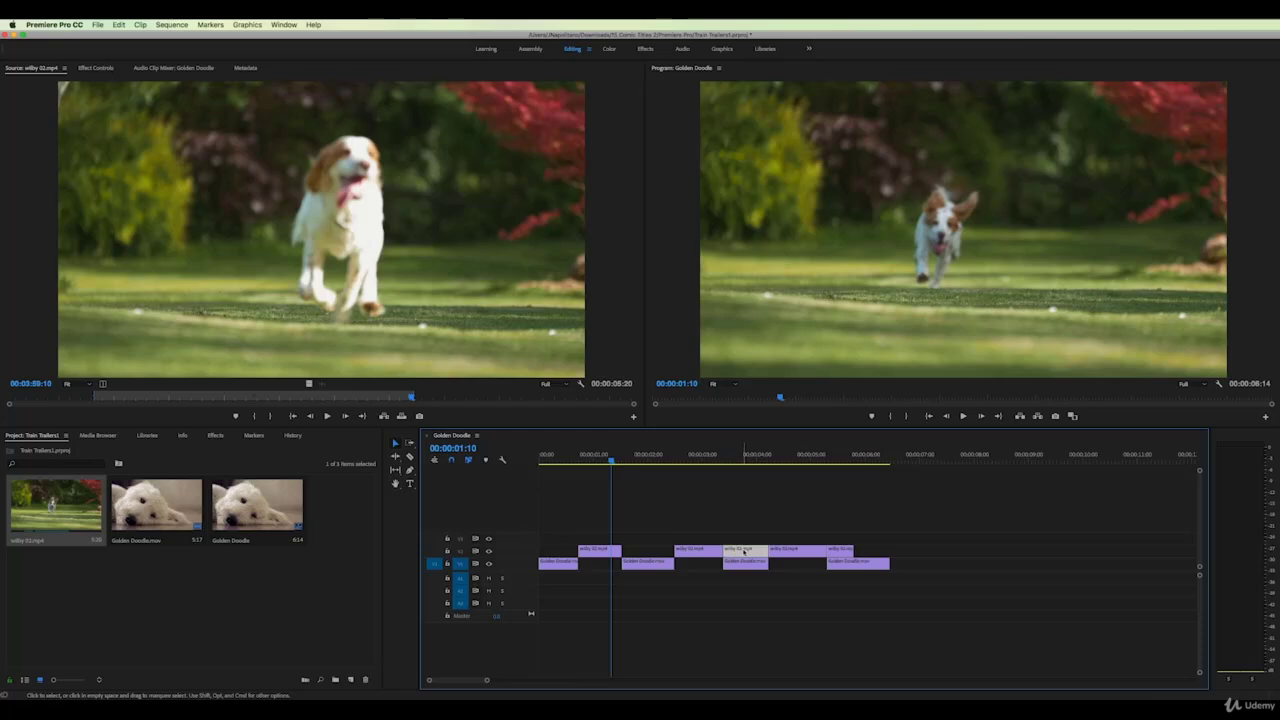
key("Delete")
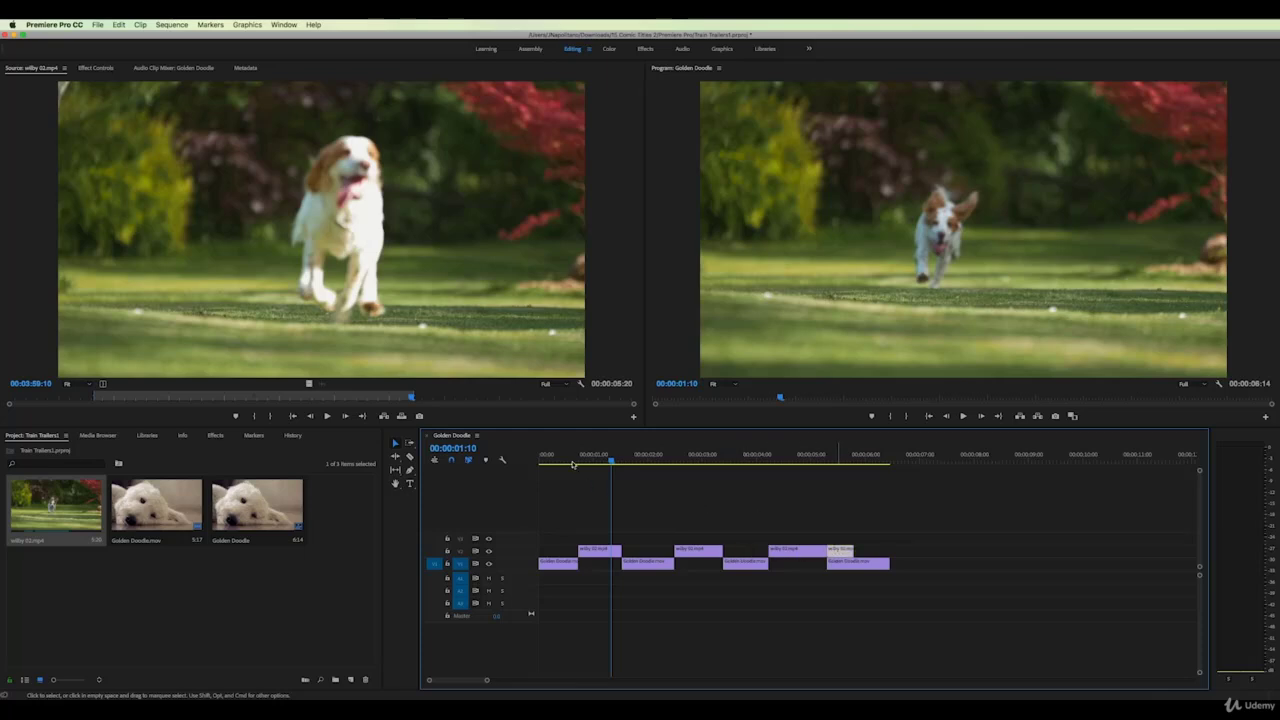
key("Delete")
mouse_move(564, 462)
left_mouse_down()
mouse_move(853, 462)
mouse_move(552, 471)
left_mouse_up()
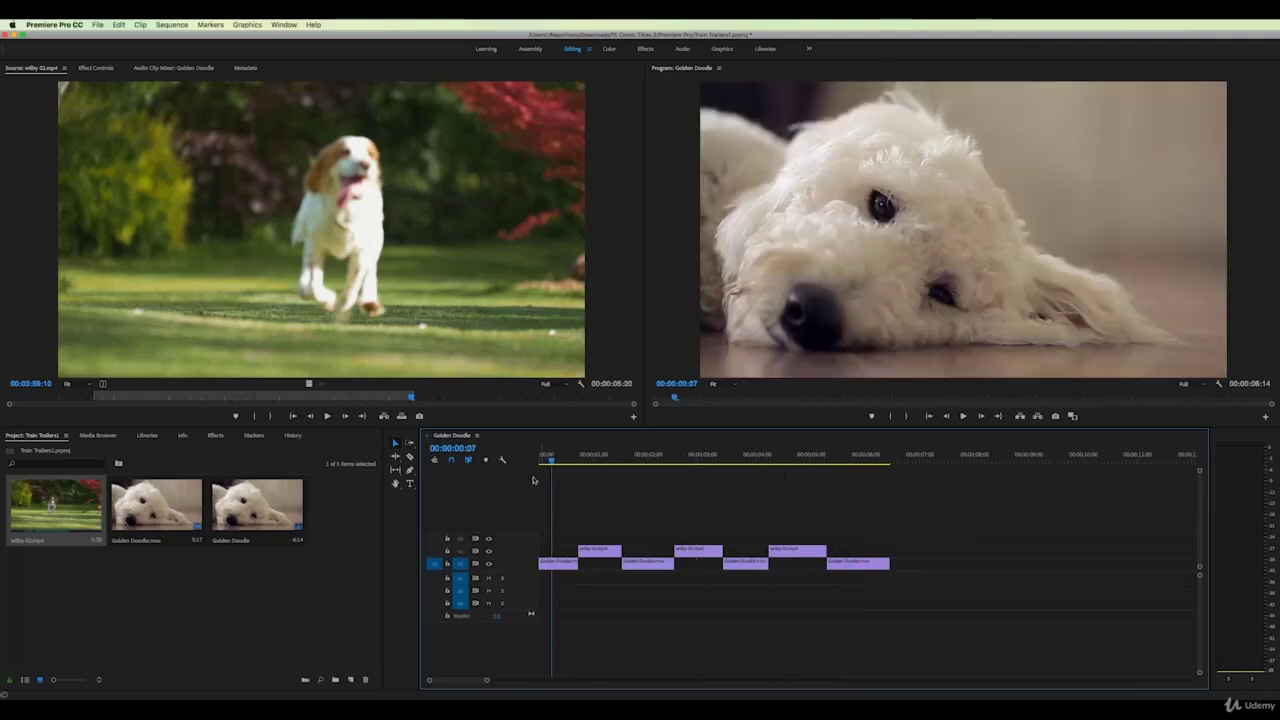
key("space")
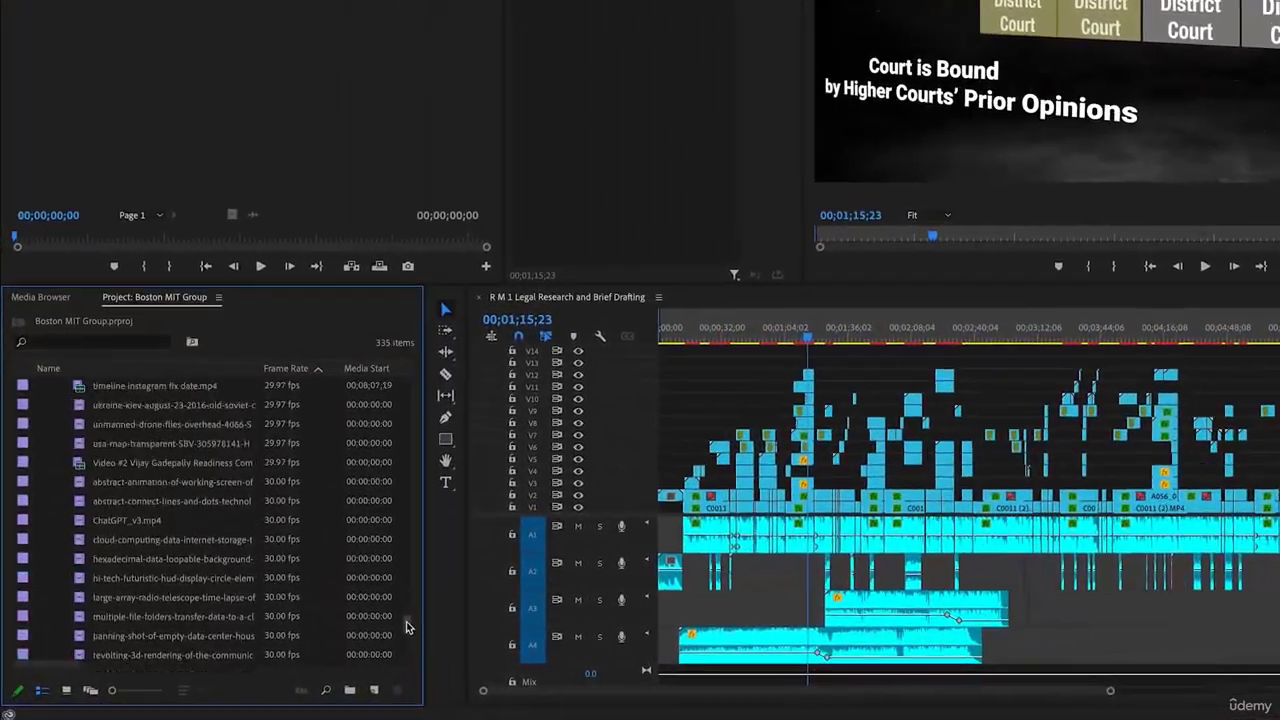
Collapse the Footage, Jeff Audio, Lower Thirds, Motion Graphics Template Media, Nests and Openers bins
scroll(362, 620, "down", 10)
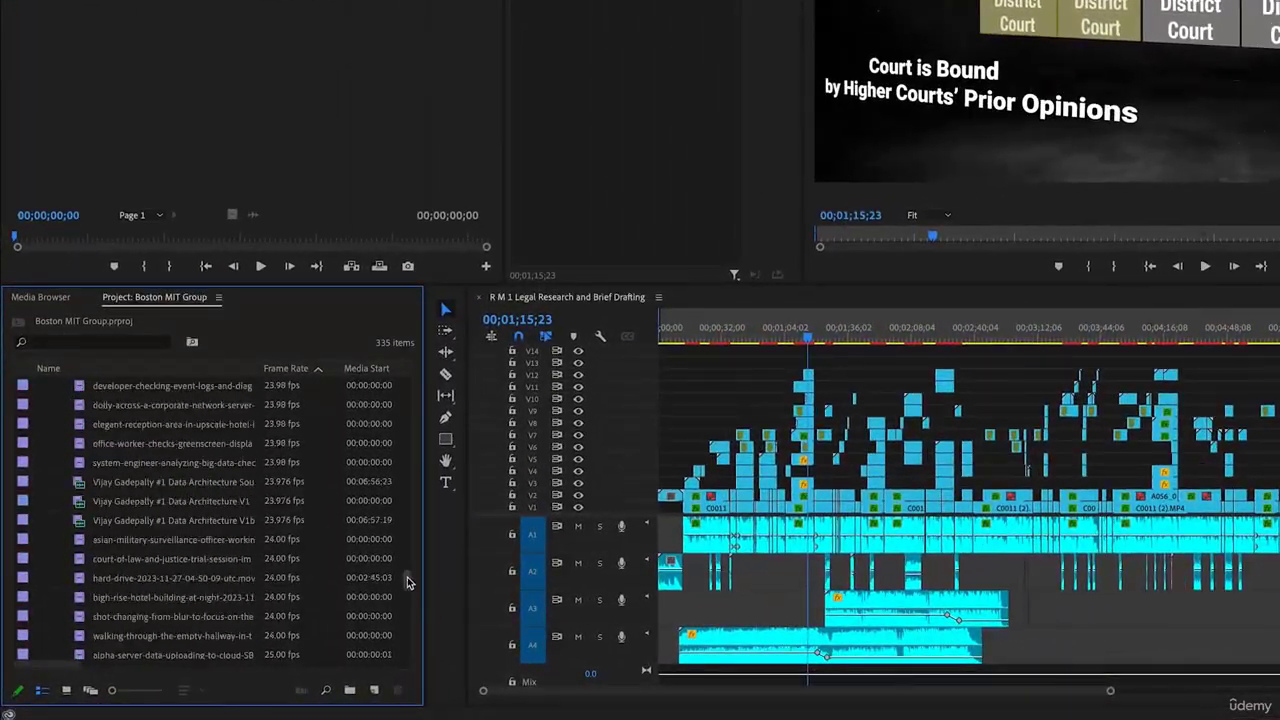
left_click_drag(407, 560, 409, 452)
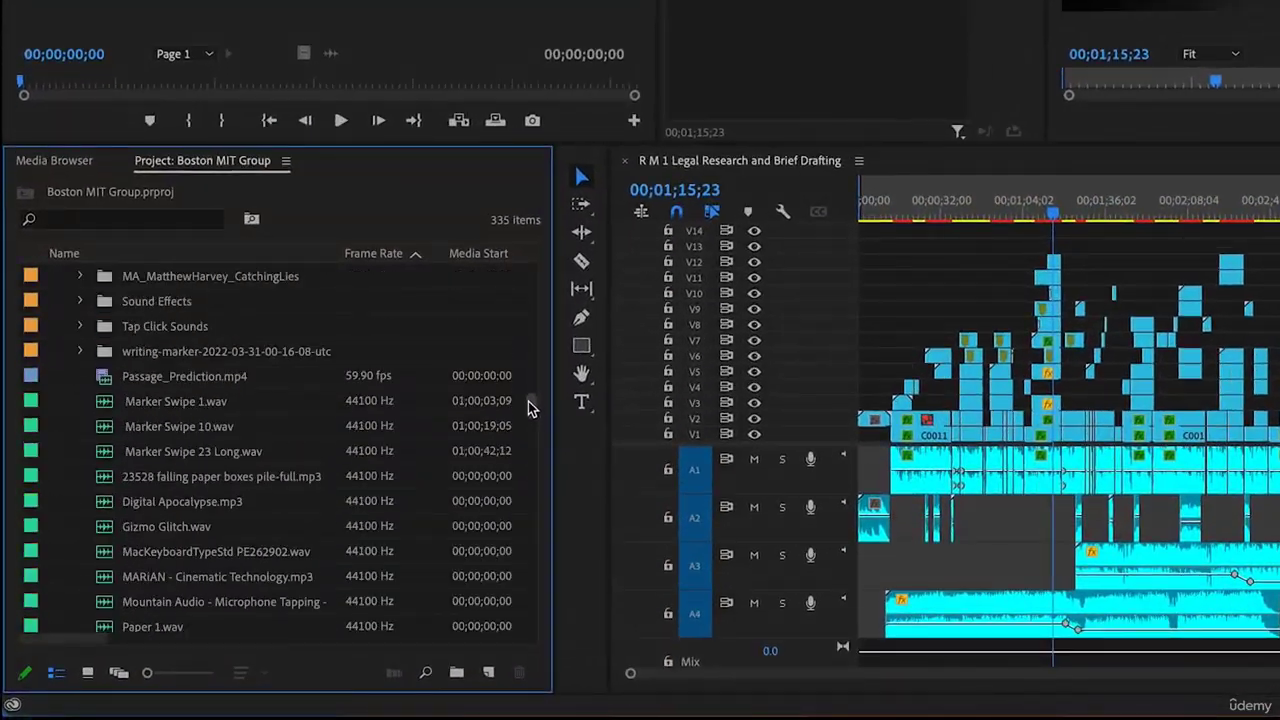
left_click_drag(535, 362, 553, 268)
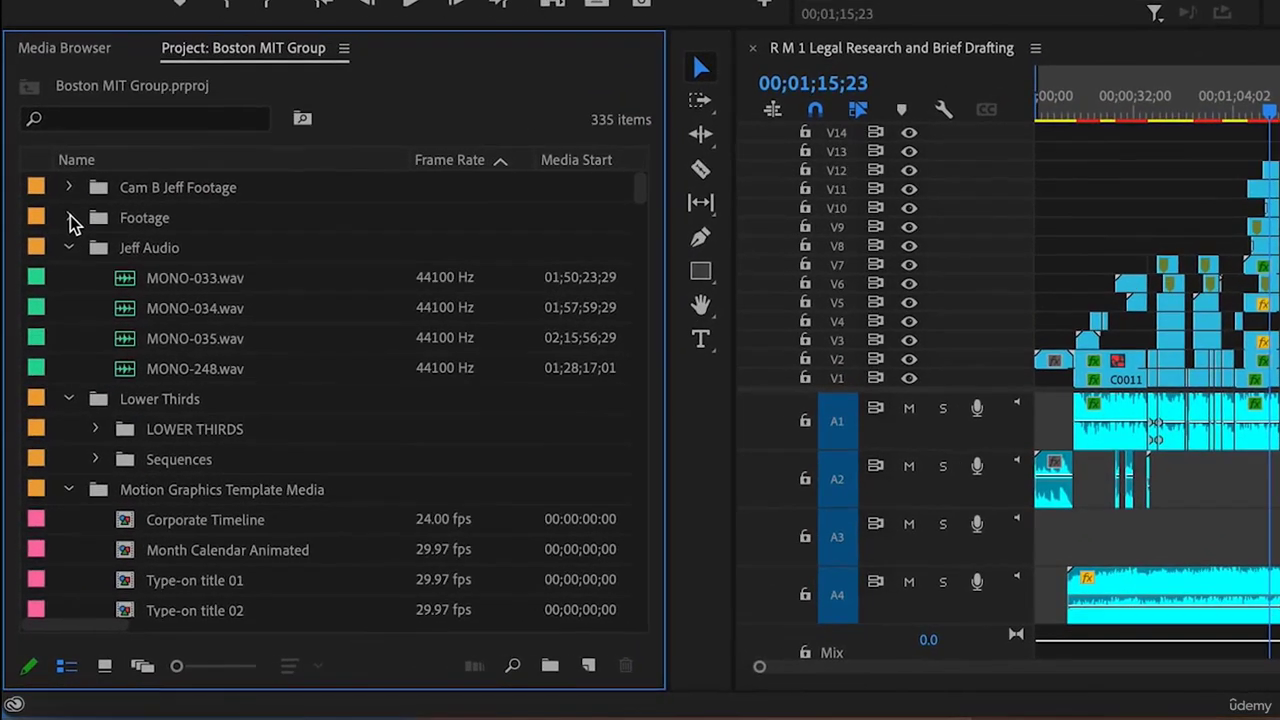
left_click(58, 302)
left_click(68, 188)
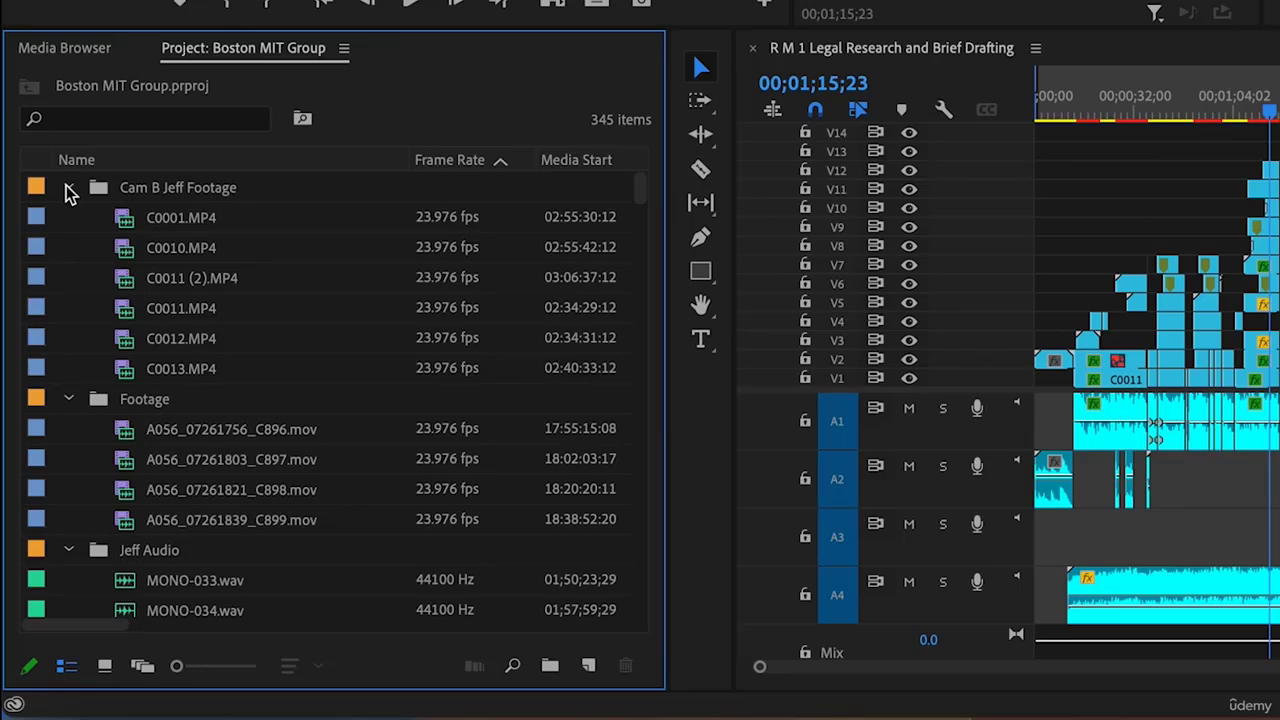
left_click(68, 188)
left_click(68, 218)
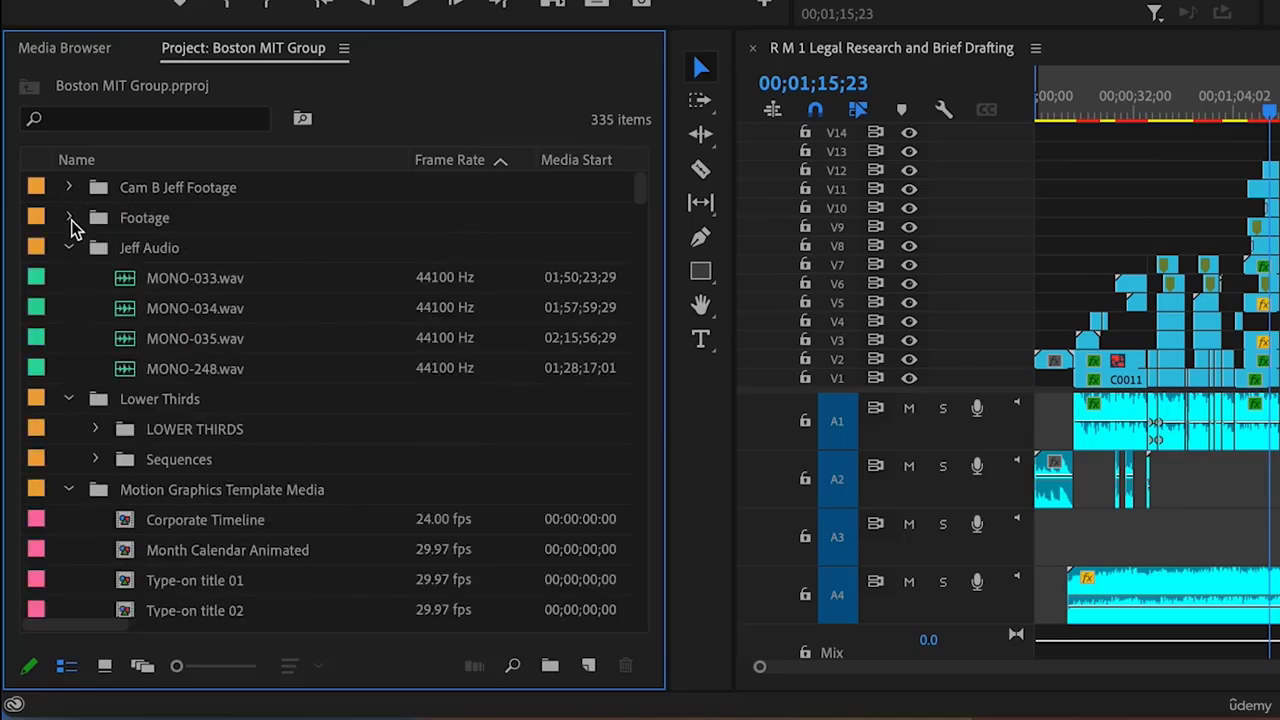
left_click(70, 250)
left_click(70, 279)
left_click(70, 309)
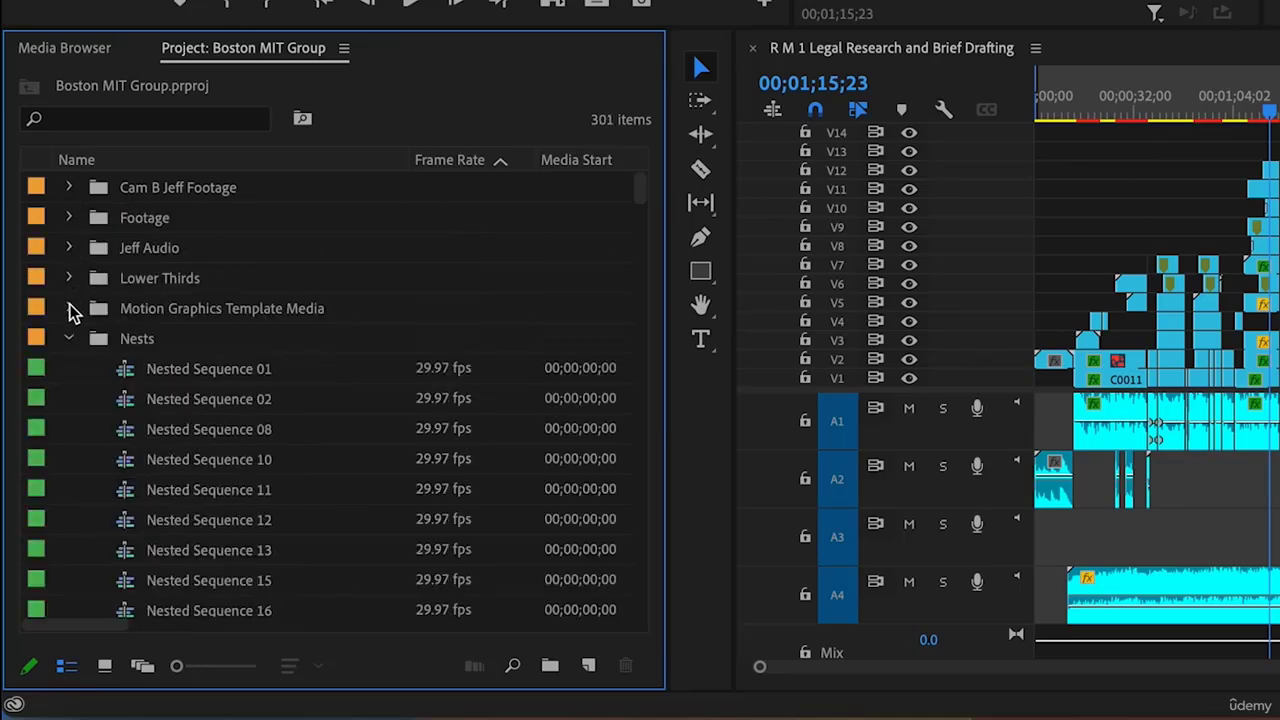
left_click(70, 340)
left_click(69, 368)
Collapse the PPT VIDEO 1, Sequences, Sound FX, Stills and Stock Footage bins, then add a new bin
scroll(69, 372, "down", 3)
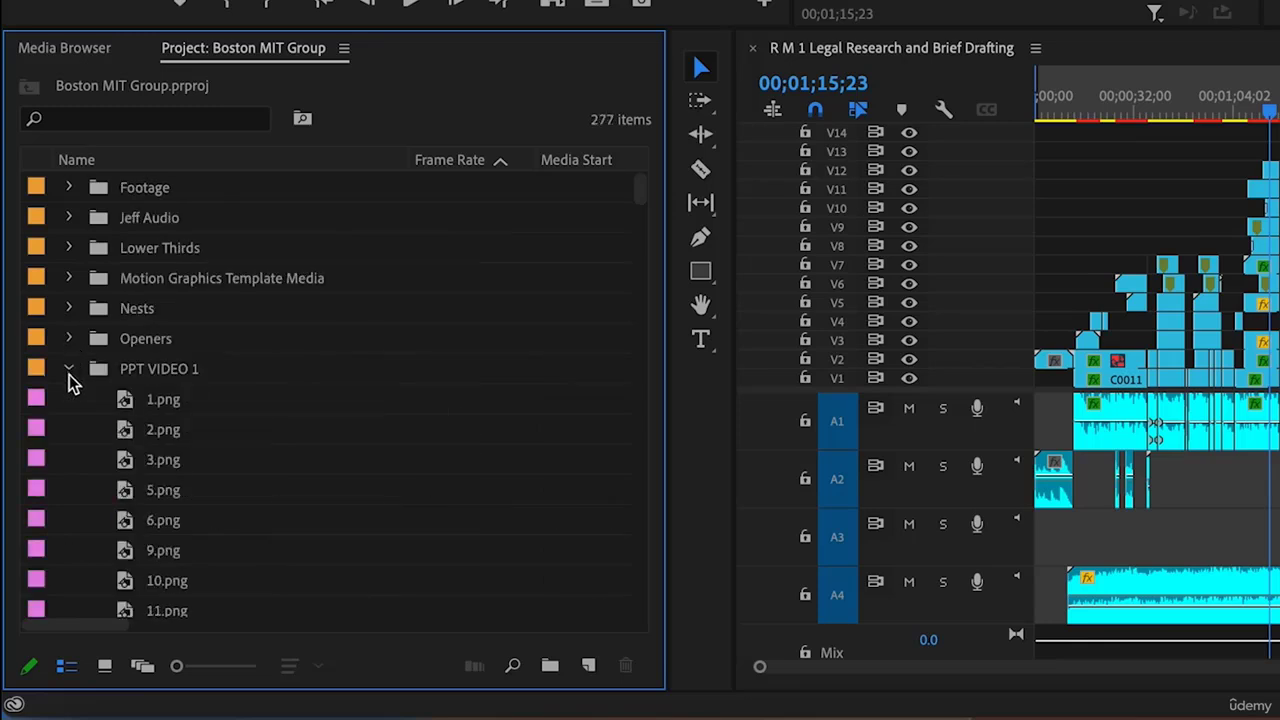
left_click(69, 279)
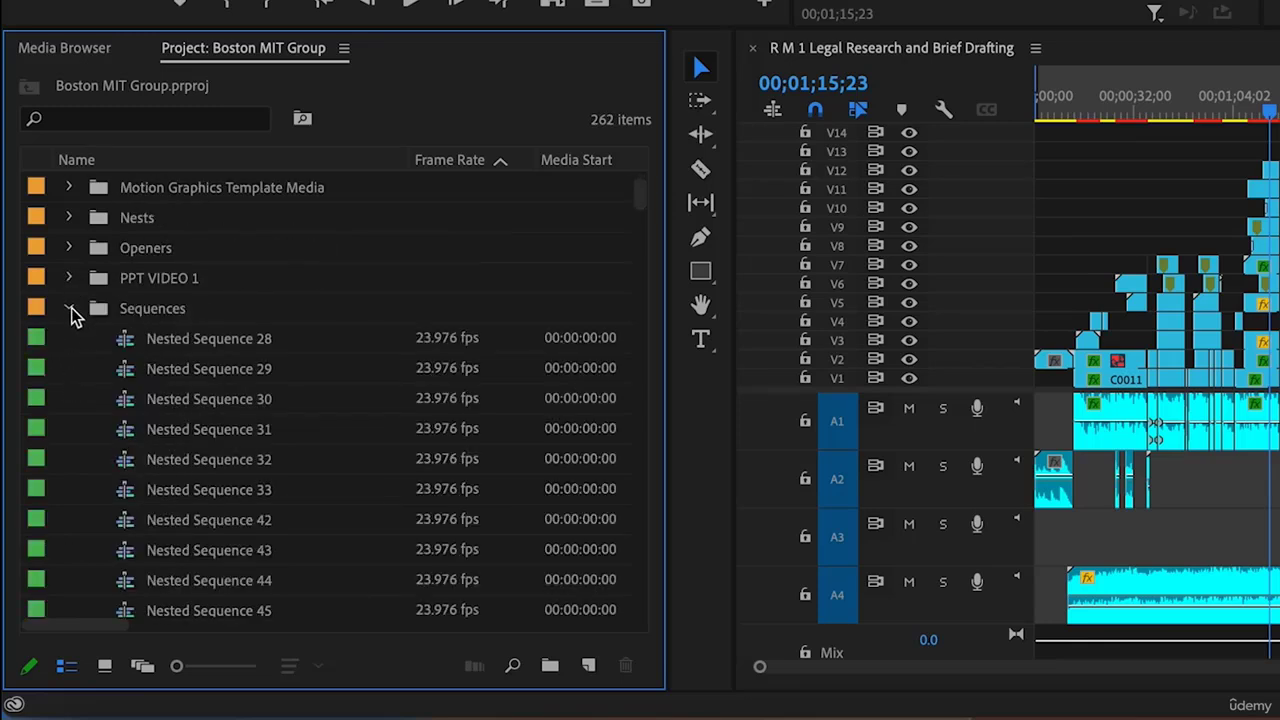
left_click(70, 310)
left_click(70, 340)
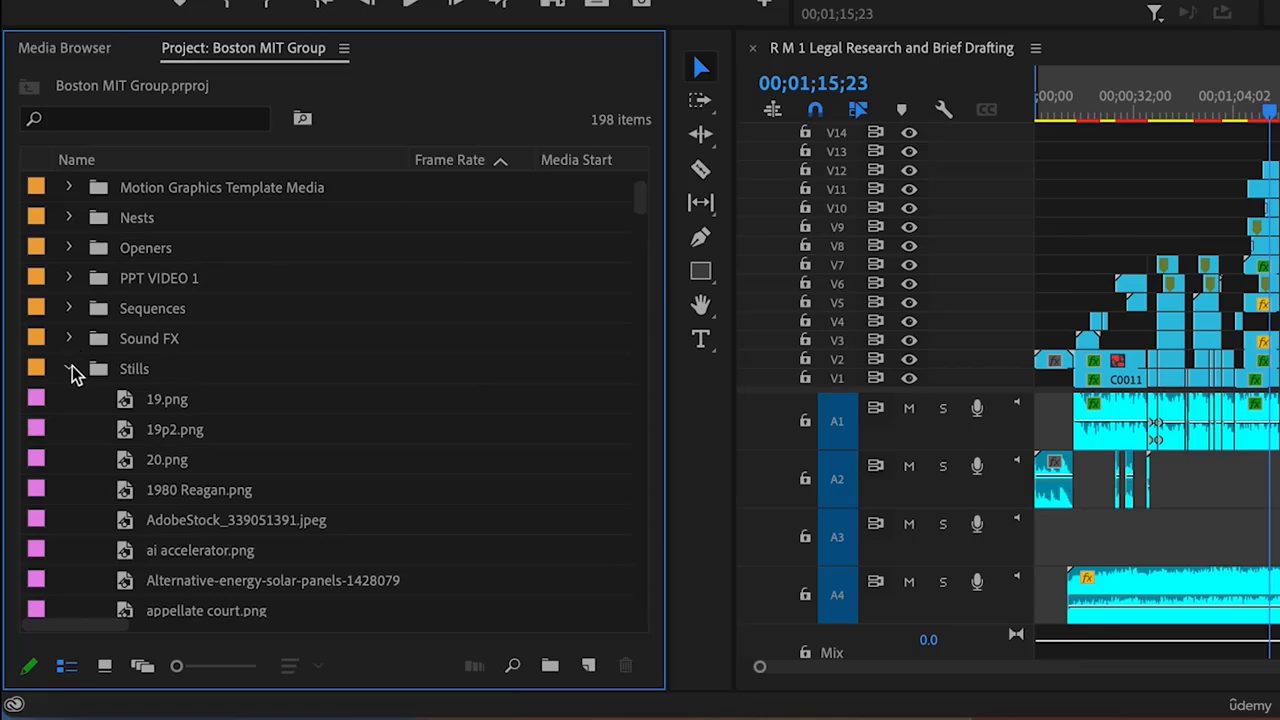
left_click(70, 369)
left_click(69, 399)
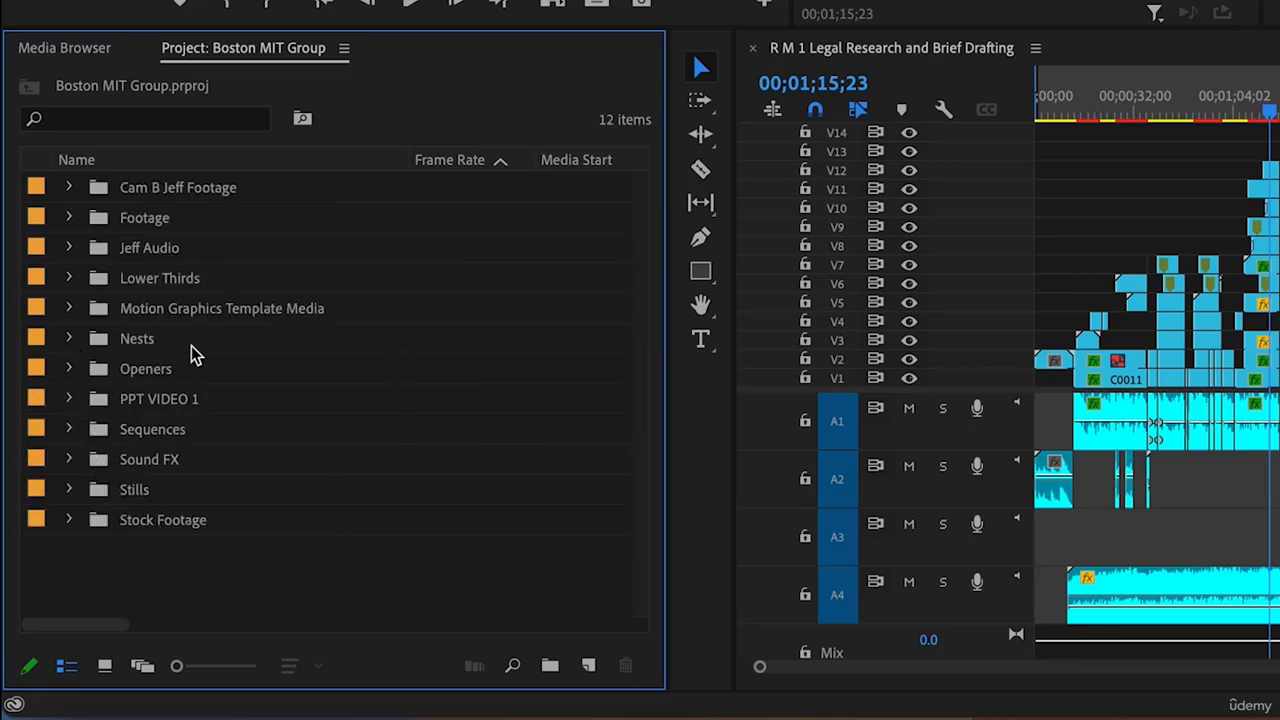
left_click(550, 667)
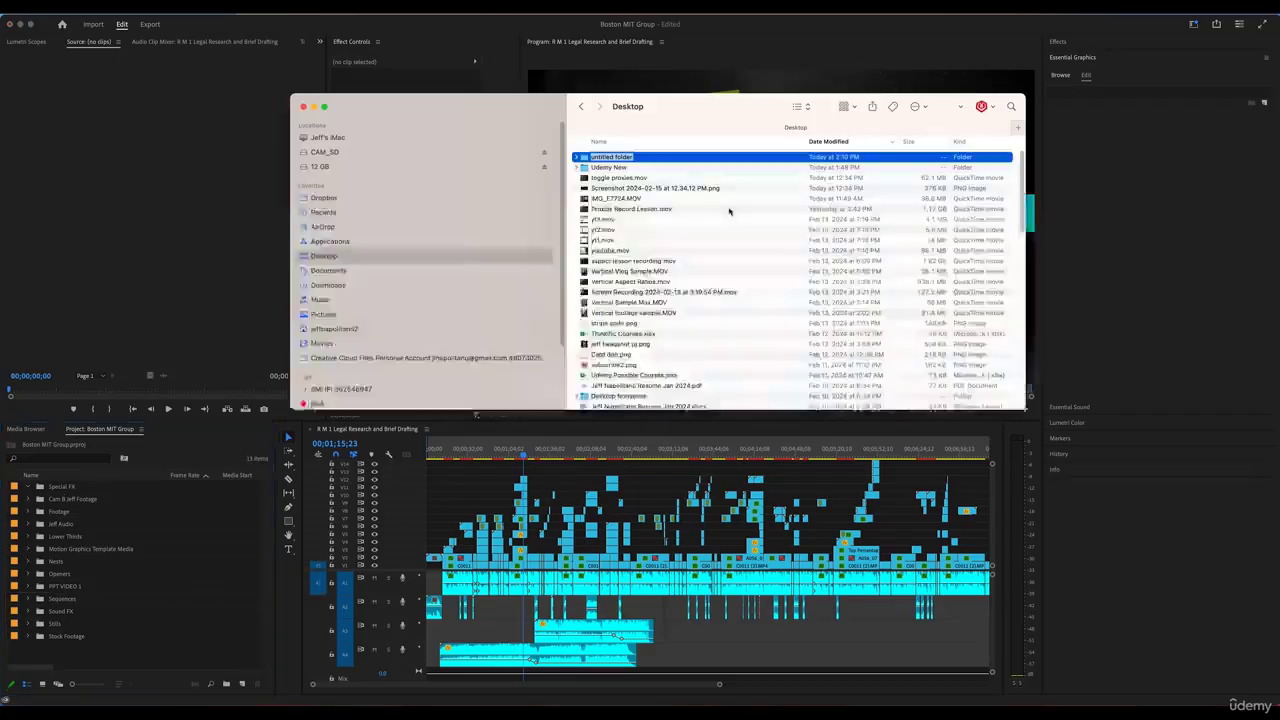
Name the new Desktop folder 'Video Project University II'
type("Video P")
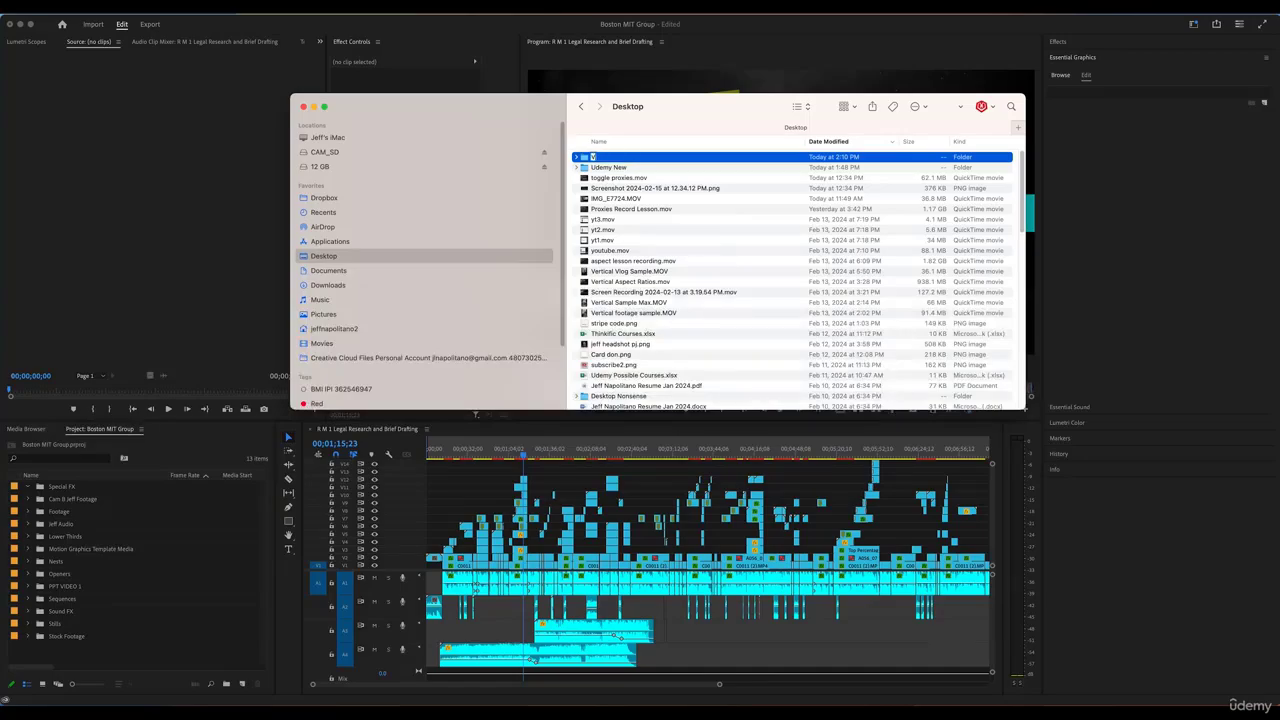
type("roject University I")
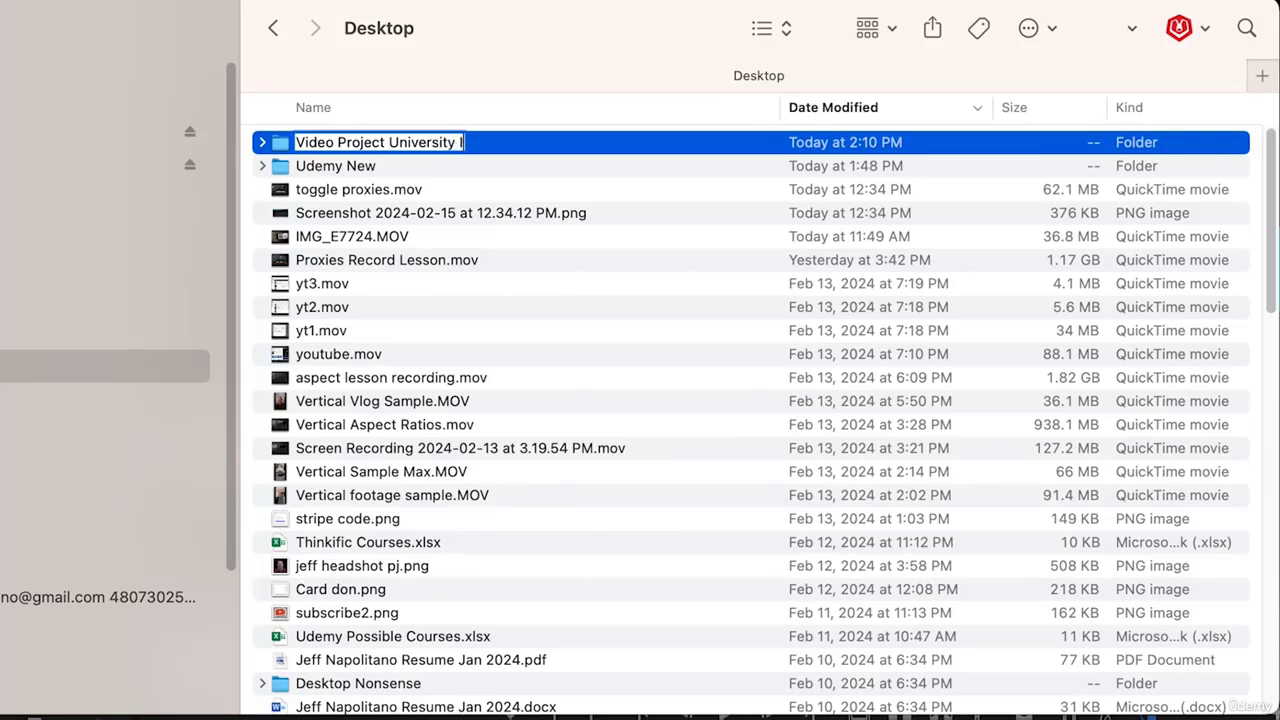
type("I")
key("Return")
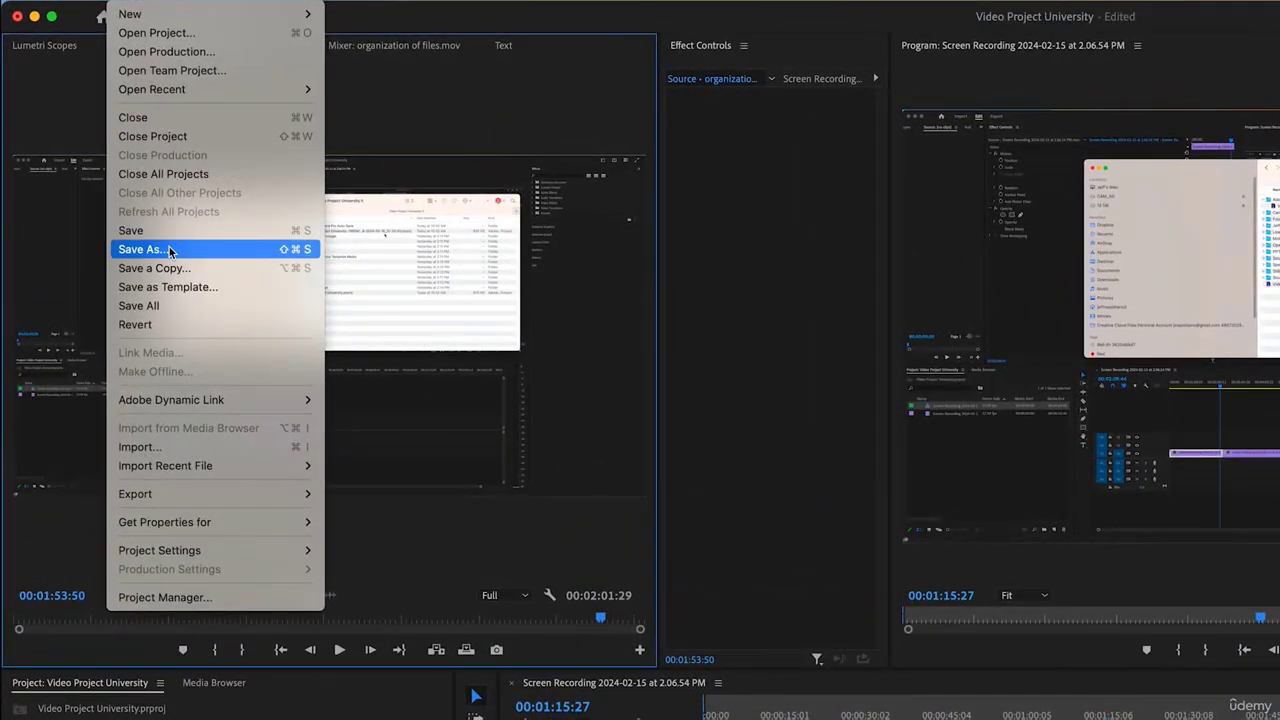
Save the project as Video Project University II.prproj in the new folder
left_click(170, 252)
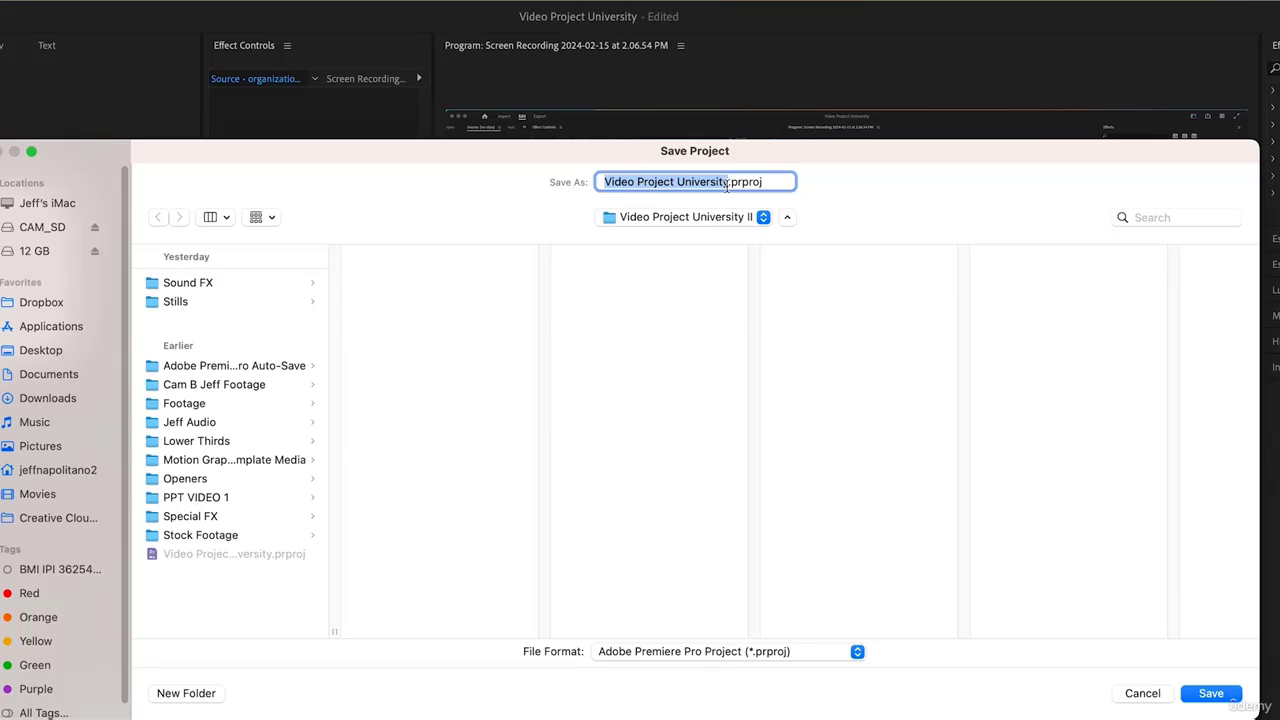
left_click(727, 184)
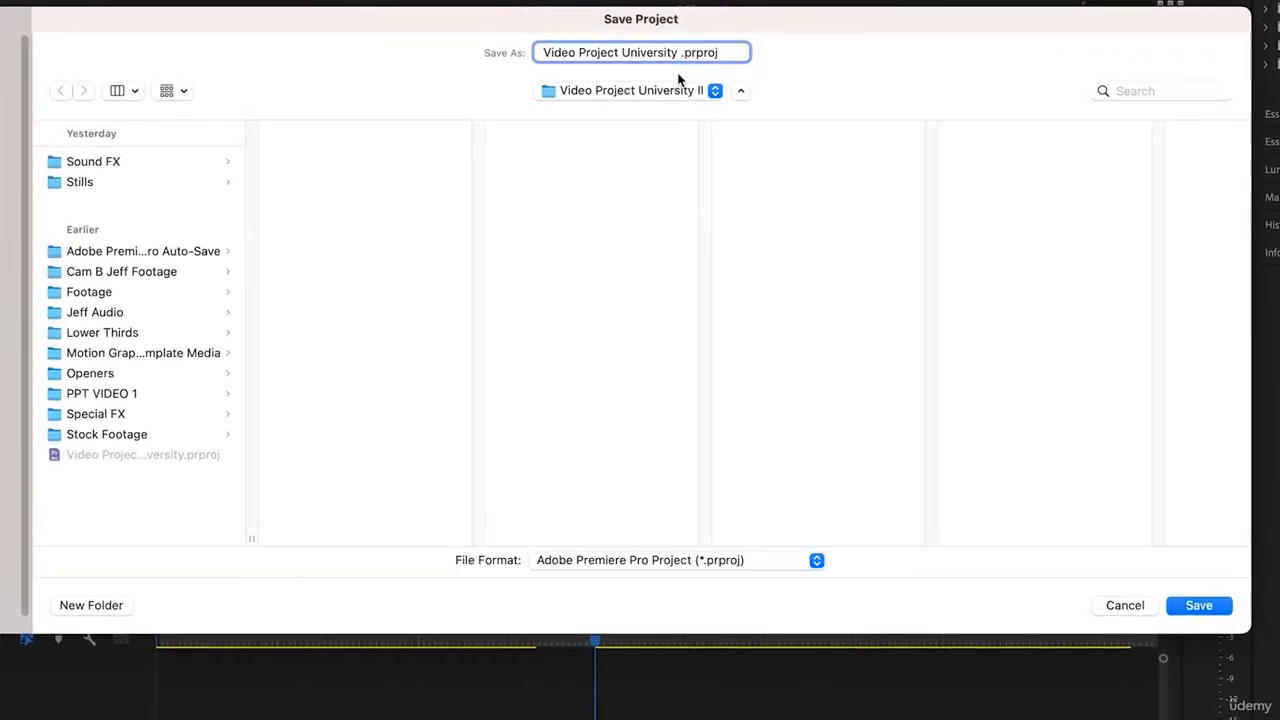
type("II")
left_click(1218, 606)
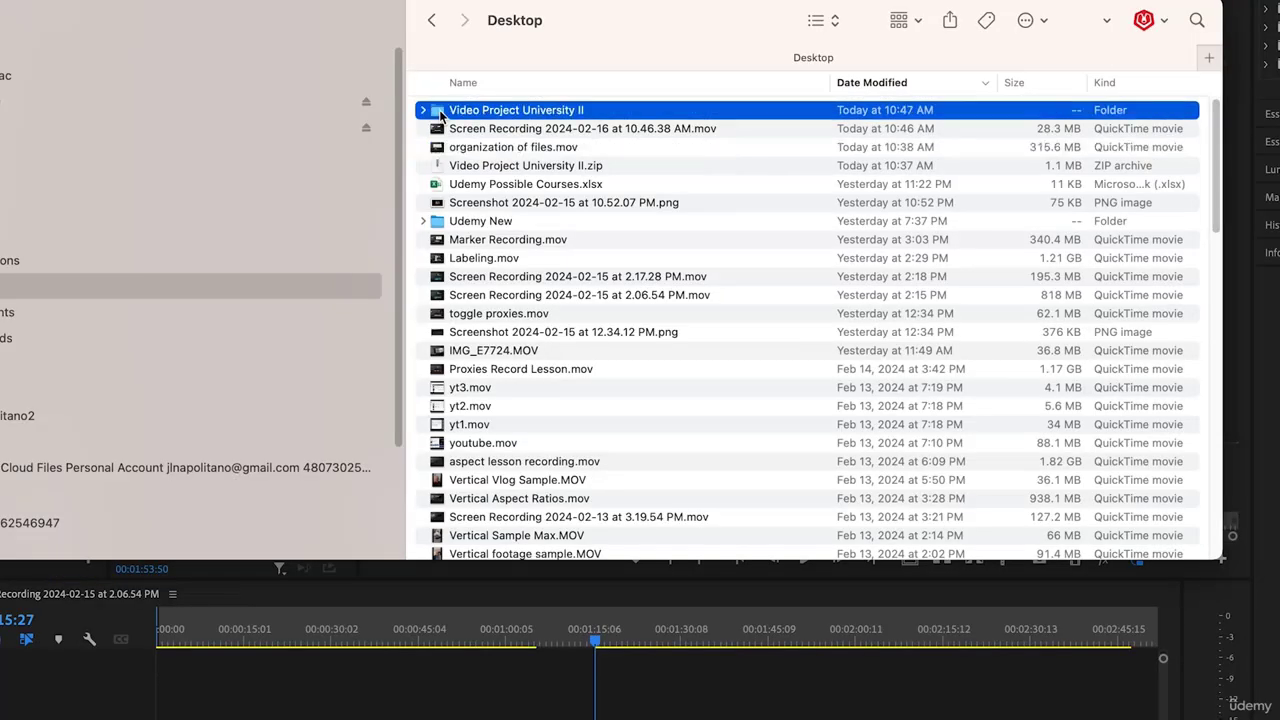
Compare the new II .prproj file with the original Video Project University.prproj in Finder
double_click(500, 108)
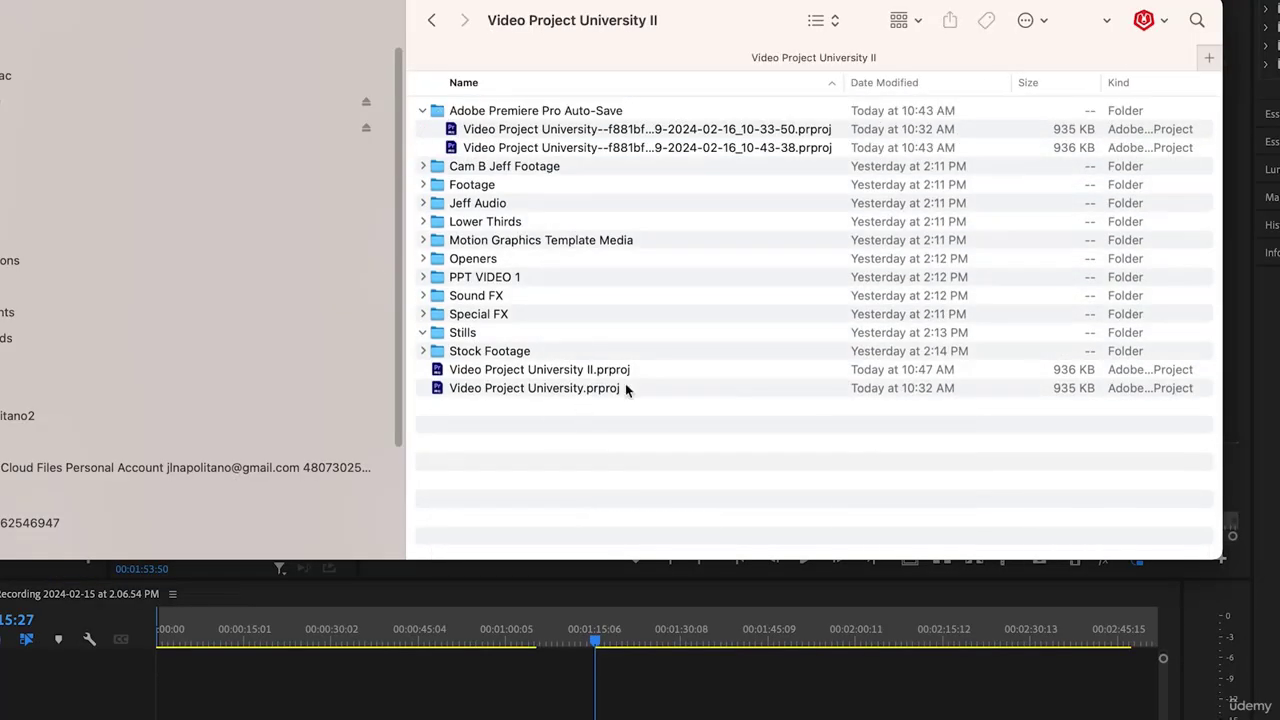
left_click(578, 372)
left_click(572, 389)
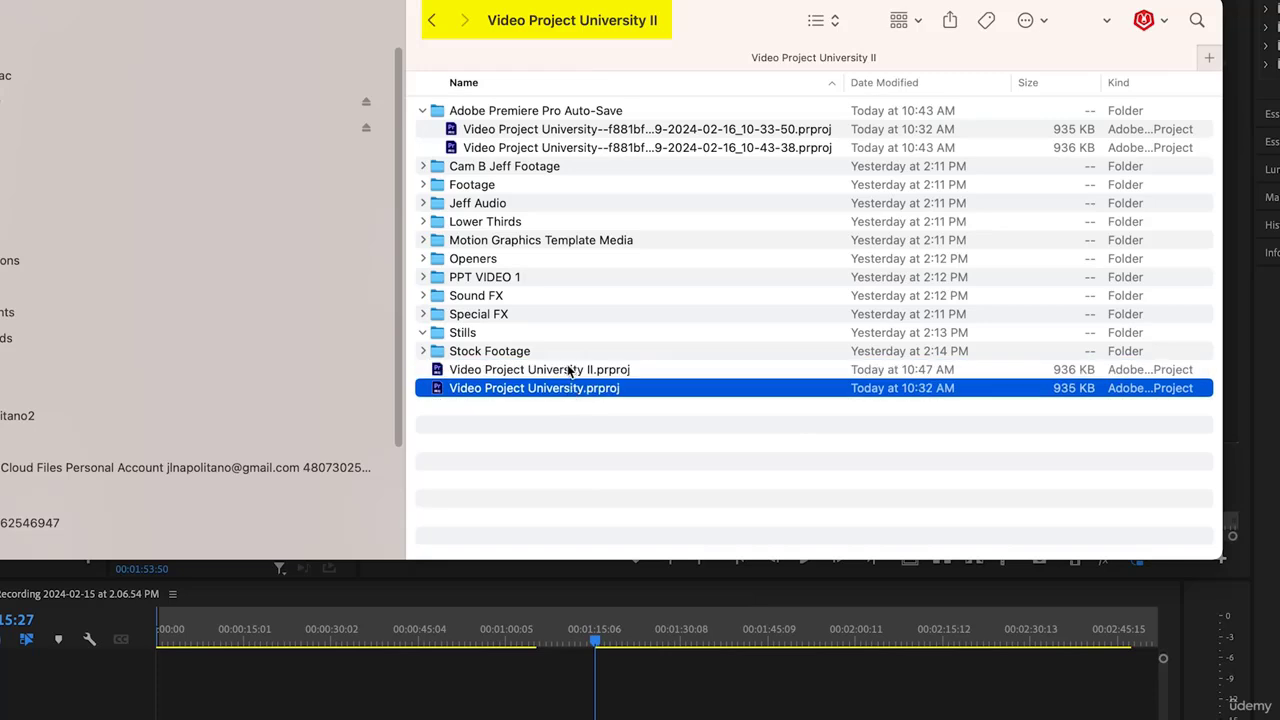
left_click(571, 371)
left_click(572, 389)
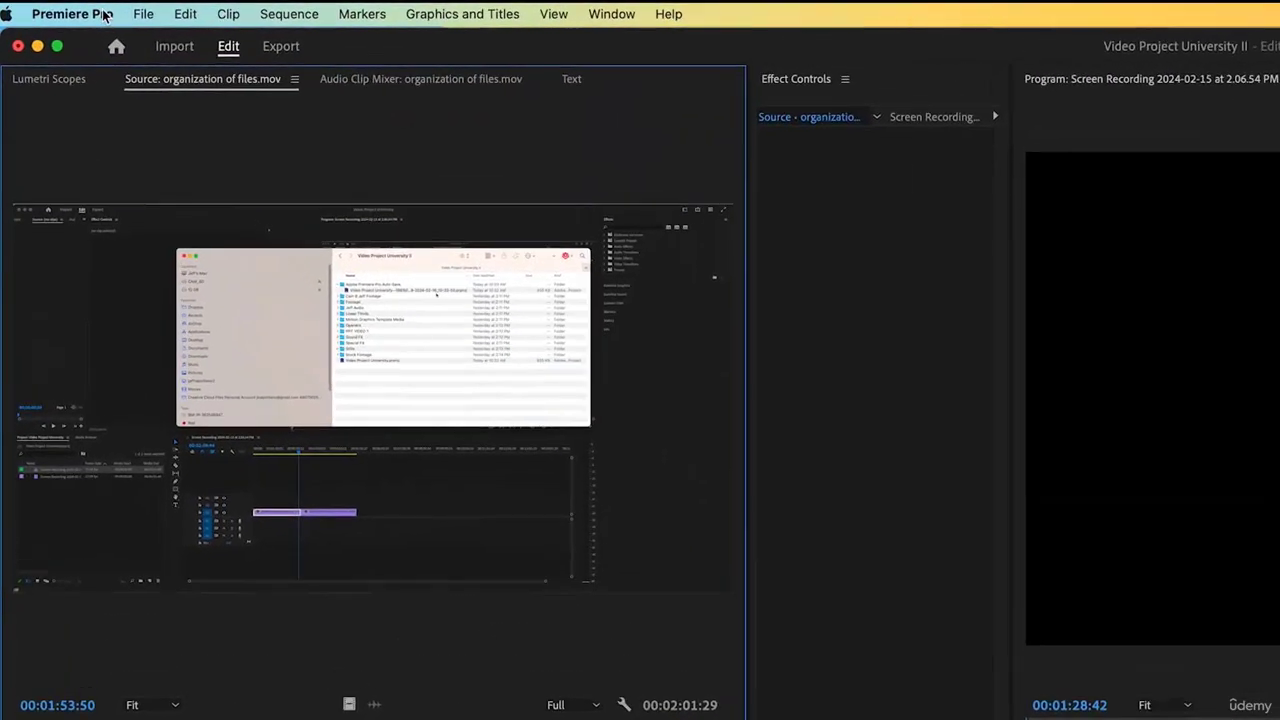
Set Auto Save to every 10 minutes in Preferences, dismiss the folder picker, and confirm
left_click(79, 12)
mouse_move(97, 84)
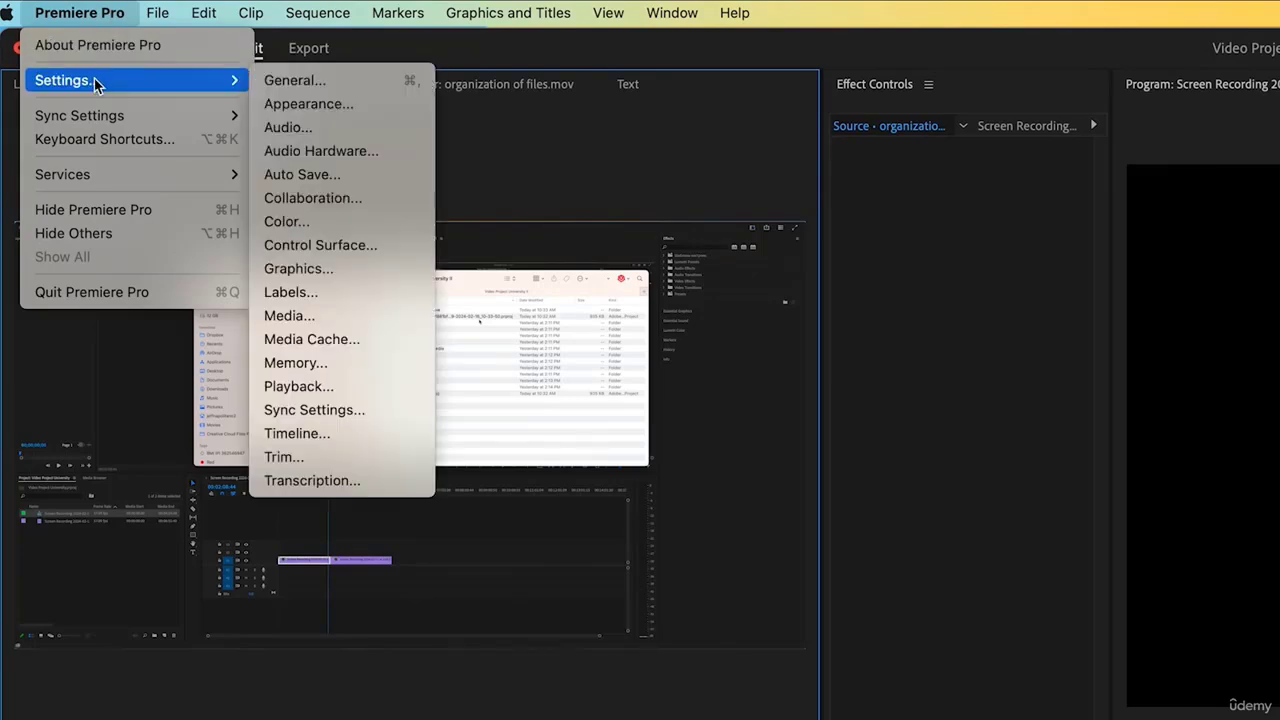
left_click(302, 175)
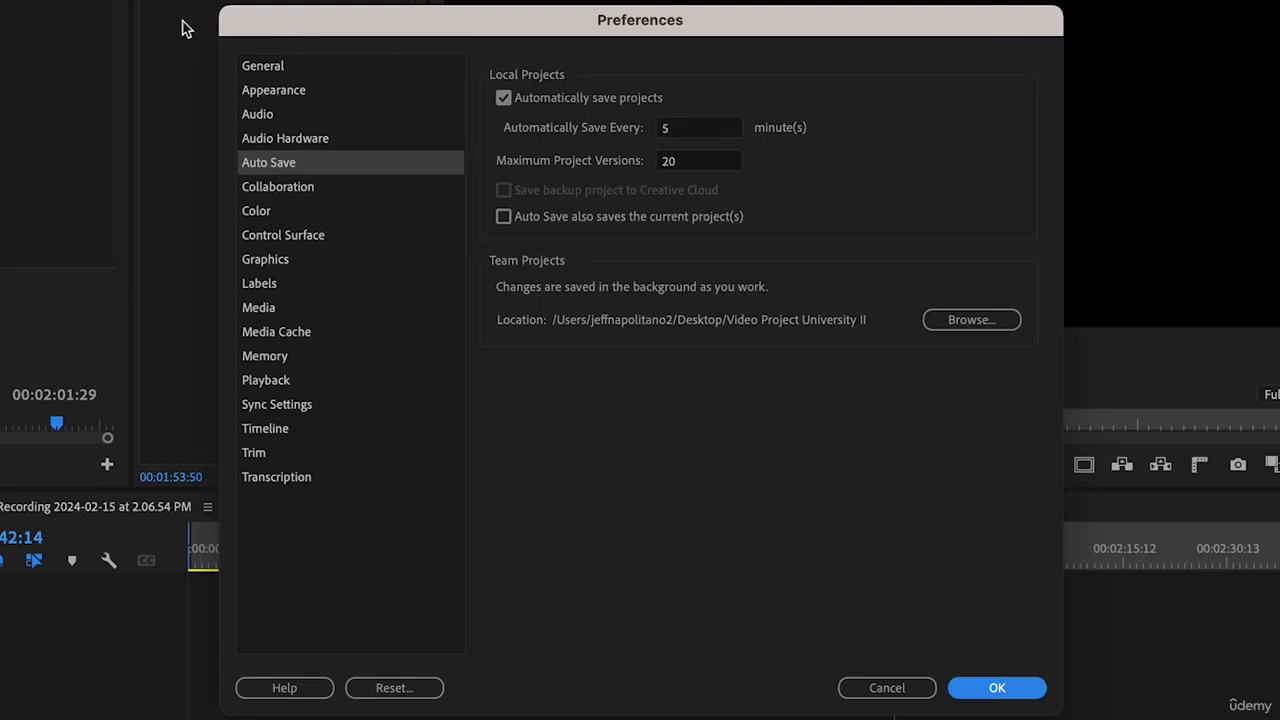
left_click(720, 127)
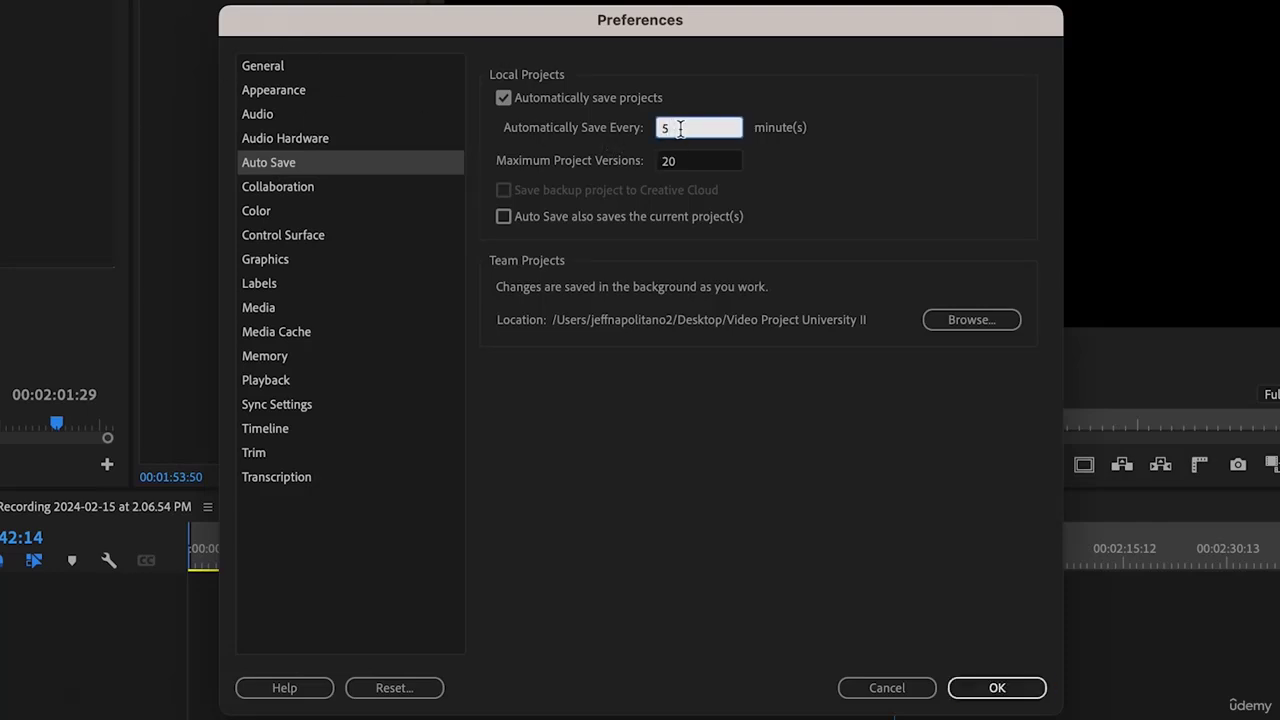
type("10")
left_click(838, 176)
left_click(971, 319)
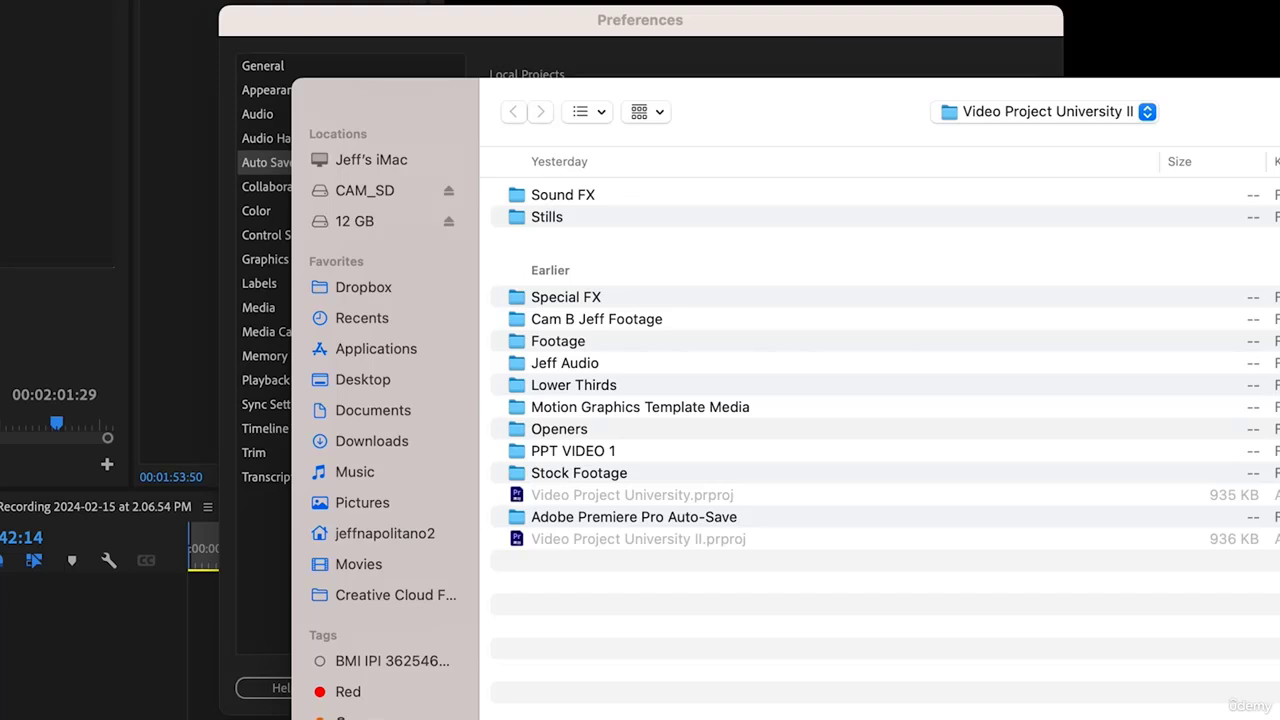
key("Escape")
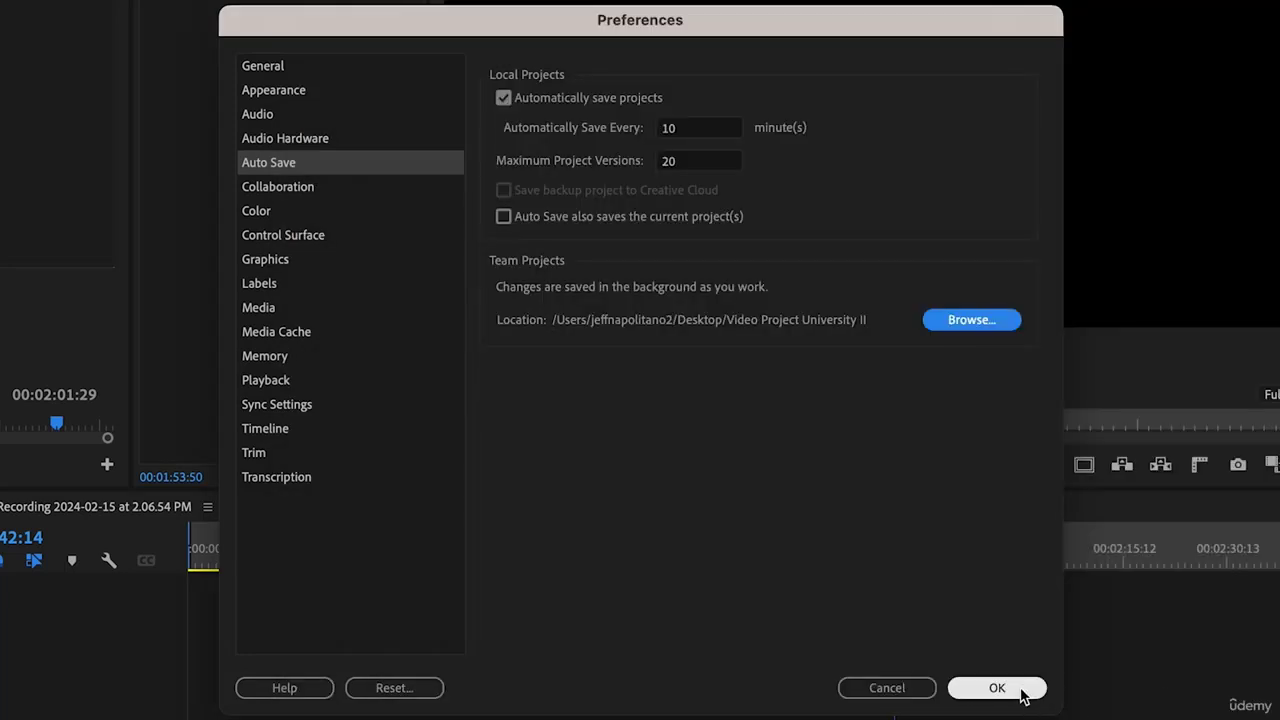
left_click(997, 688)
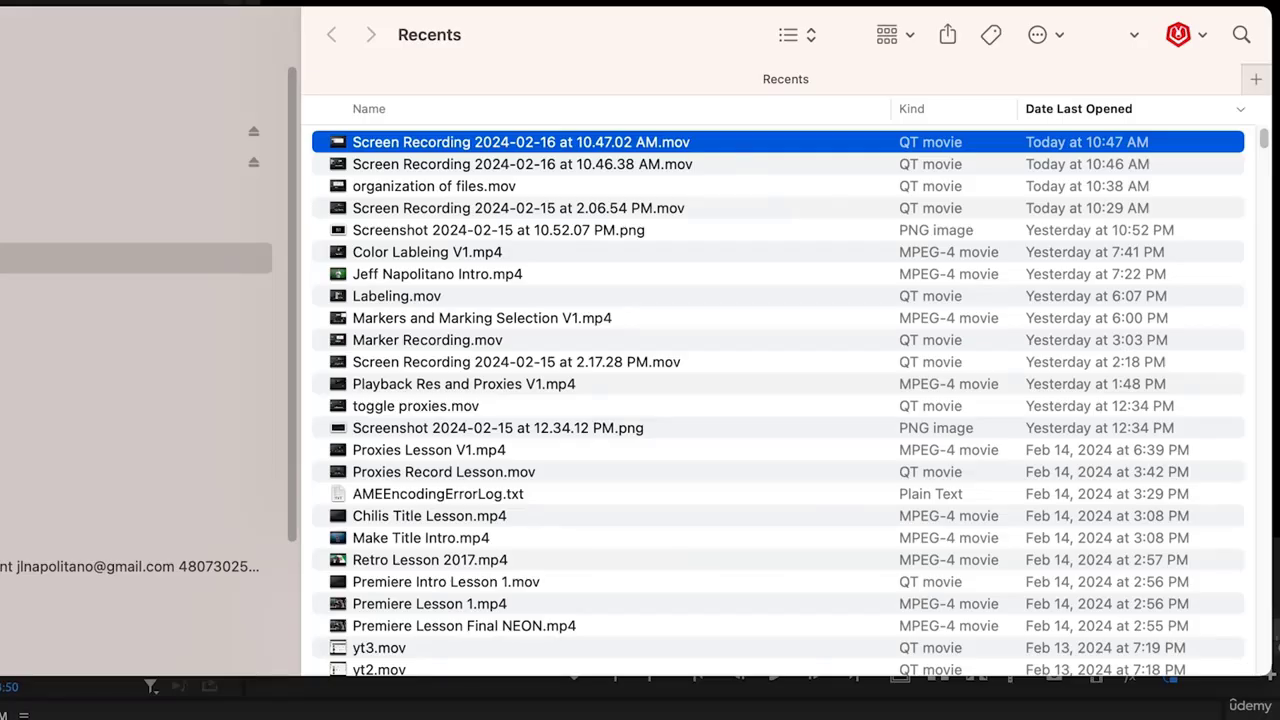
Check the Video Project University II folder's contents, then compress it into a zip
double_click(333, 141)
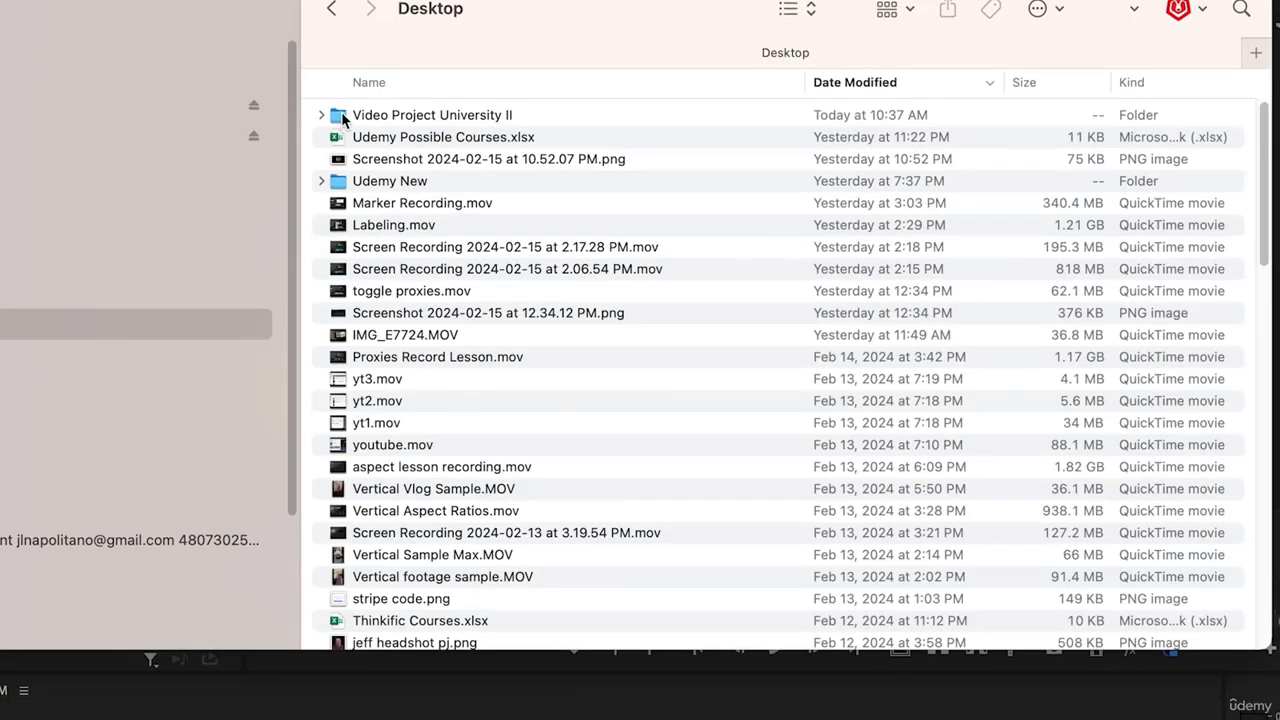
left_click(338, 114)
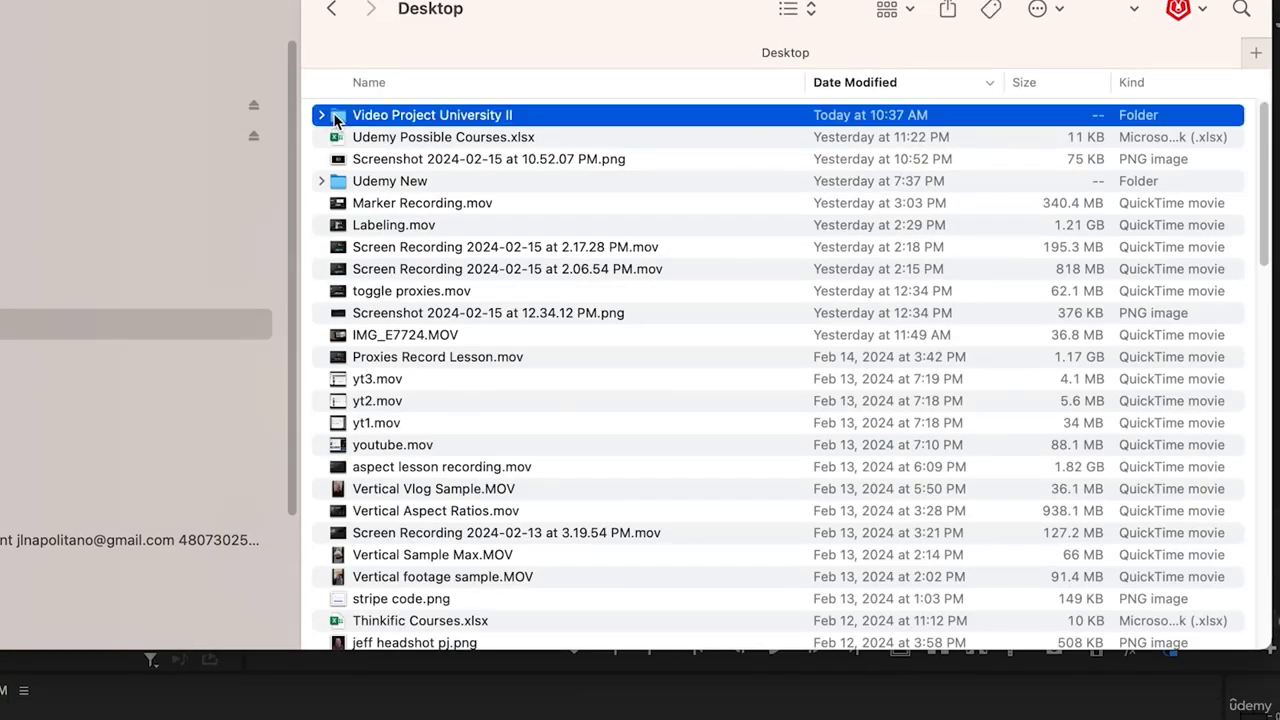
right_click(337, 115)
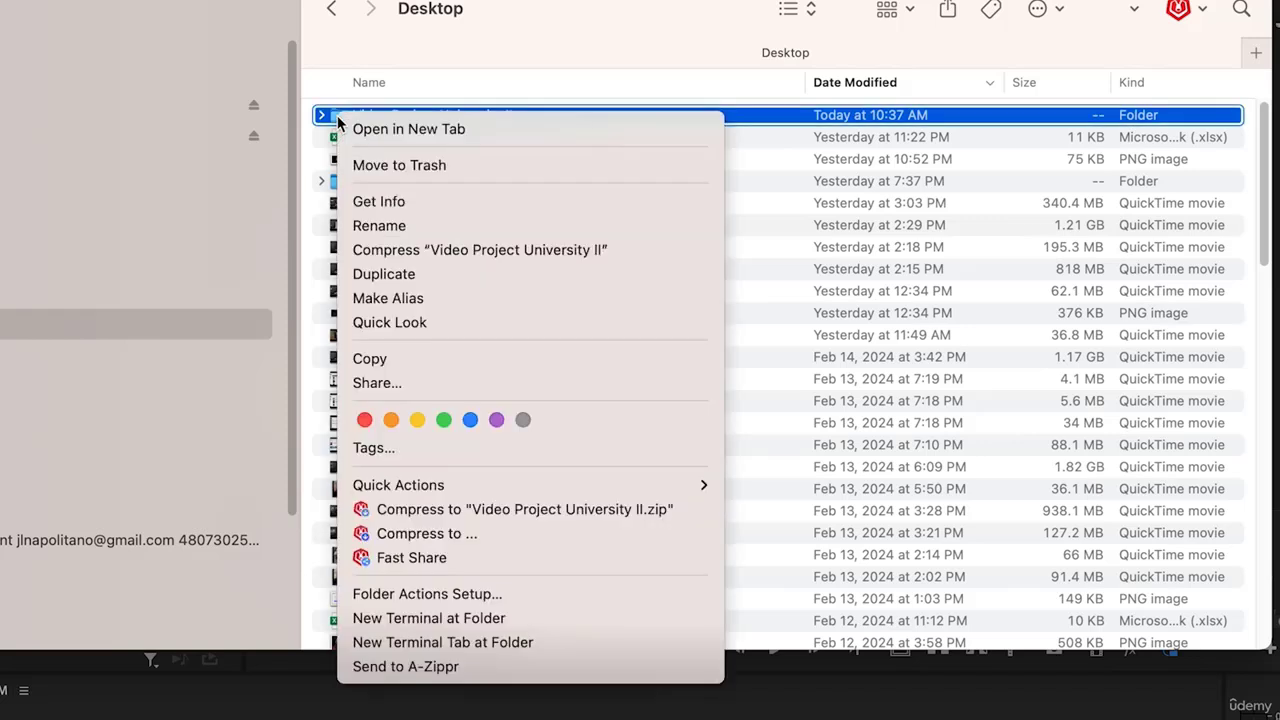
left_click(475, 512)
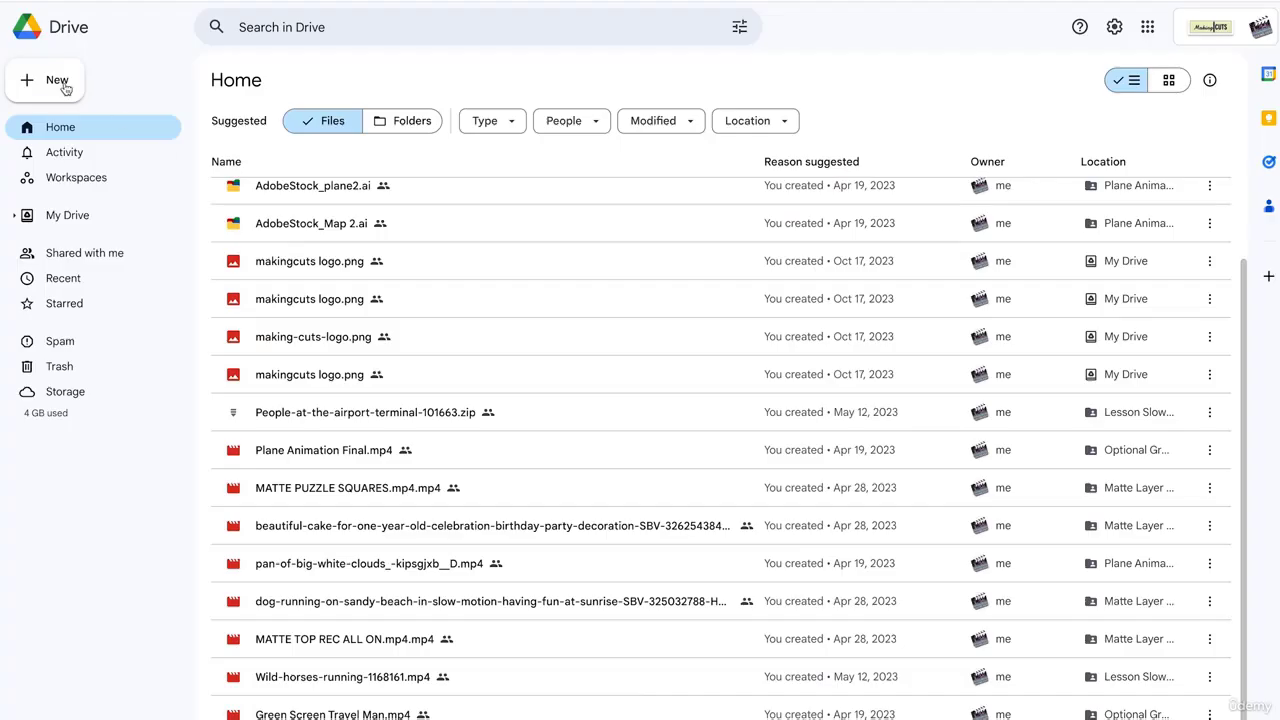
Upload Video Project University II.zip to Google Drive with New > File upload
left_click(57, 83)
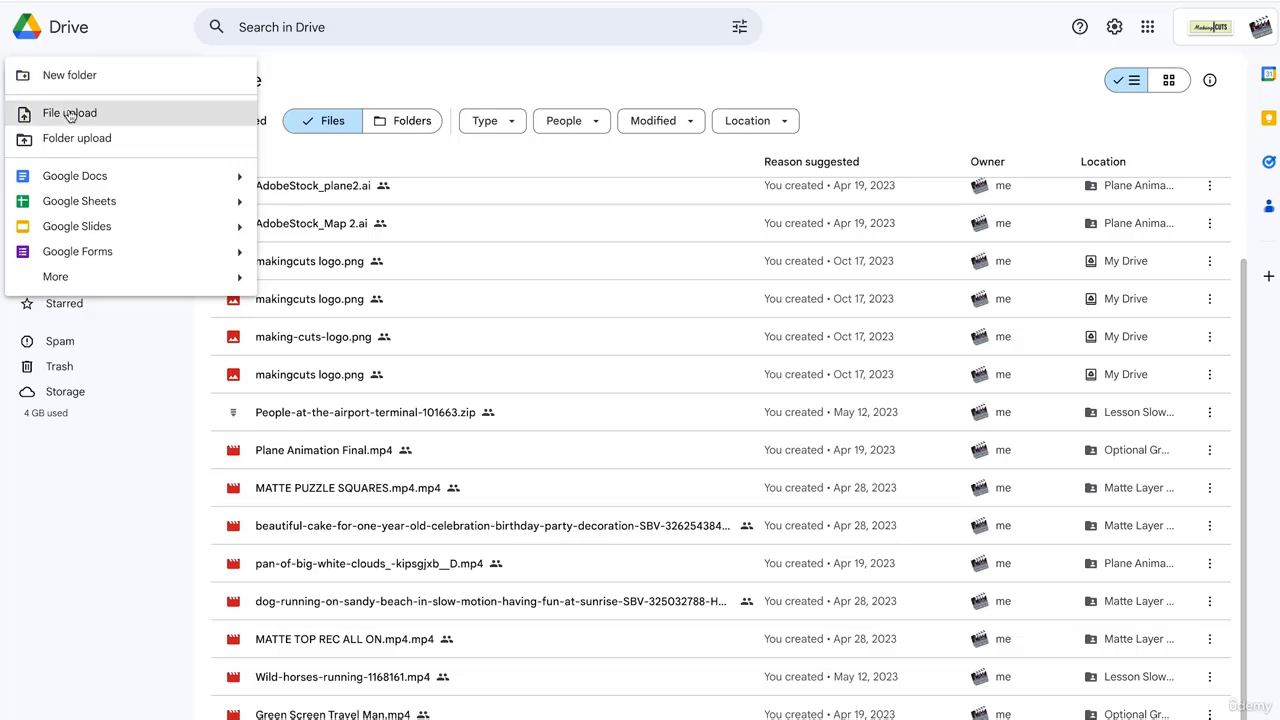
left_click(70, 115)
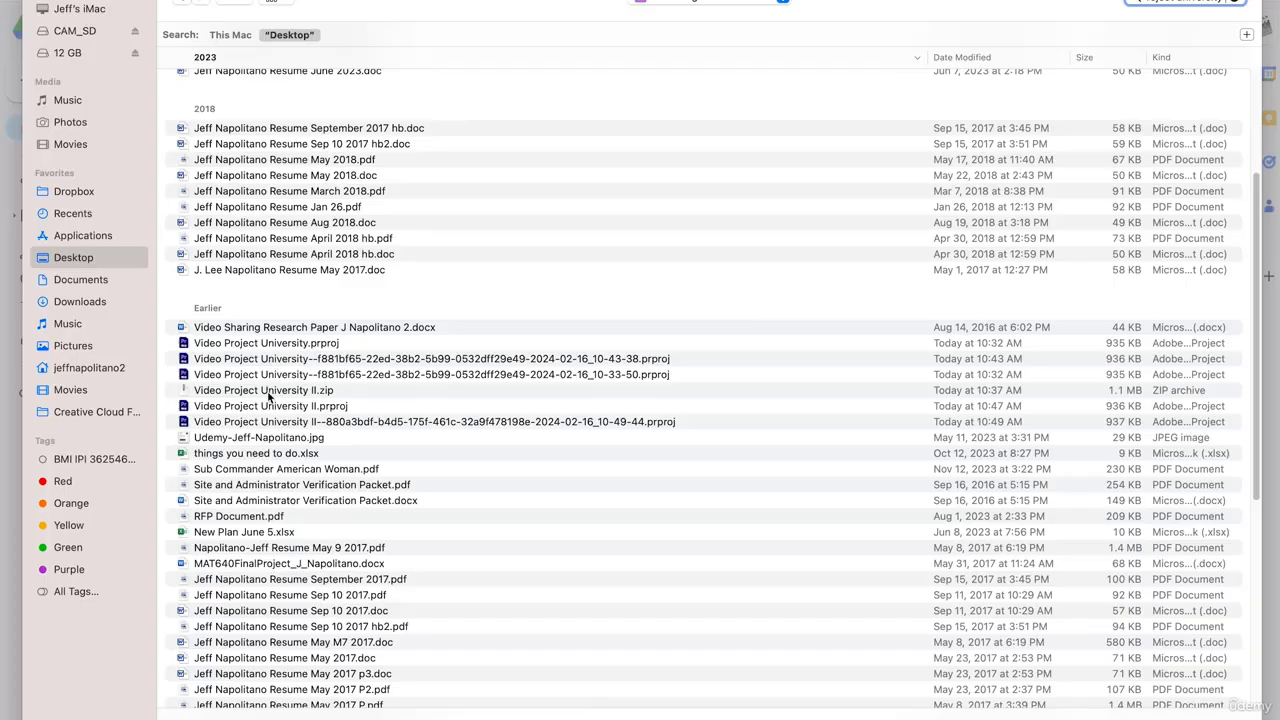
left_click(270, 392)
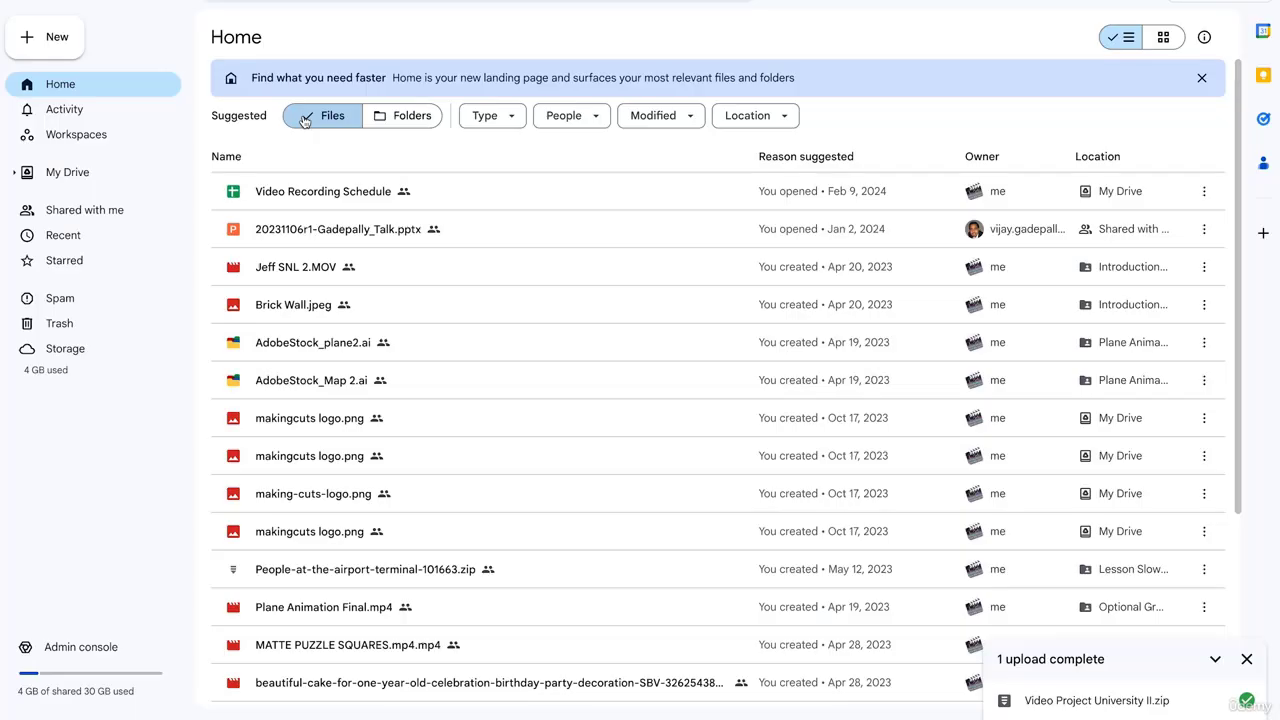
scroll(434, 258, "down", 5)
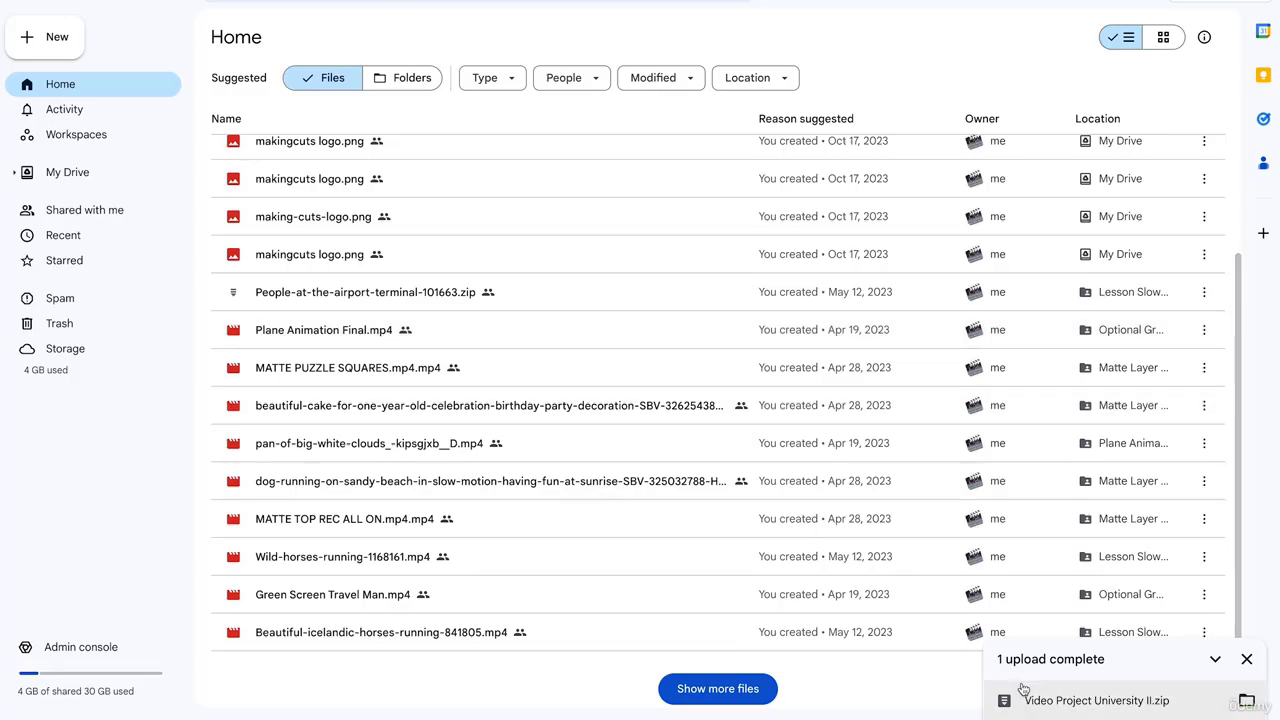
Browse the uploaded zip's Video Project University II folder, then open its Share settings
left_click(1081, 703)
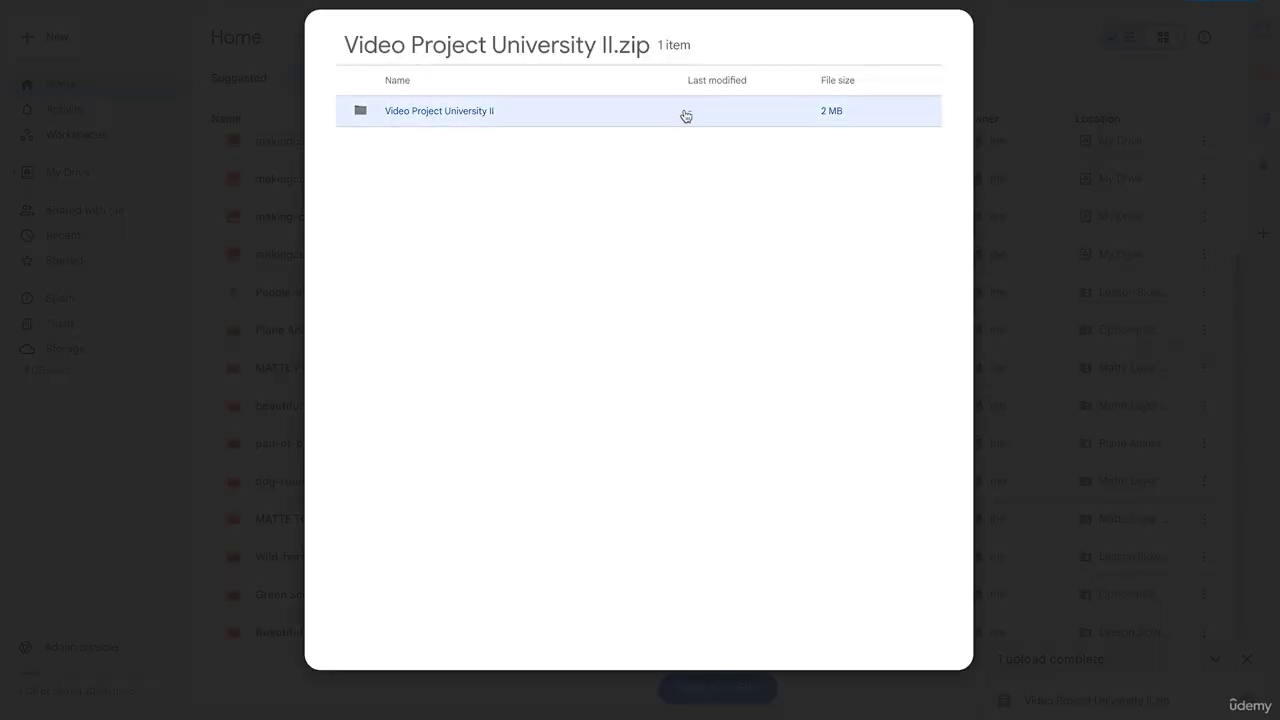
double_click(484, 117)
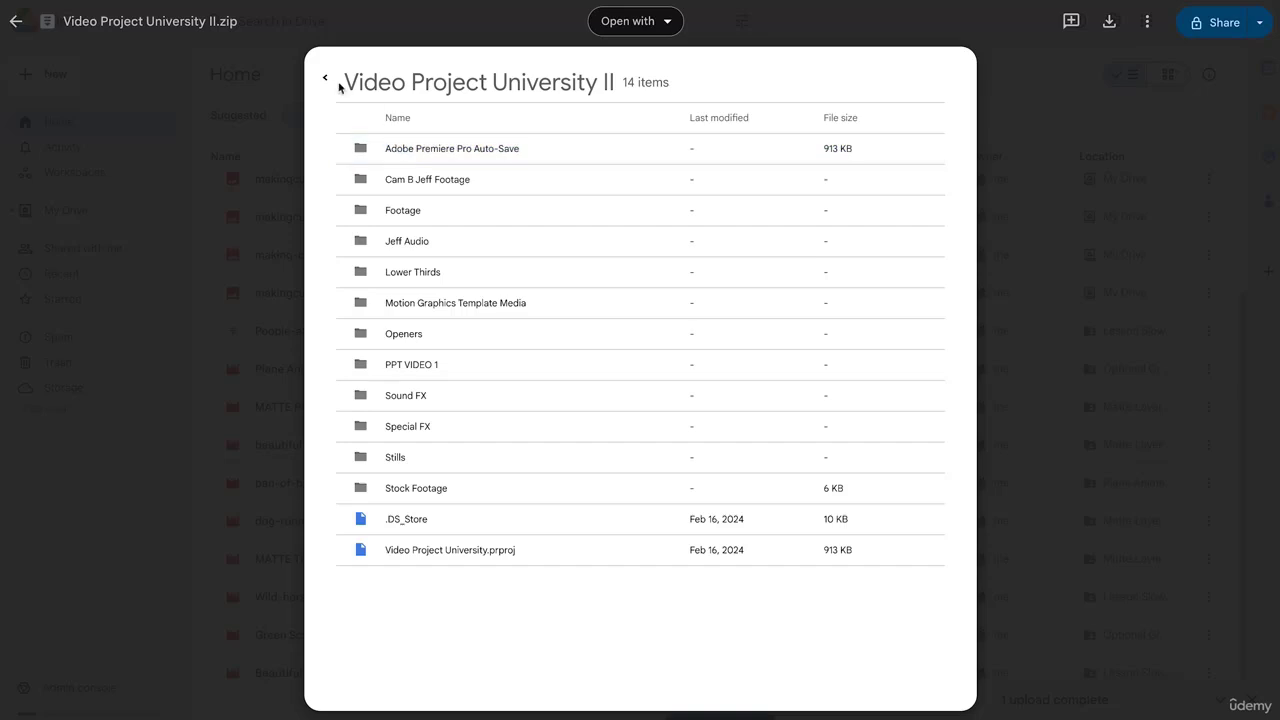
left_click(327, 80)
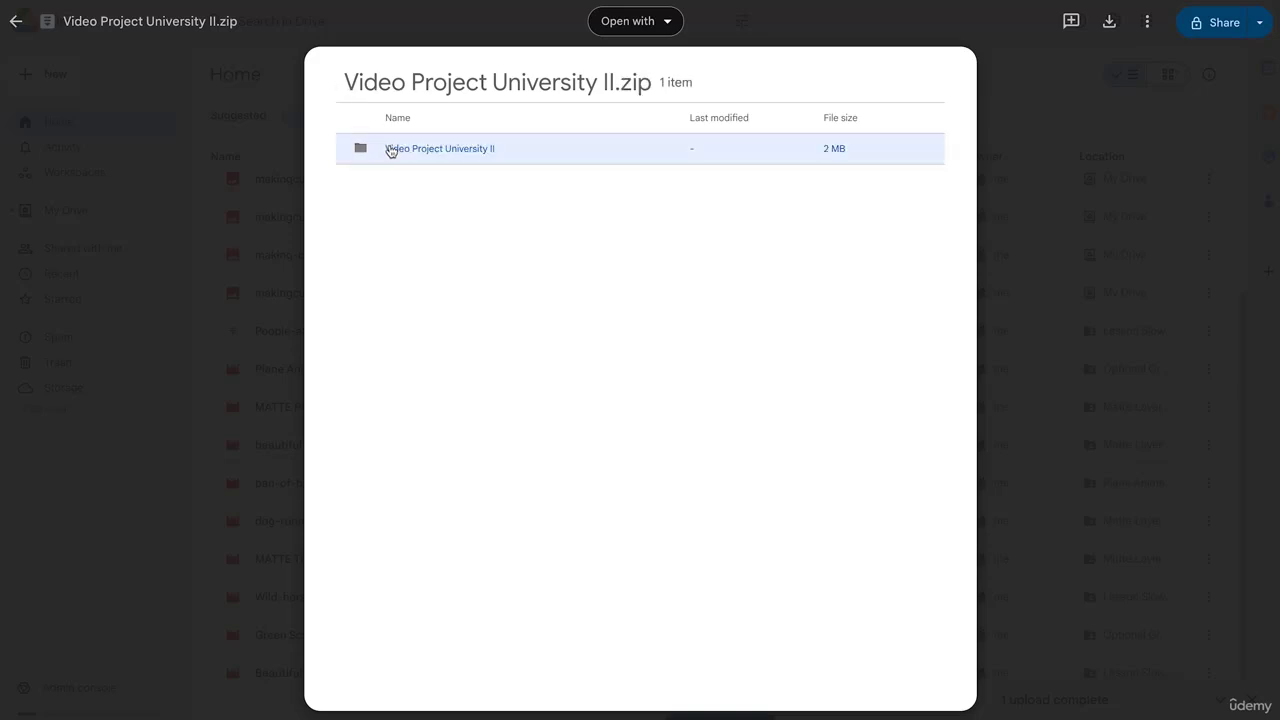
left_click(1230, 26)
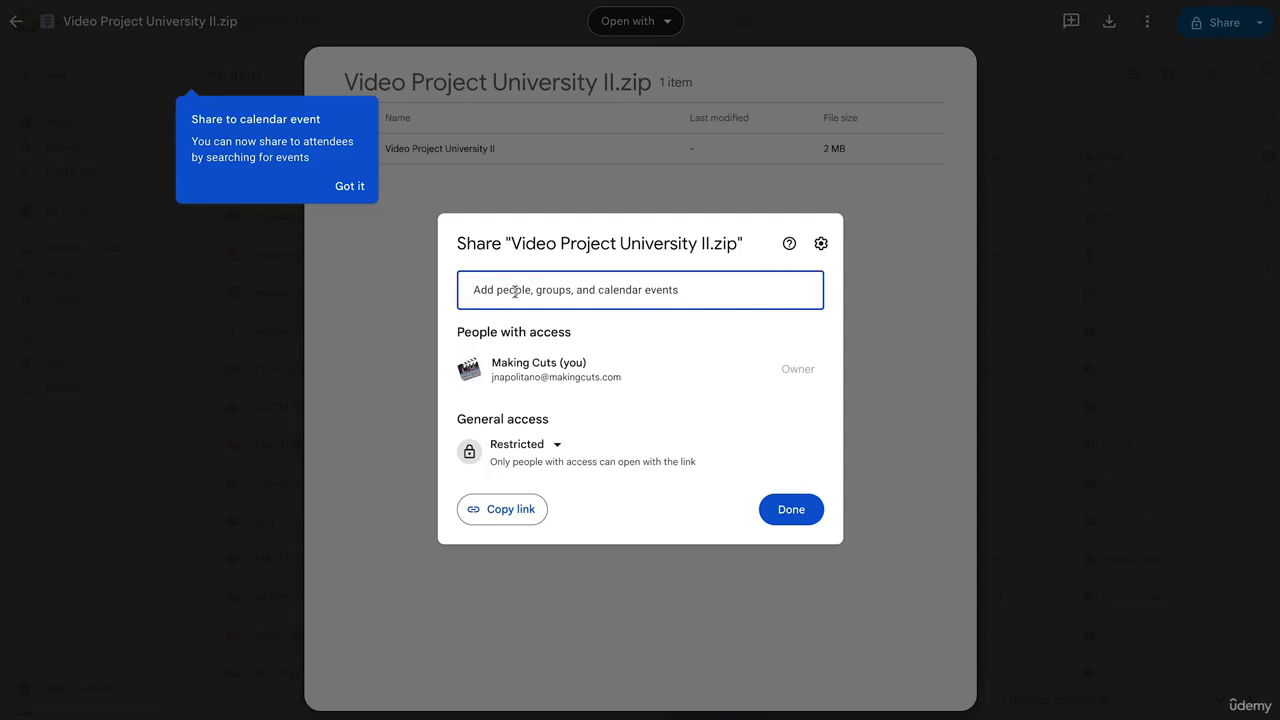
Add the collaborator's e-mail as an Editor recipient with the message 'adobe project'
left_click(566, 332)
type("adobe ")
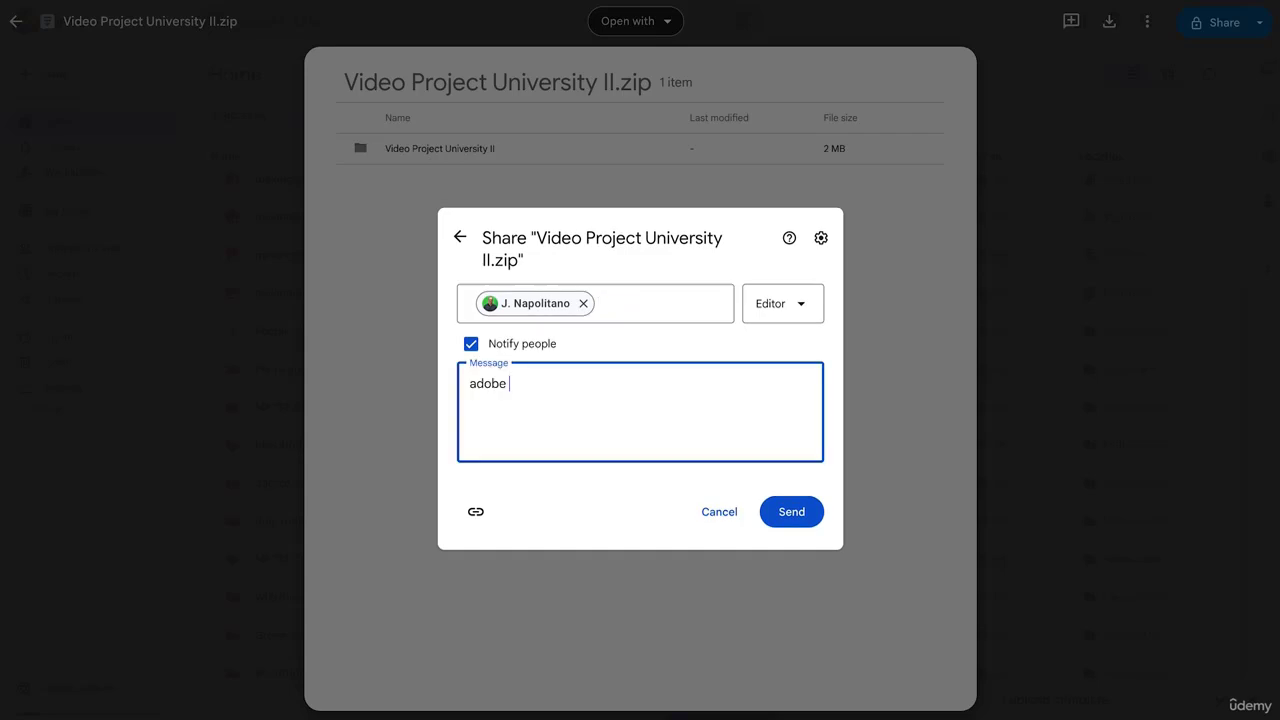
type("project")
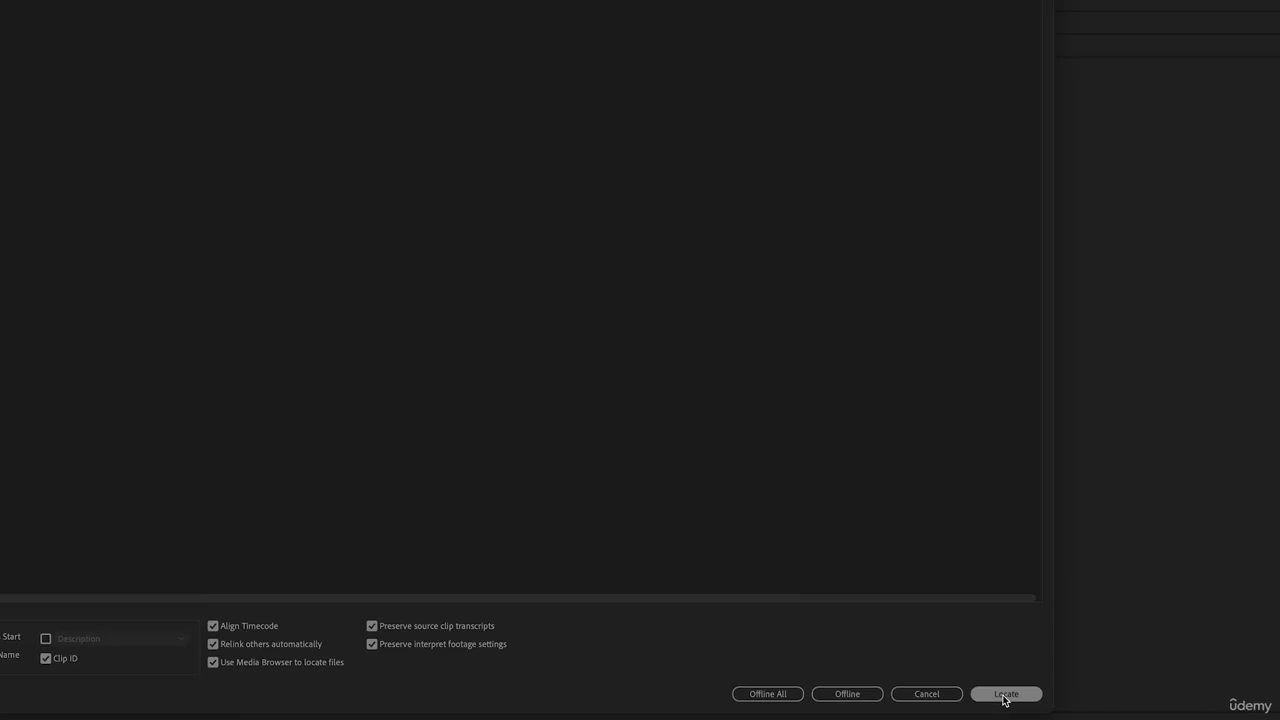
Start locating the missing media and open the Desktop's Video Project University II folder
left_click(1005, 694)
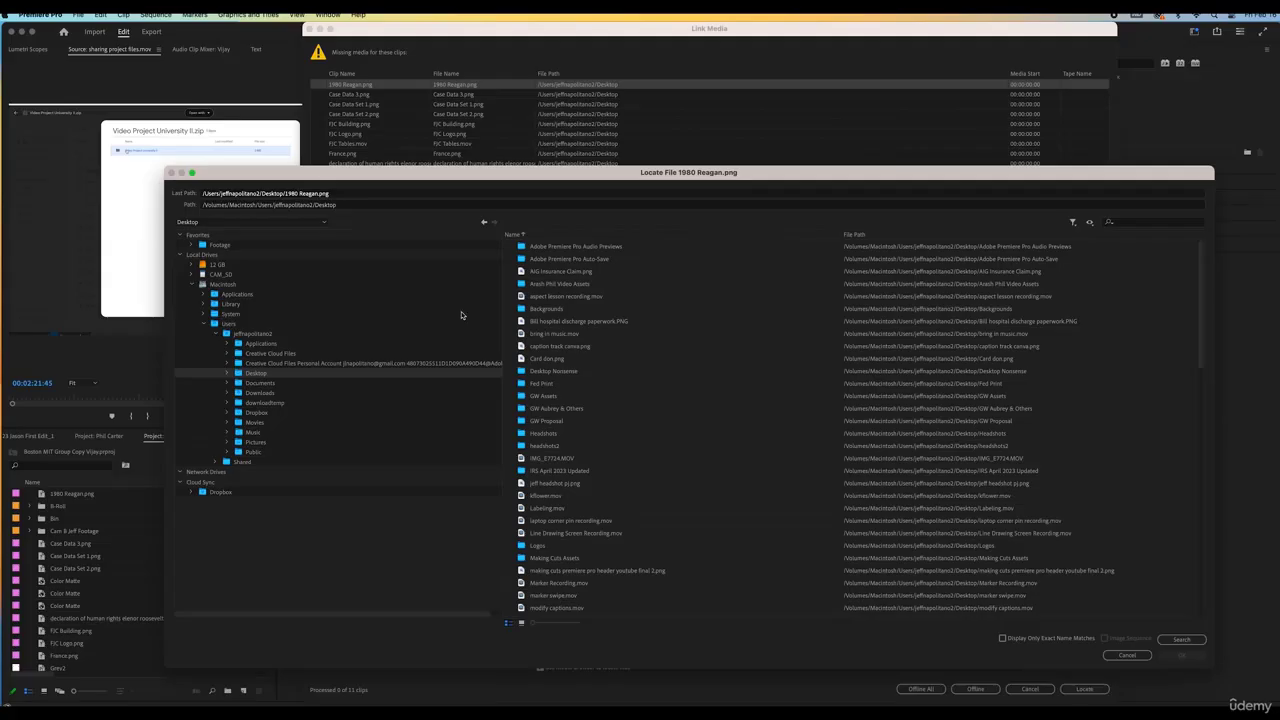
scroll(586, 355, "down", 4)
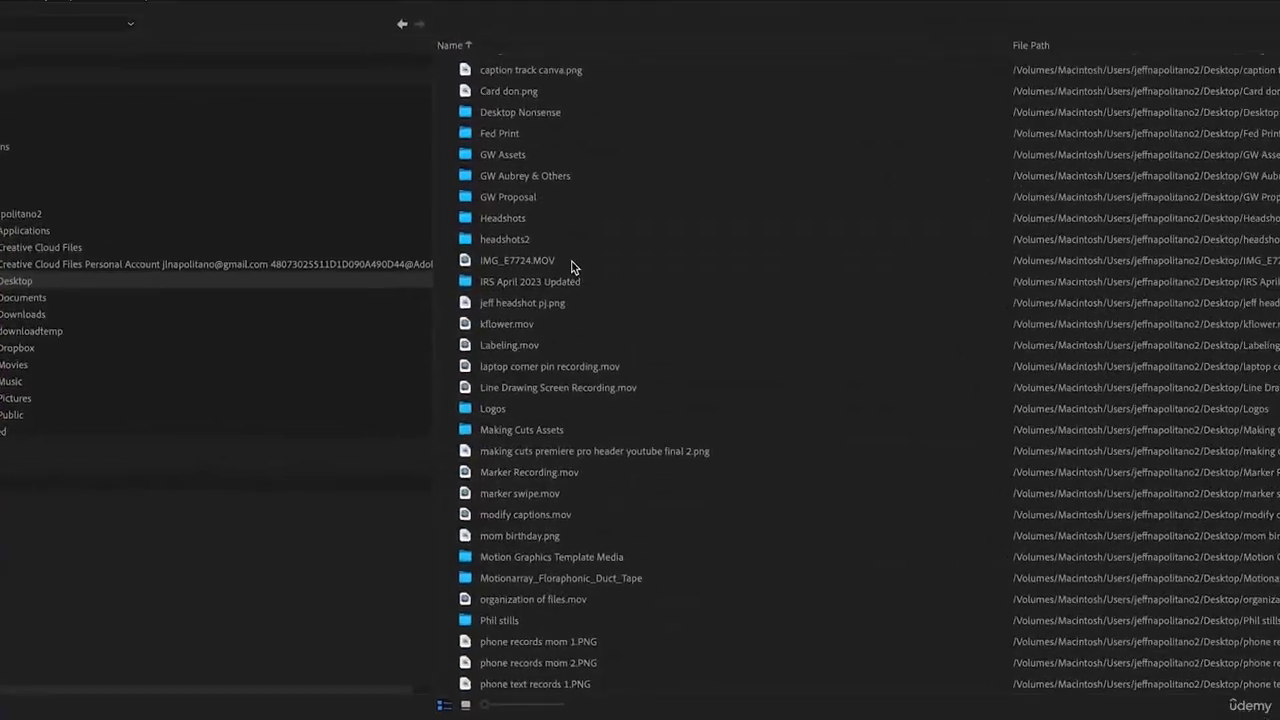
scroll(573, 266, "down", 10)
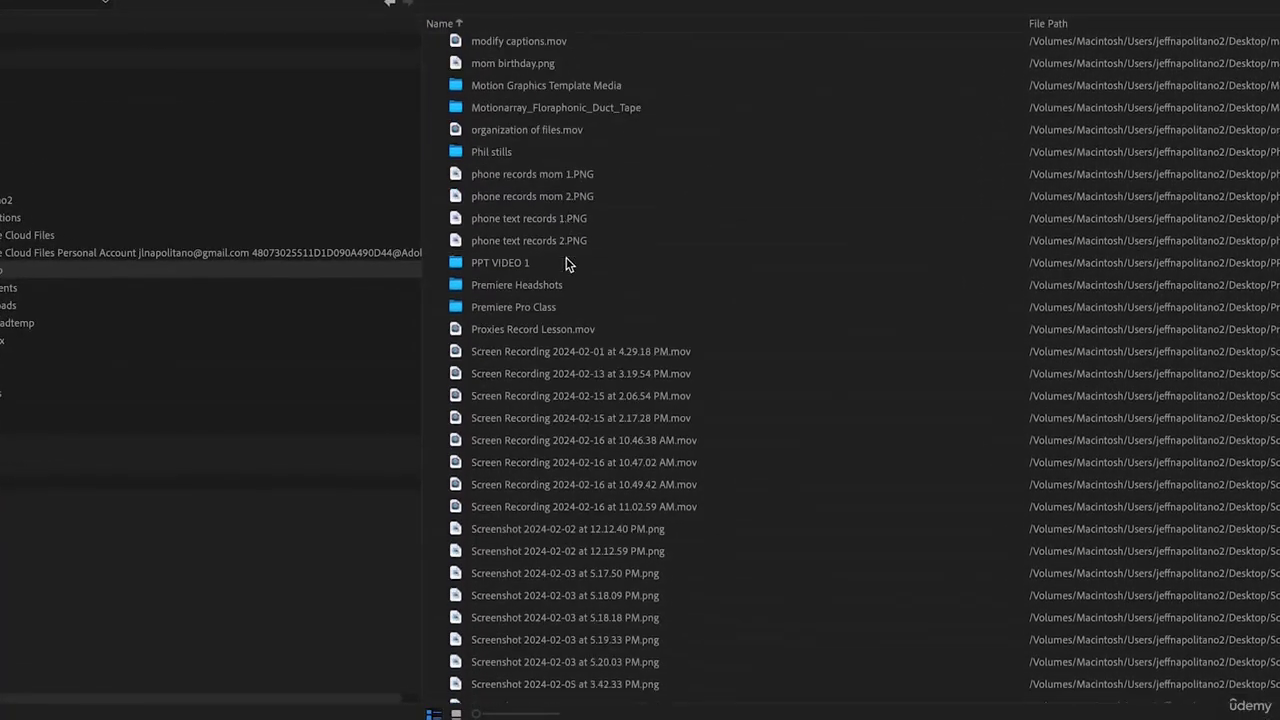
scroll(566, 262, "down", 10)
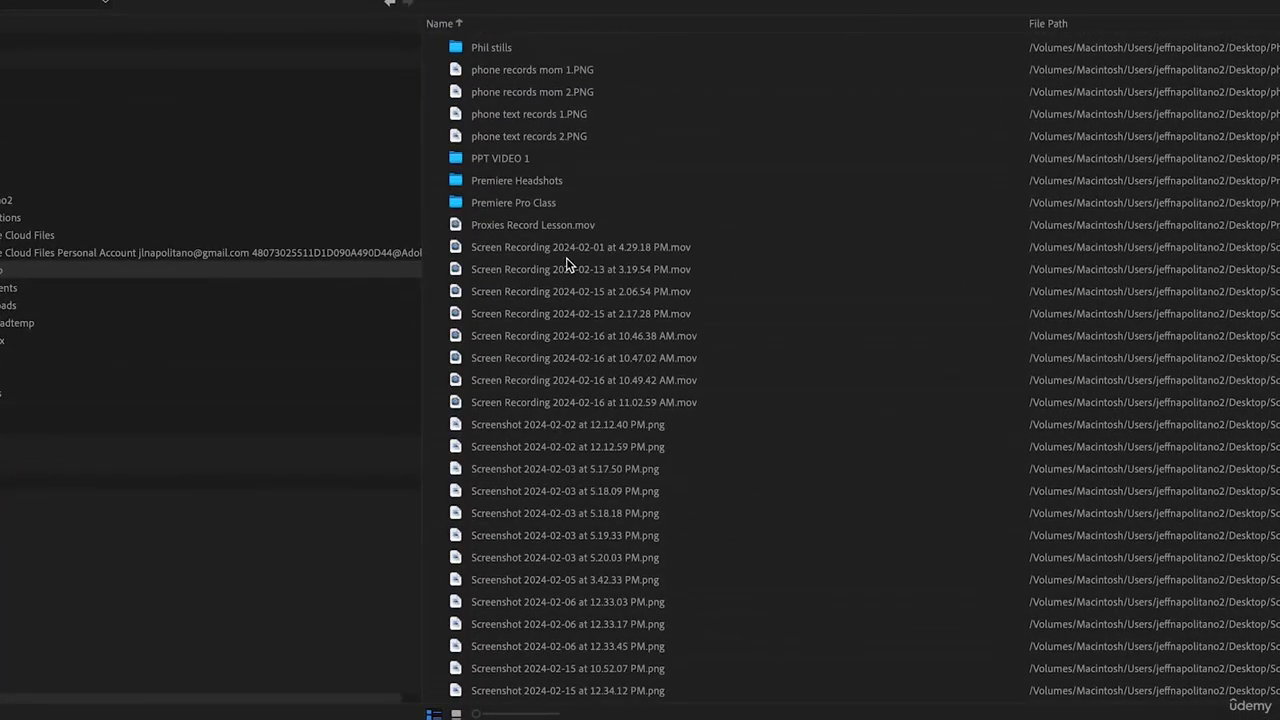
scroll(567, 268, "down", 4)
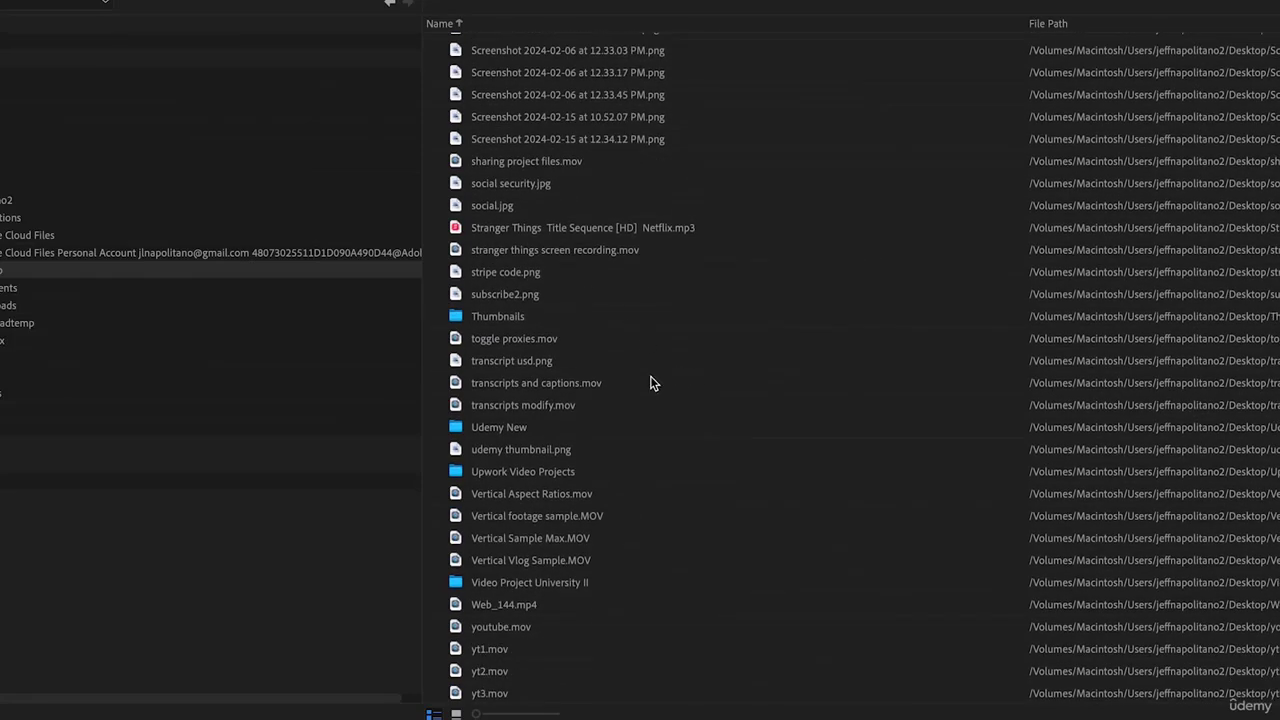
double_click(453, 581)
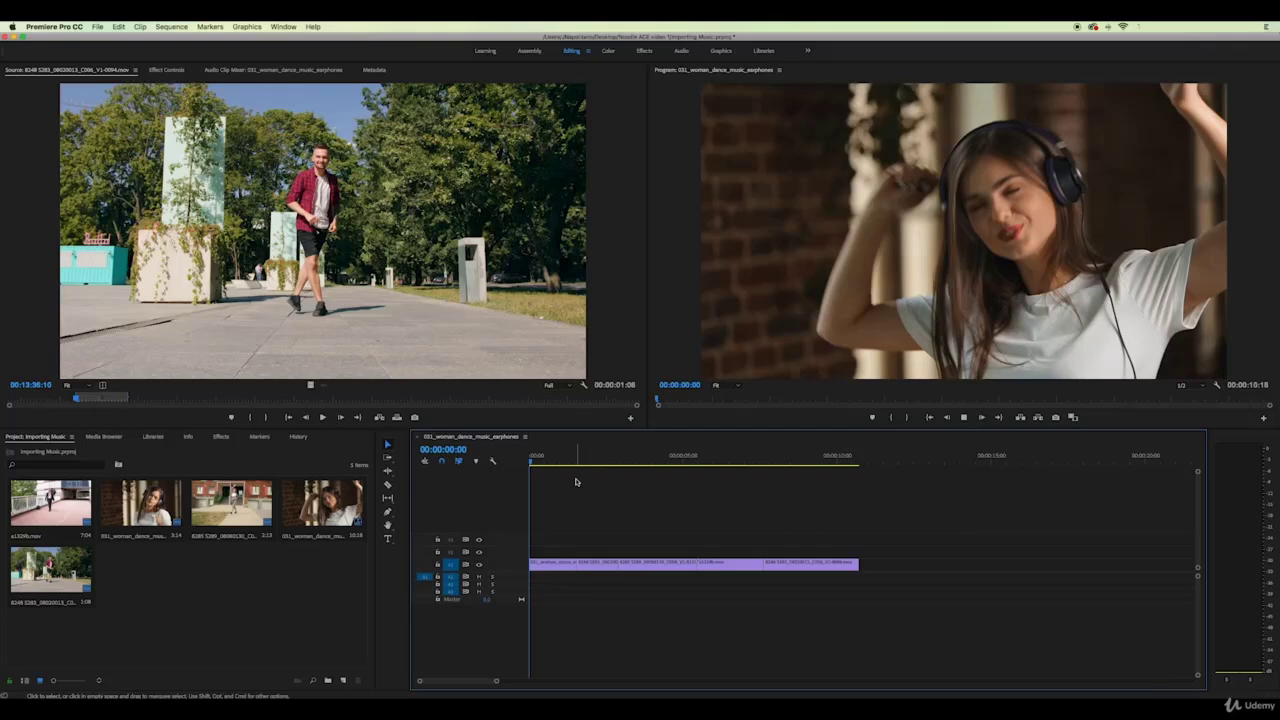
Play the dance sequence to 00:00:09:23, then bring up the Finder Downloads folder
key("space")
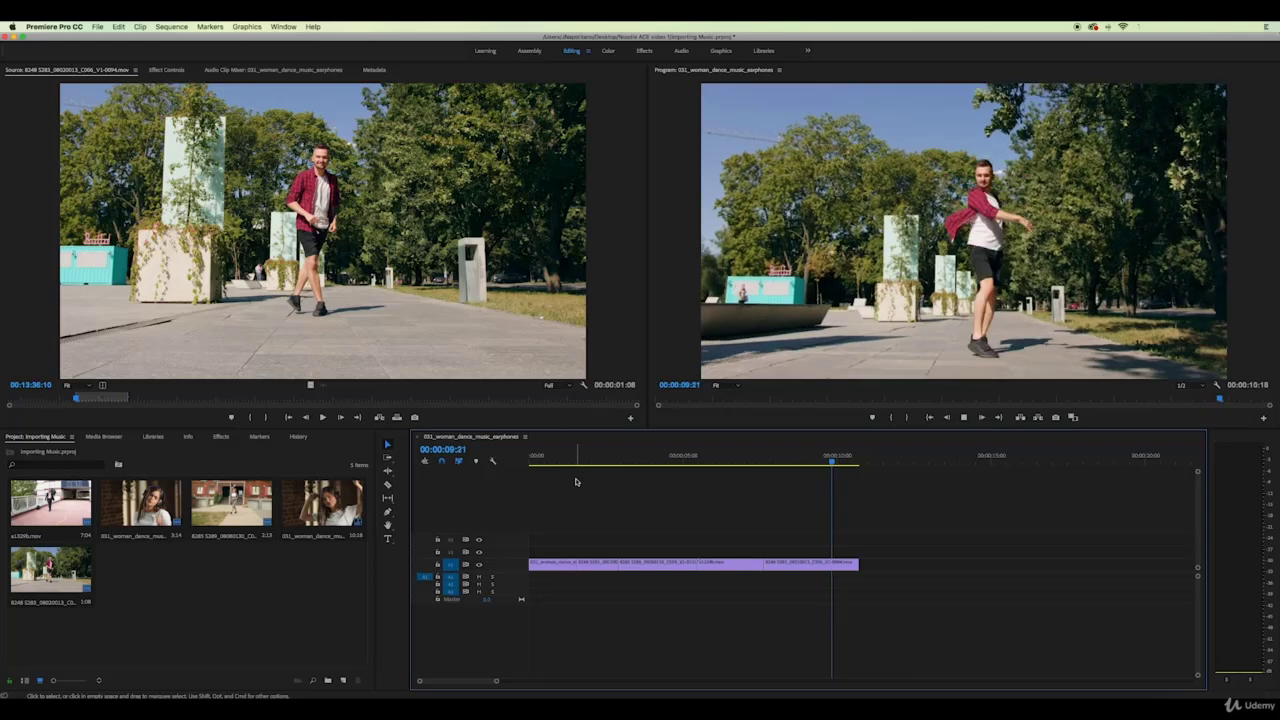
key("space")
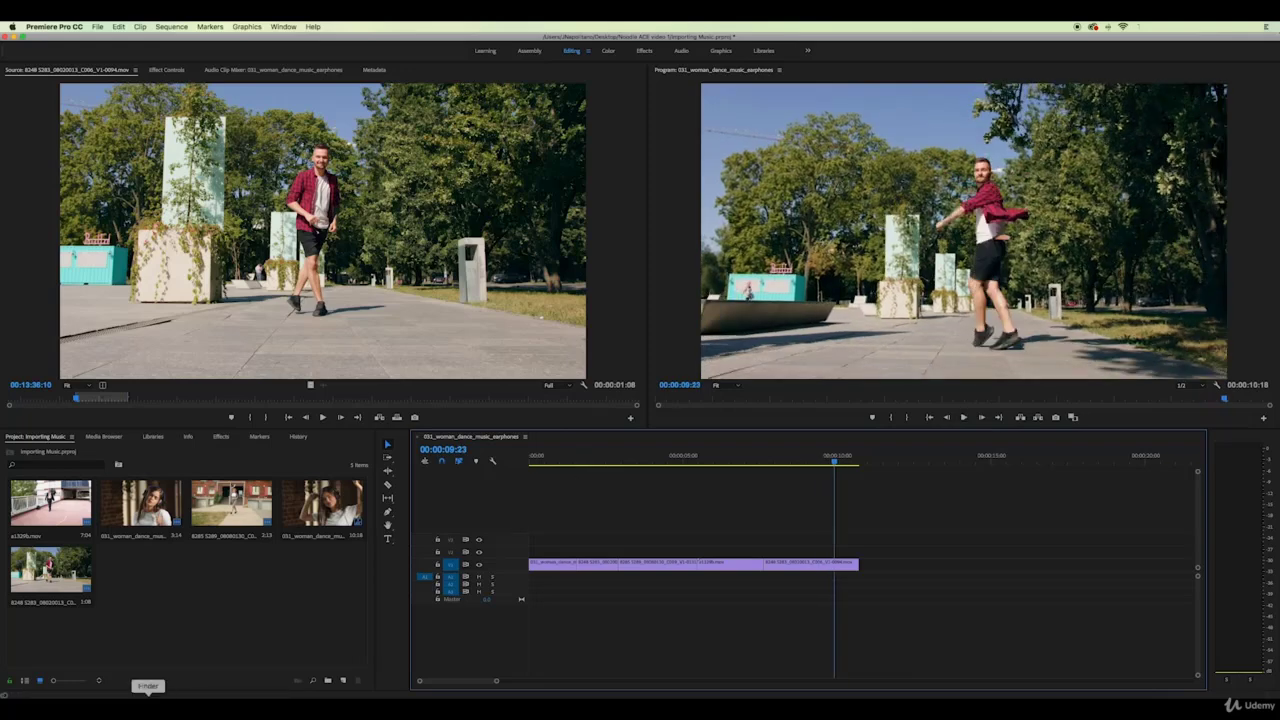
left_click(148, 696)
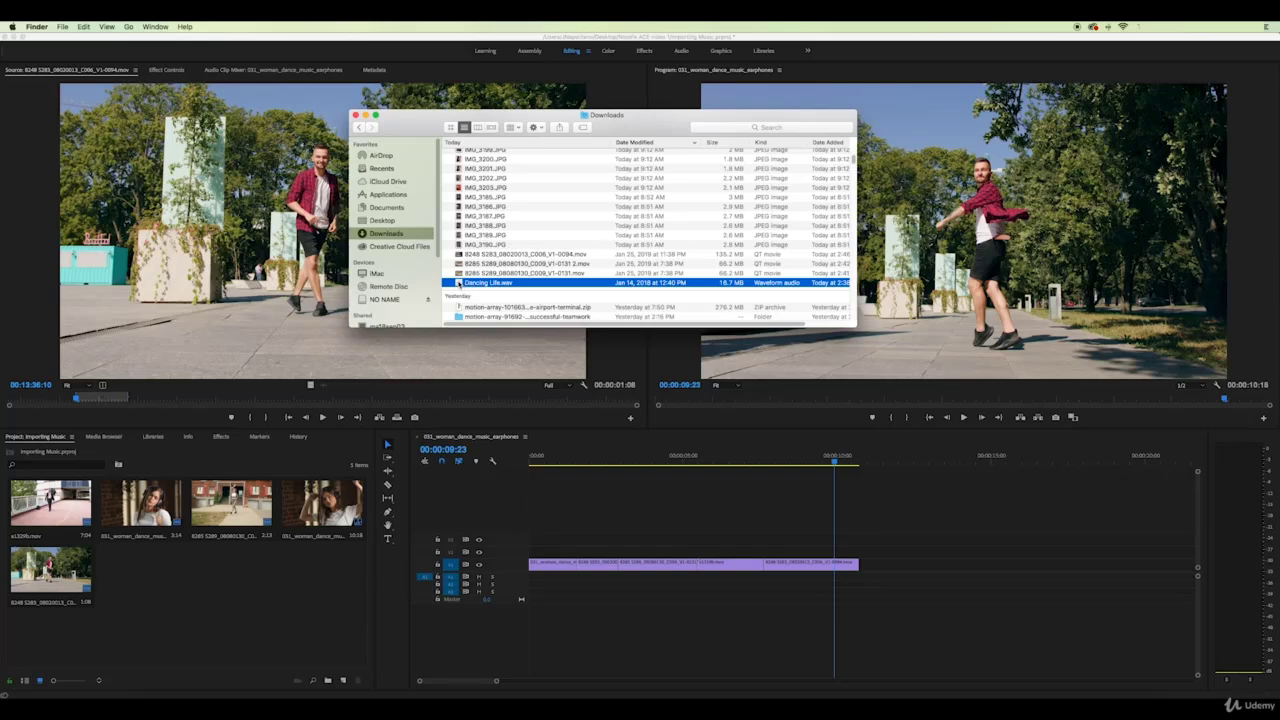
Drag Dancing Life.wav from Downloads into Premiere's Project panel
left_click_drag(459, 284, 221, 610)
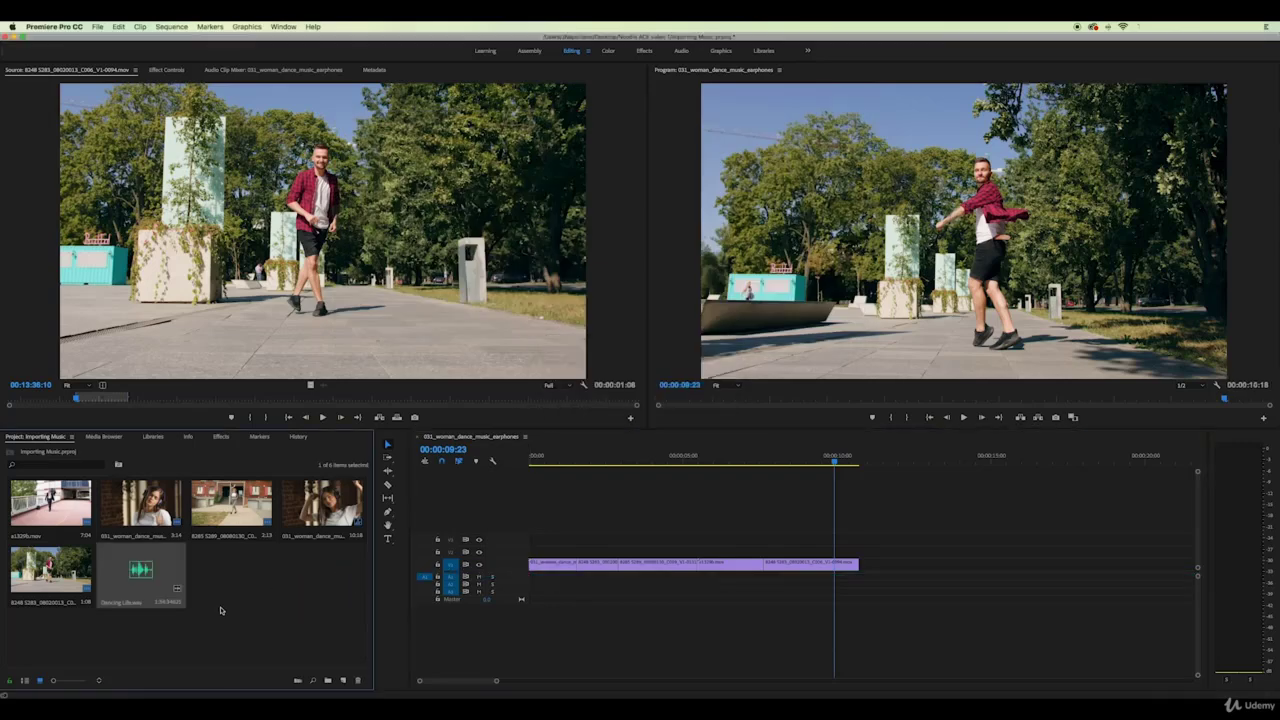
Load Dancing Life.wav in the Source monitor and mark an In point at its start
double_click(145, 575)
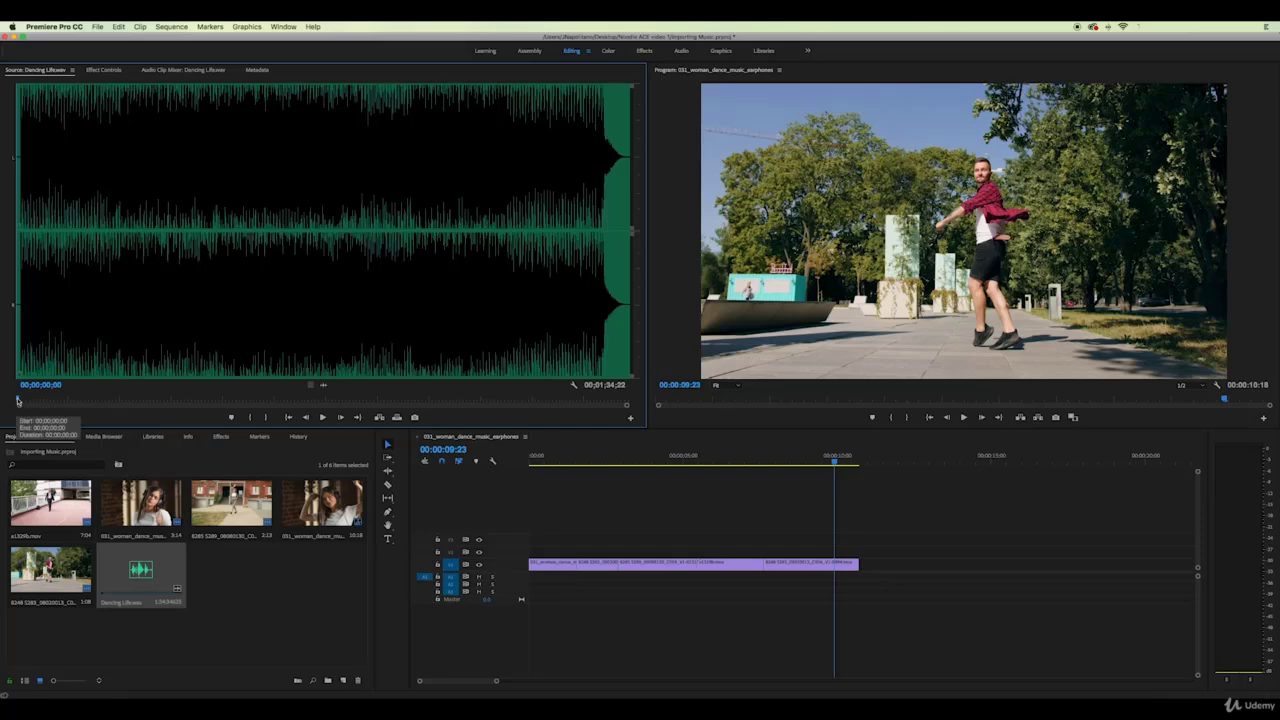
left_click_drag(17, 400, 153, 399)
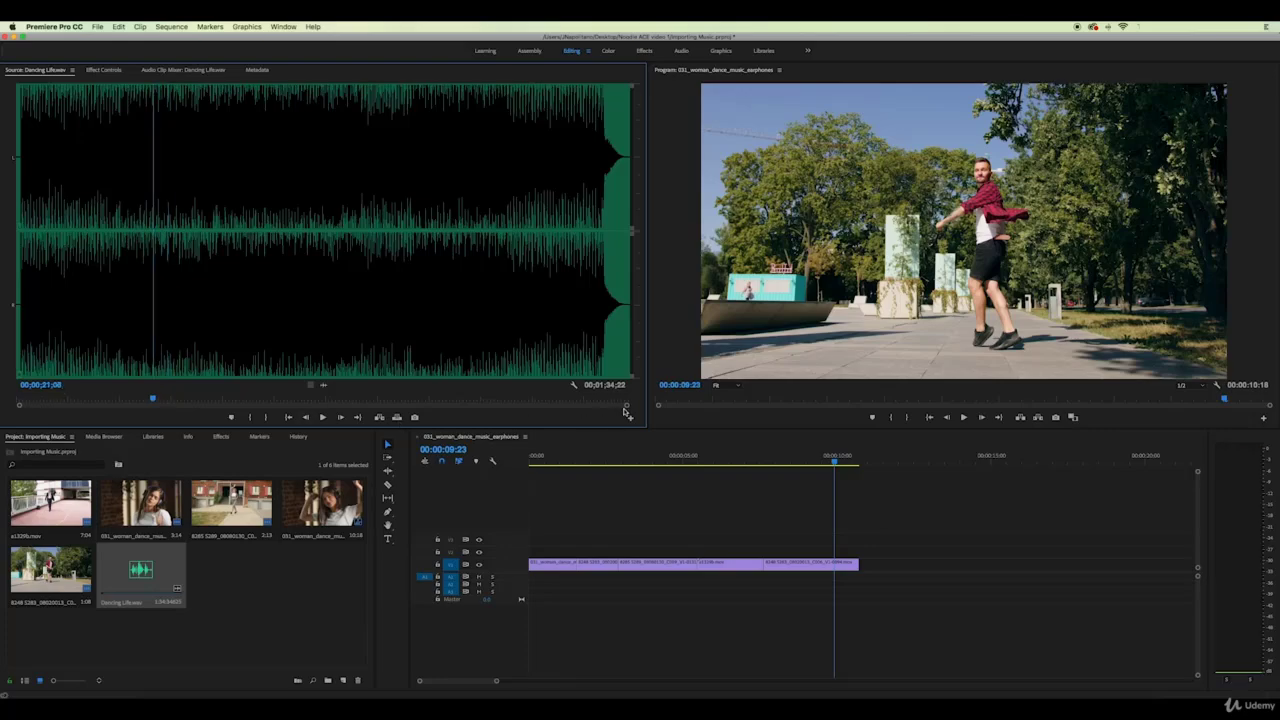
left_click_drag(627, 408, 754, 406)
left_click(3, 400)
left_click(247, 417)
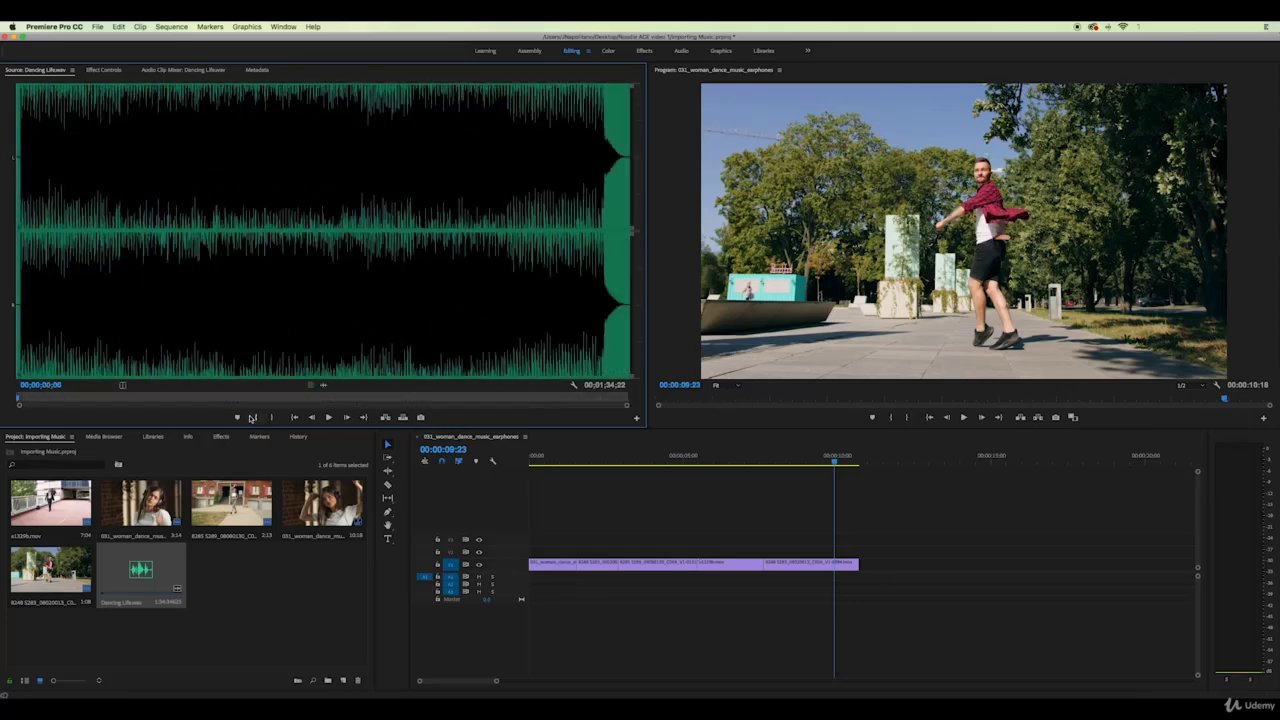
Set the Out point at 00;00;15;28 and drag the audio only onto A1 under the video
key("space")
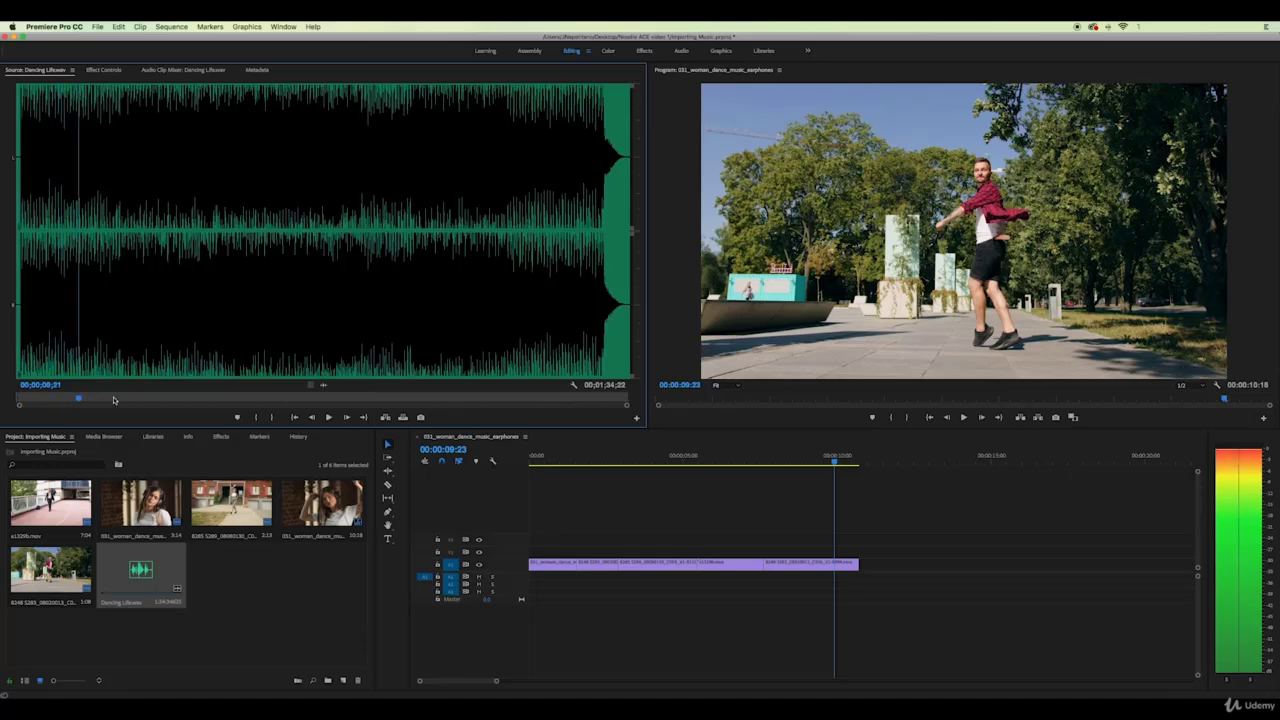
key("space")
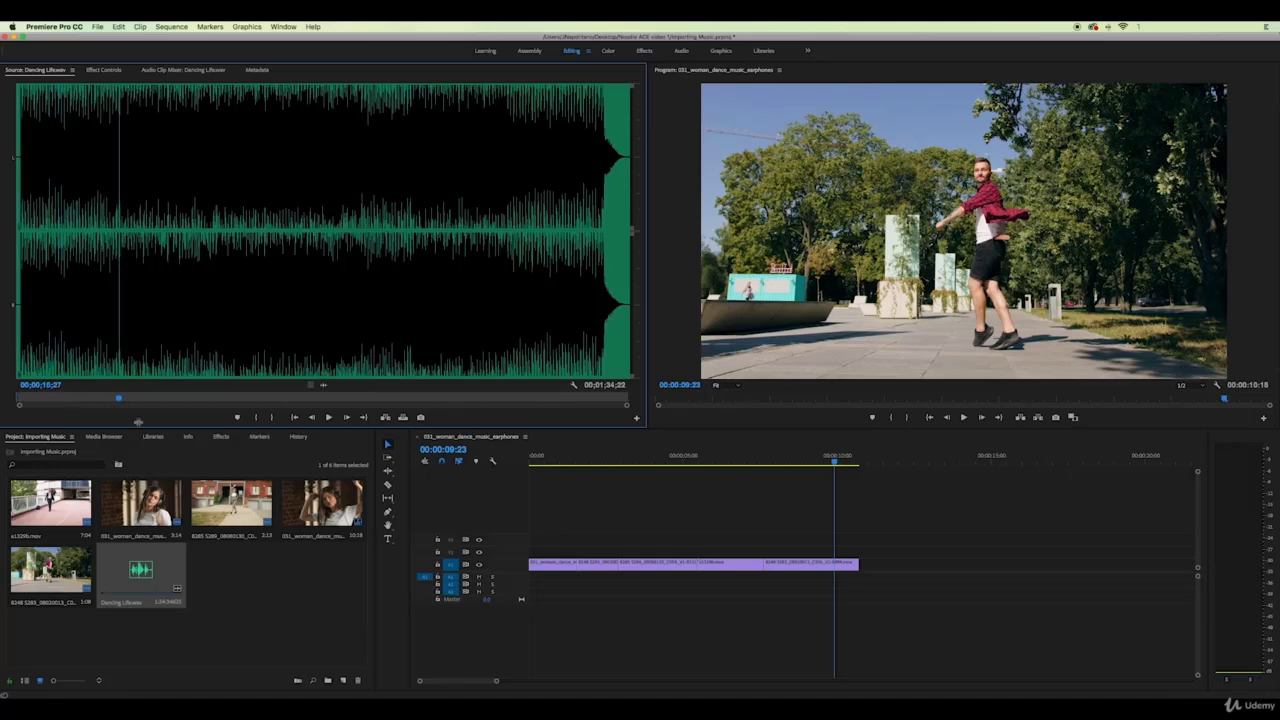
left_click(271, 418)
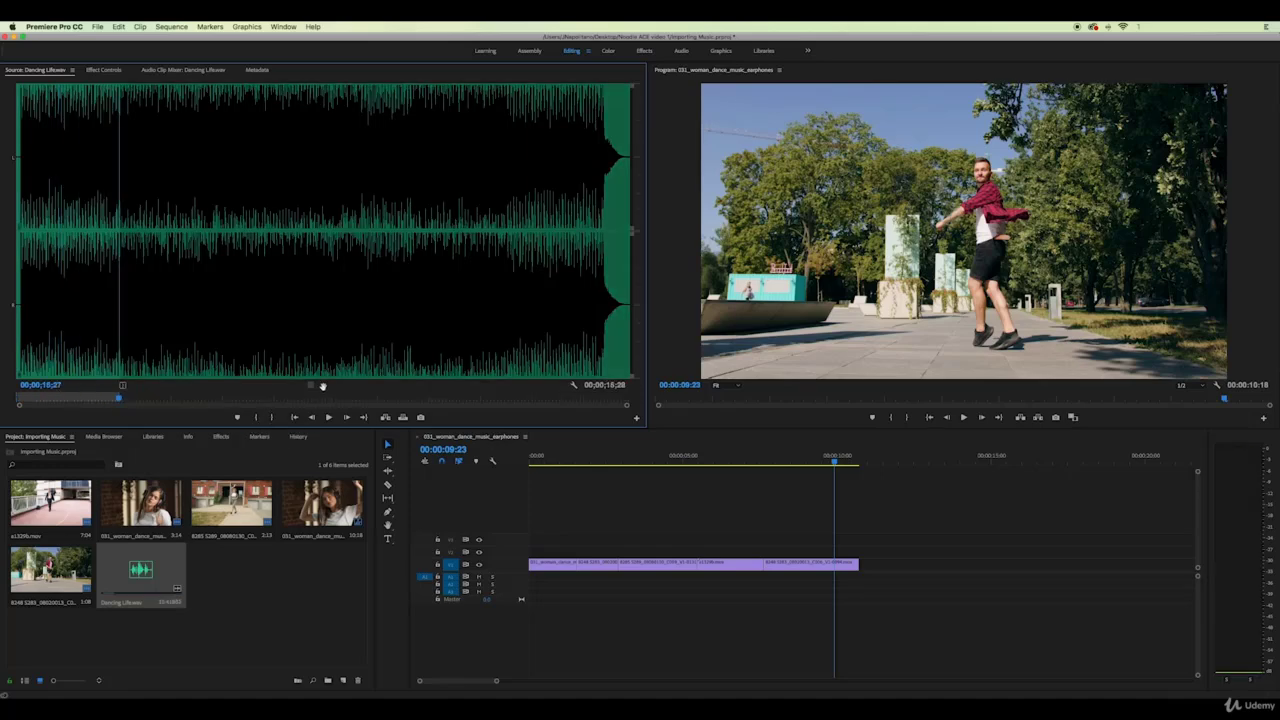
left_click_drag(322, 386, 533, 577)
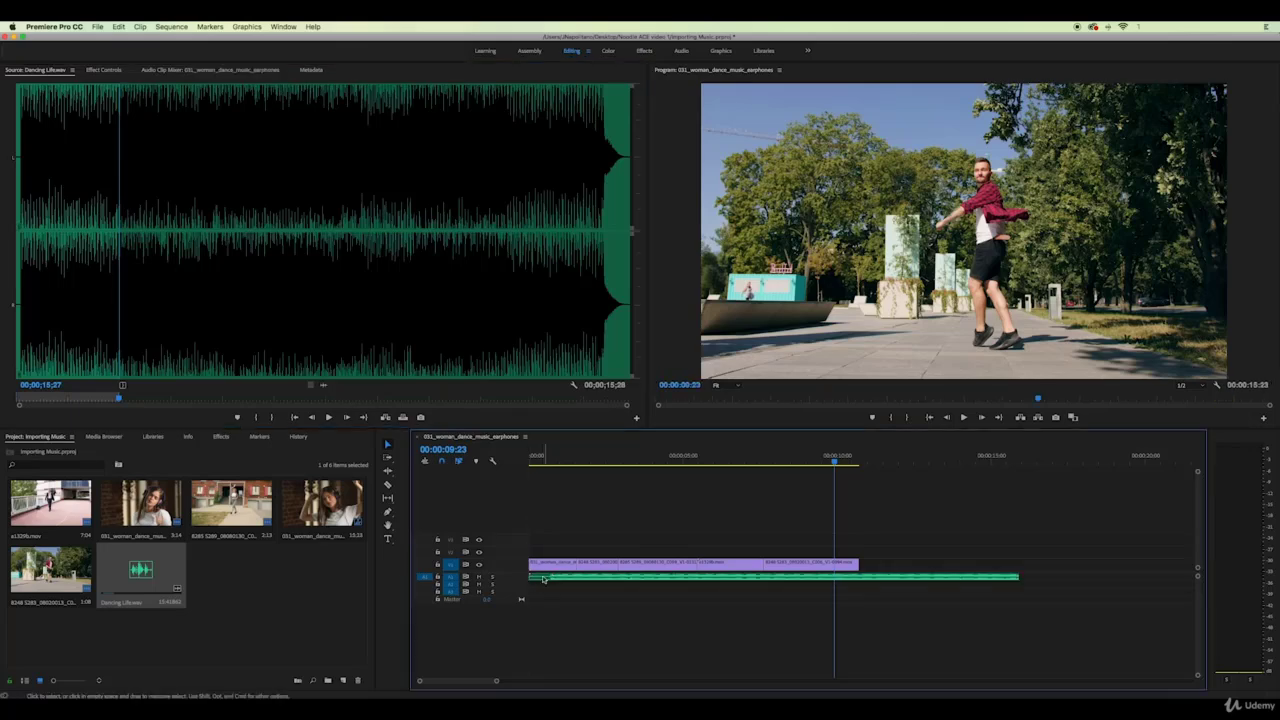
Trim the Dancing Life clip's start and drag its right edge to end with the dance video
left_click_drag(533, 459, 549, 463)
left_click_drag(531, 577, 555, 585)
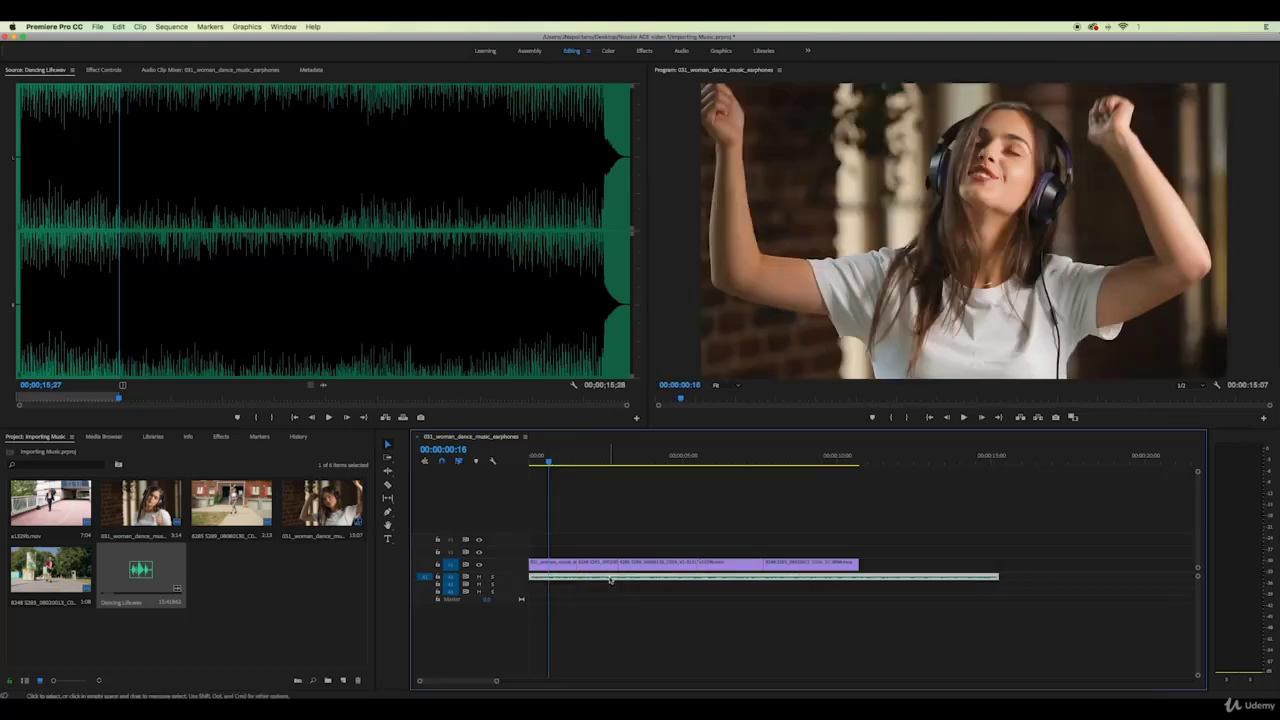
left_click_drag(1198, 578, 1200, 588)
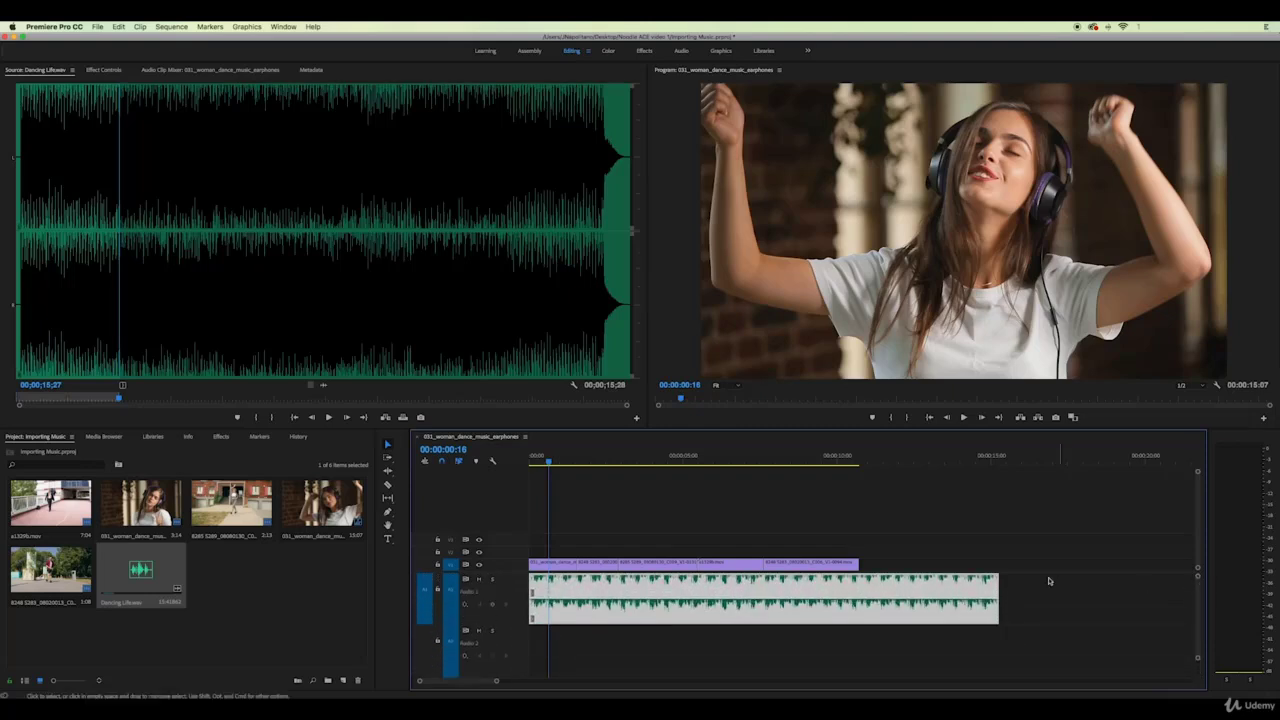
left_click_drag(996, 582, 856, 588)
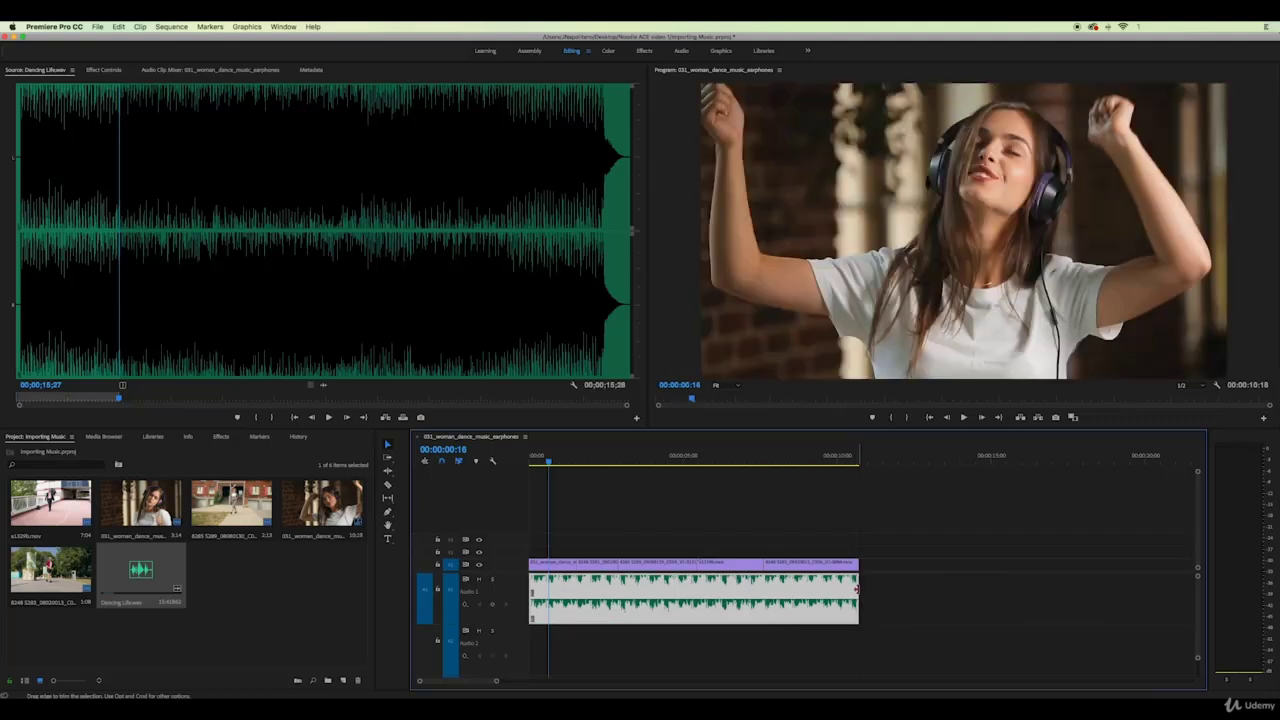
left_click(550, 465)
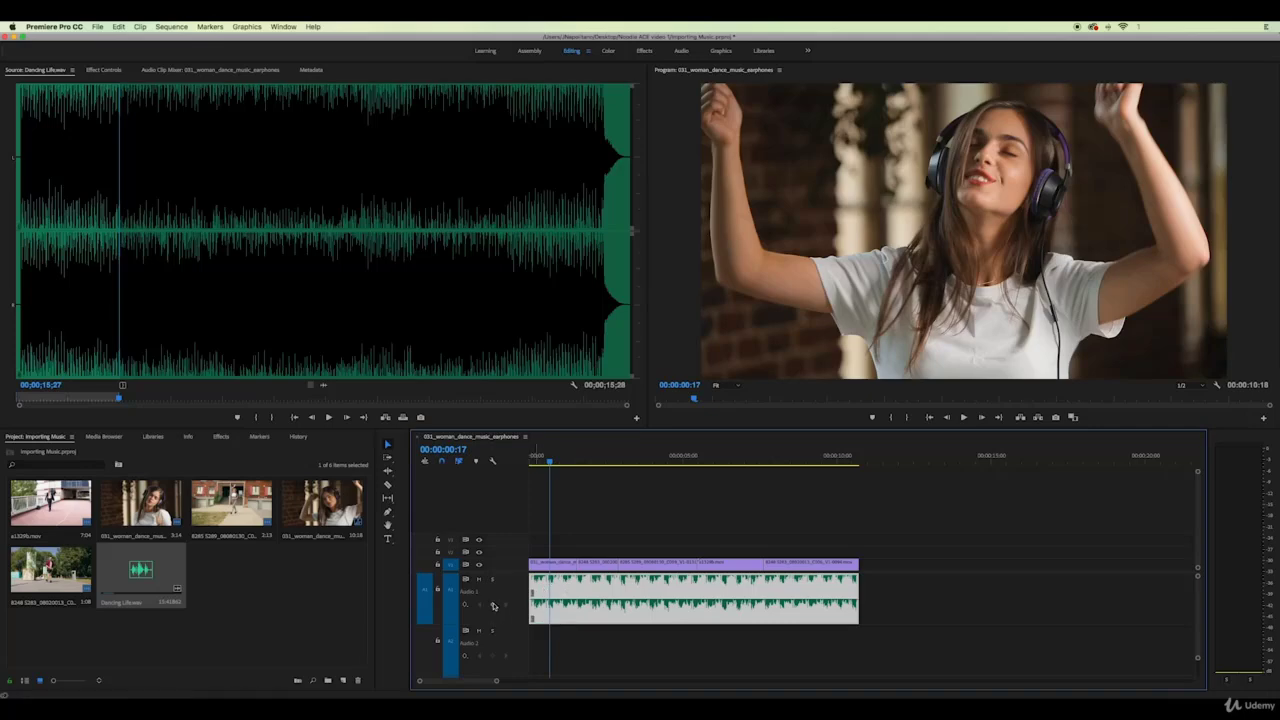
left_click_drag(549, 461, 531, 463)
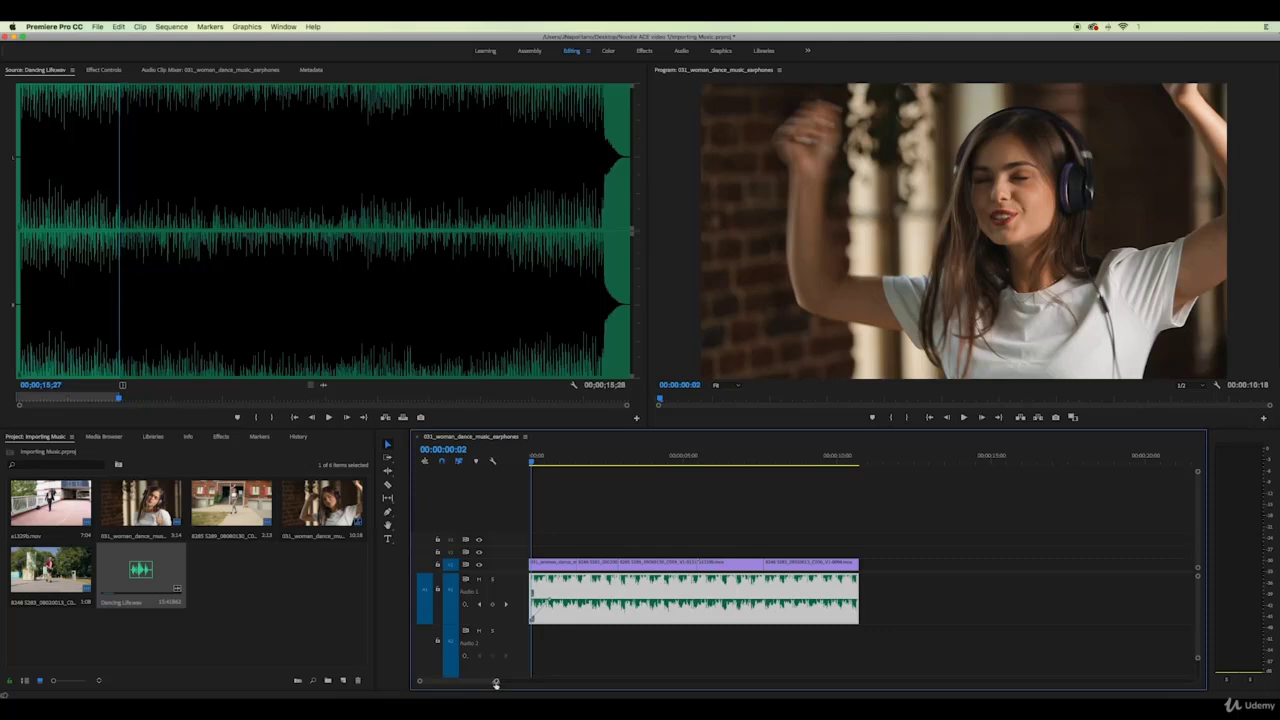
Drag the music's last volume keyframe down to -oo dB for a fade-out, then preview it
left_click_drag(495, 683, 483, 685)
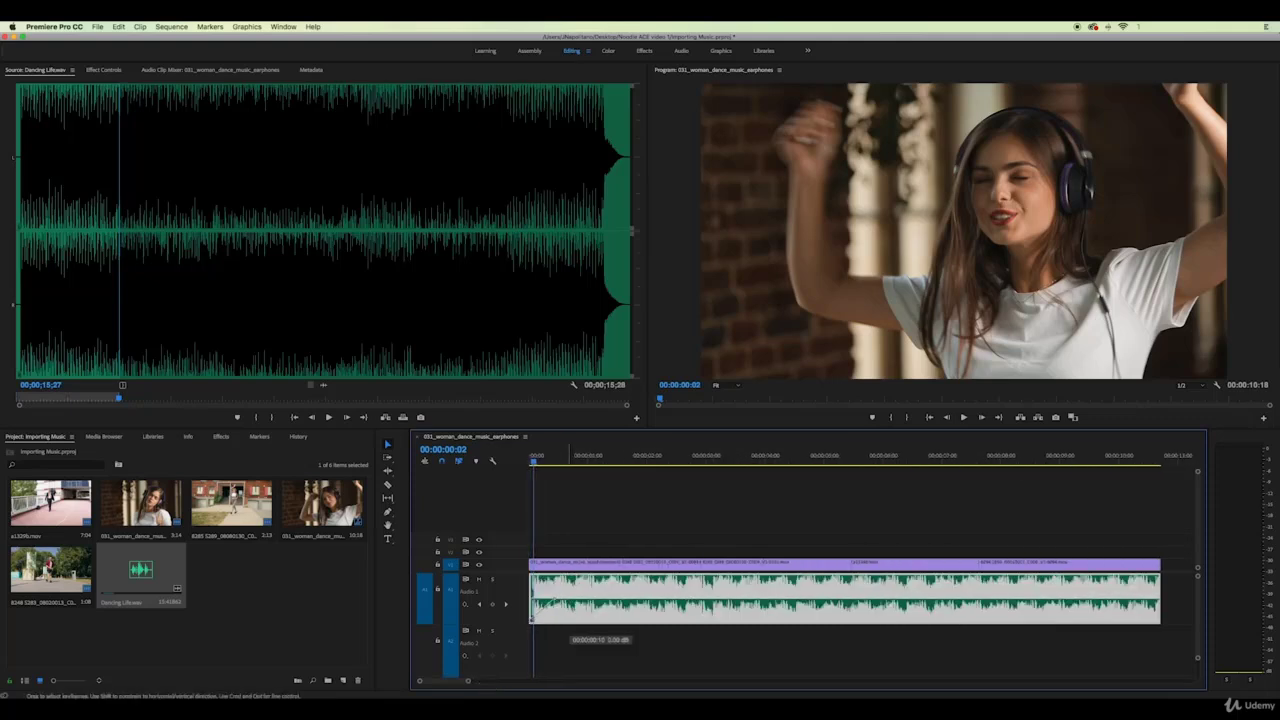
left_click_drag(468, 683, 494, 683)
left_click_drag(797, 458, 842, 459)
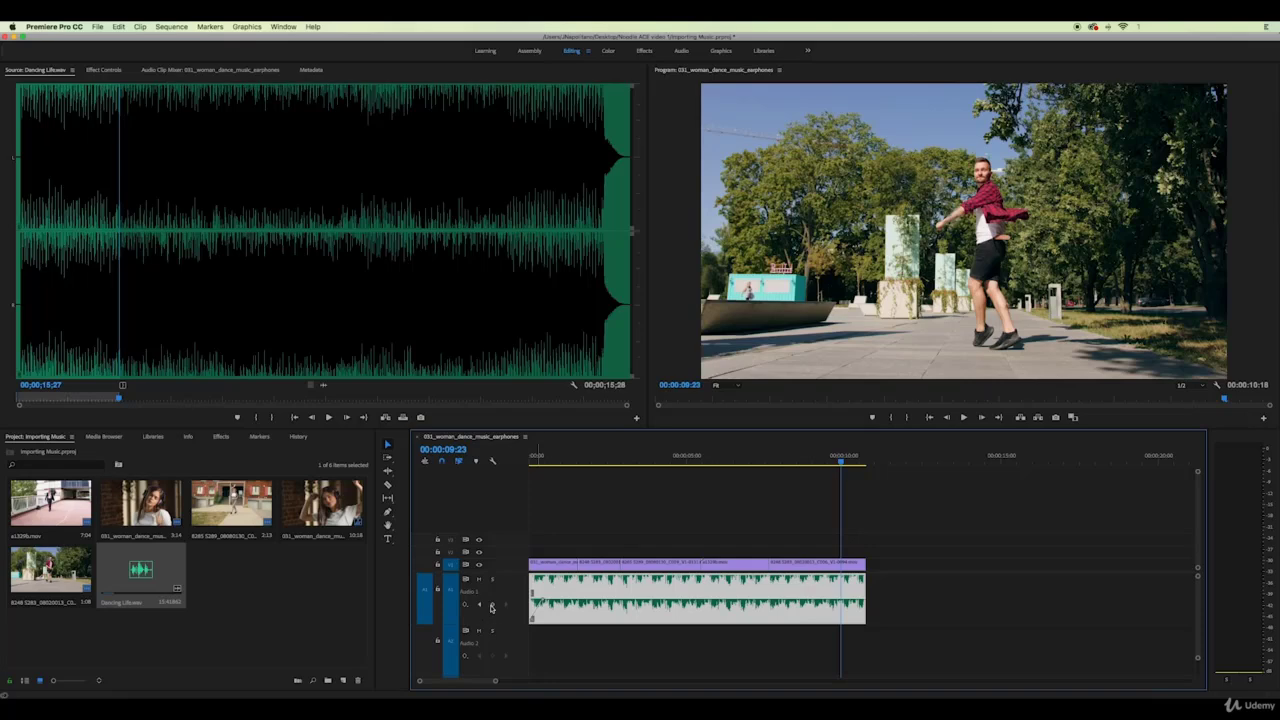
left_click(858, 459)
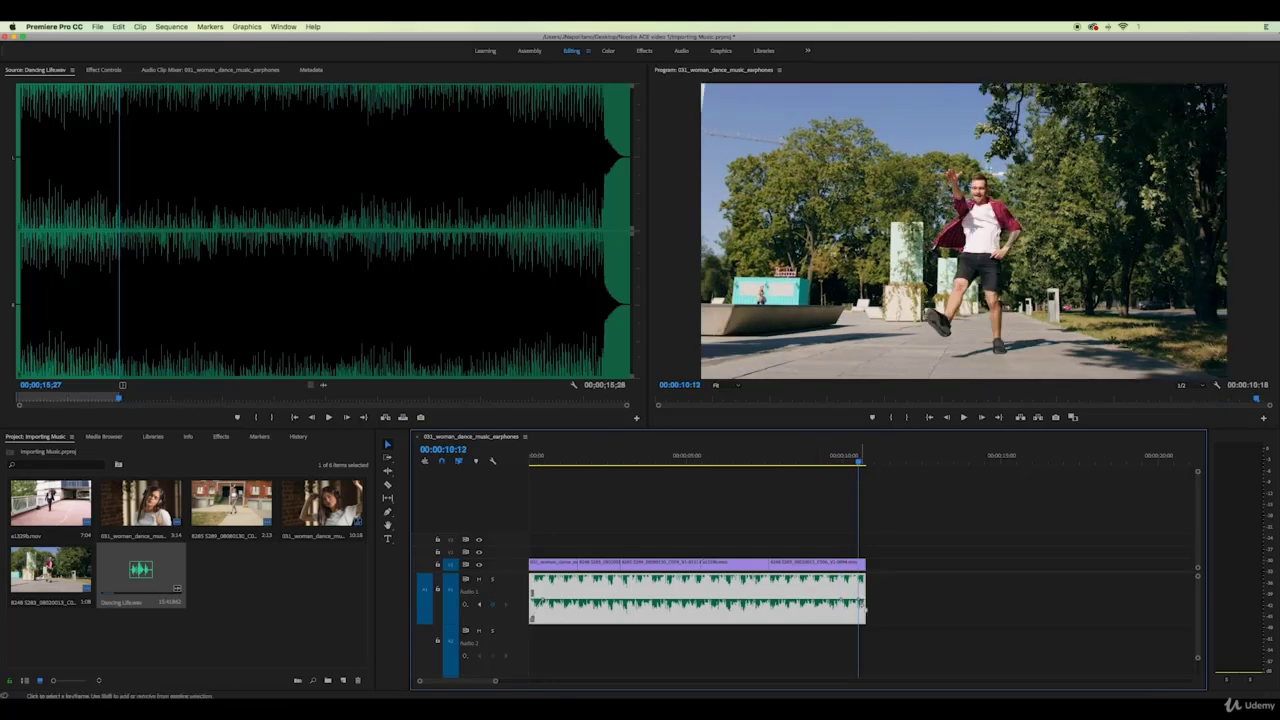
left_click_drag(863, 607, 848, 620)
left_click_drag(664, 456, 557, 456)
key("space")
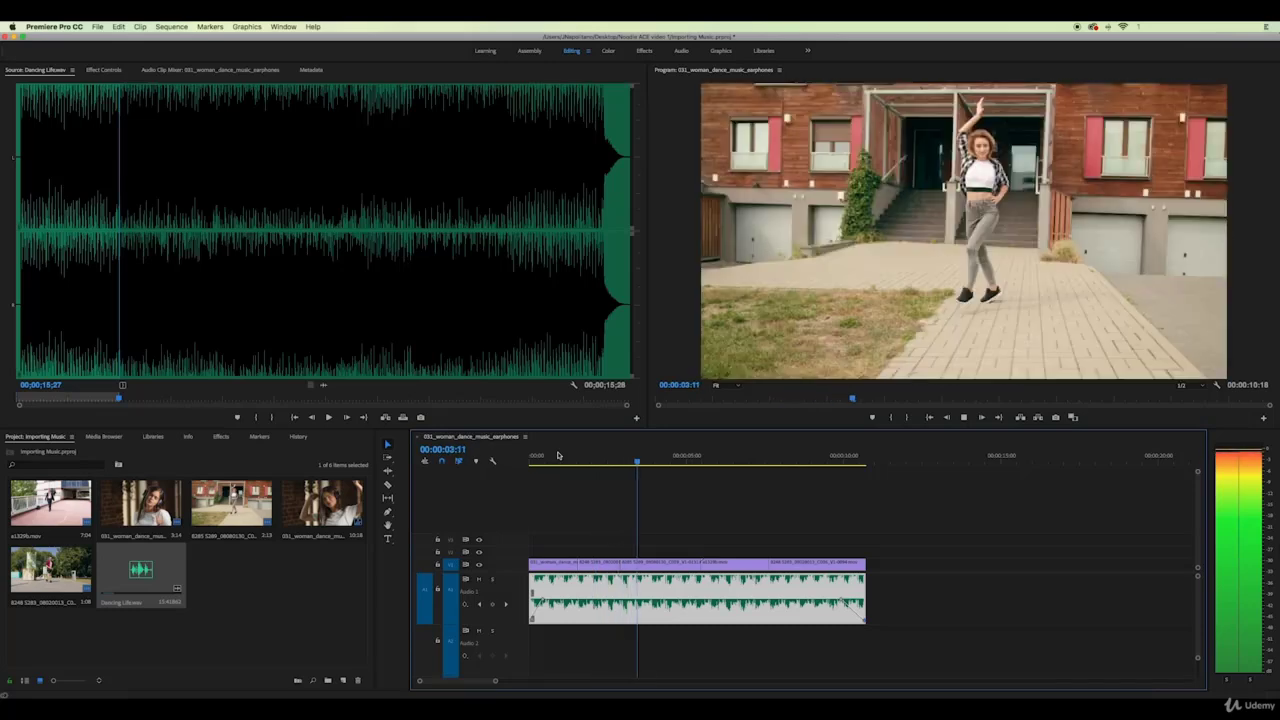
key("space")
Set the Program monitor playback resolution to 1/4 and replay the sequence
left_click(1185, 385)
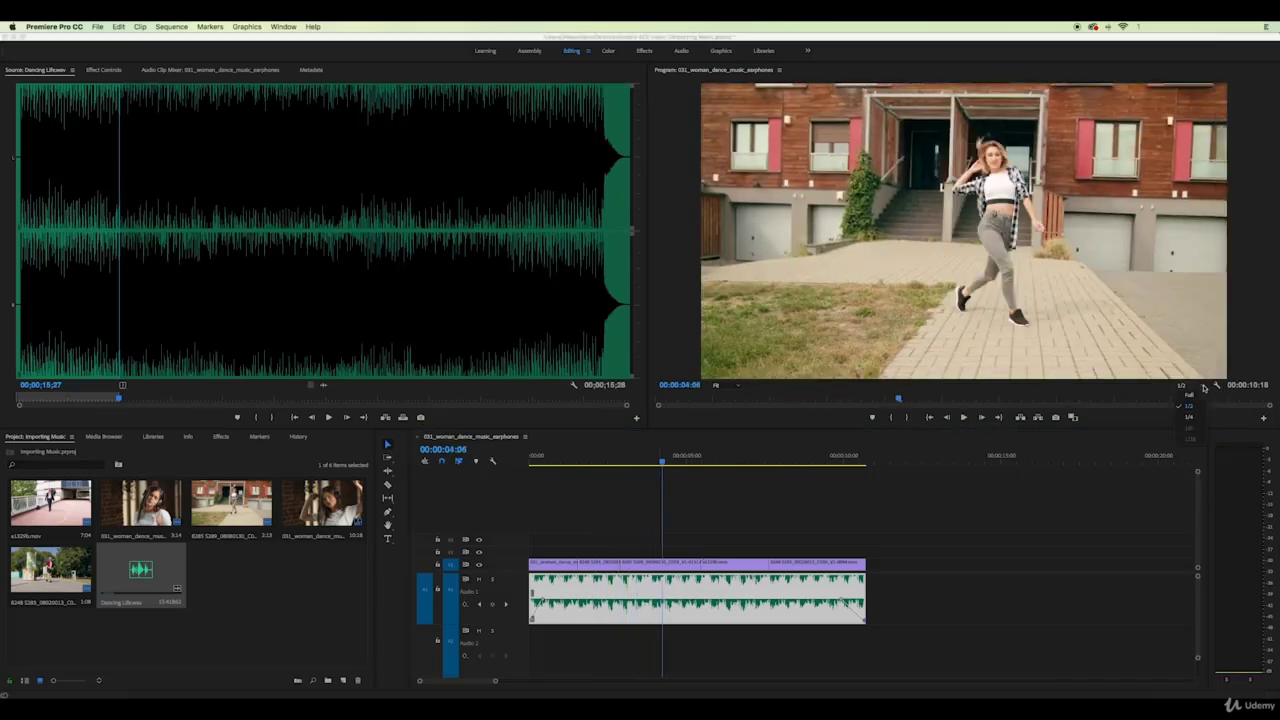
left_click(1186, 420)
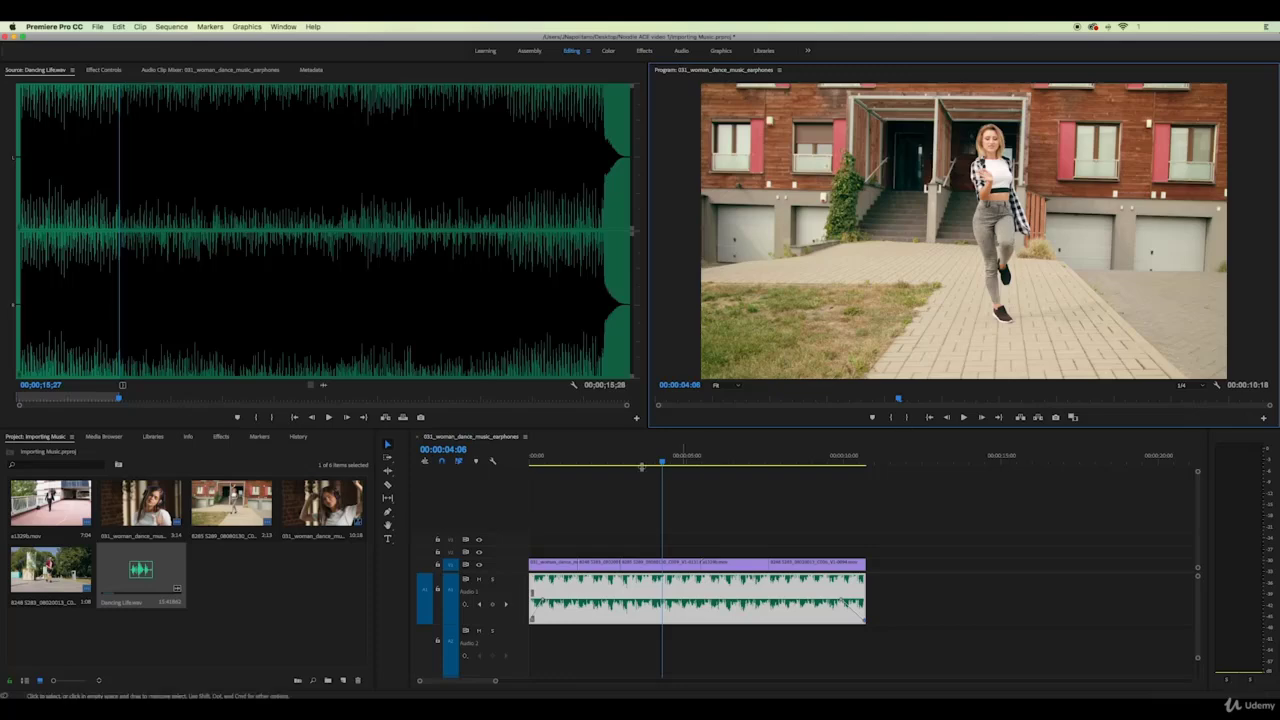
left_click(566, 461)
key("space")
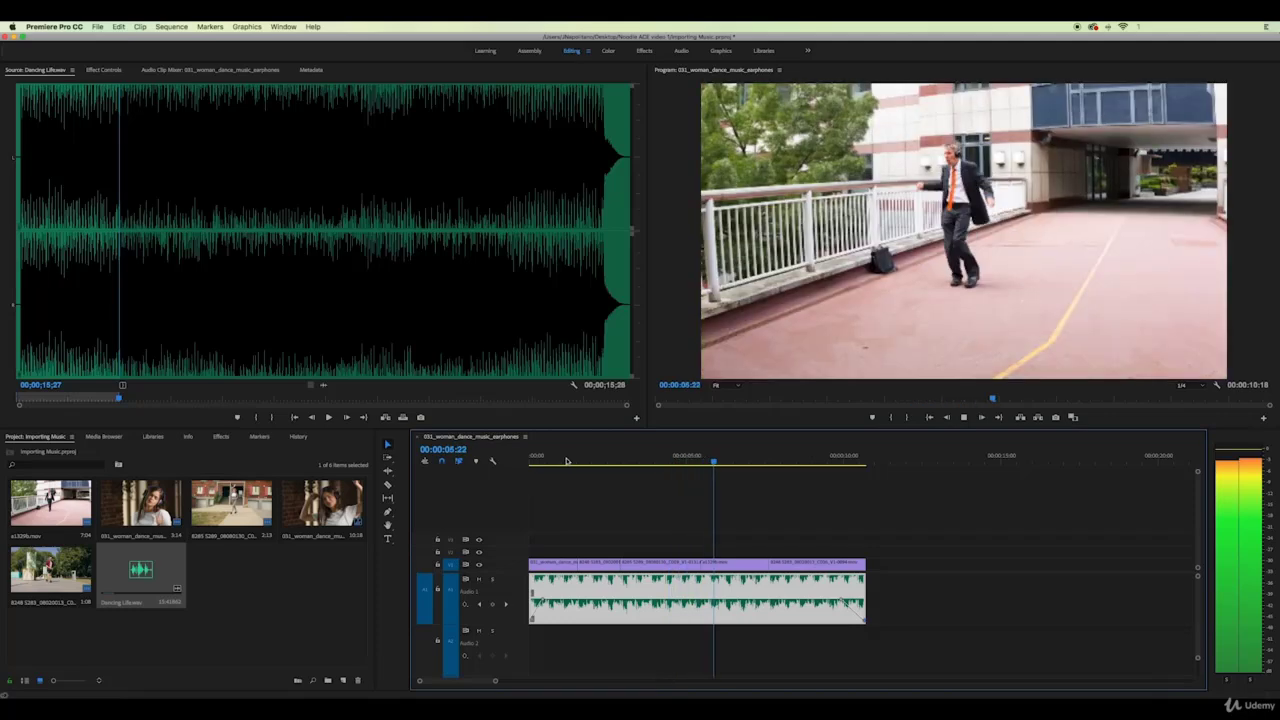
key("space")
key("space")
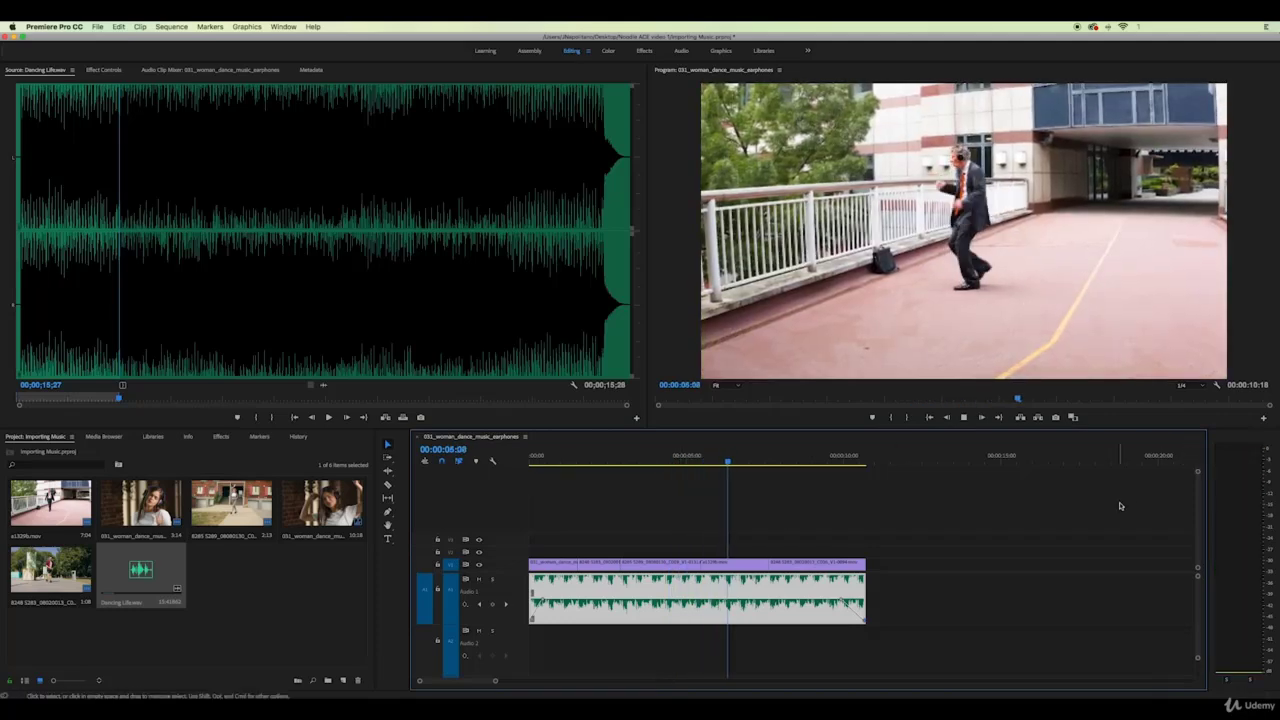
key("space")
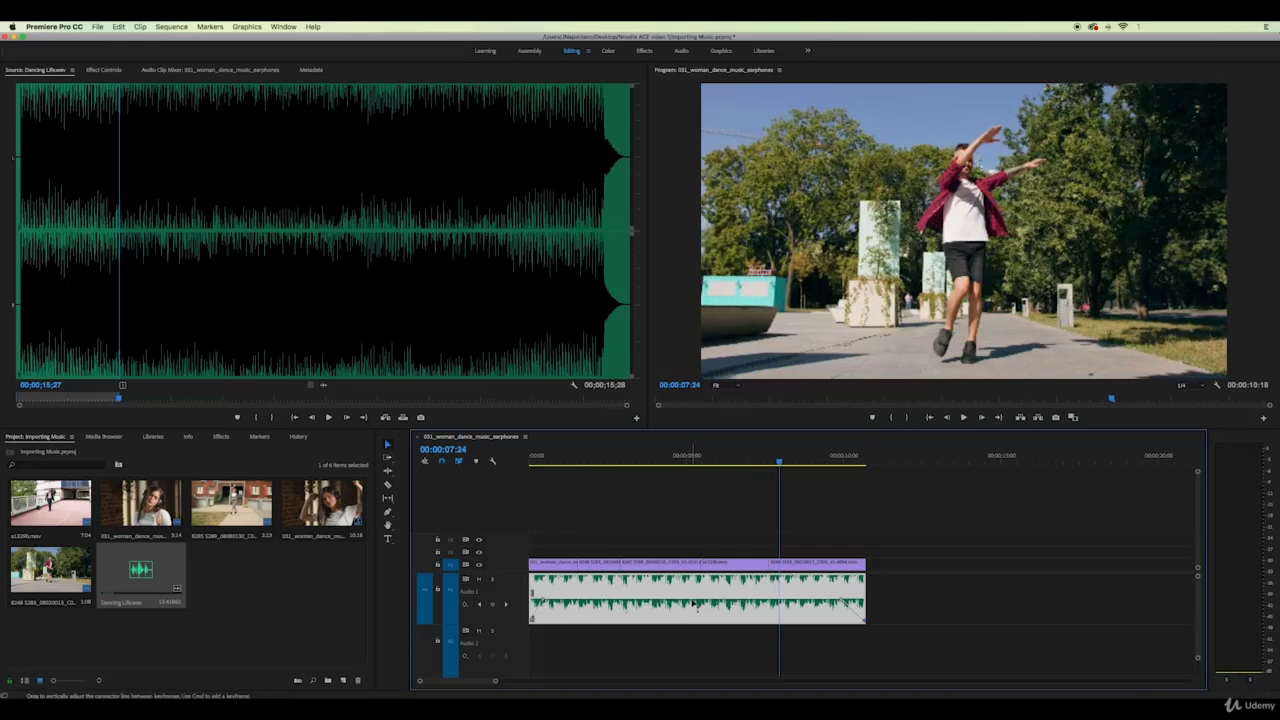
Lower the music's overall volume to about -2.88 dB and replay from the start
left_click_drag(706, 598, 706, 605)
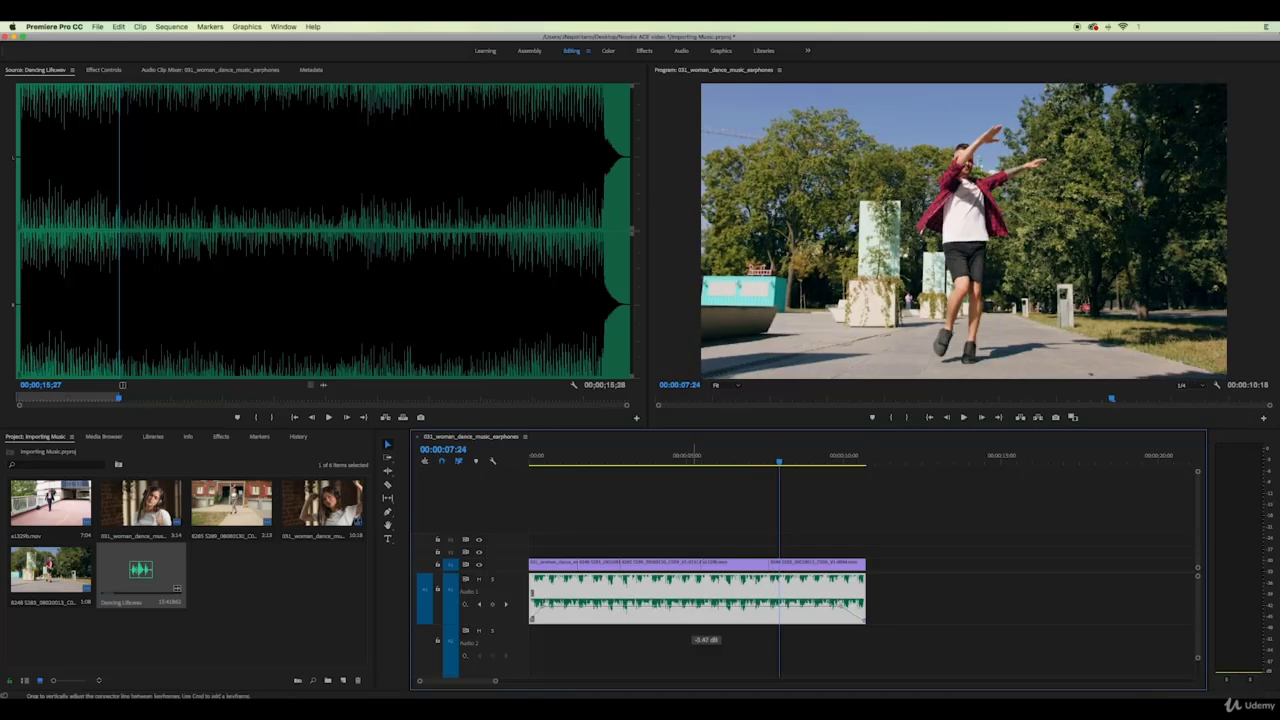
left_click(553, 459)
key("space")
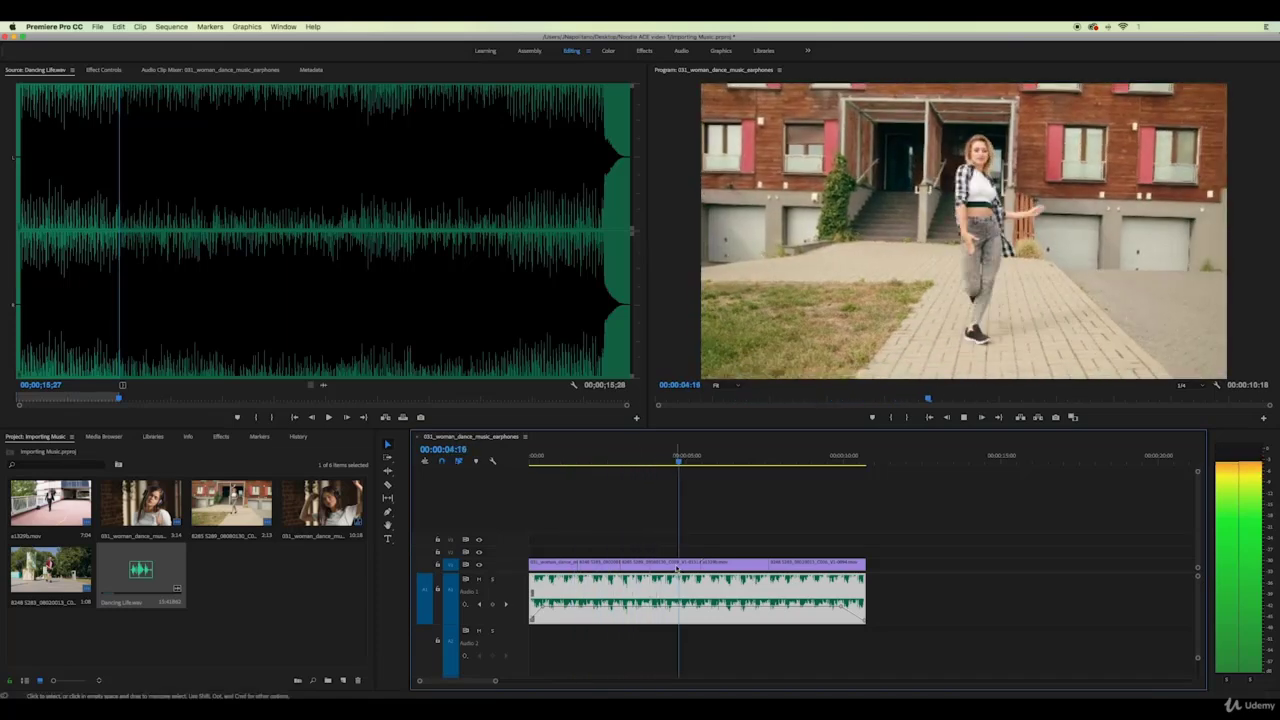
key("space")
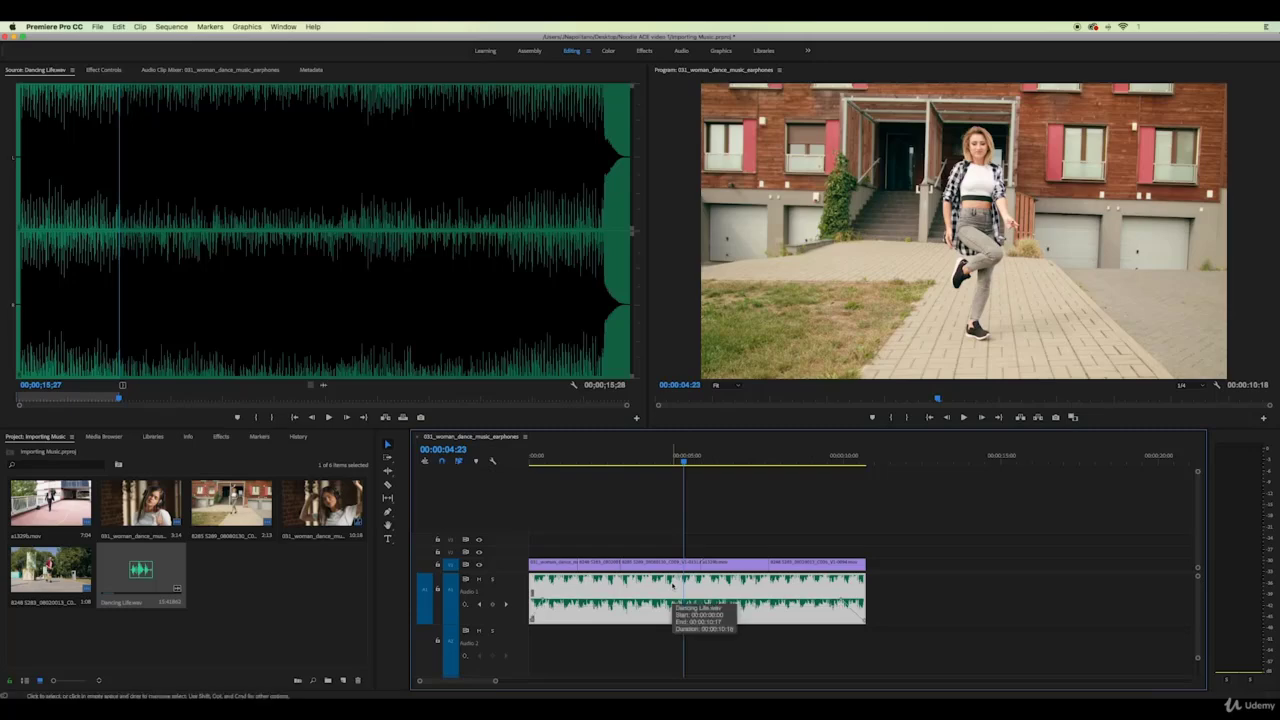
Apply an Audio Gain adjustment to the Dancing Life clip through its context menu
right_click(670, 591)
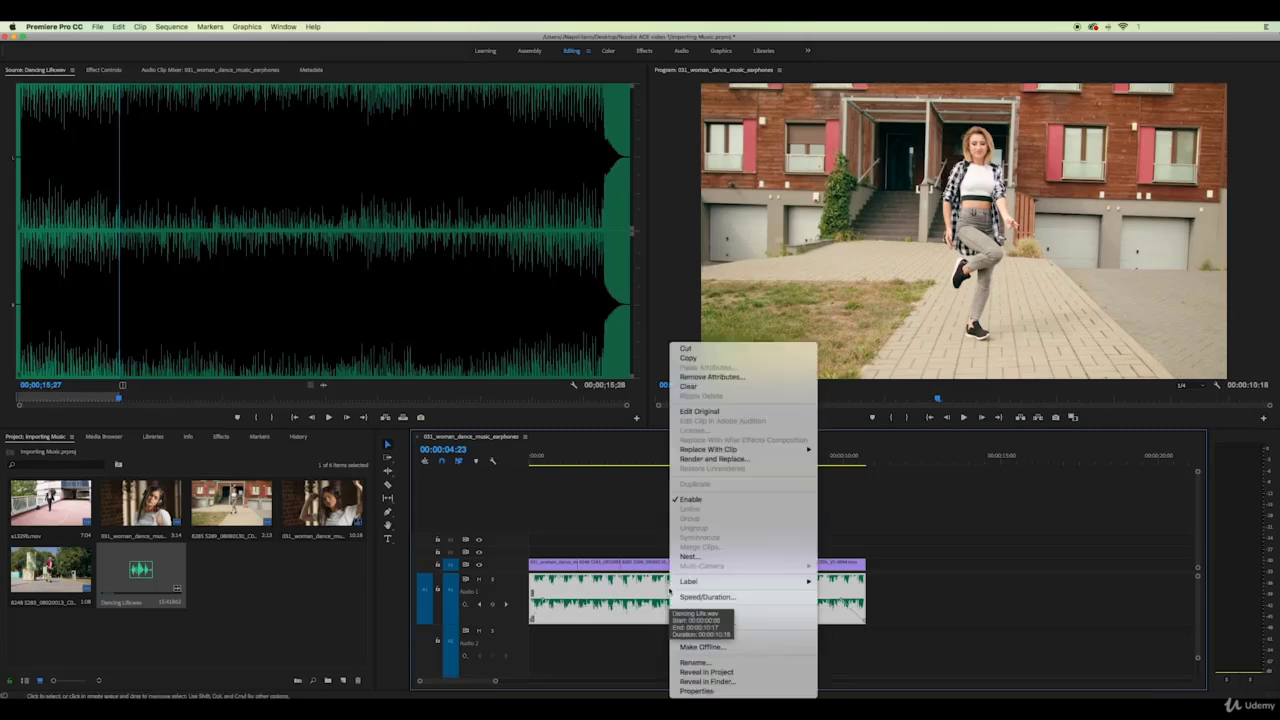
left_click(703, 618)
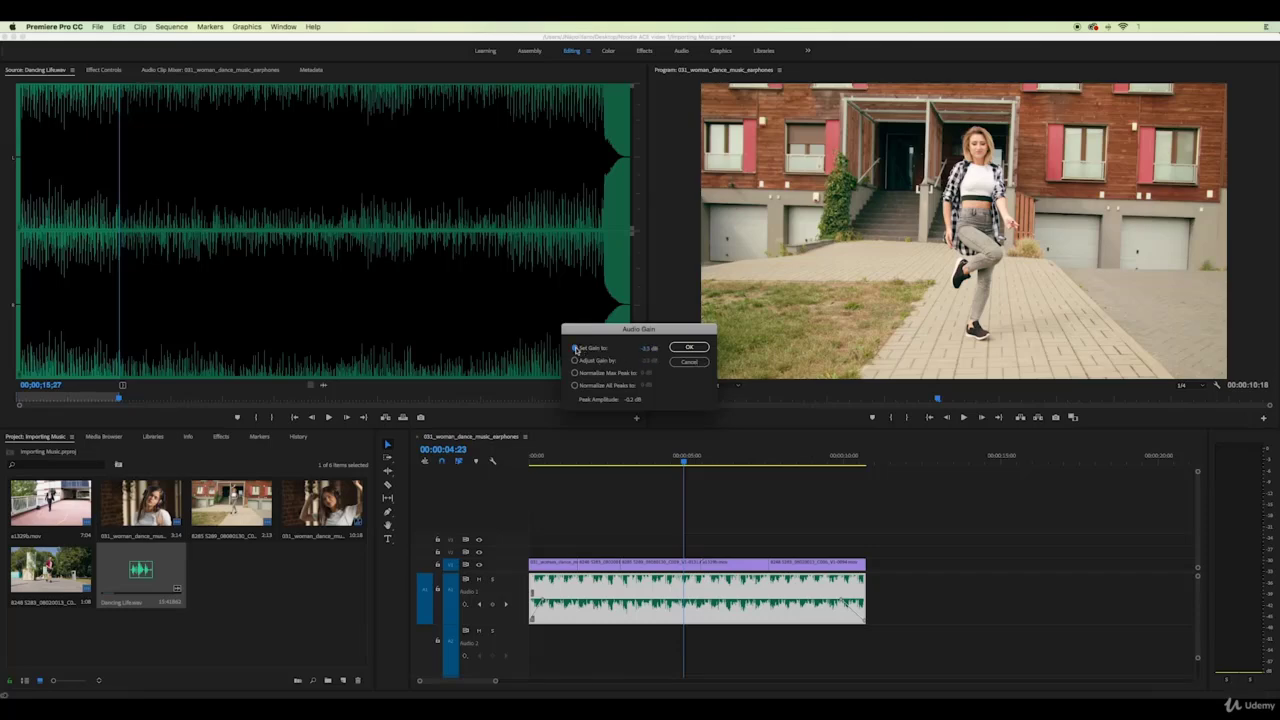
left_click(689, 348)
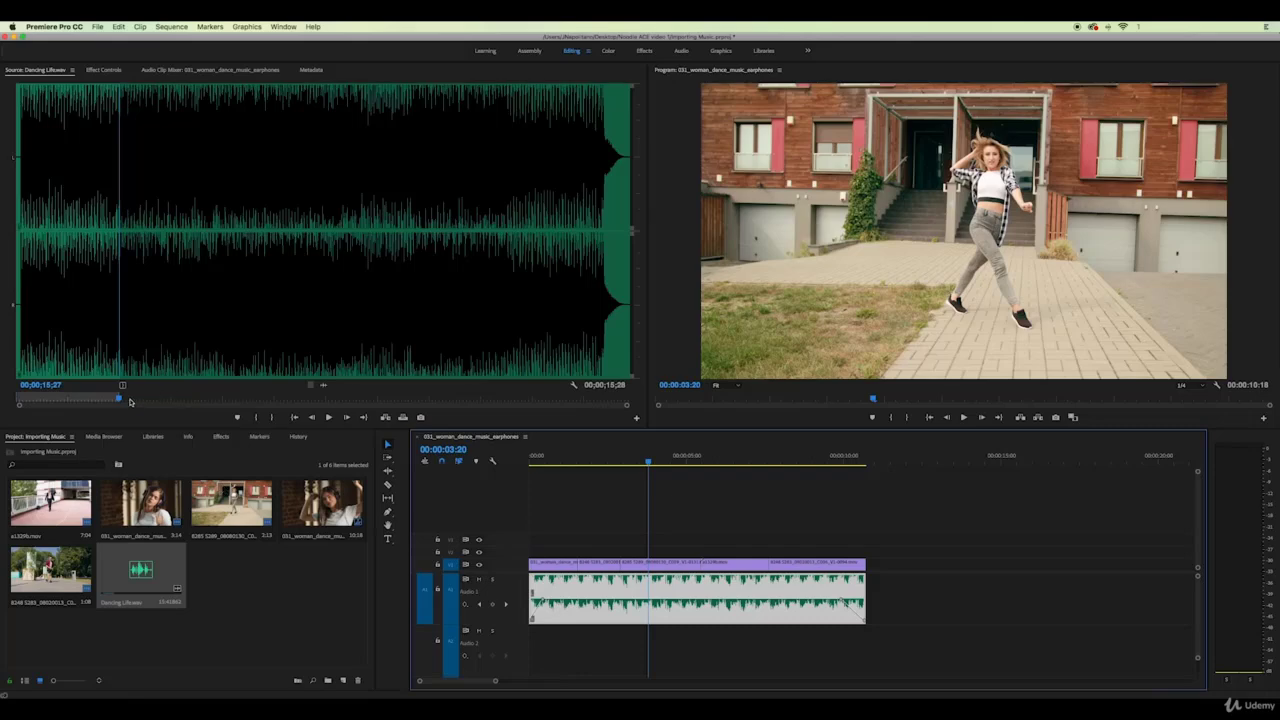
Search Finder for .wav and import 2. Summer Dance (Full Version).wav into the Project panel
left_click(148, 705)
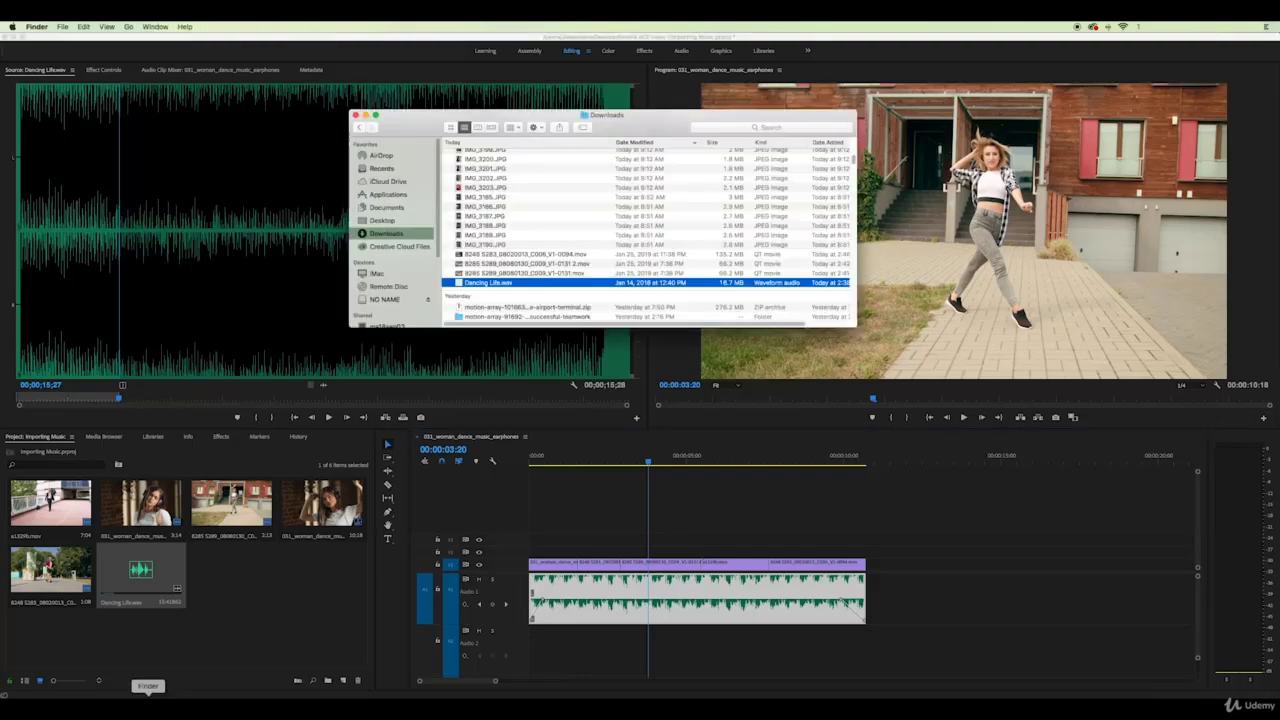
left_click(780, 128)
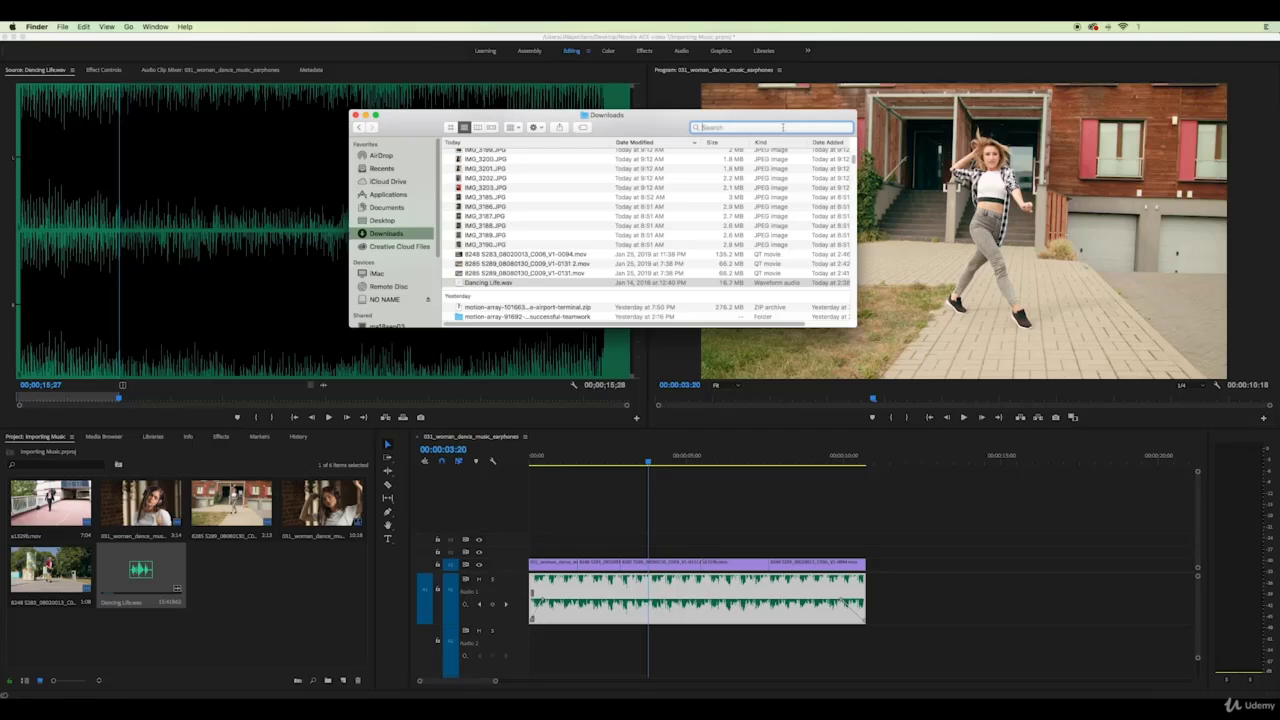
type(".wav")
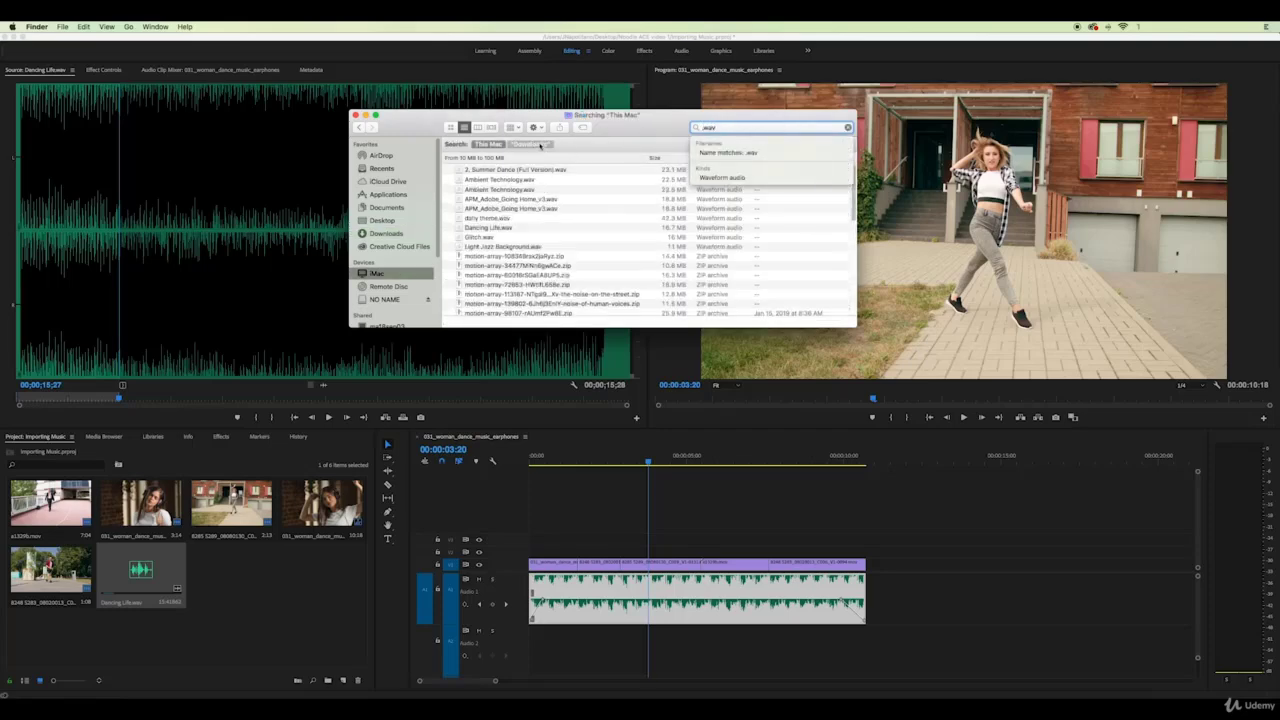
left_click(496, 170)
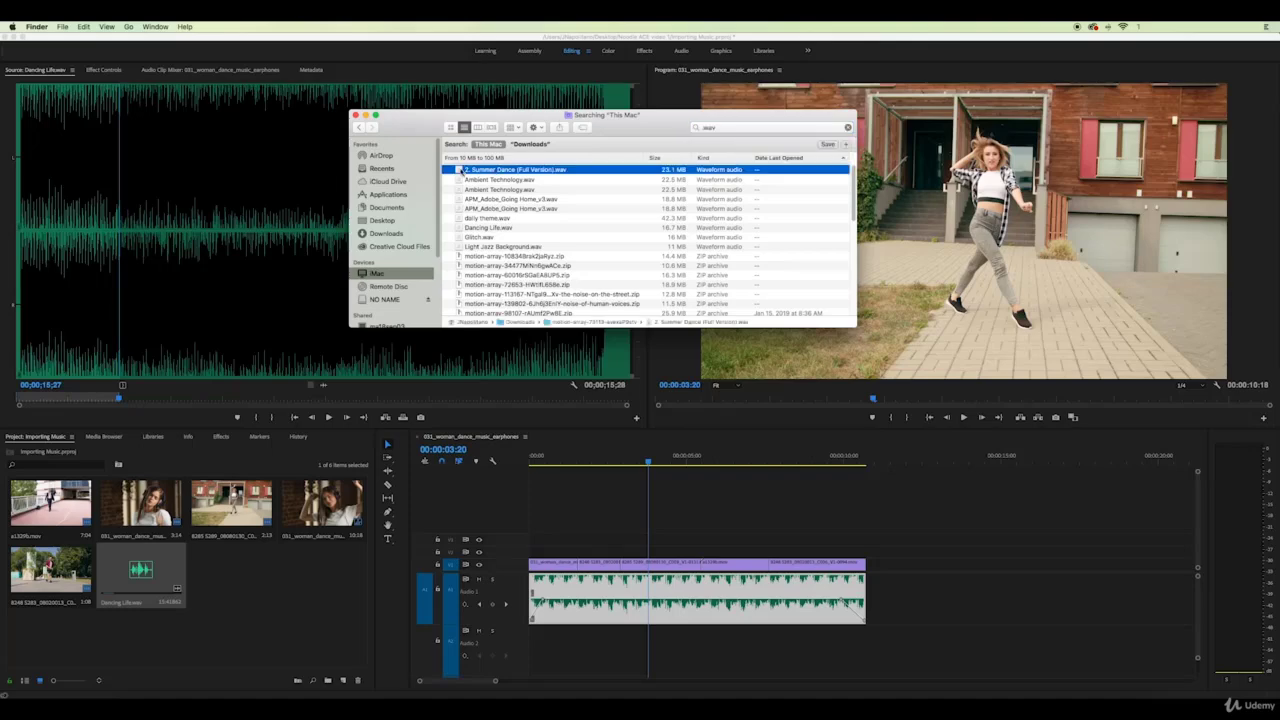
left_click_drag(460, 170, 255, 546)
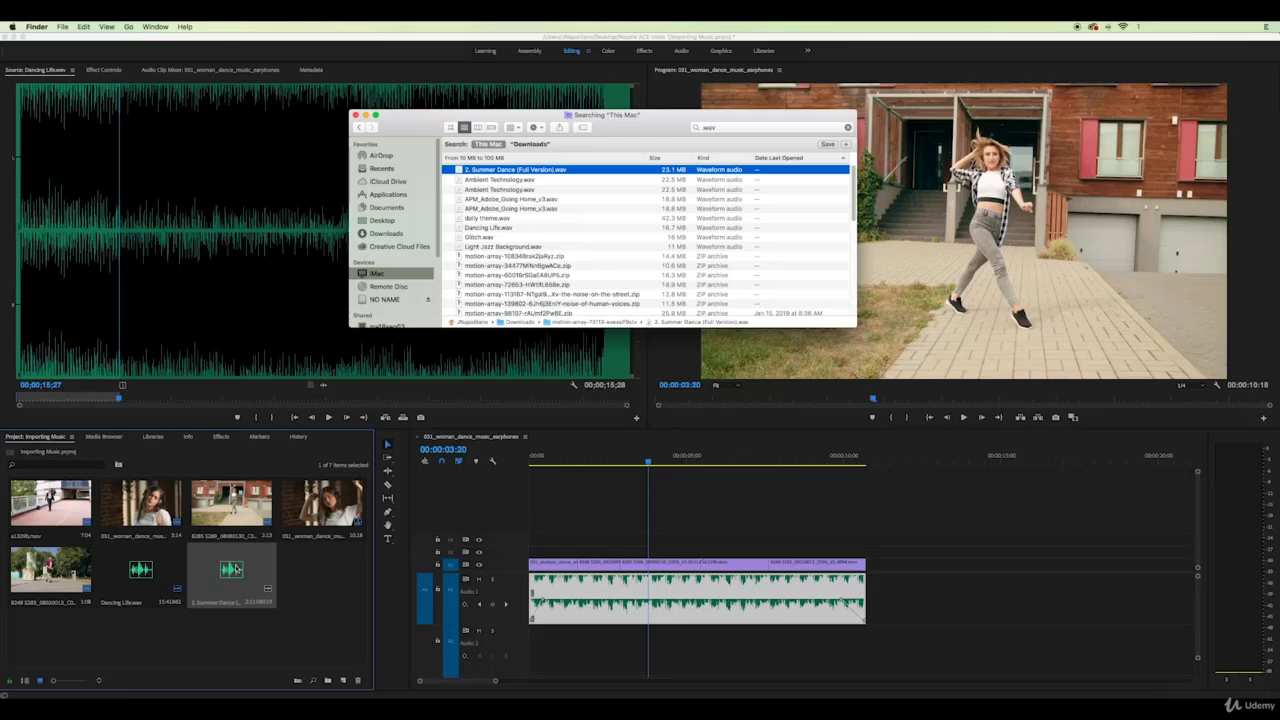
left_click(233, 570)
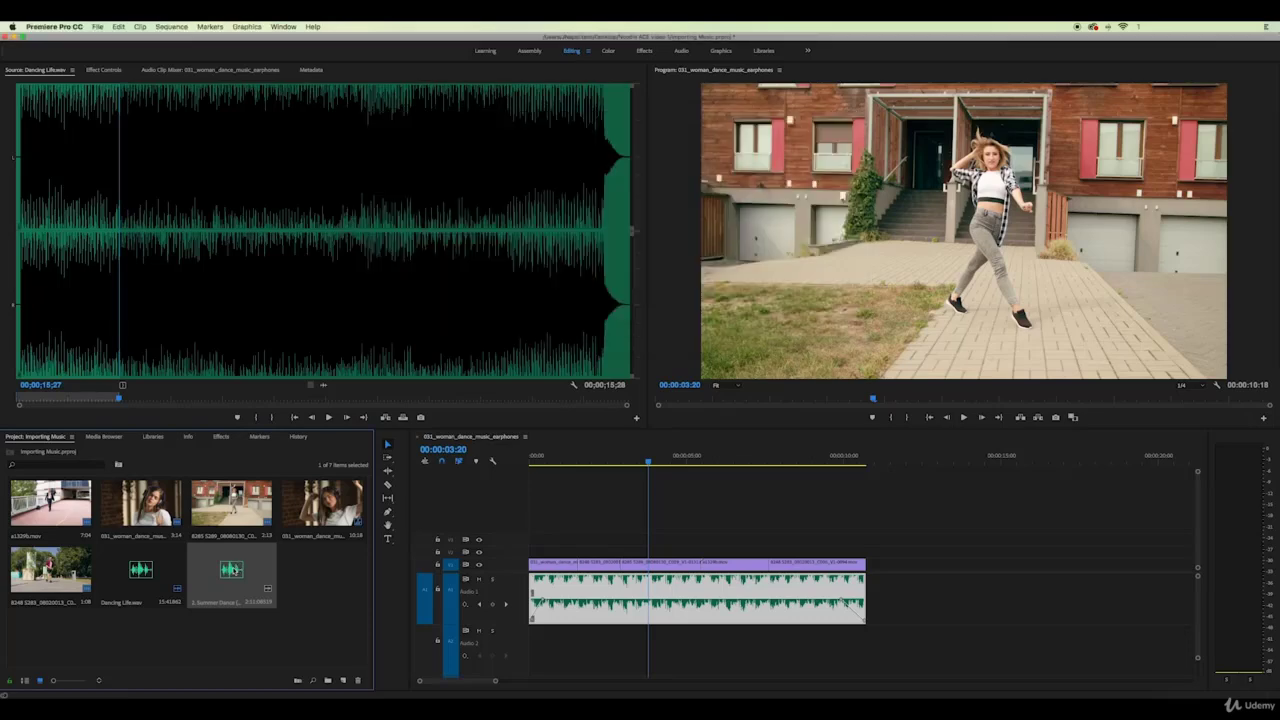
Place Summer Dance on A2, razor it at the video's end, and delete the leftover tail
left_click_drag(479, 594, 534, 648)
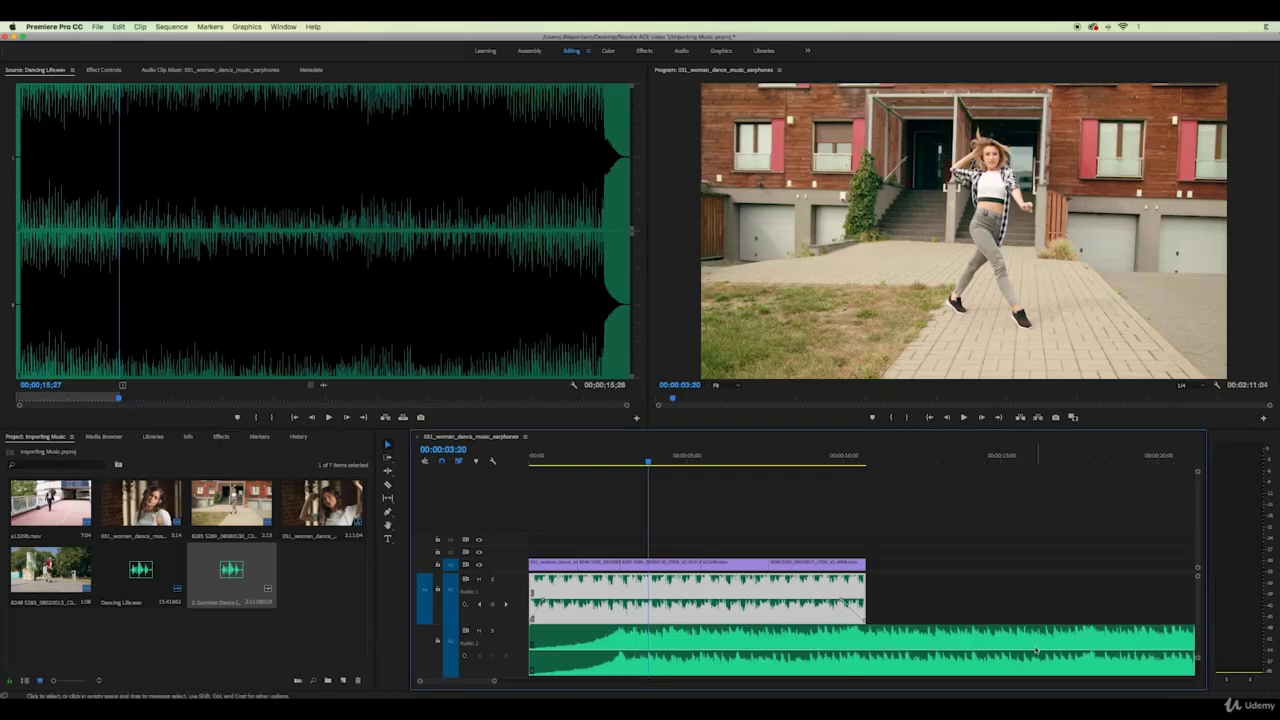
left_click(388, 485)
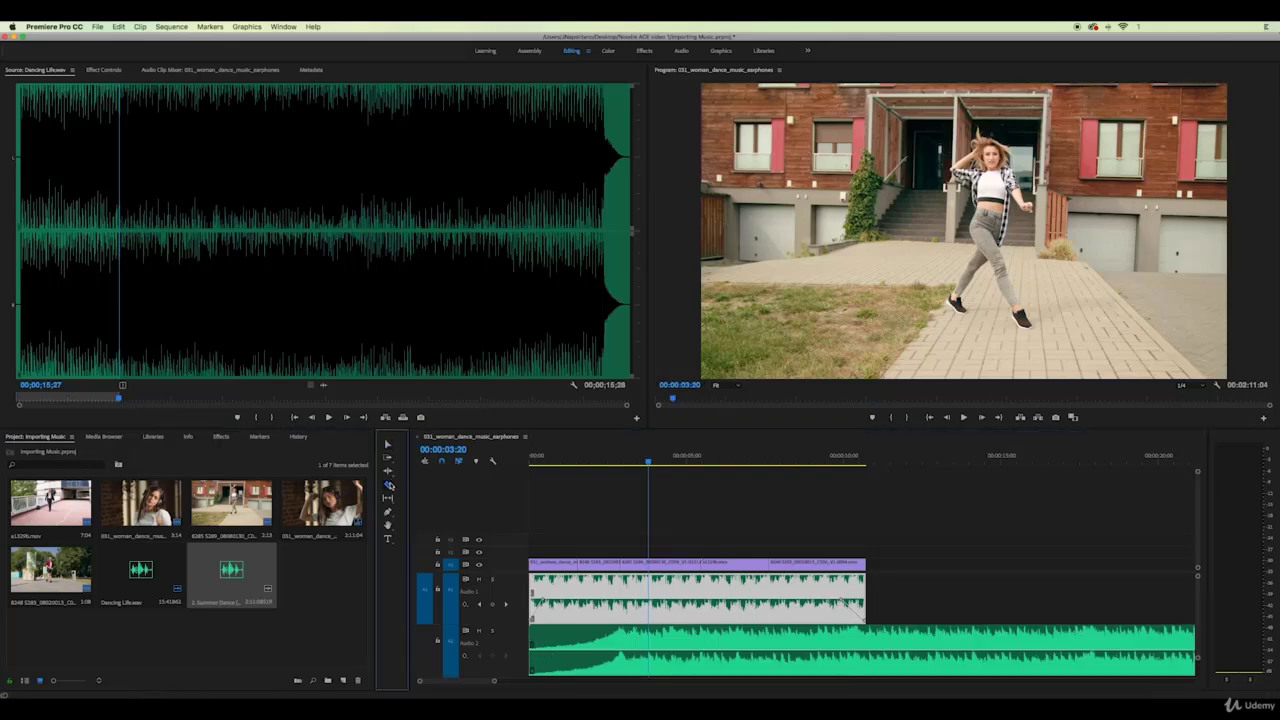
left_click(867, 647)
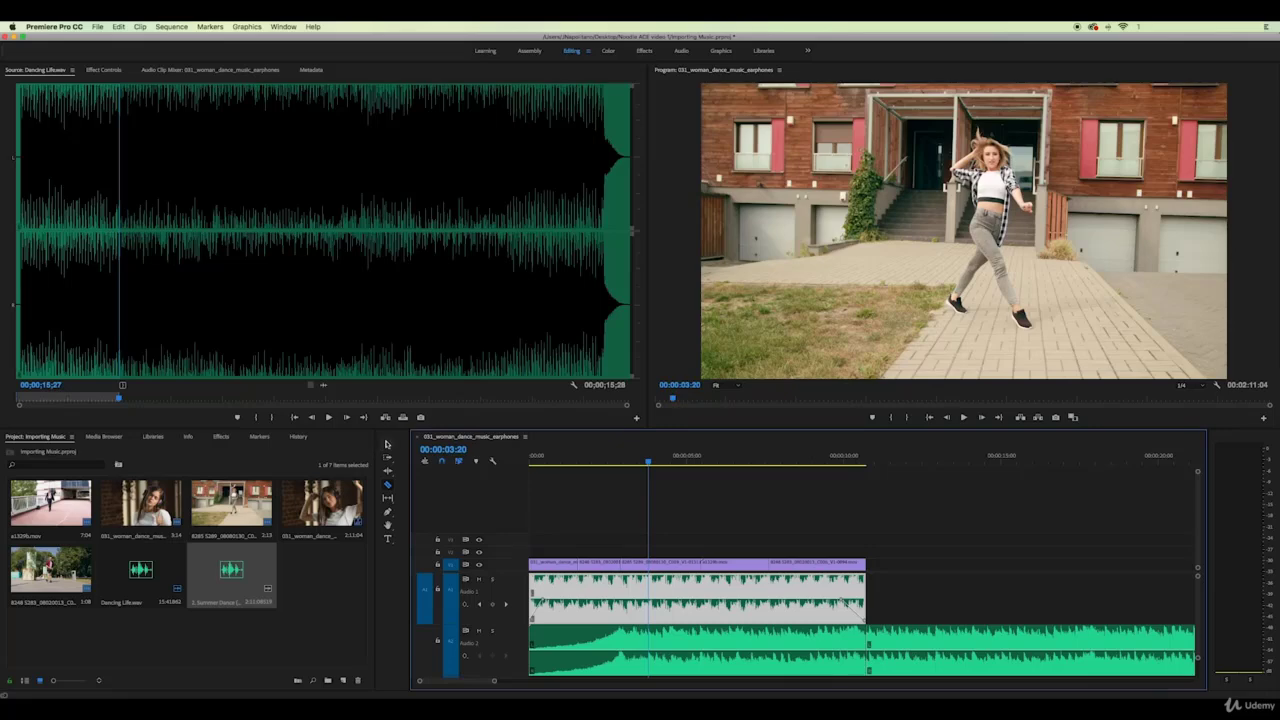
key("v")
left_click(912, 643)
key("Delete")
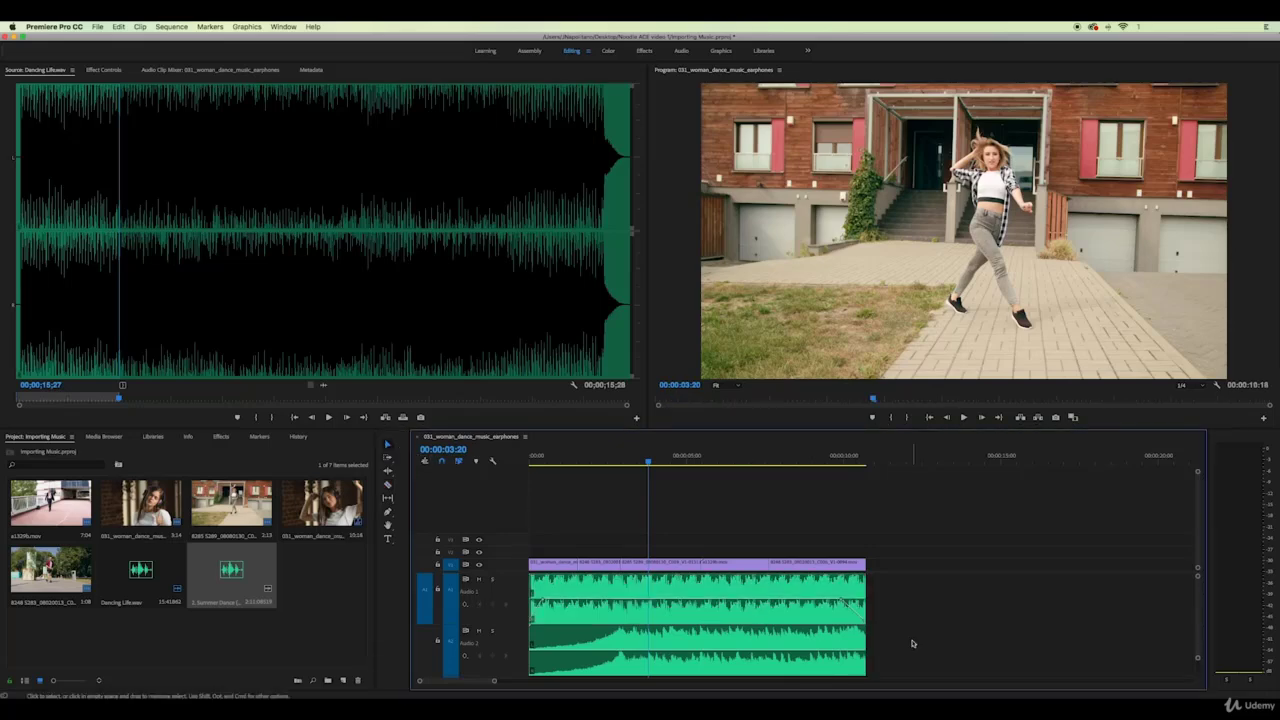
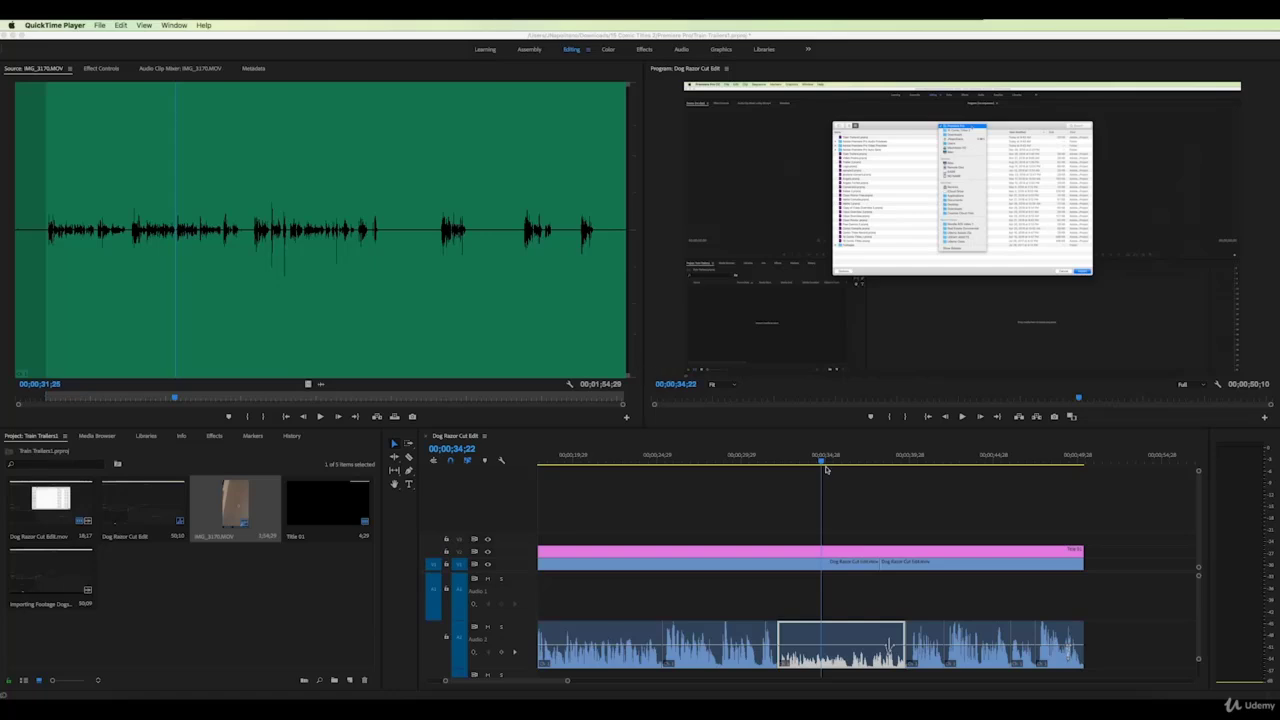
Apply an Audio Gain change to the middle Audio 2 music clip and play it back
left_click(321, 418)
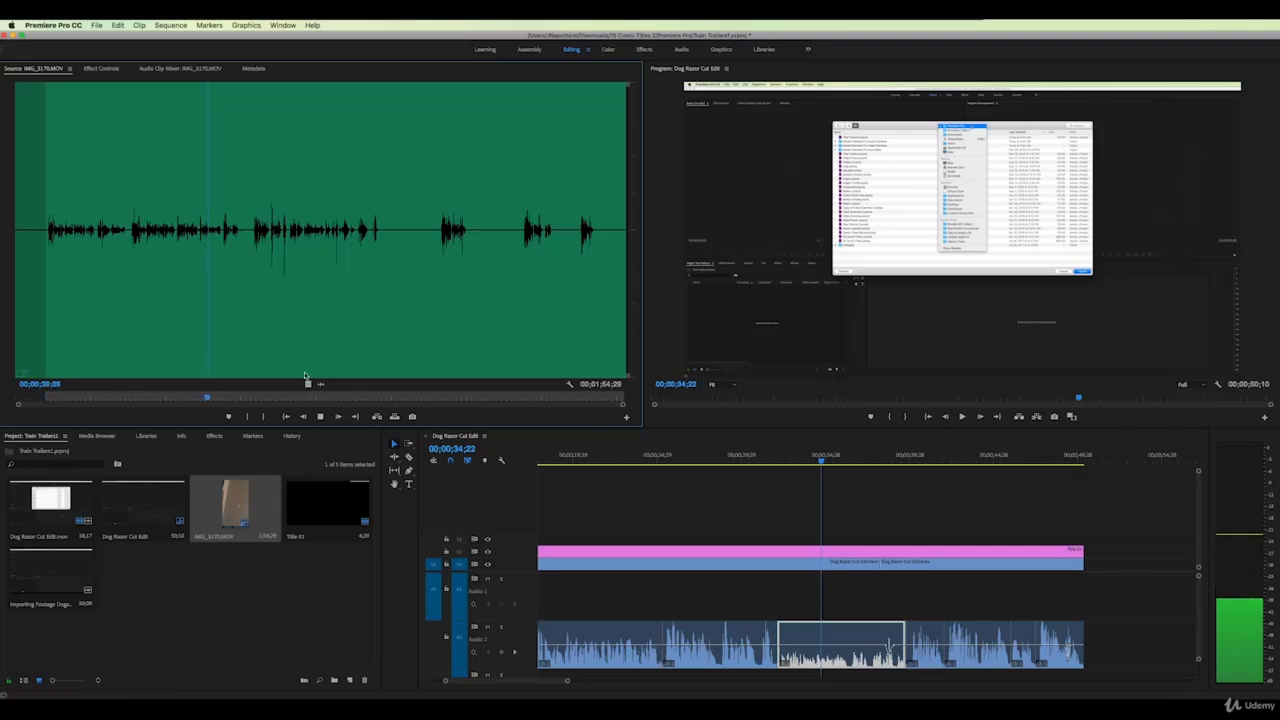
left_click(320, 416)
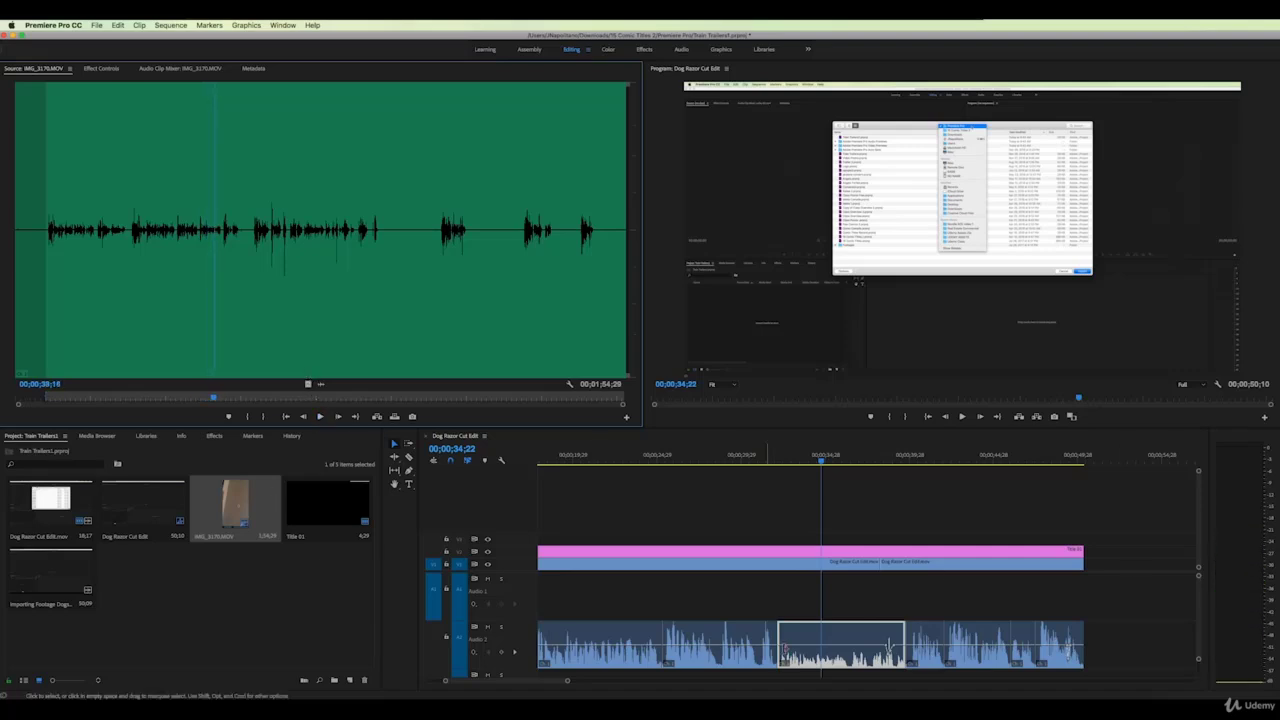
left_click(855, 634)
right_click(841, 643)
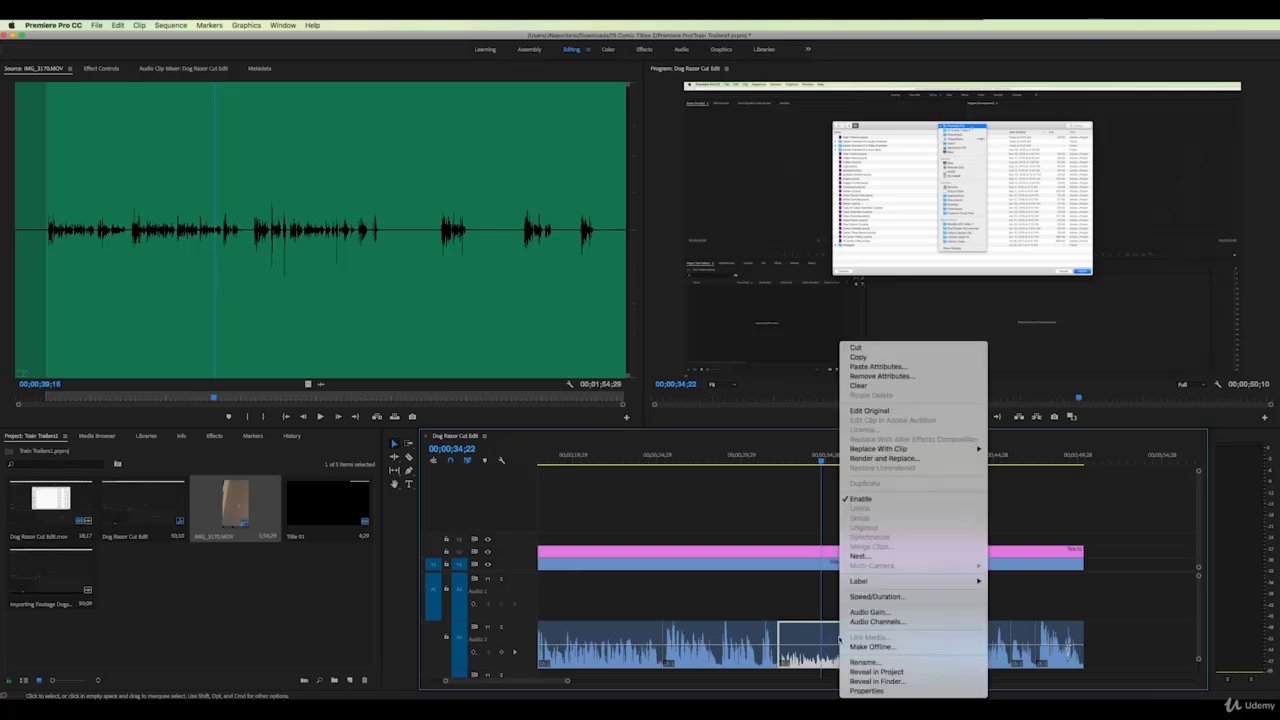
left_click(857, 613)
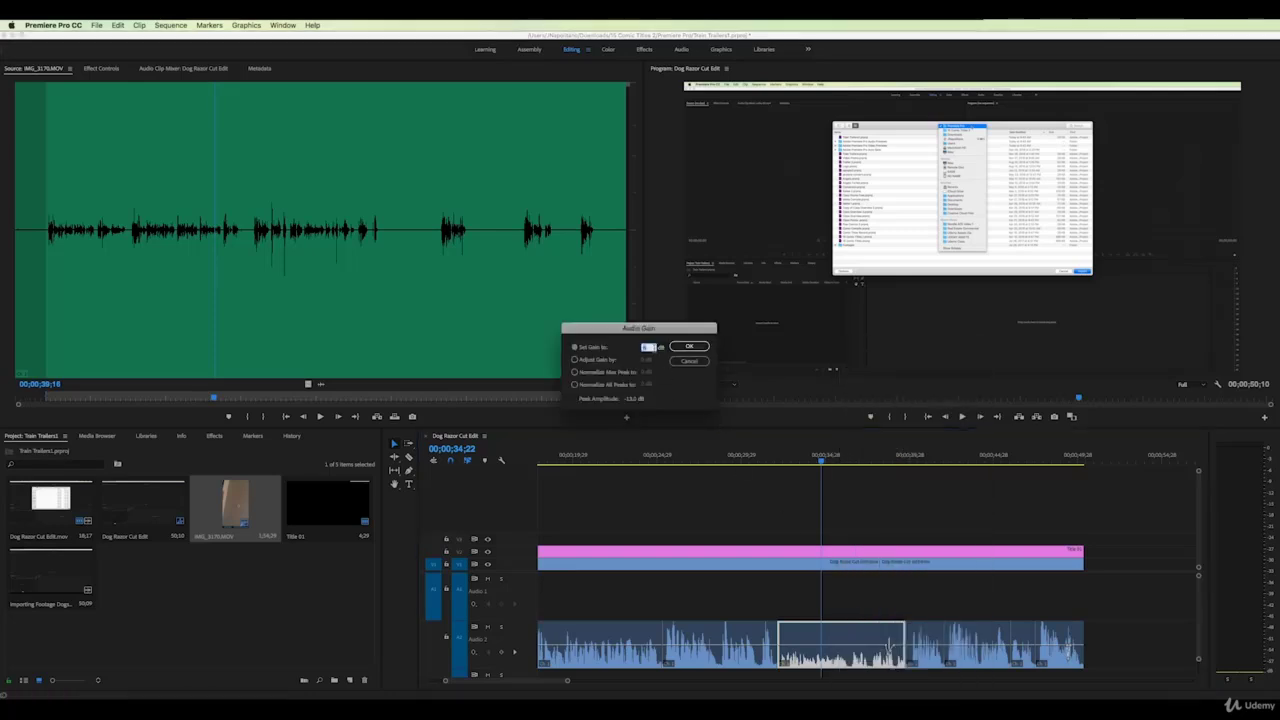
left_click(690, 347)
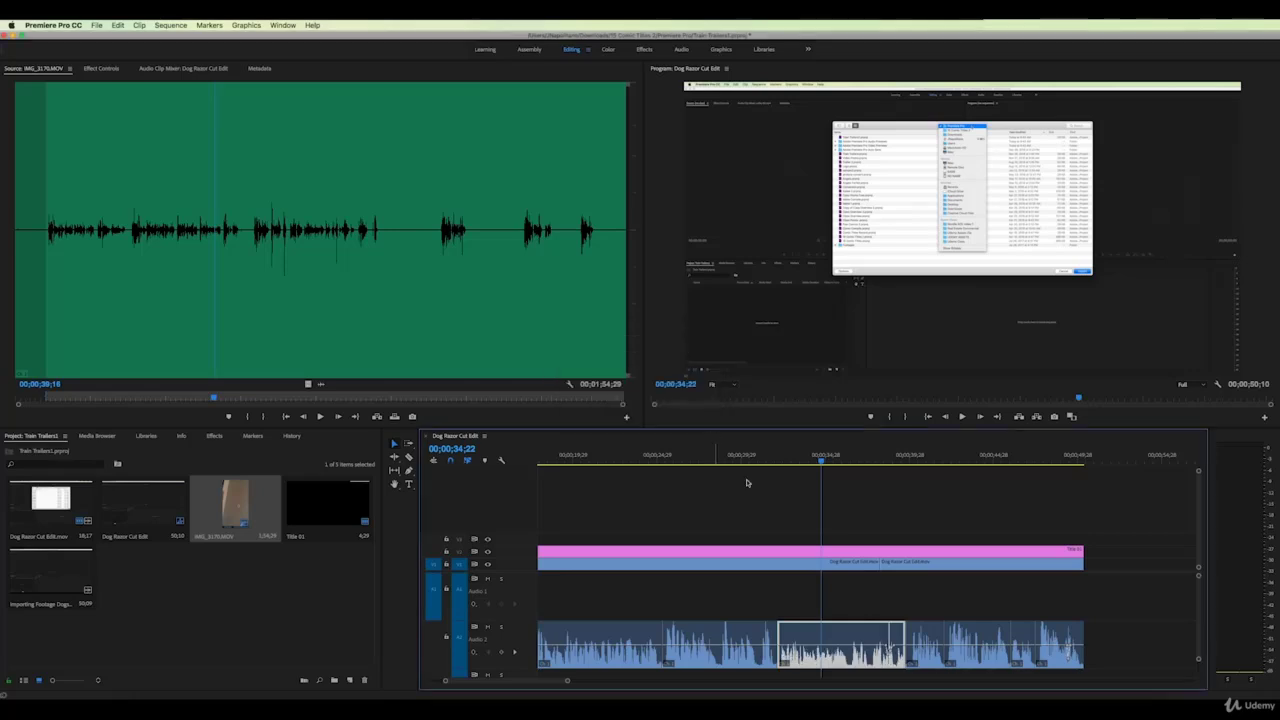
left_click(788, 459)
key("space")
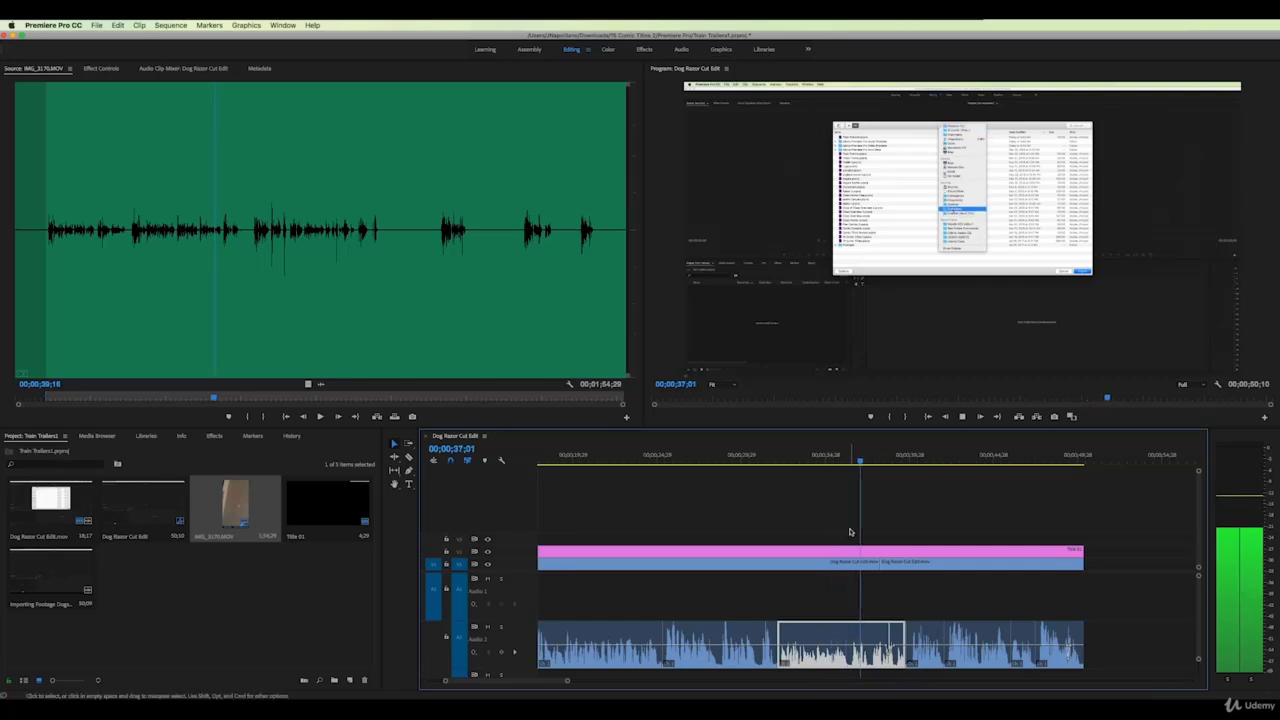
key("space")
Readjust the middle music clip's Audio Gain and listen again from 33;00
right_click(814, 634)
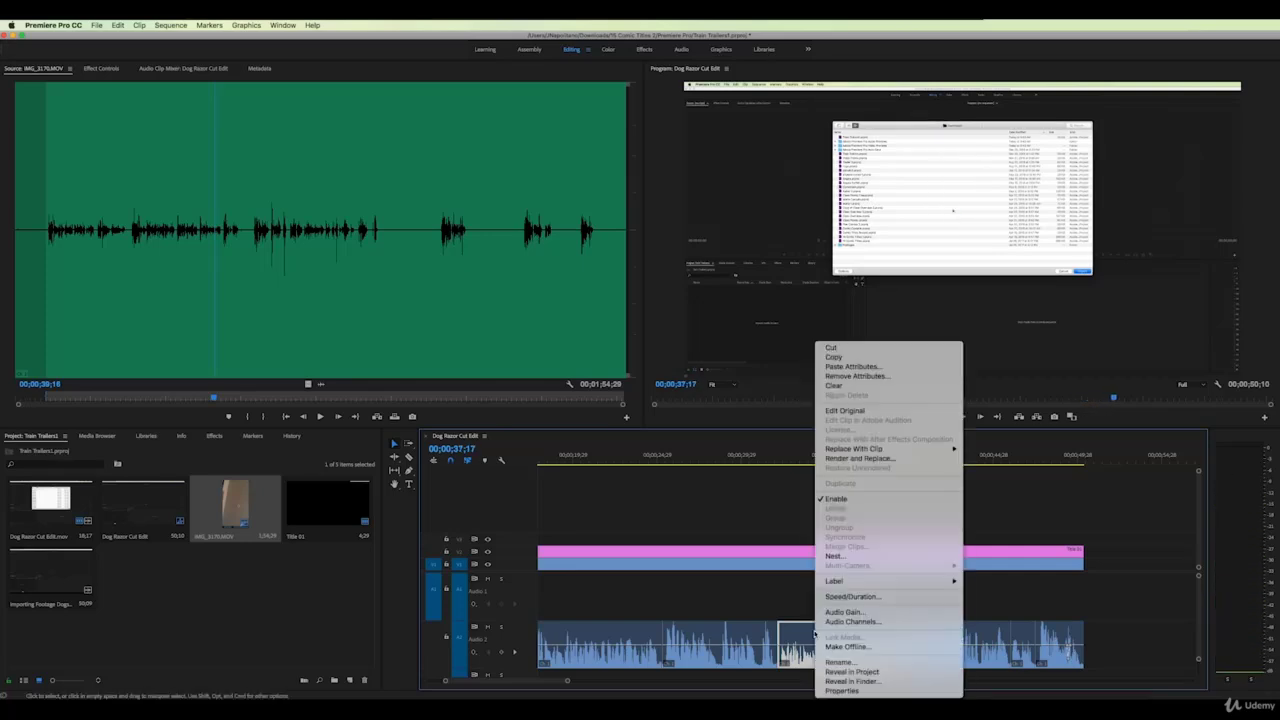
left_click(845, 611)
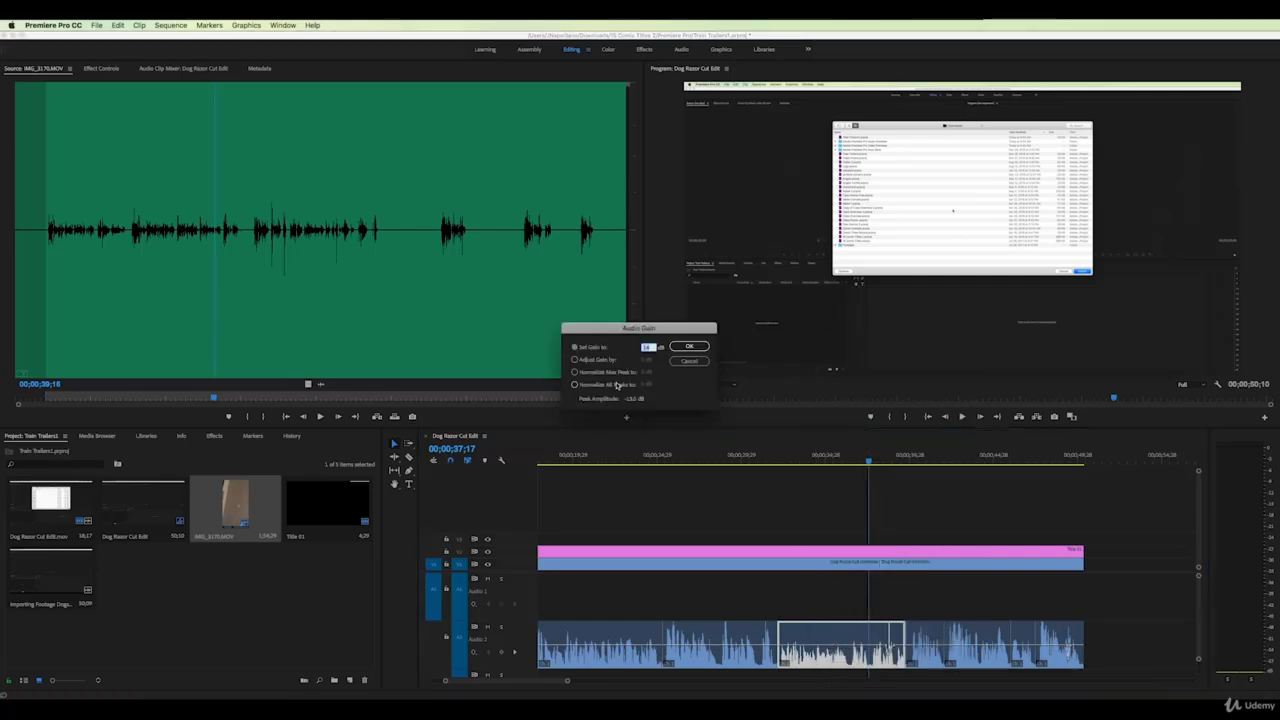
left_click(689, 346)
left_click(791, 457)
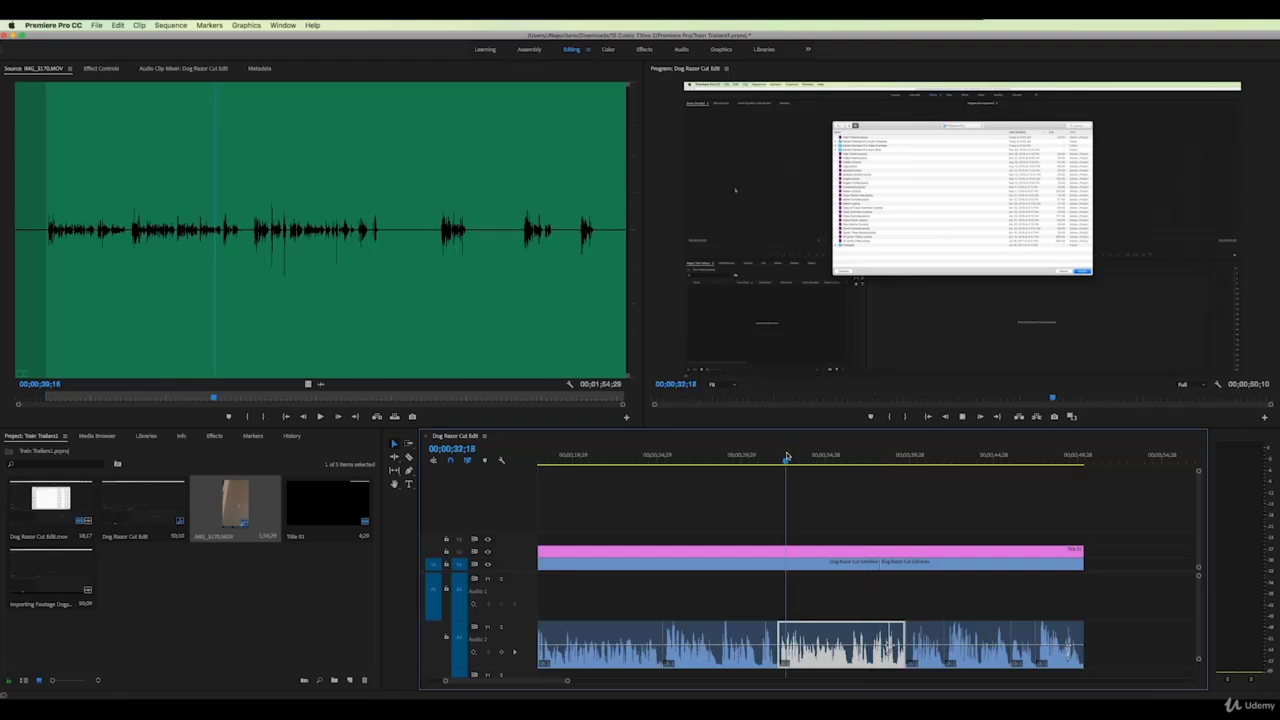
key("space")
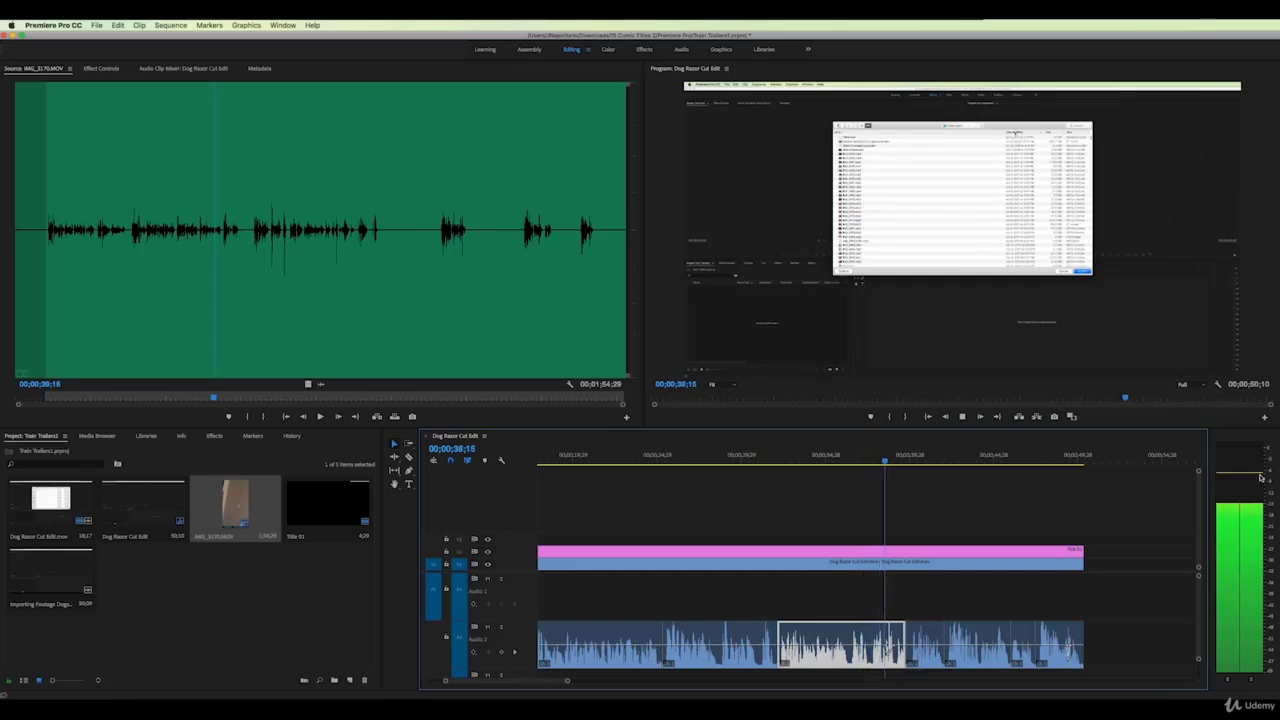
left_click(780, 461)
key("space")
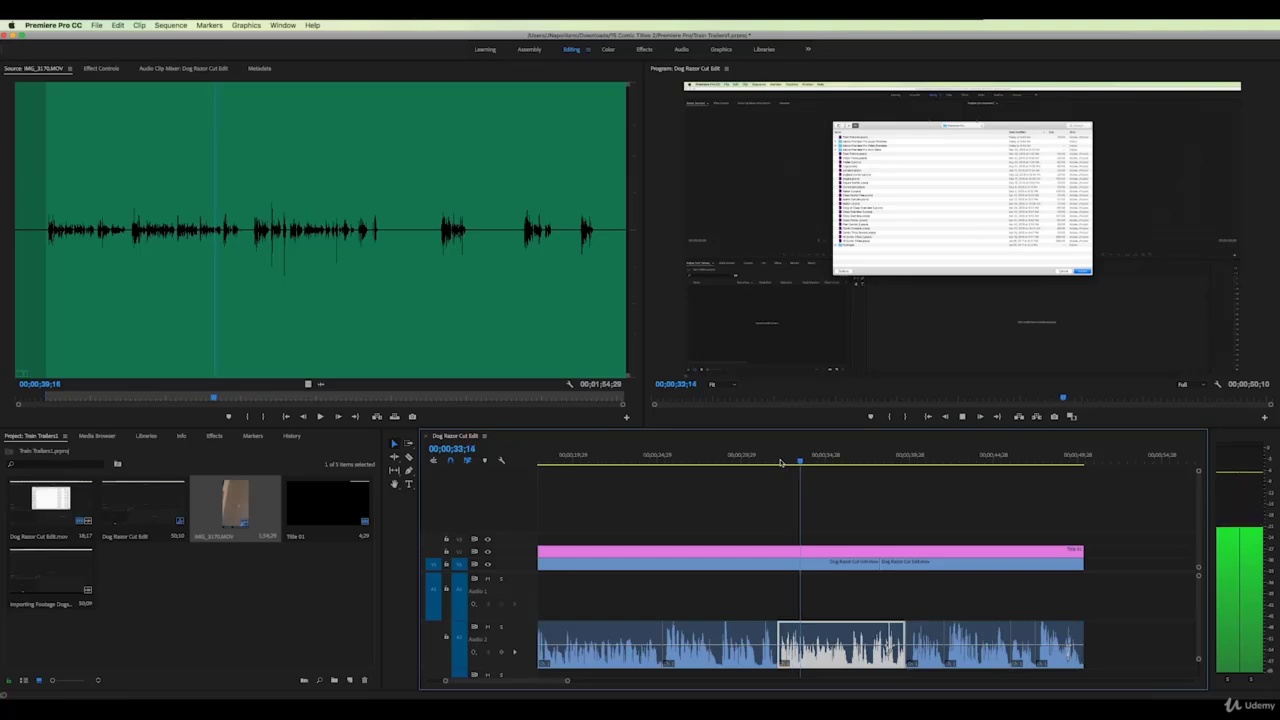
key("space")
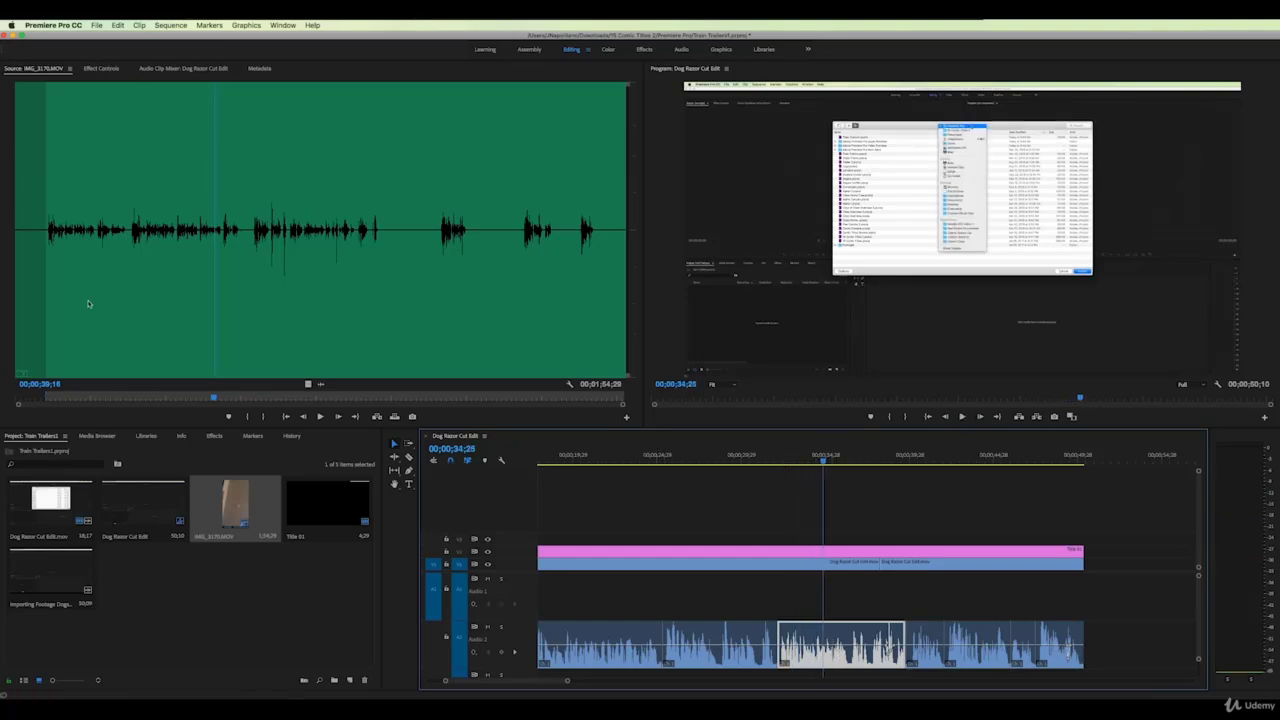
Apply Graphic Equalizer (10 Bands) to the music clip, boost 63 Hz to about 10 dB, and preview
left_click(216, 436)
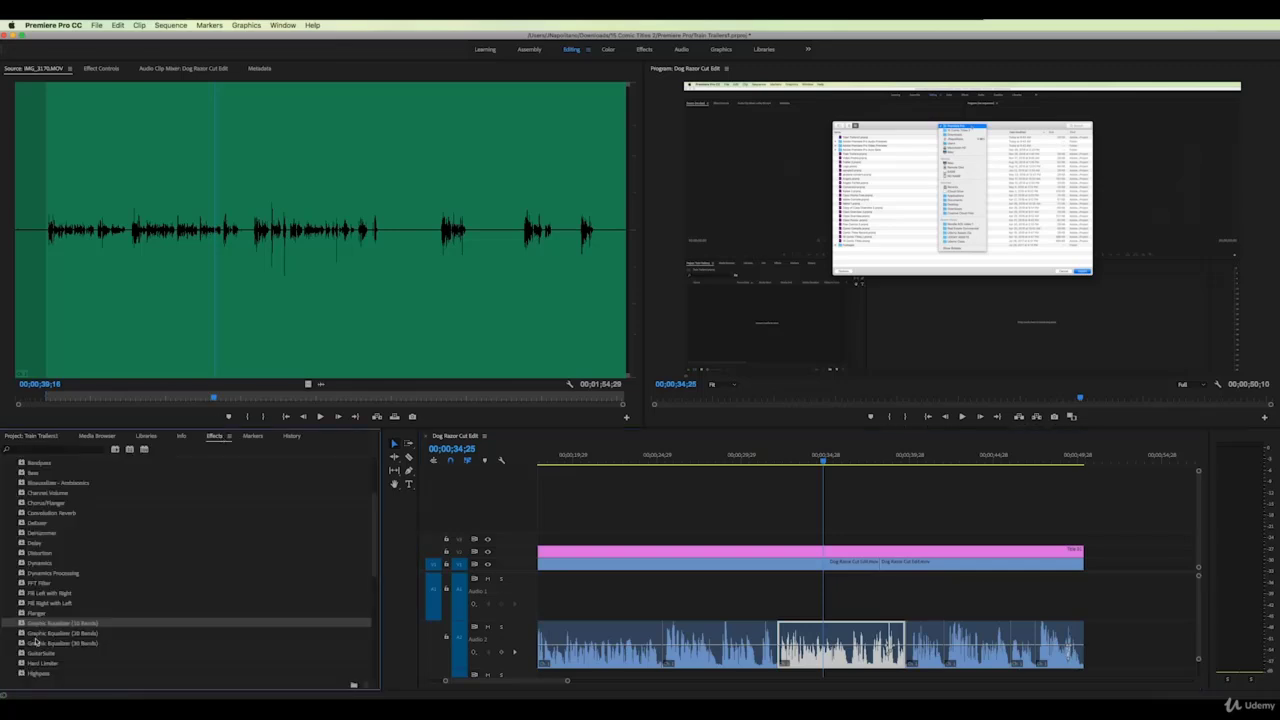
left_click_drag(22, 624, 815, 640)
left_click(95, 69)
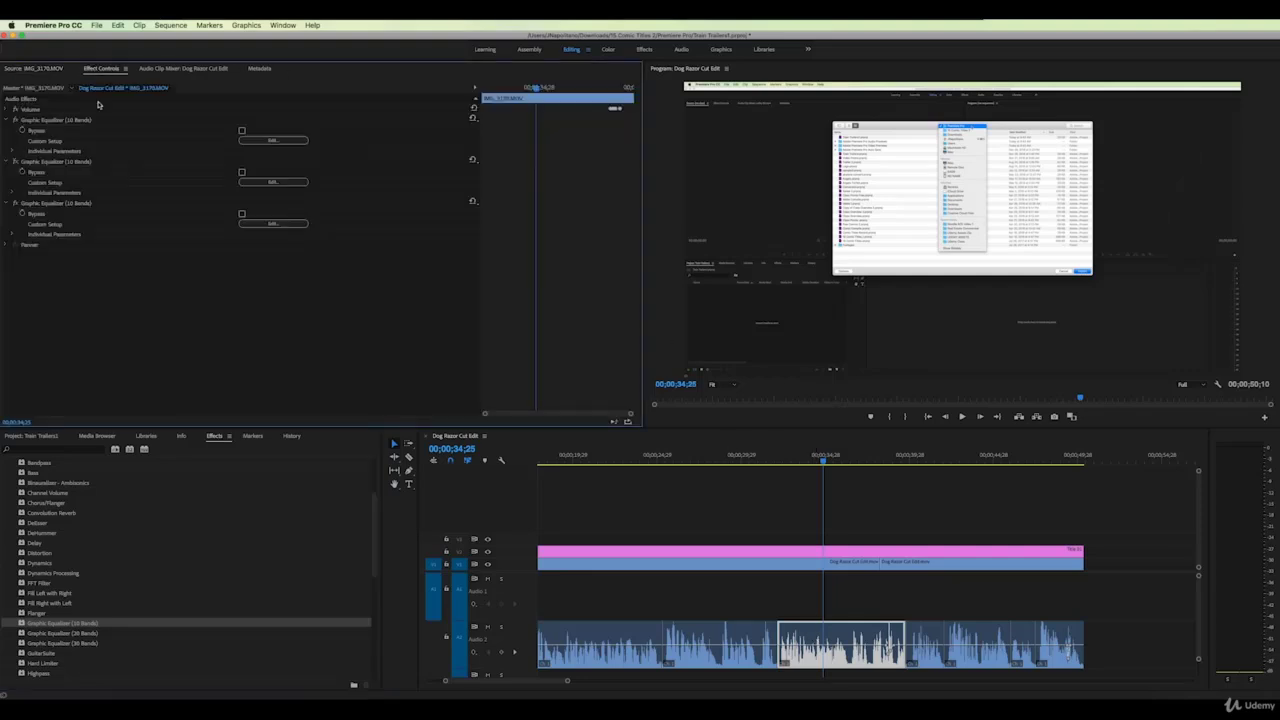
left_click(268, 224)
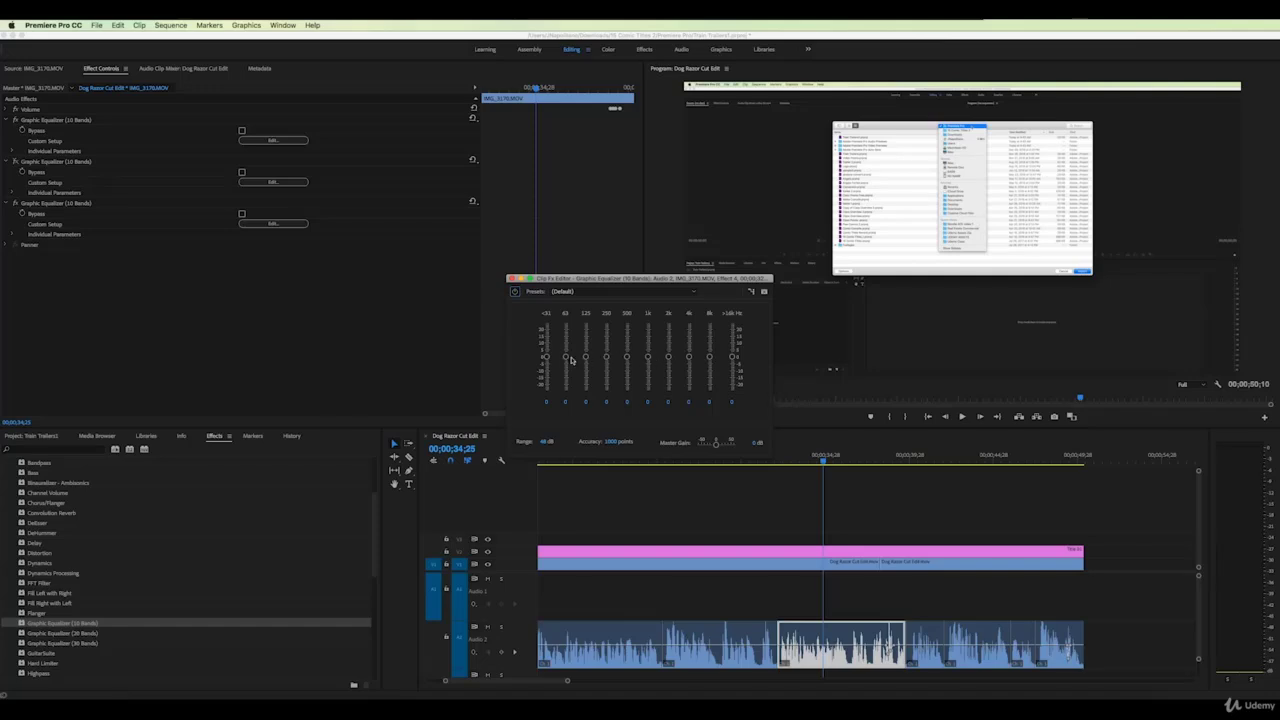
left_click_drag(566, 358, 566, 344)
left_click(788, 459)
key("space")
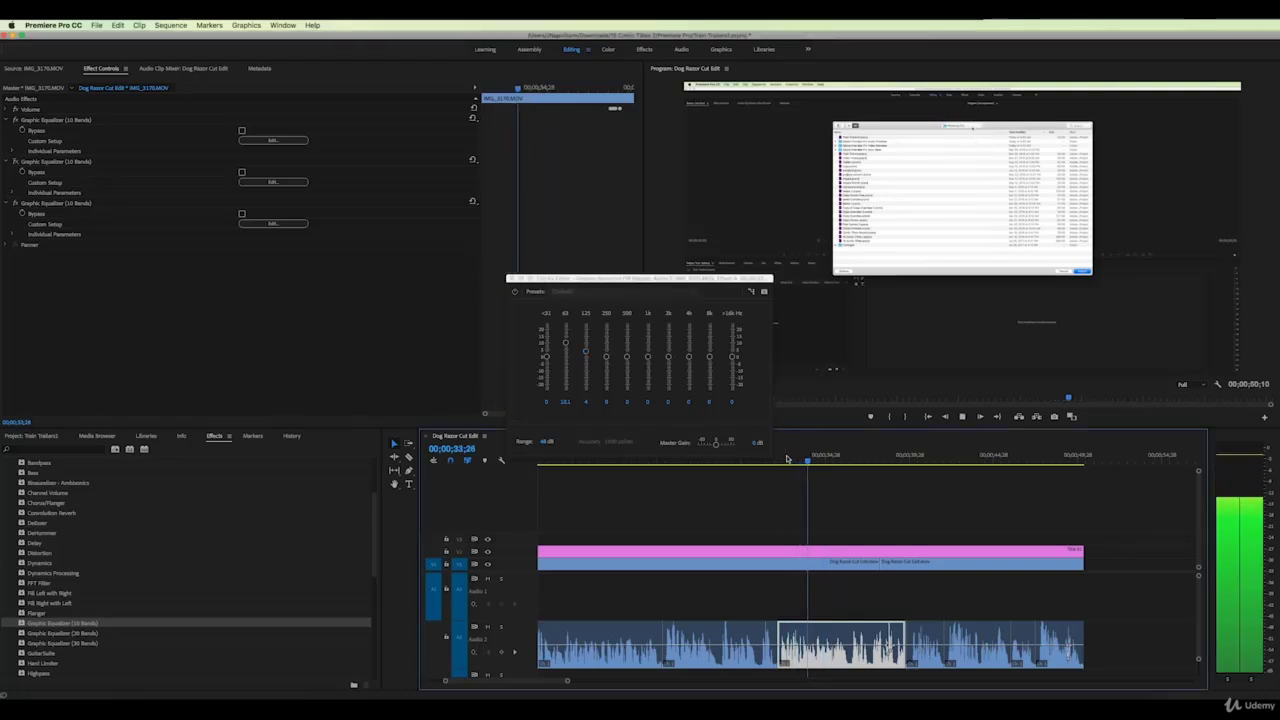
key("space")
Raise the >16k band, push 63 Hz up to 13.4 dB, and audition the result
left_click_drag(733, 359, 734, 349)
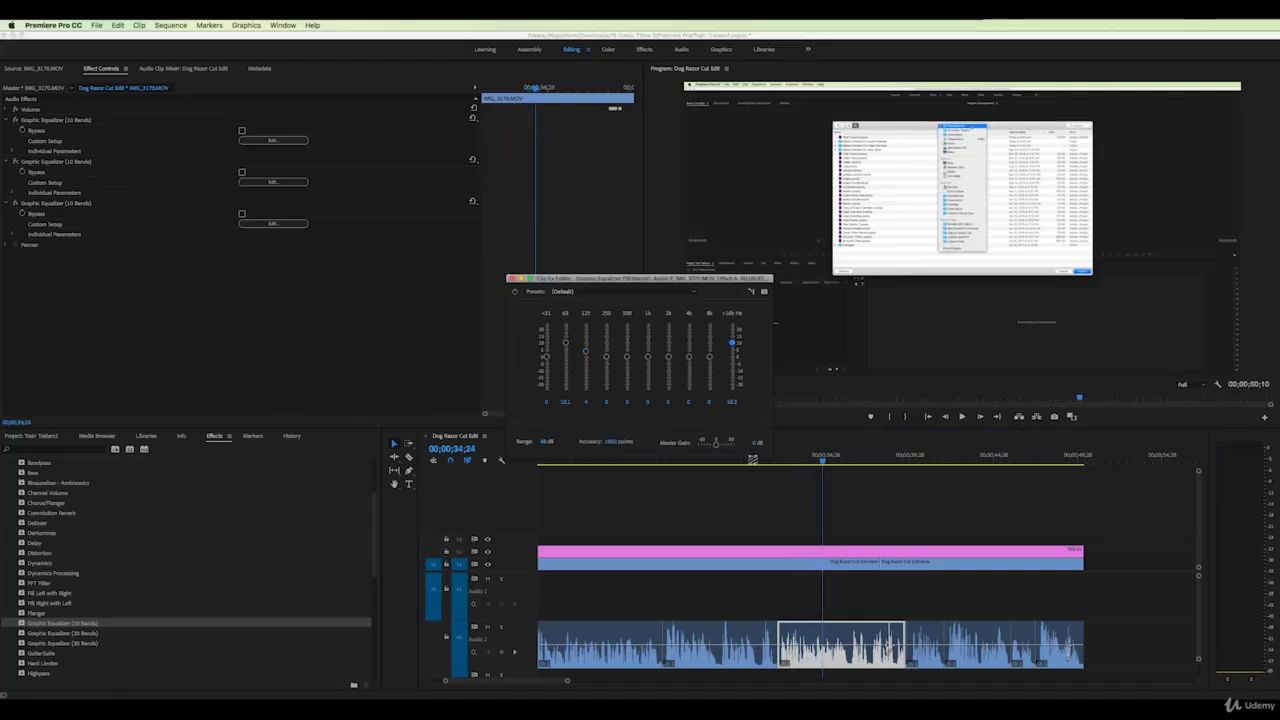
left_click(783, 462)
key("space")
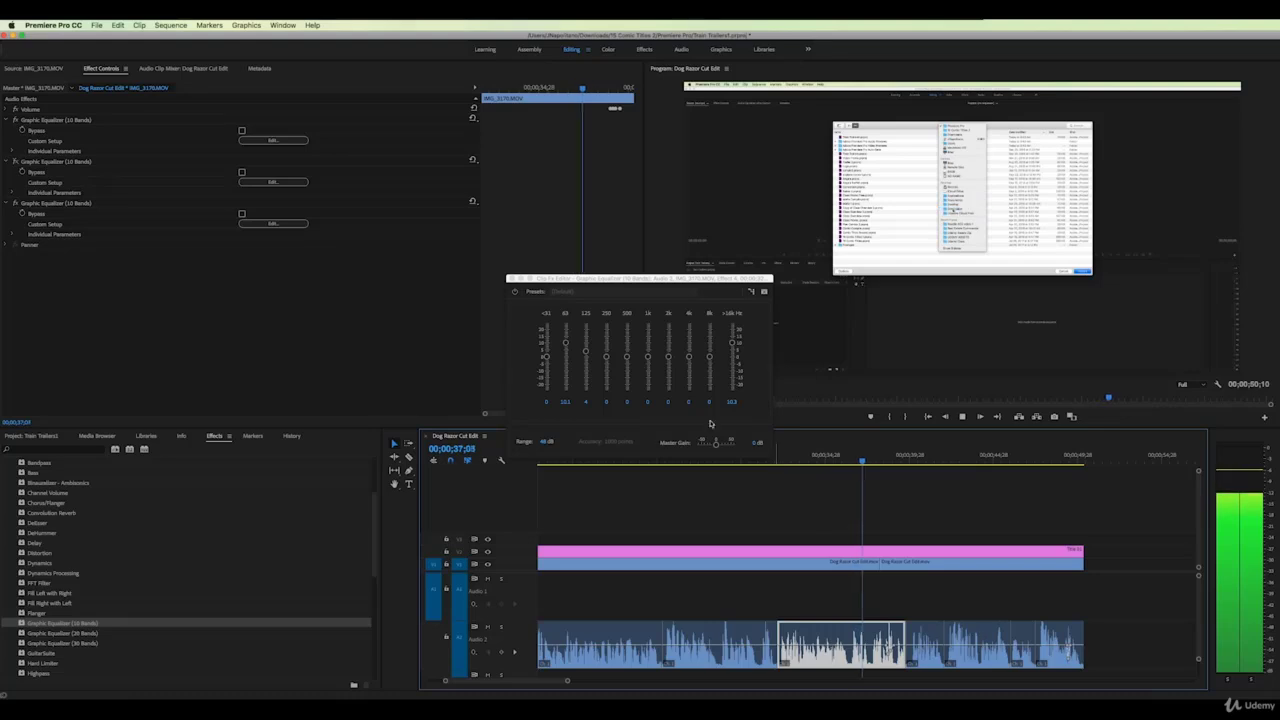
left_click(587, 351)
left_click_drag(566, 345, 566, 337)
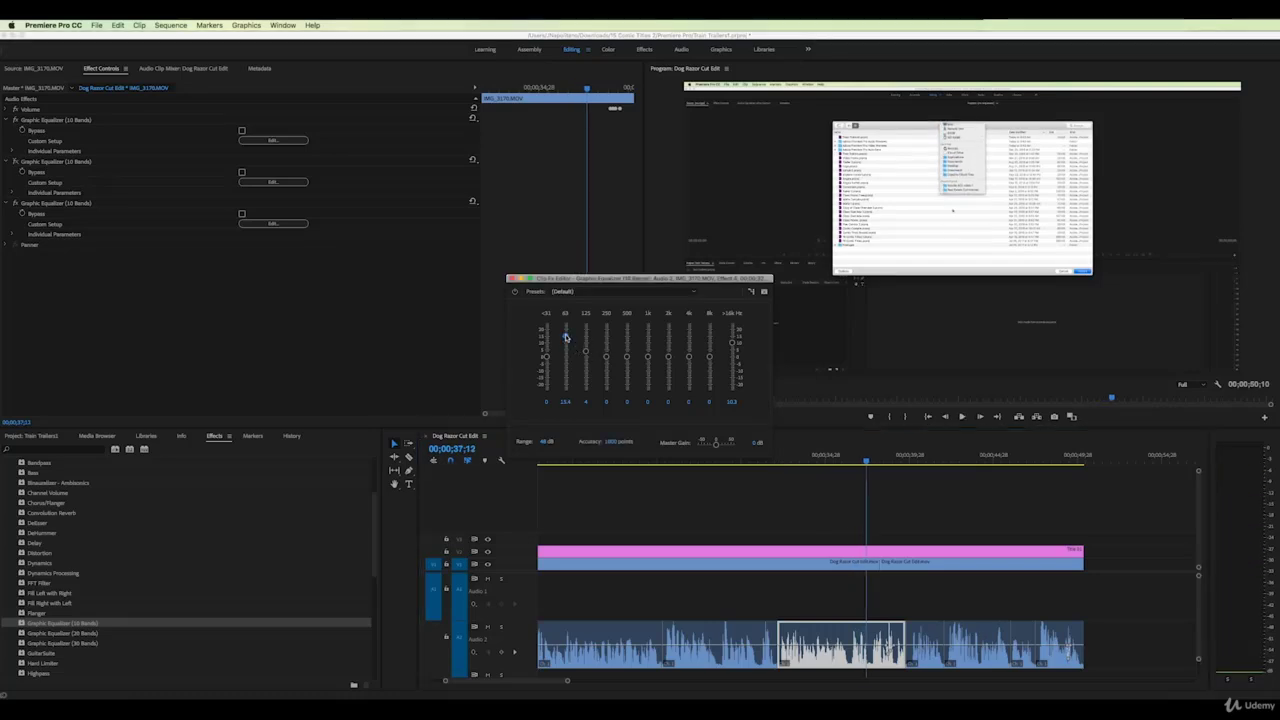
left_click(790, 457)
key("space")
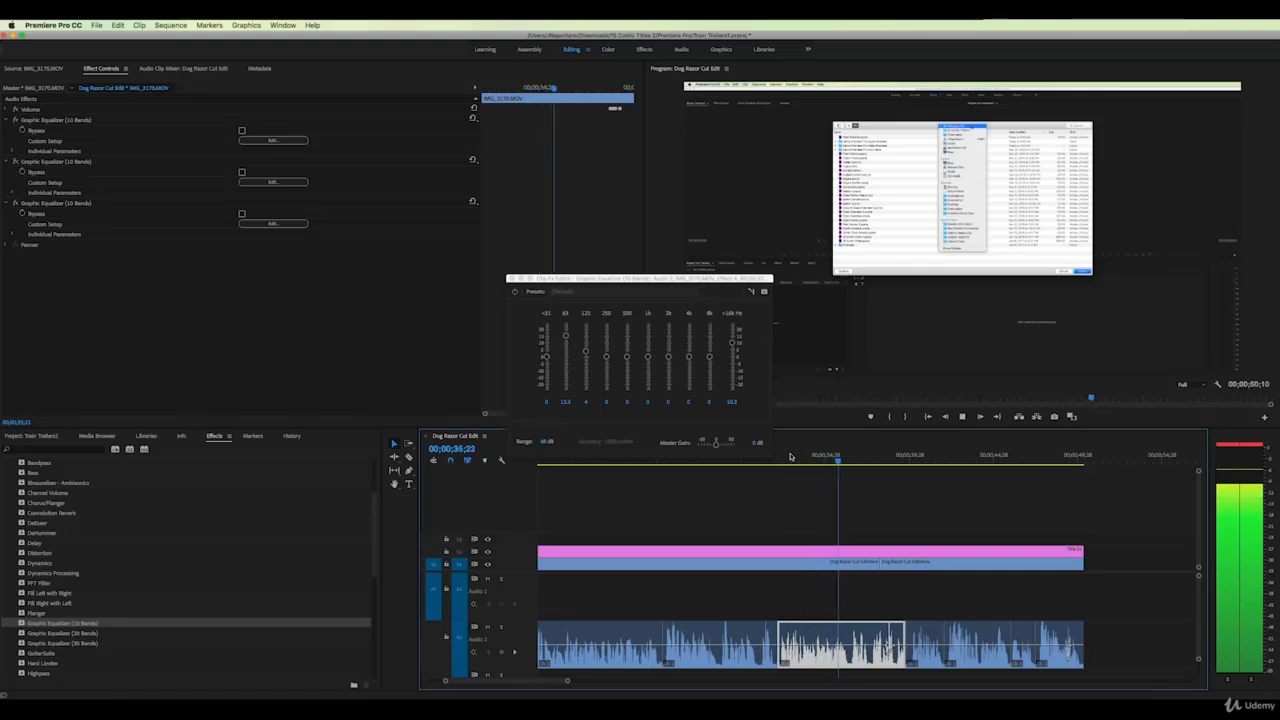
key("space")
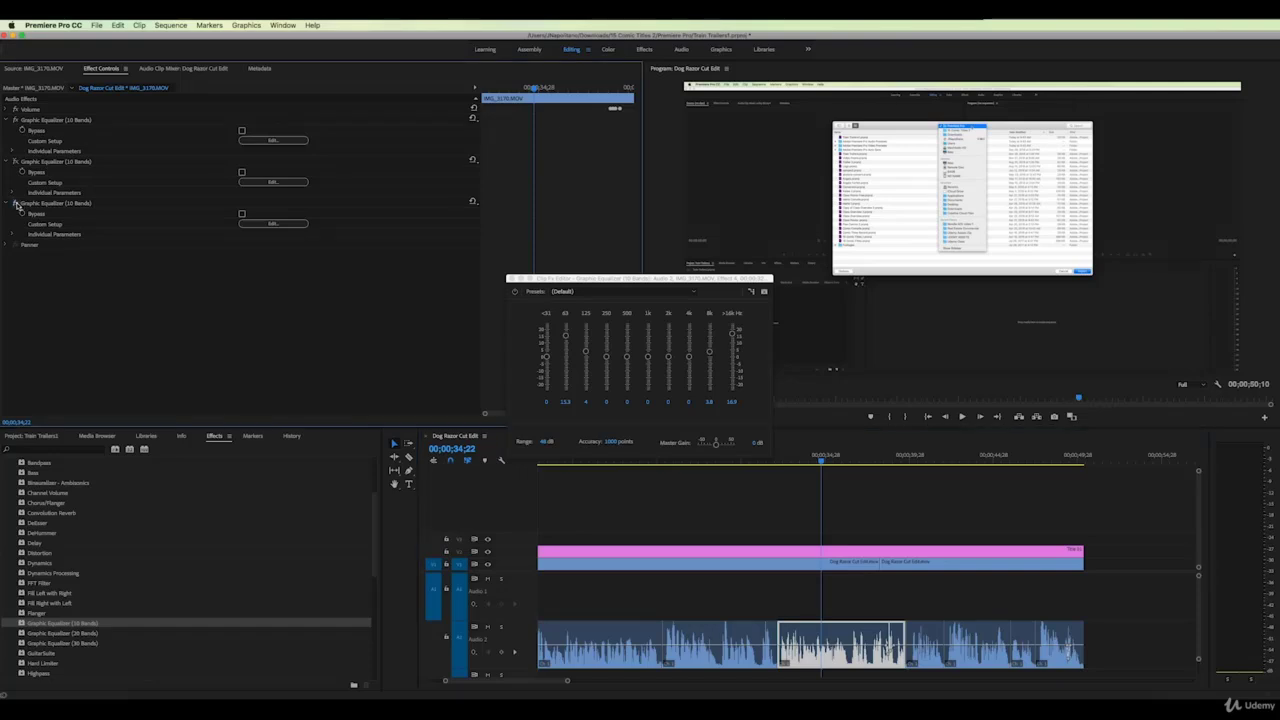
left_click(791, 460)
key("space")
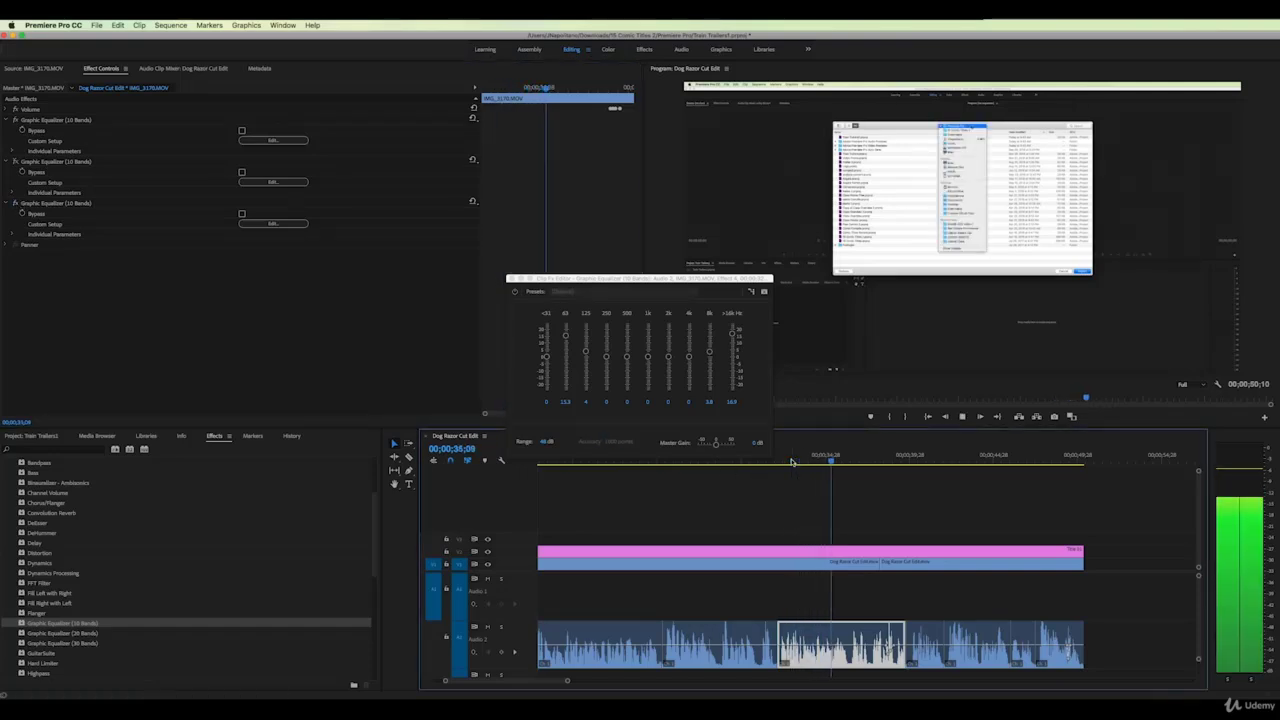
key("space")
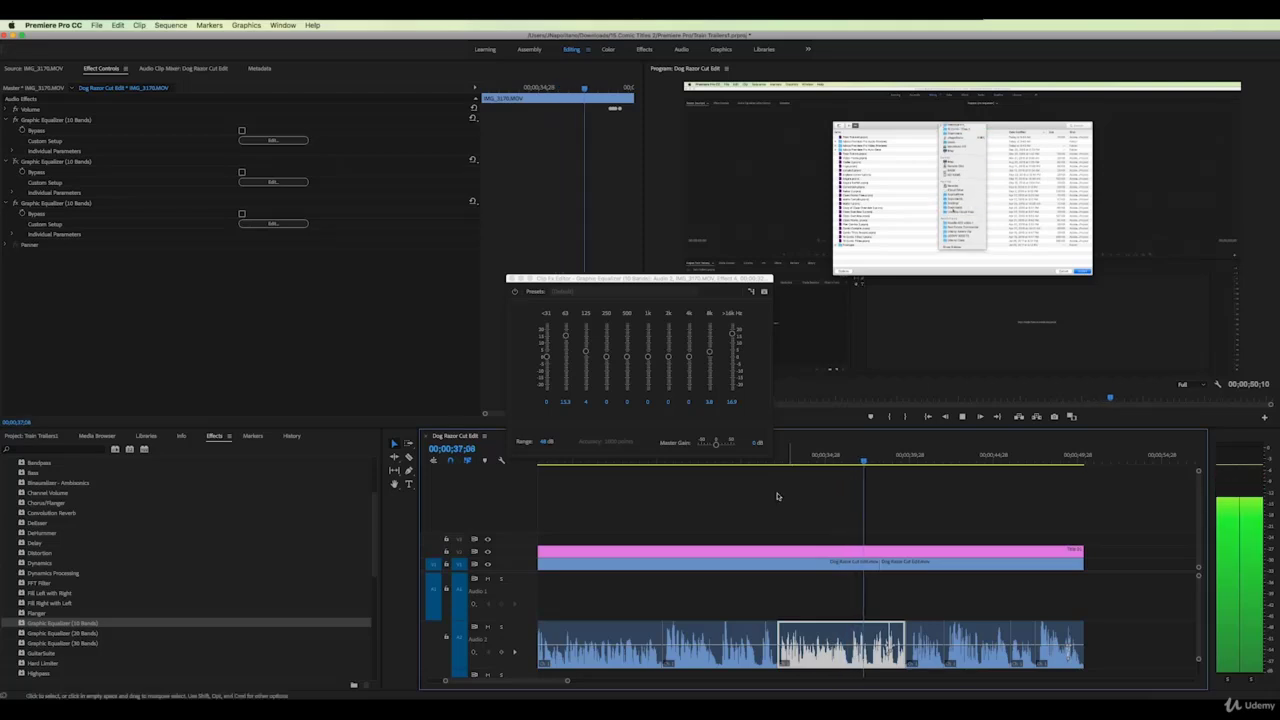
left_click_drag(566, 680, 531, 679)
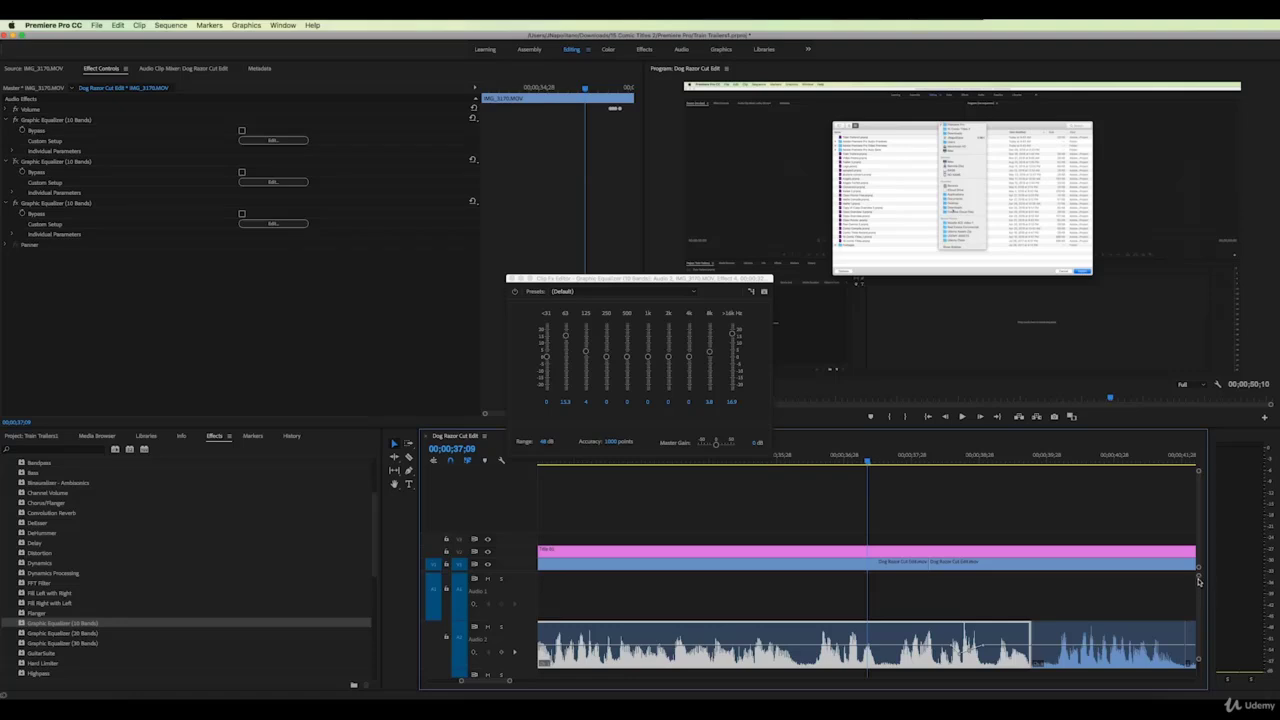
Scrub and audition the Audio 2 music between about 38;03 and 38;25
left_click_drag(1198, 580, 1198, 587)
scroll(1166, 601, "down", 3)
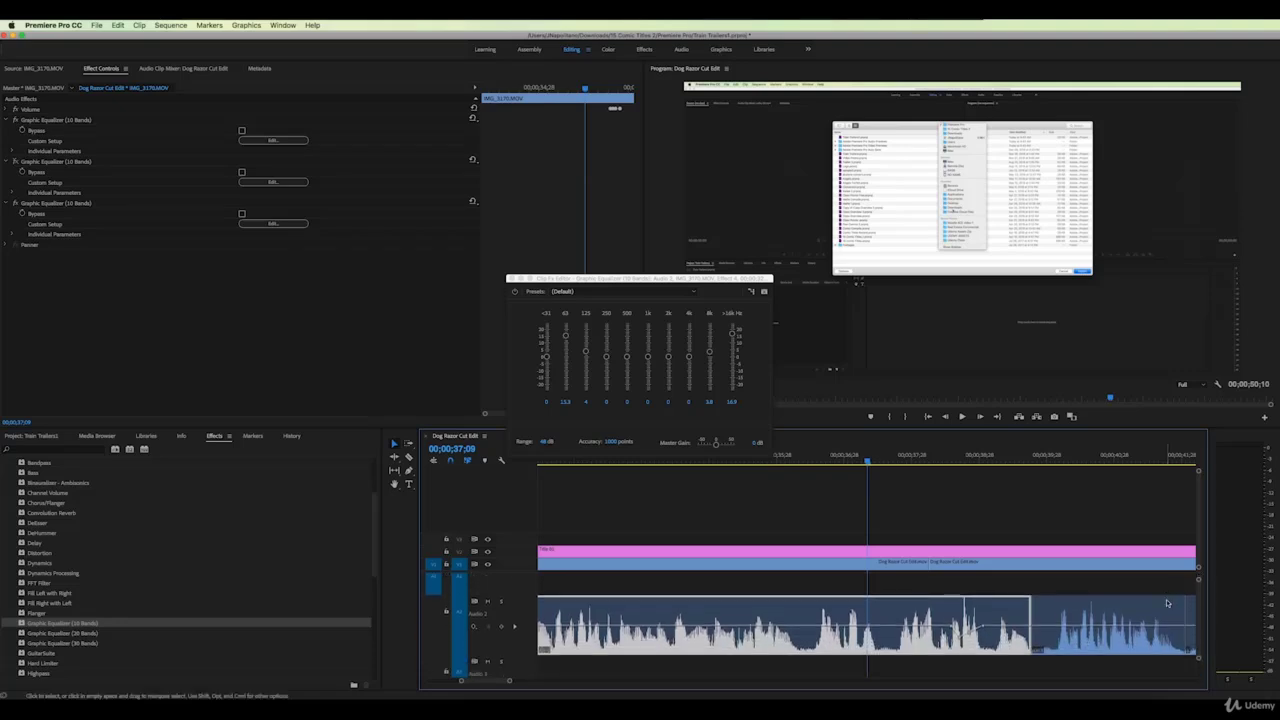
key("space")
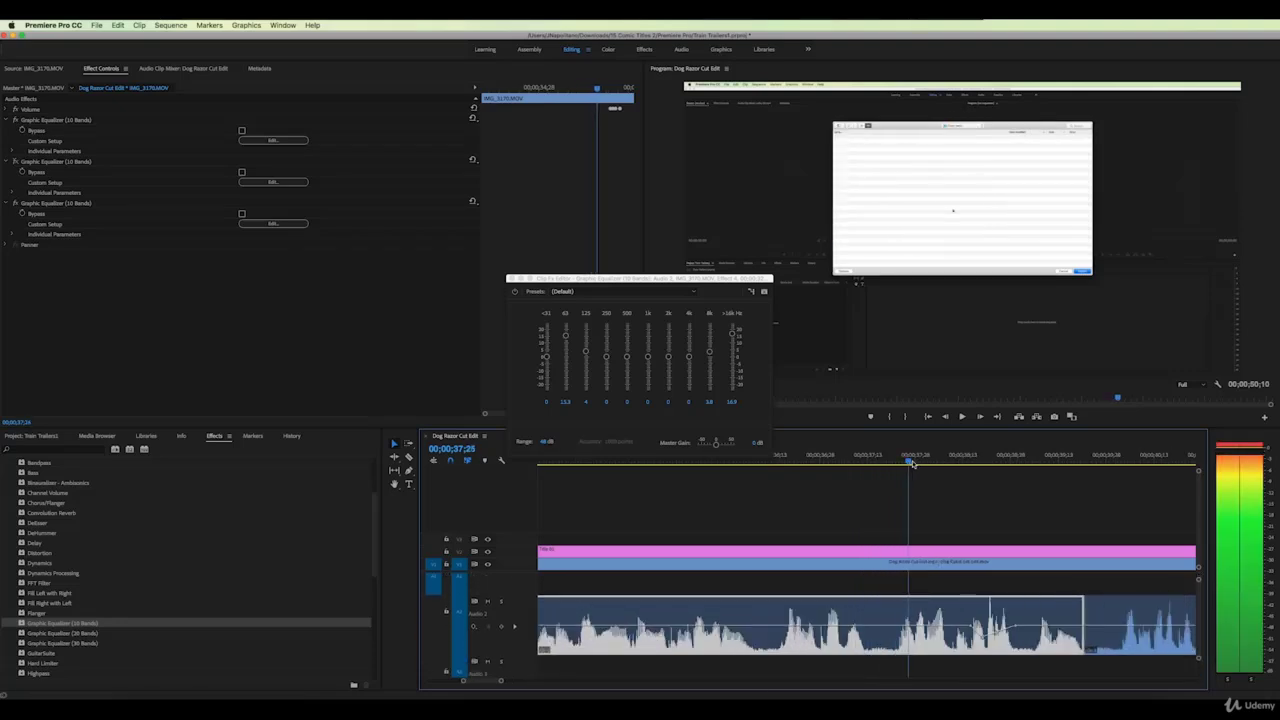
mouse_move(945, 464)
left_mouse_down()
mouse_move(986, 461)
mouse_move(943, 461)
mouse_move(966, 461)
left_mouse_up()
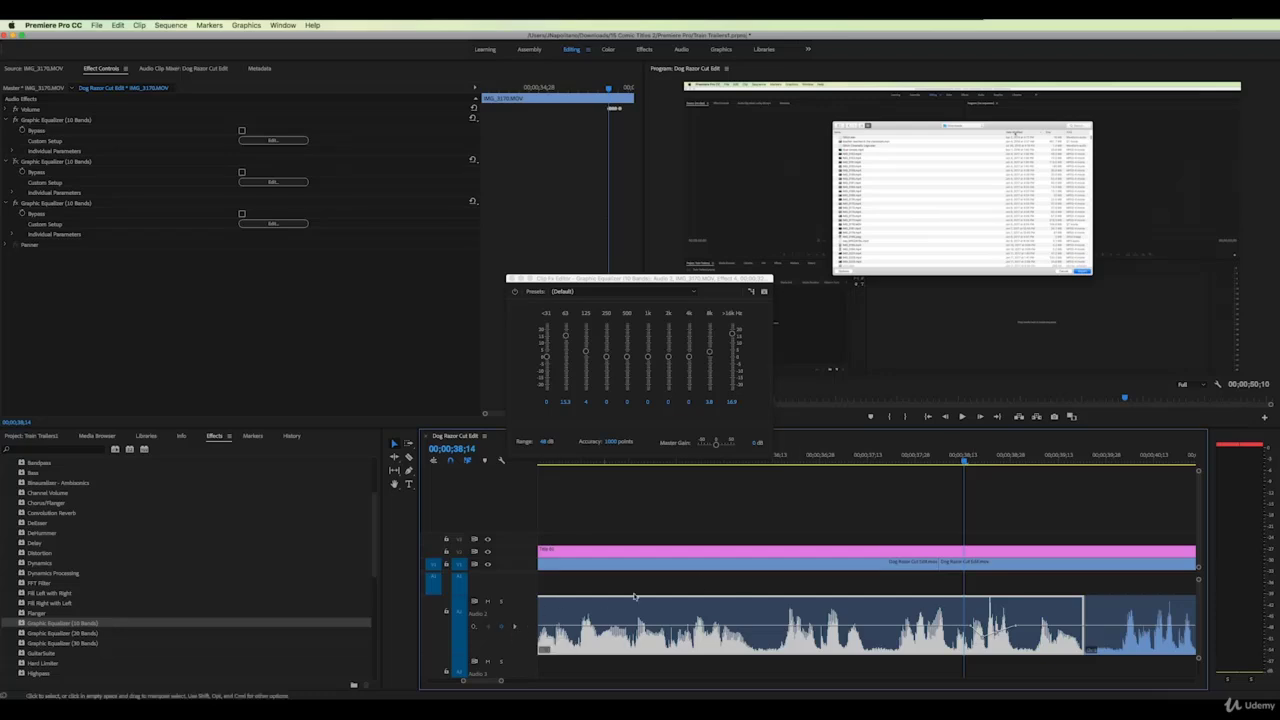
left_click_drag(964, 463, 949, 461)
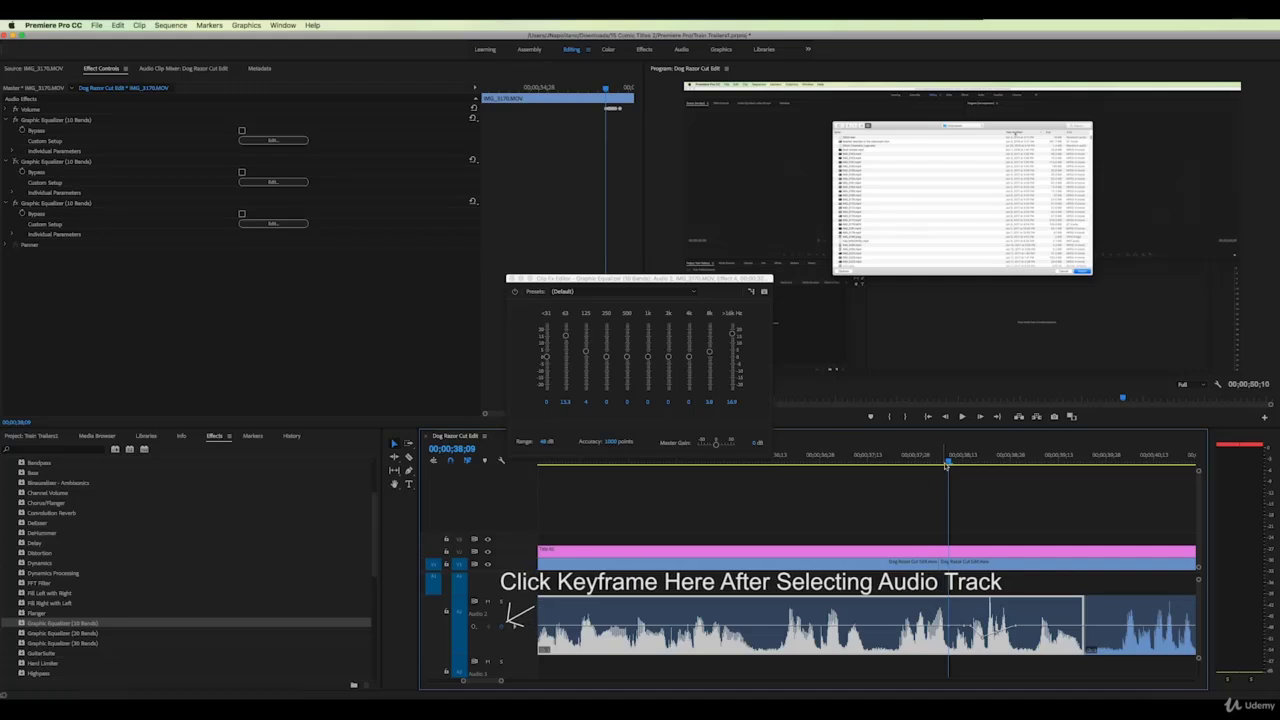
left_click_drag(947, 465, 930, 461)
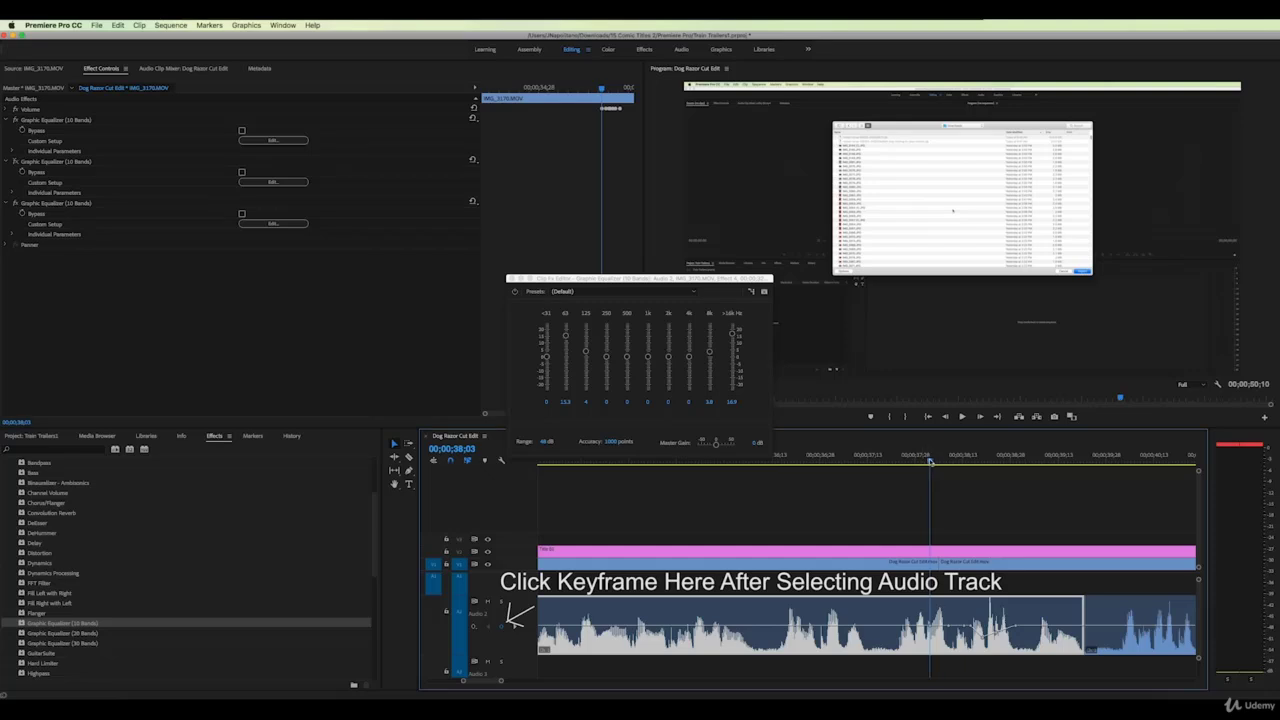
left_click_drag(930, 461, 939, 461)
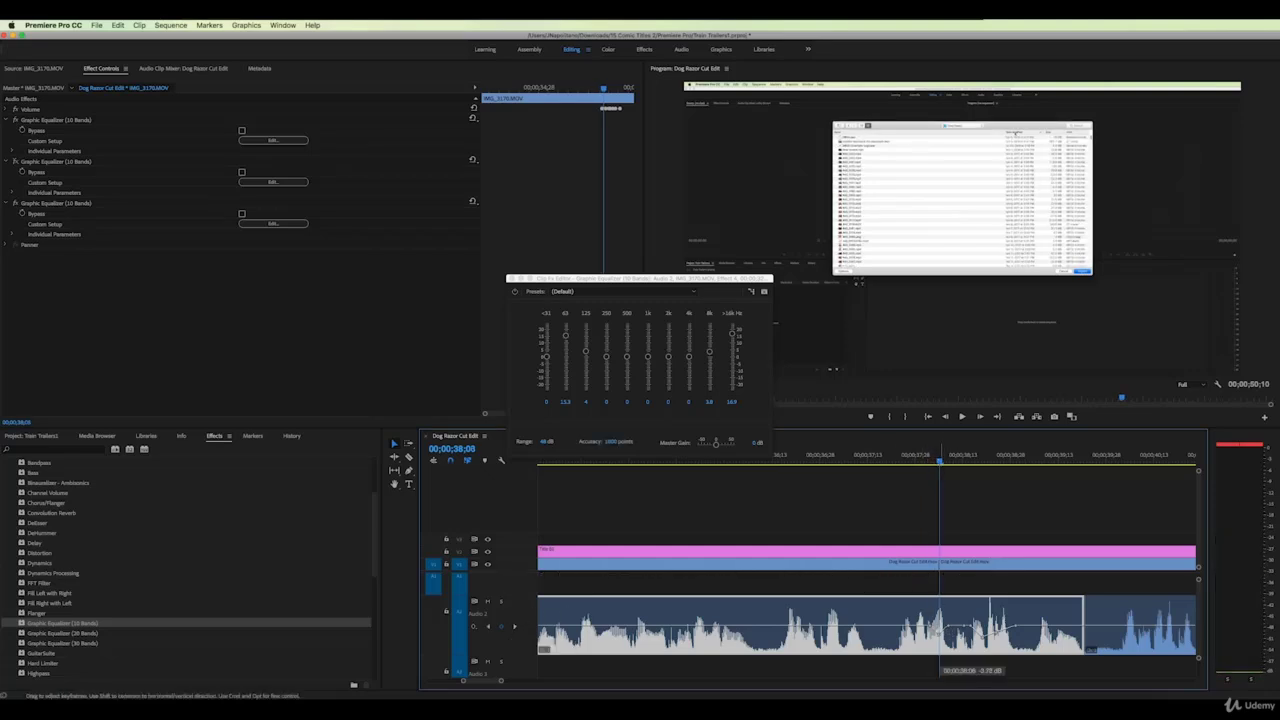
left_click_drag(881, 460, 973, 466)
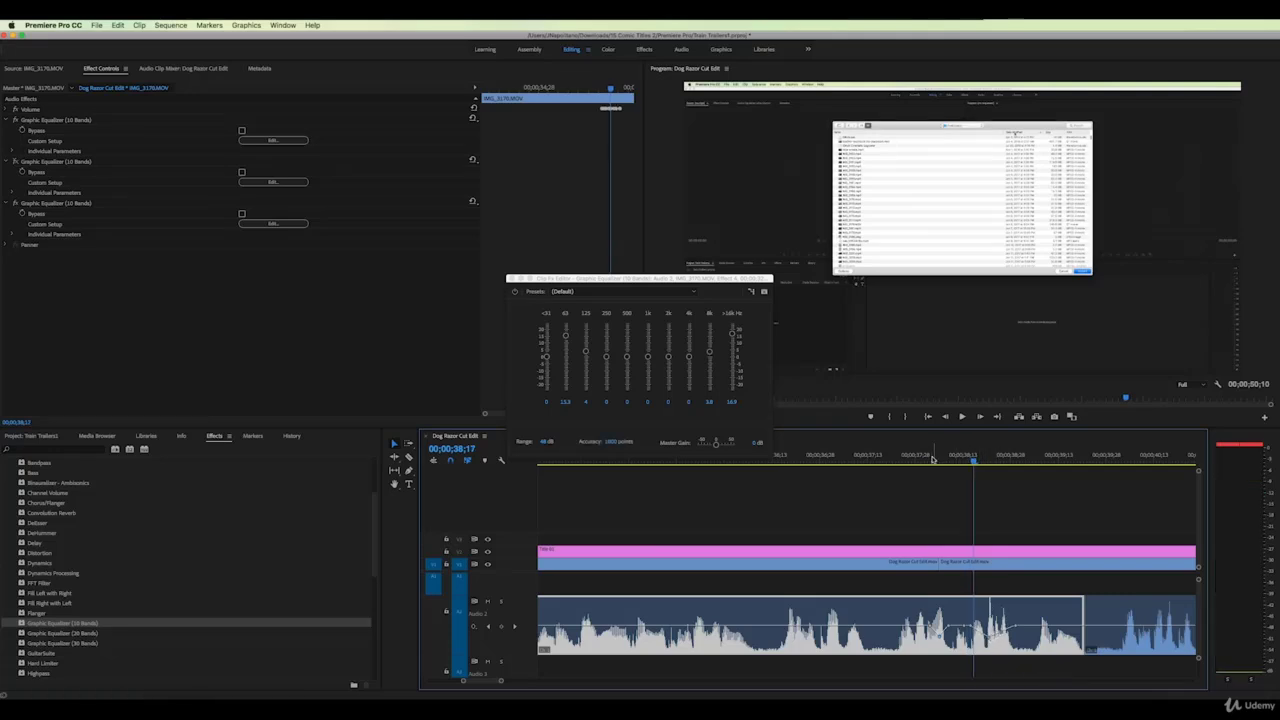
mouse_move(932, 459)
left_mouse_down()
mouse_move(997, 463)
mouse_move(942, 463)
left_mouse_up()
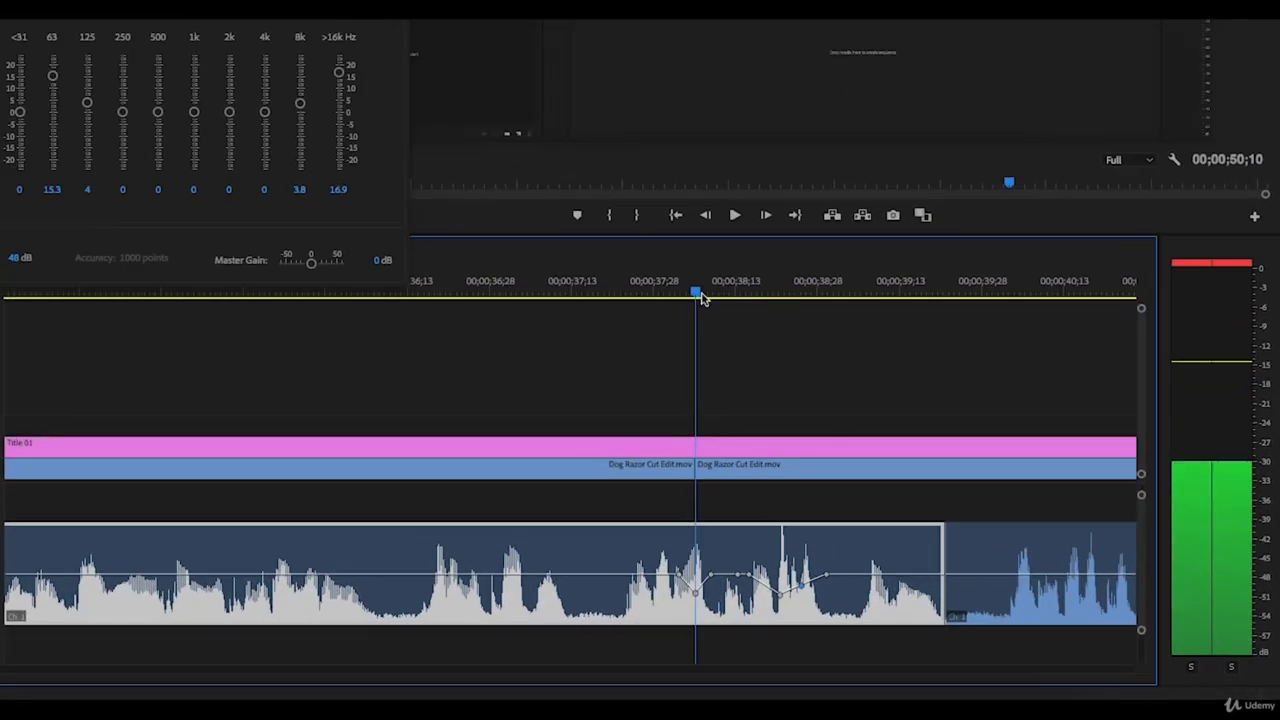
left_click_drag(700, 297, 769, 363)
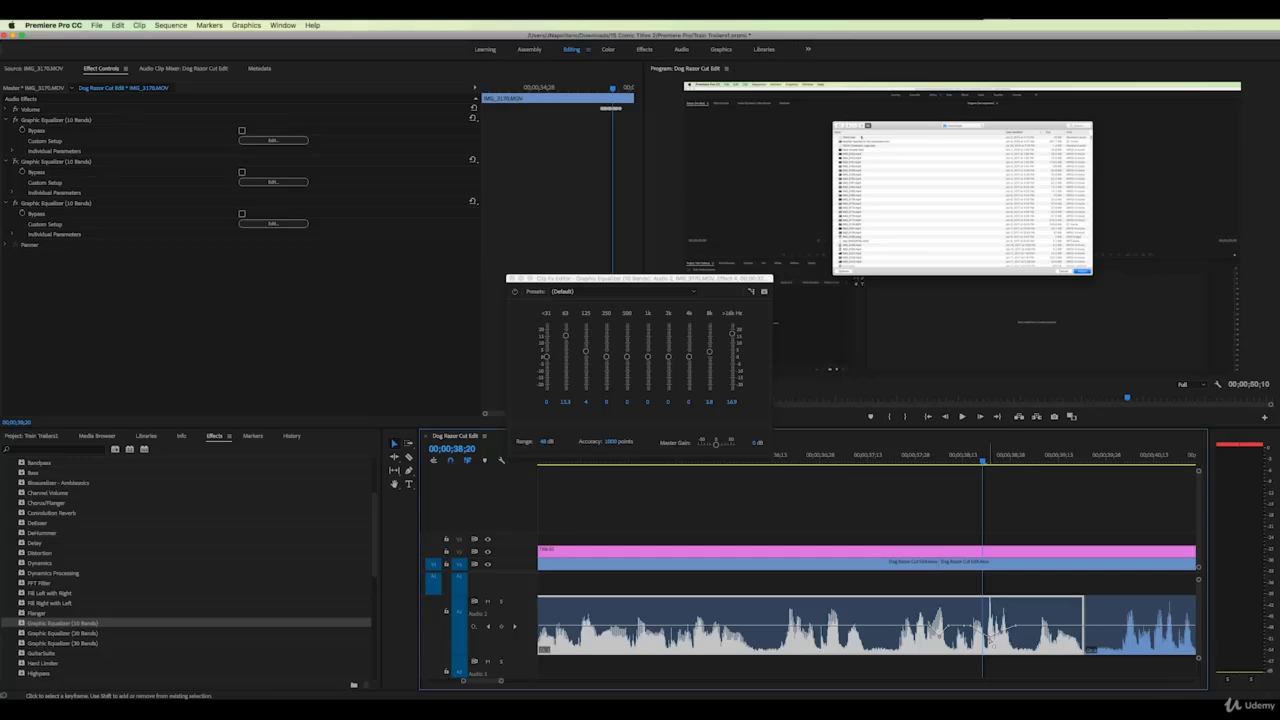
Lower the Audio 2 volume keyframes at 38;21 and 38;25 to about -6.30 and -7.85 dB
left_click_drag(780, 594, 784, 602)
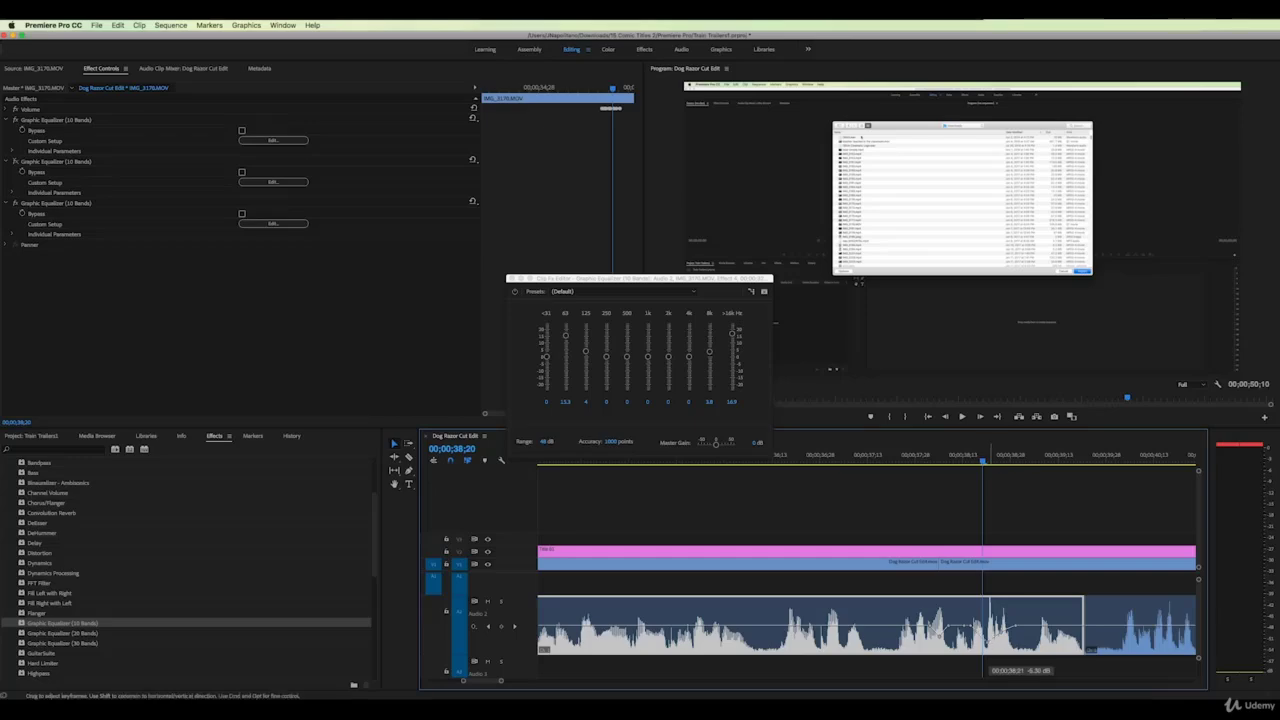
left_click_drag(987, 643, 987, 647)
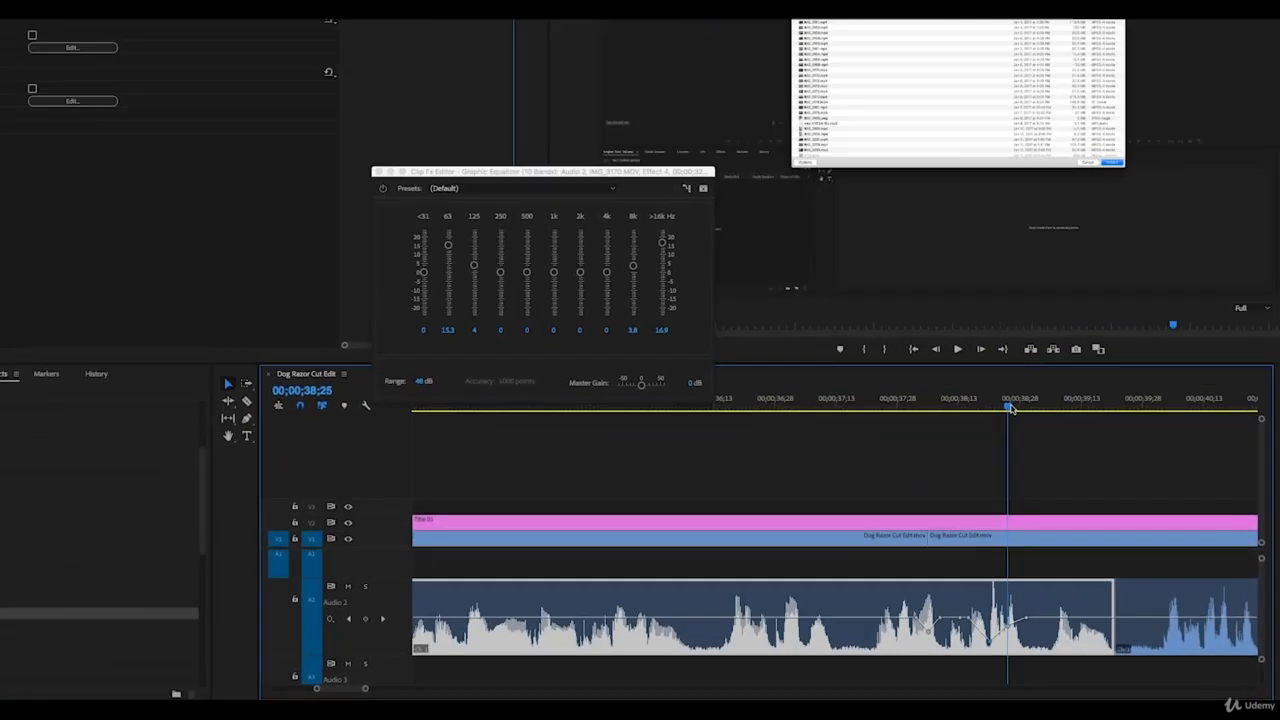
left_click_drag(976, 459, 949, 463)
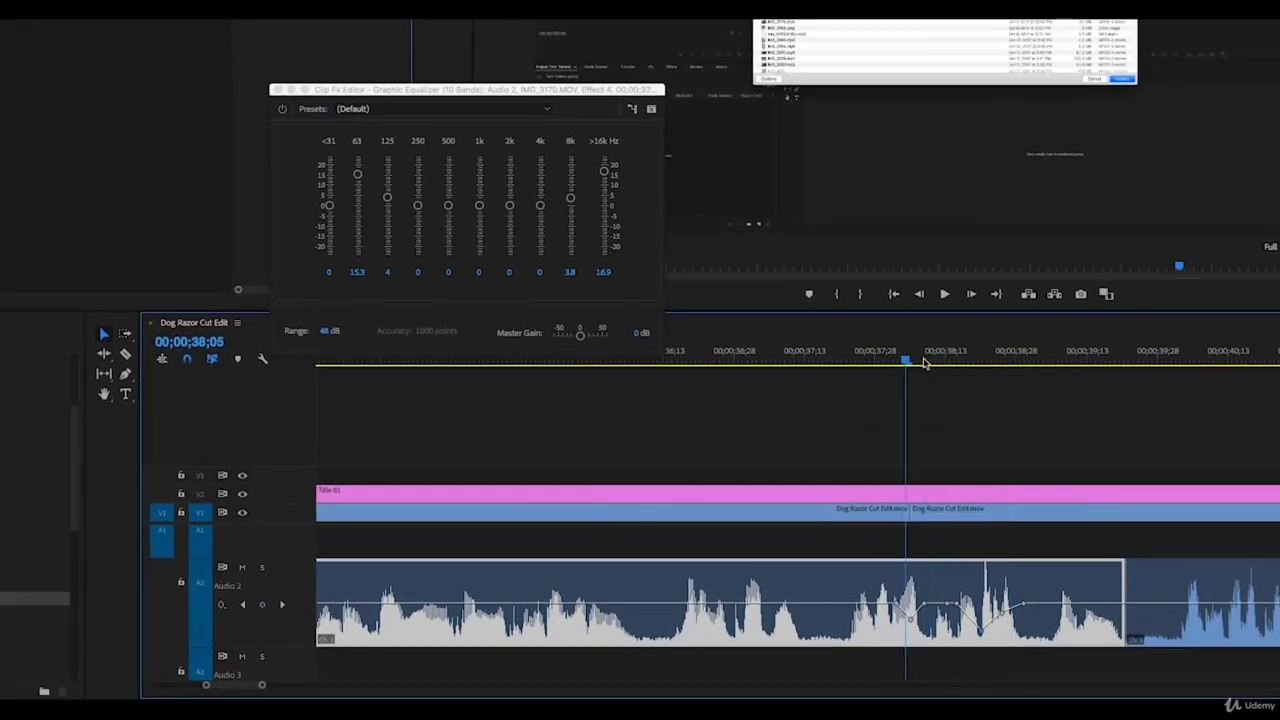
left_click_drag(924, 363, 987, 494)
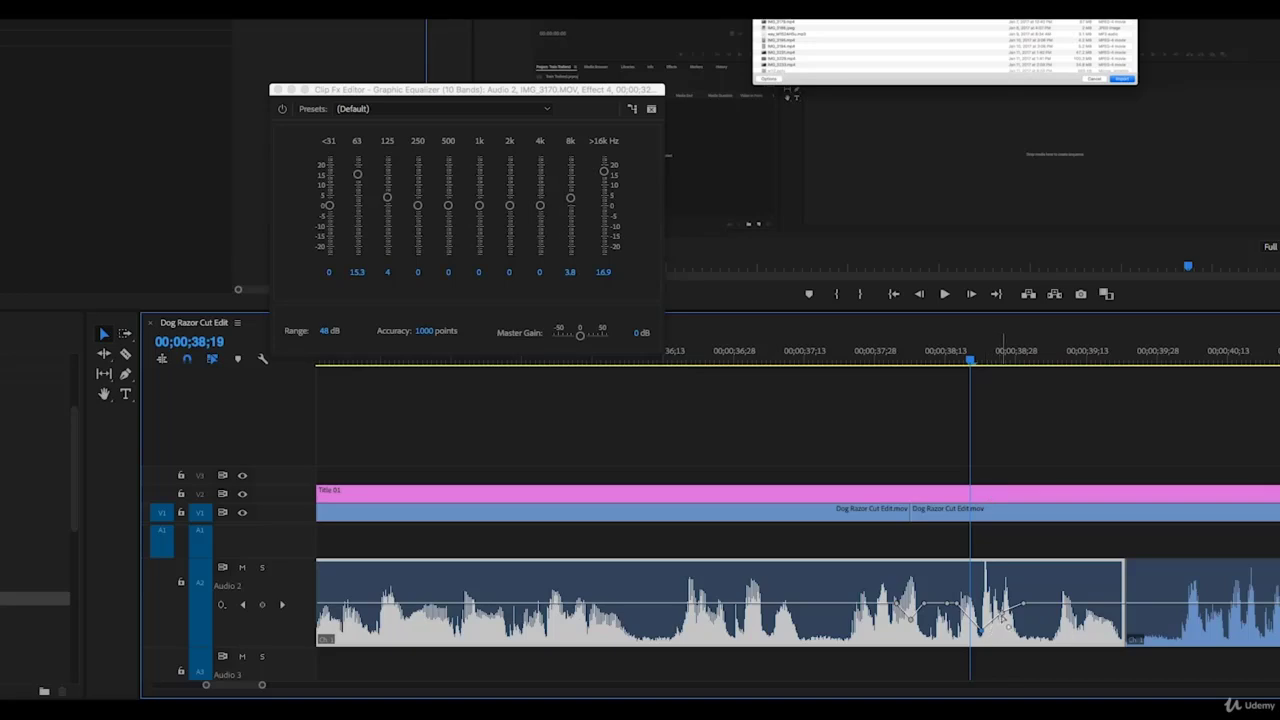
left_click_drag(1002, 617, 1001, 614)
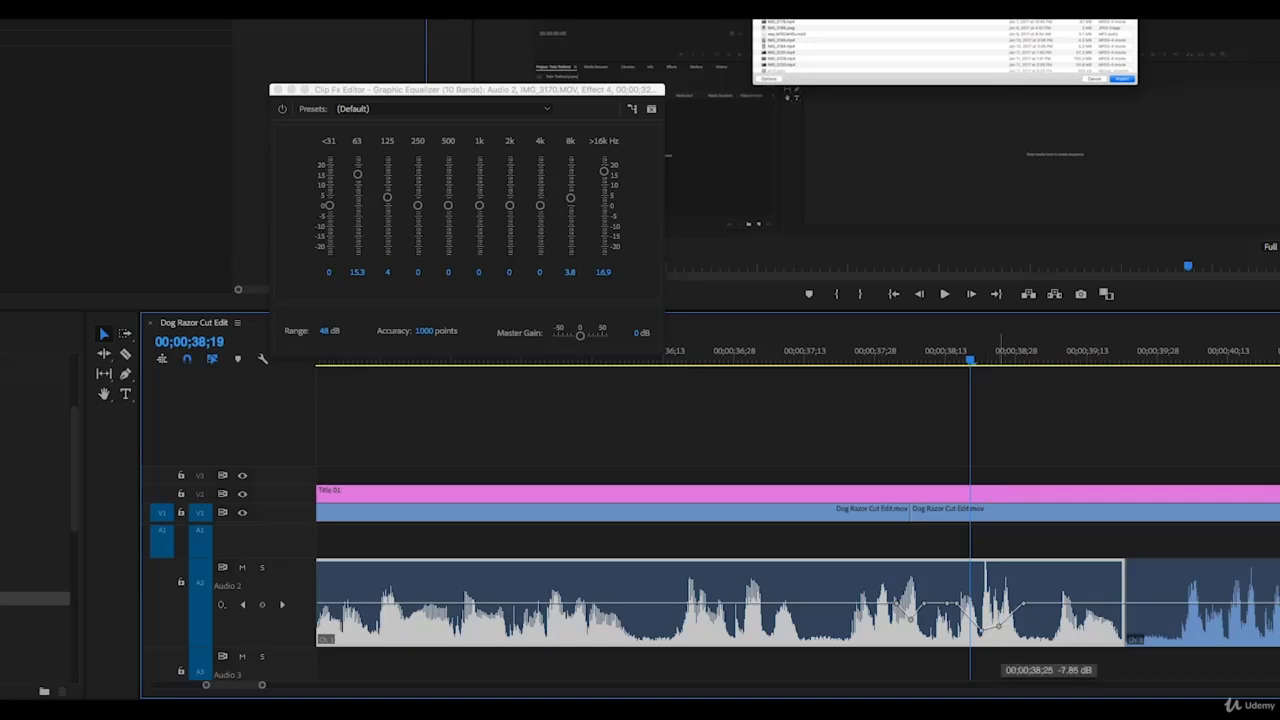
left_click_drag(1000, 628, 999, 626)
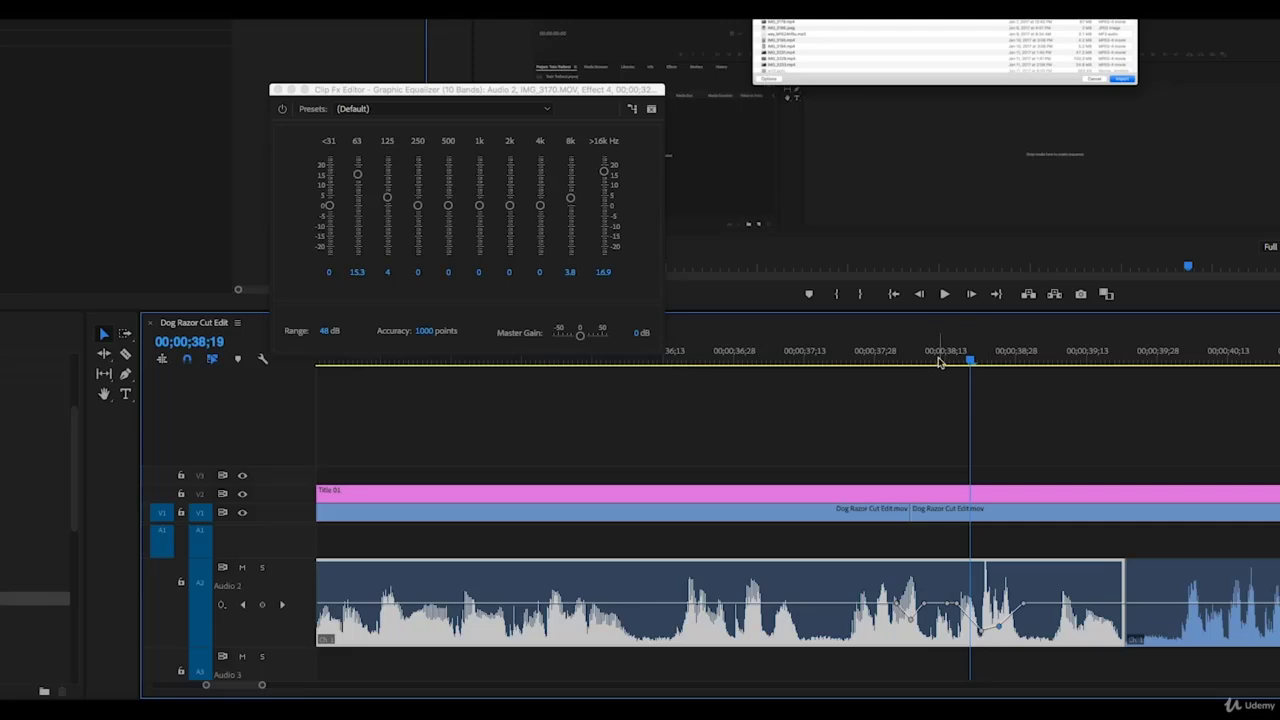
left_click_drag(950, 363, 980, 368)
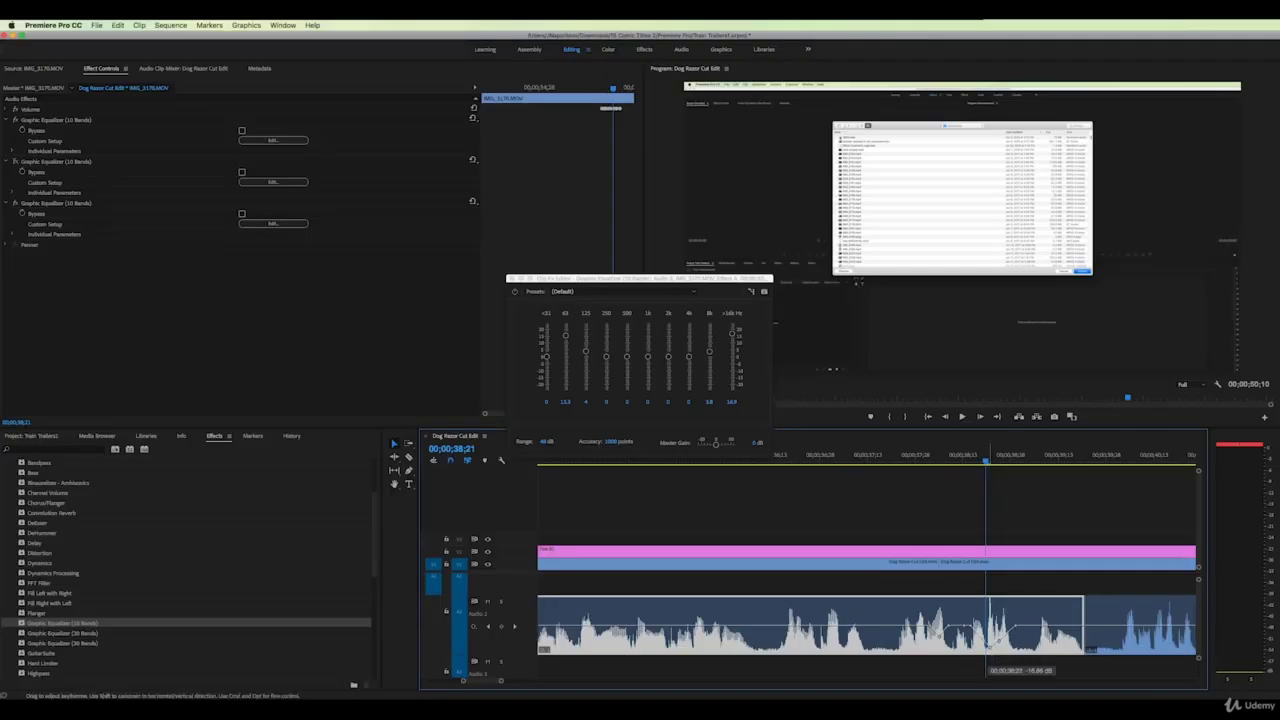
mouse_move(966, 465)
left_mouse_down()
mouse_move(1014, 463)
mouse_move(948, 460)
mouse_move(1058, 465)
mouse_move(978, 463)
left_mouse_up()
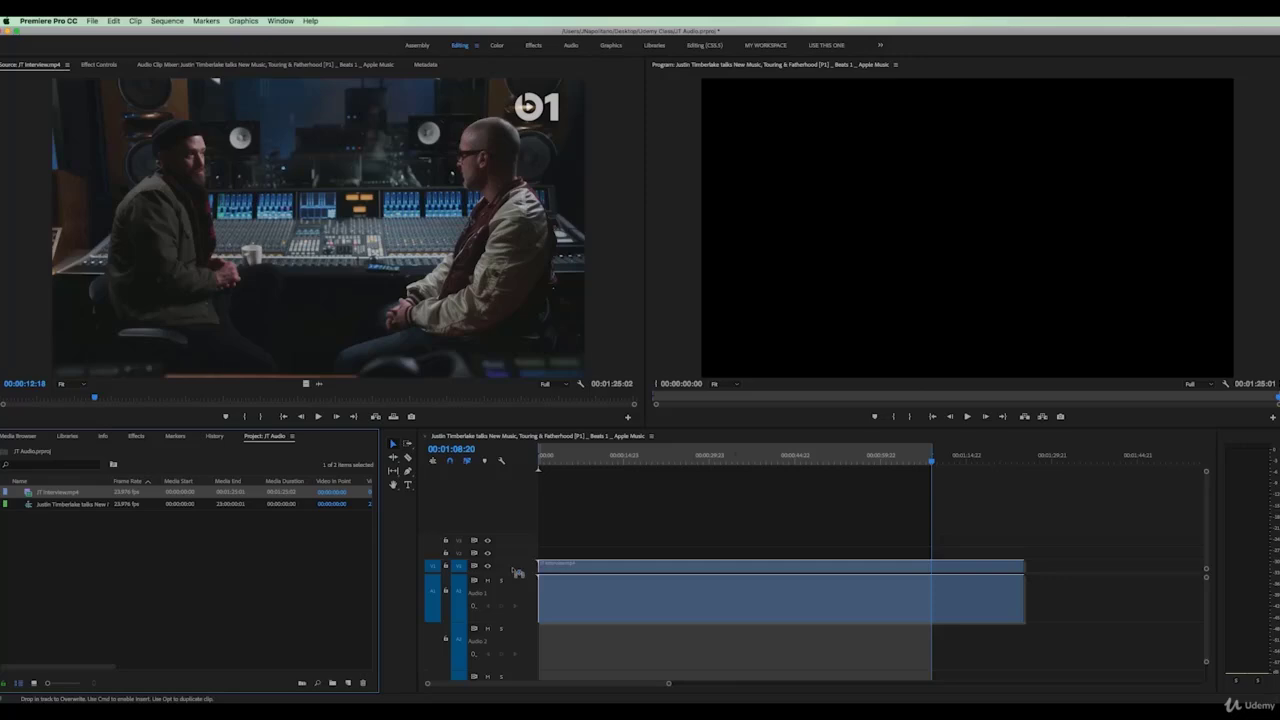
Zoom the interview timeline so the clip fills the track, then play from the start
left_click_drag(515, 572, 538, 568)
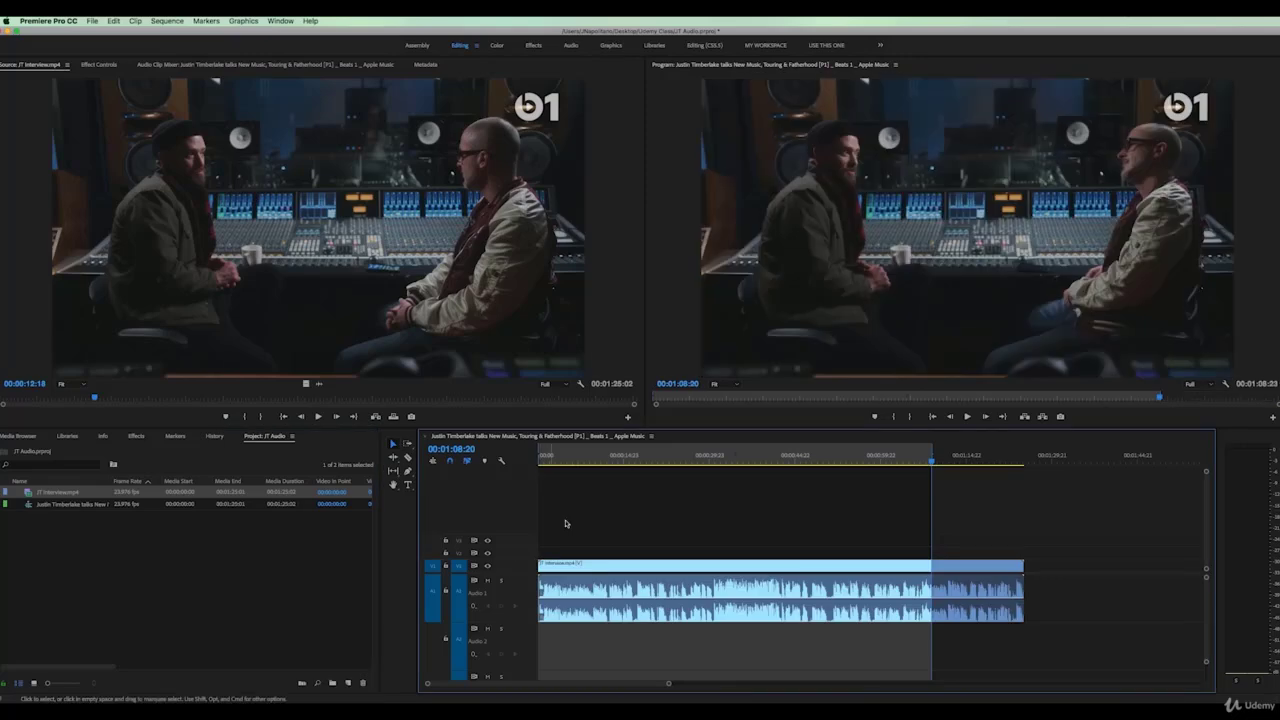
left_click_drag(555, 458, 540, 459)
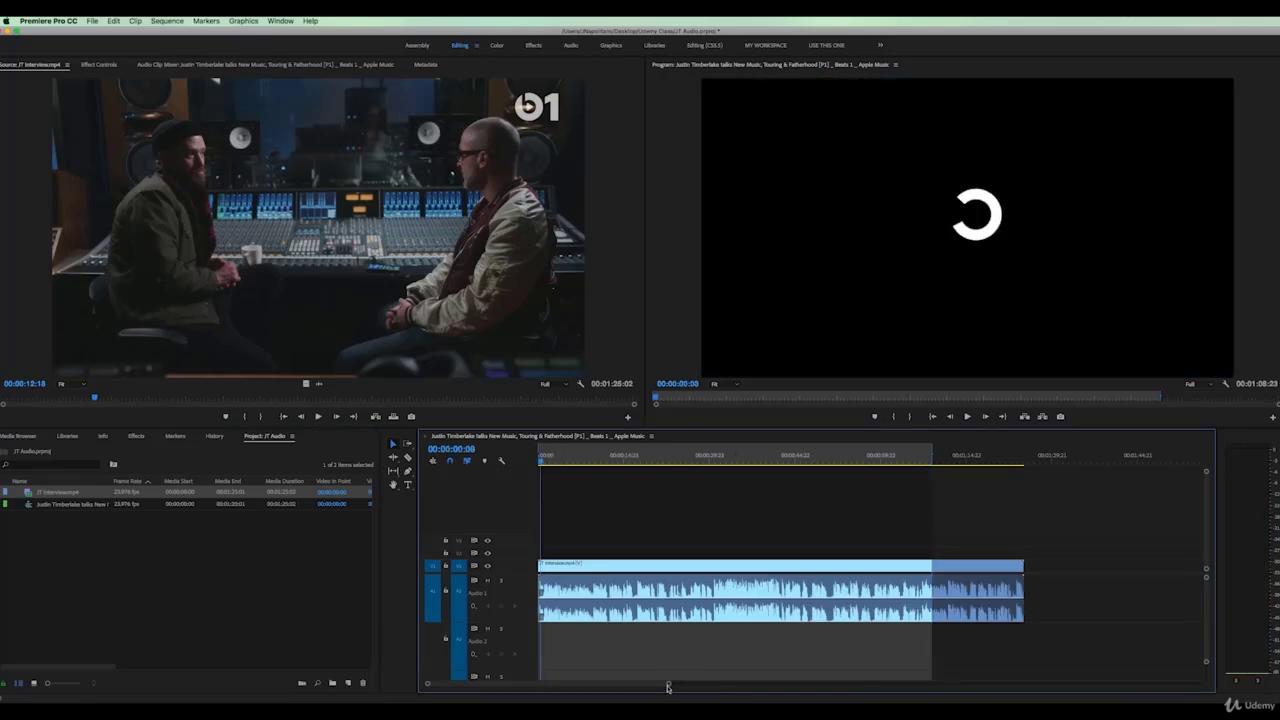
left_click_drag(668, 688, 654, 684)
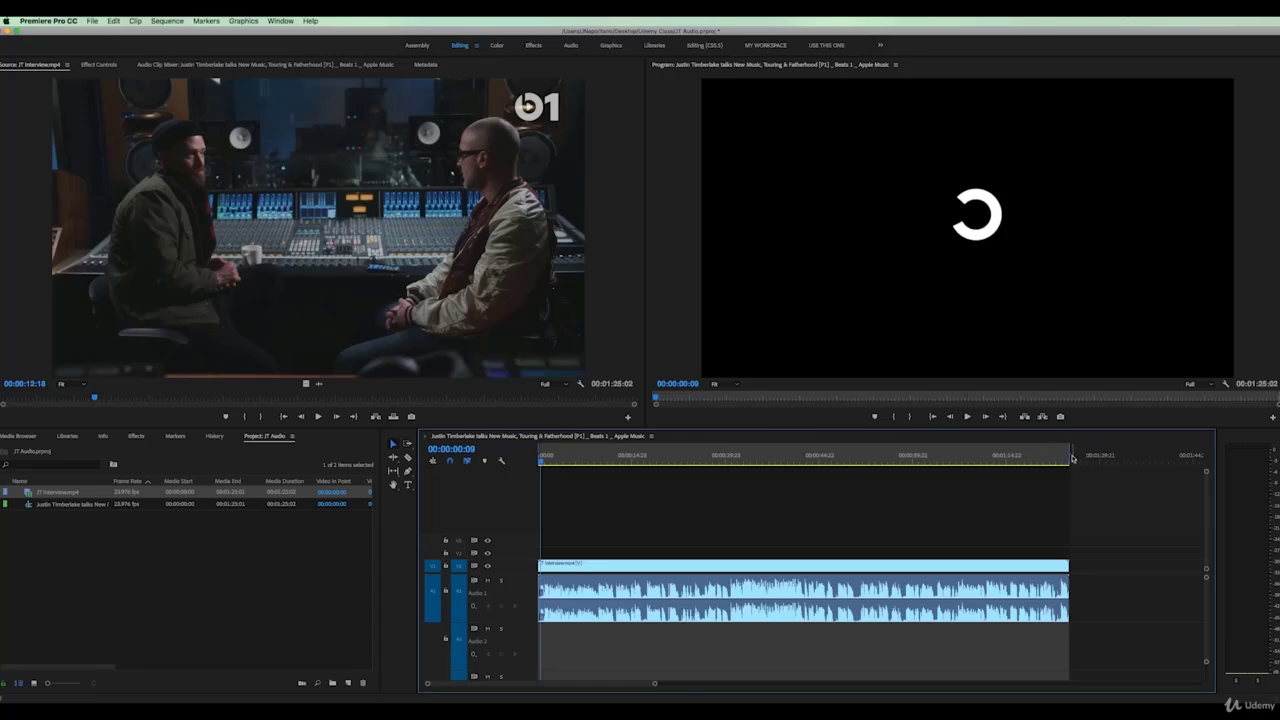
left_click_drag(1068, 455, 975, 458)
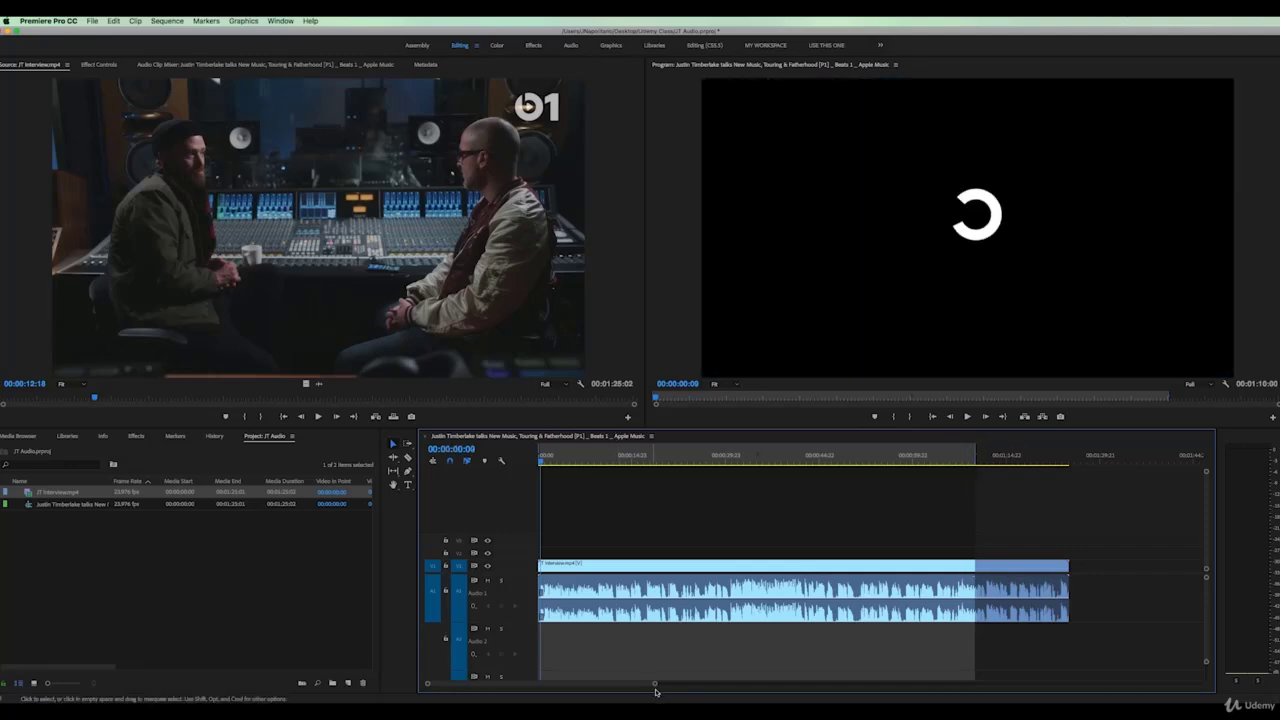
left_click_drag(654, 686, 610, 686)
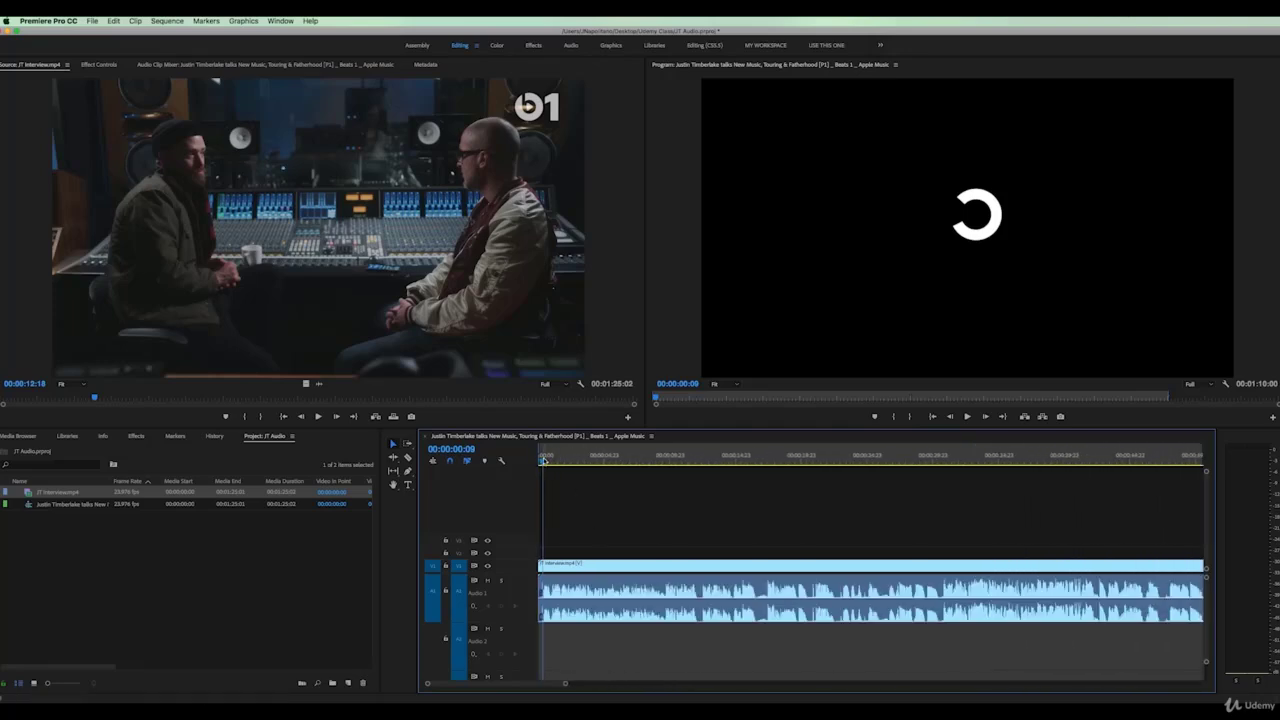
key("space")
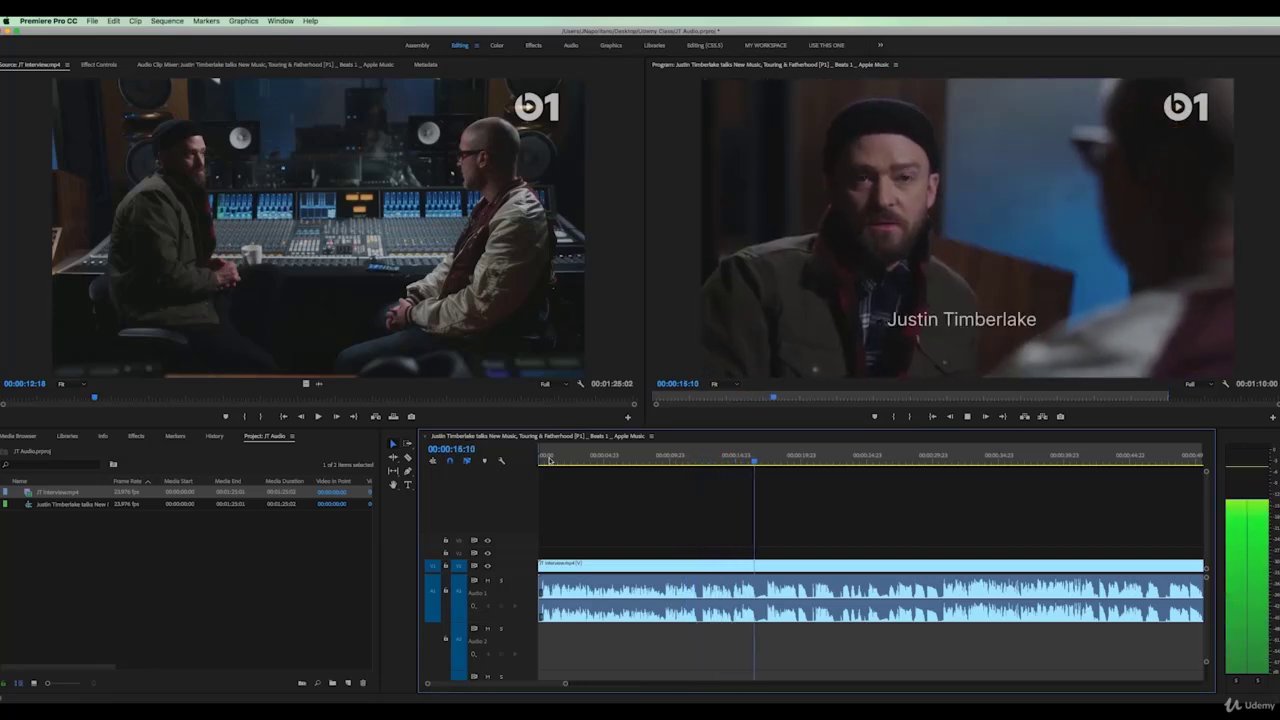
Stop playback near 00:00:17:08 and razor the interview clip at 00:00:17:05
key("space")
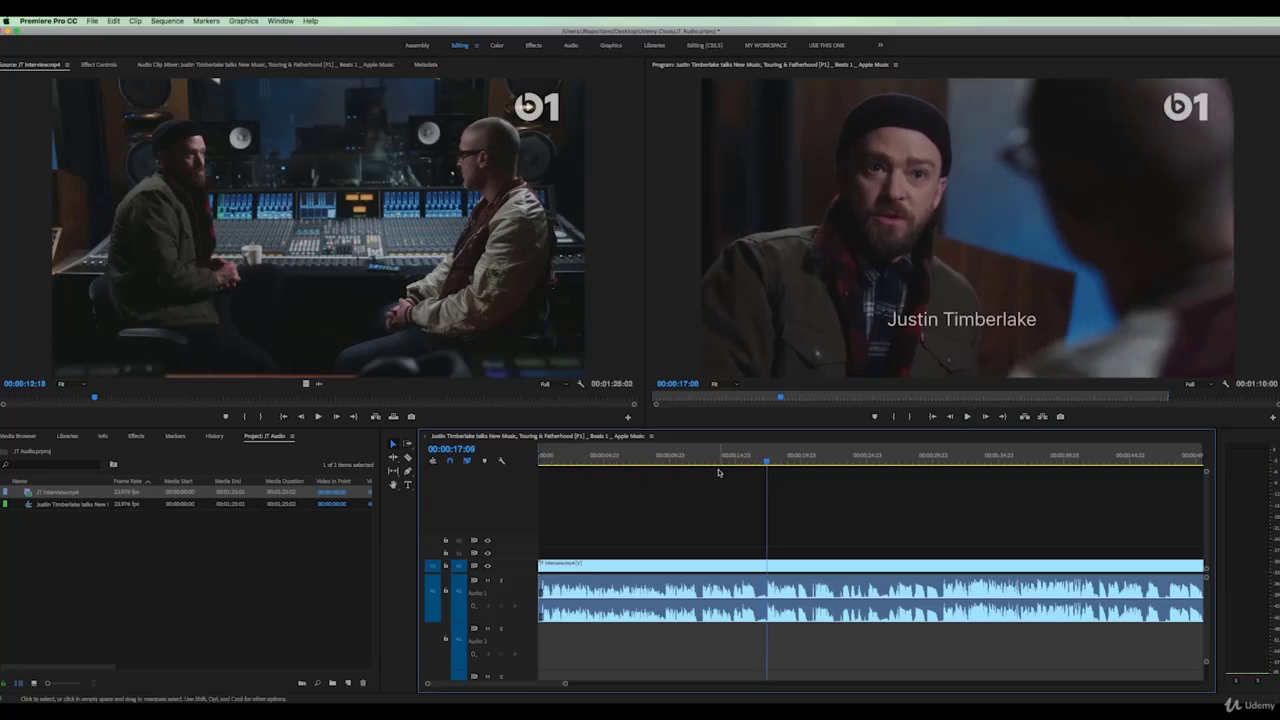
left_click(766, 462)
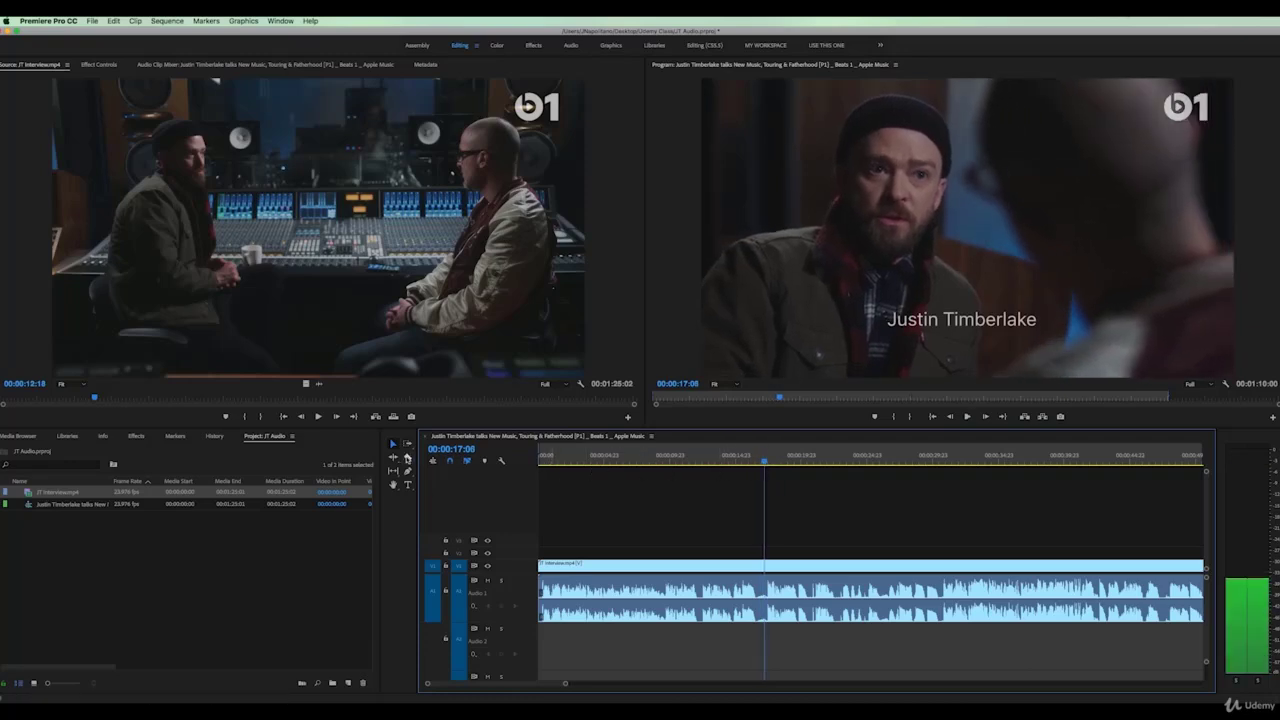
left_click(407, 457)
left_click(767, 565)
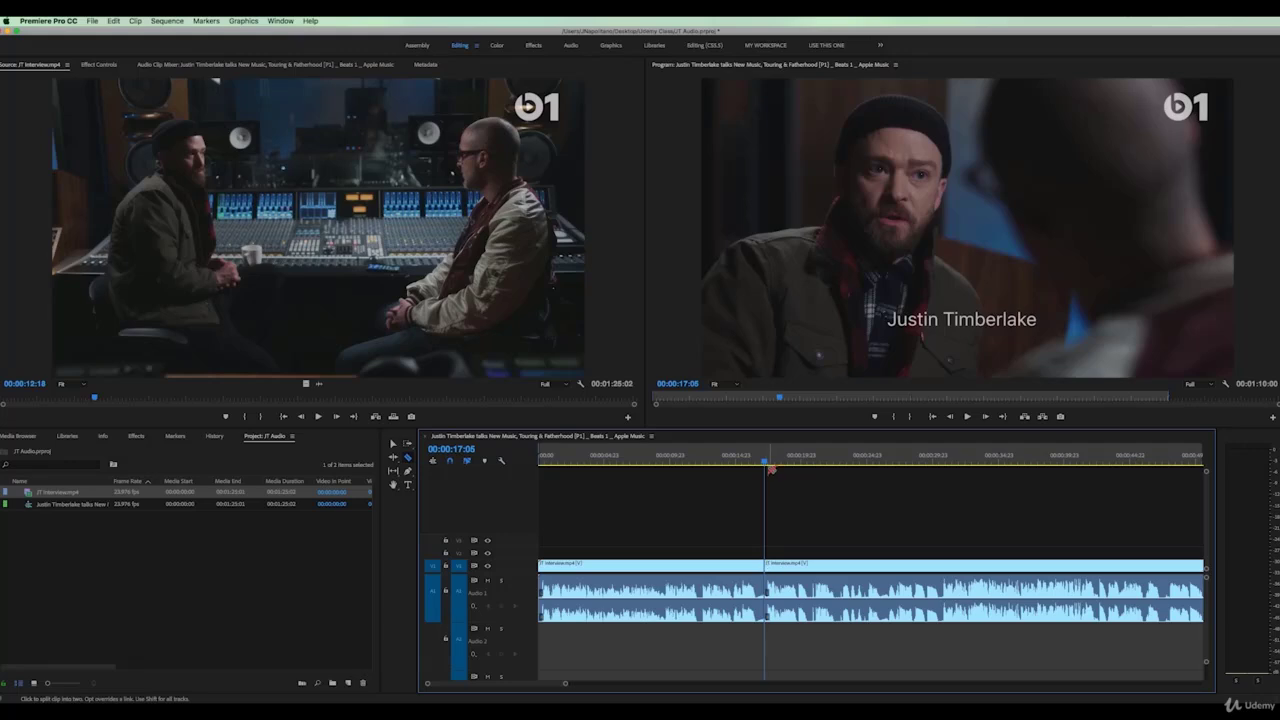
Delete the short interview piece around 00:00:14 and ripple-delete the gap it leaves
left_click_drag(765, 463, 733, 466)
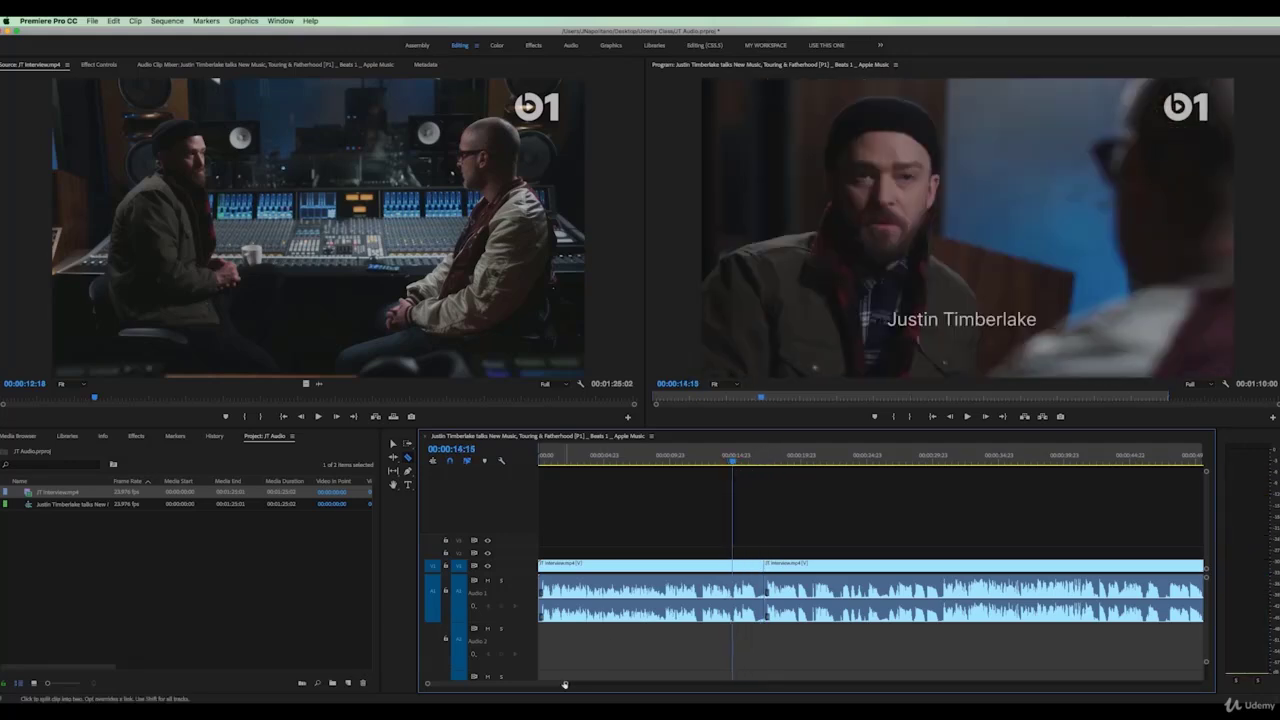
left_click_drag(565, 686, 539, 686)
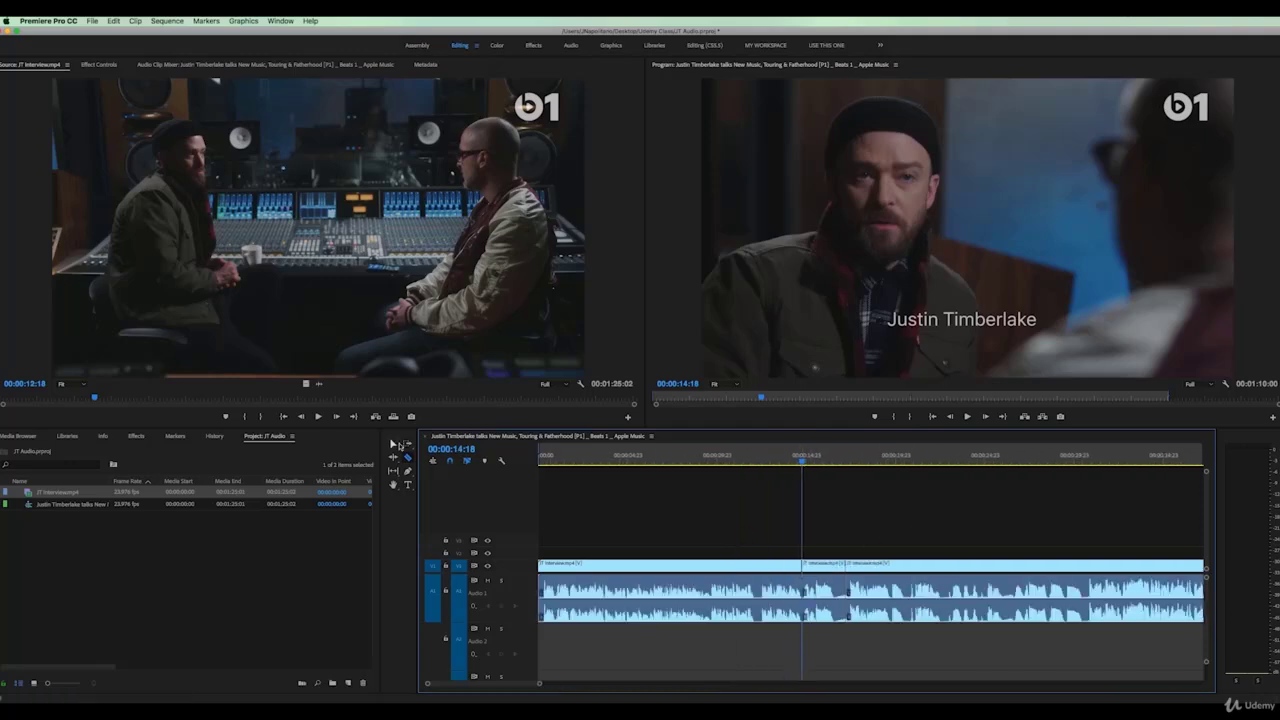
left_click(394, 445)
left_click(813, 569)
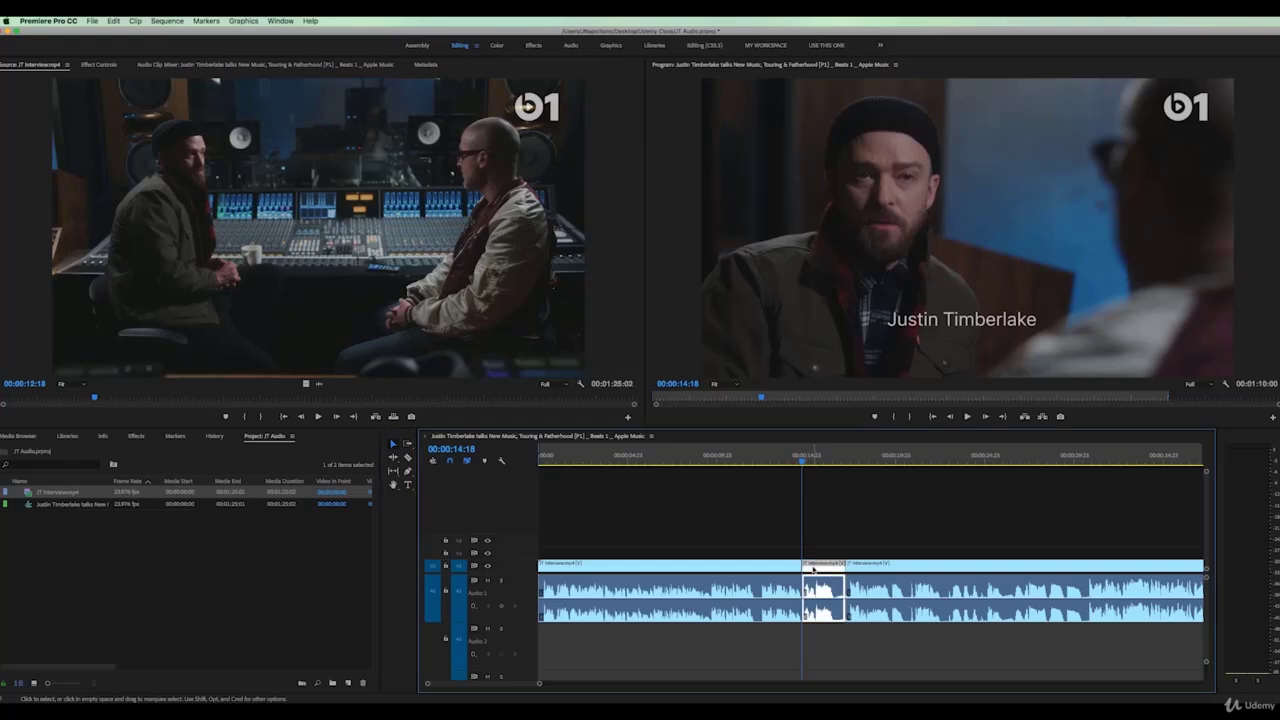
key("Delete")
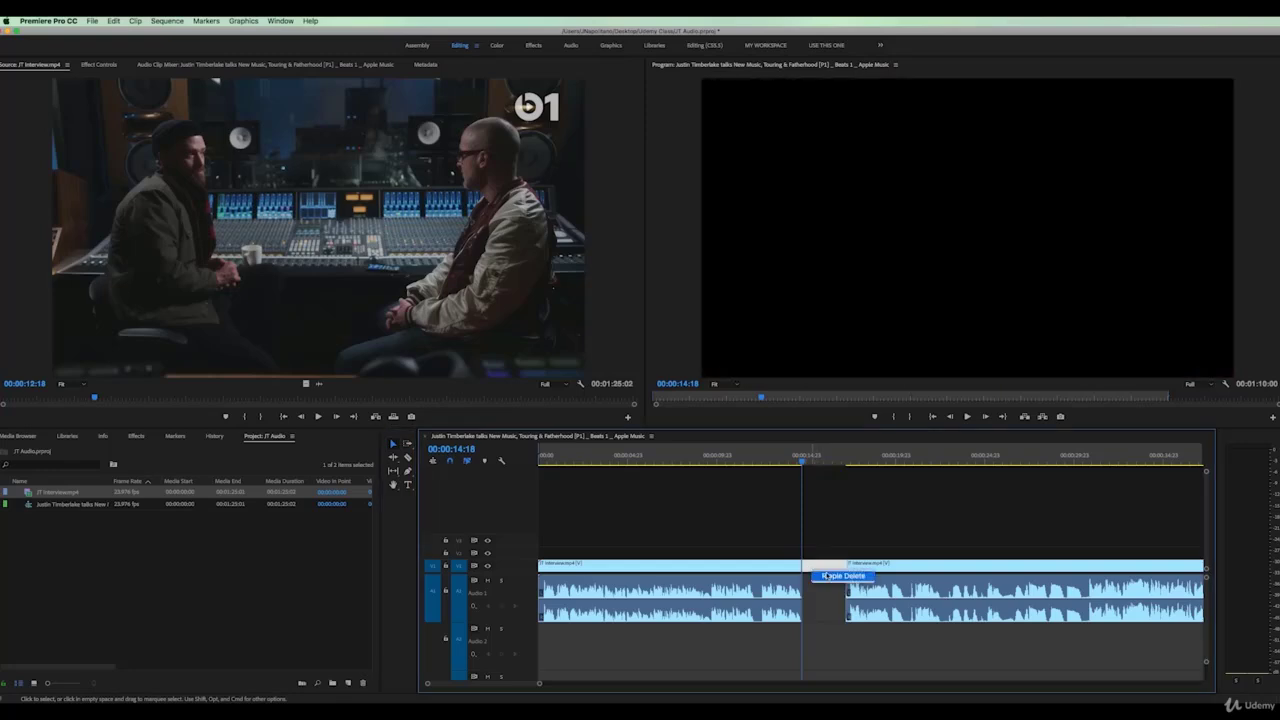
left_click(830, 576)
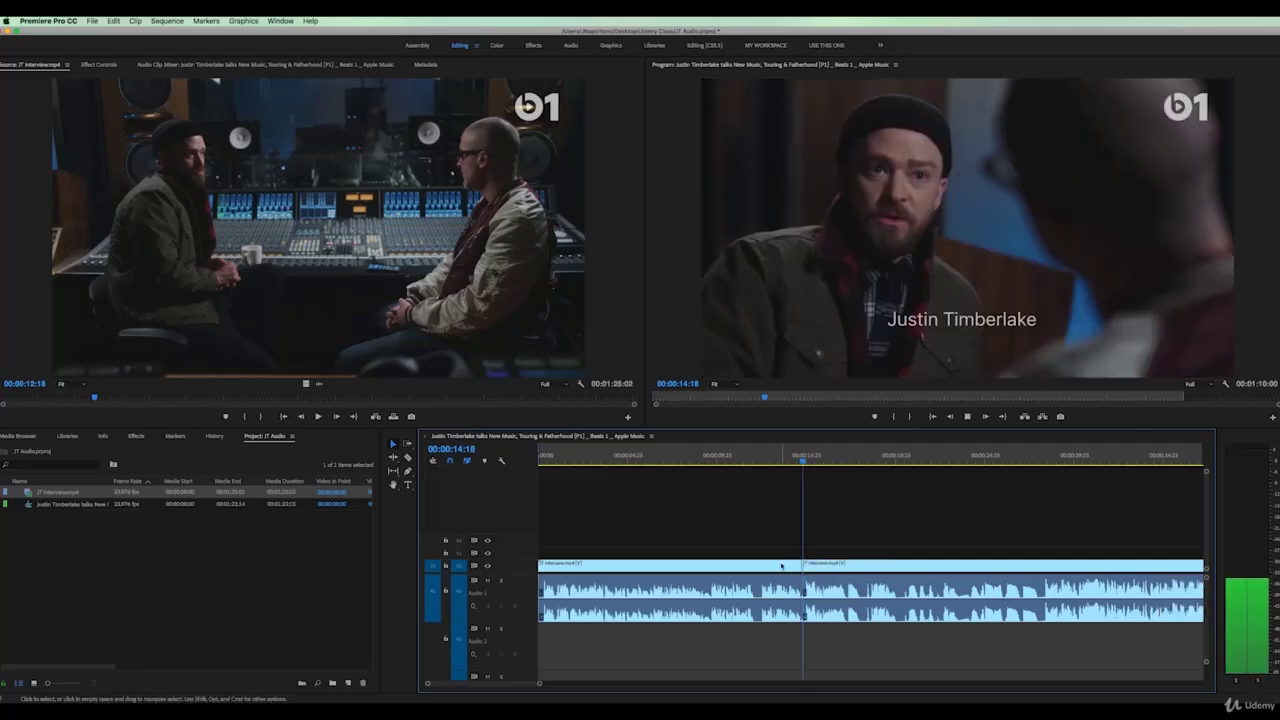
Razor the interview at 28:02 and delete the 20–28 second segment, leaving a gap
left_click(787, 460)
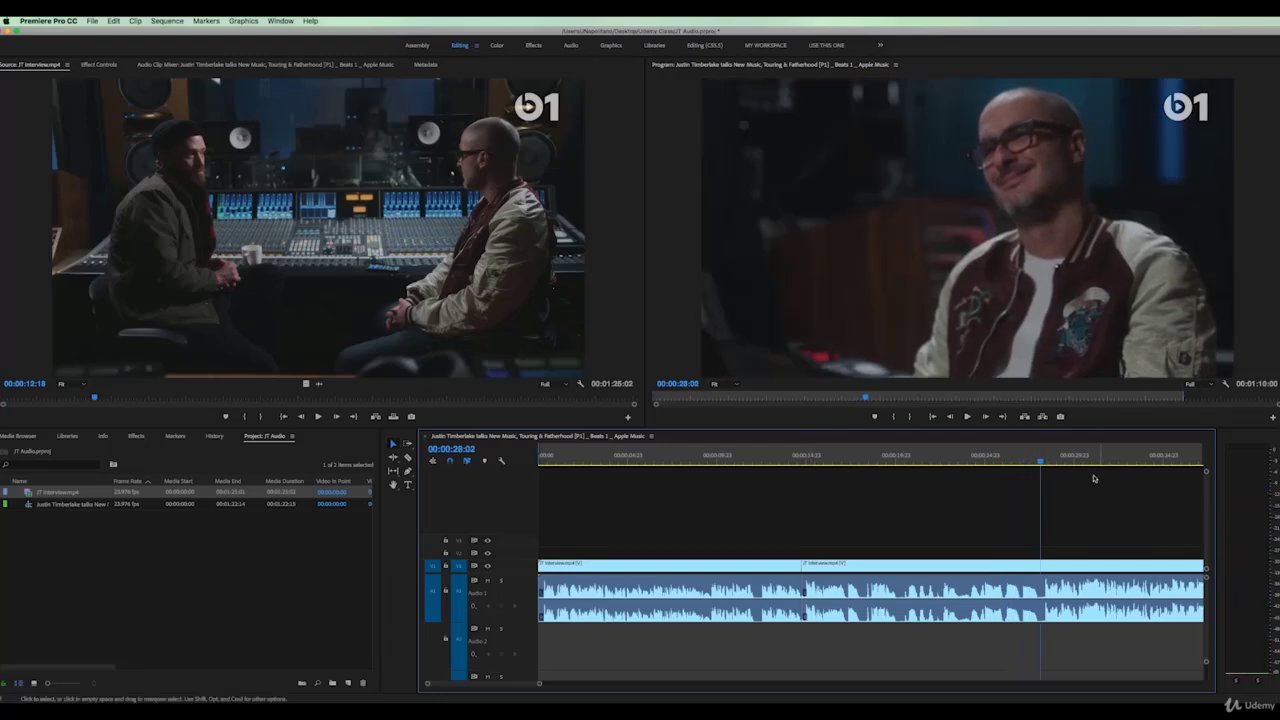
left_click(409, 457)
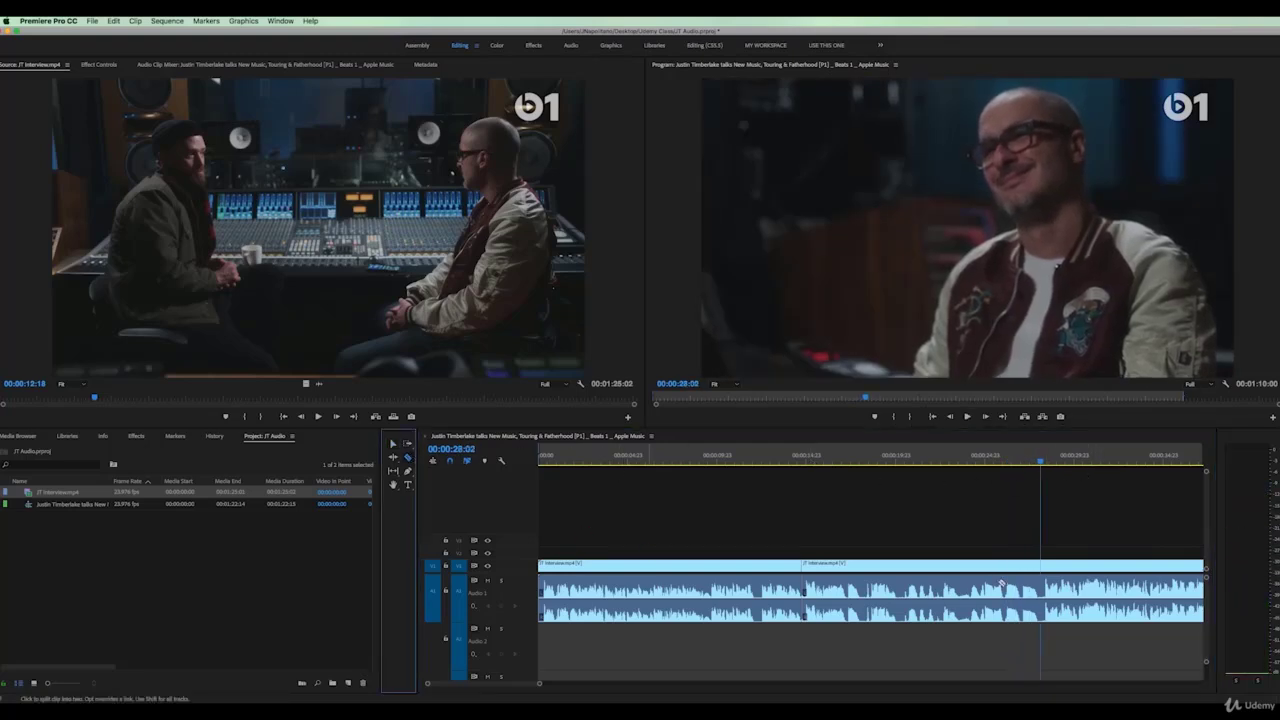
left_click(1043, 568)
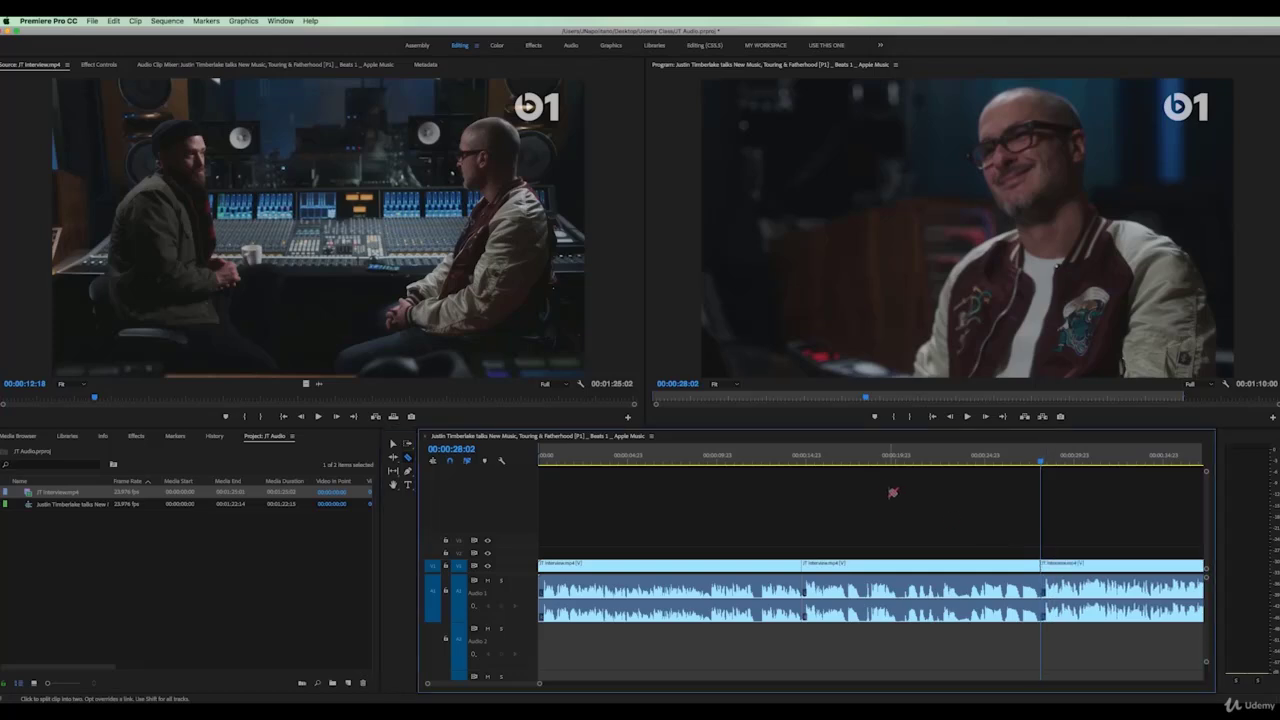
left_click(847, 461)
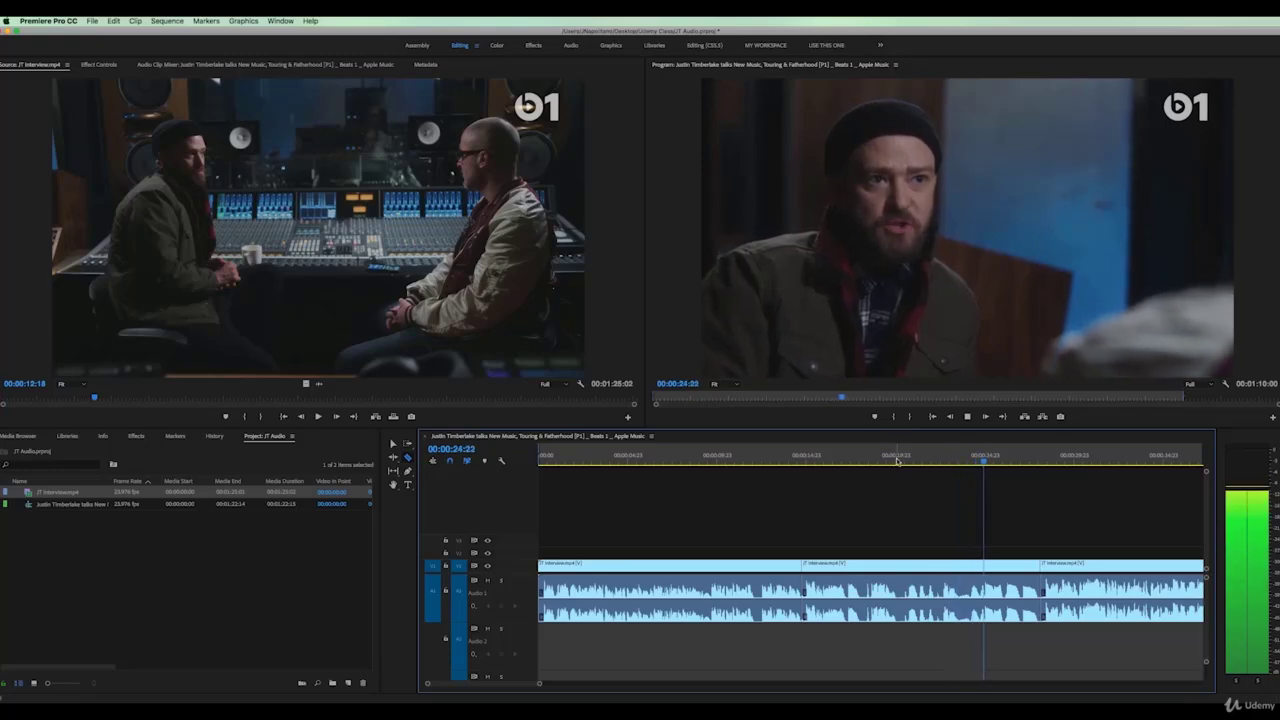
left_click_drag(891, 458, 900, 459)
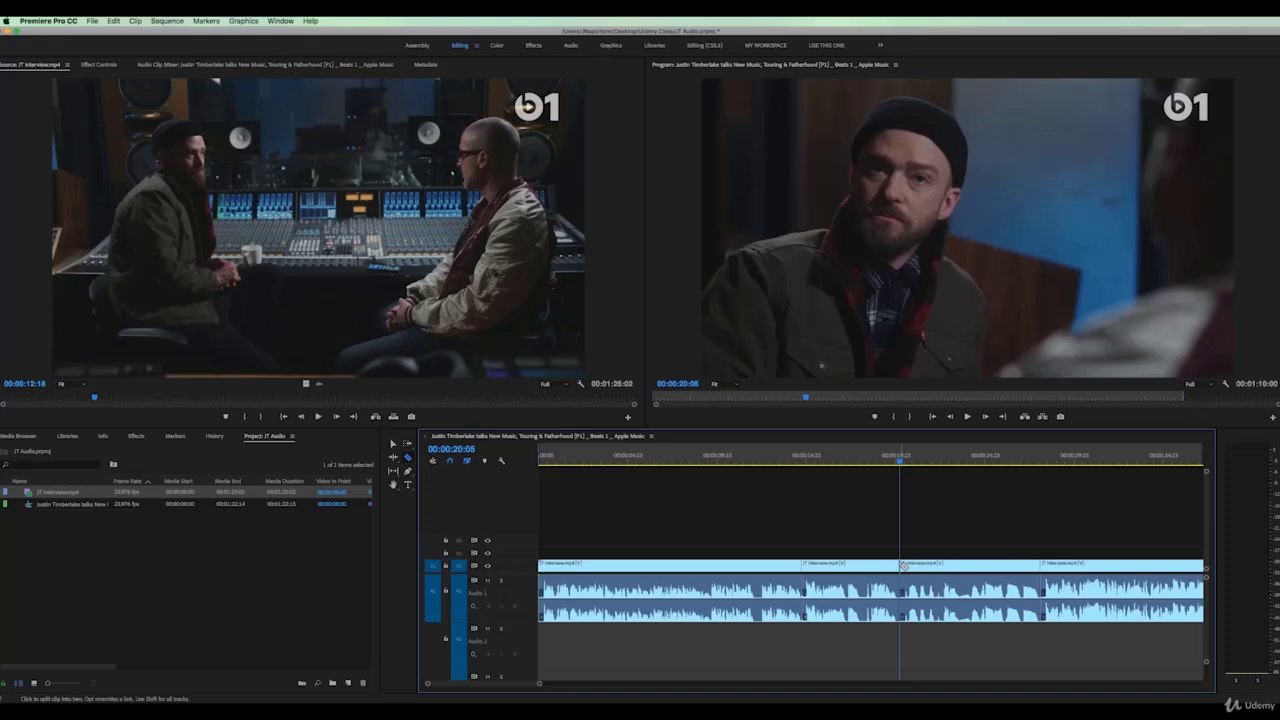
left_click(394, 443)
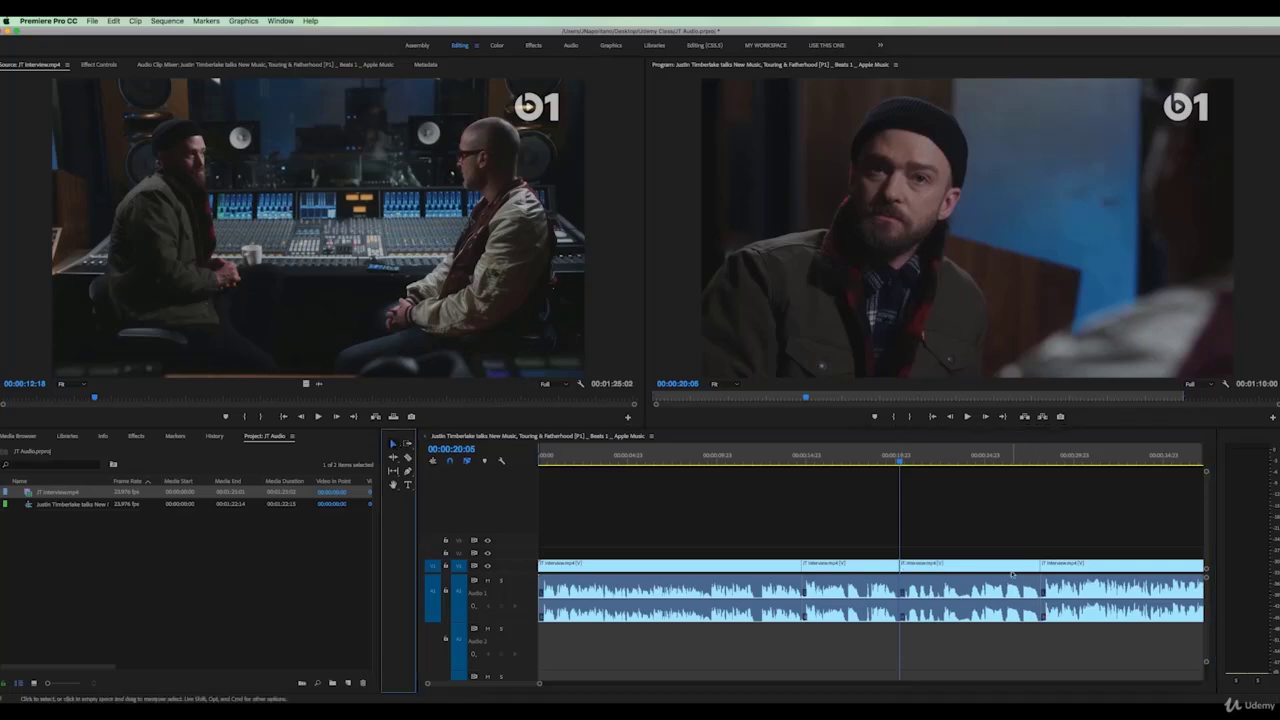
left_click(1003, 570)
key("Delete")
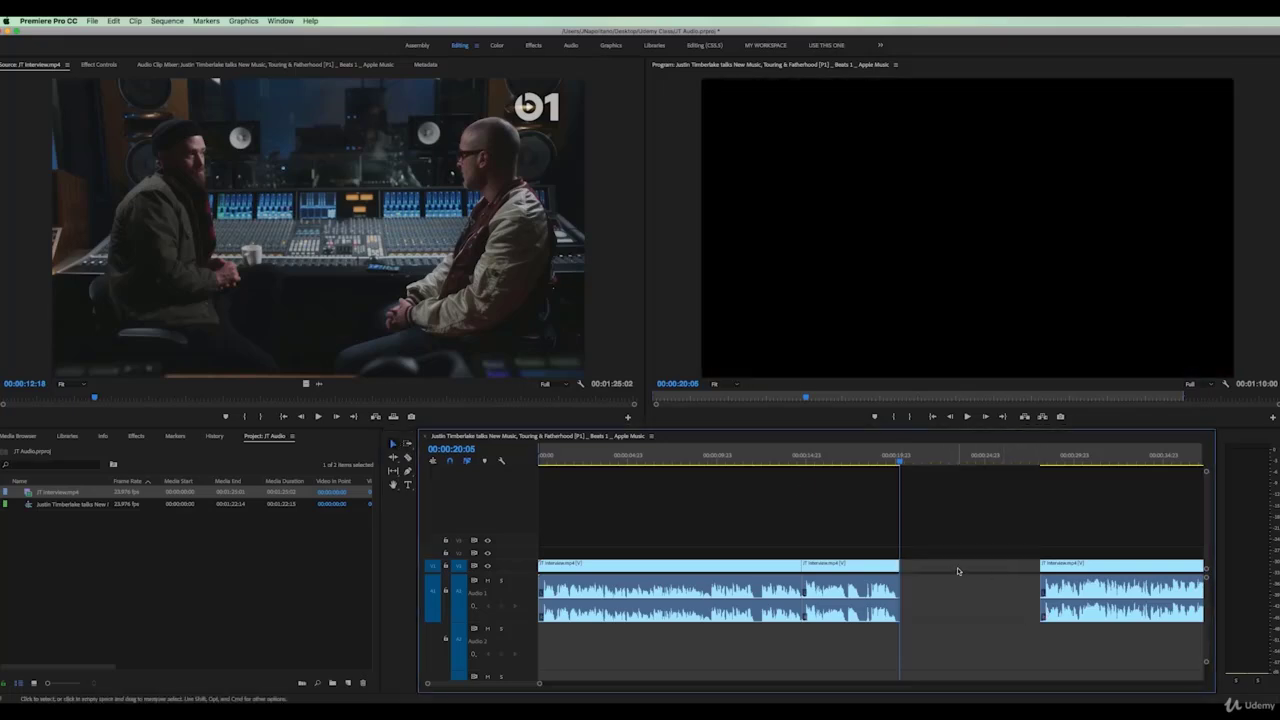
Preview the edit from about 16 seconds and razor the clip at 18:05
left_click(821, 459)
key("space")
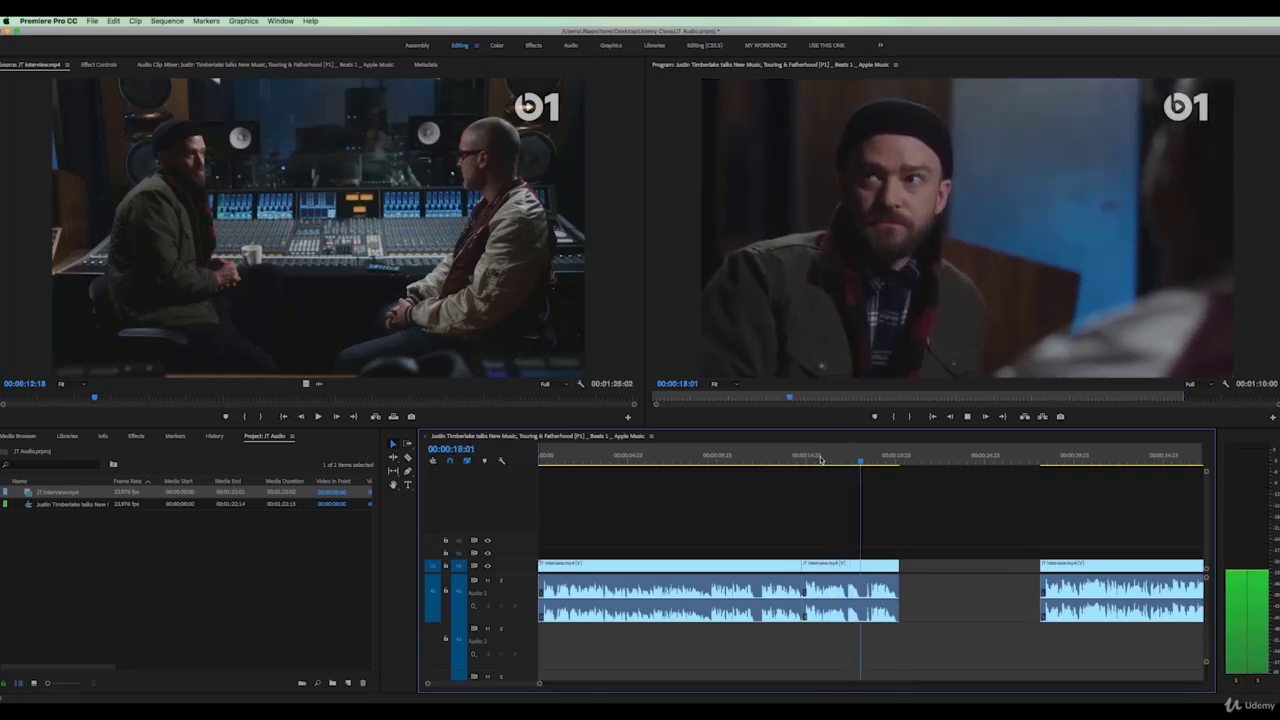
key("space")
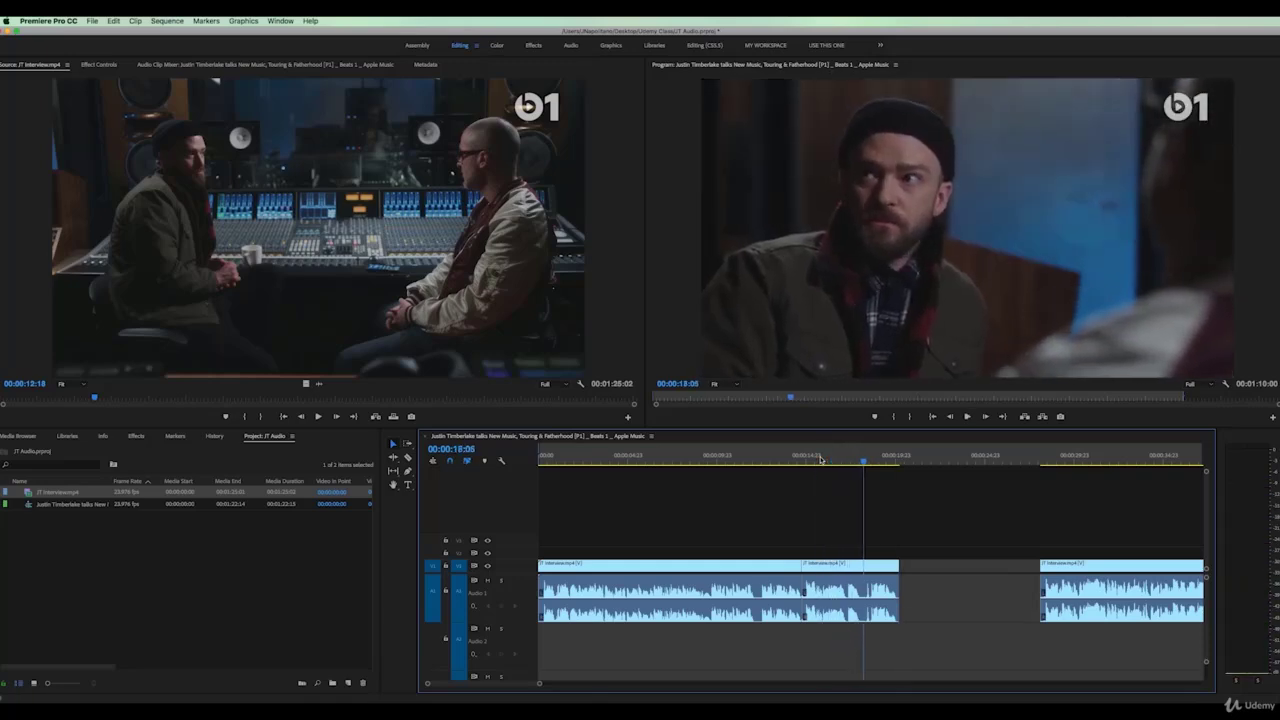
left_click(407, 458)
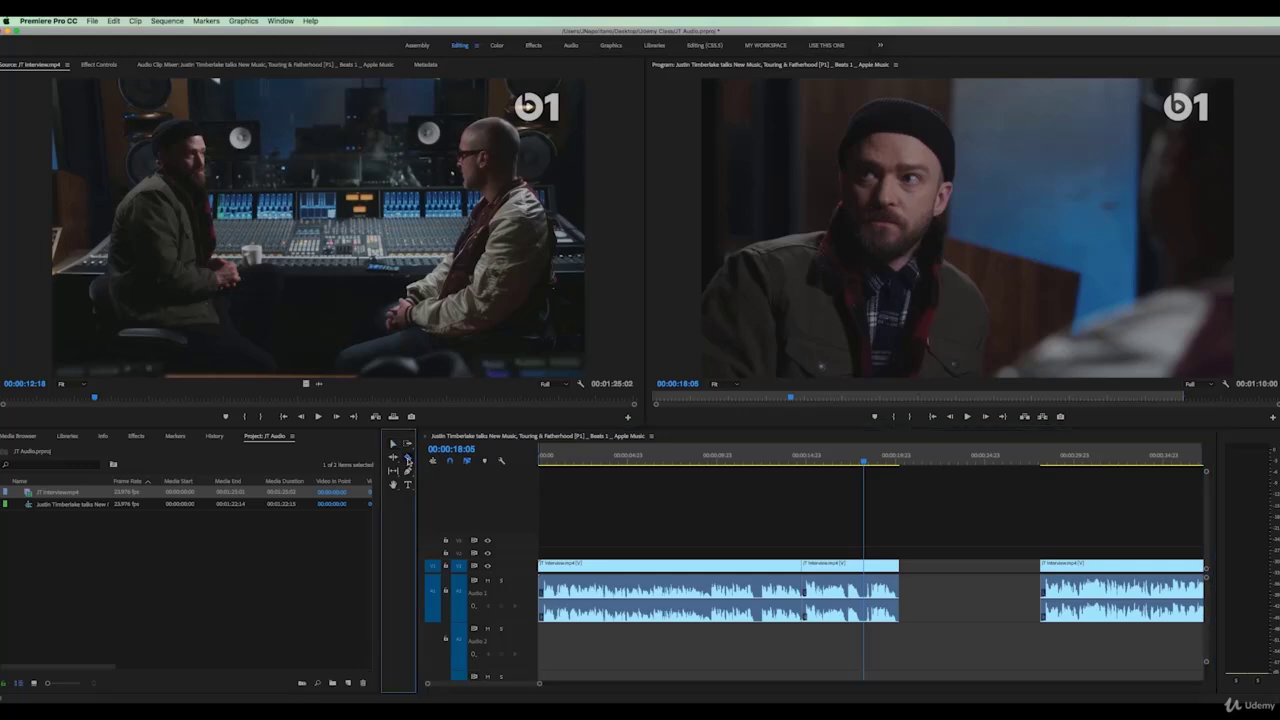
left_click(866, 568)
Delete the short piece after 17:05, slide the next clip left, and ripple-delete the remaining gap
left_click_drag(864, 463, 846, 465)
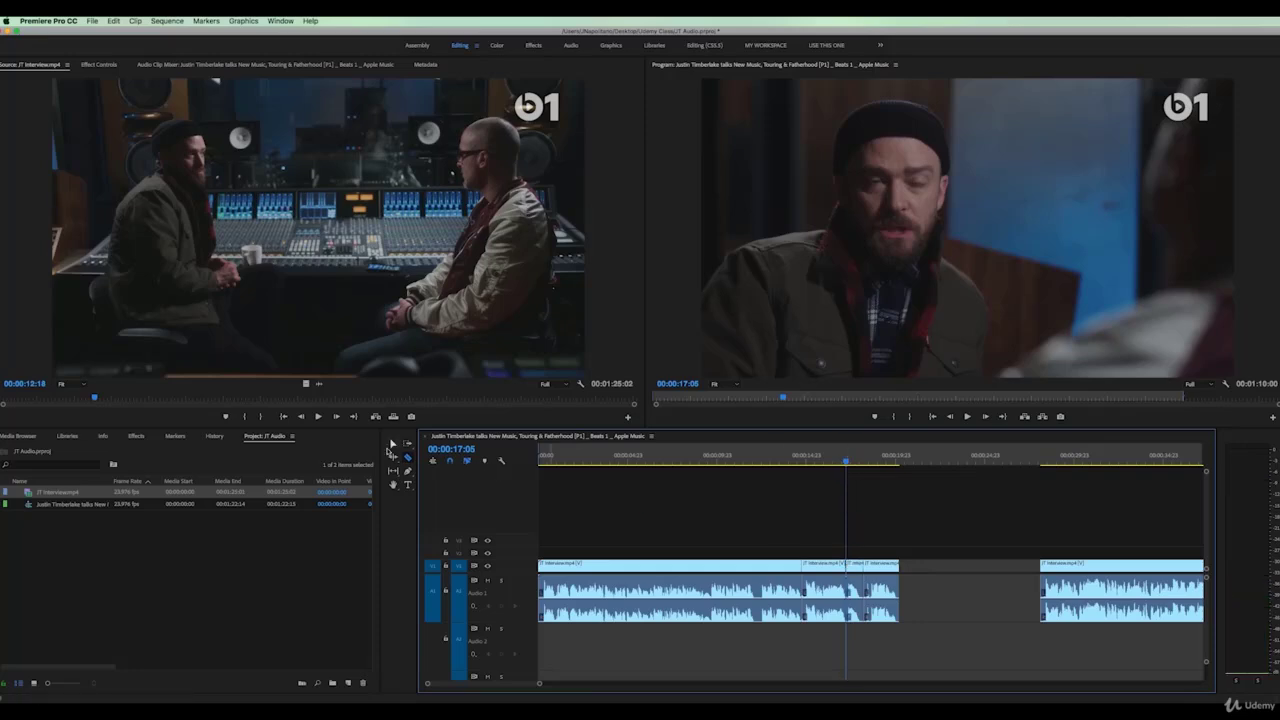
left_click(392, 444)
left_click(858, 565)
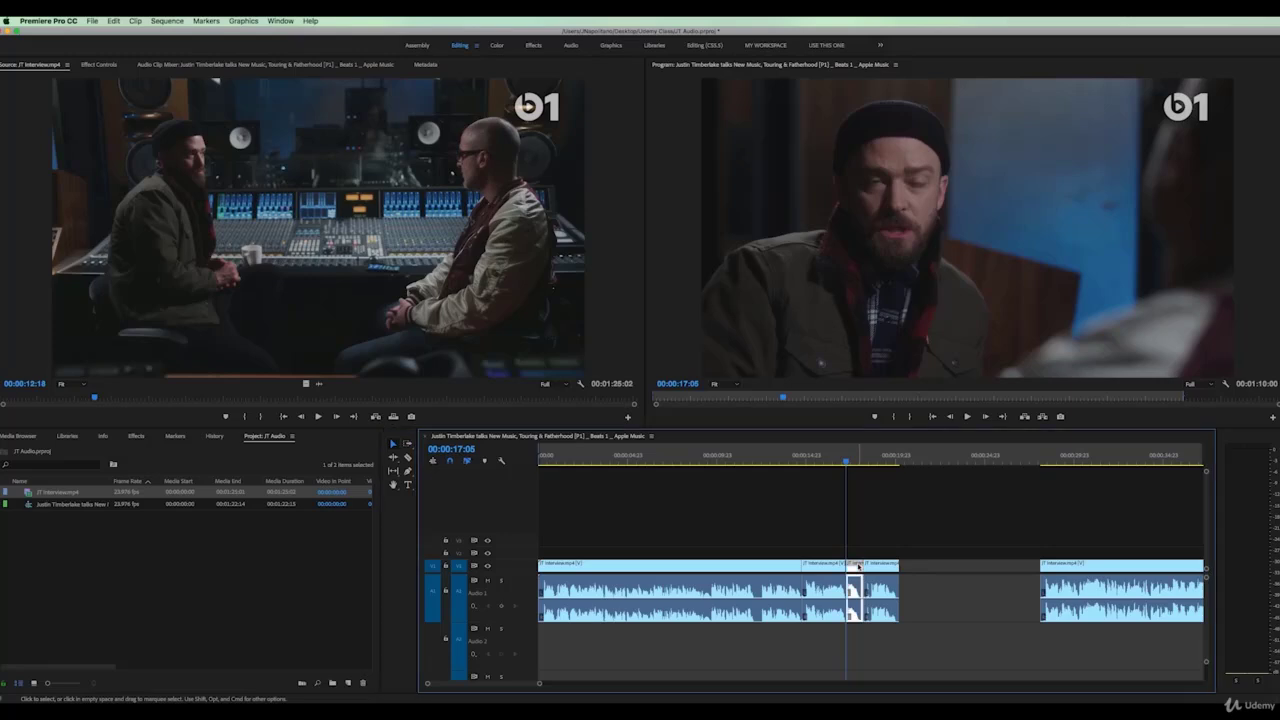
key("Delete")
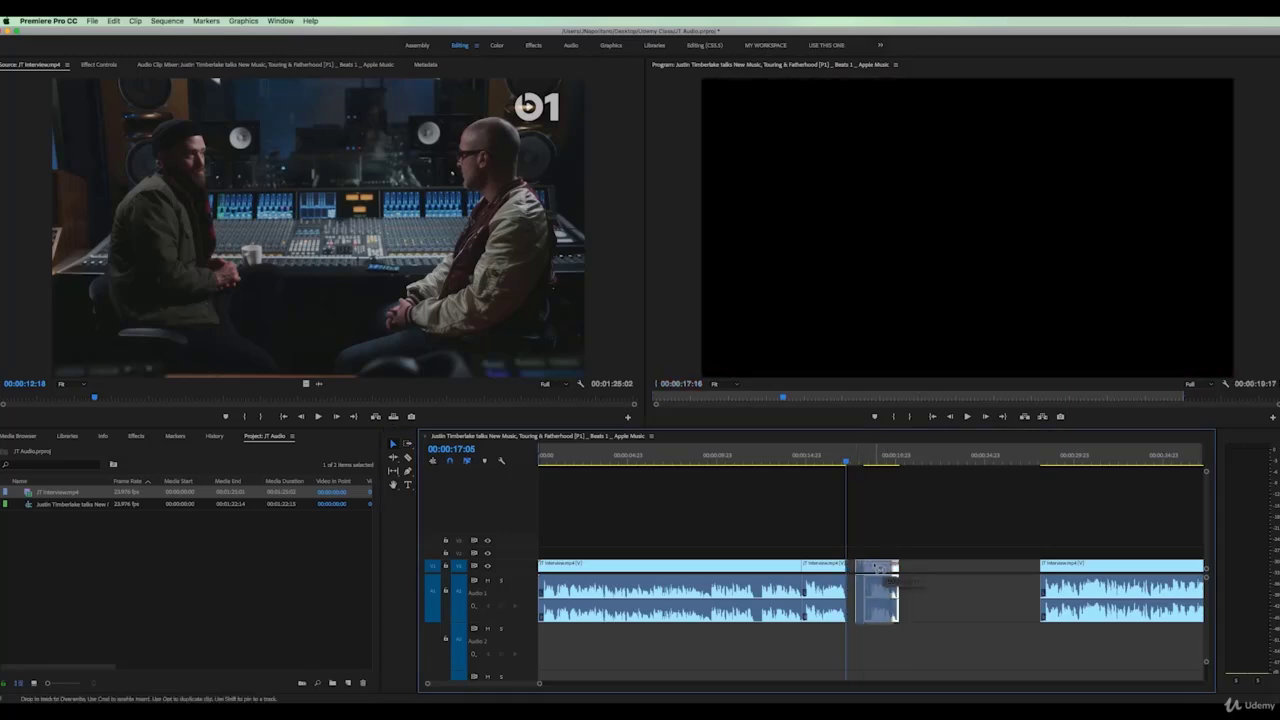
left_click_drag(883, 566, 866, 566)
left_click(903, 568)
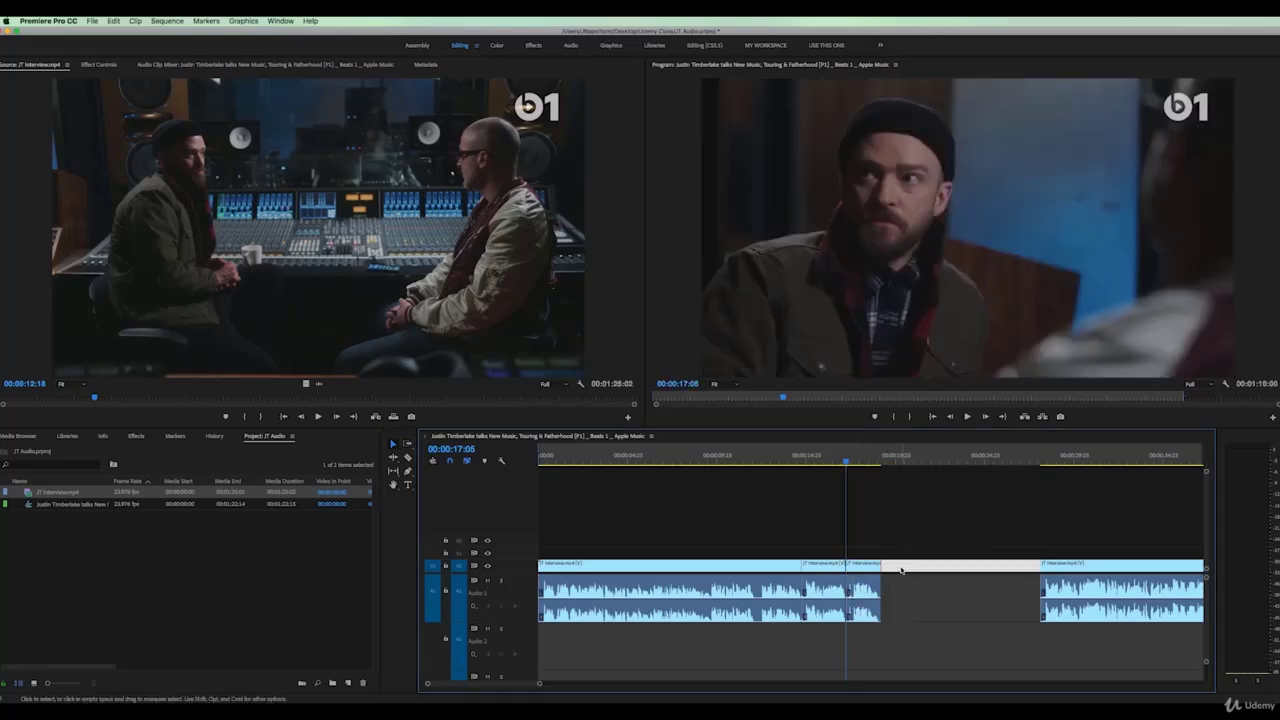
left_click(930, 577)
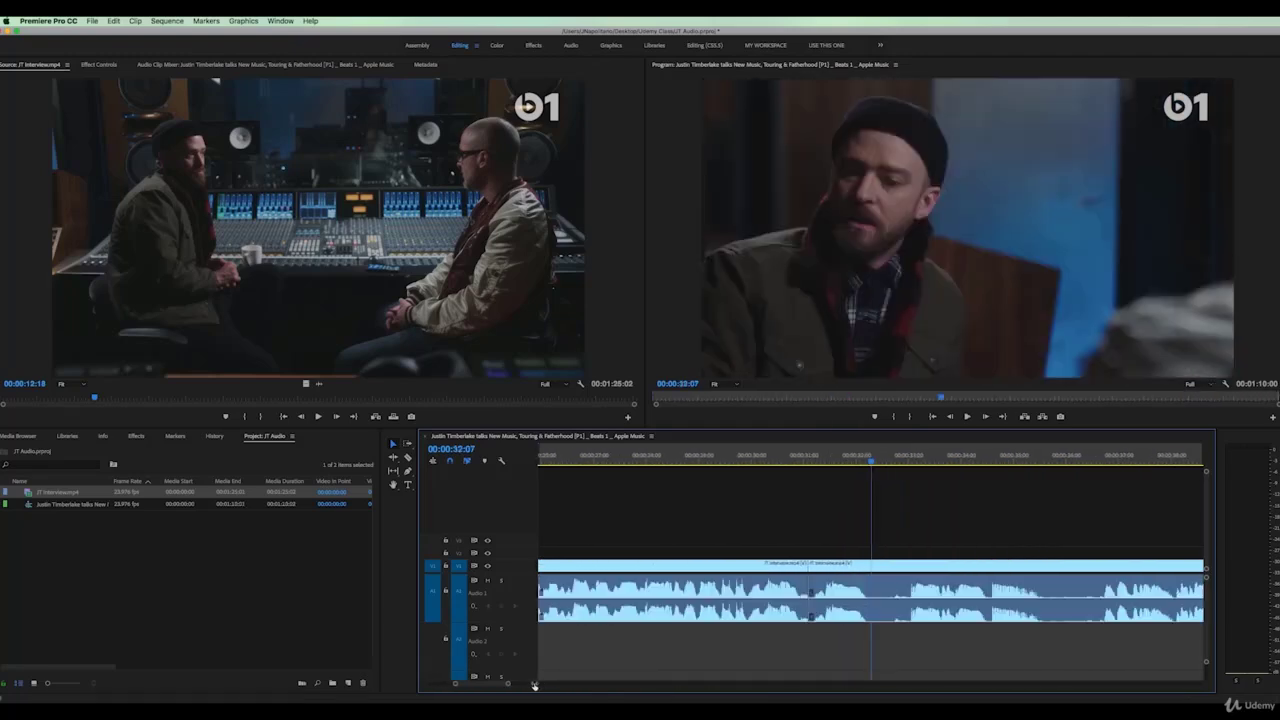
Razor the interview at 32:07 and 32:23 and delete the piece between them
left_click(409, 458)
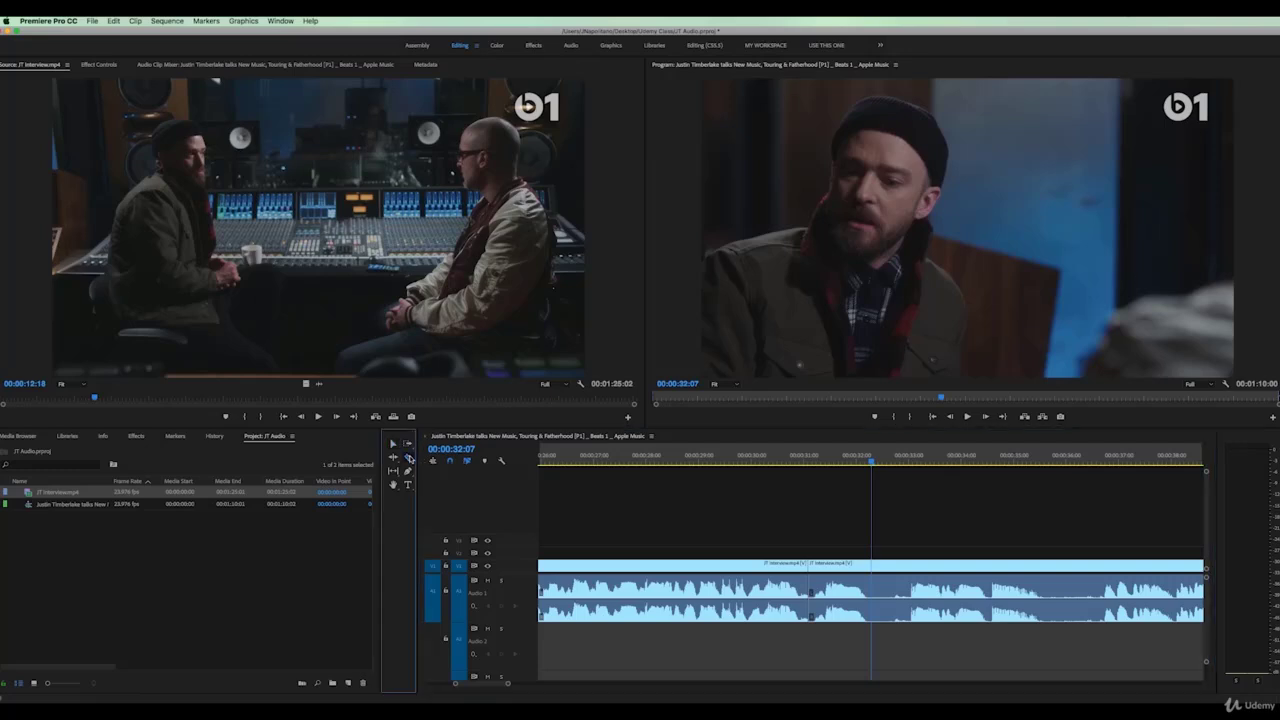
left_click(873, 568)
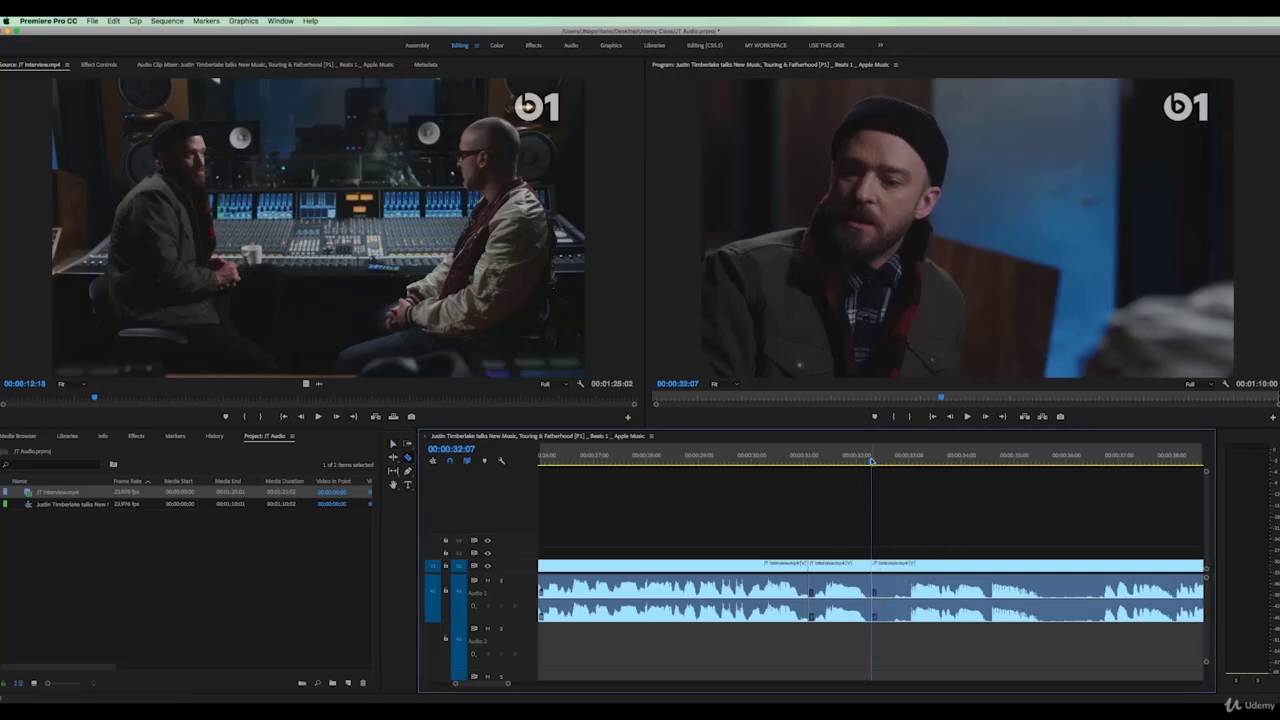
left_click_drag(872, 461, 906, 464)
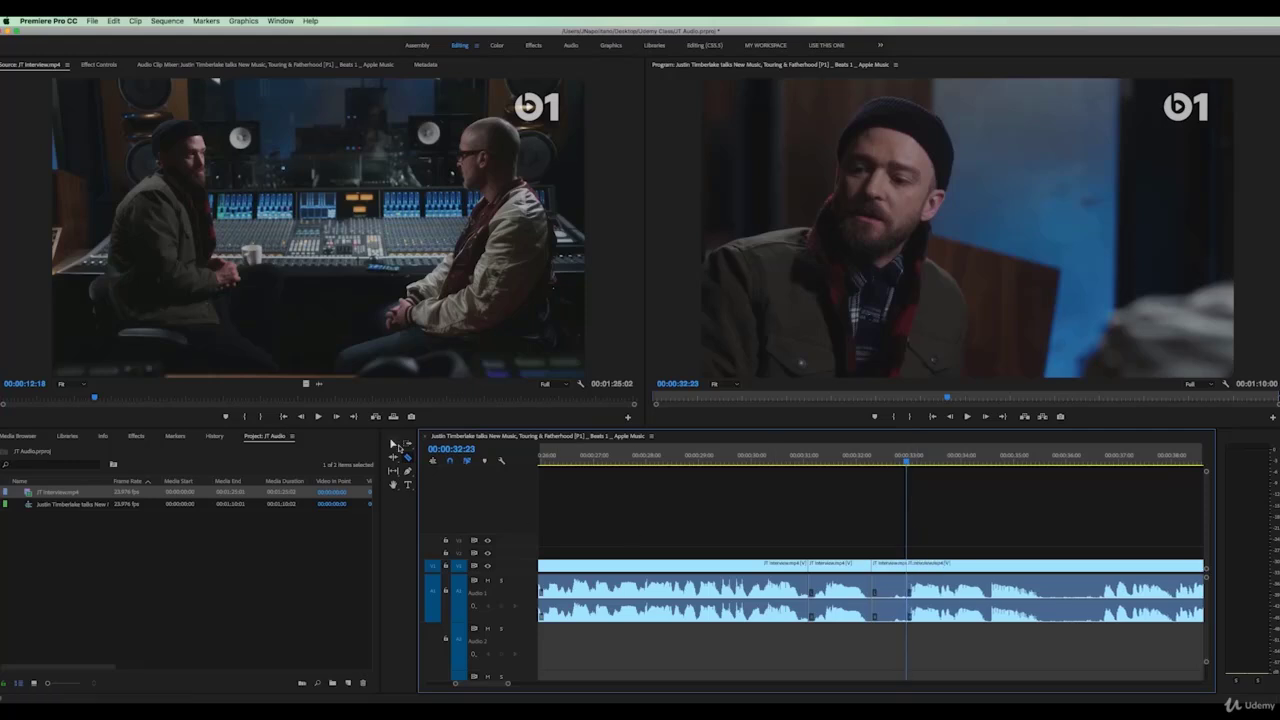
left_click(394, 444)
left_click(895, 567)
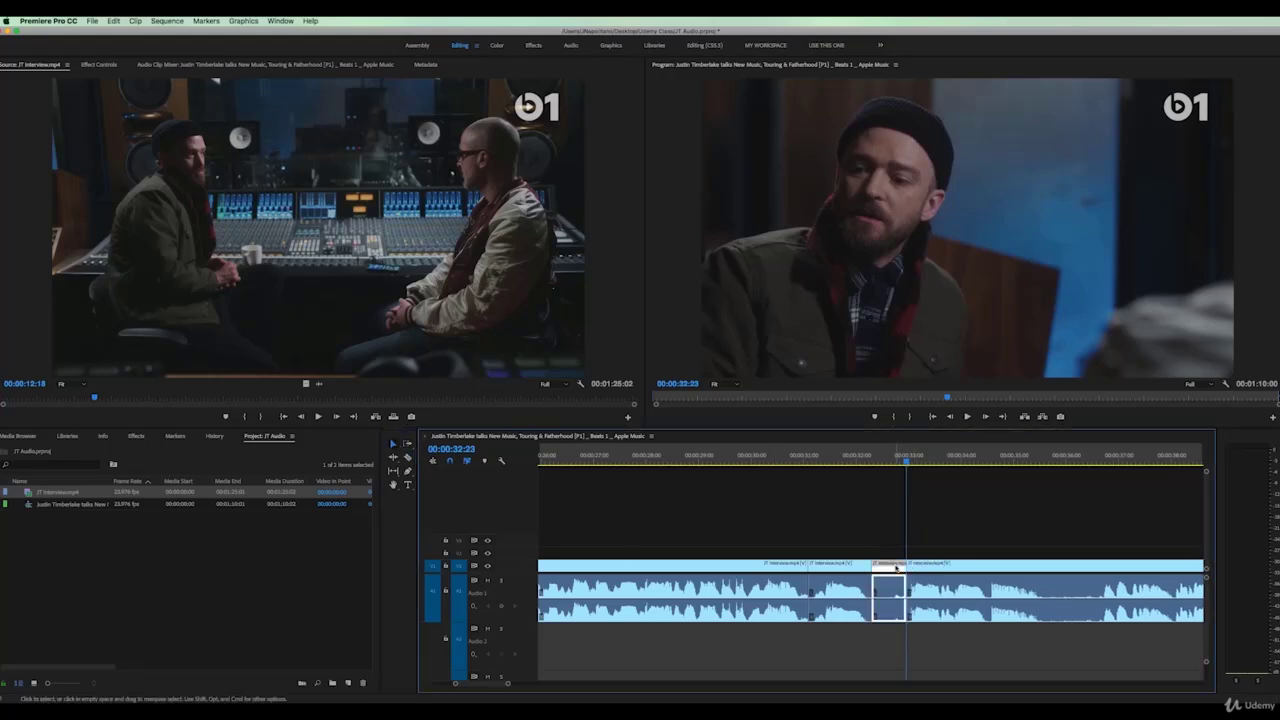
key("Delete")
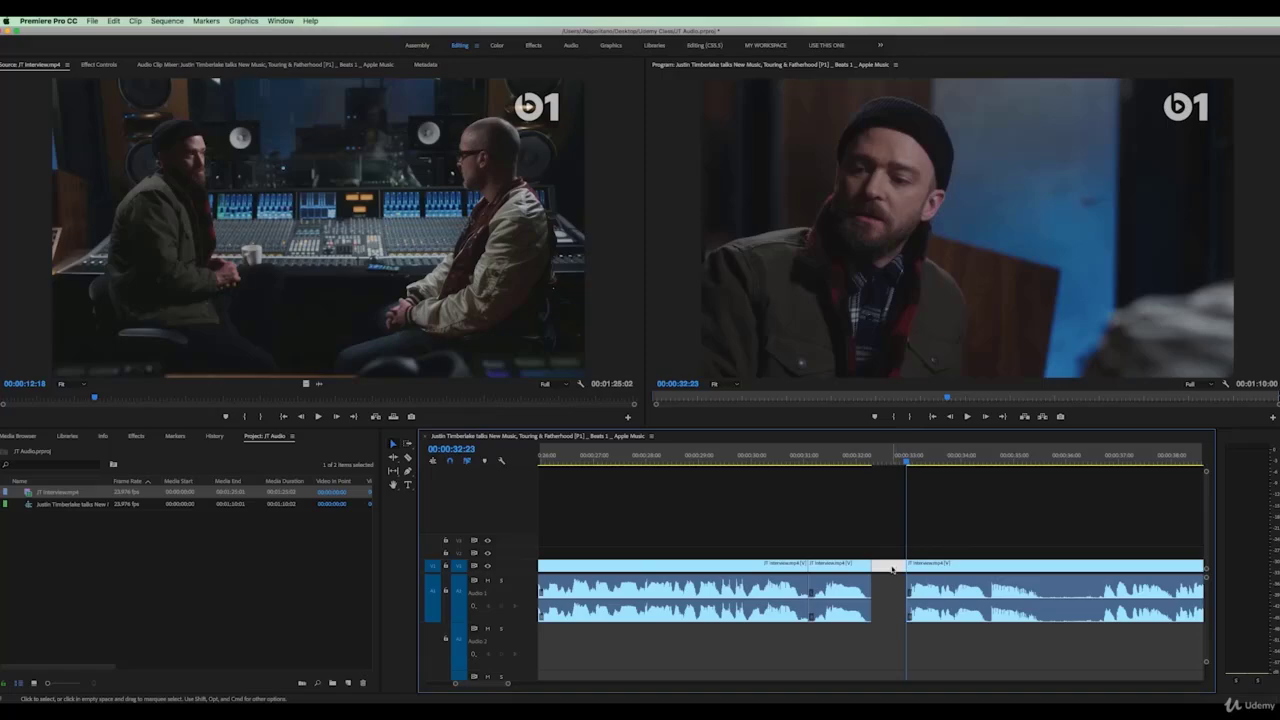
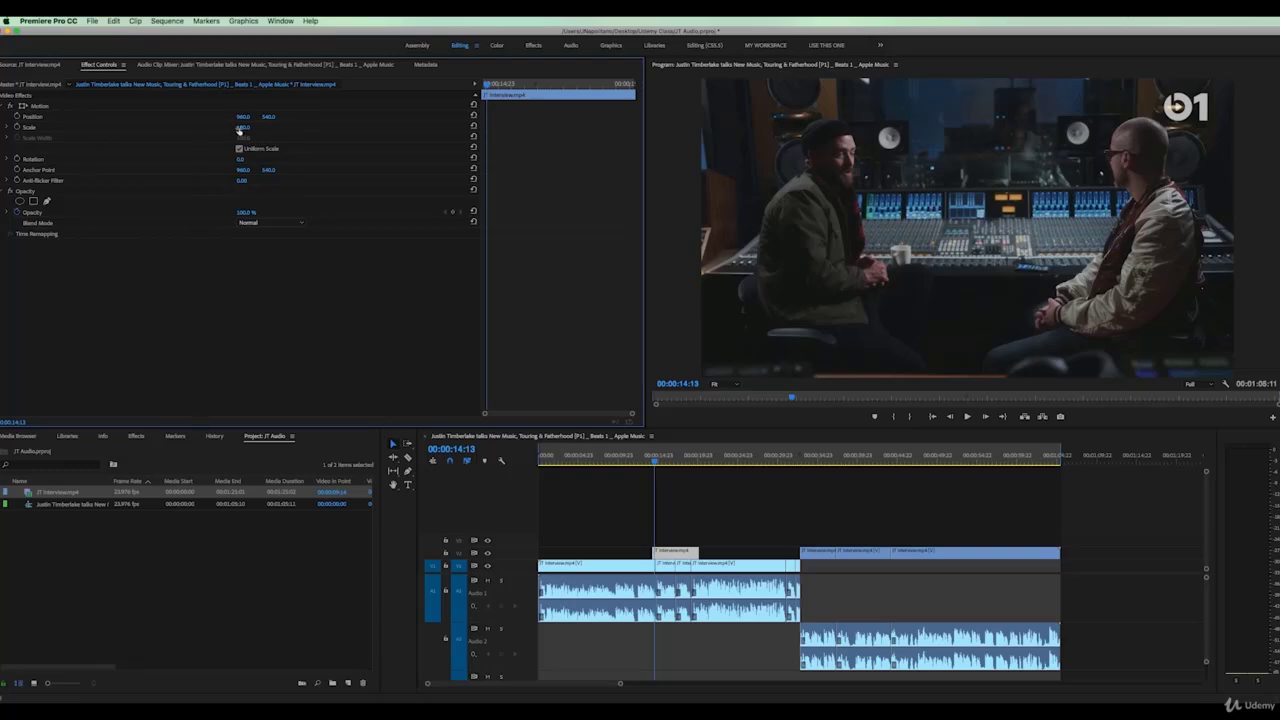
Scale up the V2 interview clip, set Position Y to 748, and apply Image Control > Black & White
left_click_drag(244, 127, 305, 117)
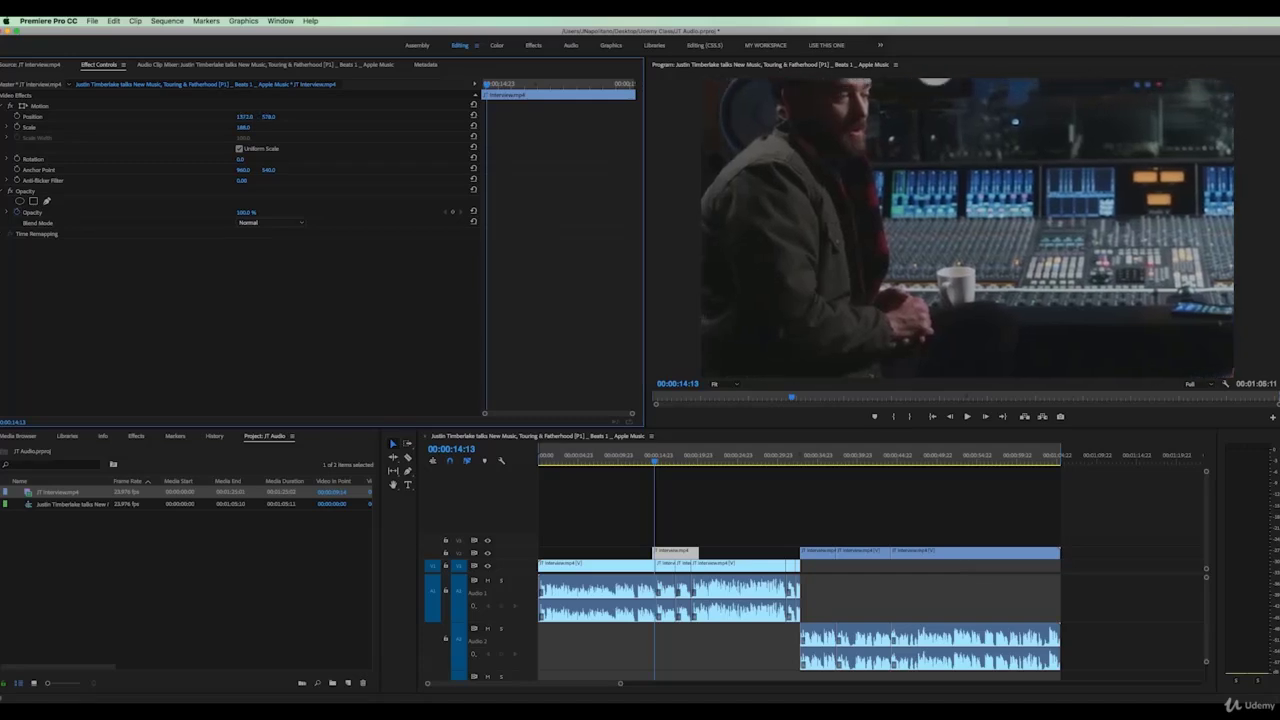
left_click_drag(305, 117, 475, 117)
left_click(136, 436)
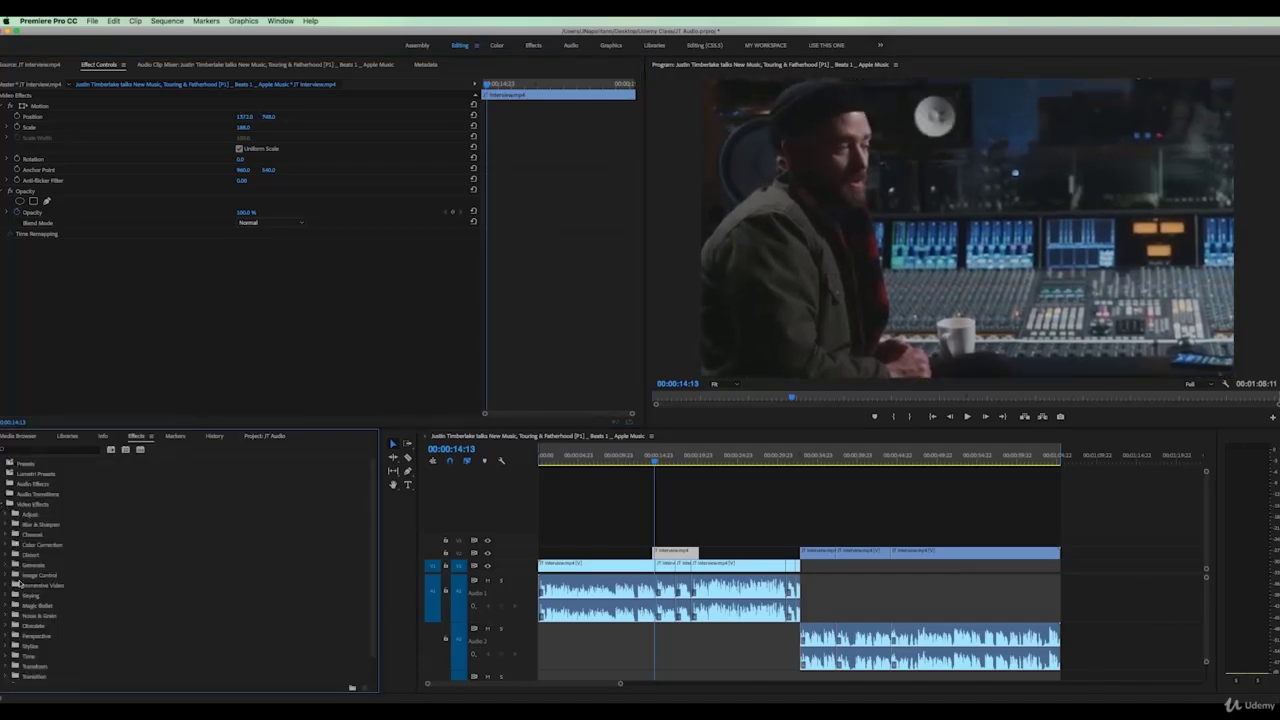
left_click(5, 577)
left_click(22, 587)
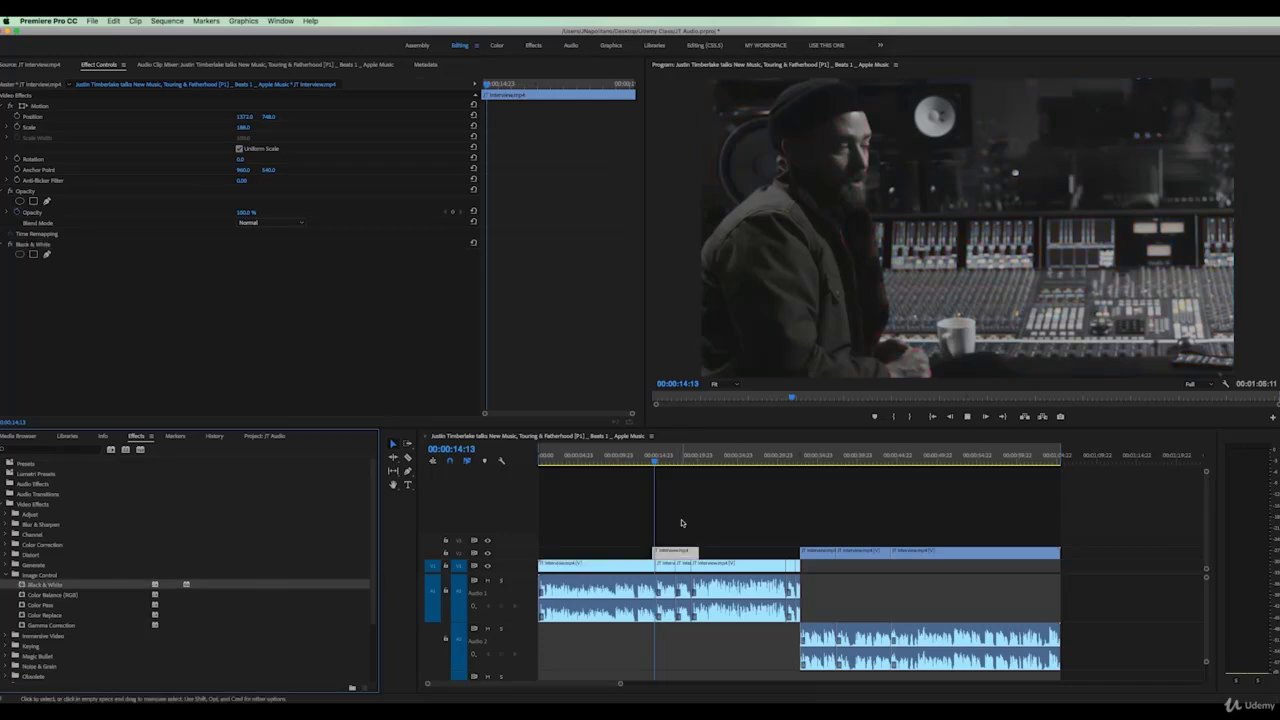
Play the sequence from 00:00:15:02 to review the black-and-white shot
left_click(659, 463)
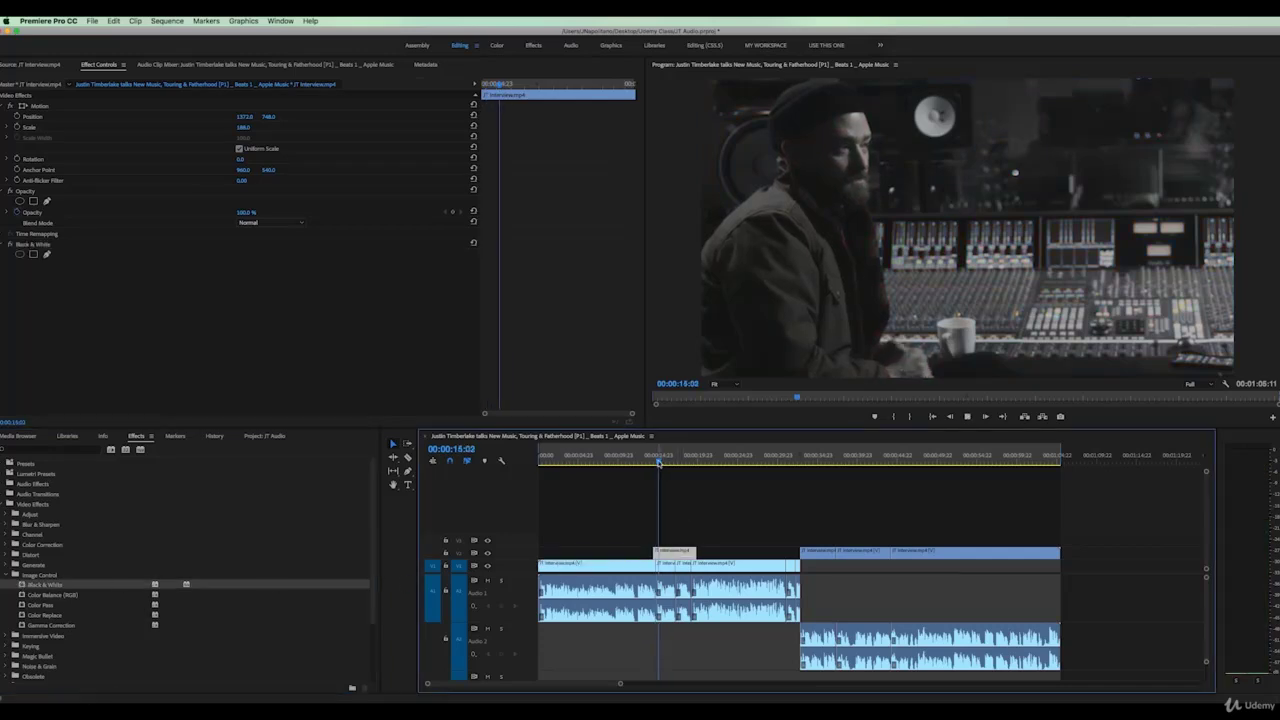
key("space")
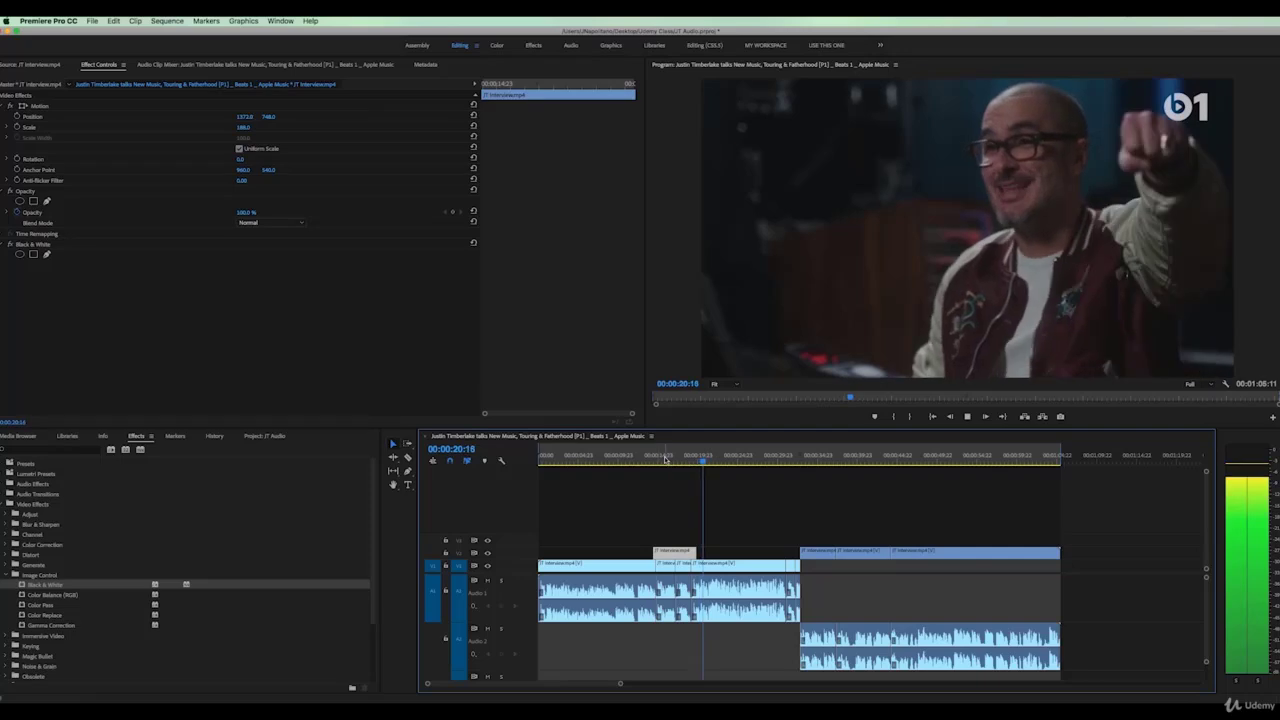
left_click(680, 457)
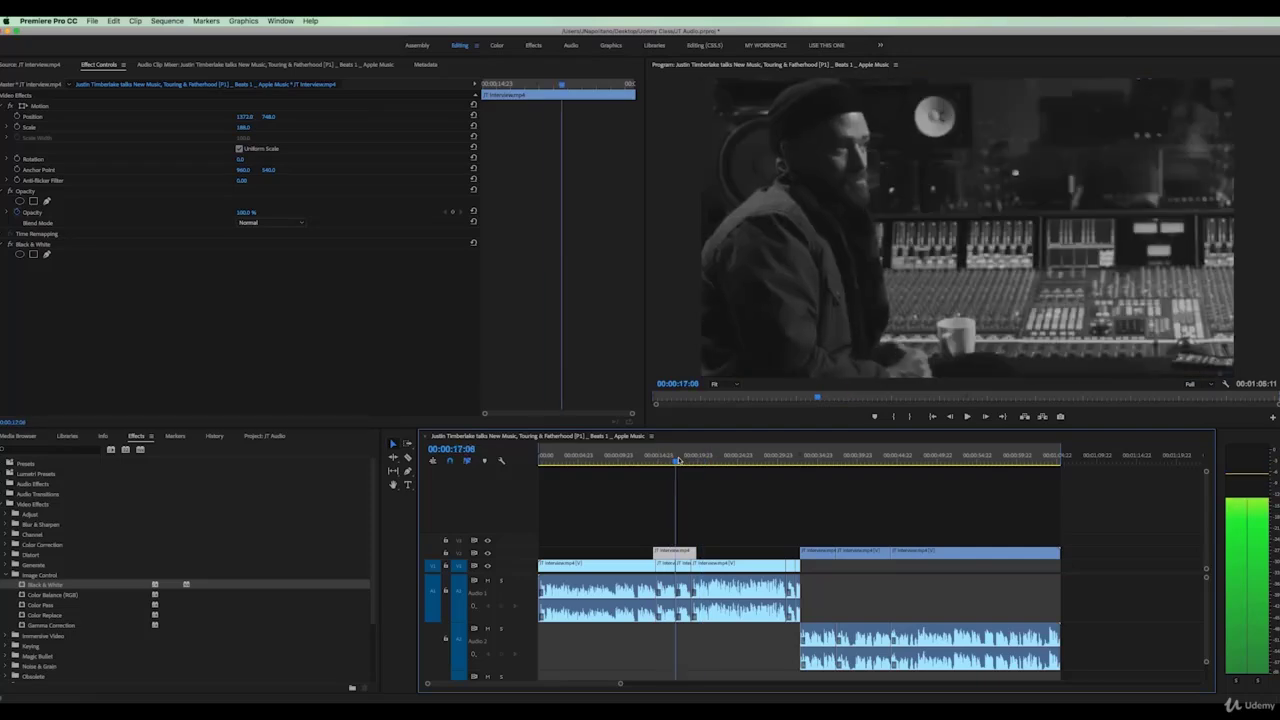
Trim the V2 clip's end back to the V1 cut and play it back
left_click(694, 552)
left_click_drag(694, 553, 691, 553)
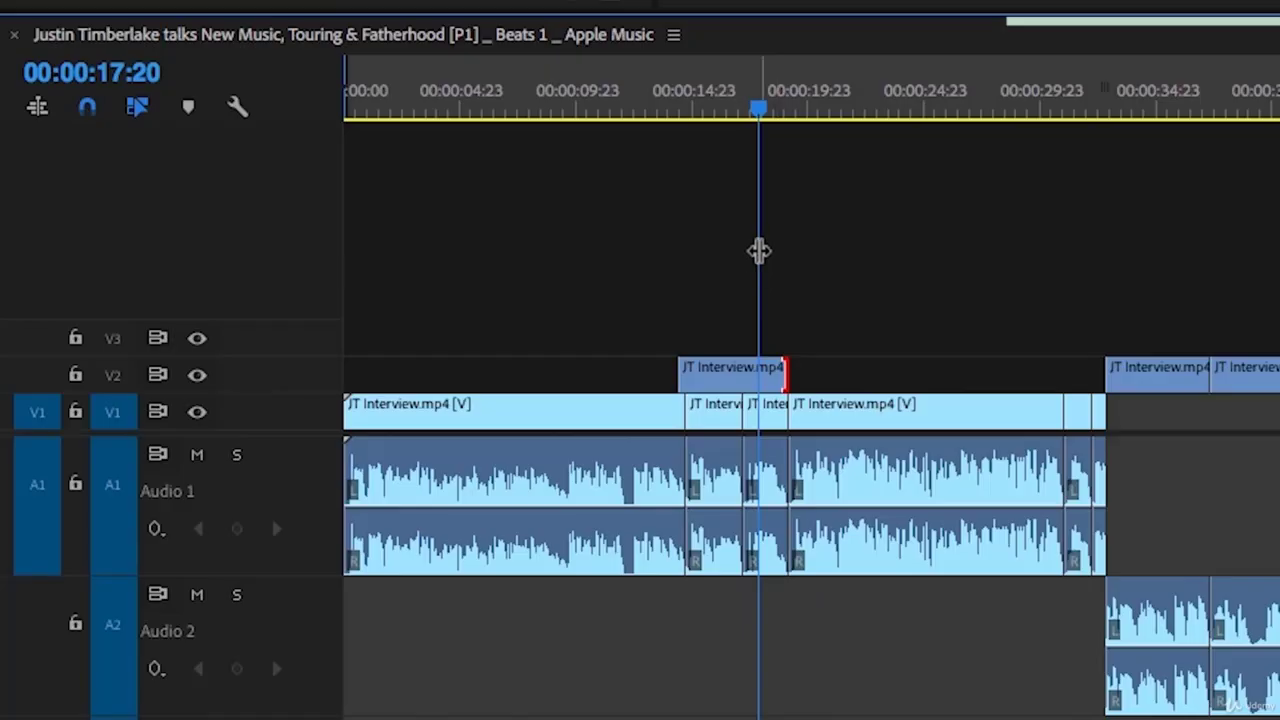
key("space")
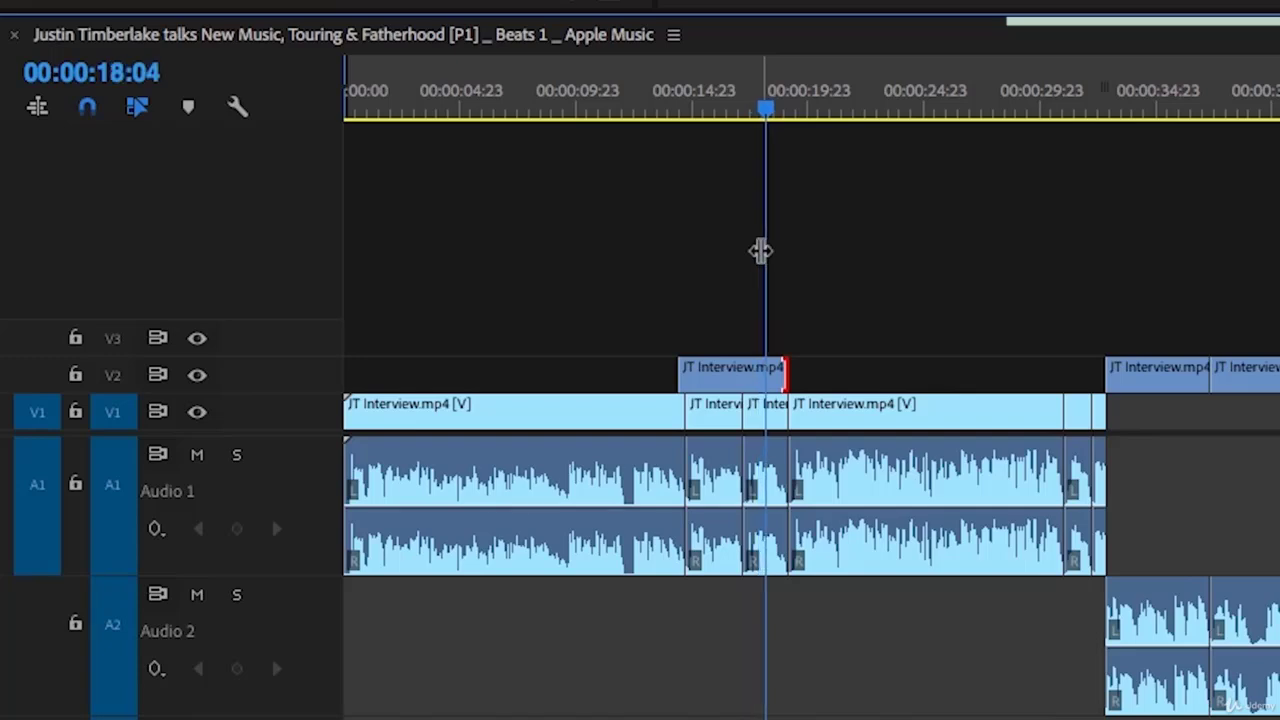
Razor the V2 clip at 00:00:15:07 and slide the right piece about 1:22 later
left_click(678, 104)
left_click_drag(678, 104, 697, 104)
key("c")
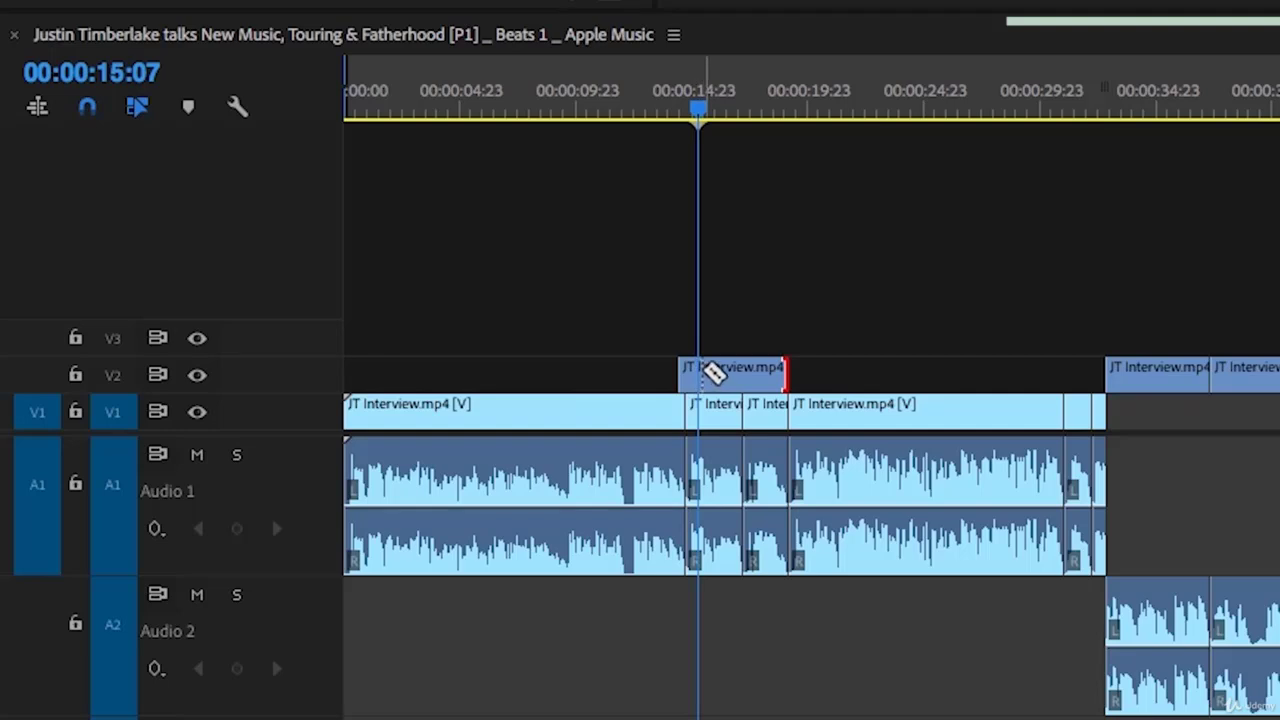
left_click(712, 372)
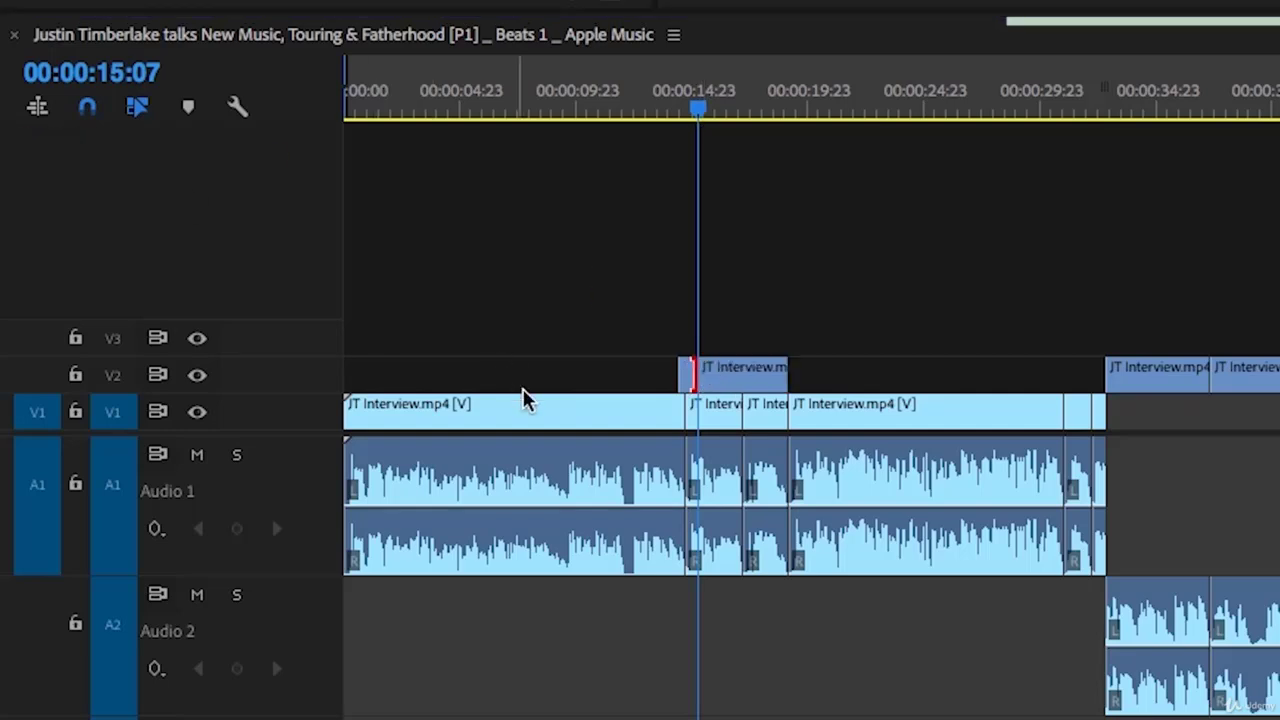
left_click_drag(715, 380, 760, 378)
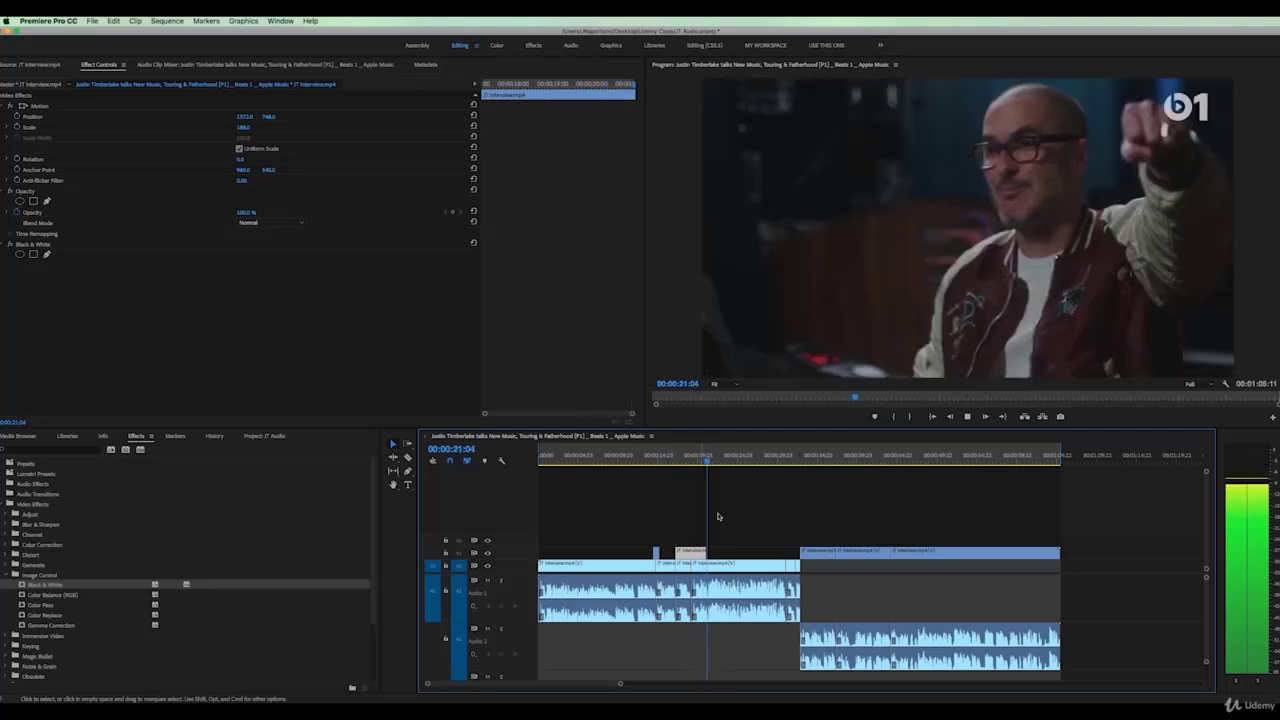
Shorten the moved V2 piece by 18 frames and collapse its Image Control effects
left_click(684, 458)
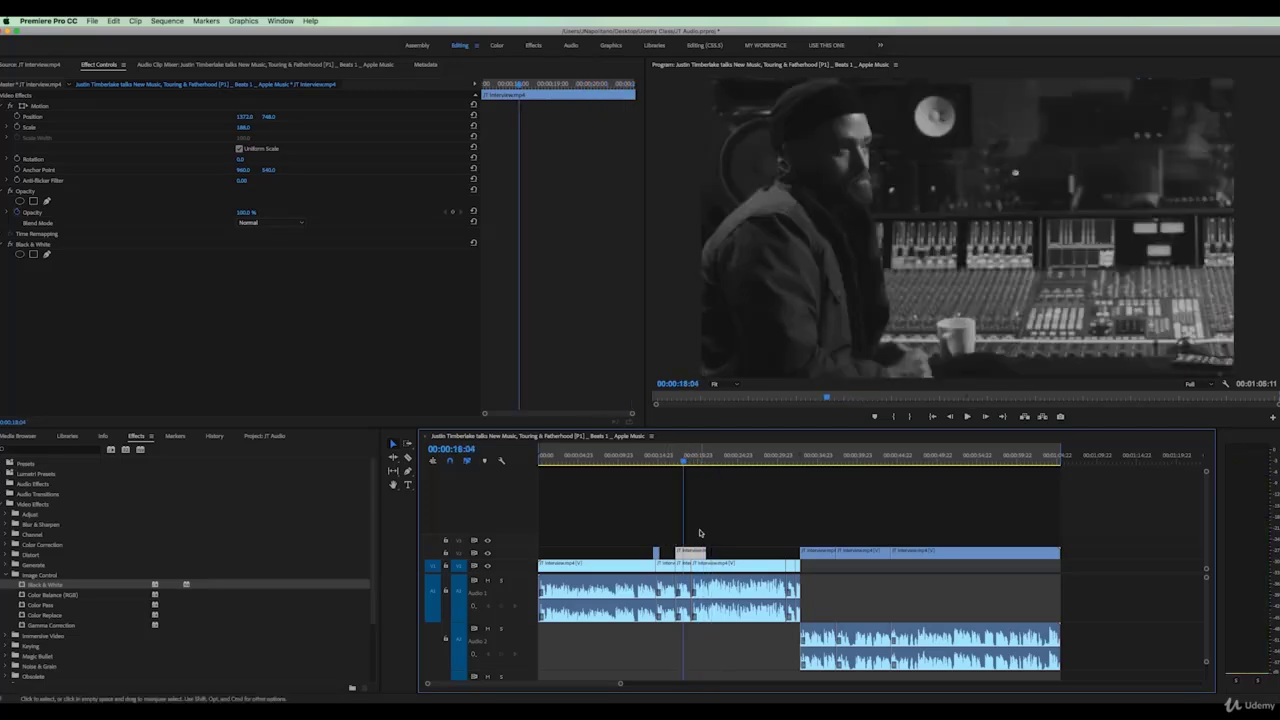
left_click_drag(702, 551, 692, 549)
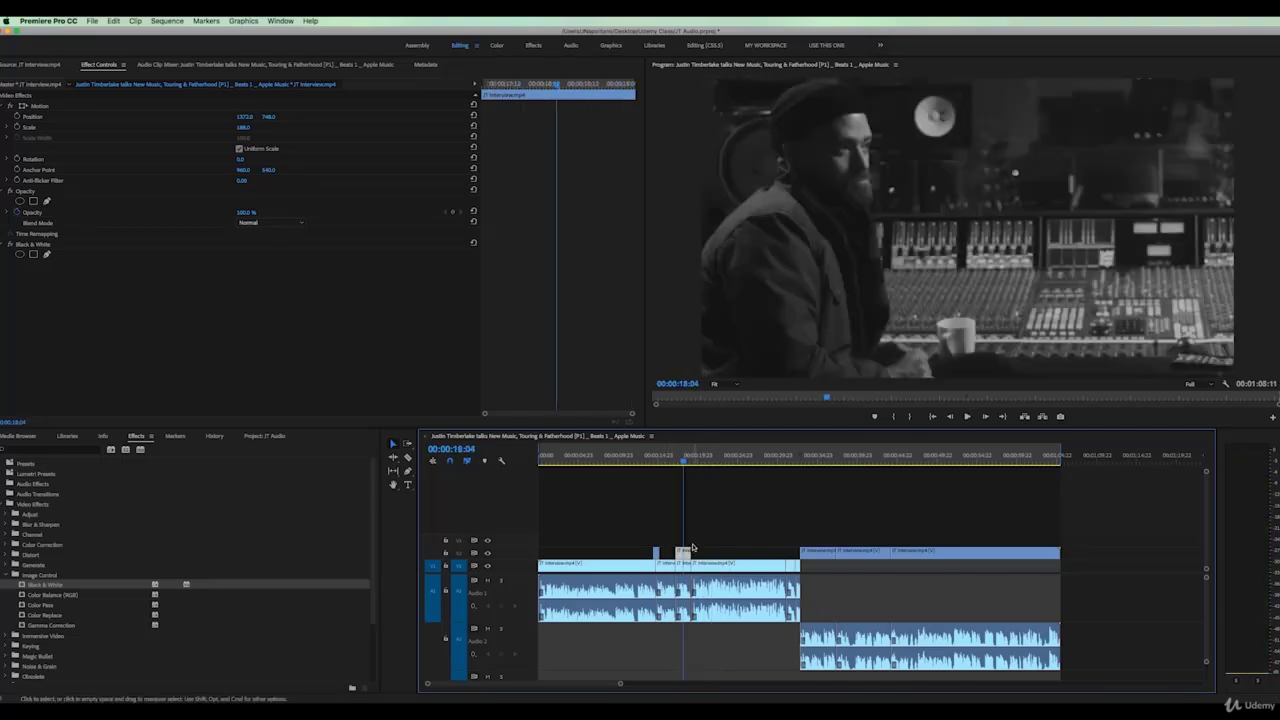
left_click(683, 552)
left_click(683, 552)
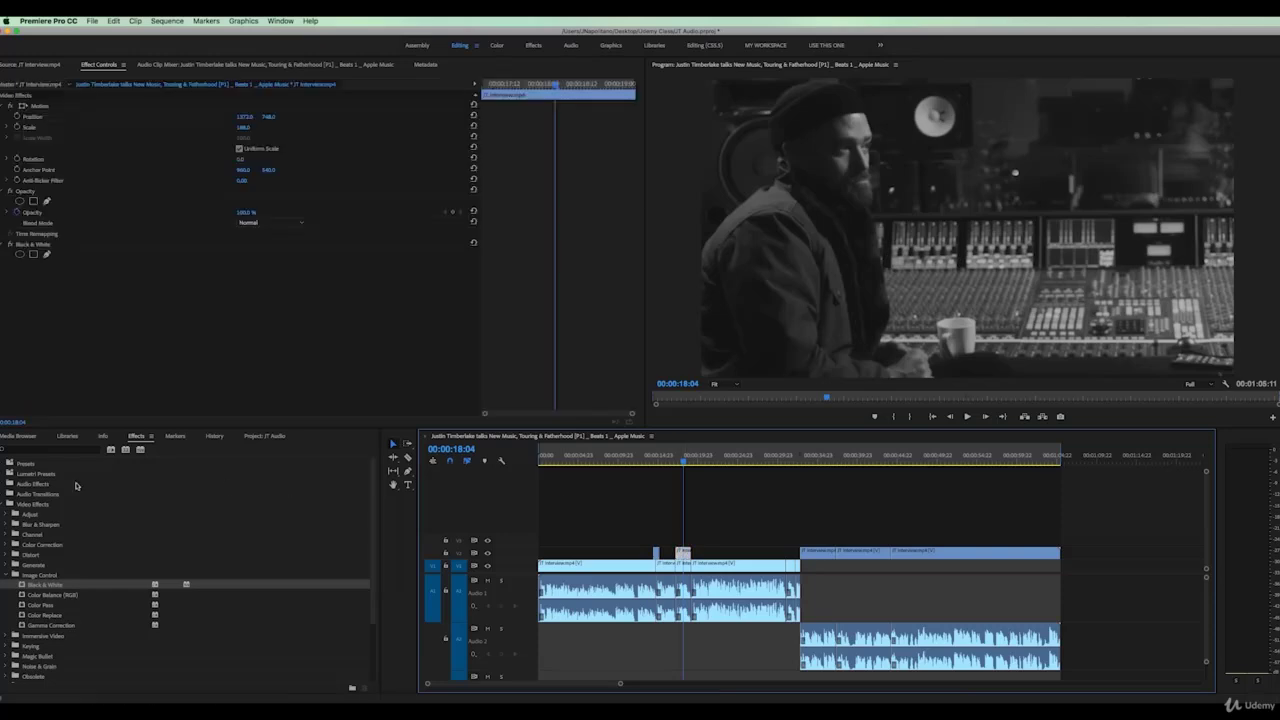
left_click(10, 575)
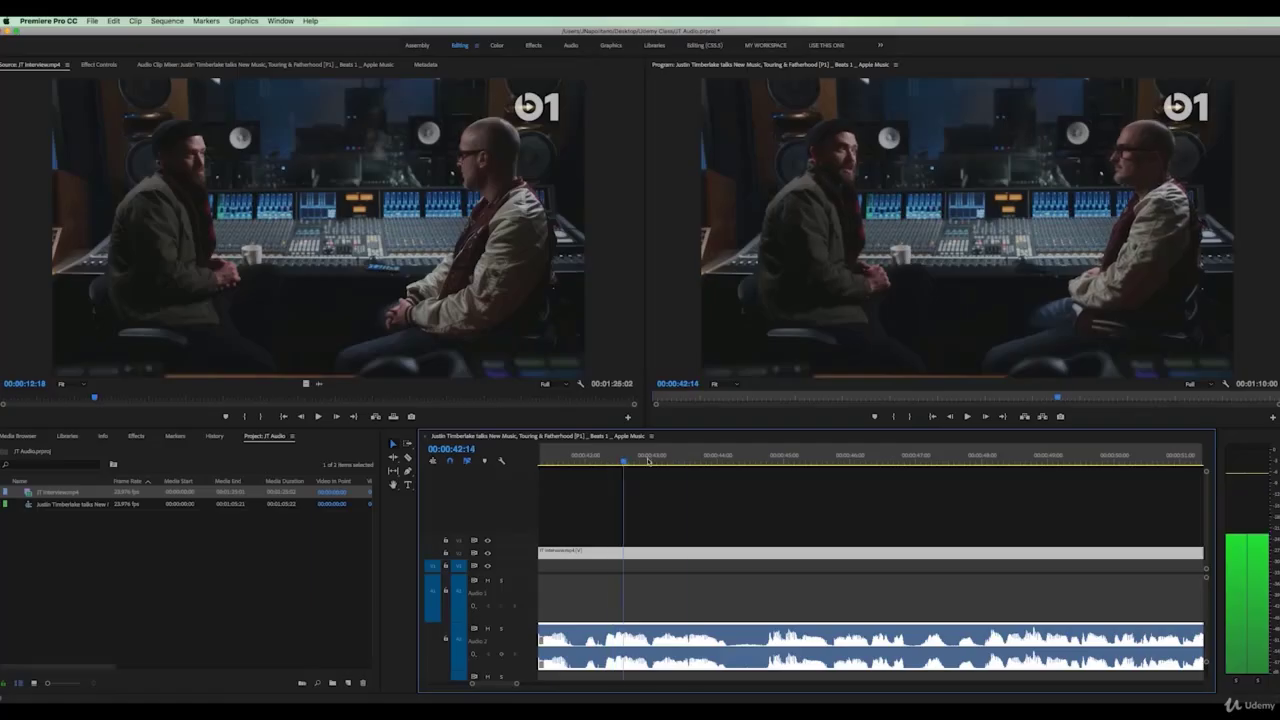
Razor the interview clip at 00:00:44:16 and move the playhead back to 00:00:44:06
left_click_drag(706, 462, 763, 469)
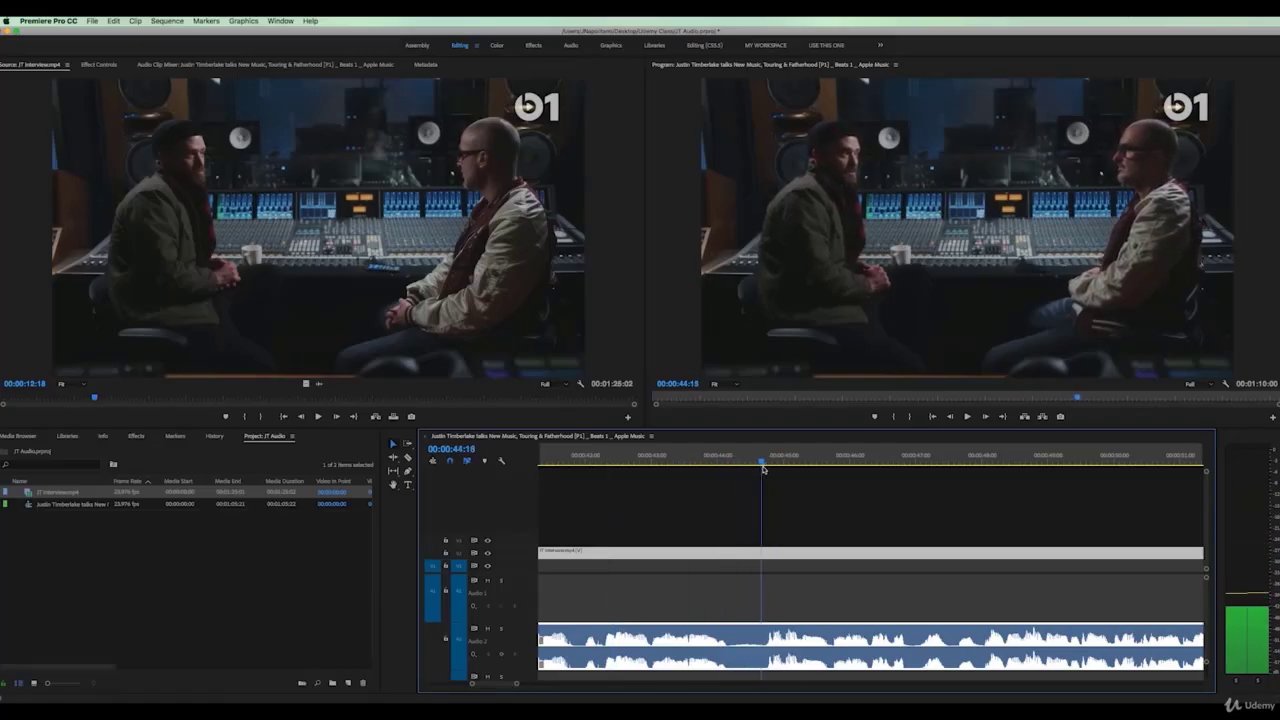
left_click(407, 457)
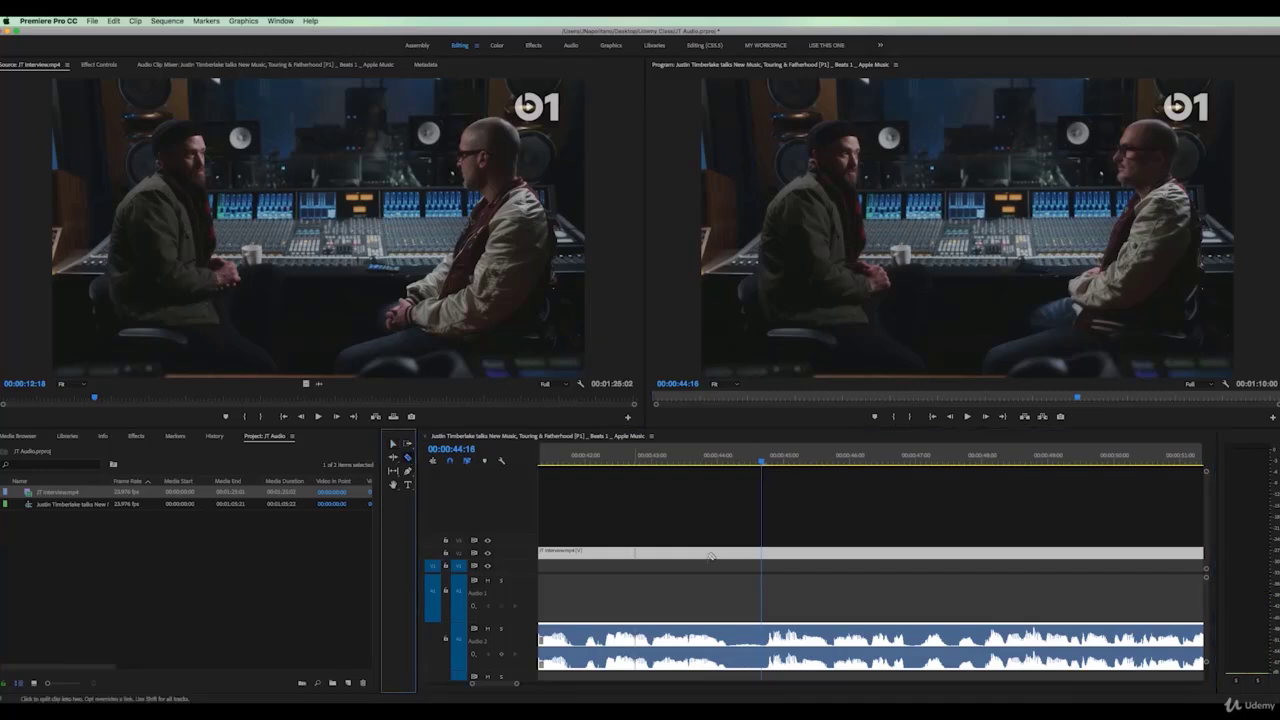
left_click(763, 552)
left_click_drag(761, 465, 731, 465)
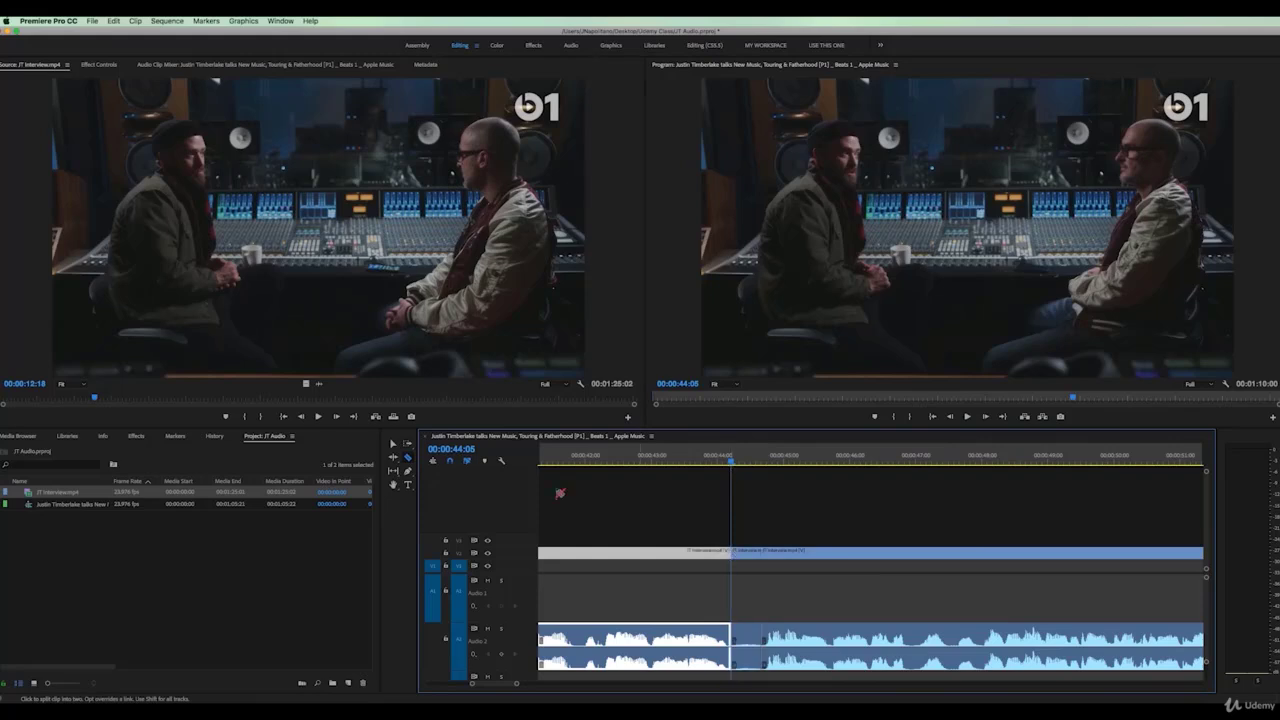
Delete the short piece between the cuts and slide the later clip left to close the gap
left_click(394, 442)
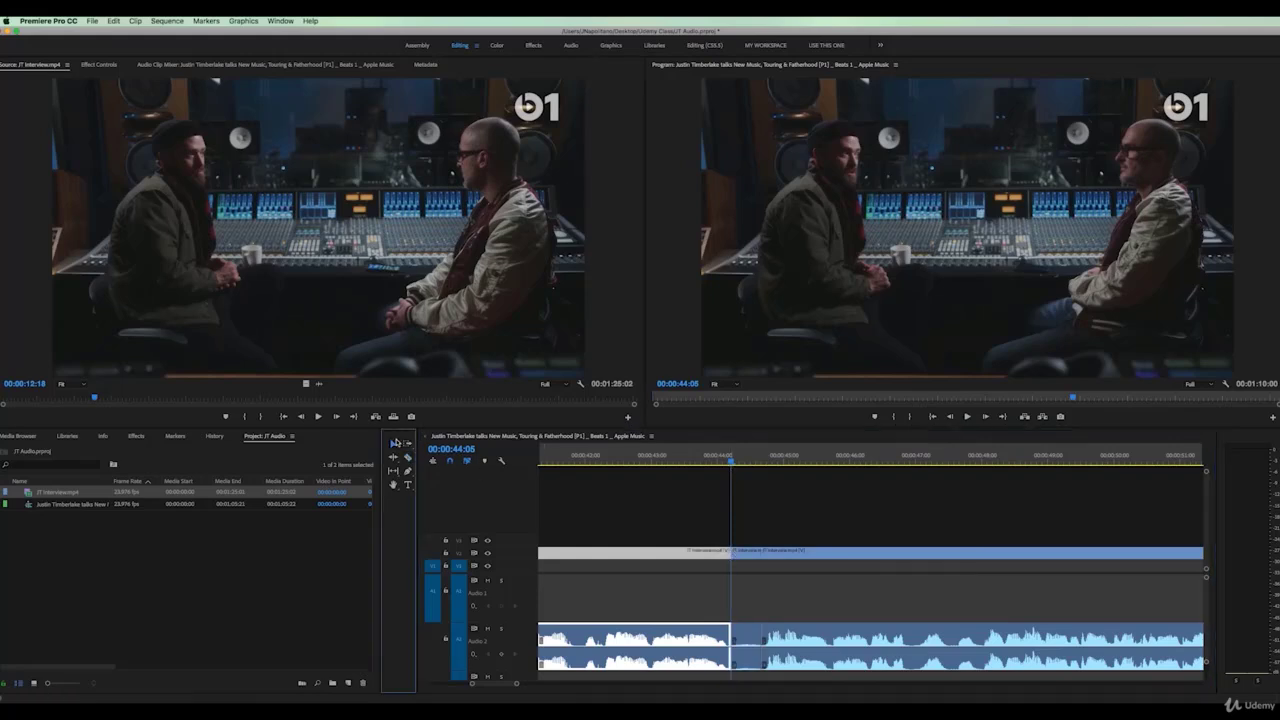
left_click(740, 556)
key("Delete")
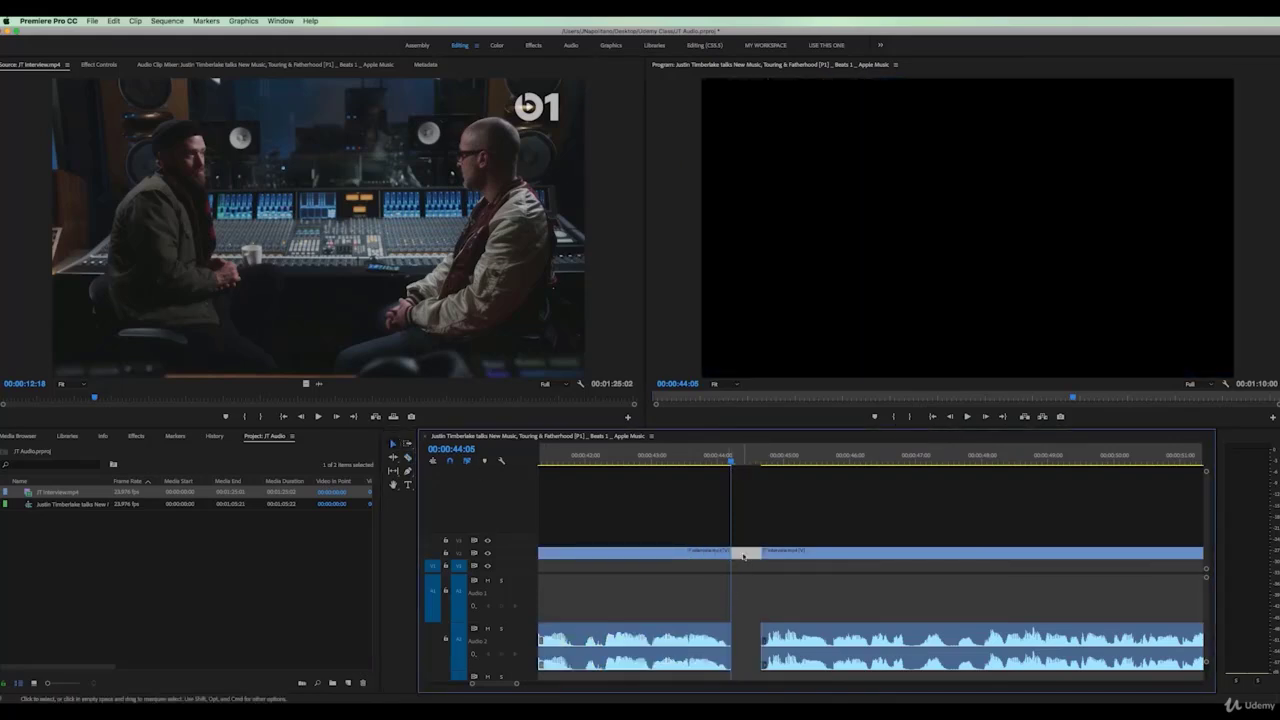
left_click_drag(755, 563, 747, 541)
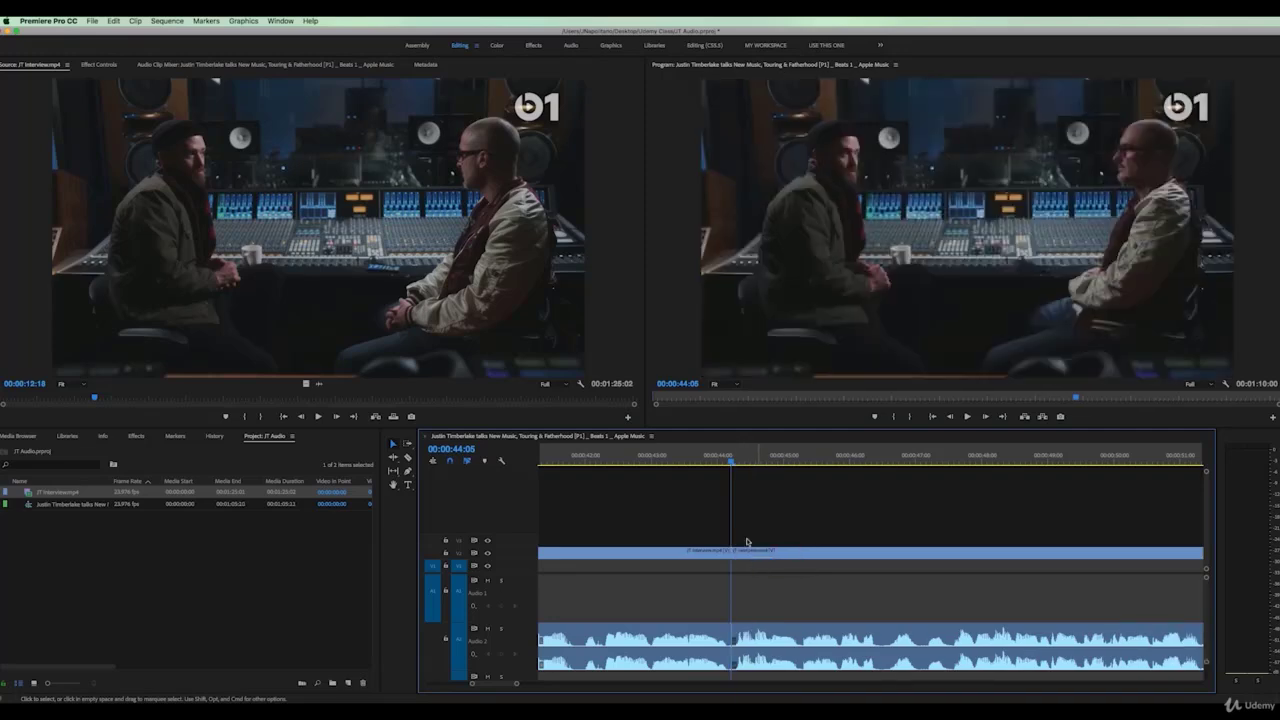
left_click_drag(516, 685, 603, 687)
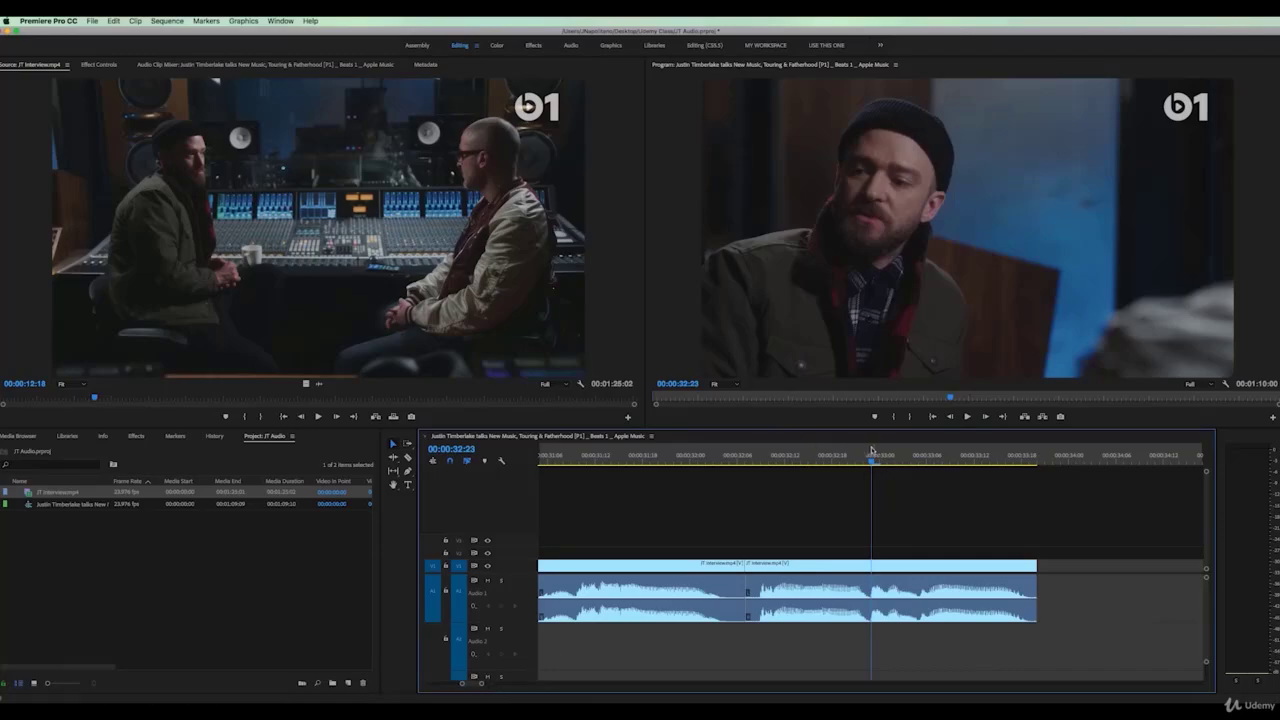
key("Left")
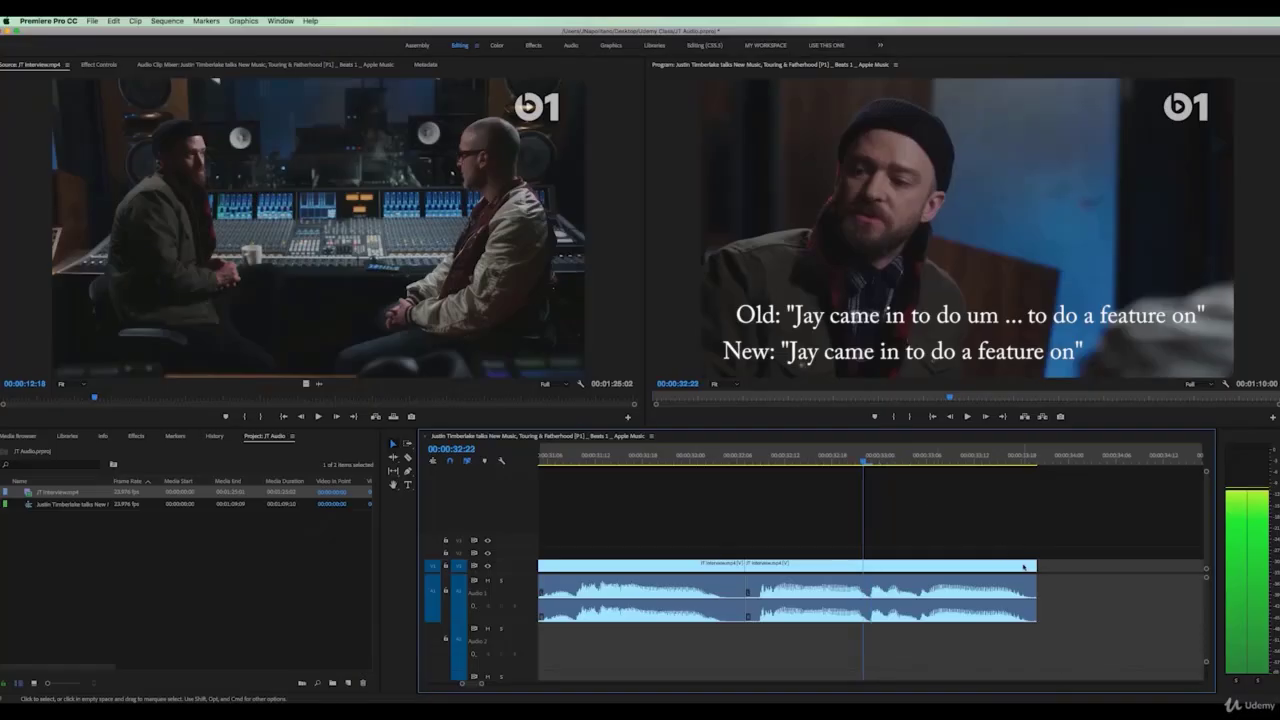
left_click_drag(1034, 566, 864, 566)
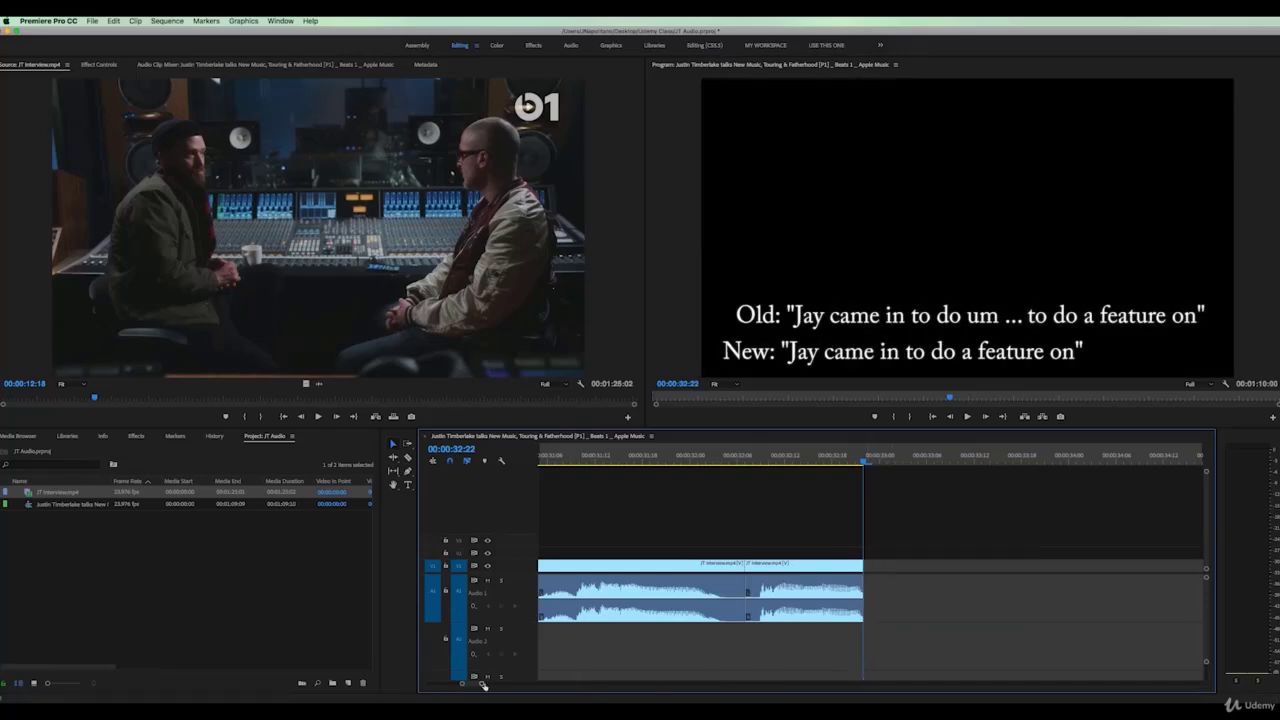
left_click_drag(481, 687, 517, 687)
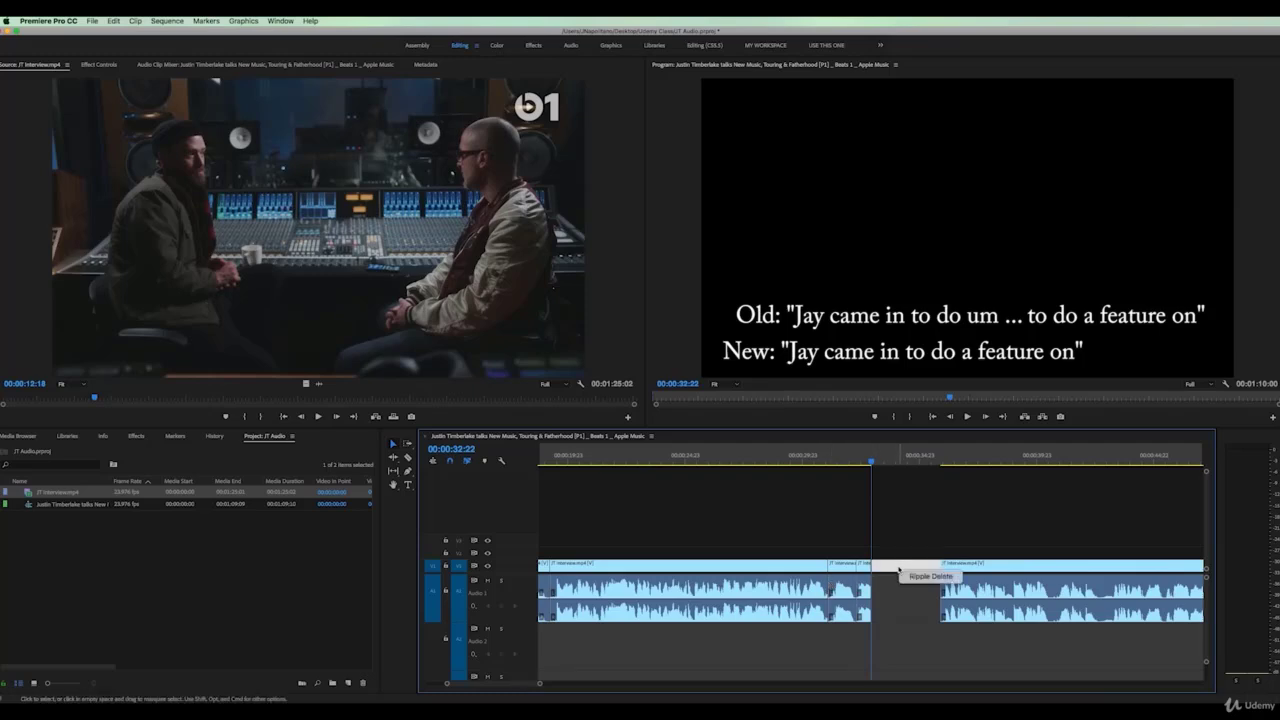
left_click(912, 576)
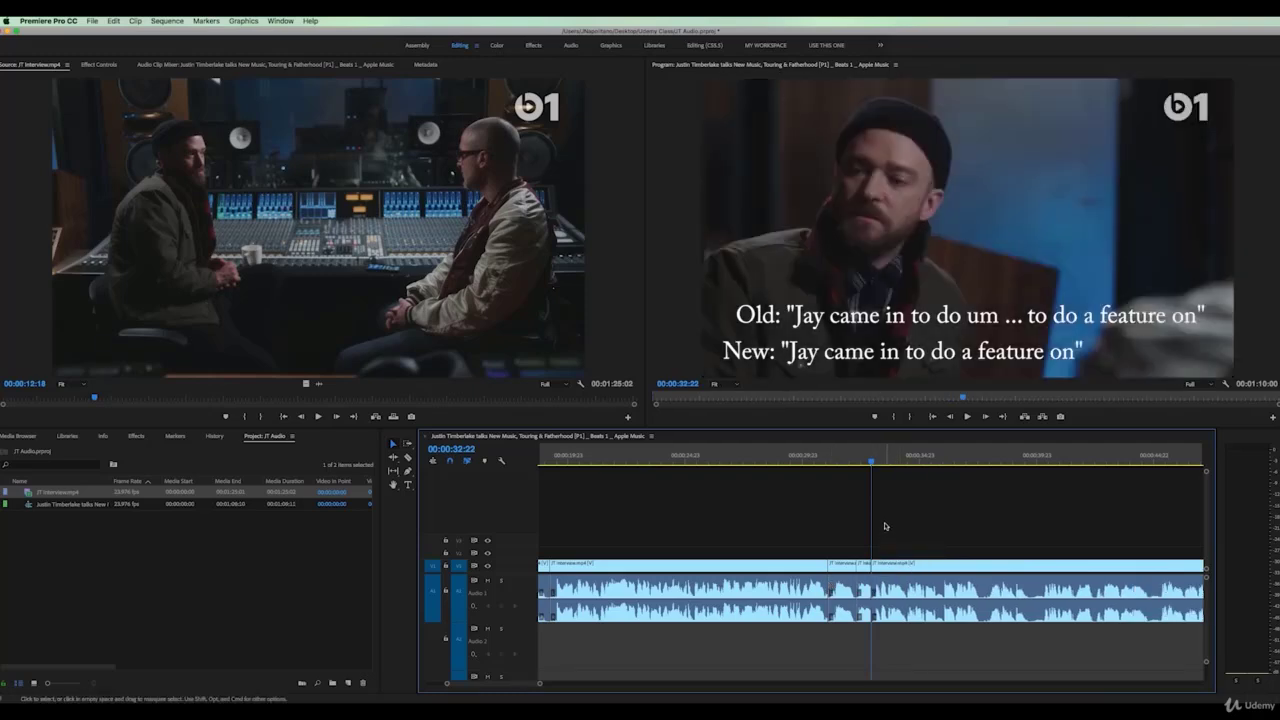
key("space")
left_click(863, 457)
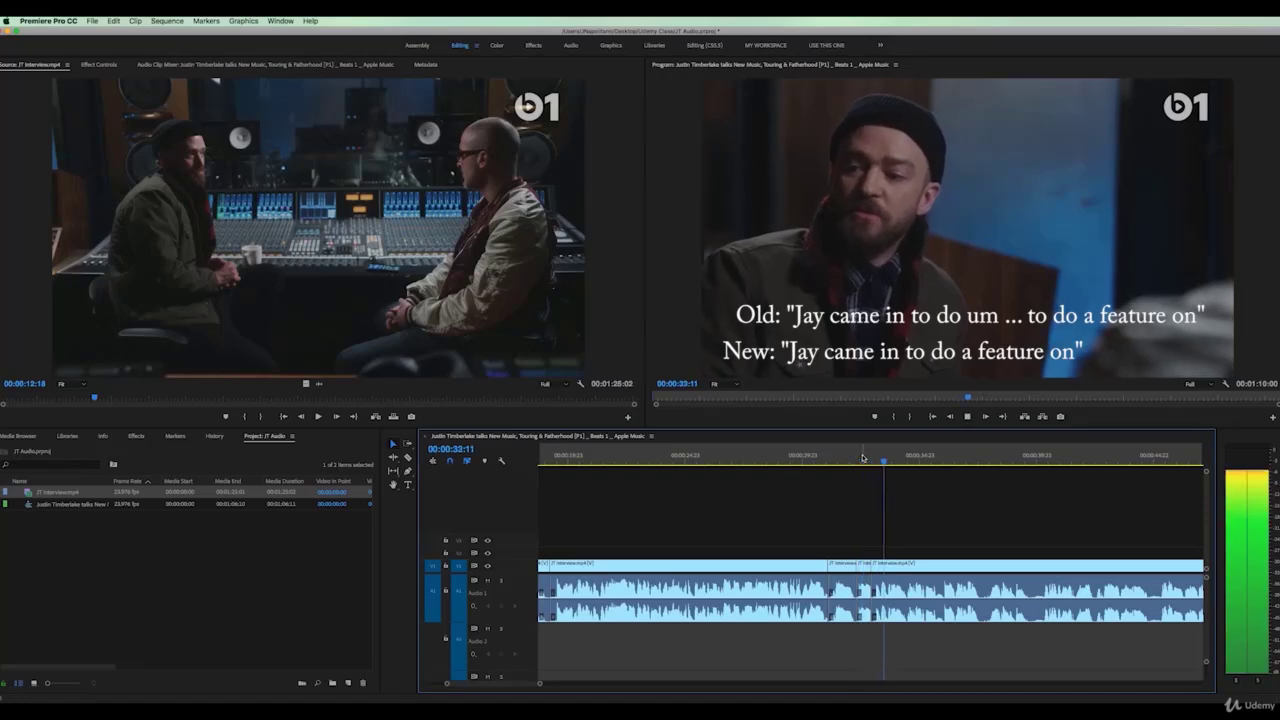
key("space")
left_click_drag(886, 566, 893, 630)
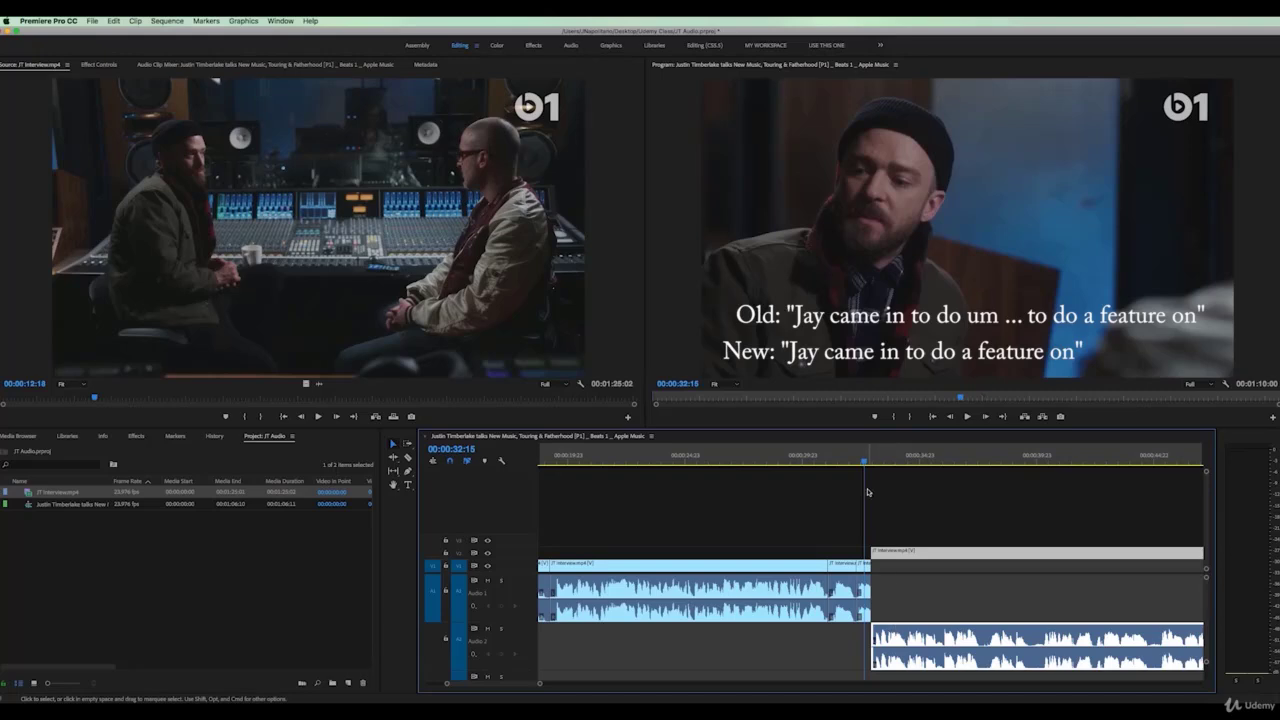
left_click_drag(866, 461, 871, 463)
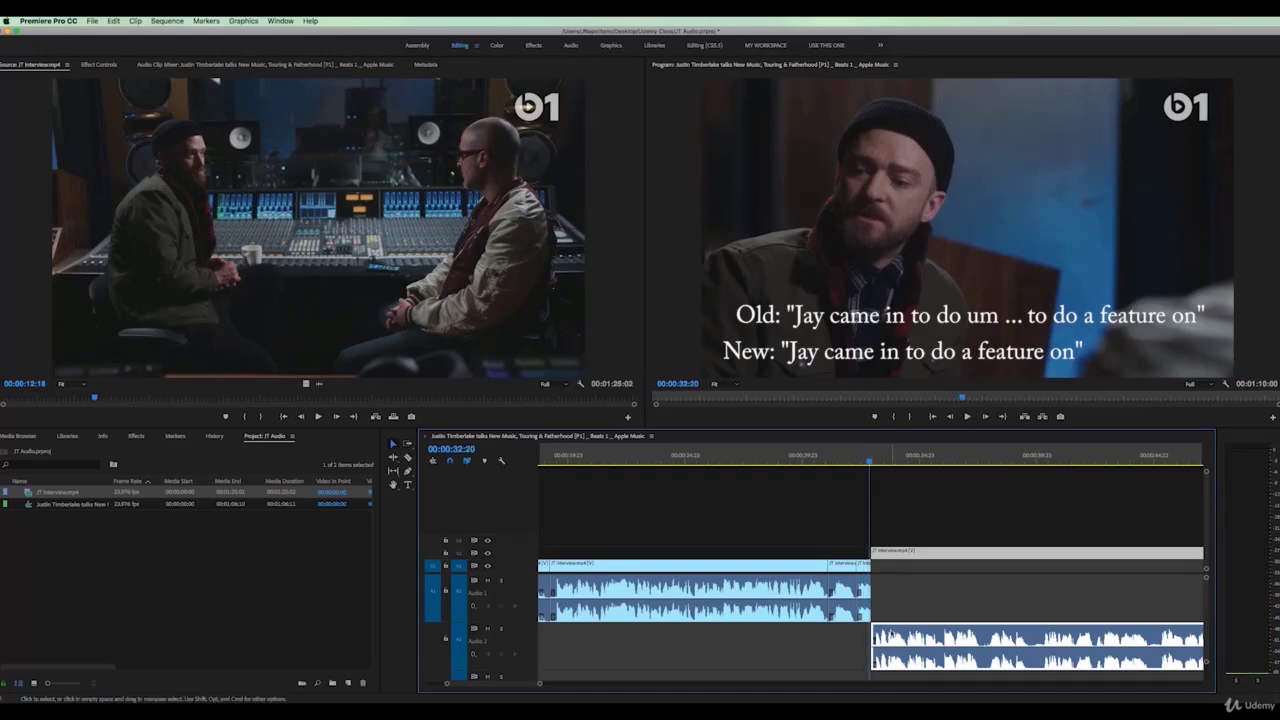
key("Left")
left_click_drag(540, 686, 506, 684)
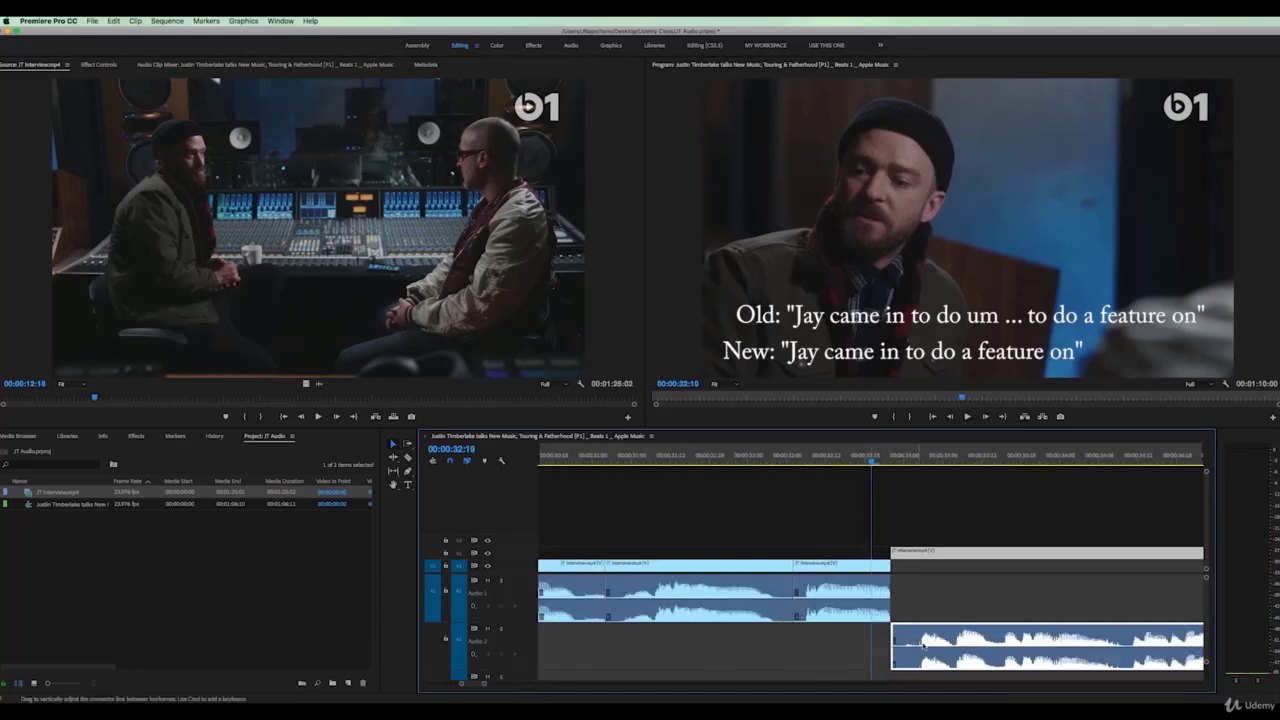
left_click_drag(893, 633, 908, 638)
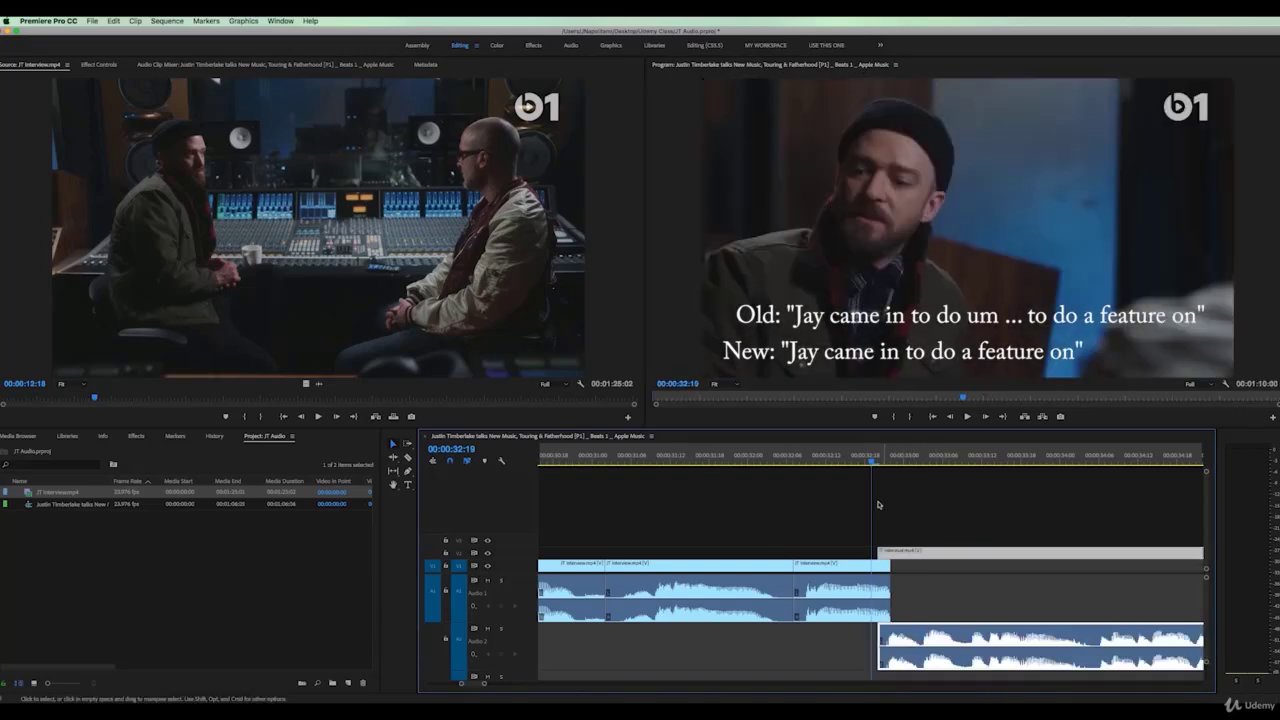
mouse_move(847, 460)
left_mouse_down()
mouse_move(888, 465)
mouse_move(835, 458)
left_mouse_up()
key("space")
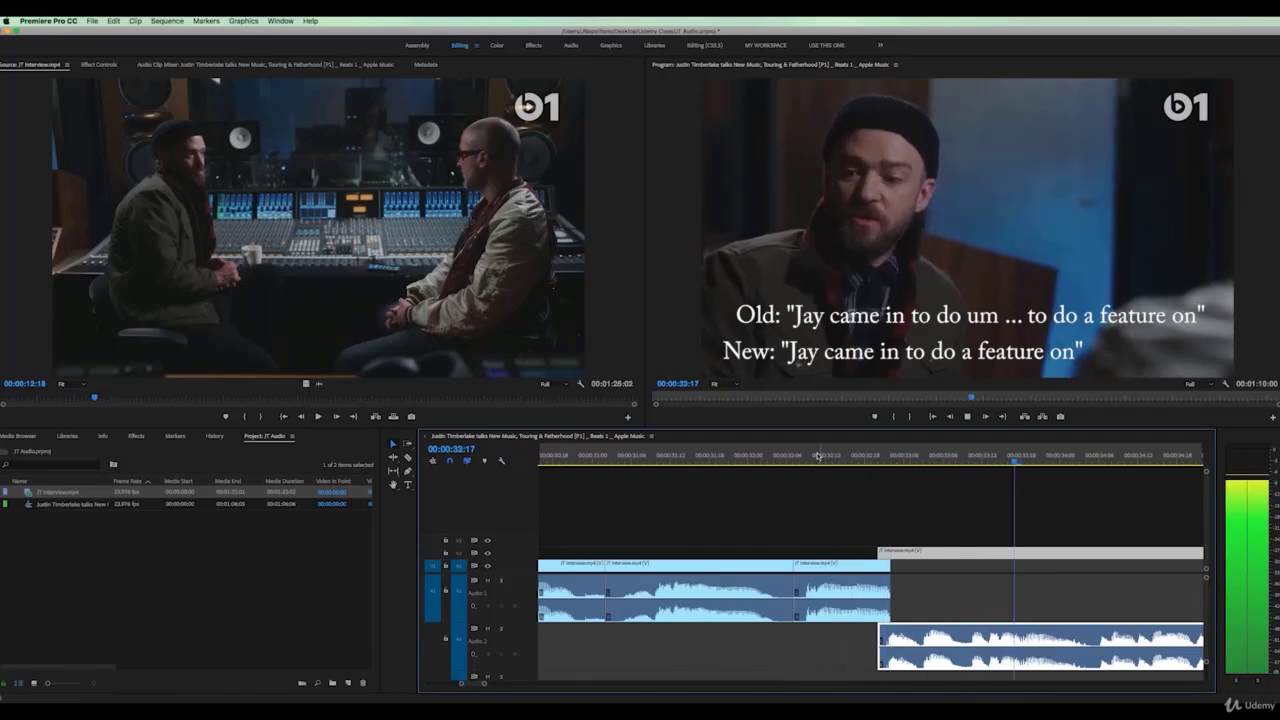
left_click(818, 456)
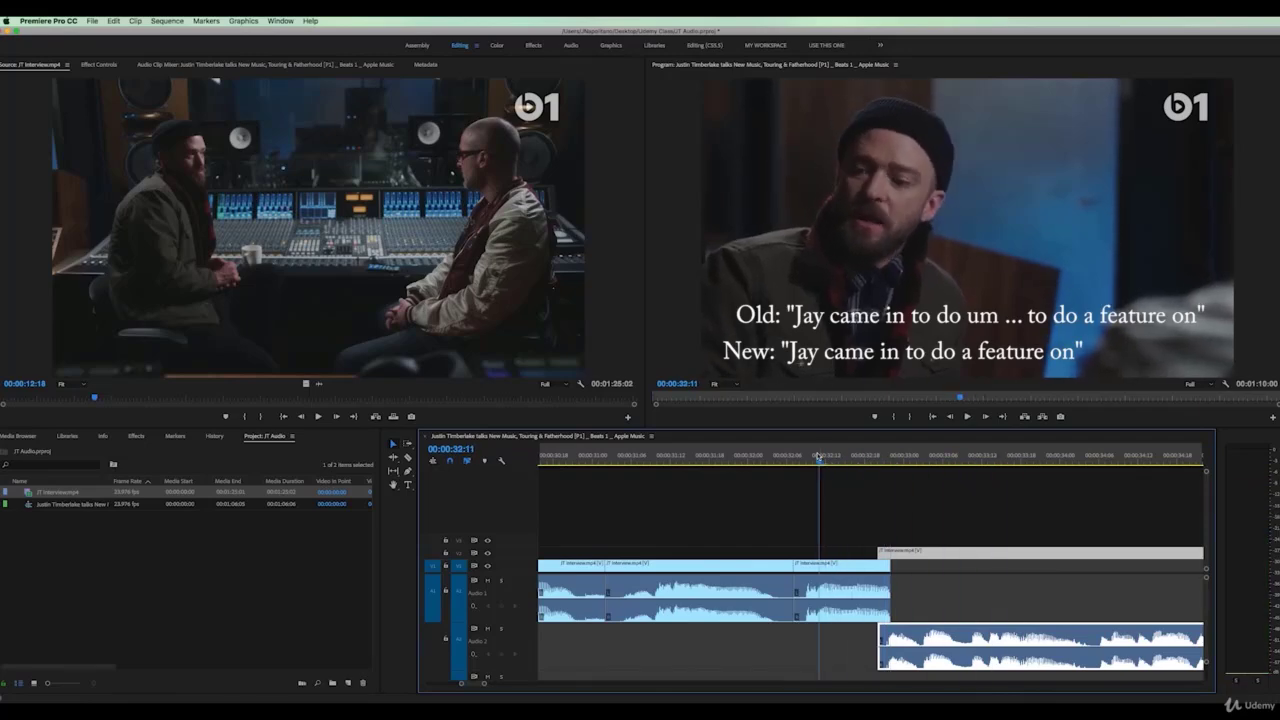
key("space")
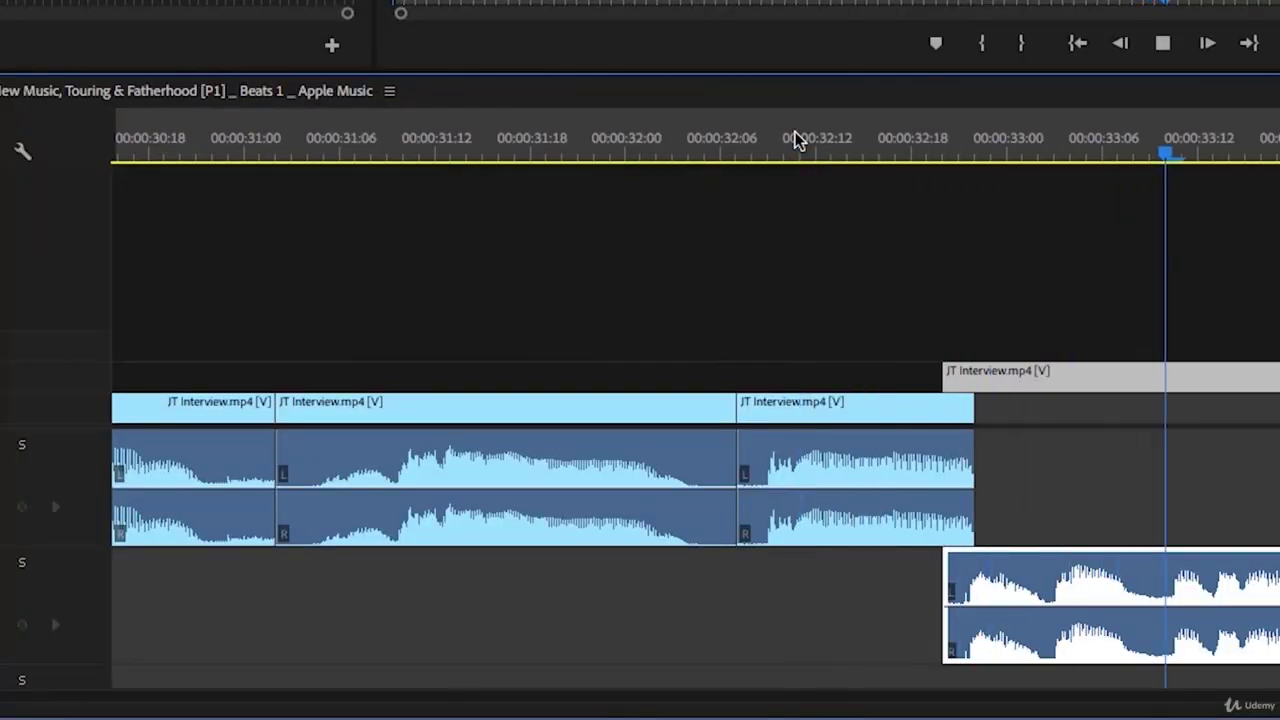
left_click(795, 140)
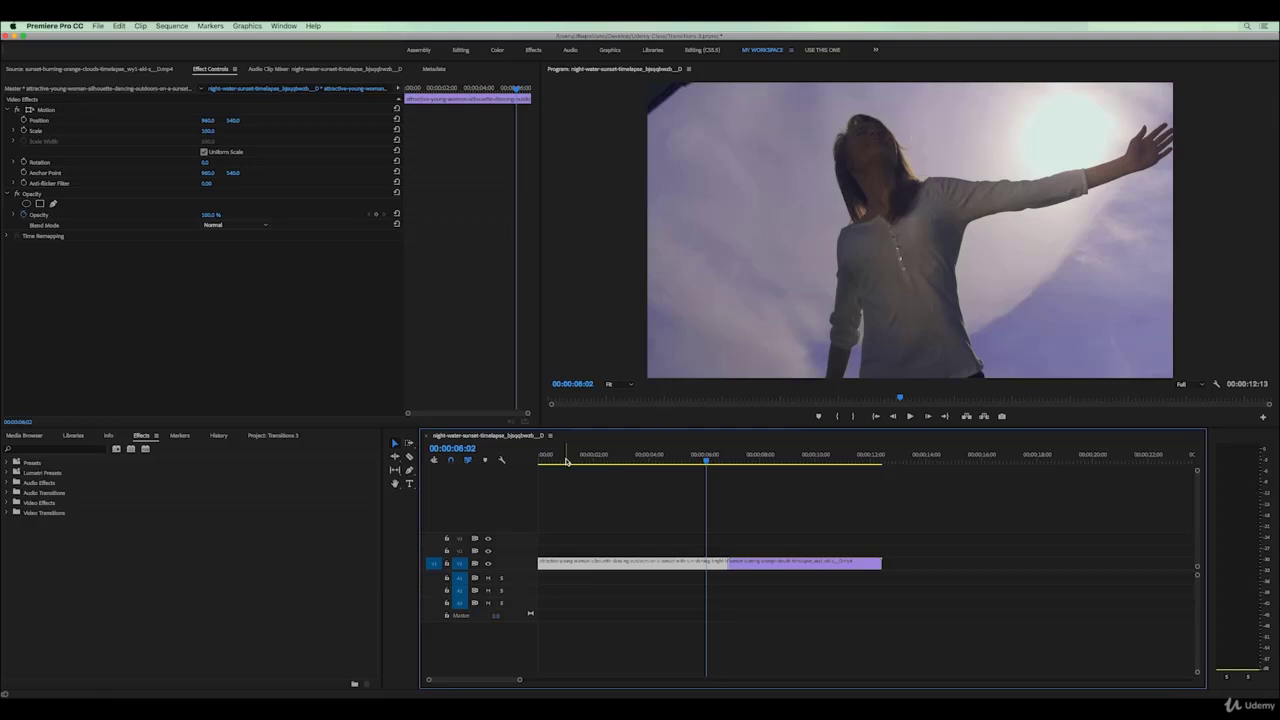
Scrub the playhead across the dancing-woman and sunset clips to preview the straight cut
left_click_drag(566, 460, 739, 481)
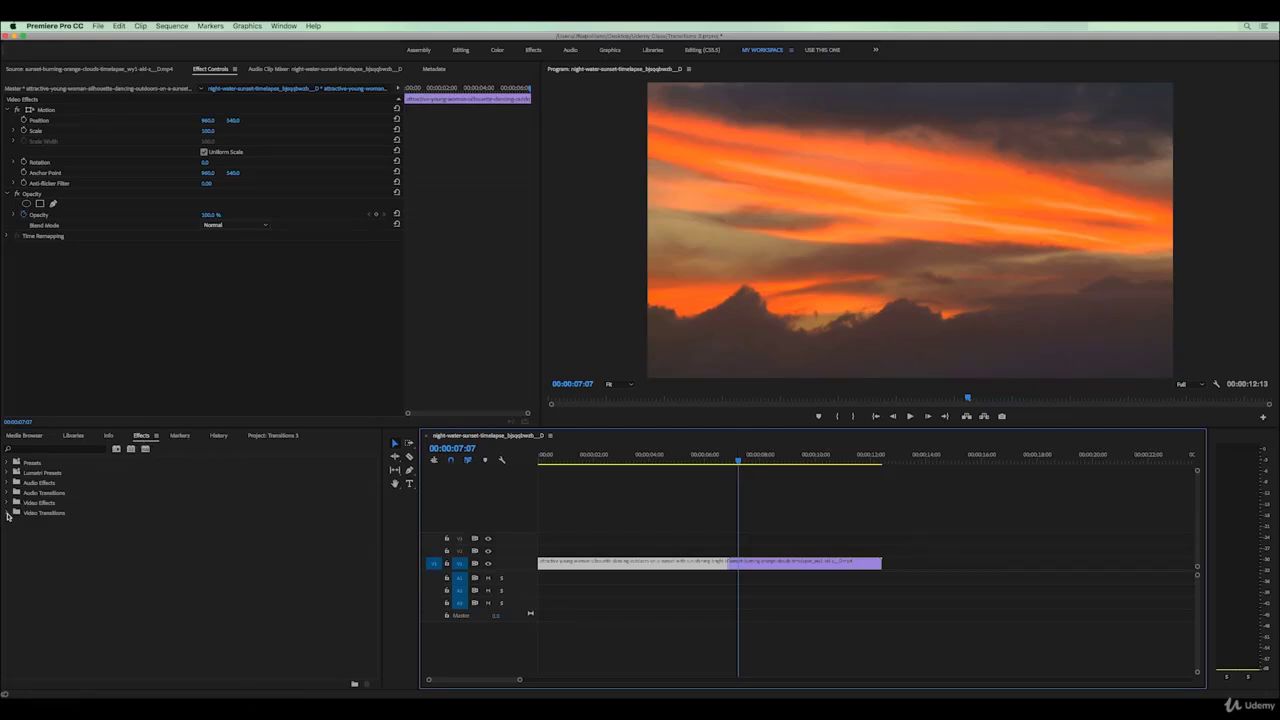
Apply Video Transitions > Dissolve > Cross Dissolve to the cut and preview it
left_click(8, 513)
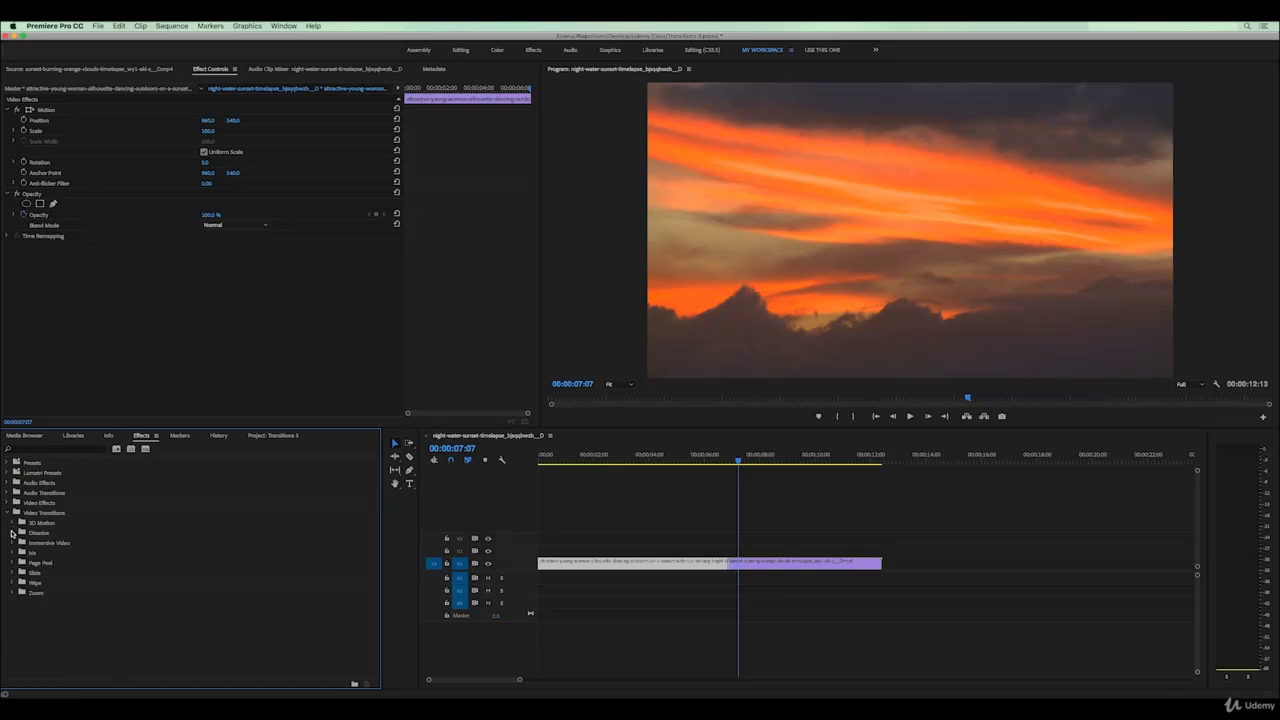
left_click(12, 533)
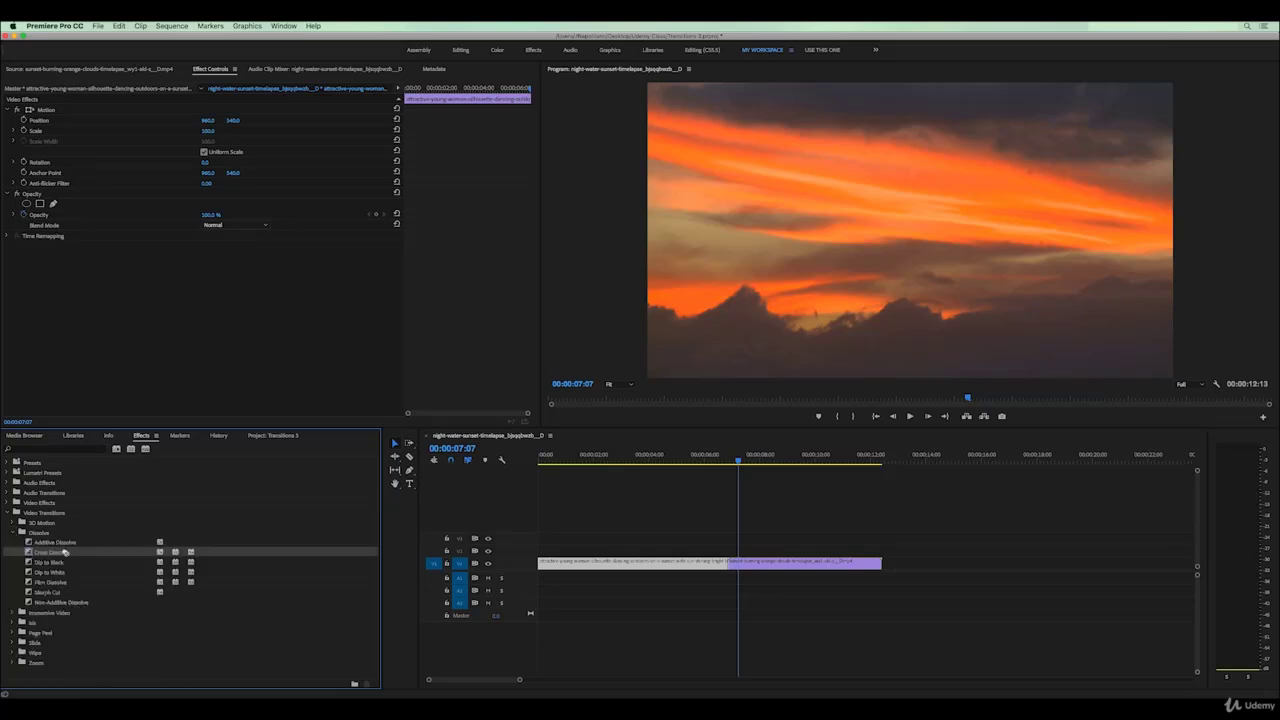
left_click_drag(730, 566, 730, 566)
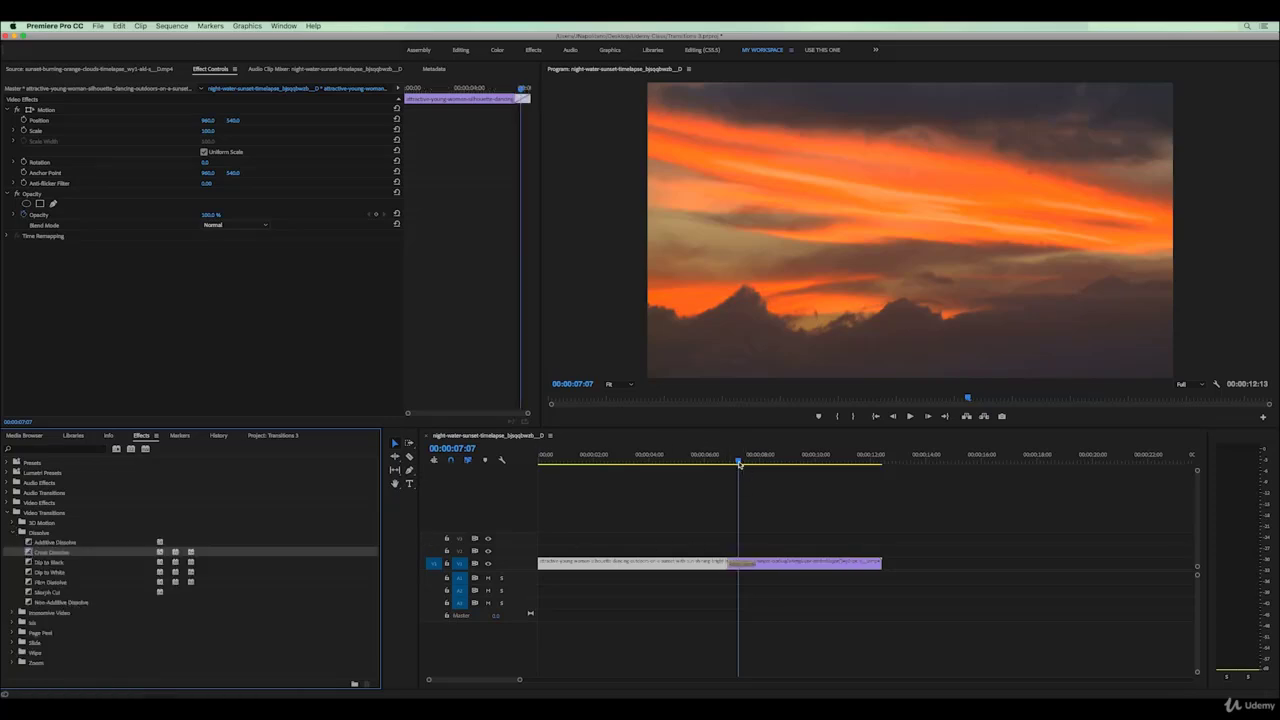
mouse_move(740, 463)
left_mouse_down()
mouse_move(726, 466)
mouse_move(765, 467)
mouse_move(751, 466)
left_mouse_up()
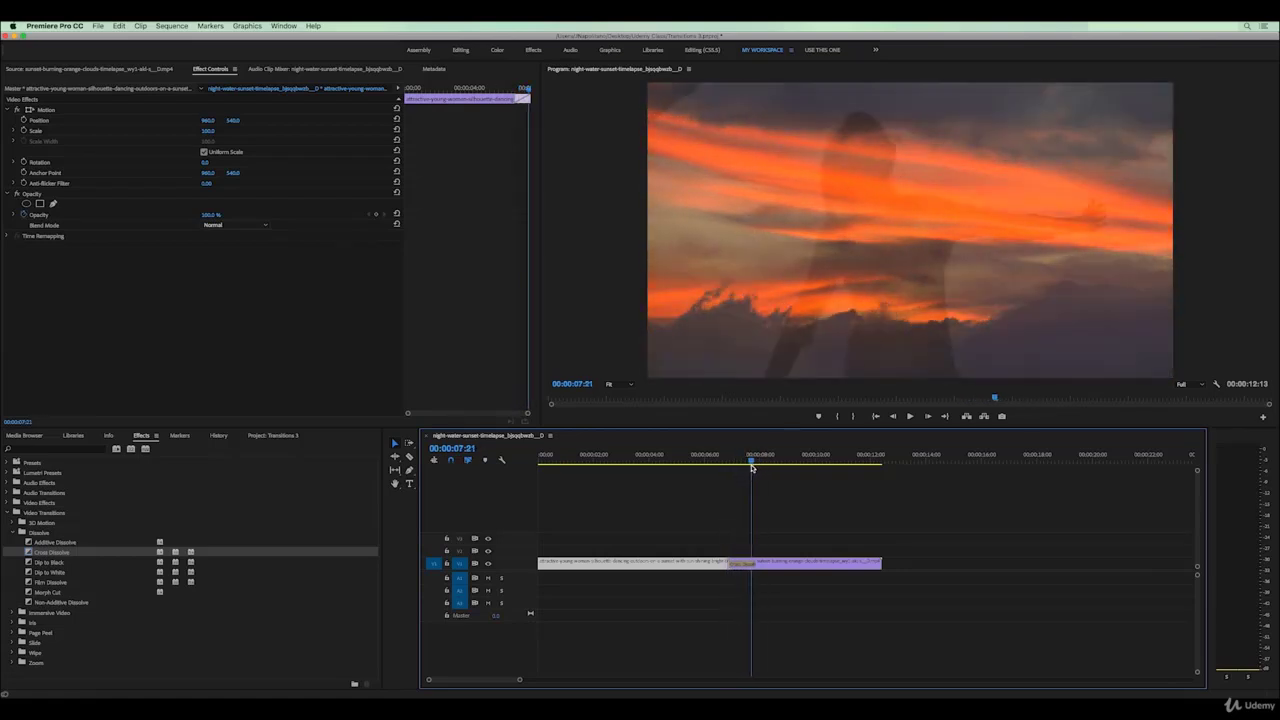
left_click(744, 566)
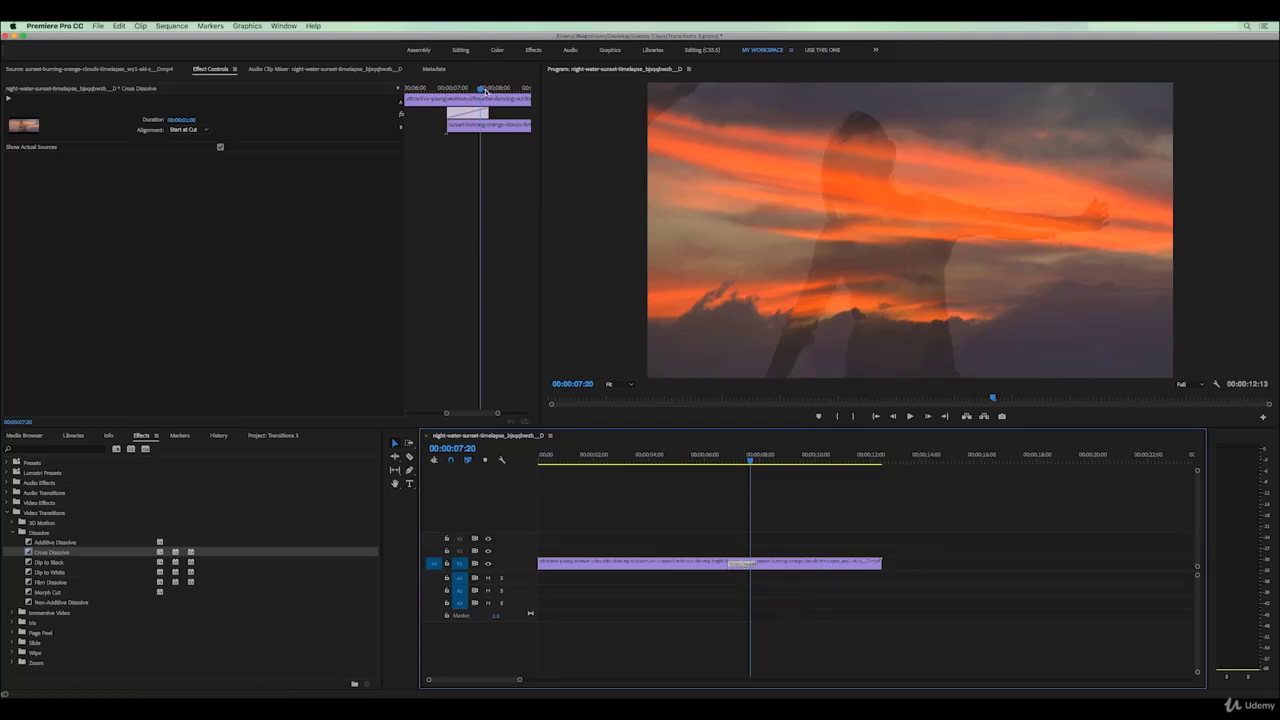
mouse_move(486, 90)
left_mouse_down()
mouse_move(450, 90)
mouse_move(486, 90)
left_mouse_up()
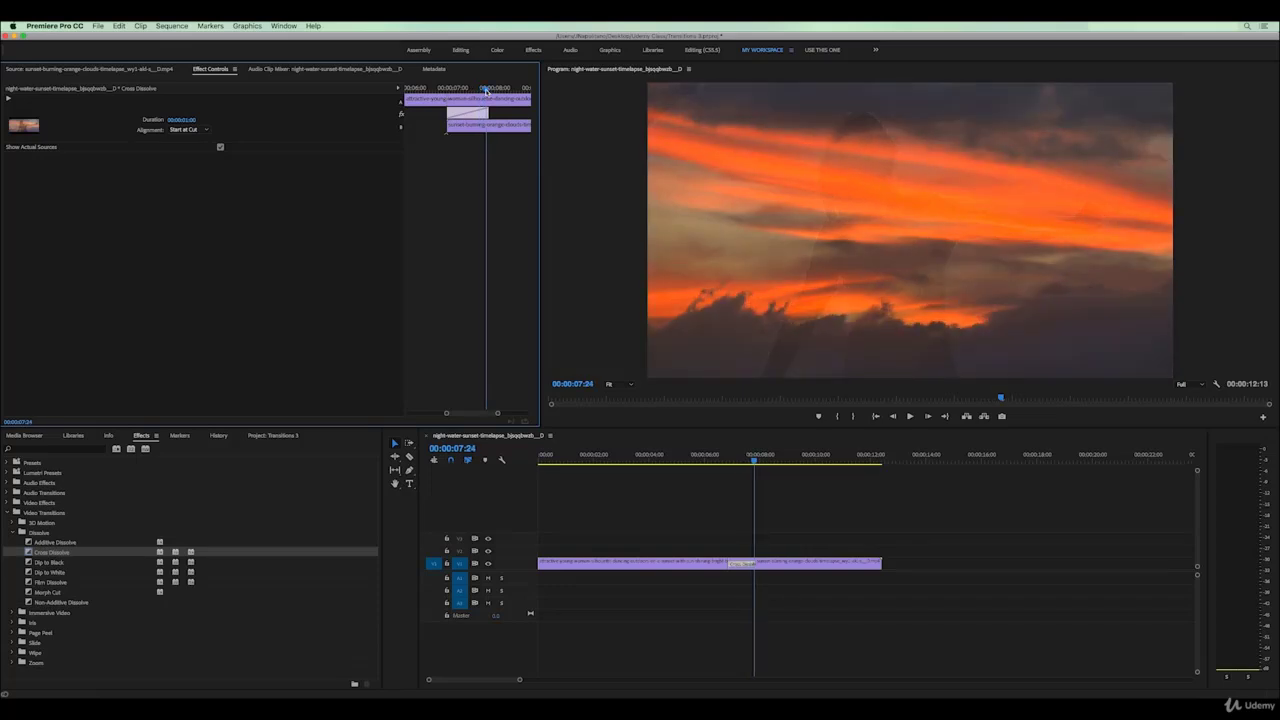
Try the dissolve's alignment options, settling on Center at Cut
left_click(206, 131)
left_click(200, 133)
left_click(205, 131)
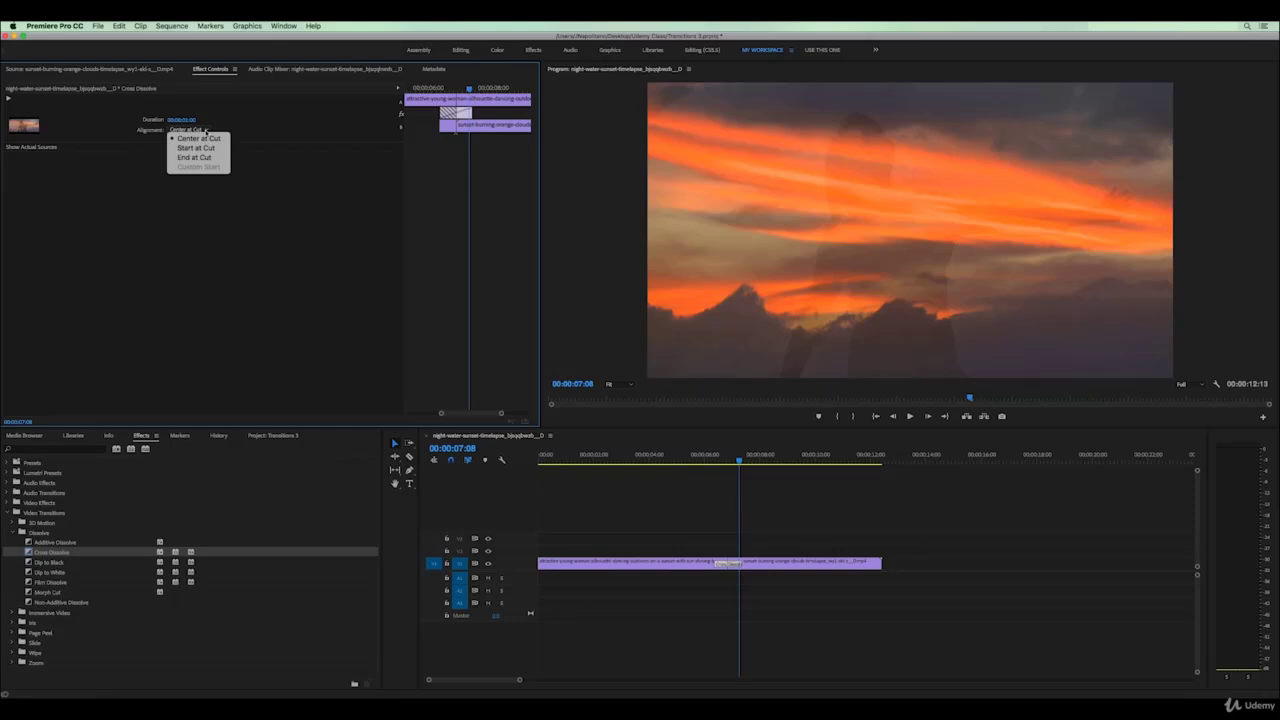
left_click(207, 158)
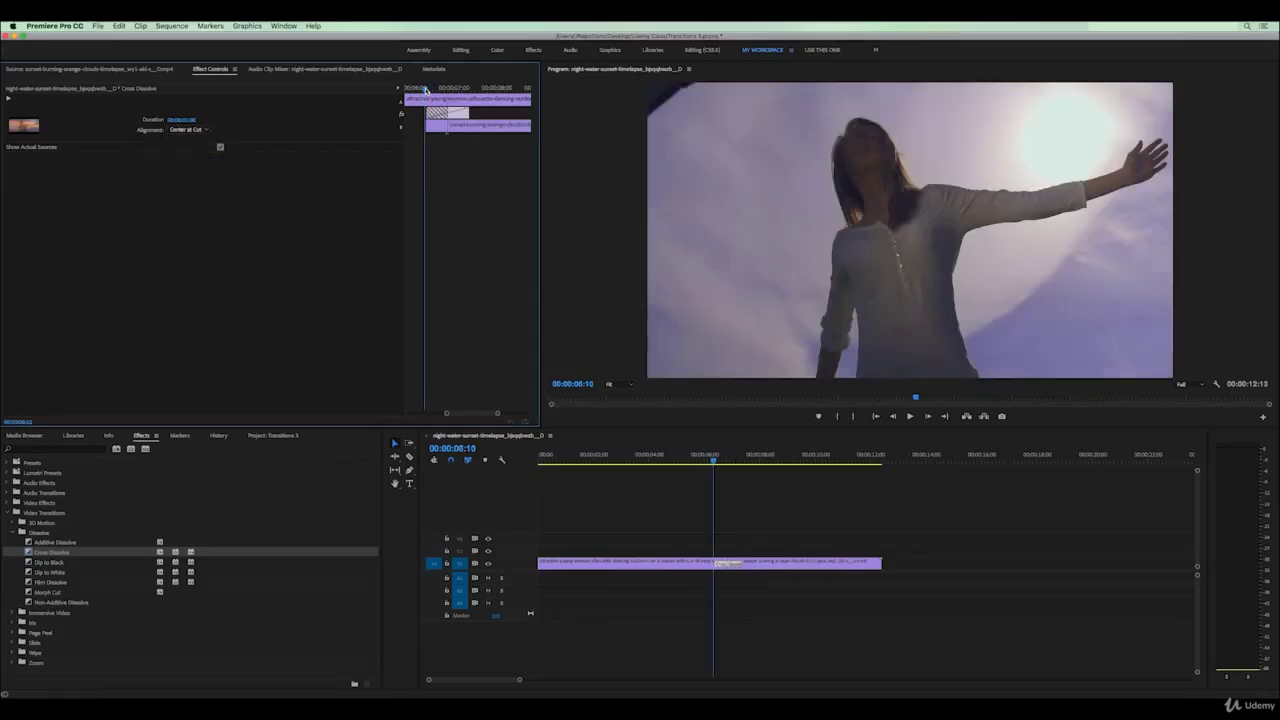
mouse_move(424, 90)
left_mouse_down()
mouse_move(470, 90)
mouse_move(447, 92)
mouse_move(494, 114)
mouse_move(439, 113)
mouse_move(427, 91)
mouse_move(407, 91)
mouse_move(450, 90)
mouse_move(447, 113)
mouse_move(446, 89)
mouse_move(466, 90)
mouse_move(500, 113)
left_mouse_up()
left_click(434, 88)
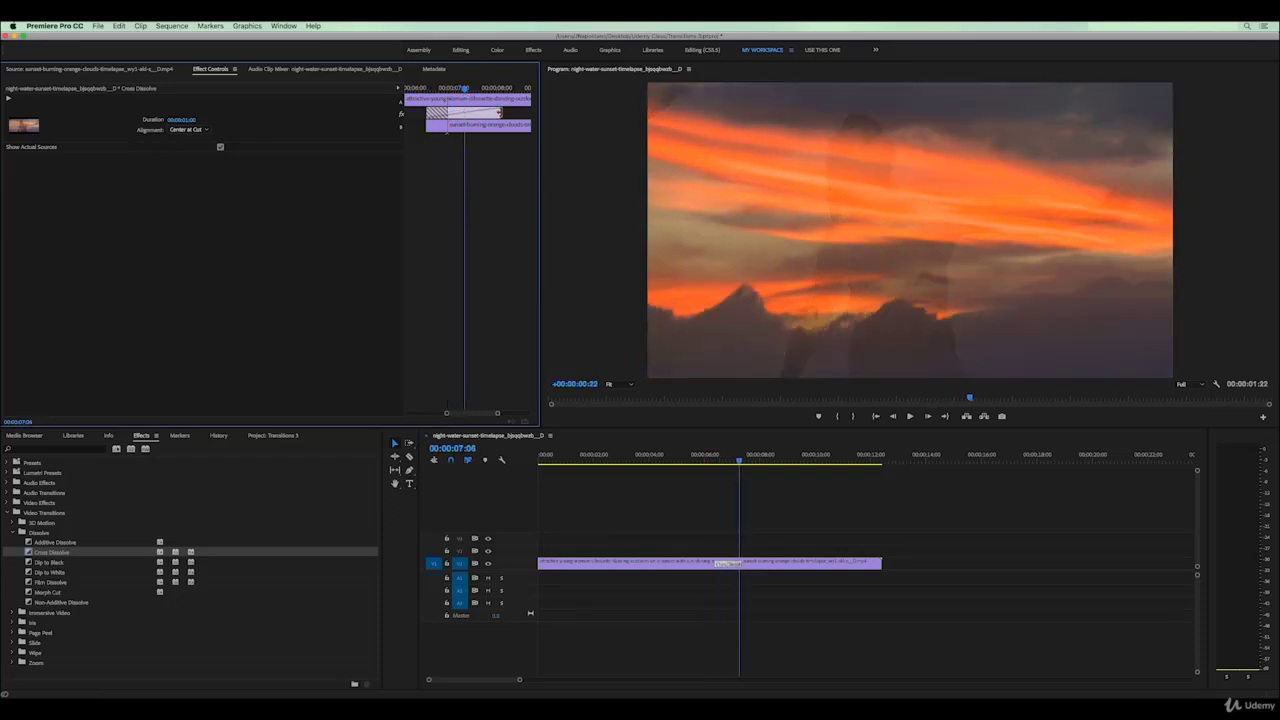
key("super+z")
mouse_move(496, 417)
left_mouse_down()
mouse_move(516, 415)
mouse_move(500, 415)
left_mouse_up()
Set the Cross Dissolve duration to 00:00:04:28 and preview the longer blend
left_click(492, 88)
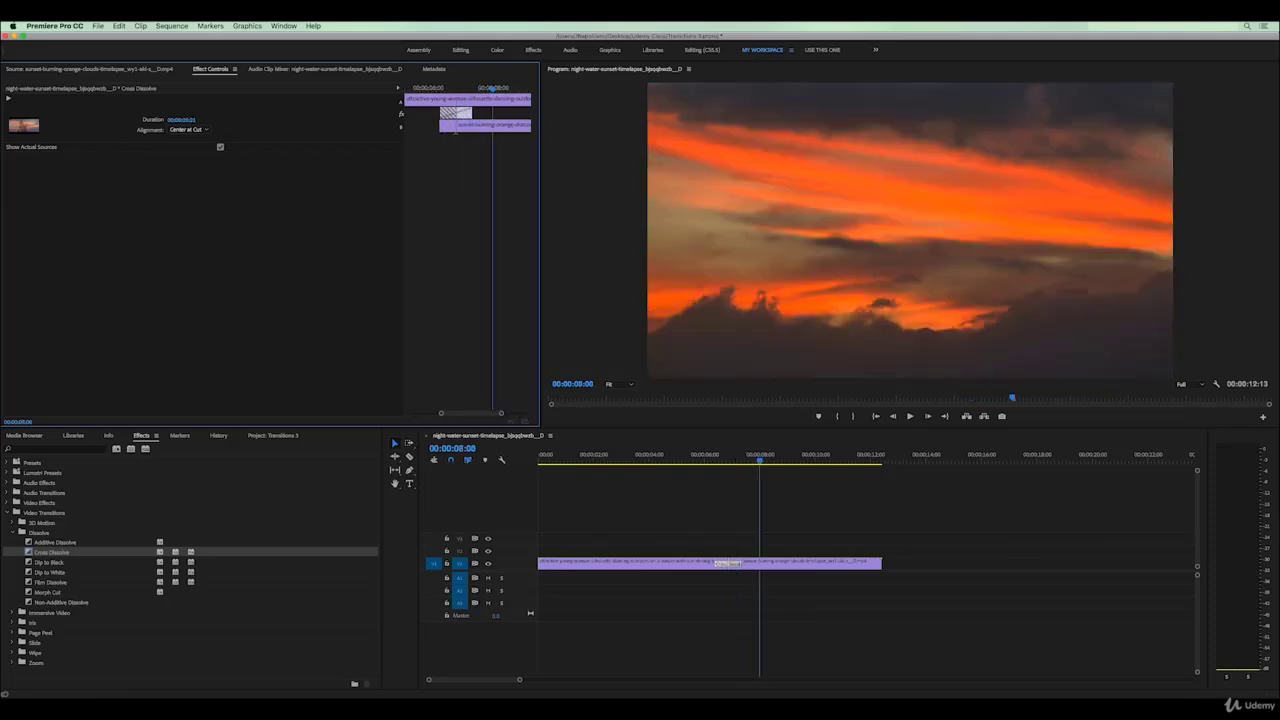
left_click_drag(181, 120, 185, 121)
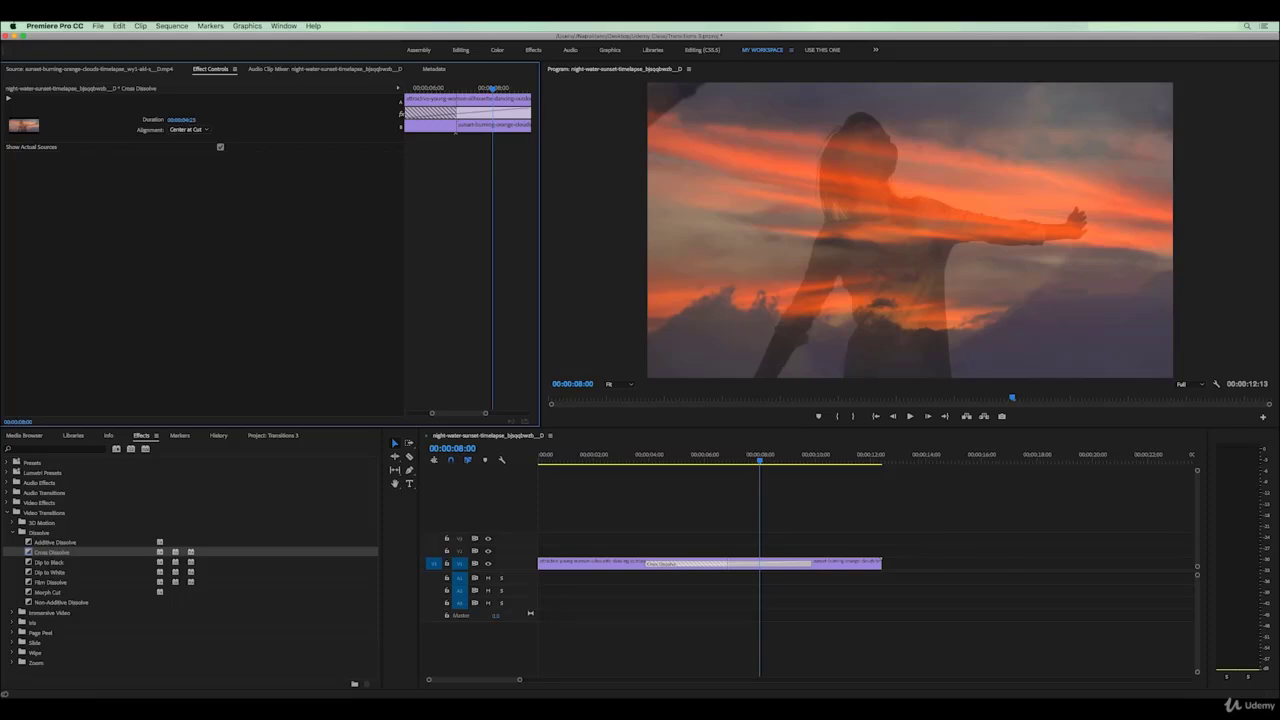
key("super+z")
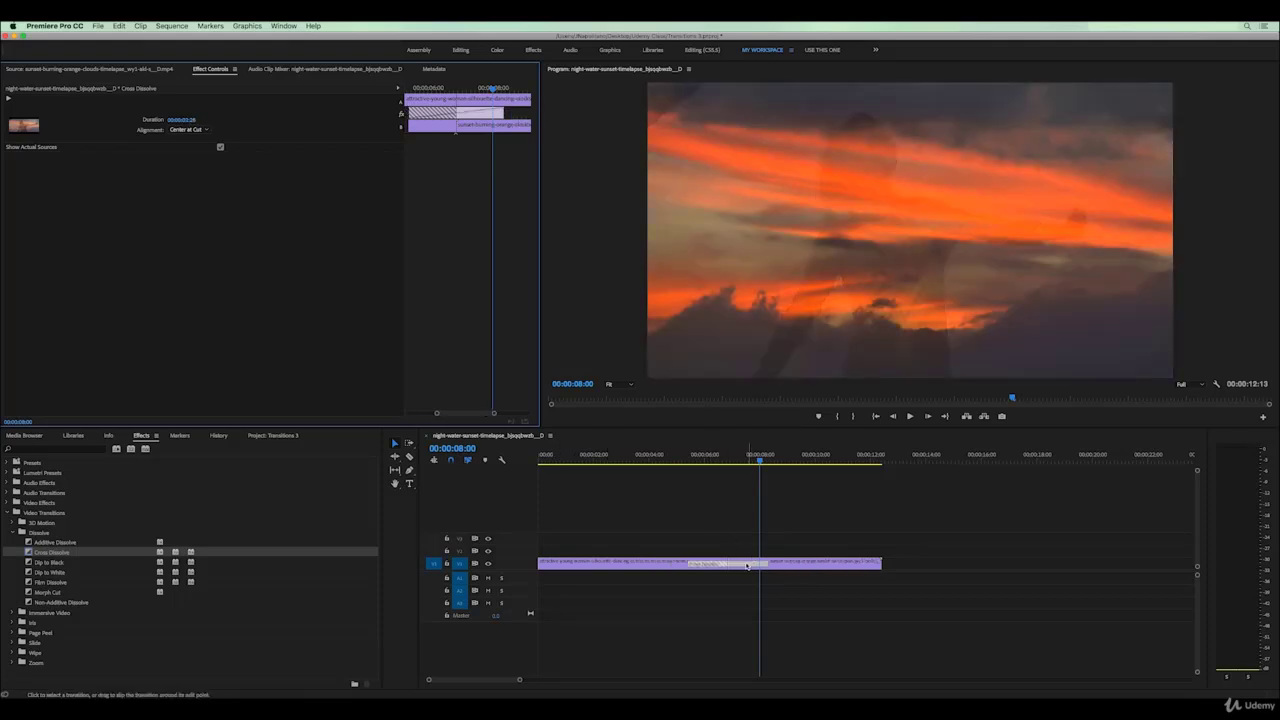
left_click(721, 566)
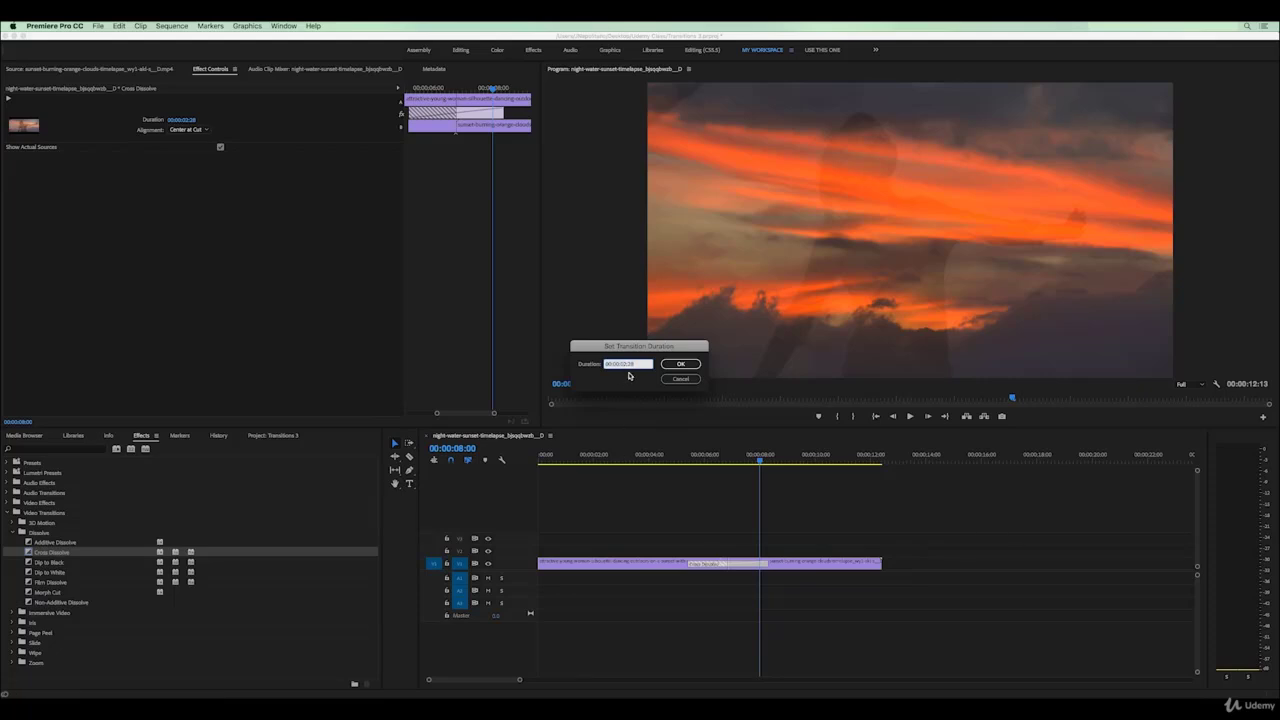
left_click(696, 364)
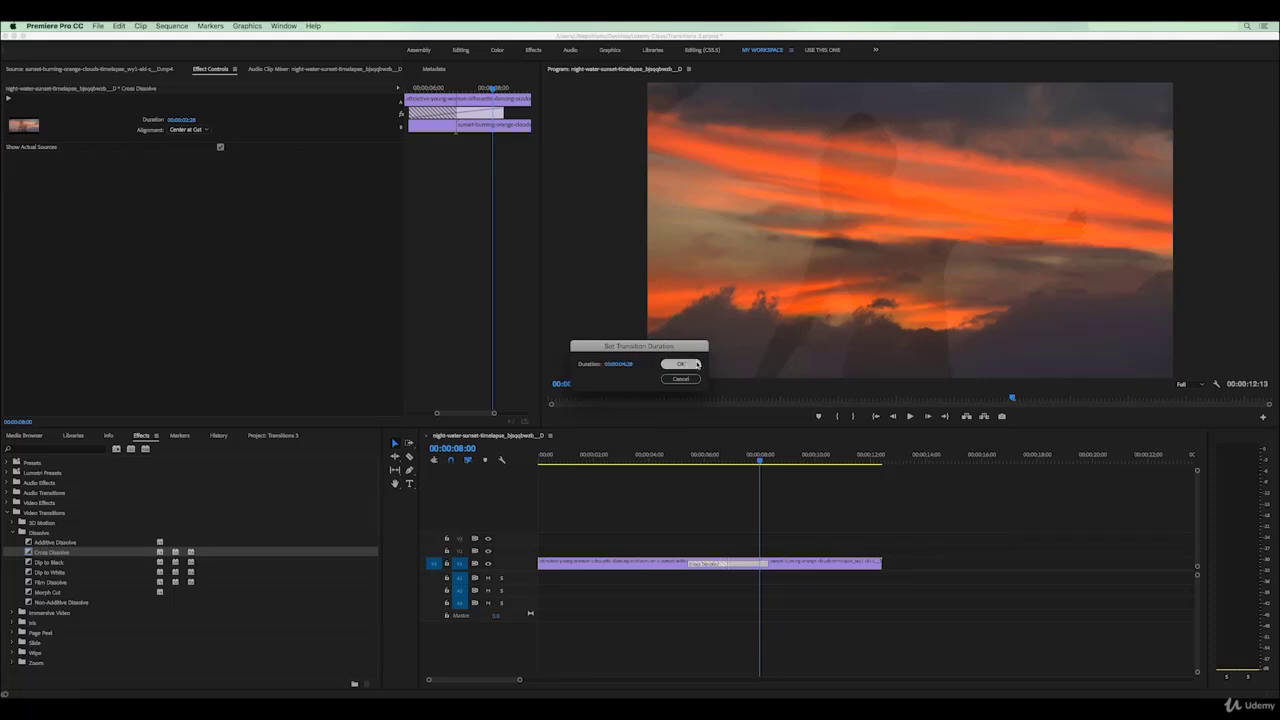
left_click_drag(675, 461, 750, 458)
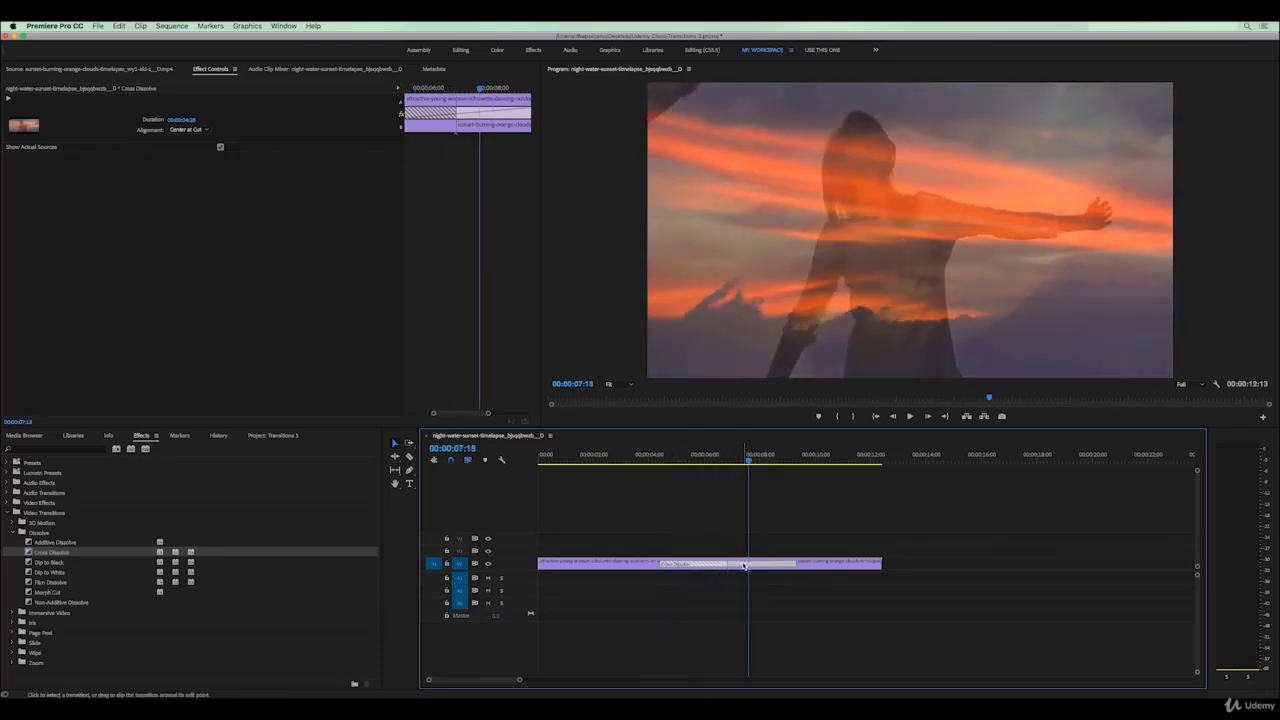
left_click(713, 572)
left_click(713, 566)
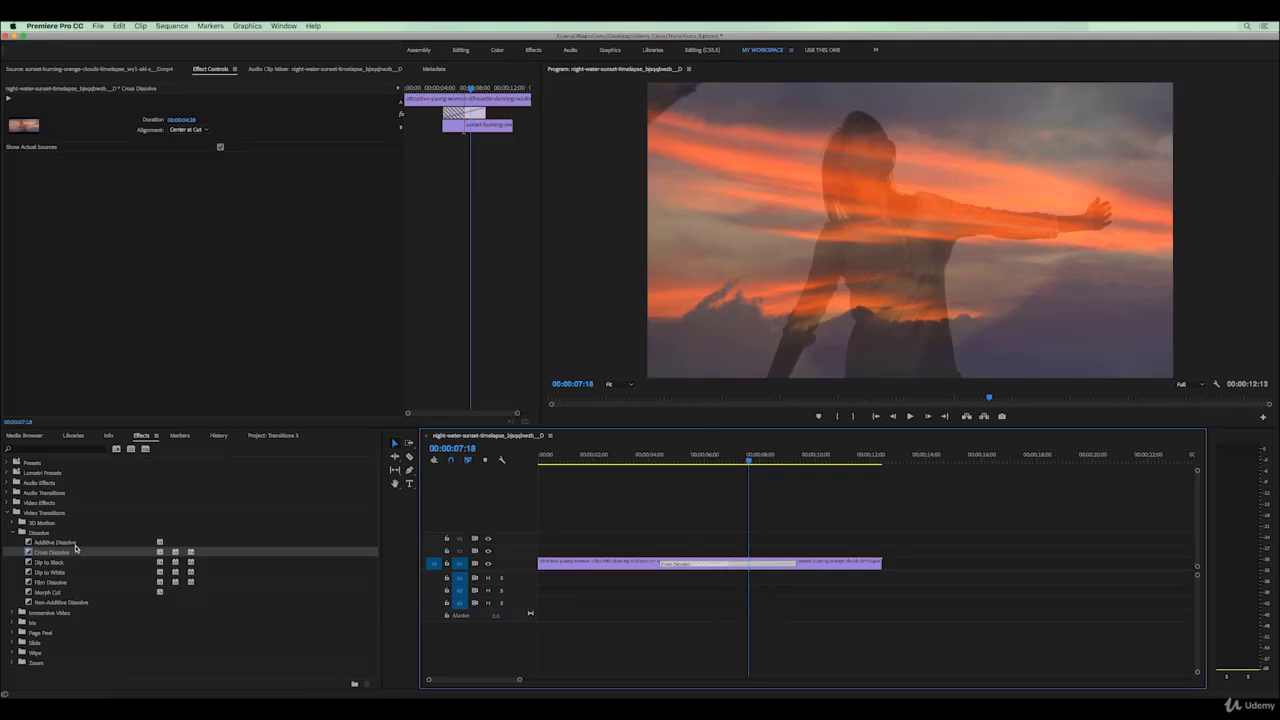
Apply Dip to White at the cut and preview it
left_click(28, 573)
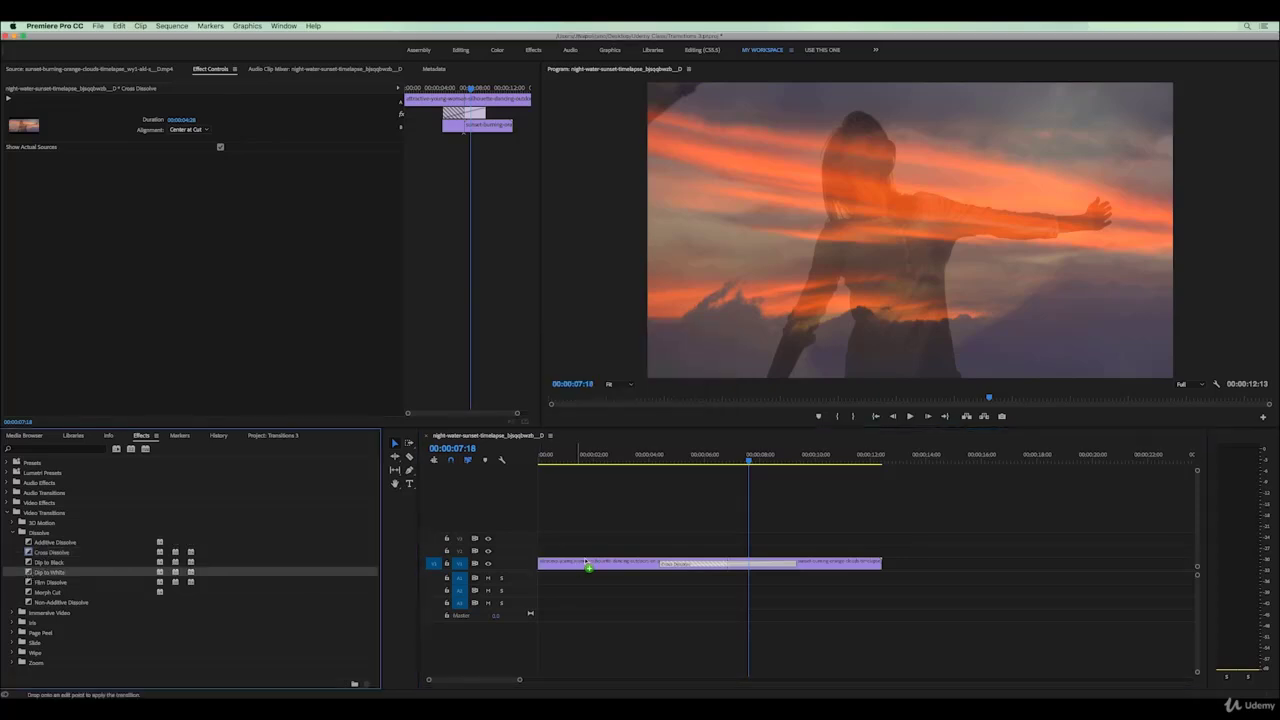
left_click_drag(678, 557, 698, 566)
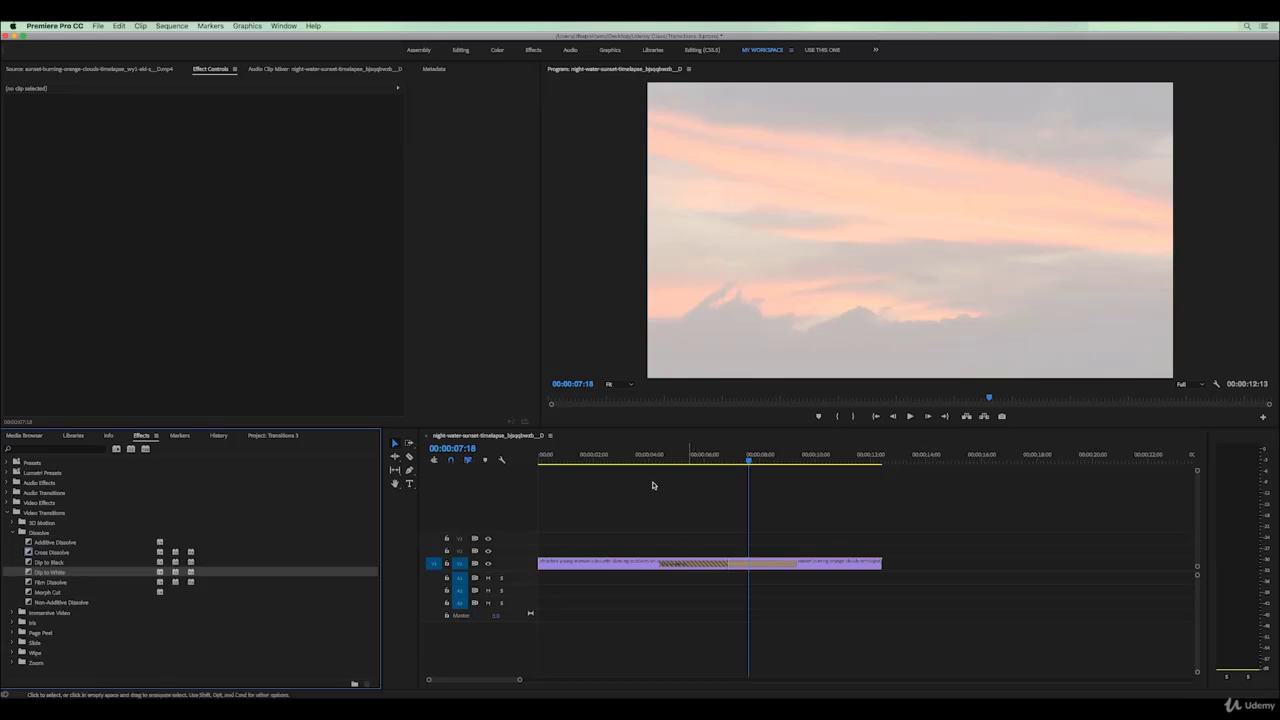
mouse_move(678, 460)
left_mouse_down()
mouse_move(663, 460)
mouse_move(772, 462)
mouse_move(697, 462)
left_mouse_up()
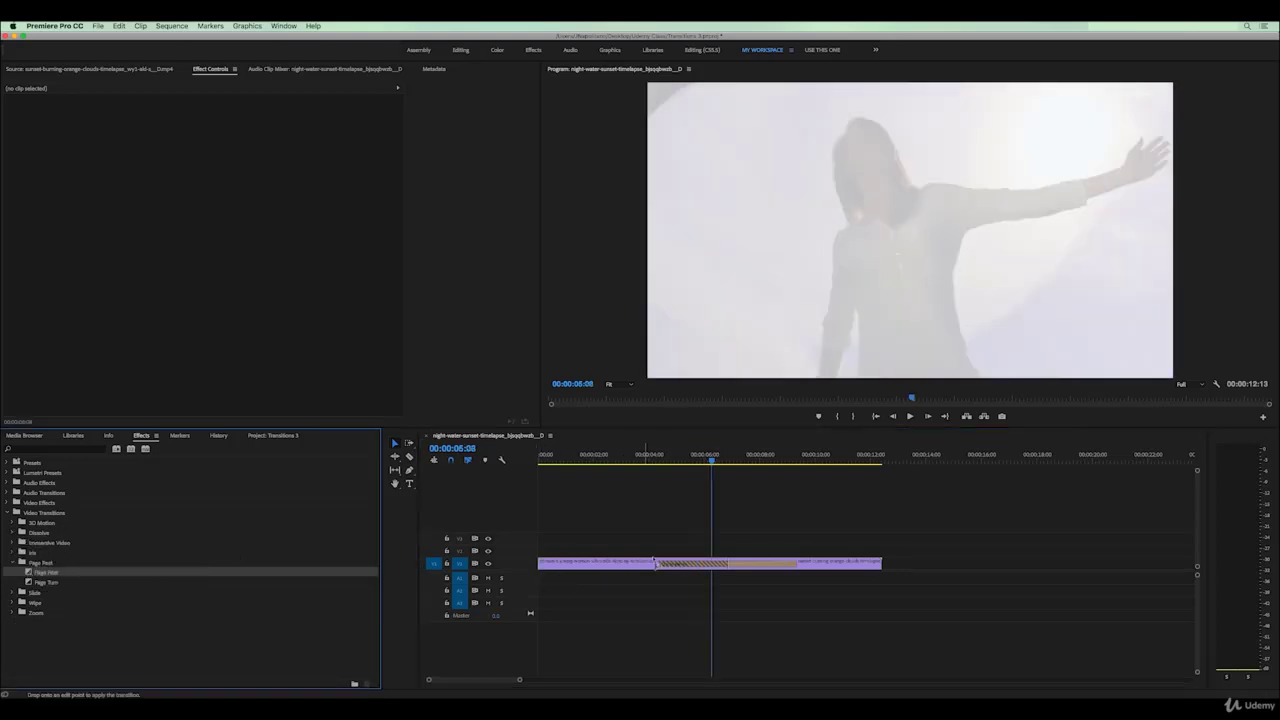
Replace it with Page Peel and tick Reverse in Effect Controls
left_click_drag(655, 563, 692, 566)
left_click_drag(663, 459, 704, 459)
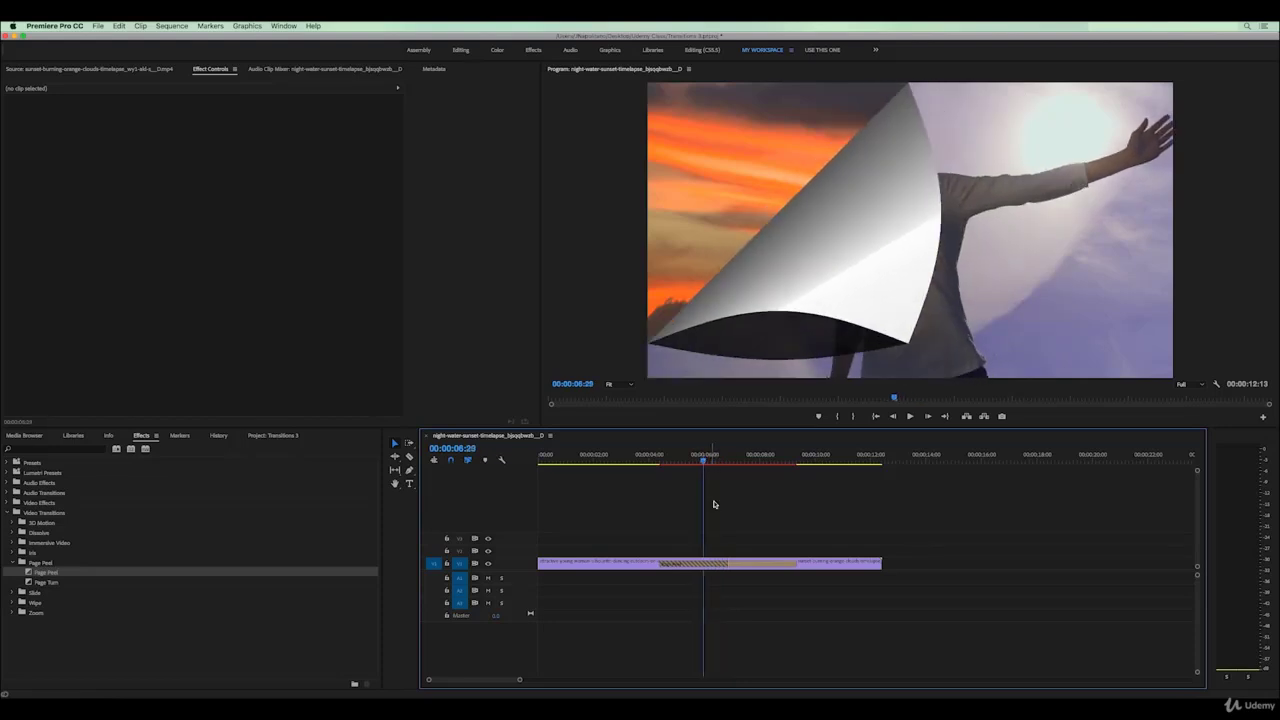
left_click(714, 564)
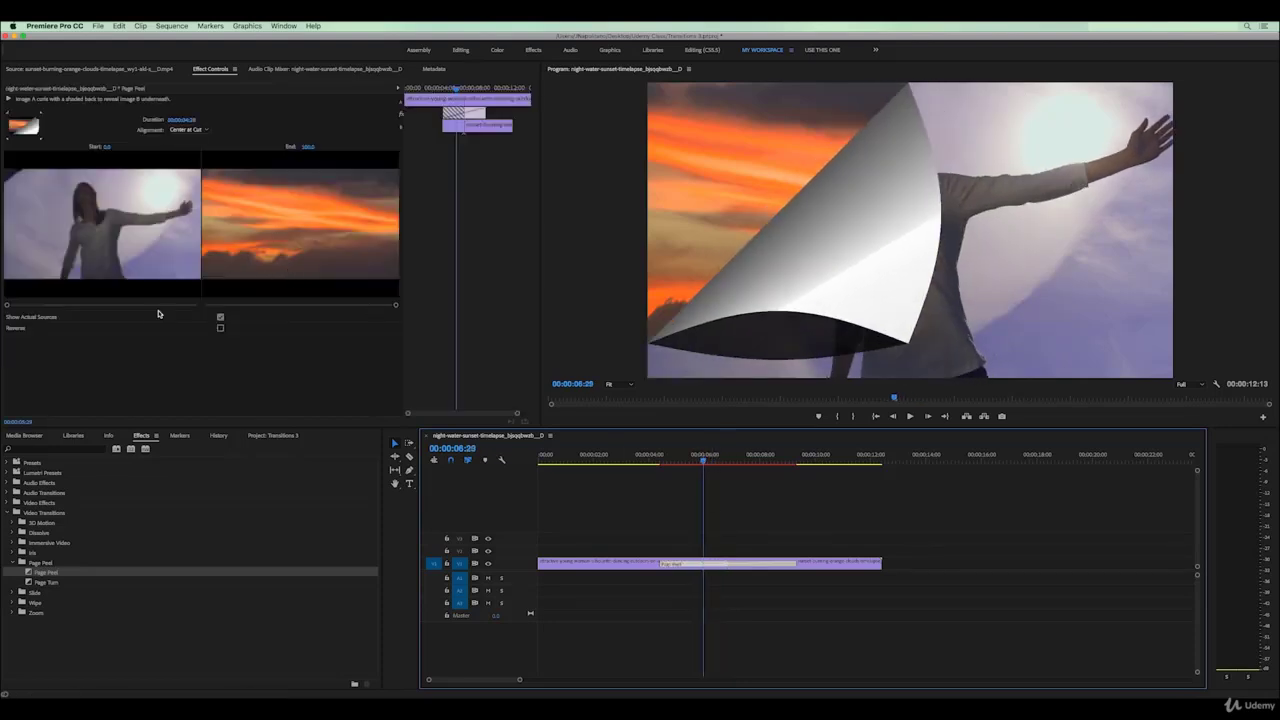
left_click(220, 318)
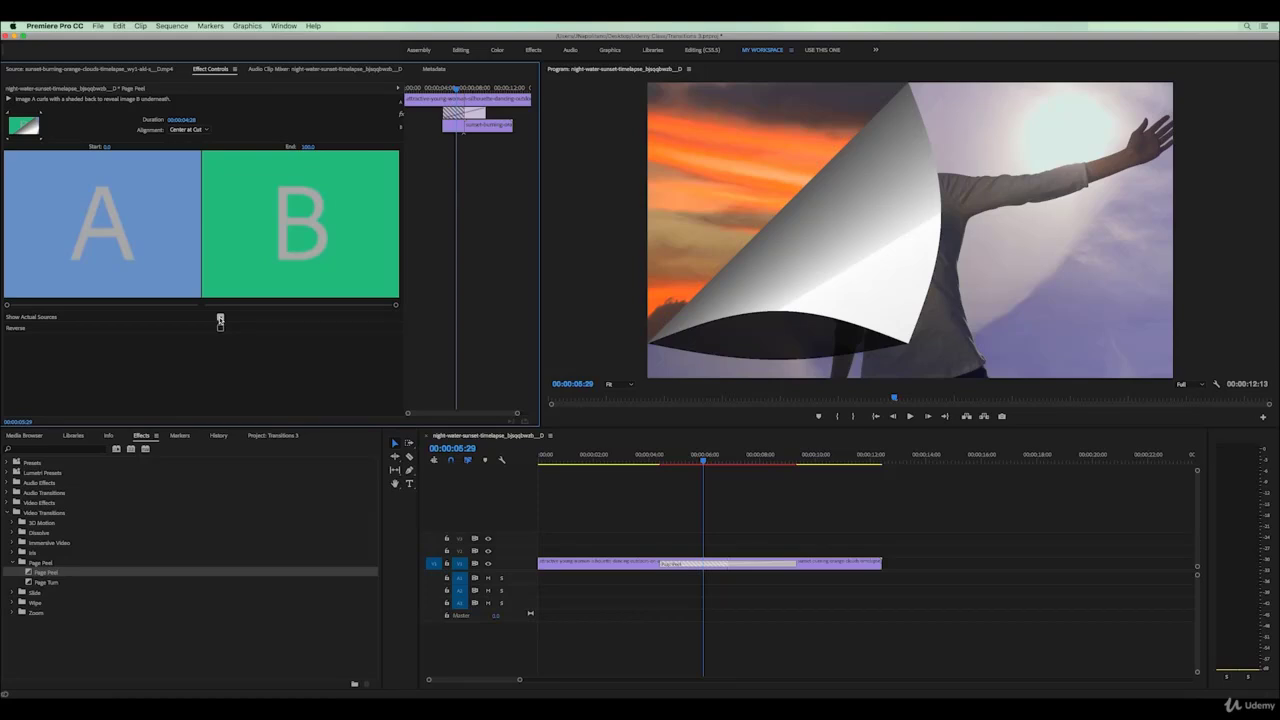
left_click(220, 318)
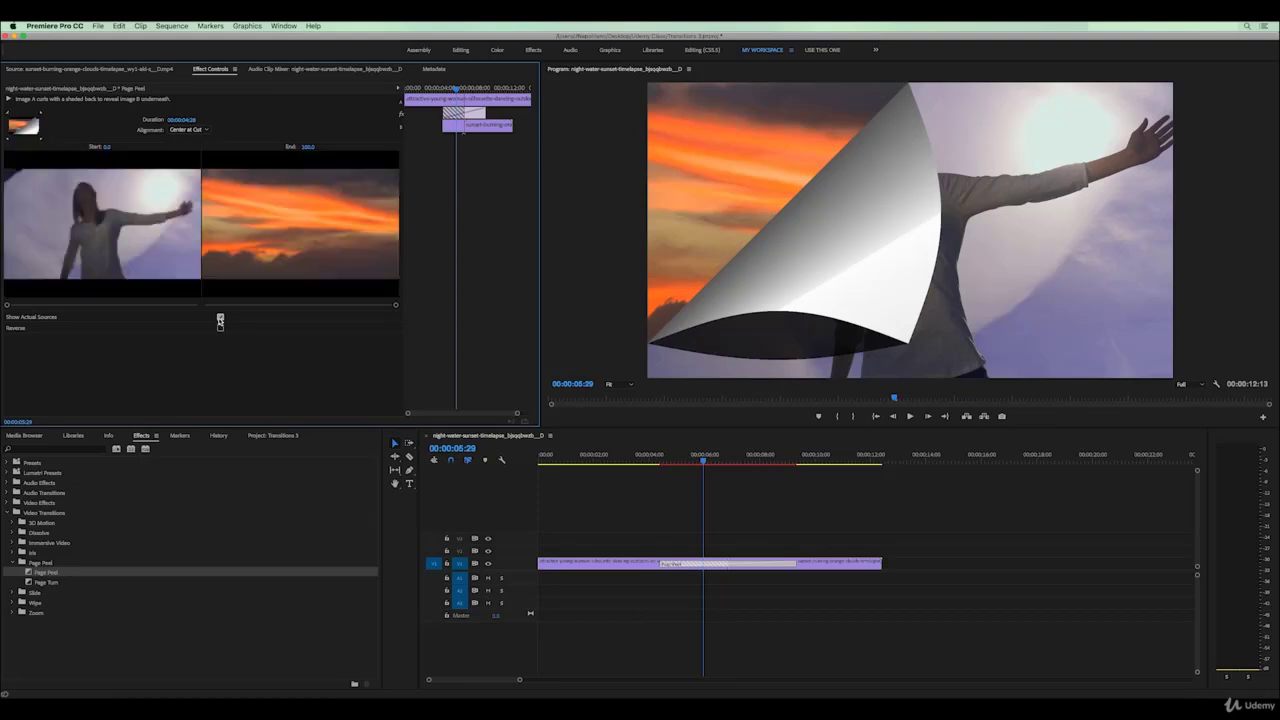
left_click(220, 328)
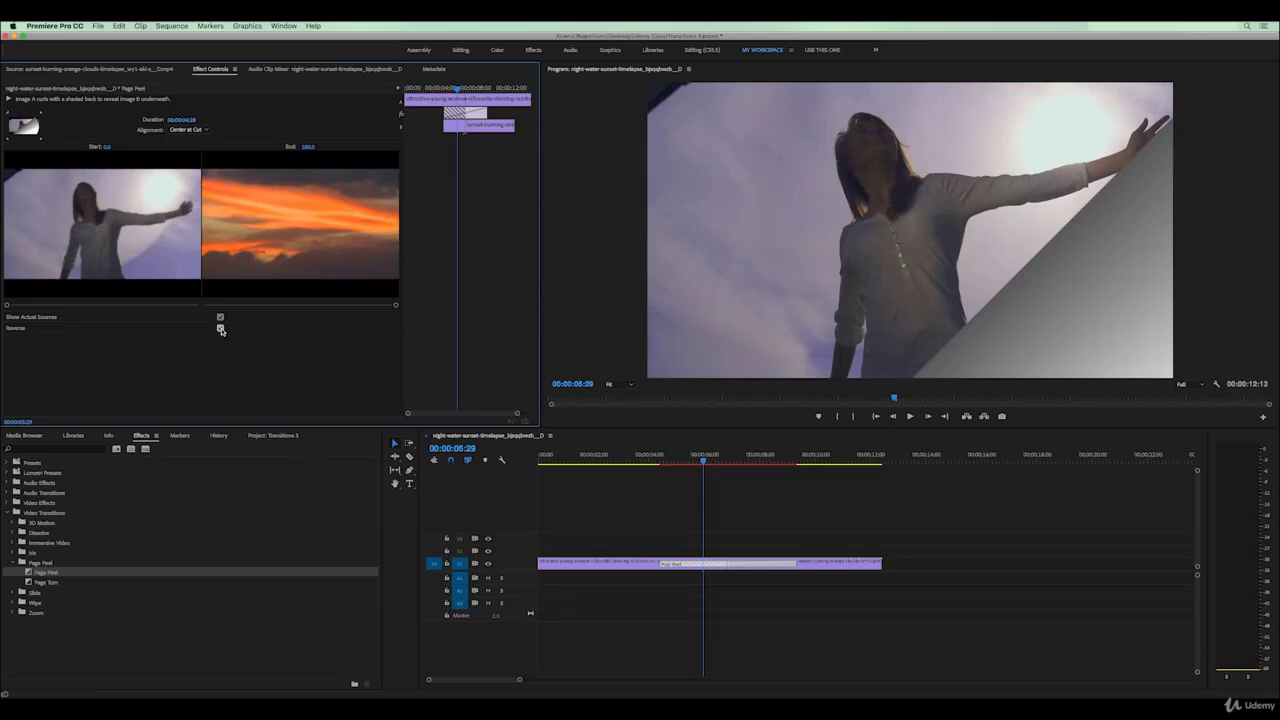
left_click(220, 329)
mouse_move(8, 305)
left_mouse_down()
mouse_move(175, 306)
mouse_move(8, 308)
left_mouse_up()
left_click(220, 329)
left_click(15, 593)
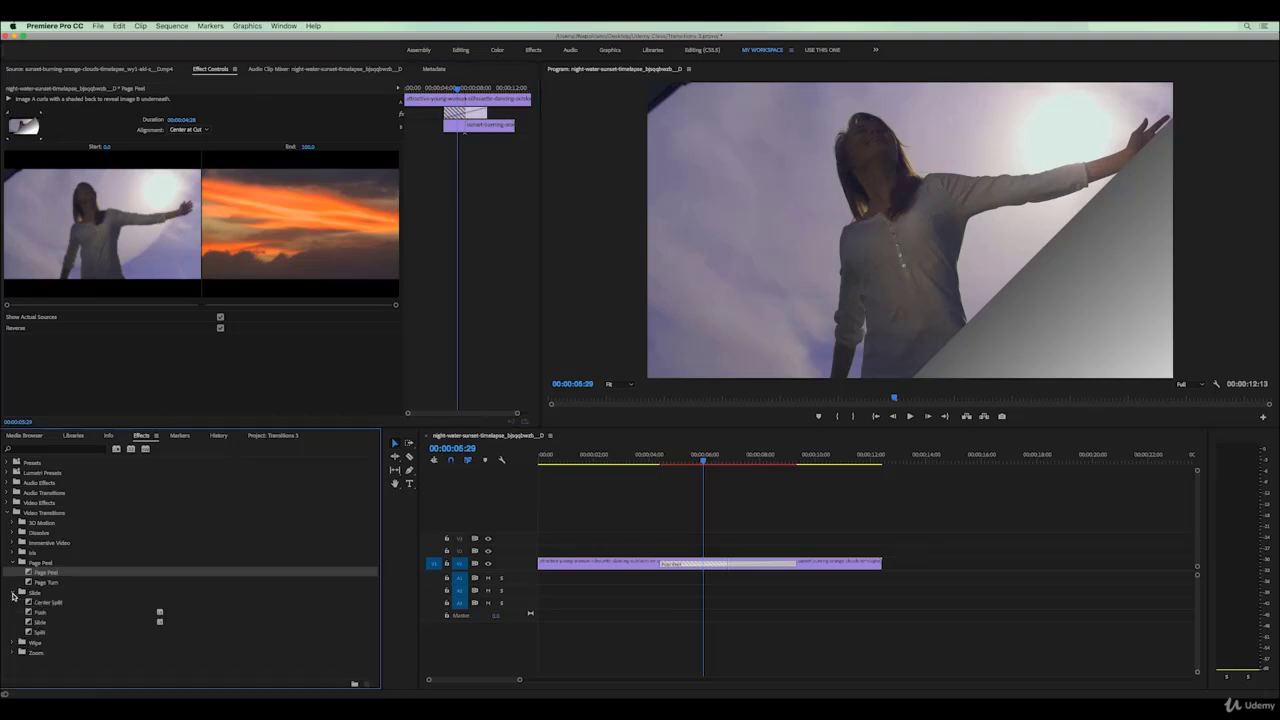
left_click(13, 643)
scroll(16, 636, "down", 2)
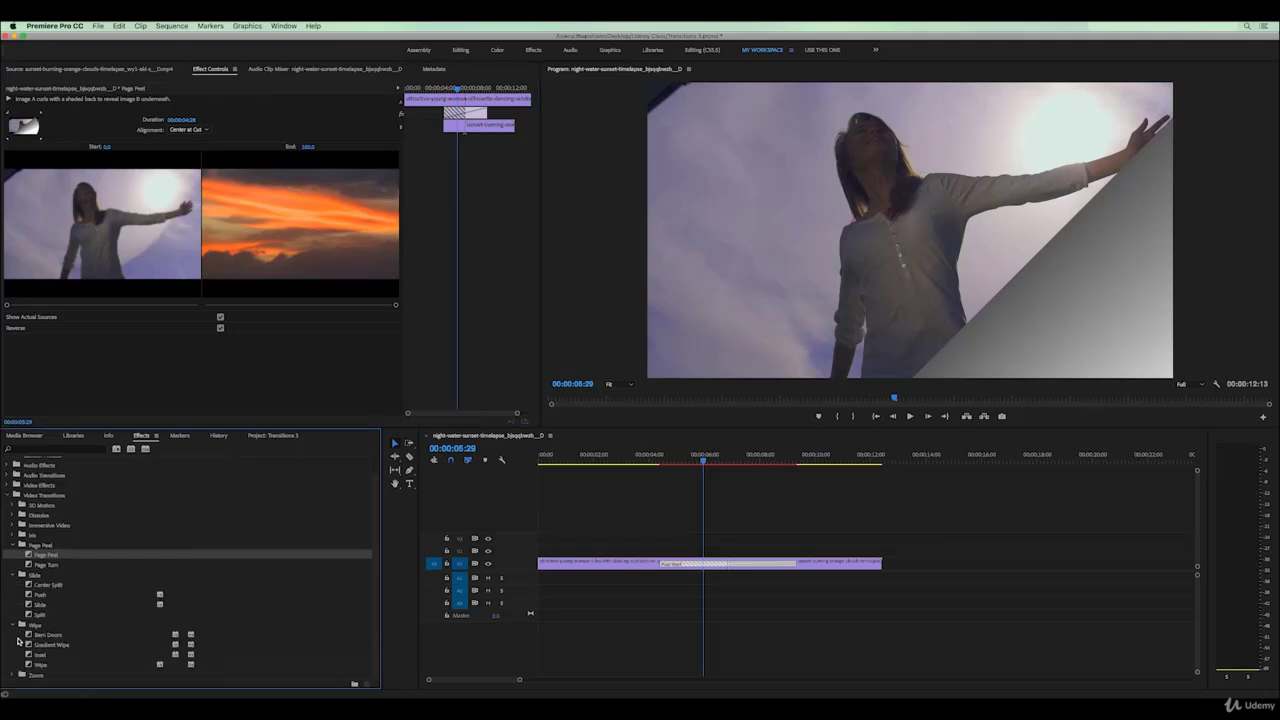
left_click(29, 635)
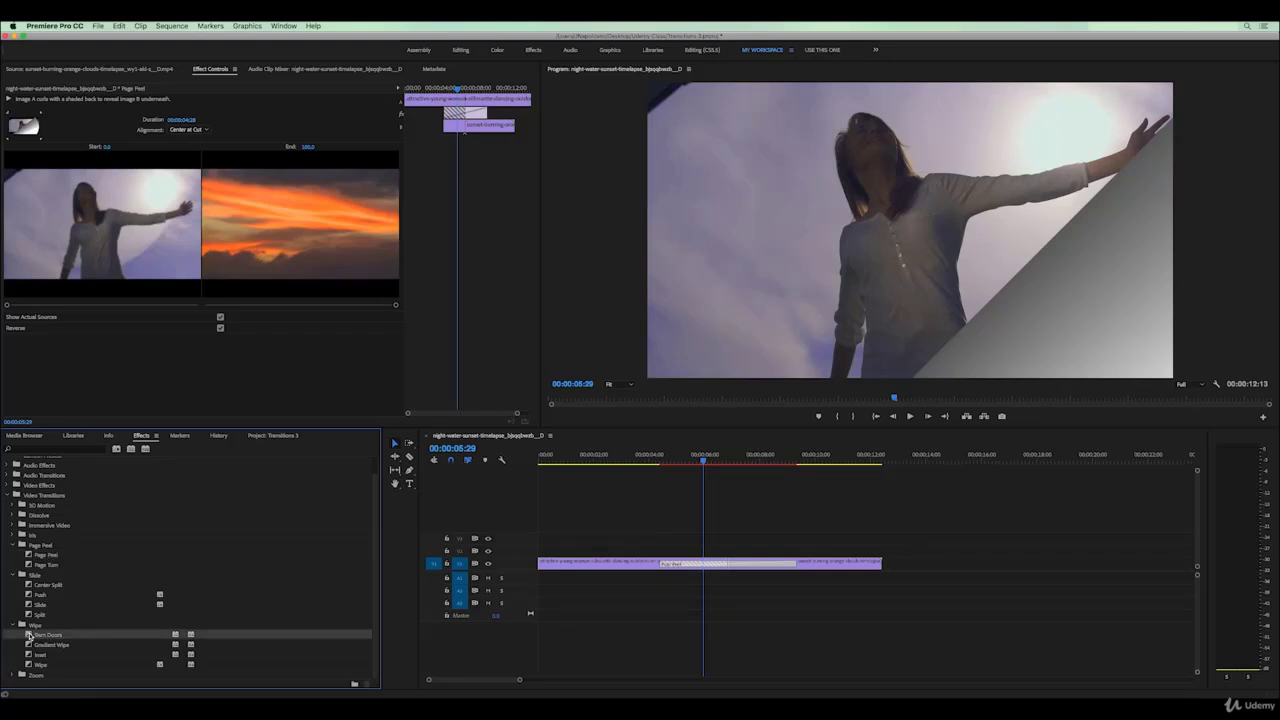
left_click_drag(652, 601, 696, 571)
left_click_drag(698, 450, 562, 452)
left_click(28, 586)
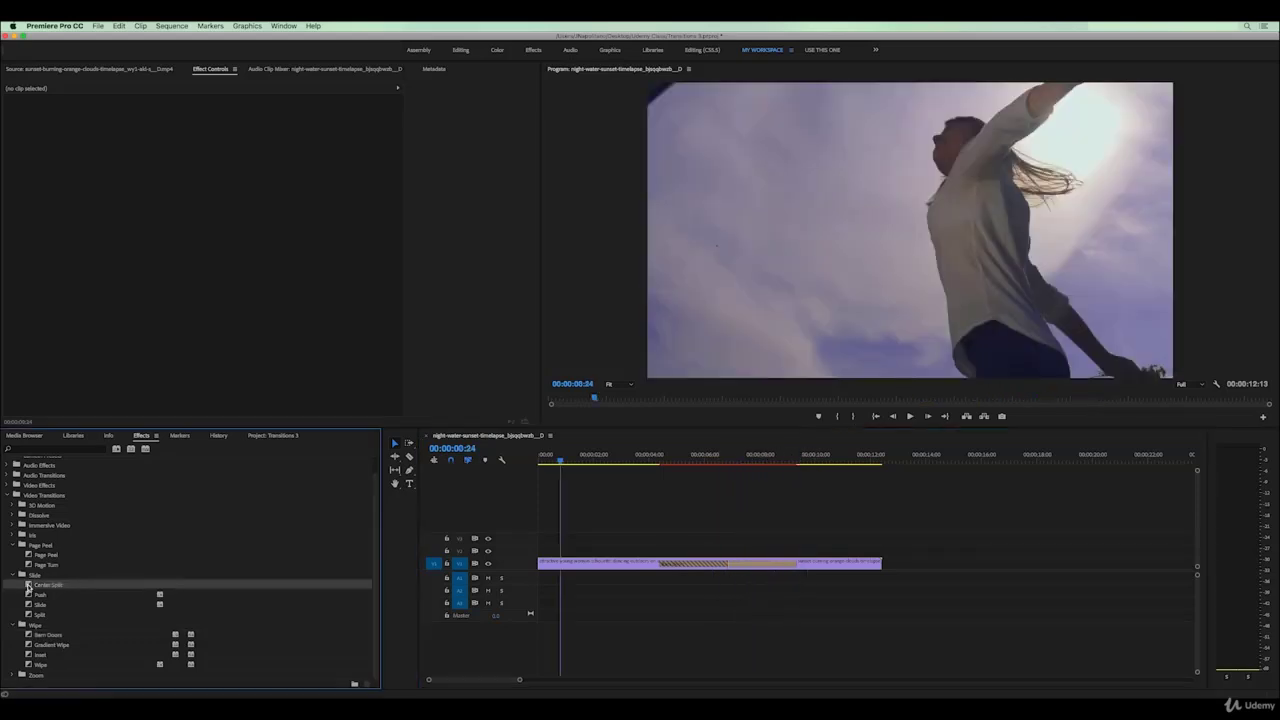
left_click_drag(28, 586, 706, 568)
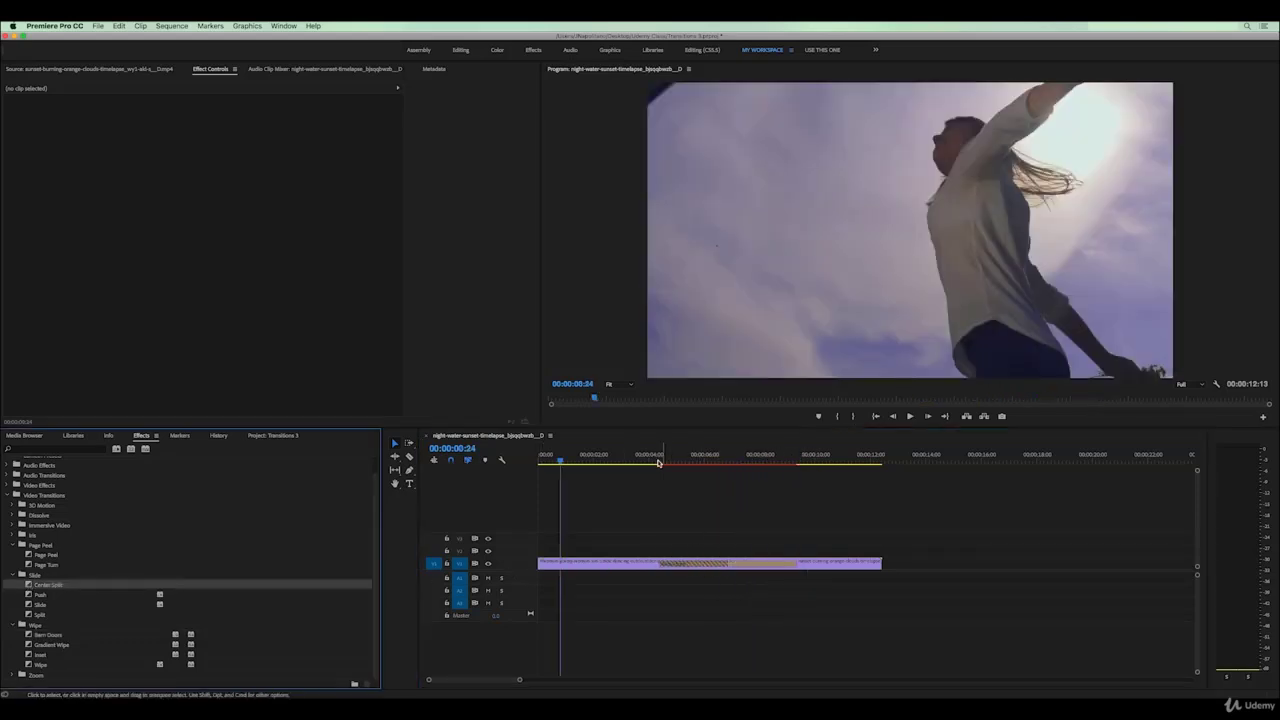
left_click_drag(658, 462, 631, 464)
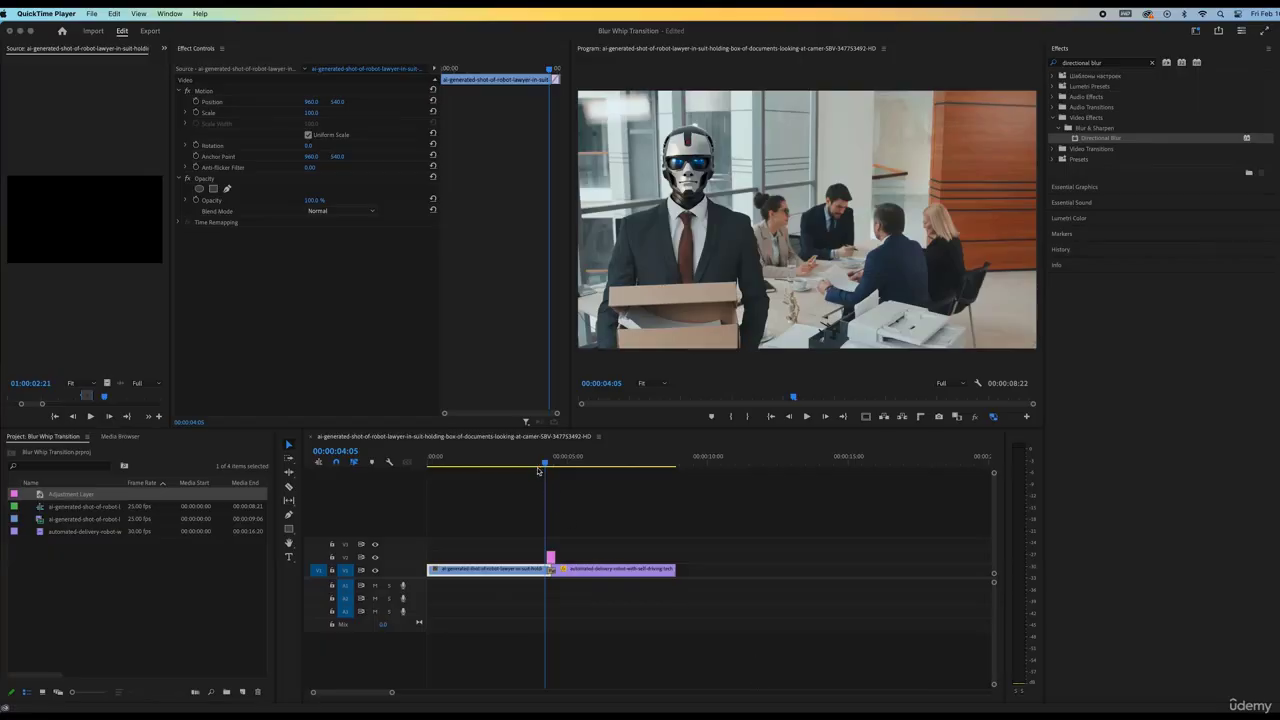
Delete the pink adjustment layer above the robot-lawyer/delivery-robot cut
left_click(530, 461)
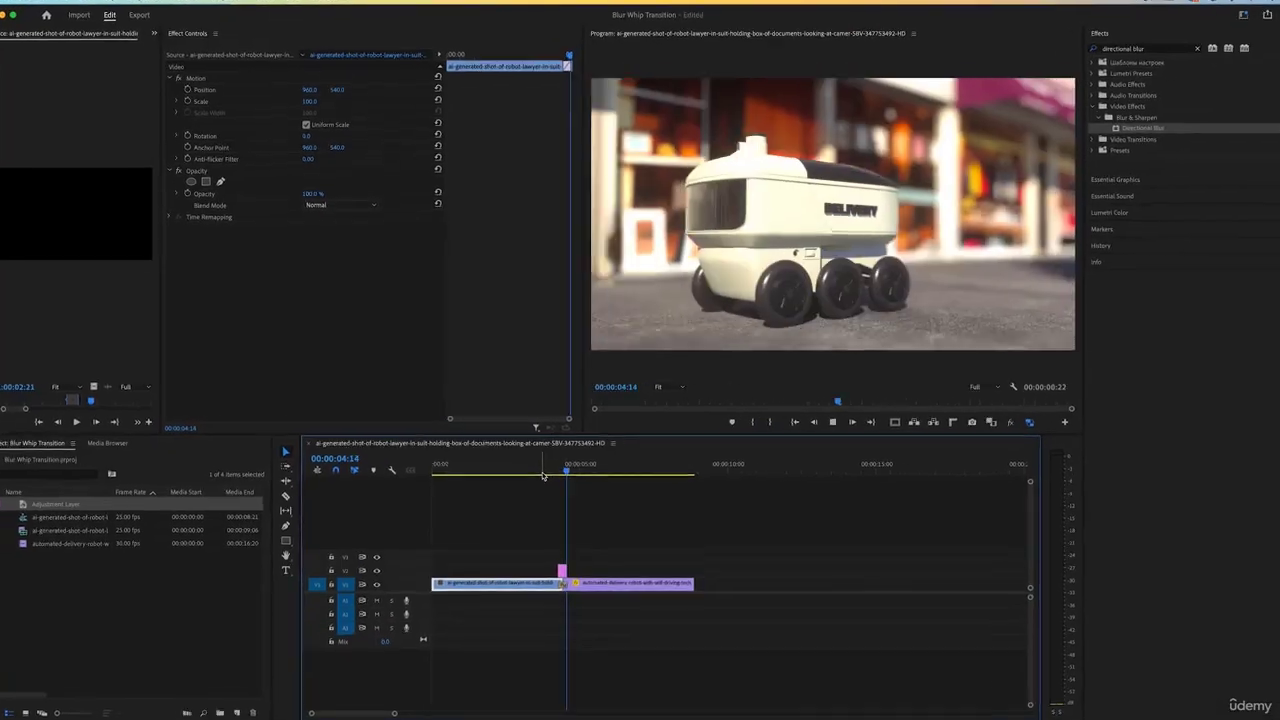
left_click(629, 537)
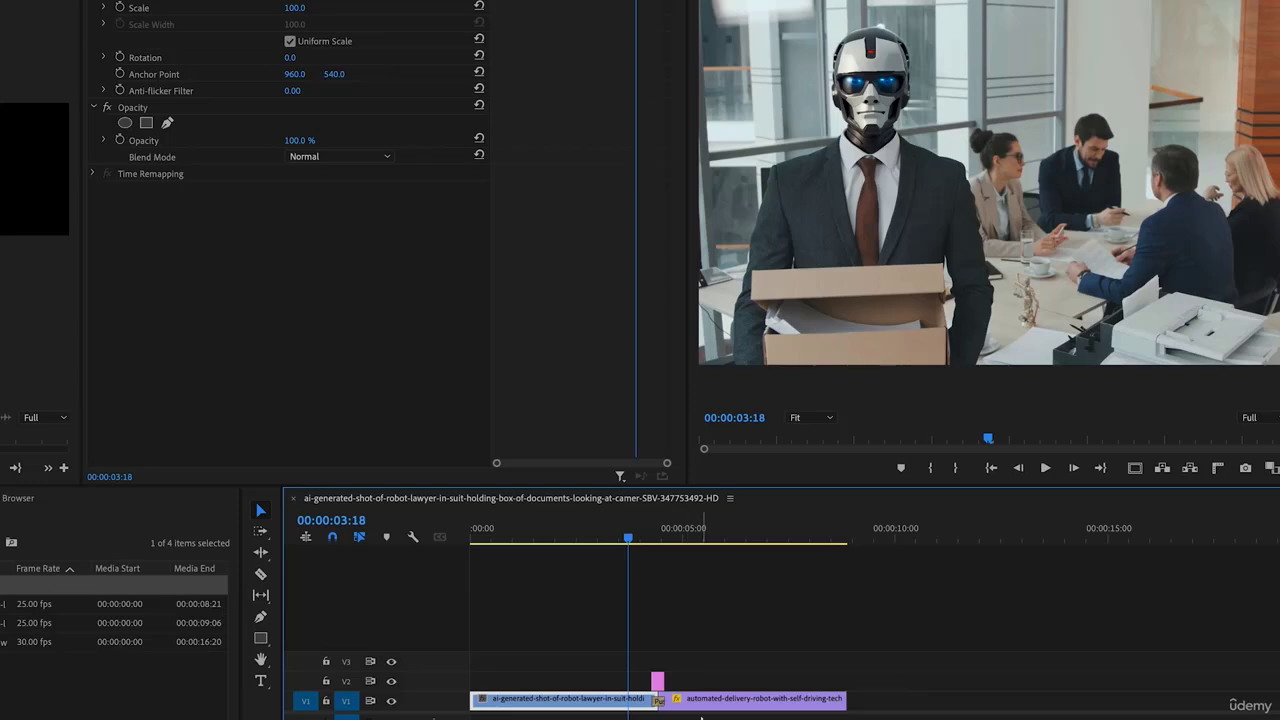
left_click(657, 681)
key("Delete")
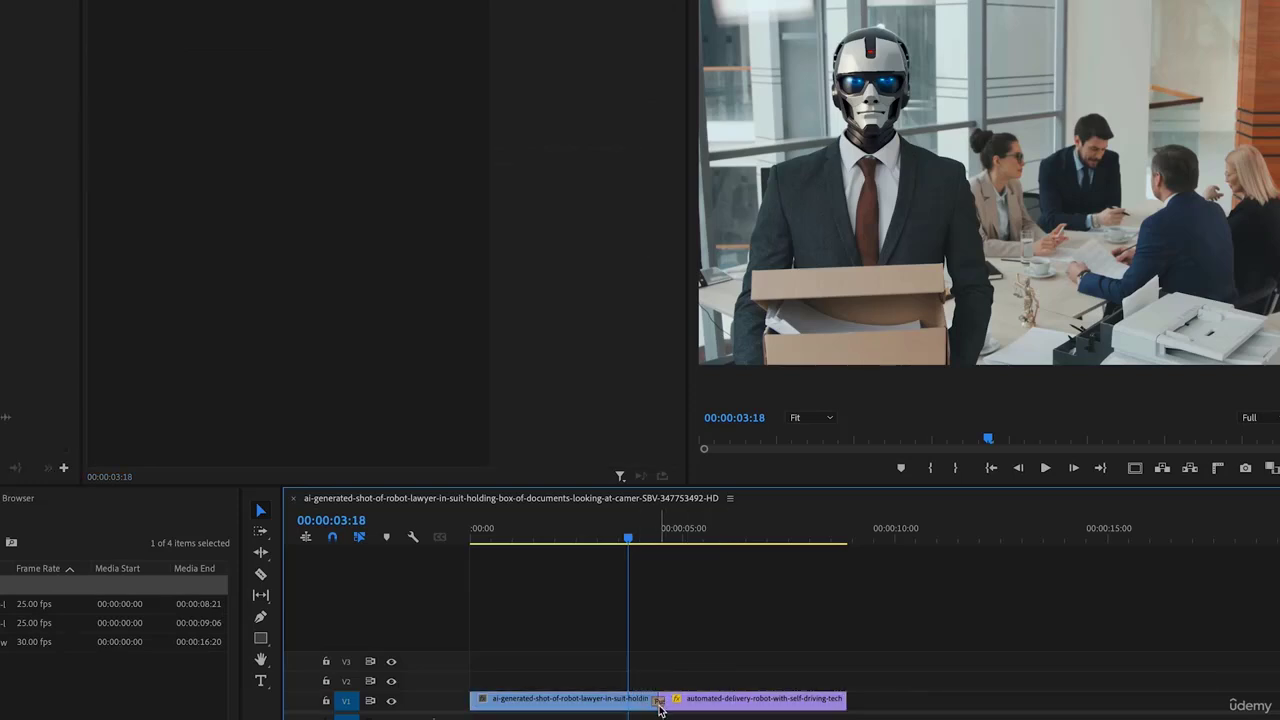
left_click_drag(532, 537, 649, 557)
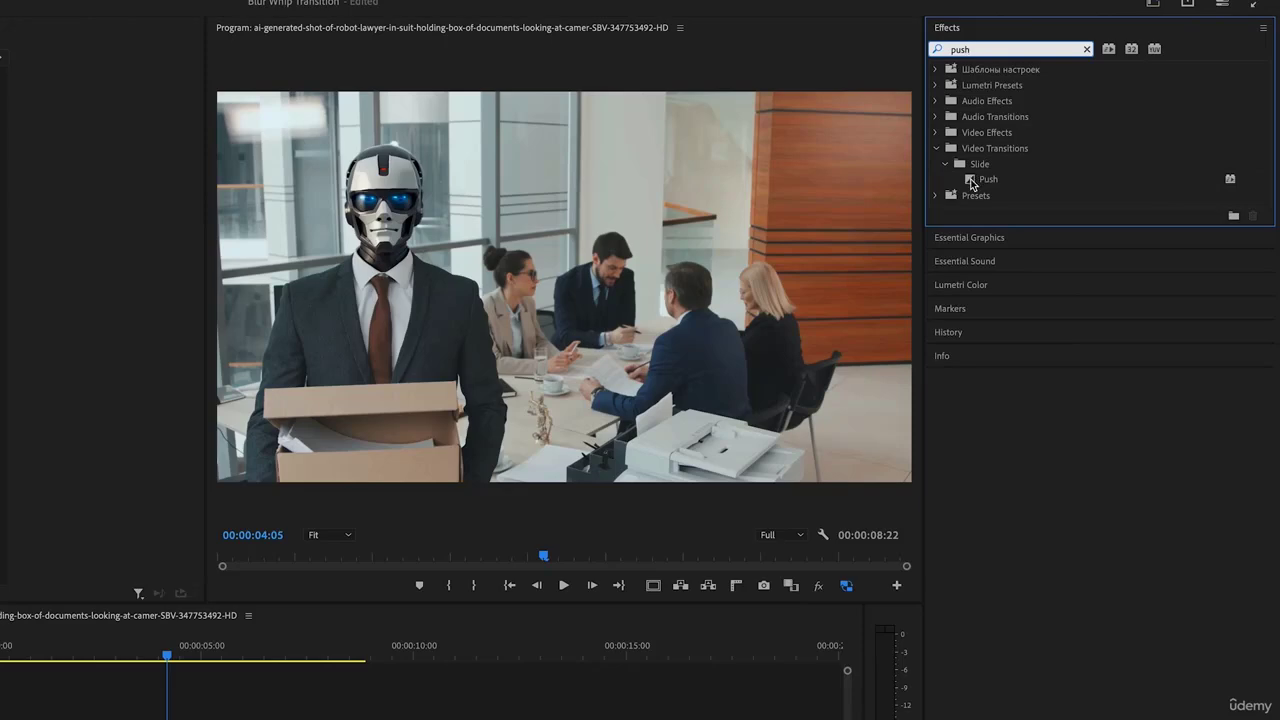
Add a Push transition at the cut and set its duration to 00:00:00:12
left_click_drag(971, 185, 188, 719)
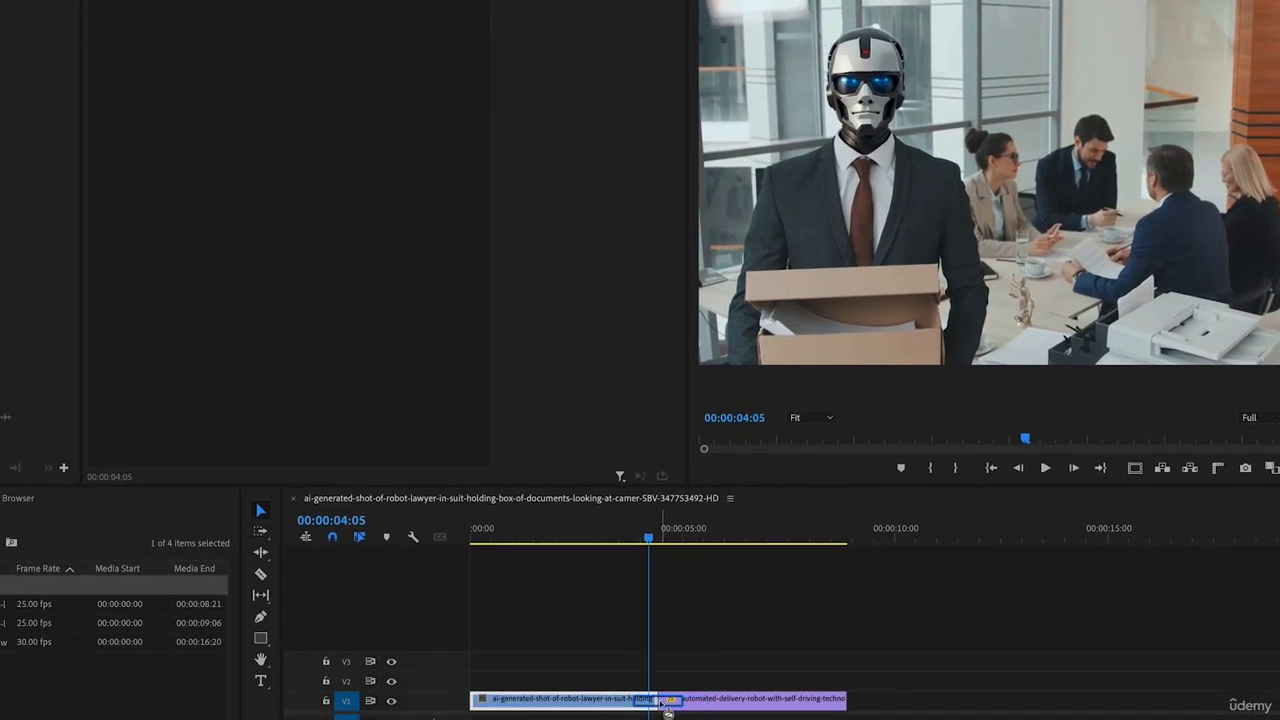
left_click_drag(668, 712, 660, 705)
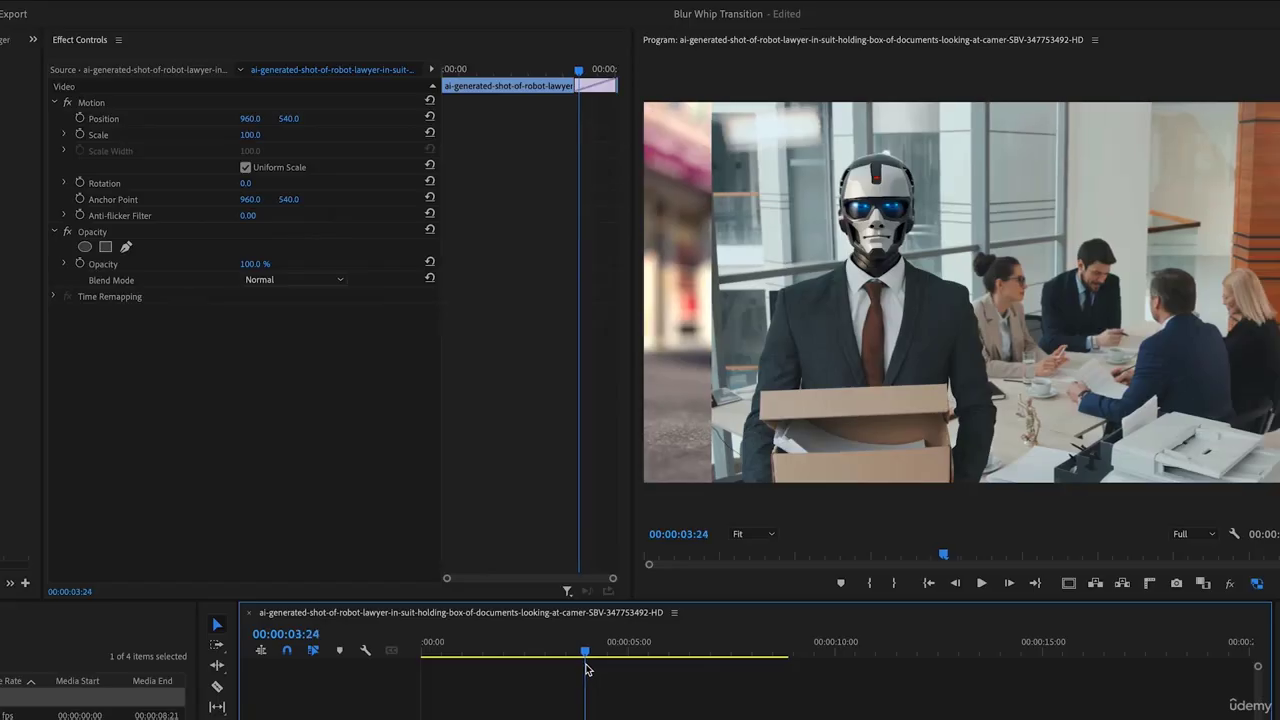
key("Left")
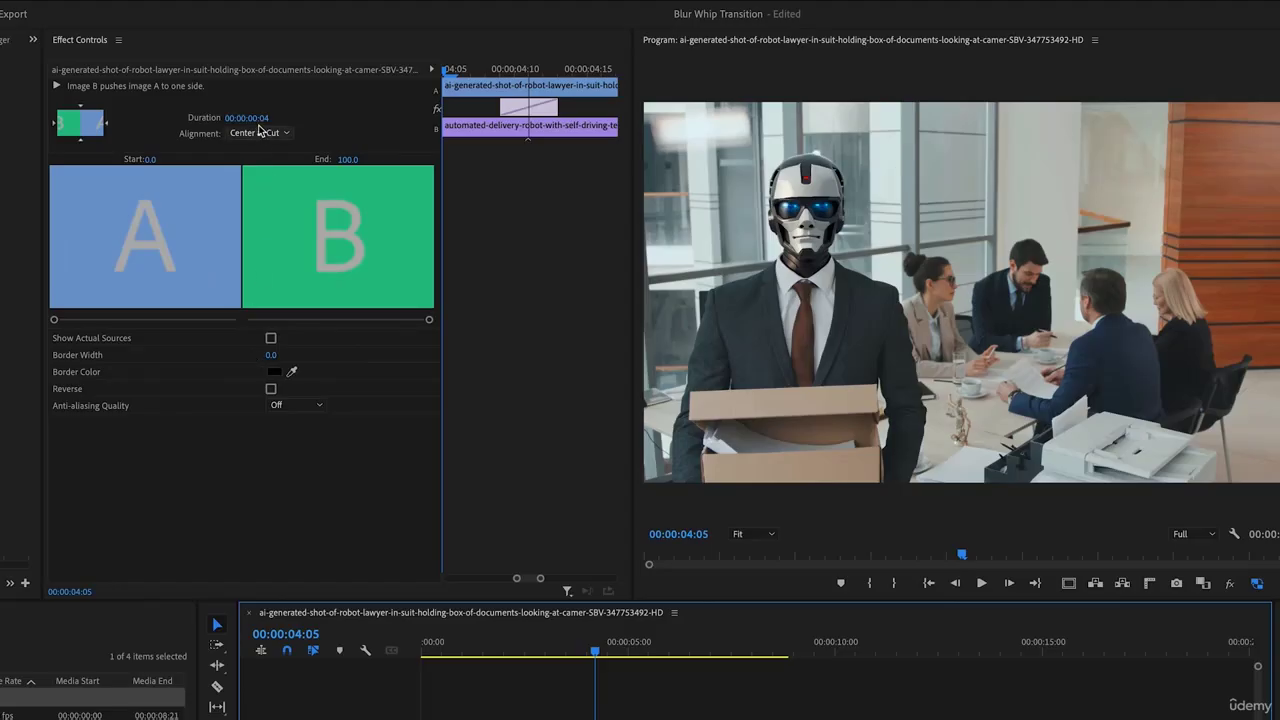
left_click(257, 119)
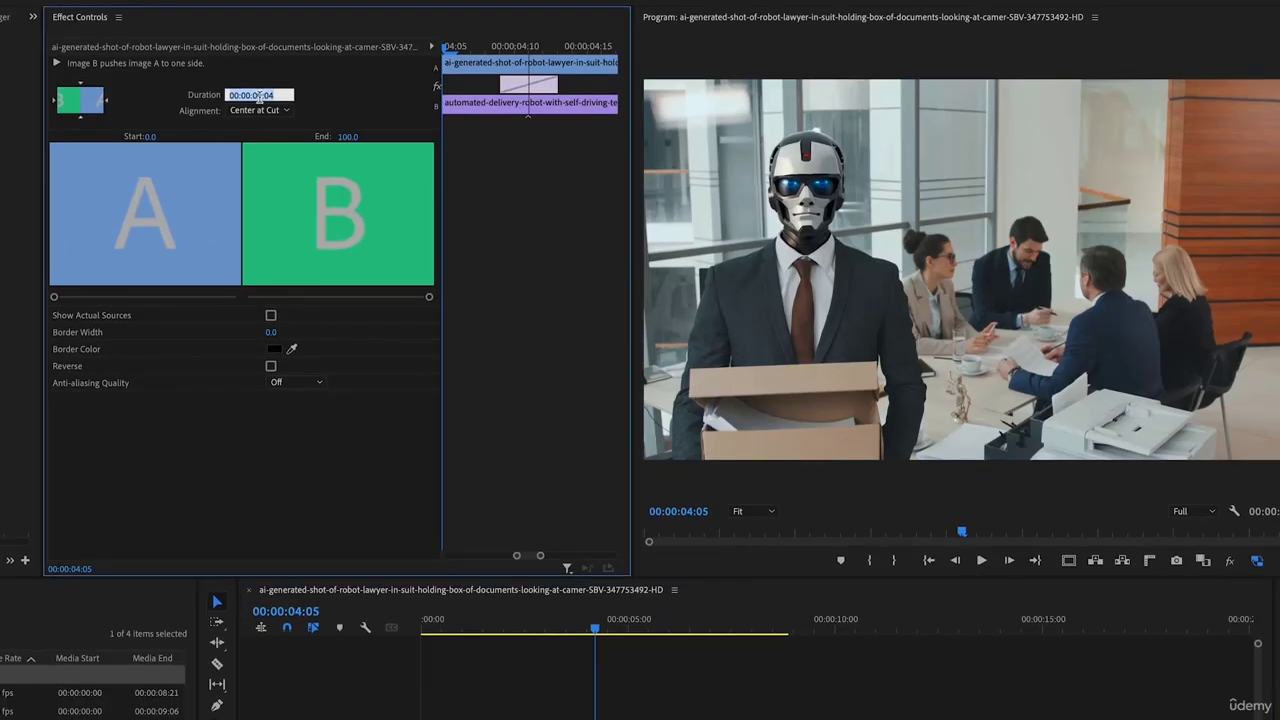
type("12")
key("Return")
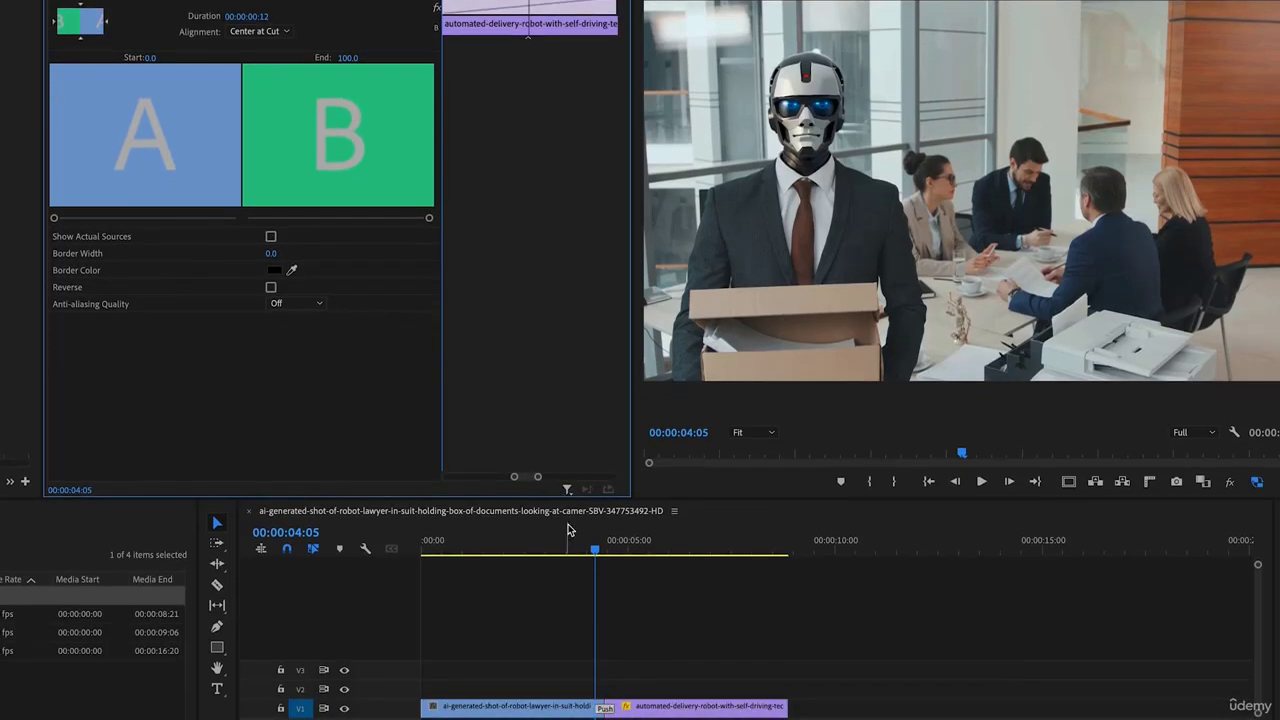
key("space")
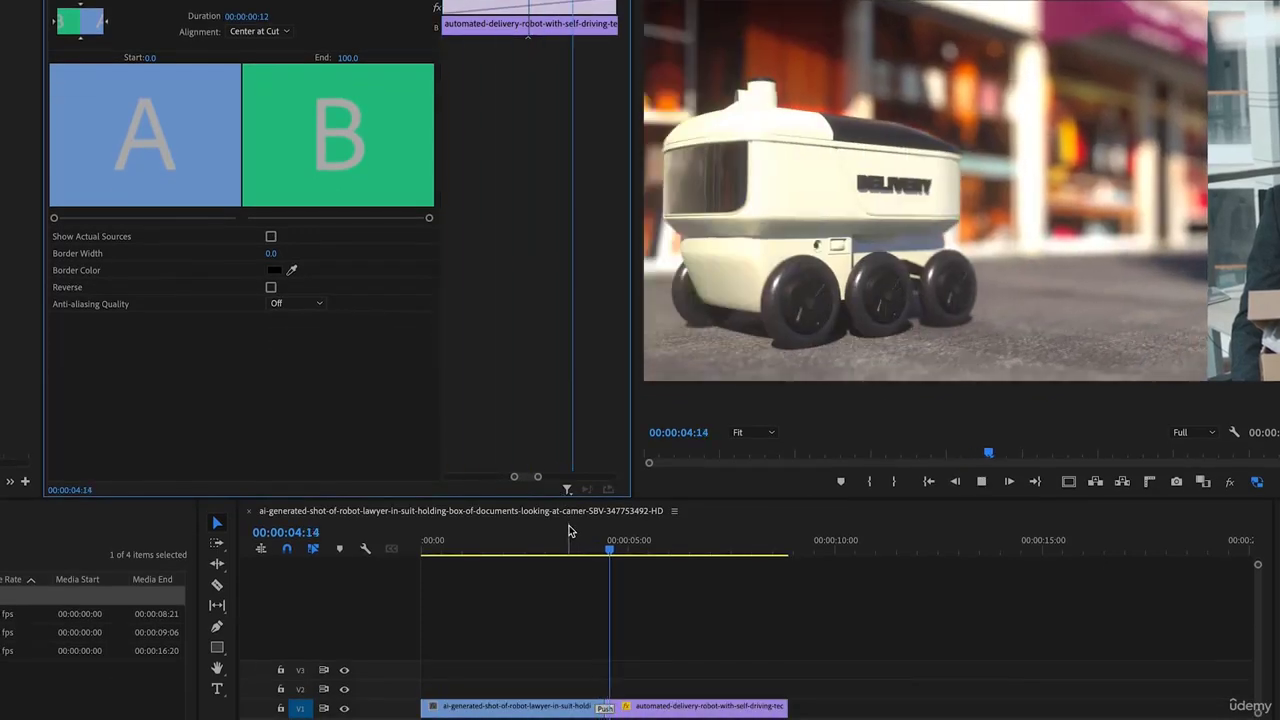
left_click(582, 543)
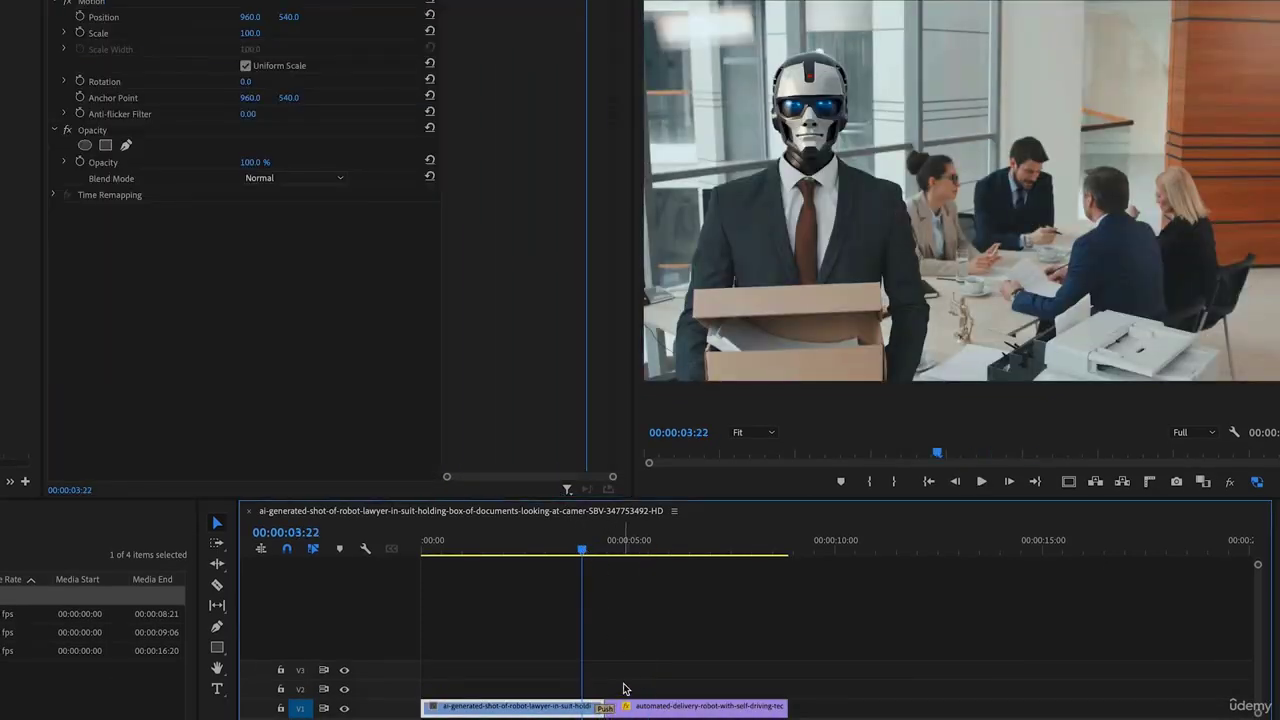
left_click(611, 545)
Create a 1920×1080, 25 fps adjustment layer and trim it on V2 to span the cut
left_click(148, 686)
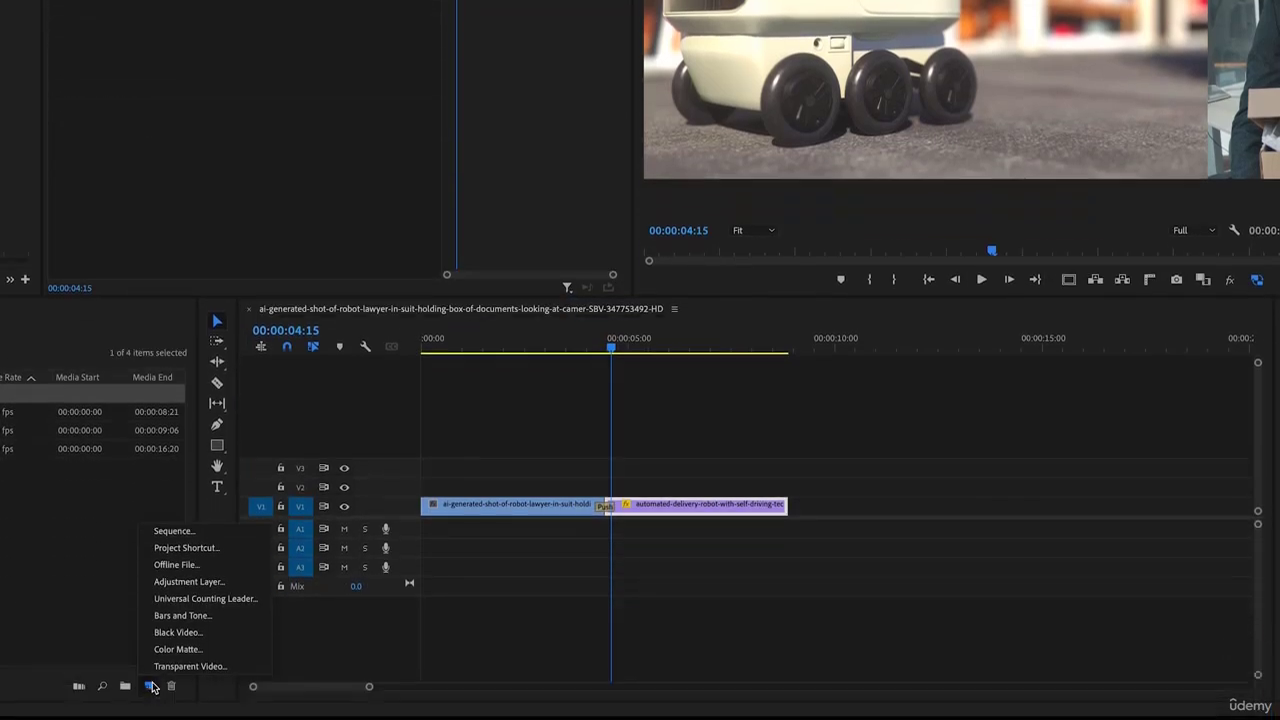
left_click(189, 581)
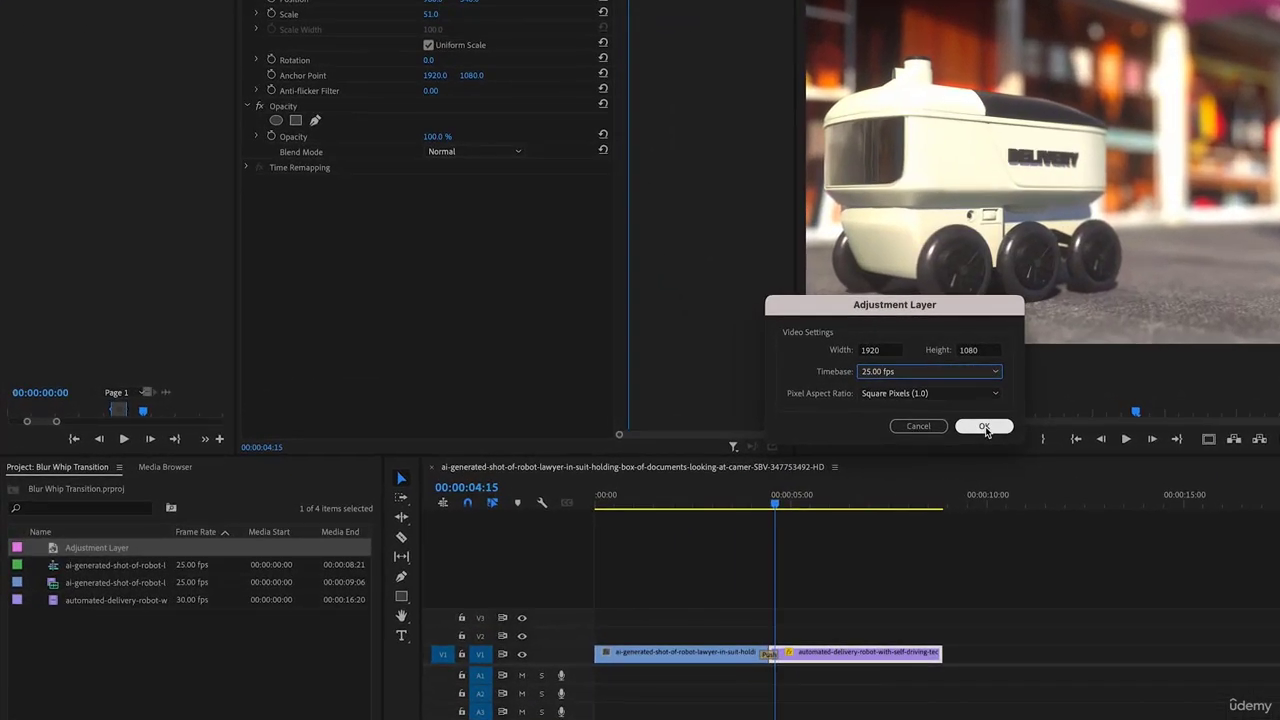
left_click(984, 428)
left_click_drag(94, 565, 761, 636)
left_click_drag(880, 635, 776, 635)
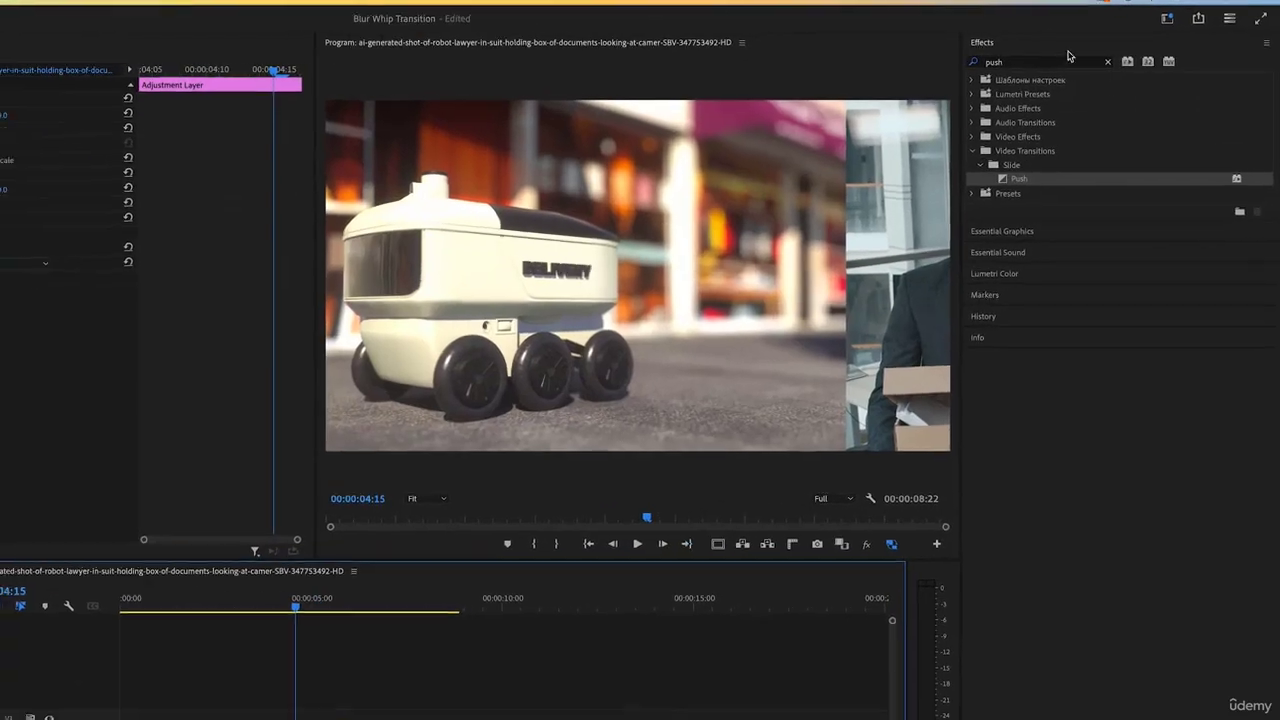
Apply Directional Blur to the adjustment layer with Direction 90° and Blur Length 27
left_click(1043, 61)
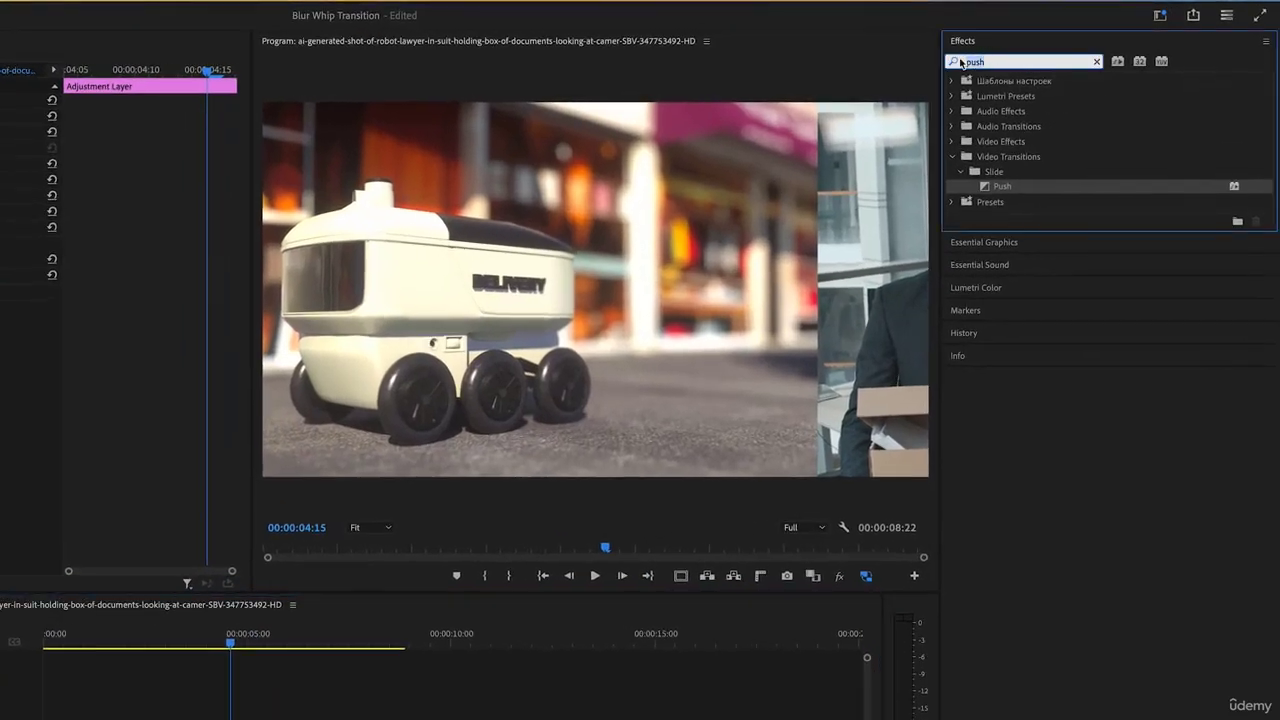
type("direc")
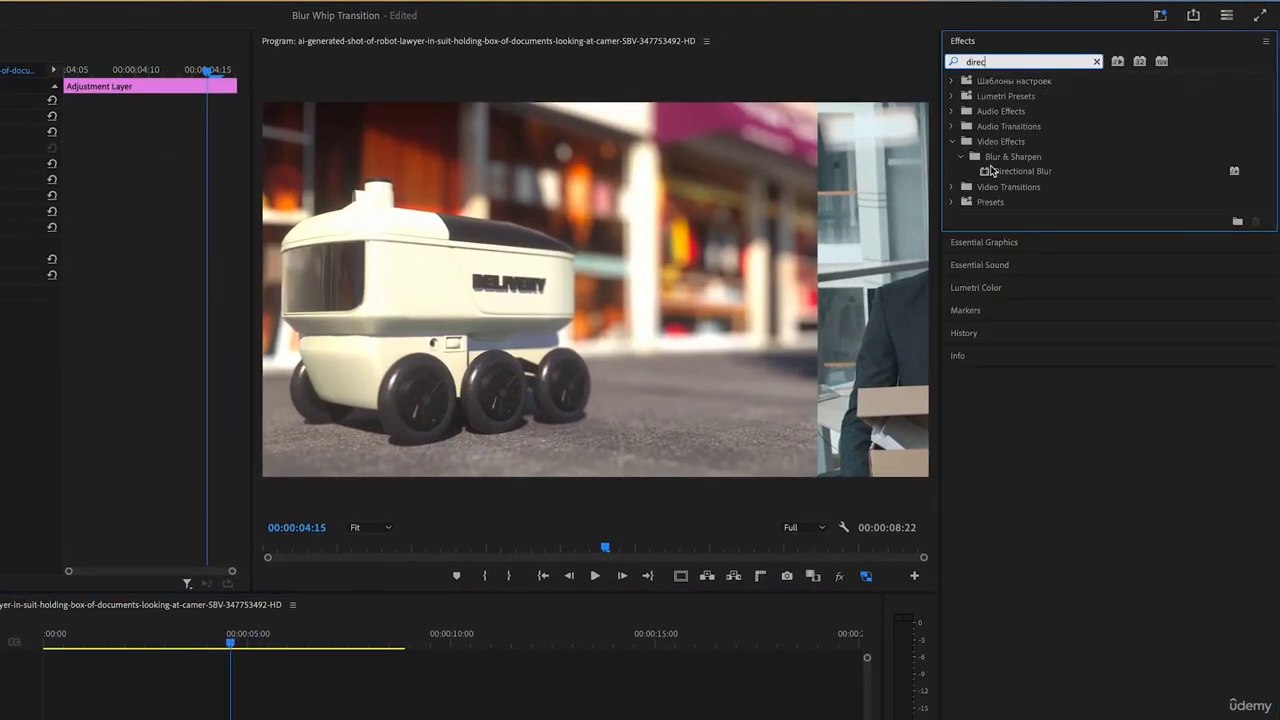
left_click(988, 172)
left_click_drag(284, 666, 226, 672)
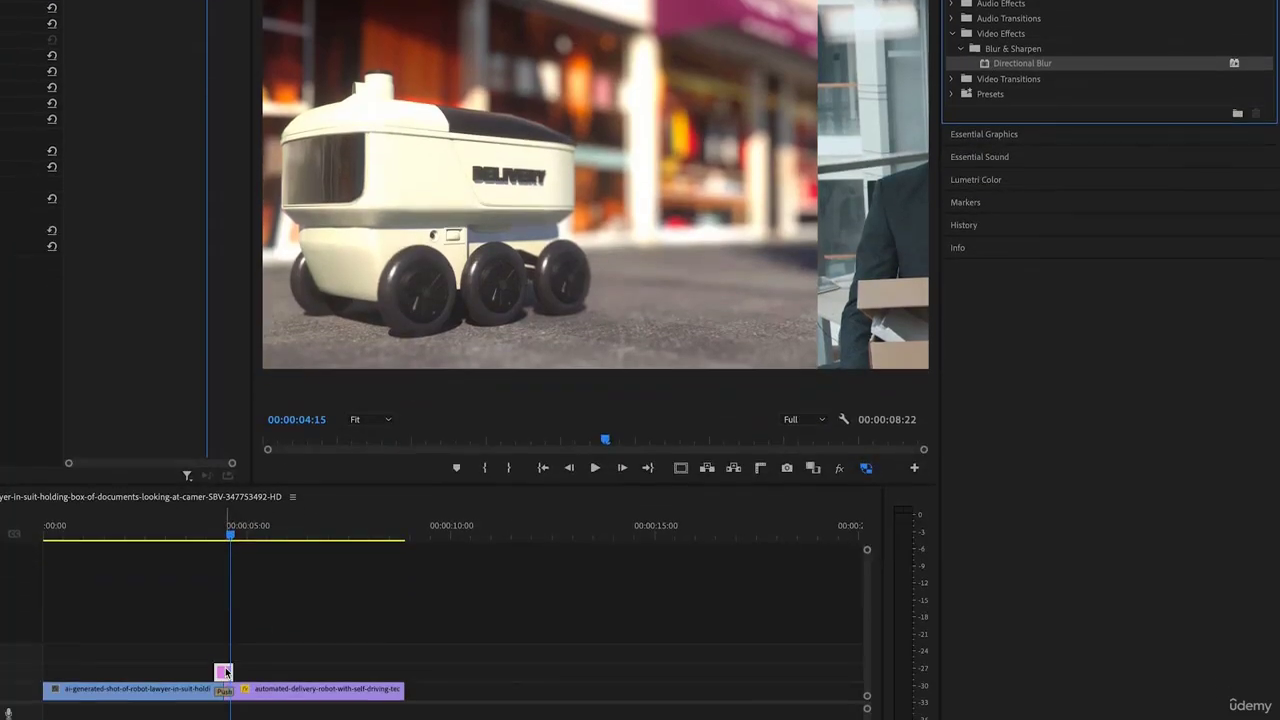
left_click_drag(230, 541, 226, 583)
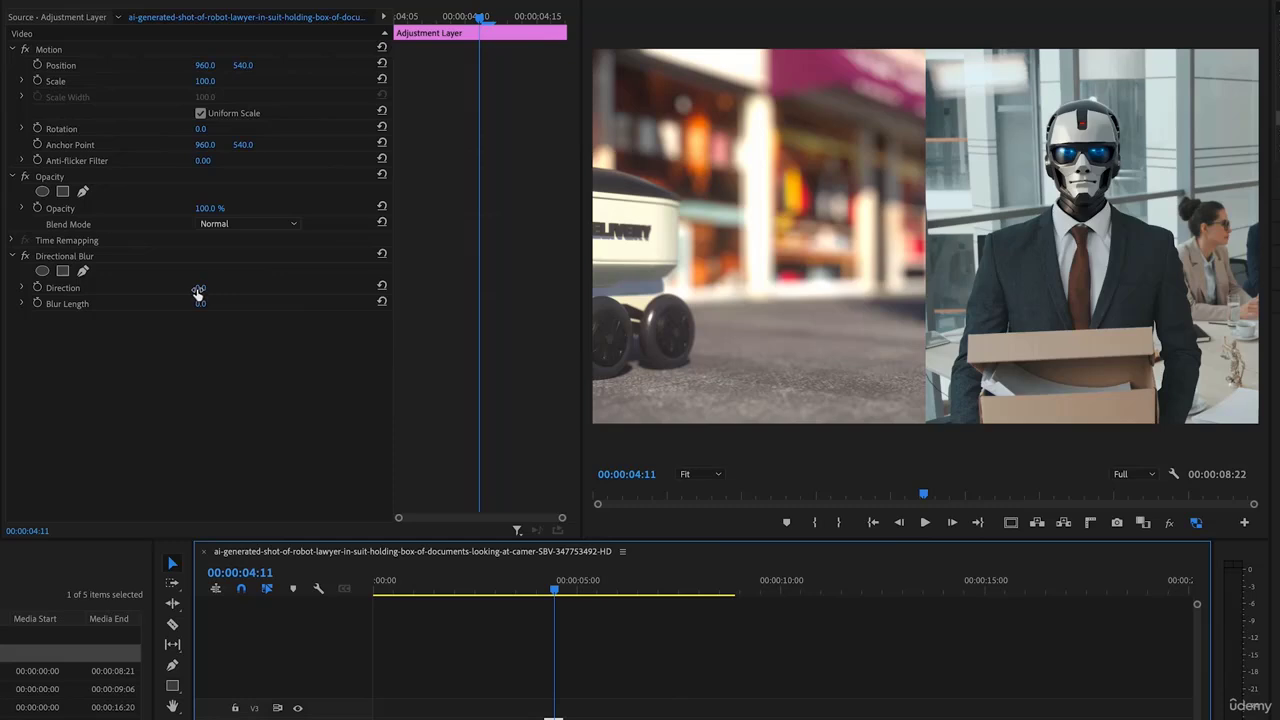
left_click_drag(198, 289, 209, 289)
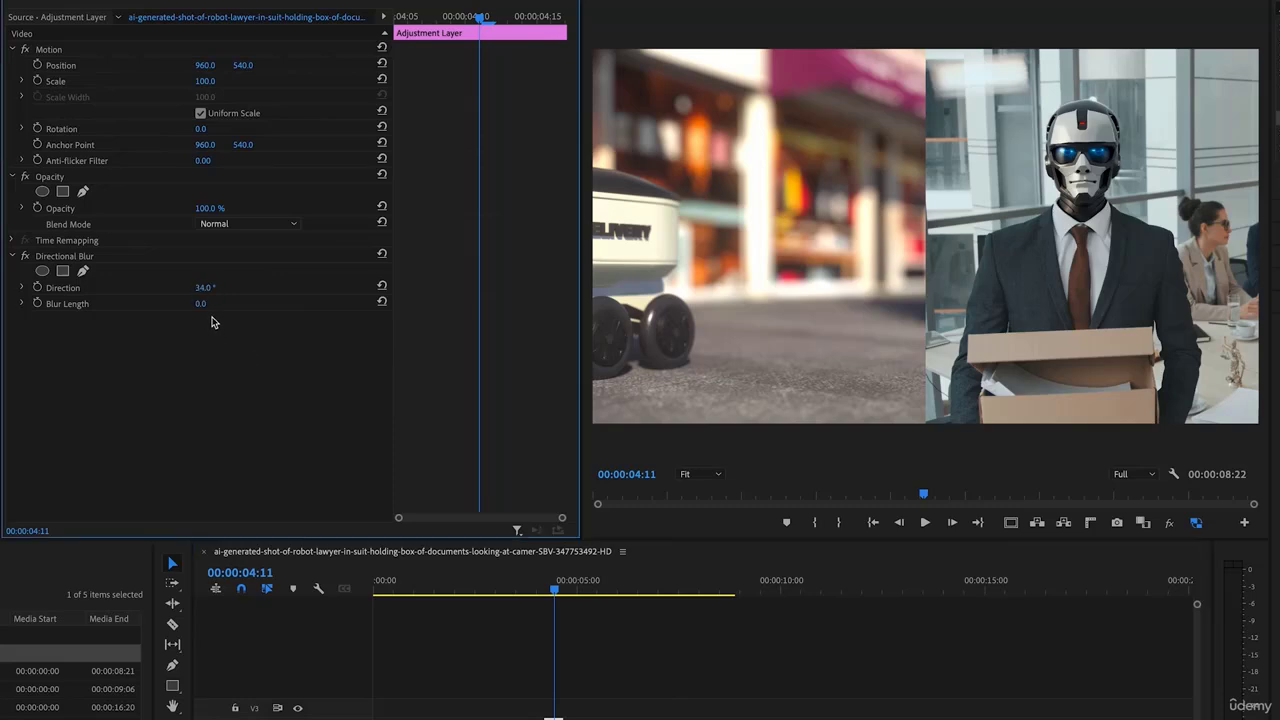
mouse_move(201, 303)
left_mouse_down()
mouse_move(368, 290)
mouse_move(205, 290)
left_mouse_up()
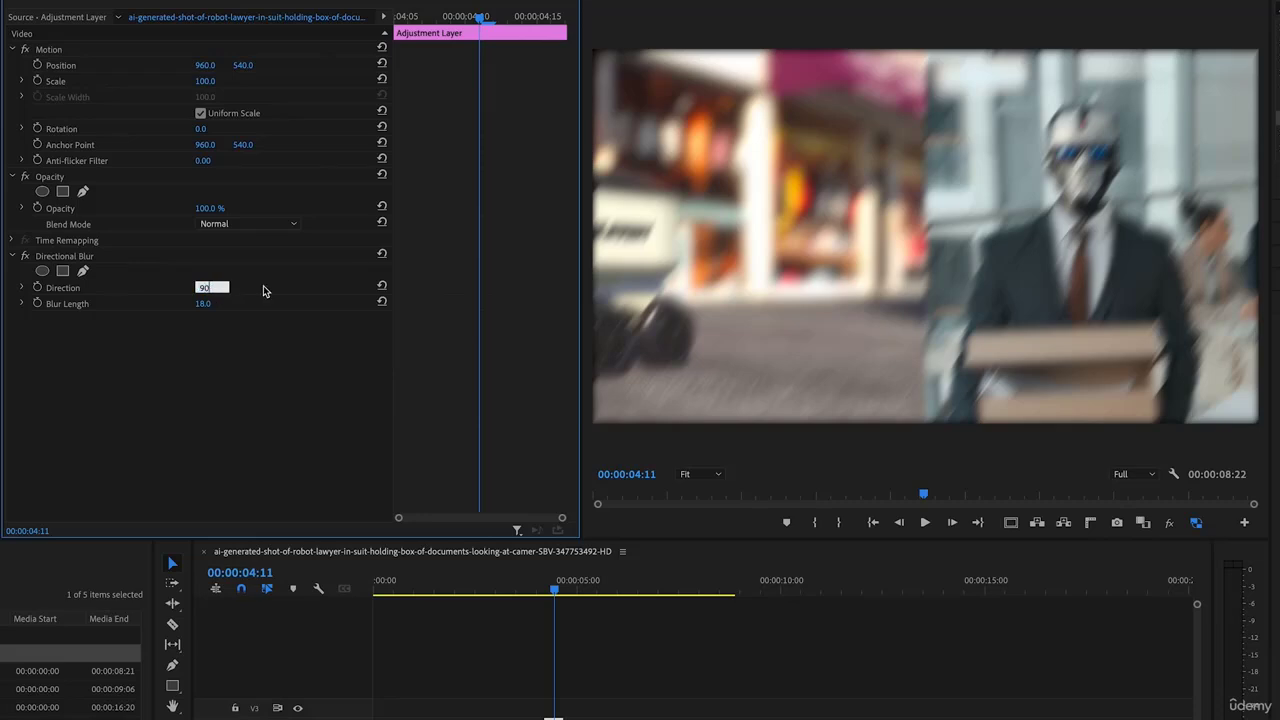
key("Return")
mouse_move(203, 303)
left_mouse_down()
mouse_move(267, 303)
mouse_move(186, 303)
mouse_move(296, 303)
mouse_move(186, 303)
mouse_move(206, 303)
left_mouse_up()
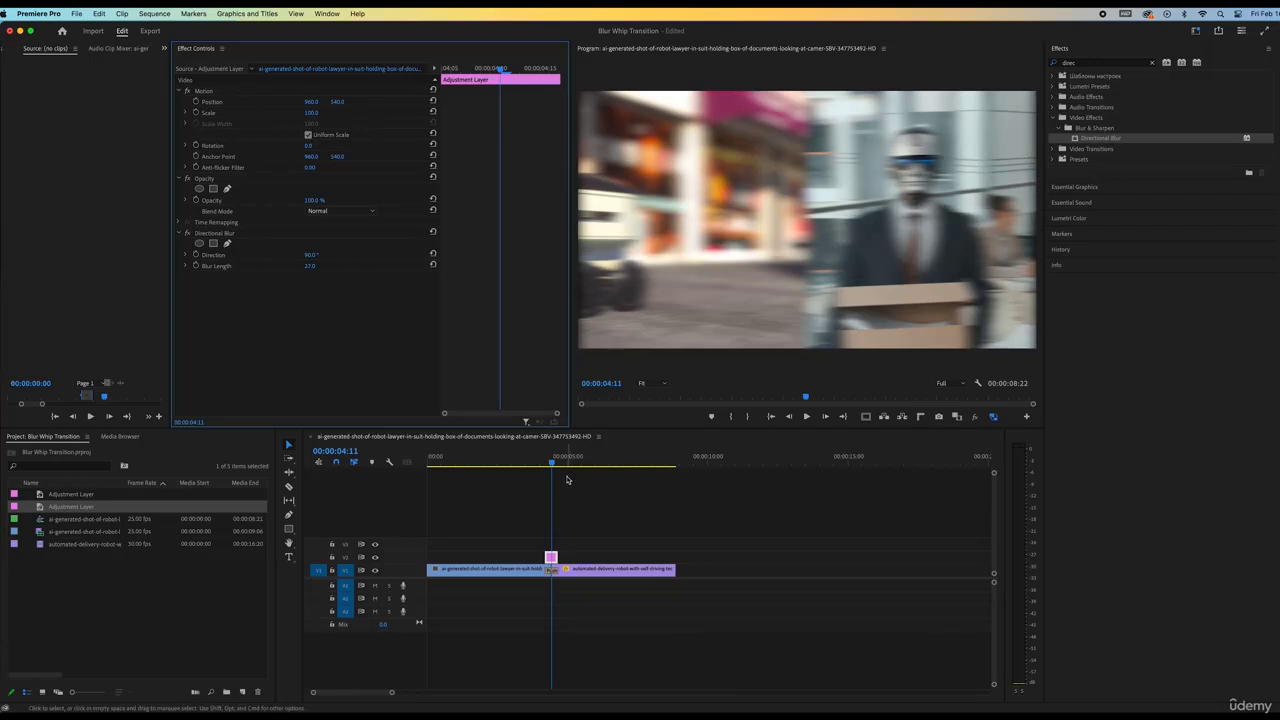
Play back the blur whip across the cut, comparing it with the unblurred frame
mouse_move(553, 462)
left_mouse_down()
mouse_move(568, 463)
mouse_move(541, 463)
left_mouse_up()
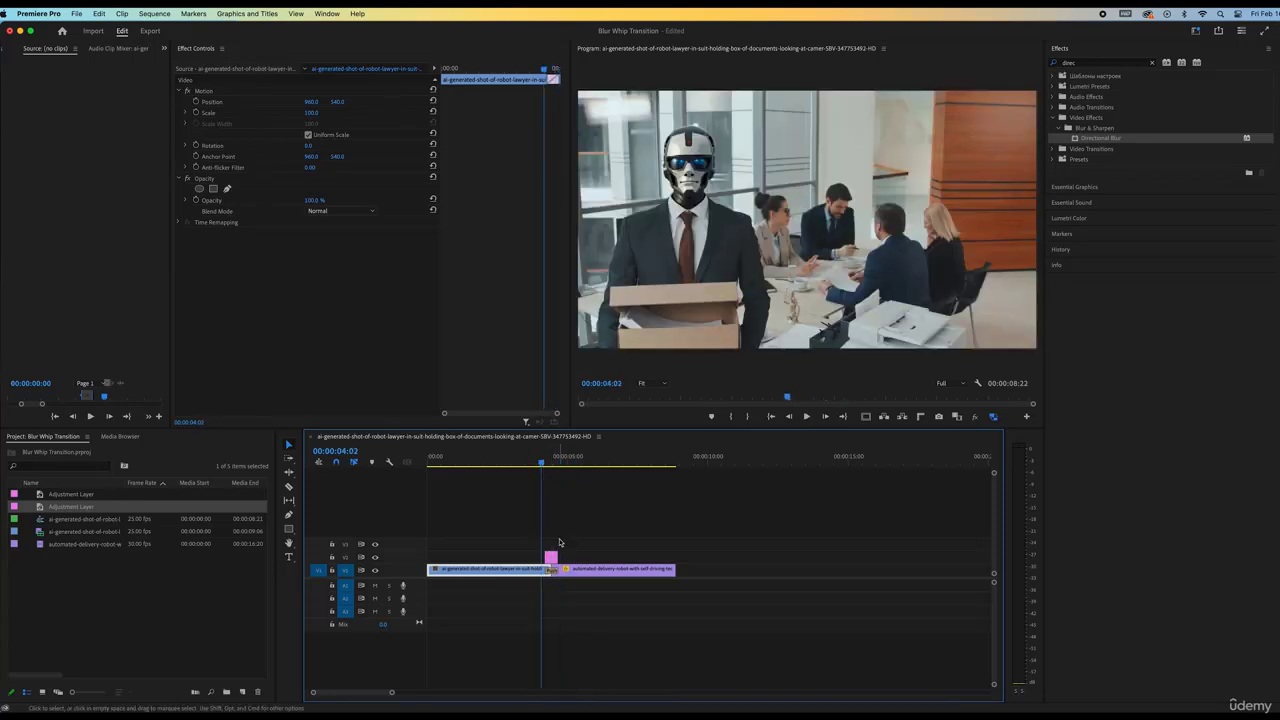
left_click(551, 558)
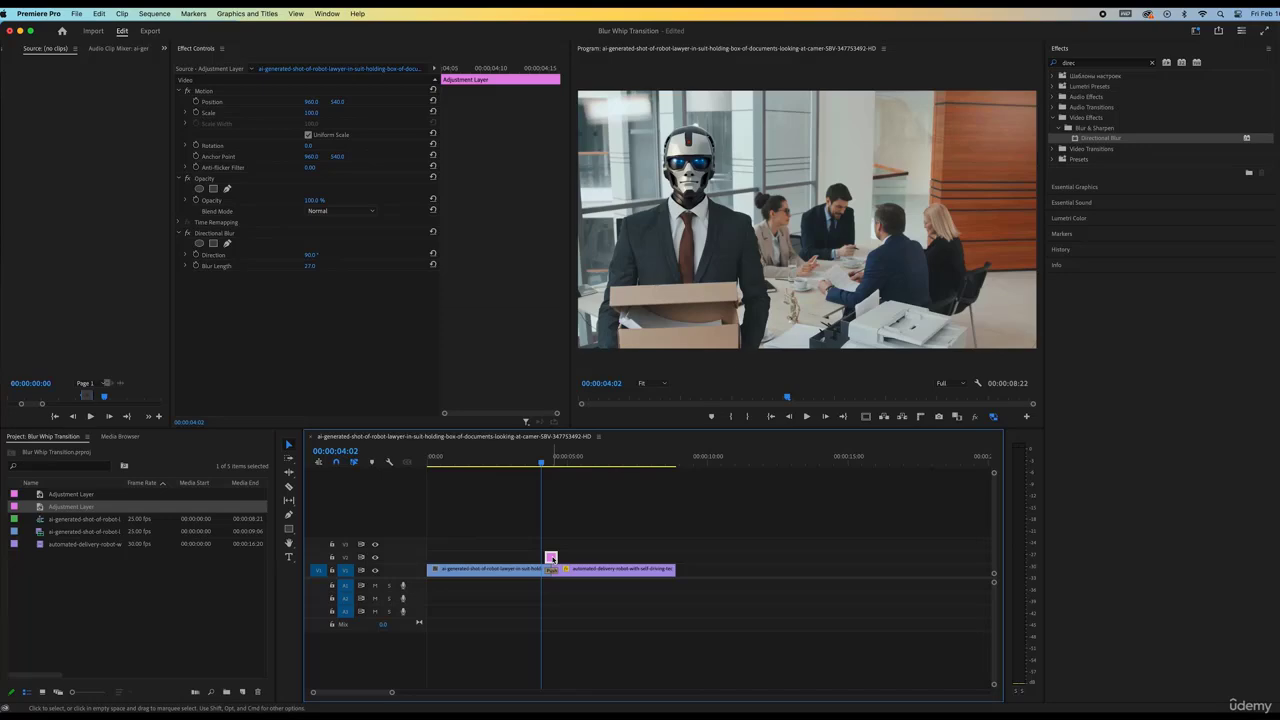
left_click(552, 463)
key("space")
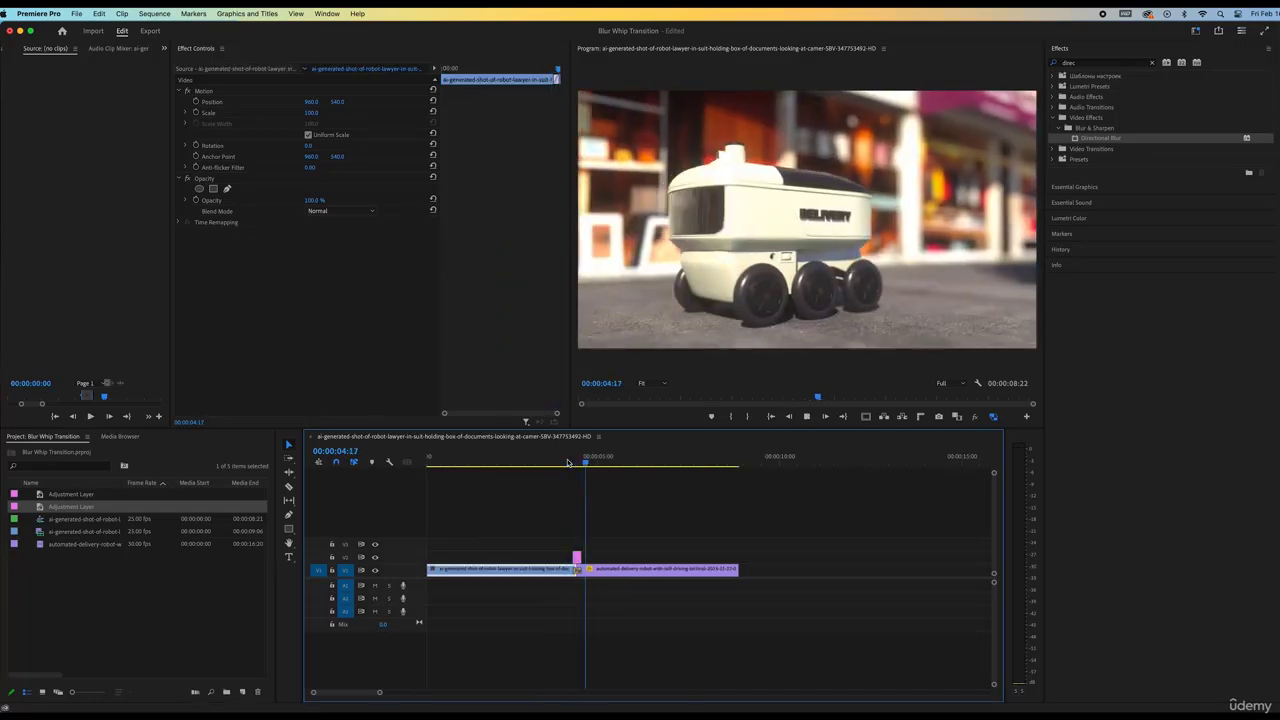
mouse_move(567, 462)
left_mouse_down()
mouse_move(586, 463)
mouse_move(569, 457)
left_mouse_up()
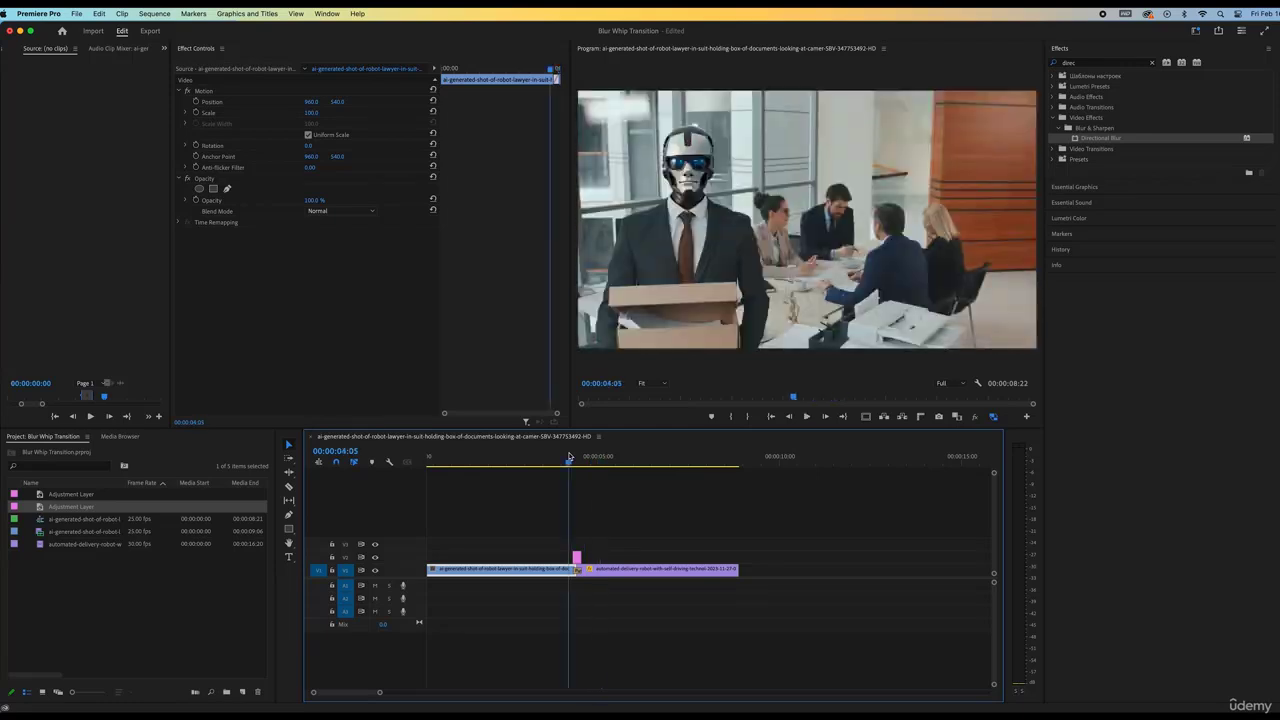
Drag MA_Originals_GolfClubWhooshes_1.wav from the 12 GB drive onto audio track A1 under the cut
left_click(38, 710)
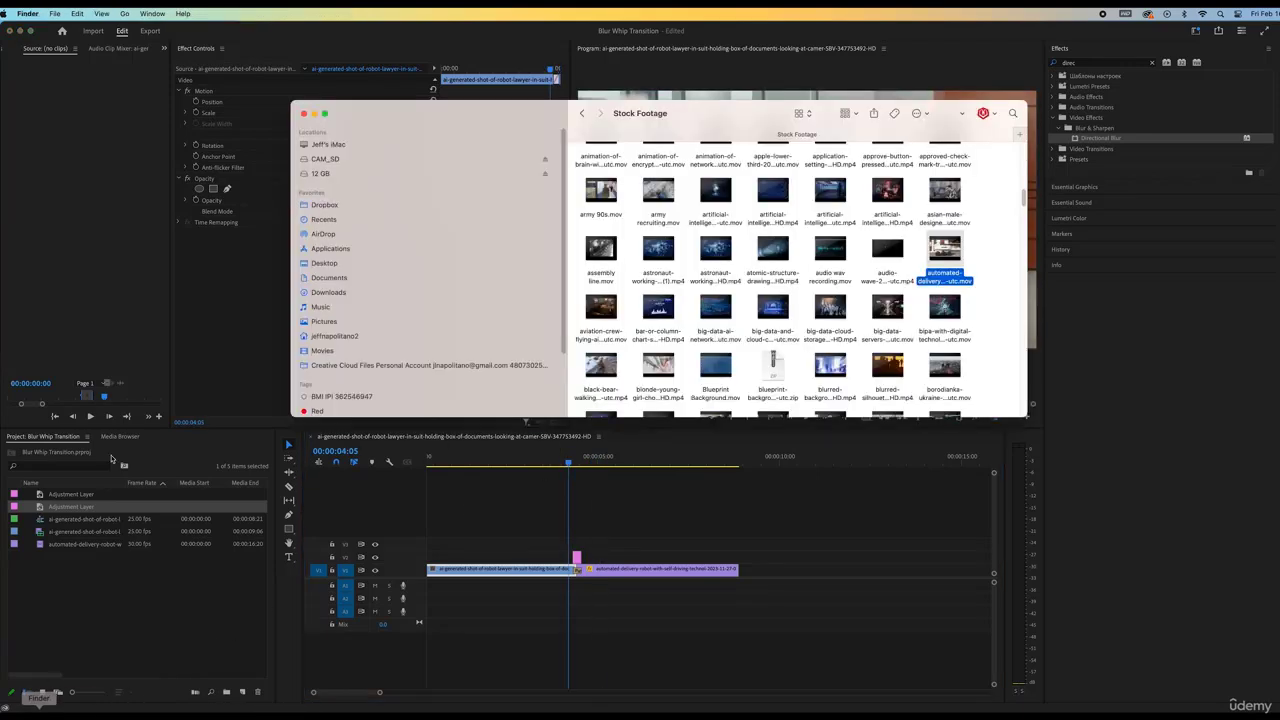
left_click(319, 174)
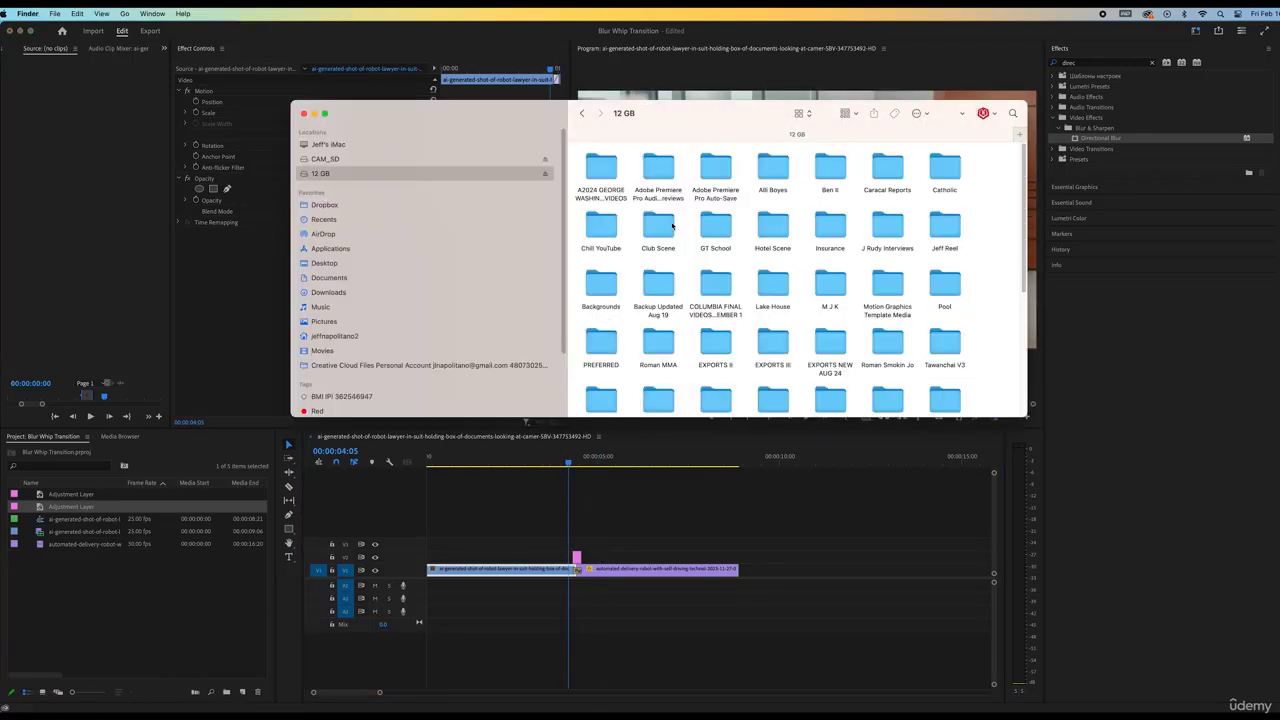
left_click(596, 297)
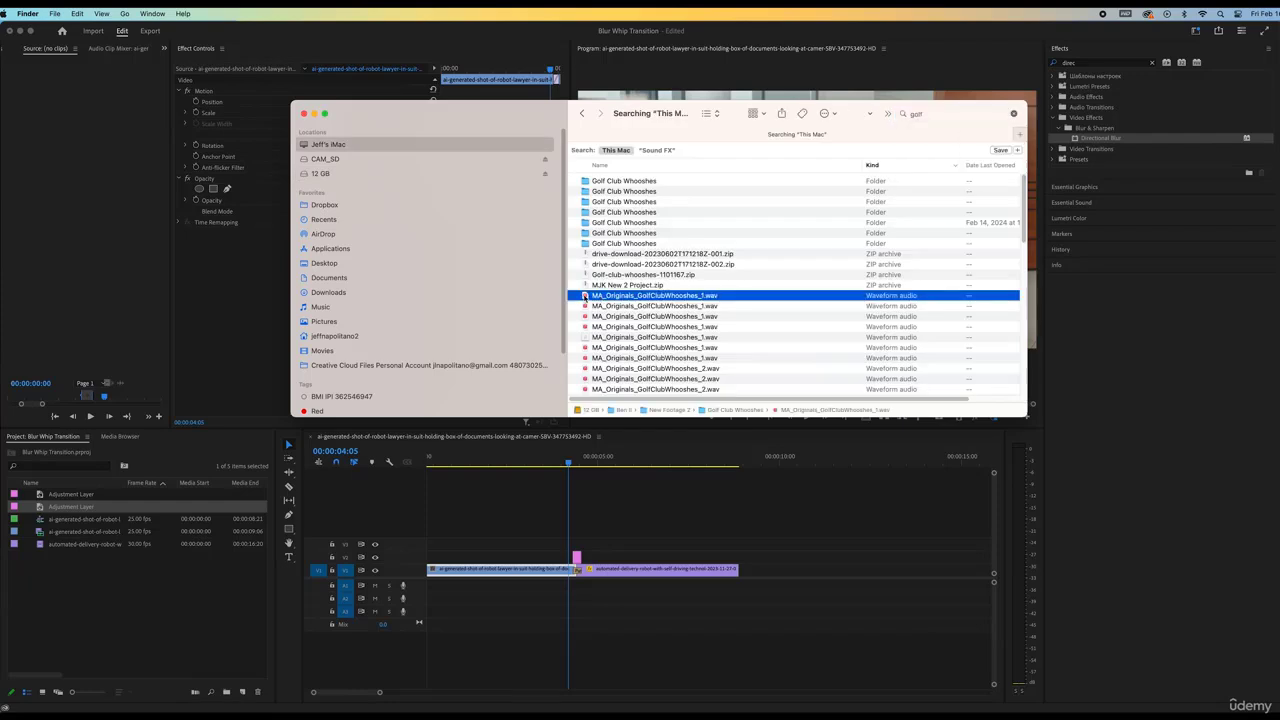
left_click_drag(585, 297, 581, 597)
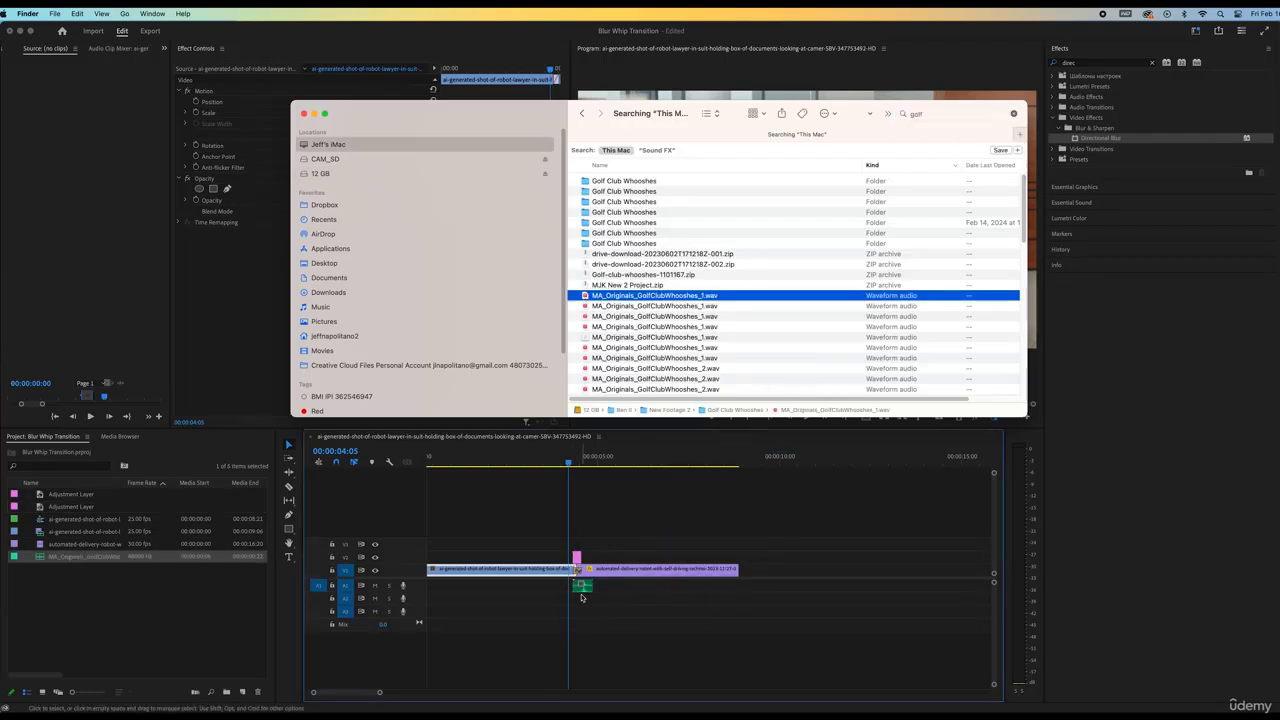
left_click(581, 586)
key("equal")
key("equal")
key("alt+equal")
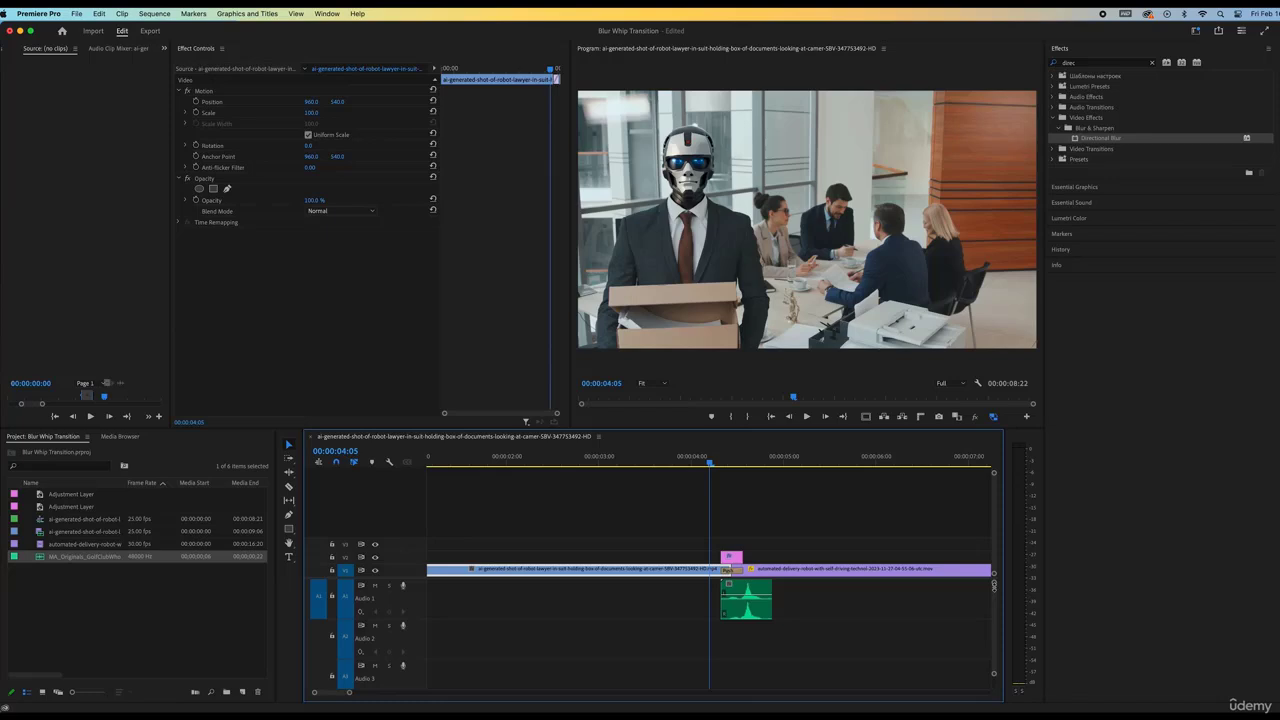
Line the whoosh clip's start up with the playhead and shorten it to fit the transition
left_click(749, 590)
left_click_drag(747, 590, 721, 587)
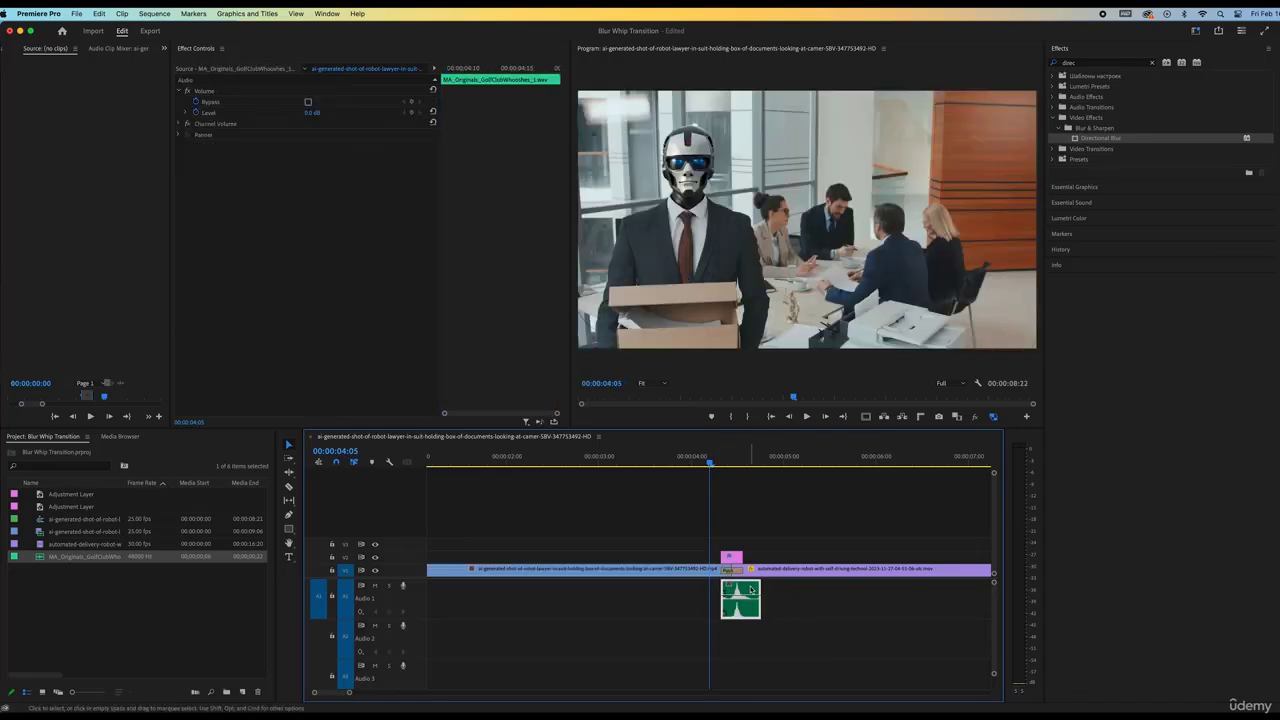
left_click(758, 586)
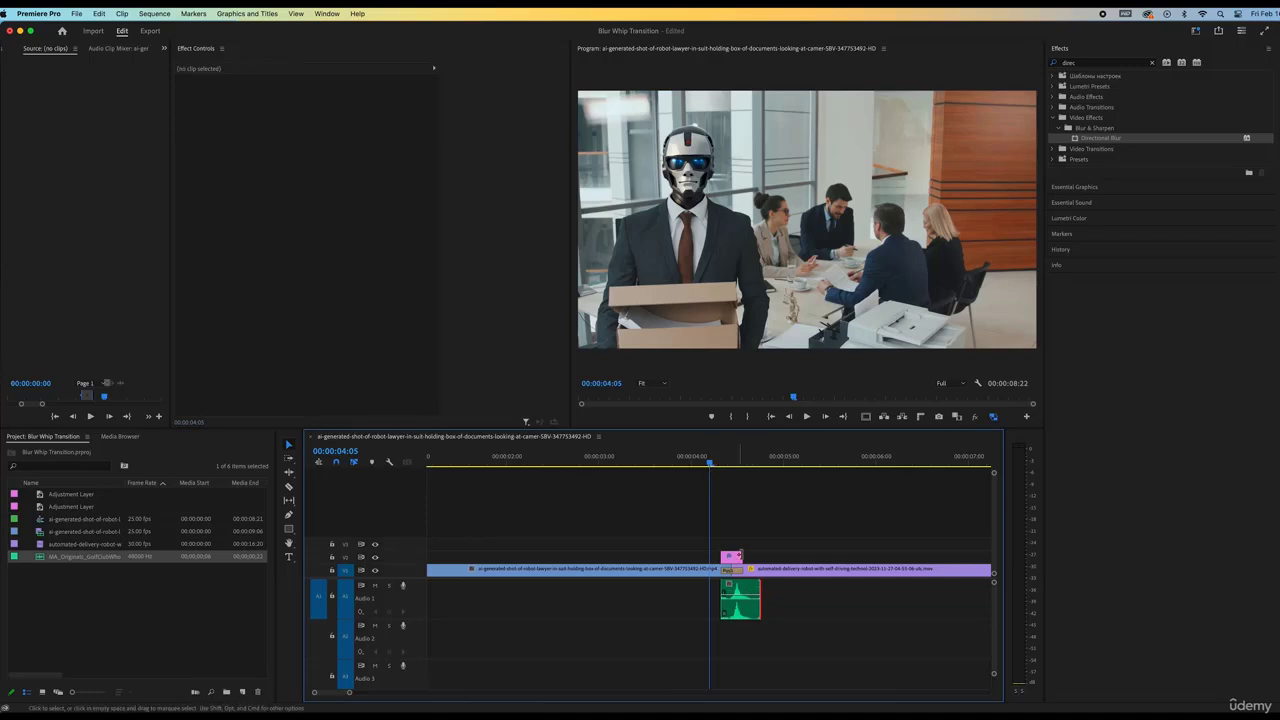
left_click(745, 587)
mouse_move(745, 588)
left_mouse_down()
mouse_move(734, 588)
mouse_move(754, 589)
left_mouse_up()
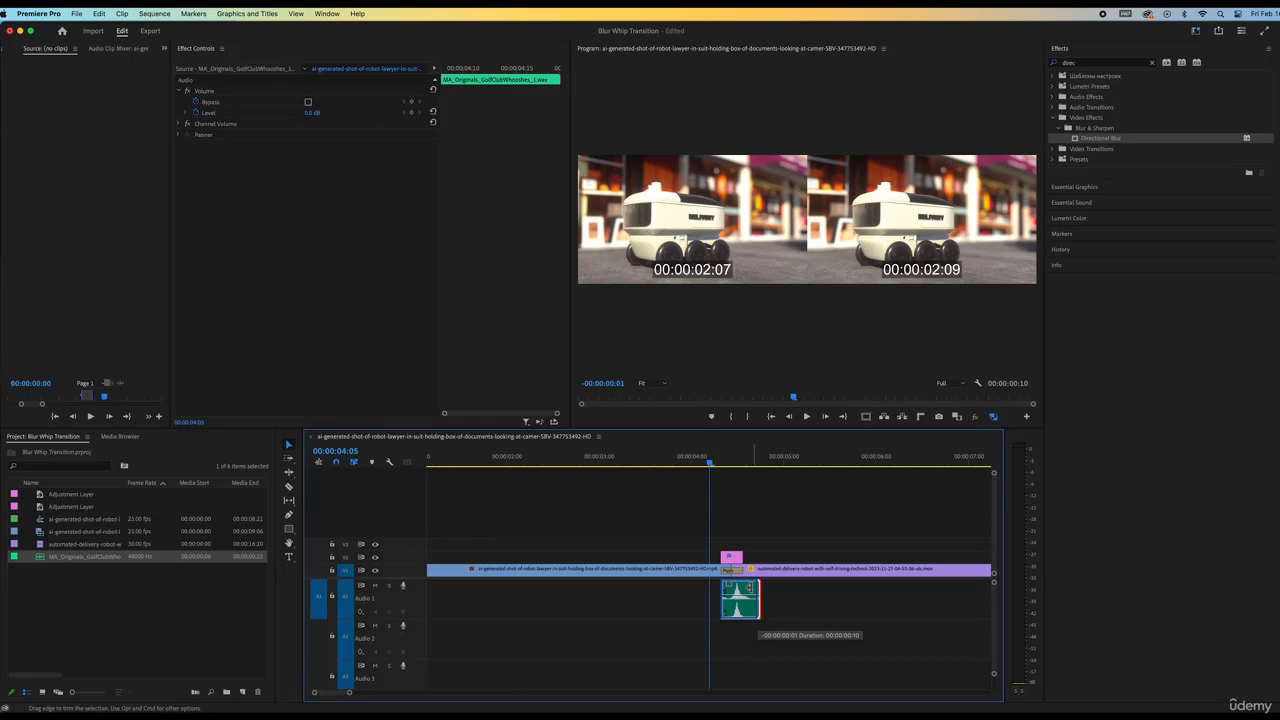
left_click_drag(757, 598, 752, 596)
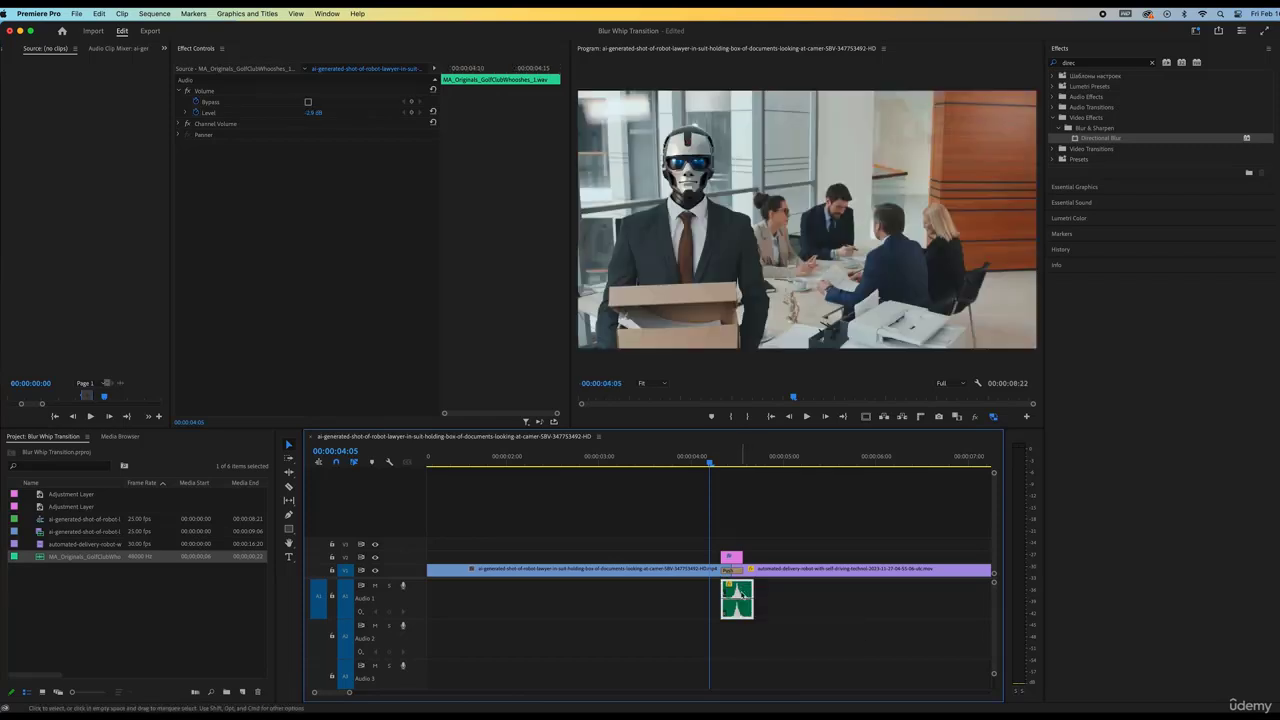
Set the whoosh clip's speed to 90% in Speed/Duration
right_click(741, 592)
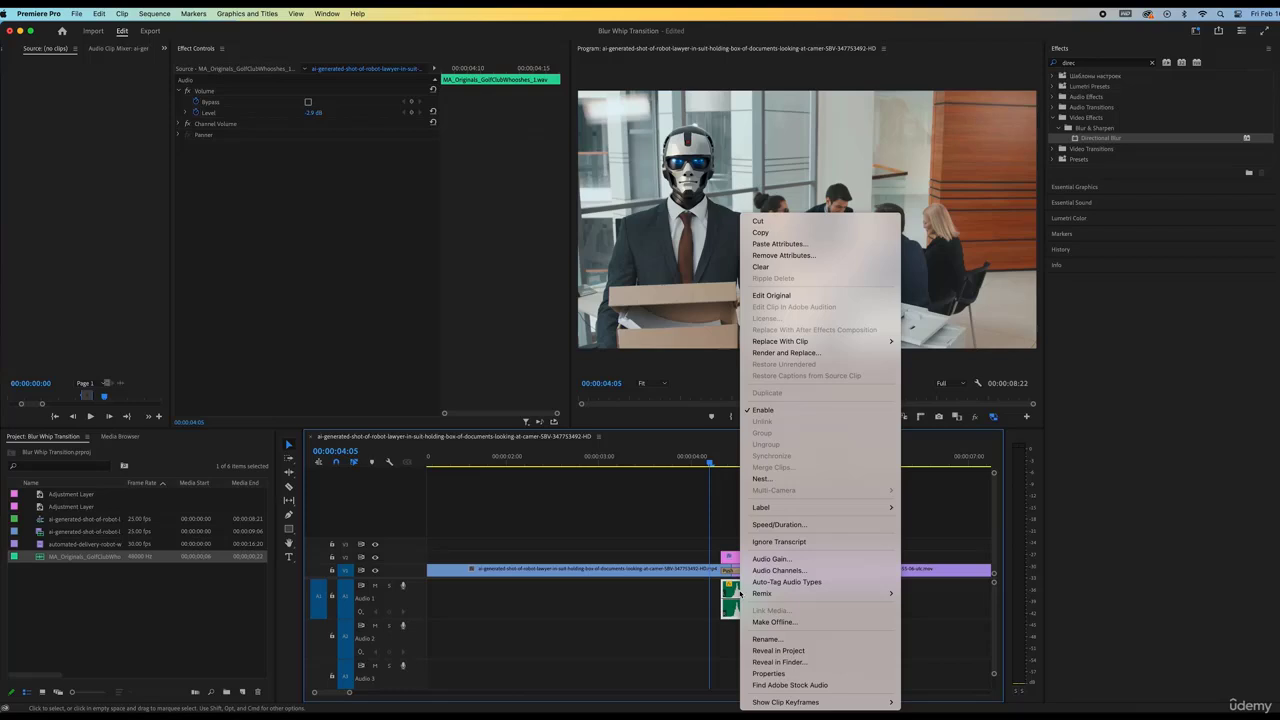
left_click(778, 524)
type("90")
key("Return")
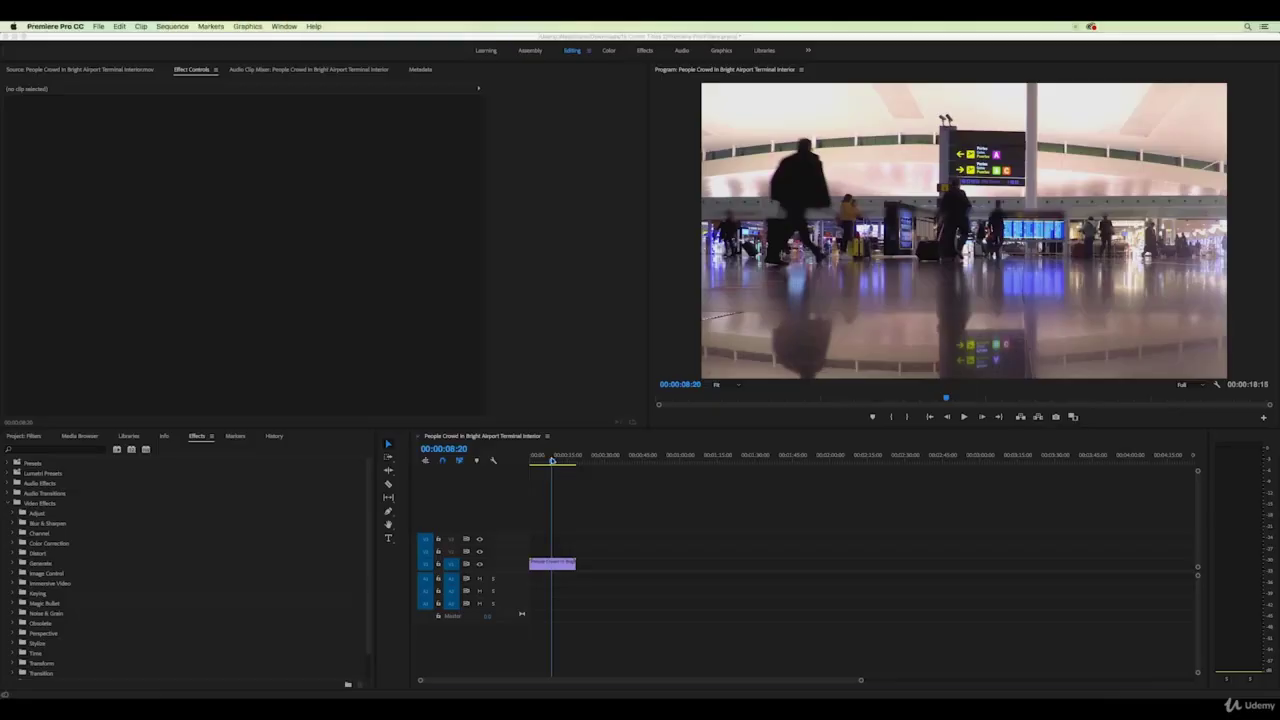
Play the airport crowd clip from 00:00:00:00, then stop playback
left_click(544, 462)
left_click_drag(544, 462, 531, 462)
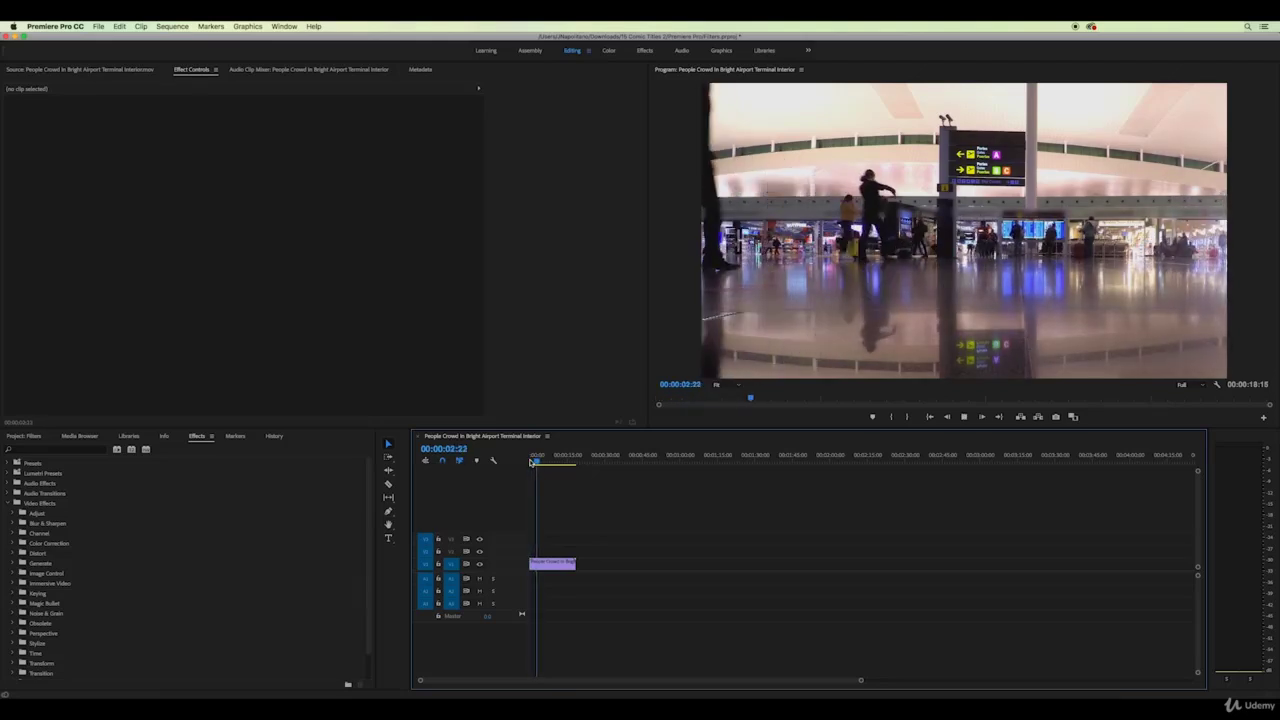
key("space")
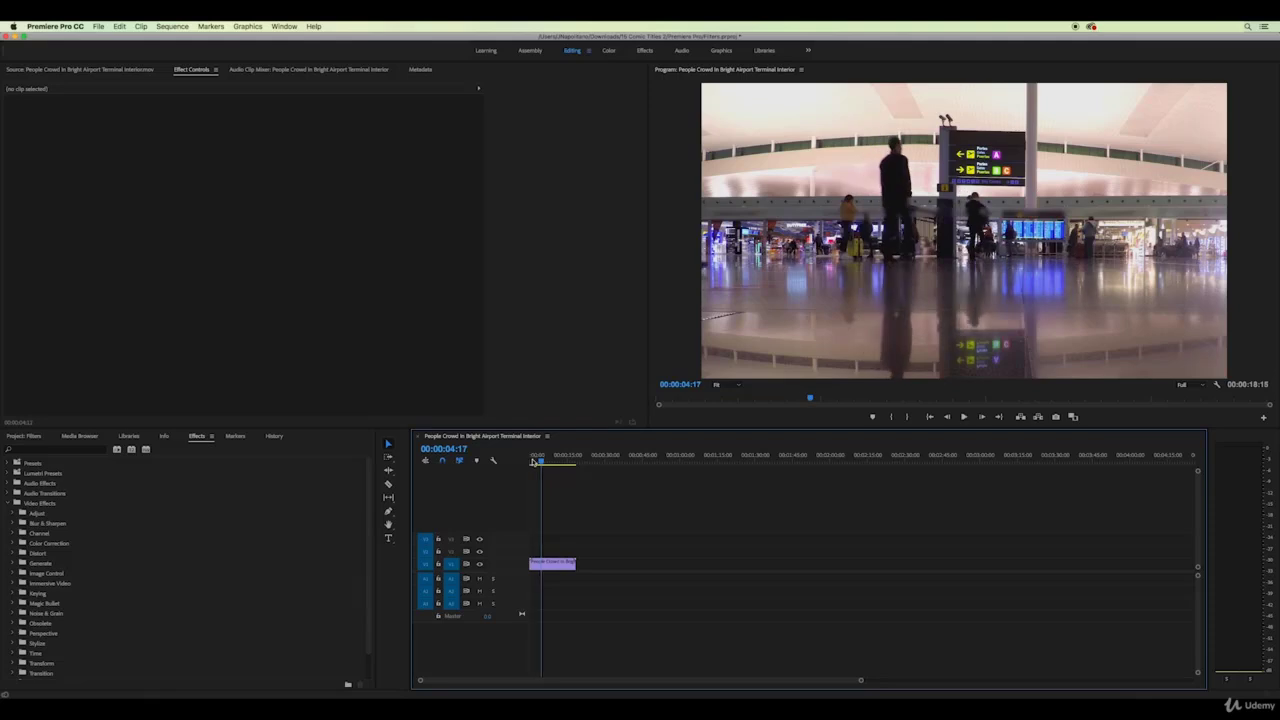
Expand Video Effects > Blur & Sharpen in the Effects panel
left_click(12, 513)
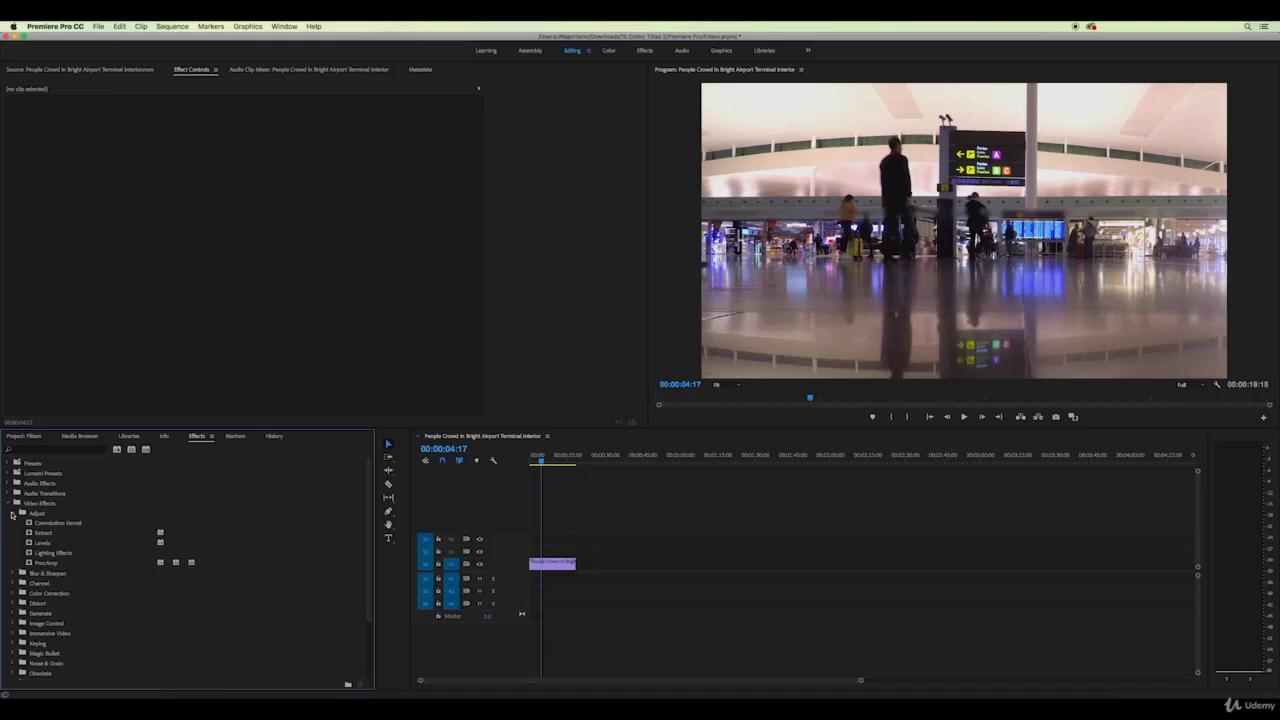
left_click(12, 513)
left_click(14, 523)
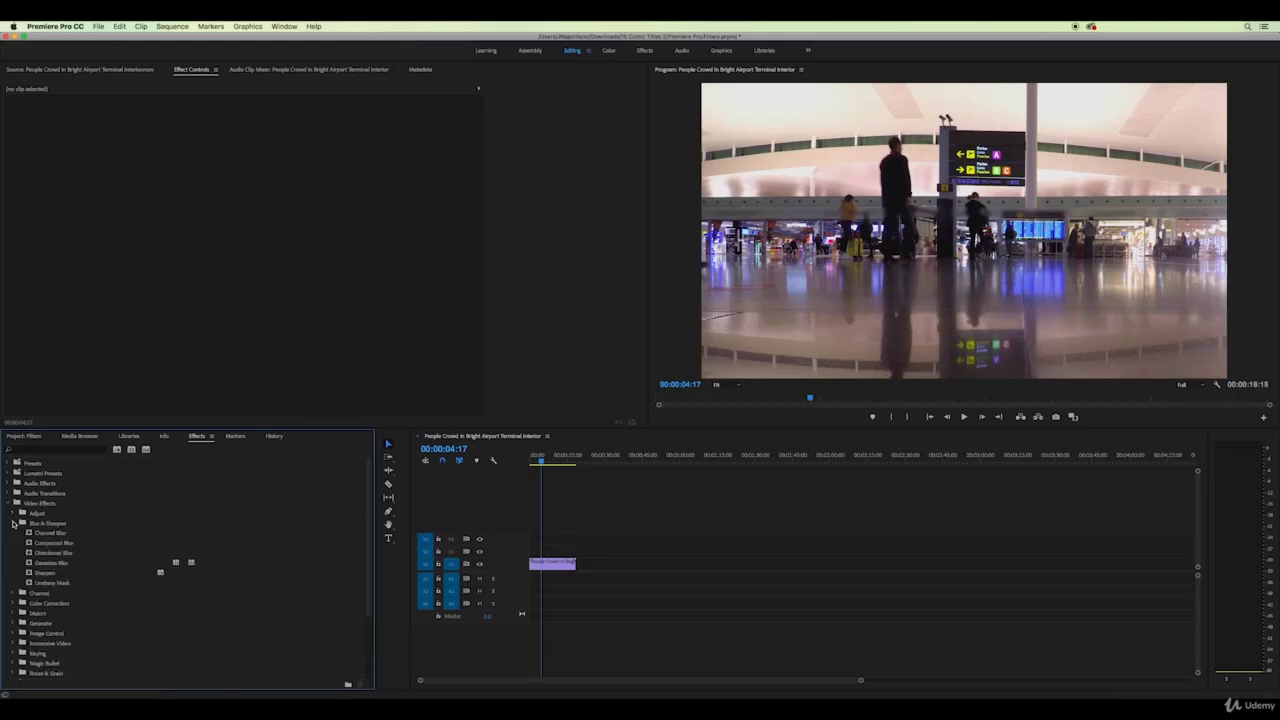
Apply Gaussian Blur to the airport clip with Blurriness 33
left_click_drag(30, 565, 560, 566)
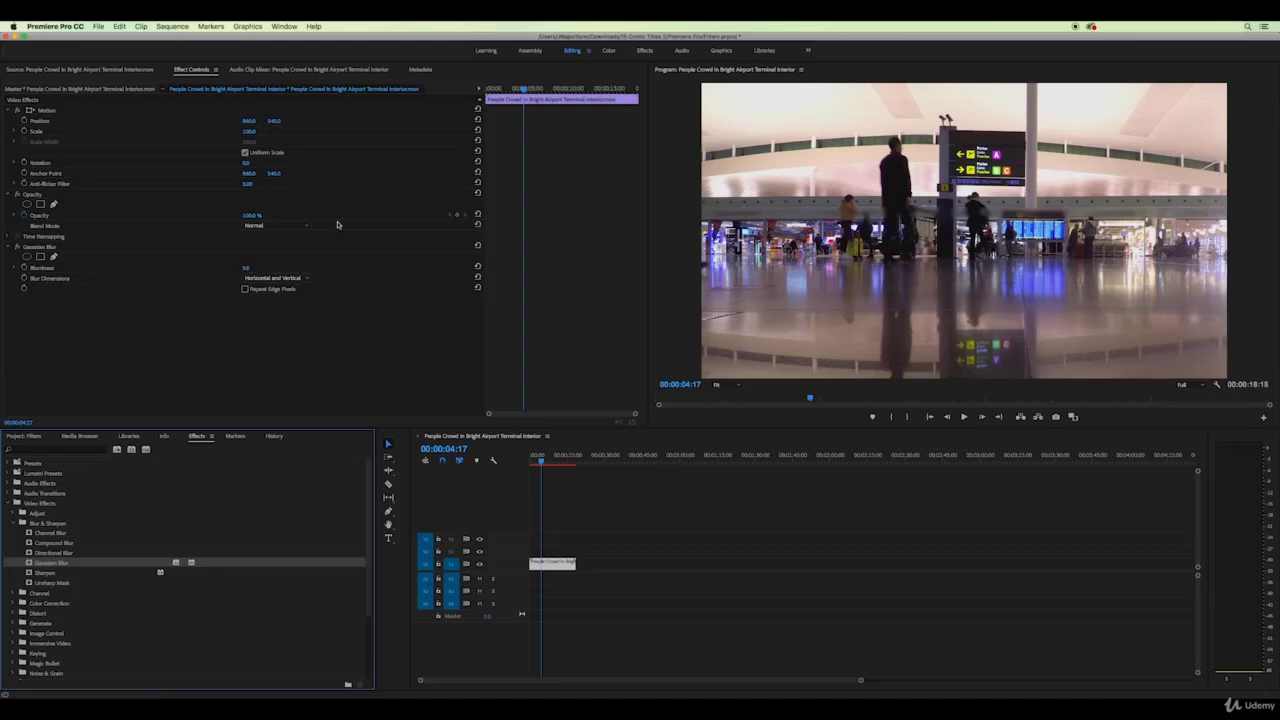
left_click_drag(524, 89, 484, 92)
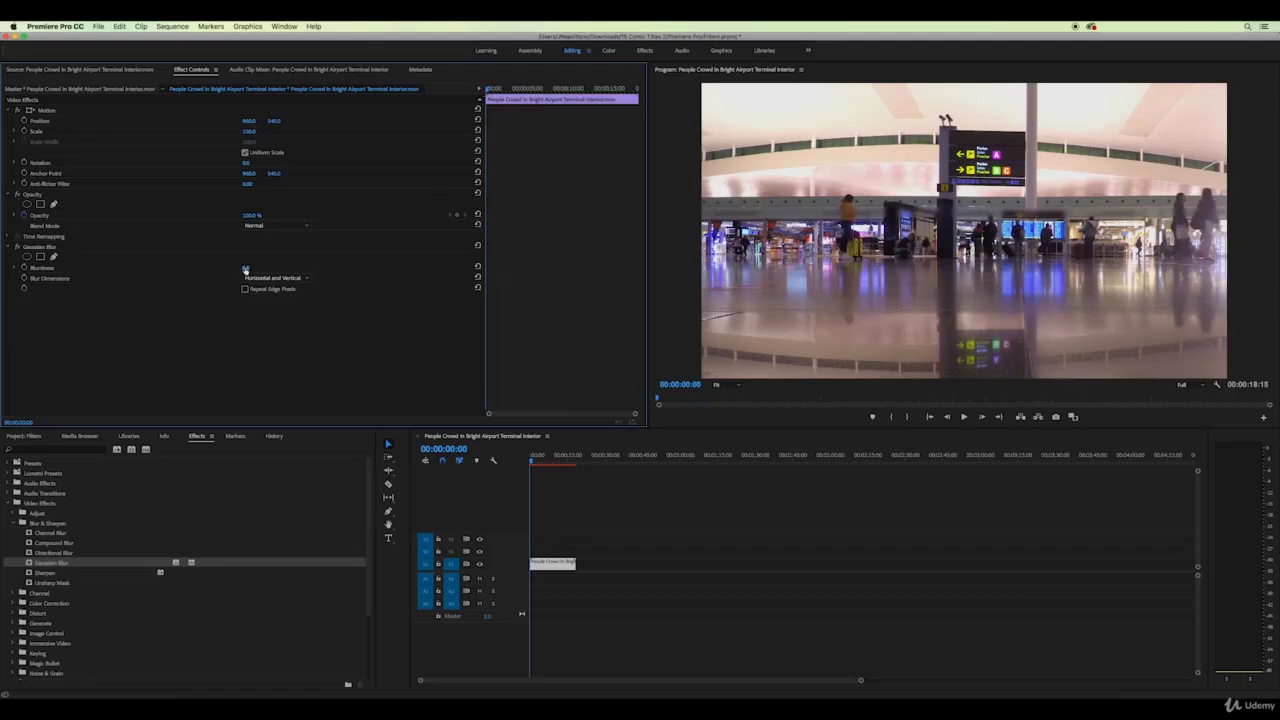
left_click_drag(246, 268, 279, 268)
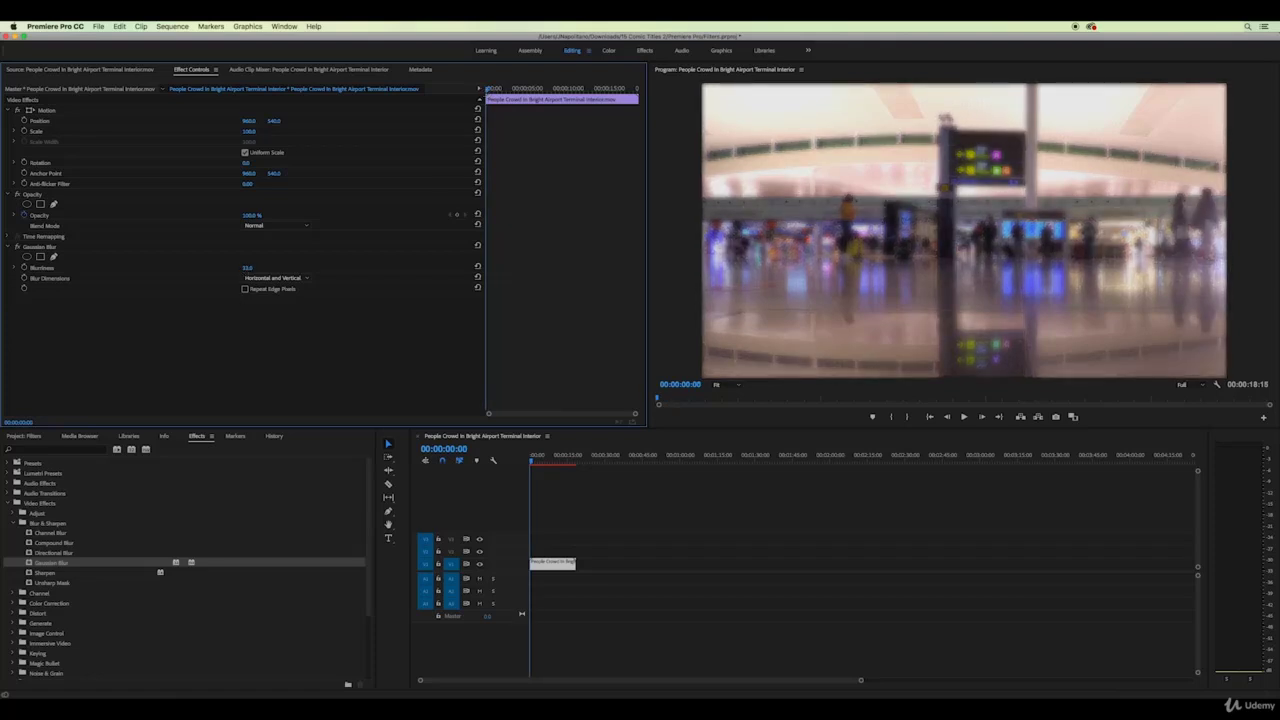
Preview the blurred clip, then undo twice to remove the Gaussian Blur
key("space")
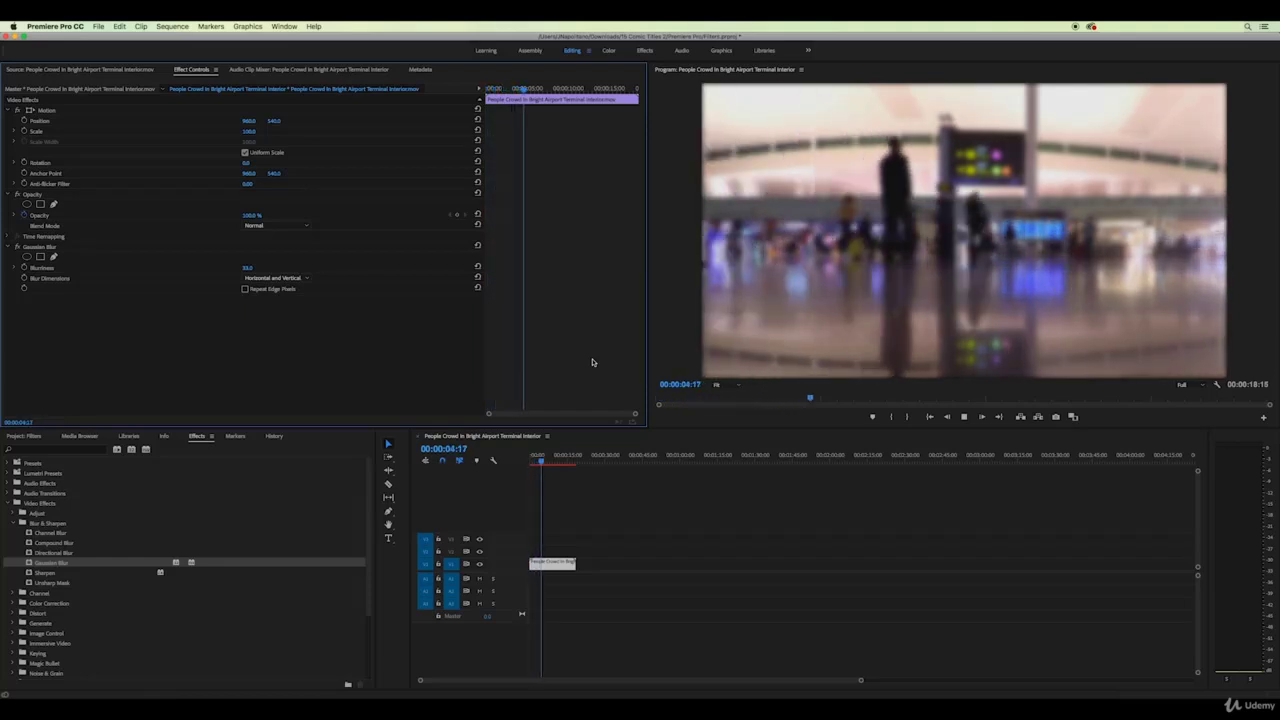
key("space")
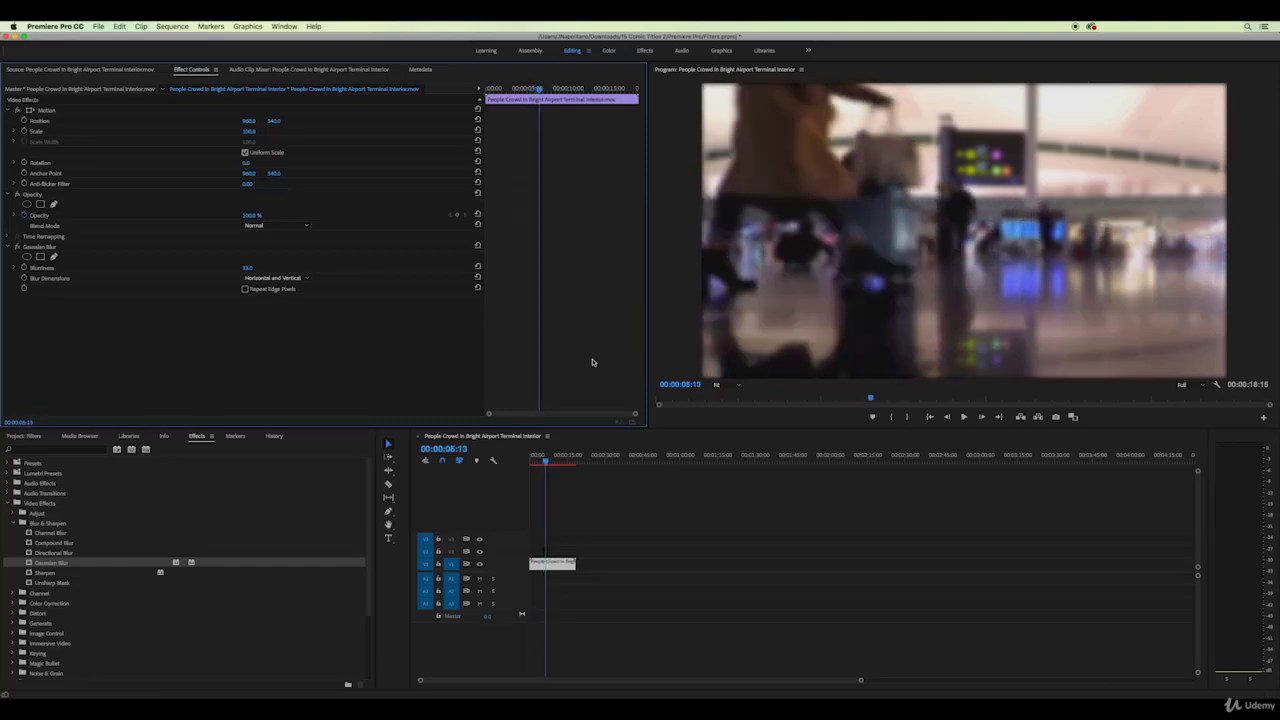
key("super+z")
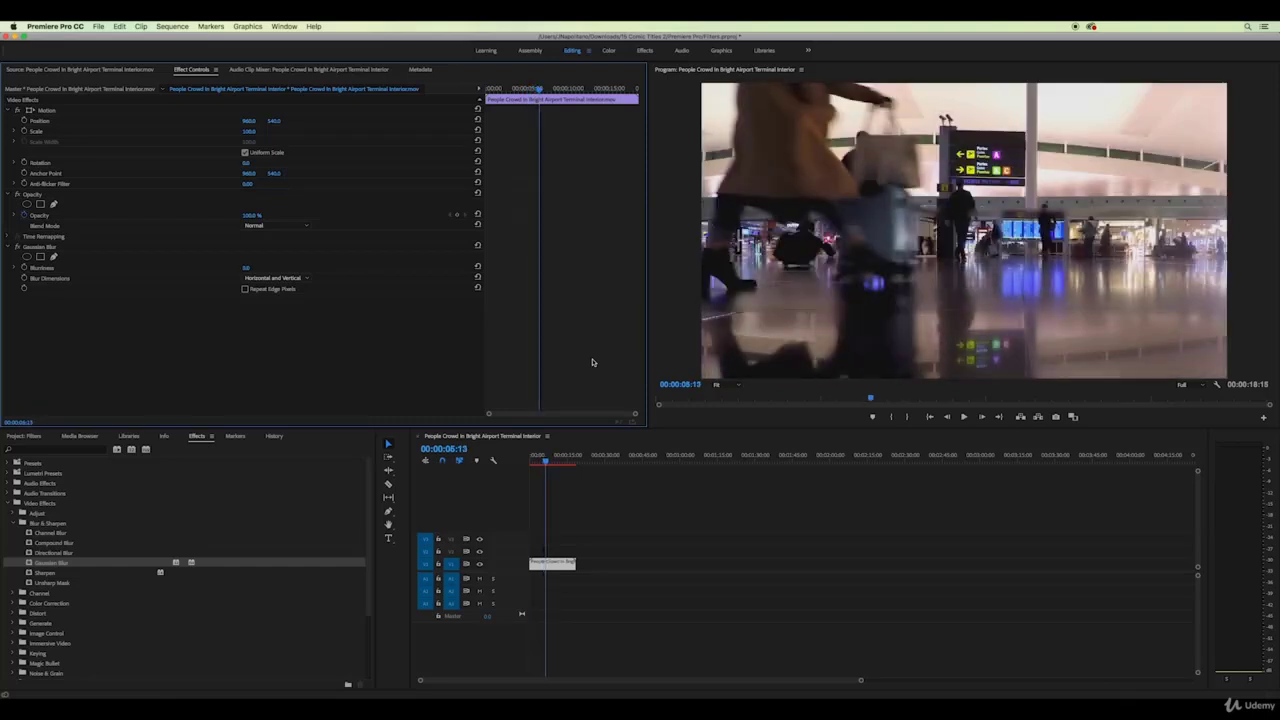
key("super+z")
Apply Channel > Arithmetic to the airport clip with Operator And and Red Value 255
left_click(23, 523)
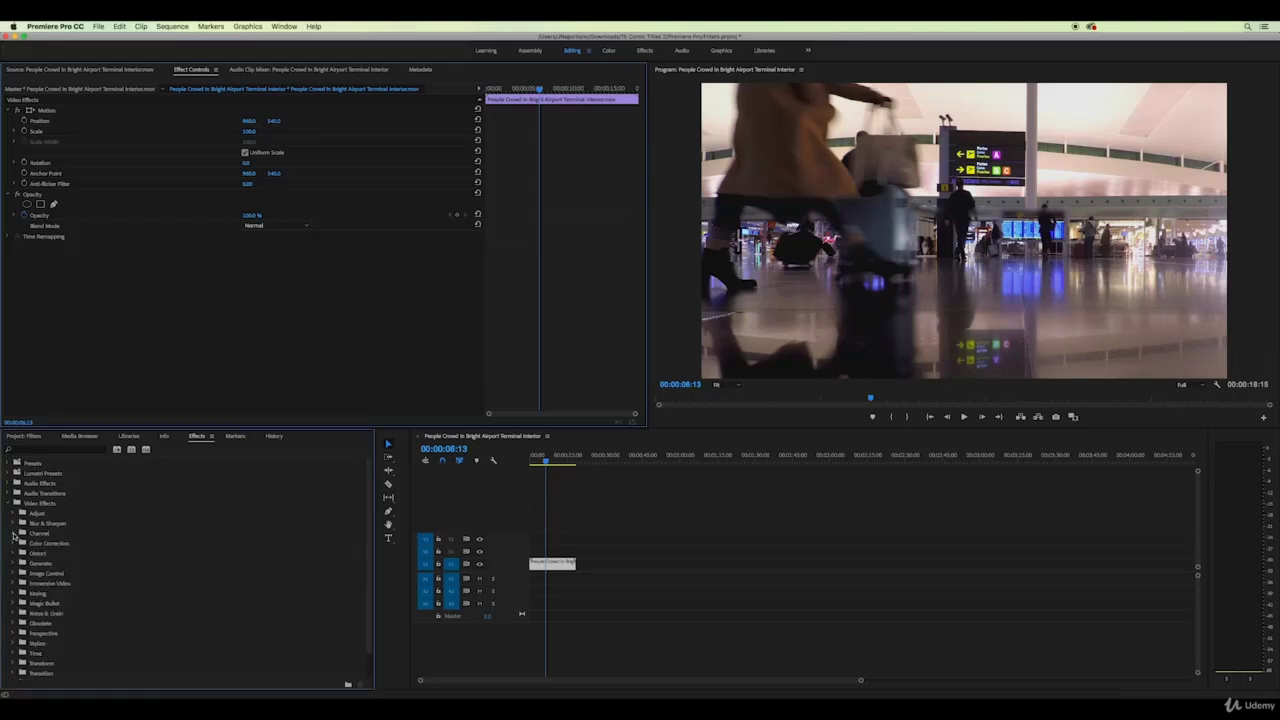
left_click(23, 533)
left_click_drag(30, 543, 540, 564)
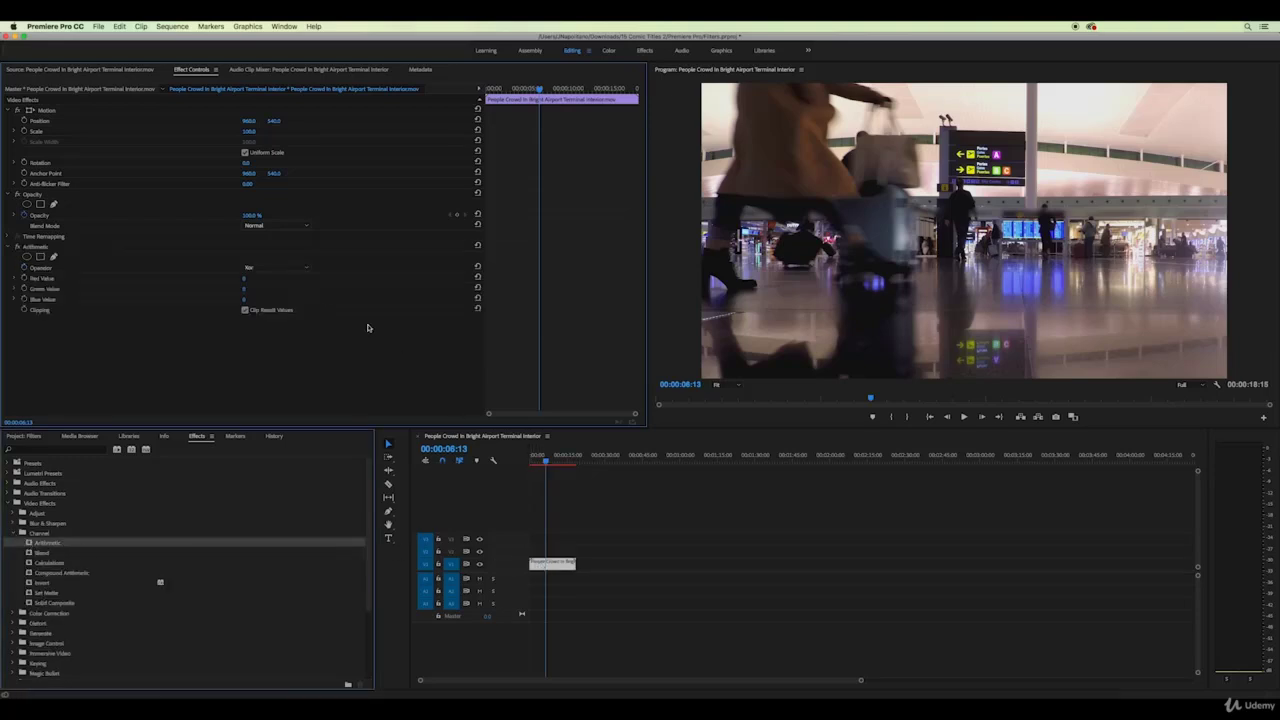
left_click(305, 268)
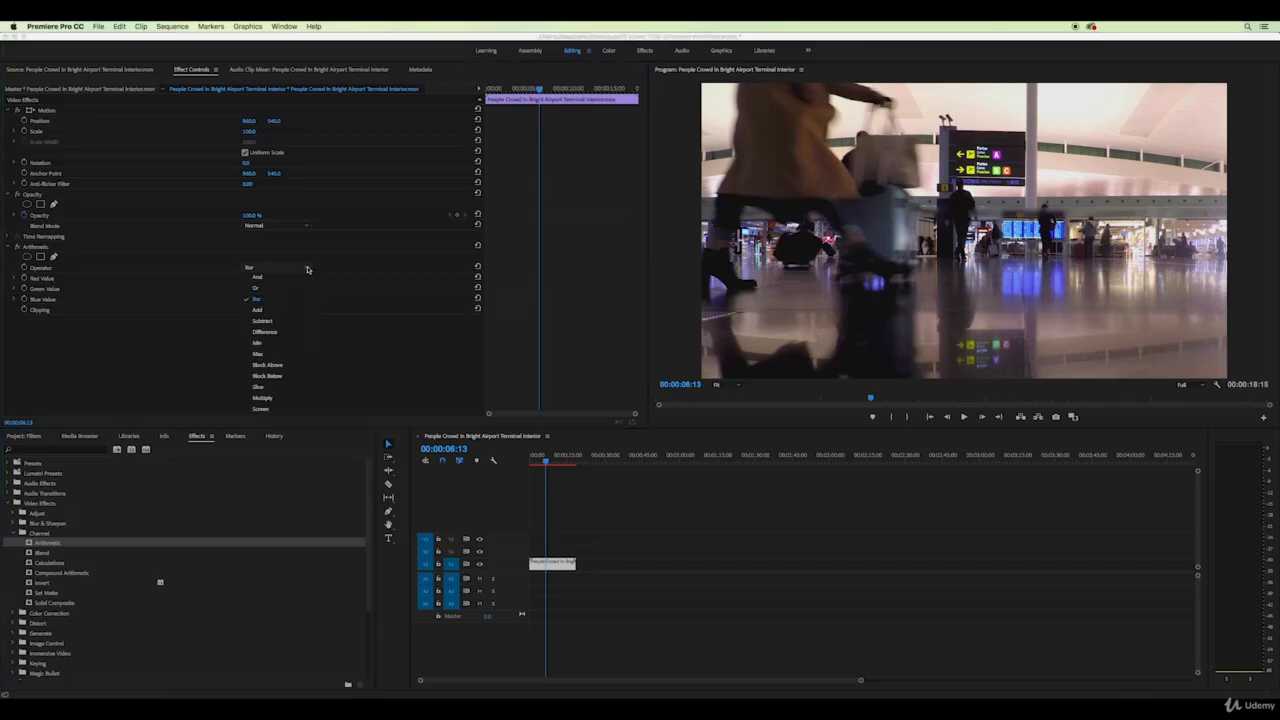
left_click(264, 276)
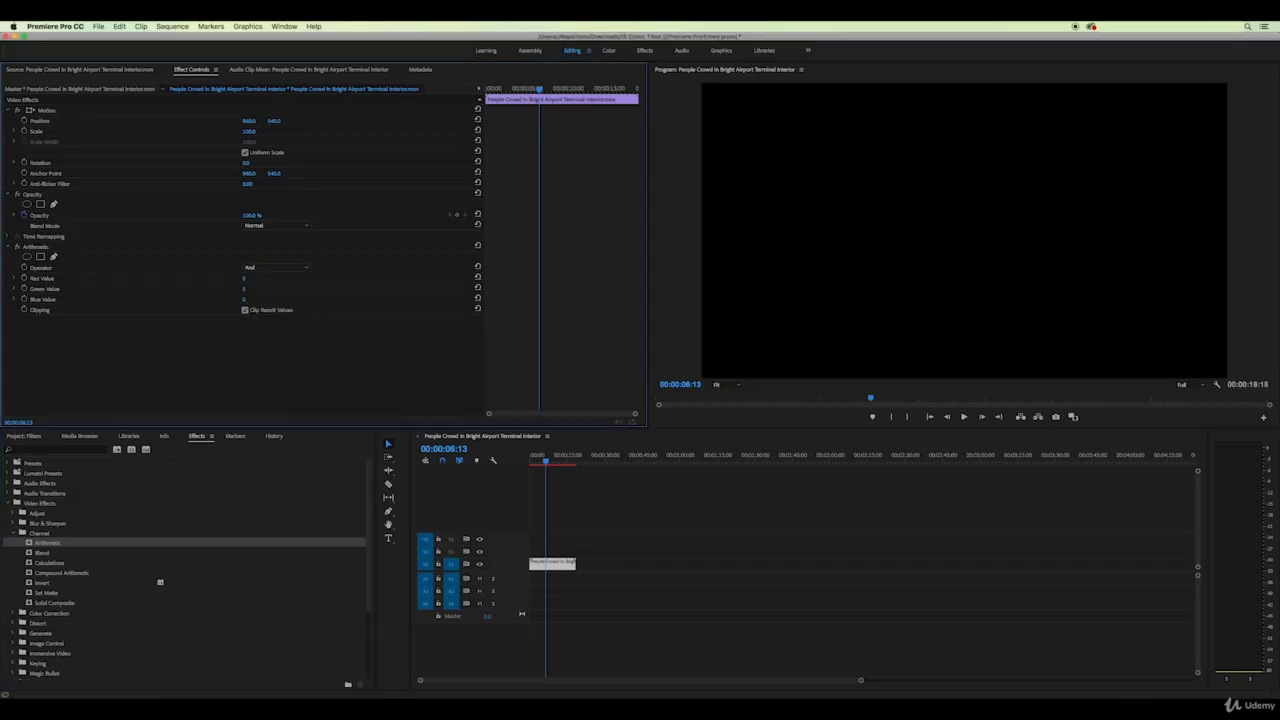
left_click_drag(246, 278, 440, 278)
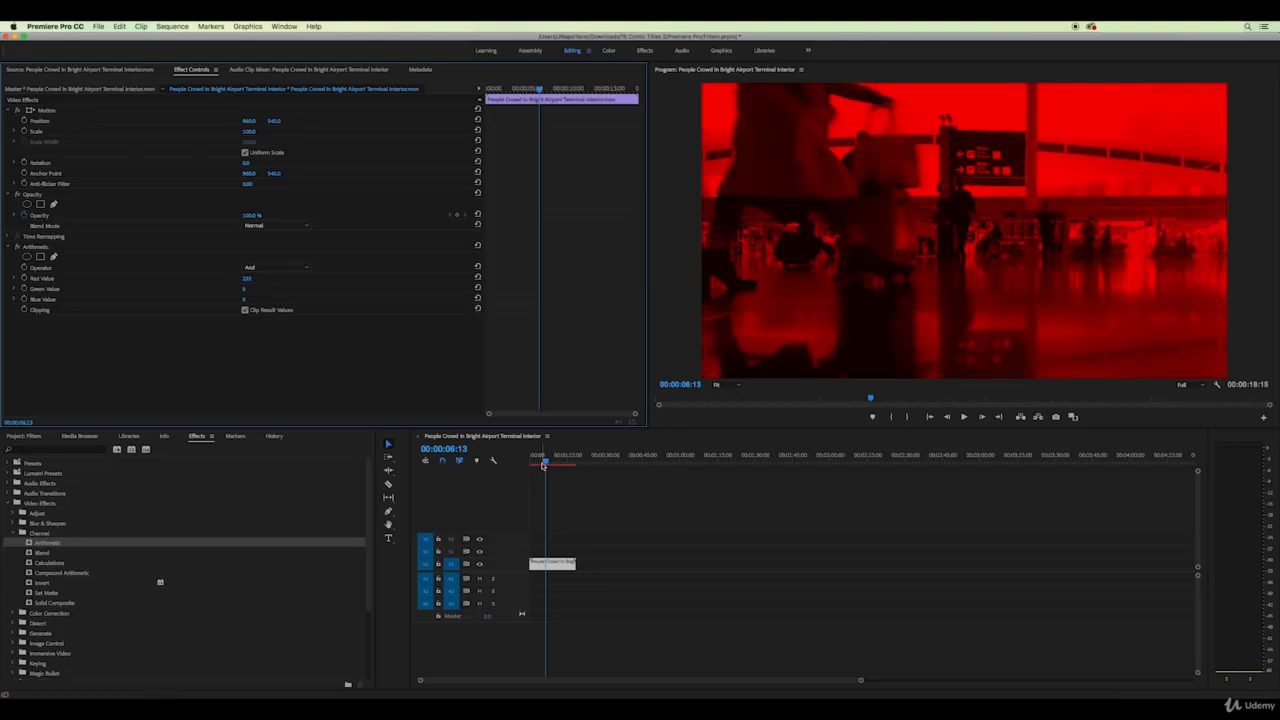
Preview from the start, switch the operator to Xor, and disable the Arithmetic effect
left_click(530, 463)
key("space")
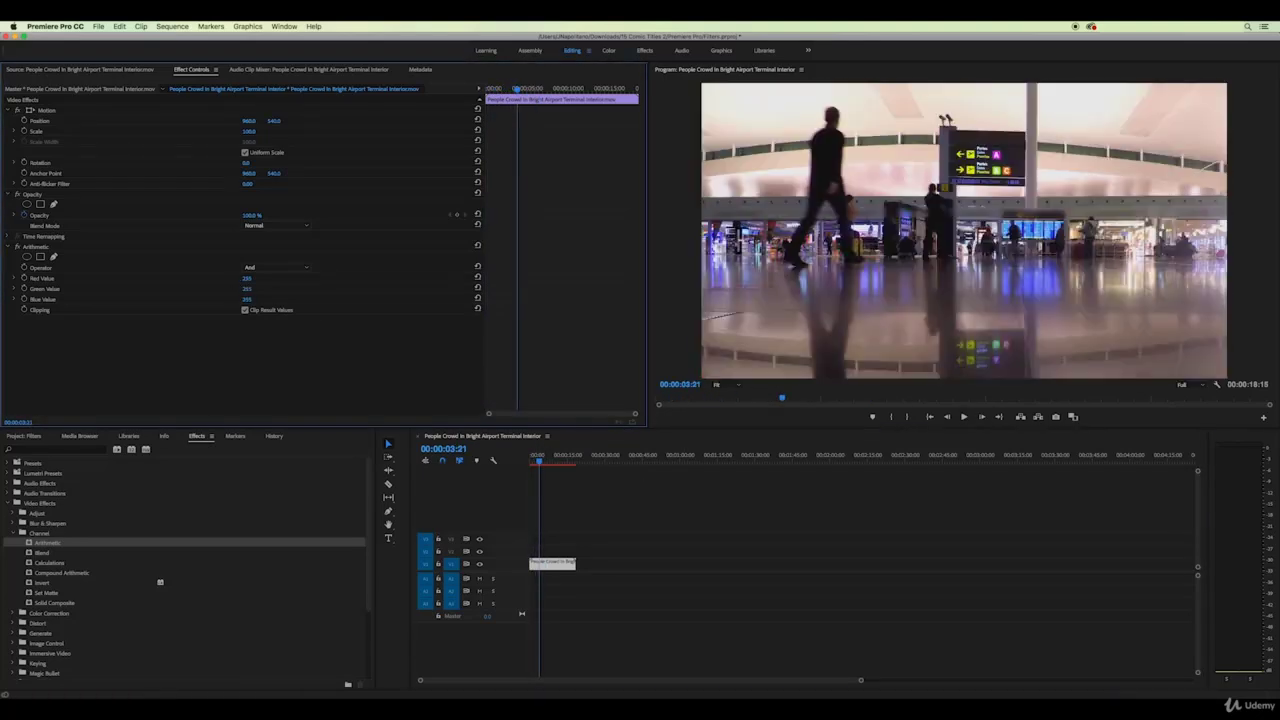
left_click(306, 268)
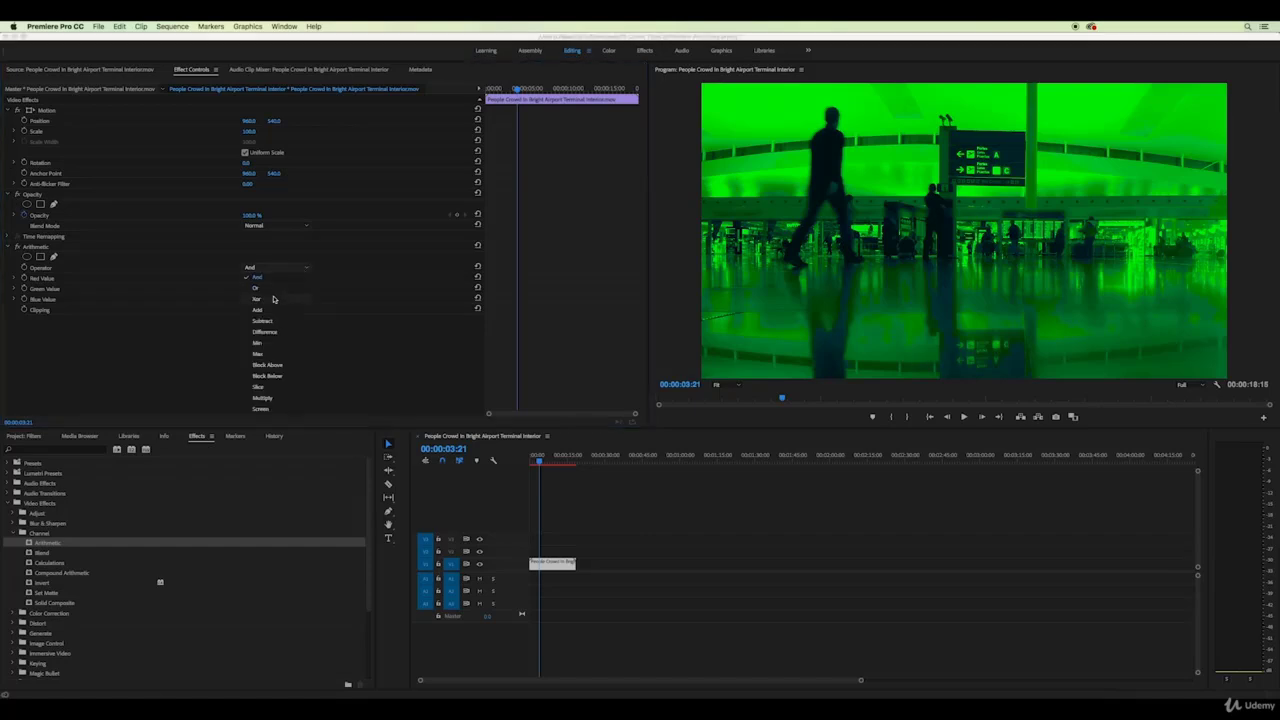
left_click(273, 298)
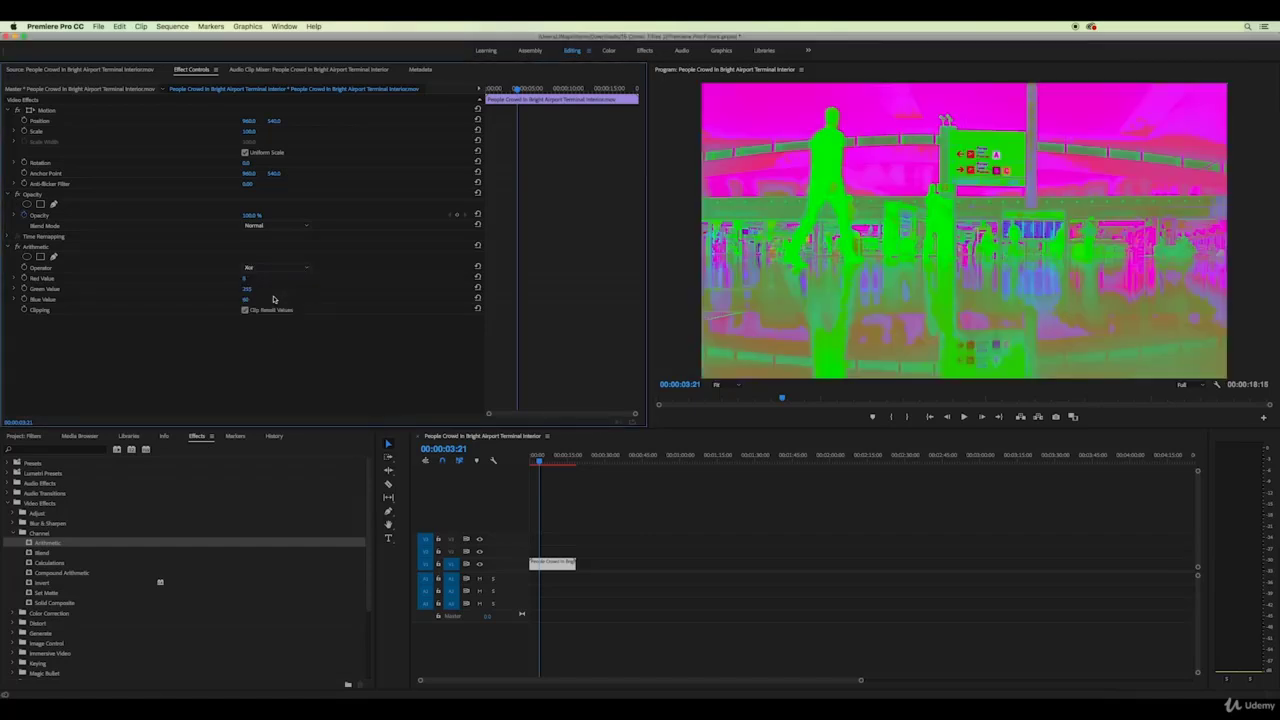
left_click(306, 270)
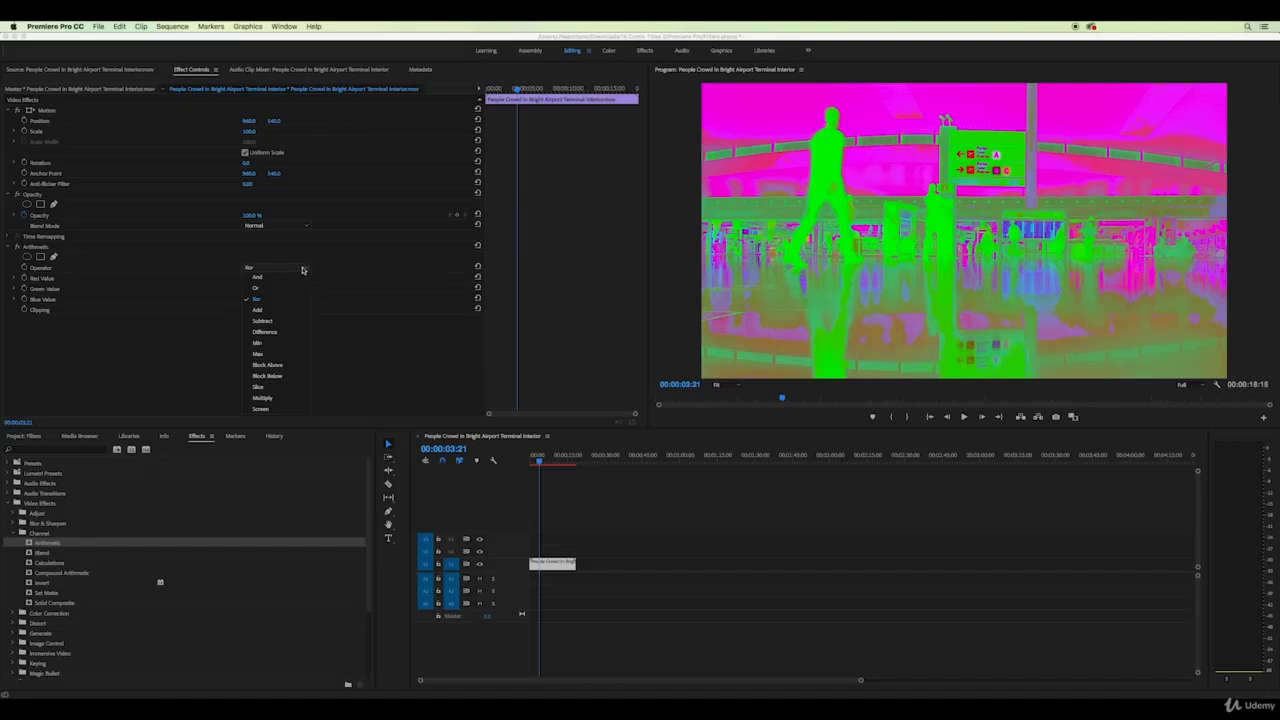
left_click(17, 247)
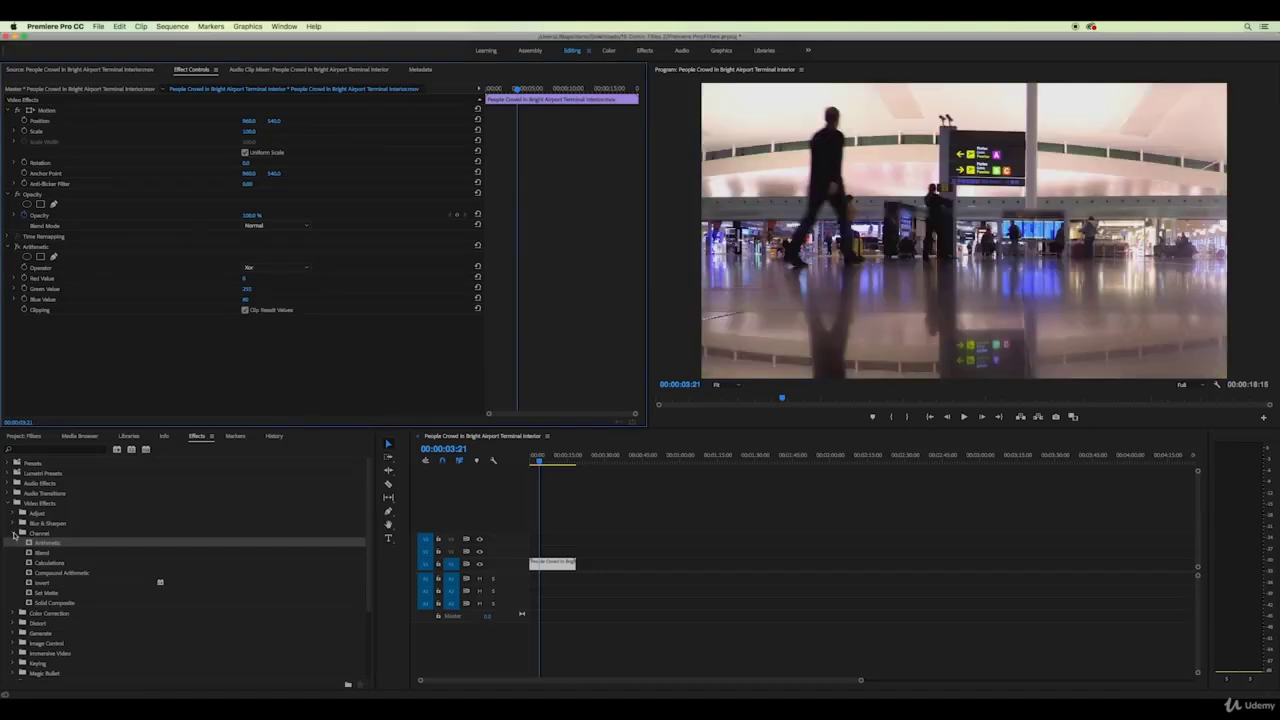
Apply Brightness & Contrast with Brightness -54 and Contrast -28, then toggle it off
left_click(14, 533)
left_click(14, 543)
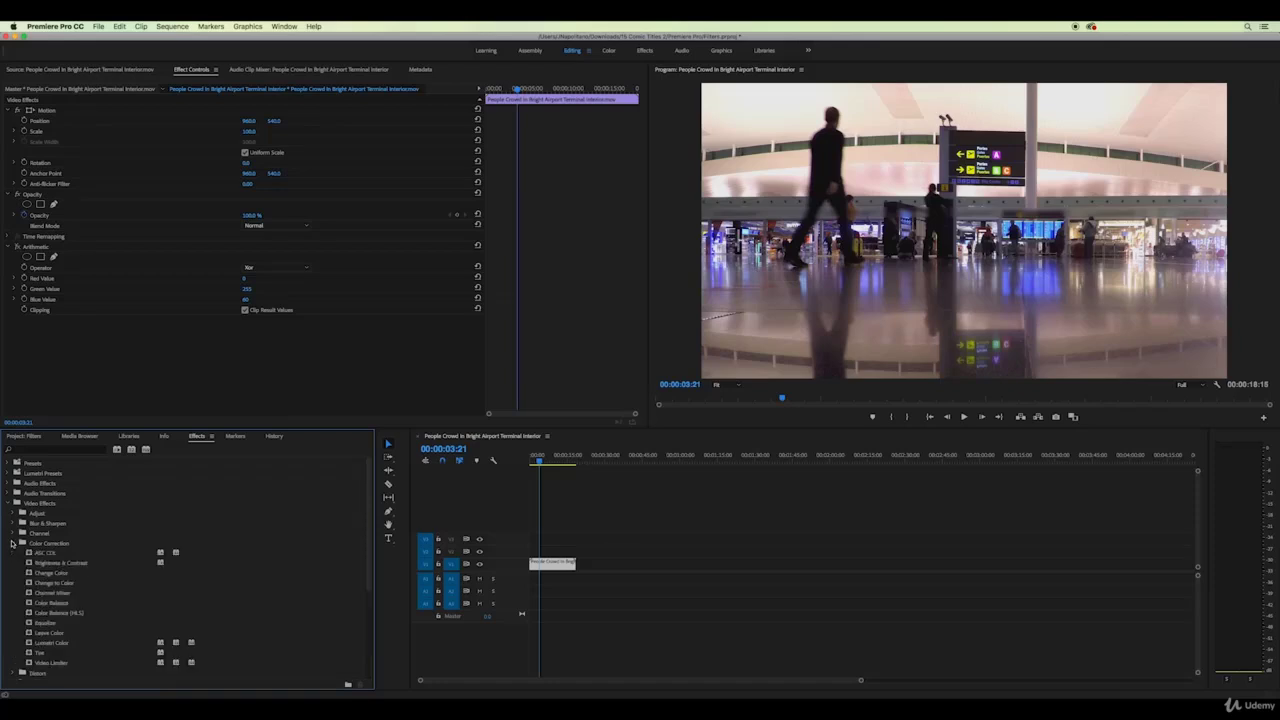
left_click_drag(28, 563, 541, 565)
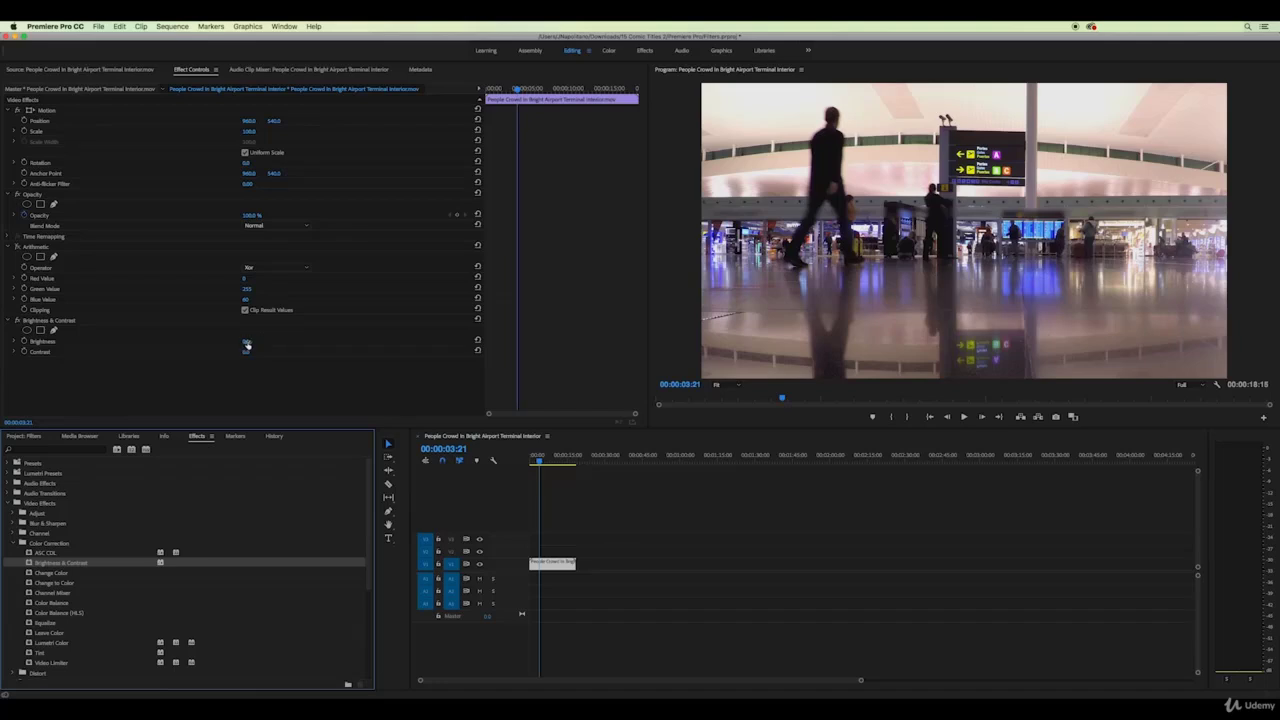
mouse_move(247, 344)
left_mouse_down()
mouse_move(330, 342)
mouse_move(162, 342)
mouse_move(320, 353)
mouse_move(220, 353)
mouse_move(256, 353)
left_mouse_up()
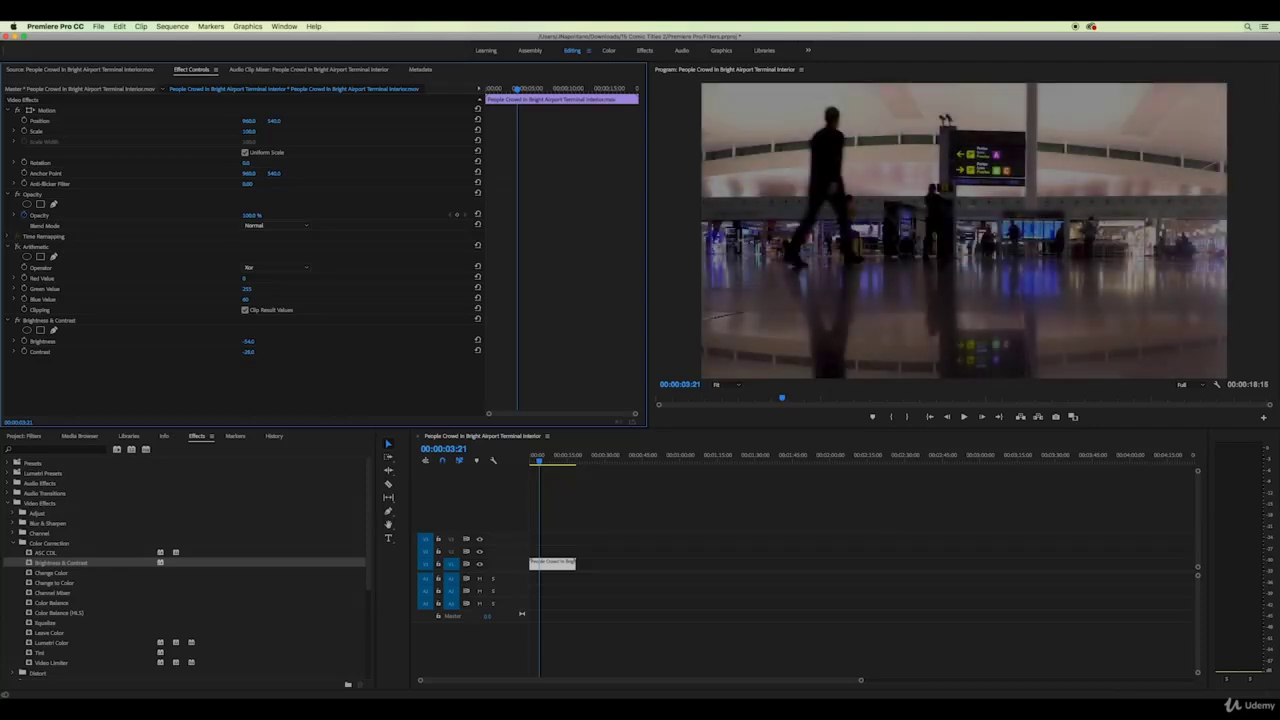
left_click(17, 321)
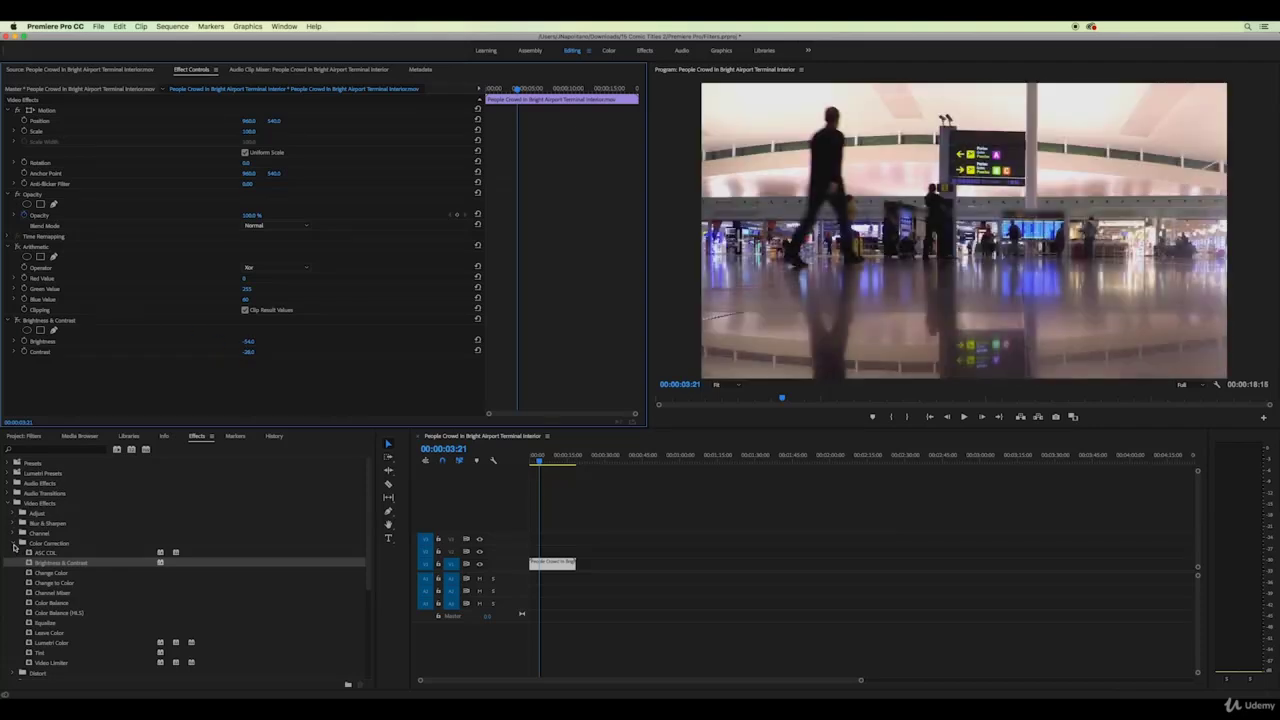
left_click(14, 545)
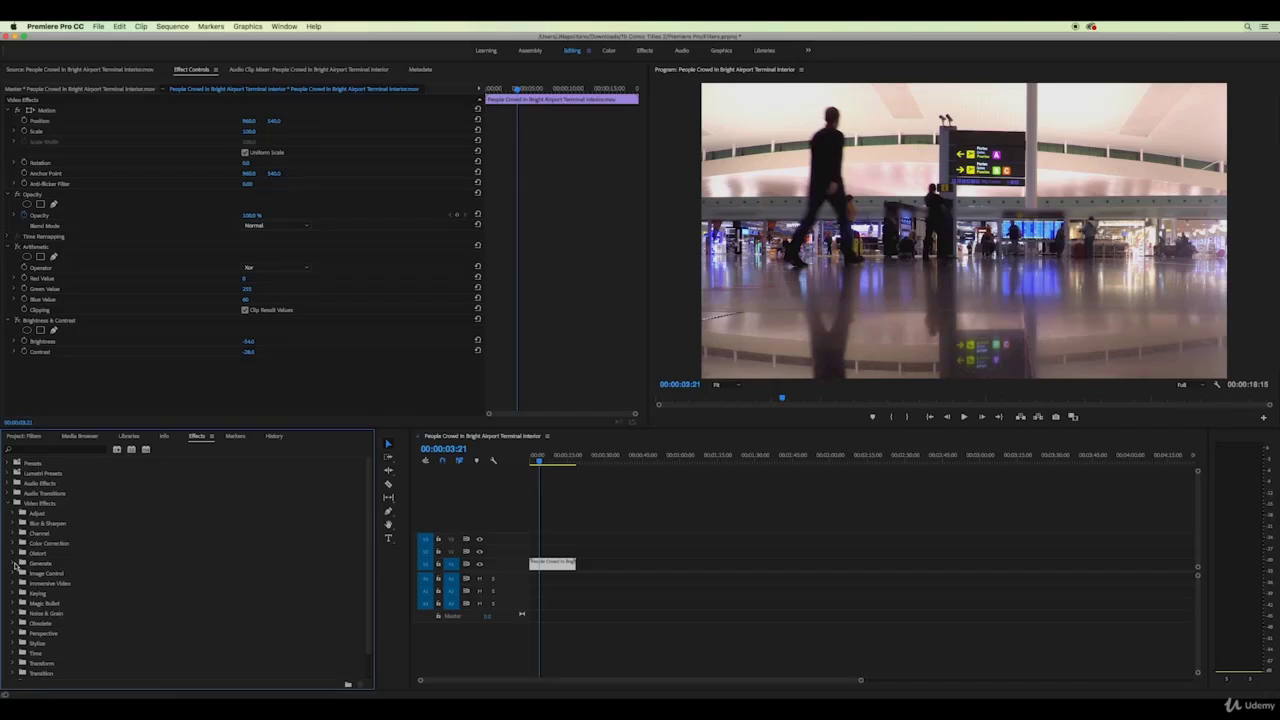
Apply the Image Control > Black & White effect to the airport clip
left_click(12, 574)
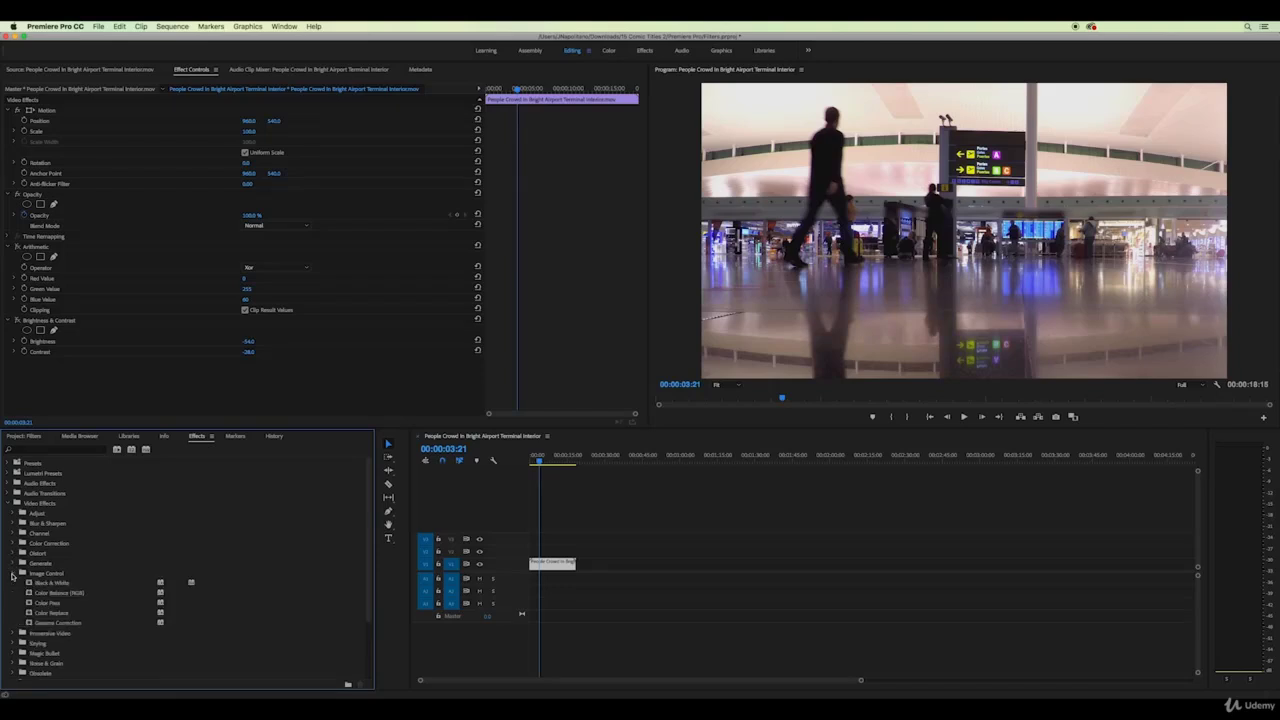
left_click(30, 583)
left_click_drag(283, 581, 544, 566)
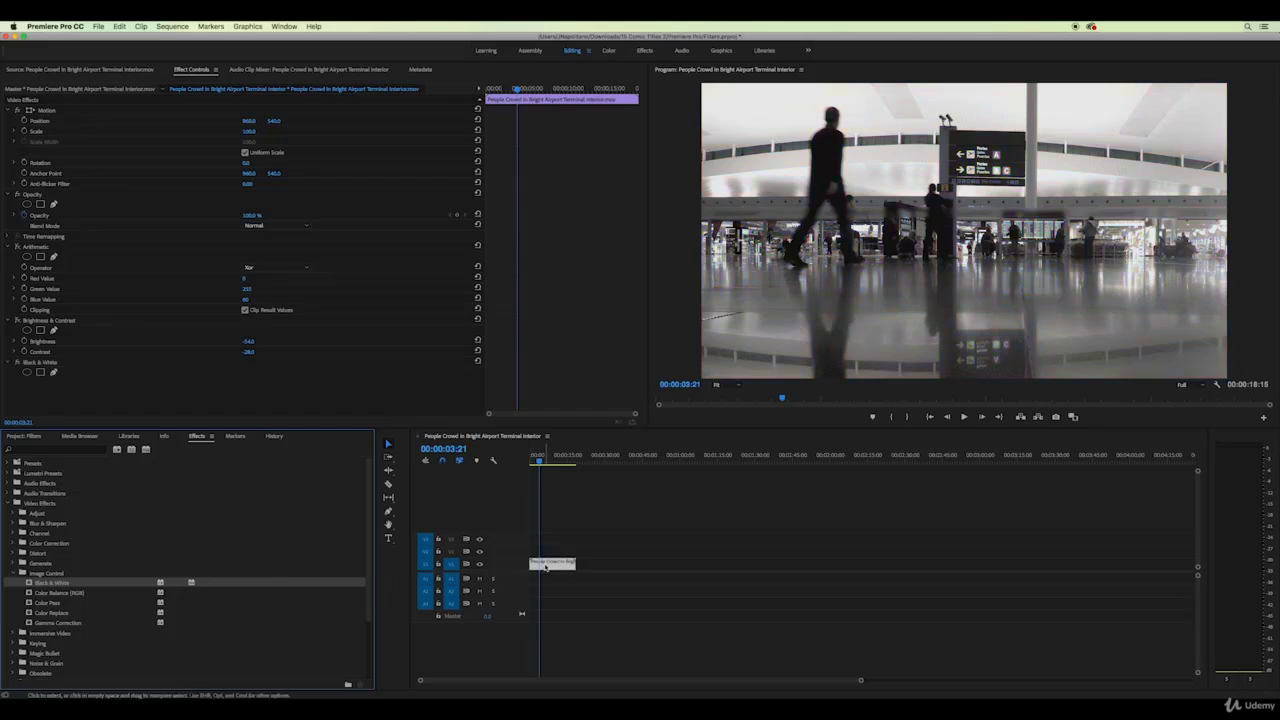
Set Brightness & Contrast to contrast 3.0, toggle off both effects, and expand Magic Bullet
left_click(16, 320)
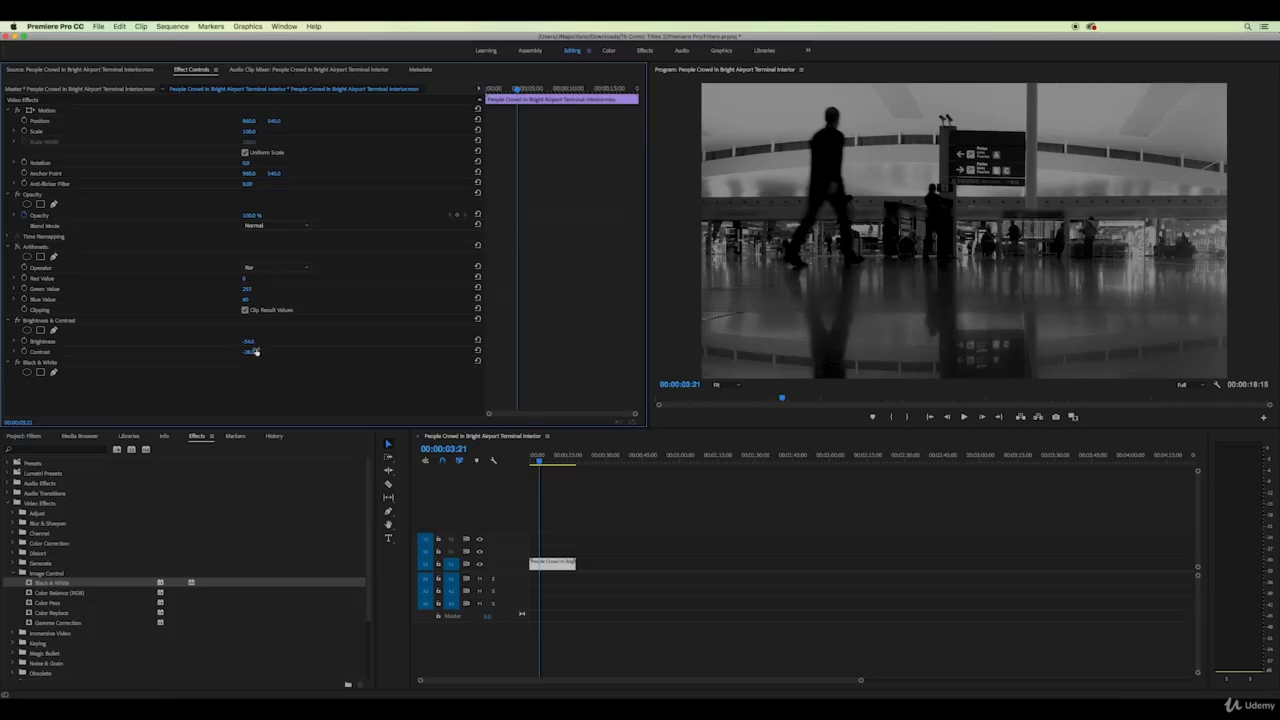
mouse_move(248, 351)
left_mouse_down()
mouse_move(277, 351)
mouse_move(234, 341)
left_mouse_up()
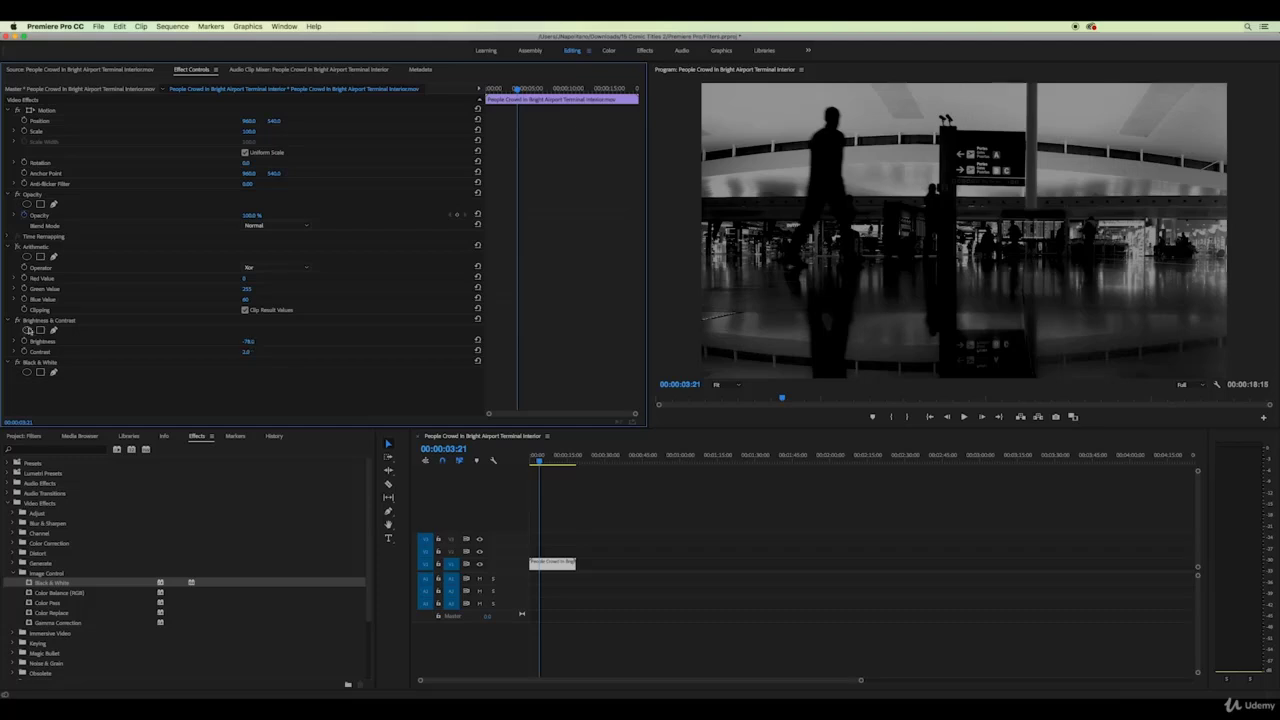
left_click(18, 320)
left_click(18, 362)
left_click(12, 573)
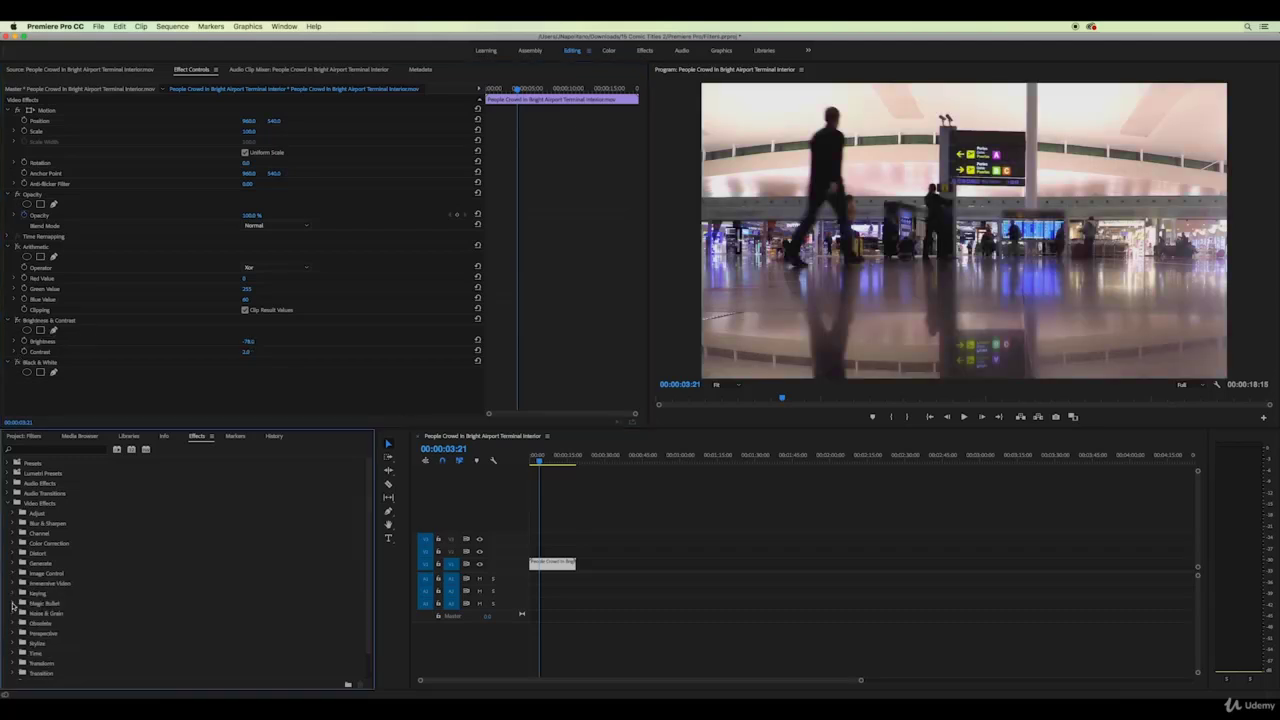
left_click(13, 604)
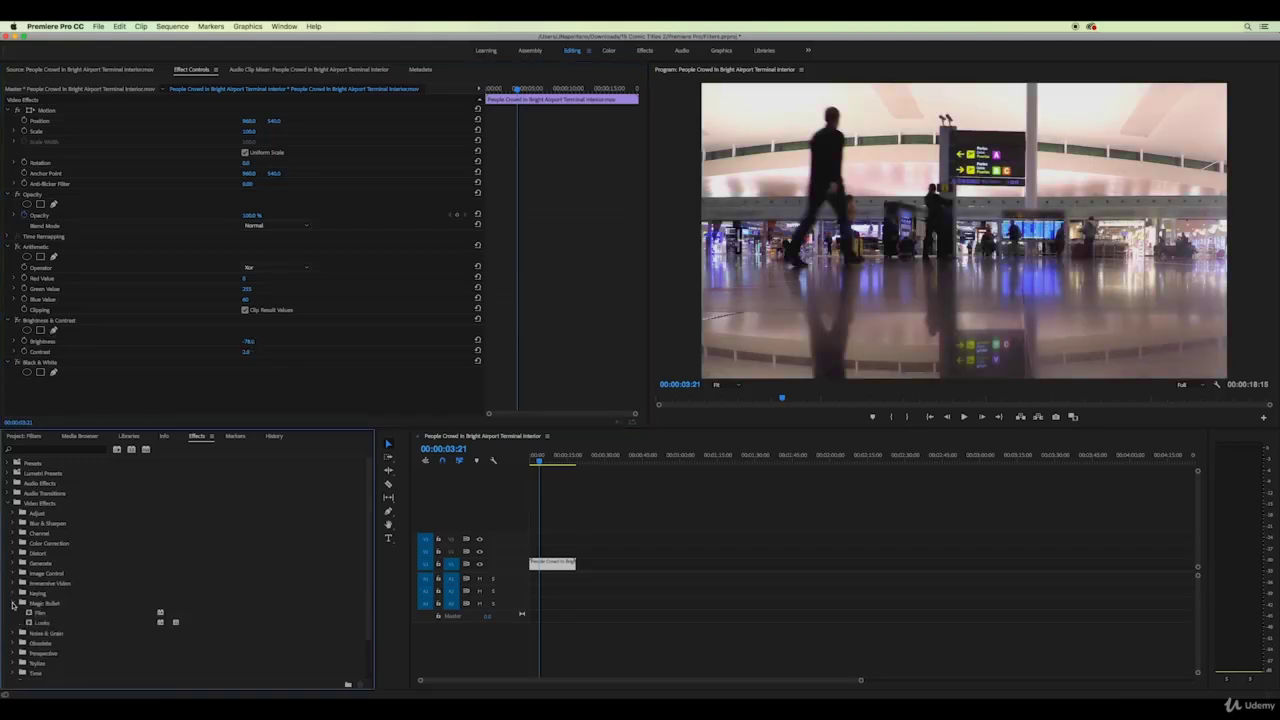
left_click(28, 613)
left_click_drag(275, 590, 537, 568)
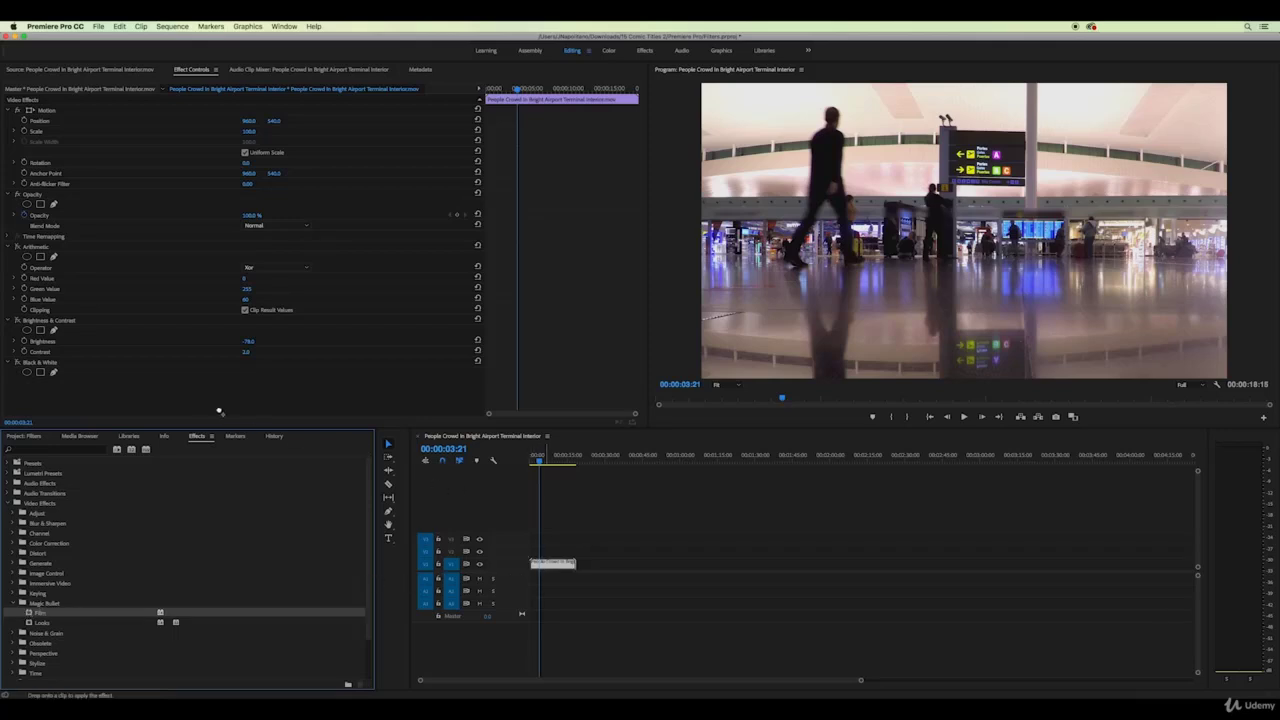
left_click_drag(333, 424, 340, 423)
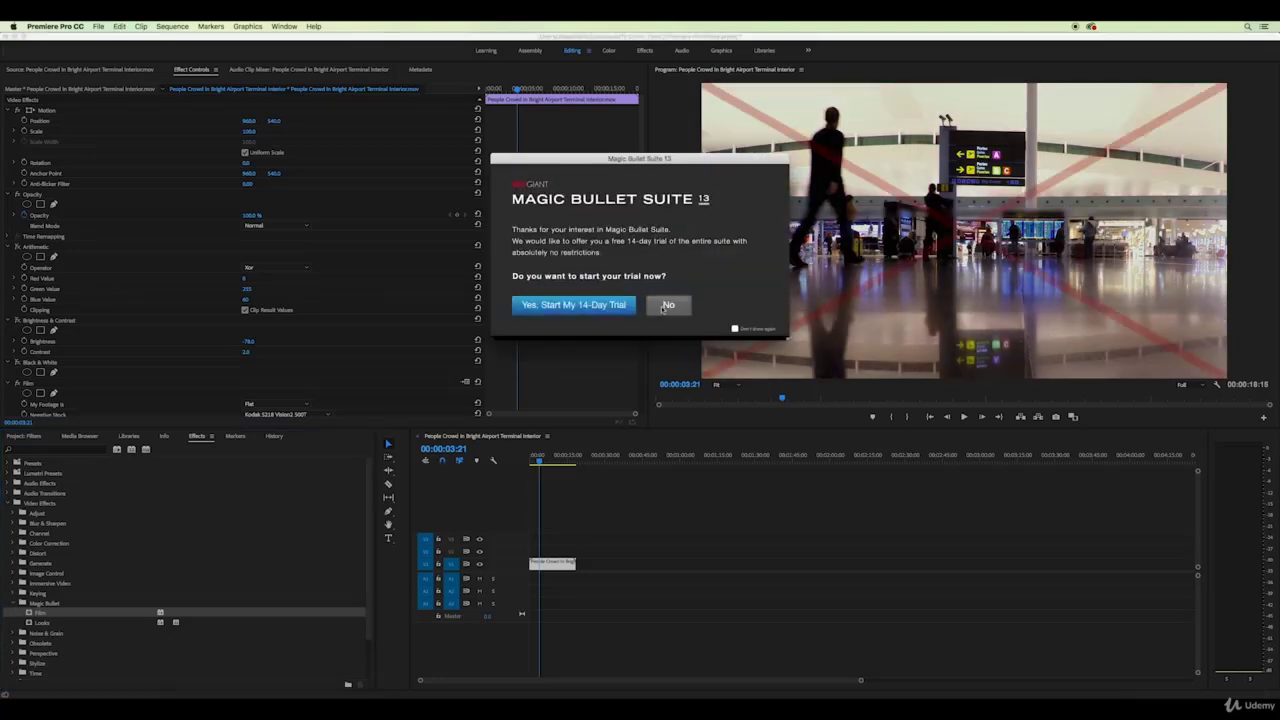
left_click(666, 305)
left_click(12, 604)
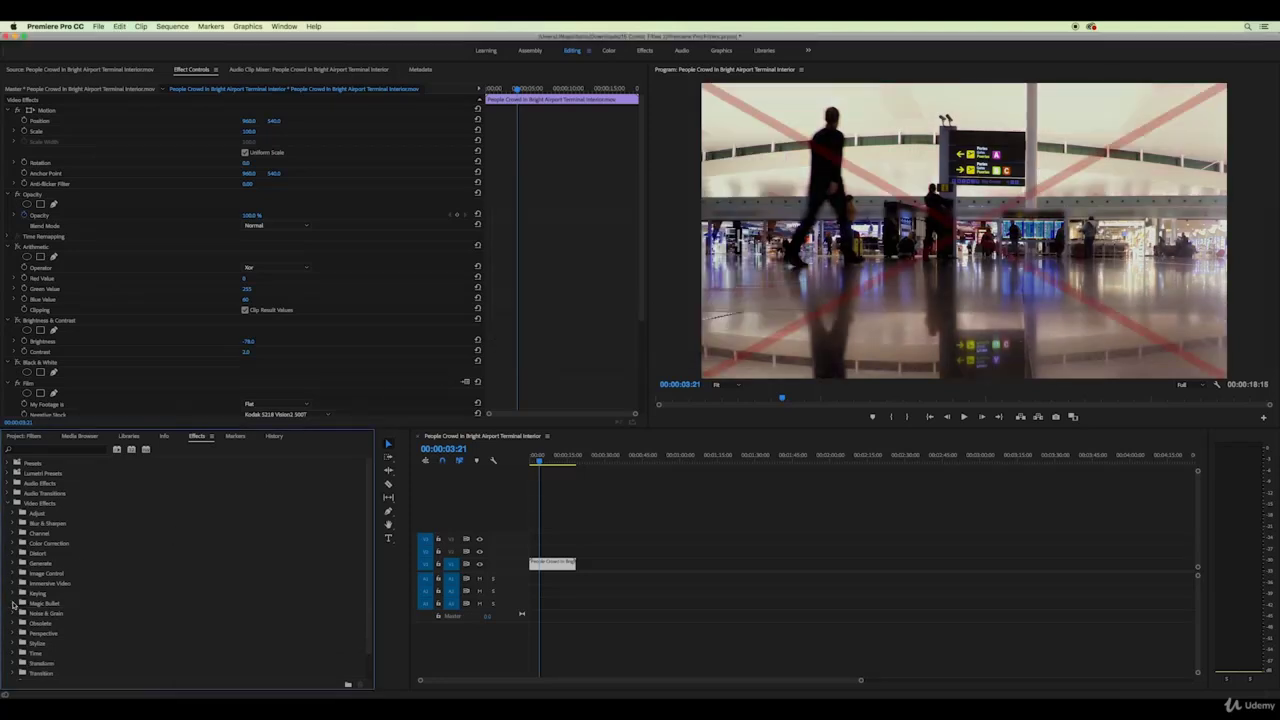
key("super+z")
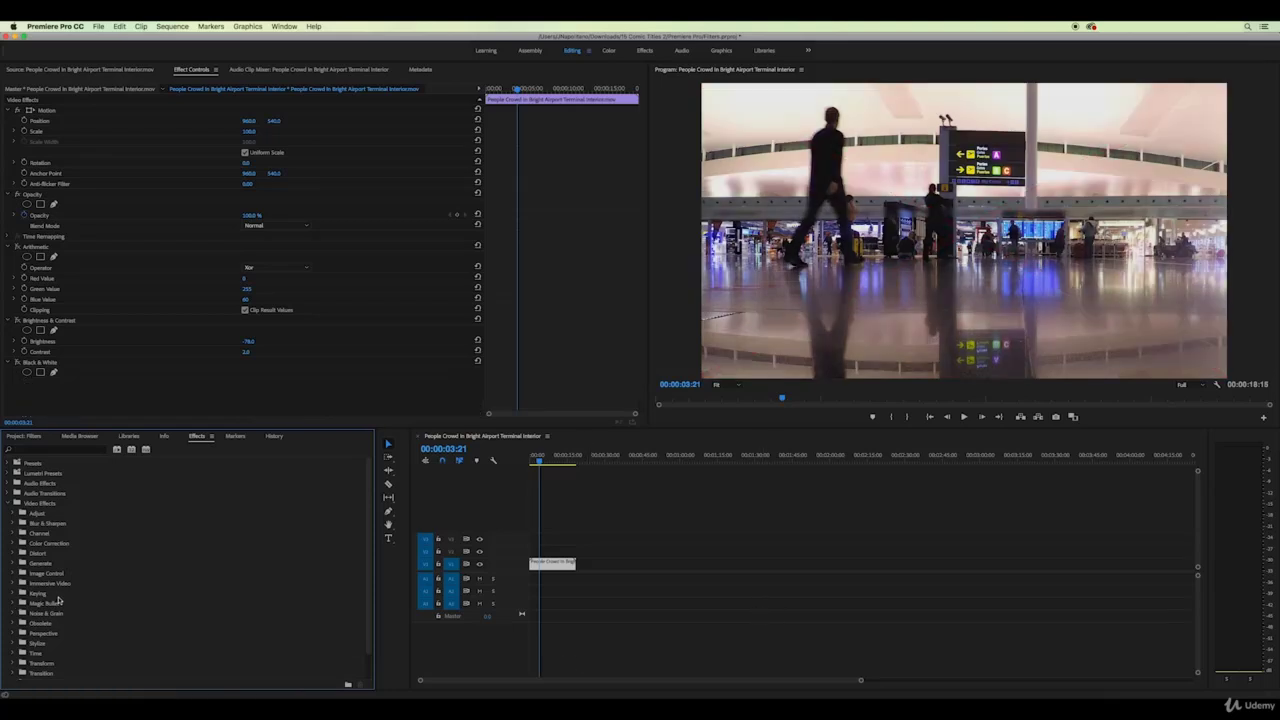
Apply the Transform > Crop effect to the airport clip
scroll(58, 600, "down", 2)
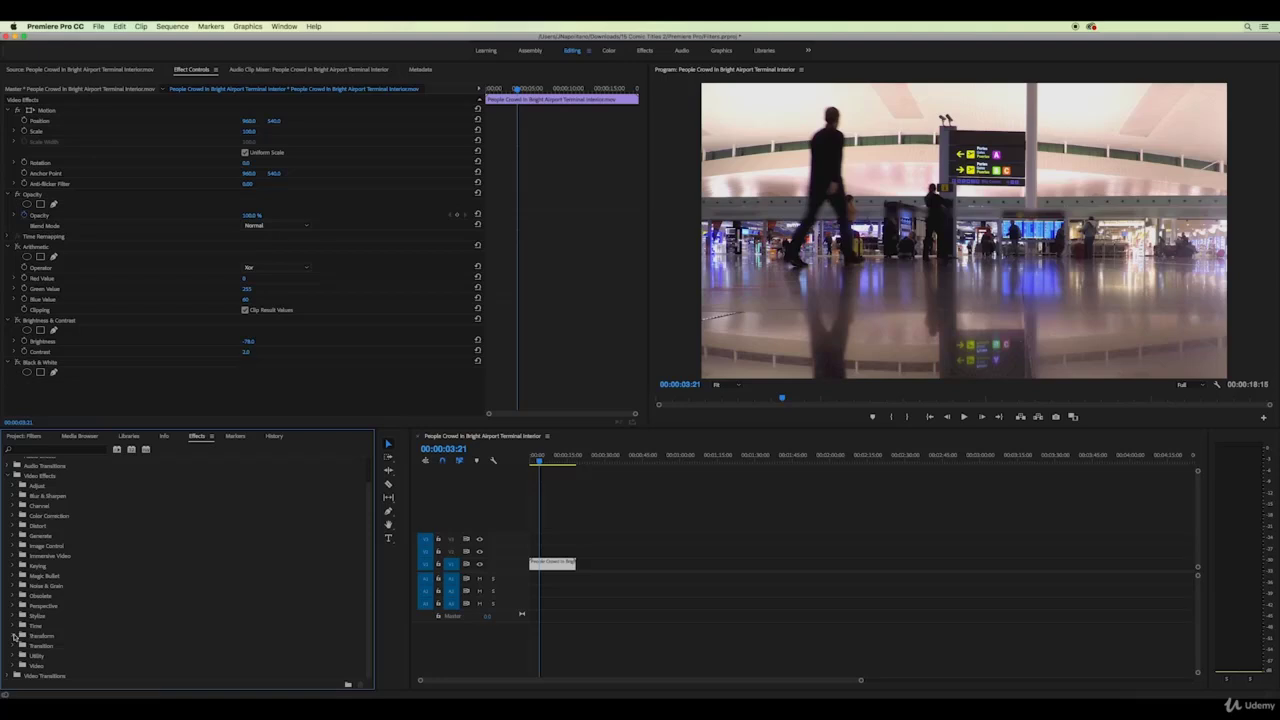
left_click(14, 636)
left_click(30, 645)
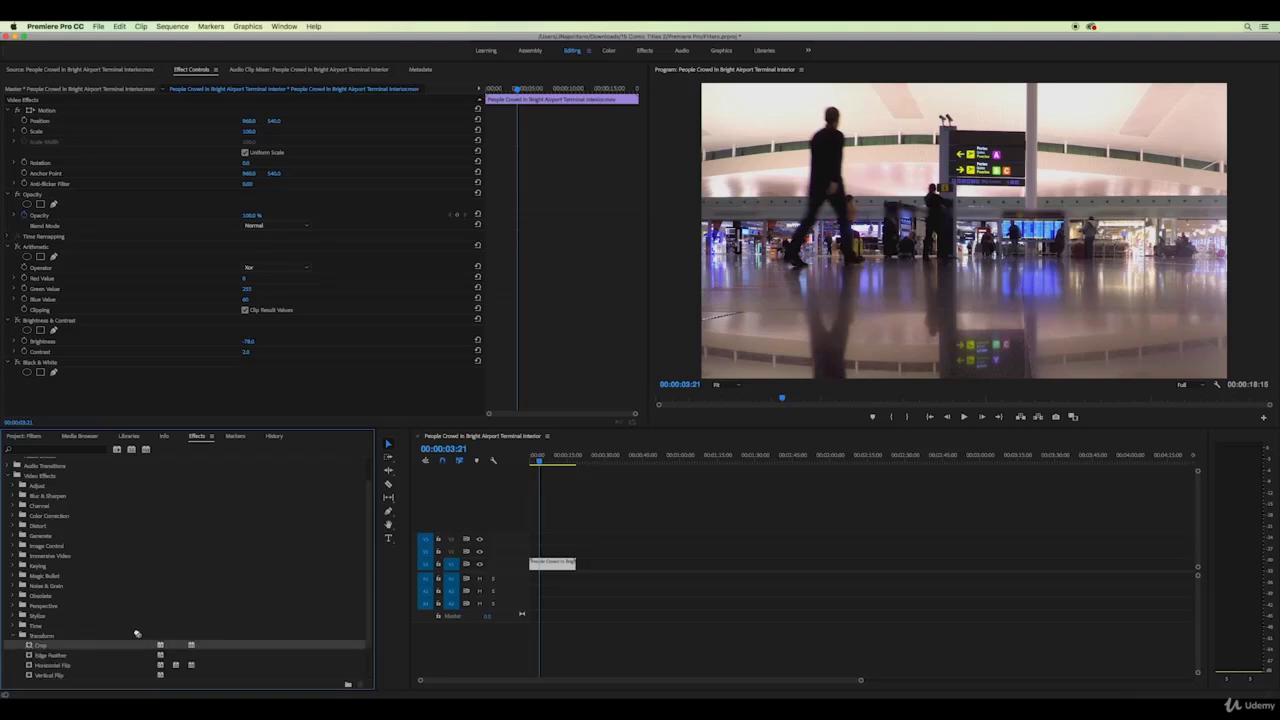
left_click_drag(42, 645, 548, 566)
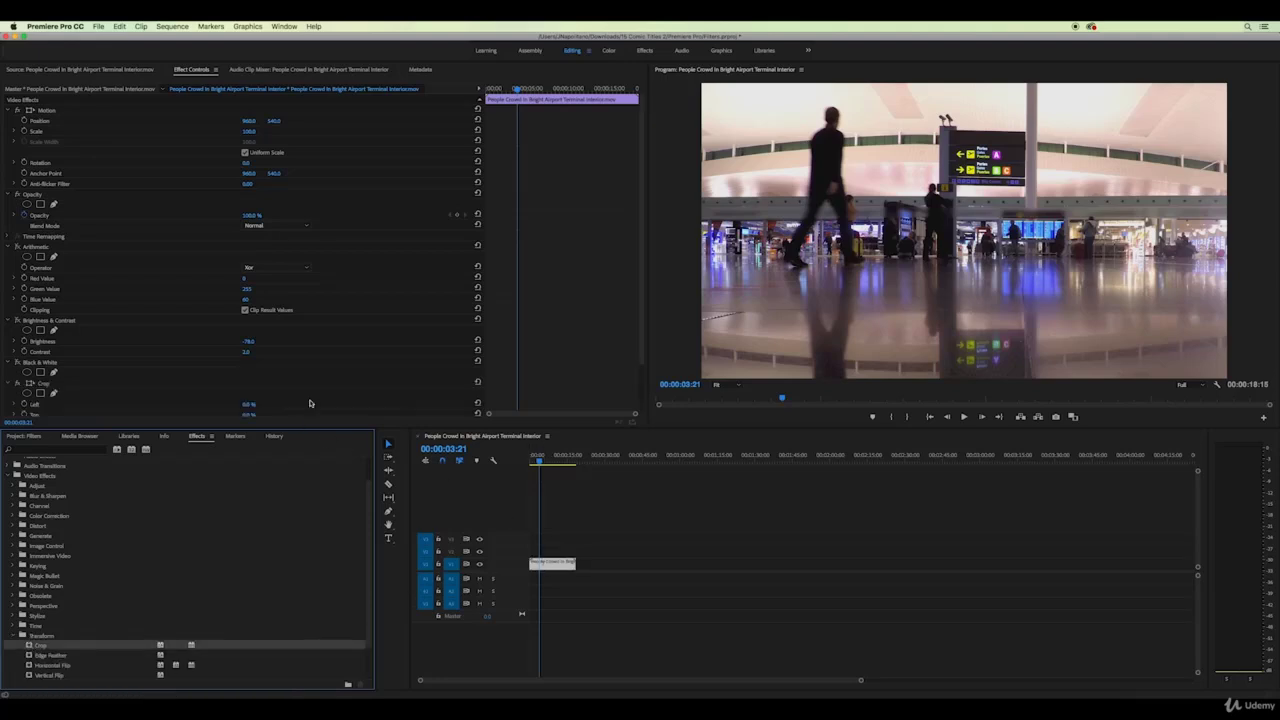
Set Crop Top and Bottom to 14% for a letterboxed look
scroll(308, 401, "down", 3)
left_click_drag(249, 347, 266, 368)
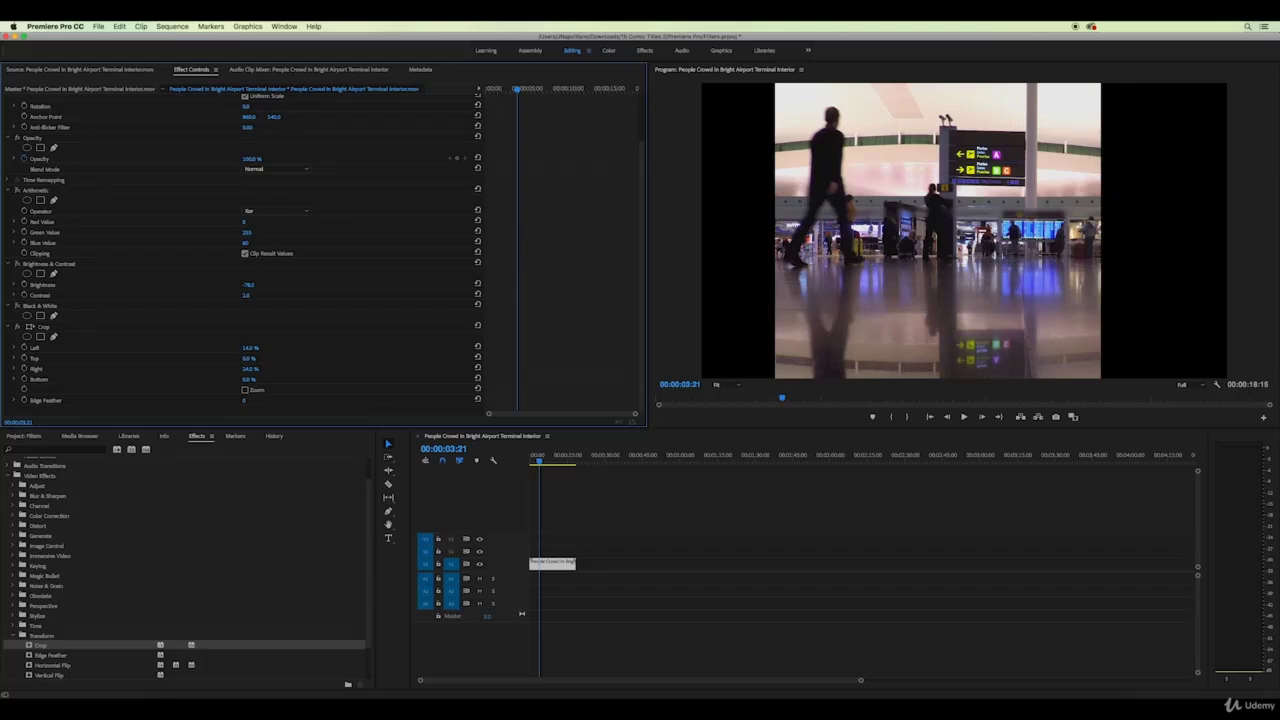
key("super+z")
key("super+z")
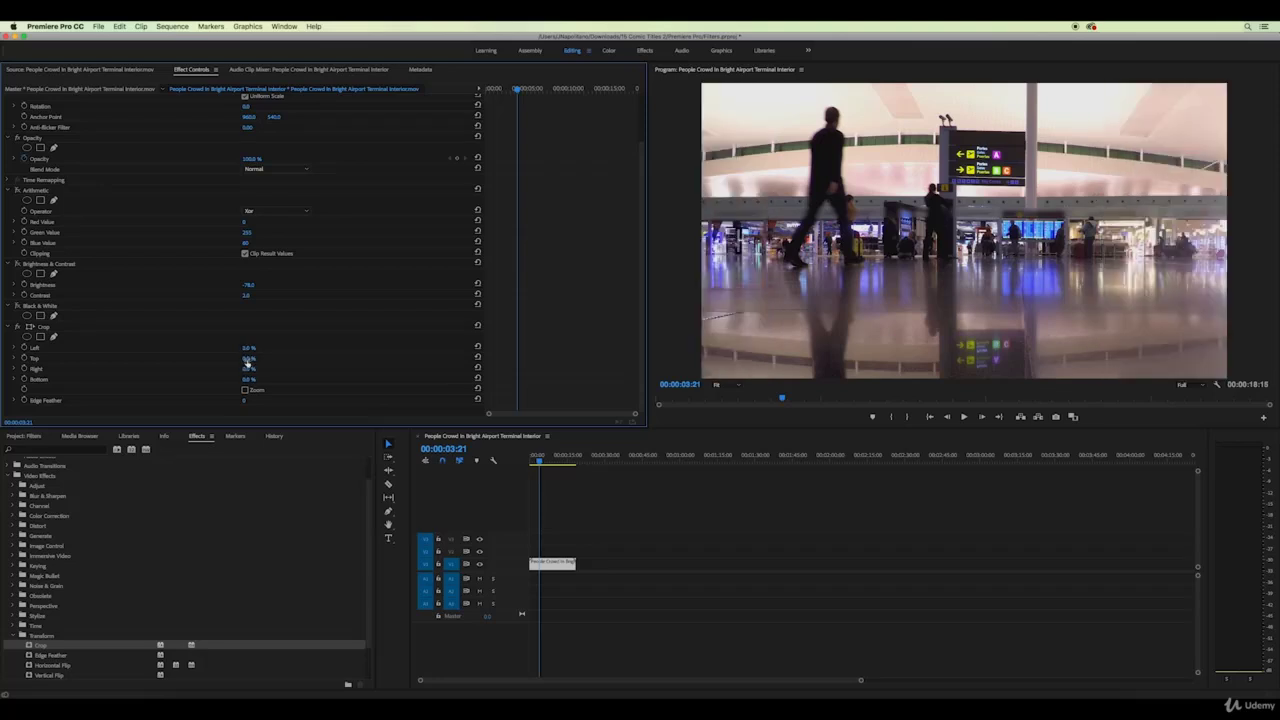
left_click_drag(249, 358, 253, 358)
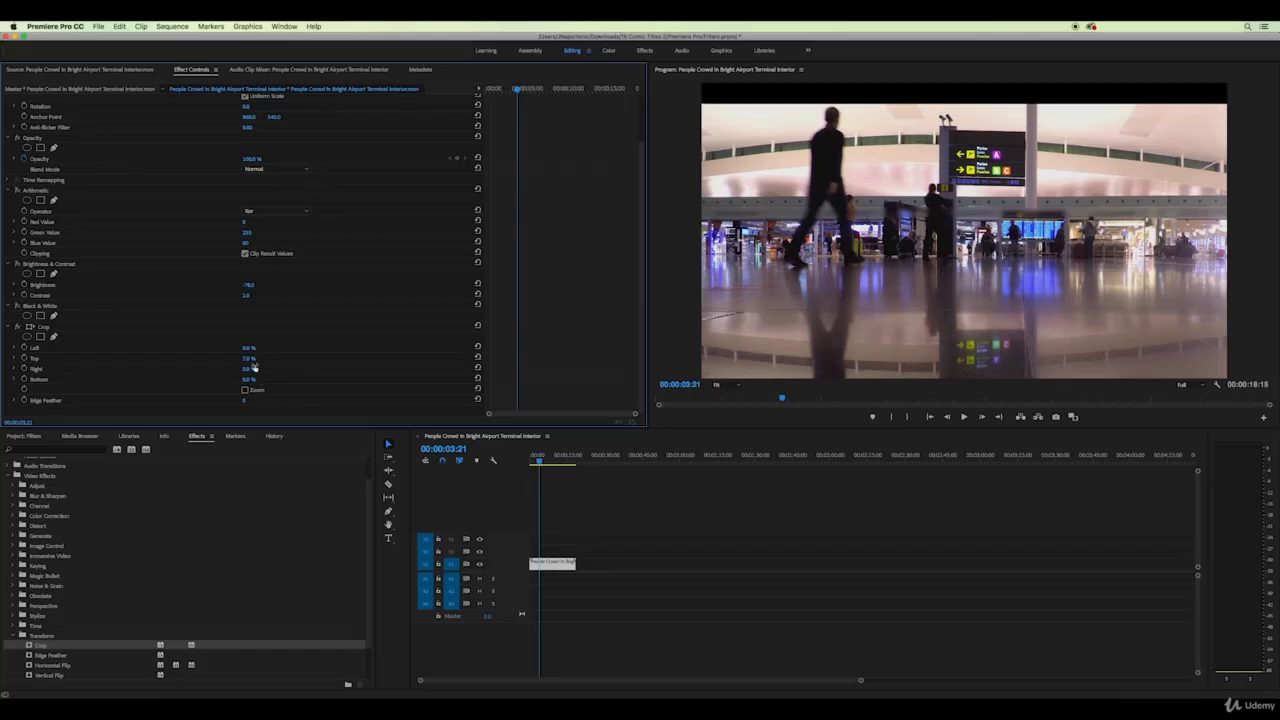
mouse_move(249, 379)
left_mouse_down()
mouse_move(262, 383)
mouse_move(256, 358)
left_mouse_up()
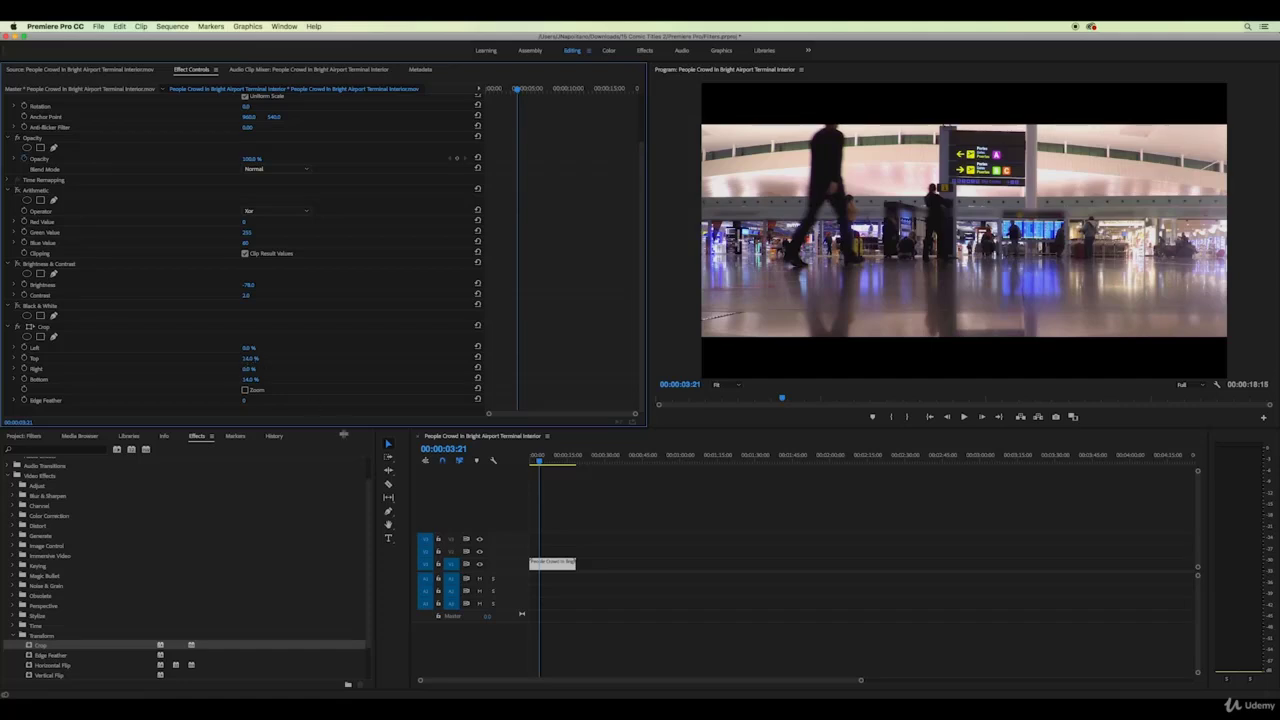
Play back the cropped clip from an earlier frame
left_click(537, 464)
key("space")
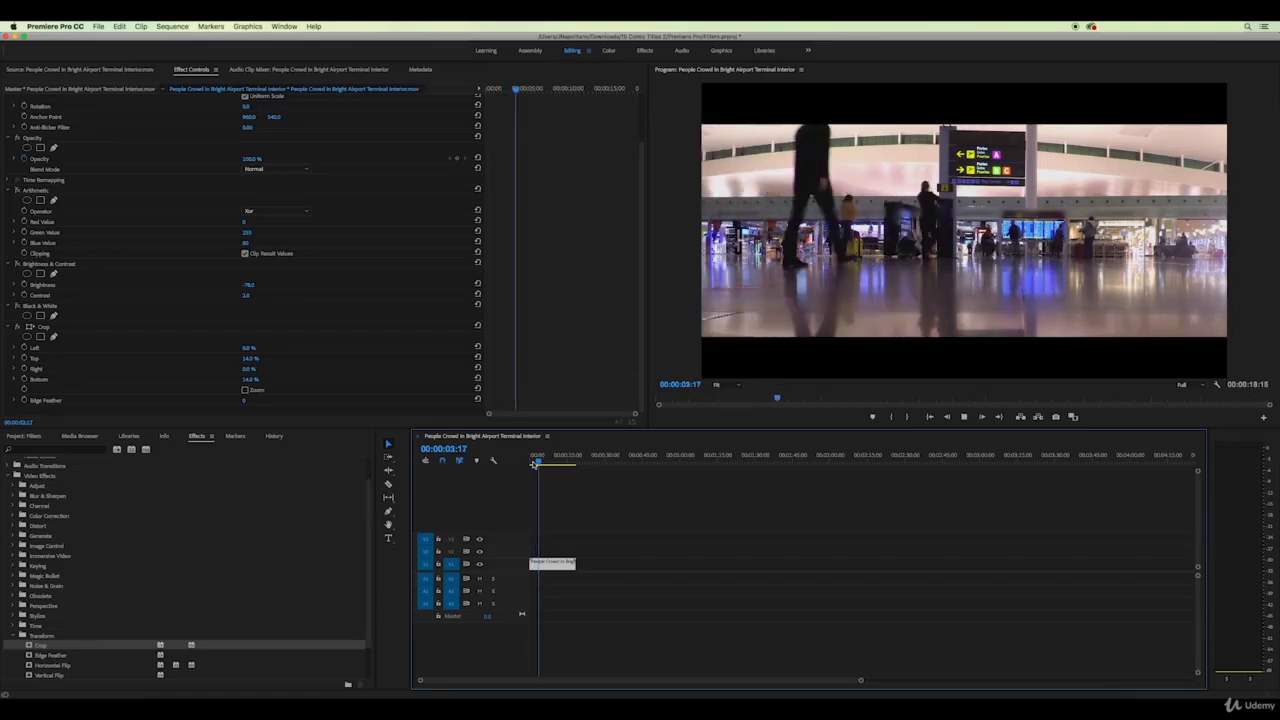
key("space")
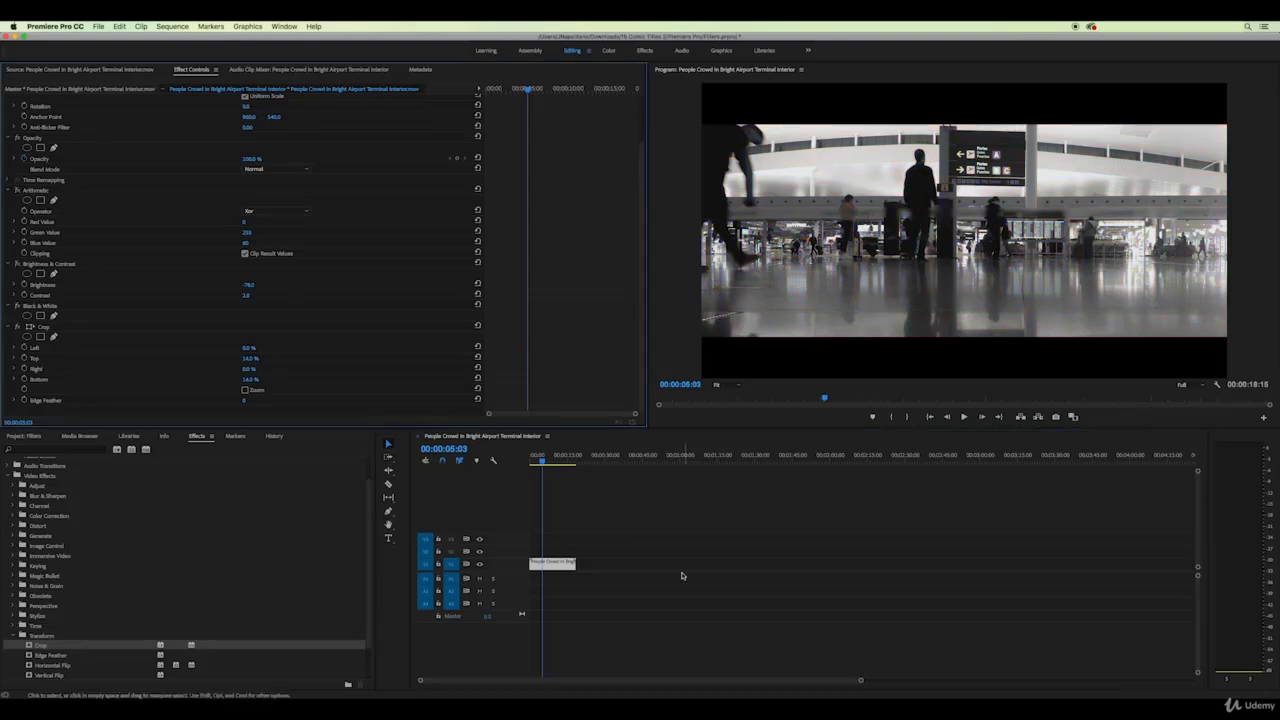
key("space")
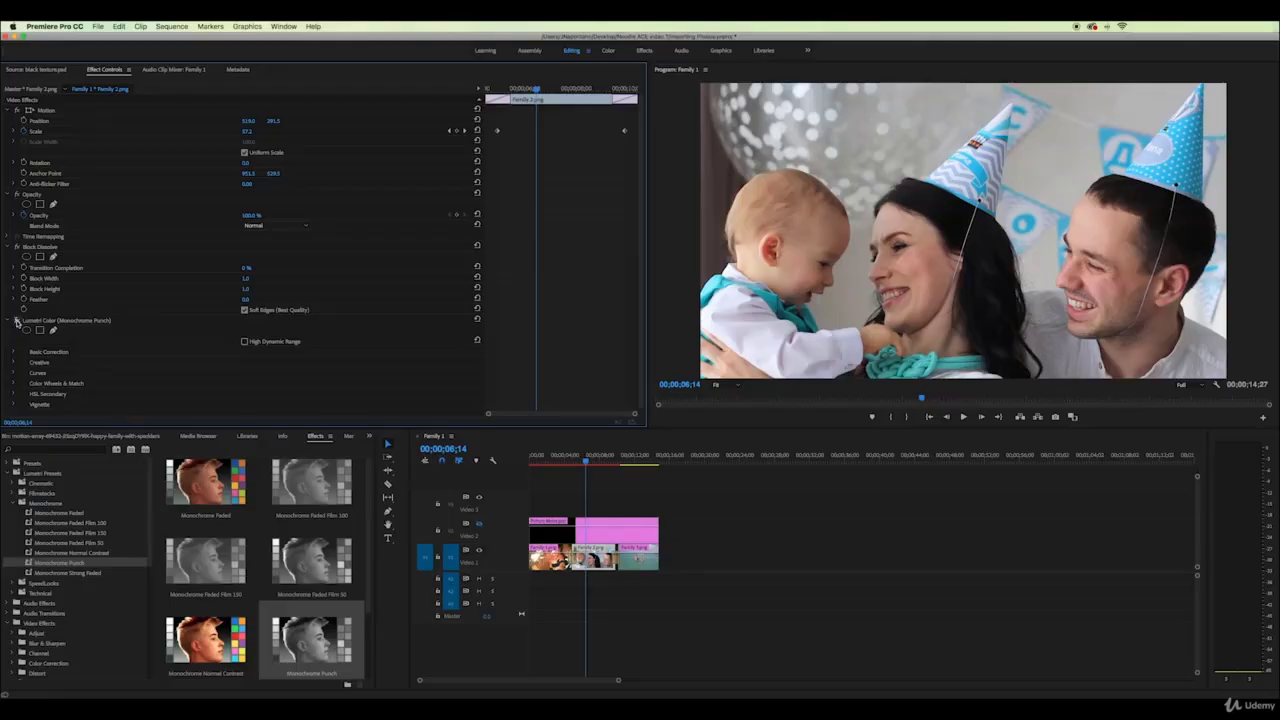
Return to the sparkler photo and hide the film-frame border overlay on Video 2
left_click(16, 321)
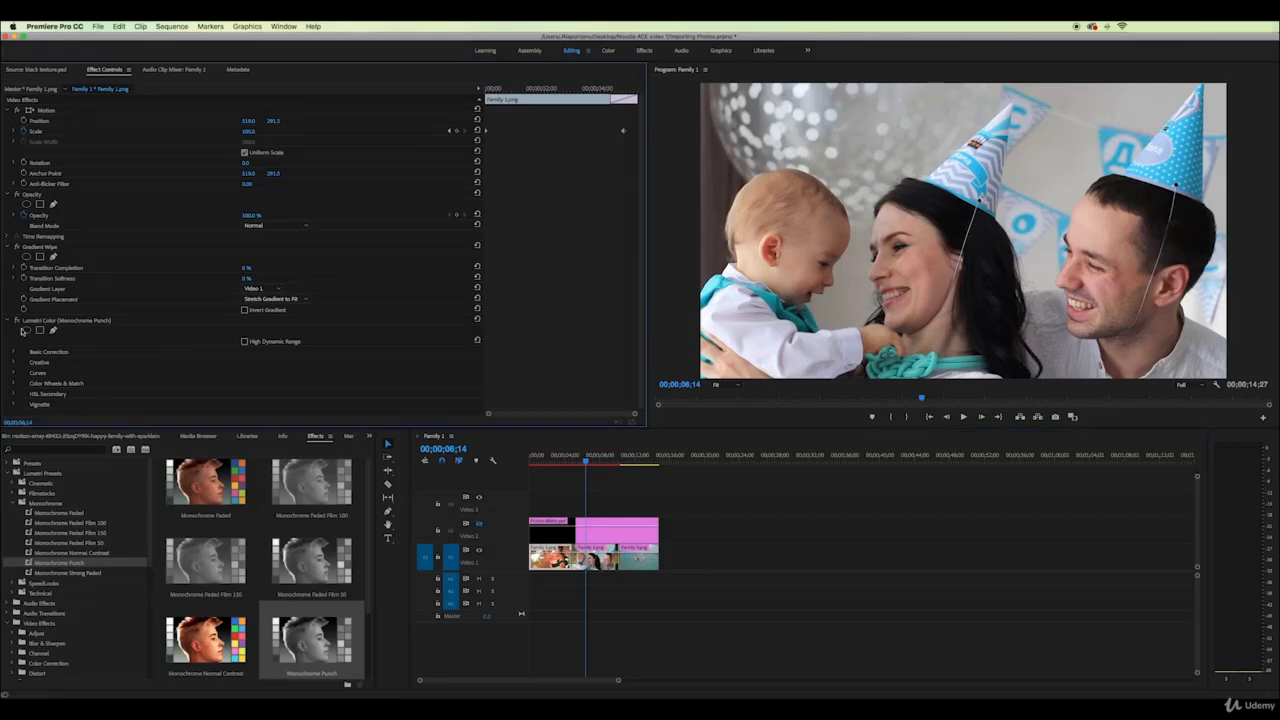
mouse_move(552, 456)
left_mouse_down()
mouse_move(574, 461)
mouse_move(551, 460)
left_mouse_up()
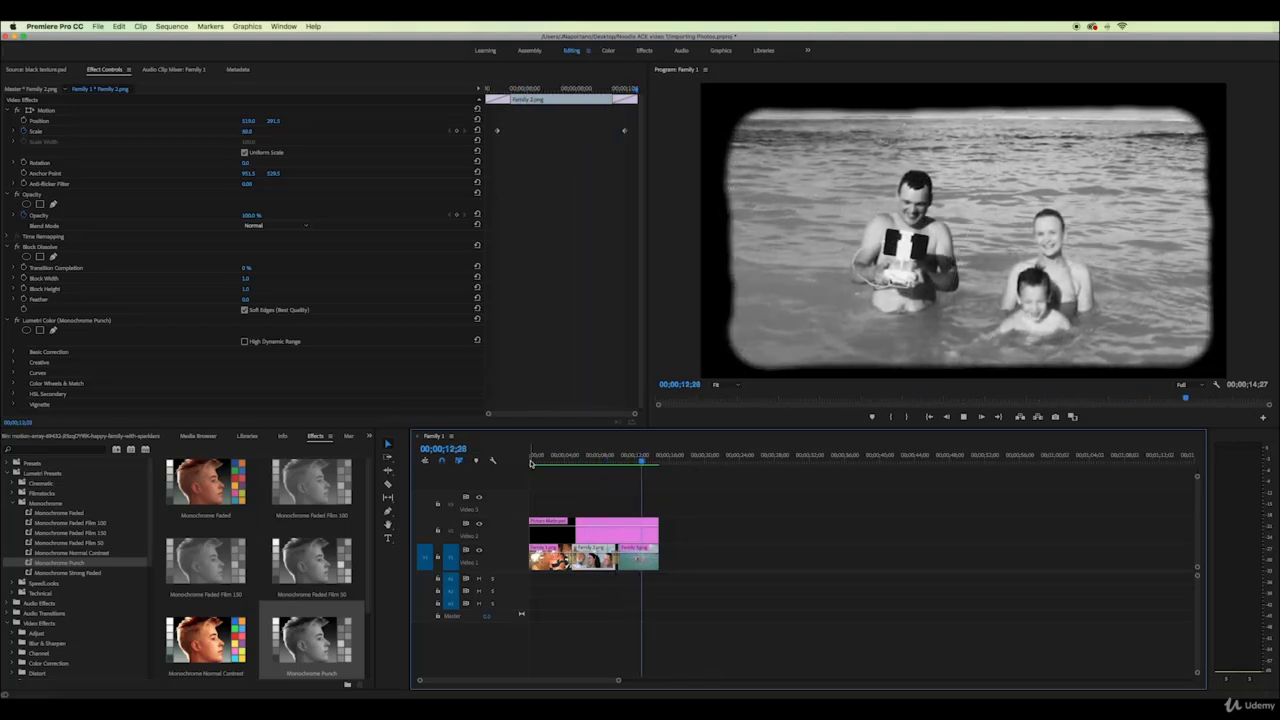
left_click(480, 525)
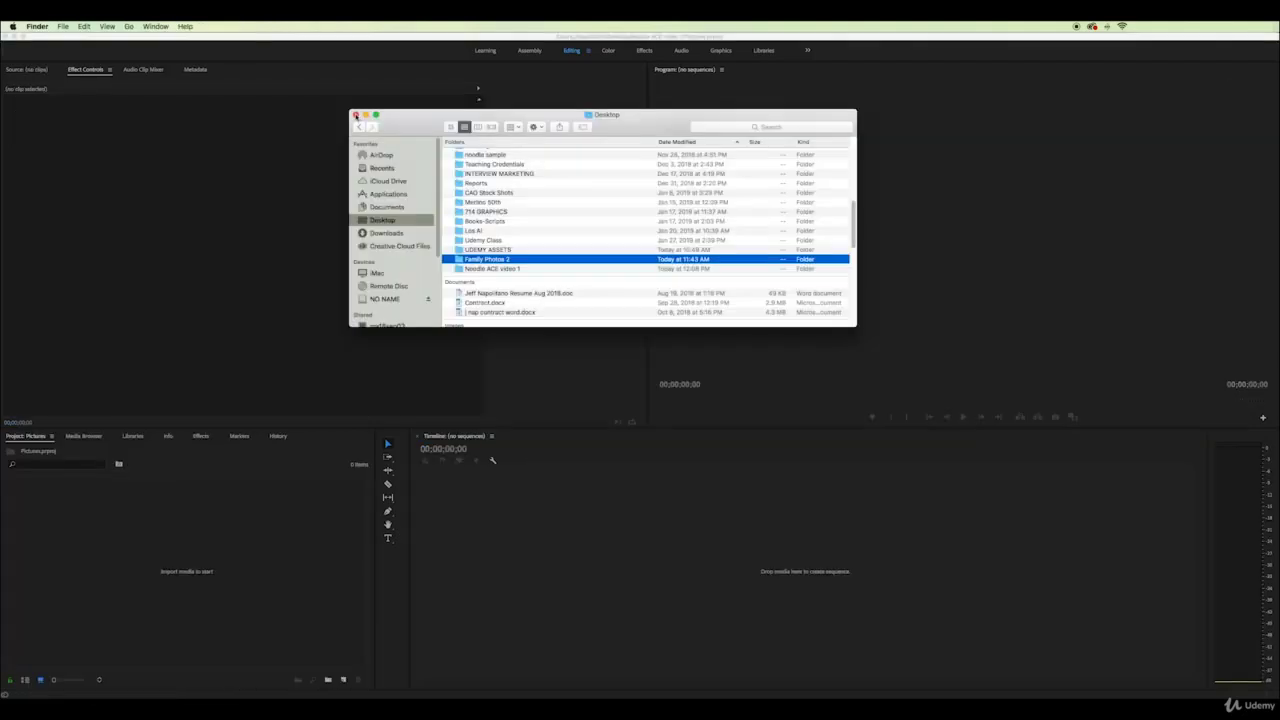
Import the Family Photos 2 folder from Finder and open it as a bin
left_click_drag(500, 257, 56, 505)
left_click(355, 114)
double_click(47, 510)
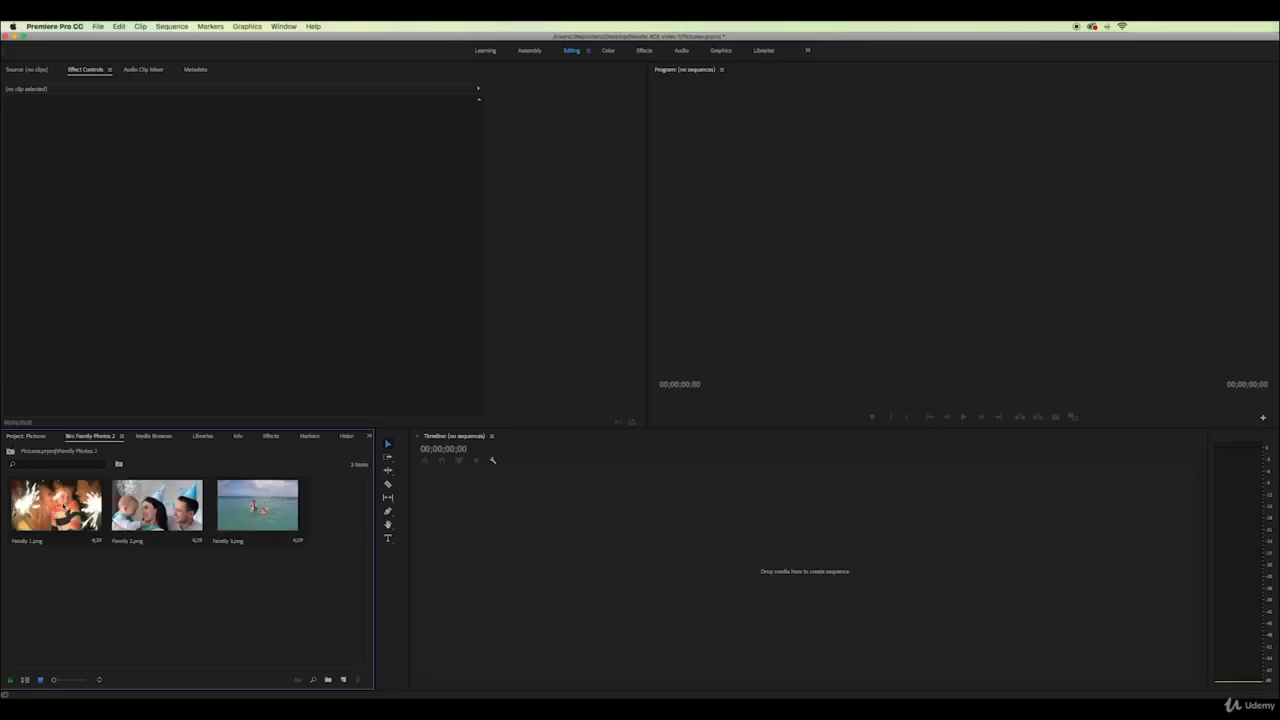
Create a Family 1 sequence and place Family 1–3.png in order on V1
left_click(63, 508)
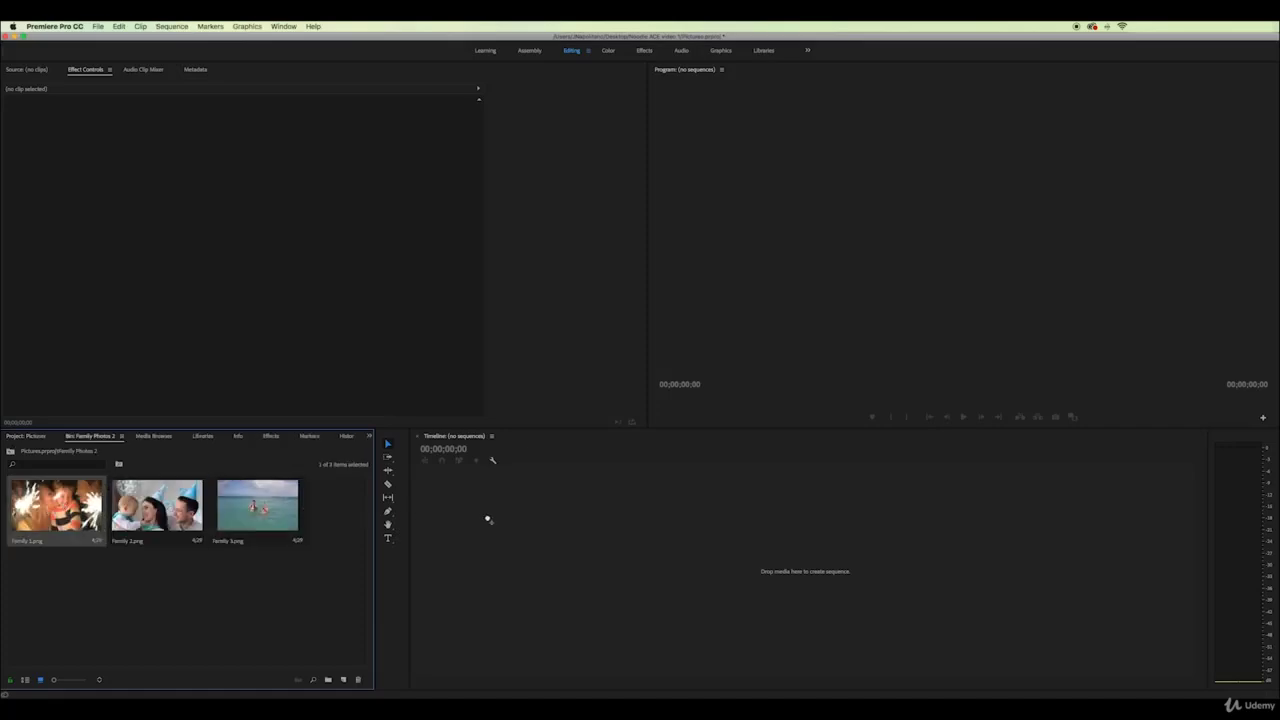
left_click_drag(487, 519, 487, 520)
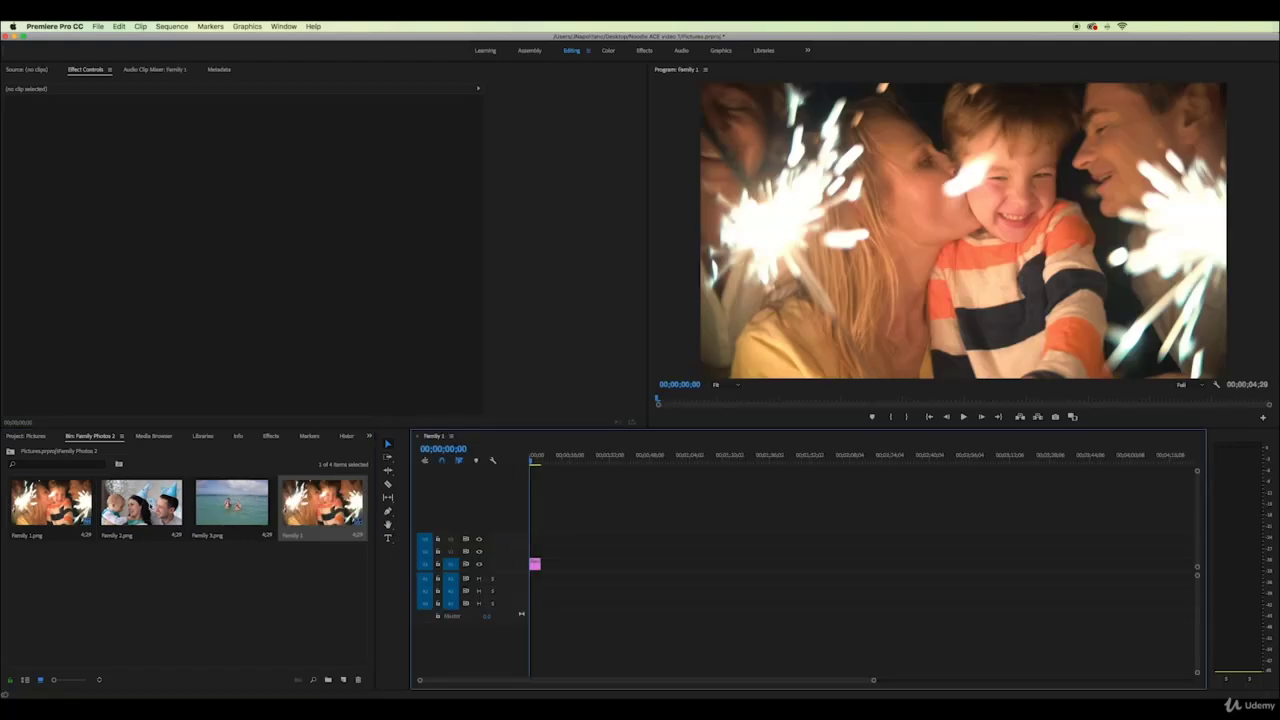
left_click_drag(141, 502, 541, 564)
left_click(227, 505)
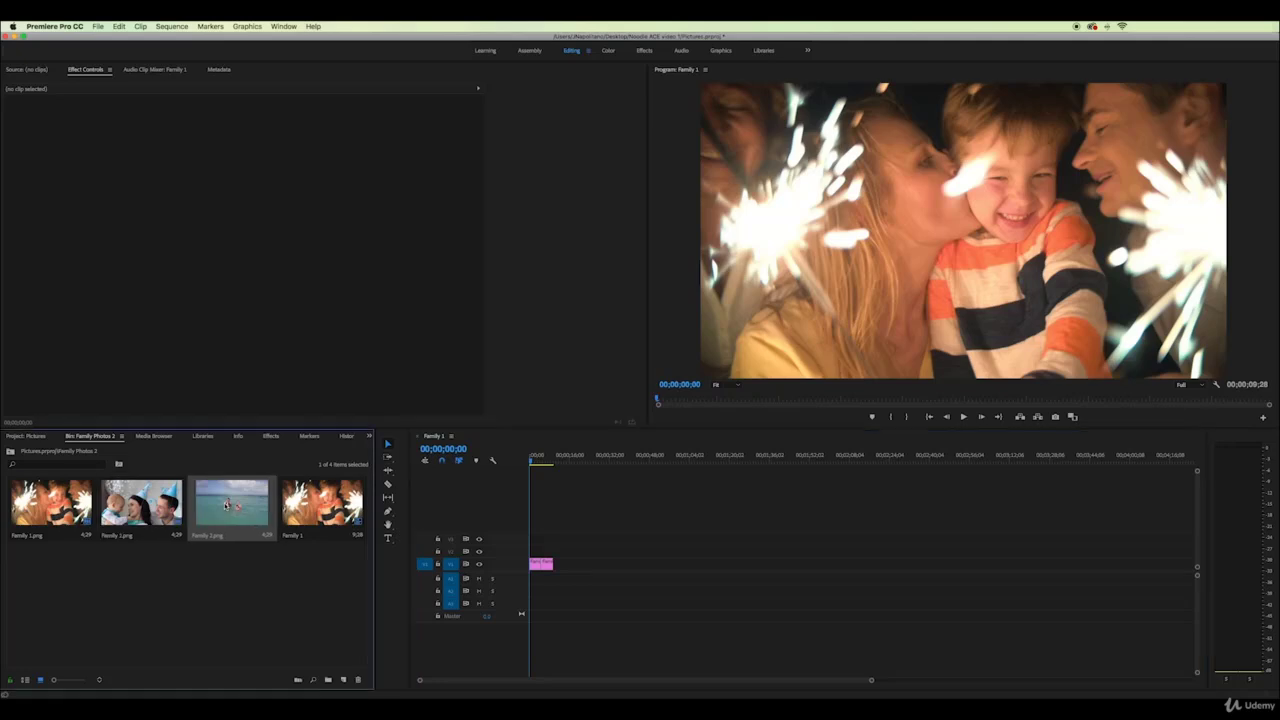
left_click_drag(227, 505, 565, 565)
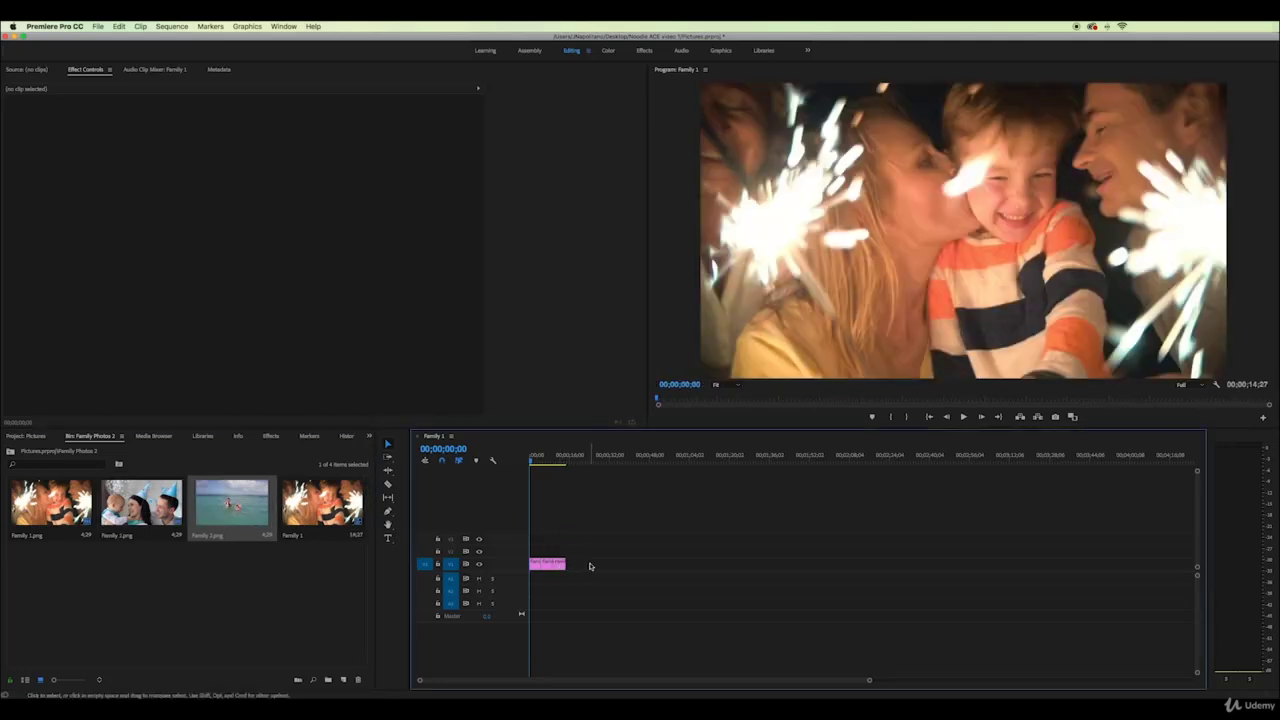
key("super+z")
key("super+z")
key("super+z")
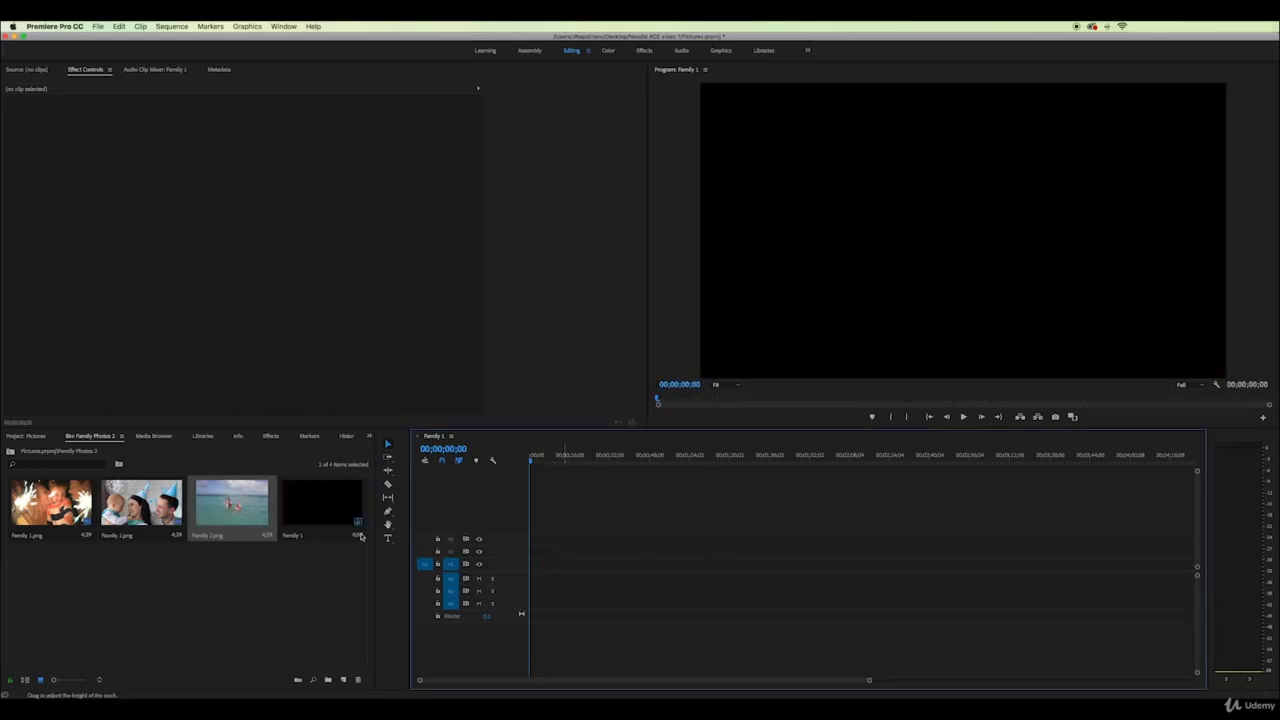
left_click_drag(244, 576, 549, 564)
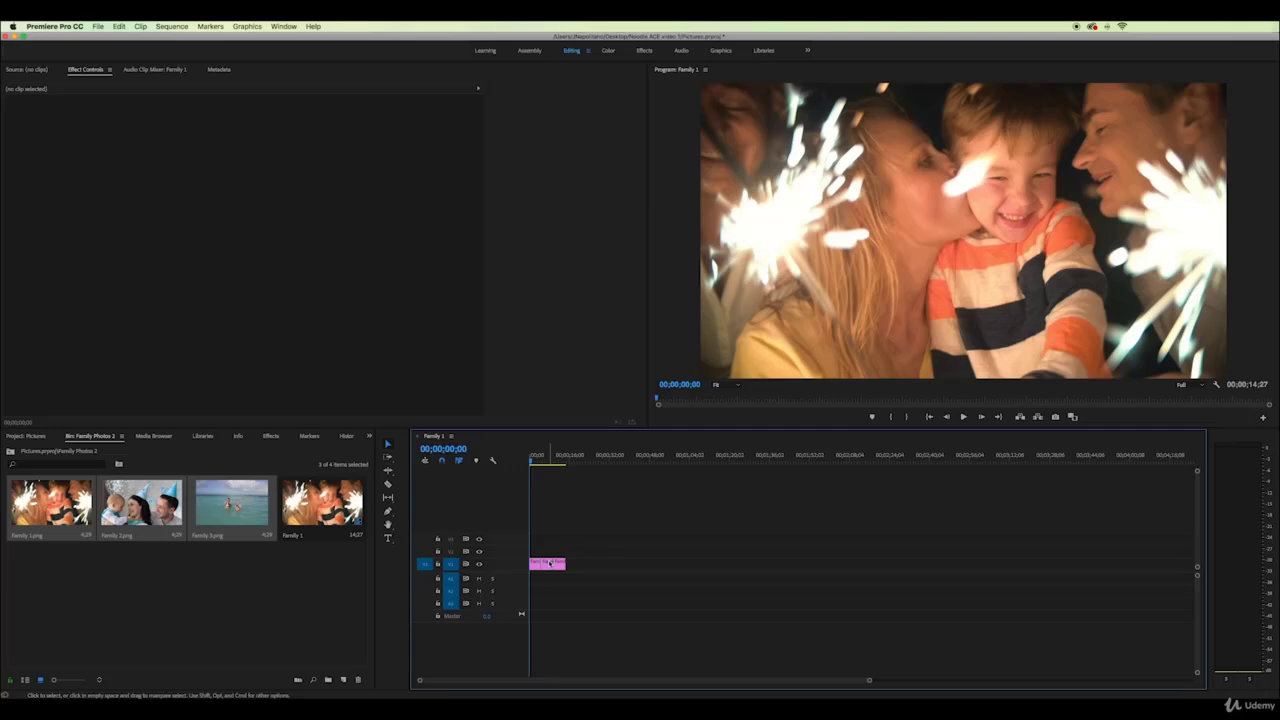
Scale the Family 2 party-hat photo to 66% and try a smaller scale on the sparkler photo
mouse_move(533, 460)
left_mouse_down()
mouse_move(563, 461)
mouse_move(549, 461)
left_mouse_up()
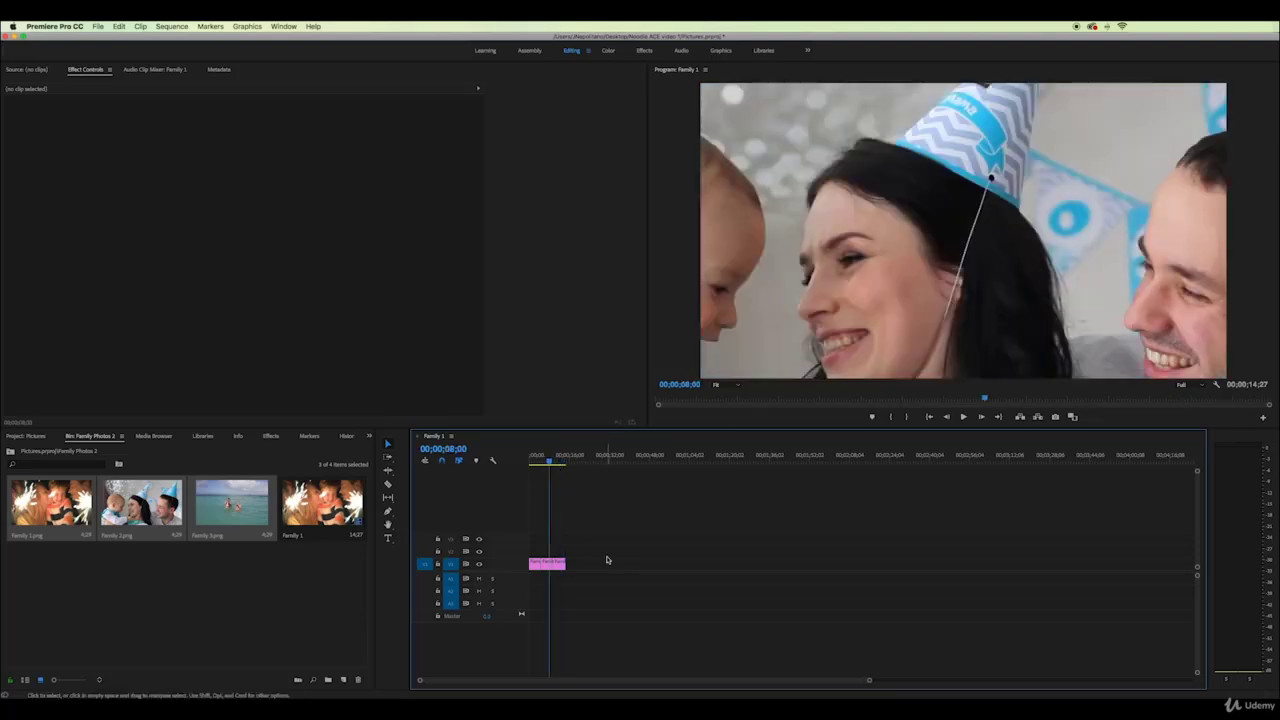
left_click(548, 564)
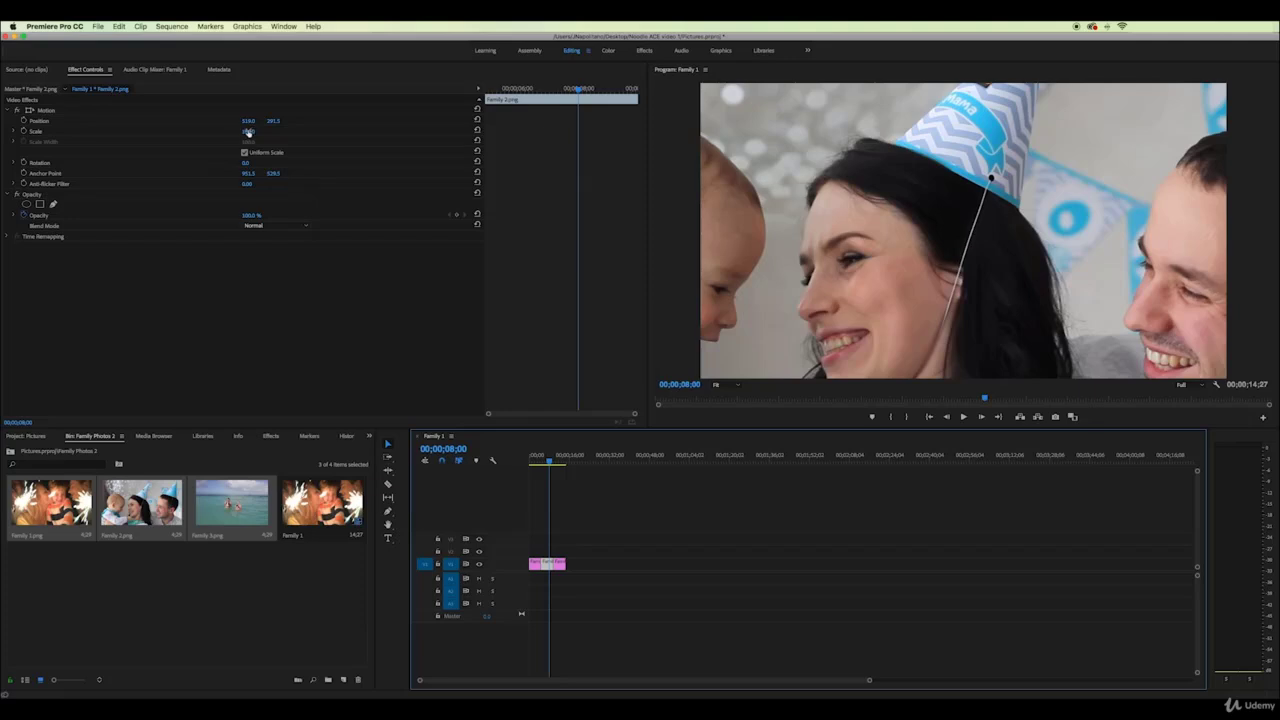
mouse_move(248, 132)
left_mouse_down()
mouse_move(208, 132)
mouse_move(232, 132)
left_mouse_up()
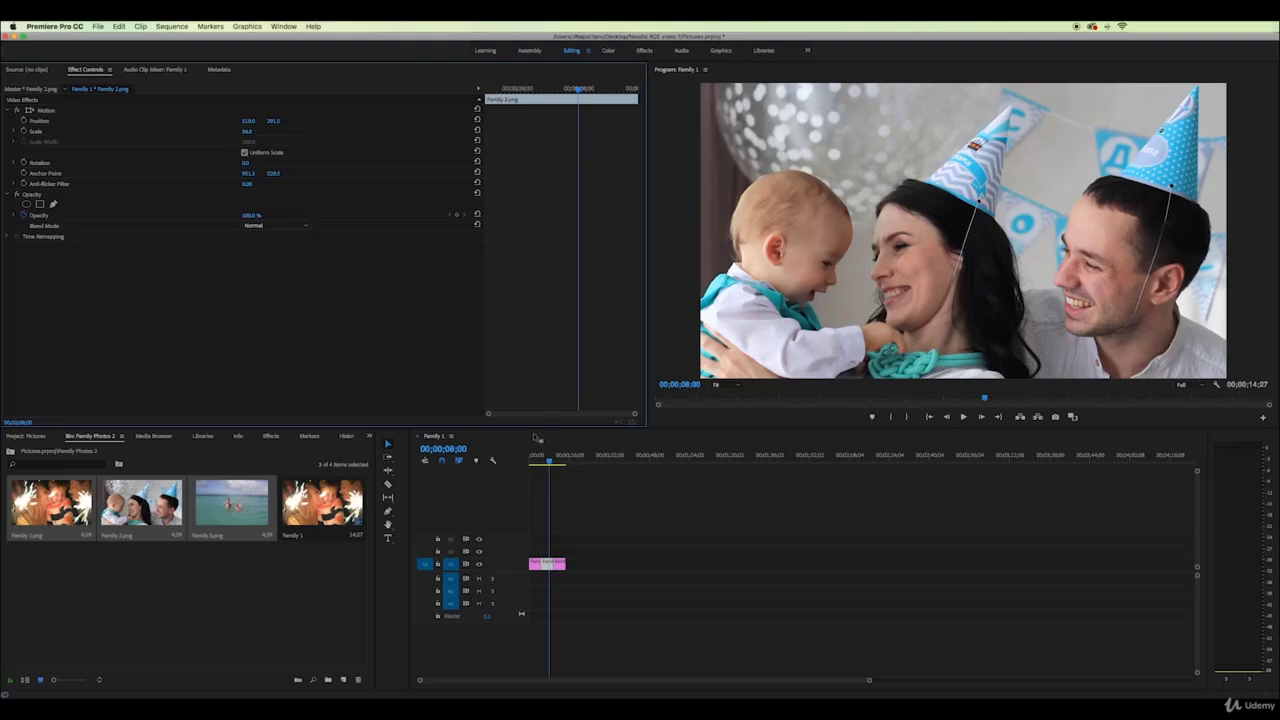
left_click_drag(540, 460, 534, 460)
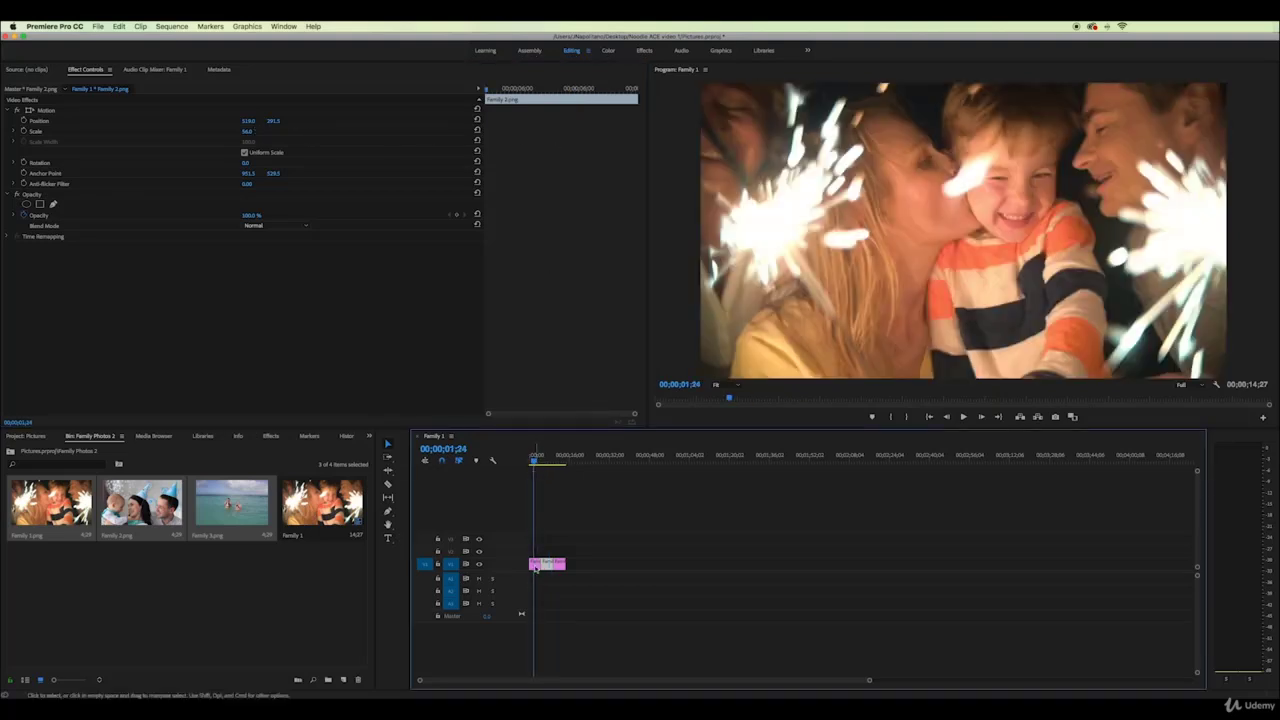
mouse_move(250, 132)
left_mouse_down()
mouse_move(230, 132)
mouse_move(250, 132)
left_mouse_up()
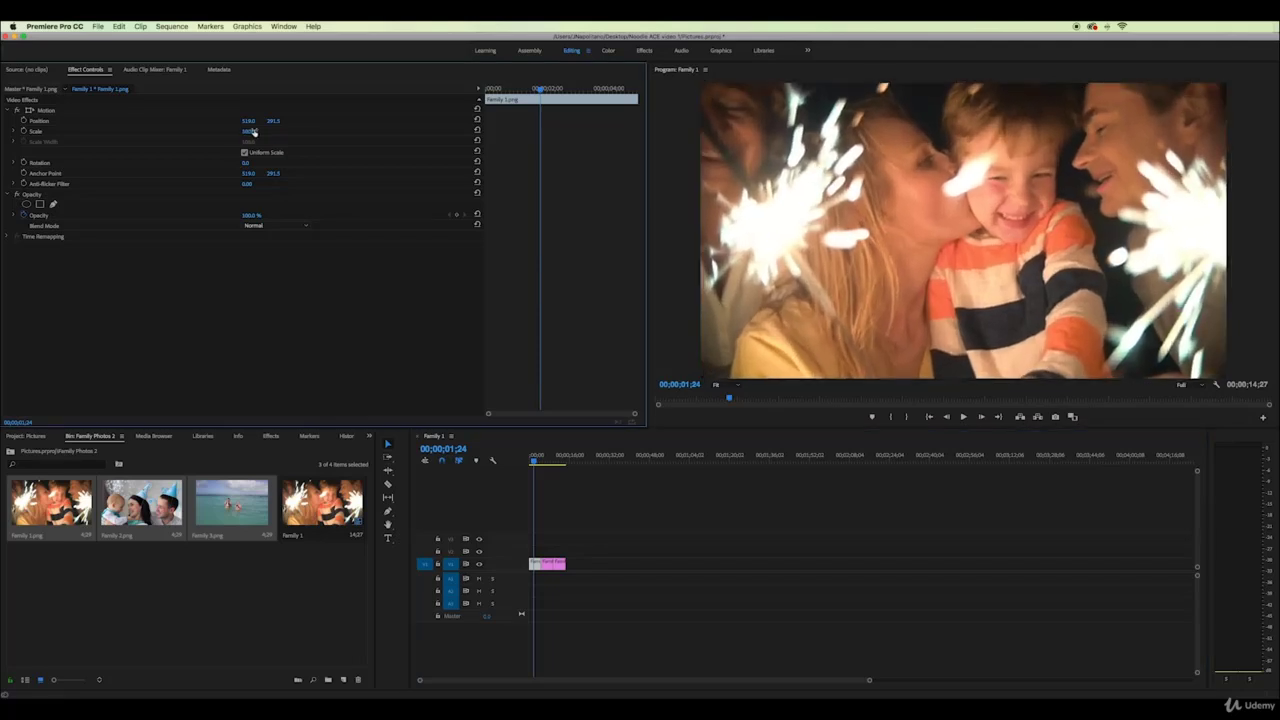
Shrink the Family 3 beach photo to scale 67 and return to the first photo
left_click(560, 460)
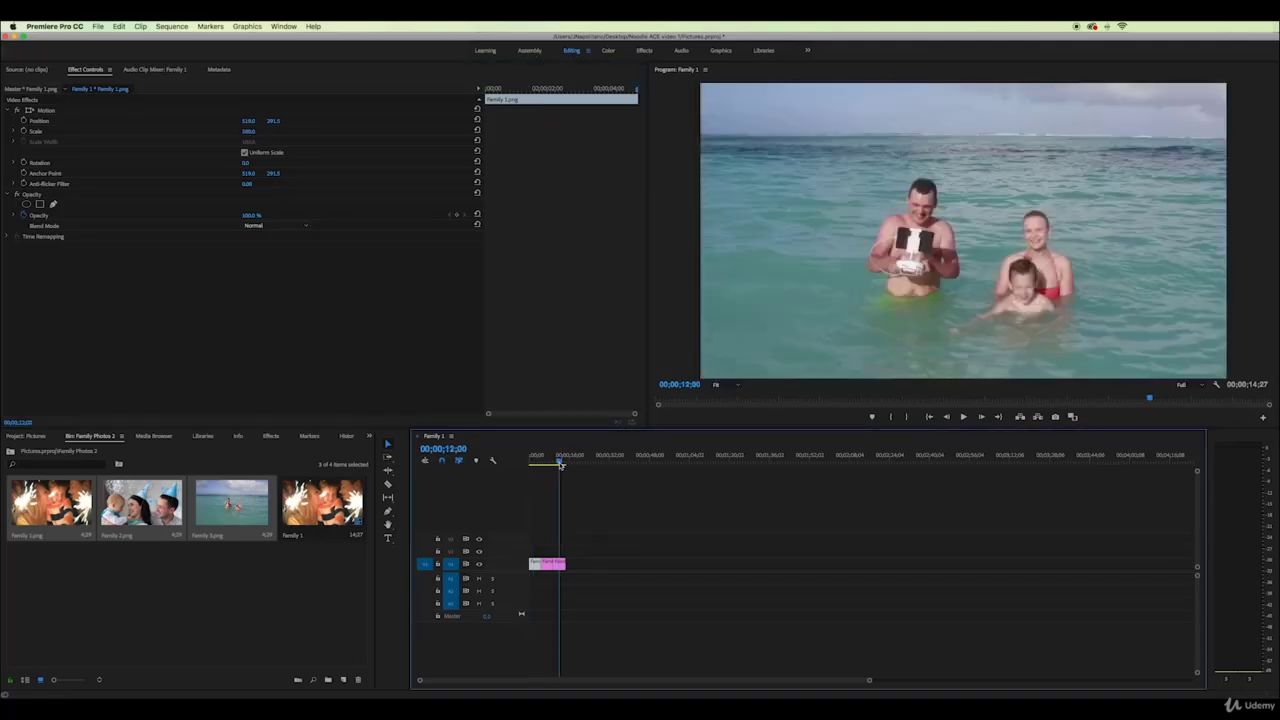
left_click_drag(560, 465, 559, 466)
left_click(560, 563)
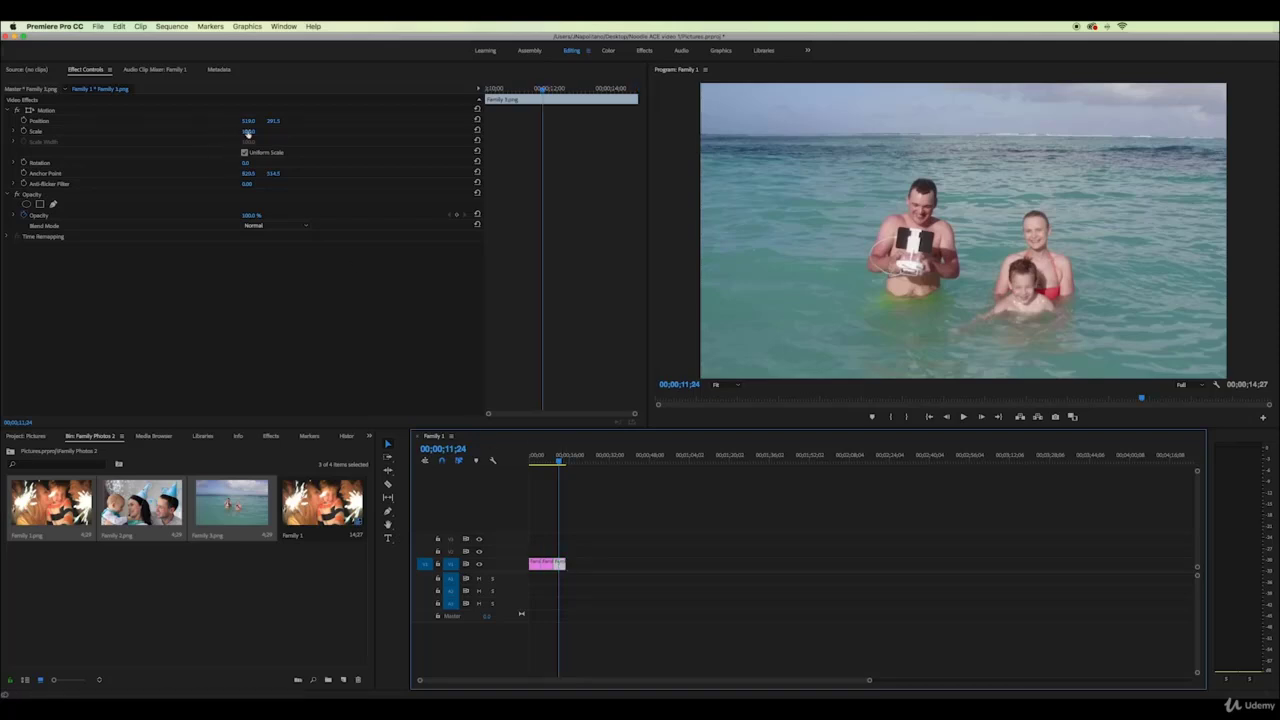
mouse_move(248, 133)
left_mouse_down()
mouse_move(229, 133)
mouse_move(244, 133)
left_mouse_up()
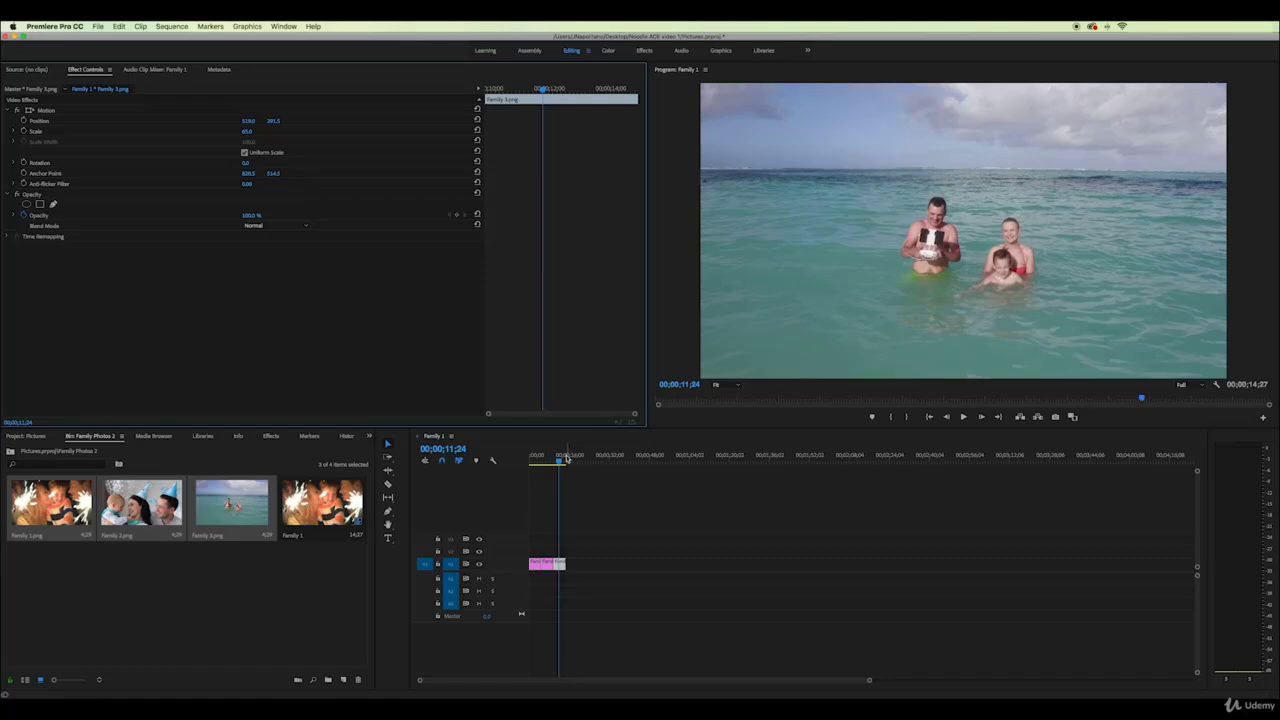
left_click_drag(558, 457, 534, 460)
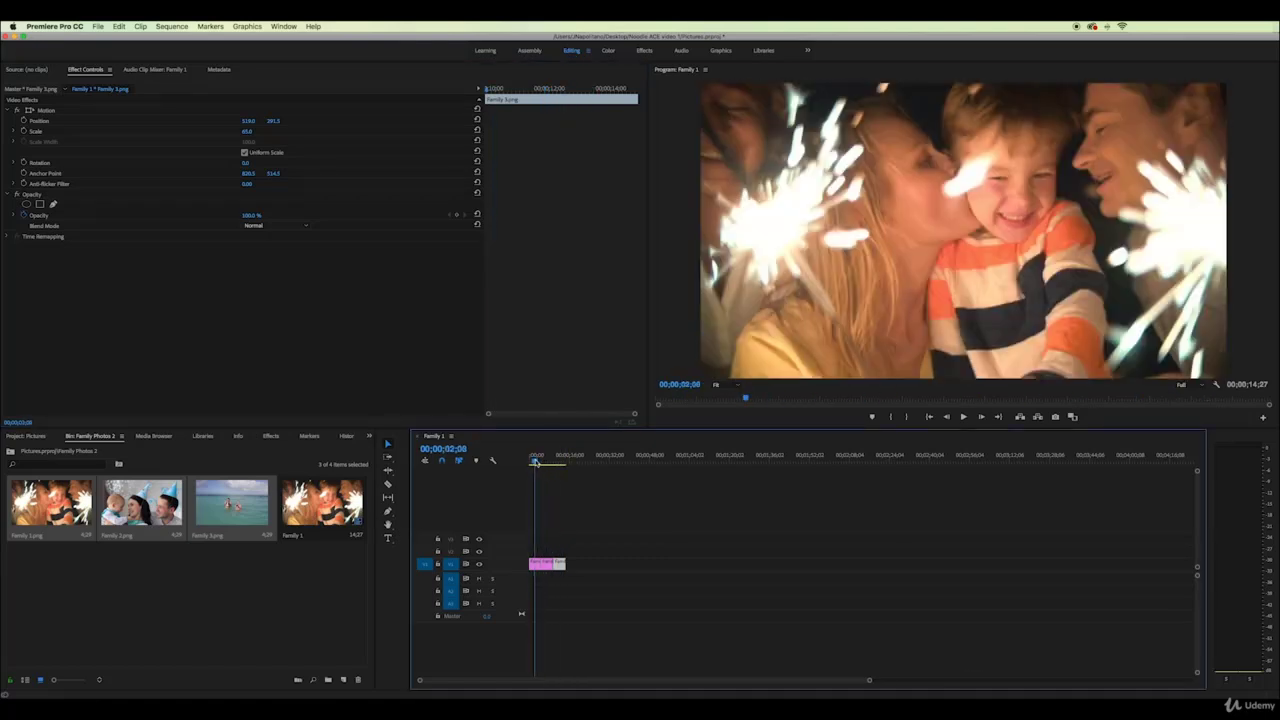
Reach Cross Dissolve under Video Transitions > Dissolve in the Effects panel
left_click(272, 437)
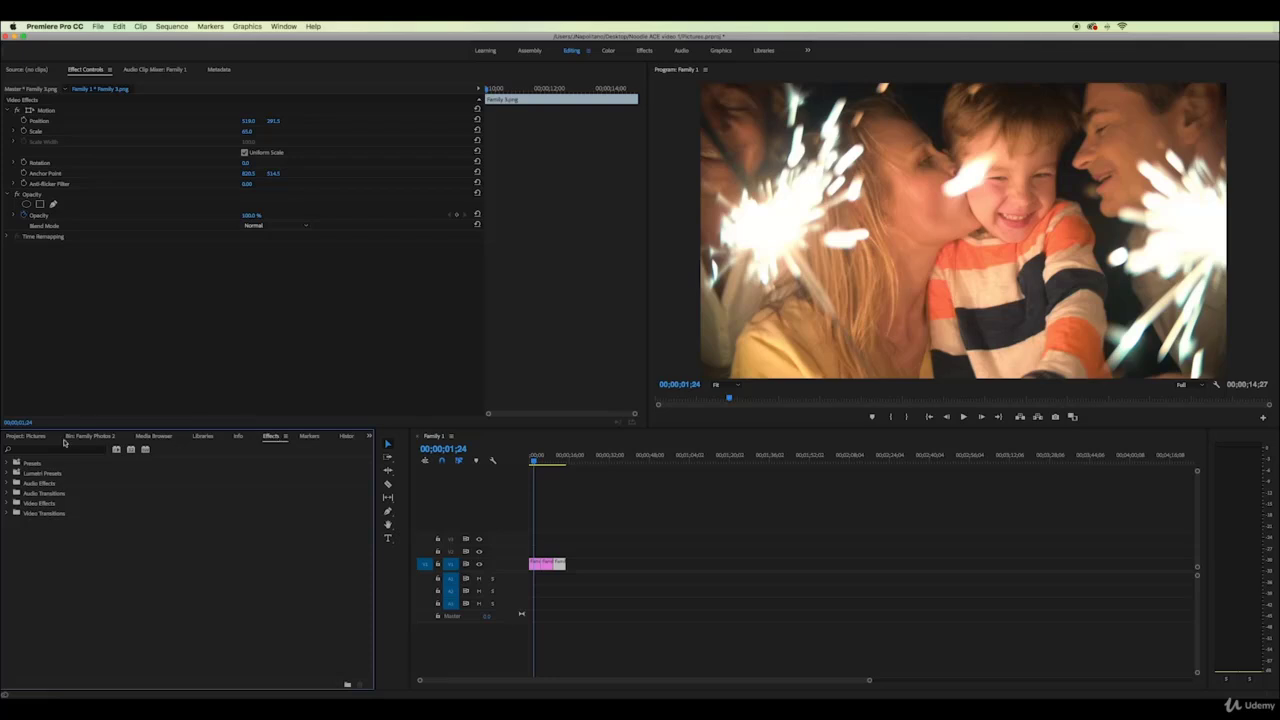
left_click(9, 503)
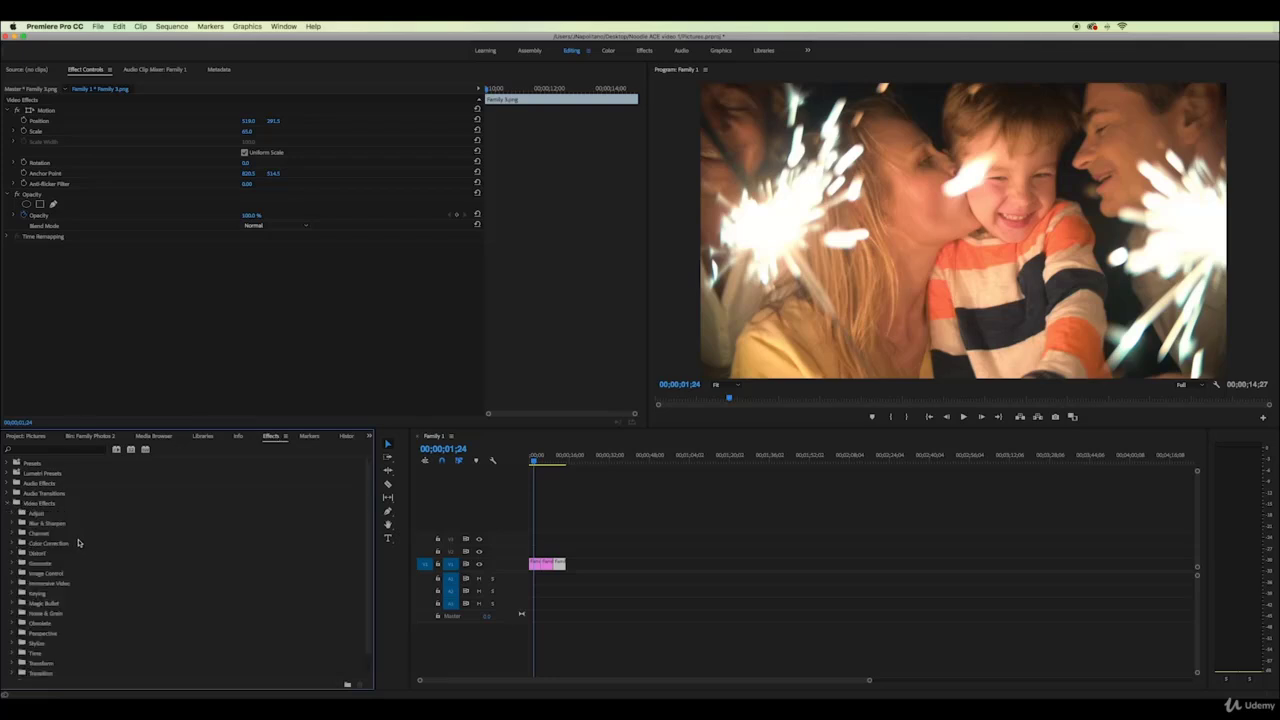
scroll(78, 542, "down", 1)
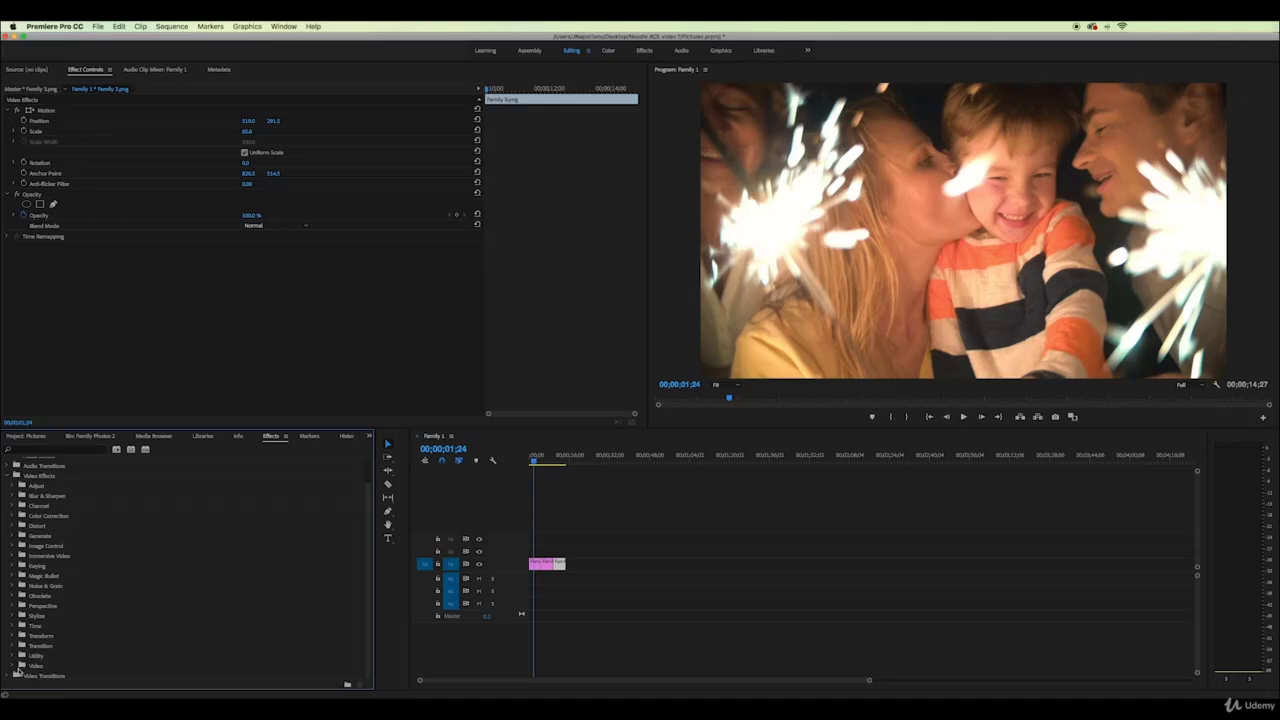
left_click(11, 676)
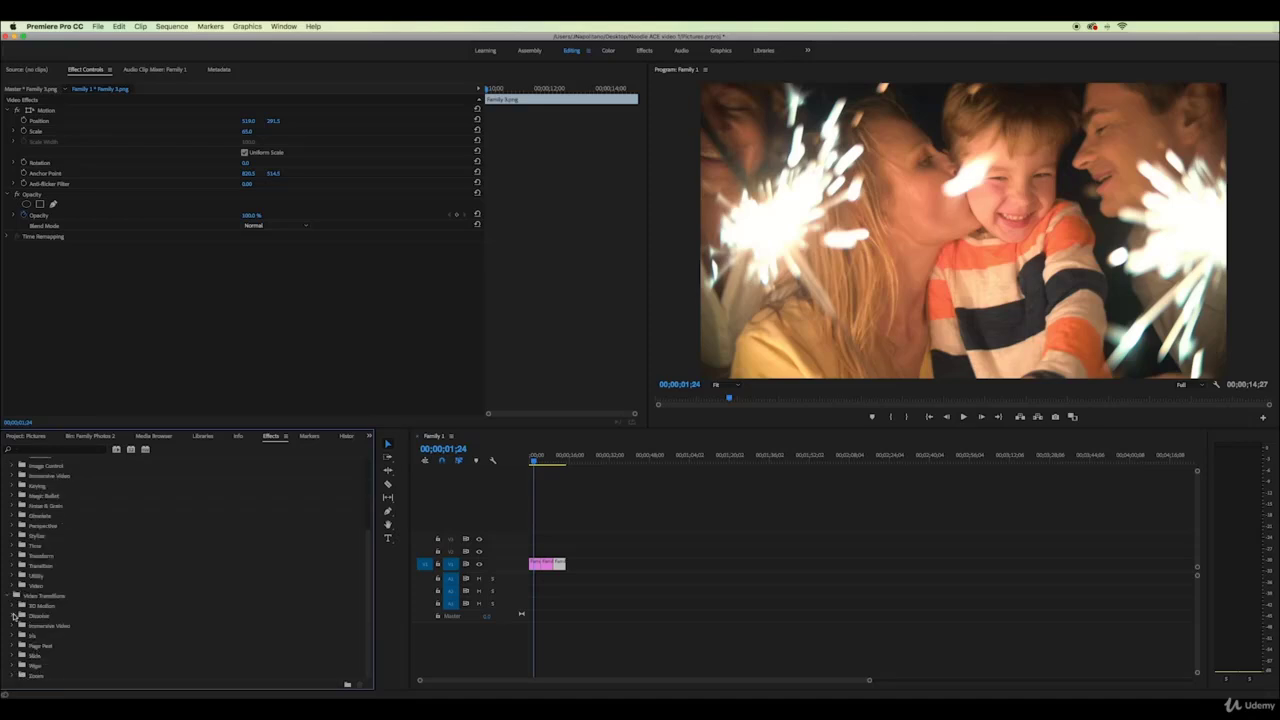
left_click(13, 616)
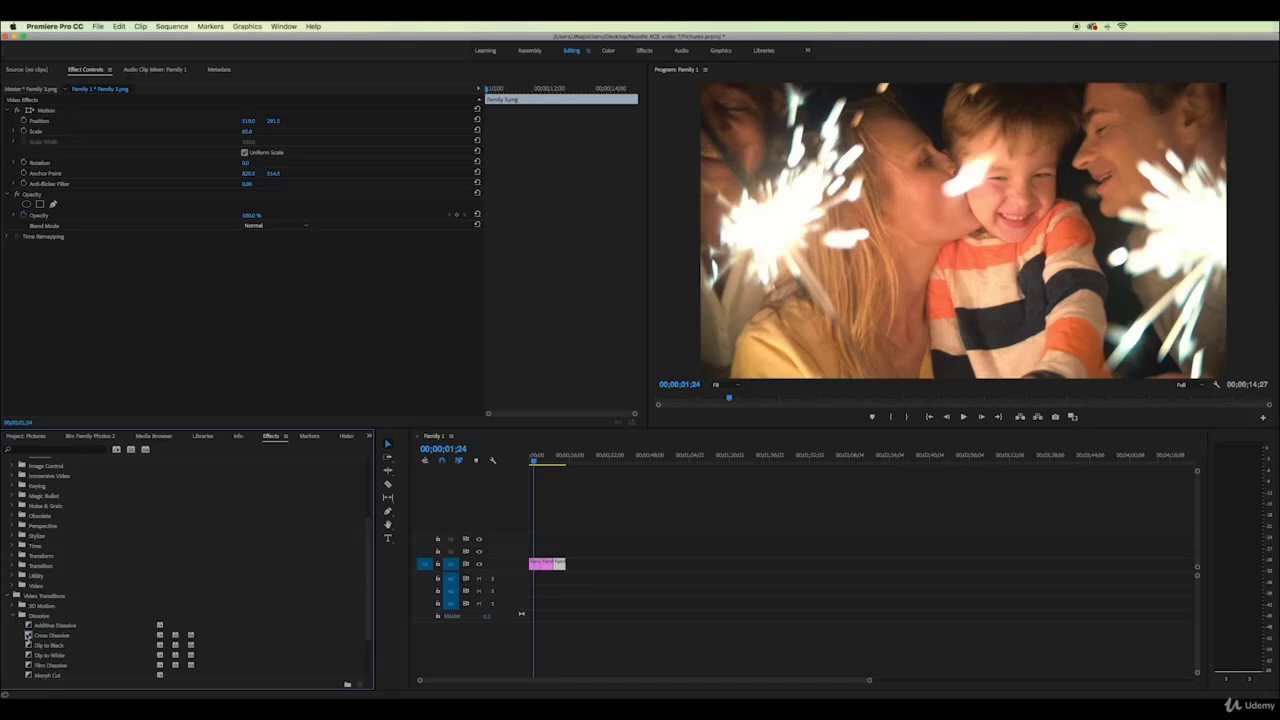
left_click(28, 634)
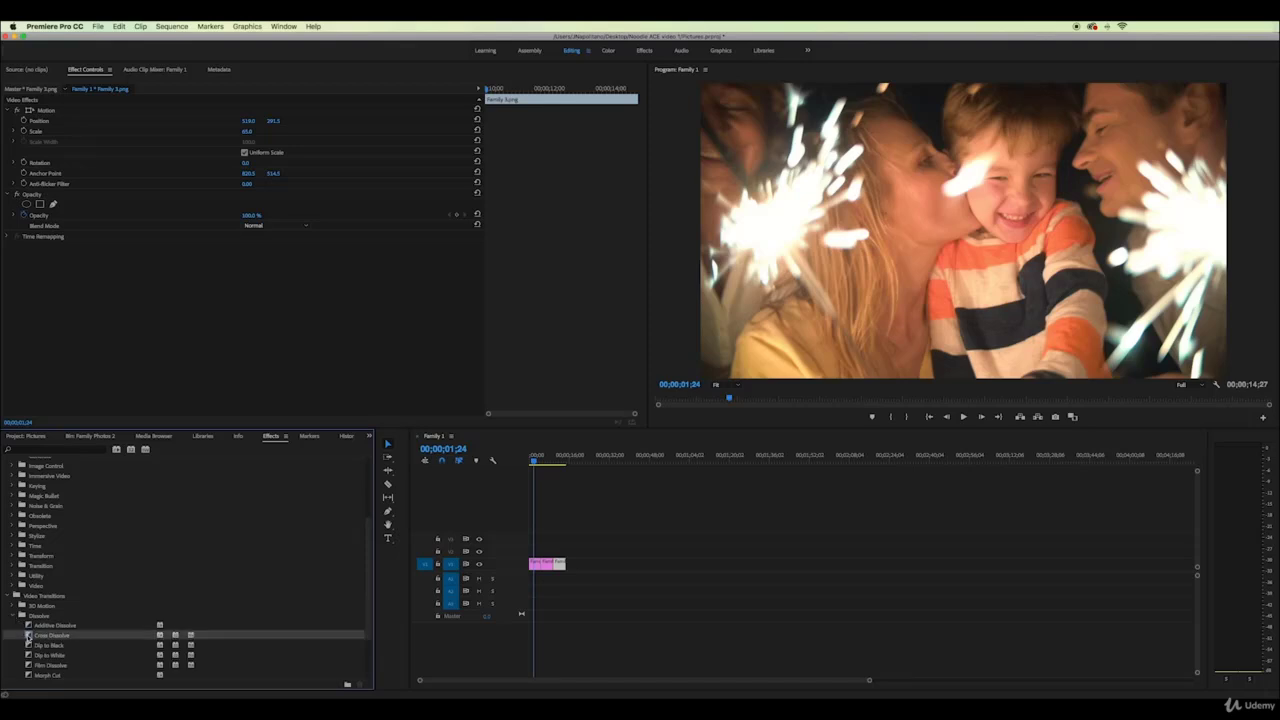
Add Cross Dissolves on both cuts between the three photos and preview them
left_click_drag(404, 611, 541, 565)
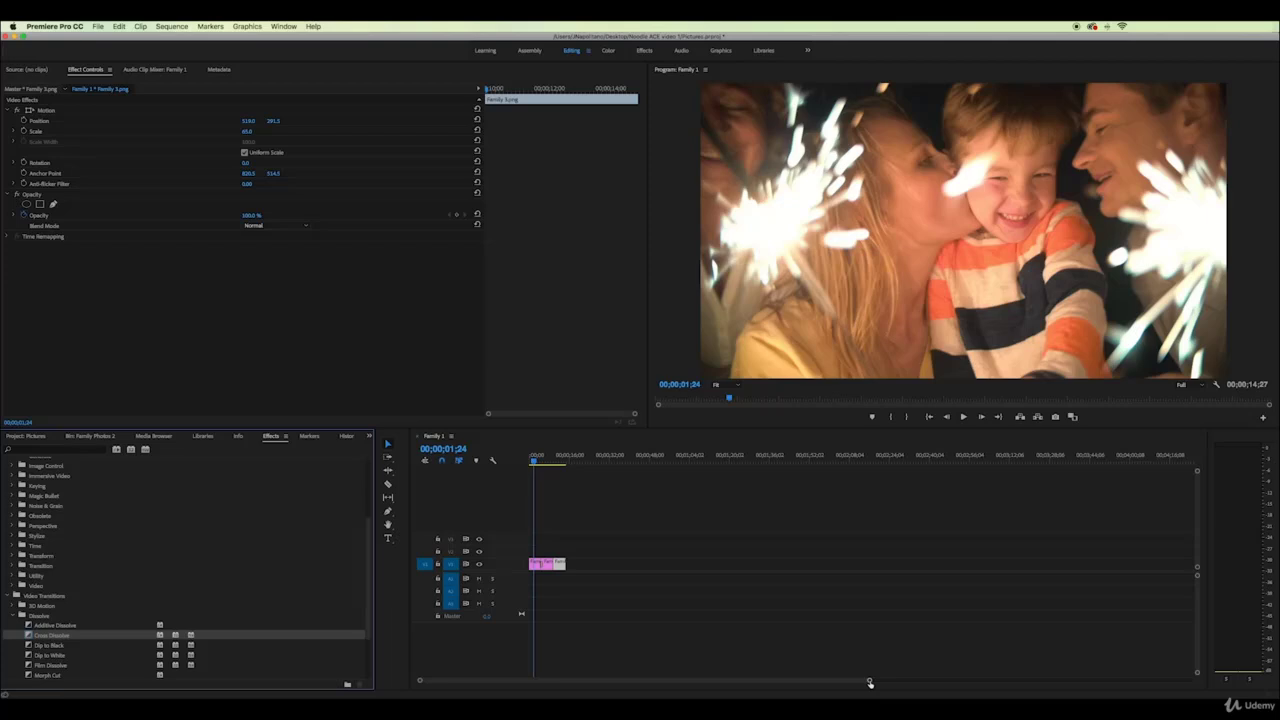
left_click_drag(869, 683, 751, 680)
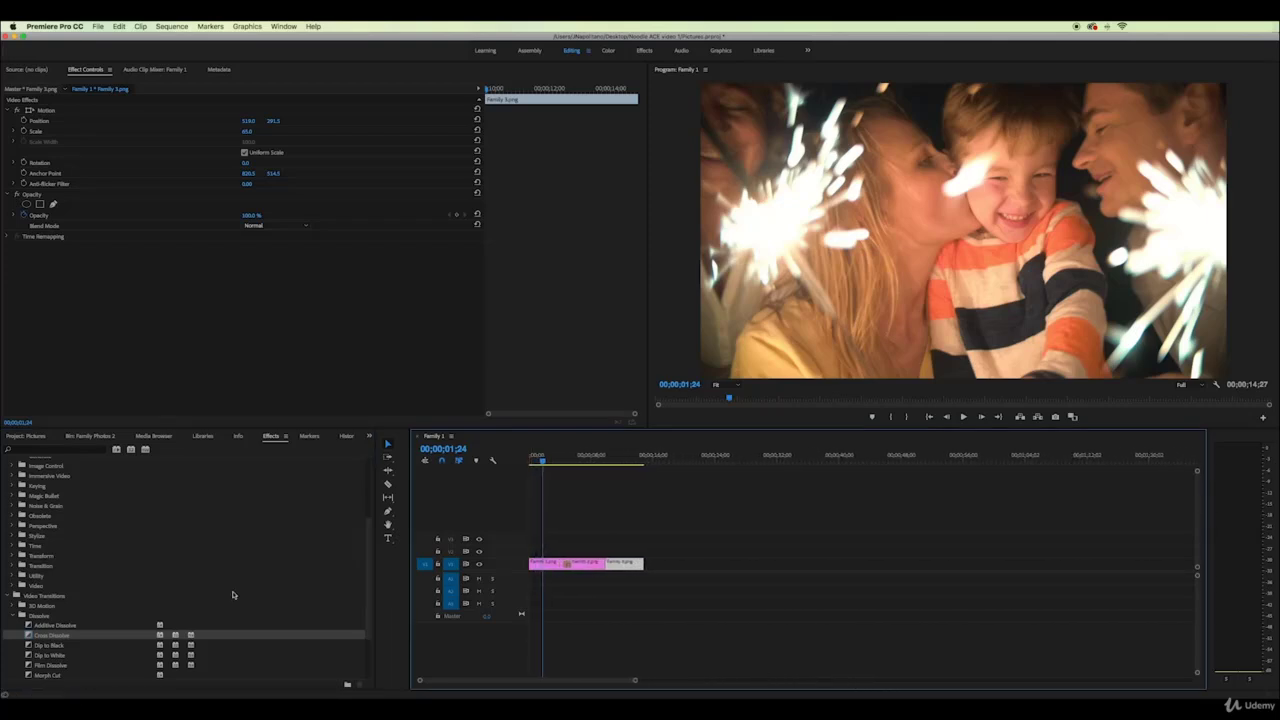
left_click_drag(1198, 473, 1198, 483)
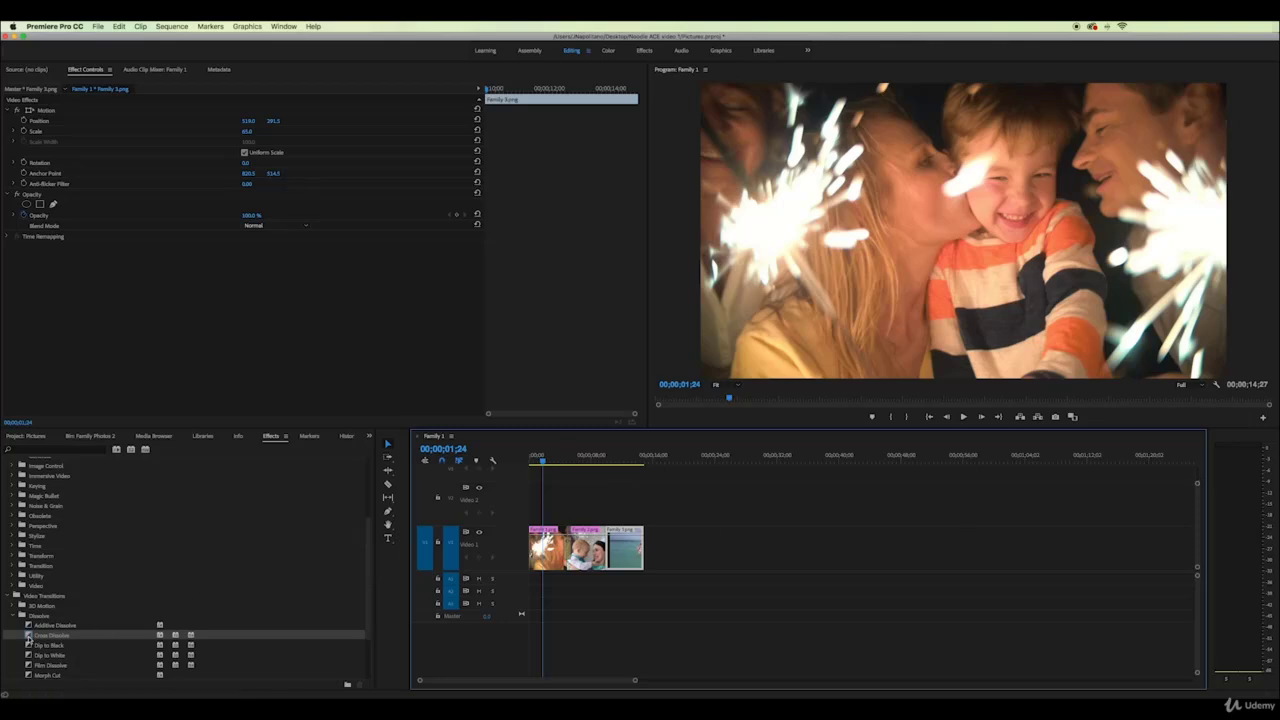
left_click_drag(29, 638, 607, 550)
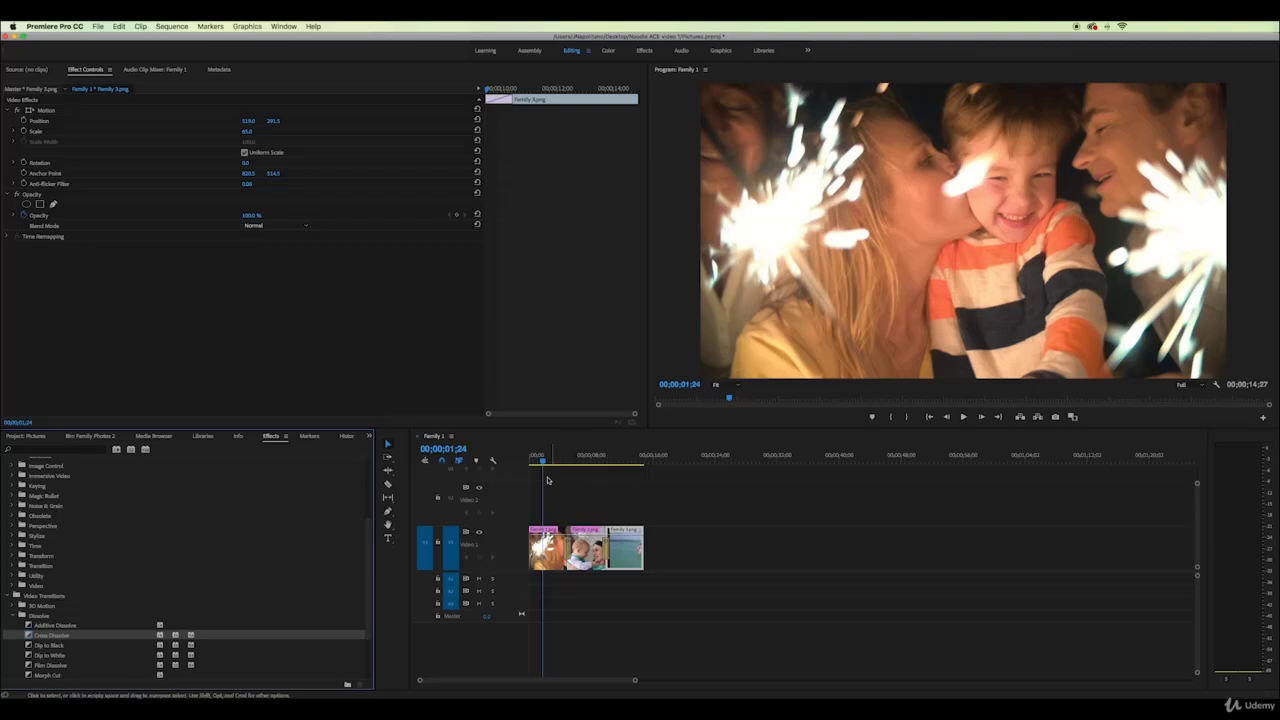
left_click_drag(537, 460, 559, 465)
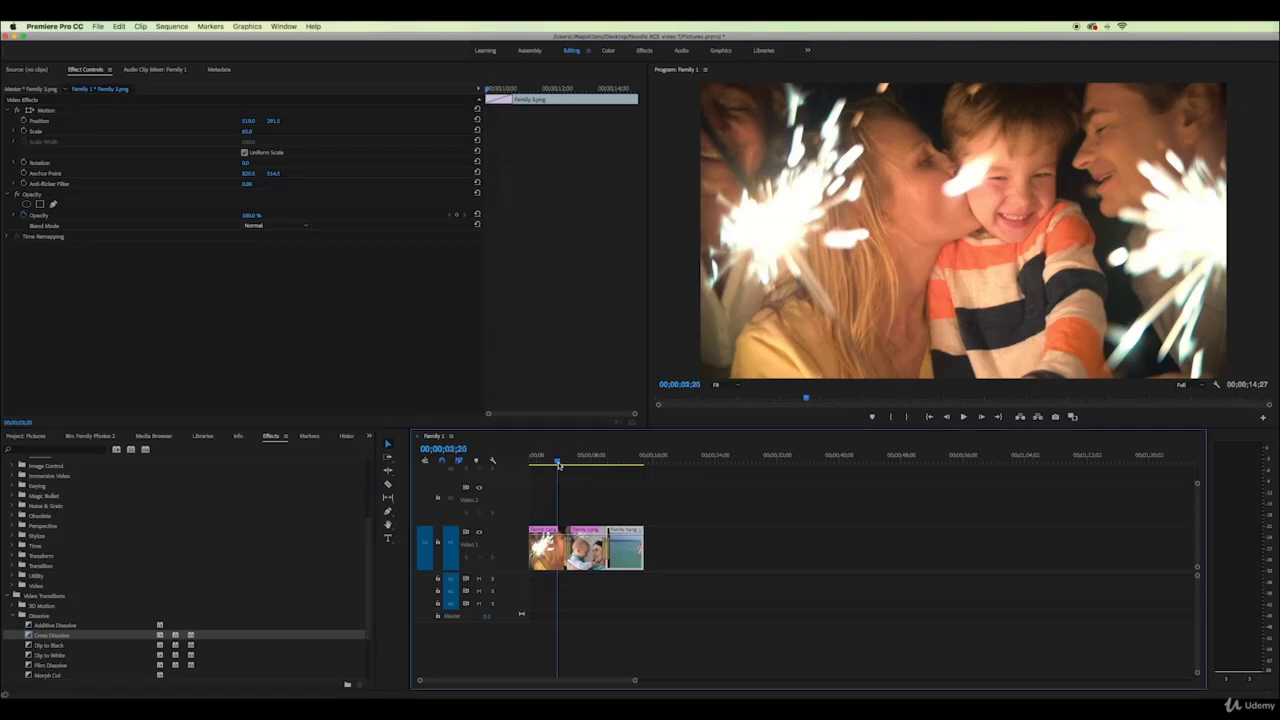
key("space")
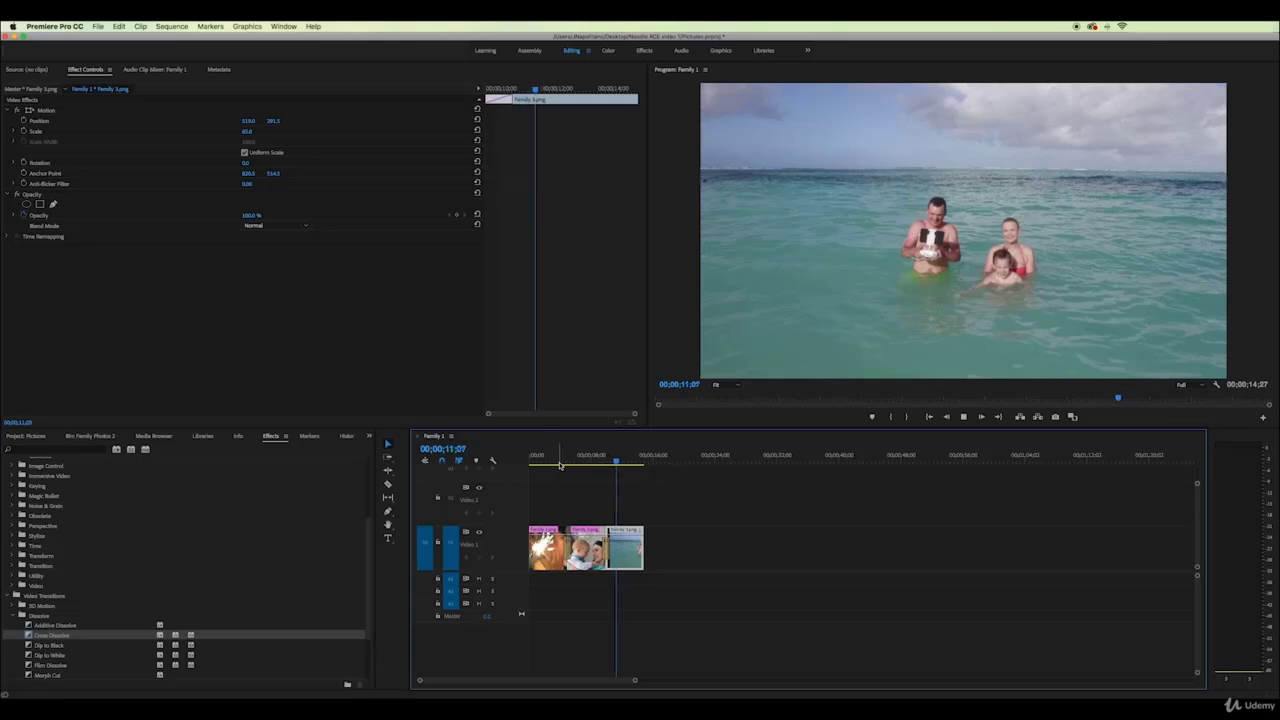
key("space")
Delete both Cross Dissolves and move the beach photo up onto Video 2
left_click(649, 506)
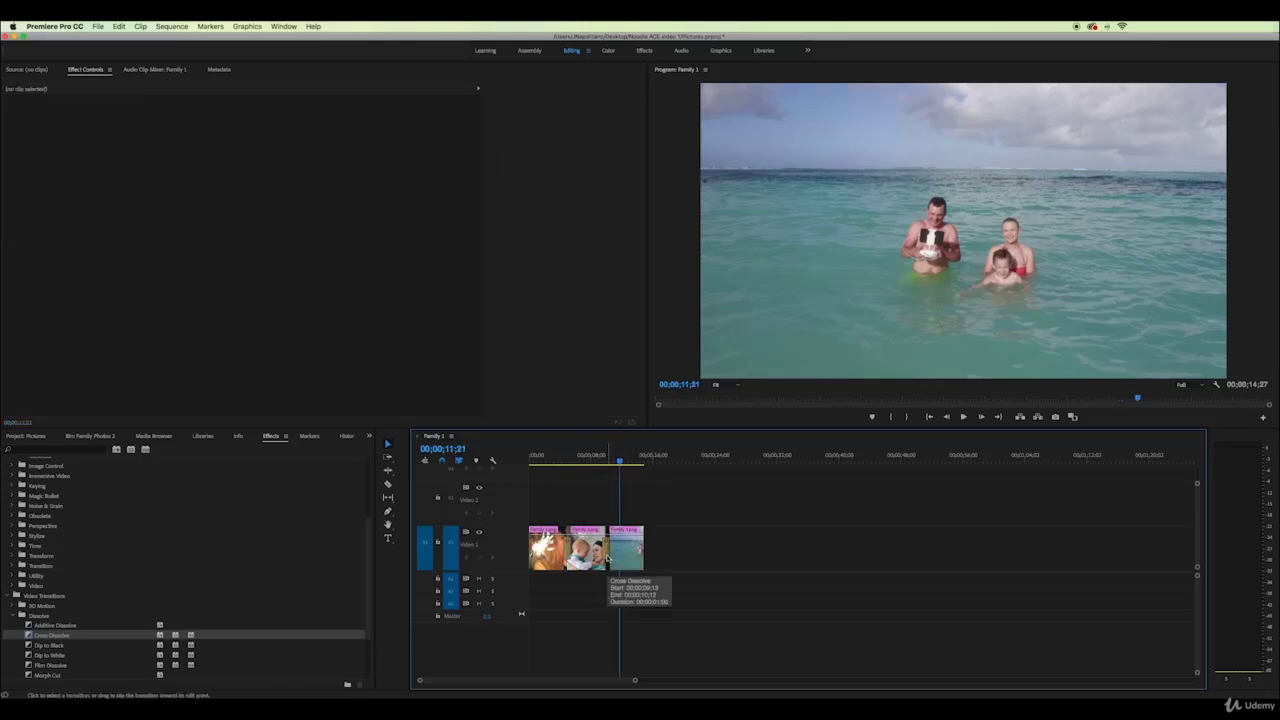
left_click(606, 557)
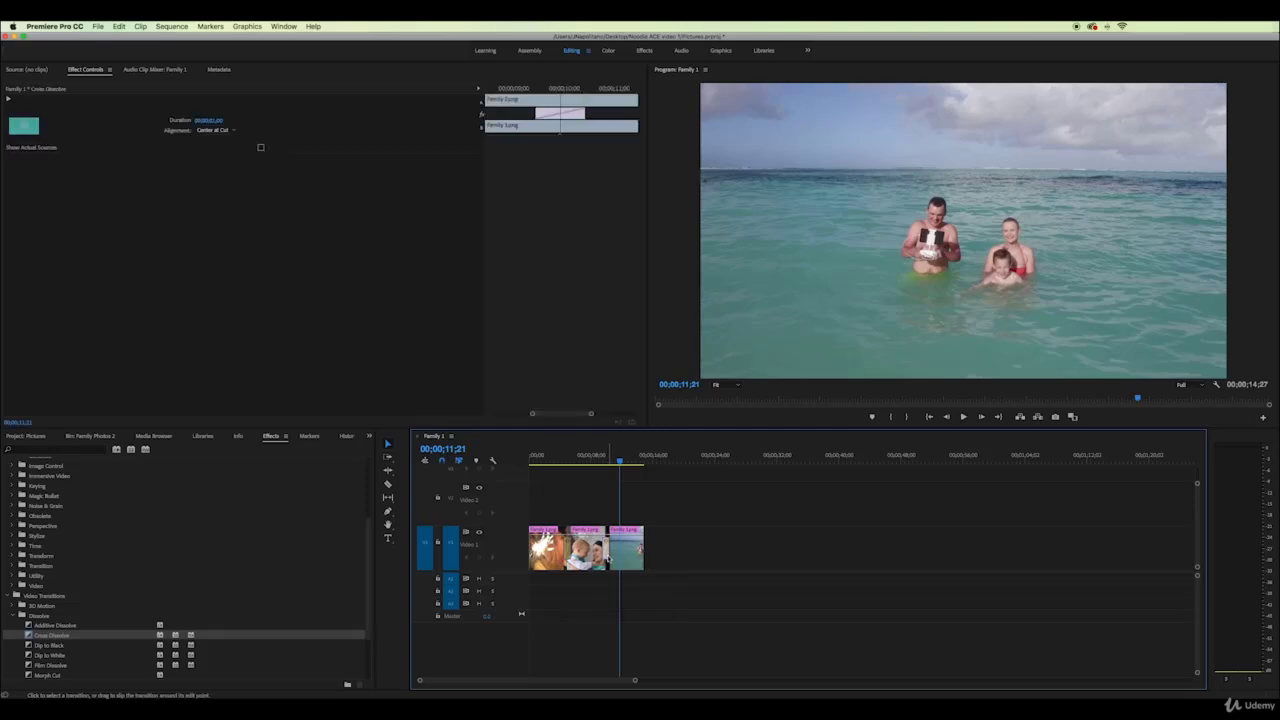
key("Delete")
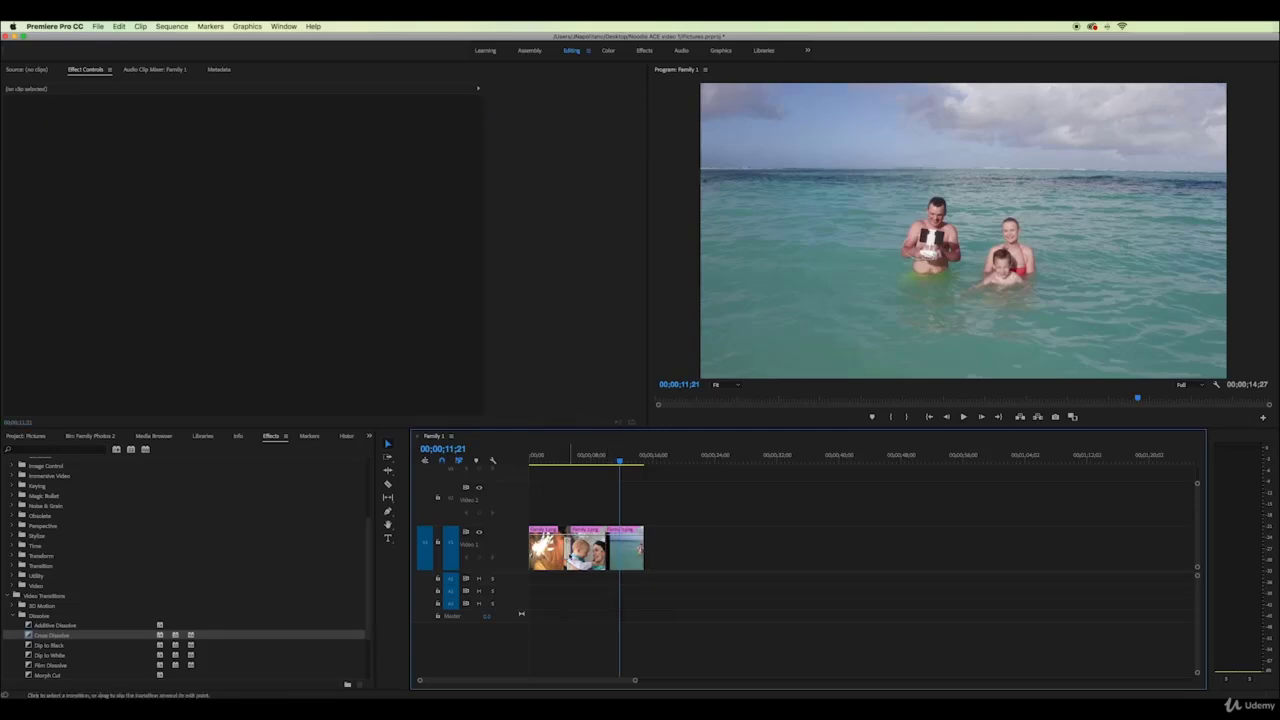
left_click(566, 552)
key("Delete")
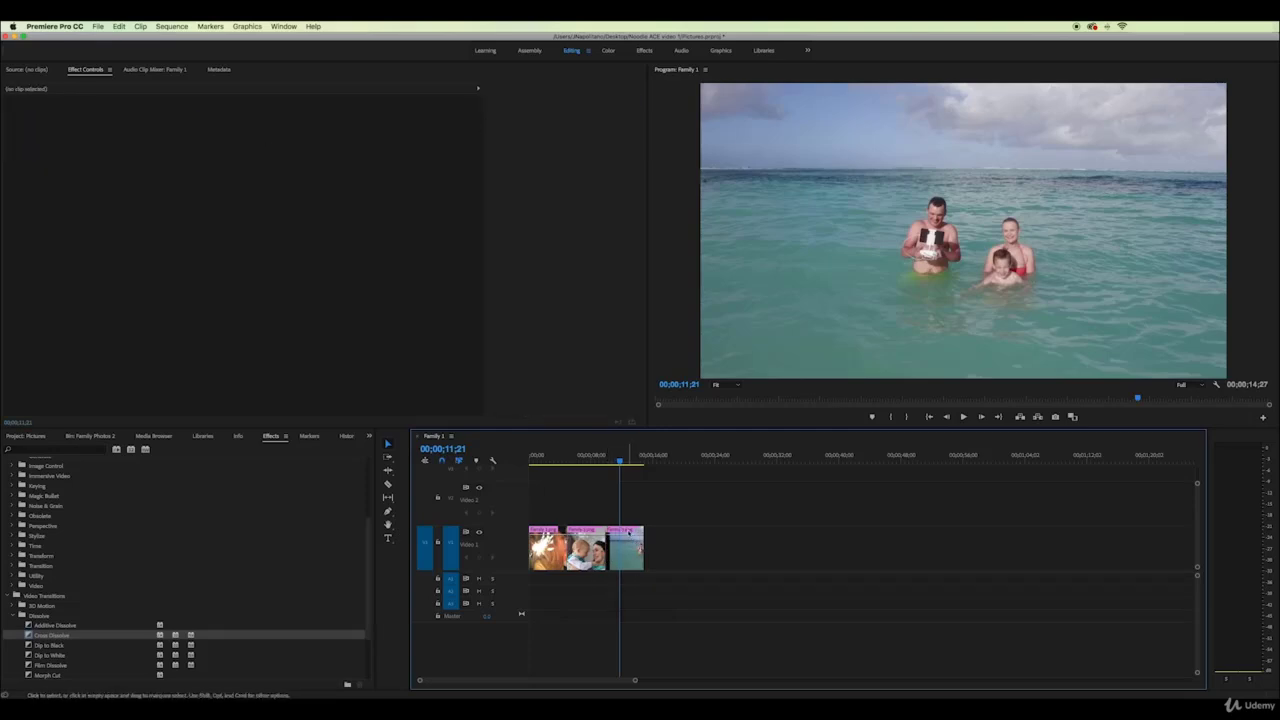
left_click_drag(628, 533, 592, 505)
Stack Family 1.png on V3 above the beach photo and mark In and Out points around it
scroll(598, 511, "up", 3)
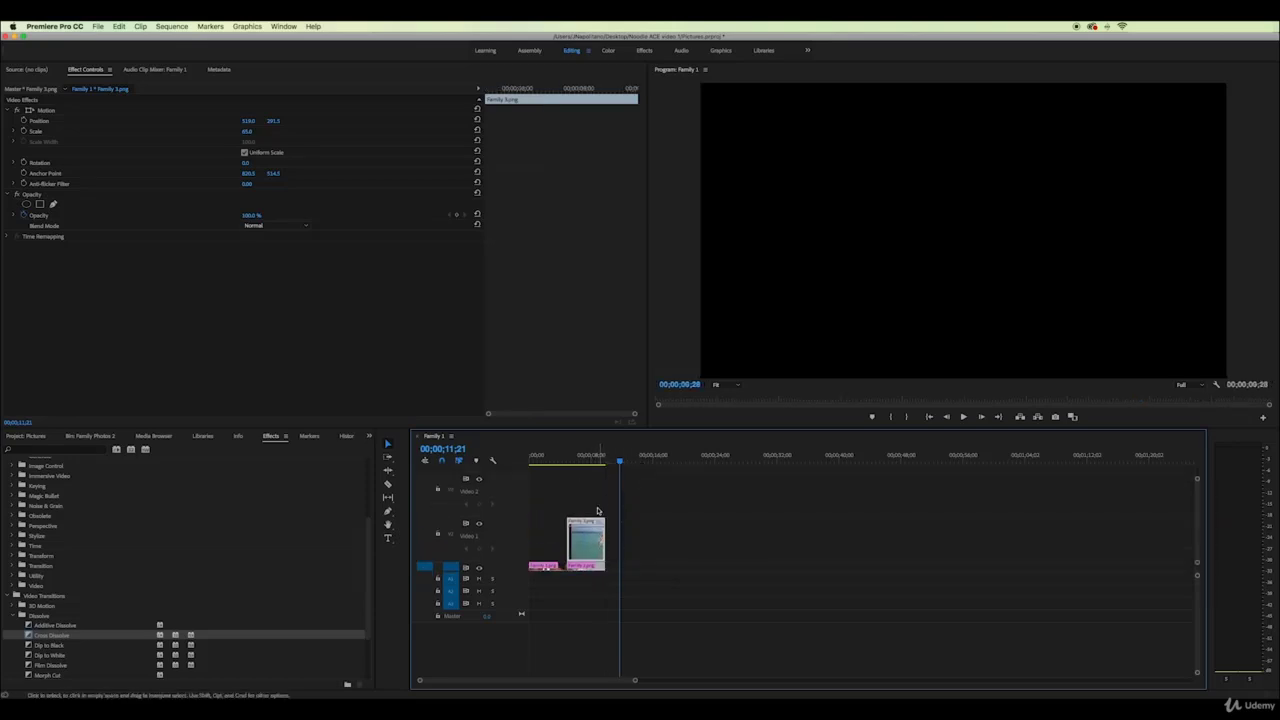
left_click_drag(540, 566, 568, 462)
left_click(891, 416)
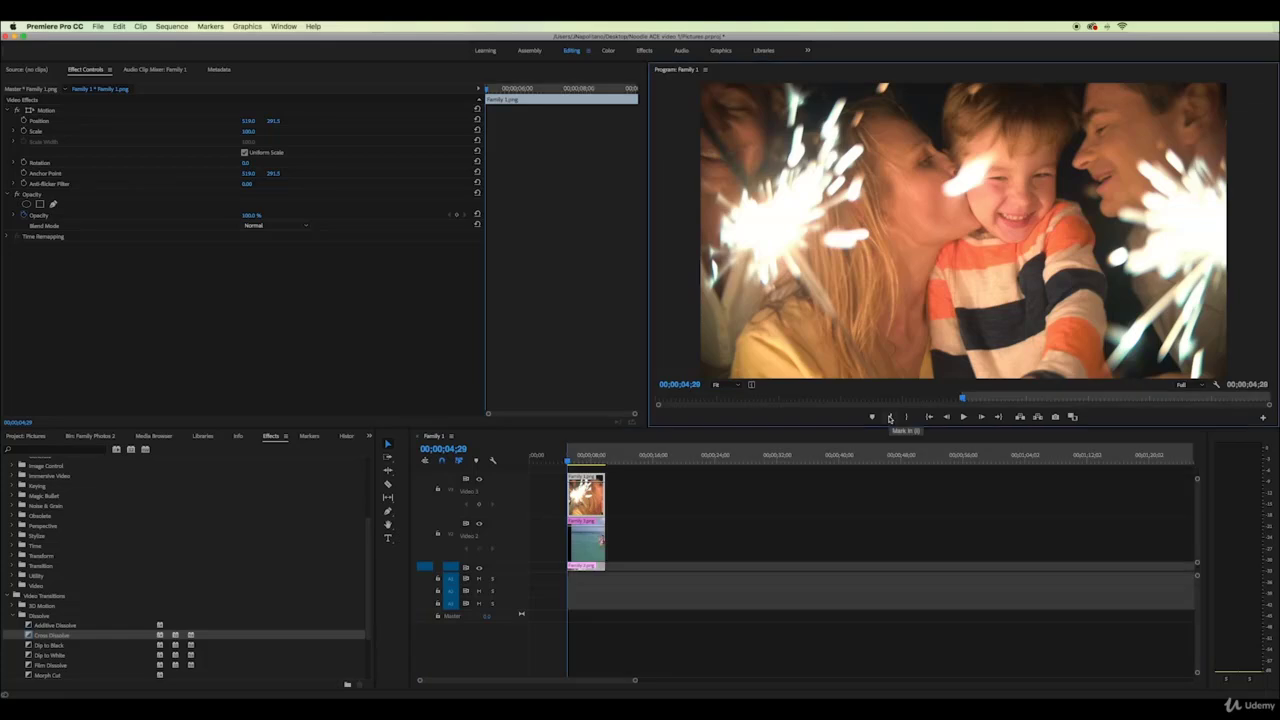
left_click_drag(572, 459, 606, 459)
key("Right")
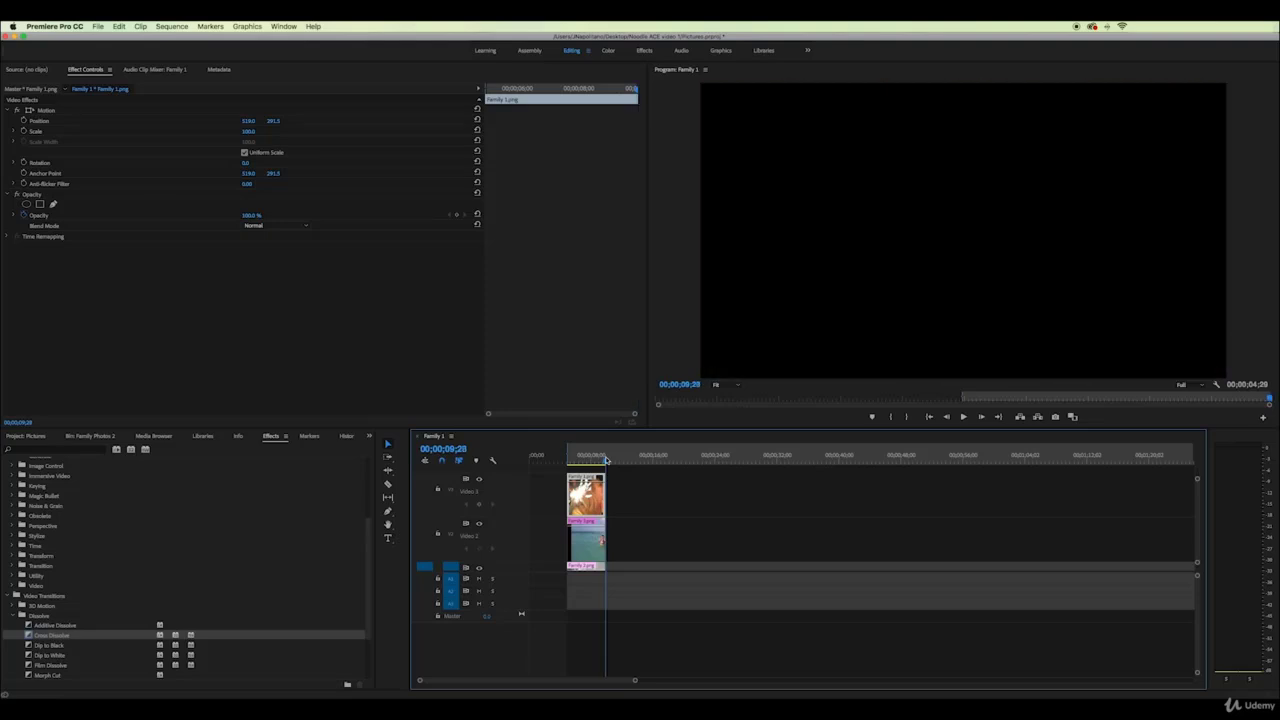
key("Left")
key("Right")
left_click(909, 418)
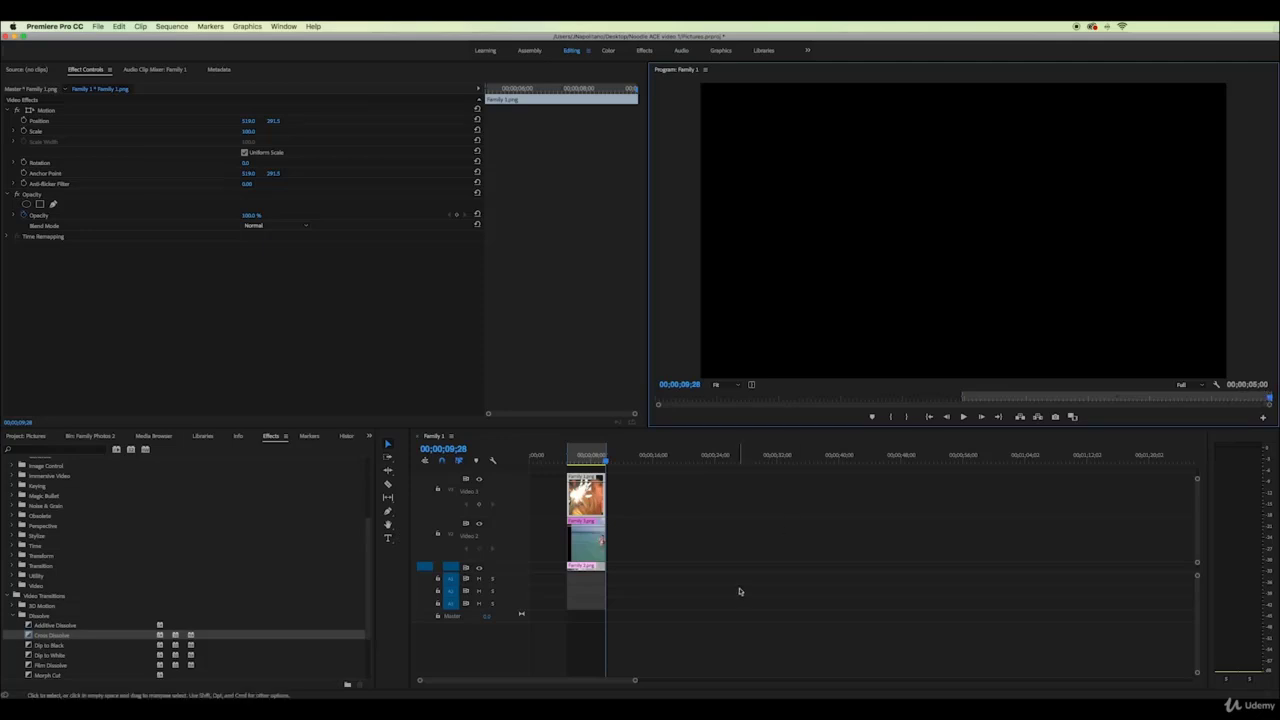
Undo the stacking and range so the three photos sit end to end on V1
scroll(640, 550, "down", 2)
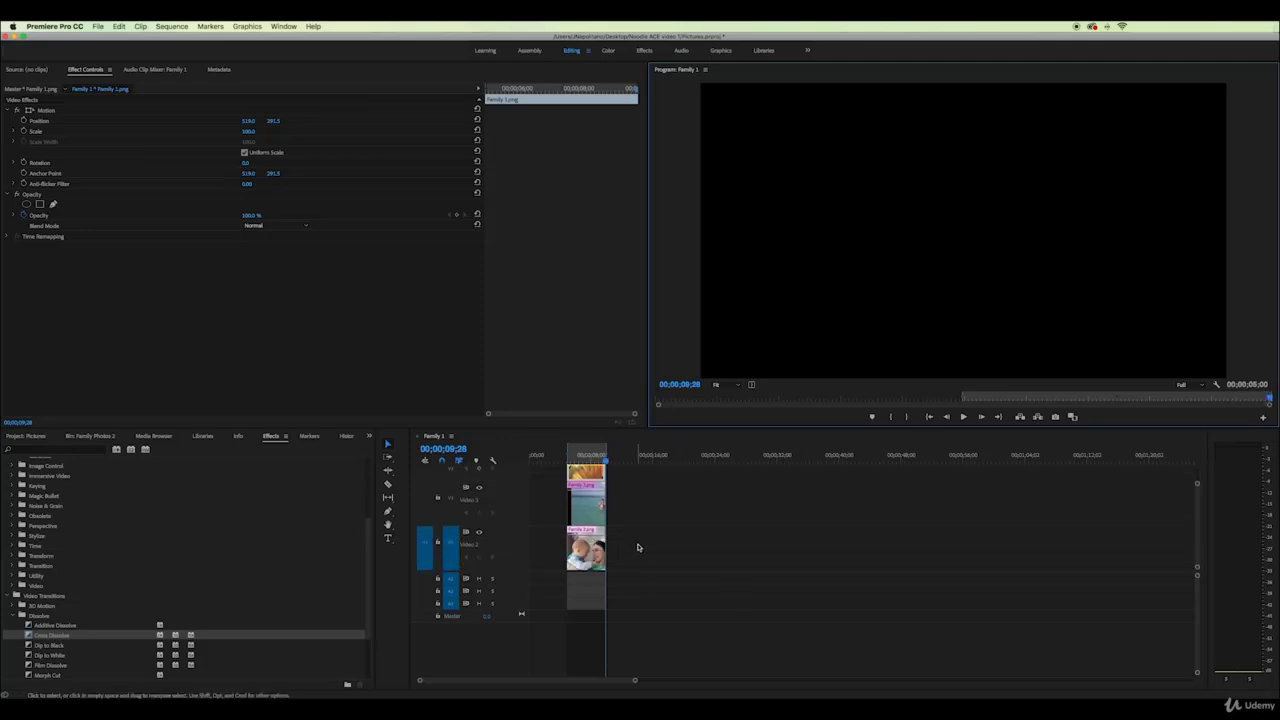
key("super+z")
key("super+z")
key("super+z")
key("super+z")
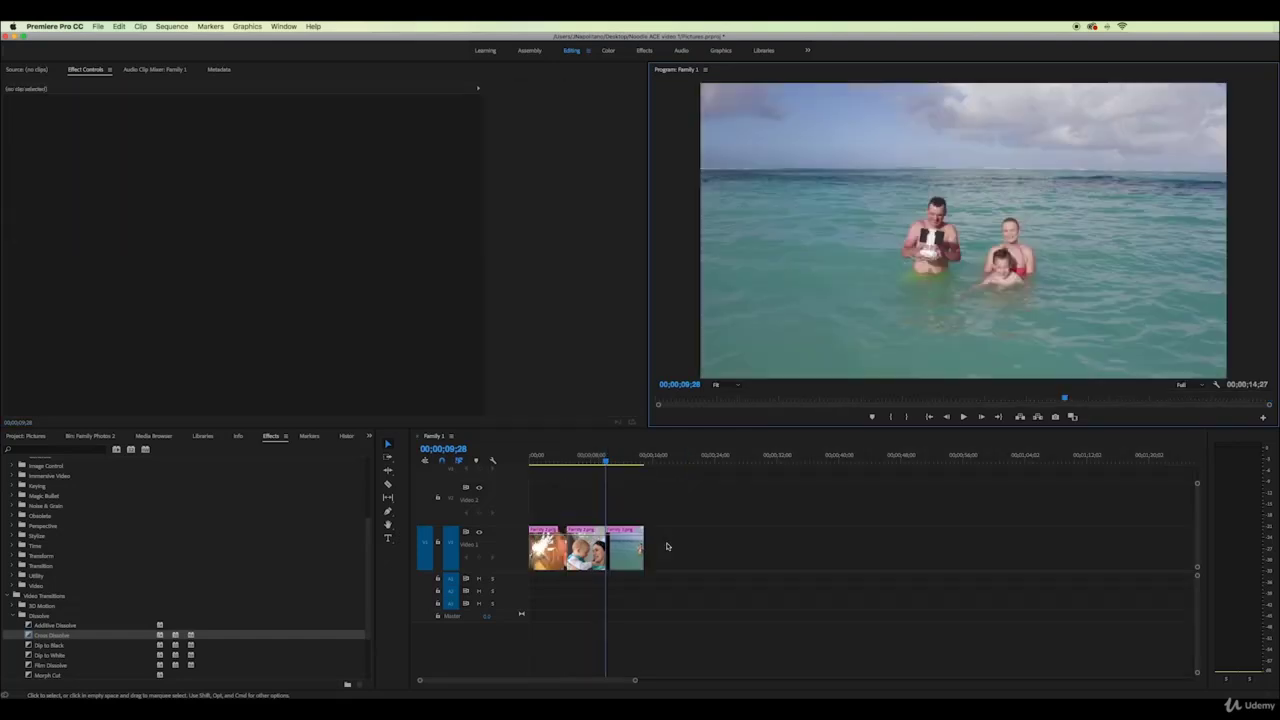
mouse_move(604, 463)
left_mouse_down()
mouse_move(538, 463)
mouse_move(594, 466)
left_mouse_up()
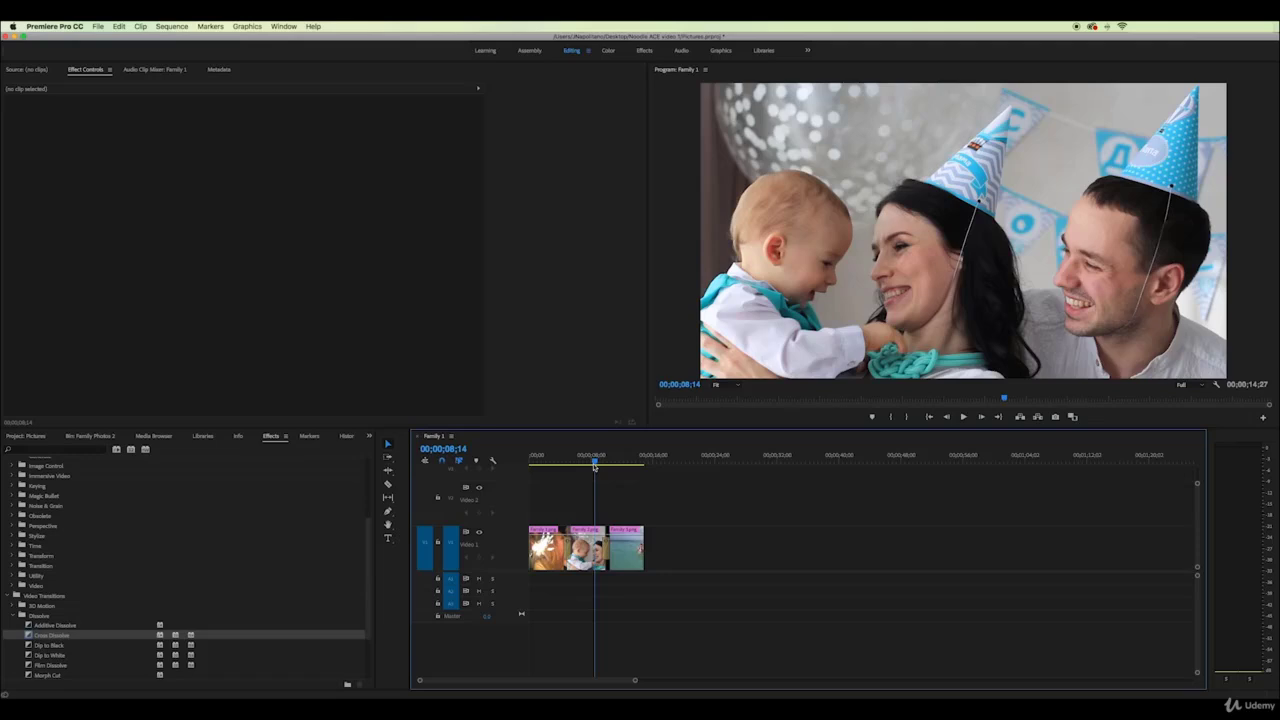
Keyframe Family 1.png's Scale from 100 at the start to 104.8 at about 5 seconds, then preview
left_click(545, 460)
left_click(548, 551)
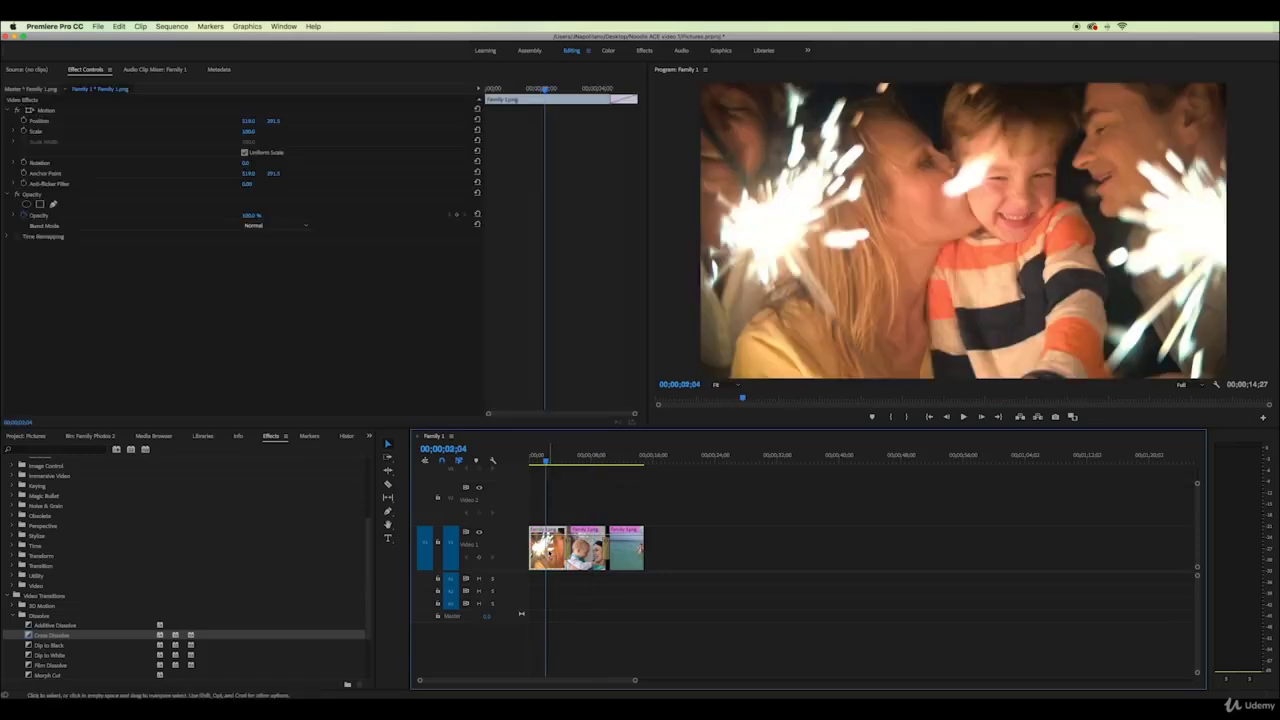
mouse_move(545, 461)
left_mouse_down()
mouse_move(529, 463)
mouse_move(566, 467)
left_mouse_up()
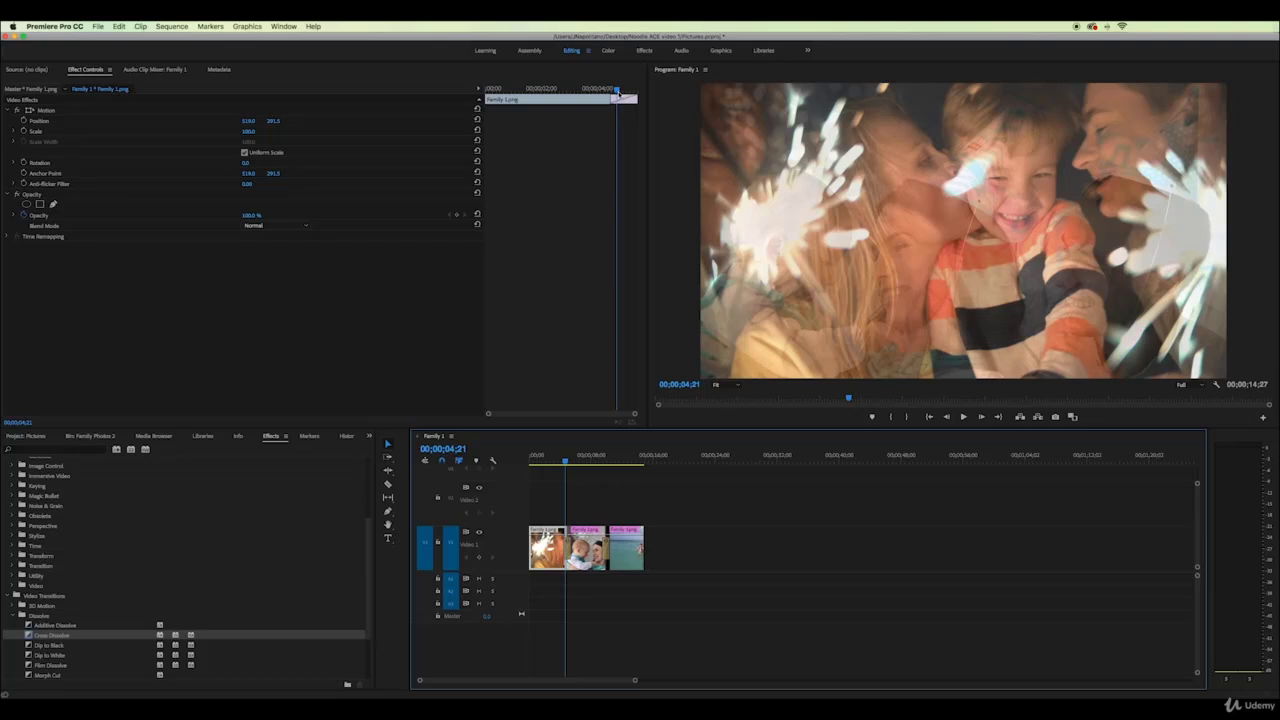
left_click_drag(617, 91, 487, 95)
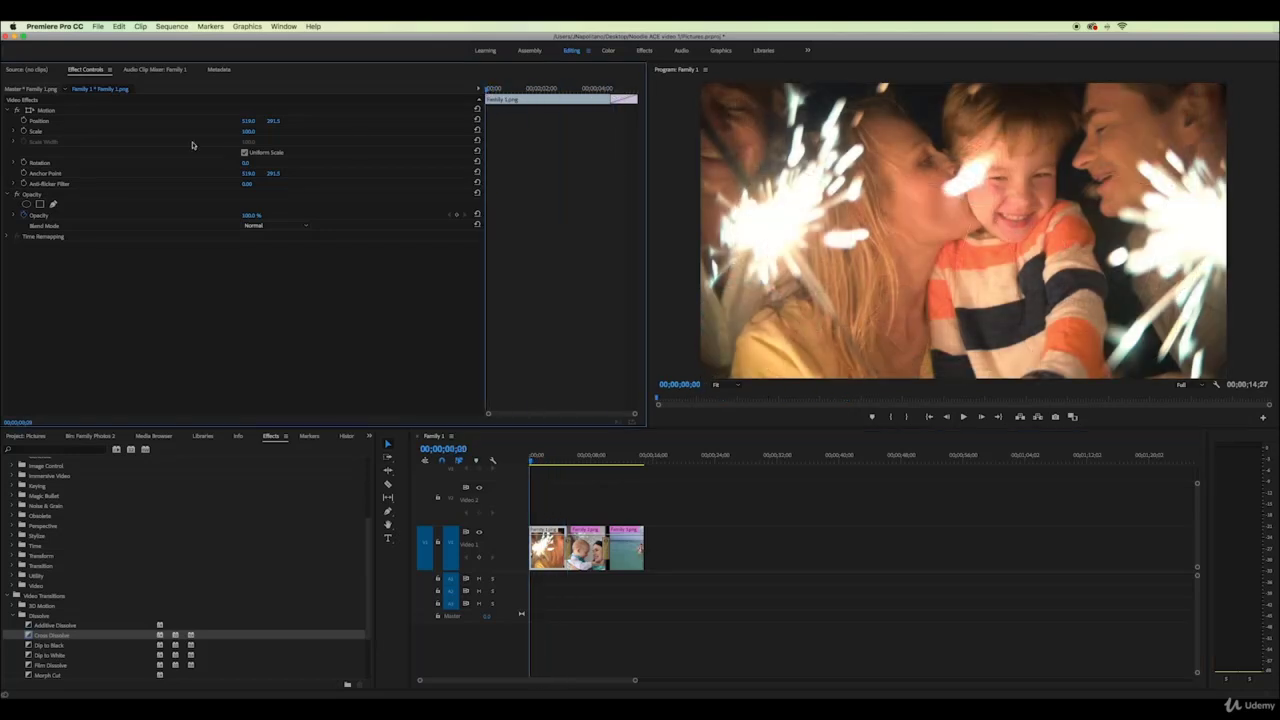
left_click(24, 132)
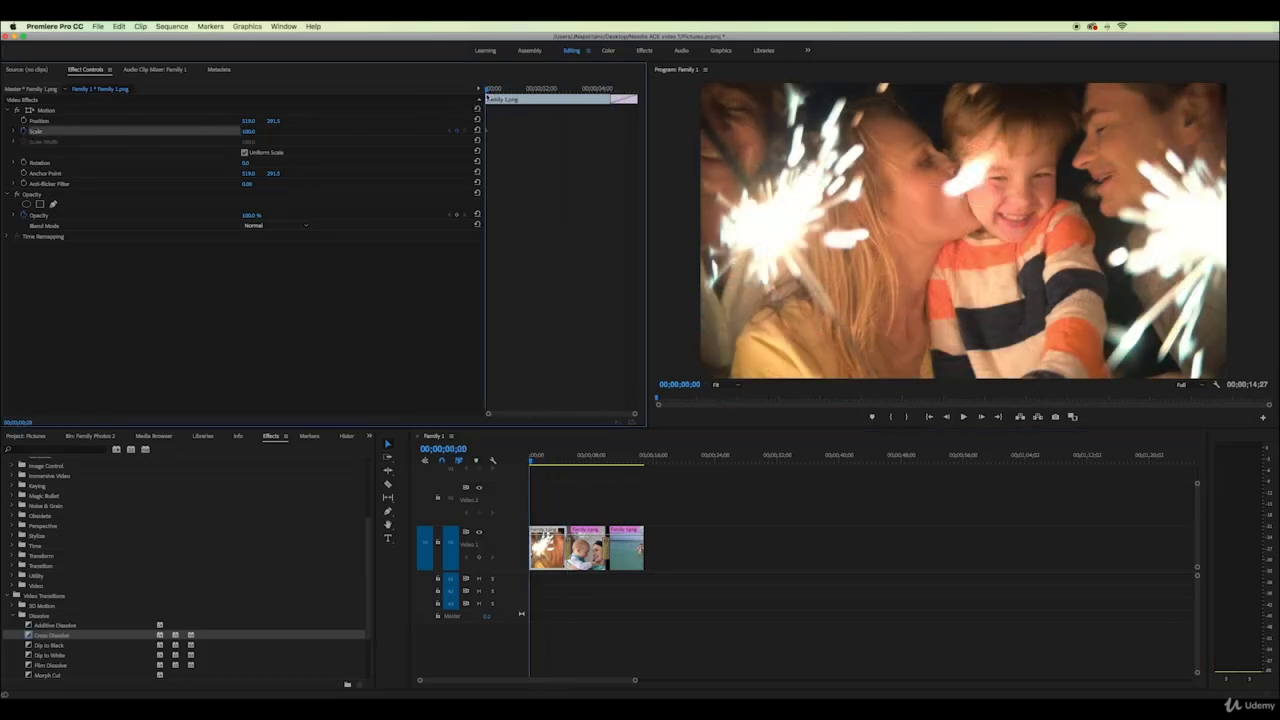
left_click_drag(487, 95, 620, 96)
left_click_drag(248, 131, 248, 131)
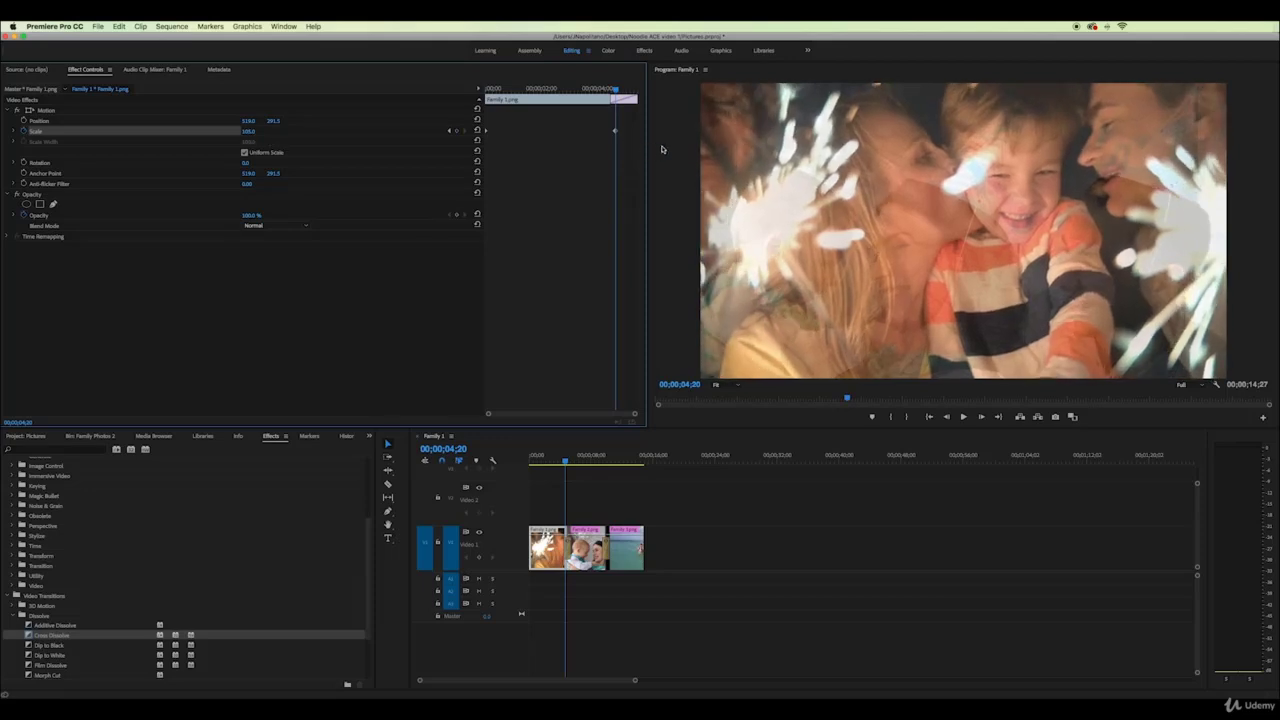
left_click_drag(617, 131, 475, 91)
key("space")
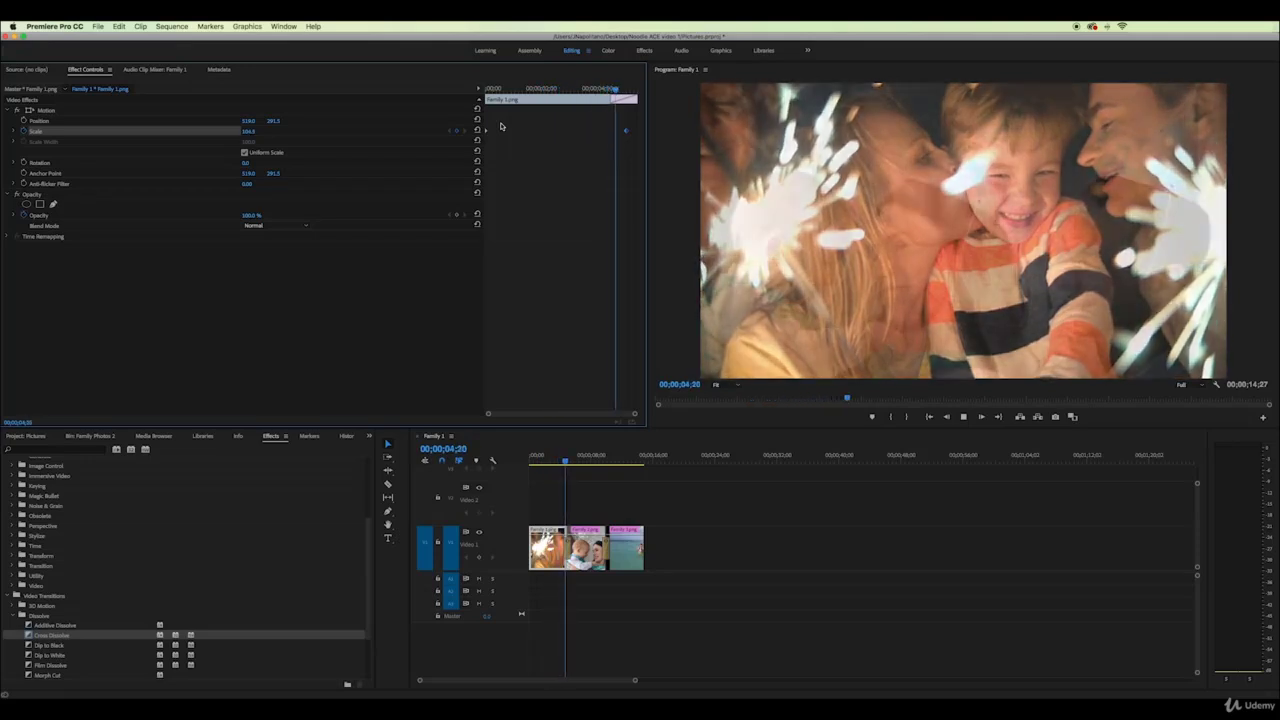
key("space")
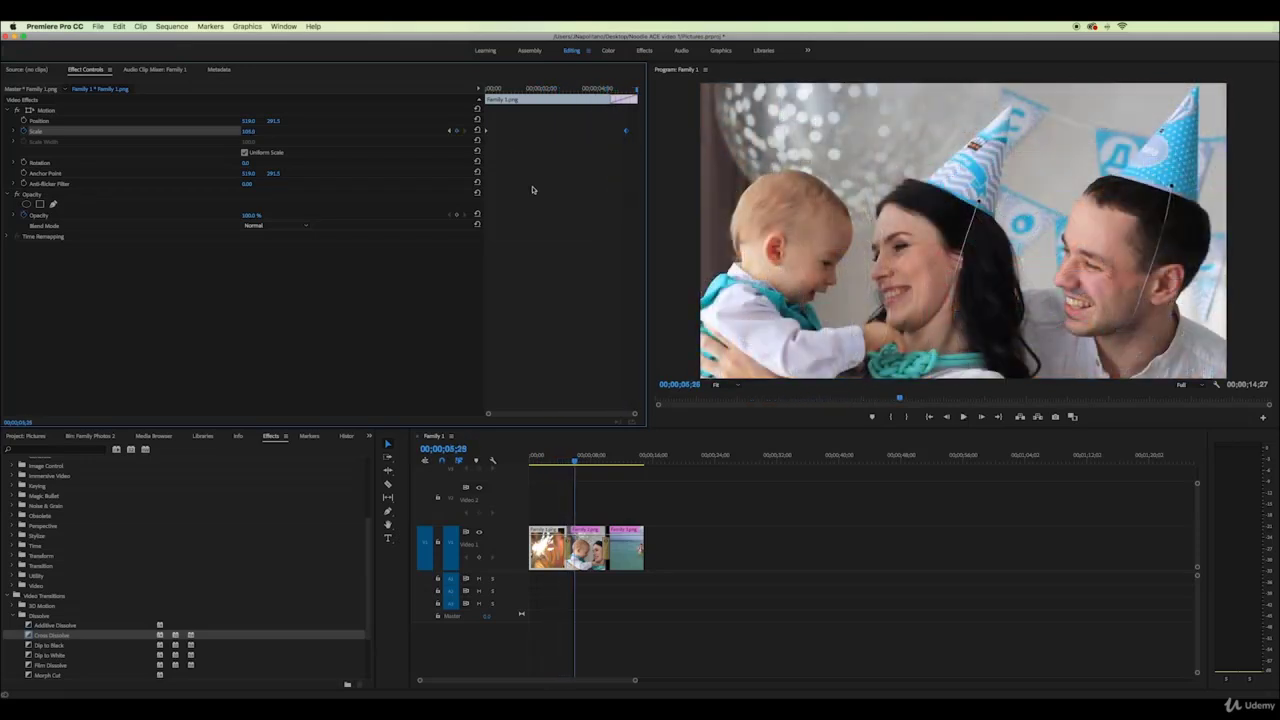
right_click(549, 548)
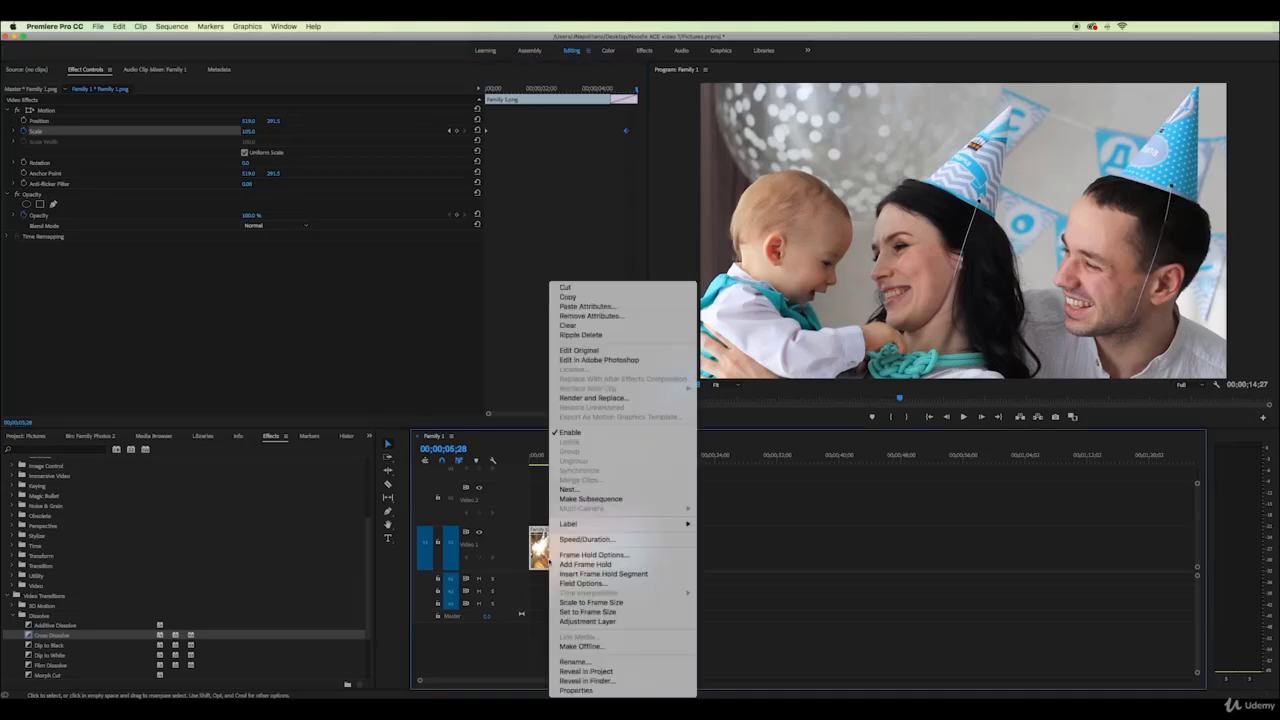
left_click(580, 299)
left_click(590, 560)
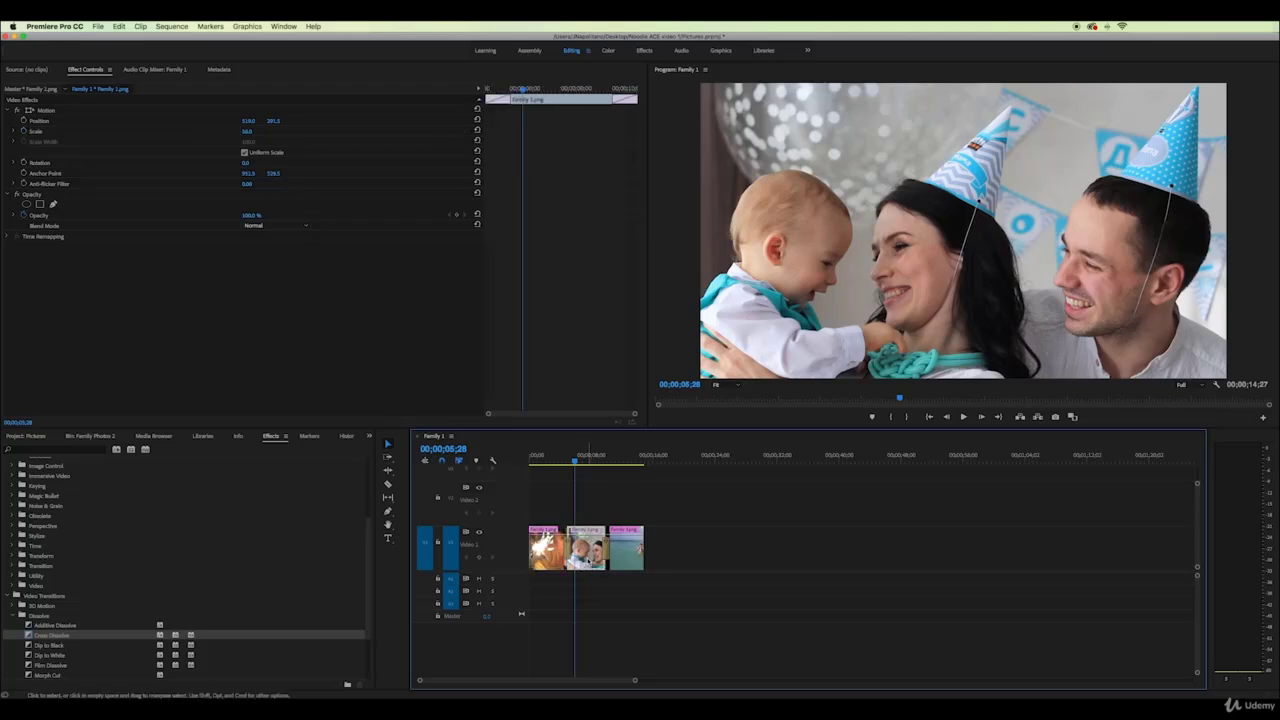
right_click(590, 560)
left_click(613, 306)
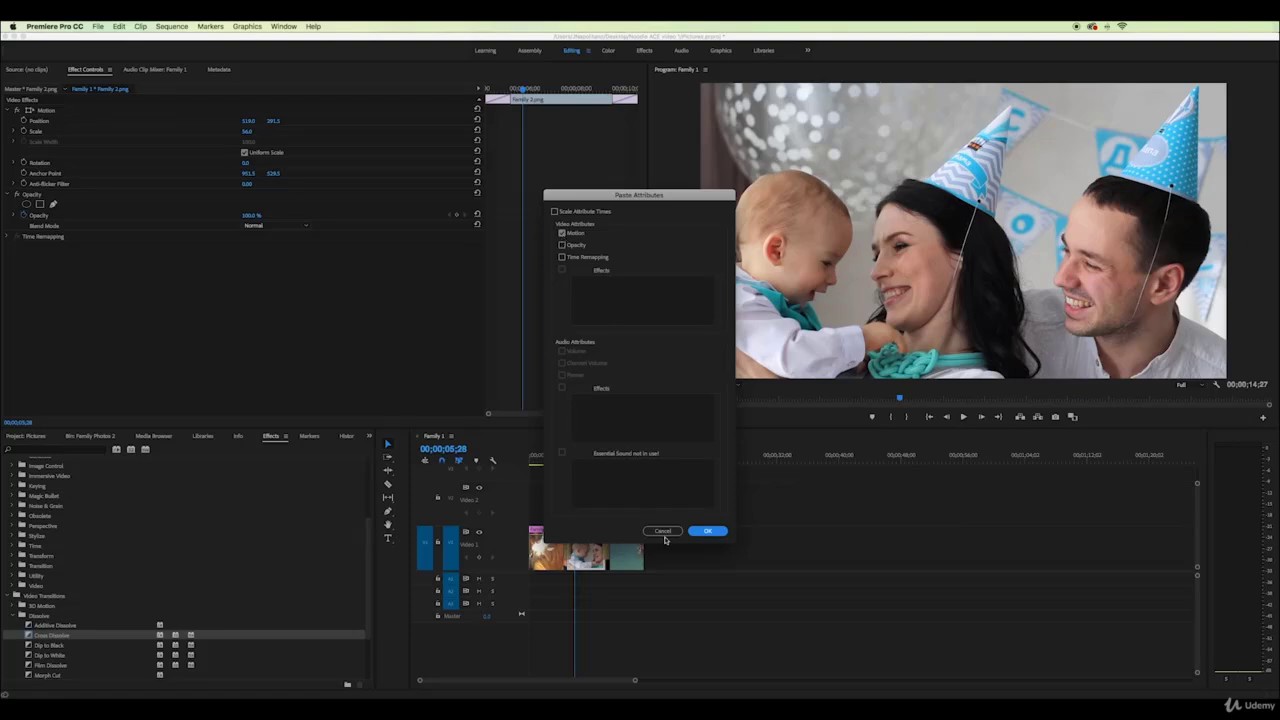
left_click(663, 531)
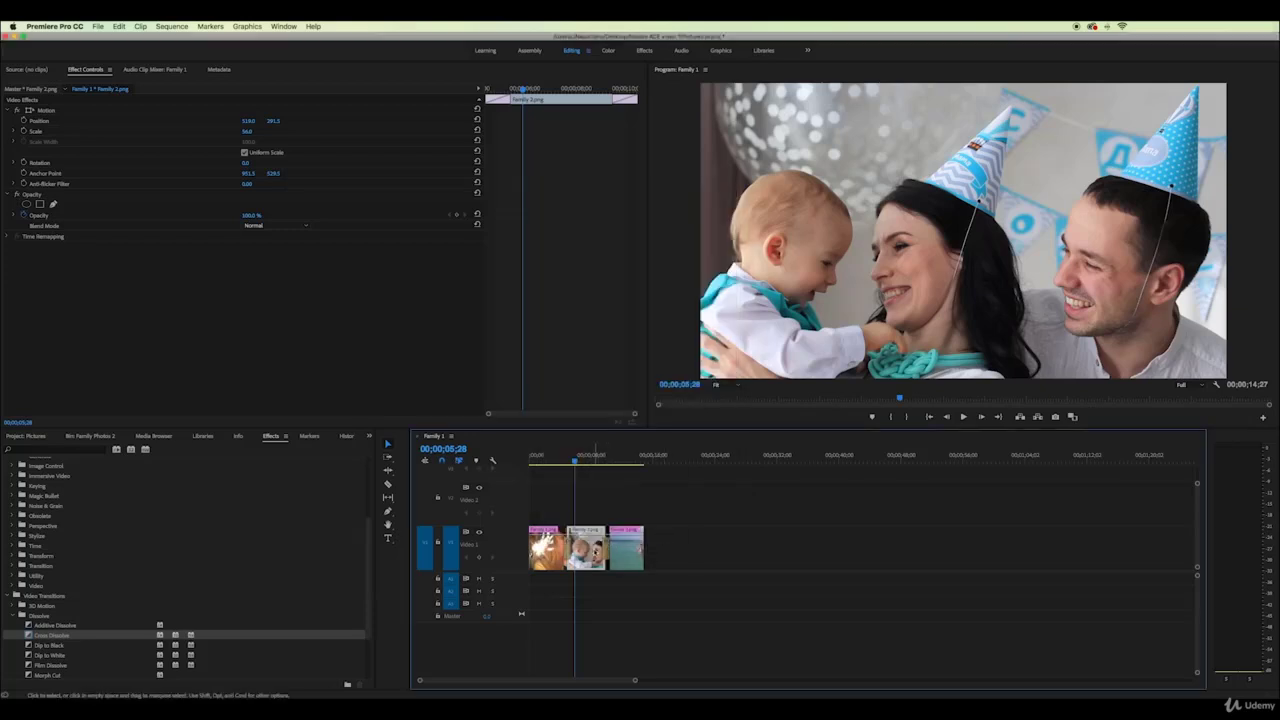
Add Scale keyframes to Family 2.png rising to about 66 at the clip's end, and preview the zoom
left_click_drag(576, 461, 575, 463)
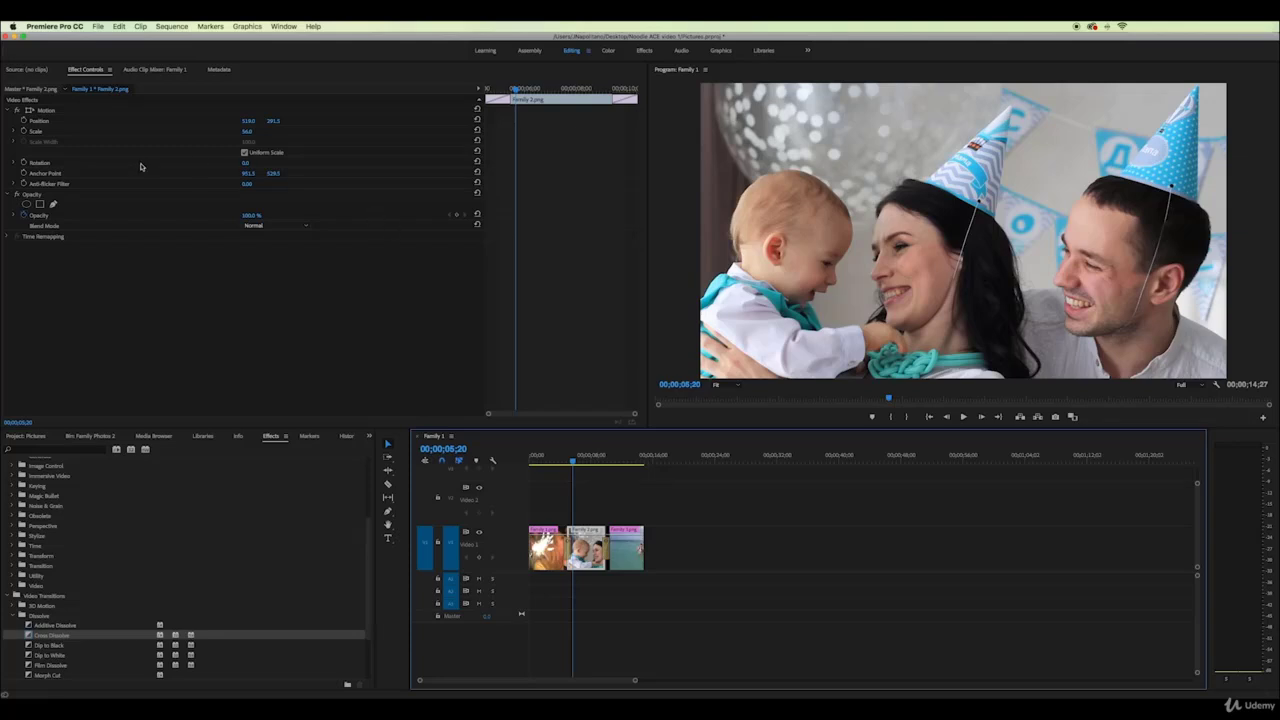
left_click(23, 131)
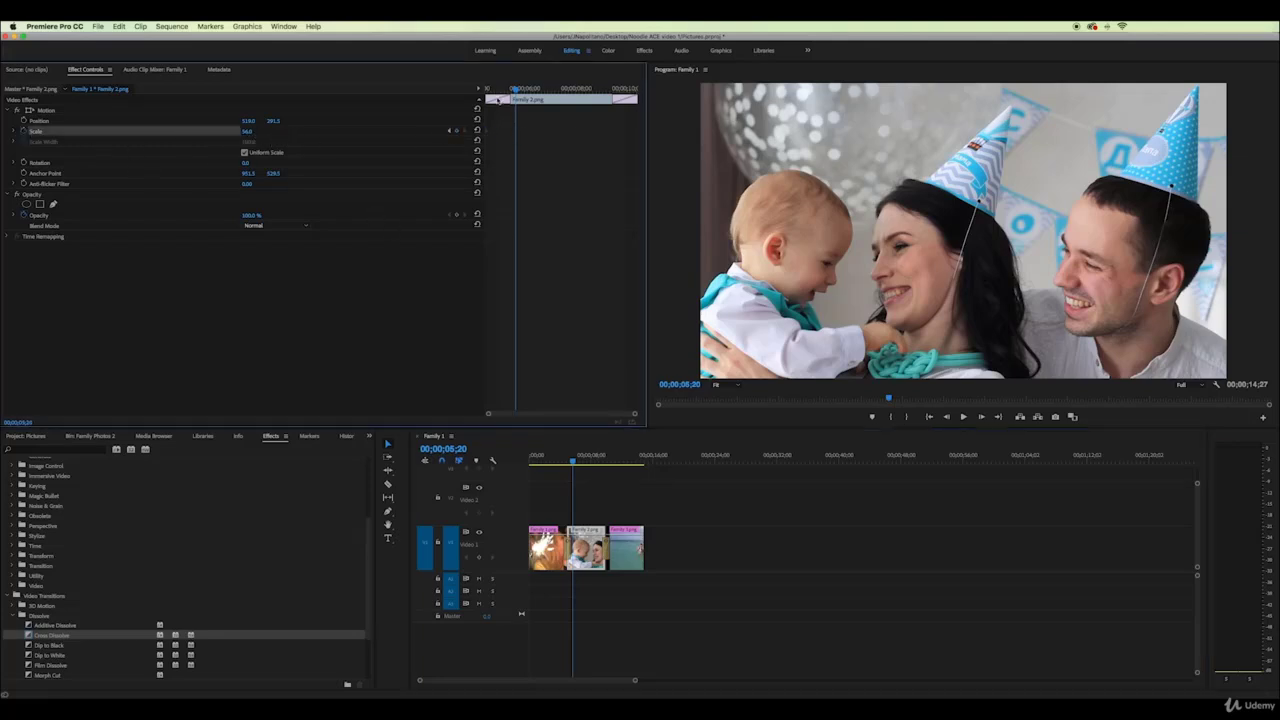
left_click_drag(497, 95, 613, 97)
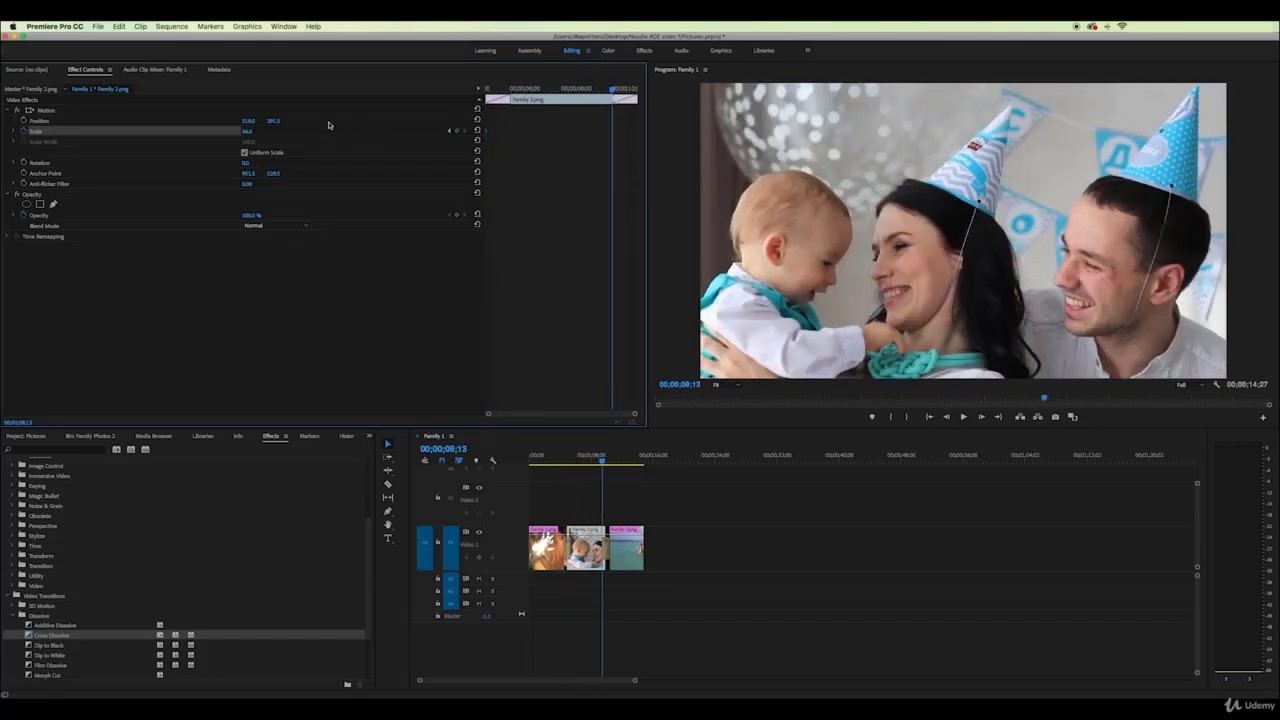
left_click(247, 131)
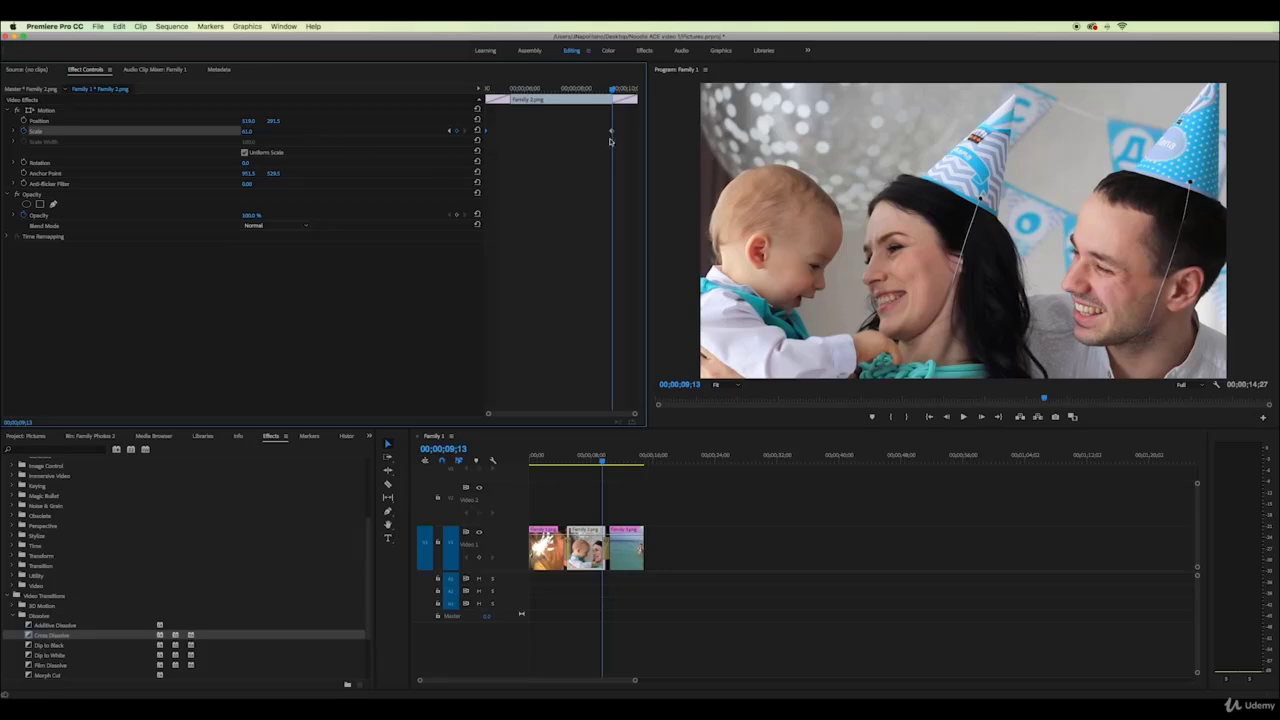
left_click_drag(615, 133, 638, 133)
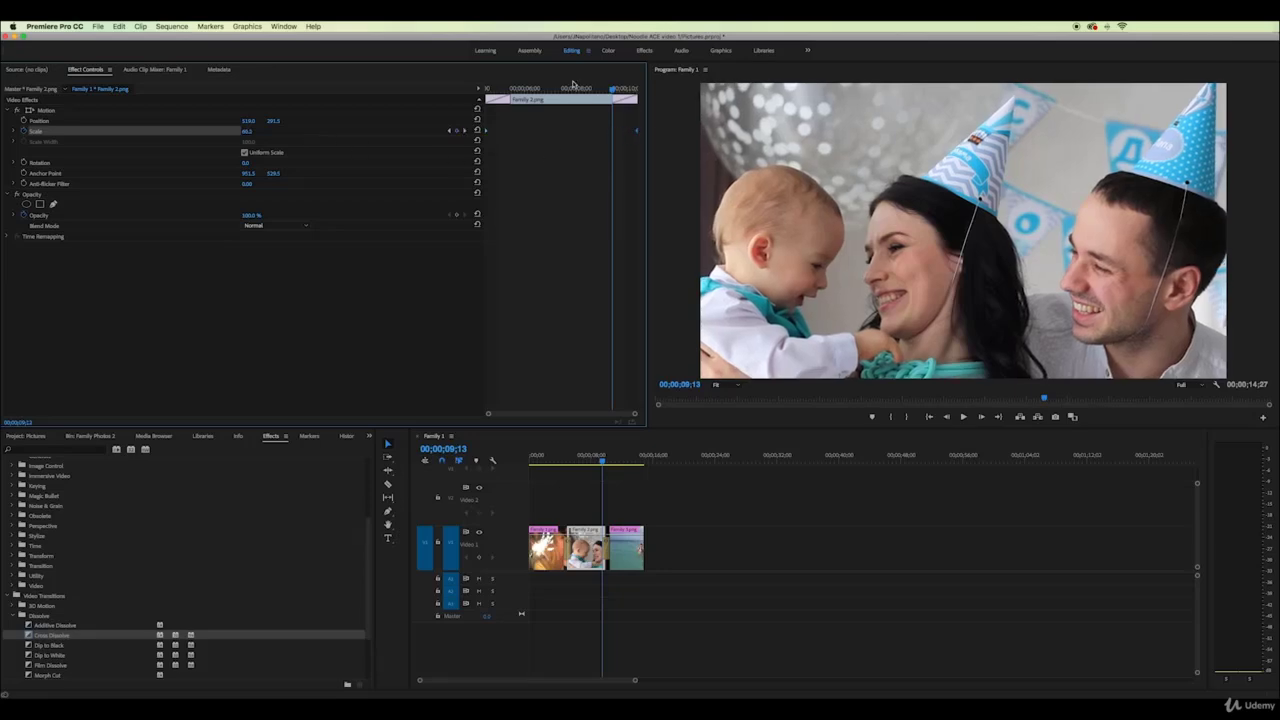
left_click_drag(573, 88, 637, 101)
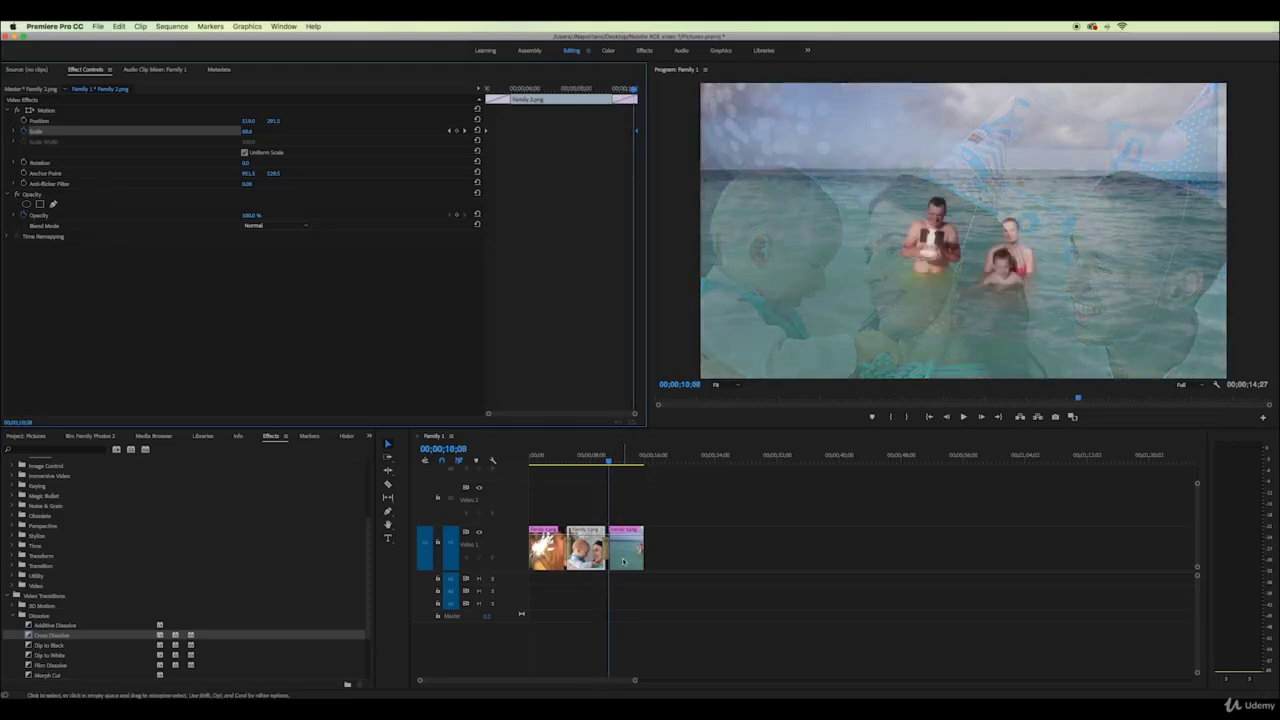
left_click(627, 548)
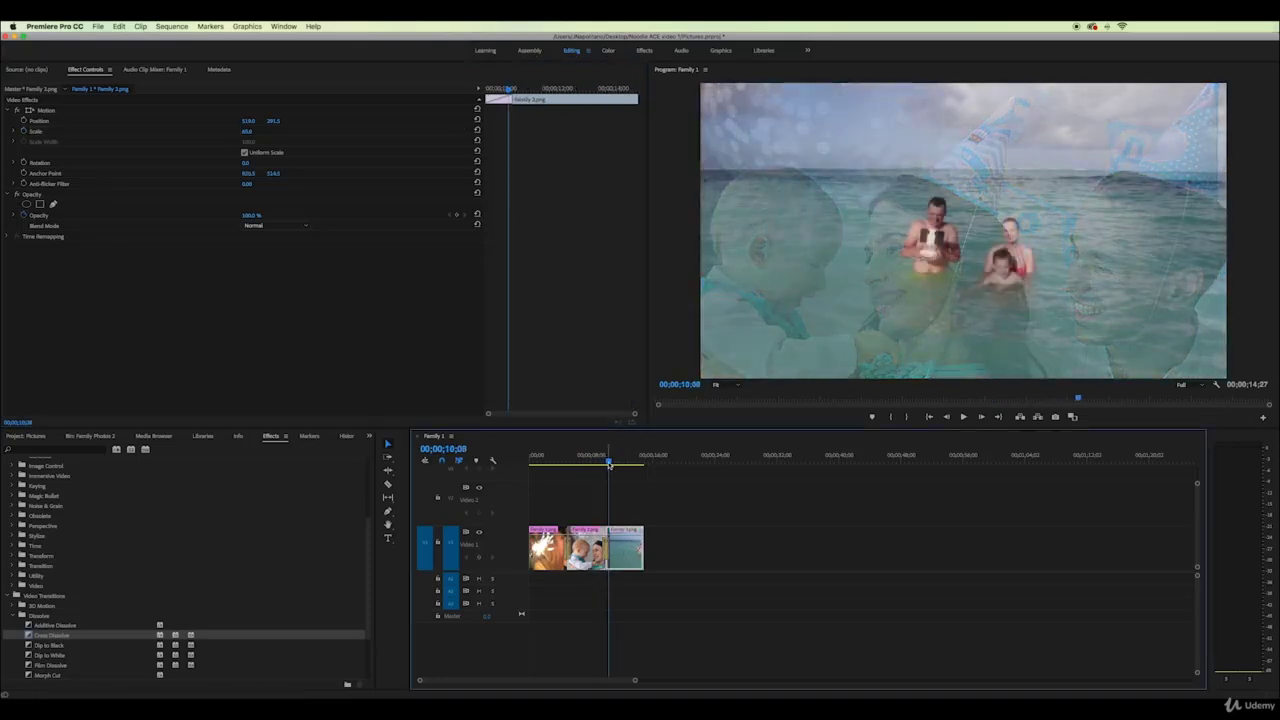
Add Scale keyframes to Family 3.png zooming from about 65 to 70, and play back to review
left_click_drag(609, 464, 611, 465)
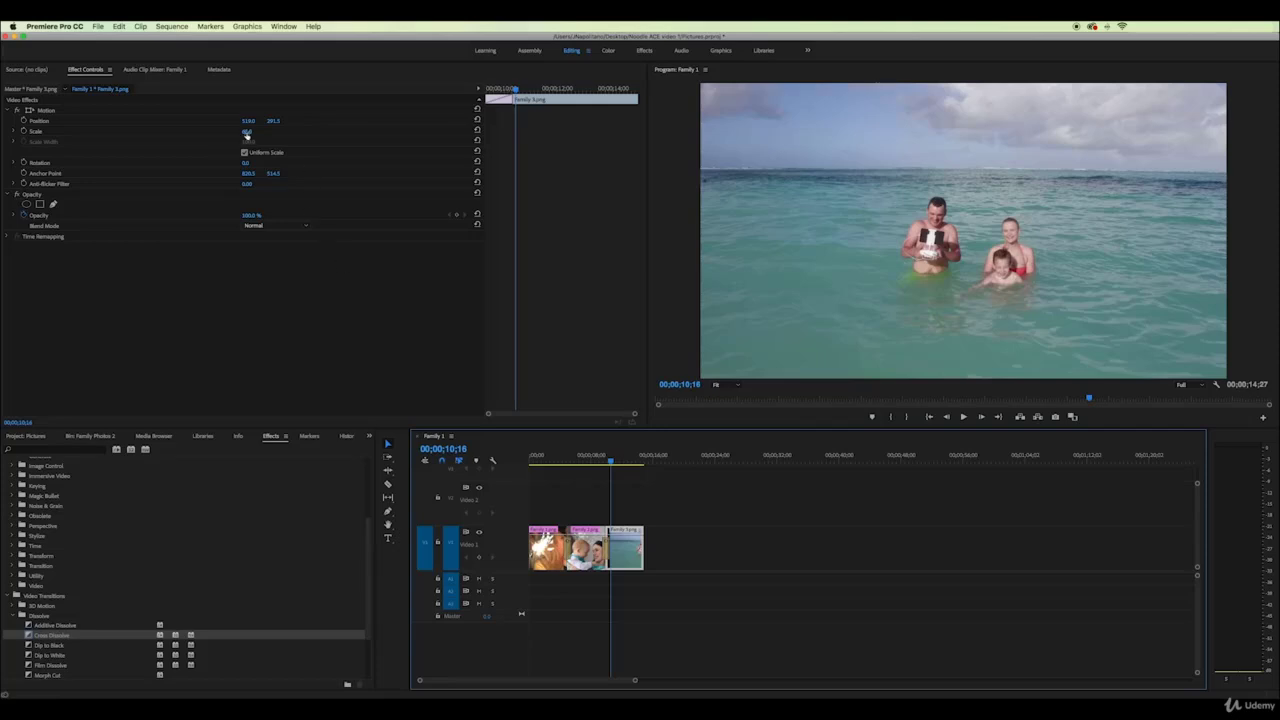
left_click(23, 131)
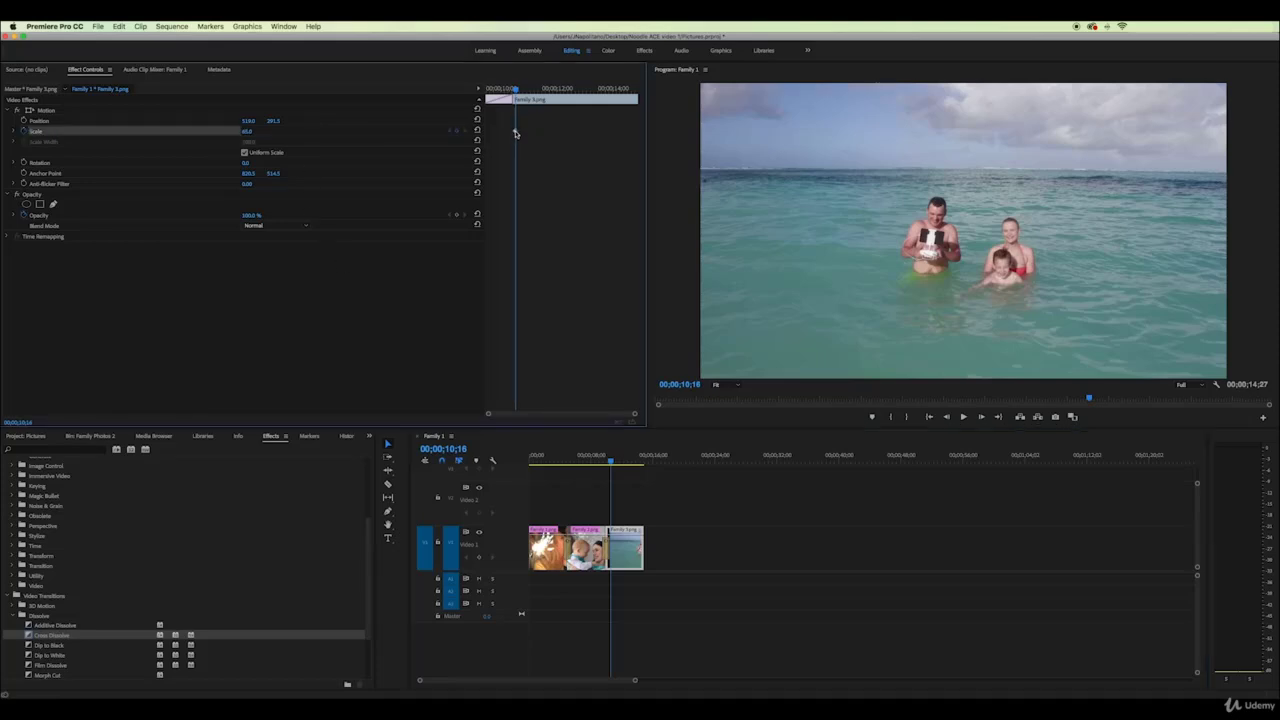
left_click_drag(507, 97, 642, 101)
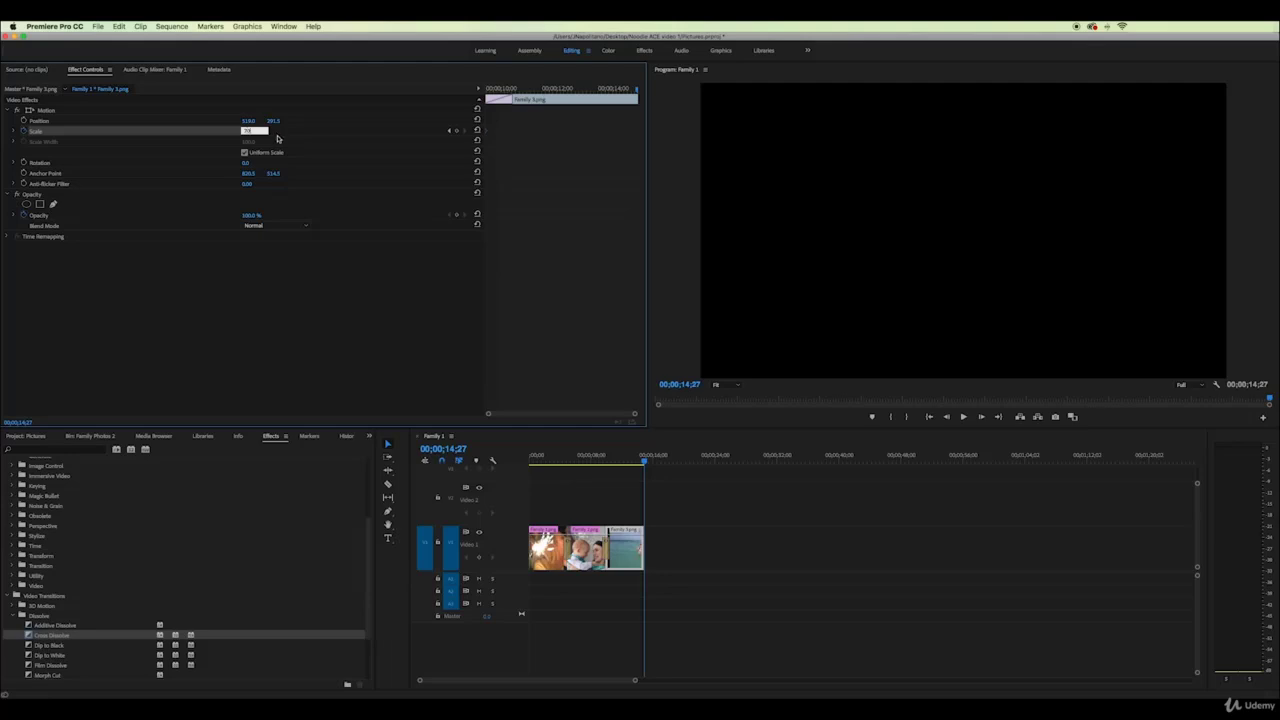
left_click(483, 90)
key("space")
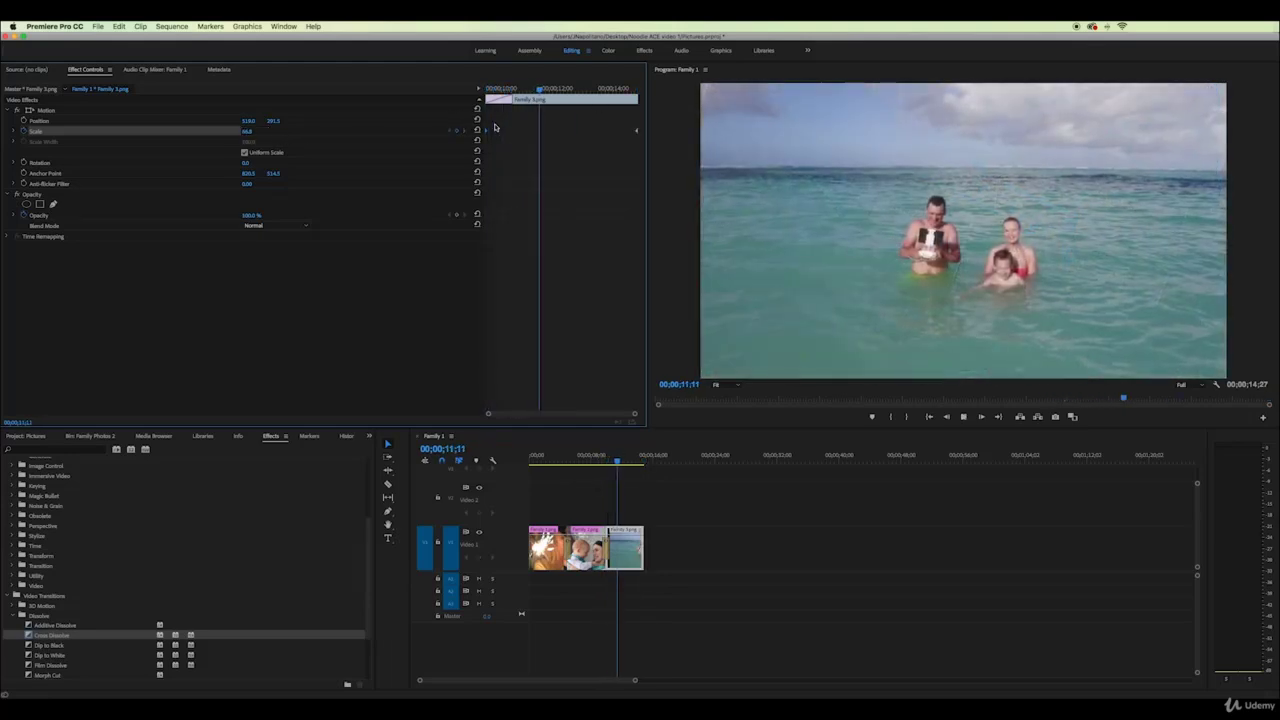
key("space")
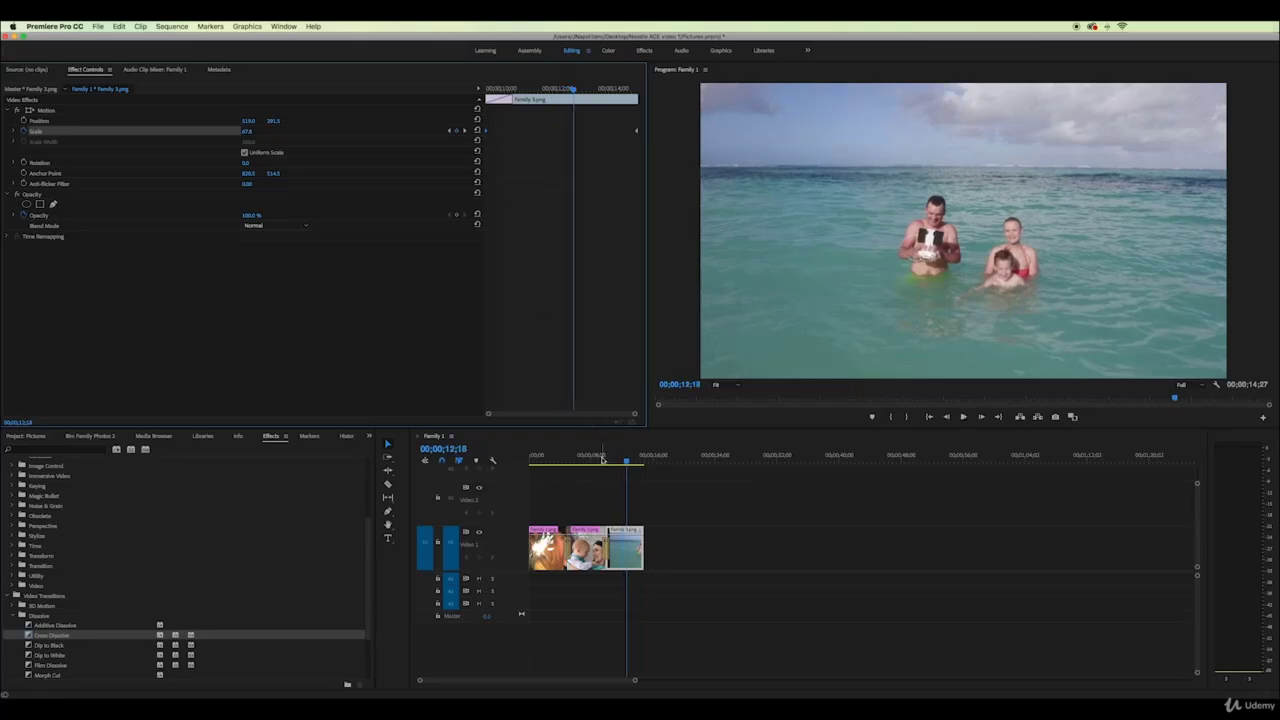
left_click_drag(603, 459, 531, 460)
key("space")
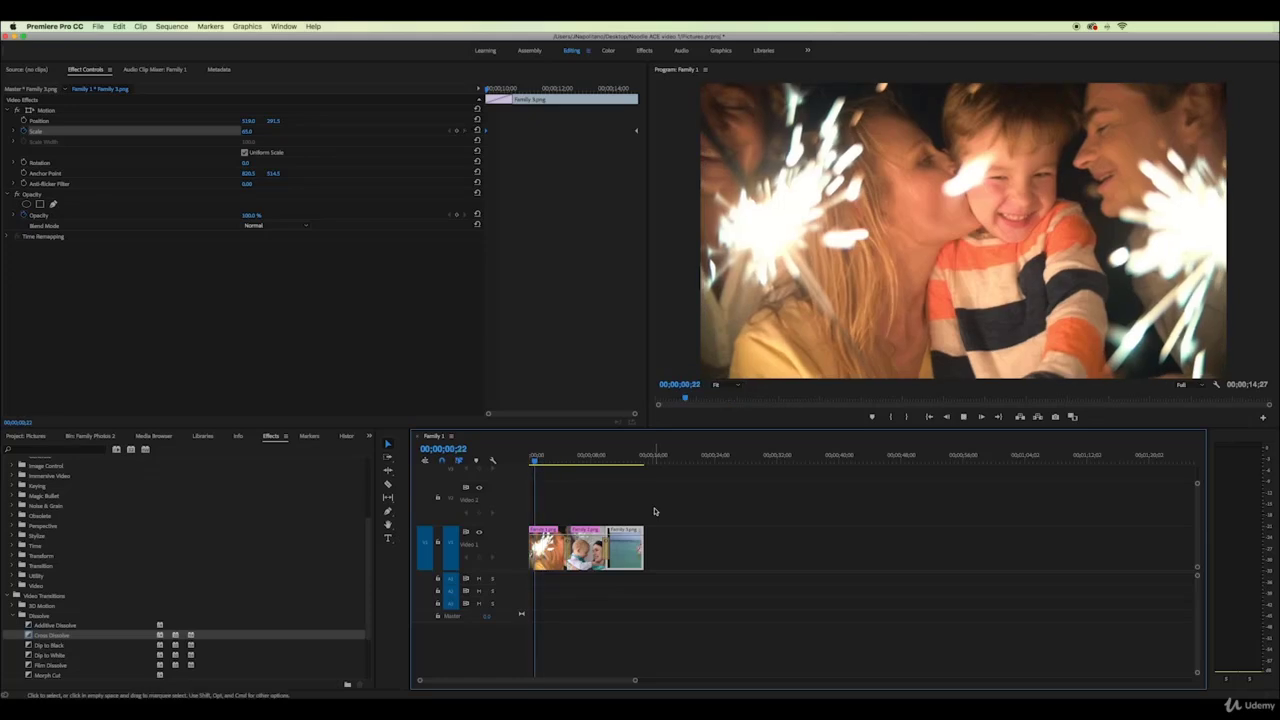
left_click(964, 417)
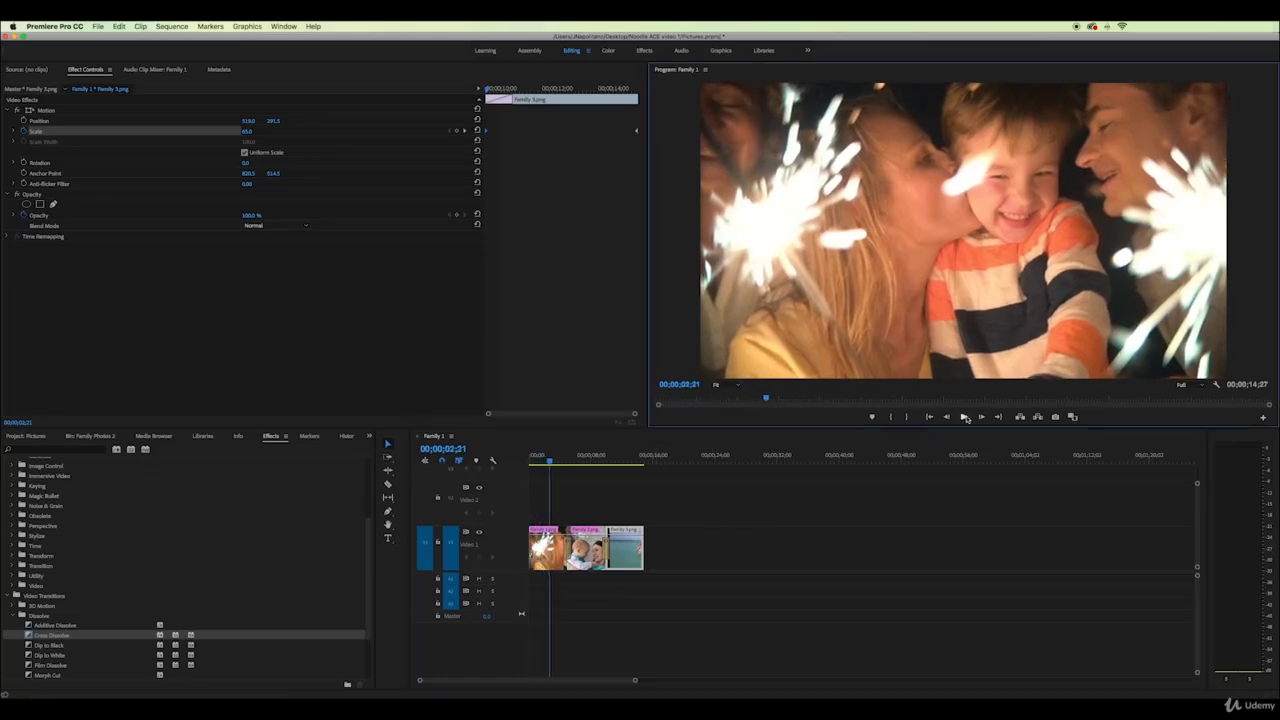
Set the sequence out point just past the end of the last clip
left_click(528, 458)
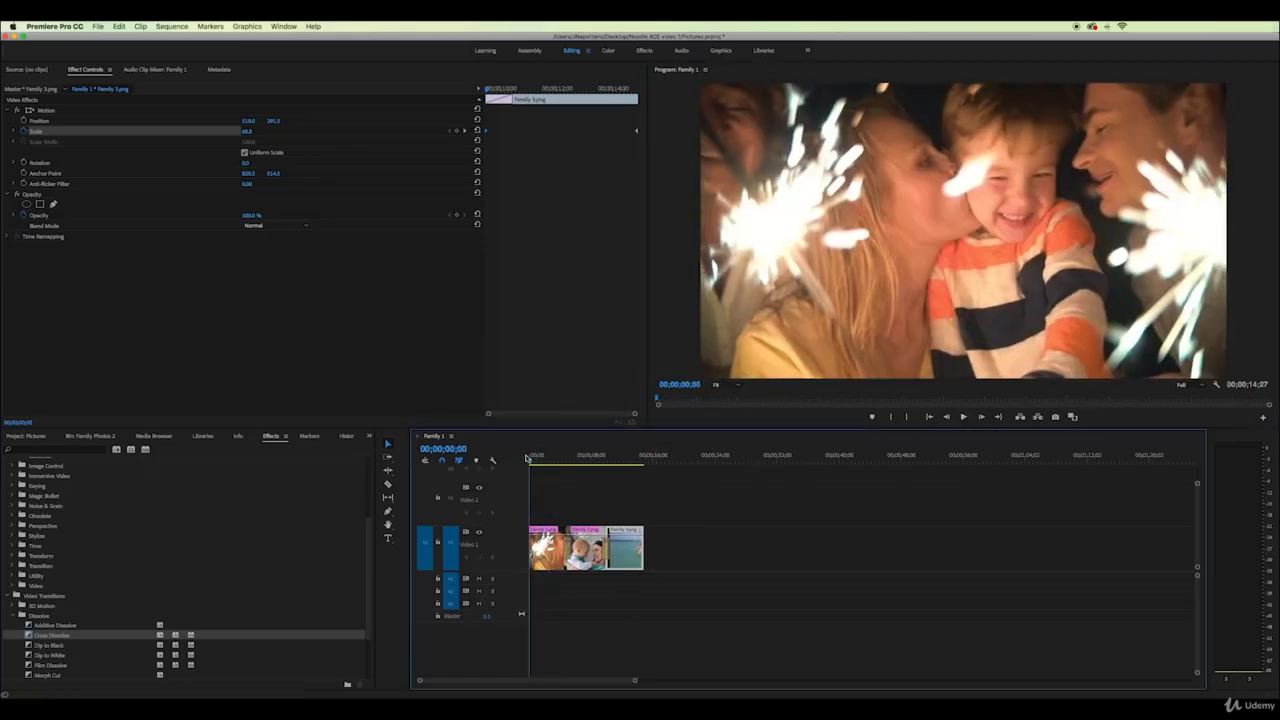
left_click_drag(528, 458, 646, 458)
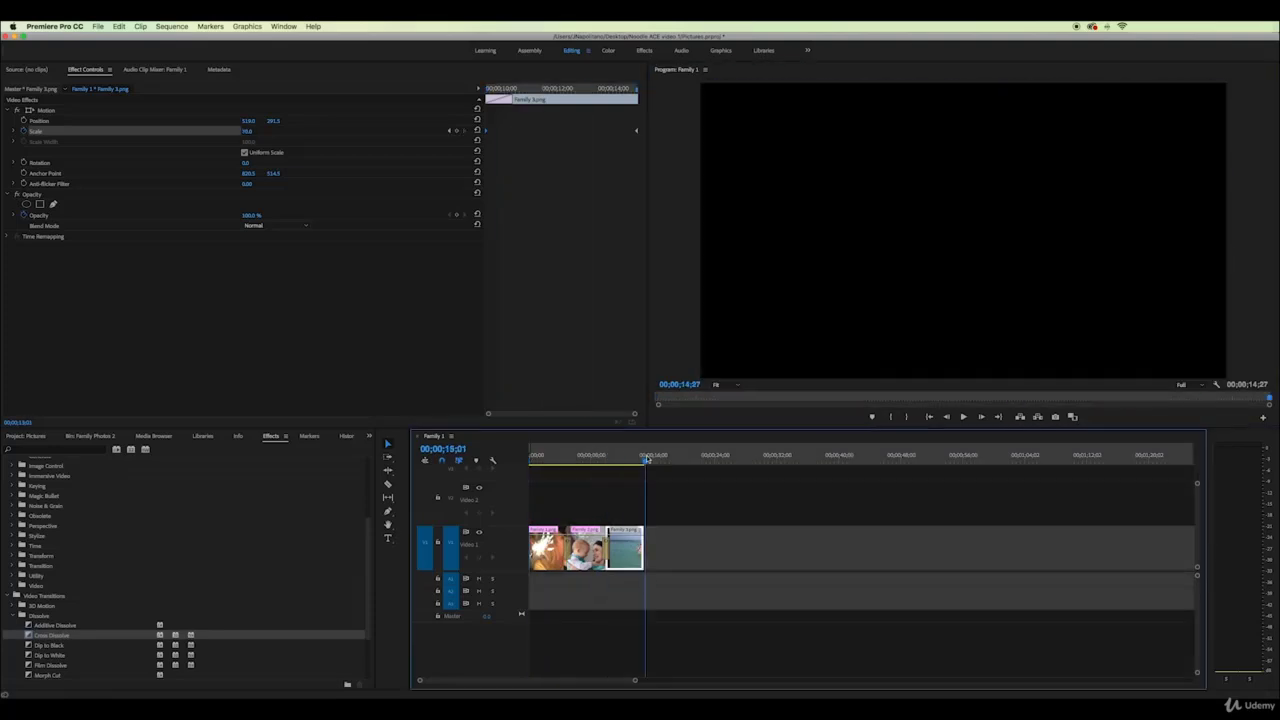
left_click(905, 417)
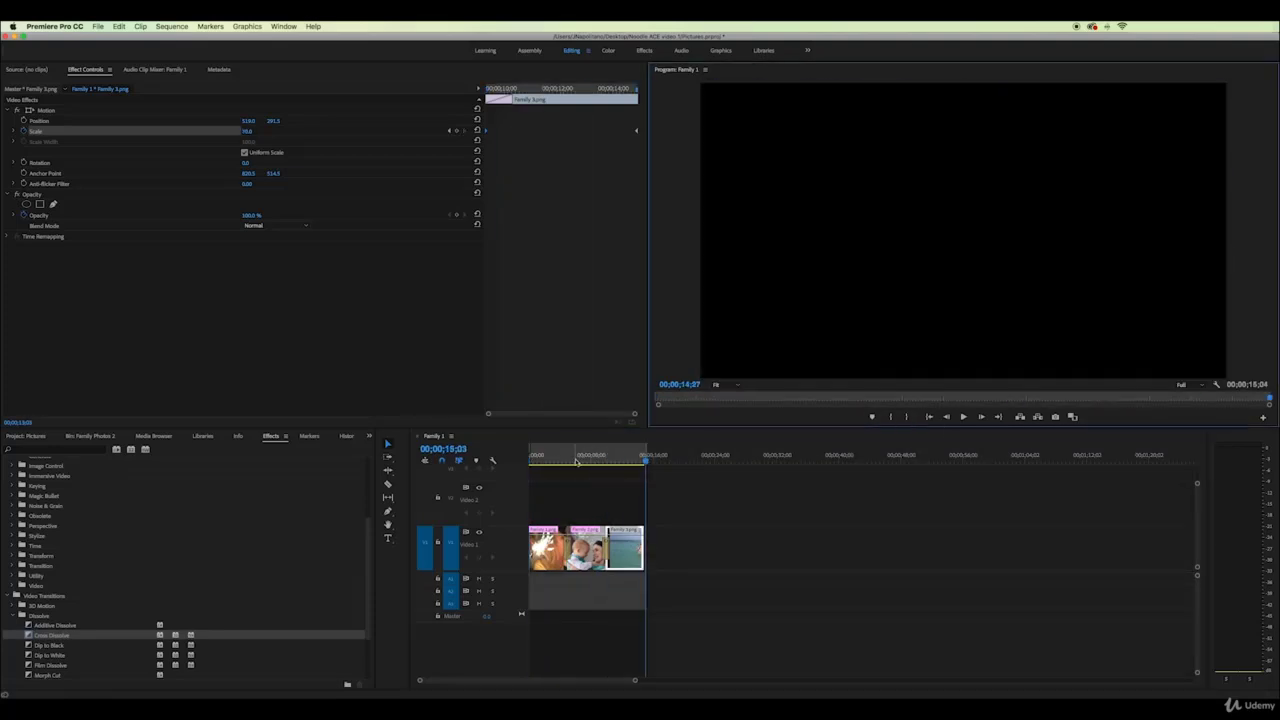
left_click_drag(555, 461, 597, 461)
left_click(180, 27)
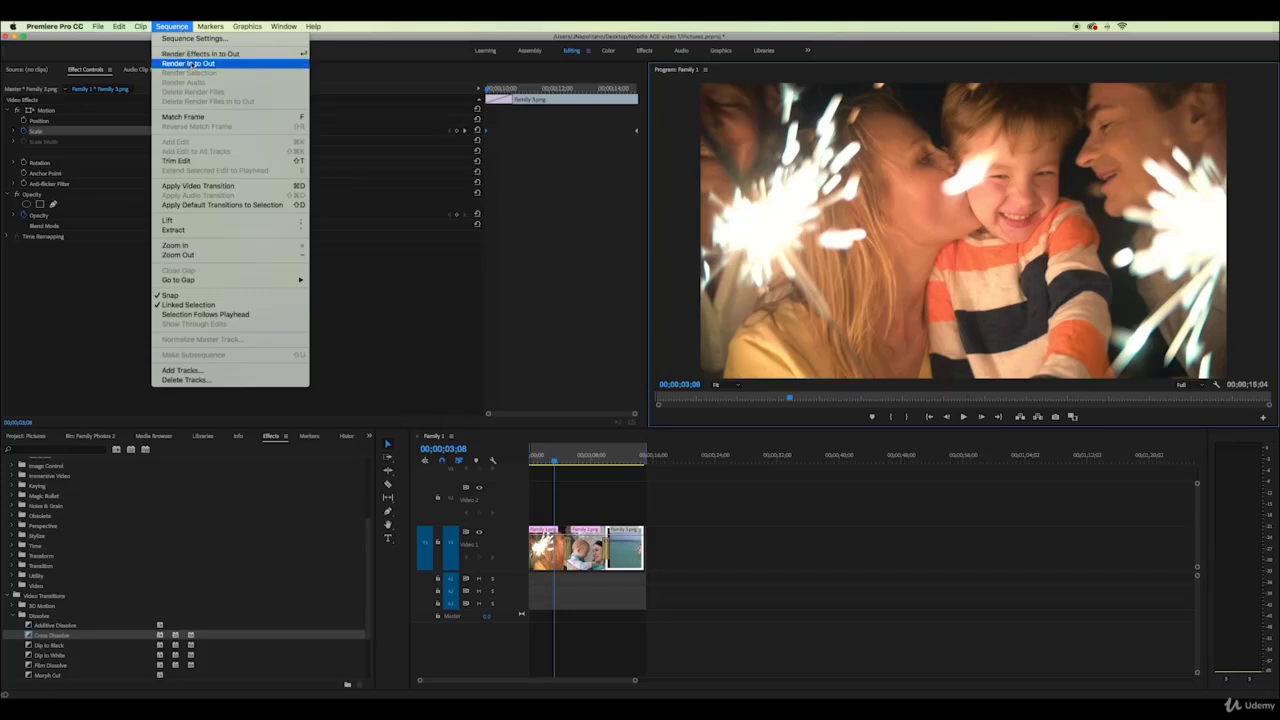
Render the sequence with Sequence > Render In to Out
left_click(190, 64)
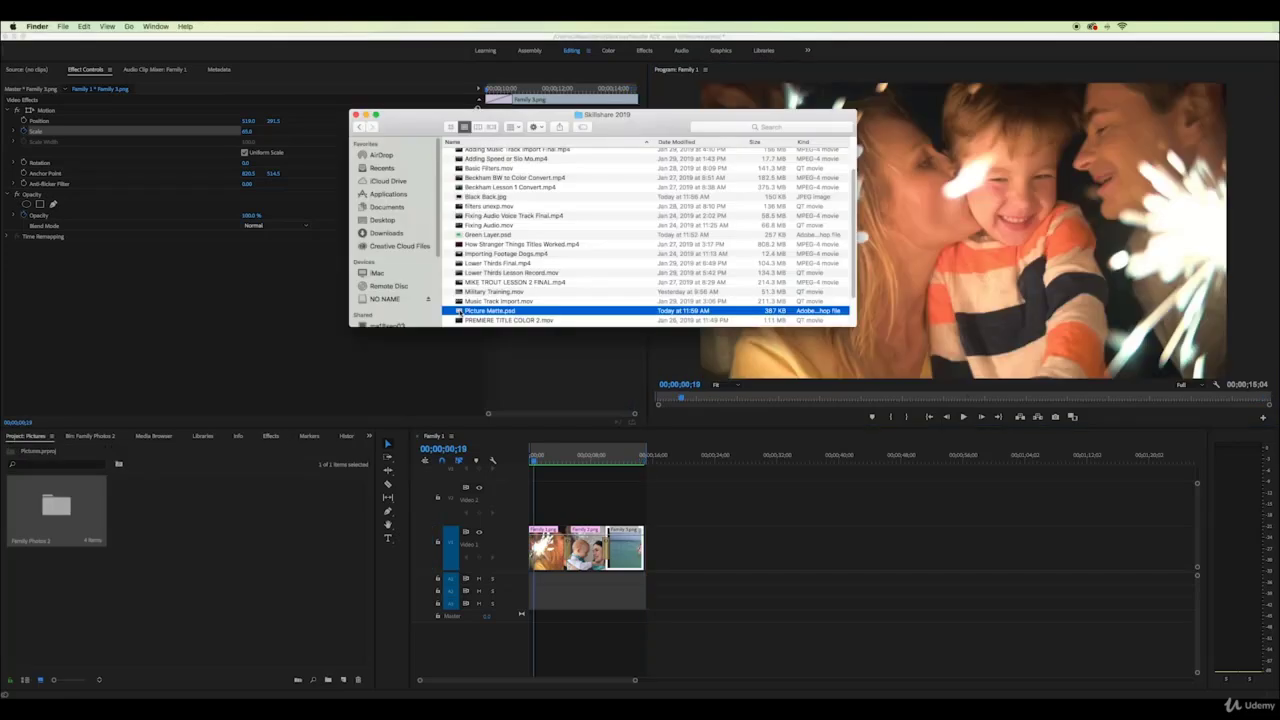
Import Picture Matte.psd with all layers merged and place it on V2 at the sequence start
left_click_drag(490, 310, 194, 548)
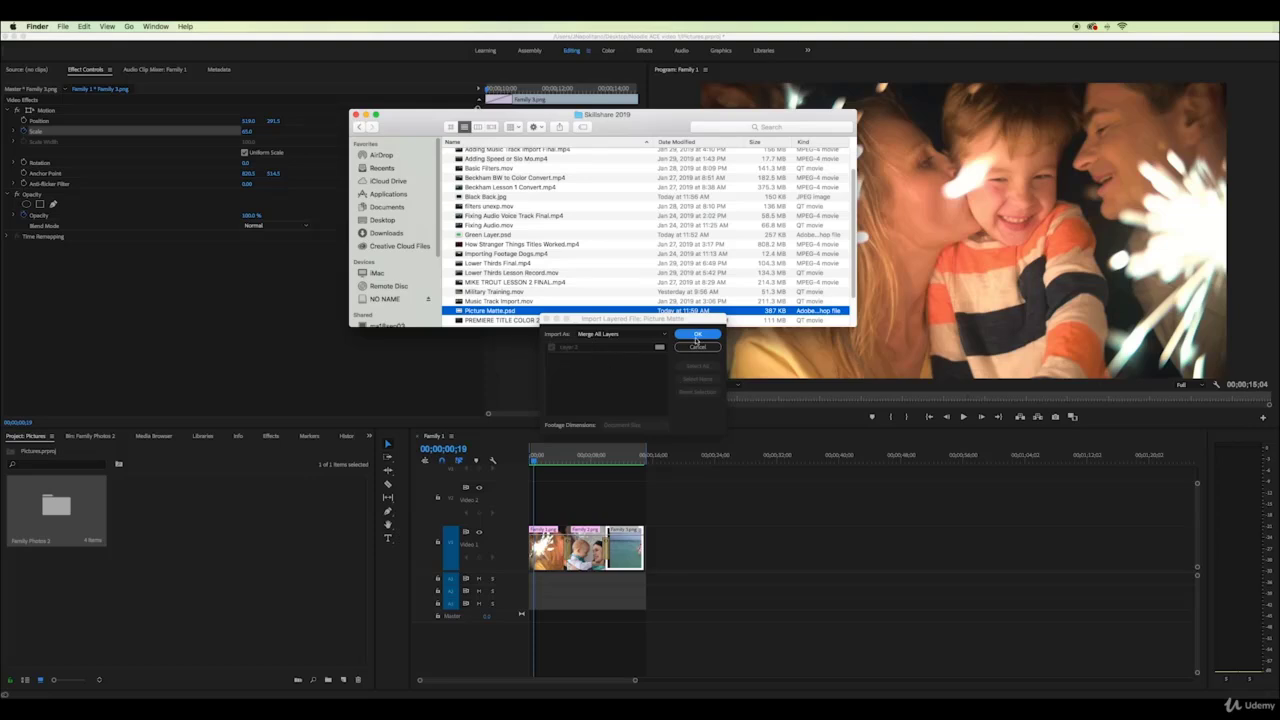
left_click(697, 337)
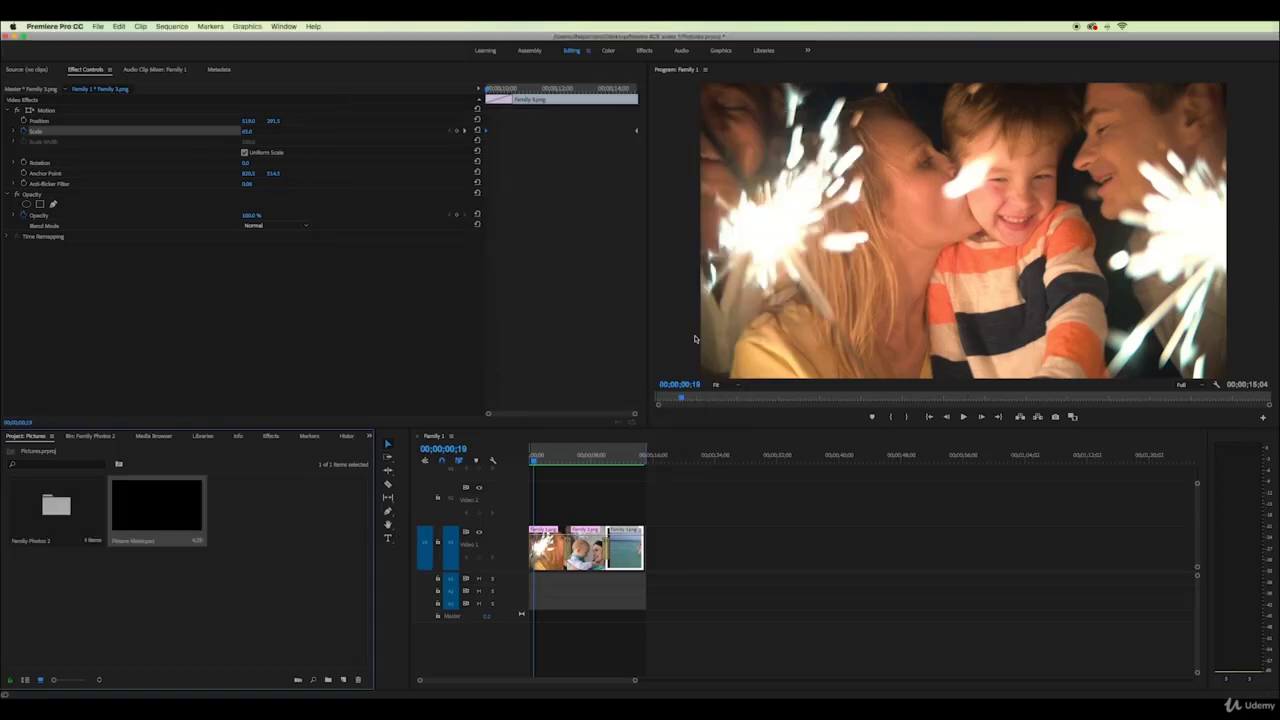
left_click_drag(160, 514, 644, 500)
left_click(547, 456)
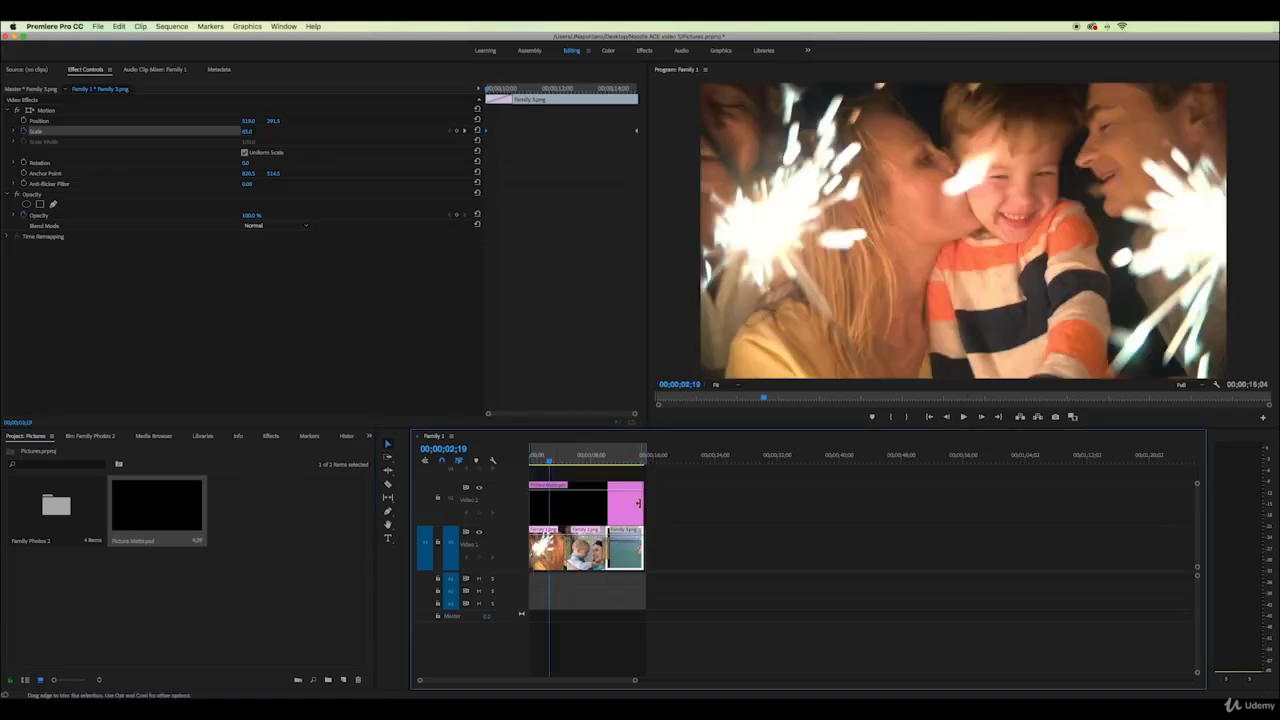
Shrink the matte's Scale and shift Family 1.png slightly down and left inside the frame
left_click(573, 511)
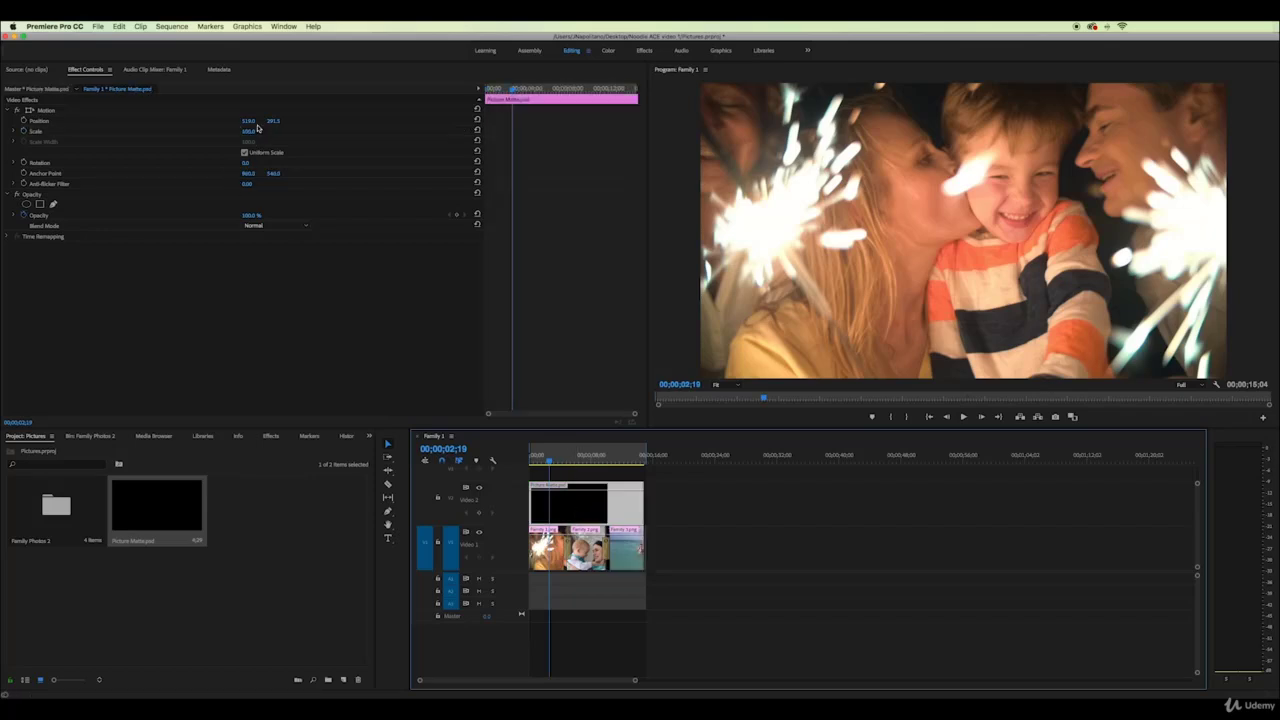
left_click_drag(247, 131, 231, 131)
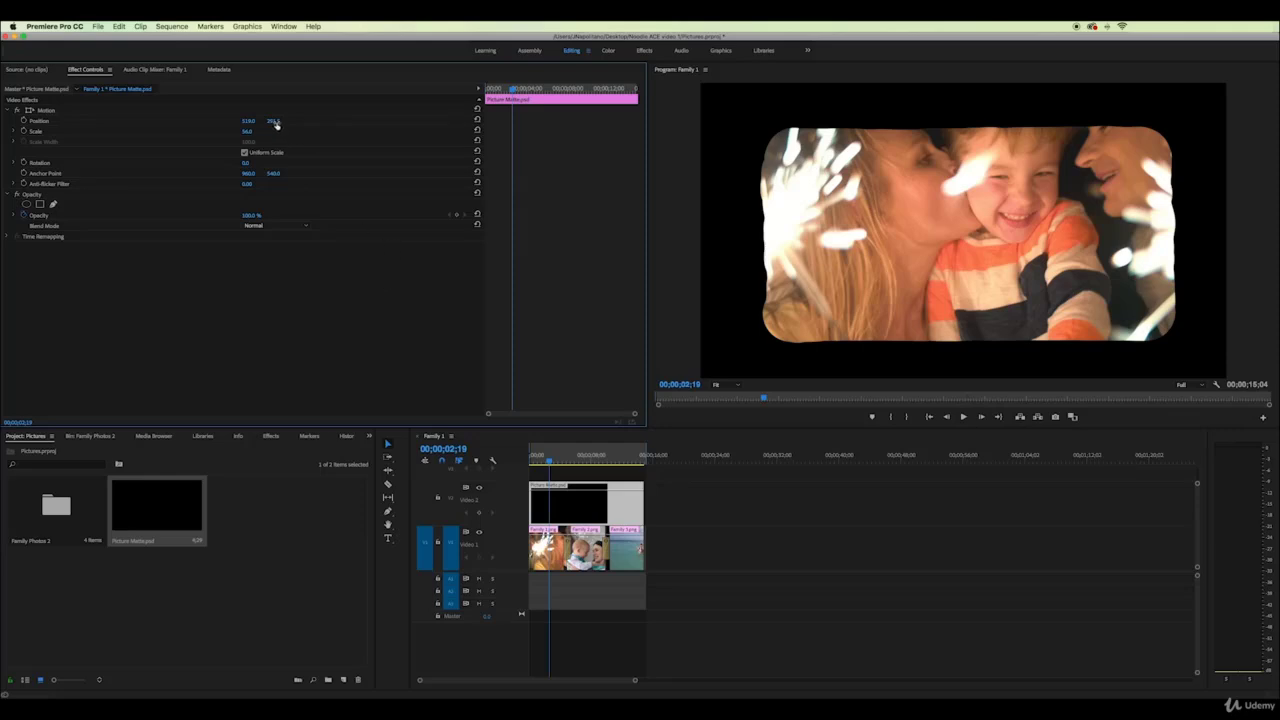
left_click(625, 500)
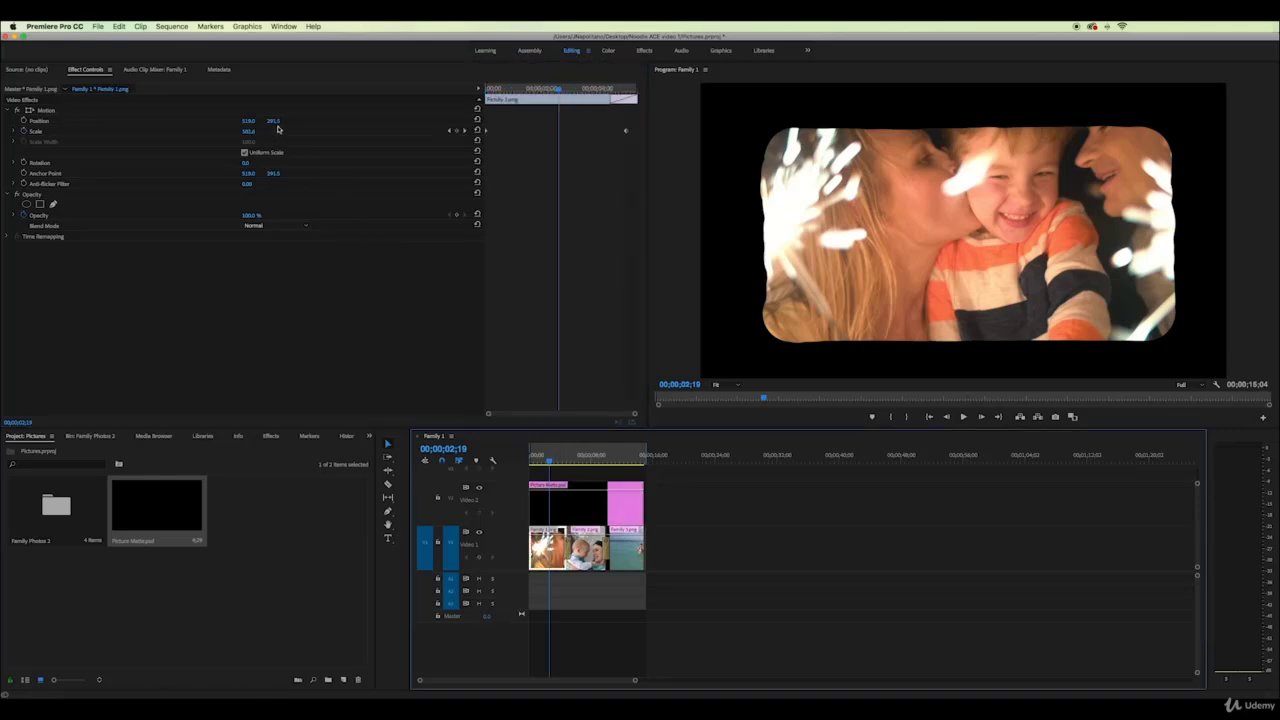
left_click_drag(275, 123, 325, 123)
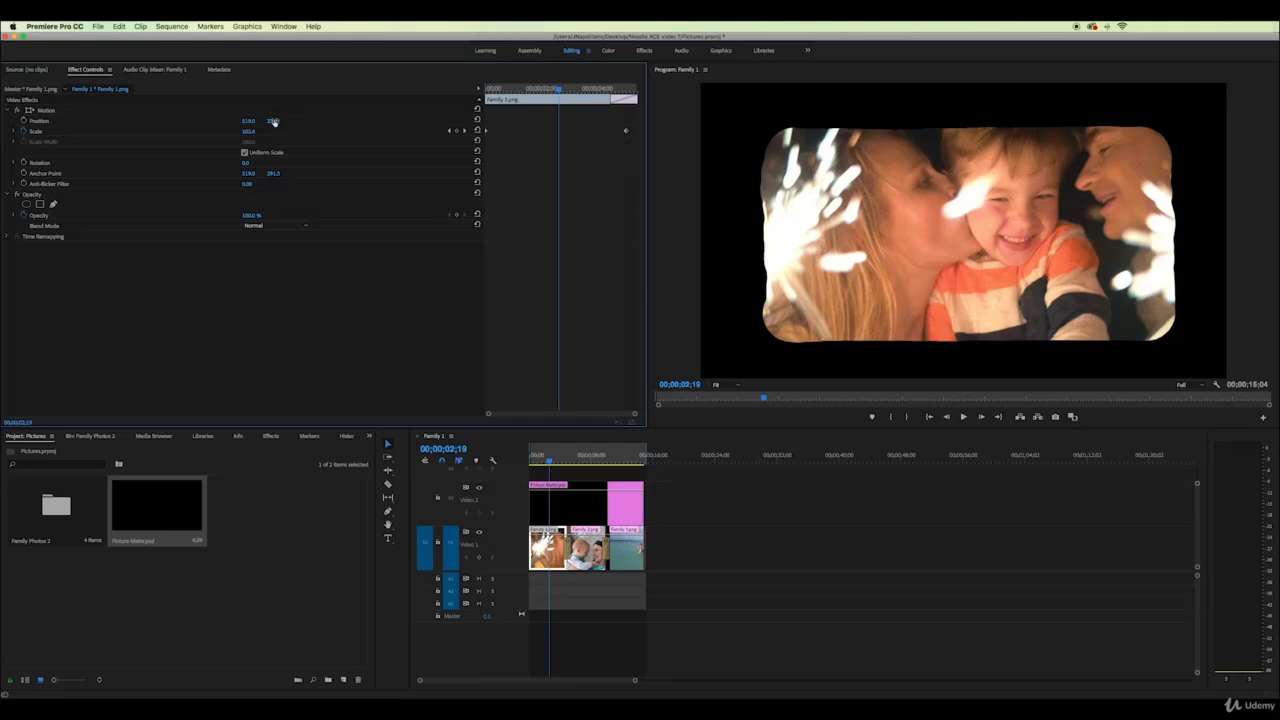
mouse_move(248, 121)
left_mouse_down()
mouse_move(188, 121)
mouse_move(242, 121)
left_mouse_up()
left_click(625, 500)
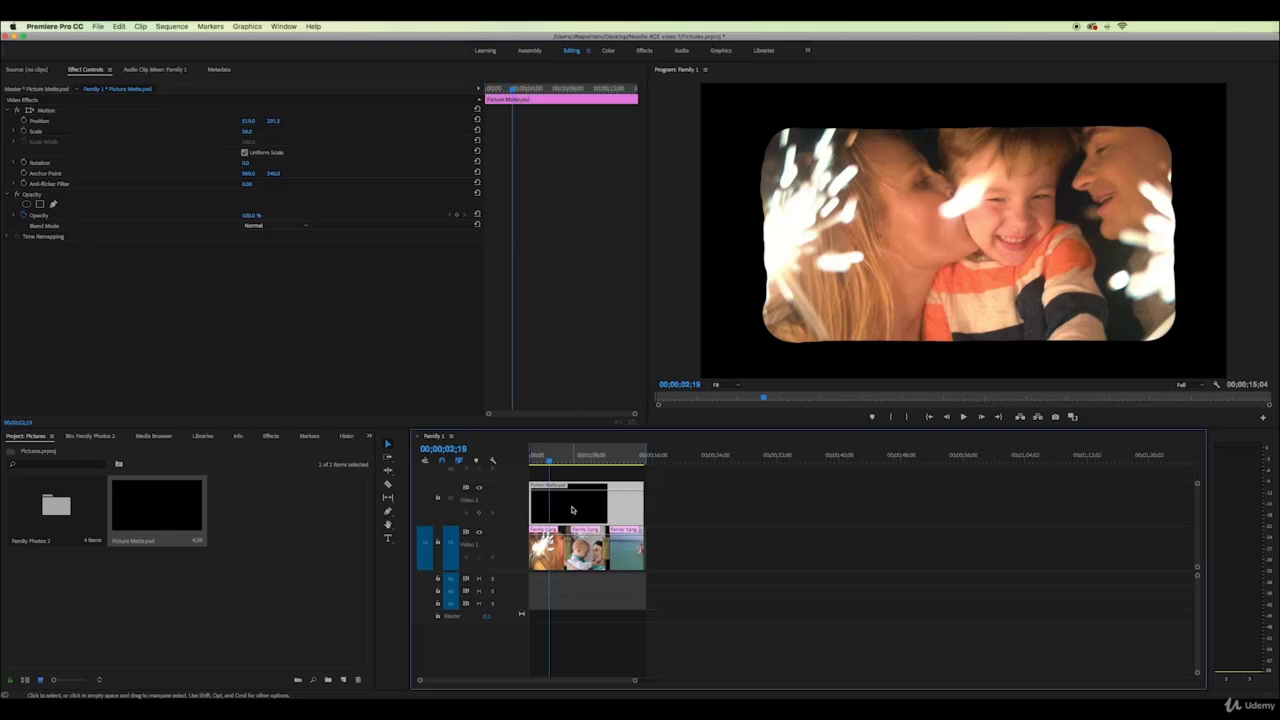
Apply Gaussian Blur to Picture Matte.psd with Blurriness about 36, then play to preview the feathering
left_click(270, 437)
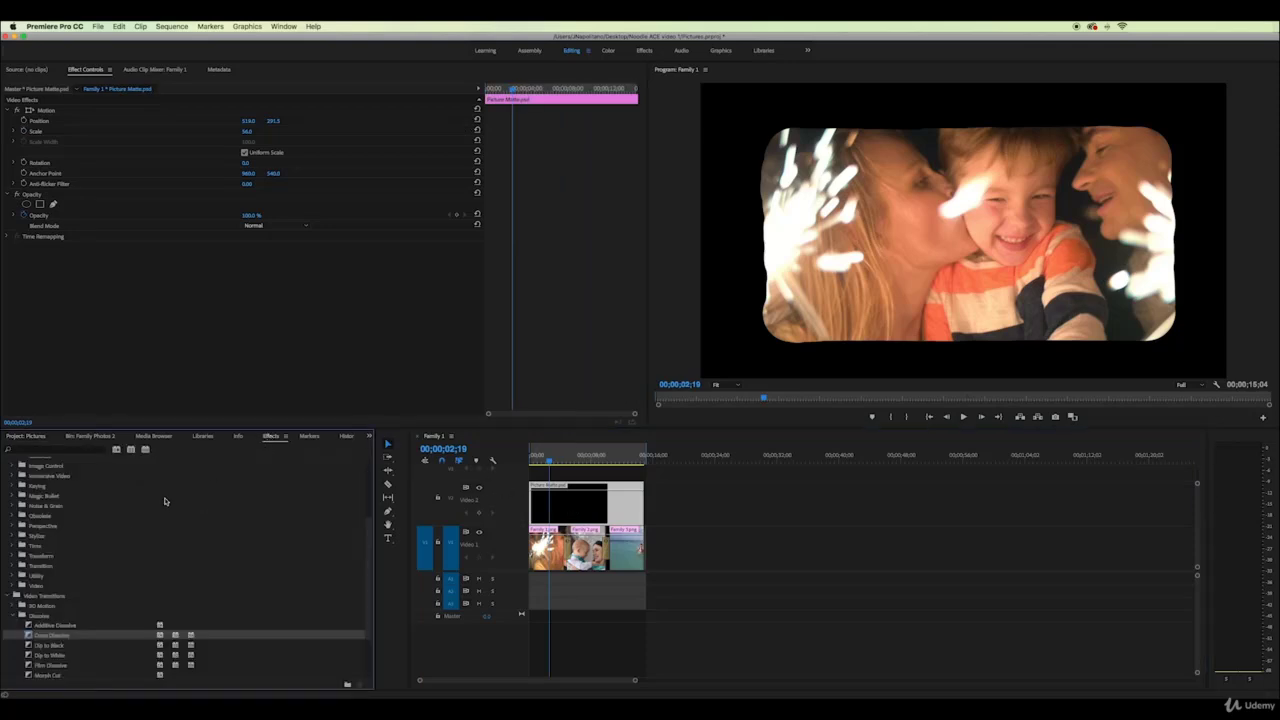
left_click(13, 617)
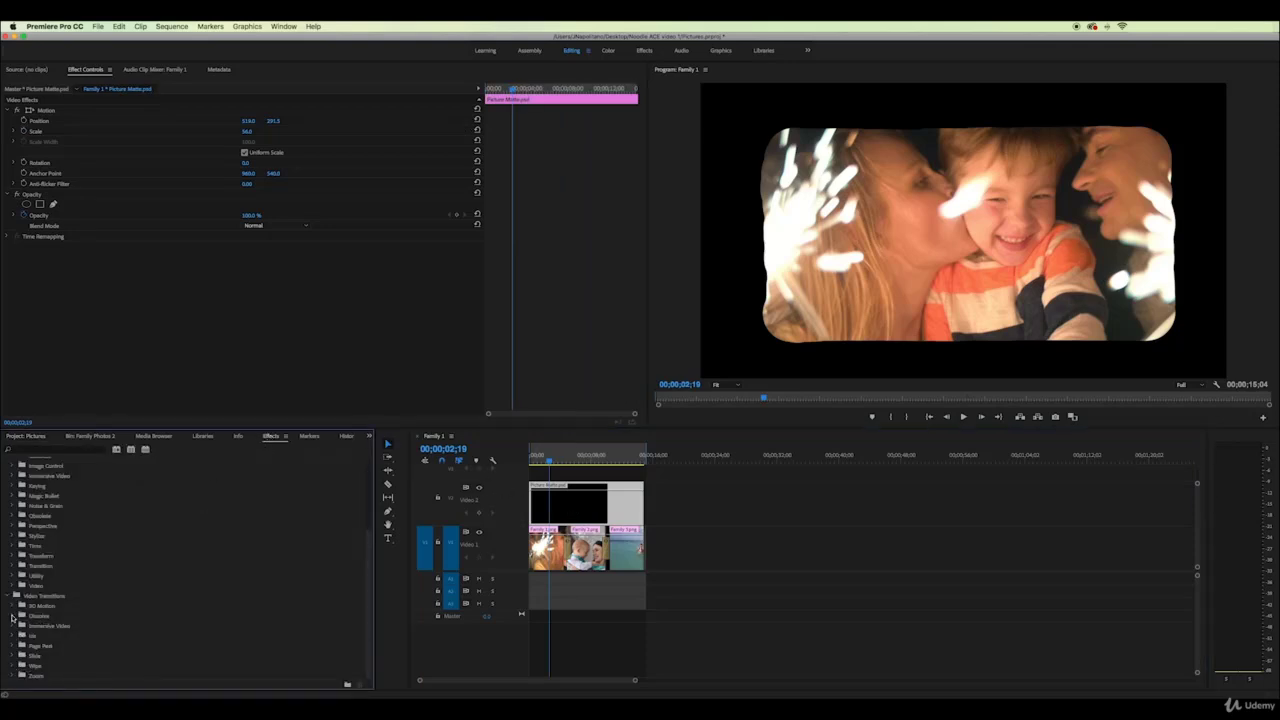
scroll(12, 543, "up", 5)
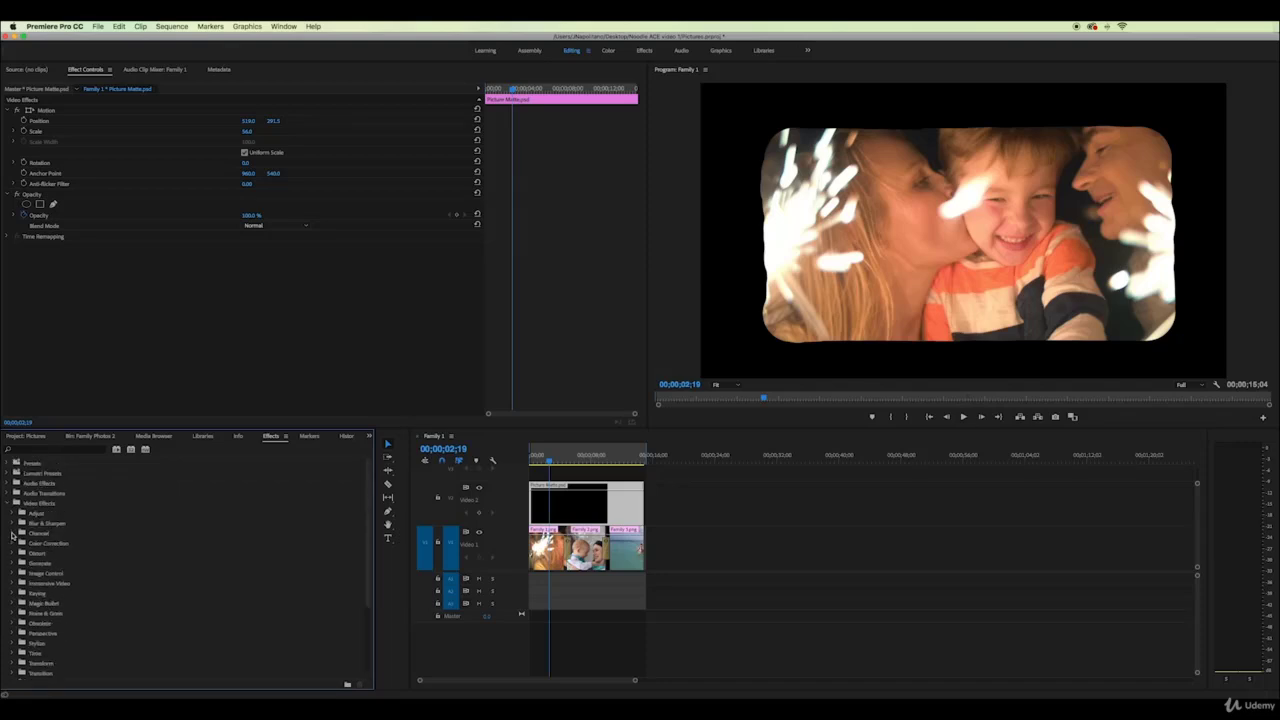
left_click(12, 524)
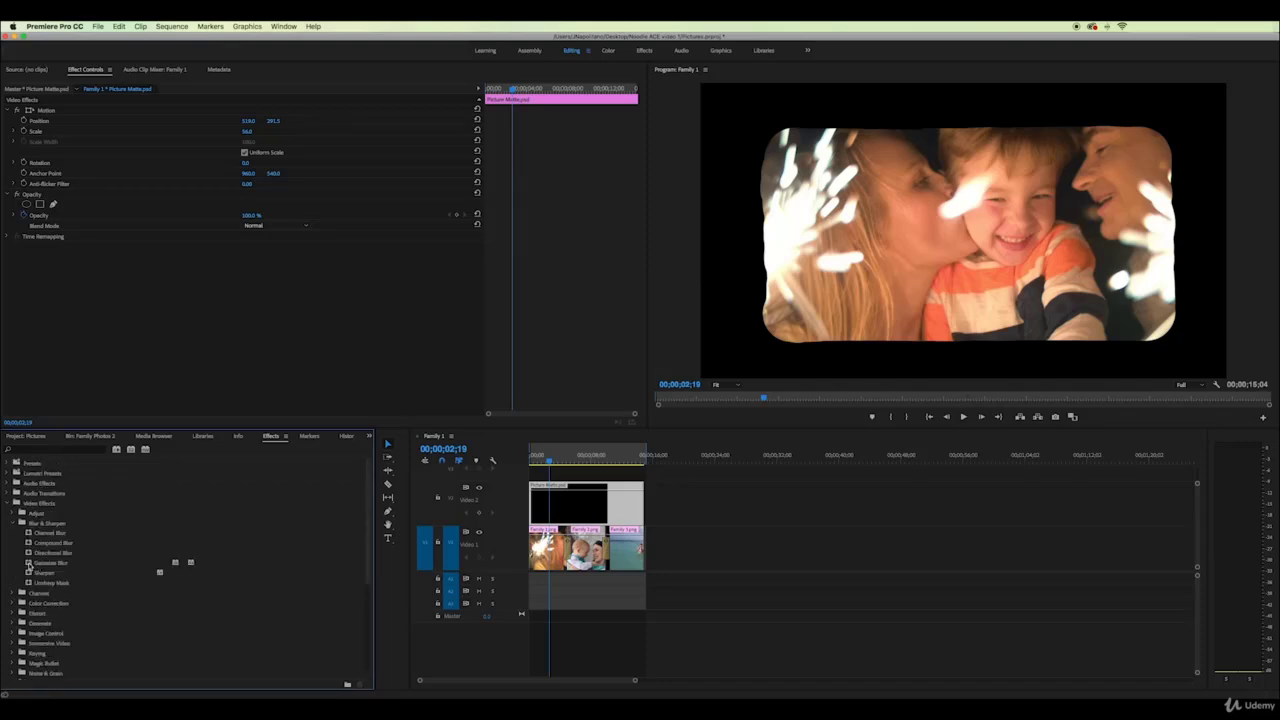
left_click_drag(29, 565, 560, 510)
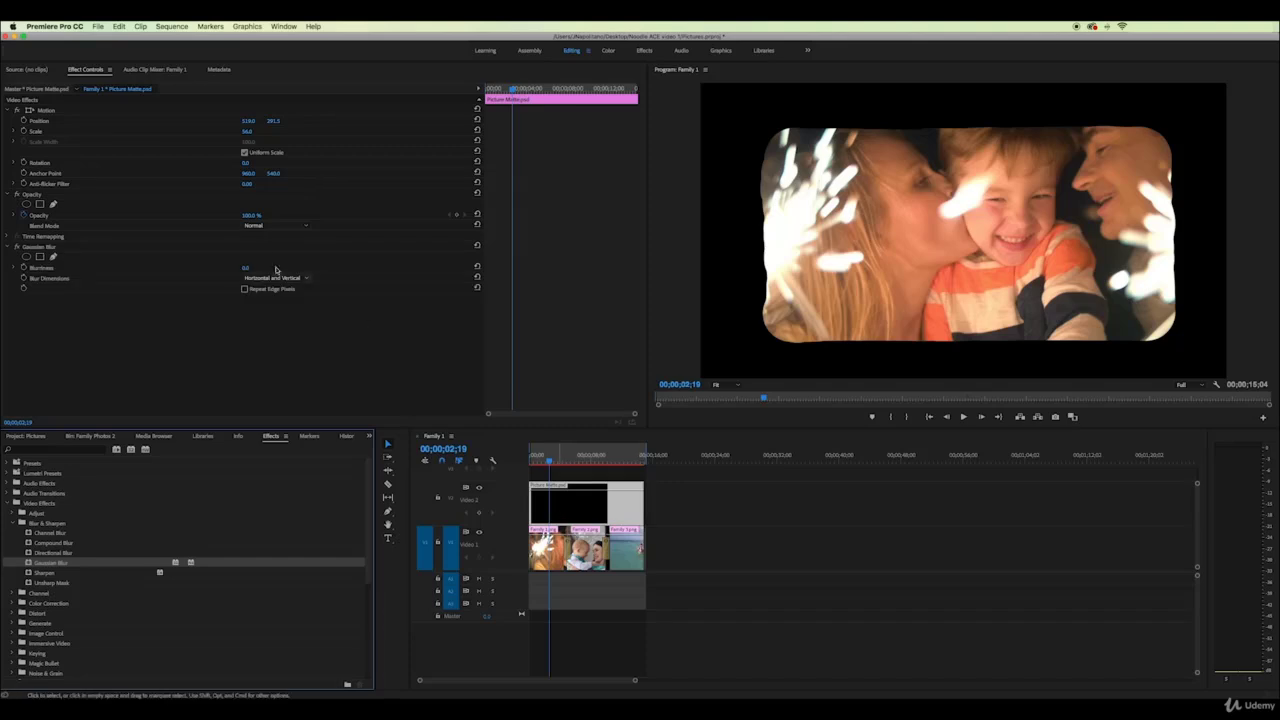
left_click_drag(246, 268, 276, 268)
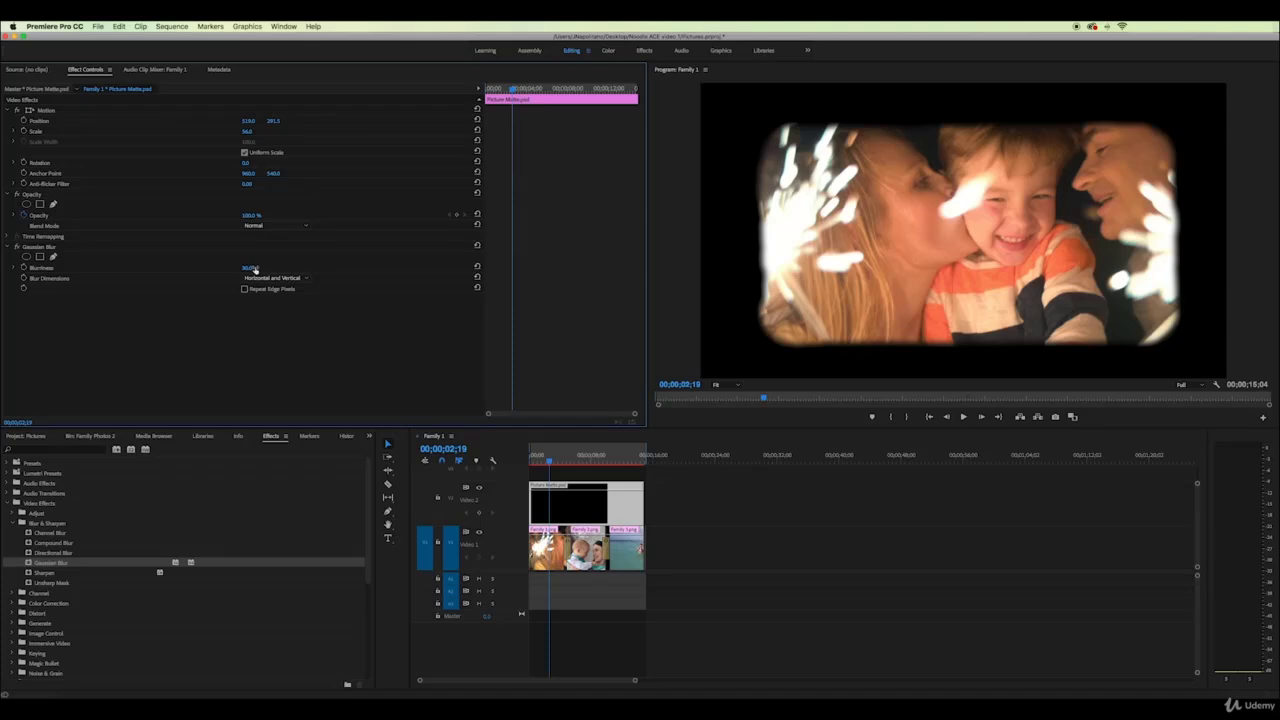
left_click(538, 460)
key("space")
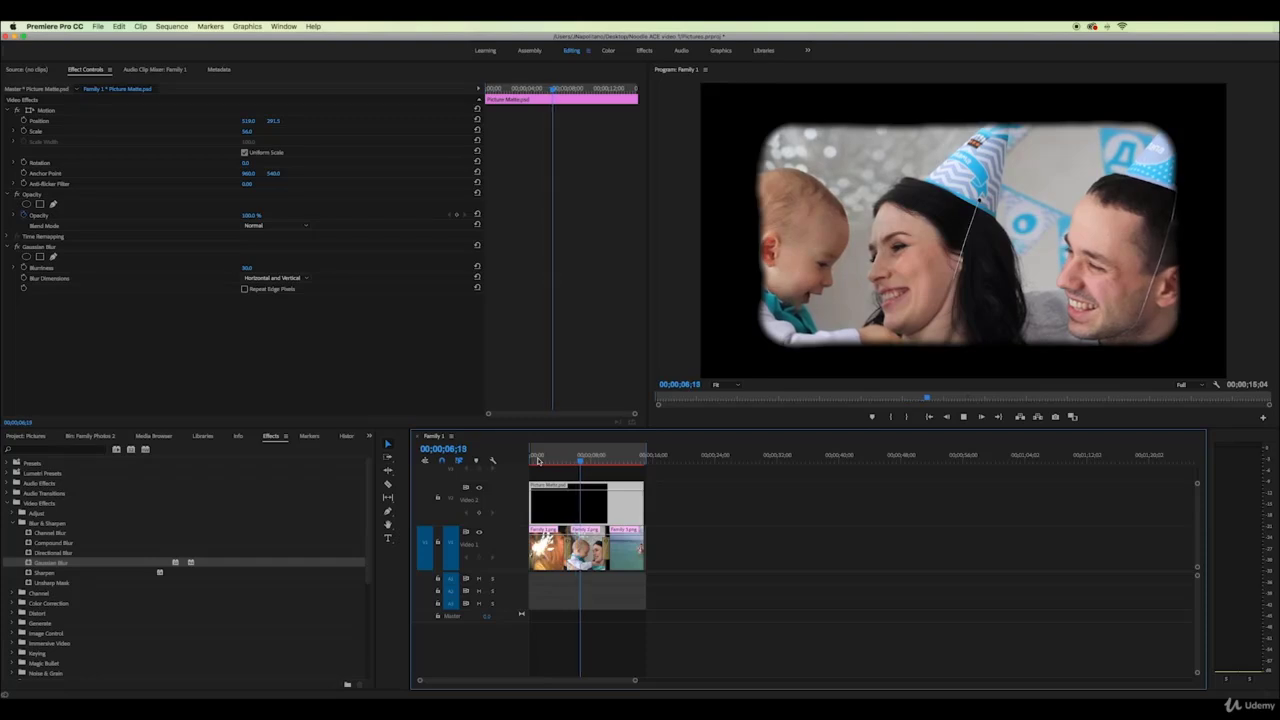
Move Family 2.png up to Position Y 226.5 and play to check it
left_click(593, 567)
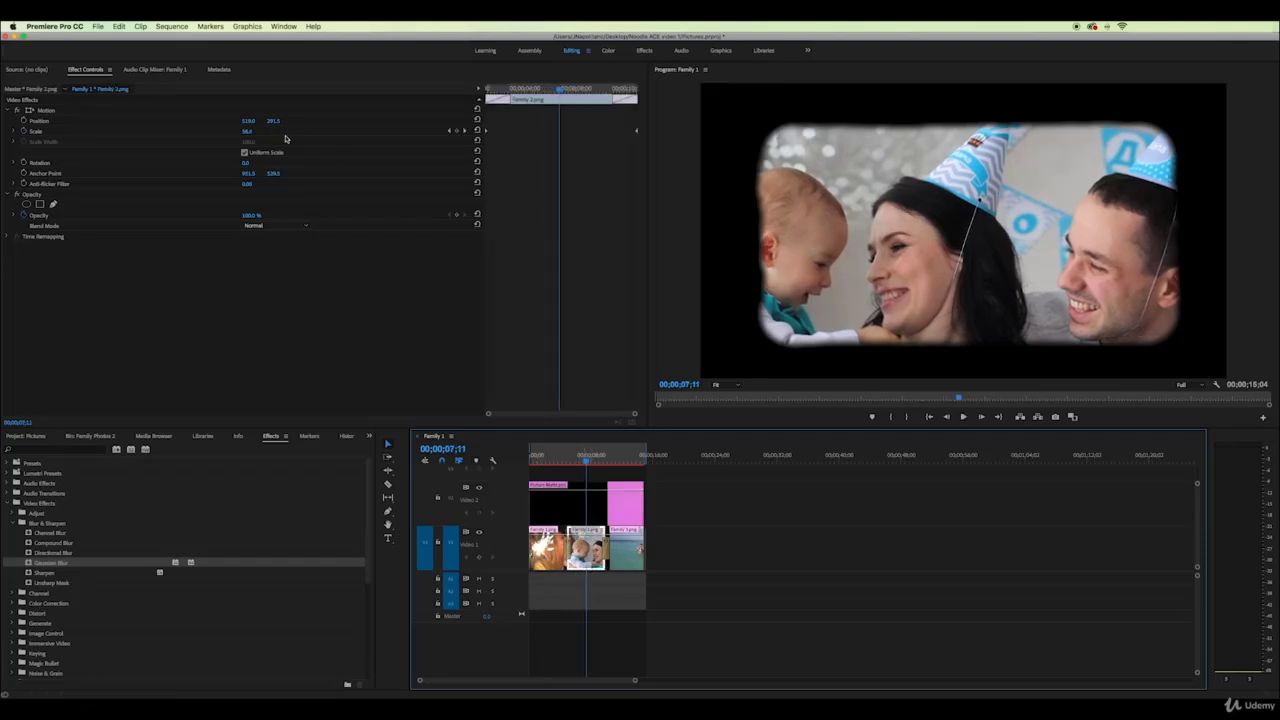
left_click_drag(275, 121, 214, 121)
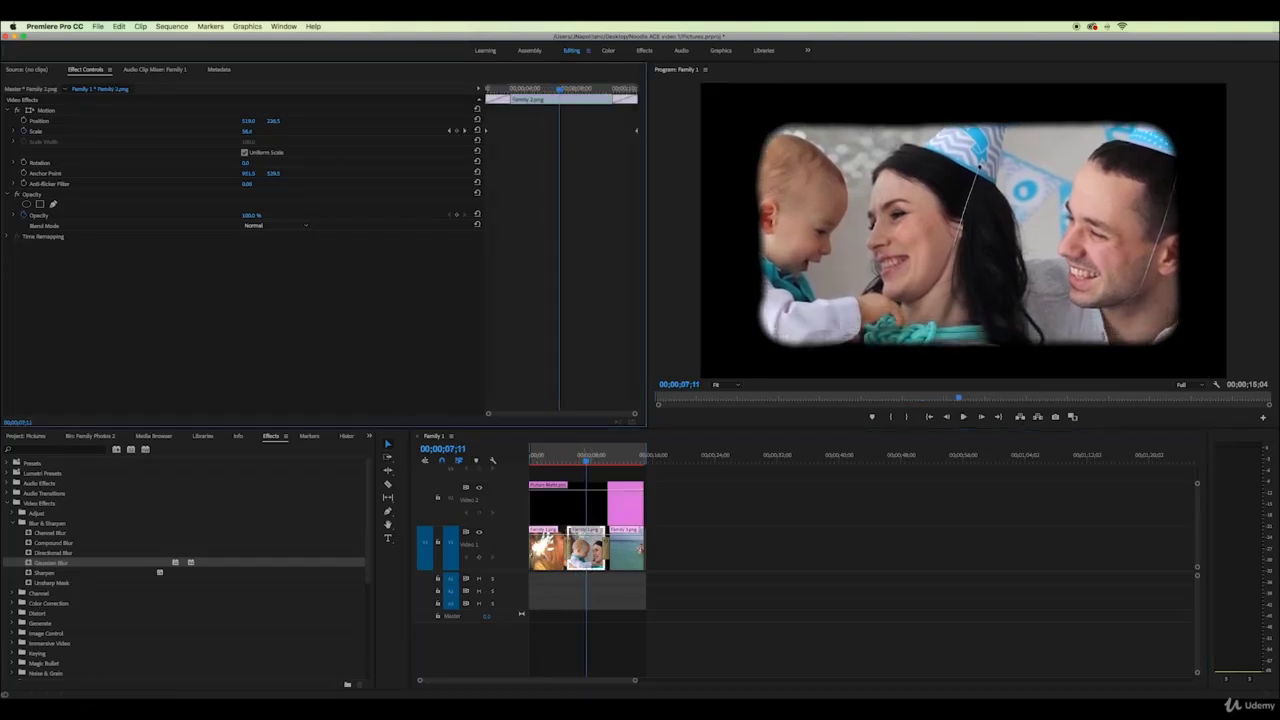
key("space")
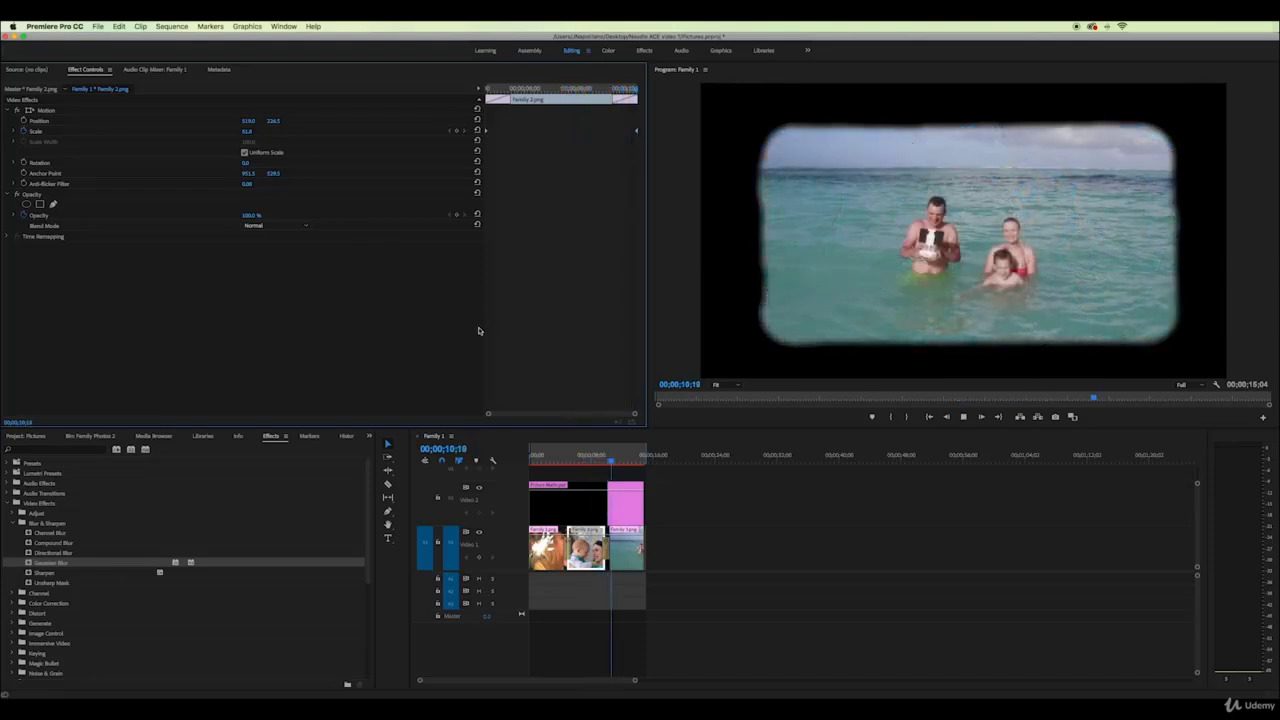
key("space")
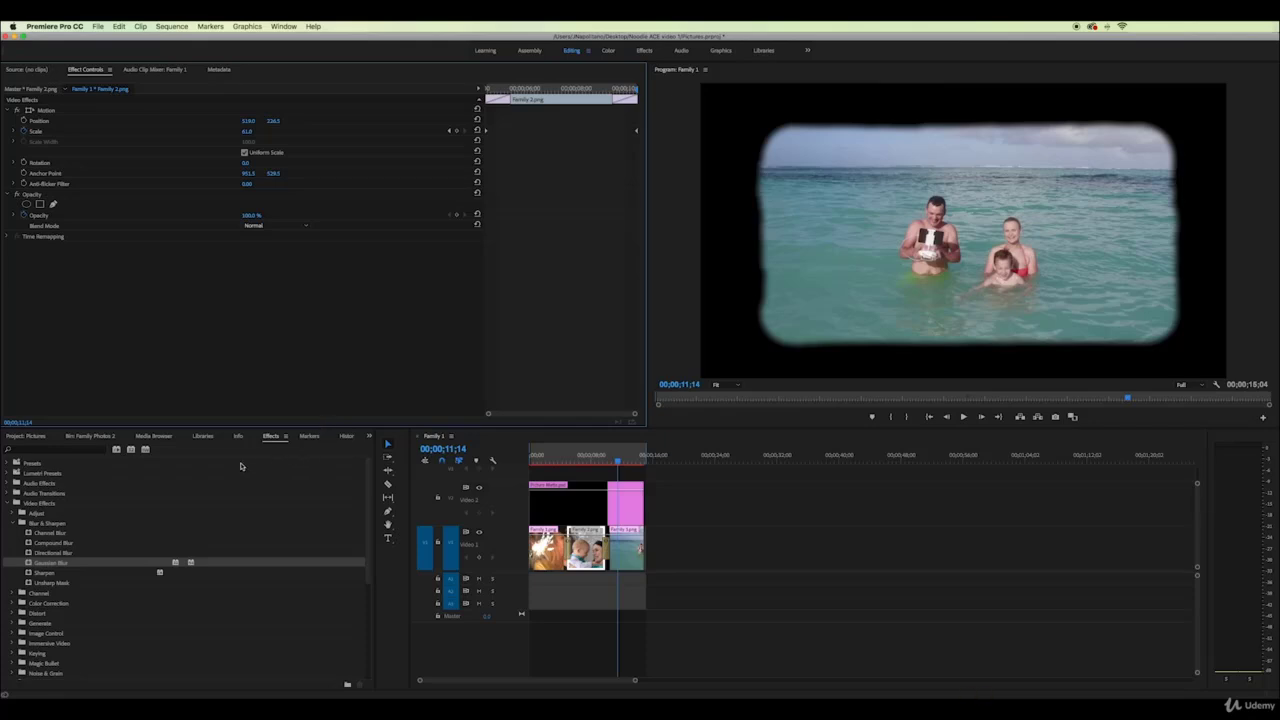
Apply the Lumetri Cinematic preset Cinespace 50 to the family photo clip
left_click(15, 524)
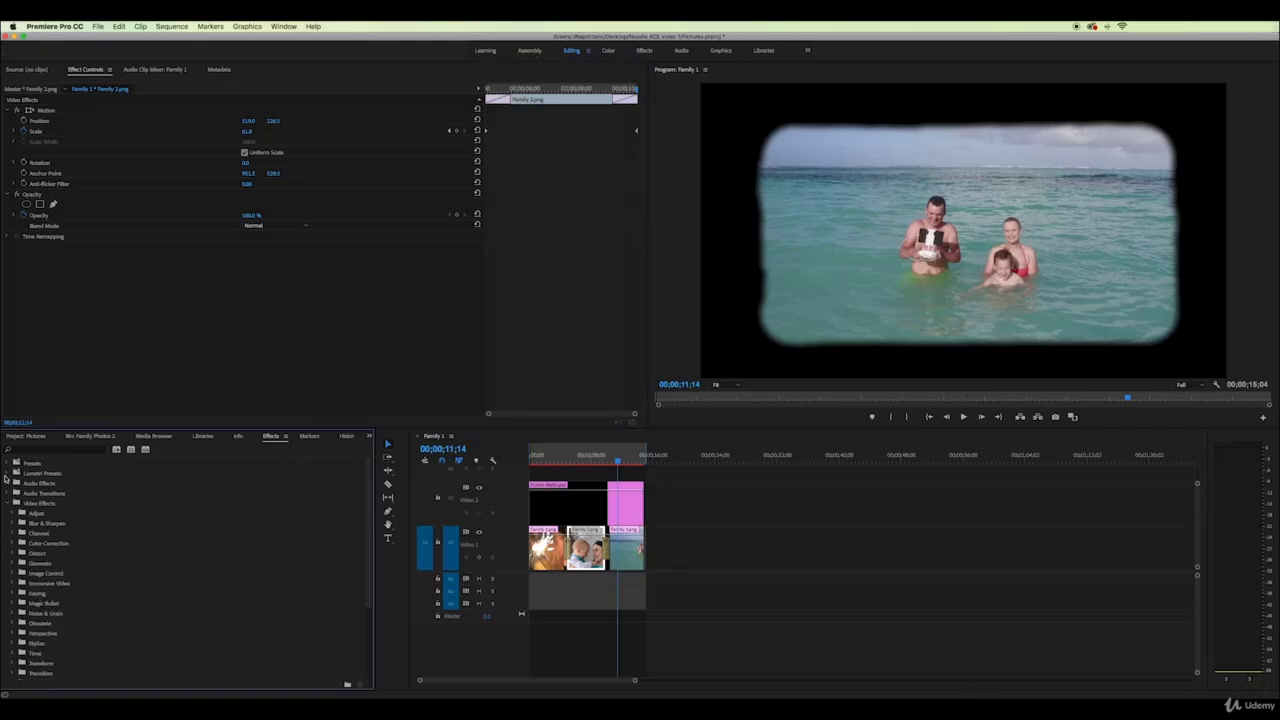
left_click(7, 474)
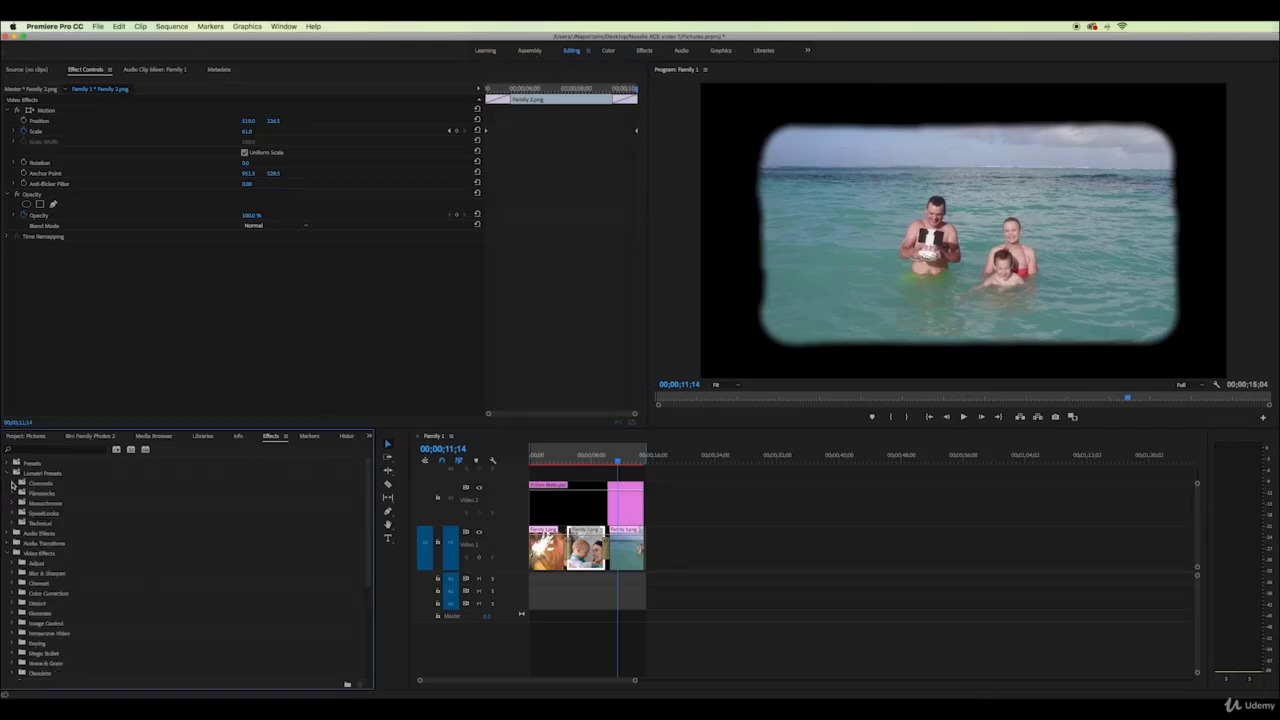
left_click(13, 484)
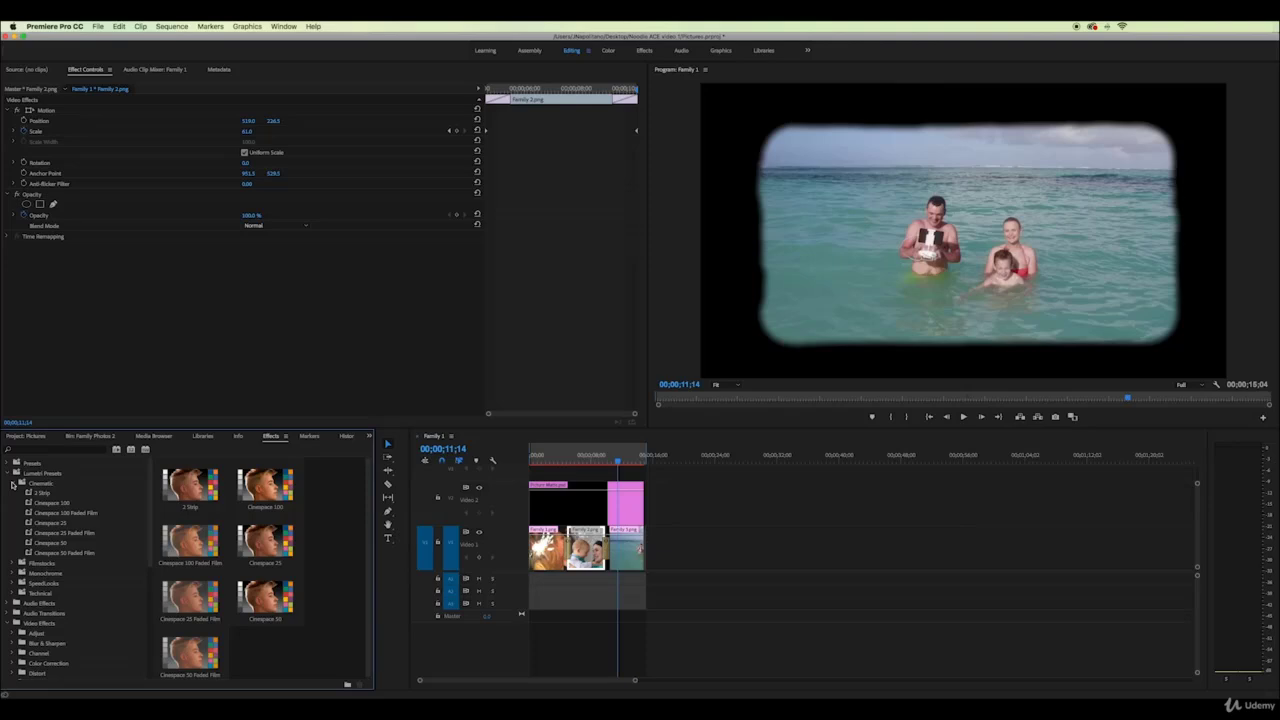
mouse_move(603, 462)
left_mouse_down()
mouse_move(555, 466)
mouse_move(583, 467)
left_mouse_up()
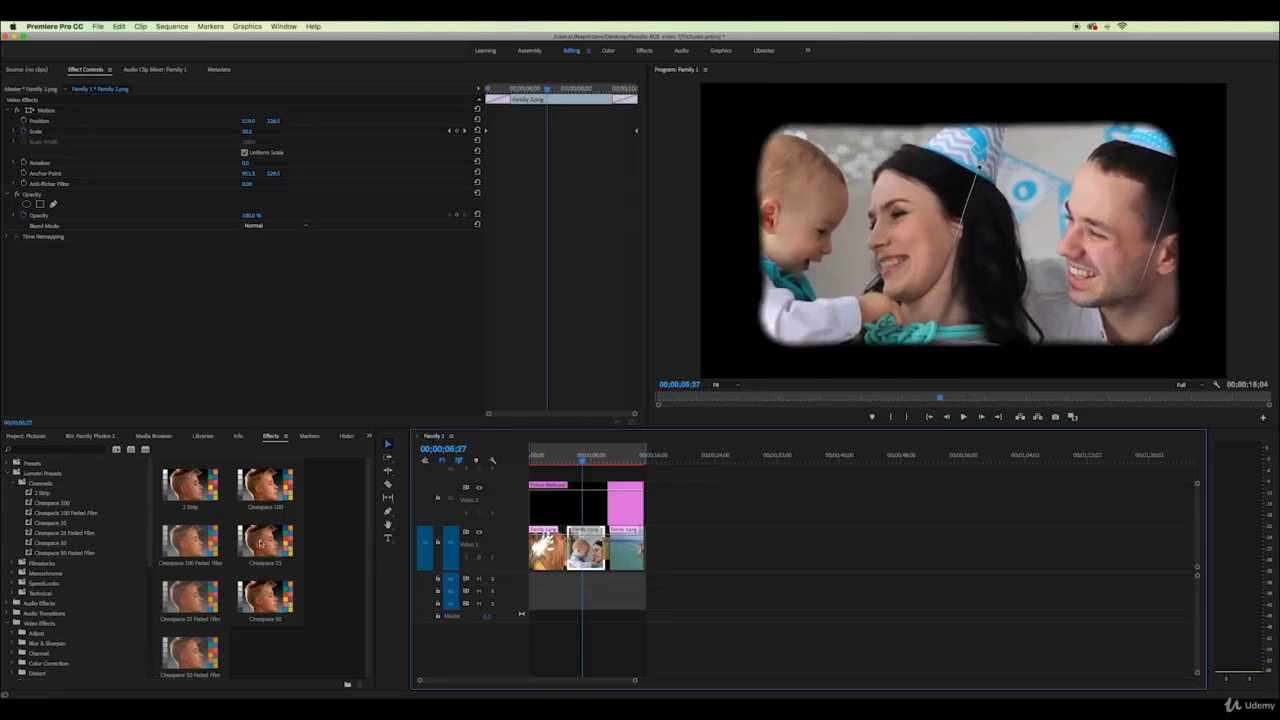
left_click_drag(263, 601, 586, 550)
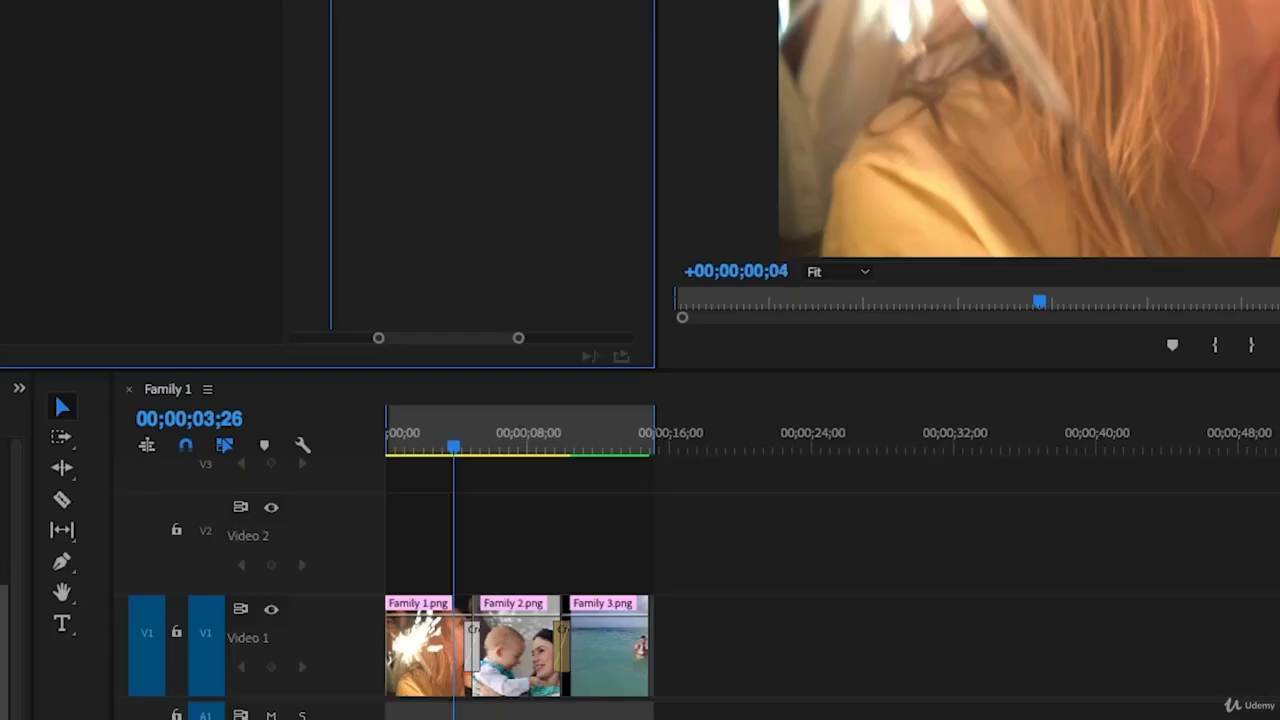
Close the gap before Family 3.png and make Family 1.png fade in from black with opacity keyframes
left_click(476, 666)
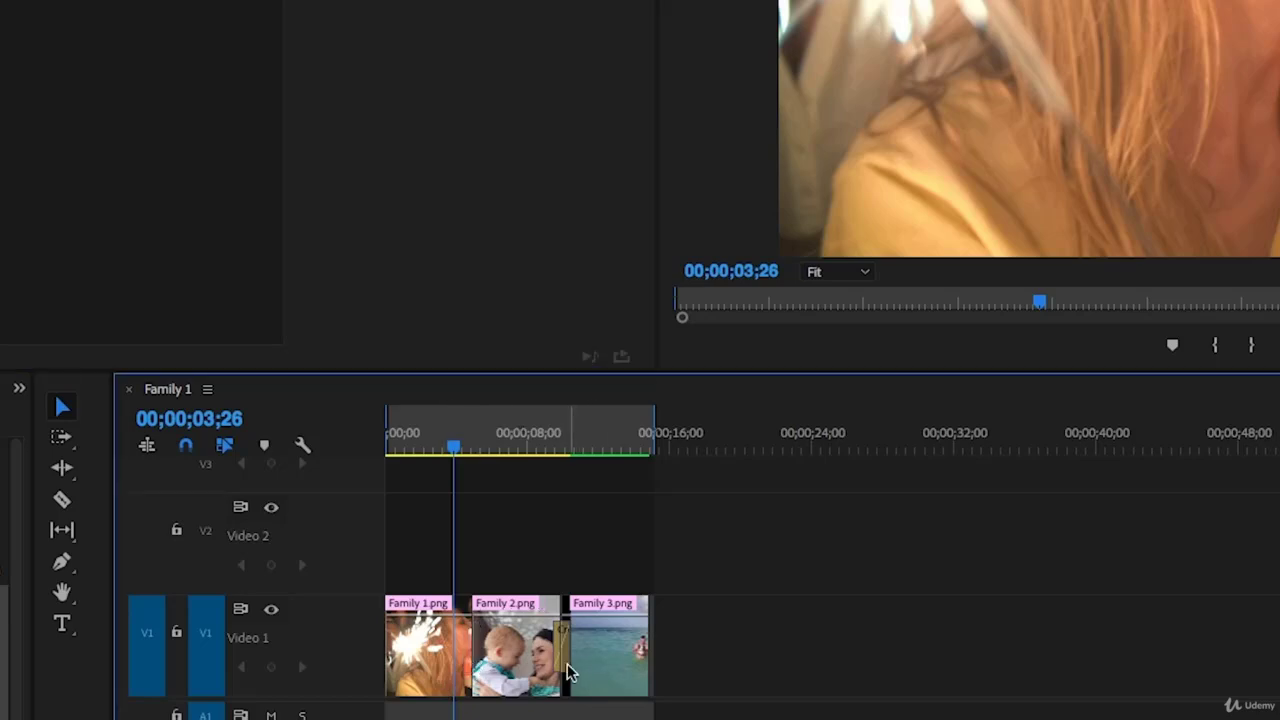
left_click_drag(567, 663, 560, 663)
left_click_drag(453, 446, 428, 450)
left_click(446, 690)
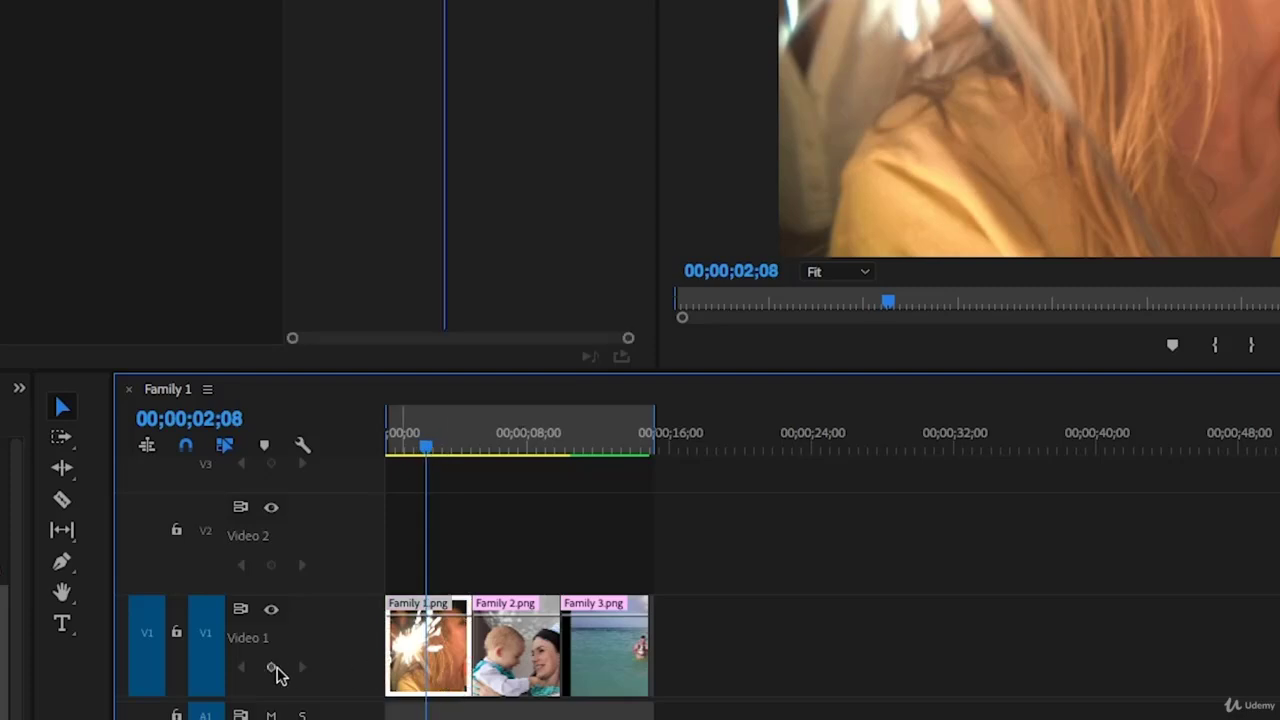
left_click(271, 667)
left_click(400, 448)
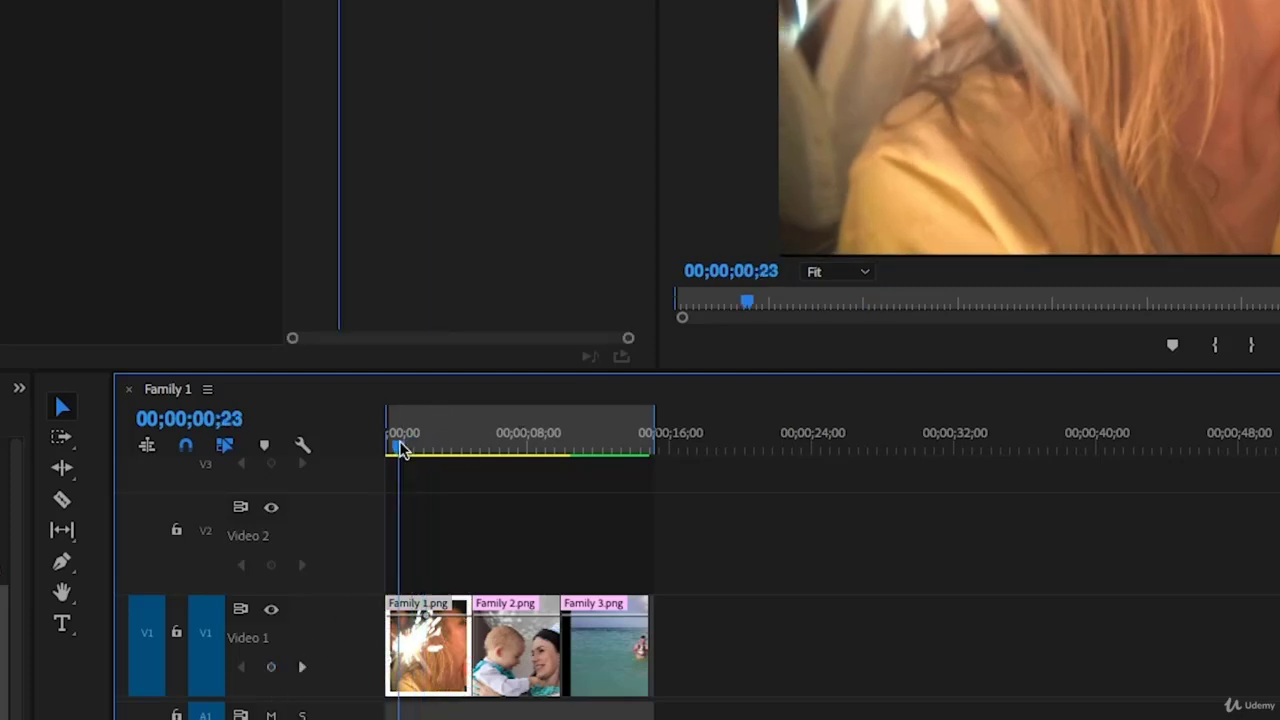
left_click_drag(400, 448, 391, 449)
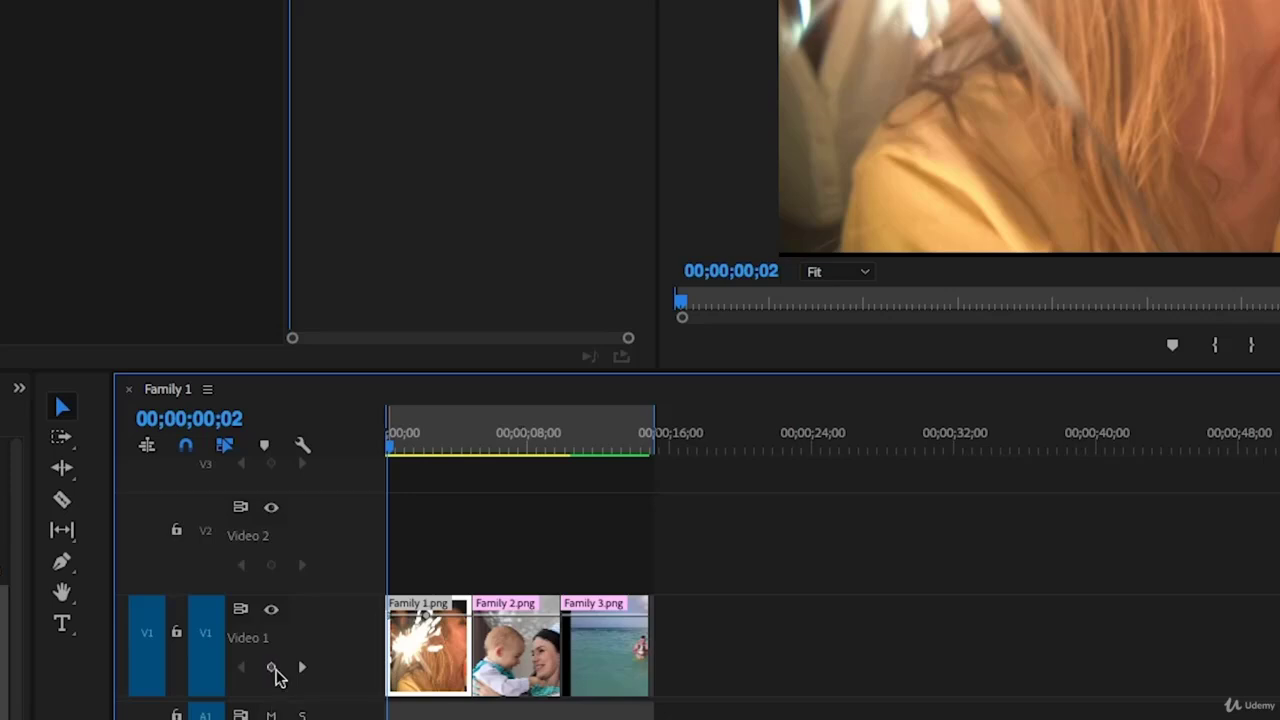
left_click(271, 667)
left_click_drag(390, 615, 394, 690)
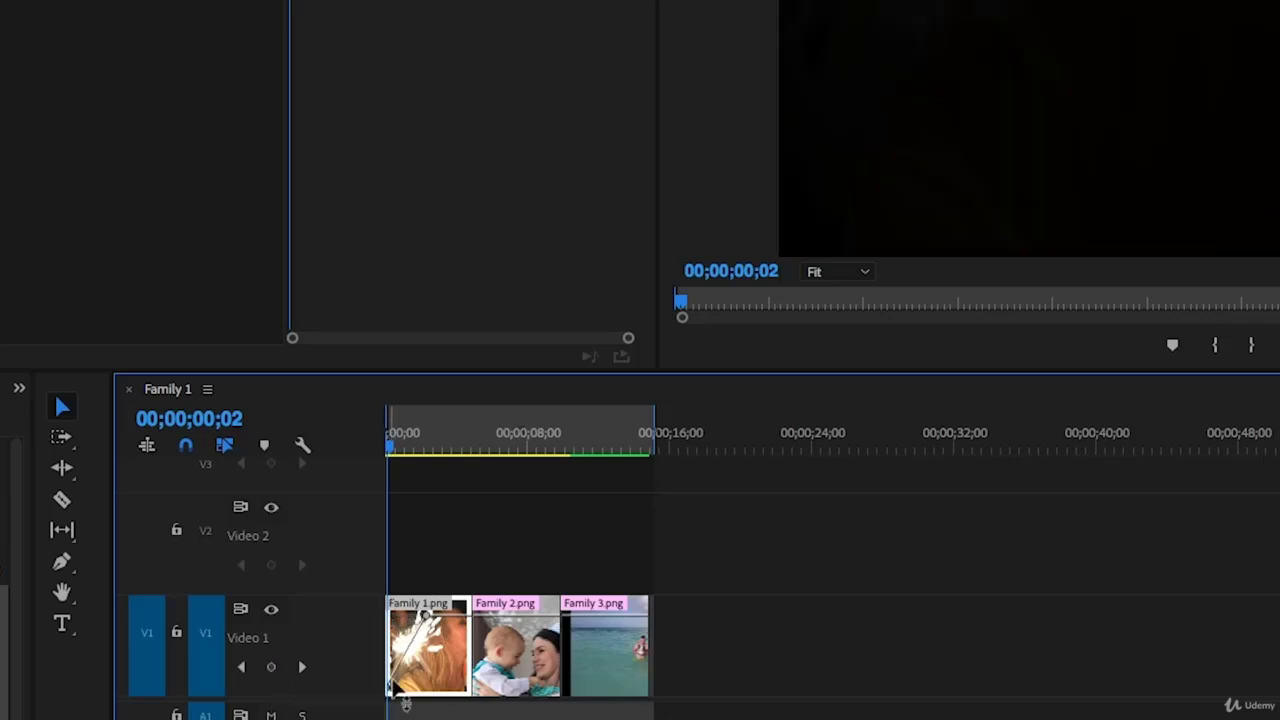
key("space")
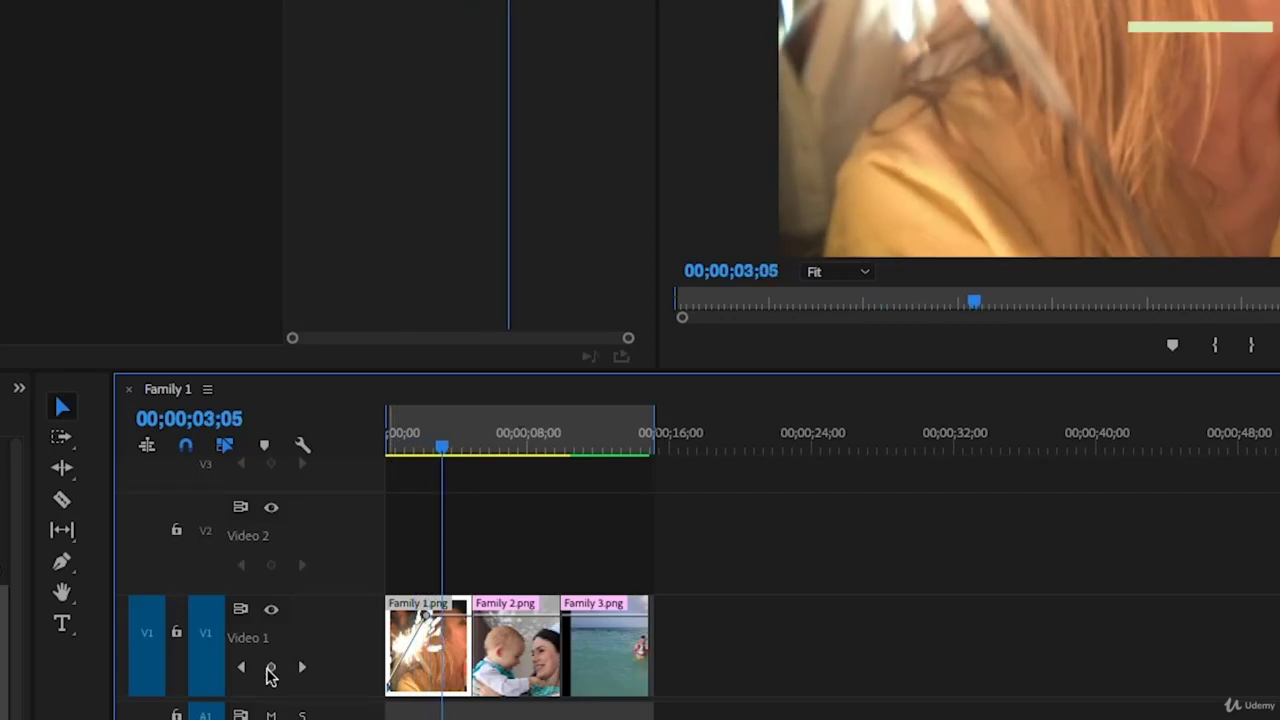
Add an end opacity keyframe on Family 1.png and pull it down to fade out
left_click(268, 668)
left_click_drag(444, 616, 468, 690)
key("space")
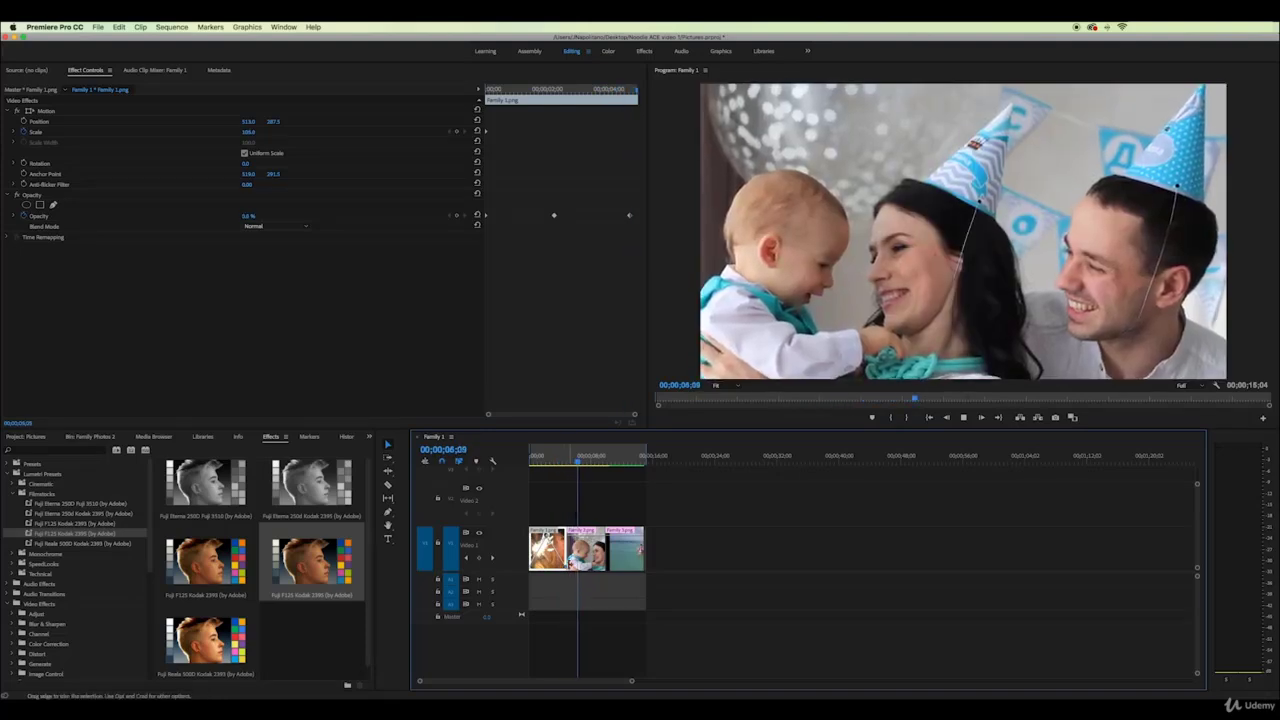
Copy Family 1.png and paste only its Opacity attributes, with Motion unchecked, onto Family 2.png
key("space")
right_click(550, 558)
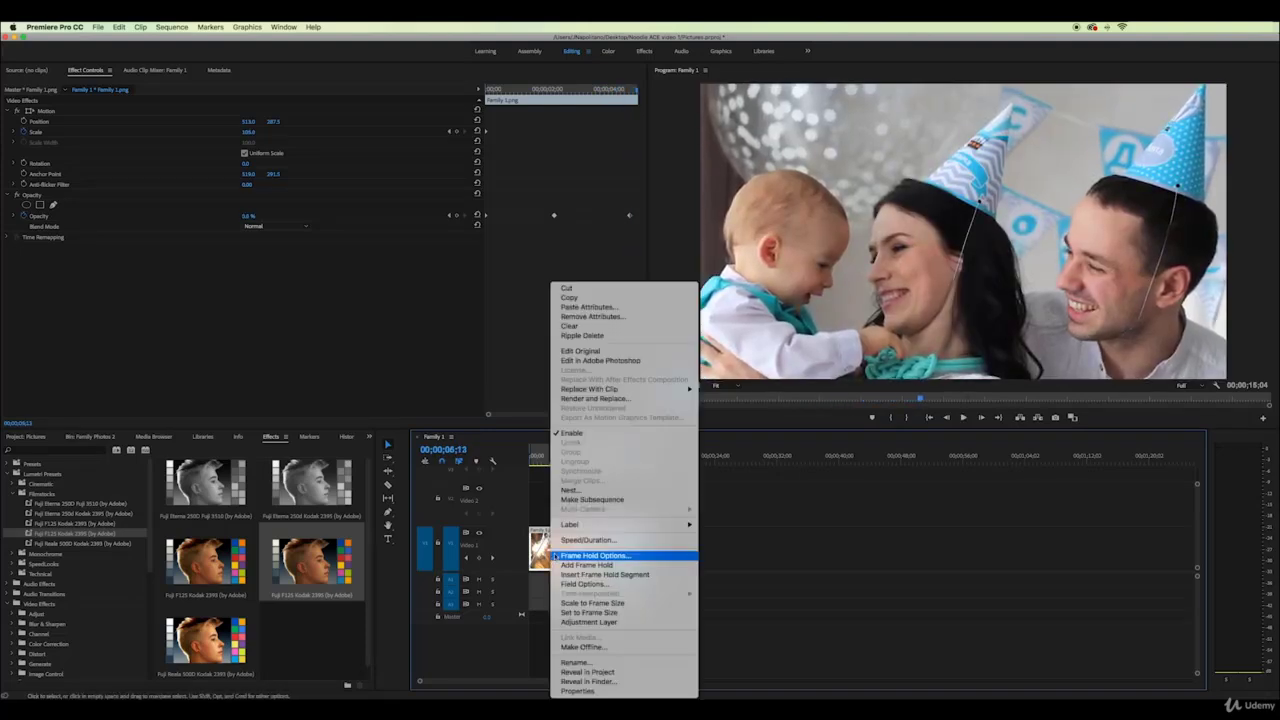
left_click(580, 299)
left_click(590, 550)
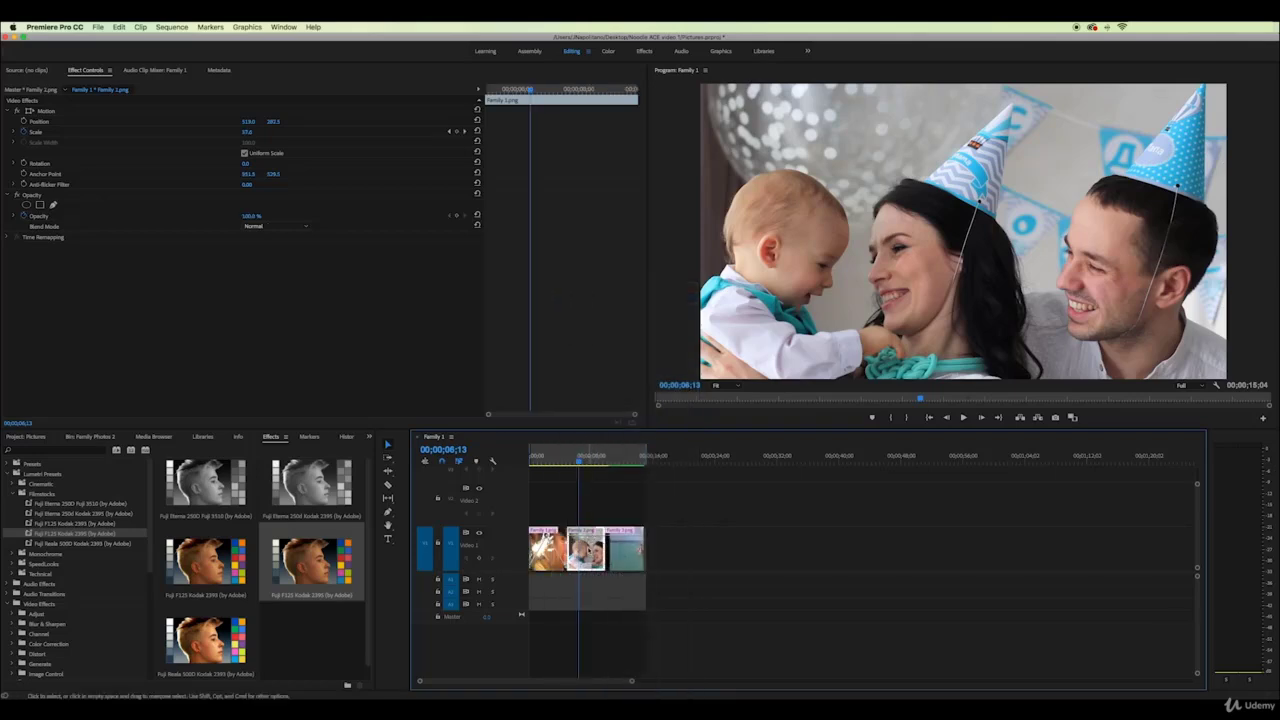
right_click(590, 550)
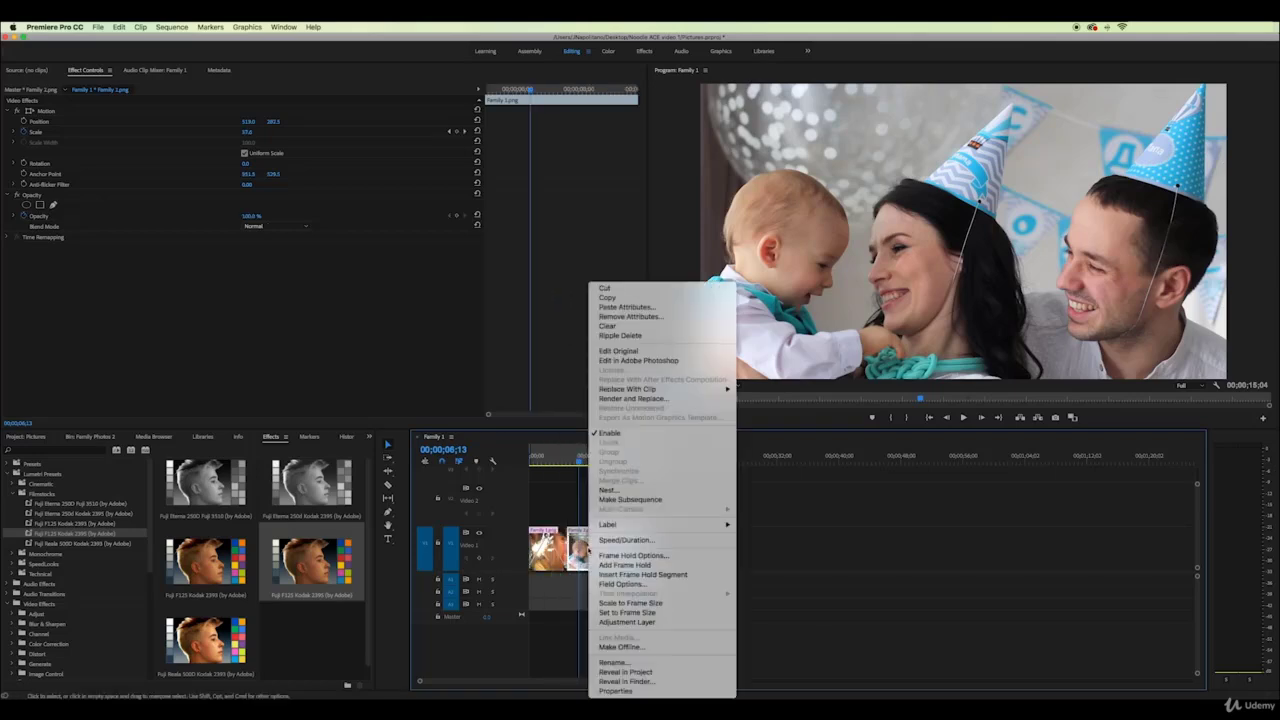
left_click(631, 307)
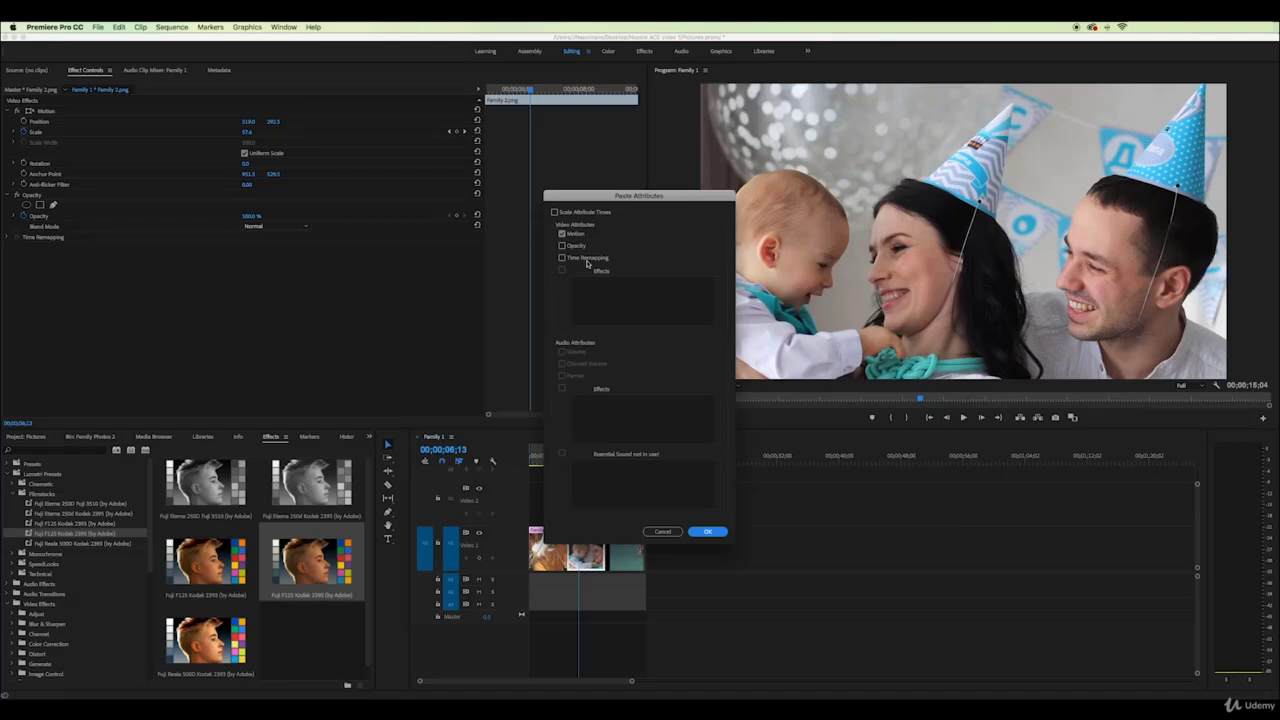
left_click(562, 234)
left_click(707, 532)
Paste Family 1.png's copied attributes onto Family 3.png as well
left_click(631, 553)
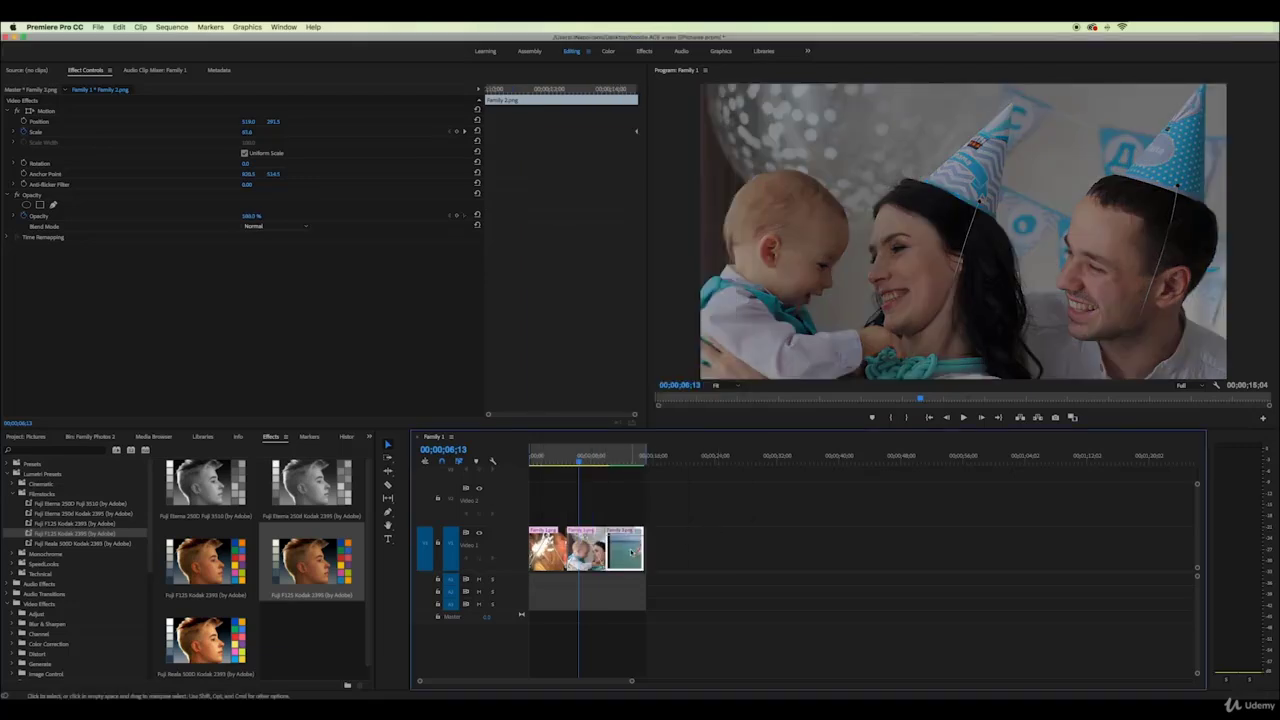
right_click(630, 549)
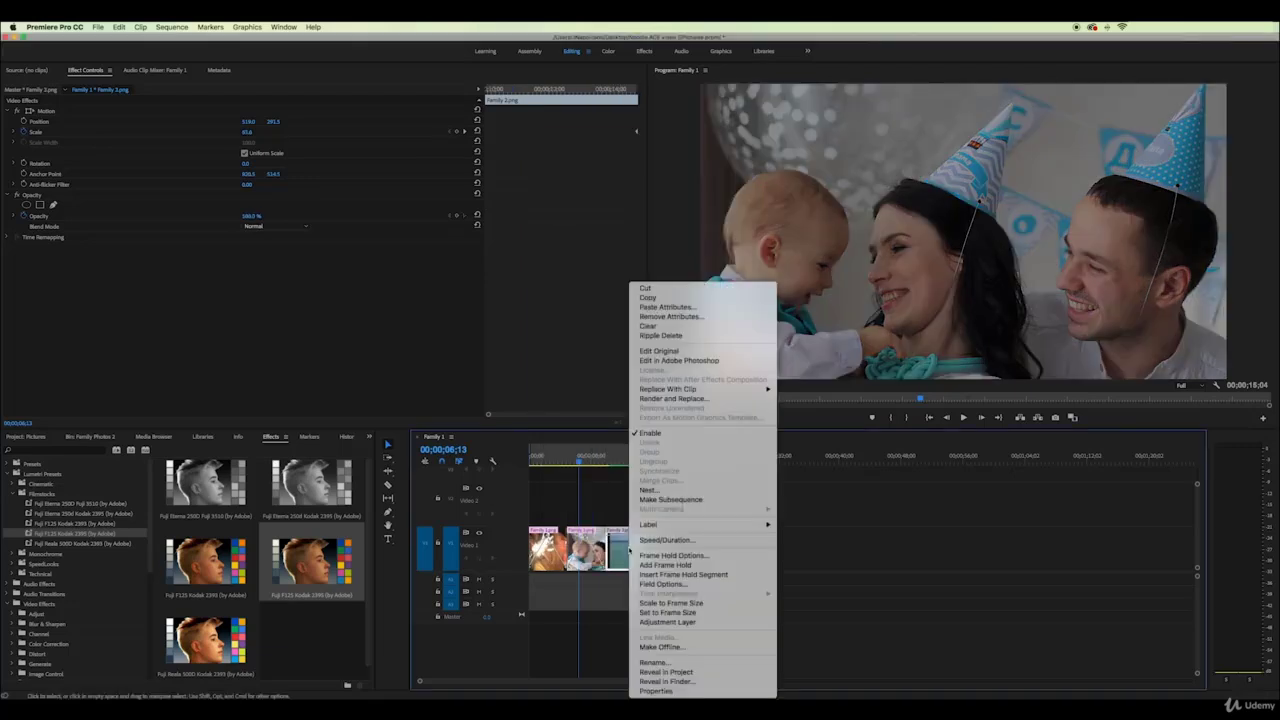
left_click(660, 307)
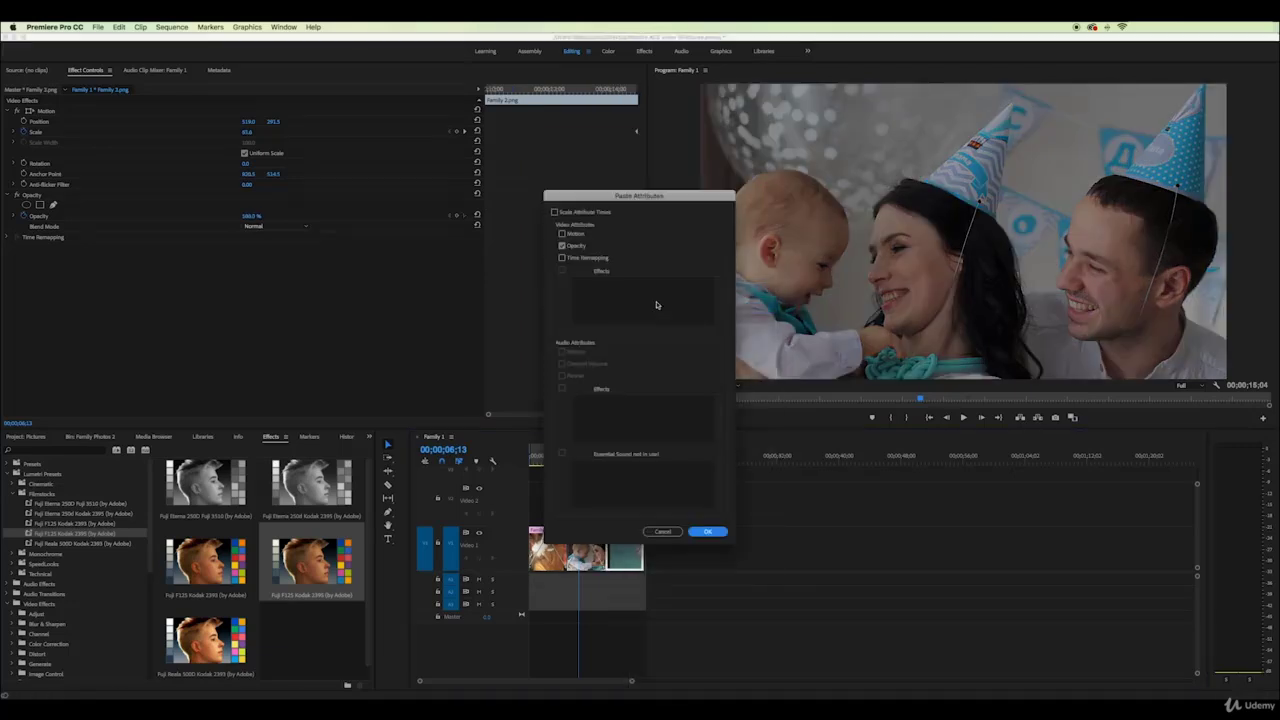
left_click(710, 531)
Undo both pastes, then paste Family 1's opacity fades onto Family 2 and Family 3 together
key("super+z")
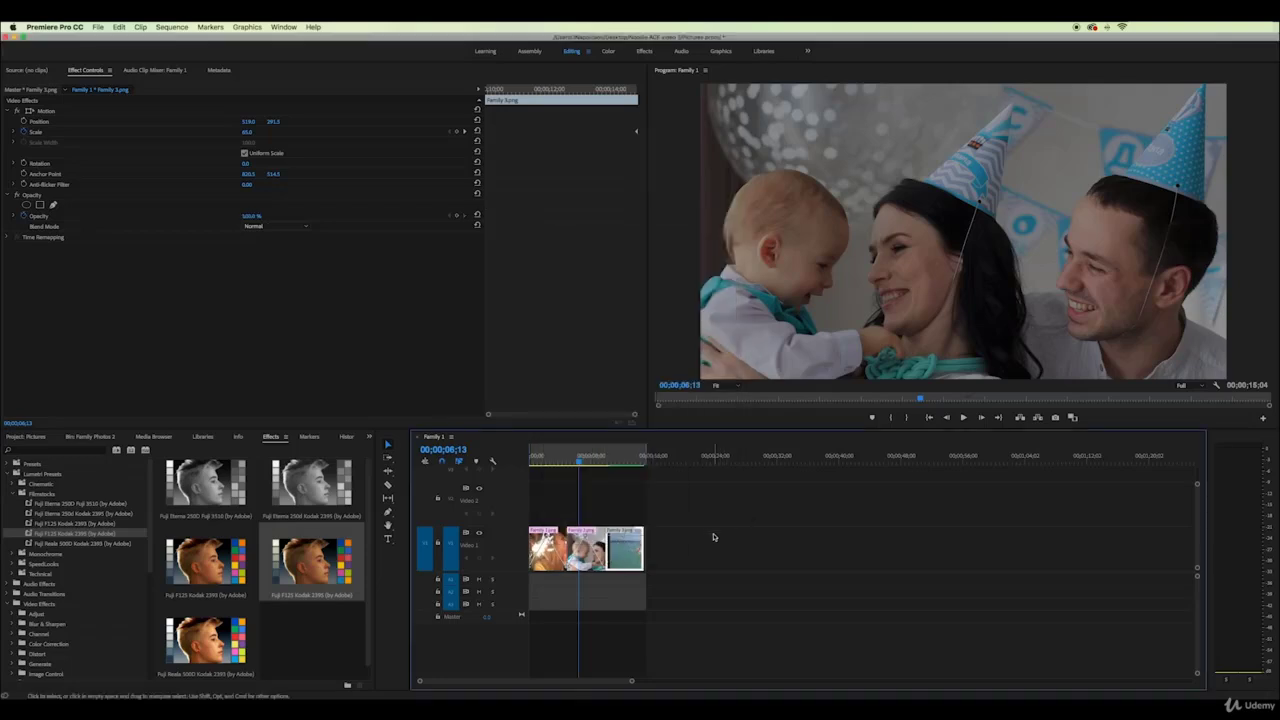
key("super+z")
left_click_drag(702, 557, 594, 533)
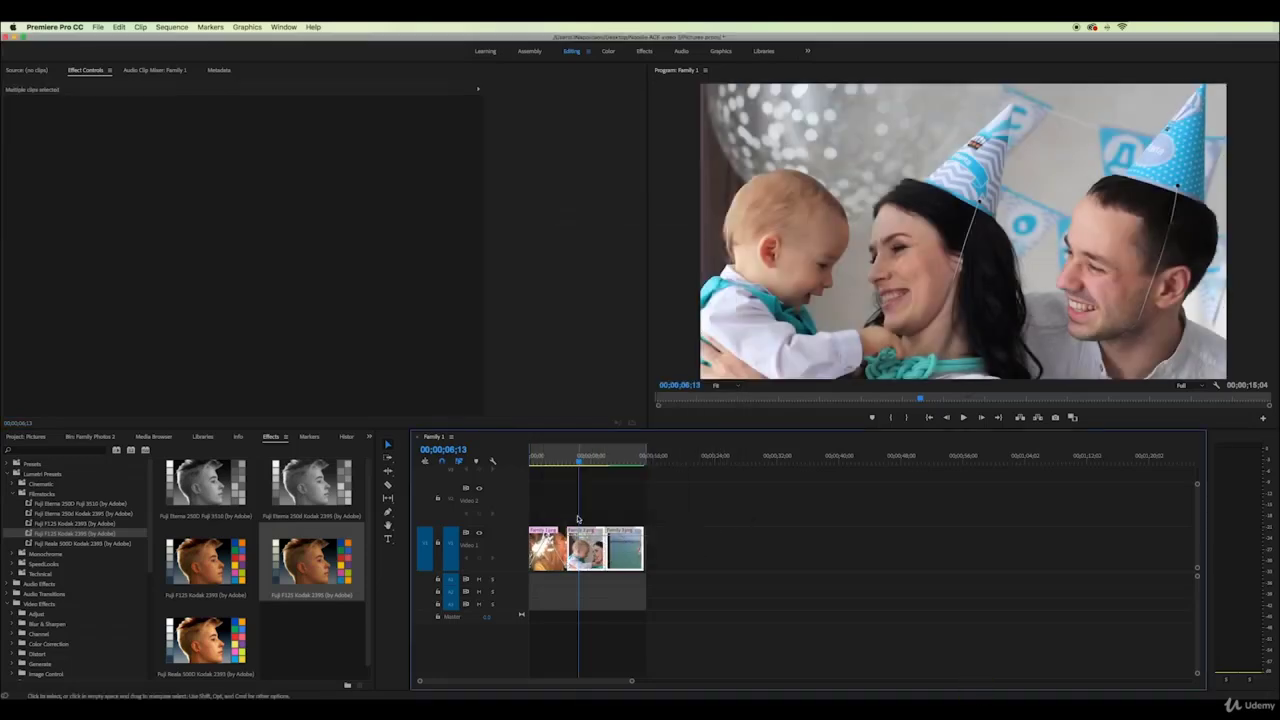
right_click(596, 548)
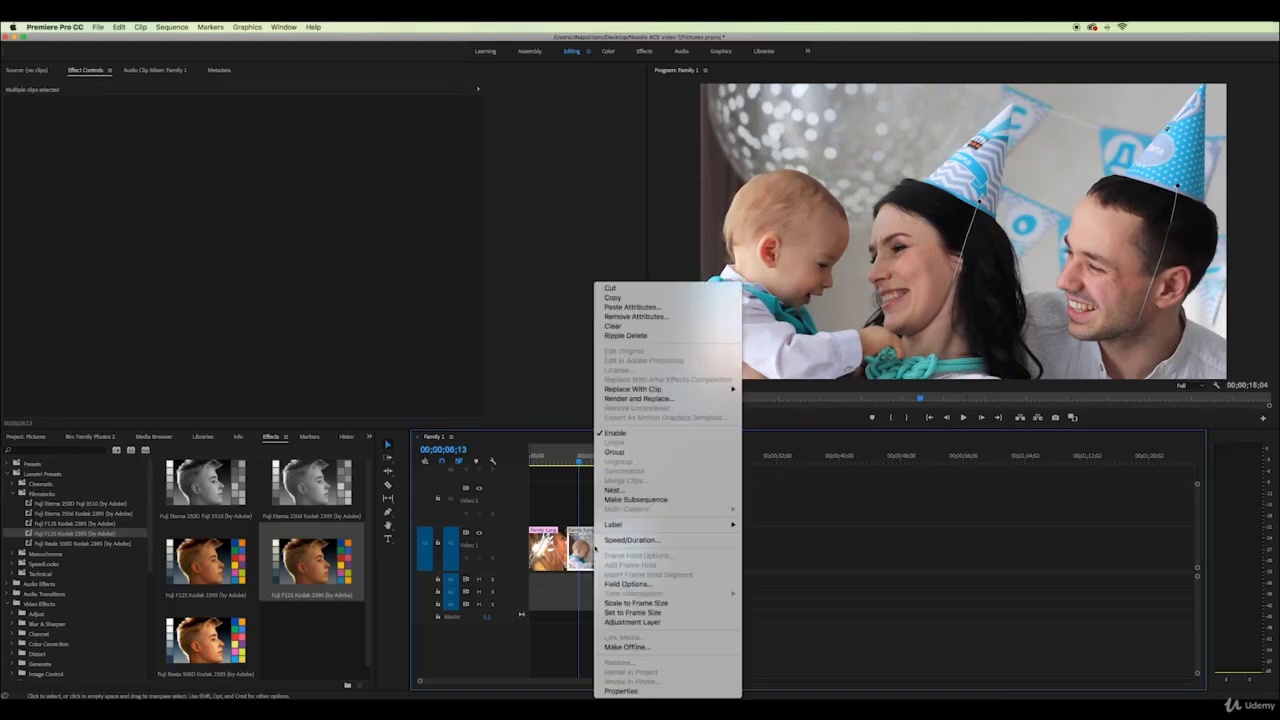
left_click(645, 307)
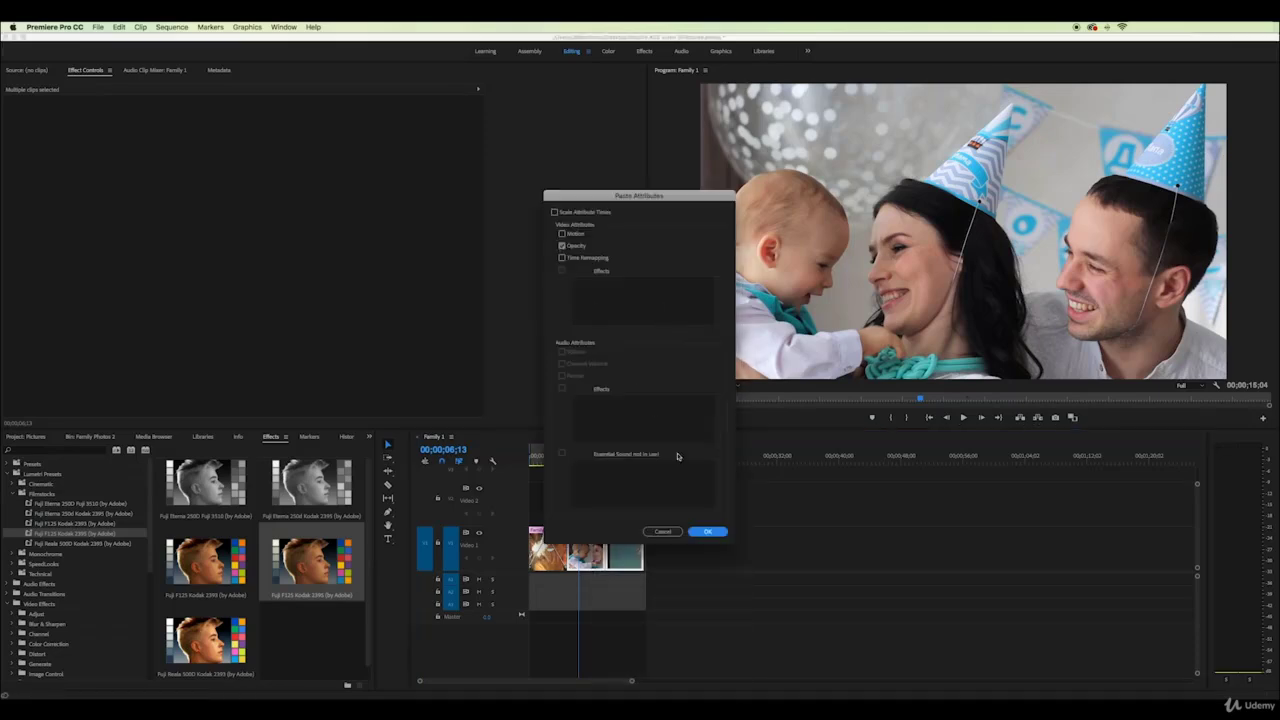
left_click(708, 532)
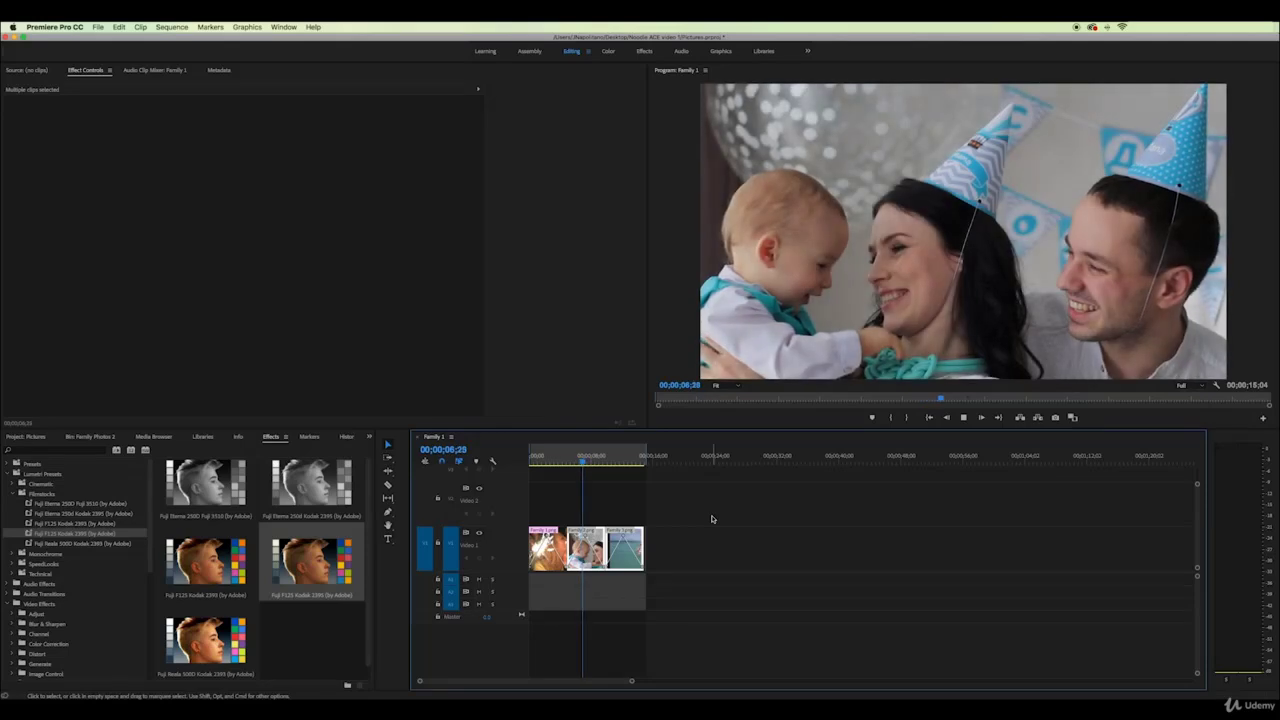
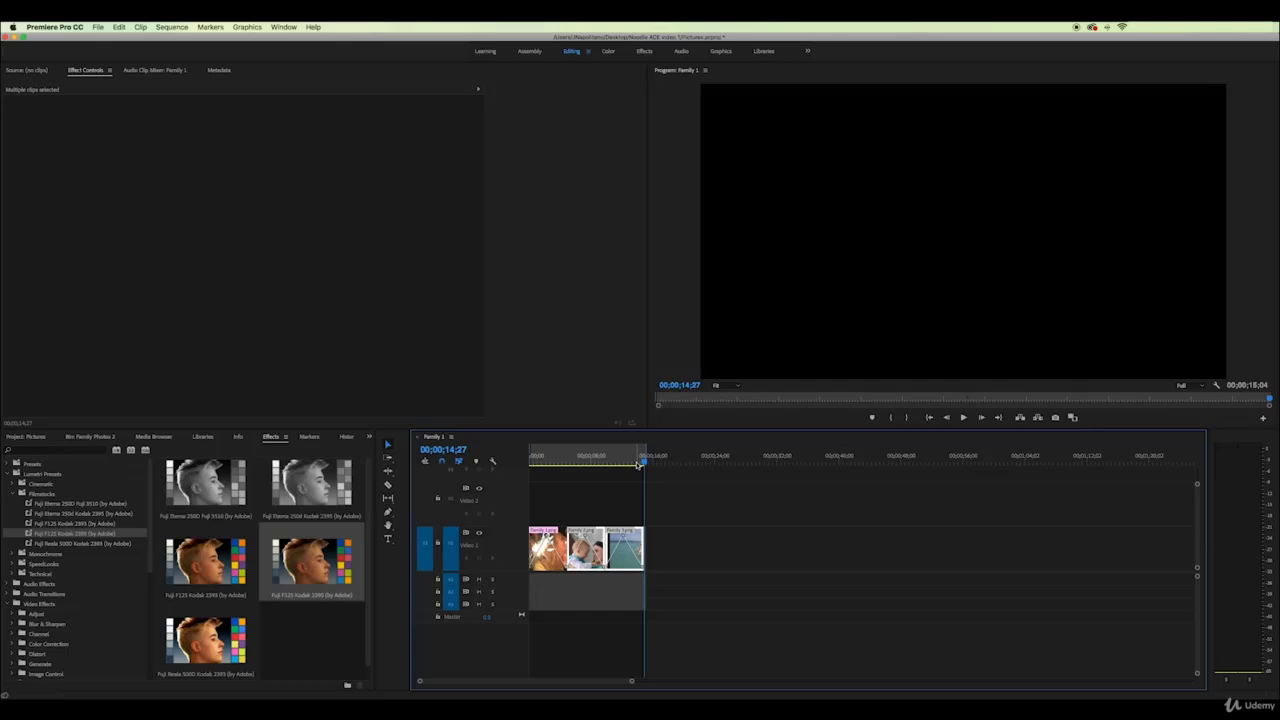
Scrub through the family sequence and return to the sparkler family frame
left_click_drag(638, 465, 530, 458)
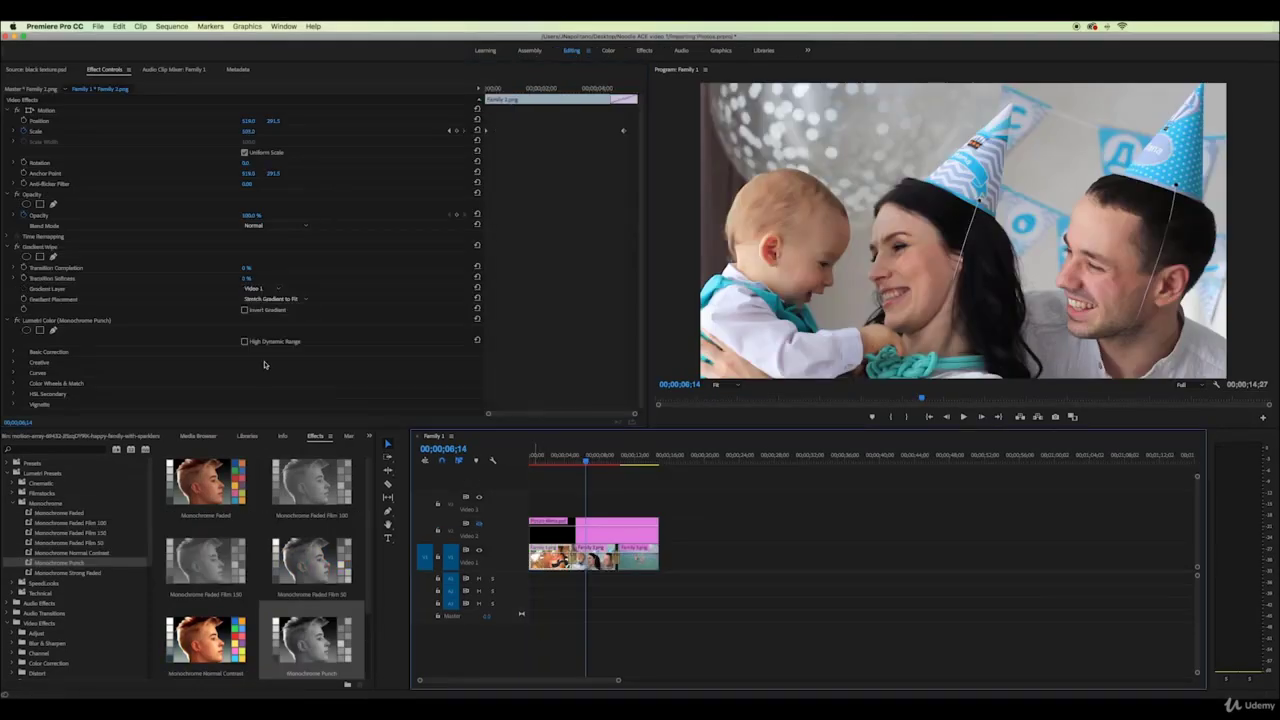
left_click_drag(546, 459, 575, 459)
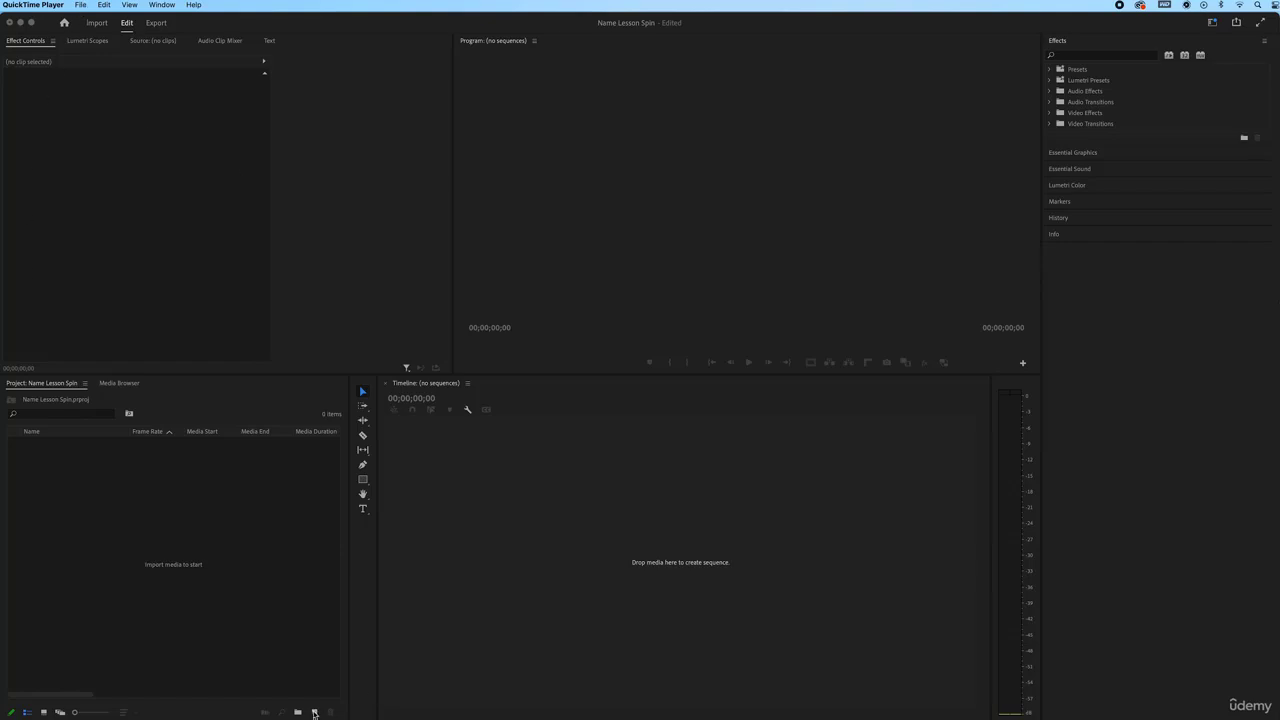
Create a 3840×2160 colour matte in blue 28718F, named Color Matte Blue
left_click(314, 712)
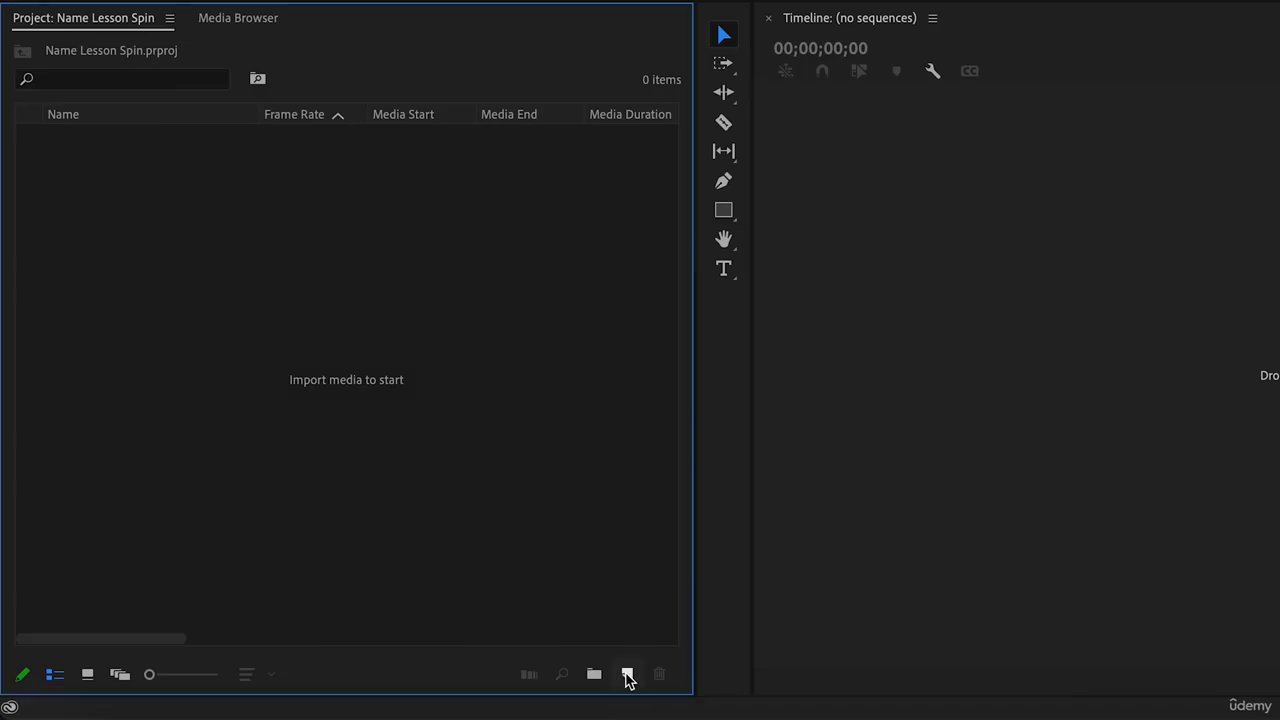
left_click(628, 676)
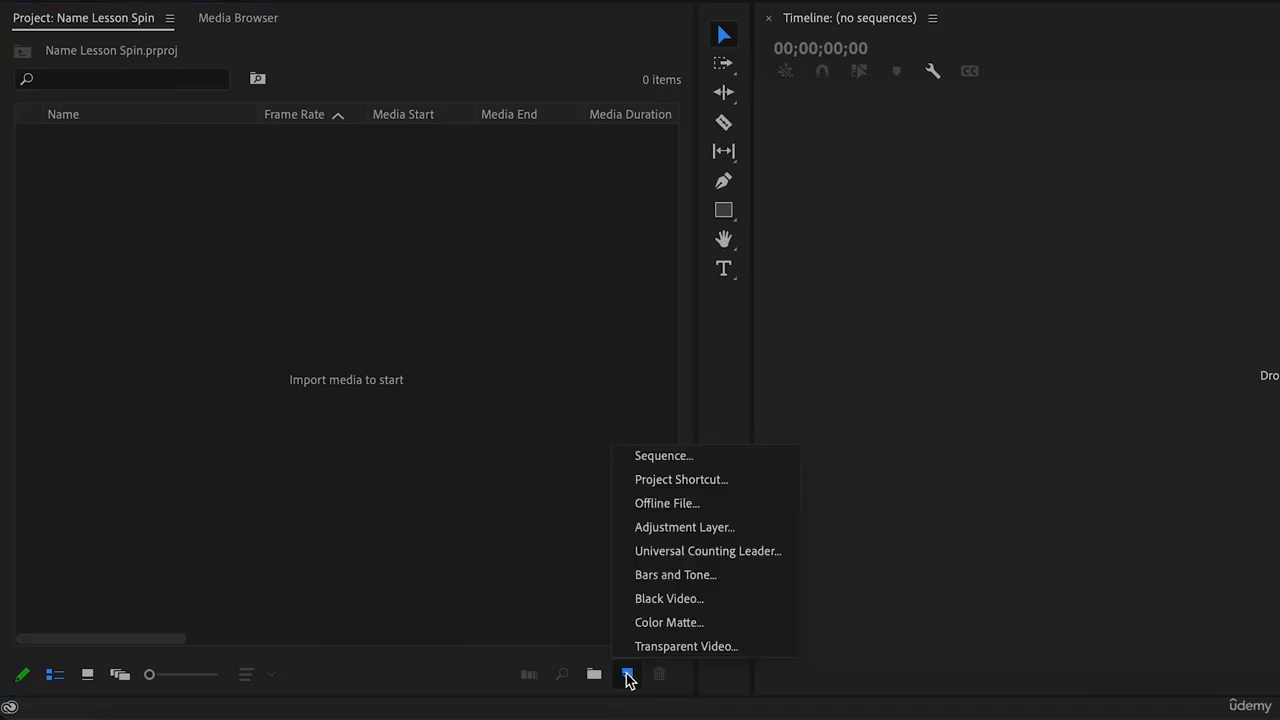
left_click(656, 622)
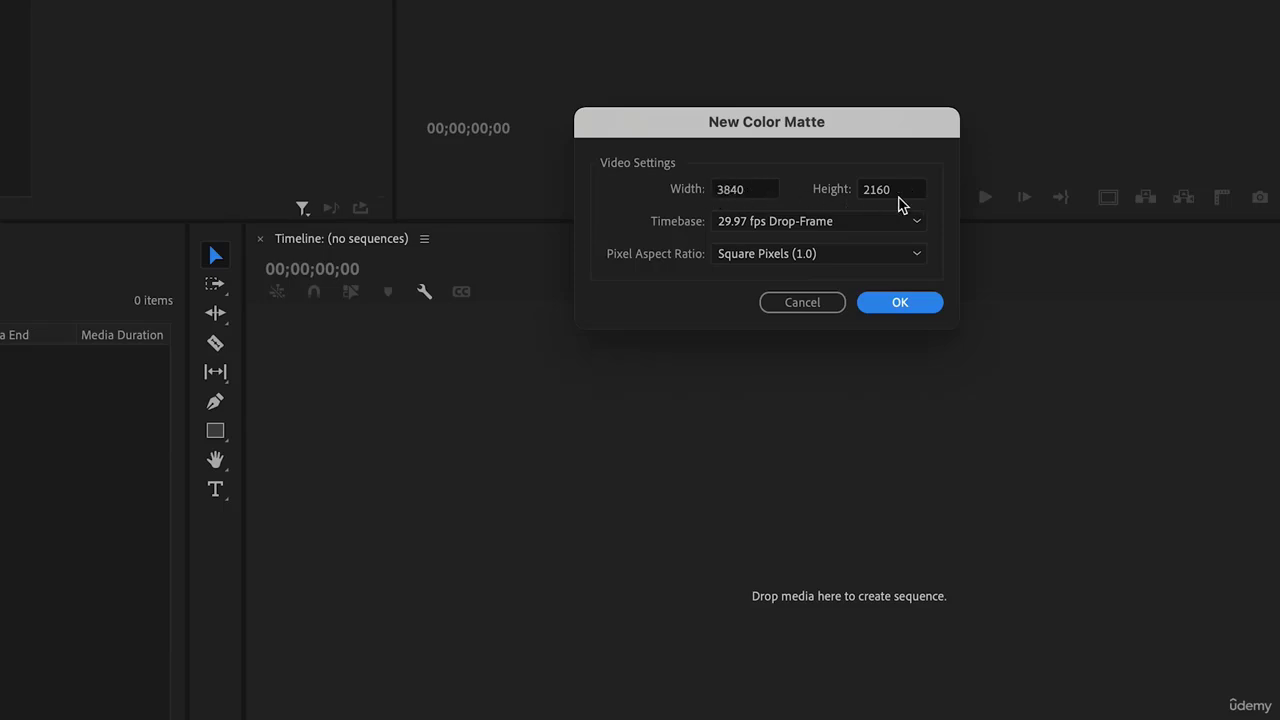
left_click(903, 304)
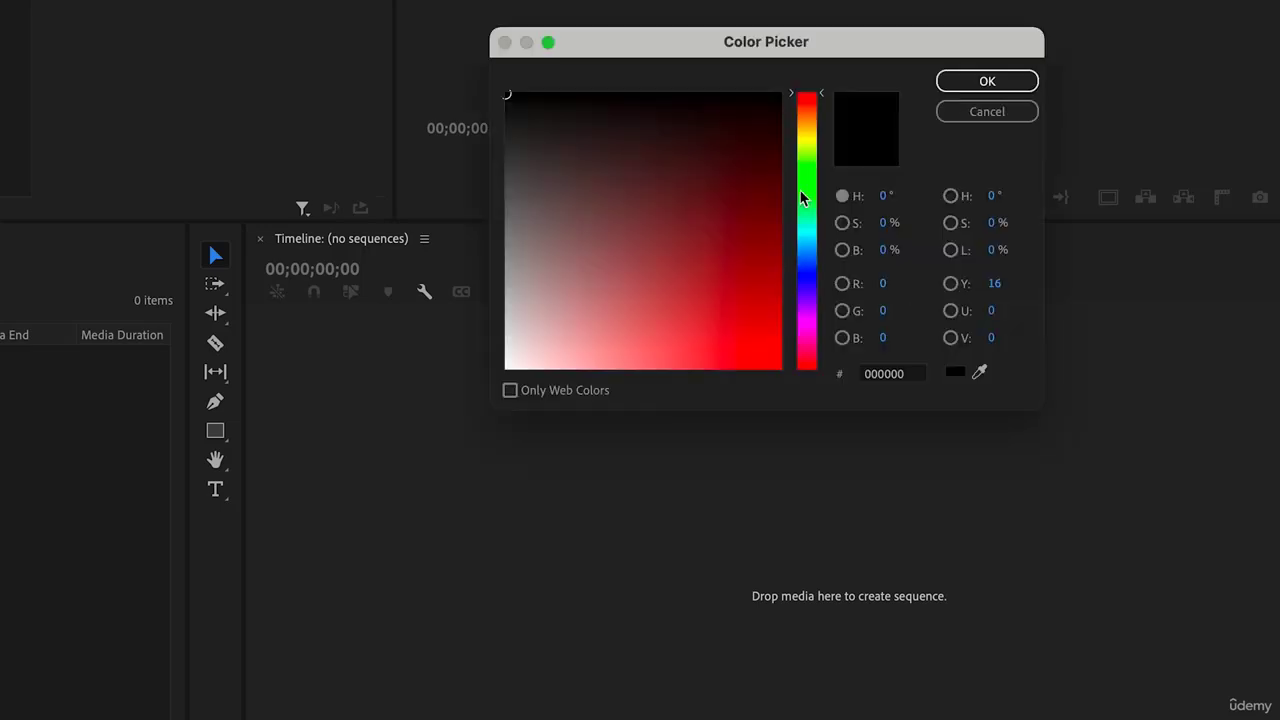
left_click(807, 245)
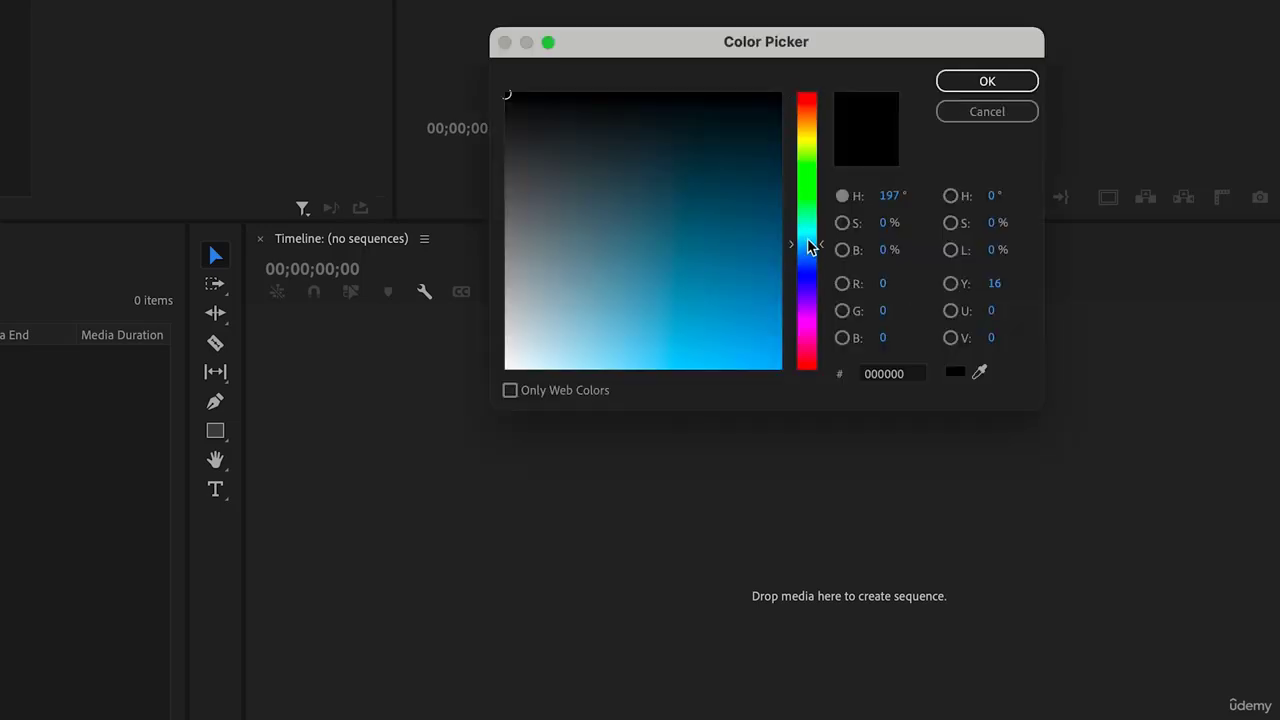
left_click(703, 245)
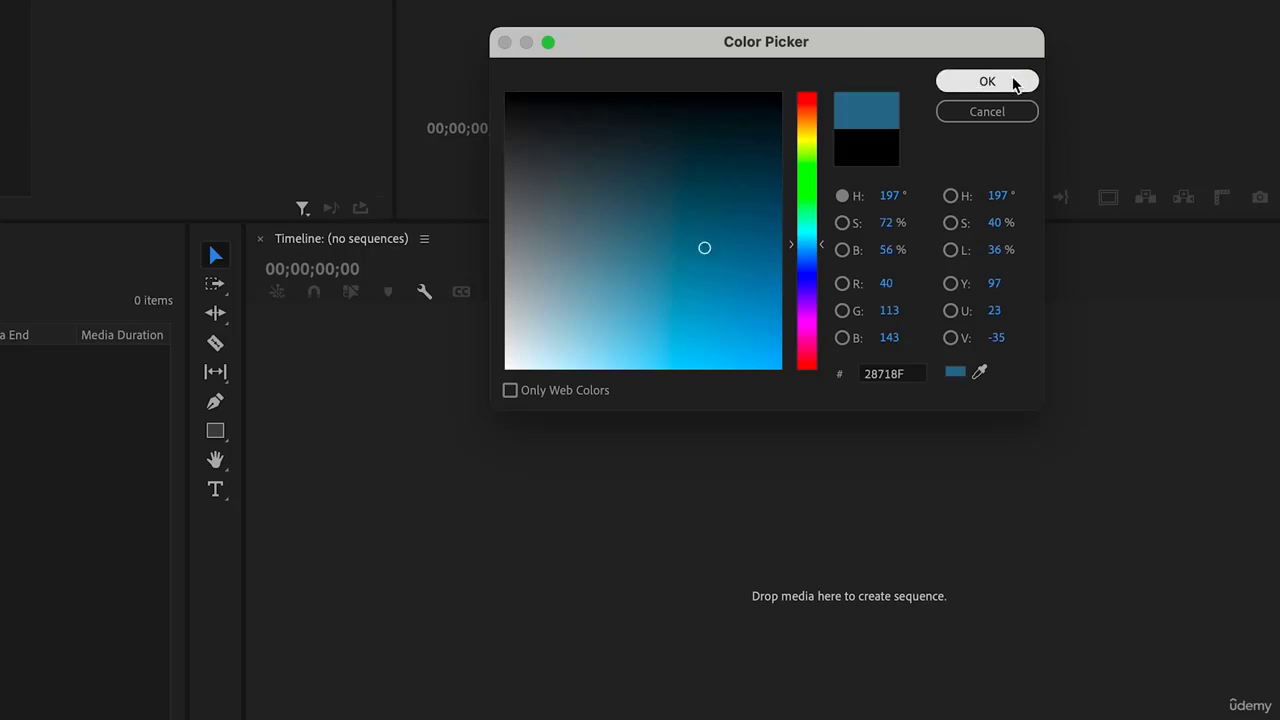
left_click(1012, 84)
left_click(768, 237)
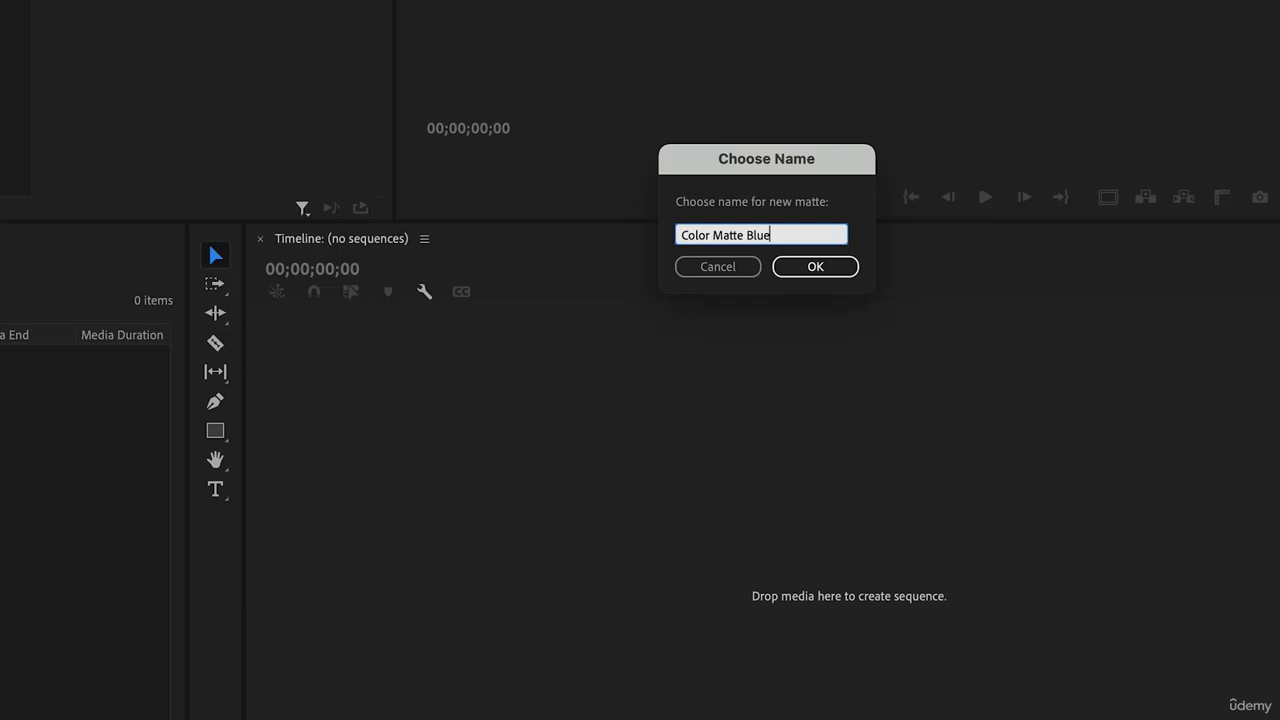
left_click(817, 268)
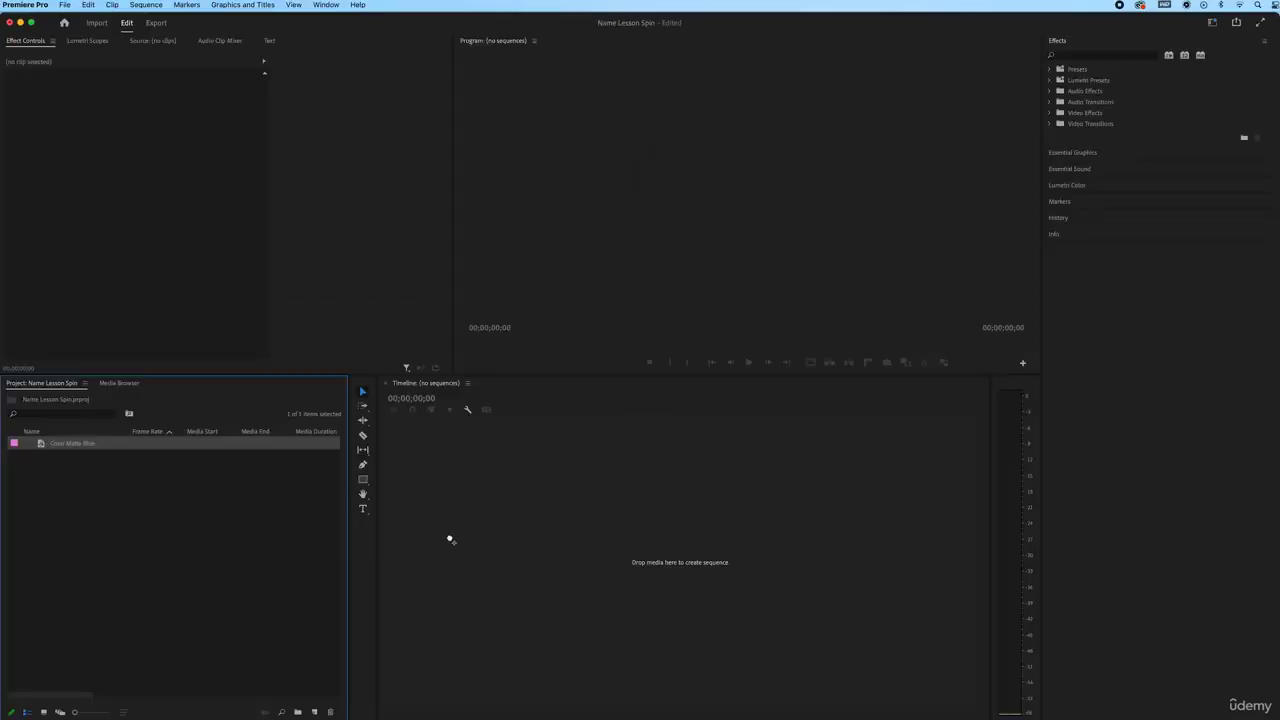
Create a sequence from Color Matte Blue and switch to the Effects workspace
left_click_drag(450, 540, 450, 539)
left_click_drag(527, 417, 540, 416)
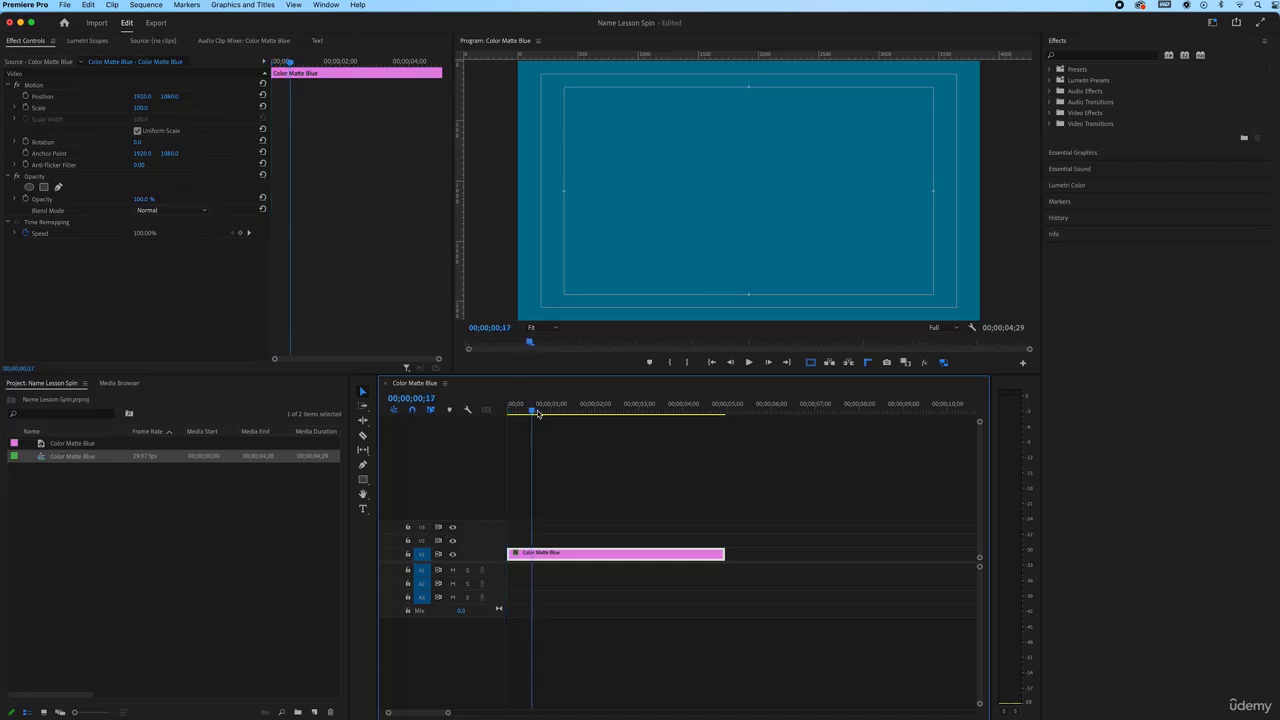
left_click(1080, 152)
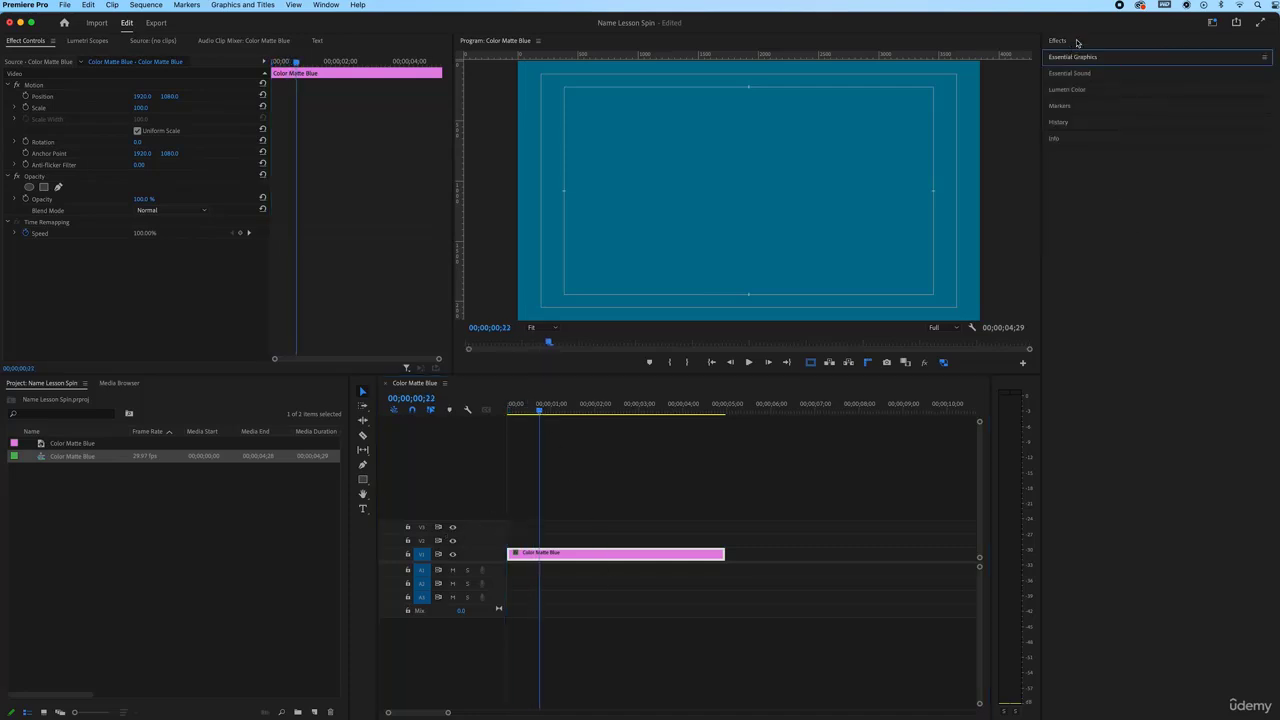
left_click(333, 5)
mouse_move(340, 20)
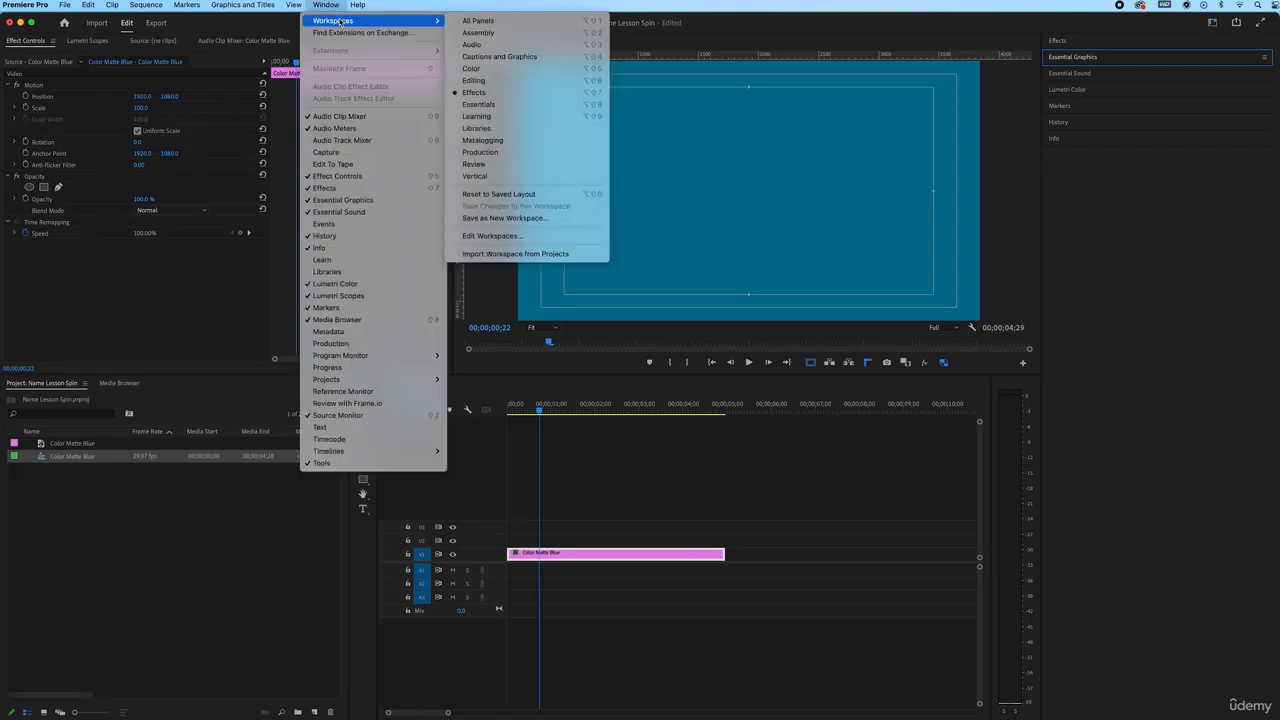
left_click(489, 91)
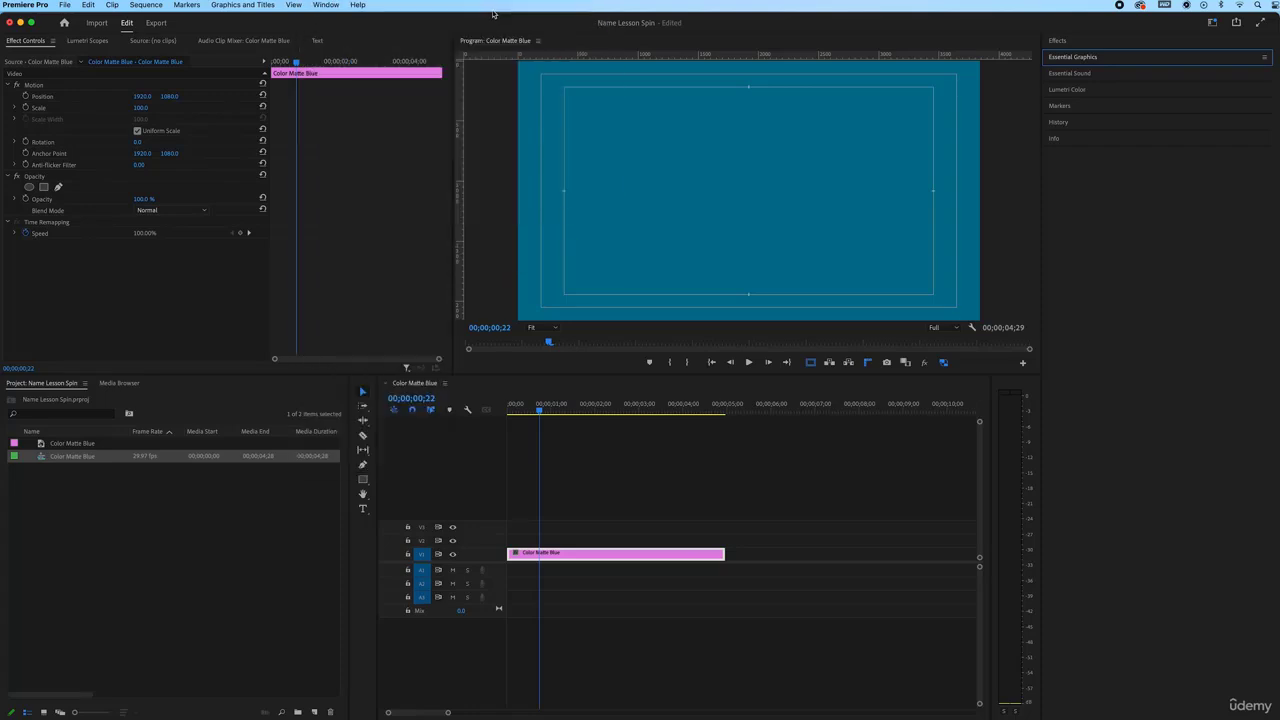
left_click(327, 5)
mouse_move(345, 21)
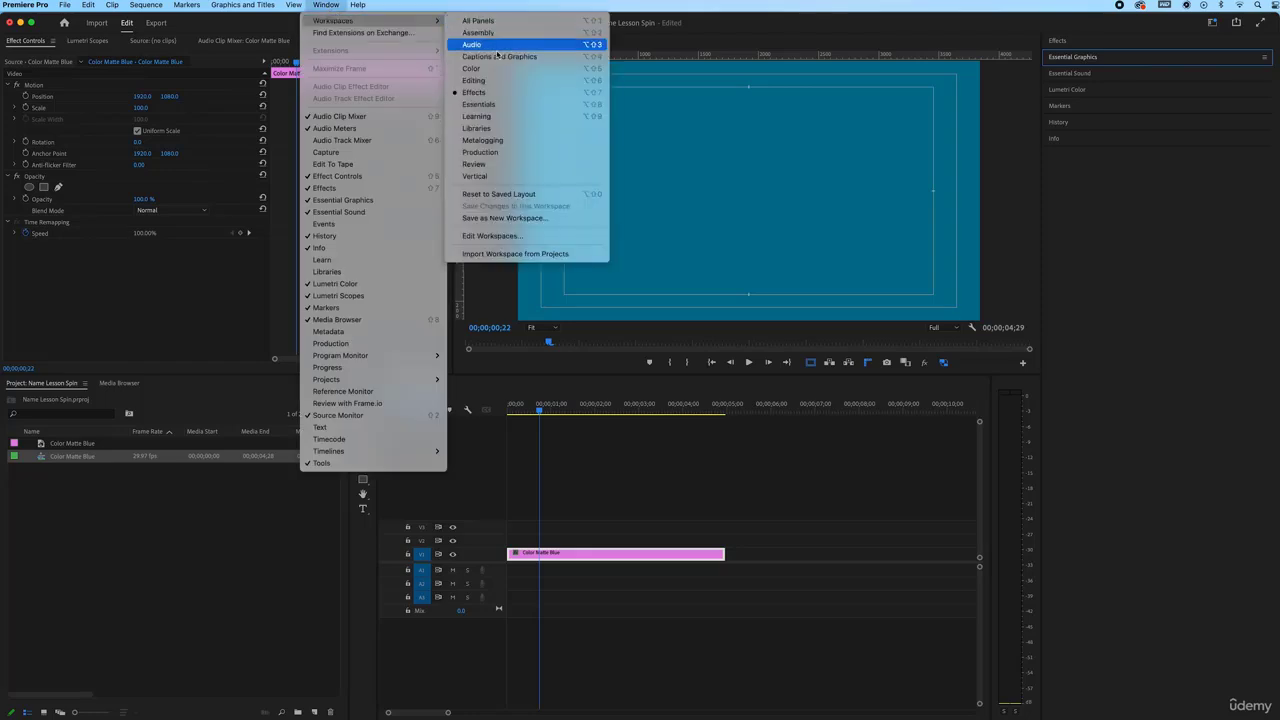
left_click(497, 93)
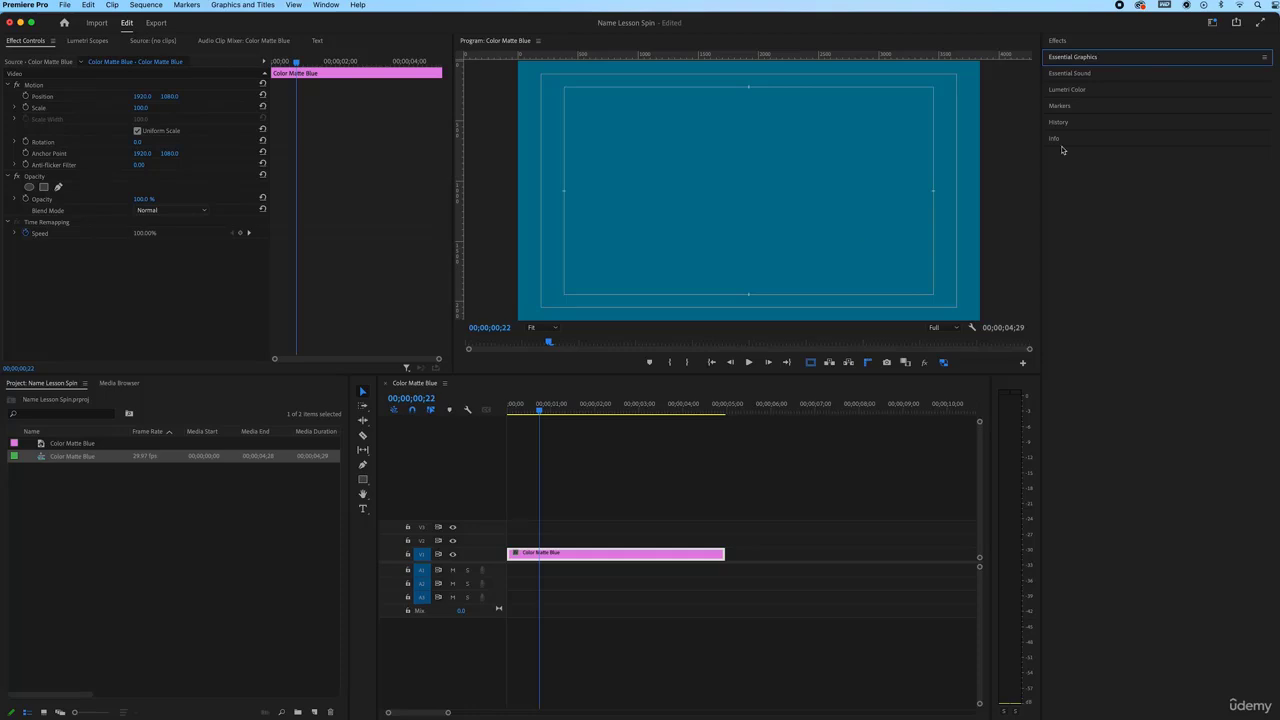
Darken the matte's edges with a Lumetri Color vignette, amount about −1.8
left_click(1088, 92)
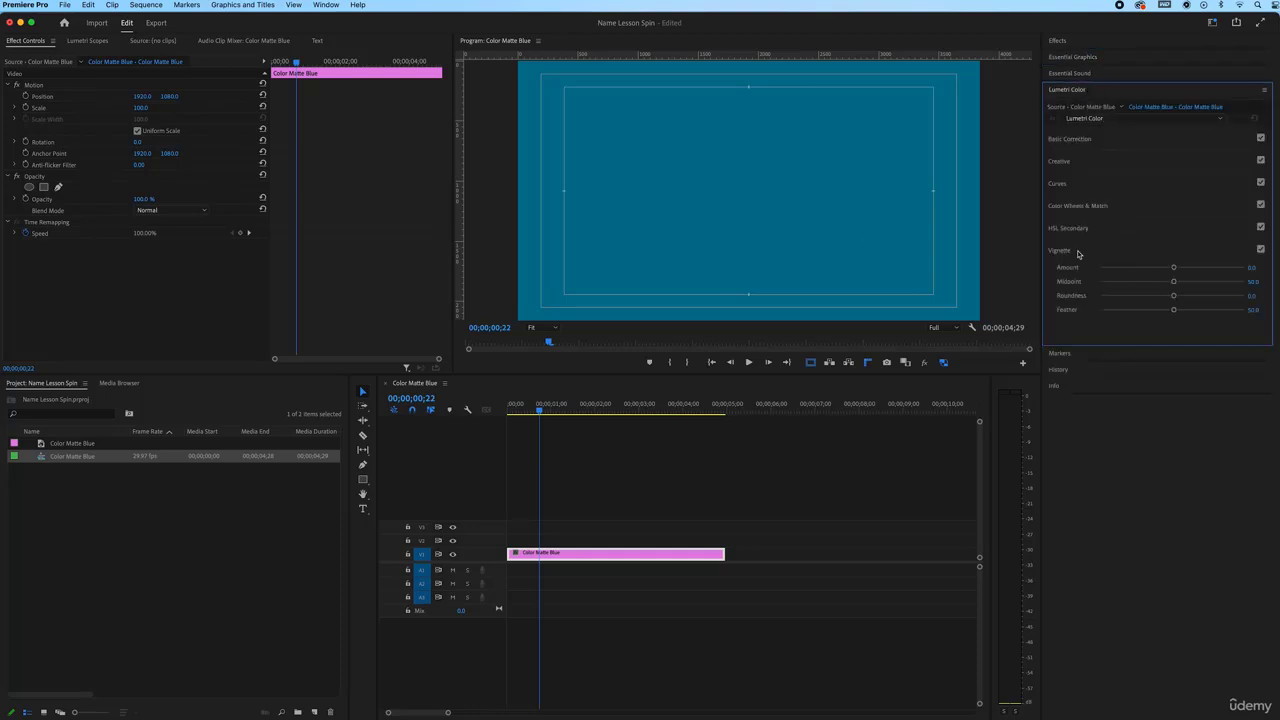
left_click_drag(1164, 270, 1114, 271)
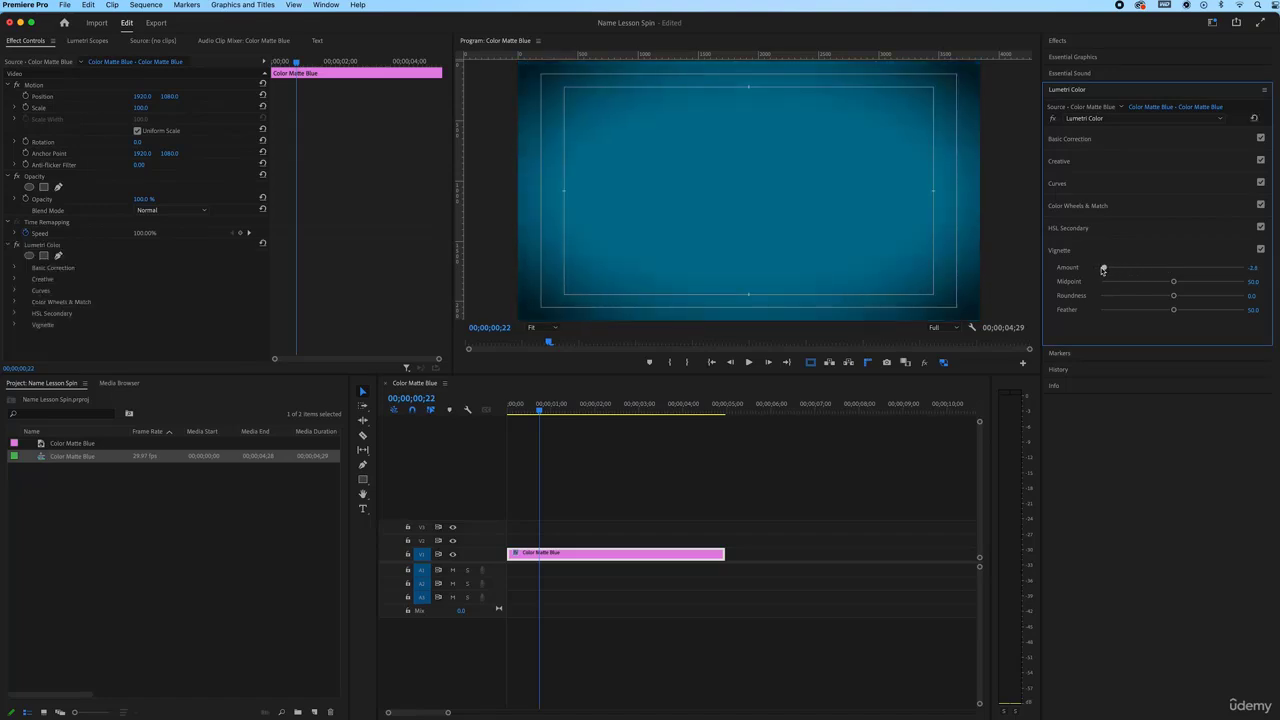
left_click_drag(1094, 271, 1135, 269)
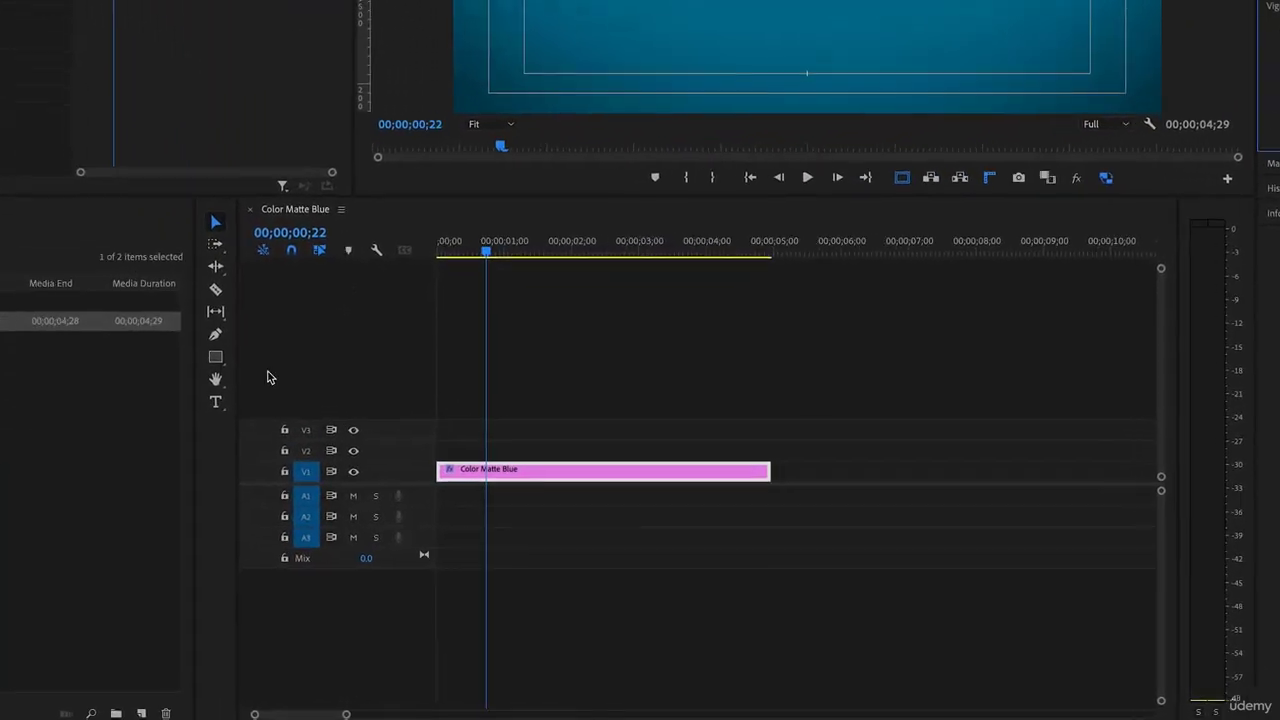
Add a text title with the person's name left of centre on the matte
left_click(182, 381)
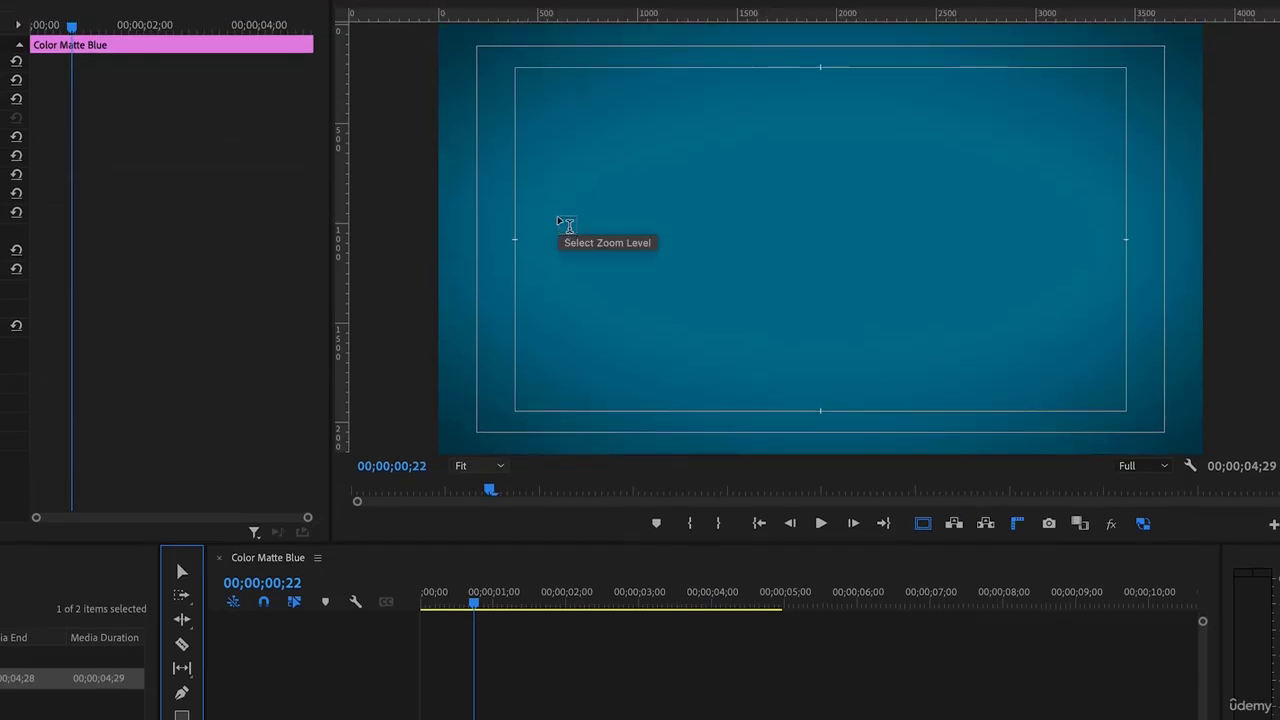
left_click(558, 216)
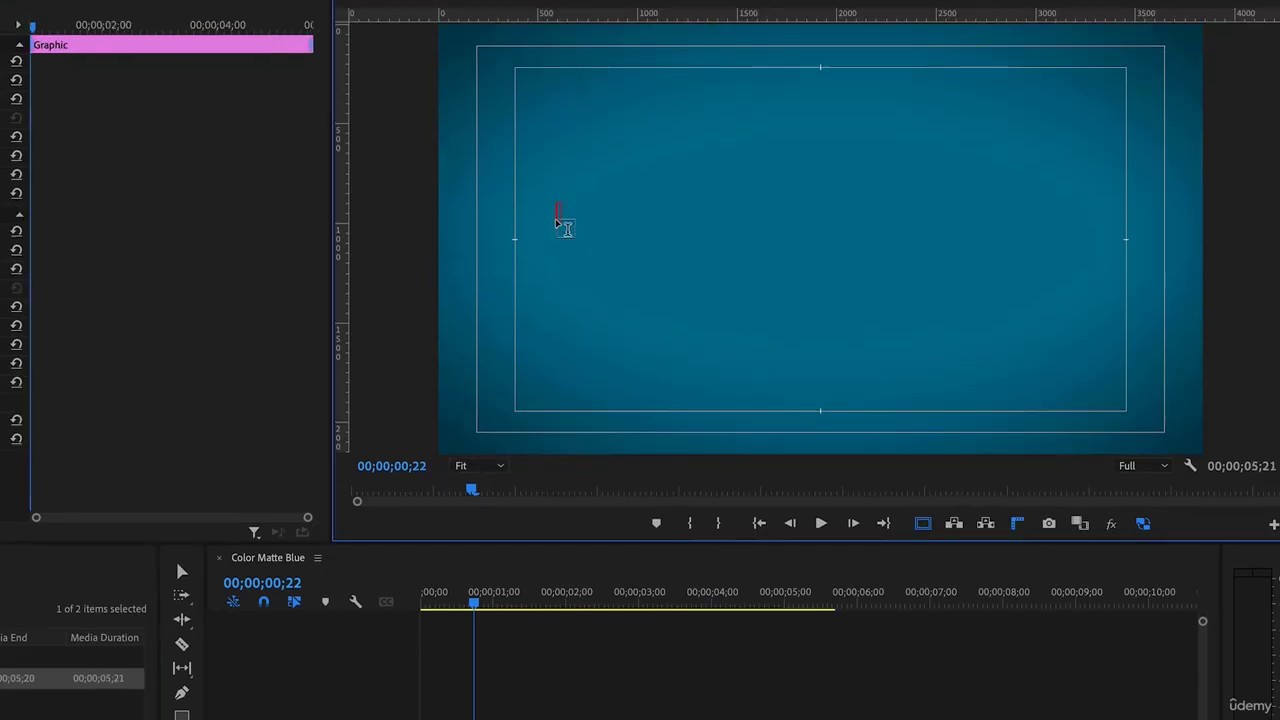
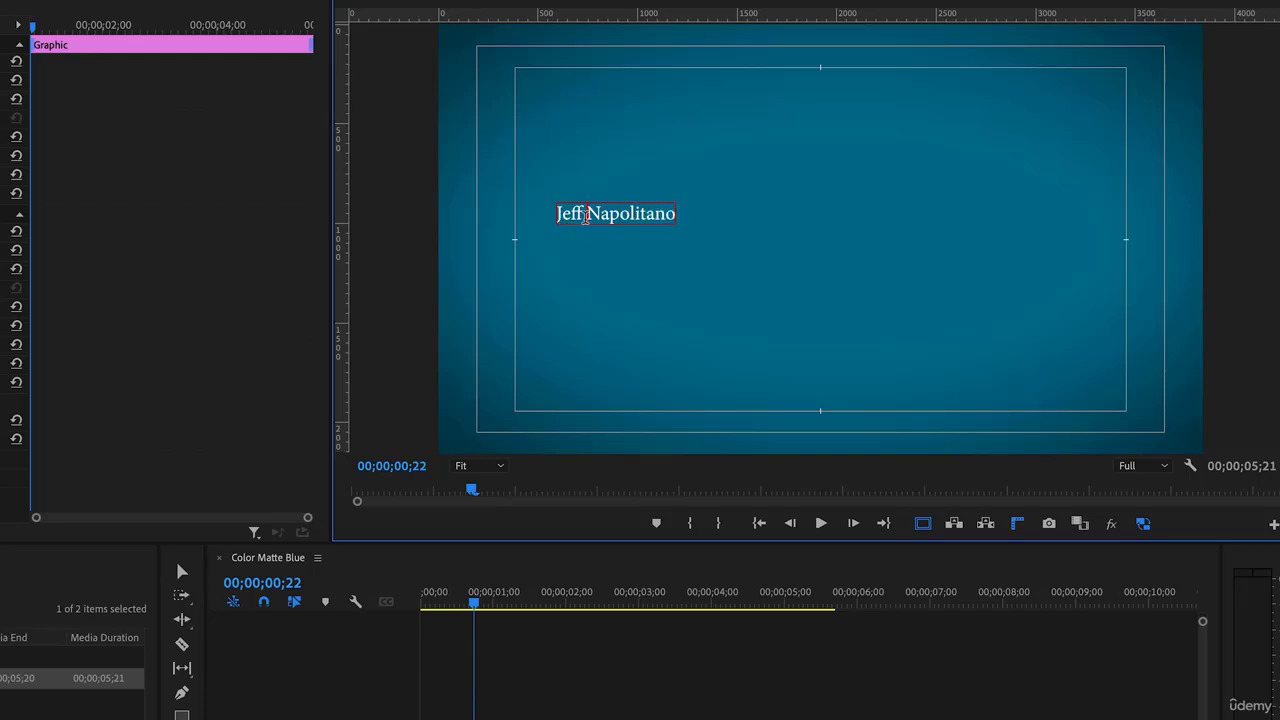
Set the whole title in League Gothic instead of Minion Pro
key("ctrl+a")
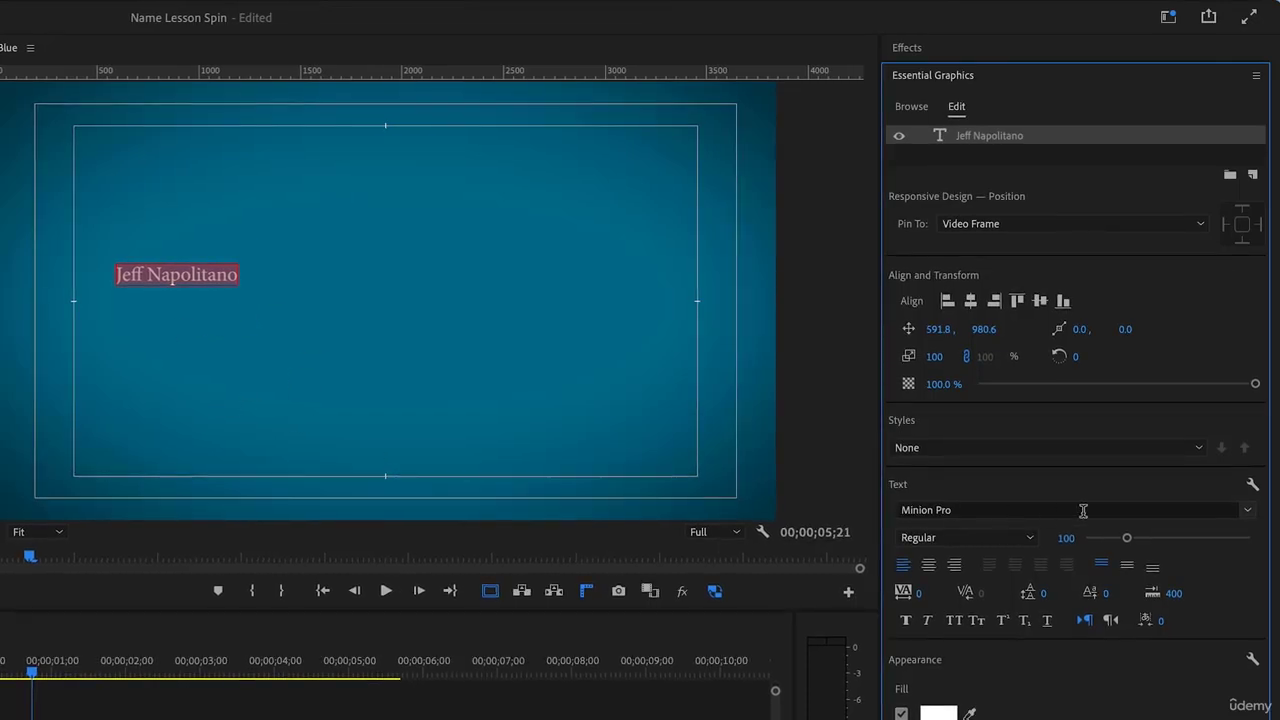
left_click(1247, 511)
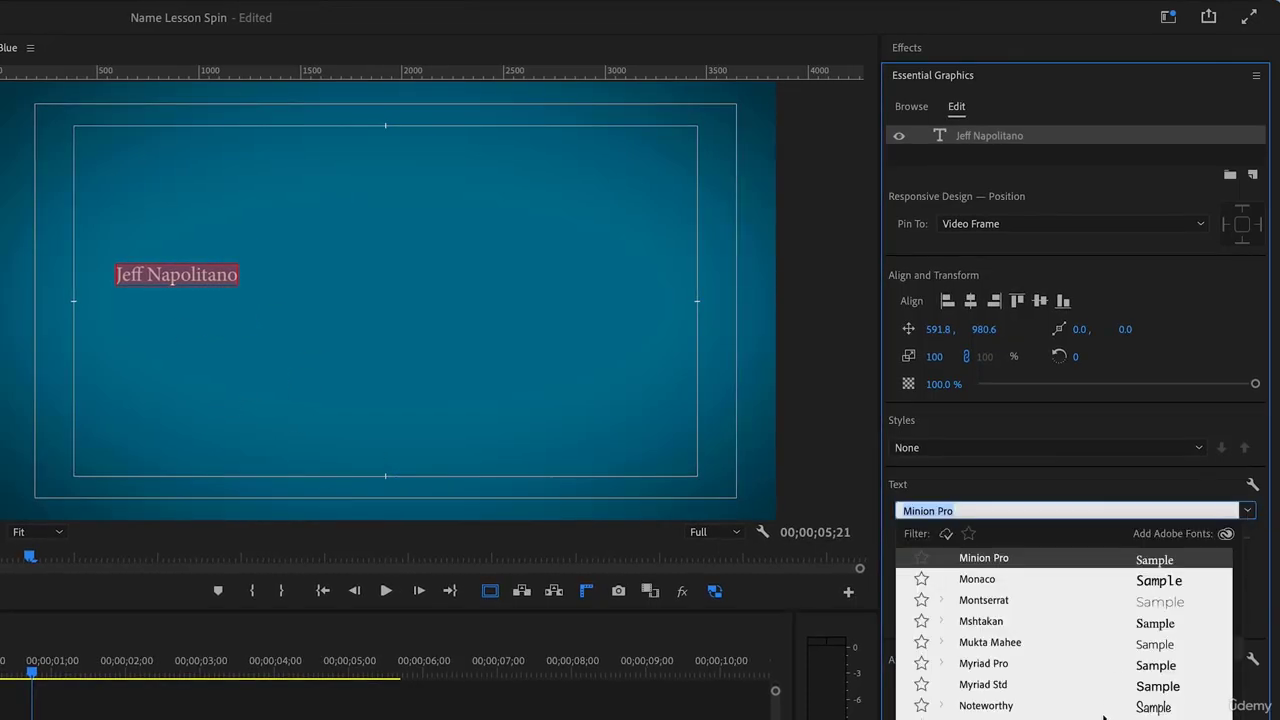
scroll(1103, 716, "up", 5)
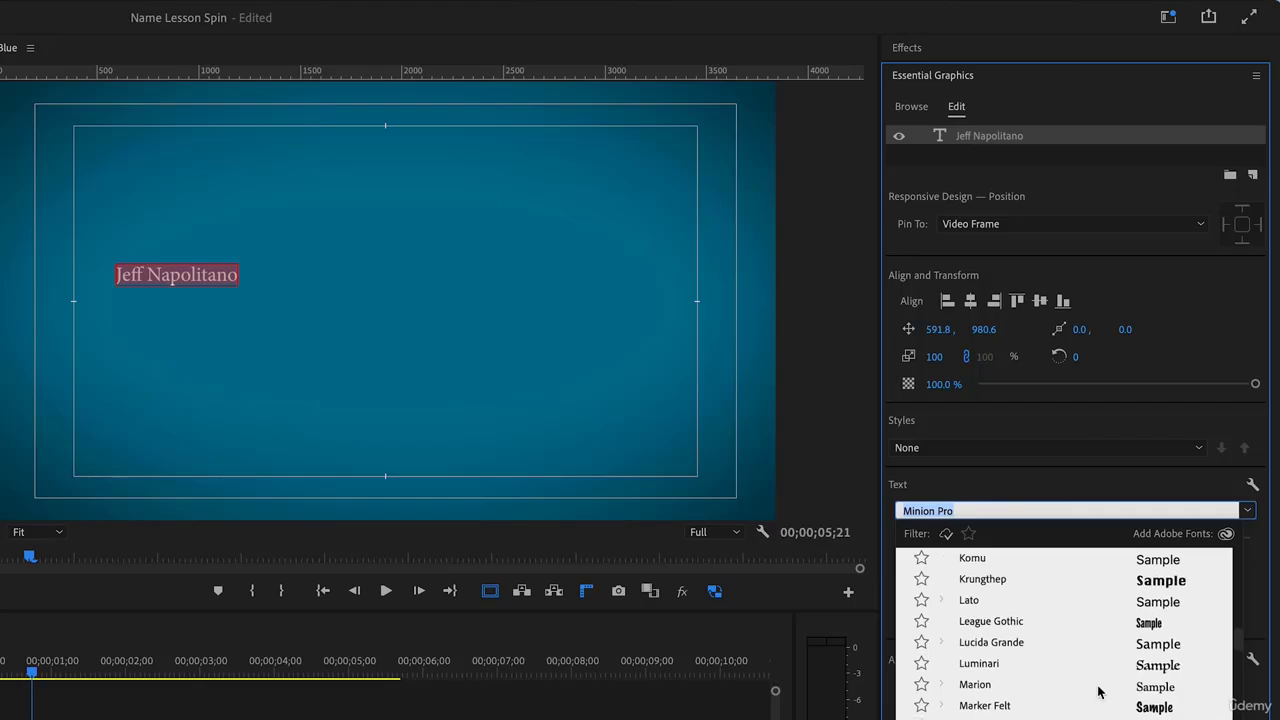
left_click(997, 625)
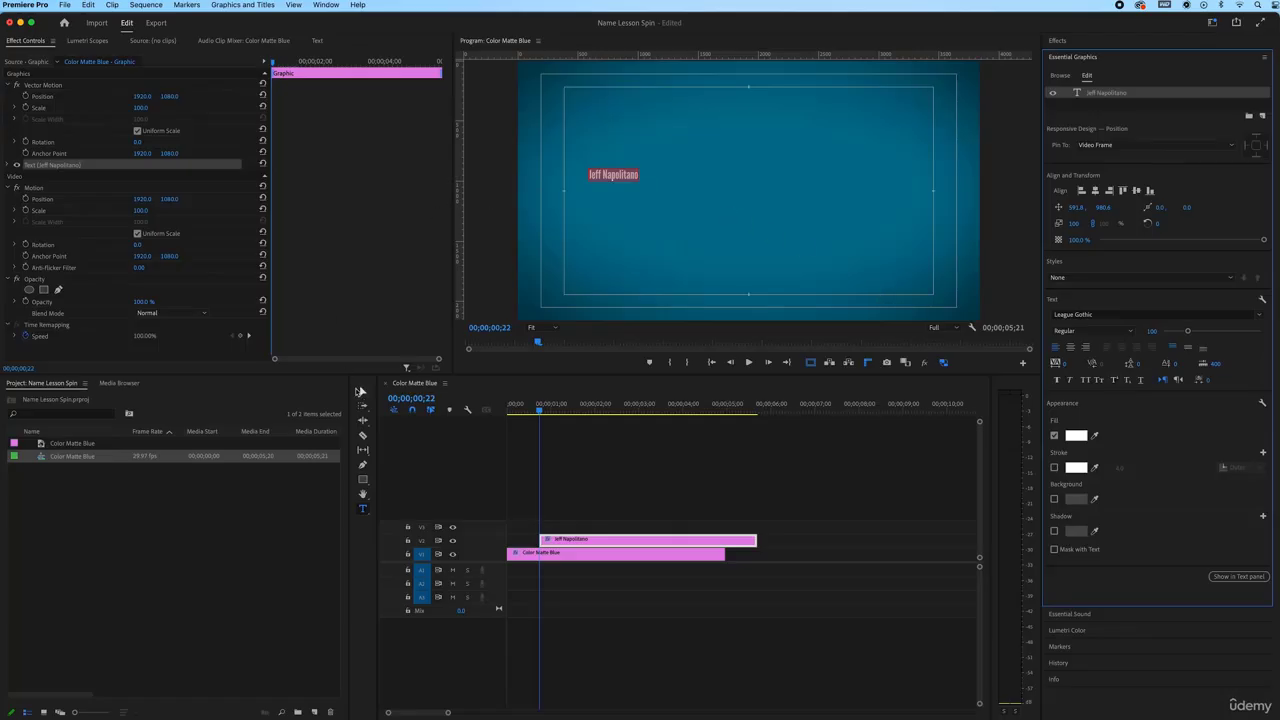
Scale the name title up about four times and increase its font size
left_click(362, 393)
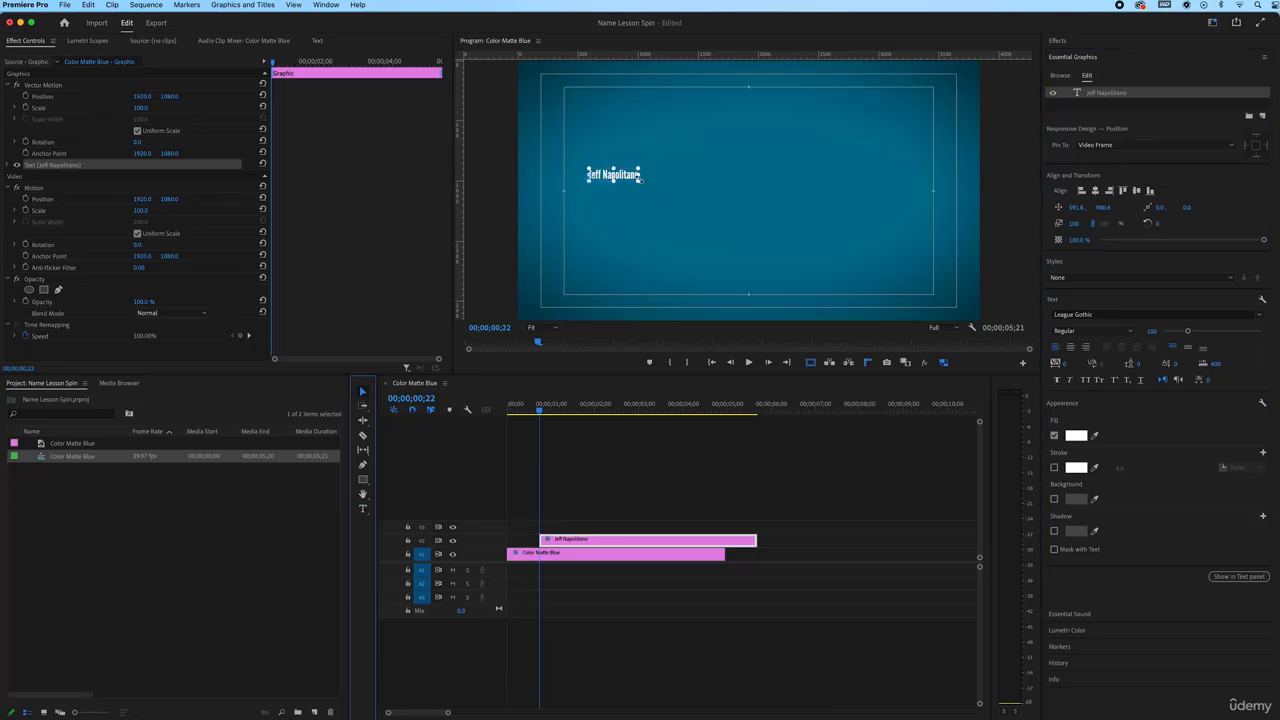
left_click_drag(640, 177, 736, 222)
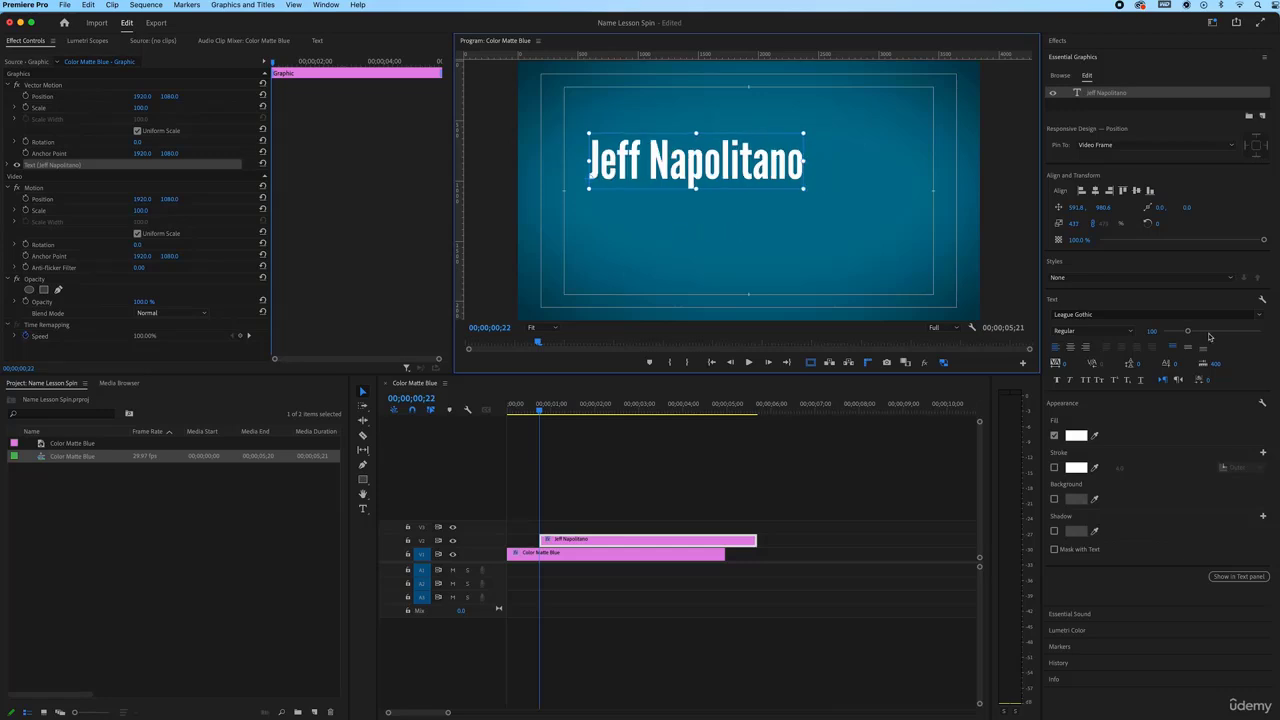
mouse_move(1203, 333)
left_mouse_down()
mouse_move(1222, 333)
mouse_move(1190, 332)
left_mouse_up()
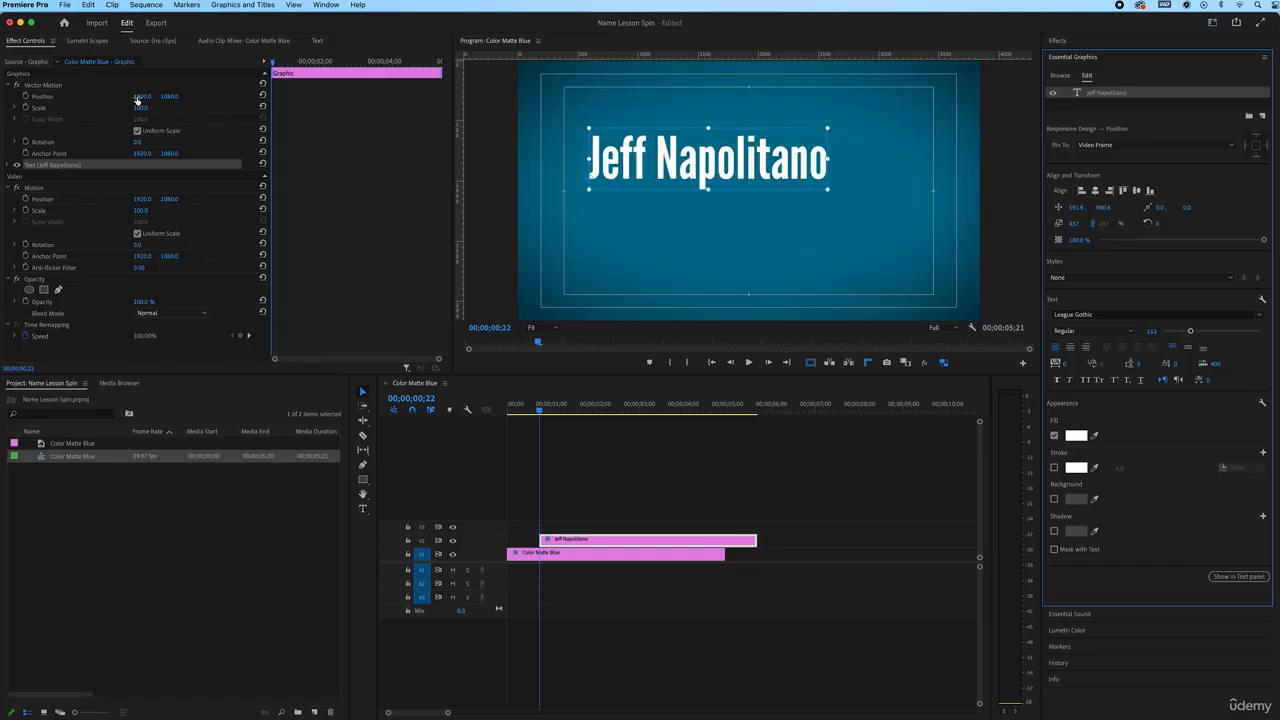
mouse_move(137, 100)
left_mouse_down()
mouse_move(205, 108)
mouse_move(154, 108)
left_mouse_up()
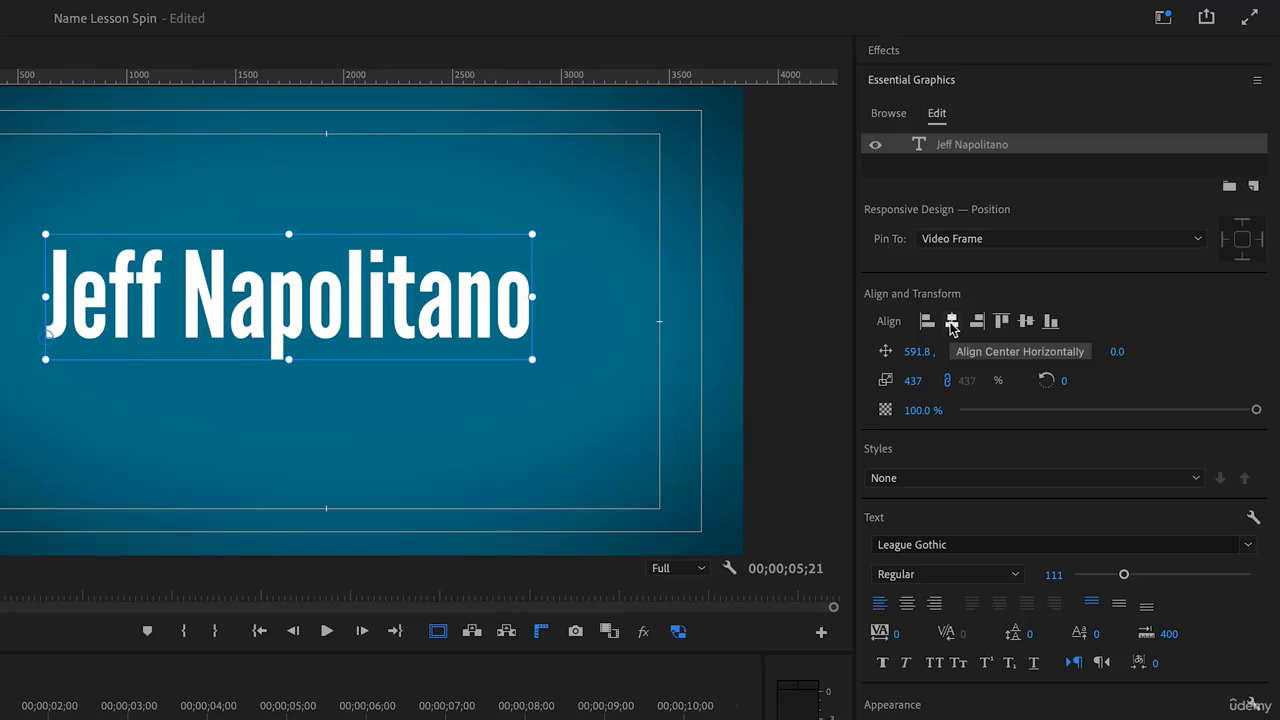
Centre the title horizontally and vertically, and turn off the safe-margin guides
left_click(951, 324)
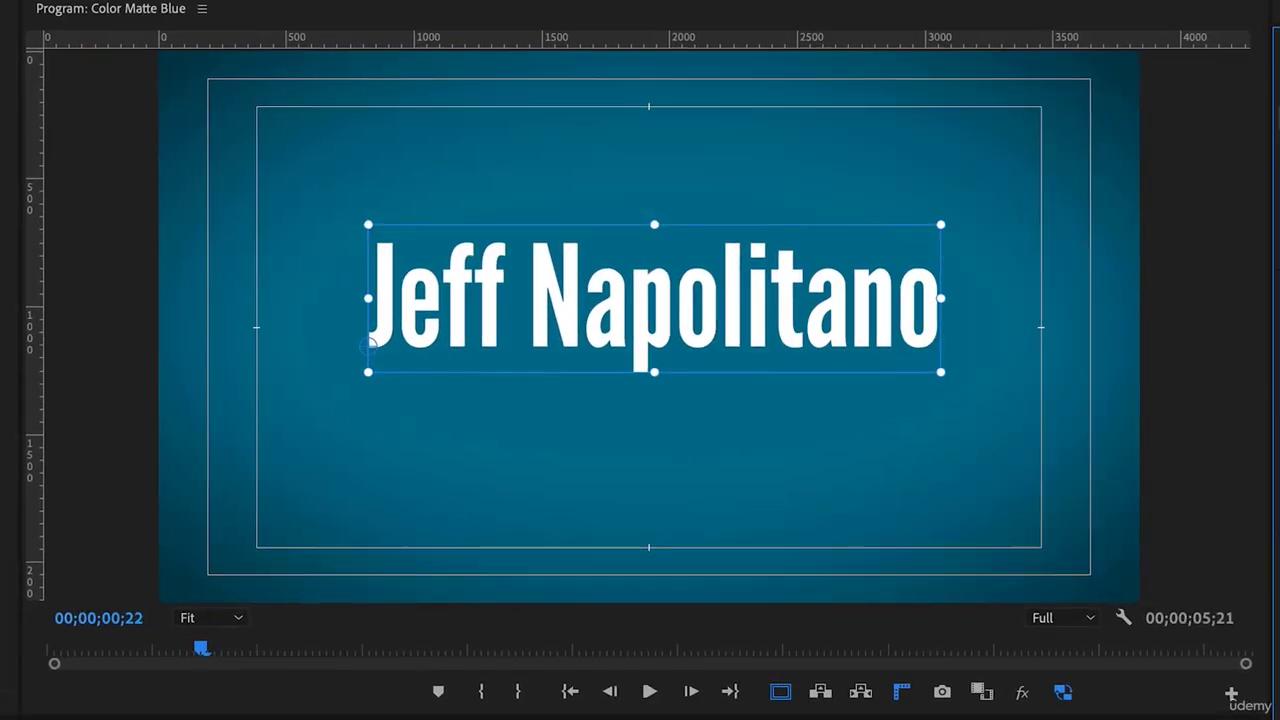
left_click(1279, 311)
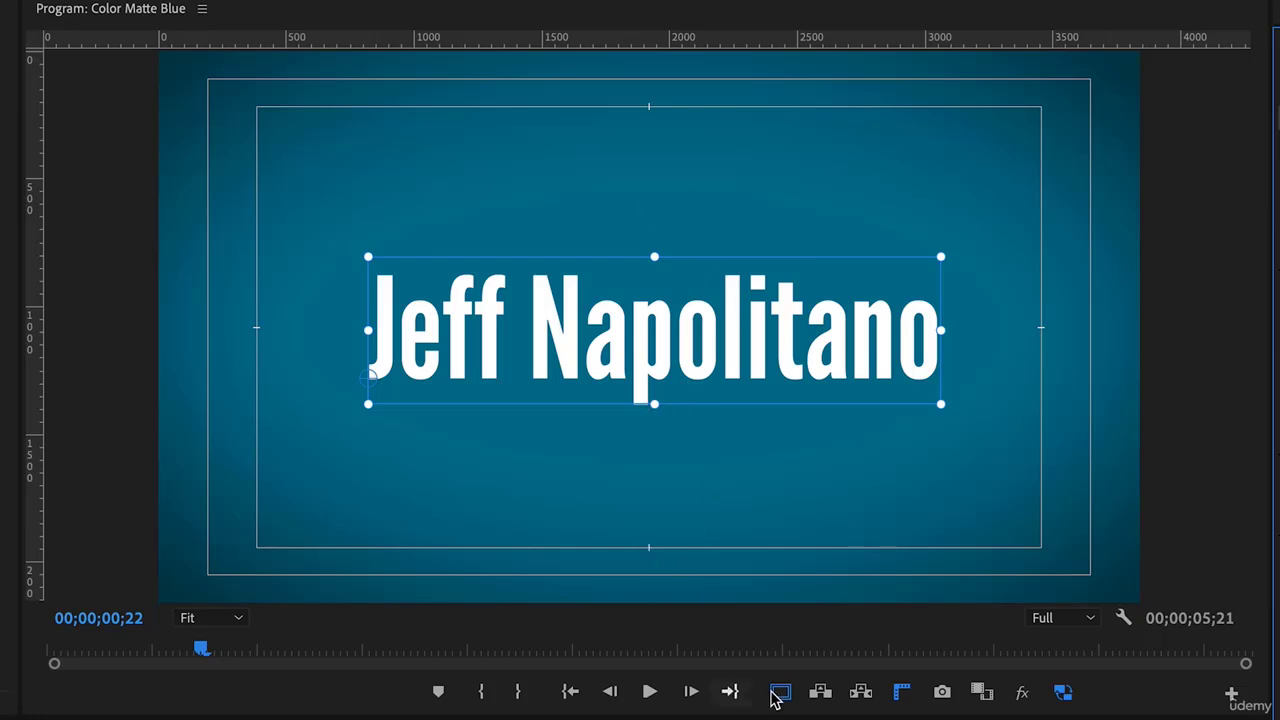
left_click(780, 694)
left_click(780, 694)
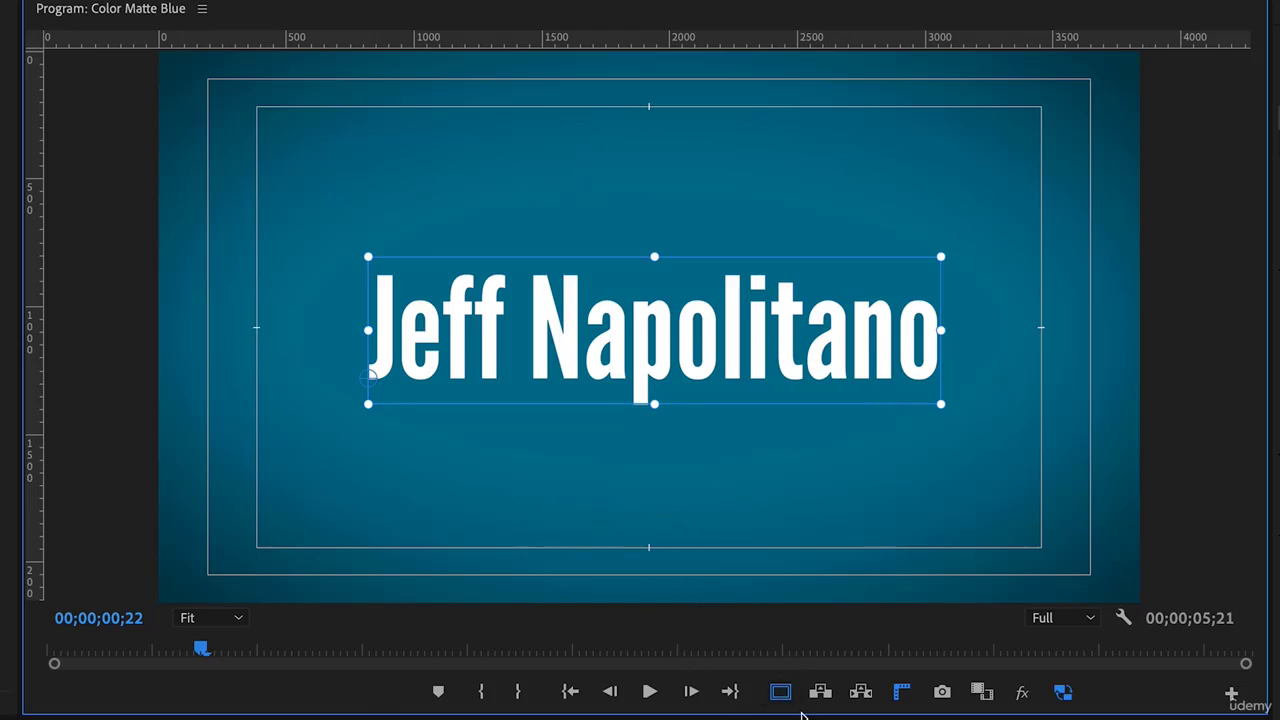
left_click(781, 693)
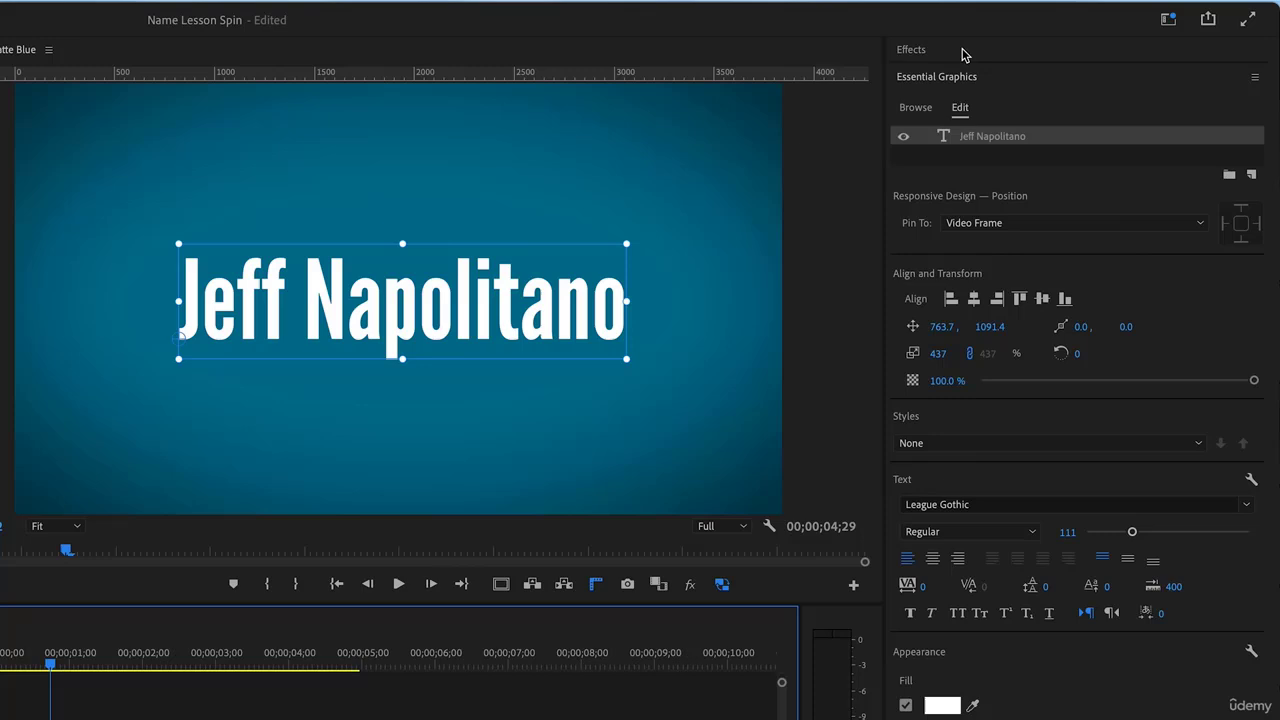
Search the effects for 'bas' and drag Basic 3D onto the name title clip
left_click(1087, 43)
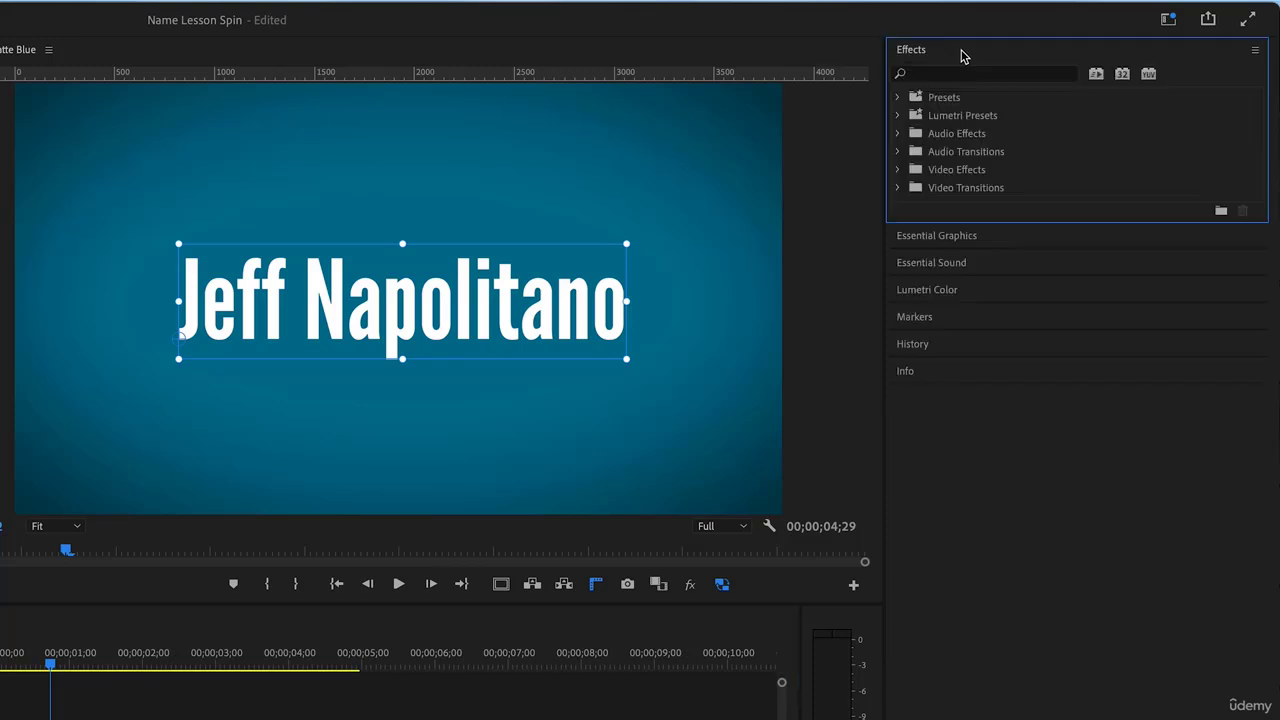
left_click(943, 75)
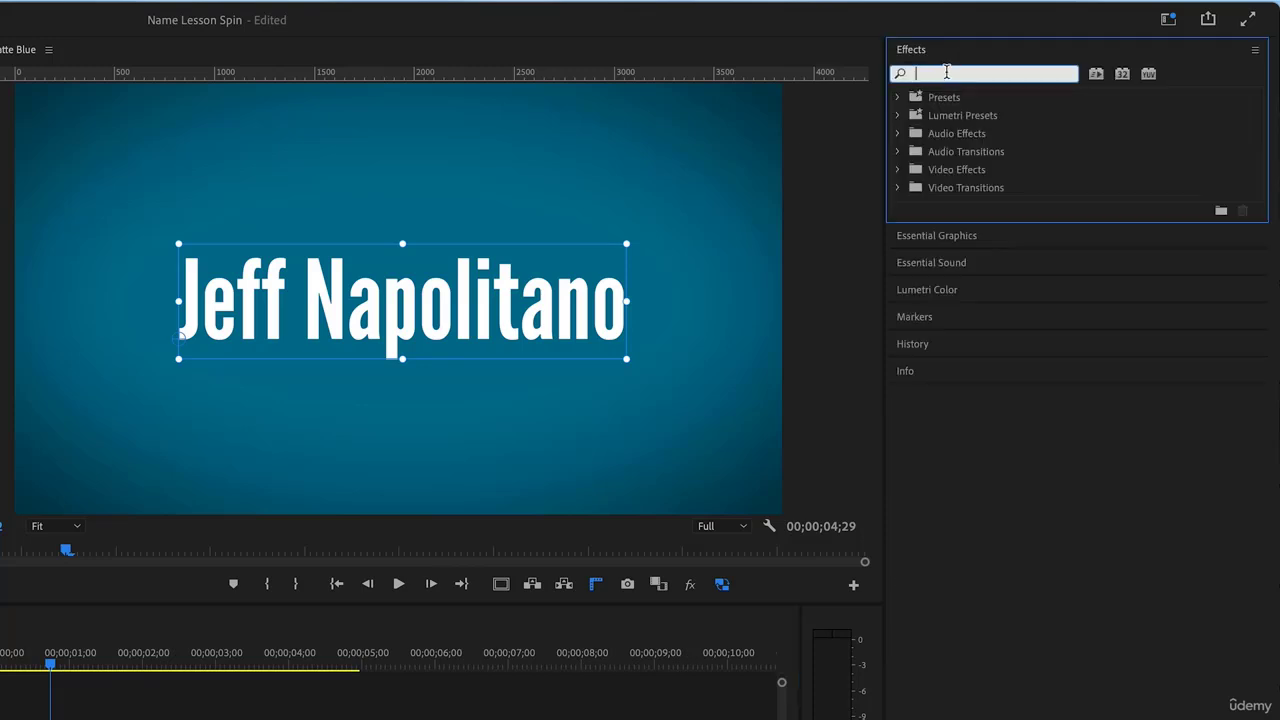
type("bas")
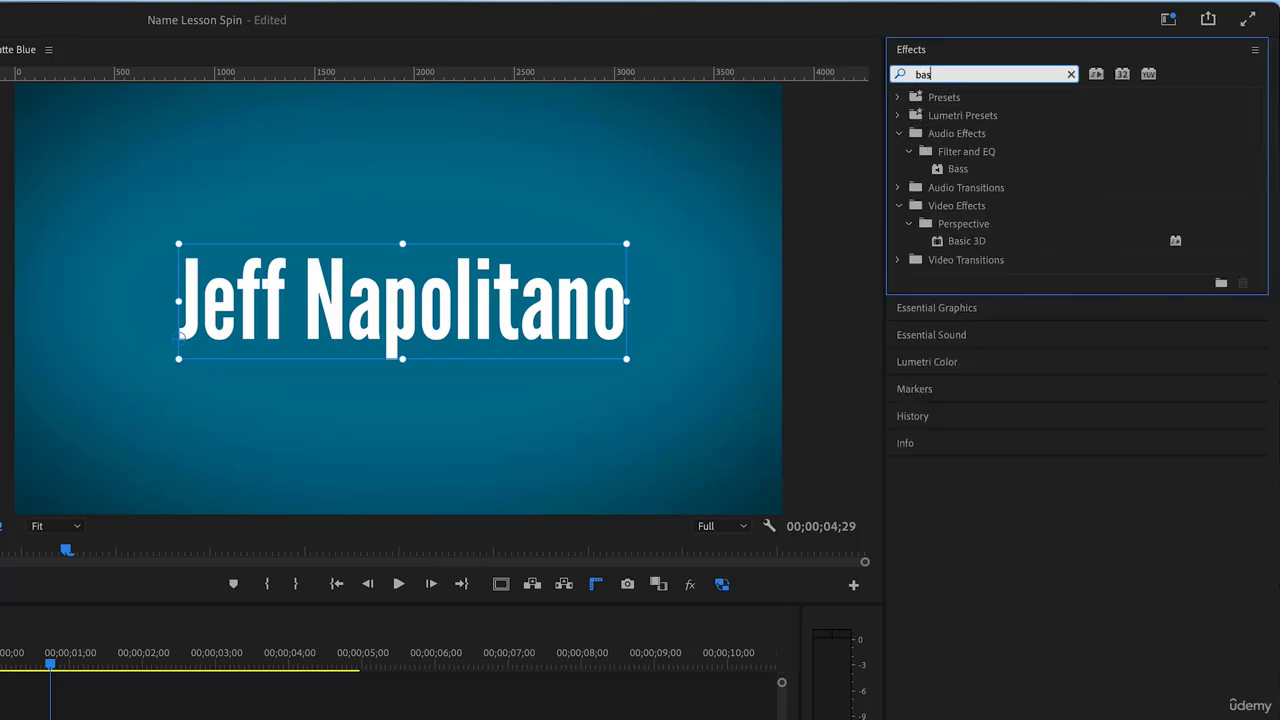
left_click(940, 242)
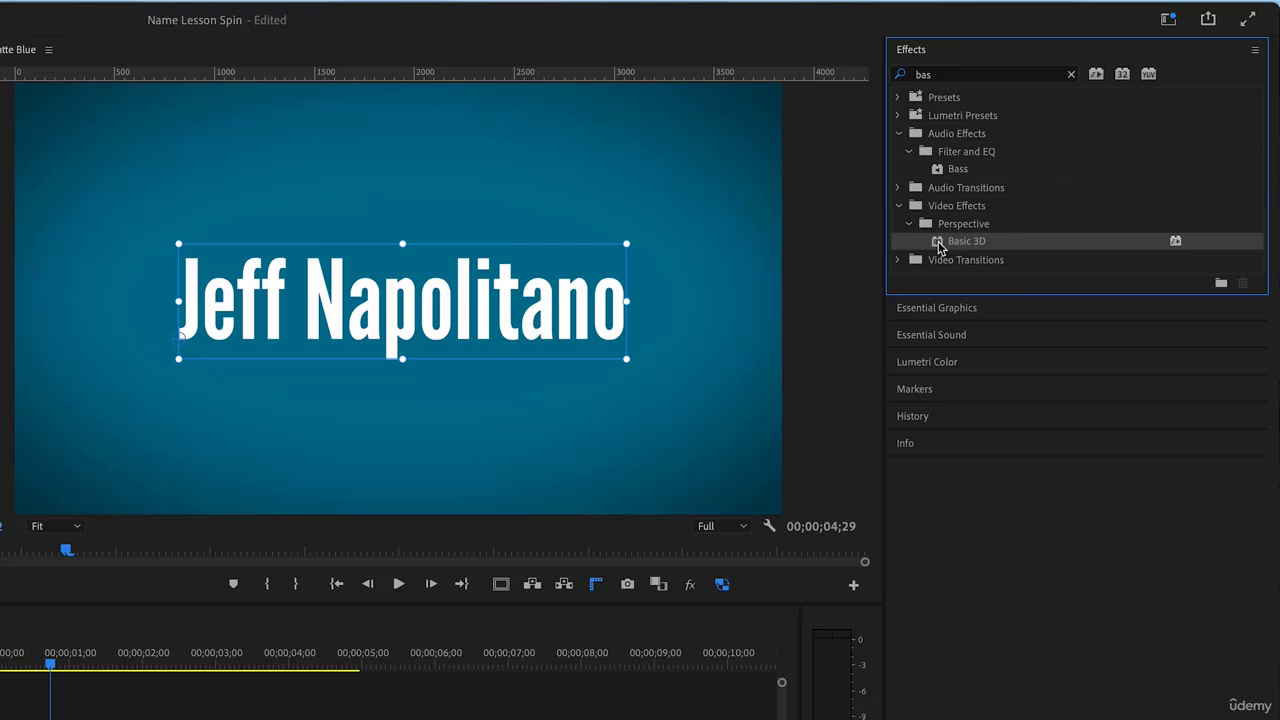
left_click_drag(938, 243, 330, 427)
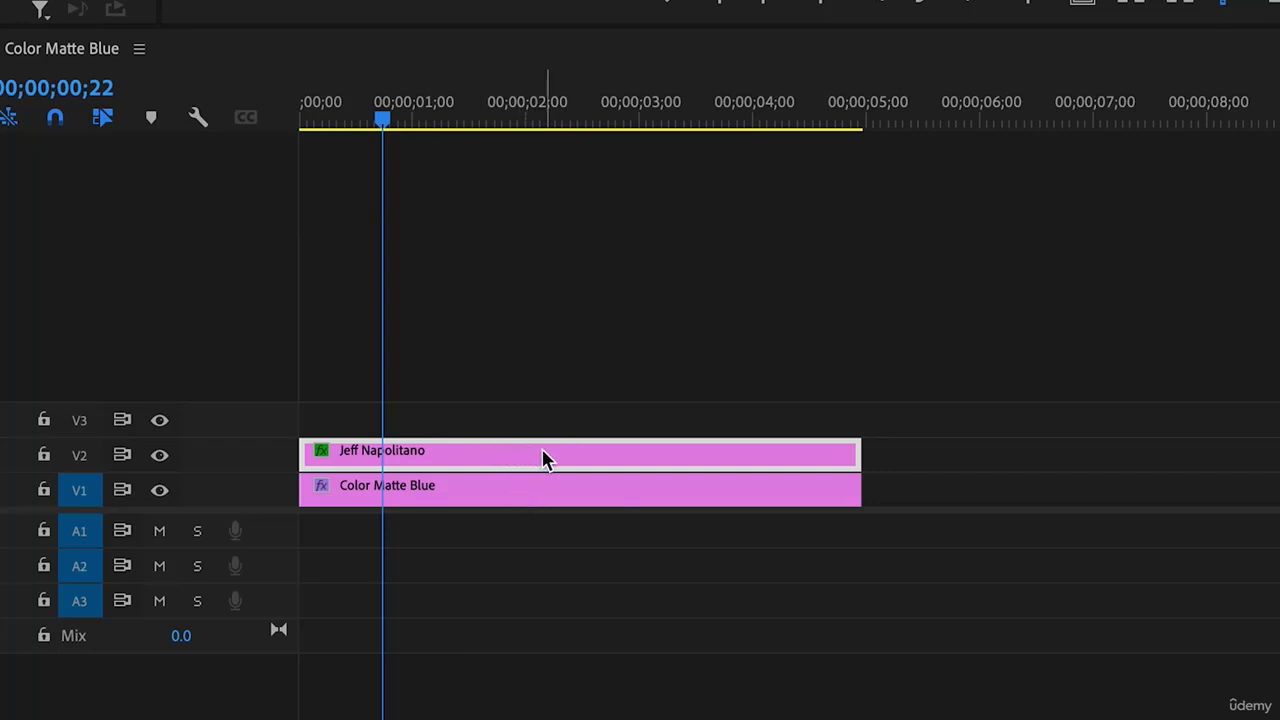
Set the title clip's label colour to Violet
right_click(578, 460)
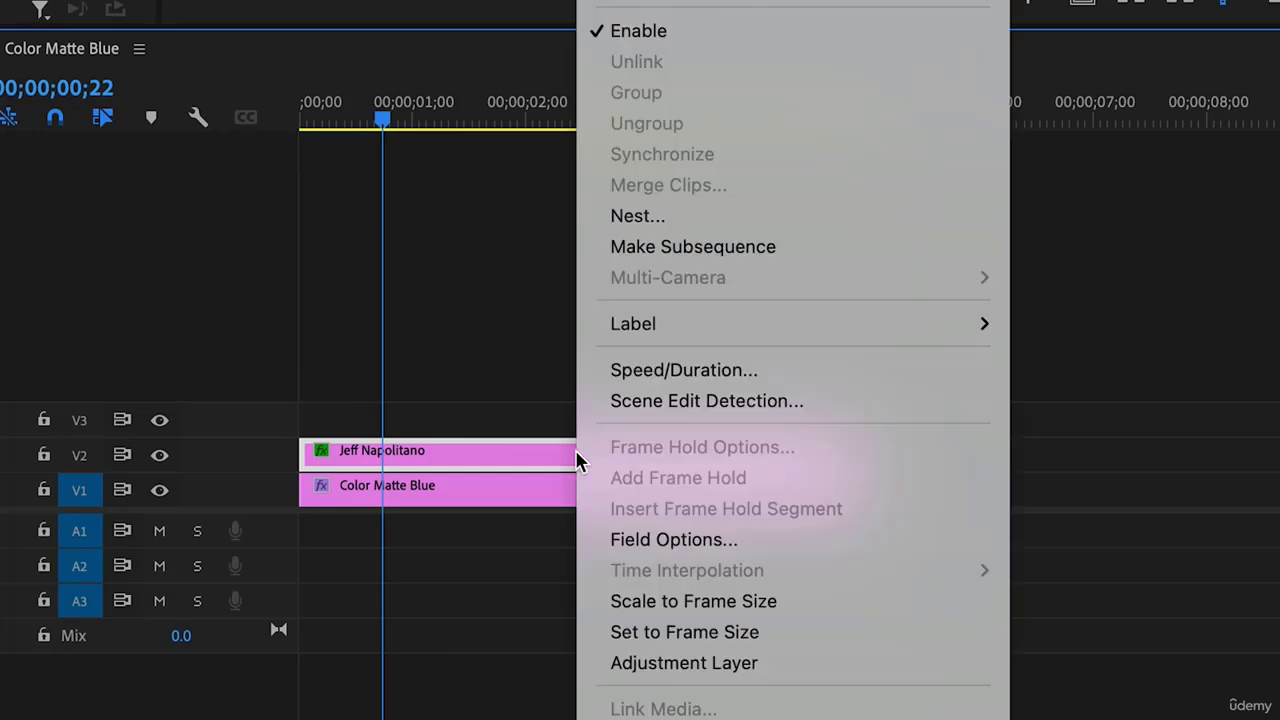
mouse_move(660, 329)
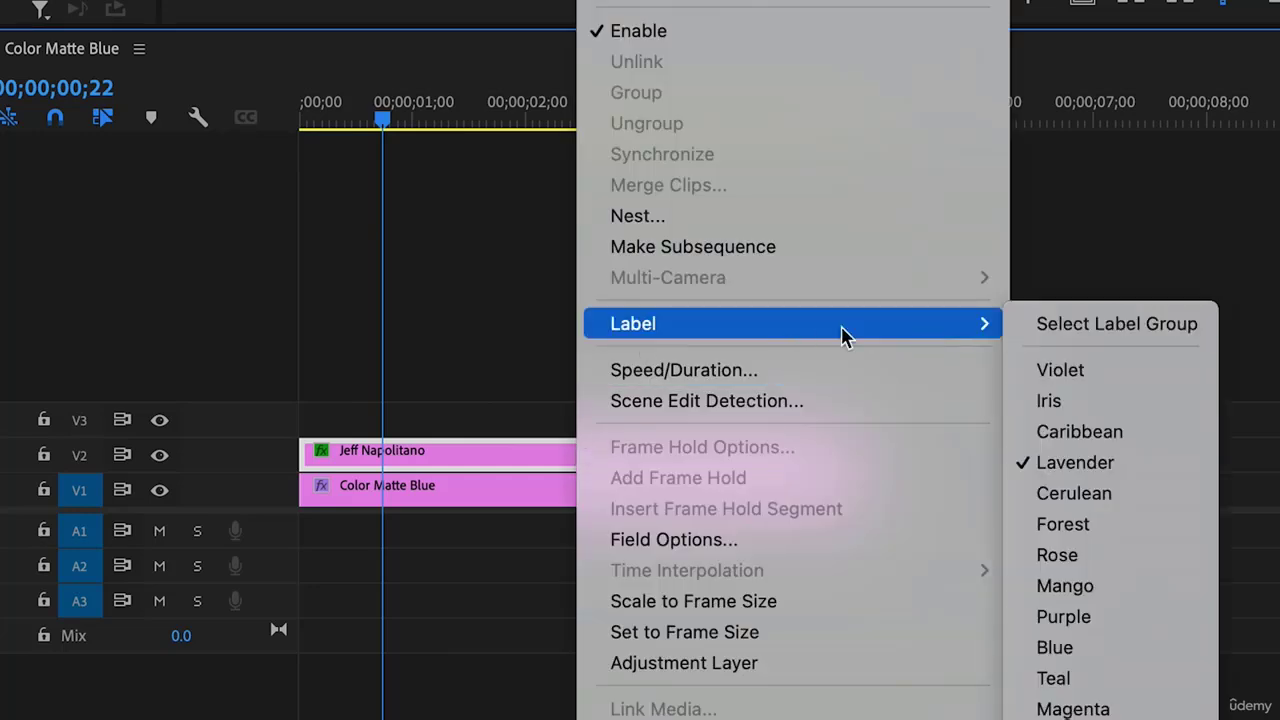
left_click(1062, 371)
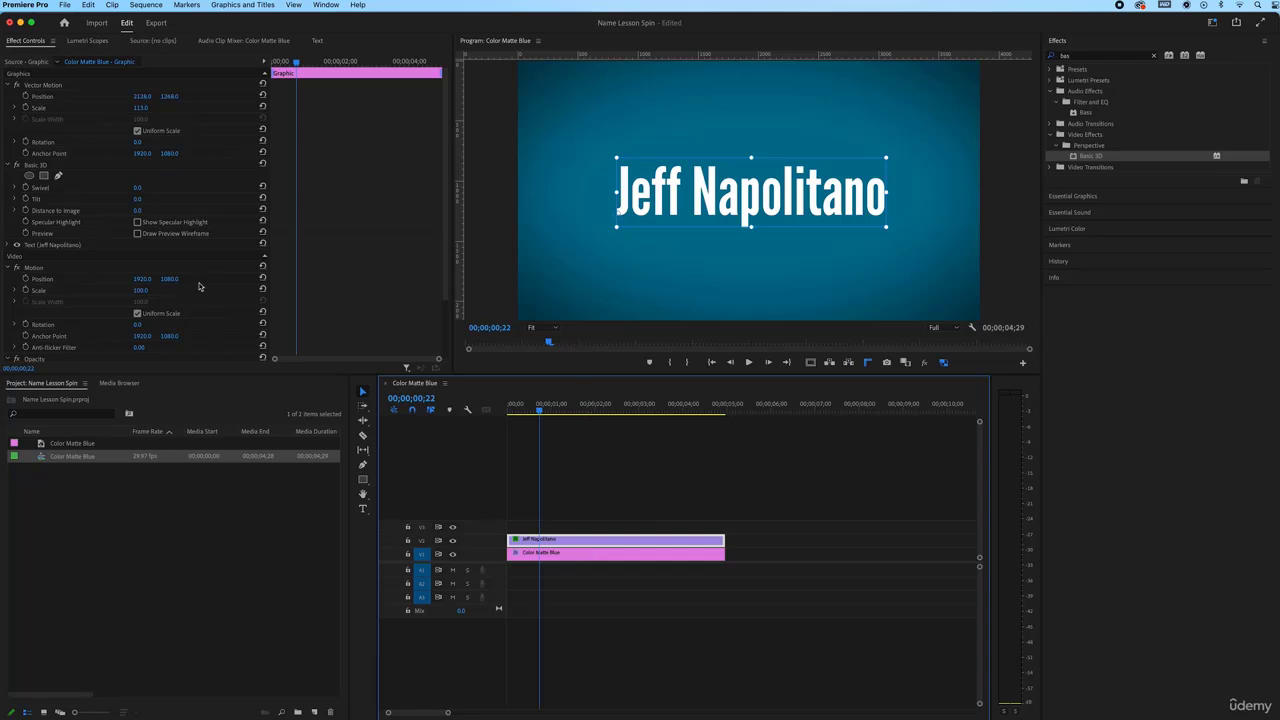
Try Basic 3D swivel and tilt values on the title, then reset swivel to zero
left_click(143, 199)
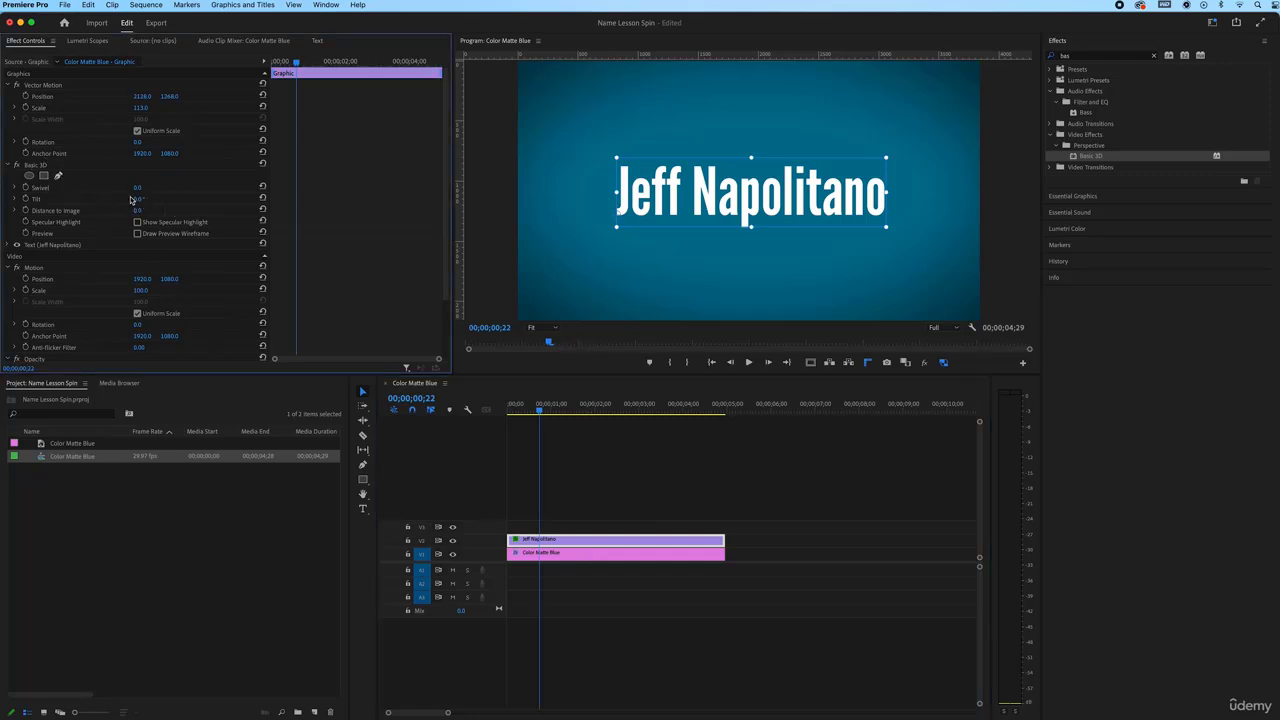
left_click_drag(137, 188, 490, 188)
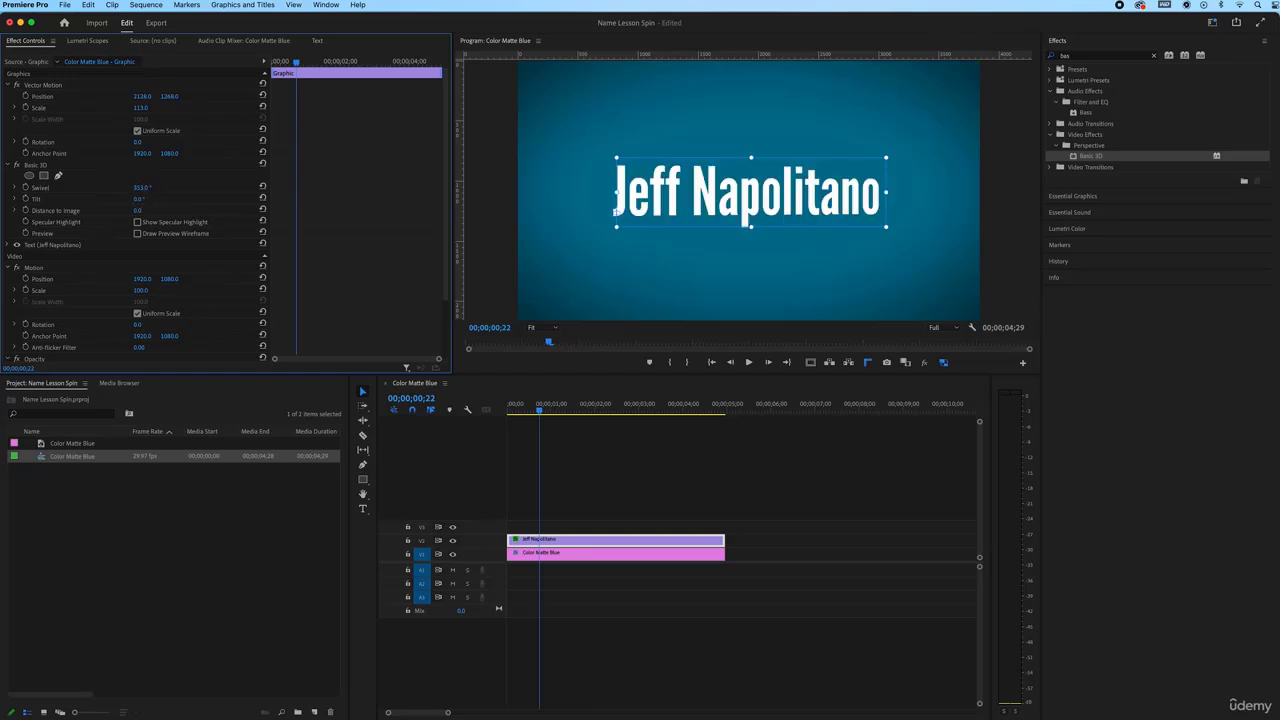
left_click_drag(141, 199, 215, 199)
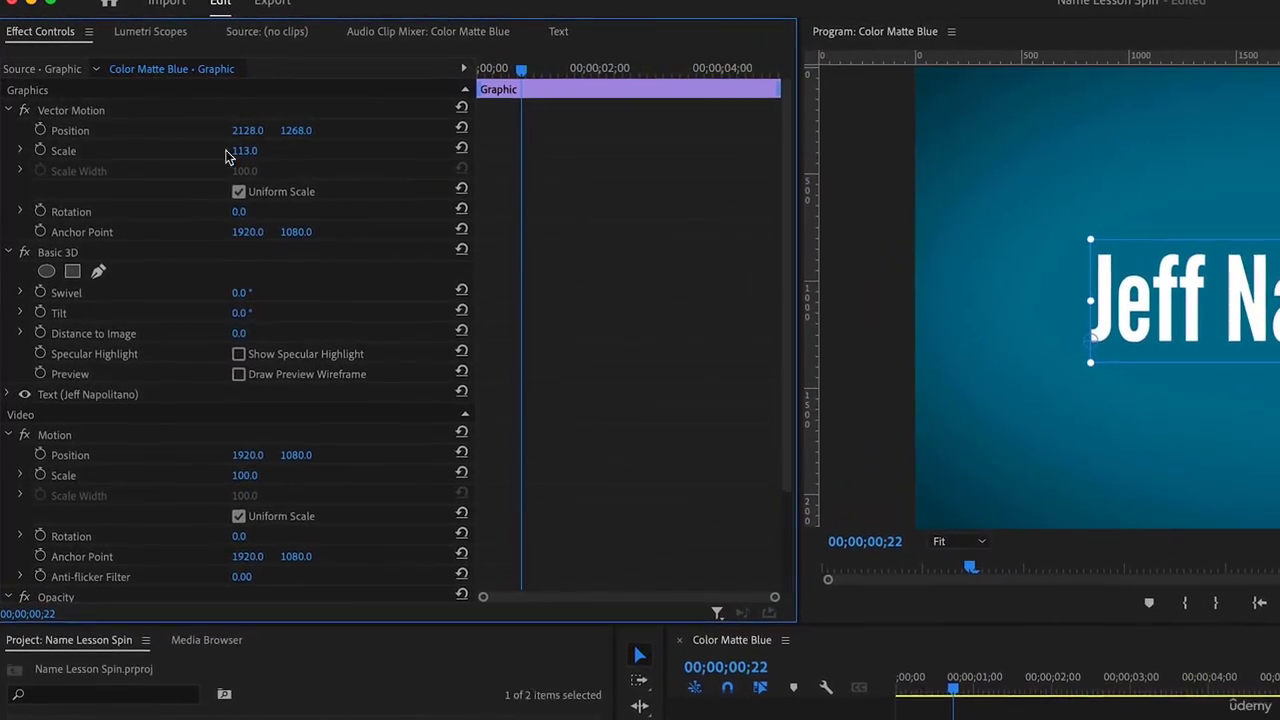
Keyframe Scale from near zero up to 113, nudge Position upward, and re-show safe margins
left_click(41, 152)
left_click(41, 132)
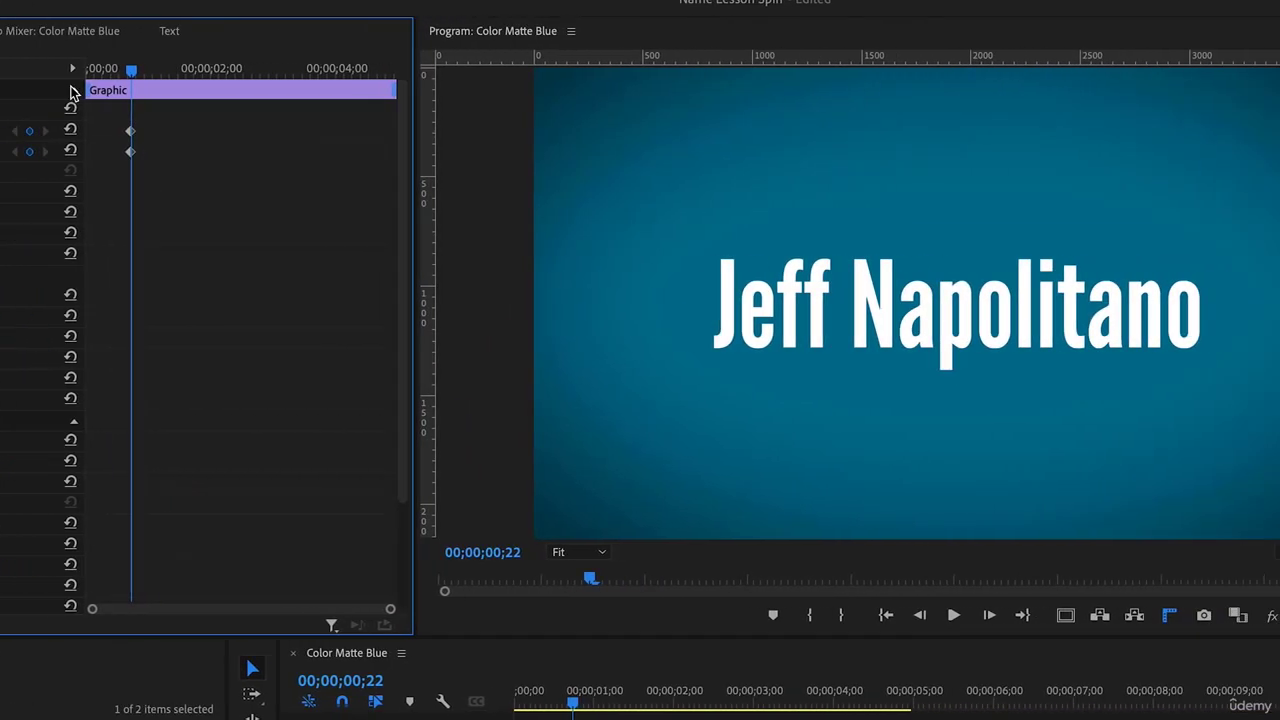
left_click_drag(106, 75, 65, 93)
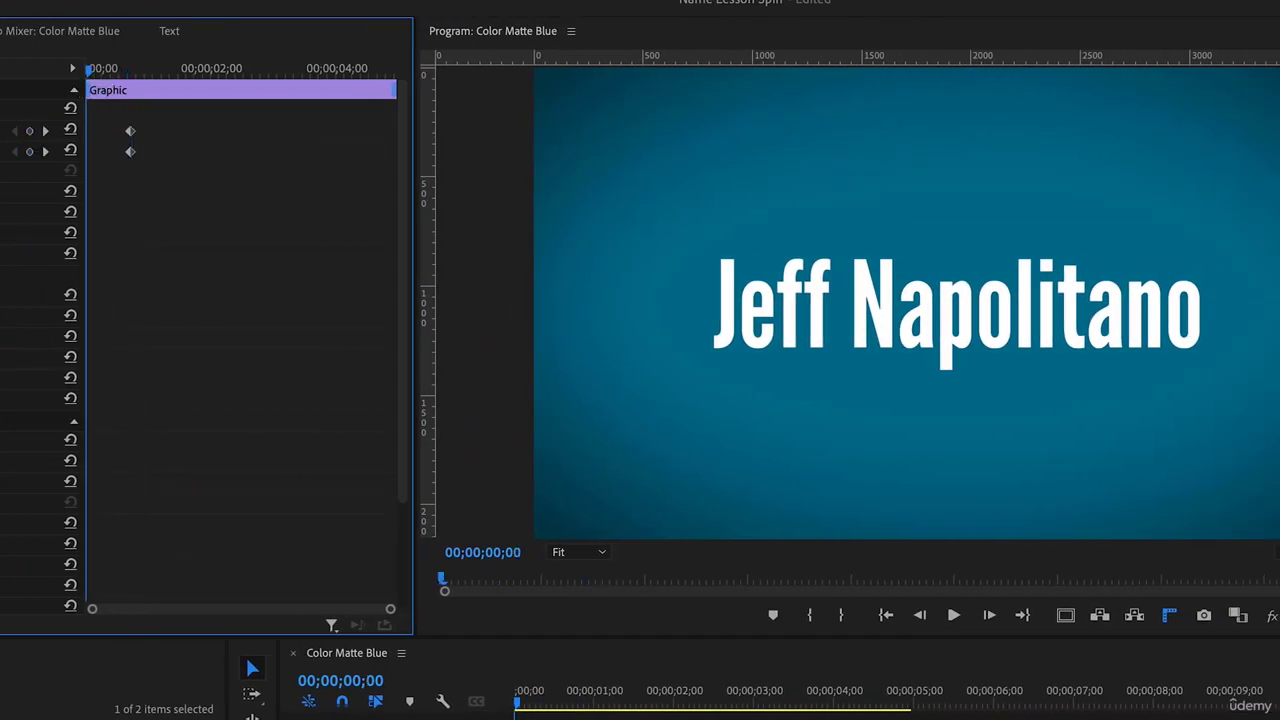
left_click_drag(12, 151, 0, 151)
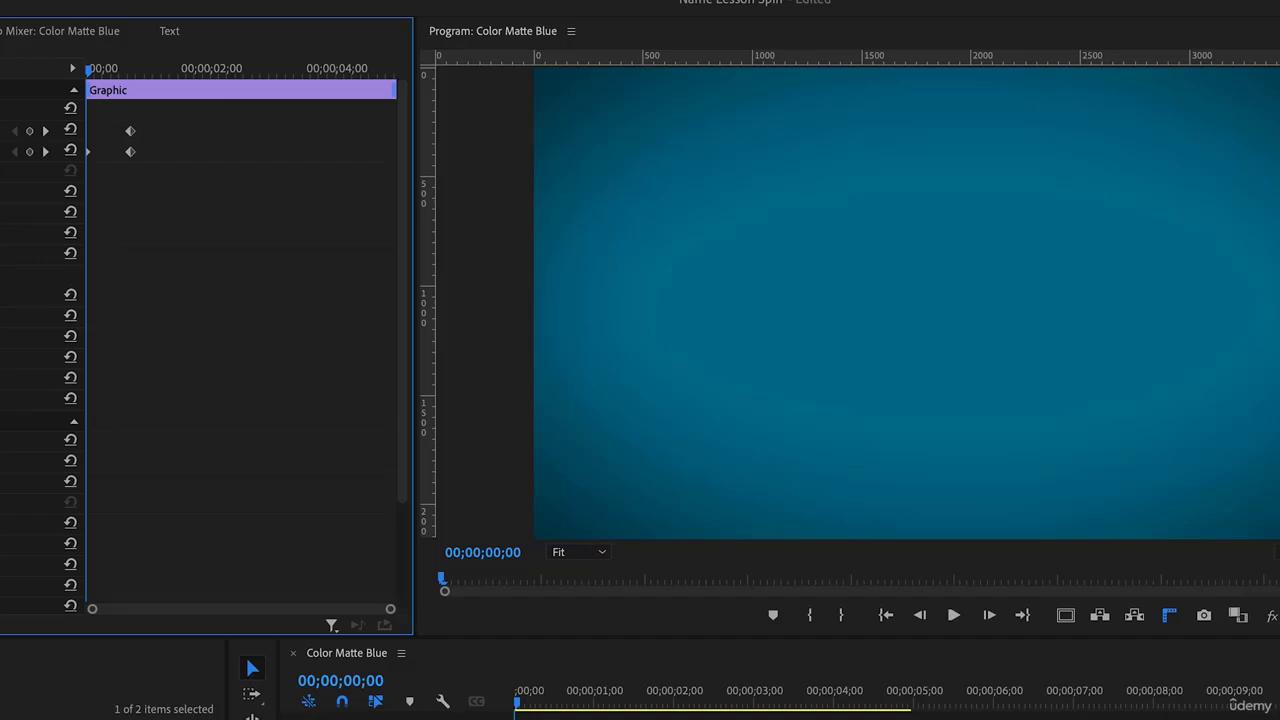
key("space")
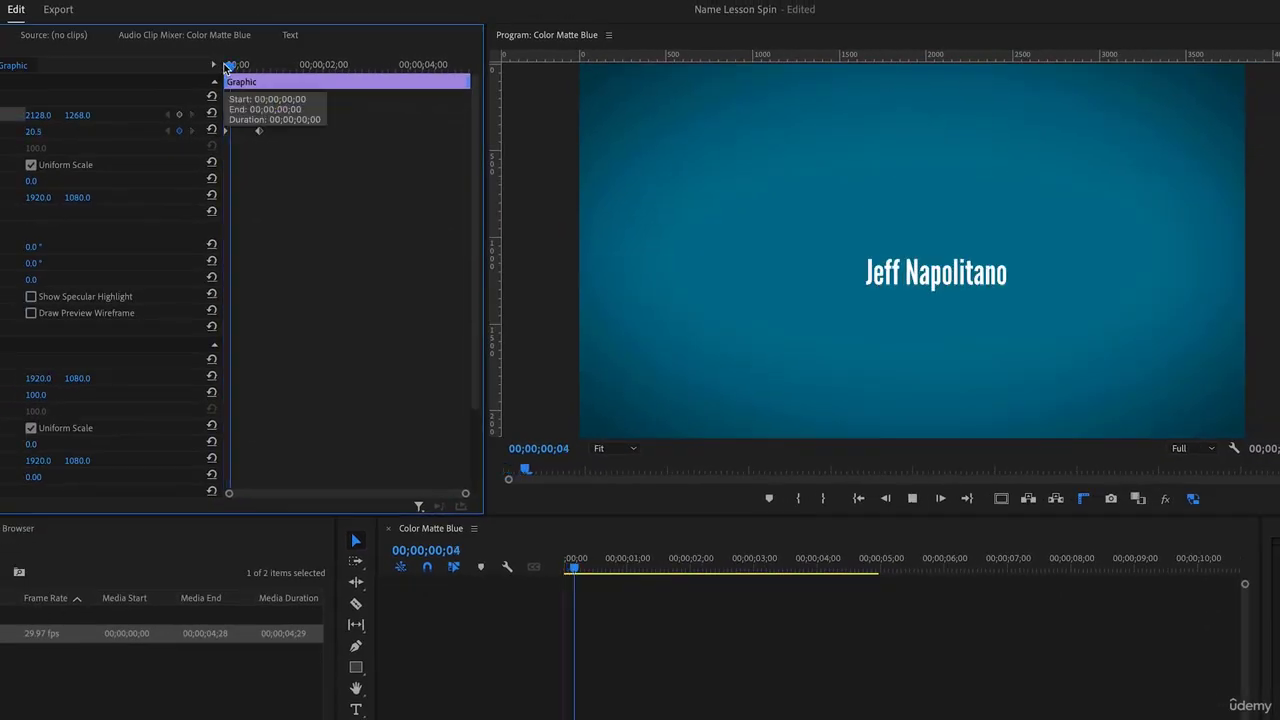
left_click(228, 65)
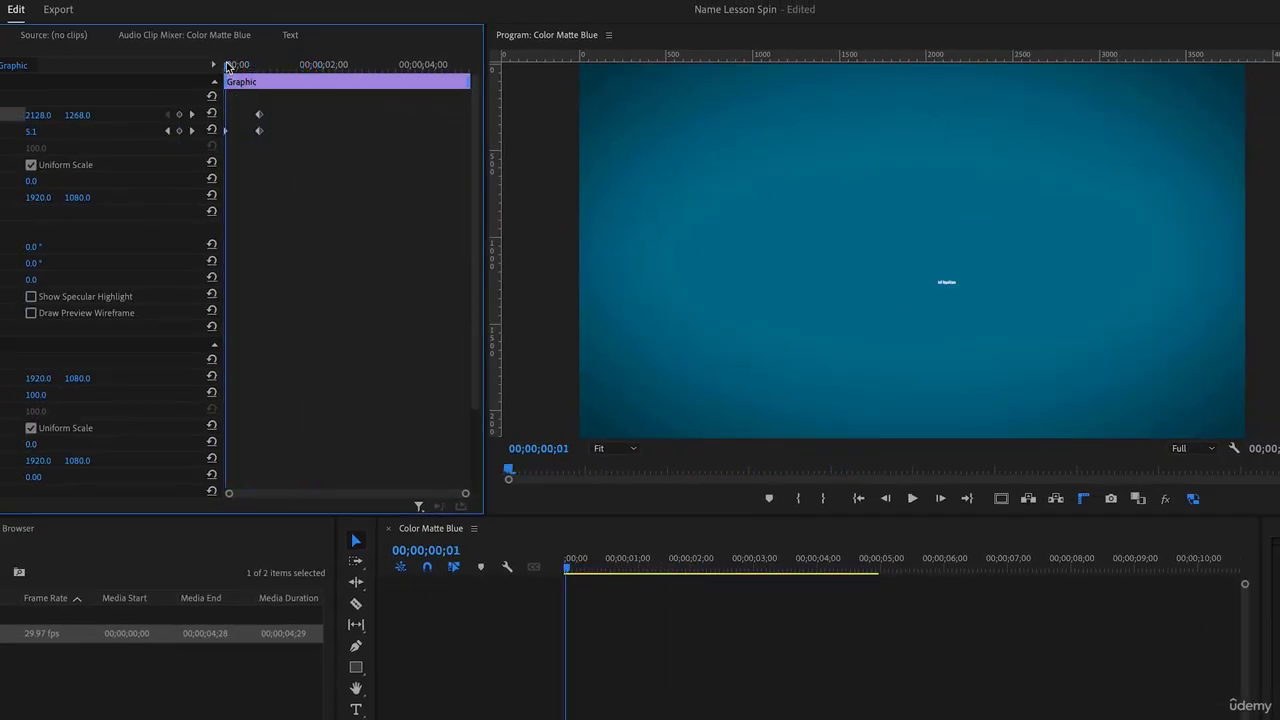
left_click_drag(80, 115, 48, 117)
key("space")
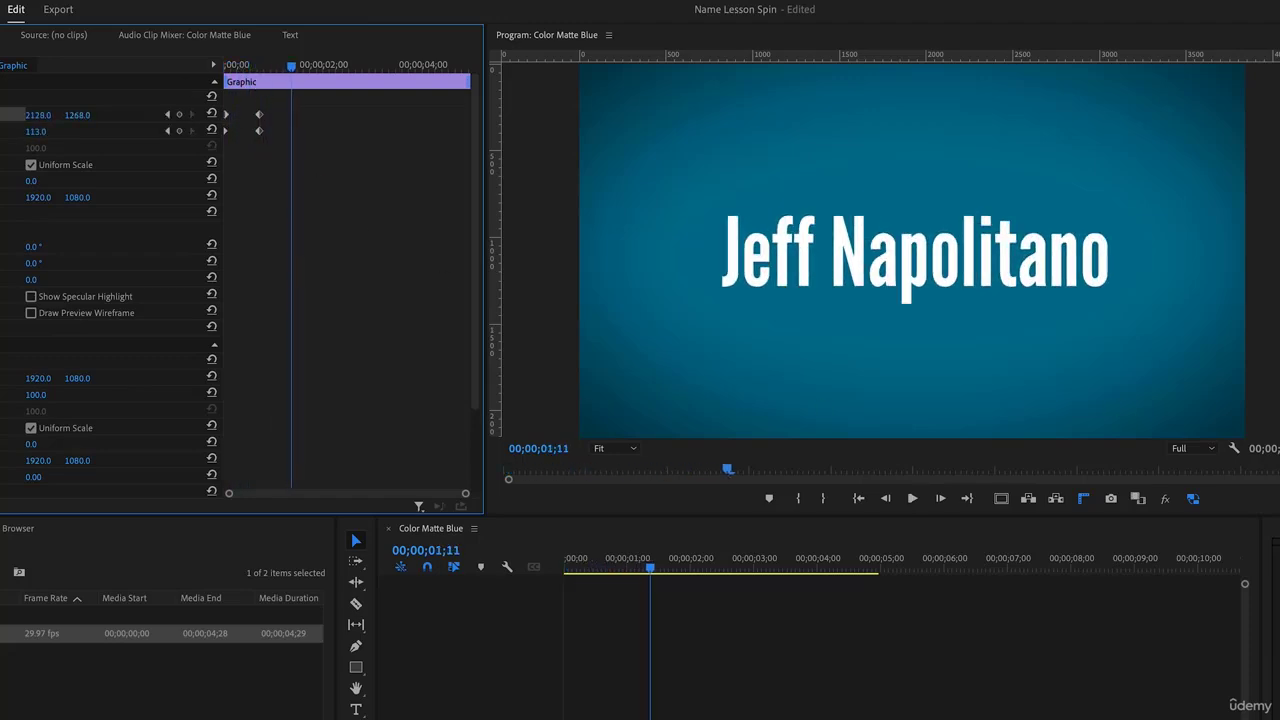
left_click(1001, 498)
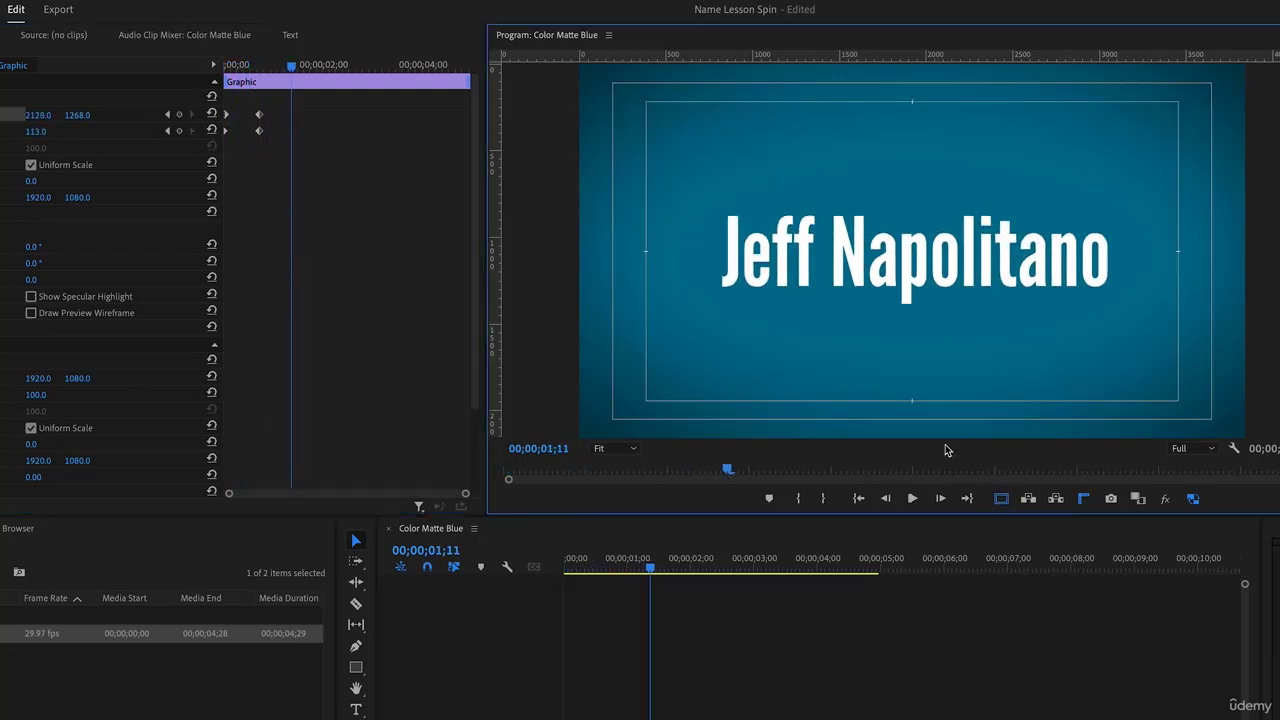
Make the title All Caps, re-centre it both ways, and play from the start
double_click(906, 285)
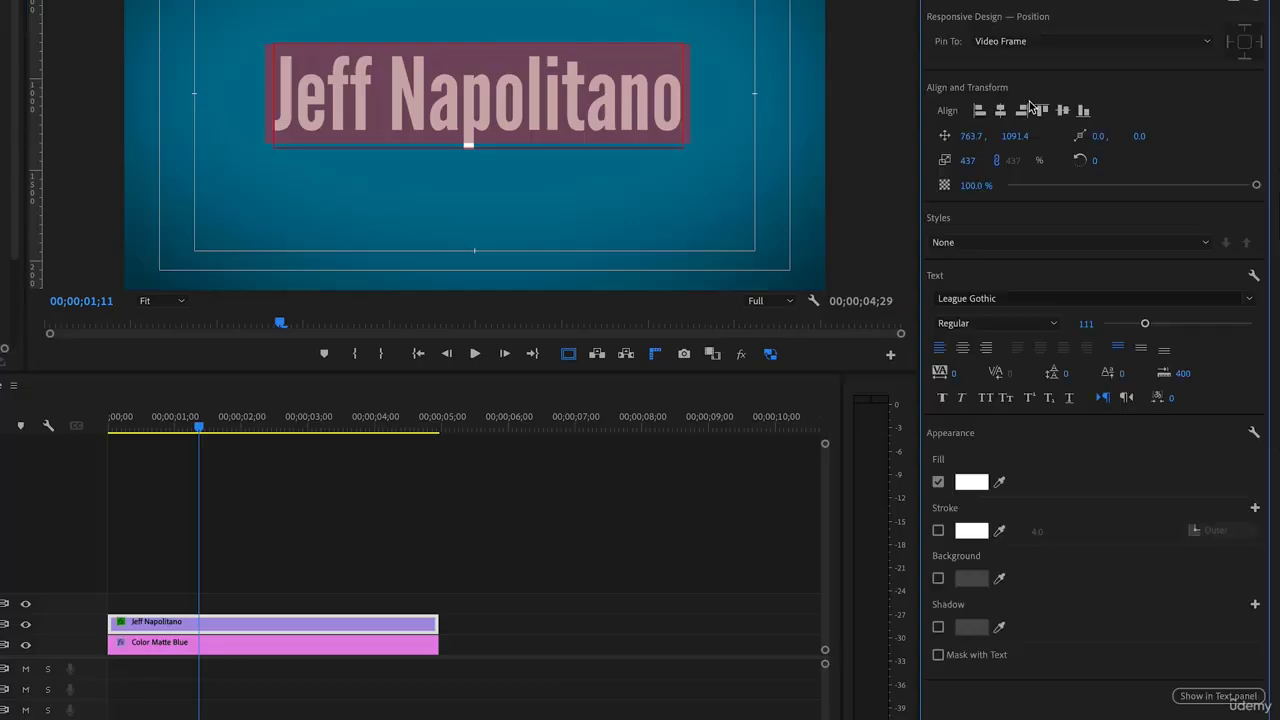
left_click(986, 399)
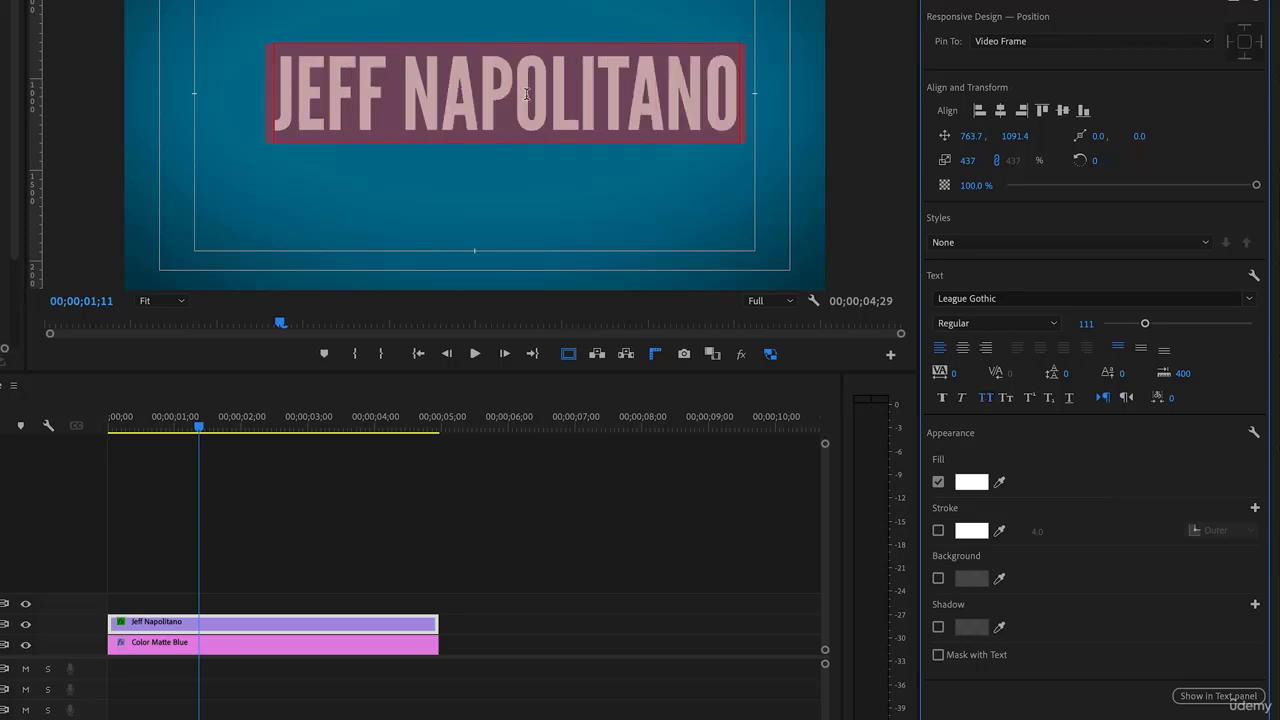
left_click(1000, 111)
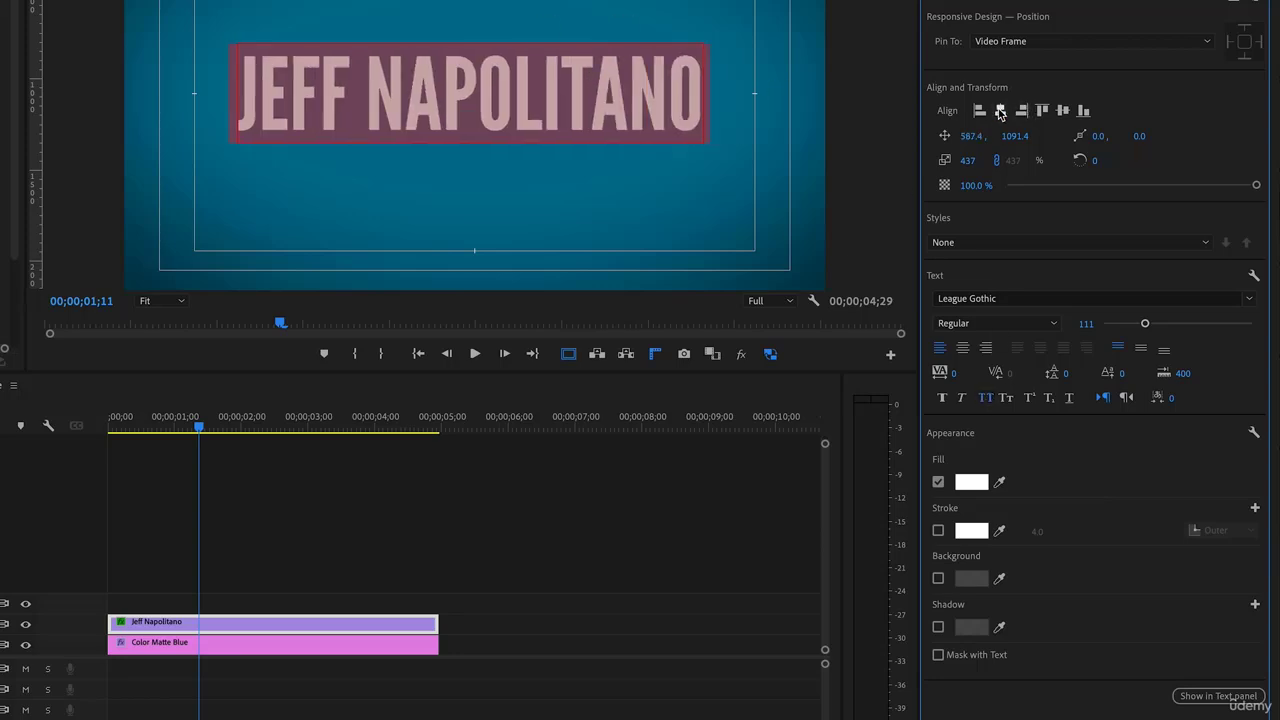
left_click(1061, 112)
key("Home")
key("space")
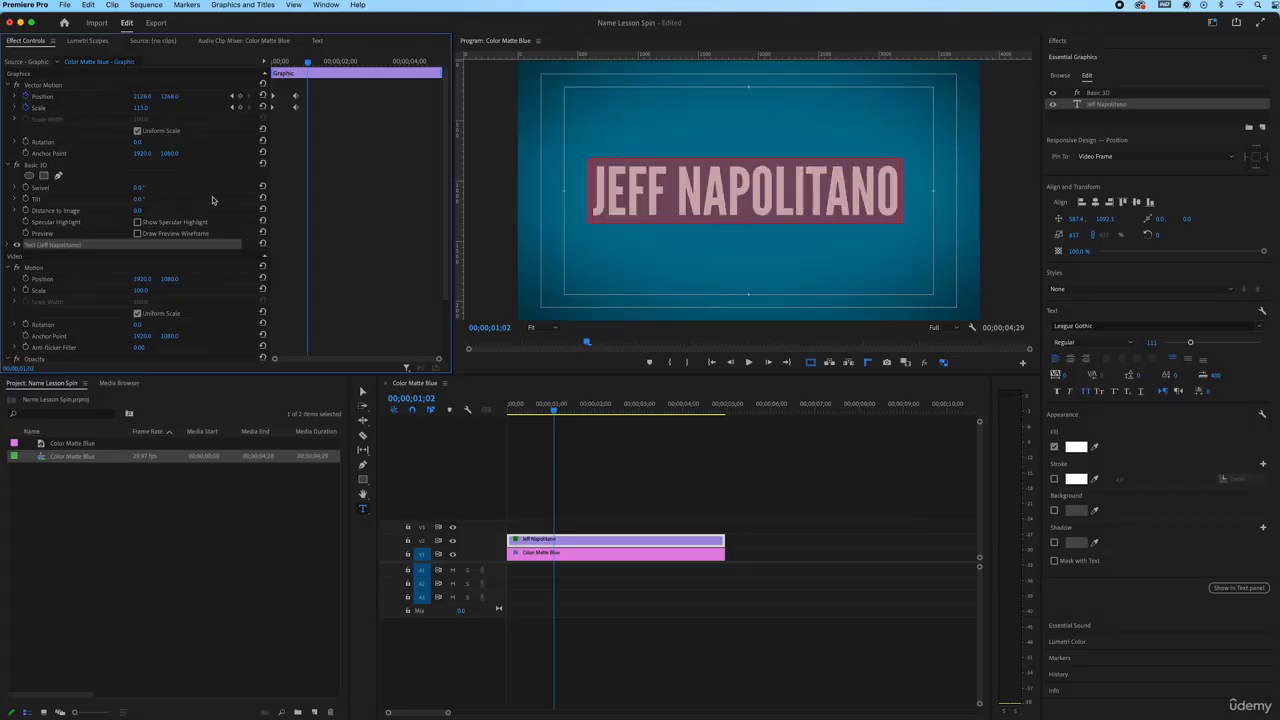
Keyframe Basic 3D Tilt from 0° at 00;23 to 2x1.0° at 01;05, then preview
left_click(295, 62)
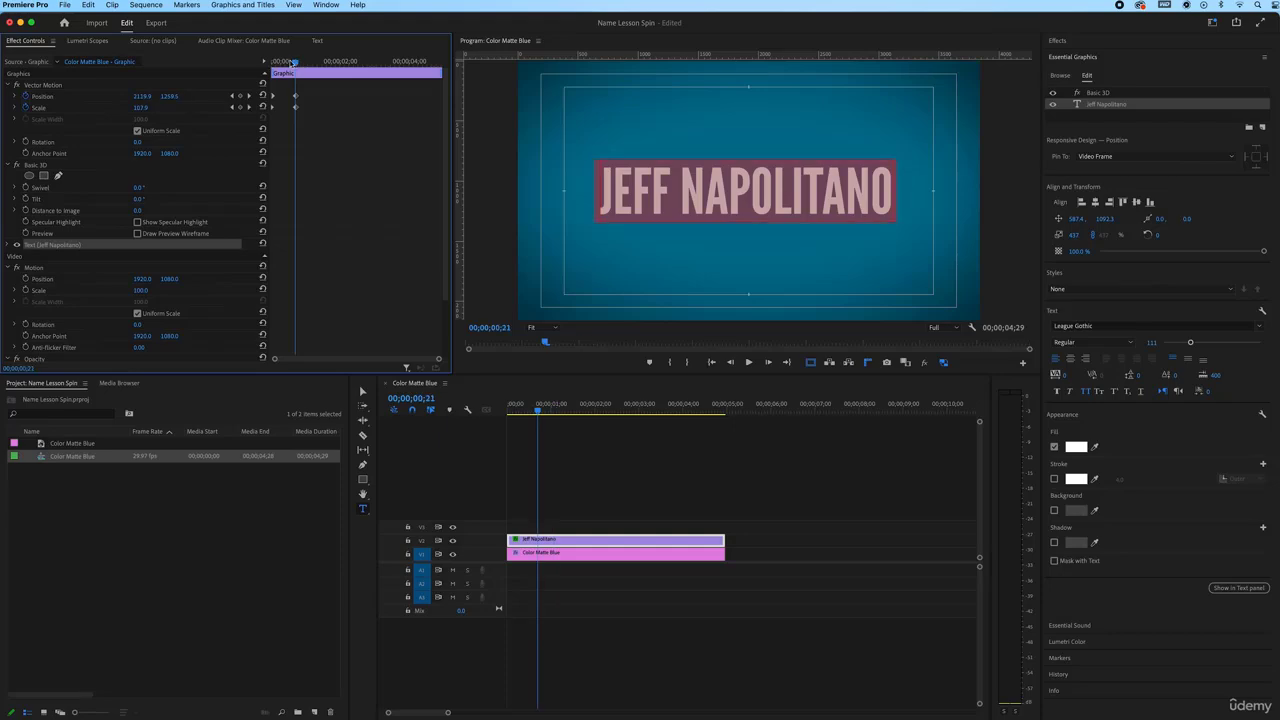
left_click_drag(292, 62, 297, 62)
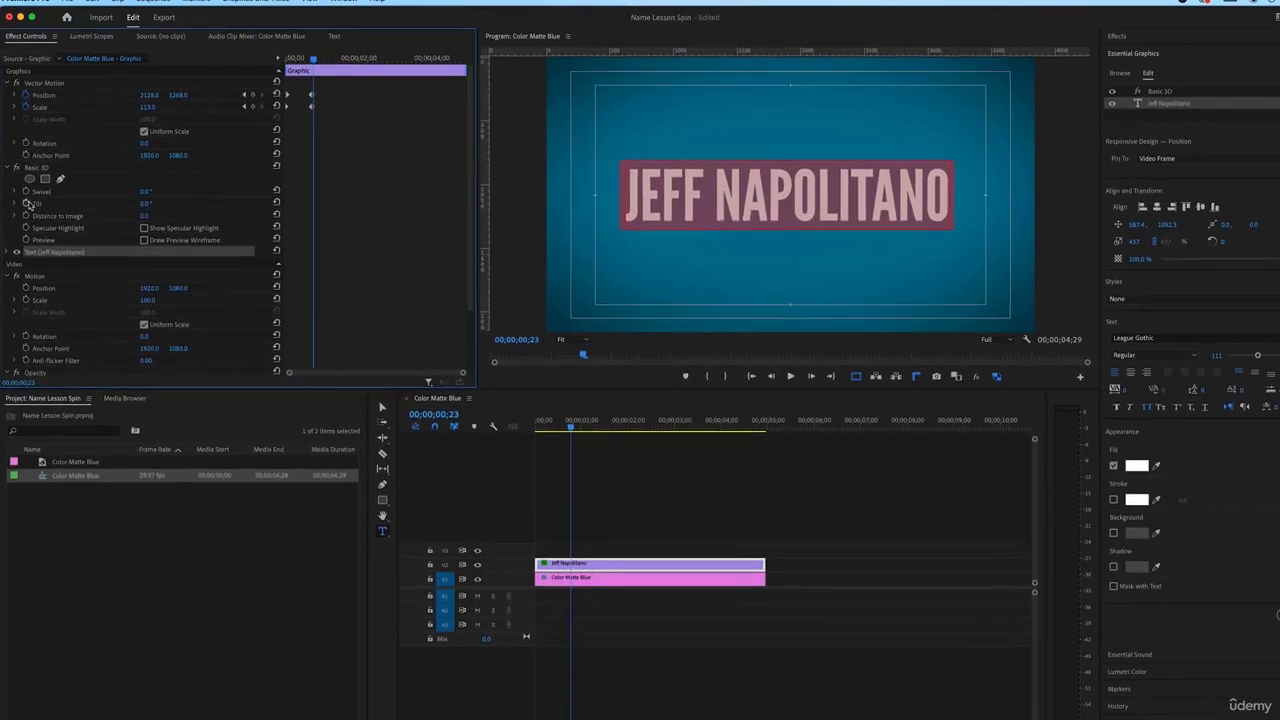
left_click(25, 198)
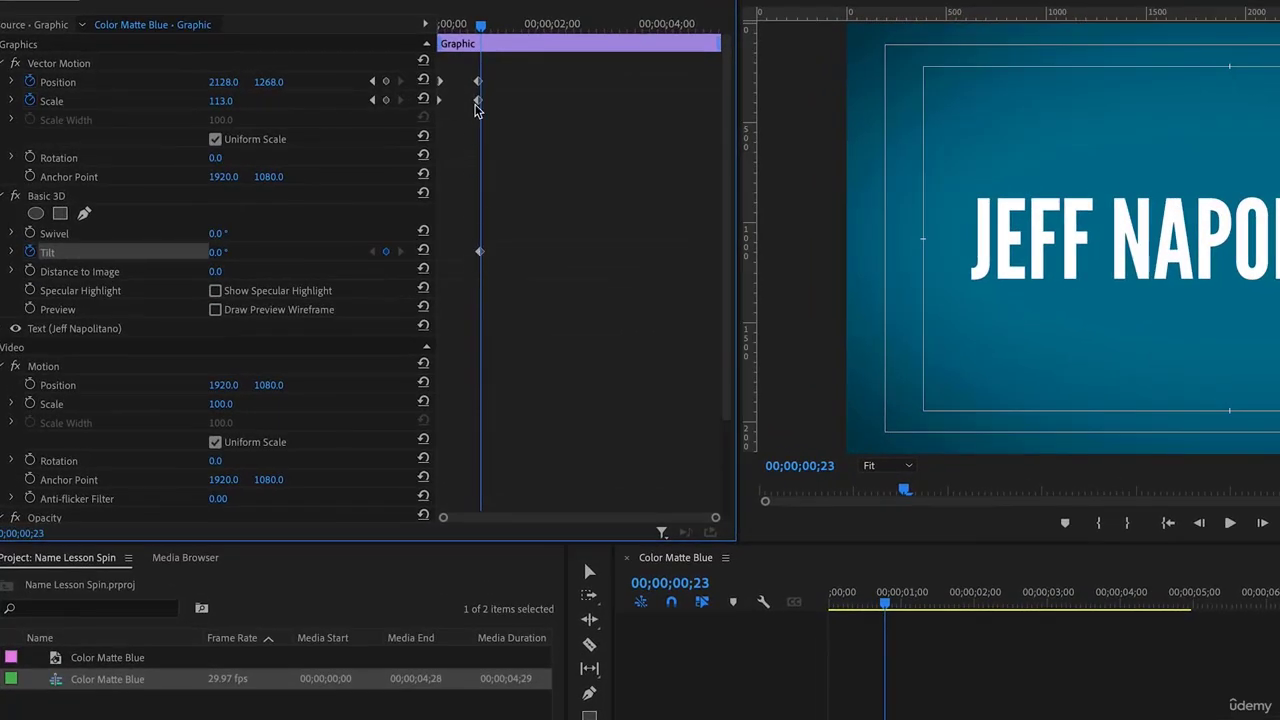
left_click_drag(481, 30, 504, 29)
left_click_drag(234, 260, 678, 260)
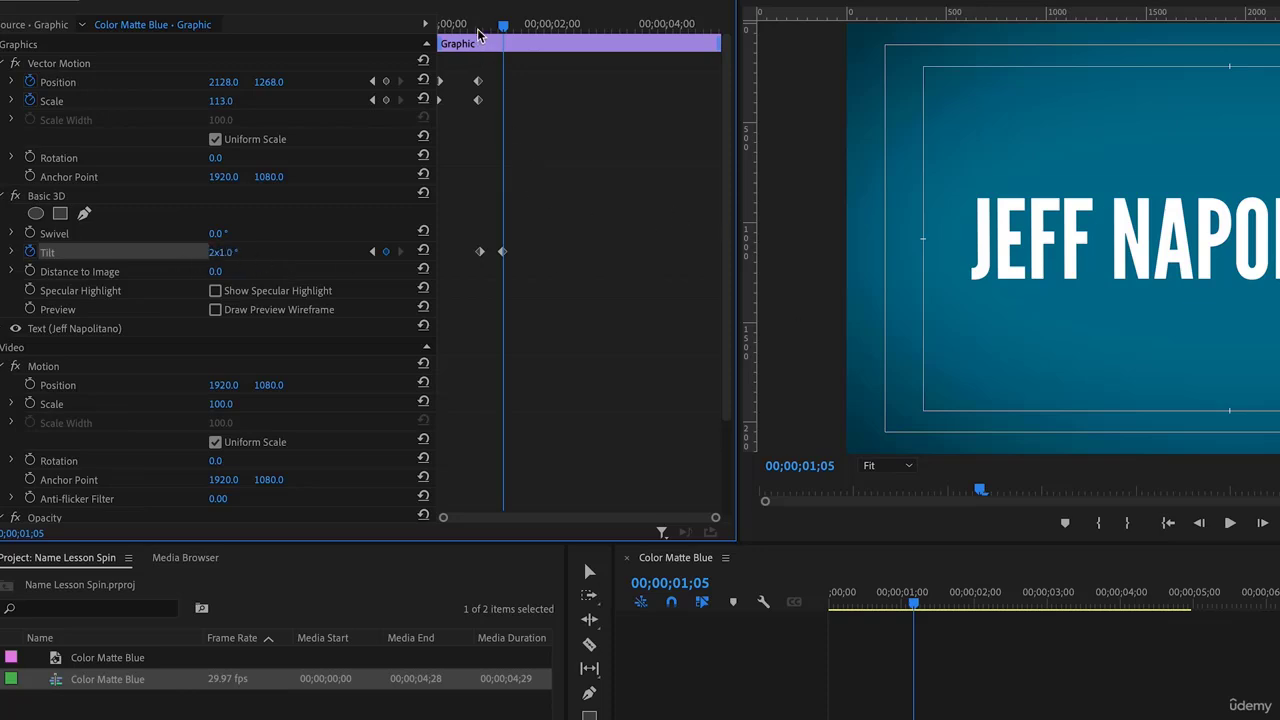
mouse_move(478, 34)
left_mouse_down()
mouse_move(511, 30)
mouse_move(472, 30)
mouse_move(489, 27)
left_mouse_up()
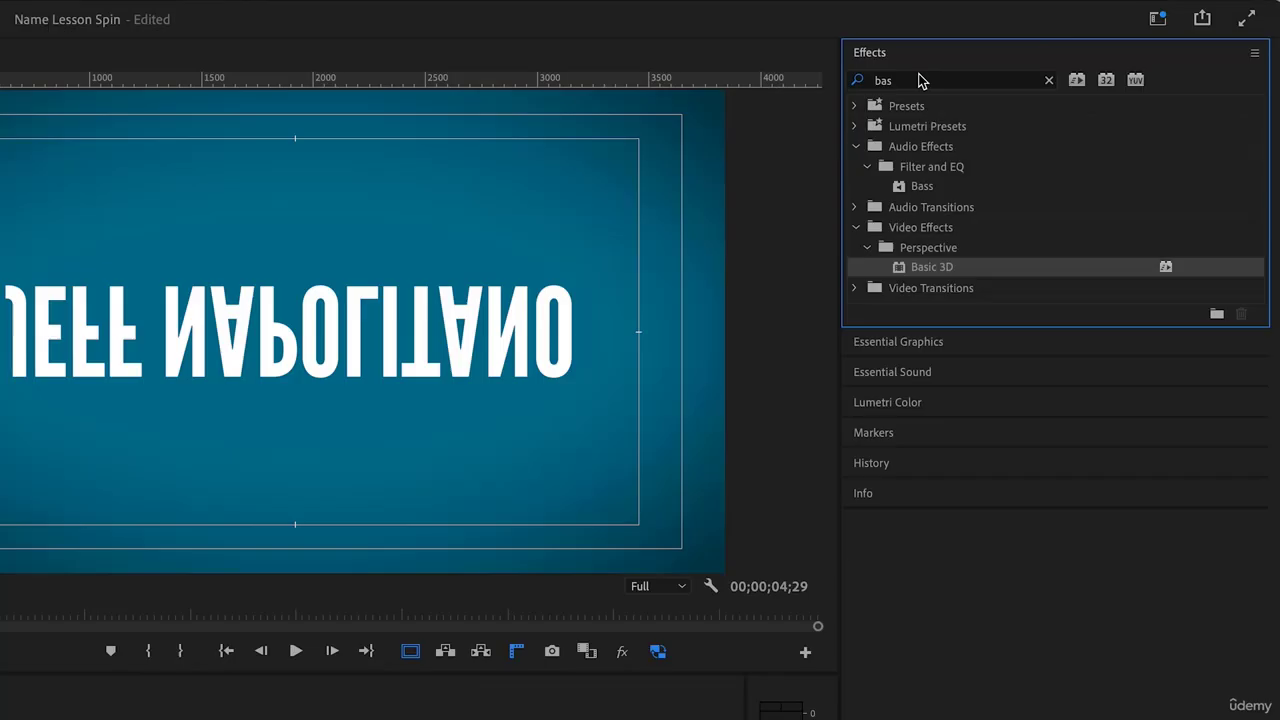
left_click(916, 79)
left_click_drag(916, 79, 876, 79)
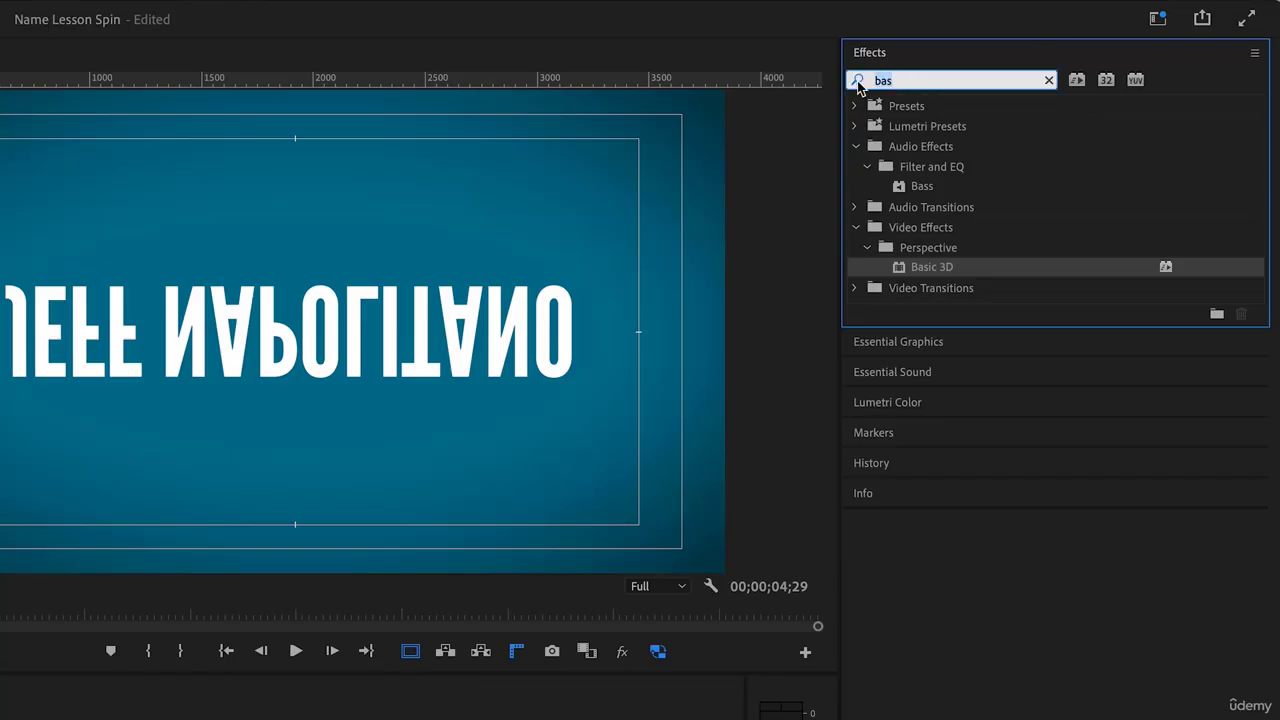
type("dir")
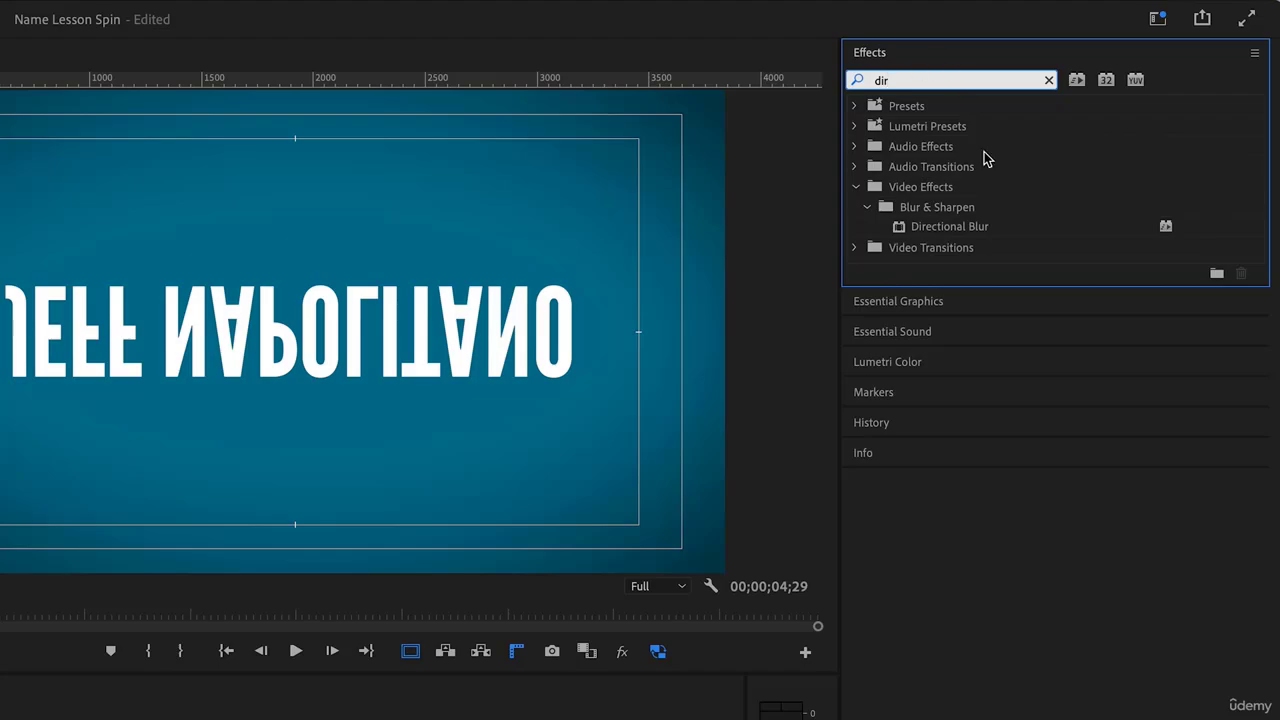
left_click_drag(898, 229, 563, 542)
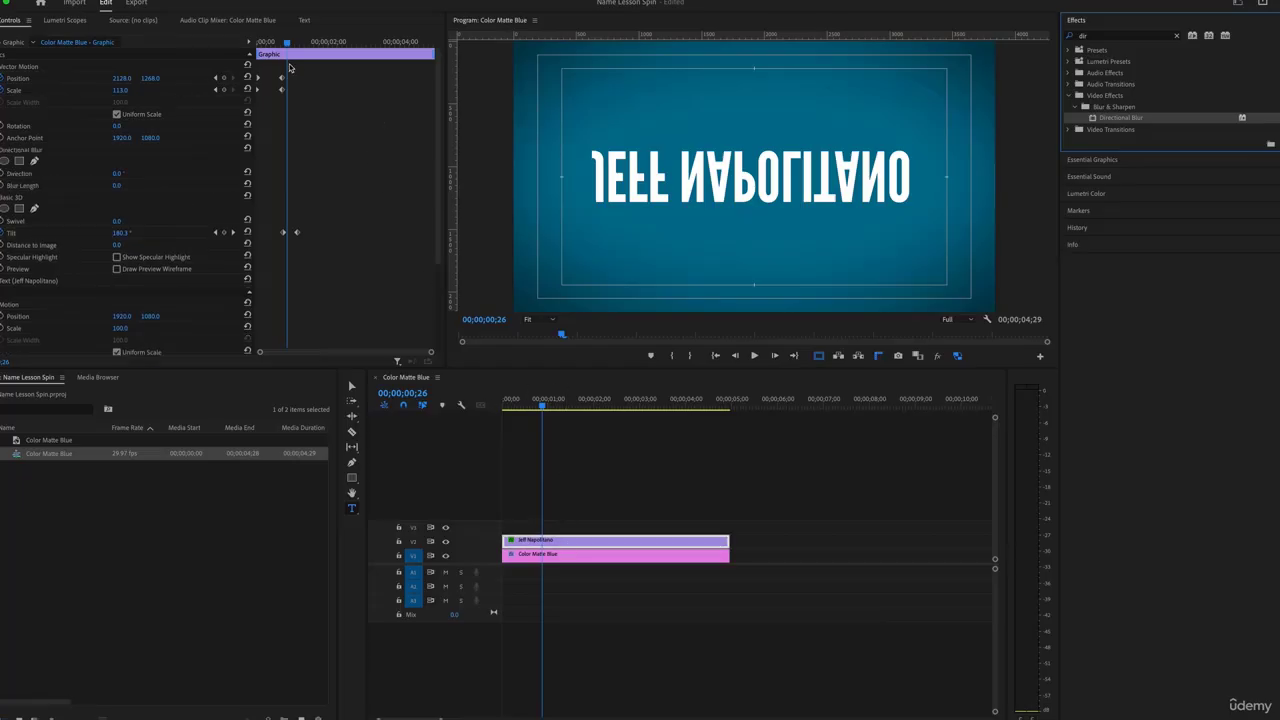
left_click_drag(286, 44, 282, 45)
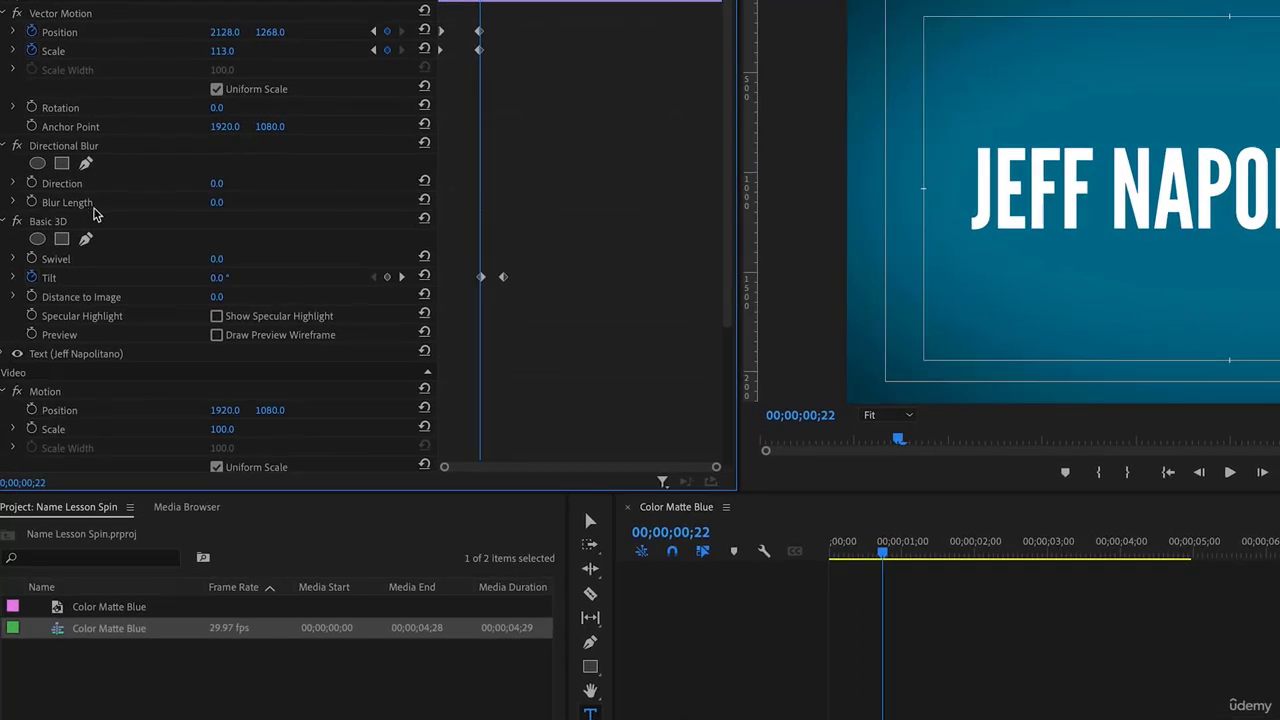
Set the Directional Blur Direction to 90° and Blur Length to 39
left_click_drag(213, 207, 349, 207)
left_click_drag(214, 207, 329, 207)
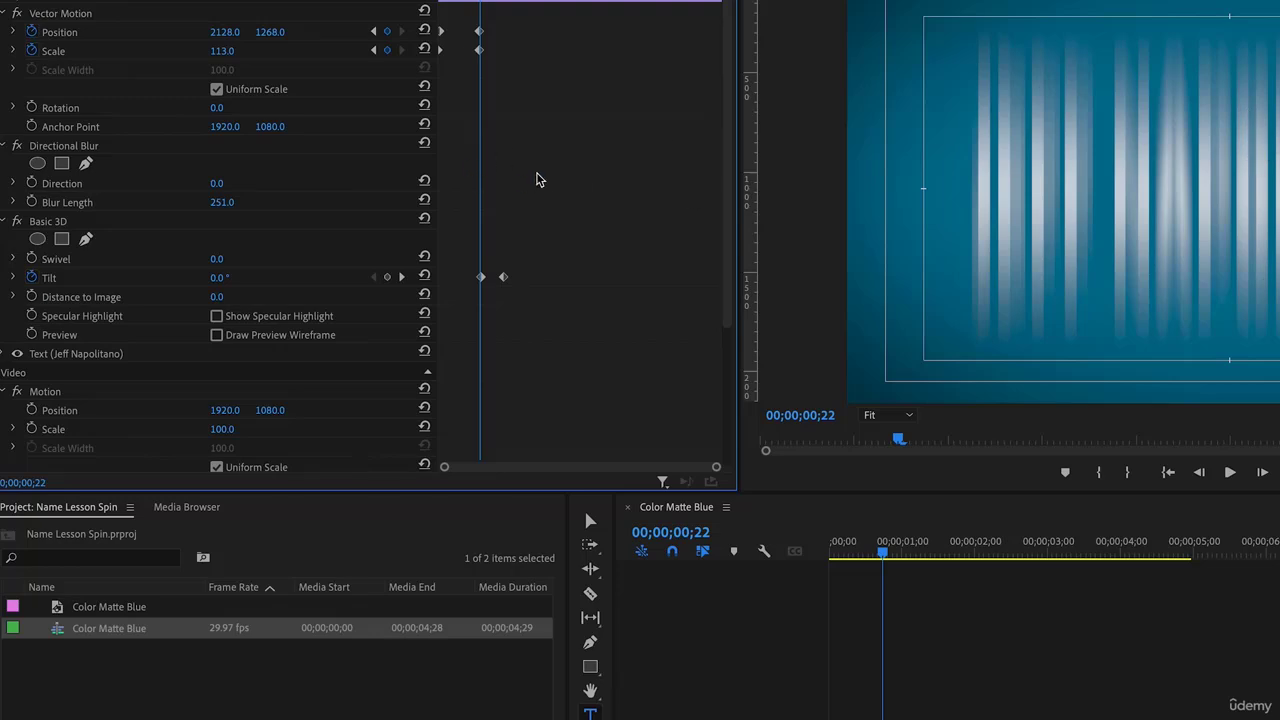
left_click(228, 181)
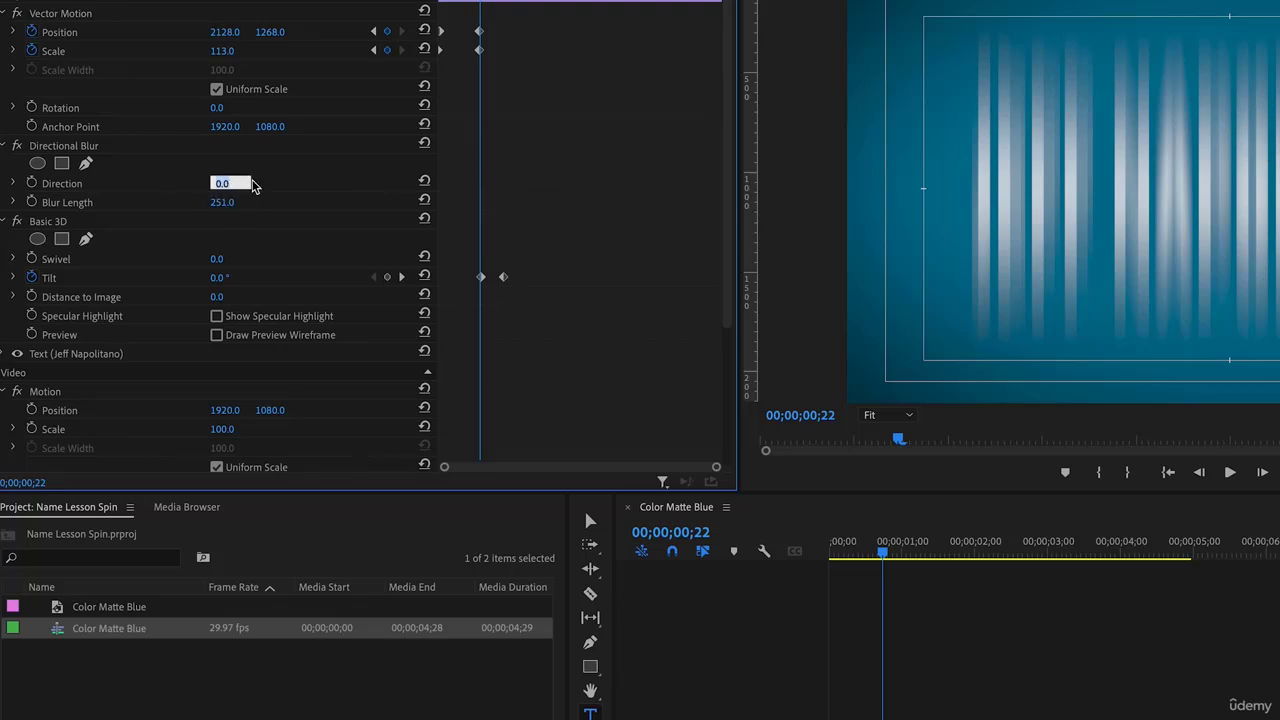
type("90")
key("Return")
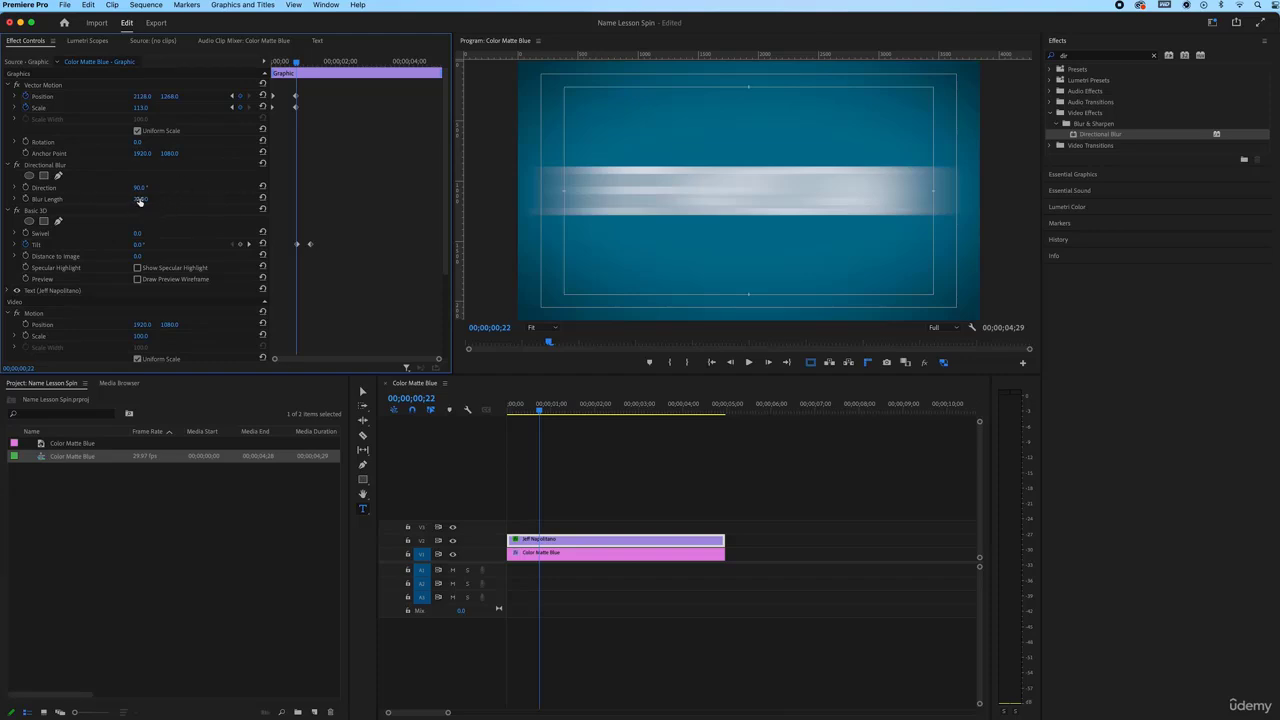
left_click_drag(141, 199, 53, 199)
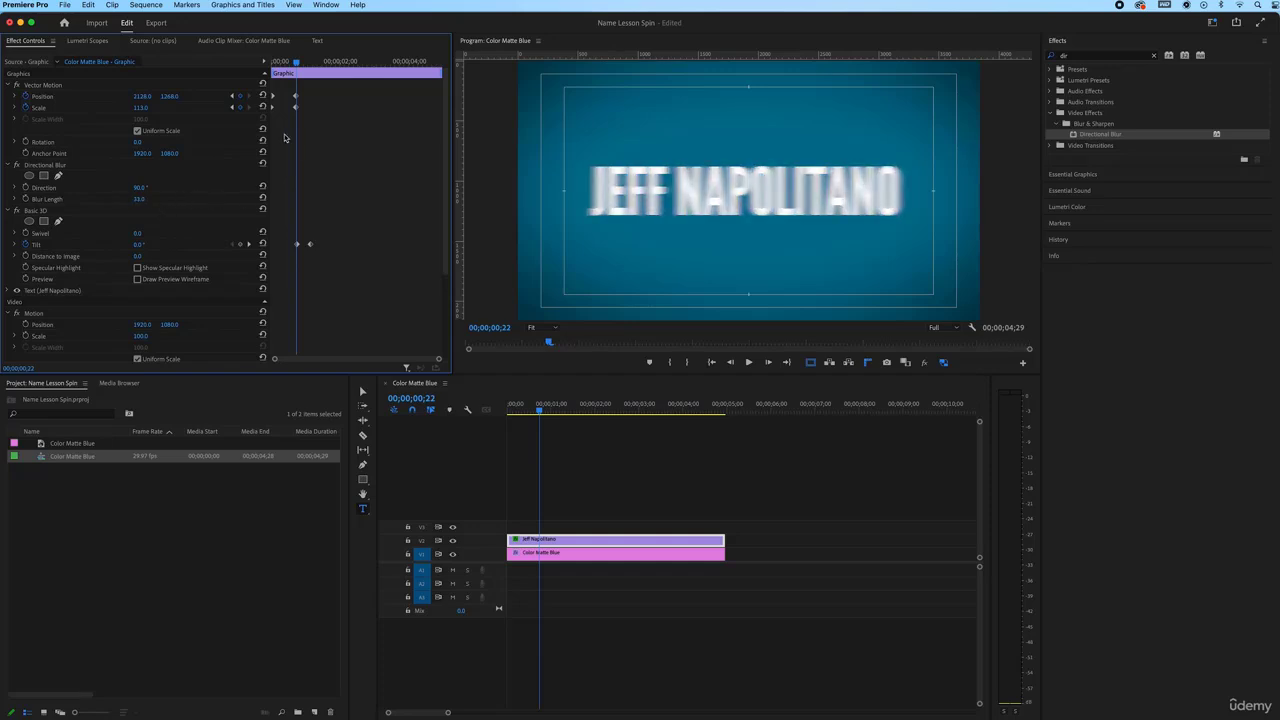
Add Direction and Blur Length keyframes at frame 00;26
key("Right")
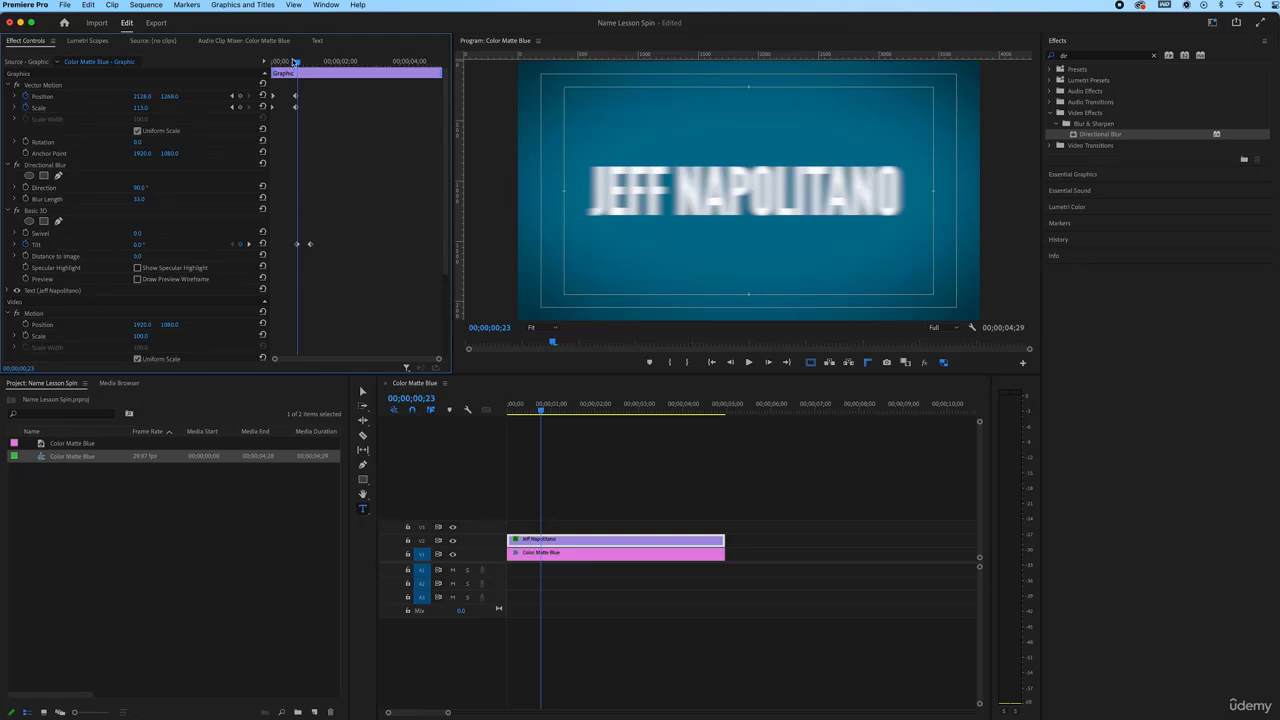
left_click_drag(298, 63, 301, 63)
left_click(25, 188)
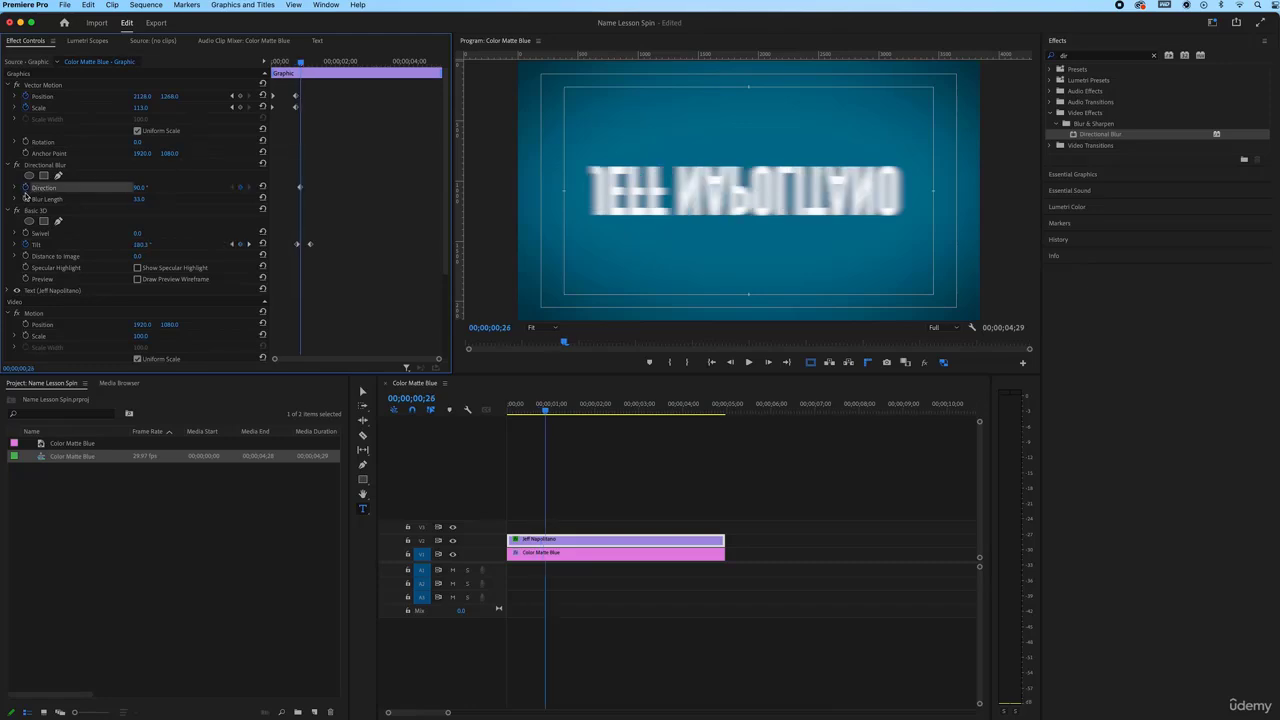
left_click(25, 199)
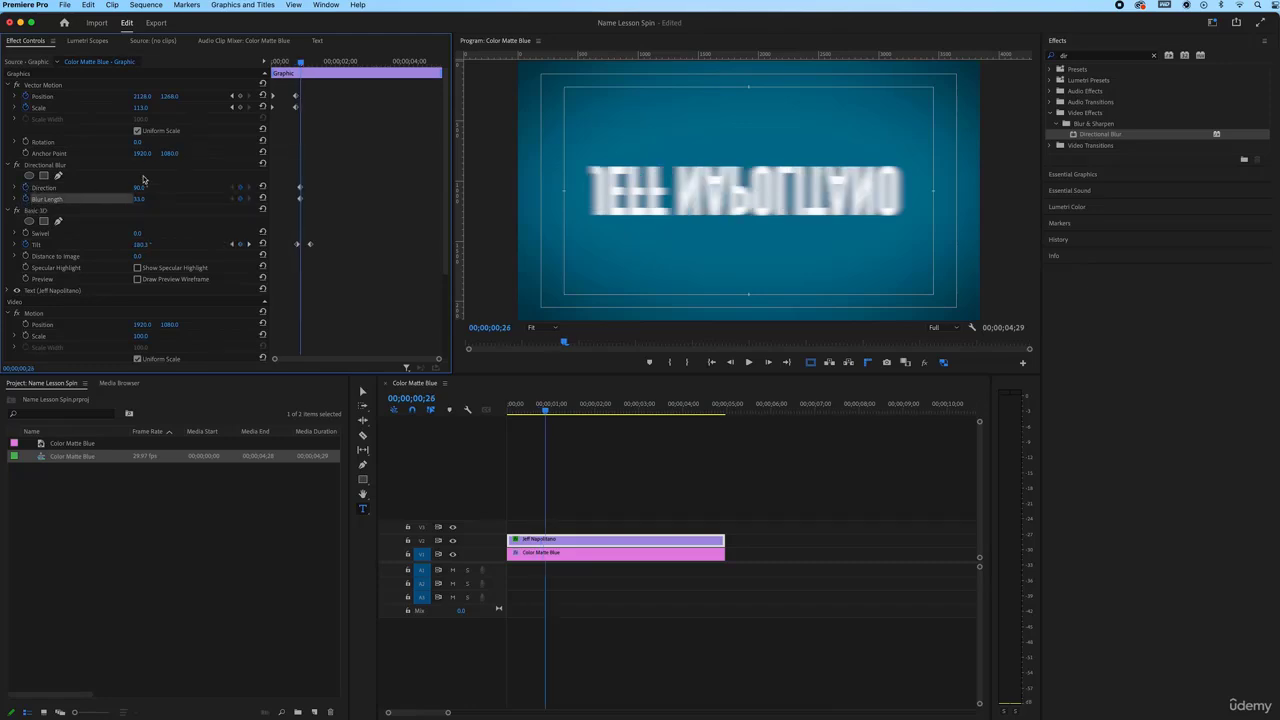
At frame 00;18, set both Direction and Blur Length to 0
left_click_drag(301, 63, 292, 64)
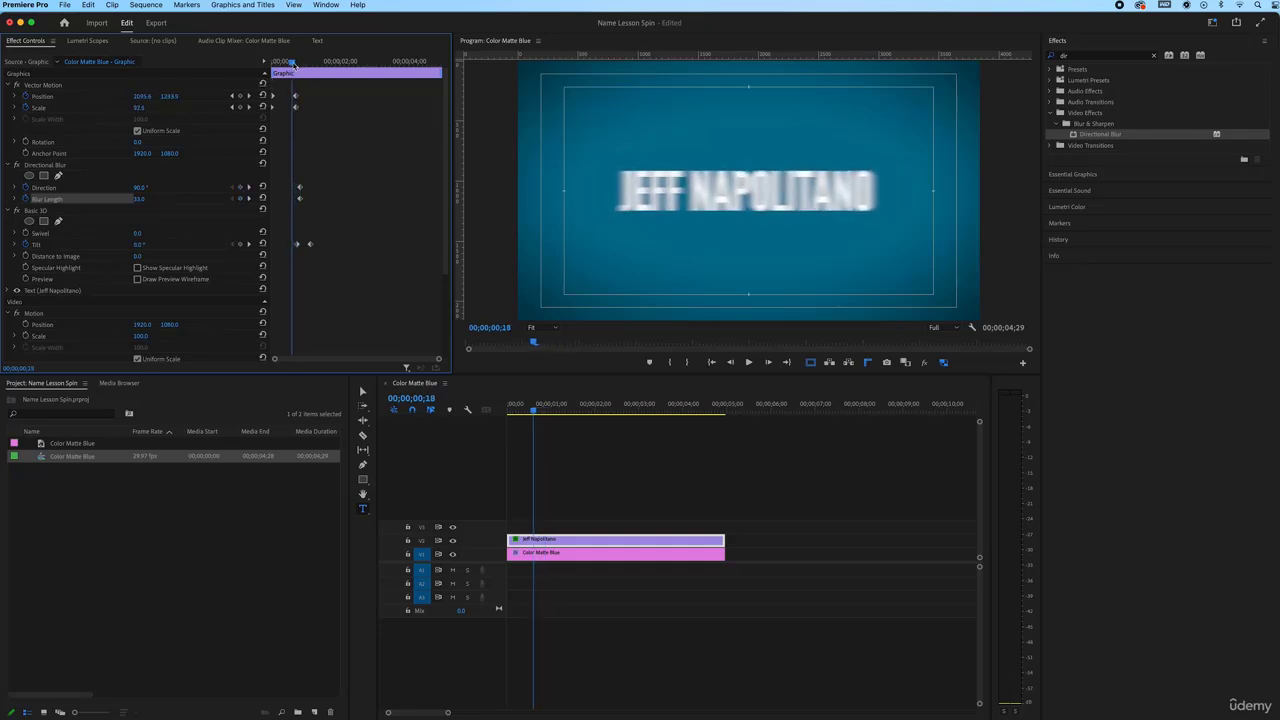
left_click(139, 188)
type("0")
key("Return")
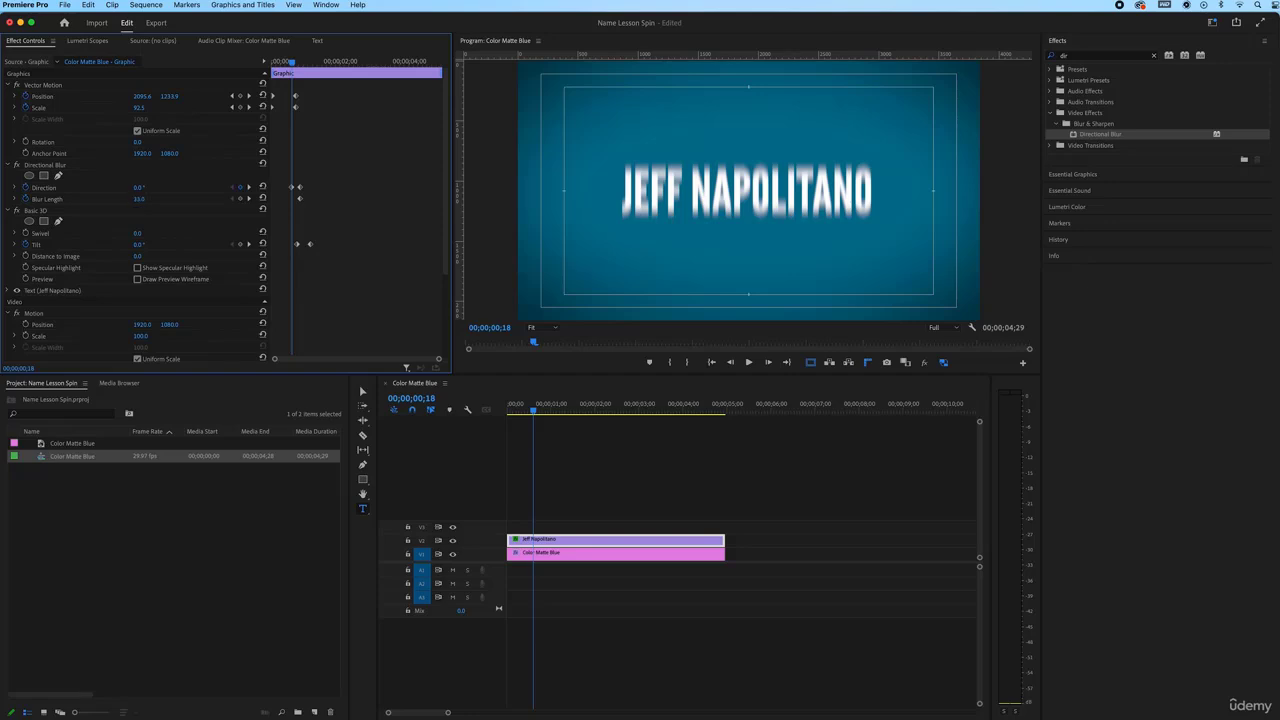
left_click(143, 199)
type("0")
key("Return")
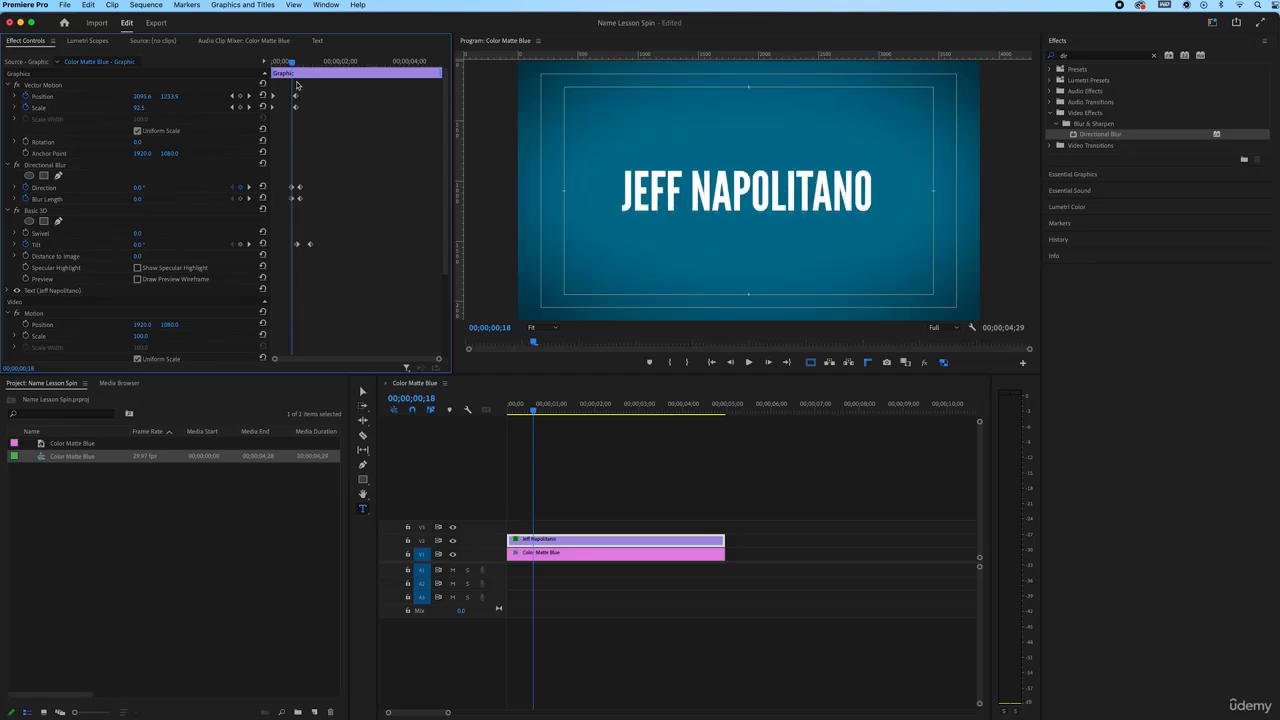
Slide the four blur keyframes later to line up with the flip and preview the spin
left_click_drag(292, 62, 300, 62)
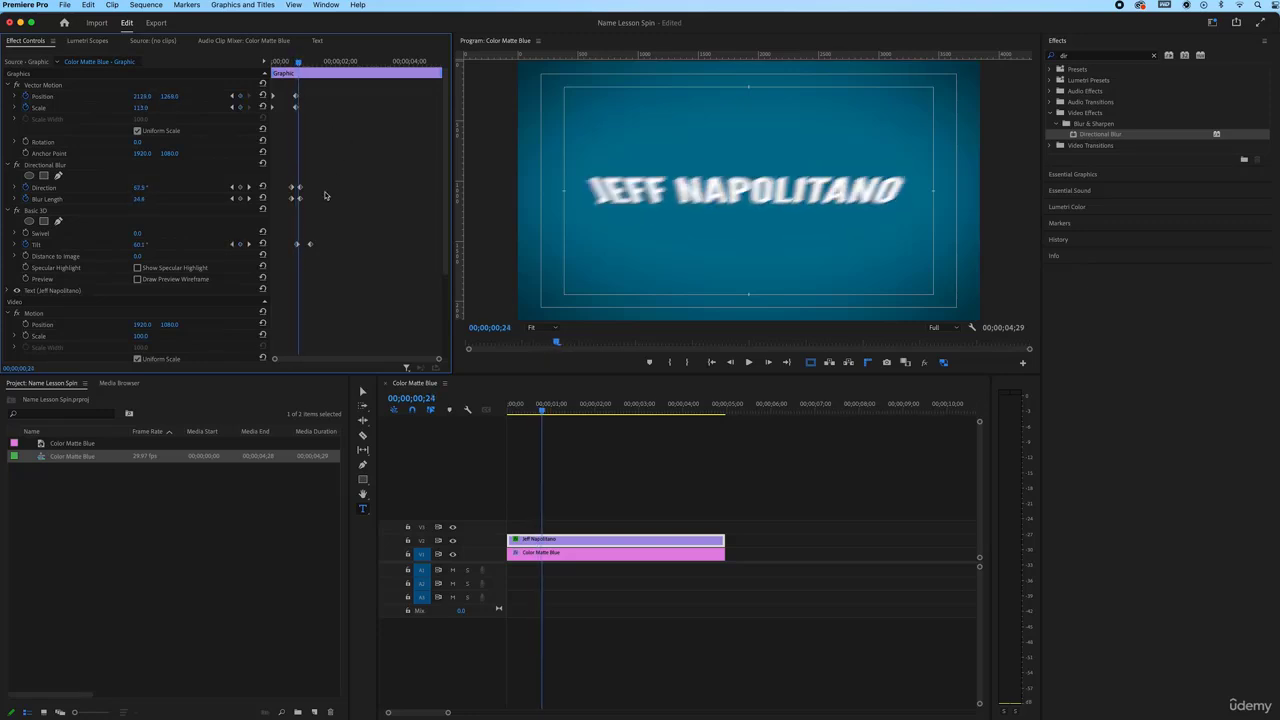
mouse_move(325, 205)
left_mouse_down()
mouse_move(286, 179)
mouse_move(320, 193)
left_mouse_up()
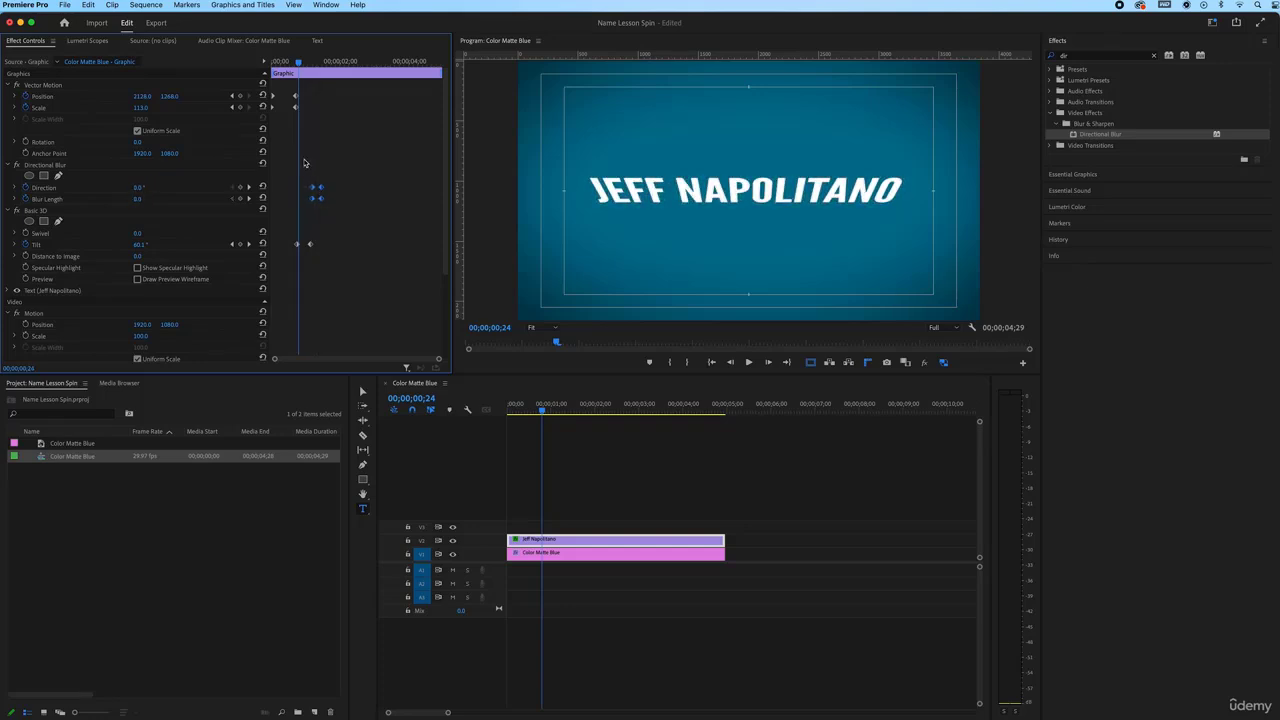
left_click_drag(298, 62, 314, 67)
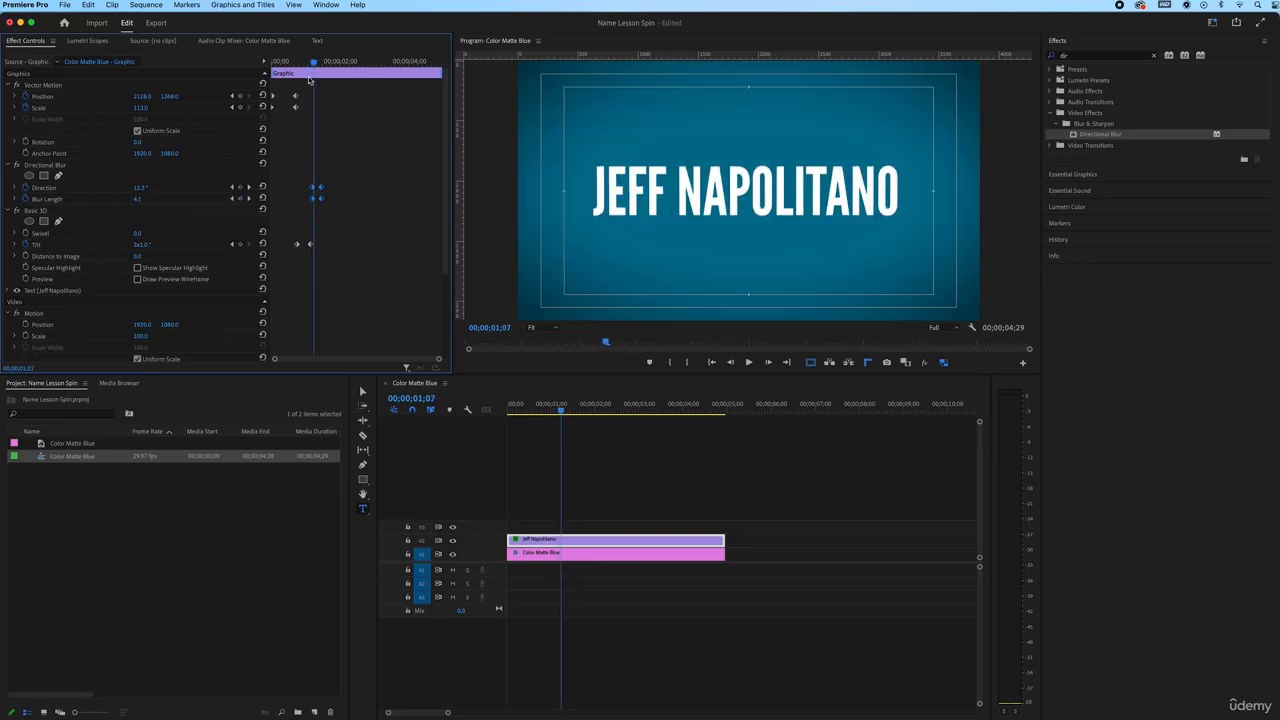
Add Position and Scale keyframes for the title, then review its opening scale-up
left_click(240, 96)
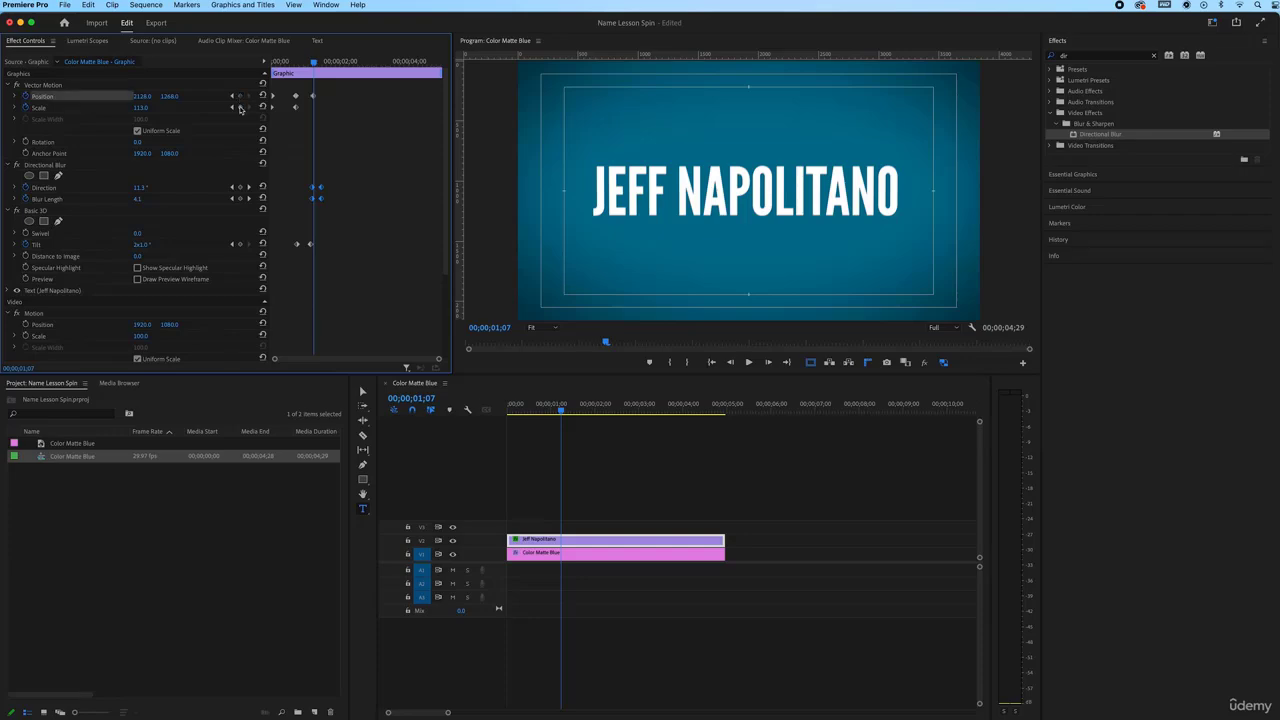
left_click(240, 107)
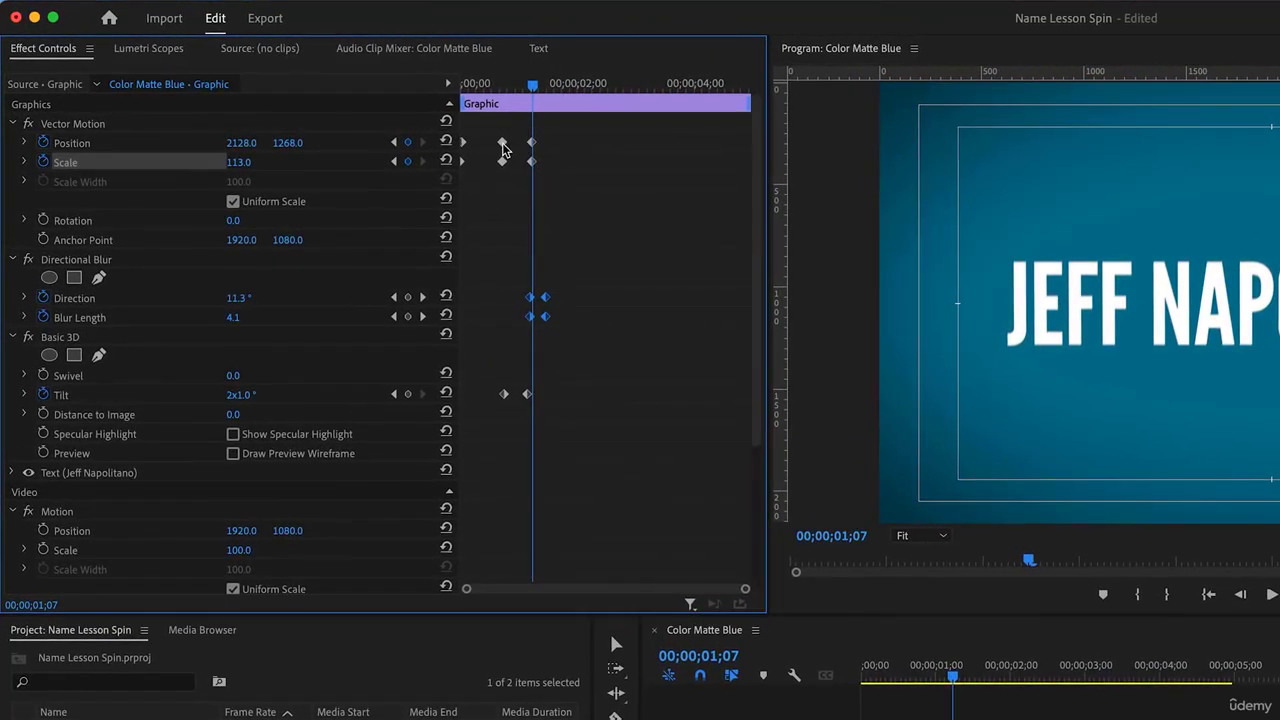
left_click(505, 86)
mouse_move(514, 87)
left_mouse_down()
mouse_move(526, 85)
mouse_move(492, 83)
left_mouse_up()
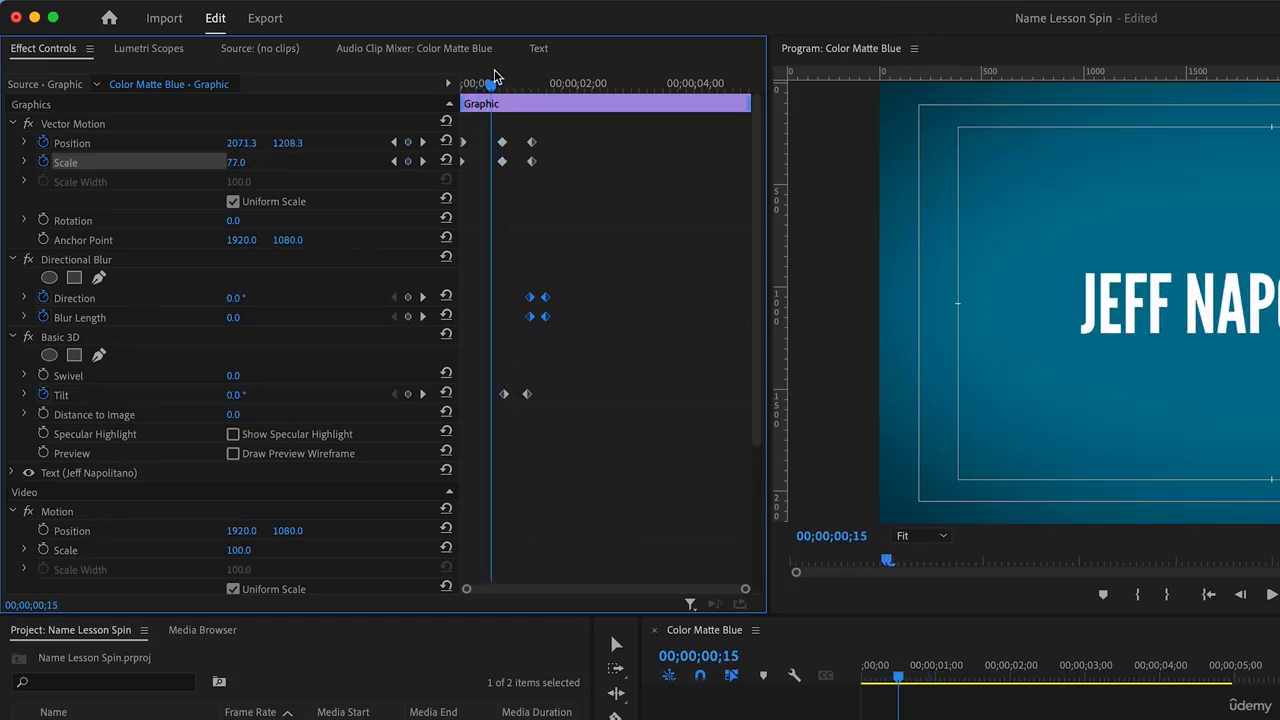
mouse_move(493, 73)
left_mouse_down()
mouse_move(512, 77)
mouse_move(488, 73)
left_mouse_up()
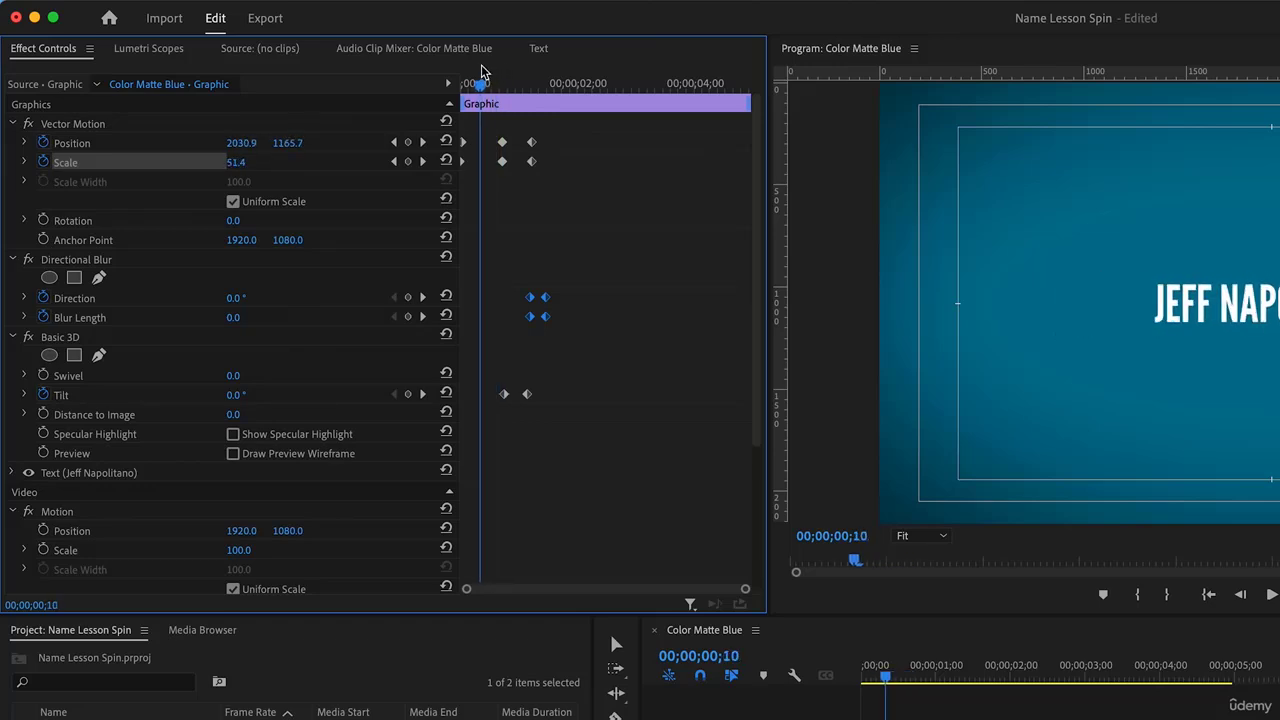
left_click_drag(490, 72, 537, 80)
Push Position X to about 5500 so the title slides off the right edge, then replay from the start
left_click_drag(317, 61, 331, 62)
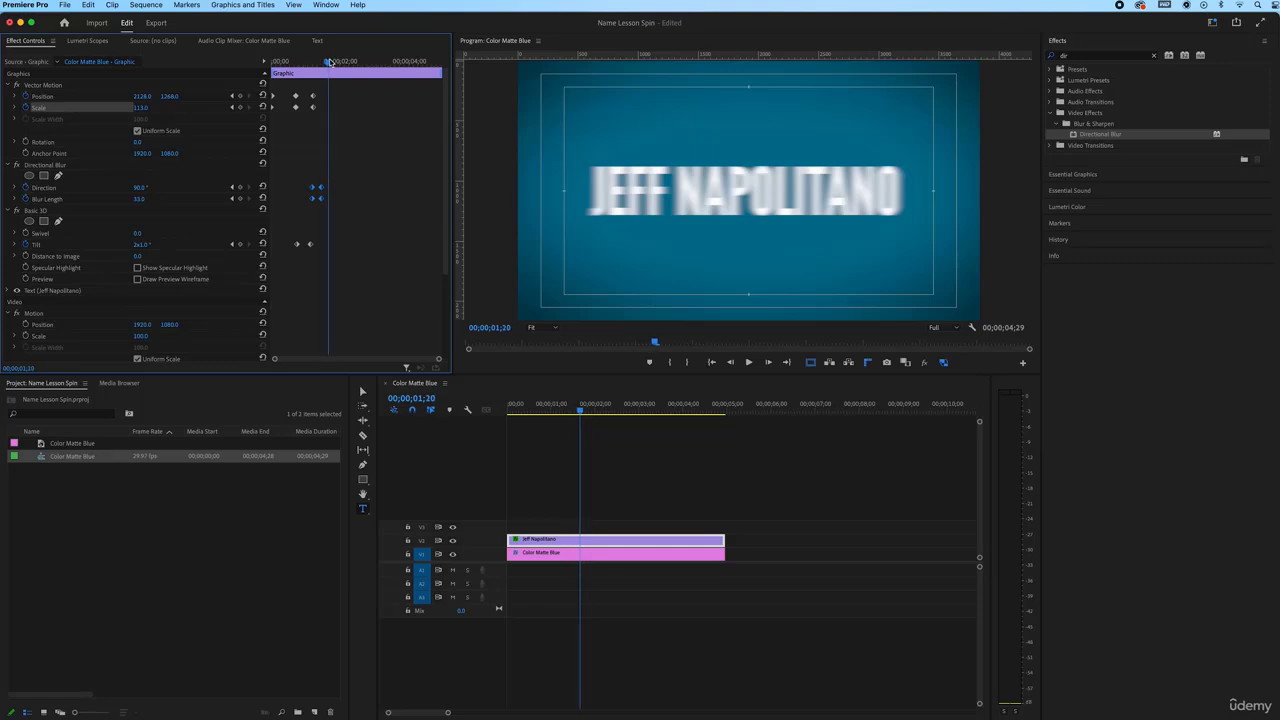
left_click_drag(148, 100, 215, 100)
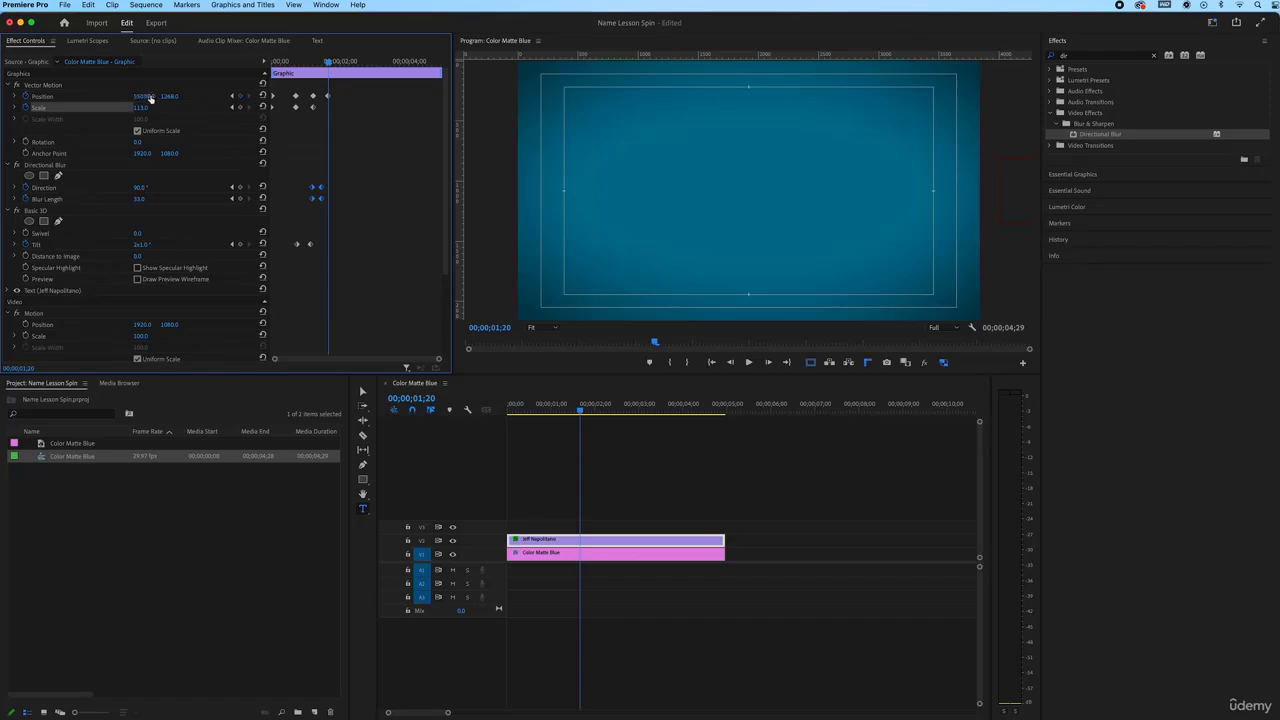
left_click_drag(327, 62, 466, 78)
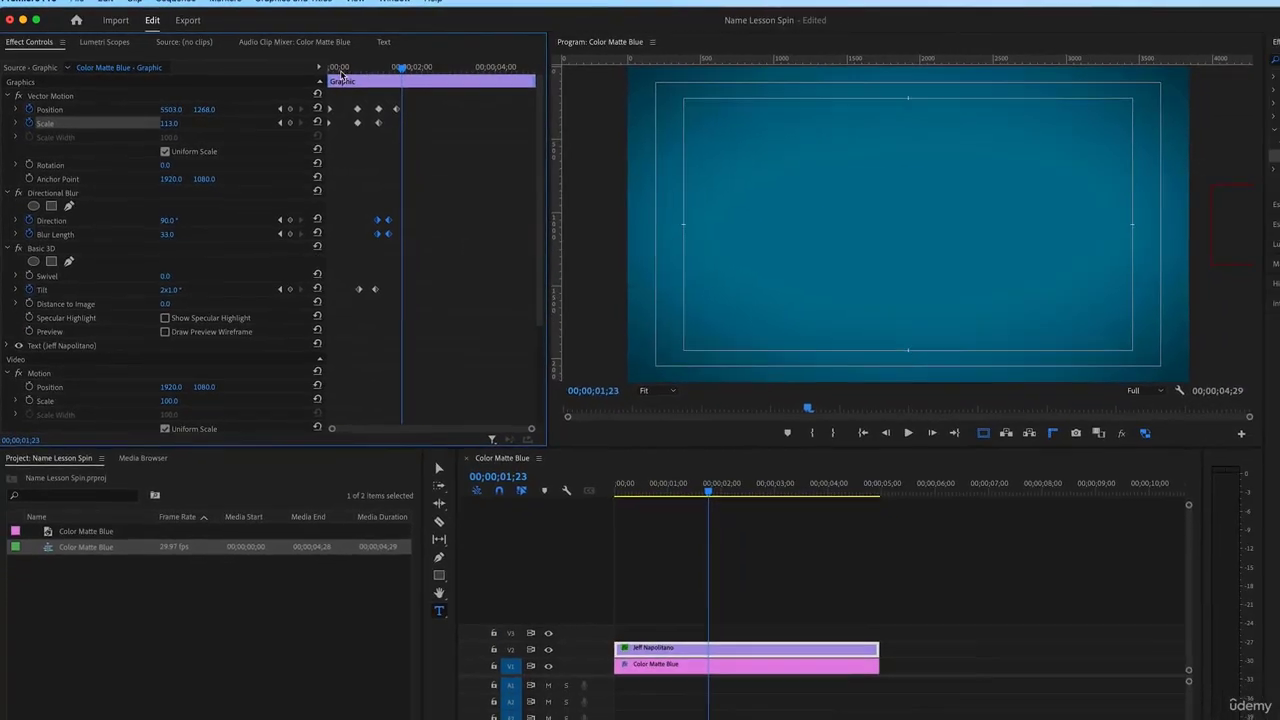
left_click(345, 73)
key("space")
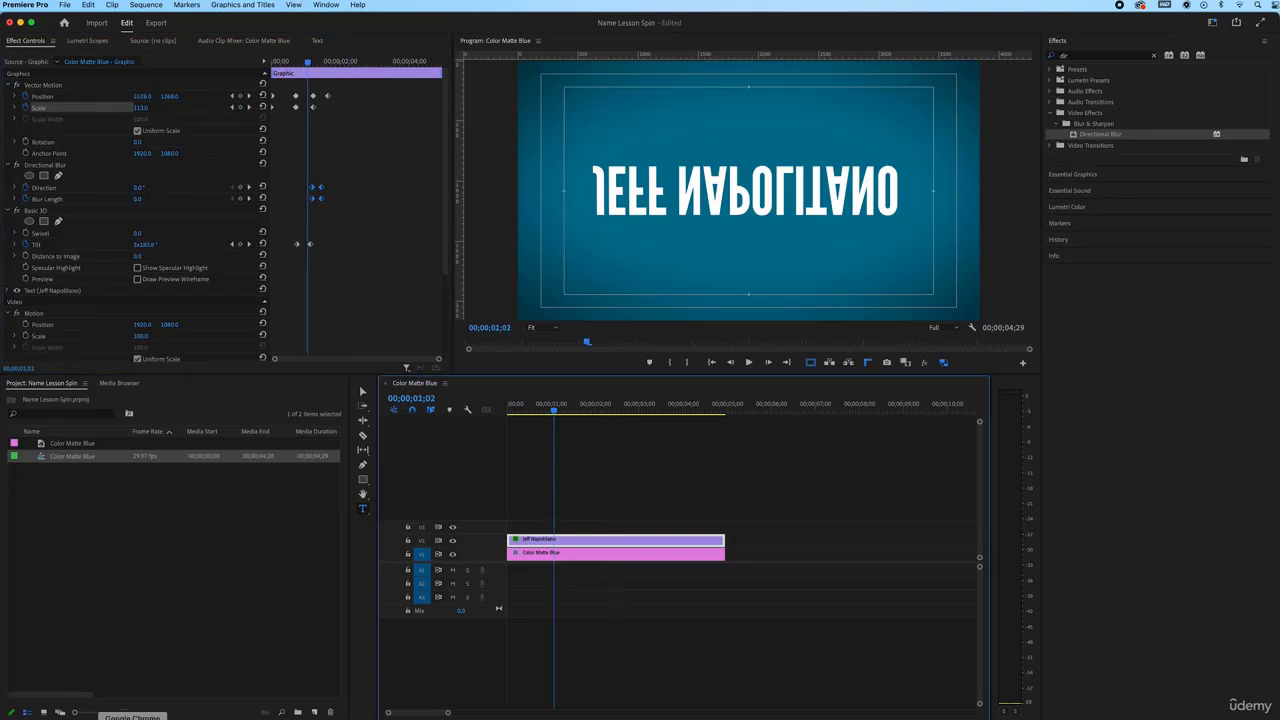
left_click(519, 411)
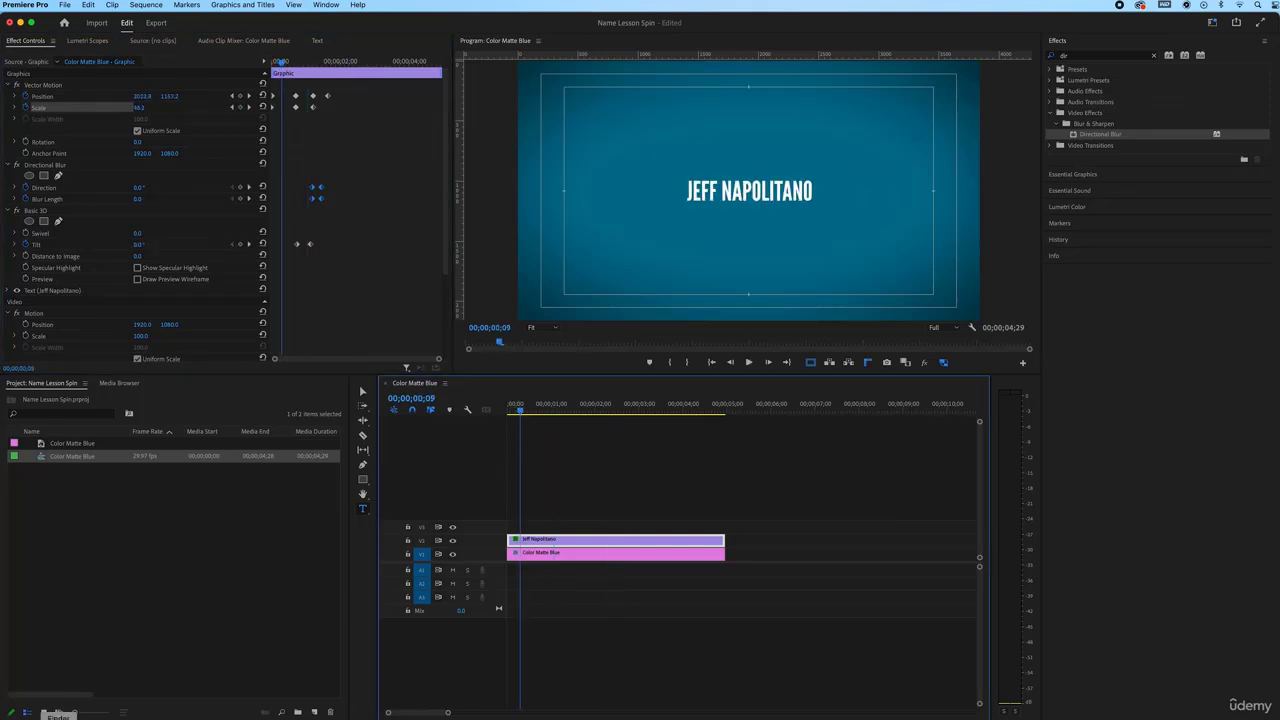
Import the Golf Club Whooshes folder from Finder as a bin, expand it, and preview the first WAV
left_click(58, 710)
left_click_drag(543, 210, 152, 477)
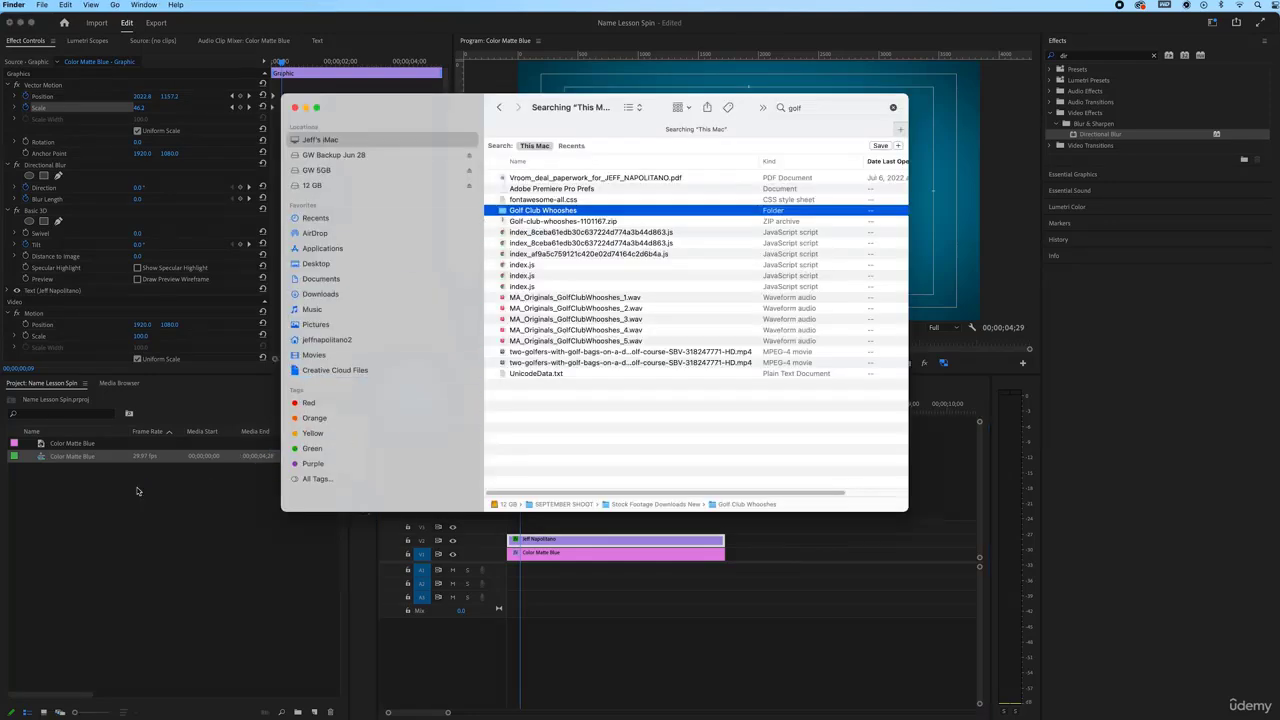
left_click(28, 457)
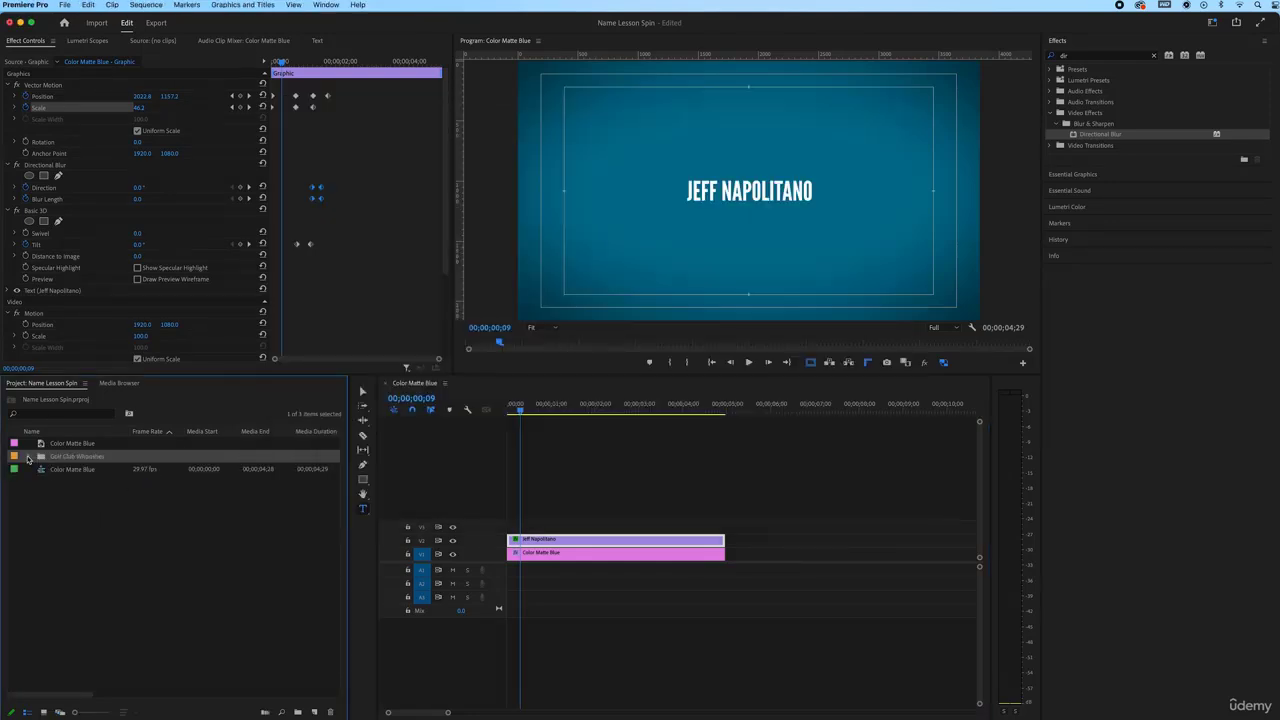
left_click(28, 457)
double_click(53, 470)
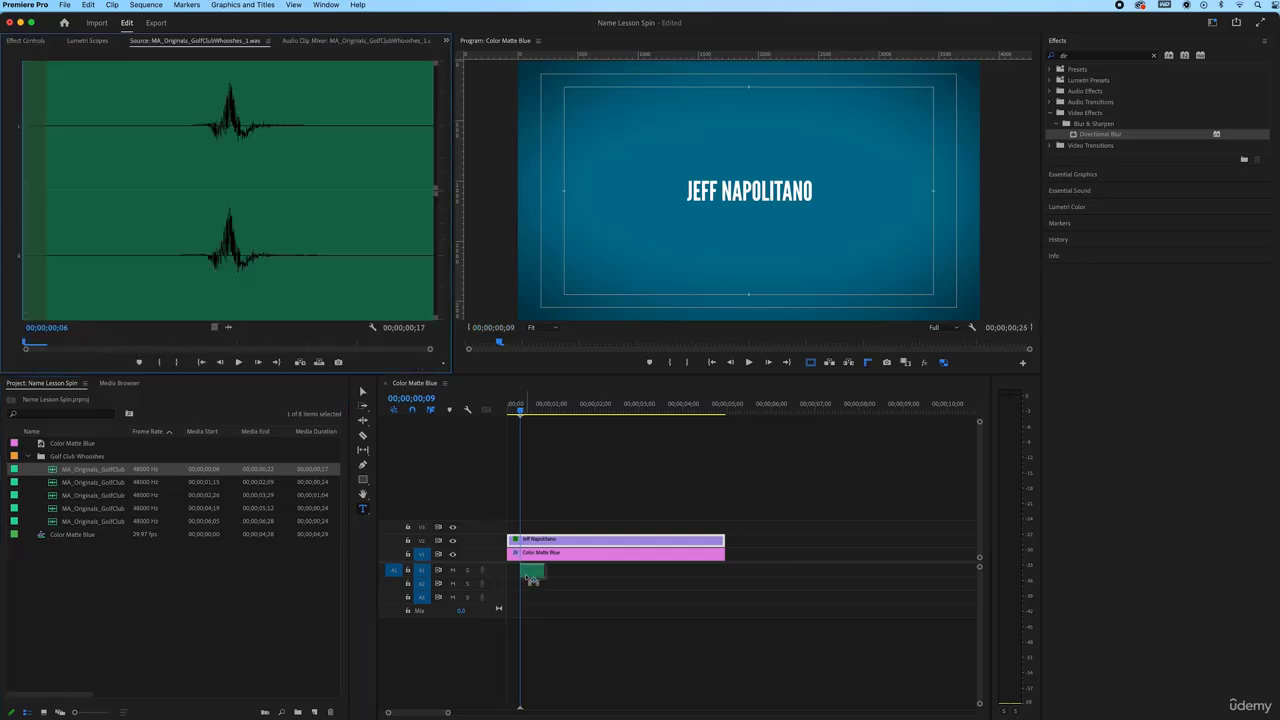
Place the first whoosh at the start of Audio 1 and make the audio tracks taller
left_click_drag(530, 578, 531, 571)
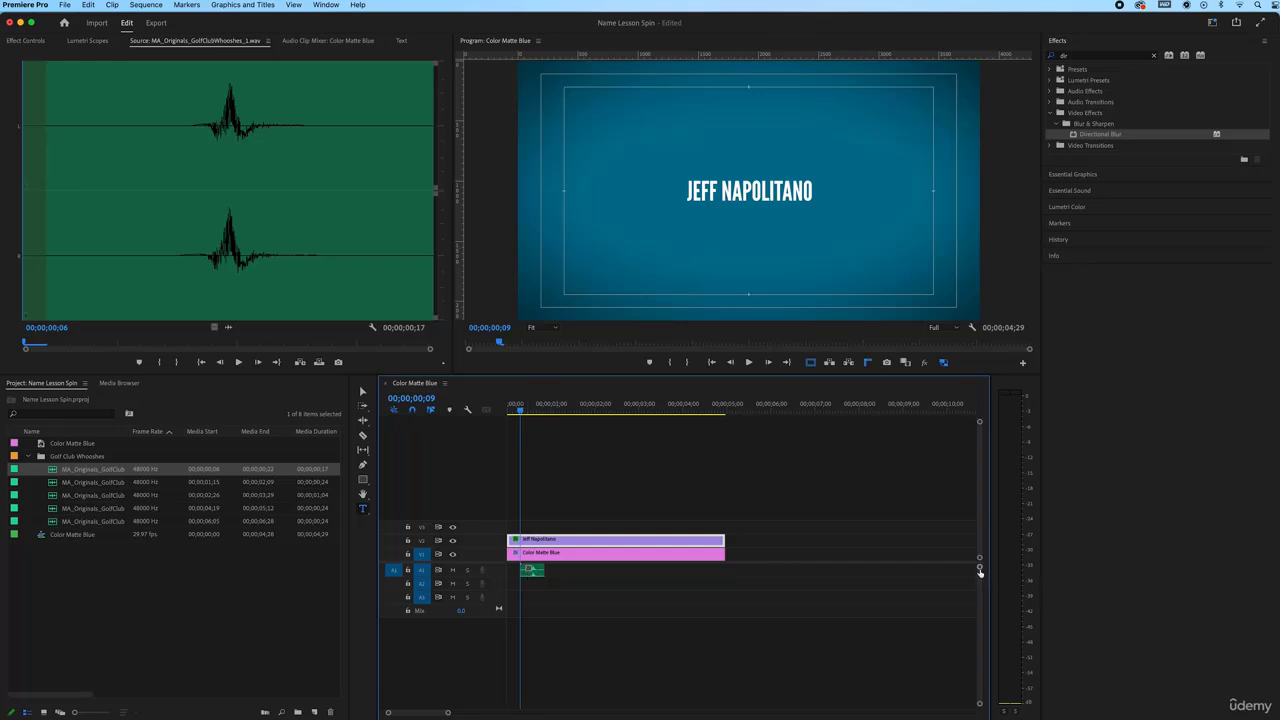
left_click_drag(980, 568, 980, 574)
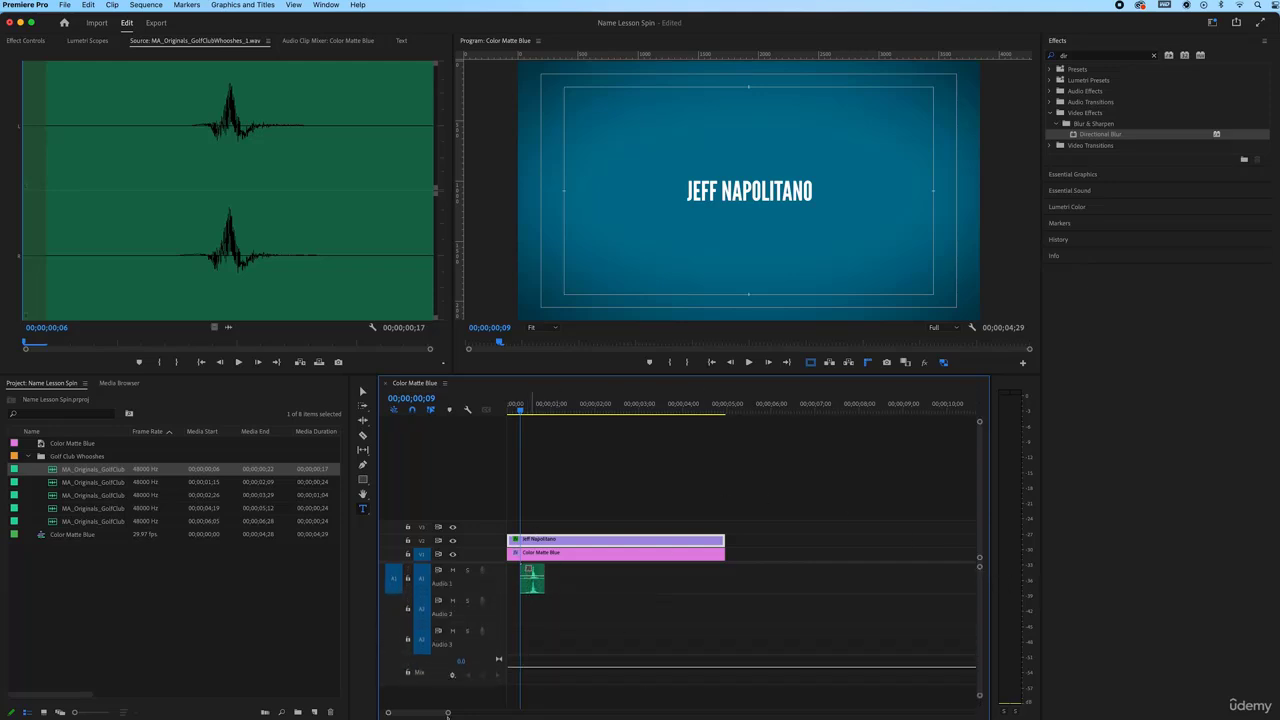
left_click_drag(448, 713, 432, 713)
Shift the whoosh 7 frames later to match the flip and duplicate it onto Audio 2
left_click(639, 407)
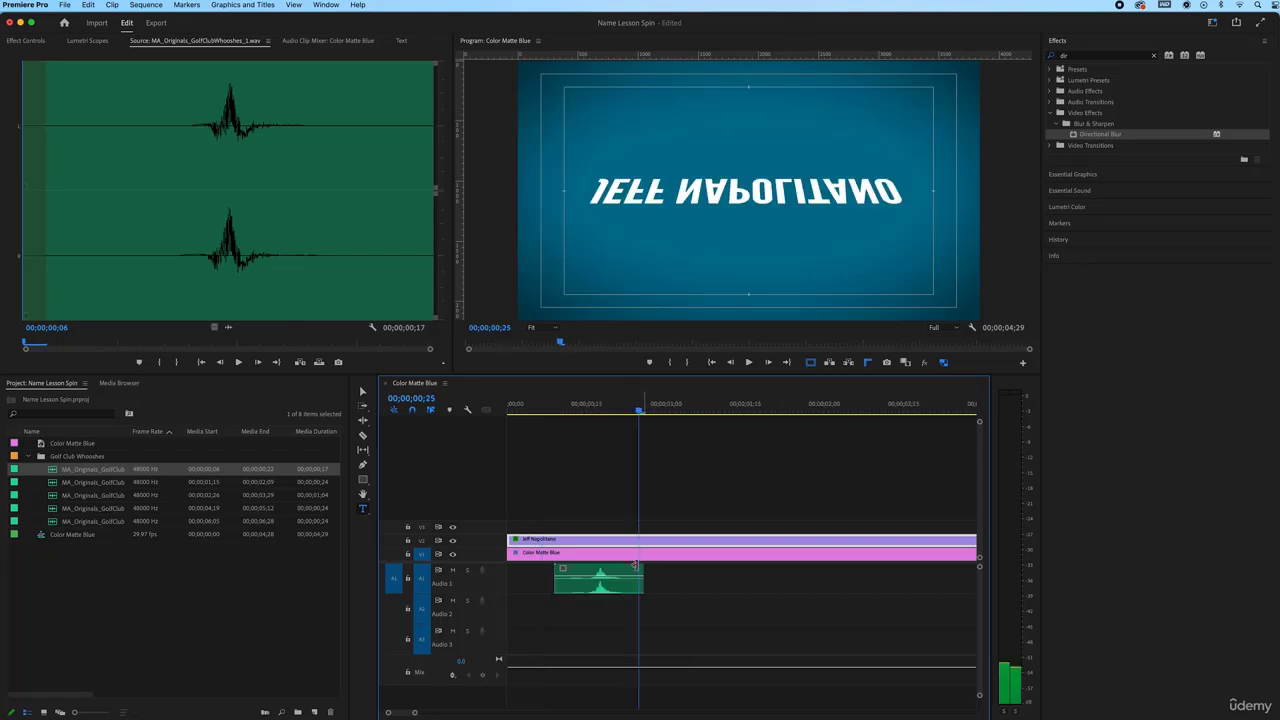
key("Left")
left_click_drag(616, 573, 638, 584)
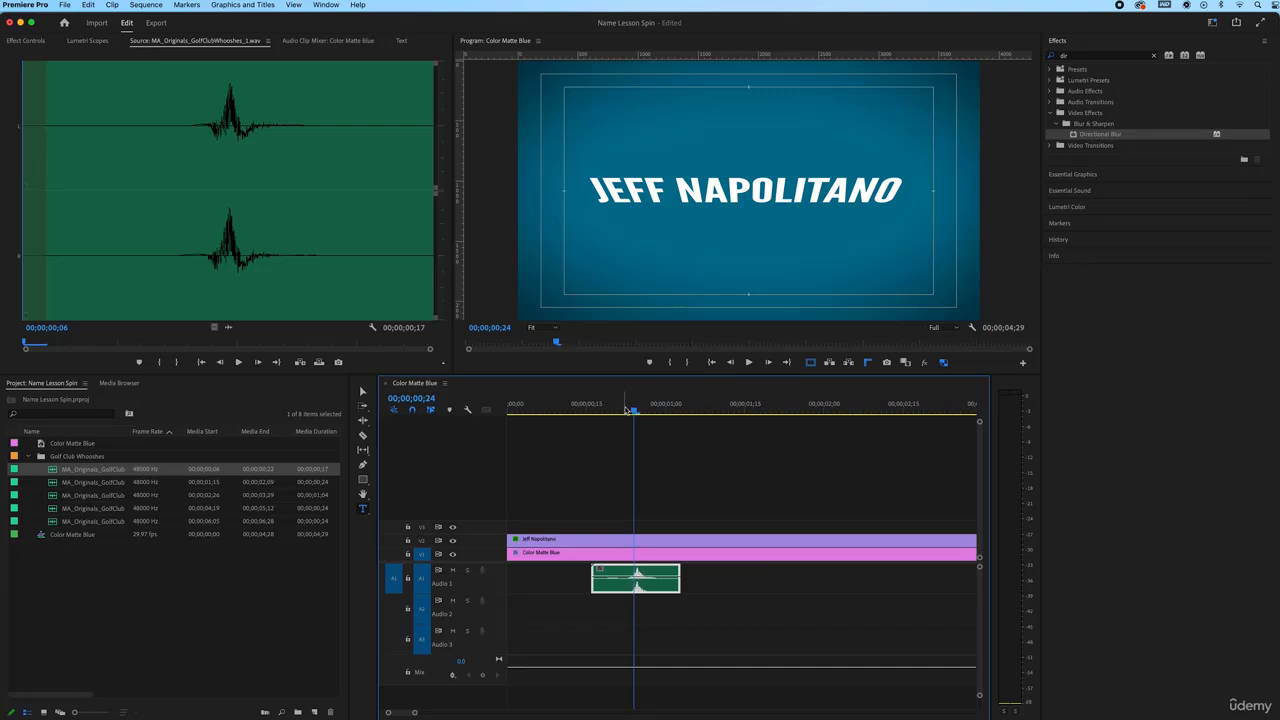
left_click_drag(628, 410, 650, 412)
left_click(650, 586)
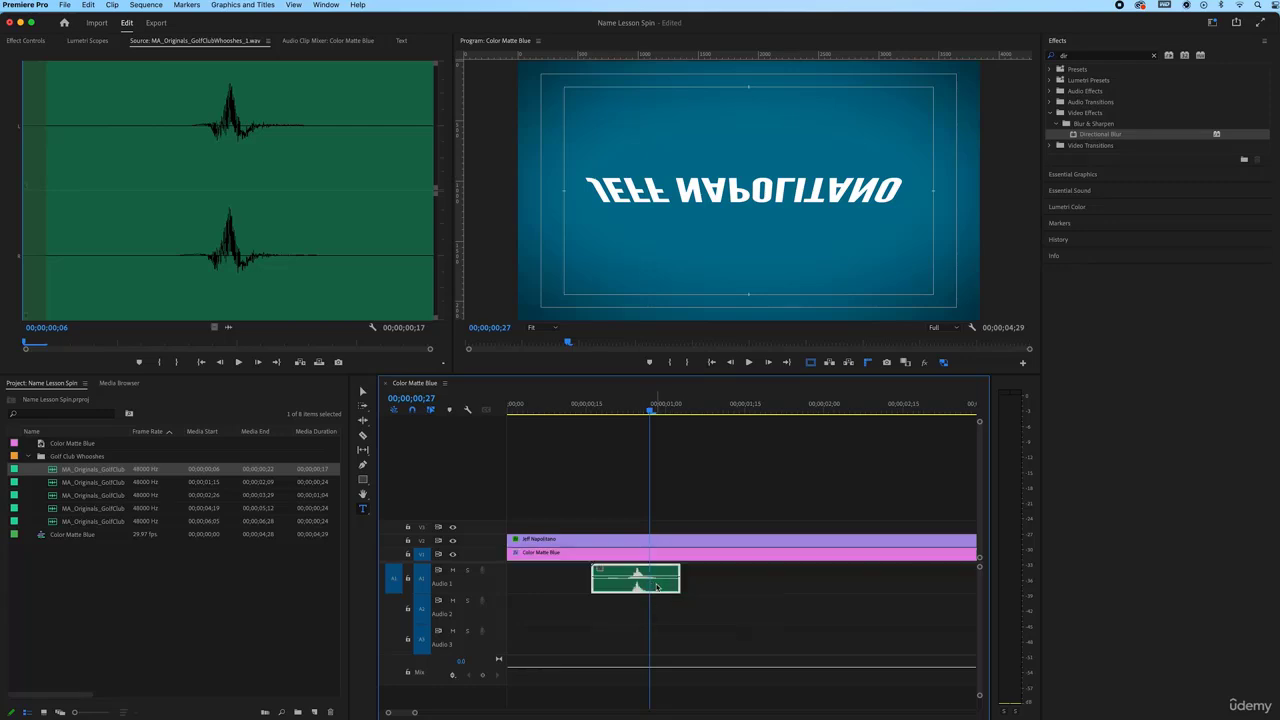
left_click_drag(657, 586, 823, 610)
Nudge the Audio 2 whoosh earlier, trim the second Audio 1 whoosh, and play the spin
left_click(753, 591)
left_click_drag(612, 412, 721, 430)
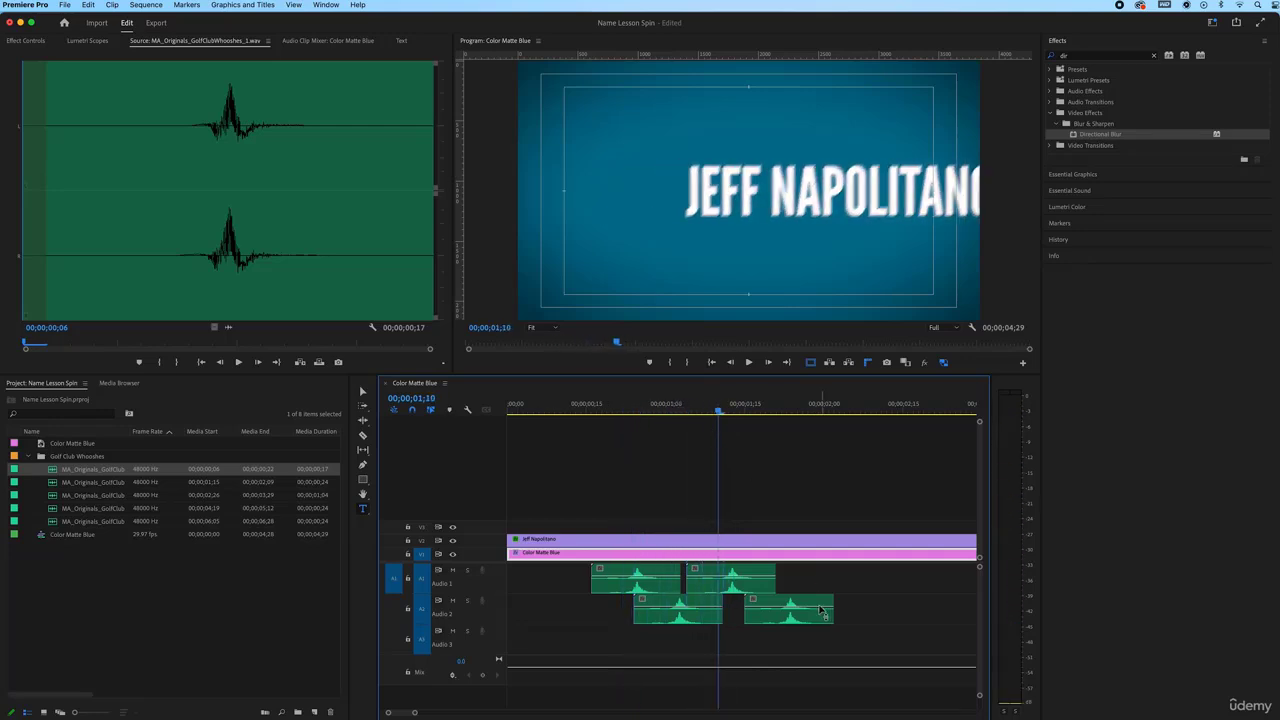
left_click_drag(660, 604, 761, 608)
left_click(741, 574)
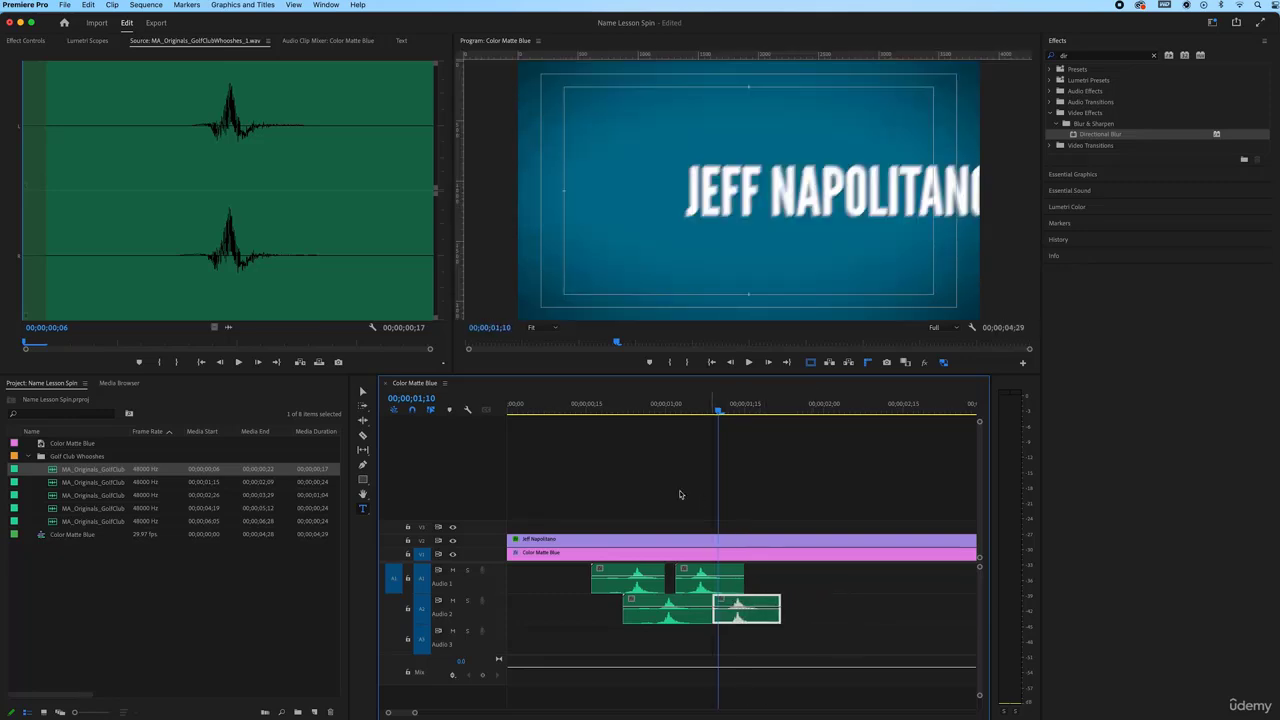
left_click(596, 408)
key("space")
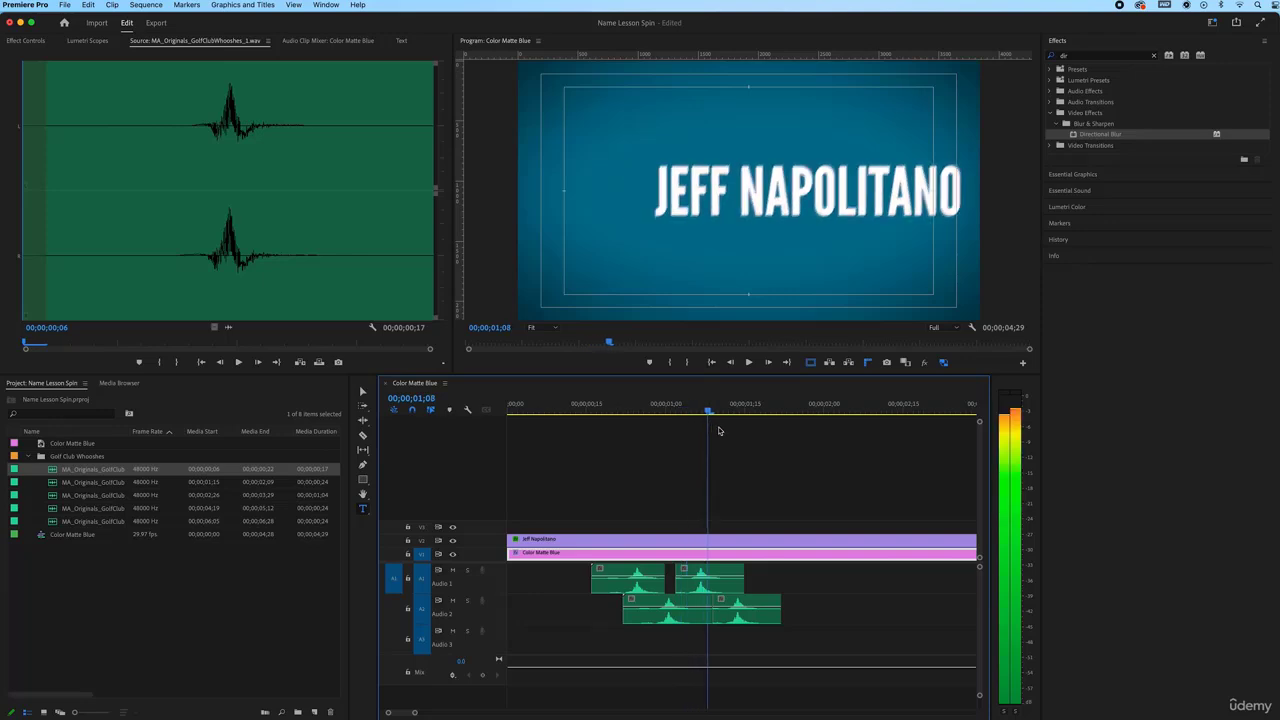
key("space")
Delete the extra Audio 2 whoosh, zoom out to the whole sequence, and play it back
left_click(766, 601)
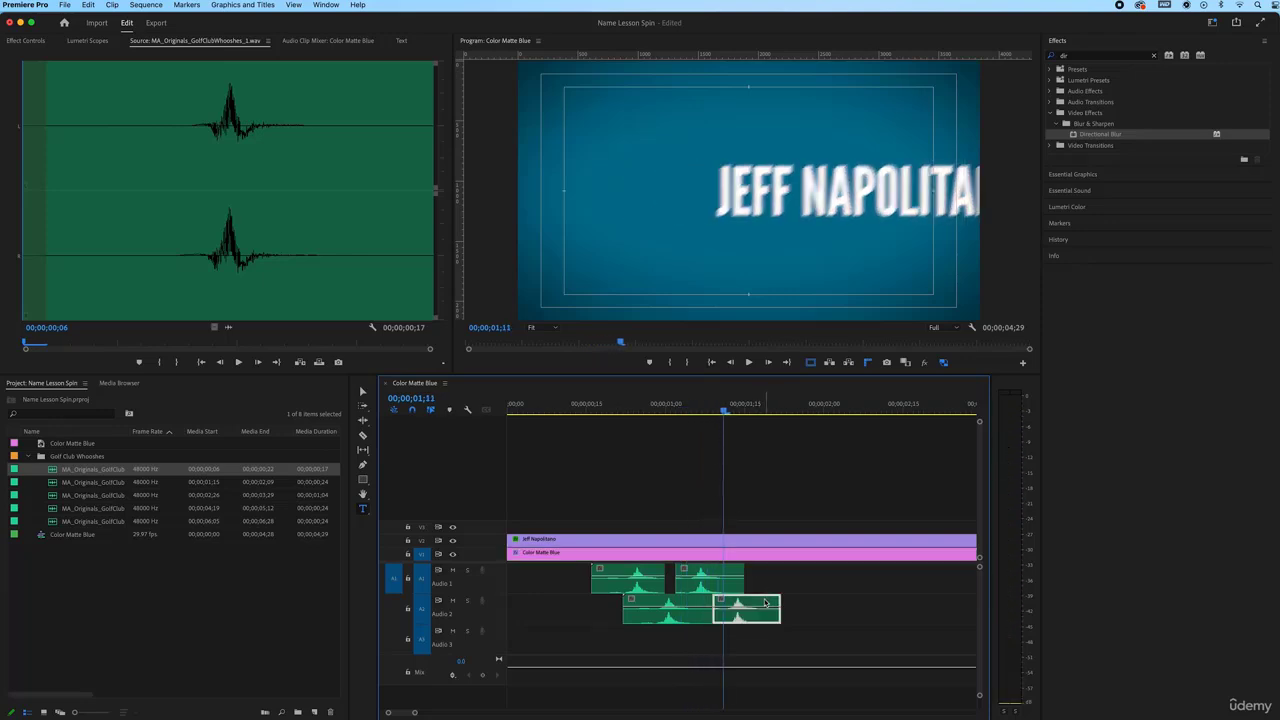
key("Delete")
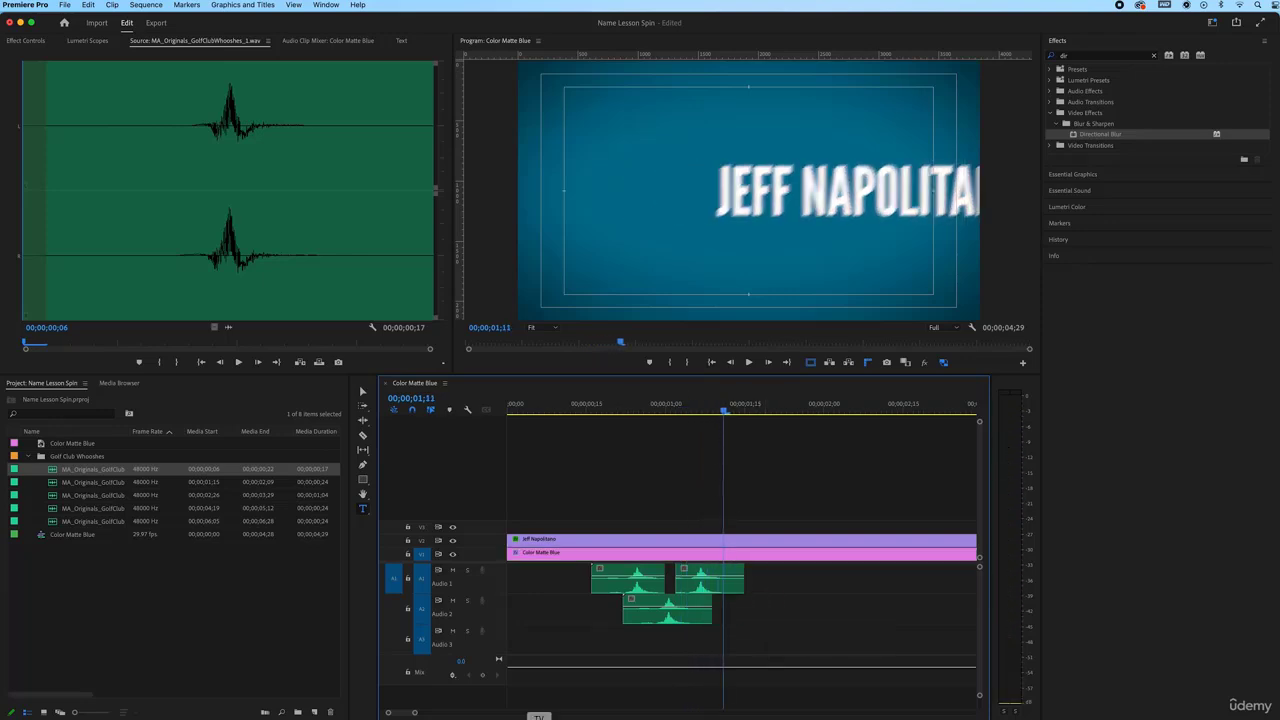
left_click_drag(413, 713, 453, 712)
left_click(519, 411)
key("space")
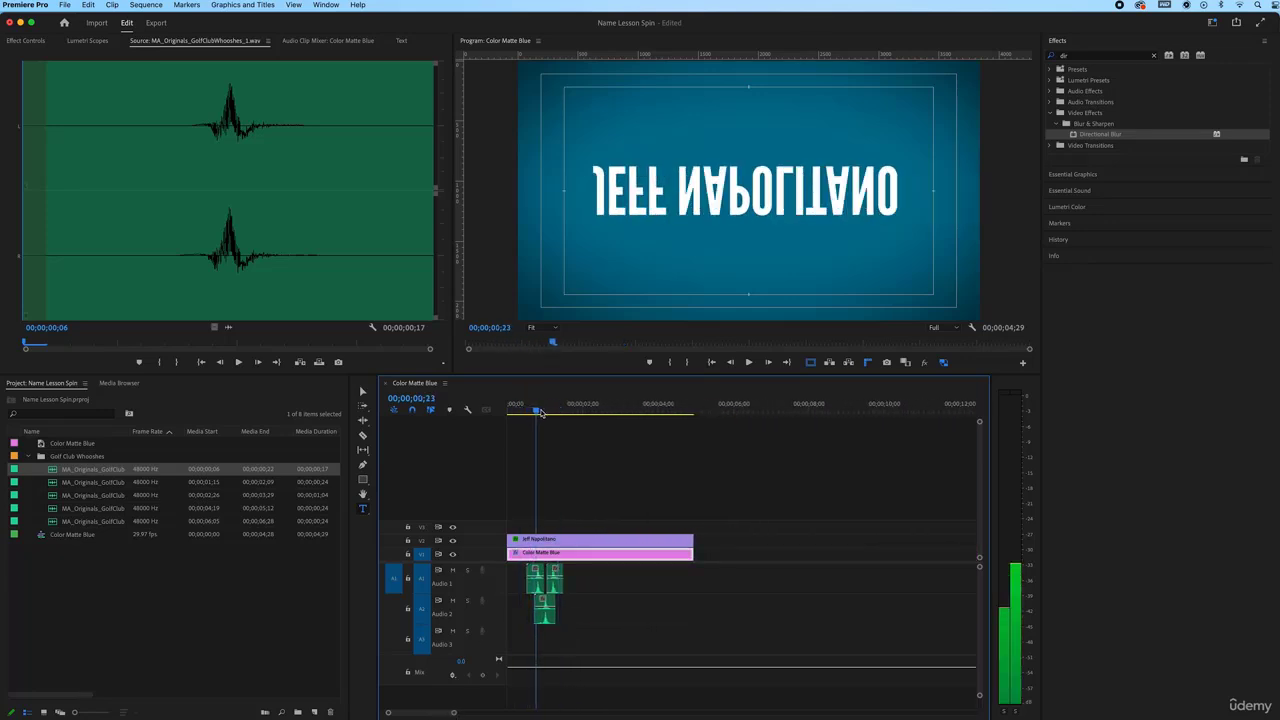
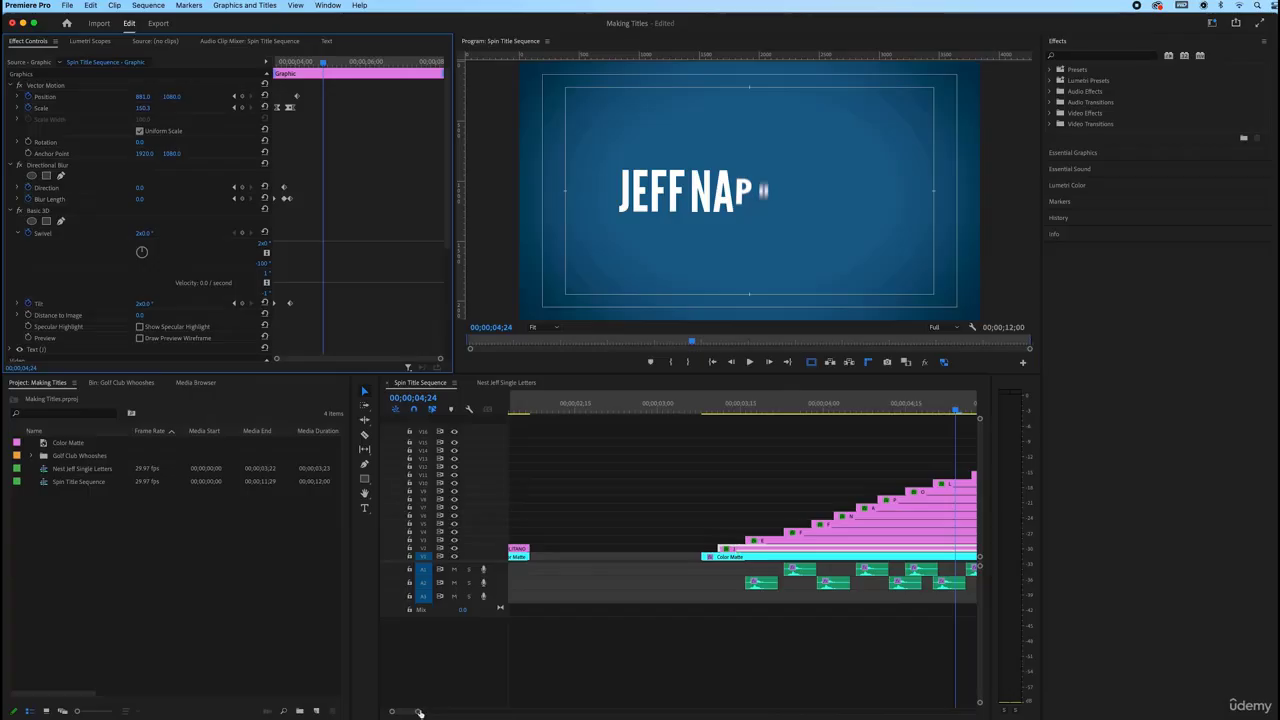
Play the spin title sequence and open the nested single-letters sequence from V2
left_click_drag(418, 712, 472, 711)
left_click(711, 407)
key("space")
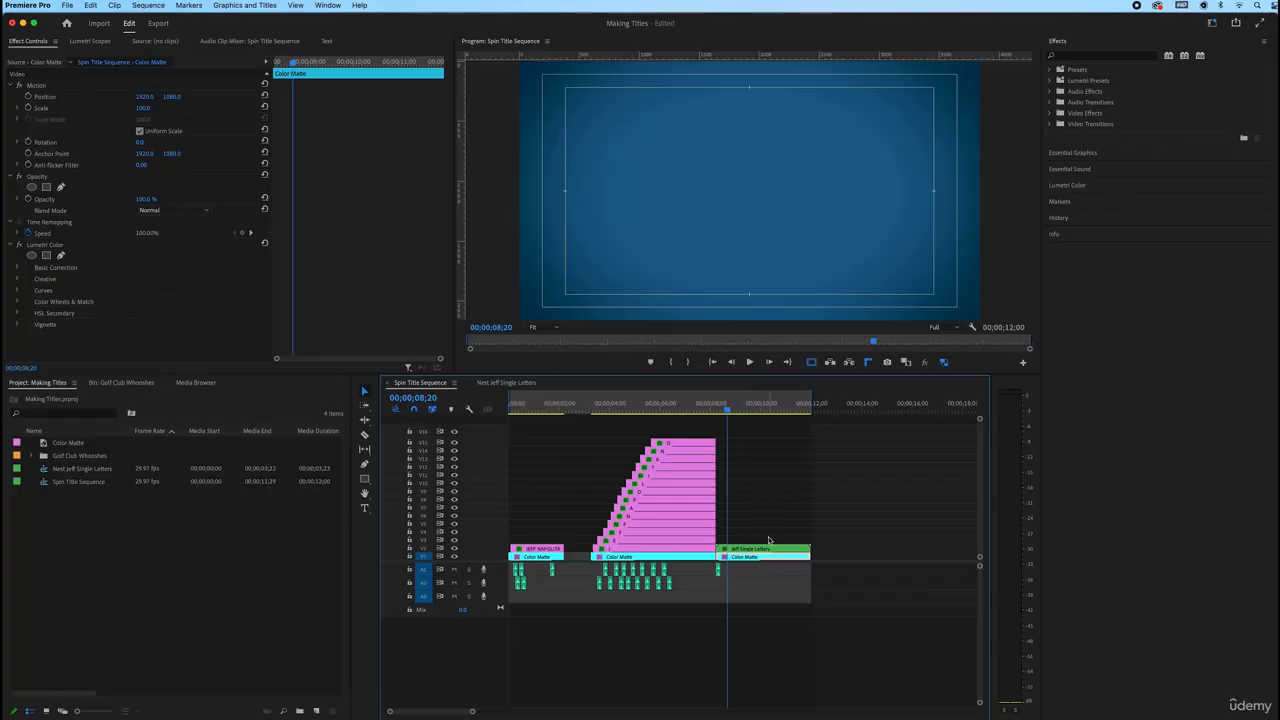
left_click(757, 551)
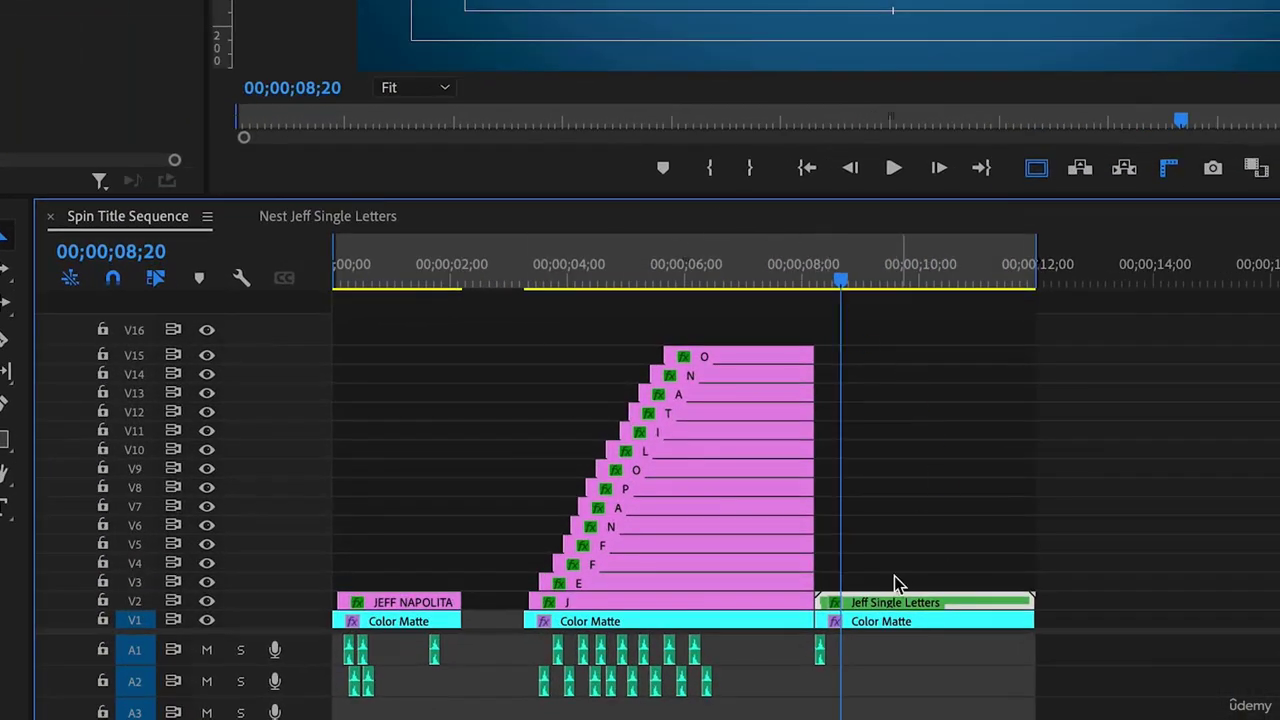
double_click(900, 604)
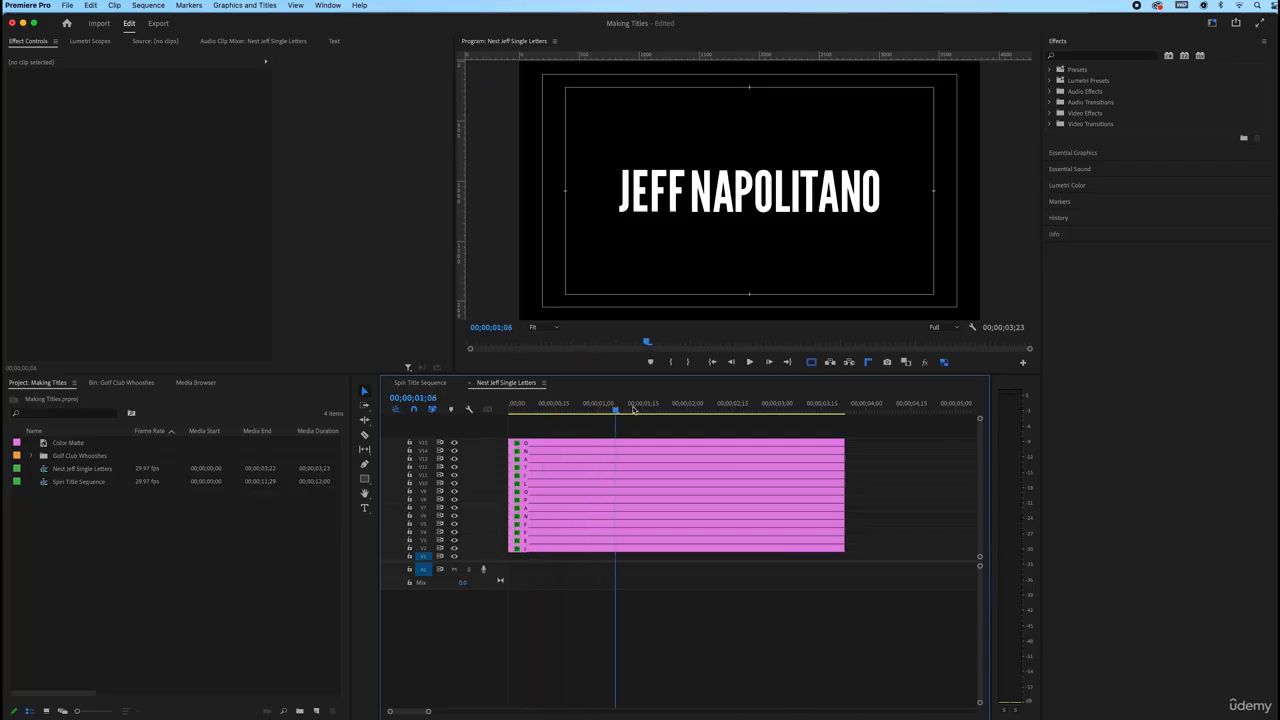
left_click_drag(633, 409, 728, 412)
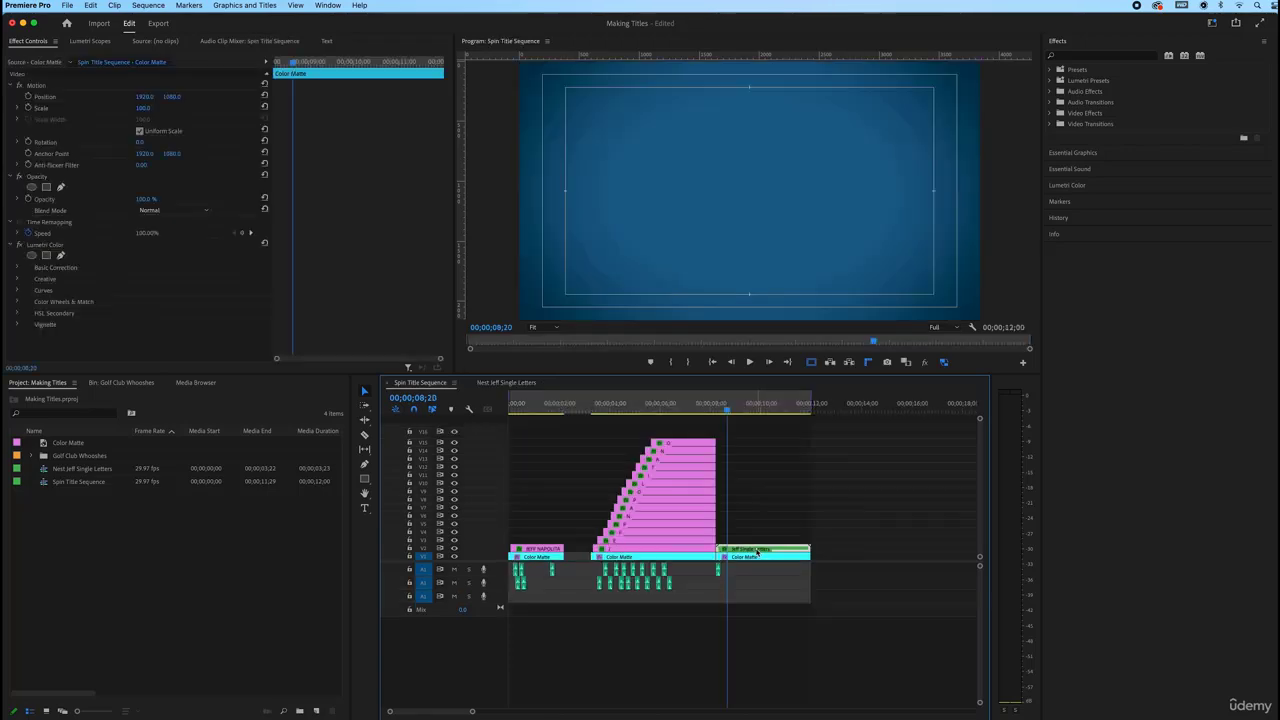
left_click(757, 551)
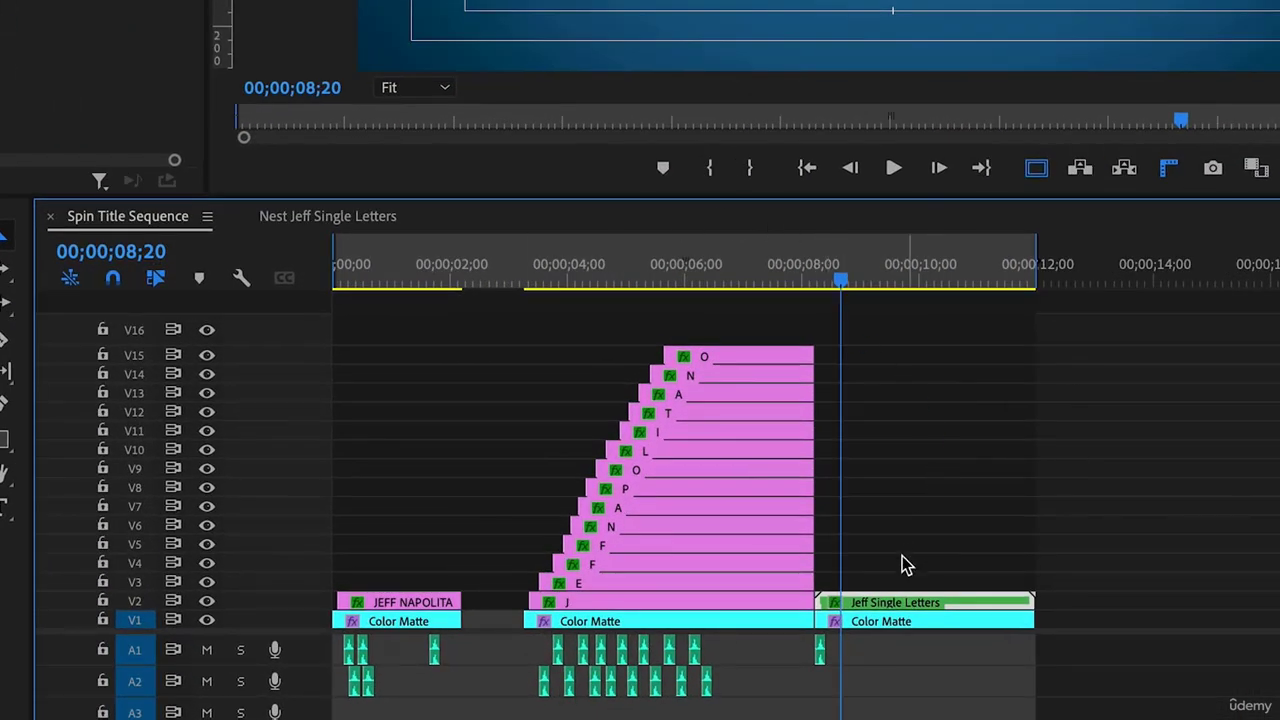
double_click(899, 603)
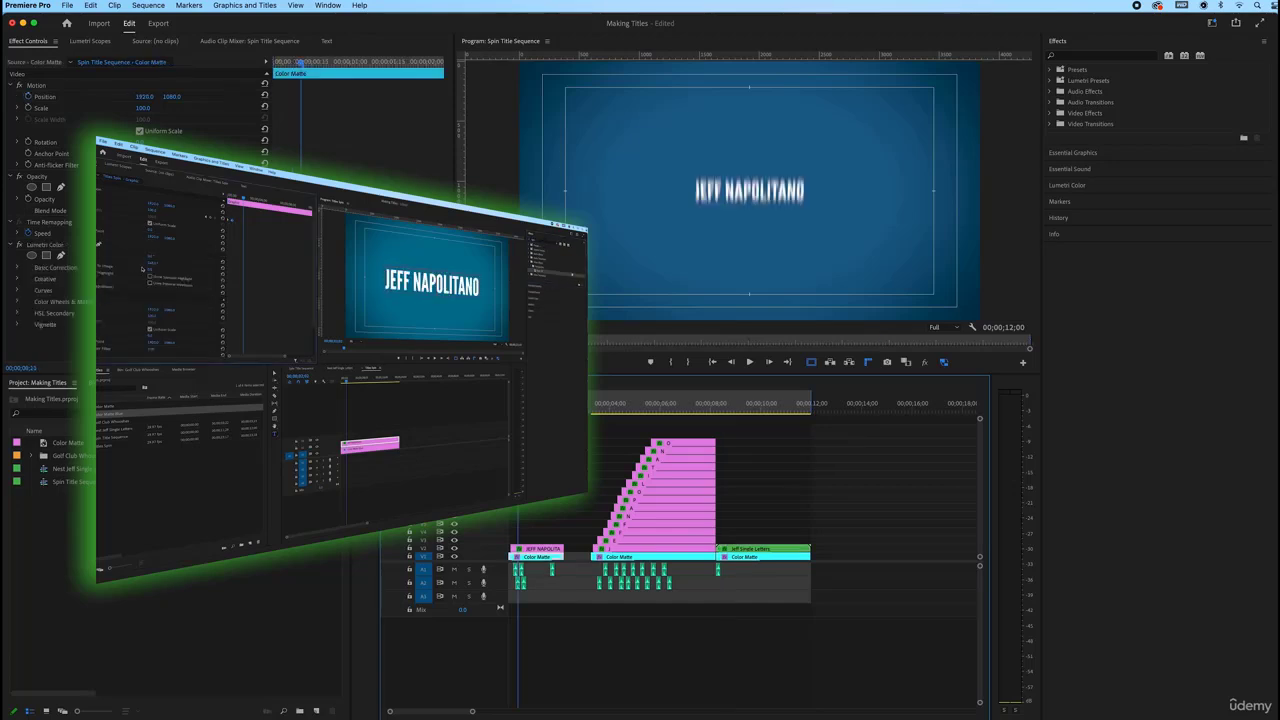
Replace the title's name text with 'Your Name' and play the animation from the start
double_click(701, 200)
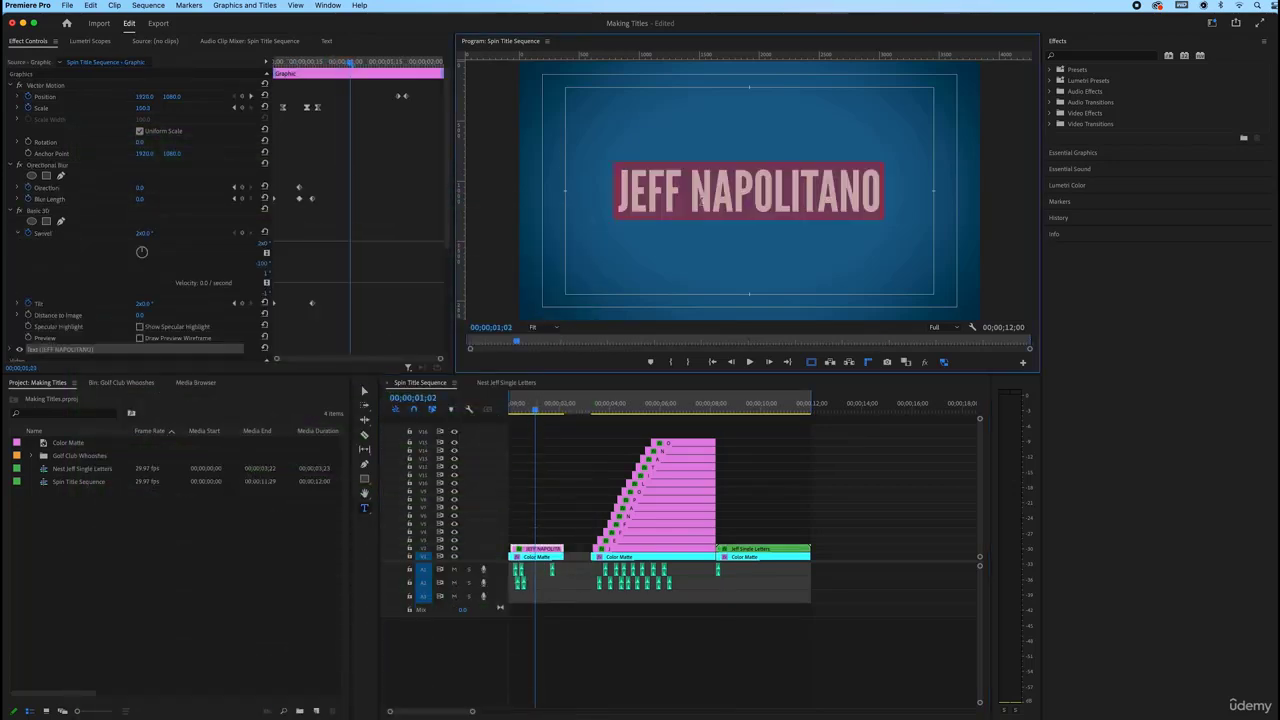
type("Your Name")
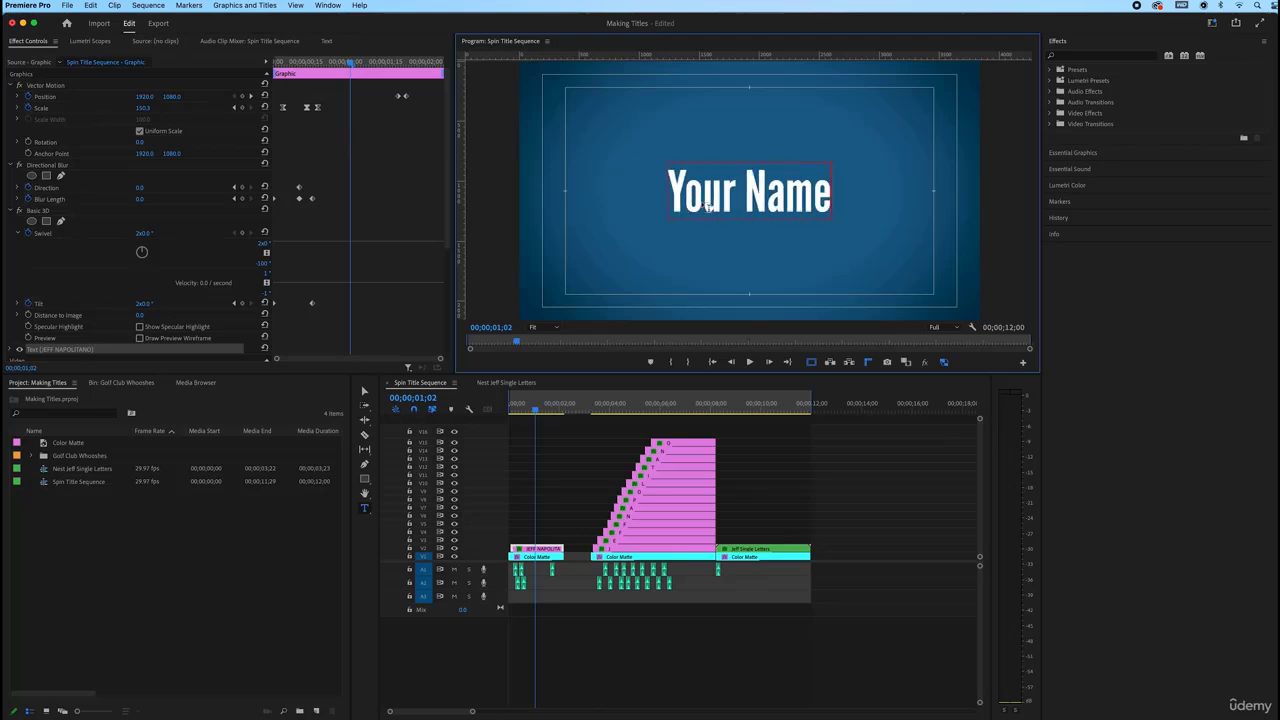
left_click(519, 412)
key("space")
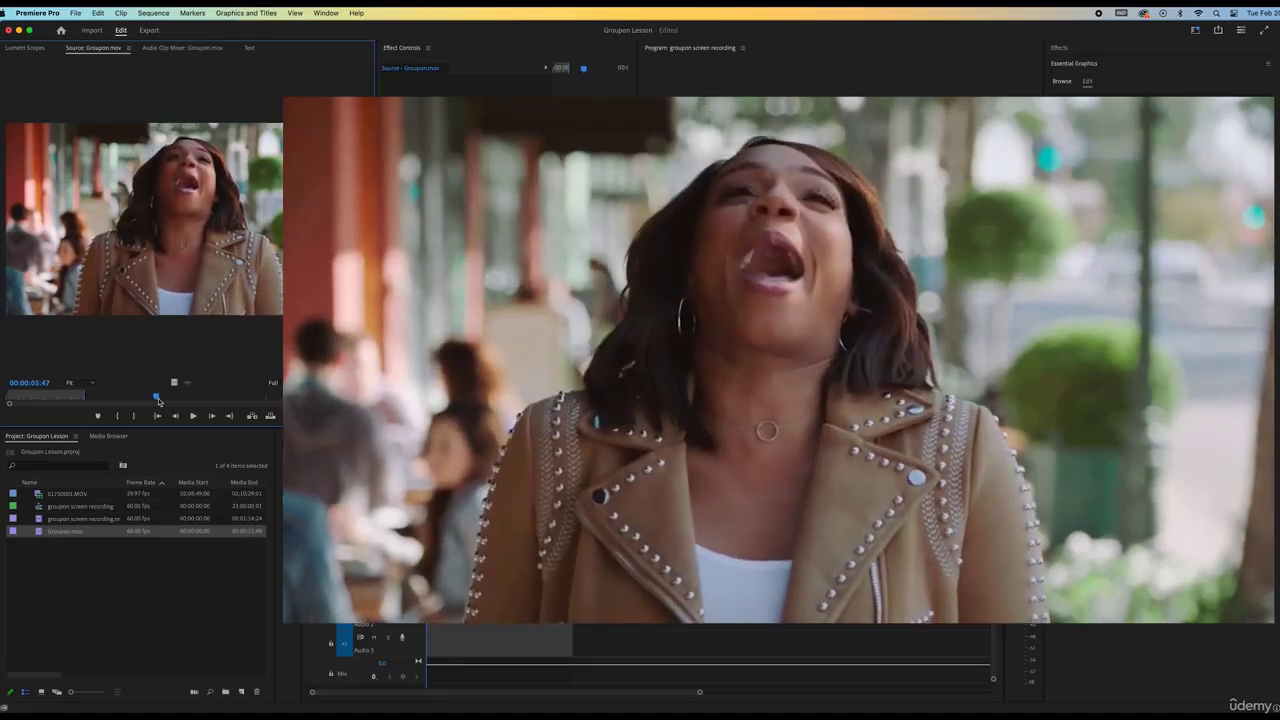
Crop 39% off the bottom of the GROUPON title and raise it into view
left_click_drag(169, 401, 185, 401)
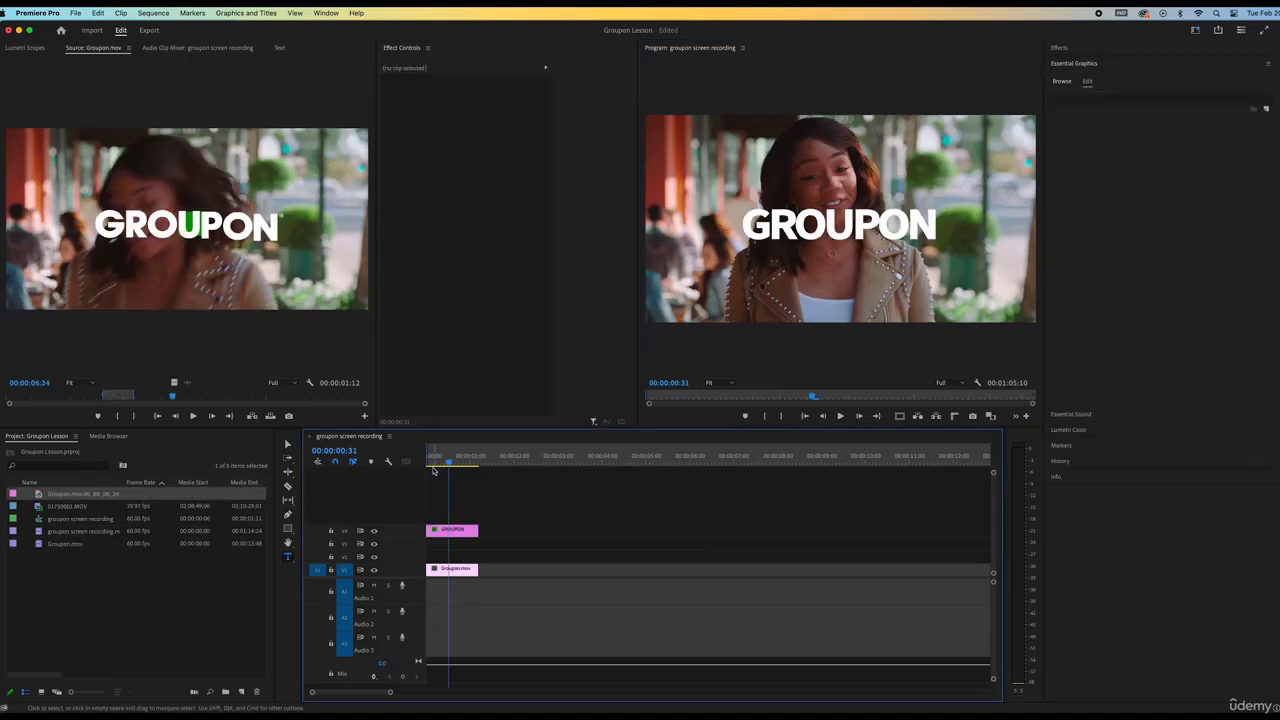
left_click_drag(429, 463, 437, 464)
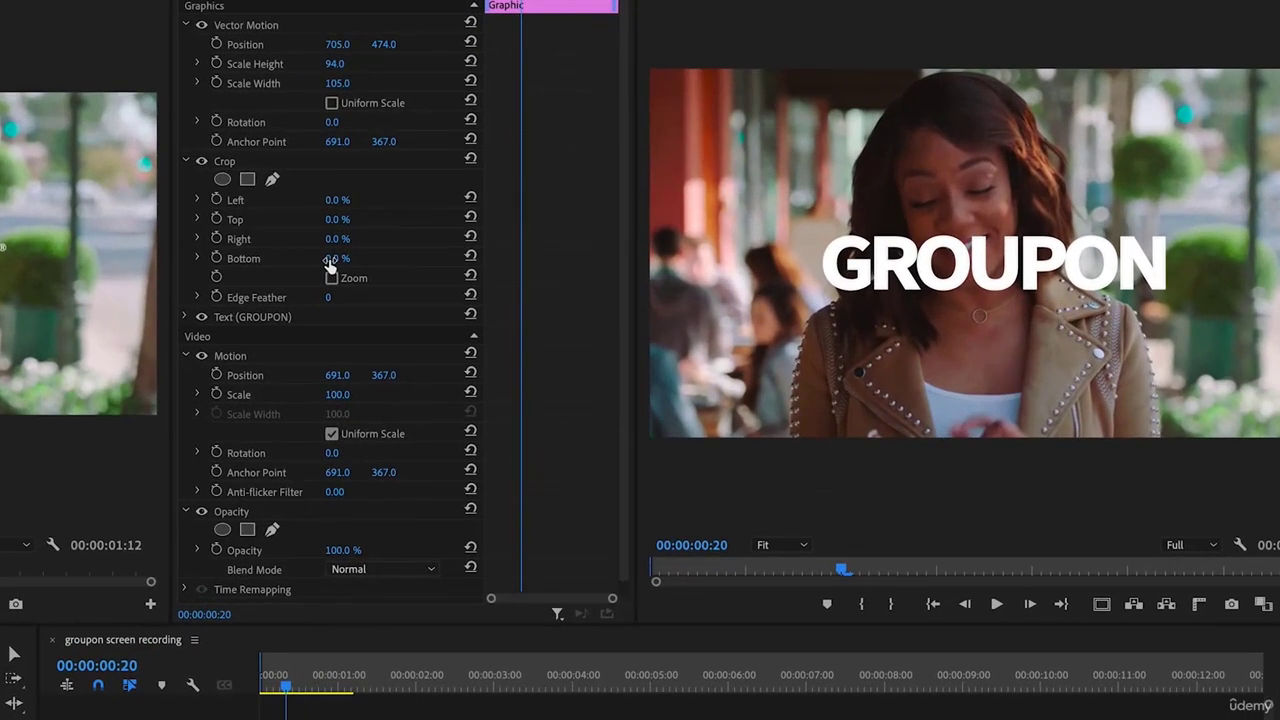
left_click_drag(330, 262, 362, 258)
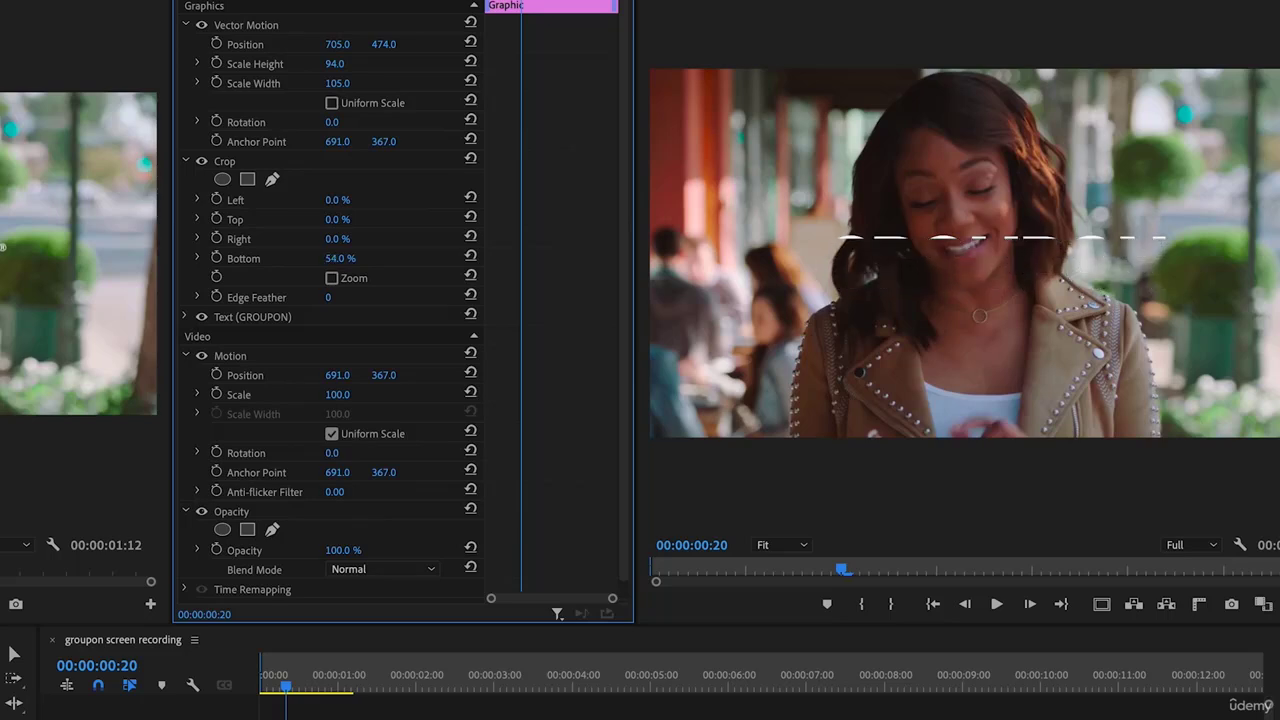
mouse_move(383, 44)
left_mouse_down()
mouse_move(350, 44)
mouse_move(424, 44)
mouse_move(342, 44)
left_mouse_up()
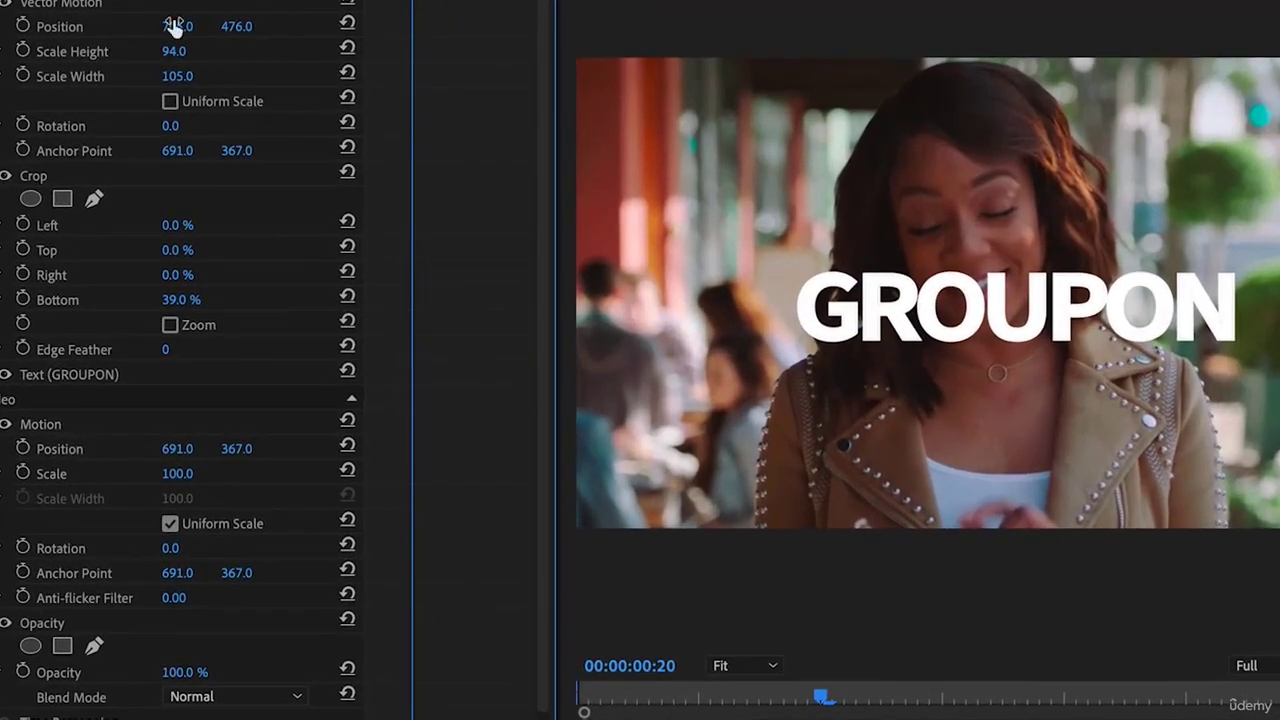
Keyframe Position Y from 599 to 476 so GROUPON rises, with keyframes spread further apart
left_click(23, 26)
key("Left")
key("Left")
key("Left")
key("Left")
key("Left")
key("Left")
key("Left")
key("Left")
key("Left")
key("Left")
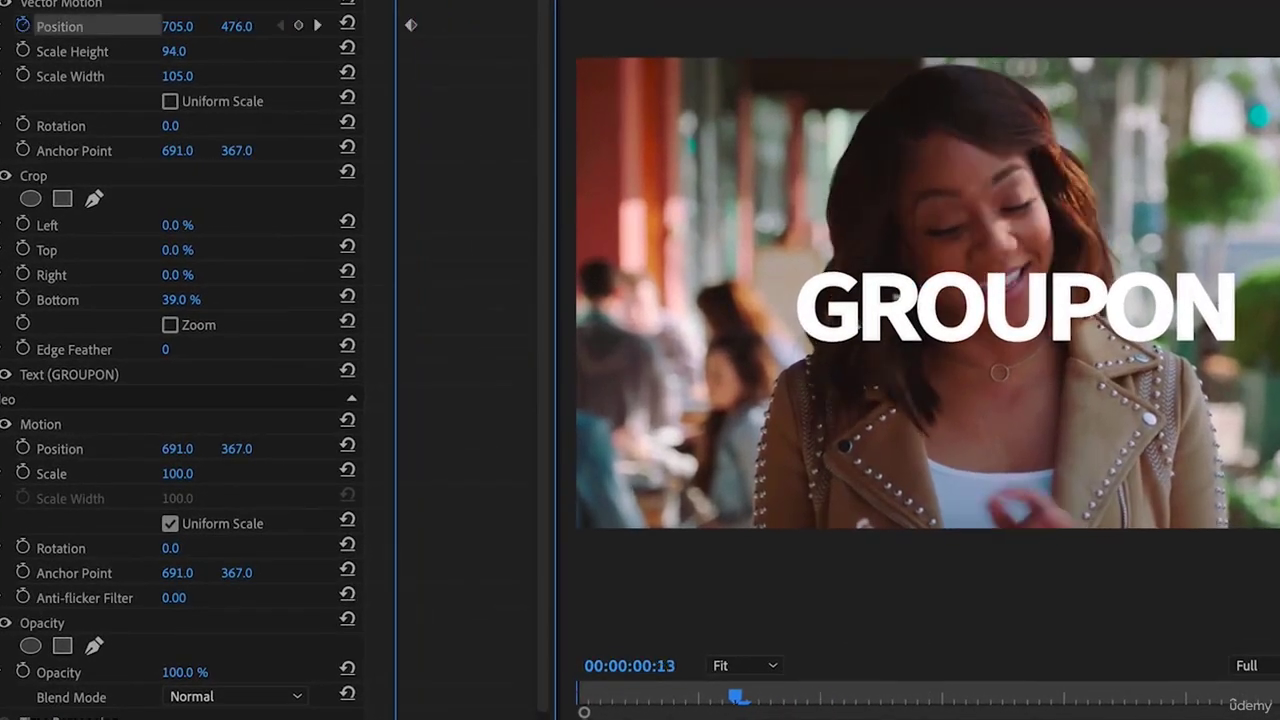
left_click_drag(247, 31, 290, 31)
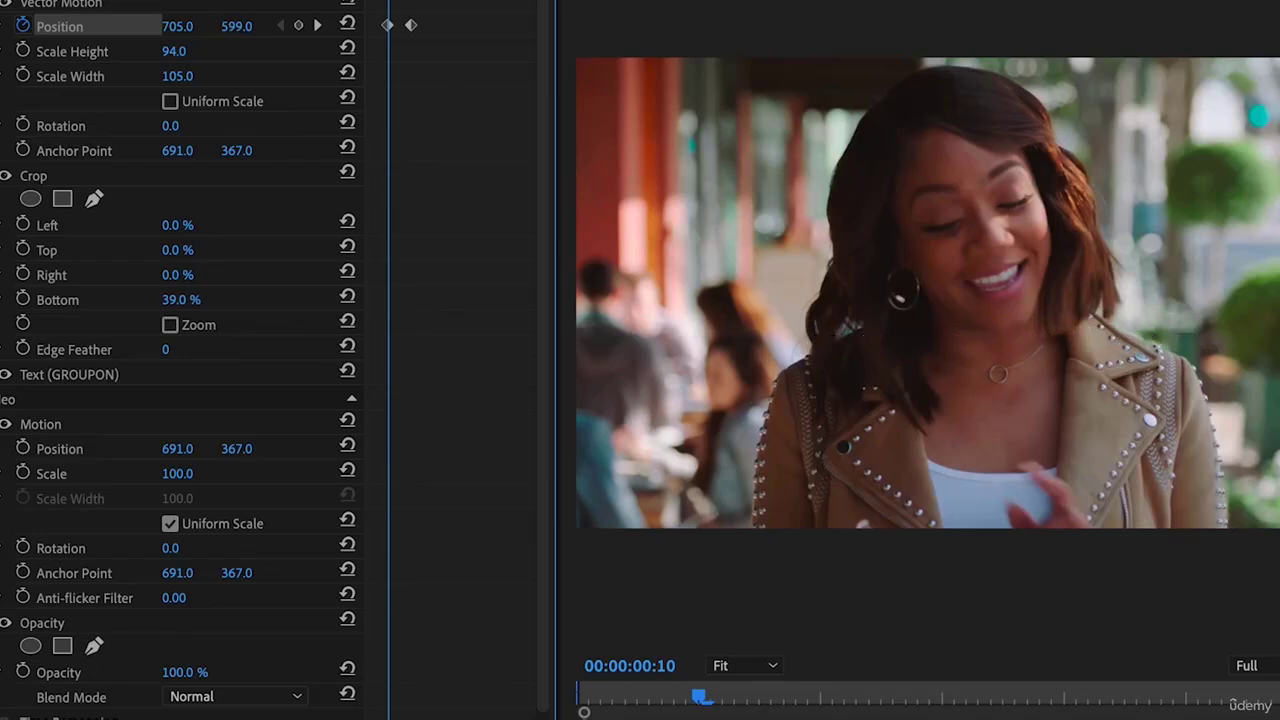
key("space")
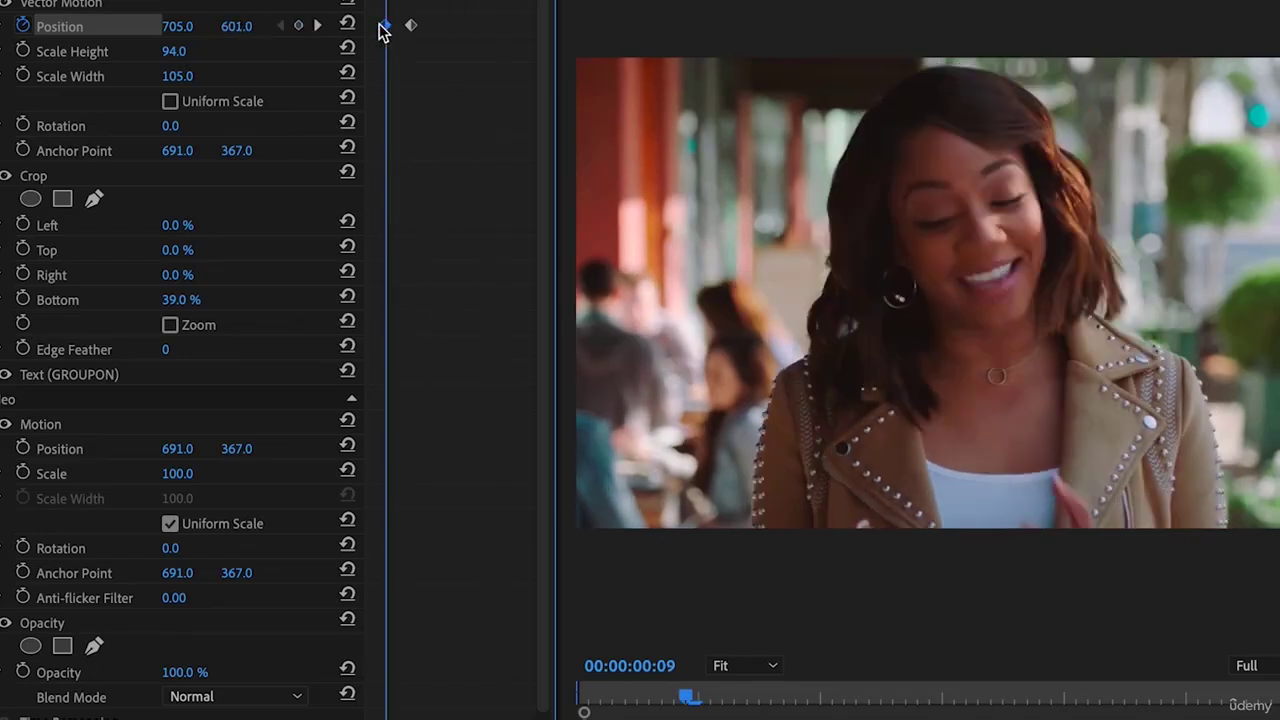
left_click_drag(383, 26, 459, 27)
key("Home")
key("space")
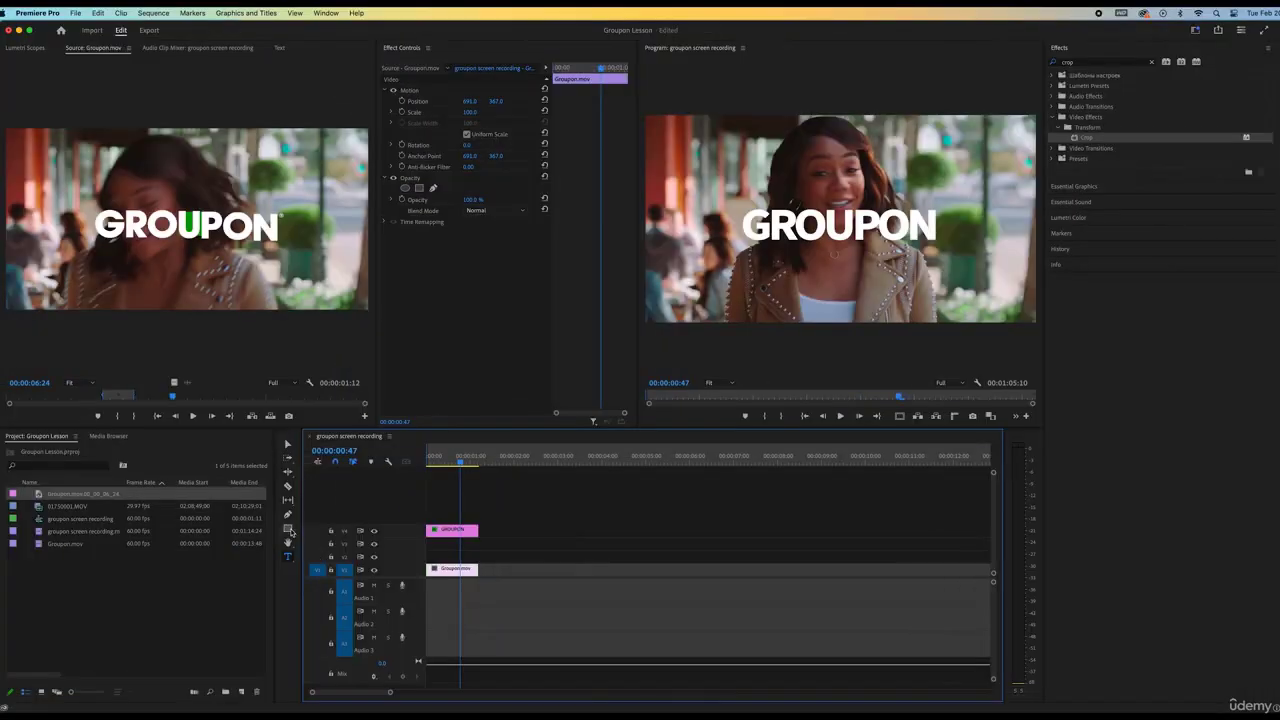
left_click(289, 530)
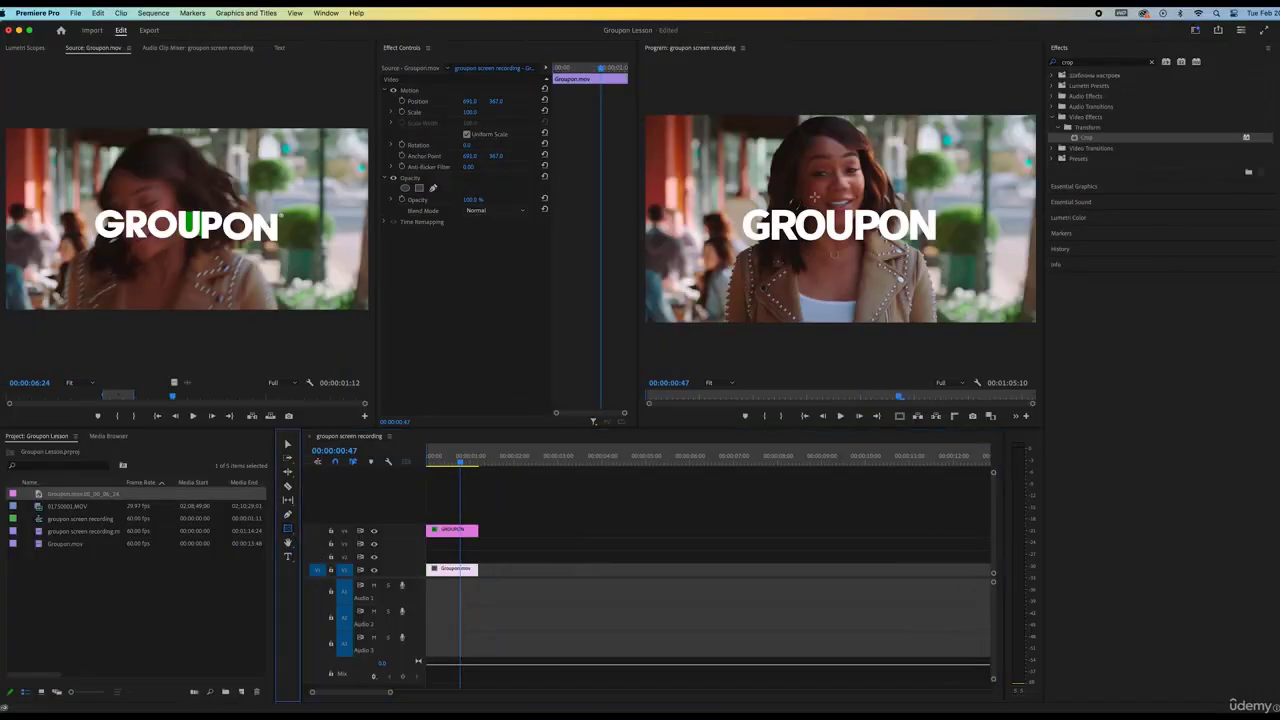
Draw a rectangle over the middle of GROUPON and give it a green fill
left_click_drag(813, 195, 845, 260)
left_click(391, 167)
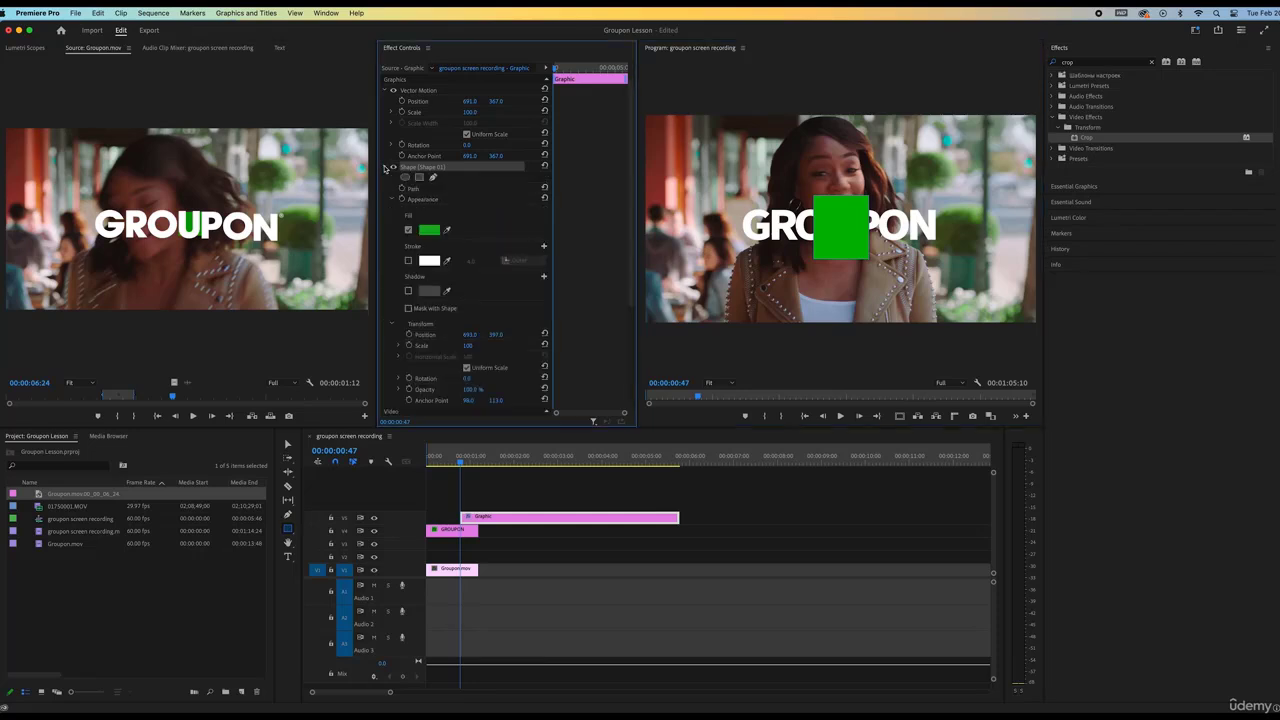
left_click(429, 231)
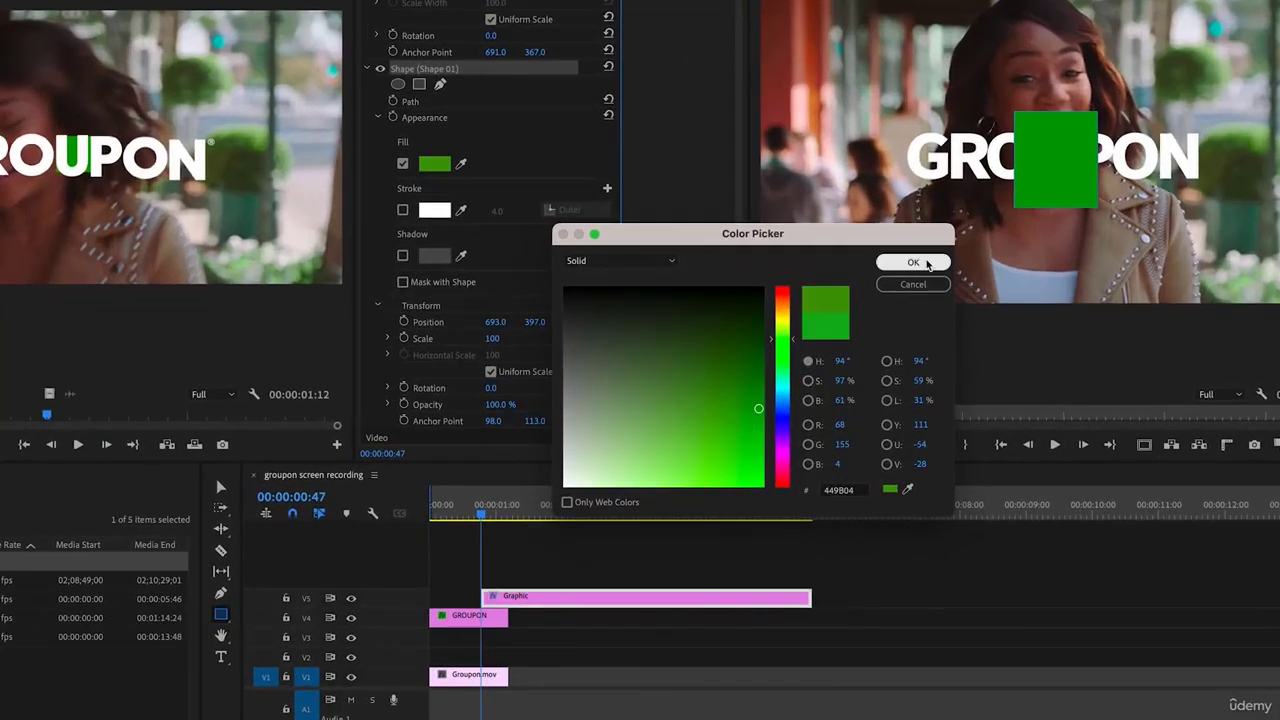
left_click(926, 262)
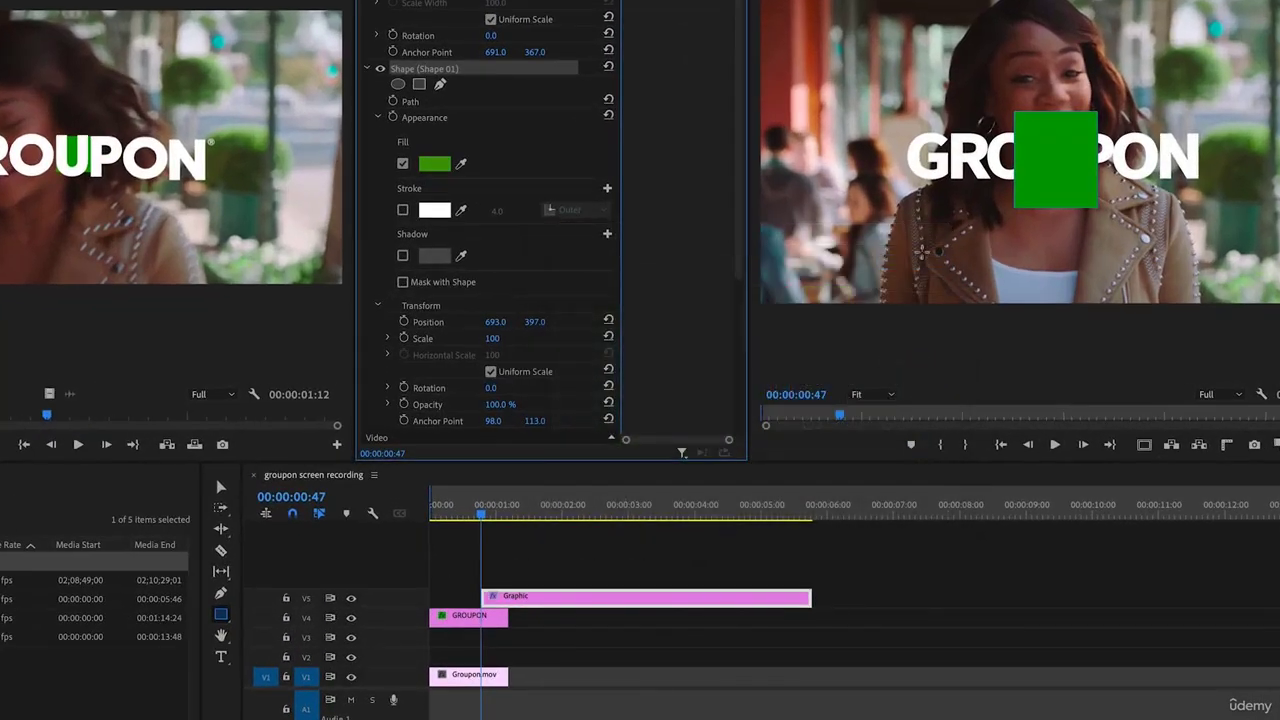
Move the green box clip to V3, reposition it in time, and shorten it
left_click_drag(515, 598, 518, 640)
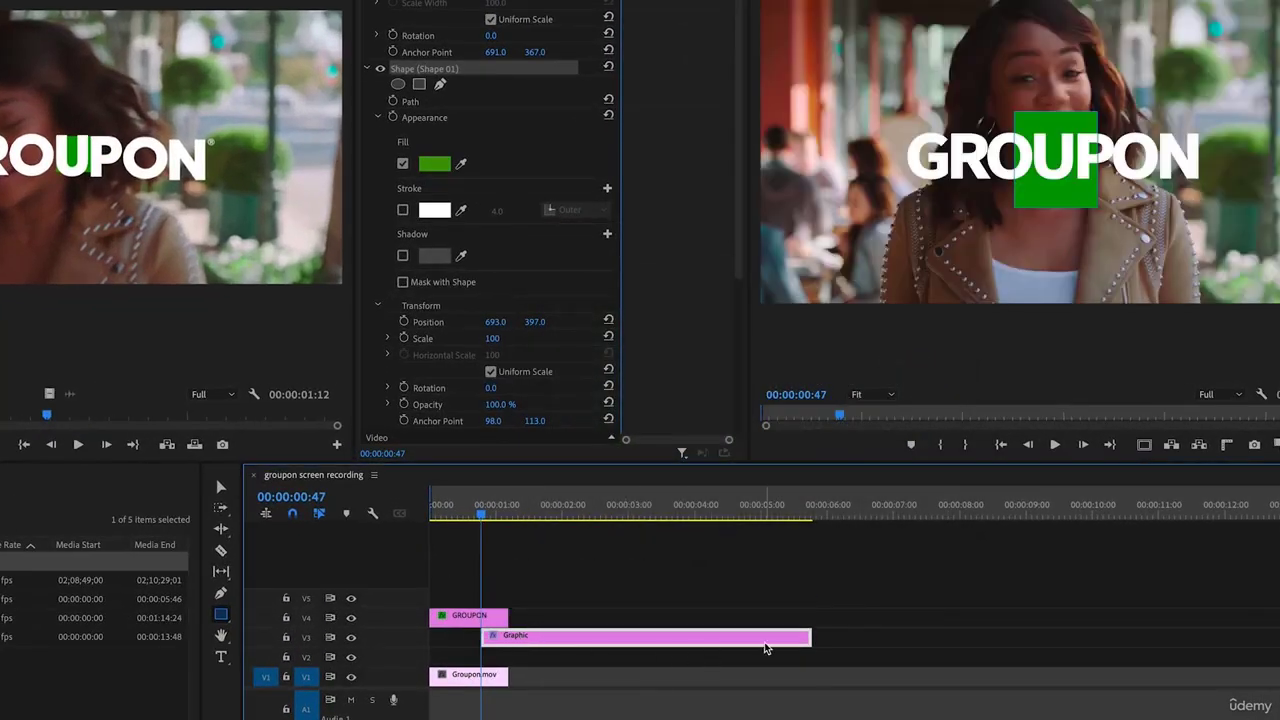
left_click_drag(764, 648, 508, 637)
mouse_move(474, 510)
left_mouse_down()
mouse_move(435, 503)
mouse_move(487, 514)
left_mouse_up()
left_click(375, 718)
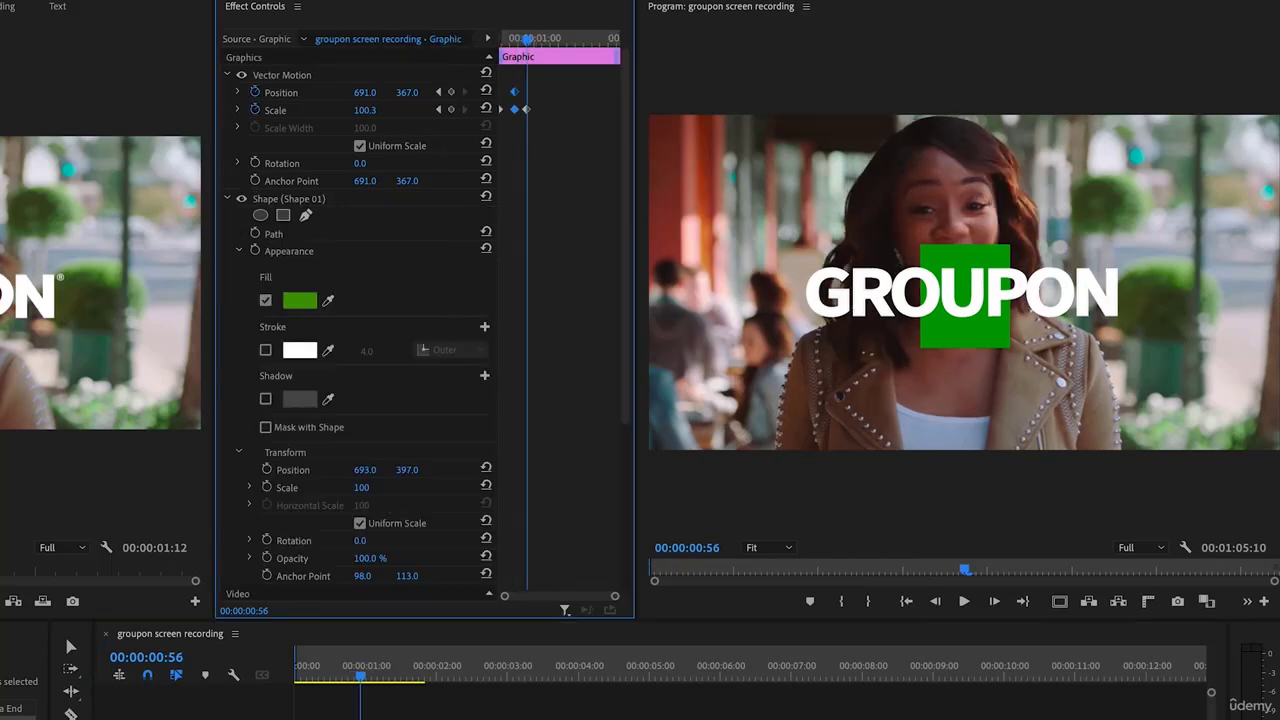
Scale the green box up to fill the frame and lower its Opacity to 63%
left_click_drag(365, 110, 992, 110)
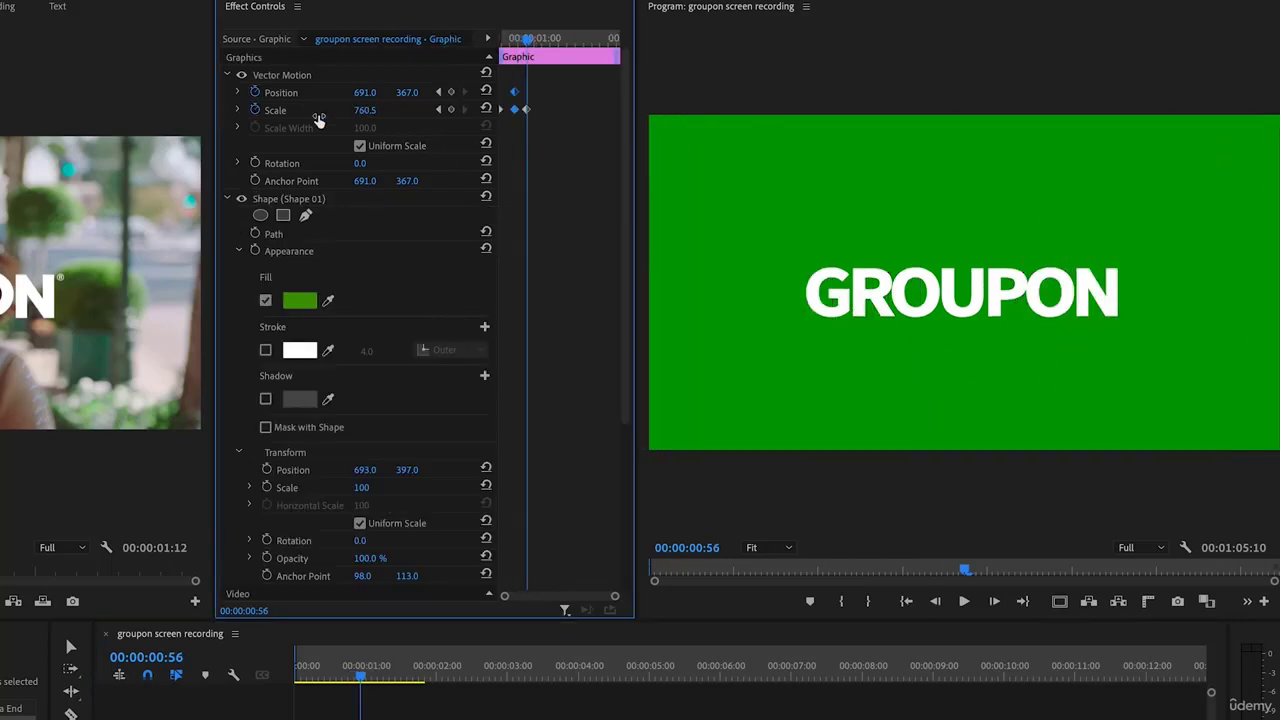
scroll(433, 483, "down", 3)
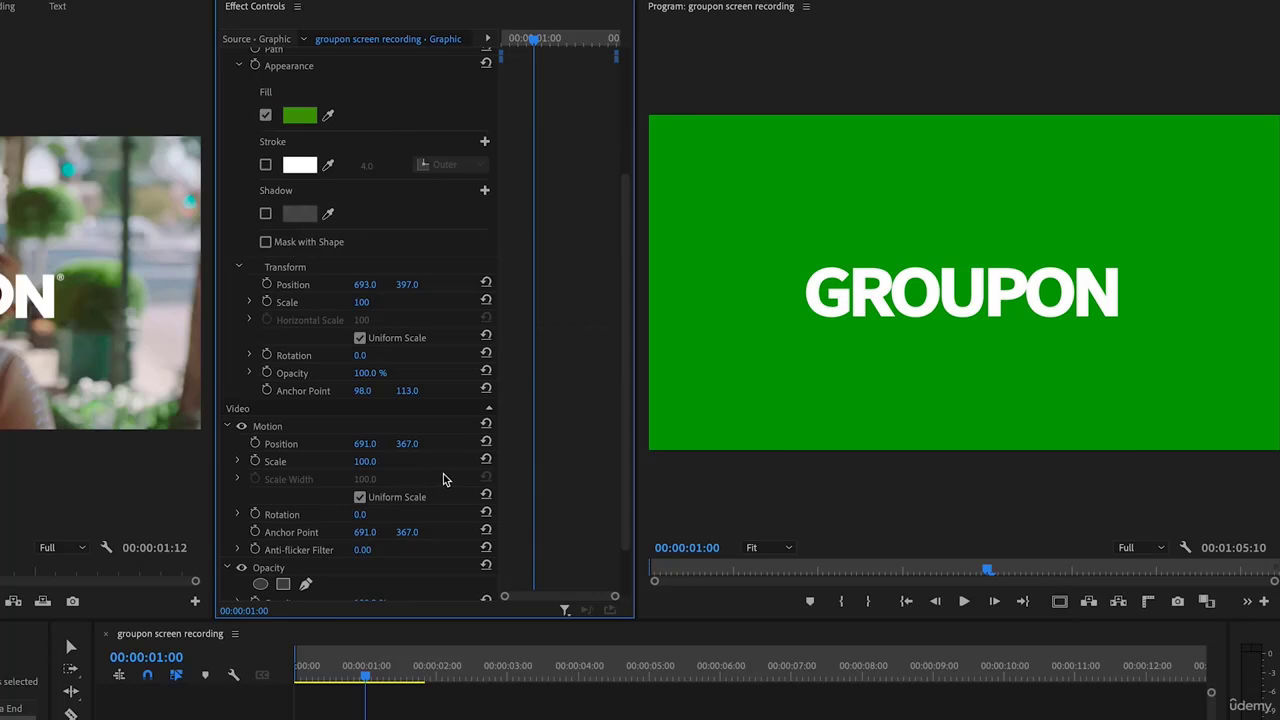
scroll(445, 480, "down", 2)
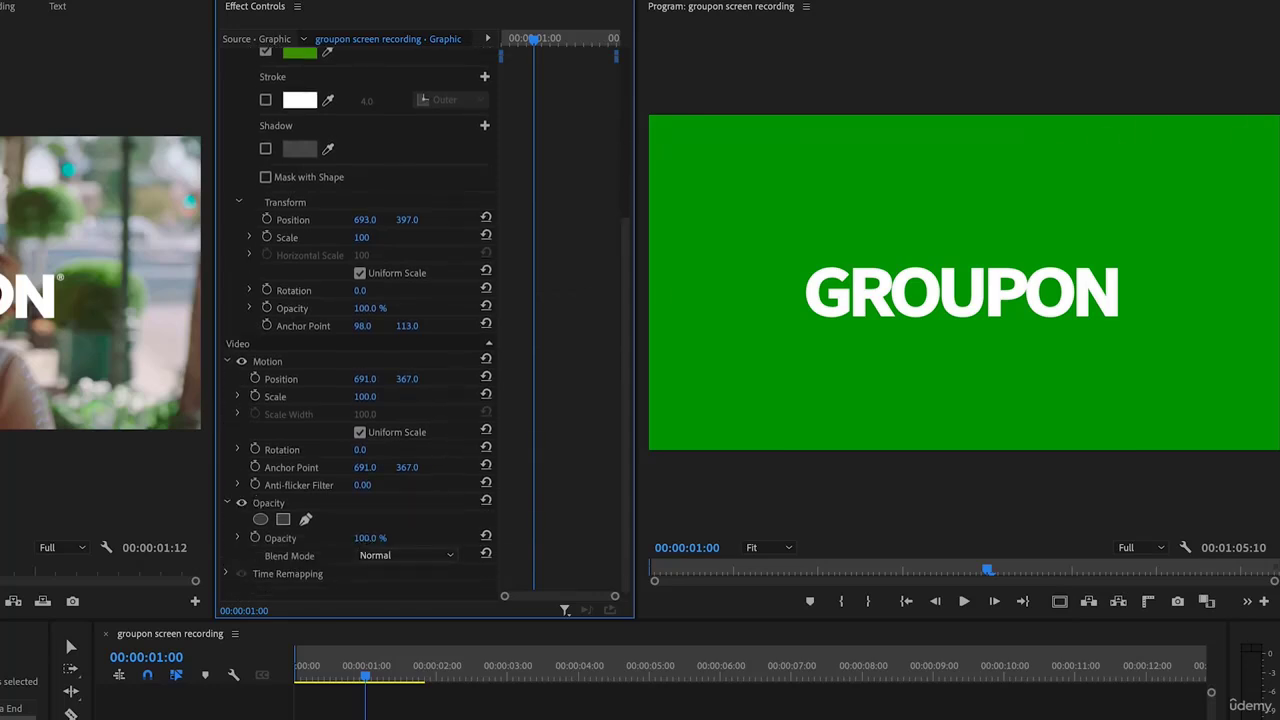
left_click_drag(368, 538, 345, 538)
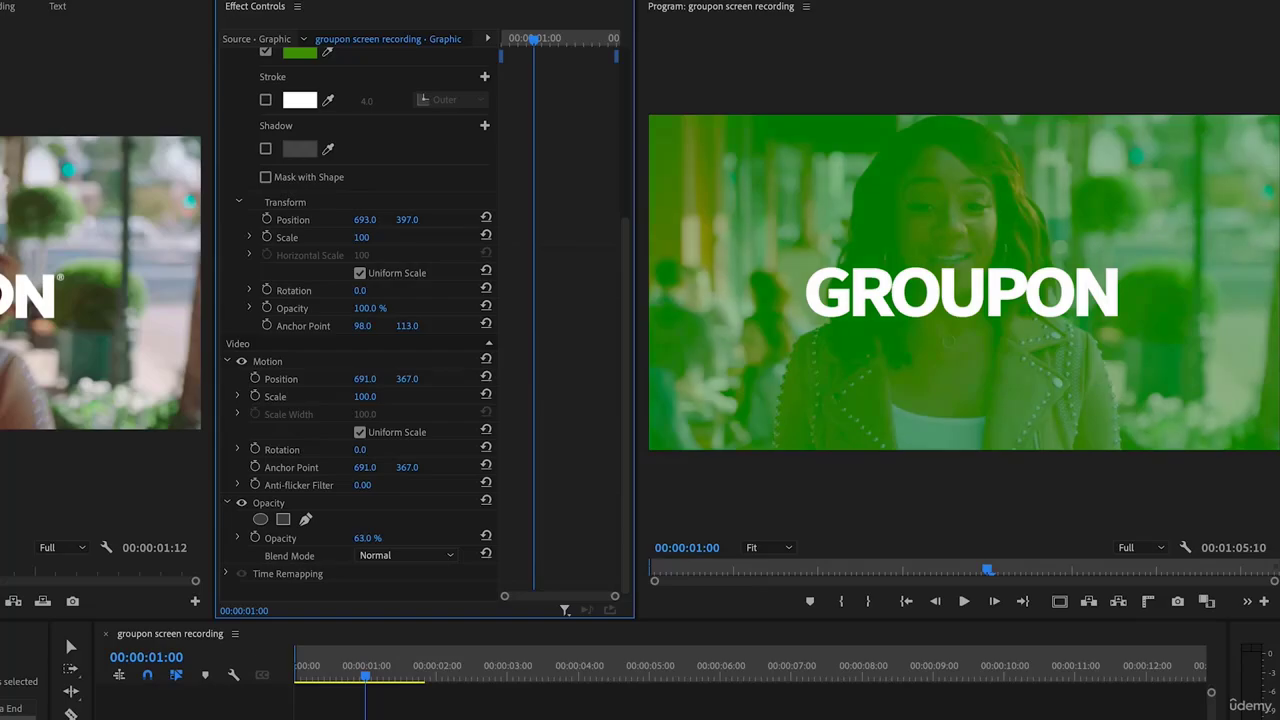
left_click_drag(143, 396, 192, 397)
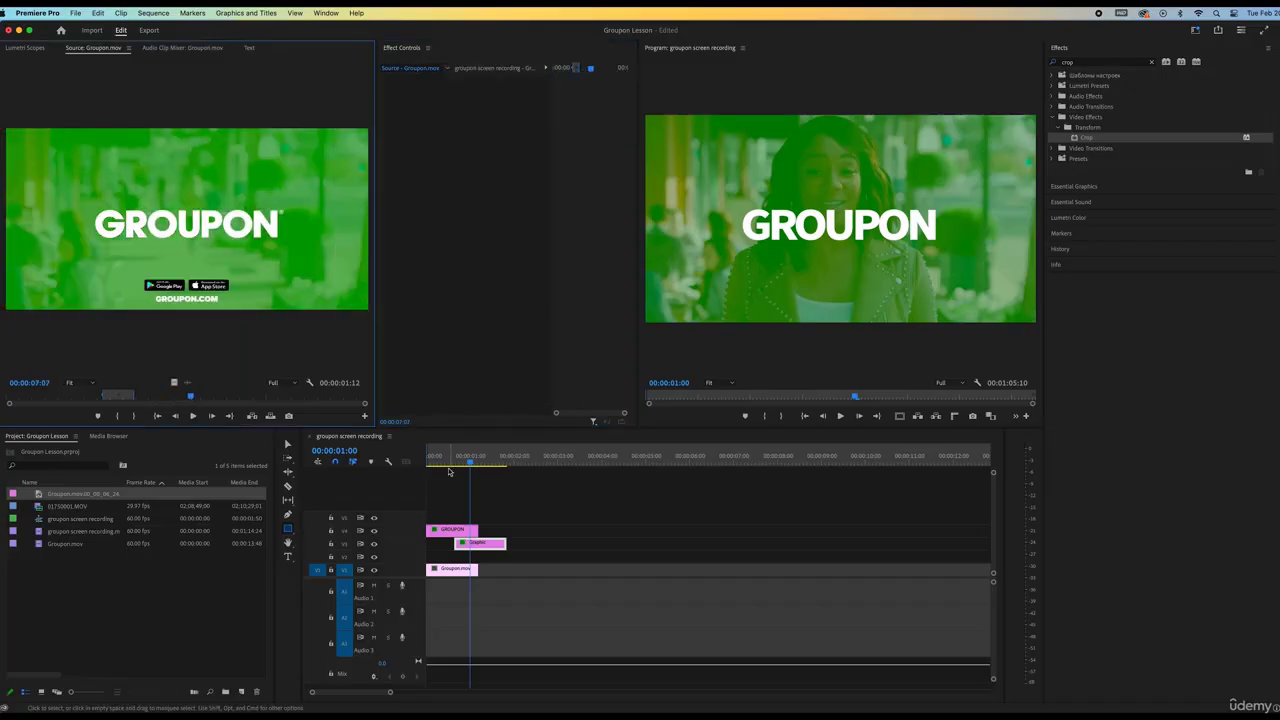
Search the effects for 'GAUSS' and apply Gaussian Blur to the Groupon footage clip
left_click_drag(449, 466, 470, 463)
left_click(1105, 62)
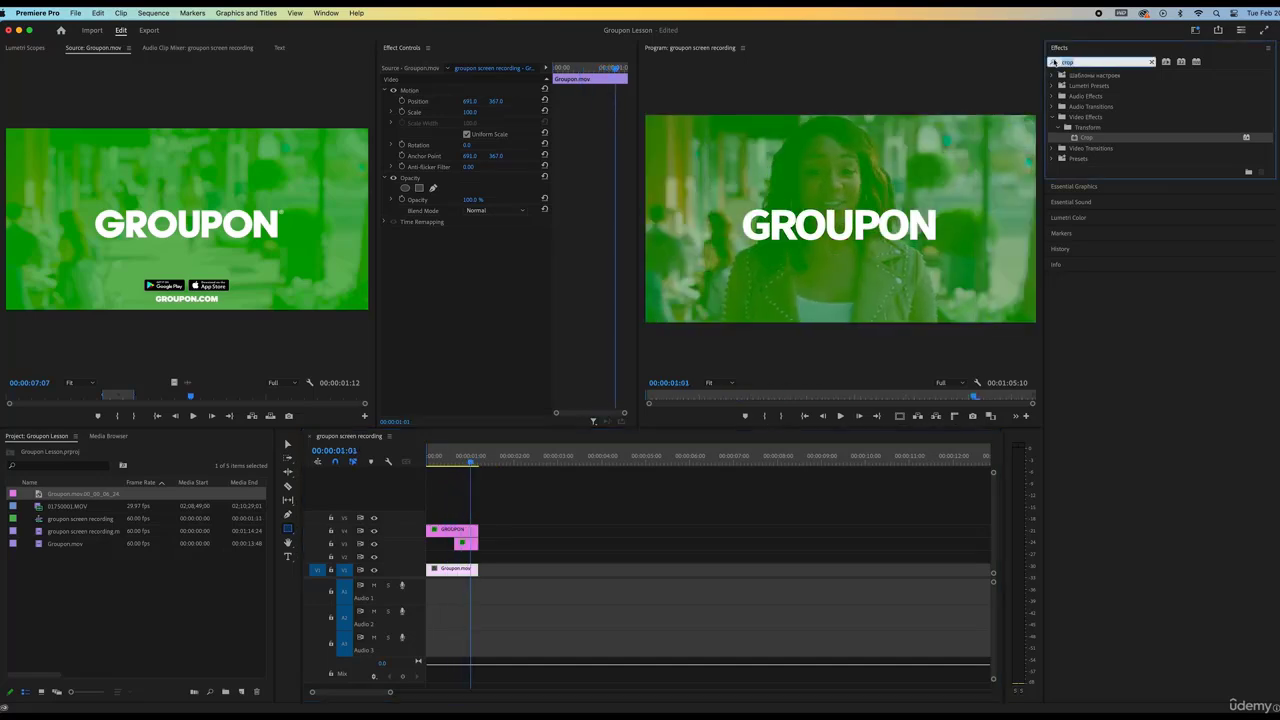
type("GAUSS")
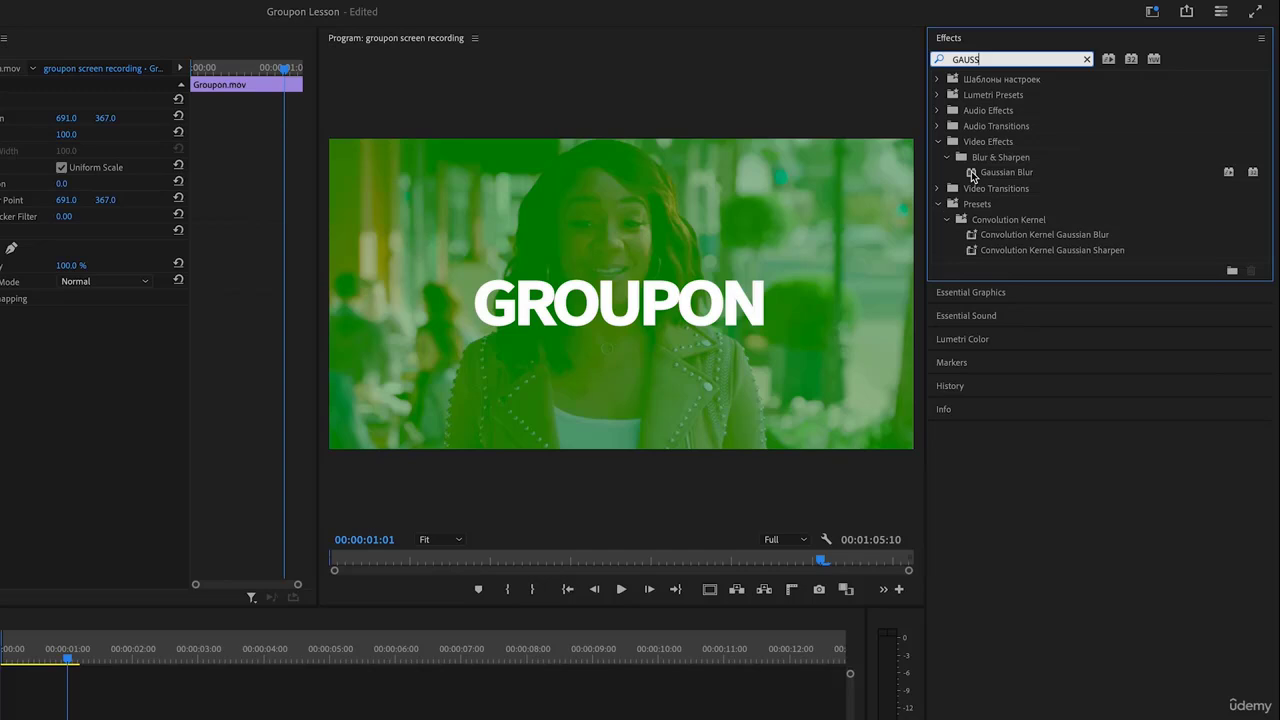
left_click_drag(972, 175, 64, 346)
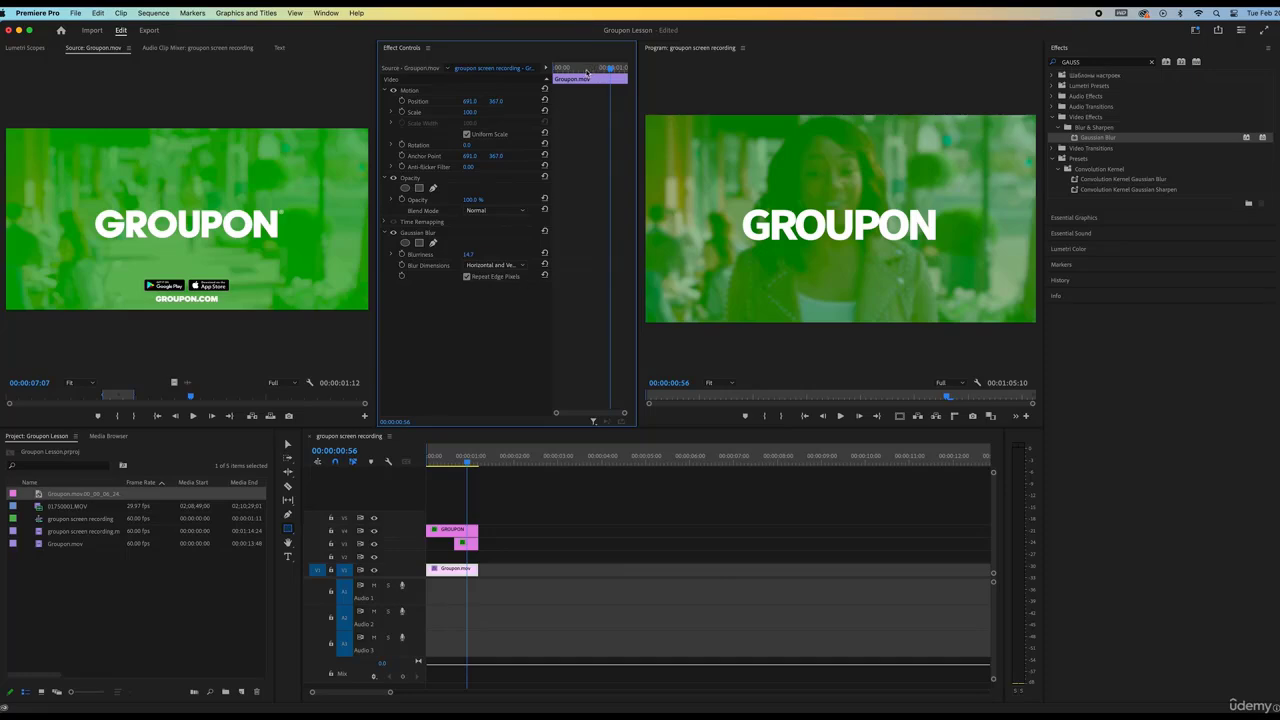
Keyframe Blurriness from 0.0 at frame 51 to 14.7 at frame 56 and preview
left_click_drag(429, 462, 468, 463)
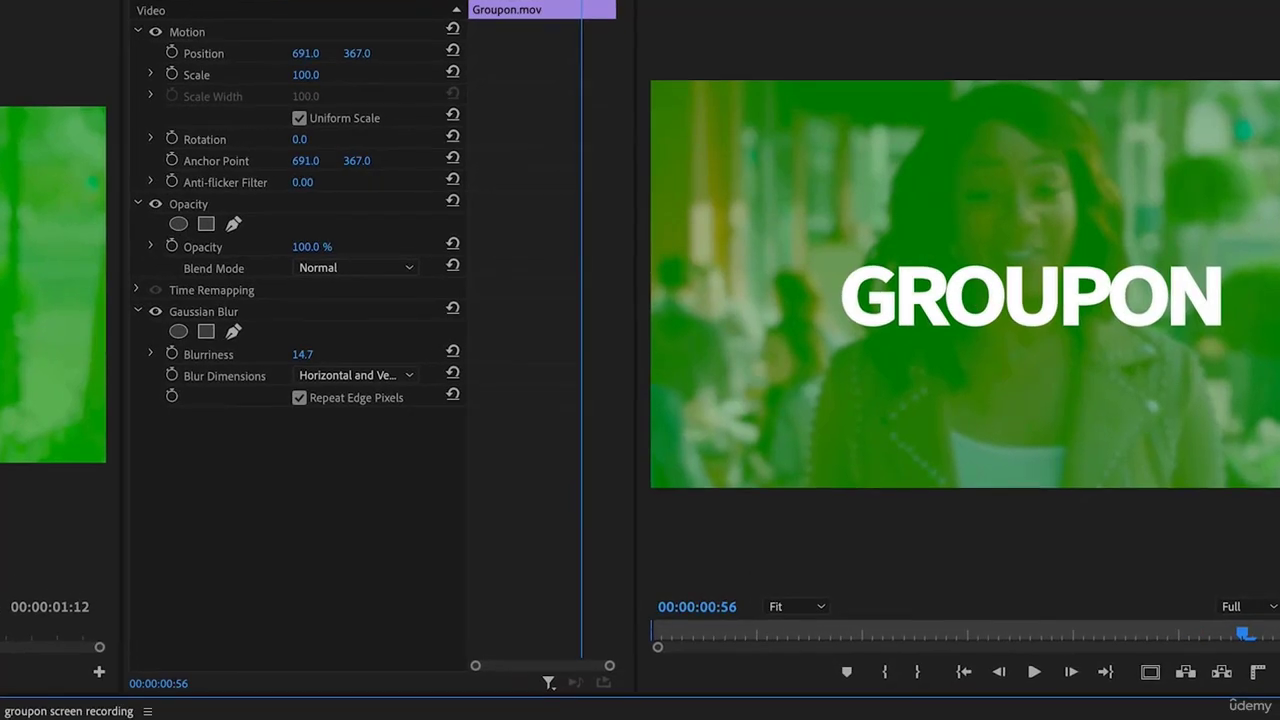
left_click(174, 355)
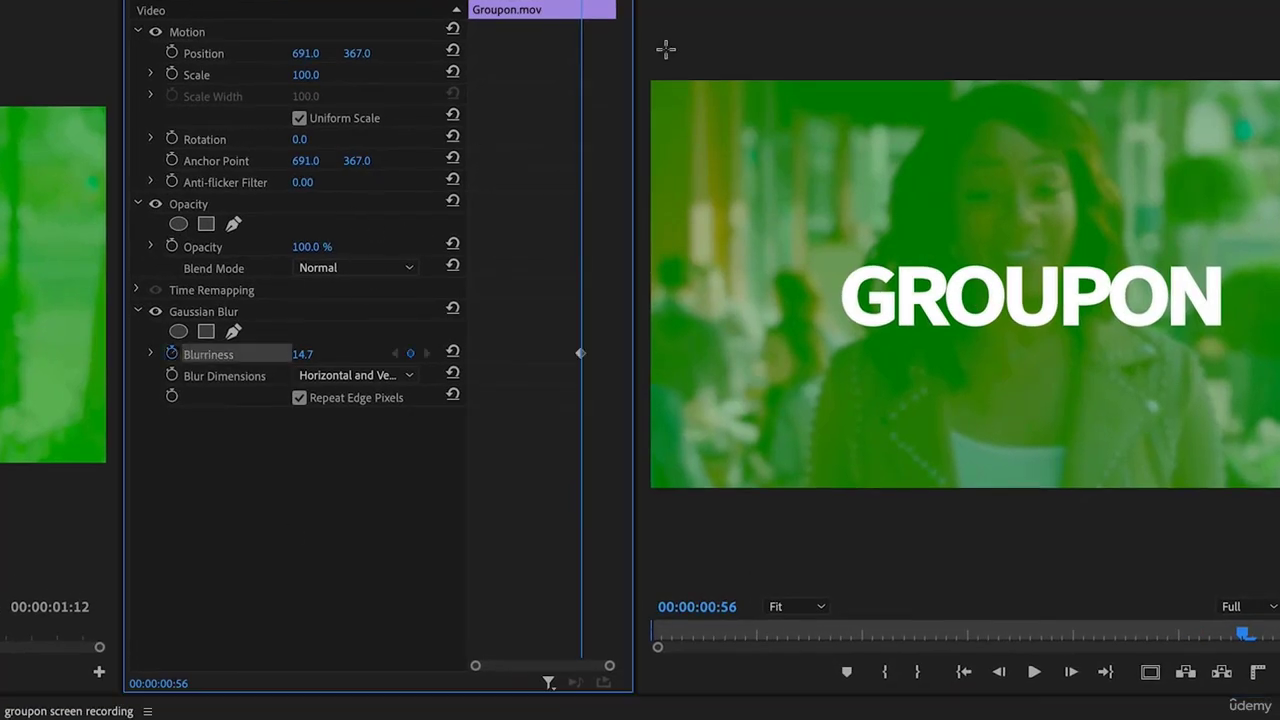
left_click_drag(582, 1, 571, 1)
left_click_drag(304, 354, 250, 354)
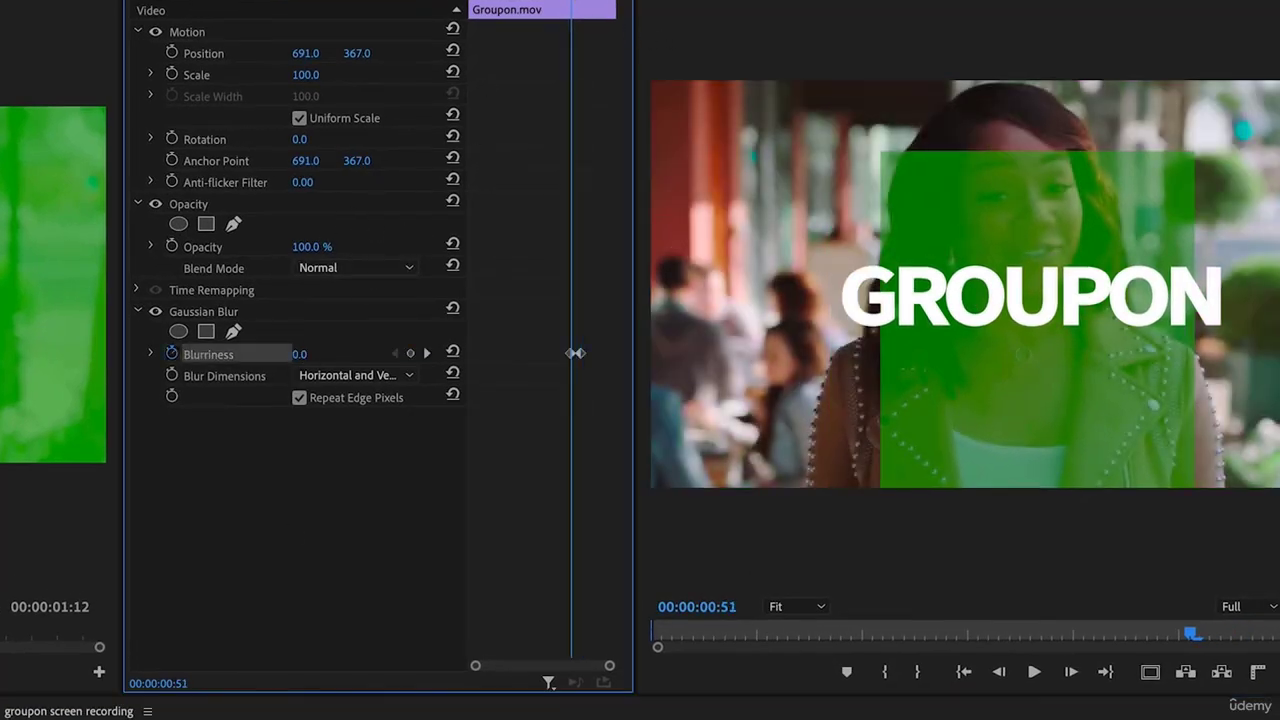
mouse_move(549, 2)
left_mouse_down()
mouse_move(530, 1)
mouse_move(571, 5)
left_mouse_up()
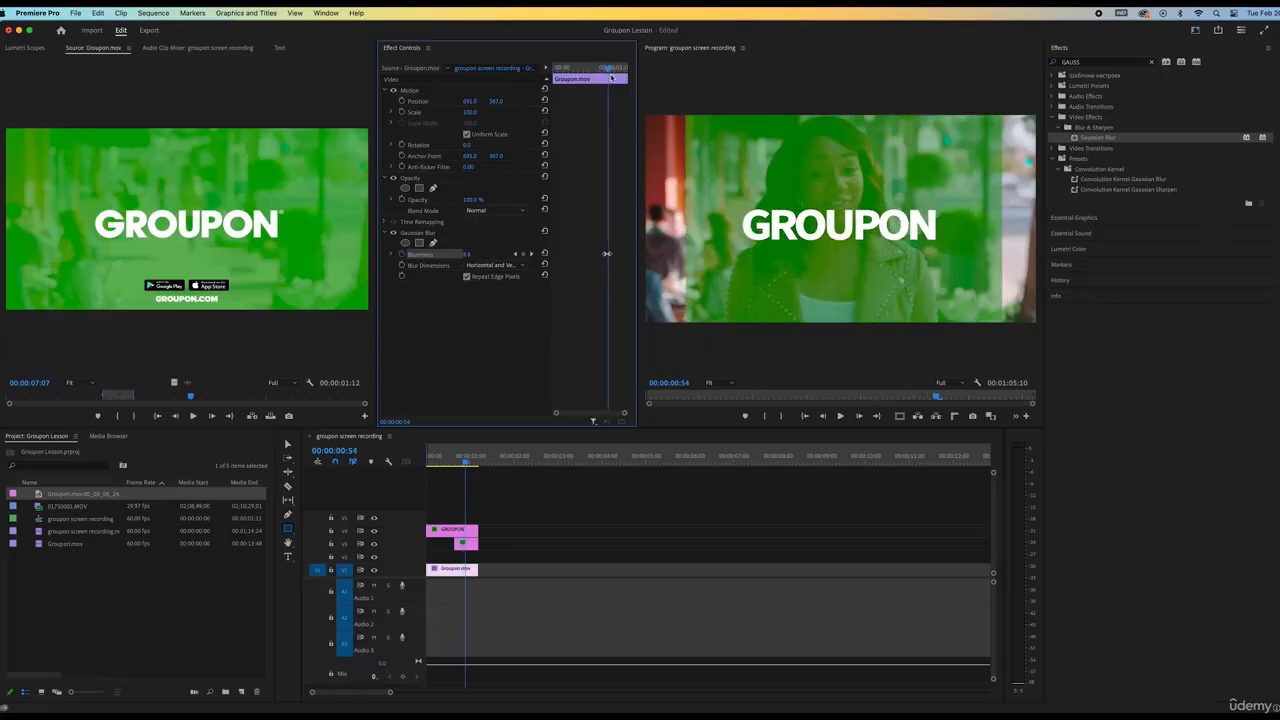
mouse_move(611, 77)
left_mouse_down()
mouse_move(598, 76)
mouse_move(610, 76)
left_mouse_up()
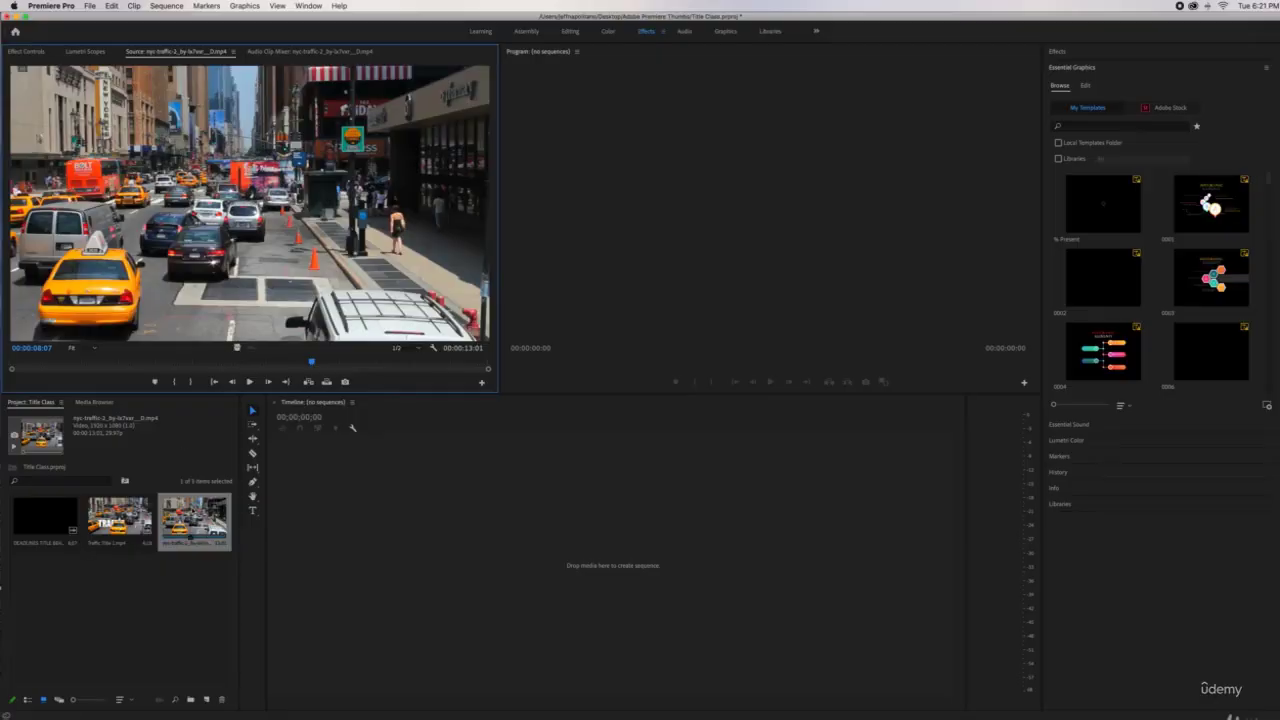
Create a sequence from the traffic clip and duplicate it onto V2
left_click_drag(190, 530, 232, 505)
left_click_drag(353, 516, 353, 516)
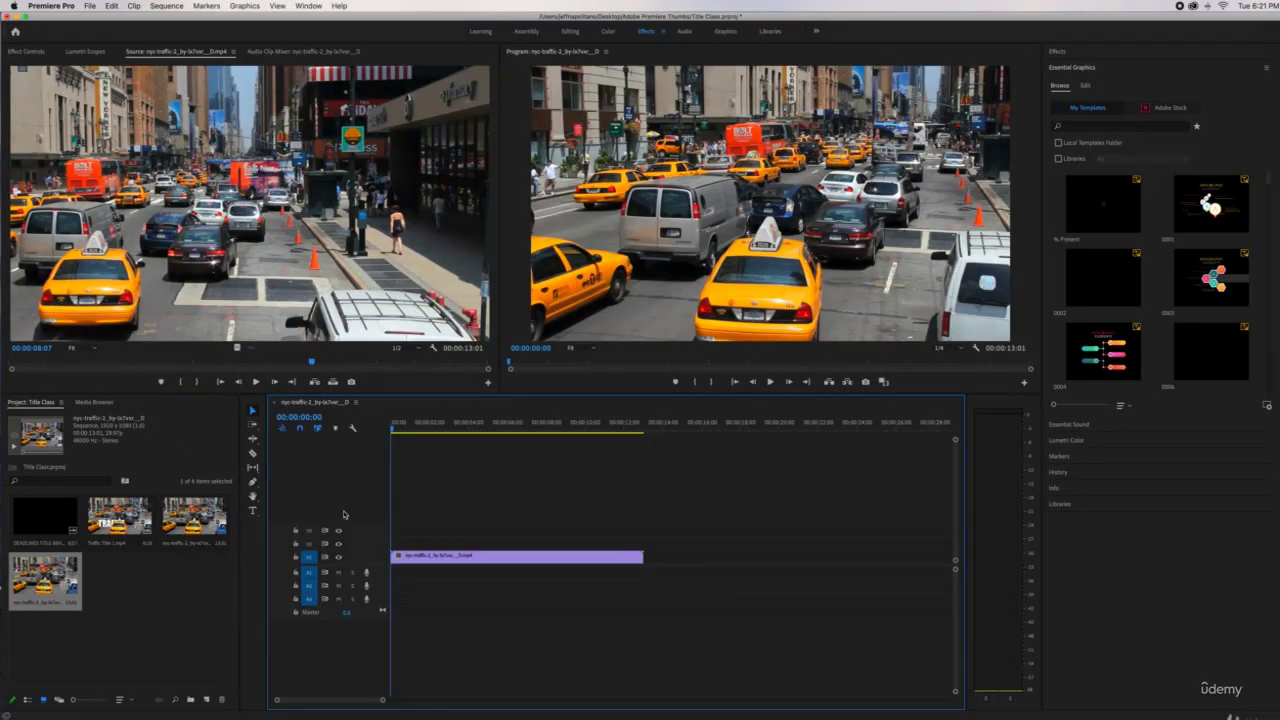
left_click(401, 428)
left_click_drag(443, 427, 510, 428)
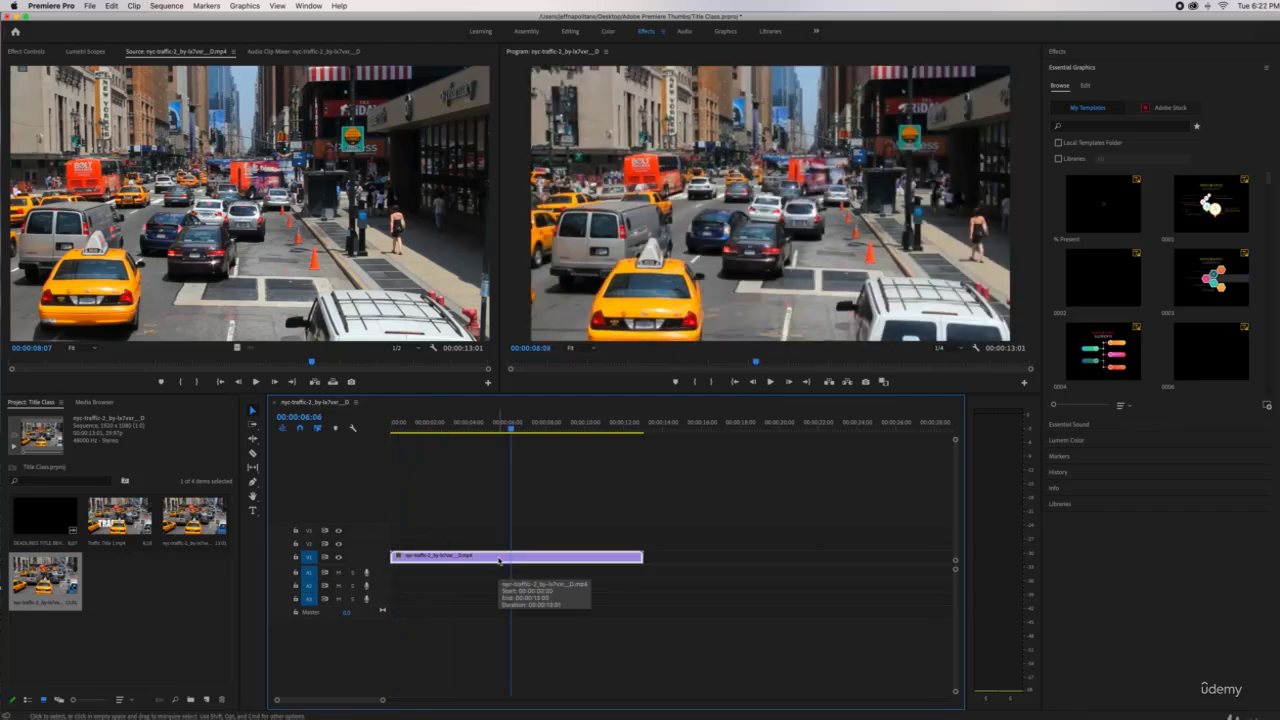
left_click_drag(499, 561, 499, 534)
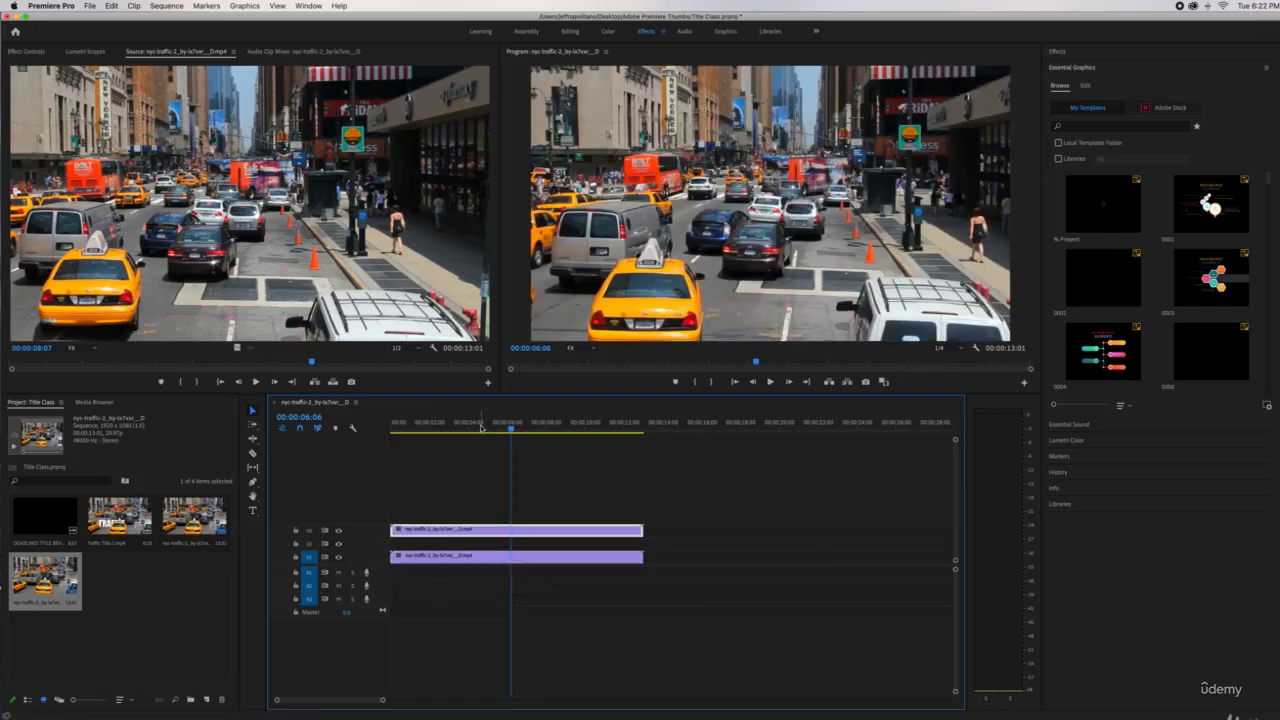
Create a new legacy title named Traffic and enlarge the title editor with video hidden
left_click(90, 6)
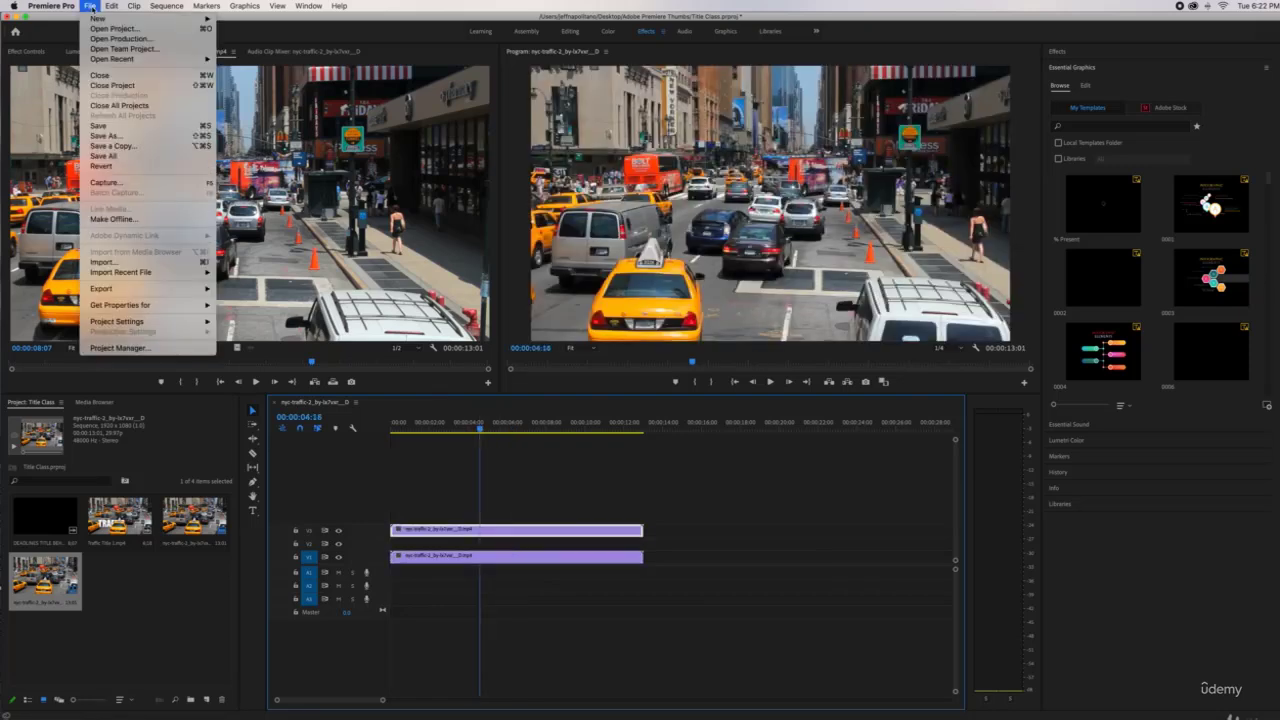
mouse_move(97, 18)
left_click(250, 142)
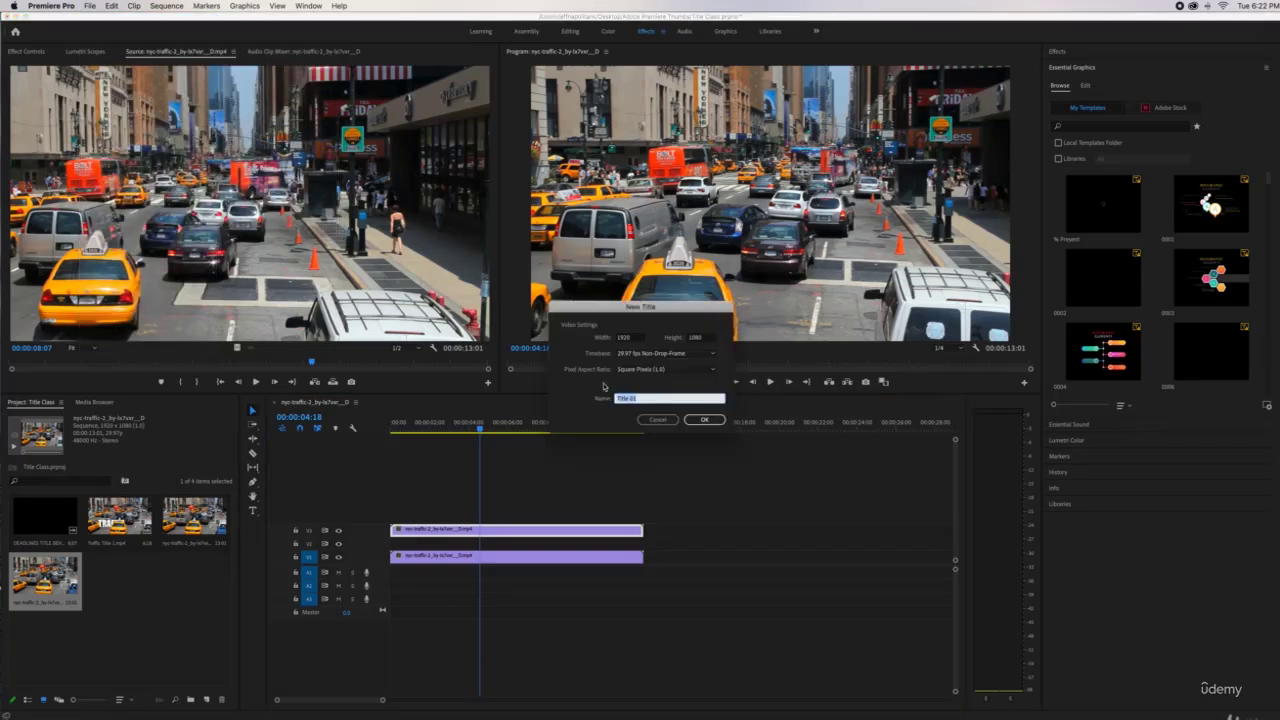
left_click(714, 421)
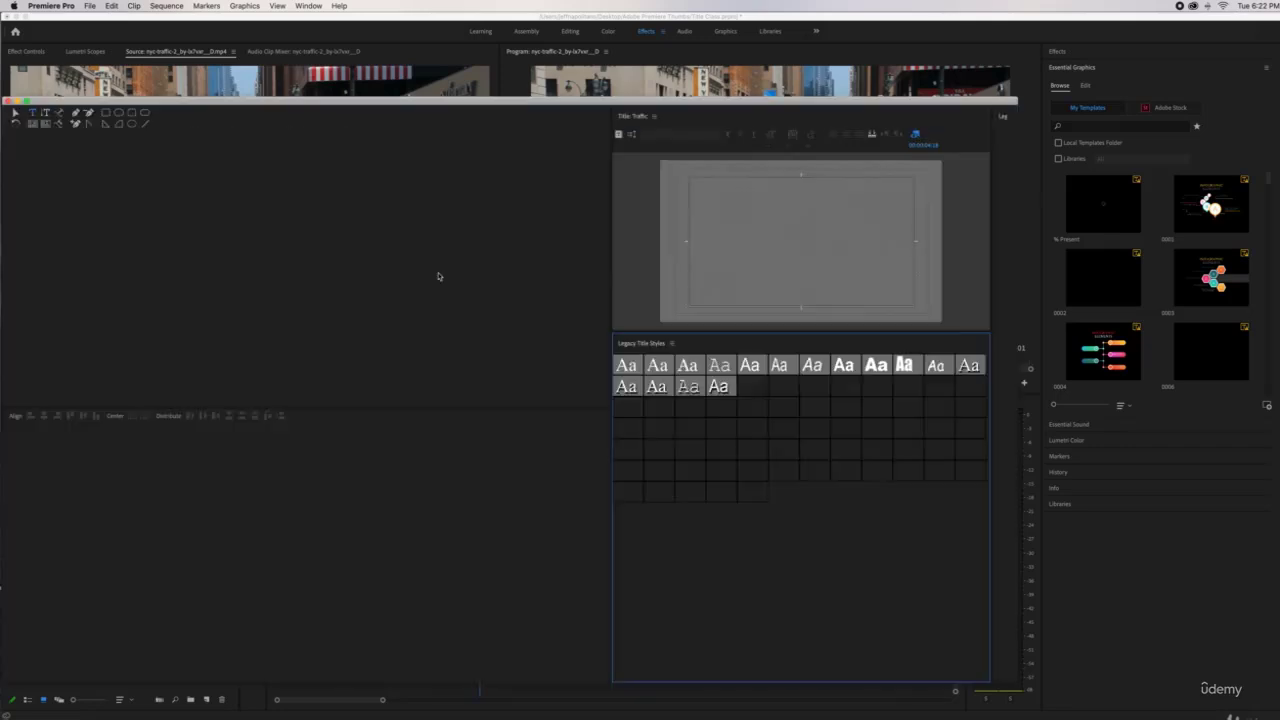
left_click_drag(611, 247, 363, 247)
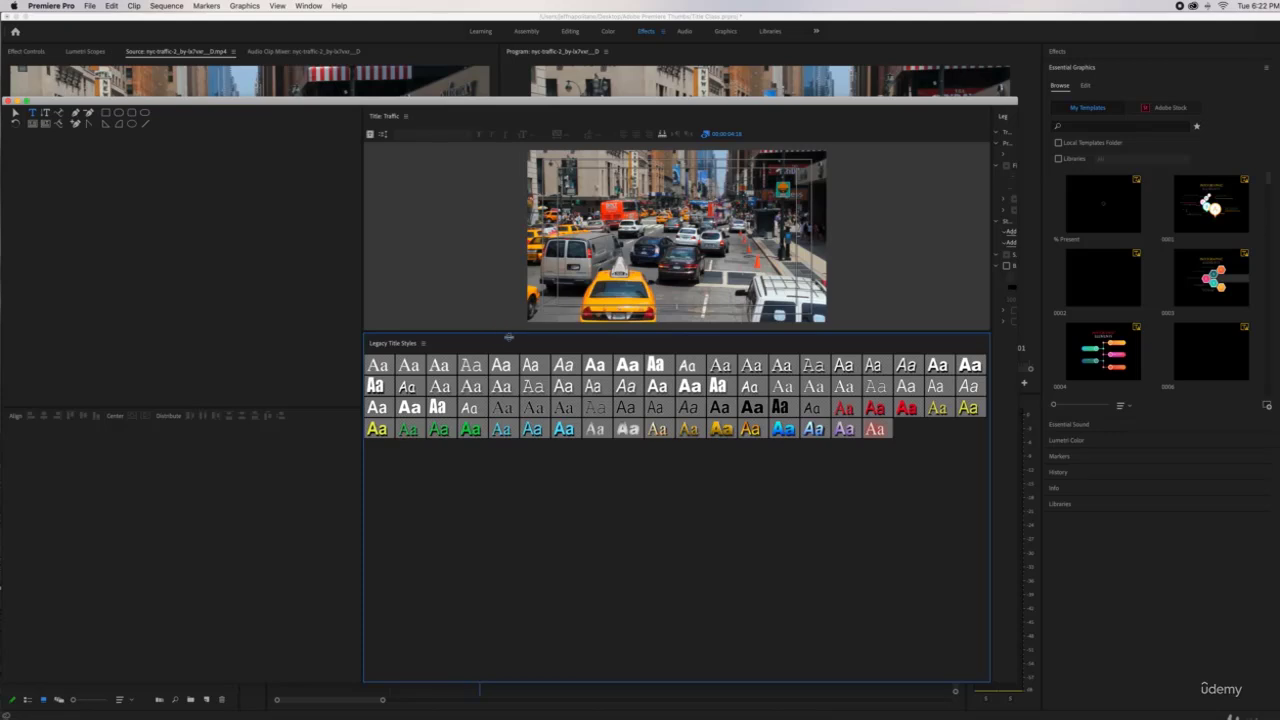
left_click_drag(509, 337, 505, 470)
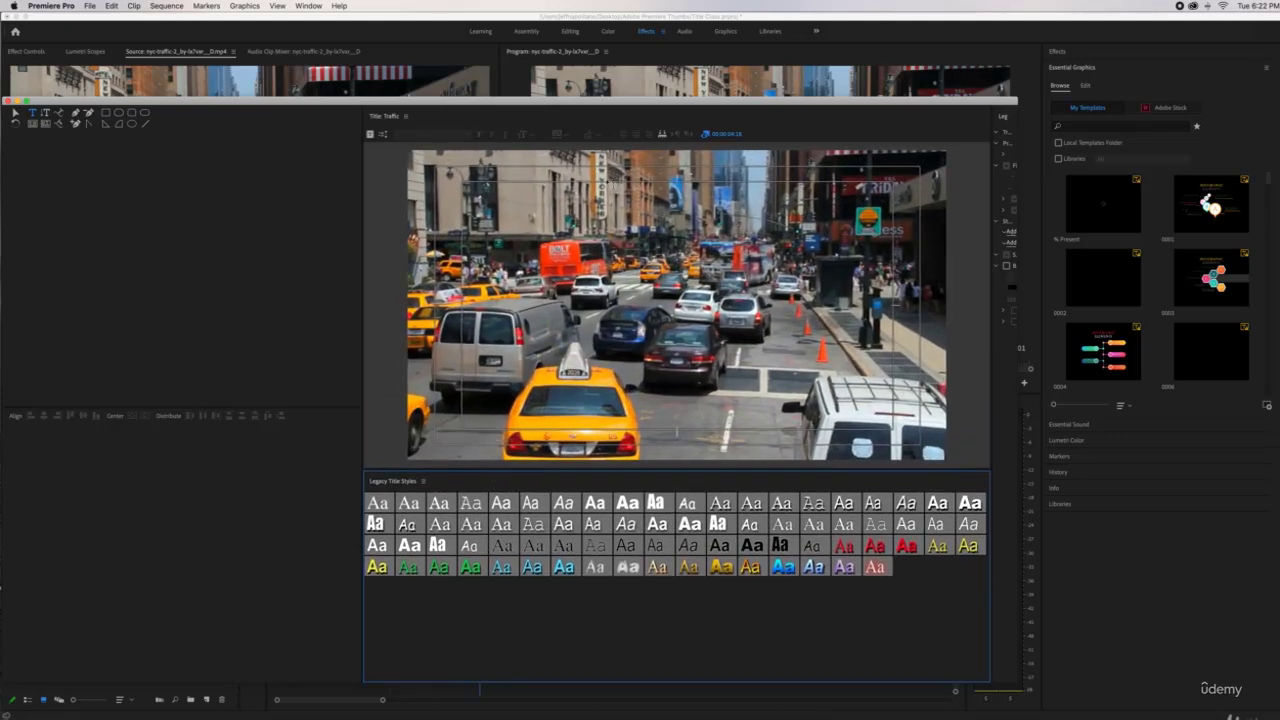
left_click(705, 135)
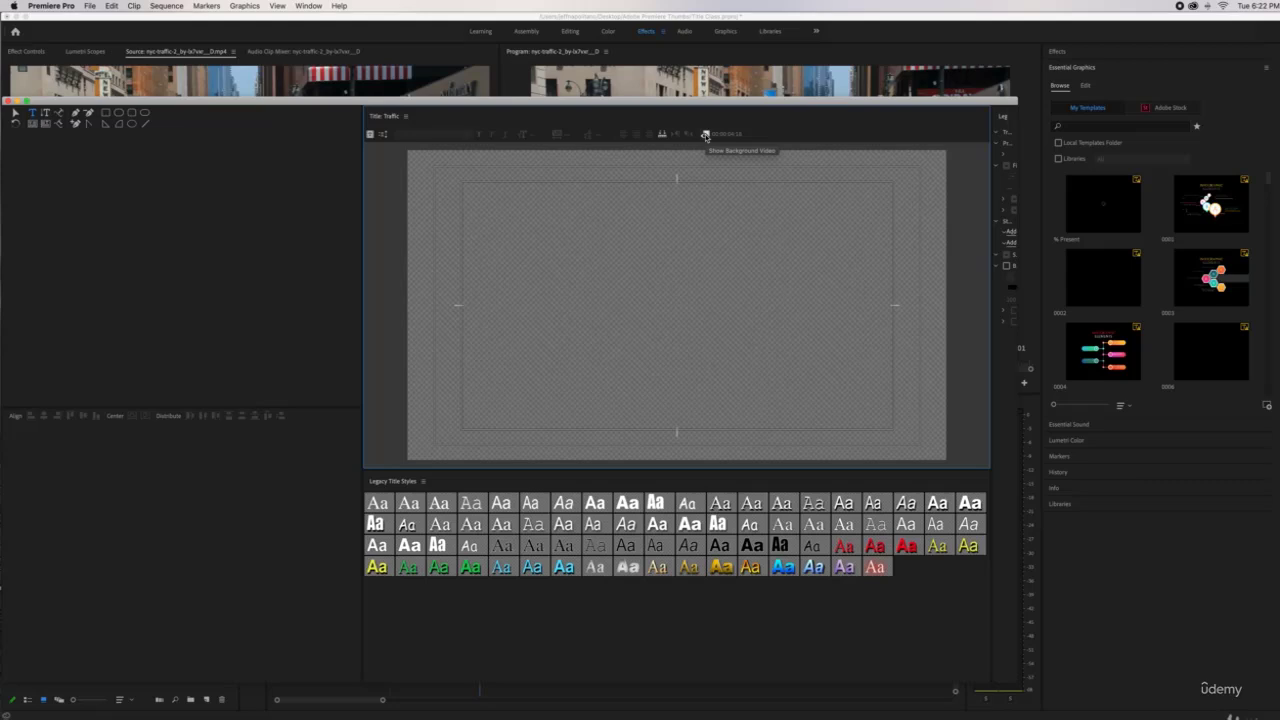
Type TRAFFIC in bold white Arial Black at size 228, placed low over the taxis
left_click(492, 297)
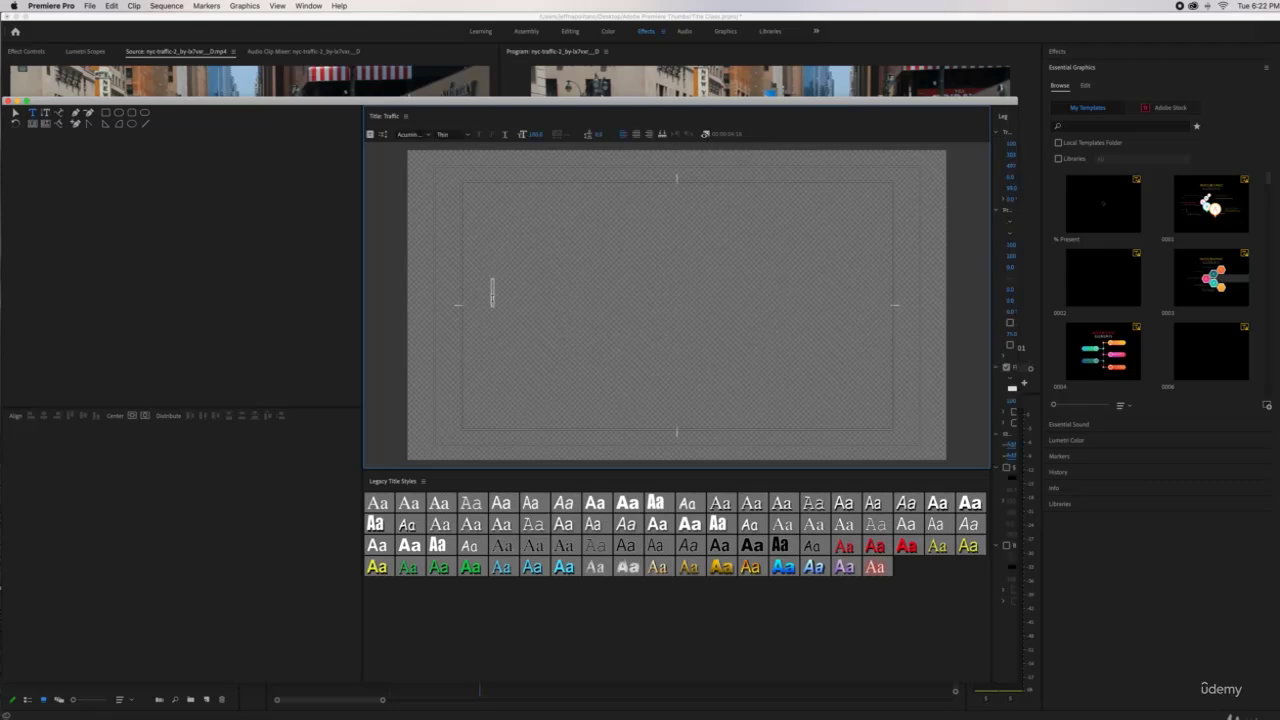
type("TRAFFIC")
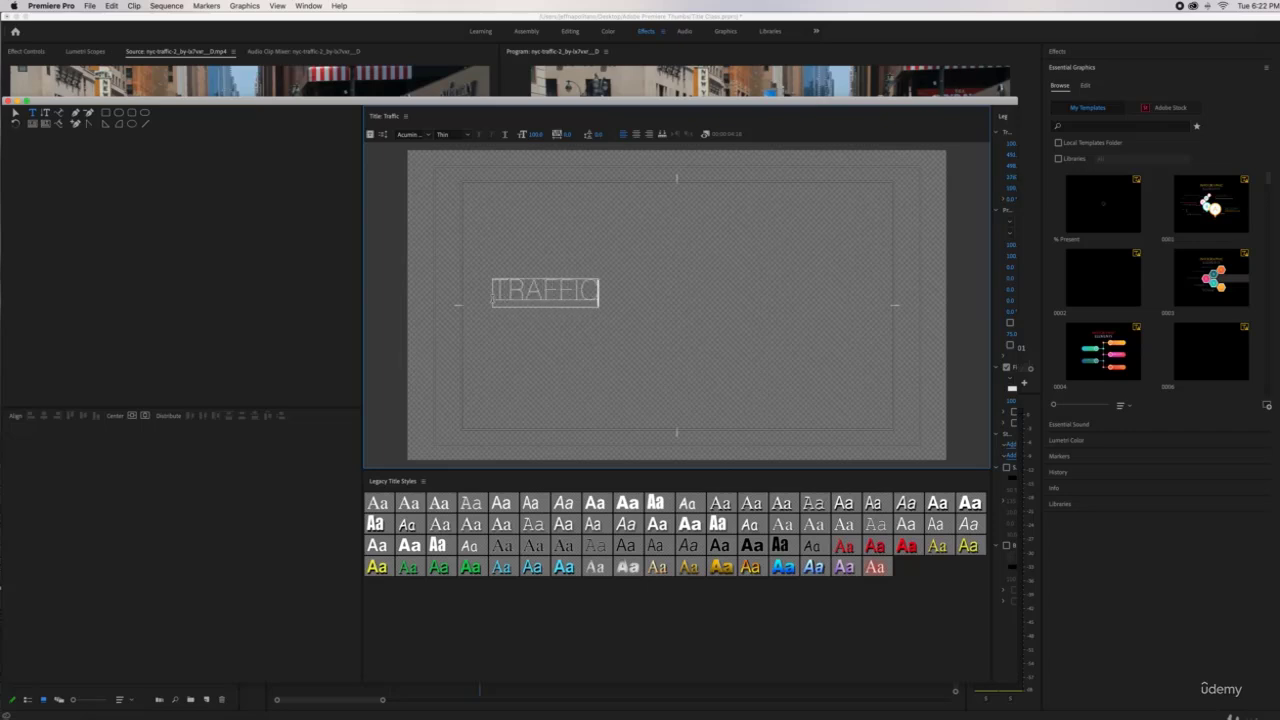
left_click(628, 503)
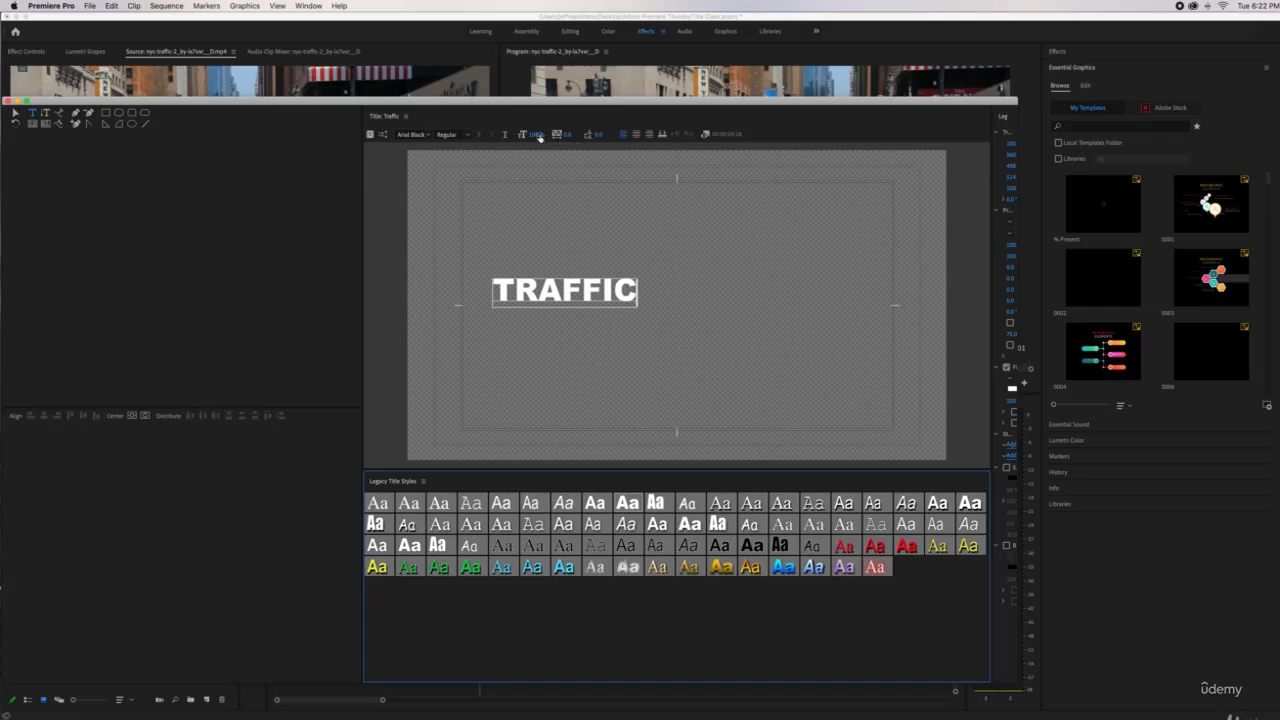
left_click_drag(537, 134, 600, 134)
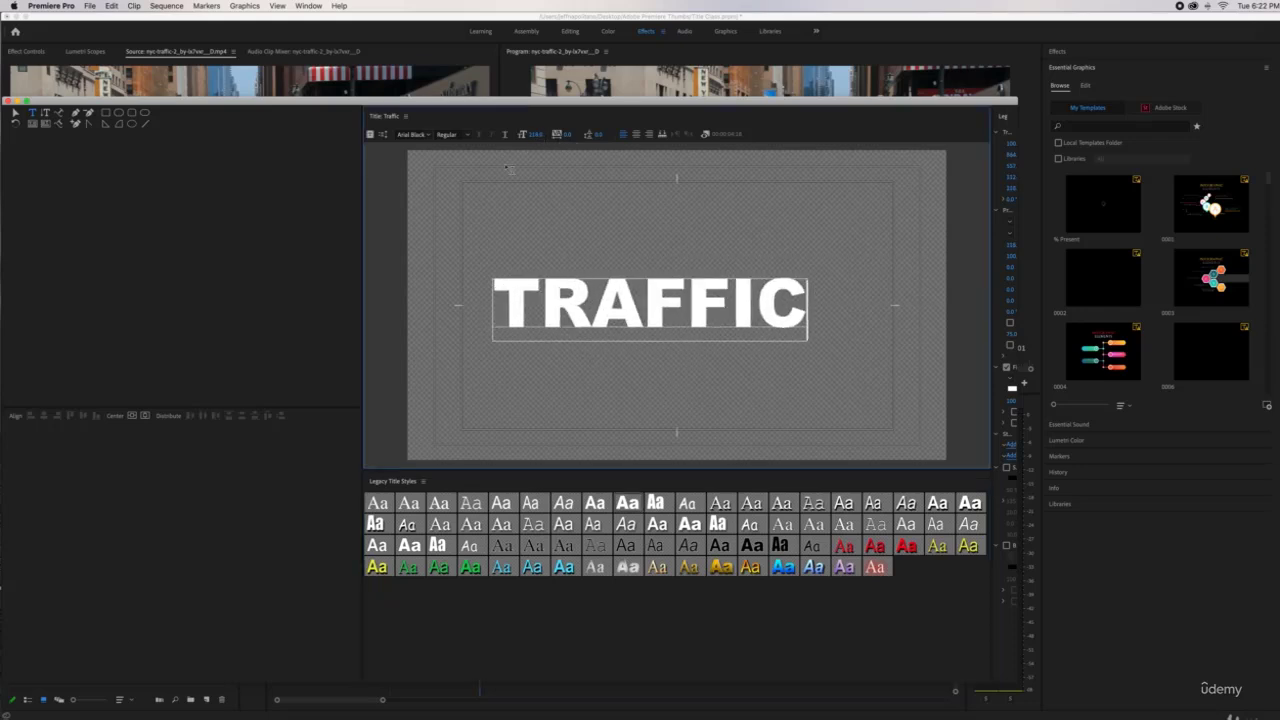
left_click(706, 134)
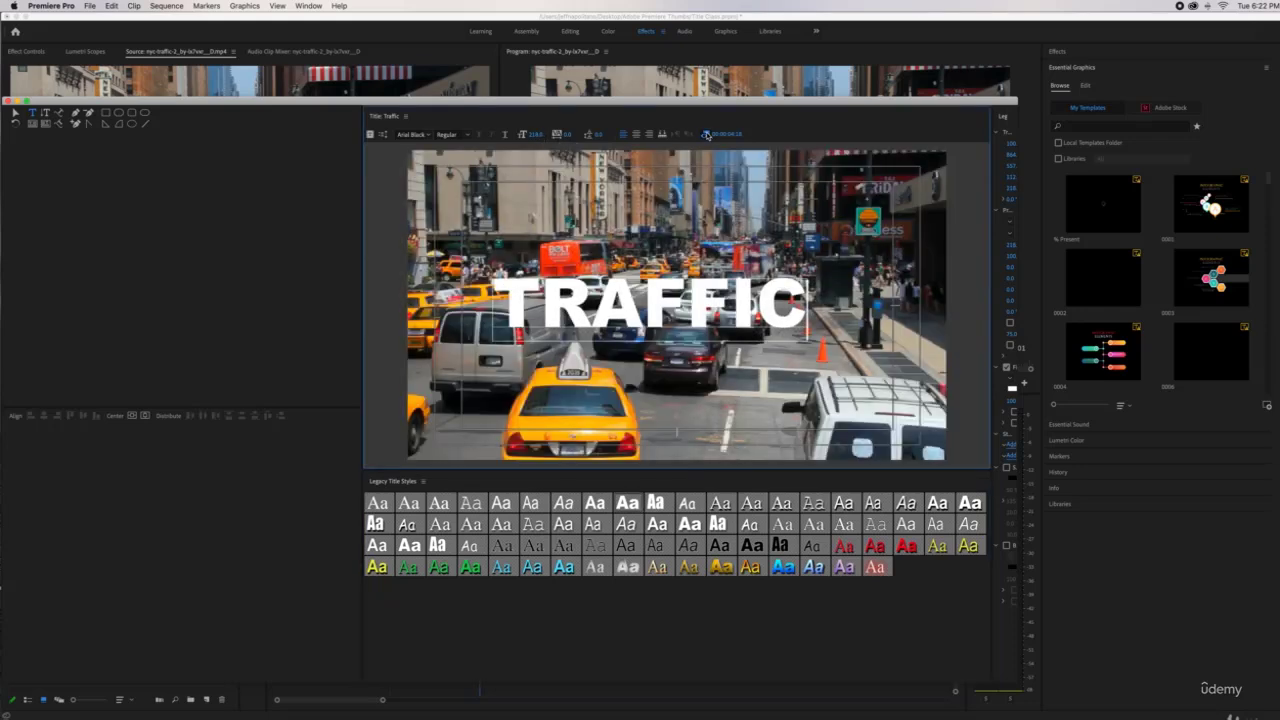
left_click(15, 112)
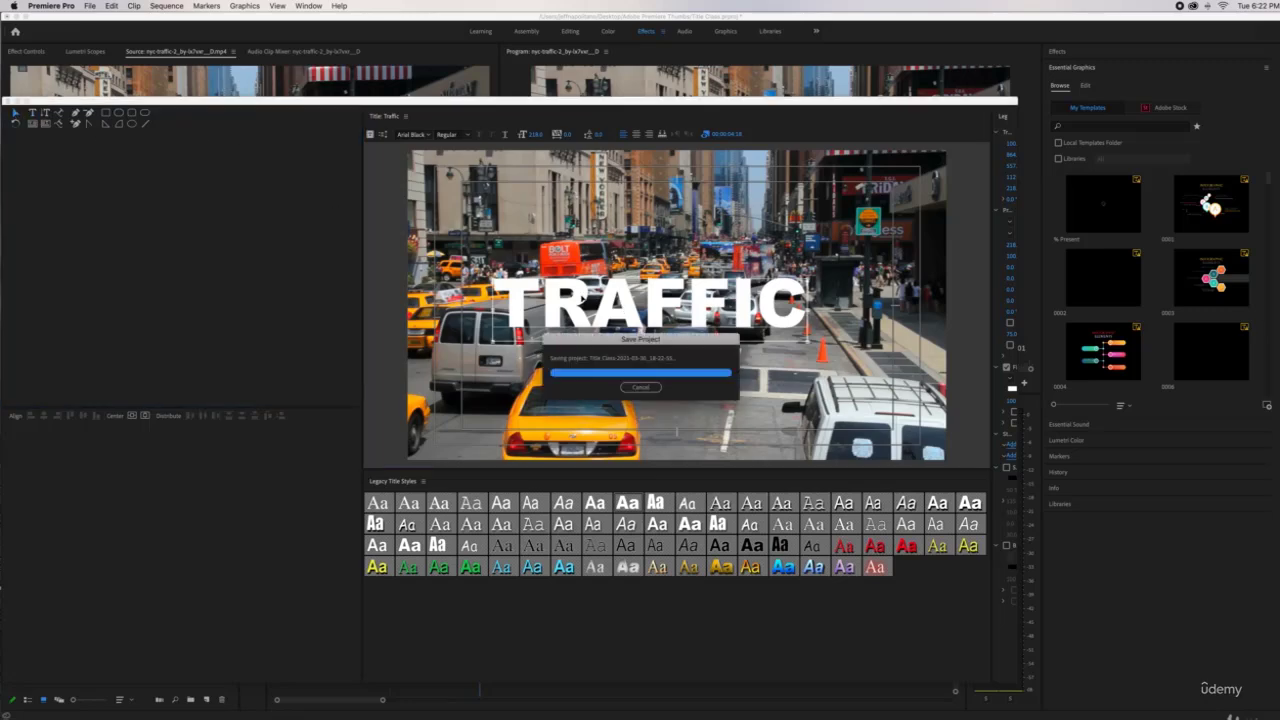
left_click_drag(585, 297, 527, 364)
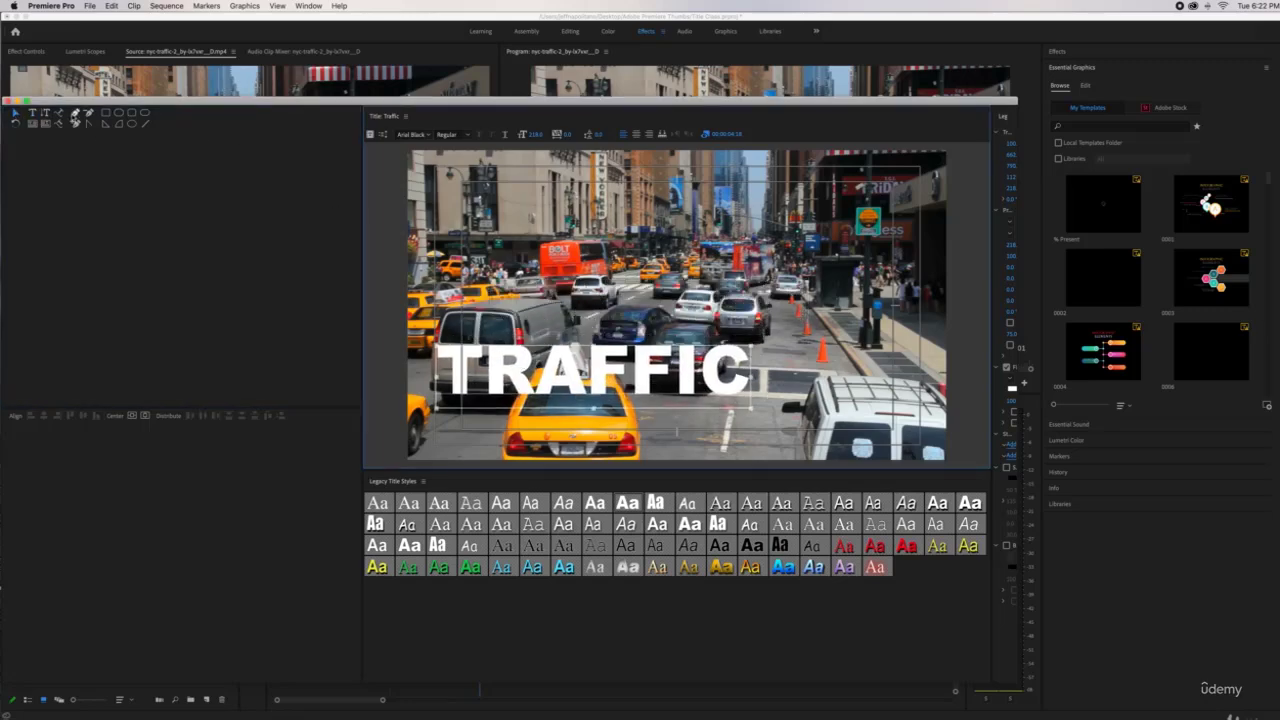
Place the Traffic title on V2 and extend it to the clip's full length
left_click(7, 101)
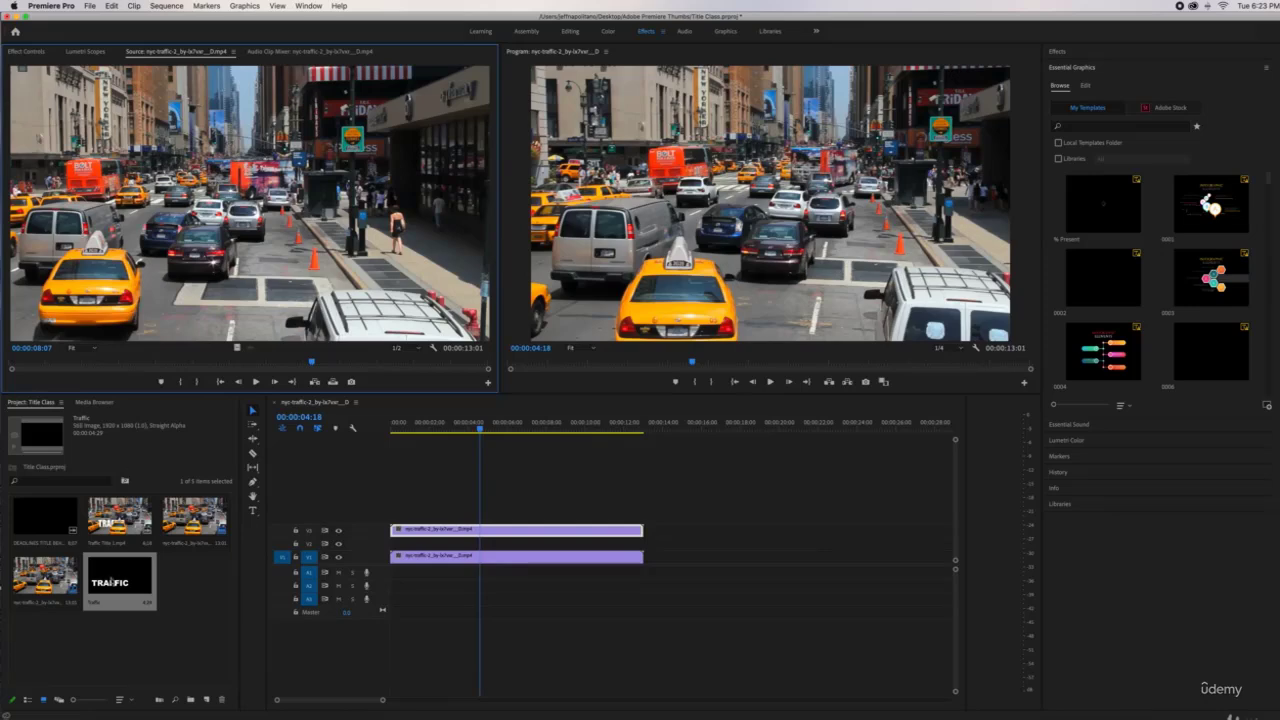
left_click_drag(112, 580, 392, 545)
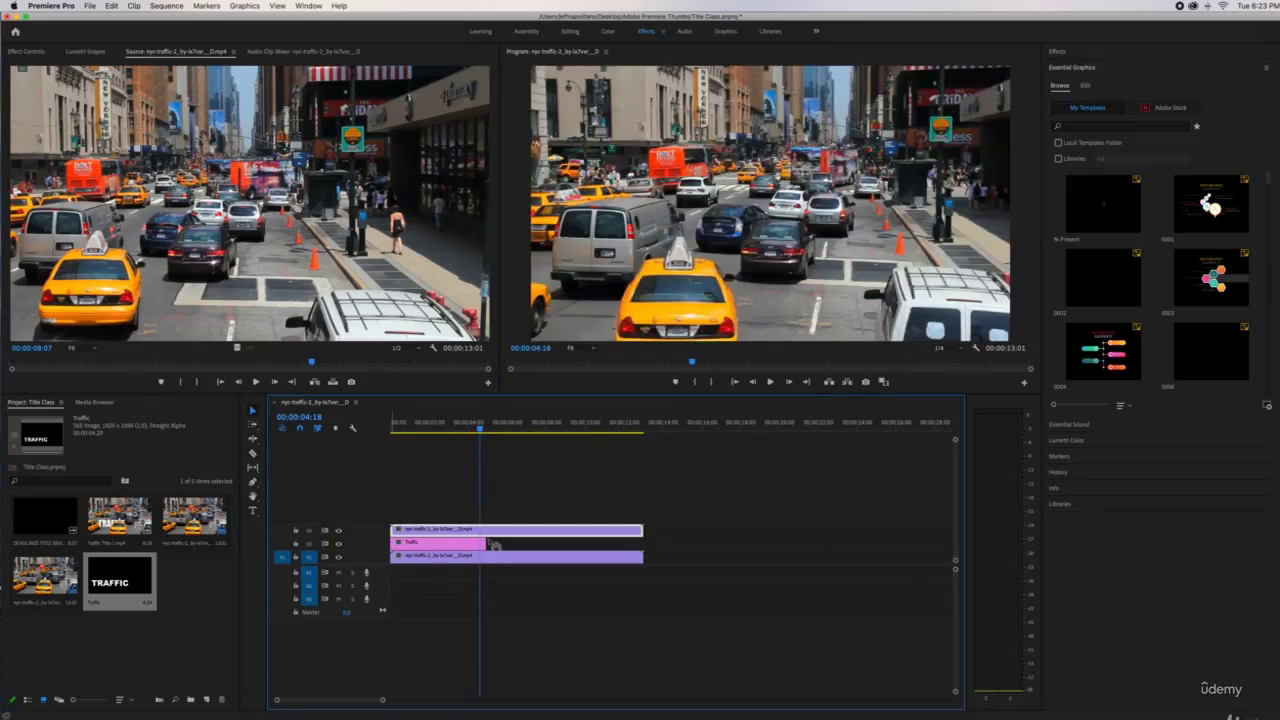
left_click_drag(493, 545, 484, 484)
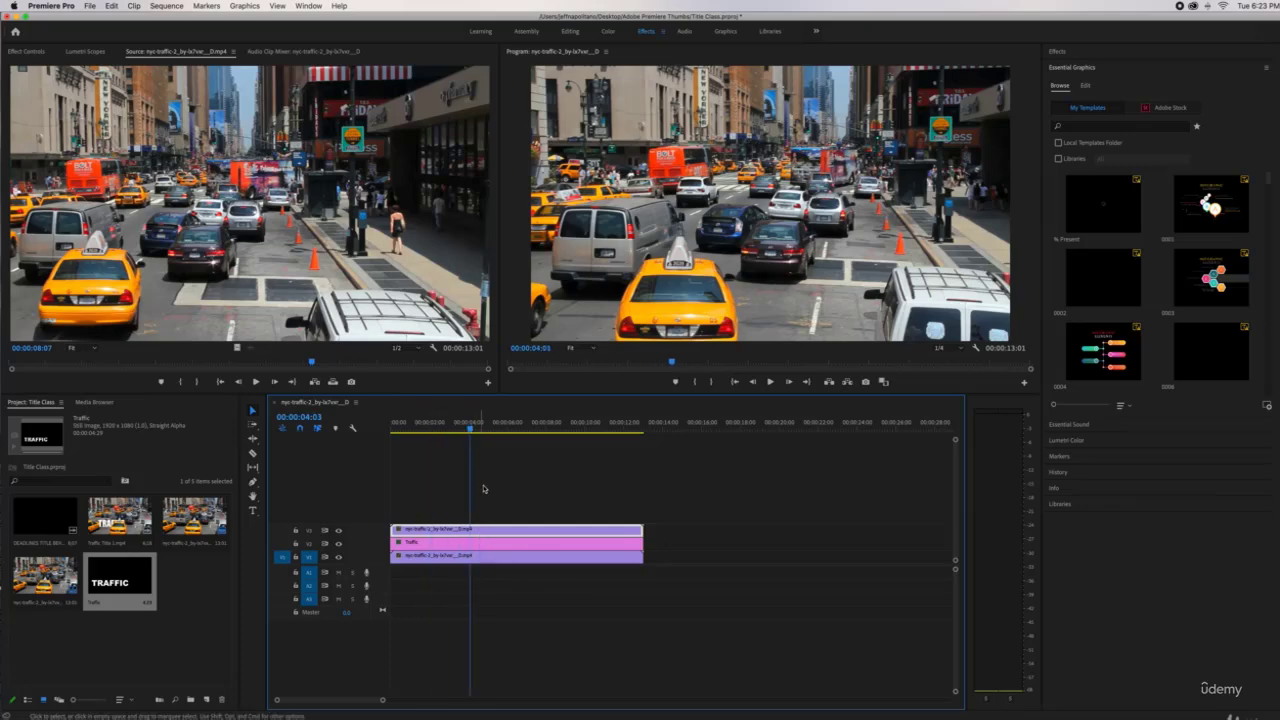
Trace a freehand mask around the yellow taxi on the top traffic clip
left_click(37, 55)
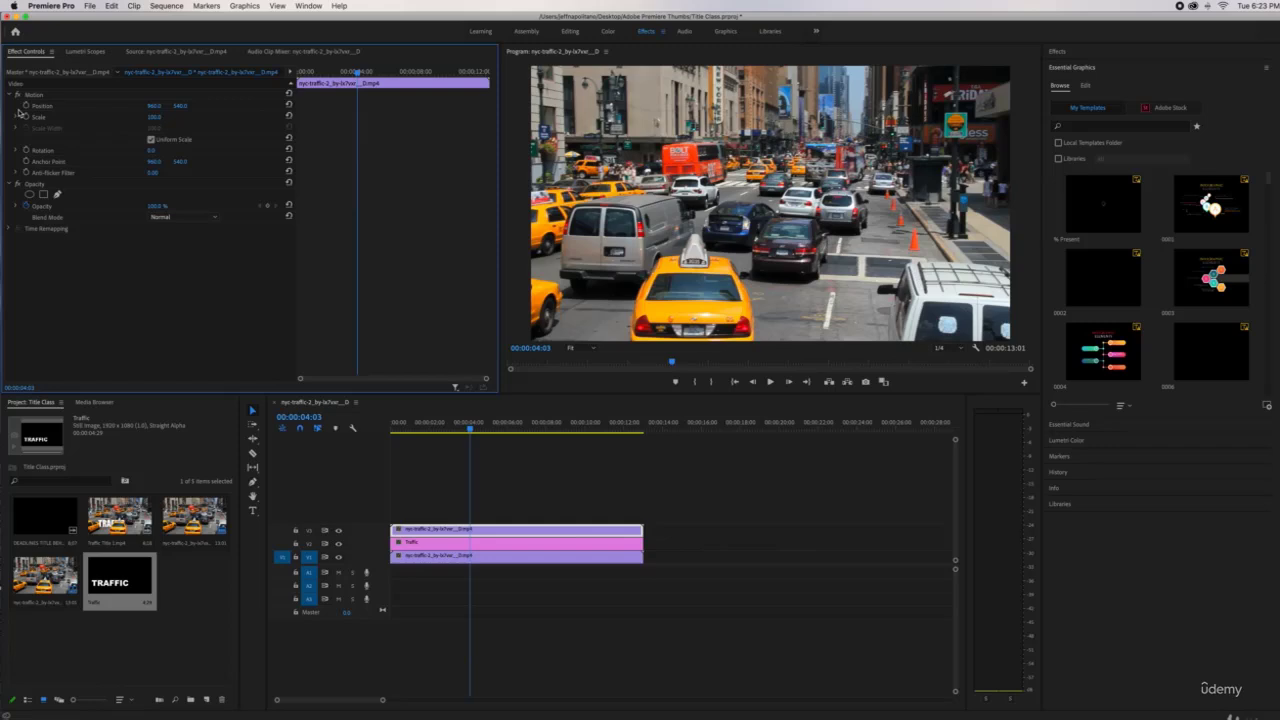
left_click(56, 196)
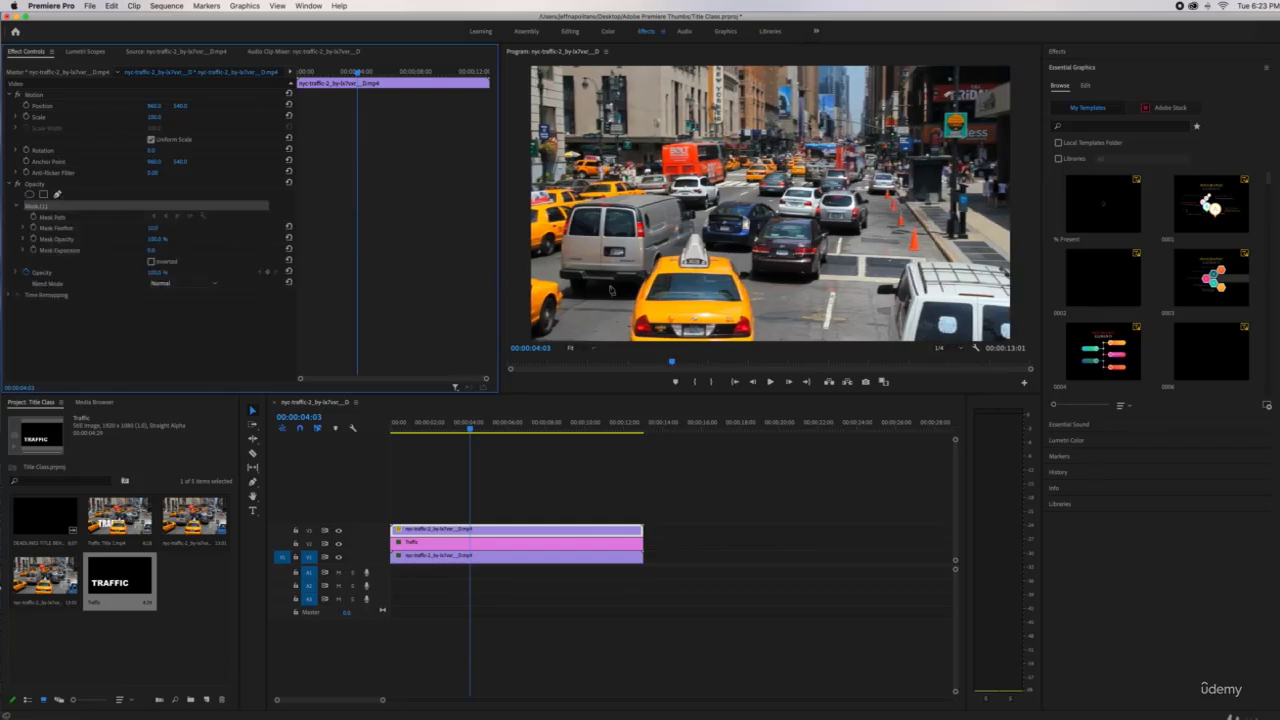
left_click(620, 297)
left_click(669, 218)
left_click(760, 264)
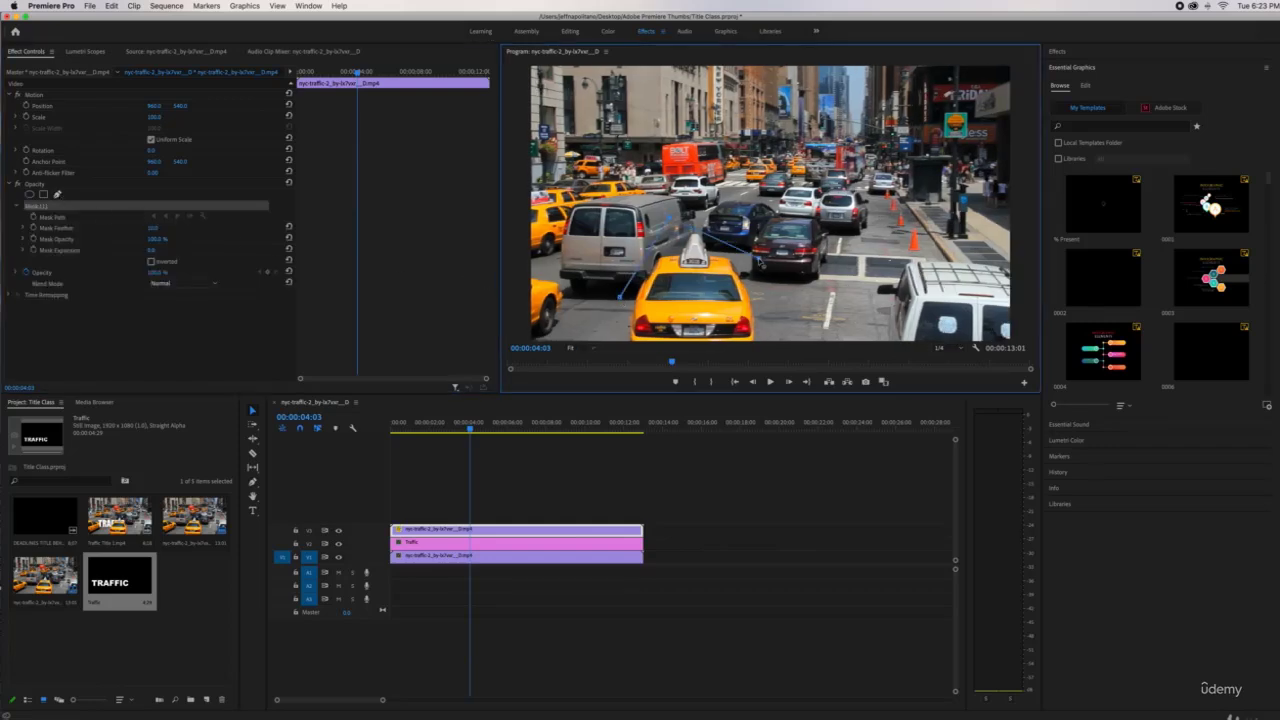
left_click(617, 335)
left_click(621, 298)
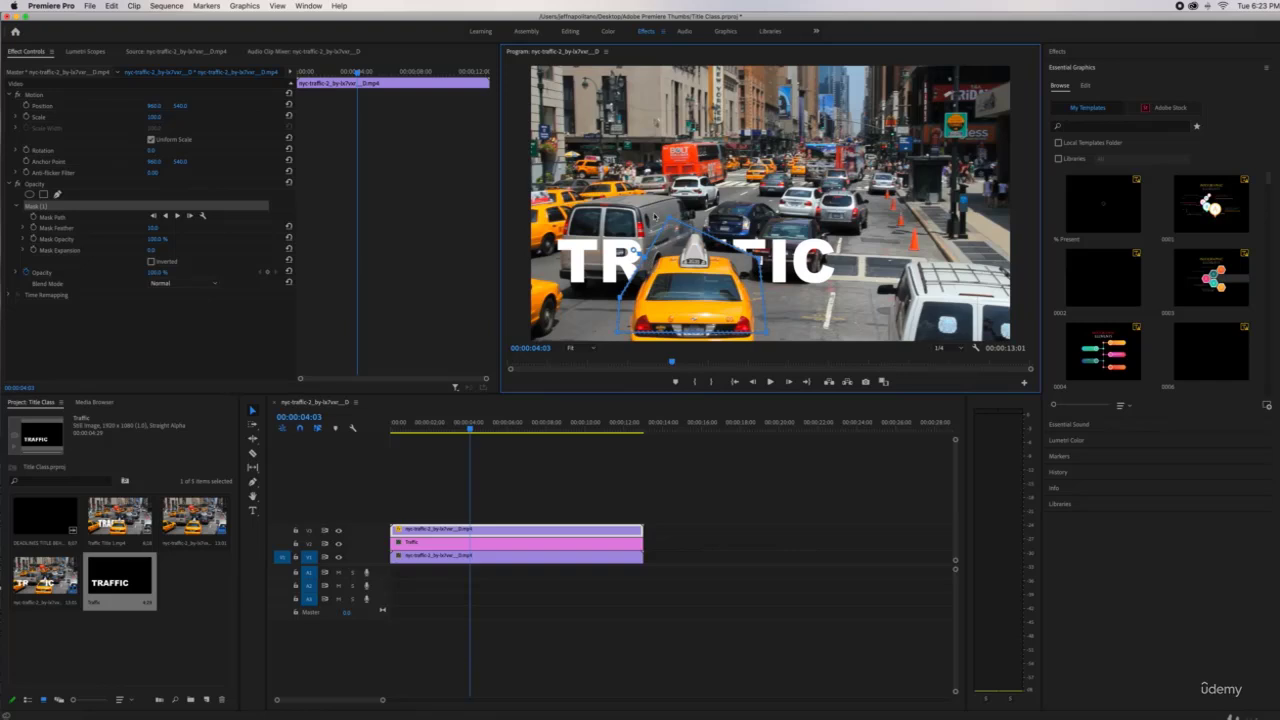
Preview the taxi passing over TRAFFIC and move back to the clip's opening frames
left_click(426, 423)
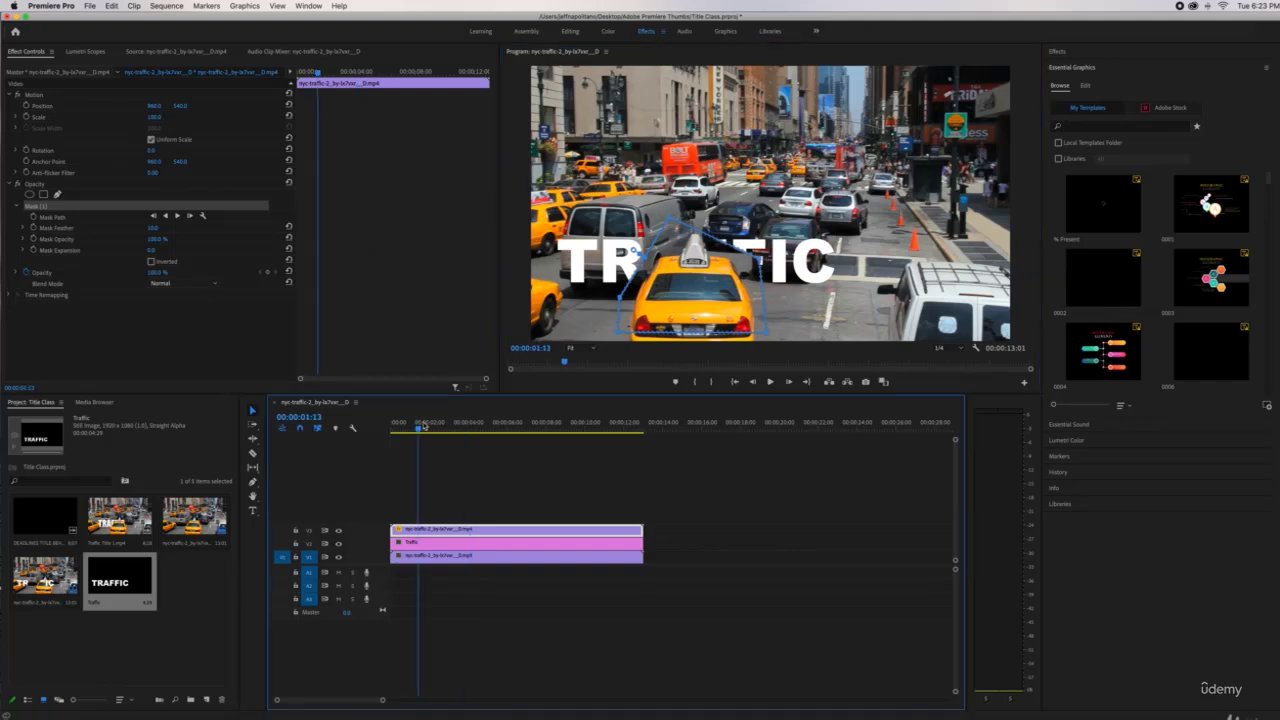
mouse_move(426, 425)
left_mouse_down()
mouse_move(501, 426)
mouse_move(450, 424)
left_mouse_up()
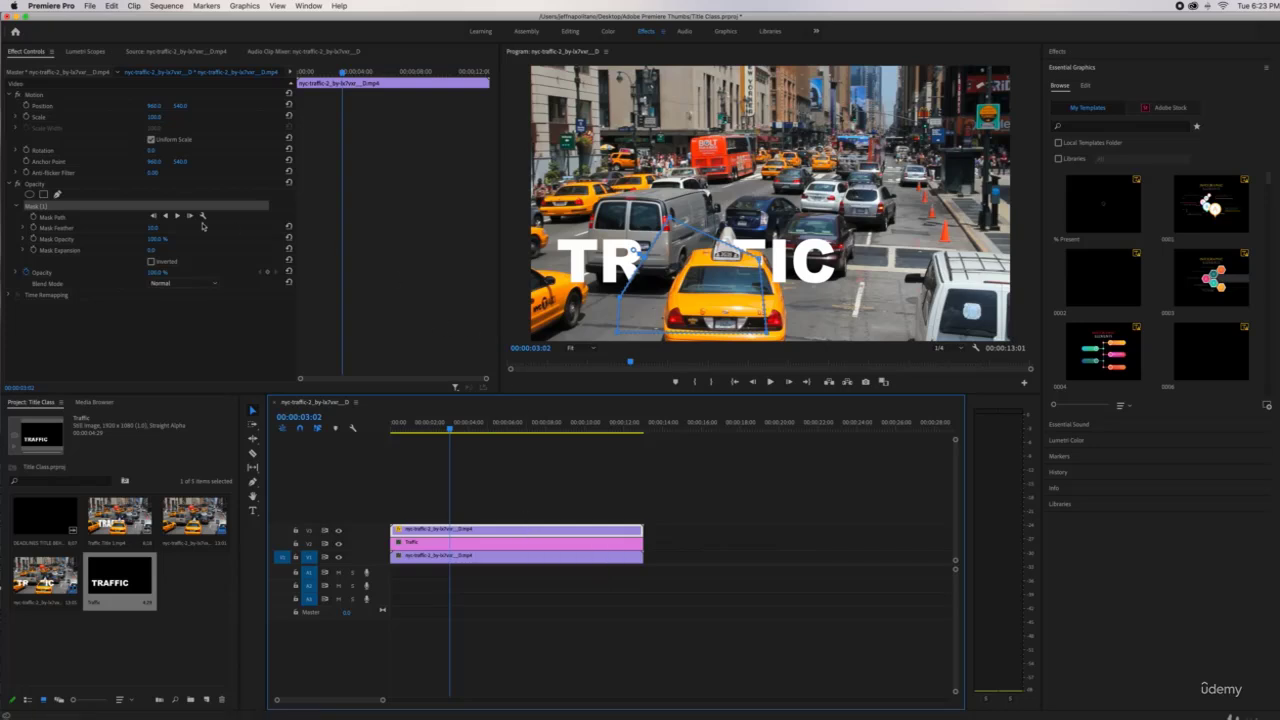
left_click(35, 207)
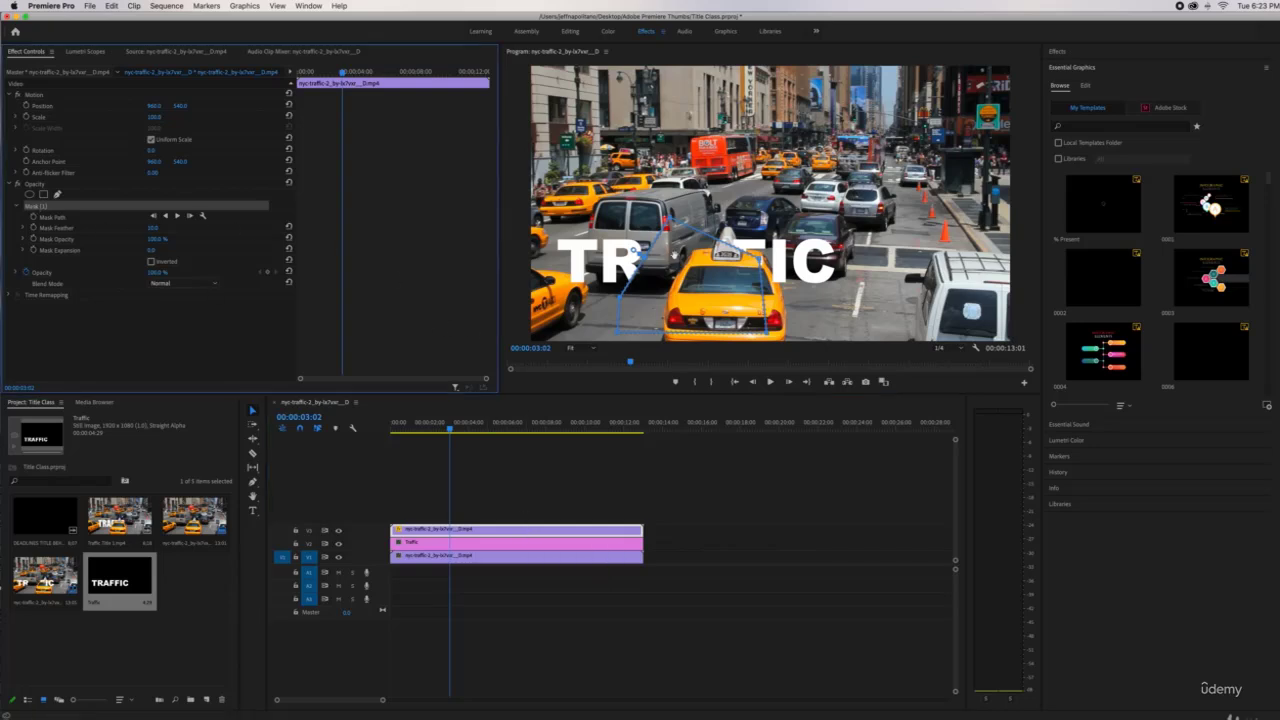
left_click_drag(445, 425, 406, 430)
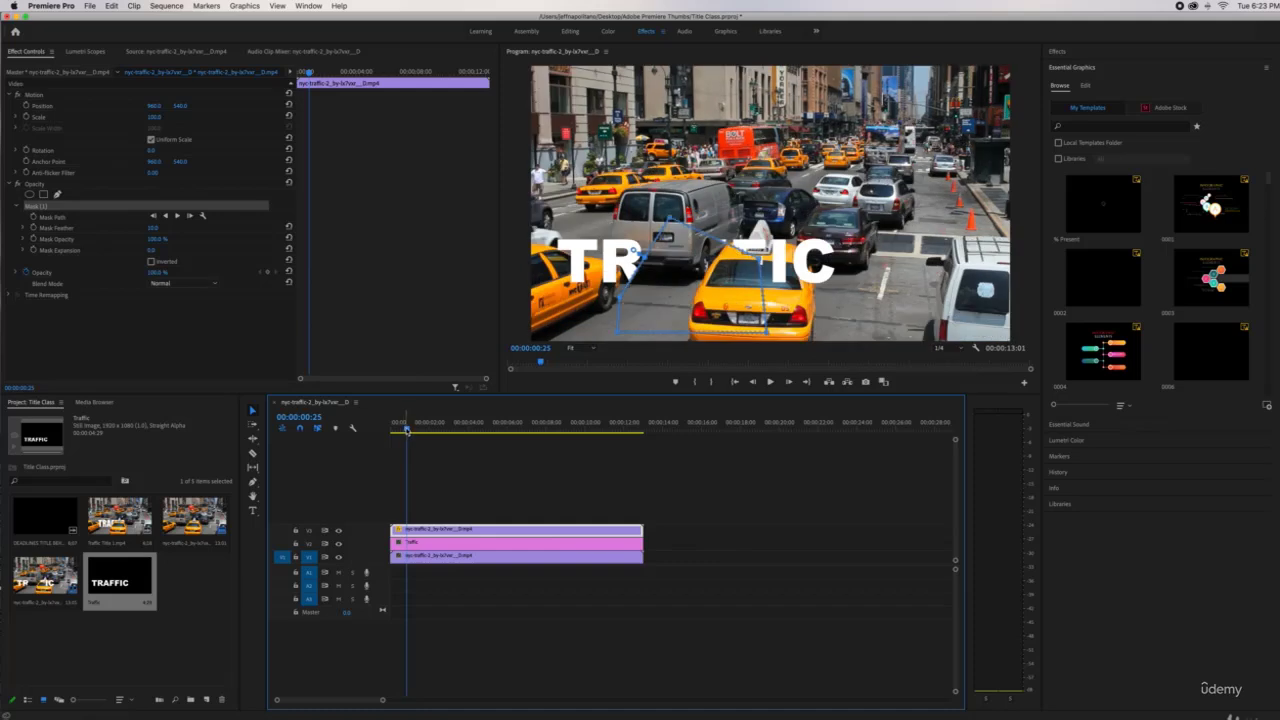
Shift the mask back over the taxi and hide the V1 background traffic track
left_click_drag(696, 268, 738, 272)
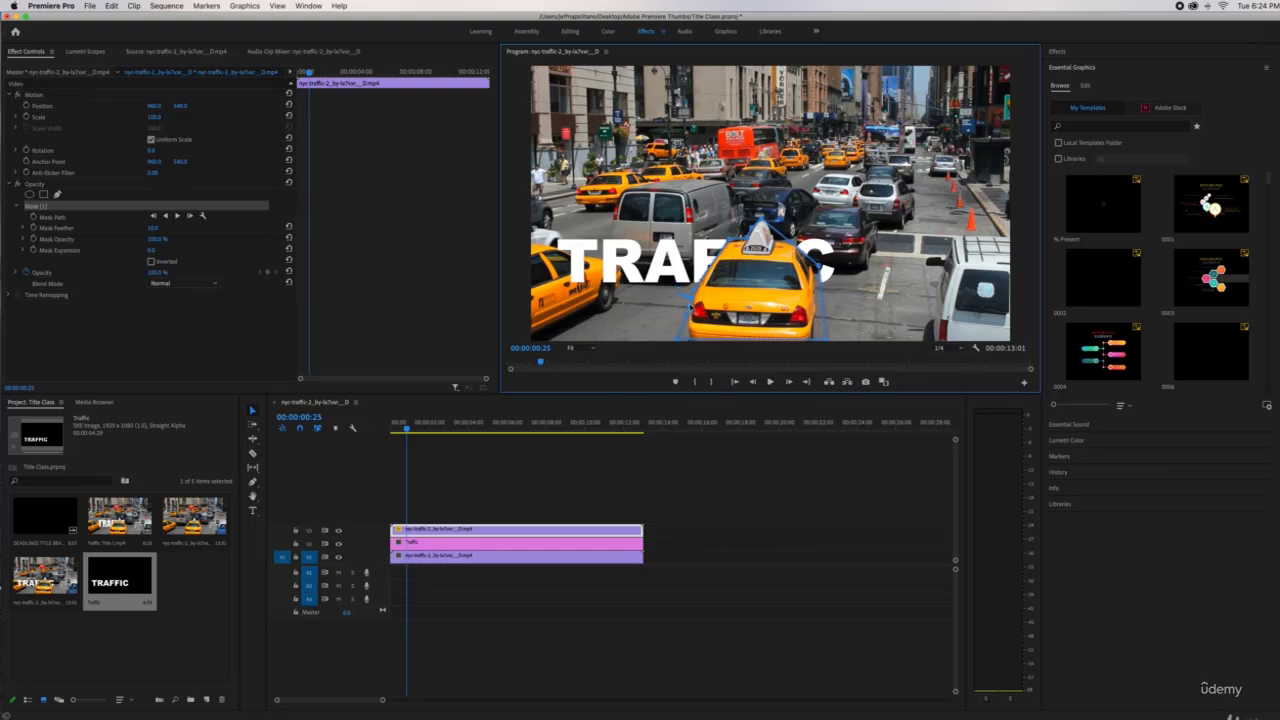
left_click(338, 557)
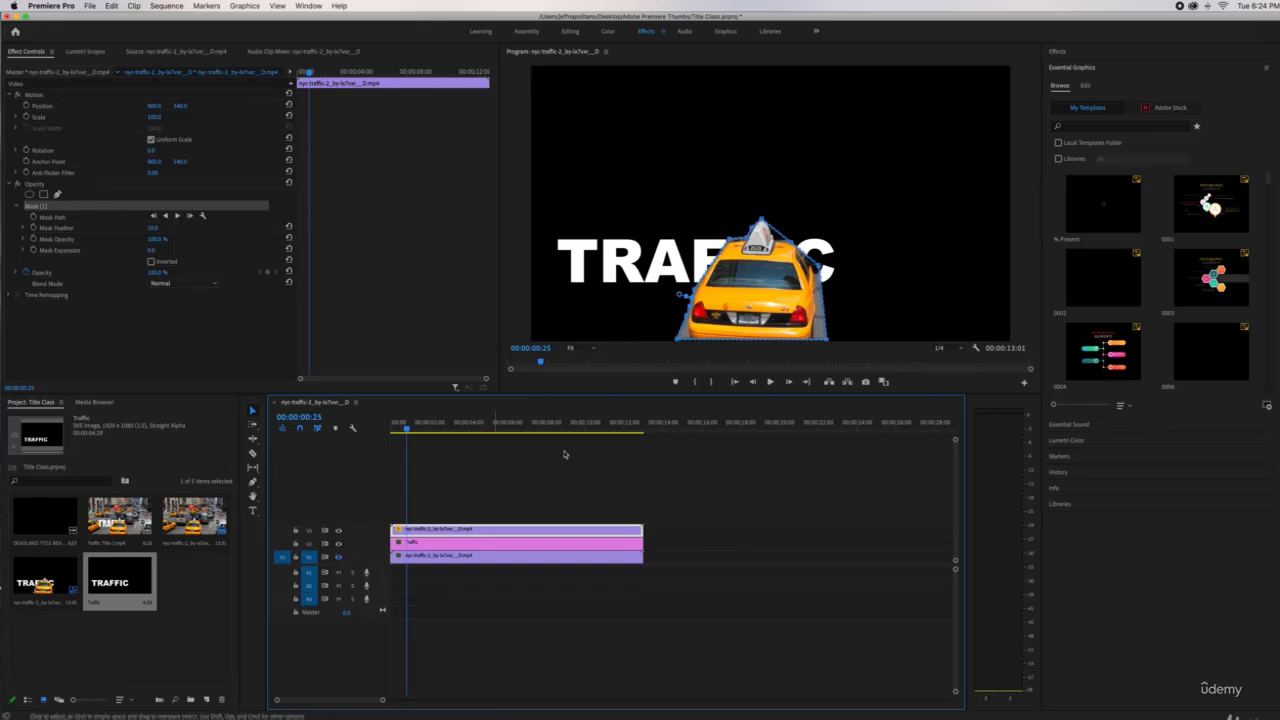
View the preview at 100% and pull the mask's right-side points onto the taxi edge
left_click(593, 349)
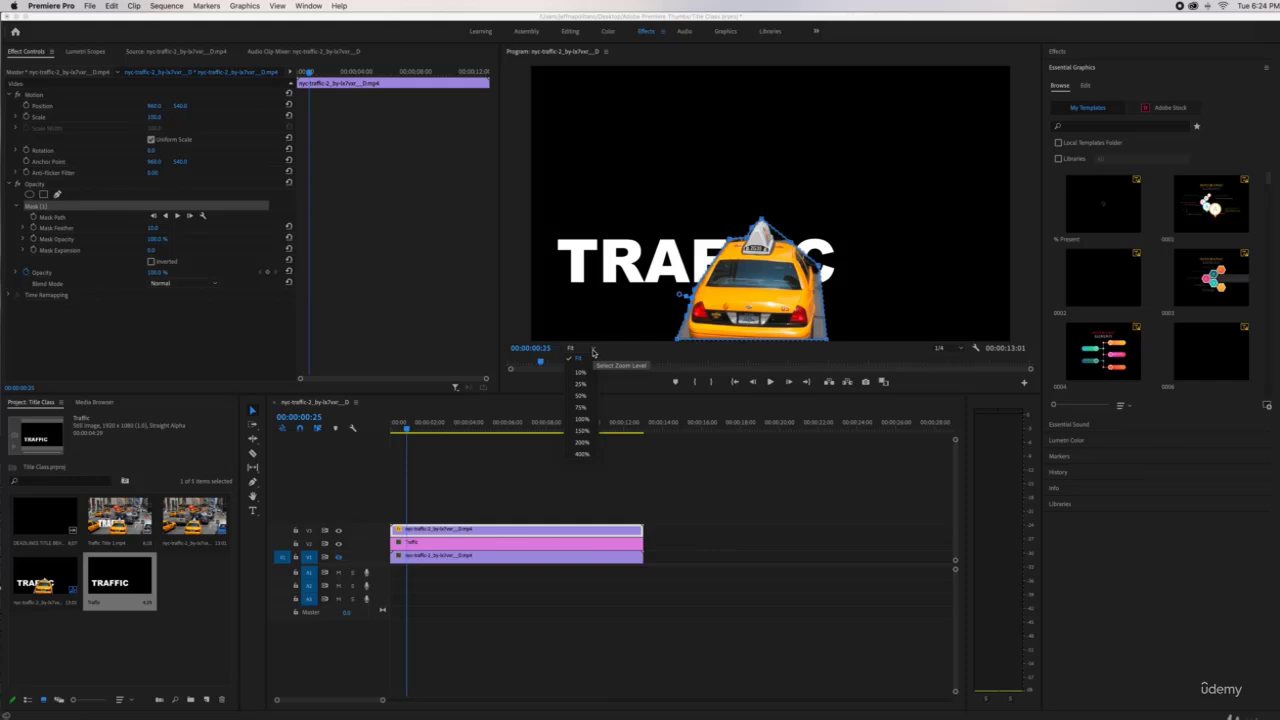
left_click(581, 419)
scroll(1025, 207, "down", 5)
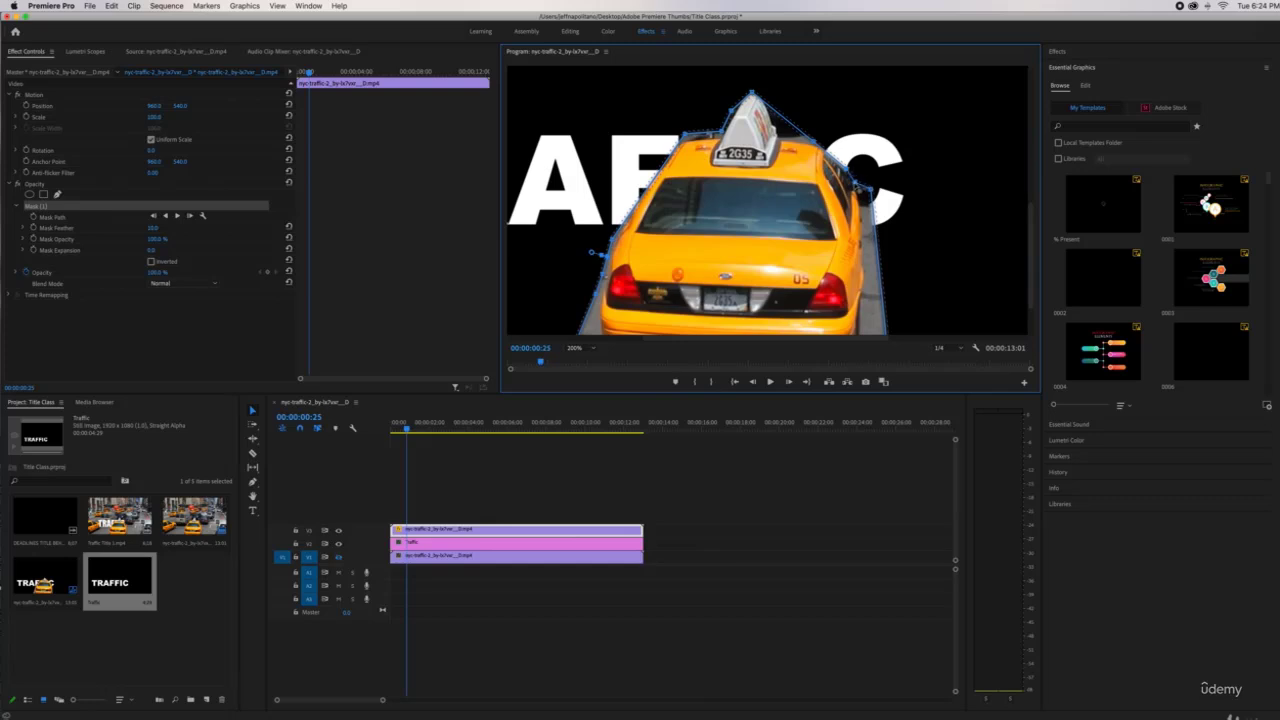
left_click_drag(871, 191, 861, 197)
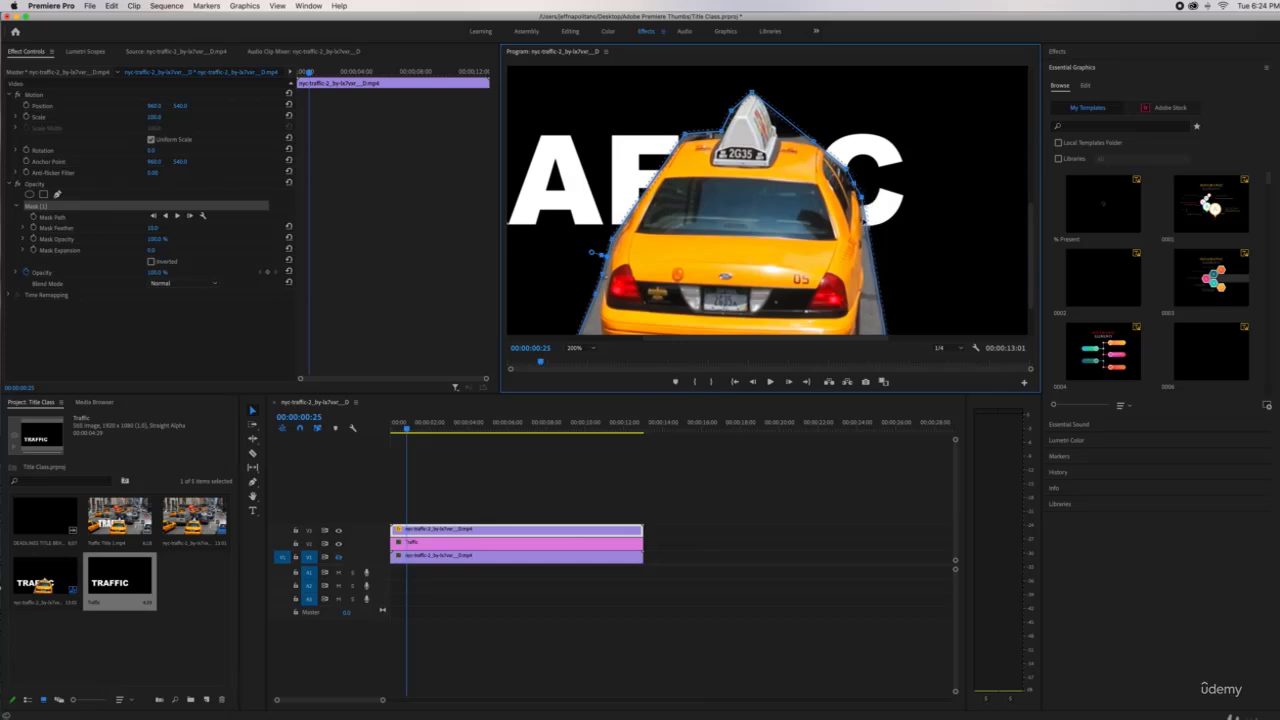
left_click_drag(872, 251, 865, 249)
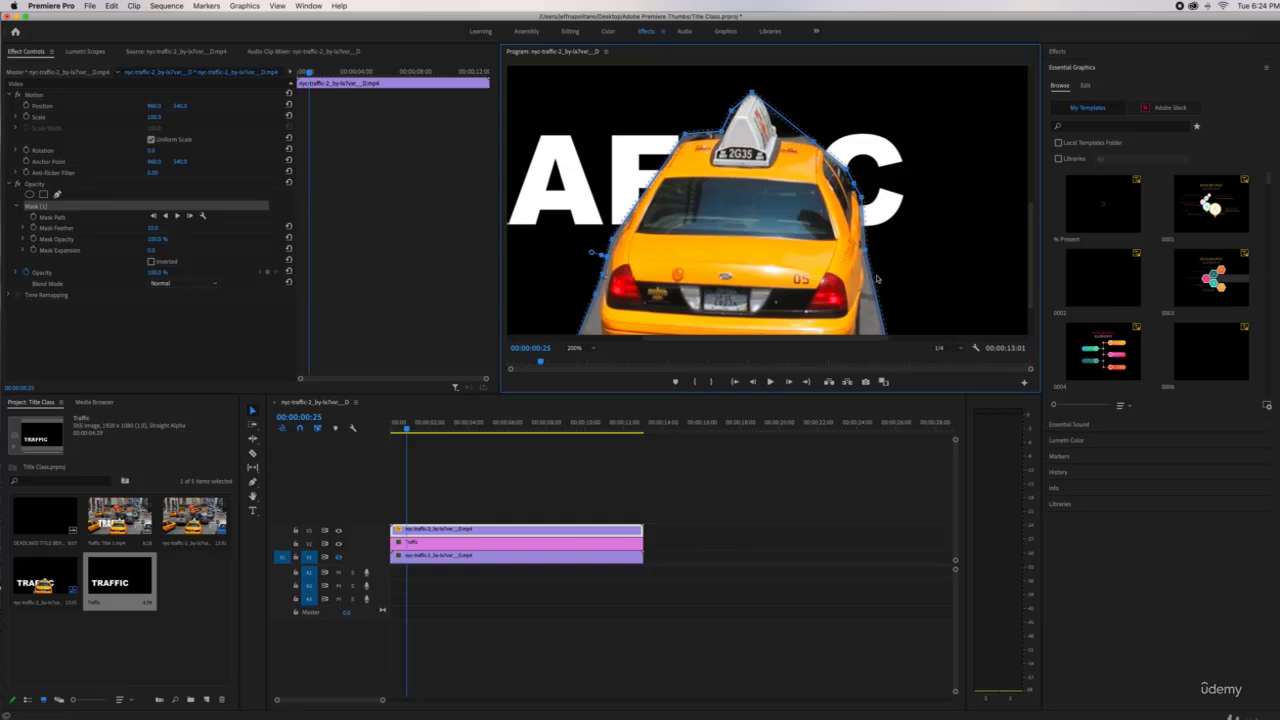
left_click_drag(877, 292, 867, 318)
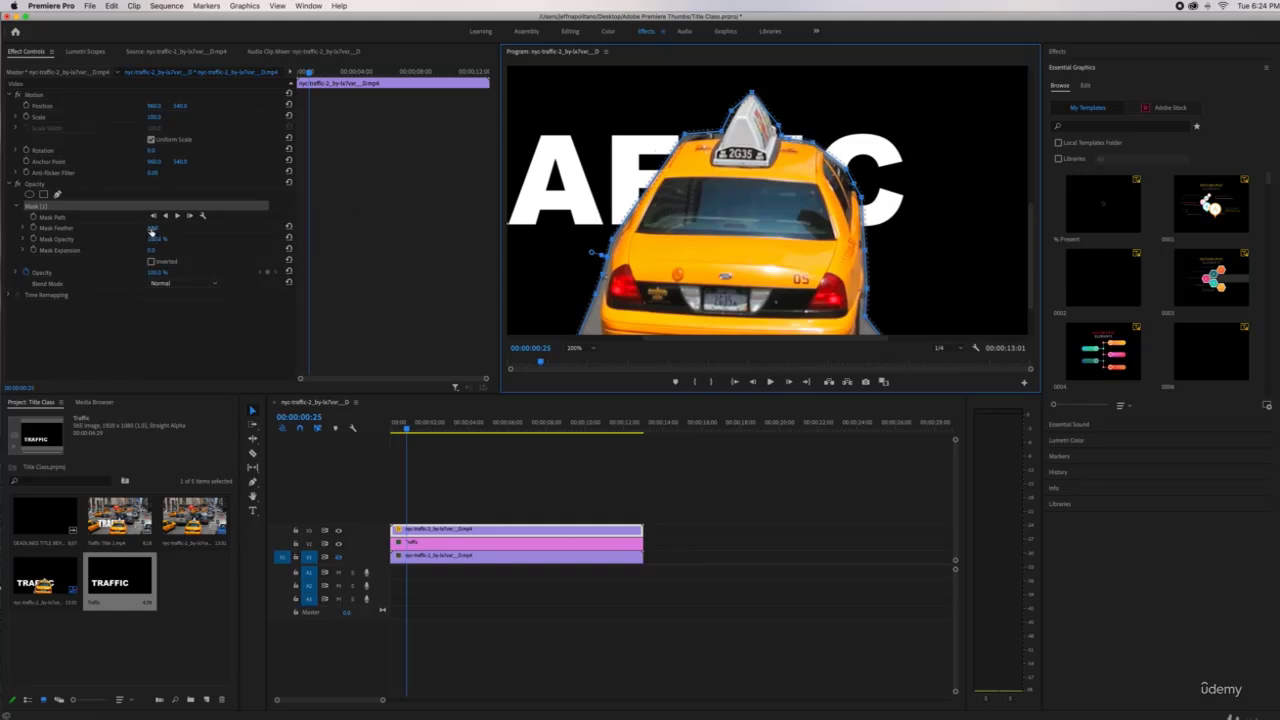
Lower the Mask Feather for a crisper edge and show the V1 traffic track again
left_click_drag(152, 228, 147, 228)
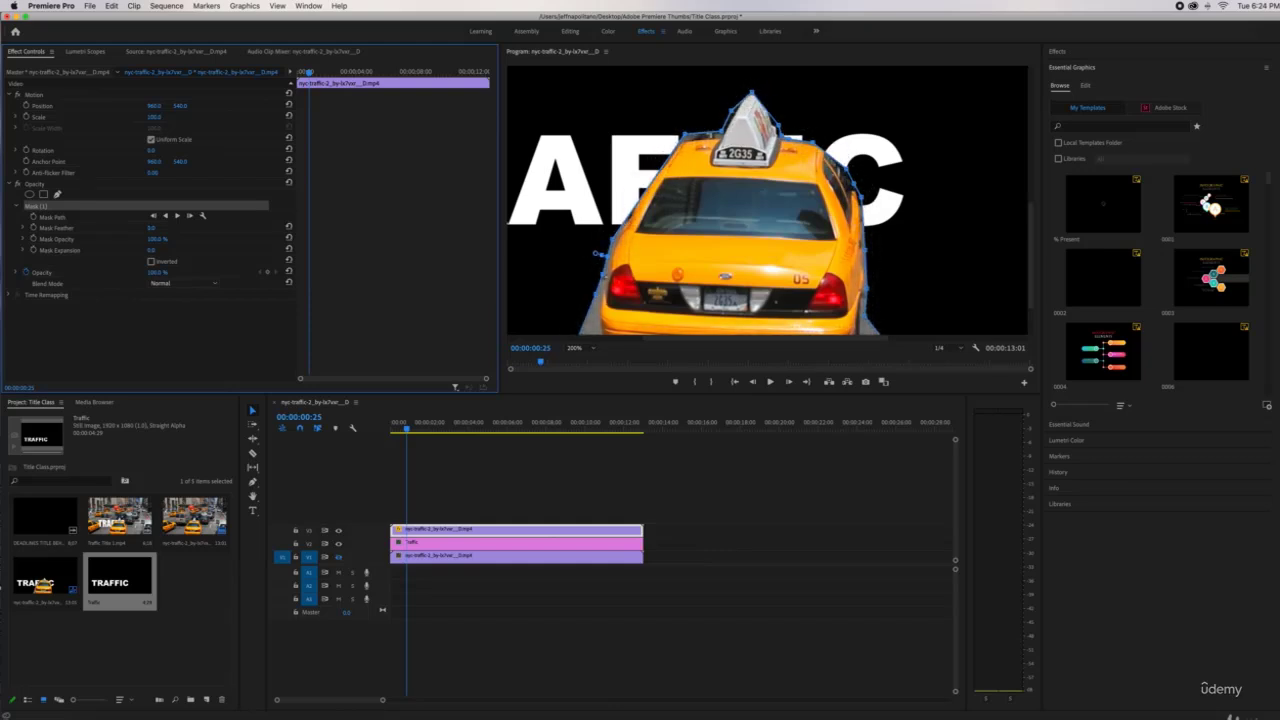
left_click(712, 136)
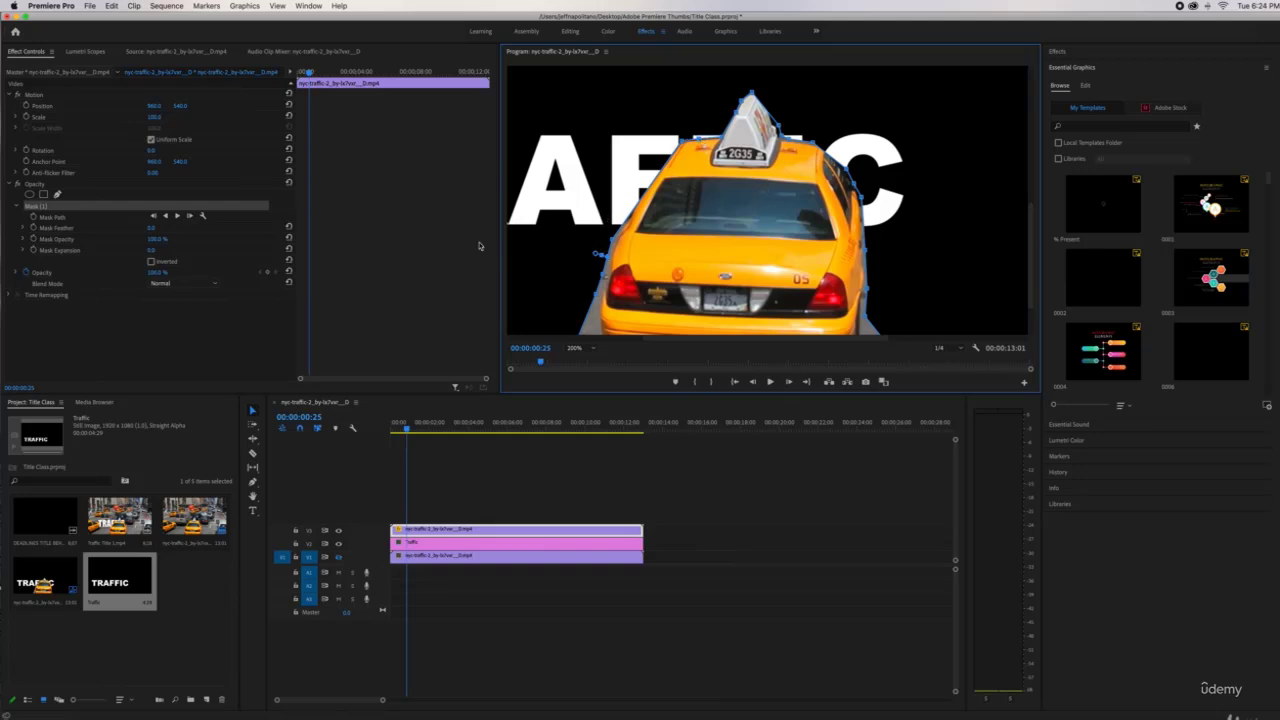
left_click(338, 558)
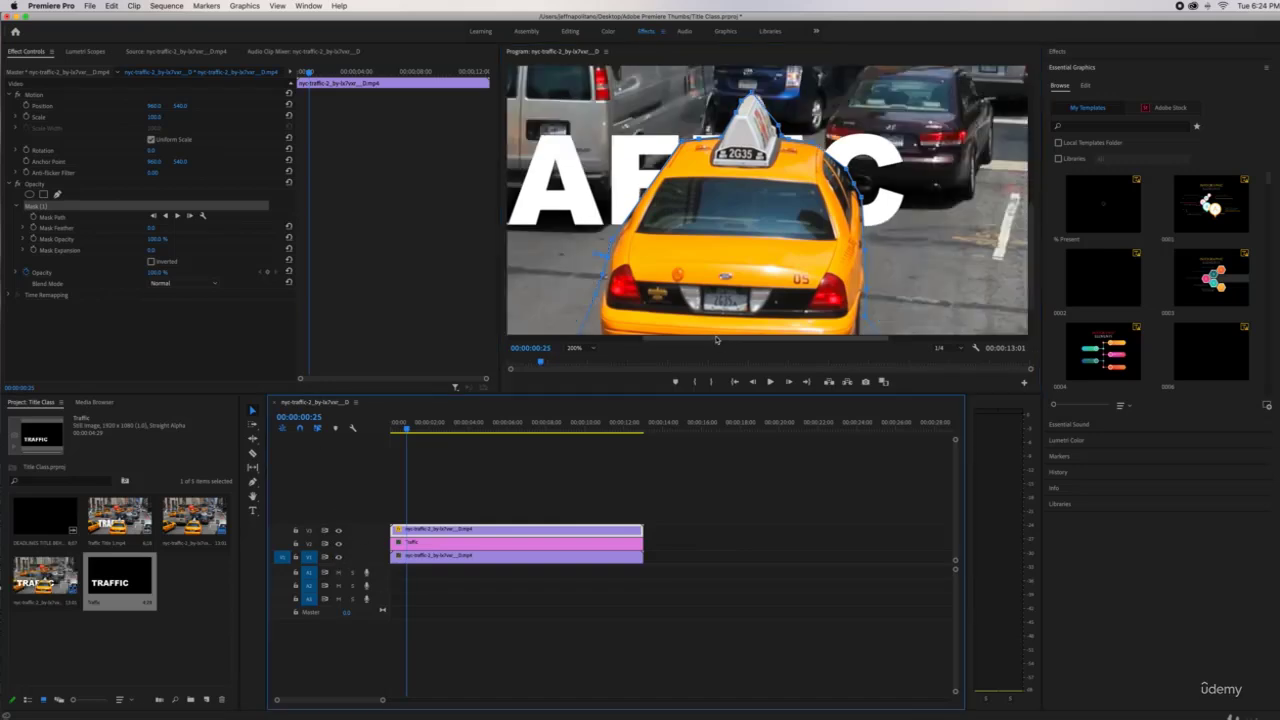
Start Mask Path keyframes at 00:00:00:17 and realign the mask on the taxi at 00:00:02:21
left_click(624, 232)
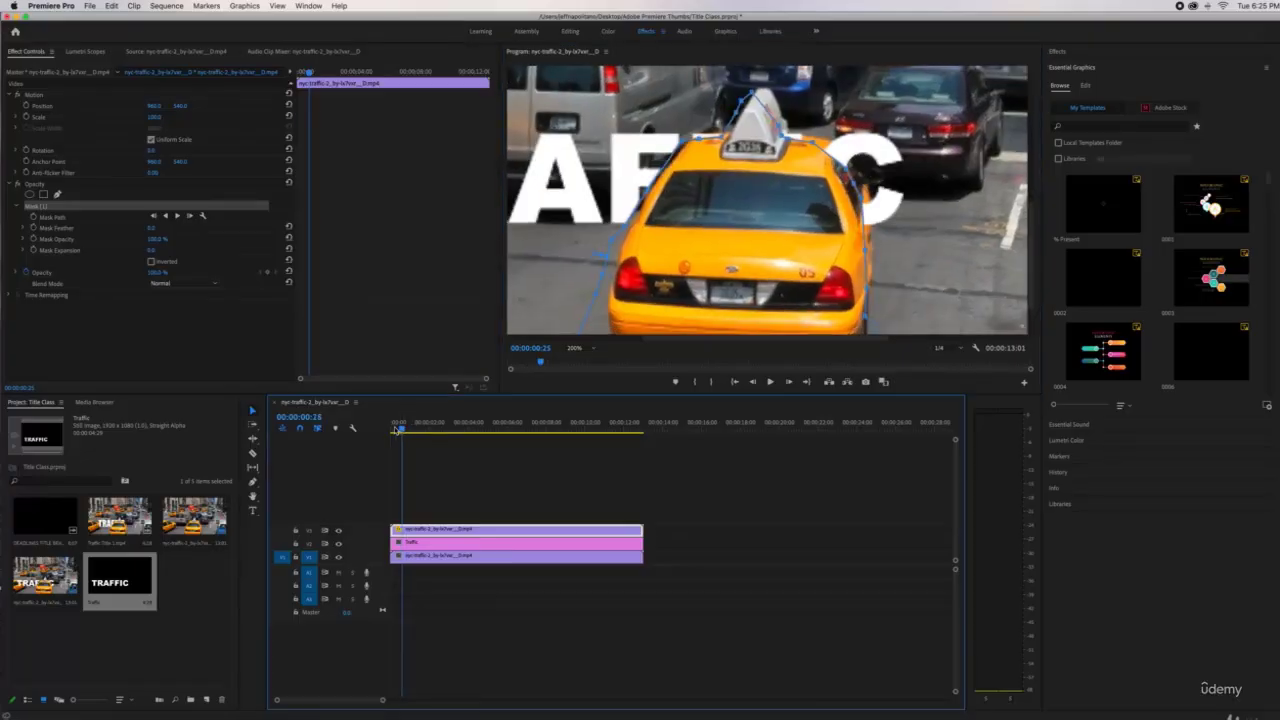
left_click_drag(395, 430, 407, 429)
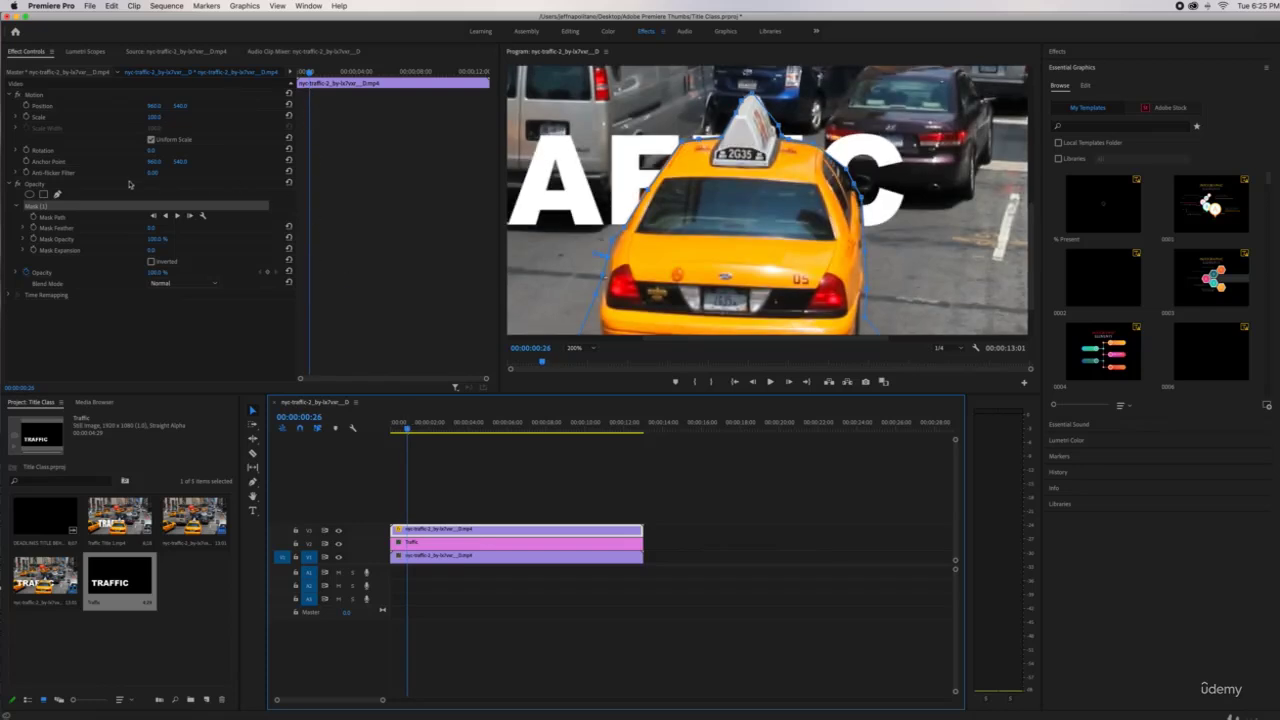
left_click(44, 216)
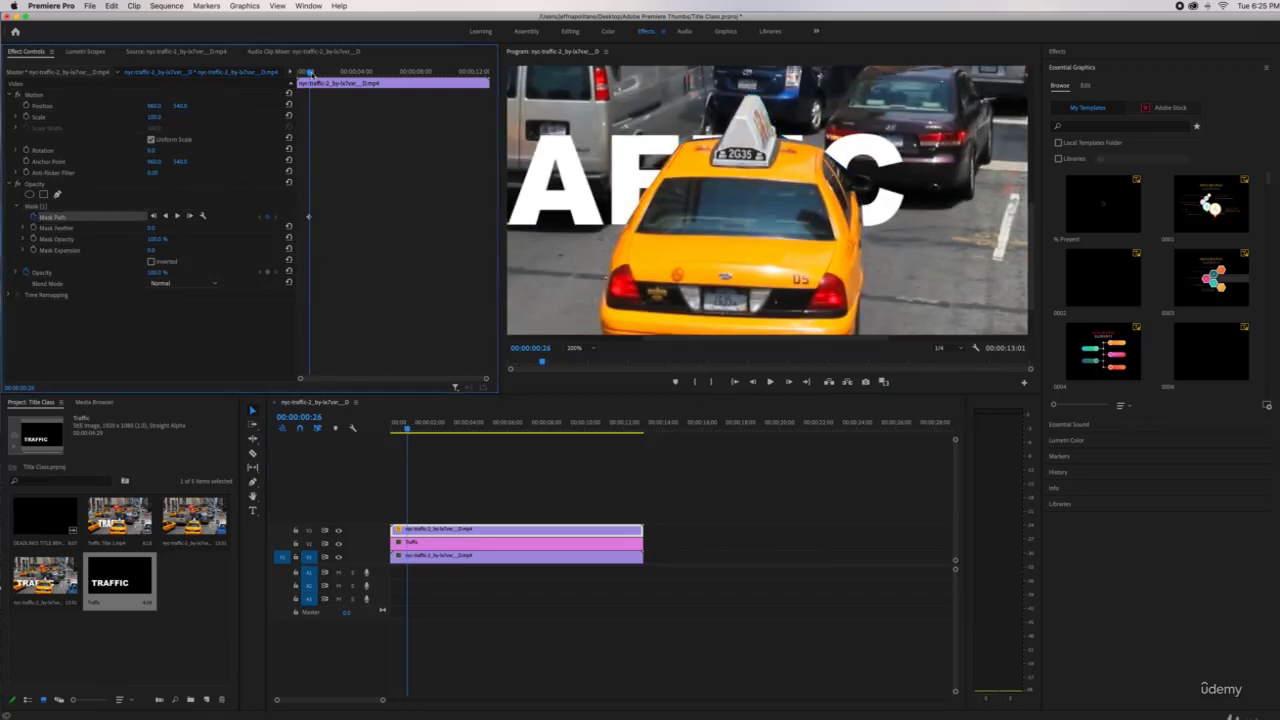
left_click_drag(310, 74, 338, 84)
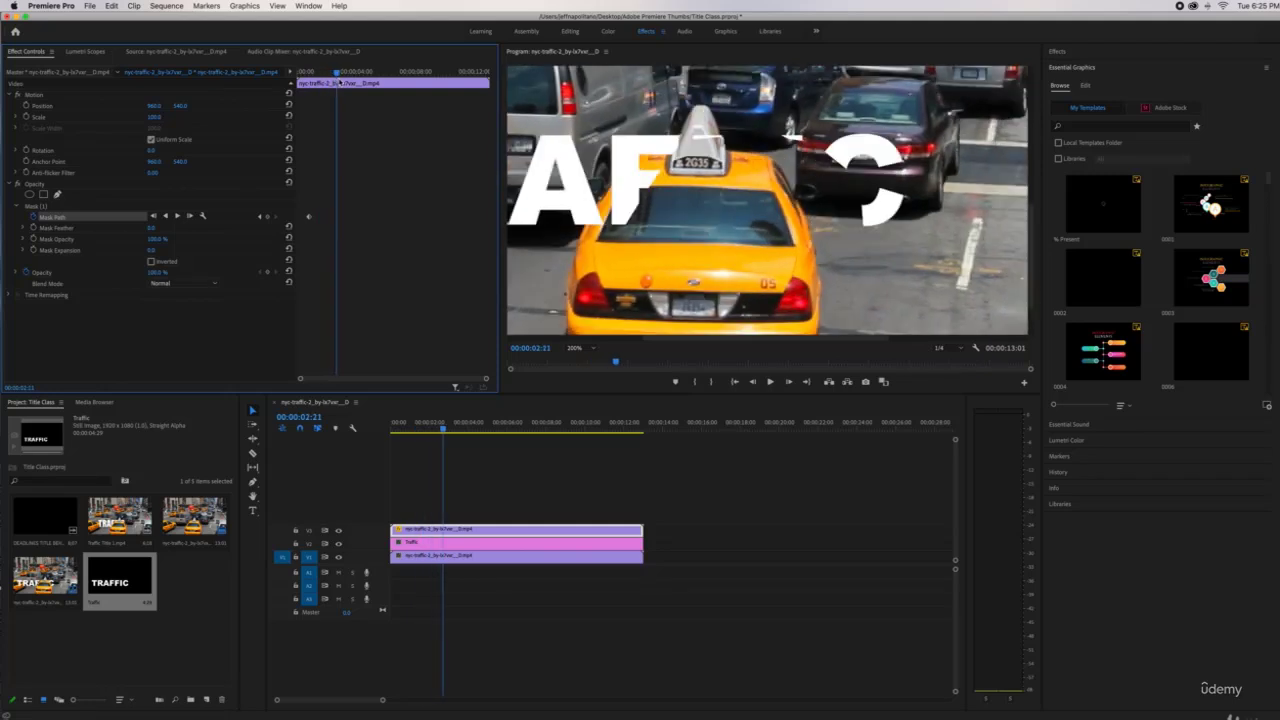
left_click(30, 206)
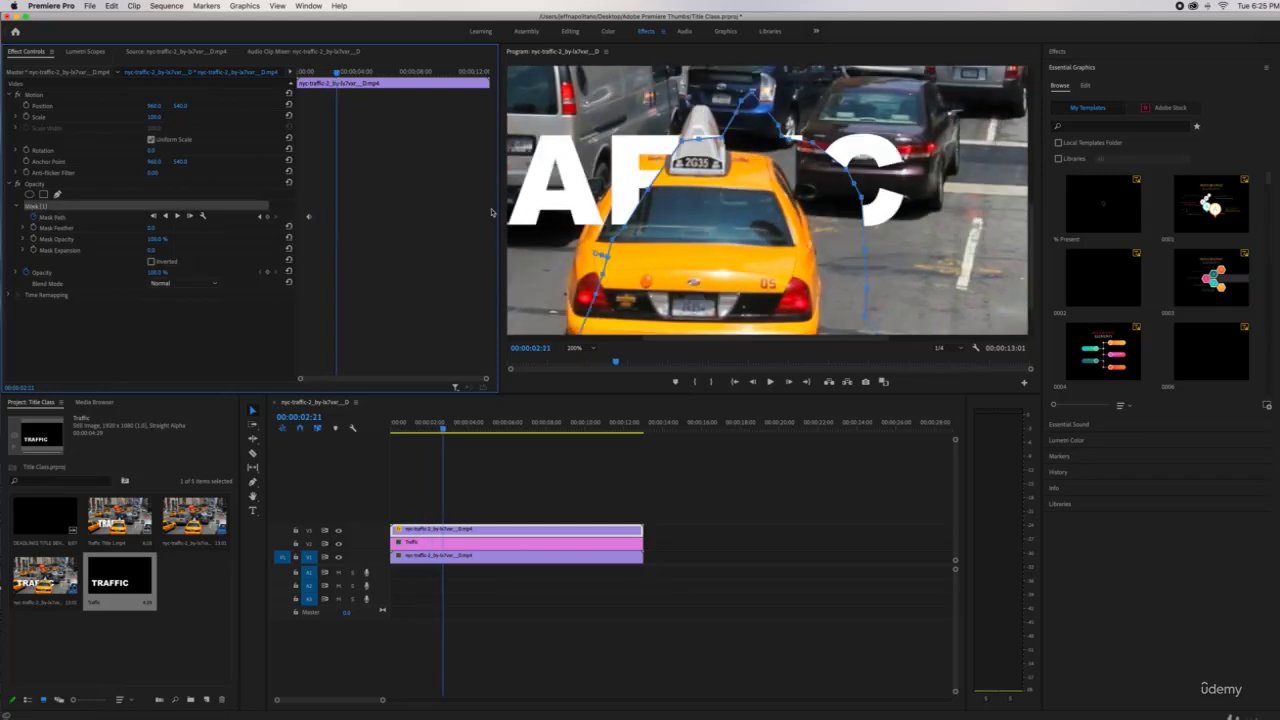
left_click_drag(762, 166, 712, 178)
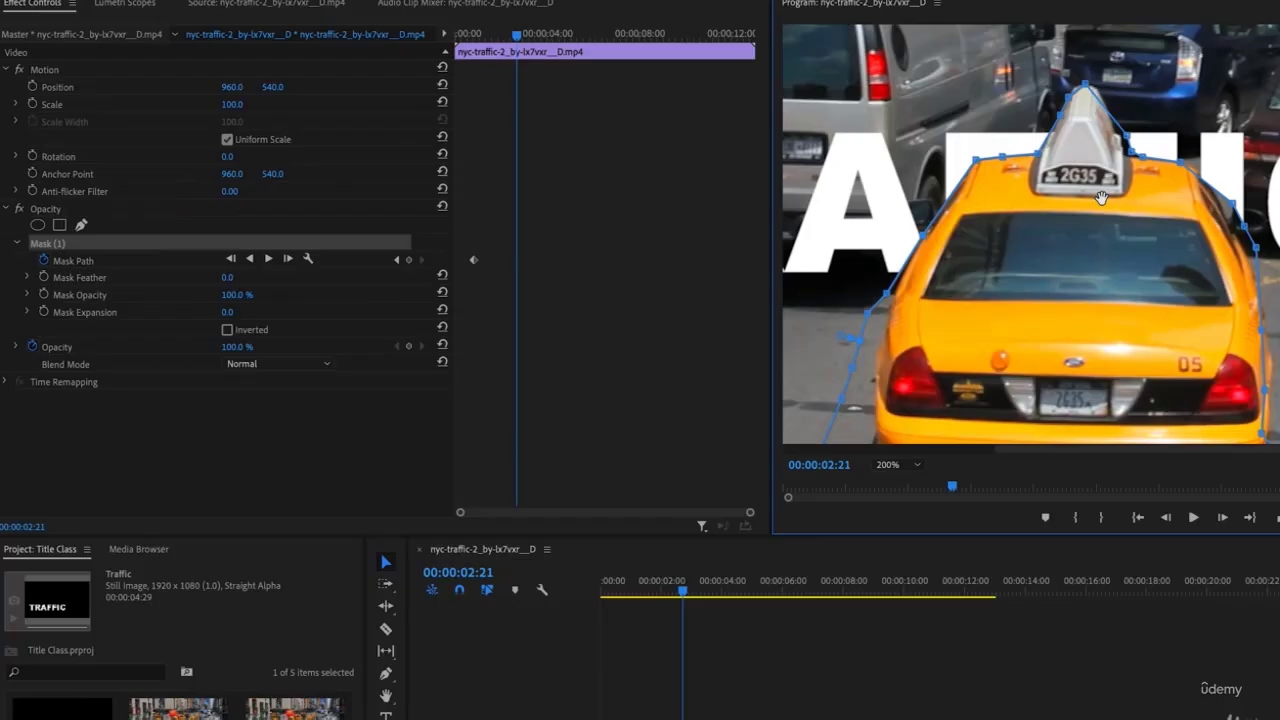
left_click_drag(1101, 197, 1098, 197)
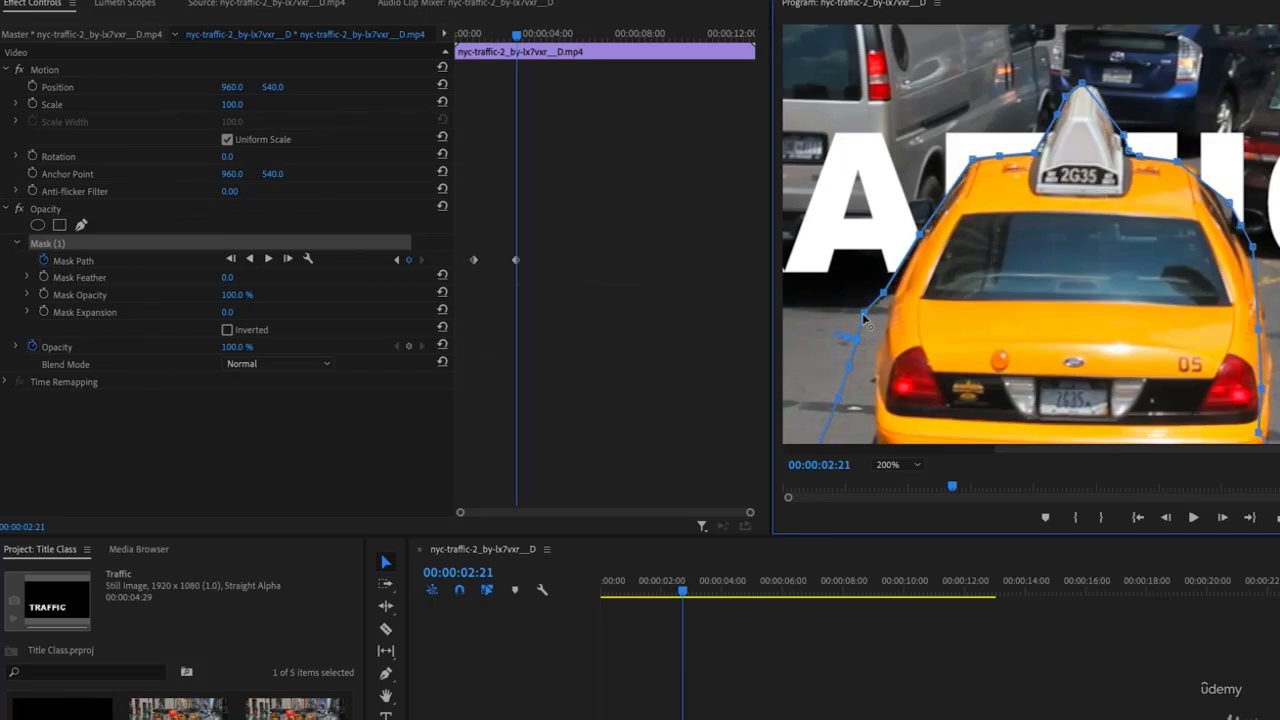
left_click_drag(864, 313, 876, 318)
Realign the mask at 00:00:02:01 and 00:00:01:13, advance to 00:00:05:00, and fit the preview
mouse_move(517, 37)
left_mouse_down()
mouse_move(473, 38)
mouse_move(509, 44)
mouse_move(478, 40)
mouse_move(492, 42)
left_mouse_up()
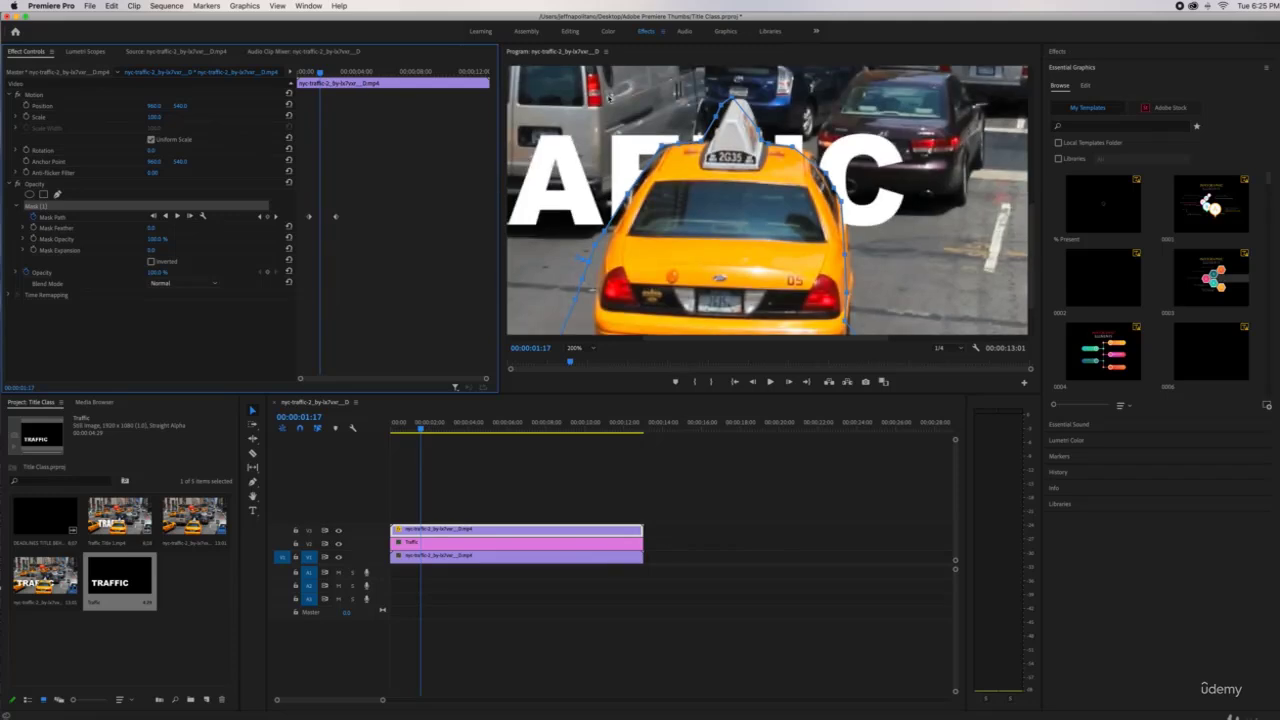
left_click_drag(735, 112, 742, 110)
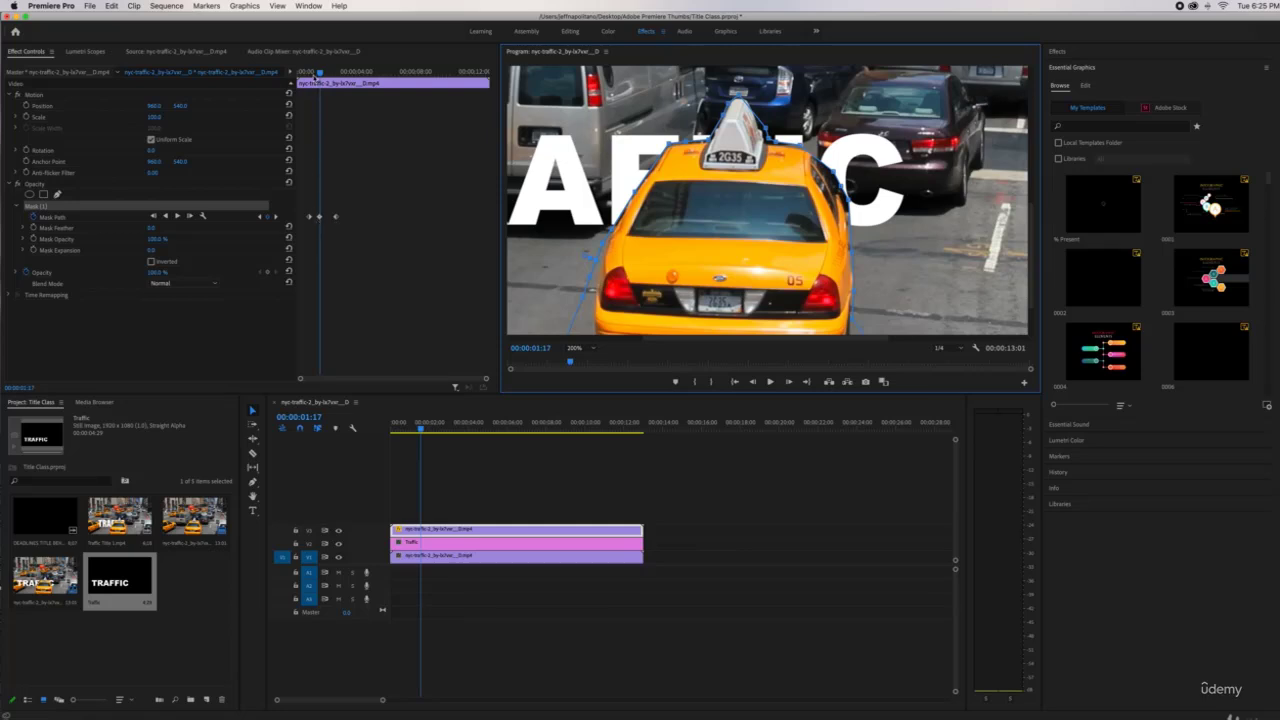
left_click_drag(320, 73, 350, 75)
left_click_drag(740, 182, 694, 192)
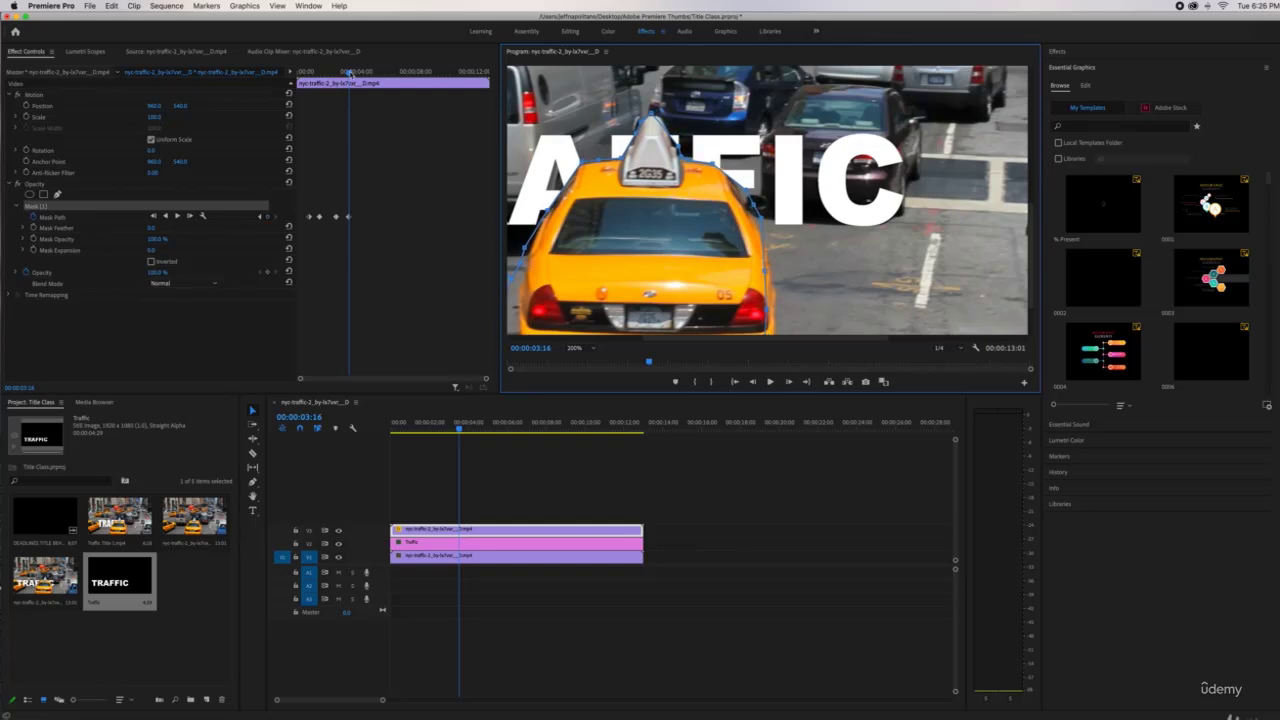
left_click_drag(349, 73, 374, 83)
left_click(671, 179)
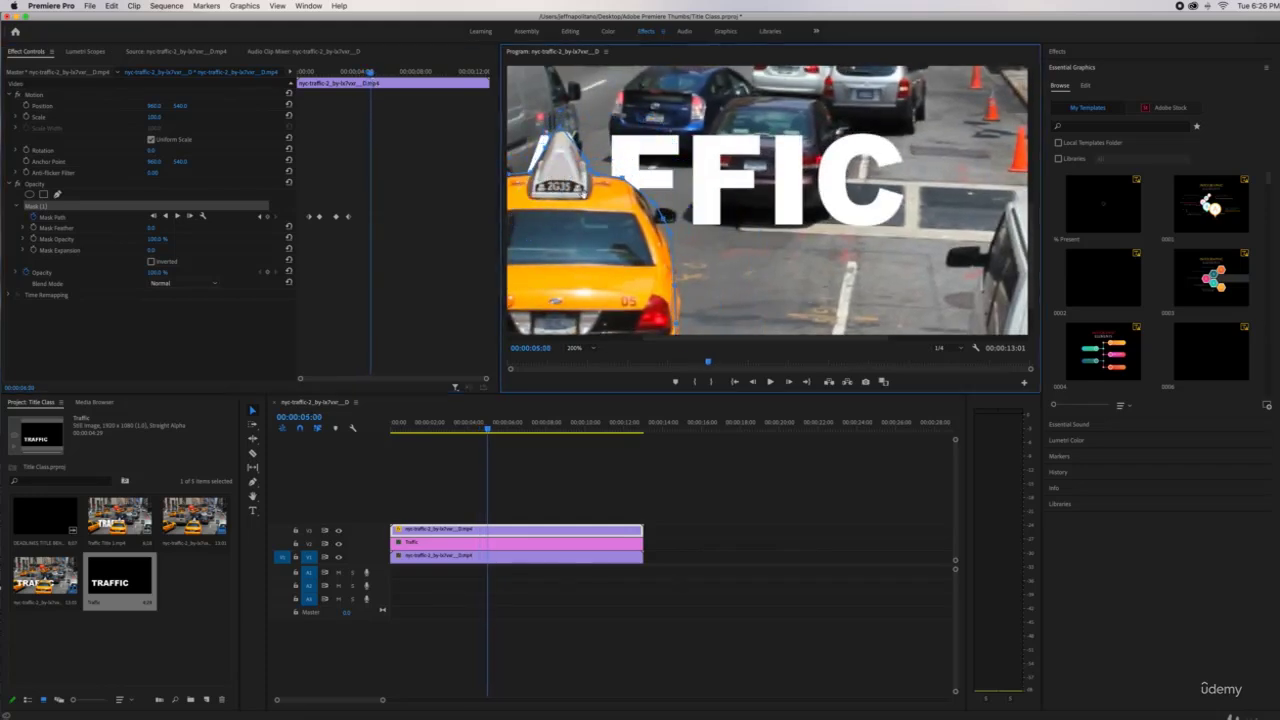
left_click(594, 349)
left_click(589, 360)
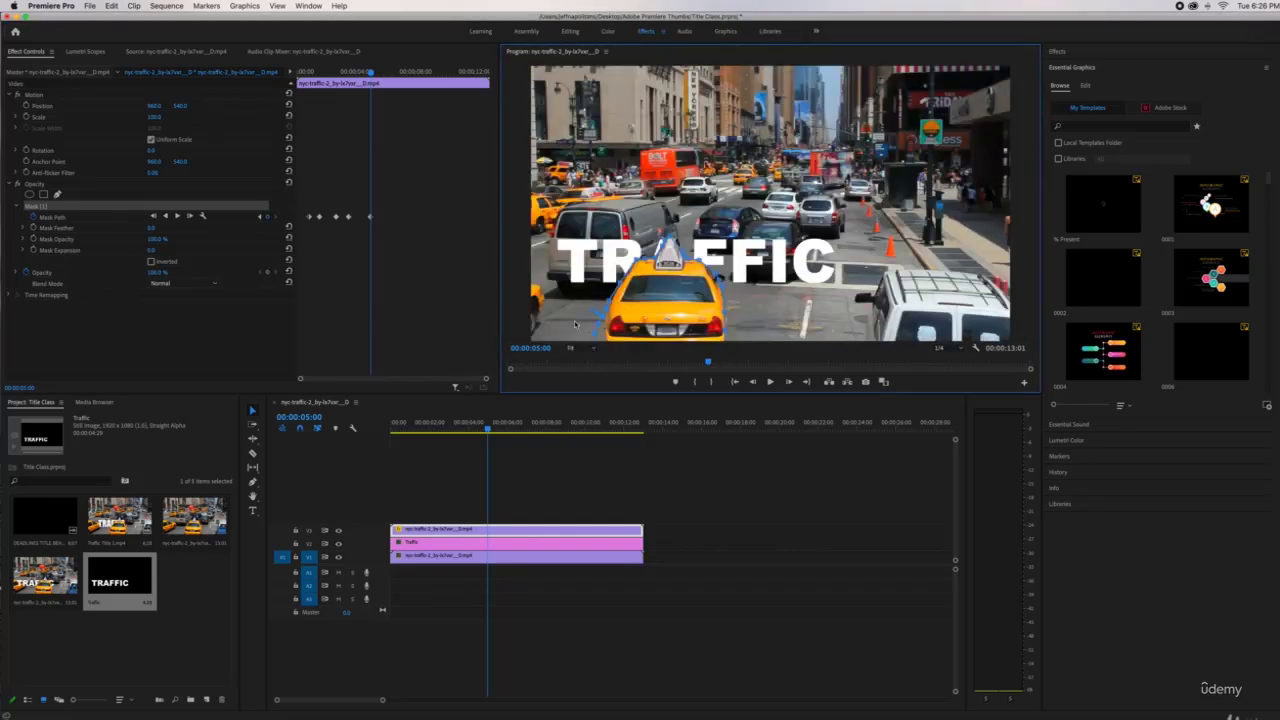
mouse_move(400, 428)
left_mouse_down()
mouse_move(553, 437)
mouse_move(424, 432)
left_mouse_up()
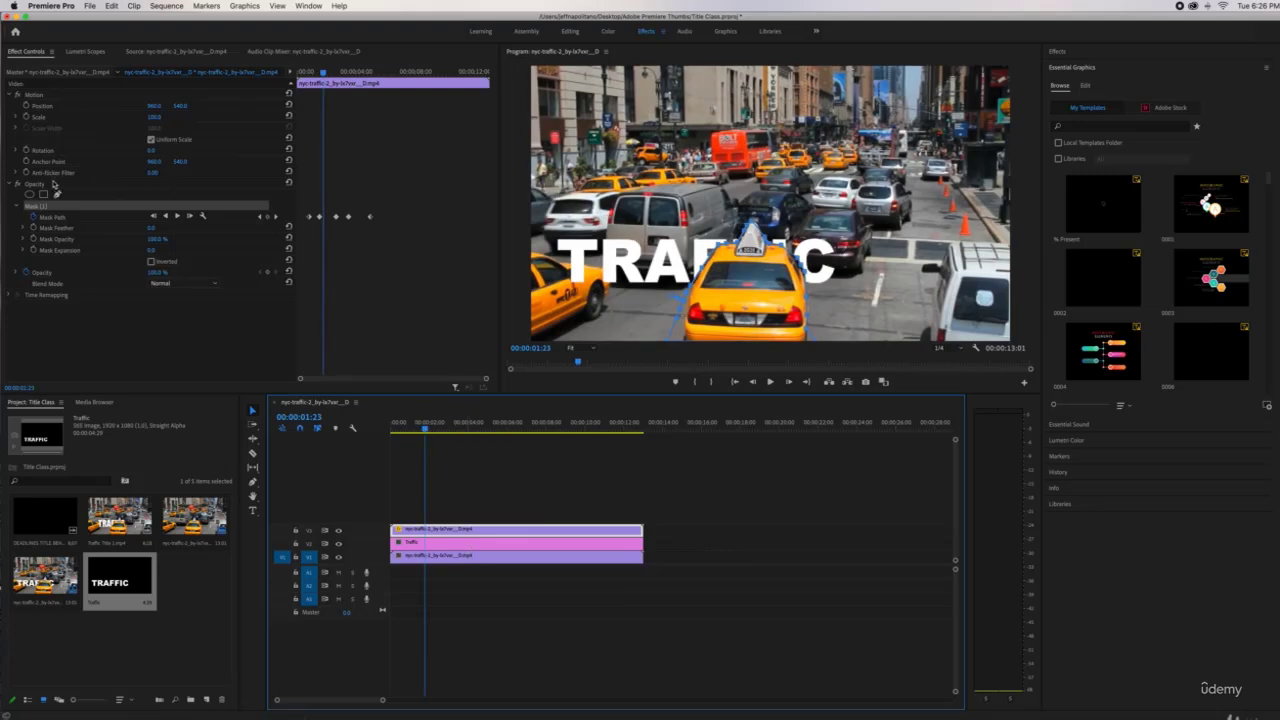
left_click(40, 185)
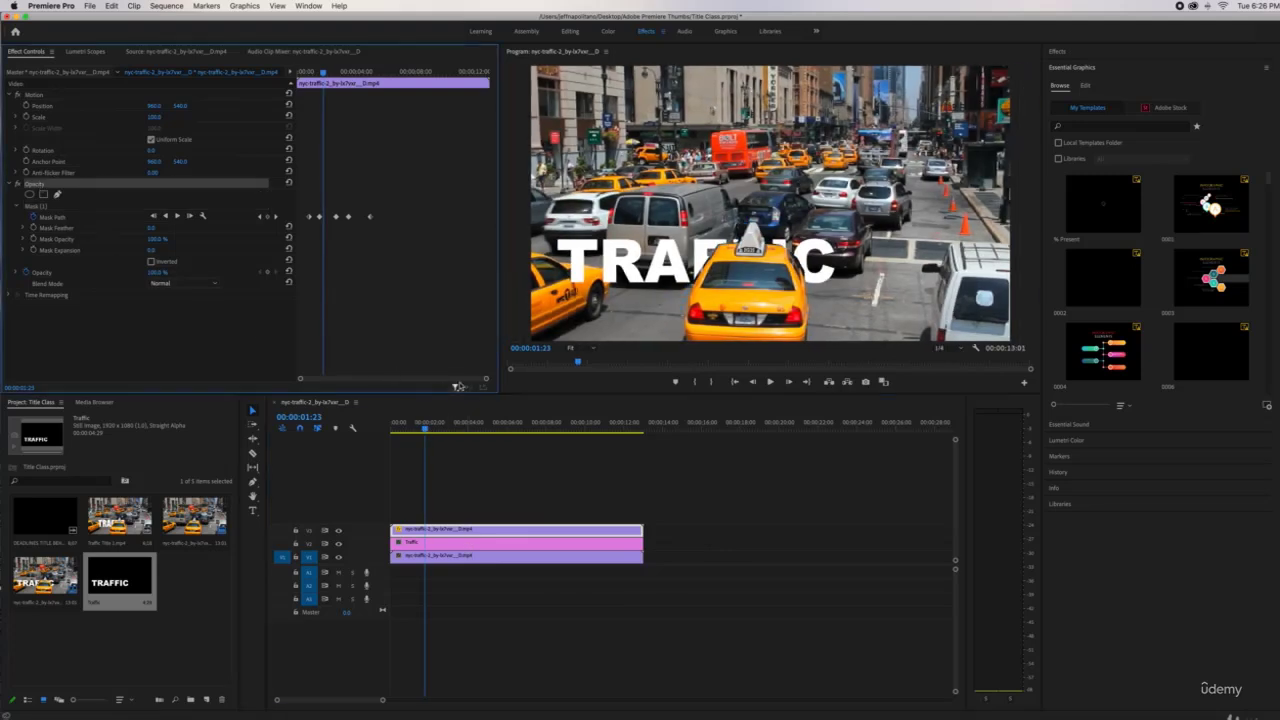
left_click_drag(408, 430, 492, 429)
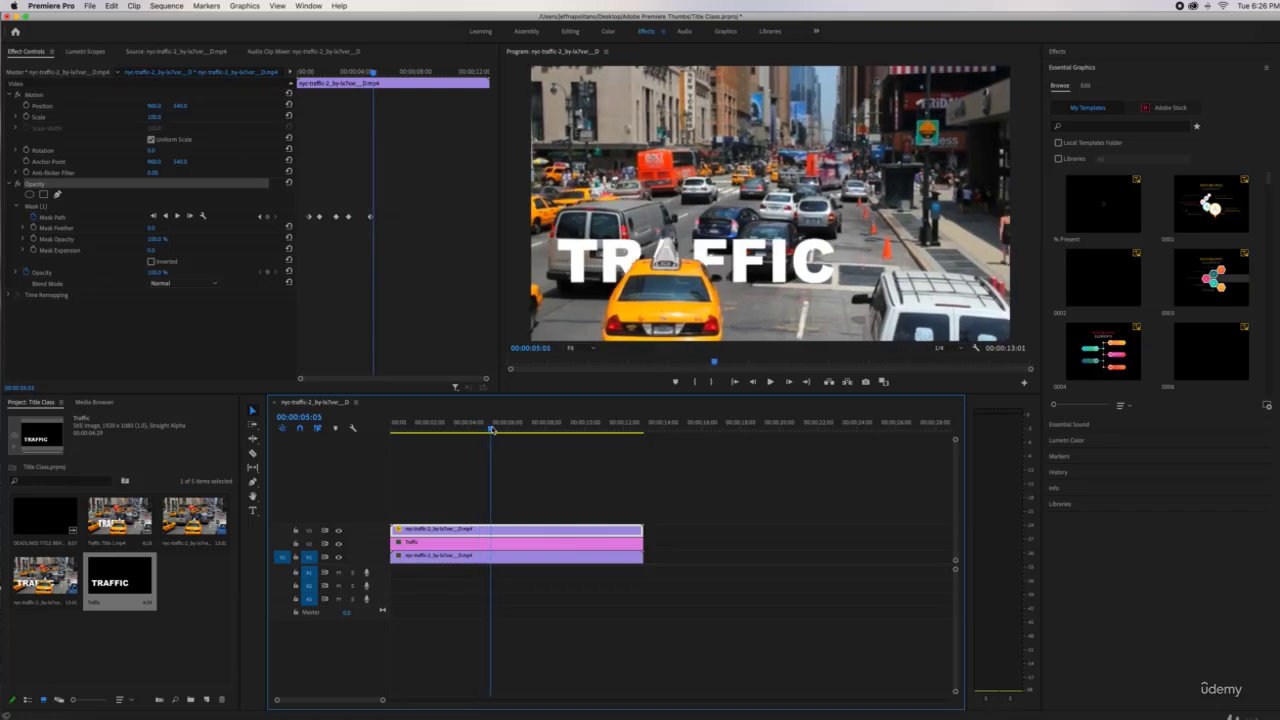
Apply the Perspective > Basic 3D effect to the TRAFFIC title clip
left_click(505, 545)
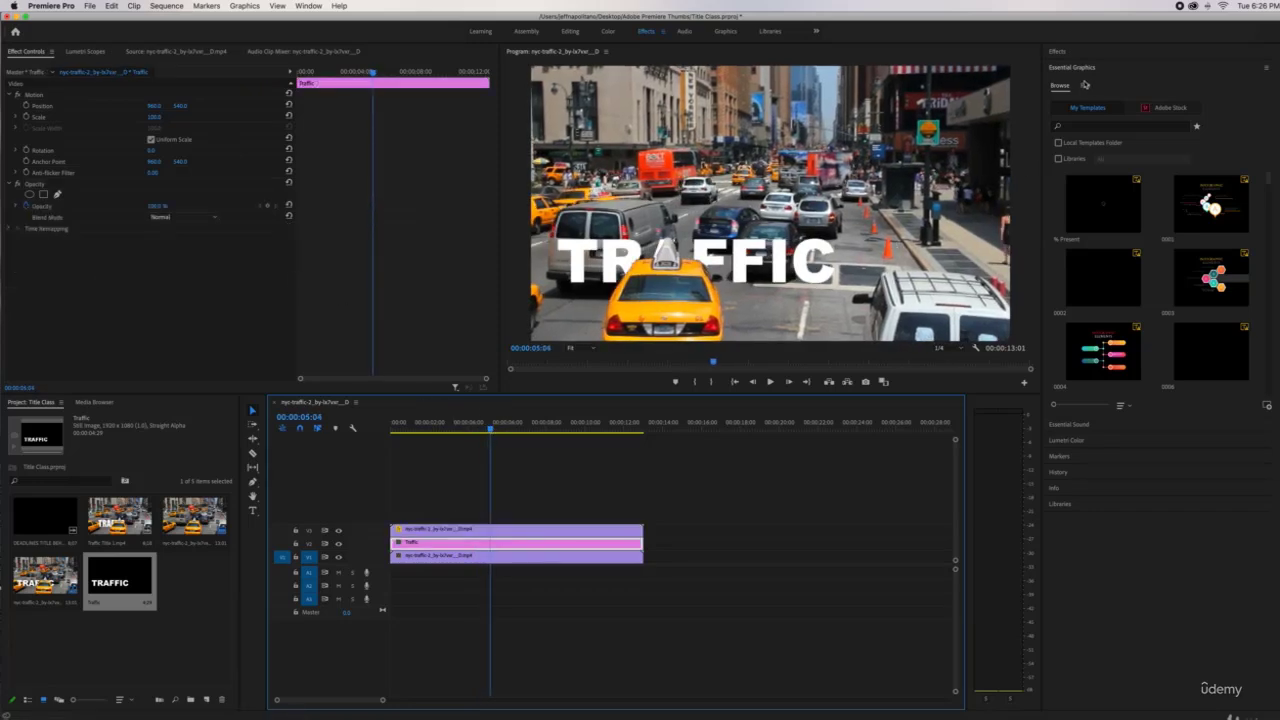
left_click(1059, 52)
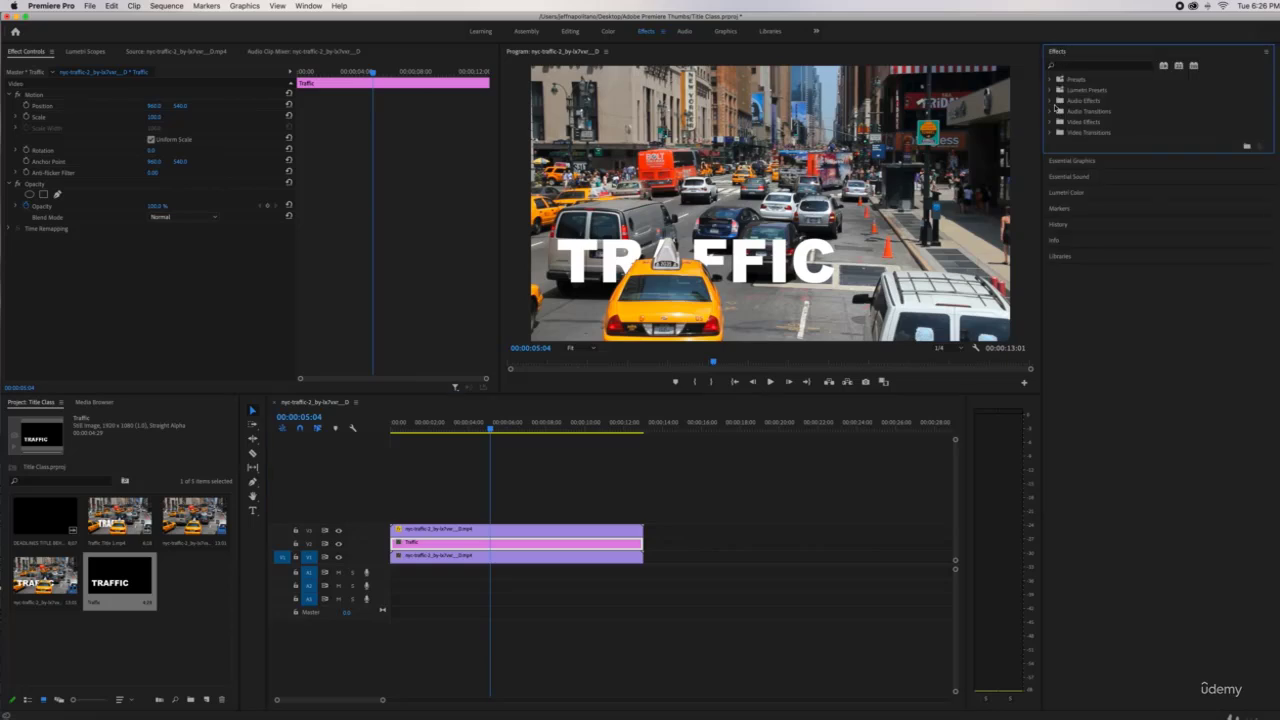
left_click(1052, 122)
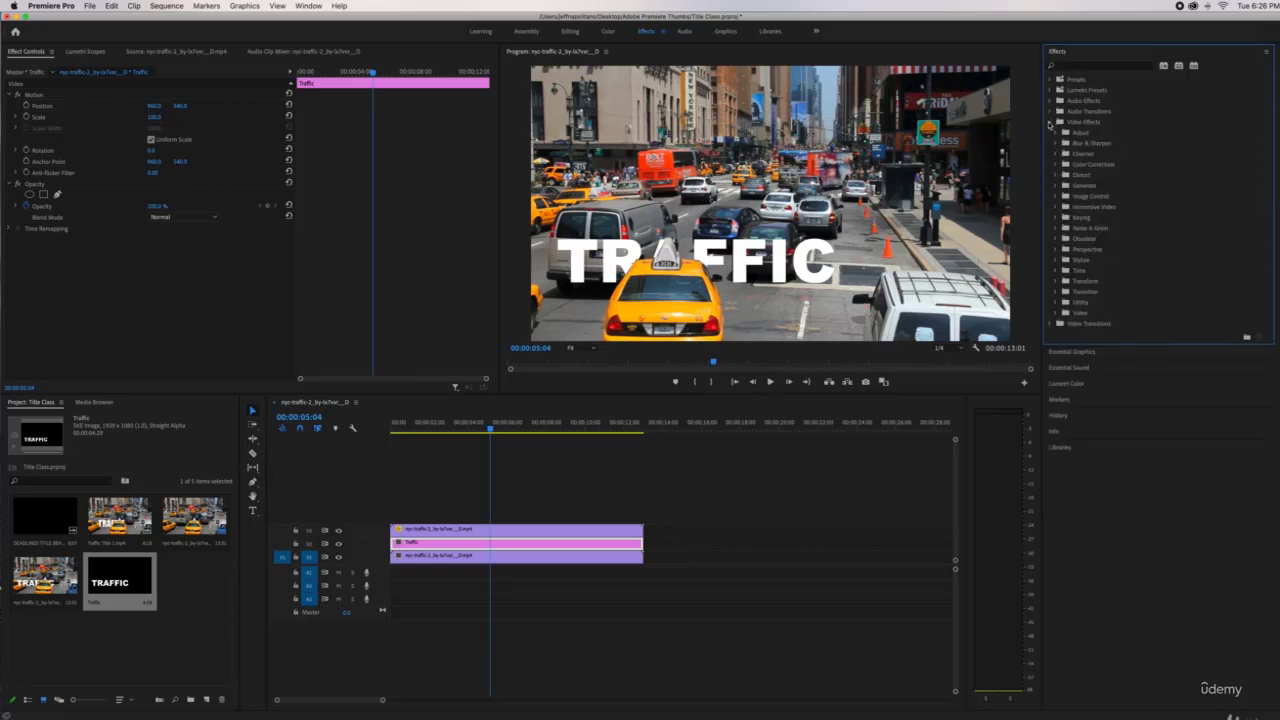
left_click(1058, 250)
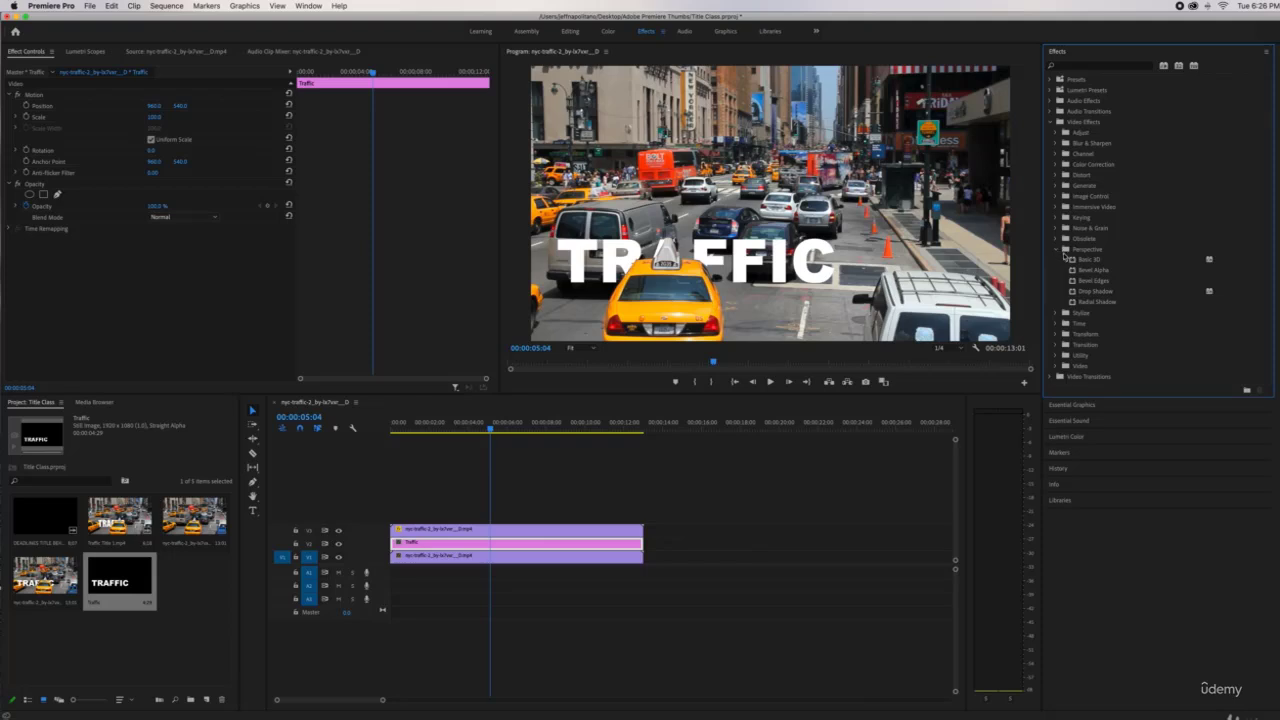
left_click(1073, 259)
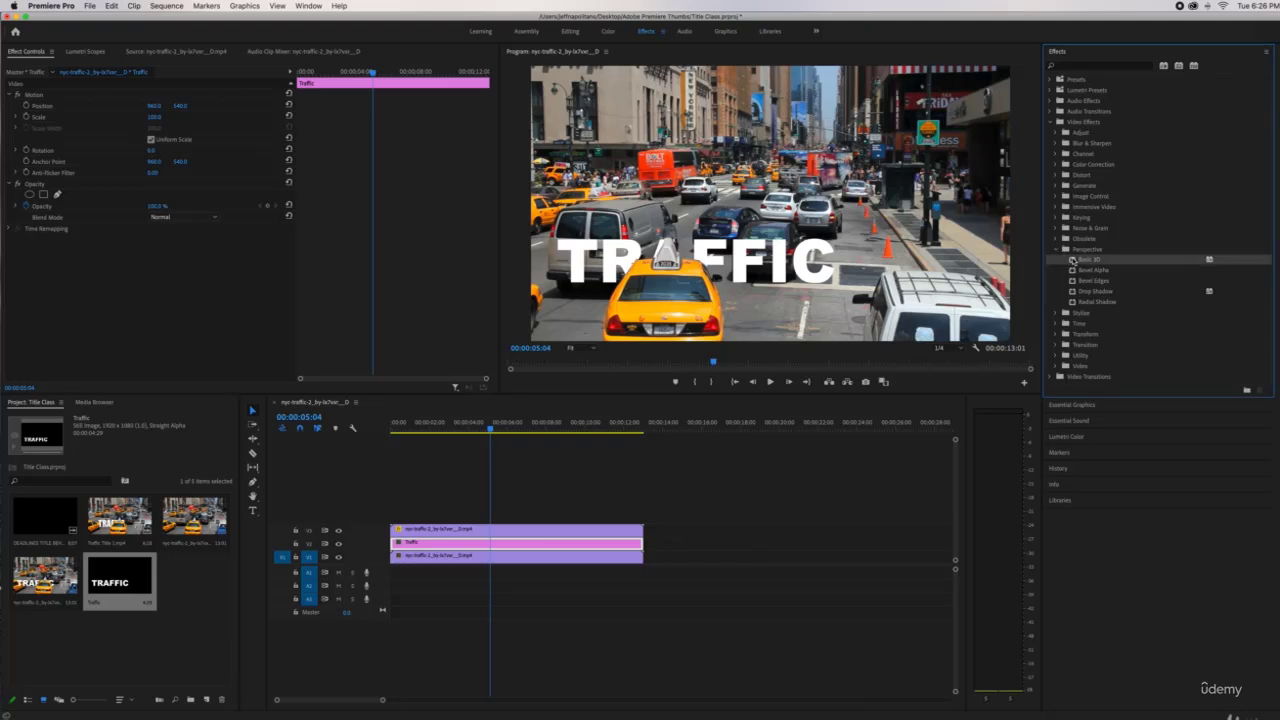
left_click_drag(1077, 260, 506, 543)
Tilt the title with Basic 3D swivel, straighten it back, and play it
left_click(178, 276)
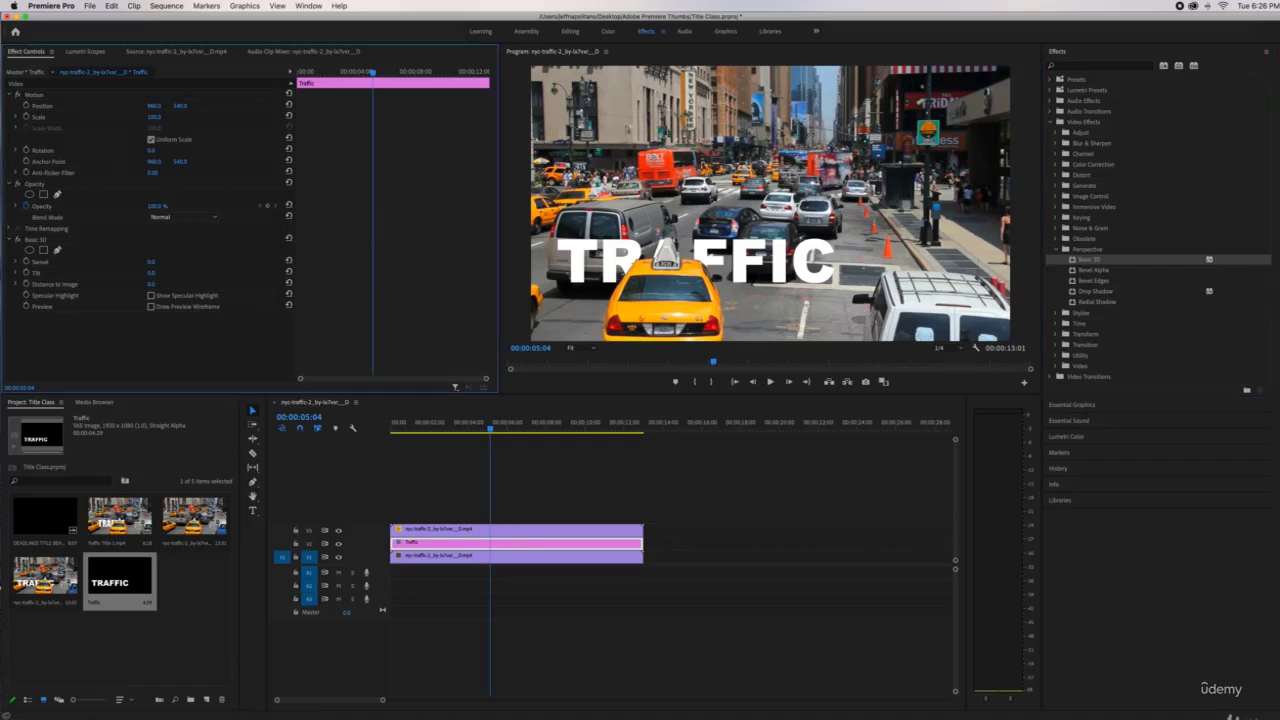
mouse_move(152, 273)
left_mouse_down()
mouse_move(192, 273)
mouse_move(112, 273)
mouse_move(237, 262)
mouse_move(126, 262)
mouse_move(163, 259)
left_mouse_up()
left_click_drag(373, 73, 332, 75)
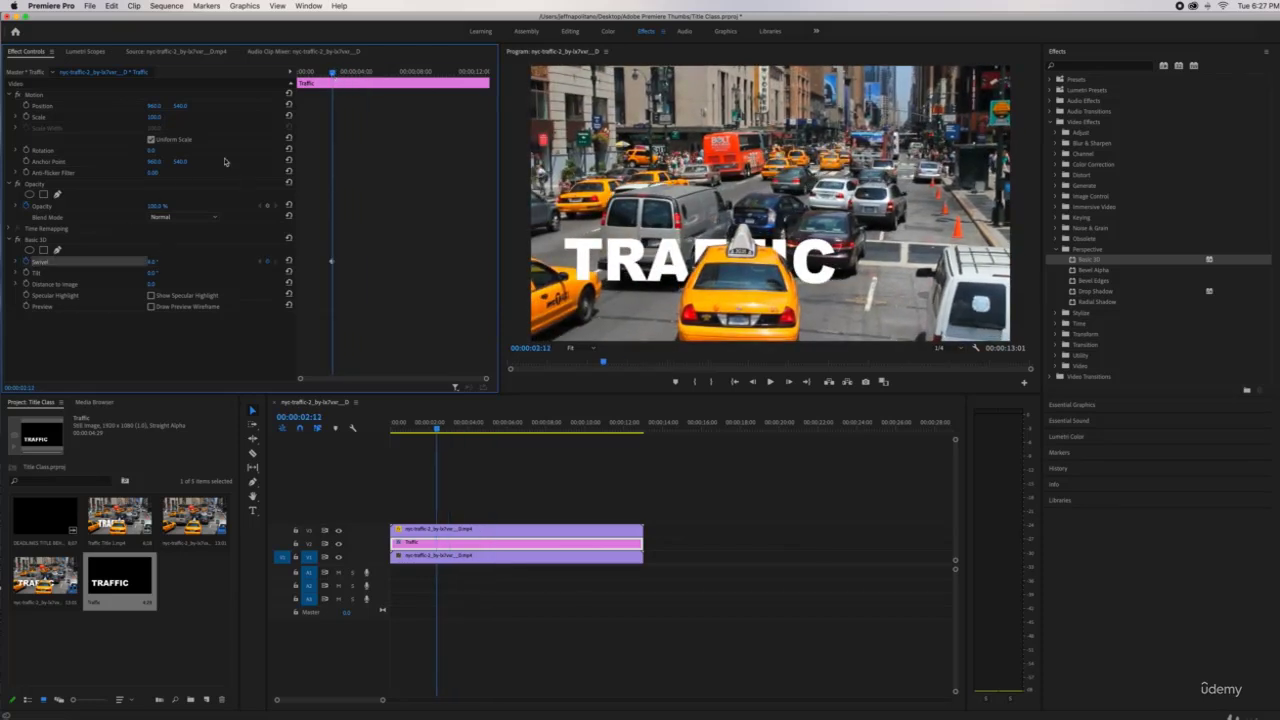
key("space")
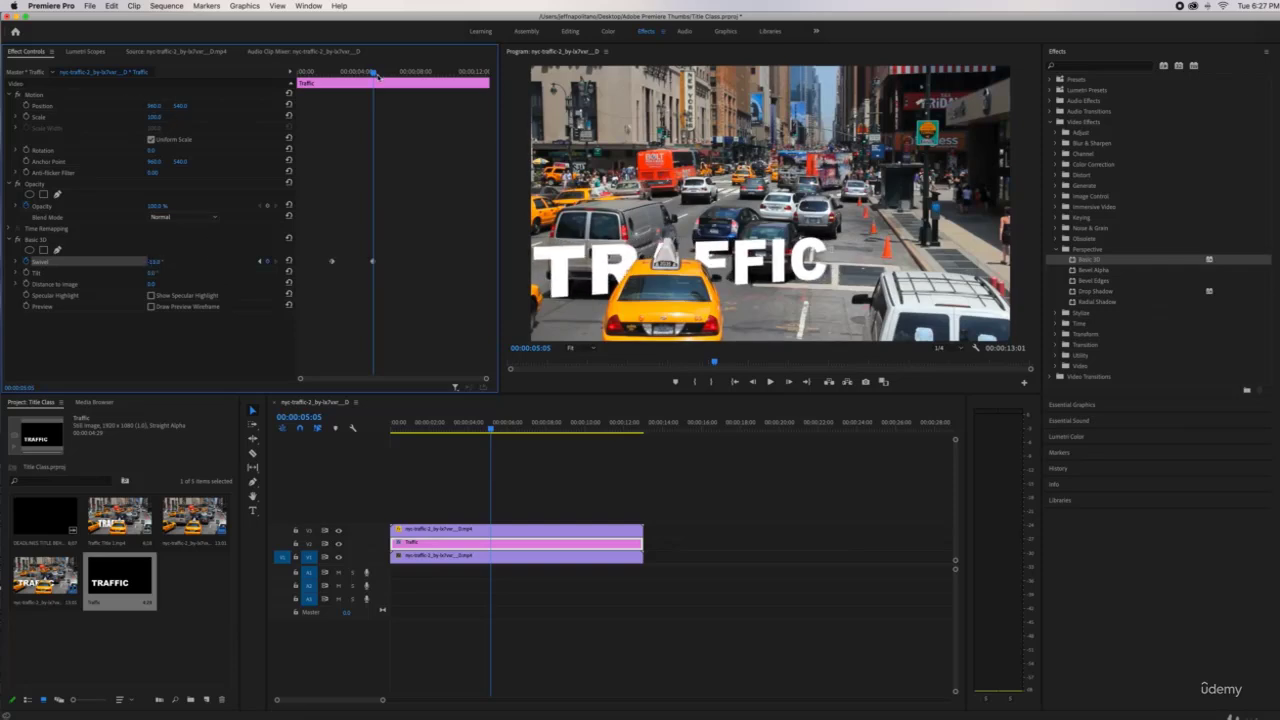
Keyframe Position from 00:00:02:12 so TRAFFIC slides right by 00:00:05:05
mouse_move(376, 75)
left_mouse_down()
mouse_move(316, 80)
mouse_move(373, 73)
left_mouse_up()
left_click(26, 105)
left_click_drag(159, 105, 238, 108)
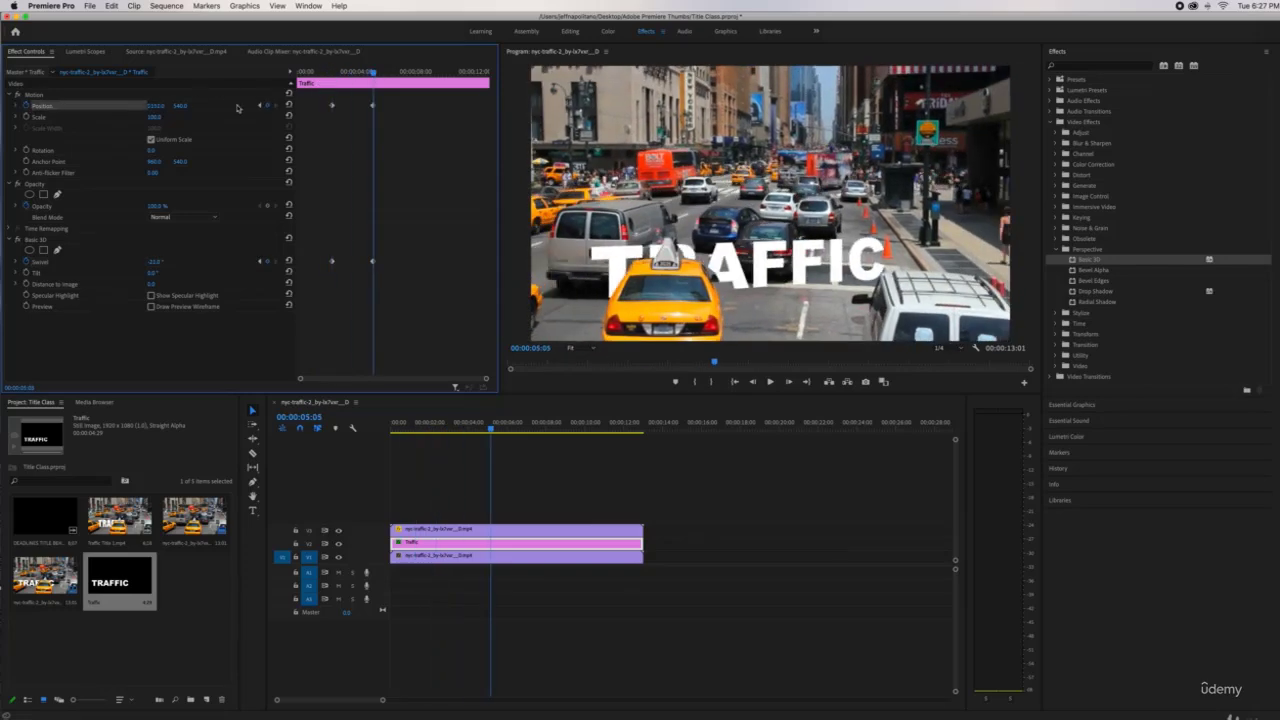
mouse_move(373, 73)
left_mouse_down()
mouse_move(332, 74)
mouse_move(381, 74)
left_mouse_up()
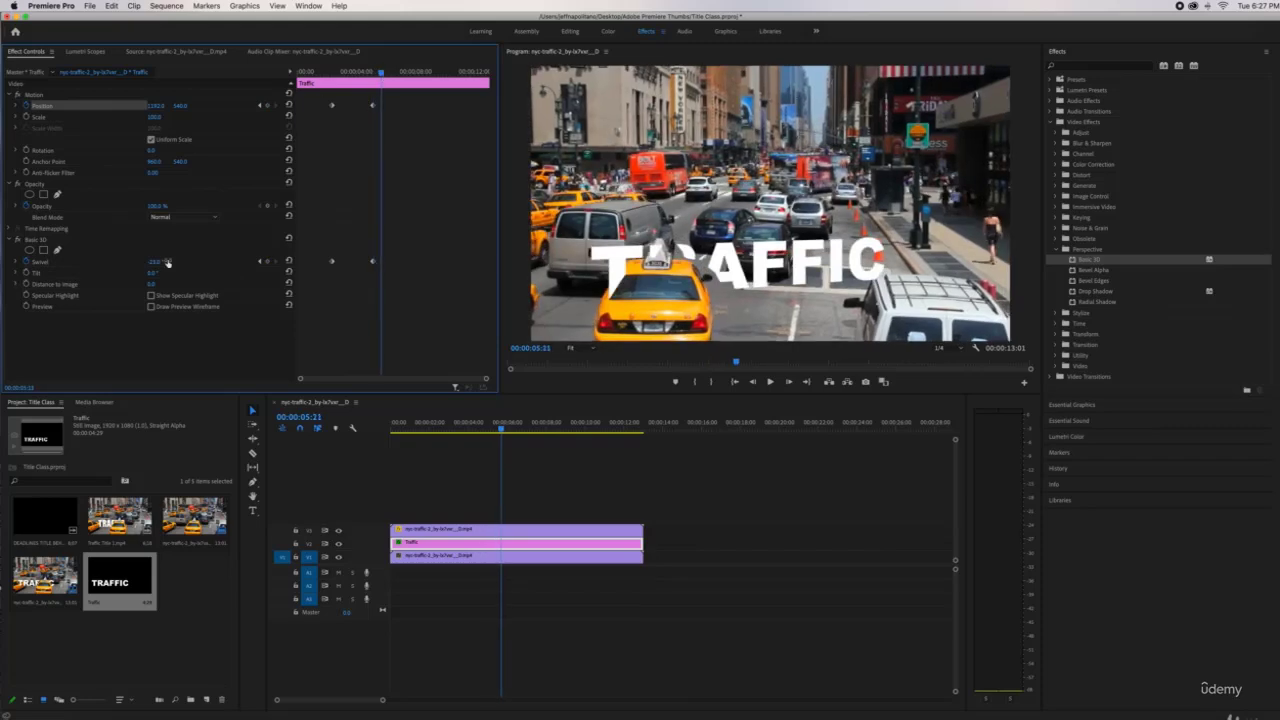
Keyframe the Swivel back to 0° and move its last keyframe later
left_click_drag(167, 262, 190, 262)
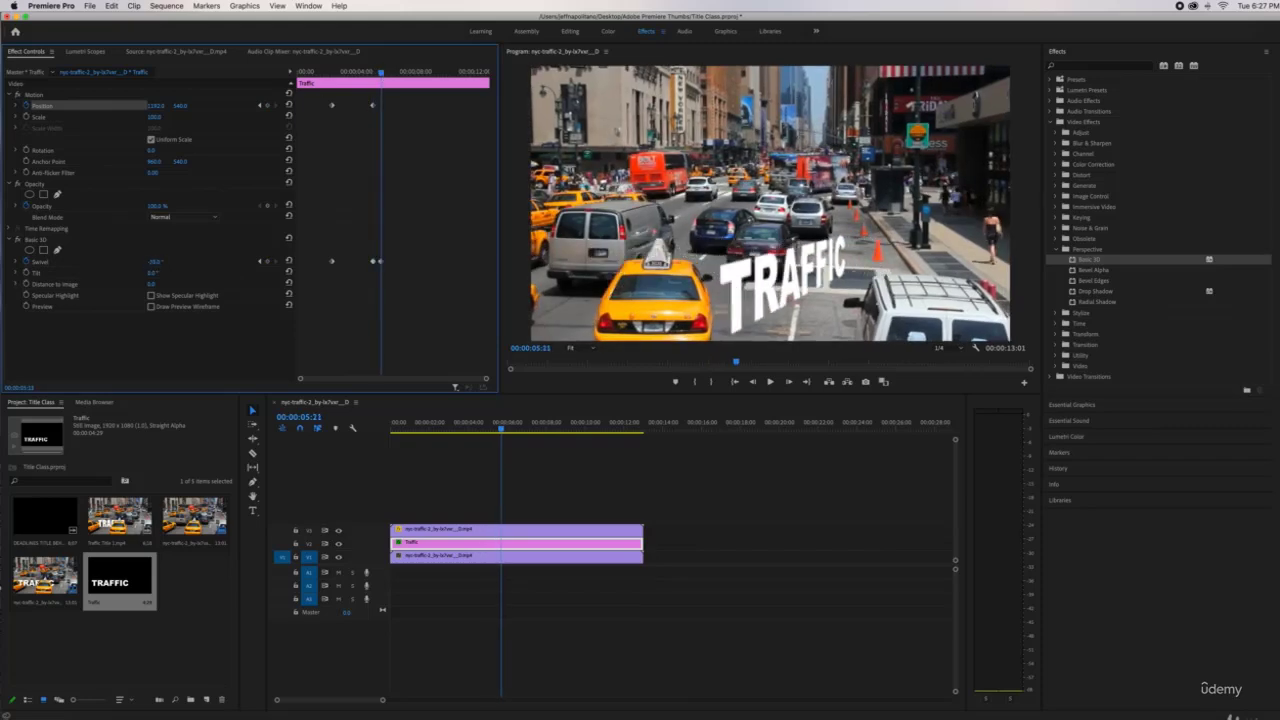
mouse_move(360, 71)
left_mouse_down()
mouse_move(340, 72)
mouse_move(385, 74)
left_mouse_up()
left_click_drag(381, 261, 394, 262)
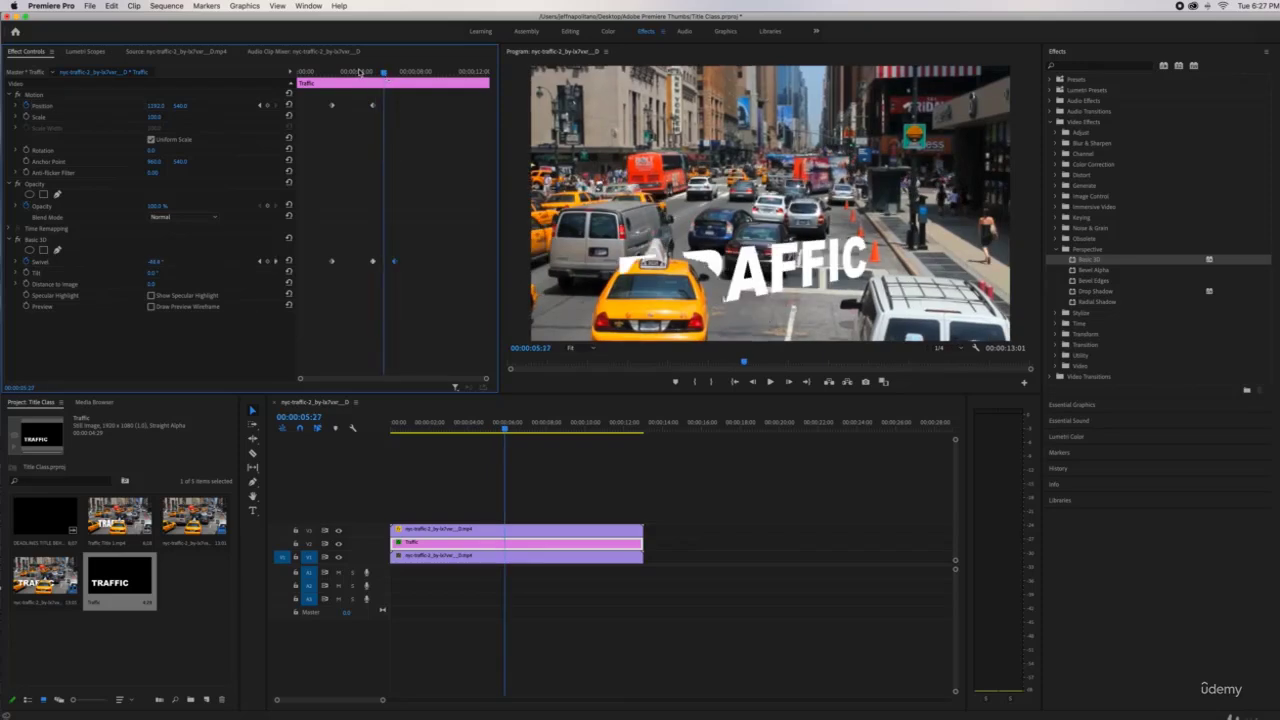
left_click_drag(358, 71, 389, 77)
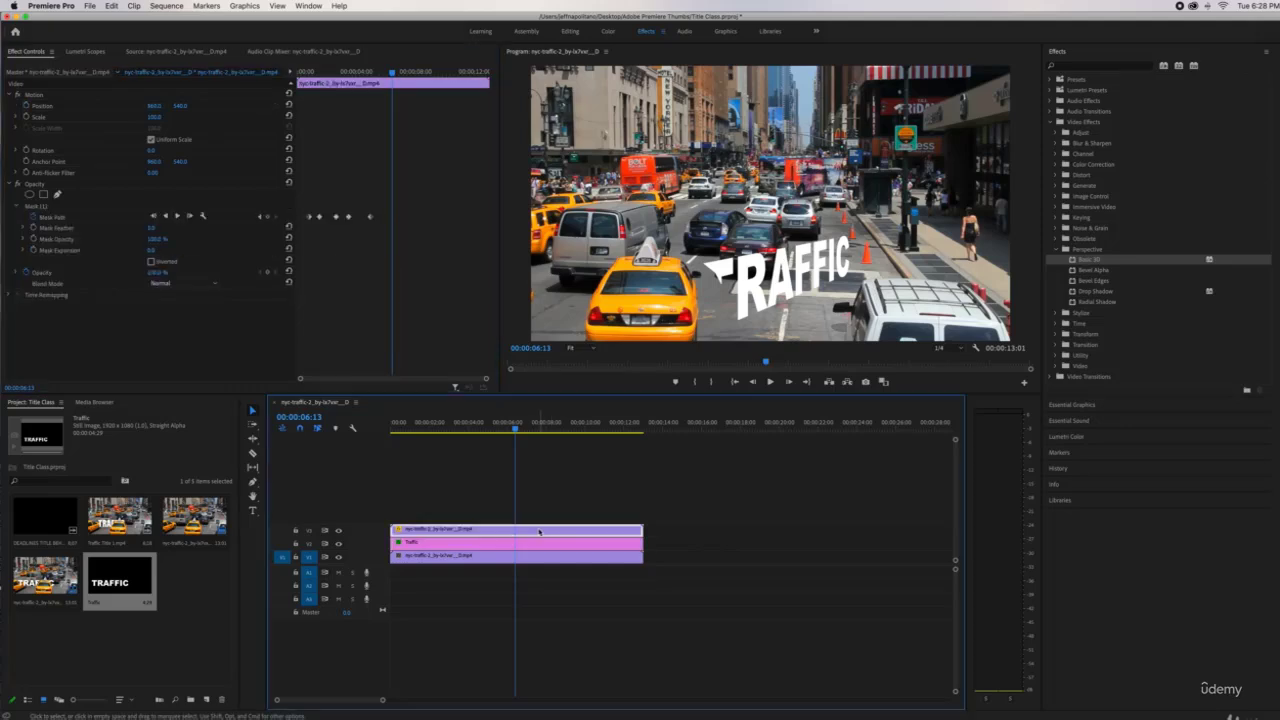
Nudge the taxi mask so the T of TRAFFIC is revealed, previewing the title pass
left_click(52, 217)
left_click_drag(708, 279, 693, 275)
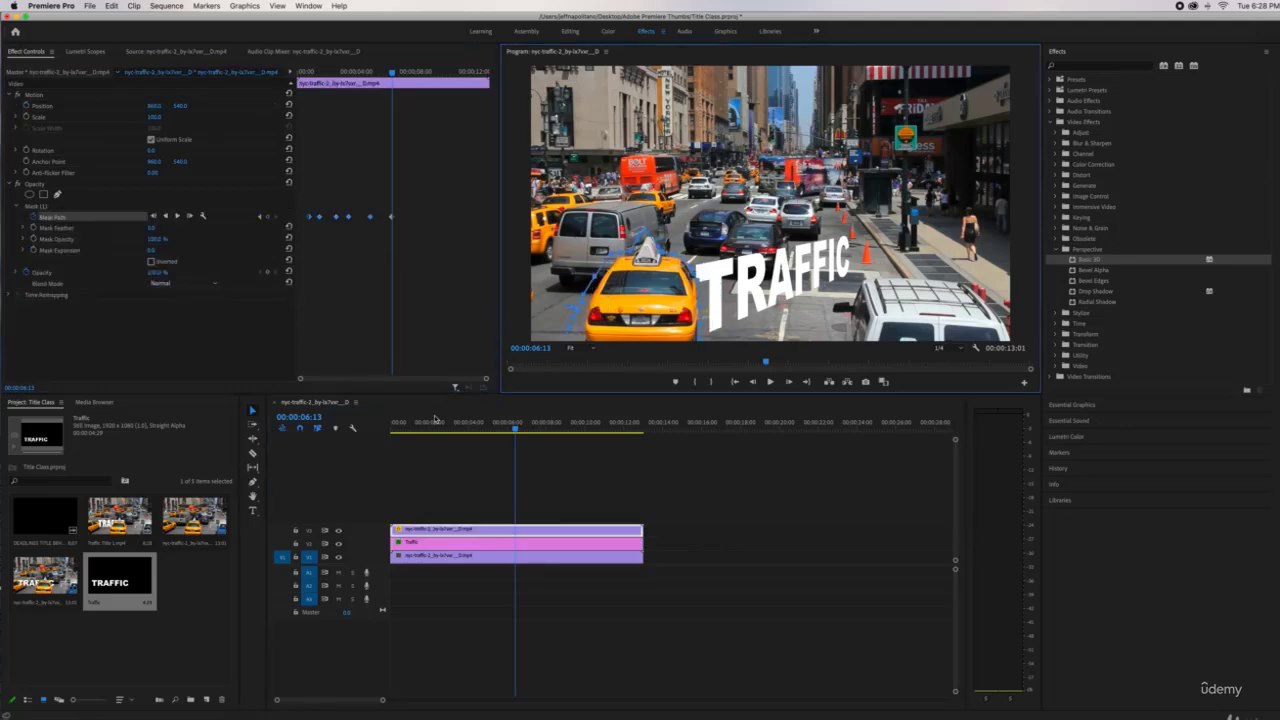
left_click_drag(435, 420, 519, 427)
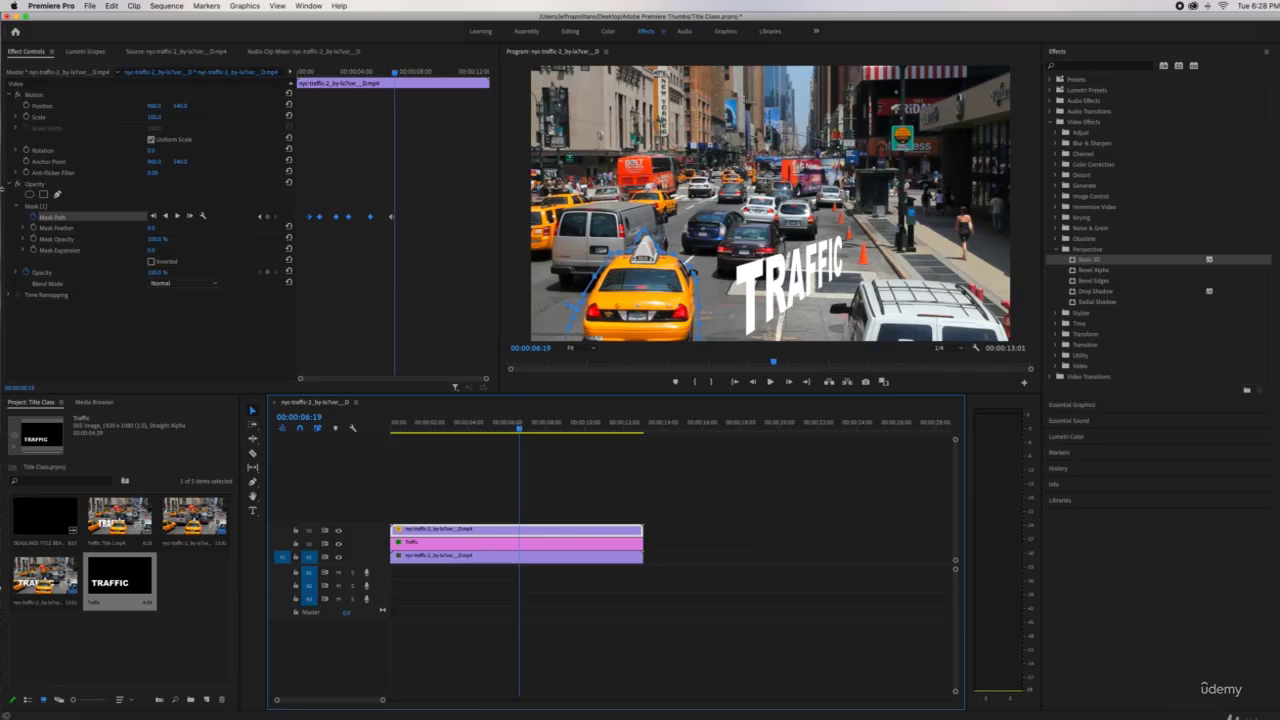
left_click(36, 185)
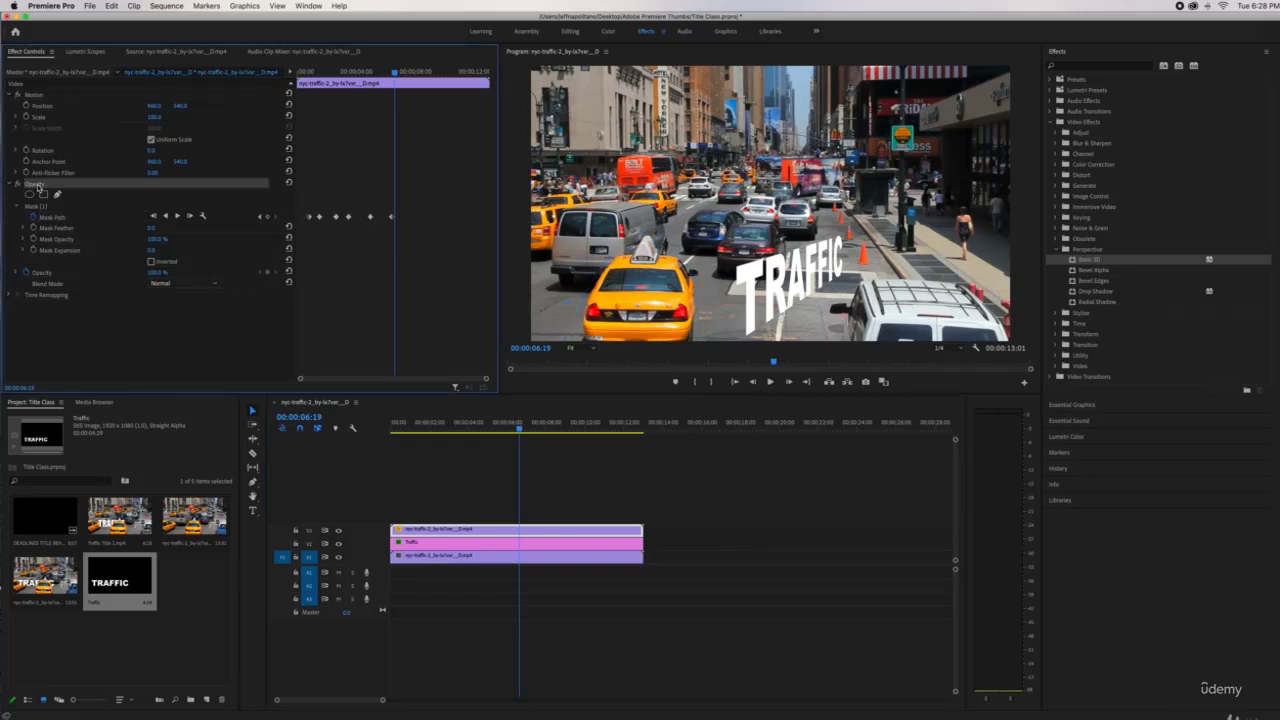
Play the composite back from about two seconds to review the title passing behind the taxi
left_click(430, 424)
key("space")
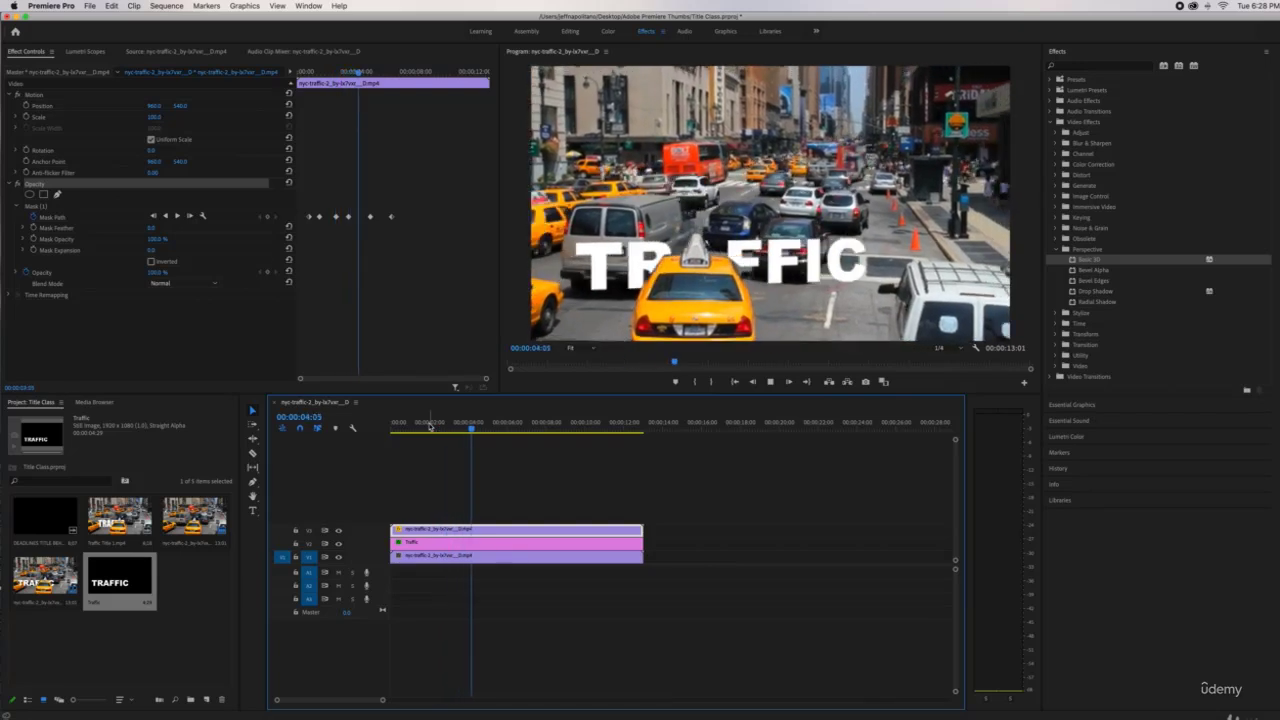
mouse_move(426, 424)
left_mouse_down()
mouse_move(455, 427)
mouse_move(437, 428)
left_mouse_up()
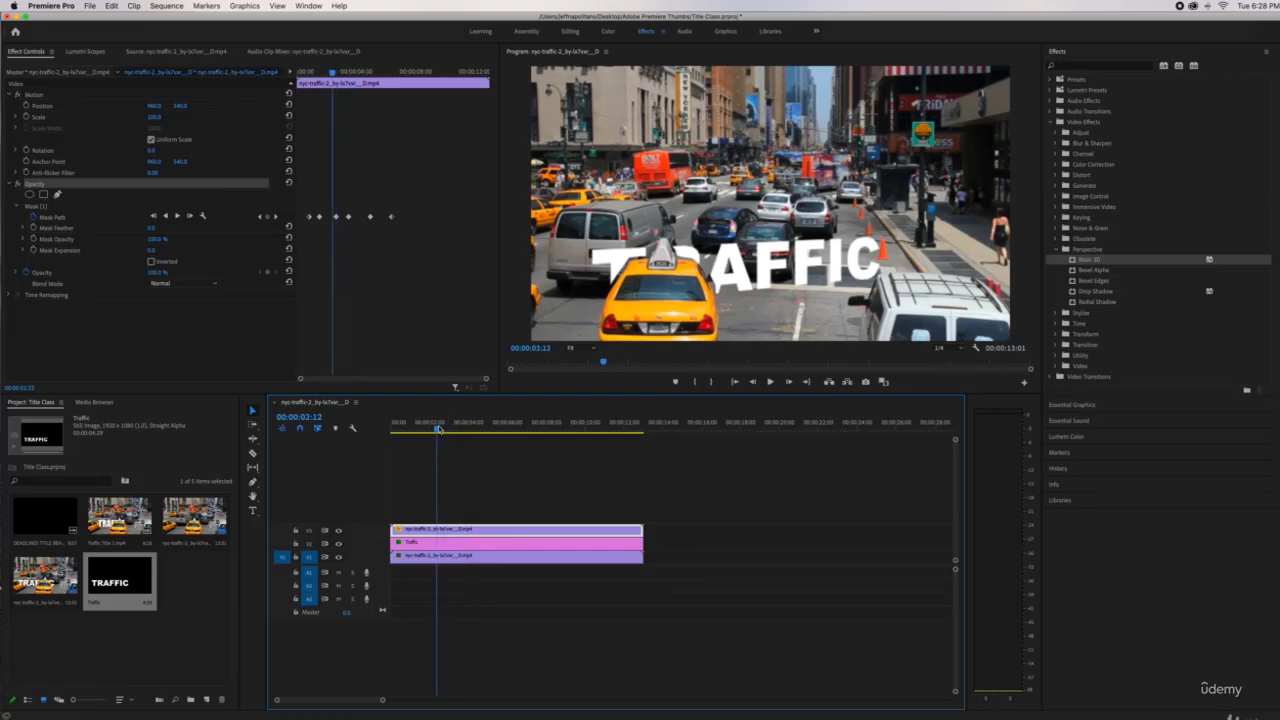
left_click(770, 382)
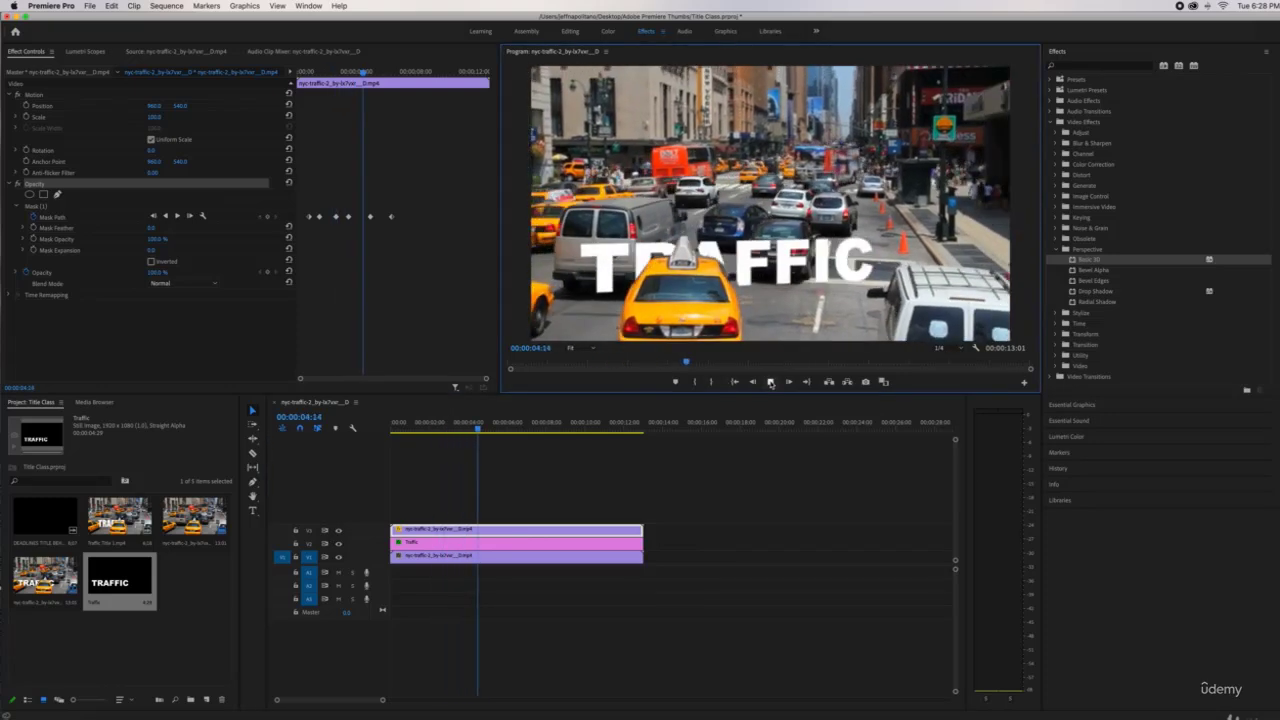
left_click(770, 382)
left_click_drag(472, 427, 457, 428)
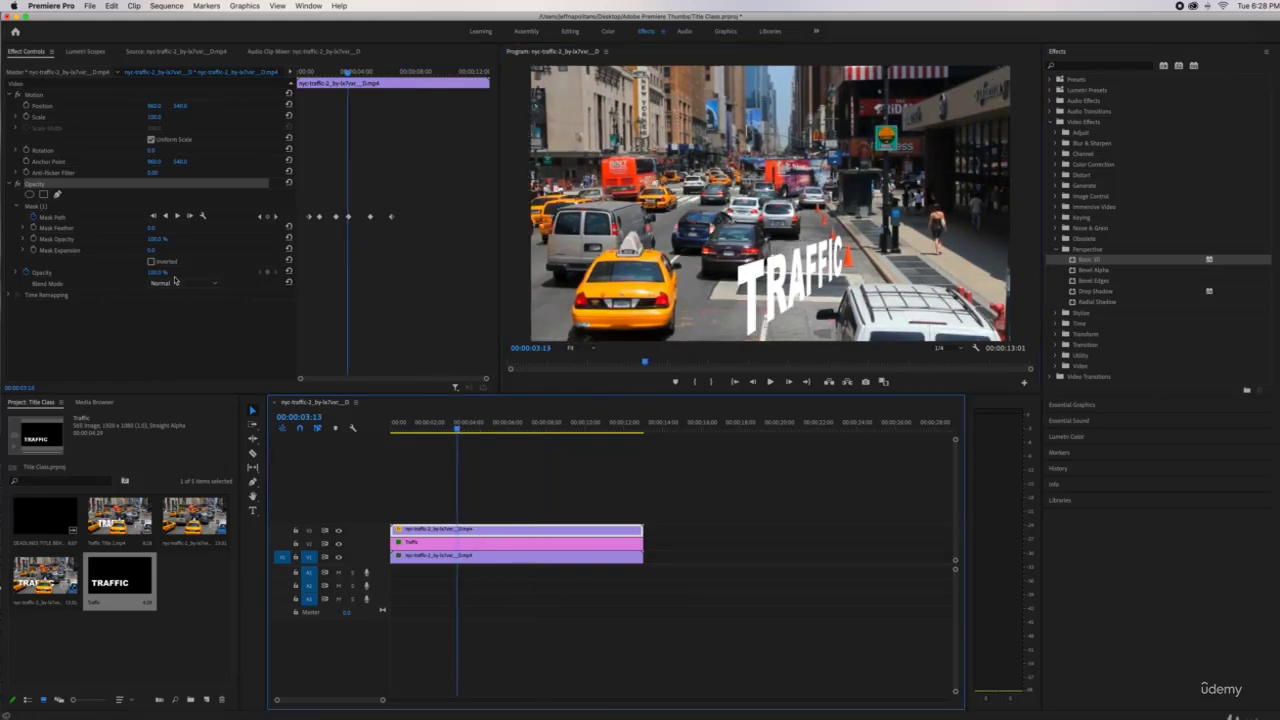
Show the mask outline at 200% Program zoom and step through the title move frame by frame
left_click(58, 218)
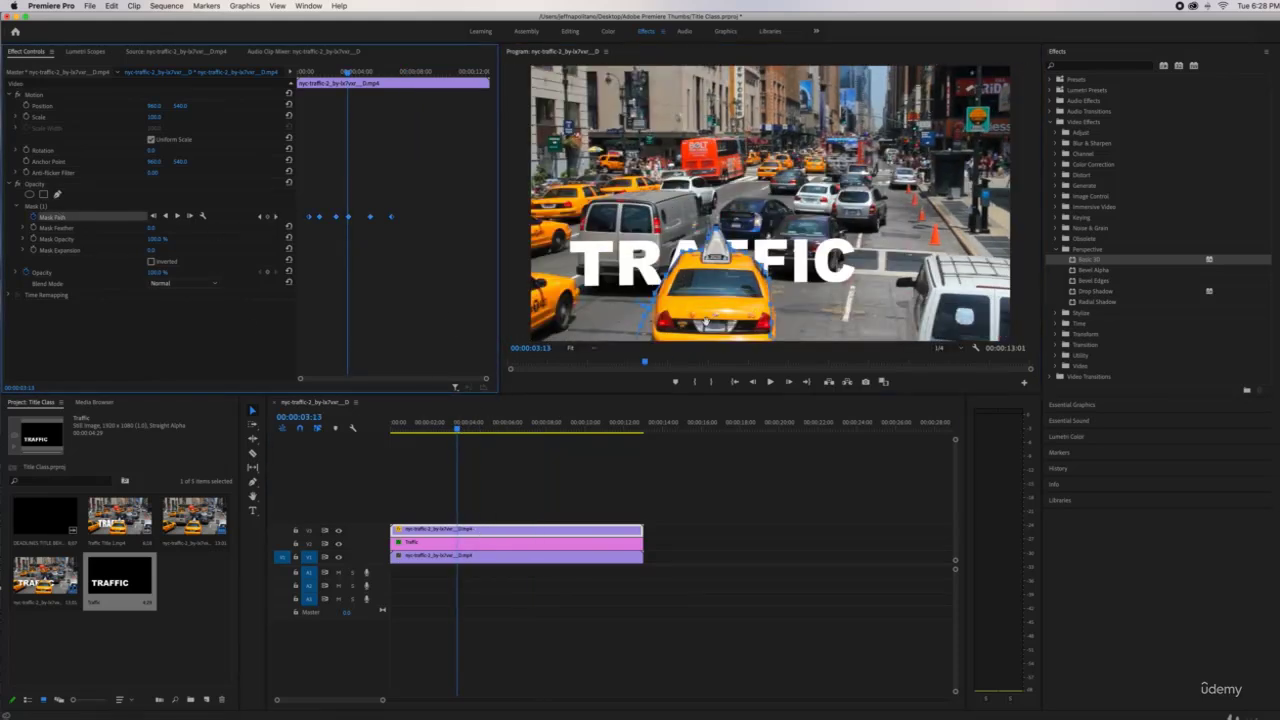
left_click(570, 348)
left_click(592, 440)
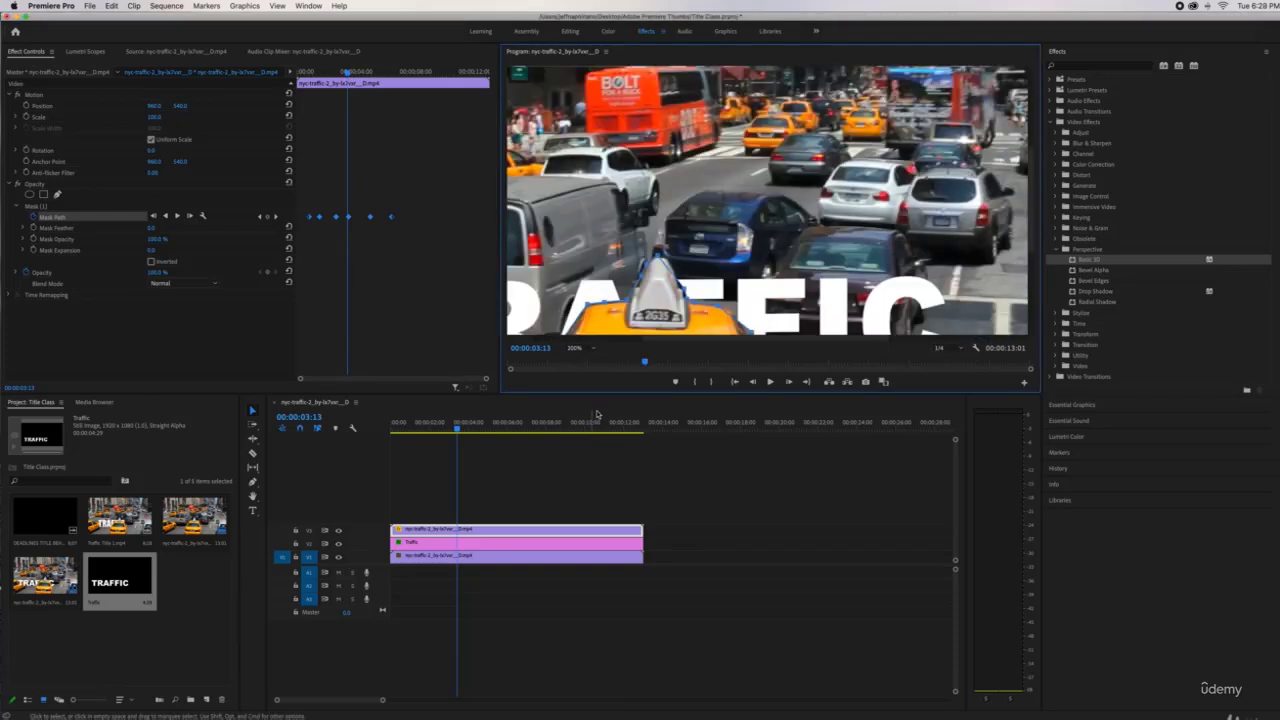
left_click_drag(1029, 165, 1028, 225)
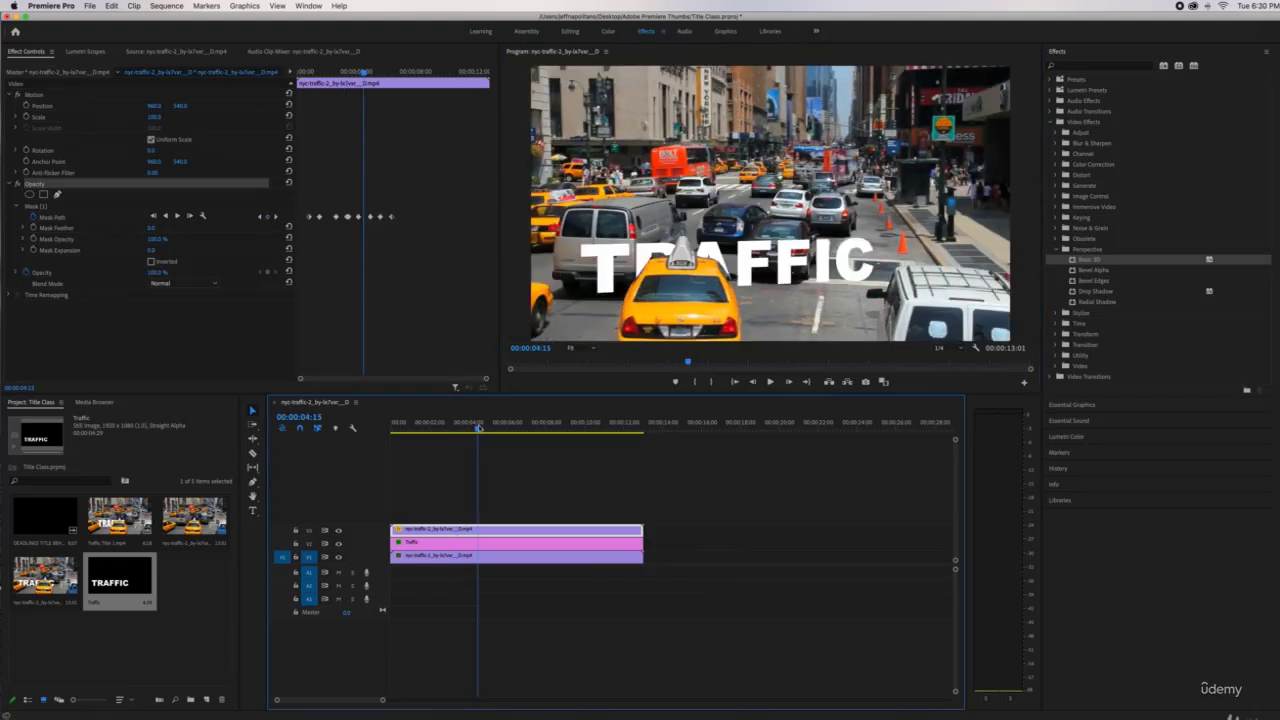
left_click_drag(478, 427, 516, 430)
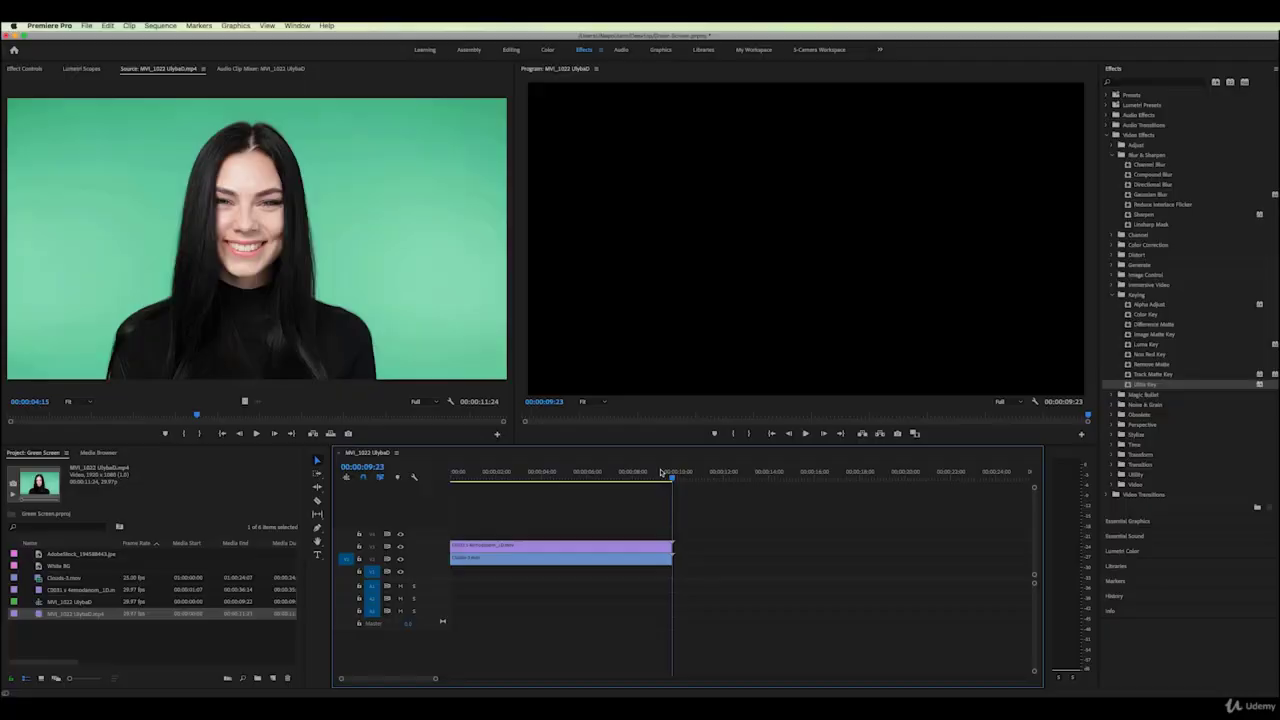
Scrub back to the five-second mark to view the green-screen woman clip
left_click_drag(648, 472, 550, 474)
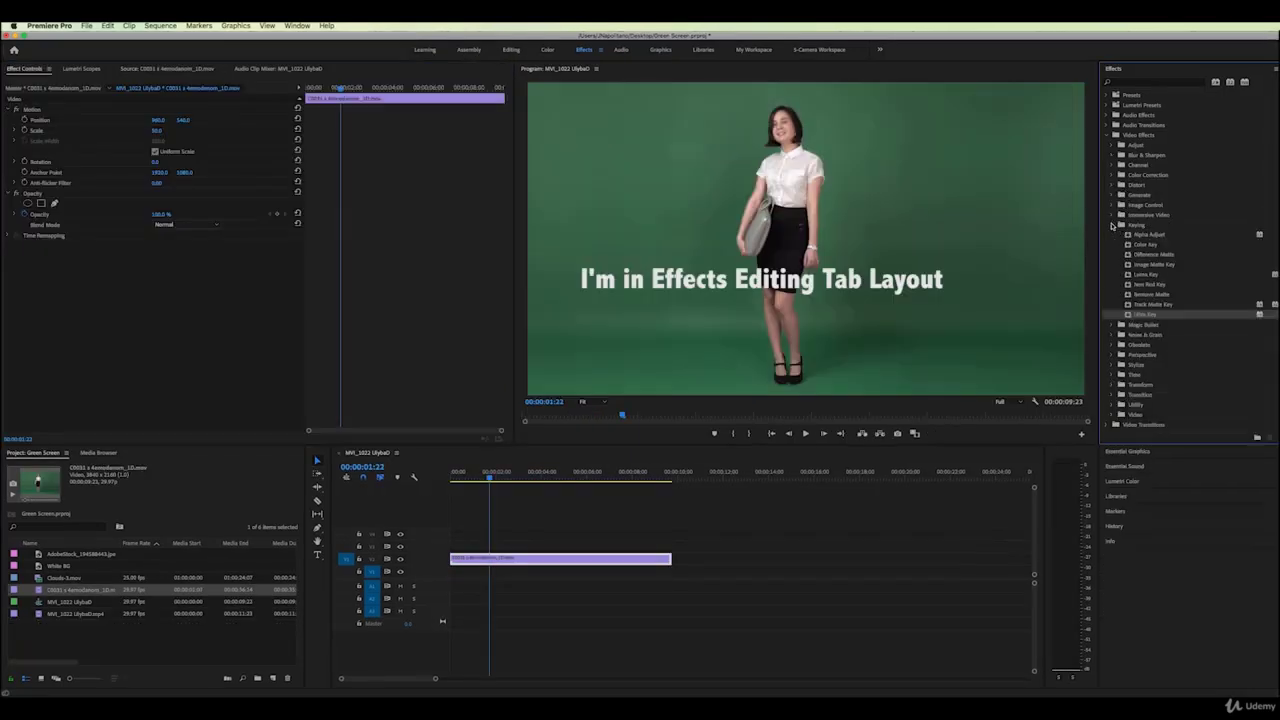
Apply the Color Key effect to the green-screen woman clip
left_click(1131, 246)
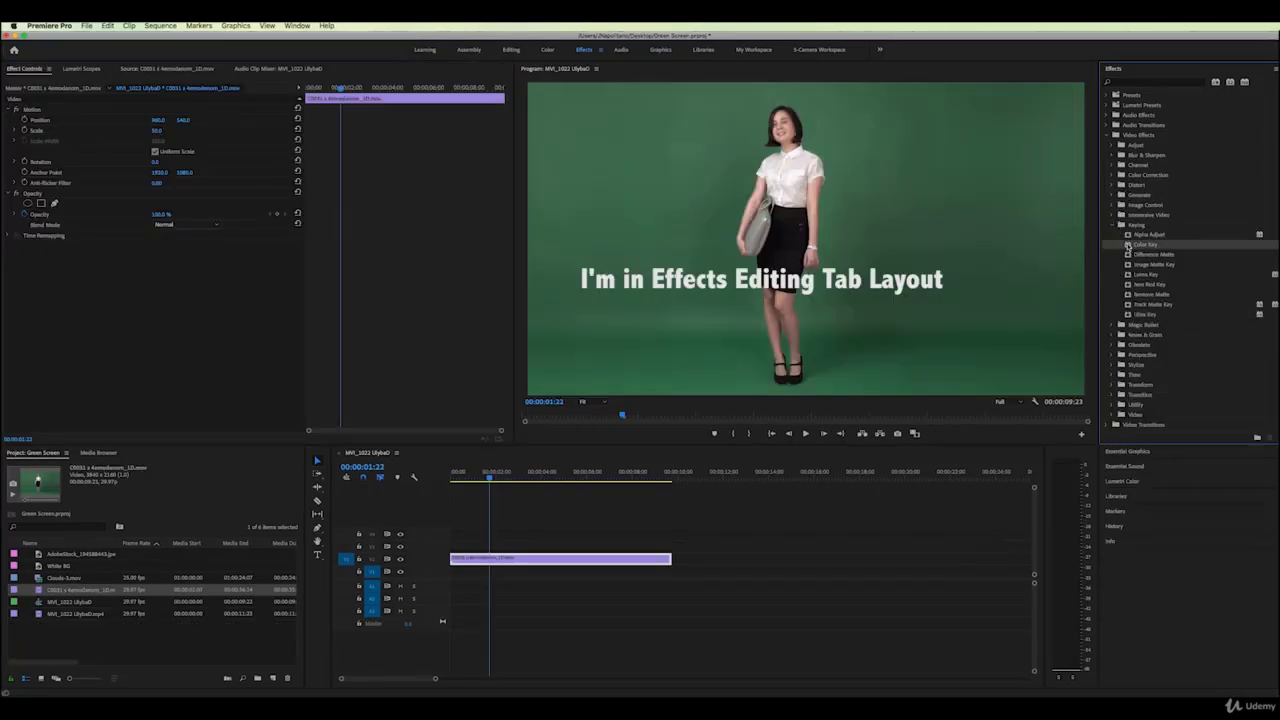
left_click(1132, 316)
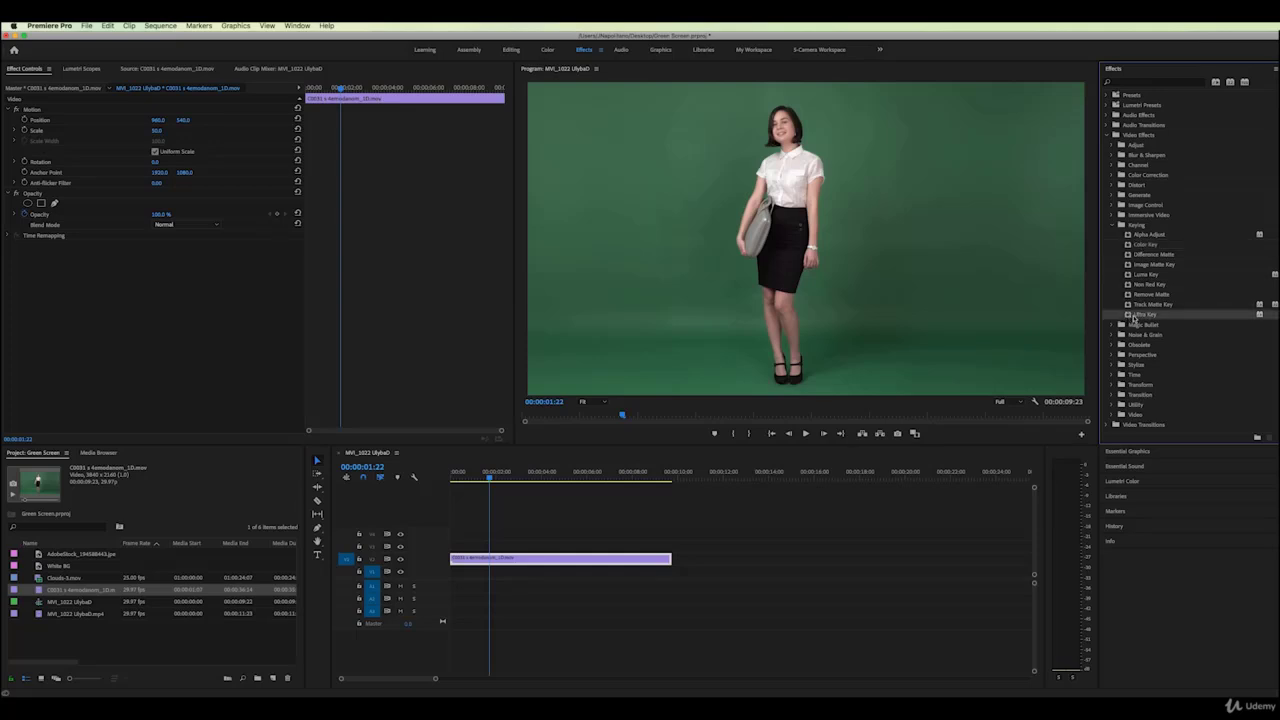
left_click(1128, 246)
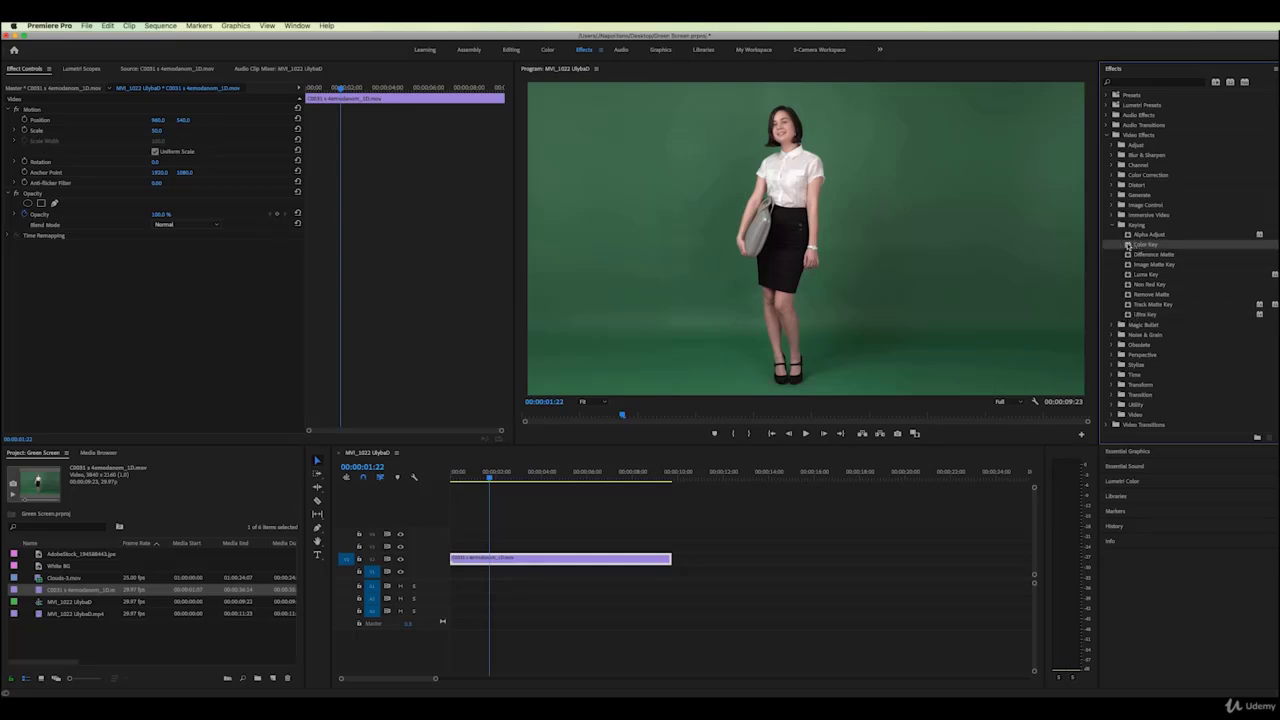
left_click_drag(1128, 246, 552, 559)
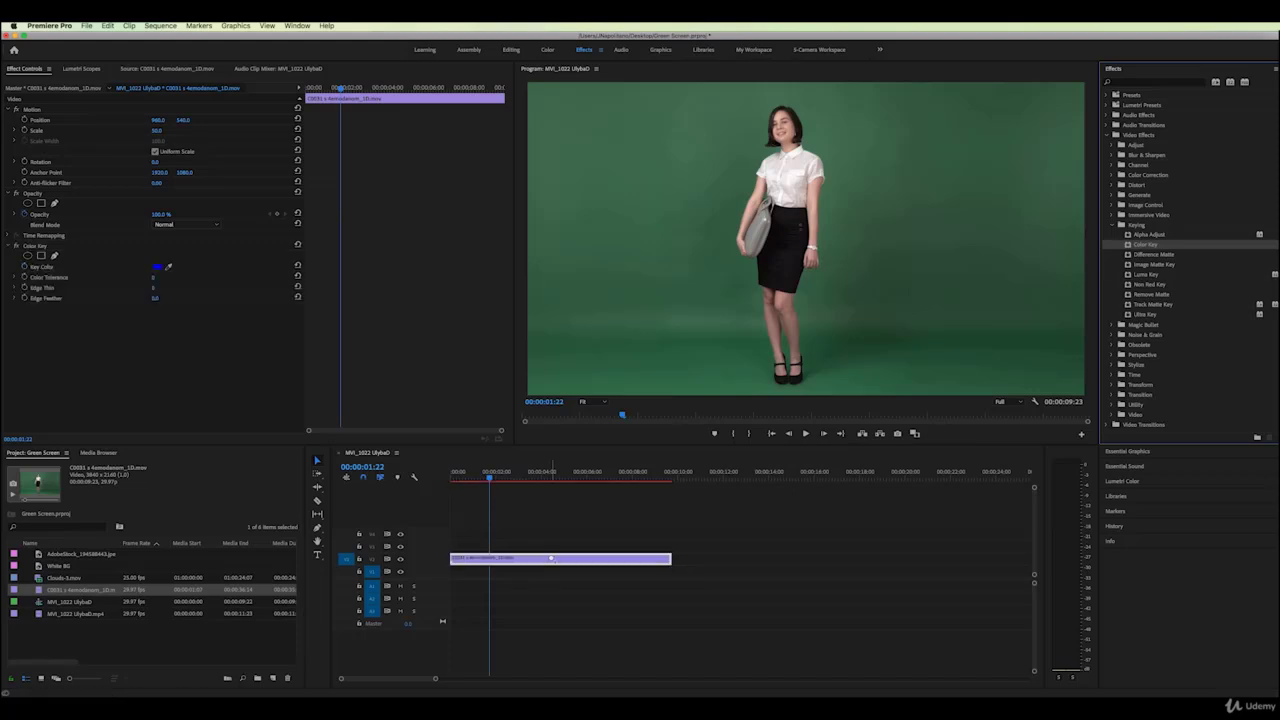
At 00:00:03:14, sample the green as key colour and raise Color Tolerance, testing its slider range
left_click_drag(474, 477, 507, 480)
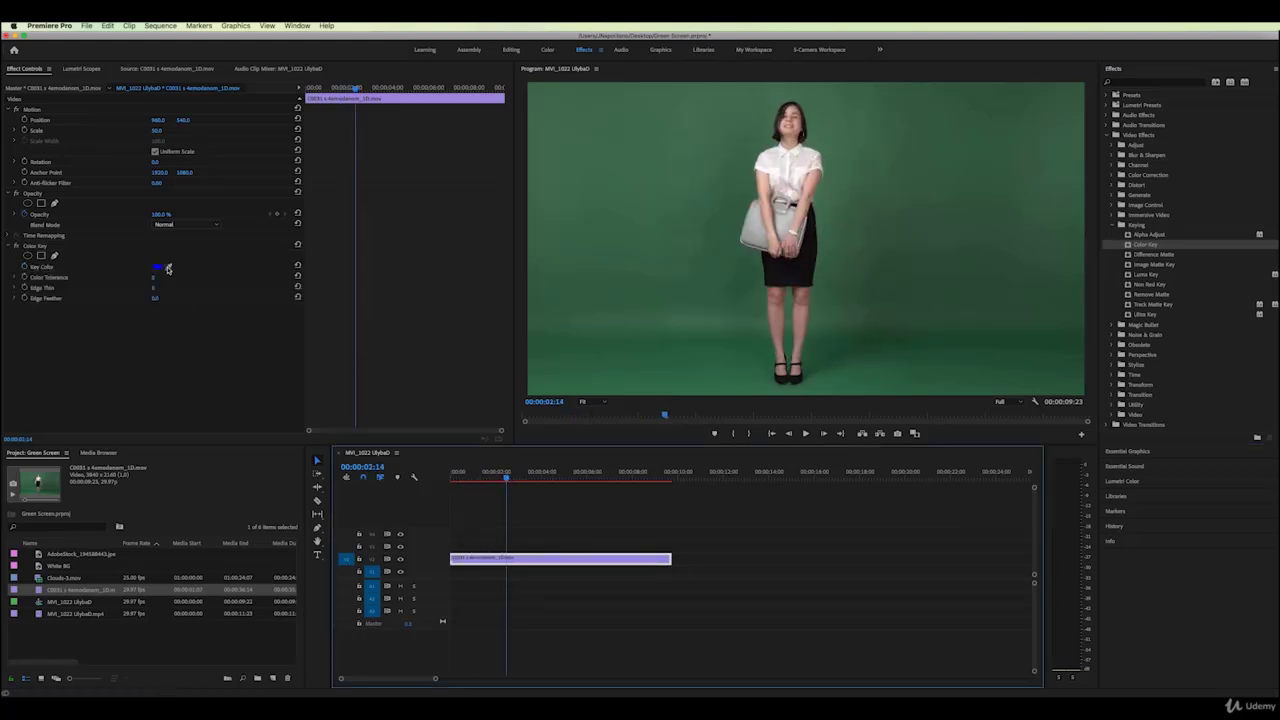
left_click(170, 265)
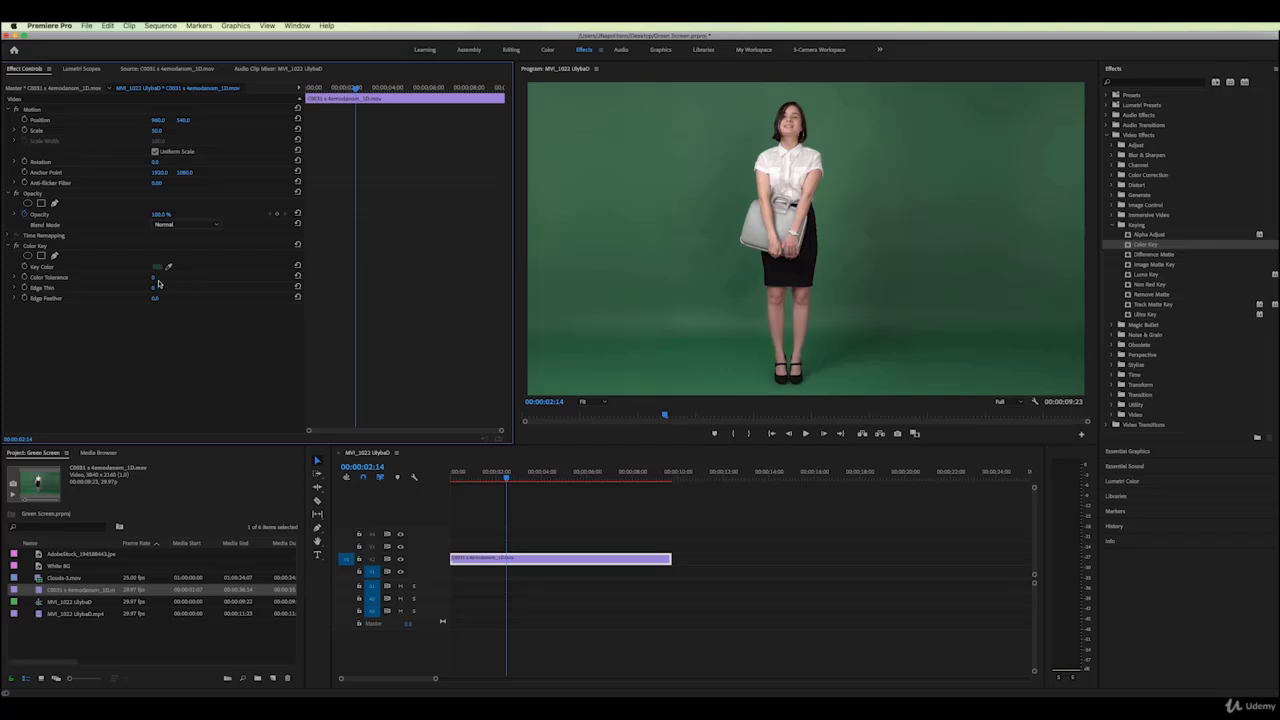
left_click_drag(155, 277, 176, 277)
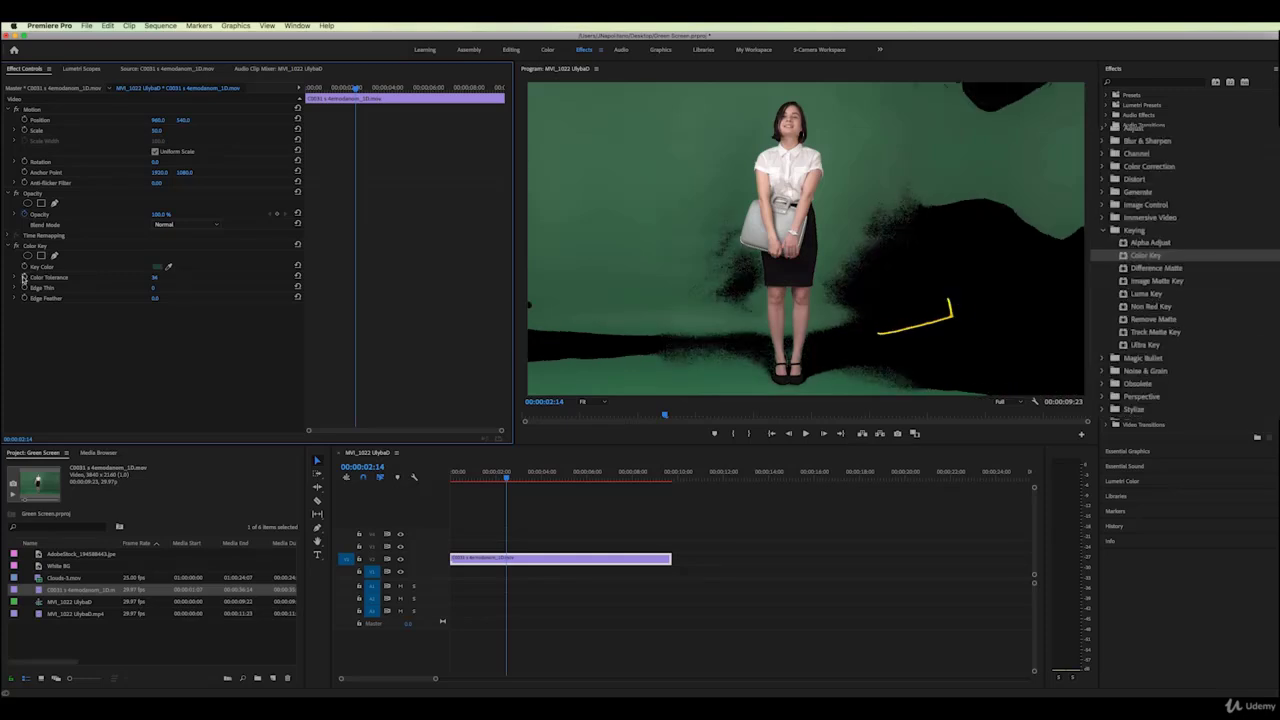
left_click(17, 277)
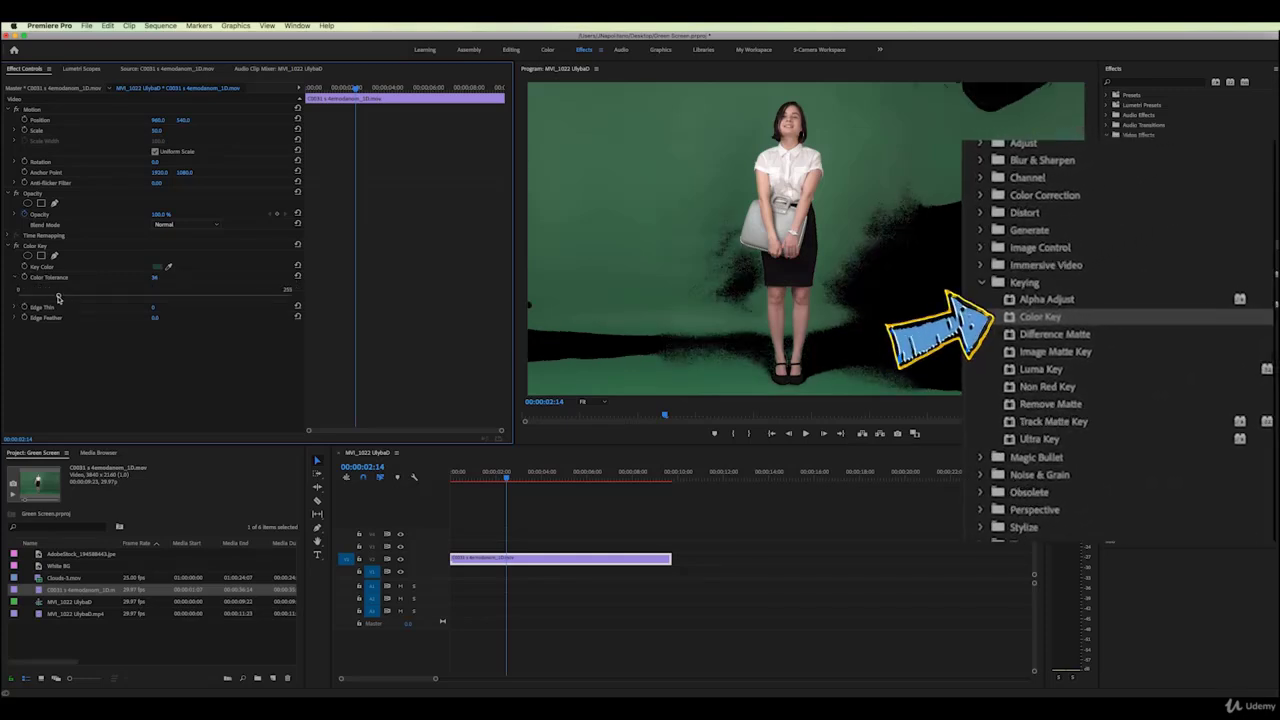
mouse_move(58, 295)
left_mouse_down()
mouse_move(80, 297)
mouse_move(63, 297)
left_mouse_up()
left_click(16, 278)
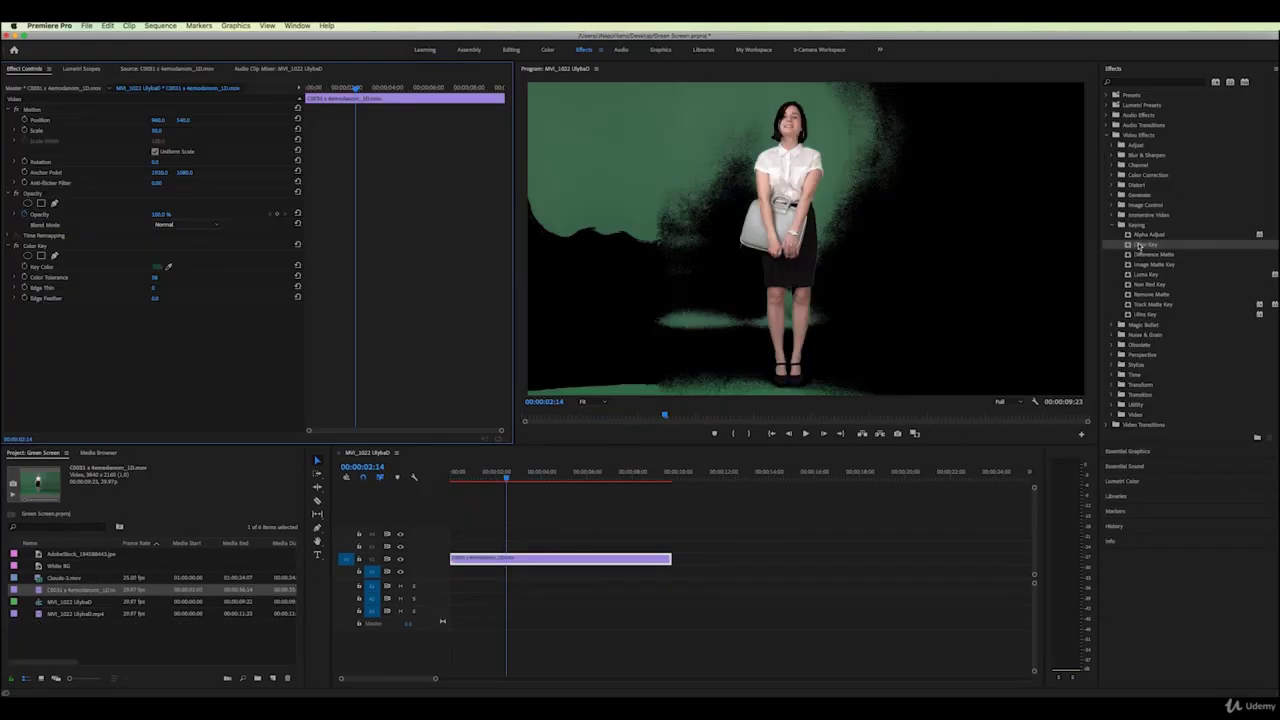
Add a second Color Key, sample the green and raise its tolerance
left_click_drag(1128, 245, 594, 559)
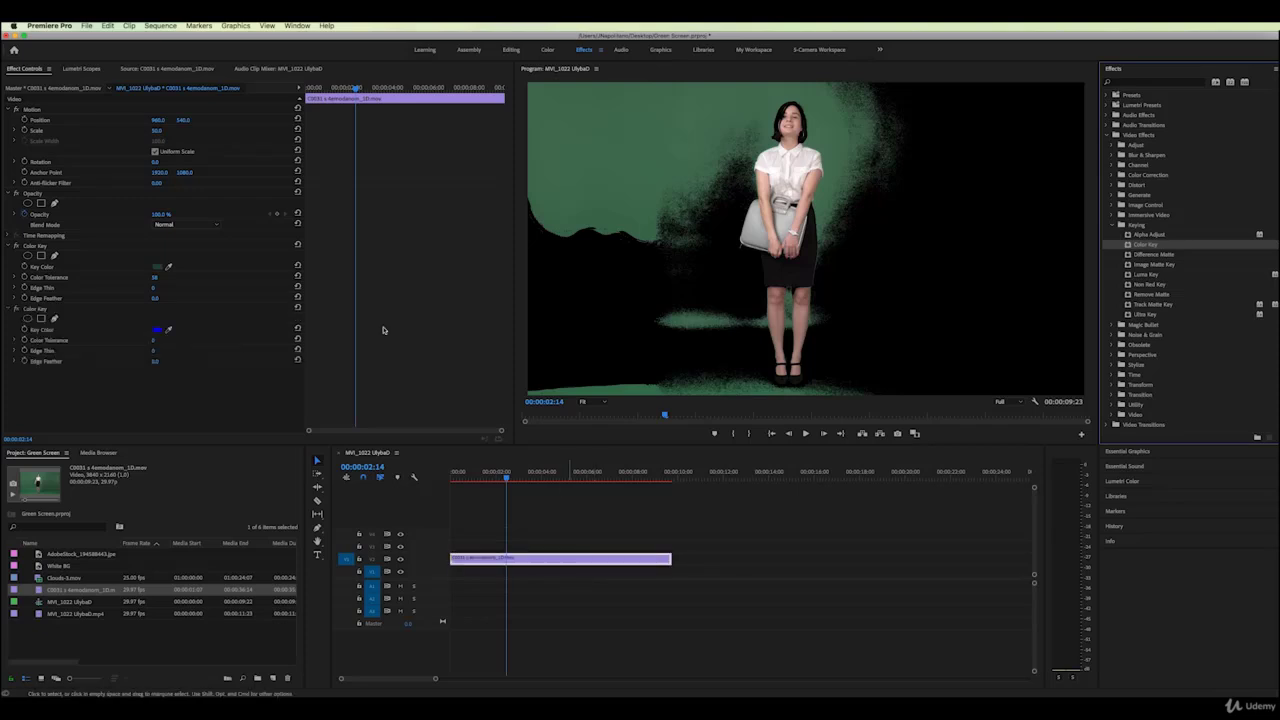
left_click(168, 329)
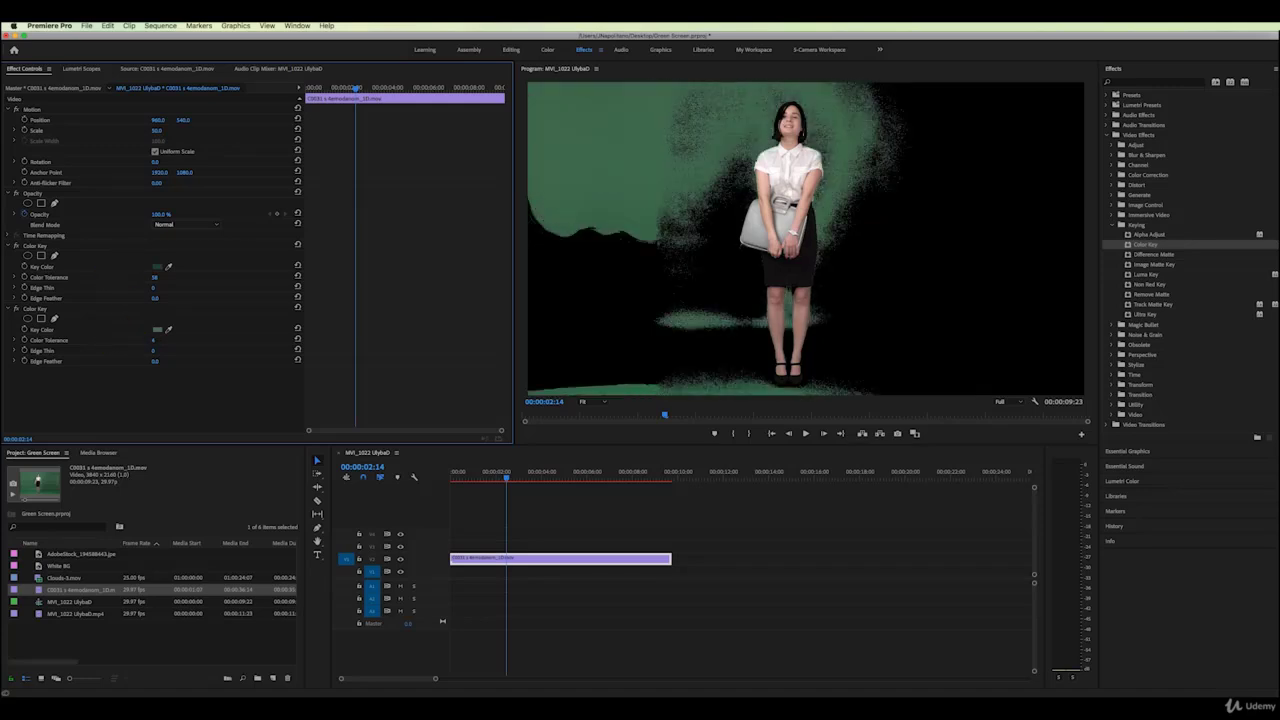
left_click_drag(153, 340, 172, 340)
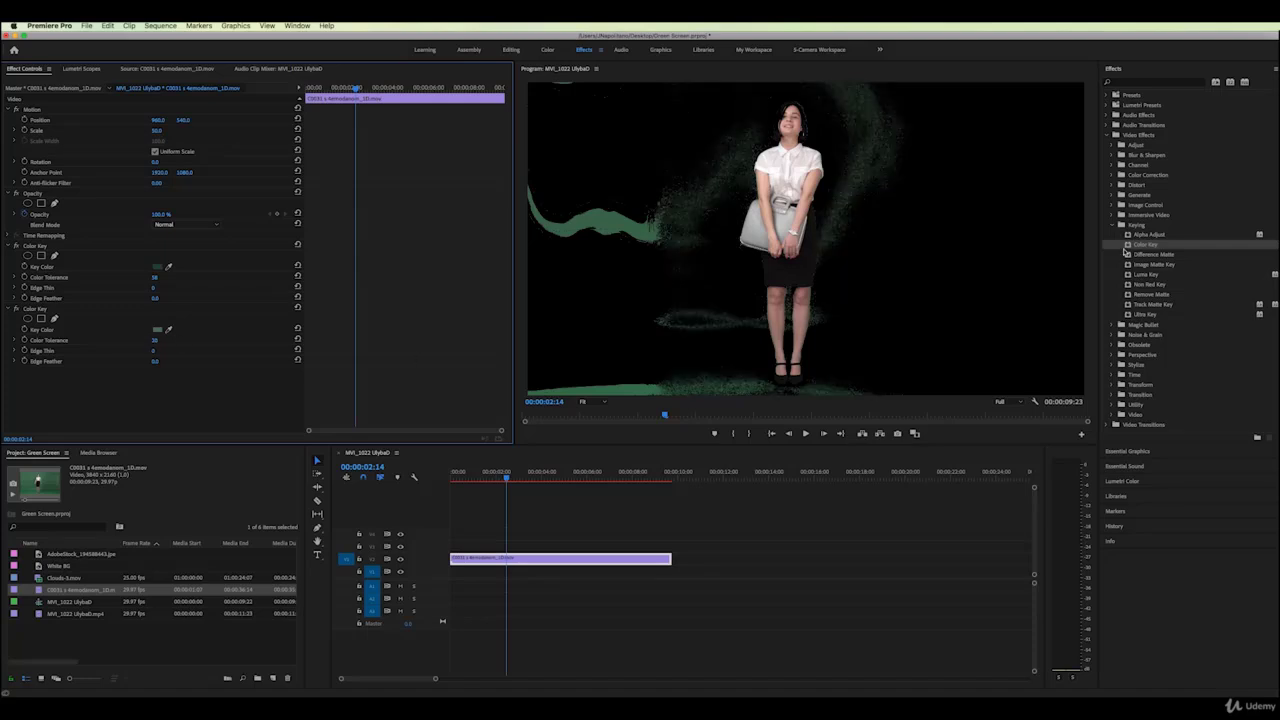
Add a third Color Key, sample the leftover green from the frame and fine-tune its tolerance
left_click_drag(1128, 245, 636, 566)
left_click(168, 392)
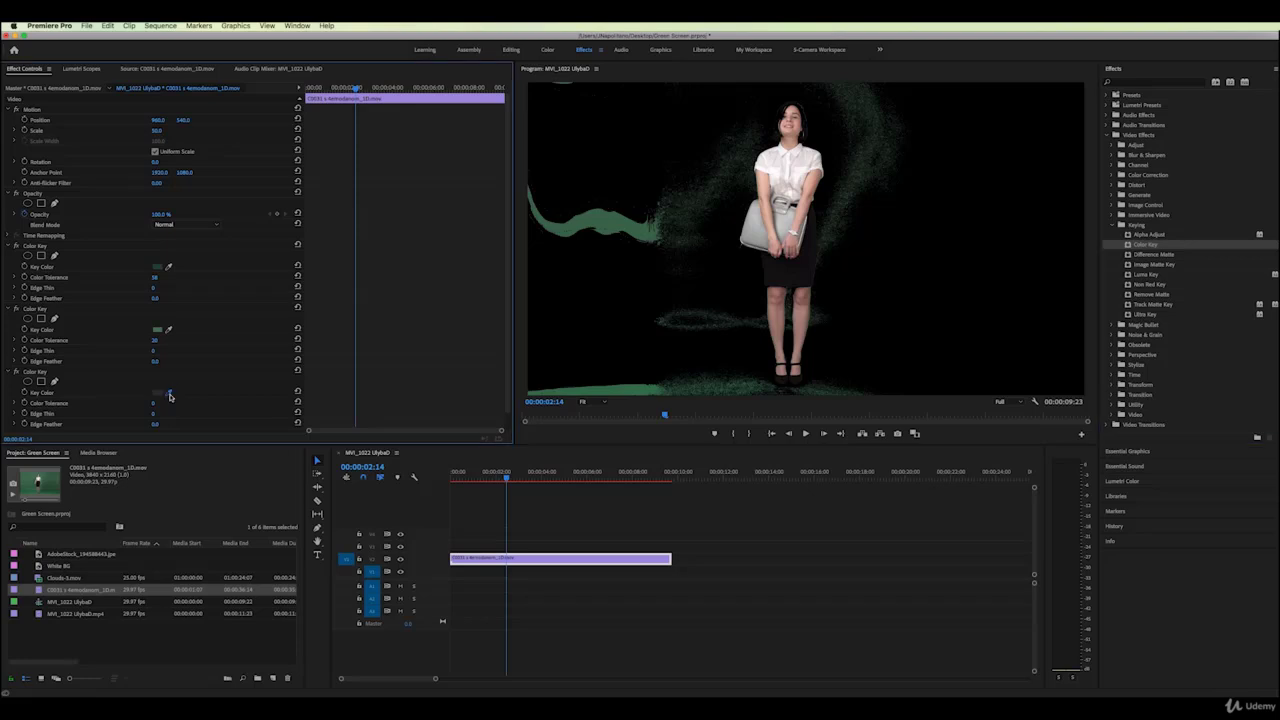
left_click(617, 222)
left_click_drag(154, 403, 164, 403)
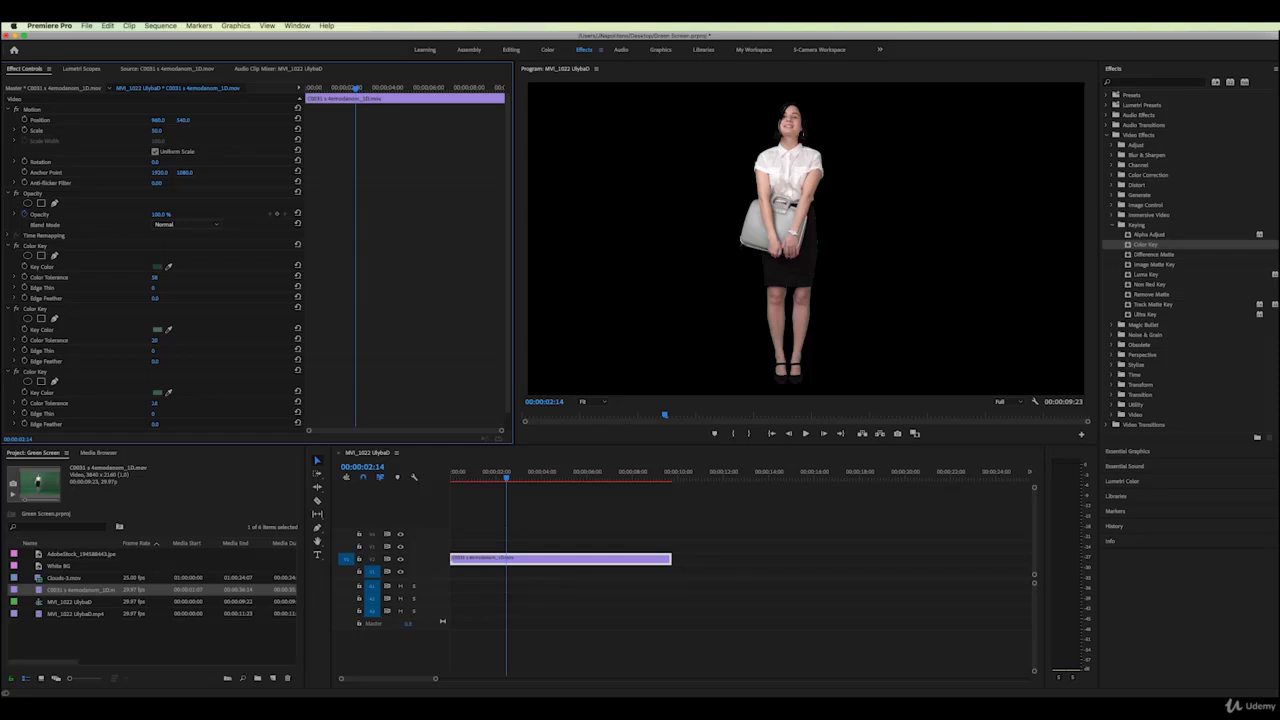
left_click_drag(154, 403, 152, 403)
Place the White BG still on V1 beneath the woman's clip and hide that track
left_click(38, 567)
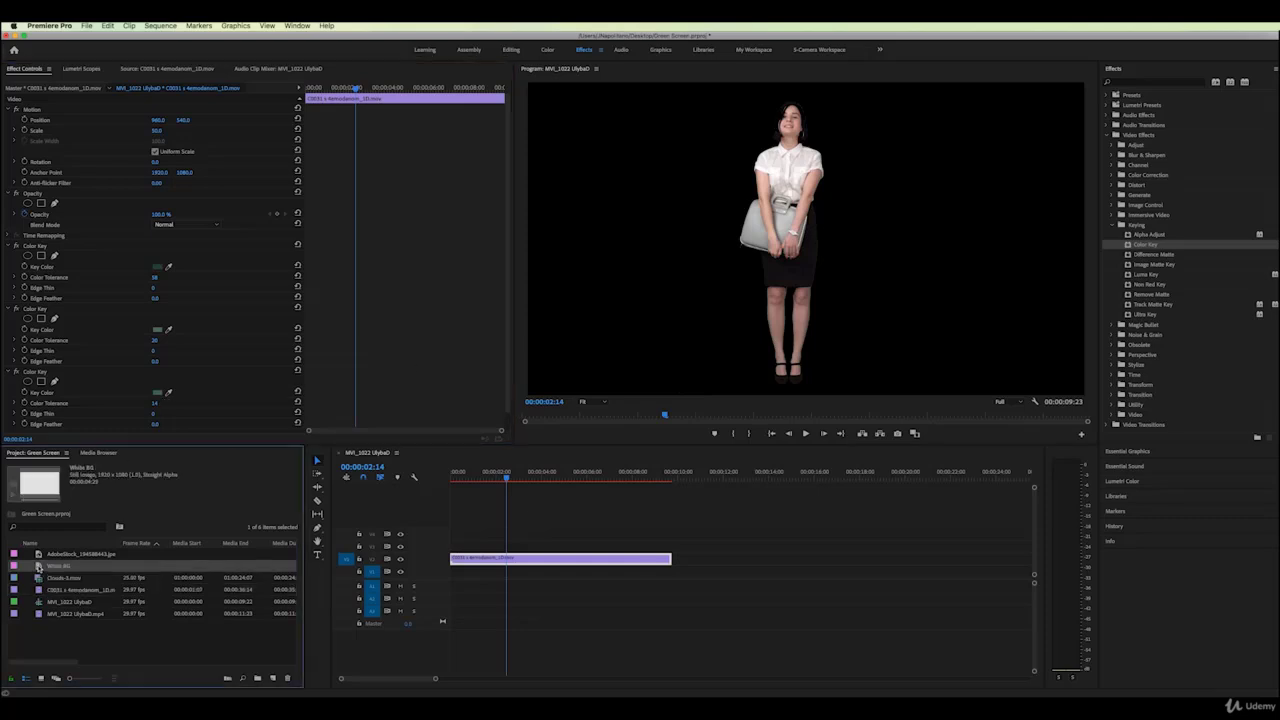
left_click_drag(38, 567, 455, 572)
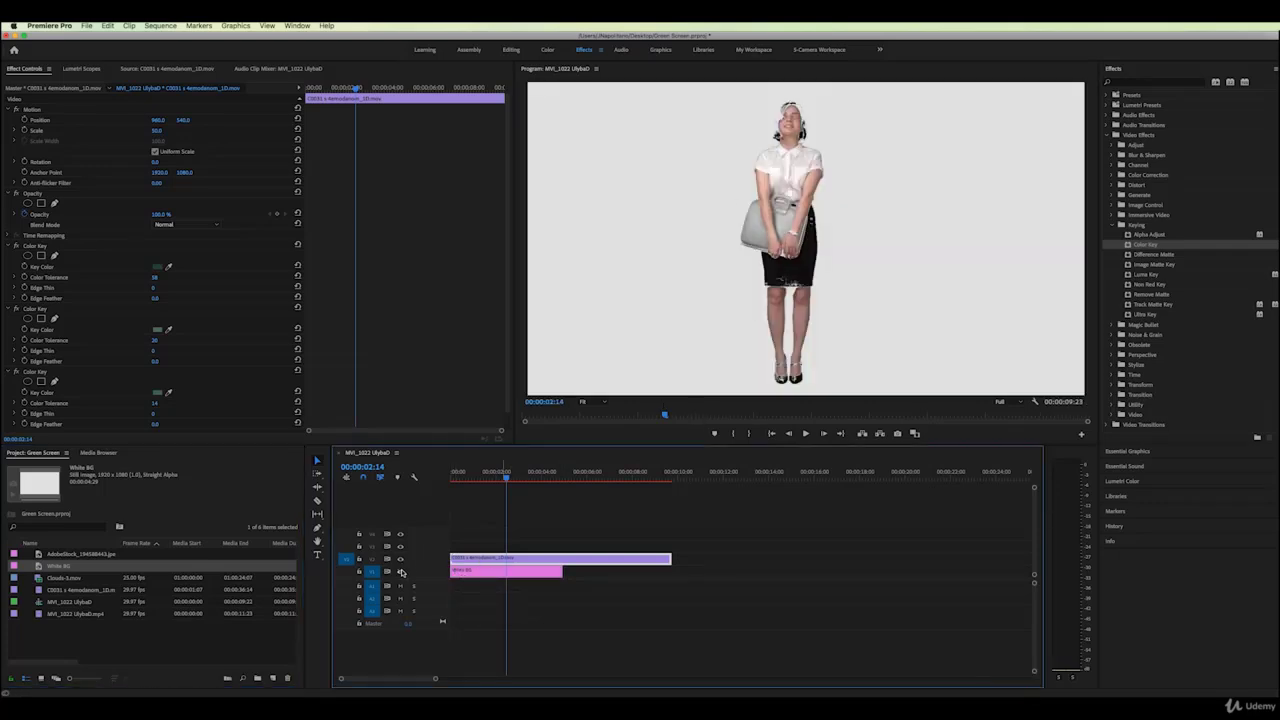
left_click(401, 571)
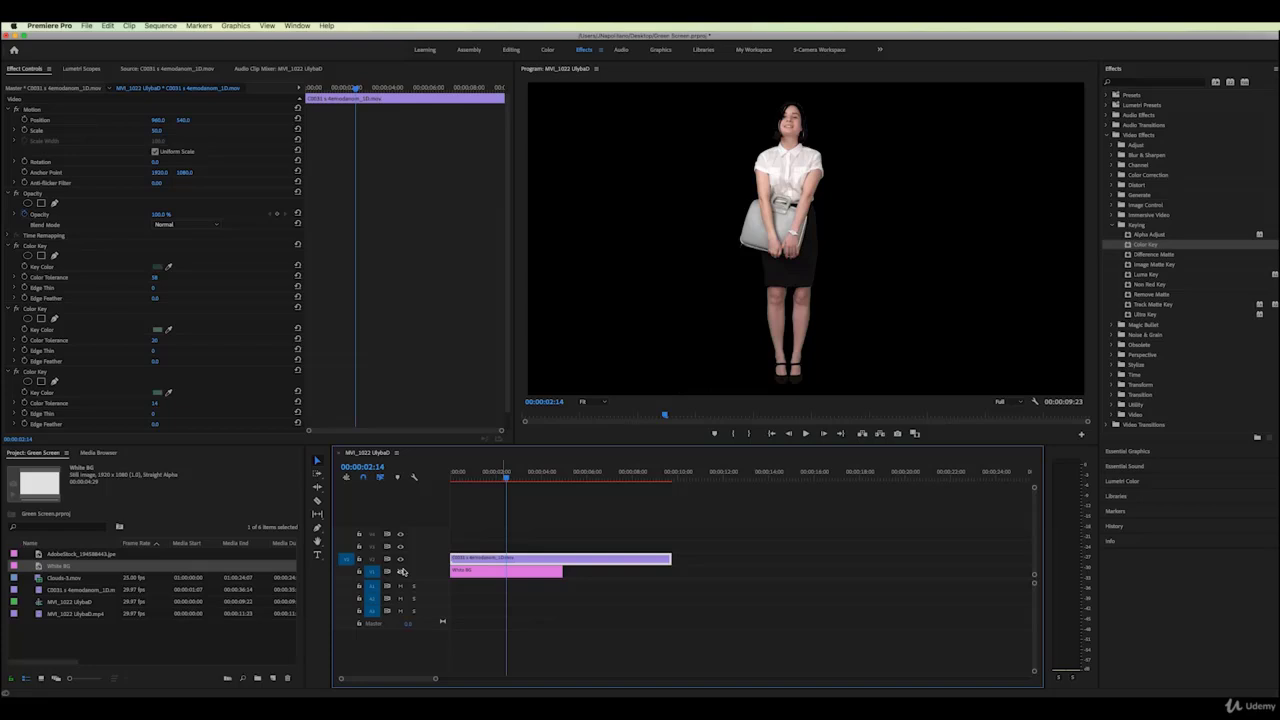
In the Legacy Titler, replace White BG's rectangle with a new one covering the whole frame
left_click(39, 566)
double_click(39, 566)
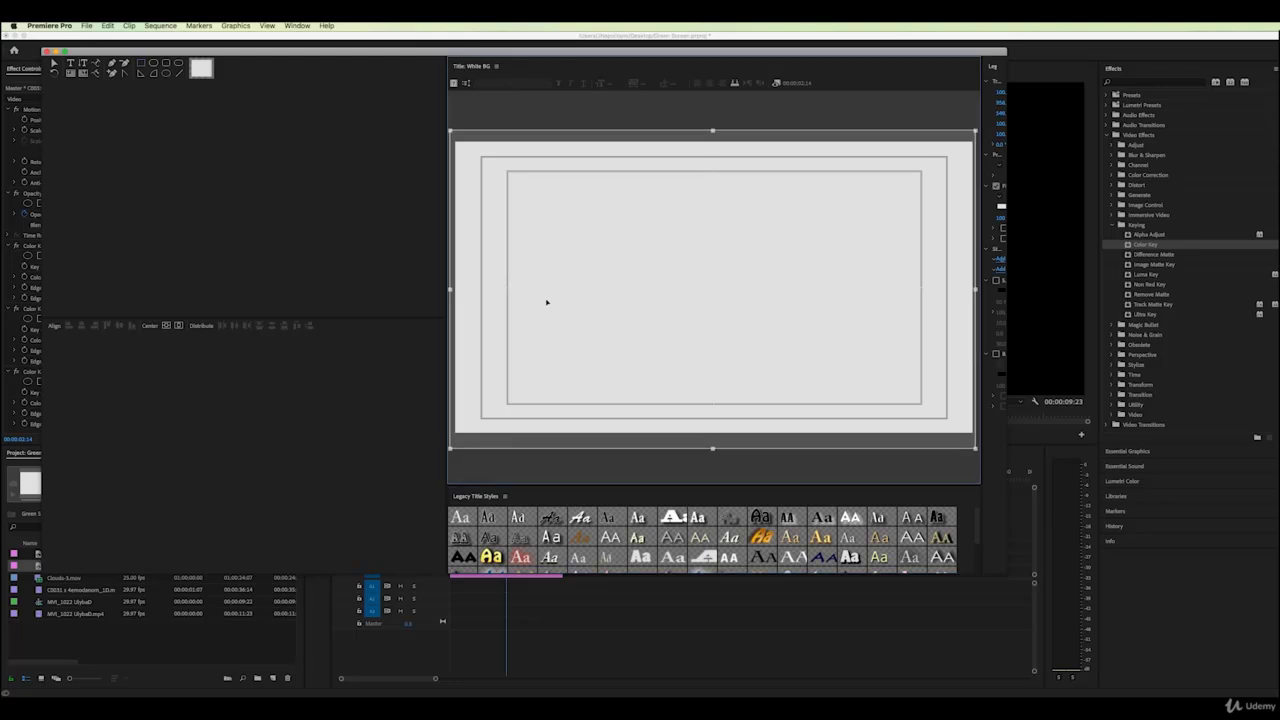
key("Delete")
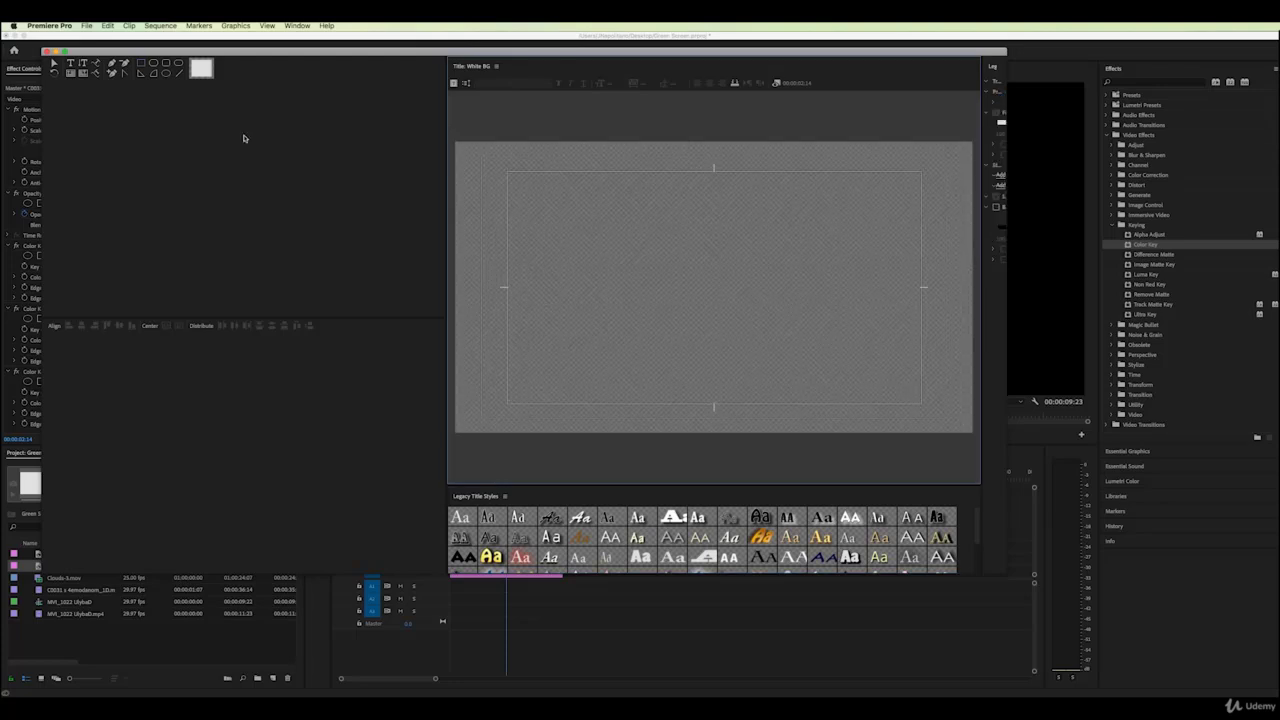
left_click(140, 63)
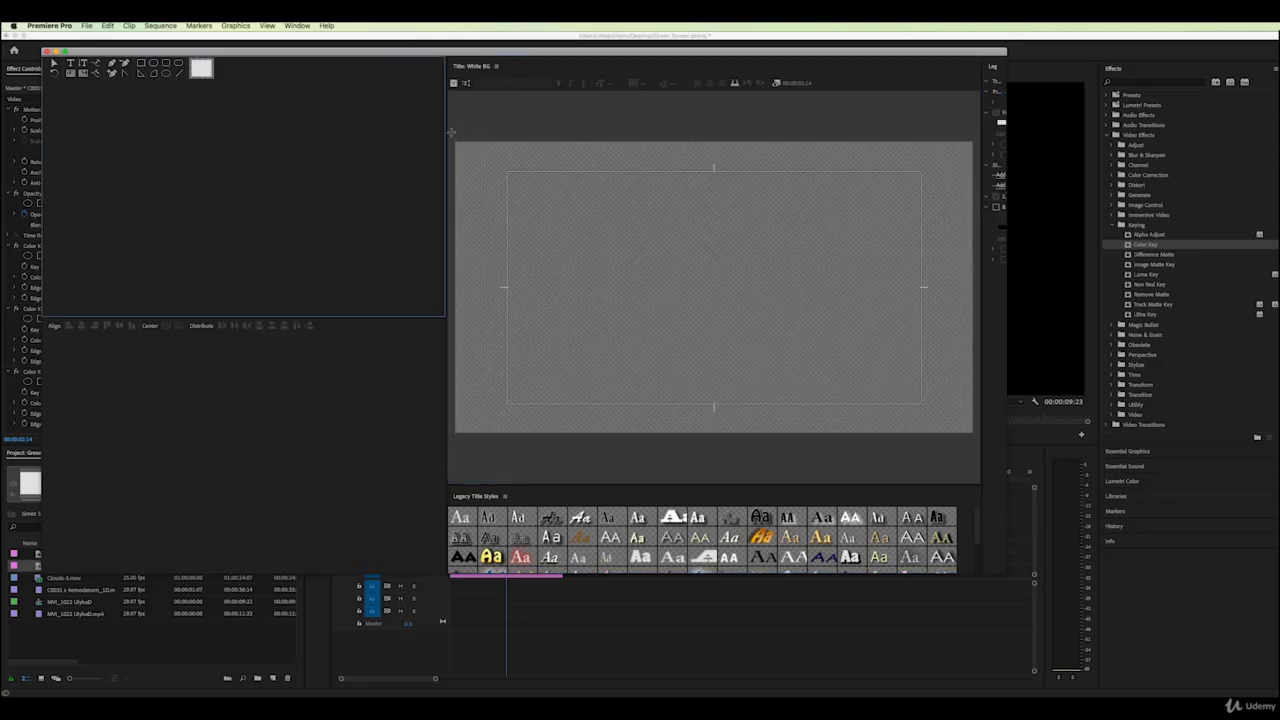
left_click_drag(453, 134, 975, 442)
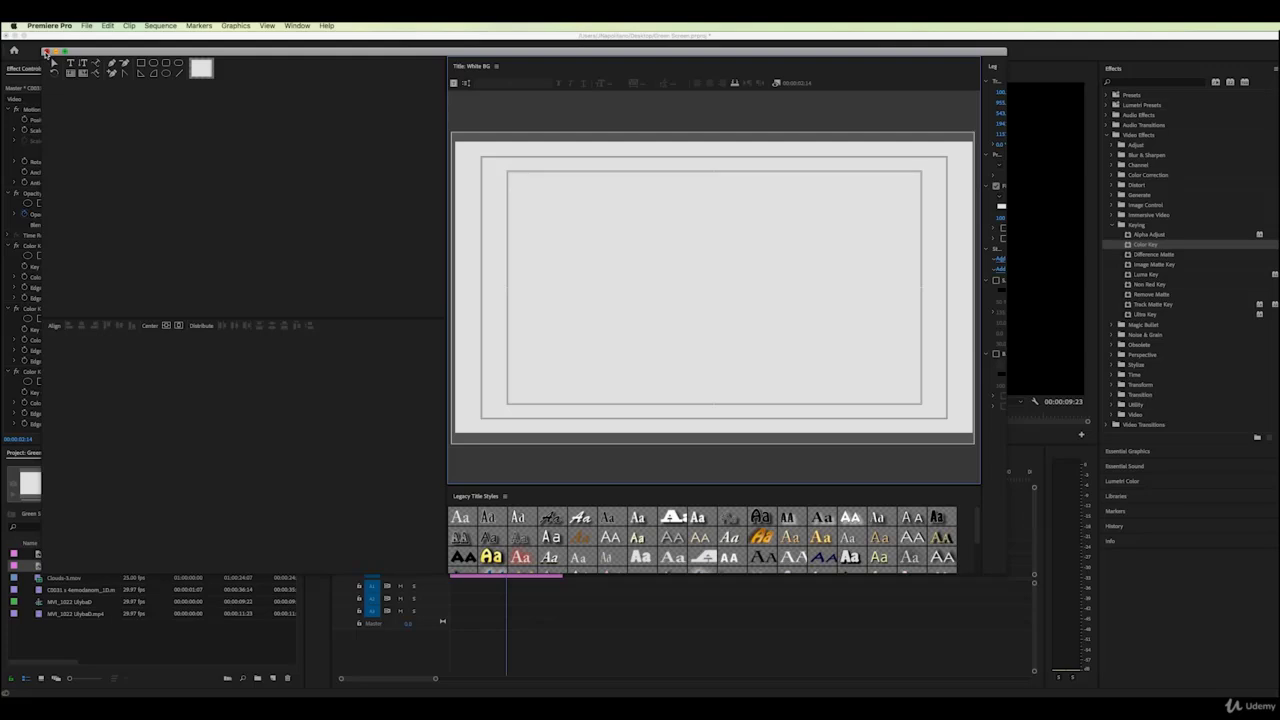
left_click(45, 52)
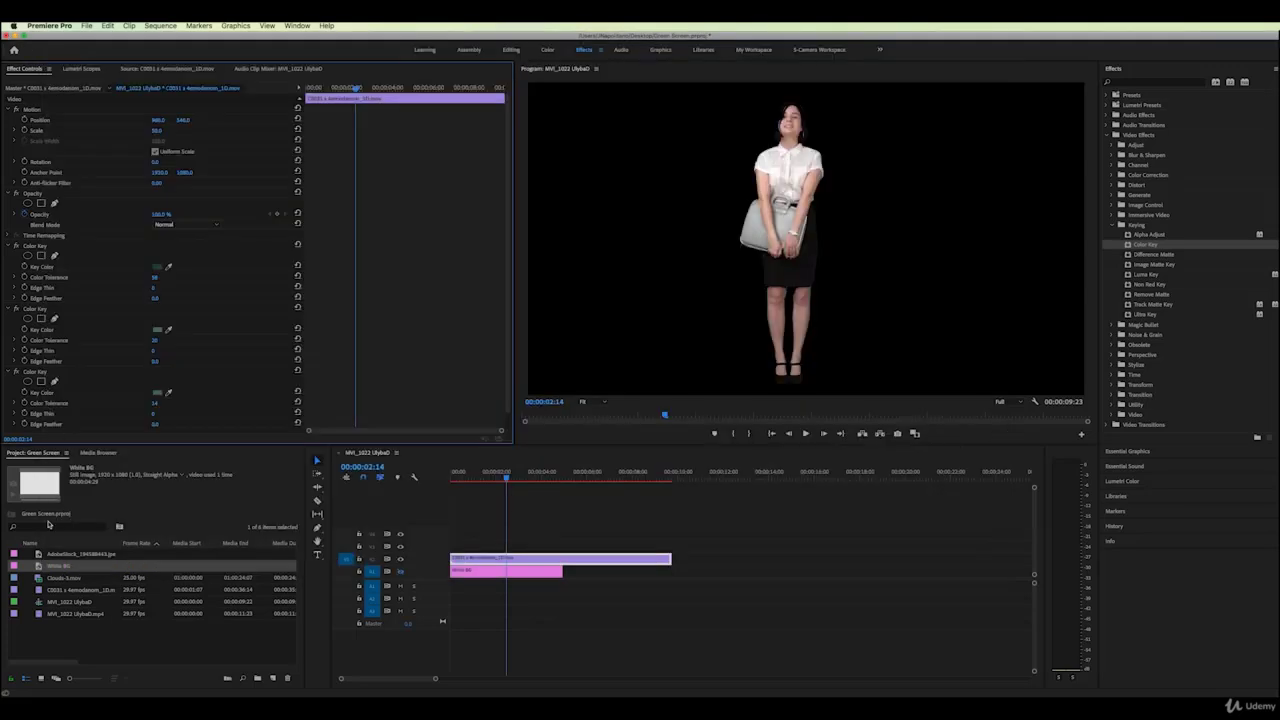
Show the White BG track again and lower the first Color Key's tolerance to 12
left_click(507, 573)
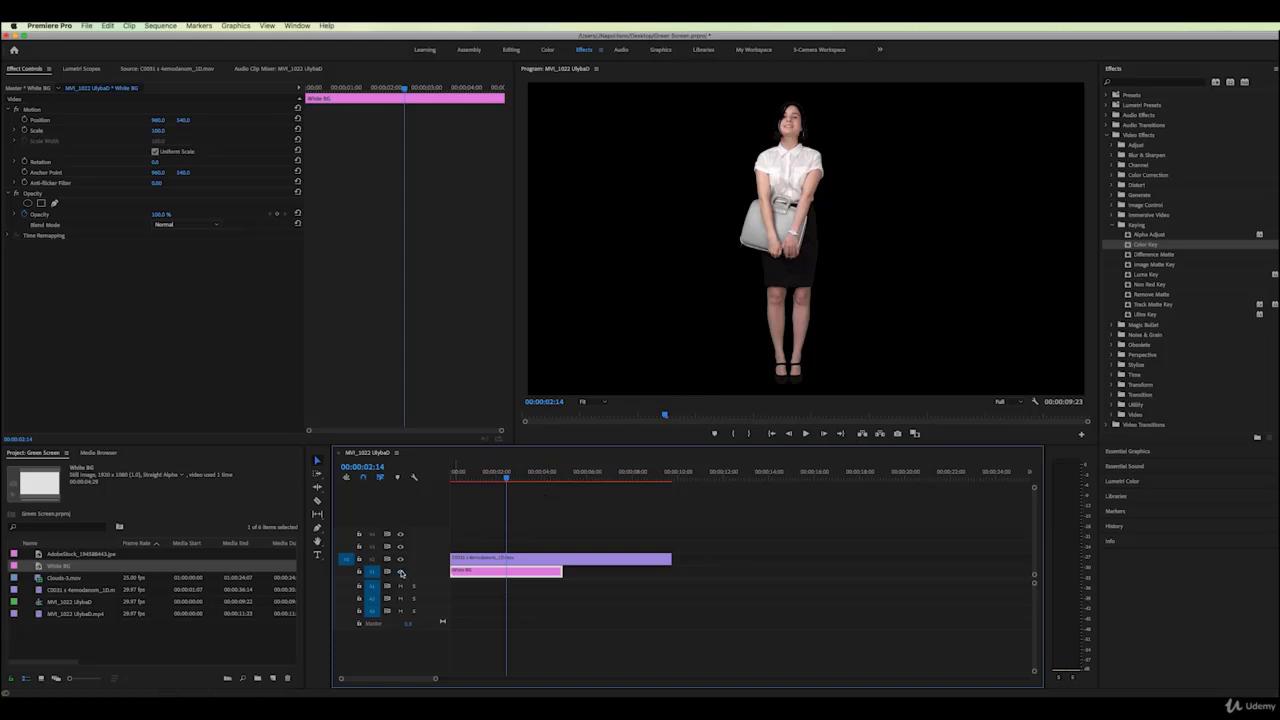
left_click(401, 573)
left_click(480, 558)
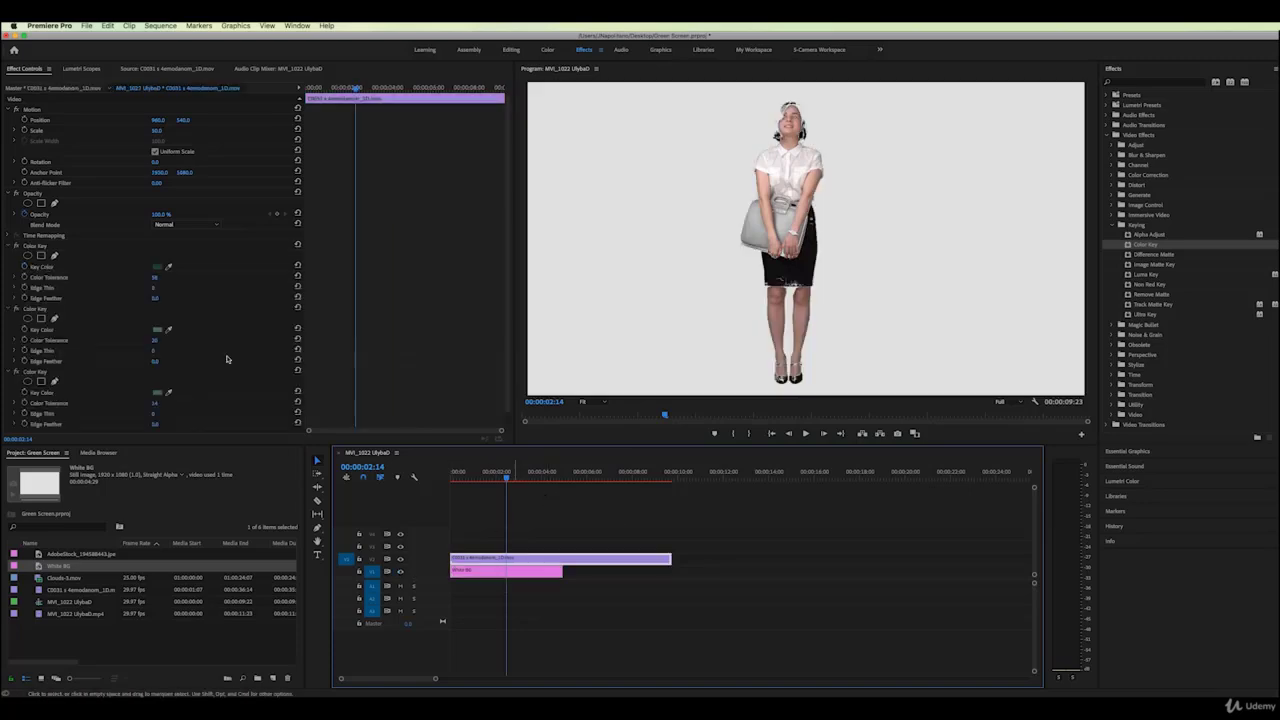
left_click_drag(155, 278, 138, 277)
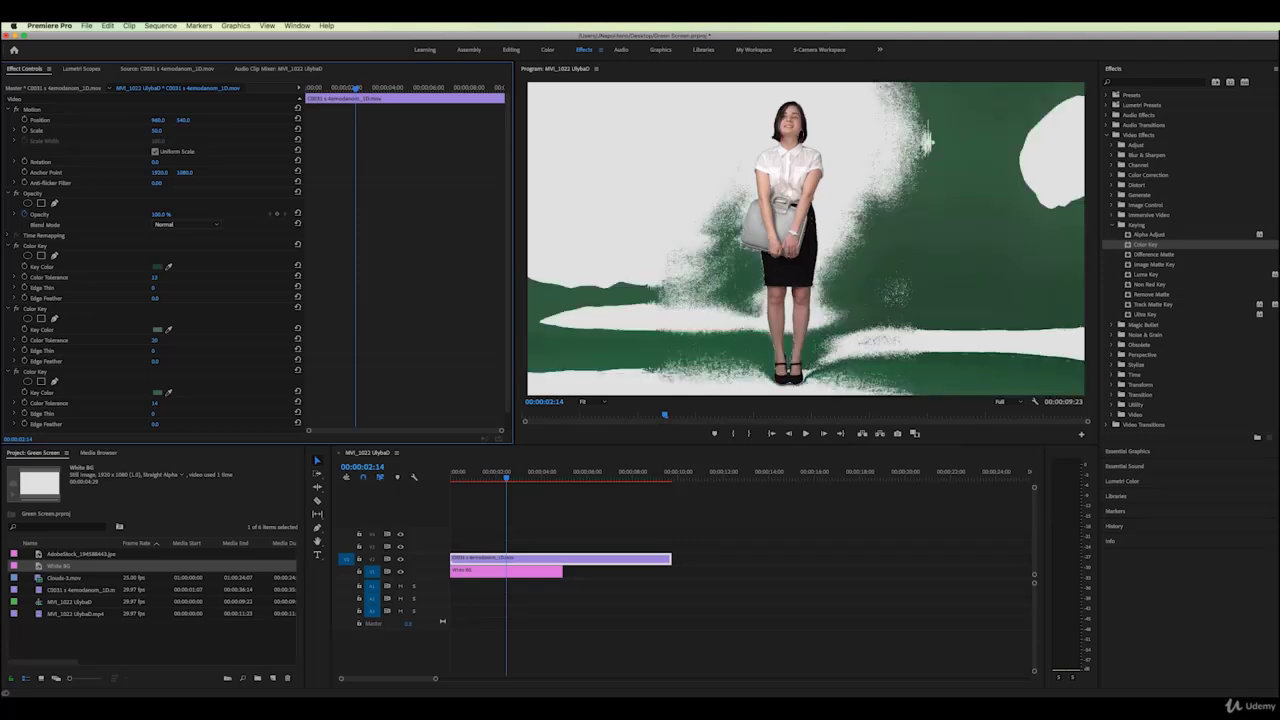
left_click_drag(155, 277, 152, 277)
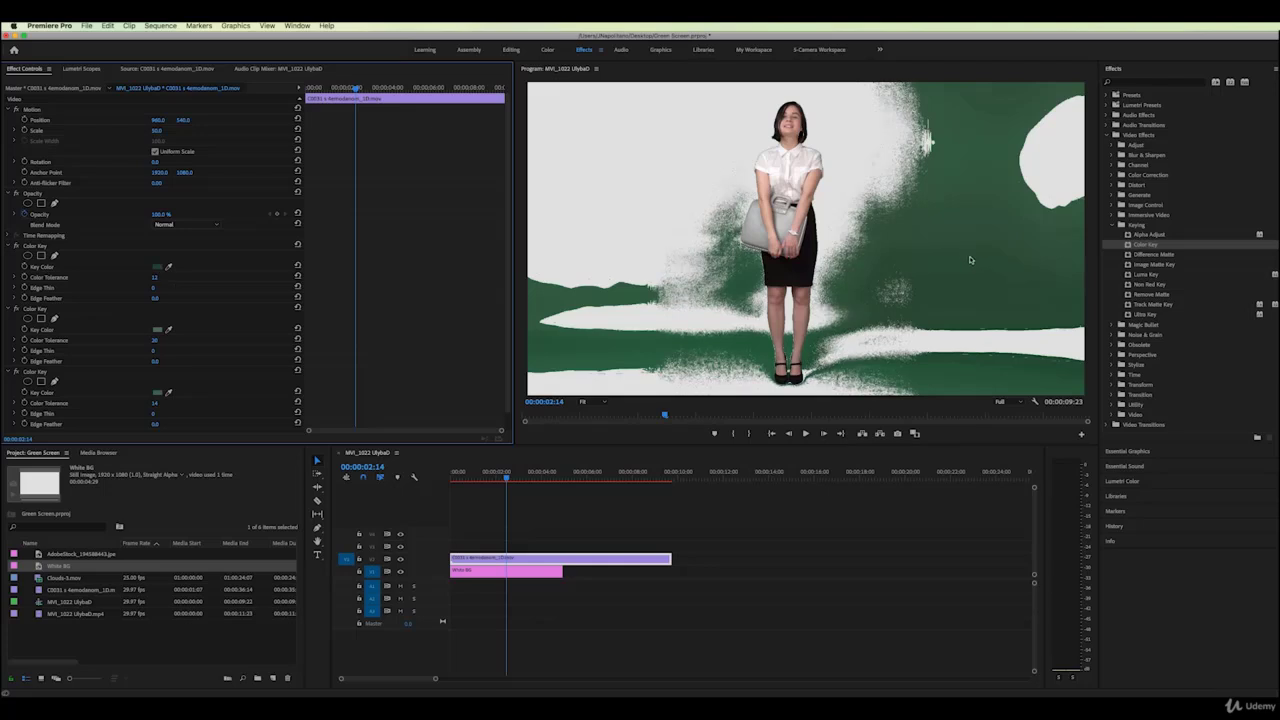
Apply a fourth Color Key to the woman's clip
left_click_drag(1128, 245, 525, 556)
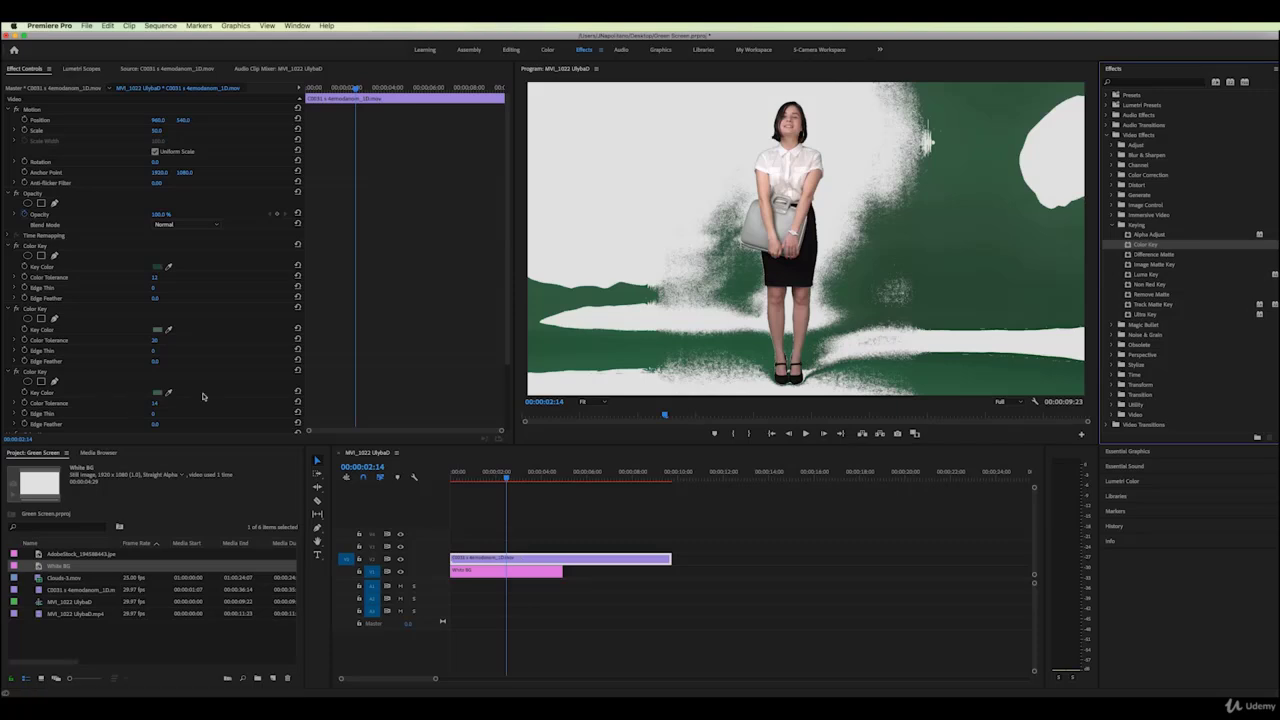
scroll(208, 386, "down", 2)
scroll(208, 386, "down", 1)
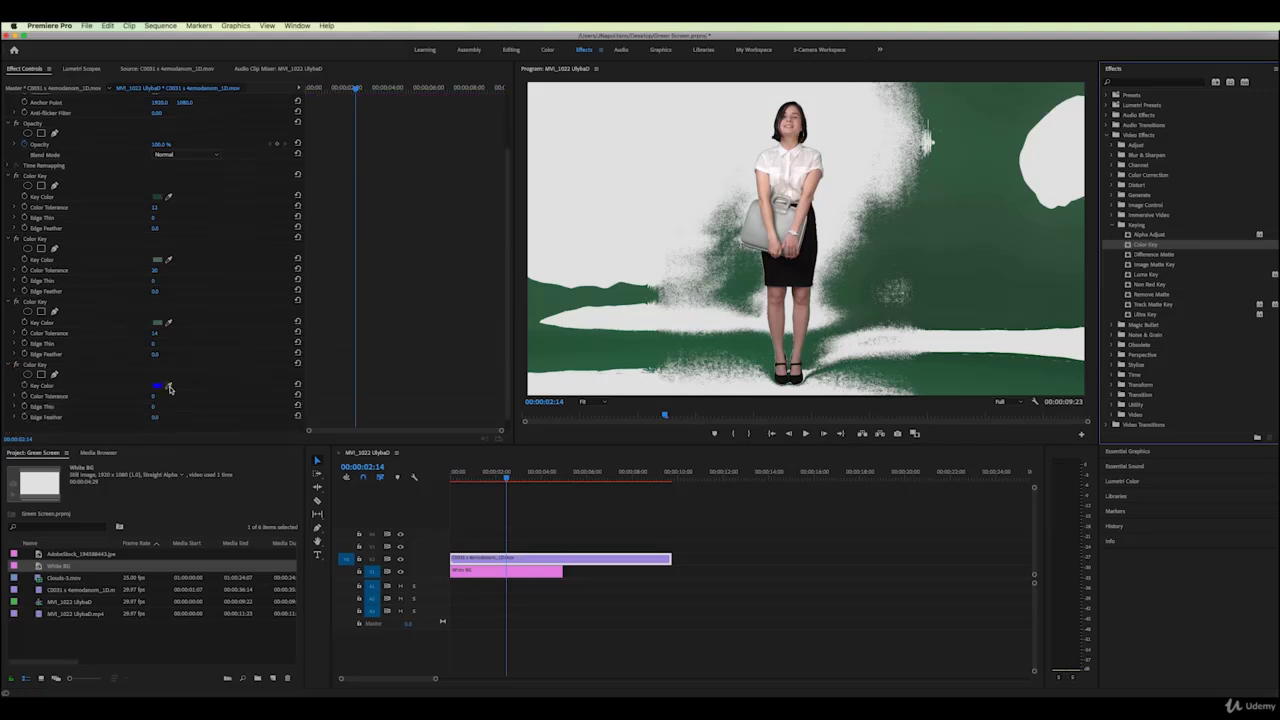
Sample the green backdrop for the fourth Color Key and raise its tolerance to about 21
left_click(171, 384)
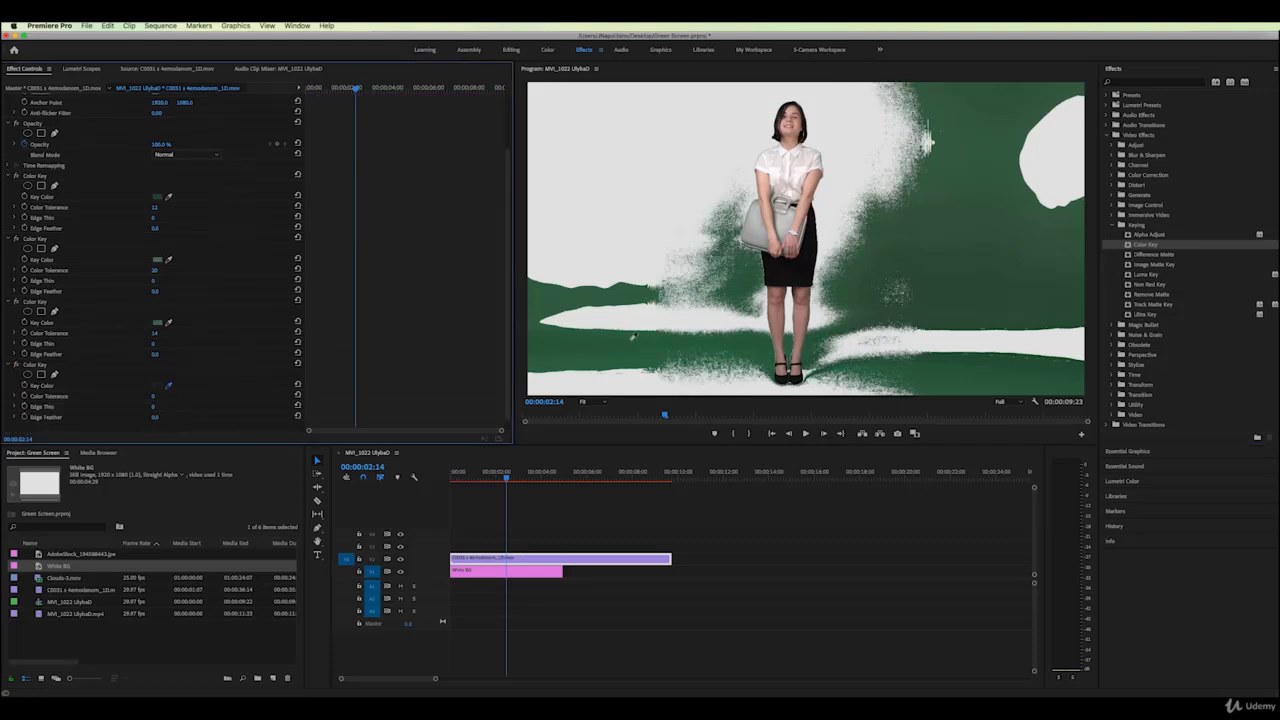
left_click(962, 249)
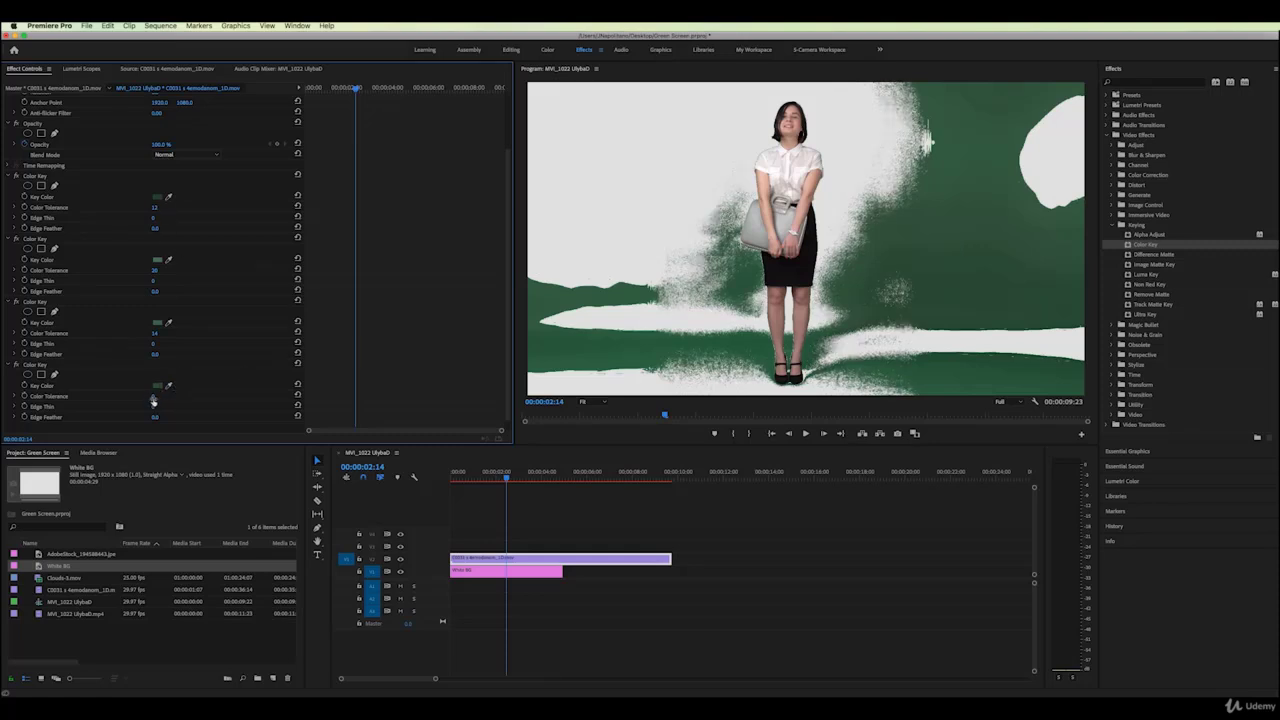
left_click_drag(154, 396, 174, 396)
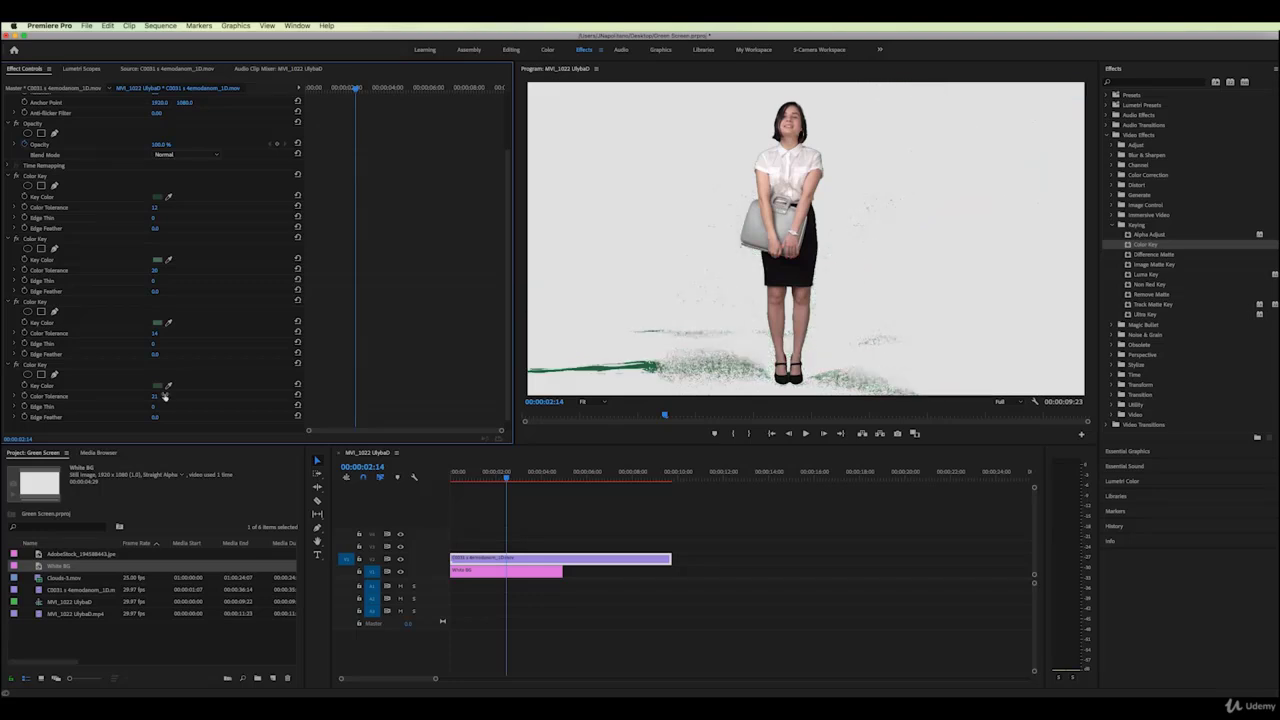
Retune the keys: second key tolerance about 9, third raised, first kept at 12
left_click_drag(154, 272, 160, 272)
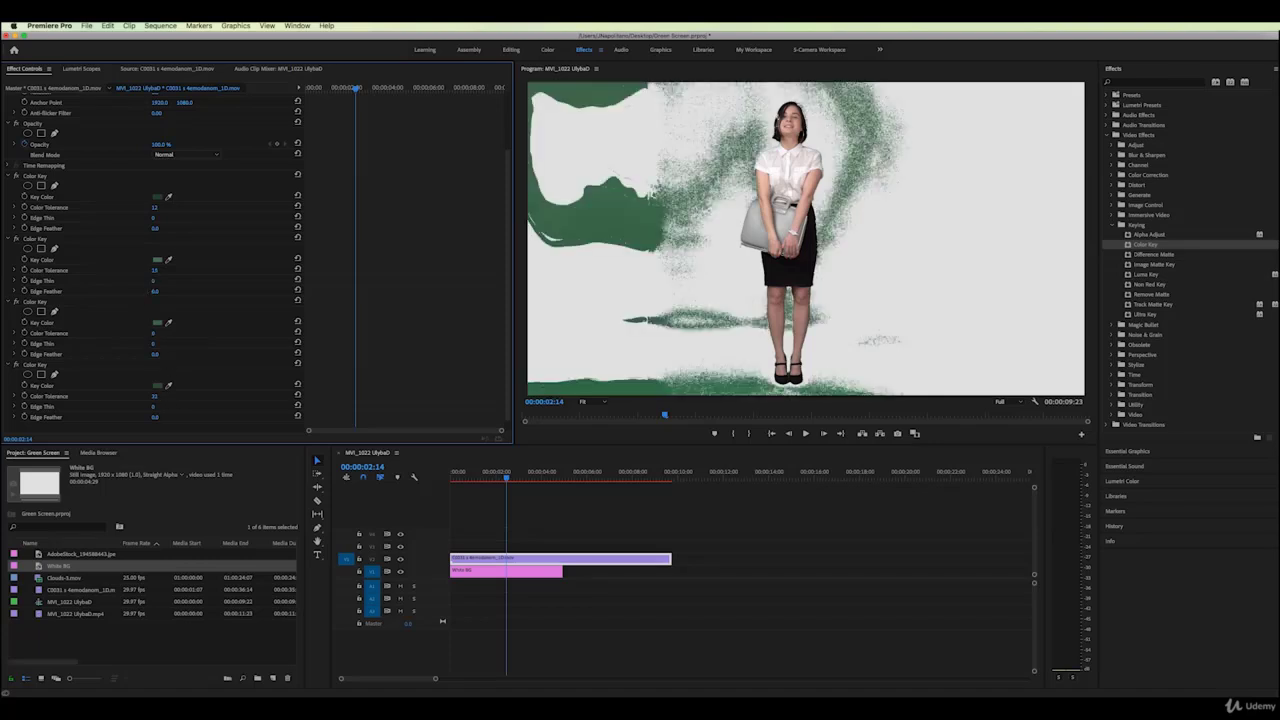
left_click_drag(154, 333, 165, 333)
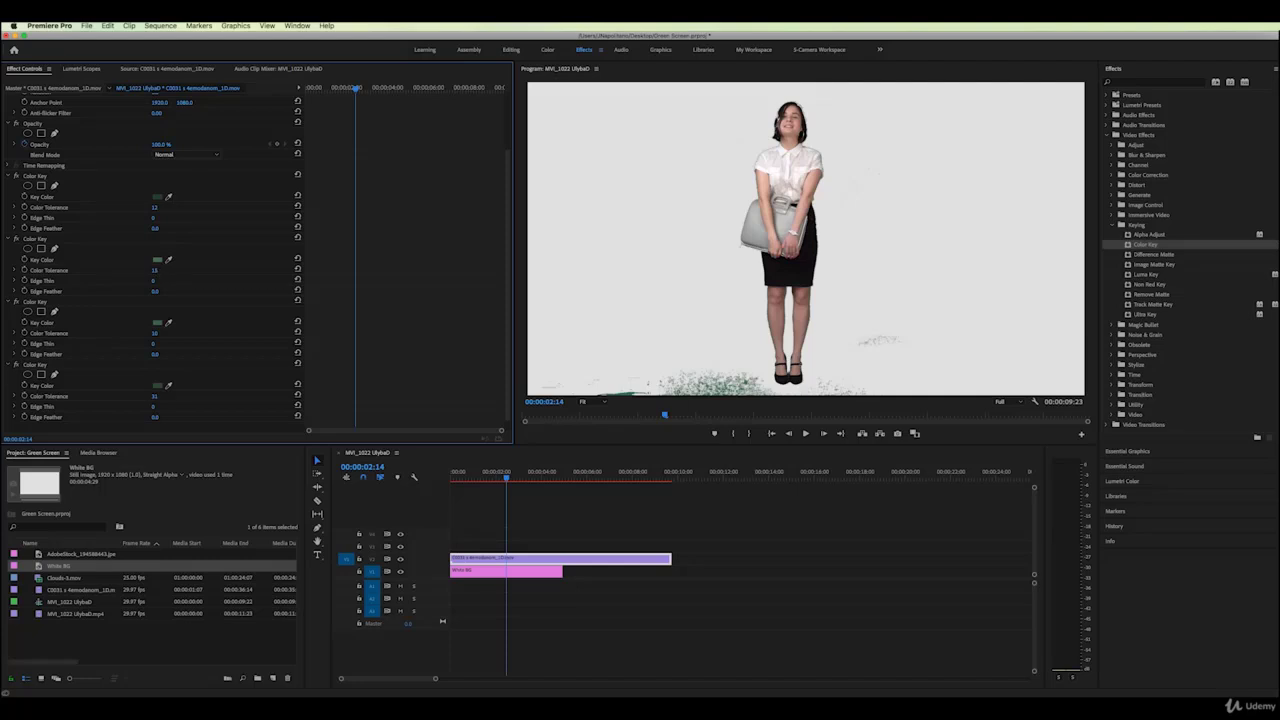
left_click_drag(154, 270, 157, 270)
left_click_drag(154, 207, 15, 176)
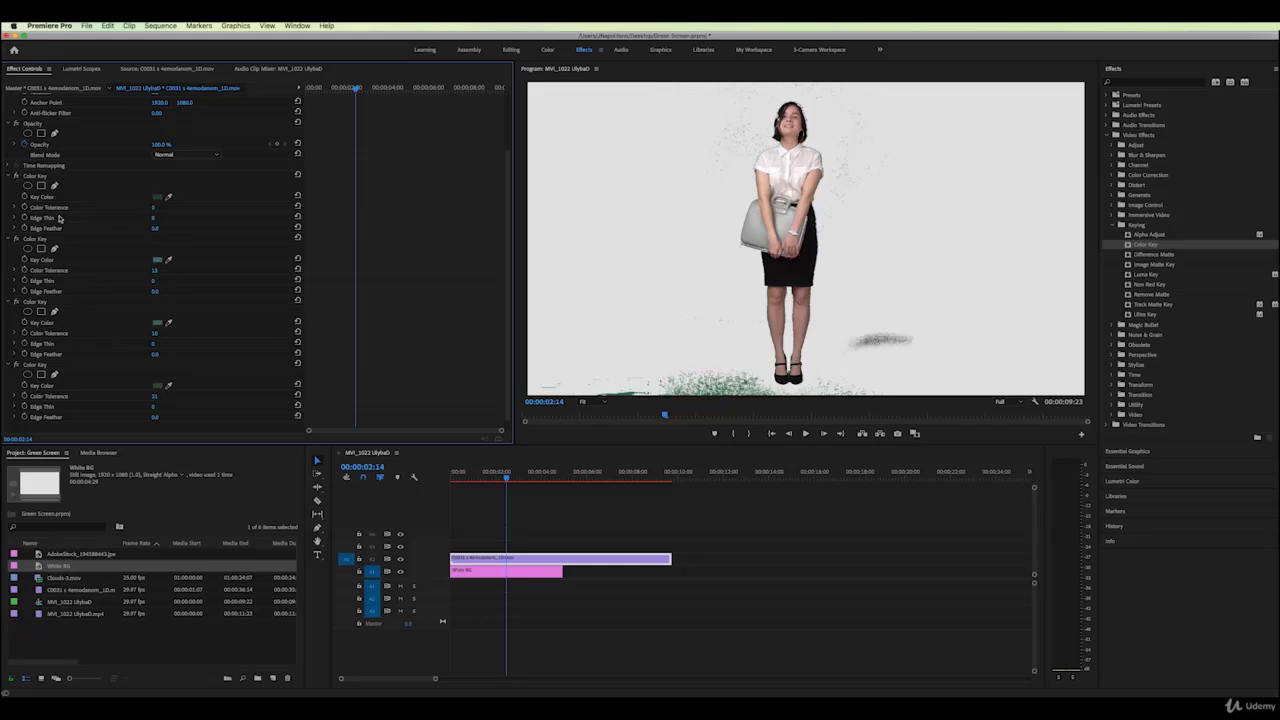
key("super+z")
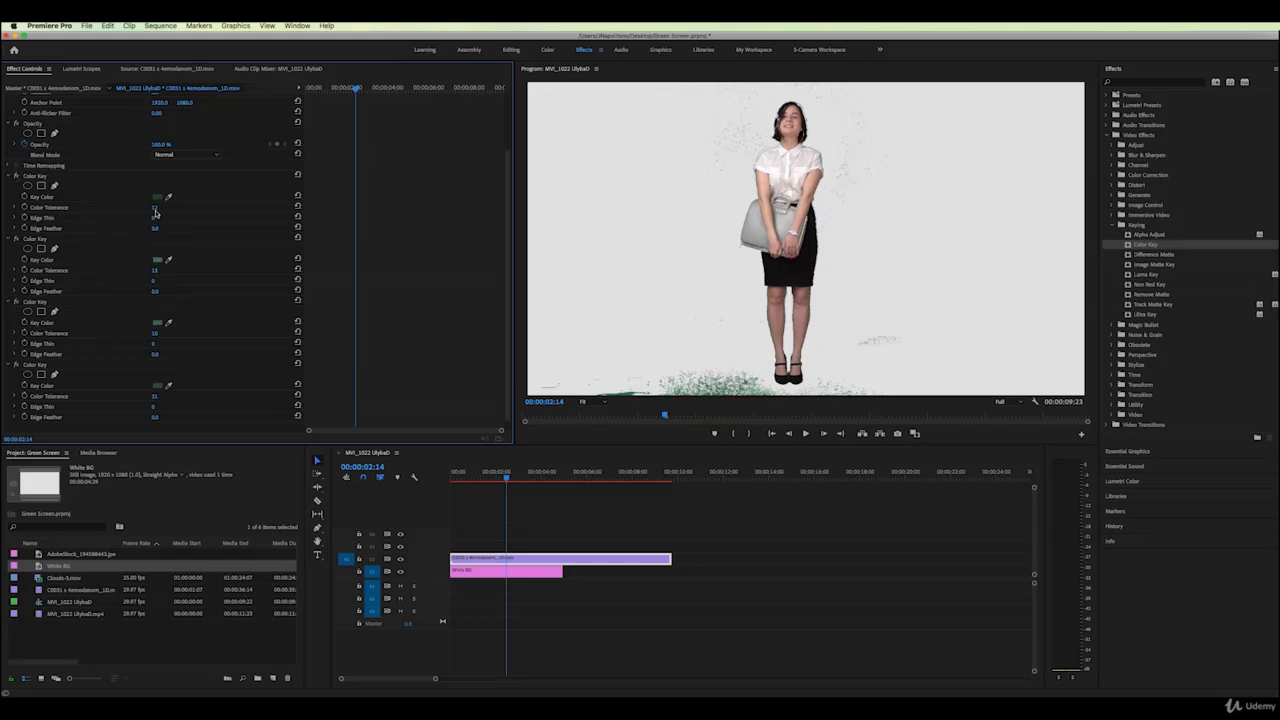
Compare each Color Key on and off, then set the fourth key's tolerance to 26 and Edge Thin to 1
left_click(16, 240)
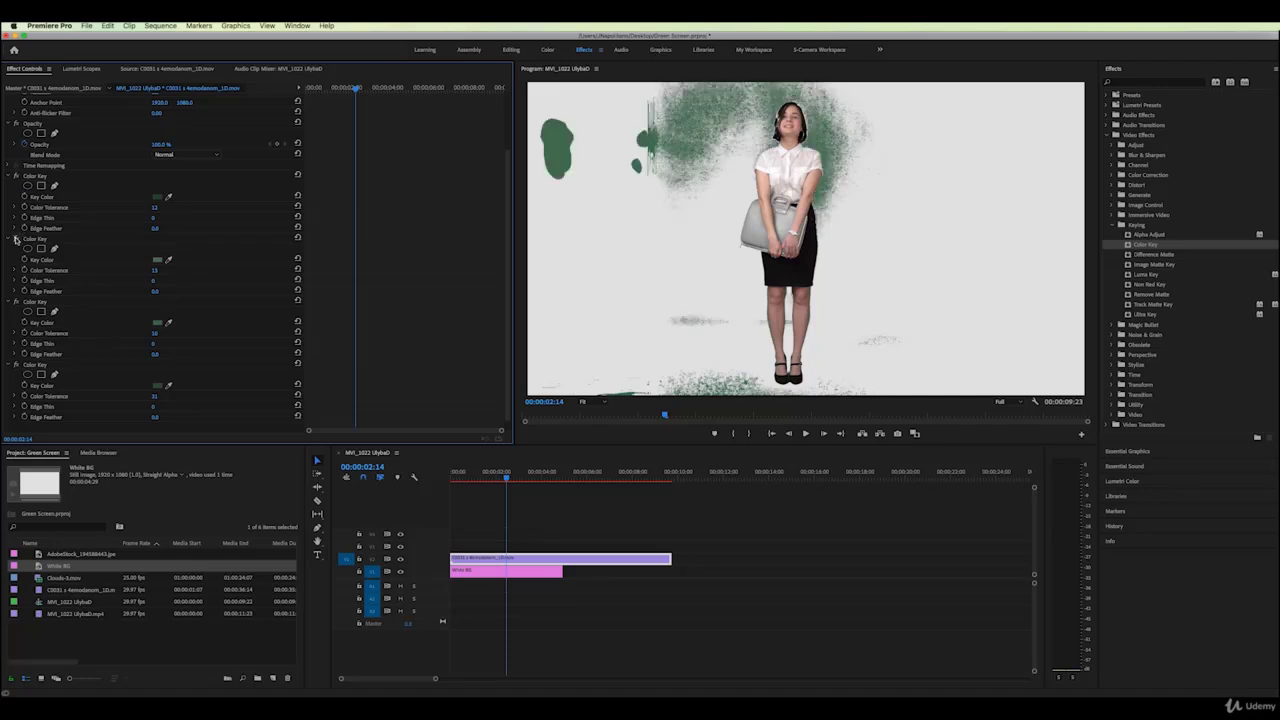
left_click(16, 240)
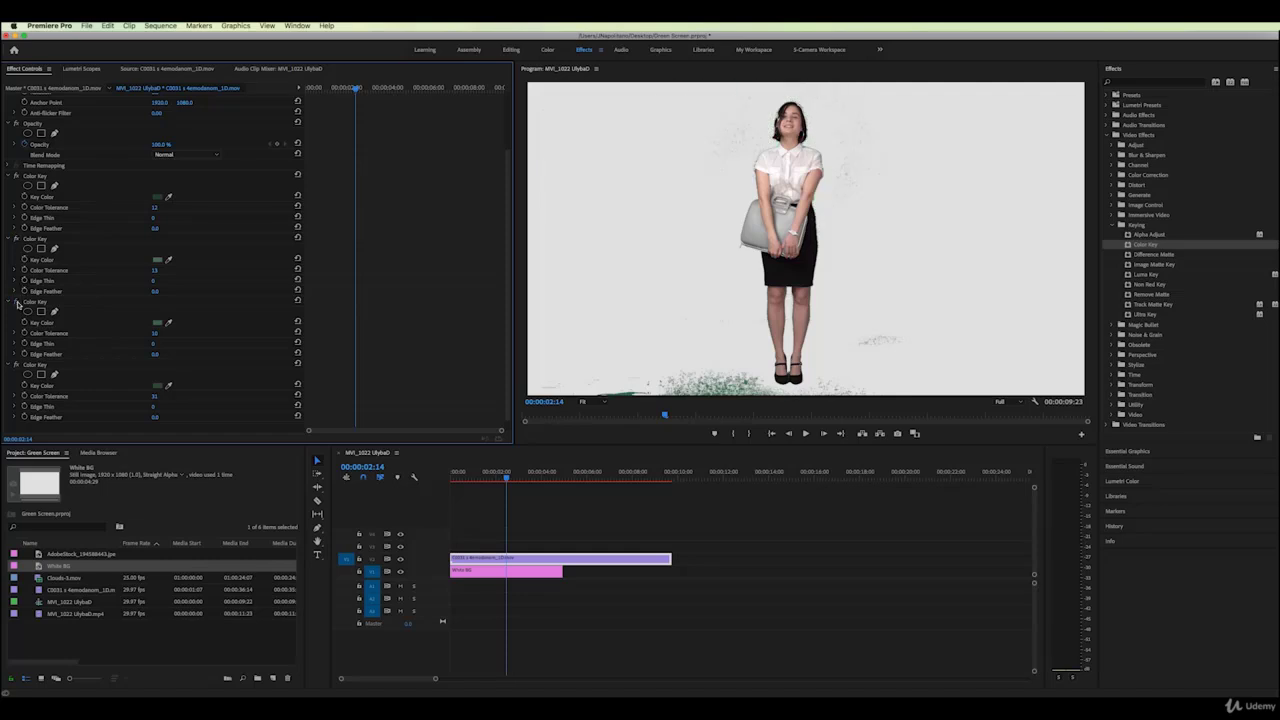
left_click(16, 302)
left_click(16, 302)
left_click(16, 365)
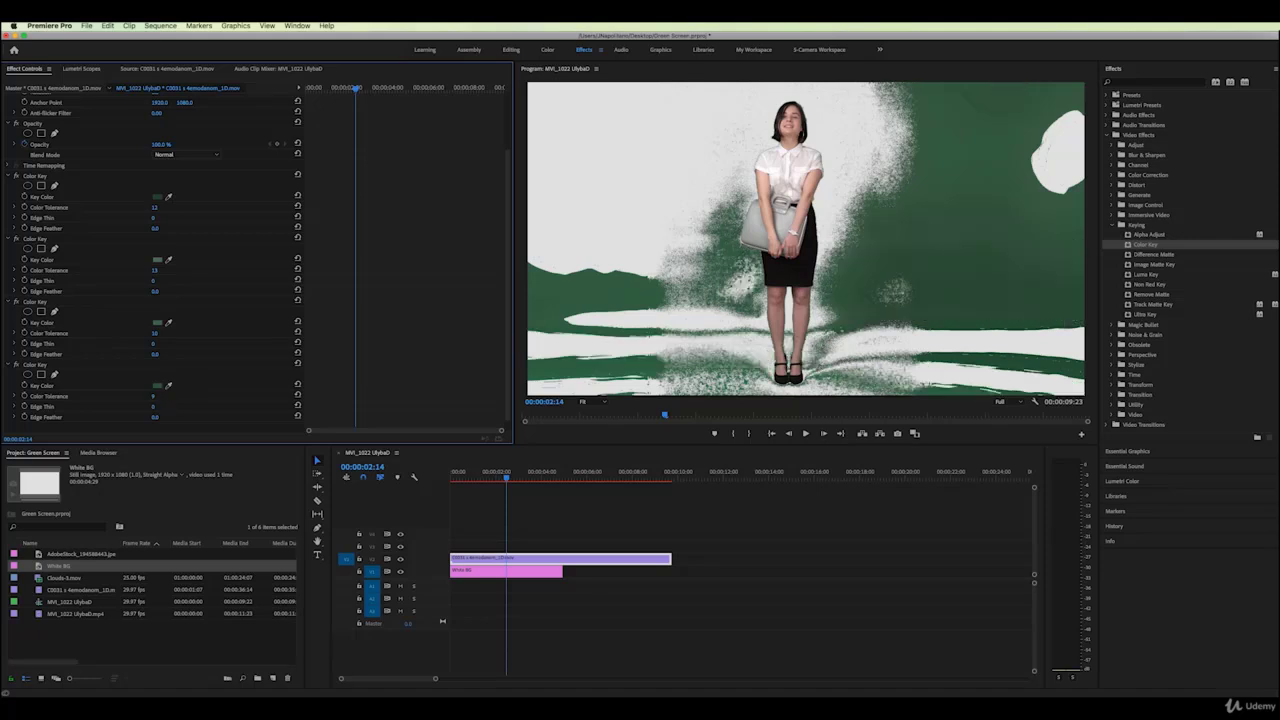
left_click_drag(154, 396, 164, 396)
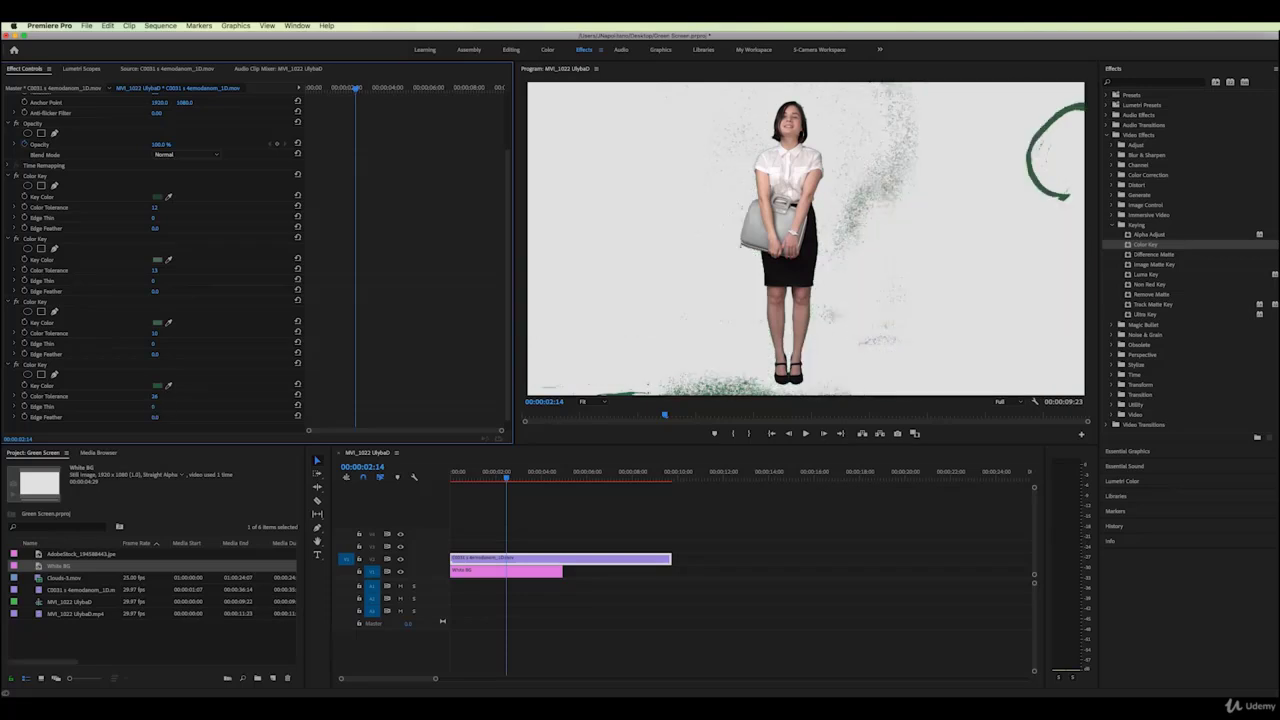
left_click_drag(154, 406, 159, 406)
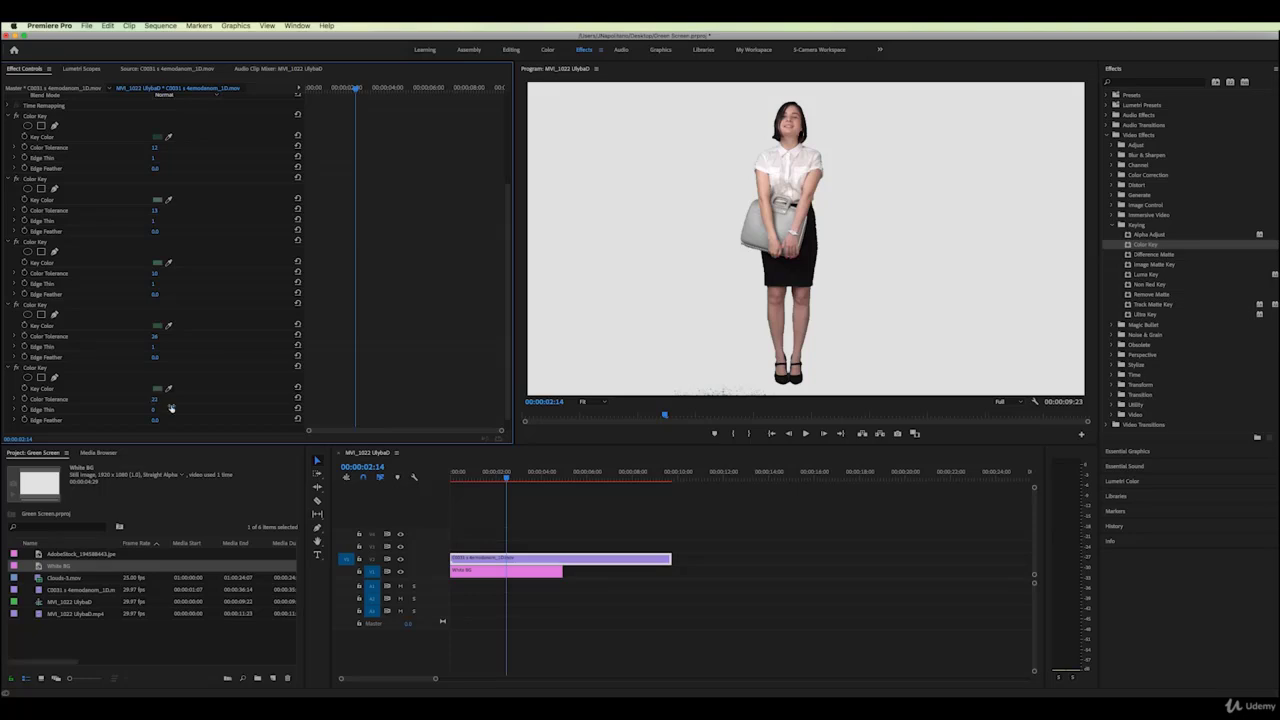
View the Program monitor at 100% and toggle the second and fourth Color Keys to compare
left_click(605, 403)
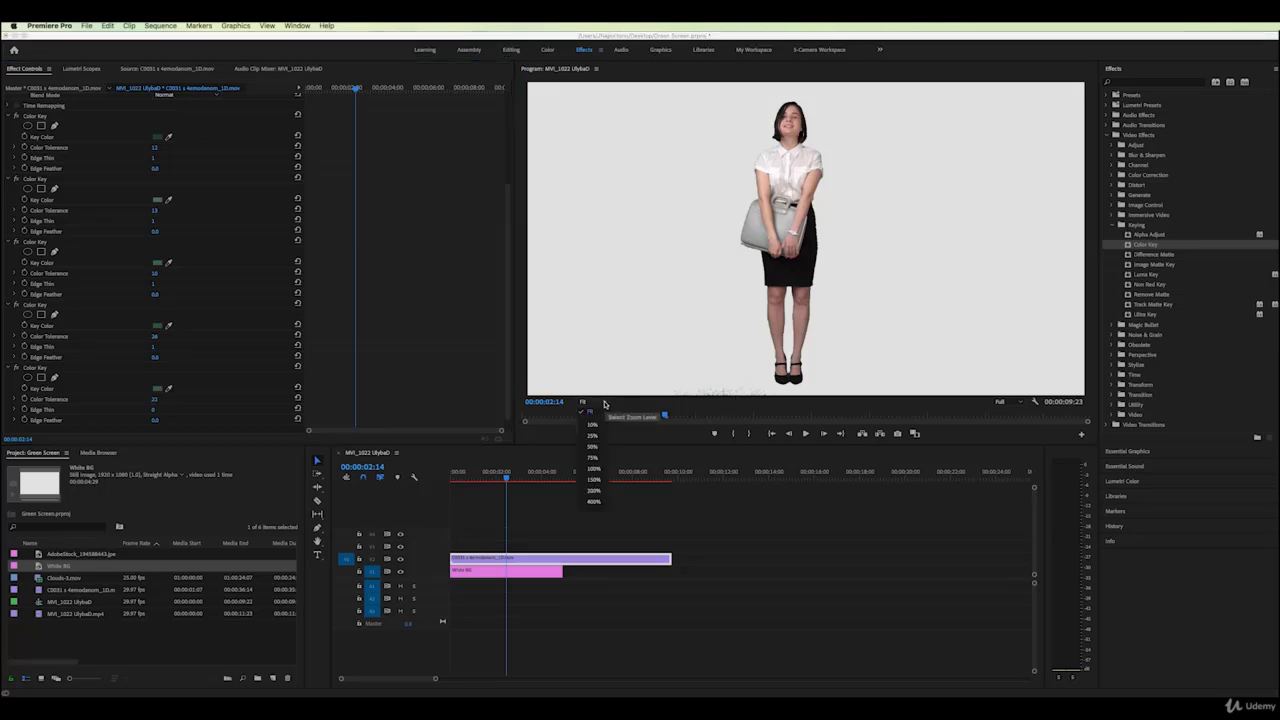
left_click(597, 471)
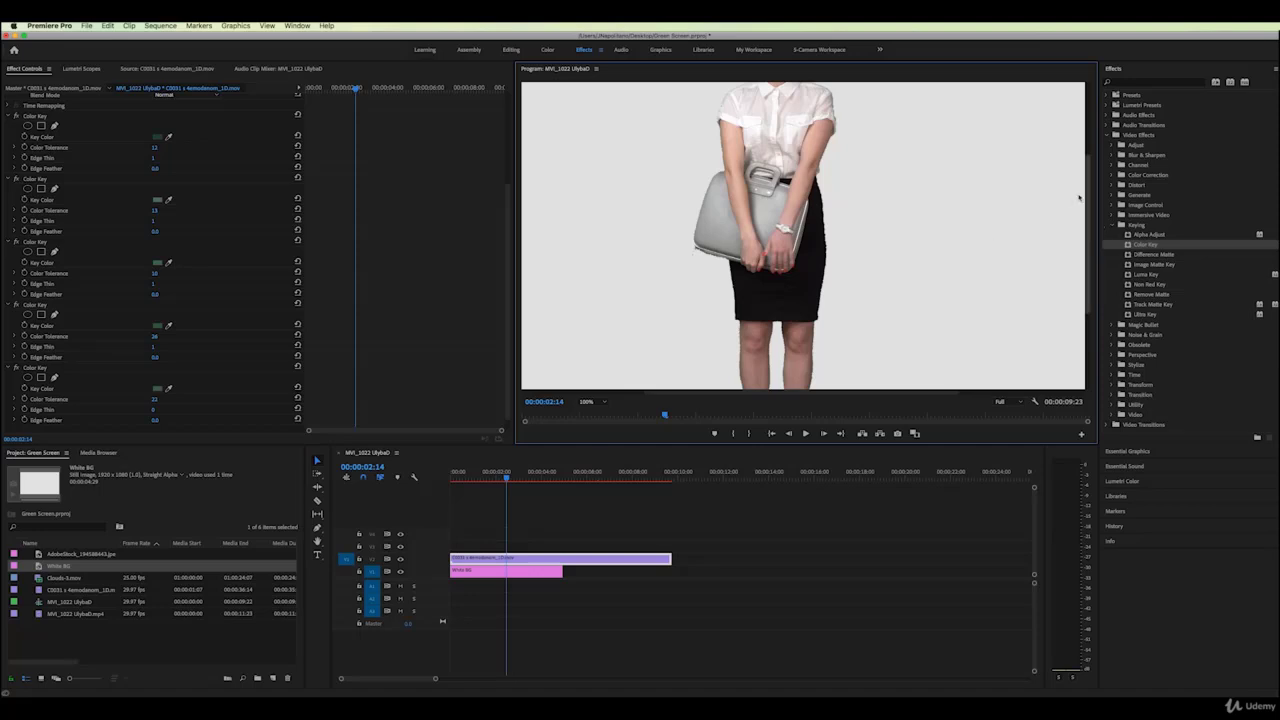
left_click_drag(1088, 196, 1090, 147)
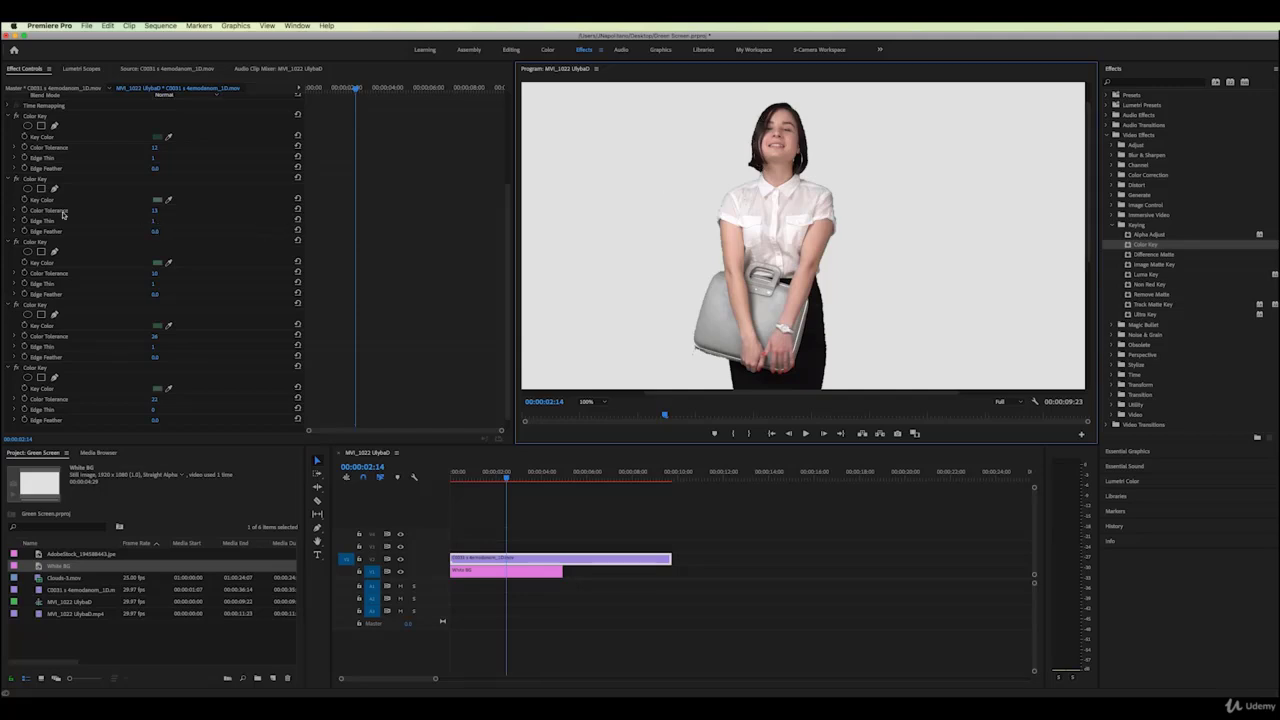
left_click(16, 180)
left_click(16, 180)
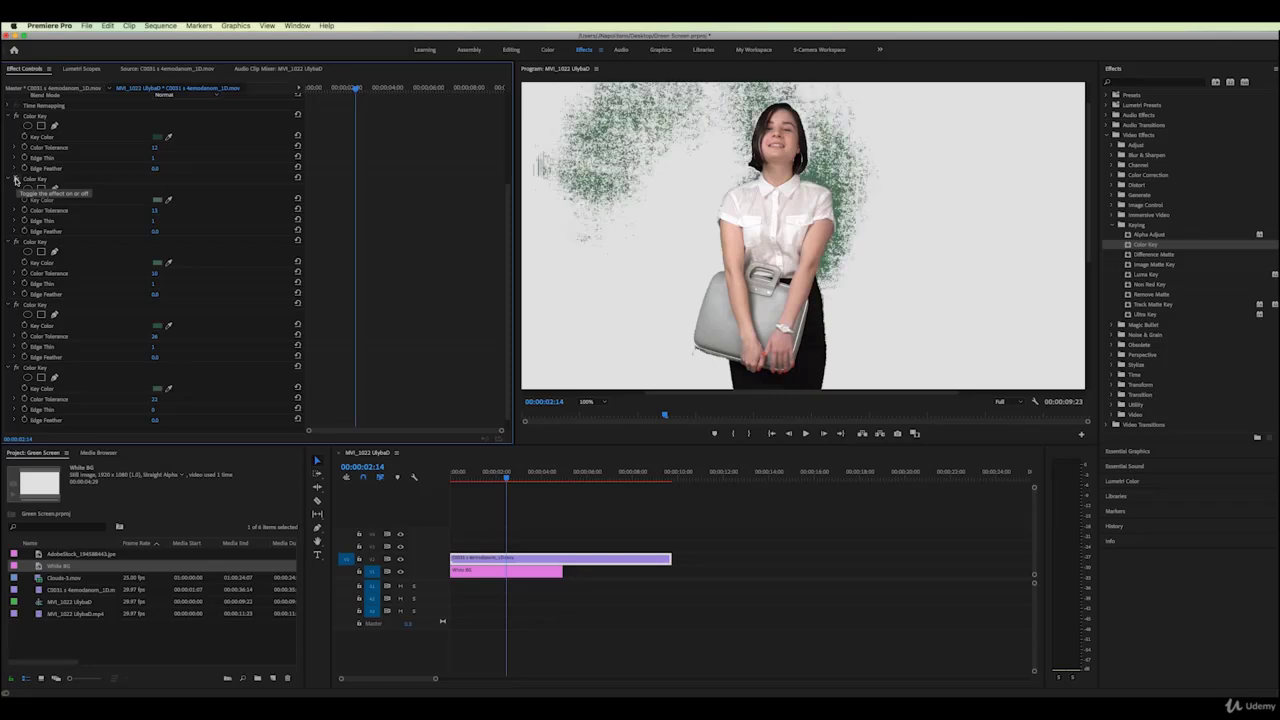
left_click(16, 180)
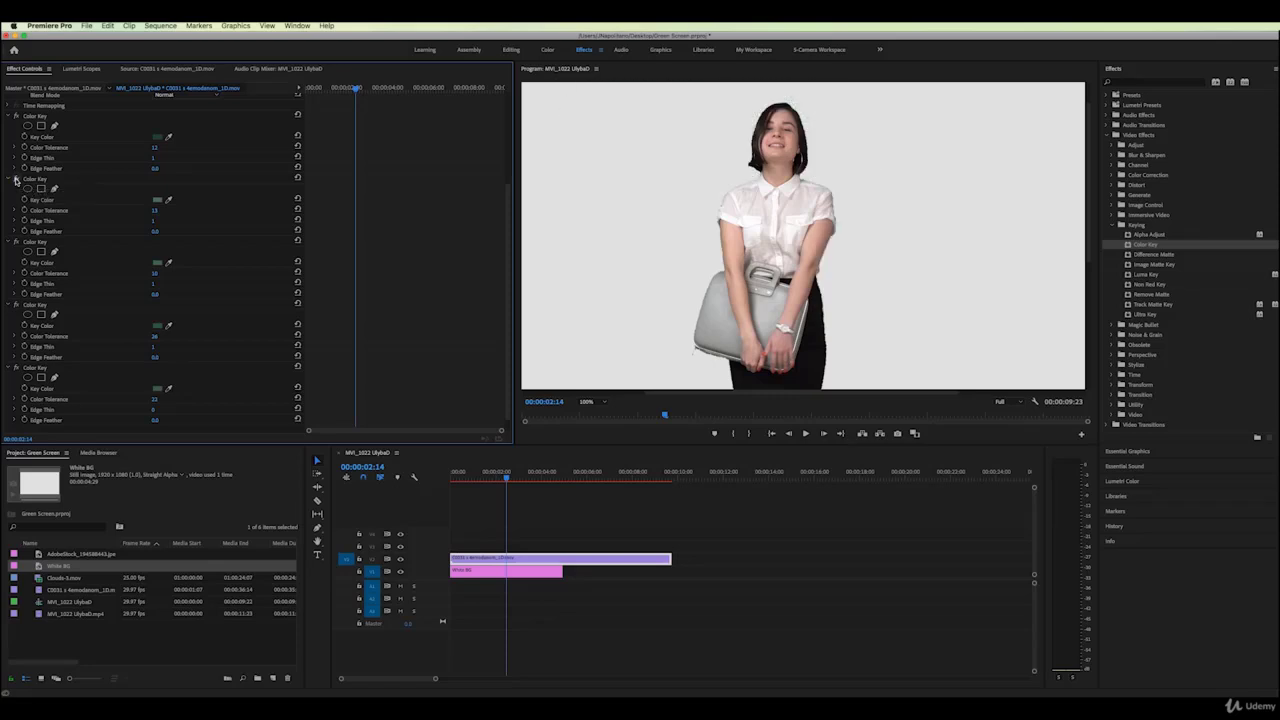
left_click(15, 305)
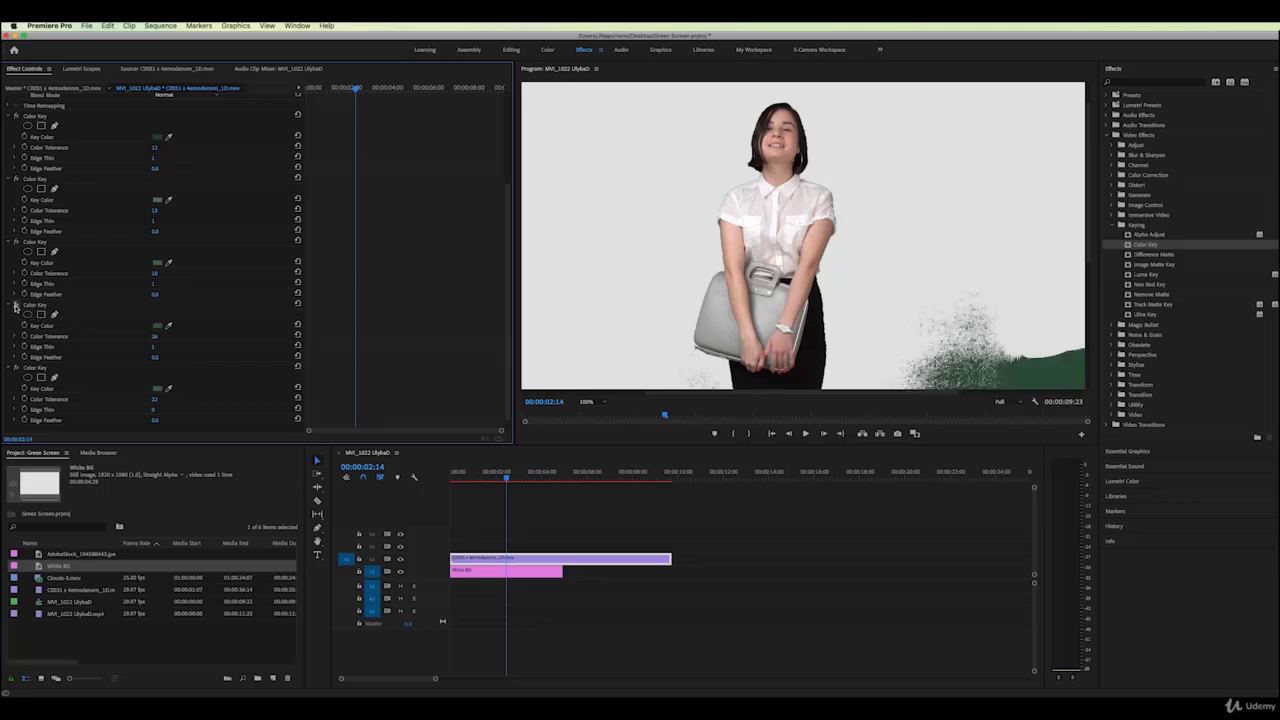
left_click(15, 305)
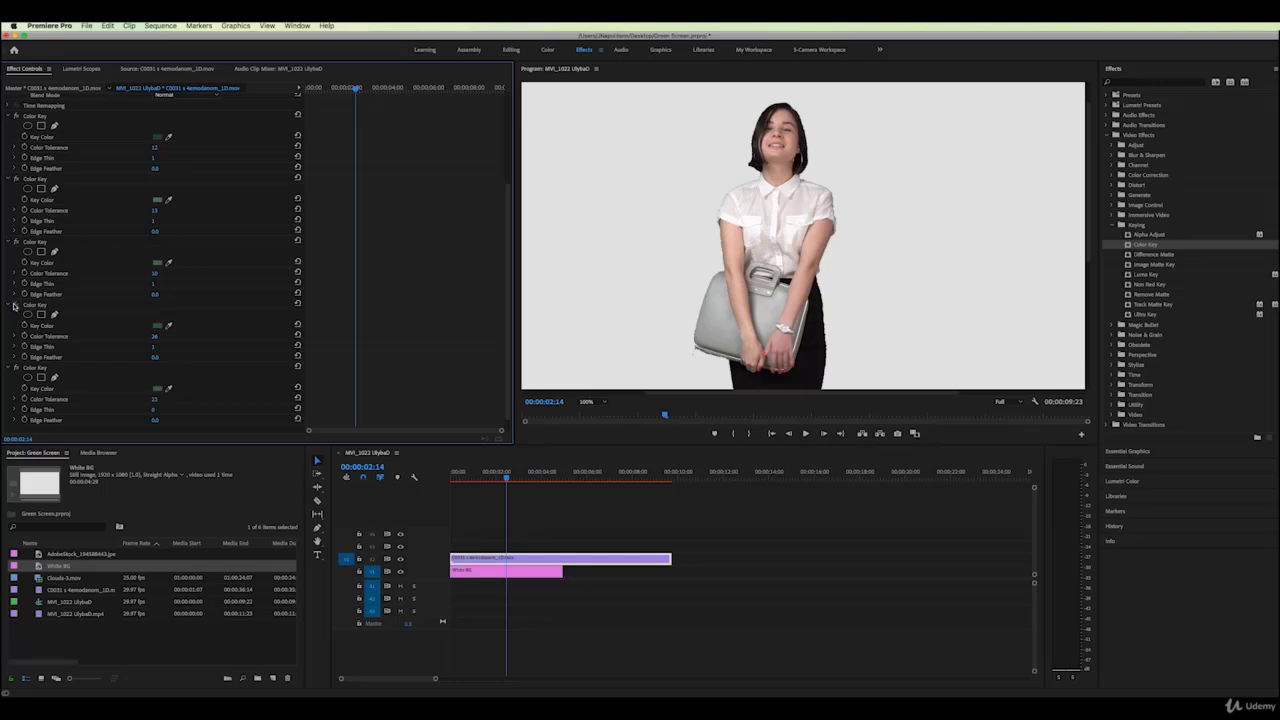
left_click(15, 305)
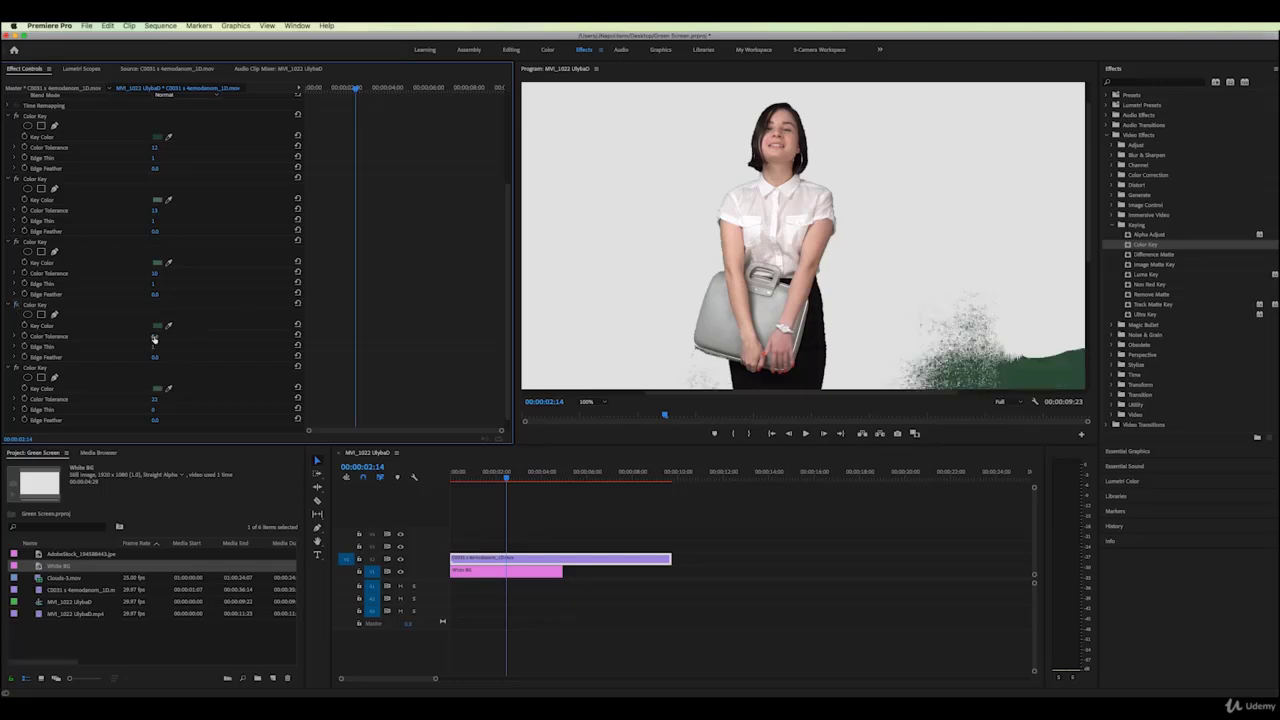
Resample the green for the fourth Color Key and raise its tolerance until the remnants disappear
left_click_drag(154, 336, 166, 336)
left_click(169, 325)
left_click(1051, 371)
left_click_drag(153, 337, 156, 340)
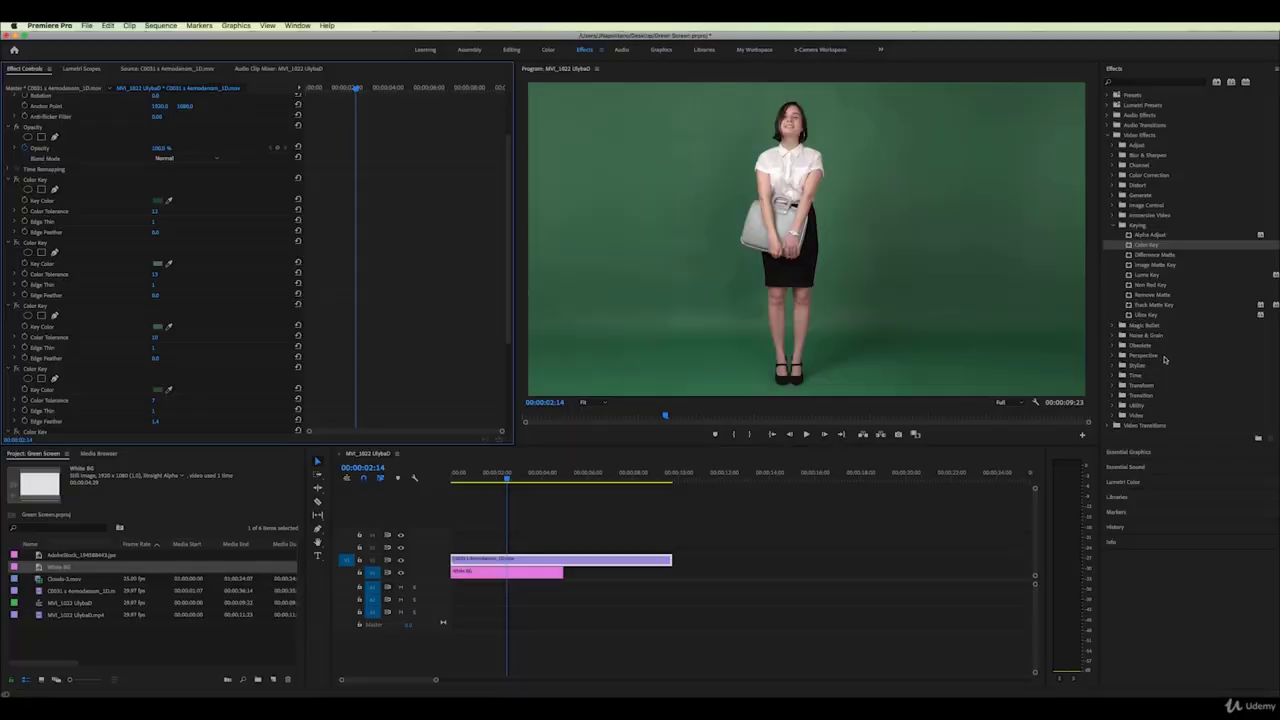
Apply the Crop effect to the woman's clip and crop in from the left and top
left_click(1114, 386)
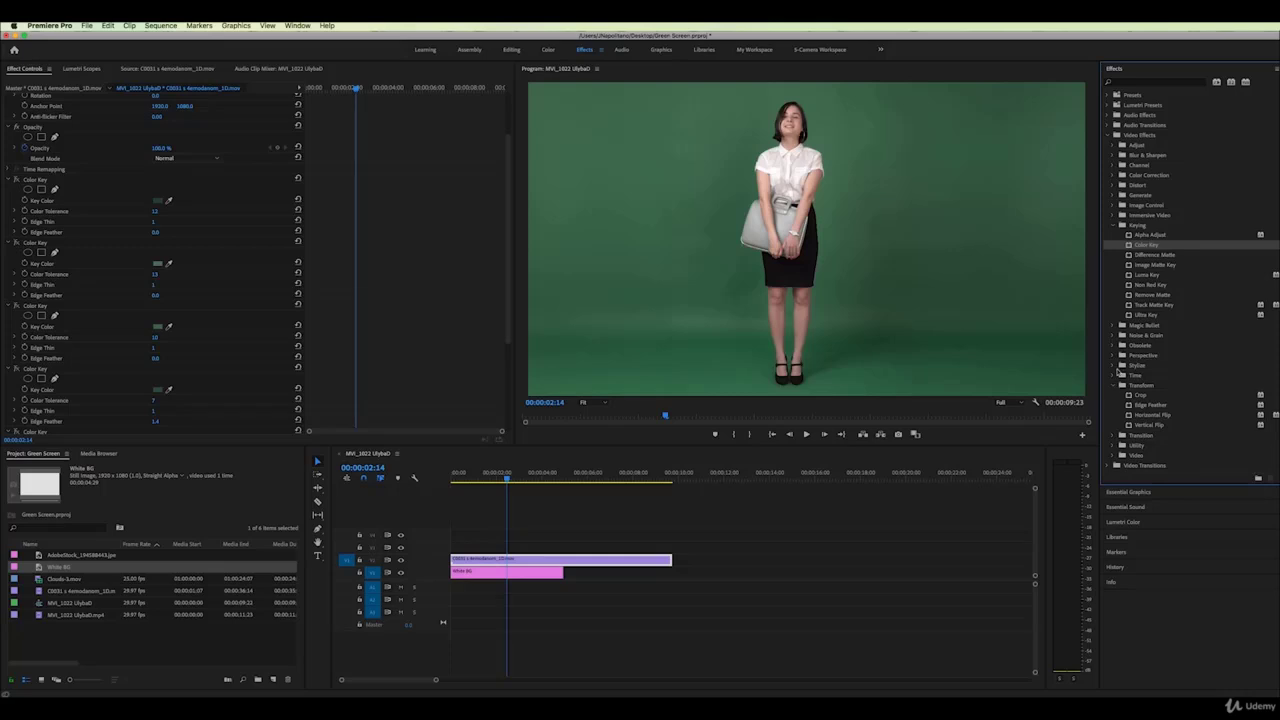
left_click_drag(1132, 397, 540, 557)
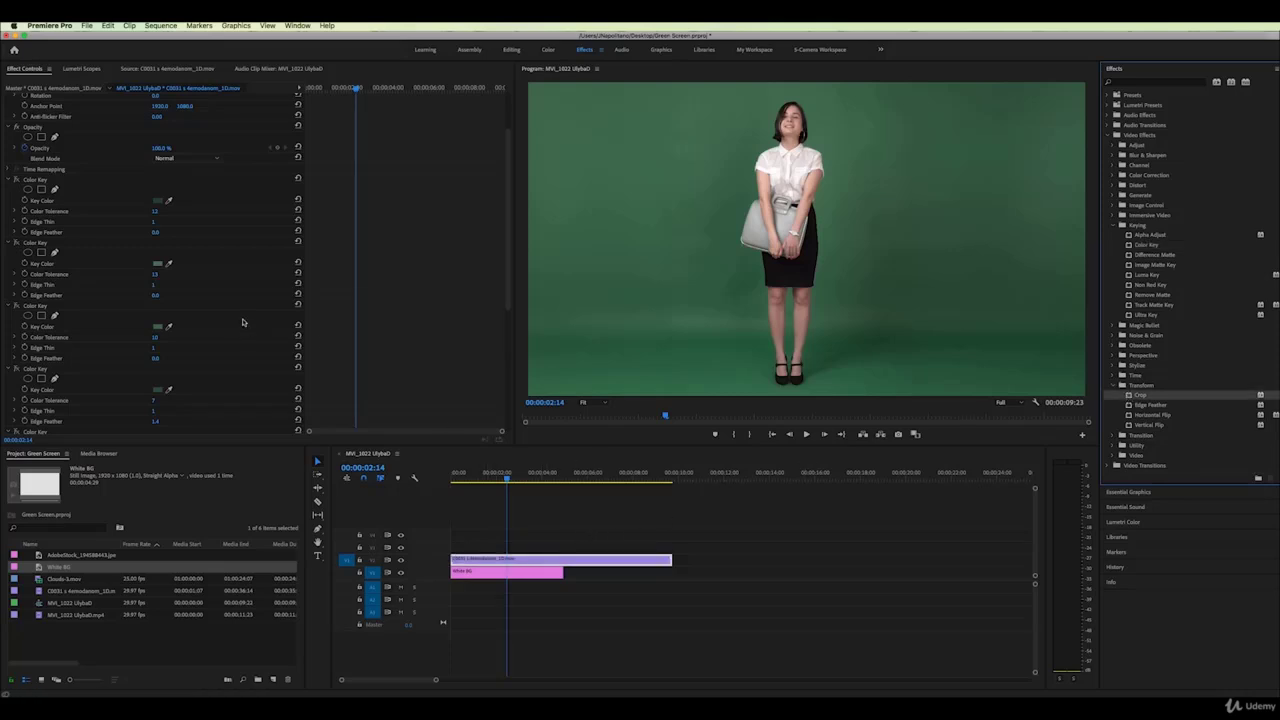
scroll(242, 322, "down", 5)
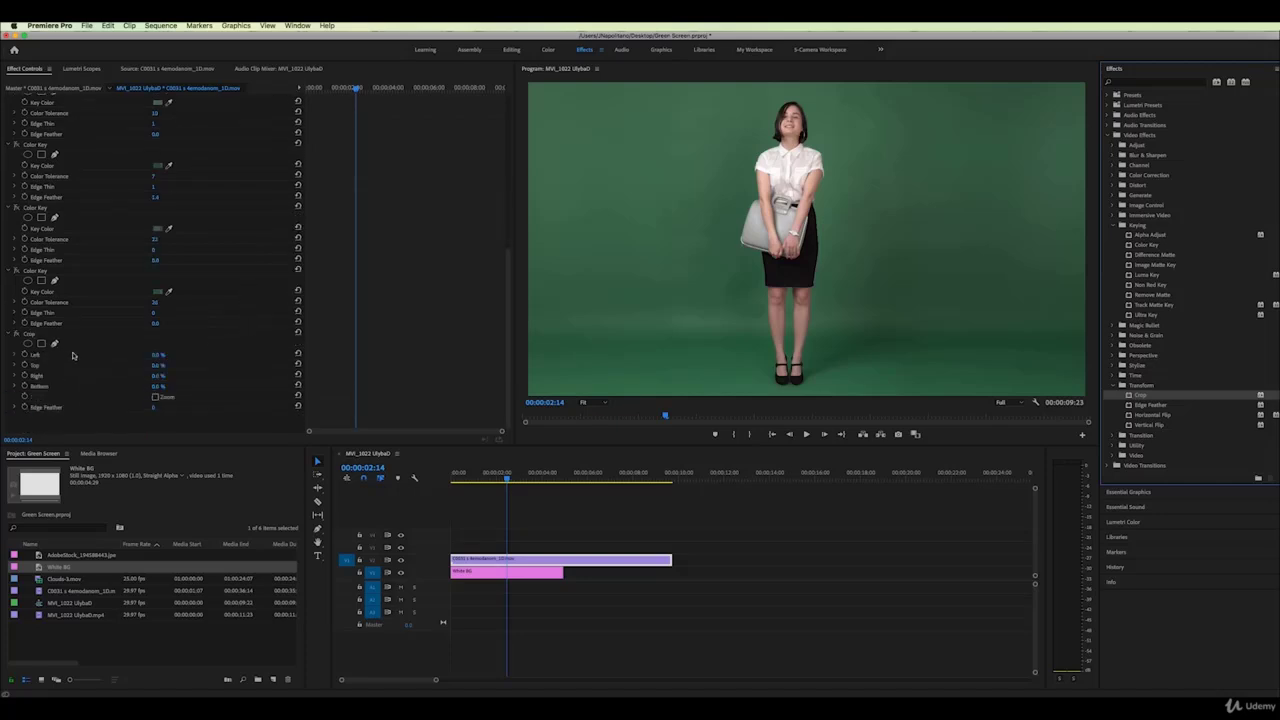
left_click_drag(157, 354, 158, 386)
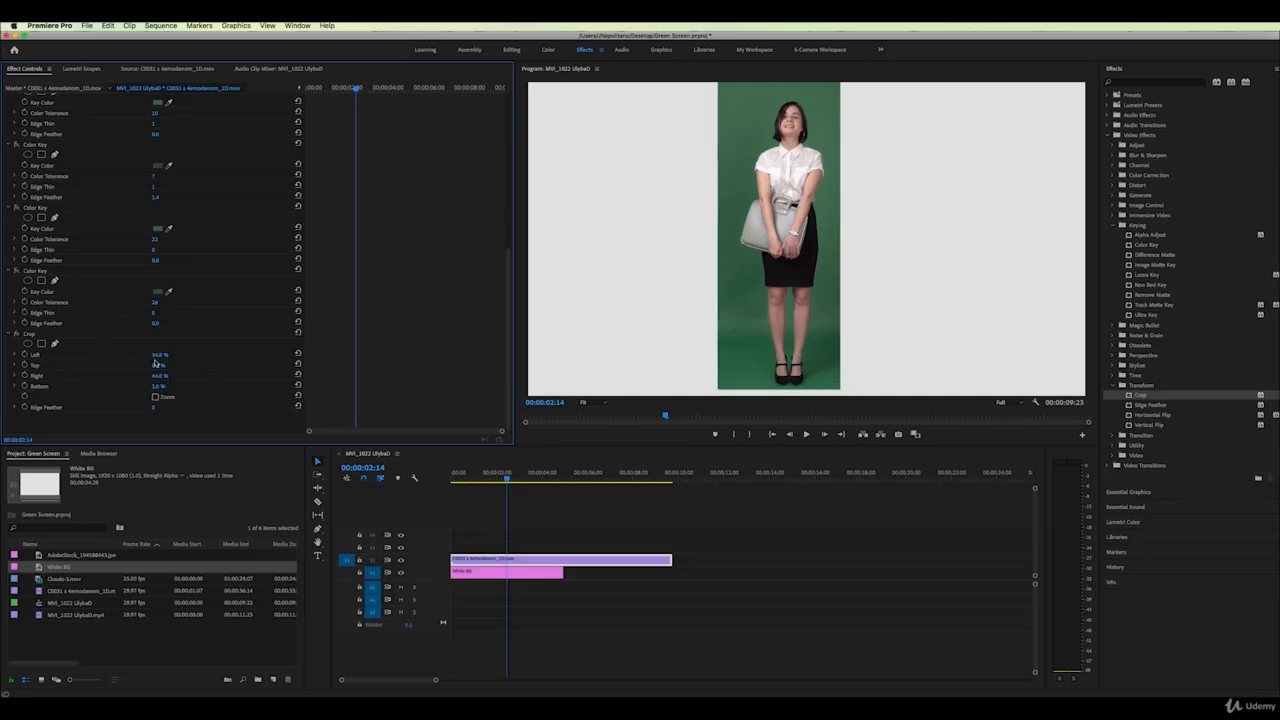
left_click_drag(158, 365, 159, 365)
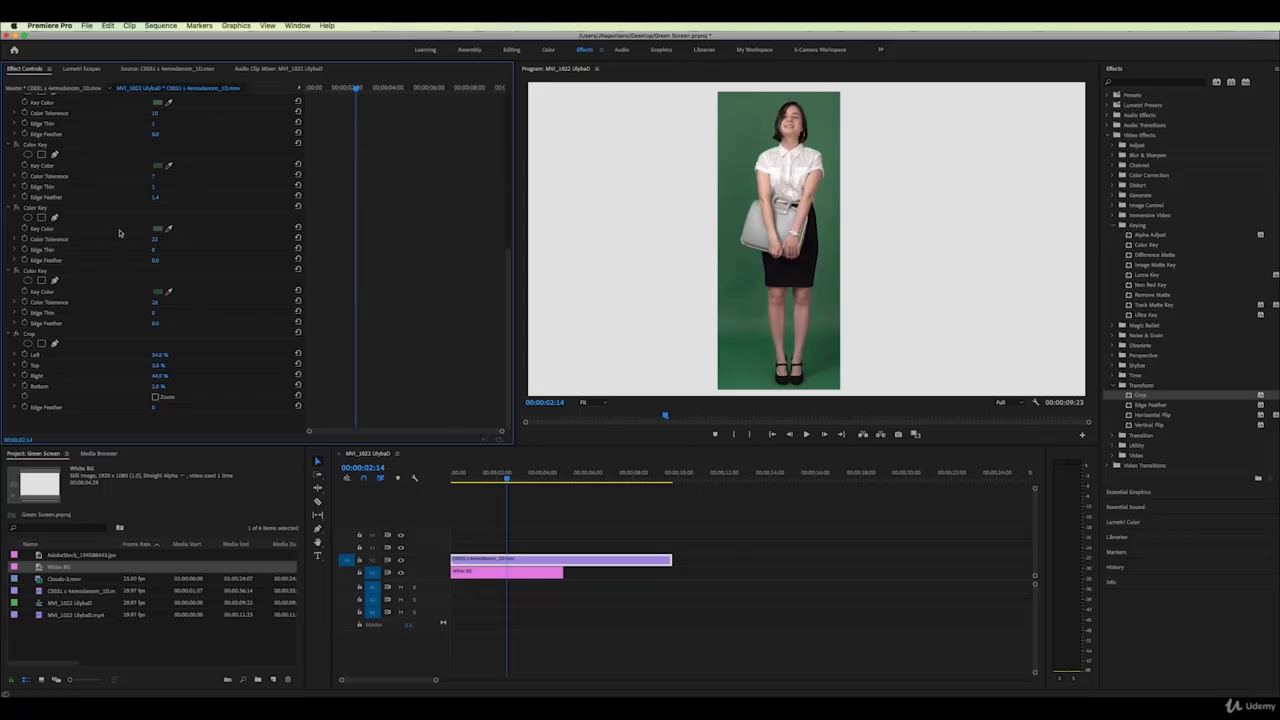
Toggle the Color Keys off and on to check the cropped, keyed result
left_click(17, 271)
left_click(16, 208)
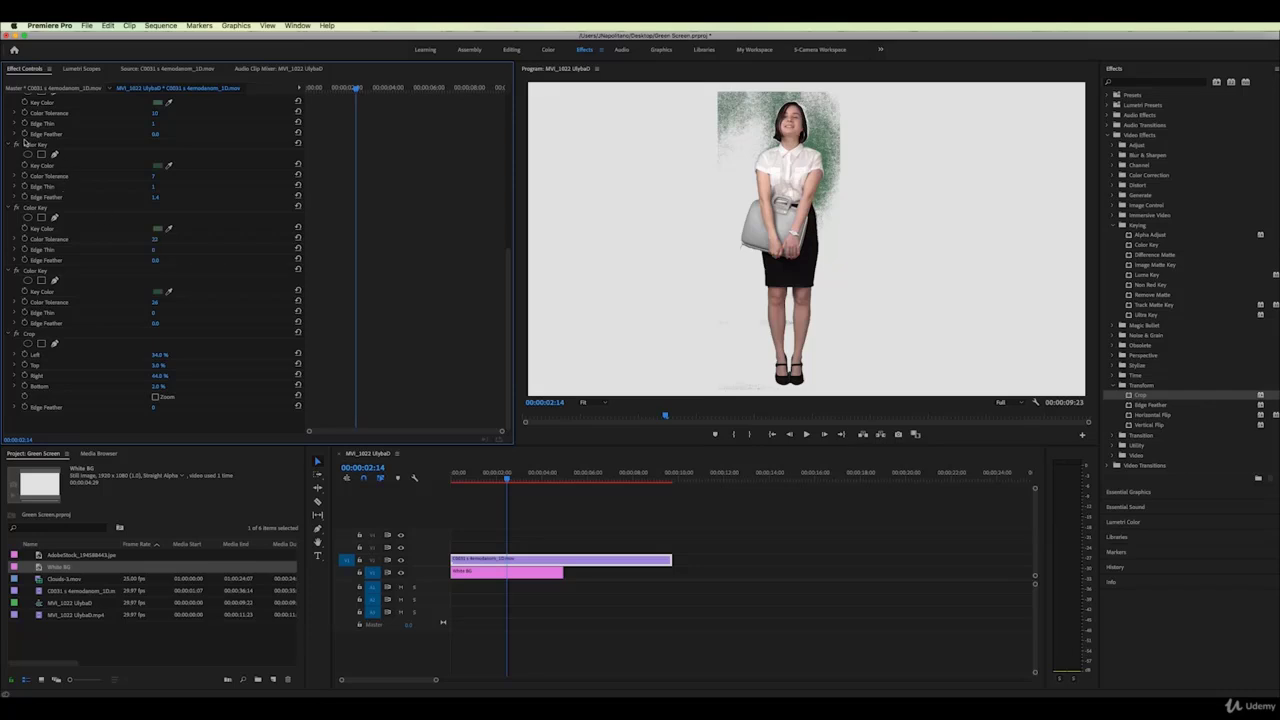
scroll(76, 195, "up", 2)
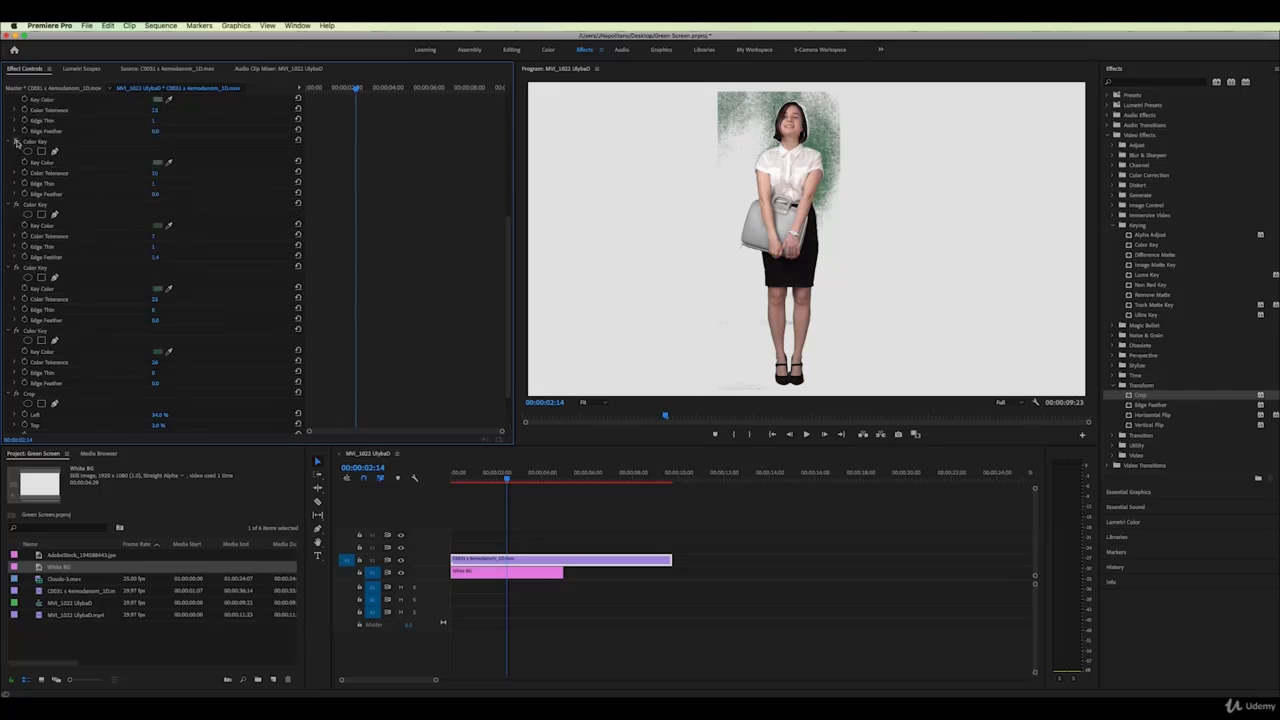
scroll(146, 213, "up", 2)
scroll(146, 213, "up", 1)
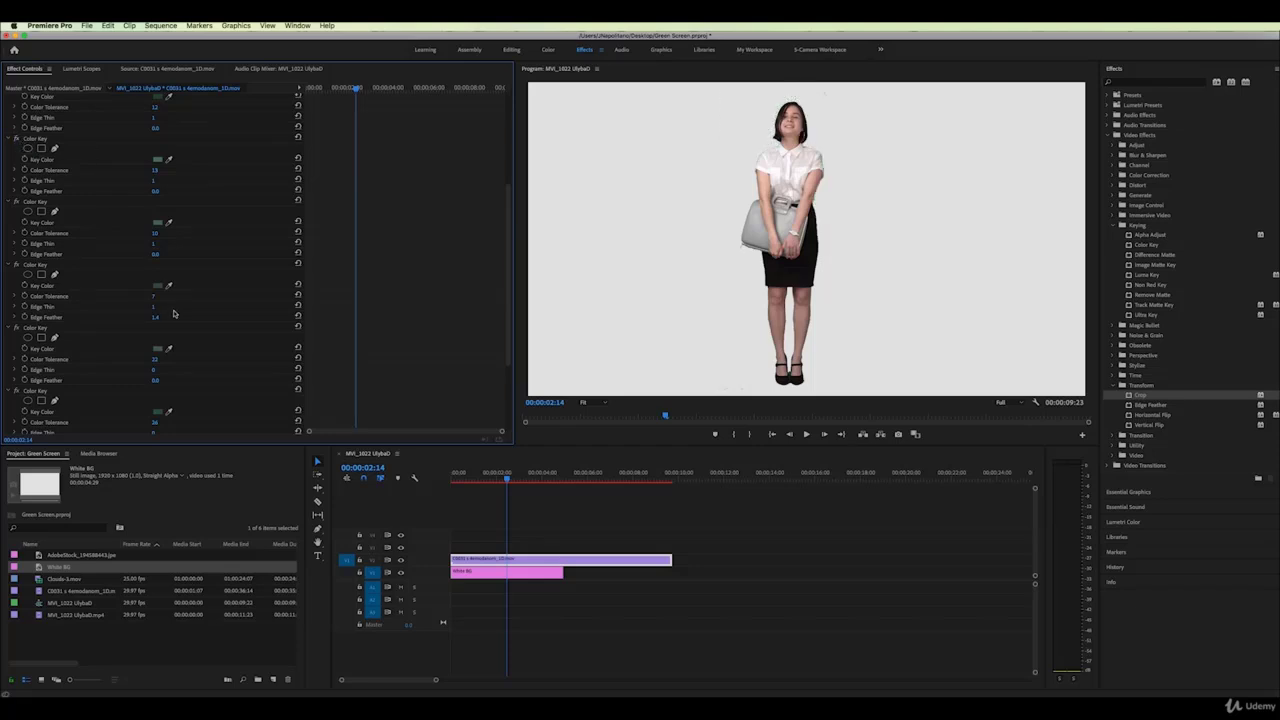
scroll(173, 313, "up", 3)
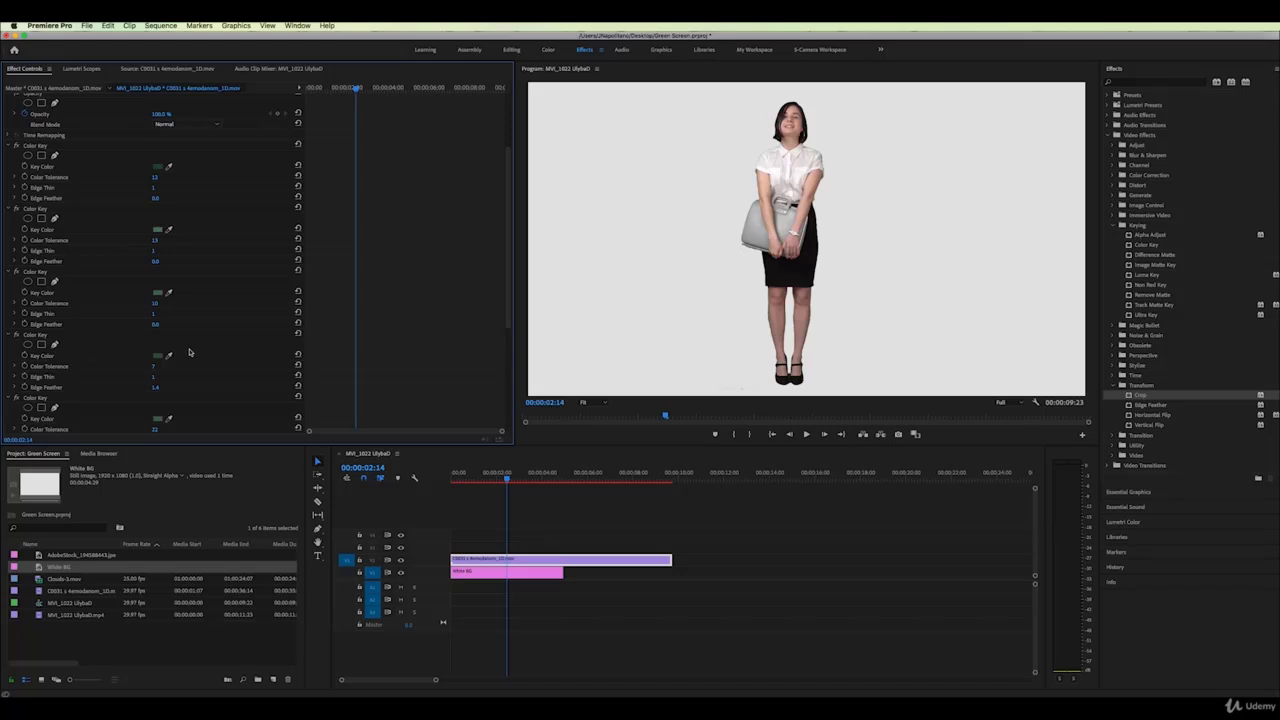
Clear the five selected Color Key effects from the woman's clip
left_click(30, 146)
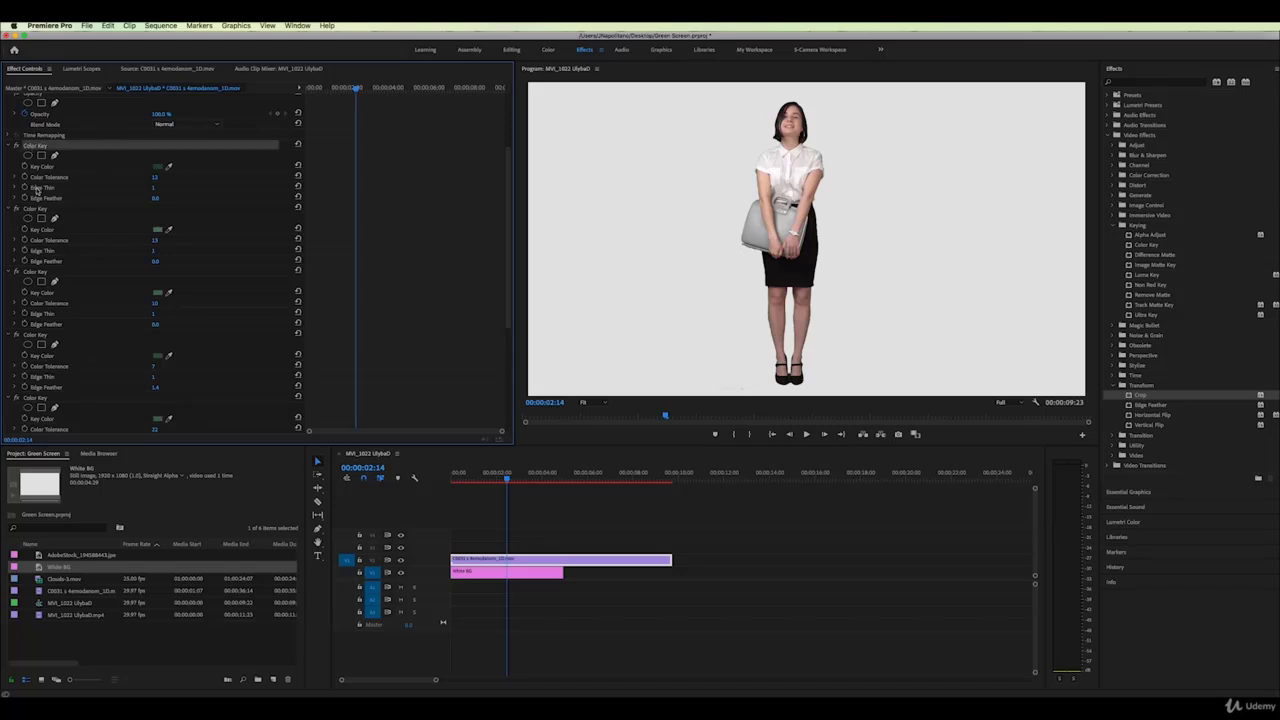
left_click(37, 209, "super")
left_click(31, 272, "super")
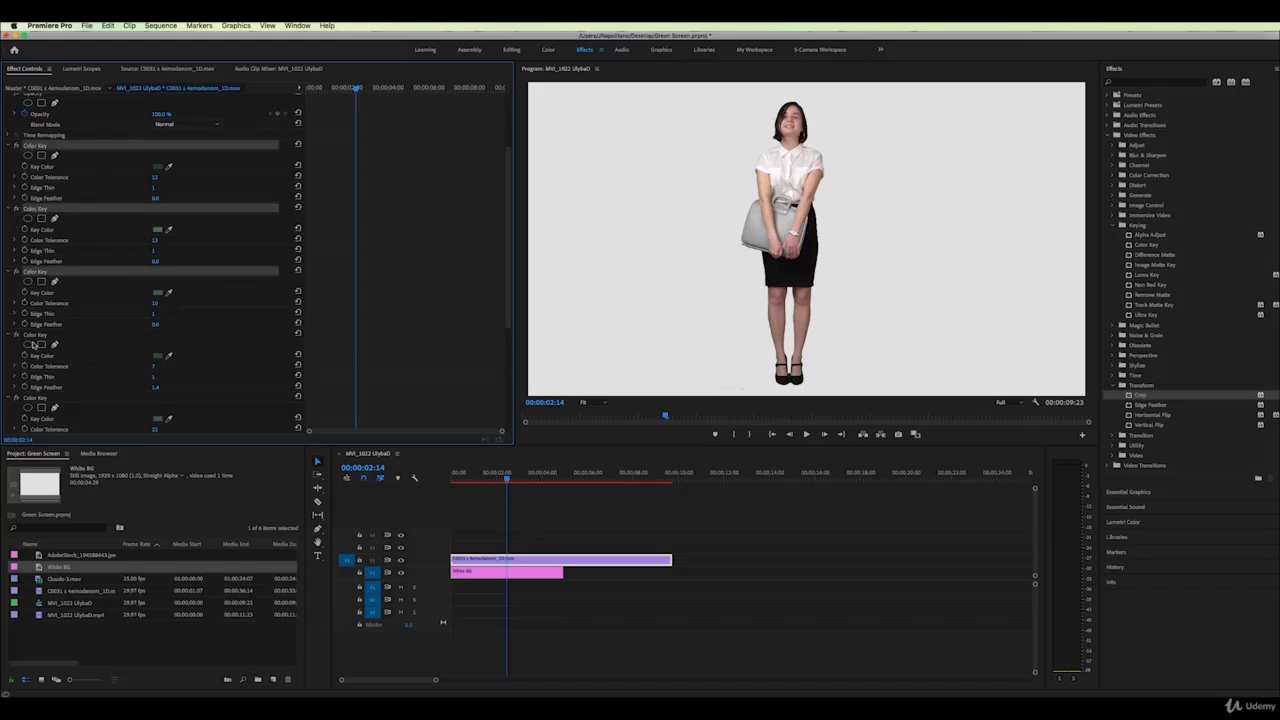
left_click(34, 336, "super")
left_click(31, 399, "super")
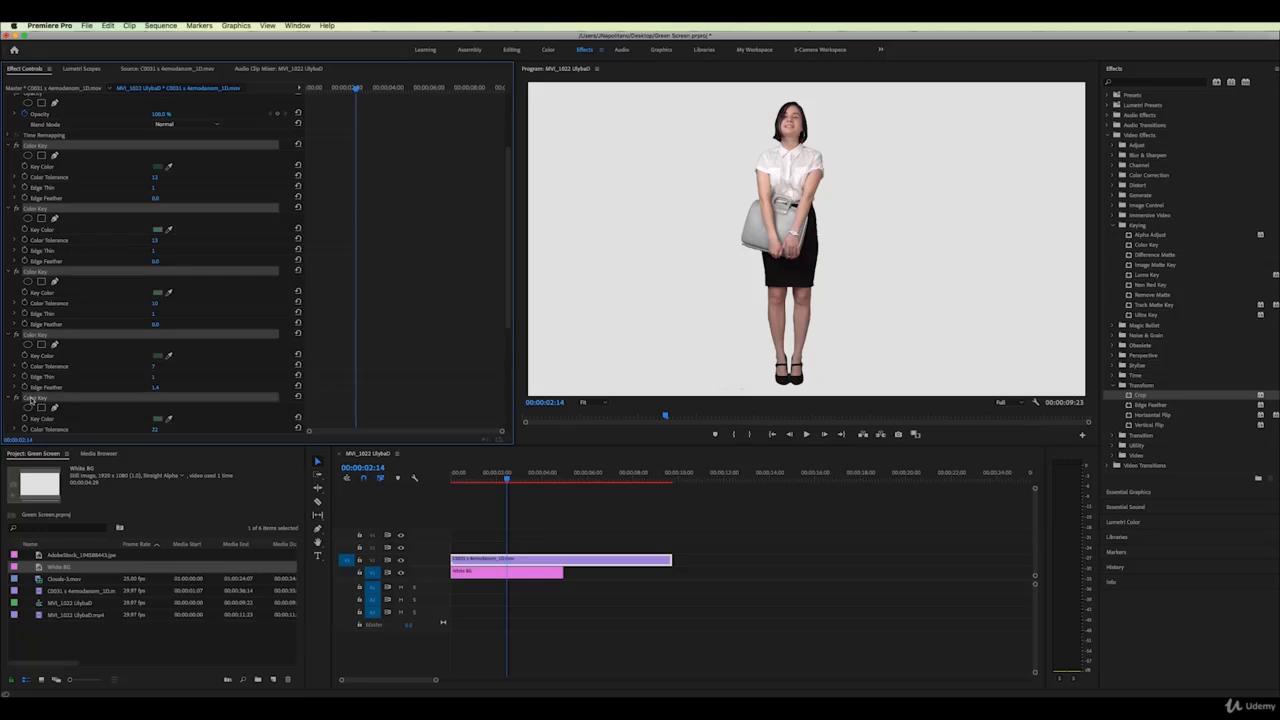
right_click(31, 401)
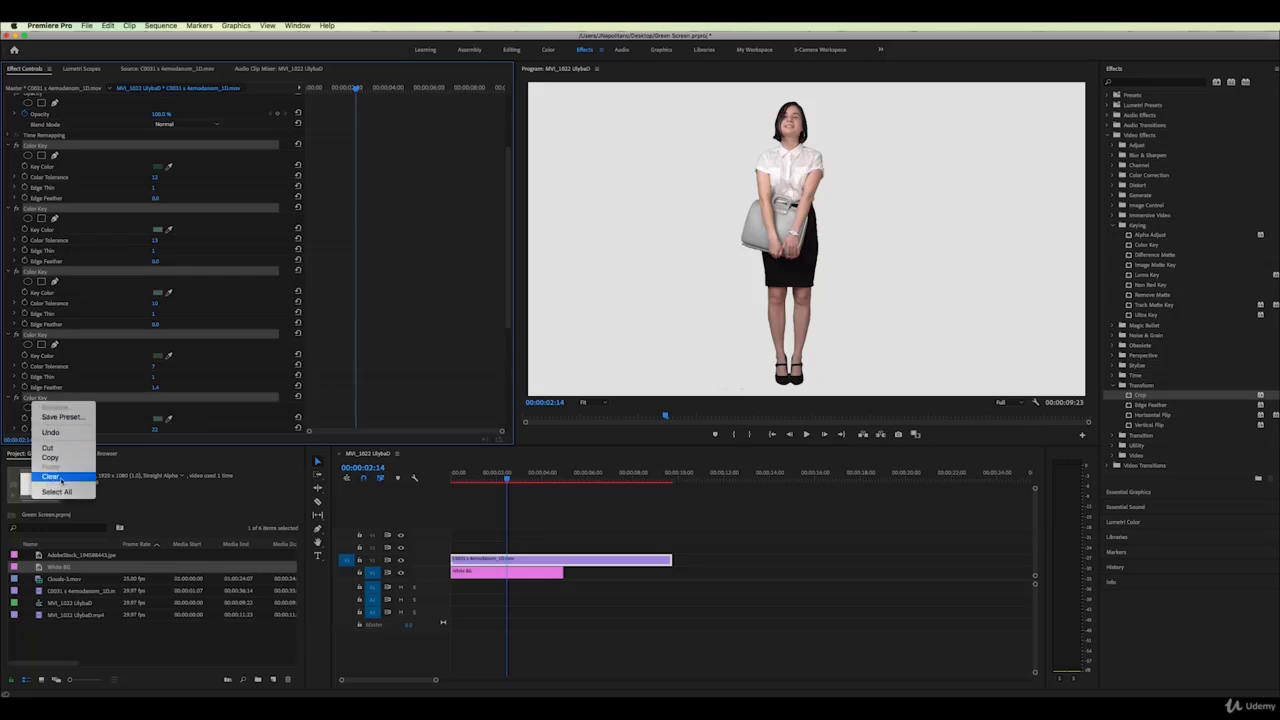
left_click(50, 476)
Clear the remaining Color Key and Crop effects
left_click(40, 247)
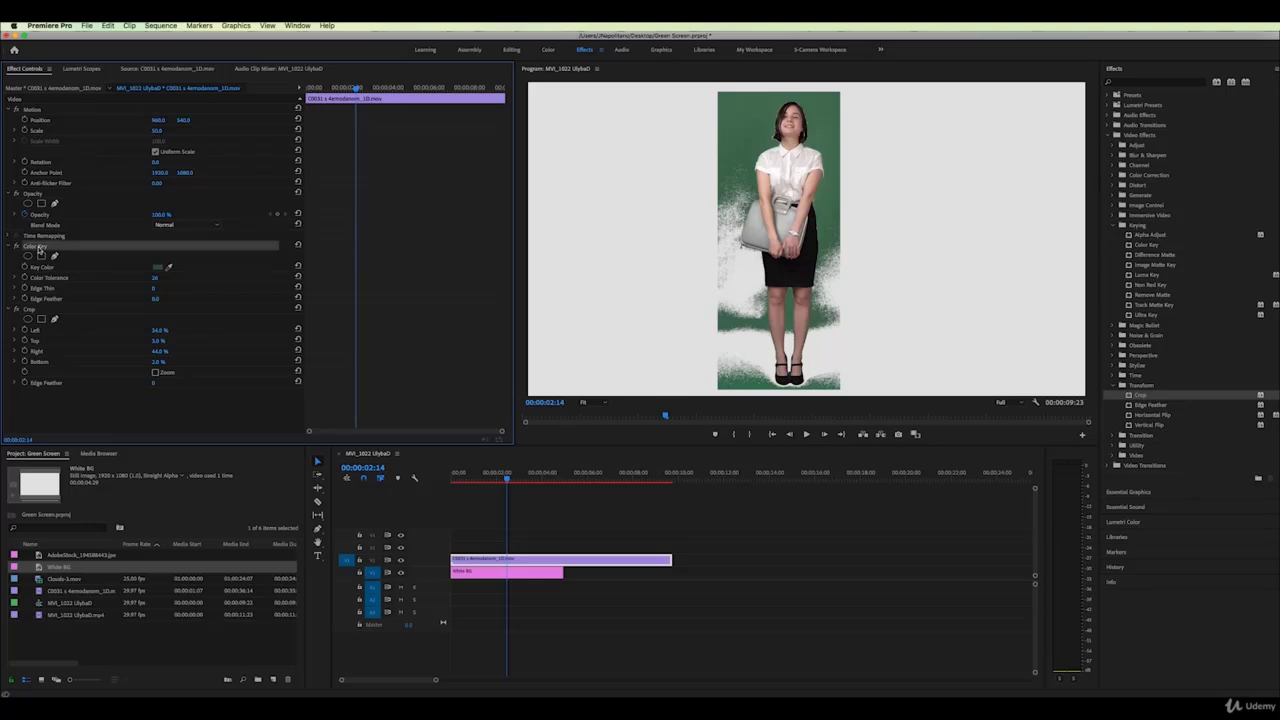
left_click(32, 308, "super")
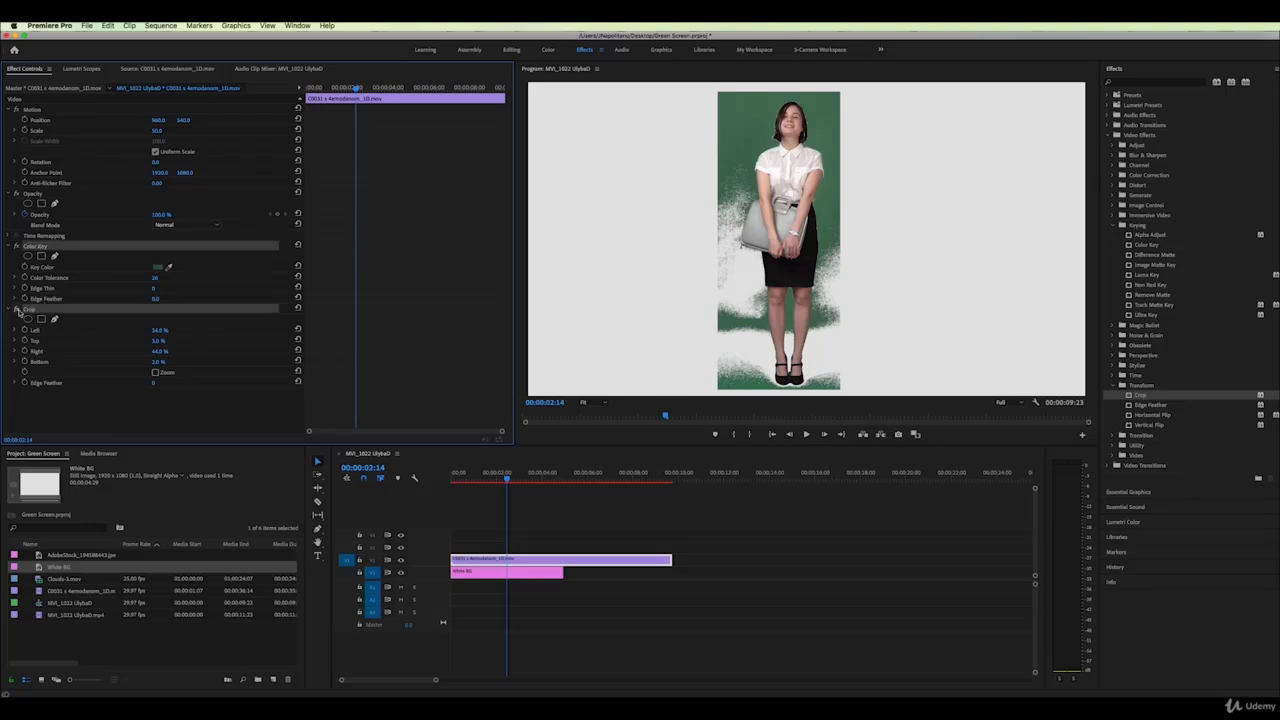
right_click(40, 314)
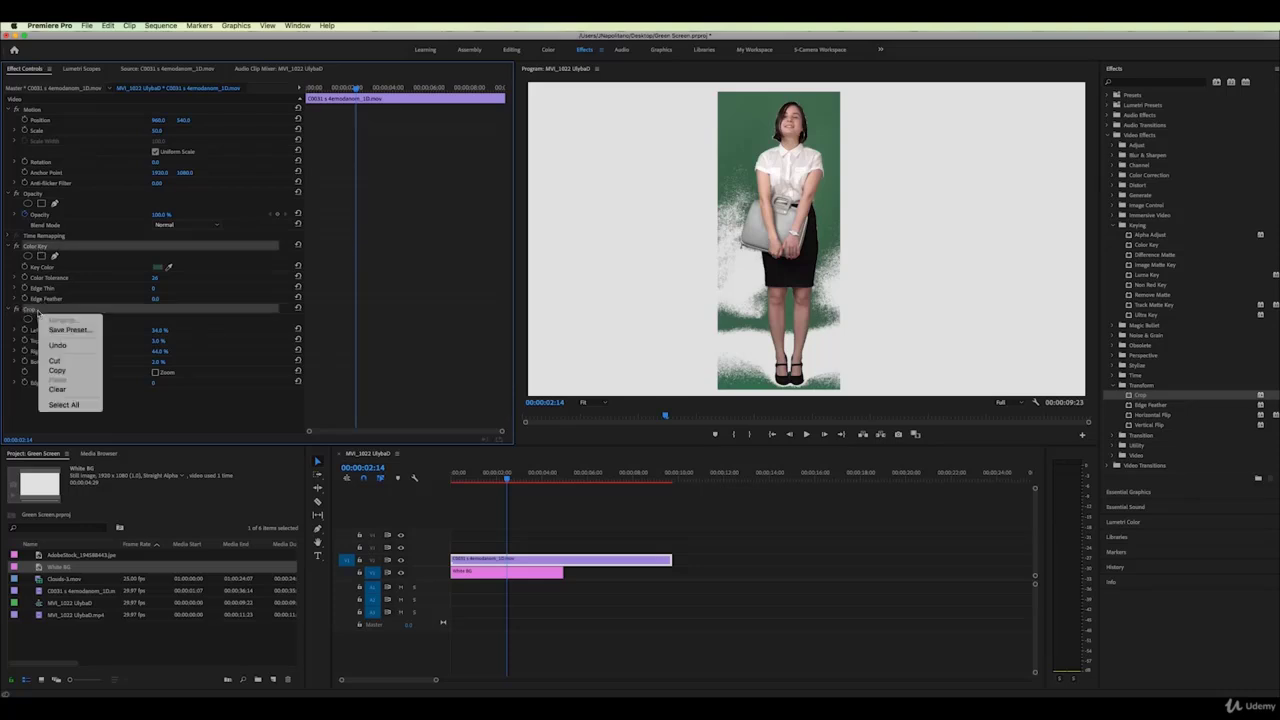
left_click(65, 390)
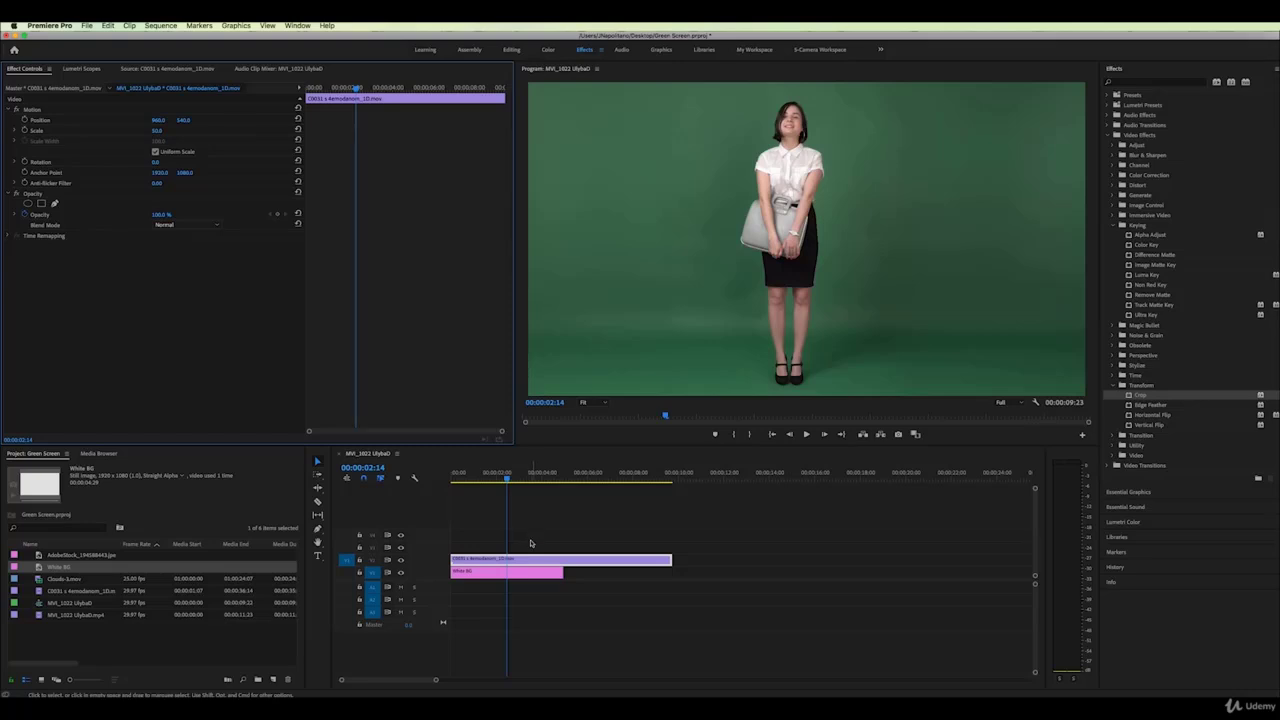
Delete the White BG clip from the timeline and apply Ultra Key to the green-screen clip
left_click_drag(533, 577, 747, 575)
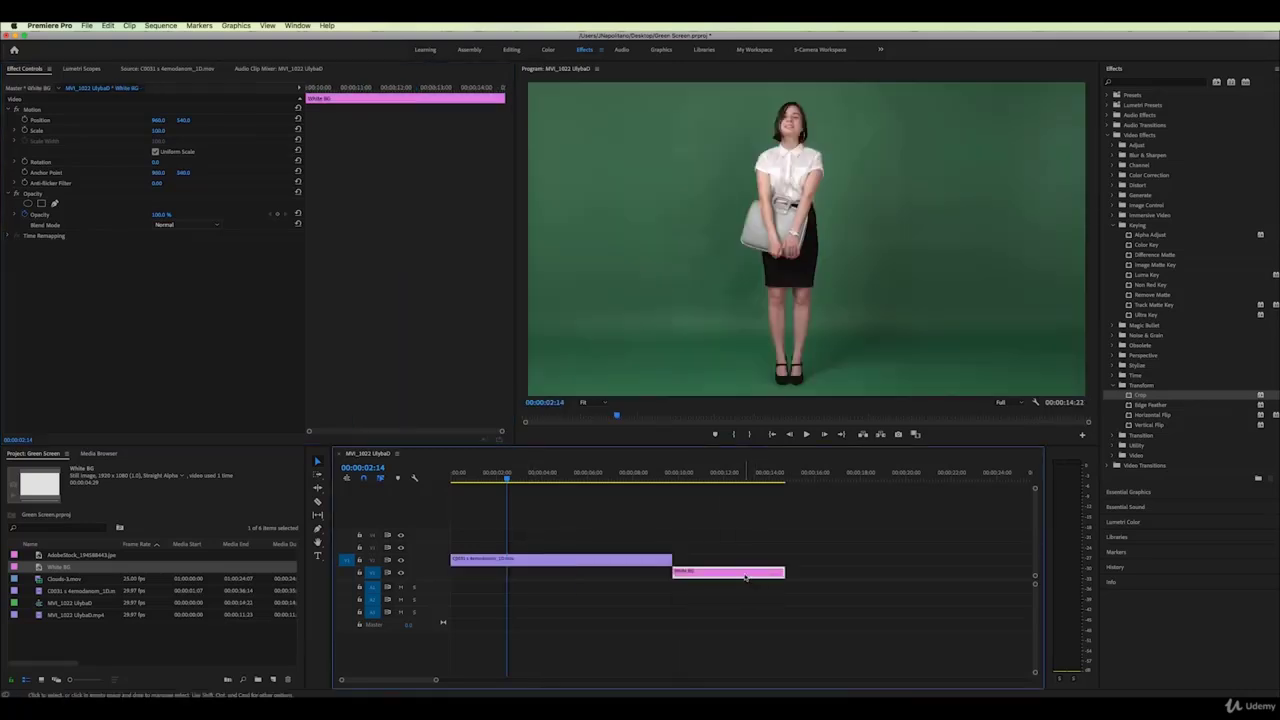
key("Delete")
left_click_drag(1130, 316, 577, 562)
Eyedrop the green background as the Ultra Key colour and raise Matte Generation Pedestal
left_click(170, 289)
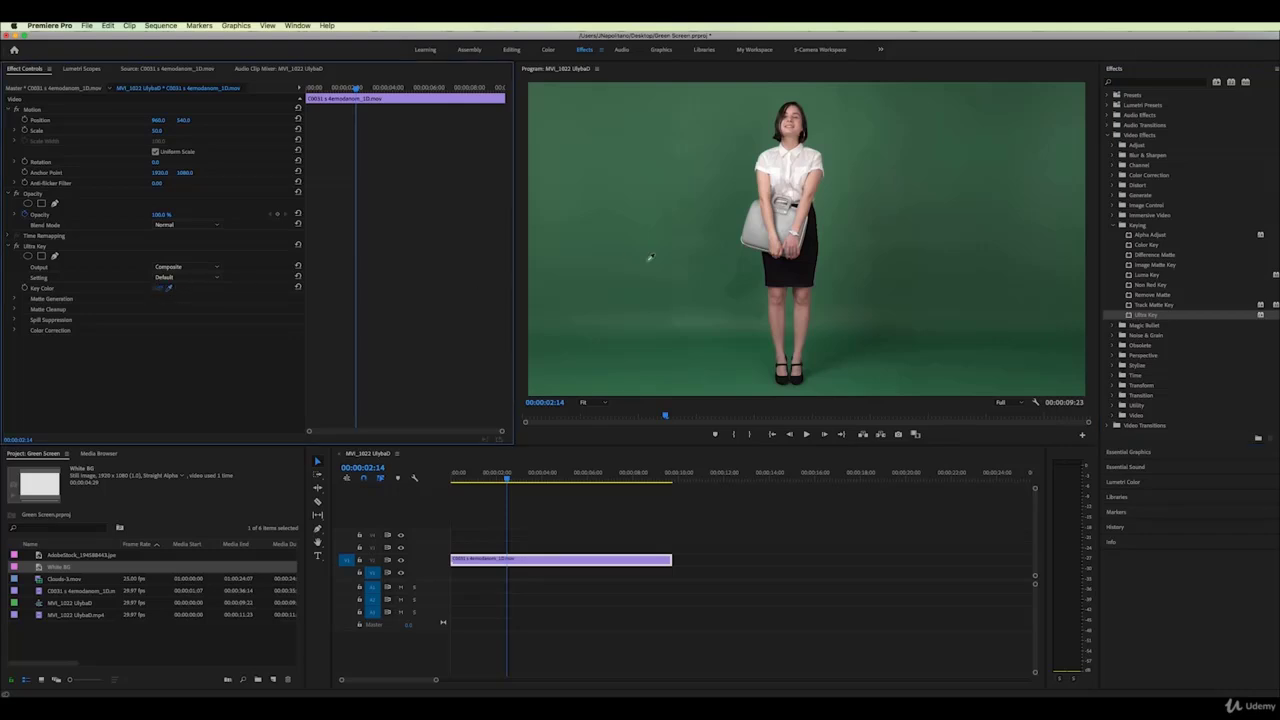
left_click(698, 270)
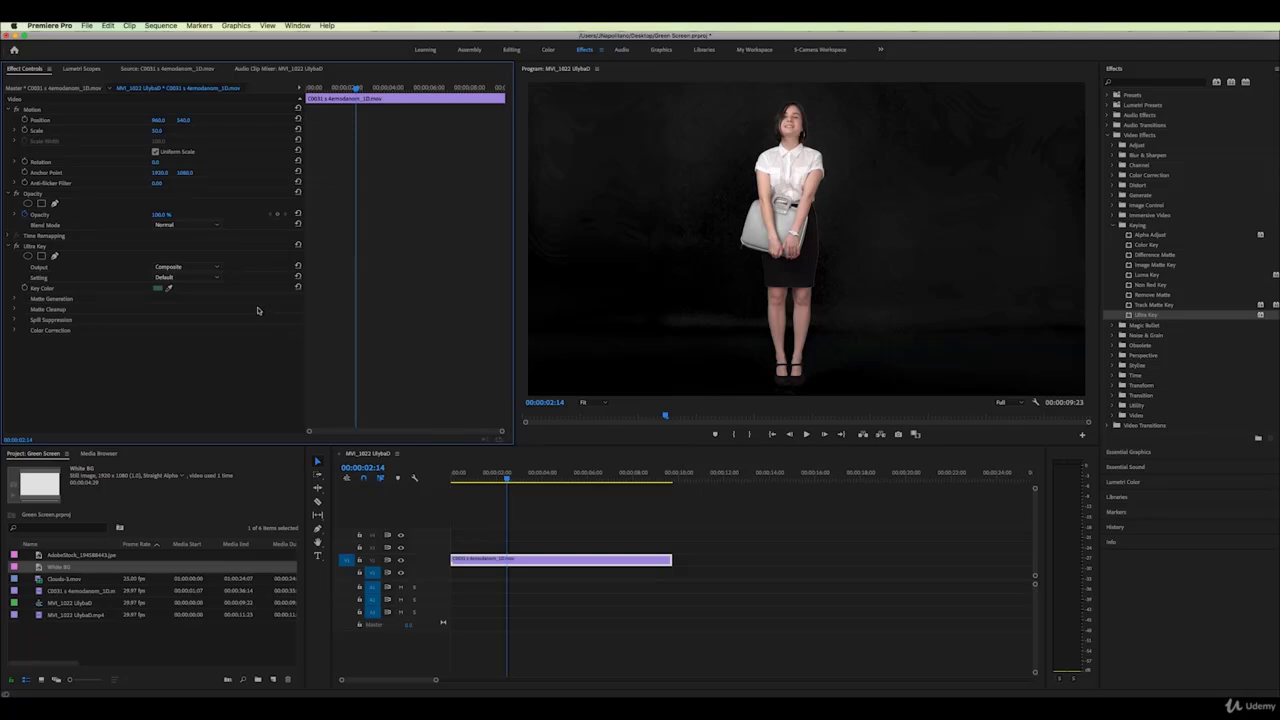
left_click(14, 299)
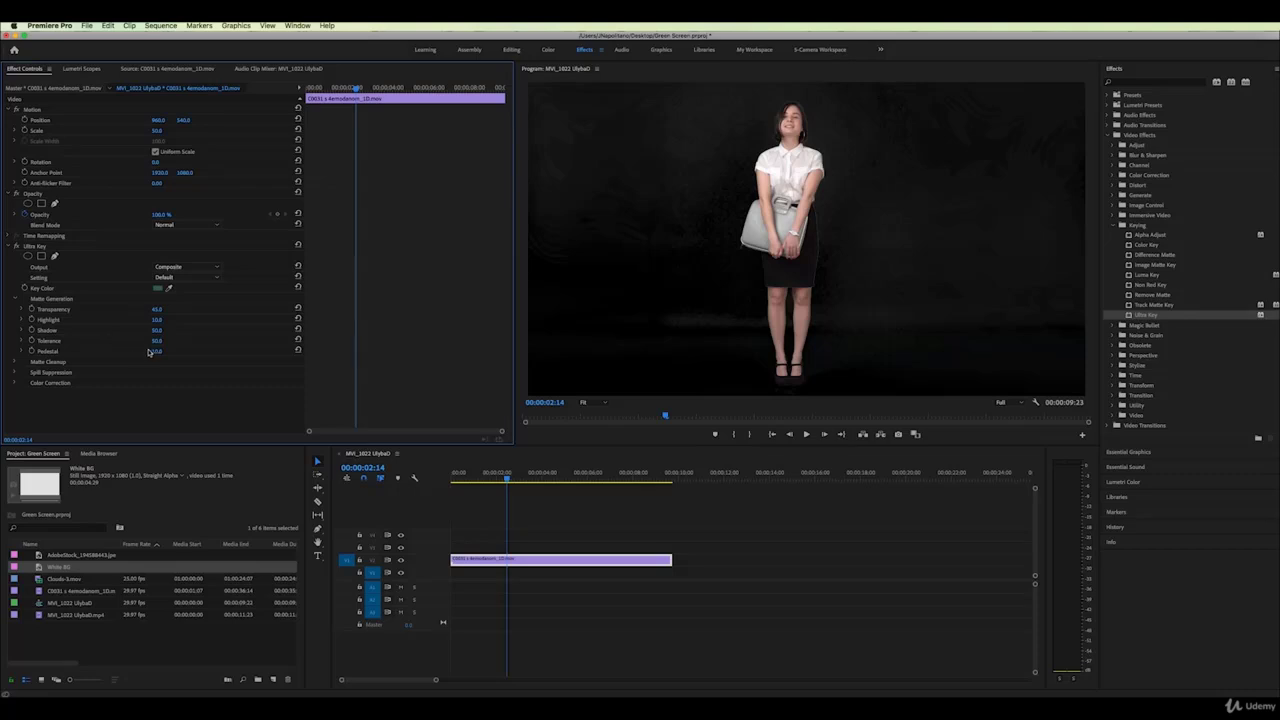
left_click(22, 352)
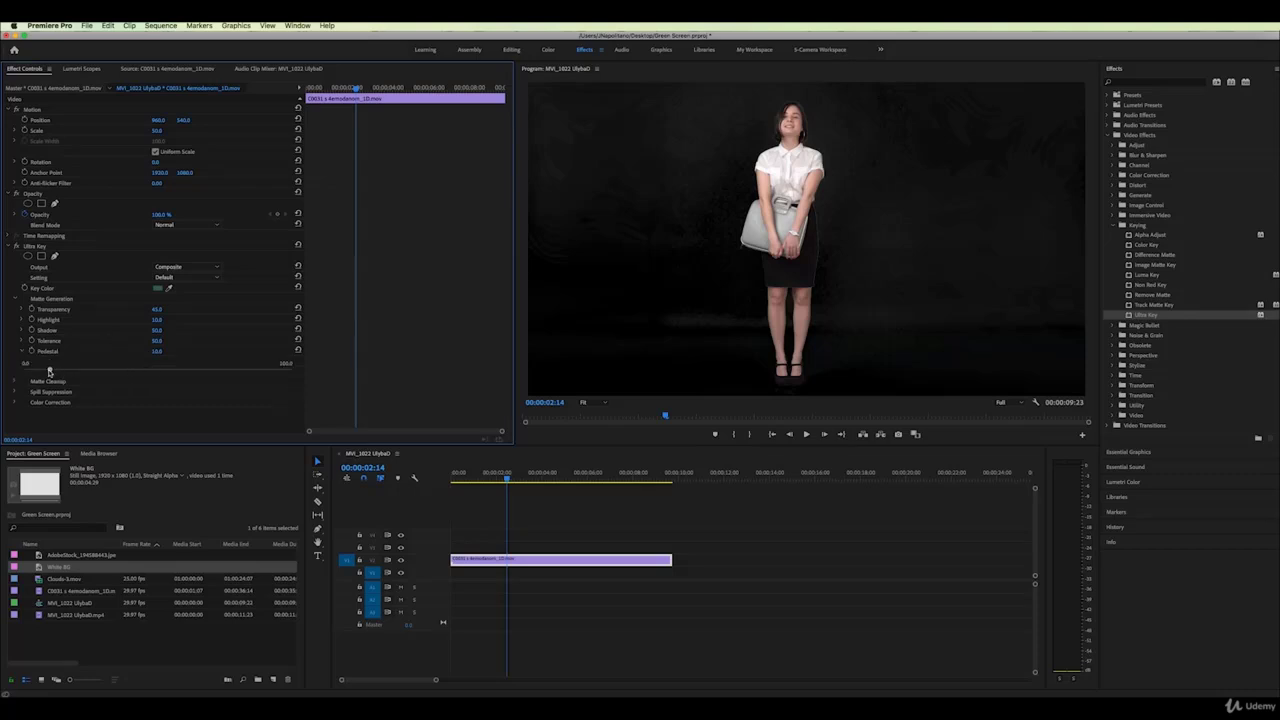
left_click_drag(49, 371, 112, 366)
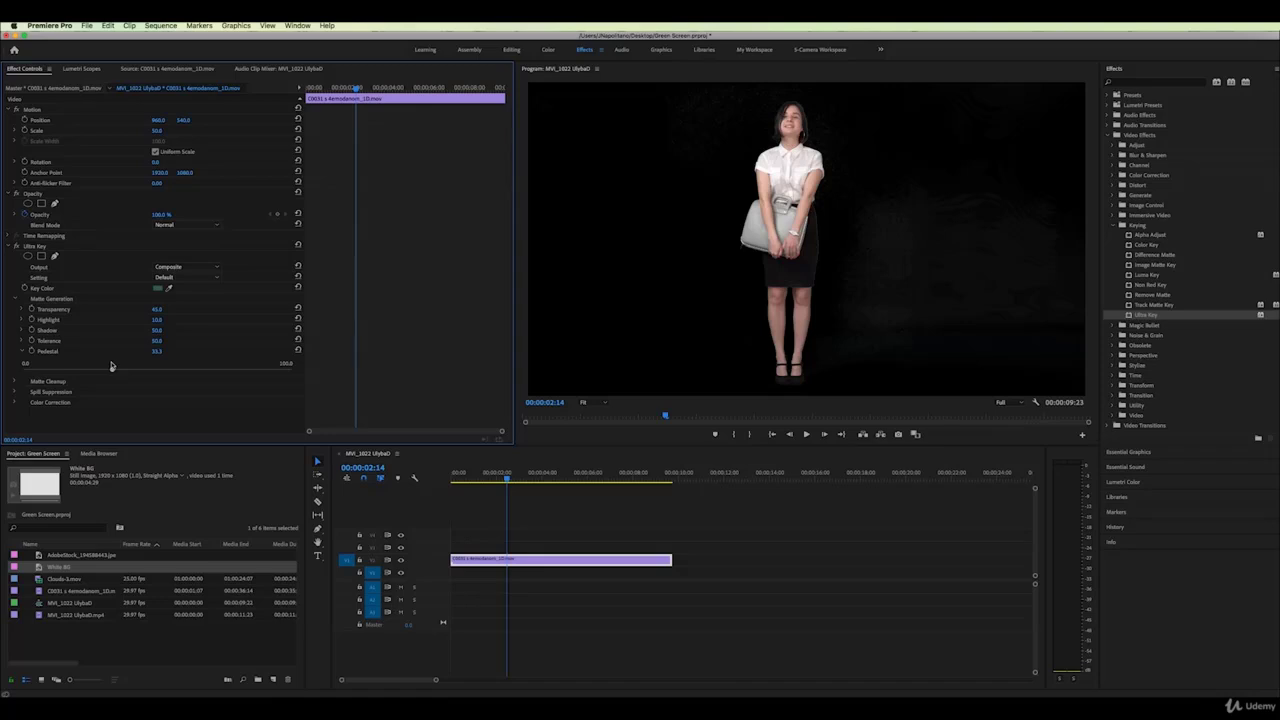
left_click_drag(112, 366, 121, 366)
Inspect the key at 200% preview zoom and raise Pedestal further to clear leftover noise
left_click(597, 404)
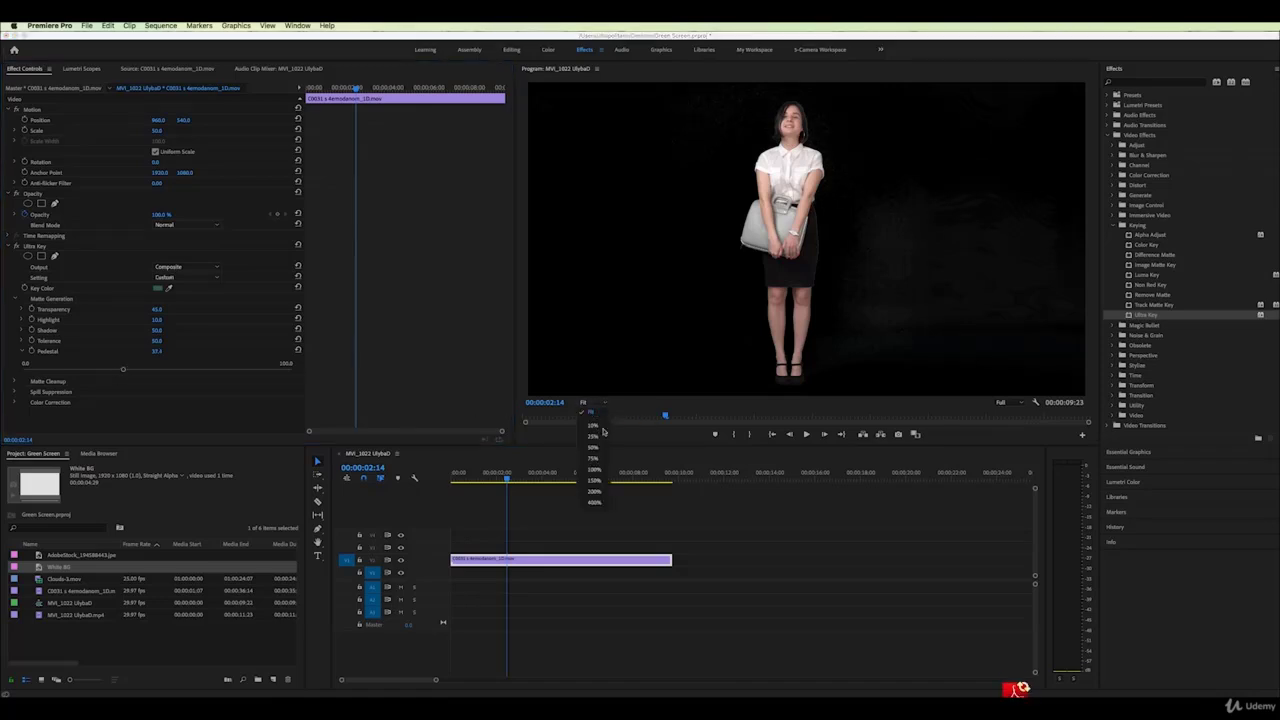
left_click(594, 491)
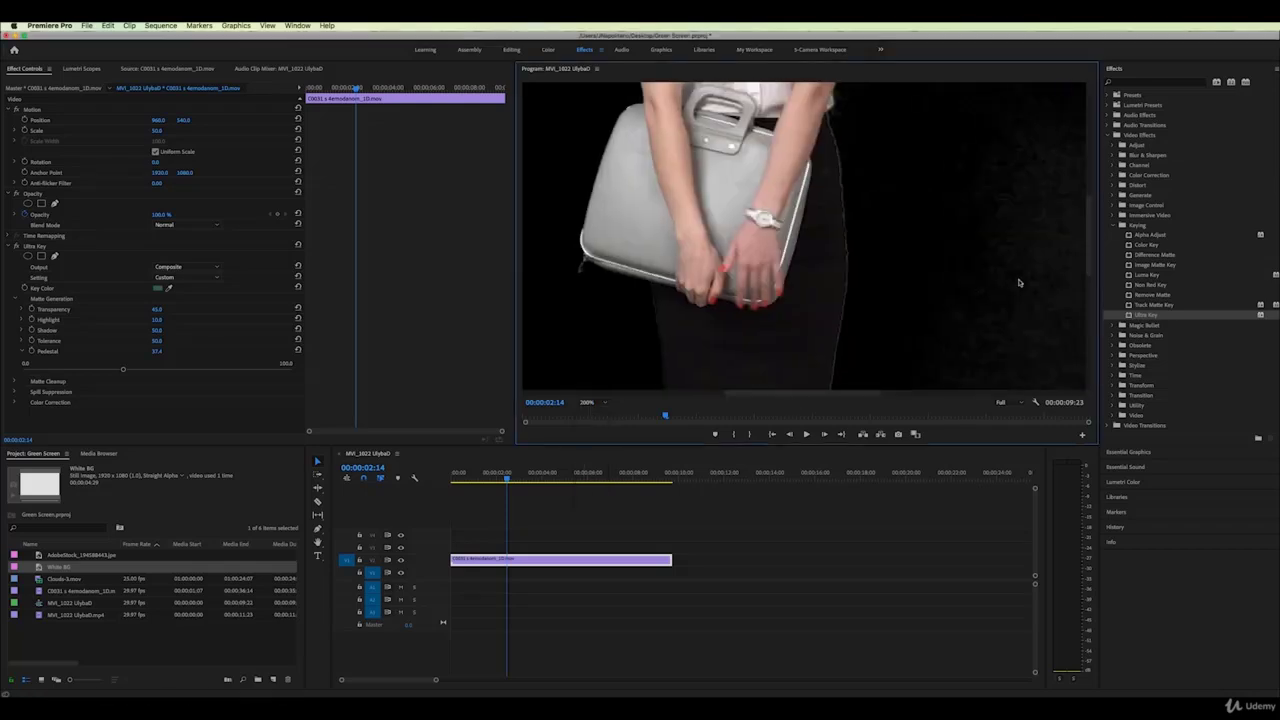
scroll(1091, 245, "down", 3)
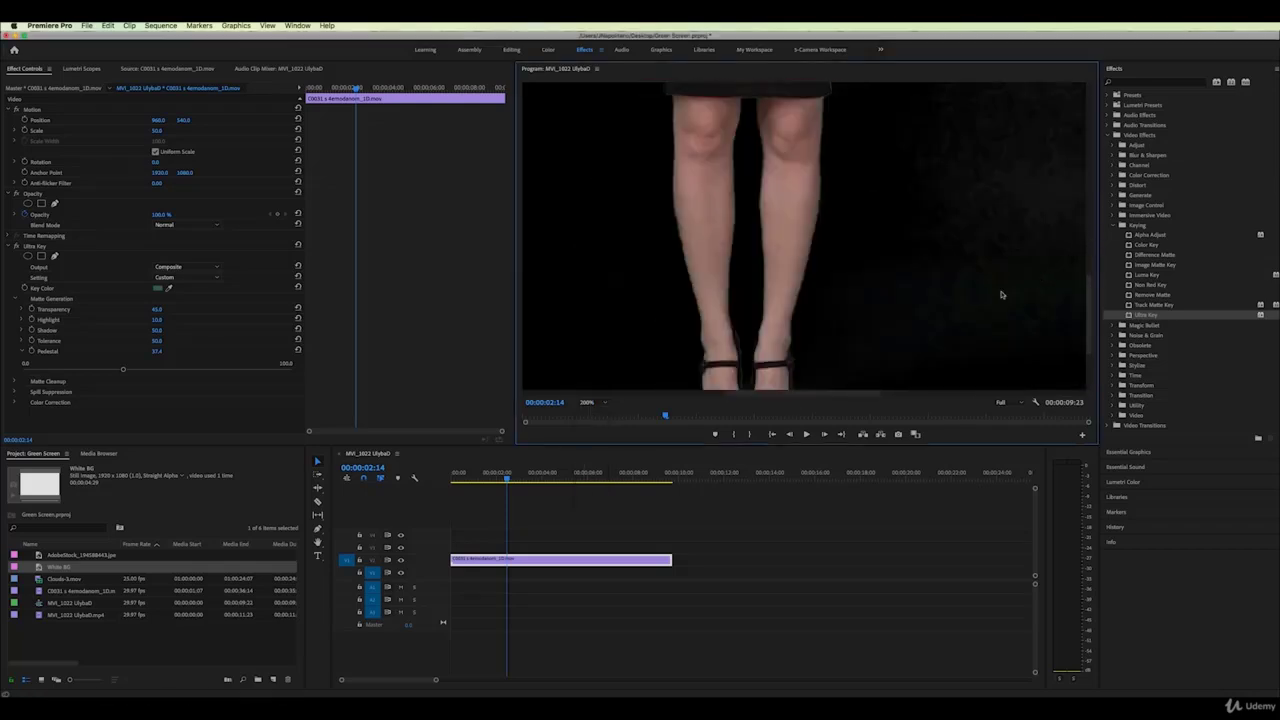
left_click_drag(862, 393, 901, 397)
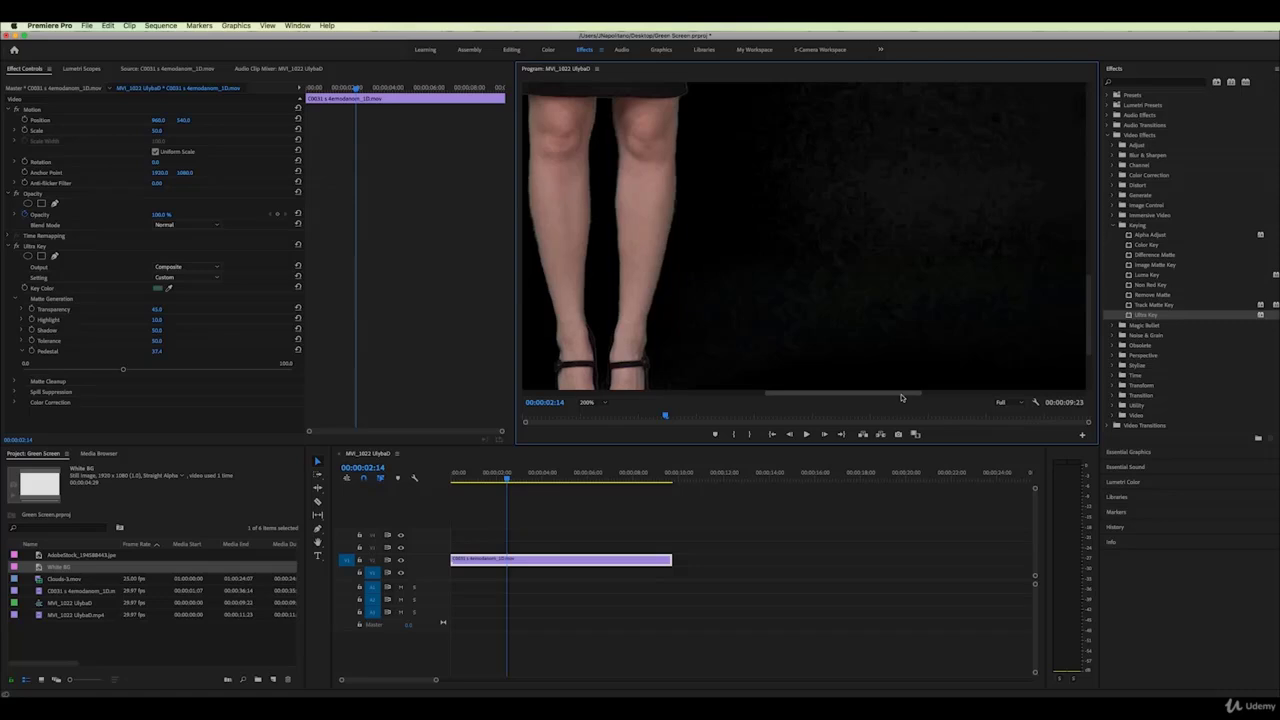
left_click(156, 357)
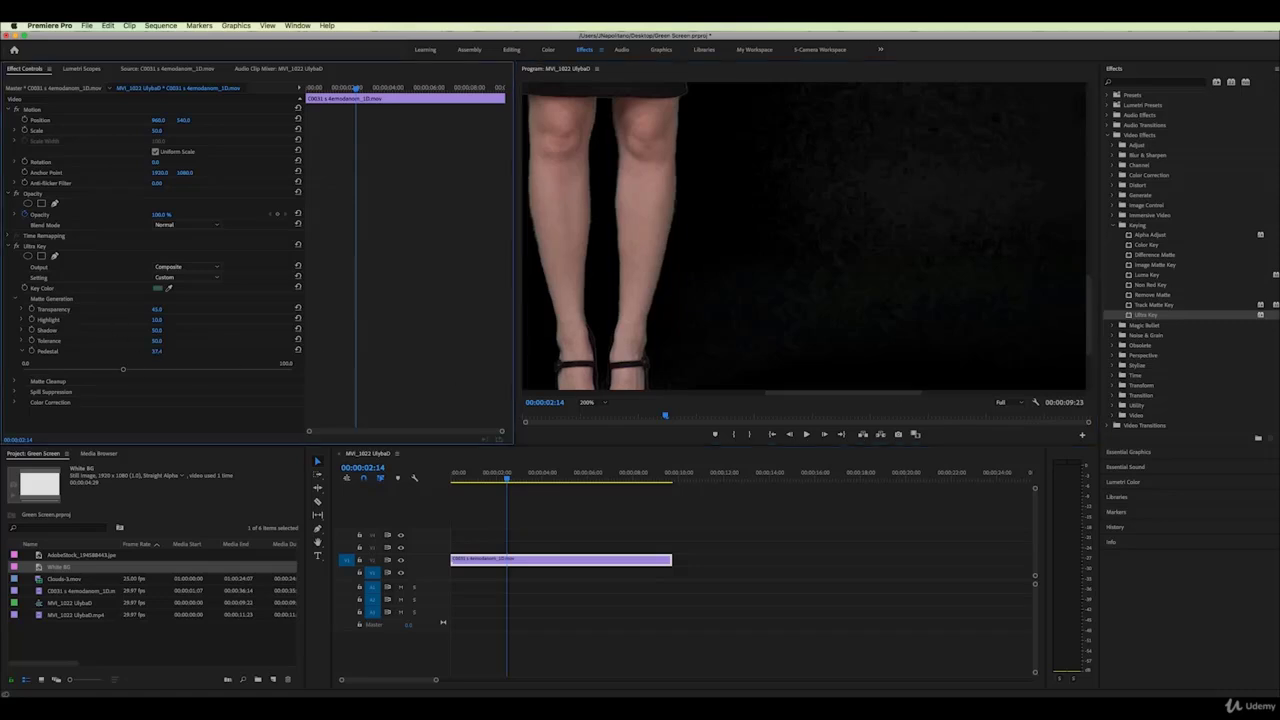
left_click_drag(123, 369, 167, 369)
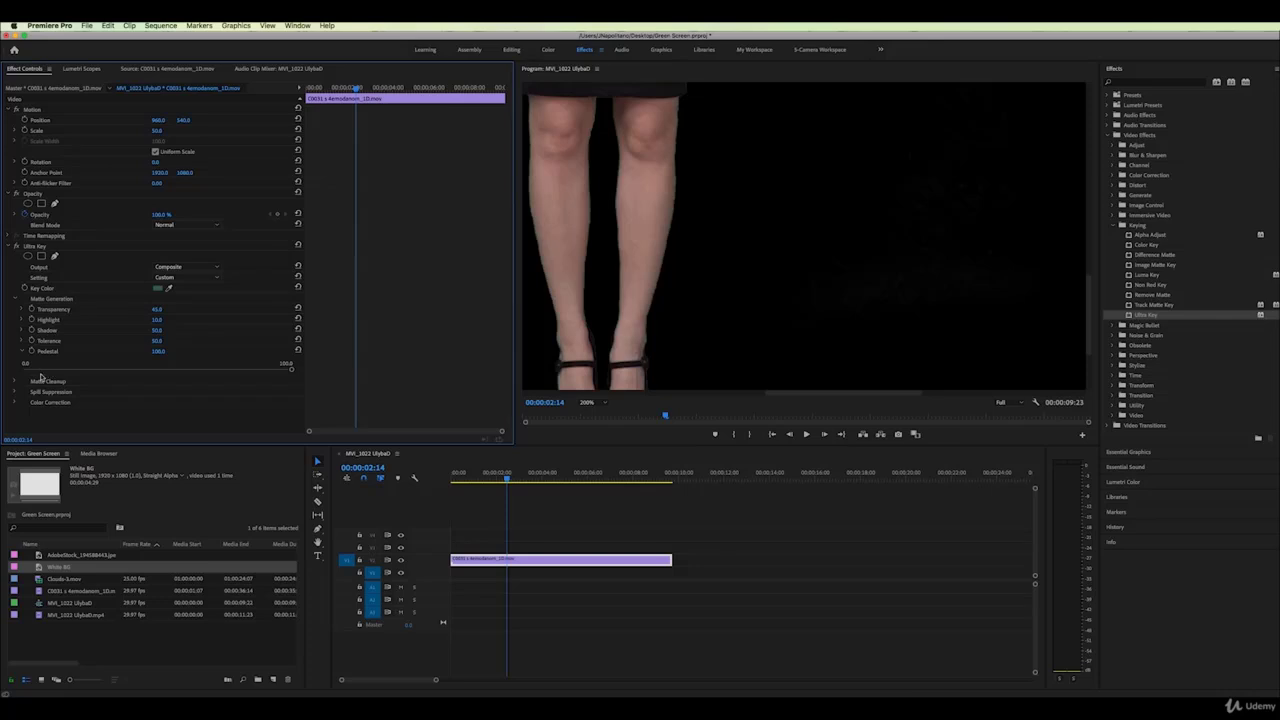
Set Matte Cleanup Choke to 26.0 and Soften to 13.0, then fit the preview
left_click(16, 383)
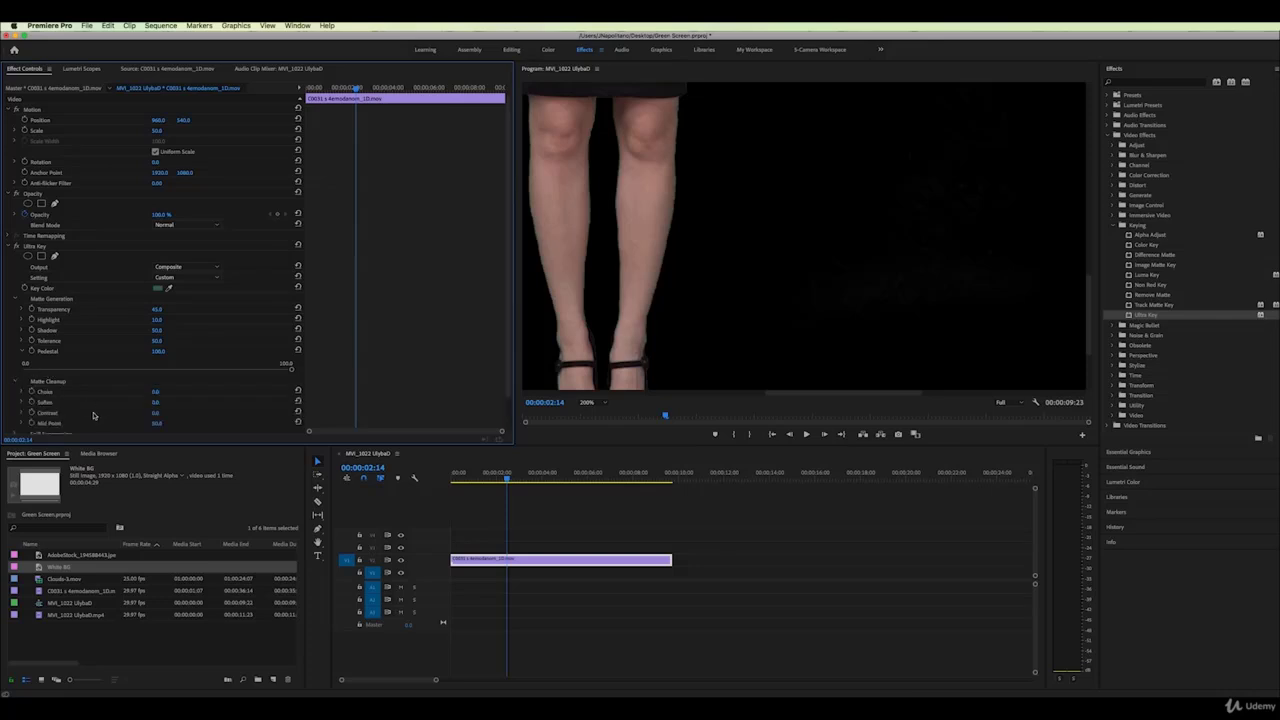
scroll(93, 412, "down", 1)
scroll(93, 412, "down", 1)
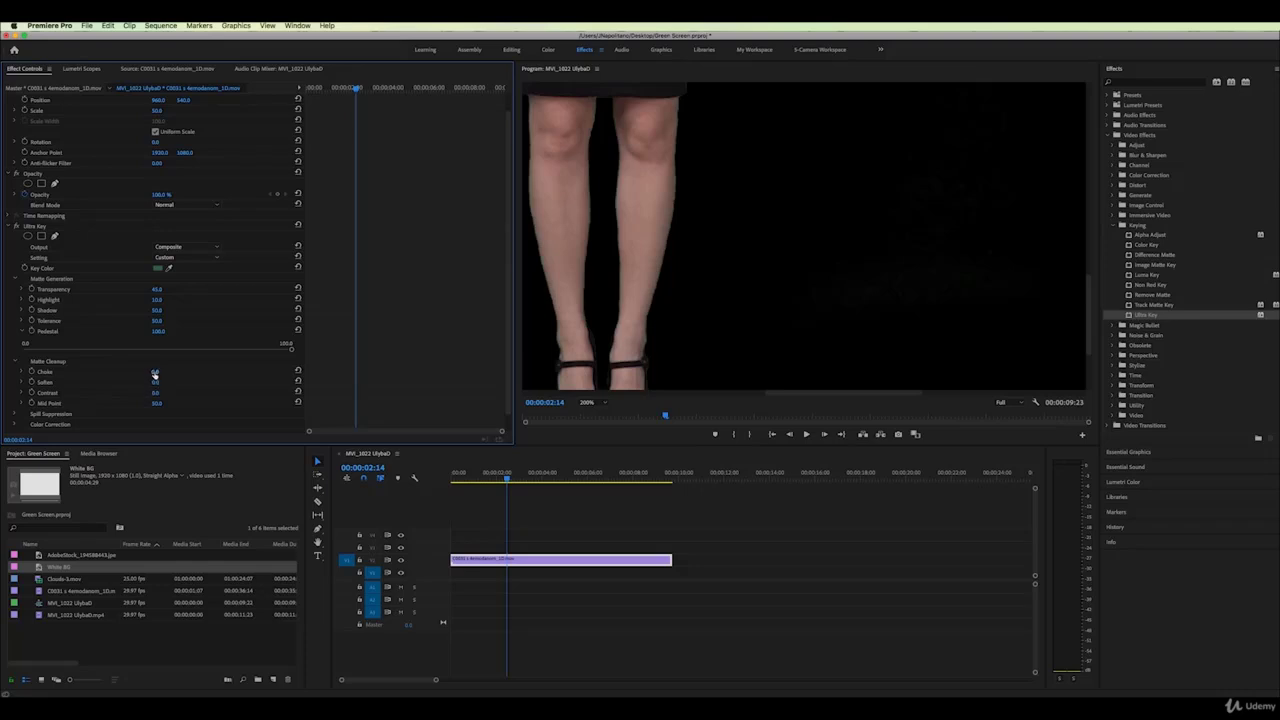
left_click_drag(155, 371, 190, 371)
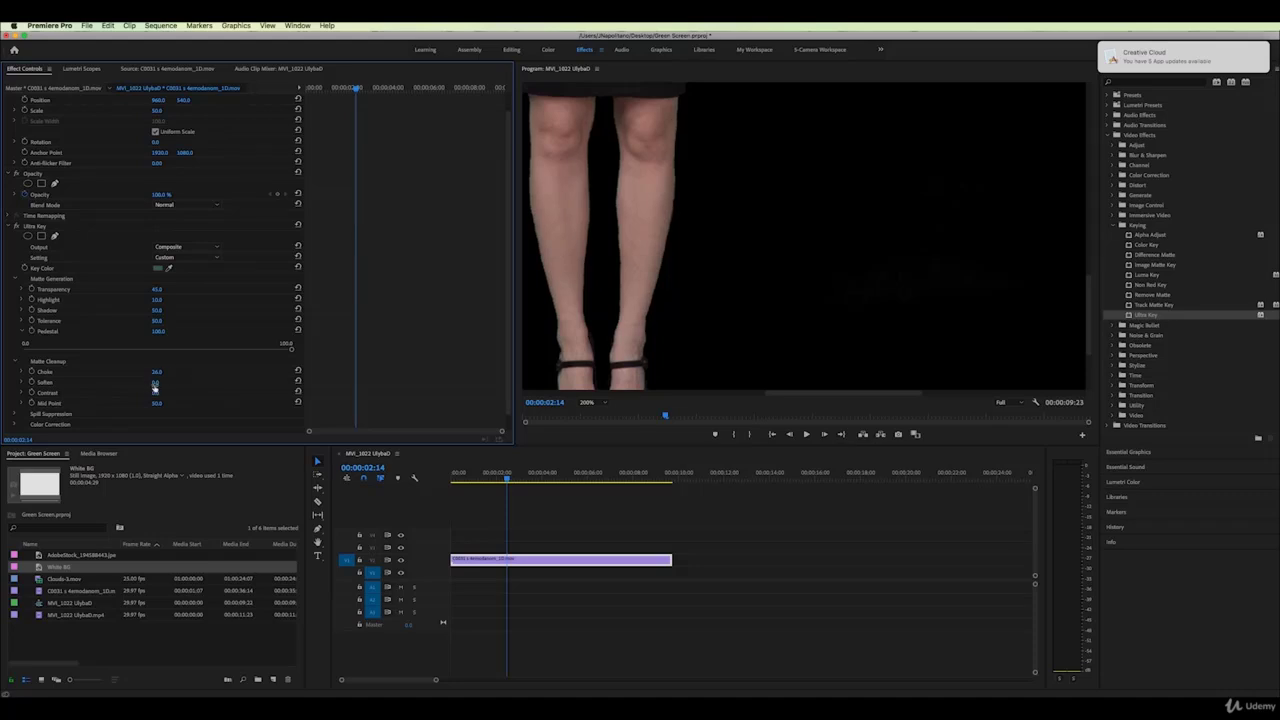
mouse_move(155, 382)
left_mouse_down()
mouse_move(178, 382)
mouse_move(166, 382)
left_mouse_up()
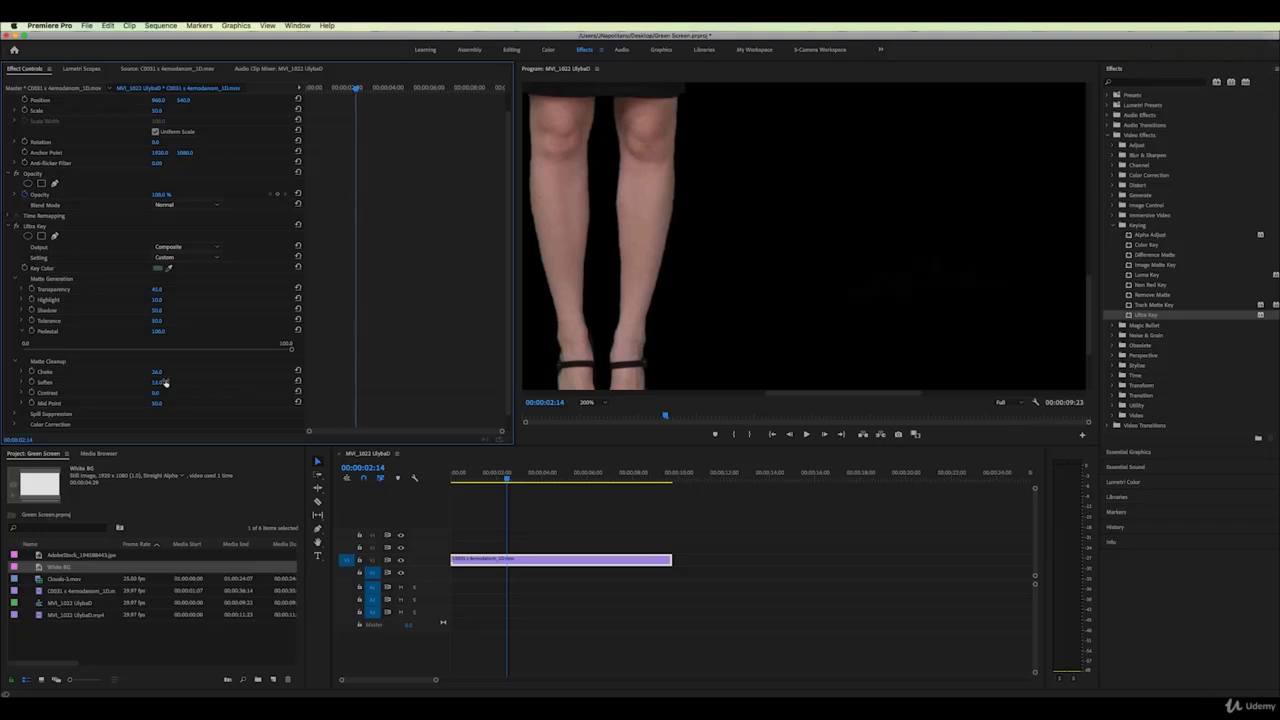
left_click(595, 403)
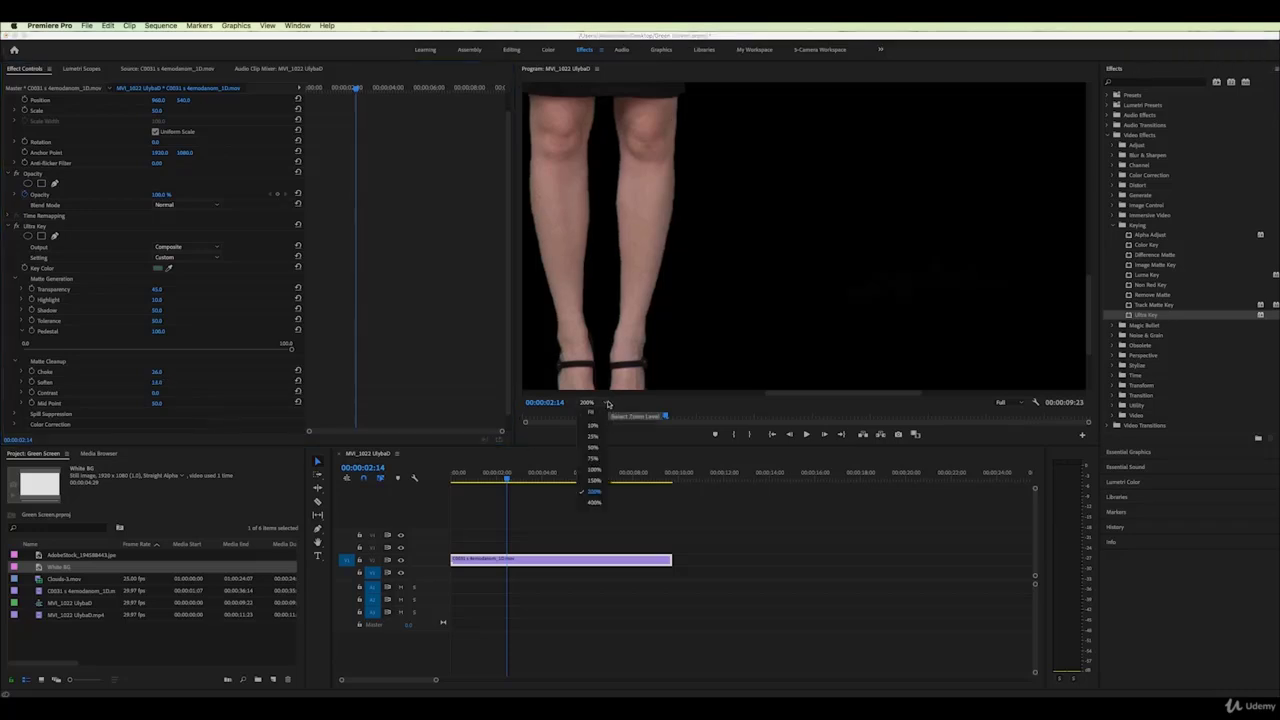
left_click(597, 412)
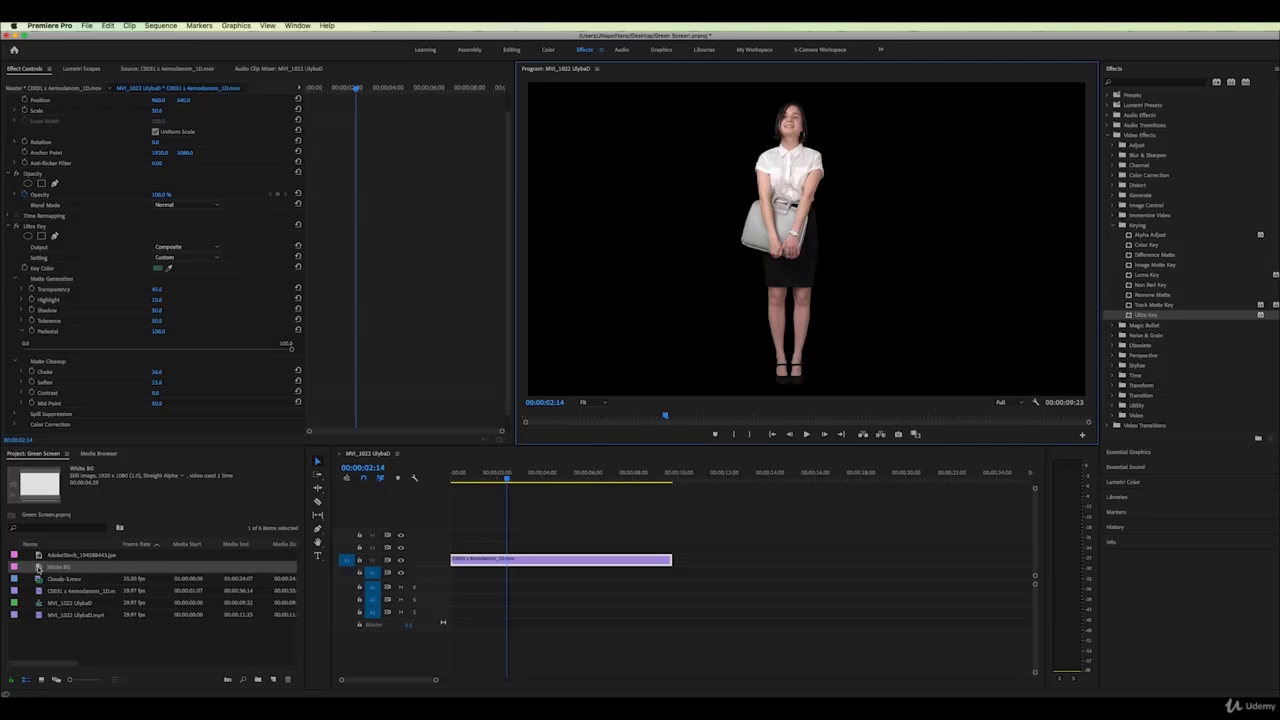
Place White BG on V1 under the woman and raise Contrast to remove the grey smudge
left_click_drag(38, 567, 461, 572)
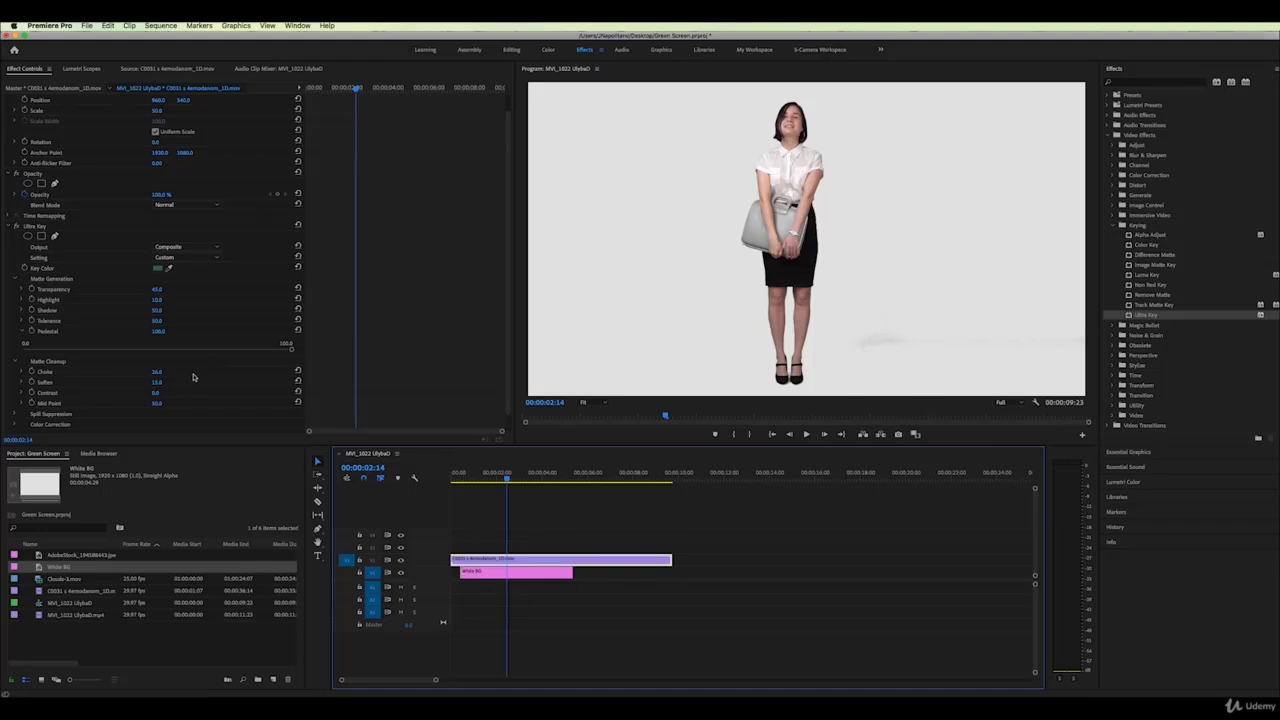
left_click(156, 395)
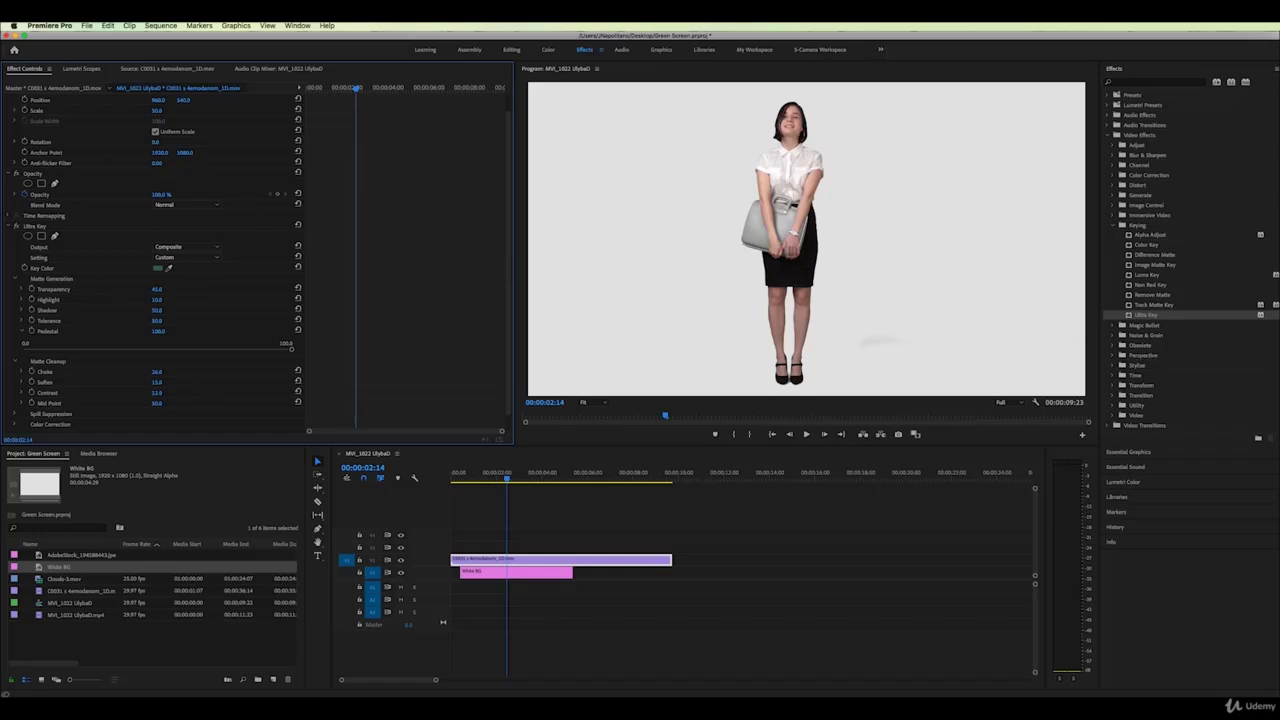
left_click_drag(157, 392, 178, 392)
Experiment with Ultra Key Transparency, leaving it around 45, and select the White BG clip
mouse_move(157, 311)
left_mouse_down()
mouse_move(207, 311)
mouse_move(156, 311)
left_mouse_up()
left_click_drag(156, 289, 124, 298)
left_click(505, 573)
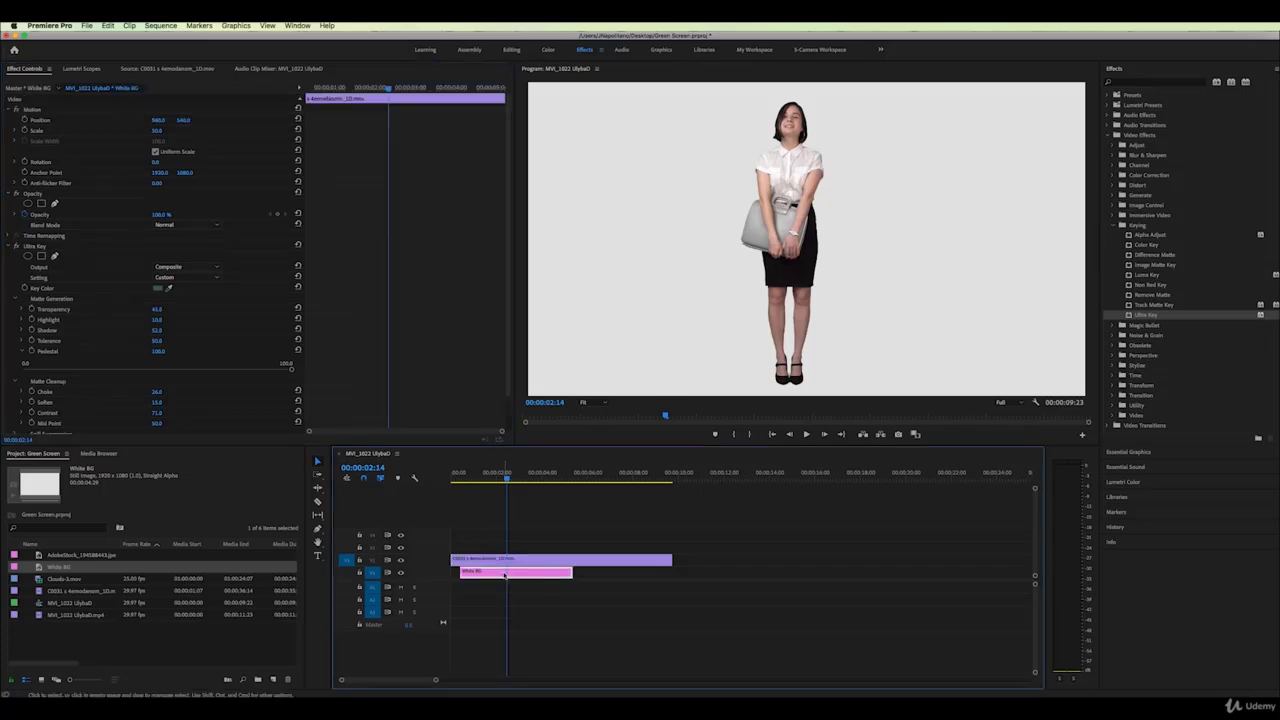
Replace White BG with Clouds-3.mov under the woman, trimmed to end with her clip
key("Delete")
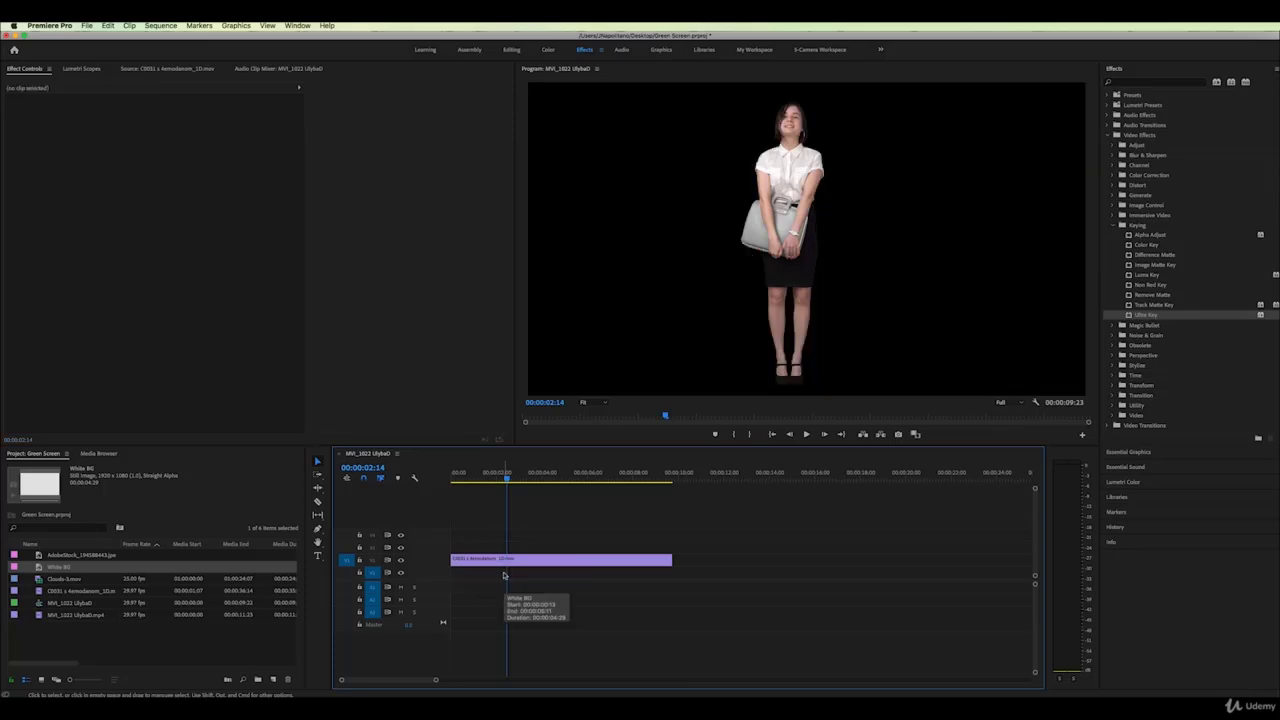
double_click(64, 578)
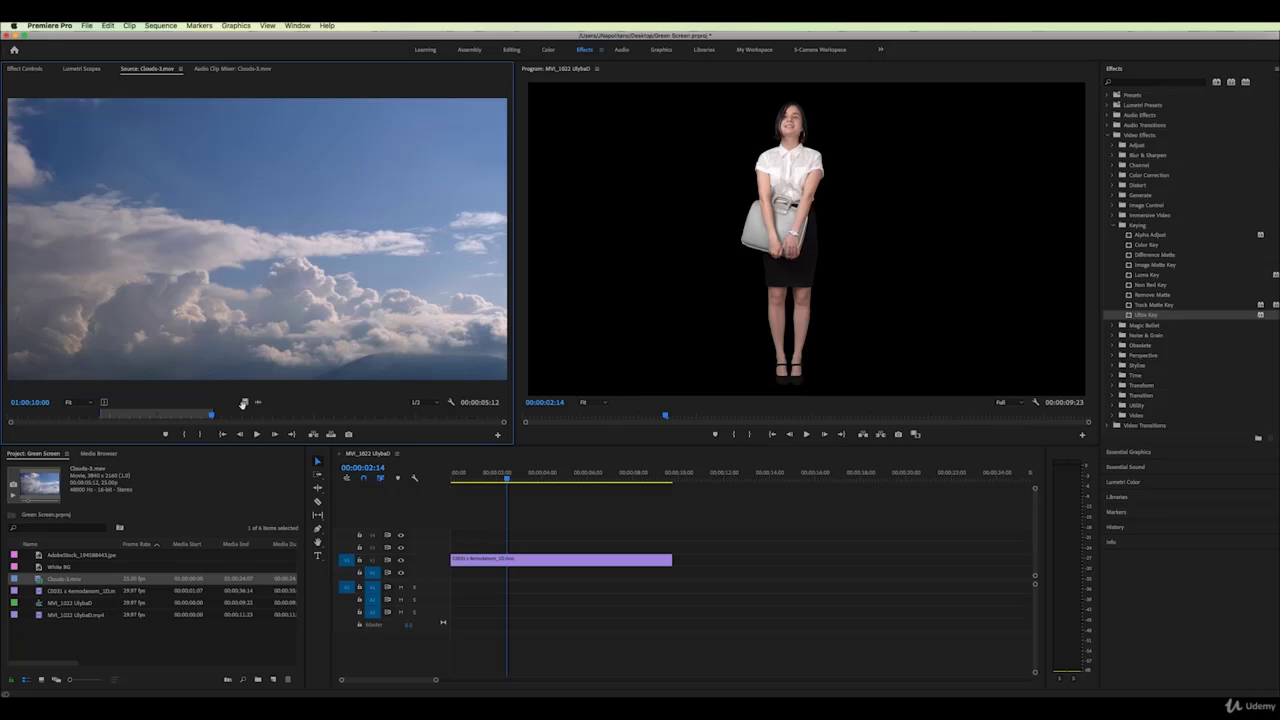
left_click_drag(243, 403, 463, 579)
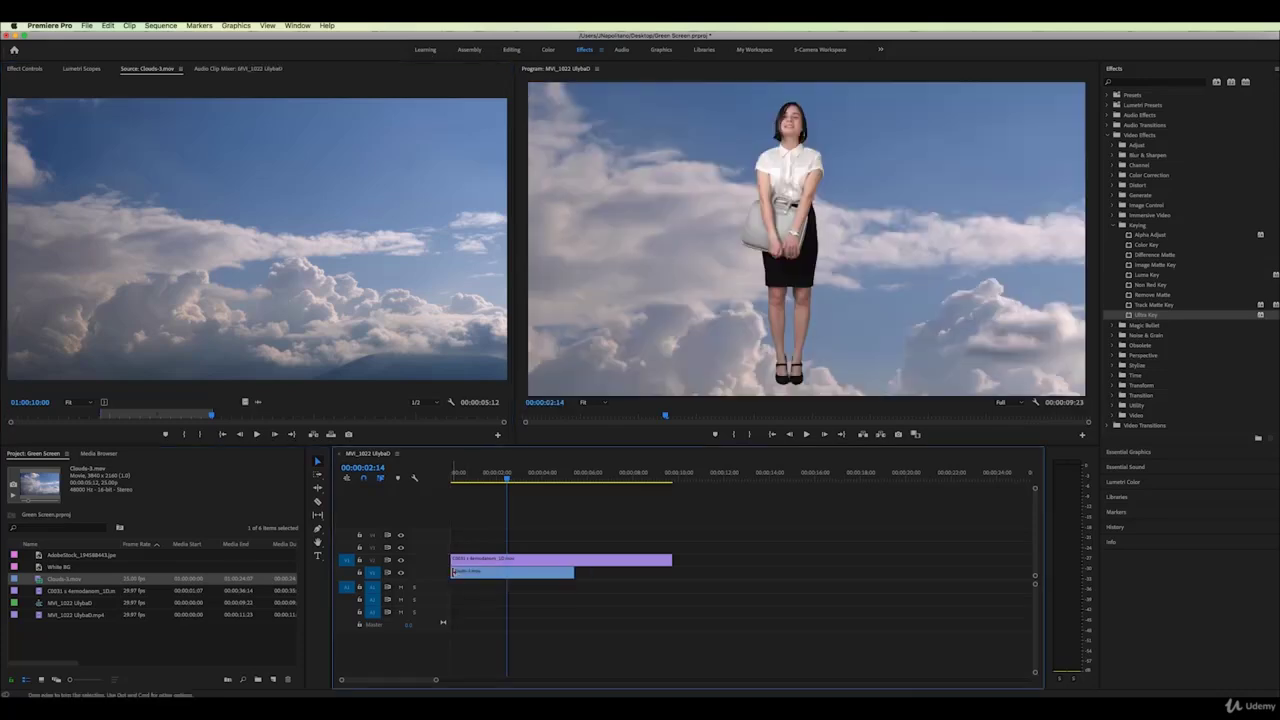
left_click_drag(574, 572, 672, 574)
left_click_drag(476, 478, 540, 478)
left_click(26, 69)
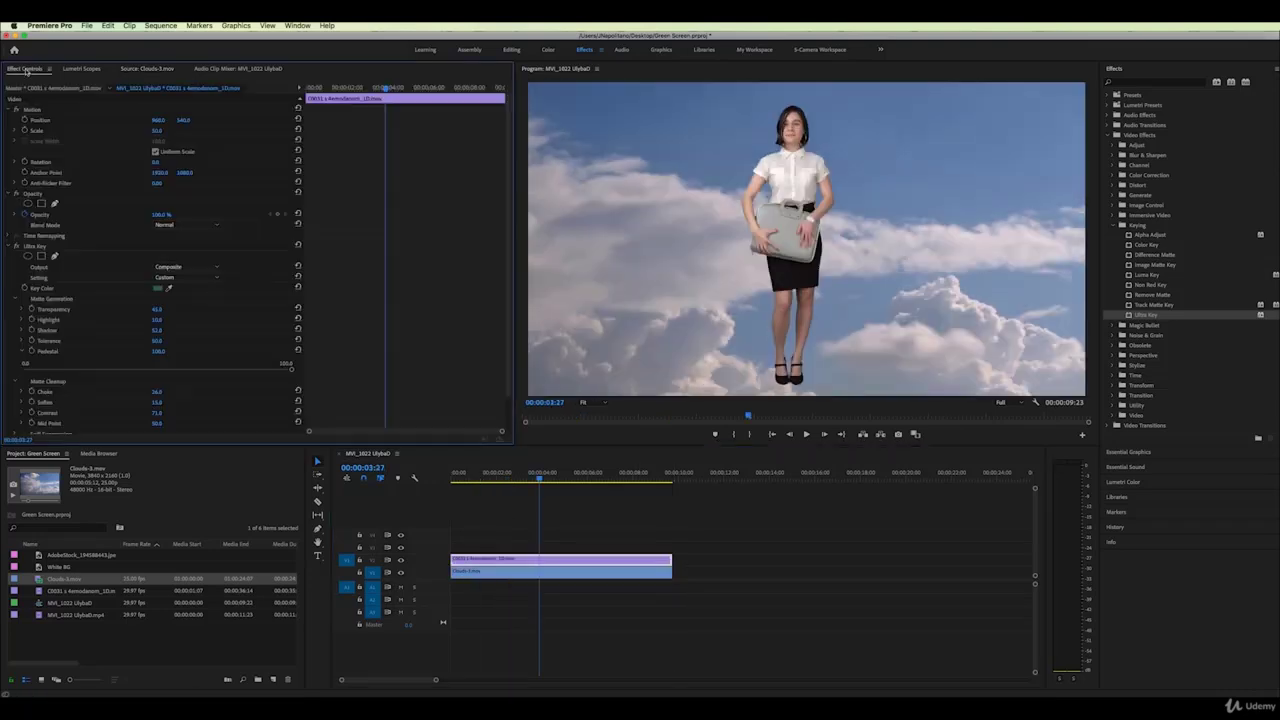
left_click_drag(334, 89, 307, 89)
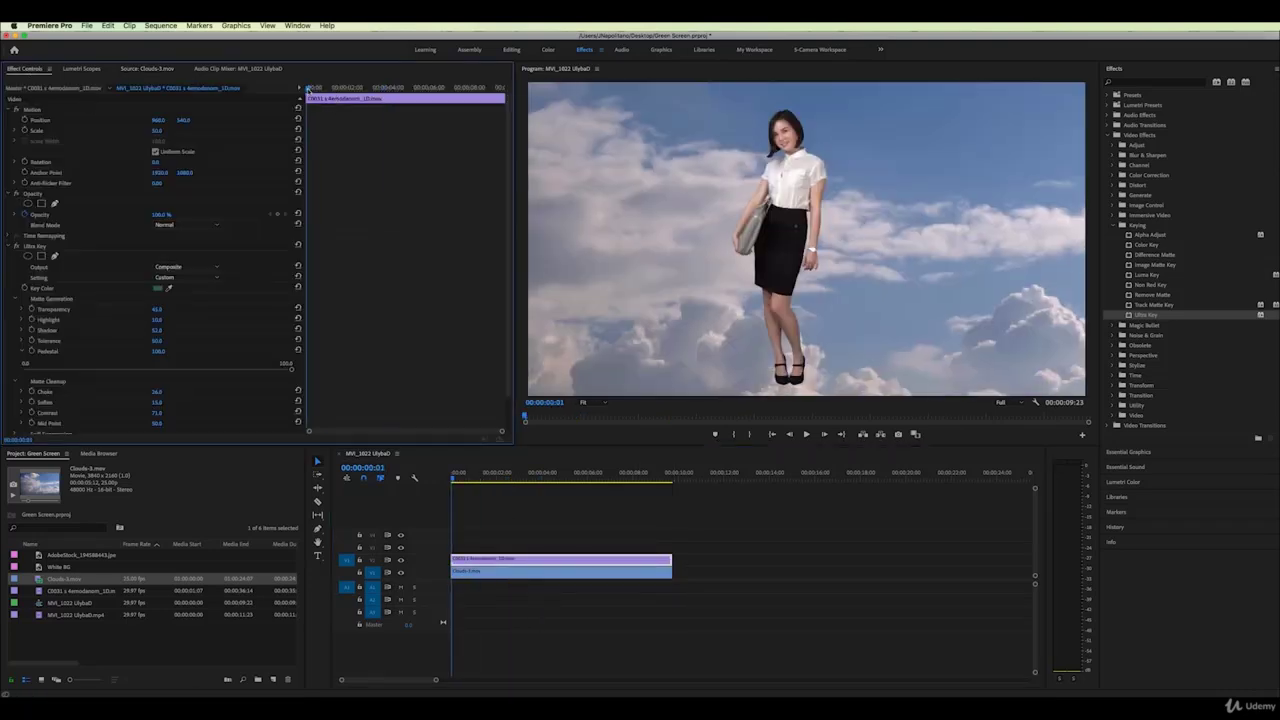
Keyframe Scale and Position so the woman slides right across the frame
left_click(24, 130)
left_click(24, 119)
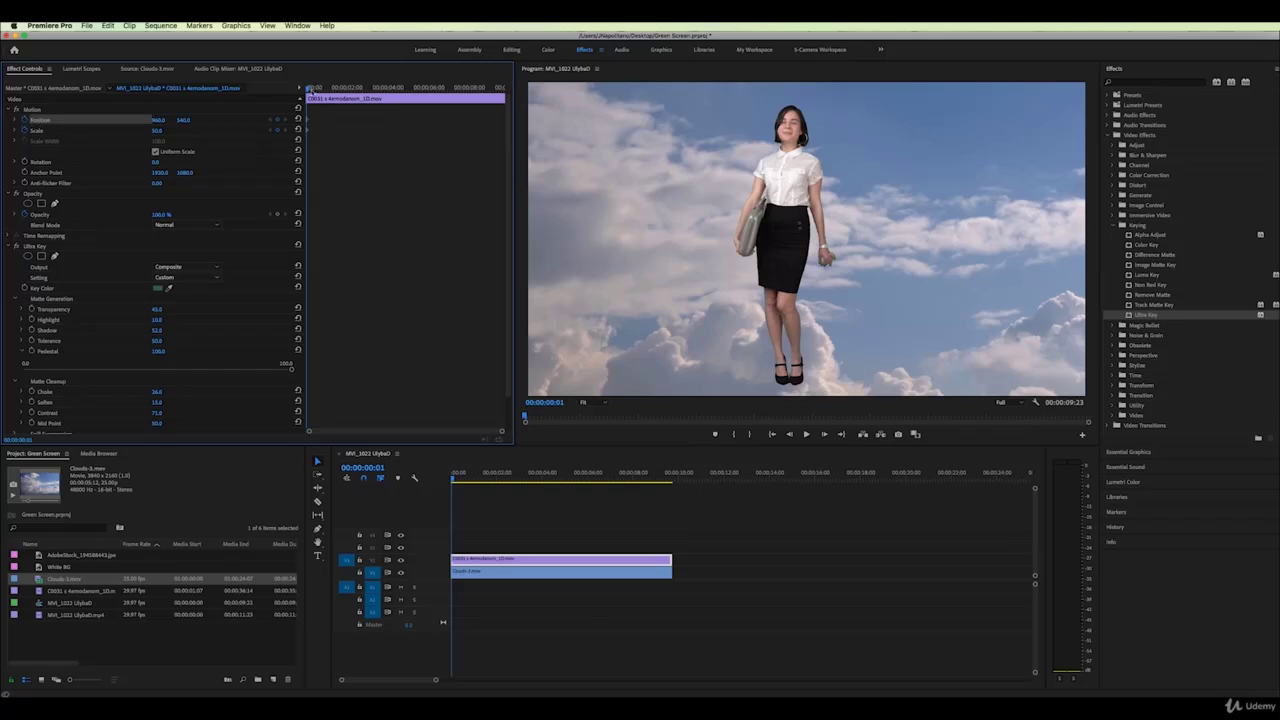
left_click_drag(307, 89, 486, 90)
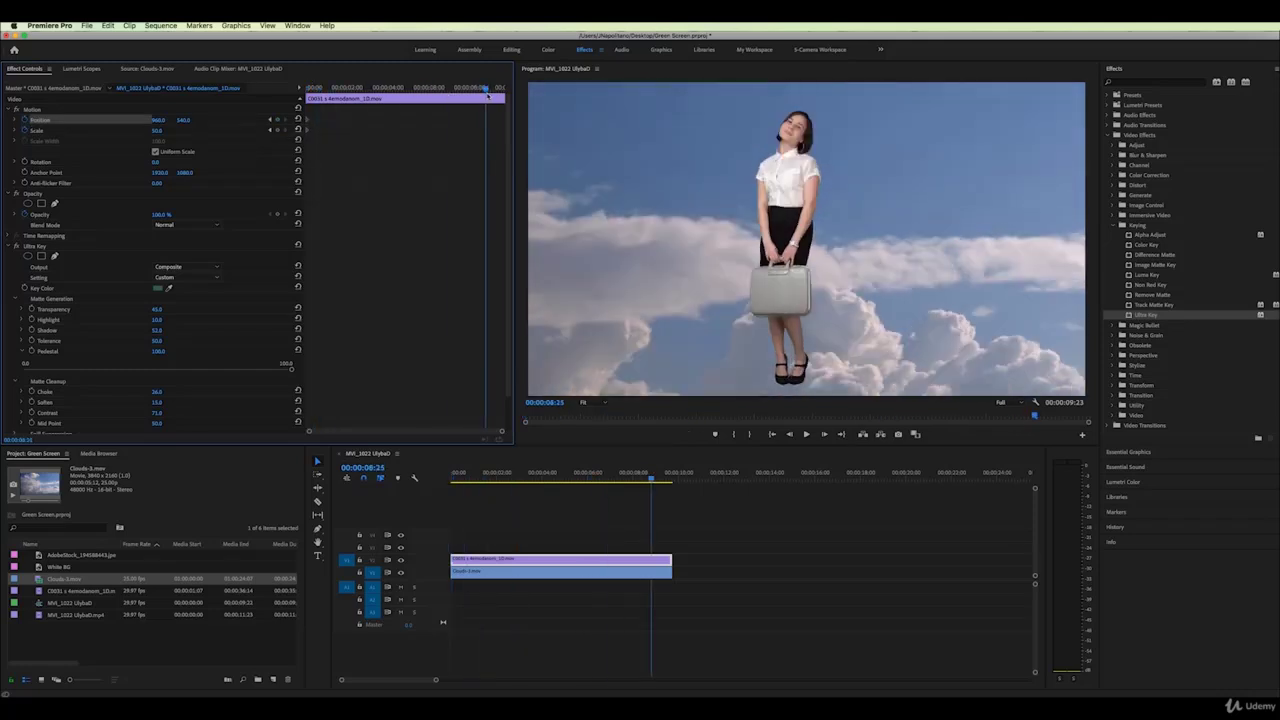
left_click_drag(161, 120, 430, 120)
Play back the animation from the start at 1/2 playback resolution
left_click(308, 88)
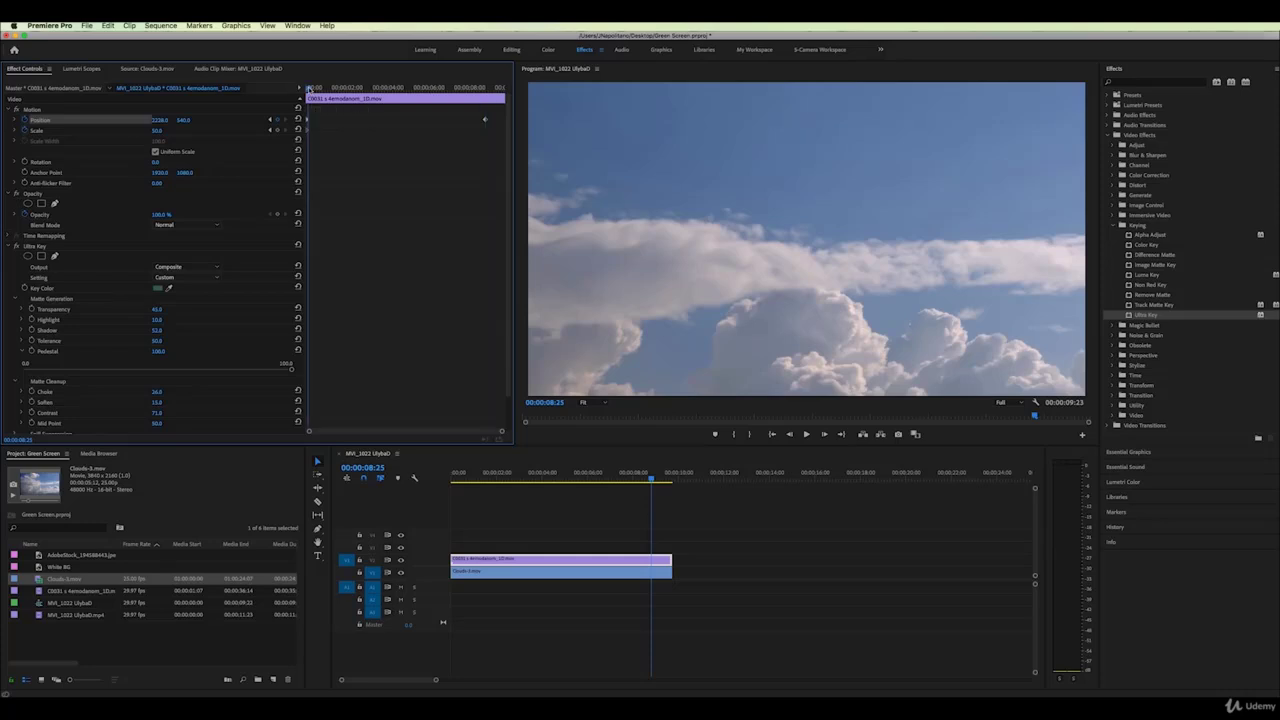
key("space")
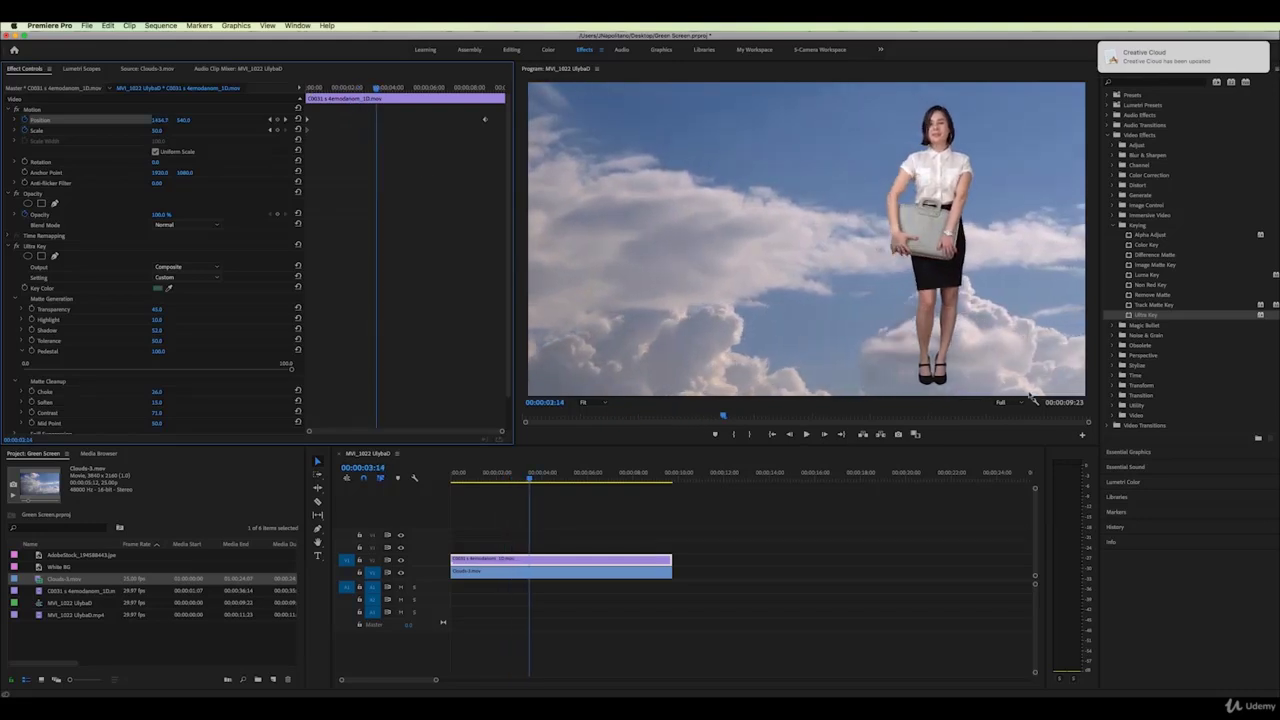
left_click(1023, 405)
left_click(1008, 422)
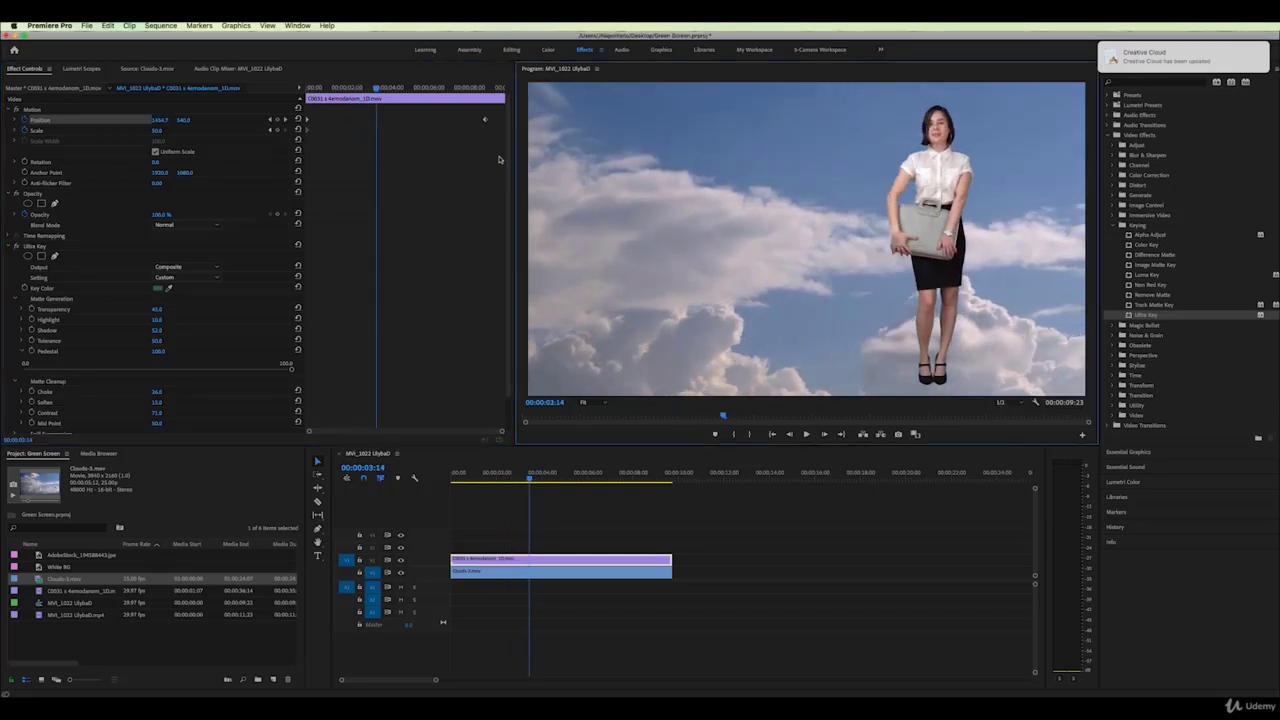
left_click(315, 91)
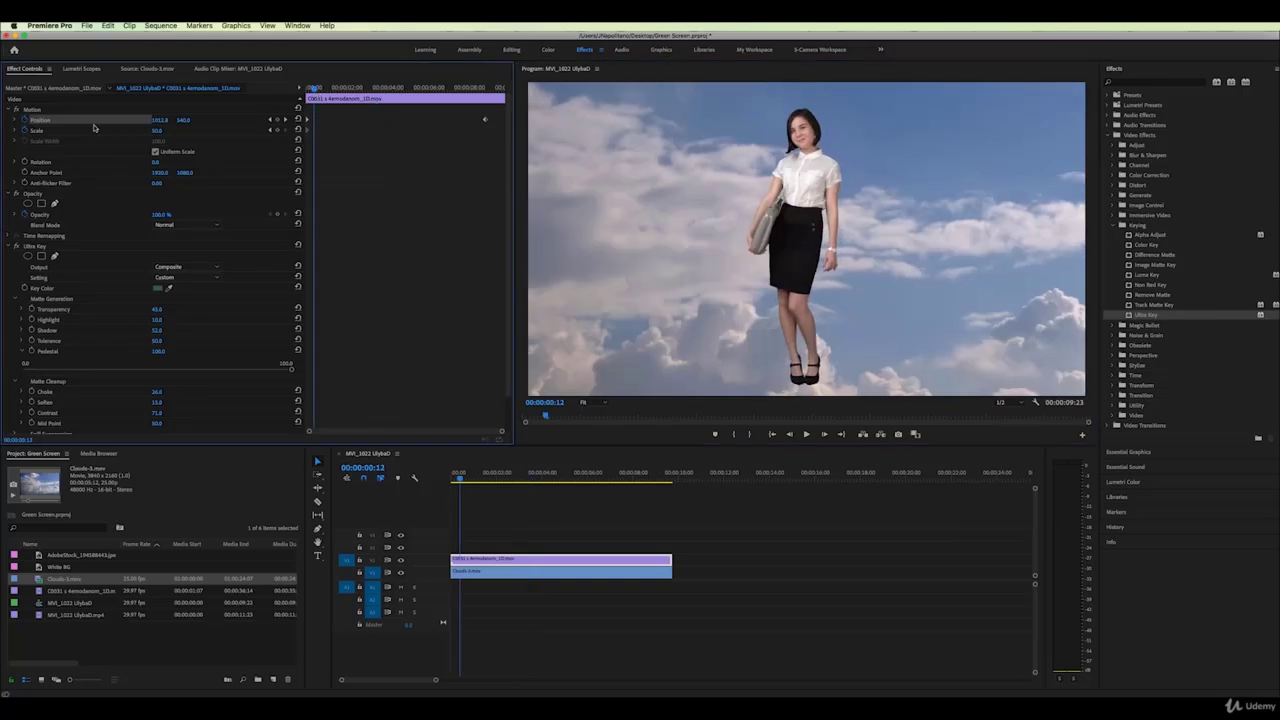
key("space")
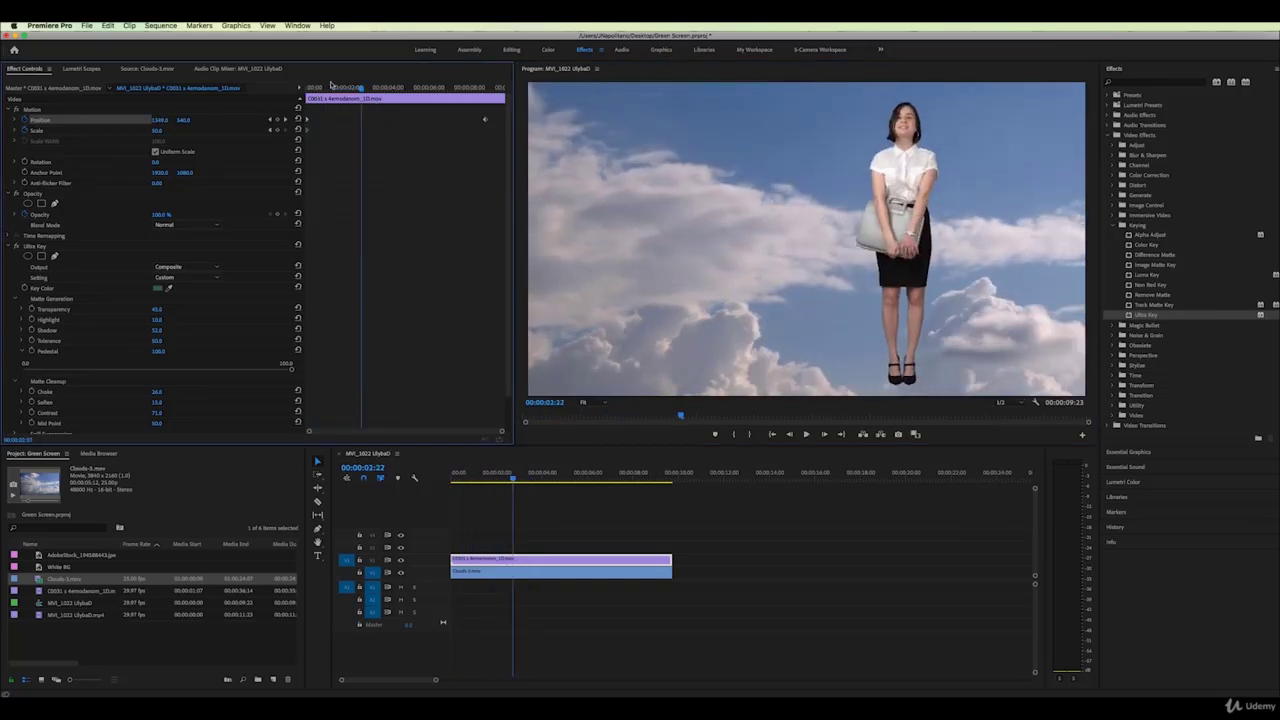
left_click_drag(333, 87, 305, 88)
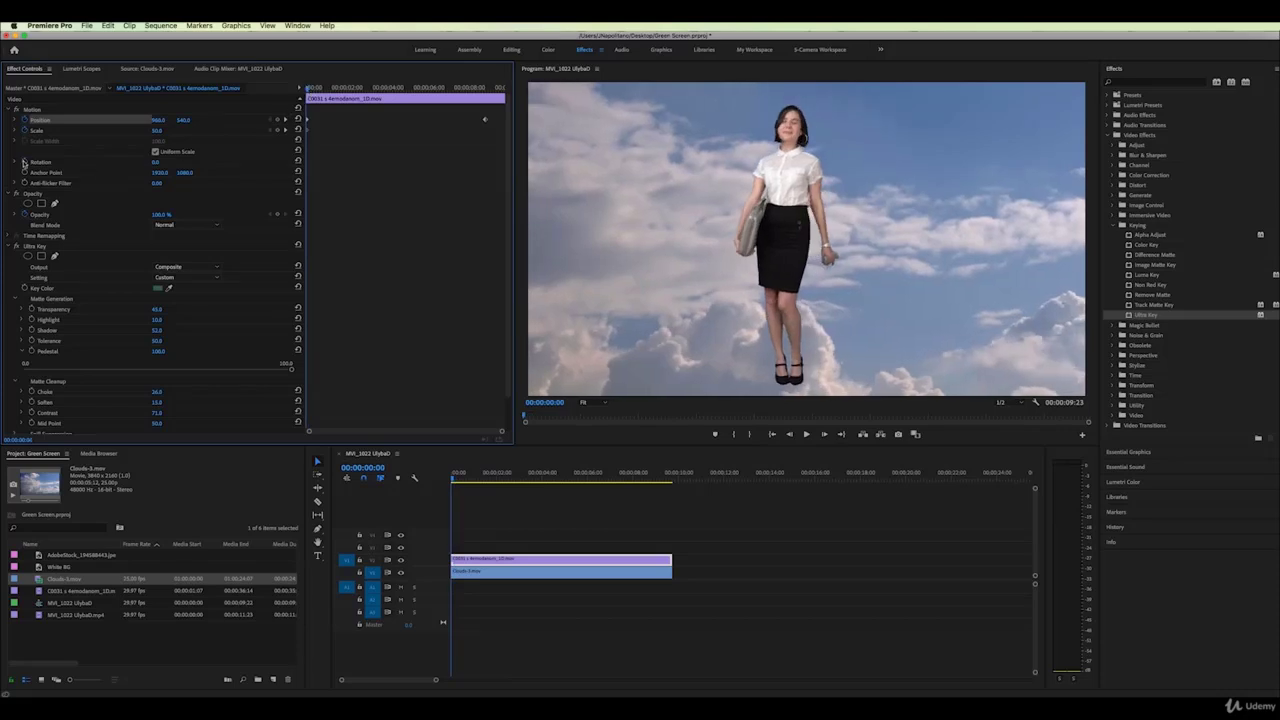
Add a Rotation keyframe of about 75 degrees at the clip end
left_click(38, 162)
left_click_drag(319, 93, 401, 90)
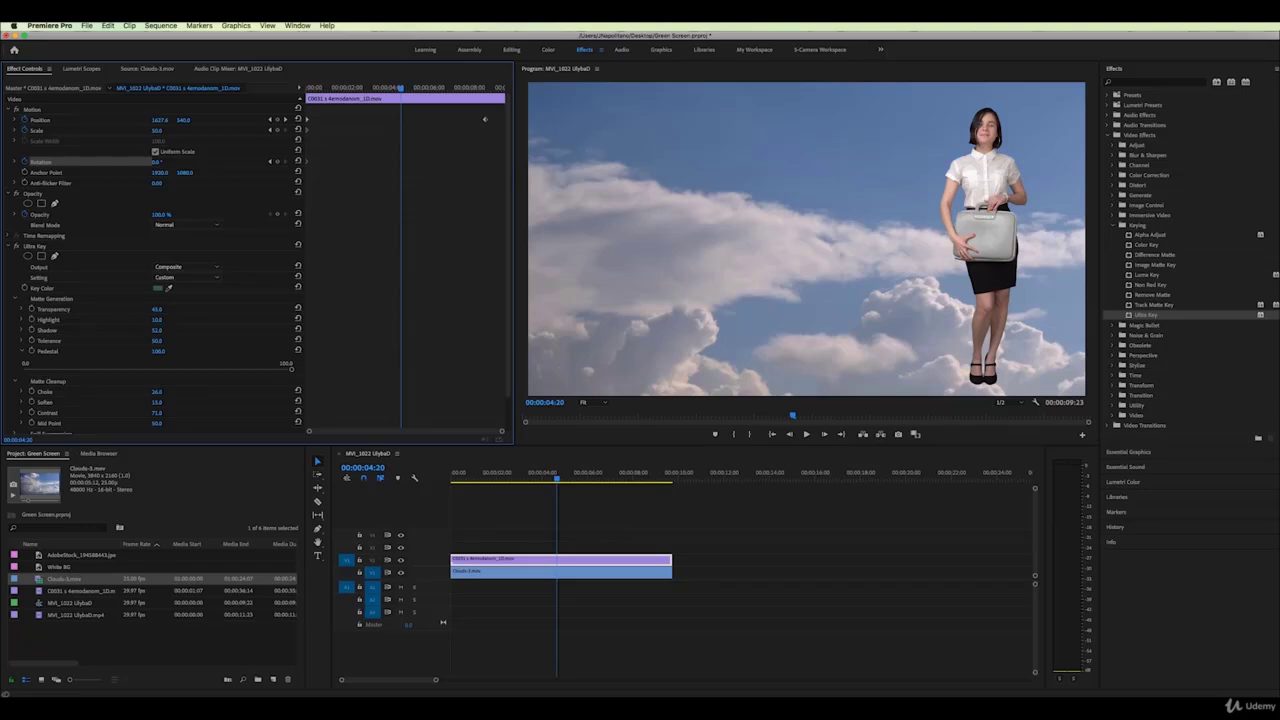
left_click_drag(157, 162, 232, 162)
left_click_drag(401, 161, 485, 164)
left_click_drag(405, 89, 455, 95)
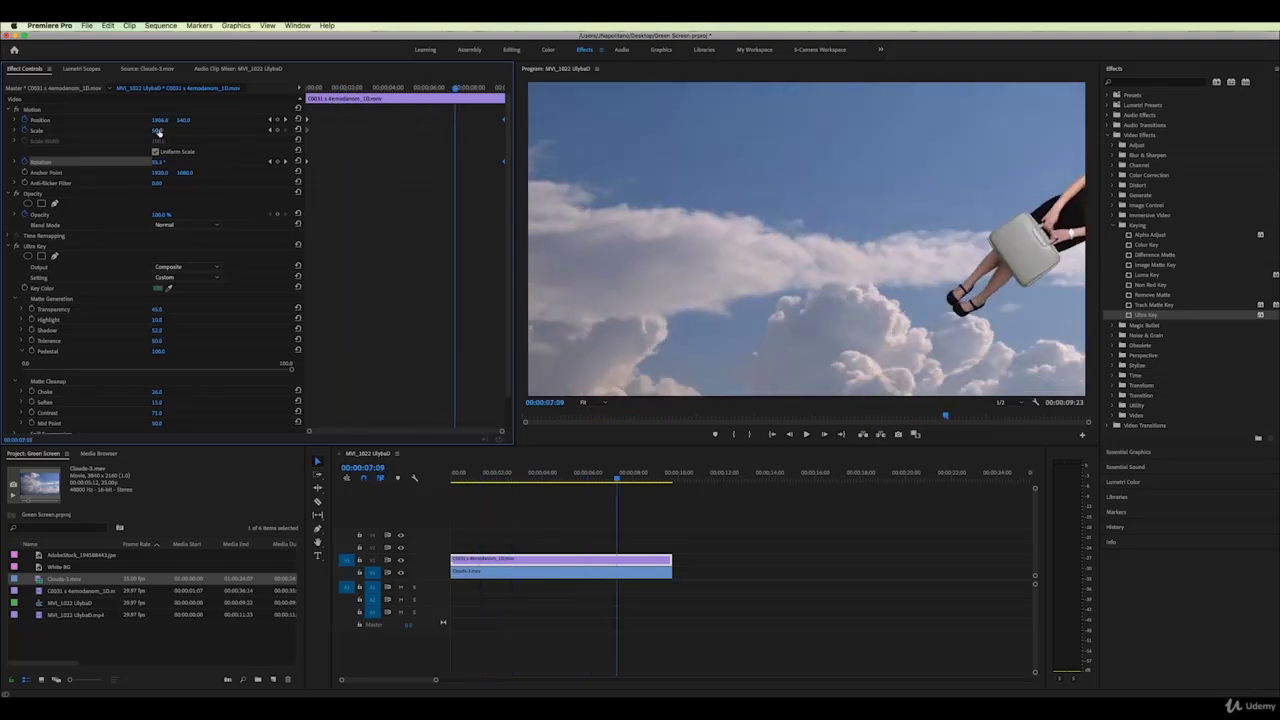
Shrink the woman to 14% with a Scale keyframe at the clip end and preview it
left_click_drag(157, 130, 121, 130)
left_click_drag(454, 130, 504, 131)
left_click_drag(328, 91, 357, 94)
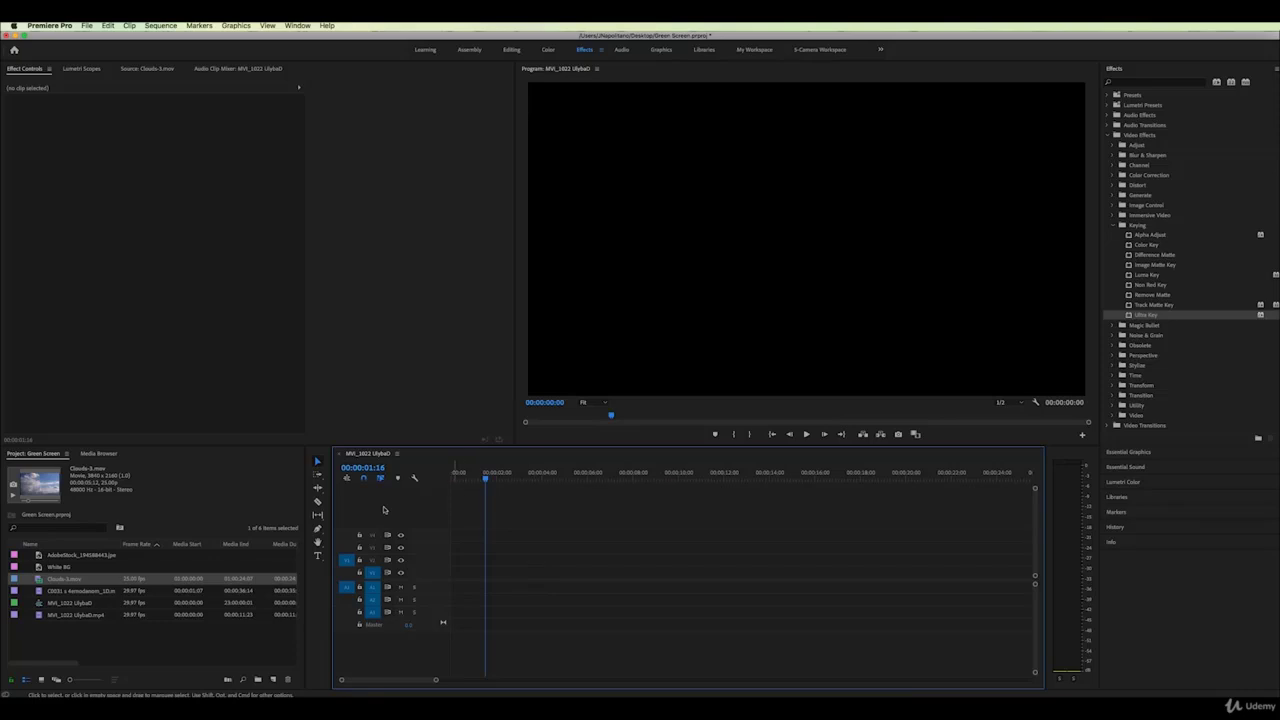
Mark In and Out points on MVI_1022 UlybaD.mp4 and place that section on V1
double_click(40, 612)
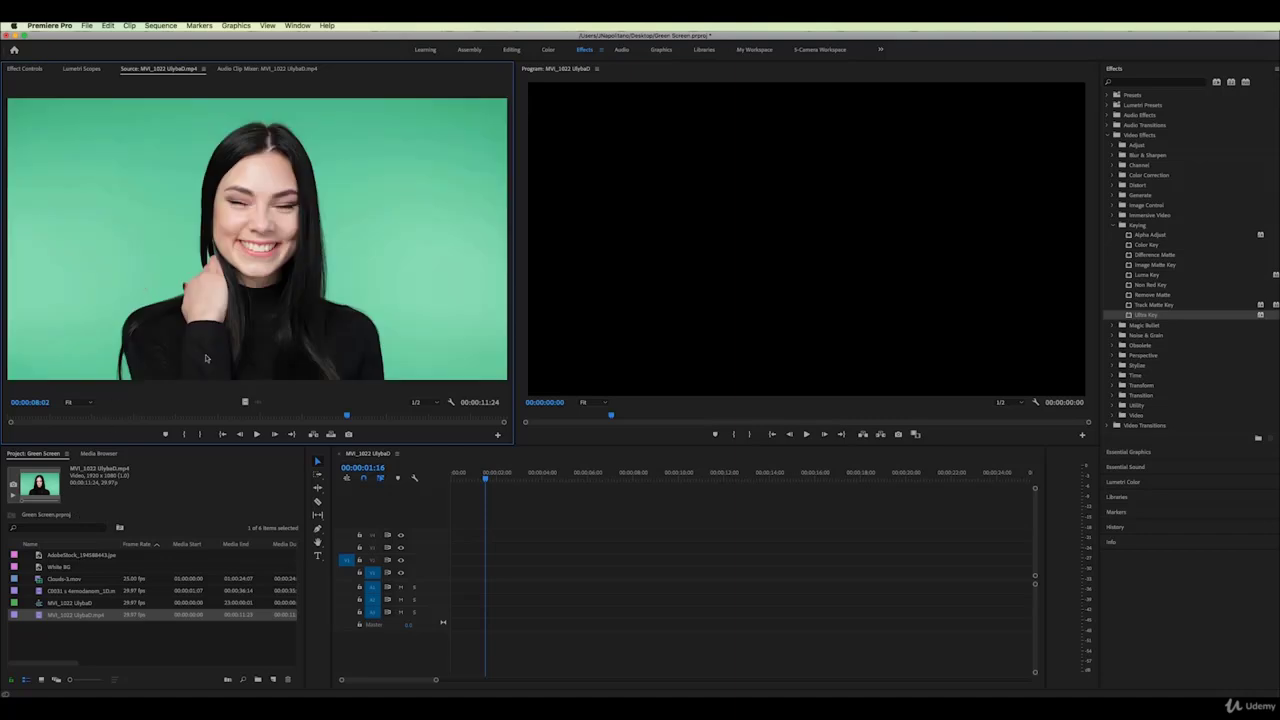
left_click(128, 416)
left_click(184, 436)
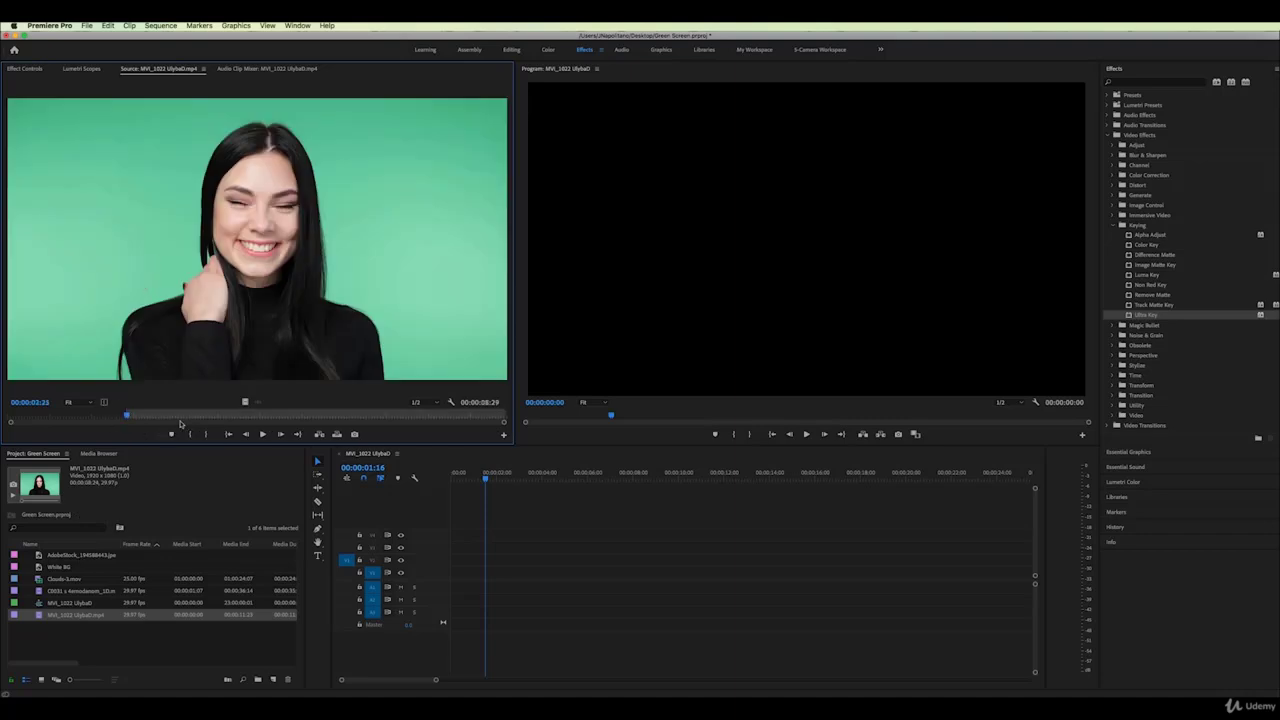
left_click(212, 417)
left_click(206, 435)
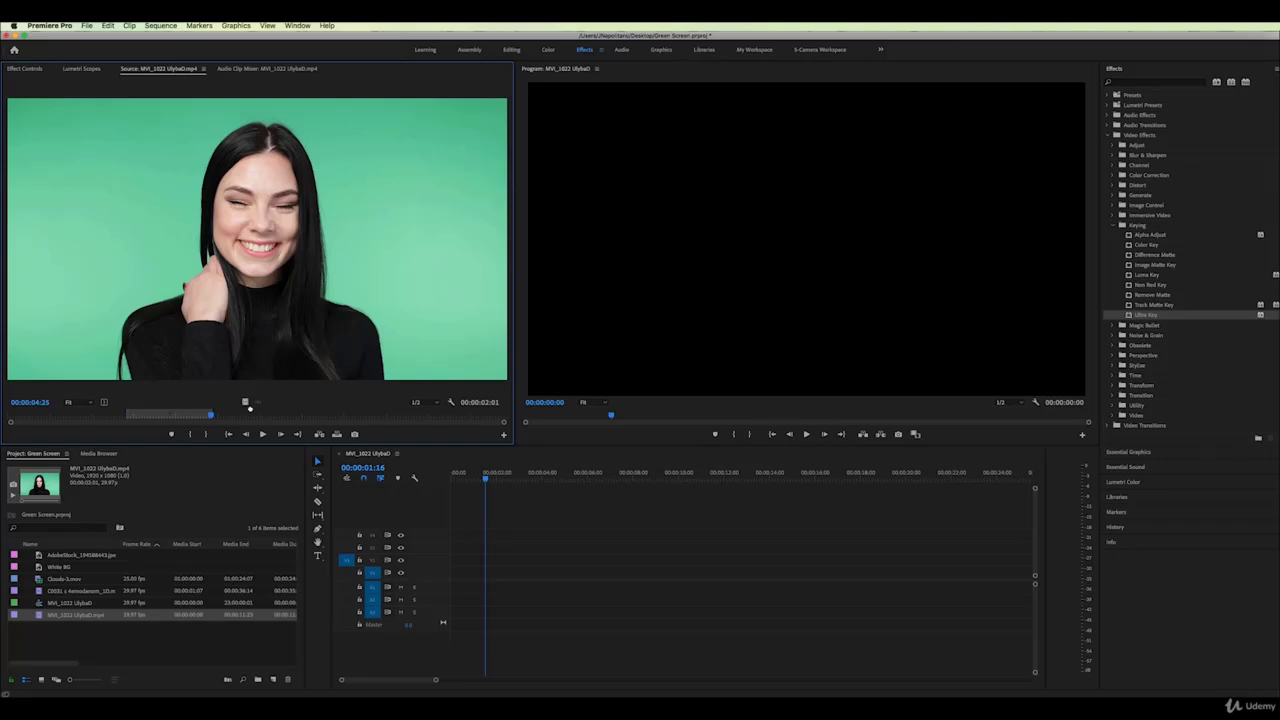
left_click_drag(250, 408, 472, 559)
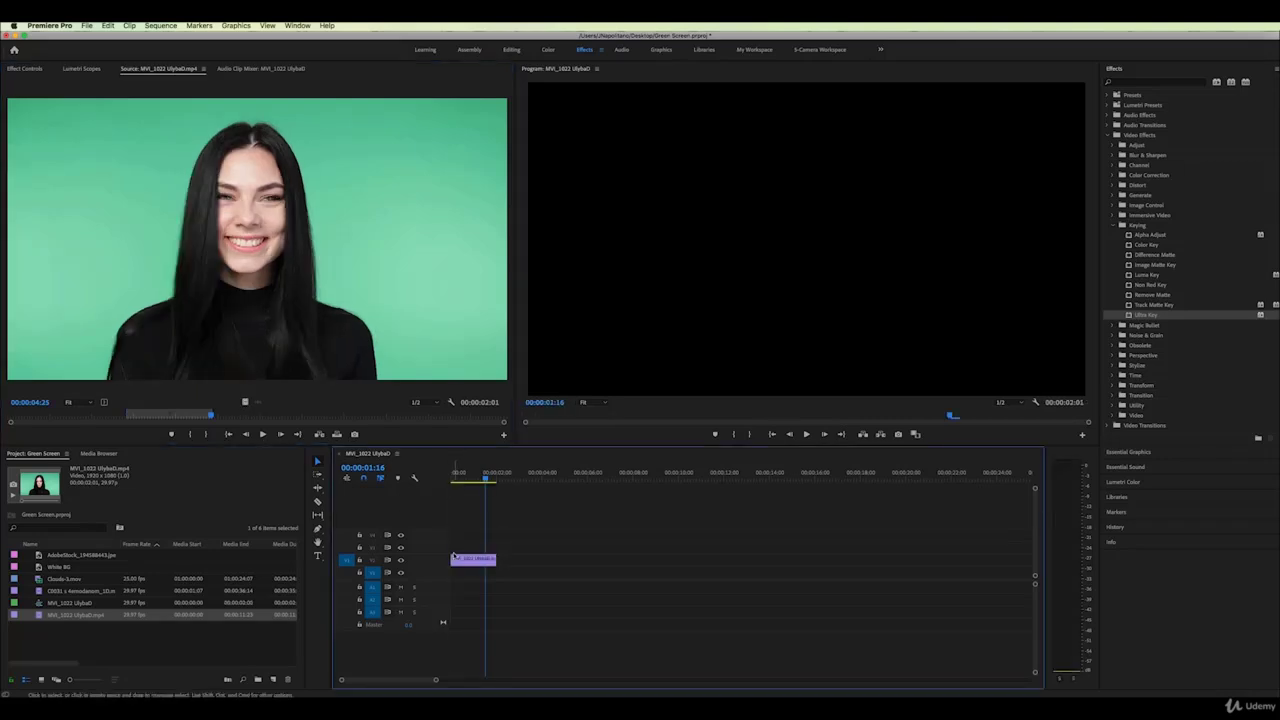
Apply Ultra Key from Effects to the portrait clip and show its effect settings
left_click(471, 473)
left_click(482, 560)
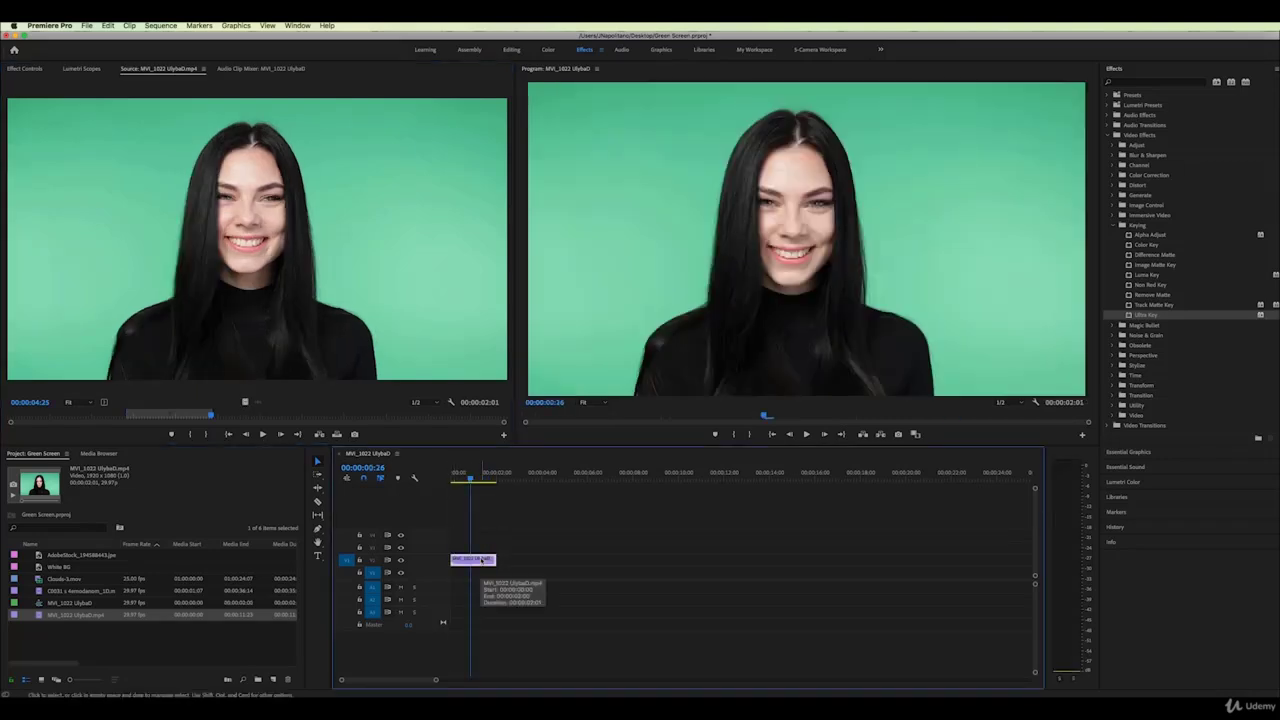
left_click_drag(1130, 318, 482, 560)
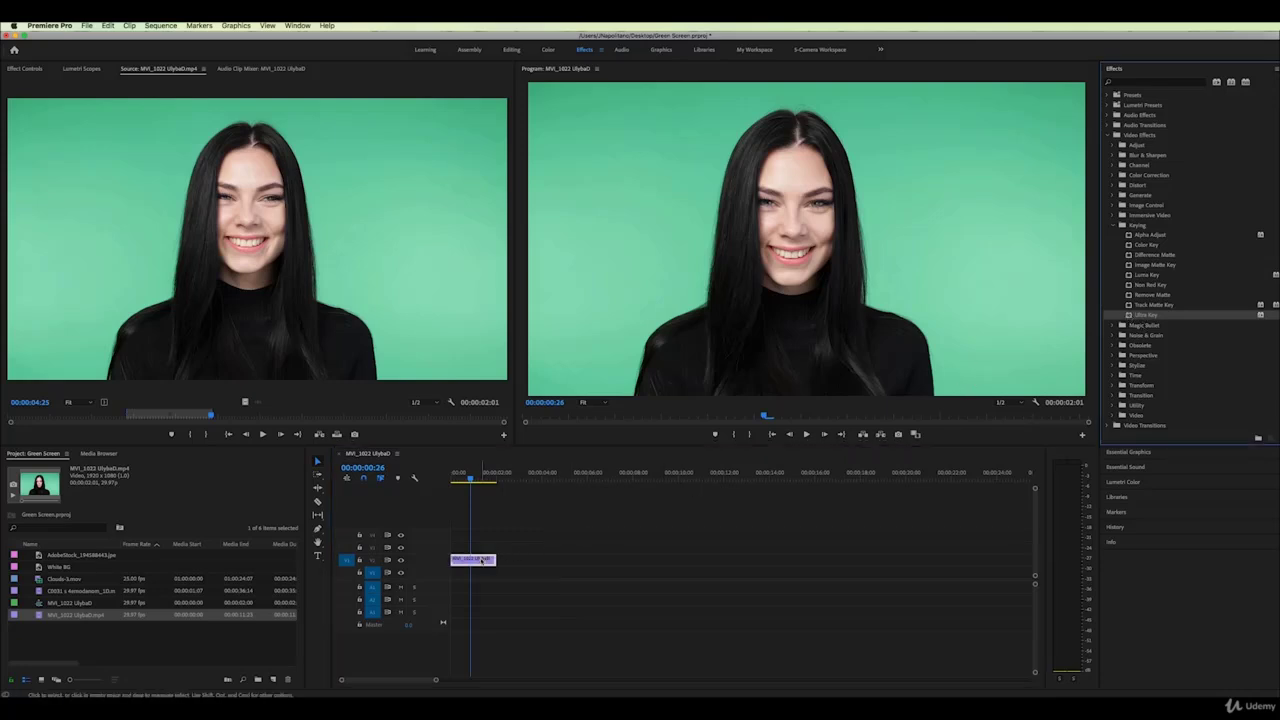
left_click(27, 68)
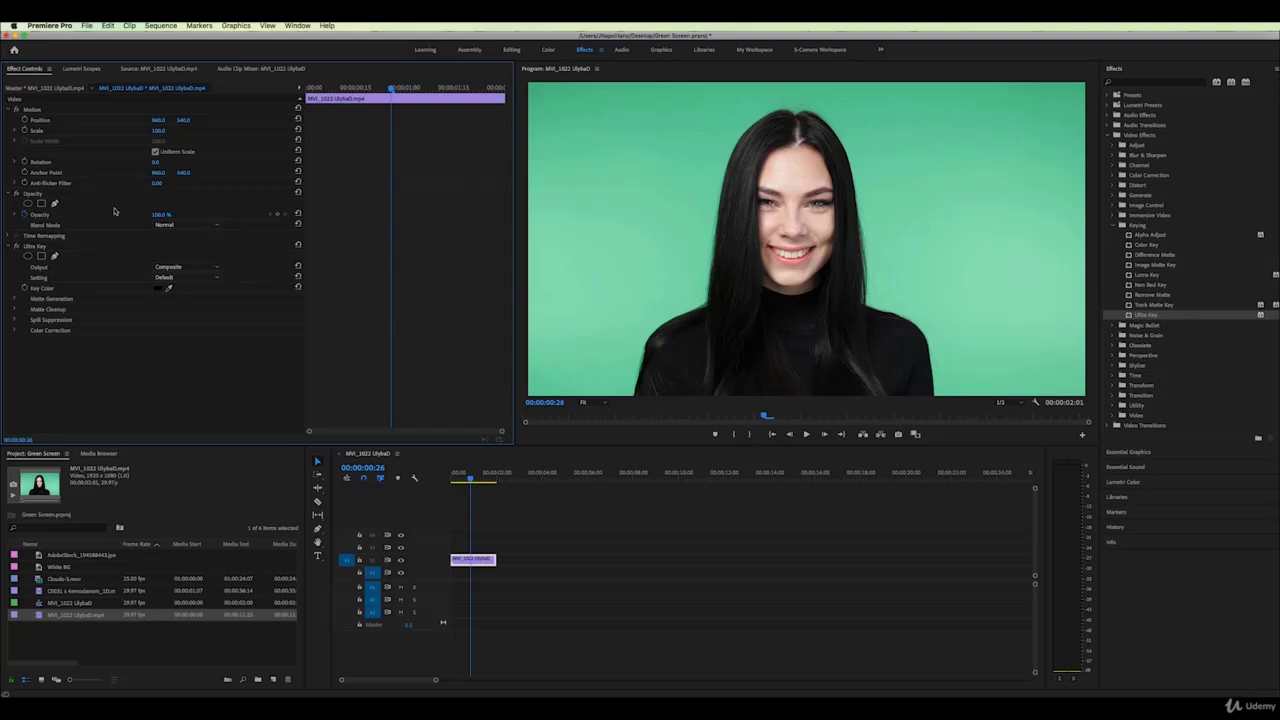
Eyedrop the portrait's green backdrop as the key colour and raise Pedestal to 27.0
left_click(168, 287)
left_click(652, 238)
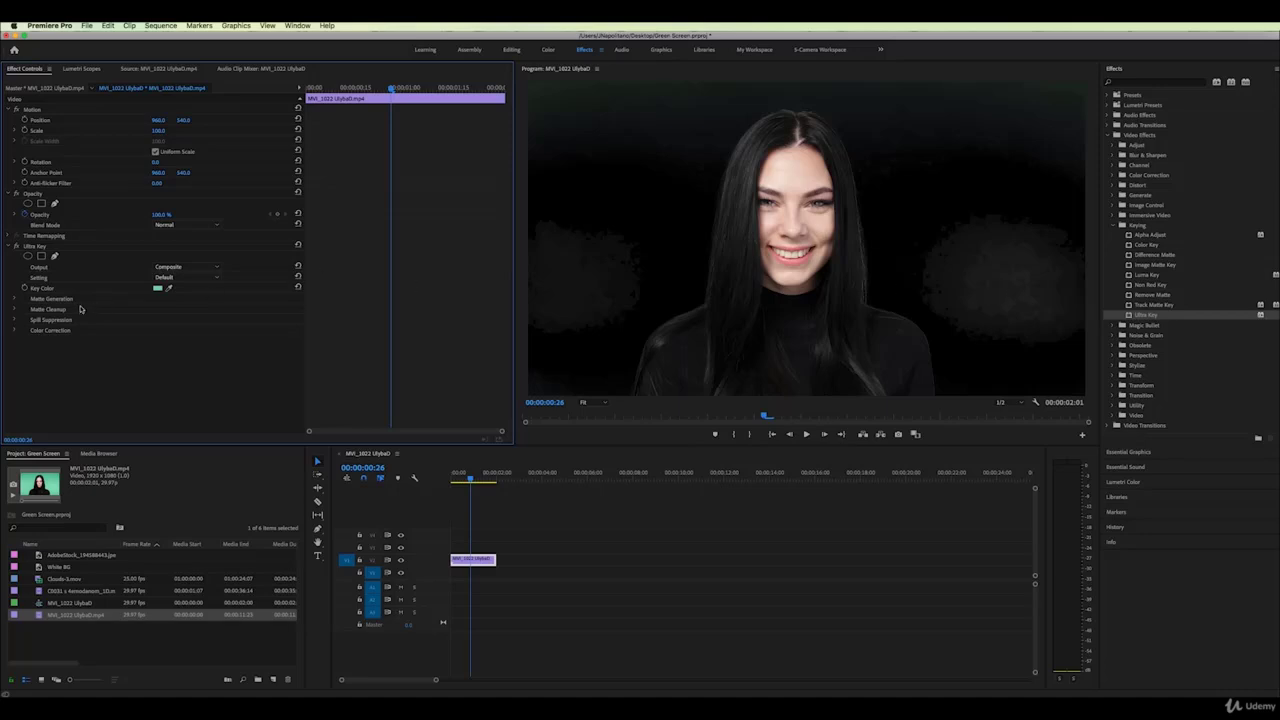
left_click(14, 298)
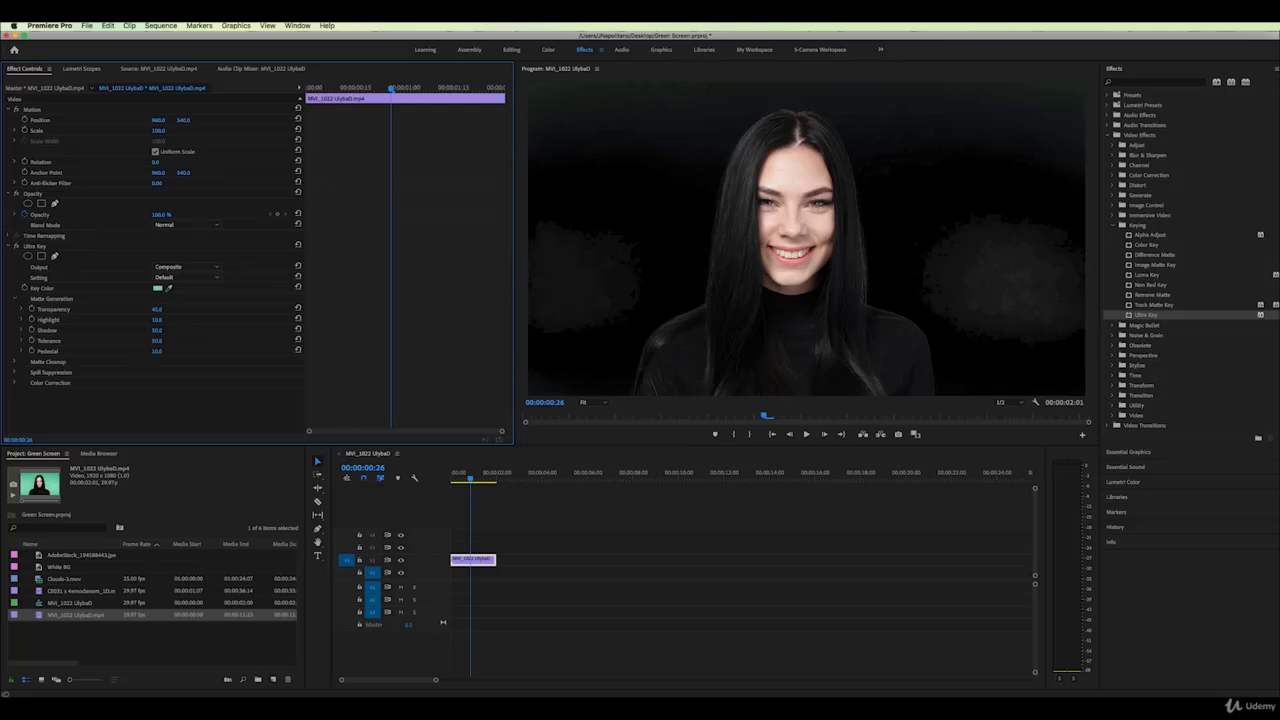
left_click_drag(157, 351, 173, 351)
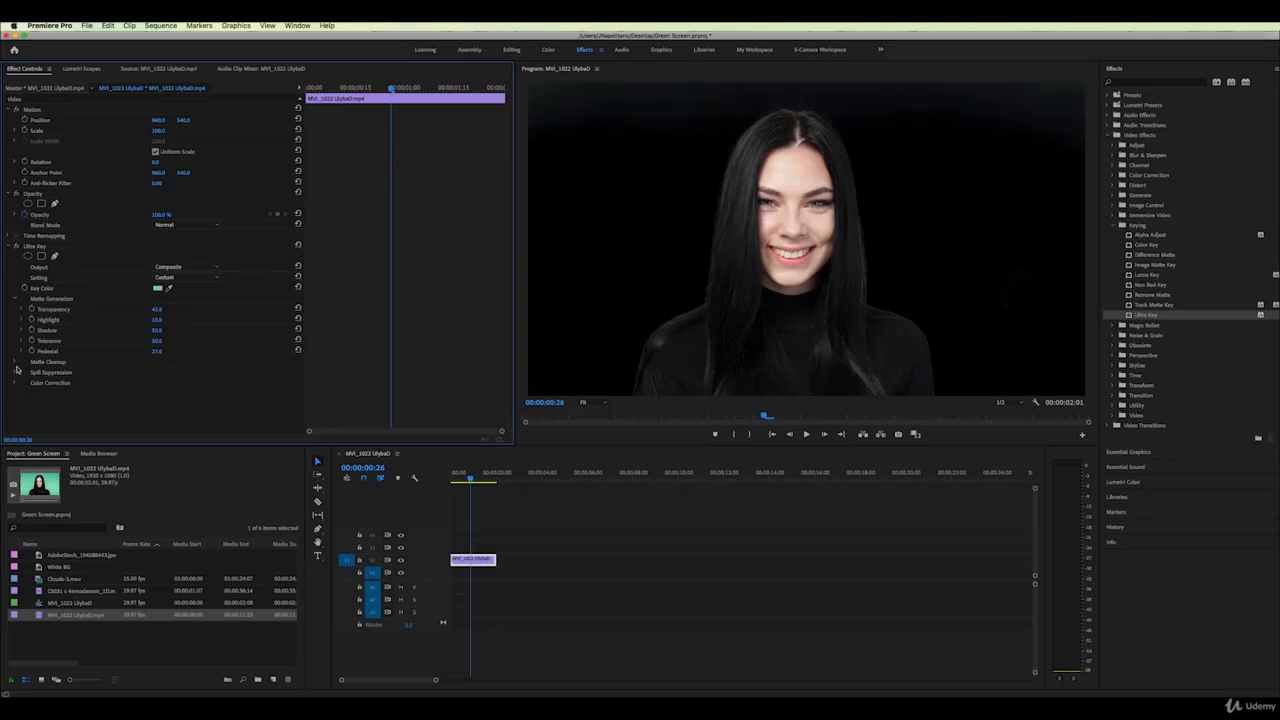
At 100% preview zoom, increase Matte Cleanup Choke to tighten the matte edges
left_click(16, 363)
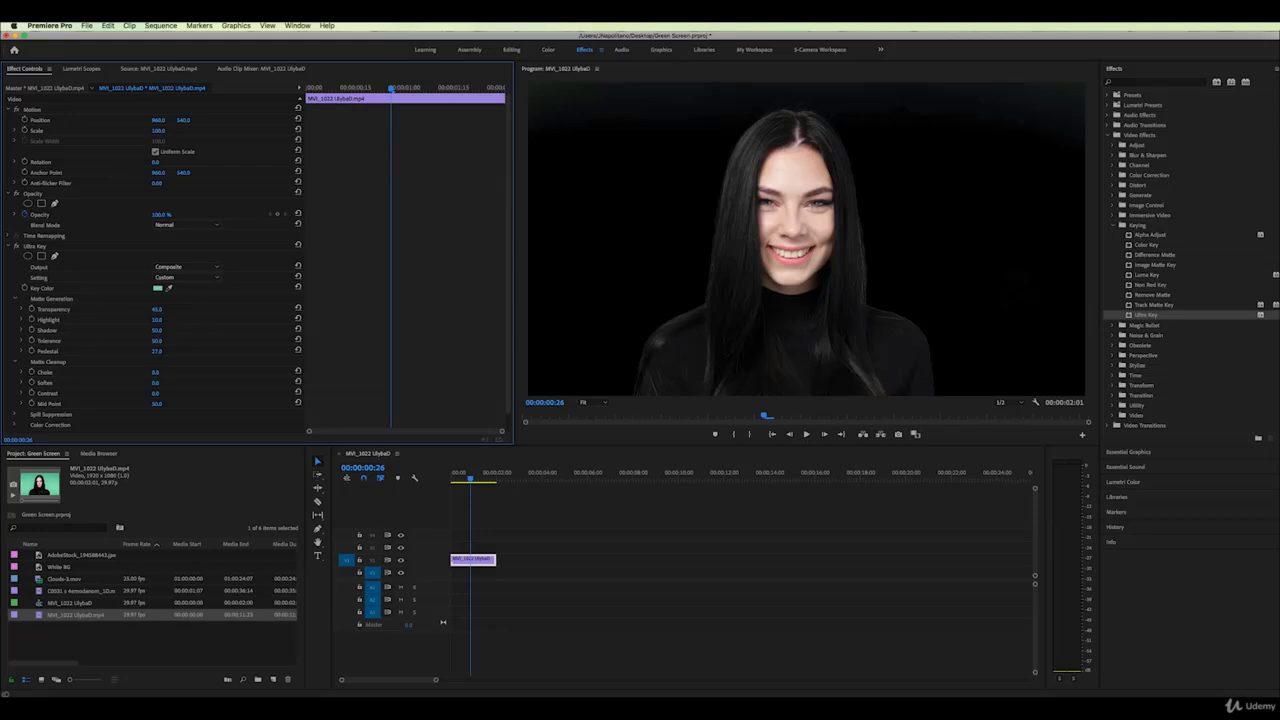
left_click(588, 403)
left_click(605, 469)
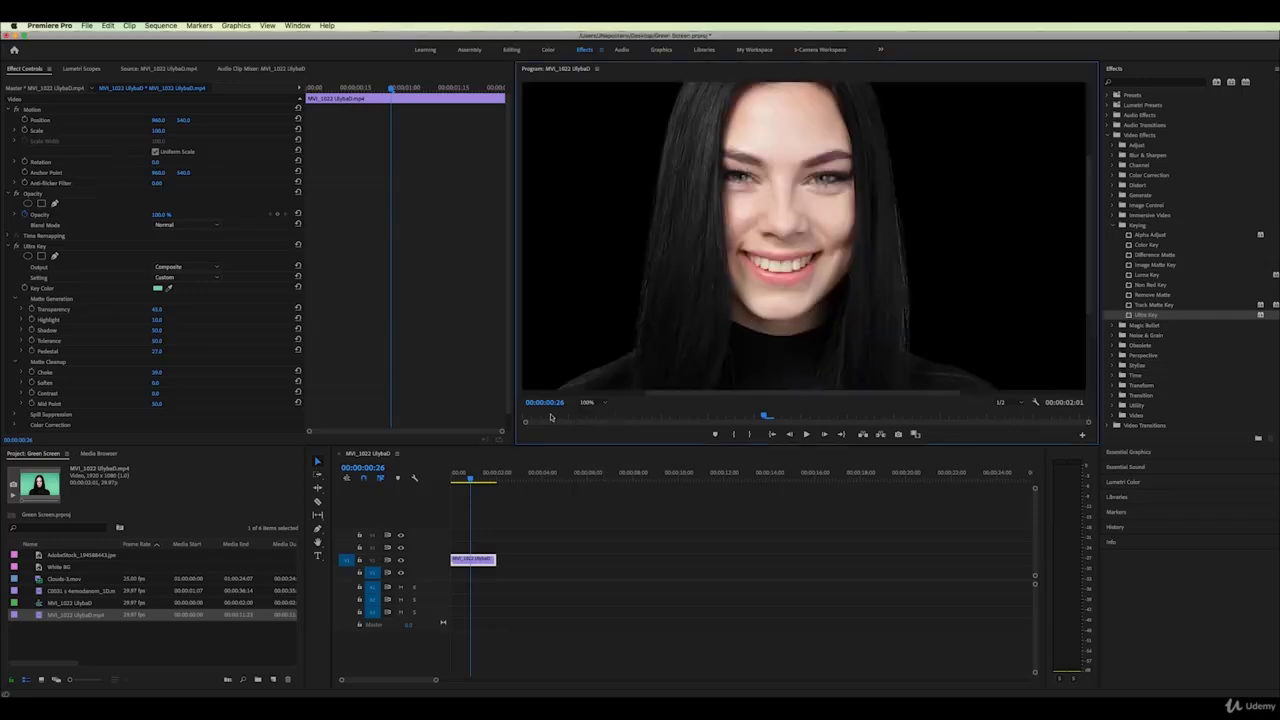
left_click_drag(155, 374, 181, 374)
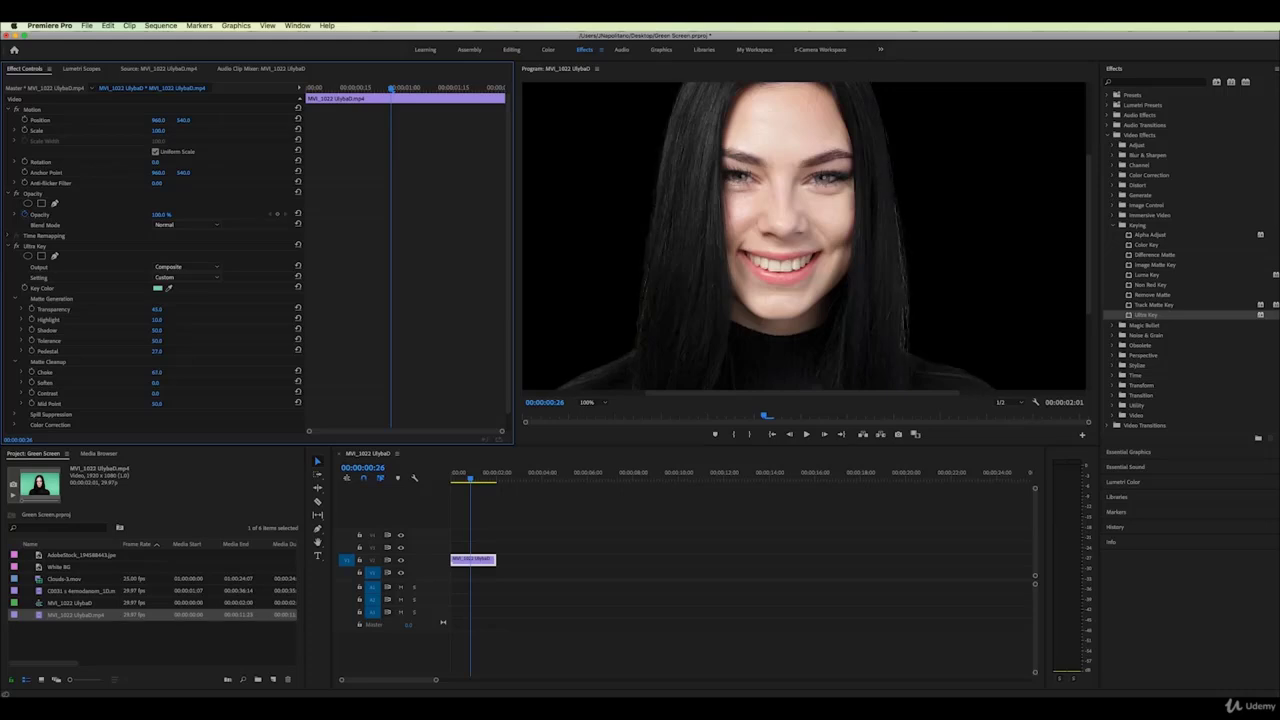
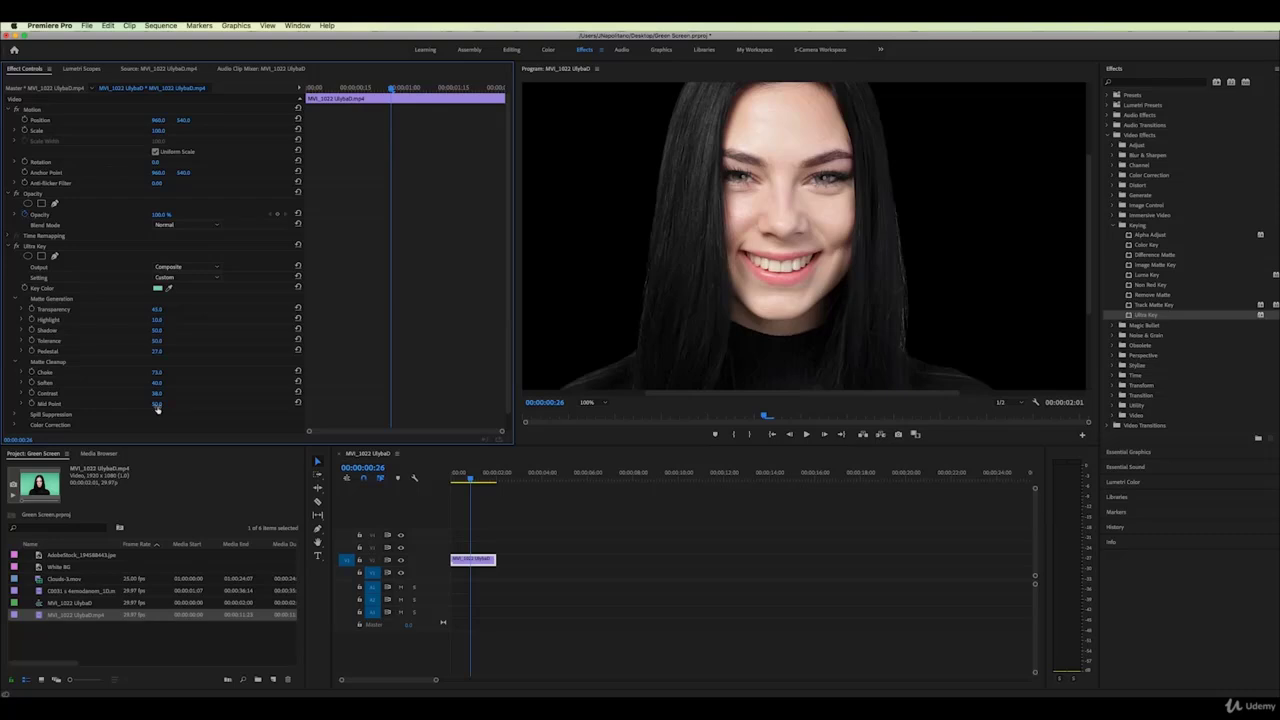
Preview the AdobeStock_194588443.jpeg office photo in the Source monitor
scroll(199, 387, "down", 2)
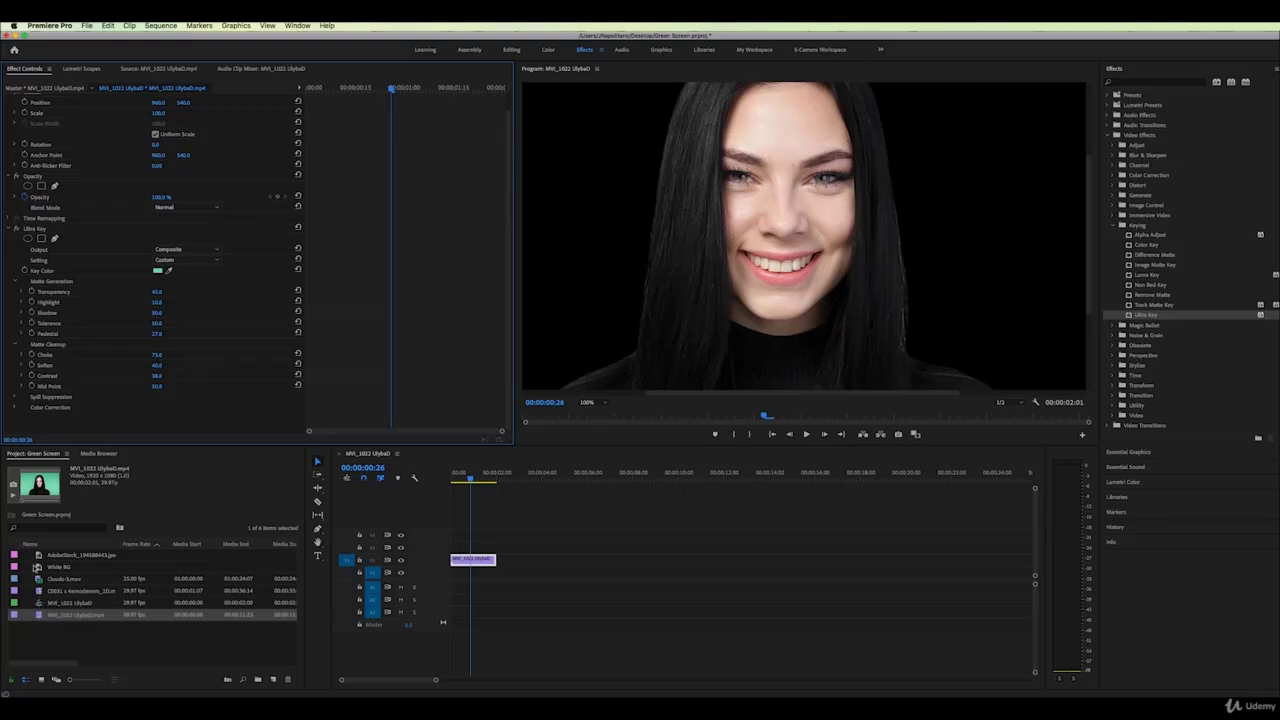
double_click(40, 555)
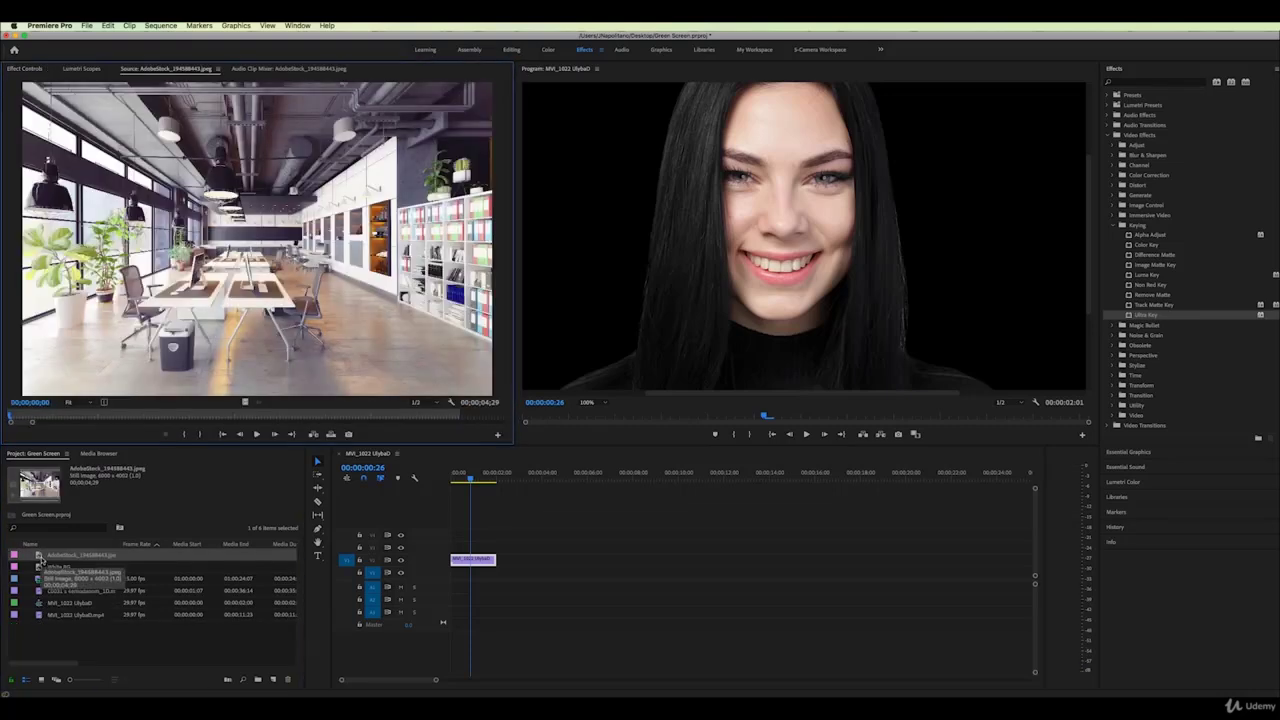
Set the Program monitor zoom to Fit and place White BG on V1 beneath the woman
left_click(603, 404)
left_click(605, 405)
left_click(605, 404)
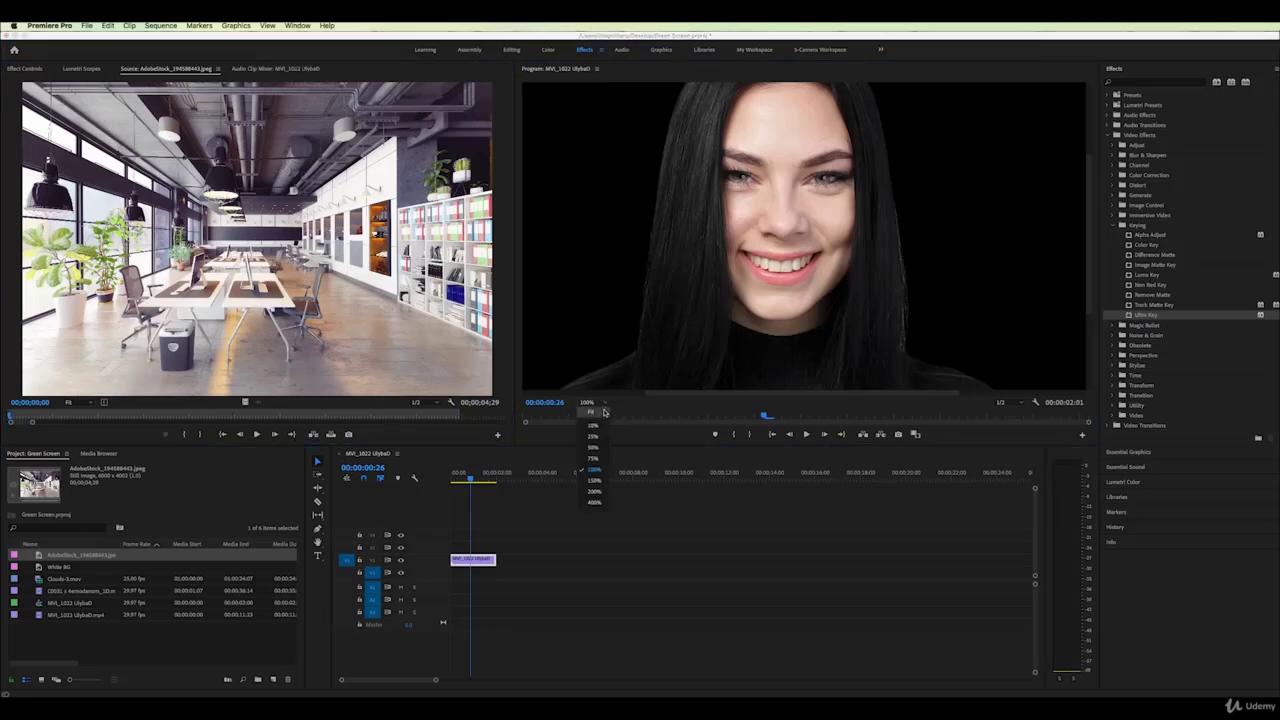
left_click(604, 411)
left_click(40, 567)
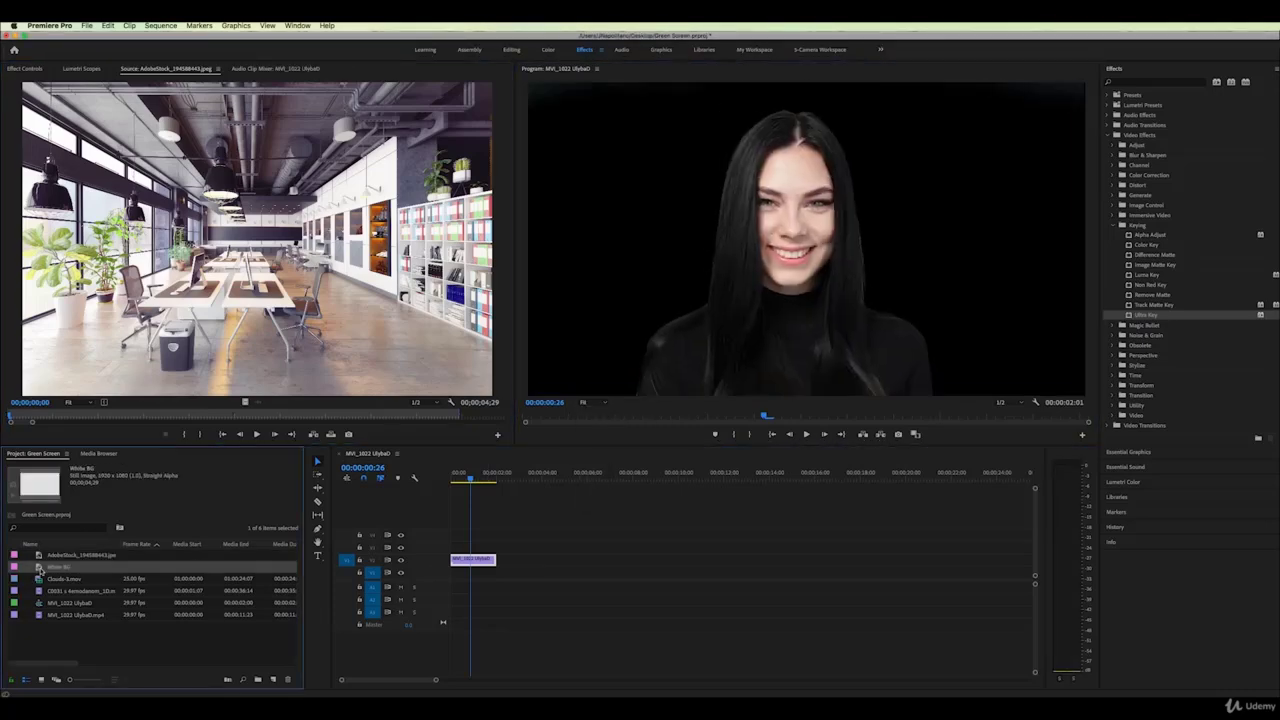
left_click_drag(40, 567, 470, 572)
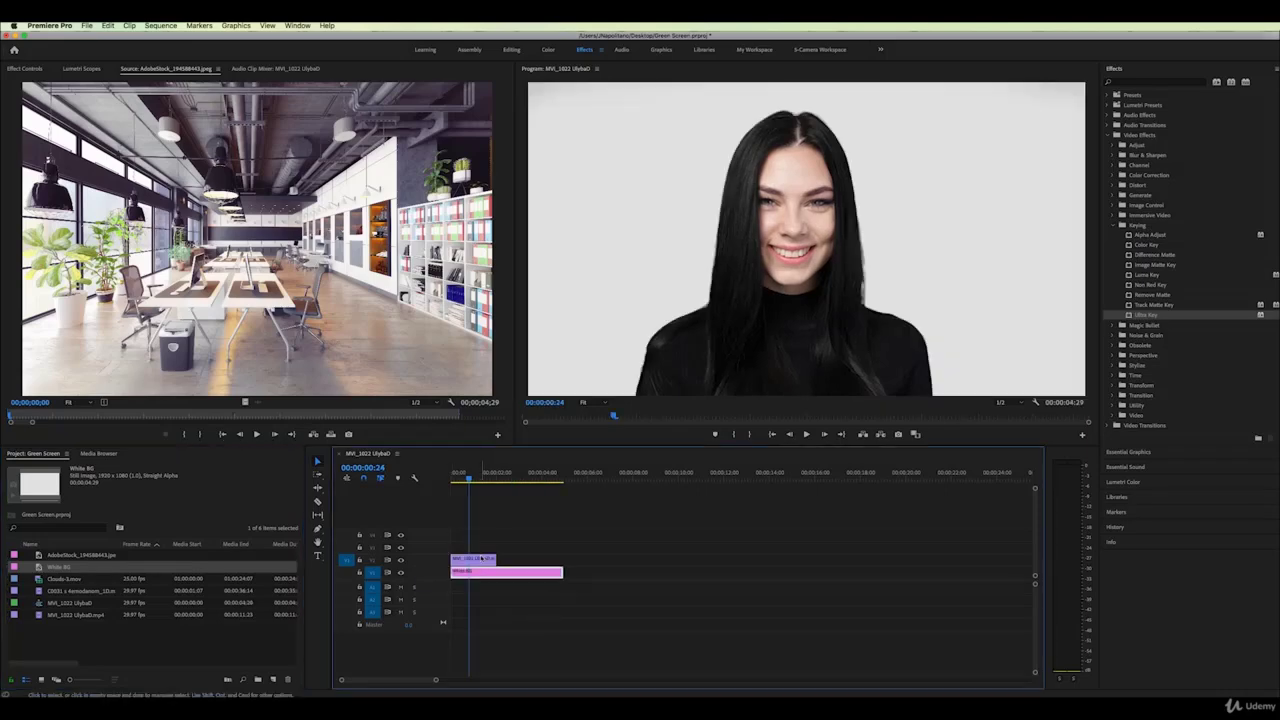
Slightly lower the Ultra Key Matte Cleanup Soften value on the MVI_1022 clip
left_click(480, 558)
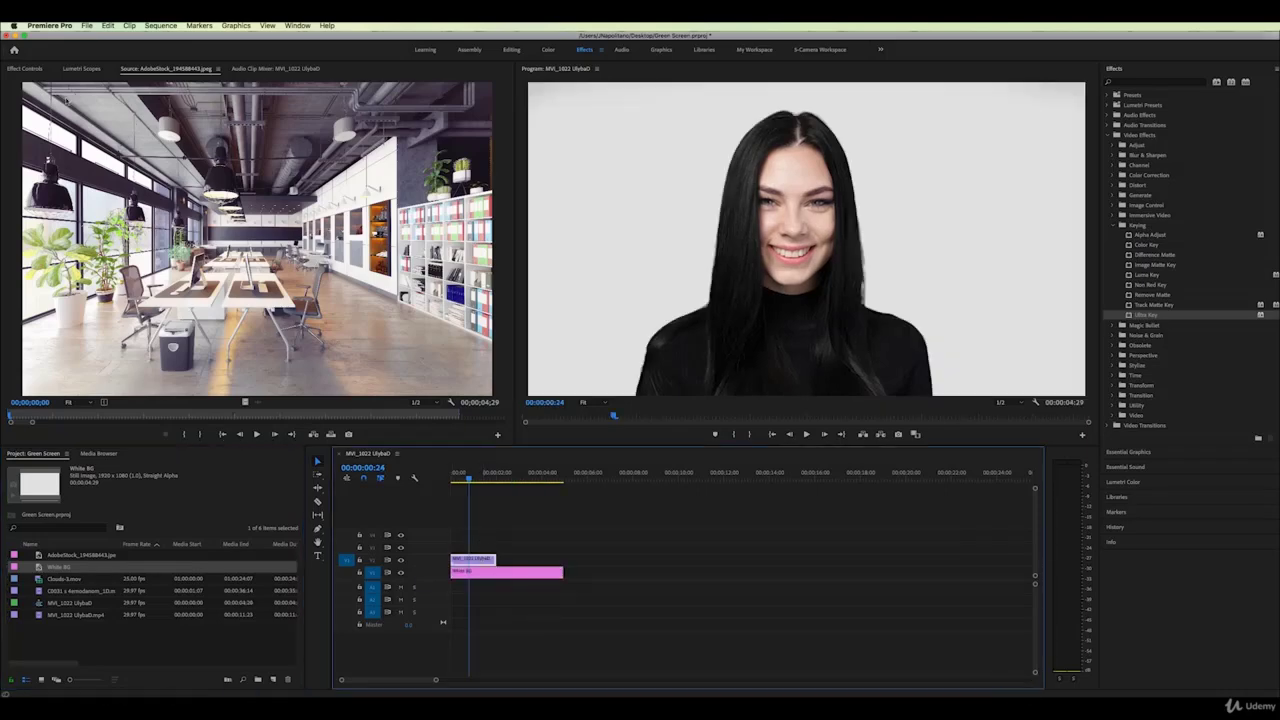
left_click(28, 70)
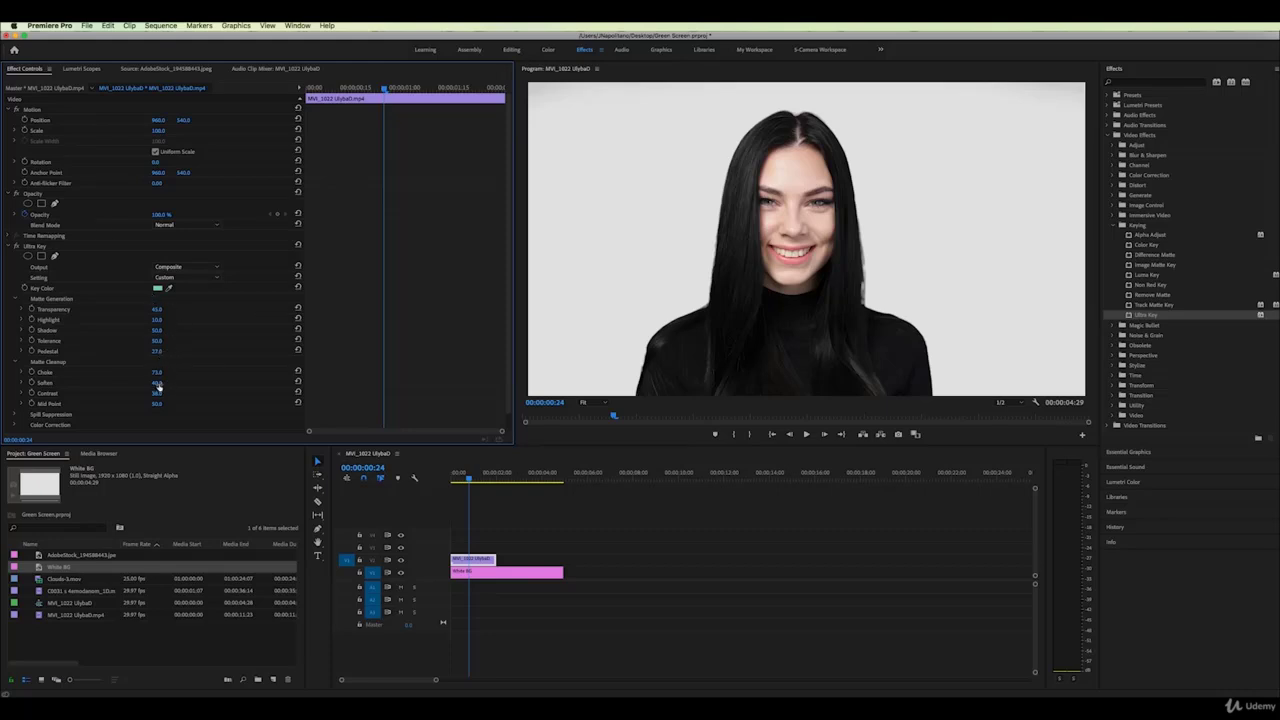
left_click_drag(157, 382, 134, 372)
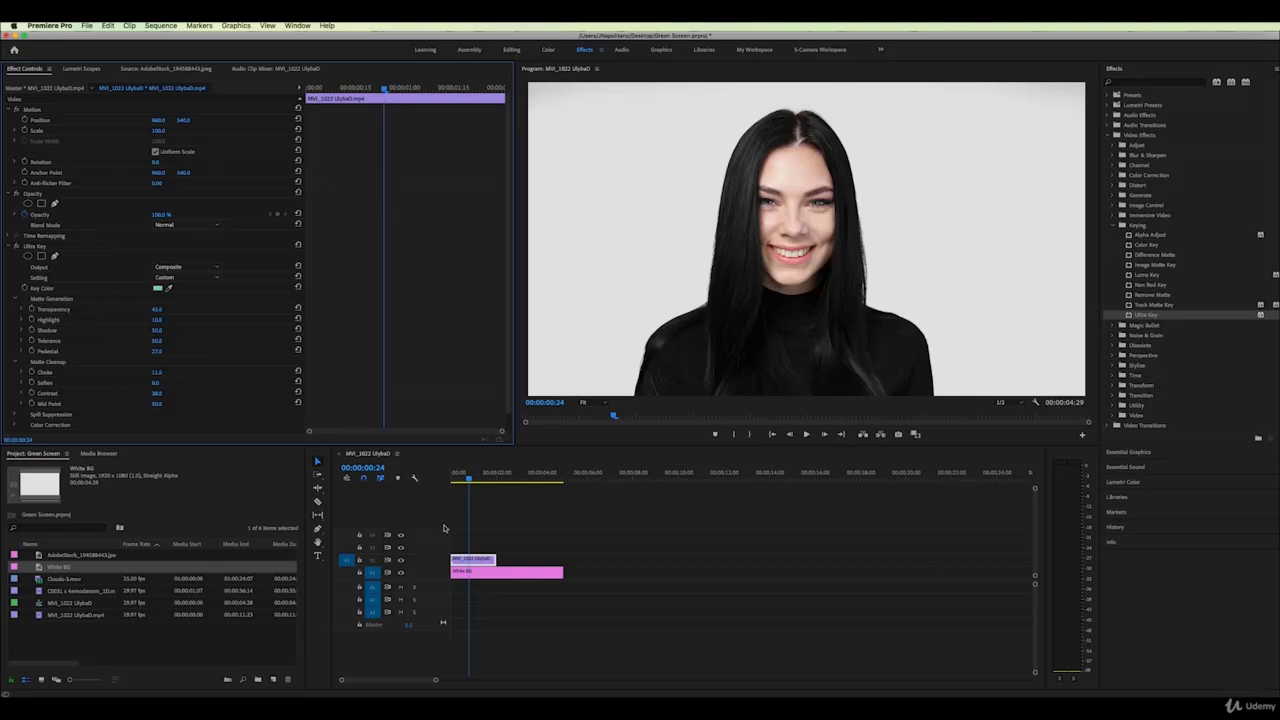
left_click(490, 574)
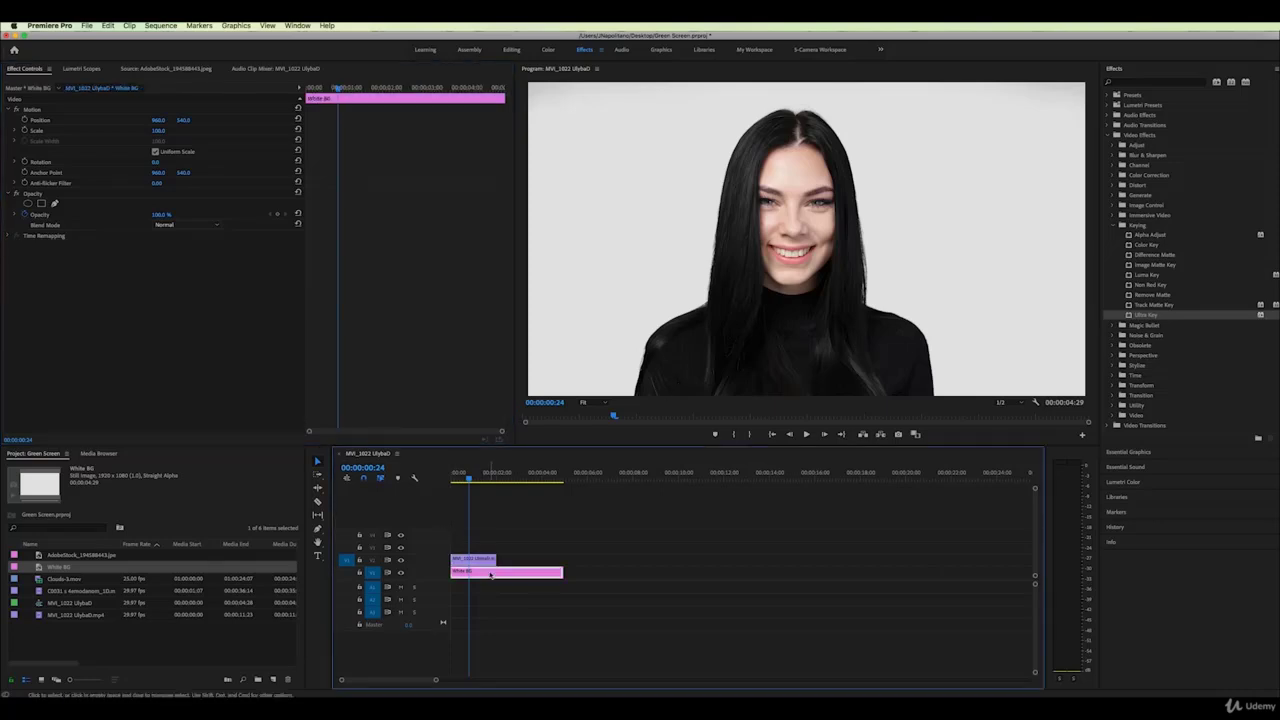
Replace White BG on V1 with the AdobeStock office image
key("Delete")
left_click(40, 556)
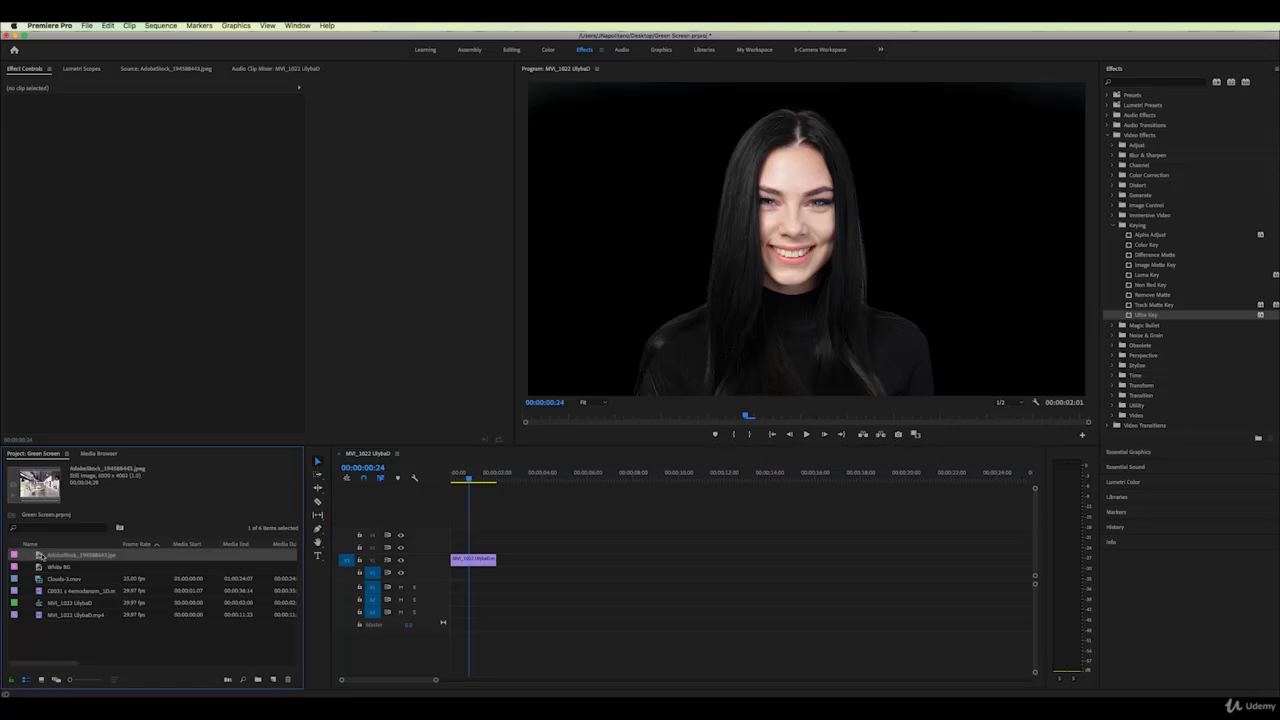
double_click(40, 556)
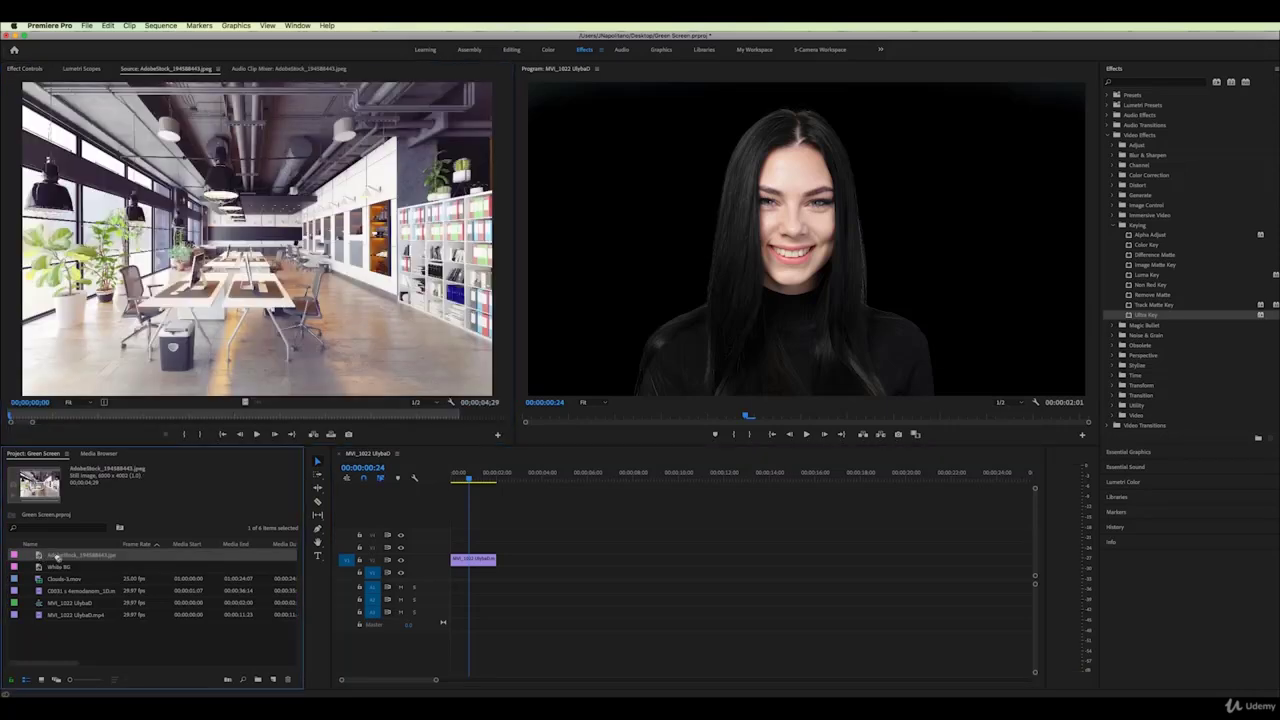
left_click_drag(40, 556, 447, 575)
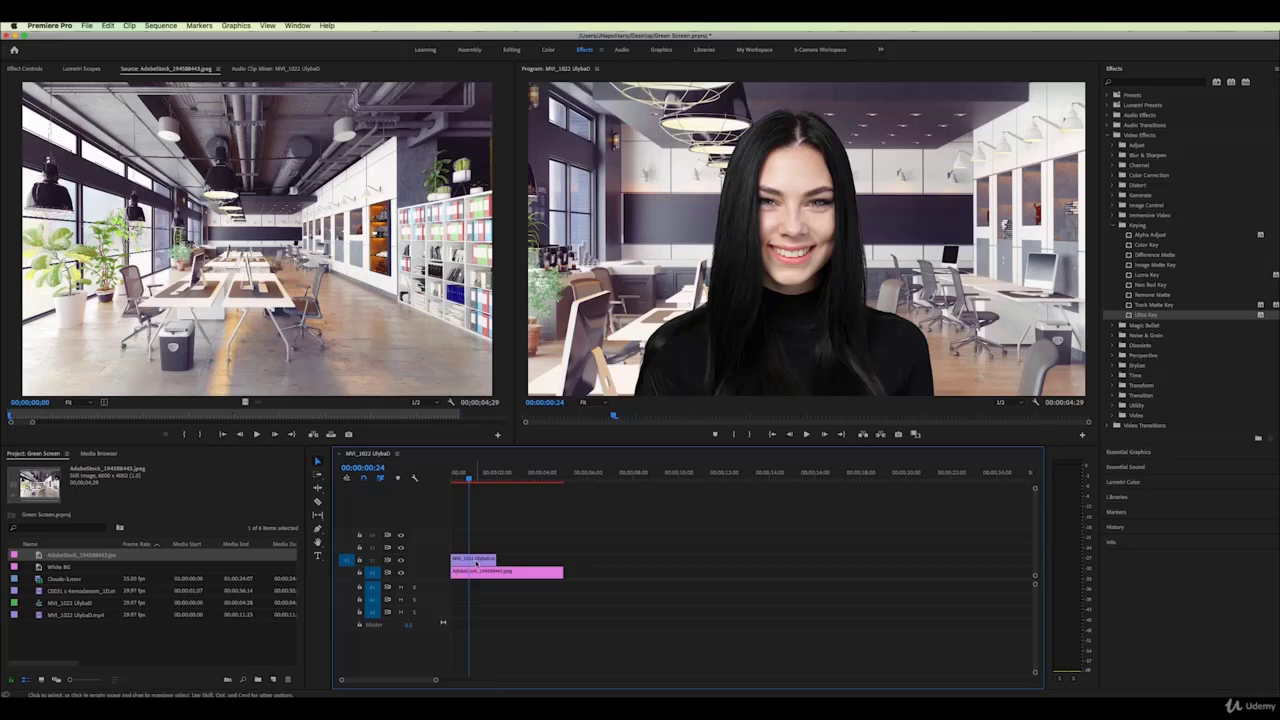
Apply Gaussian Blur to the office background, trim it to the keyed clip, and set Blurriness 14.0
left_click(476, 560)
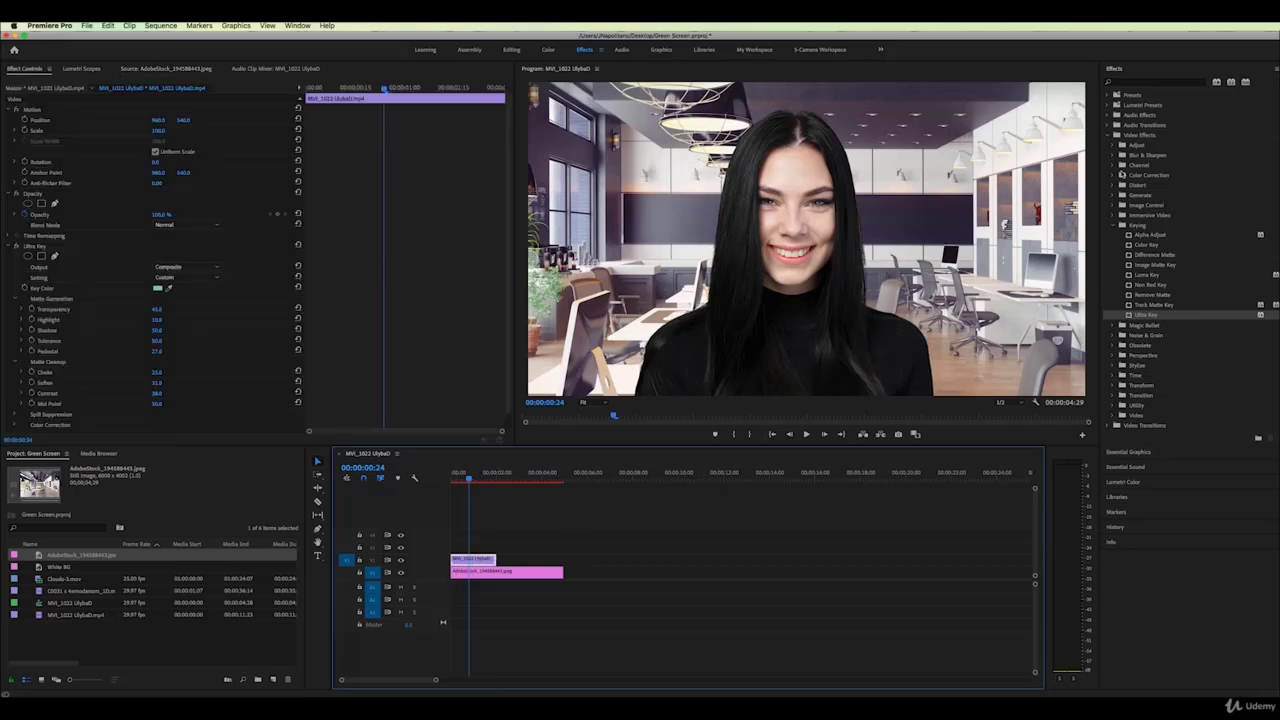
left_click(1112, 156)
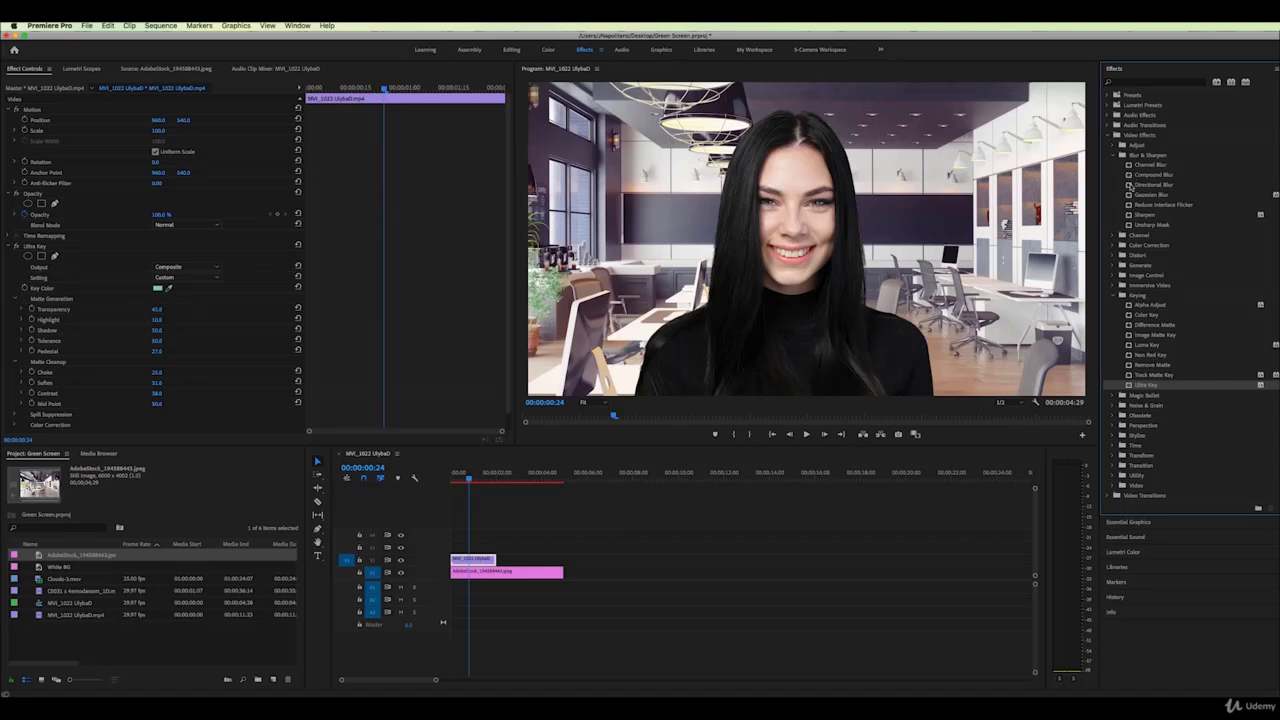
left_click_drag(1130, 197, 483, 572)
left_click_drag(562, 572, 495, 571)
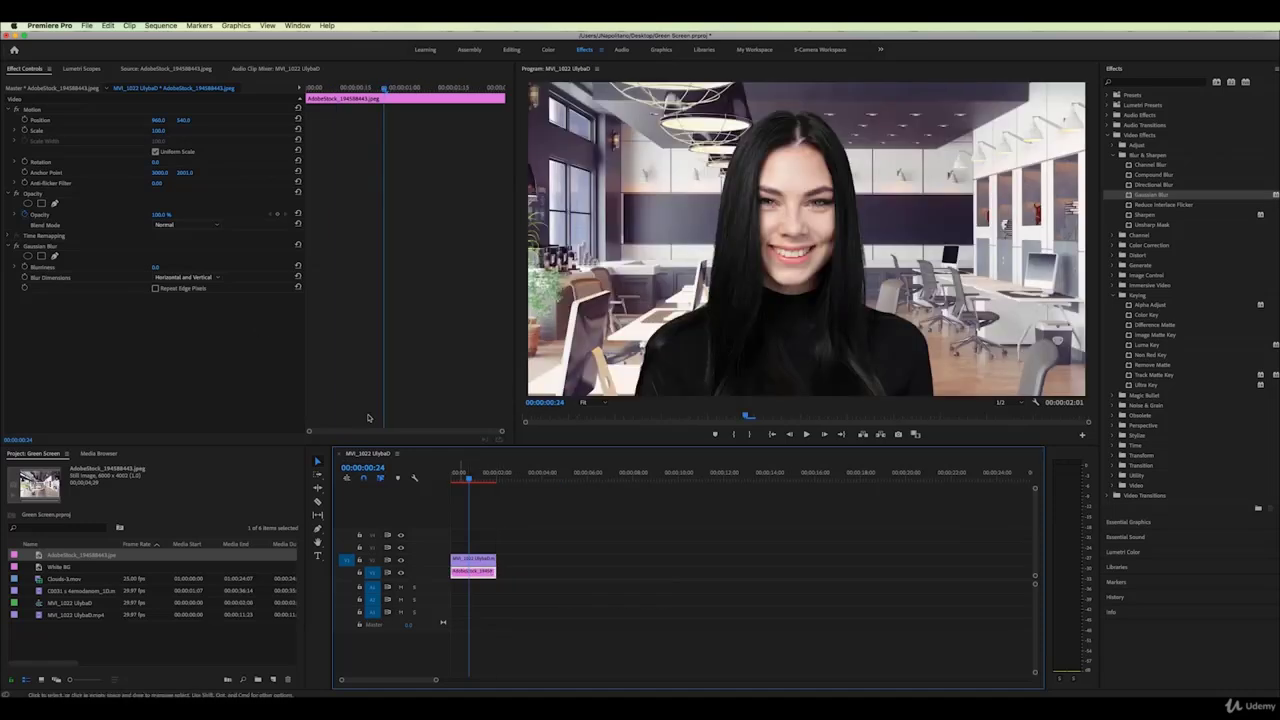
left_click(156, 267)
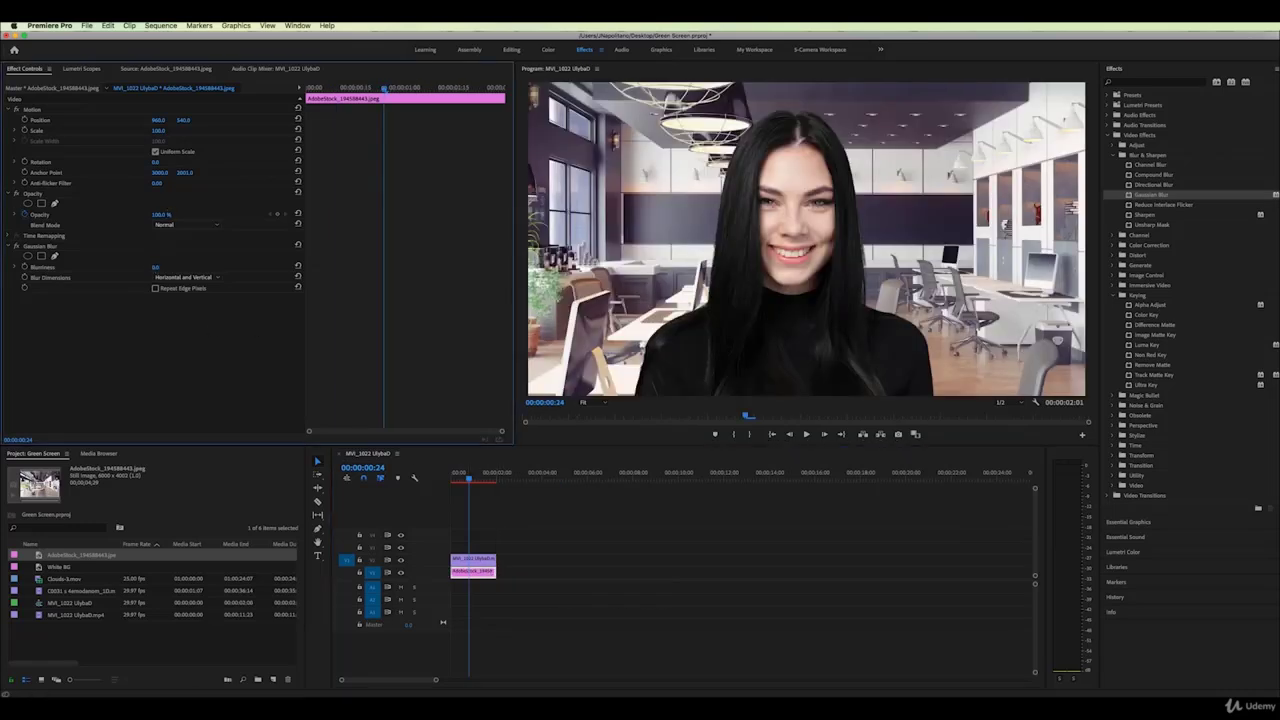
left_click_drag(156, 267, 160, 267)
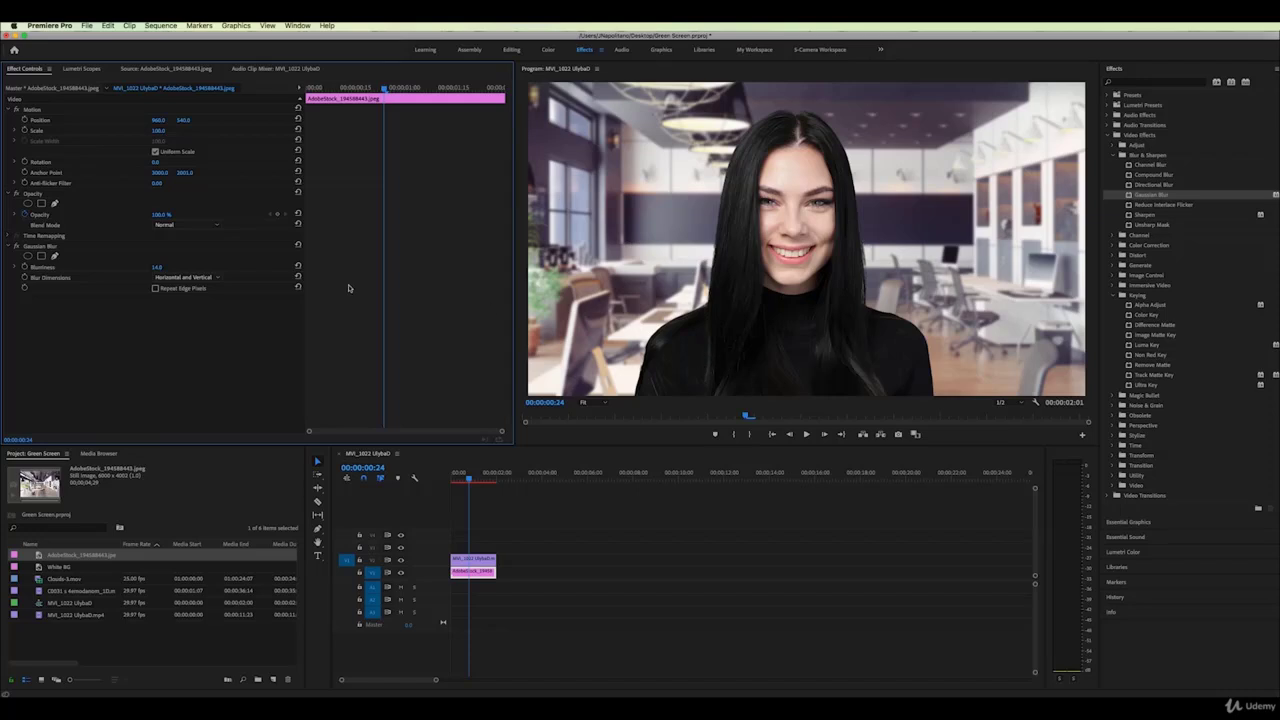
left_click(480, 559)
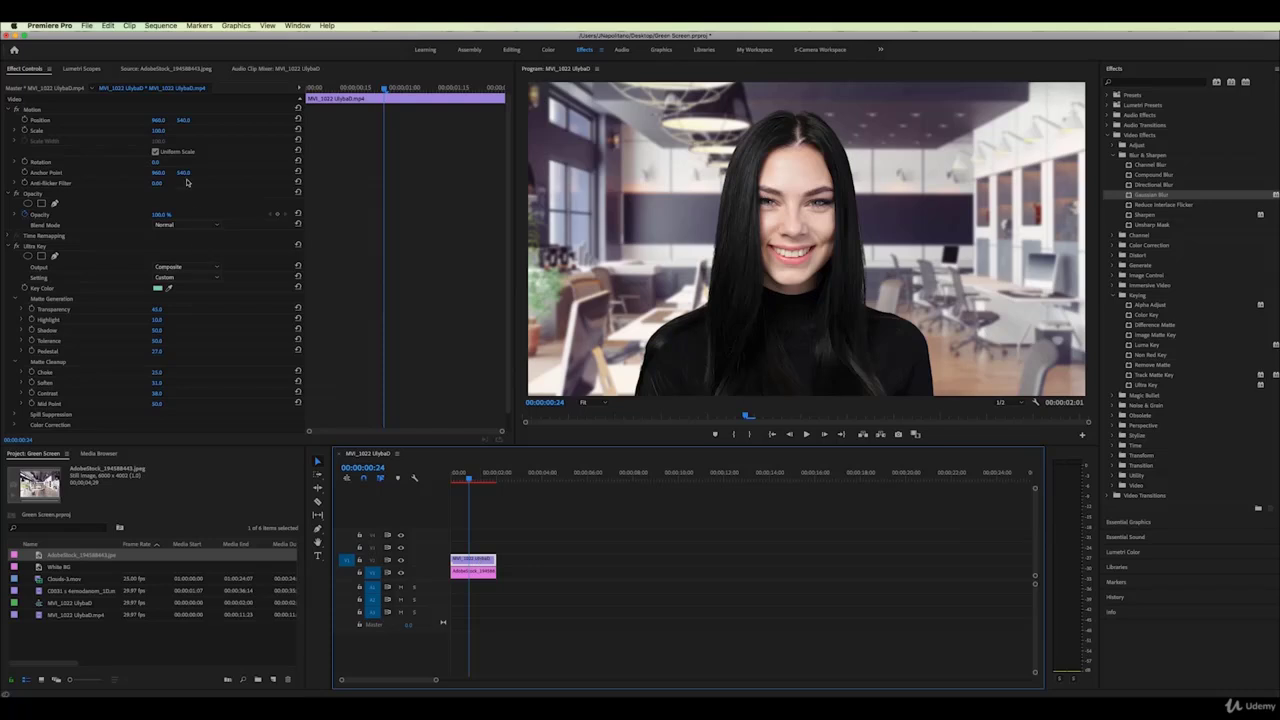
Scale the keyed woman up slightly and lower her Position Y to raise her in frame
mouse_move(158, 131)
left_mouse_down()
mouse_move(162, 120)
mouse_move(640, 120)
mouse_move(177, 120)
left_mouse_up()
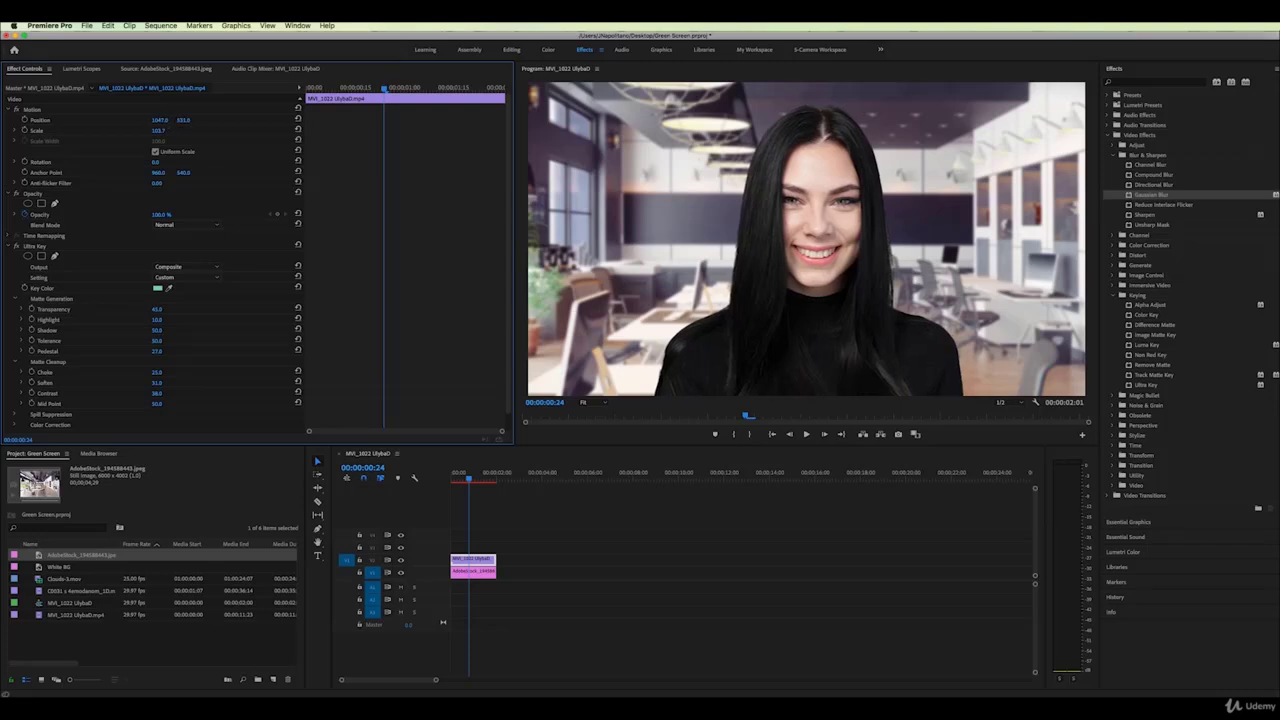
mouse_move(183, 120)
left_mouse_down()
mouse_move(132, 120)
mouse_move(177, 120)
left_mouse_up()
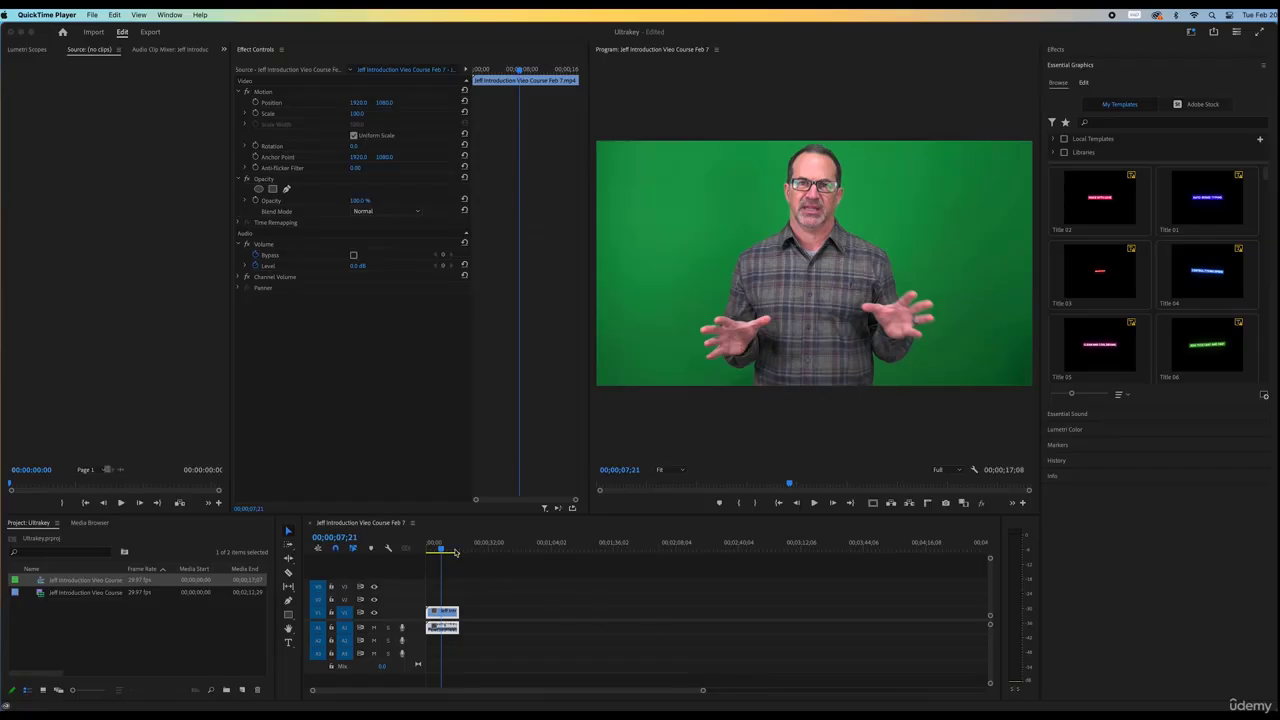
Sample the presenter's green backdrop as the Ultra Key colour in the Ultrakey project
left_click(452, 550)
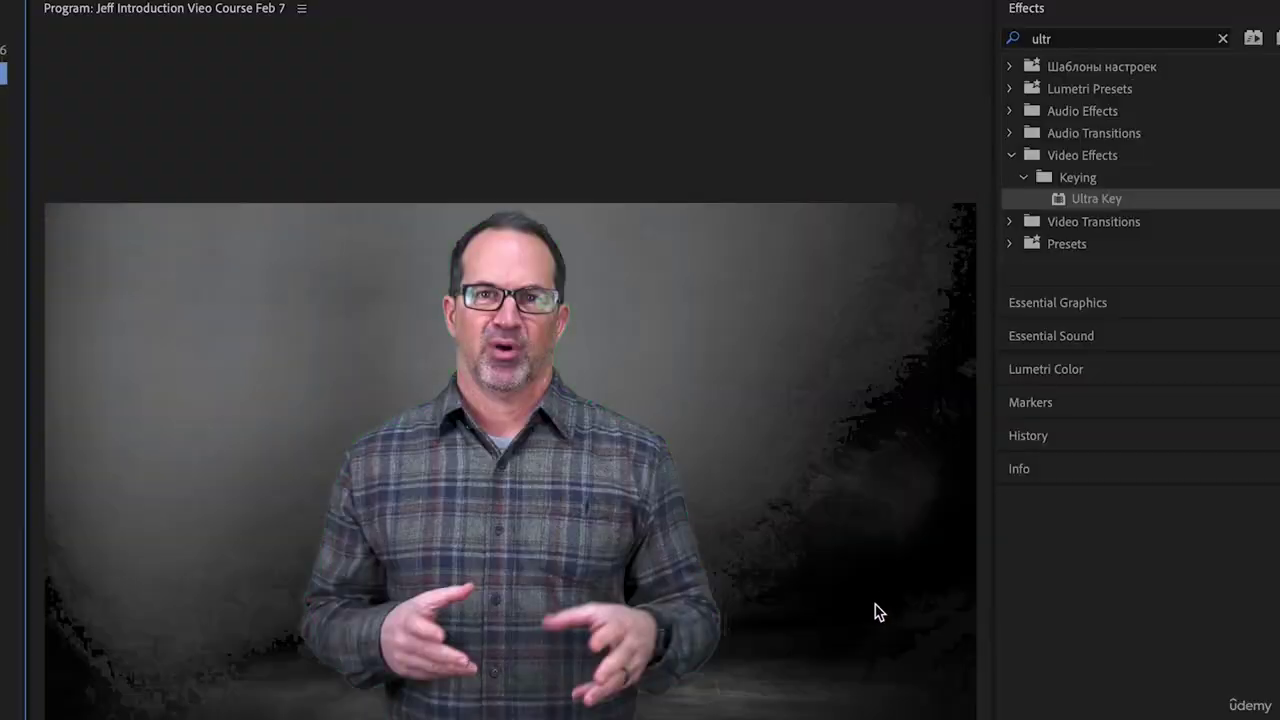
left_click(862, 598)
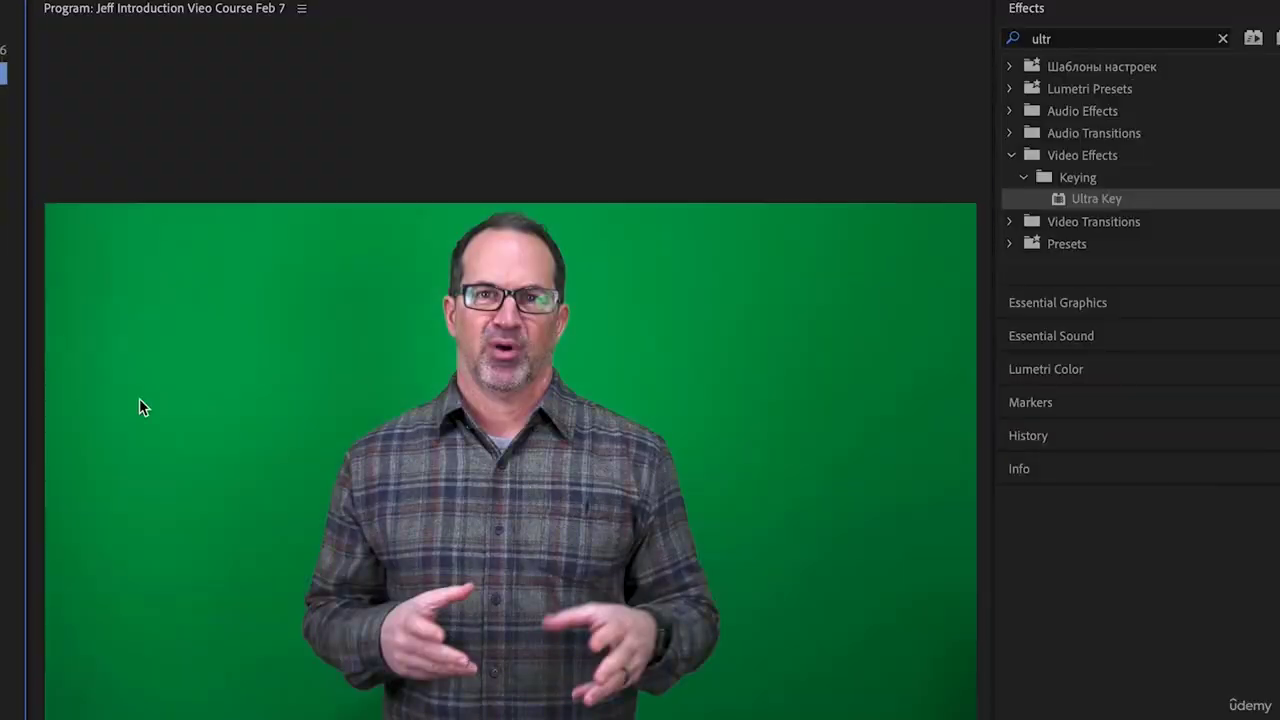
left_click(366, 293)
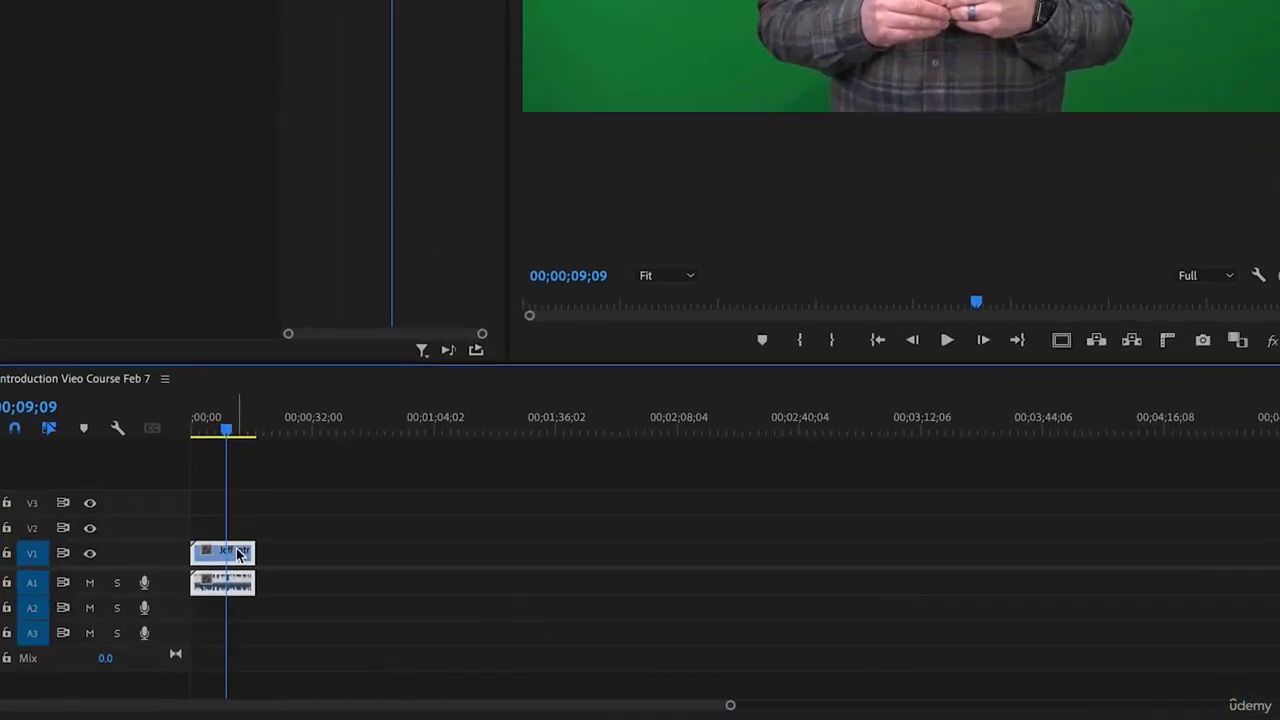
Move the presenter clip to V2, extend the AdobeStock background on V1, and scale it to 54
left_click_drag(237, 560, 237, 543)
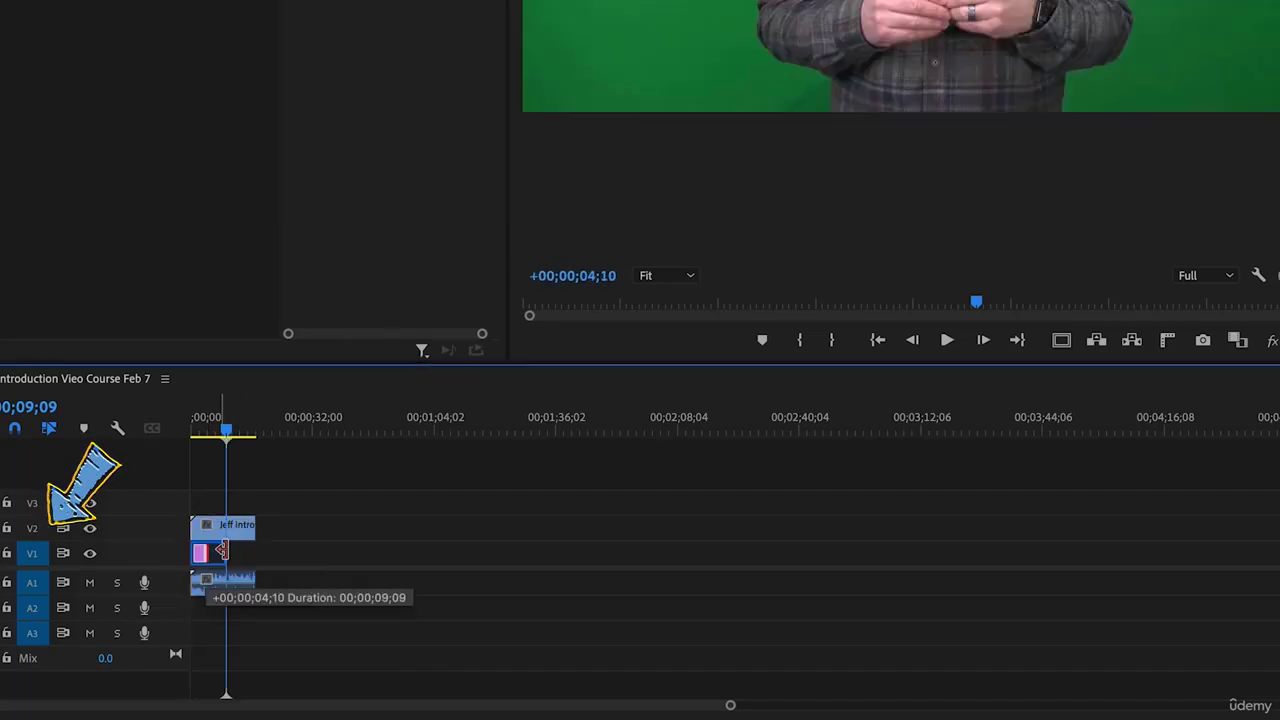
left_click_drag(222, 550, 285, 550)
left_click(272, 432)
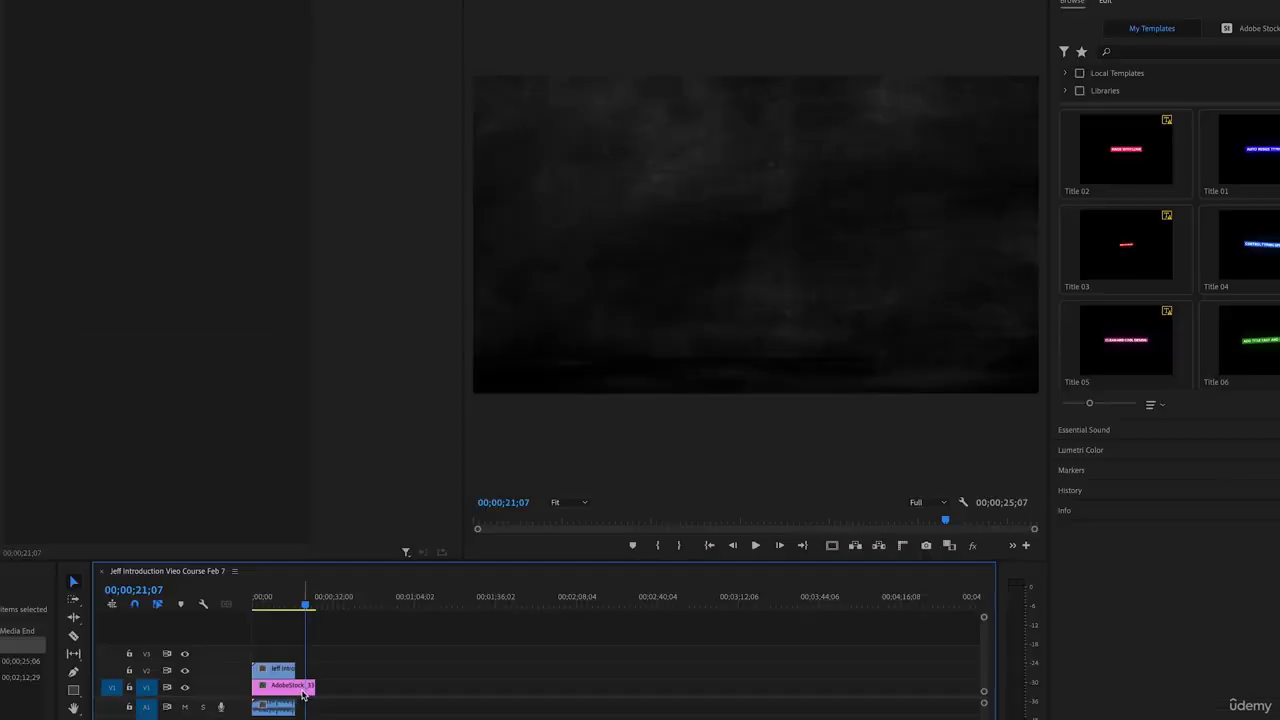
mouse_move(162, 40)
left_mouse_down()
mouse_move(140, 40)
mouse_move(158, 40)
left_mouse_up()
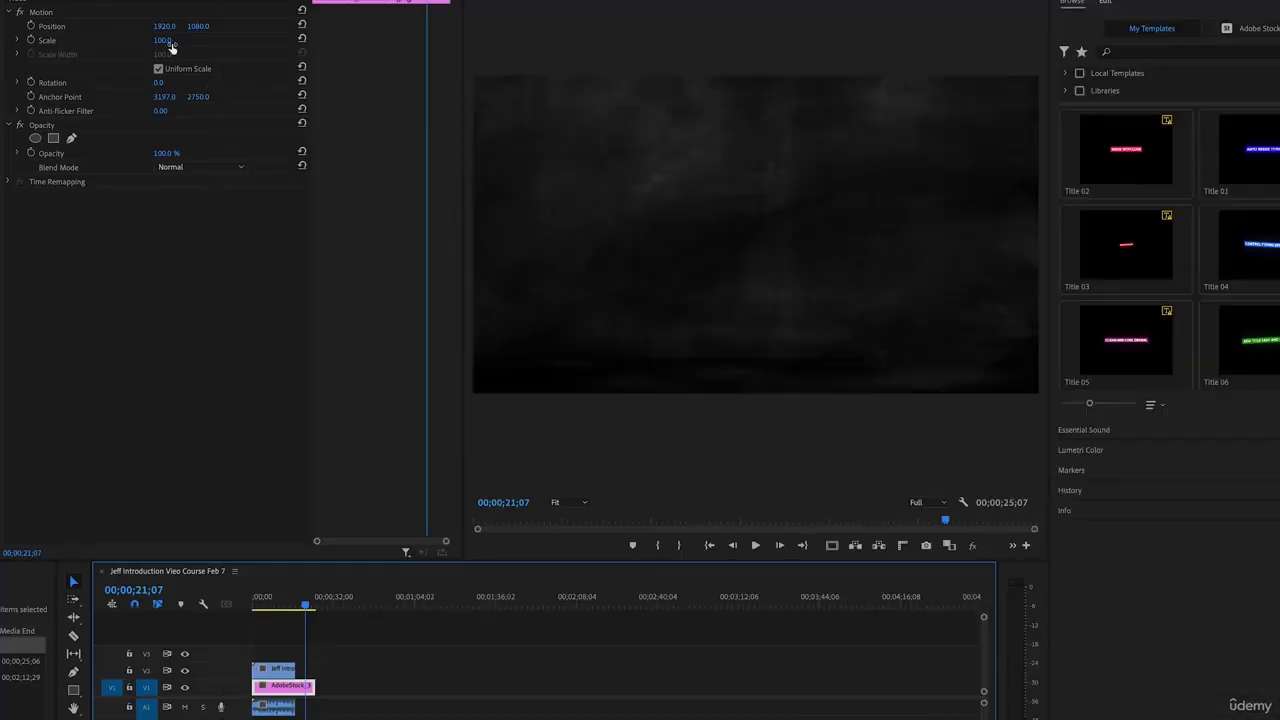
left_click_drag(165, 40, 163, 40)
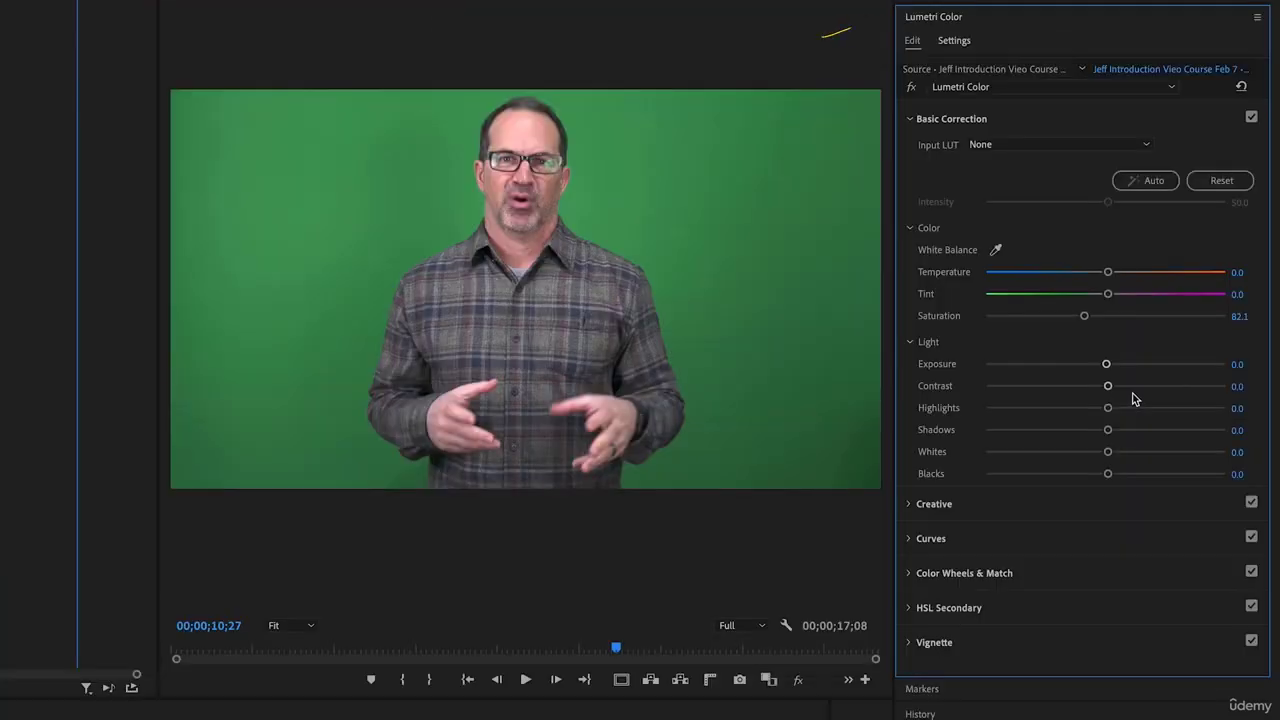
Give the presenter Lumetri contrast 32.6 and a cooler temperature, then search Effects for 'ultr'
mouse_move(1131, 395)
left_mouse_down()
mouse_move(1158, 390)
mouse_move(1146, 386)
left_mouse_up()
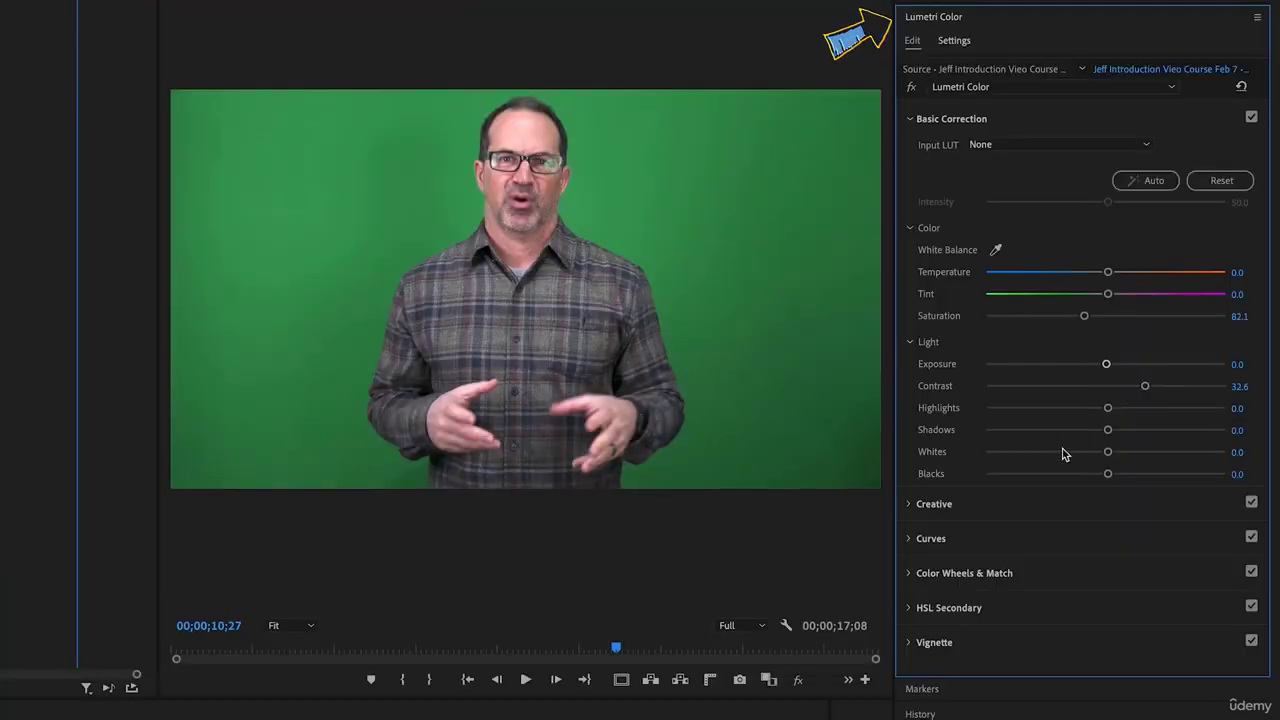
mouse_move(1074, 484)
left_mouse_down()
mouse_move(1063, 474)
mouse_move(1119, 476)
mouse_move(1094, 477)
left_mouse_up()
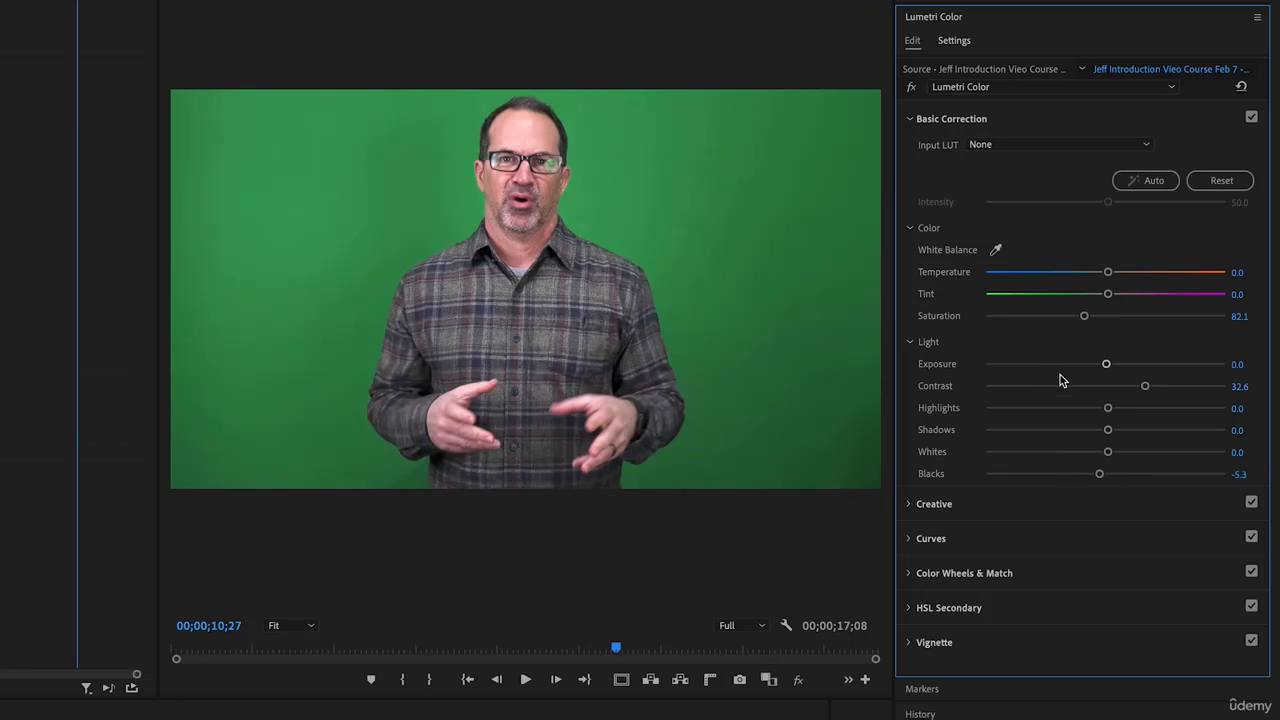
left_click(1067, 274)
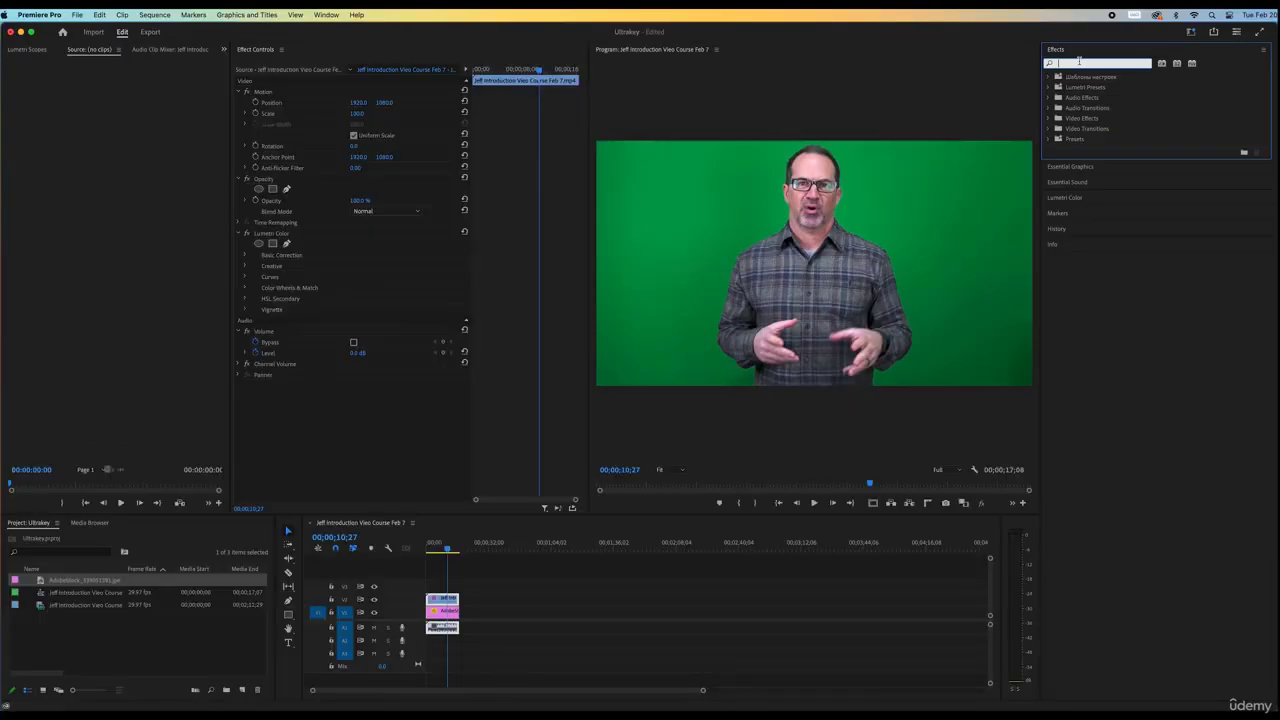
type("ultr")
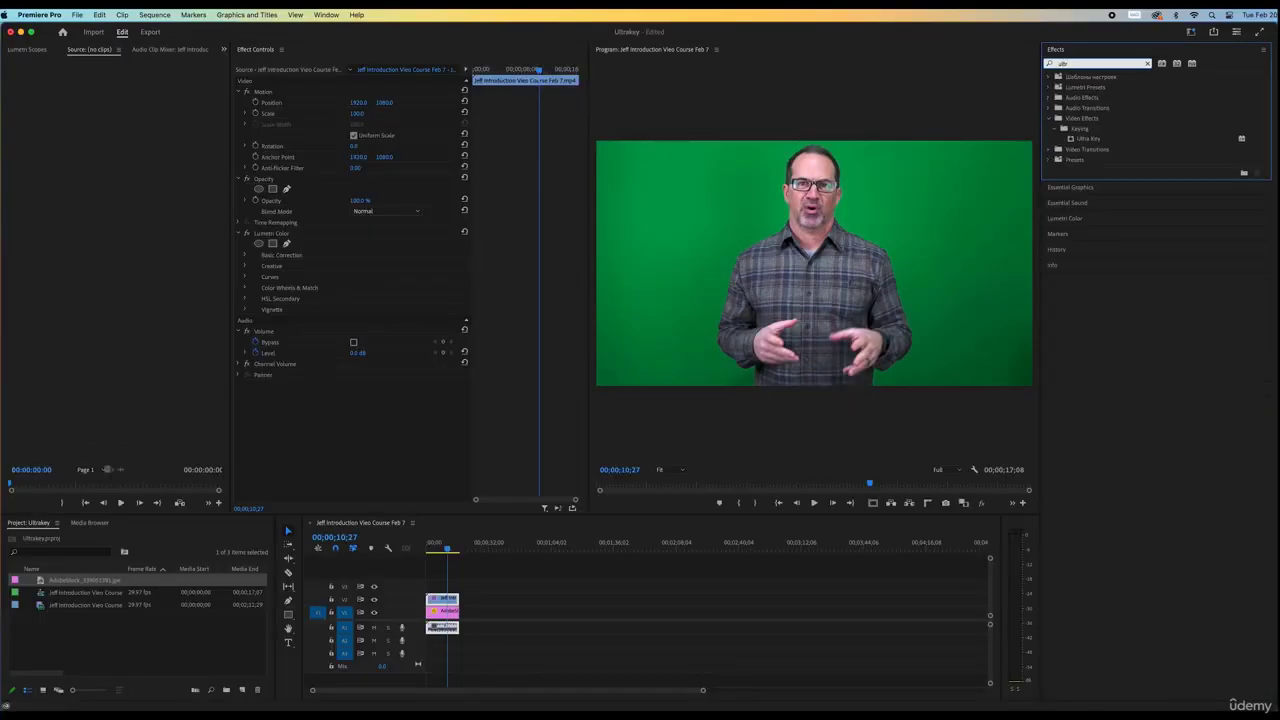
Apply Ultra Key to the V2 presenter clip and eyedrop the green backdrop as its key colour
left_click_drag(1072, 141, 442, 599)
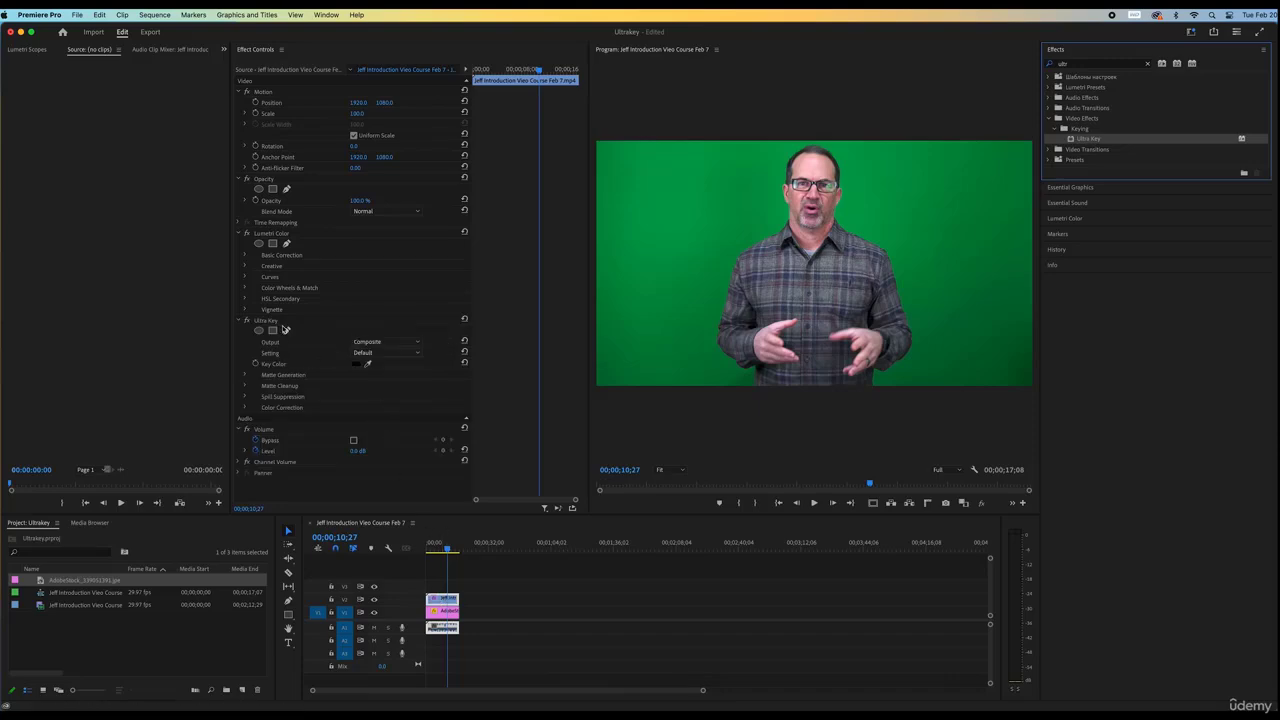
left_click(367, 363)
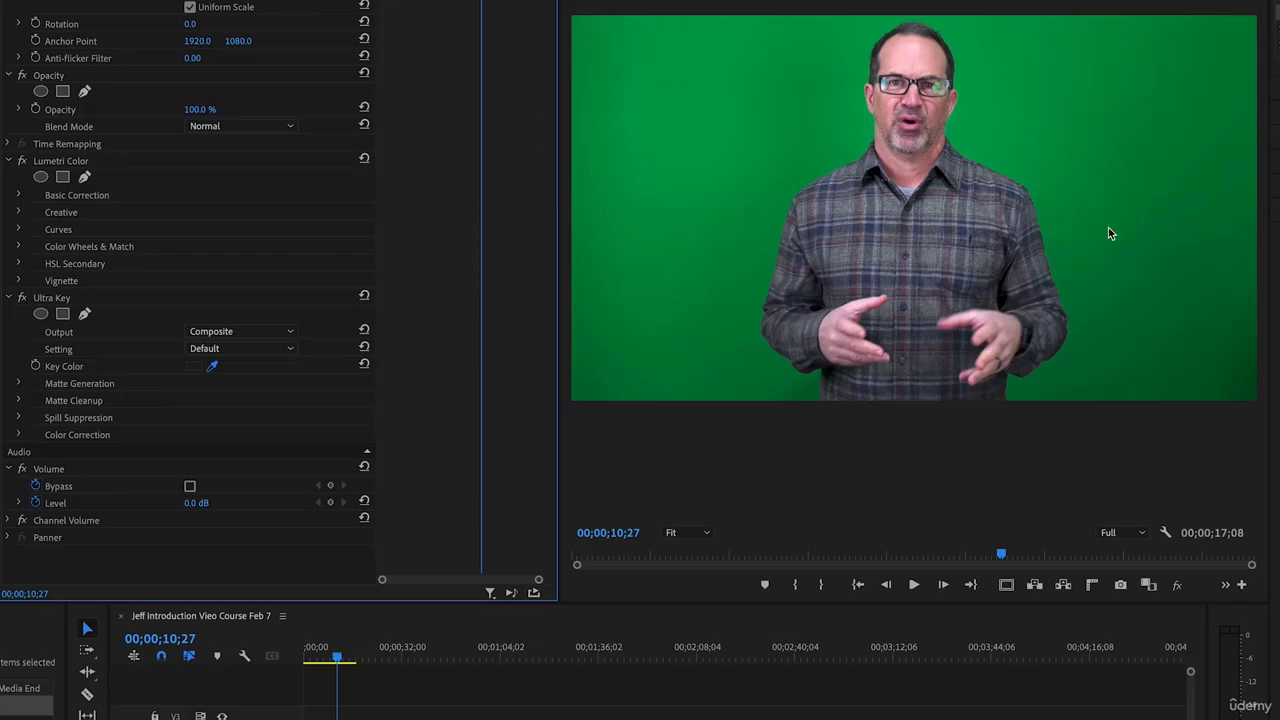
left_click(1175, 312)
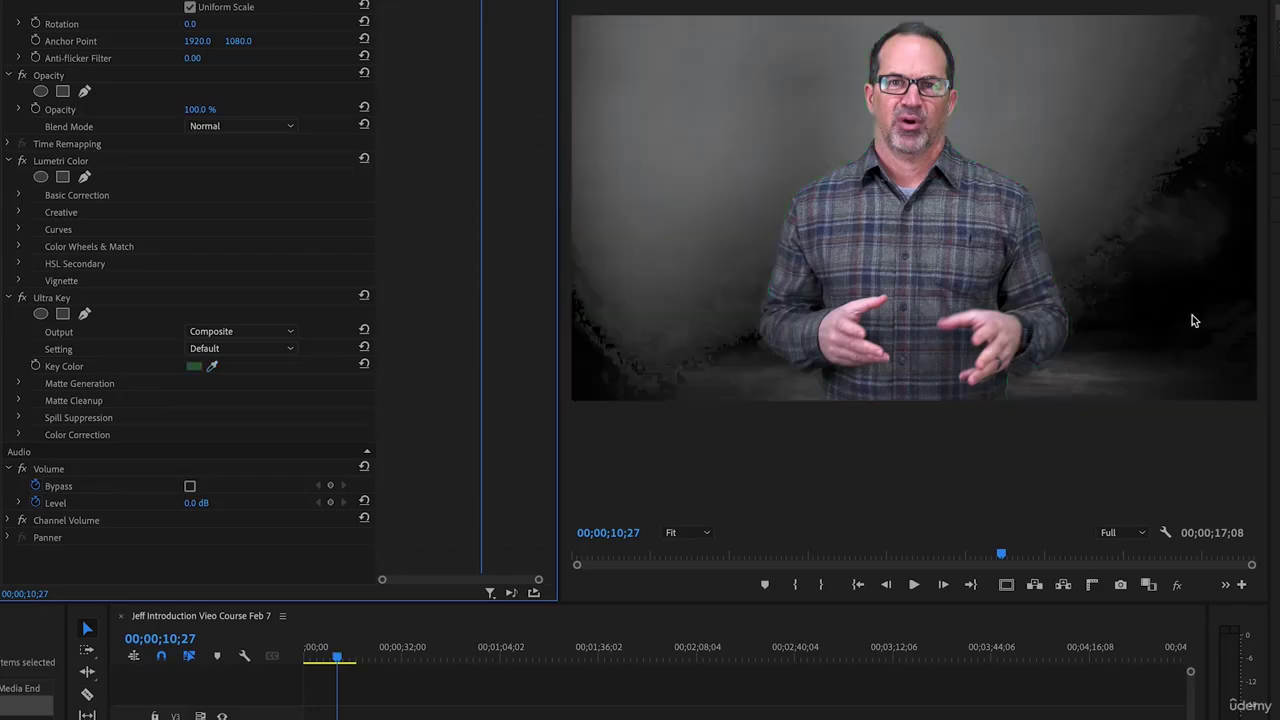
left_click(211, 366)
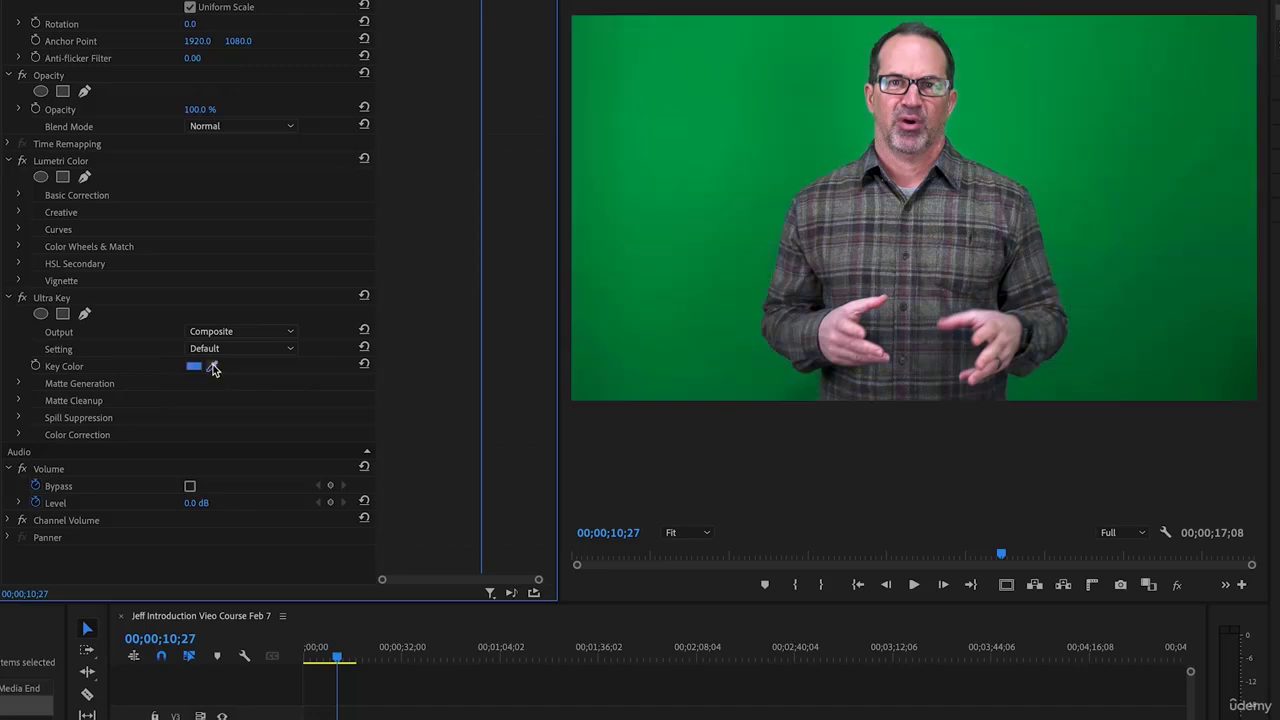
left_click(1175, 305)
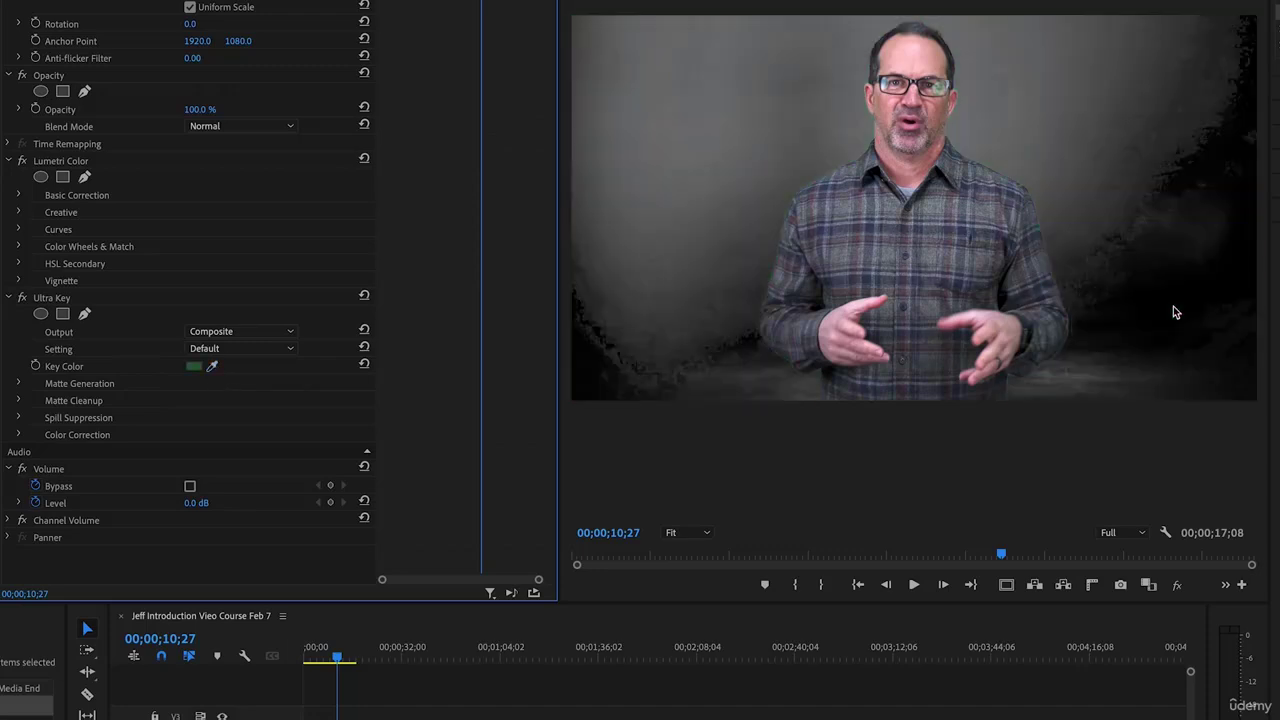
left_click(211, 366)
left_click(809, 82)
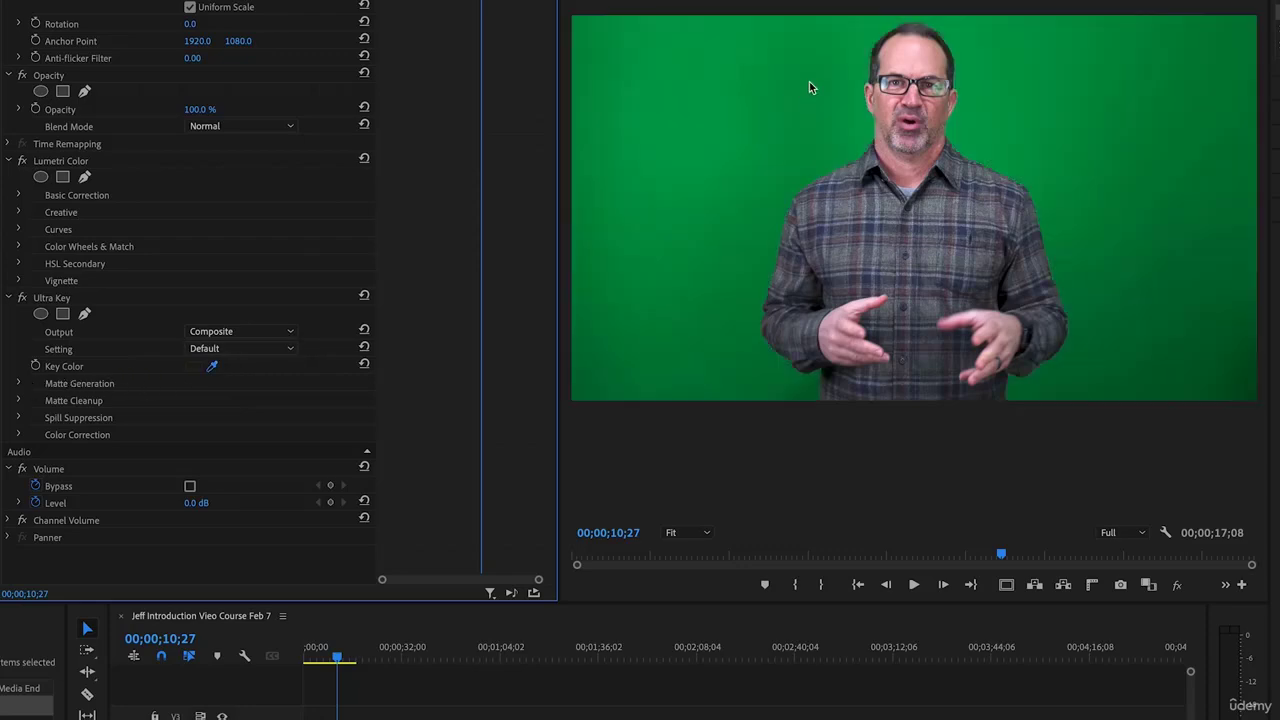
left_click(809, 82)
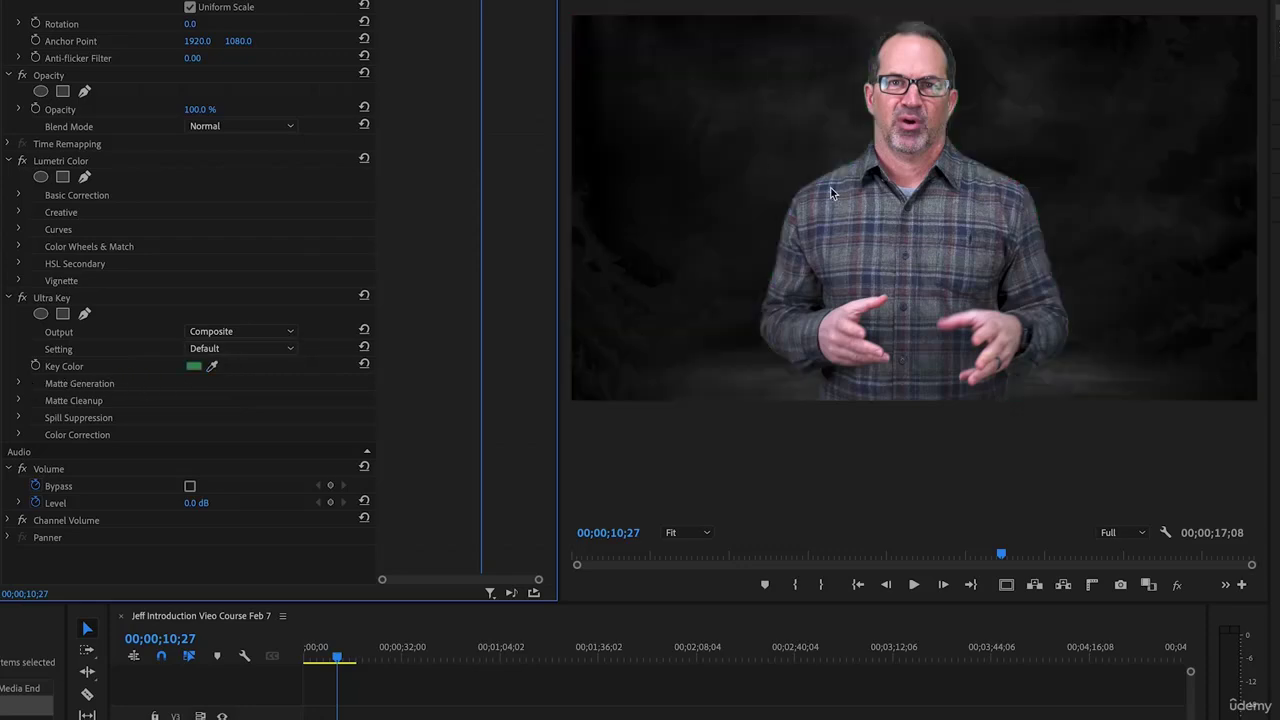
Raise Ultra Key Pedestal to 100 and adjust the matte Shadow value
left_click(20, 384)
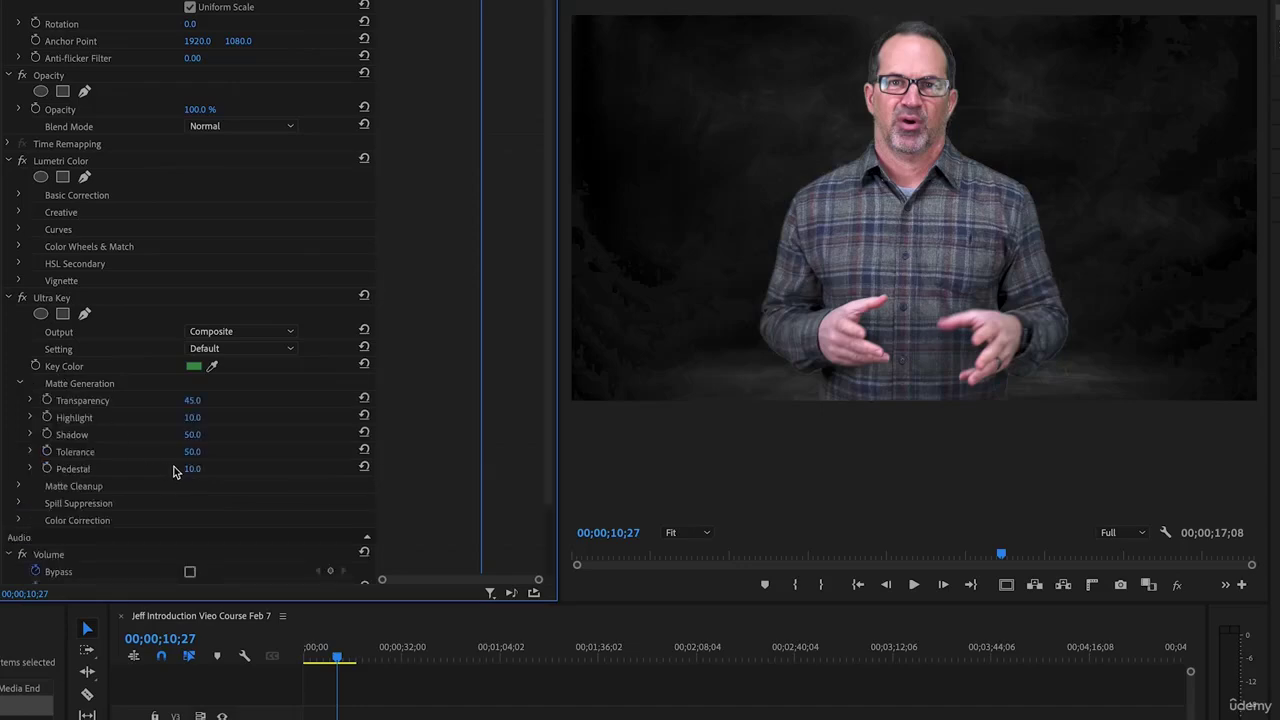
left_click_drag(192, 468, 240, 468)
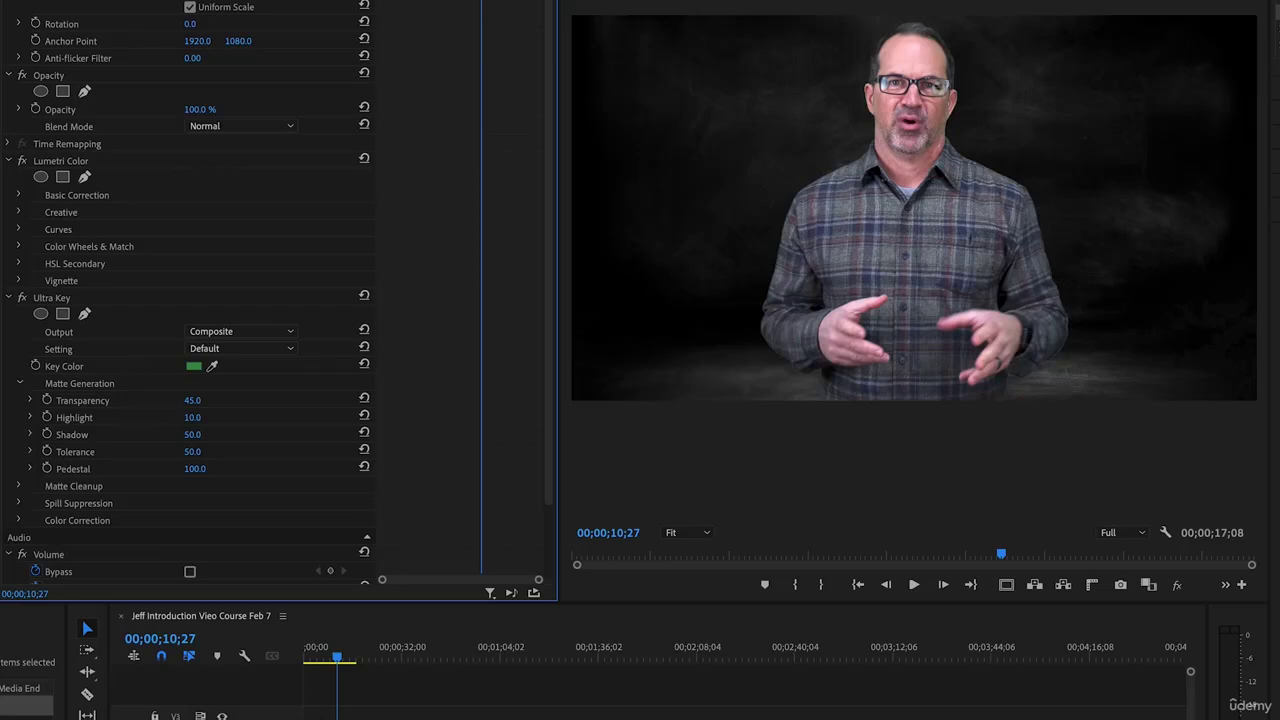
left_click_drag(206, 468, 206, 468)
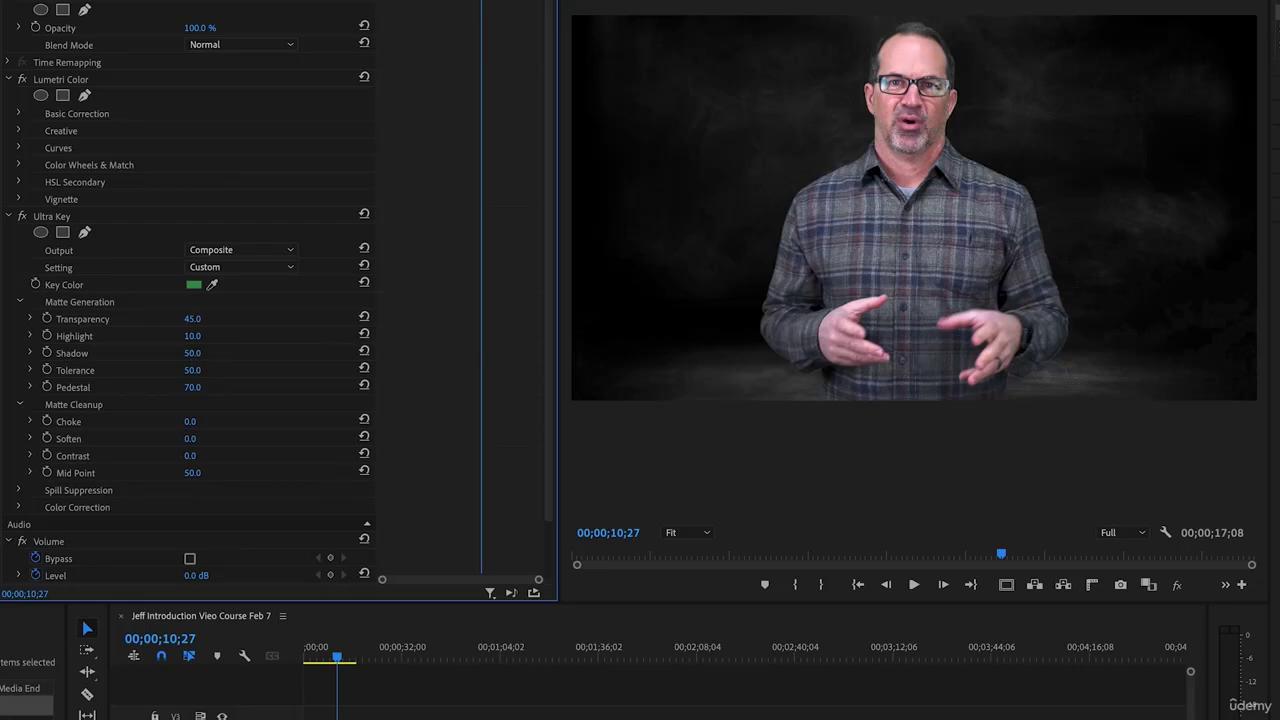
mouse_move(193, 353)
left_mouse_down()
mouse_move(210, 353)
mouse_move(183, 353)
left_mouse_up()
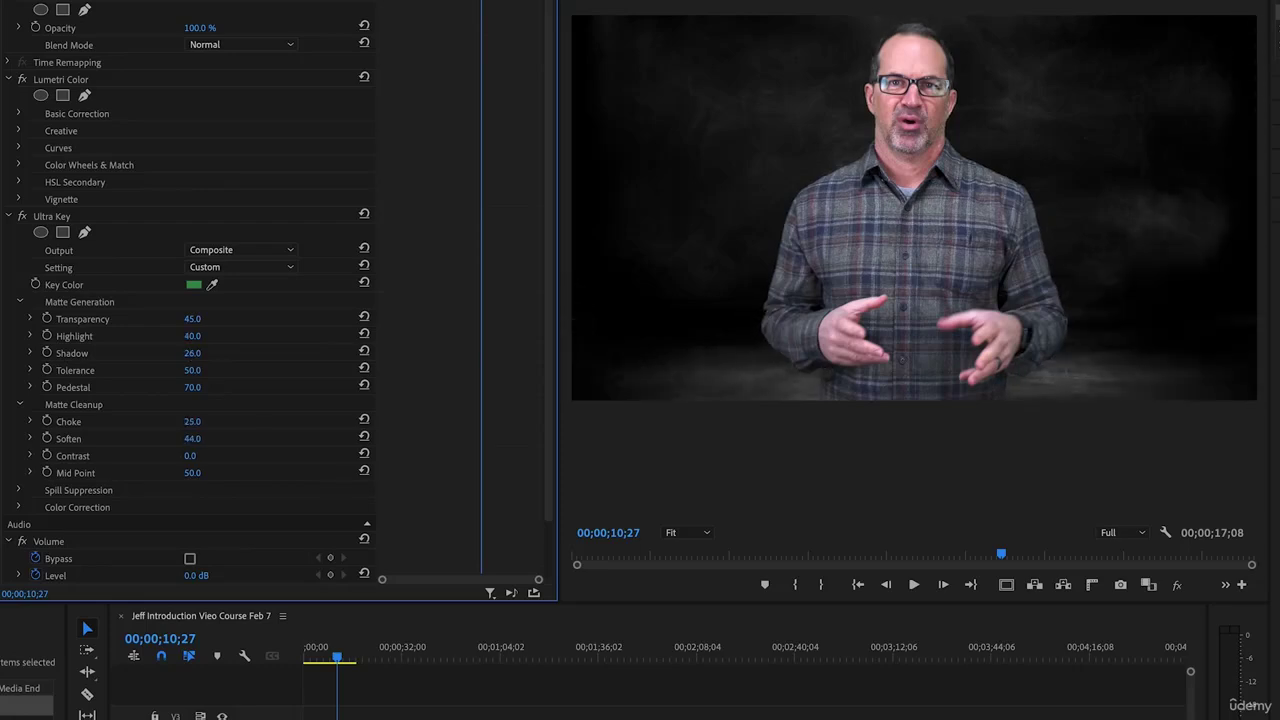
At 100% Program zoom, adjust the Matte Cleanup Choke amount
left_click(702, 532)
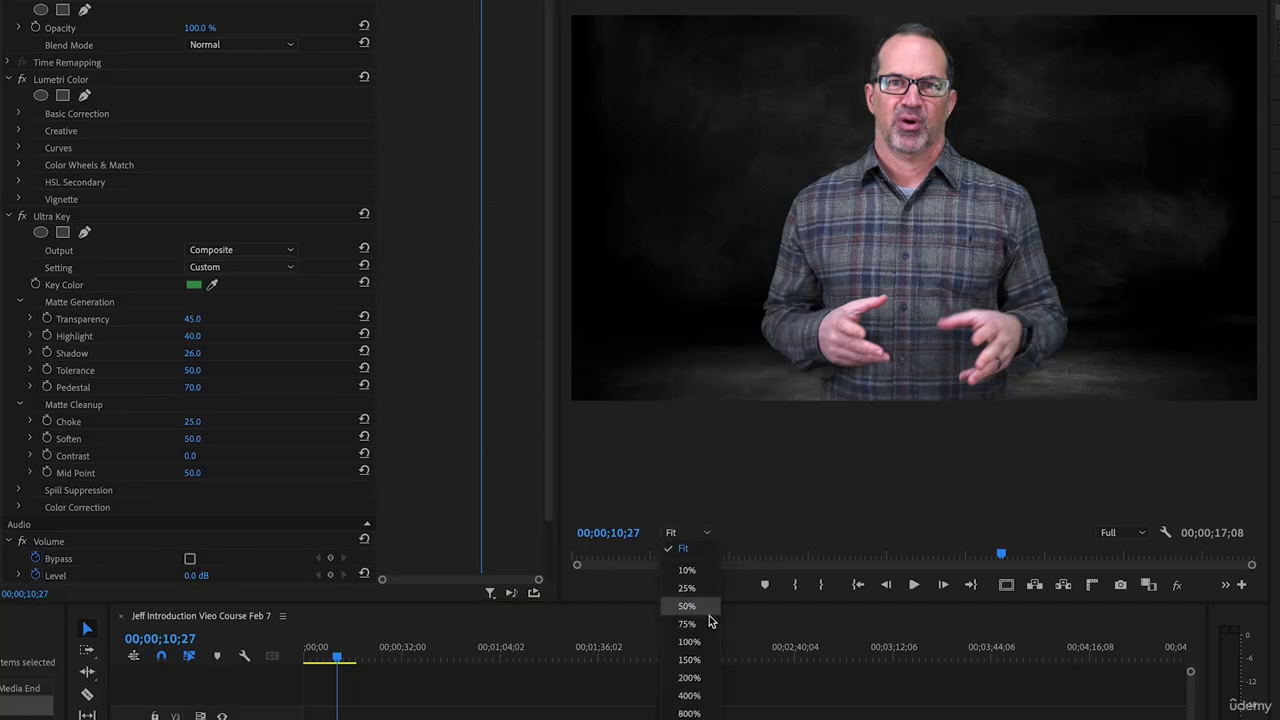
left_click(700, 641)
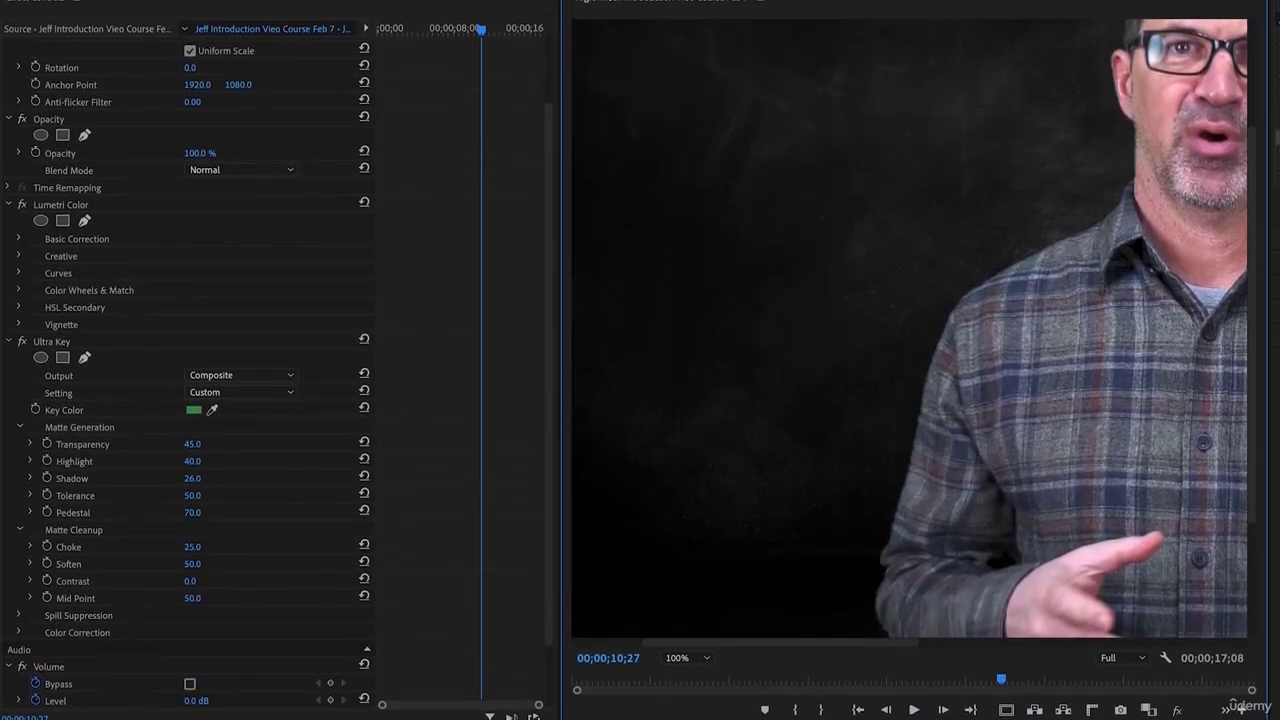
mouse_move(192, 547)
left_mouse_down()
mouse_move(167, 547)
mouse_move(267, 547)
mouse_move(167, 547)
mouse_move(267, 547)
mouse_move(167, 547)
mouse_move(267, 547)
mouse_move(176, 547)
mouse_move(242, 564)
mouse_move(187, 564)
left_mouse_up()
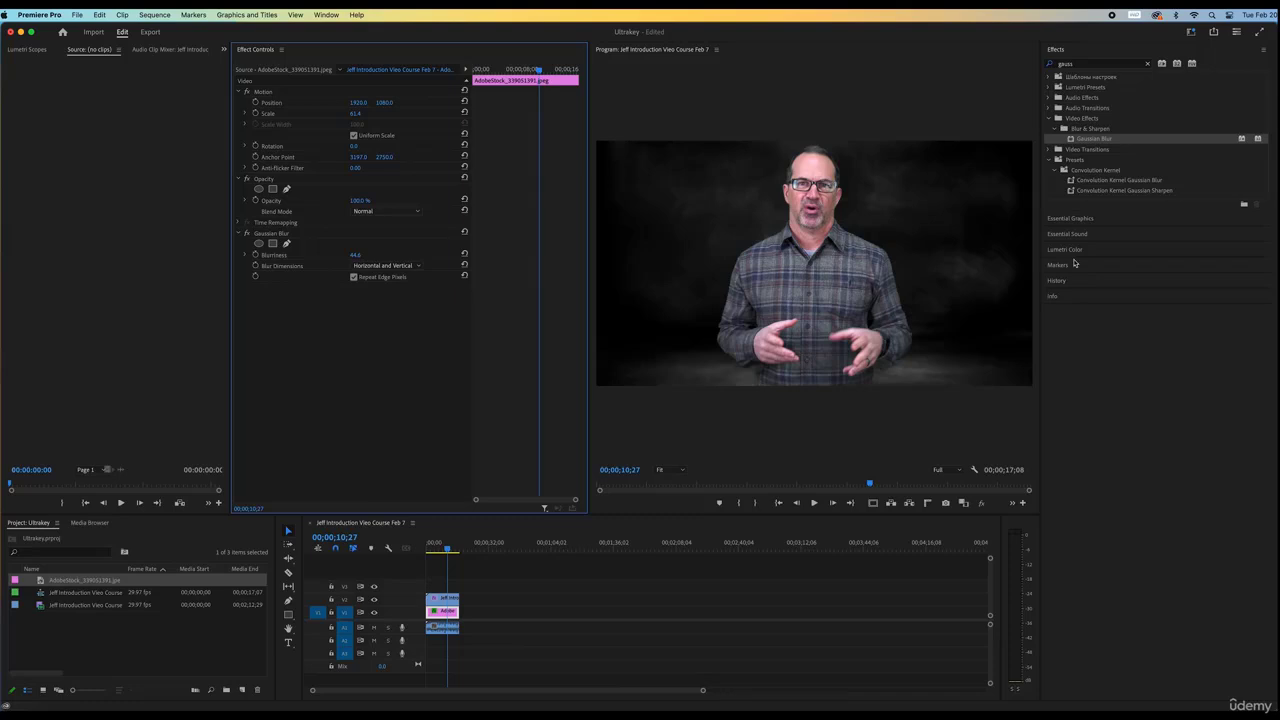
Lower the background photo's Lumetri Exposure to about -1.5, then select the stacked clips for nesting
left_click(1063, 249)
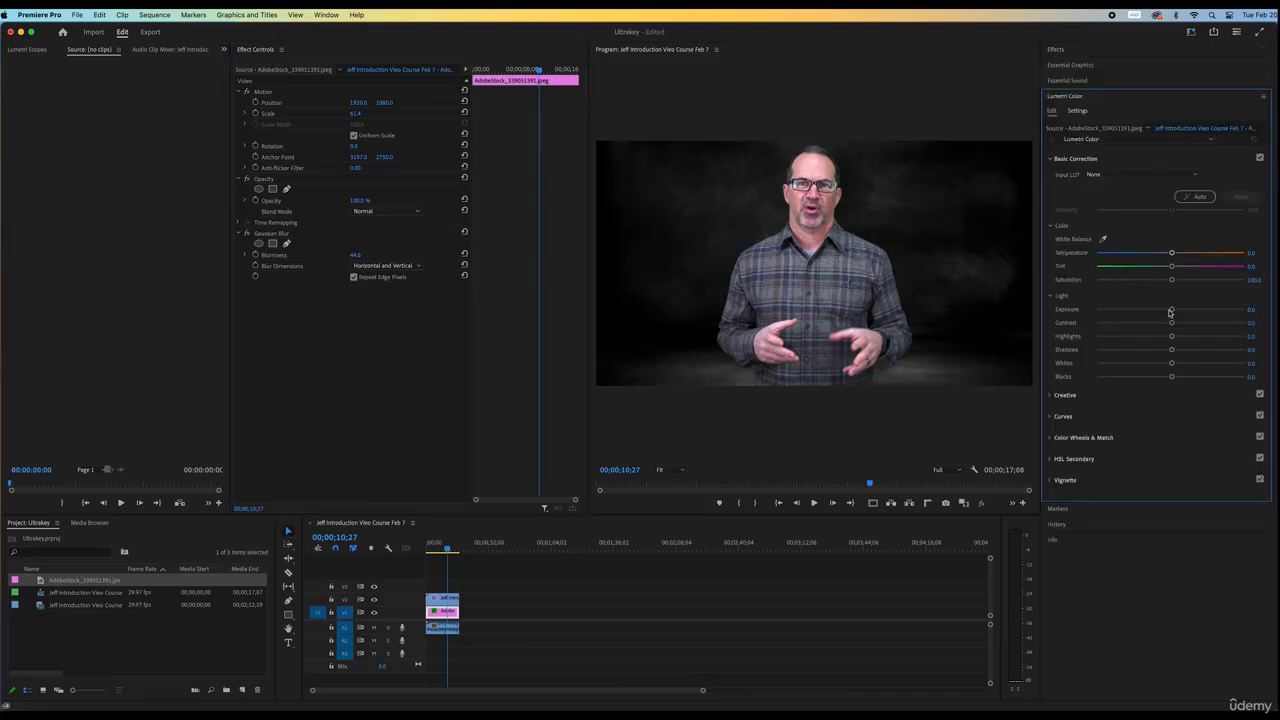
left_click_drag(1168, 312, 1146, 313)
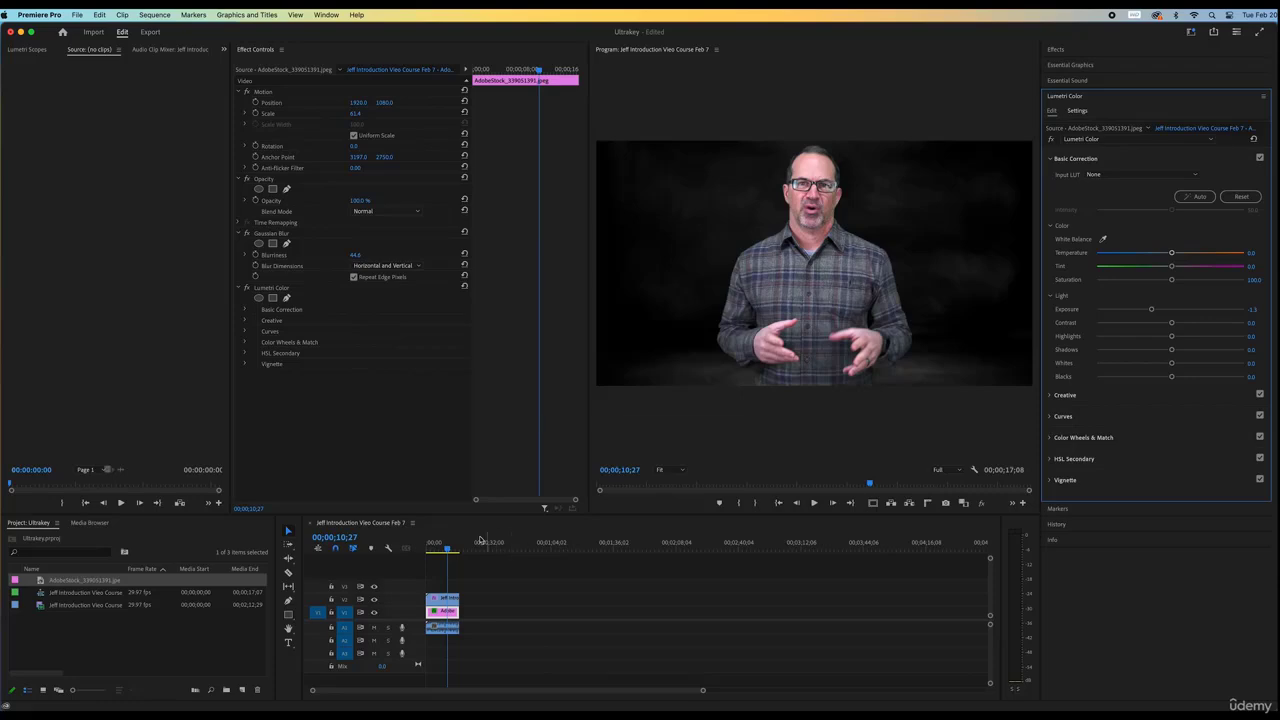
left_click_drag(483, 614, 452, 601)
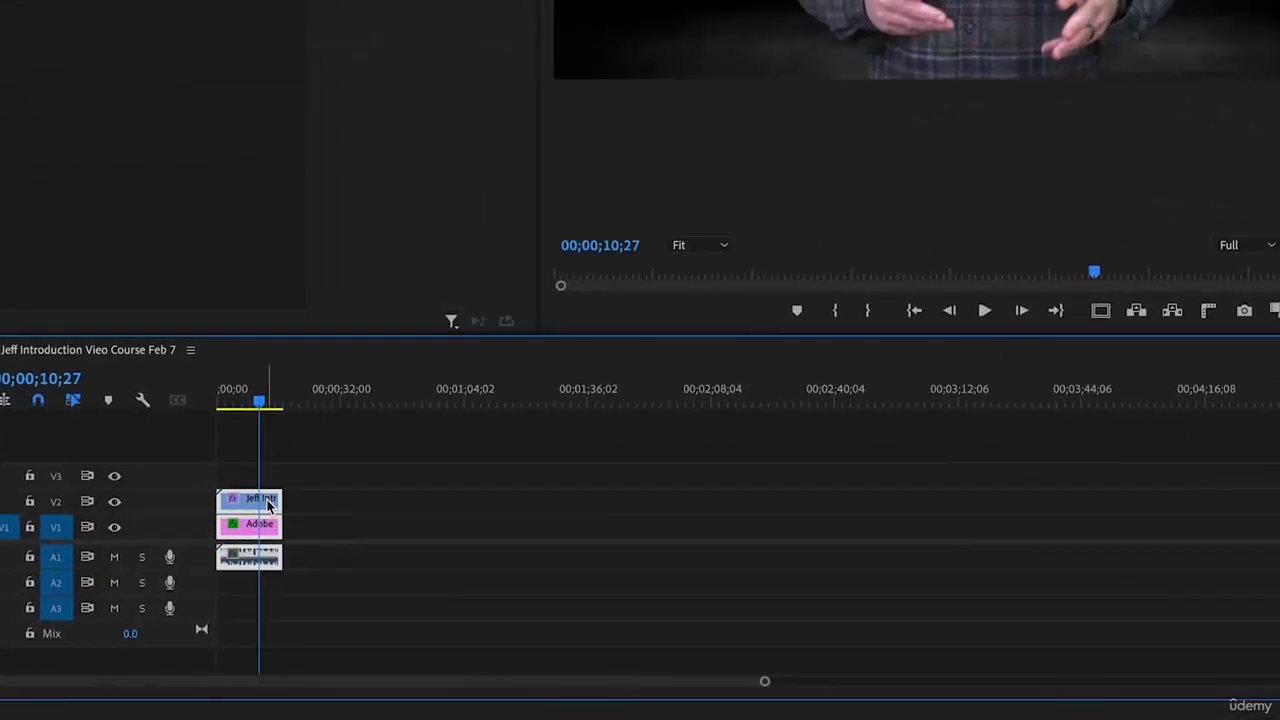
right_click(267, 505)
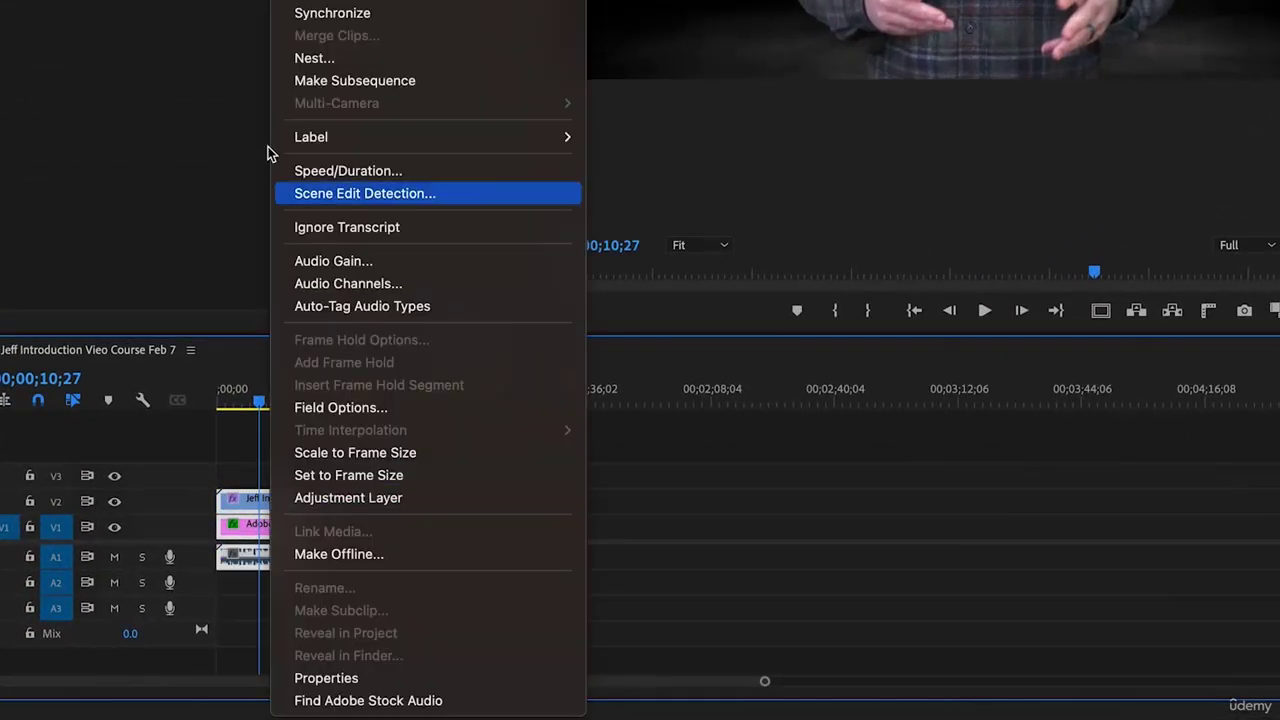
Nest the selected clips as Nested Sequence 01 and clear the Effects search box
left_click(372, 57)
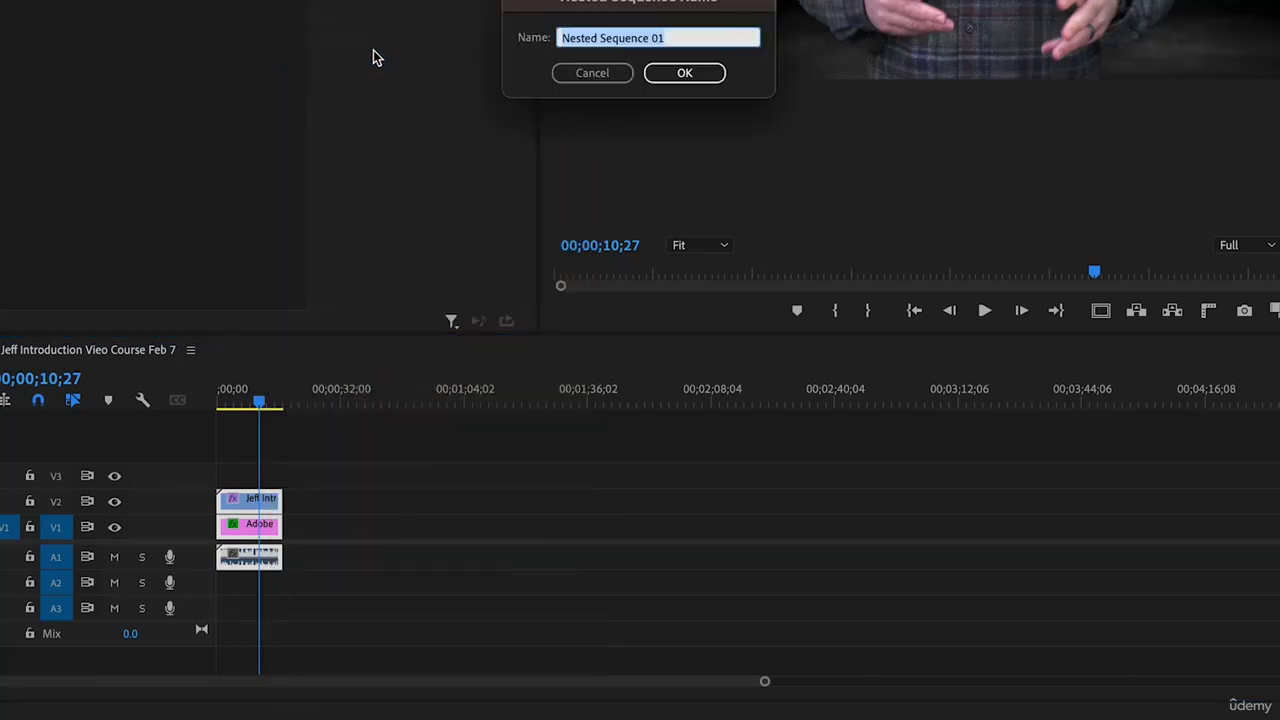
left_click(684, 73)
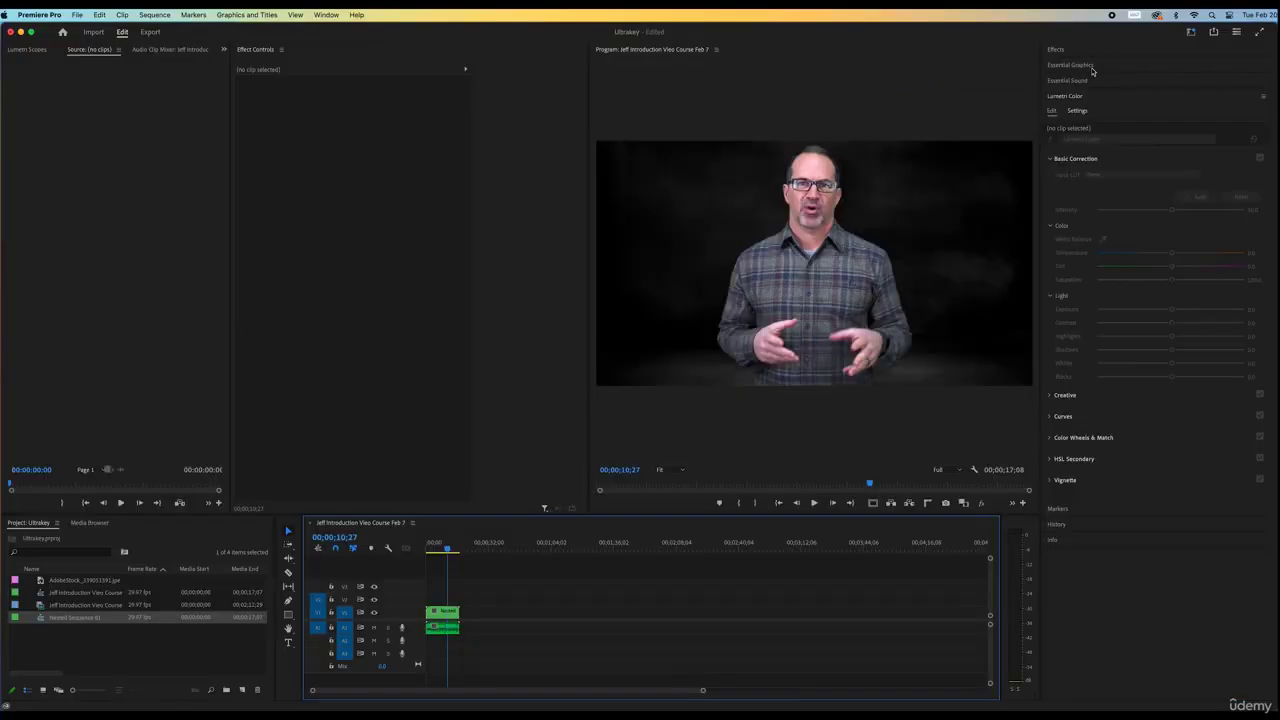
left_click(1073, 52)
left_click(1051, 65)
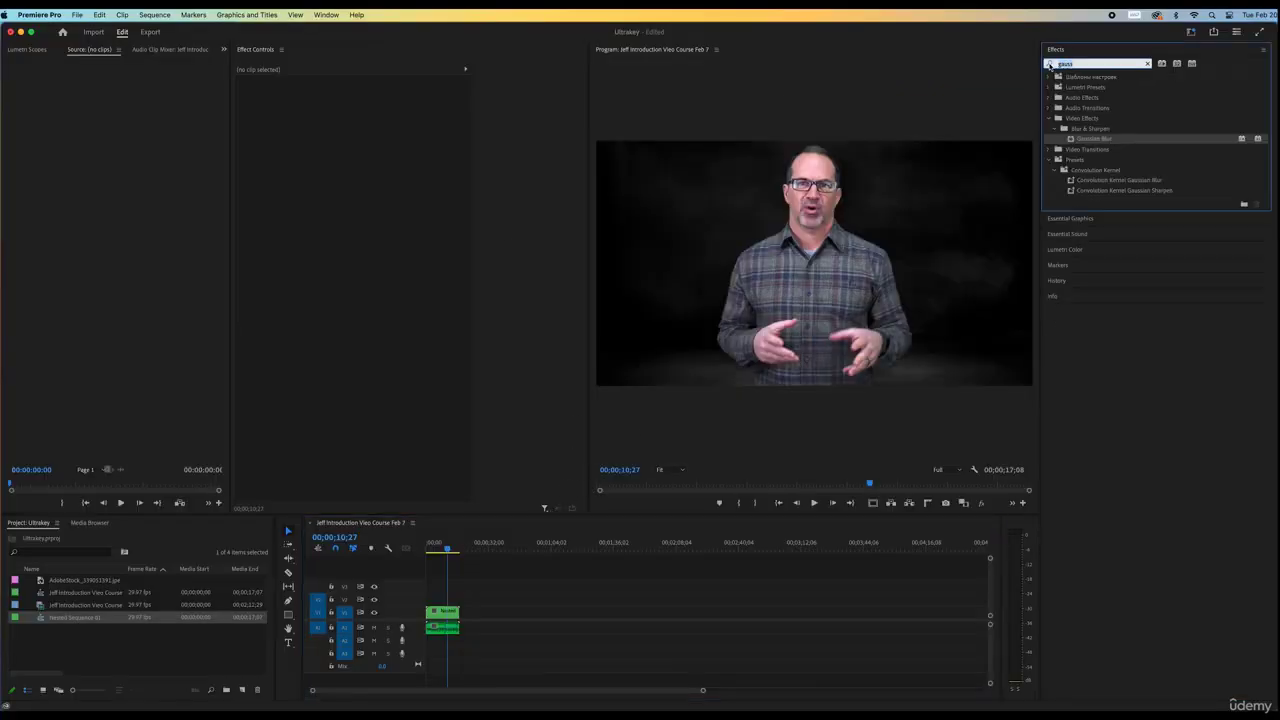
Apply Lighting Effects to the nested clip and give the light a golden colour
type("lighting")
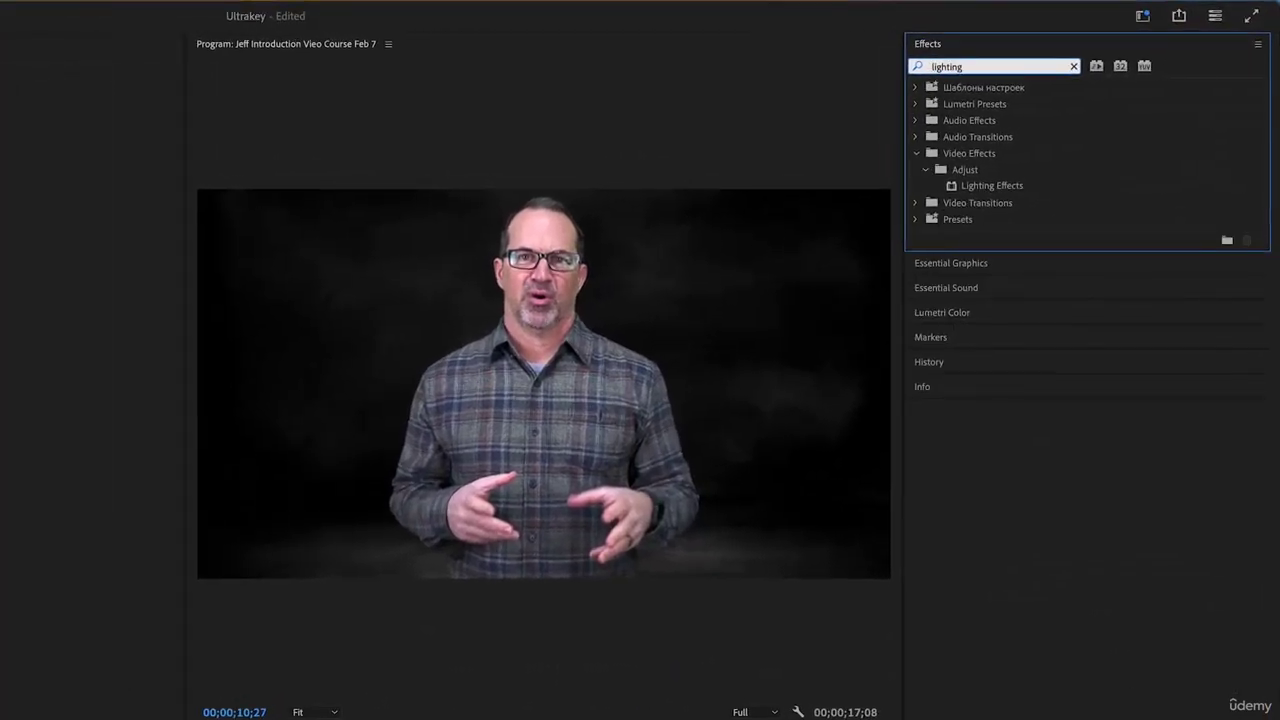
left_click_drag(952, 186, 276, 557)
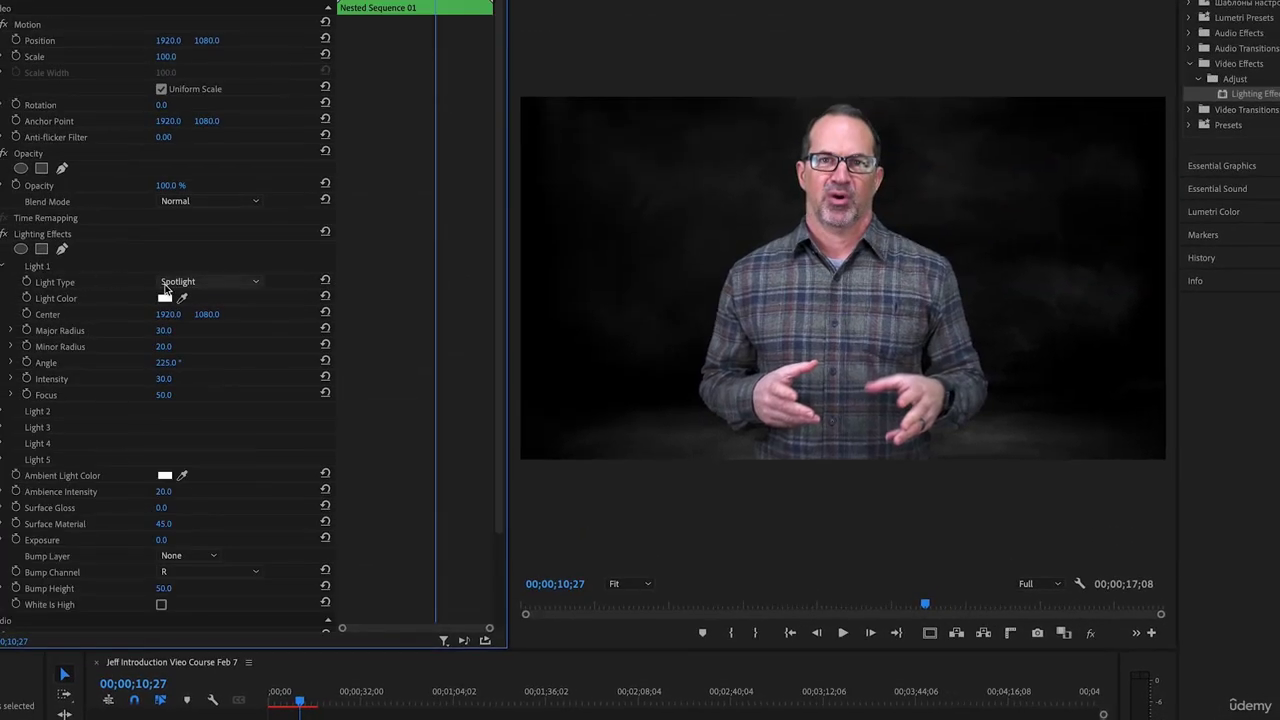
left_click(167, 298)
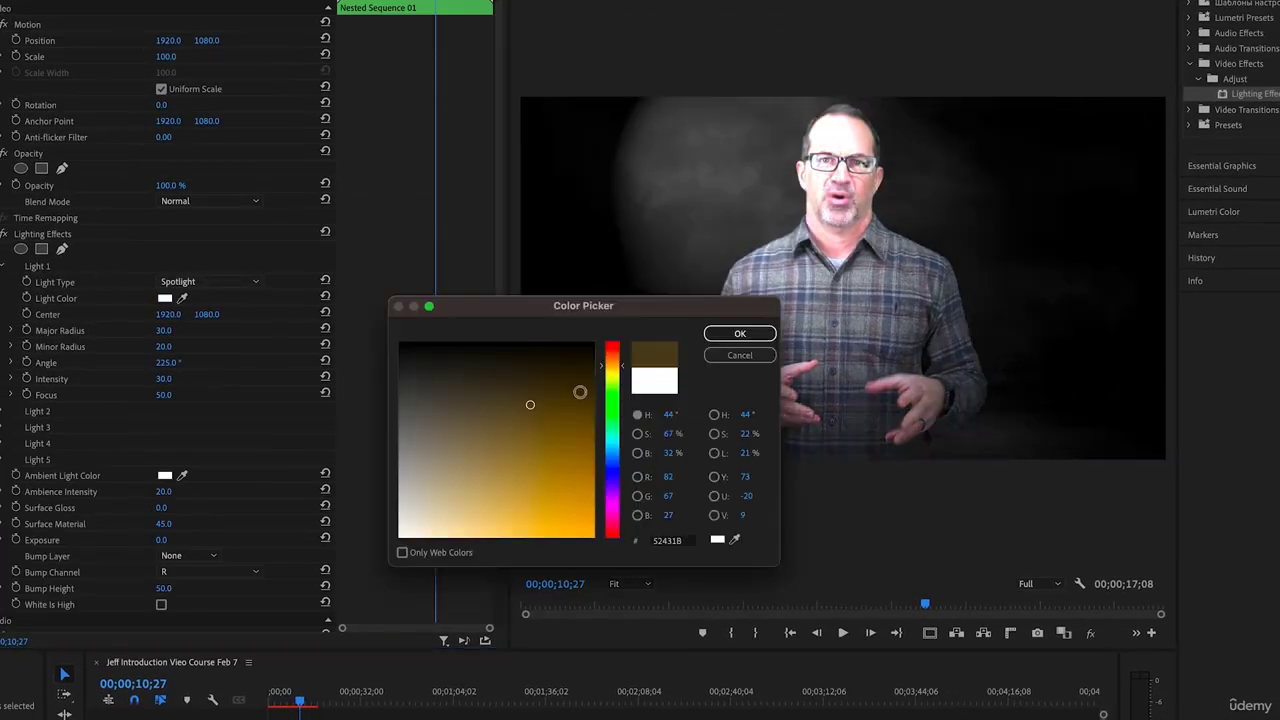
left_click(569, 467)
left_click(740, 333)
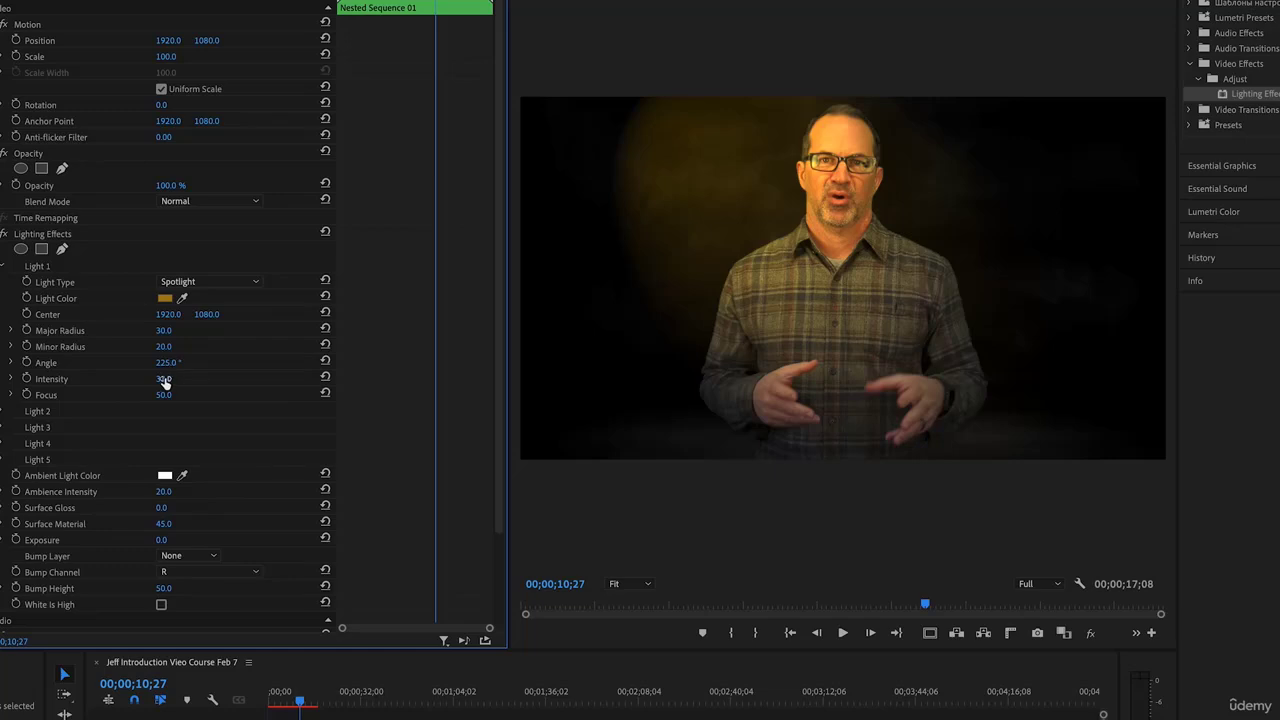
Brighten the spotlight and test its position, toggling the effect off and on to compare
mouse_move(164, 380)
left_mouse_down()
mouse_move(214, 380)
mouse_move(154, 380)
left_mouse_up()
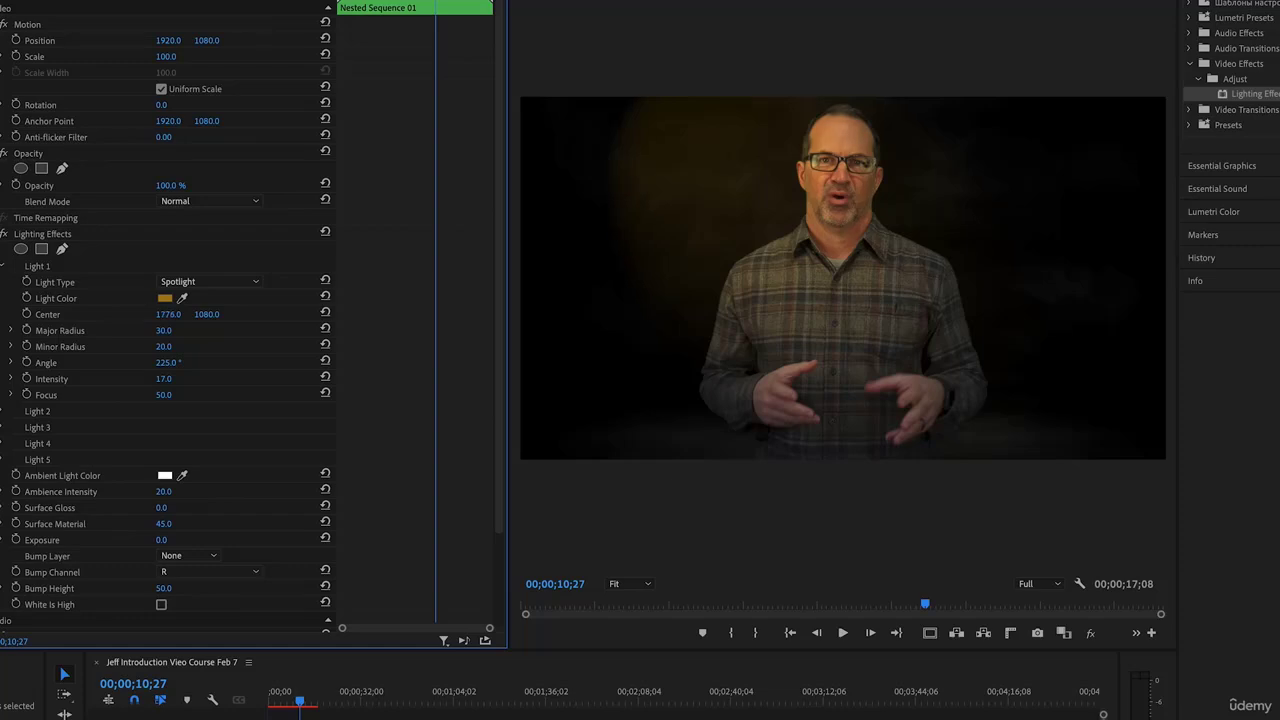
left_click_drag(168, 314, 135, 314)
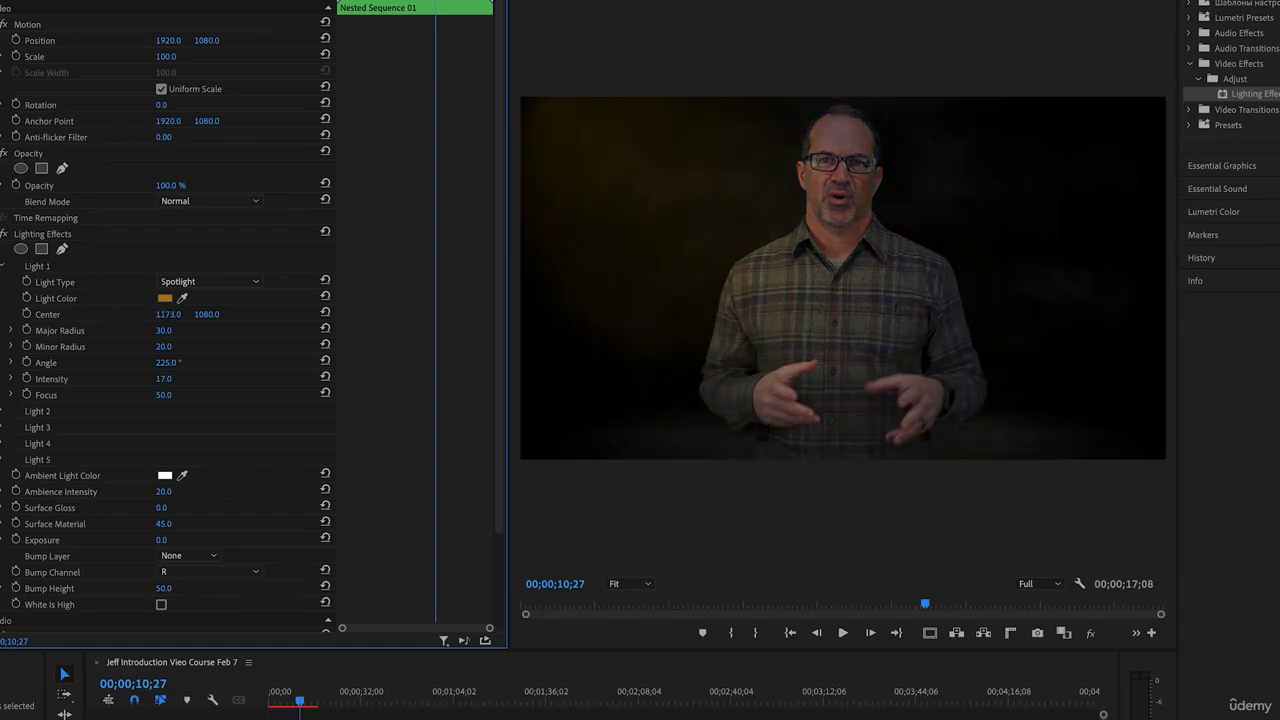
left_click(5, 234)
left_click(5, 234)
left_click_drag(168, 314, 414, 314)
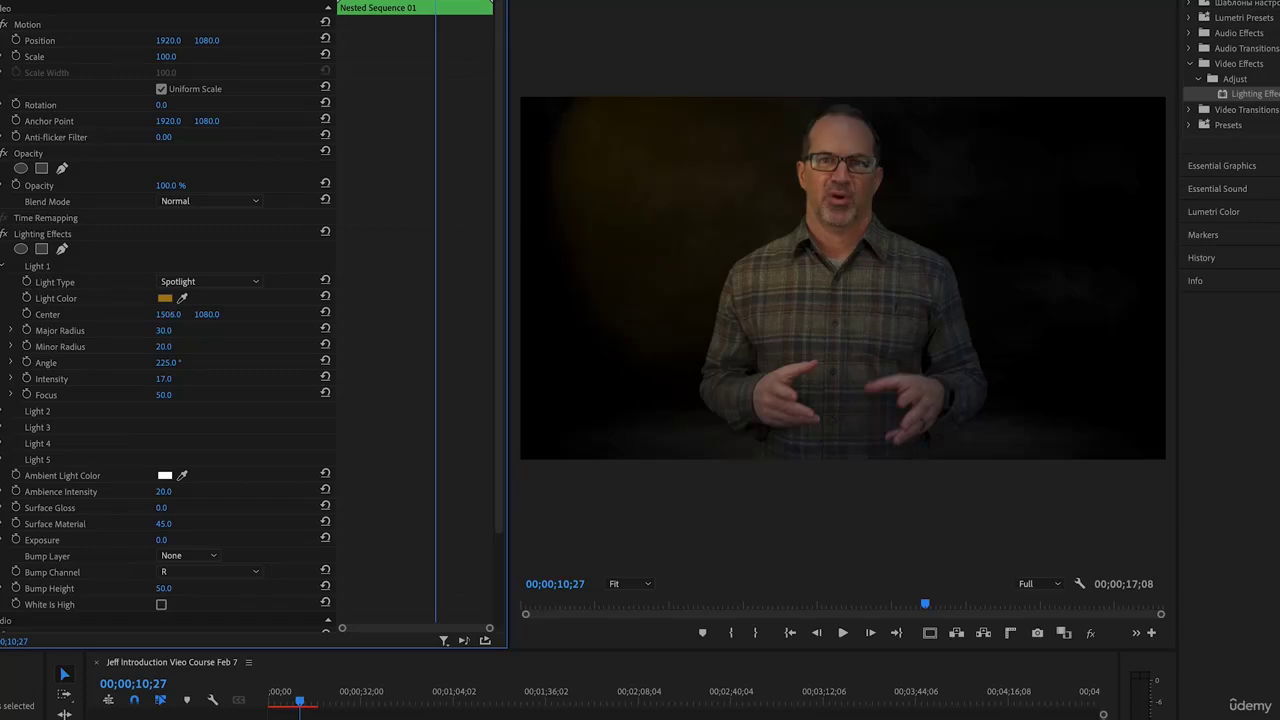
Change the light colour to a darker blue shade
left_click(165, 298)
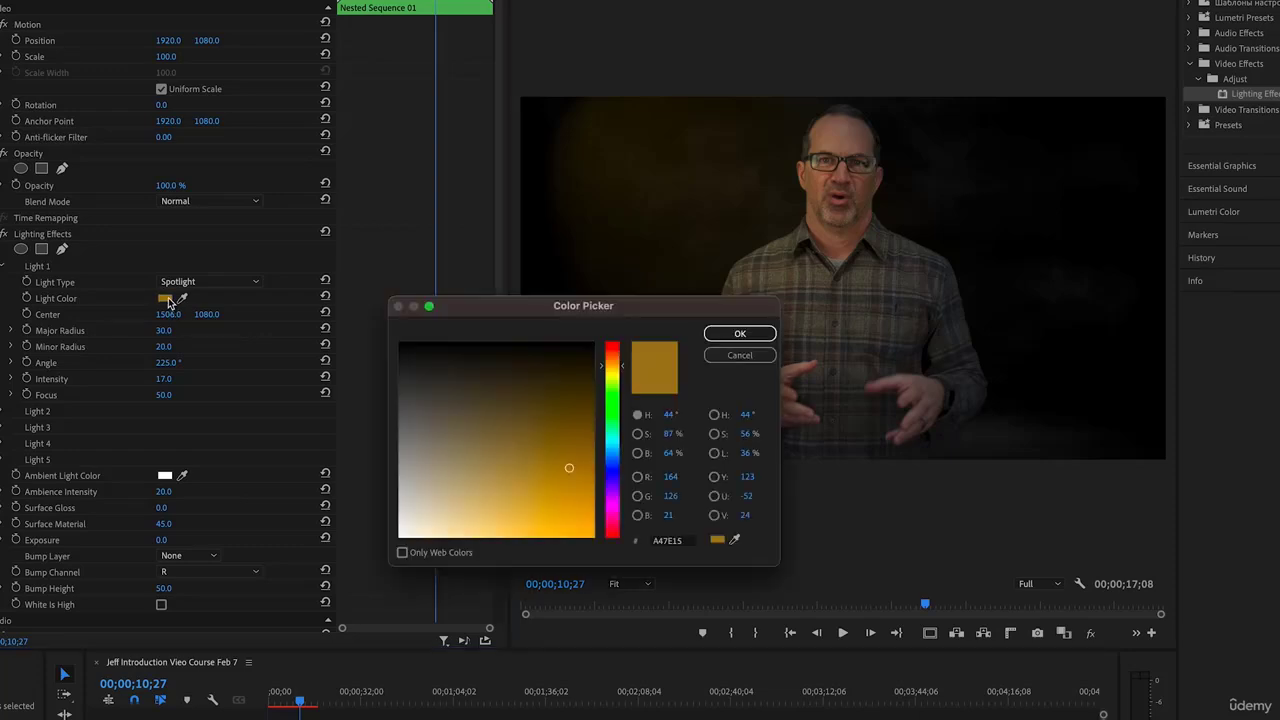
left_click(615, 445)
left_click(613, 469)
left_click(508, 414)
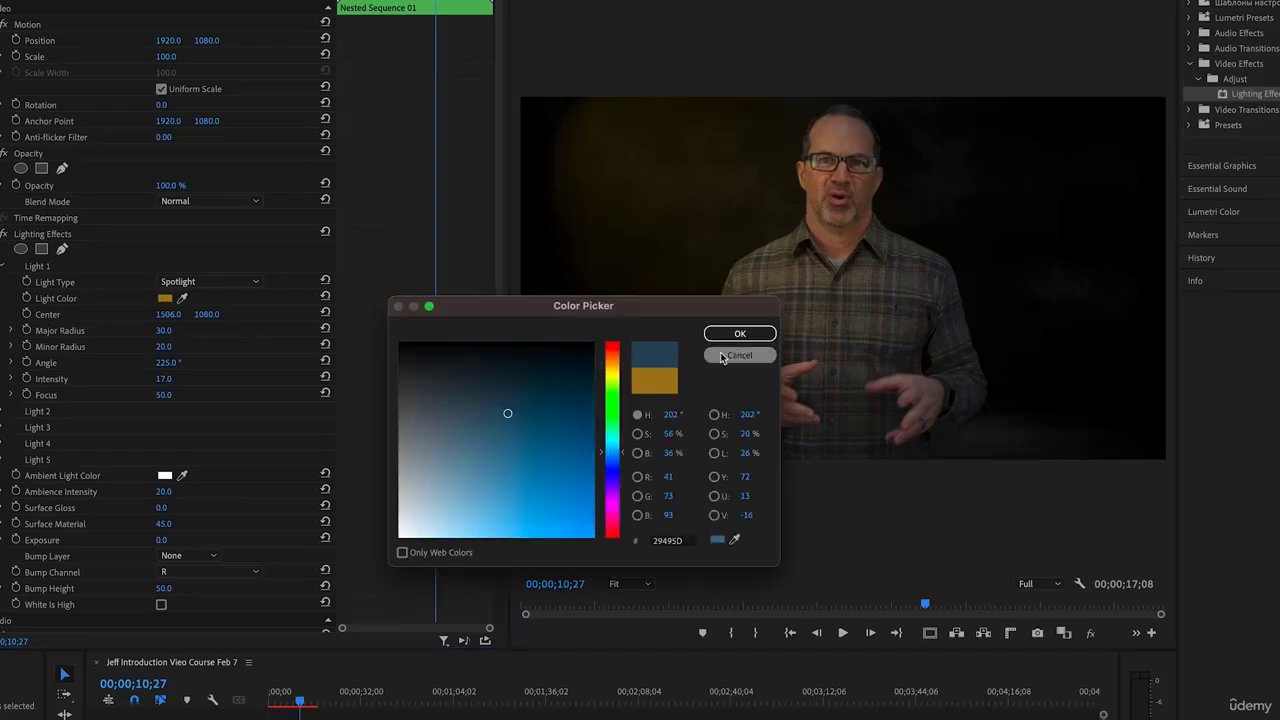
left_click(740, 333)
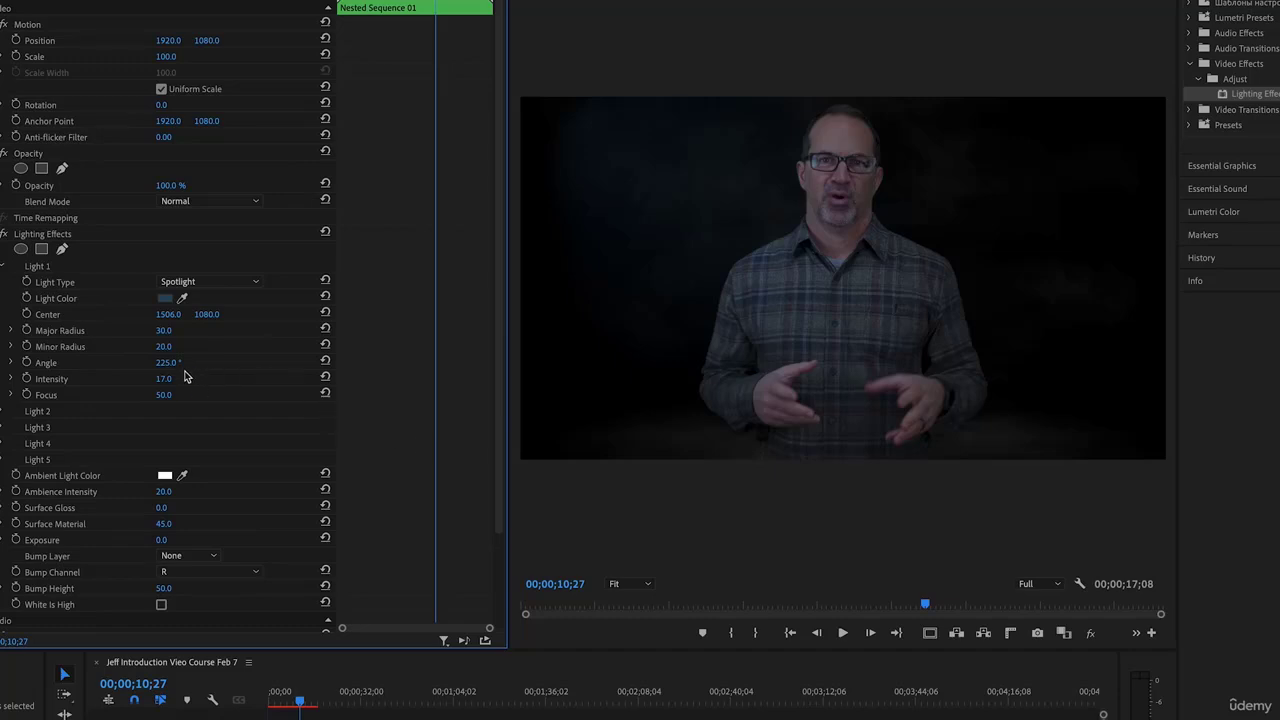
Set the spotlight to focus 70, intensity 54, angle 1x210° and radius 38
mouse_move(165, 396)
left_mouse_down()
mouse_move(130, 396)
mouse_move(183, 396)
left_mouse_up()
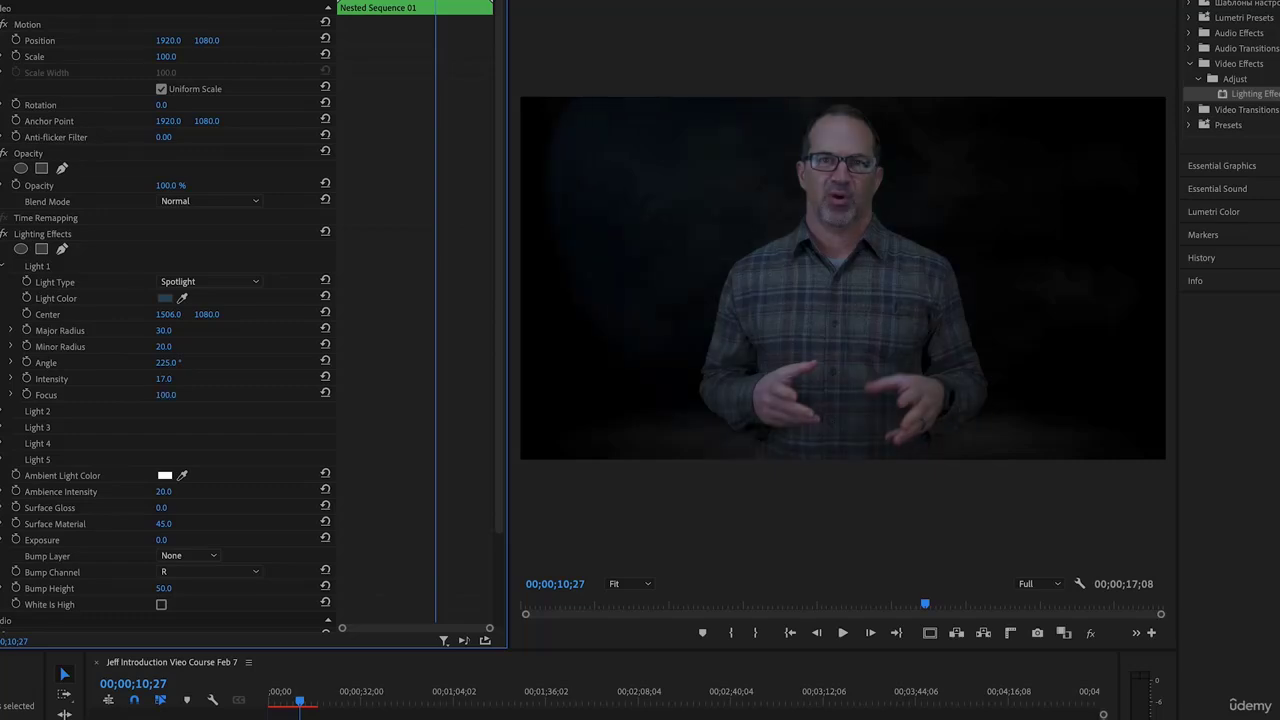
mouse_move(173, 382)
left_mouse_down()
mouse_move(200, 382)
mouse_move(160, 378)
left_mouse_up()
left_click_drag(168, 362, 513, 362)
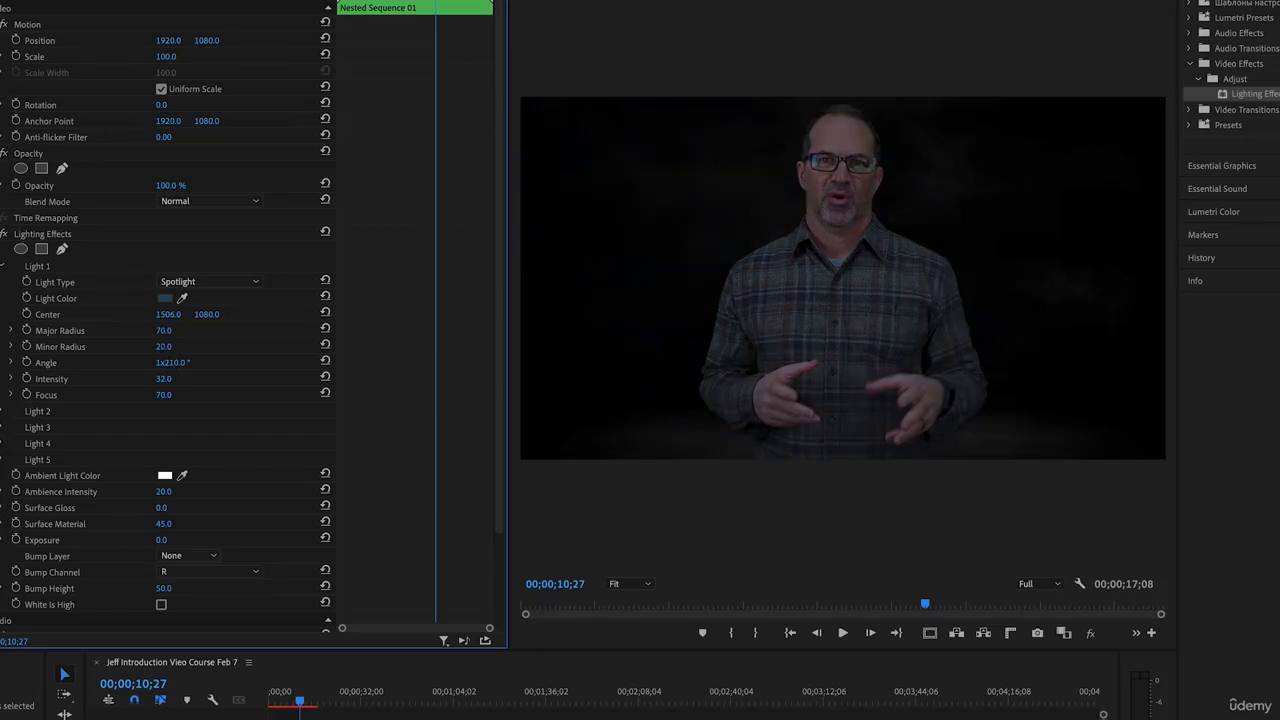
left_click_drag(163, 330, 130, 314)
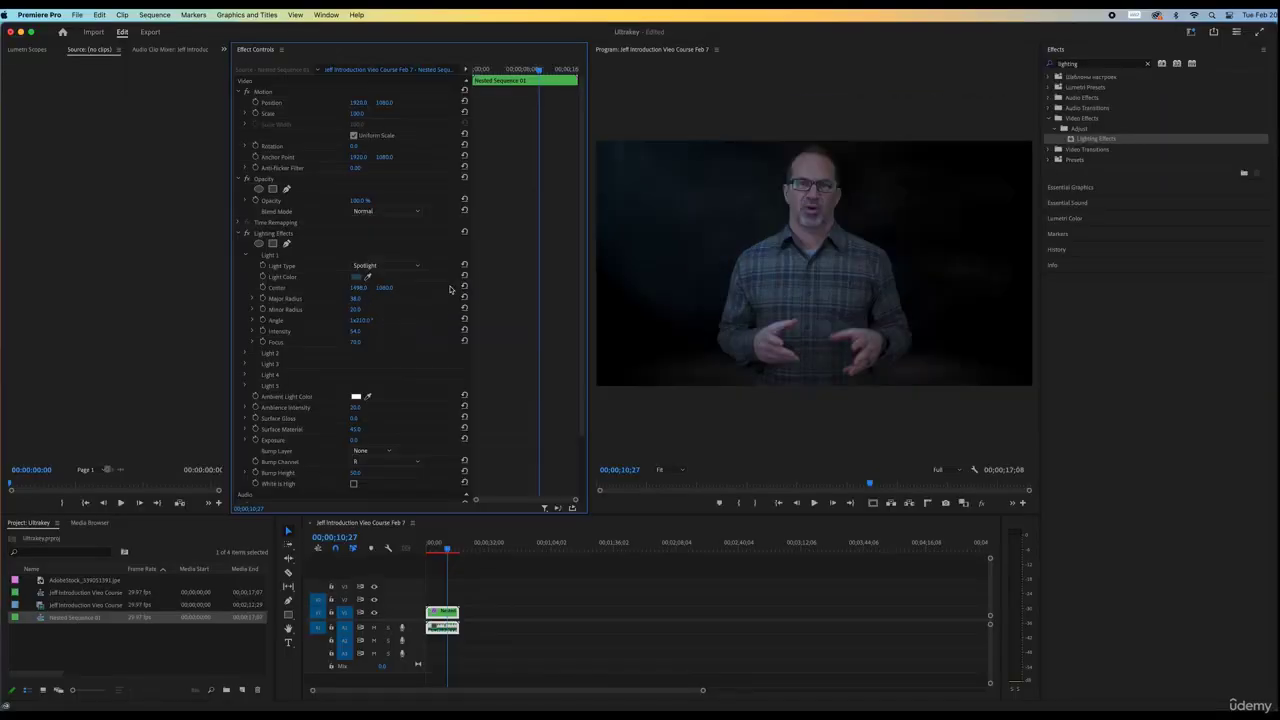
Turn Light 2 into a red spotlight and adjust its focus
left_click(244, 354)
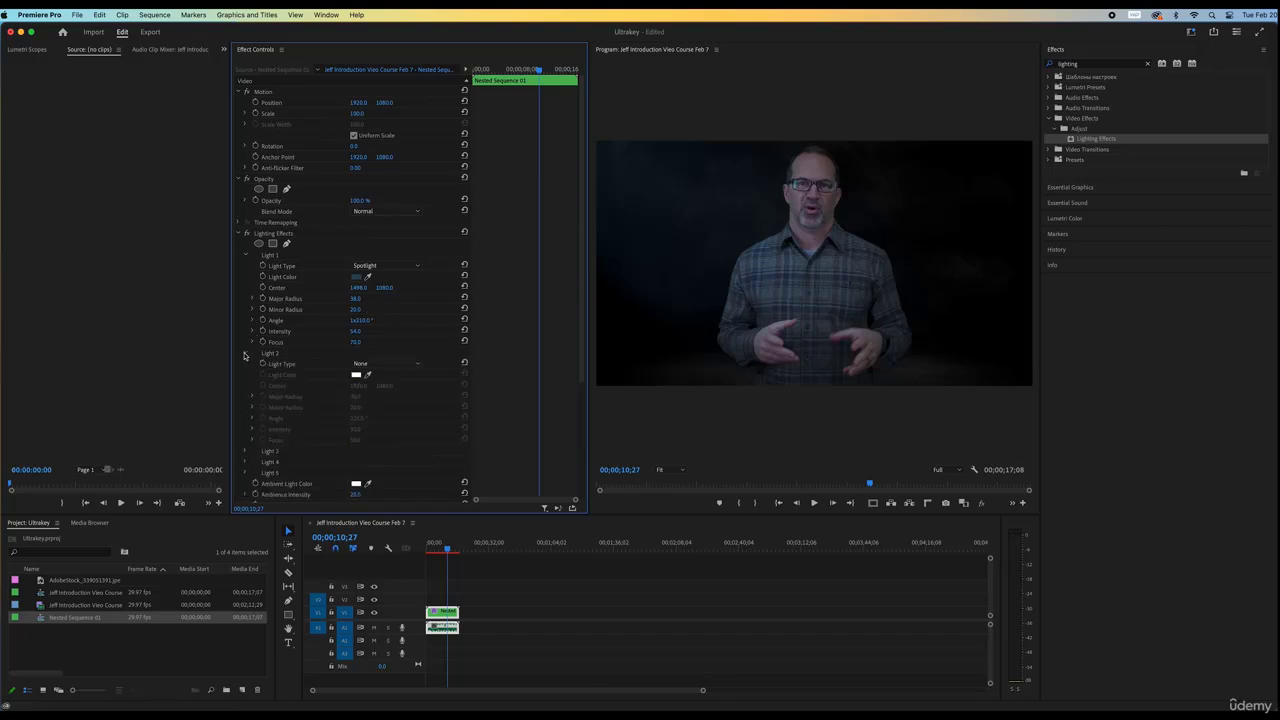
left_click(388, 364)
left_click(384, 387)
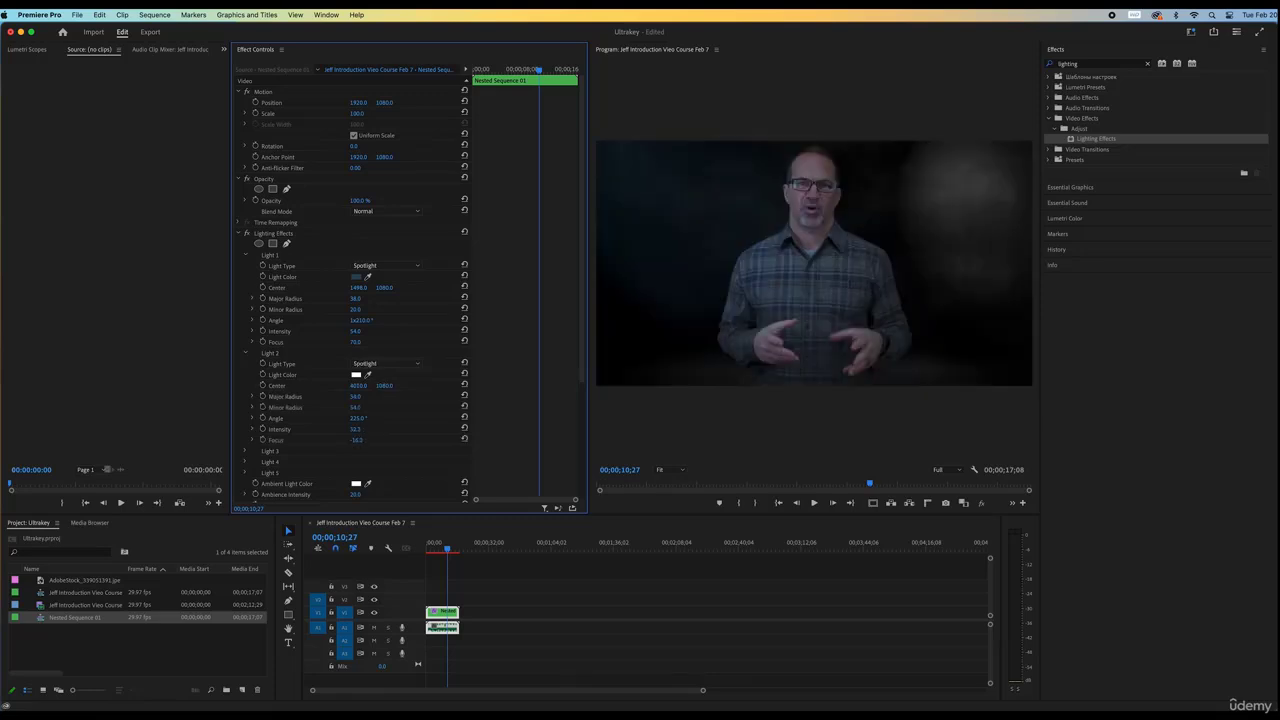
left_click_drag(356, 440, 407, 440)
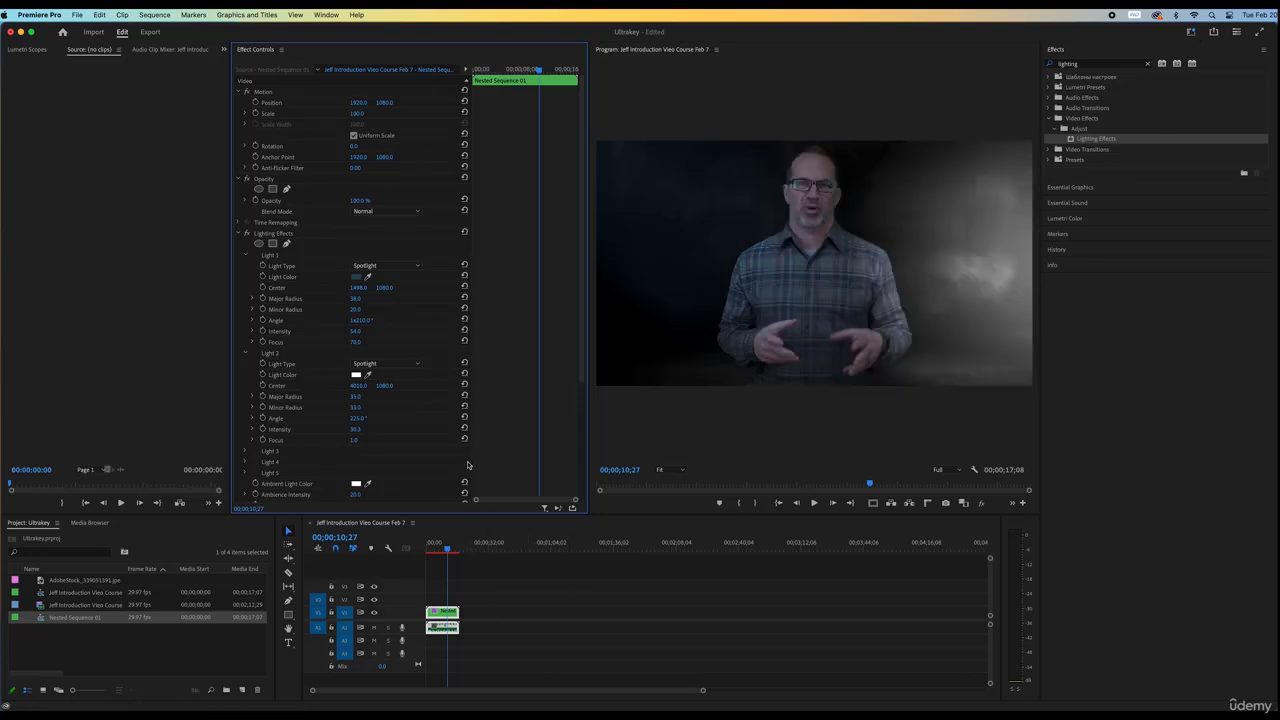
left_click(356, 375)
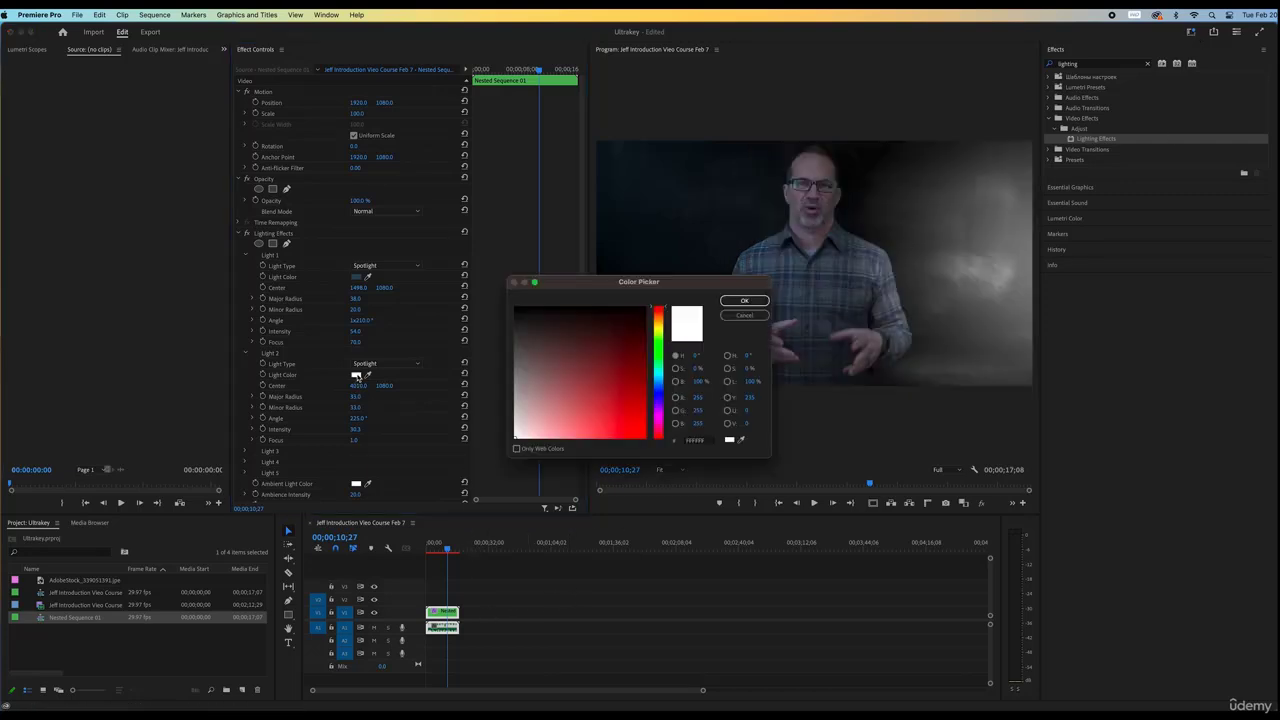
left_click(617, 396)
left_click(744, 300)
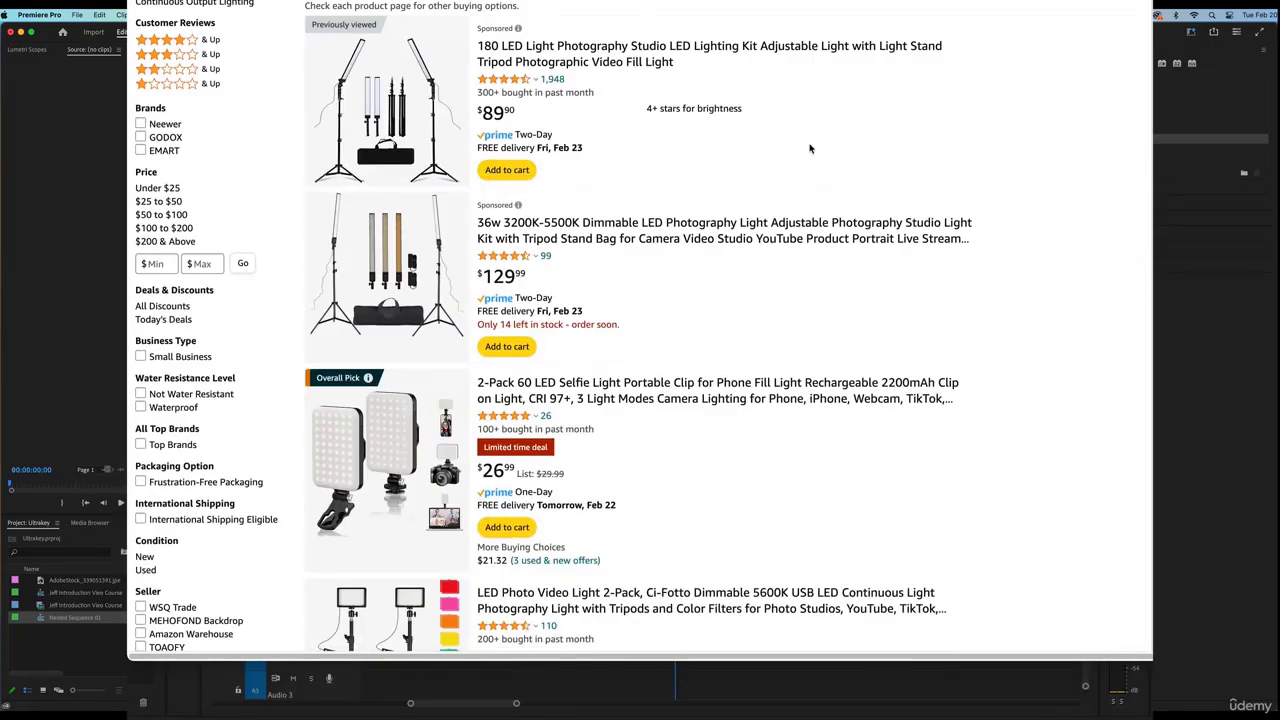
scroll(810, 150, "down", 10)
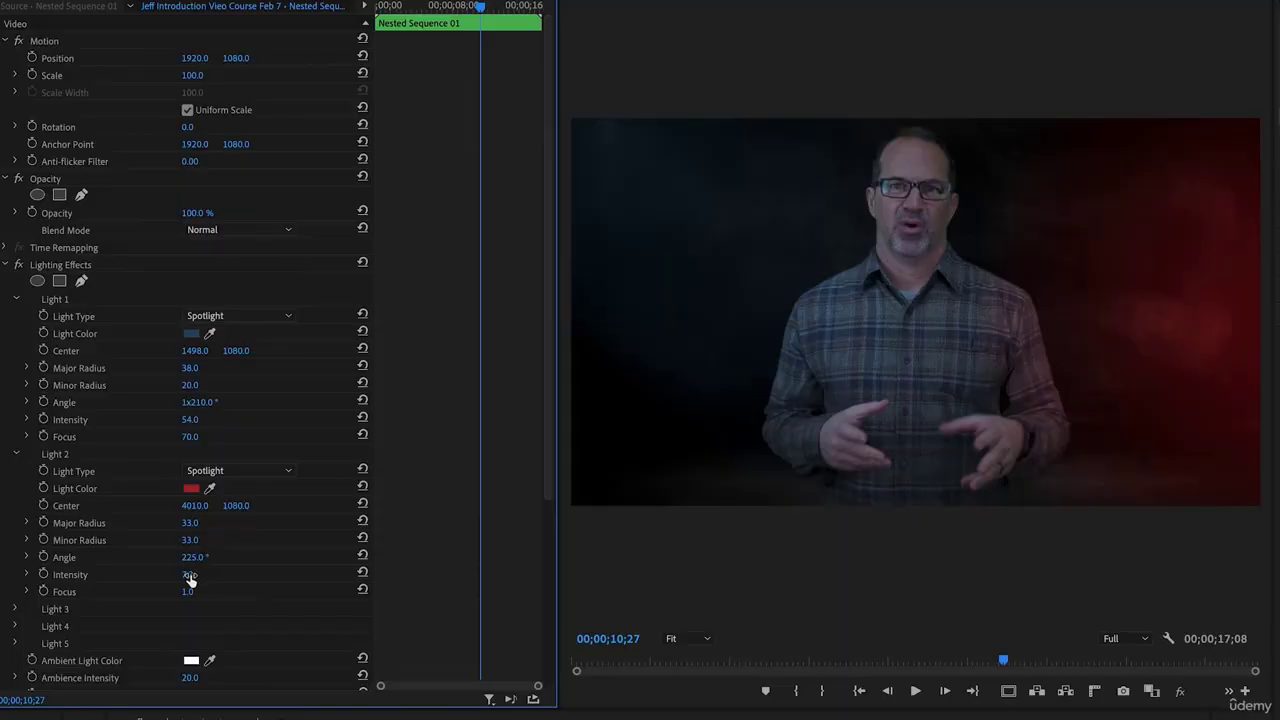
Set Light 2's intensity to 7.3 and play the sequence to review the lighting
left_click(210, 574)
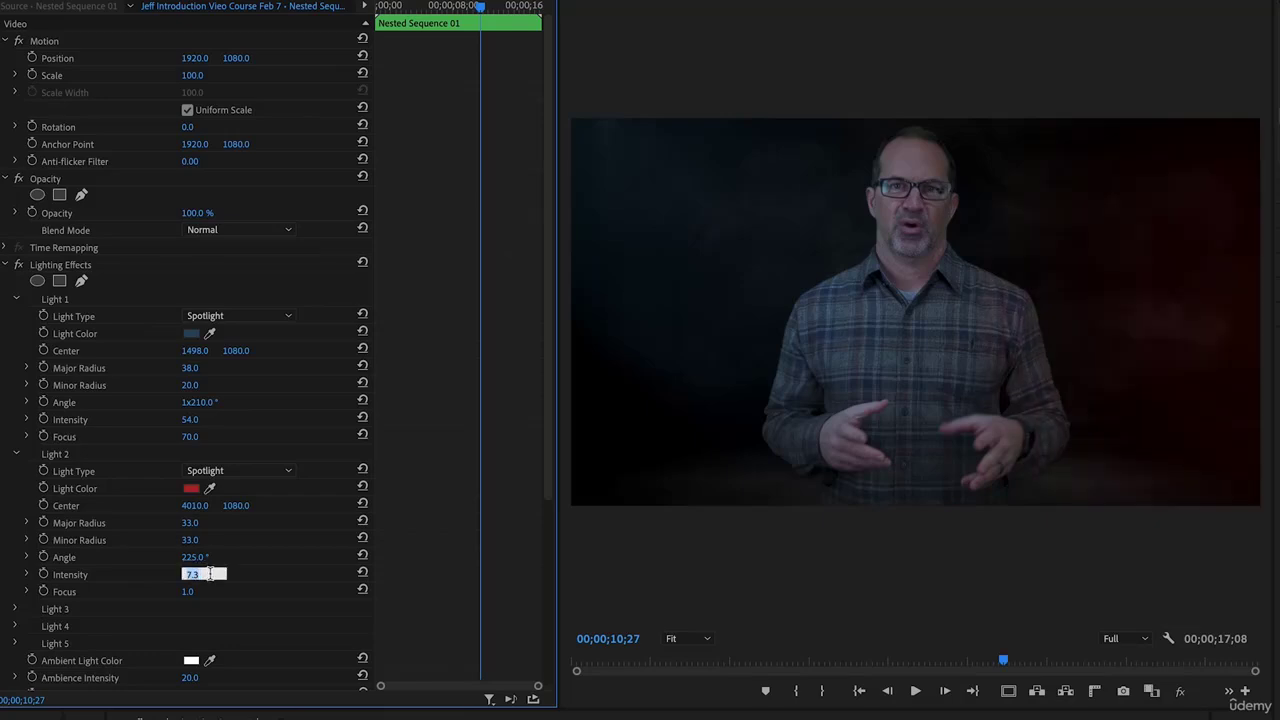
key("Return")
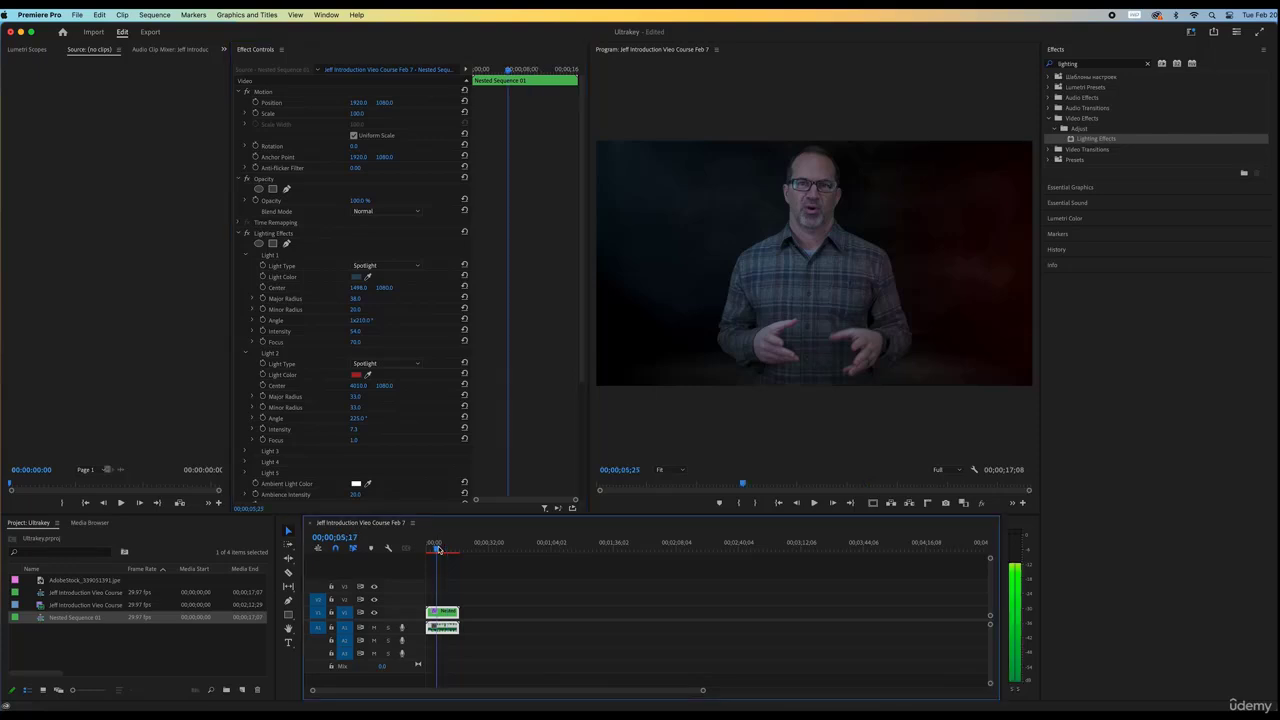
left_click(437, 549)
key("space")
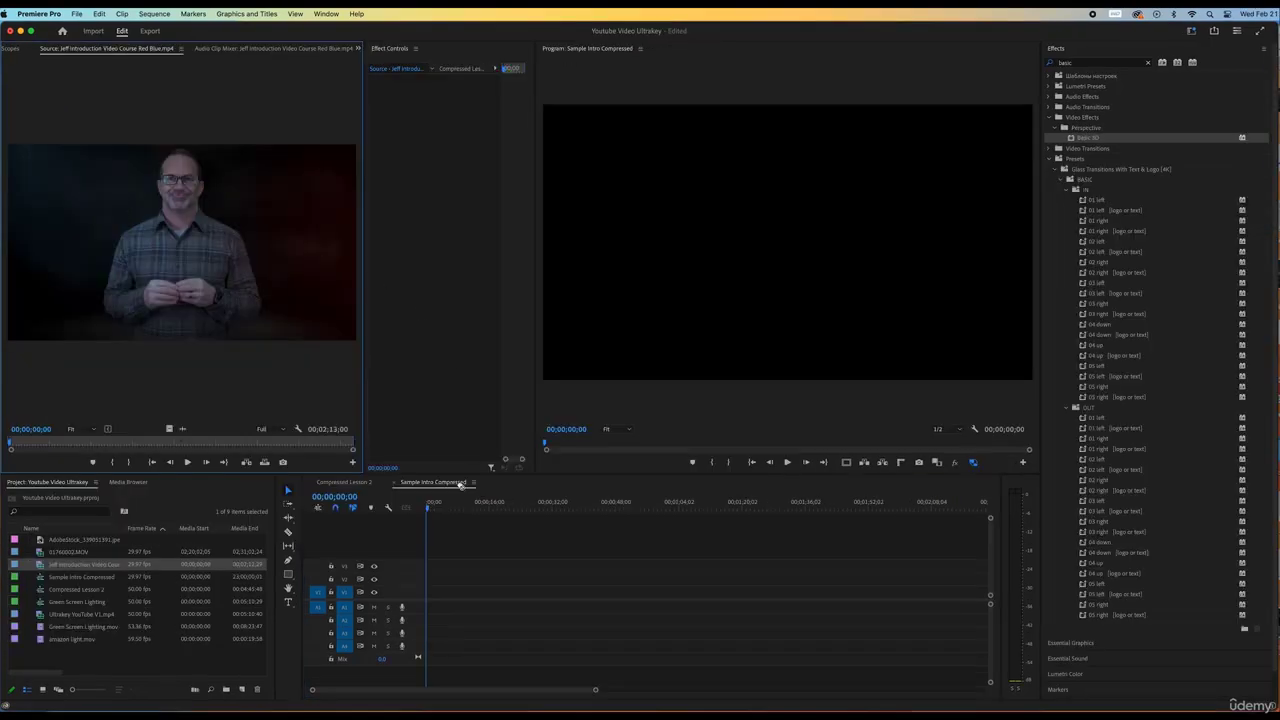
Place the red-and-blue lit clip on the timeline and raise its exposure in Lumetri Color
left_click_drag(460, 485, 430, 592)
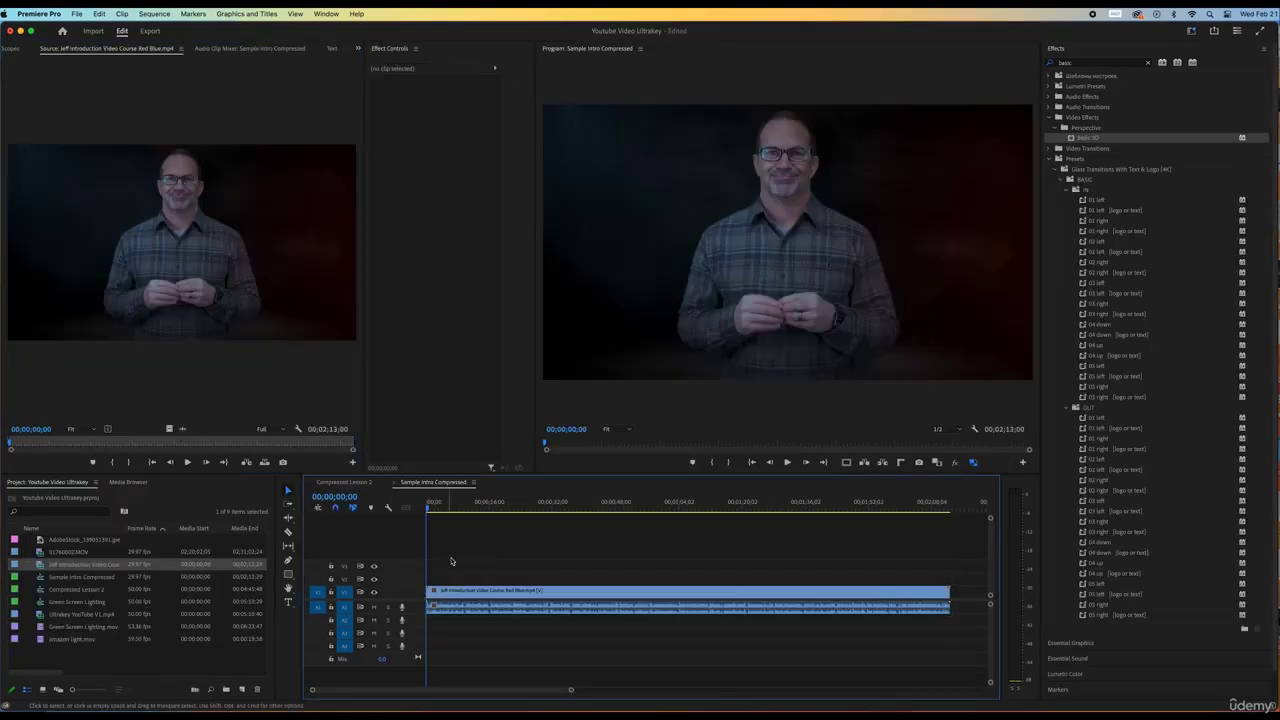
left_click(446, 505)
left_click_drag(991, 519, 991, 560)
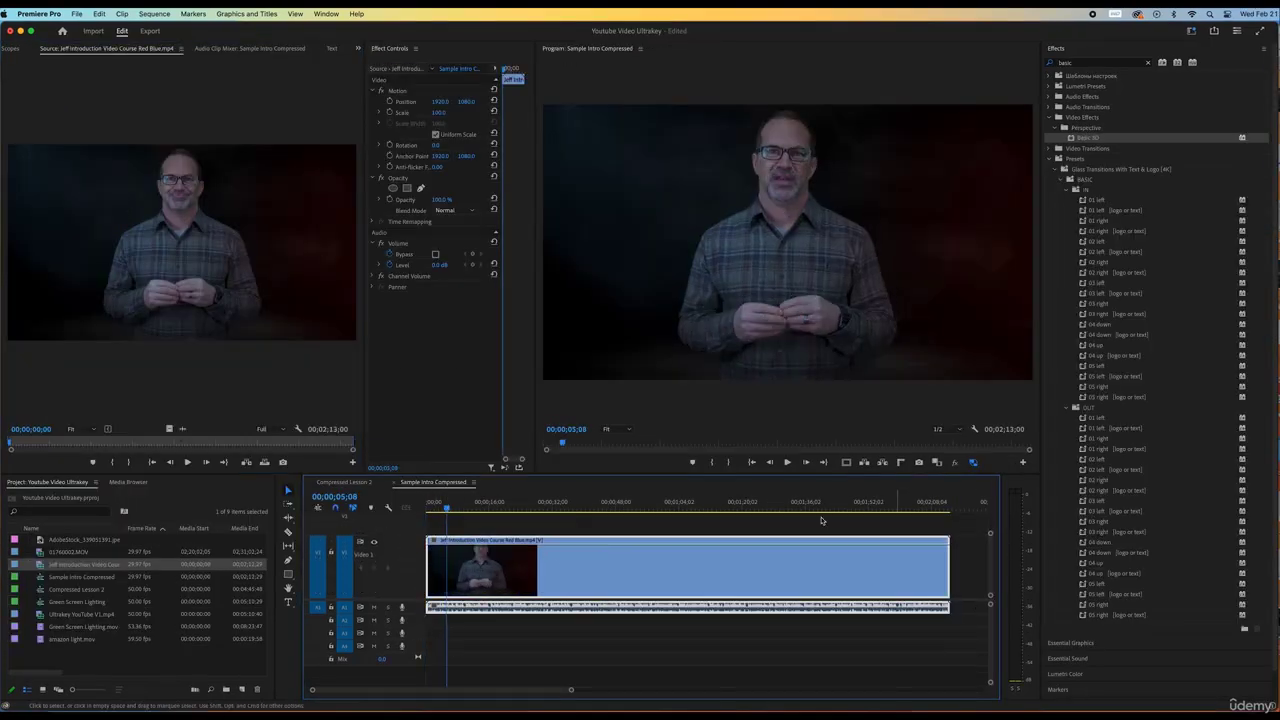
left_click_drag(504, 503, 660, 500)
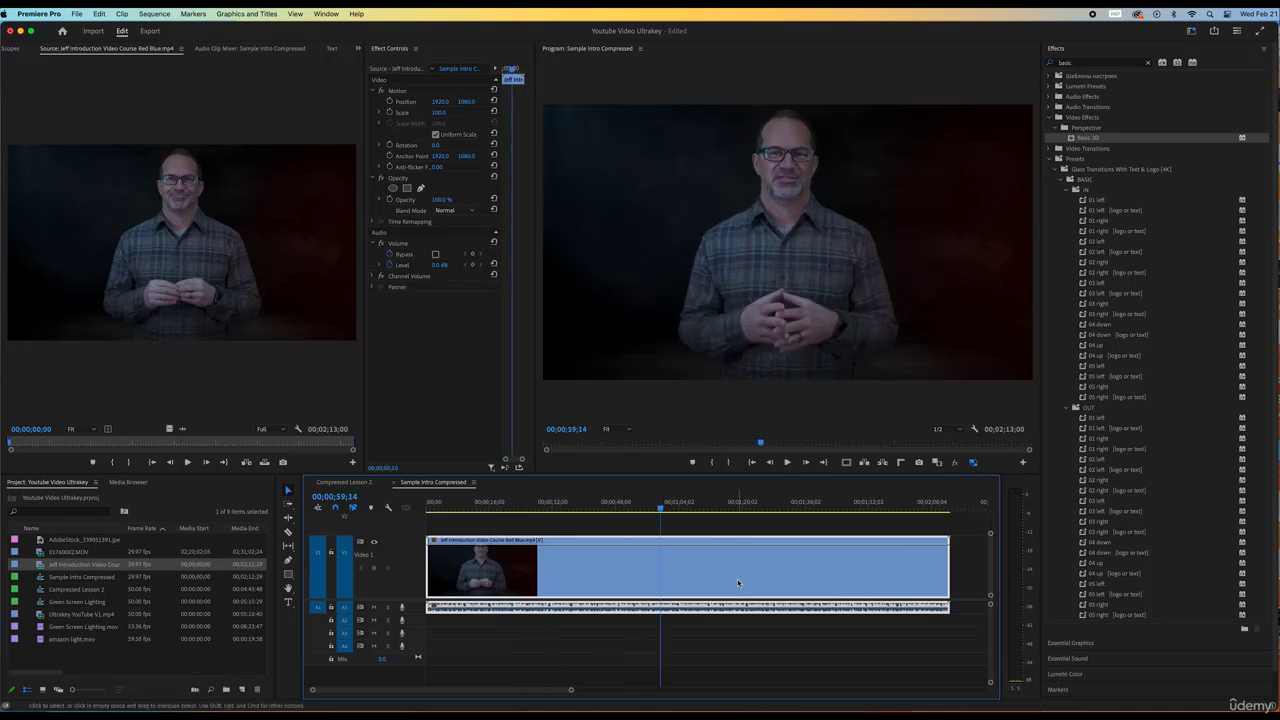
left_click(1116, 677)
left_click_drag(1174, 309, 1190, 312)
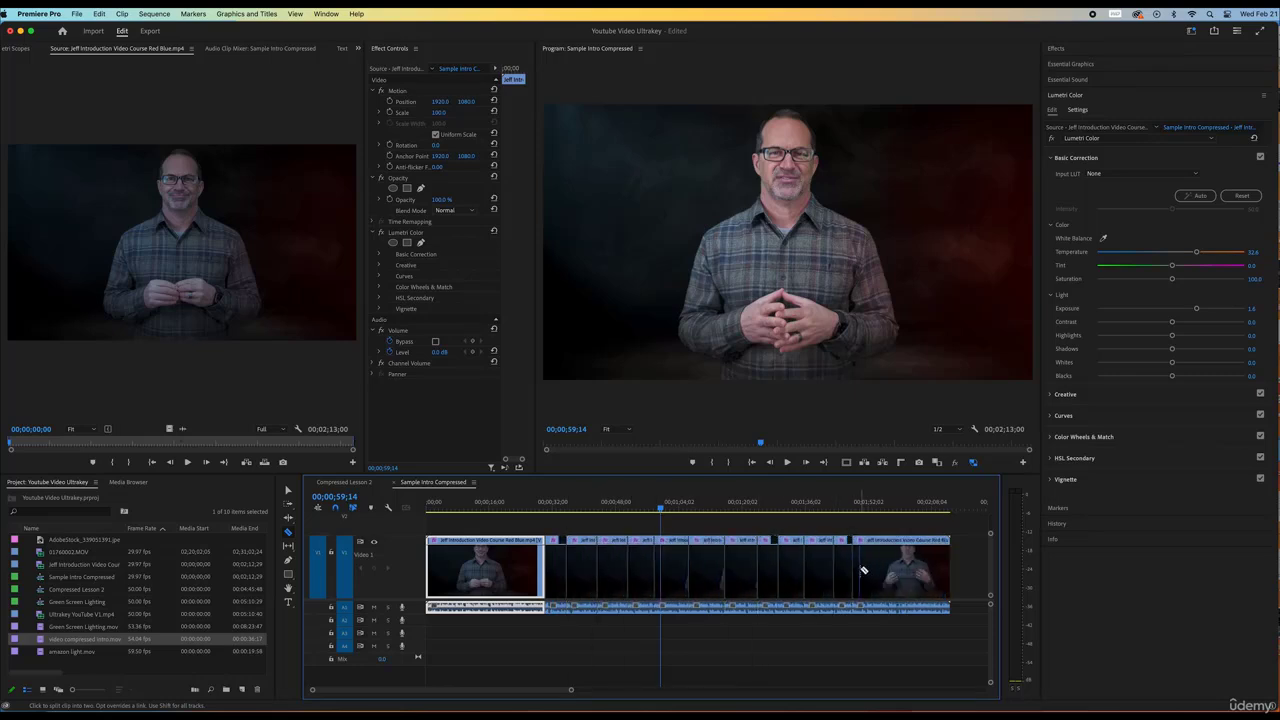
Select and delete the alternate short clips from the timeline
left_click(289, 491)
left_click(584, 563)
key("Delete")
left_click(640, 560)
key("Delete")
left_click(742, 557)
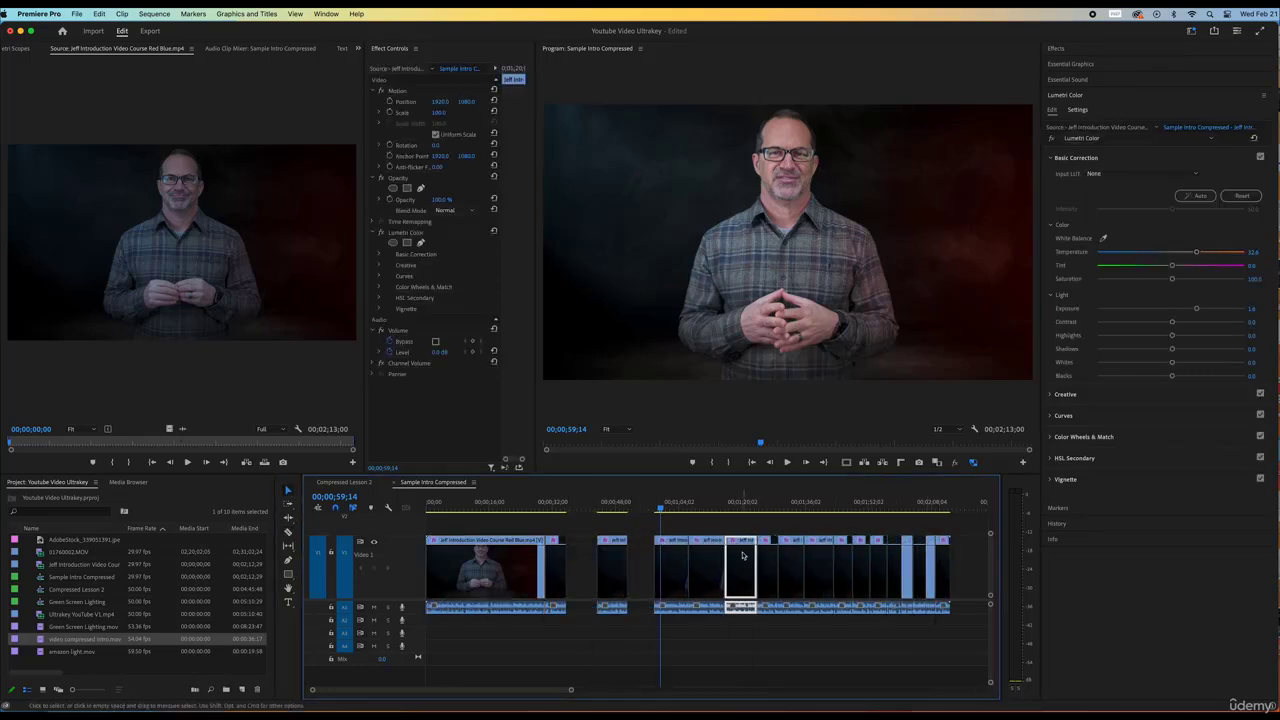
key("Delete")
left_click(791, 557)
left_click(929, 556)
Close the gaps left behind, sliding clips left against each other
key("Delete")
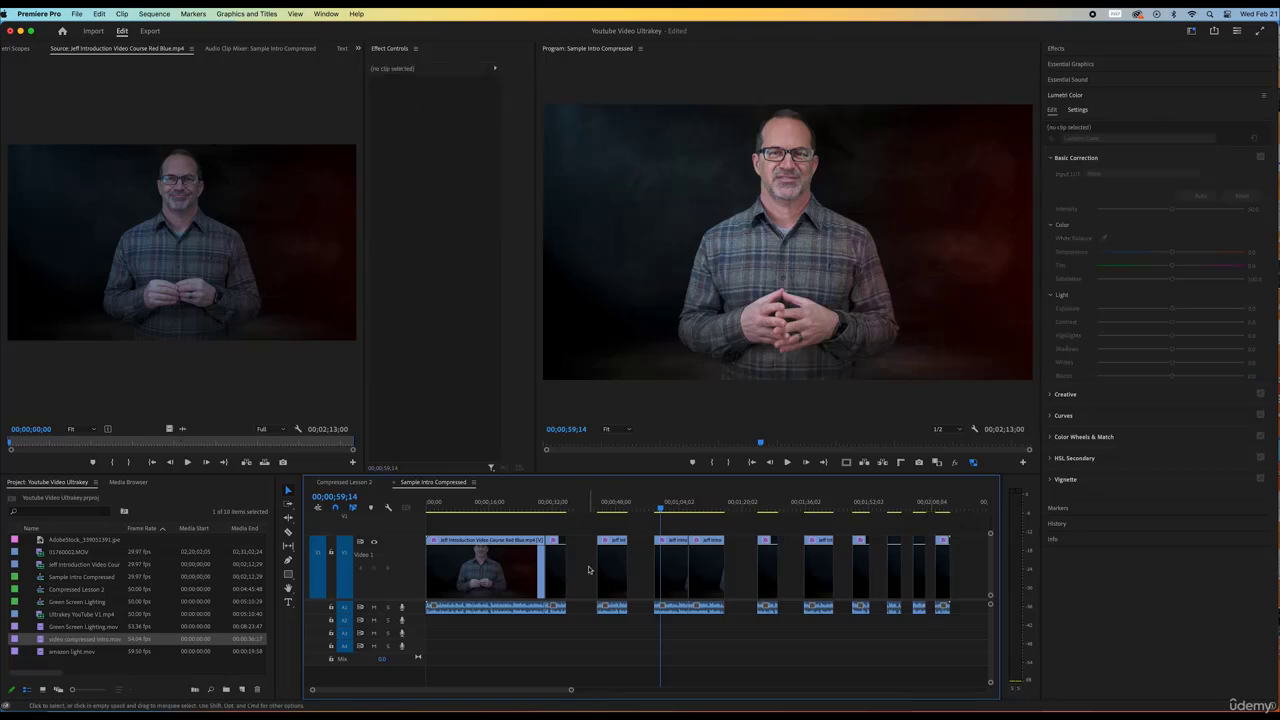
left_click(589, 570)
key("Delete")
left_click(611, 564)
left_click(709, 566)
left_click(615, 568)
left_click_drag(620, 530, 678, 566)
left_click_drag(668, 564, 641, 564)
mouse_move(738, 560)
left_mouse_down()
mouse_move(678, 560)
mouse_move(740, 552)
left_mouse_up()
left_click(714, 558)
key("Delete")
Butt the remaining clips together and zoom out to review the whole edit
left_click_drag(803, 550, 756, 548)
left_click_drag(829, 545, 772, 543)
left_click_drag(990, 536, 989, 515)
left_click_drag(571, 689, 640, 690)
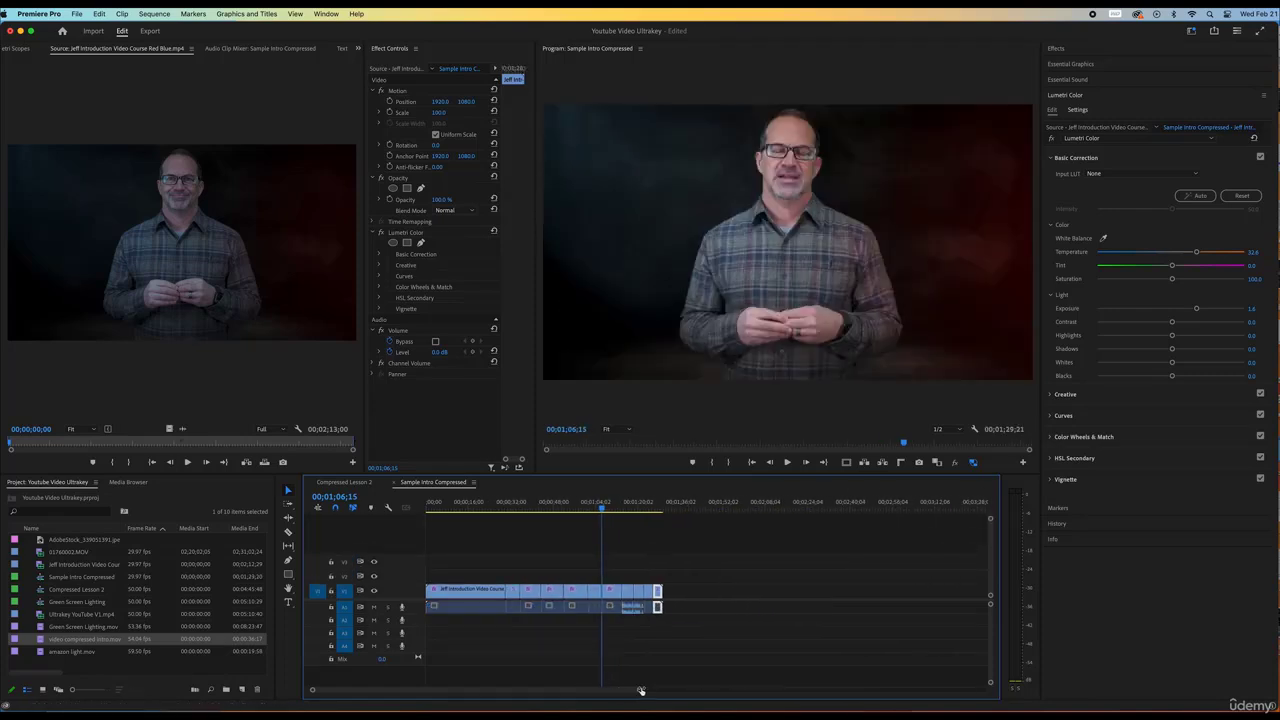
left_click_drag(623, 508, 402, 518)
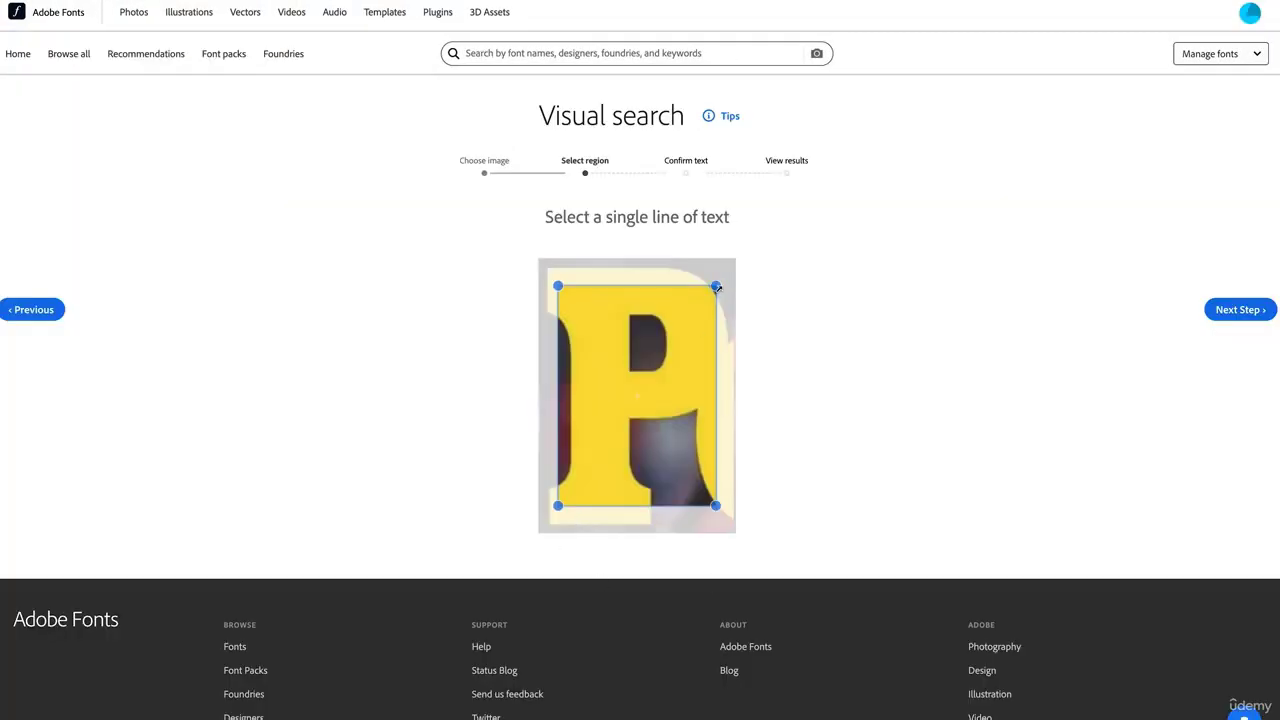
Confirm the detected letter, list 20 similar fonts and enlarge the preview text size
left_click(1232, 309)
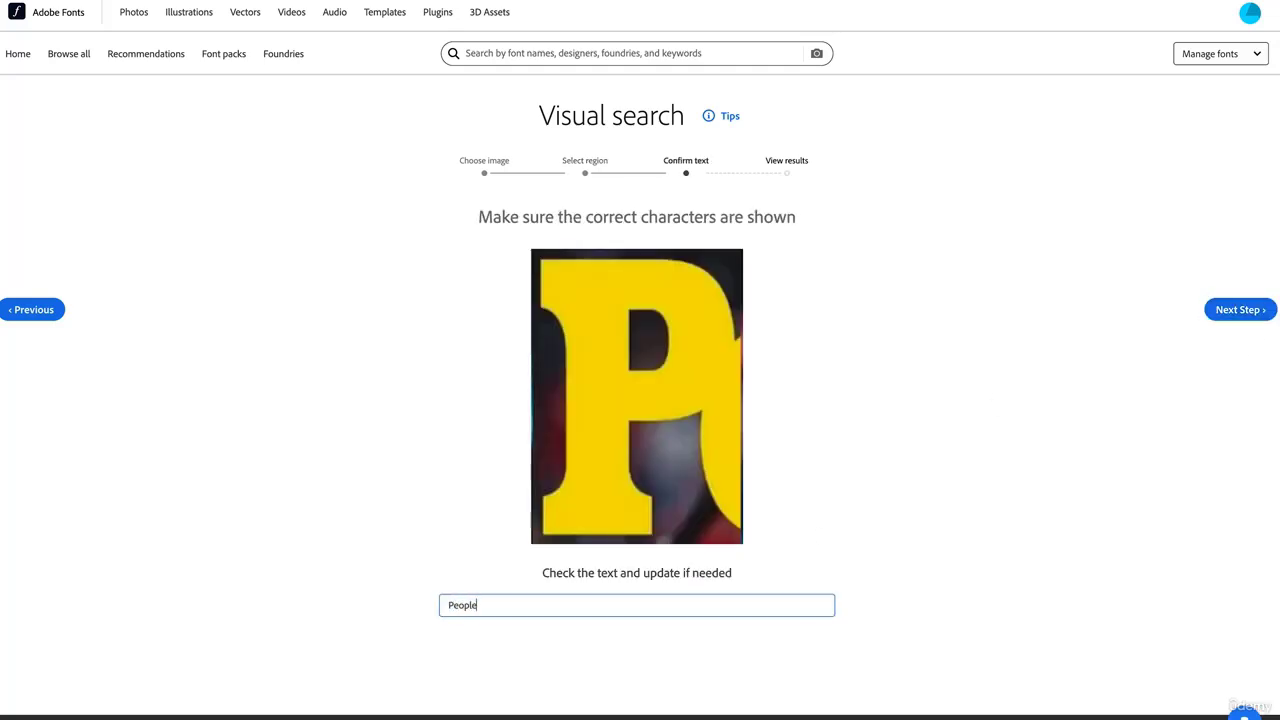
left_click(1234, 310)
scroll(1214, 164, "down", 3)
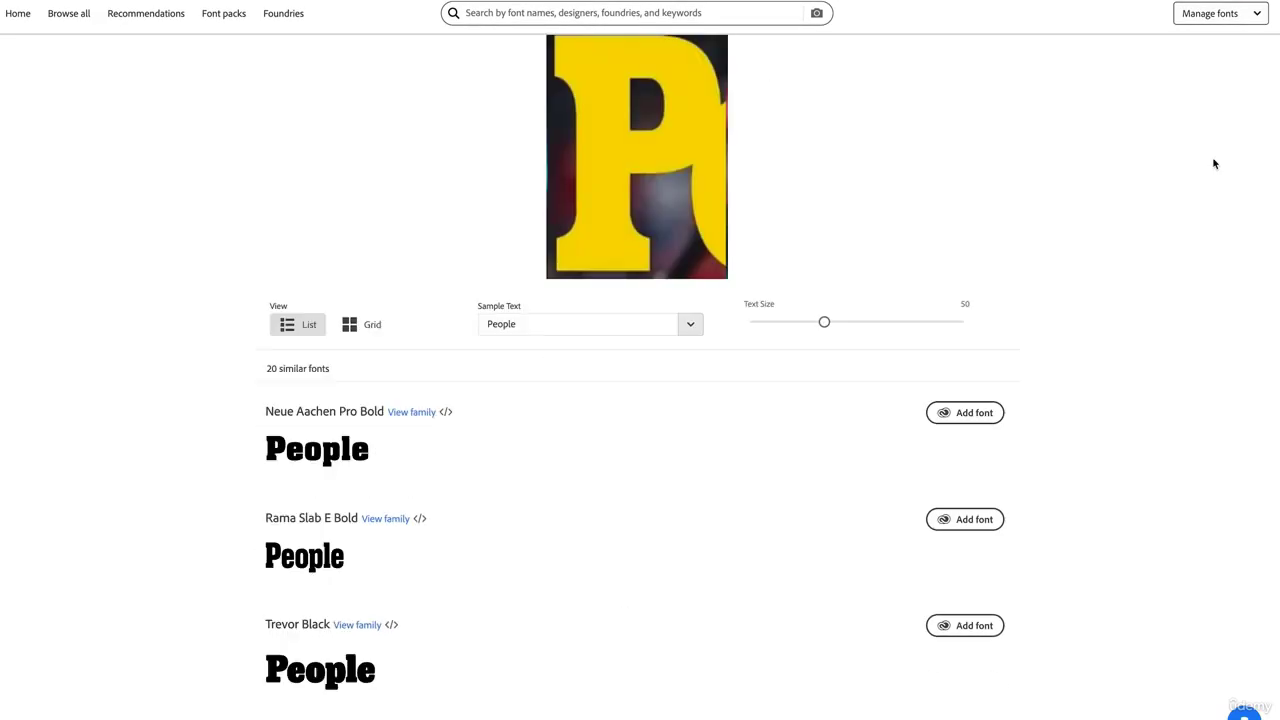
left_click_drag(826, 326, 914, 335)
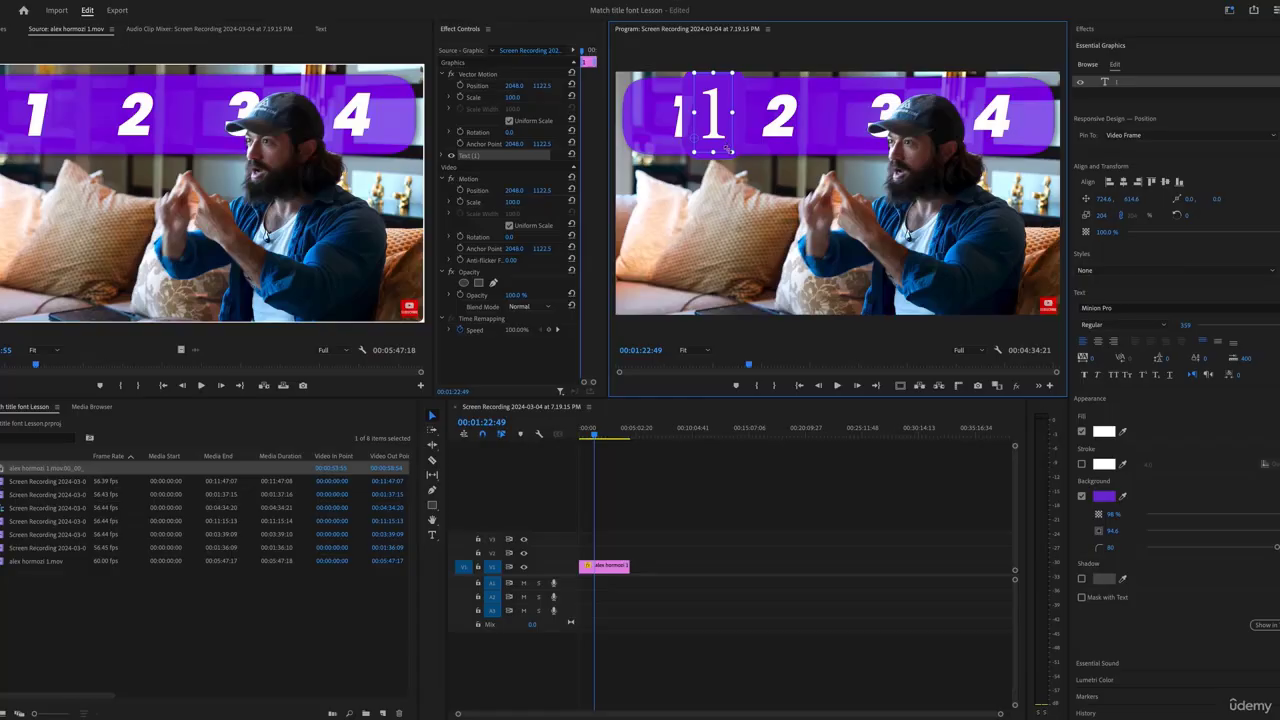
Capture the purple bar's 1 numeral for a font search and open the 1 text layer
left_click_drag(721, 146, 682, 210)
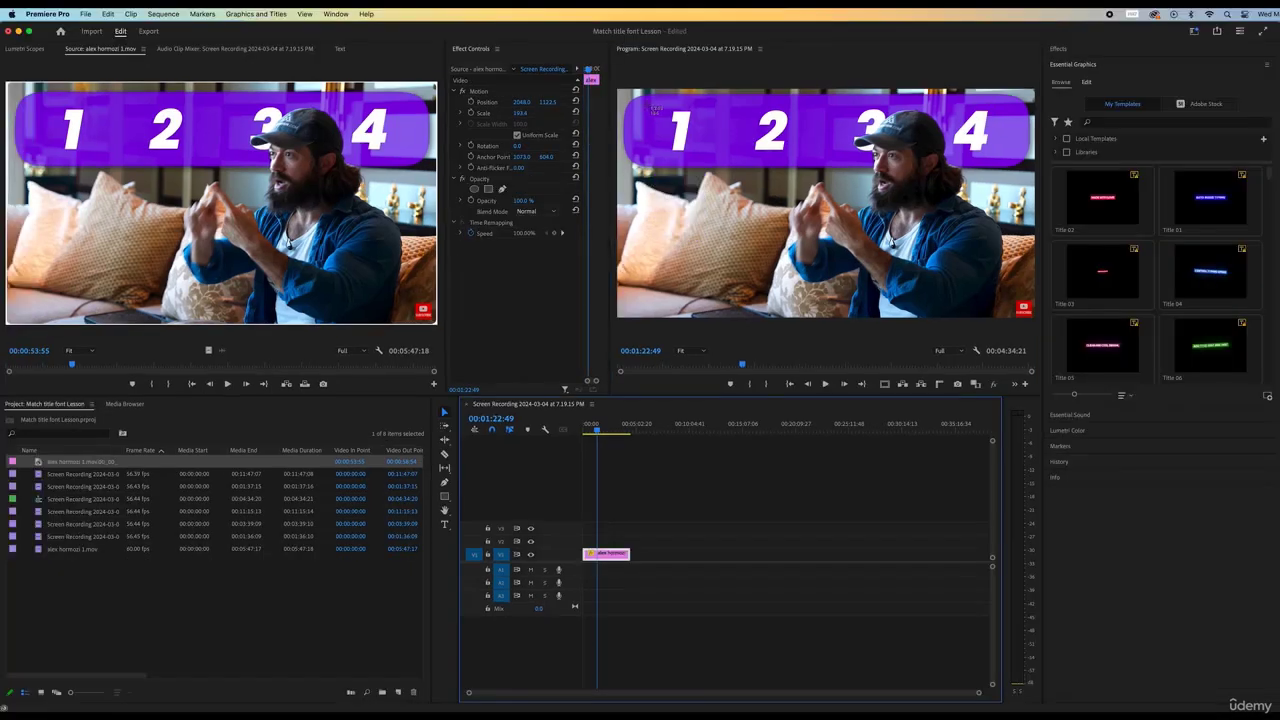
left_click_drag(653, 103, 705, 159)
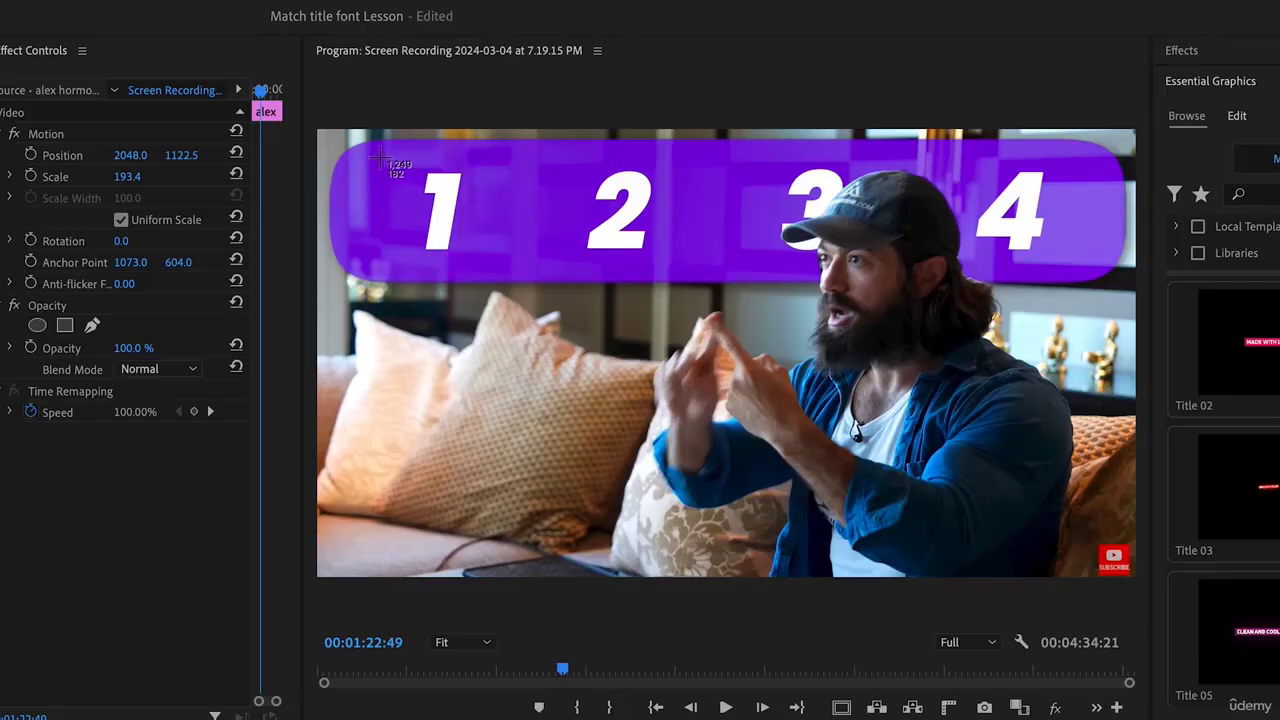
left_click_drag(652, 103, 653, 105)
left_click_drag(387, 160, 487, 265)
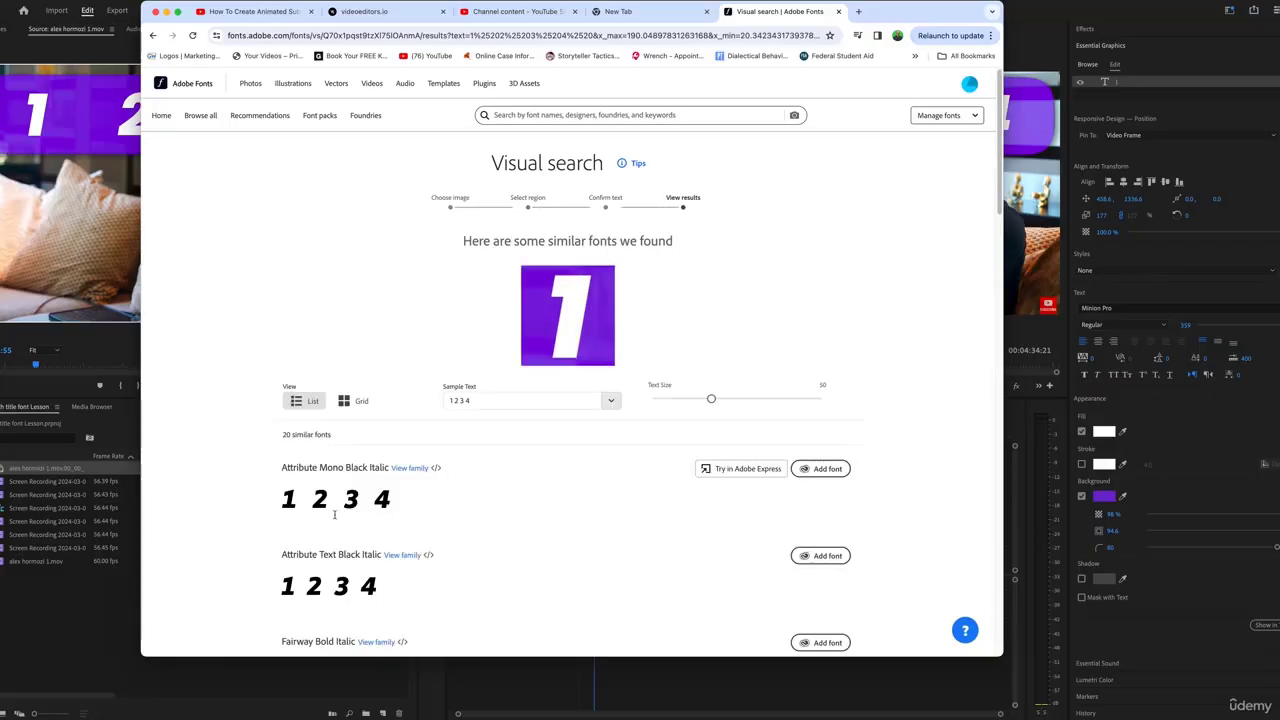
scroll(368, 470, "down", 15)
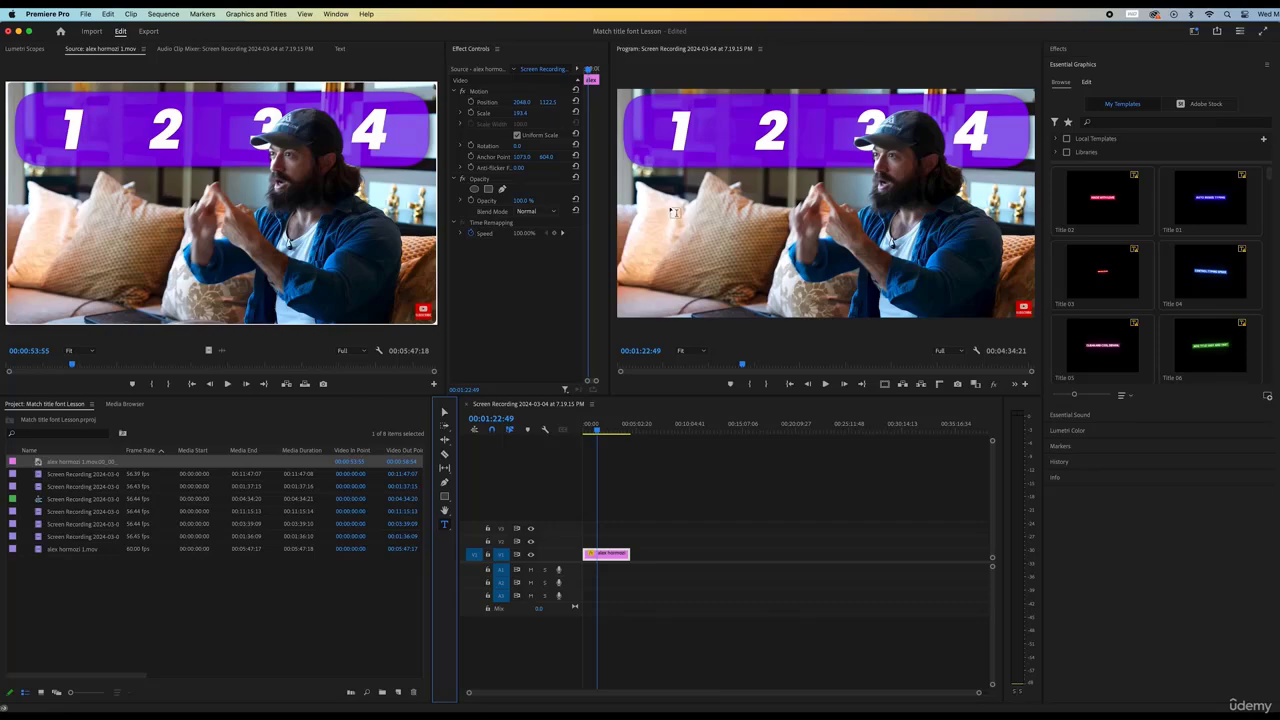
left_click(670, 205)
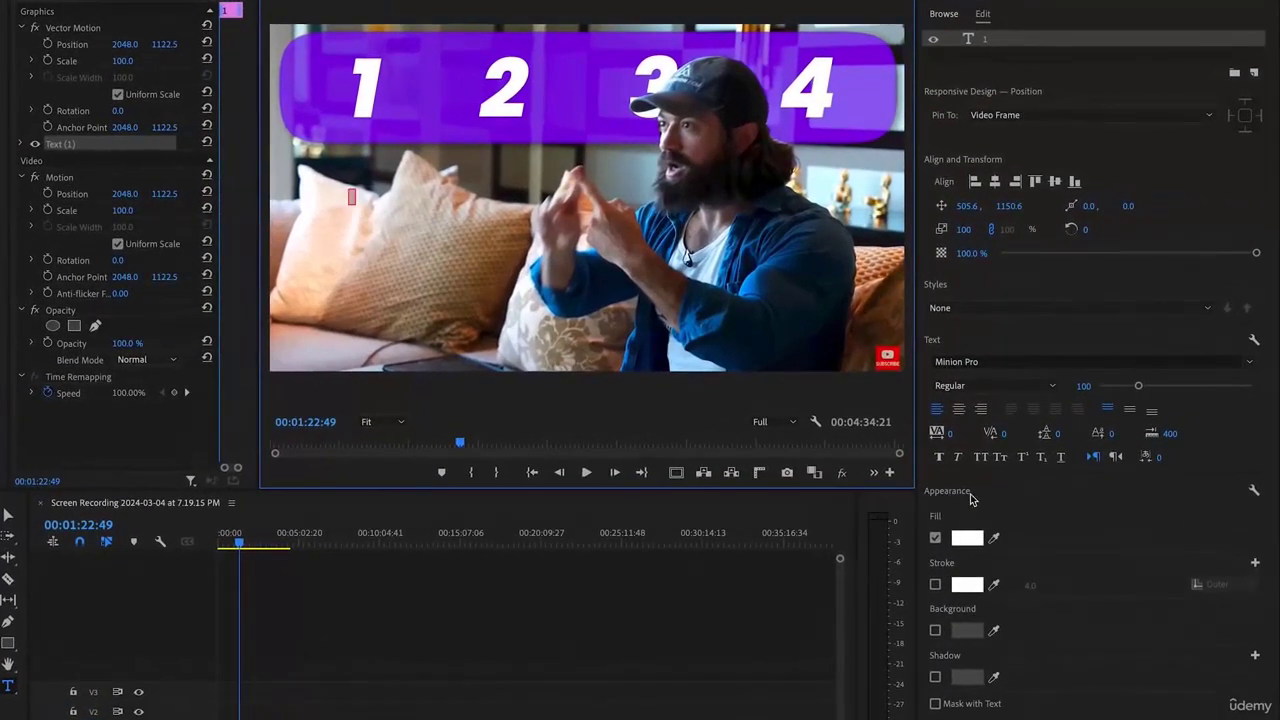
Set the 1 text to size 359, scale it and place it below the purple bar
left_click_drag(1160, 387, 1240, 387)
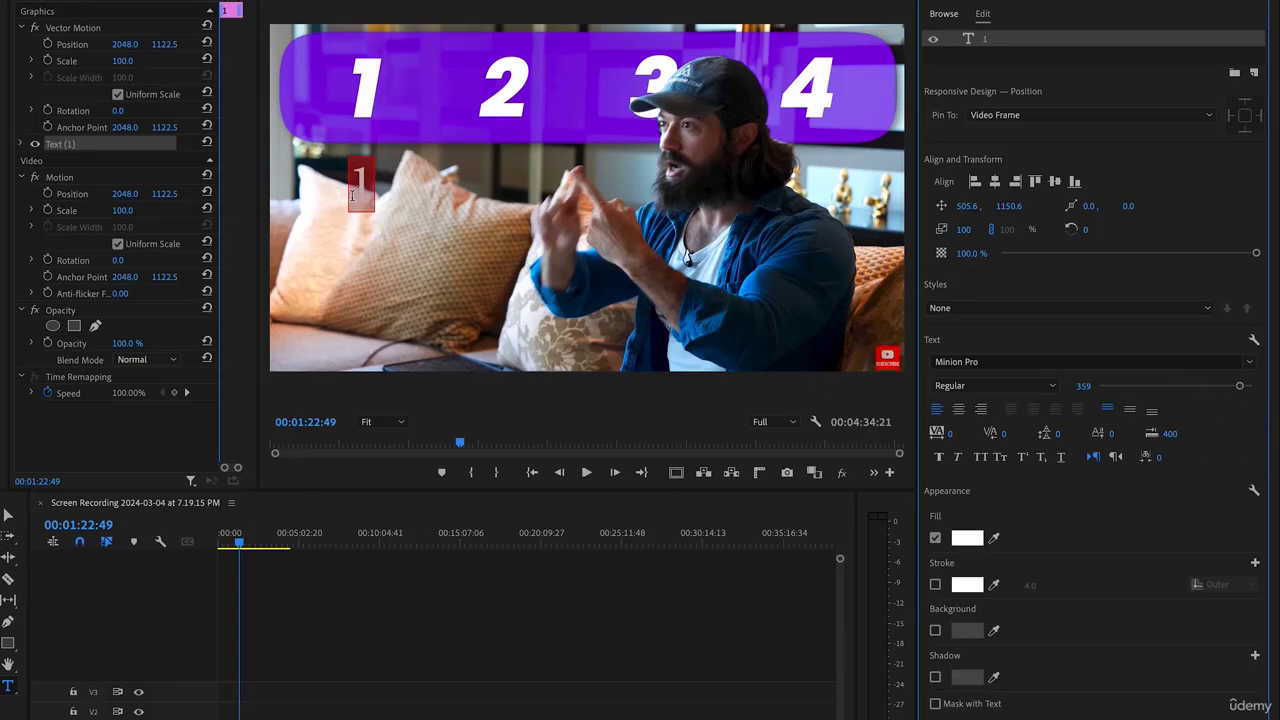
key("v")
left_click_drag(360, 183, 457, 139)
left_click_drag(435, 97, 355, 197)
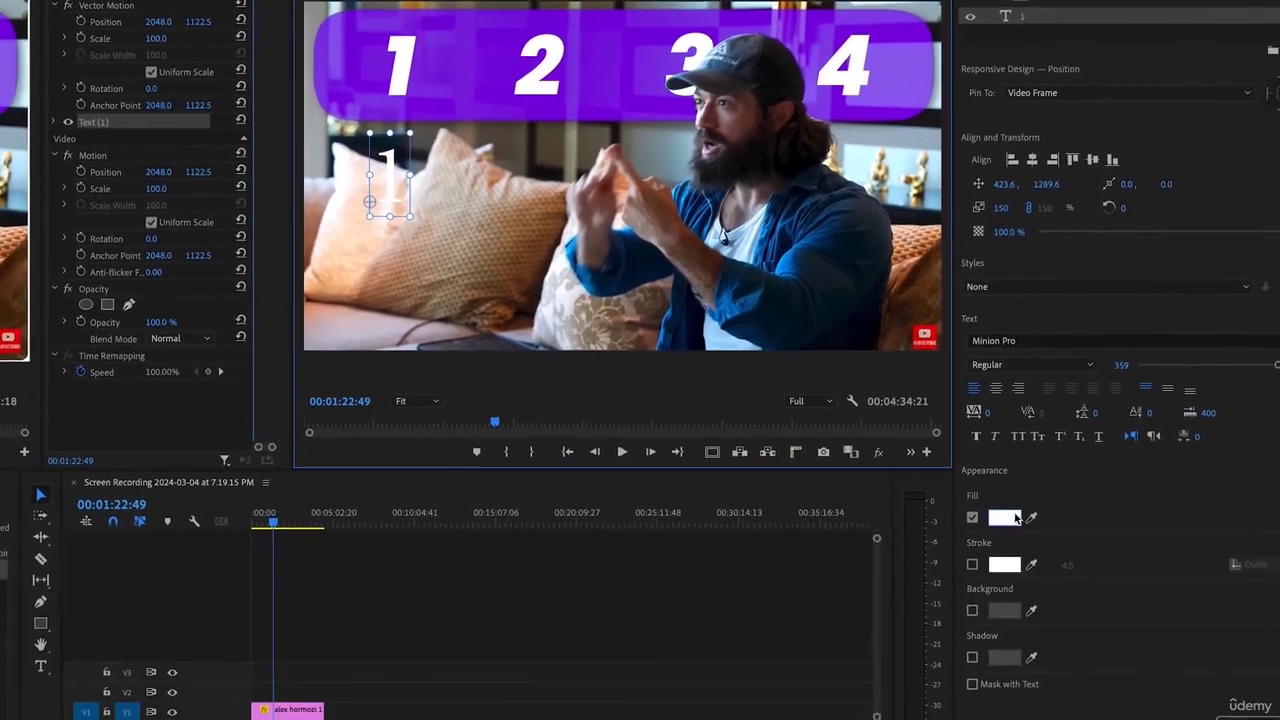
Add a rounded background box in the banner's sampled purple at 98% opacity
left_click(977, 642)
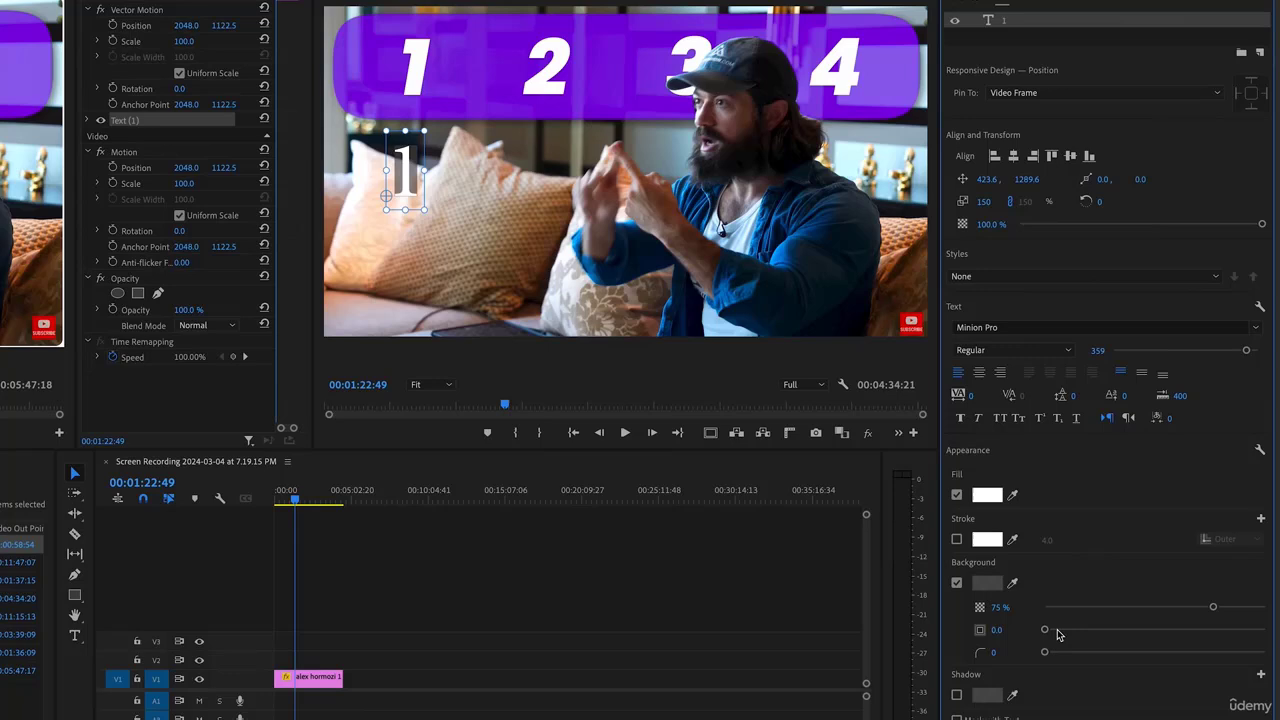
left_click_drag(1058, 634, 1255, 612)
left_click_drag(1064, 656, 1222, 650)
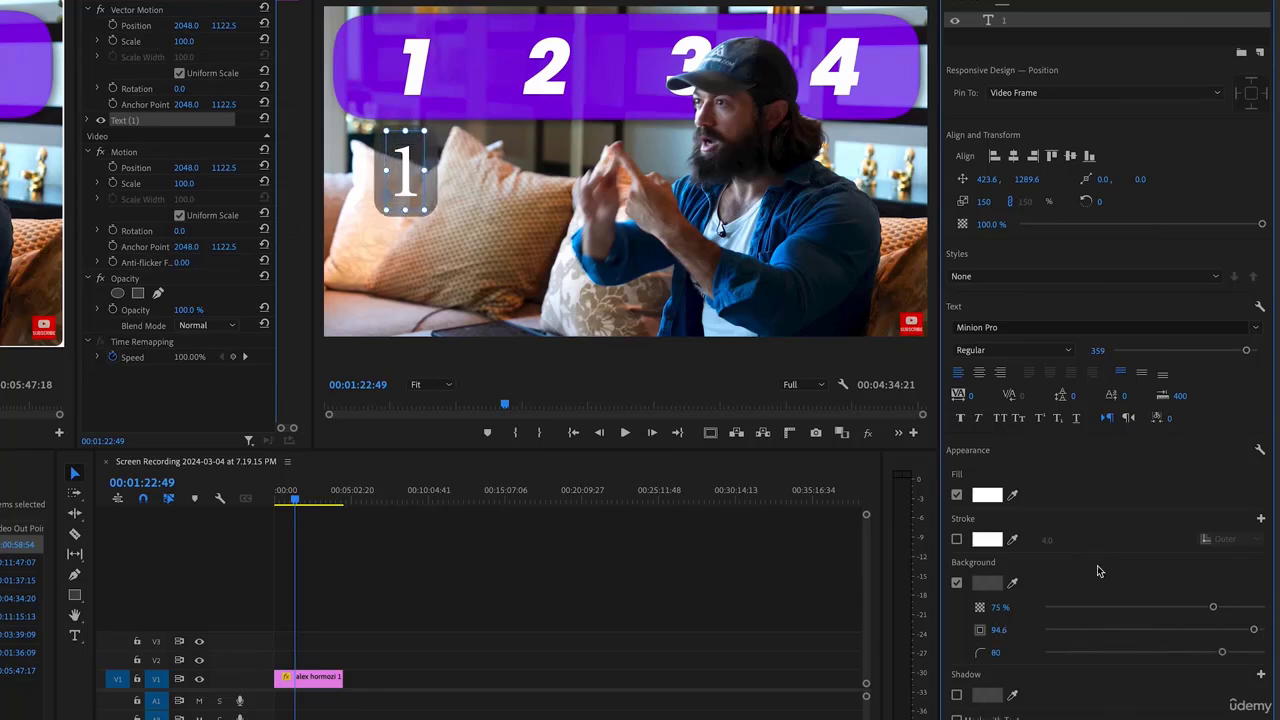
left_click(1015, 584)
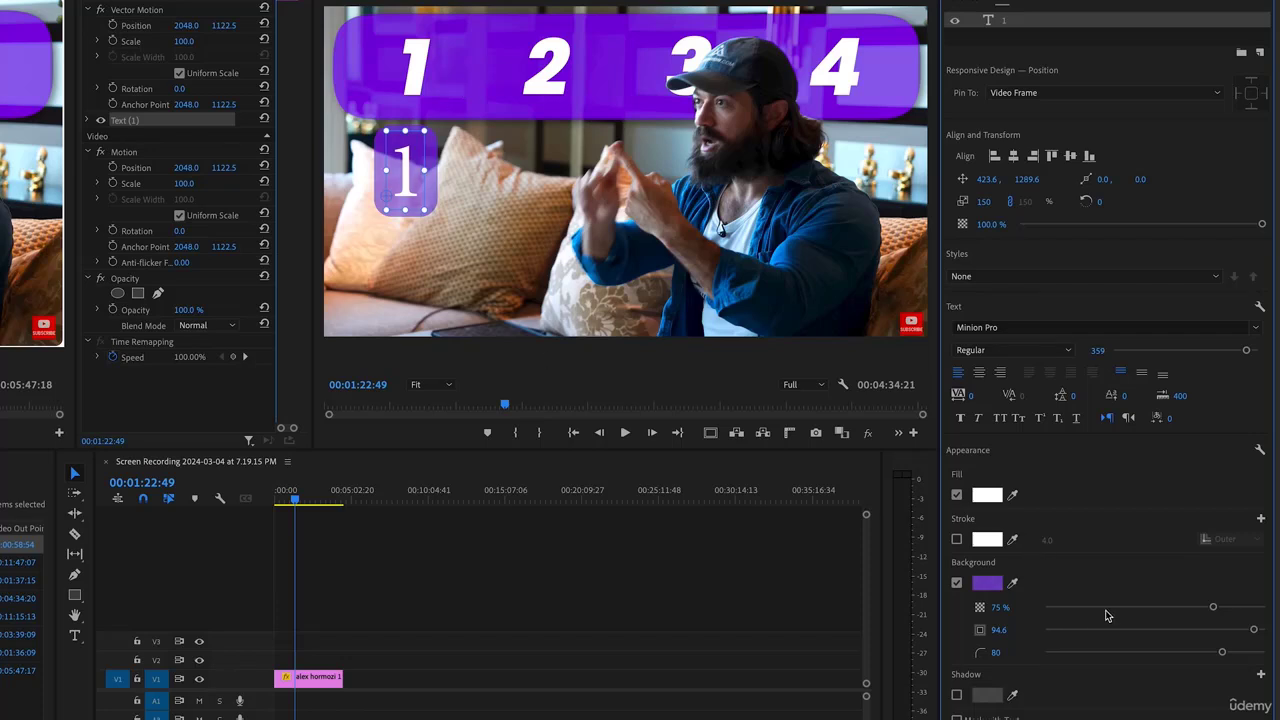
left_click_drag(1213, 610, 1260, 607)
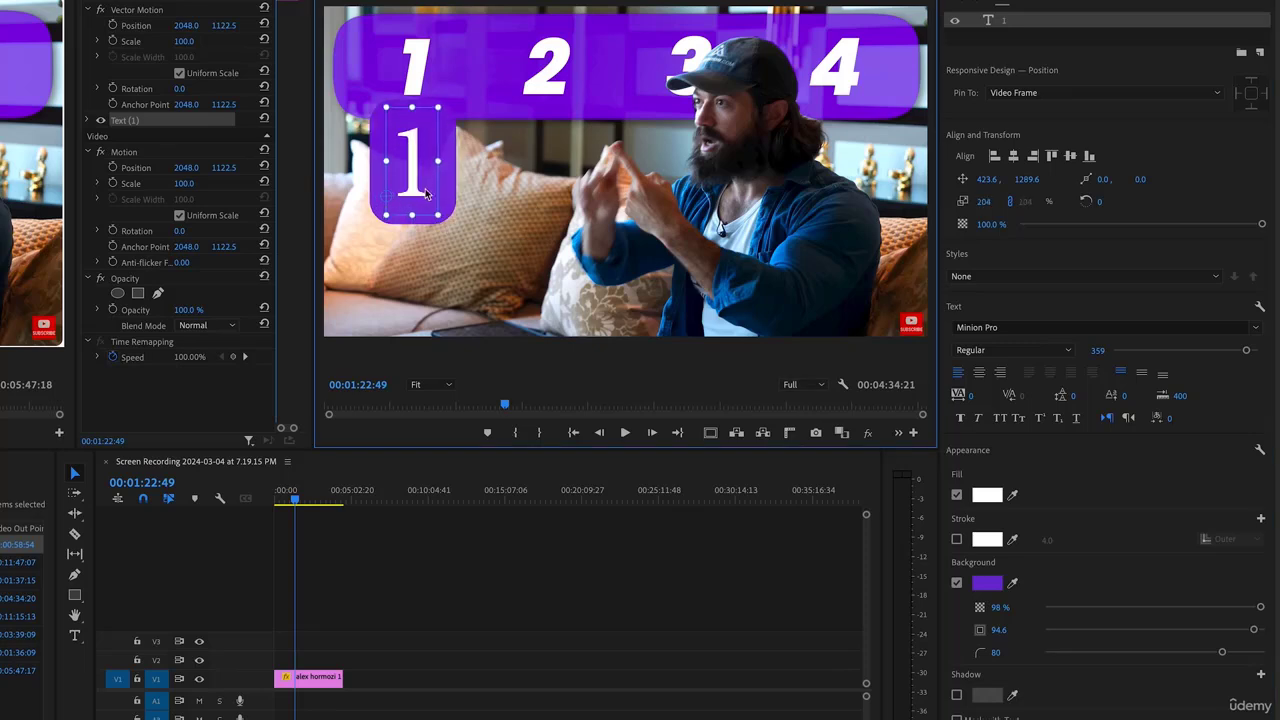
mouse_move(417, 181)
left_mouse_down()
mouse_move(464, 88)
mouse_move(477, 114)
mouse_move(461, 87)
mouse_move(472, 87)
mouse_move(420, 197)
left_mouse_up()
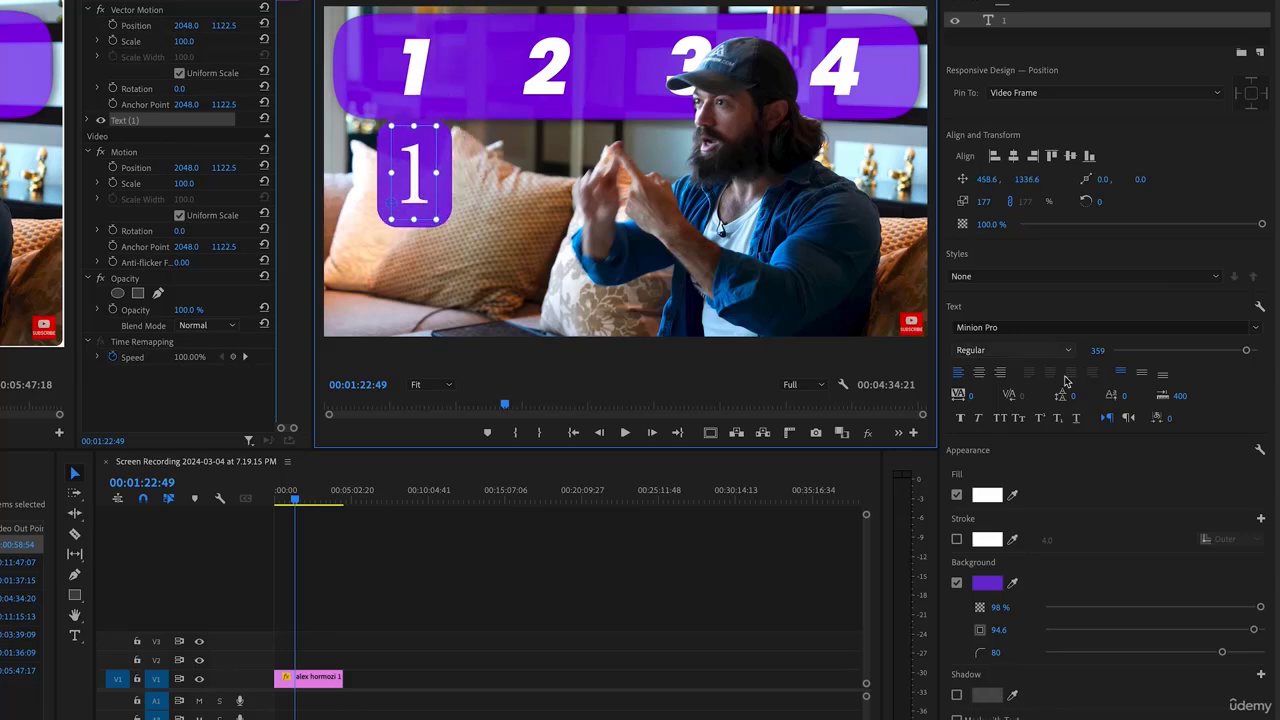
left_click(1256, 330)
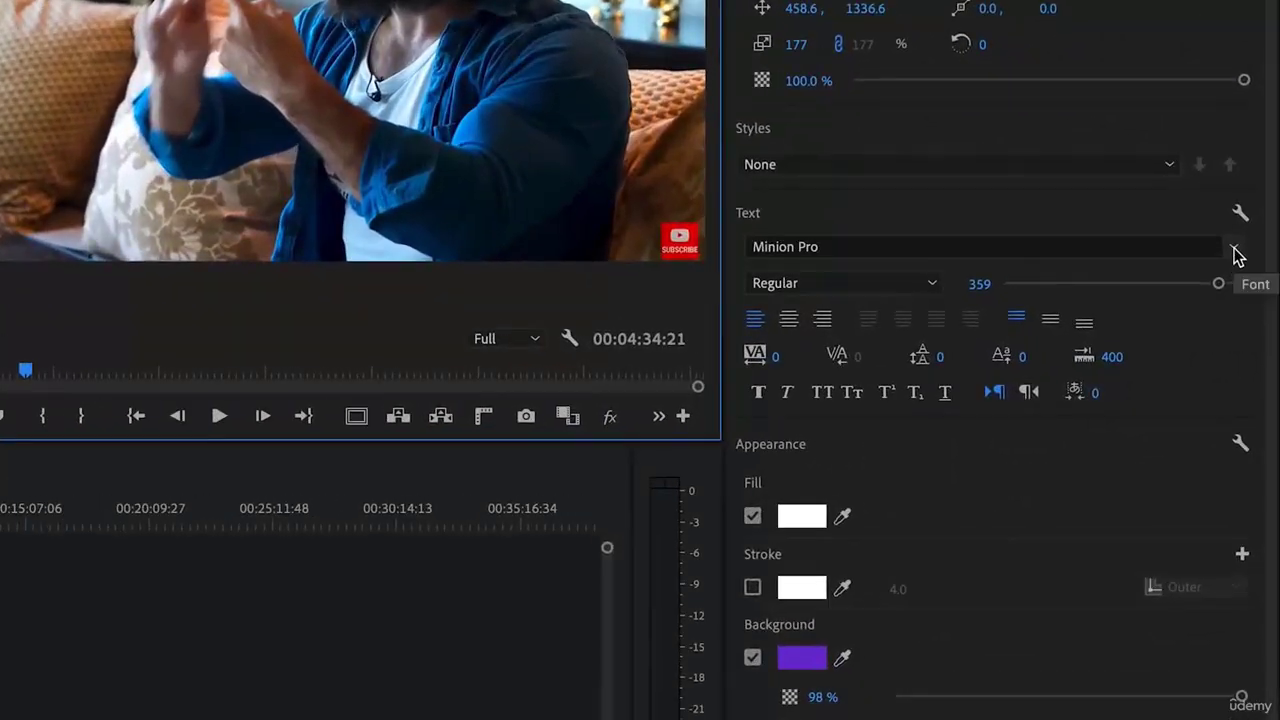
Run Adobe Fonts Visual search on the banner, correcting the characters to 1 2 3 4
left_click(1236, 250)
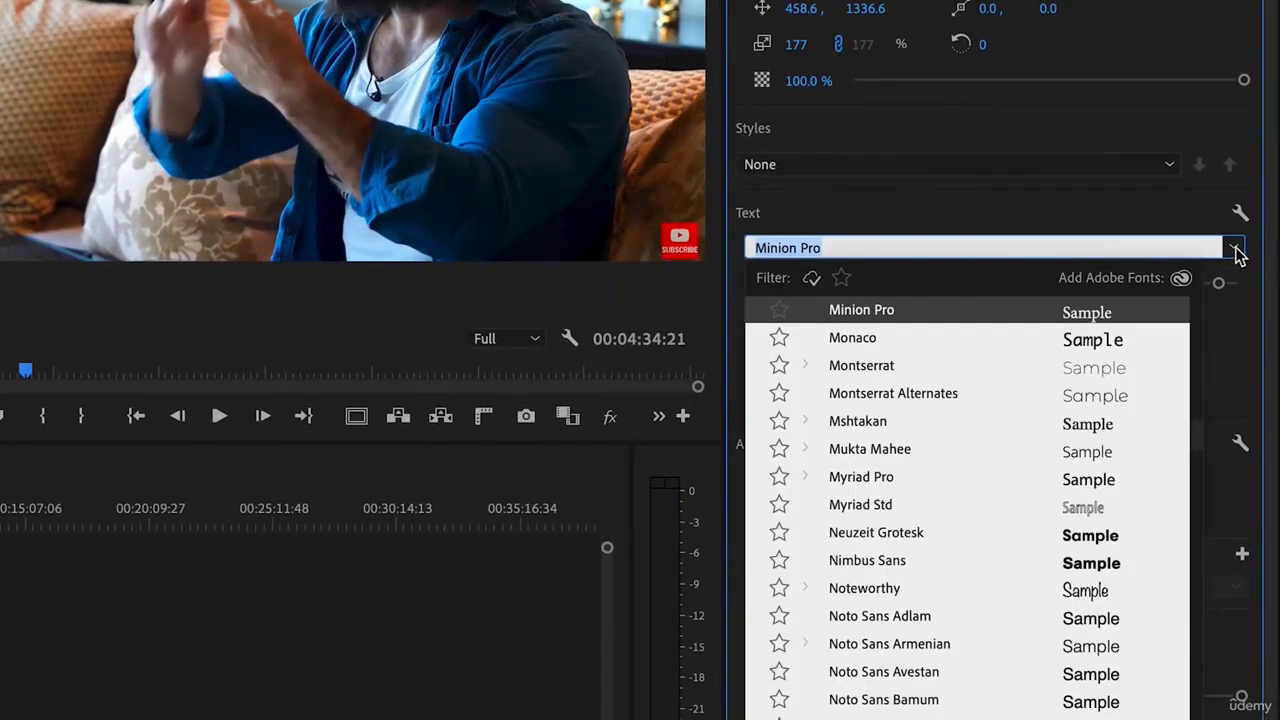
left_click(1183, 280)
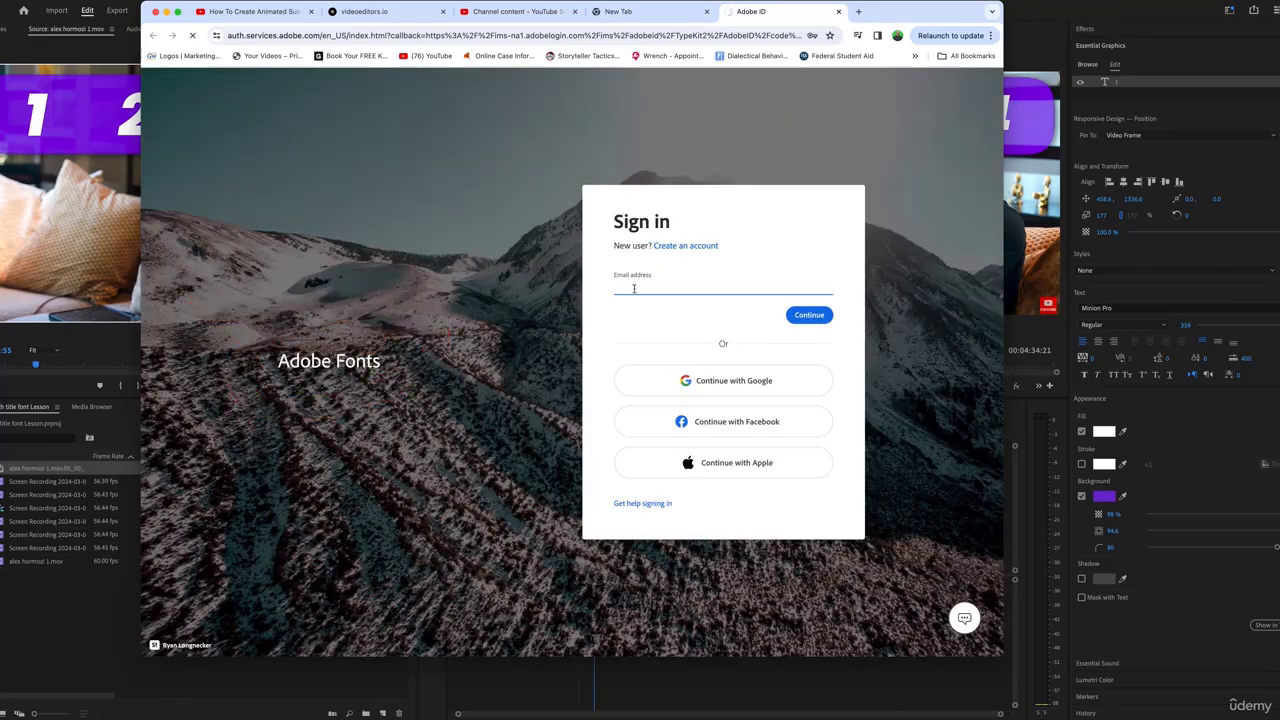
type("j")
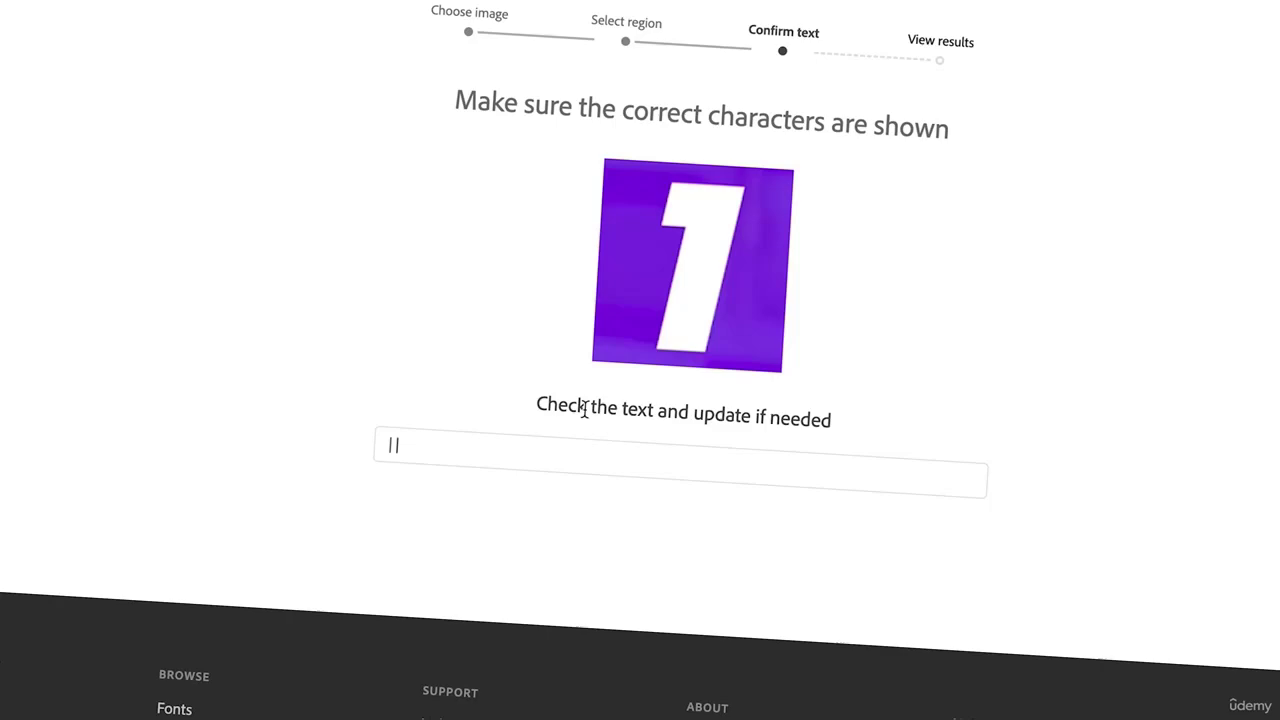
triple_click(464, 449)
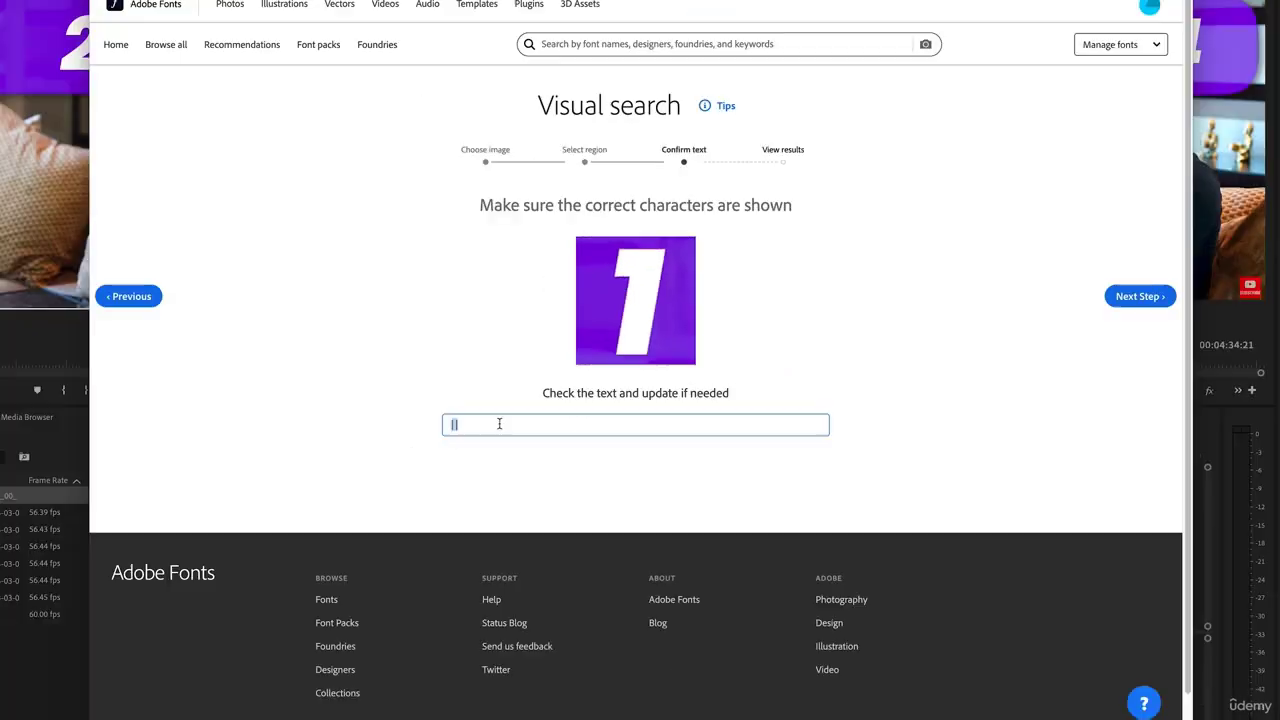
type("1234")
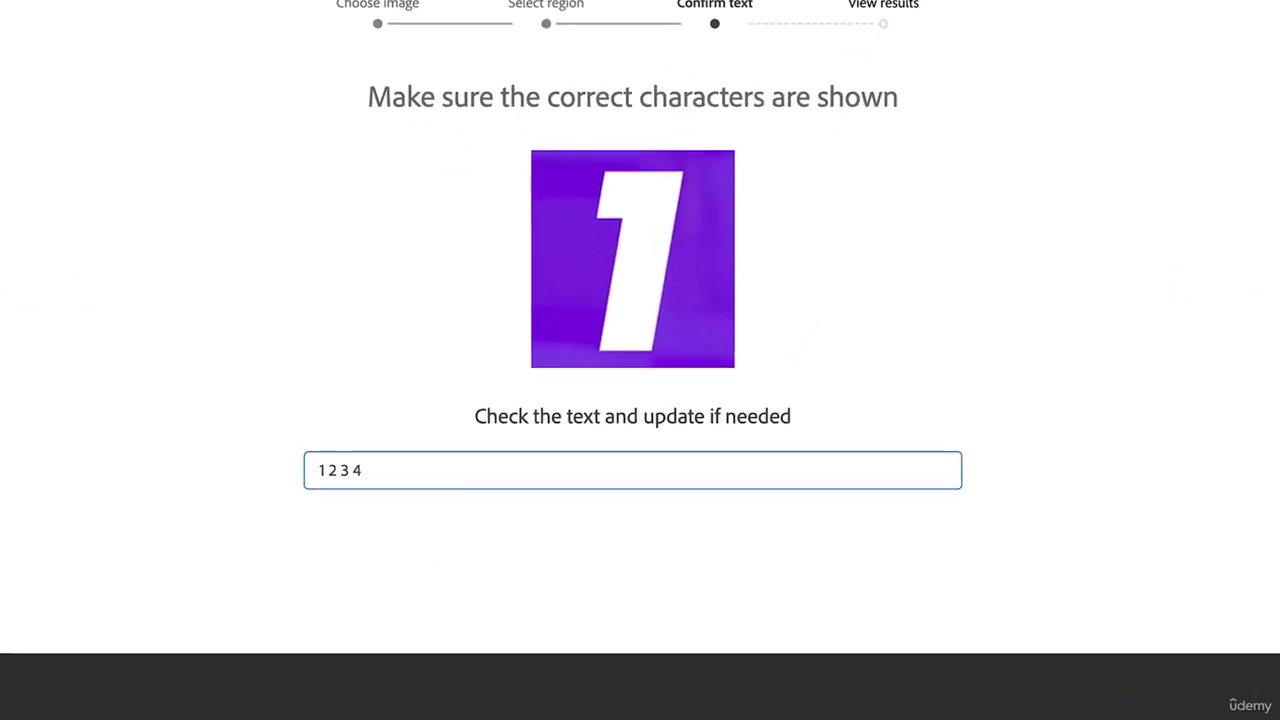
left_click(1225, 288)
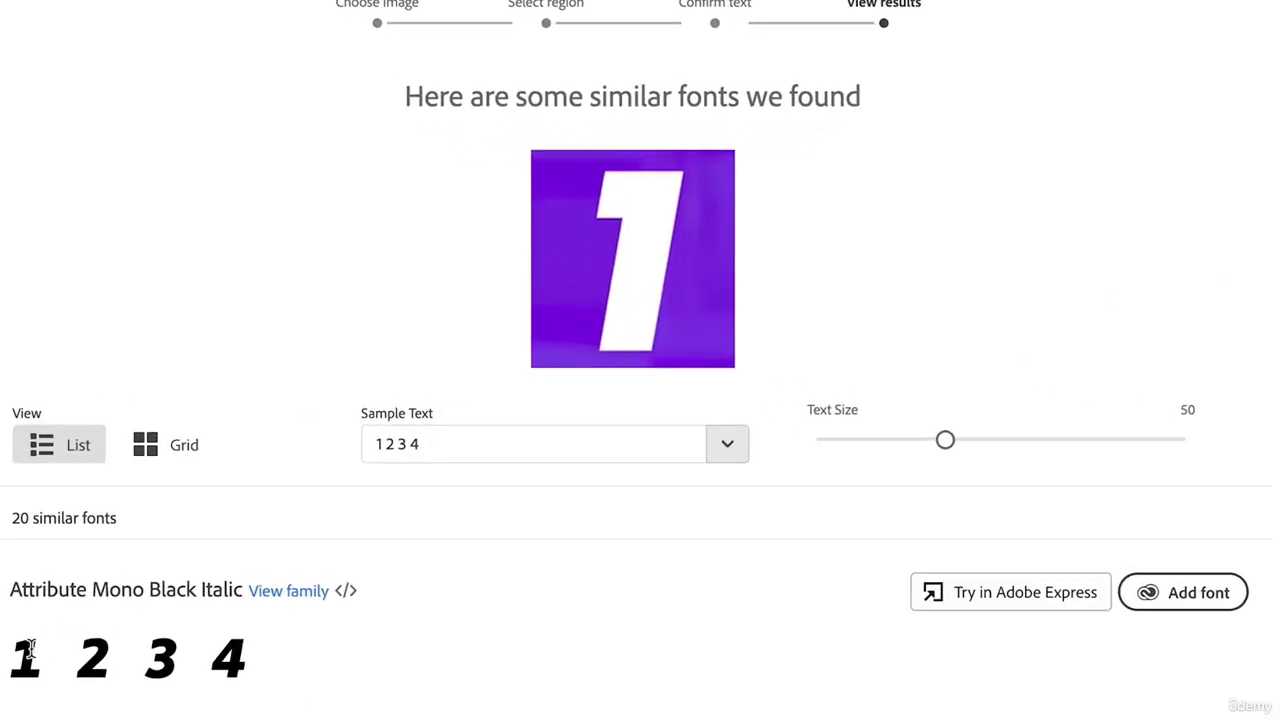
Add Poppins Black from the results and install the Poppins family for all apps
scroll(170, 700, "down", 8)
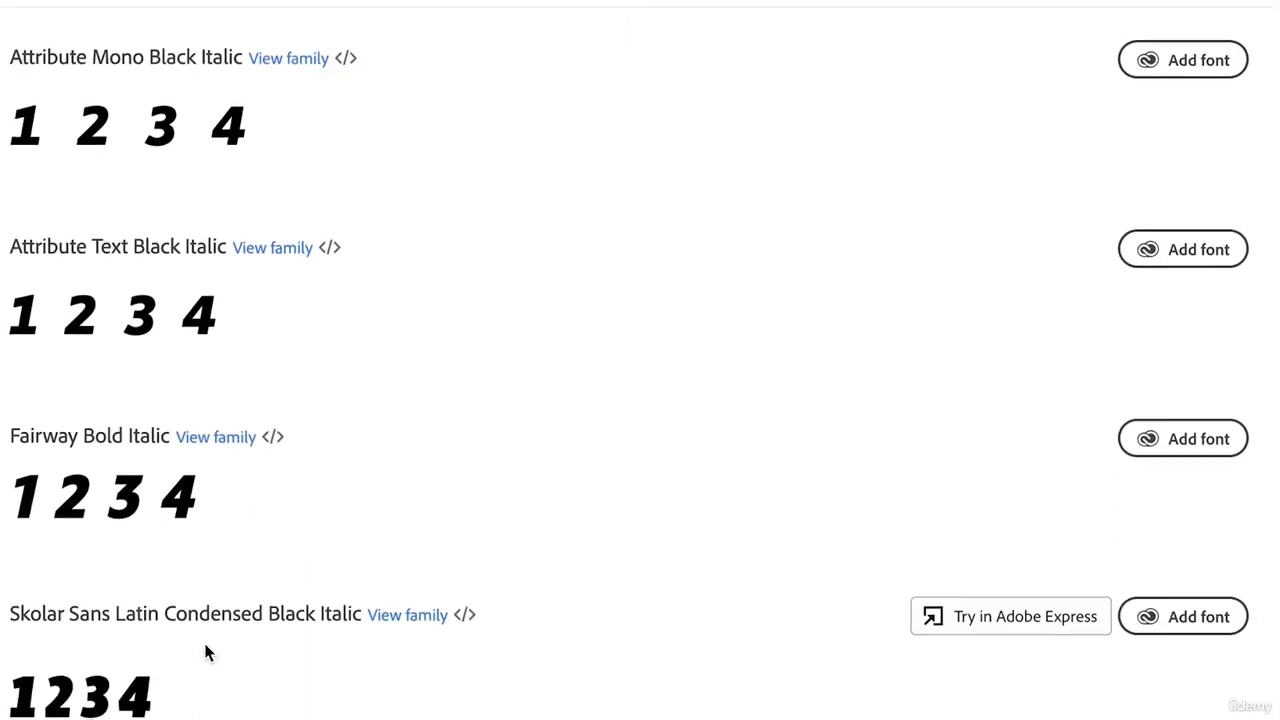
scroll(200, 632, "down", 3)
scroll(200, 543, "down", 5)
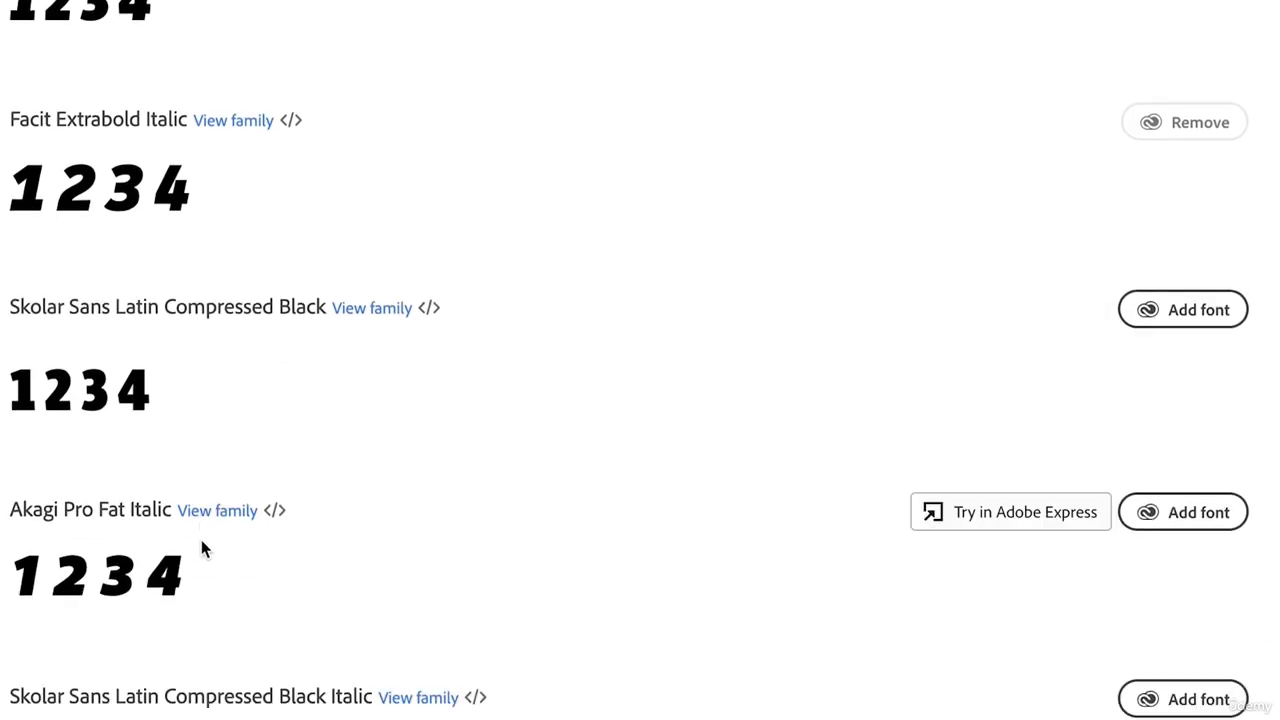
scroll(201, 548, "down", 6)
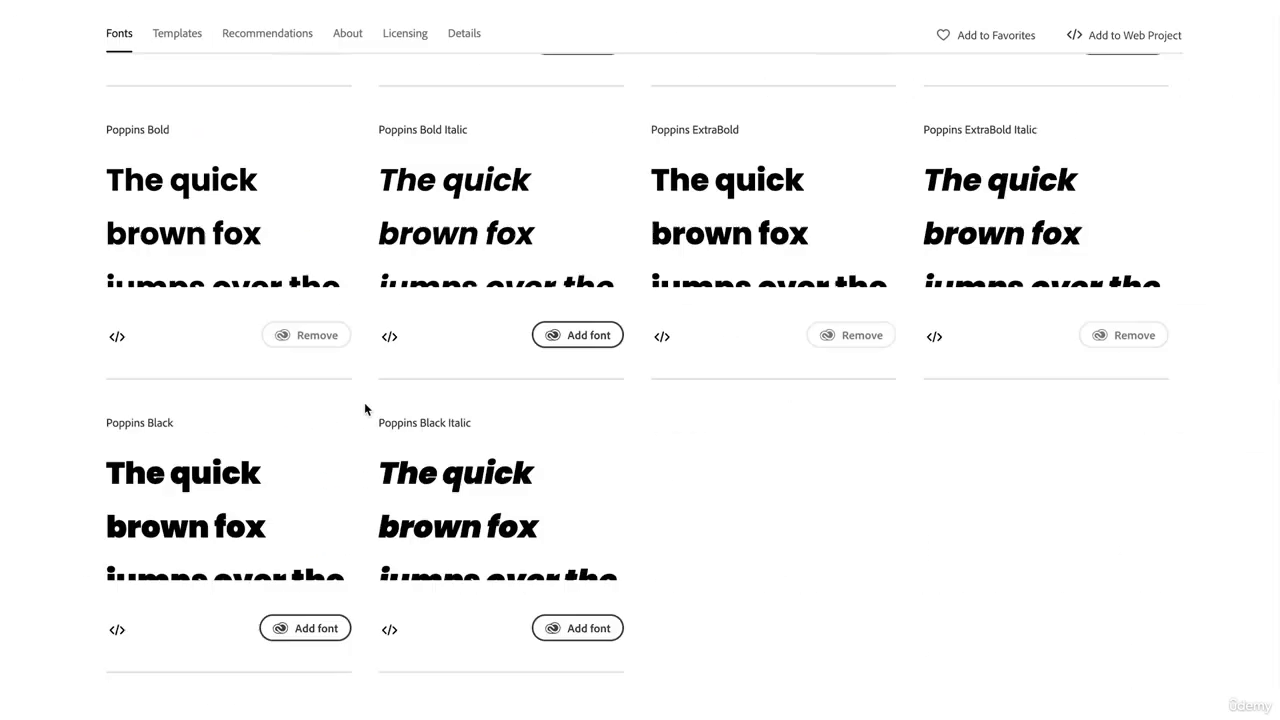
scroll(363, 406, "down", 3)
scroll(250, 340, "up", 1)
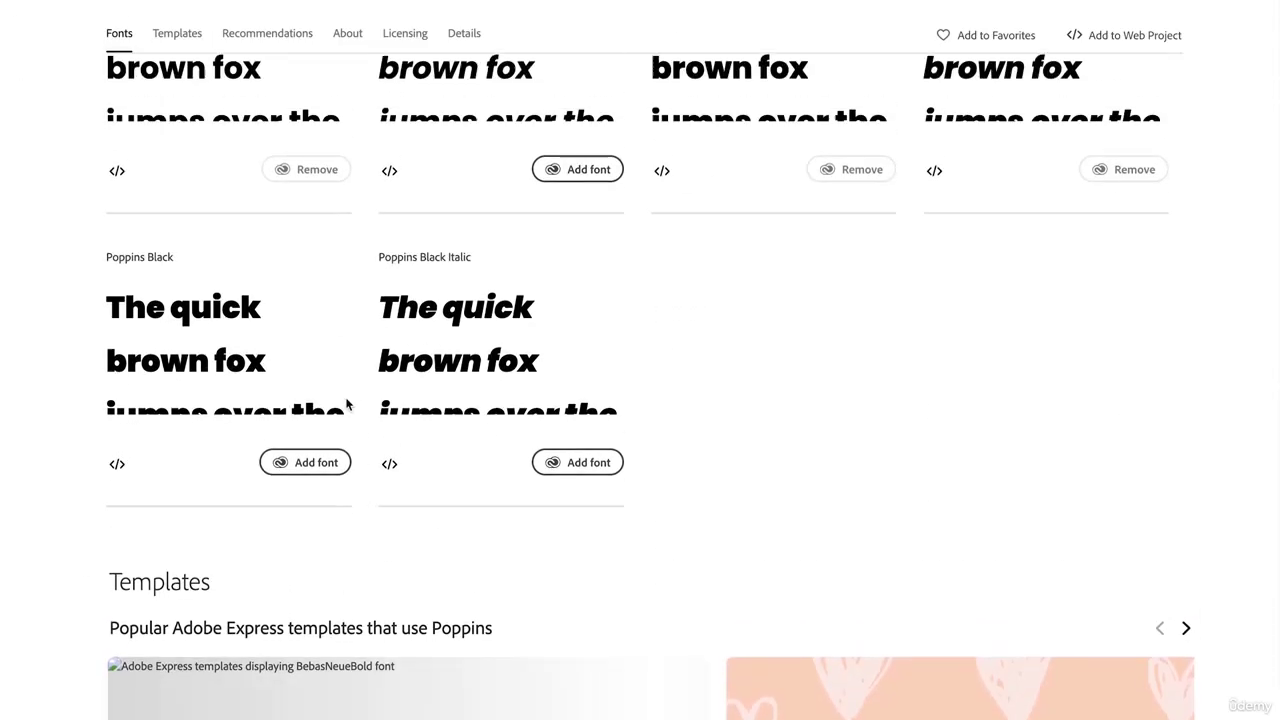
left_click(306, 468)
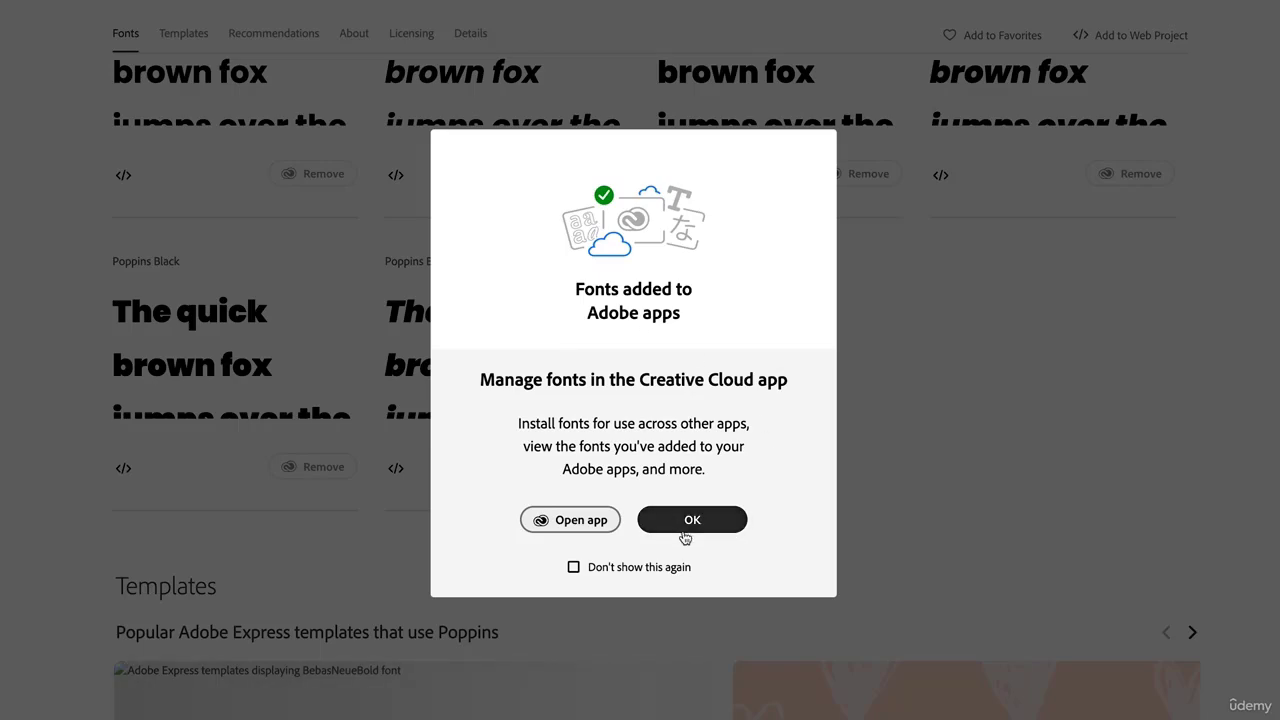
left_click(570, 520)
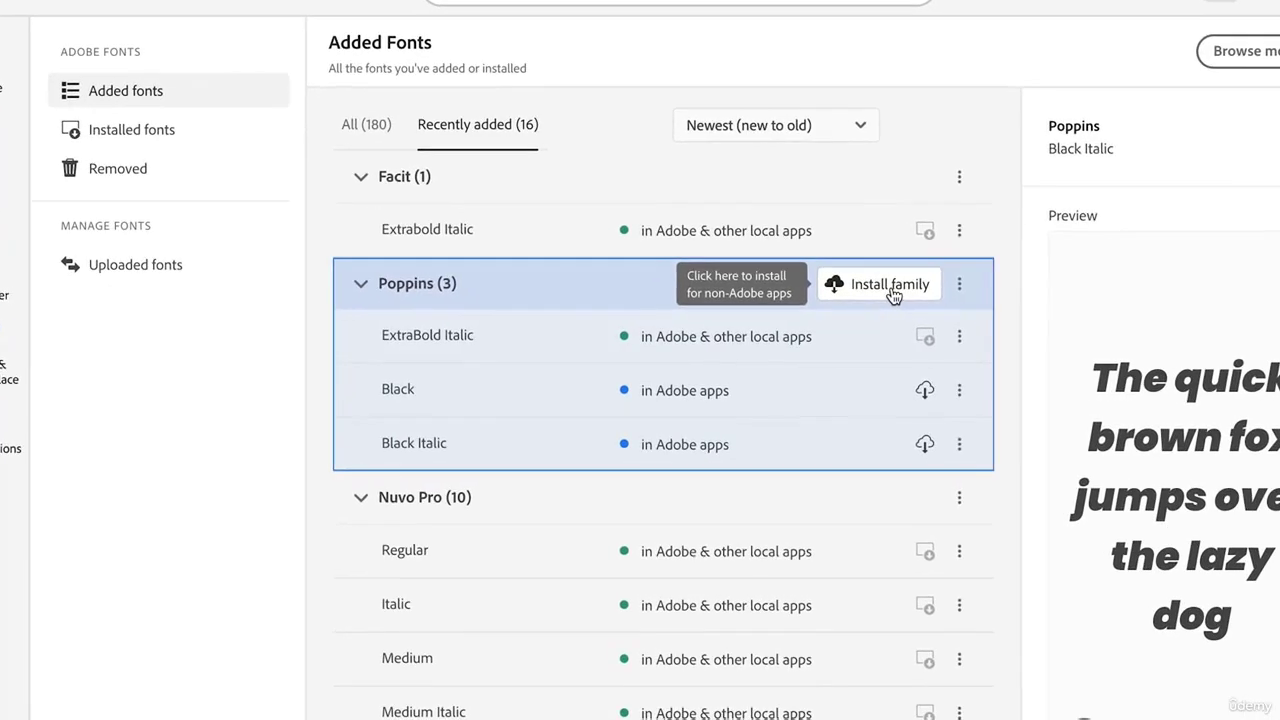
left_click(874, 296)
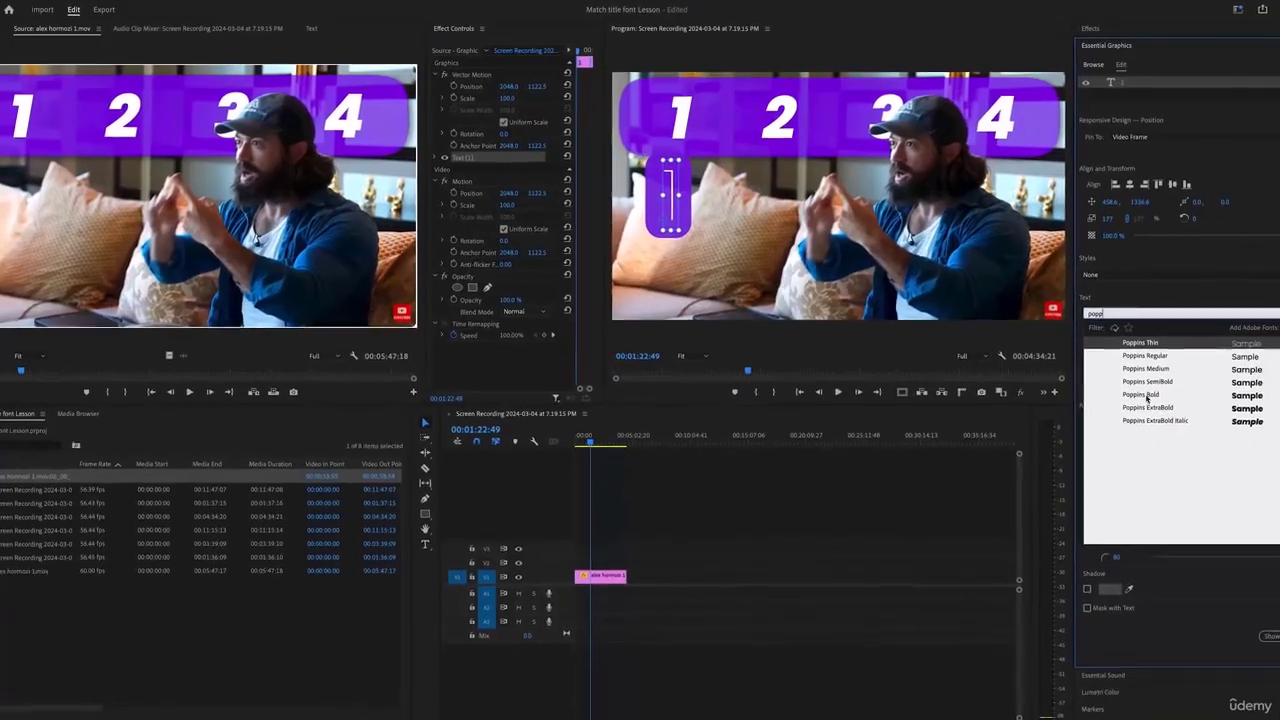
Set the 1 caption to Poppins ExtraBold italic, then shrink it and move it under the first number
left_click(1156, 402)
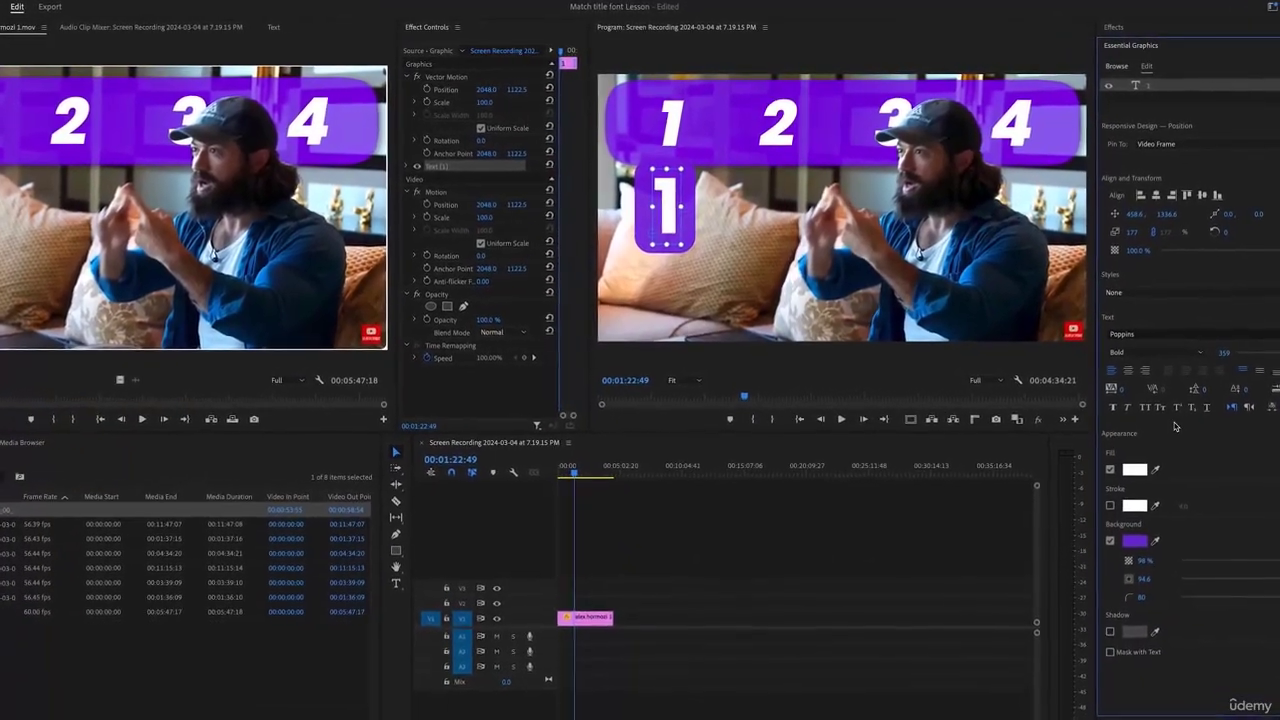
left_click(1134, 414)
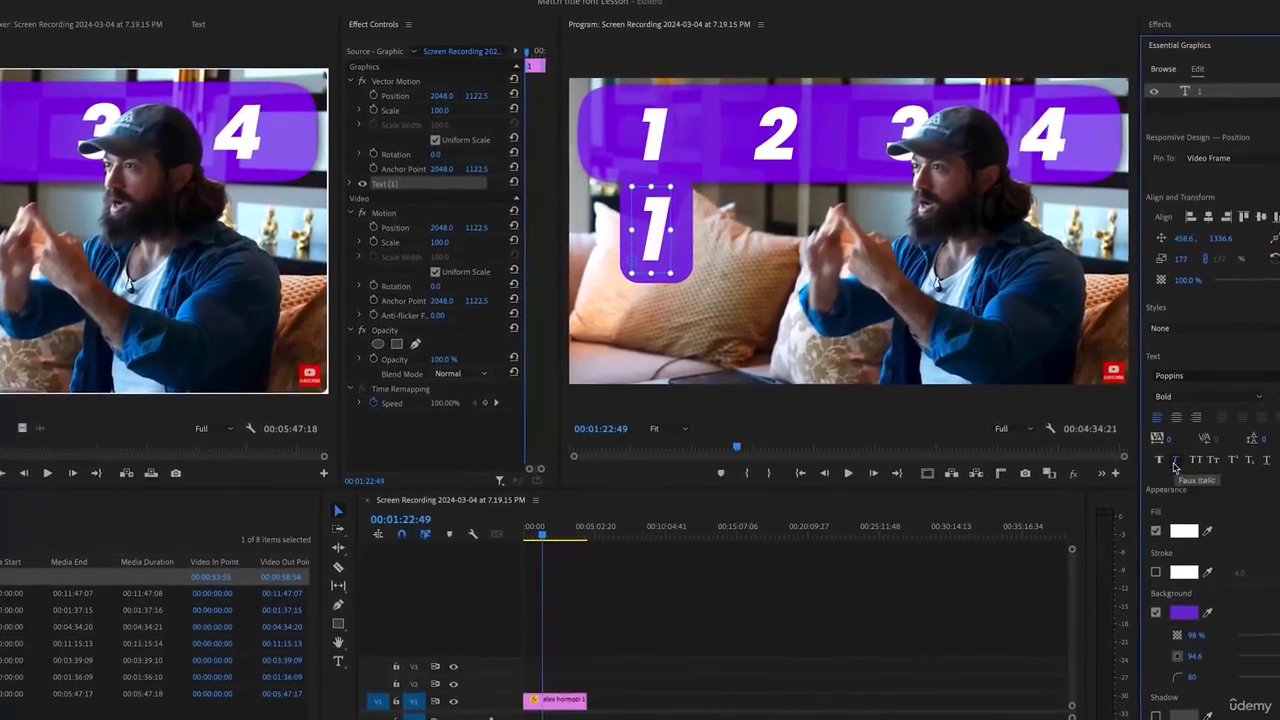
left_click(1244, 411)
left_click(1195, 520)
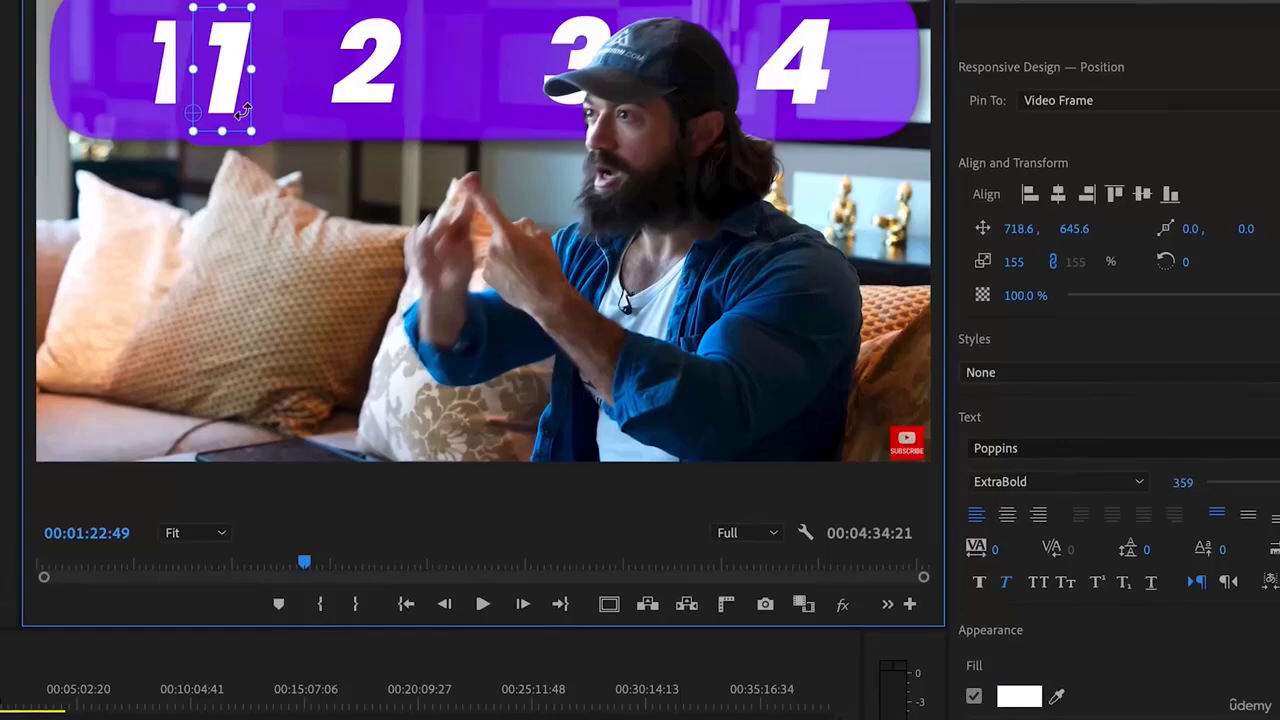
left_click_drag(243, 111, 240, 109)
left_click_drag(225, 73, 134, 61)
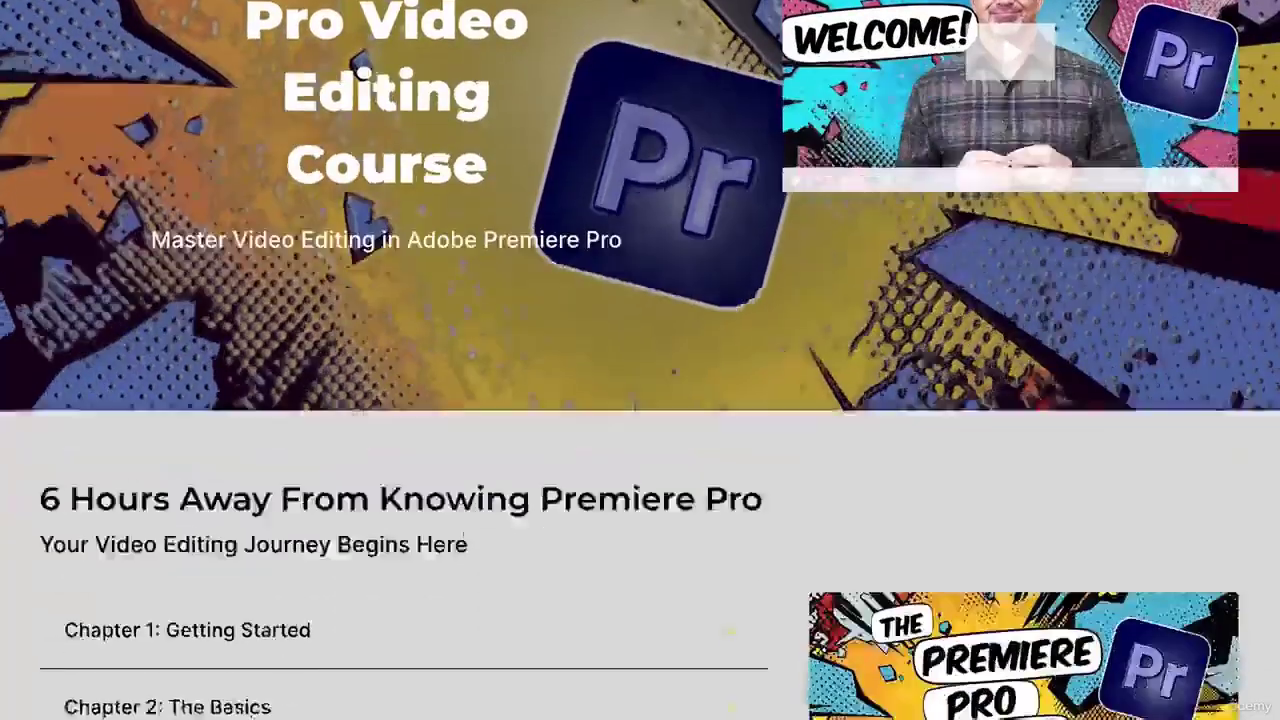
Expand the lesson lists for Chapters 9–12, including TECH-TIPS III and TECH-TIPS IV
scroll(86, 611, "down", 6)
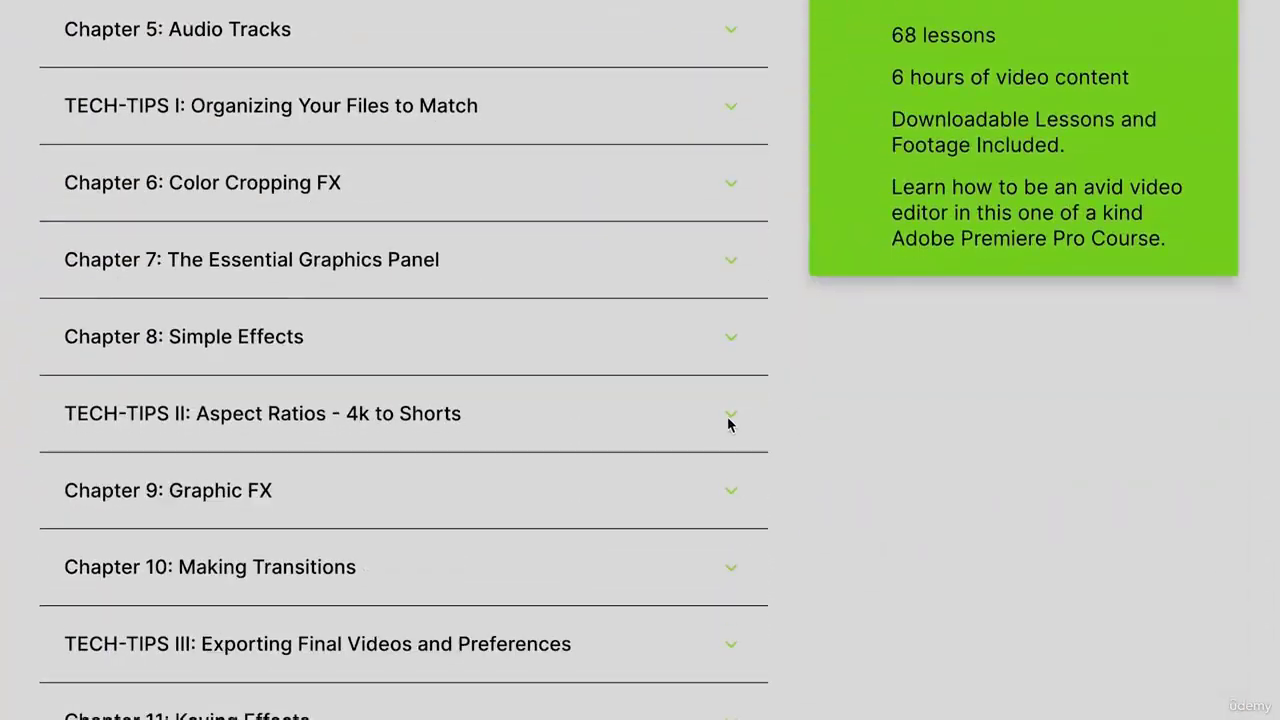
left_click(732, 596)
scroll(733, 570, "down", 3)
left_click(733, 540)
scroll(733, 515, "down", 4)
left_click(732, 463)
scroll(730, 440, "down", 2)
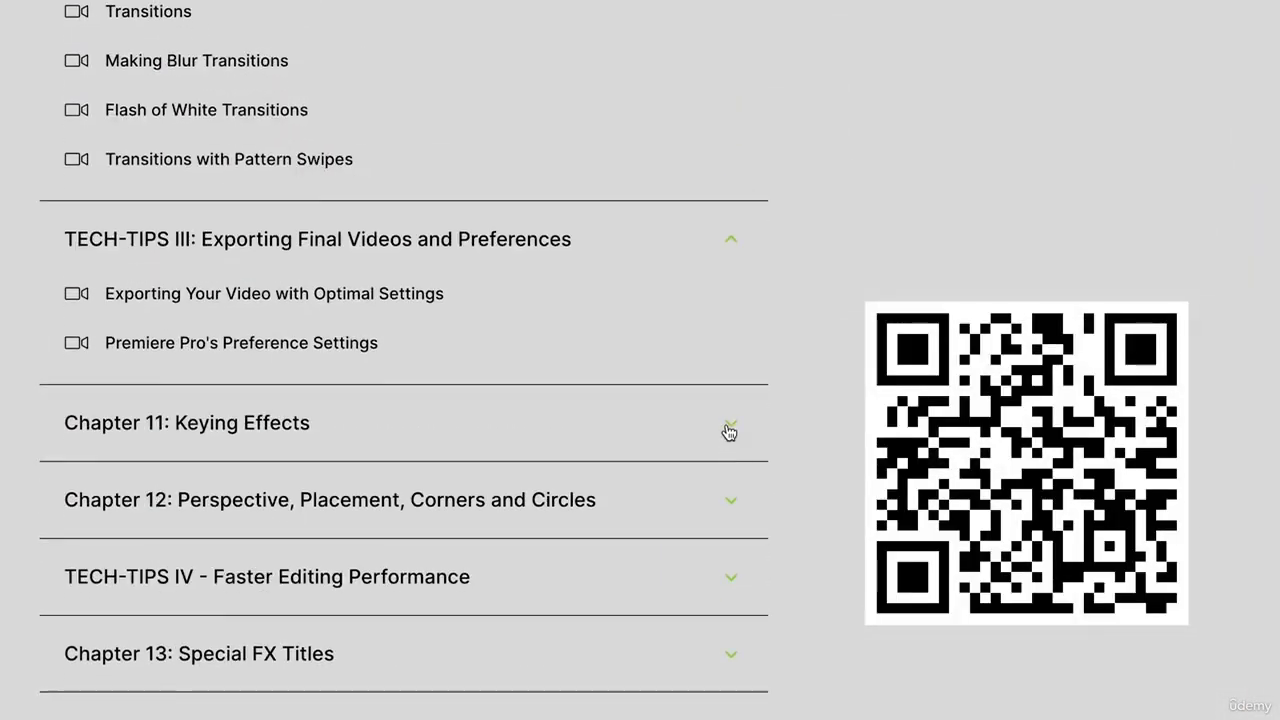
left_click(730, 423)
scroll(733, 370, "down", 3)
left_click(738, 336)
scroll(733, 380, "down", 3)
left_click(730, 405)
Expand Chapters 13–17, plus TECH-TIPS V, TITLE REVEAL drills and TECH-TIPS VI
scroll(731, 410, "down", 2)
left_click(731, 405)
scroll(731, 420, "down", 3)
left_click(731, 395)
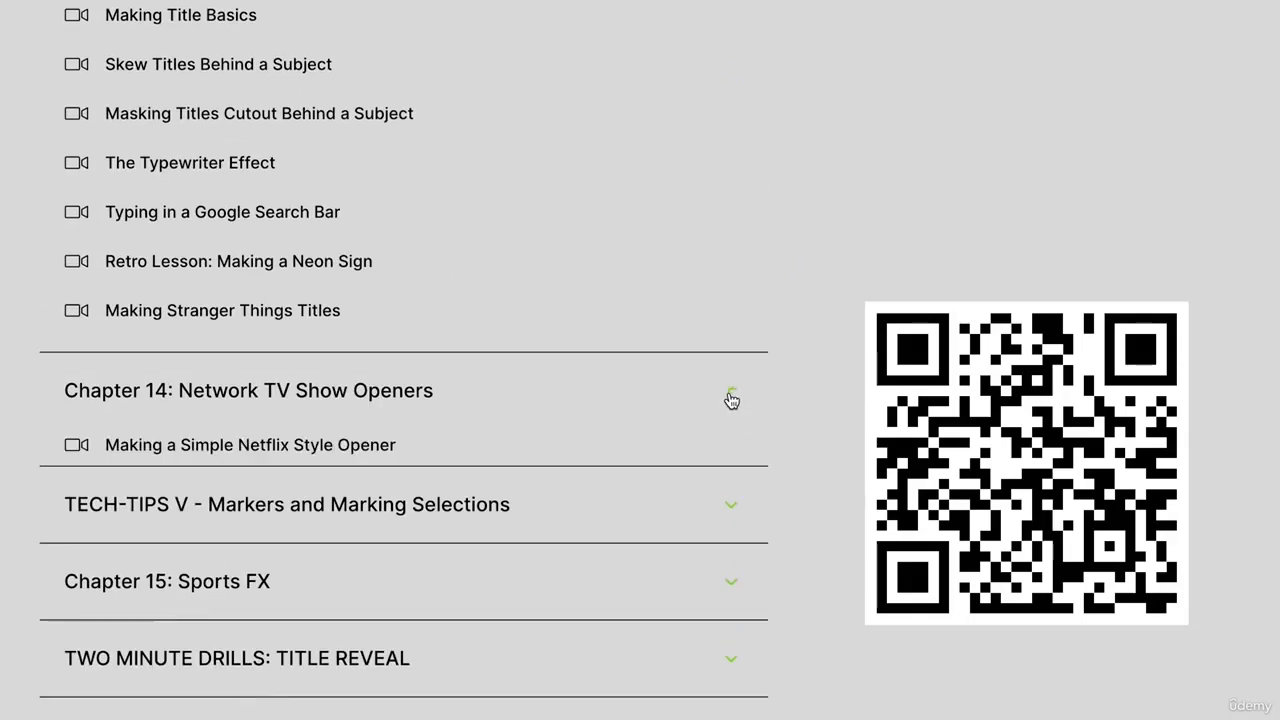
left_click(736, 490)
scroll(733, 480, "down", 3)
left_click(733, 430)
scroll(733, 397, "down", 3)
left_click(733, 397)
left_click(732, 395)
scroll(733, 440, "down", 3)
left_click(734, 485)
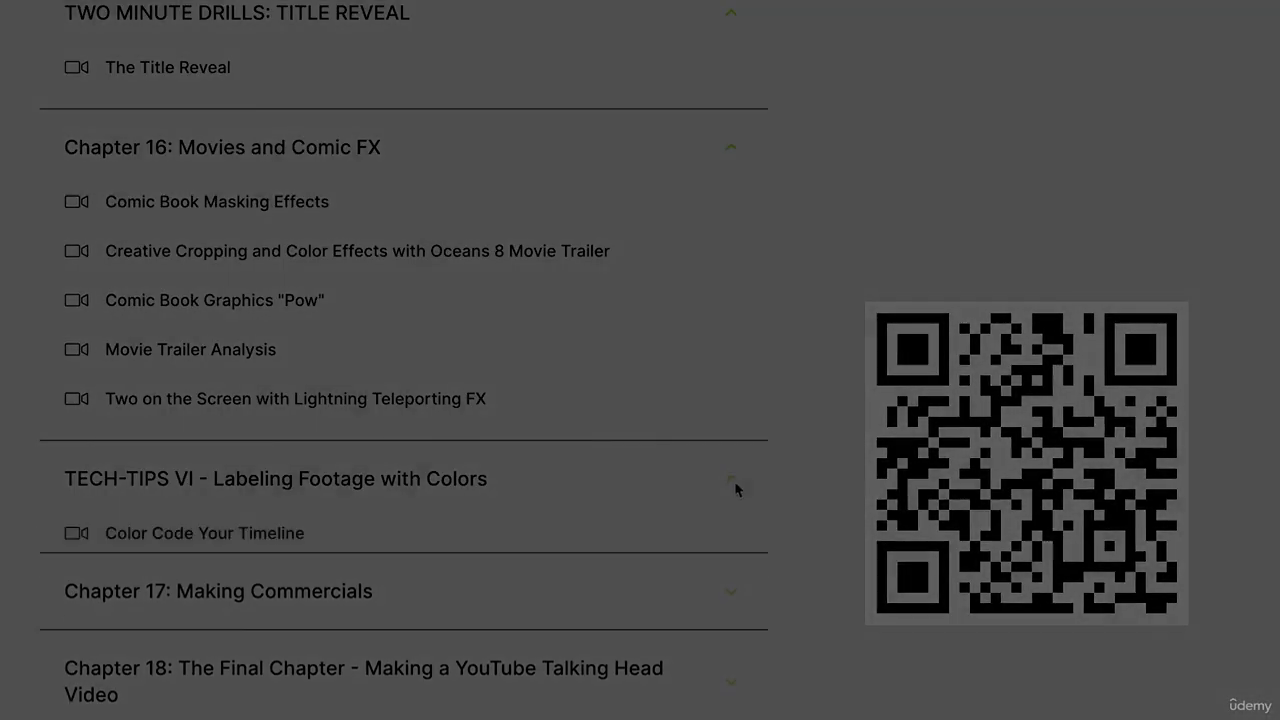
left_click(737, 507)
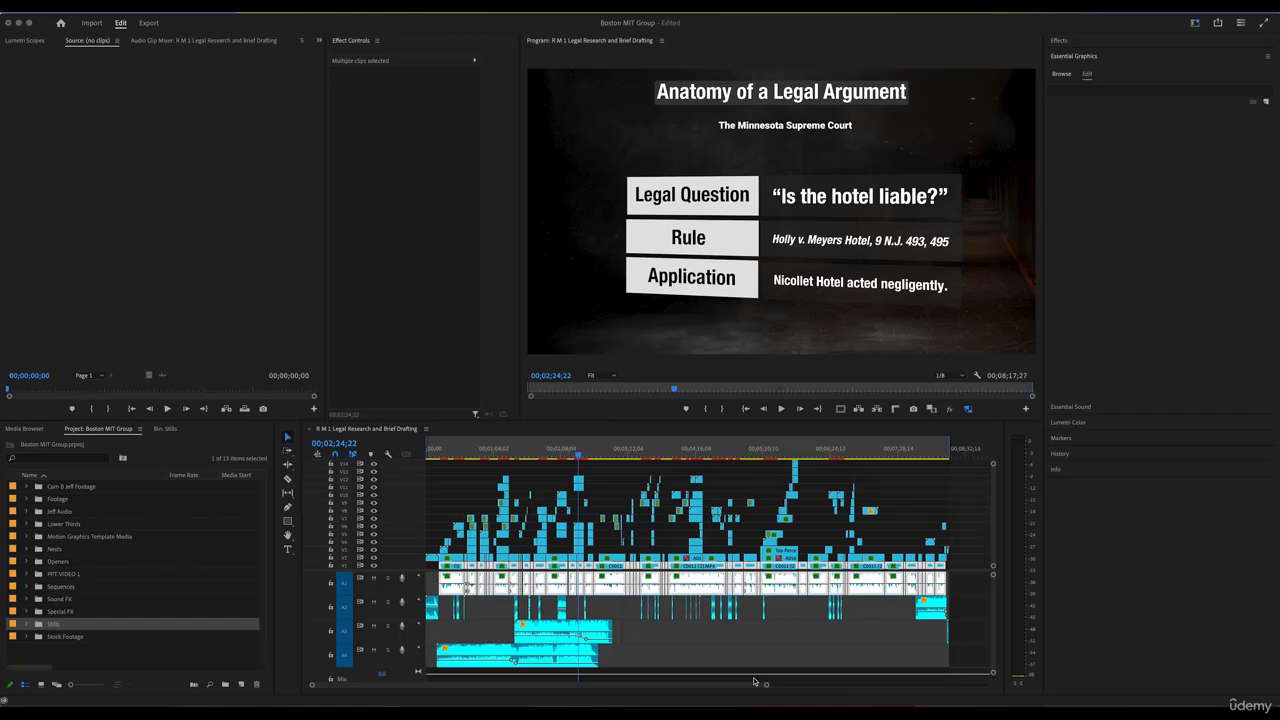
left_click(612, 662)
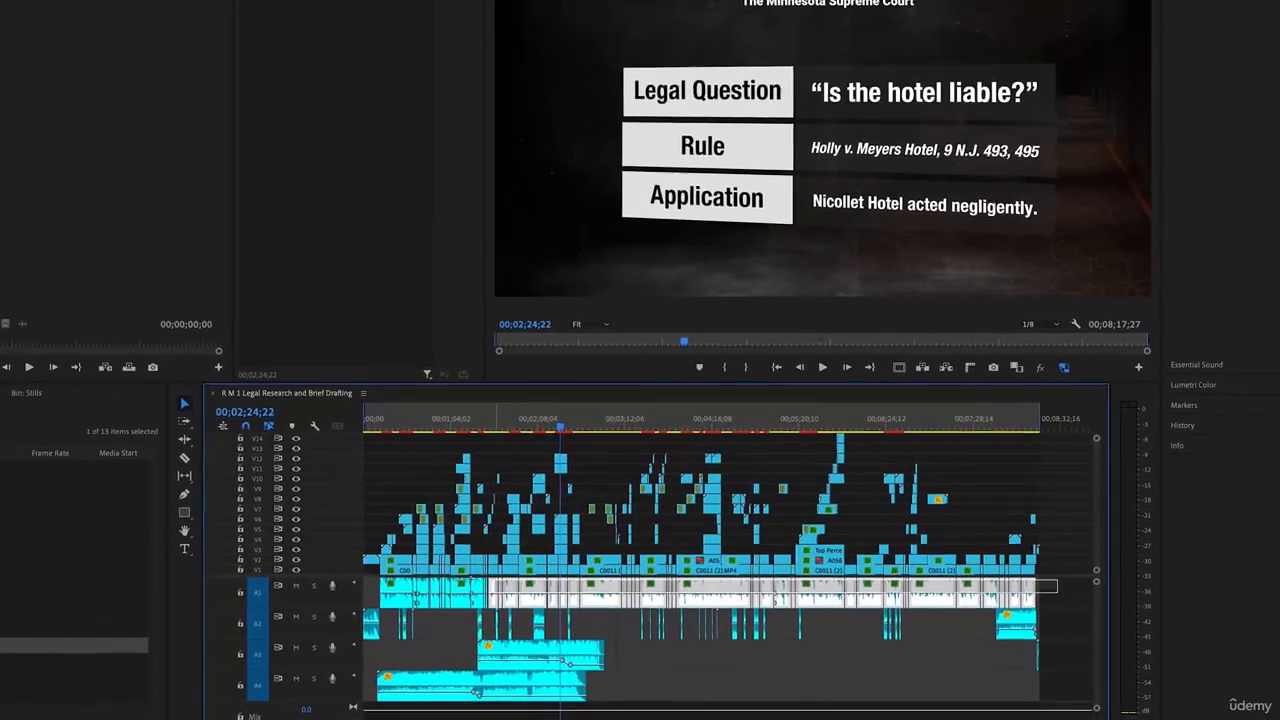
Give the currently selected clips the Mango label colour
right_click(402, 585)
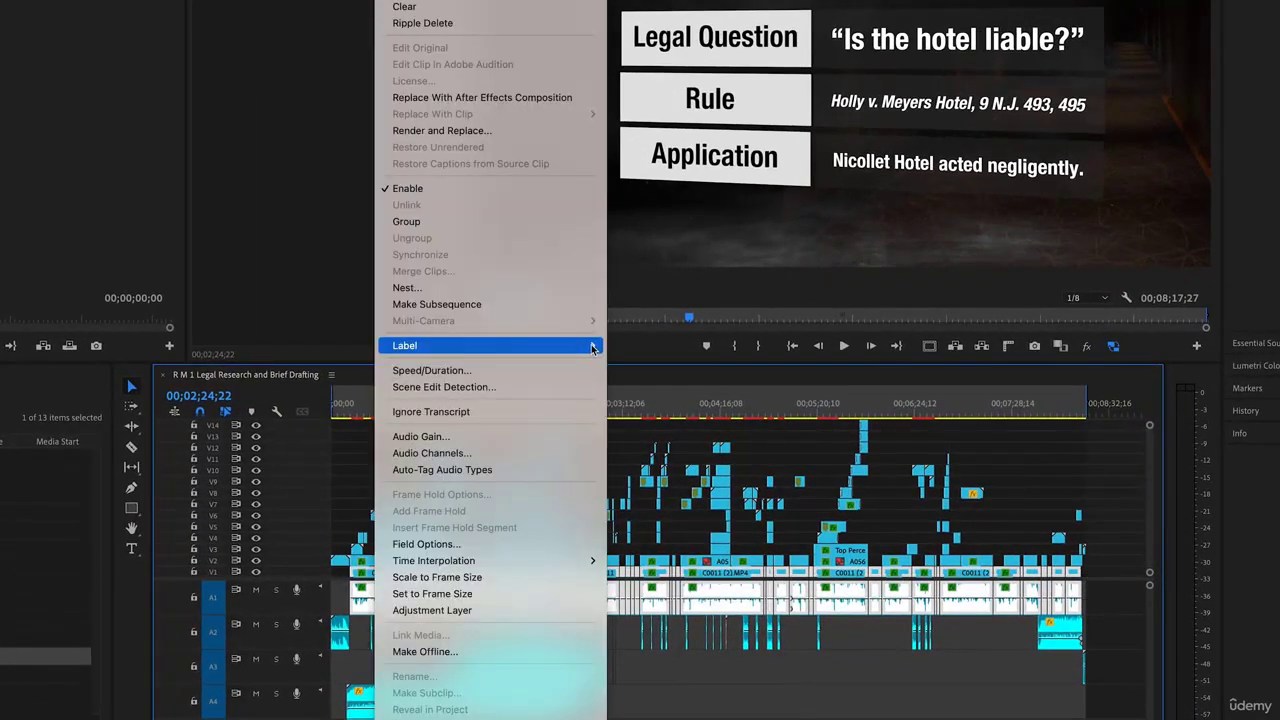
mouse_move(592, 348)
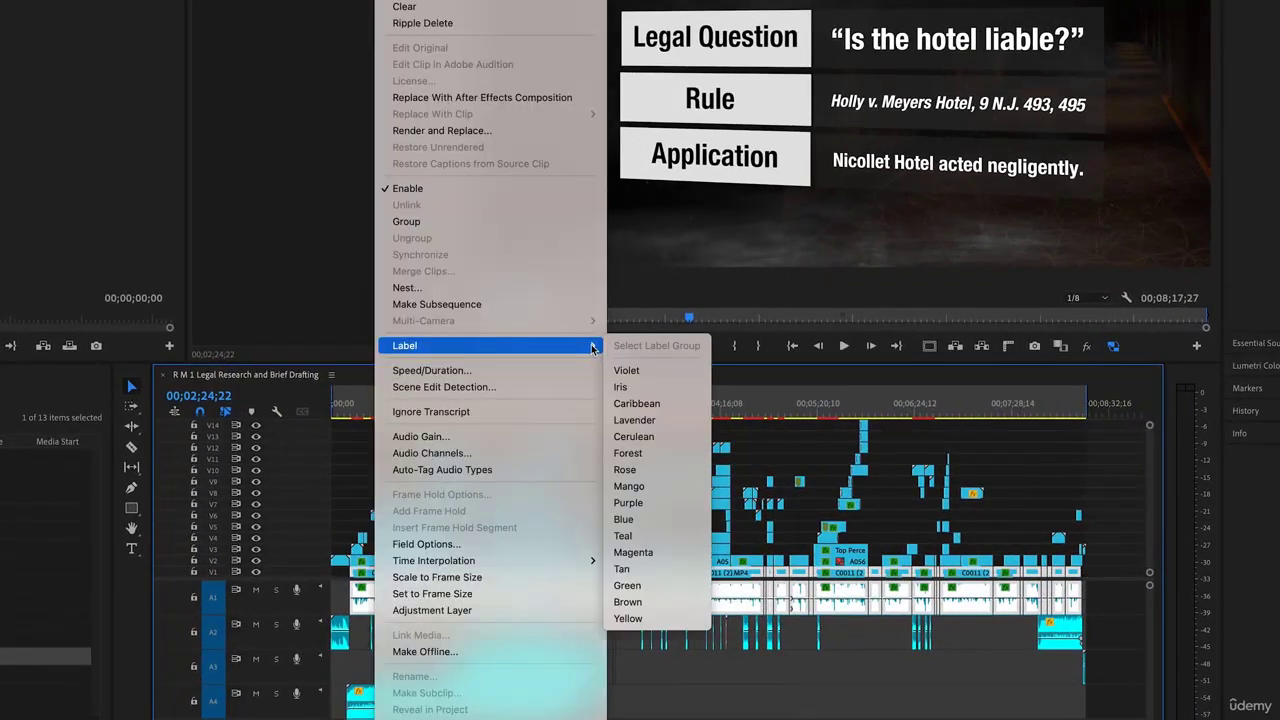
left_click(643, 487)
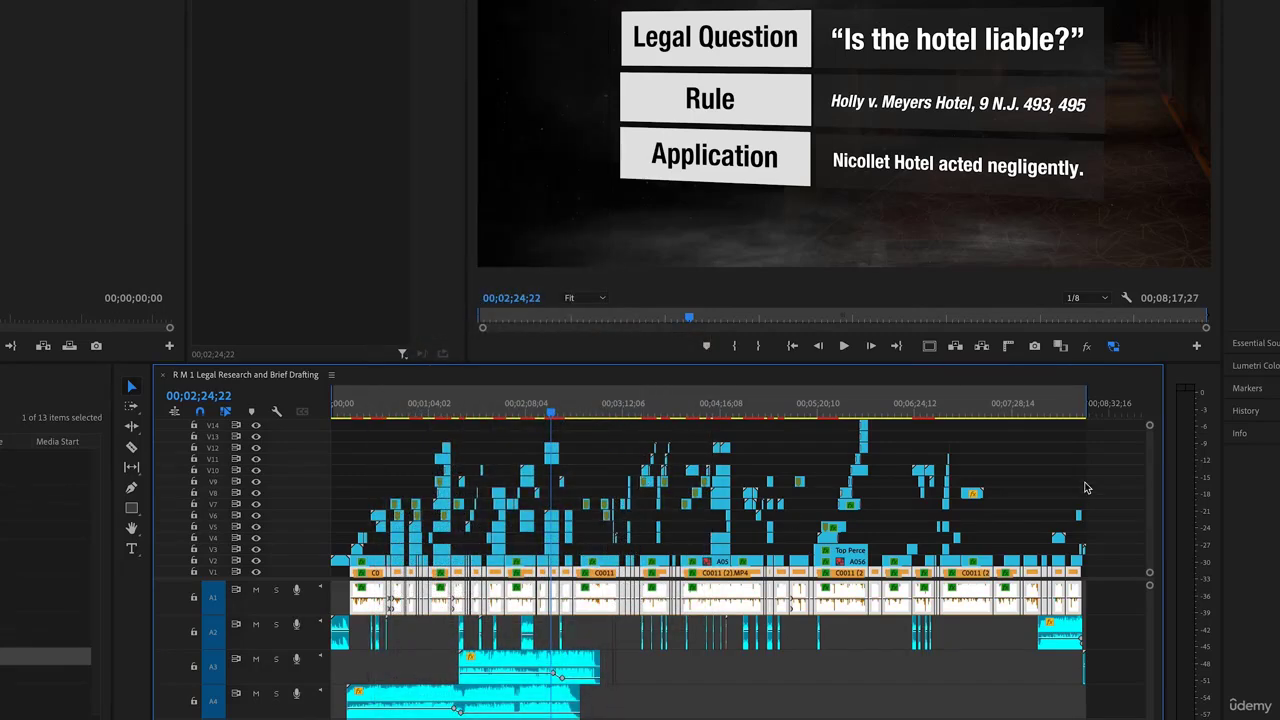
left_click_drag(1150, 424, 1148, 421)
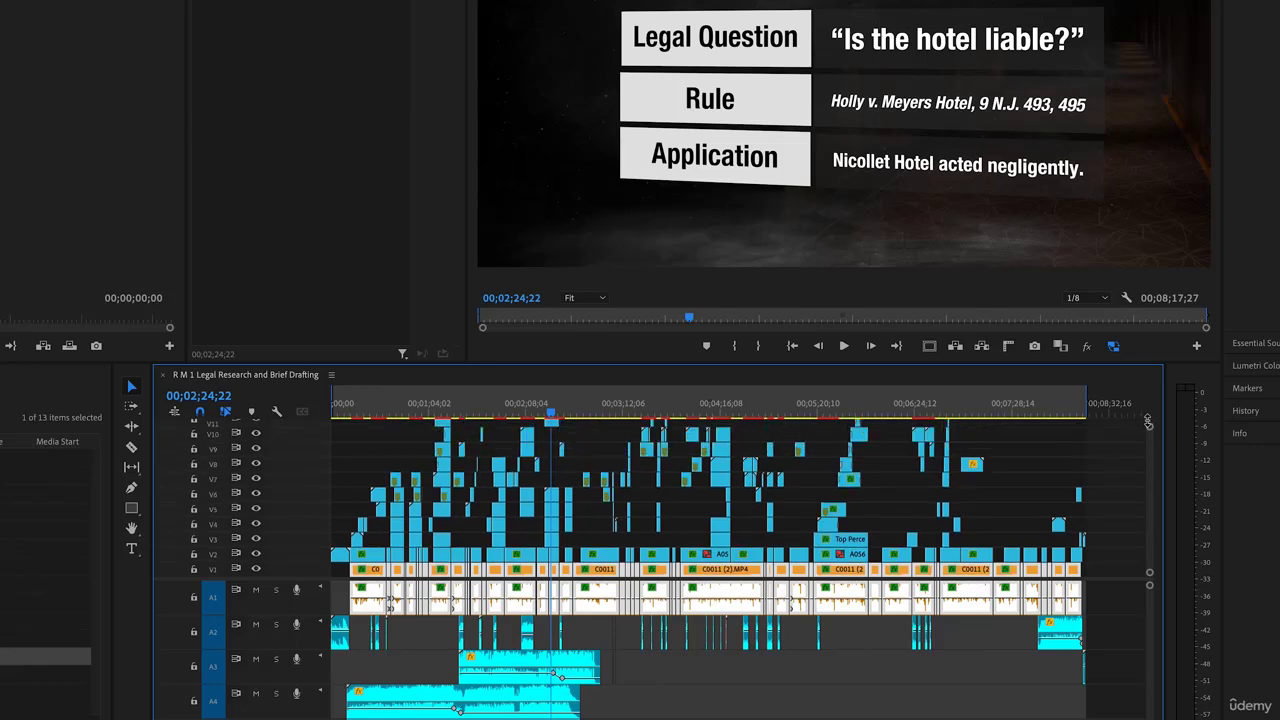
Select the whole row of clips on one video track and label them Forest green
left_click_drag(1107, 536, 996, 537)
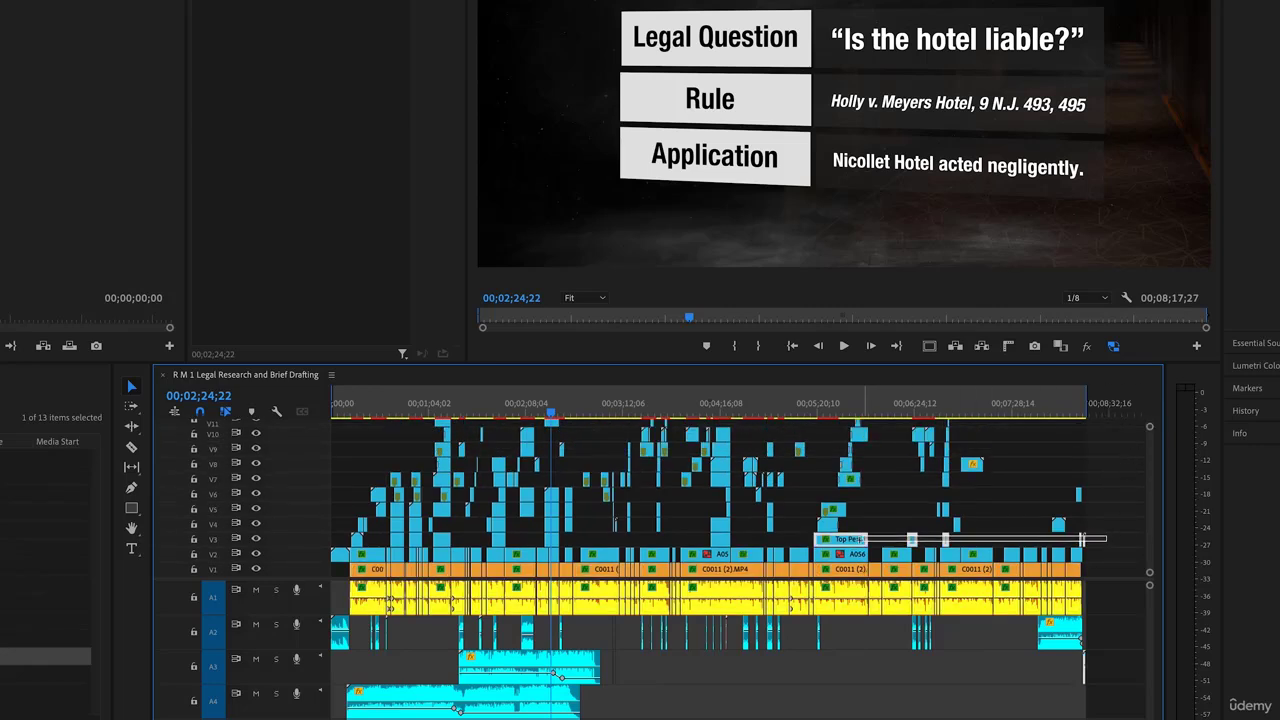
left_click_drag(818, 540, 486, 539)
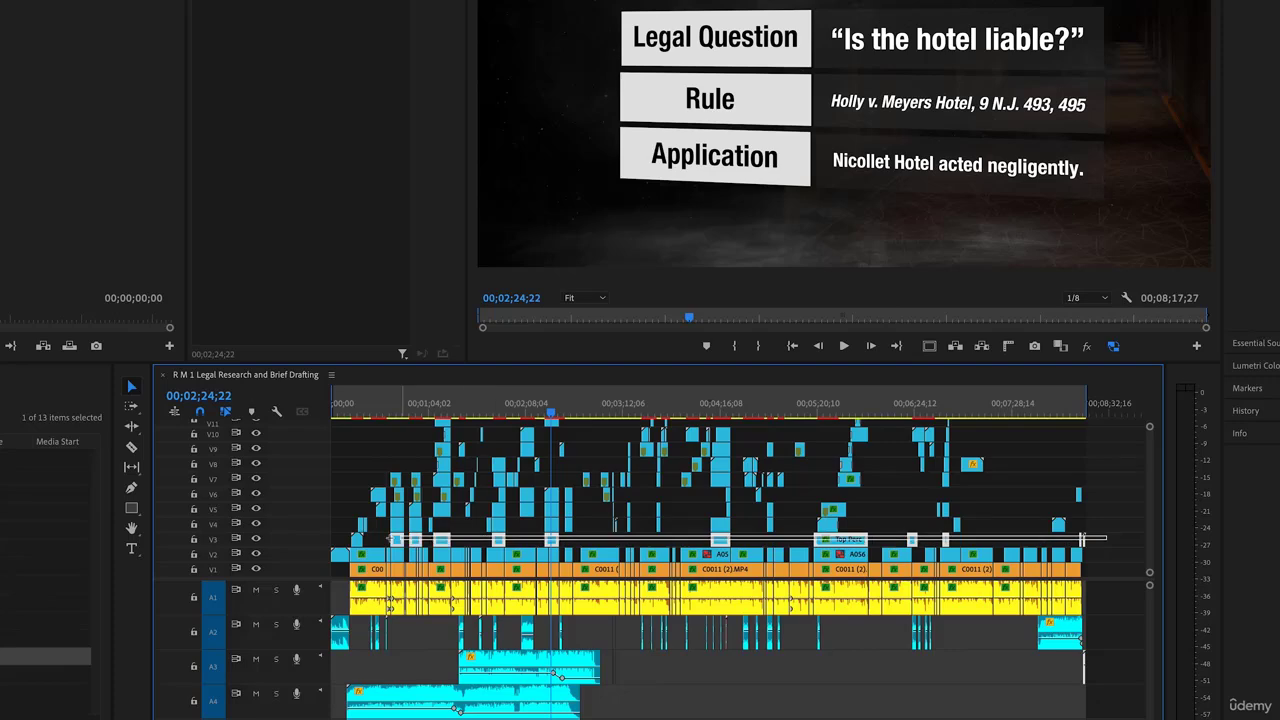
left_click_drag(388, 540, 355, 540)
right_click(445, 544)
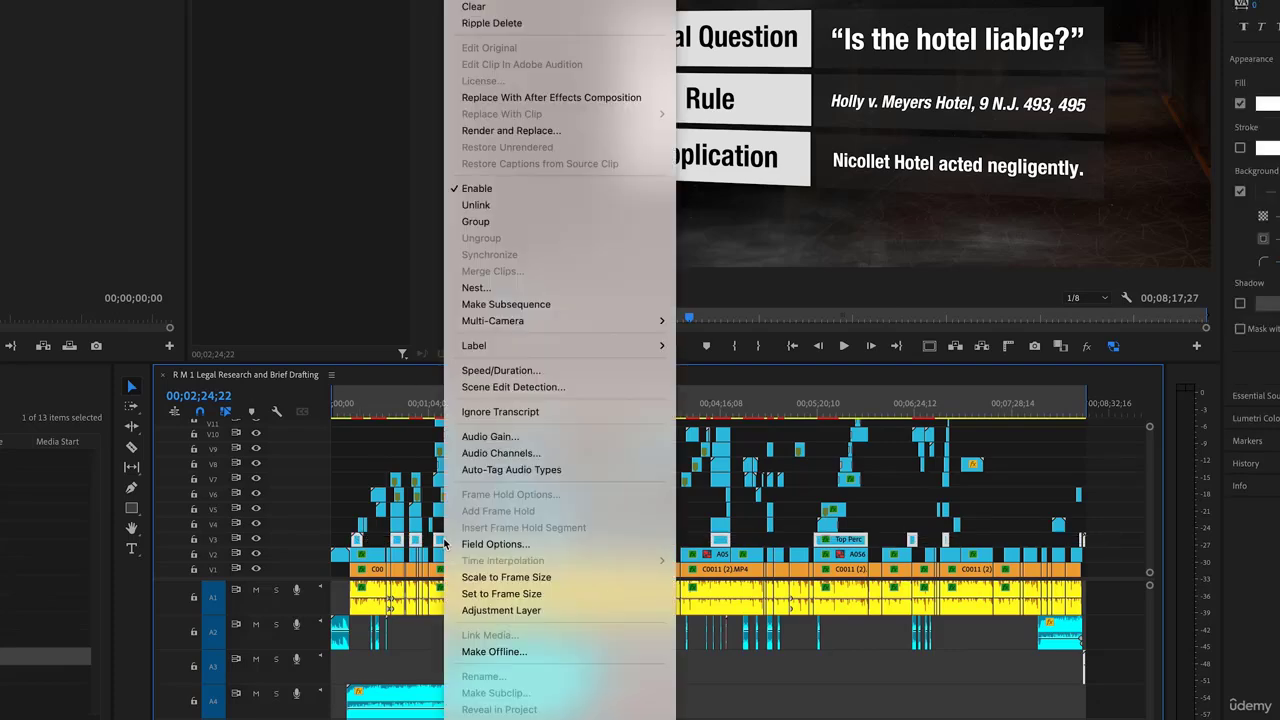
key("Escape")
right_click(417, 530)
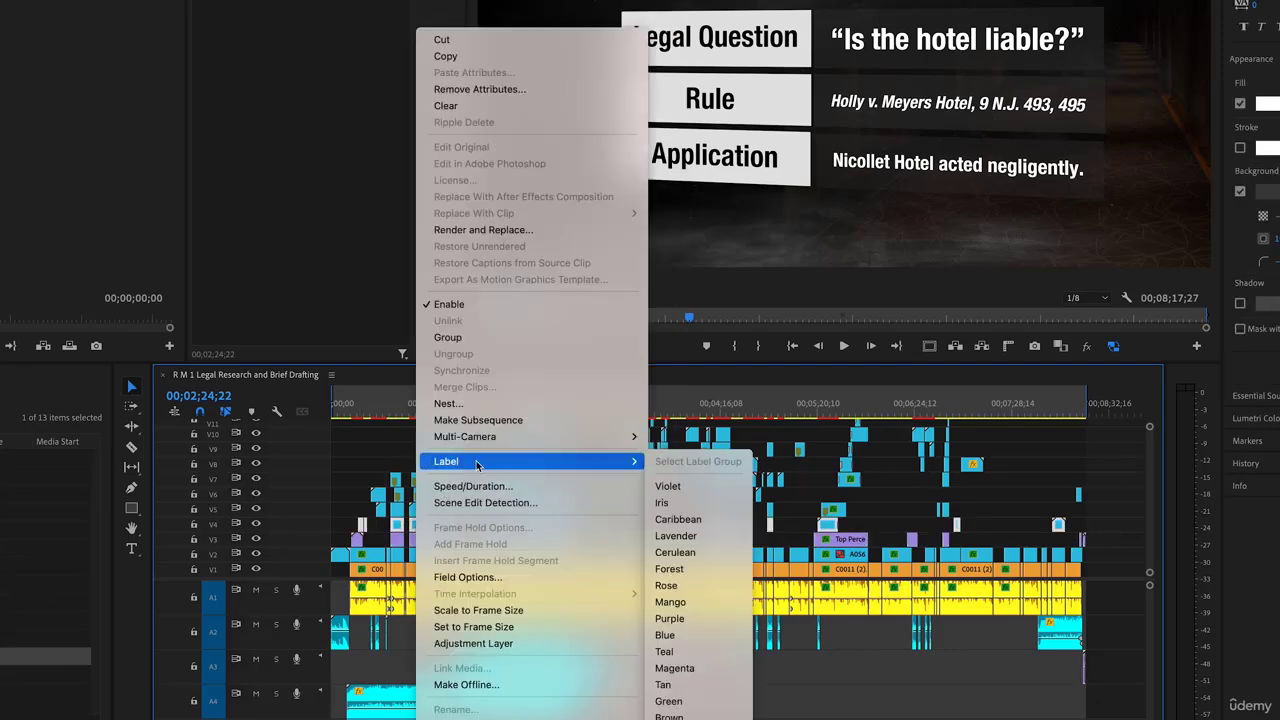
mouse_move(638, 462)
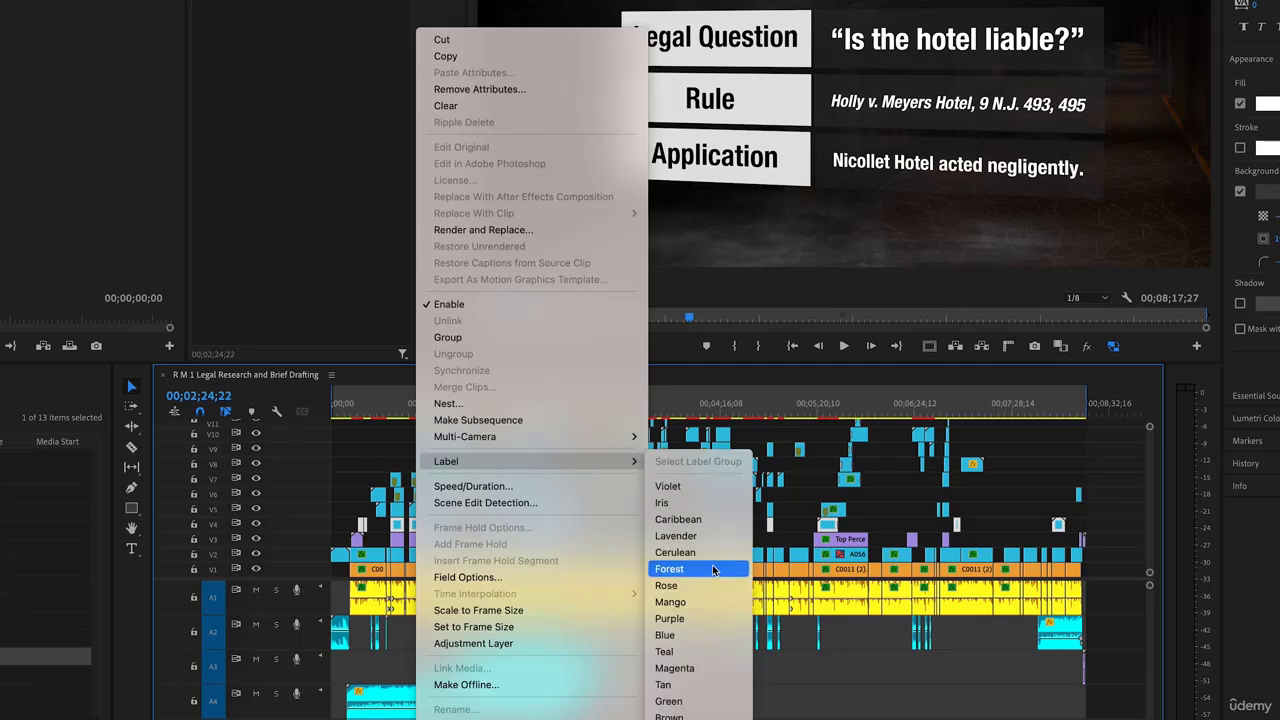
left_click(668, 701)
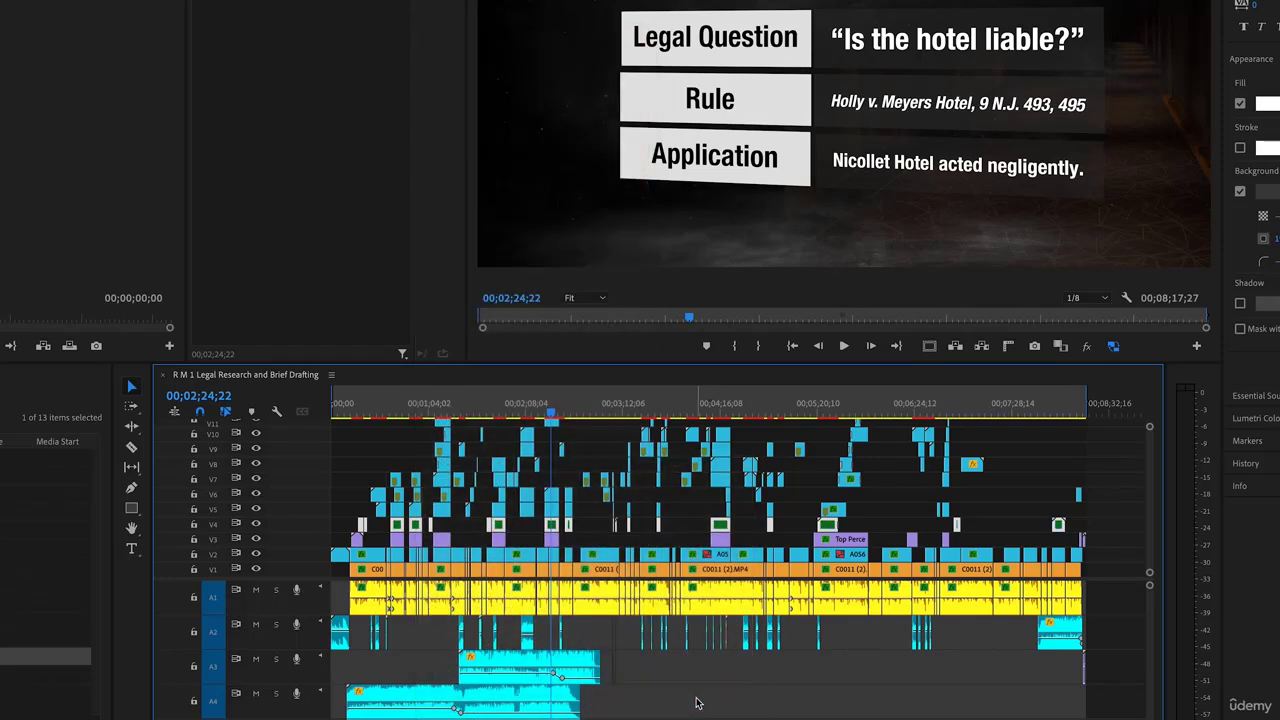
left_click(884, 523)
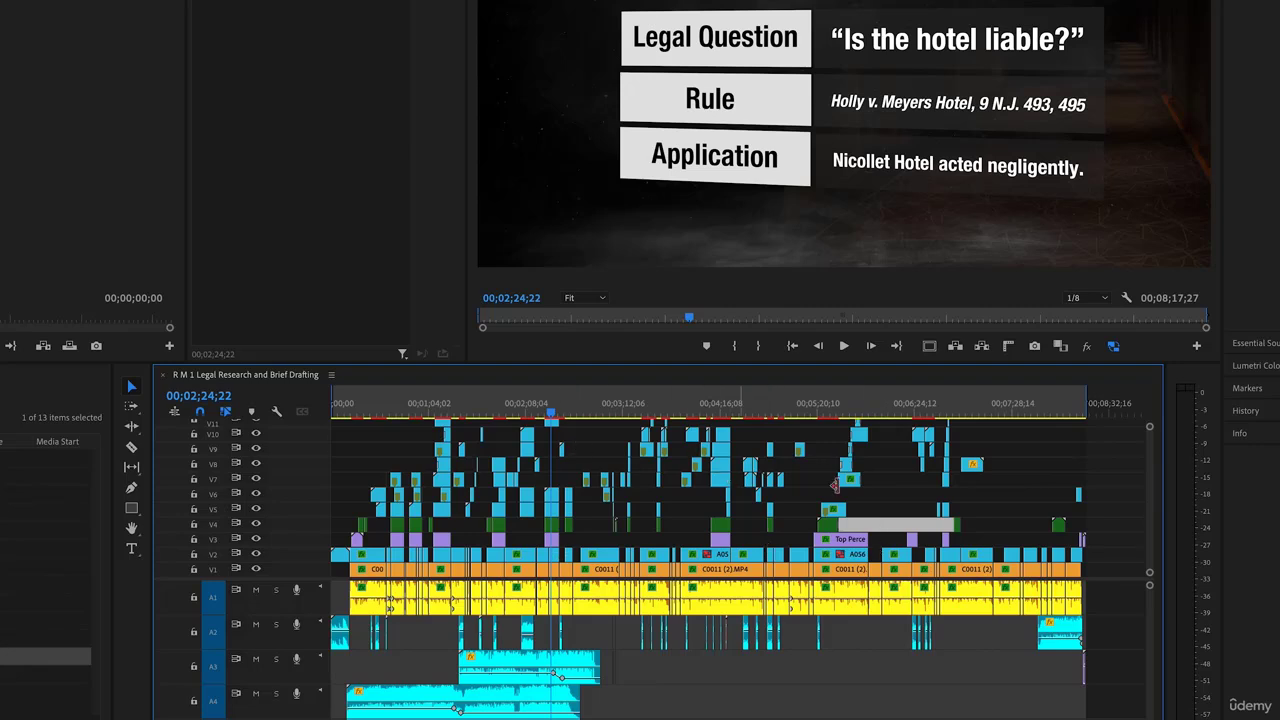
Select all clips on track V5 and label them Rose
scroll(1100, 515, "up", 2)
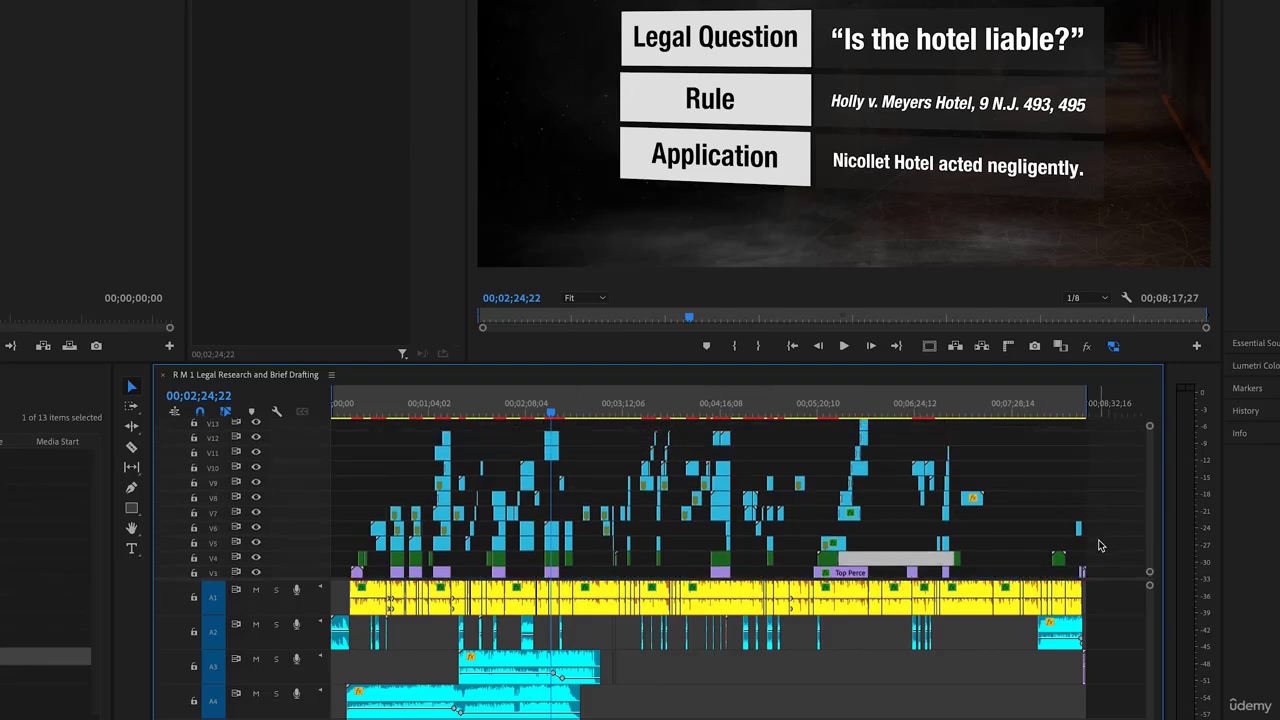
left_click_drag(1062, 543, 394, 543)
right_click(397, 547)
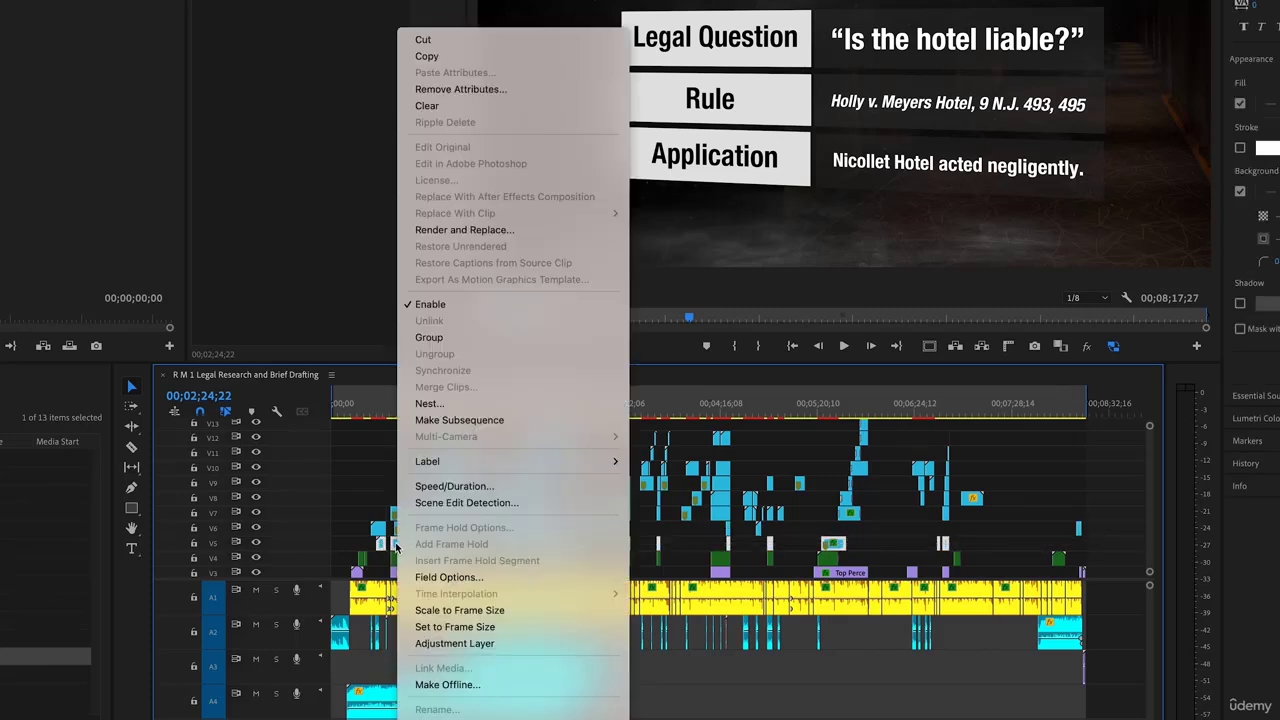
mouse_move(489, 462)
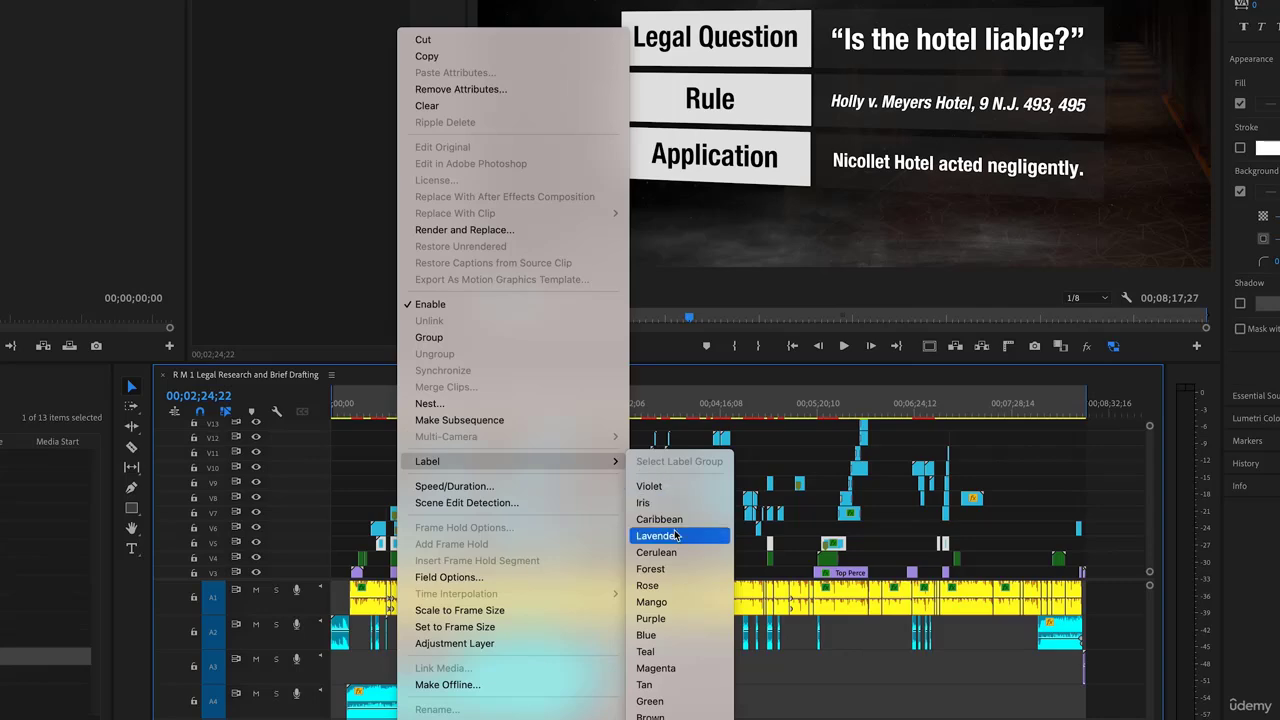
left_click(680, 585)
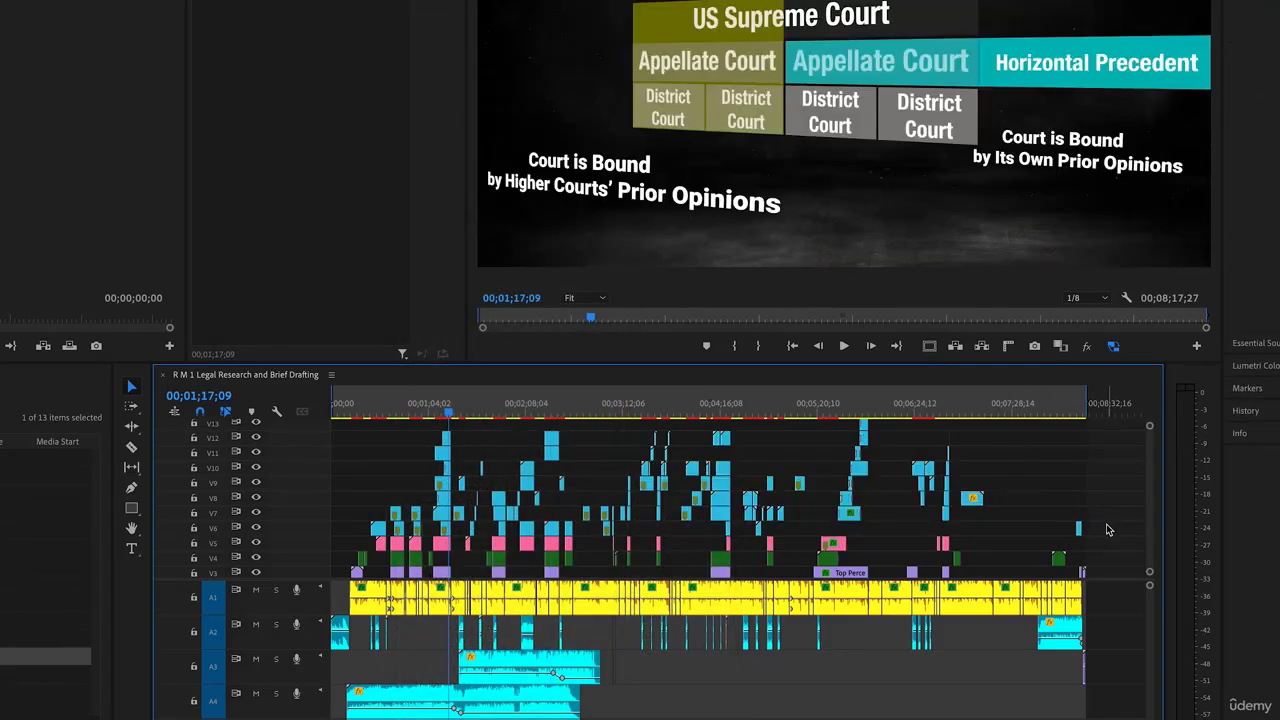
Label the clips on the upper video tracks Magenta
left_click_drag(1106, 525, 405, 487)
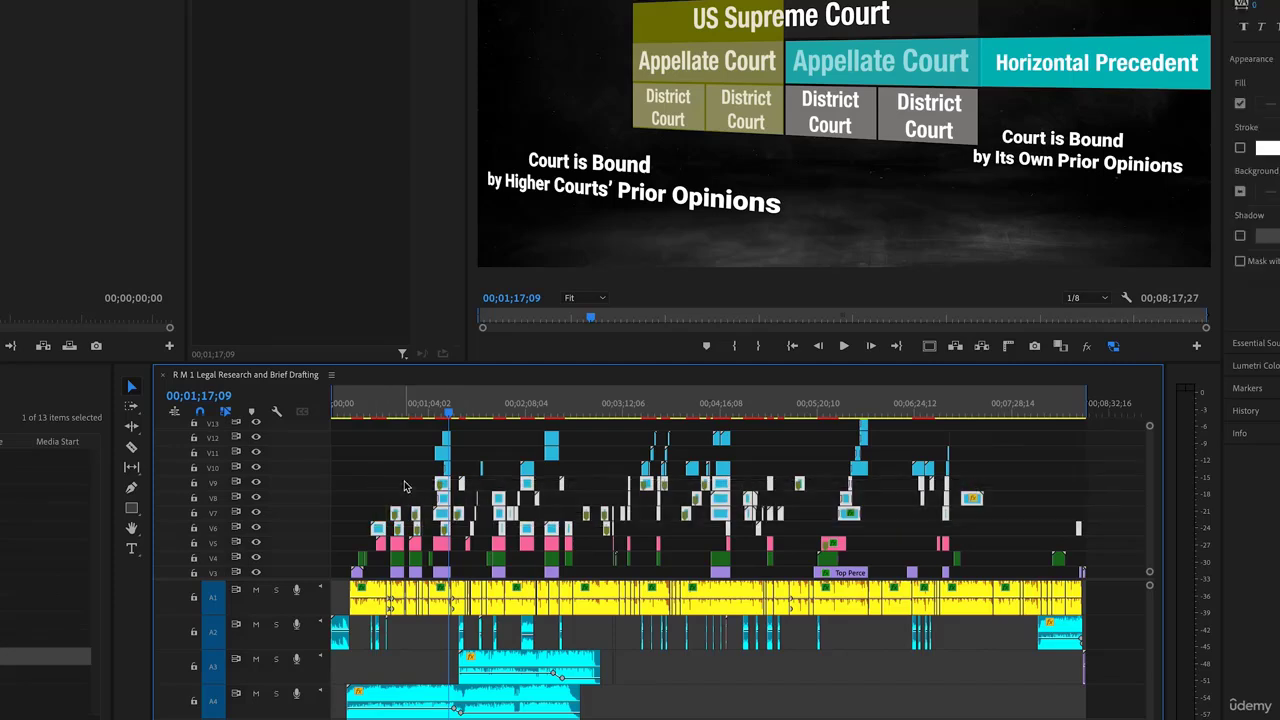
right_click(446, 489)
mouse_move(482, 463)
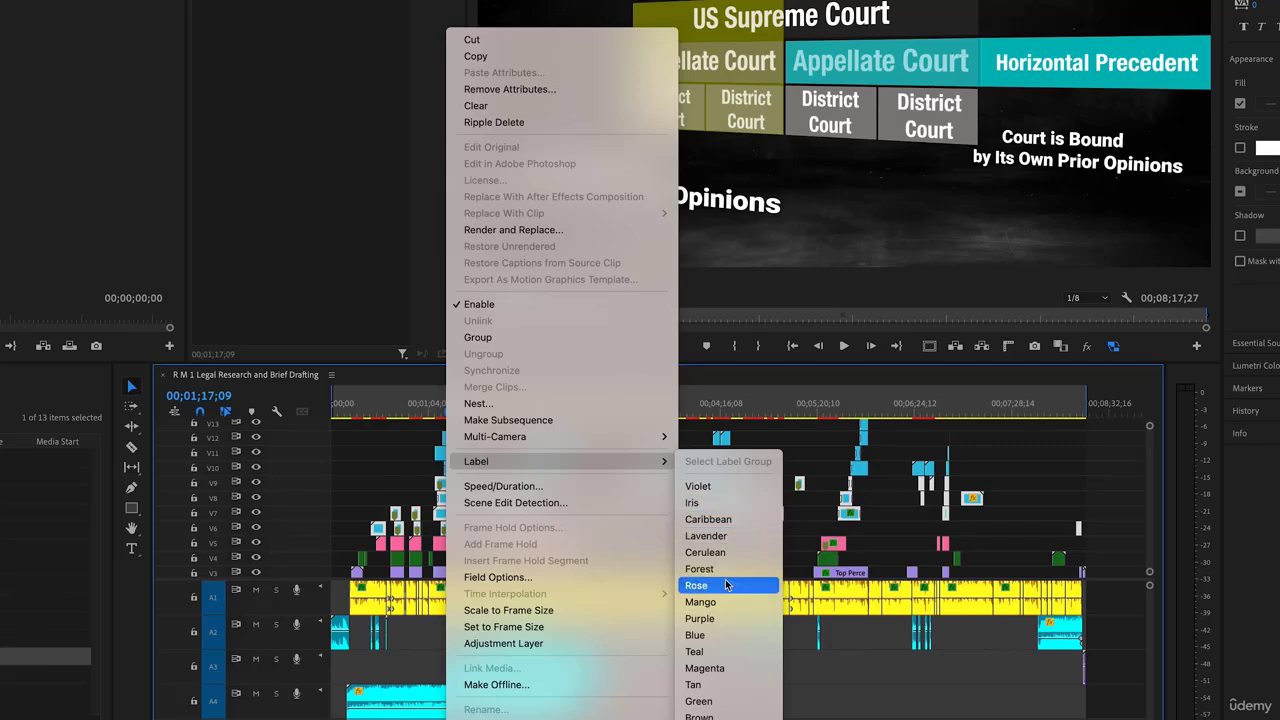
left_click(731, 670)
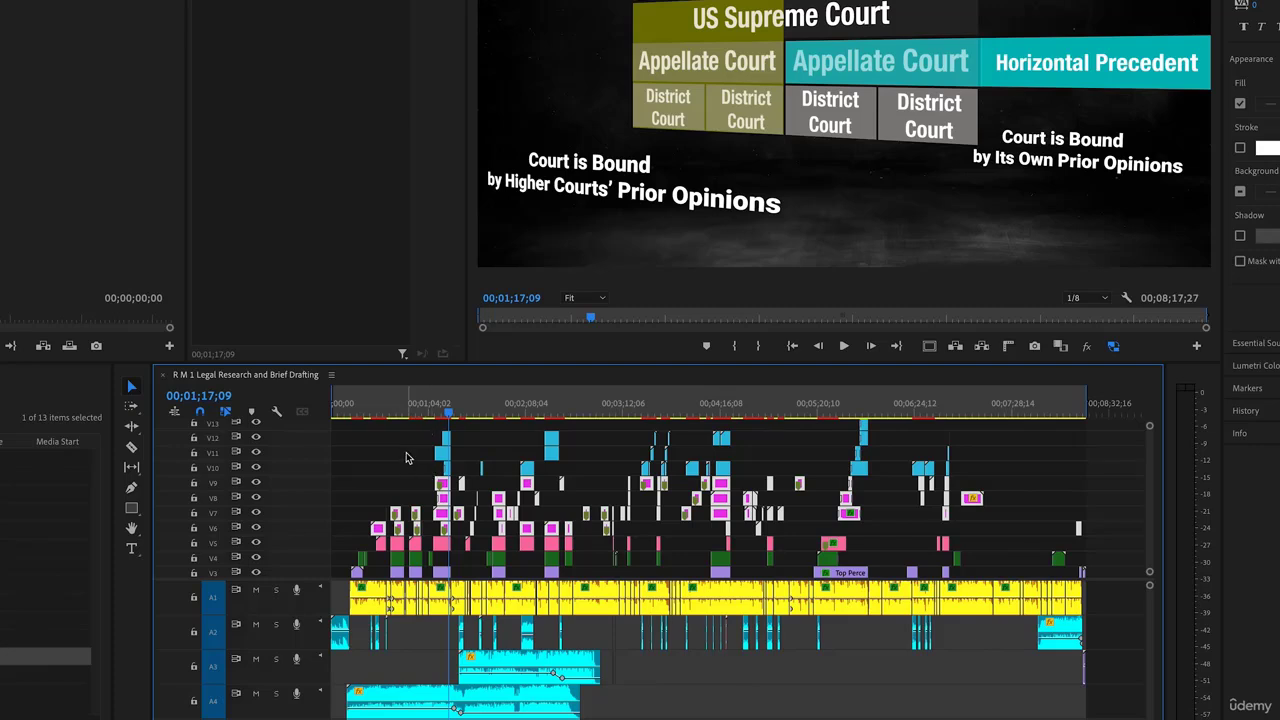
left_click(672, 682)
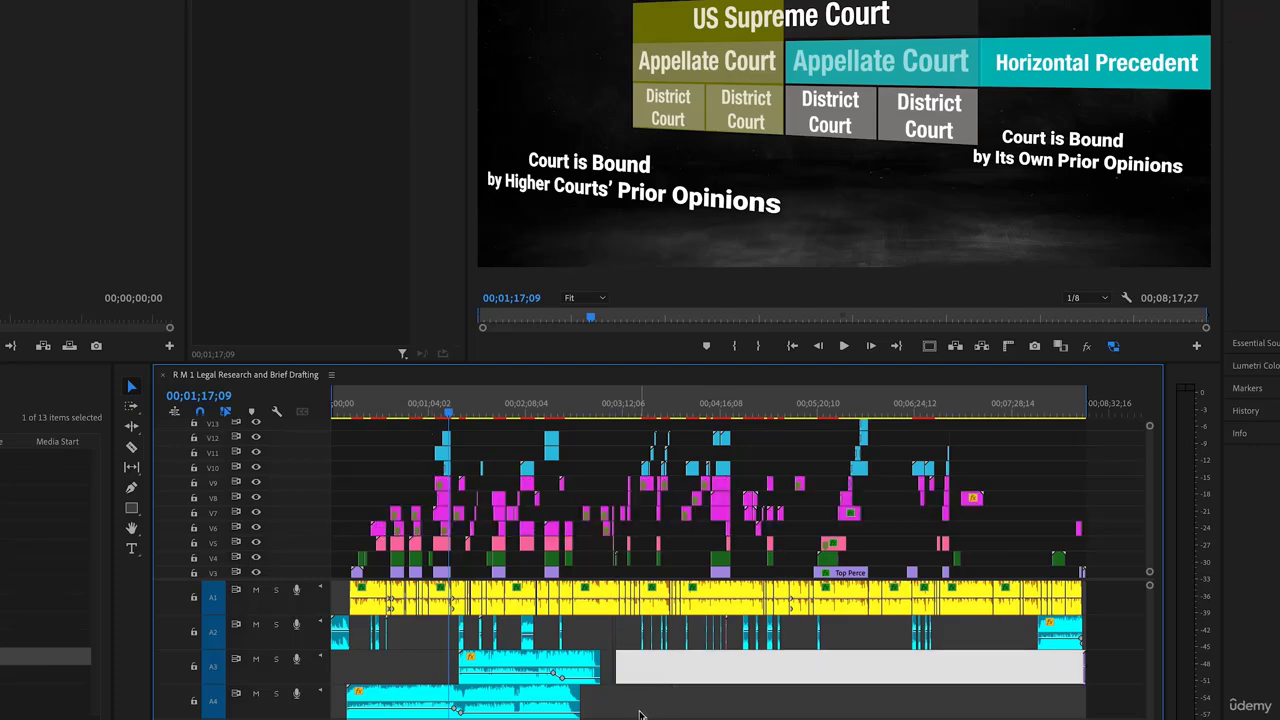
Label the A3 and A4 music clips Yellow
left_click_drag(640, 714, 540, 674)
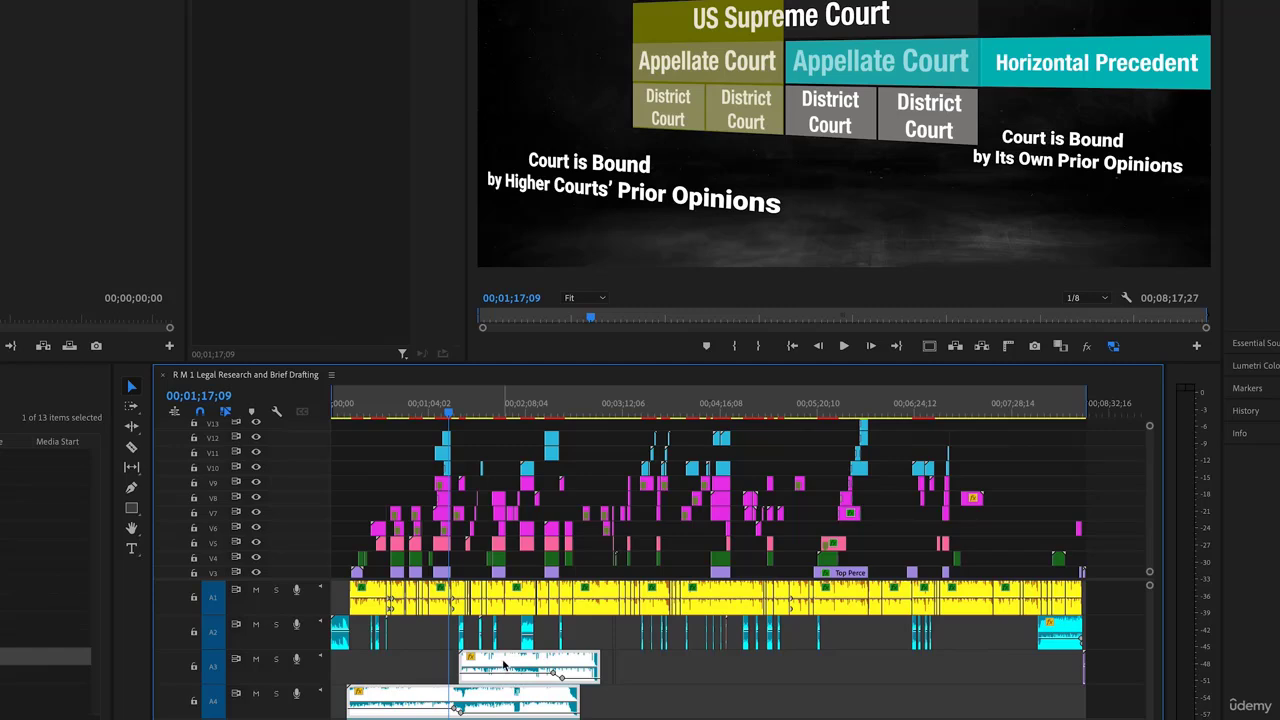
right_click(505, 665)
mouse_move(665, 503)
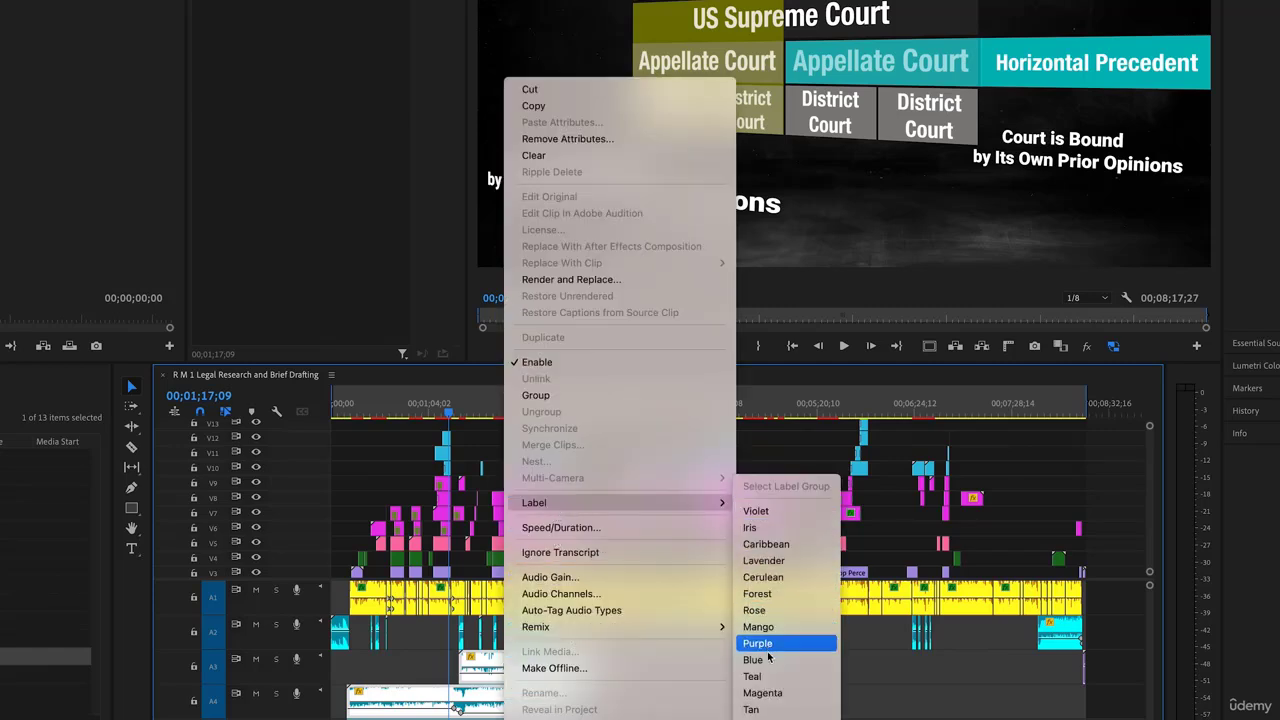
left_click(753, 676)
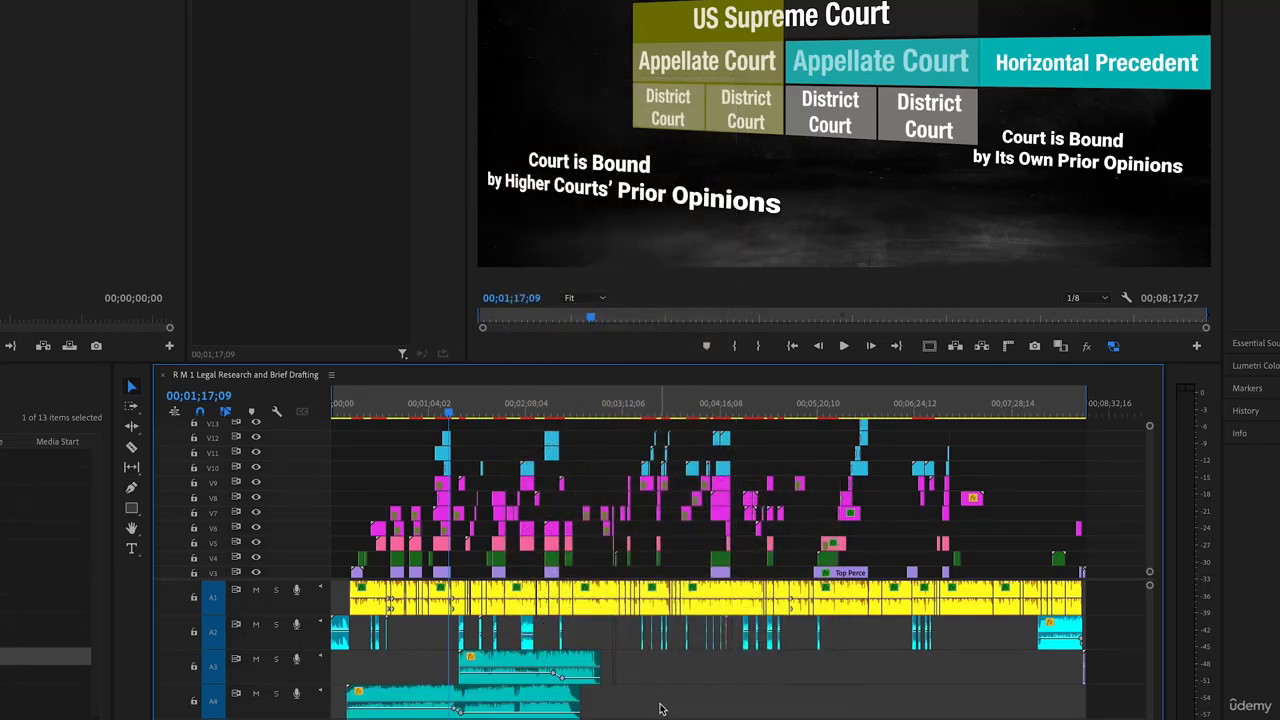
left_click_drag(655, 700, 520, 666)
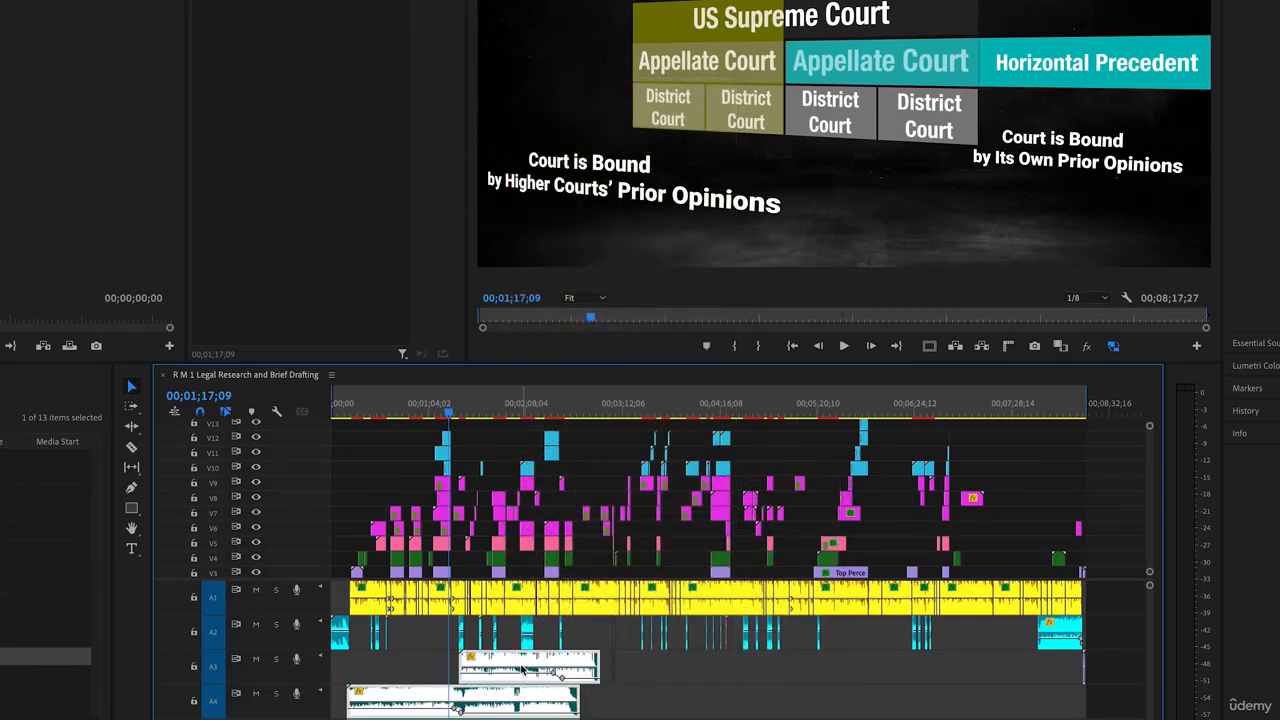
right_click(520, 668)
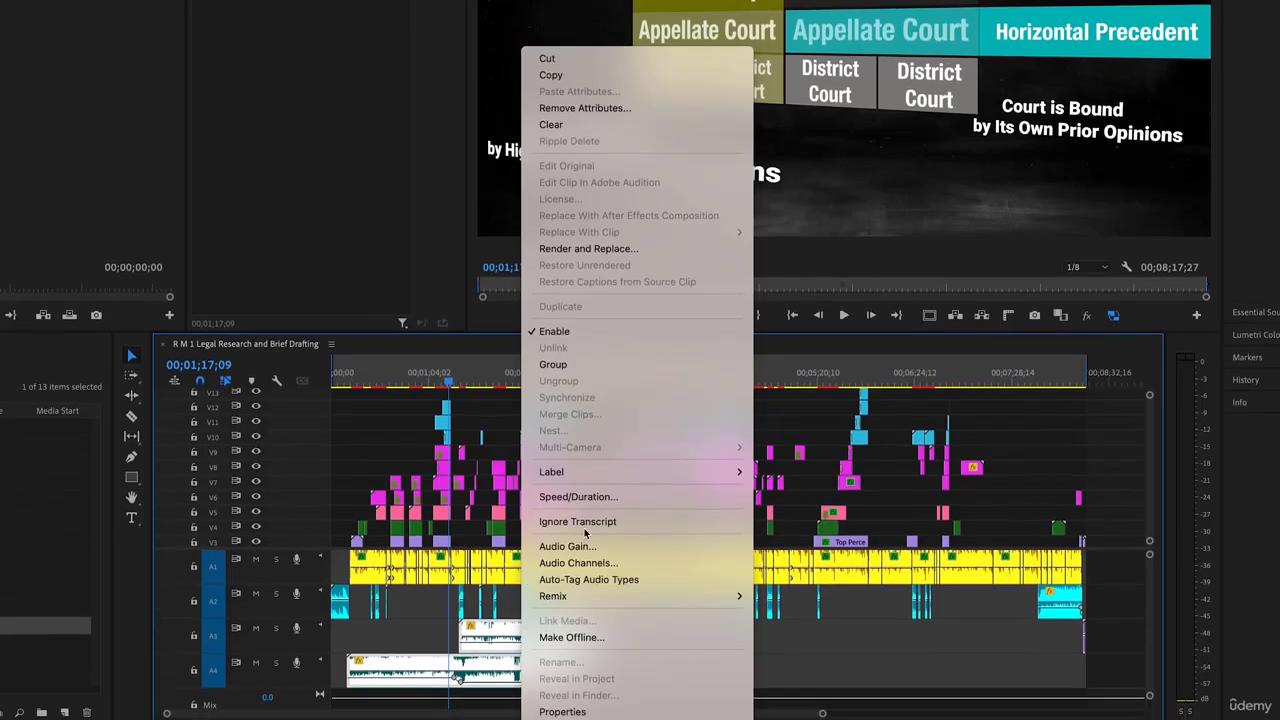
mouse_move(585, 503)
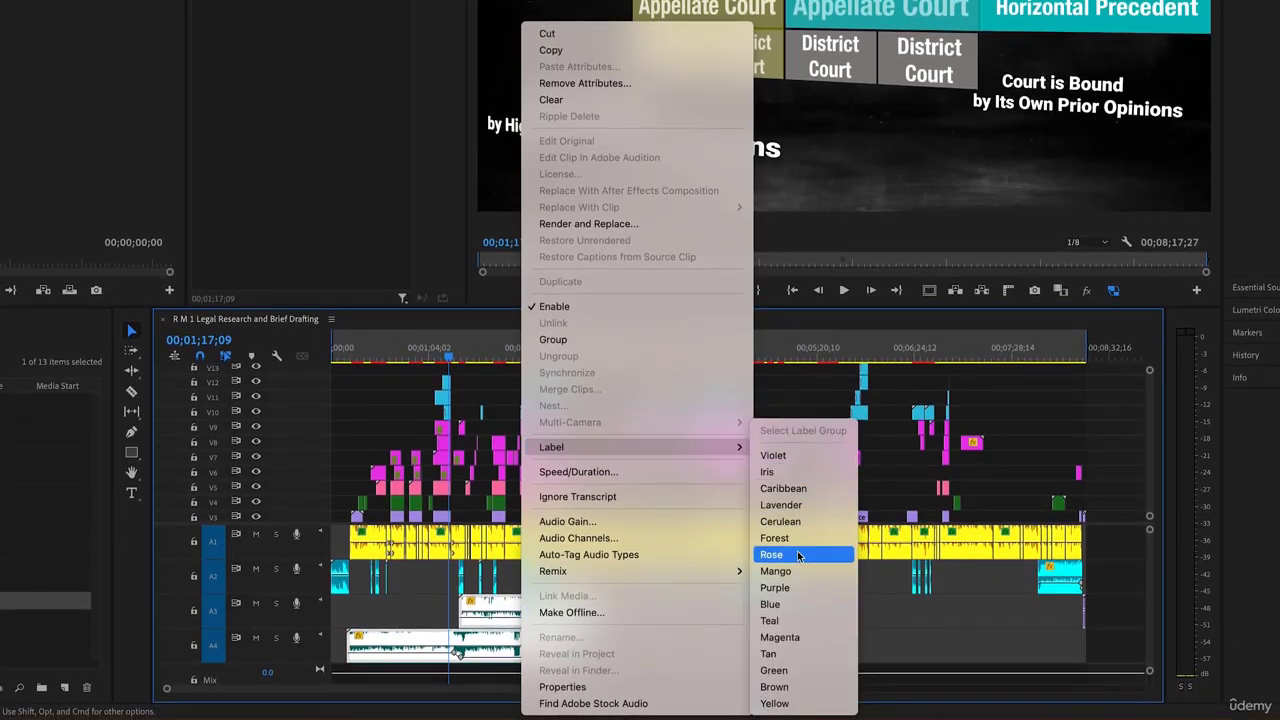
left_click(810, 706)
Label the A1 dialogue clips Cerulean
left_click_drag(1105, 545, 352, 534)
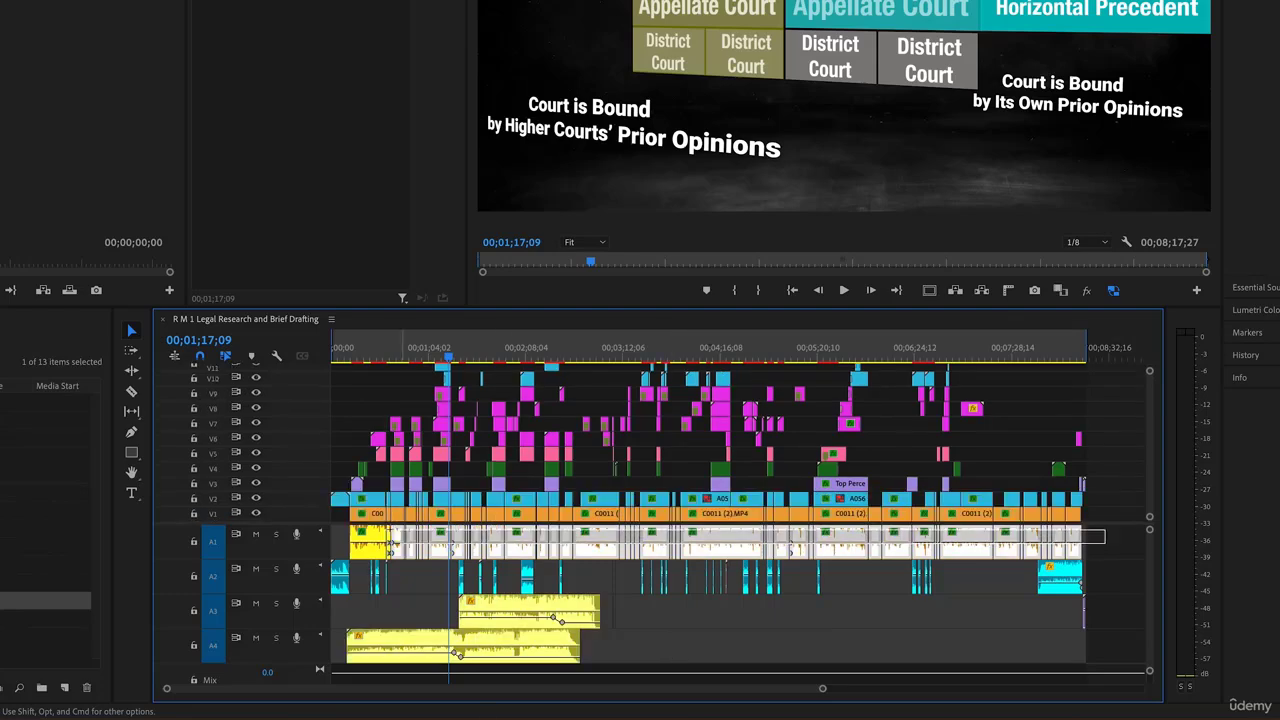
right_click(369, 534)
mouse_move(428, 451)
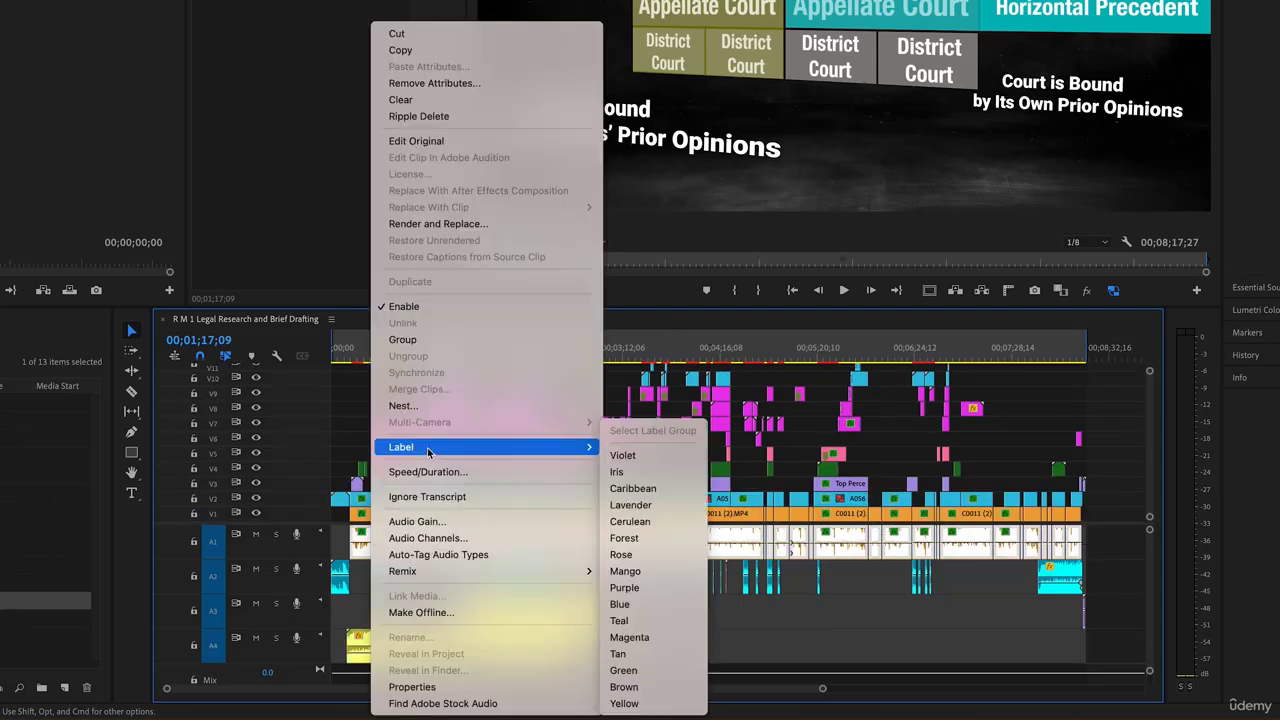
left_click(630, 521)
left_click(766, 628)
left_click(1120, 581)
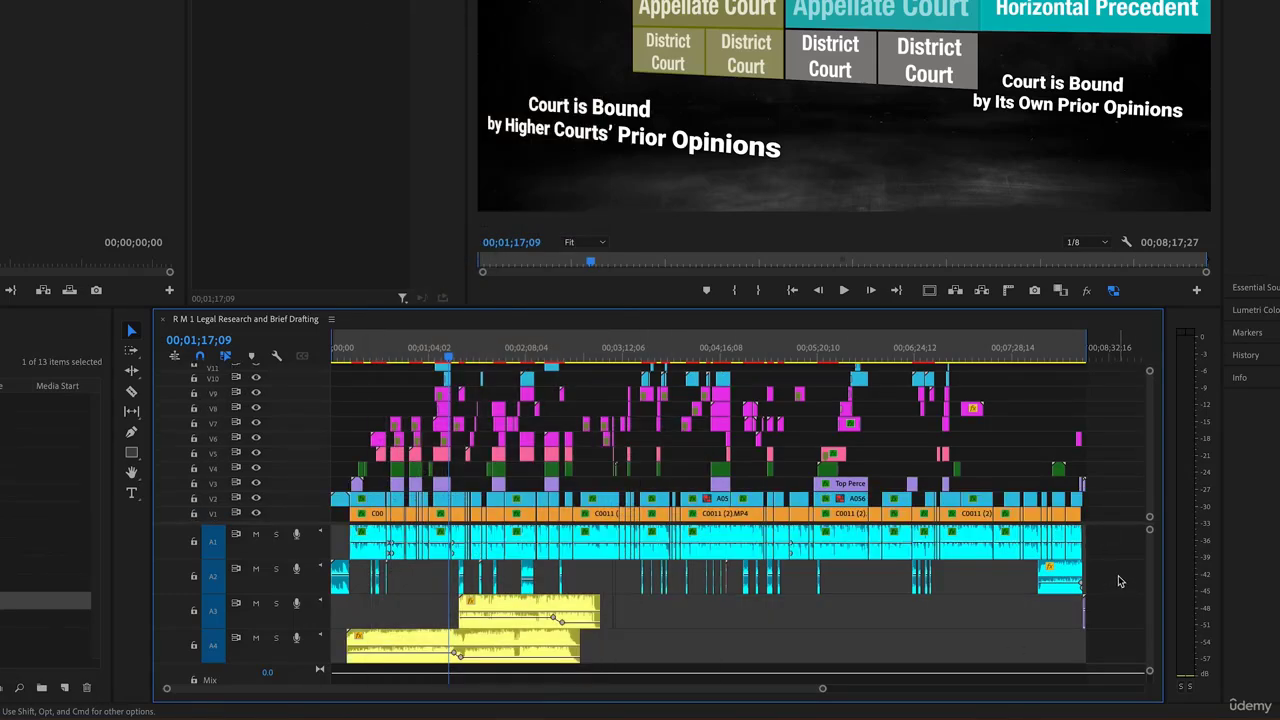
Label the A2 clips Iris light blue and move playback to 00;02;59;25
left_click_drag(1120, 581, 365, 575)
right_click(381, 578)
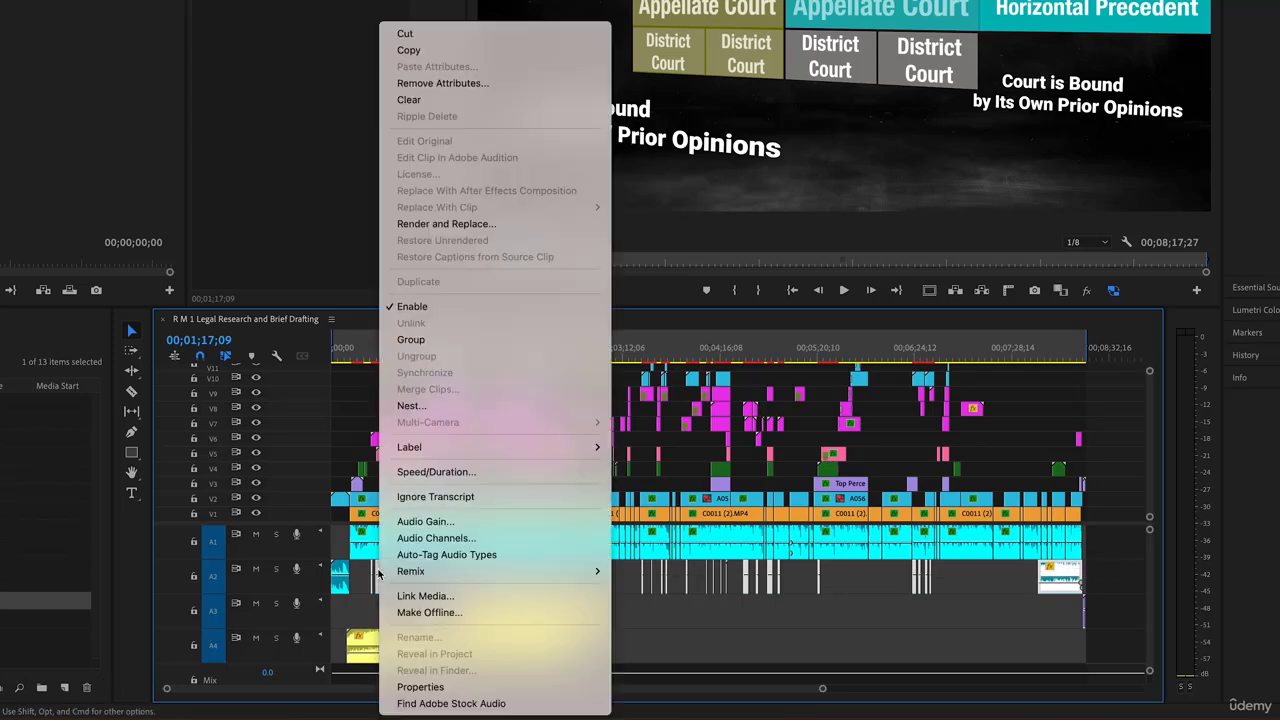
mouse_move(430, 452)
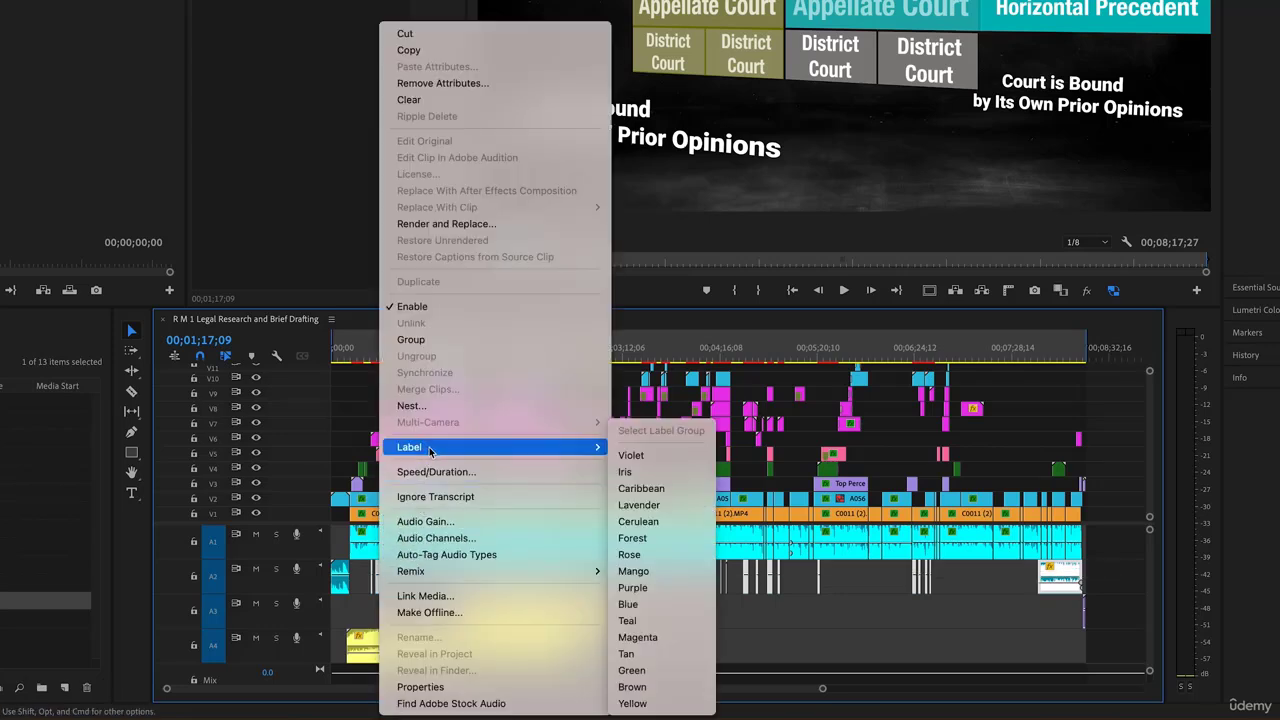
left_click(647, 477)
left_click(668, 642)
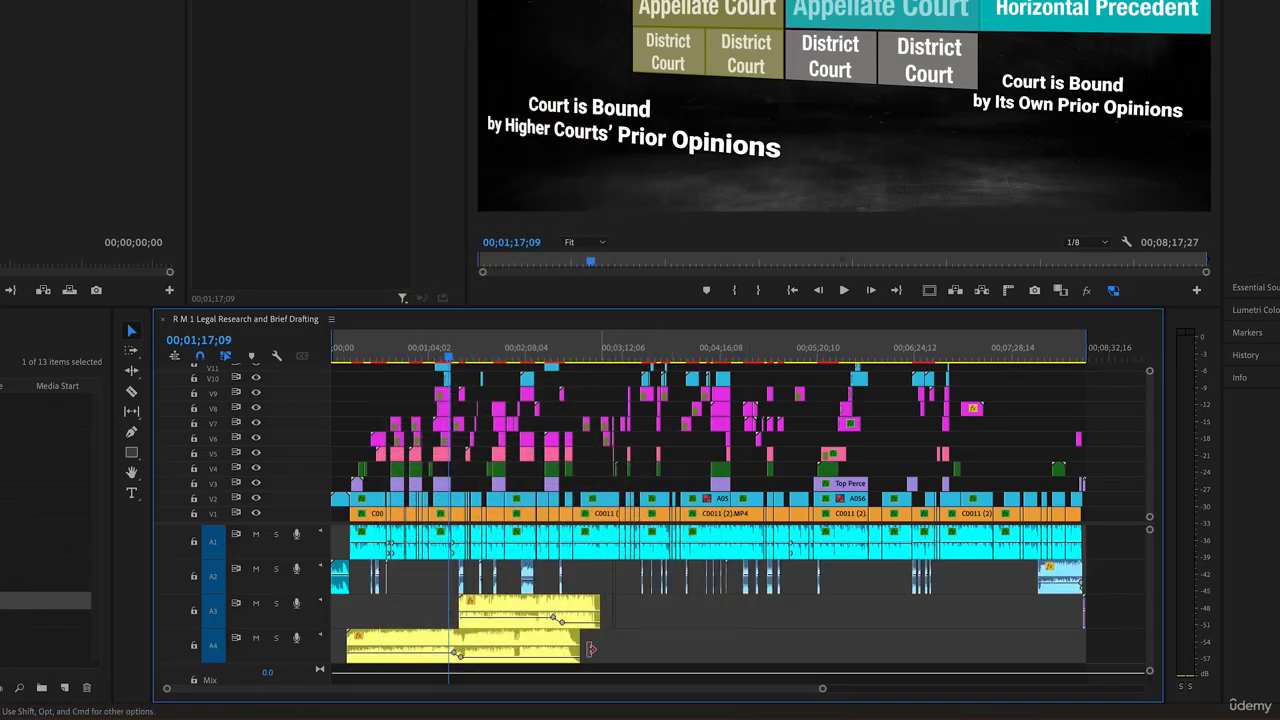
left_click(552, 647)
left_click(674, 646)
left_click(605, 352)
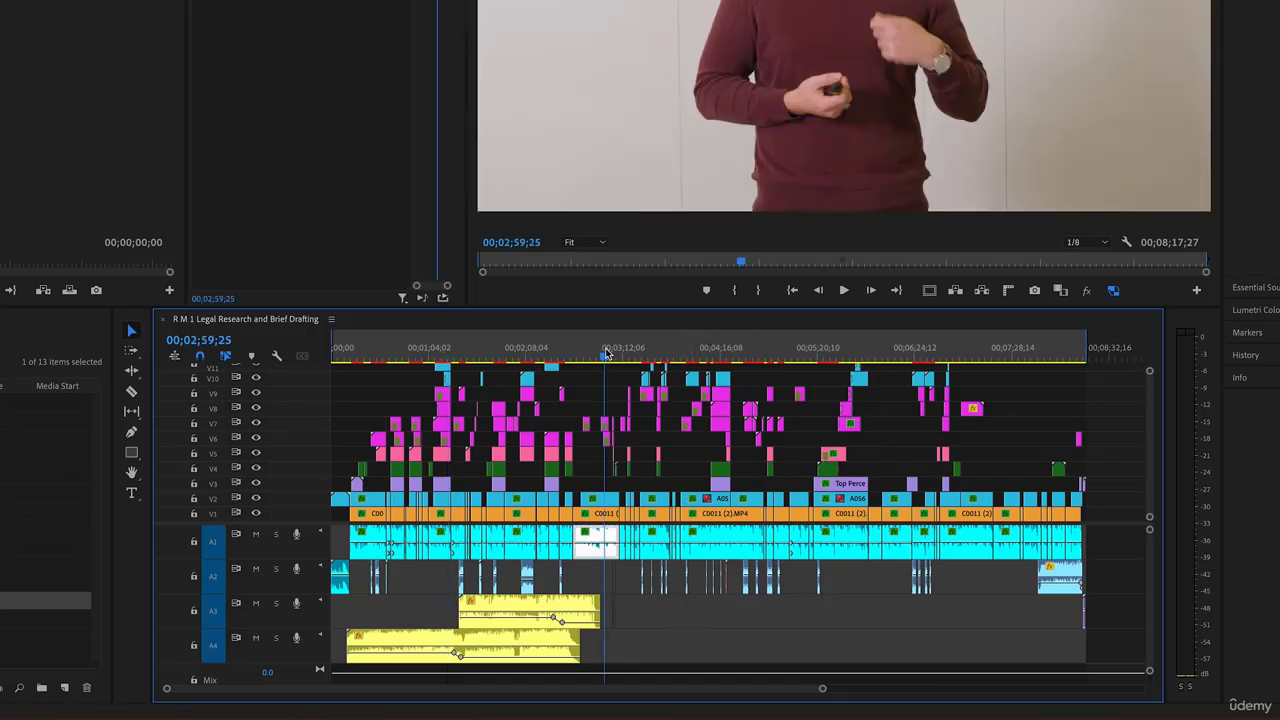
left_click(529, 349)
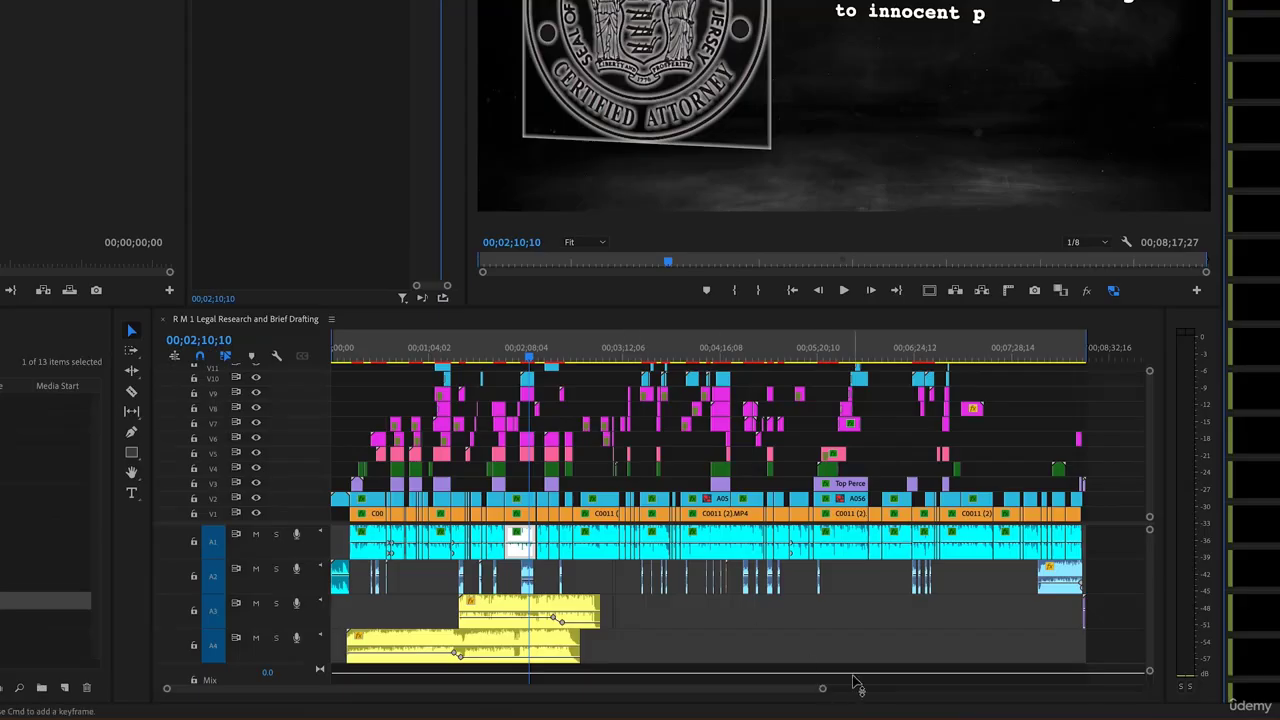
left_click_drag(824, 691, 613, 706)
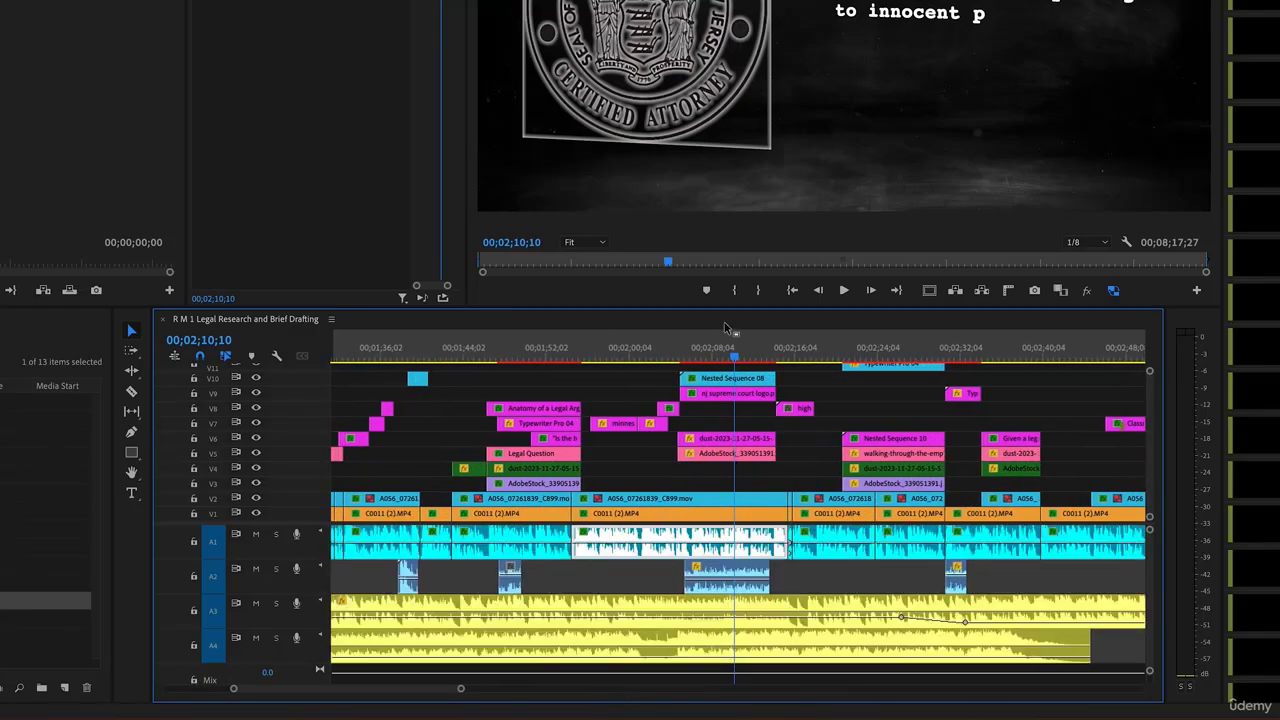
left_click(735, 358)
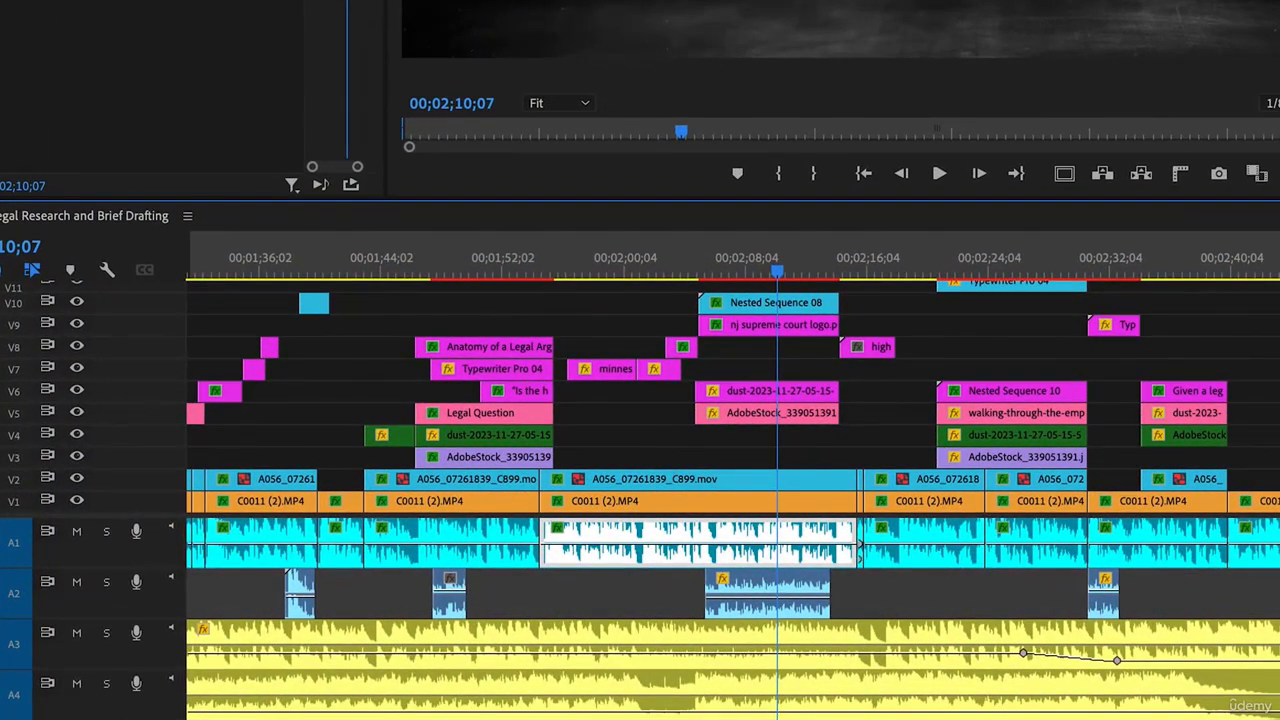
left_click(792, 506)
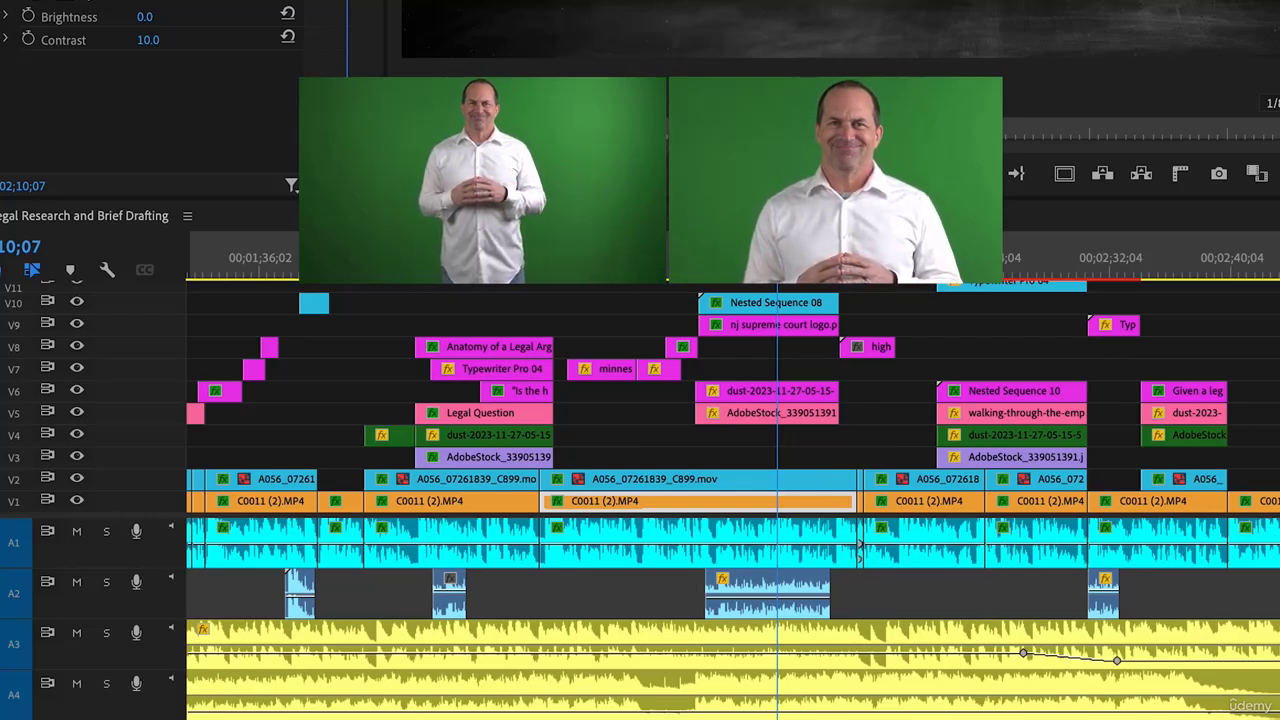
left_click(754, 258)
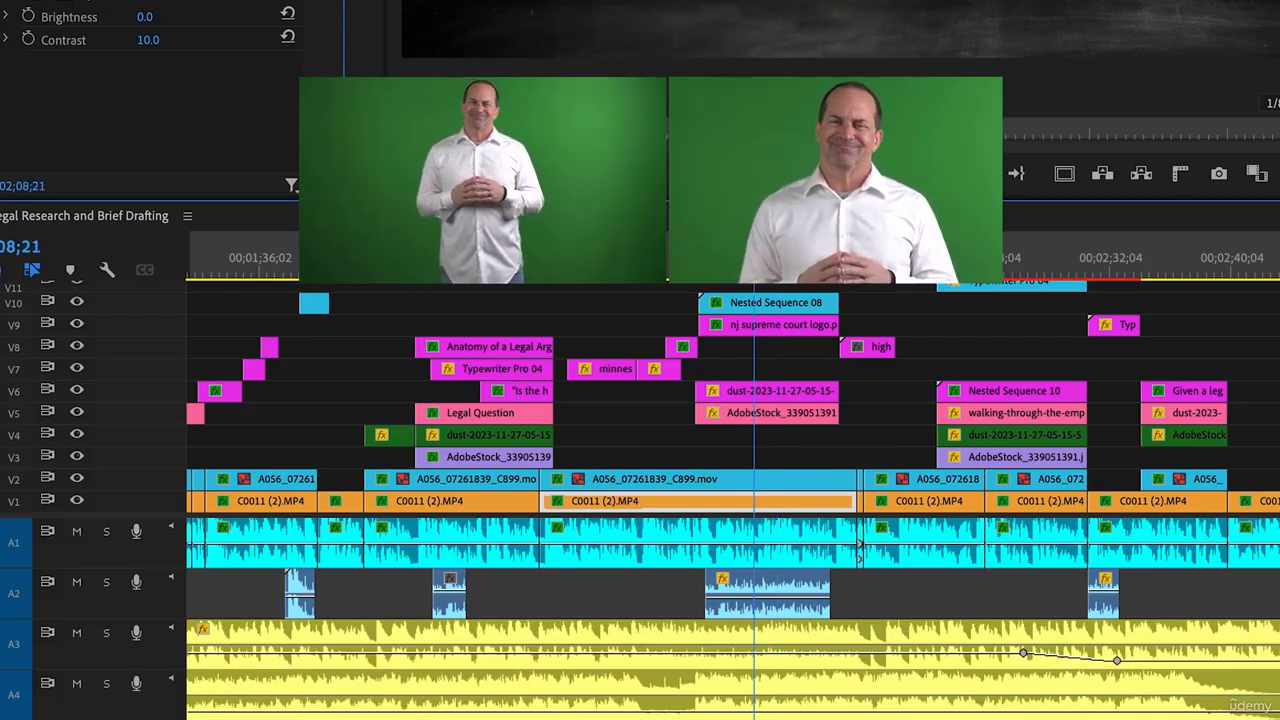
left_click_drag(754, 258, 767, 258)
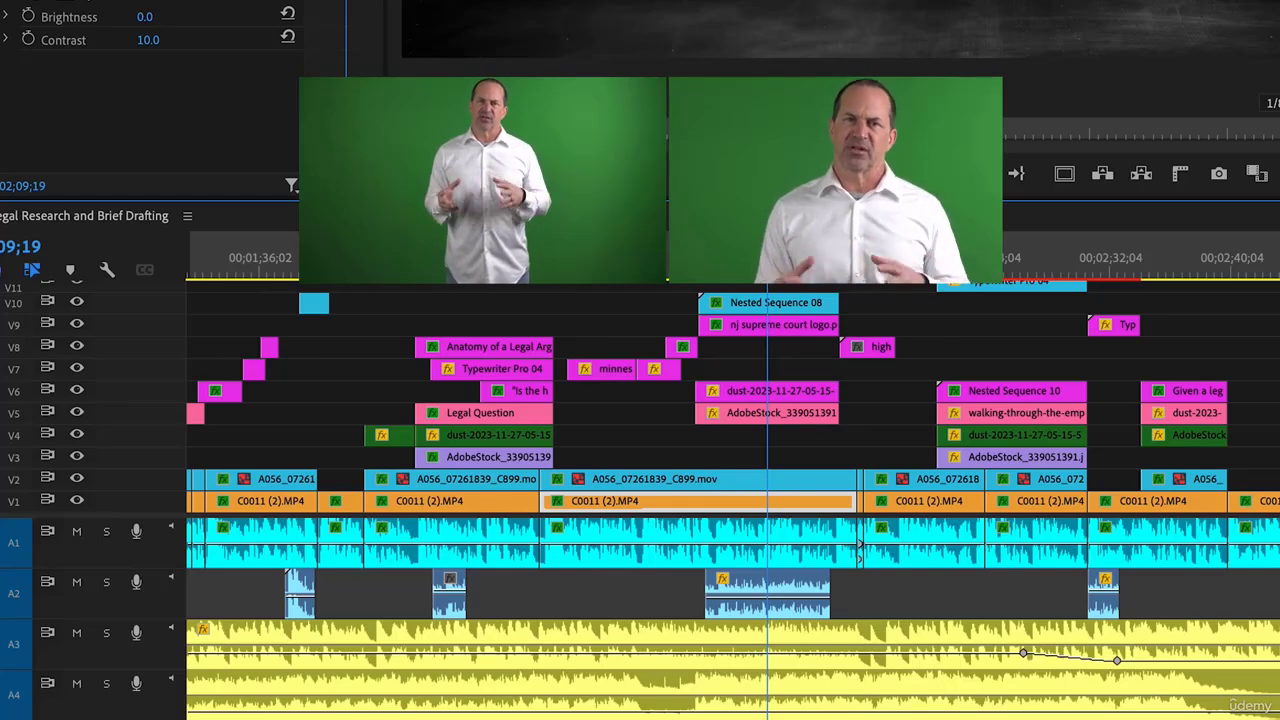
left_click(797, 524)
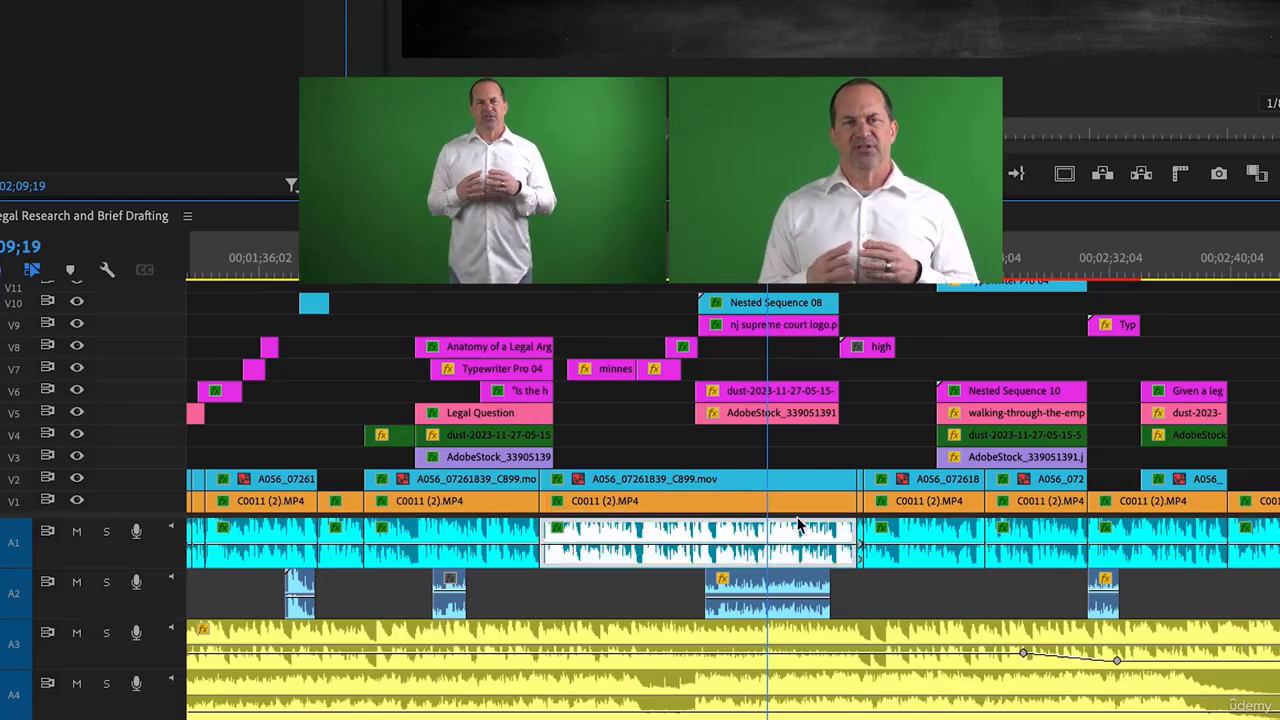
left_click(793, 505)
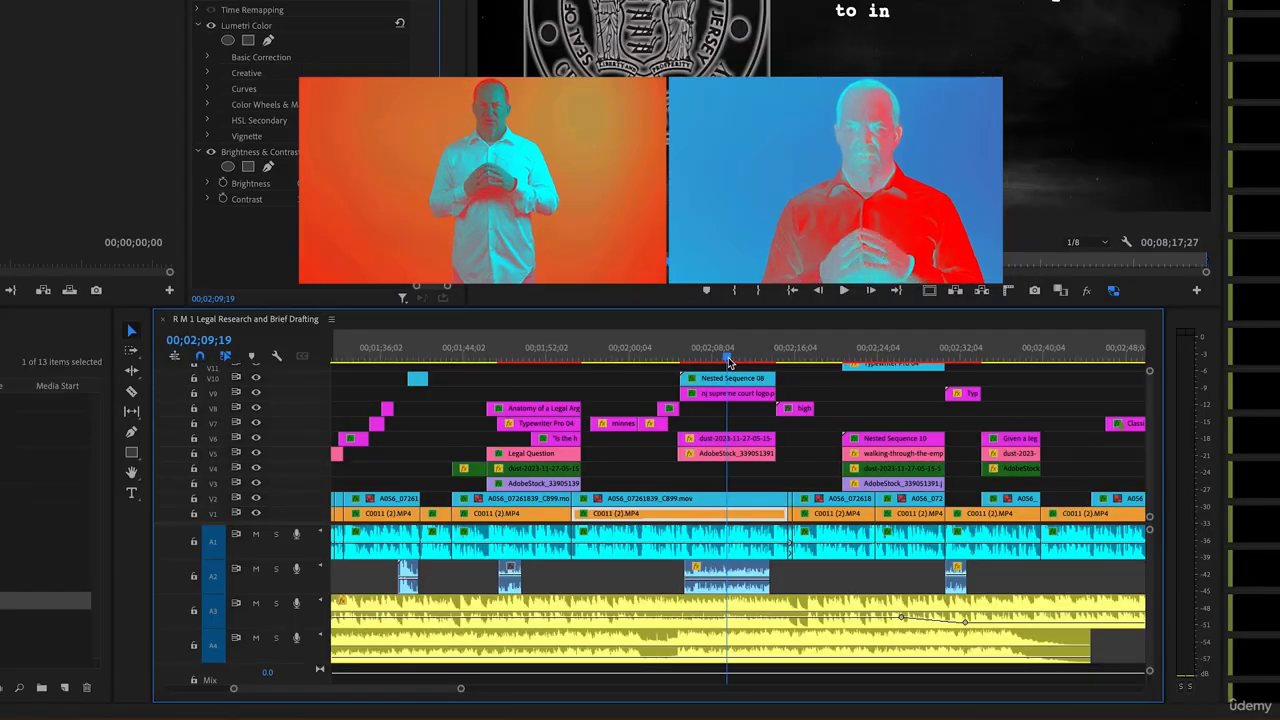
left_click_drag(728, 359, 727, 359)
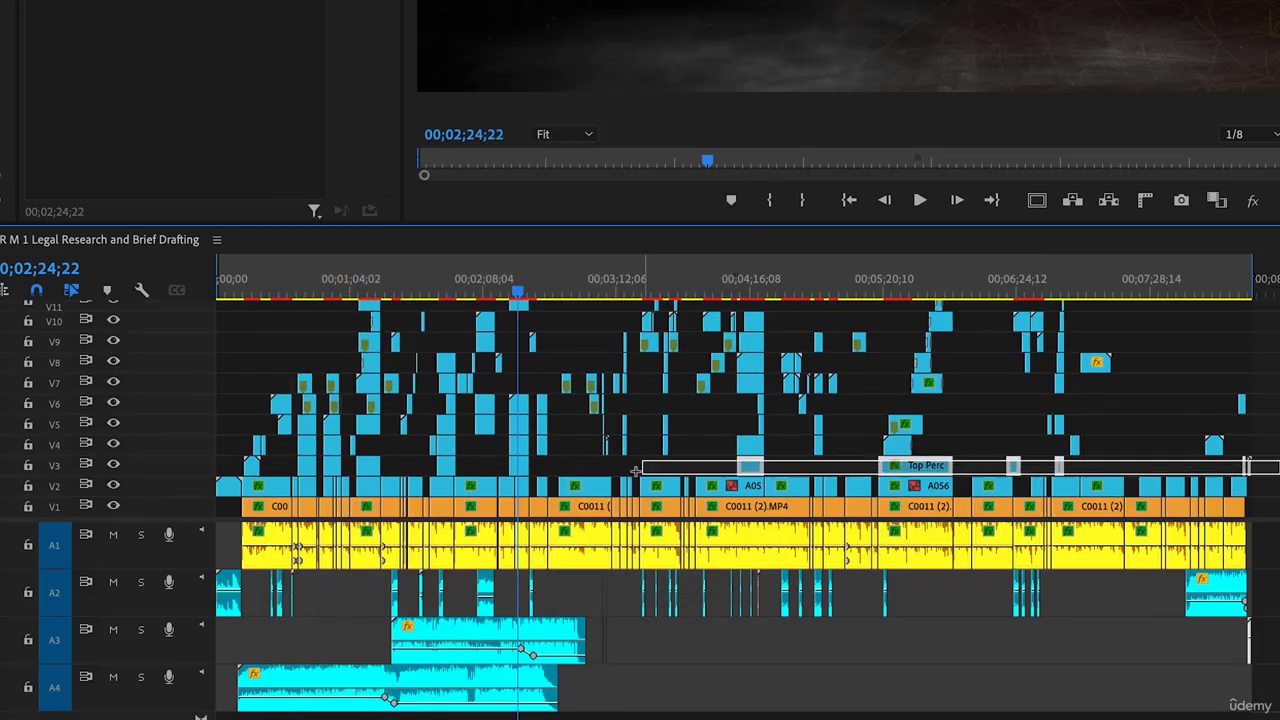
Label the V3 clips Violet and the V4 clips Forest green
left_click_drag(635, 471, 250, 468)
right_click(361, 466)
mouse_move(440, 194)
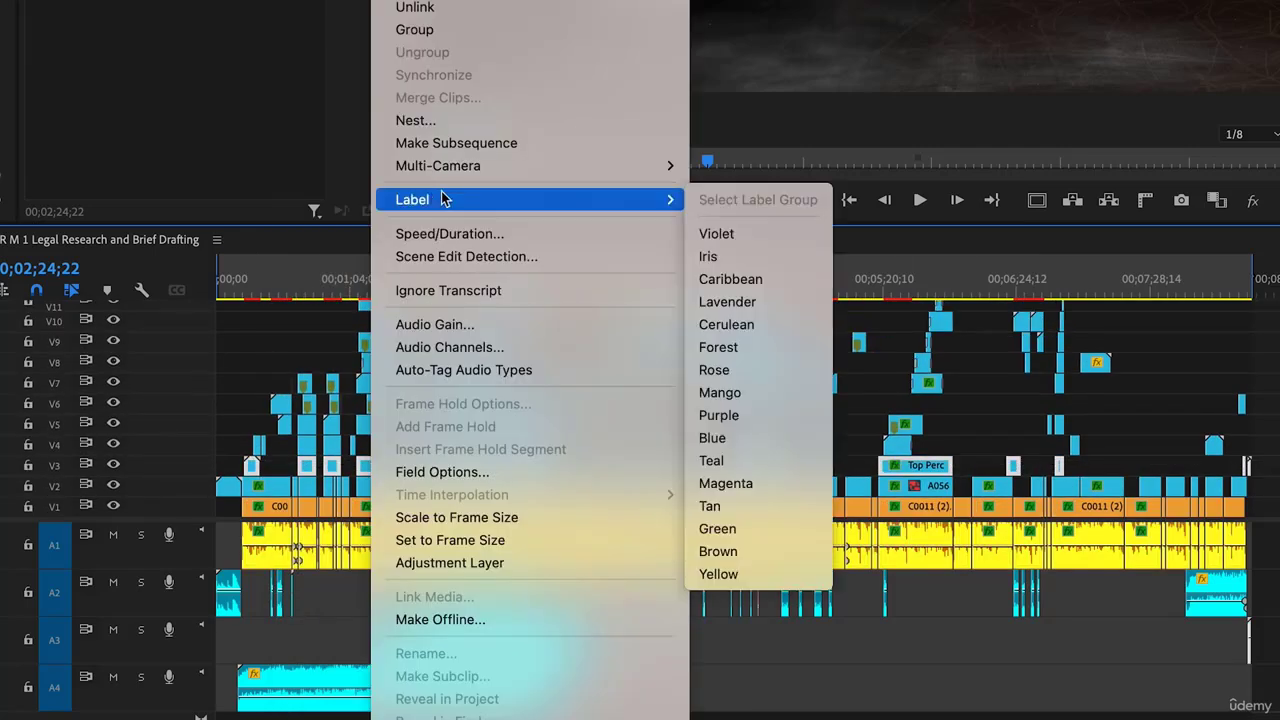
left_click(733, 234)
left_click_drag(1257, 449, 256, 443)
right_click(334, 443)
mouse_move(380, 357)
left_click(717, 690)
left_click(975, 440)
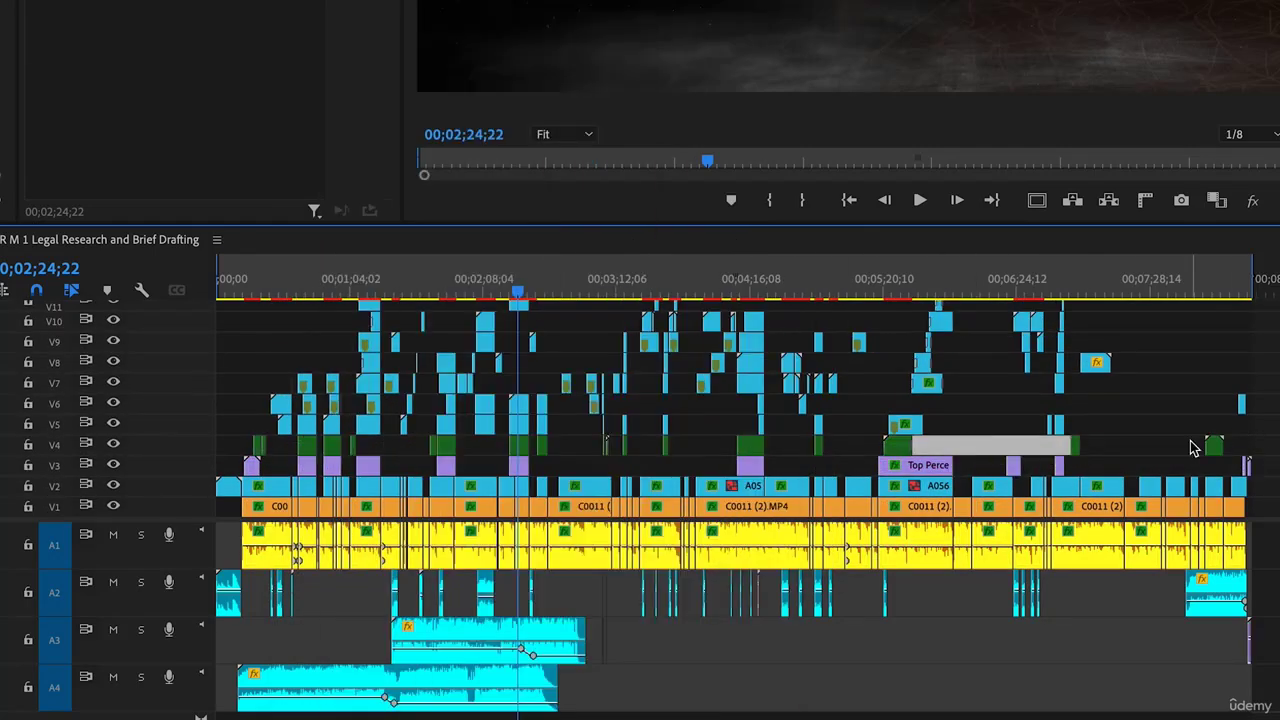
Label the V5 clips Rose and move the playhead back to 01;17;09
scroll(1194, 446, "up", 2)
left_click_drag(1150, 468, 276, 466)
right_click(297, 467)
left_click(691, 531)
left_click(578, 540)
left_click(551, 286)
left_click_drag(554, 286, 380, 286)
Select the graphic clips on tracks V6–V9 and label them Magenta
left_click_drag(640, 310, 1109, 389)
left_click_drag(1276, 447, 282, 384)
right_click(368, 389)
mouse_move(440, 357)
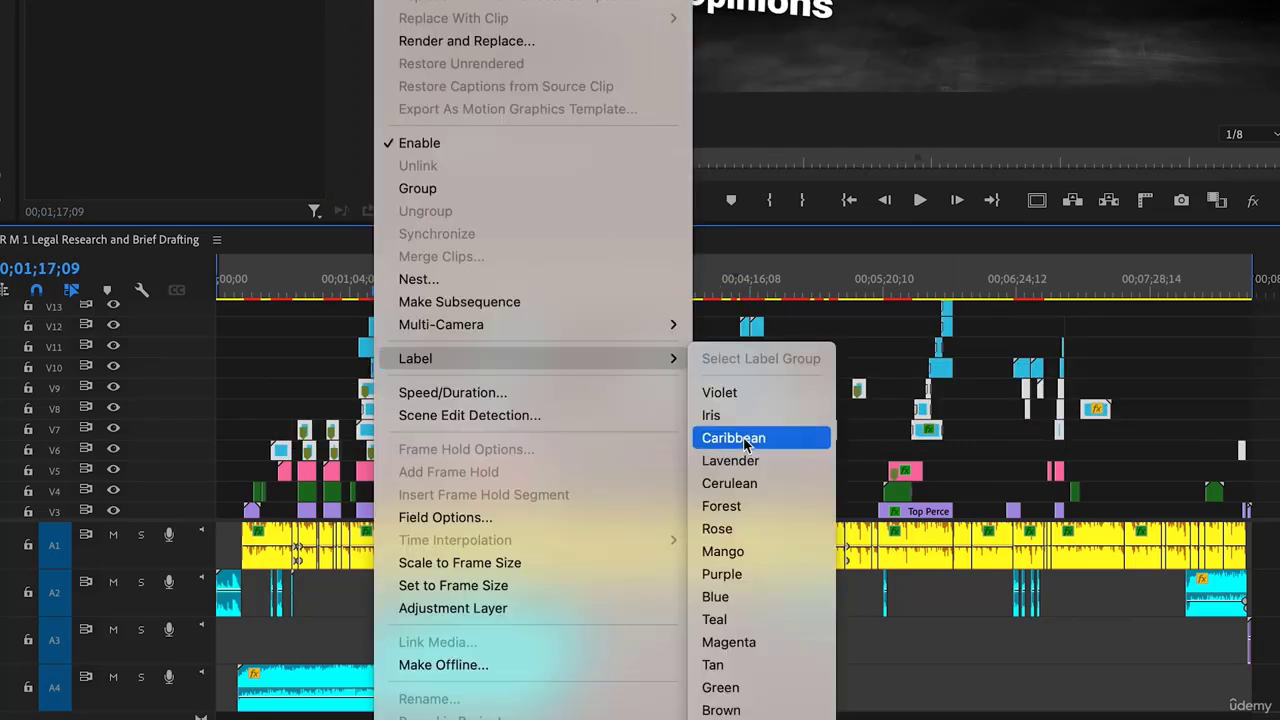
left_click(764, 643)
Label the A3 and A4 clips Yellow, then preview the 'Is the hotel liable?' title
left_click_drag(640, 703, 480, 640)
right_click(455, 640)
mouse_move(600, 415)
left_click(810, 540)
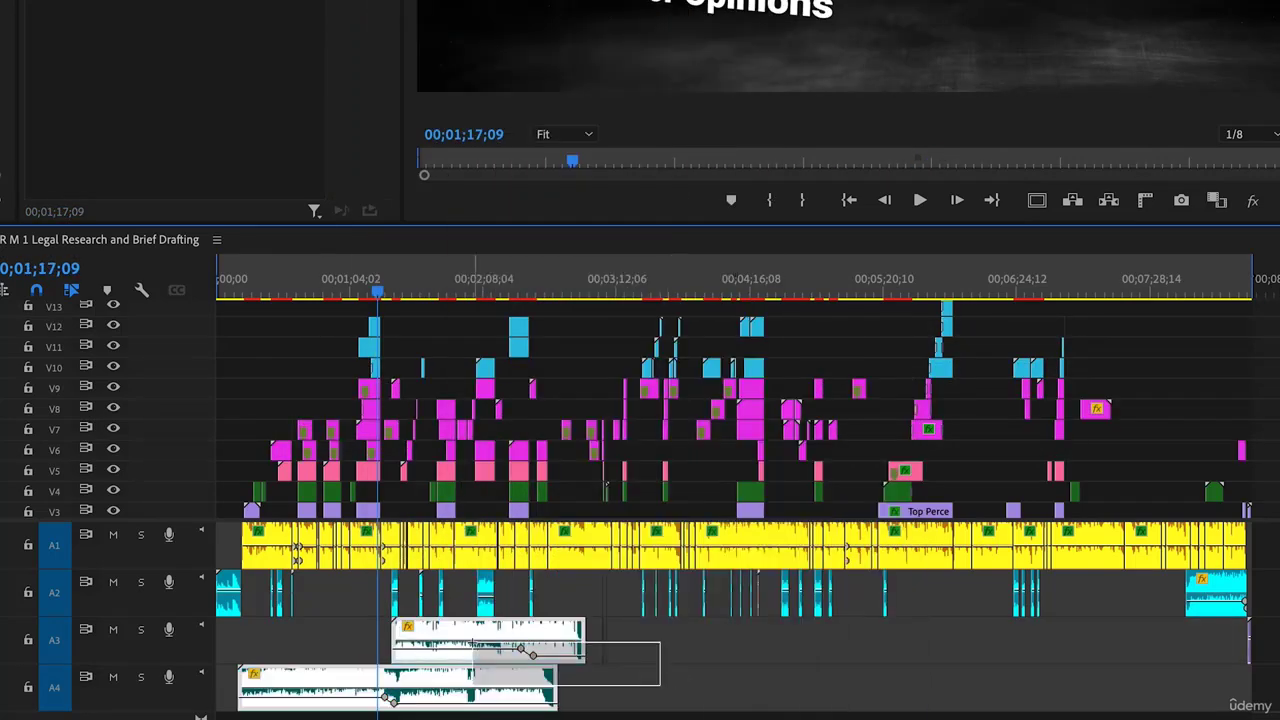
right_click(455, 640)
left_click(802, 585)
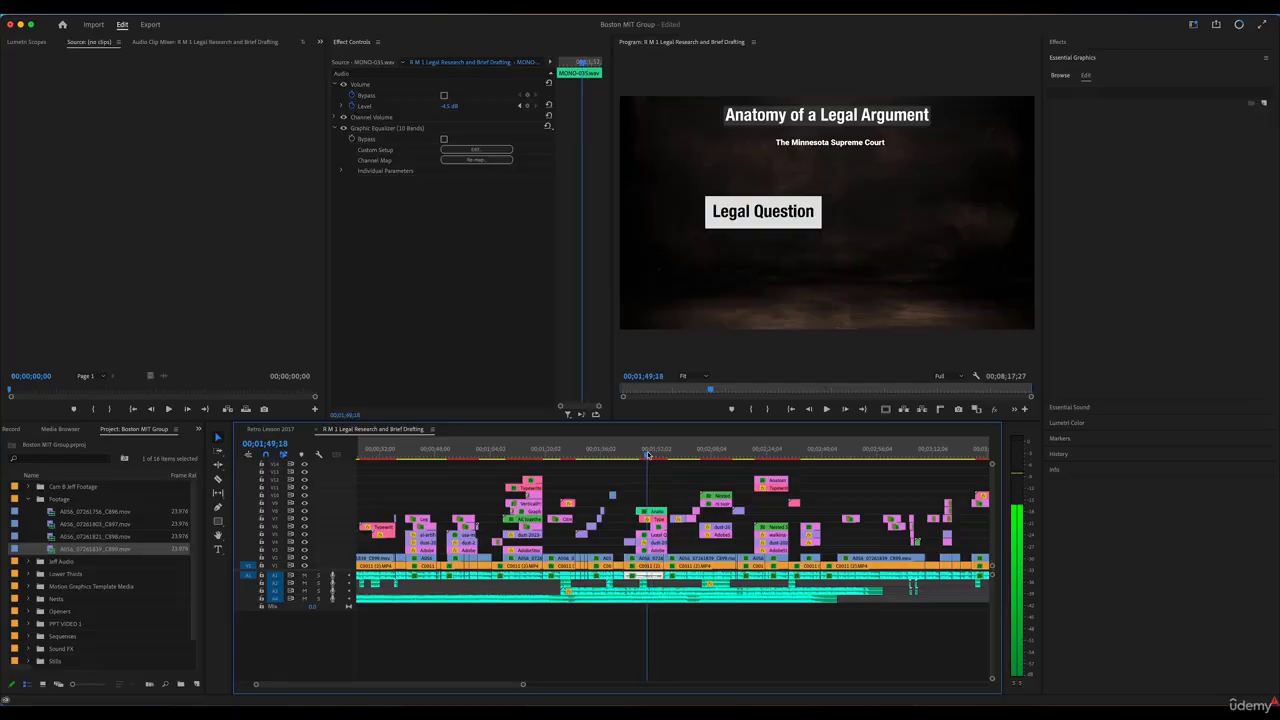
left_click_drag(648, 455, 656, 455)
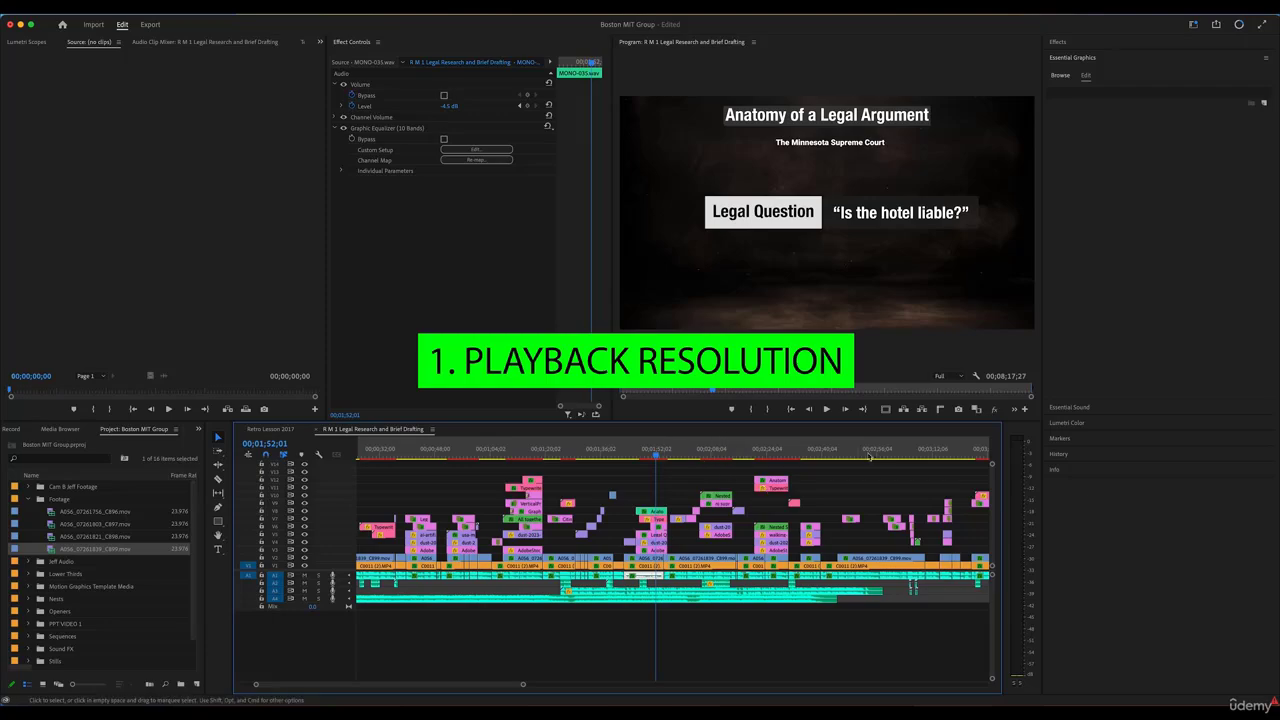
Try 1/4 playback resolution and scrub across the title near 01;49 to check smoothness
left_click(958, 377)
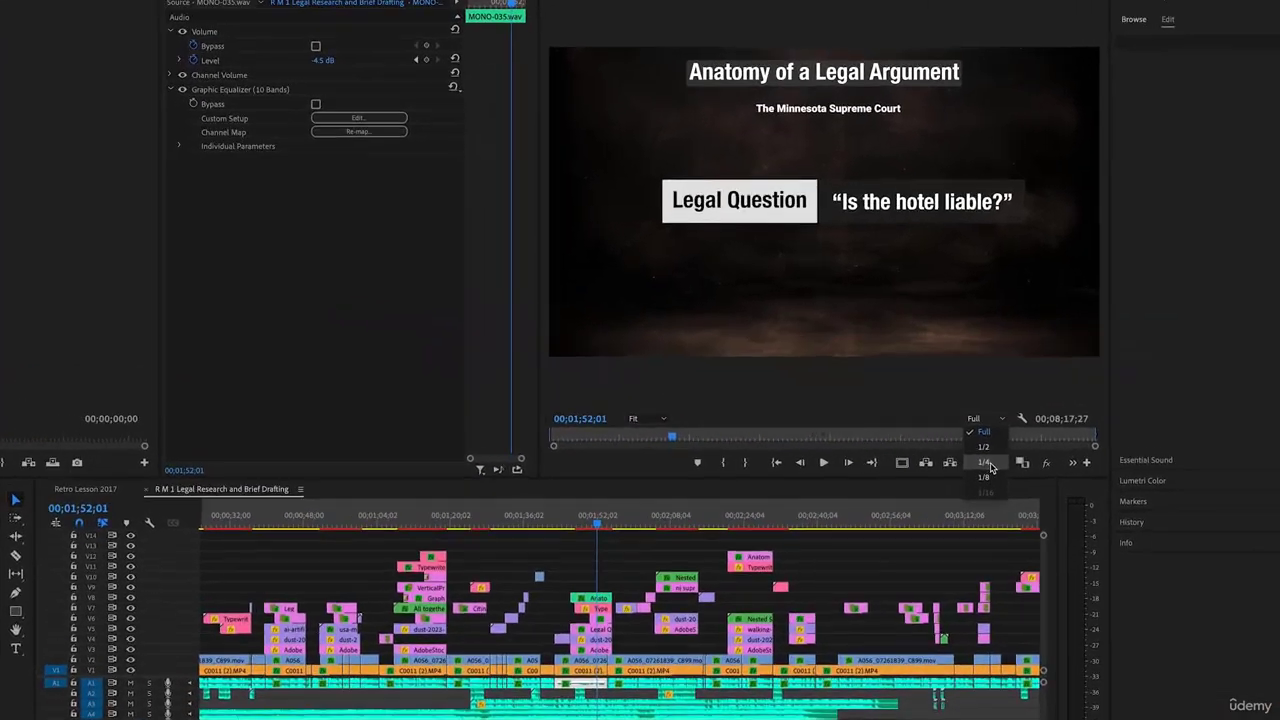
left_click(946, 409)
left_click(505, 606)
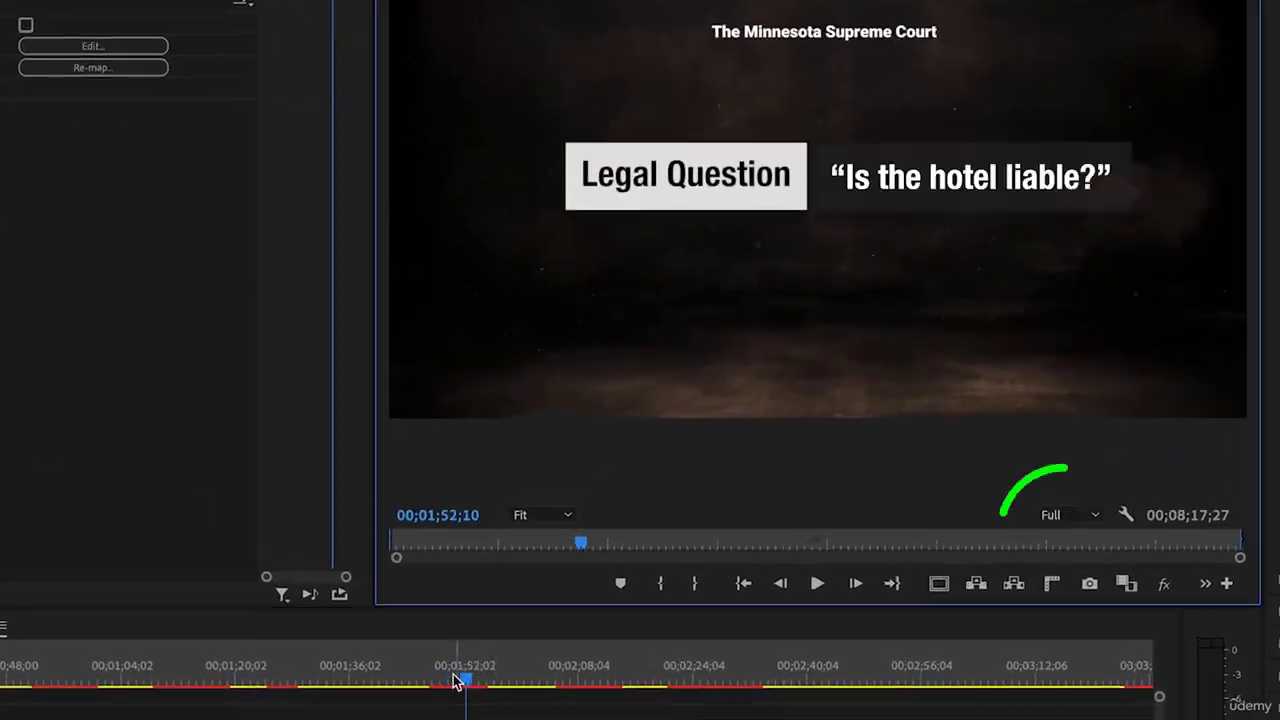
left_click(514, 607)
mouse_move(449, 683)
left_mouse_down()
mouse_move(466, 680)
mouse_move(443, 680)
left_mouse_up()
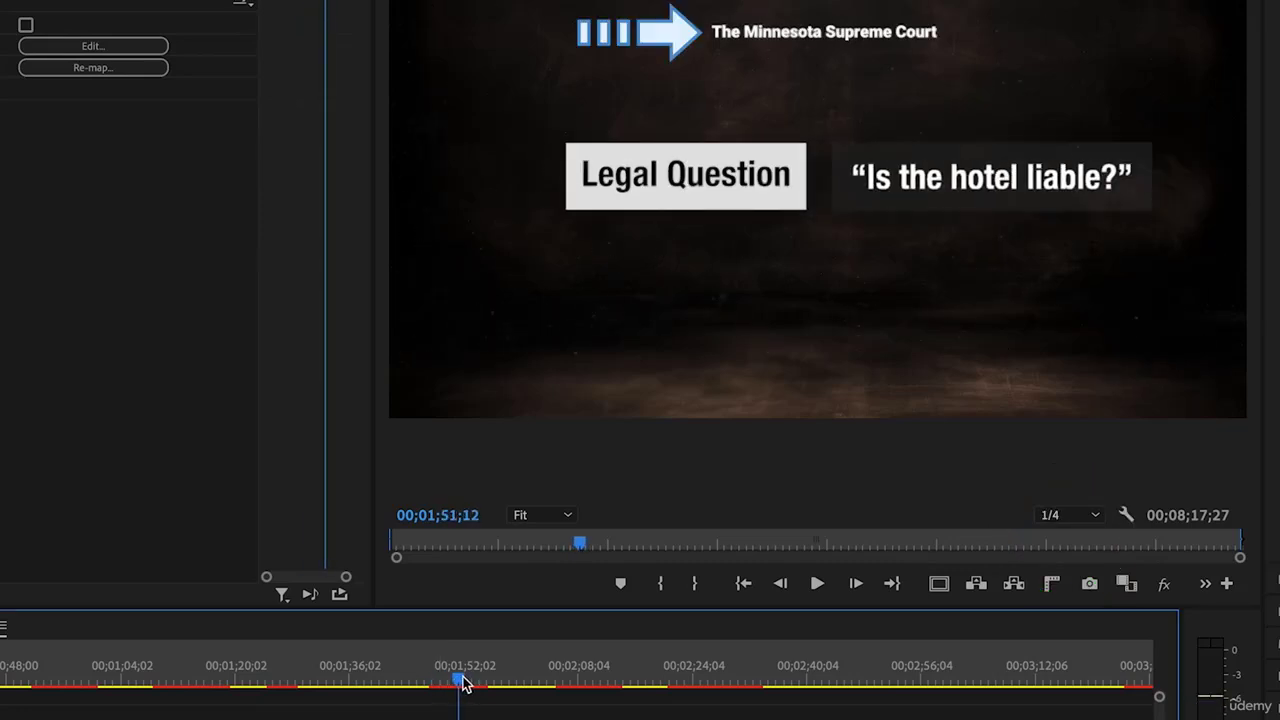
left_click_drag(463, 680, 469, 680)
Compare Full playback resolution with 1/8, settling on 1/8 at 01;50;11
left_click(1062, 518)
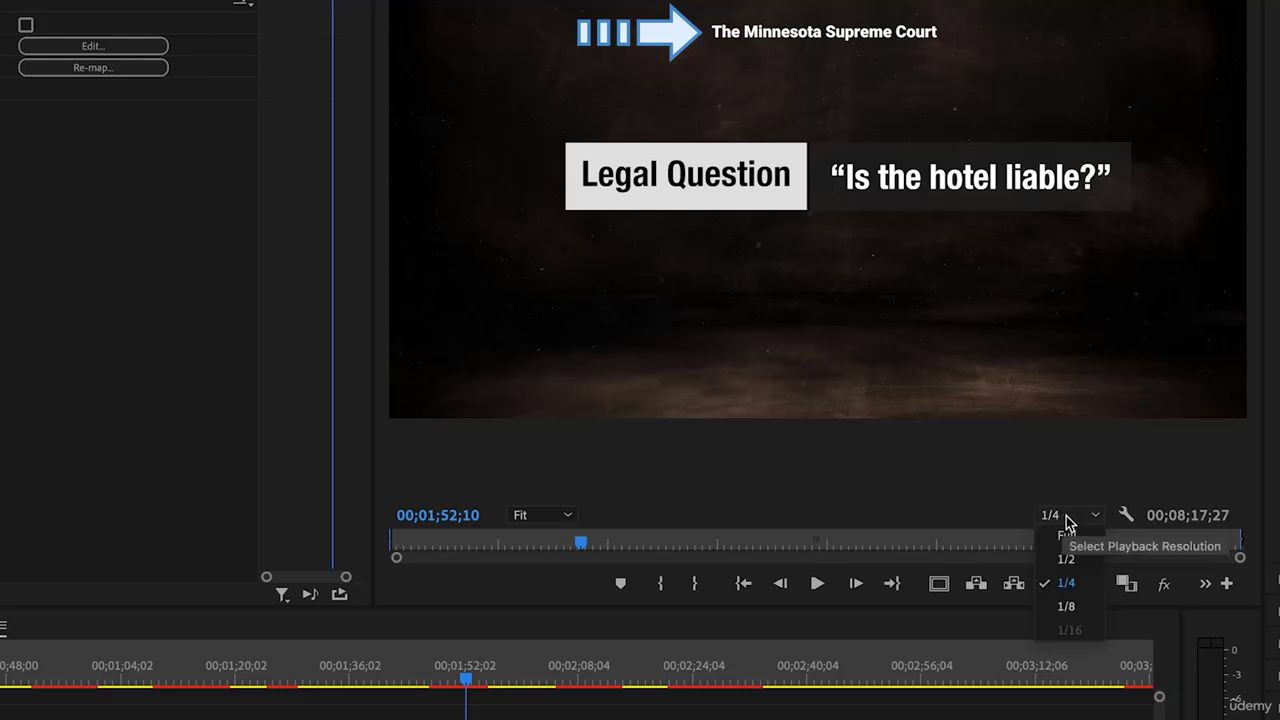
left_click(1071, 534)
mouse_move(466, 680)
left_mouse_down()
mouse_move(437, 674)
mouse_move(466, 680)
left_mouse_up()
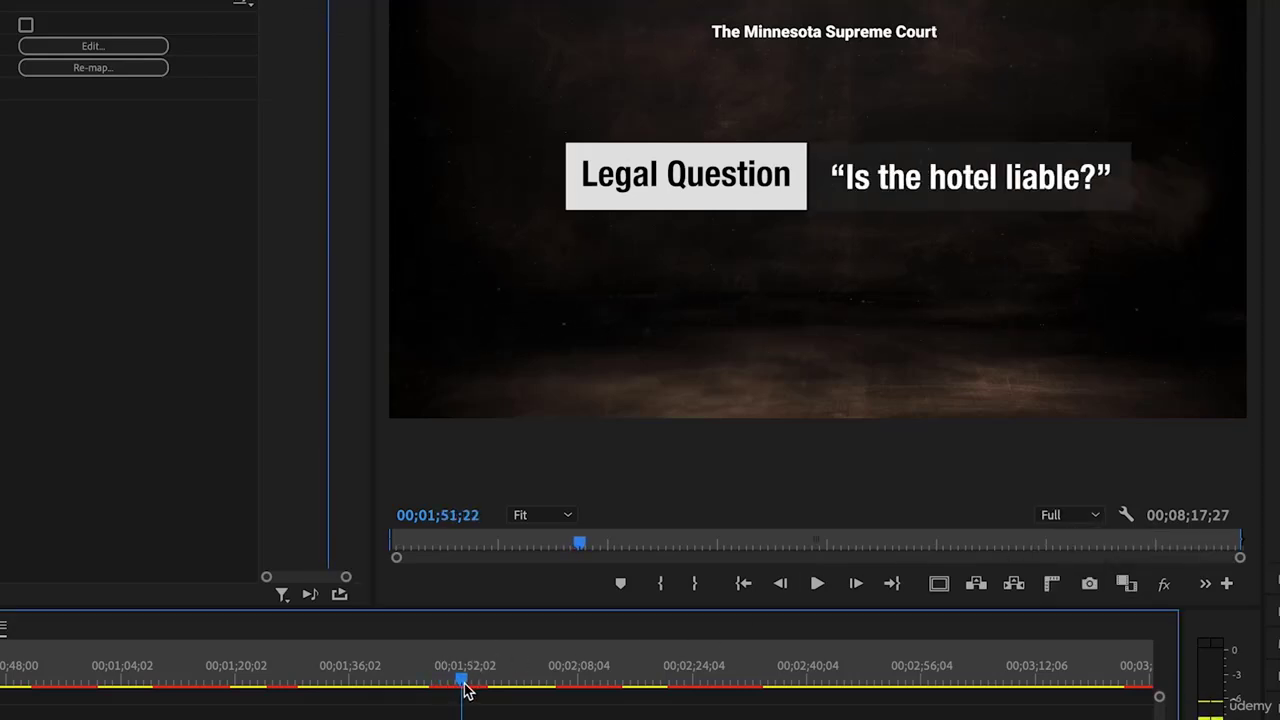
left_click(1094, 518)
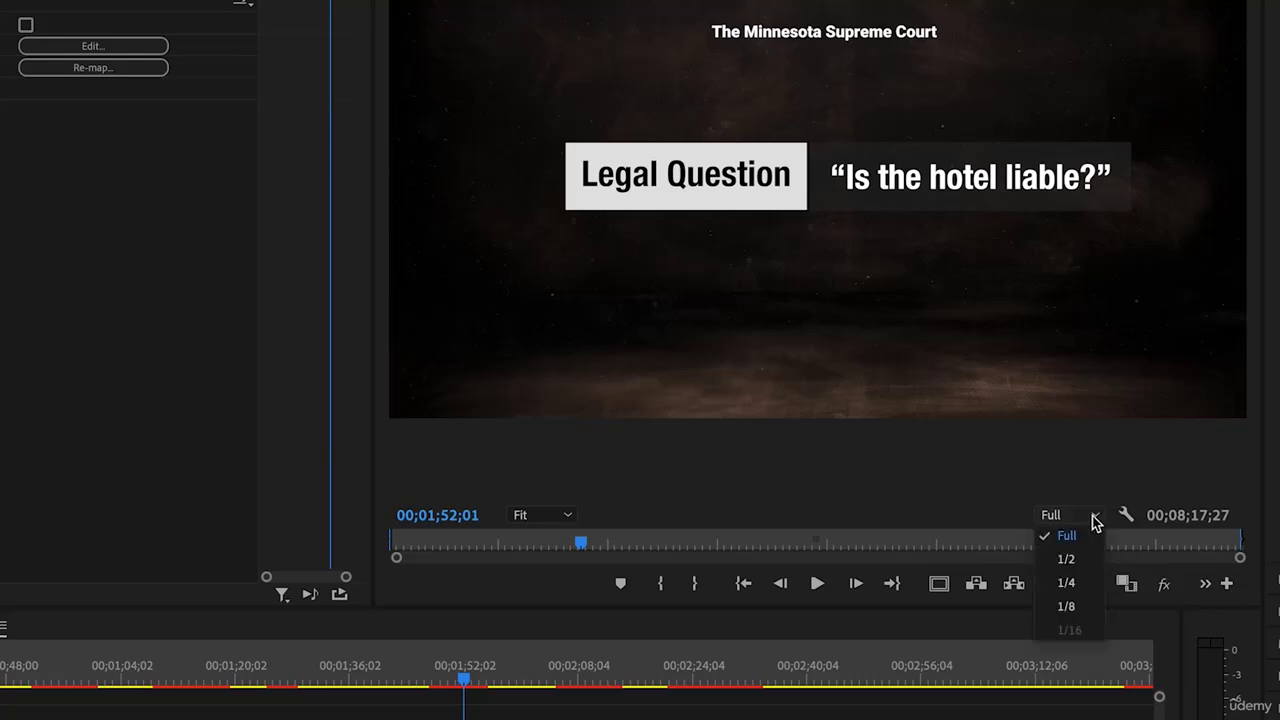
left_click(1067, 606)
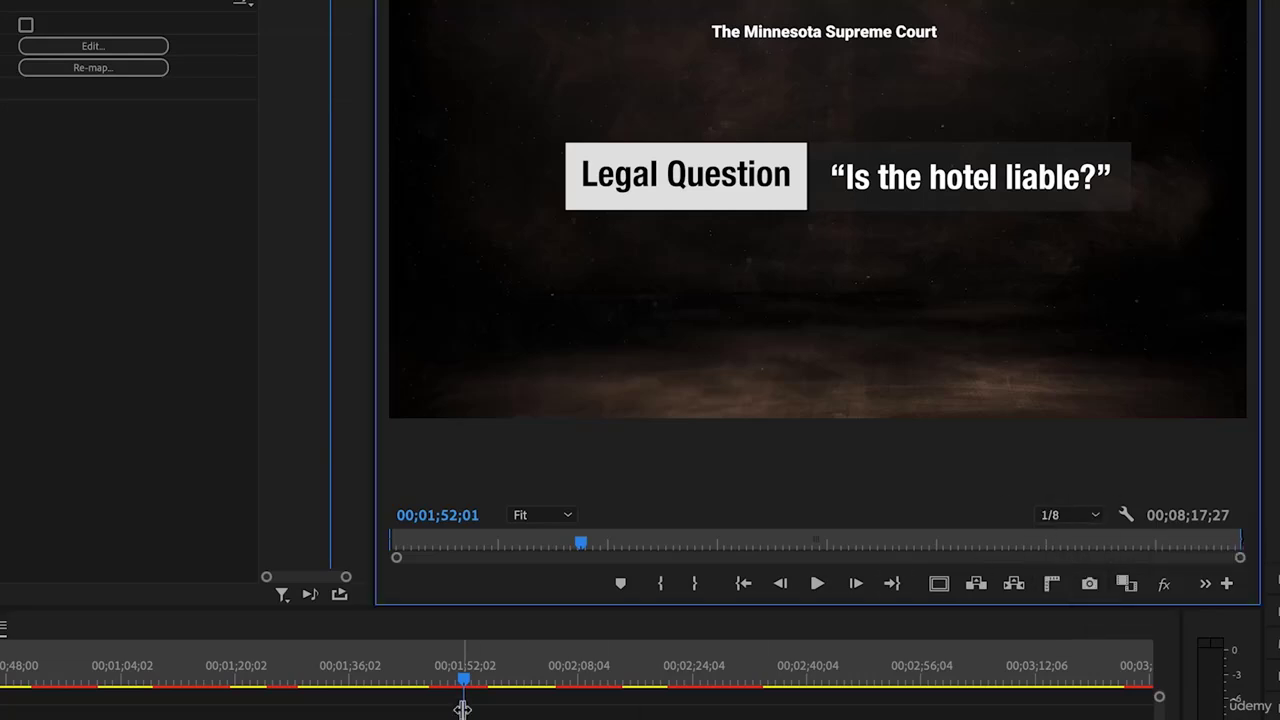
left_click_drag(434, 680, 469, 688)
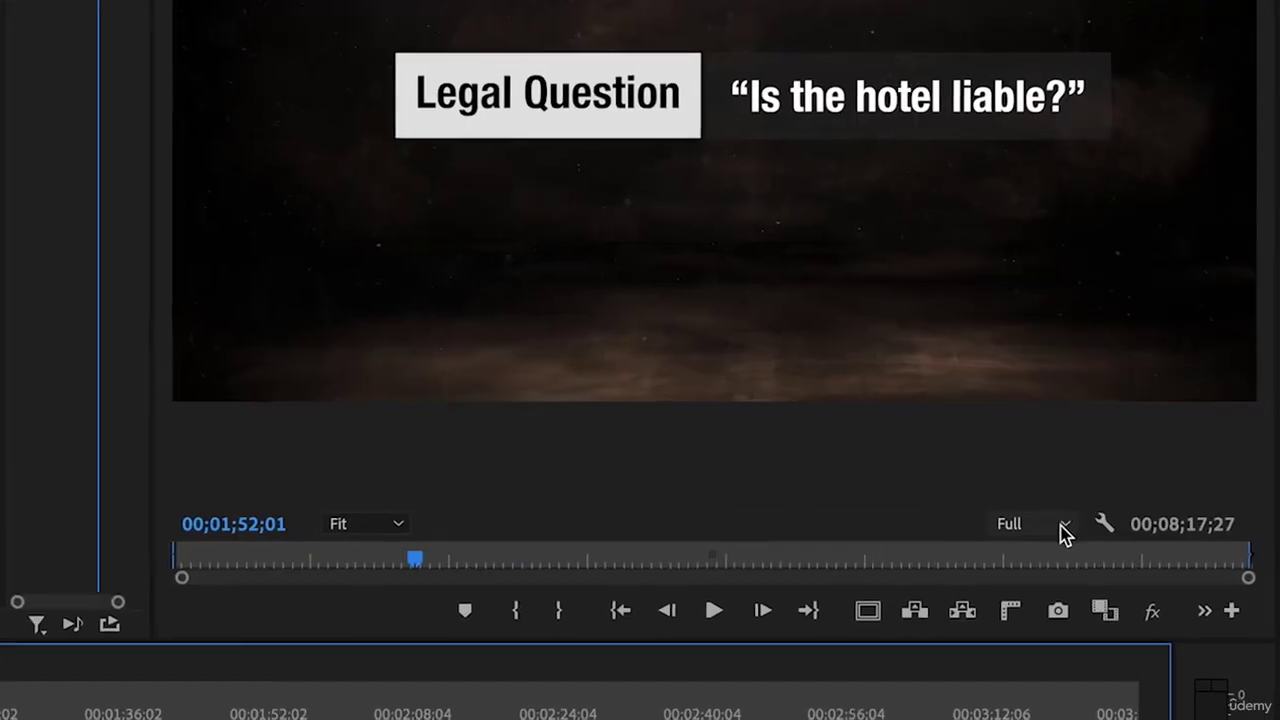
left_click(1092, 515)
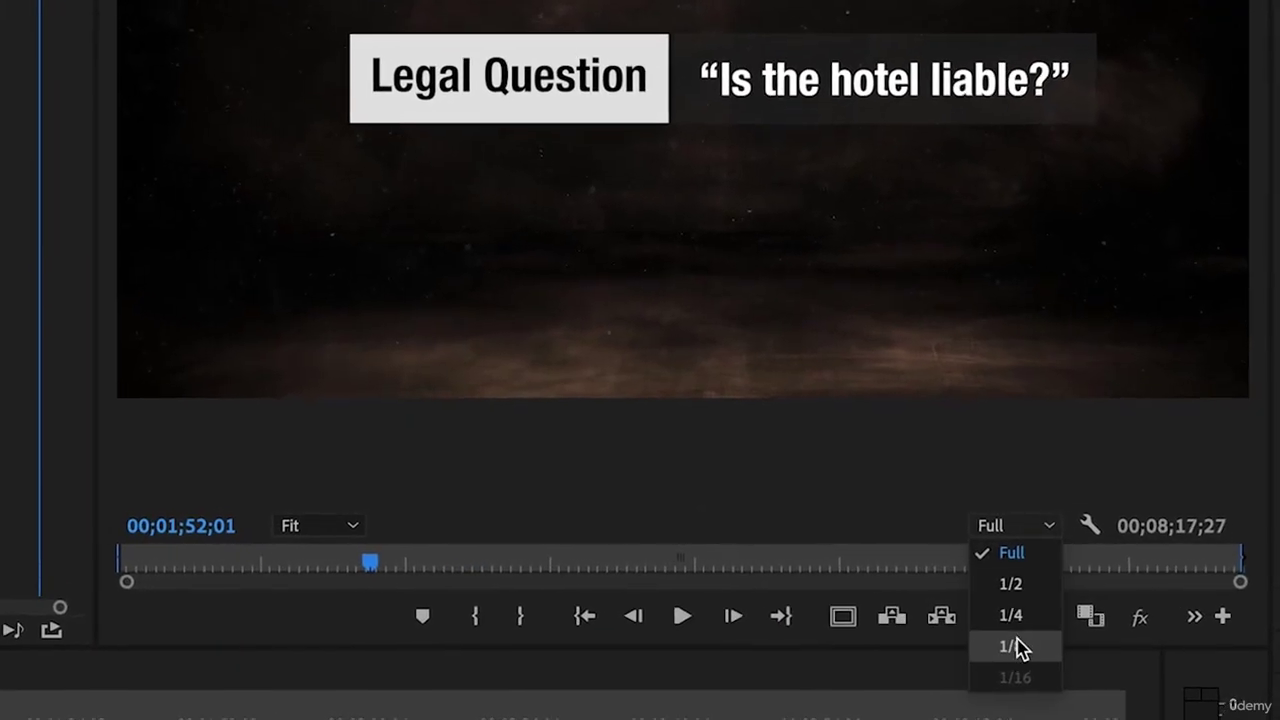
left_click(1088, 613)
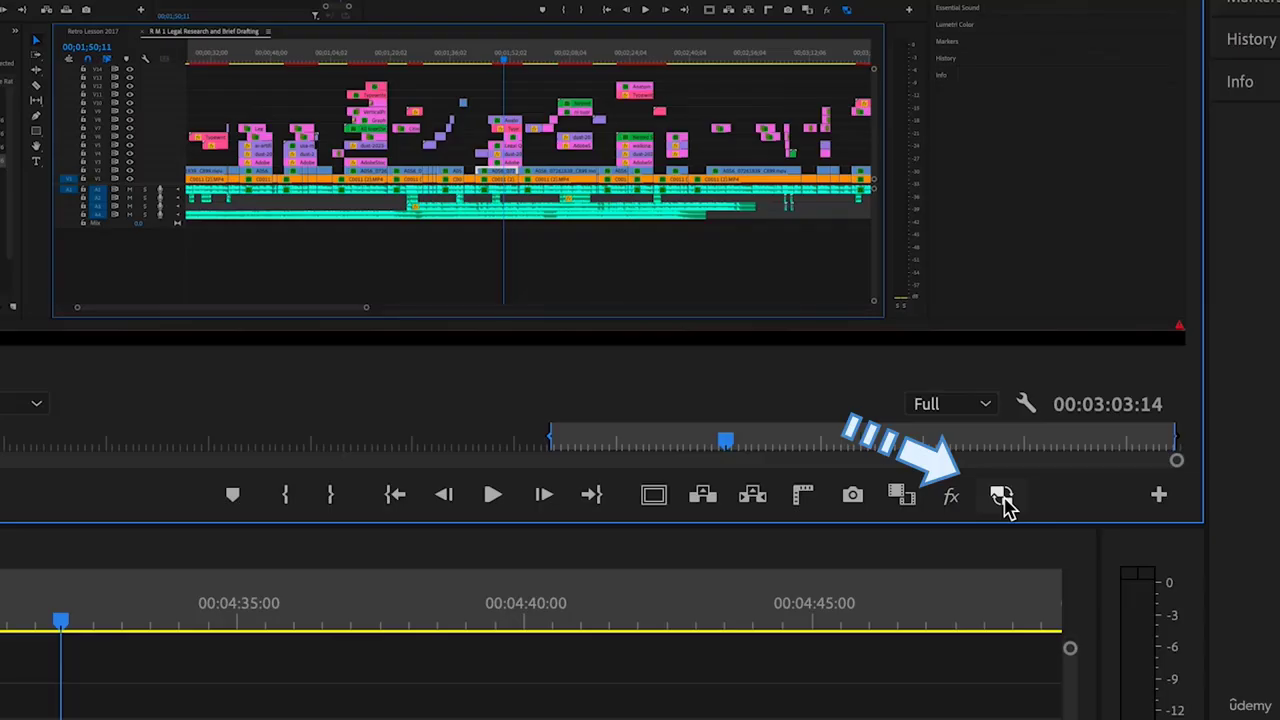
Enable proxy playback and generate H.264 Low Resolution Proxy files for the footage clip
left_click(1004, 498)
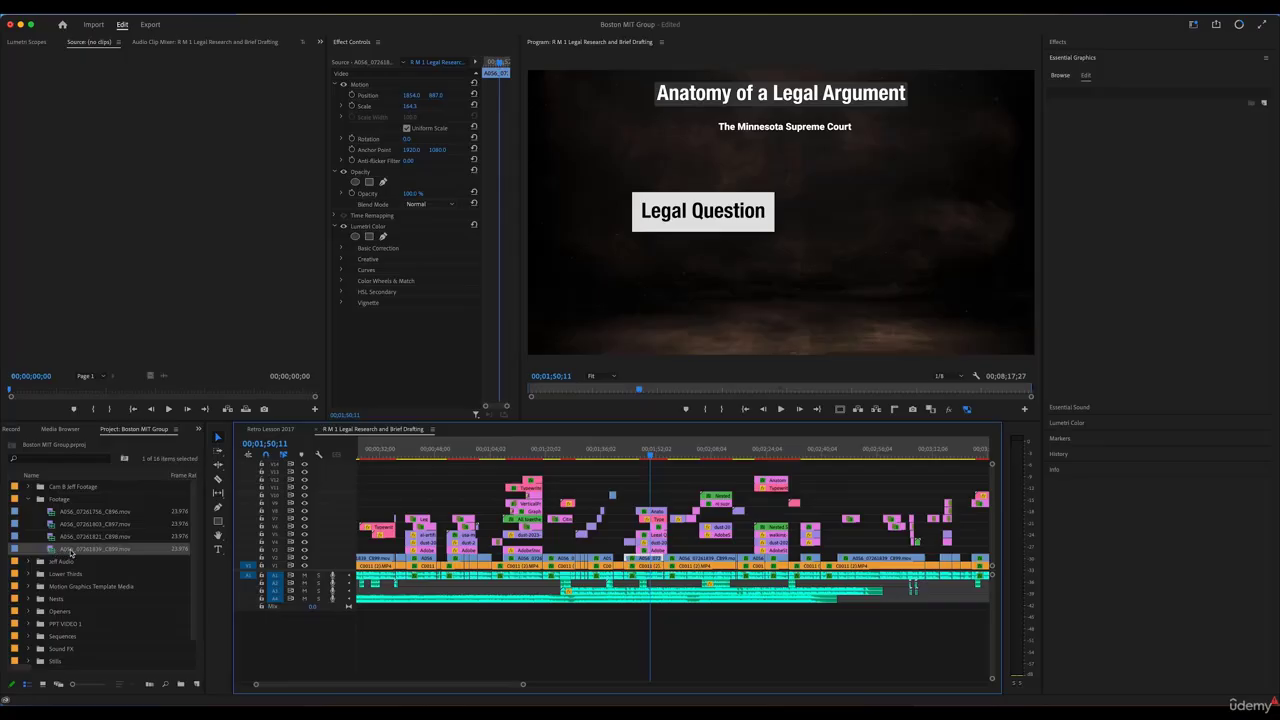
right_click(62, 553)
mouse_move(78, 443)
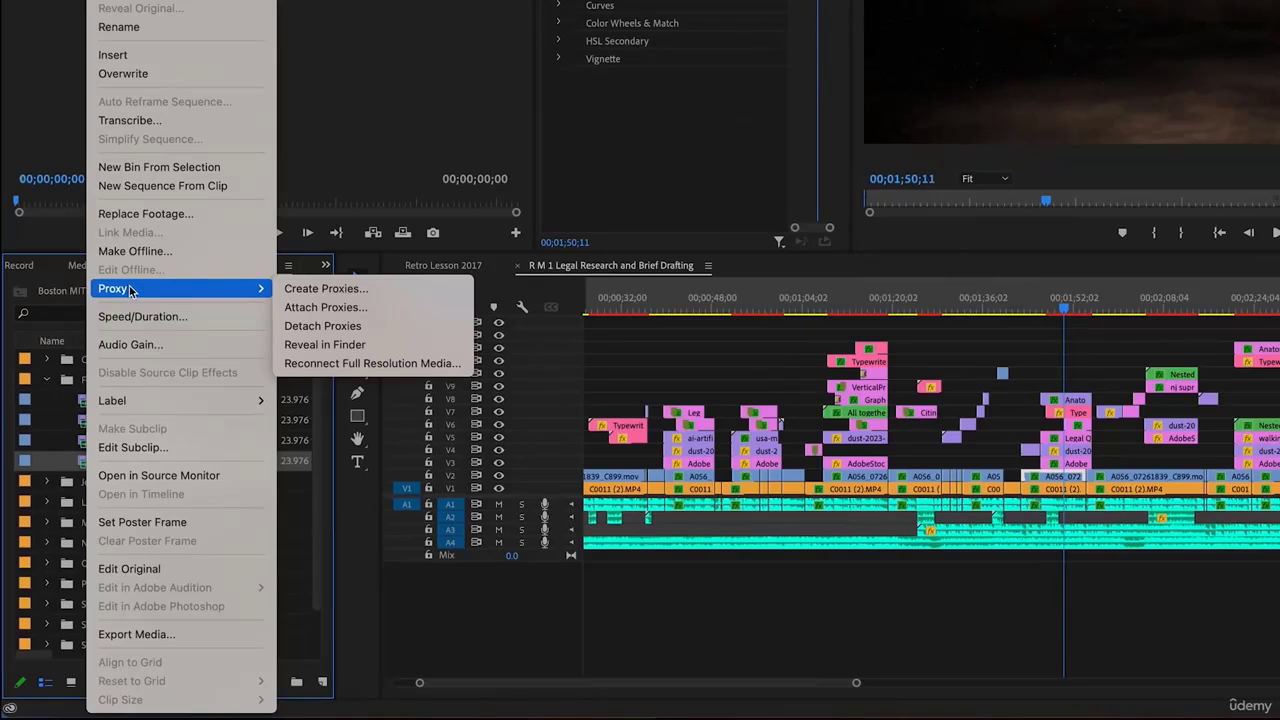
left_click(319, 289)
left_click(590, 325)
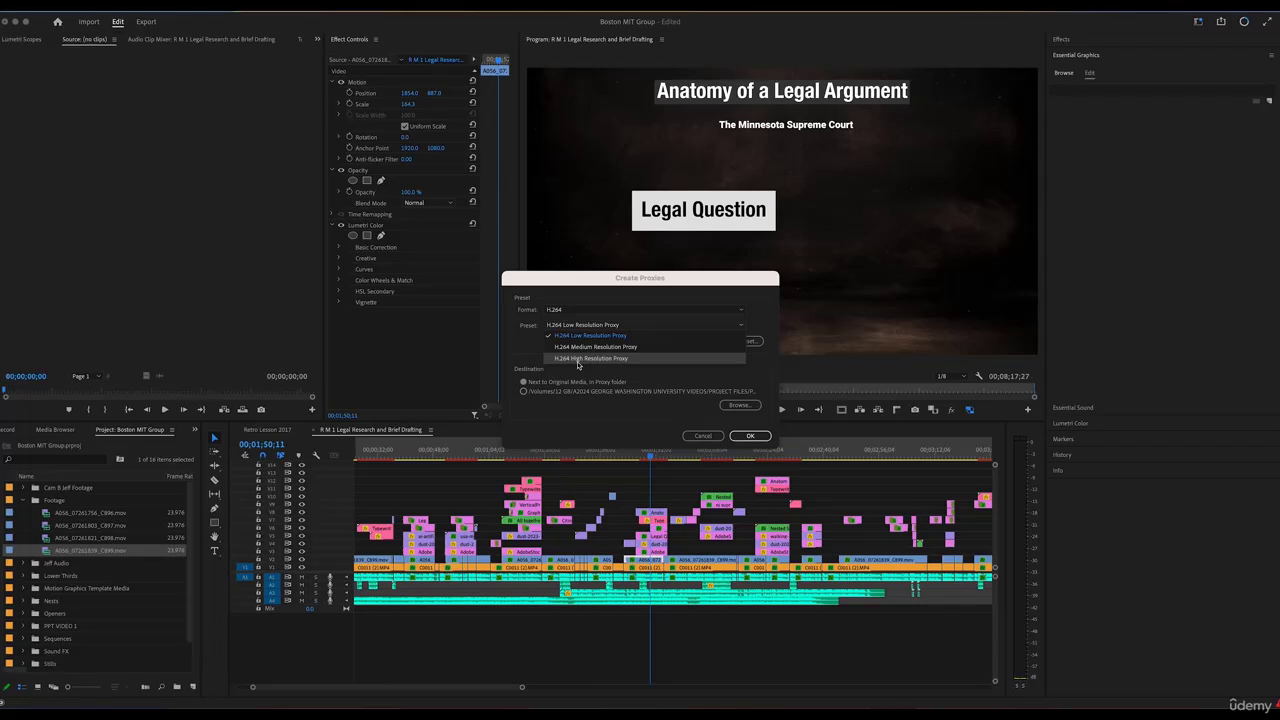
left_click(574, 339)
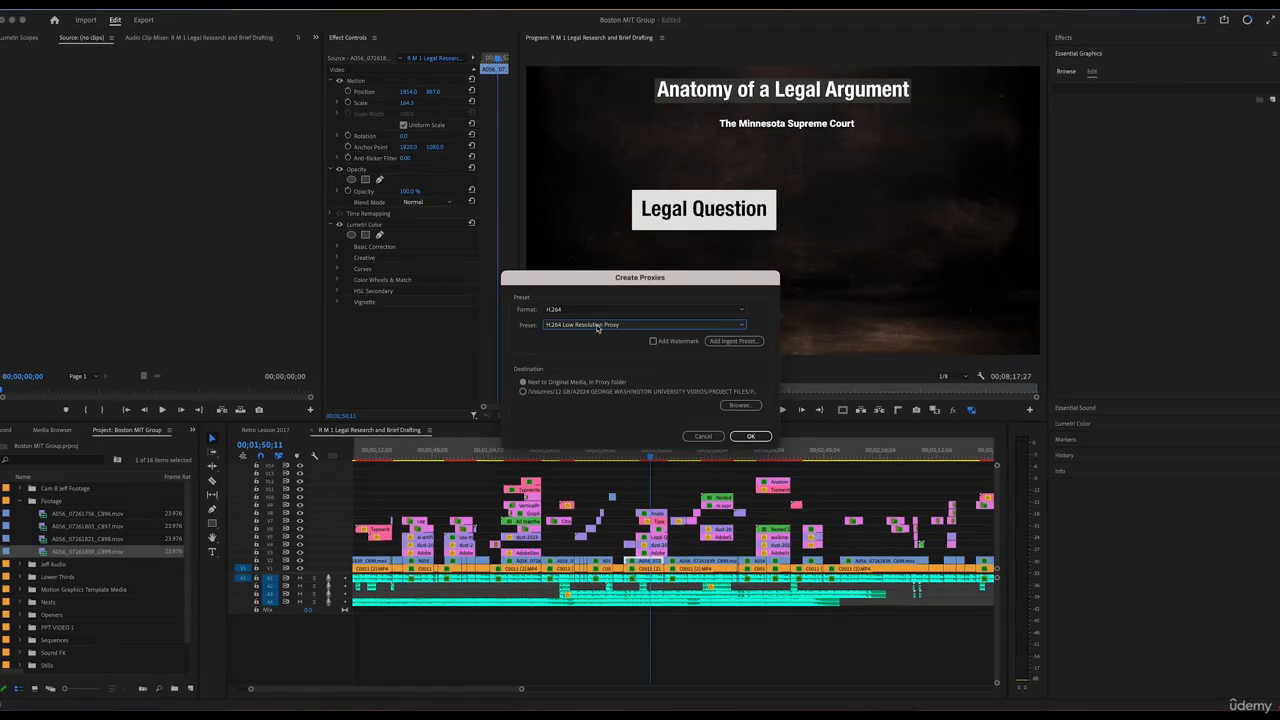
left_click(761, 439)
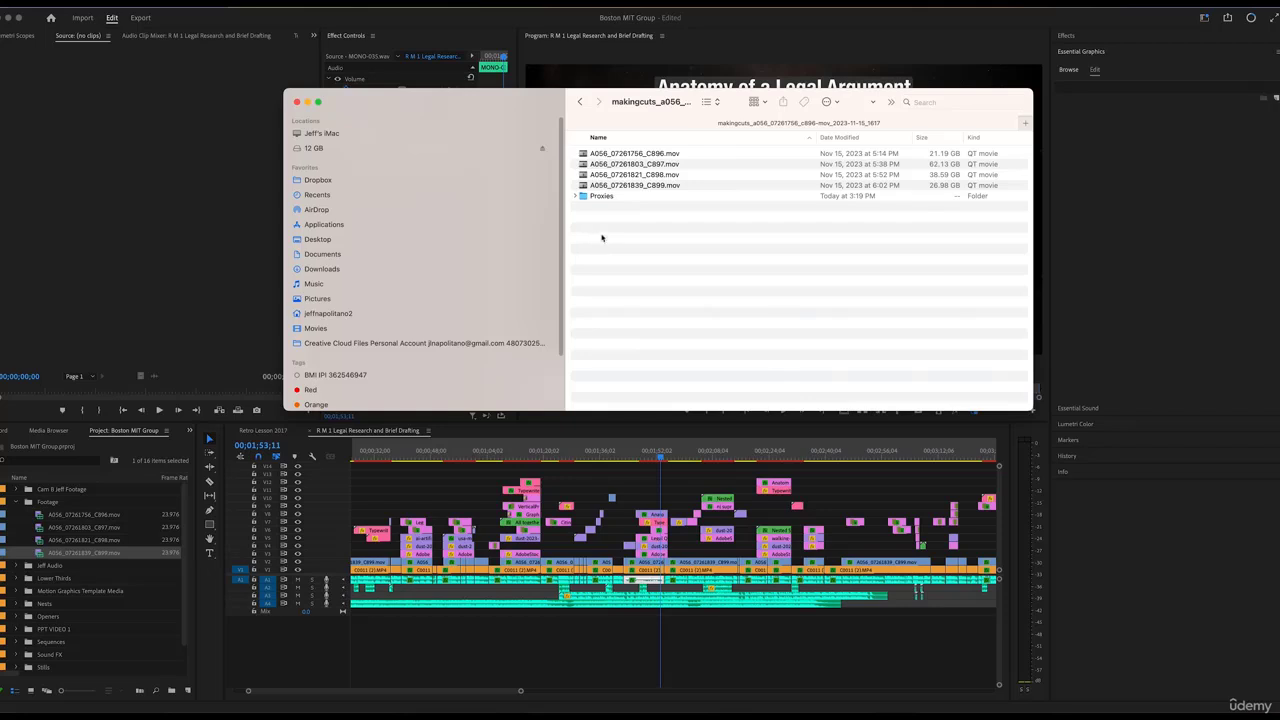
Expand the Proxies folder in Finder to reveal the generated proxy files
left_click(576, 197)
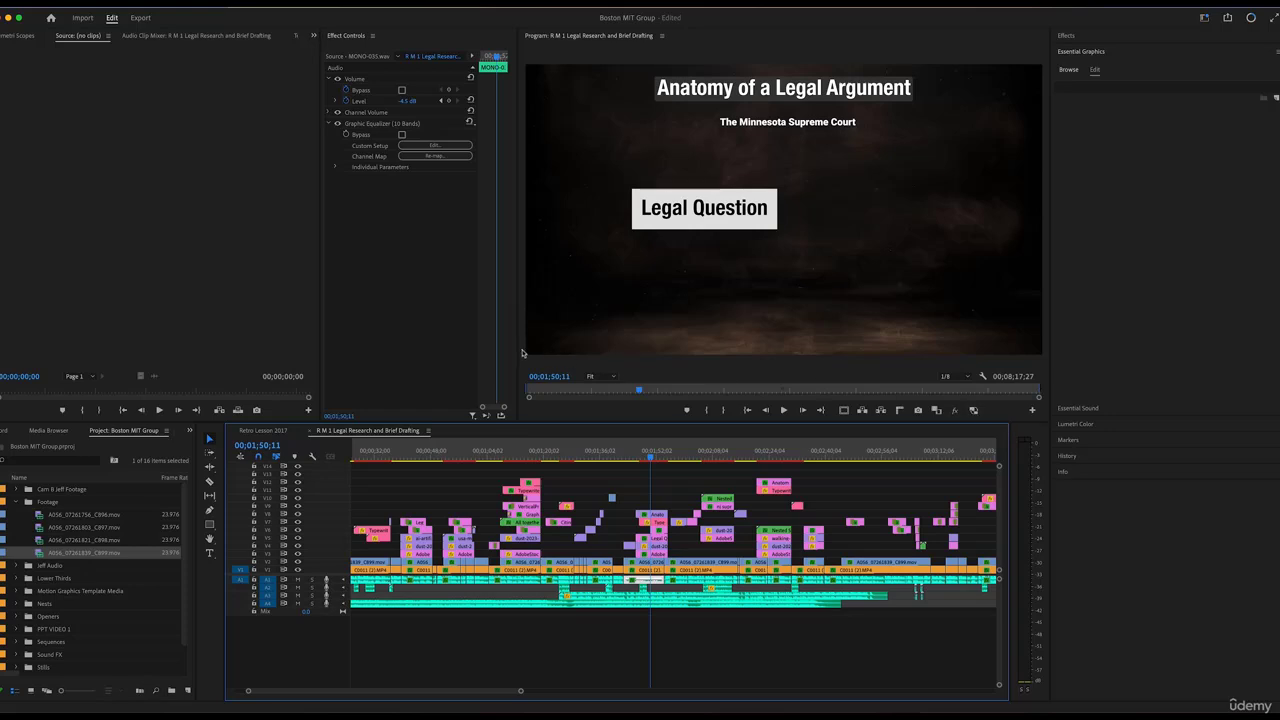
Switch proxy playback off in the Program monitor
left_click(975, 412)
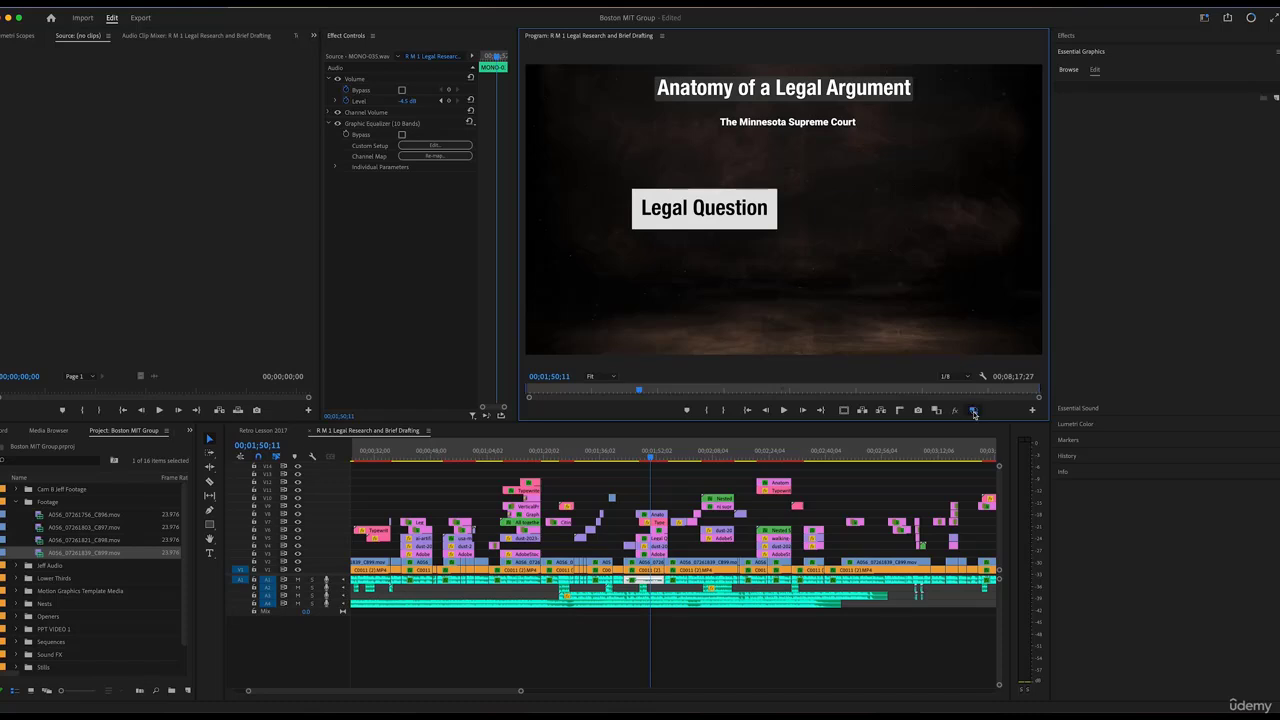
left_click(974, 412)
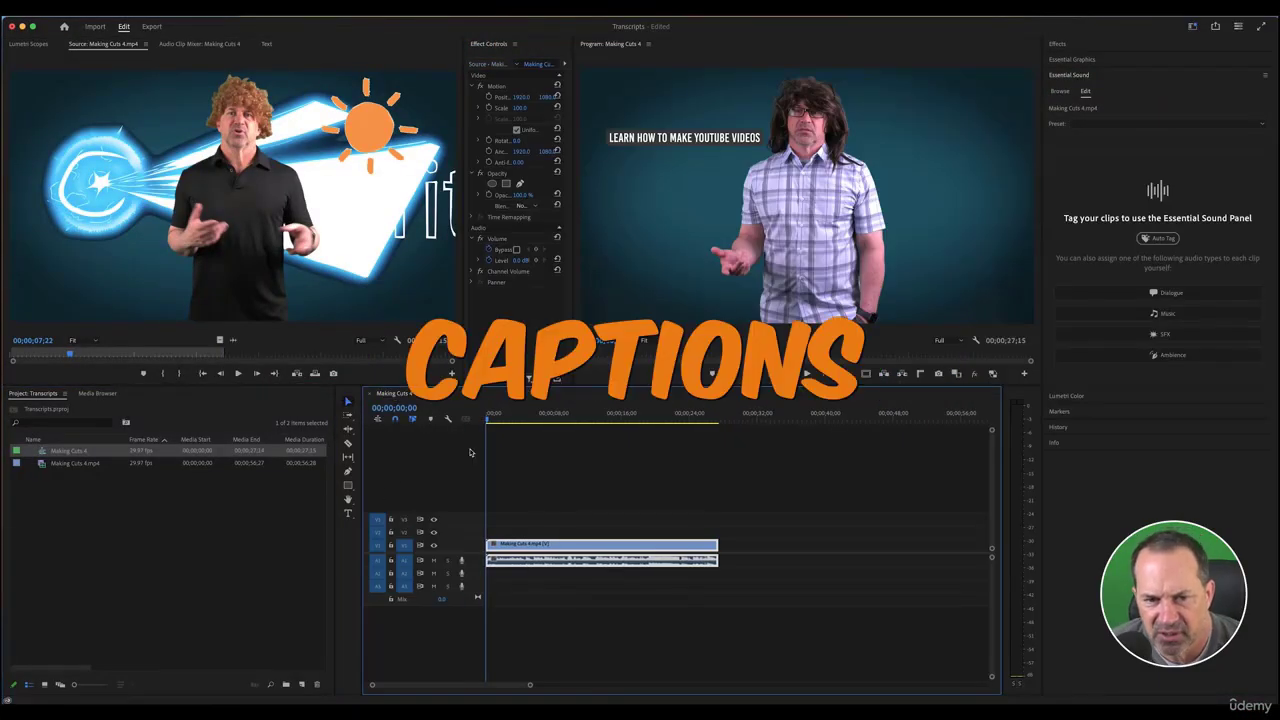
Play the sequence, make the audio tracks taller, and jump to about 19 seconds
key("space")
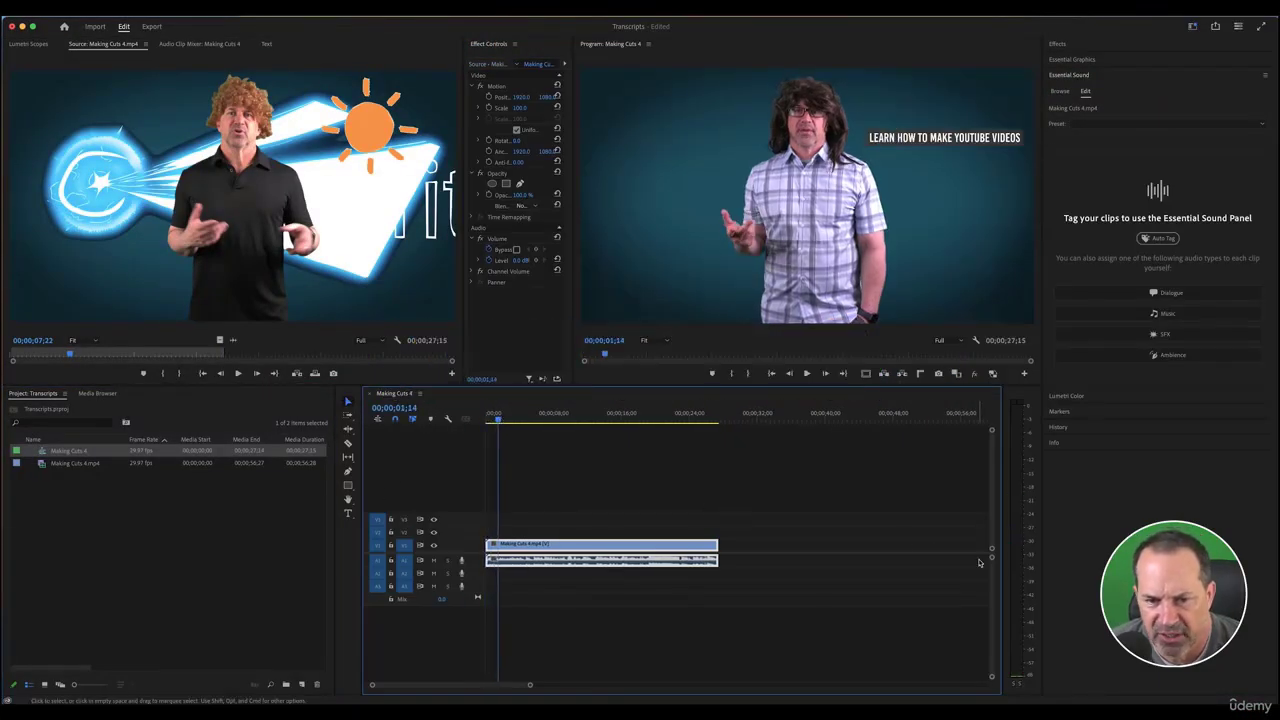
left_click_drag(991, 557, 991, 563)
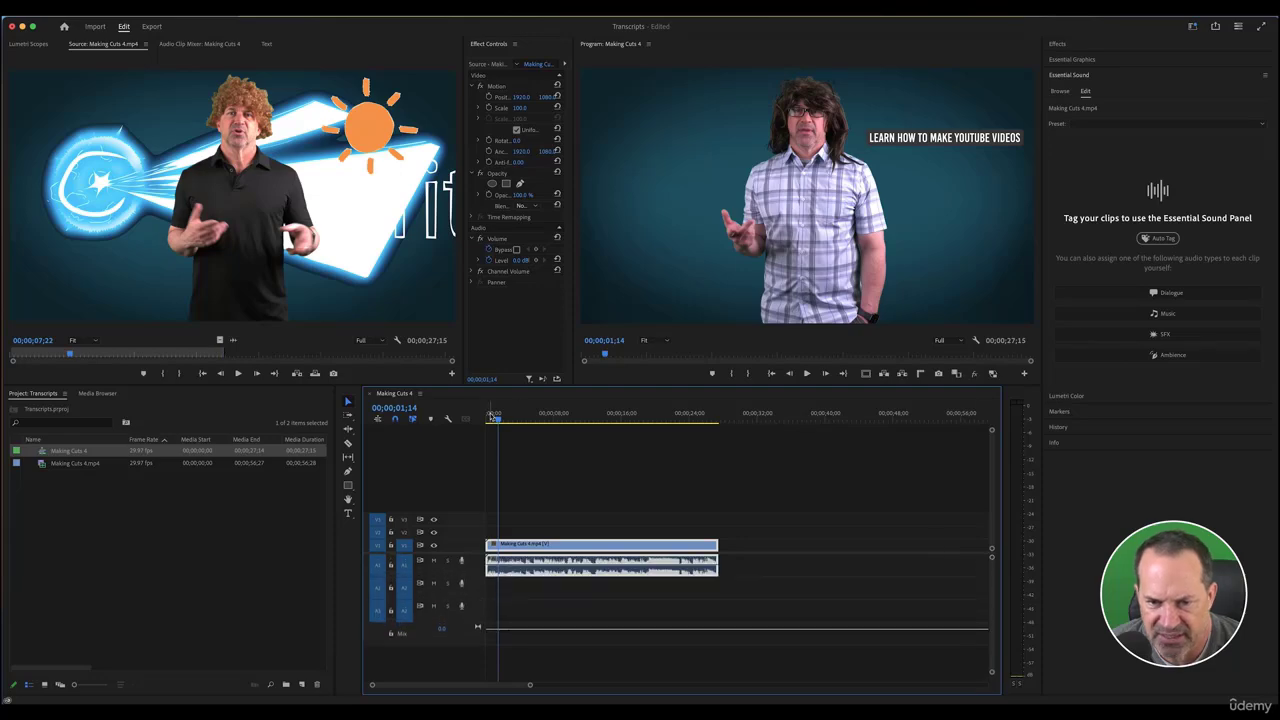
left_click_drag(494, 416, 654, 418)
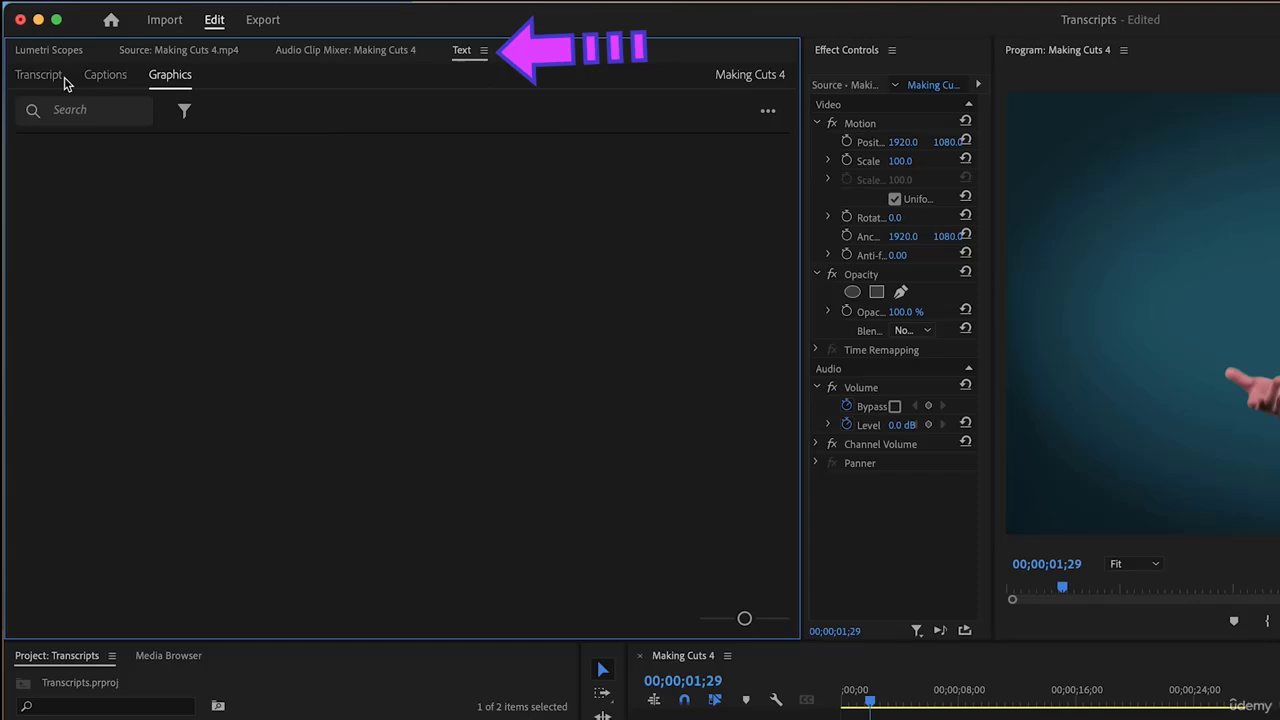
Transcribe Making Cuts 4.mp4, then jump playback via the words effect, third and opener
left_click(31, 61)
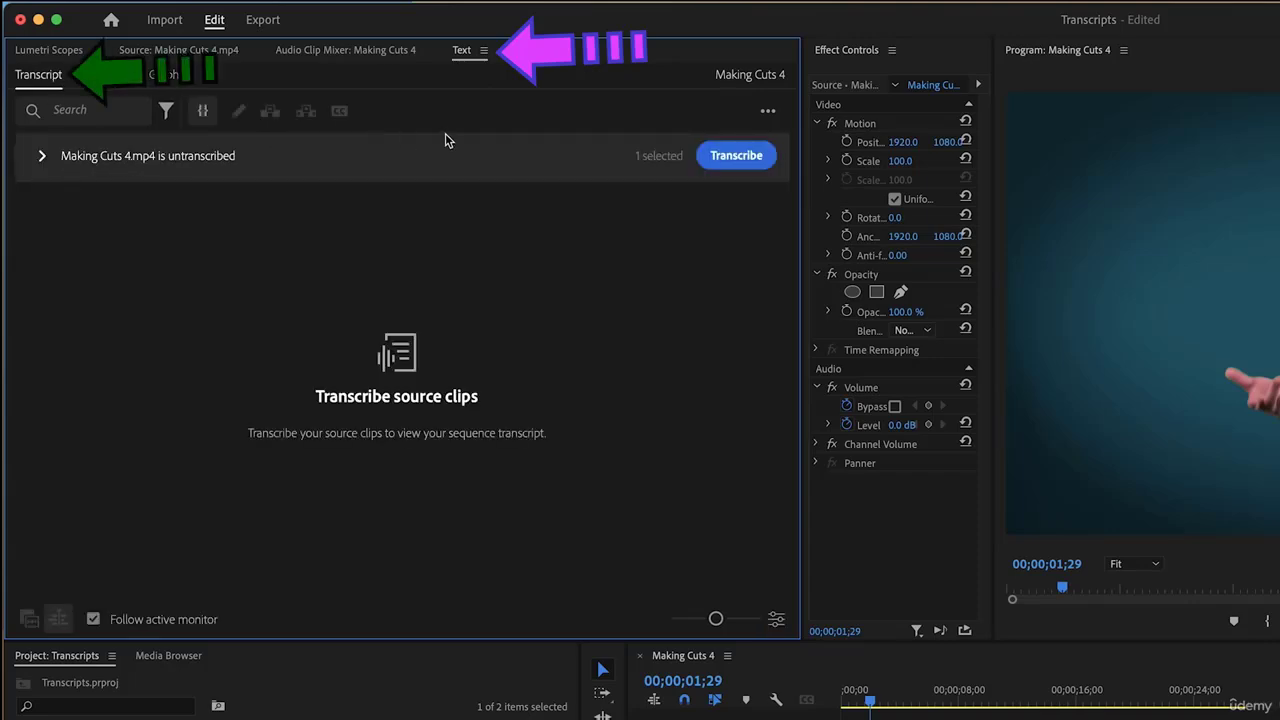
left_click(740, 157)
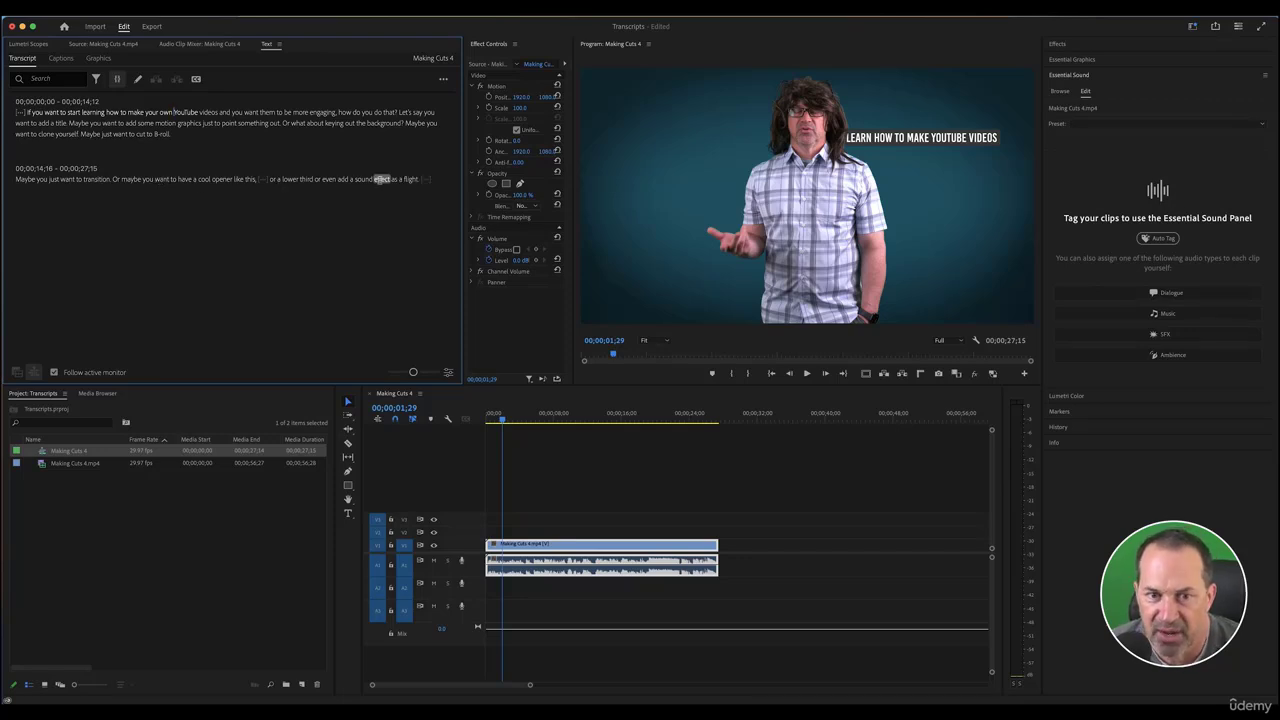
left_click(411, 179)
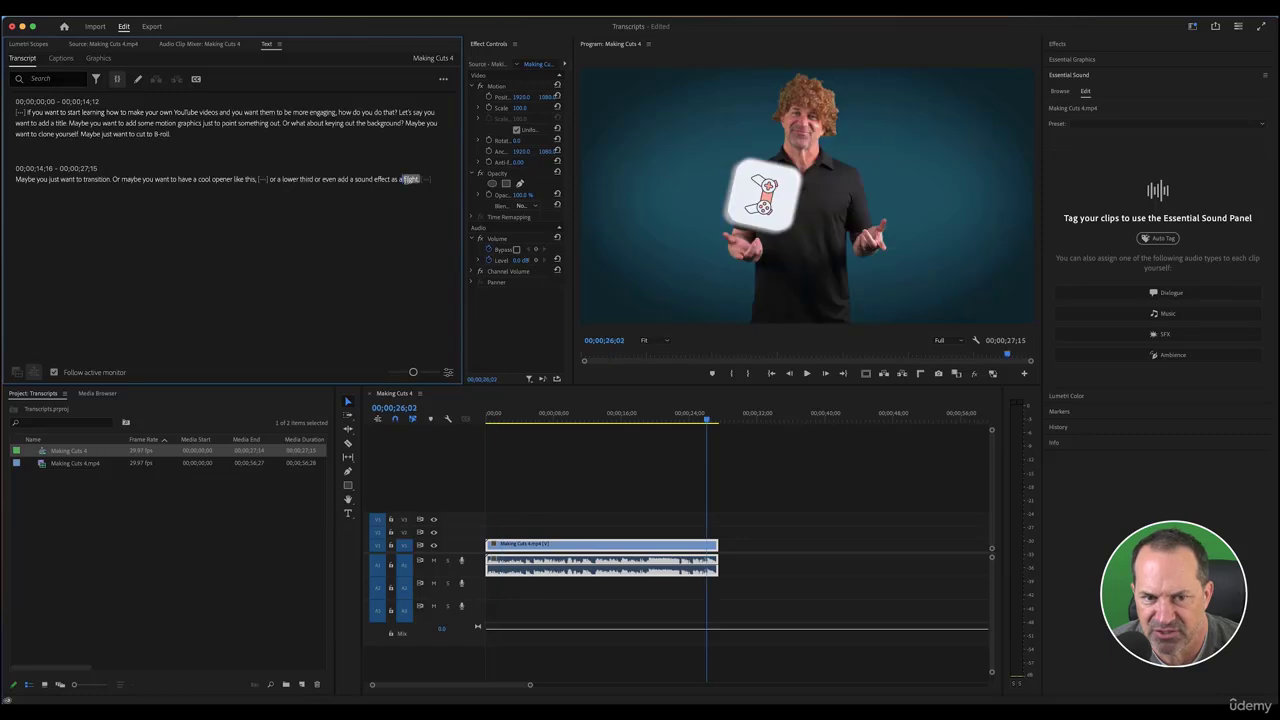
left_click(381, 179)
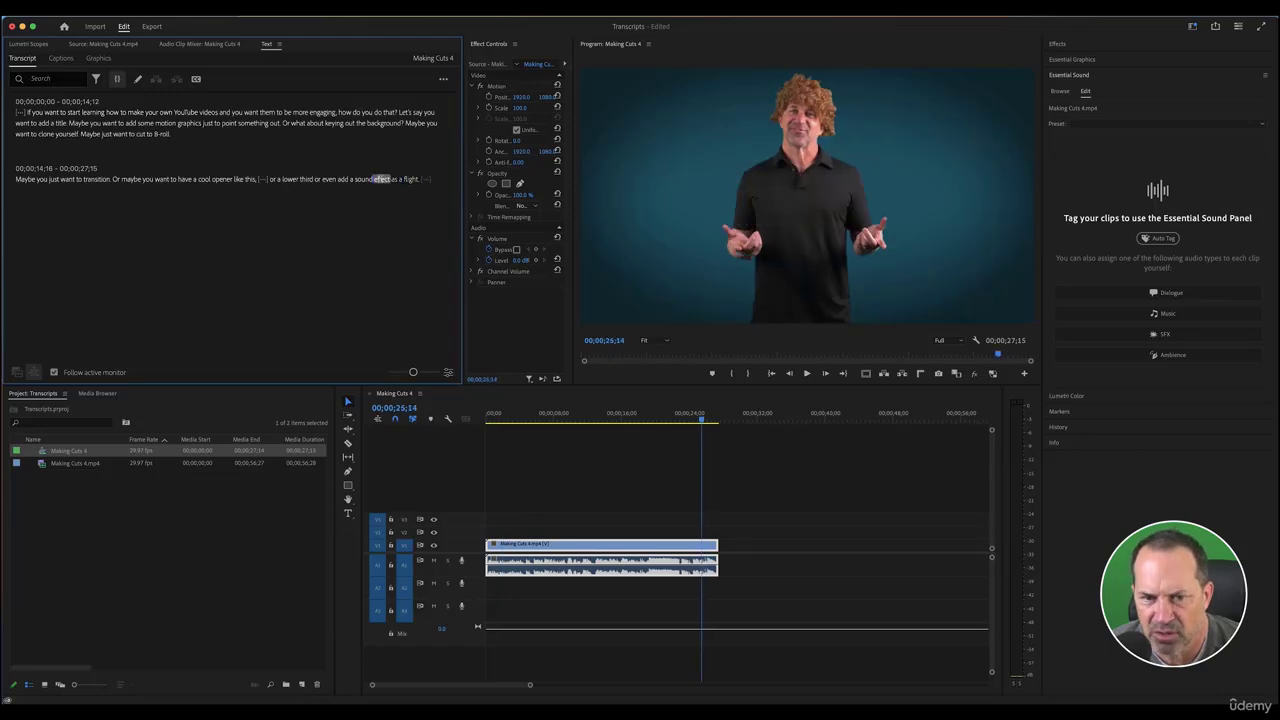
left_click(306, 179)
left_click(220, 179)
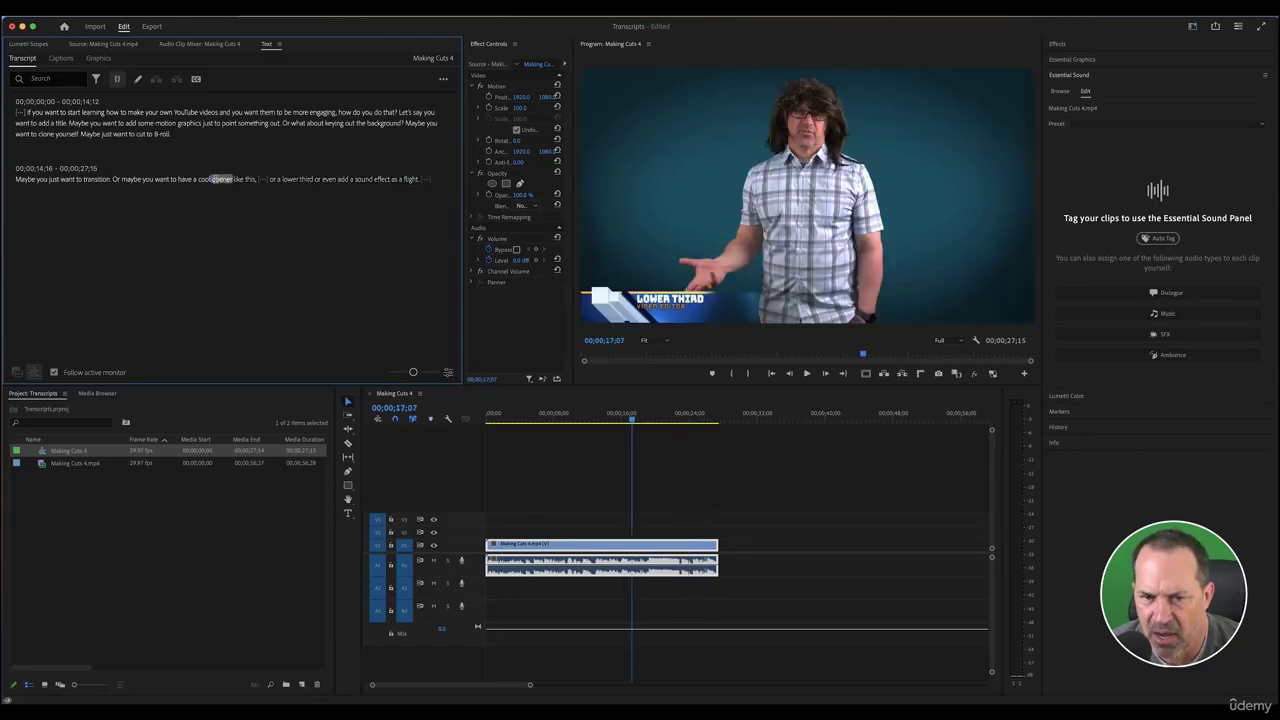
Jump to the words 'maybe' and 'graphics', then export the transcript as Desktop/Sample.txt
left_click(130, 179)
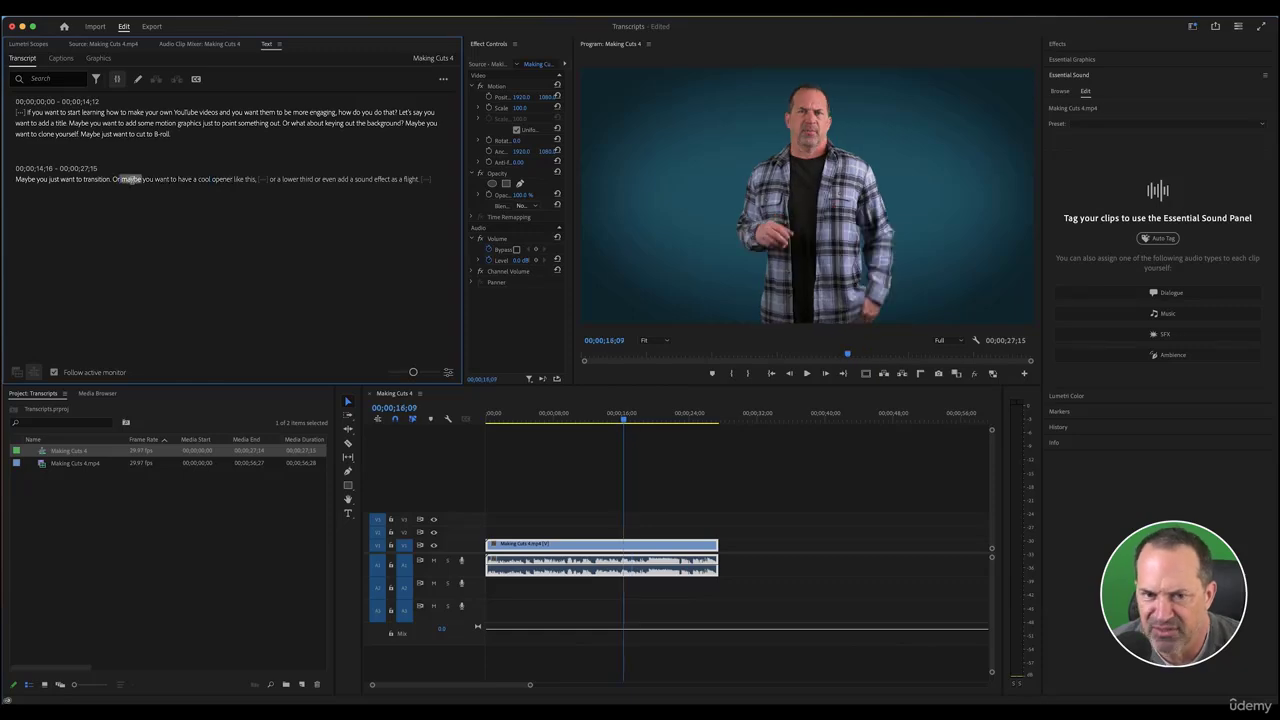
left_click(189, 123)
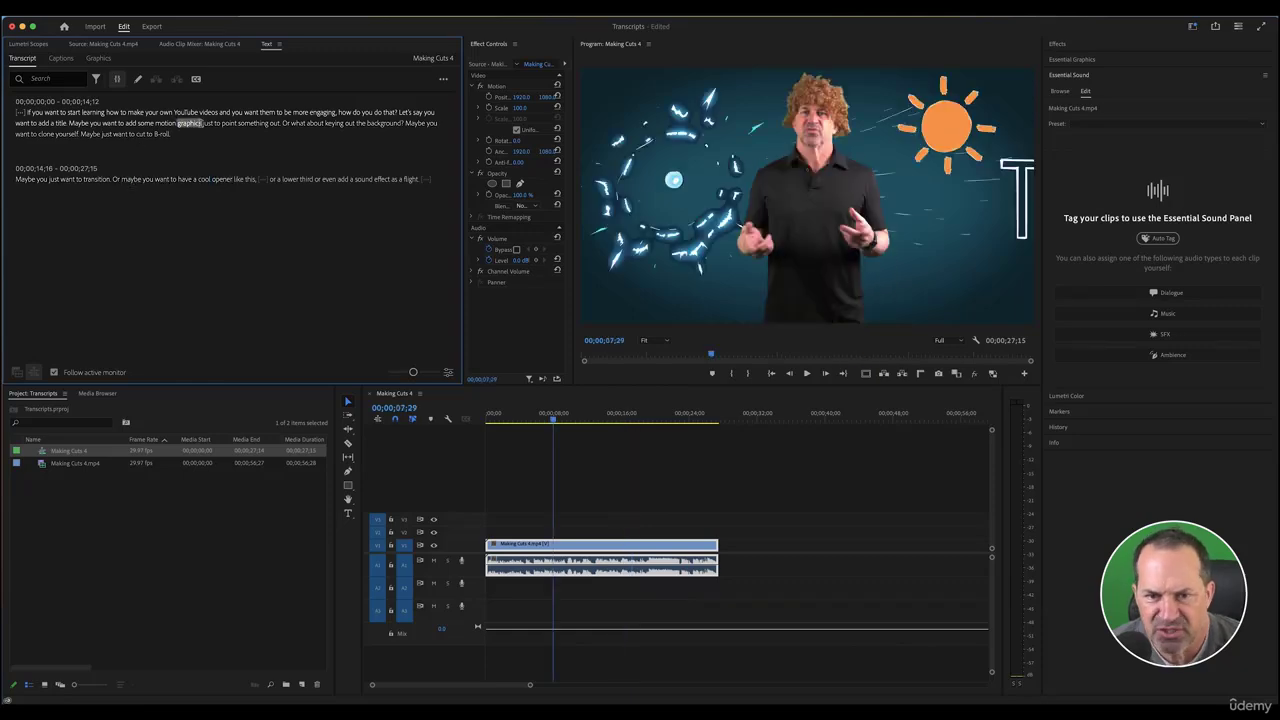
left_click(444, 80)
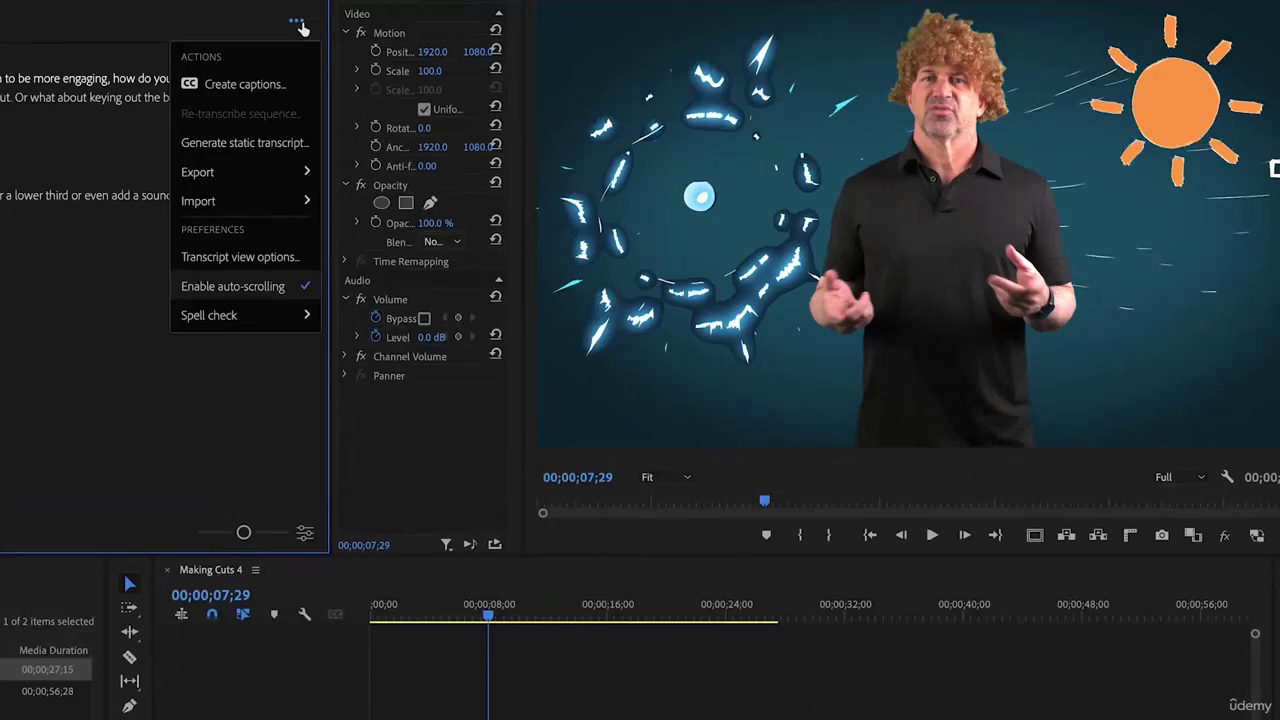
mouse_move(232, 174)
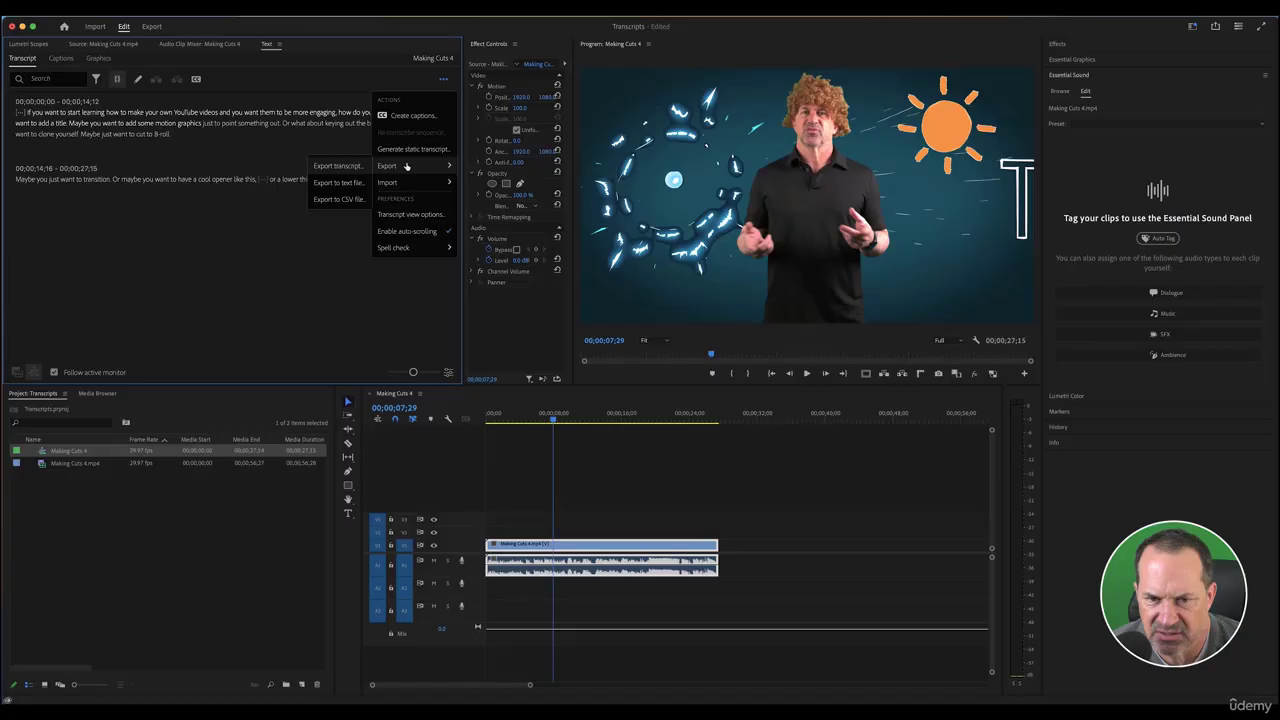
left_click(114, 201)
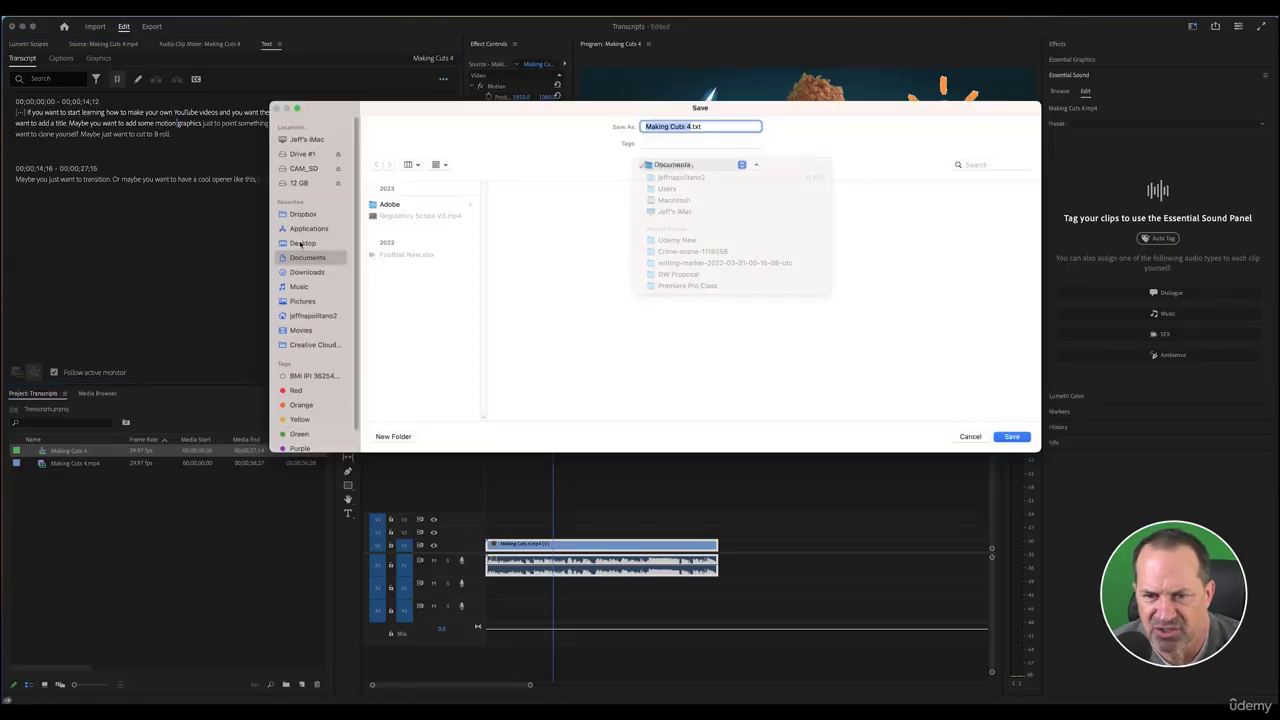
left_click(303, 243)
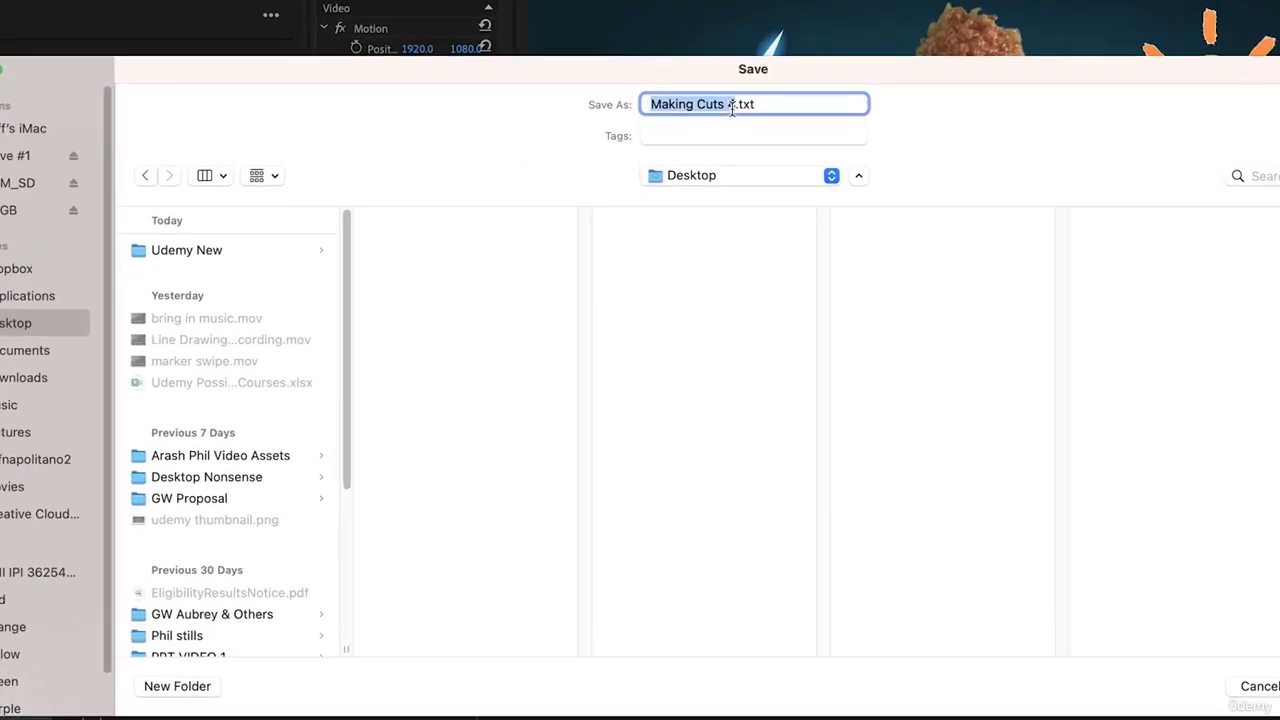
type("Samp")
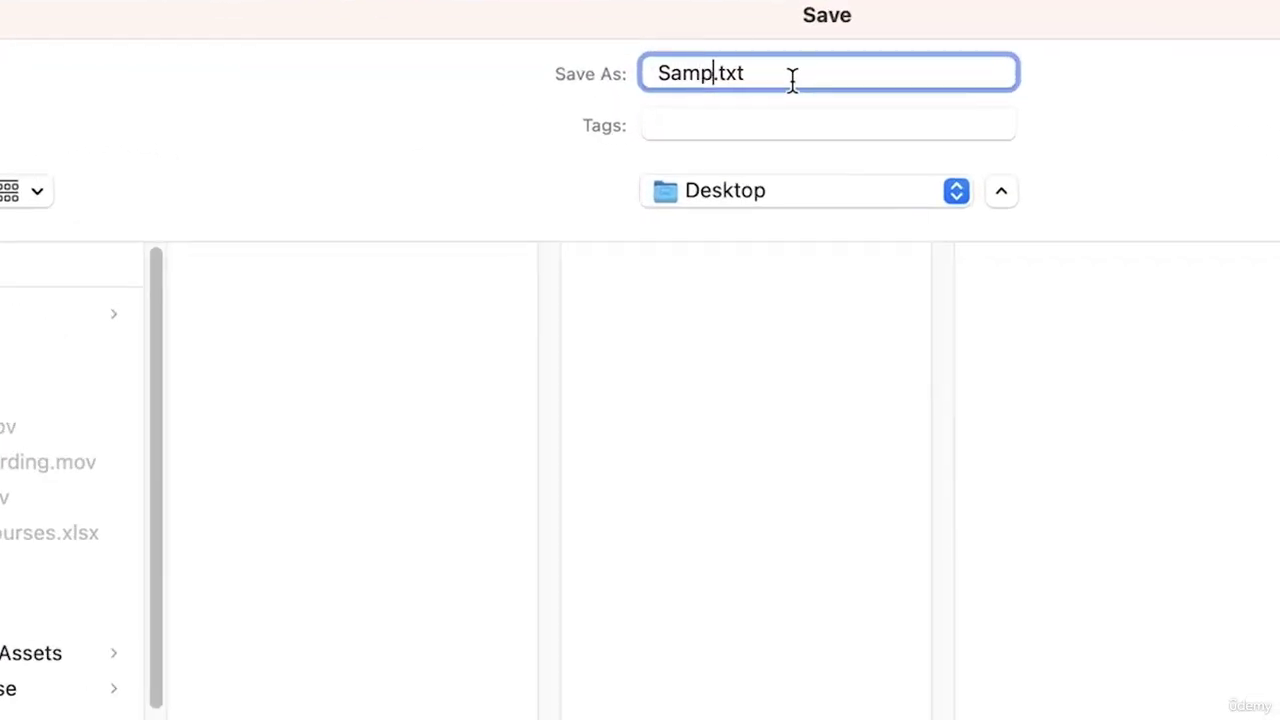
type("le")
left_click(1186, 694)
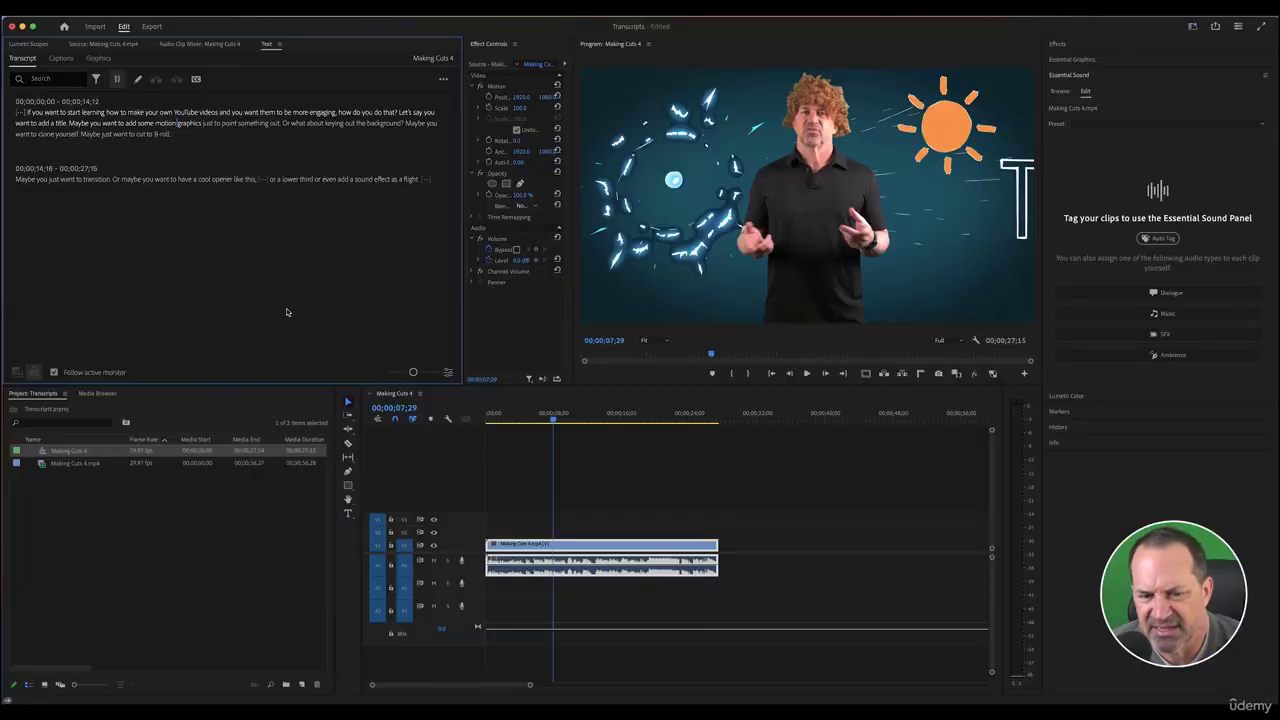
Open Sample.txt from the Finder Desktop and enlarge its TextEdit window to read the transcript
left_click(57, 706)
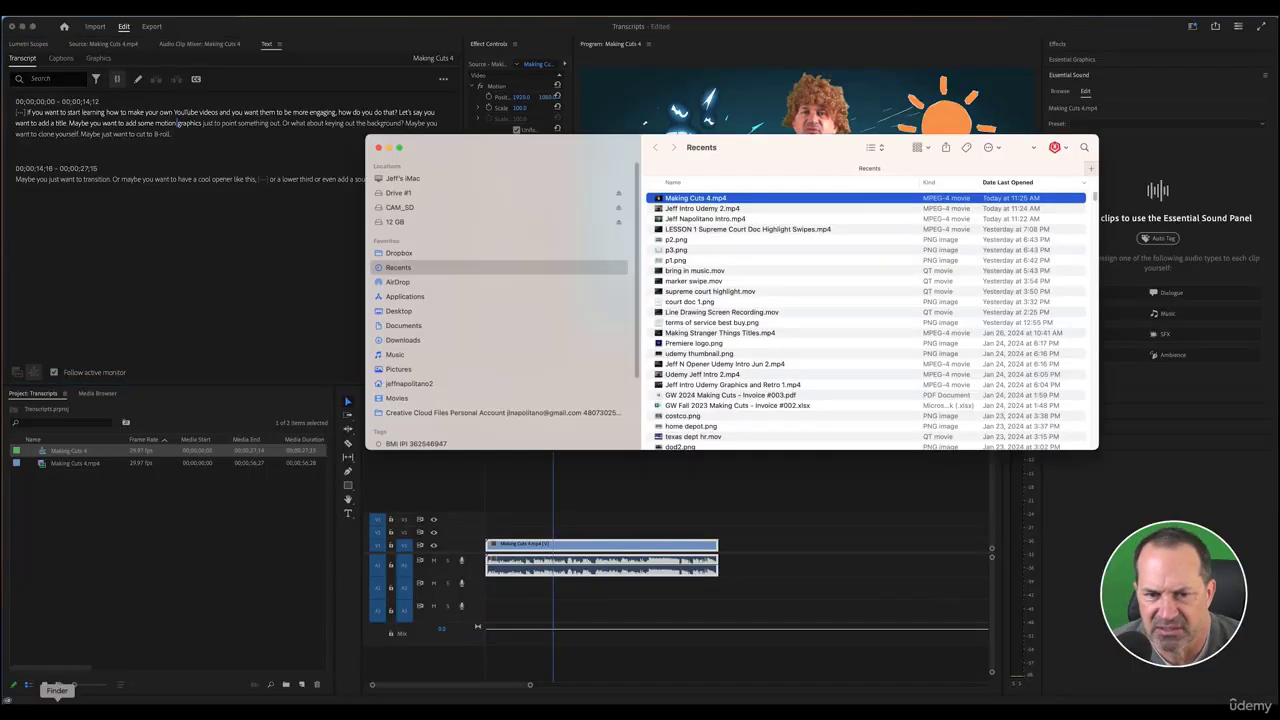
left_click(399, 311)
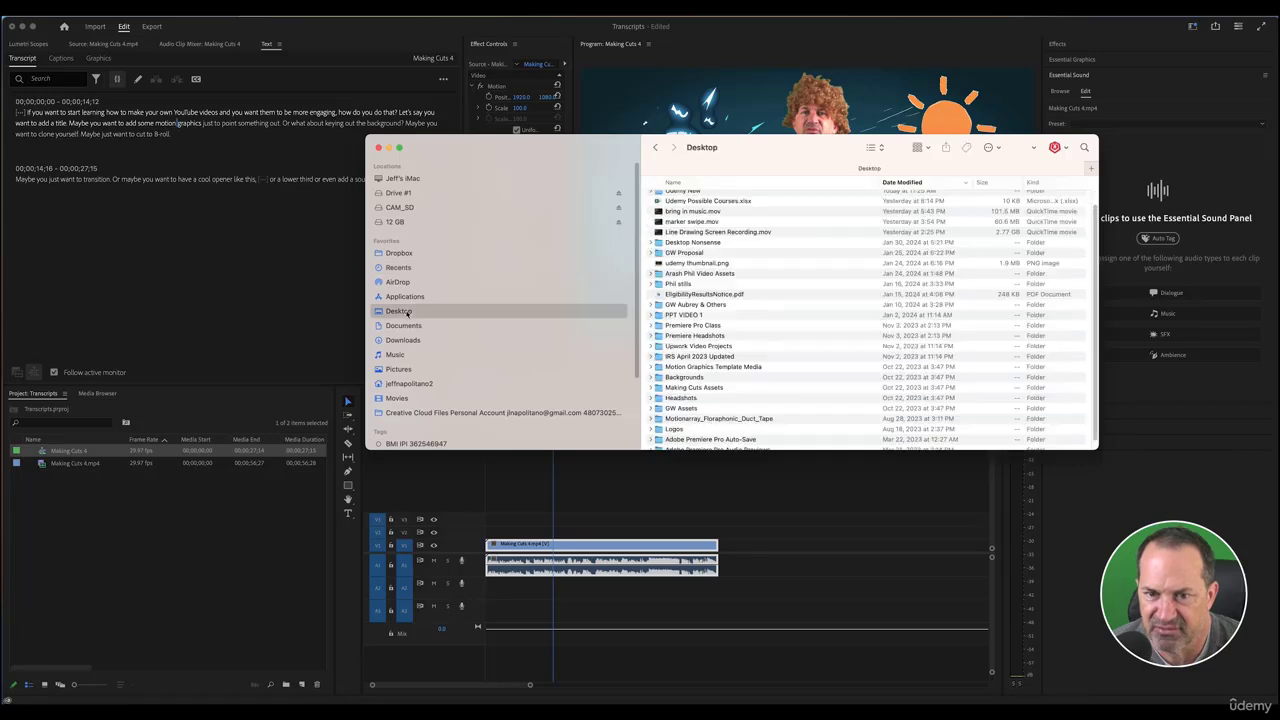
scroll(705, 250, "up", 1)
double_click(657, 199)
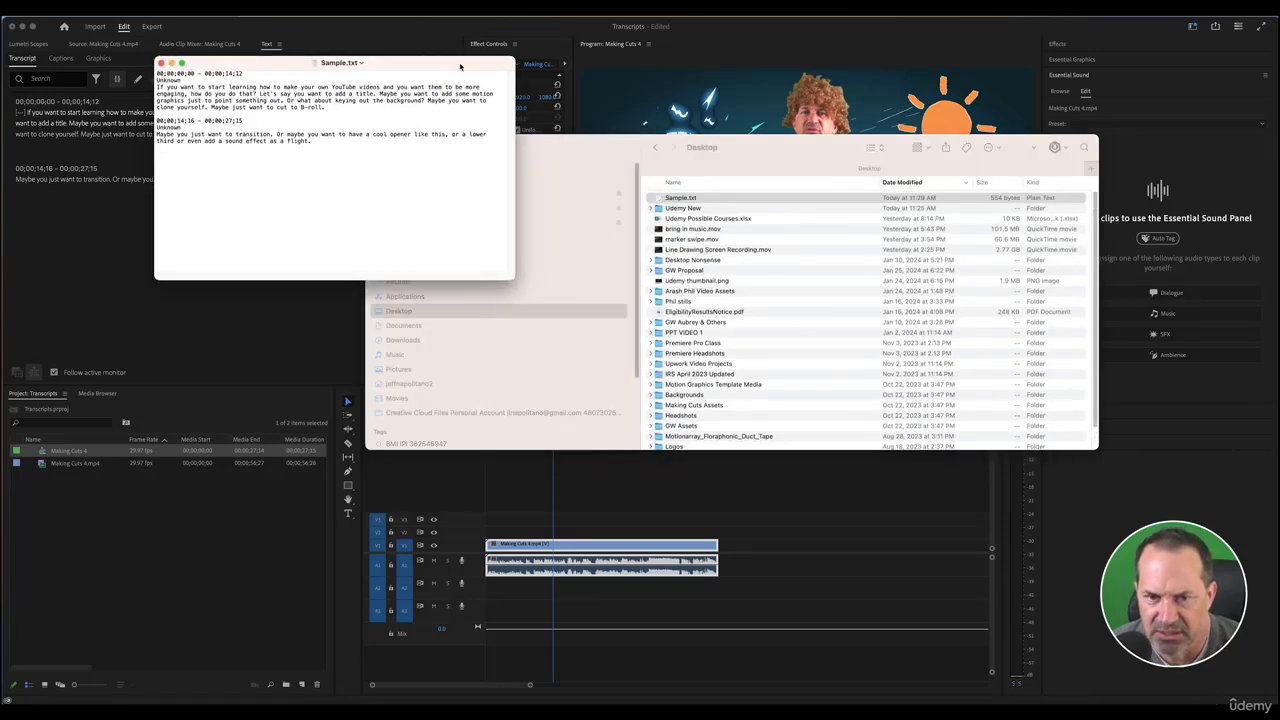
left_click_drag(420, 63, 562, 92)
left_click_drag(651, 305, 992, 523)
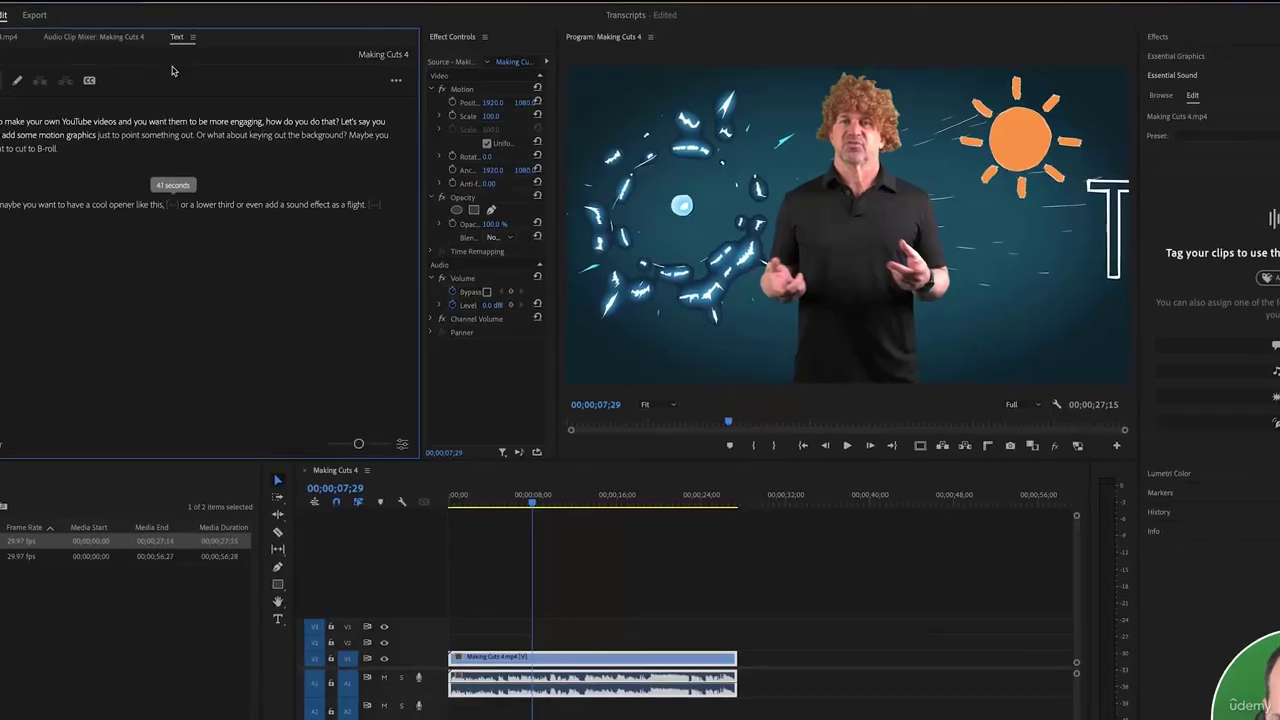
Create captions from the transcript with the caption style left as None
left_click(409, 80)
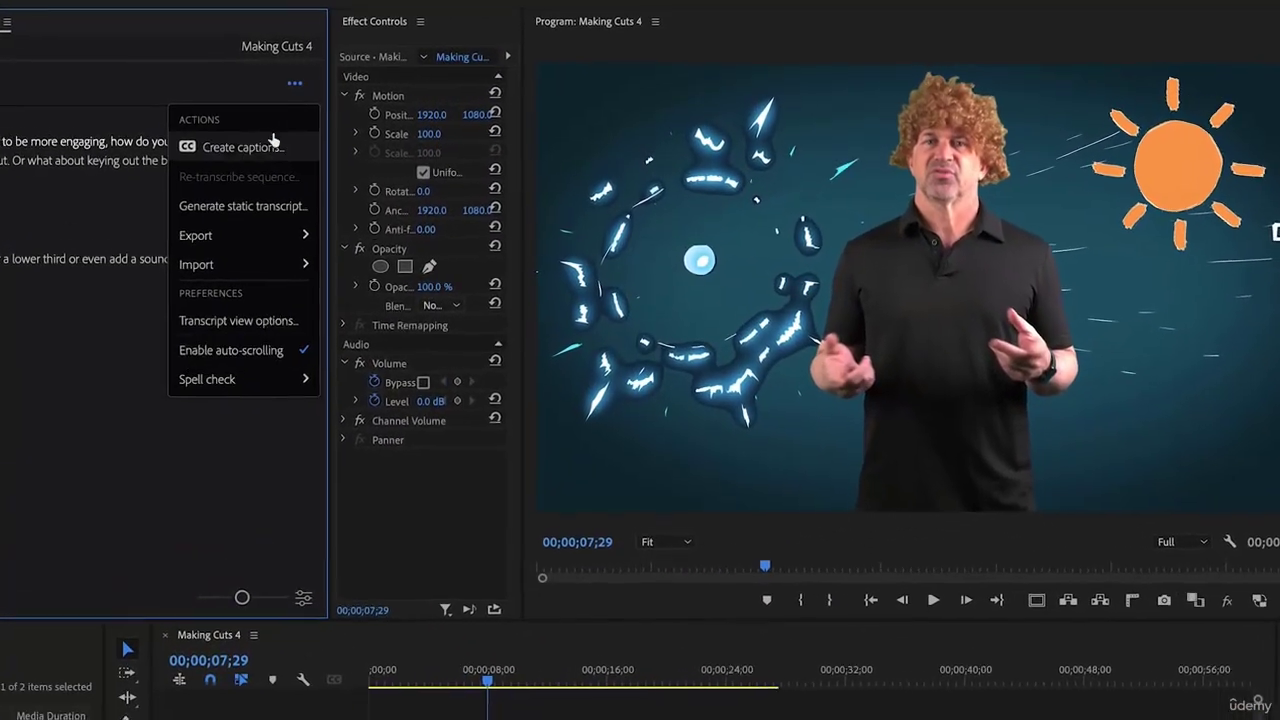
left_click(287, 146)
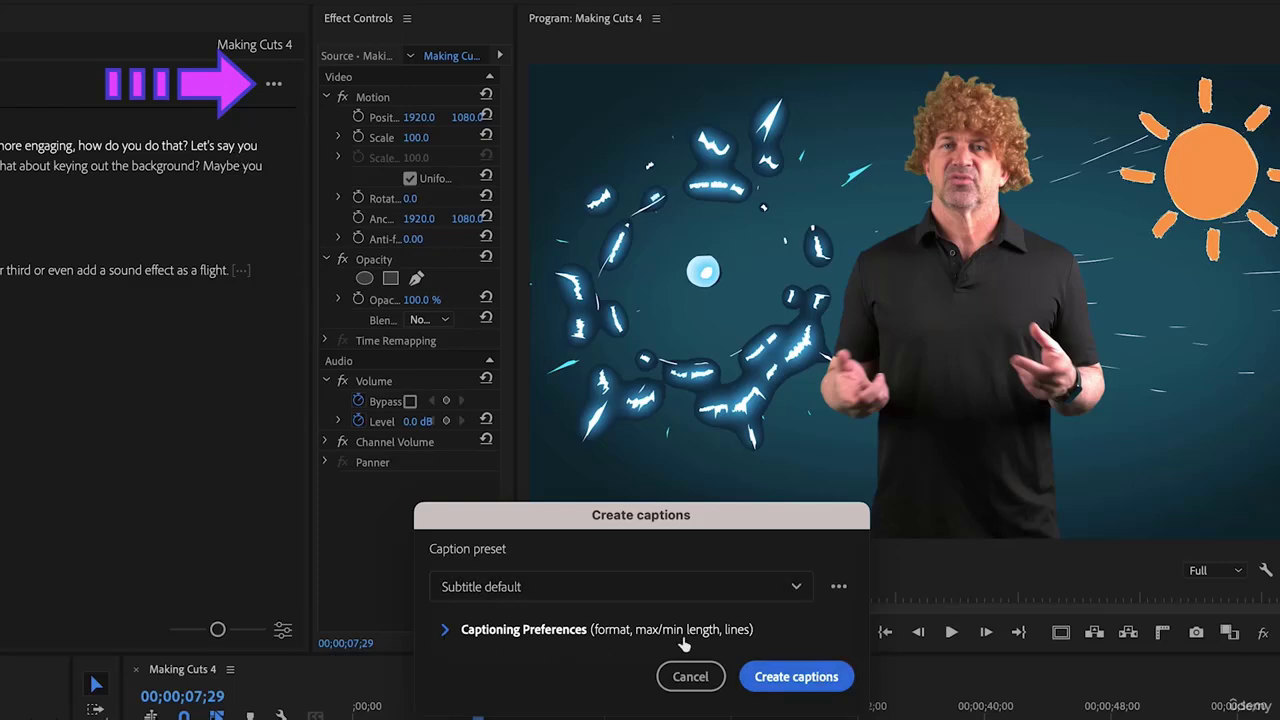
left_click(446, 627)
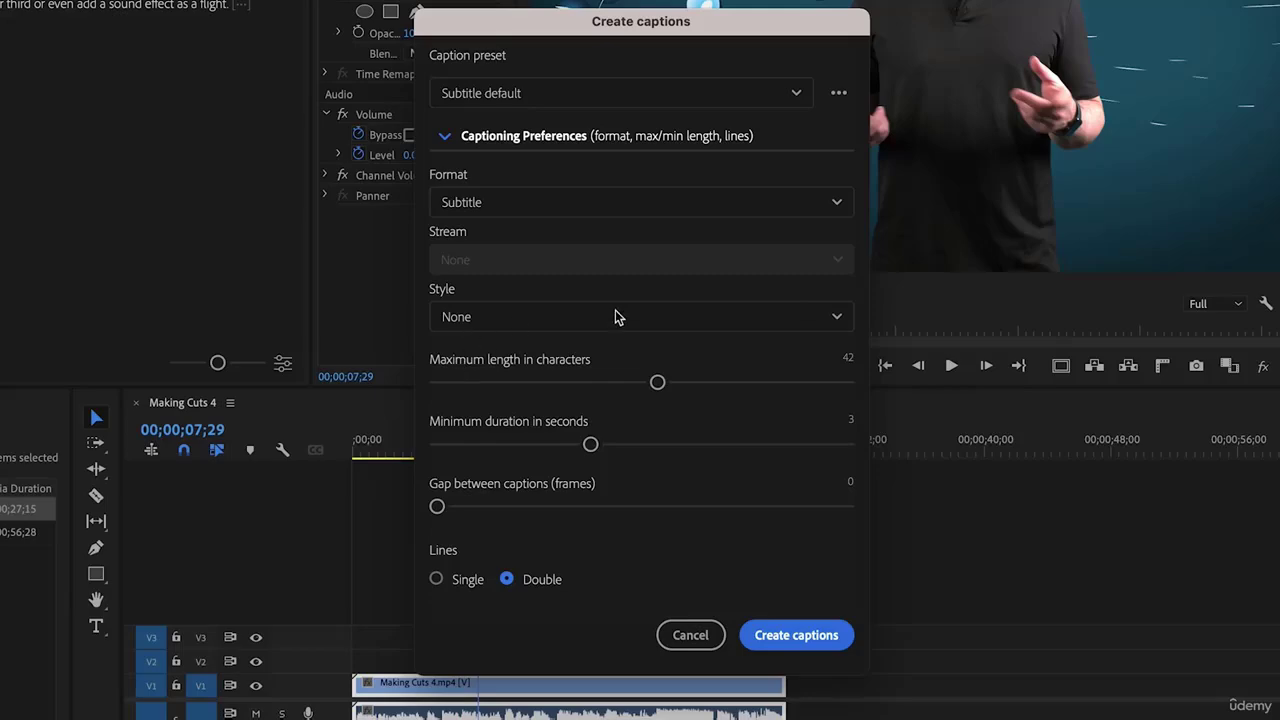
left_click(840, 317)
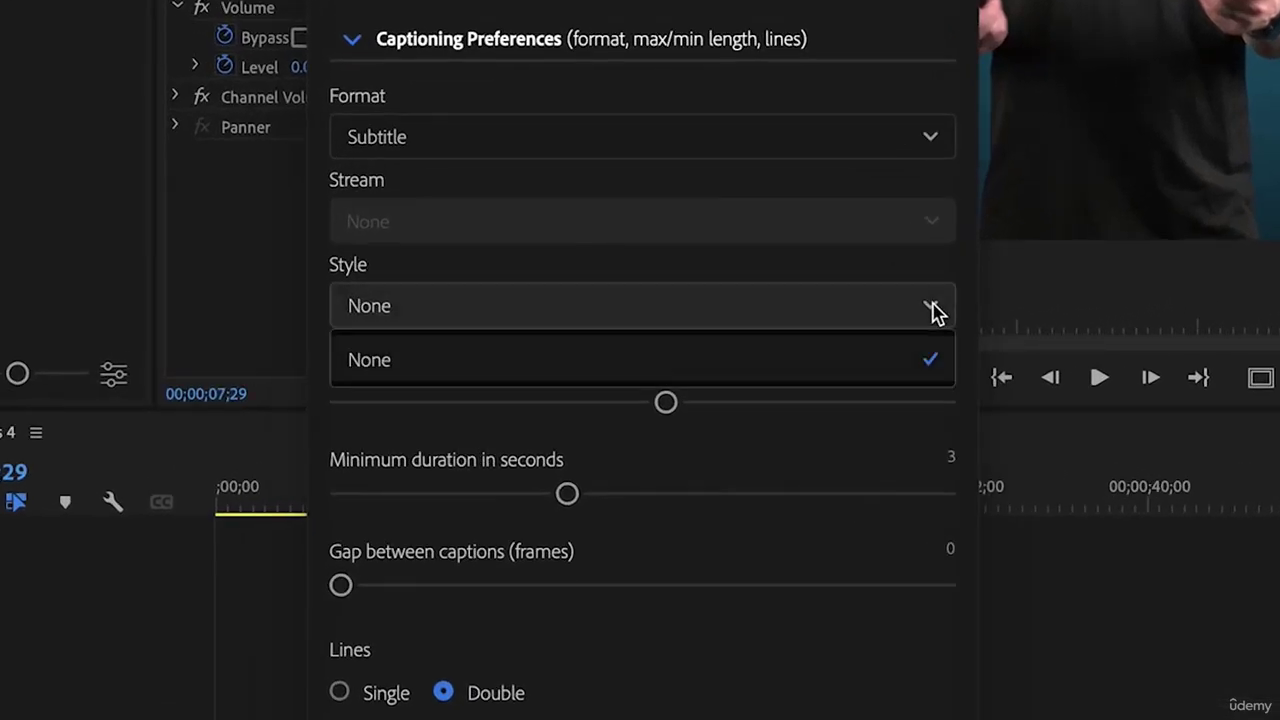
left_click(932, 314)
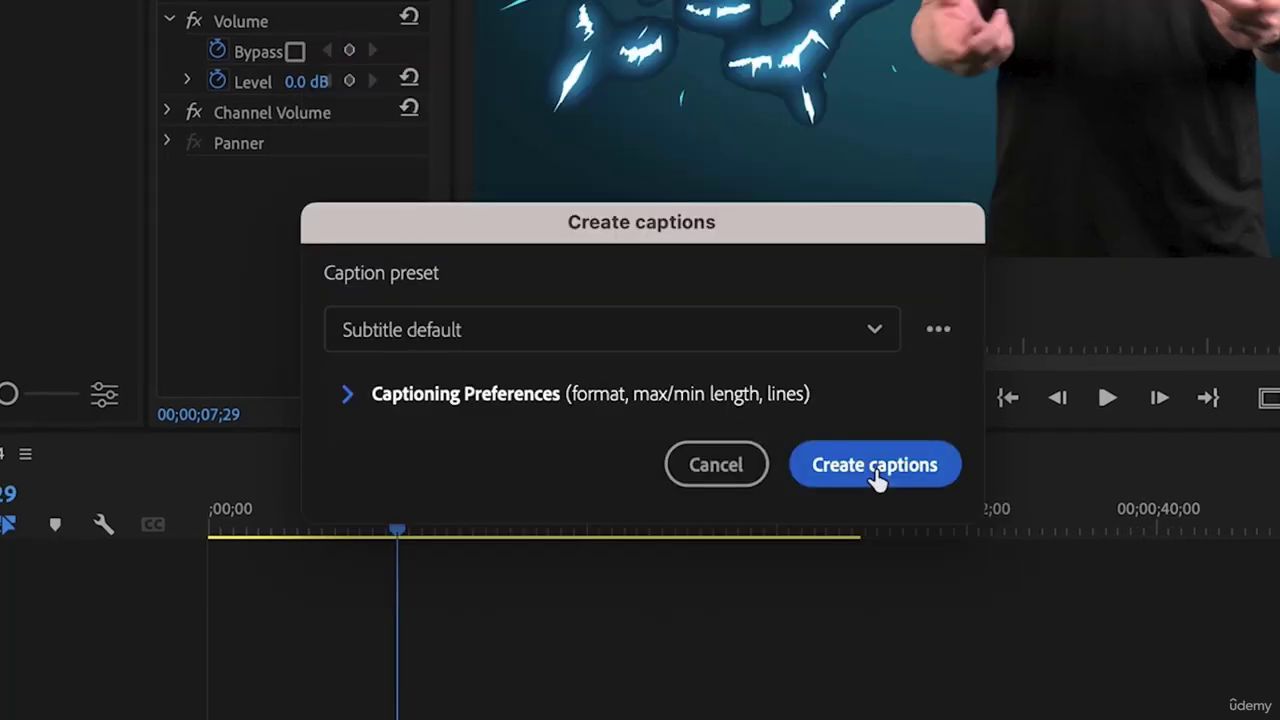
left_click(876, 478)
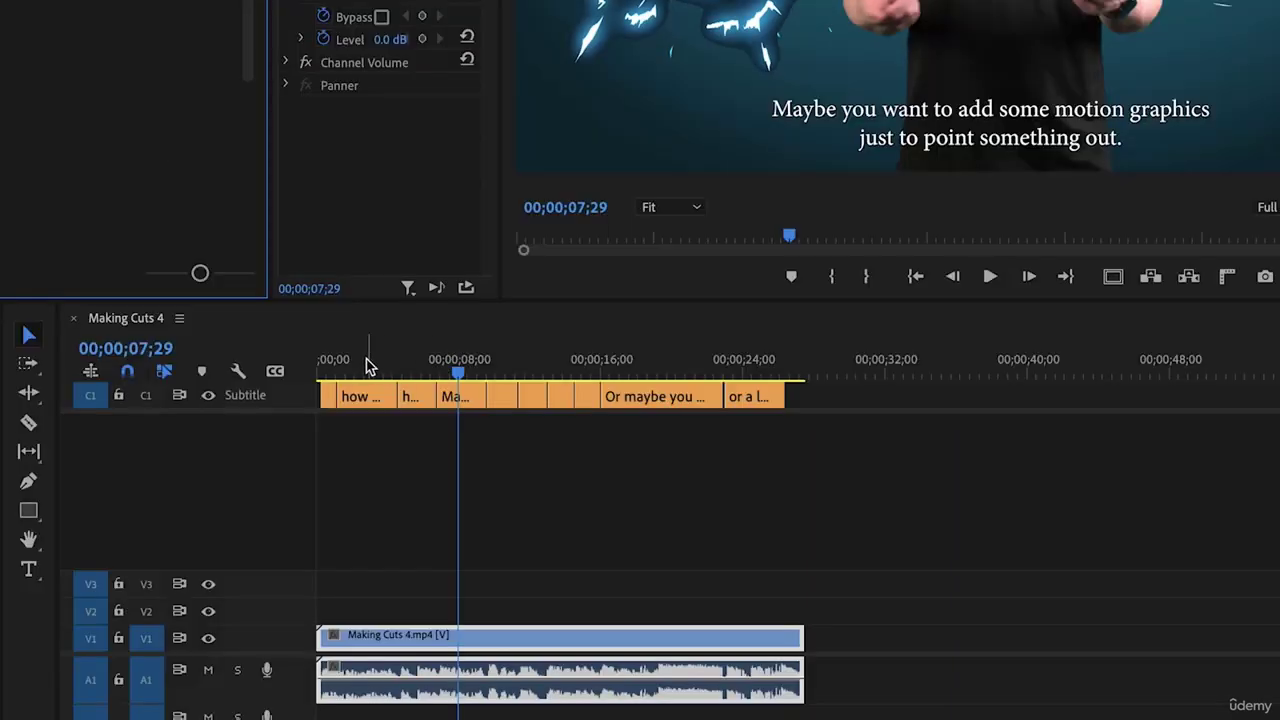
Regenerate the captions with a maximum length of 10 characters per caption
left_click_drag(275, 513, 237, 520)
left_click_drag(337, 370, 335, 368)
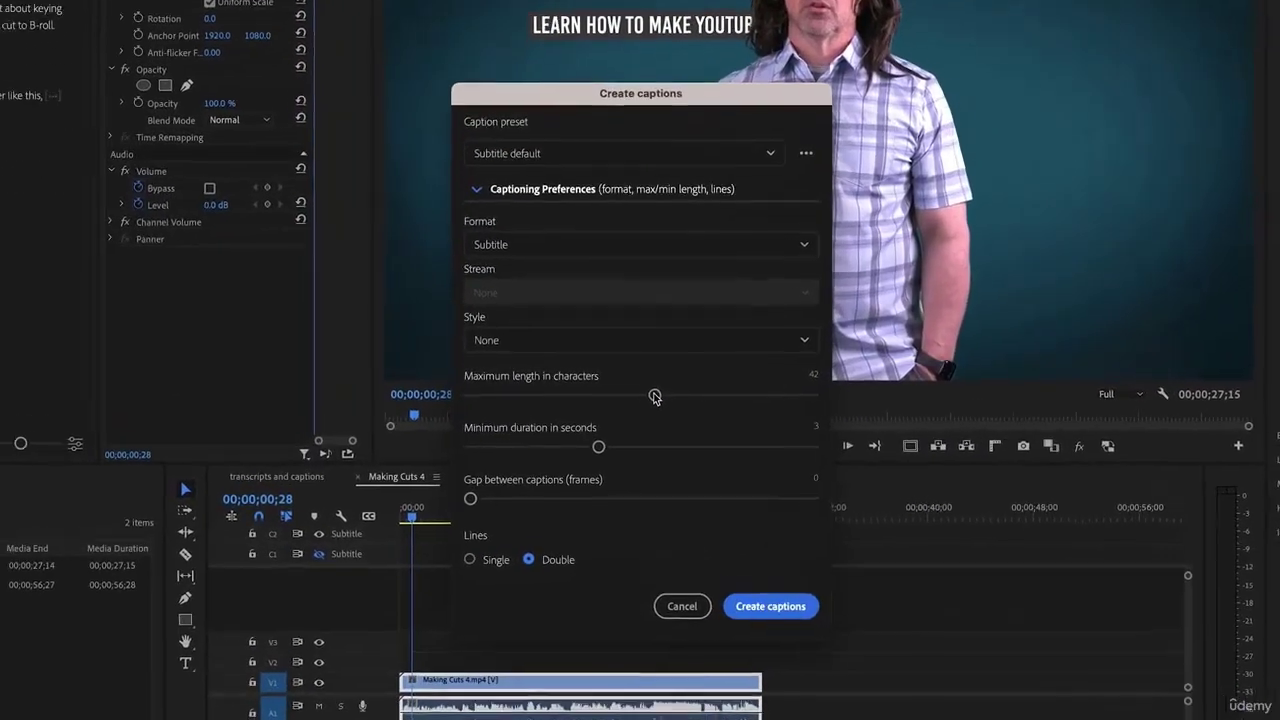
left_click_drag(631, 402, 438, 419)
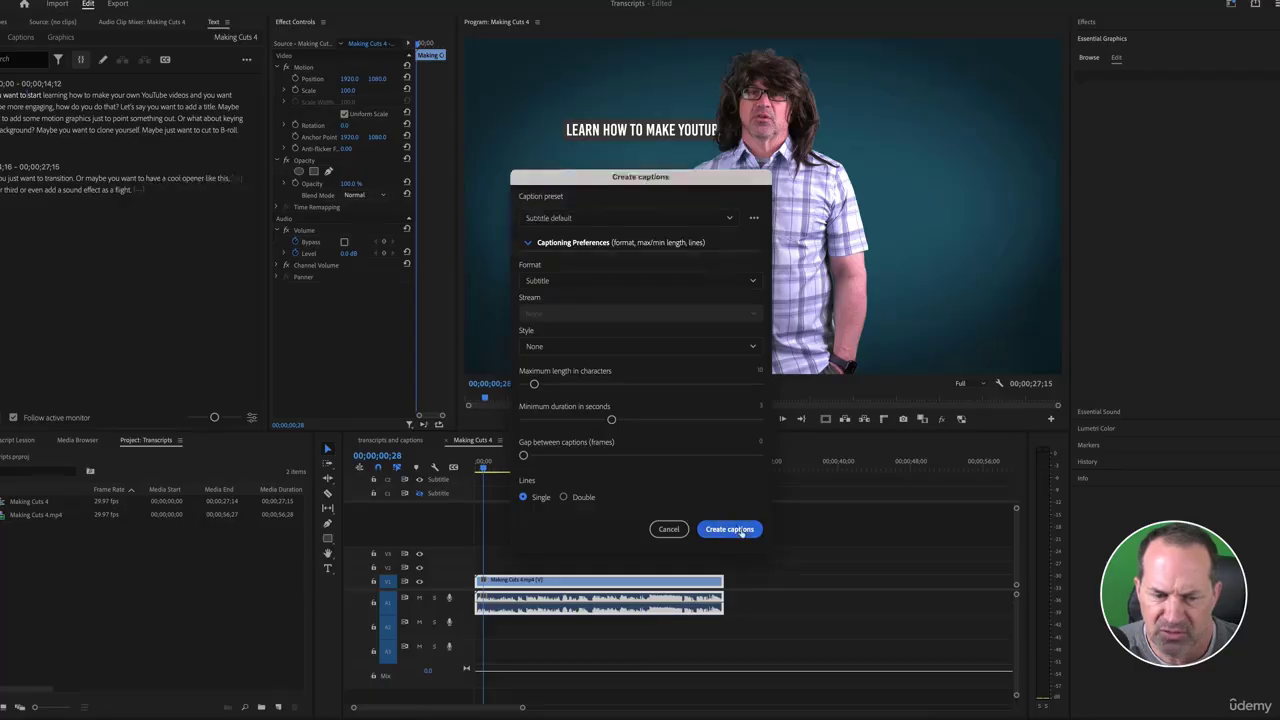
left_click(807, 675)
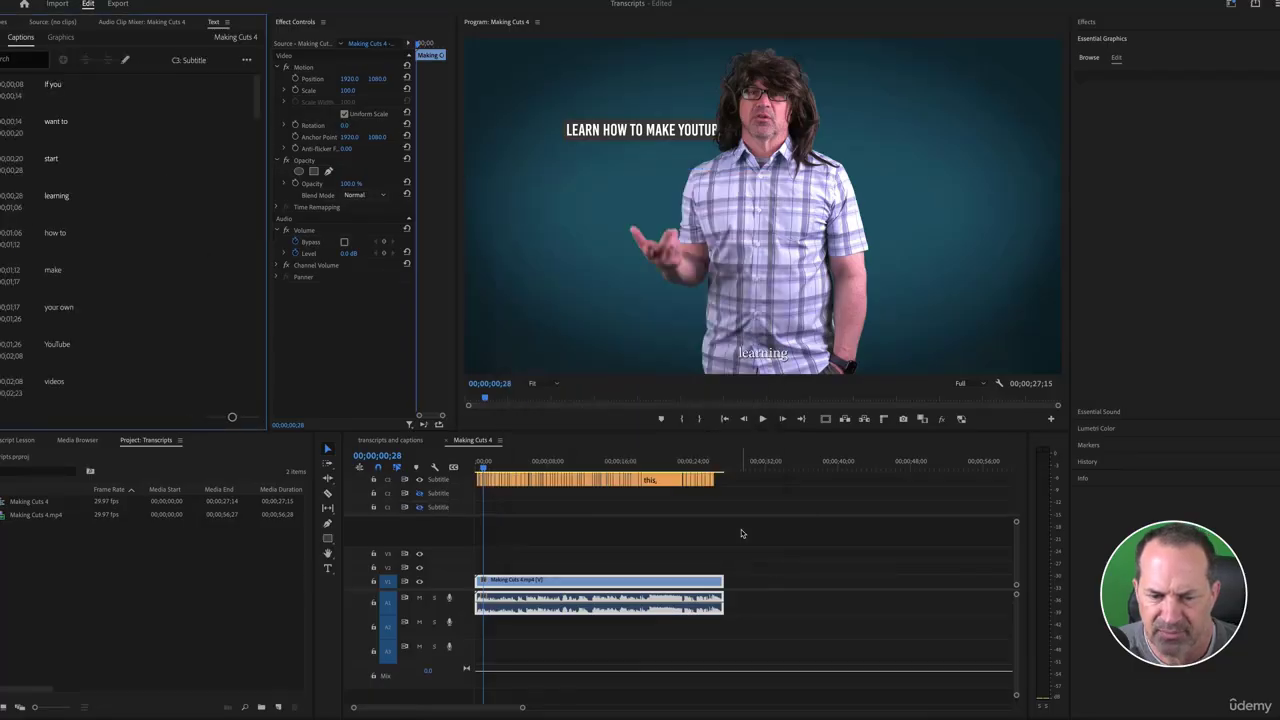
Select all top-track captions and set them to Komika Axis at a larger size
left_click_drag(485, 464, 521, 463)
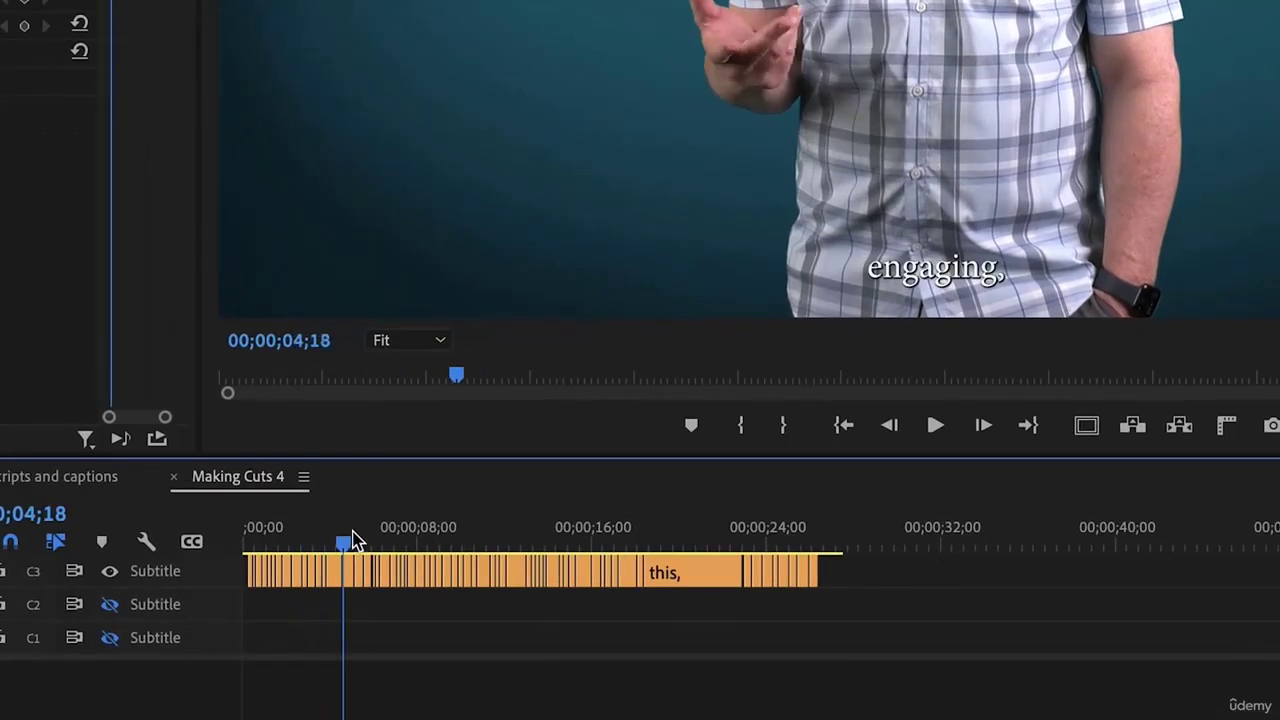
left_click_drag(352, 540, 440, 537)
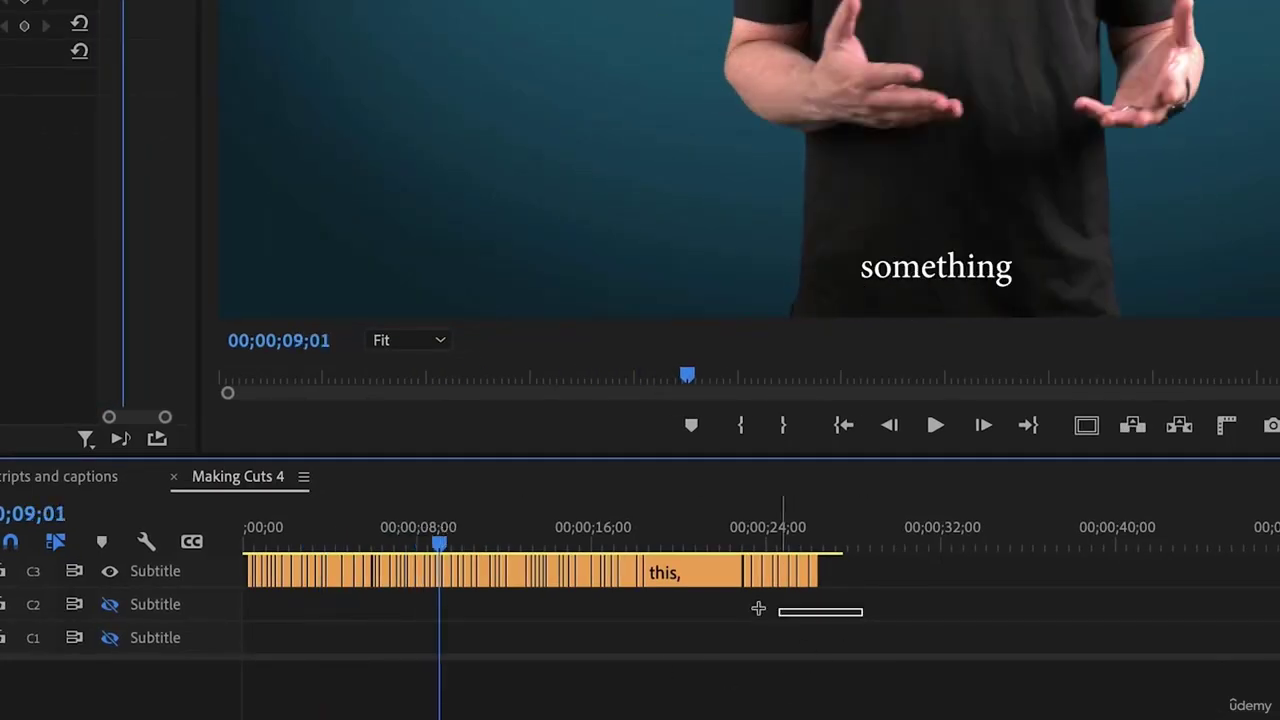
left_click_drag(758, 608, 239, 568)
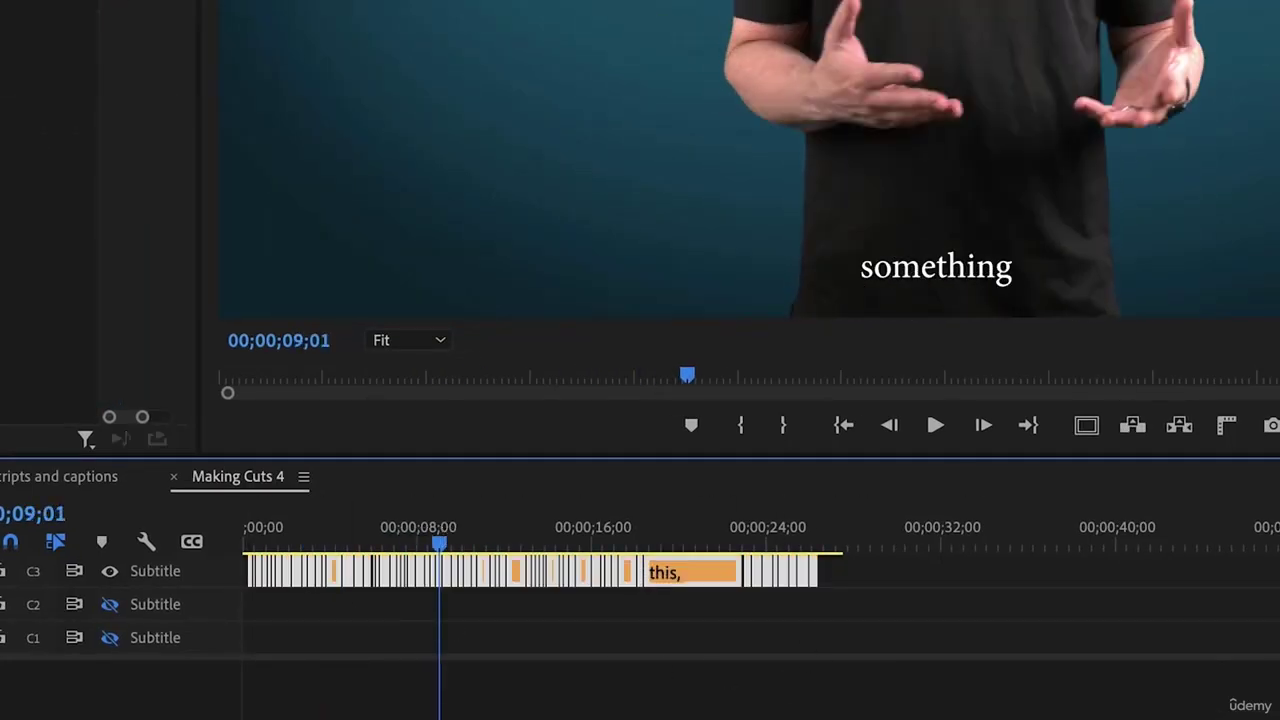
left_click(1123, 176)
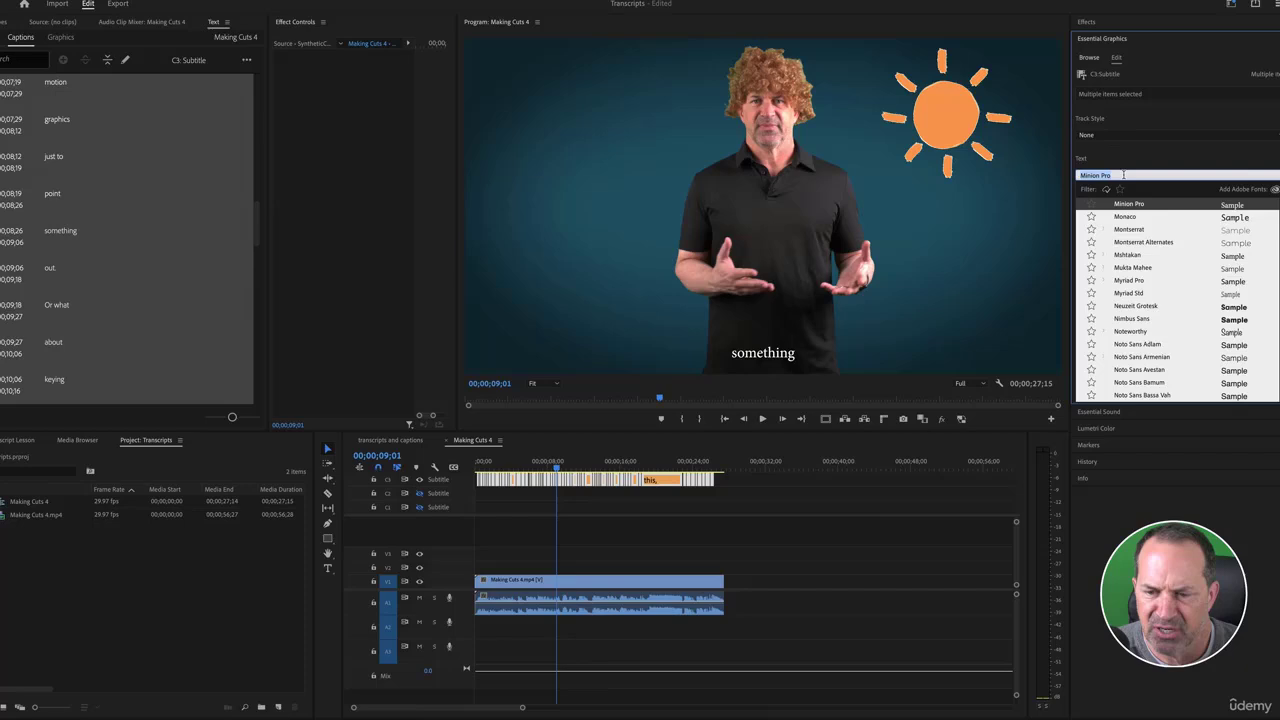
type("komi")
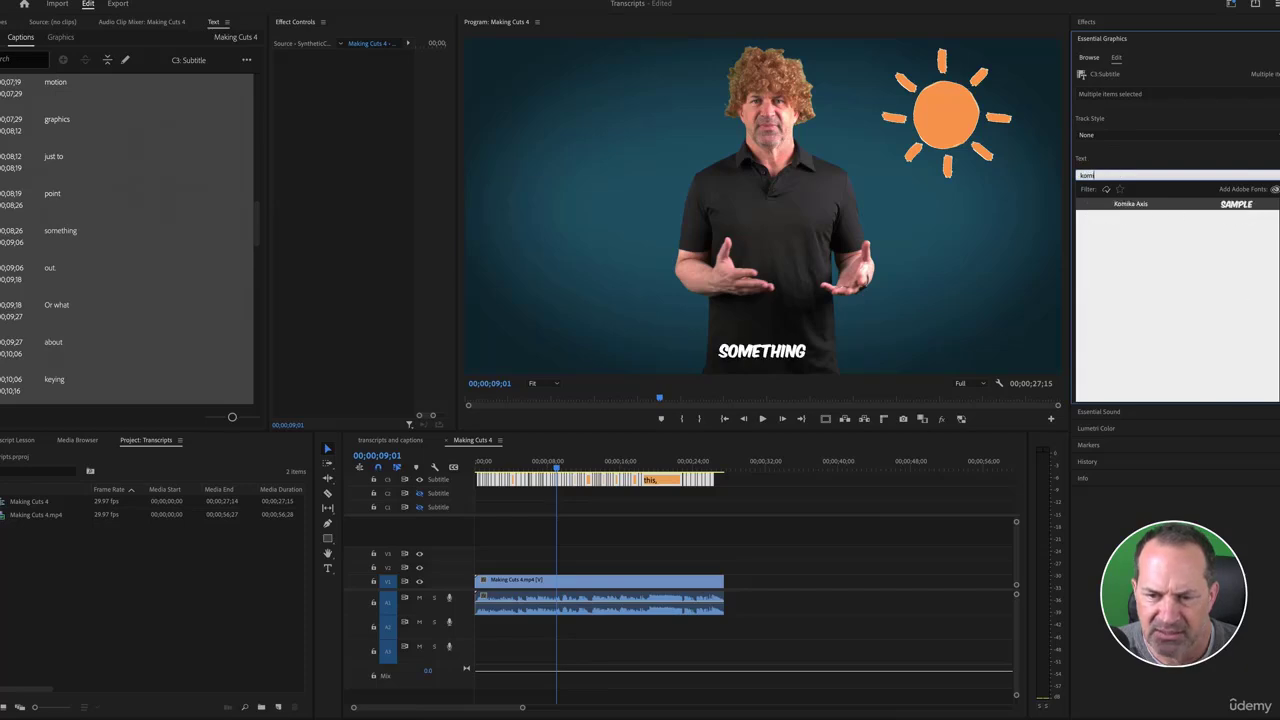
left_click(1134, 205)
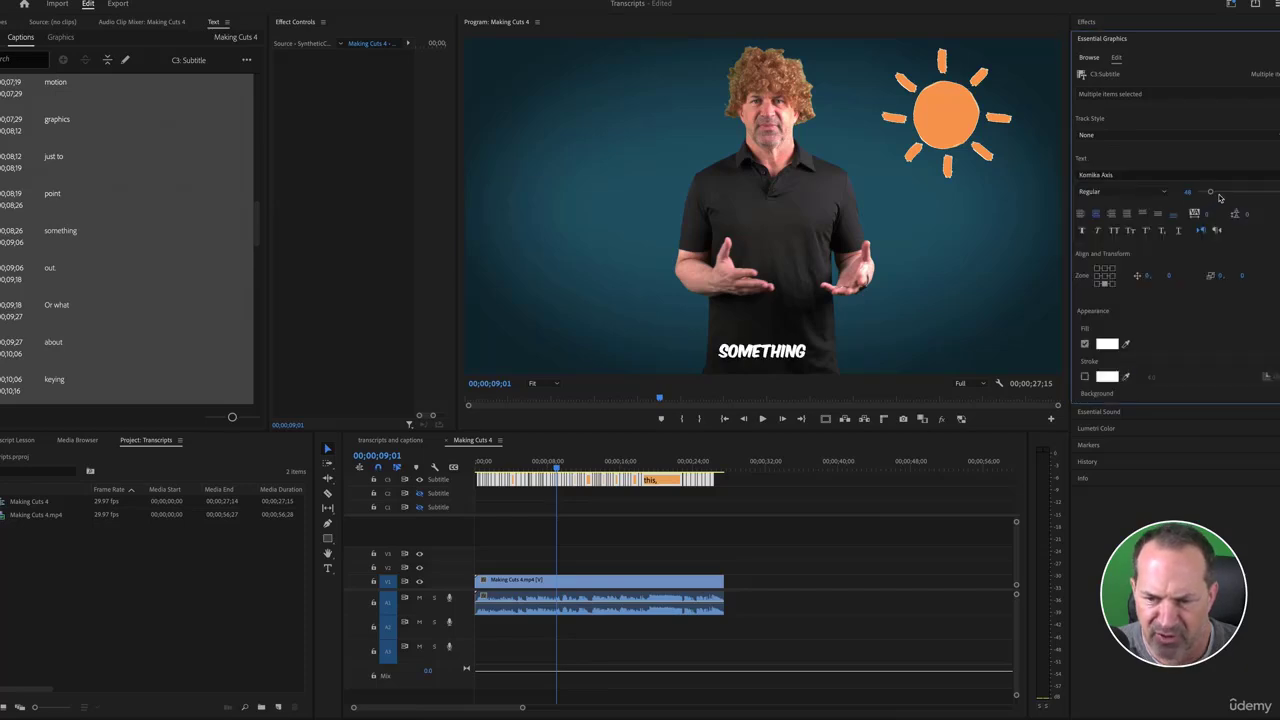
left_click_drag(1219, 197, 1224, 194)
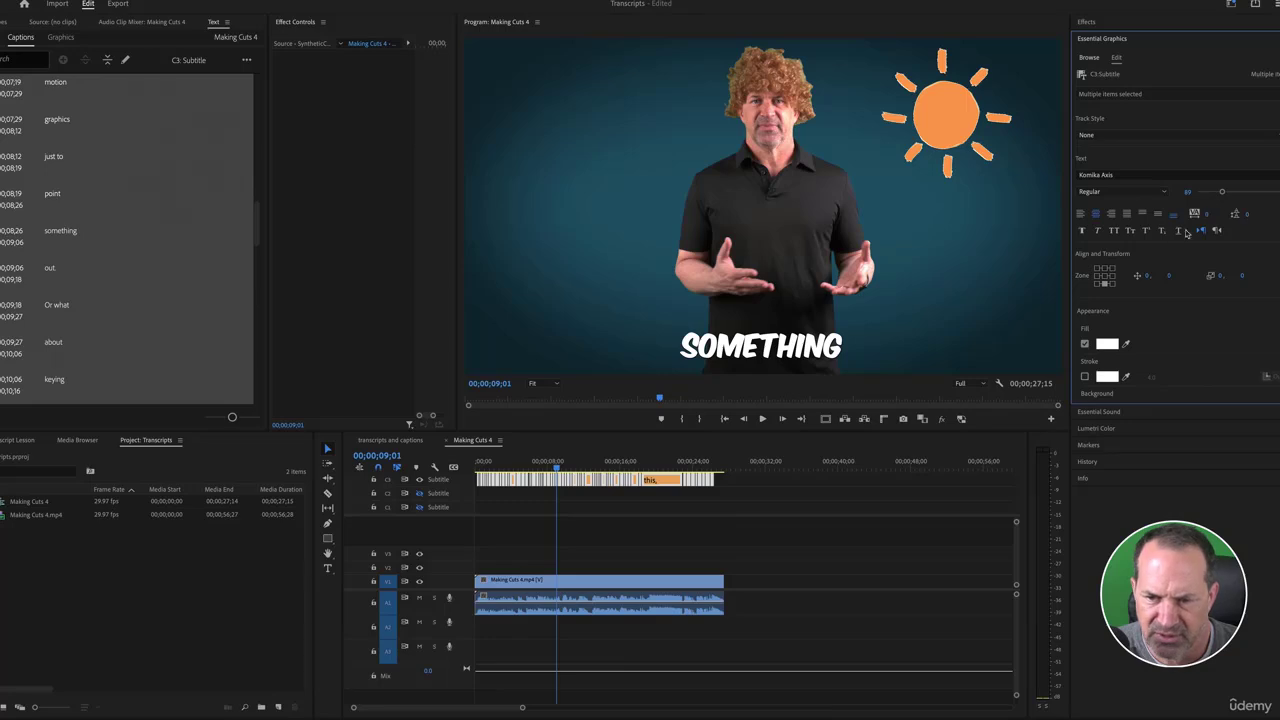
Give the captions a bright green fill and a white stroke of about 8, then play to review
left_click(1108, 345)
left_click(662, 341)
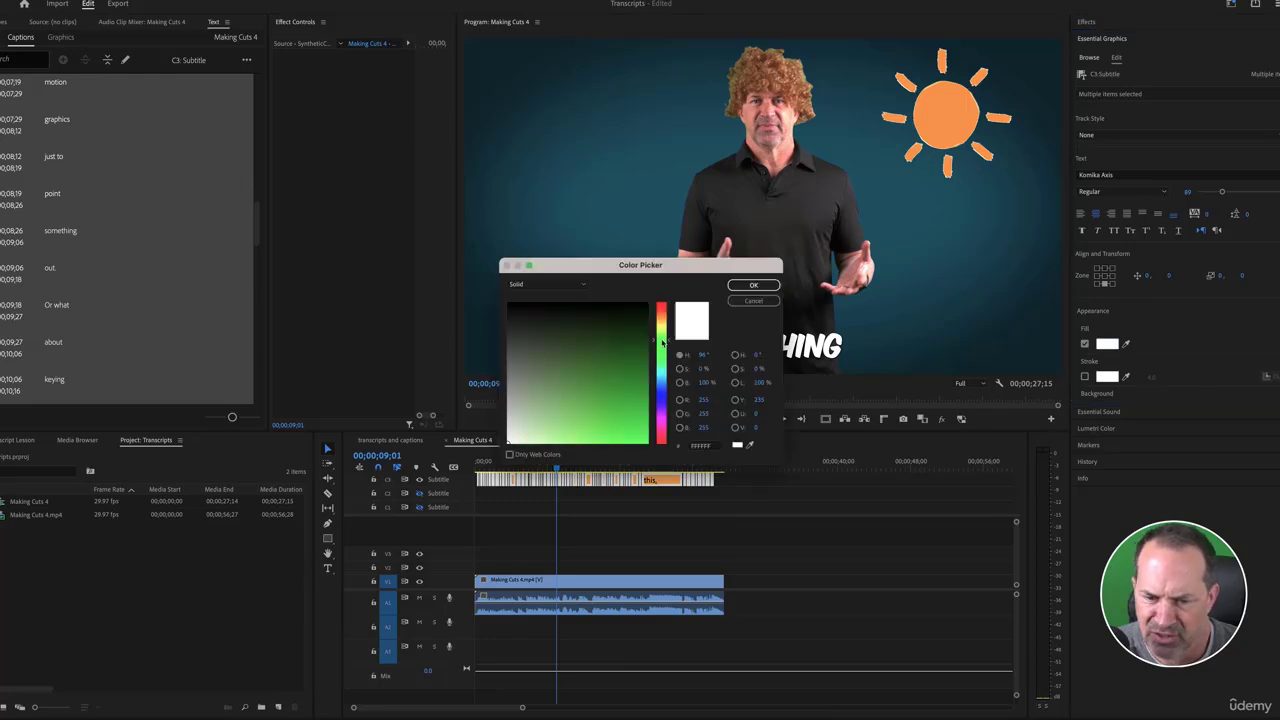
left_click(645, 440)
left_click(748, 288)
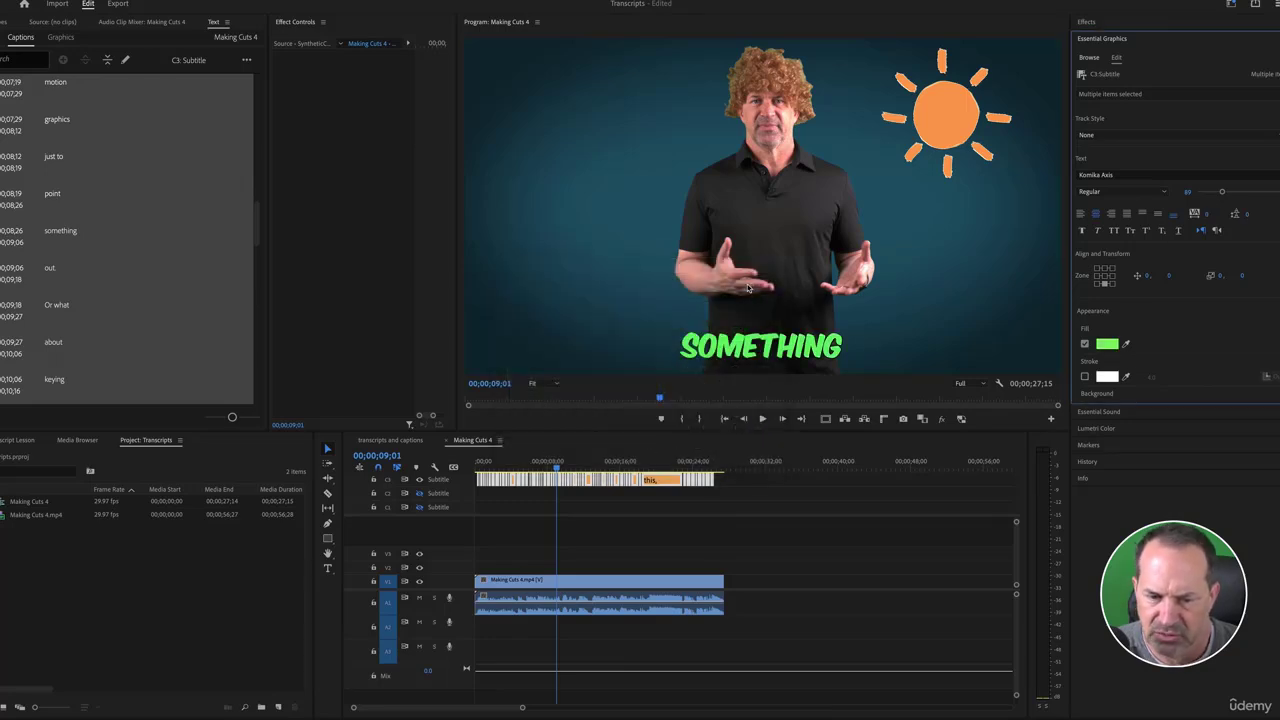
left_click(1085, 378)
scroll(1122, 362, "down", 1)
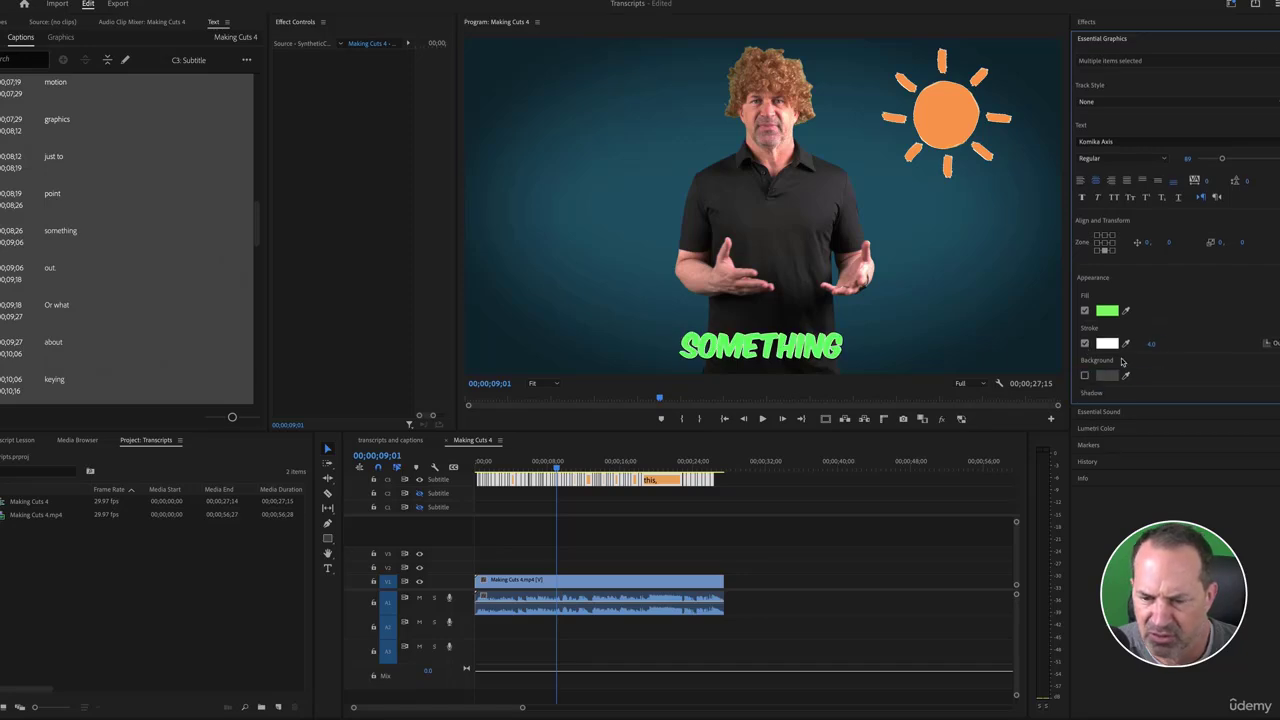
mouse_move(1150, 347)
left_mouse_down()
mouse_move(1185, 347)
mouse_move(1168, 347)
left_mouse_up()
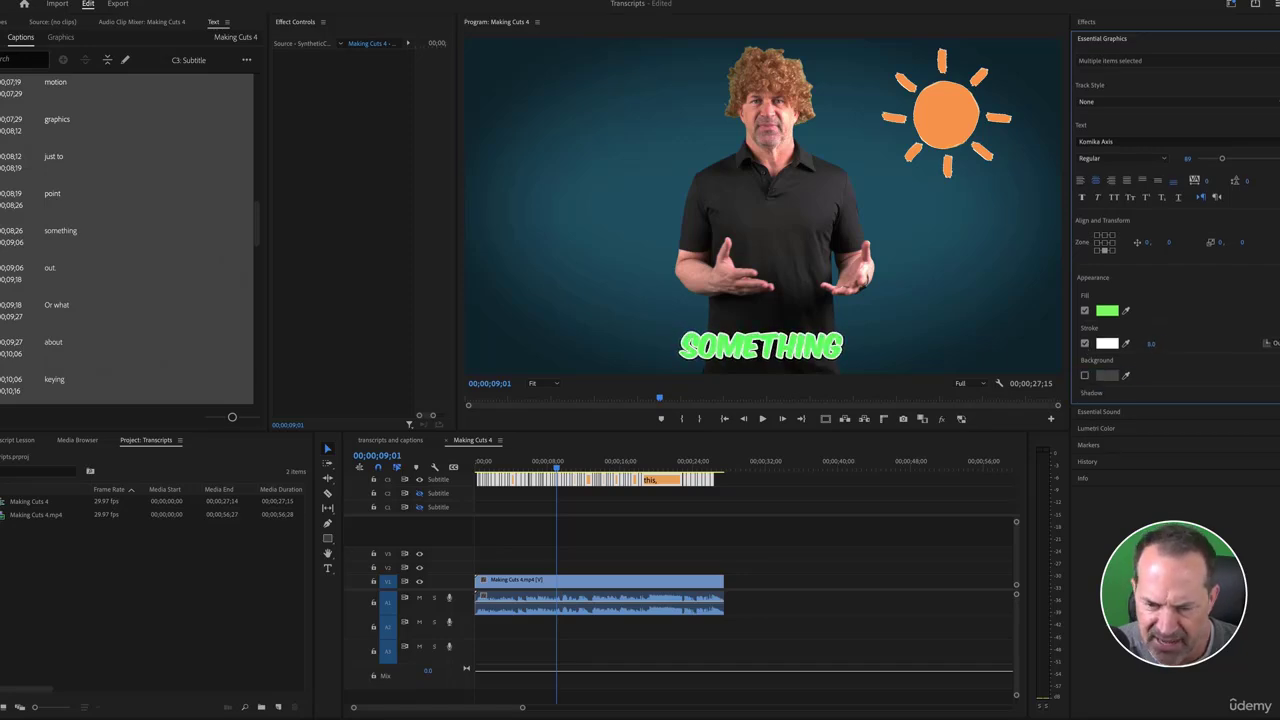
left_click(489, 464)
key("space")
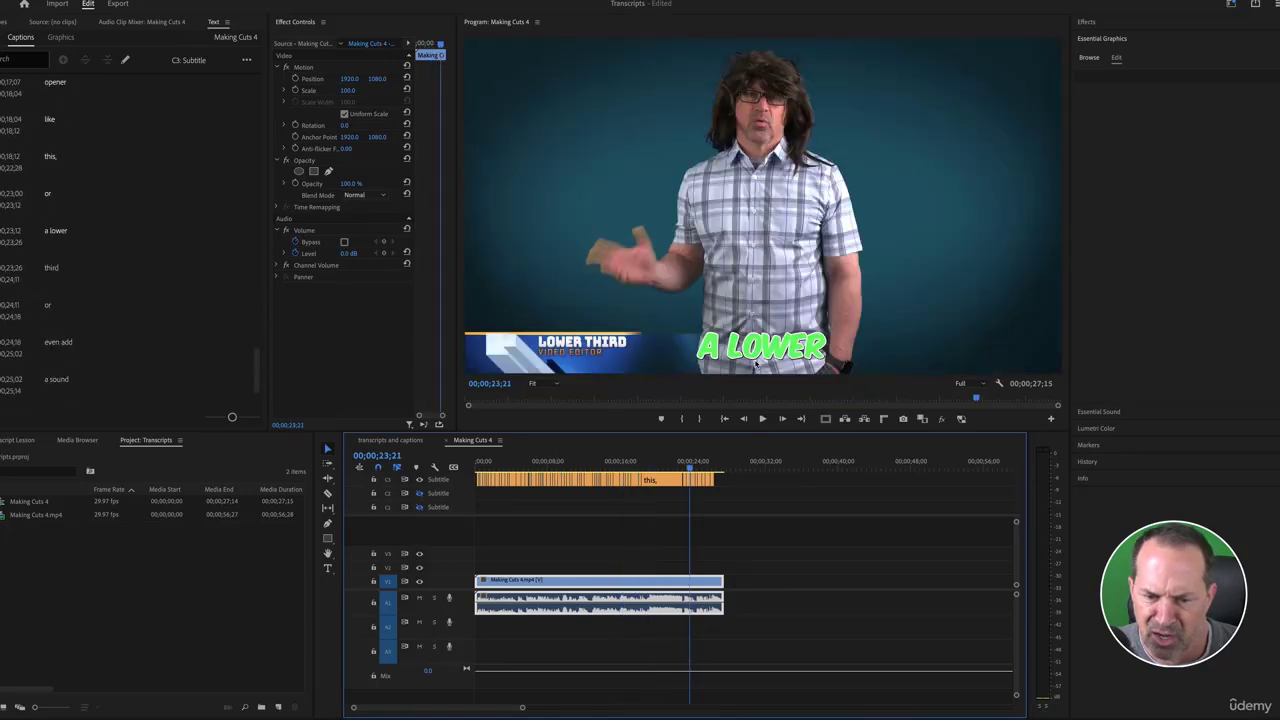
Delete the leading 'A' from the 'A LOWER' caption and trim the 'lower' caption to start later
left_click(757, 351)
key("t")
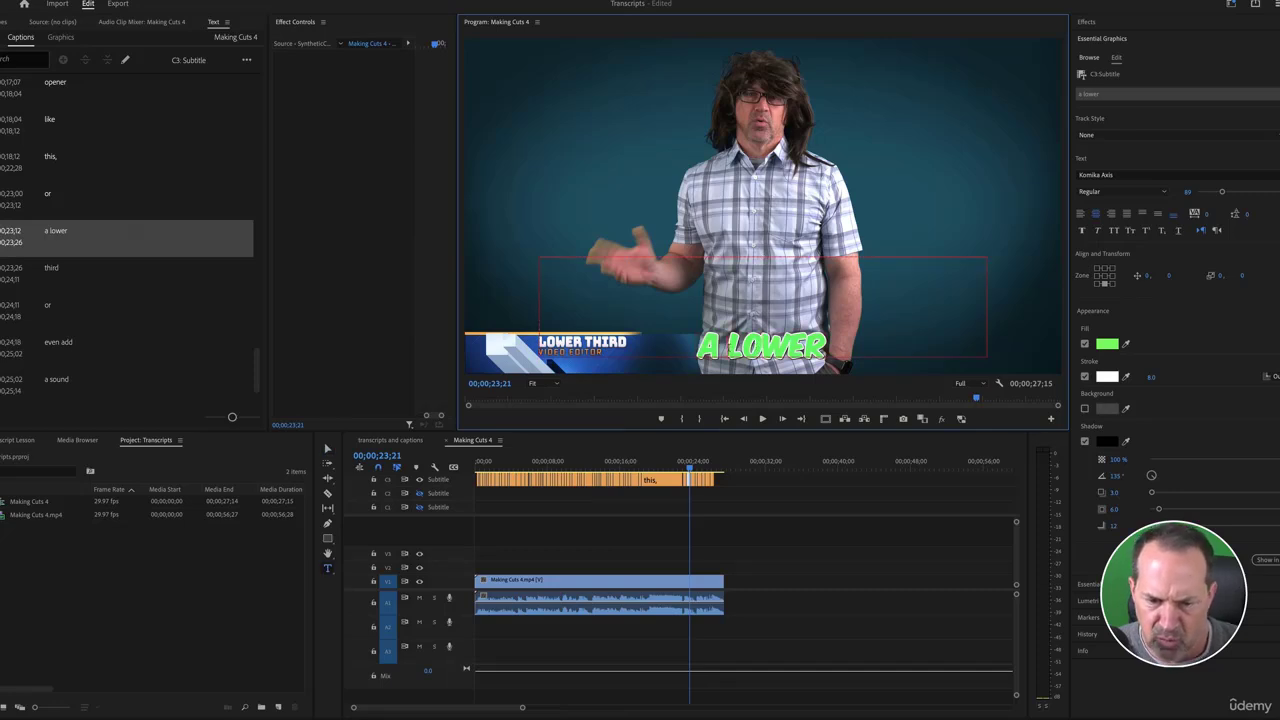
key("BackSpace")
key("BackSpace")
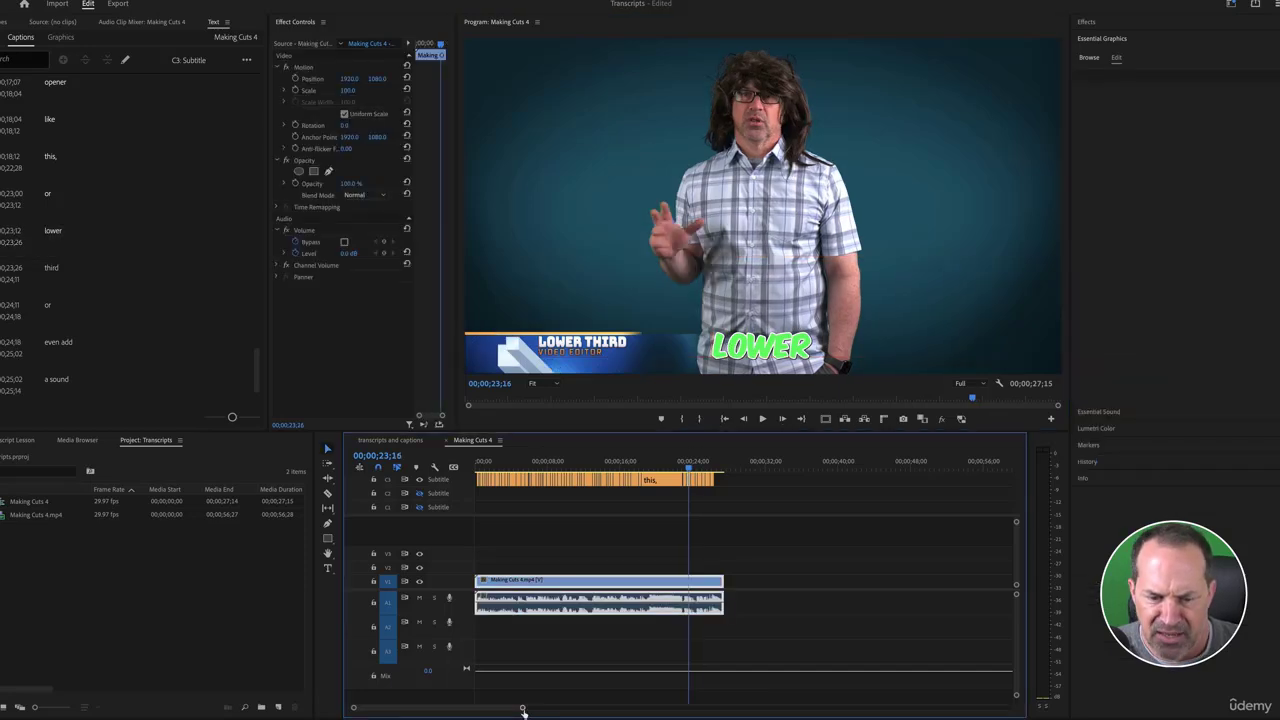
left_click_drag(522, 709, 457, 711)
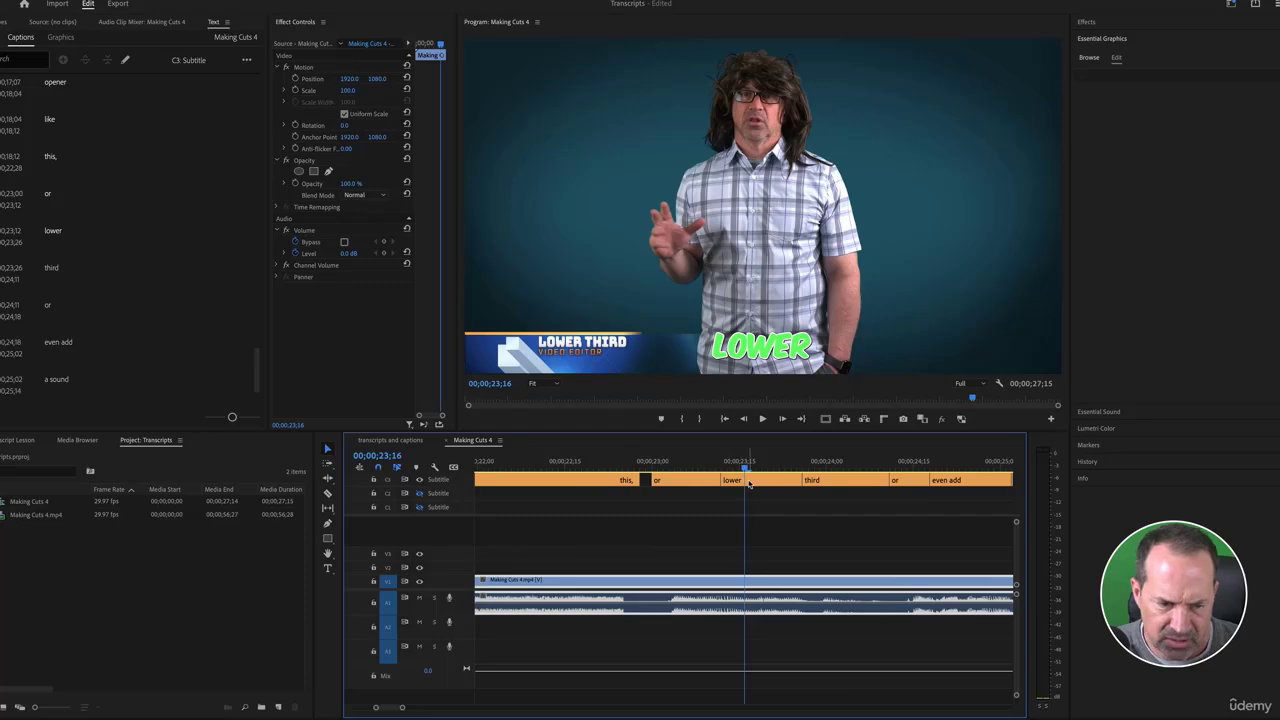
left_click(749, 481)
mouse_move(722, 480)
left_mouse_down()
mouse_move(739, 480)
mouse_move(709, 461)
mouse_move(734, 461)
left_mouse_up()
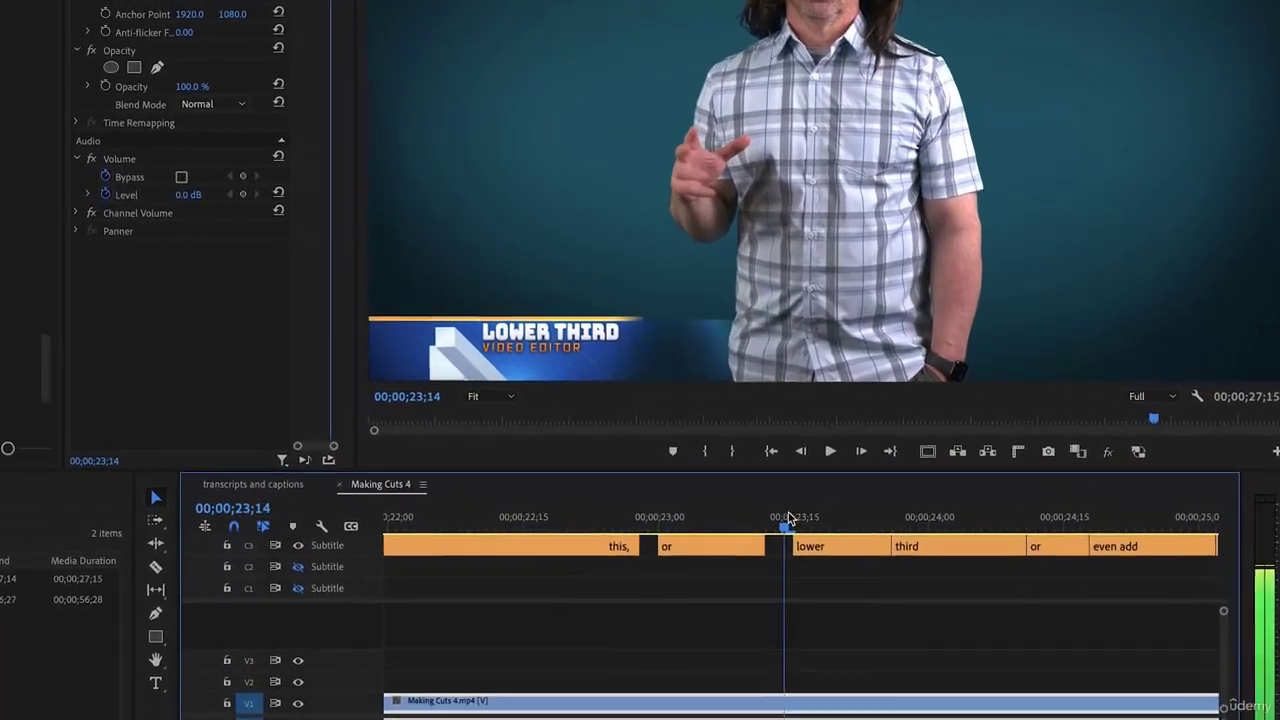
Add a new caption reading 'a' in the gap before 'lower'
left_click_drag(788, 517, 914, 519)
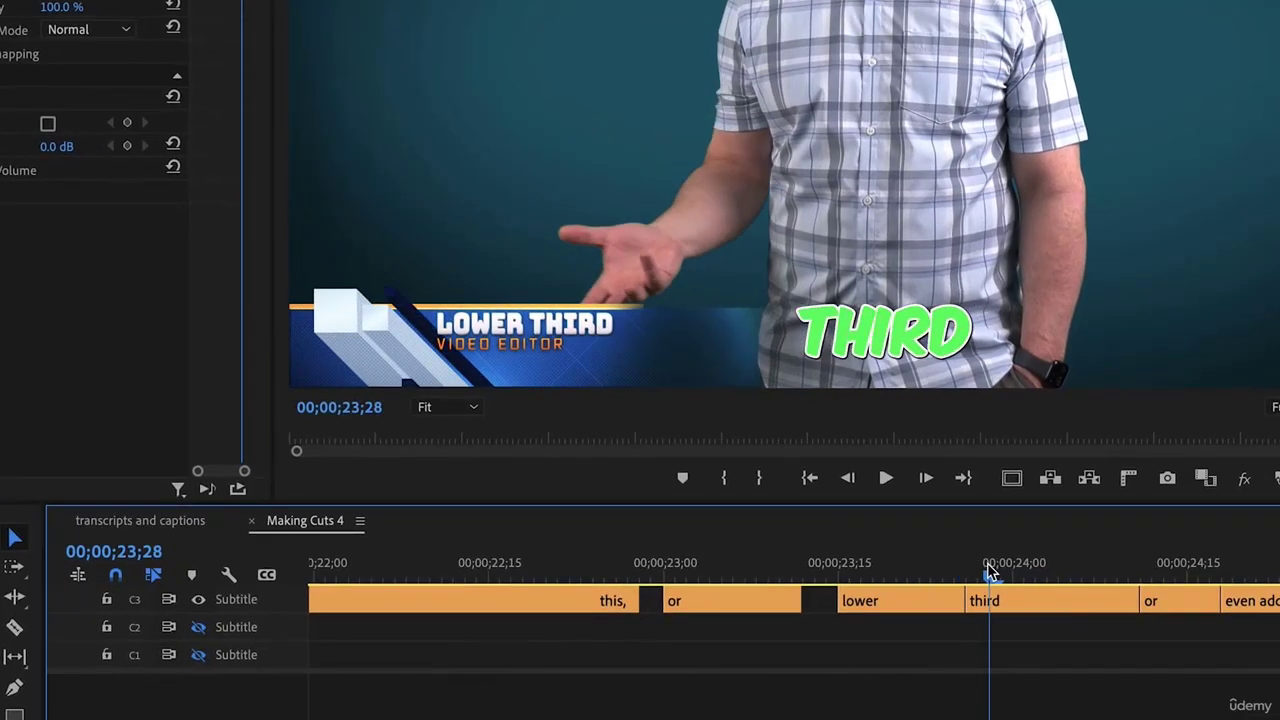
left_click_drag(990, 572, 816, 579)
left_click(902, 601)
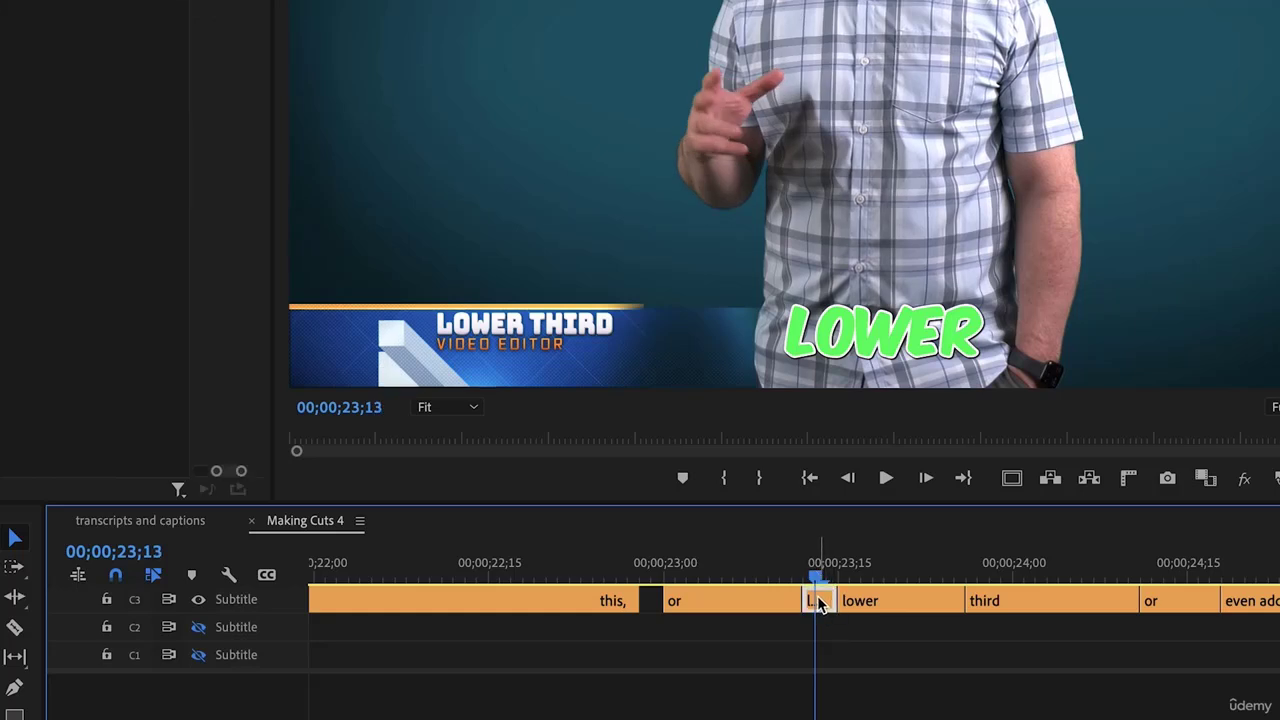
left_click(902, 352)
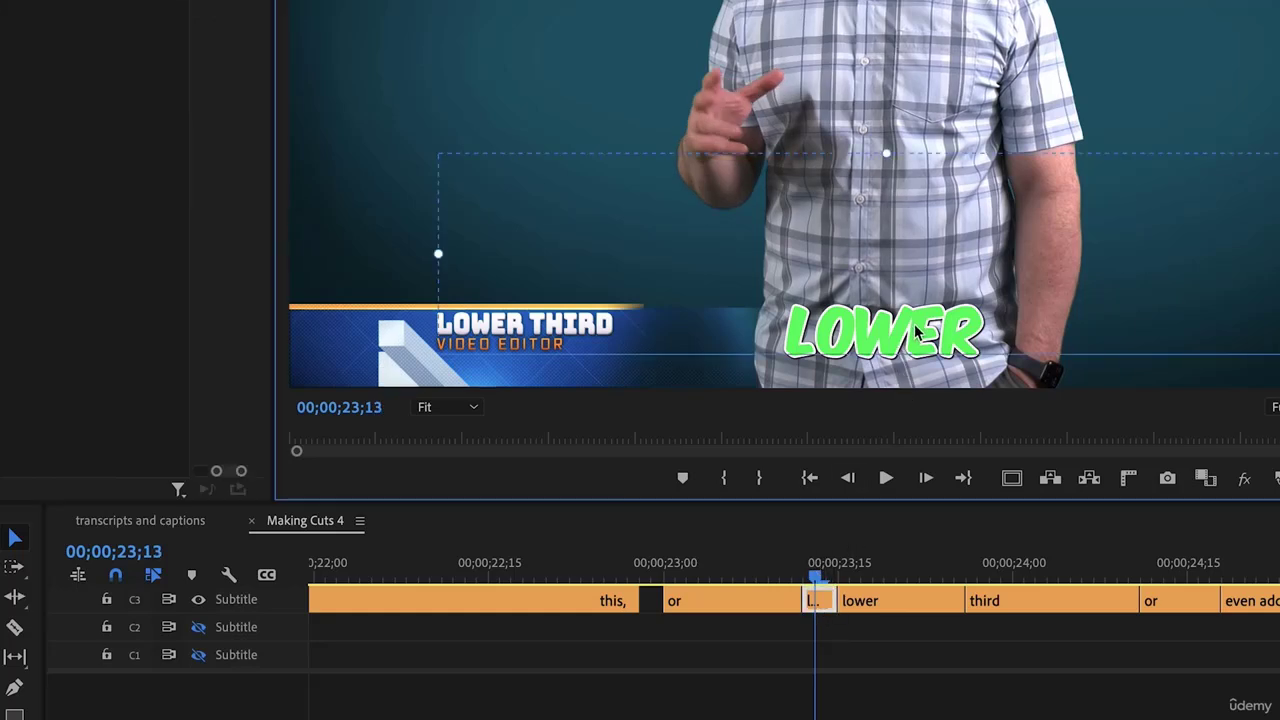
double_click(916, 333)
type("a")
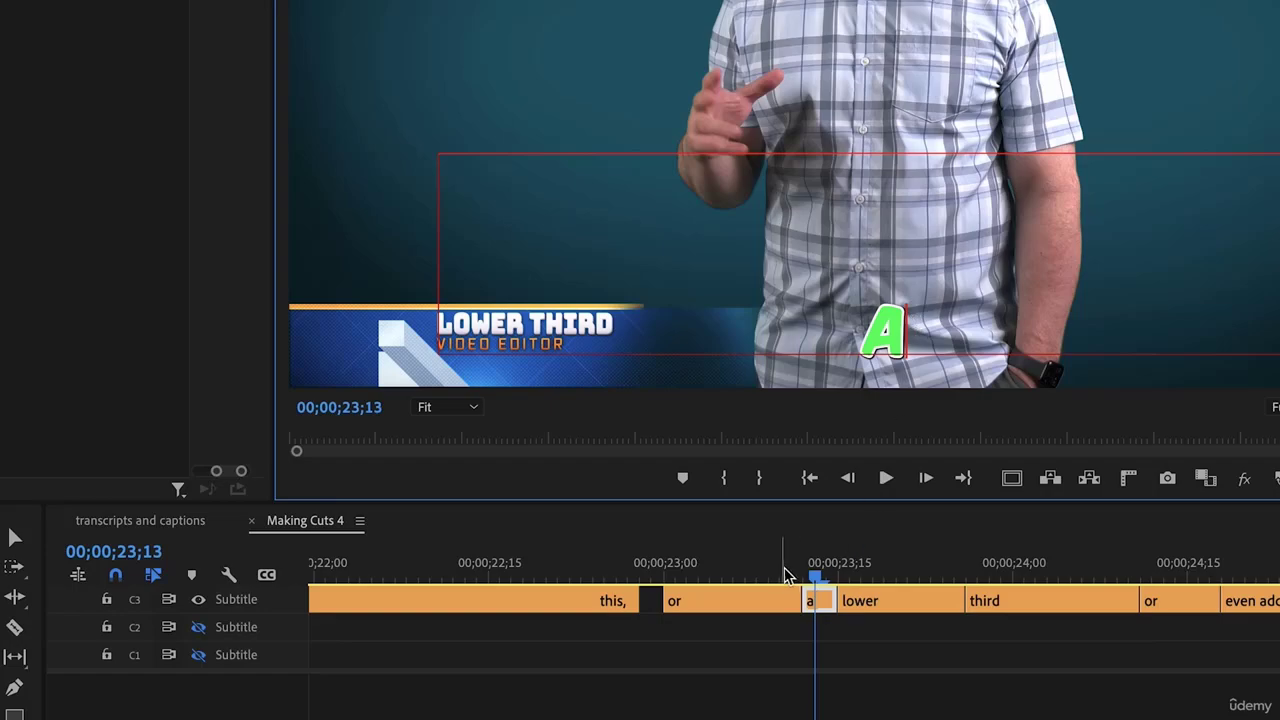
Play back from the 'or' caption to review the edited word captions
left_click_drag(785, 576, 827, 574)
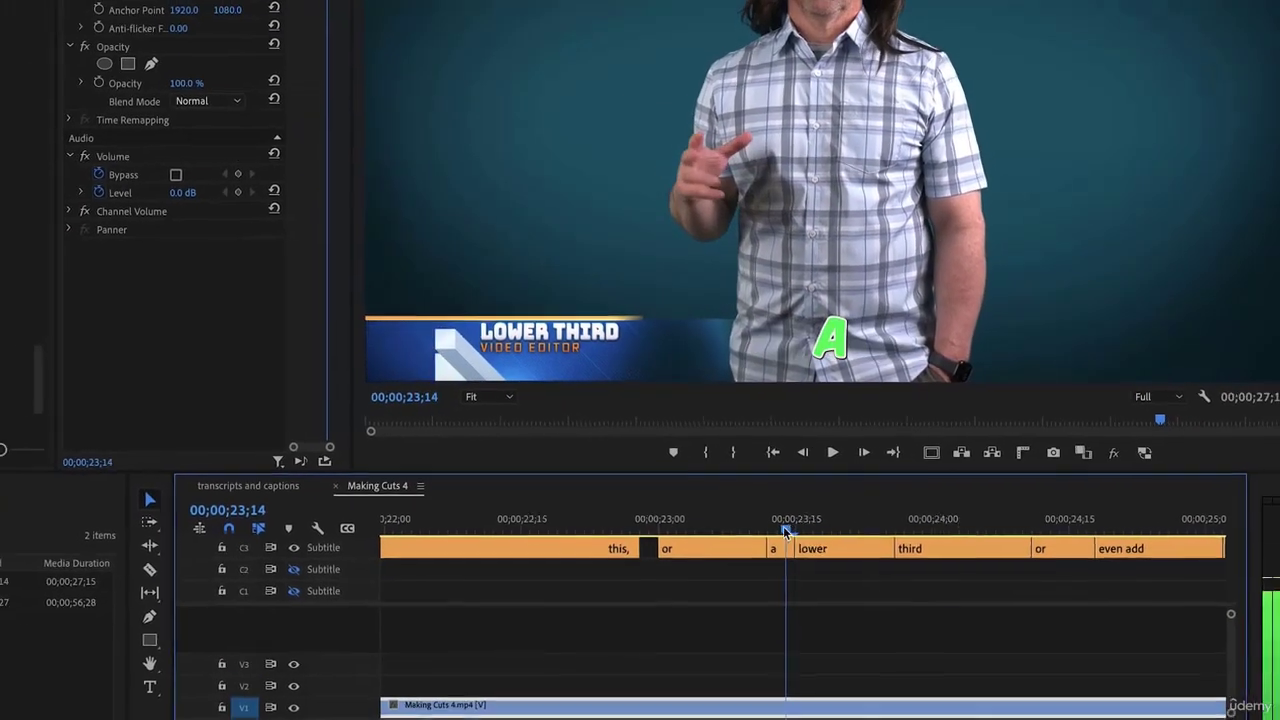
left_click_drag(785, 531, 765, 535)
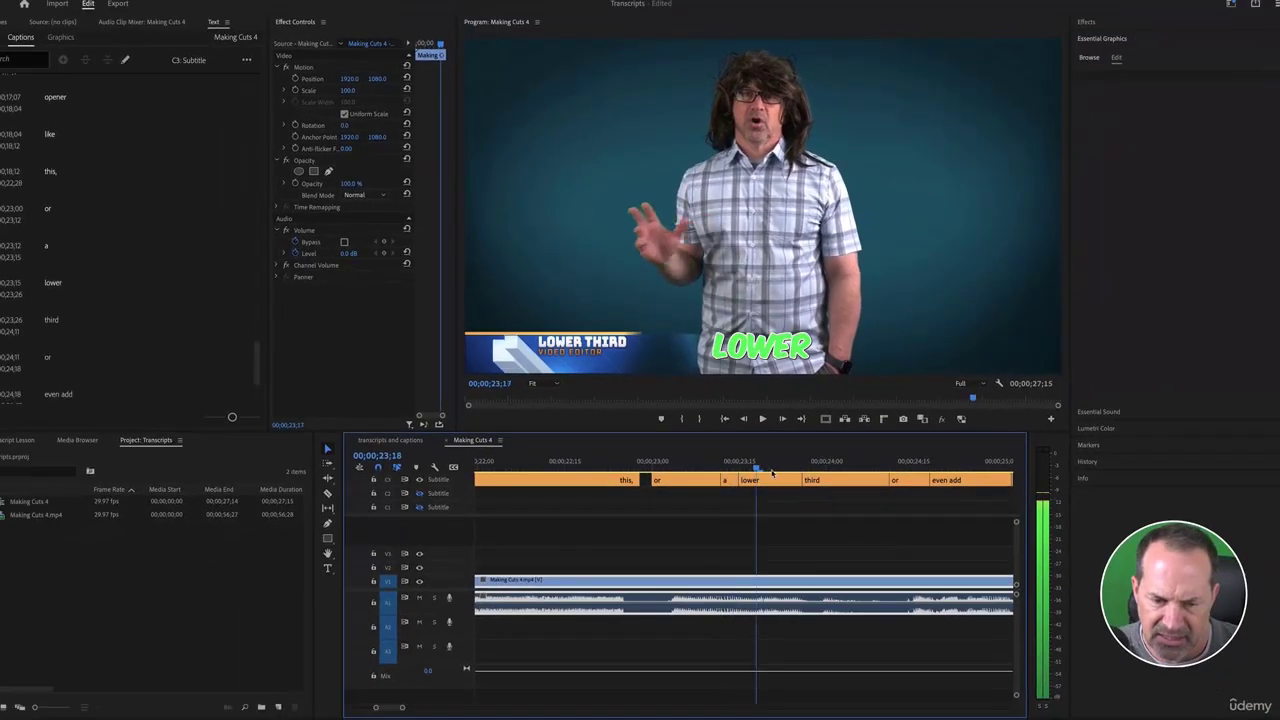
left_click_drag(772, 473, 820, 466)
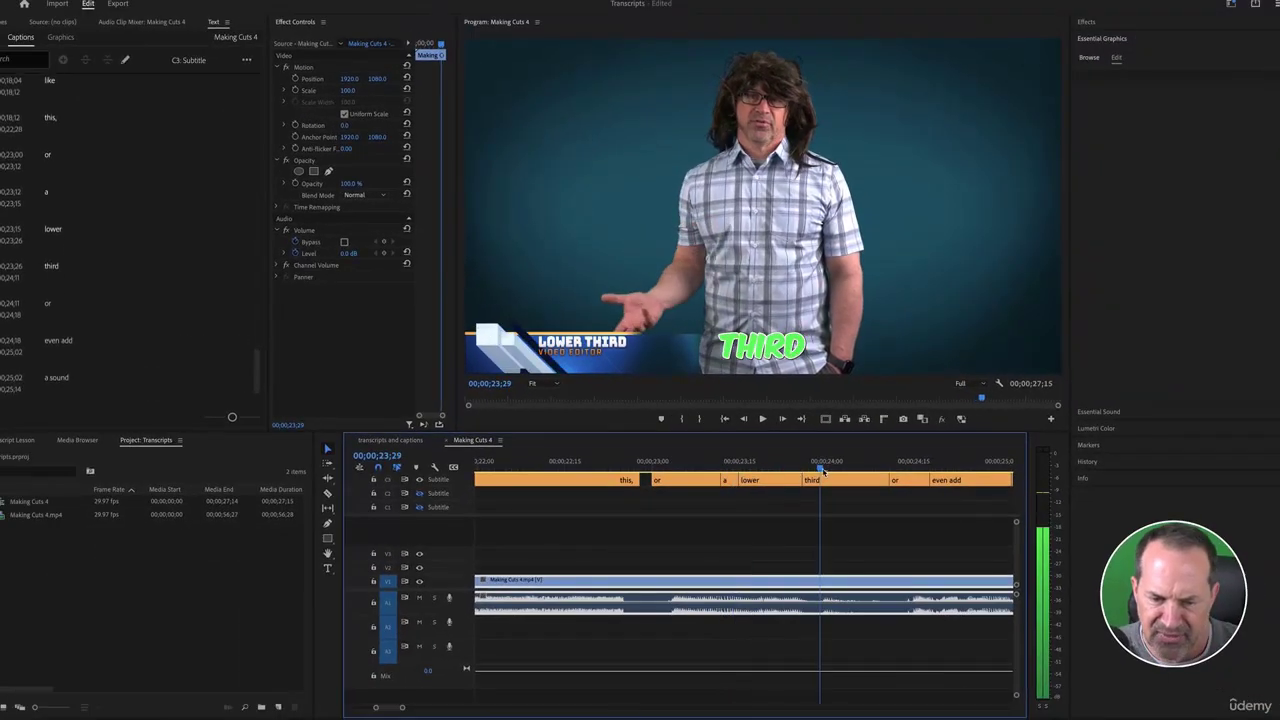
left_click(688, 466)
key("space")
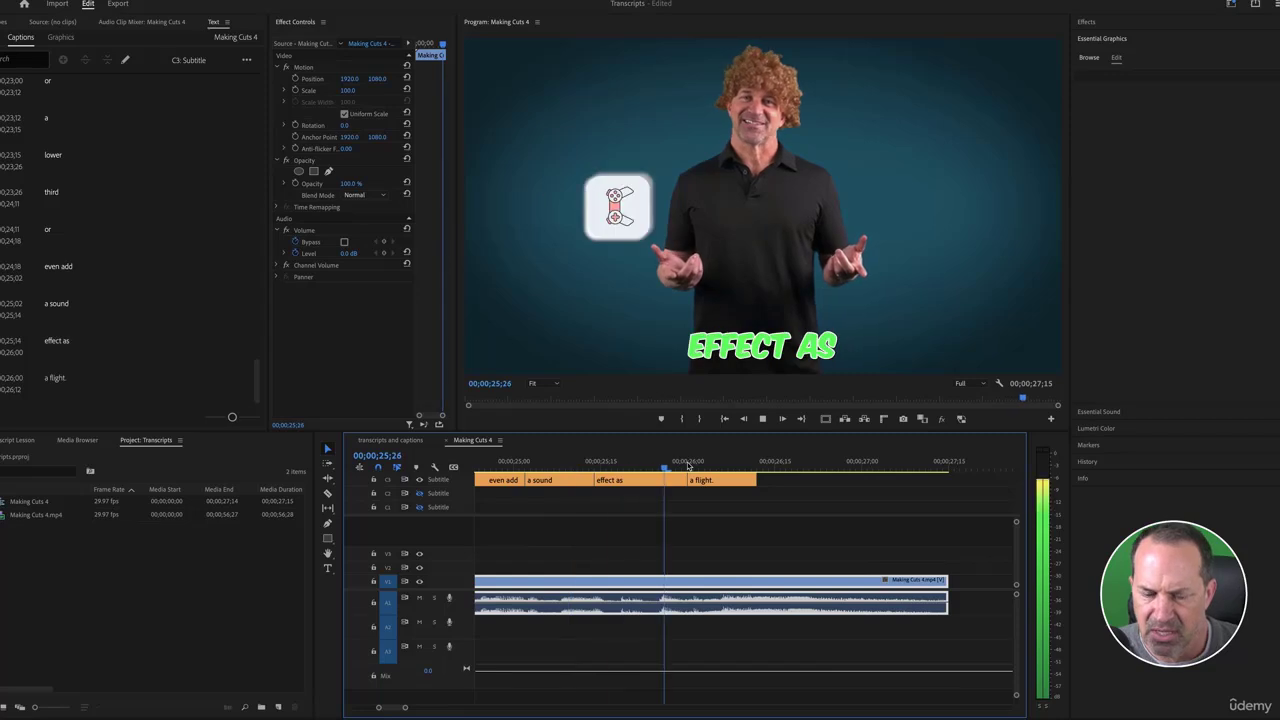
key("space")
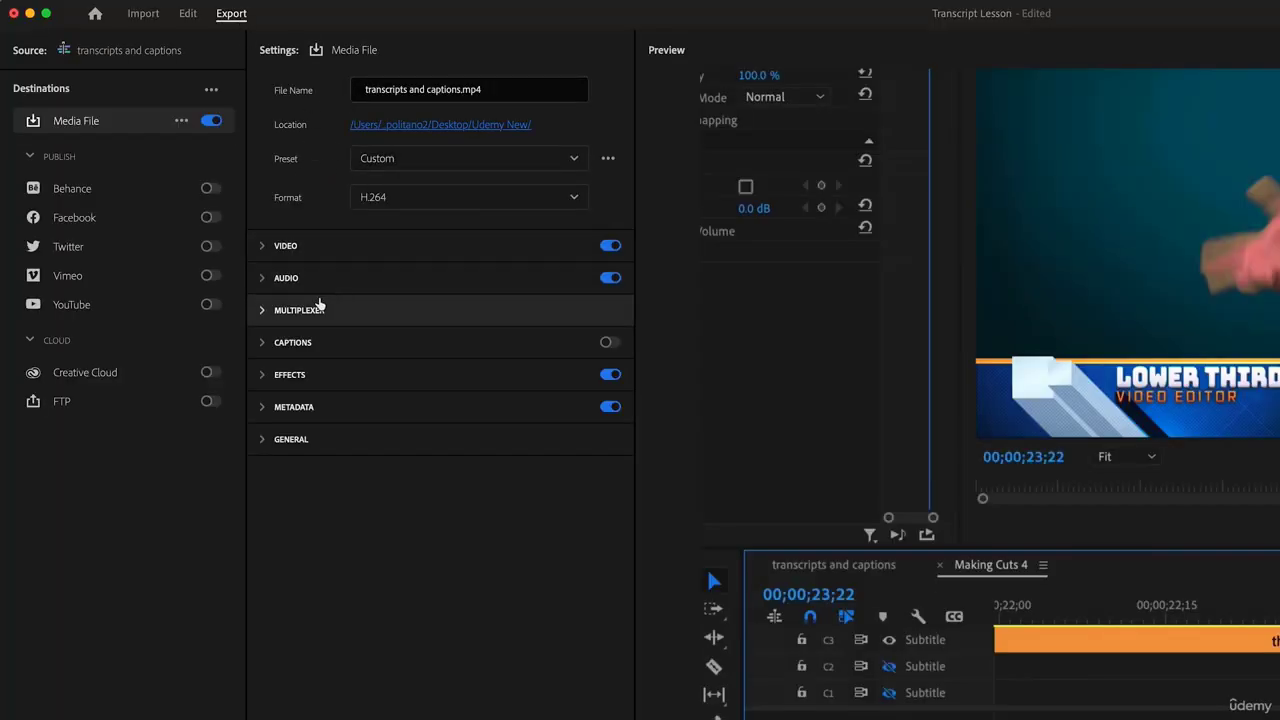
Export captions as a sidecar SubRip (.srt) file, keeping video and audio enabled
left_click(608, 343)
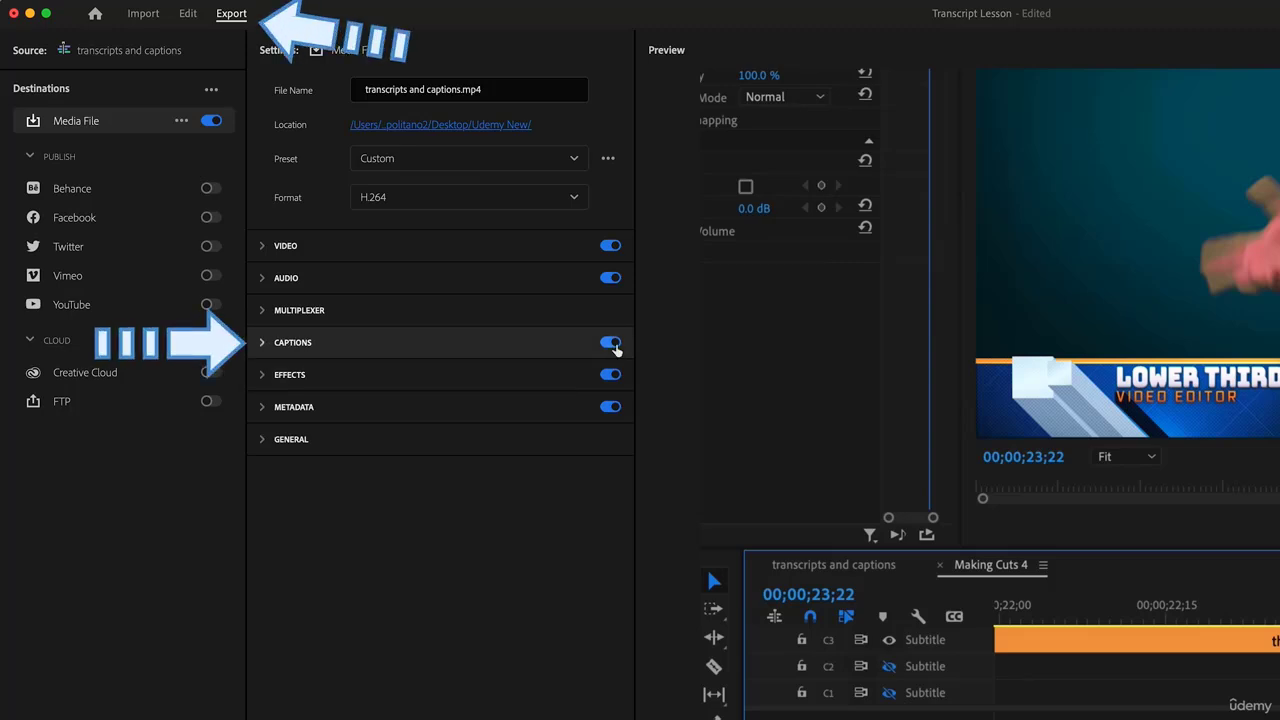
left_click(265, 343)
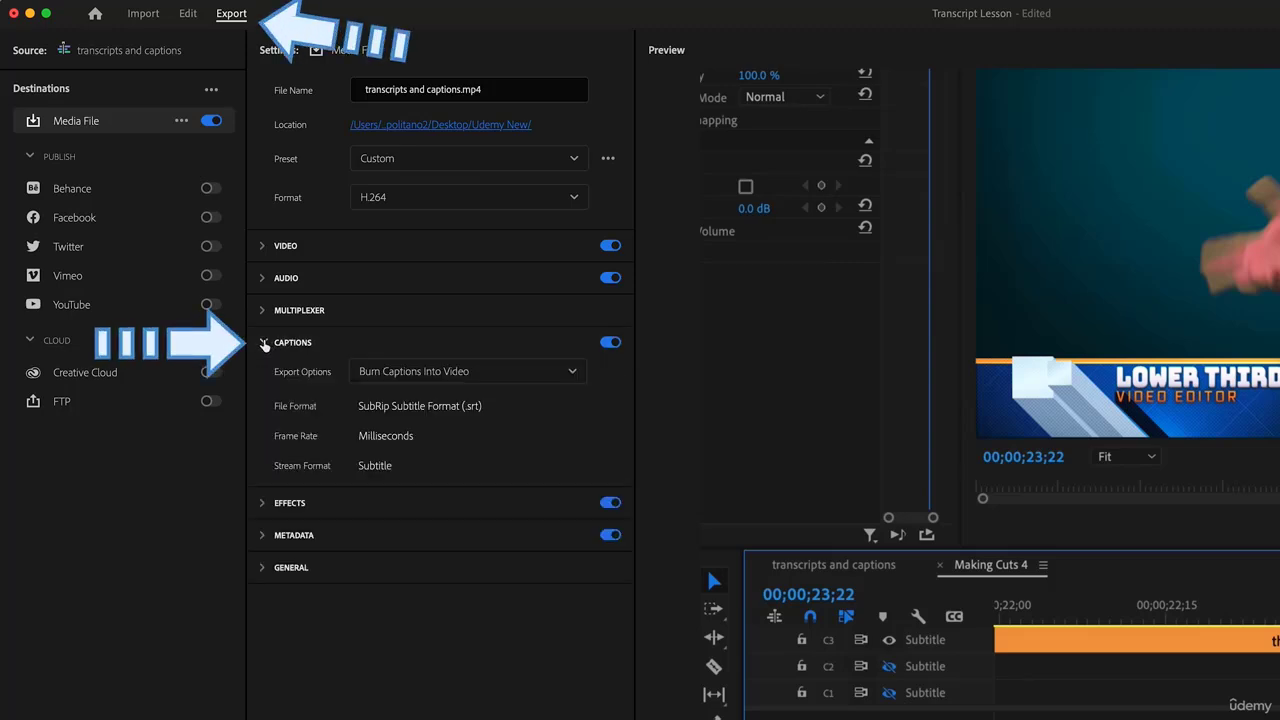
left_click(549, 379)
left_click(447, 404)
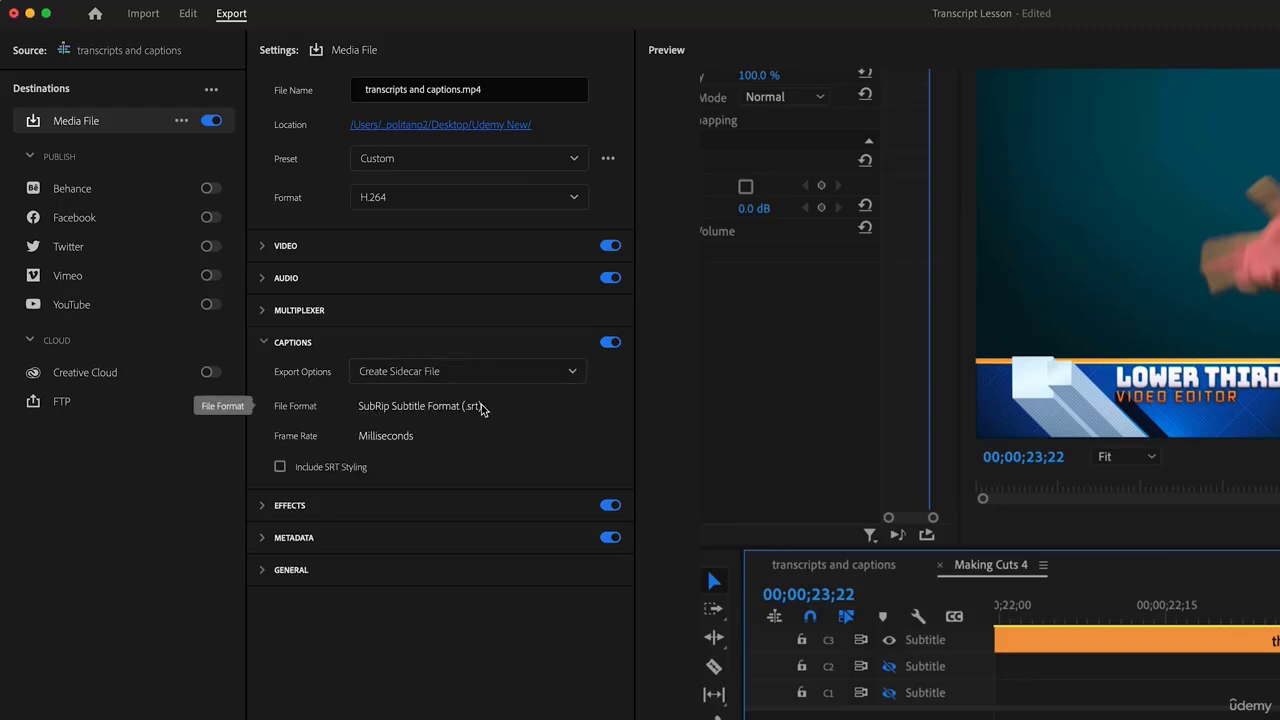
left_click(606, 277)
left_click(606, 249)
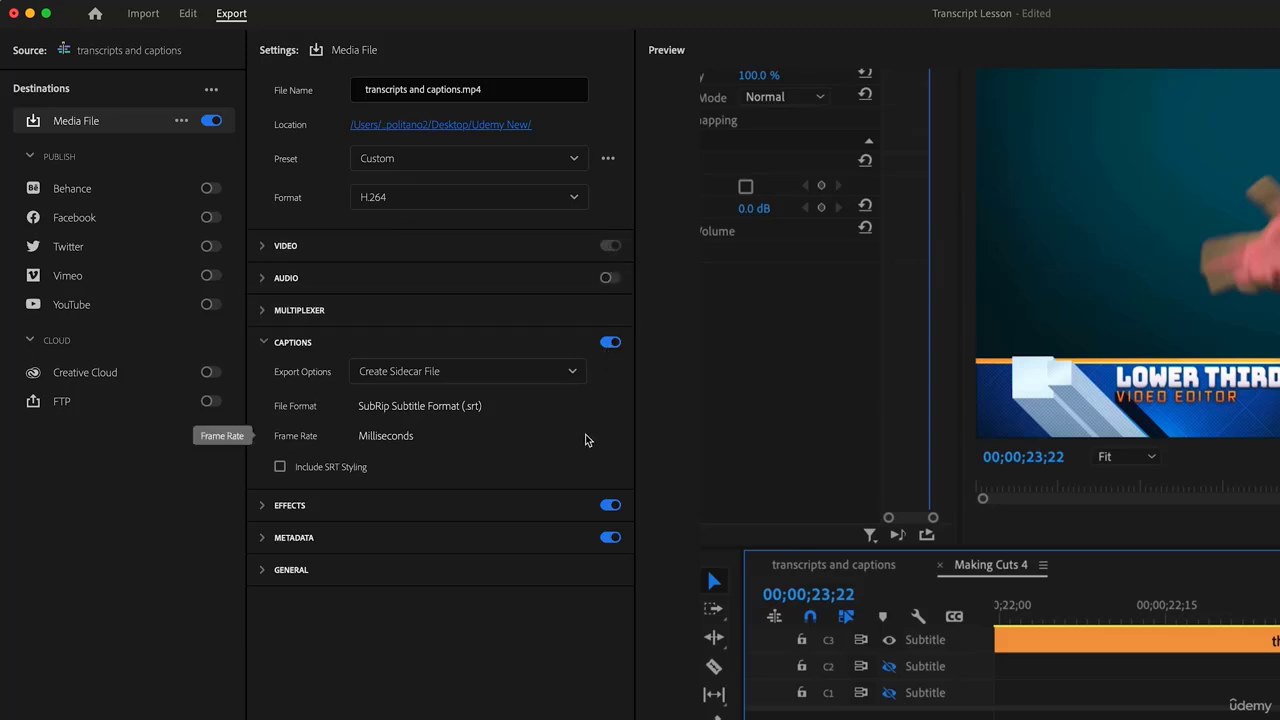
left_click(606, 277)
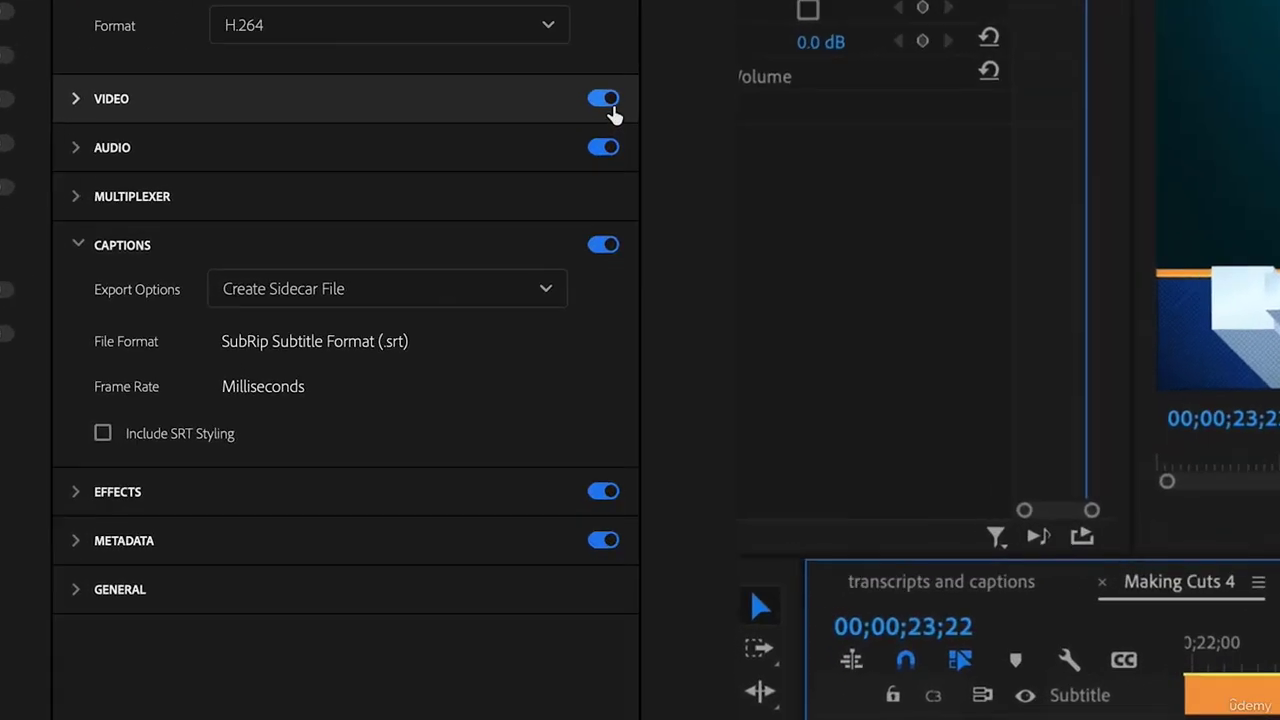
left_click(349, 266)
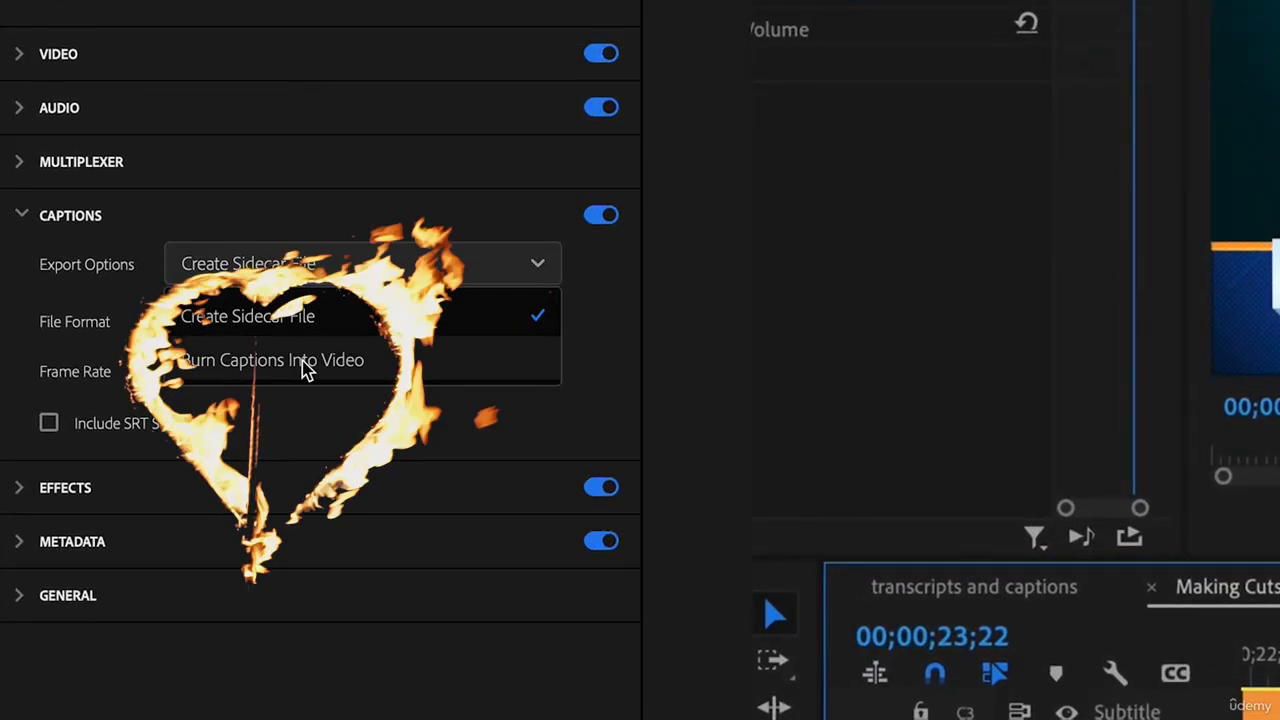
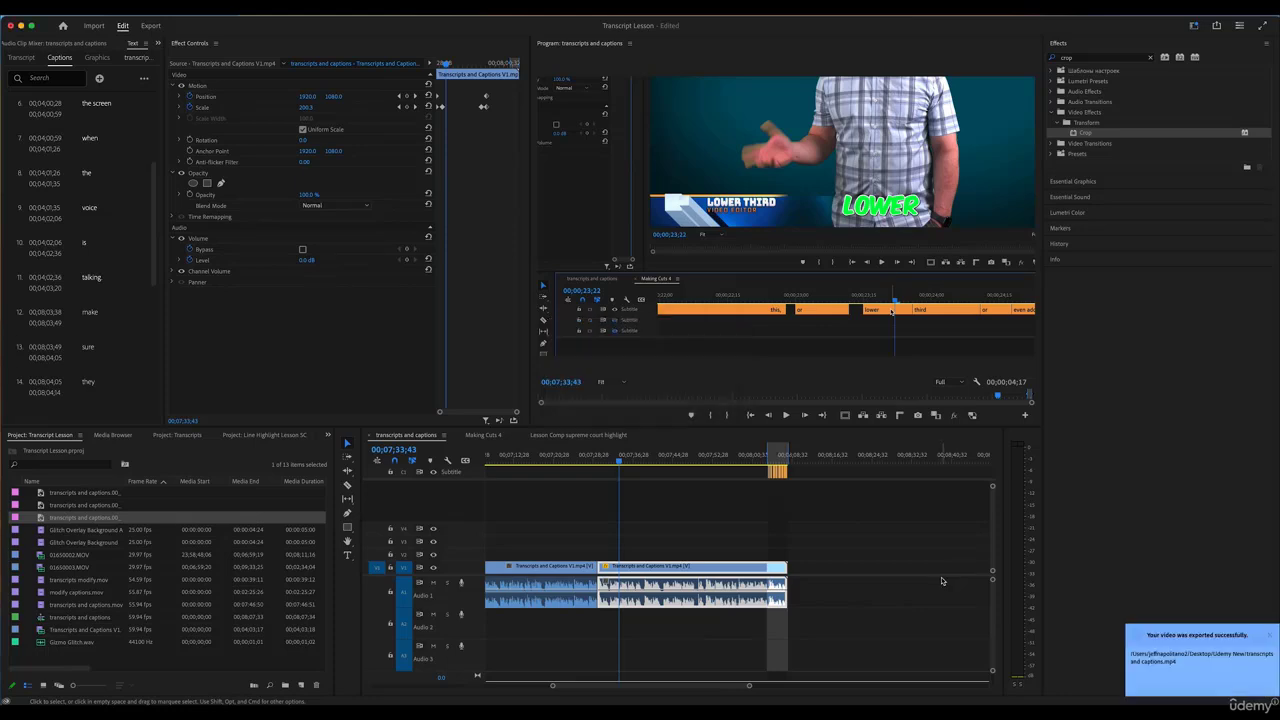
Open transcripts and captions.mp4 from Desktop > Udemy New and scrub through it to check the captions
left_click(55, 708)
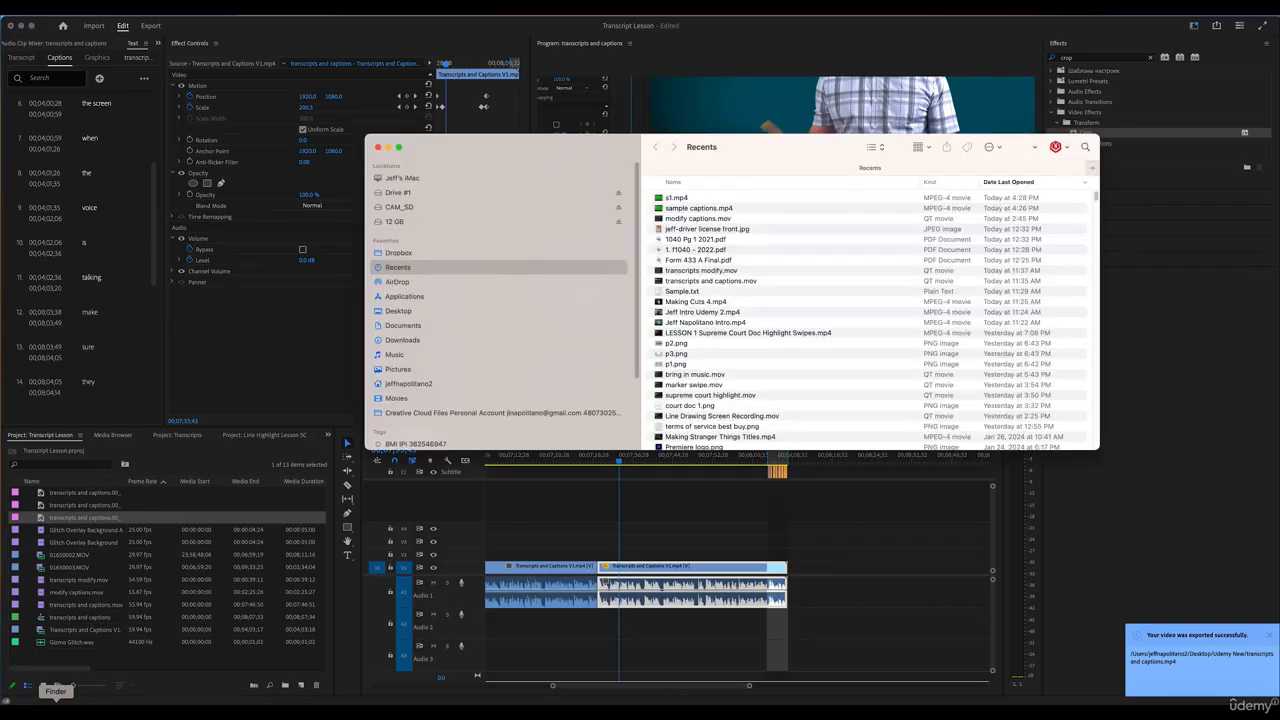
left_click(400, 311)
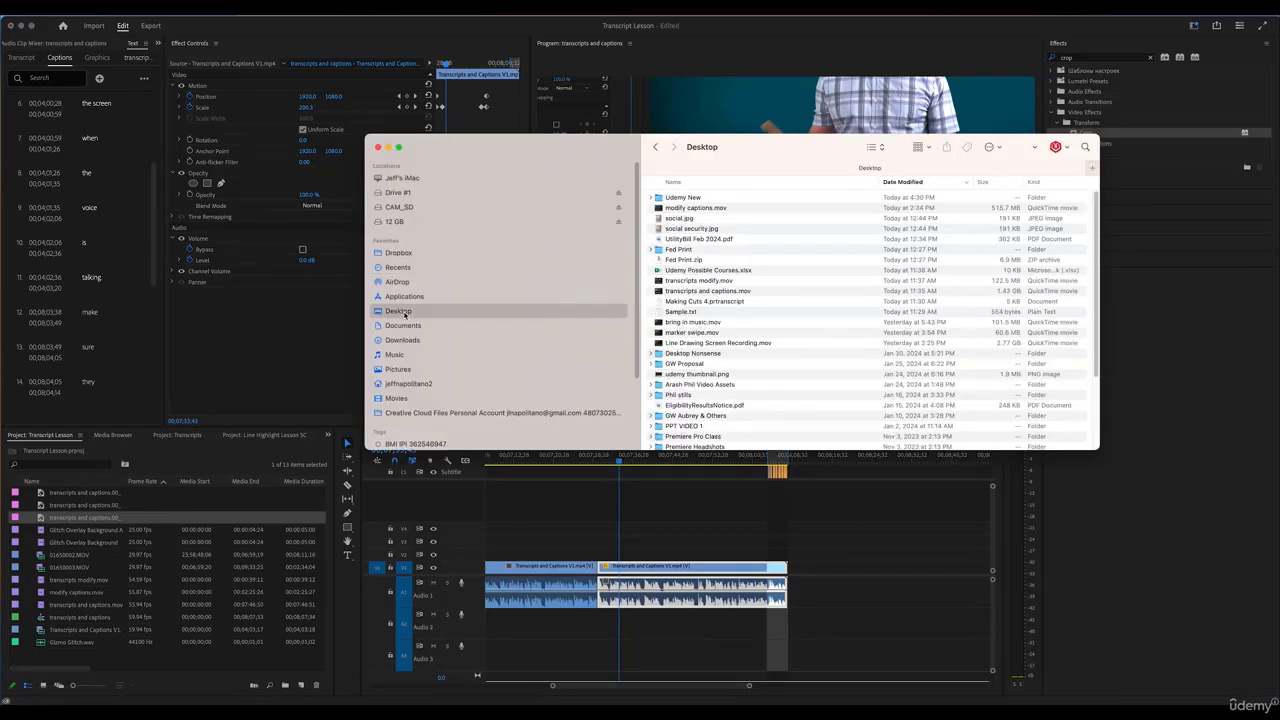
double_click(662, 198)
double_click(662, 198)
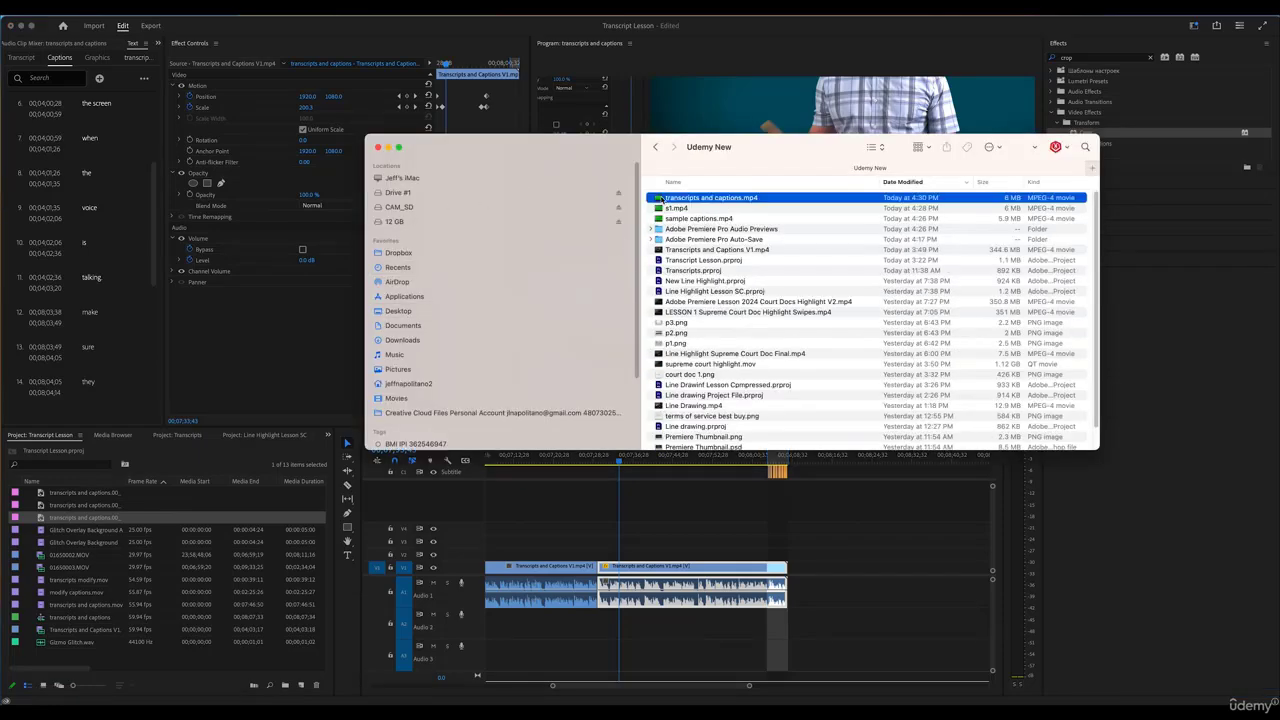
left_click(536, 549)
left_click_drag(536, 549, 584, 549)
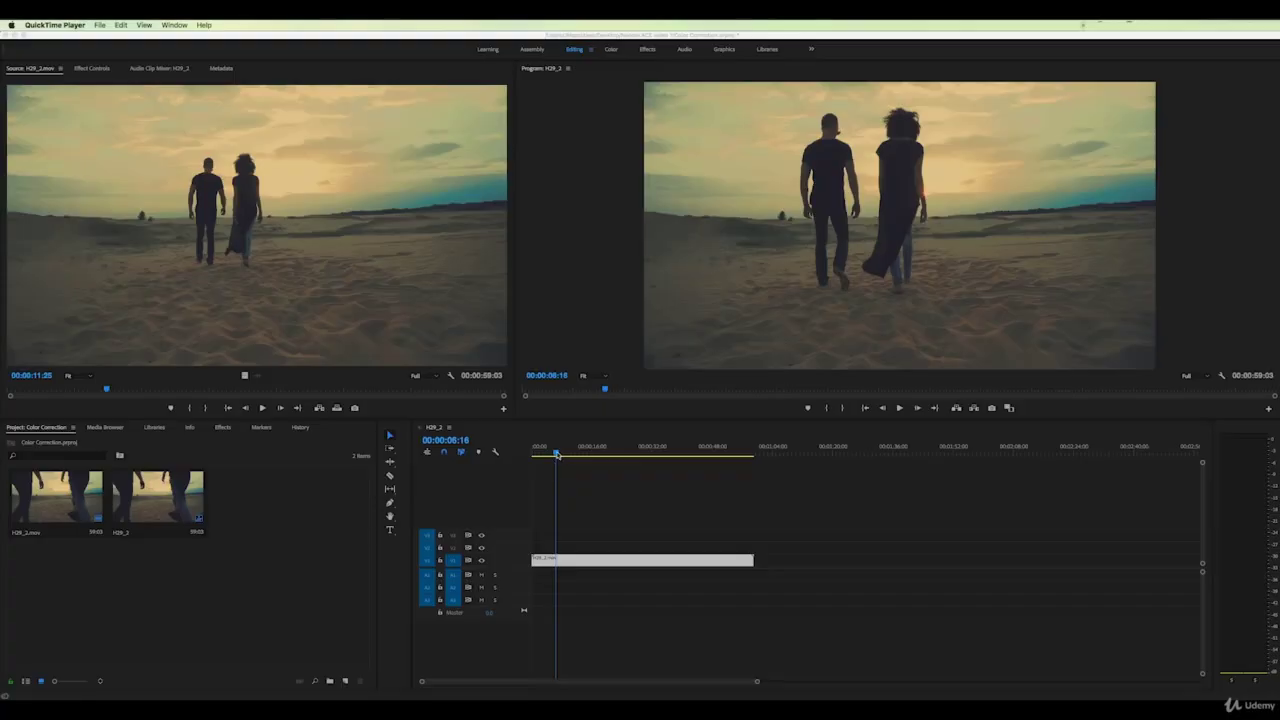
Play the beach clip from 00:00:04:12 to 00:00:12:12, then switch to the Color workspace
left_click_drag(557, 455, 548, 455)
key("space")
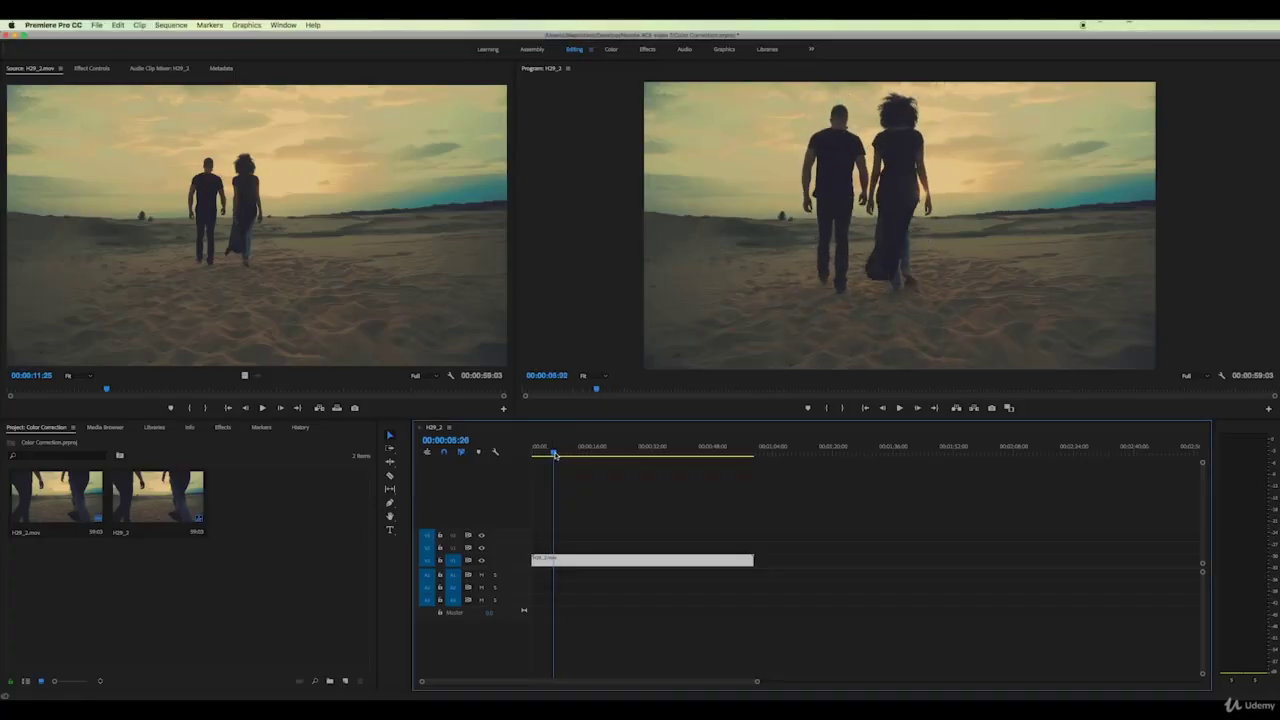
left_click(899, 408)
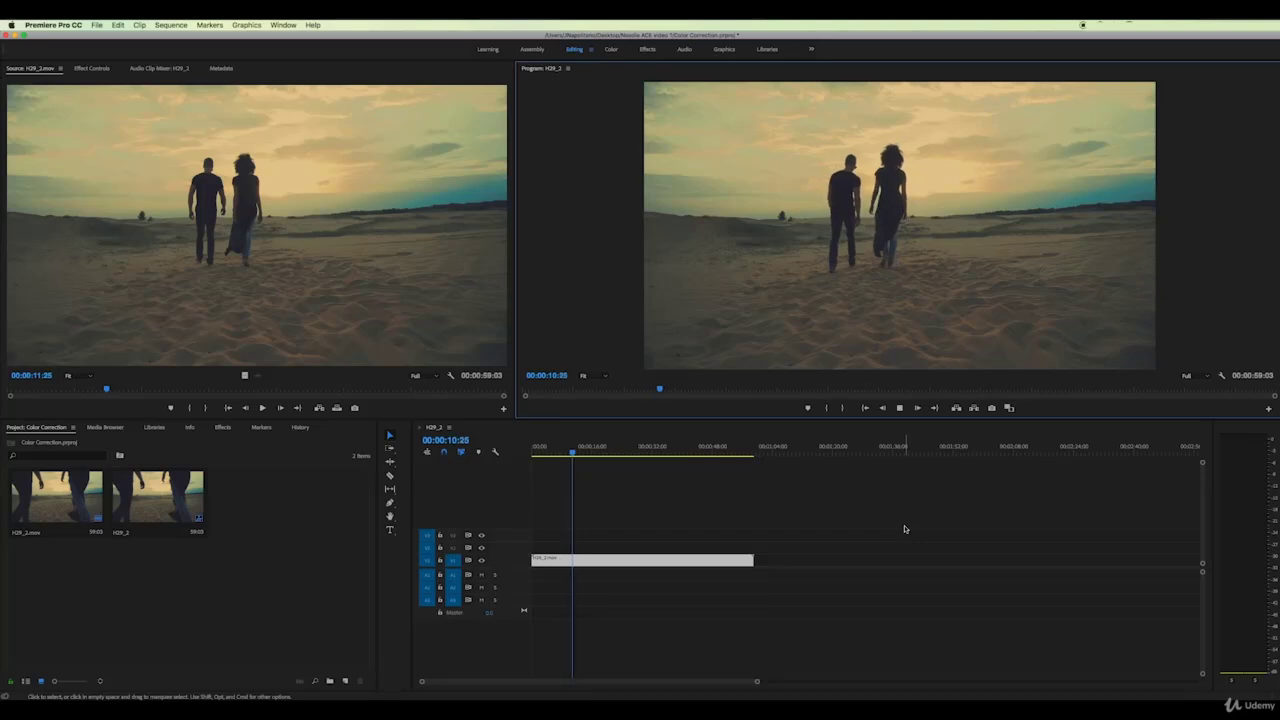
left_click(899, 408)
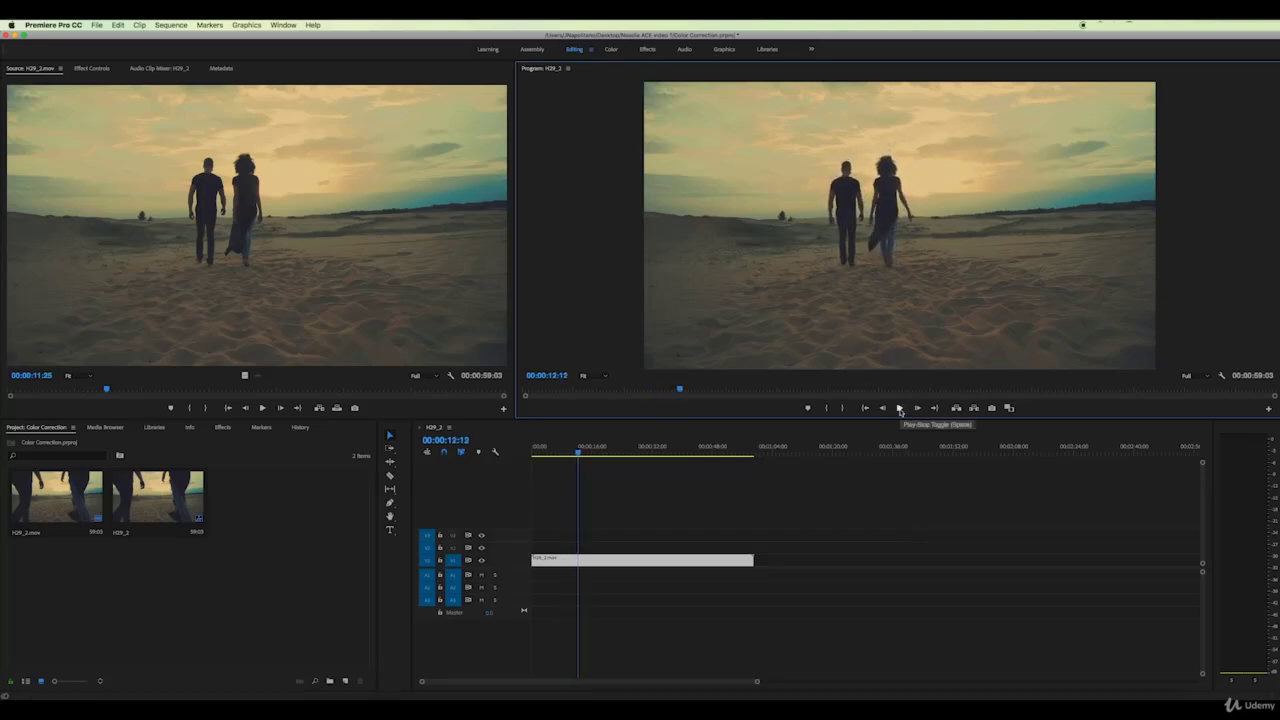
left_click(612, 50)
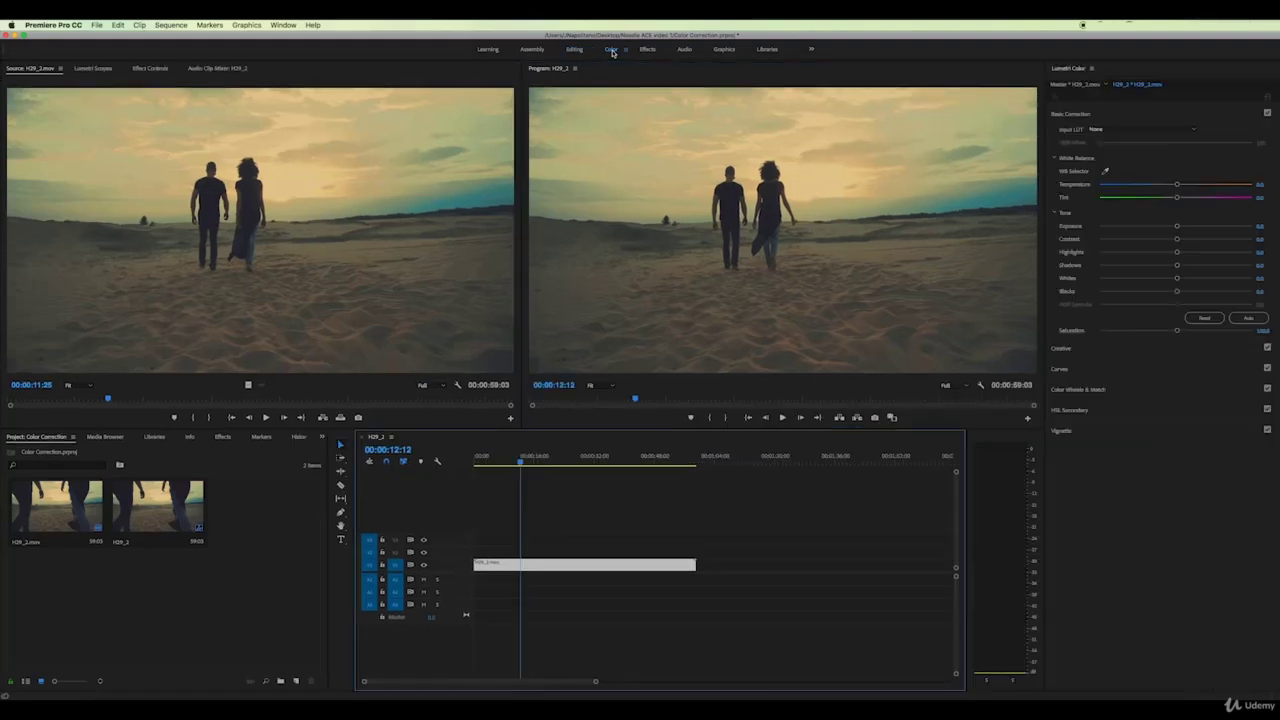
Show Lumetri Scopes and hide the HLS and YUV vectorscopes, histogram and RGB parade
left_click(93, 68)
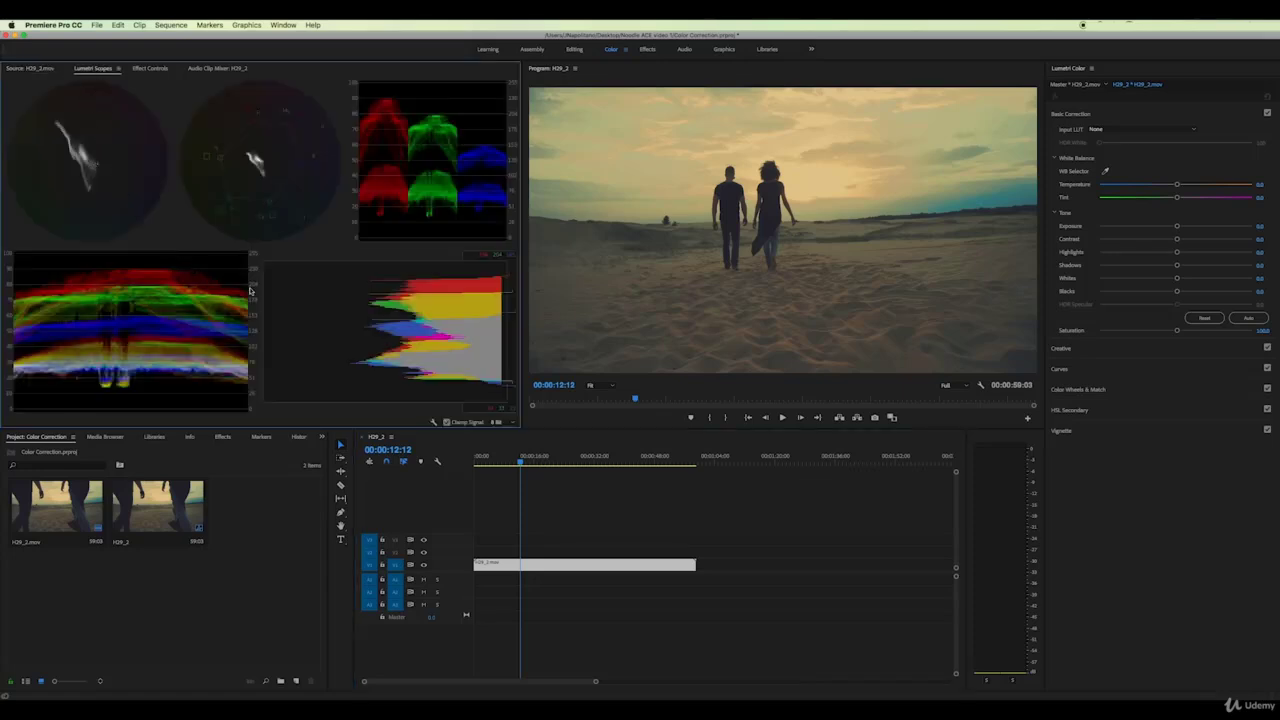
right_click(319, 251)
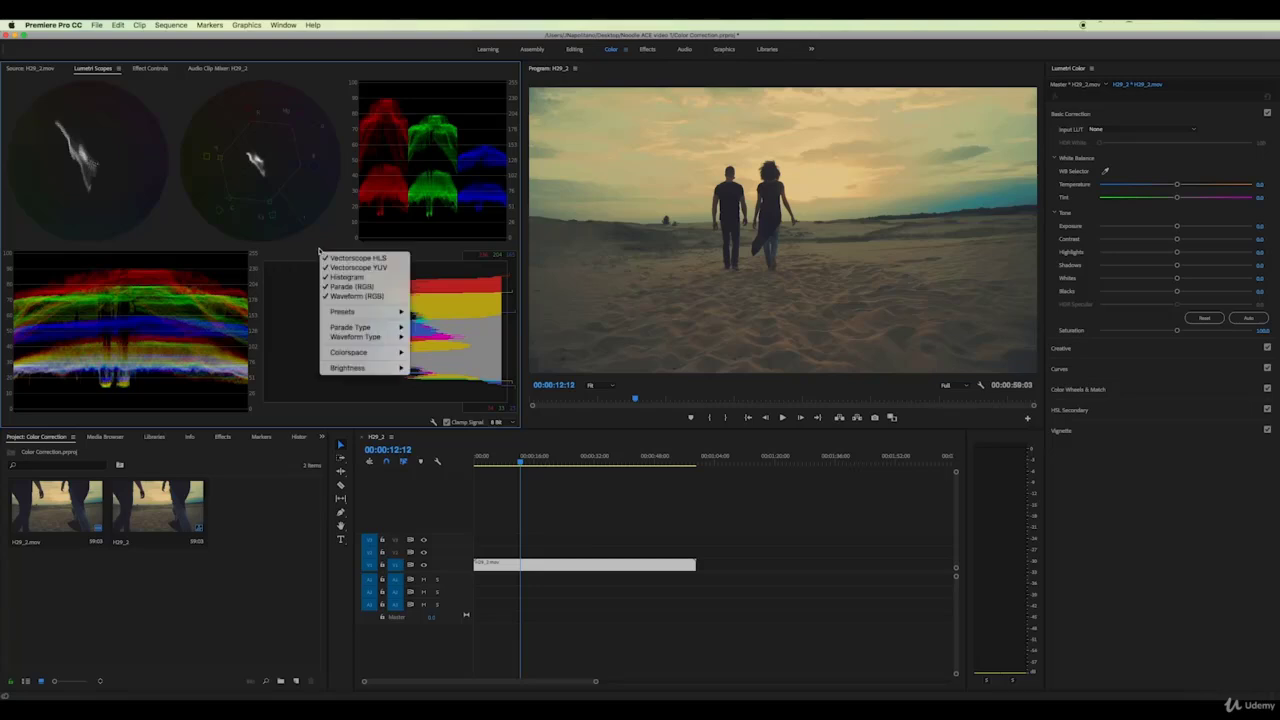
left_click(345, 258)
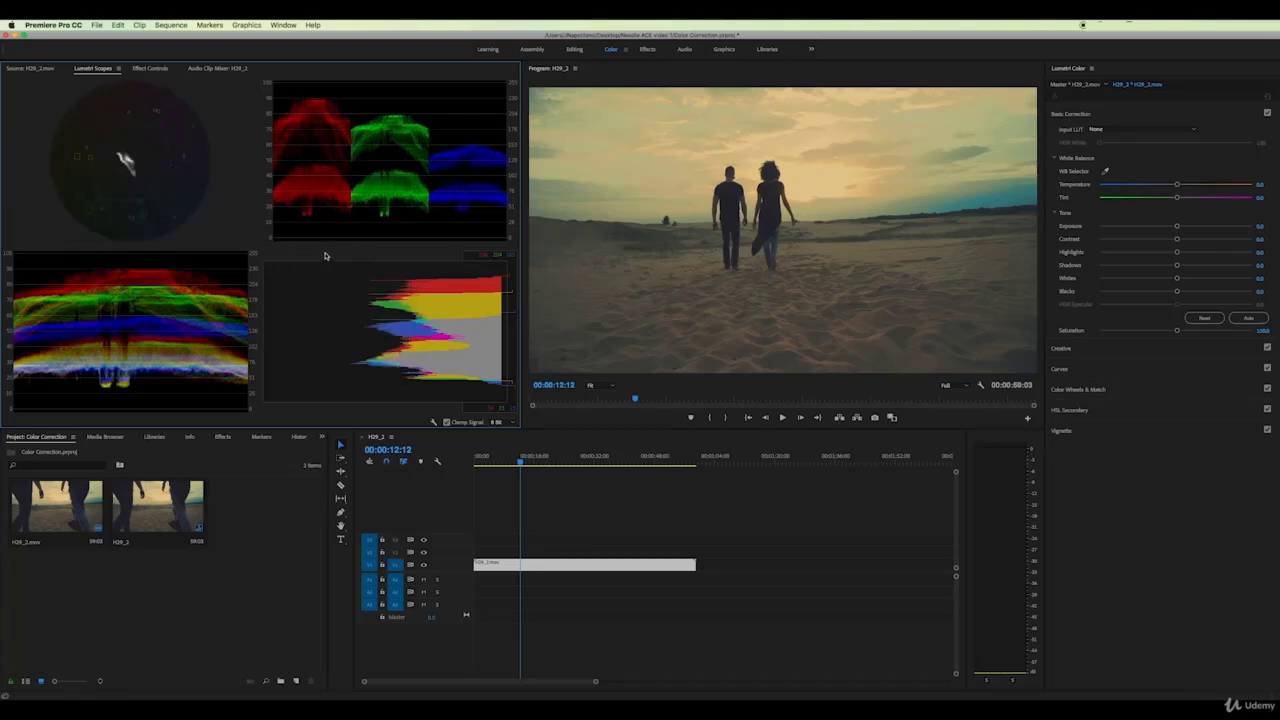
right_click(325, 256)
left_click(352, 271)
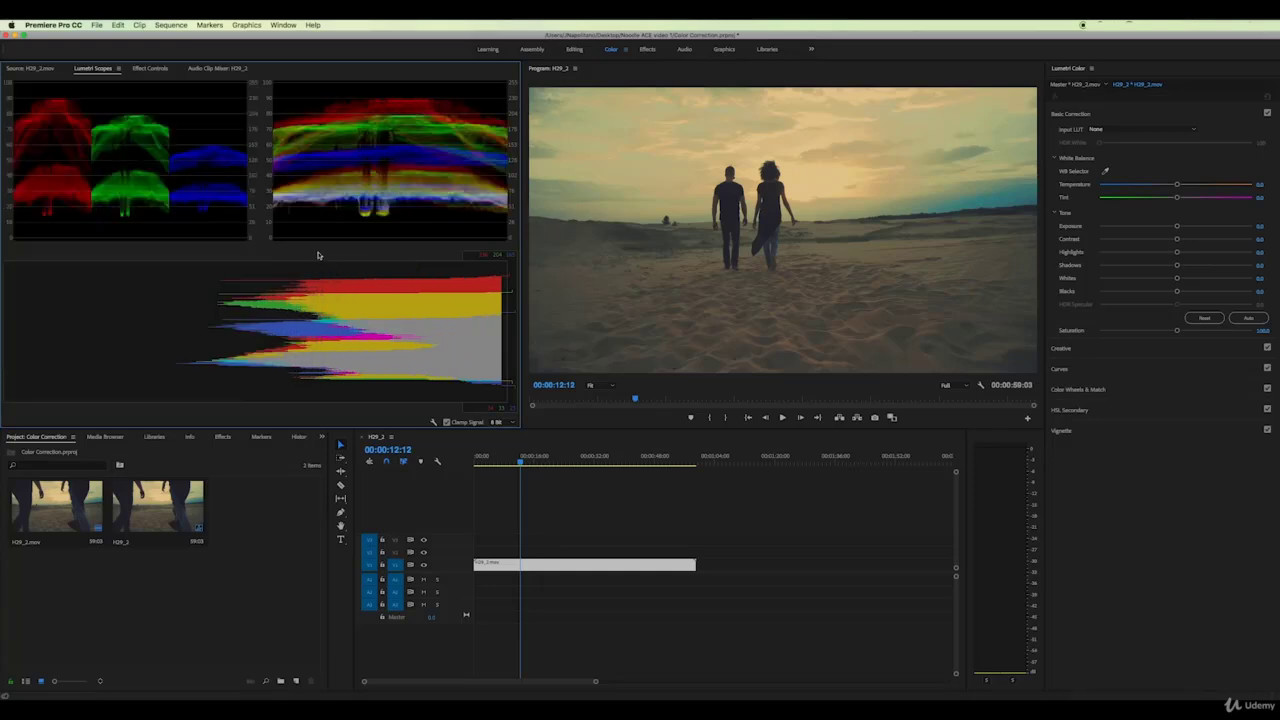
right_click(316, 252)
left_click(343, 277)
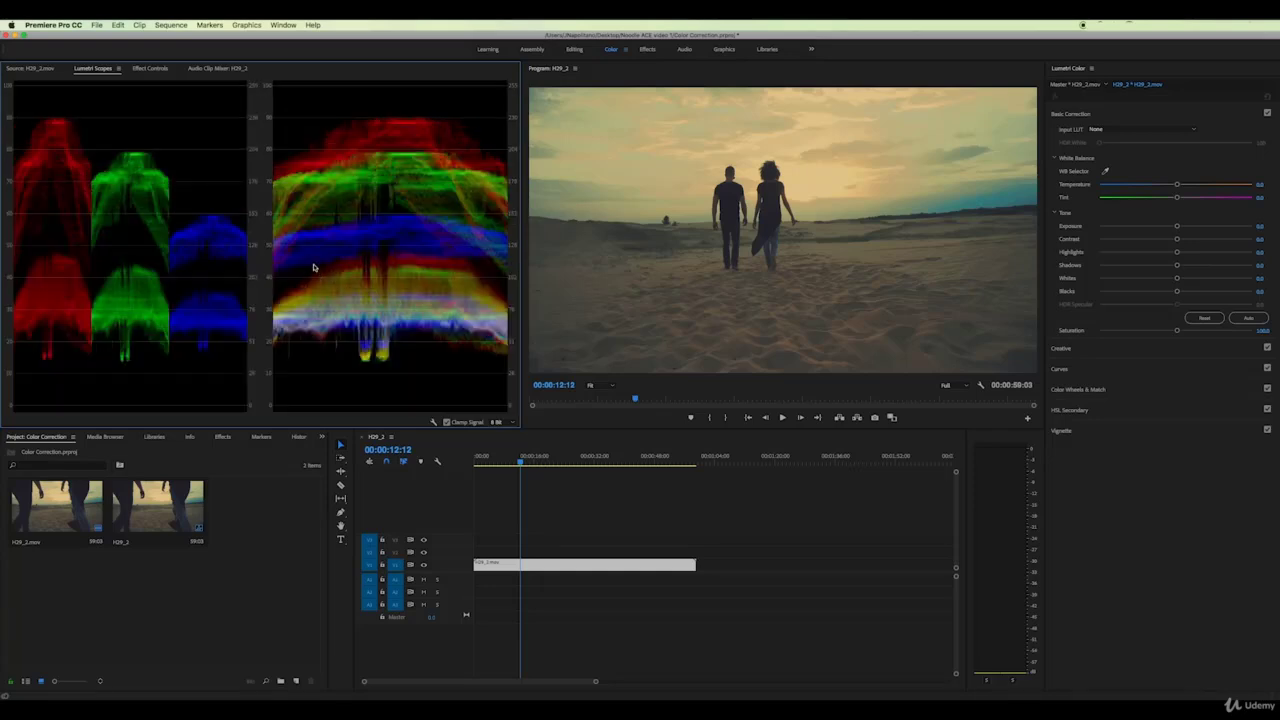
right_click(308, 258)
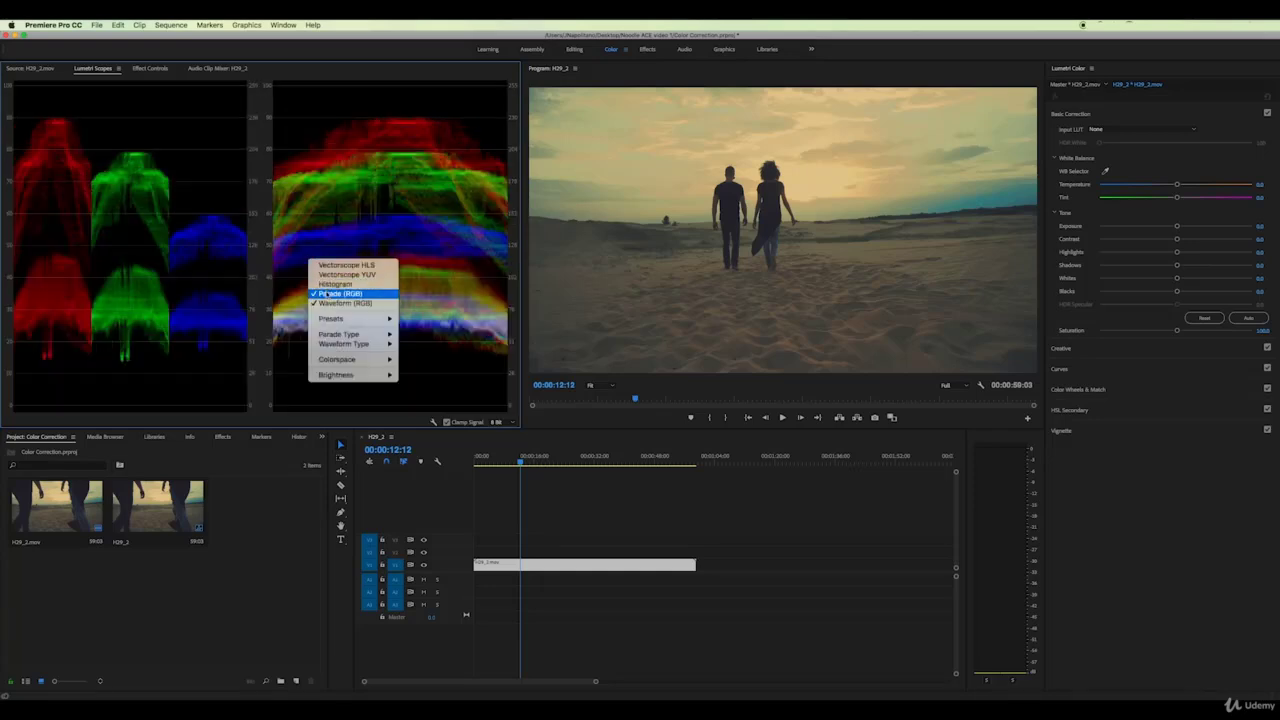
left_click(327, 293)
Apply the All Scopes RGB preset to Lumetri Scopes
right_click(321, 283)
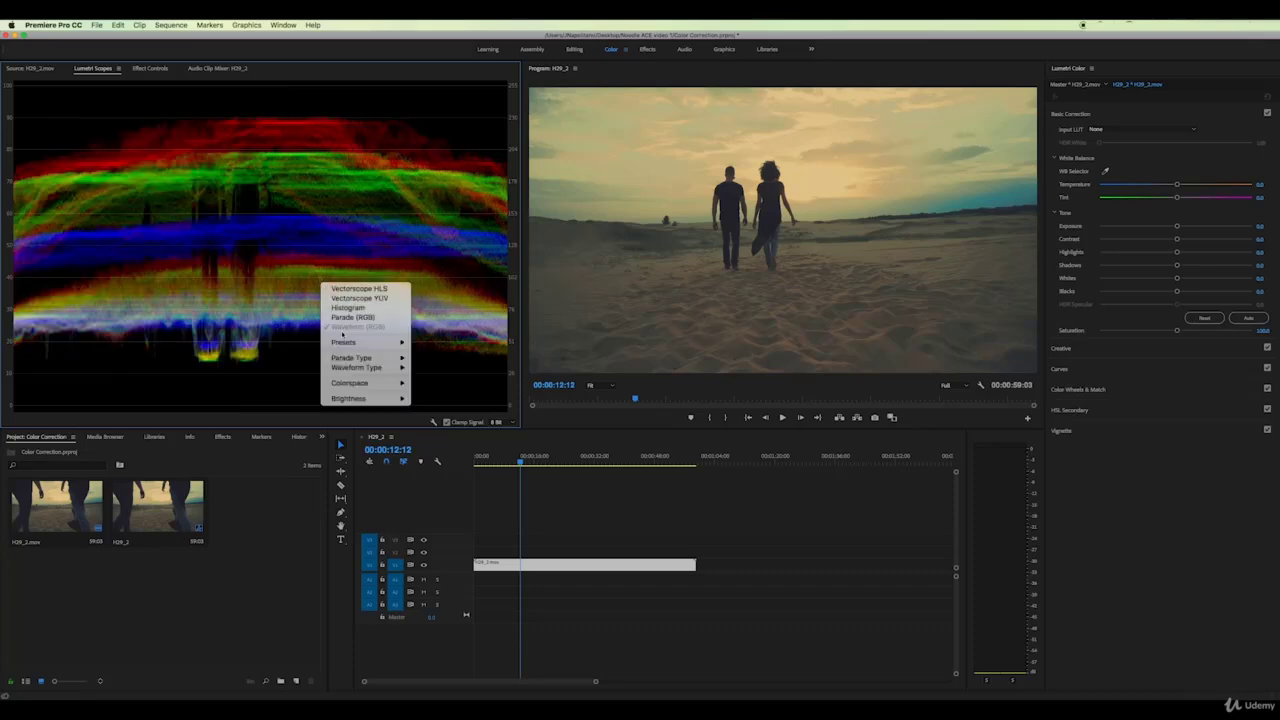
mouse_move(345, 342)
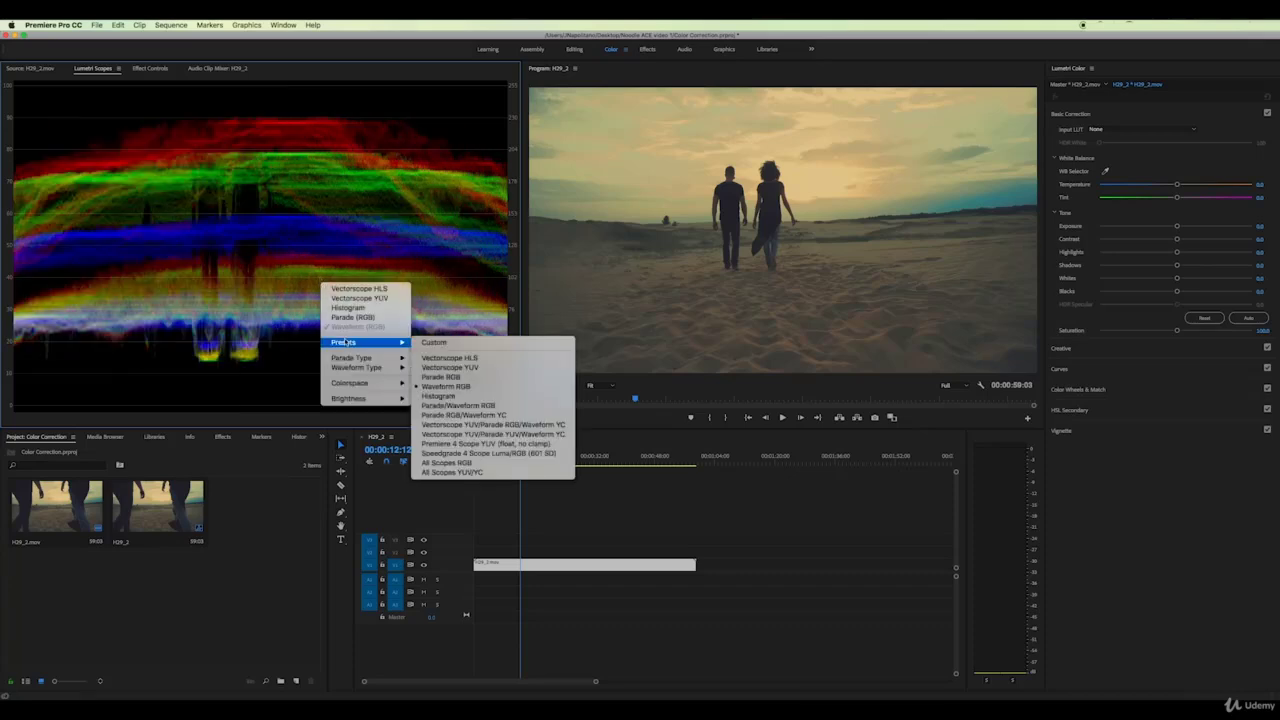
left_click(457, 465)
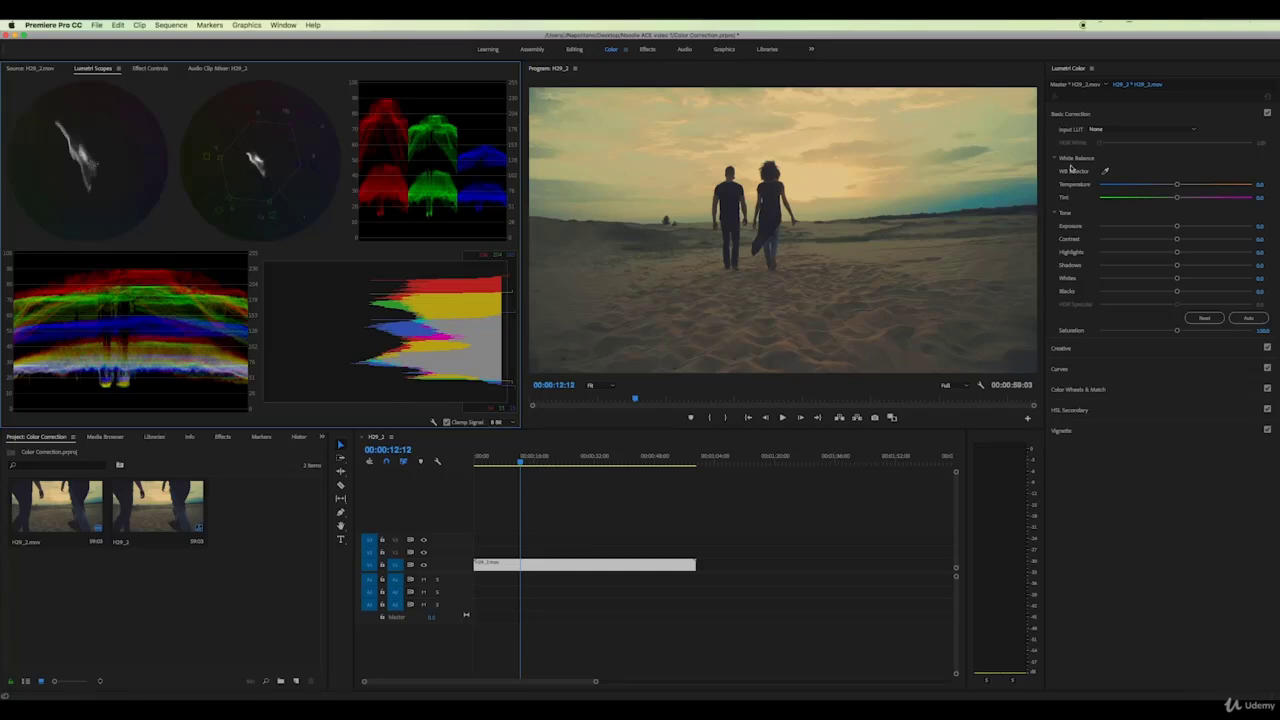
Try the ALEXA_Default_LogC2Rec709, AlexaV3 DCP3_EE and Rec709_EE input LUTs, then remove the LUT
left_click(1193, 130)
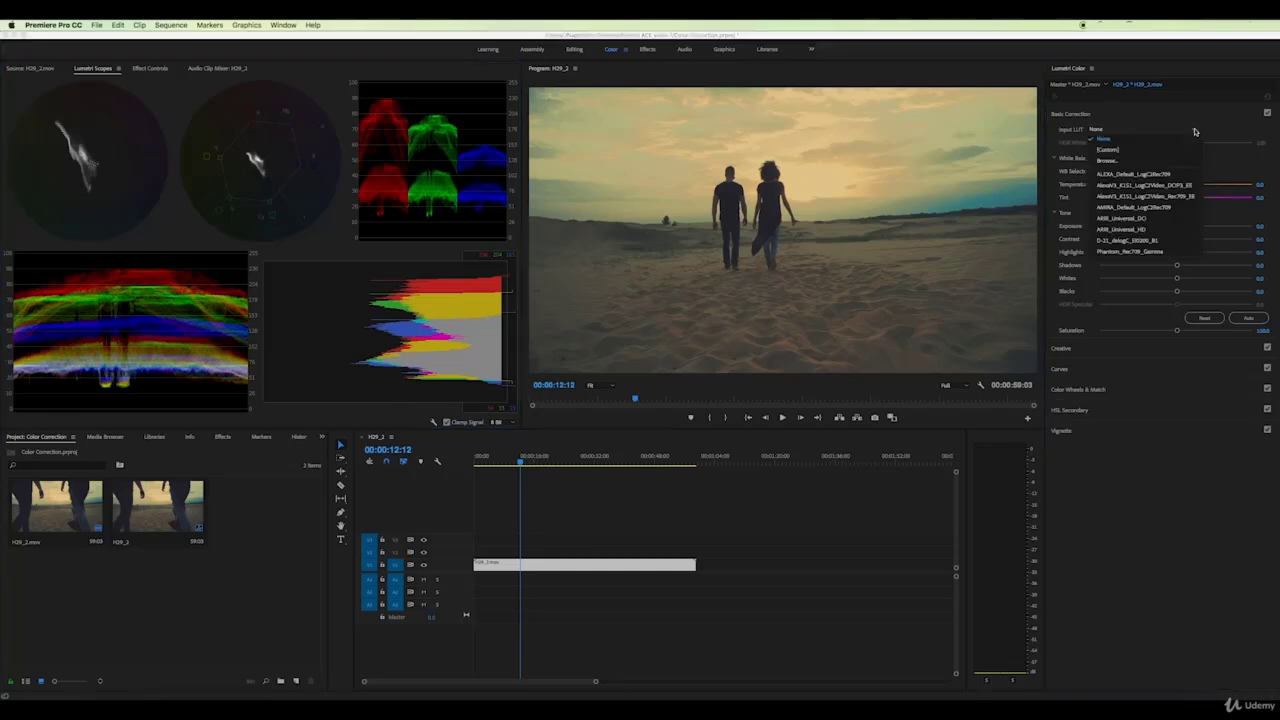
left_click(1118, 175)
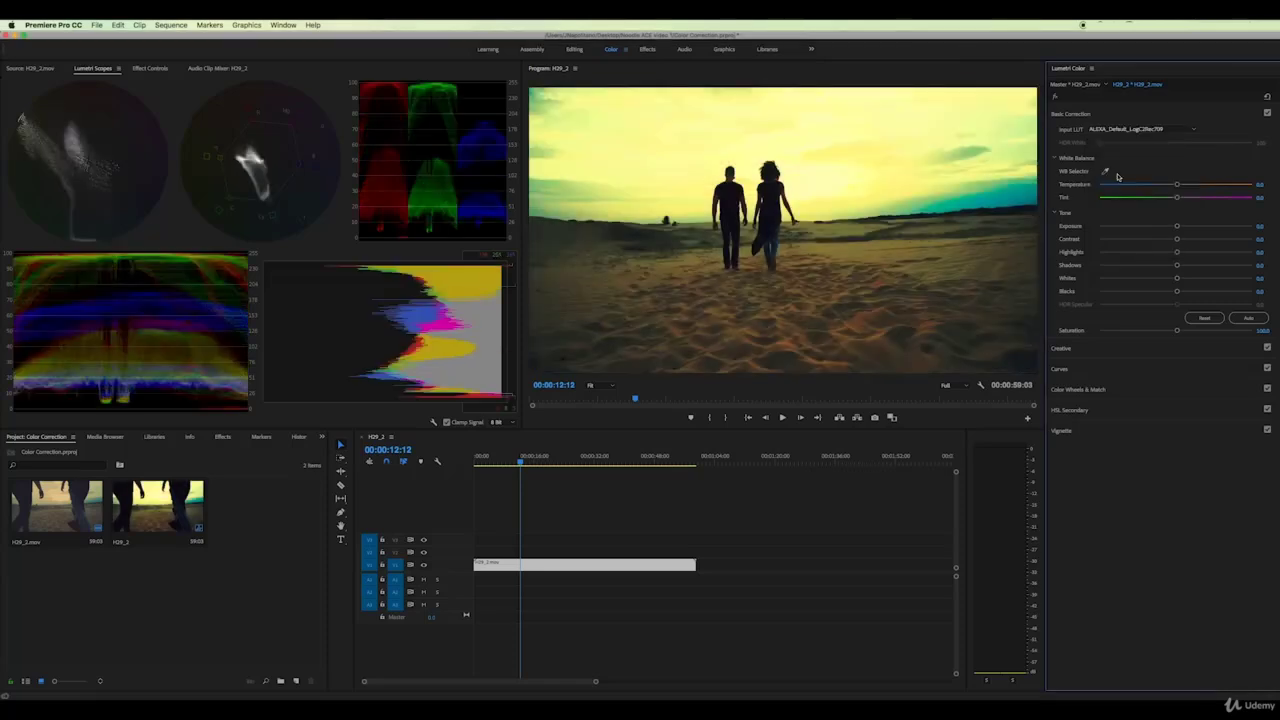
left_click(1193, 131)
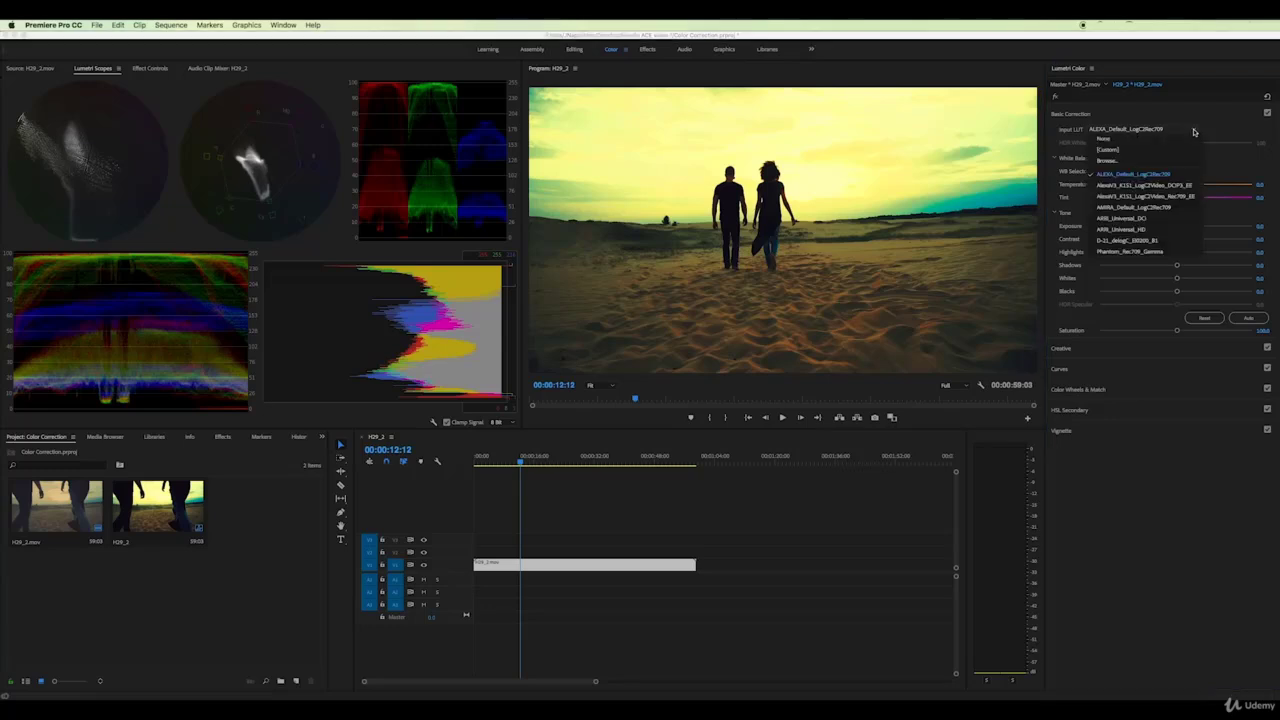
left_click(1136, 186)
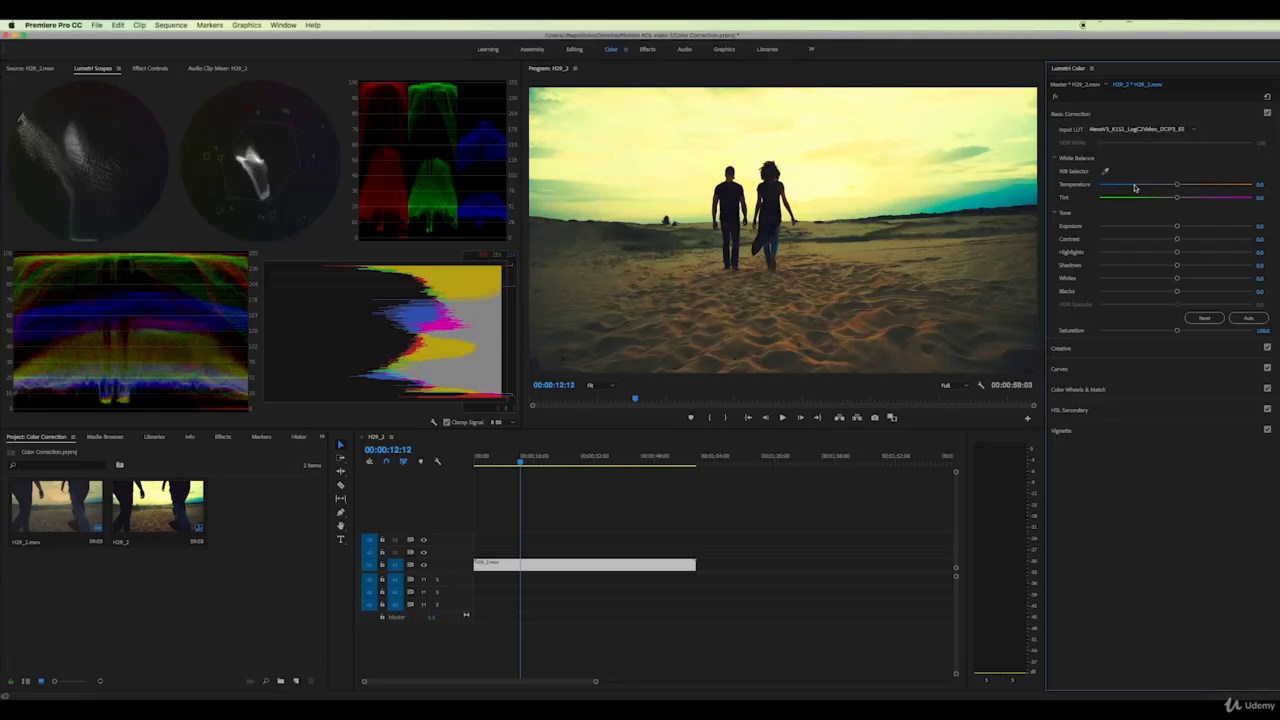
left_click(1193, 131)
left_click(1130, 196)
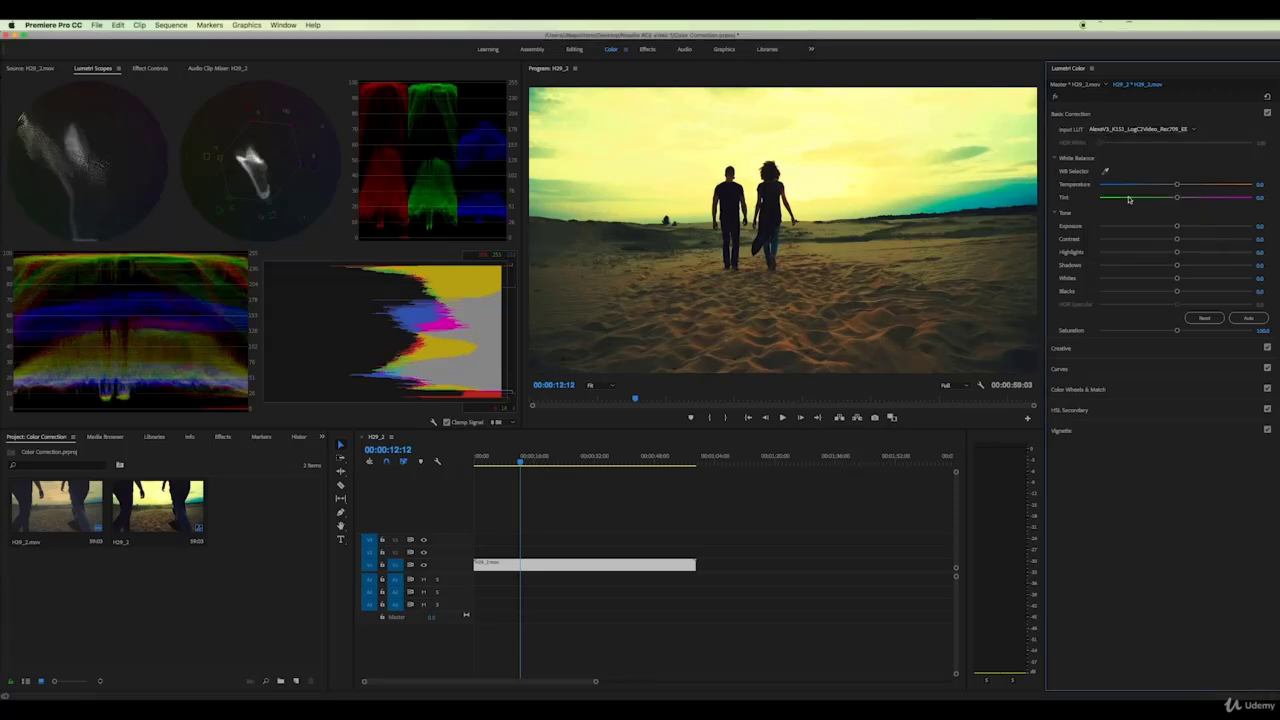
left_click(1193, 131)
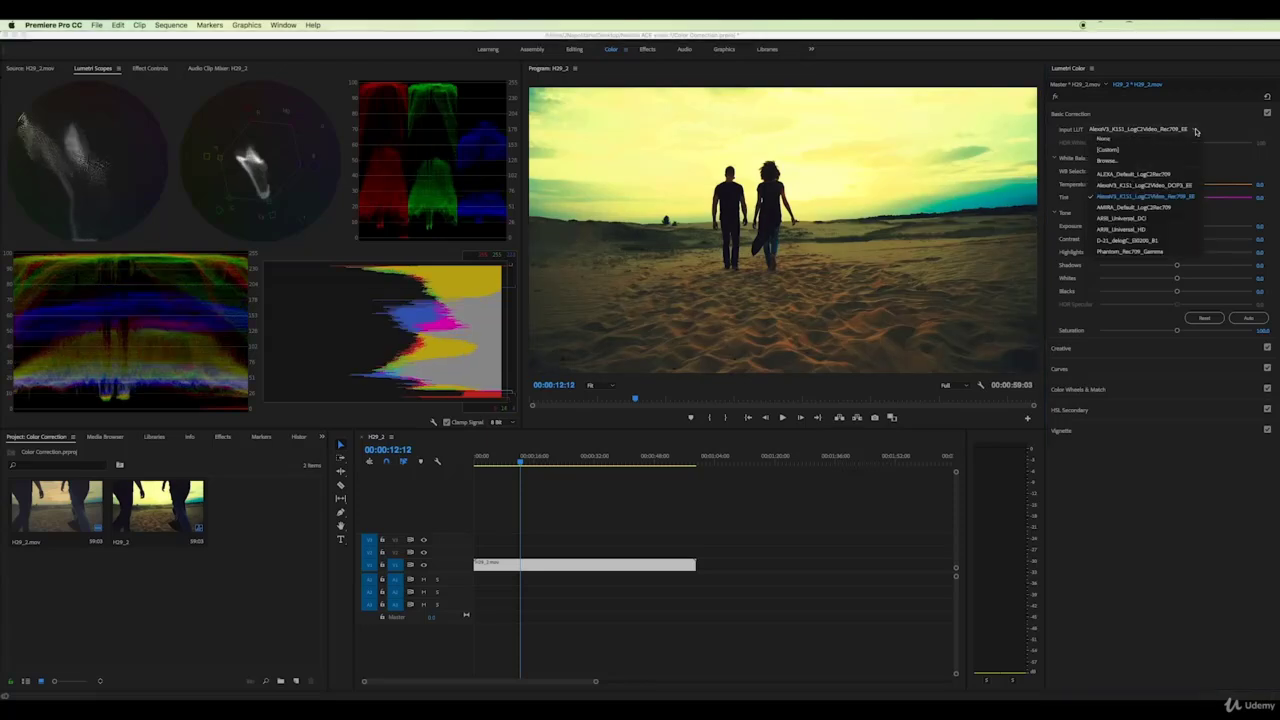
left_click(1122, 140)
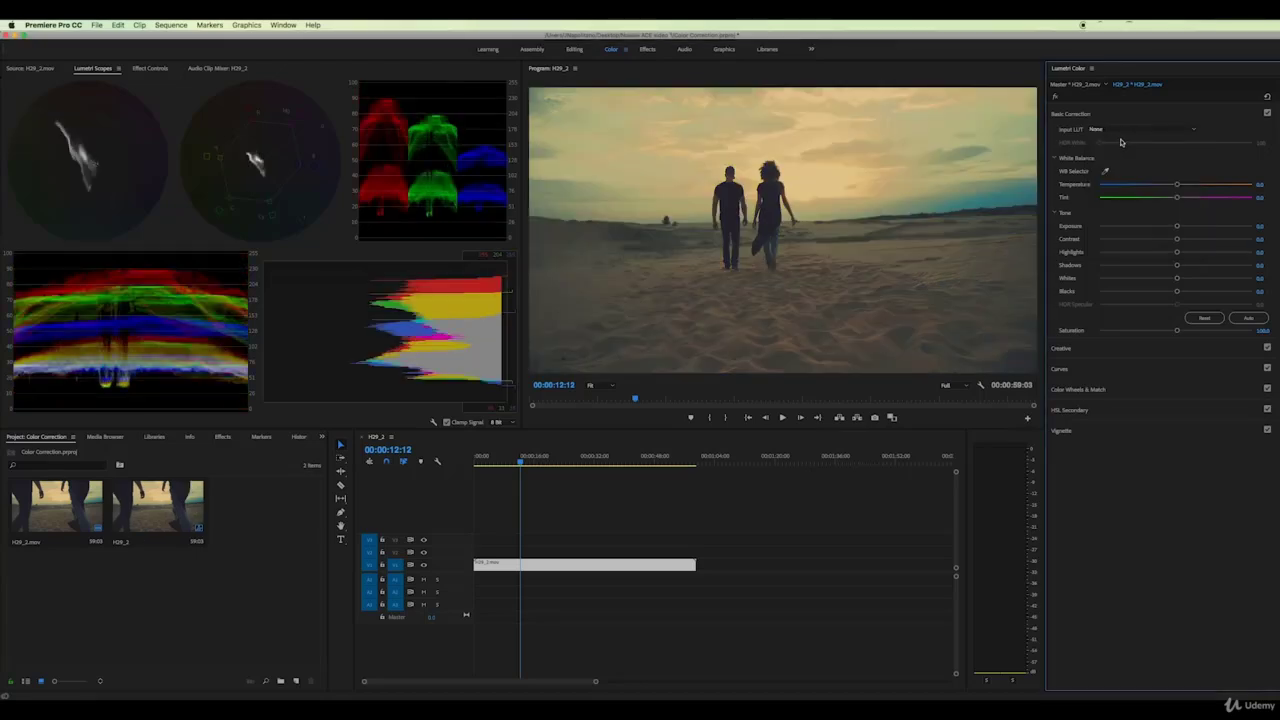
Try the ARRI_Universal_HD LUT, reset Lumetri Color, and raise Exposure to brighten the clip
left_click(1194, 130)
left_click(1117, 229)
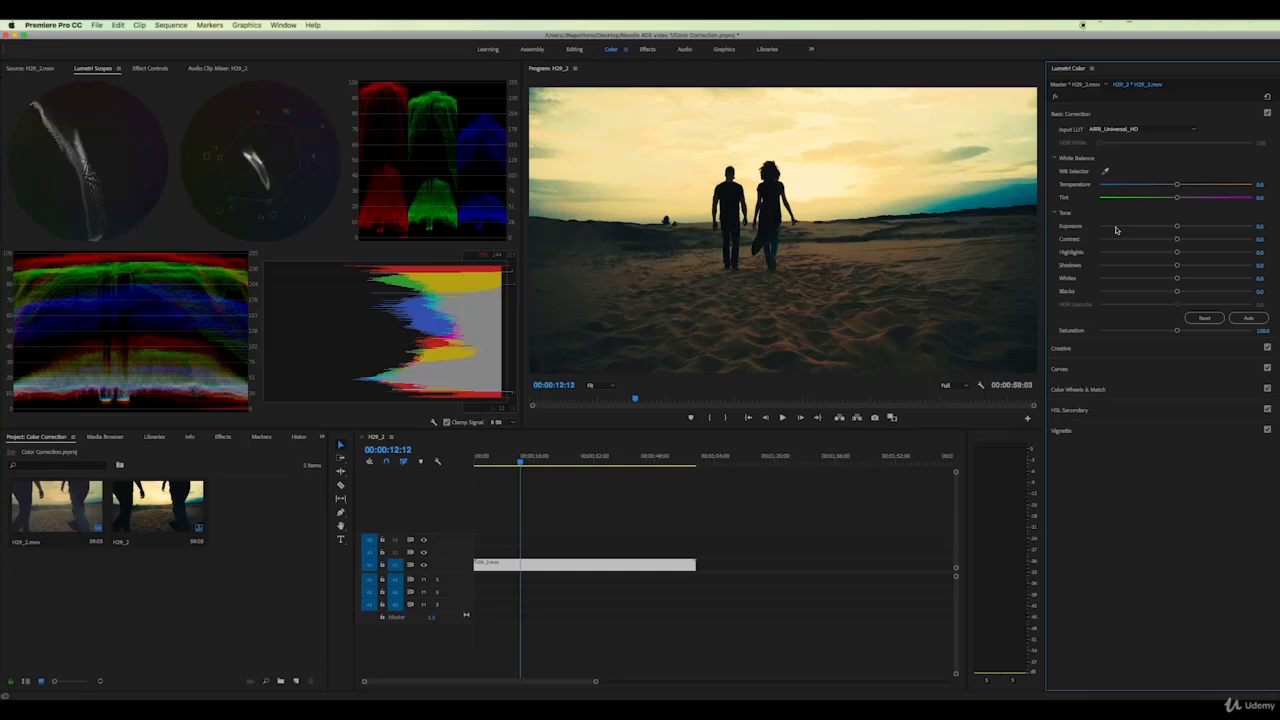
left_click(1268, 97)
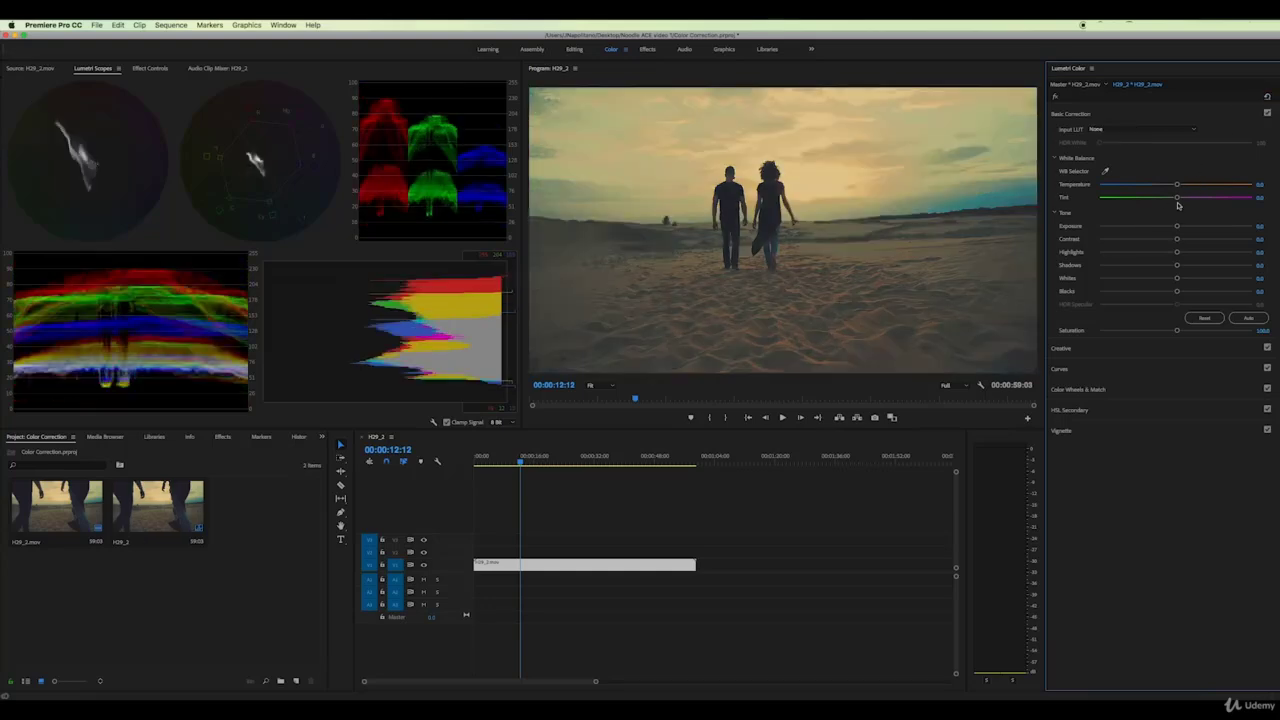
left_click_drag(1178, 230, 1168, 292)
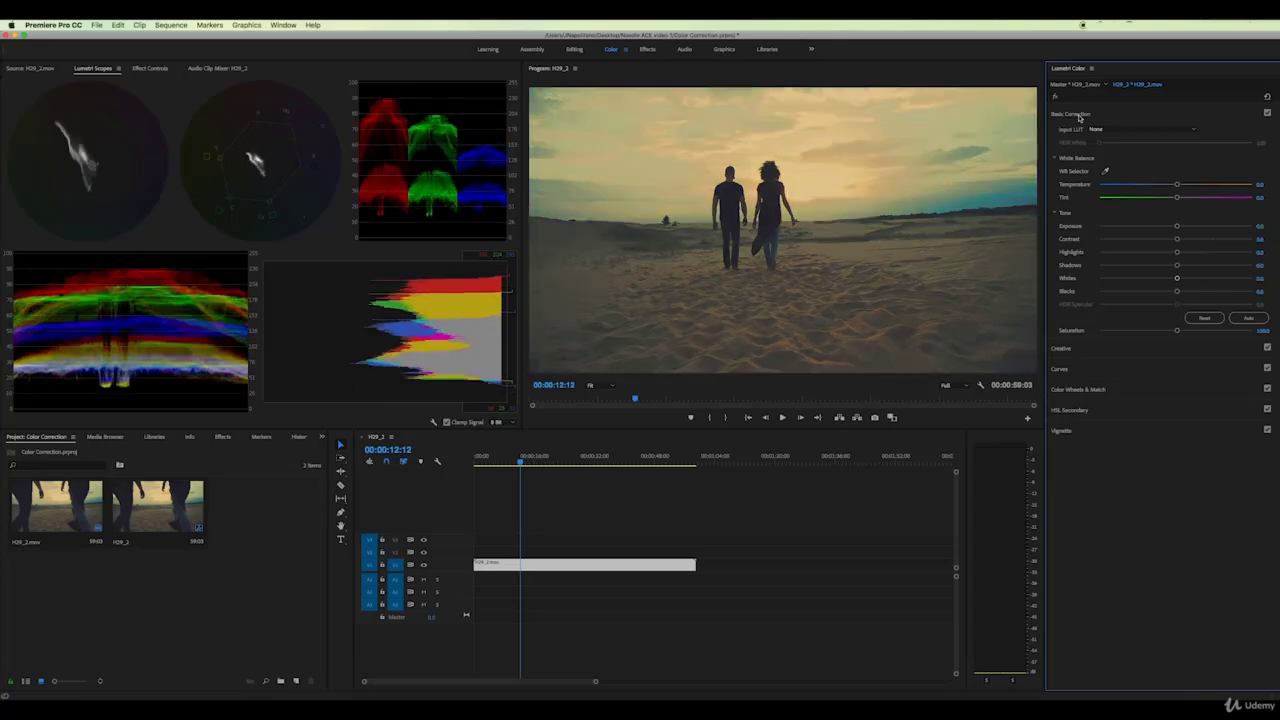
Collapse Basic Correction and try the SL BIG HDR and CineSpace2383sRGB6bit creative looks
left_click(1079, 117)
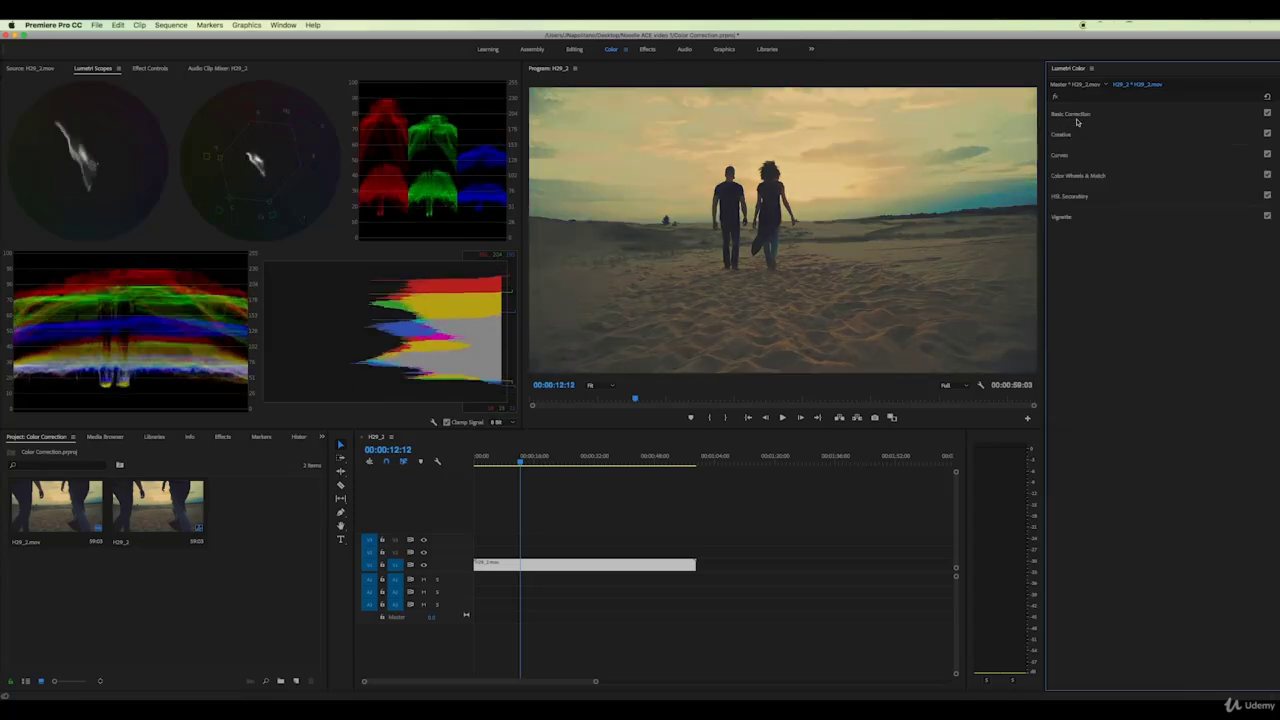
left_click(1062, 134)
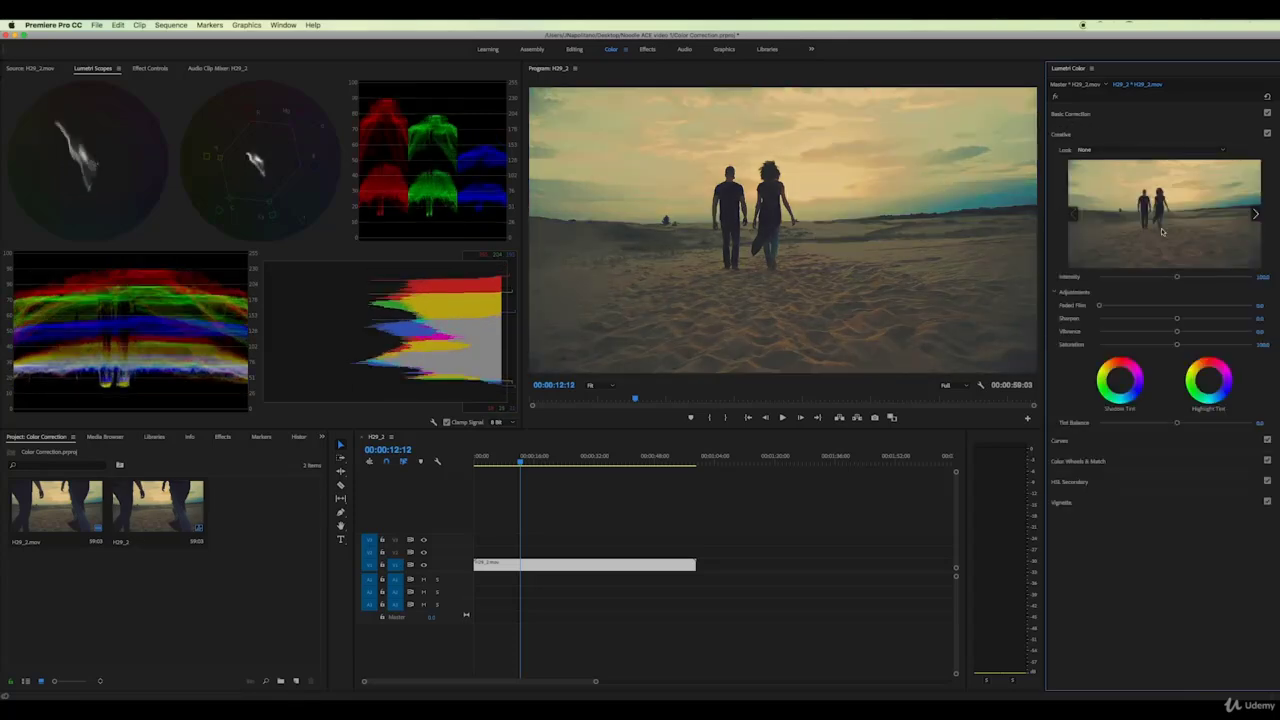
left_click(1223, 150)
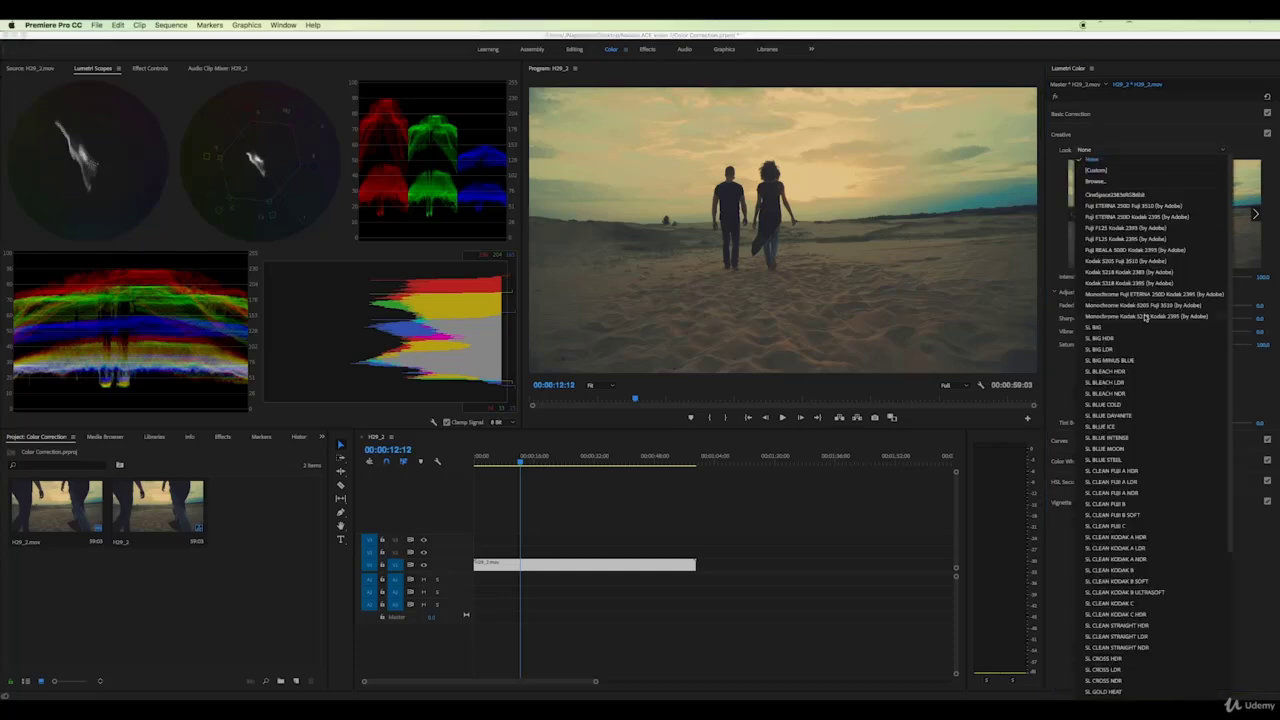
scroll(1146, 330, "down", 5)
scroll(1146, 337, "up", 5)
left_click(1106, 339)
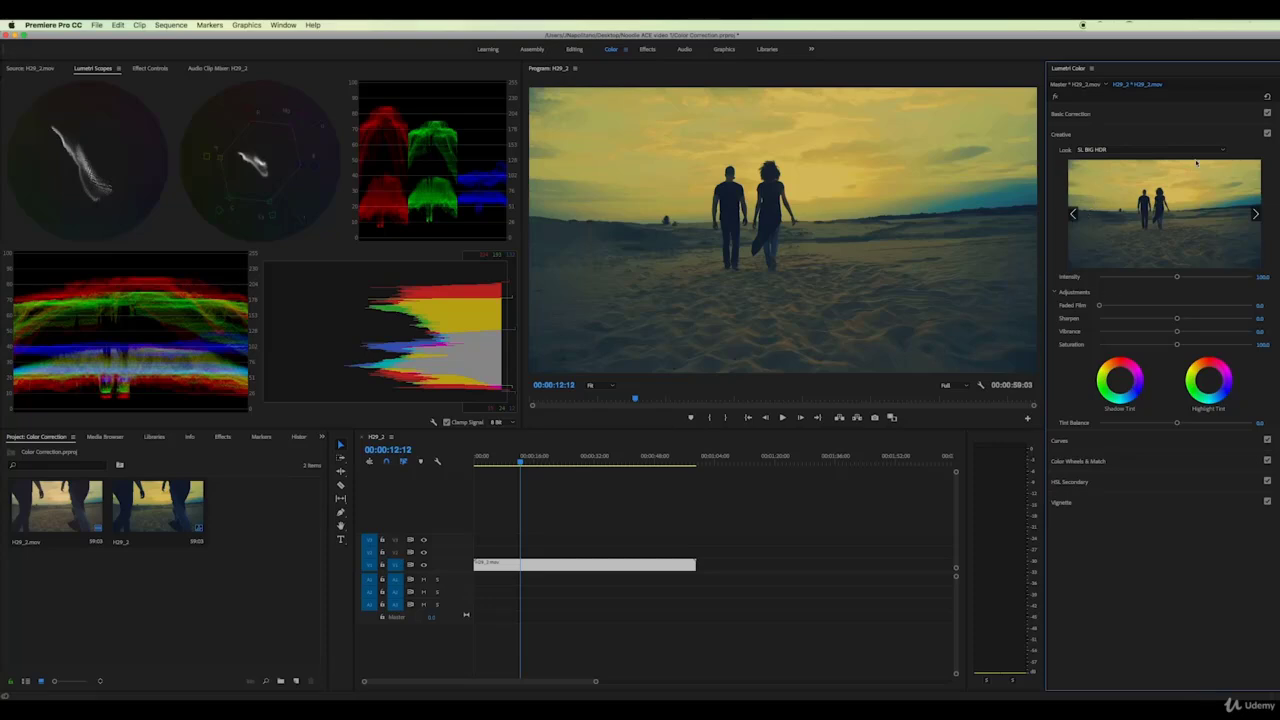
left_click(1222, 150)
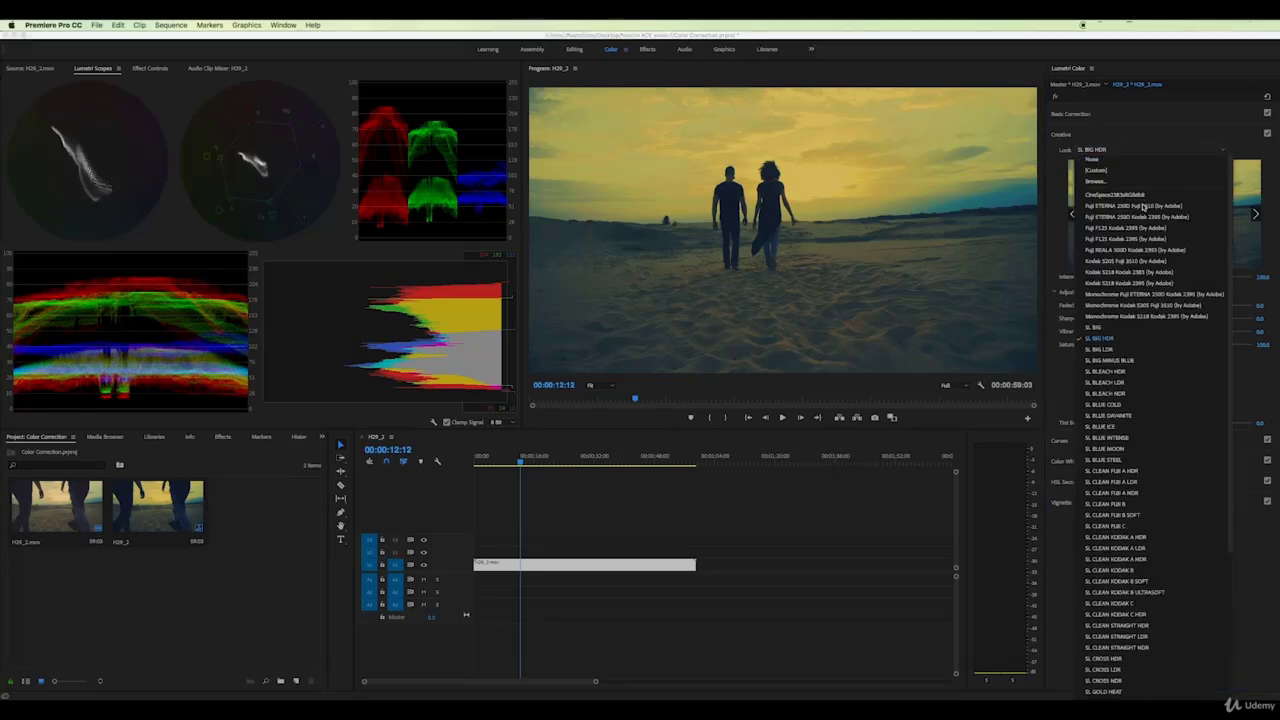
left_click(1127, 194)
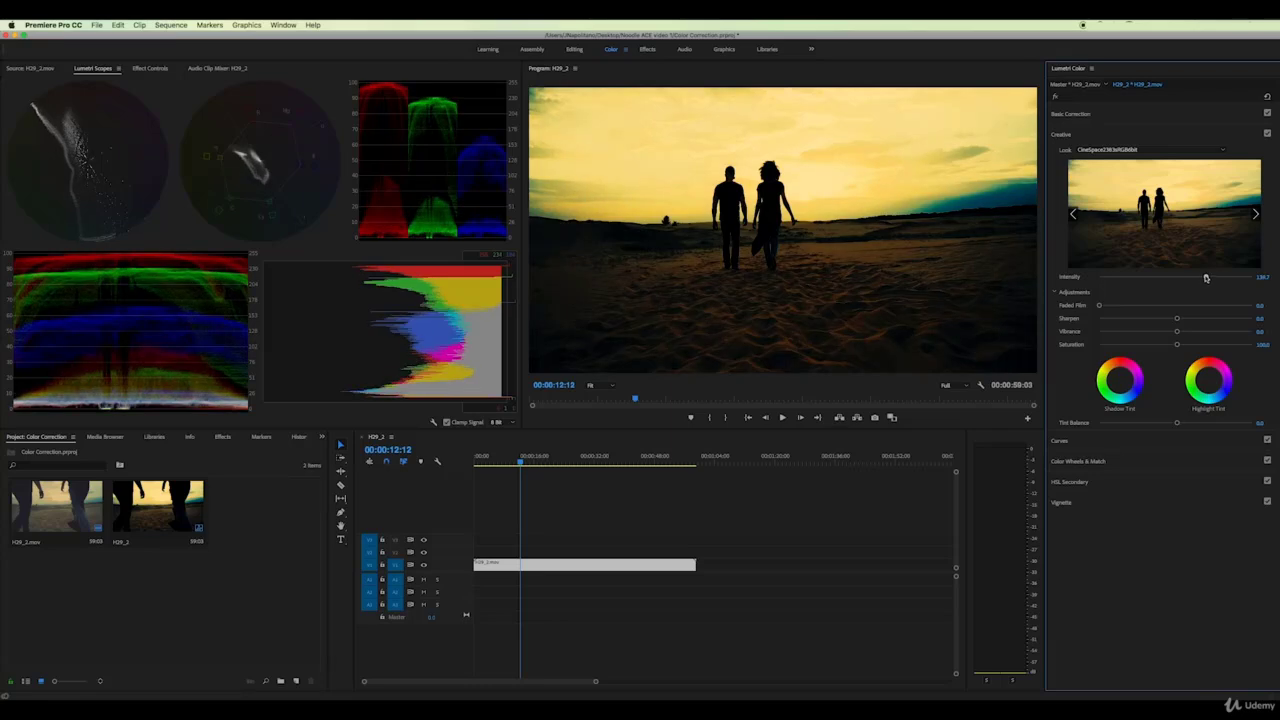
Lower the look's intensity and sharpening, tint shadows and highlights toward green, then reset
left_click_drag(1178, 278, 1098, 305)
left_click_drag(1174, 320, 1185, 345)
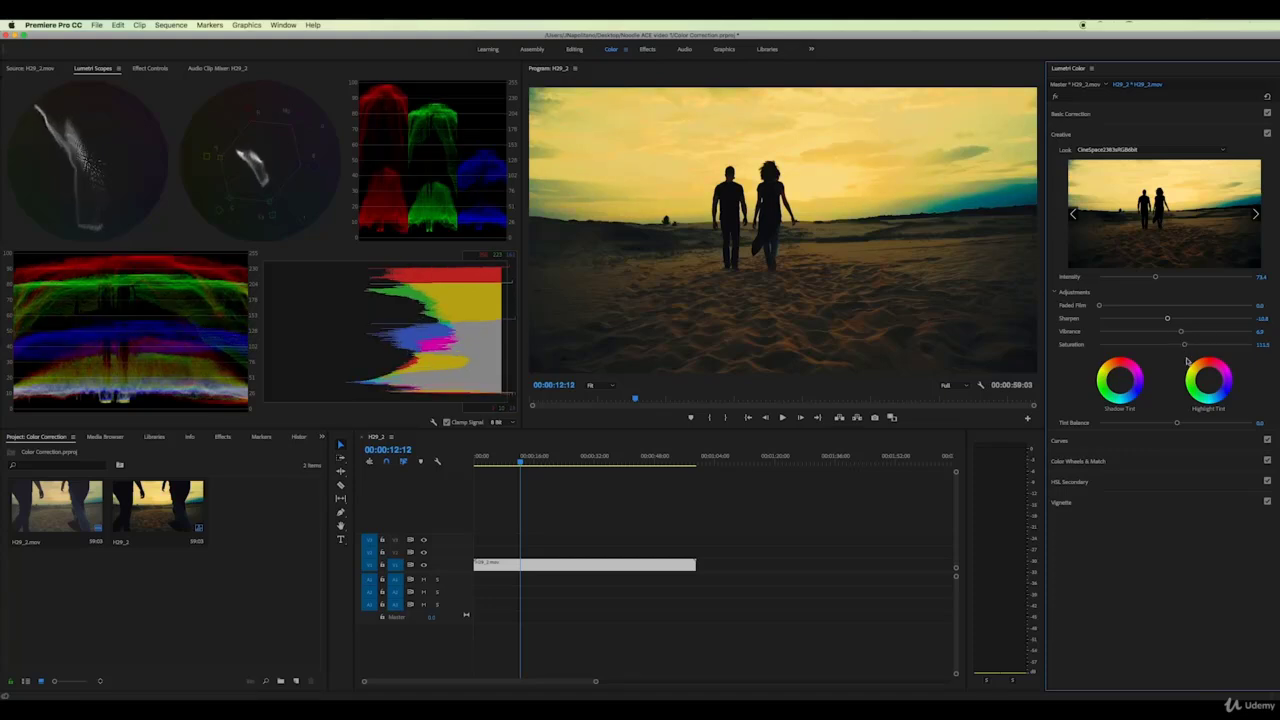
left_click_drag(1128, 386, 1118, 384)
left_click_drag(1209, 381, 1208, 383)
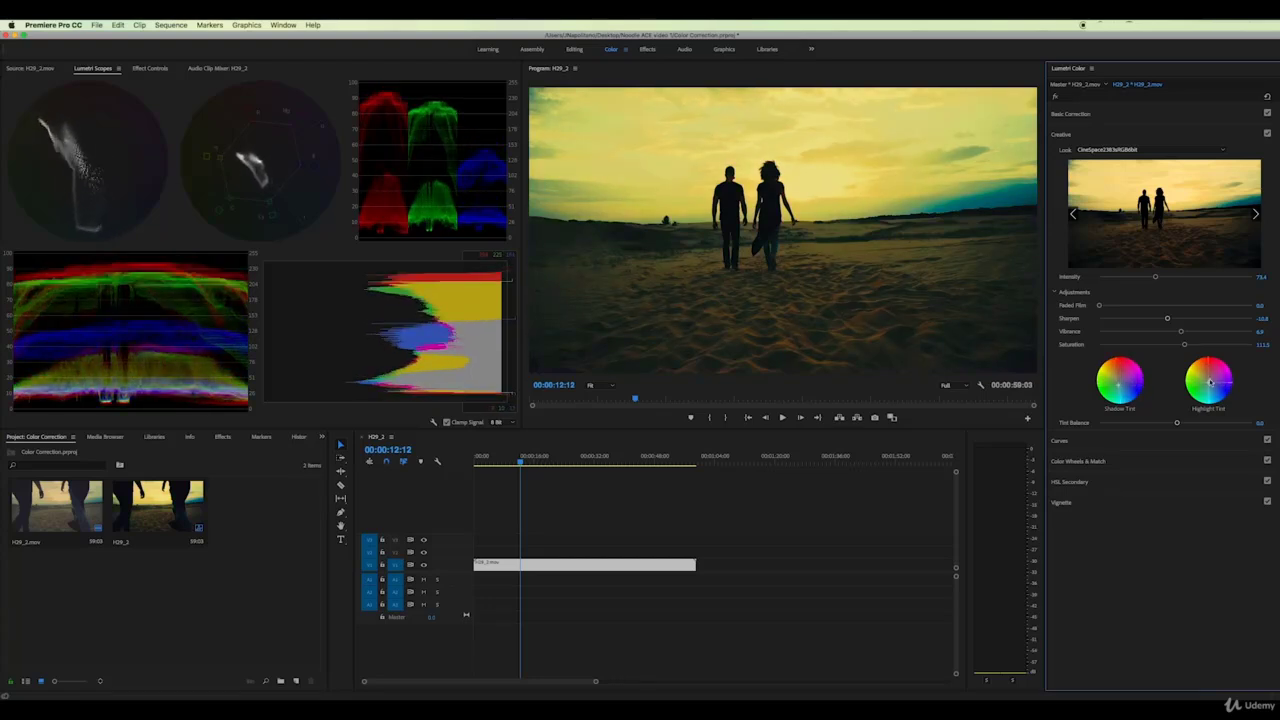
left_click(1267, 97)
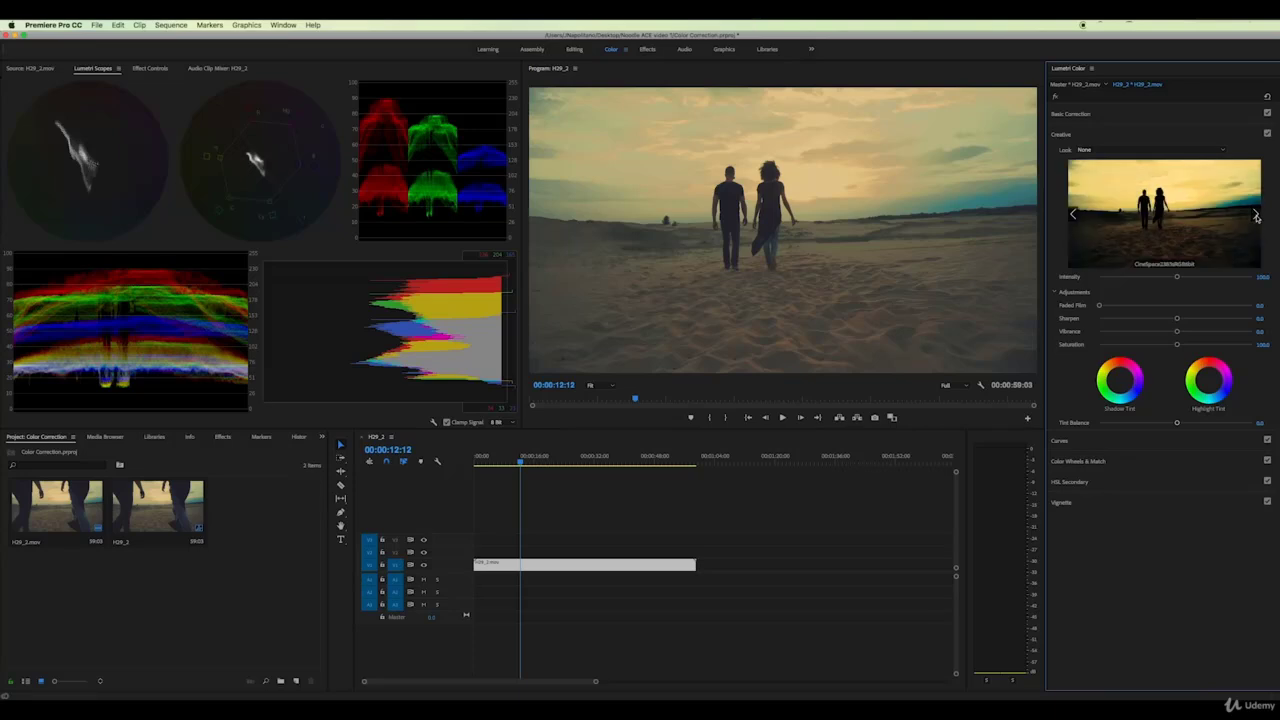
Cycle through creative looks with the preview arrows, including Fuji ETERNA 250D Fuji 3510
left_click(1161, 218)
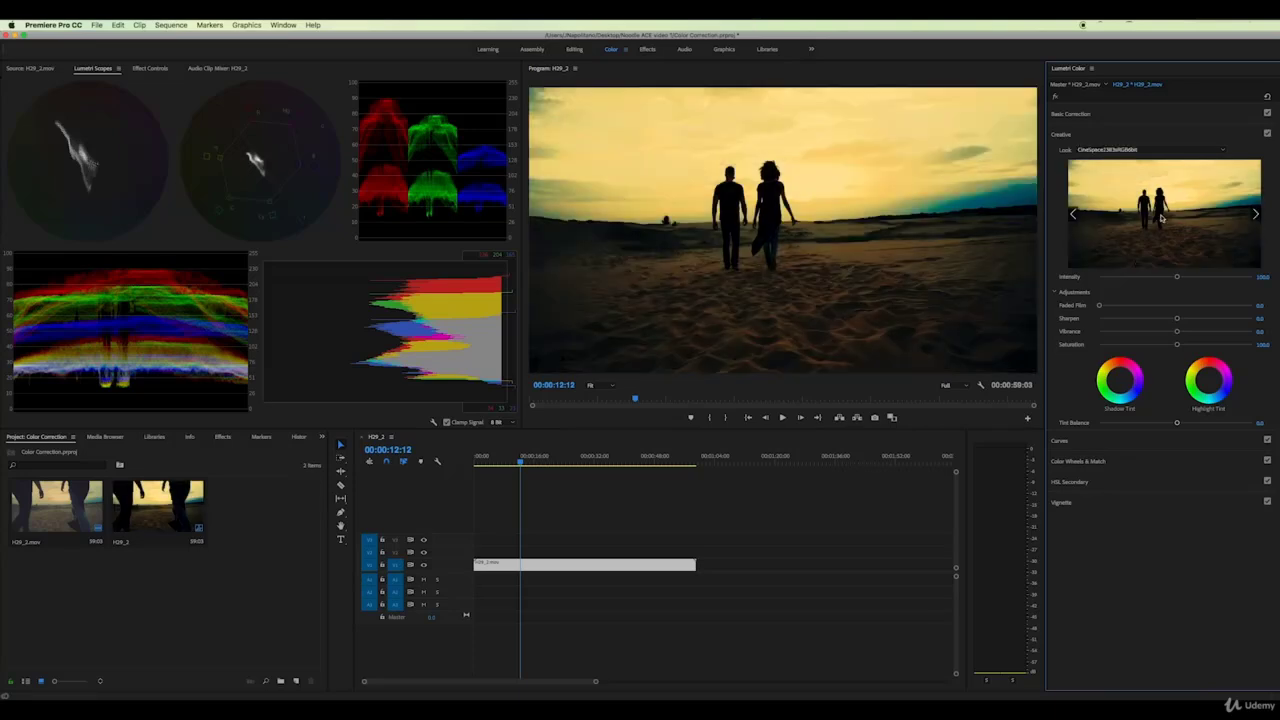
left_click(1256, 215)
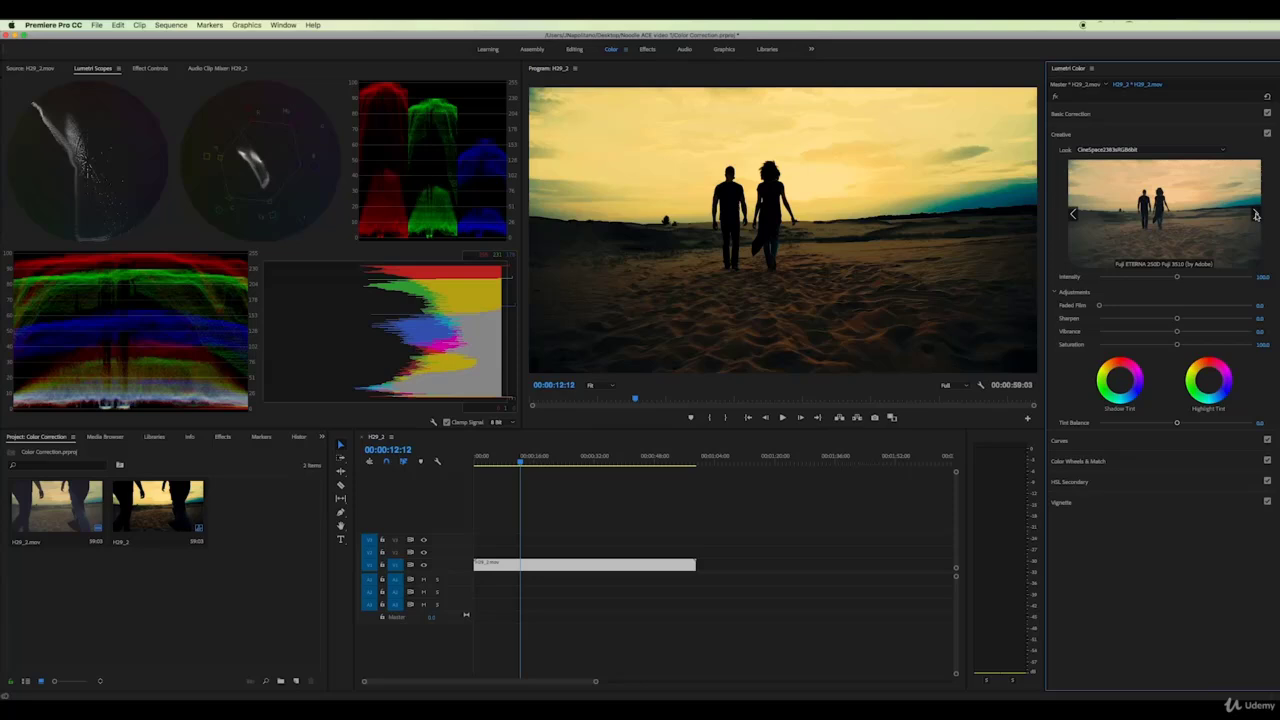
left_click(1178, 220)
left_click(1255, 216)
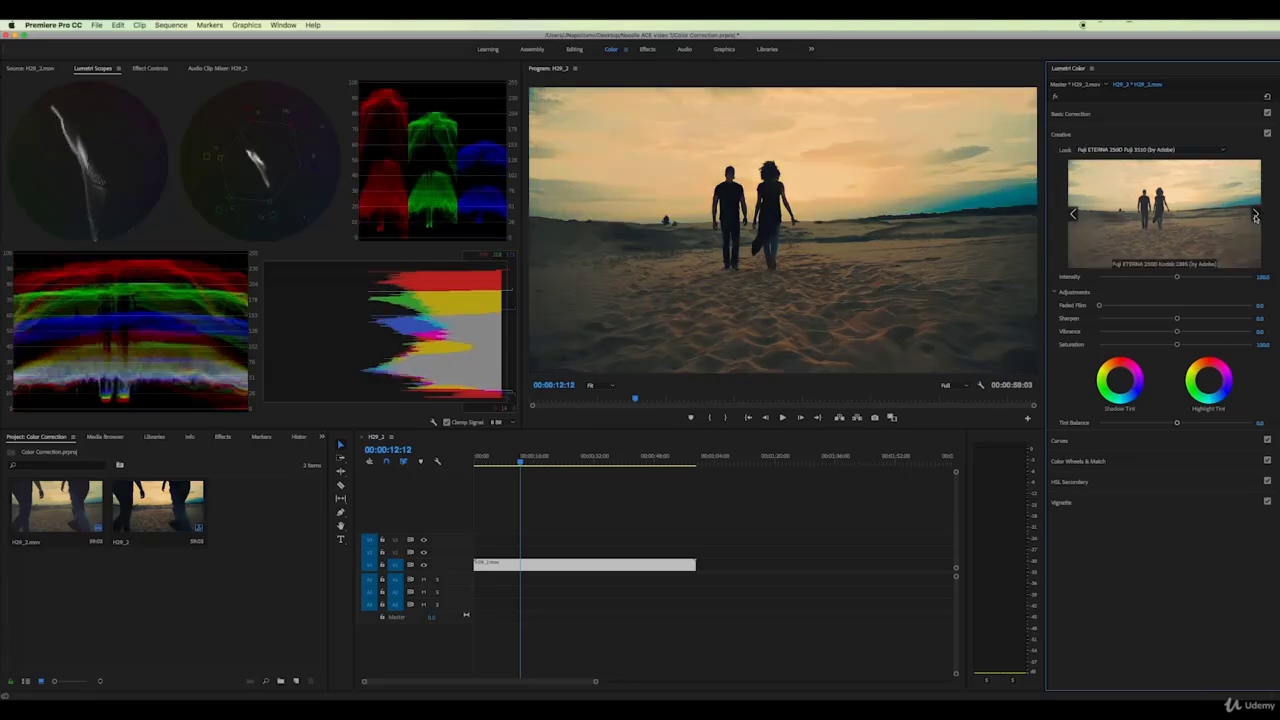
left_click(1255, 216)
left_click(1255, 216)
left_click(1255, 216)
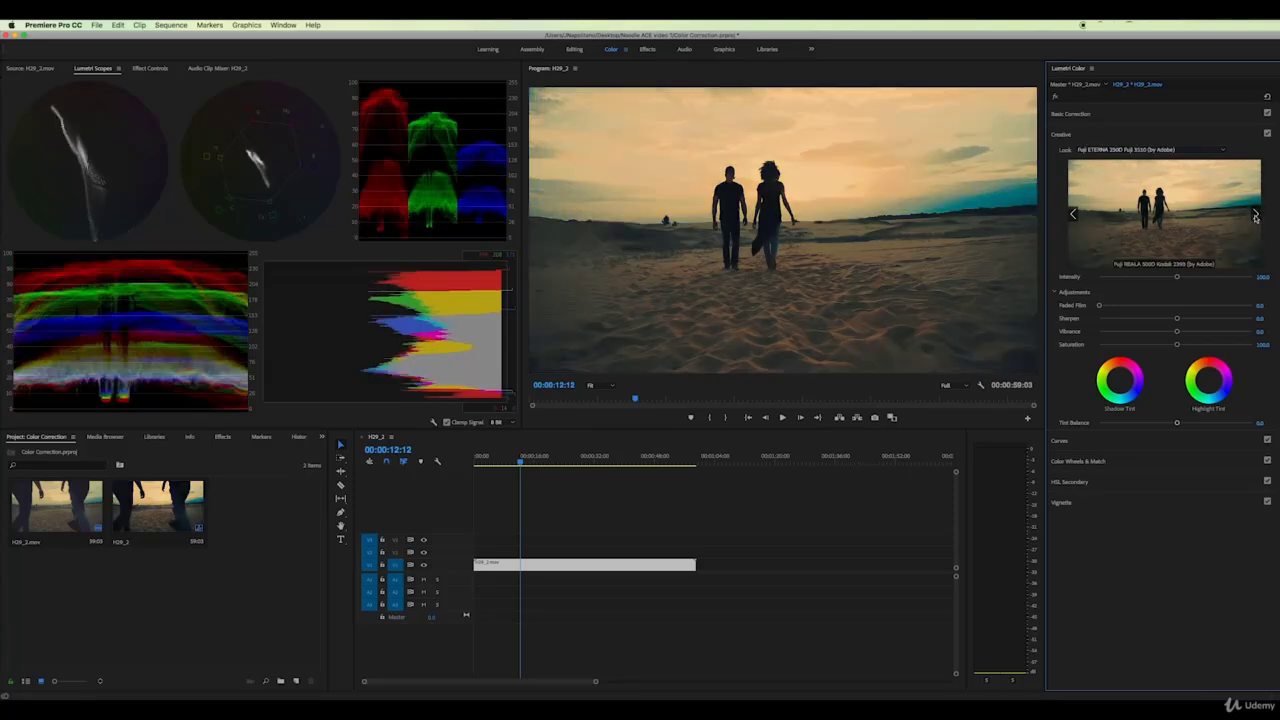
left_click(1256, 216)
left_click(1256, 216)
left_click(1256, 216)
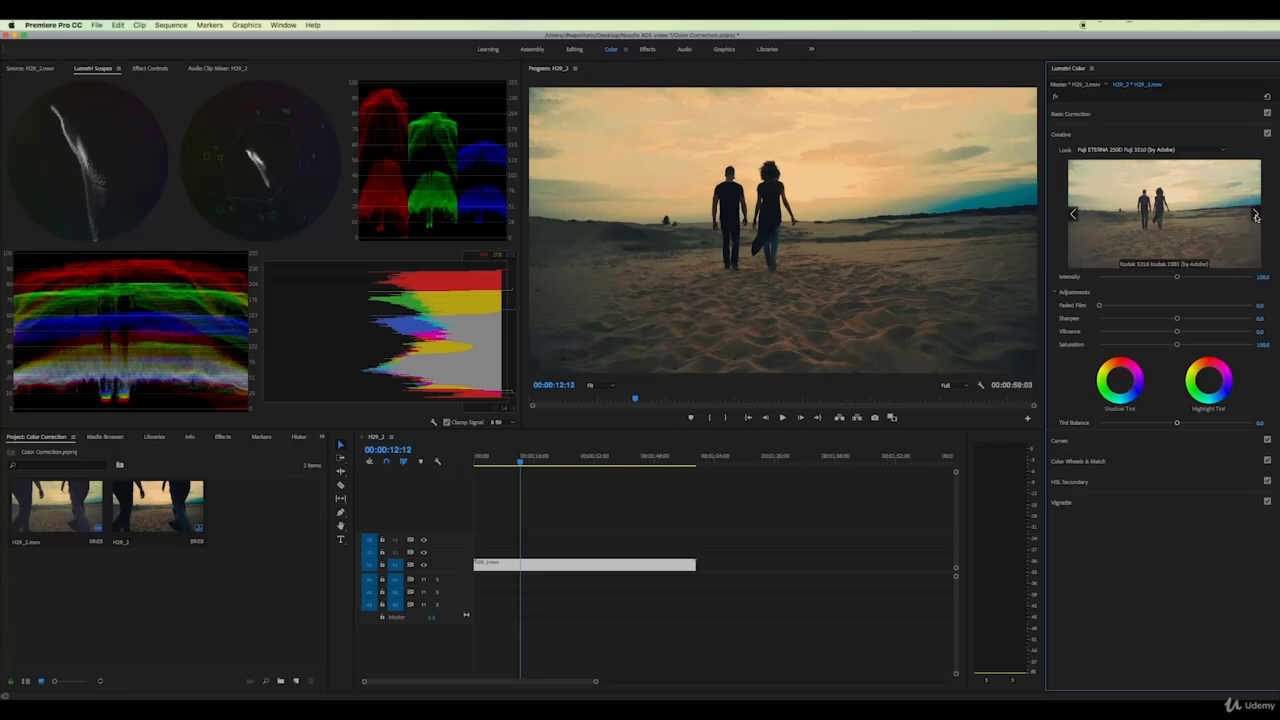
left_click(1256, 216)
left_click(1256, 216)
left_click(1256, 216)
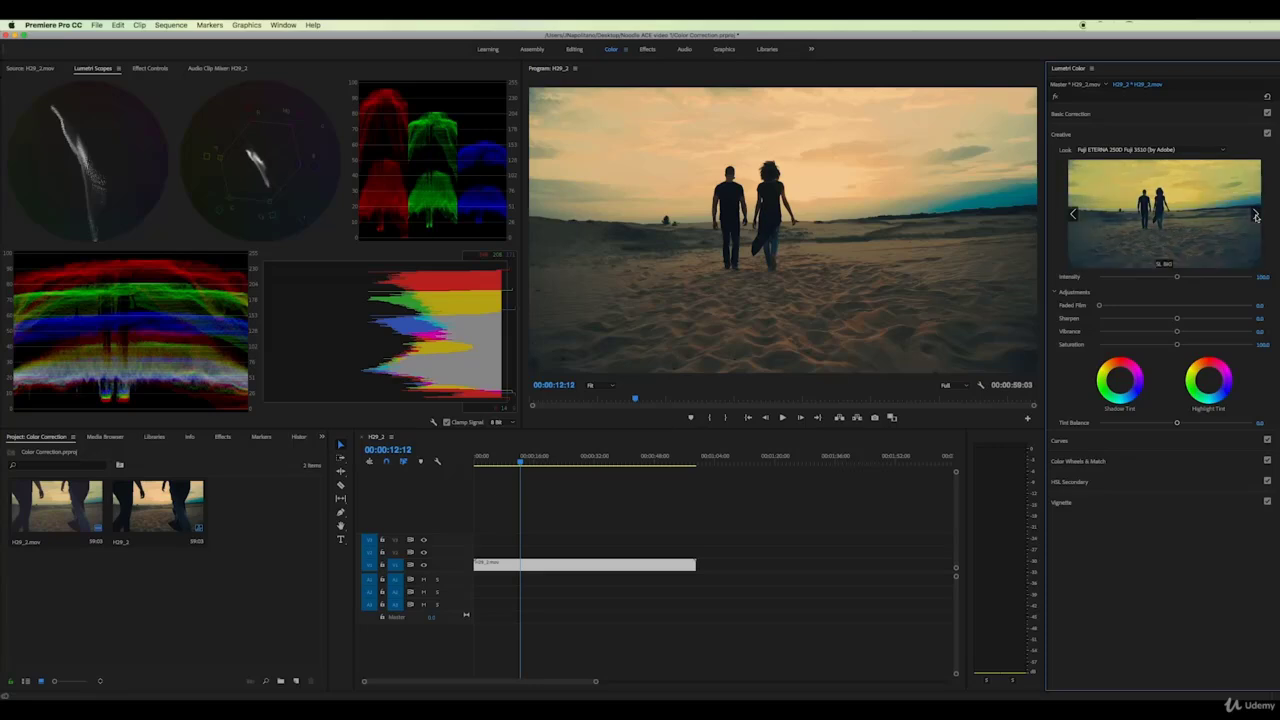
Preview more creative looks, trying SL BIG and SL BIG LDR
left_click(1195, 218)
left_click(1255, 216)
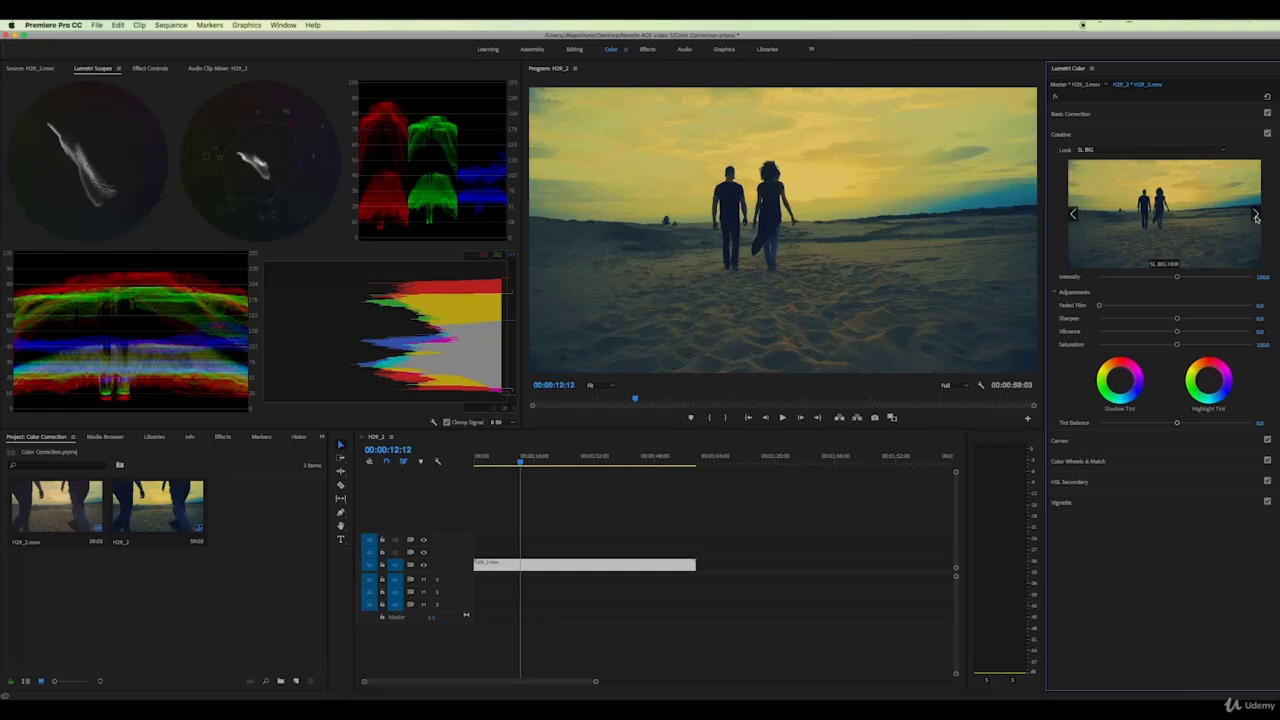
left_click(1255, 216)
left_click(1256, 216)
left_click(1074, 216)
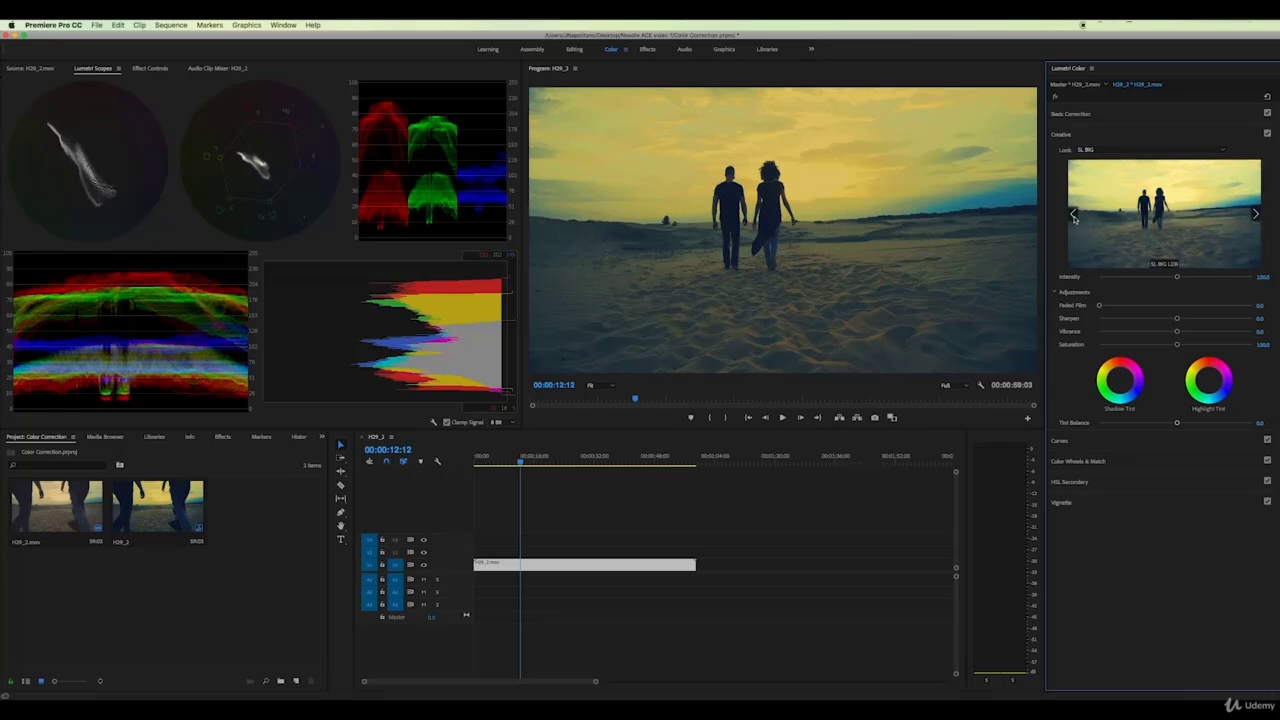
left_click(1159, 220)
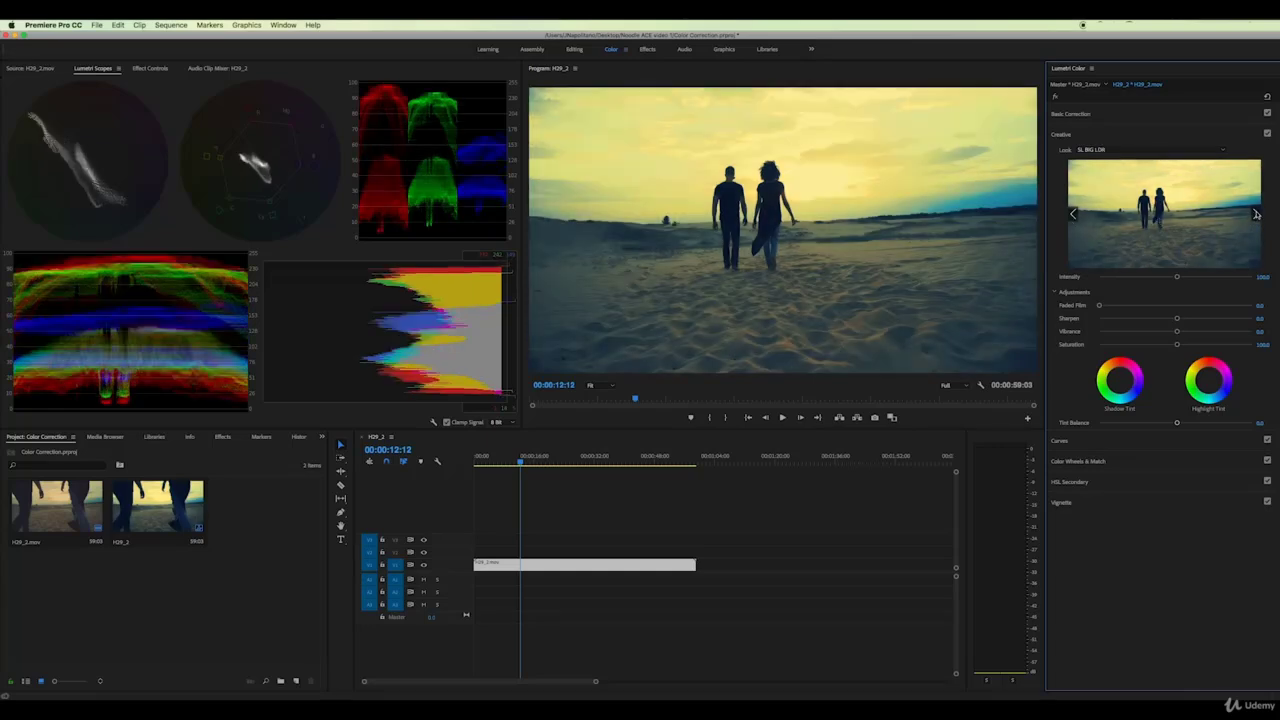
left_click(1073, 214)
left_click(1073, 214)
left_click(1073, 214)
Remove the look, then apply CineSpace2383sRGB6bit and collapse the Creative section
left_click(1235, 191)
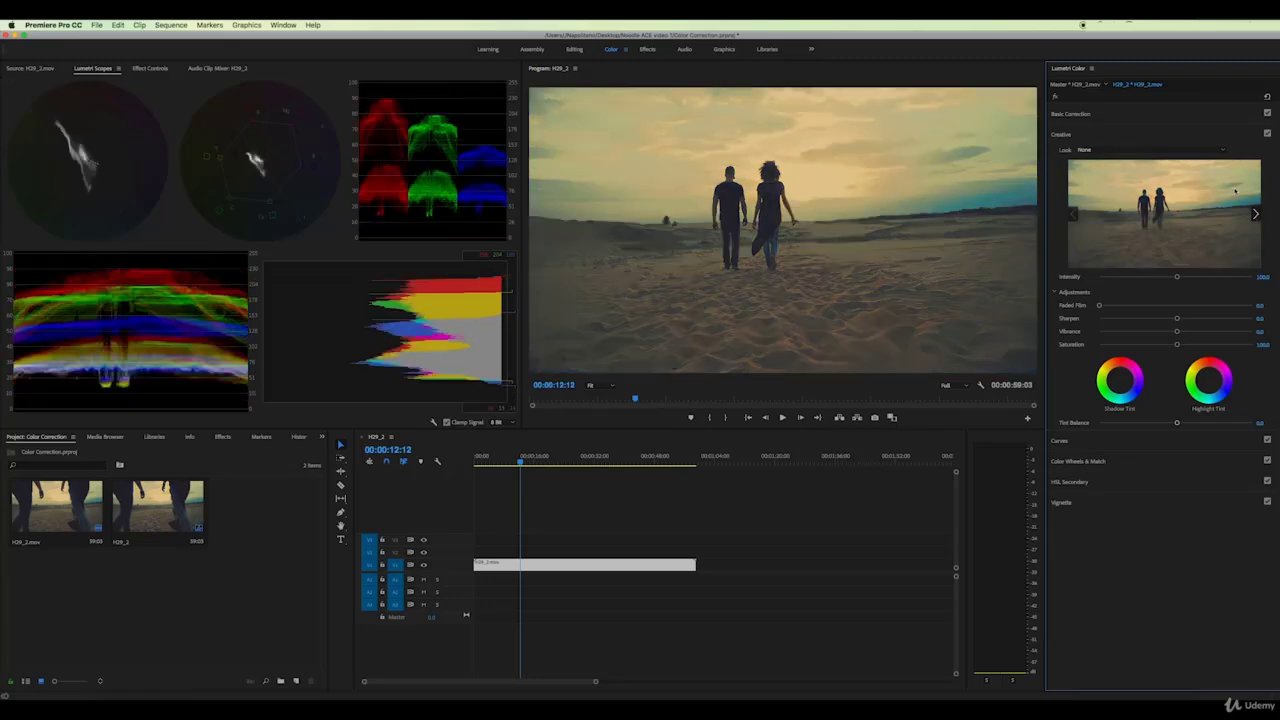
left_click(1208, 150)
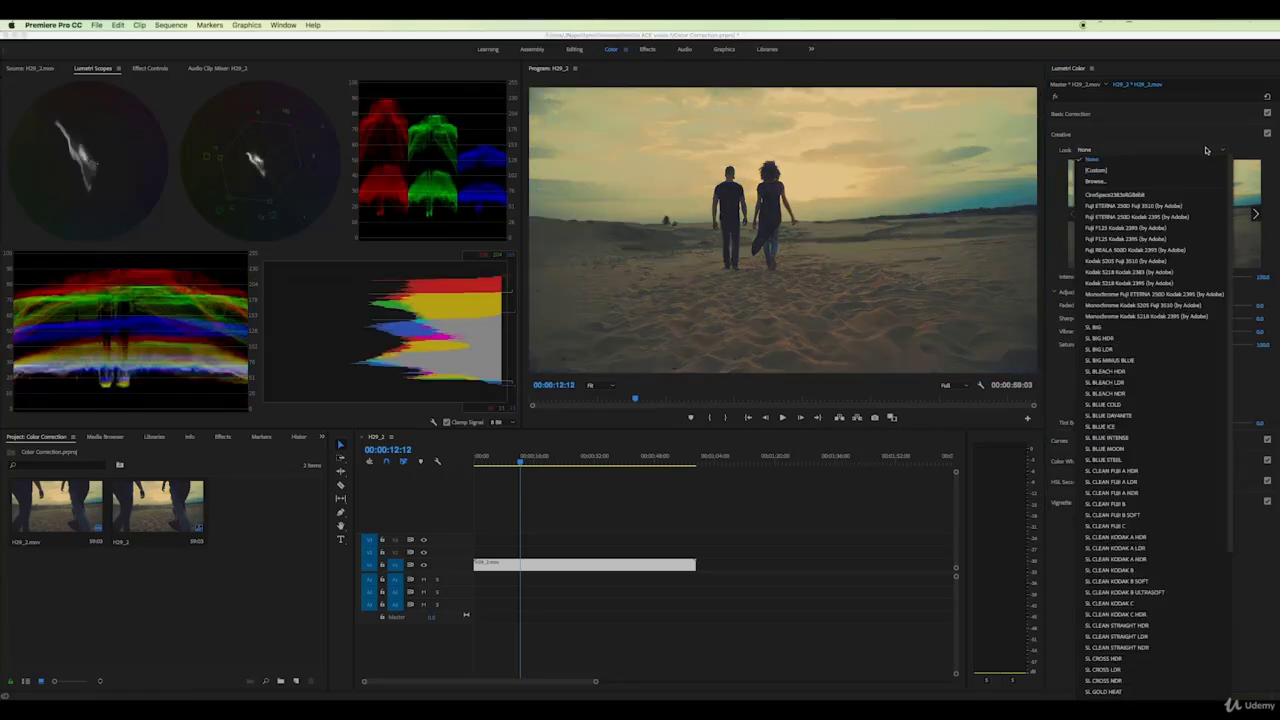
left_click(1128, 196)
left_click(1064, 134)
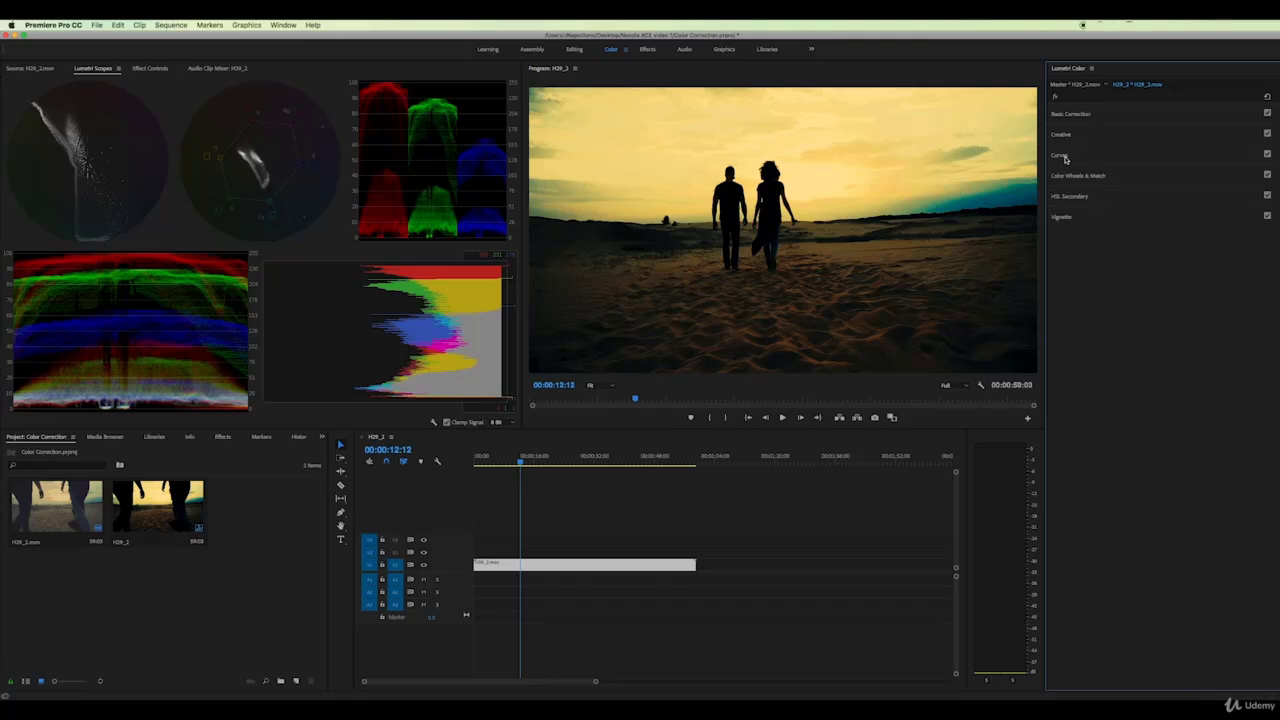
In Curves, bend the red curve up to warm the clip and the green curve up to push green
left_click(1062, 156)
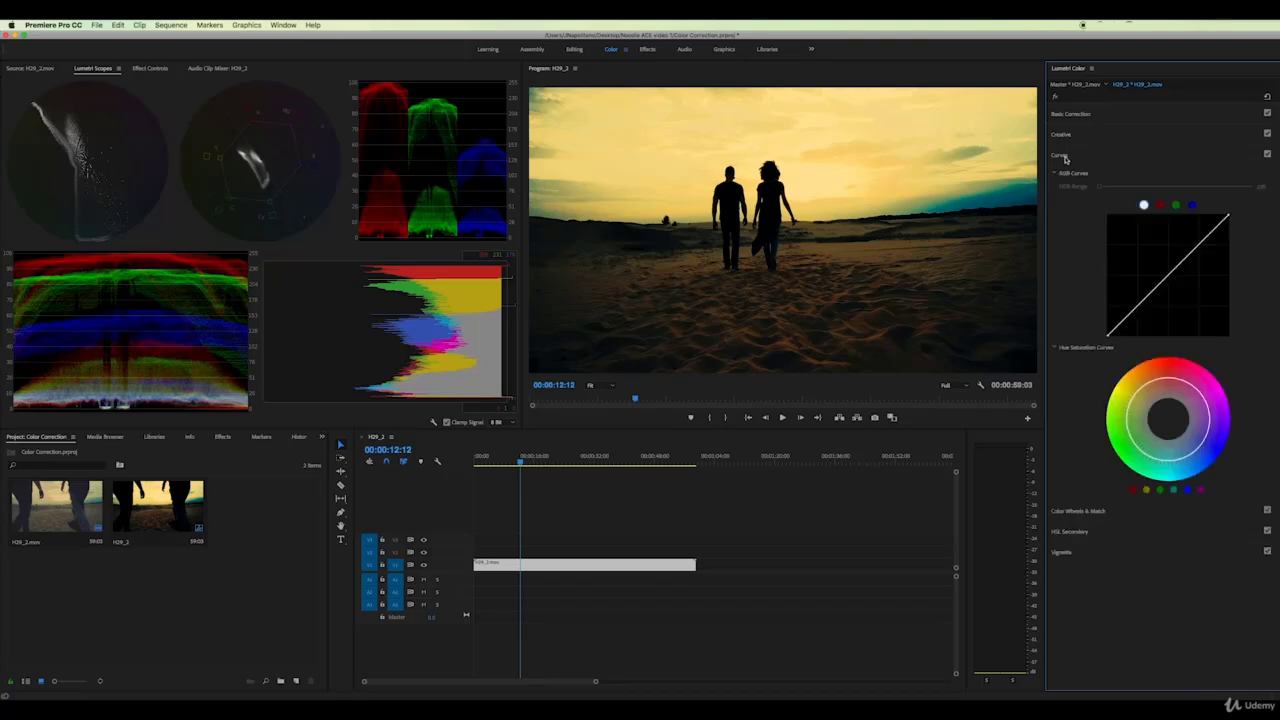
left_click(1162, 207)
left_click(1177, 206)
left_click(1191, 206)
left_click(1161, 207)
mouse_move(1170, 272)
left_mouse_down()
mouse_move(1160, 261)
mouse_move(1183, 305)
mouse_move(1109, 242)
mouse_move(1108, 285)
mouse_move(1159, 289)
left_mouse_up()
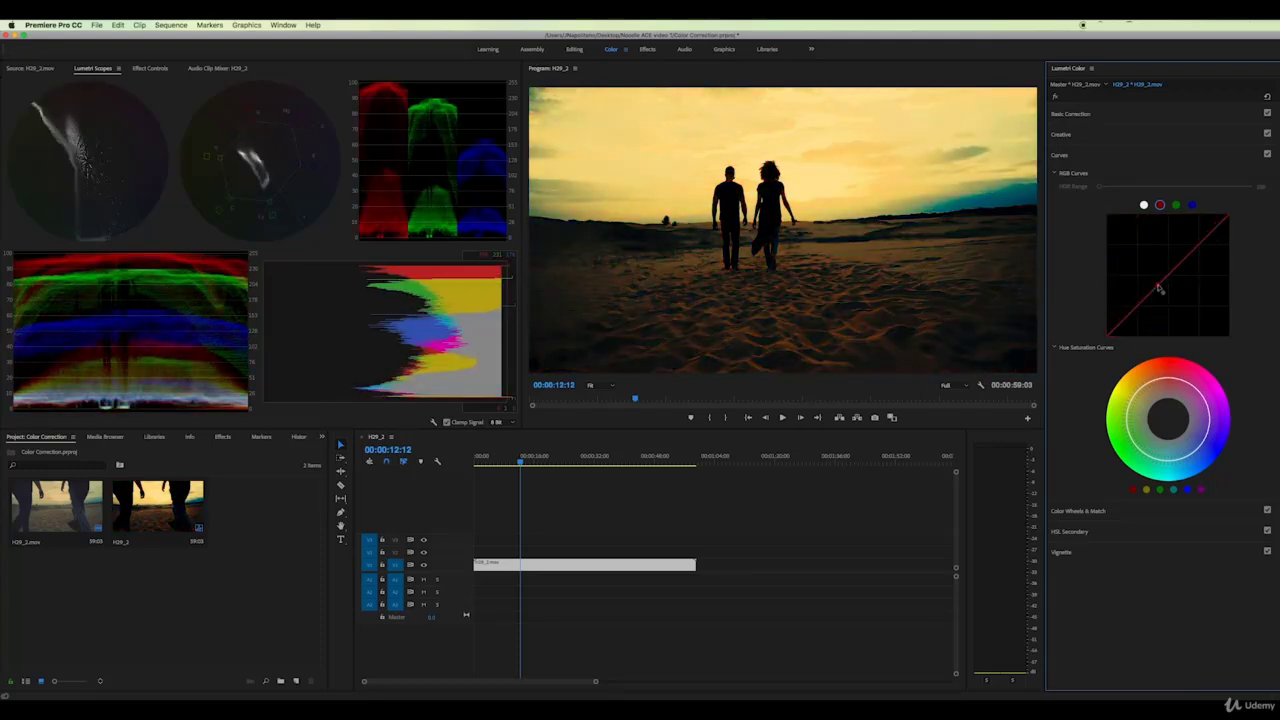
left_click(1176, 205)
mouse_move(1182, 270)
left_mouse_down()
mouse_move(1149, 244)
mouse_move(1202, 232)
mouse_move(1183, 220)
mouse_move(1199, 222)
mouse_move(1106, 216)
mouse_move(1122, 260)
mouse_move(1097, 266)
mouse_move(1160, 262)
mouse_move(1238, 325)
mouse_move(1174, 268)
left_mouse_up()
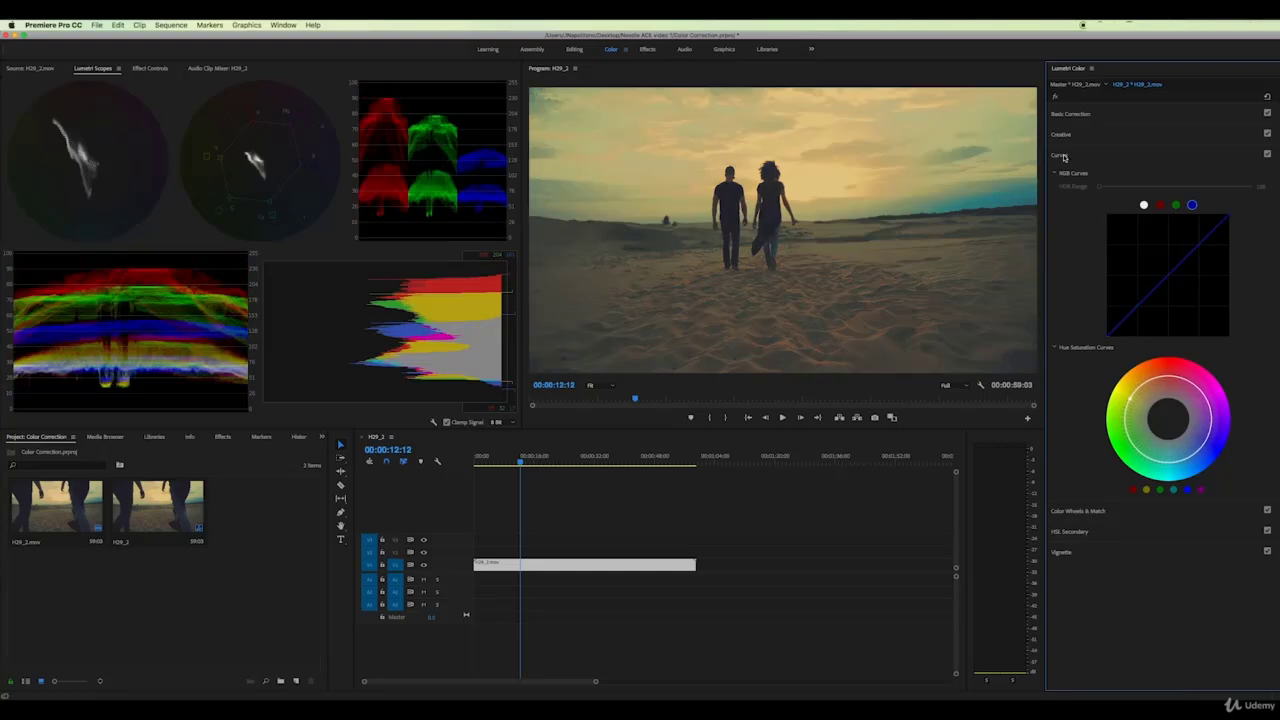
left_click(1060, 155)
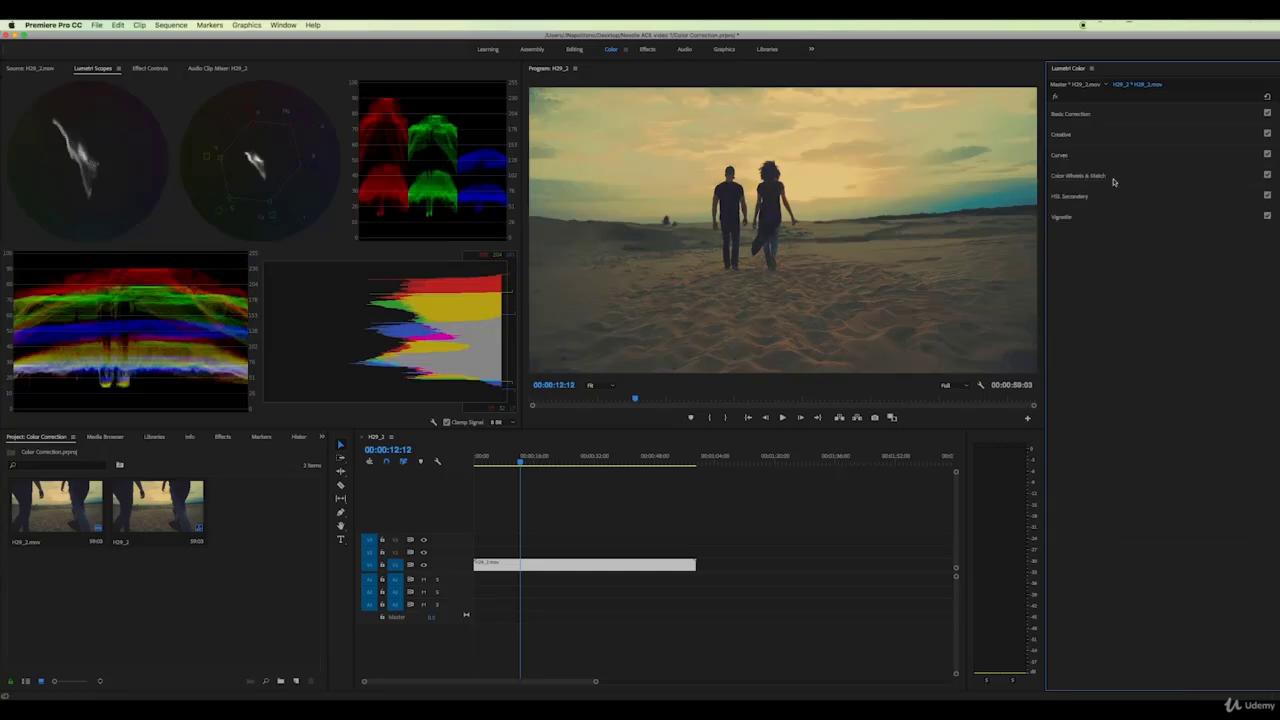
Expand Vignette and adjust its Amount and Midpoint sliders on the beach clip
left_click(1063, 217)
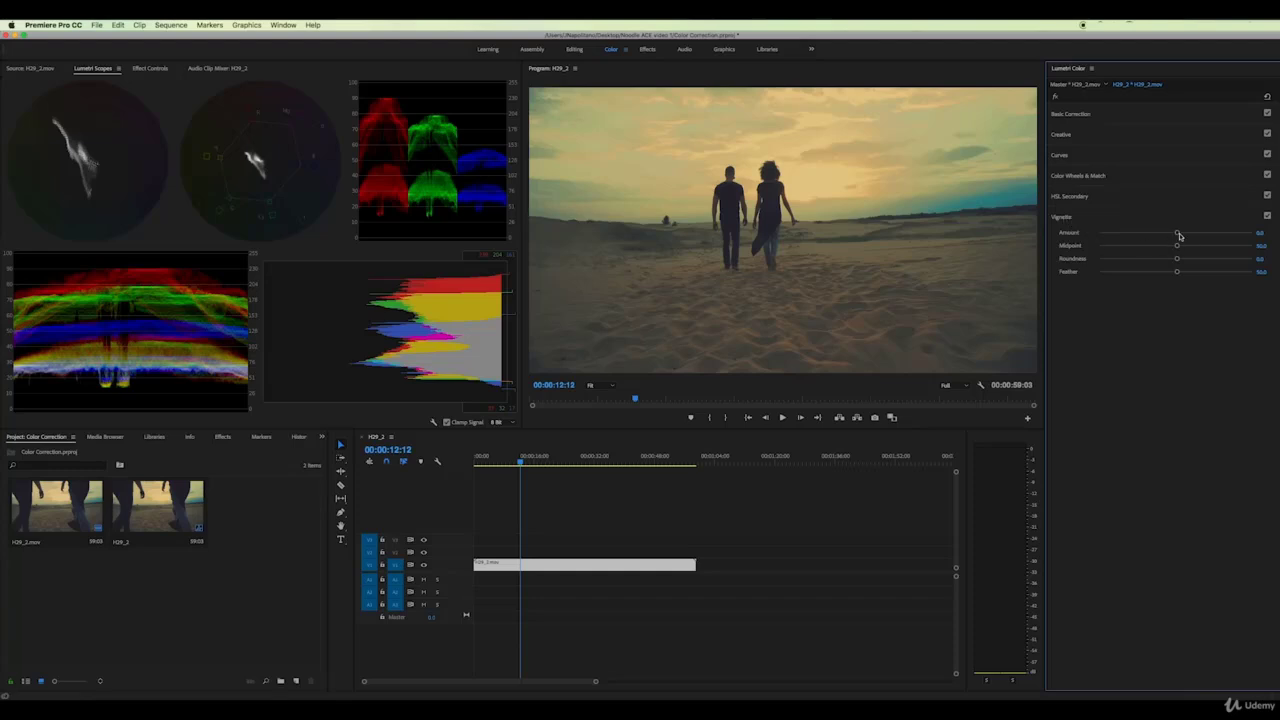
left_click_drag(1179, 234, 1090, 236)
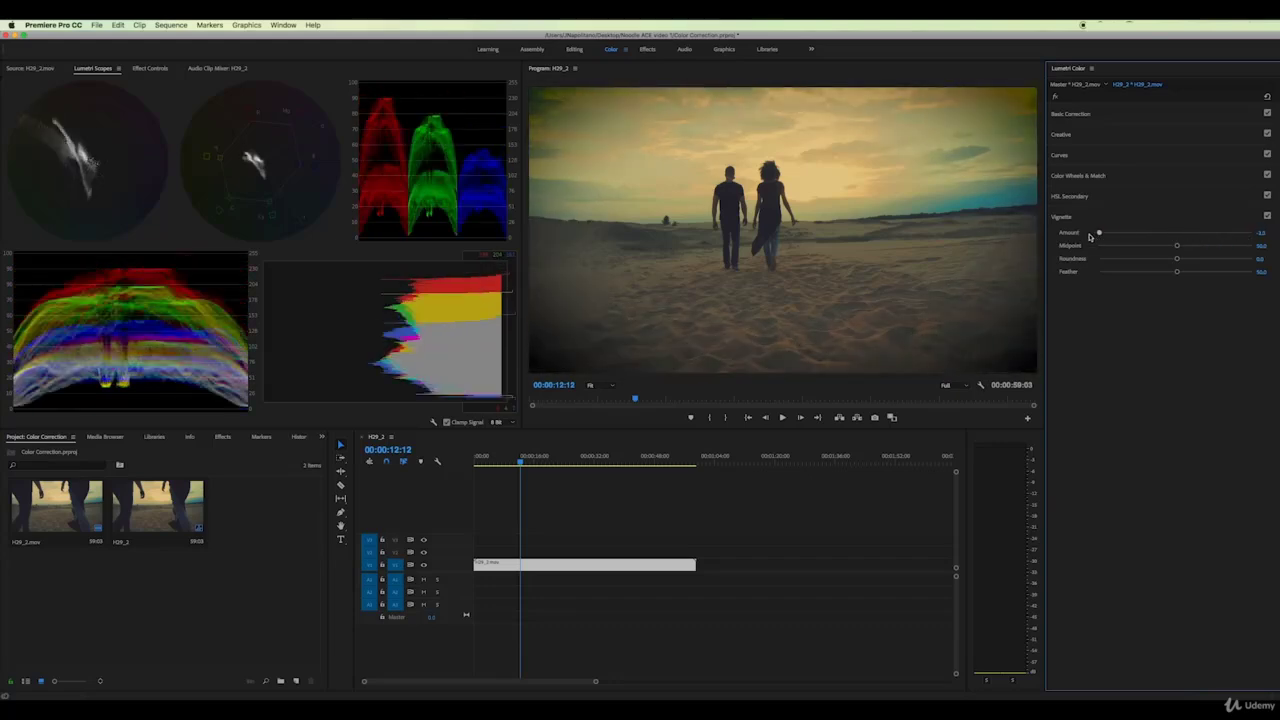
left_click_drag(1176, 246, 1095, 271)
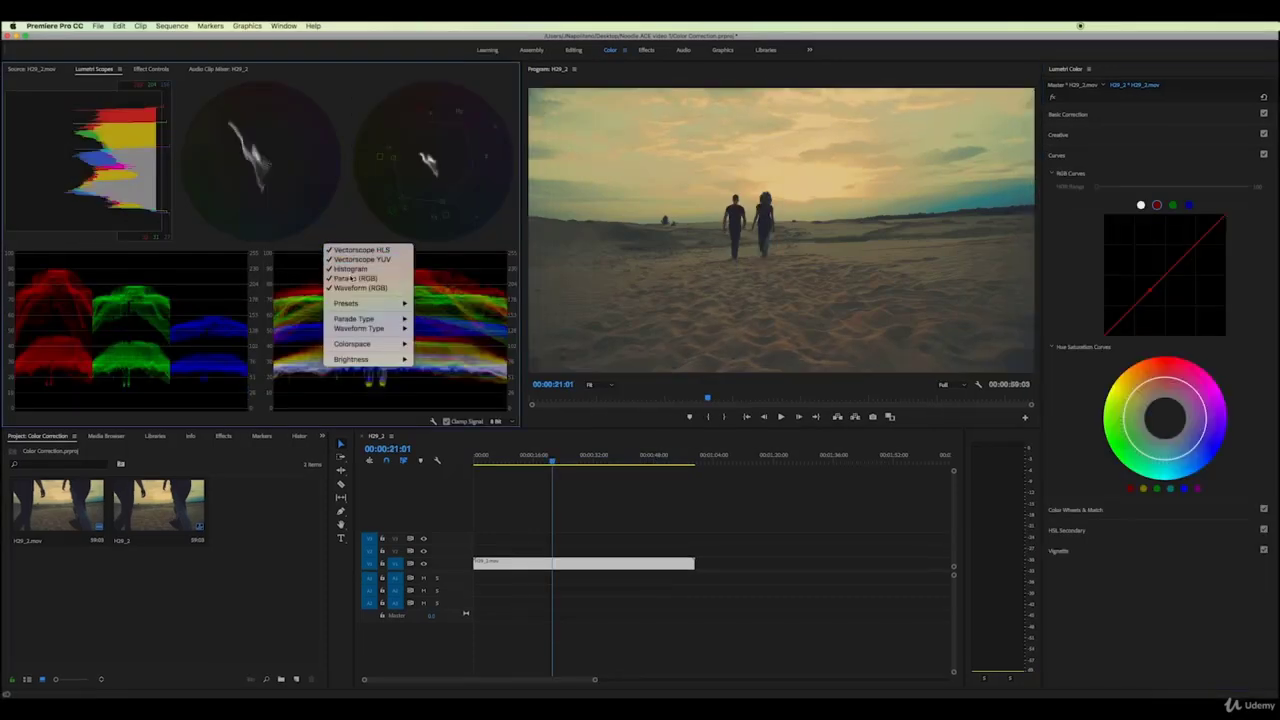
Hide the histogram and both vectorscopes so the RGB waveform fills the scopes panel
left_click(335, 244)
right_click(335, 244)
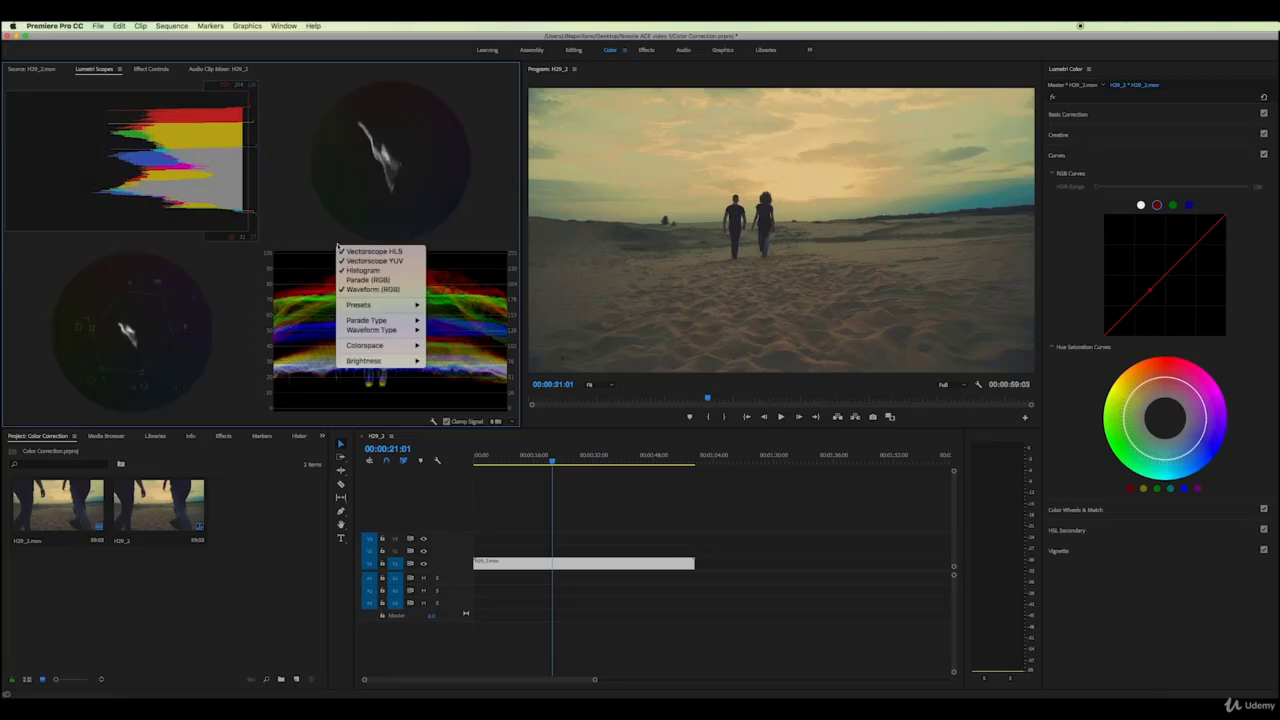
left_click(365, 280)
right_click(313, 222)
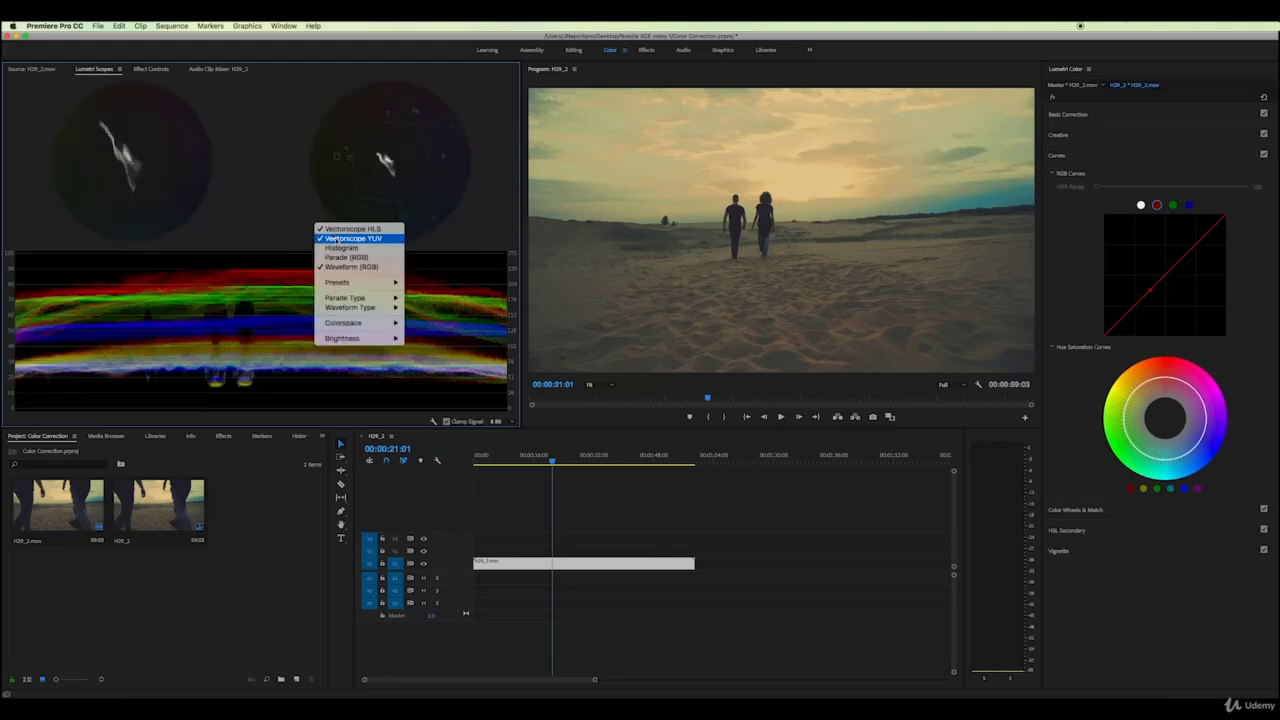
left_click(335, 237)
right_click(297, 221)
left_click(312, 229)
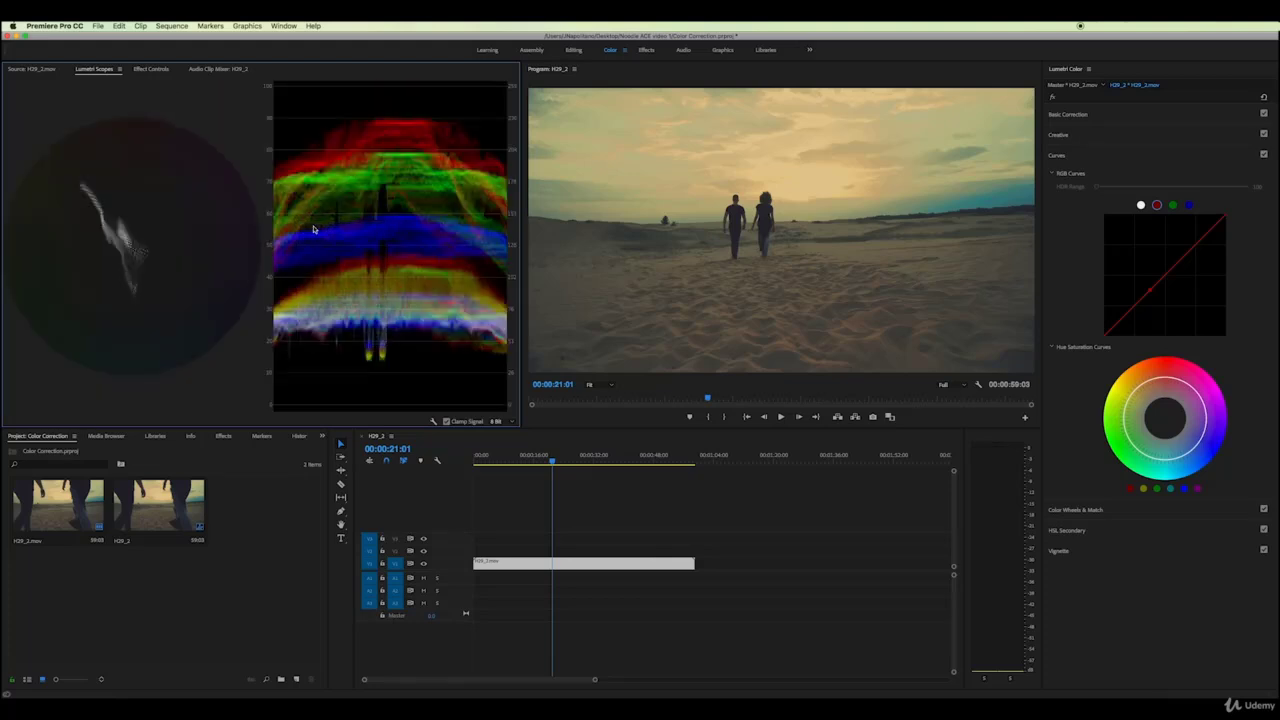
Bend the red curve up for red-orange, then pull it down to the bottom-right for teal
left_click(1152, 292)
left_click_drag(1148, 285, 1131, 264)
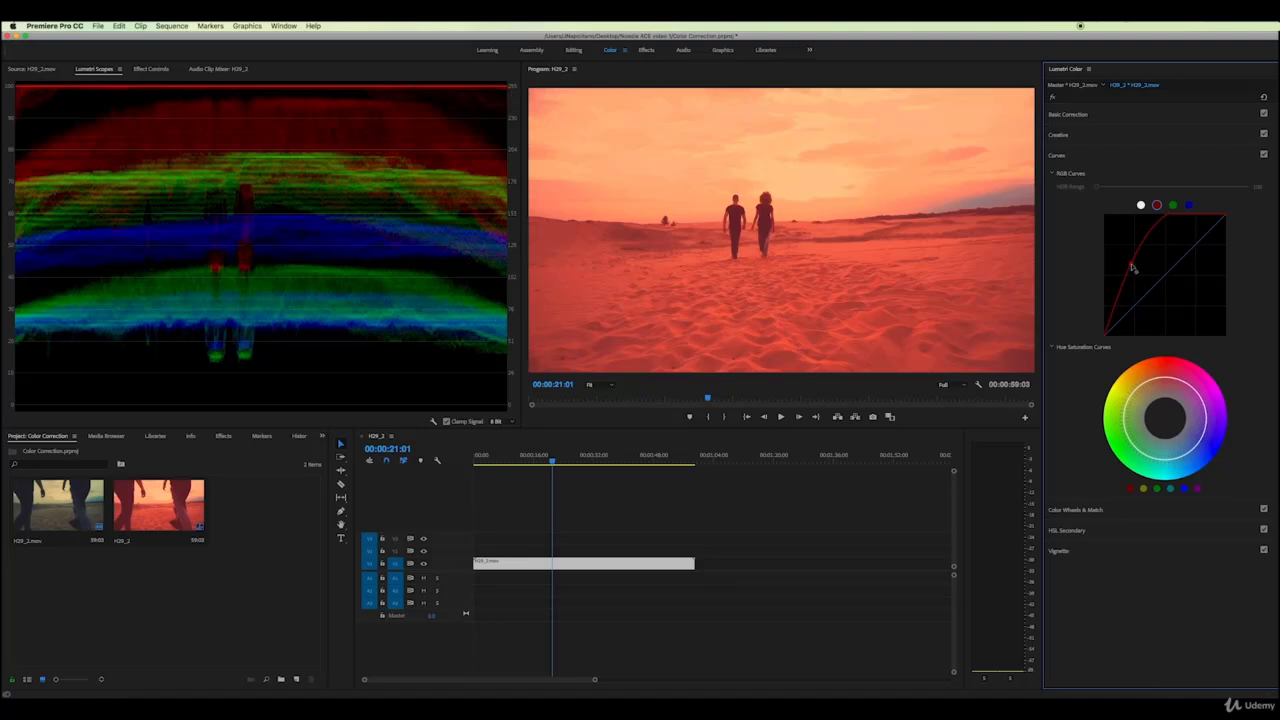
left_click_drag(1131, 264, 1226, 333)
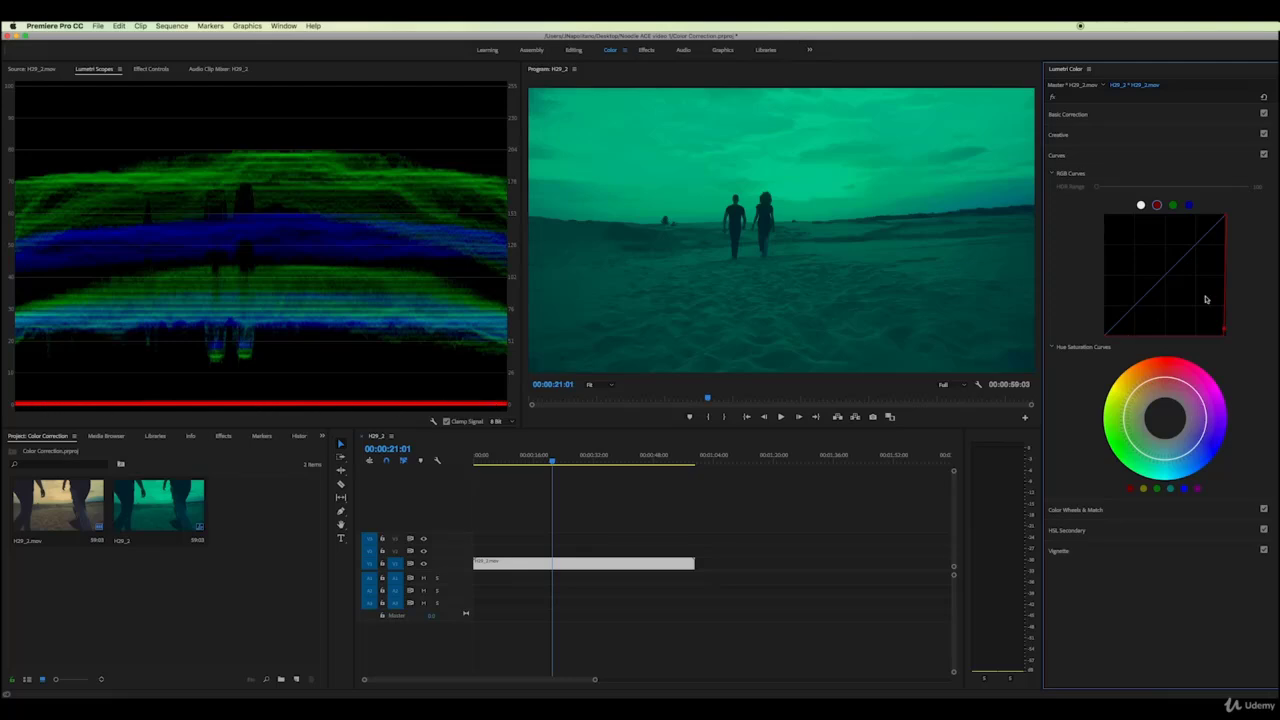
Bend the blue curve up for a blue-purple cast, then down to yellow, and reset
left_click(1263, 98)
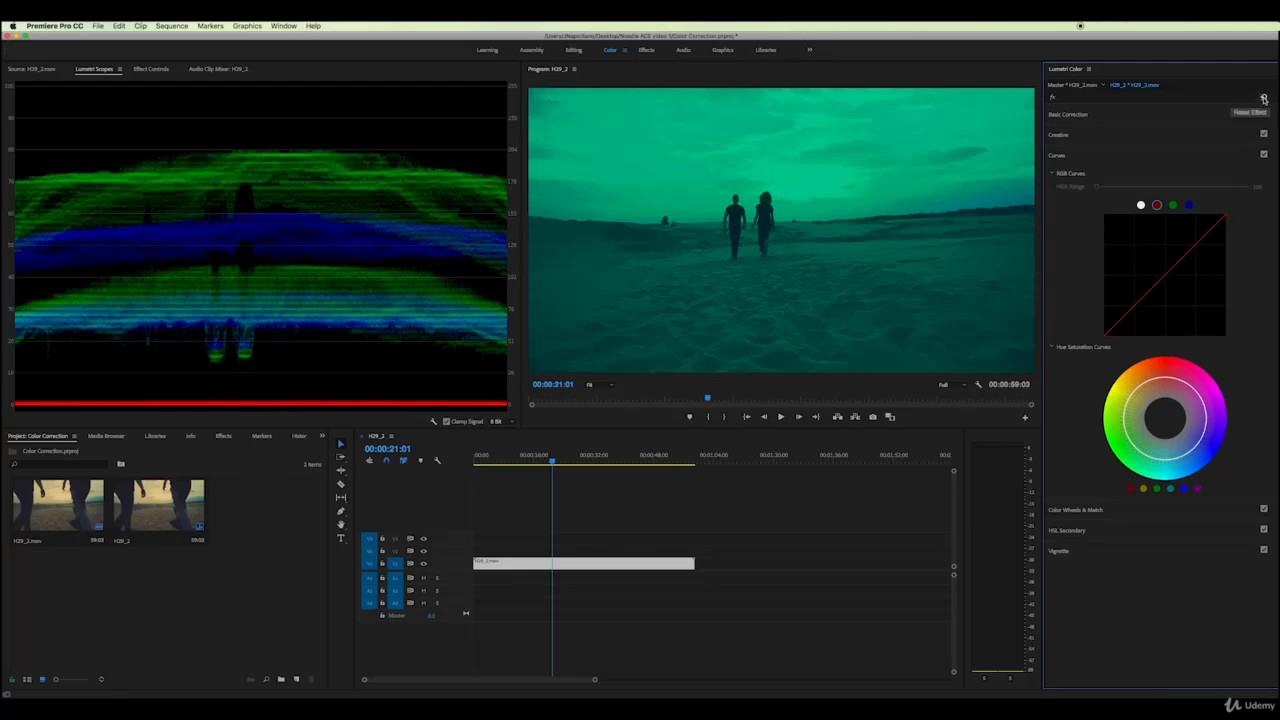
left_click(1189, 205)
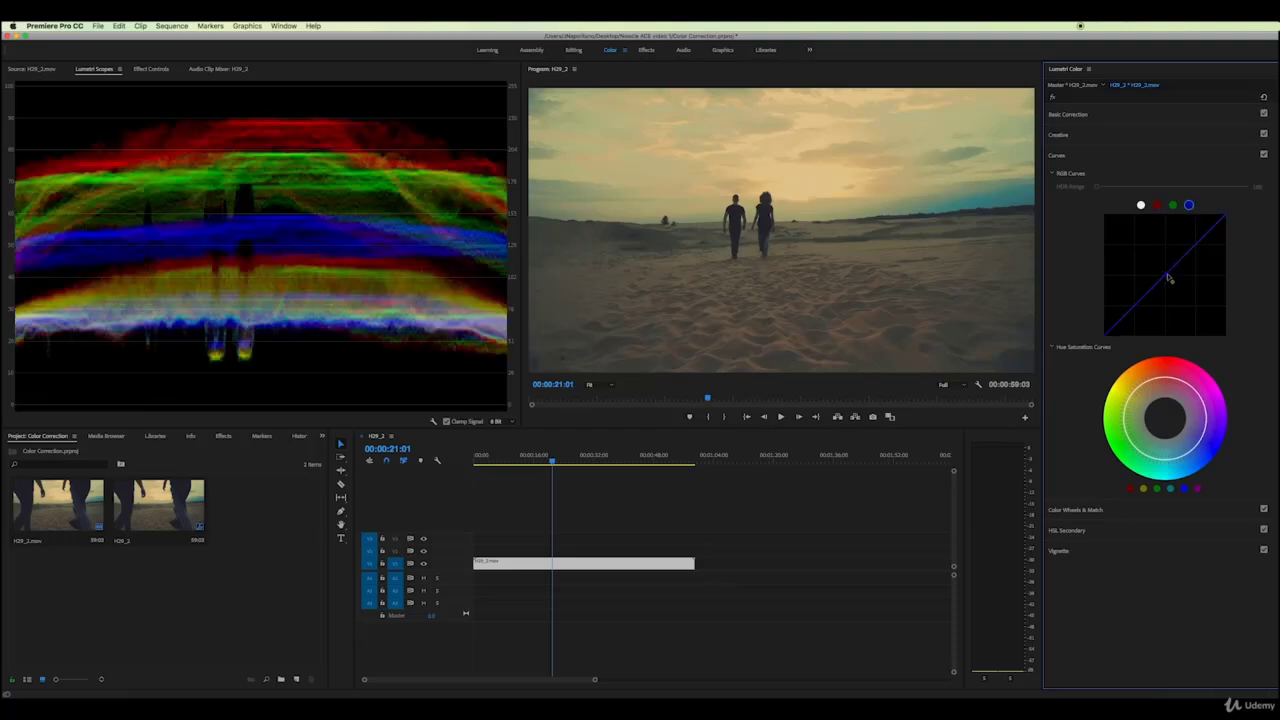
left_click_drag(1172, 276, 1116, 240)
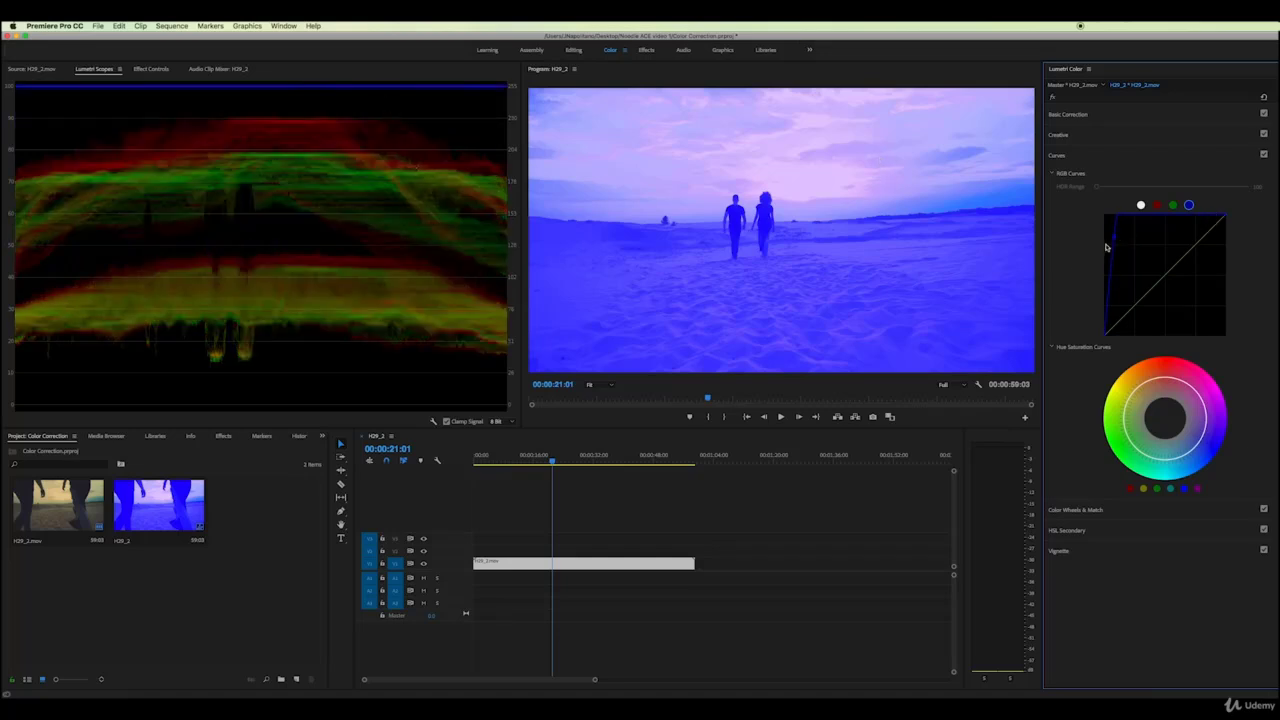
left_click_drag(1118, 238, 1141, 261)
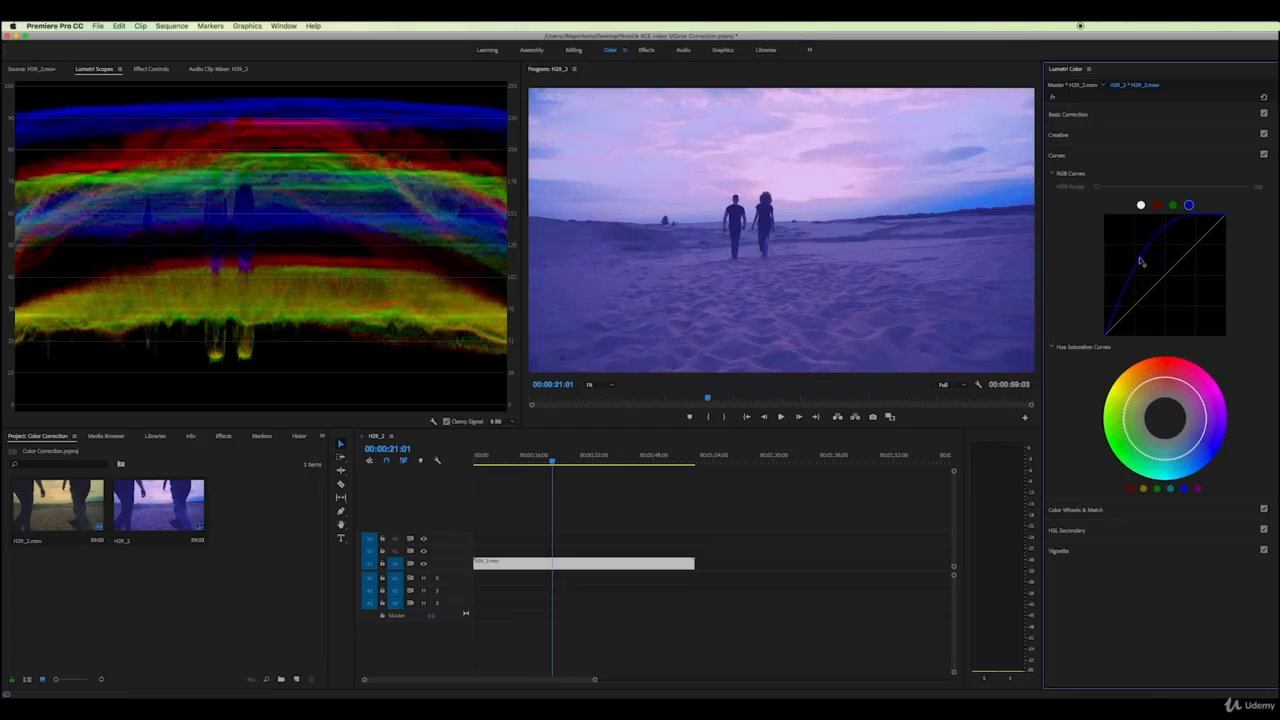
left_click_drag(1140, 261, 1233, 327)
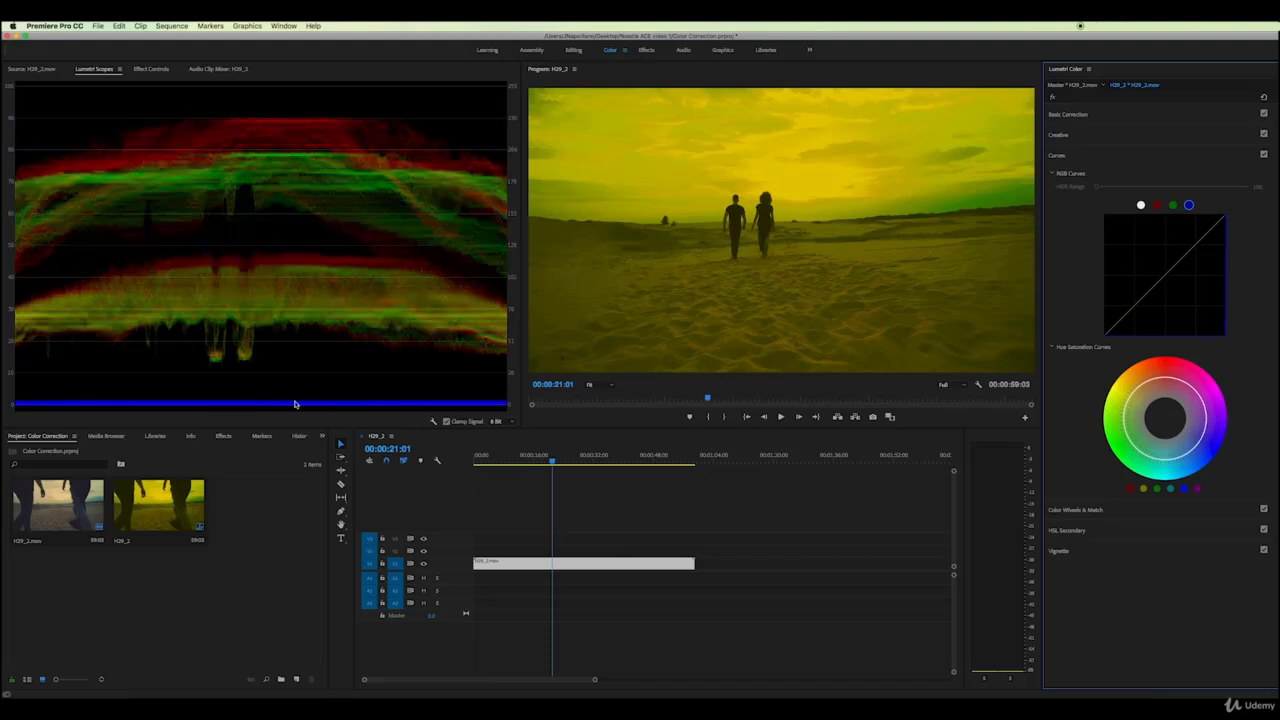
left_click(1264, 97)
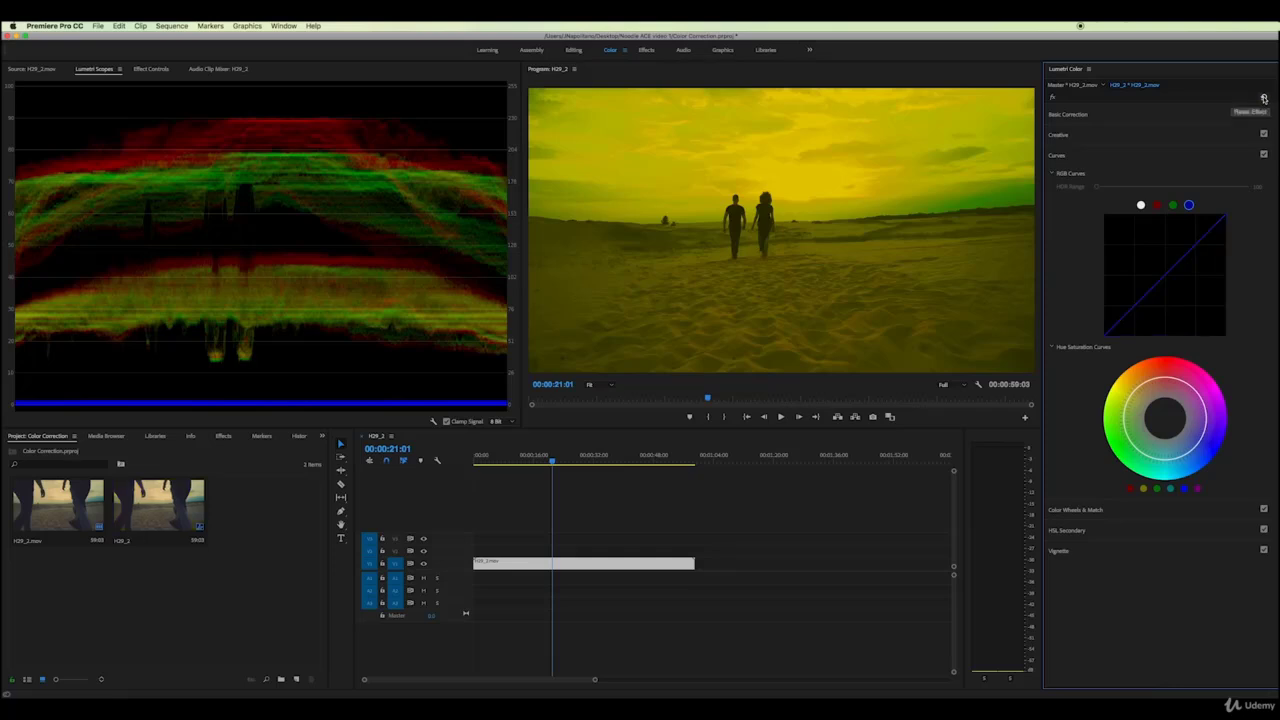
Arch the green curve upward to tint the clip green and check an earlier frame
left_click(1174, 207)
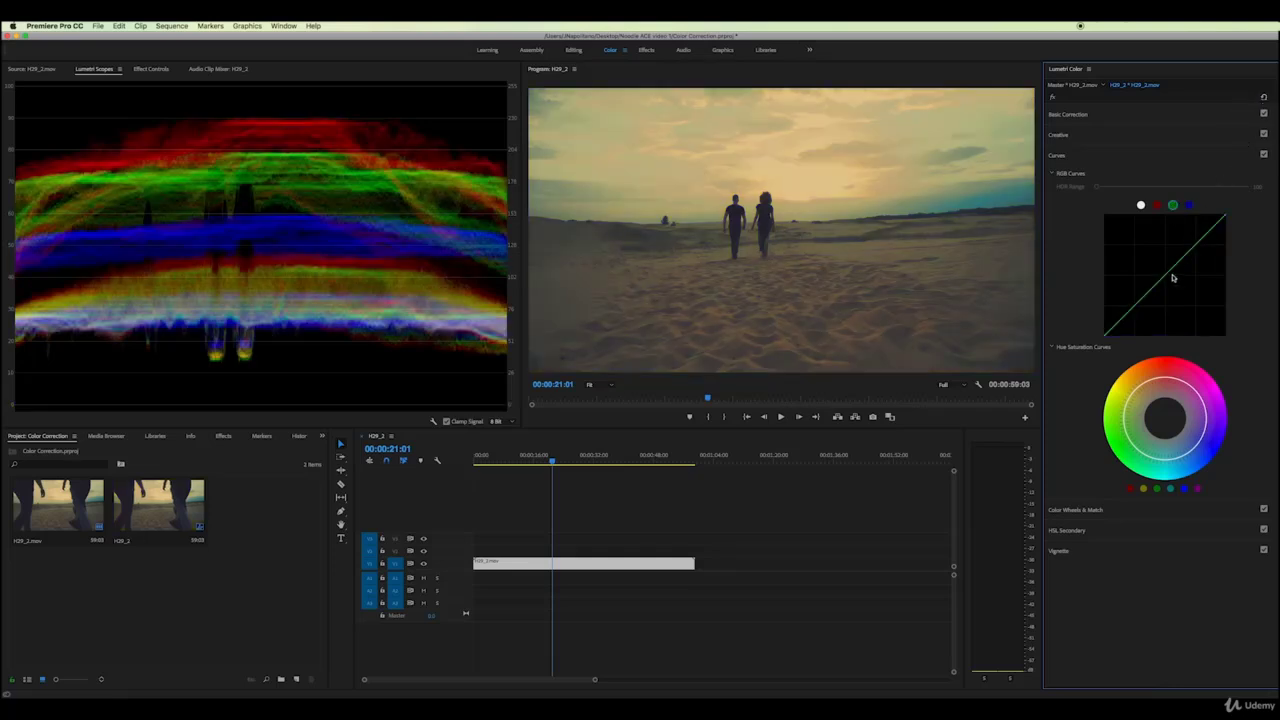
left_click_drag(1172, 282, 1150, 265)
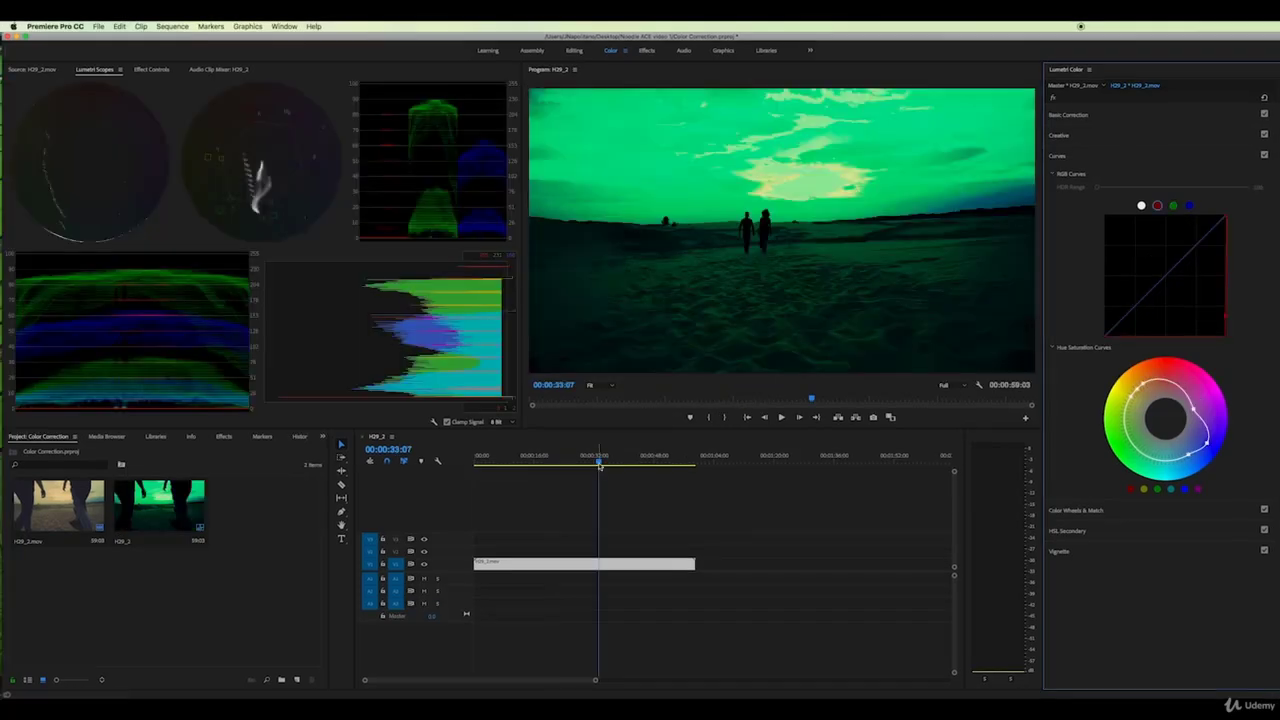
mouse_move(600, 463)
left_mouse_down()
mouse_move(481, 462)
mouse_move(585, 463)
left_mouse_up()
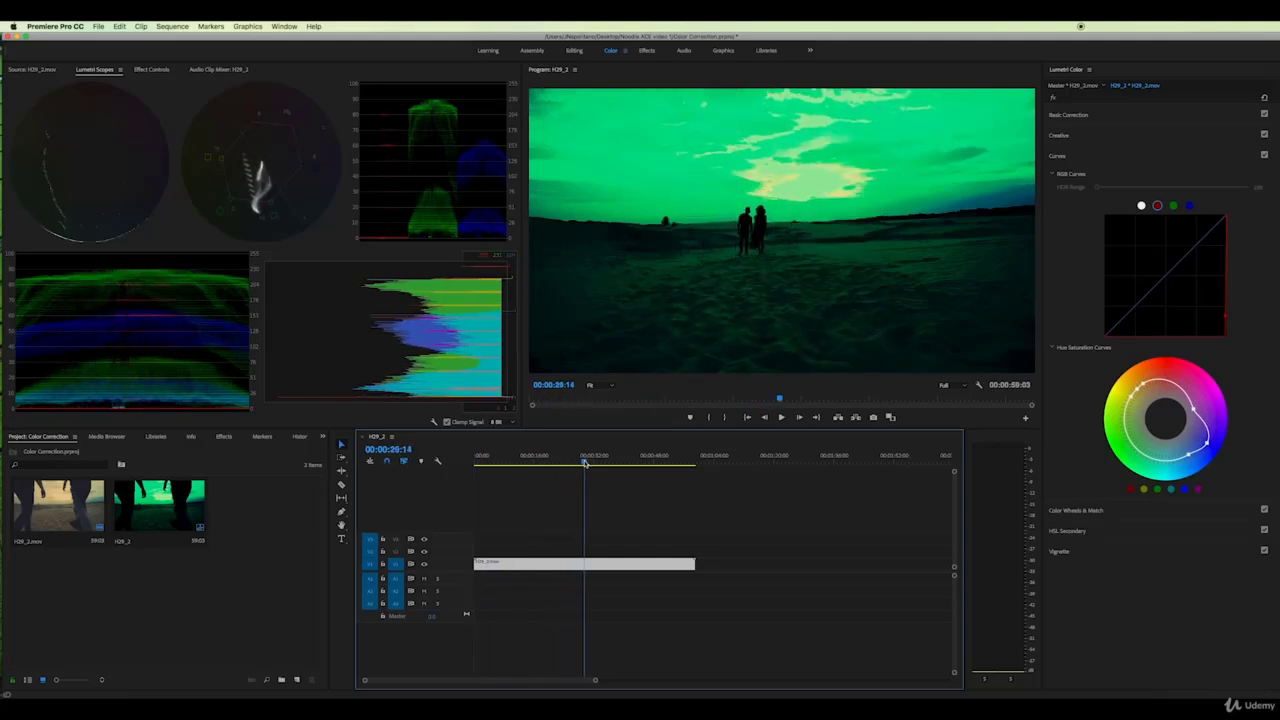
Pull the green and blue curves down for a darker green-yellow look
left_click(1175, 206)
left_click_drag(1183, 268, 1203, 290)
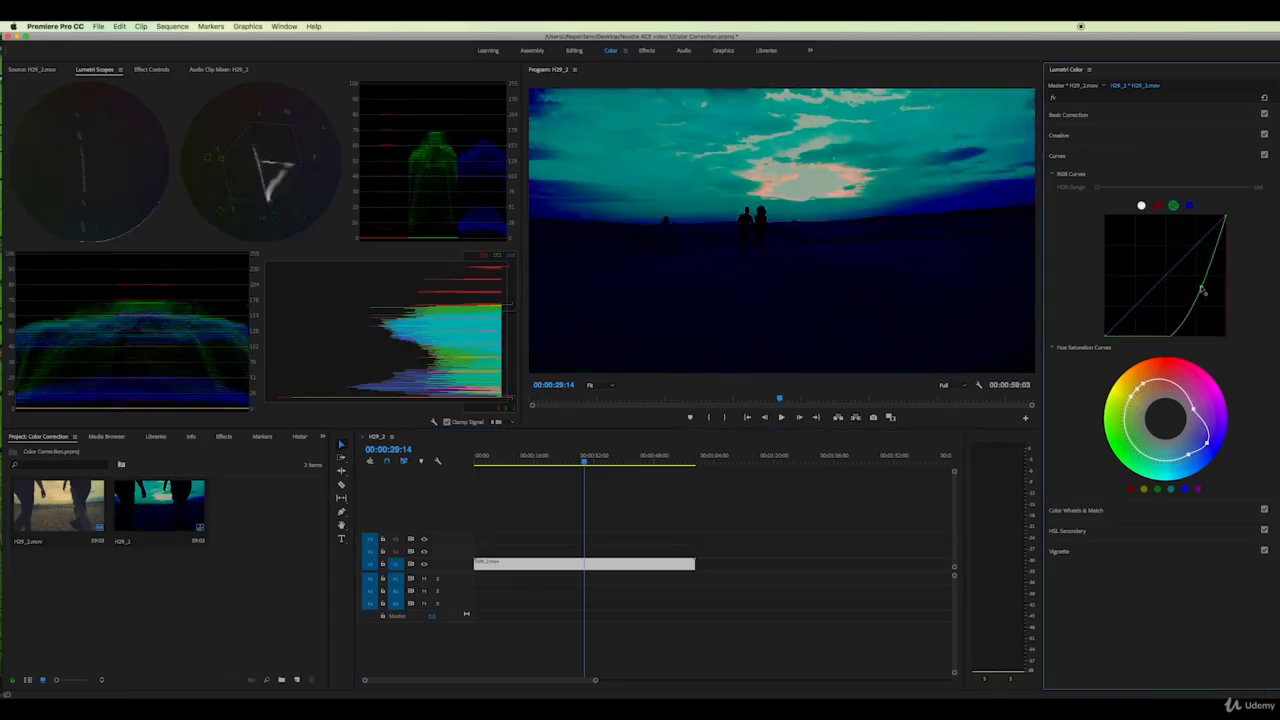
left_click(1189, 206)
left_click_drag(1197, 257, 1212, 289)
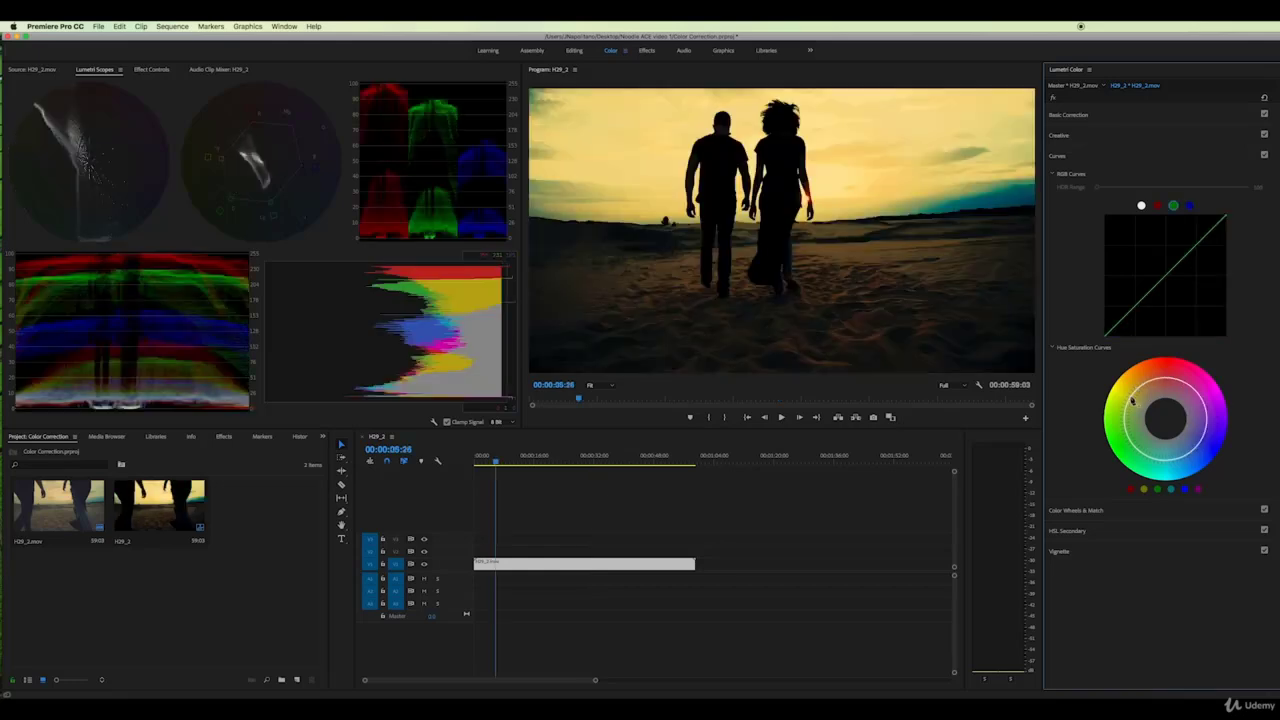
Add points on the Hue Saturation curve to boost yellow and lower-right hue saturation
left_click(1144, 387)
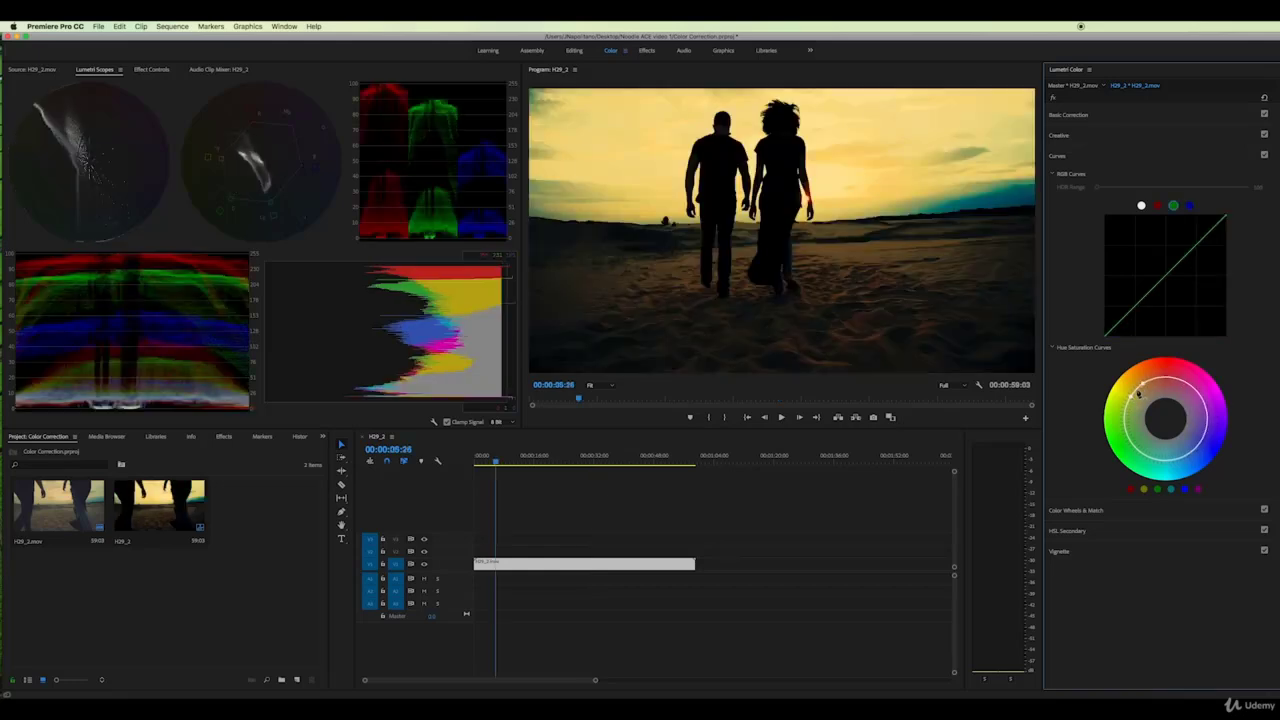
mouse_move(1136, 392)
left_mouse_down()
mouse_move(1153, 409)
mouse_move(1138, 393)
left_mouse_up()
left_click_drag(1196, 420, 1203, 453)
mouse_move(1208, 436)
left_mouse_down()
mouse_move(1211, 425)
mouse_move(1198, 432)
mouse_move(1226, 405)
mouse_move(1208, 474)
mouse_move(1176, 446)
mouse_move(1188, 455)
left_mouse_up()
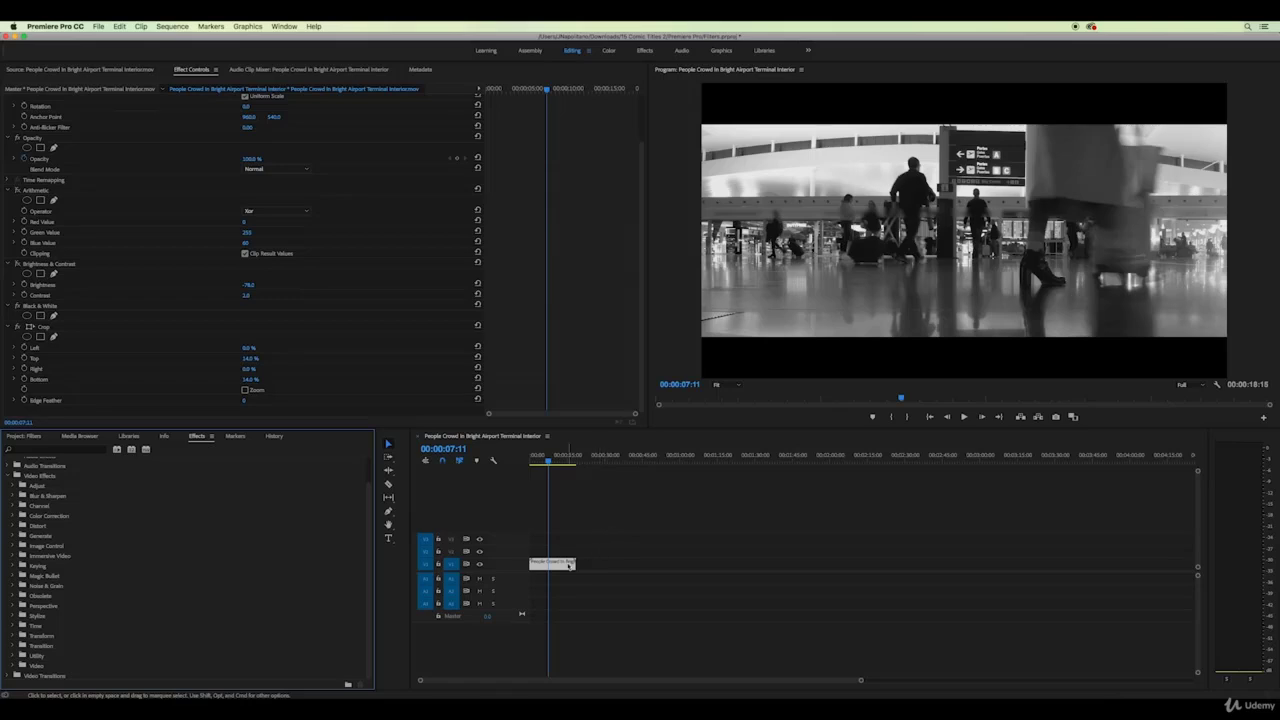
Trial-slow the airport clip to a 00:00:21:09 duration, preview it, then undo
right_click(562, 566)
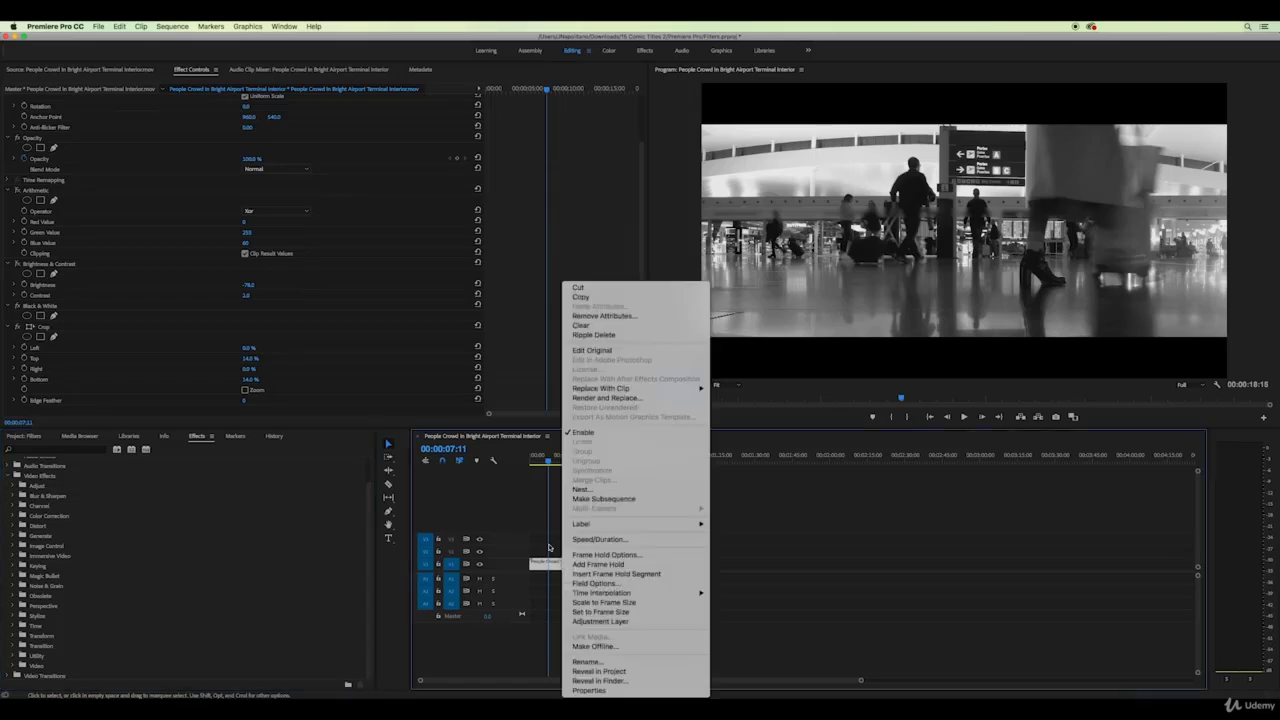
left_click(580, 540)
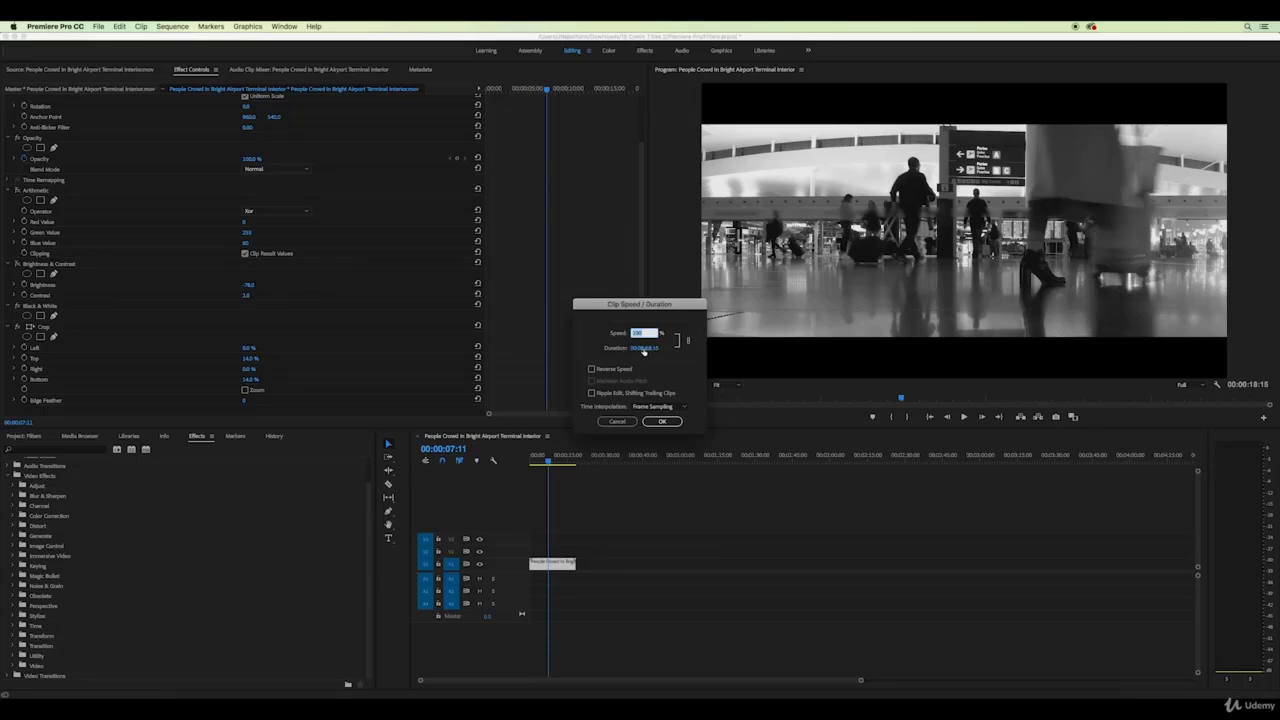
left_click_drag(651, 351, 477, 355)
left_click(662, 421)
left_click(531, 462)
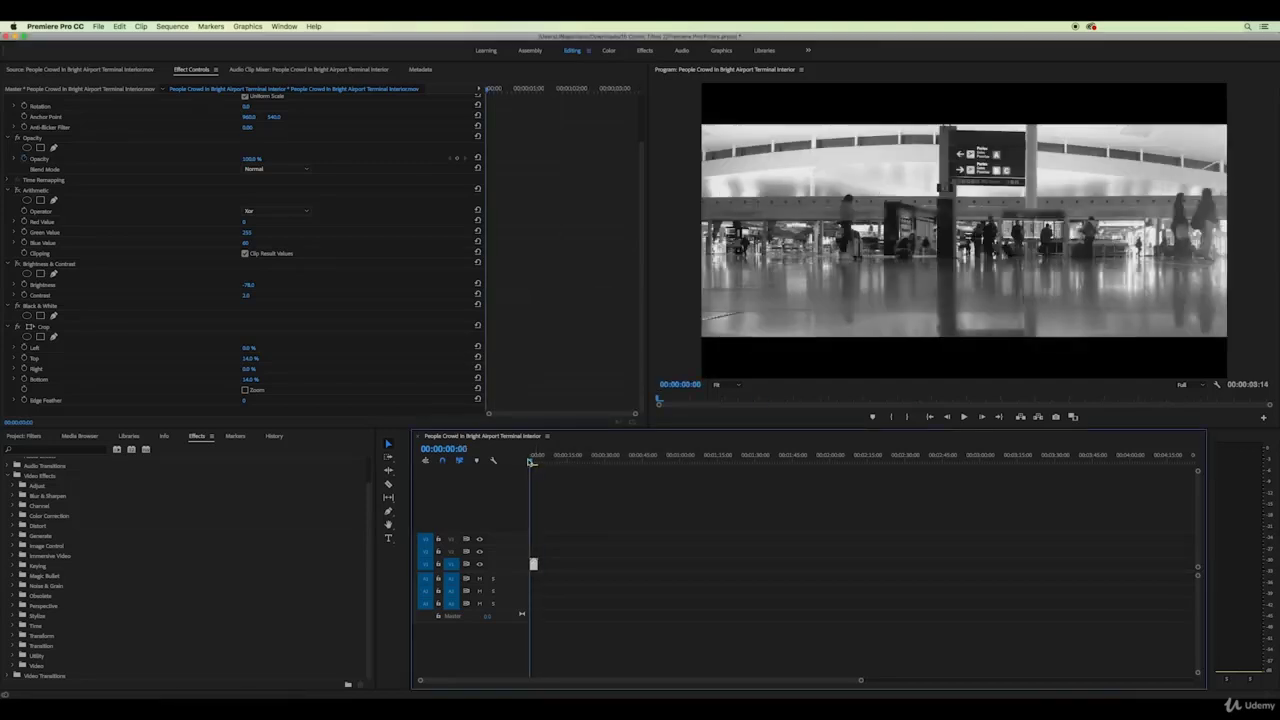
key("space")
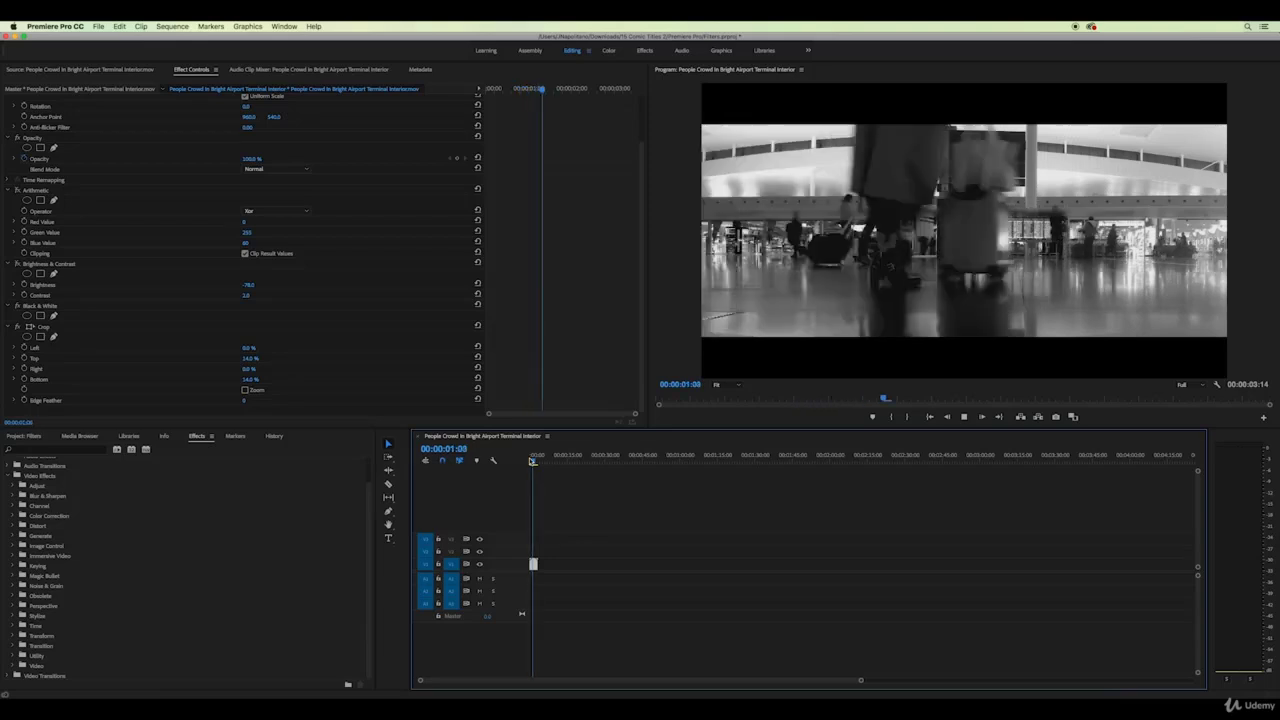
key("space")
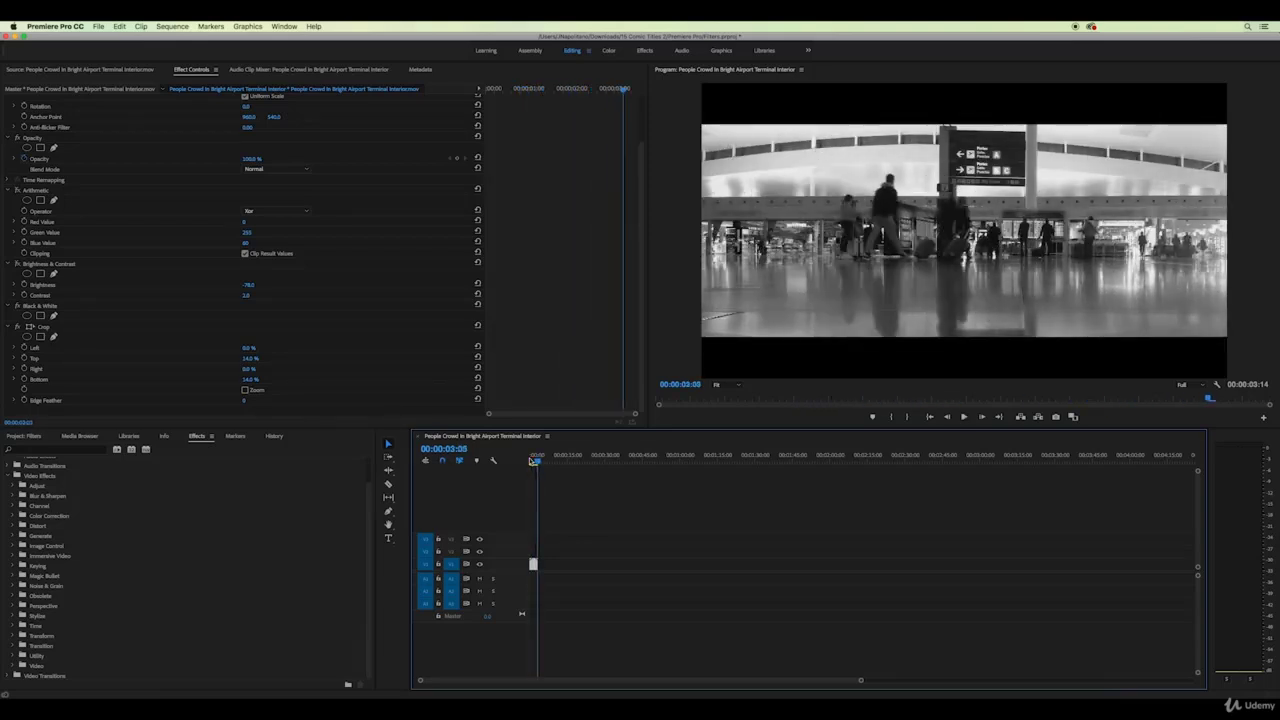
key("super+z")
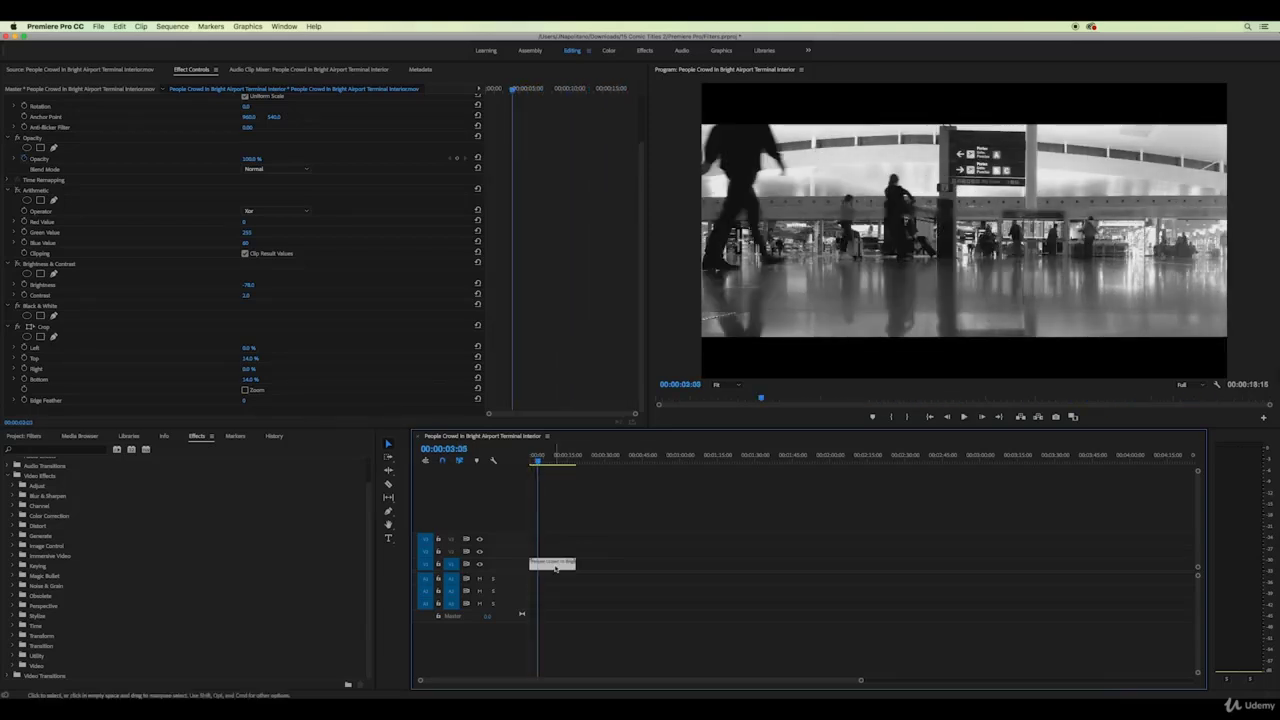
Set the airport clip's speed to 1234% in Speed/Duration so it lasts 00:00:01:12
right_click(556, 566)
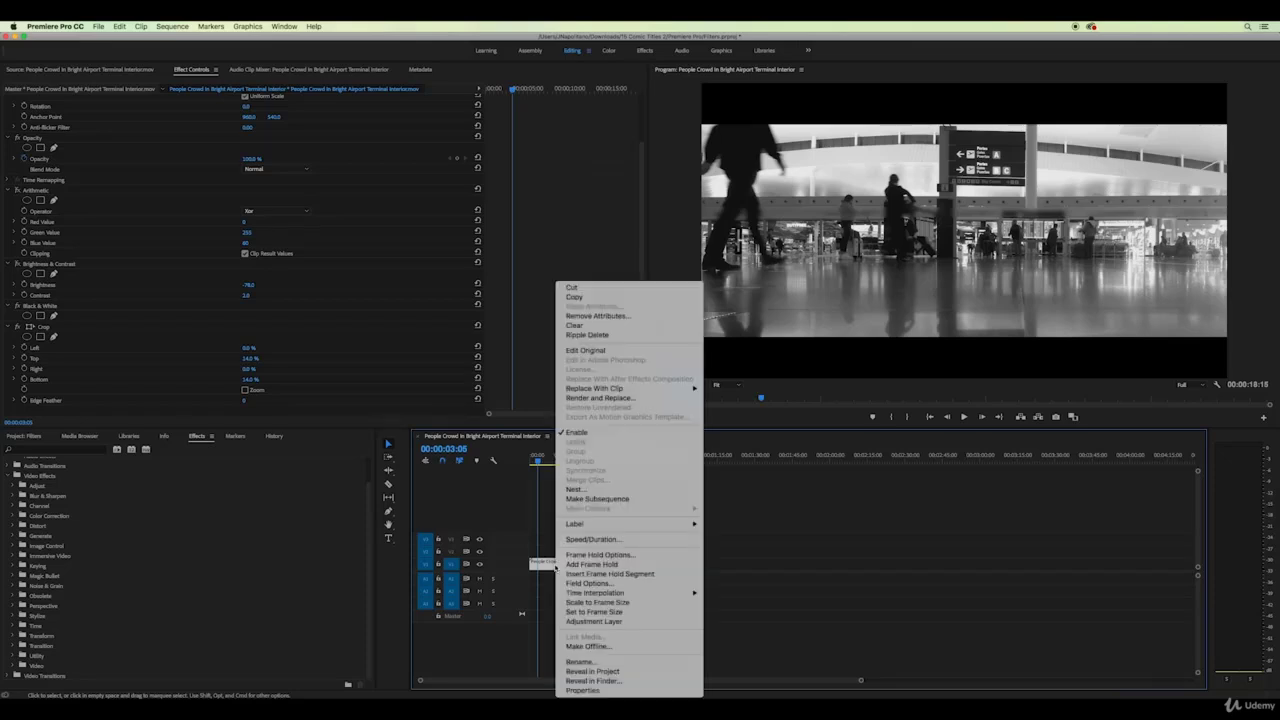
left_click(583, 540)
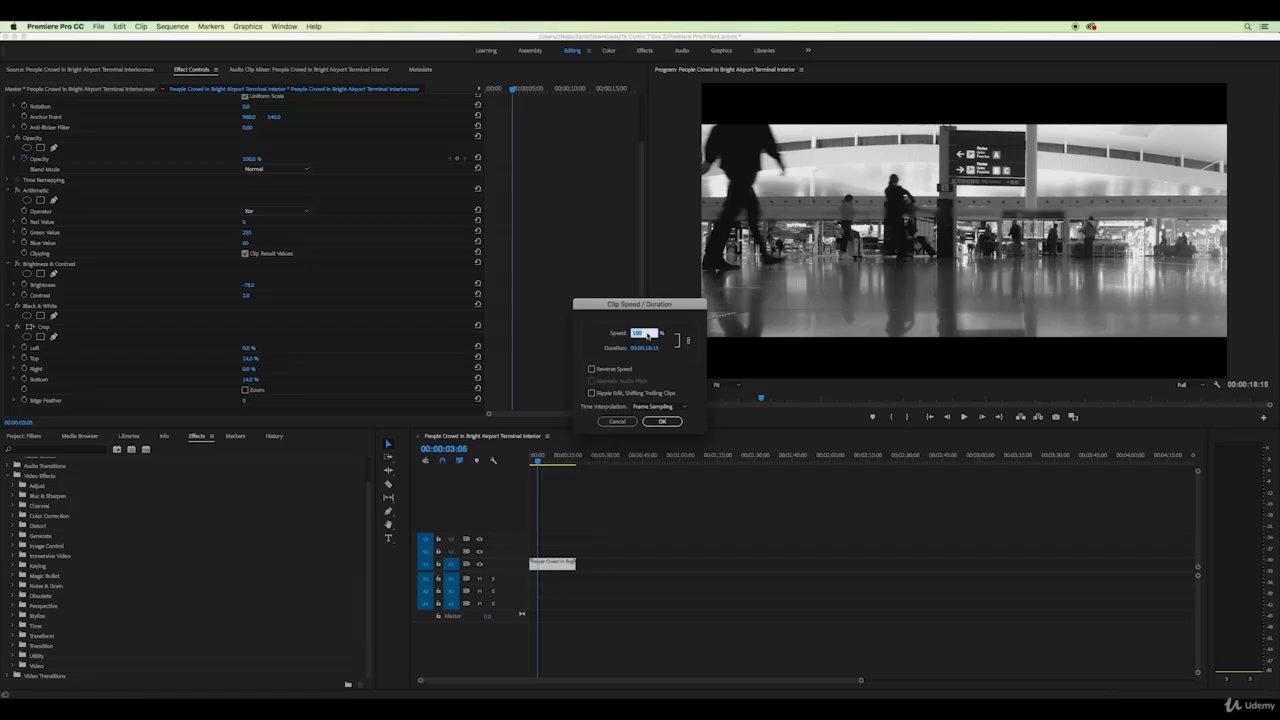
type("1234")
left_click(674, 373)
left_click(662, 421)
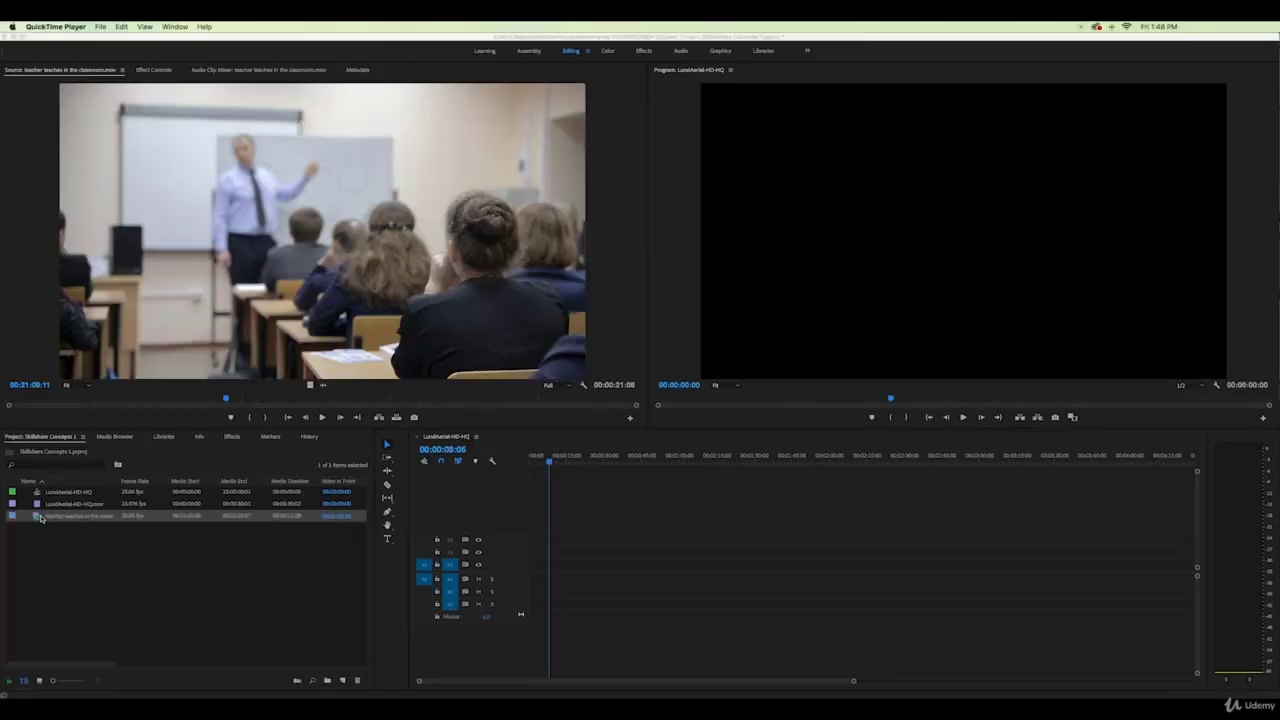
left_click(40, 518)
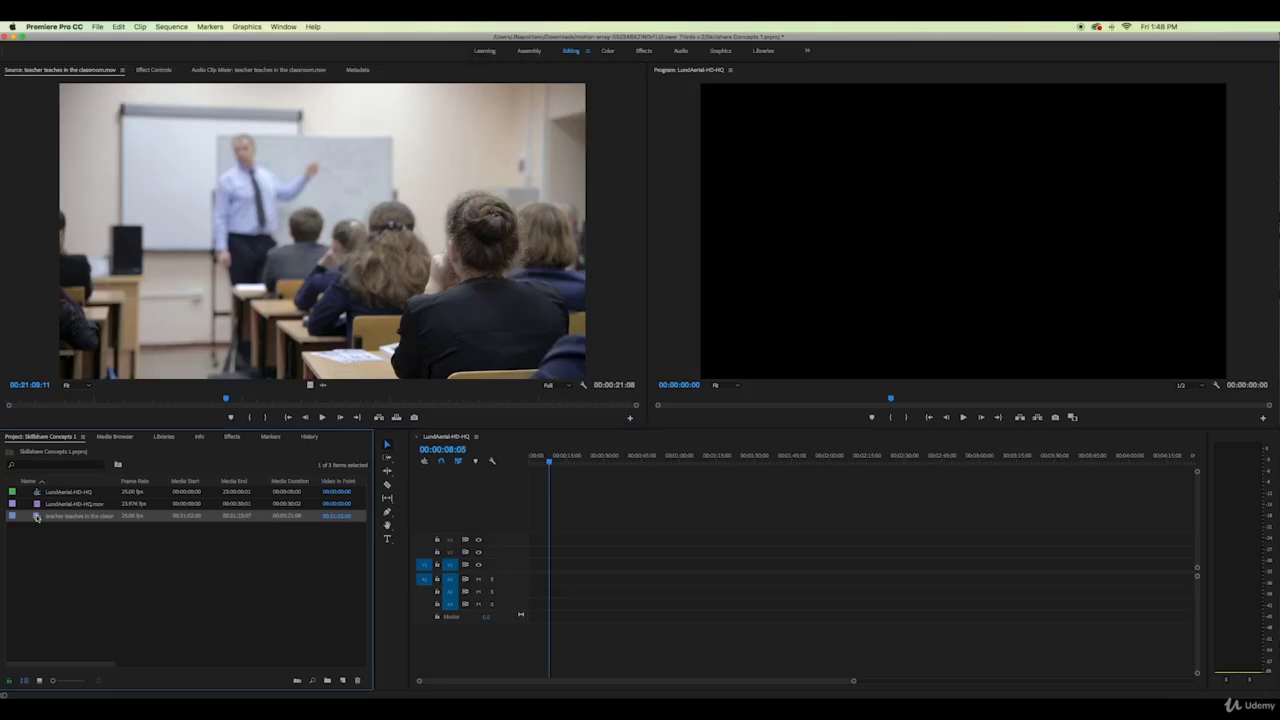
Place the classroom clip on V1 and shift its Motion Position X right to 1920
left_click_drag(360, 522, 532, 580)
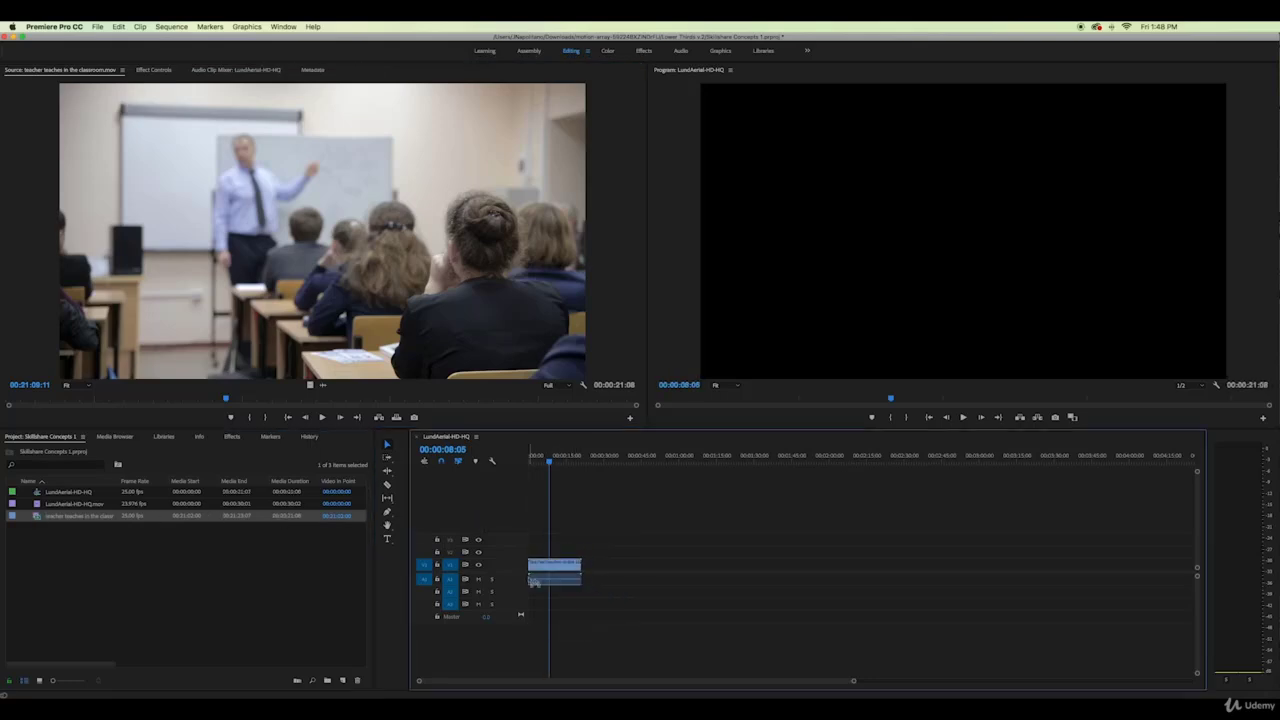
left_click_drag(537, 466, 544, 464)
left_click(560, 564)
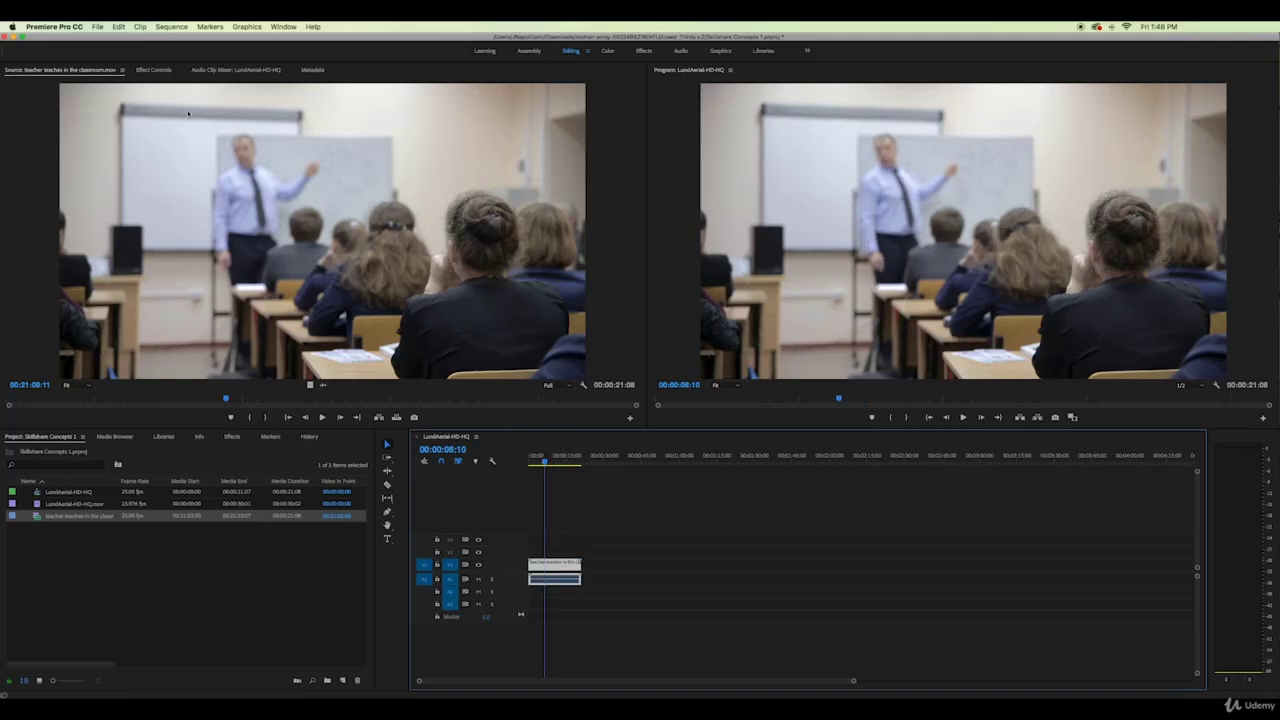
left_click(155, 70)
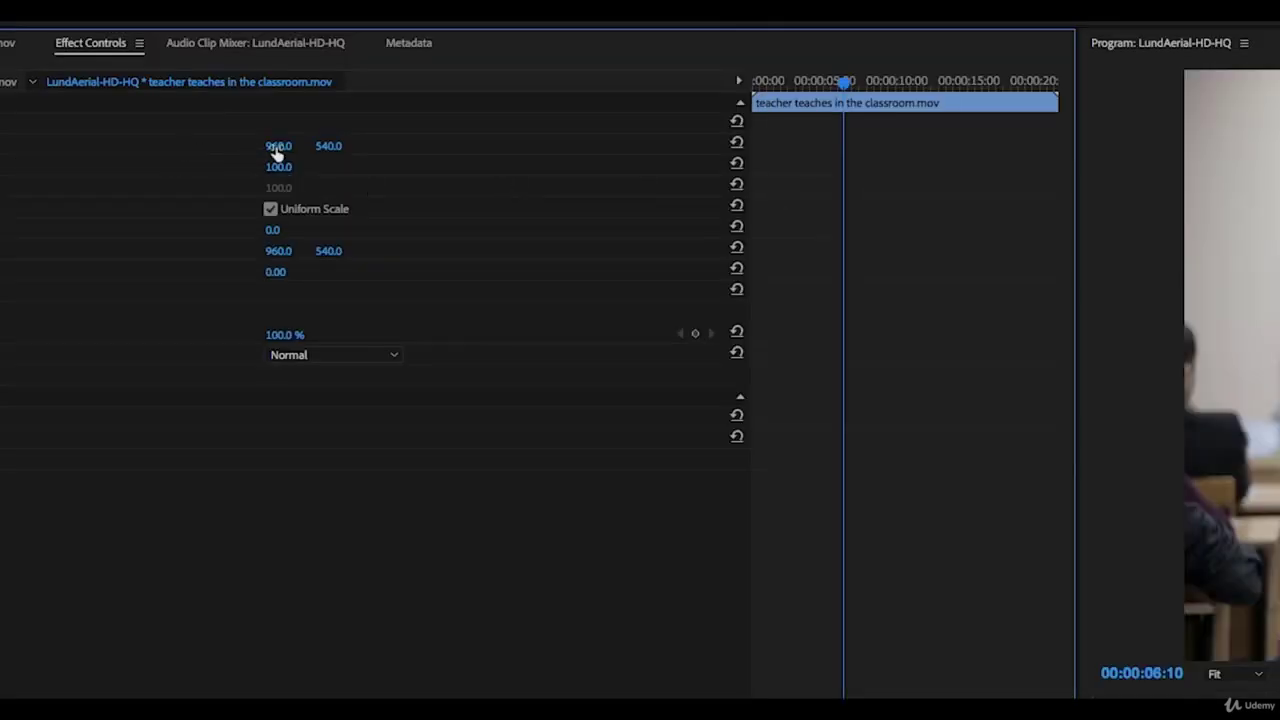
left_click_drag(277, 150, 387, 150)
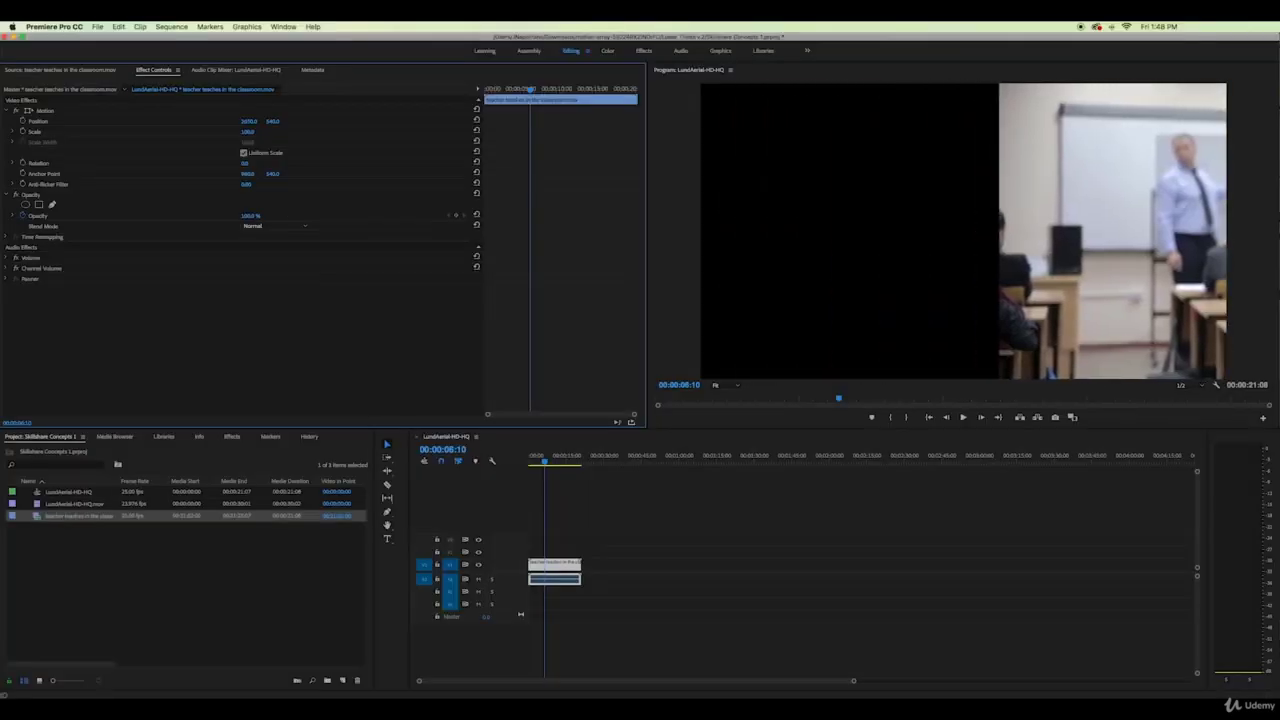
left_click_drag(249, 121, 332, 121)
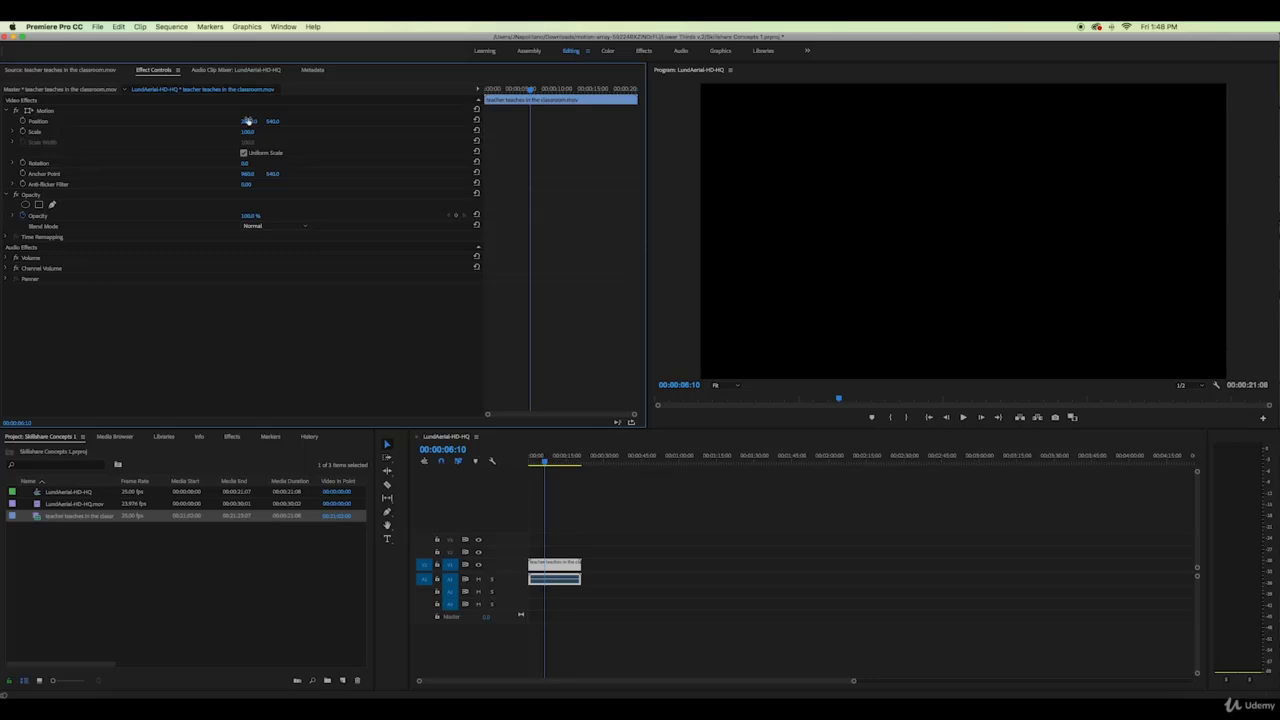
key("super+z")
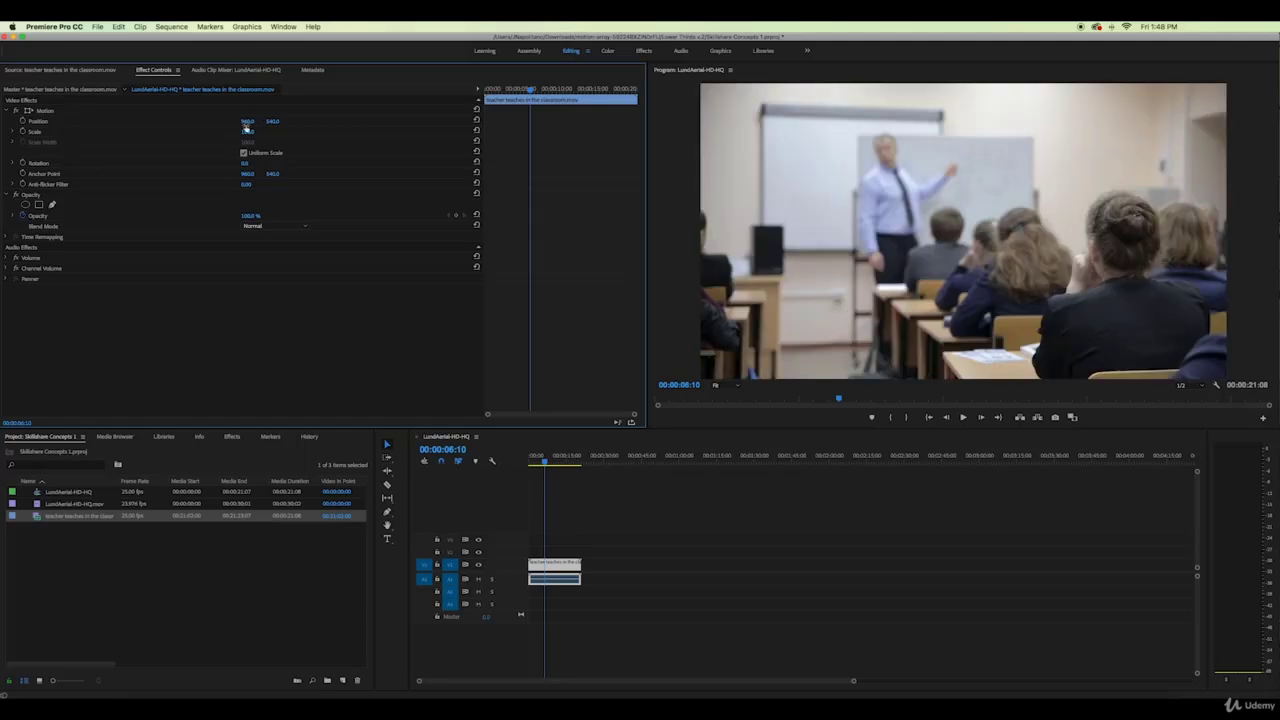
left_click_drag(245, 122, 468, 122)
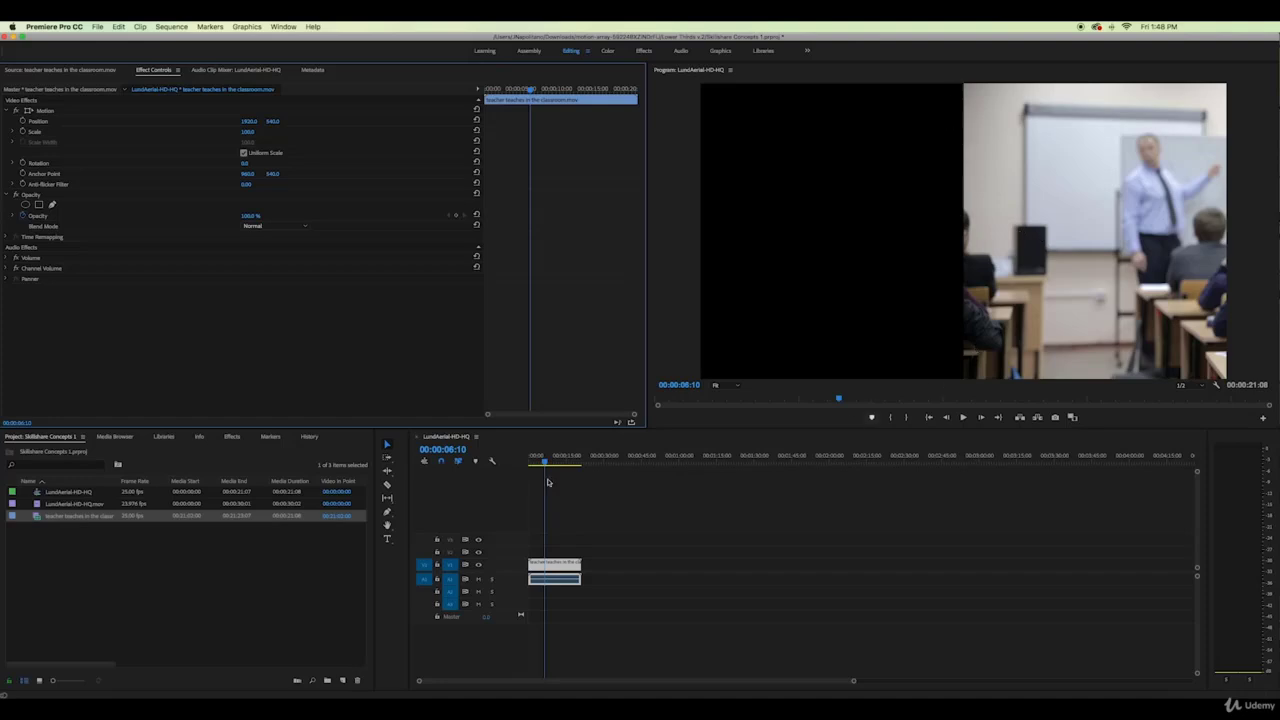
Add LundAerial-HD-HQ.mov above the classroom clip, trim its end, and slide it left
double_click(38, 504)
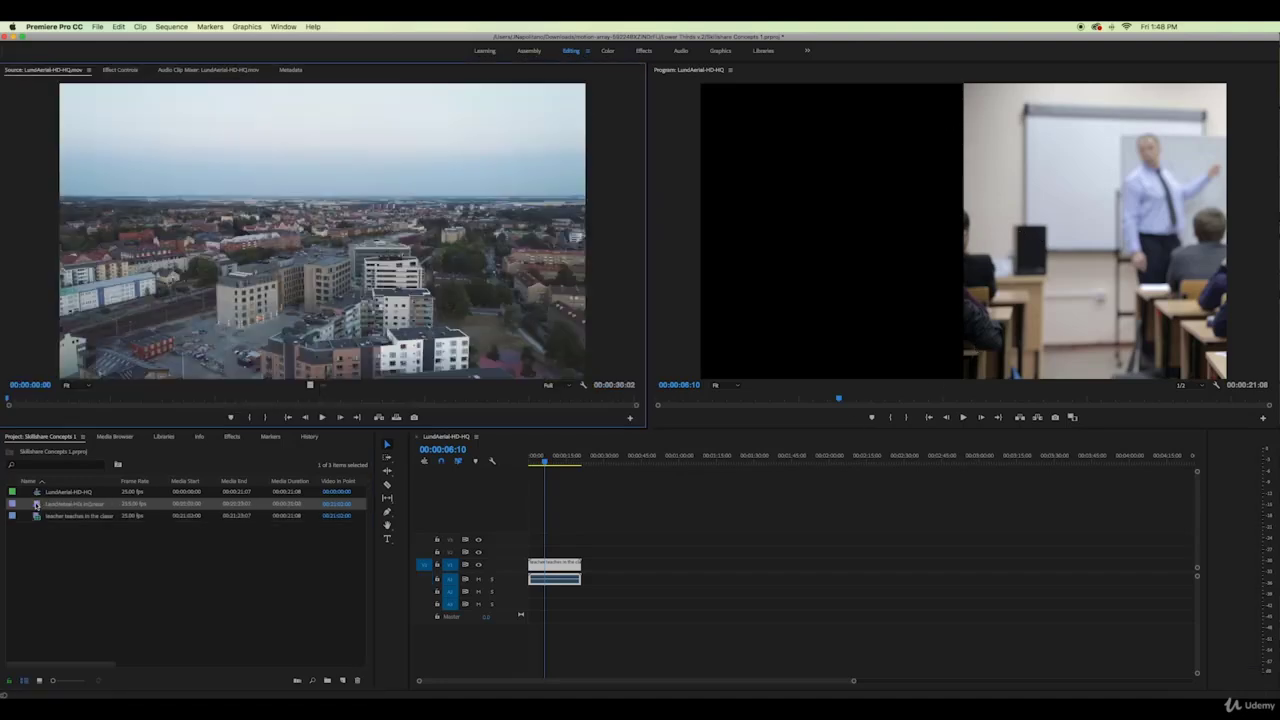
left_click_drag(38, 504, 527, 541)
left_click(557, 550)
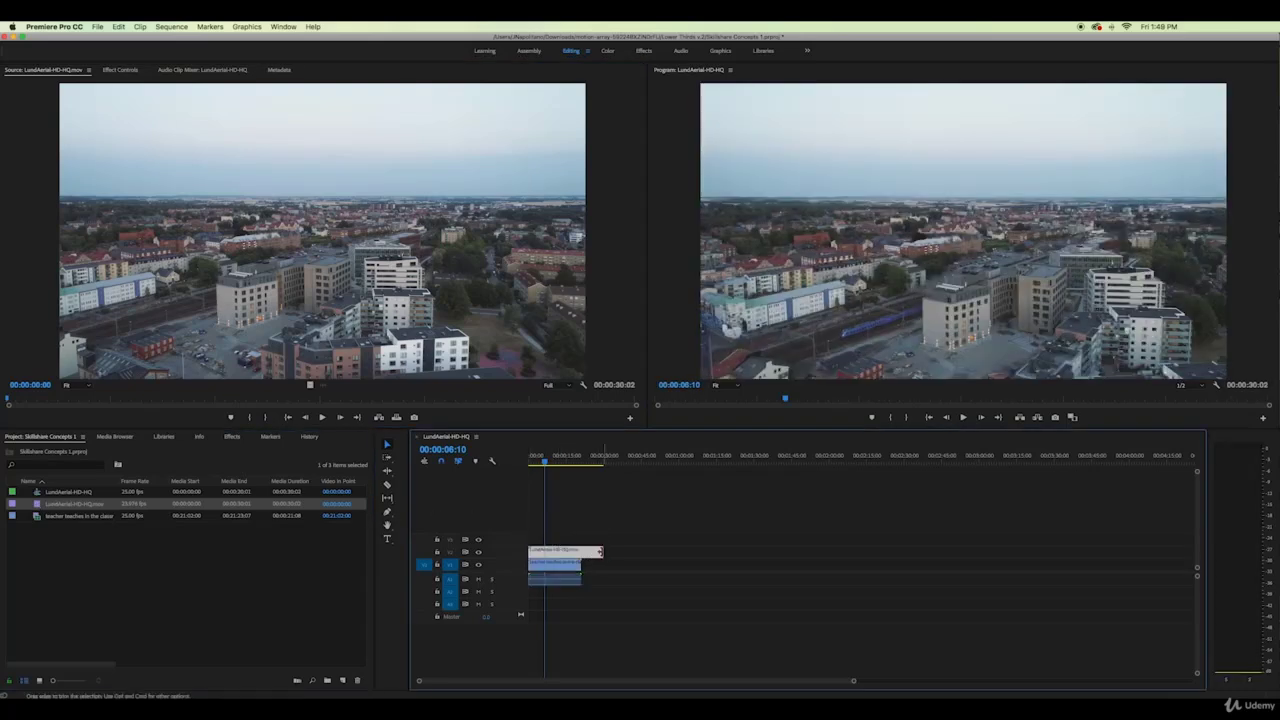
left_click_drag(603, 552, 581, 552)
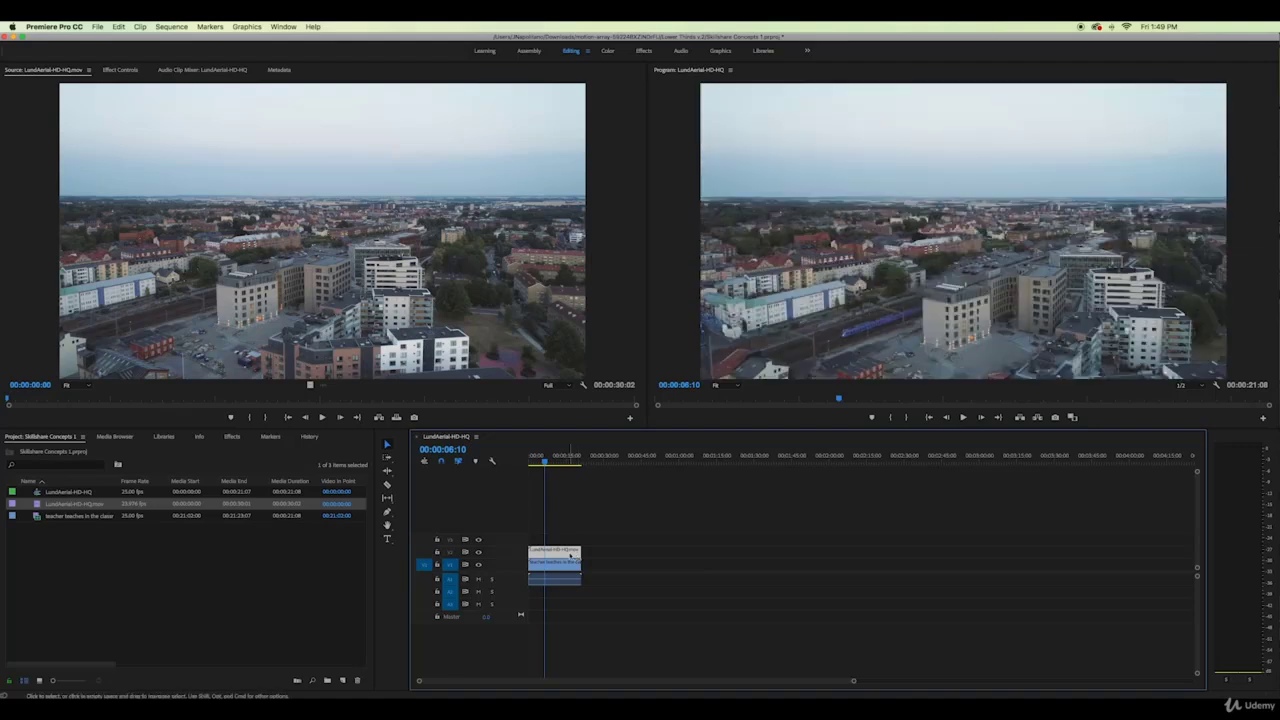
left_click(116, 70)
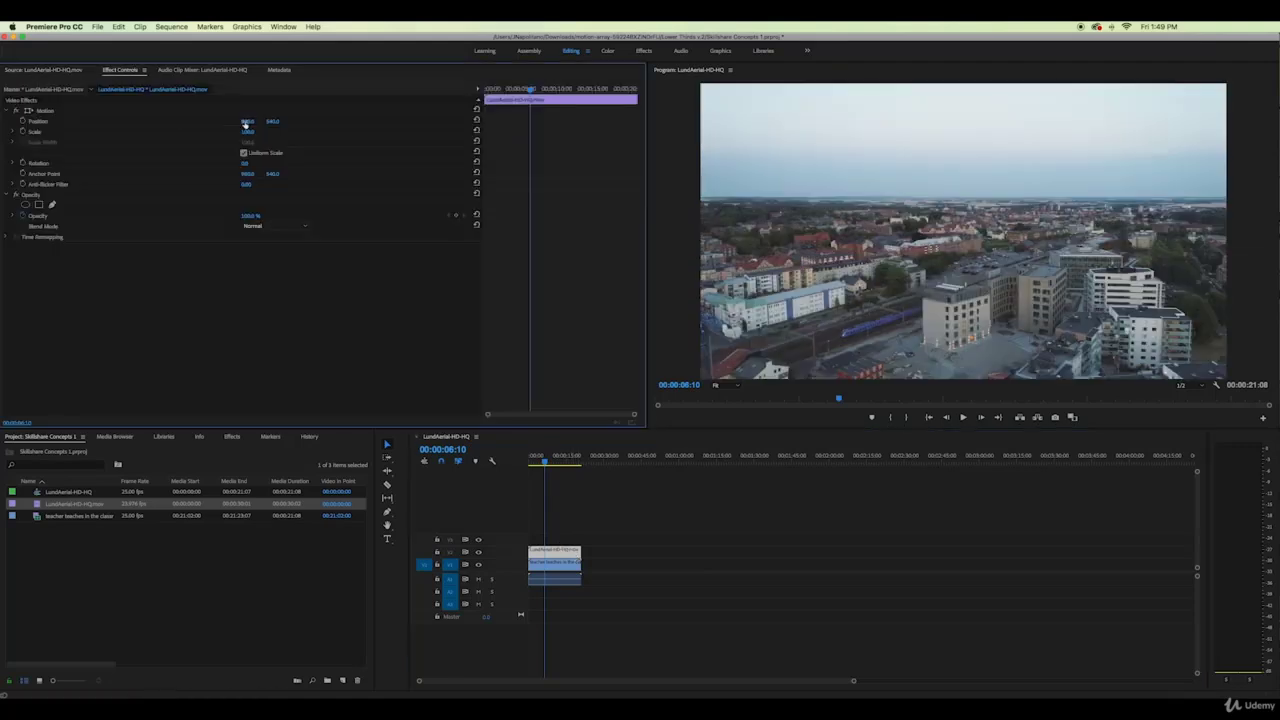
left_click_drag(247, 121, 204, 121)
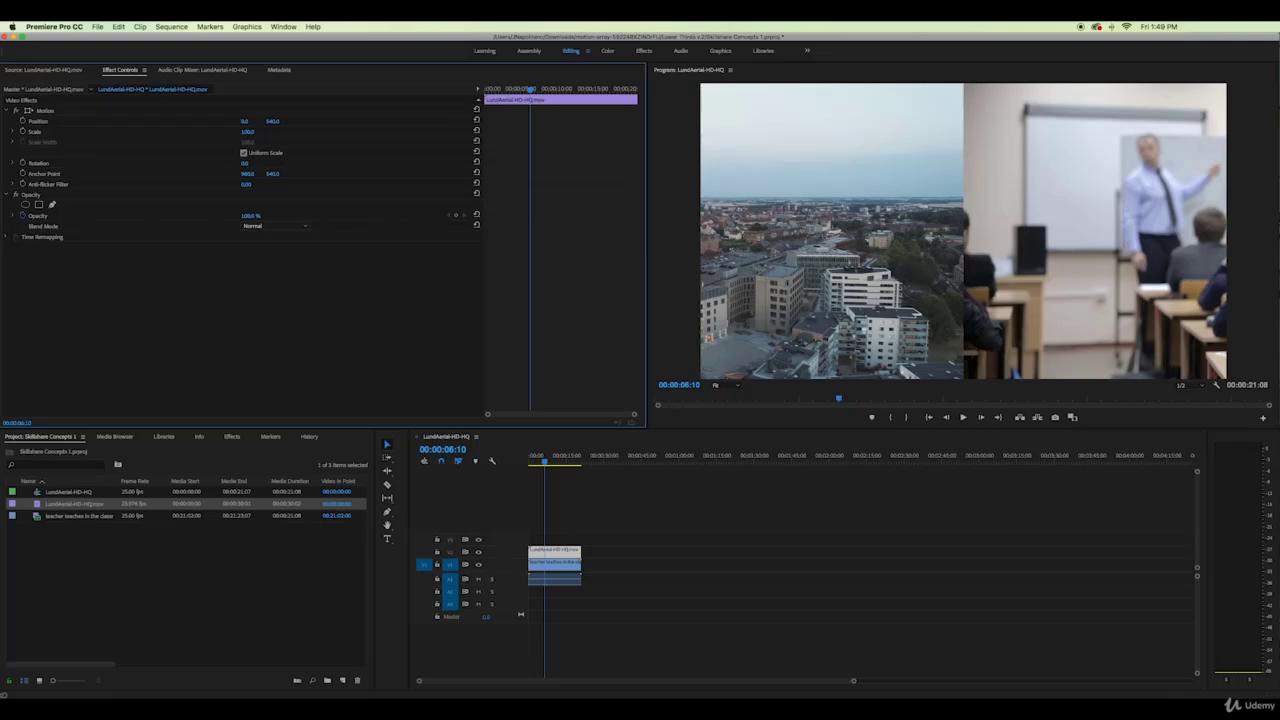
left_click_drag(245, 121, 242, 121)
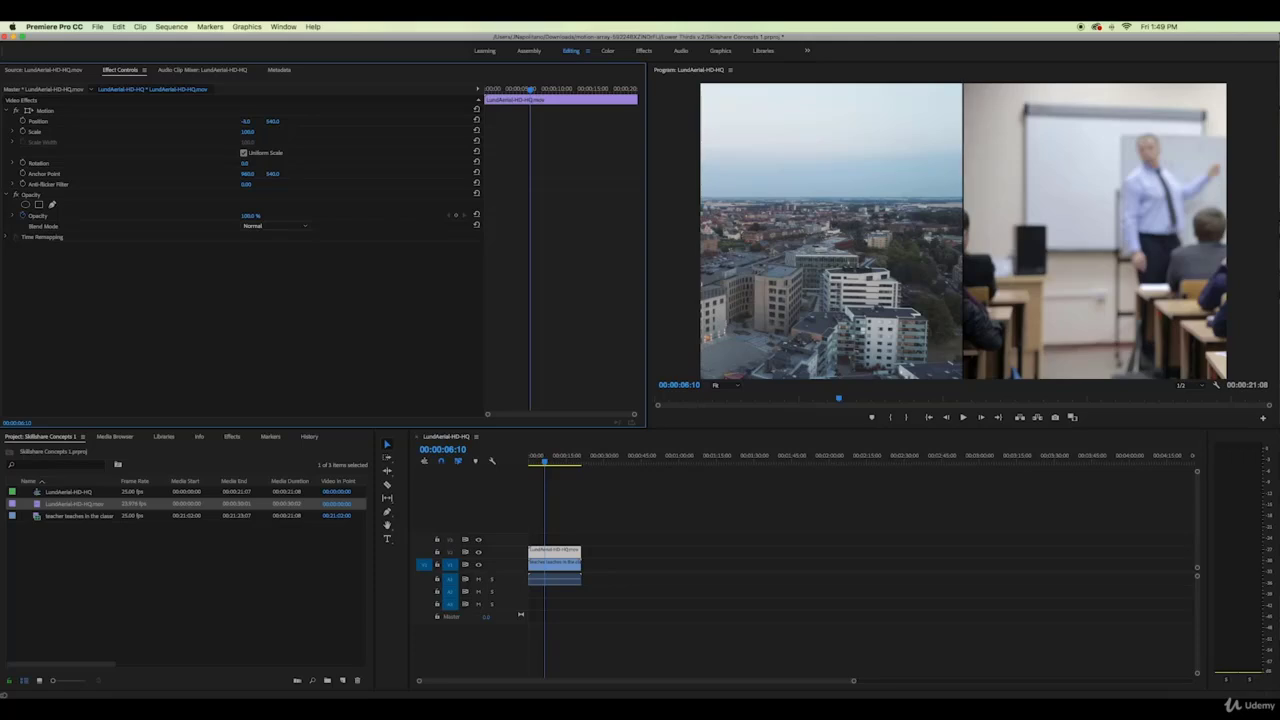
Nudge the classroom clip into the right half and check both layers by toggling track visibility
left_click(557, 563)
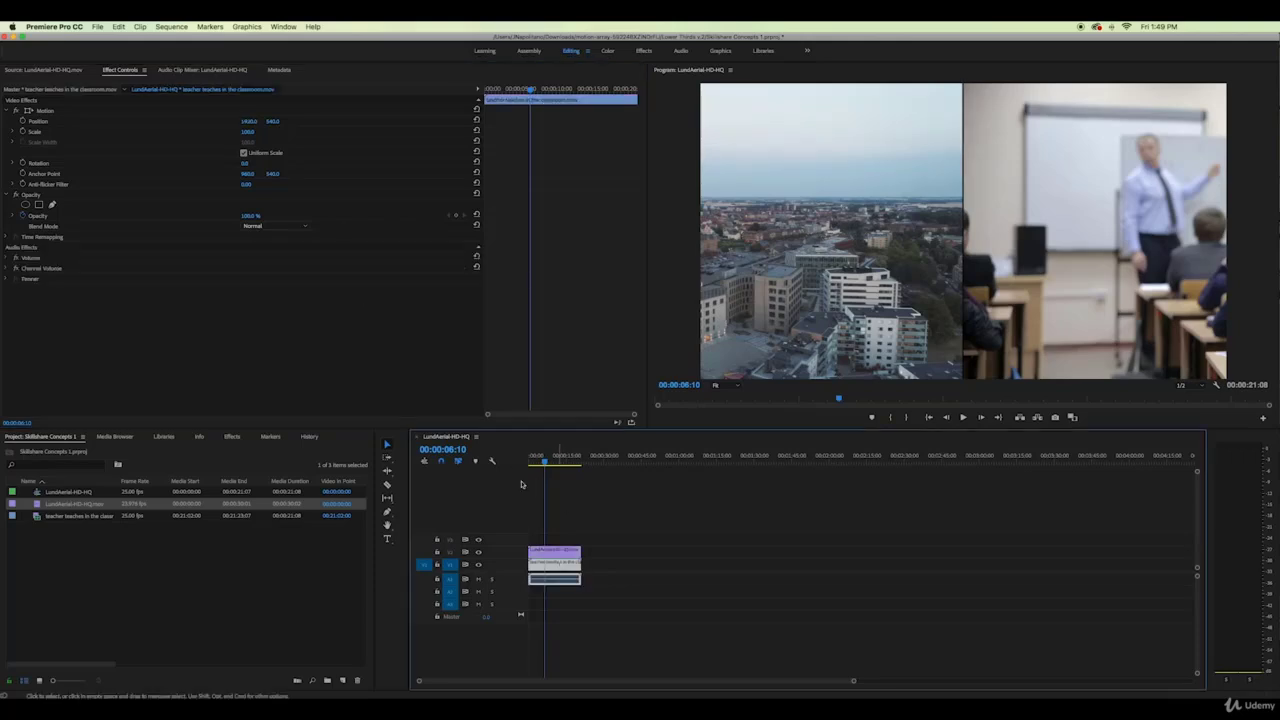
left_click(241, 131)
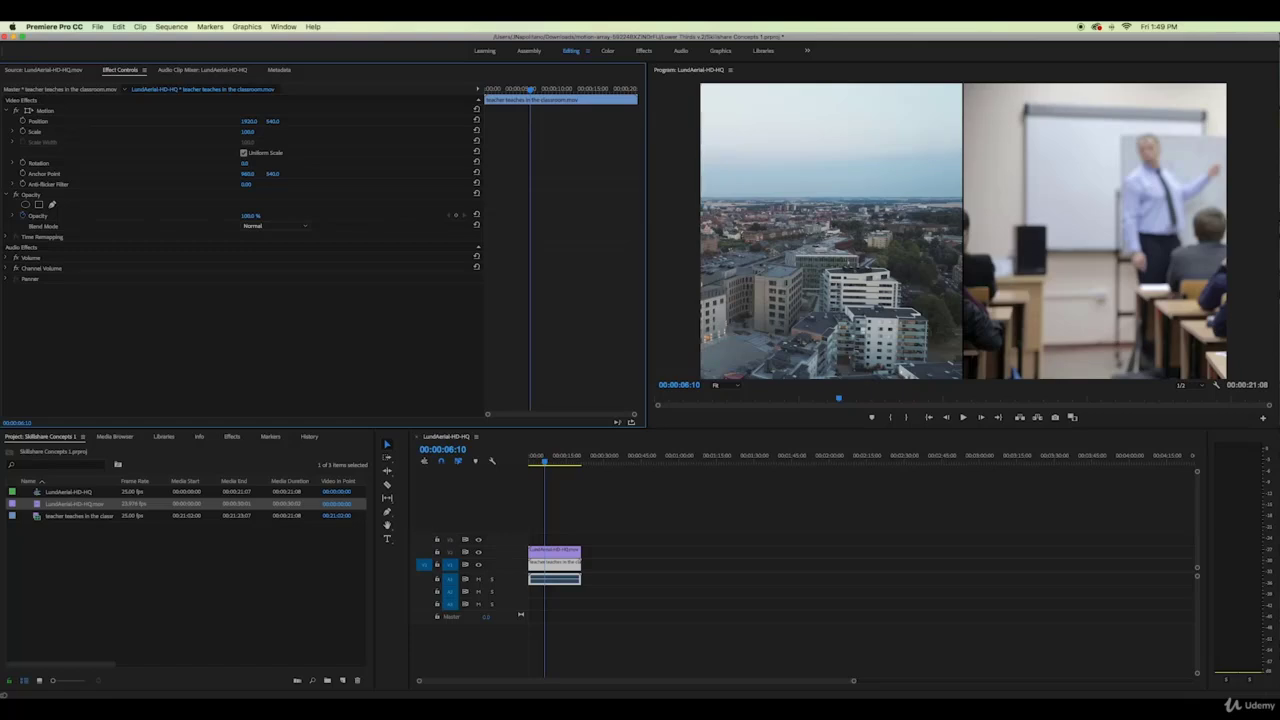
left_click_drag(249, 121, 255, 121)
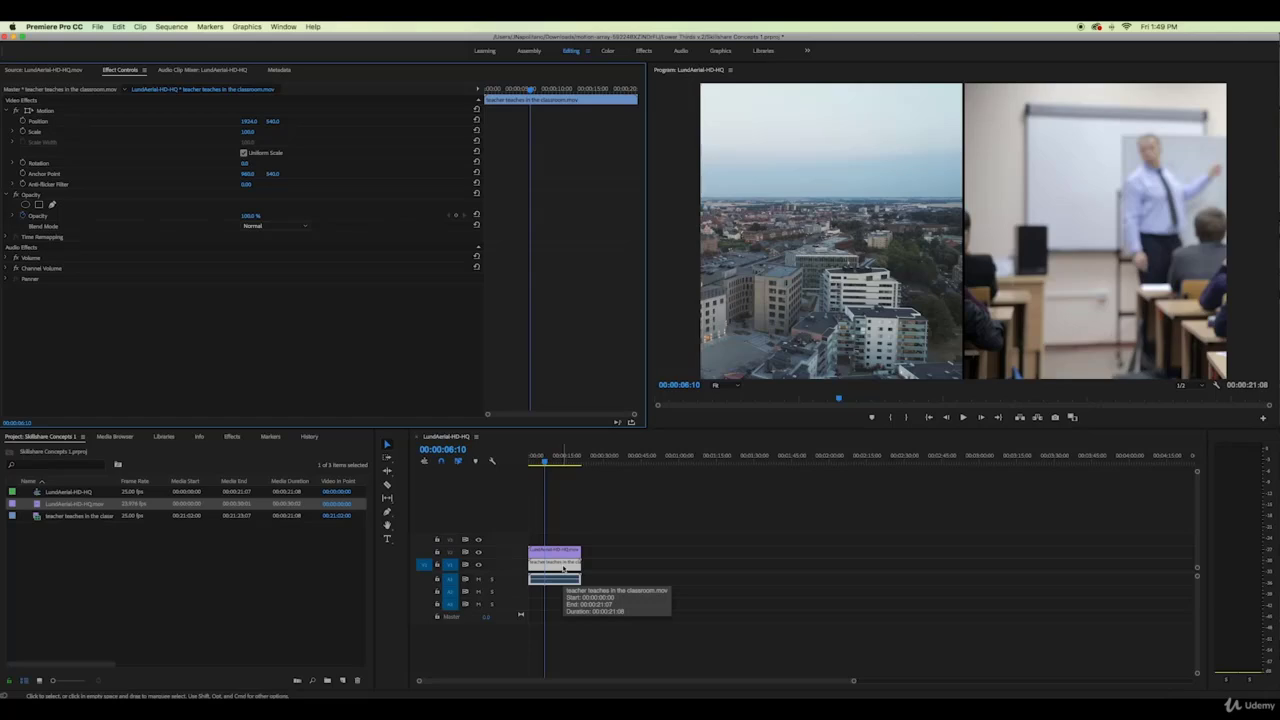
left_click(478, 553)
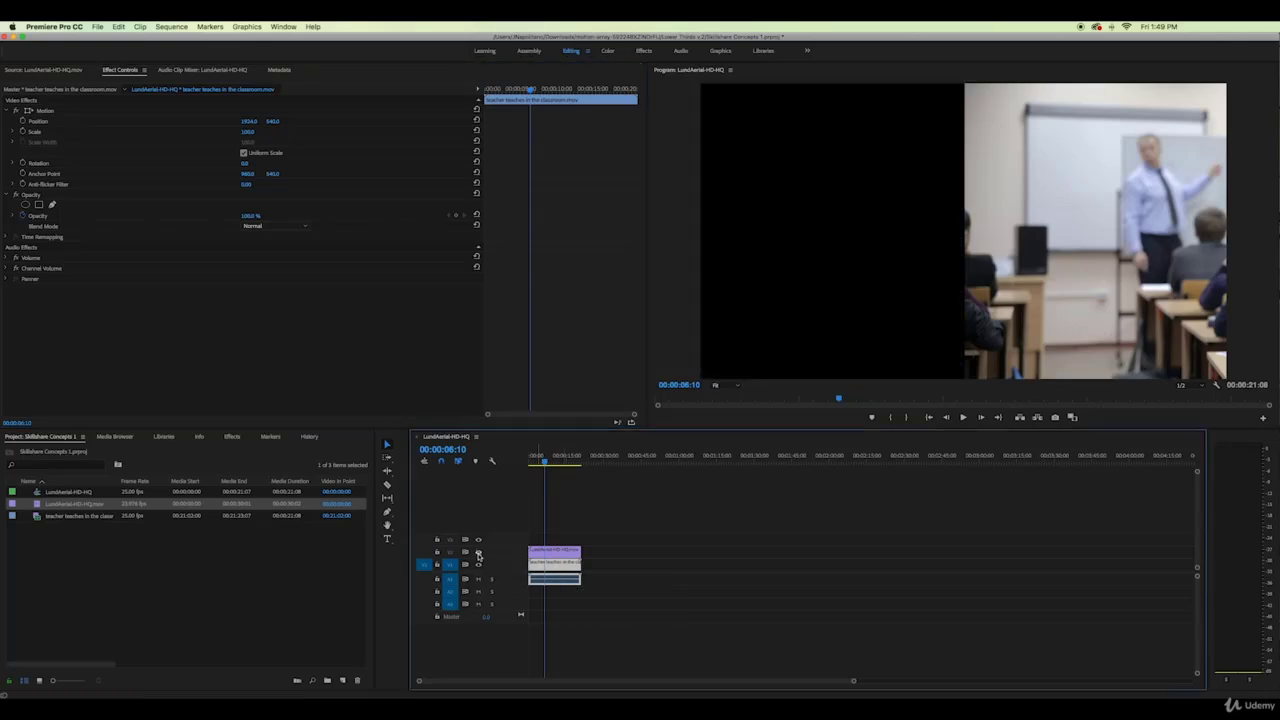
left_click(478, 553)
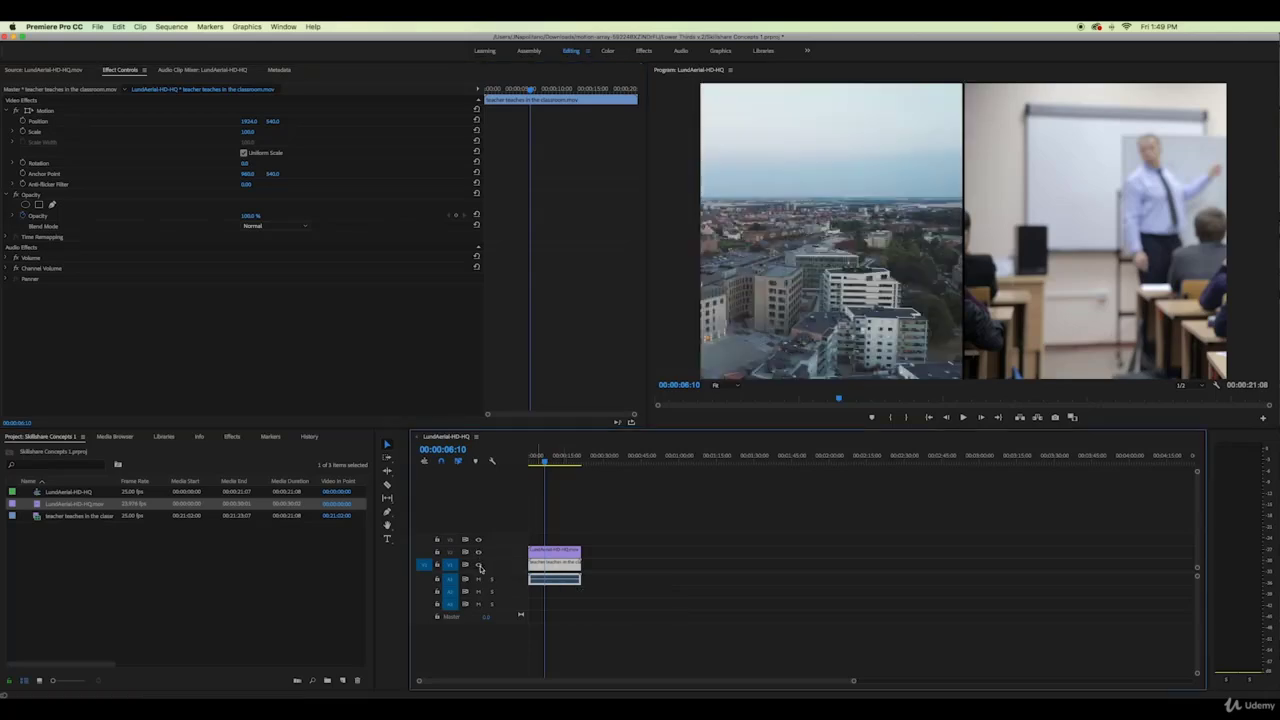
left_click(479, 566)
left_click(479, 566)
left_click(558, 552)
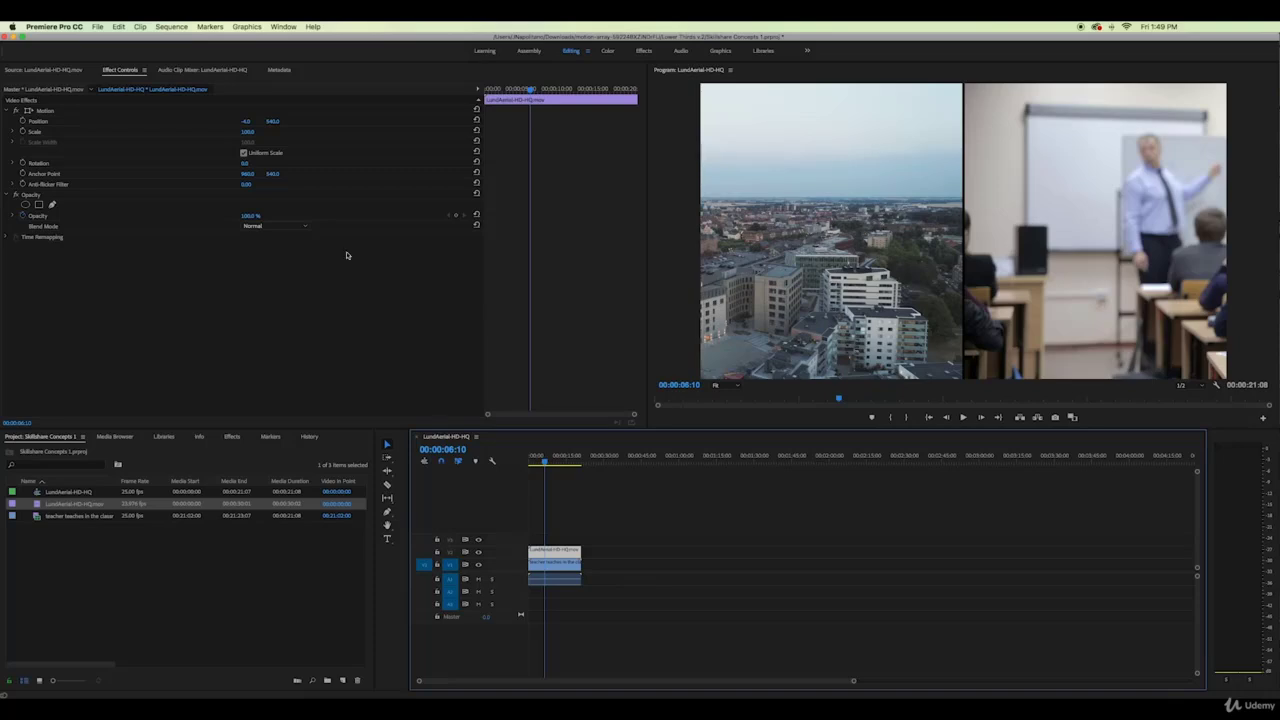
Move the aerial clip right and apply Crop, trimming about 29% off its right side
mouse_move(536, 461)
left_mouse_down()
mouse_move(577, 461)
mouse_move(544, 461)
left_mouse_up()
left_click_drag(246, 121, 456, 121)
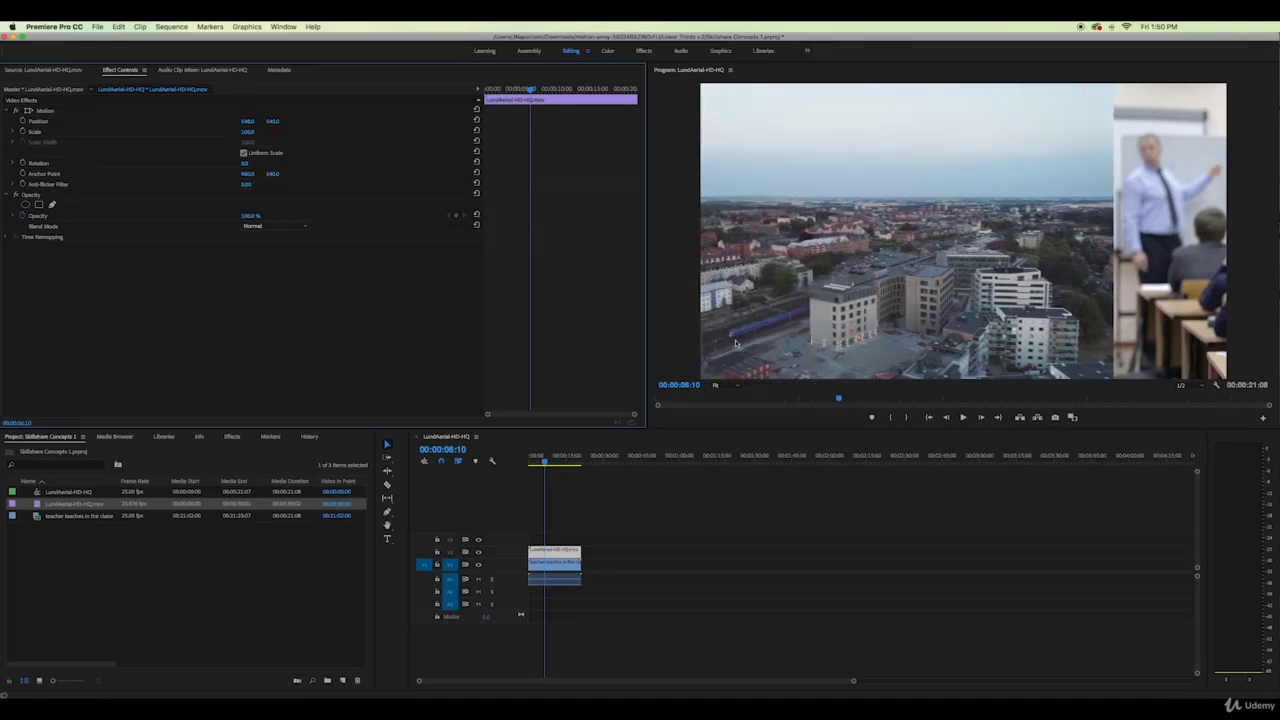
left_click(231, 437)
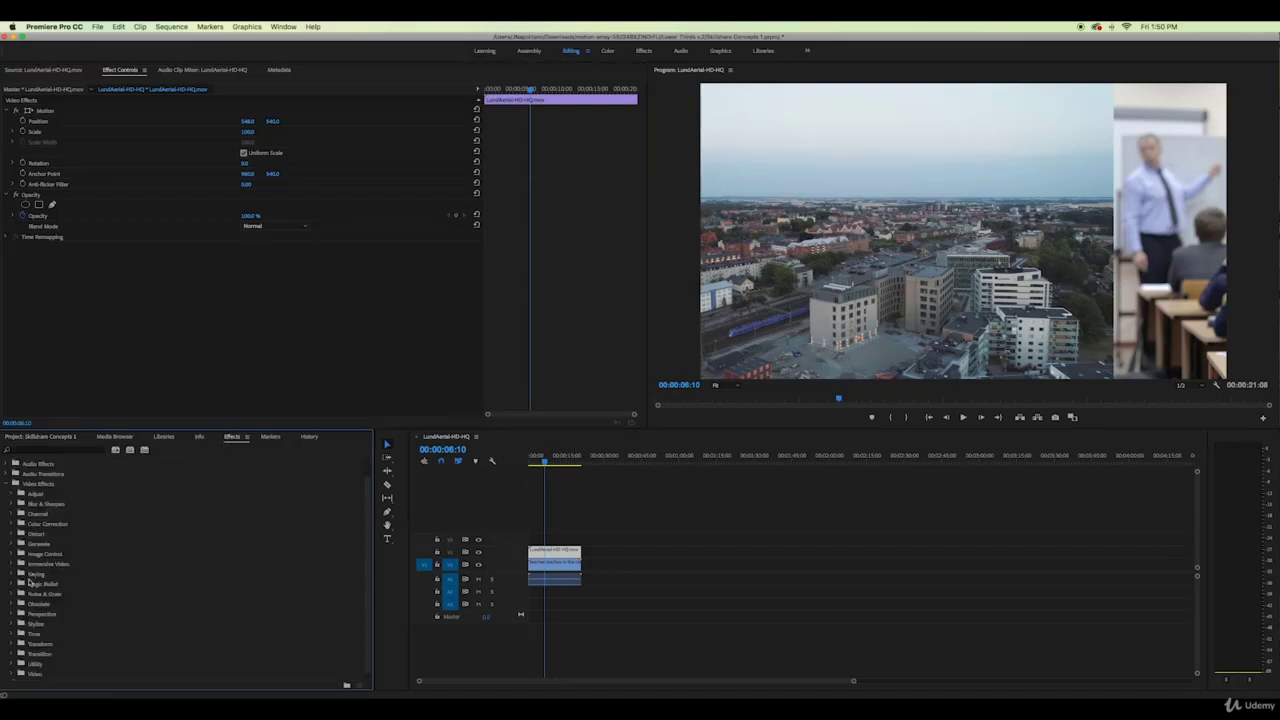
left_click(13, 644)
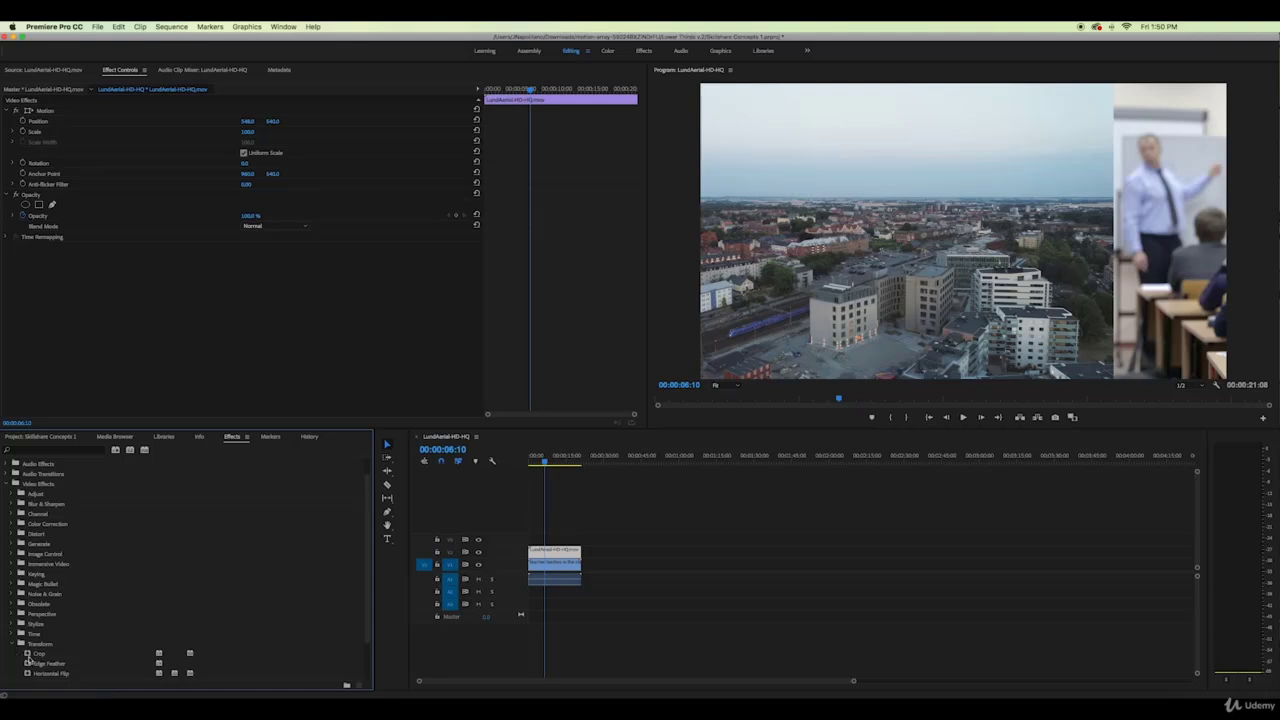
left_click_drag(29, 653, 540, 553)
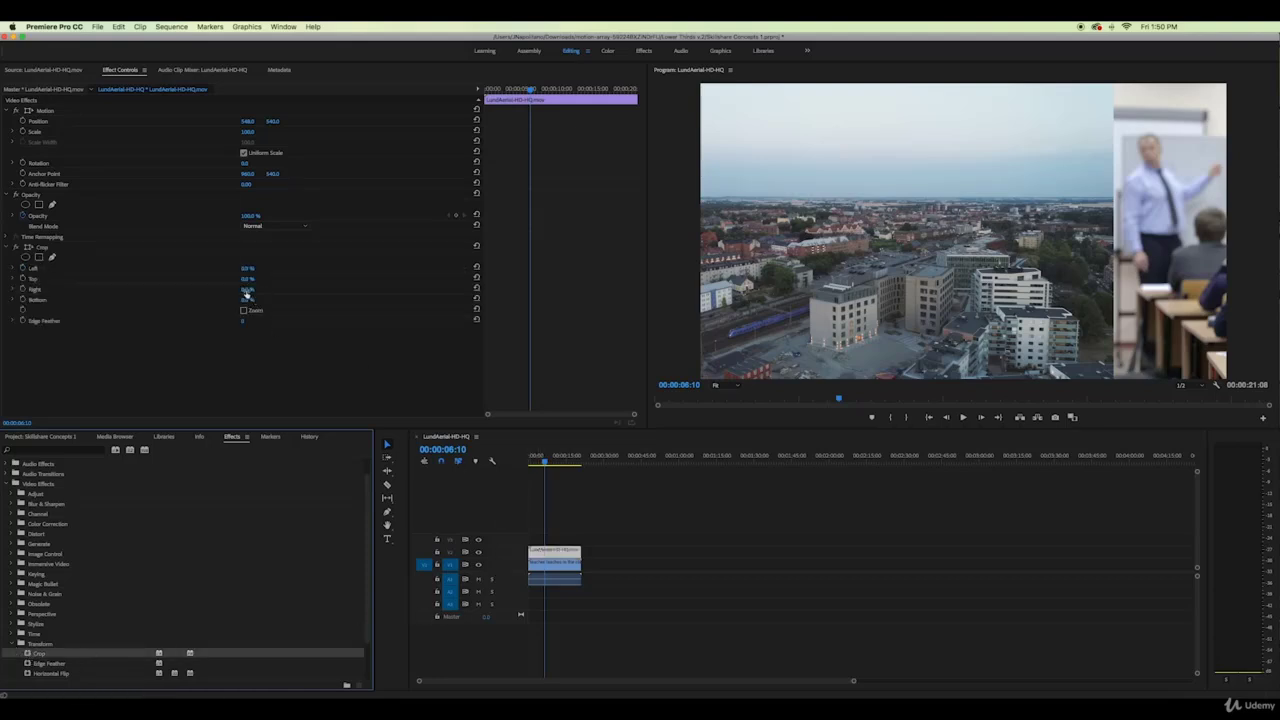
left_click_drag(246, 290, 261, 290)
mouse_move(249, 289)
left_mouse_down()
mouse_move(267, 289)
mouse_move(248, 289)
left_mouse_up()
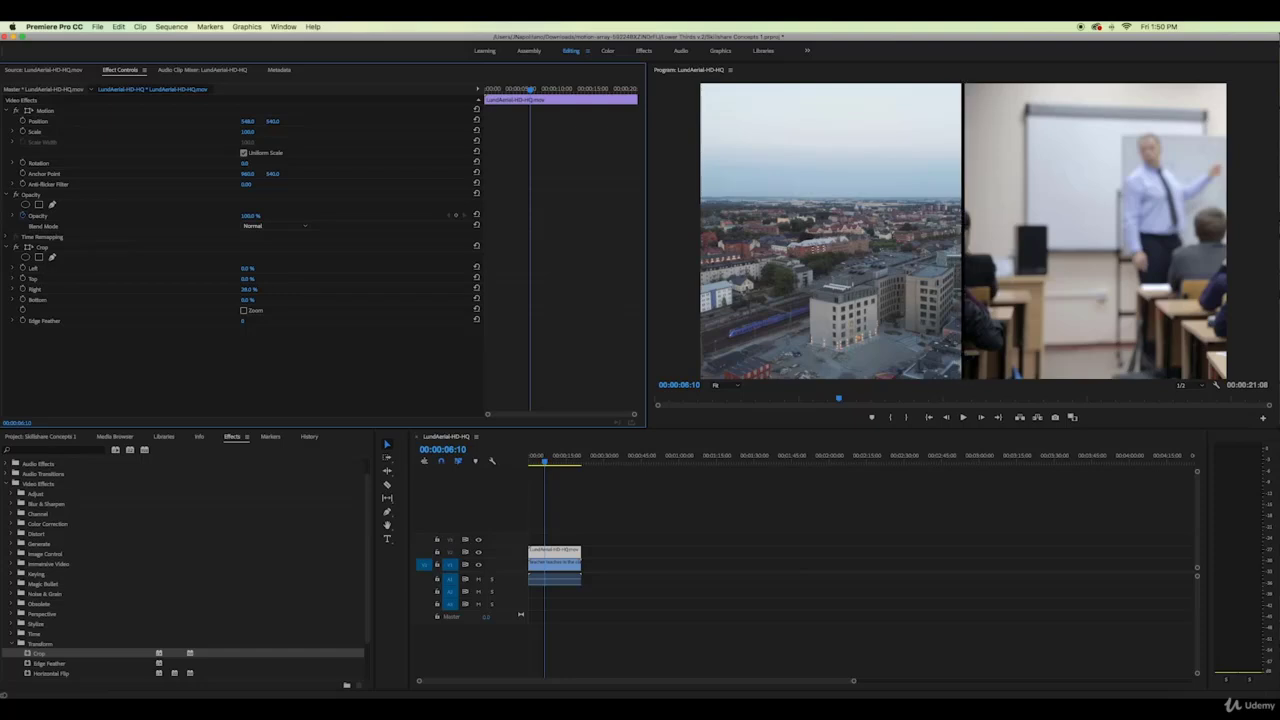
left_click(534, 461)
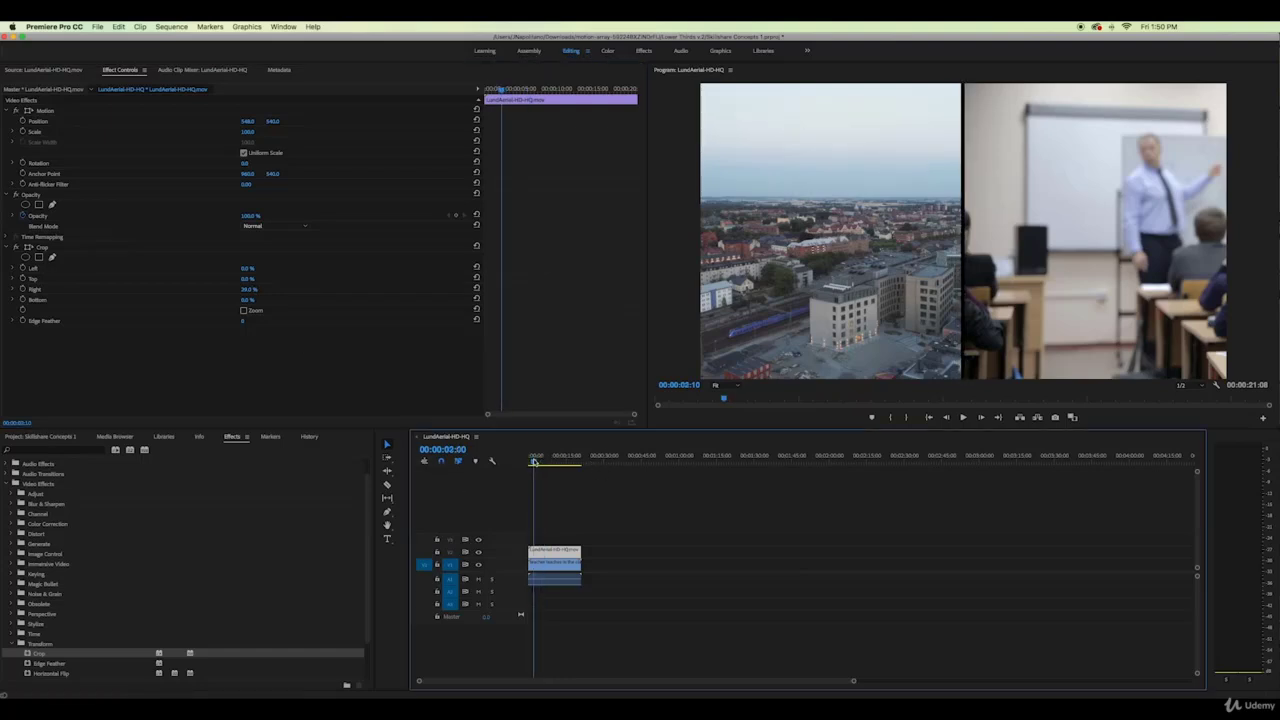
mouse_move(534, 461)
left_mouse_down()
mouse_move(558, 460)
mouse_move(534, 459)
left_mouse_up()
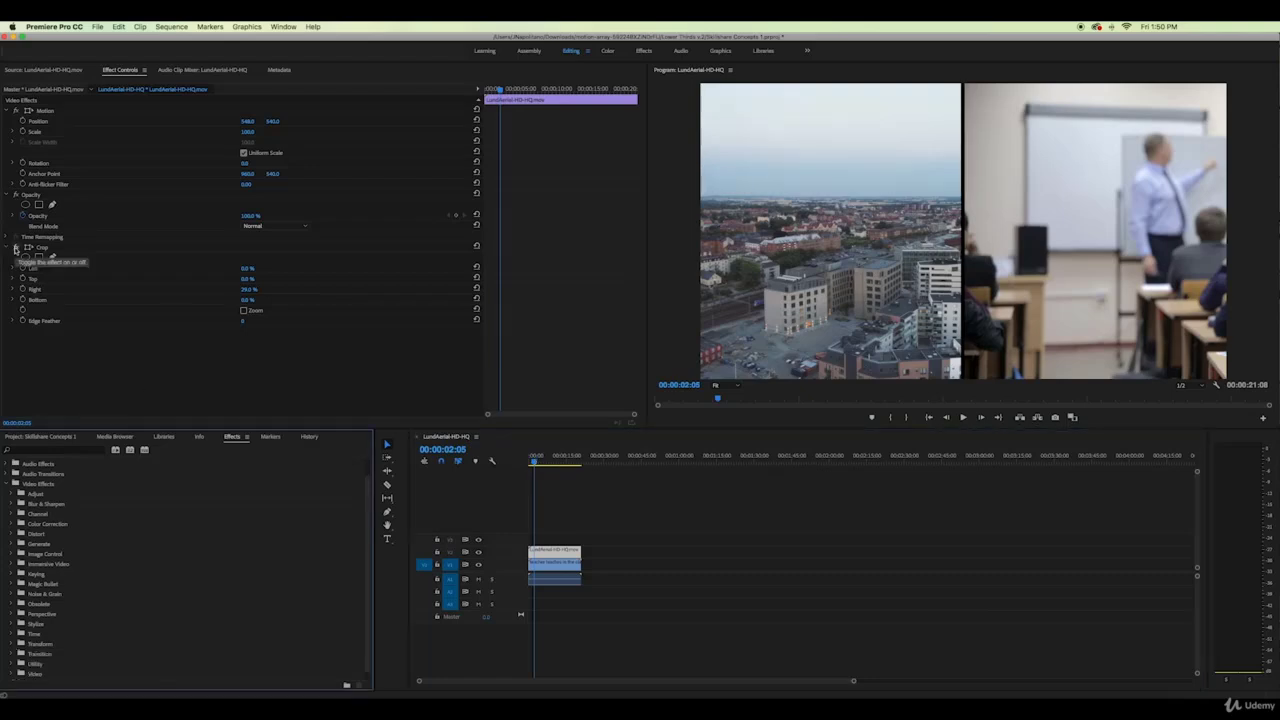
Apply Brightness & Contrast to the aerial clip and darken it to Brightness -23
left_click(15, 248)
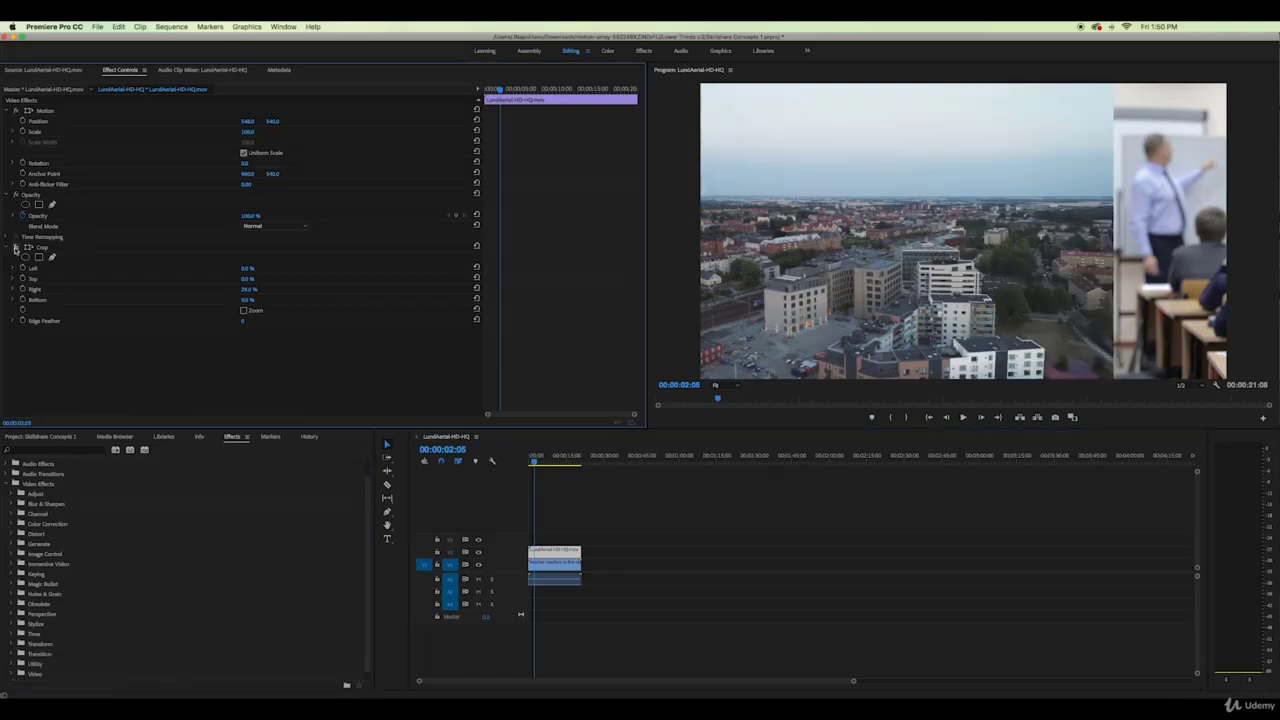
left_click(15, 248)
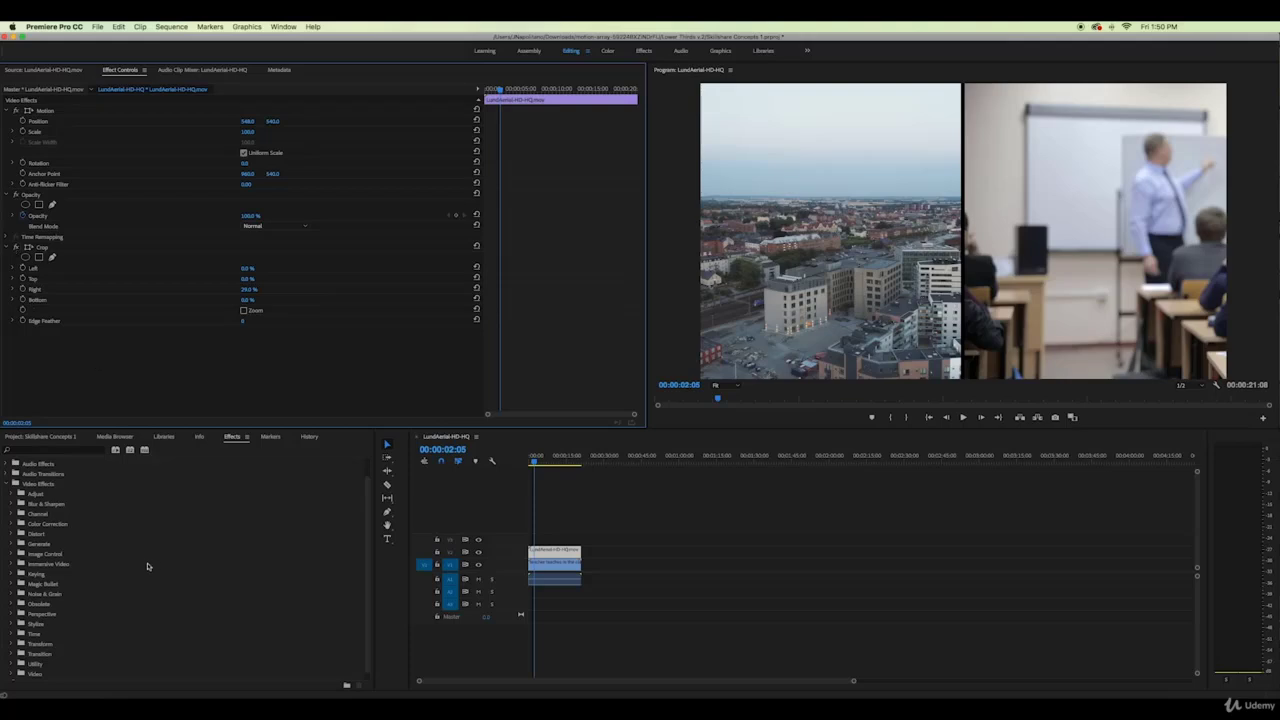
left_click(13, 524)
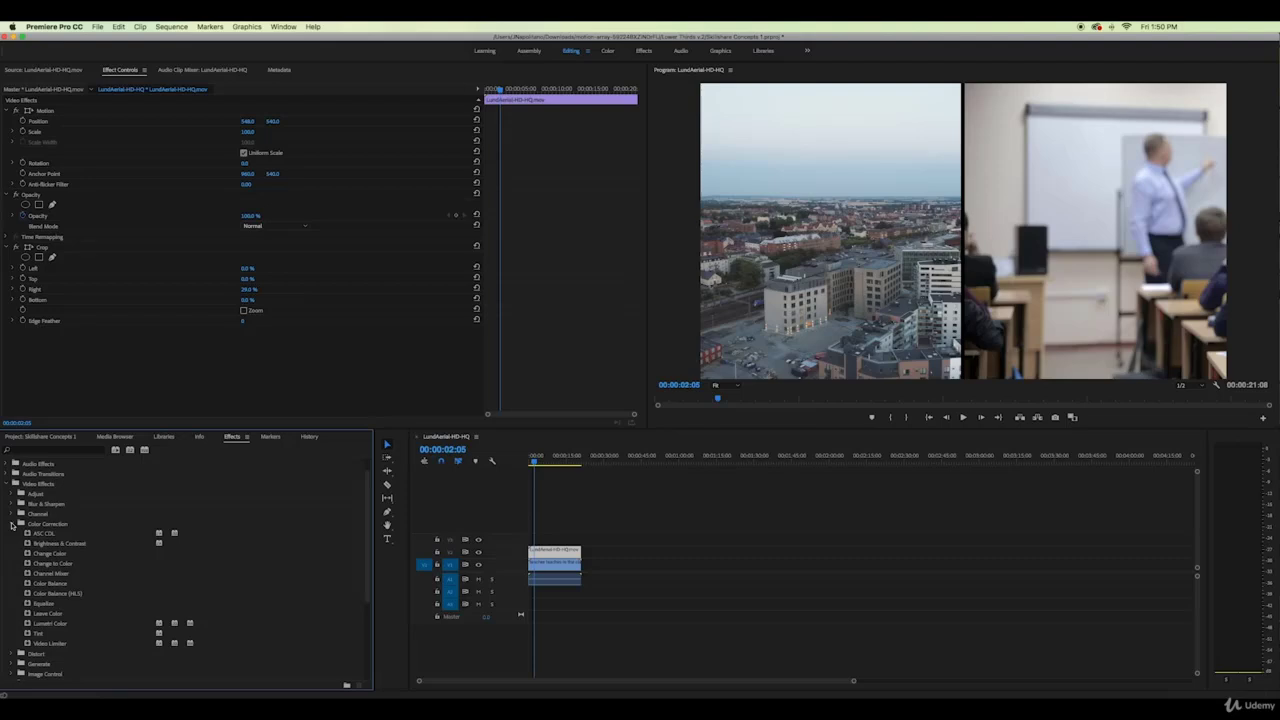
left_click_drag(28, 543, 538, 552)
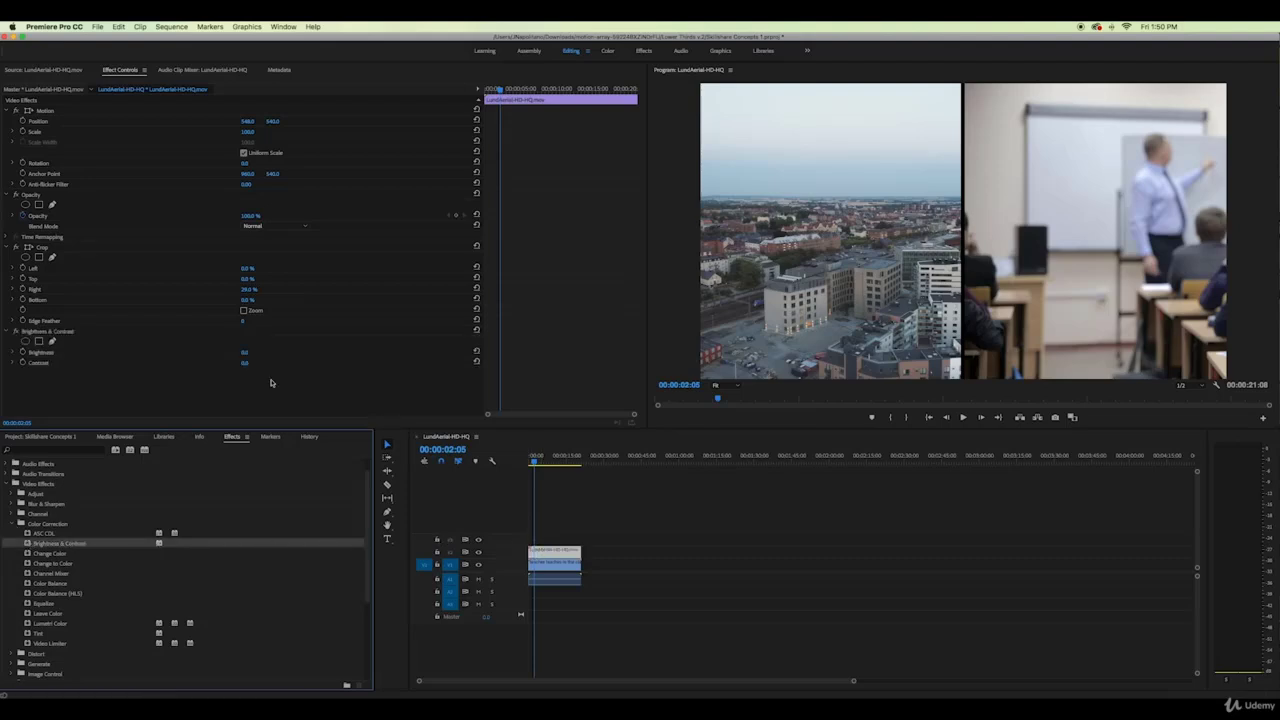
mouse_move(244, 357)
left_mouse_down()
mouse_move(221, 357)
mouse_move(247, 356)
mouse_move(236, 362)
left_mouse_up()
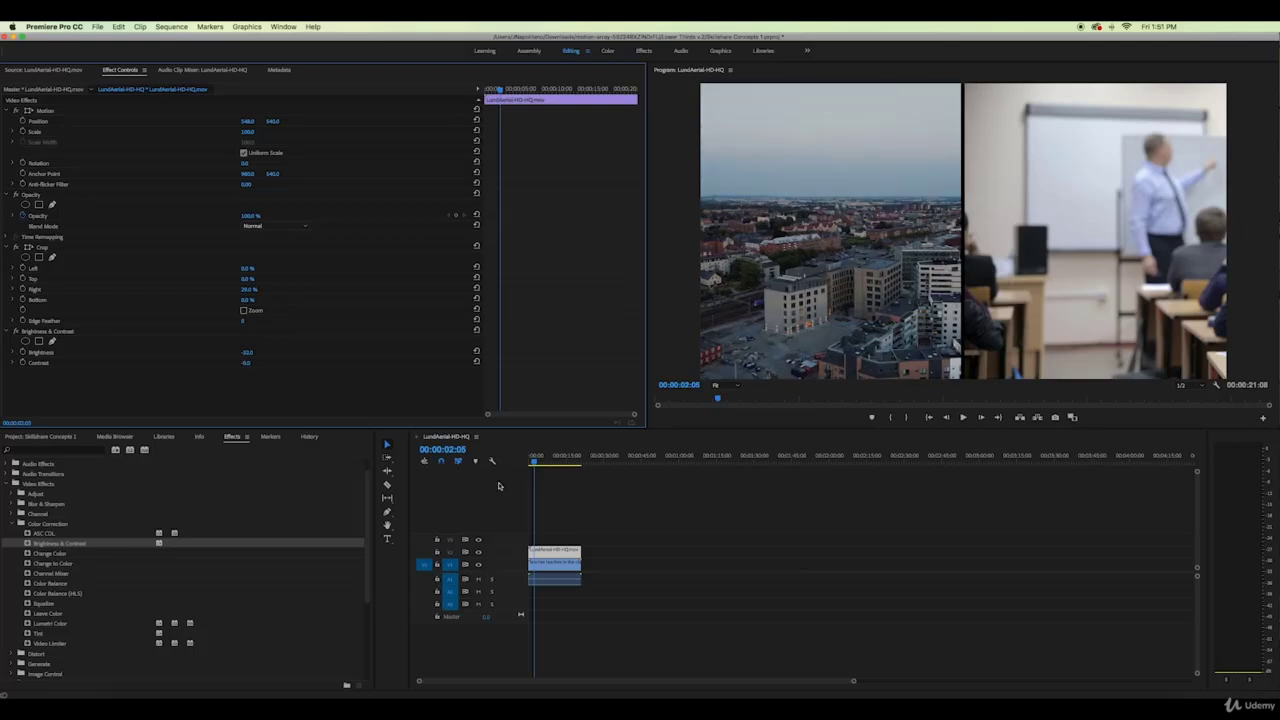
Apply Brightness & Contrast to the classroom clip, lowering its brightness and contrast
left_click(556, 564)
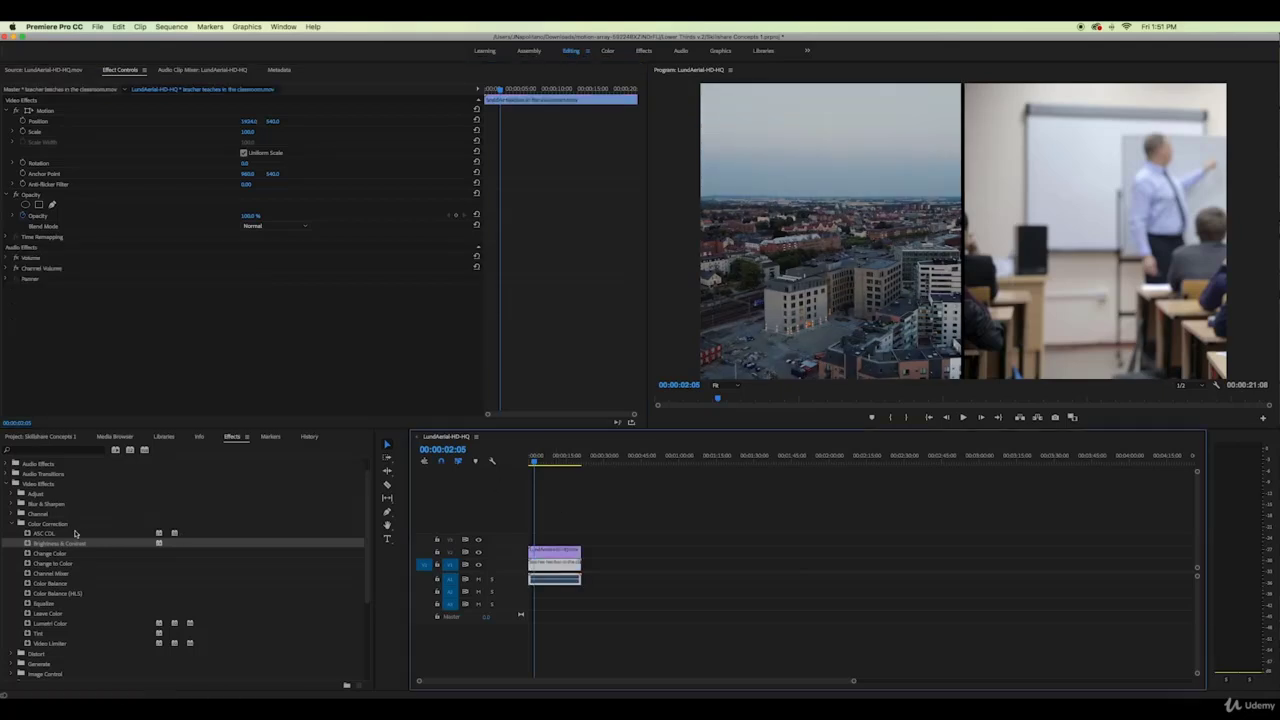
left_click_drag(28, 543, 531, 554)
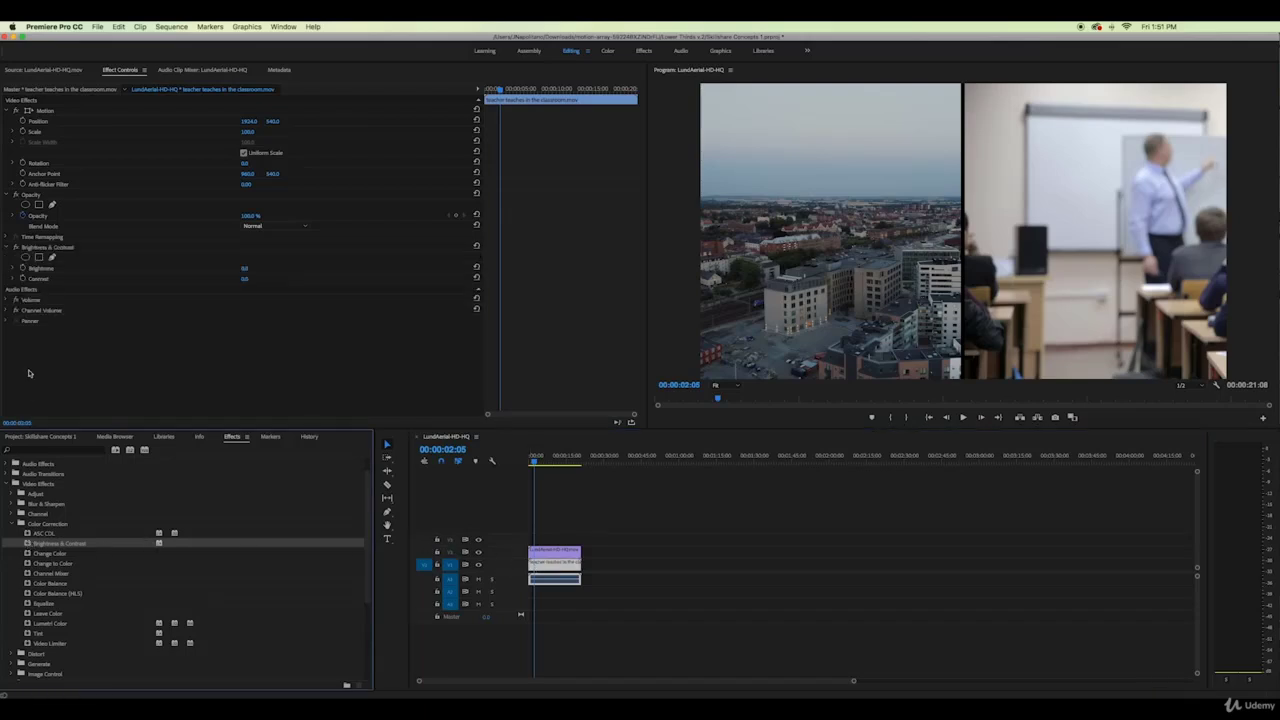
mouse_move(243, 269)
left_mouse_down()
mouse_move(263, 269)
mouse_move(228, 269)
left_mouse_up()
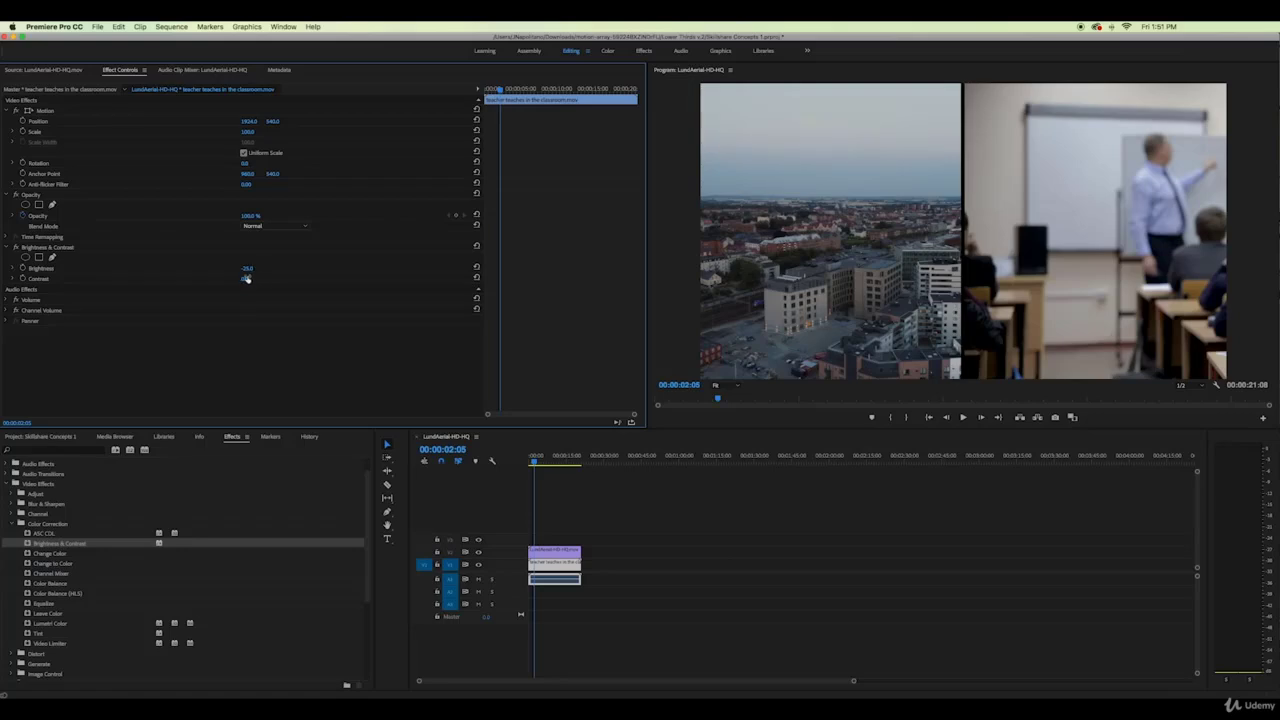
mouse_move(246, 278)
left_mouse_down()
mouse_move(203, 278)
mouse_move(237, 278)
left_mouse_up()
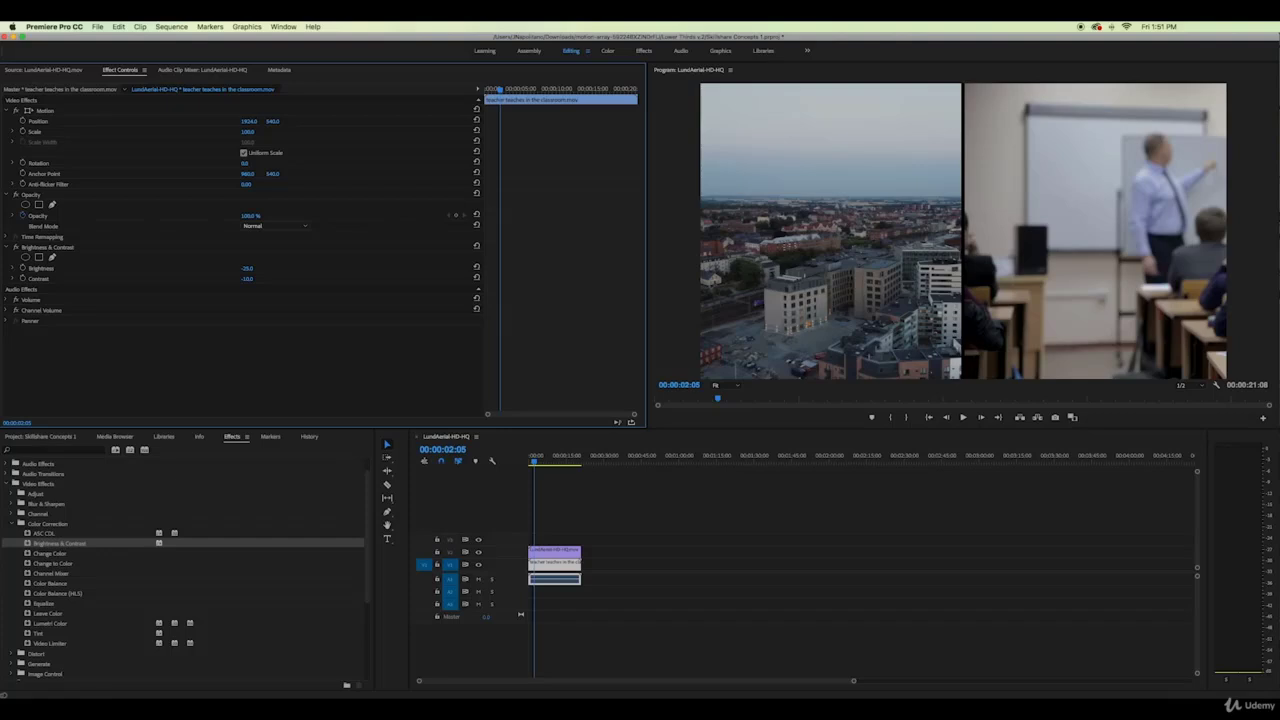
Switch to Finder to open the Aspec Ratio Lesson project
left_click(568, 458)
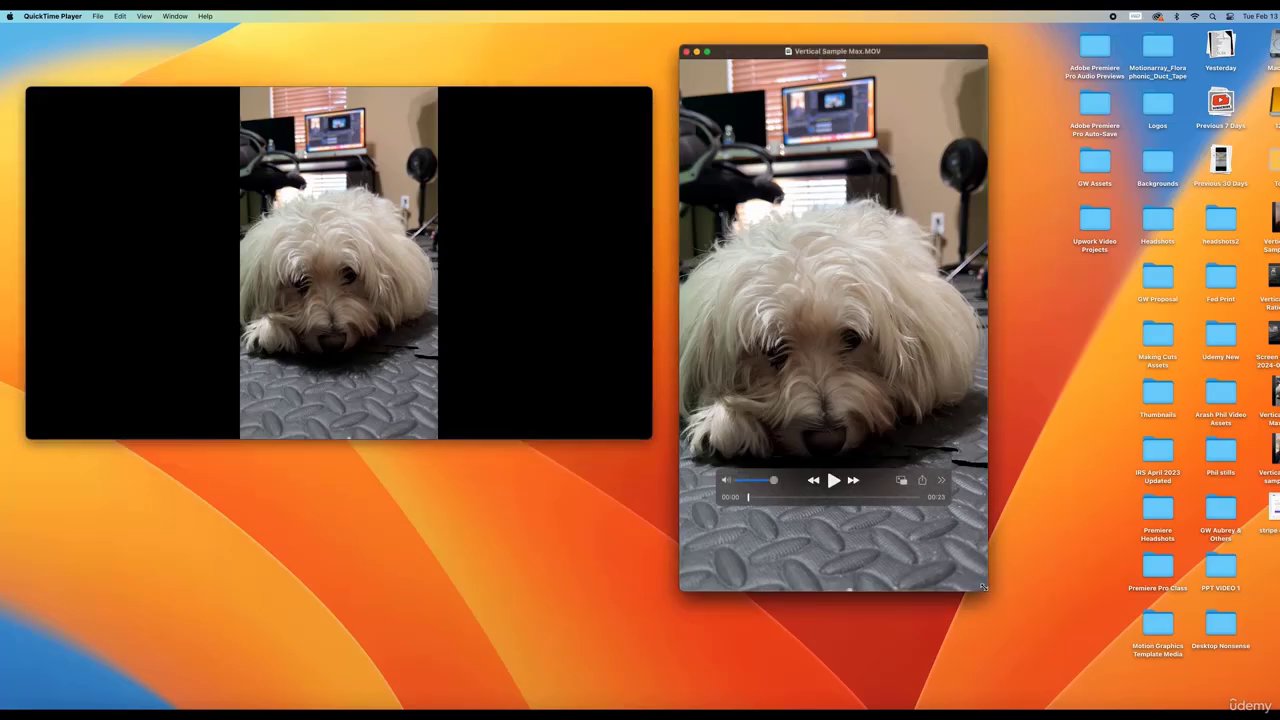
left_click_drag(988, 590, 1046, 666)
left_click(1073, 660)
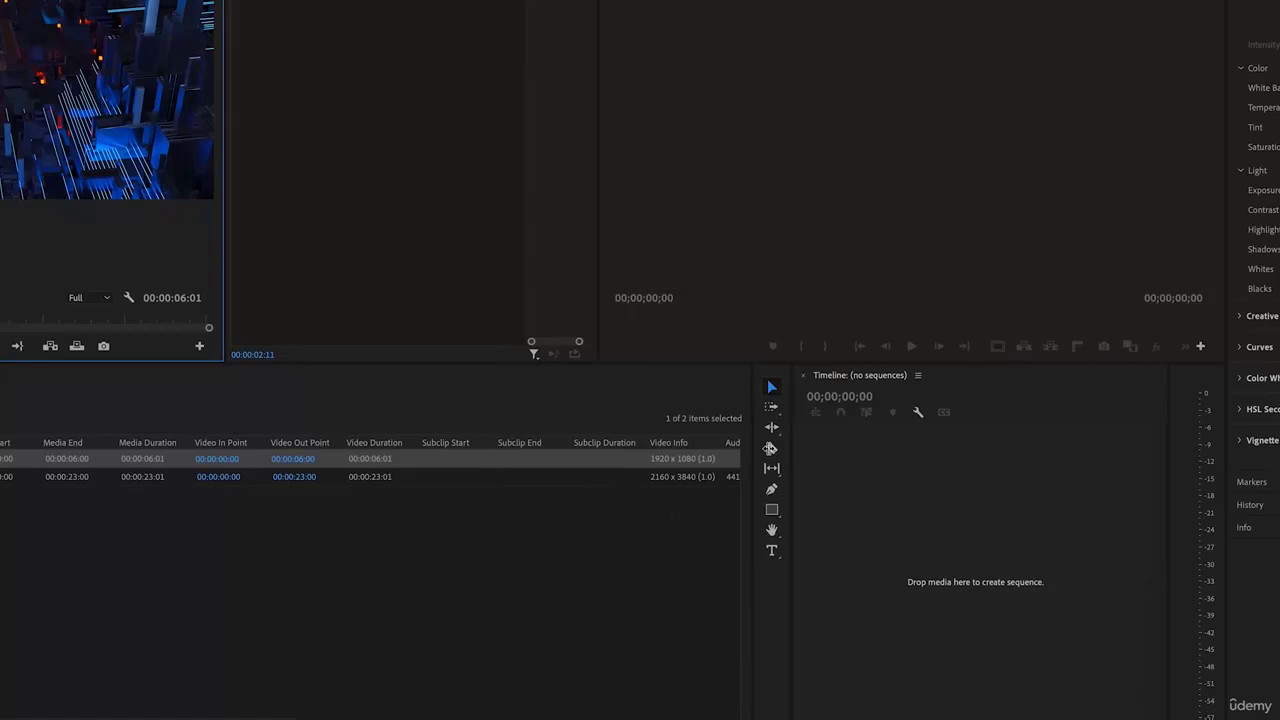
Preview the vertical 2160x3840 dog clip and the 5G clip in the source viewer
left_click(698, 475)
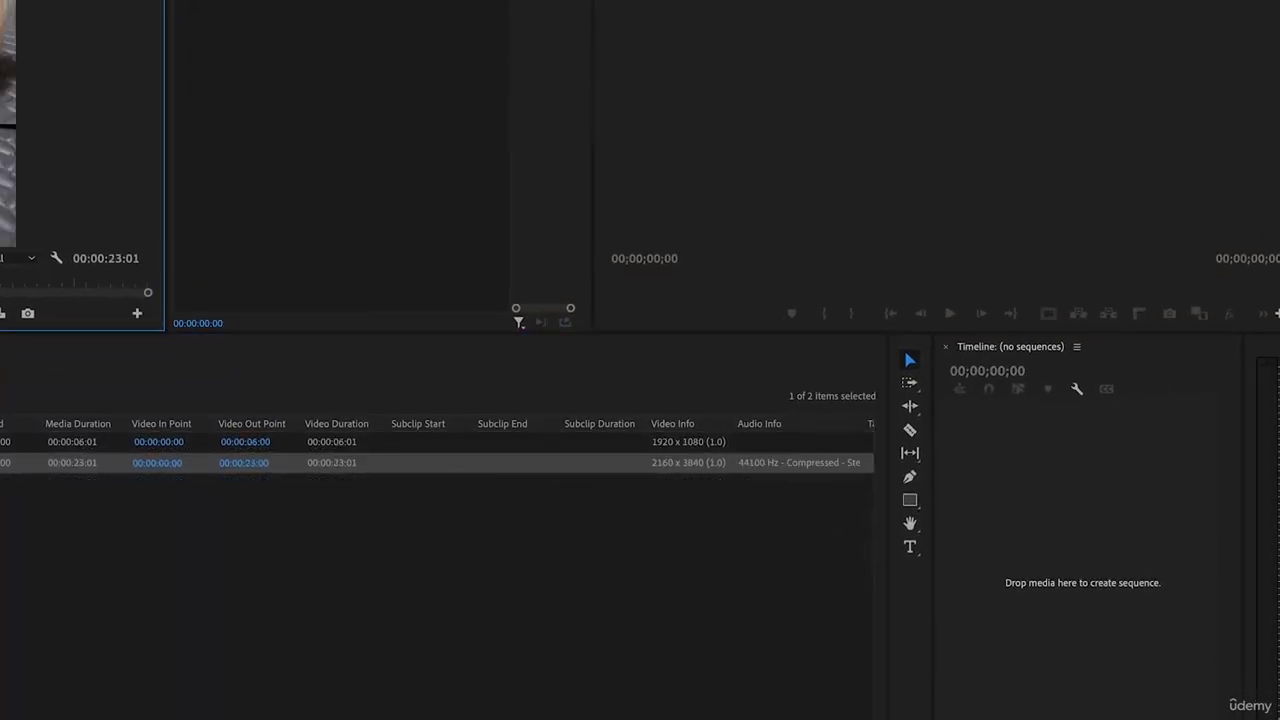
left_click_drag(0, 289, 0, 289)
left_click_drag(210, 459, 94, 459)
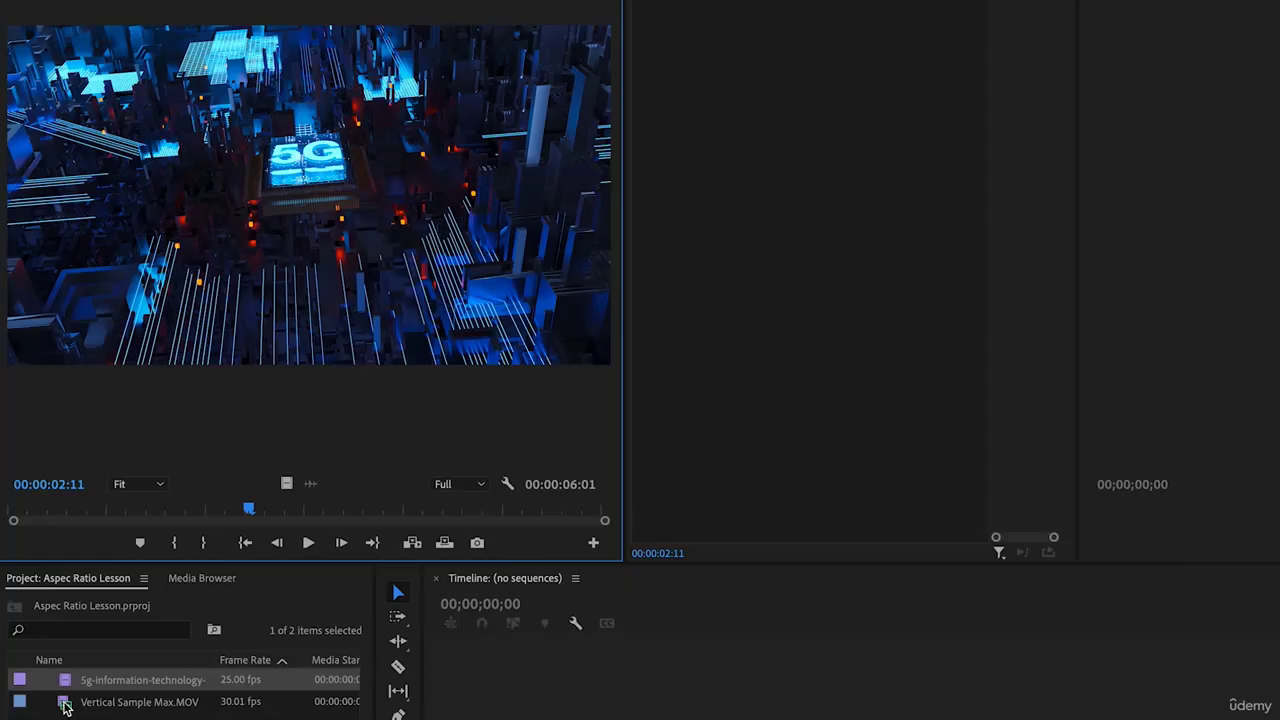
key("h")
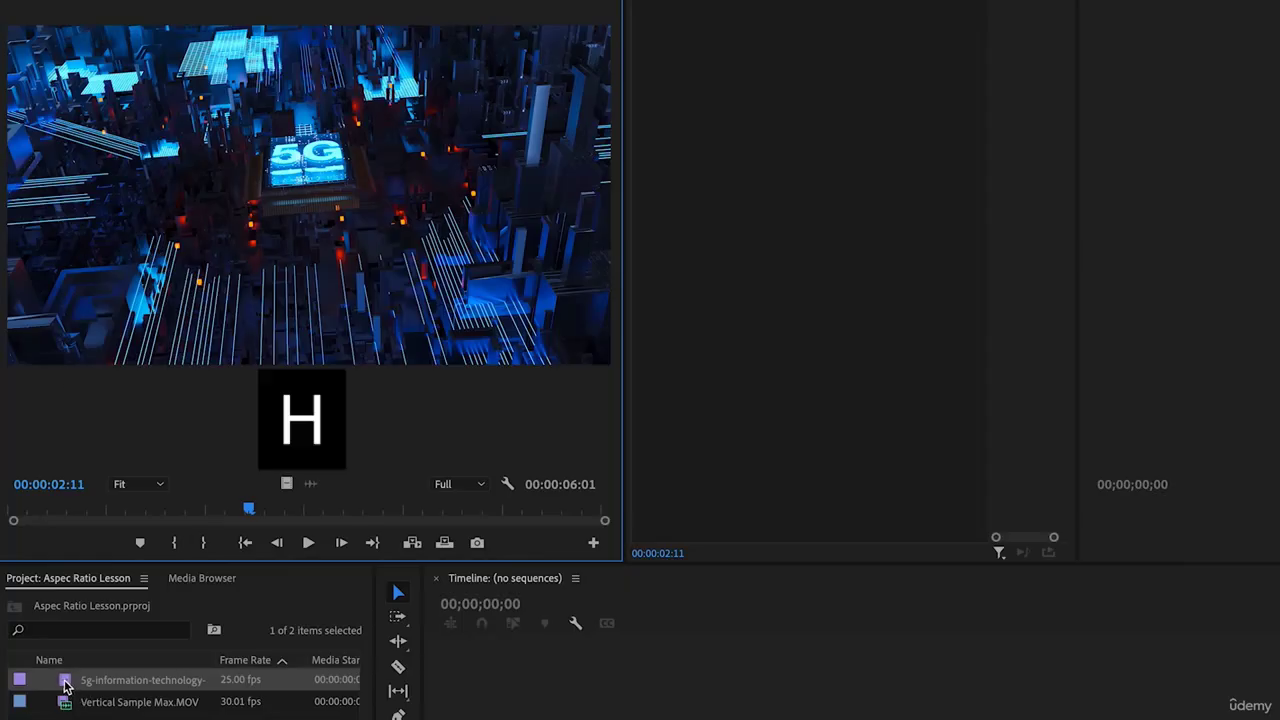
double_click(66, 704)
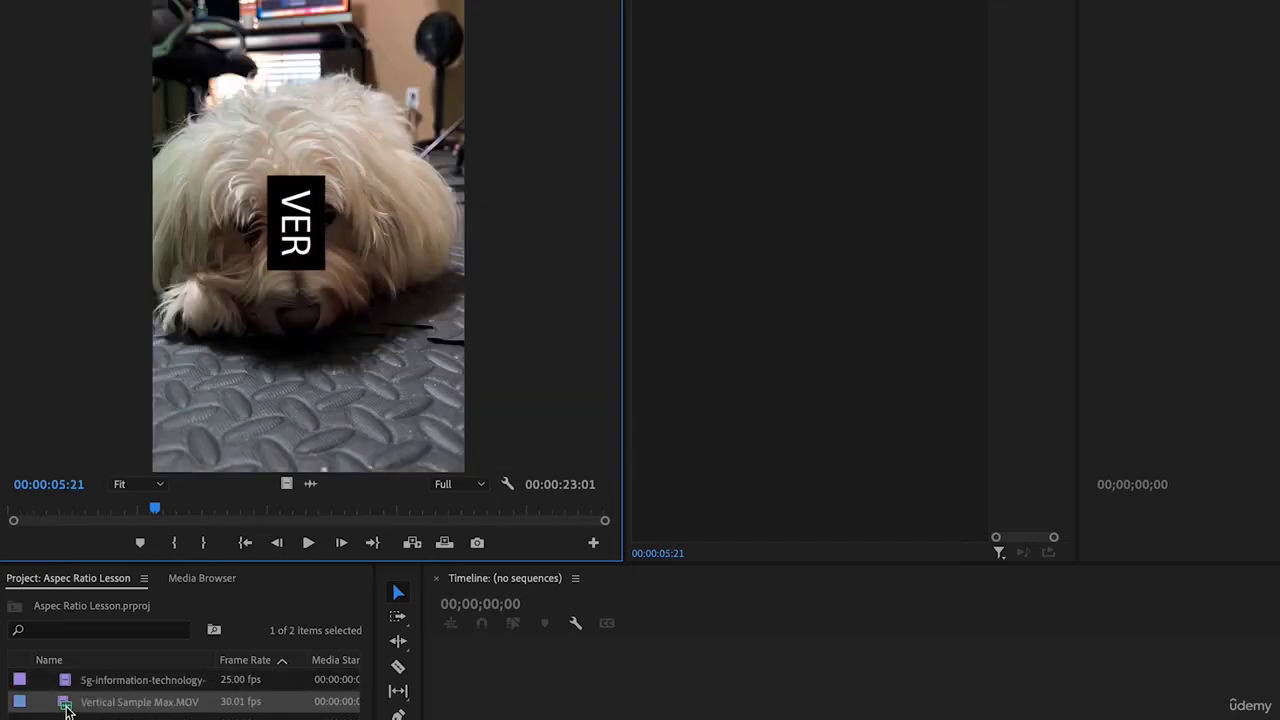
left_click(65, 680)
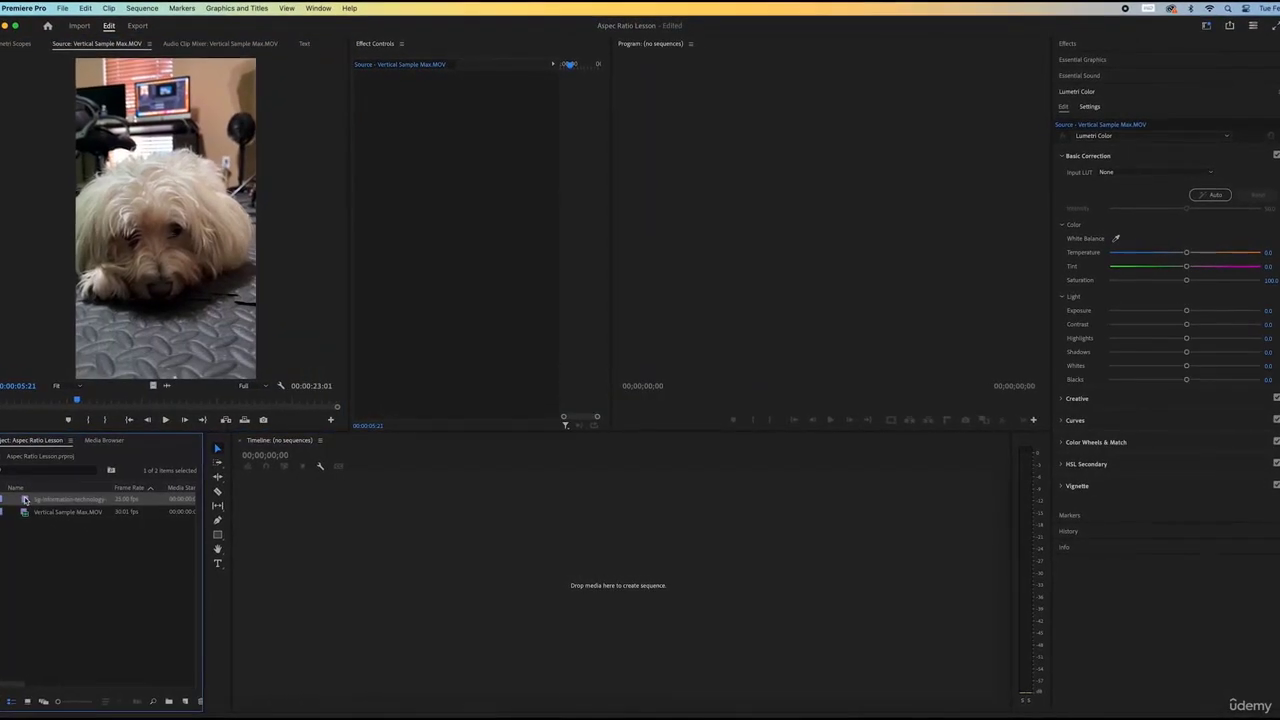
double_click(25, 499)
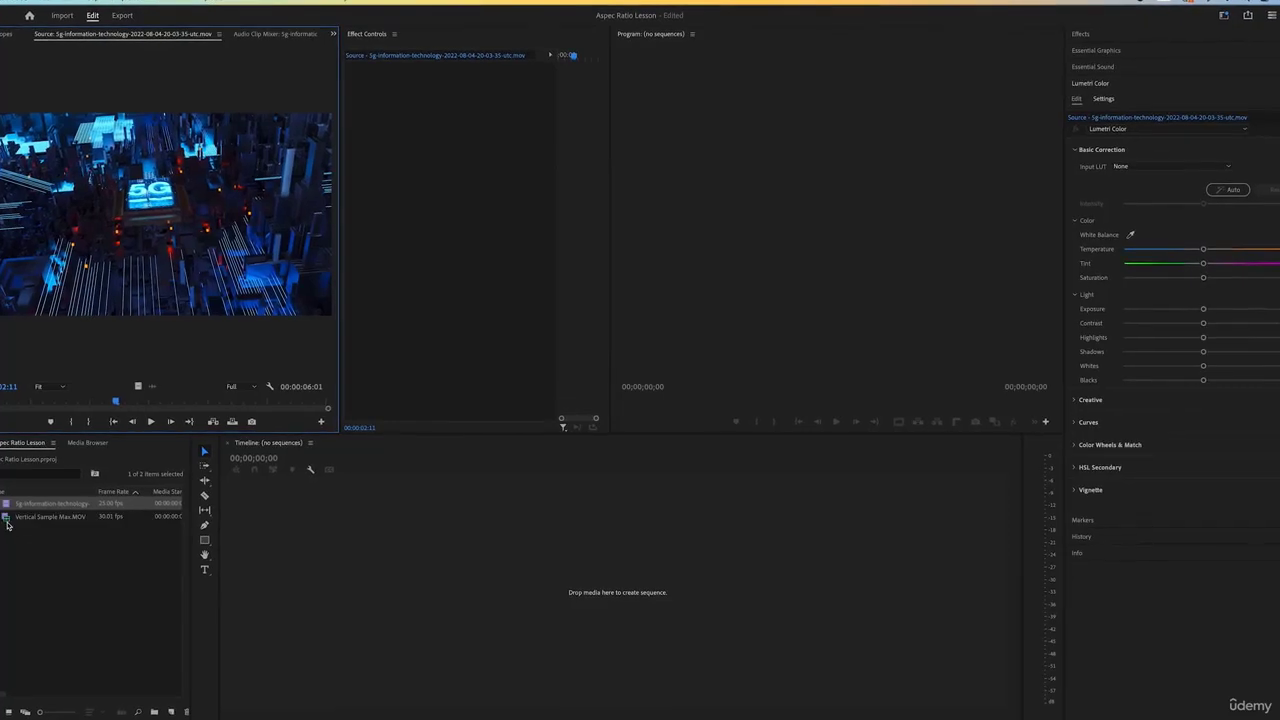
Create a Vertical Sample Max sequence from the dog clip and start exporting it
double_click(7, 520)
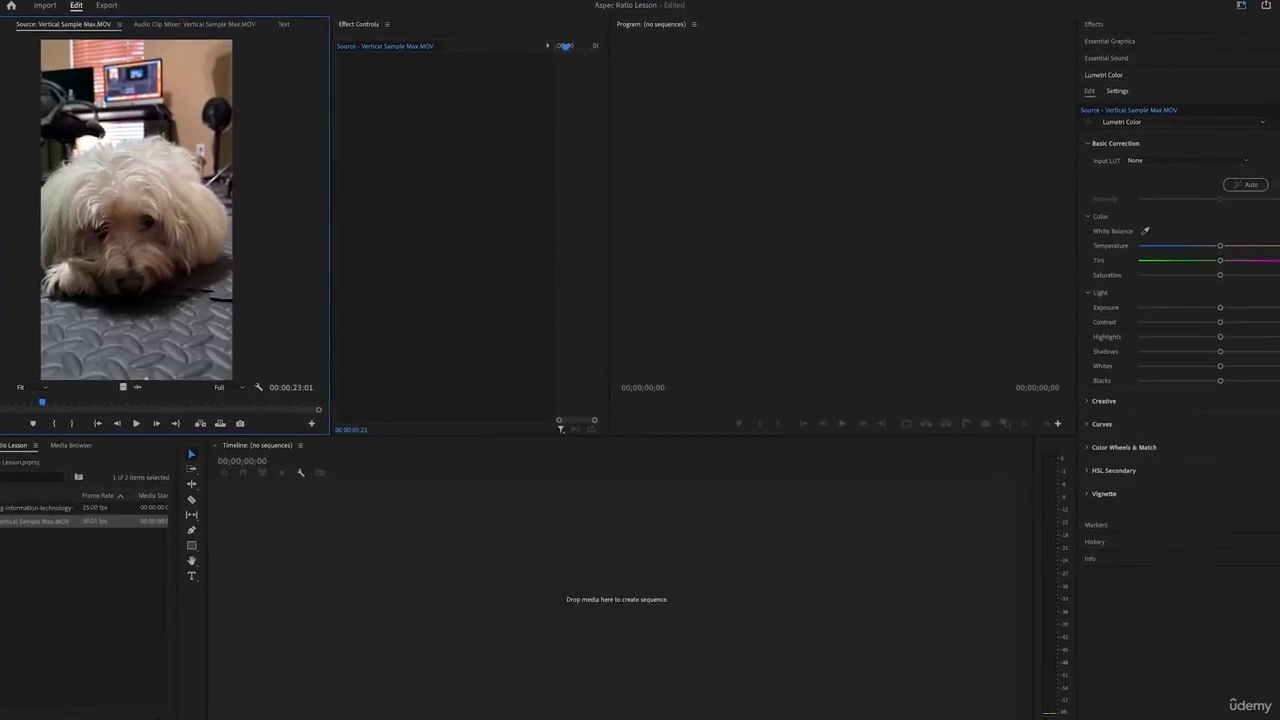
left_click_drag(30, 521, 285, 563)
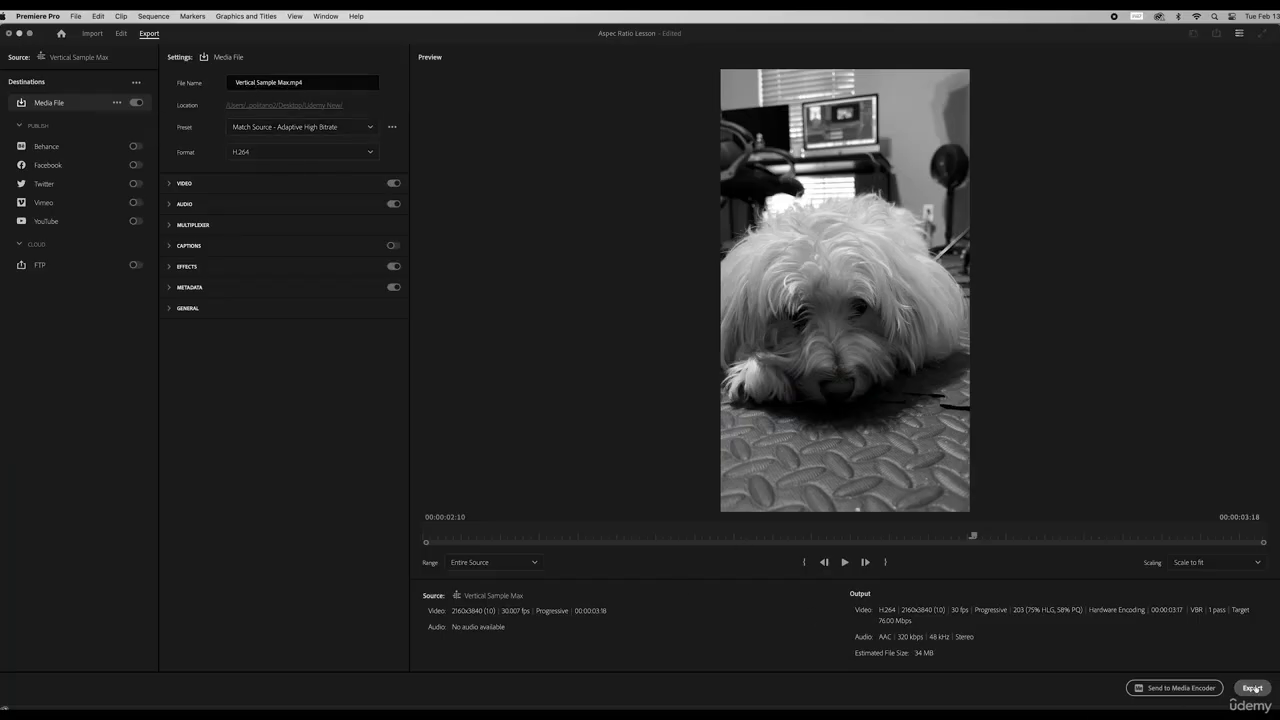
left_click(1253, 688)
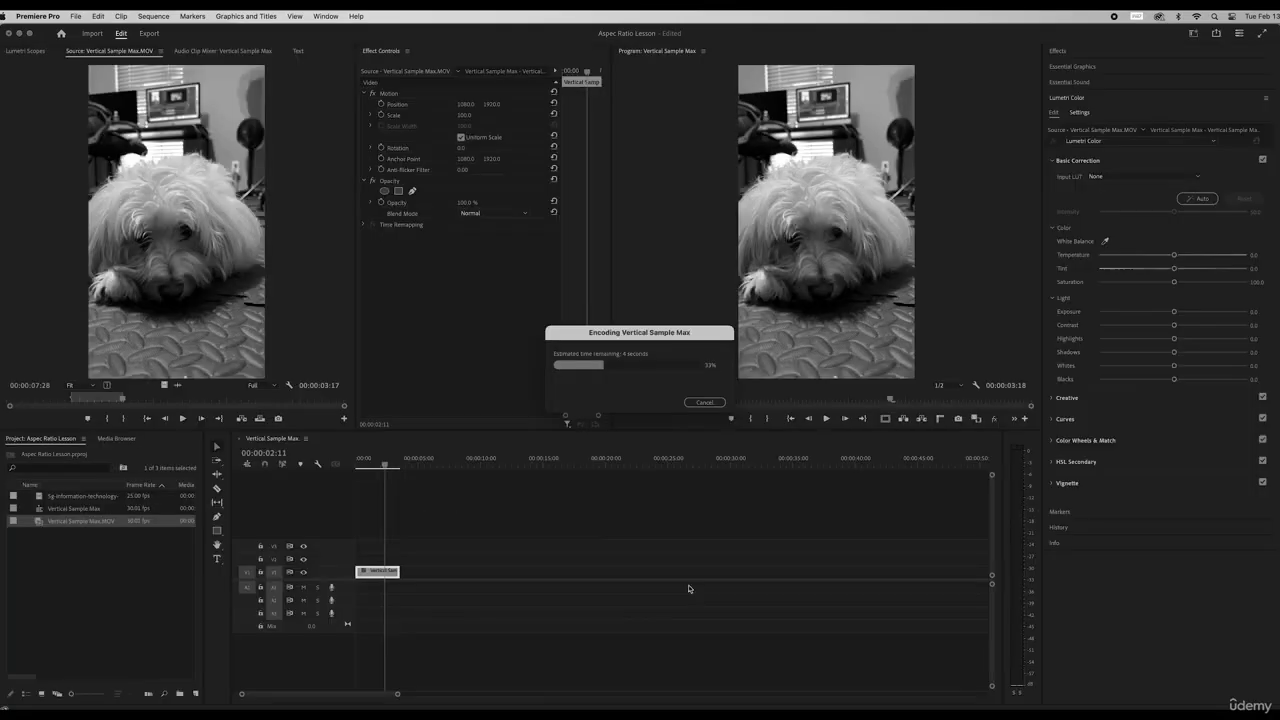
Confirm the export and play the resulting Vertical Sample Max.mp4
left_click(40, 700)
double_click(603, 167)
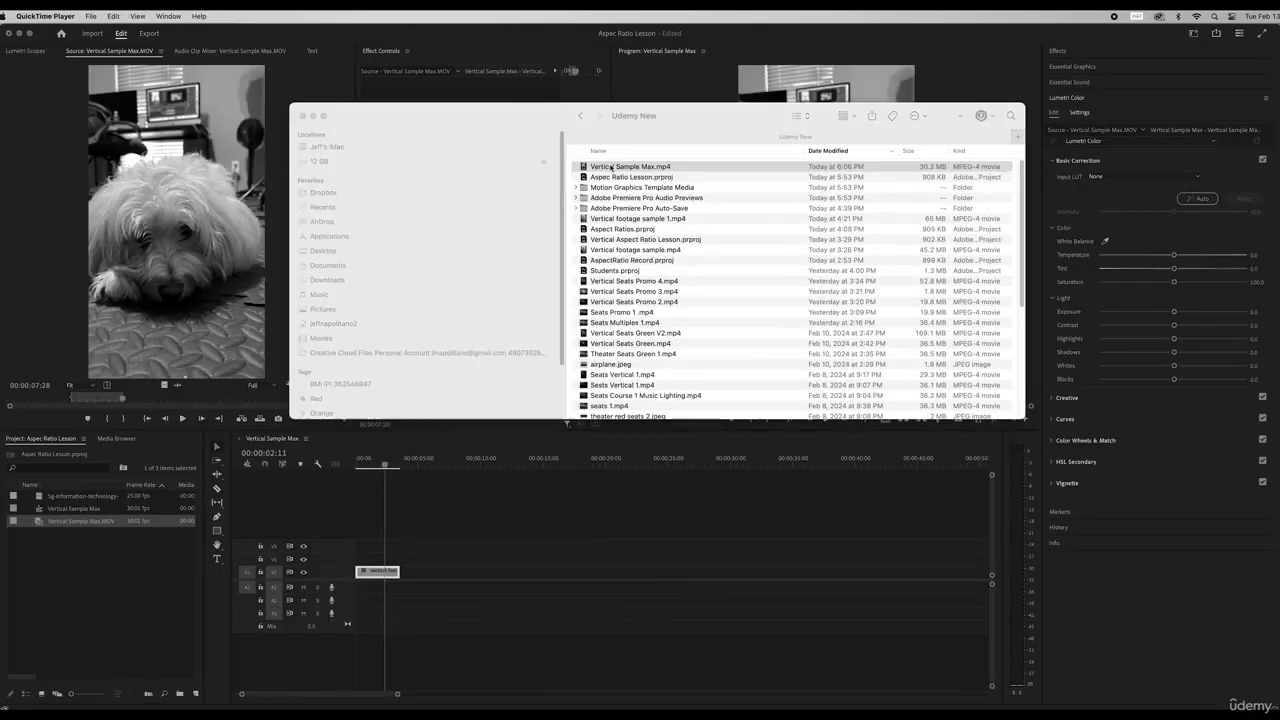
left_click_drag(346, 40, 600, 30)
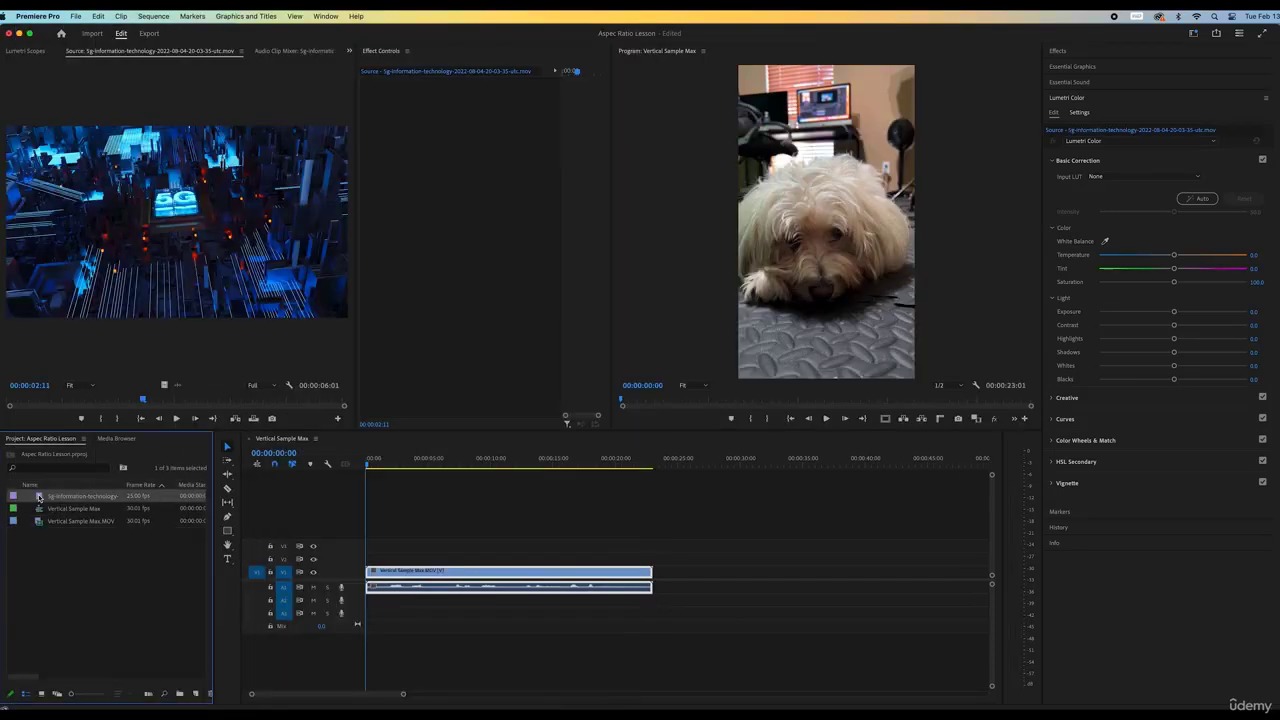
Place the 5G clip on V2 above the dog footage and scale it to 364
left_click_drag(40, 496, 437, 557)
left_click(455, 462)
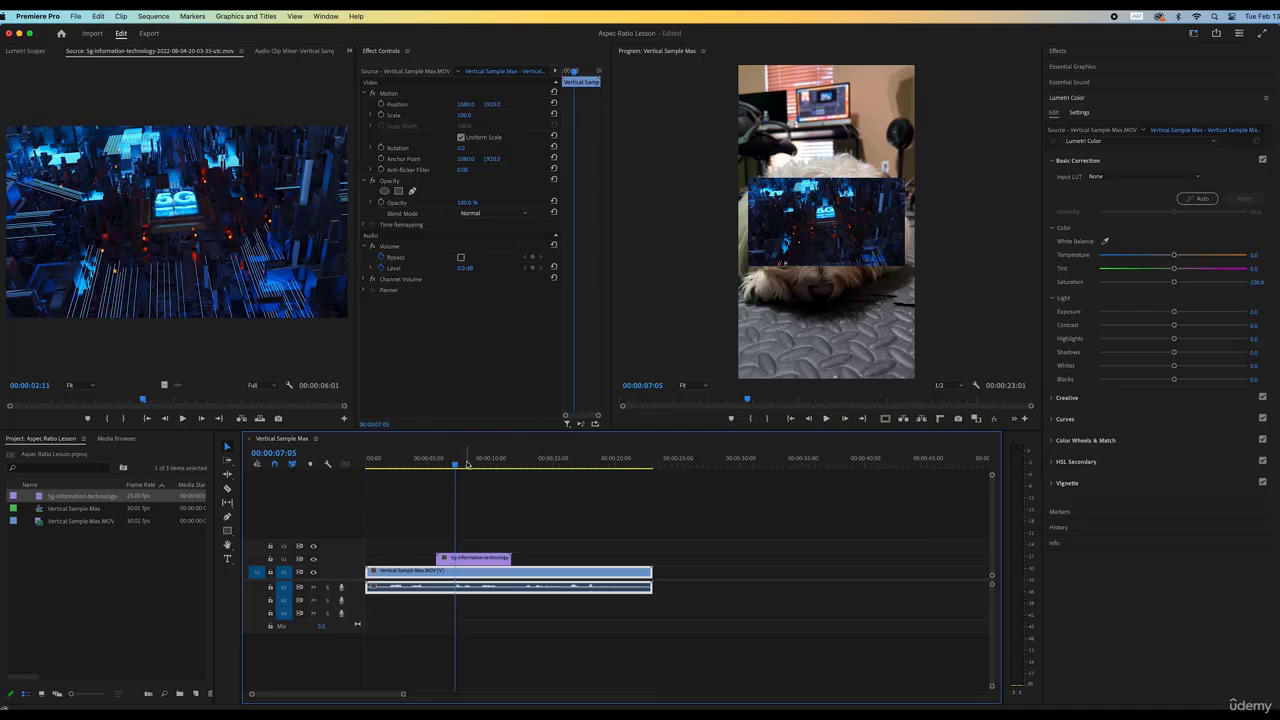
mouse_move(457, 463)
left_mouse_down()
mouse_move(445, 465)
mouse_move(458, 465)
left_mouse_up()
left_click(473, 557)
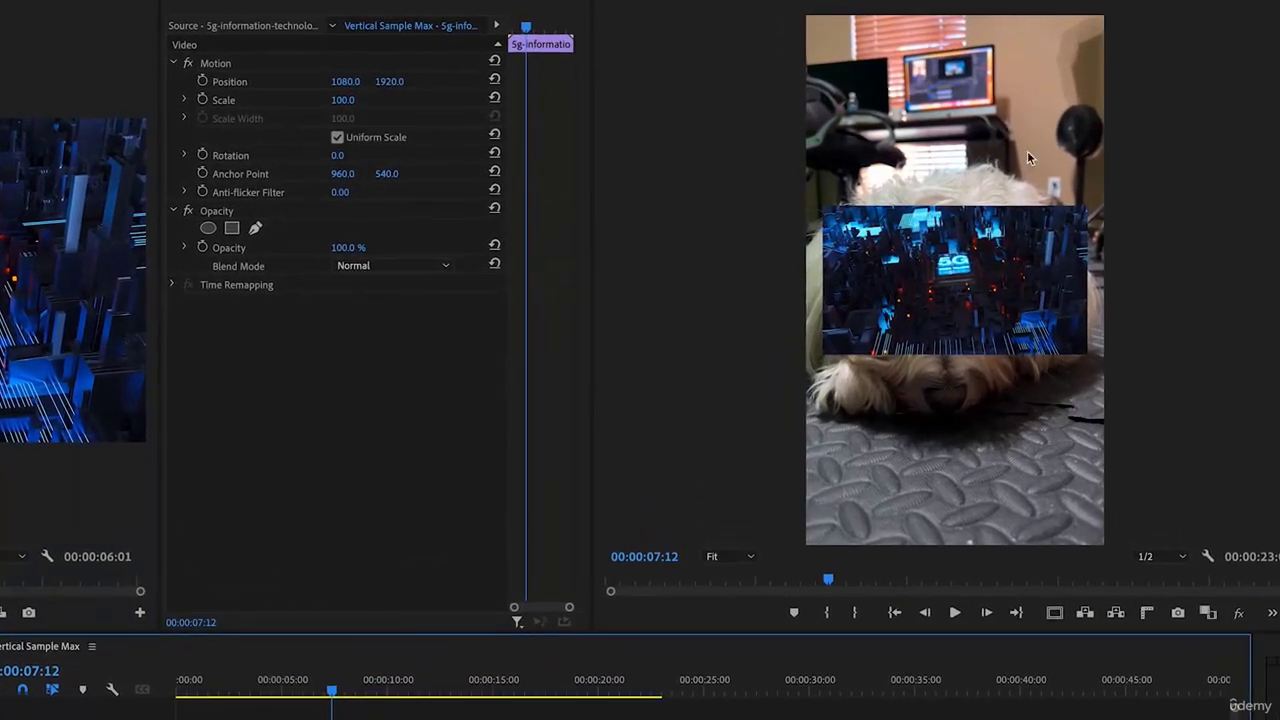
left_click_drag(343, 100, 608, 100)
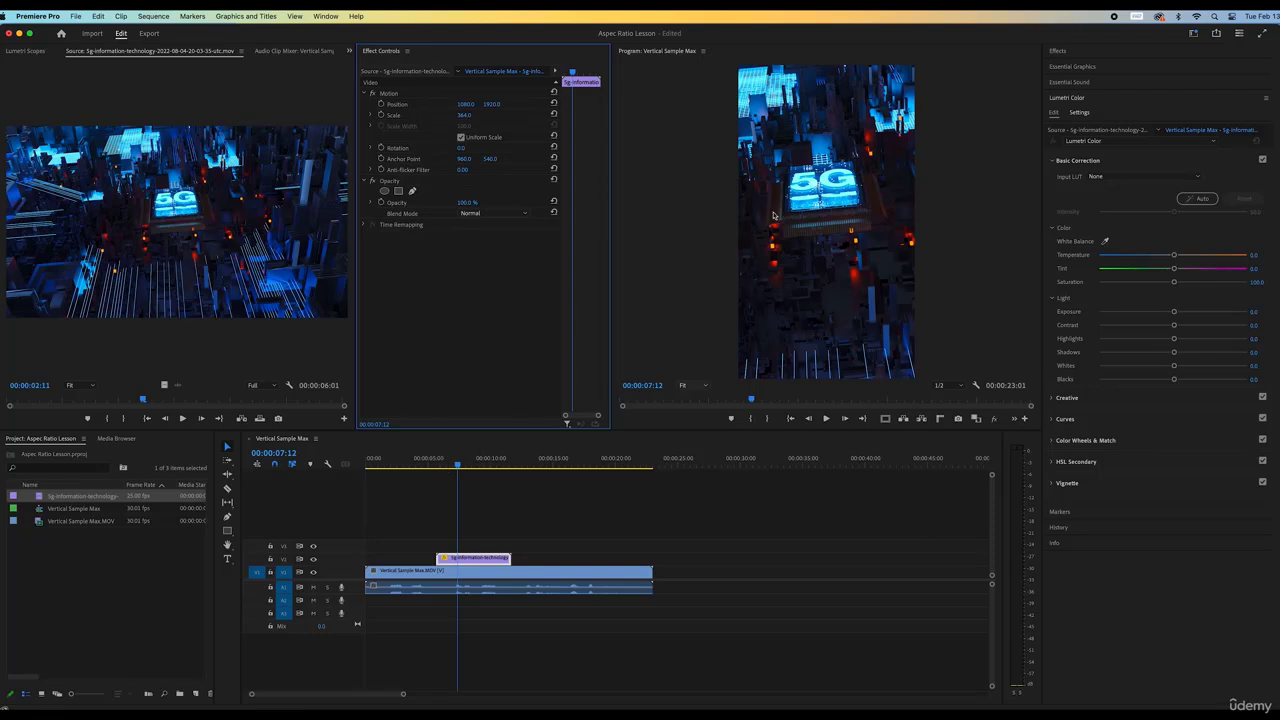
left_click_drag(580, 611, 477, 552)
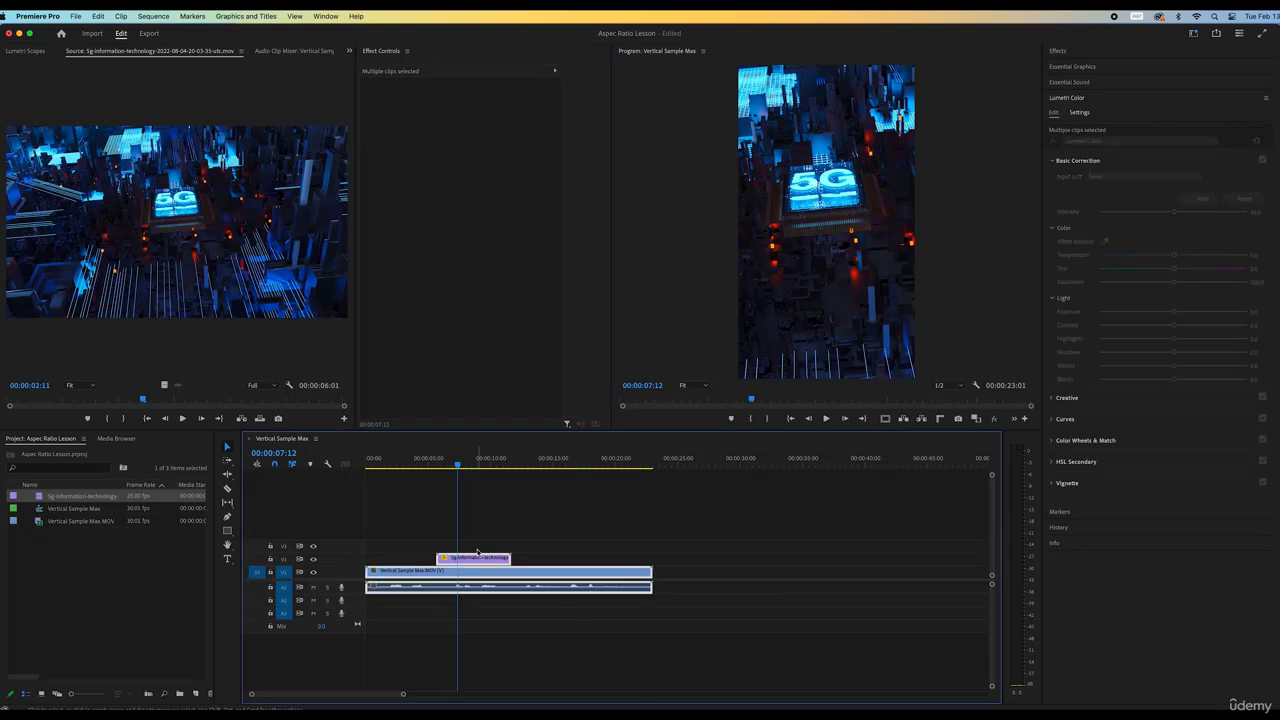
Delete all clips, place only the 5G clip, and change the sequence to match its settings
key("Delete")
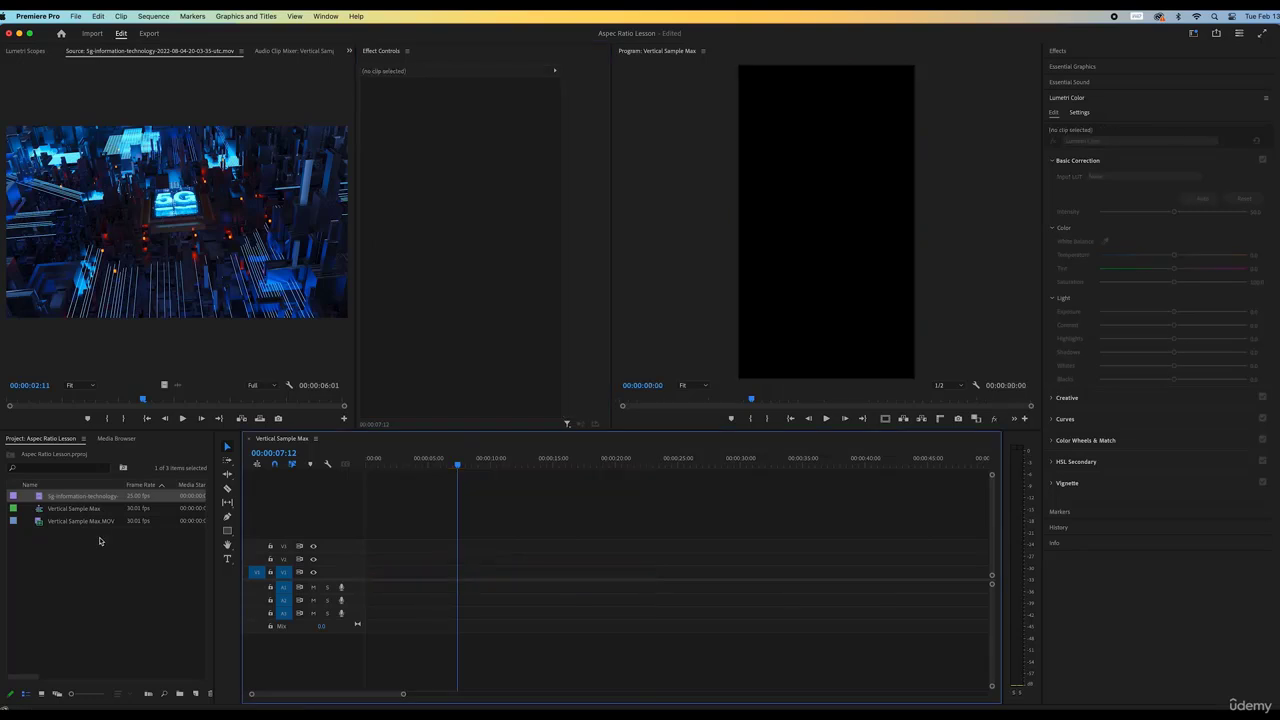
double_click(38, 497)
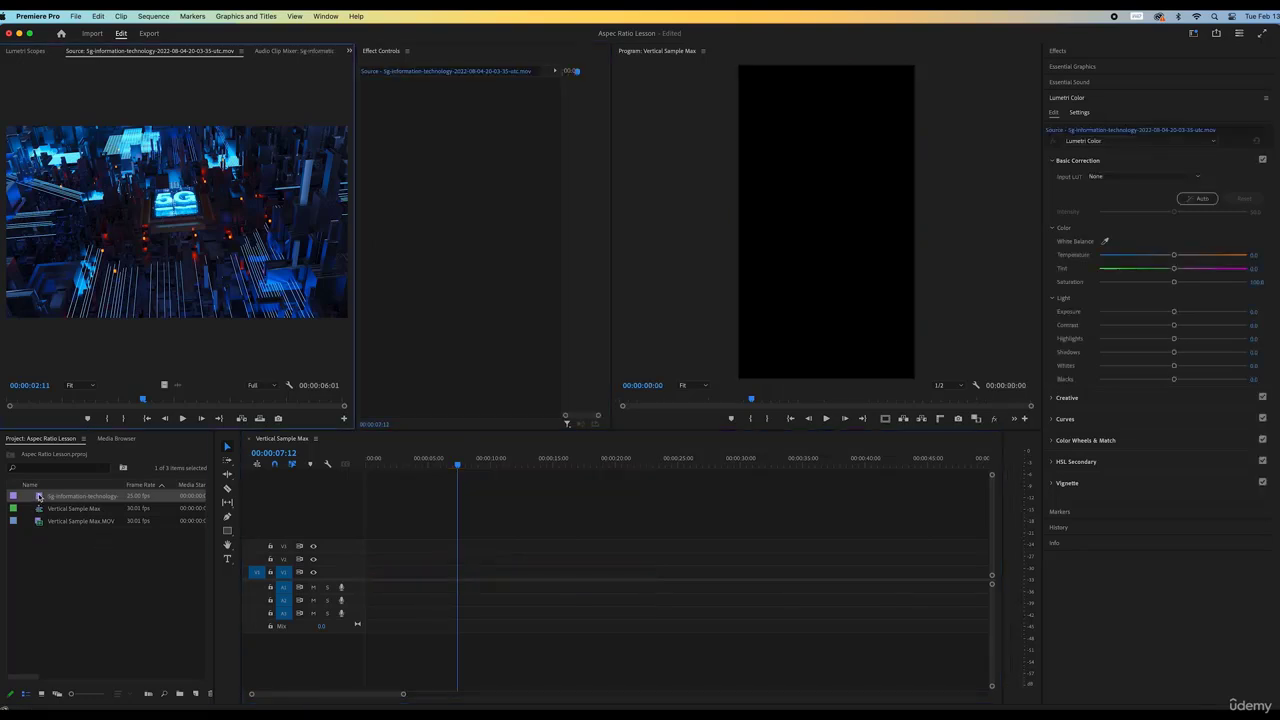
left_click_drag(38, 497, 455, 572)
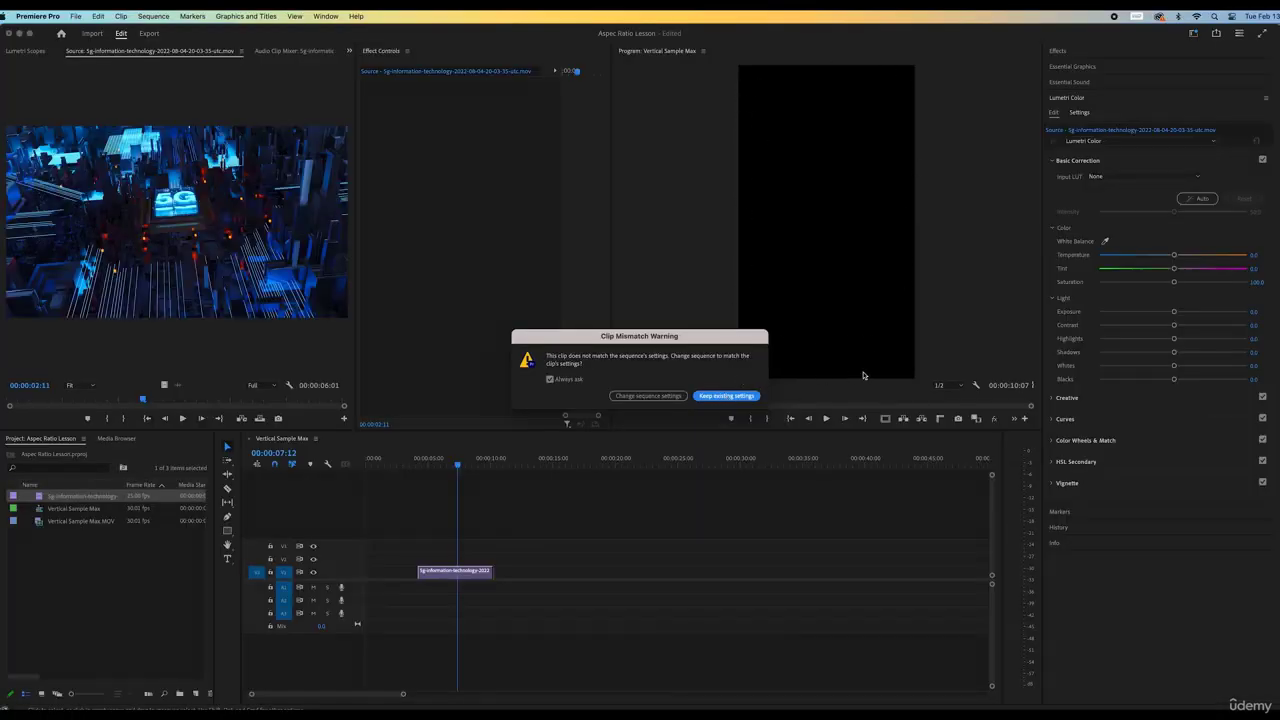
left_click(649, 396)
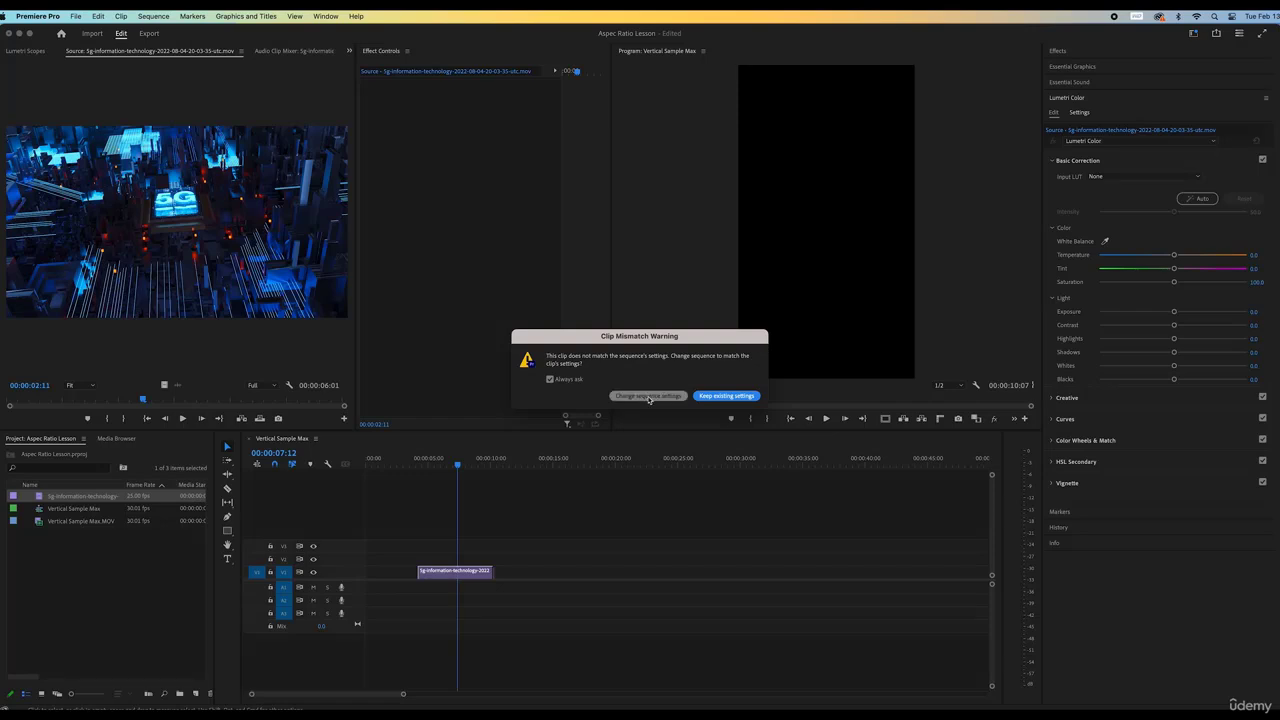
left_click(462, 575)
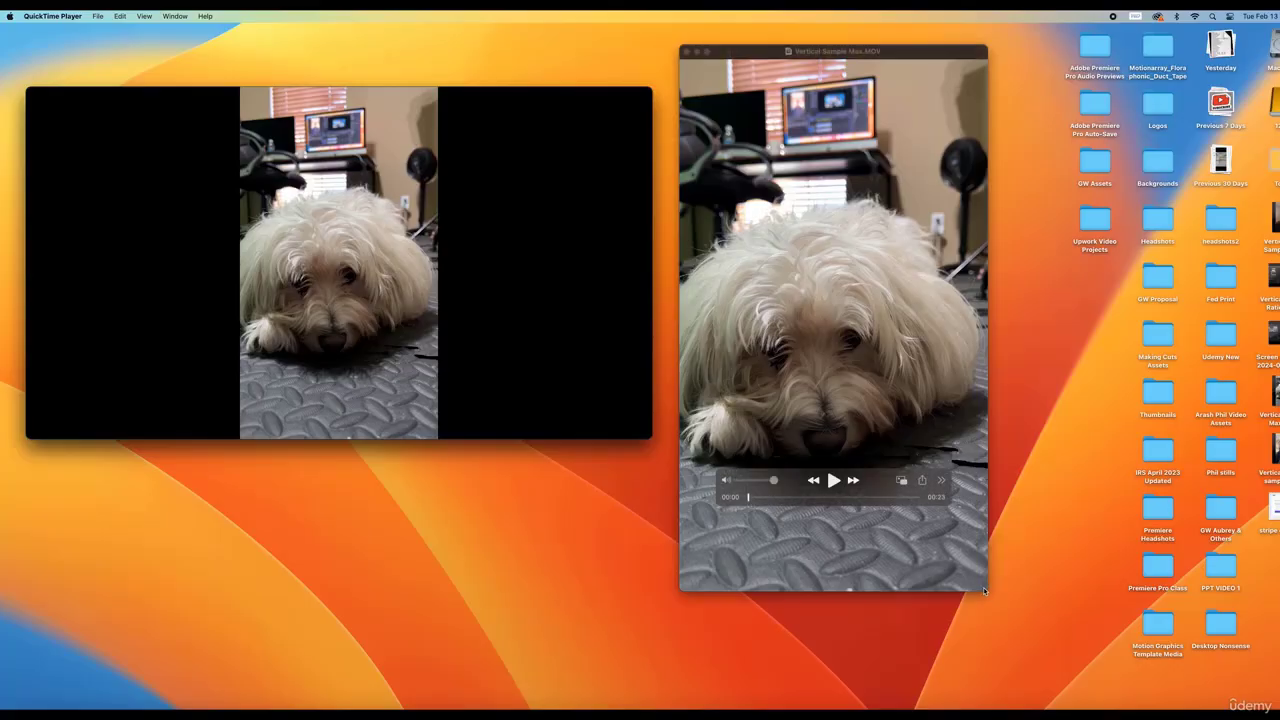
Enlarge the QuickTime window of the vertical dog video beside the pillarboxed player
left_click_drag(985, 587, 1045, 667)
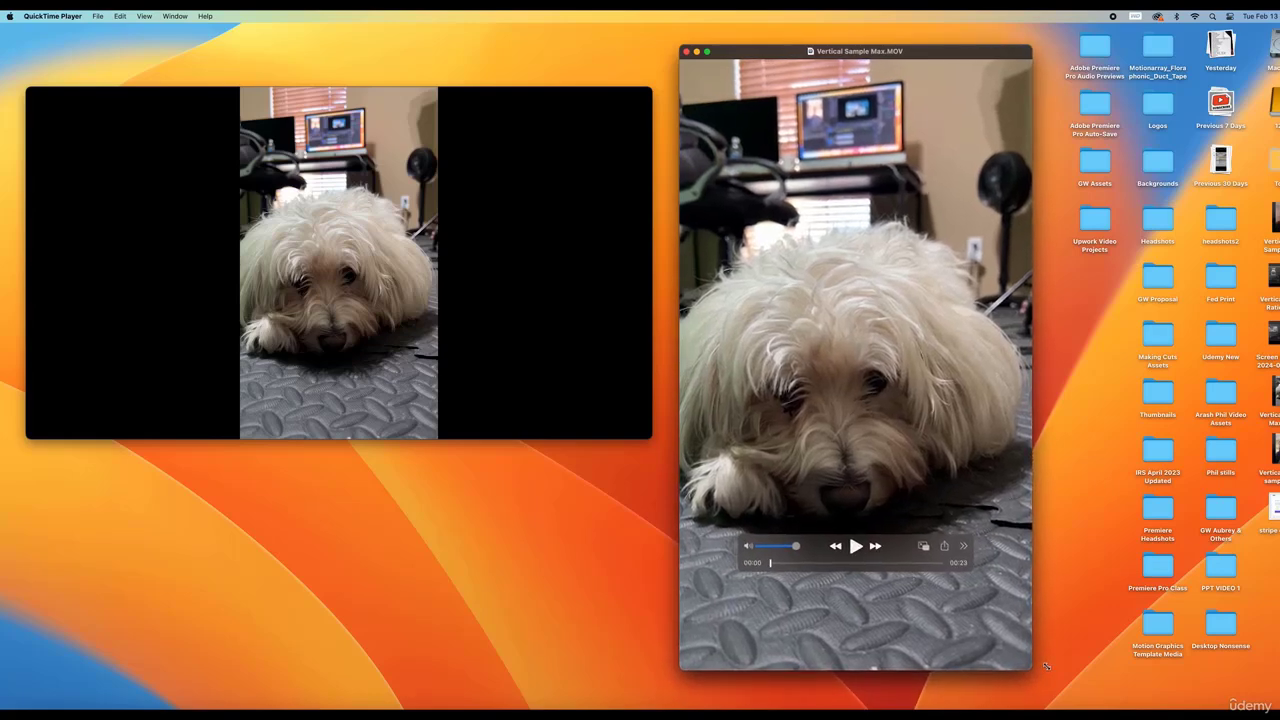
left_click(1045, 667)
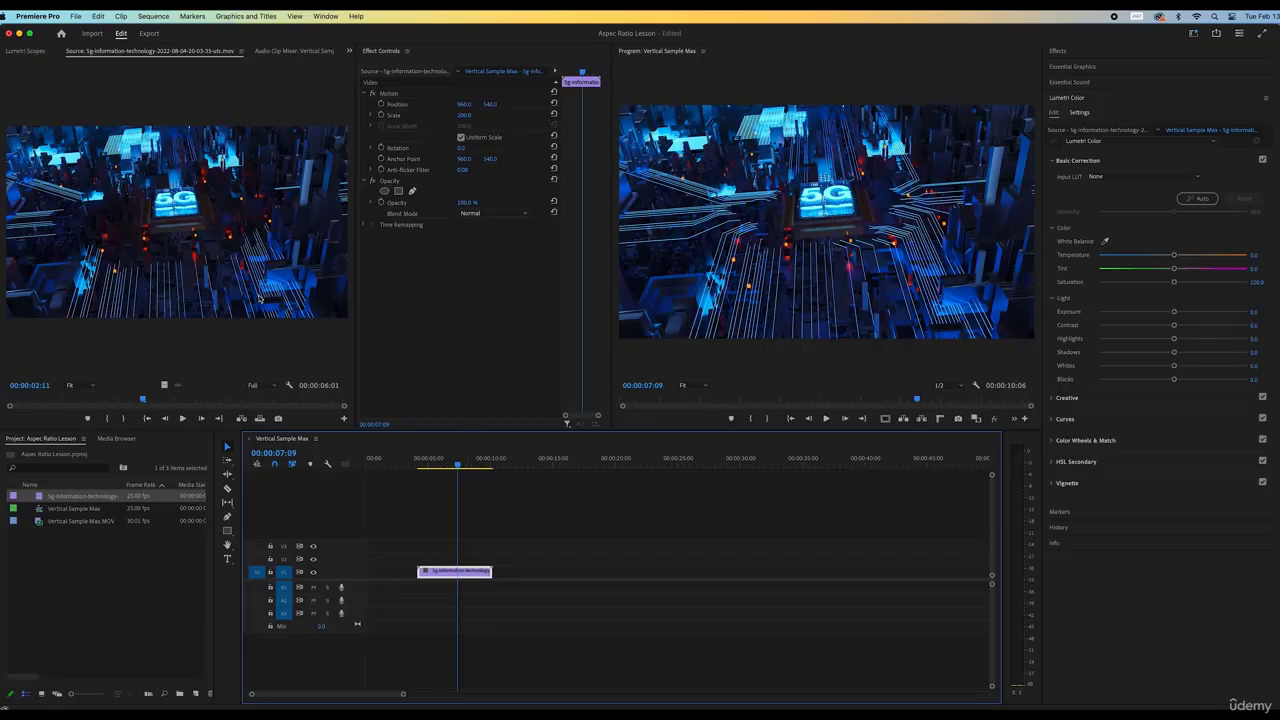
Reduce the sequence's preview width, keeping preview width and height proportional
left_click(149, 17)
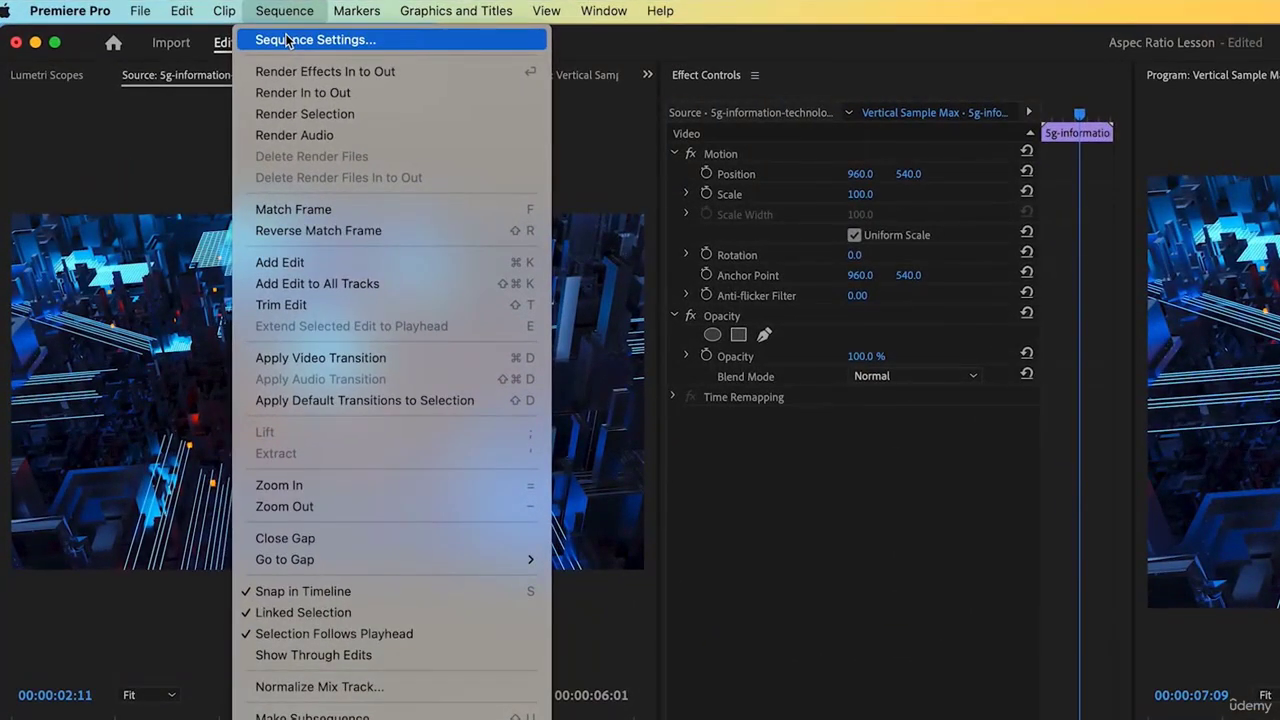
left_click(286, 40)
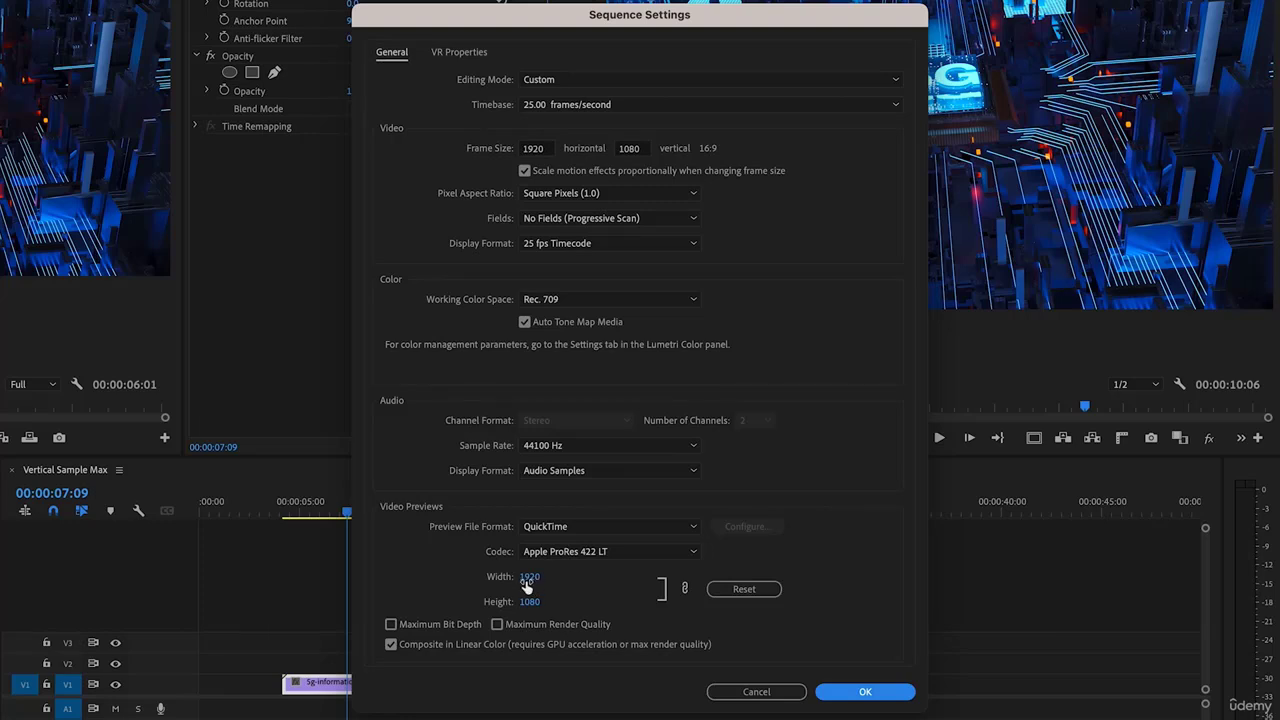
left_click_drag(531, 577, 636, 583)
left_click(673, 590)
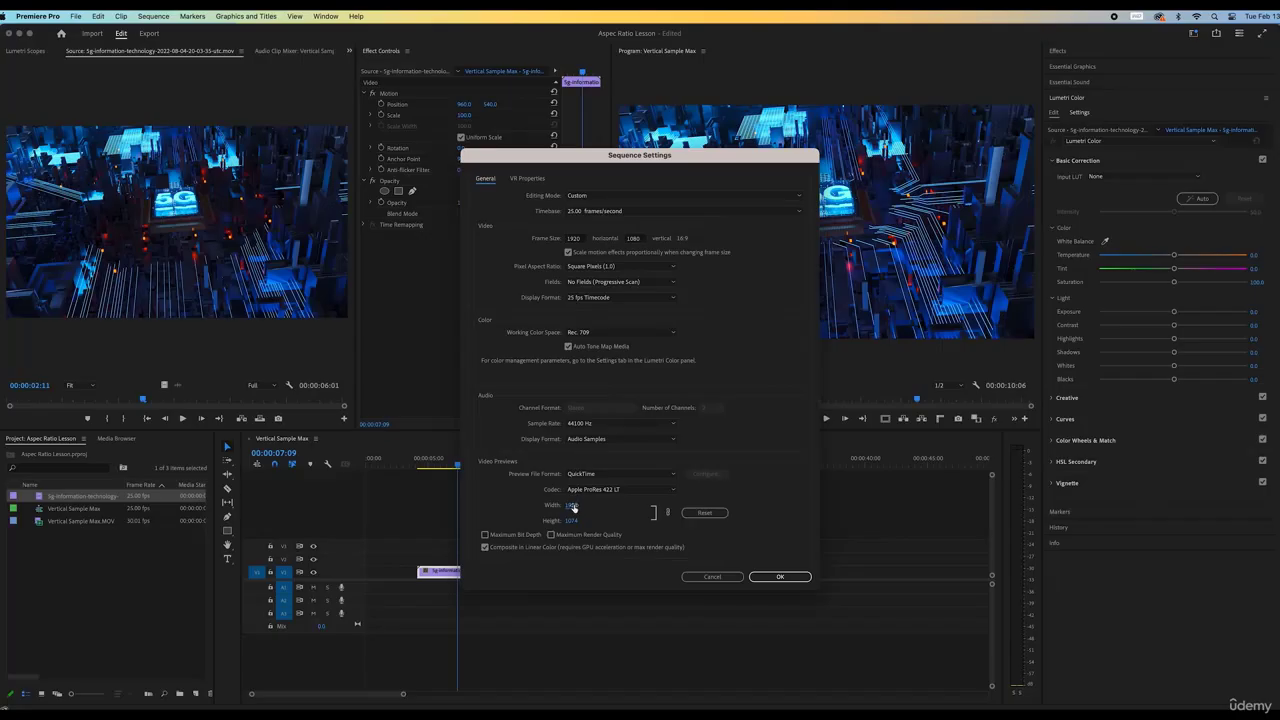
key("Return")
left_click(160, 17)
Set the sequence frame size to 1080x1920
left_click(167, 31)
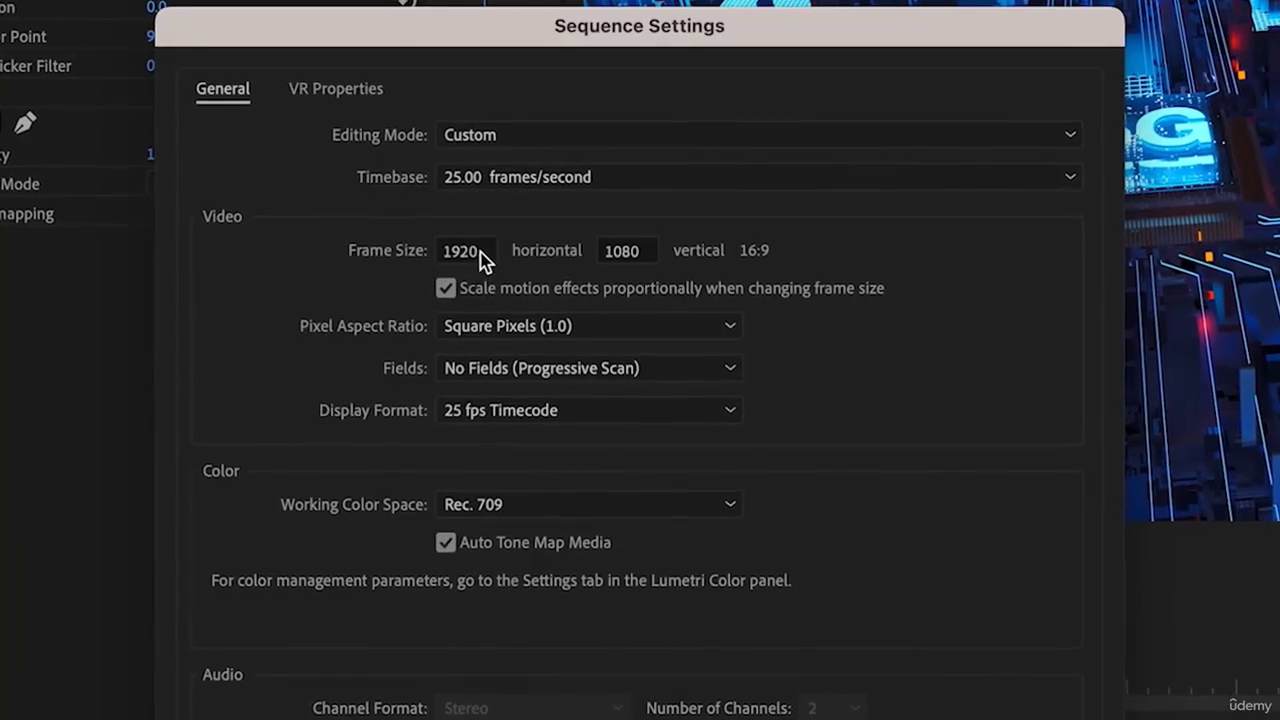
left_click(583, 238)
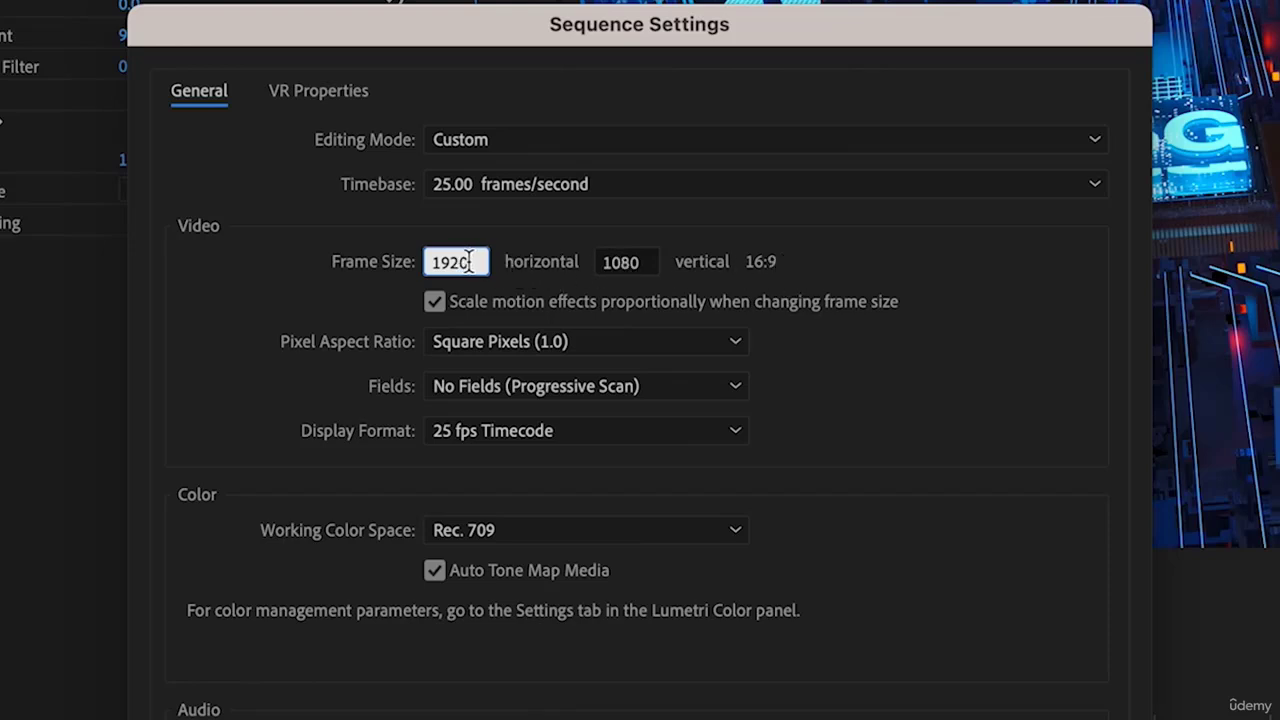
left_click_drag(470, 262, 432, 261)
type("1080")
double_click(645, 261)
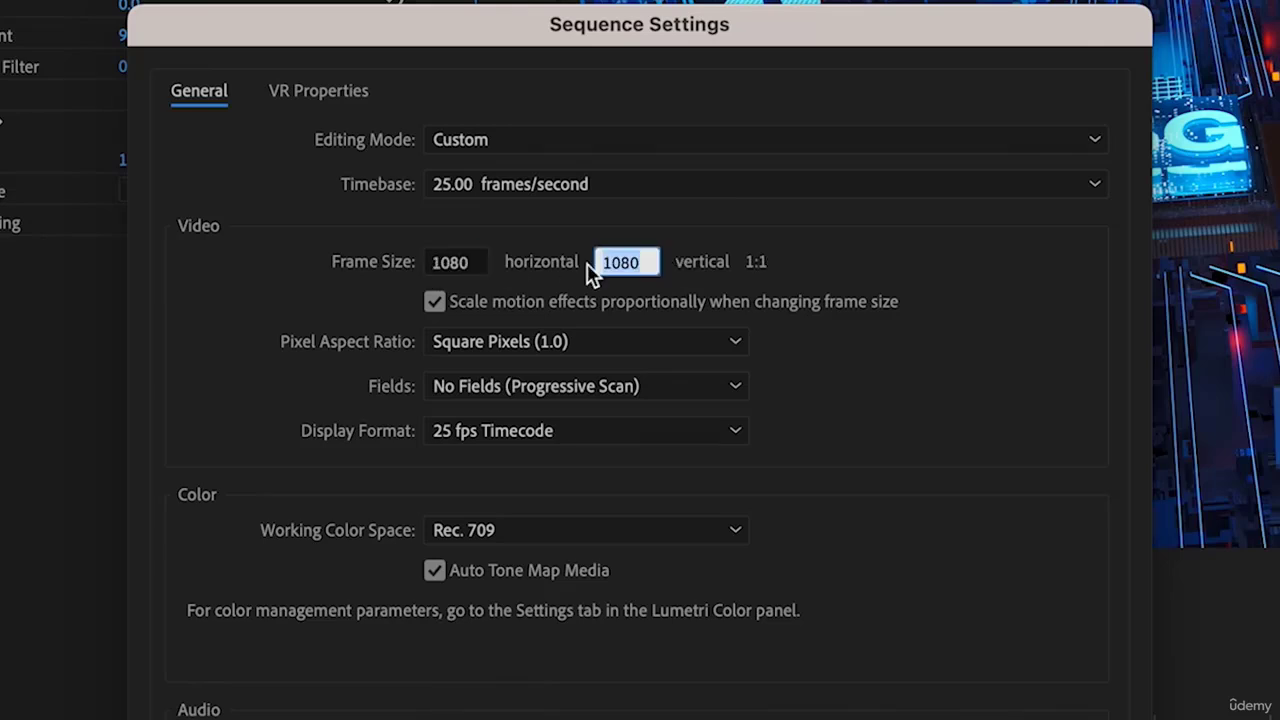
type("1920")
key("Tab")
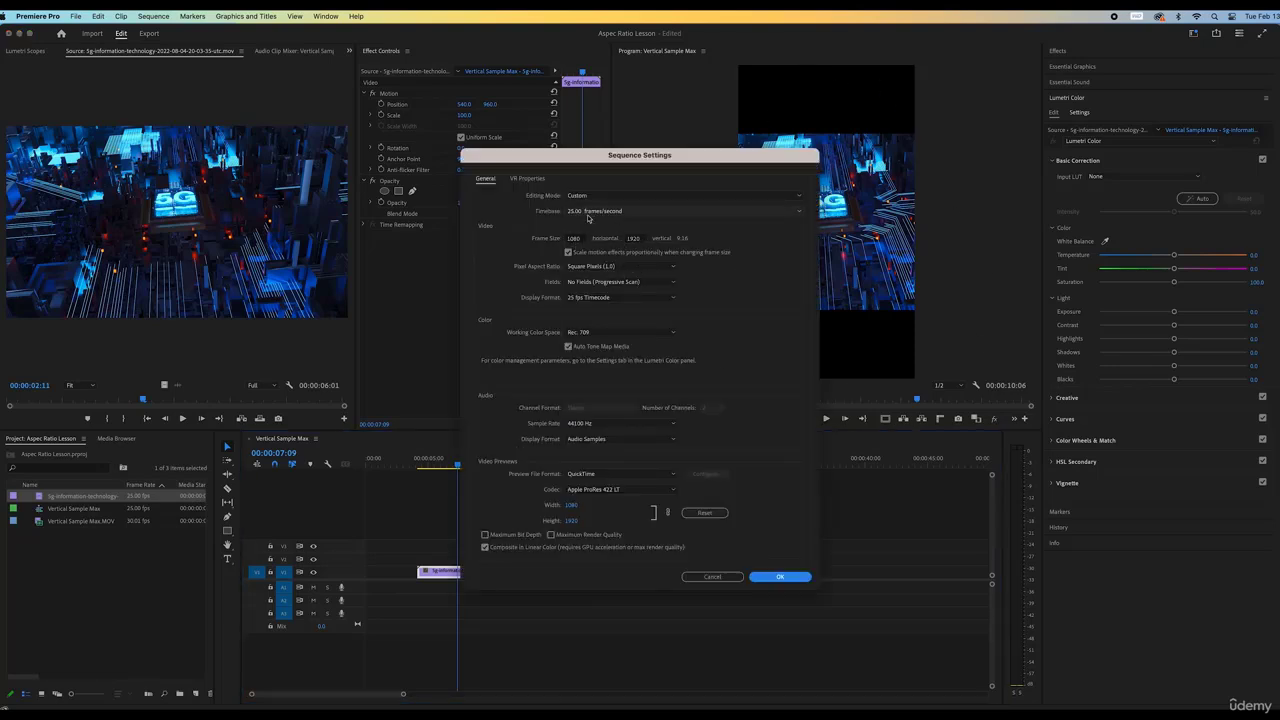
Switch the sequence Editing Mode to the DNxHR UHD preset
left_click(617, 197)
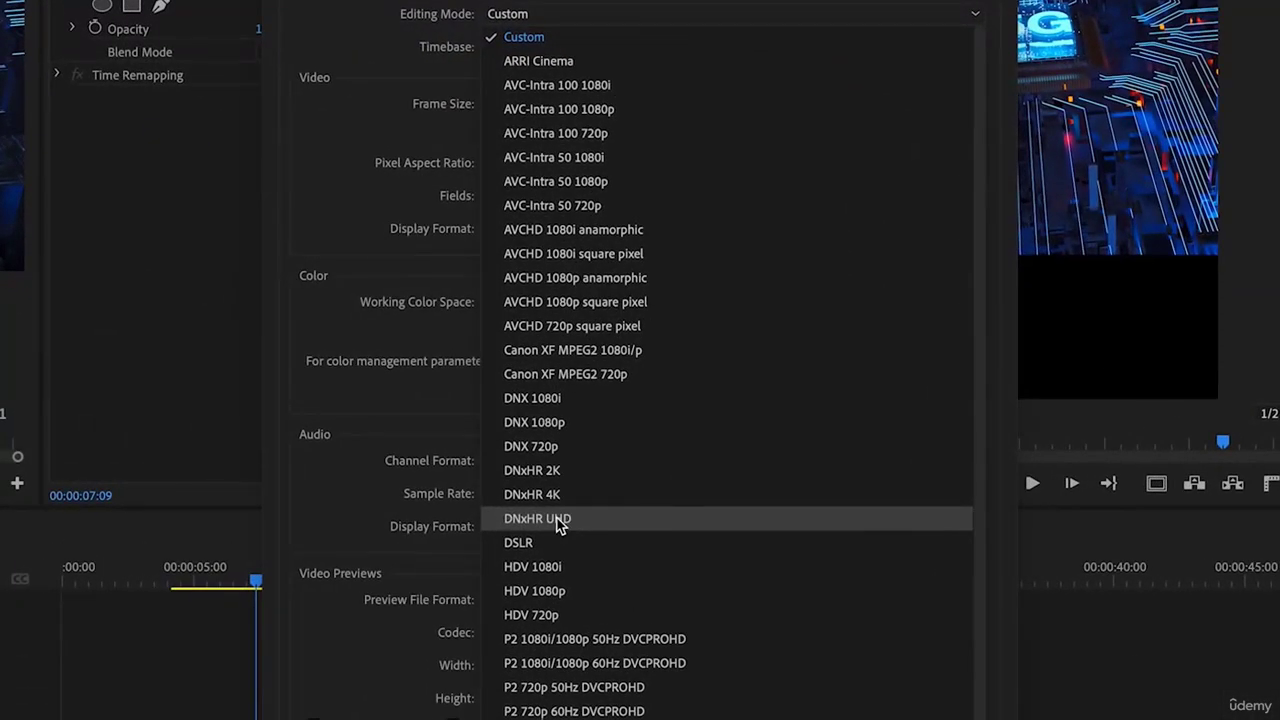
left_click(570, 526)
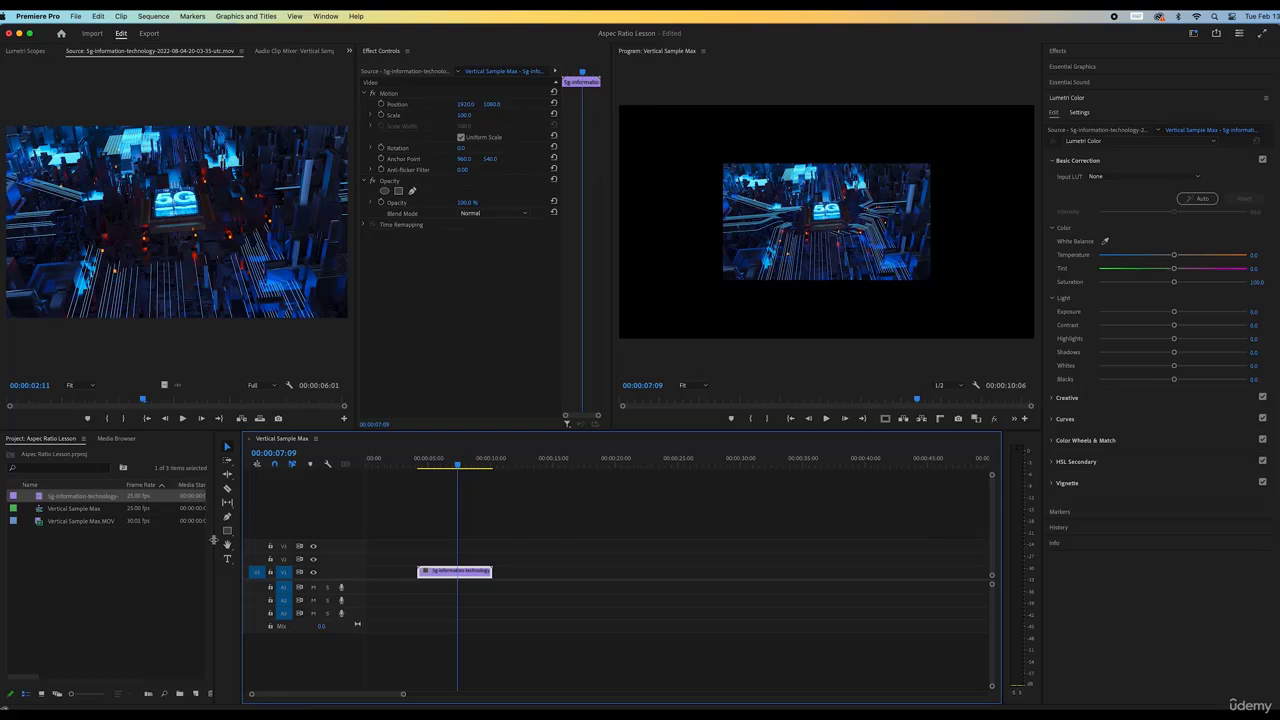
left_click_drag(213, 540, 656, 554)
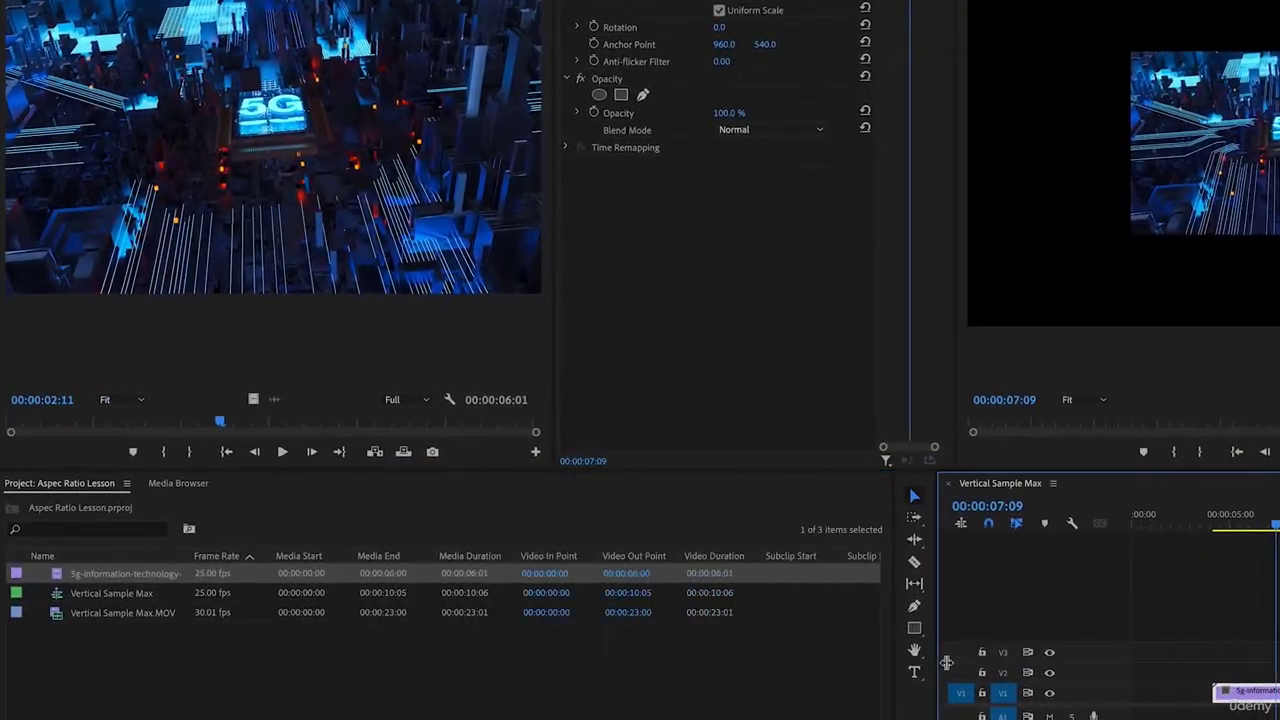
Widen the Project panel to show the Video Info and Audio Info columns, and set the 5G clip's Scale to 200
left_click_drag(1026, 666, 1218, 645)
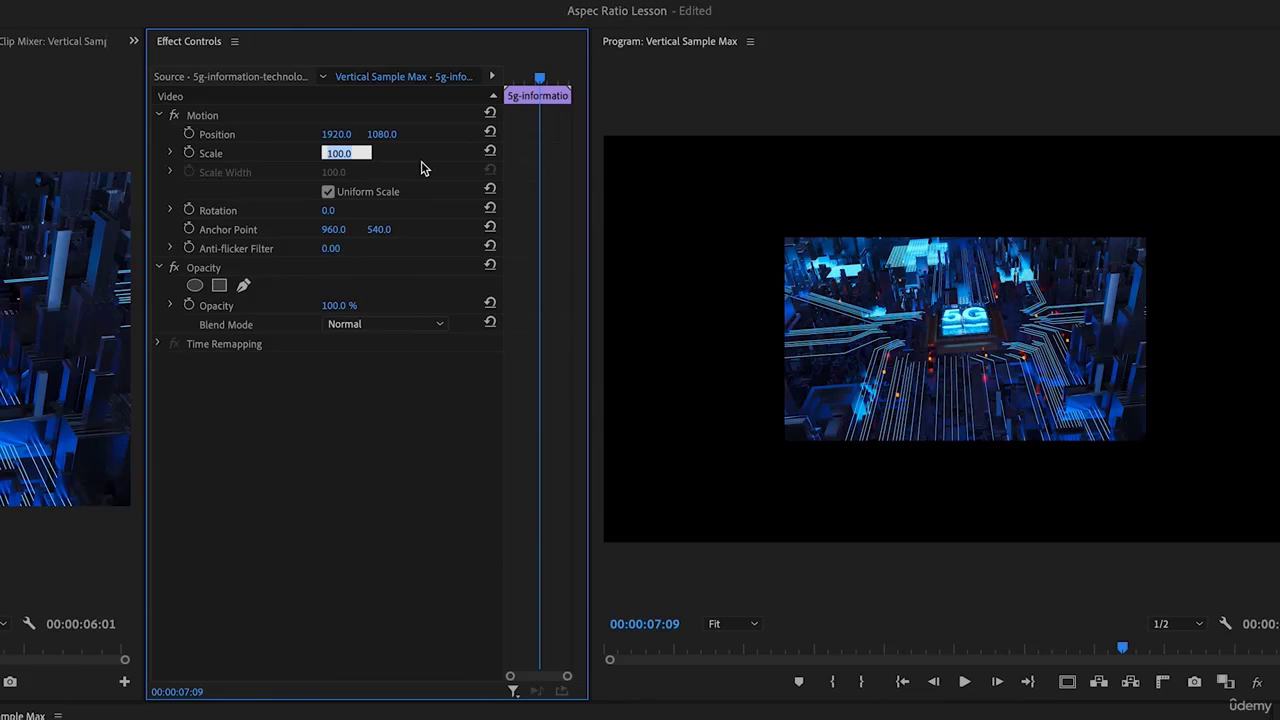
type("200")
key("Return")
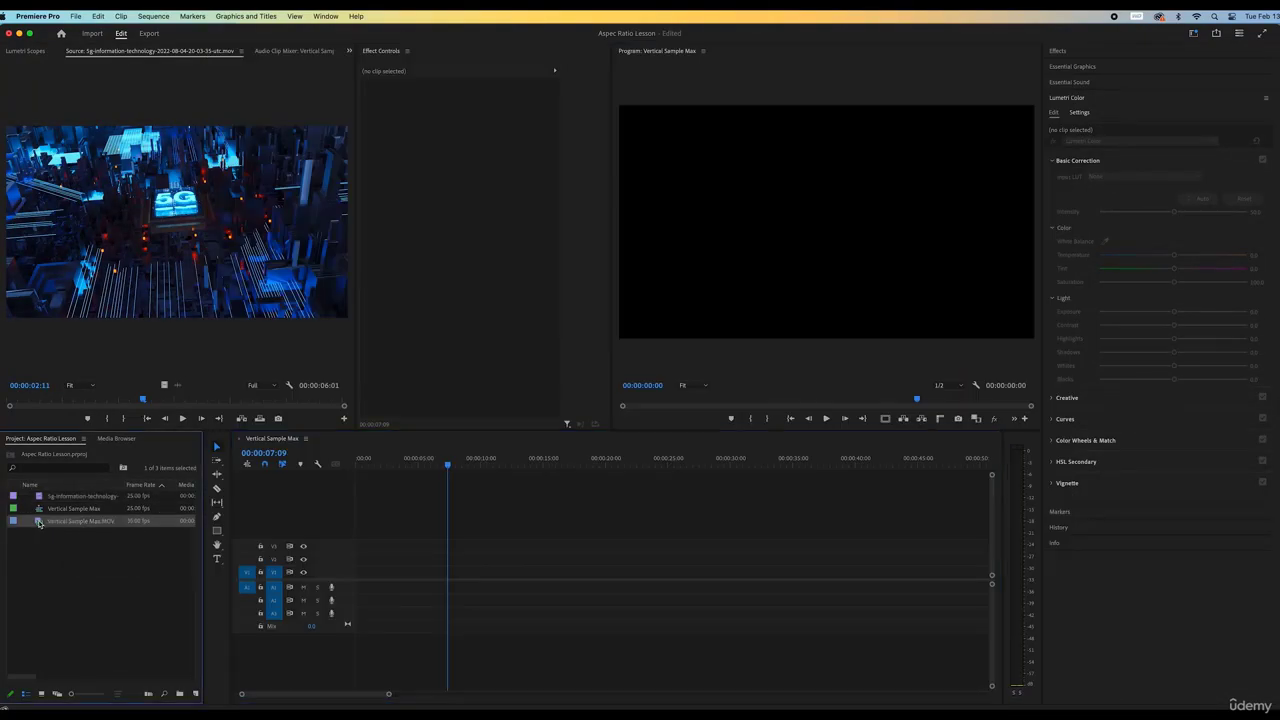
Mark an In point at 4:12 and an Out point at 7:28 on the vertical dog clip
double_click(38, 522)
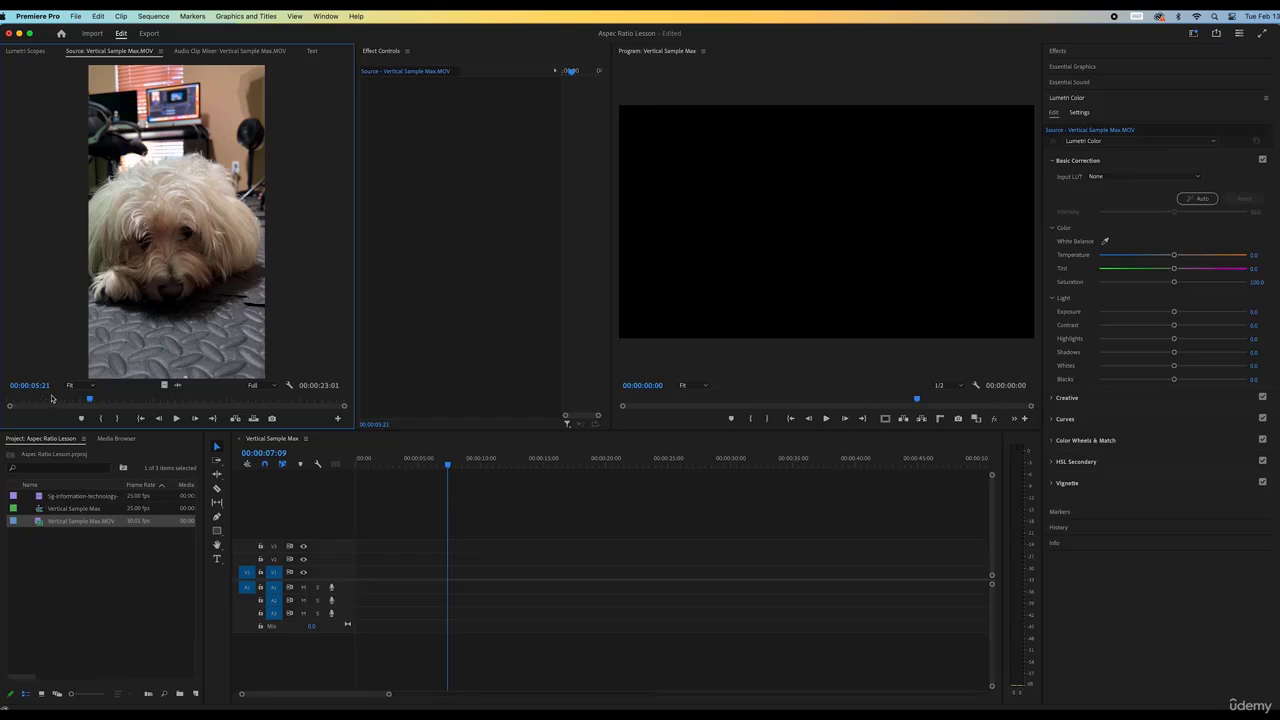
left_click(71, 399)
left_click(100, 418)
left_click_drag(96, 399, 372, 566)
left_click(121, 419)
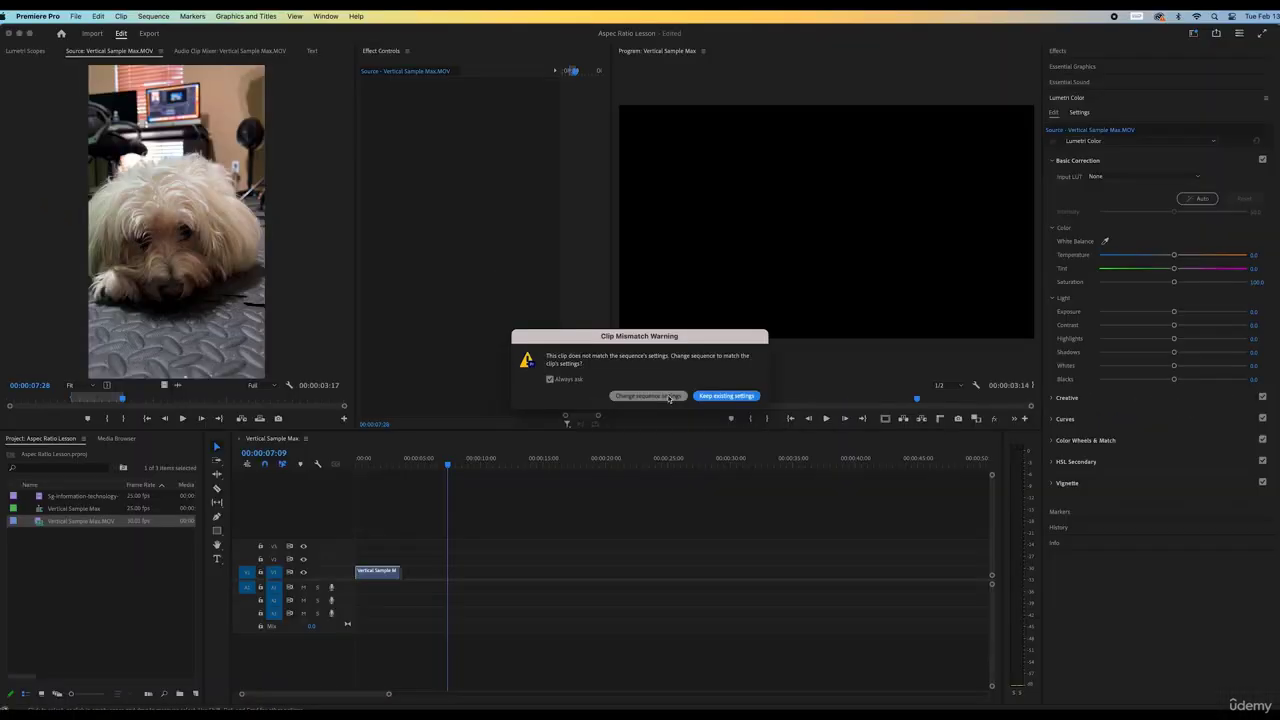
Change the sequence to match the vertical clip's settings, park the playhead at 00:00:02:11, and open Export
left_click(660, 396)
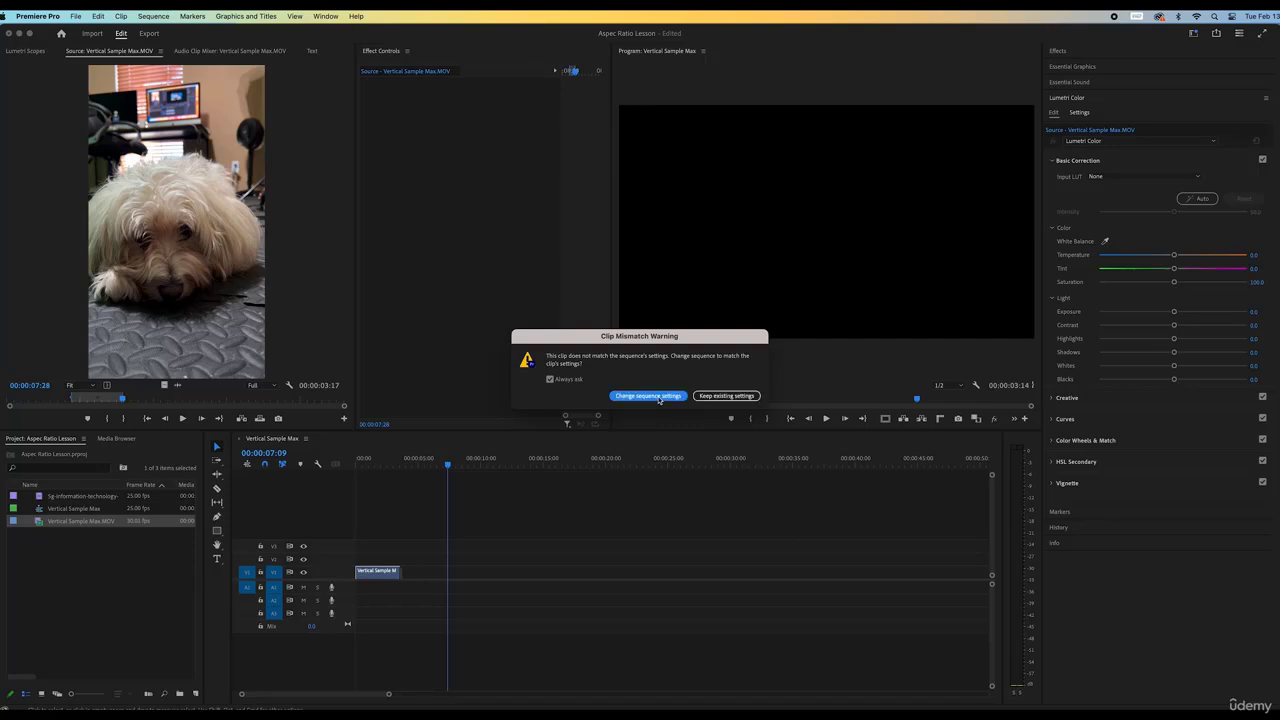
left_click(387, 463)
left_click(392, 569)
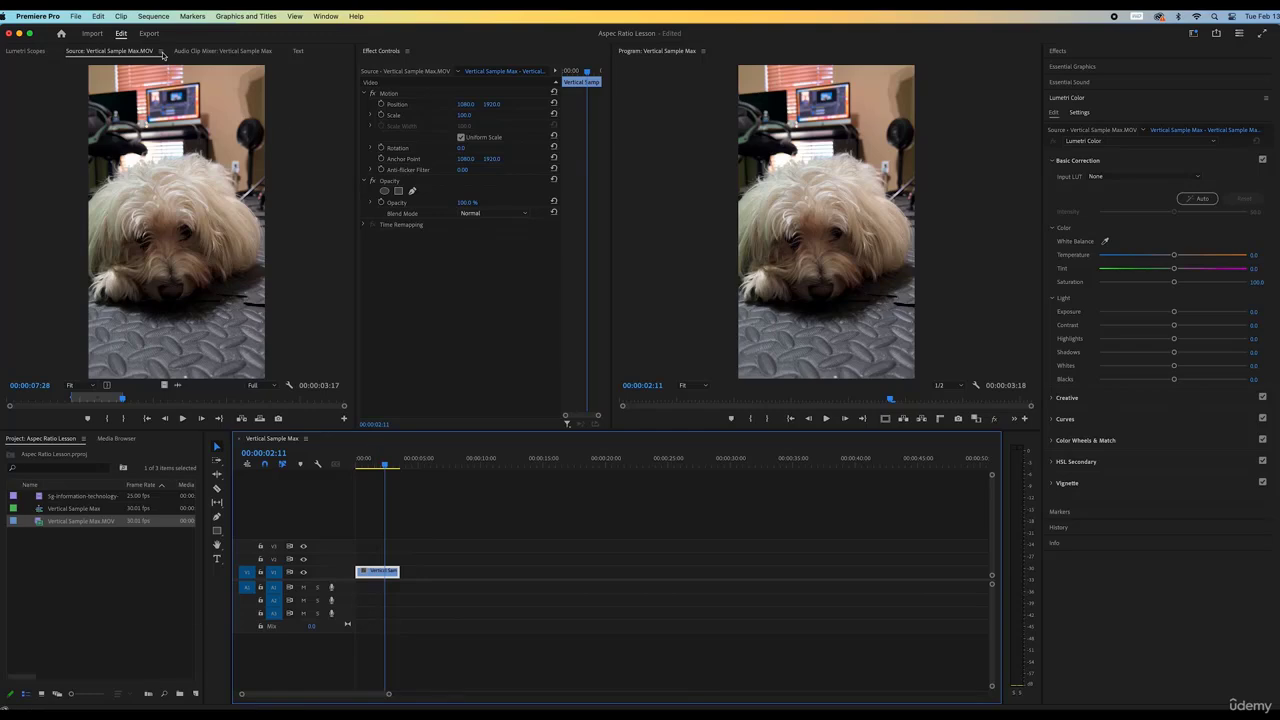
left_click(148, 34)
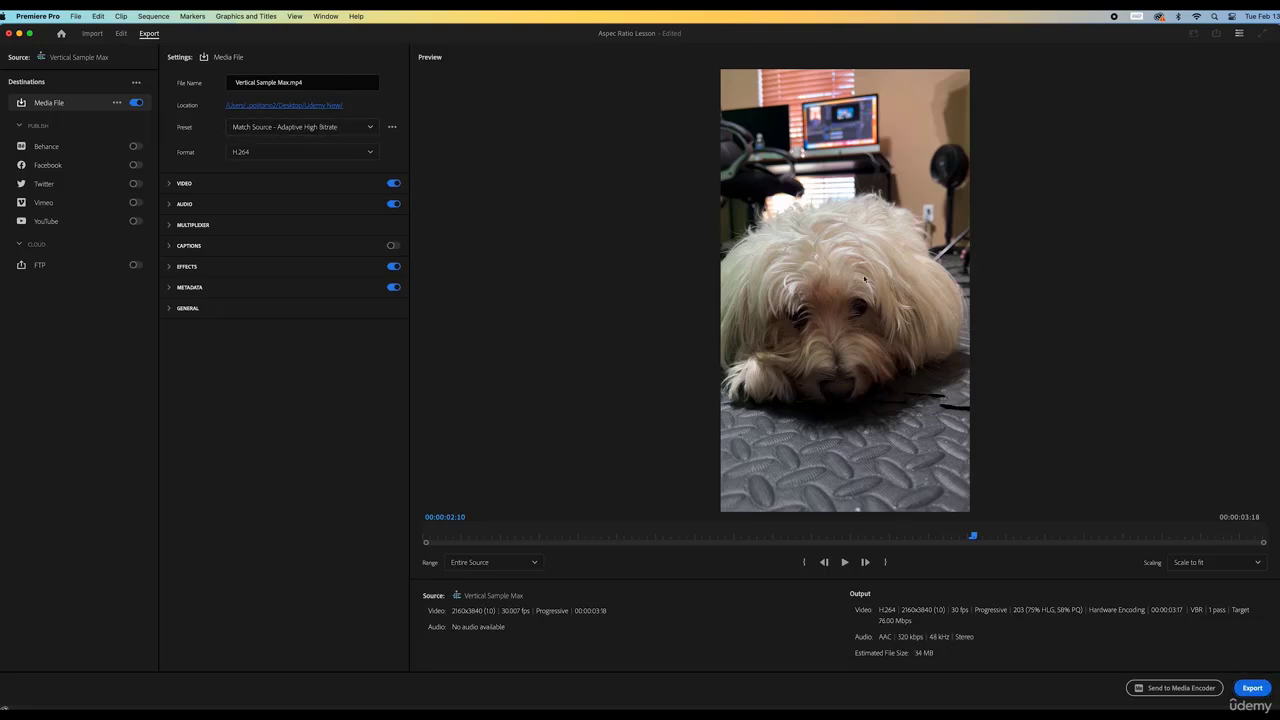
Pick the High Quality 1080p HD export preset for Vertical Sample Max
left_click(369, 128)
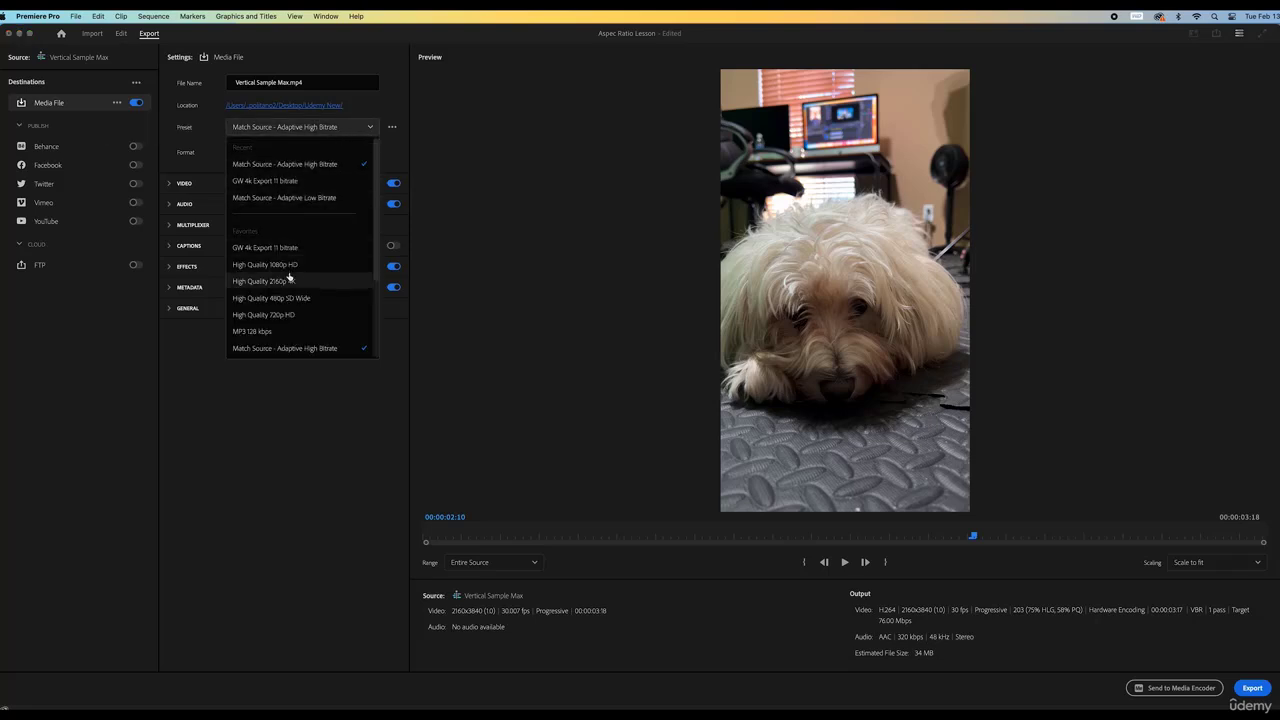
left_click(287, 265)
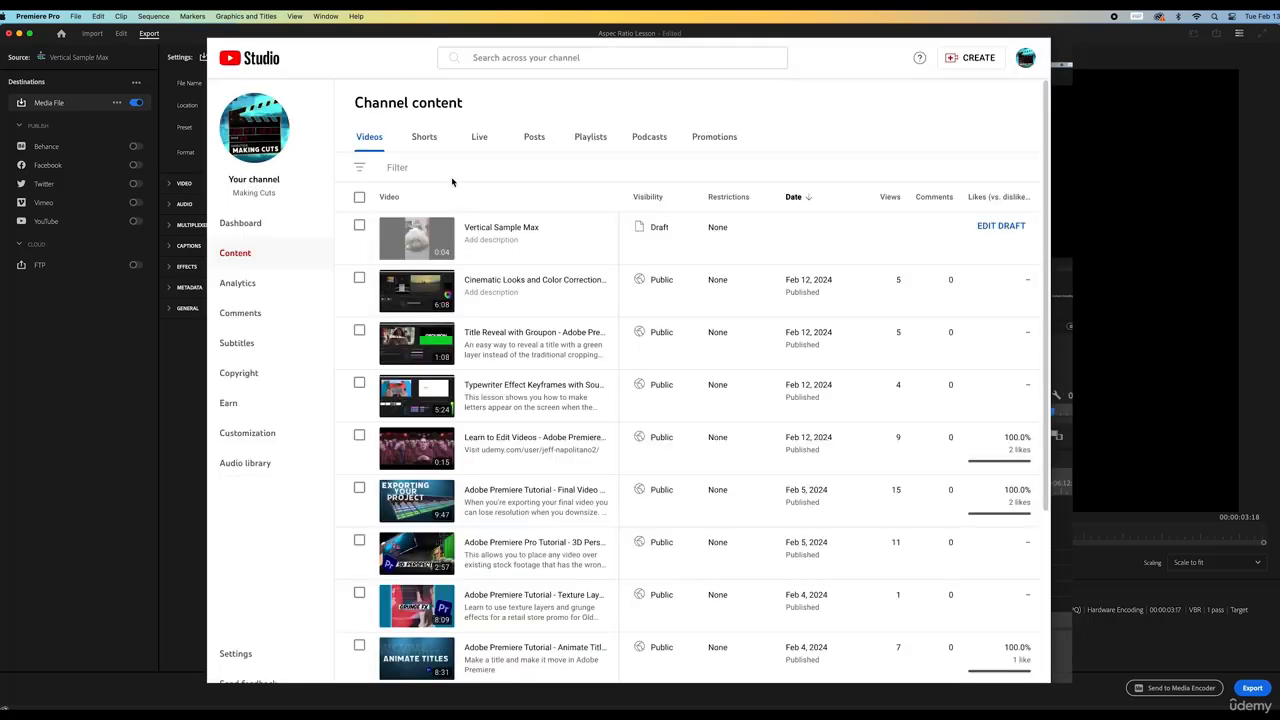
Delete the Vertical Sample Max draft forever in YouTube Studio, then restore the Match Source - Adaptive High Bitrate preset
left_click(424, 137)
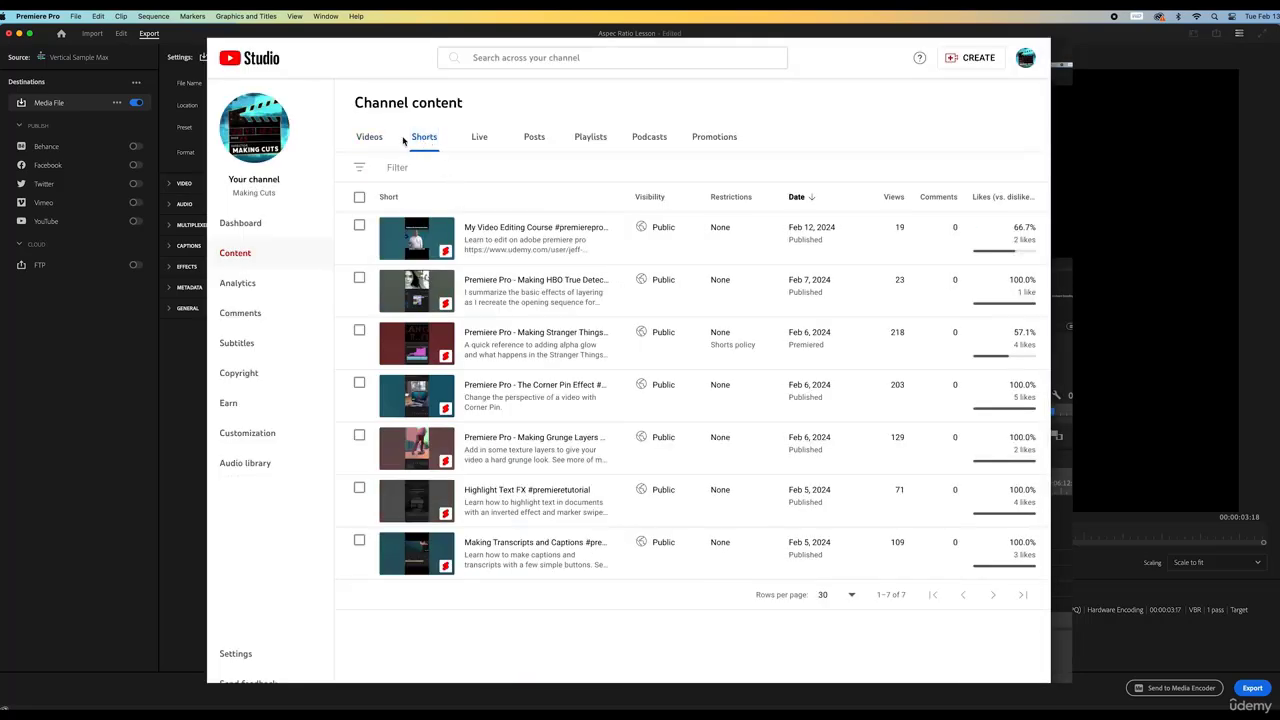
left_click(369, 136)
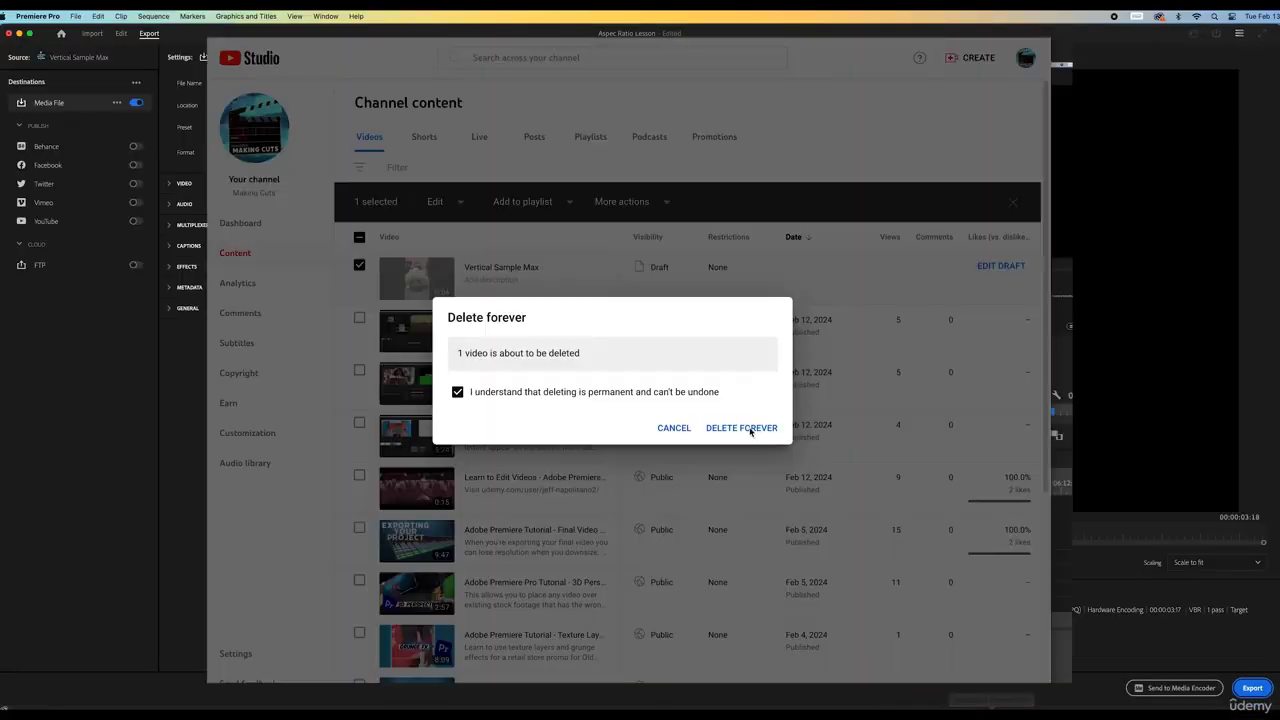
left_click(746, 429)
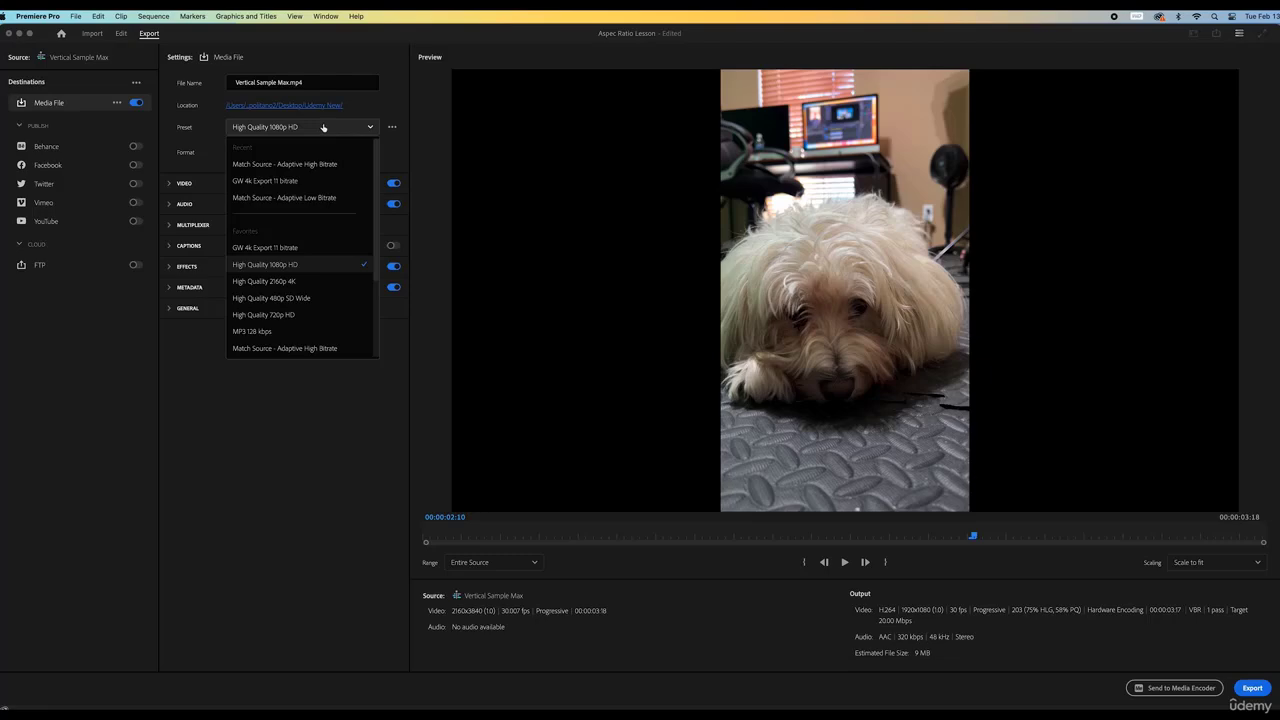
left_click(296, 165)
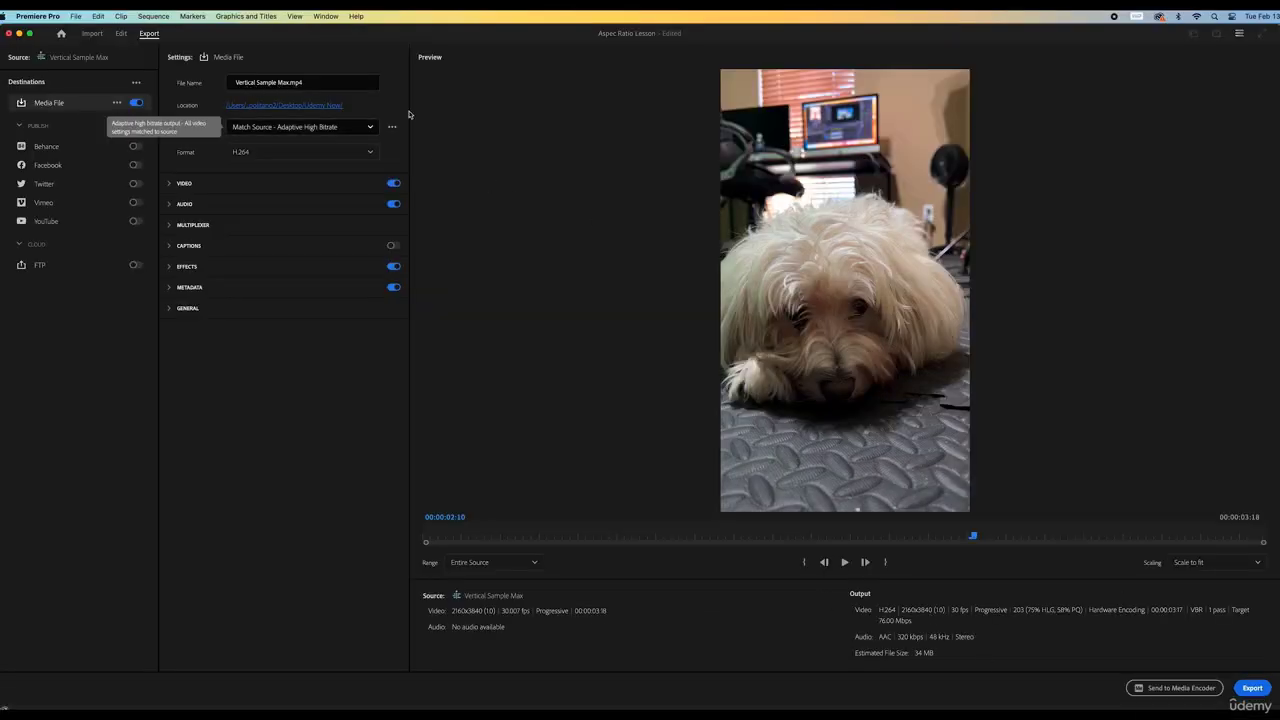
Export the vertical video and open Vertical Sample Max.mp4 in QuickTime, moving and shrinking its window
left_click(1252, 688)
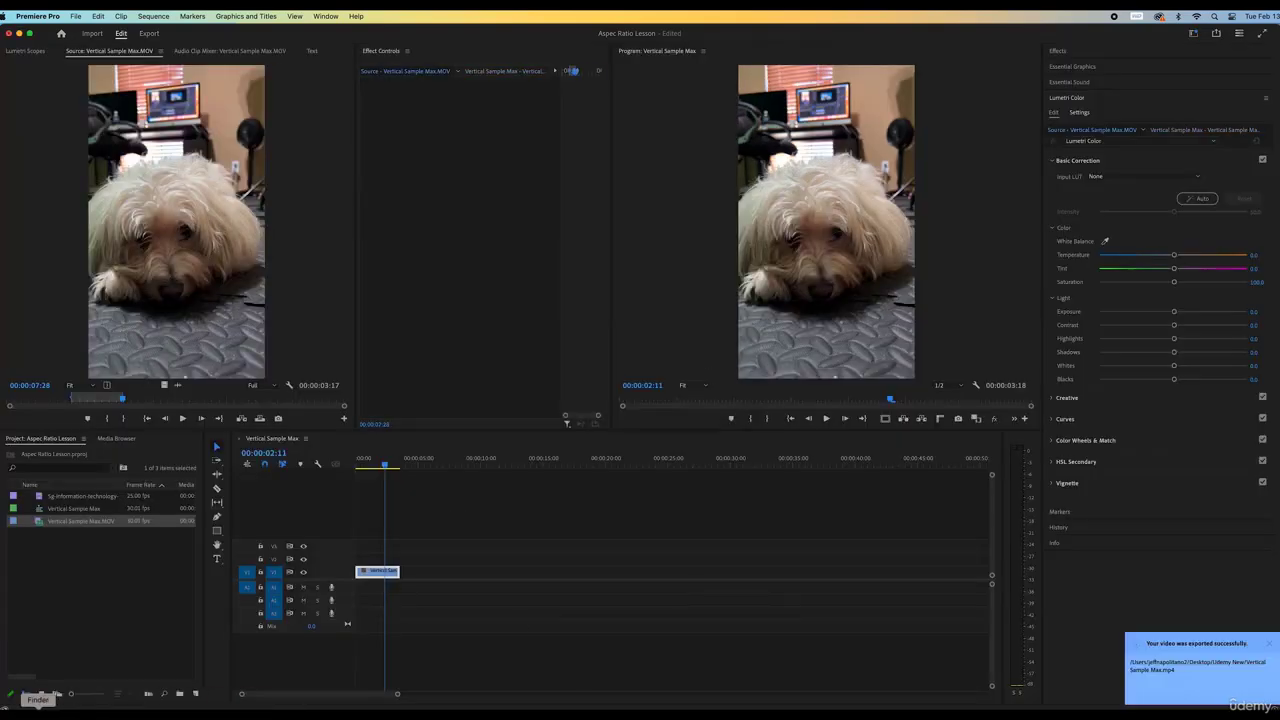
left_click(38, 712)
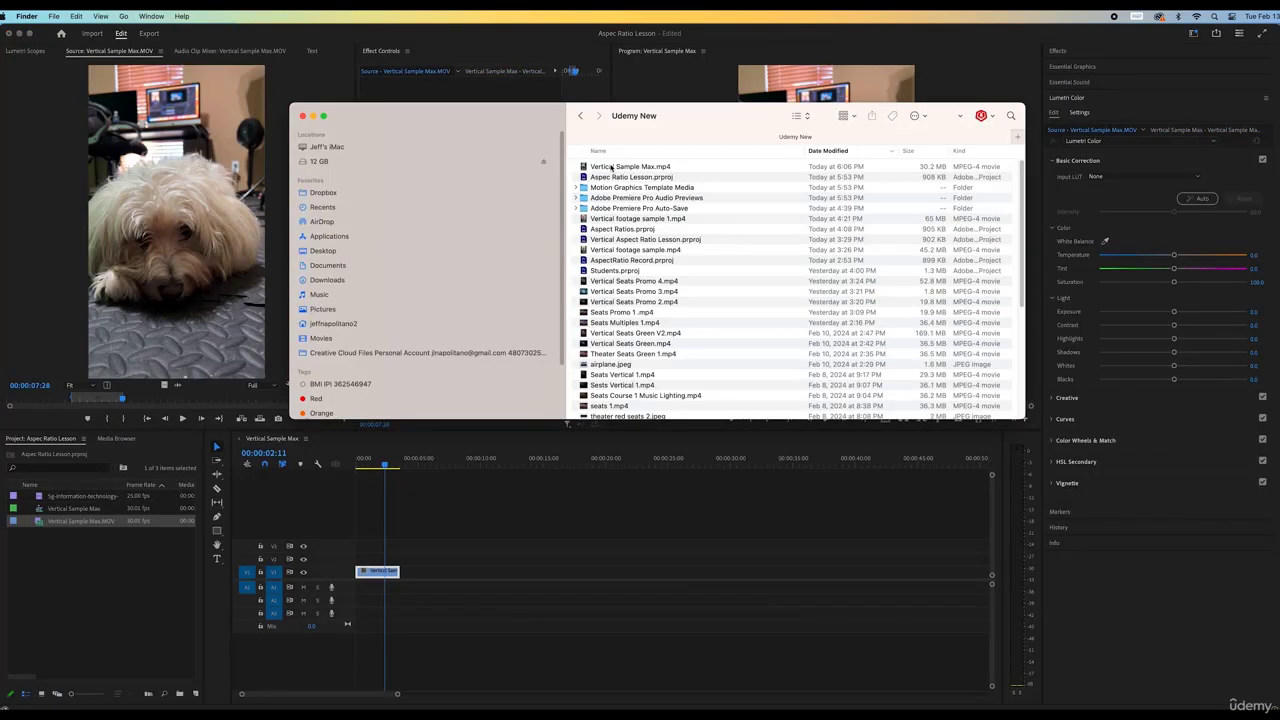
double_click(611, 166)
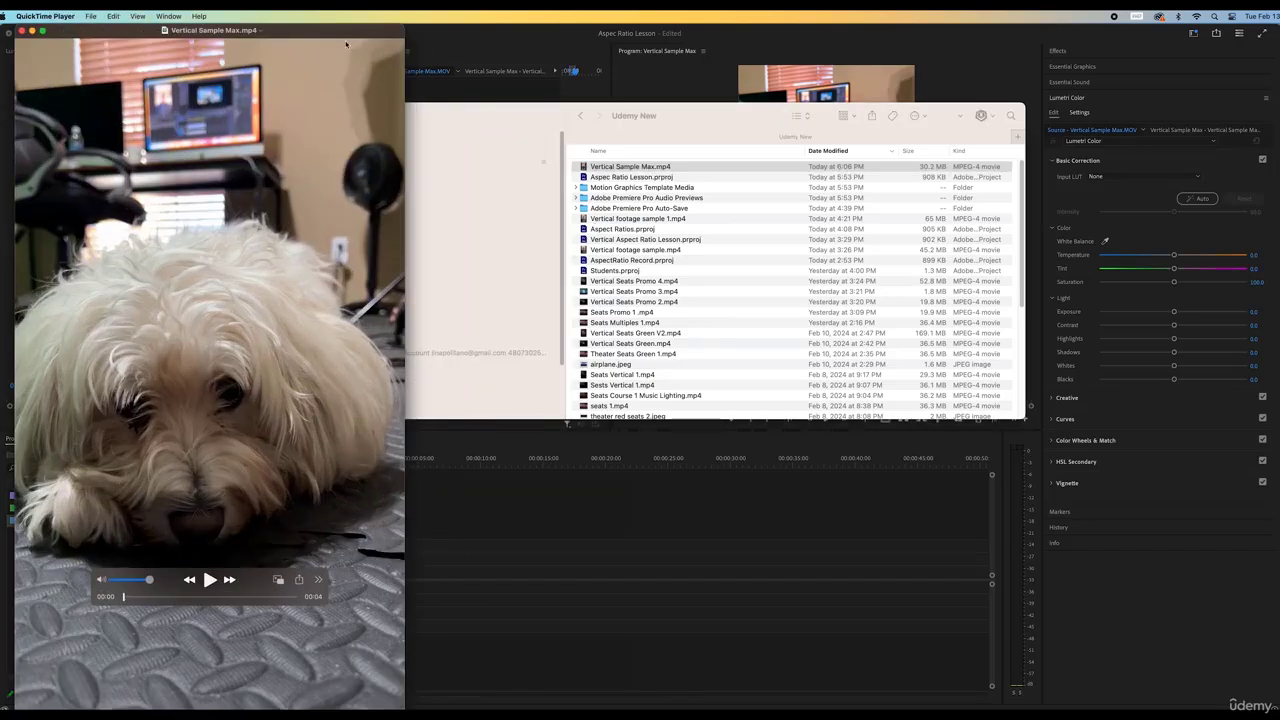
left_click_drag(346, 44, 597, 44)
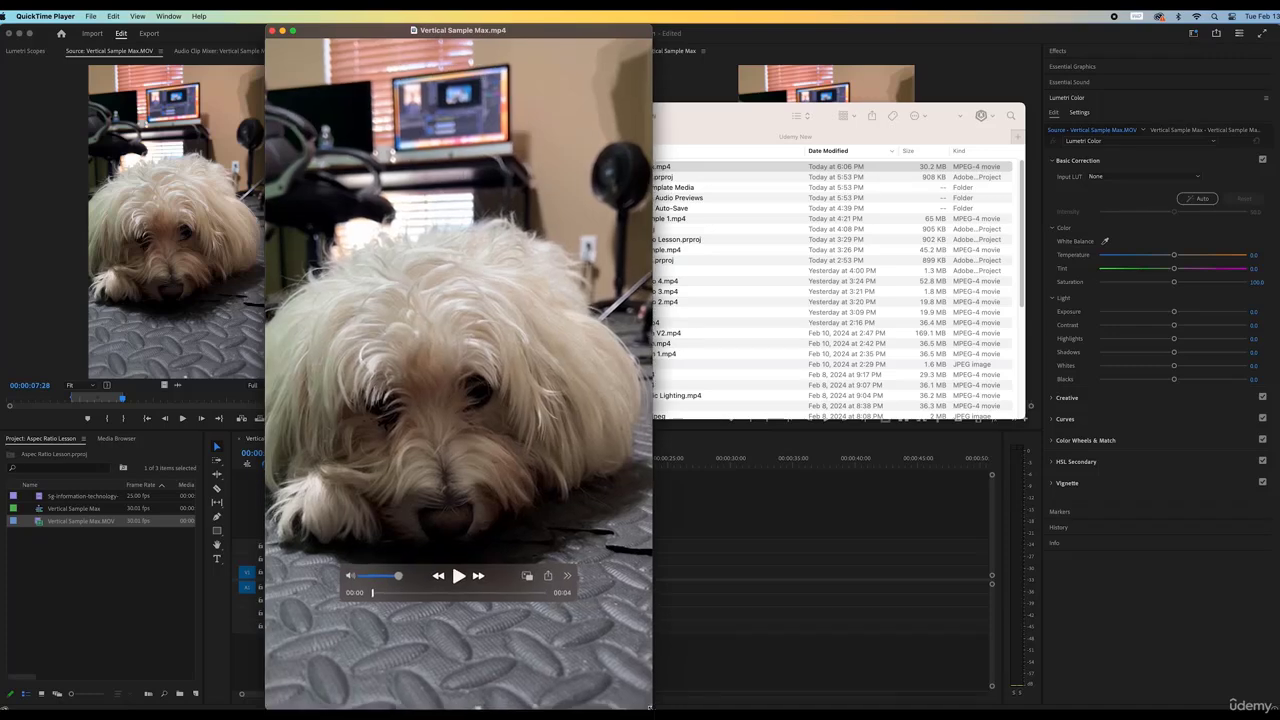
left_click_drag(652, 707, 485, 435)
Return to Premiere's export settings for Vertical Sample Max and bring up the preset list
left_click(306, 669)
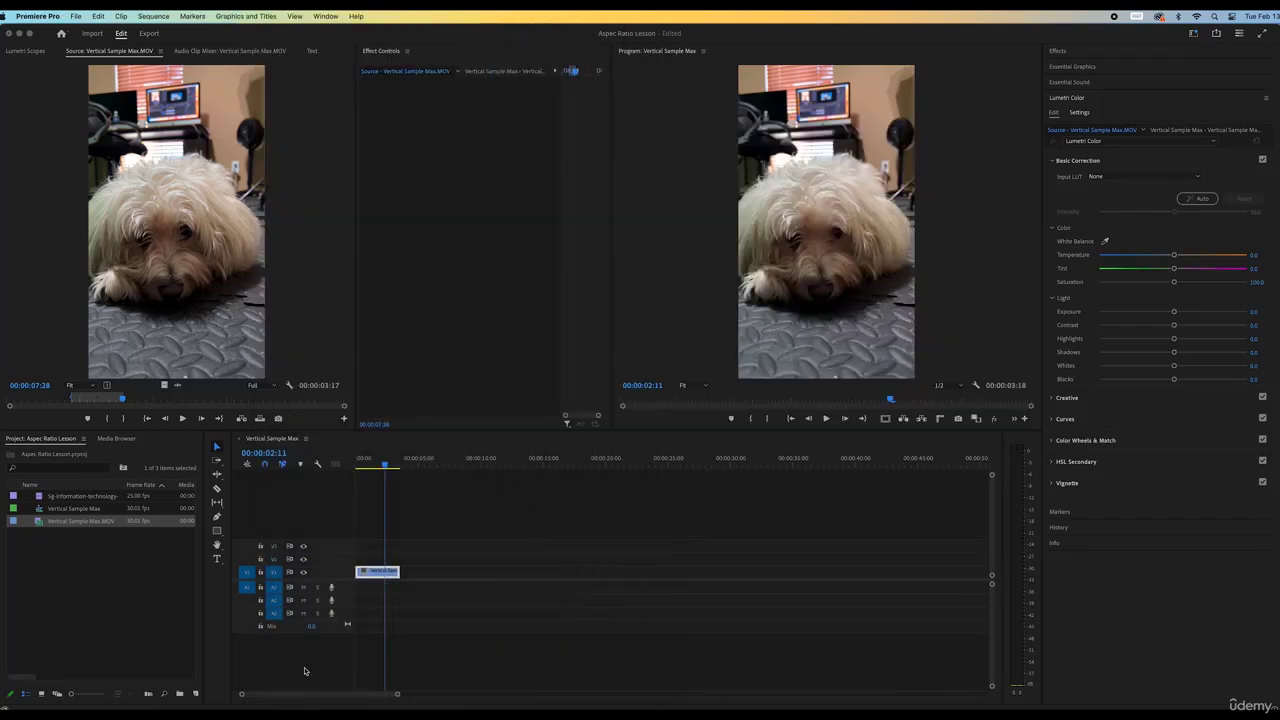
left_click(149, 34)
left_click(300, 127)
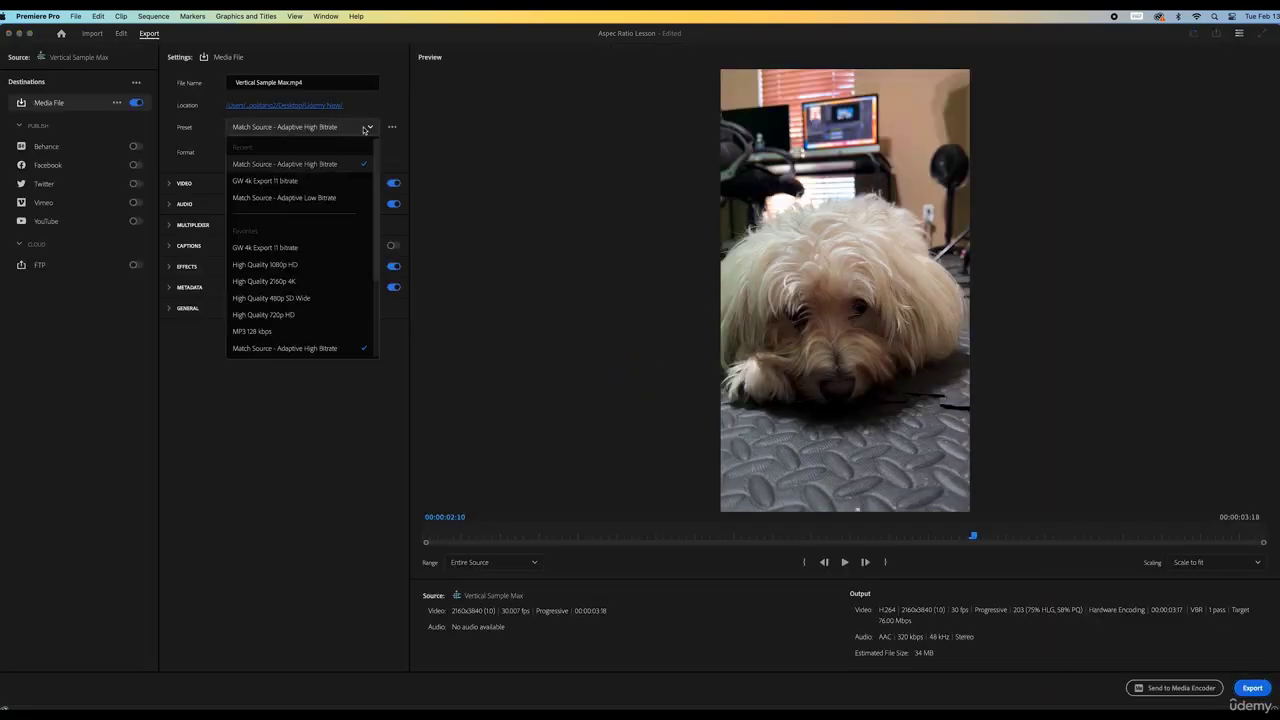
Export the vertical clip with High Quality 1080p HD and enlarge the playback window to compare
left_click(291, 266)
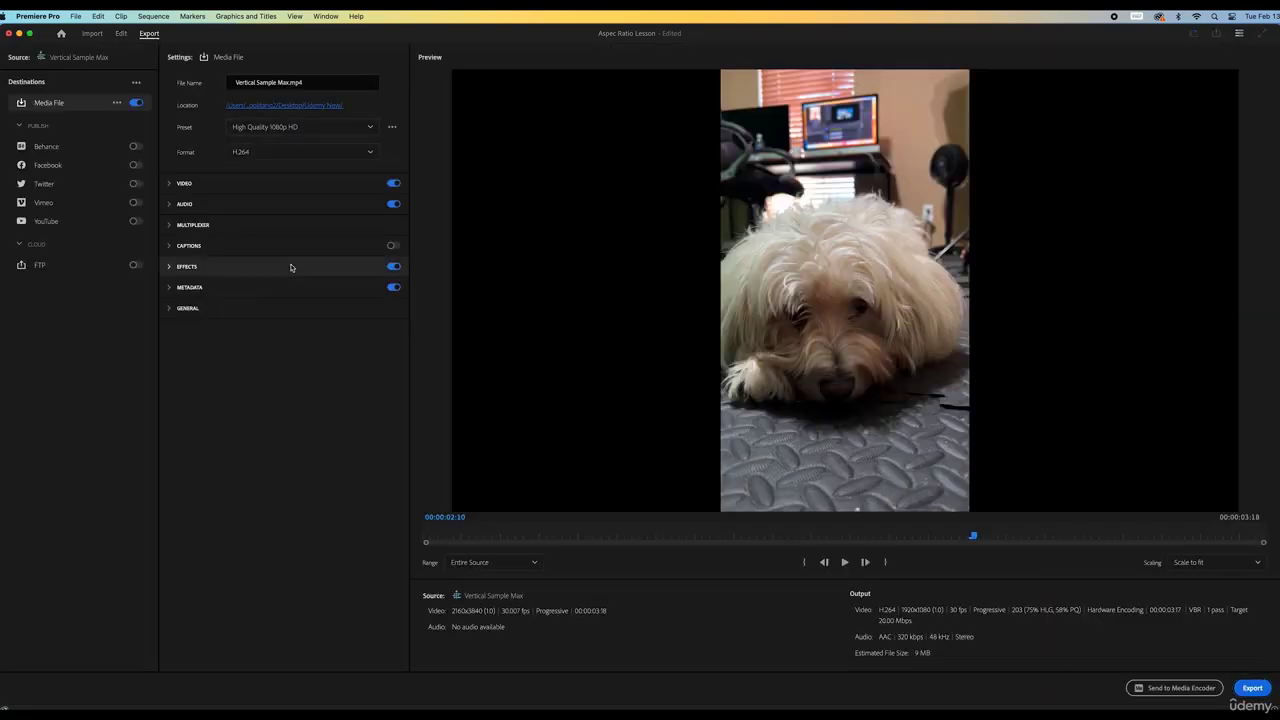
left_click(1252, 688)
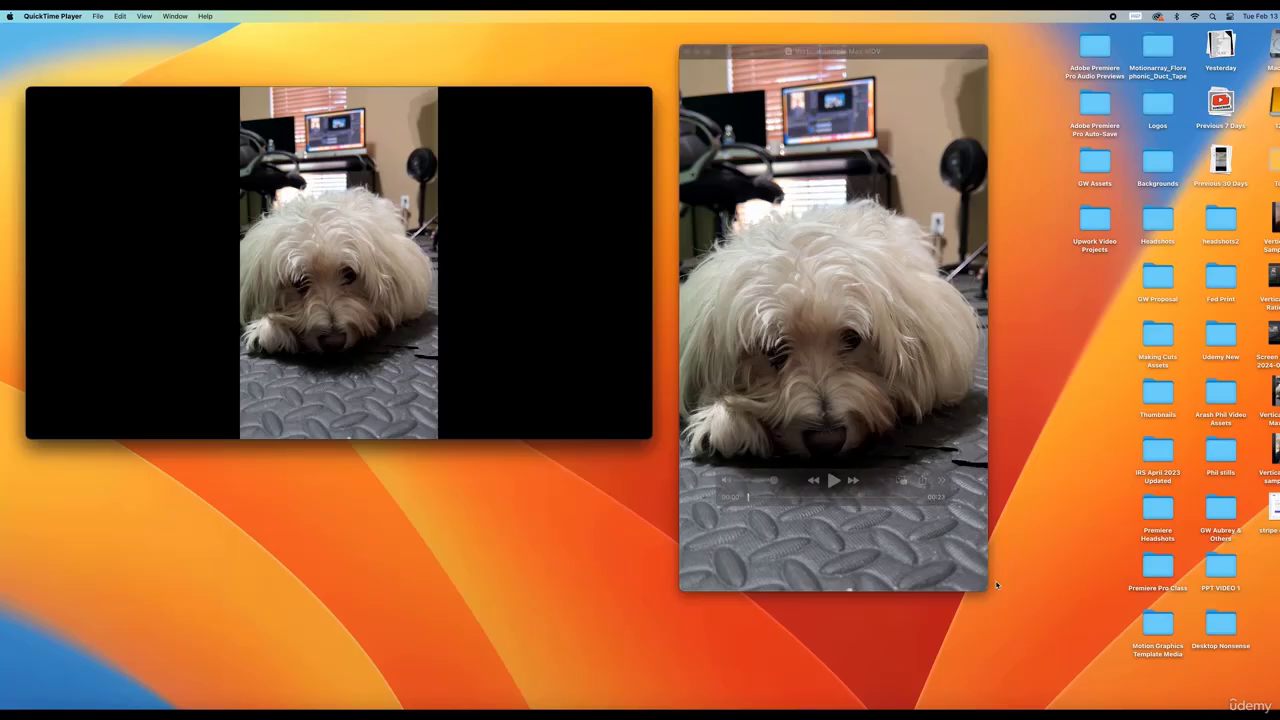
left_click_drag(984, 588, 1045, 666)
left_click(1047, 667)
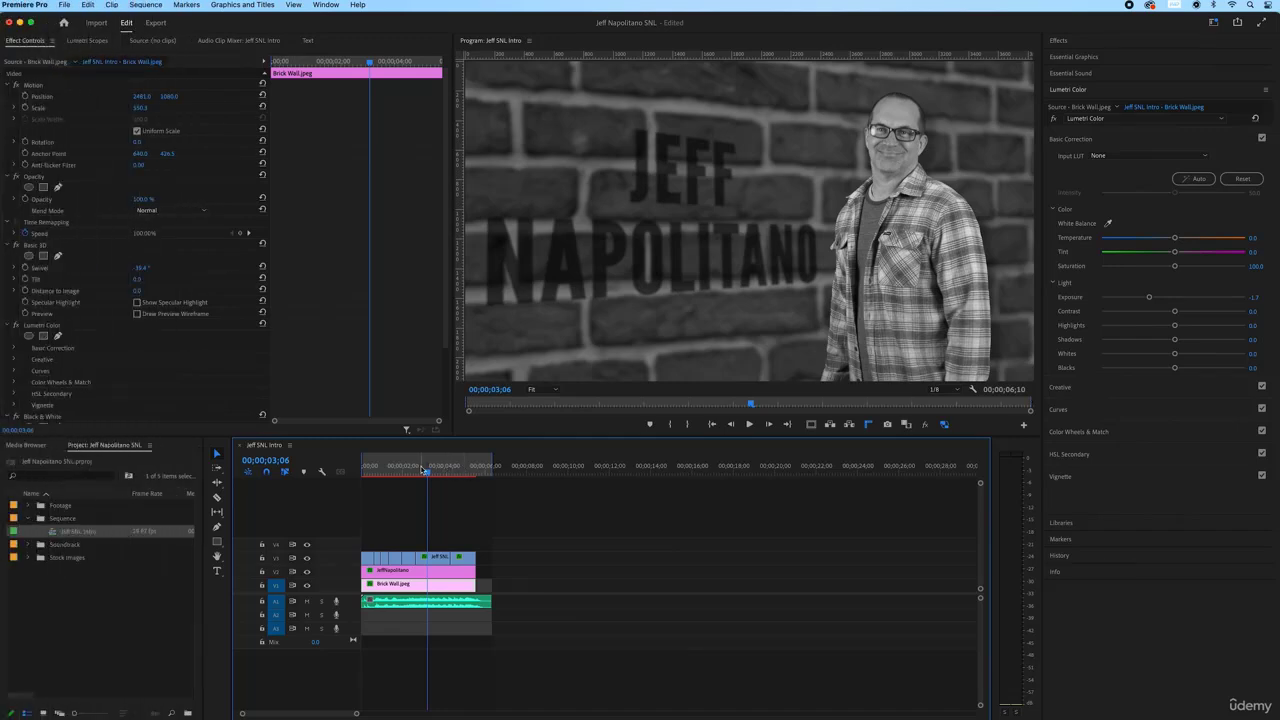
Try In/Out marks at 00;00;06;10, then mark a range from 02;02 to 02;28
left_click(478, 473)
left_click_drag(478, 473, 481, 472)
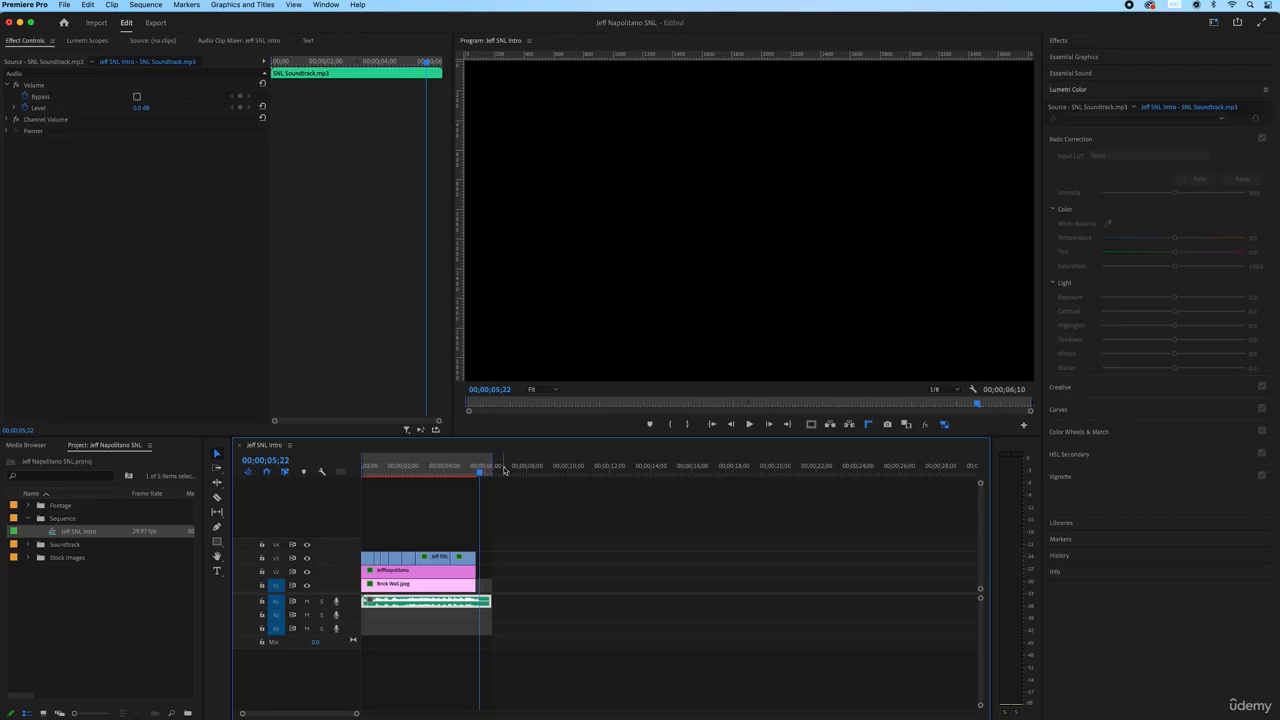
left_click(503, 471)
left_click(671, 424)
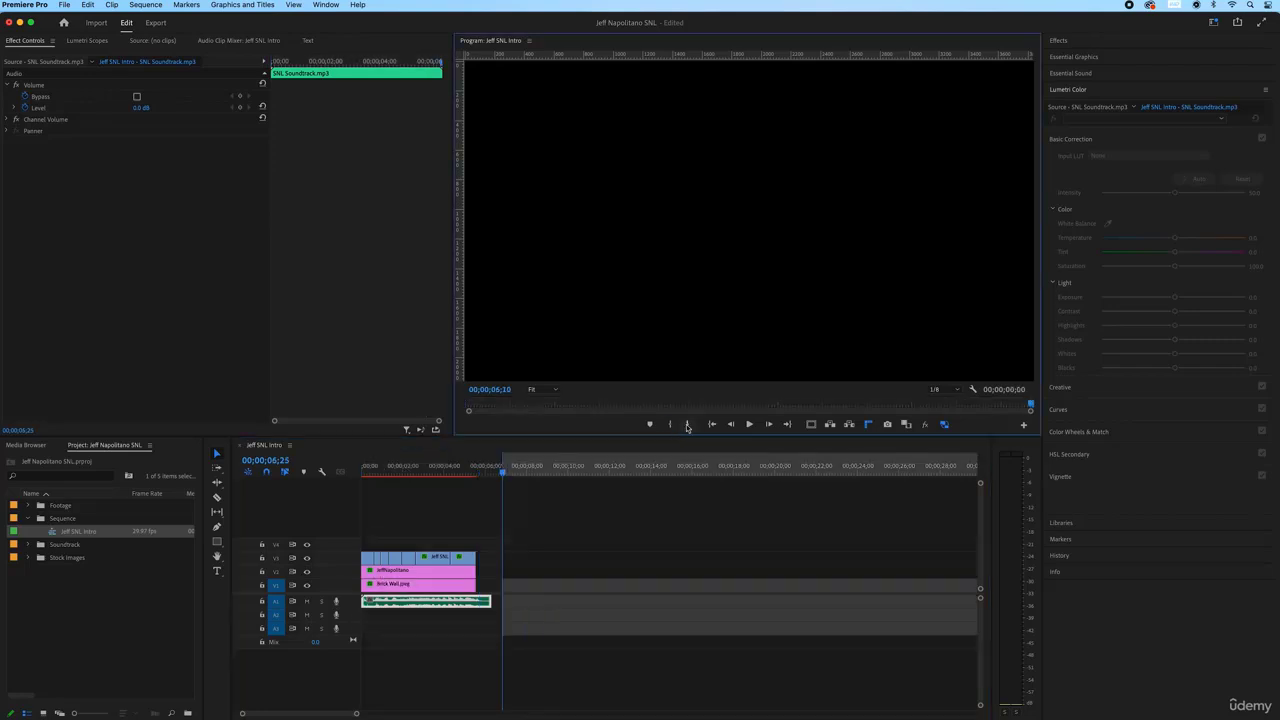
left_click(687, 424)
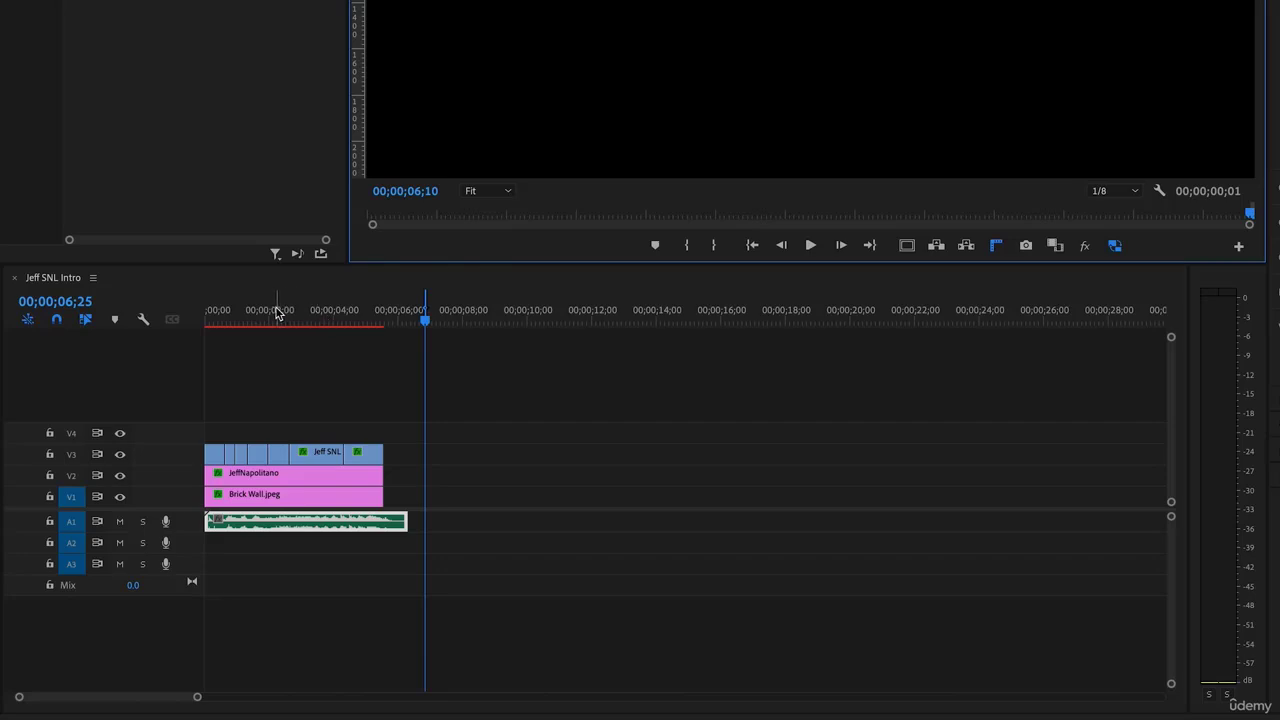
left_click(273, 314)
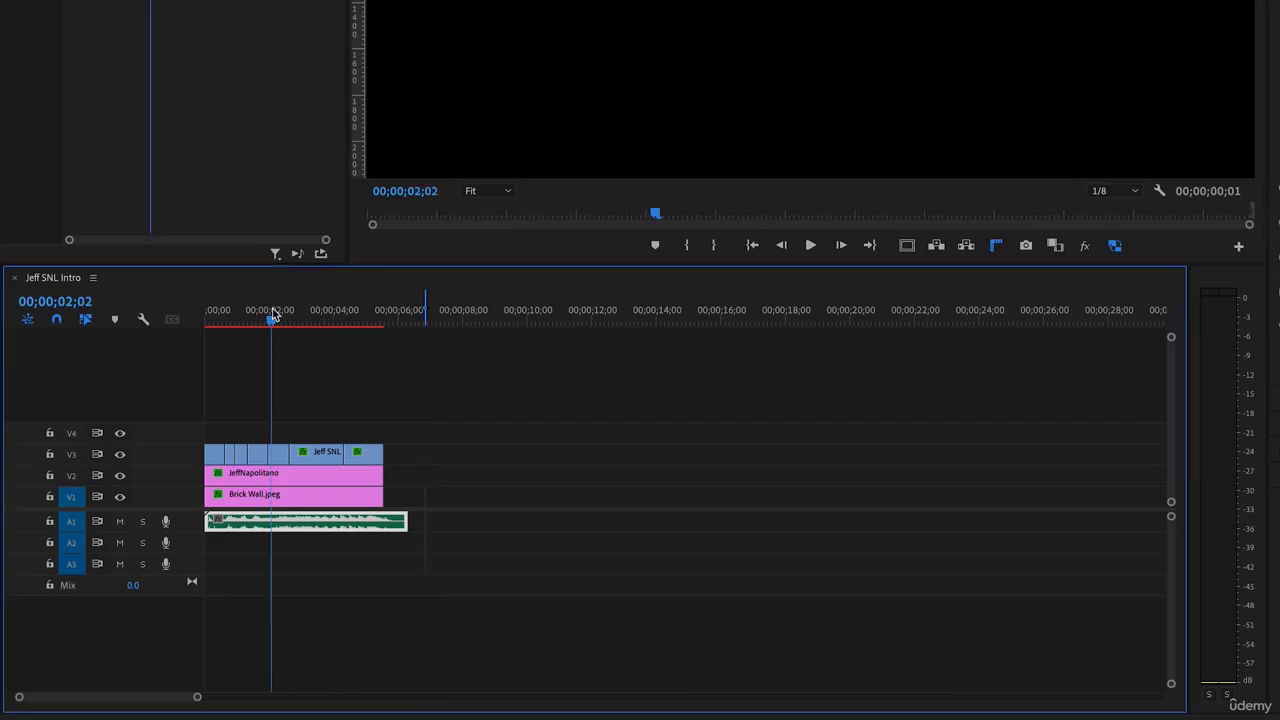
left_click(686, 246)
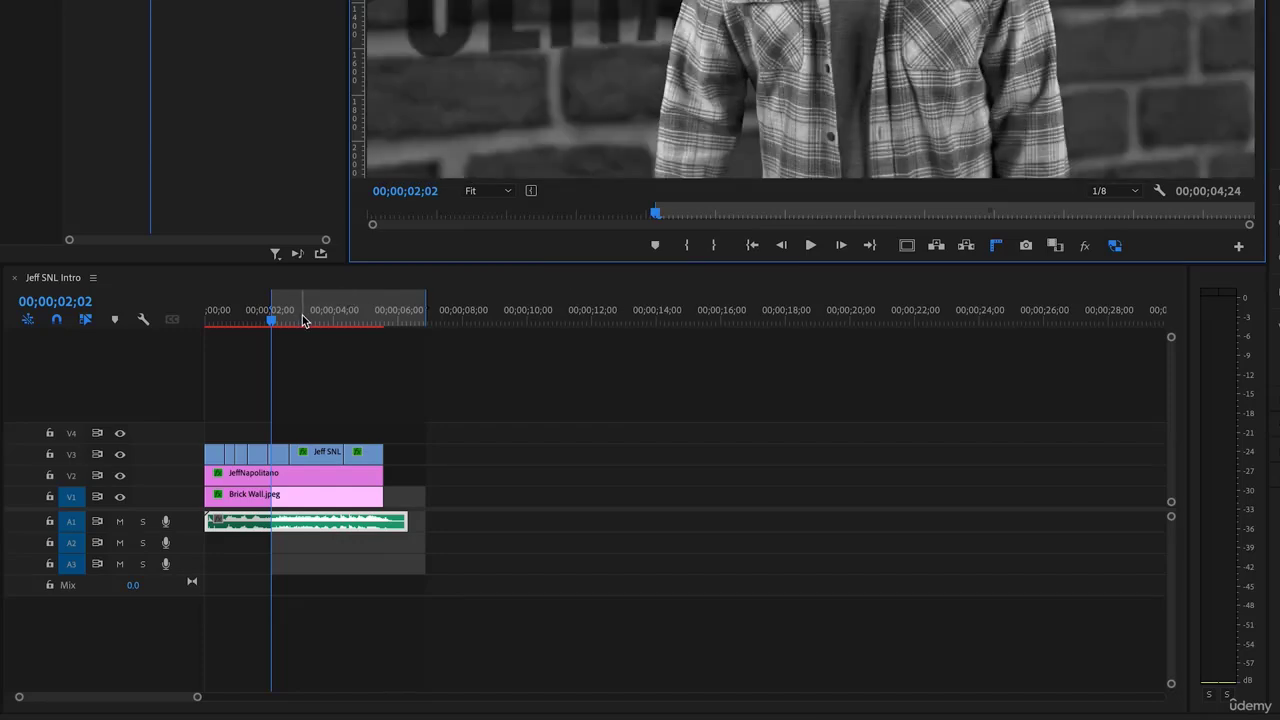
left_click(300, 315)
left_click(713, 246)
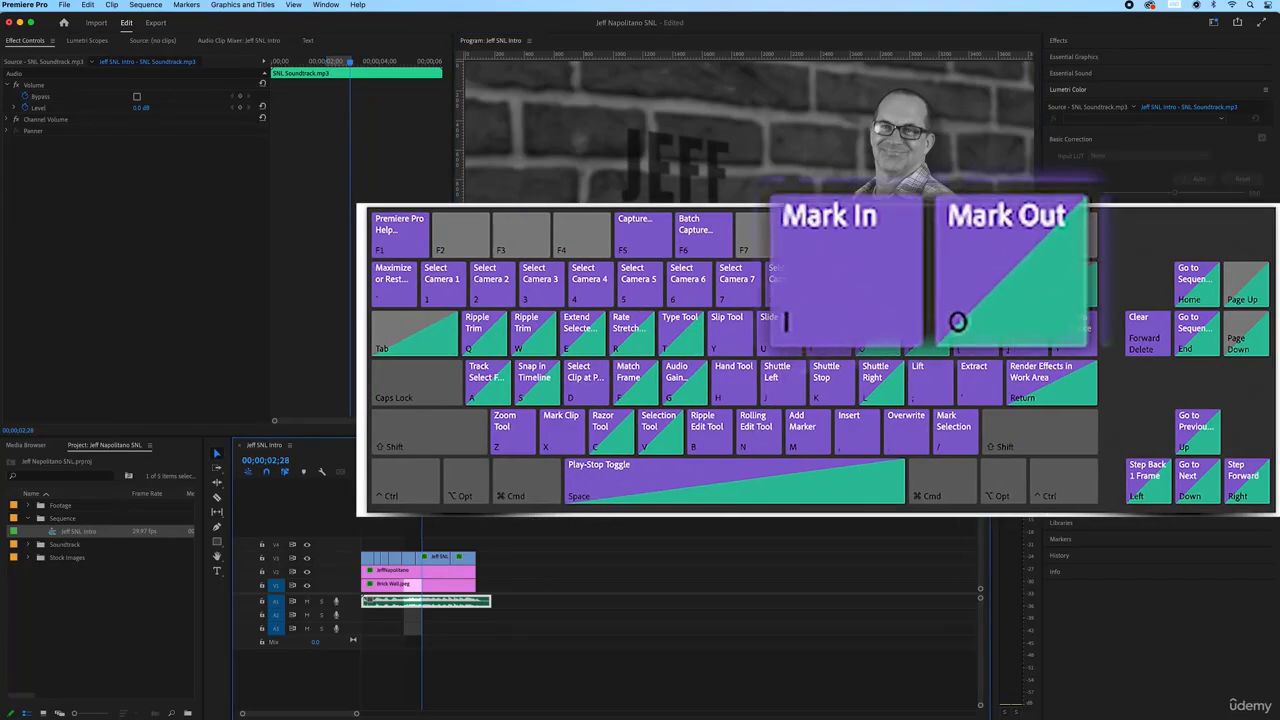
Set the Out point at 00;00;05;17 and locate the soundtrack's end past the clips
left_click_drag(422, 460, 362, 476)
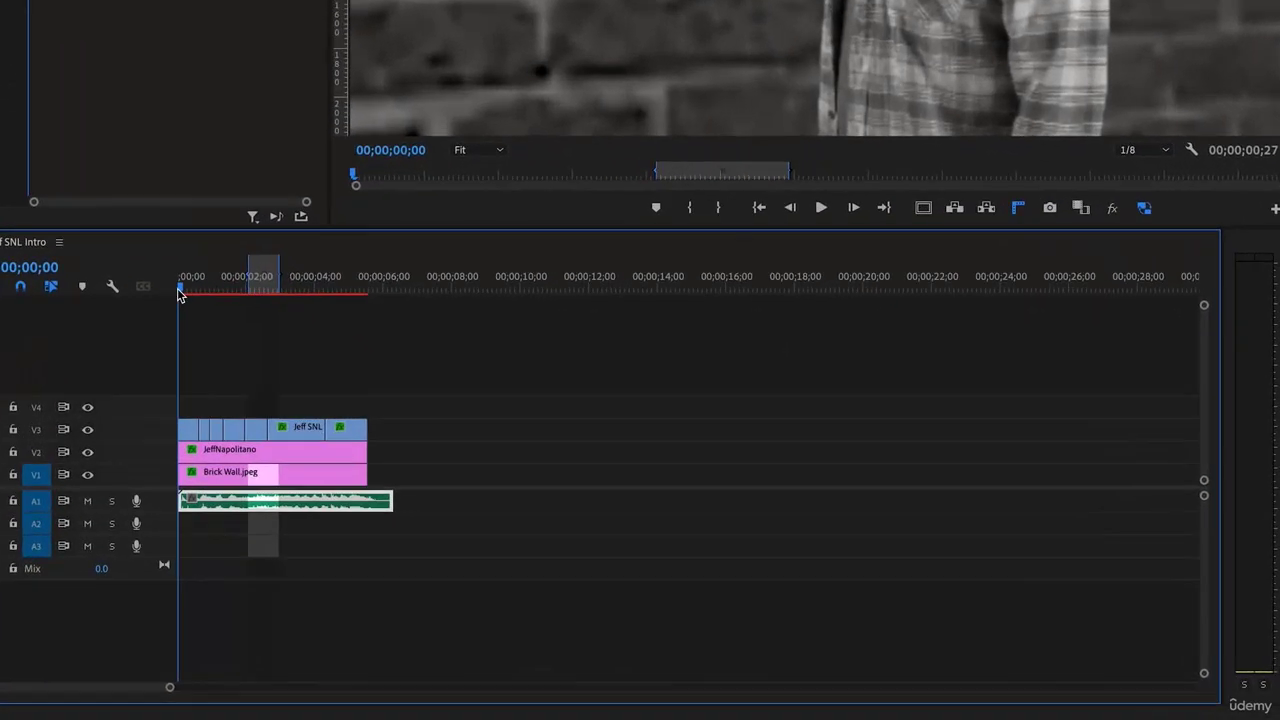
left_click(368, 281)
left_click_drag(380, 281, 396, 283)
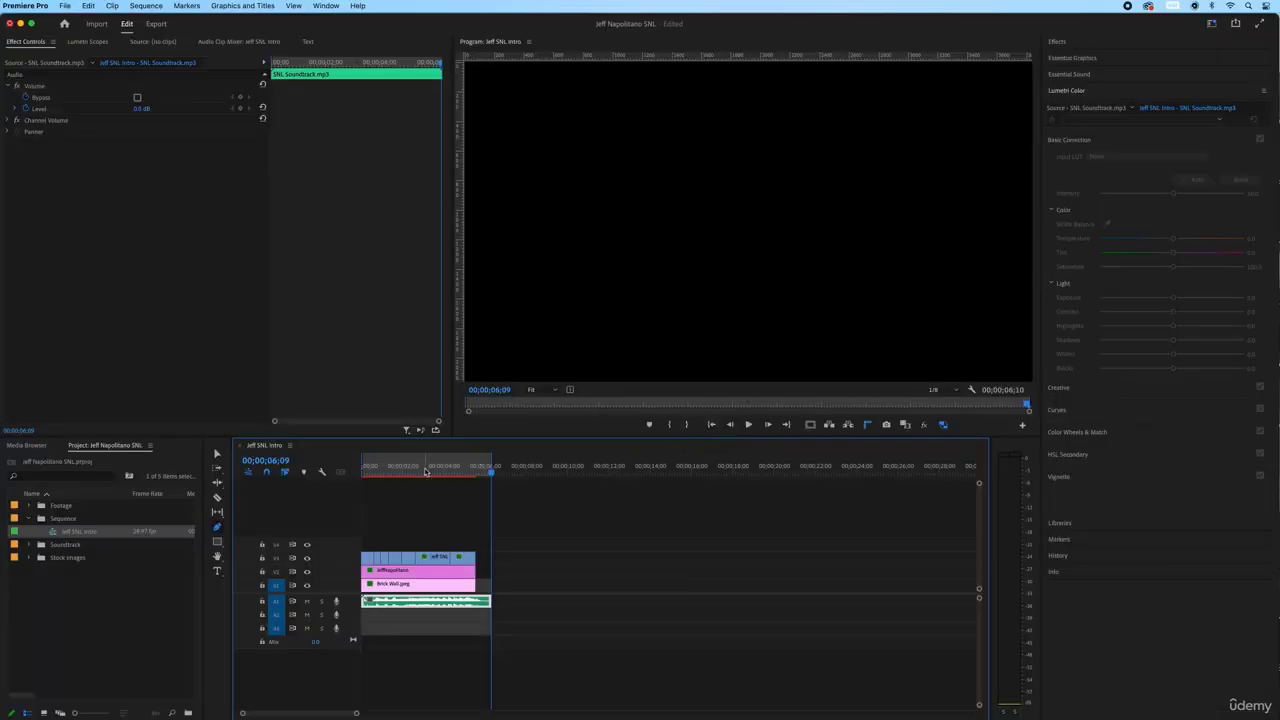
left_click(477, 472)
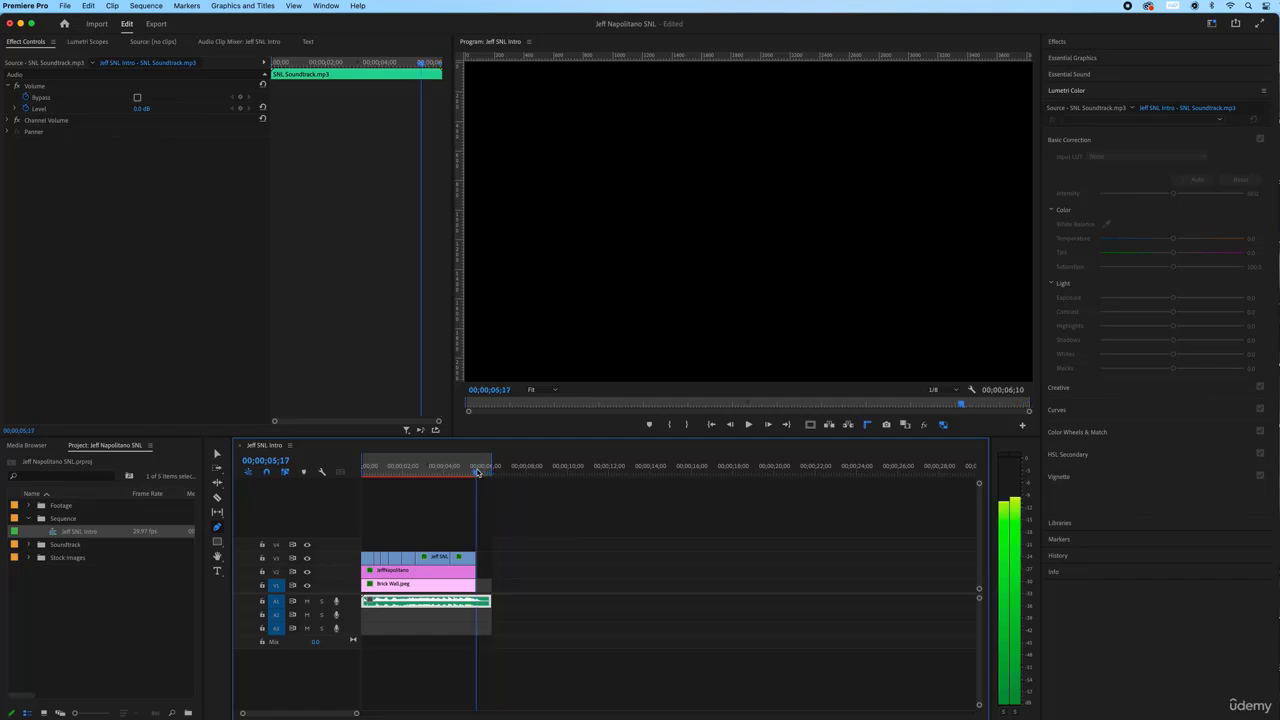
left_click(689, 425)
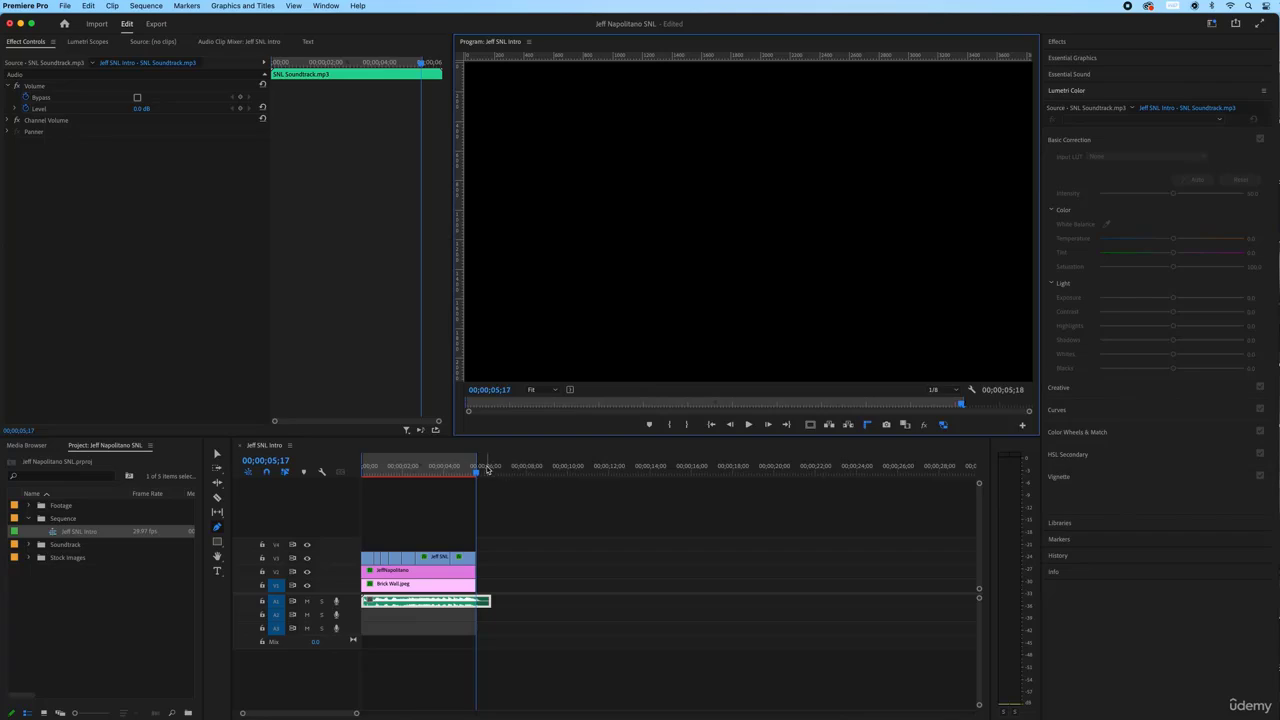
left_click(494, 468)
left_click(490, 466)
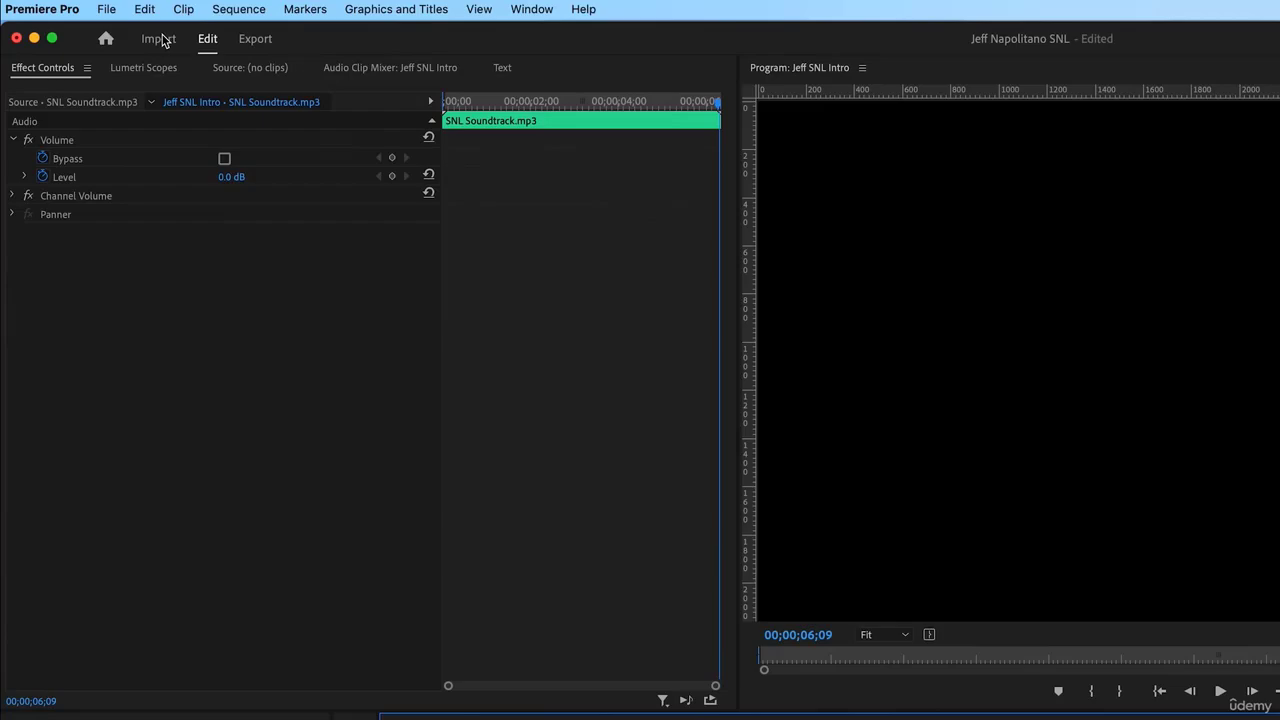
Scrub through the Jeff SNL Intro export preview, then go back to the Edit workspace
left_click(258, 40)
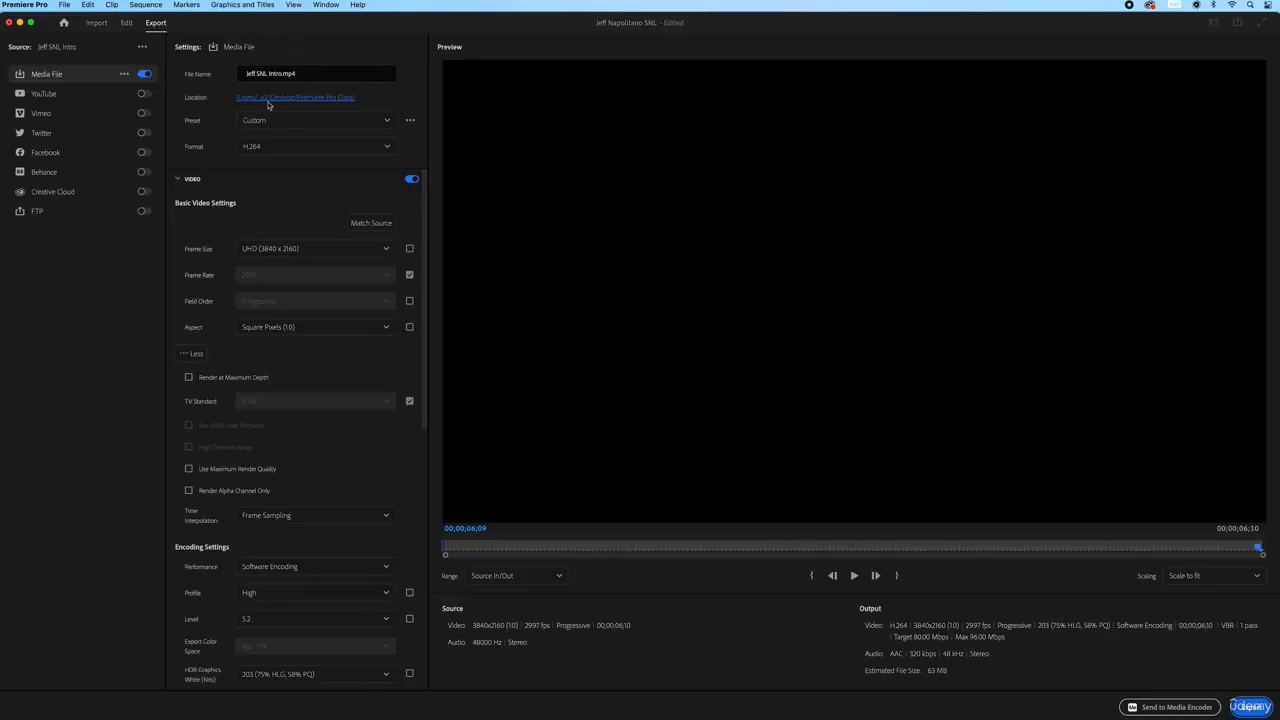
left_click(493, 549)
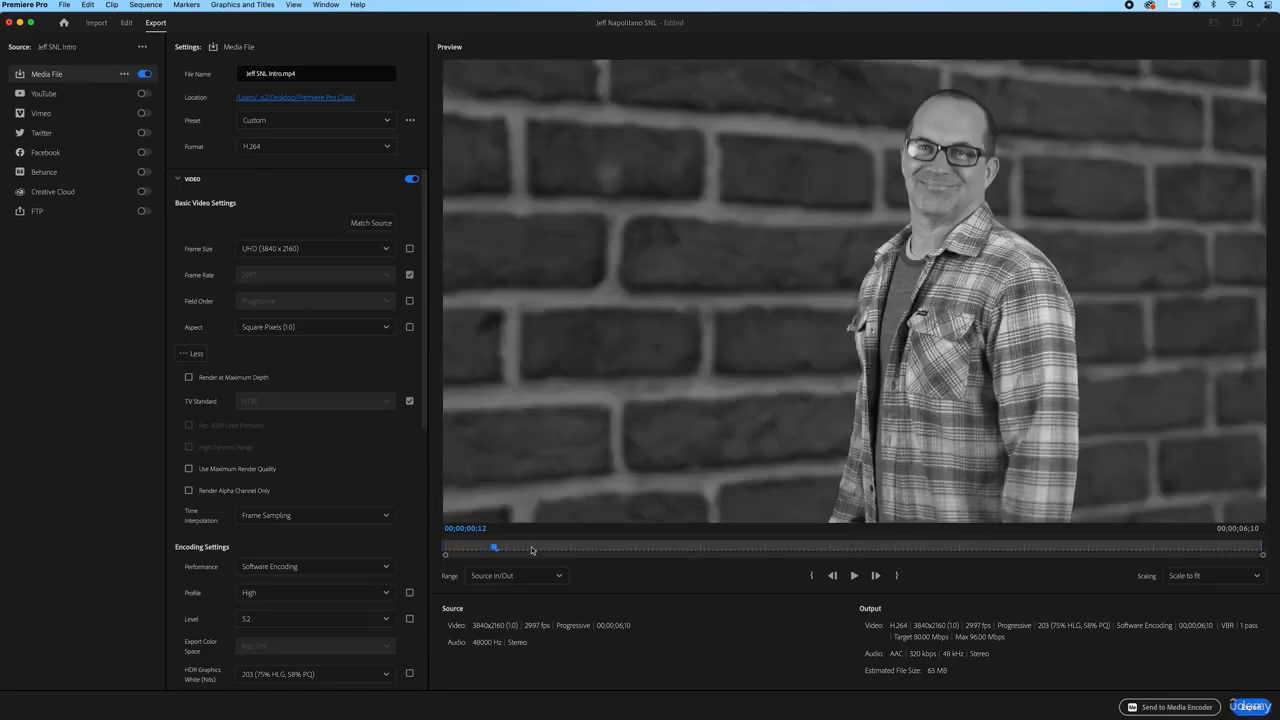
left_click_drag(532, 549, 491, 549)
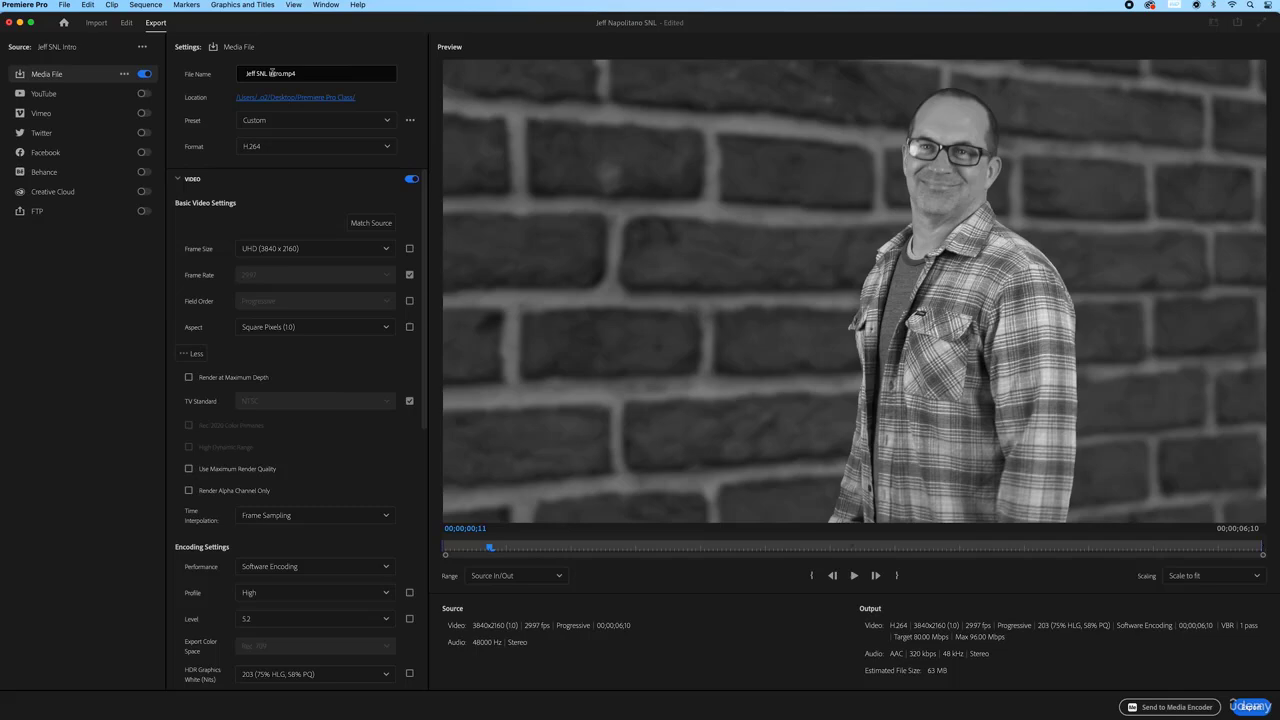
left_click(126, 23)
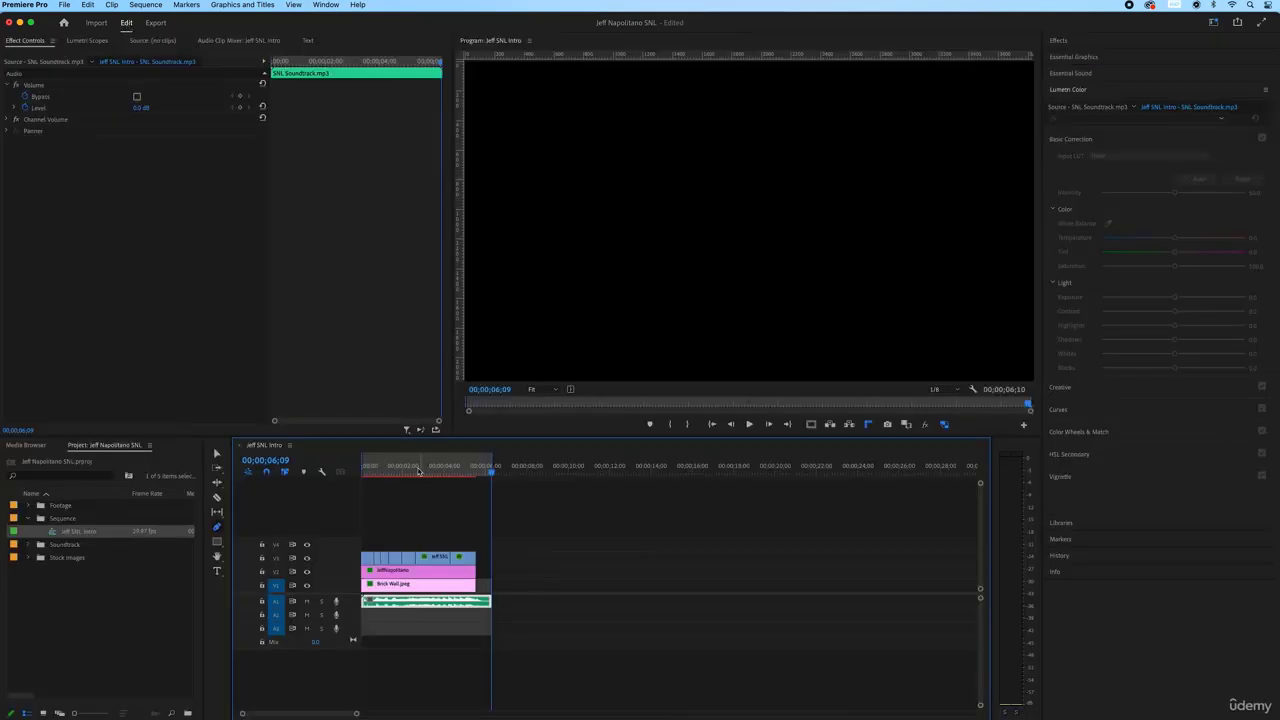
left_click(163, 28)
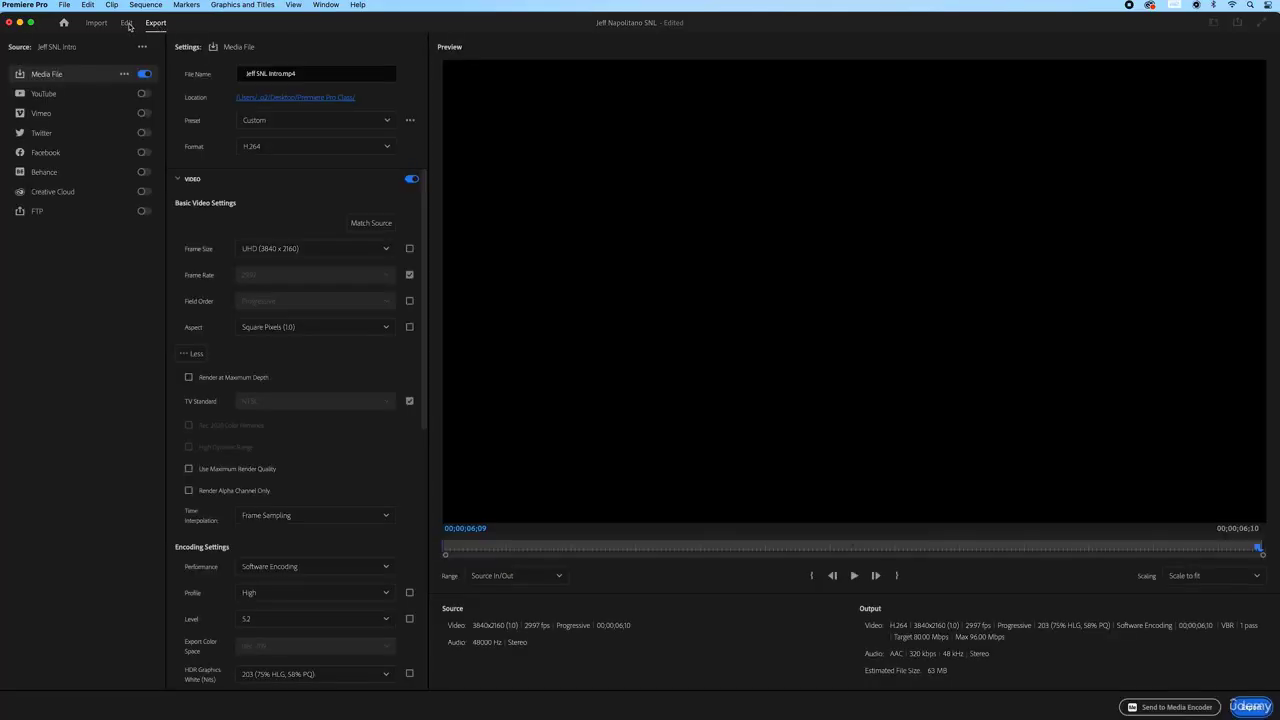
left_click(132, 27)
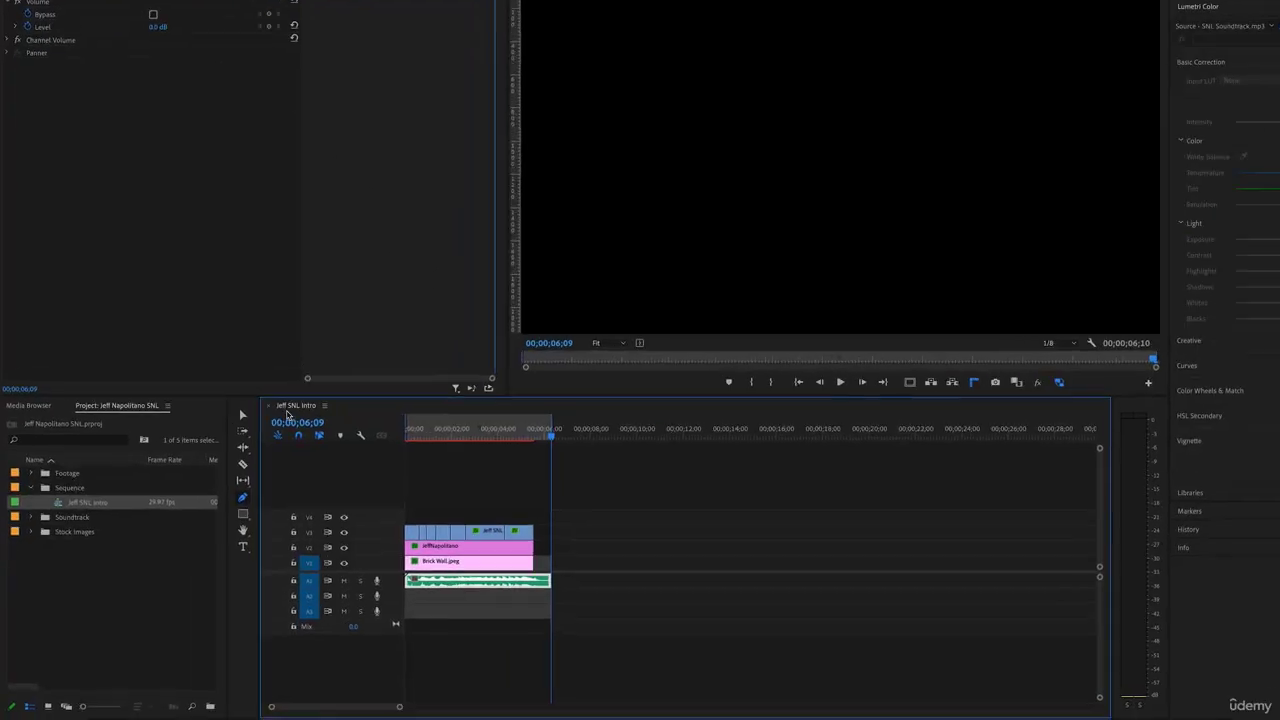
Rename the Jeff SNL Intro sequence to 'SNL 2'
left_click(79, 504)
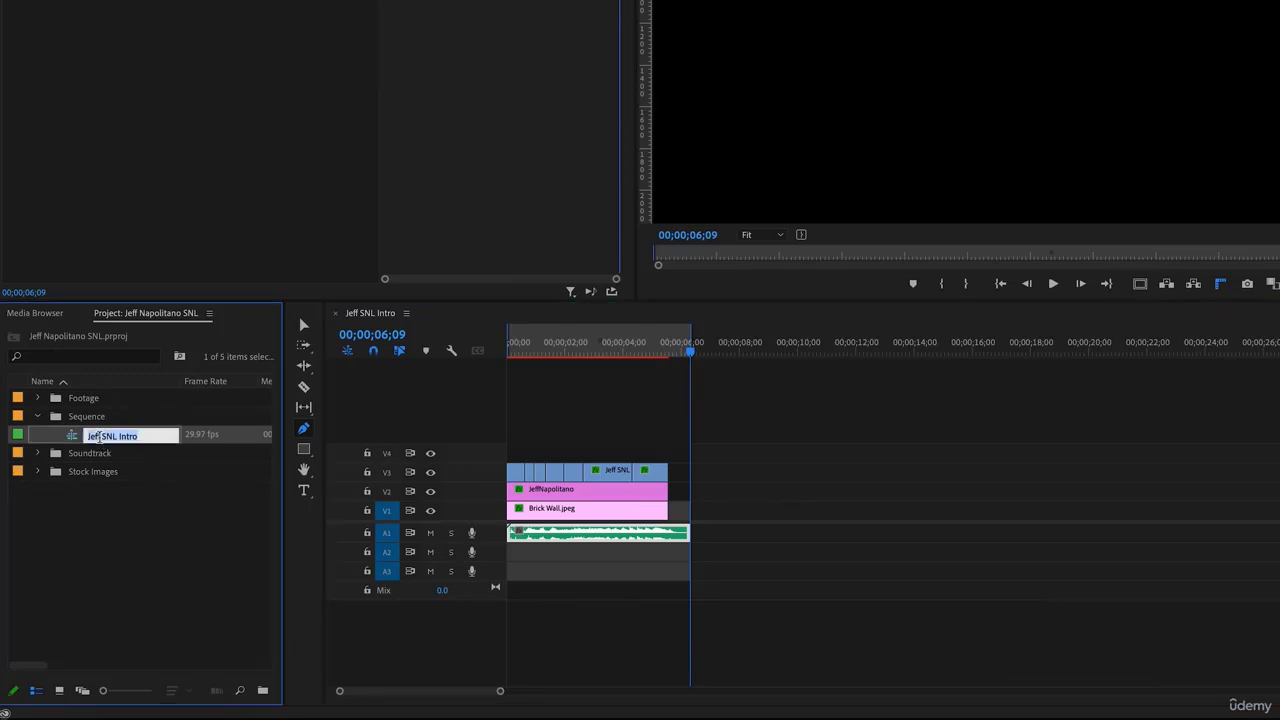
type("SNL 2")
key("Return")
Open Export settings with Cmd+M and change the output file name to 'Jeff SNL SS'
key("ctrl+m")
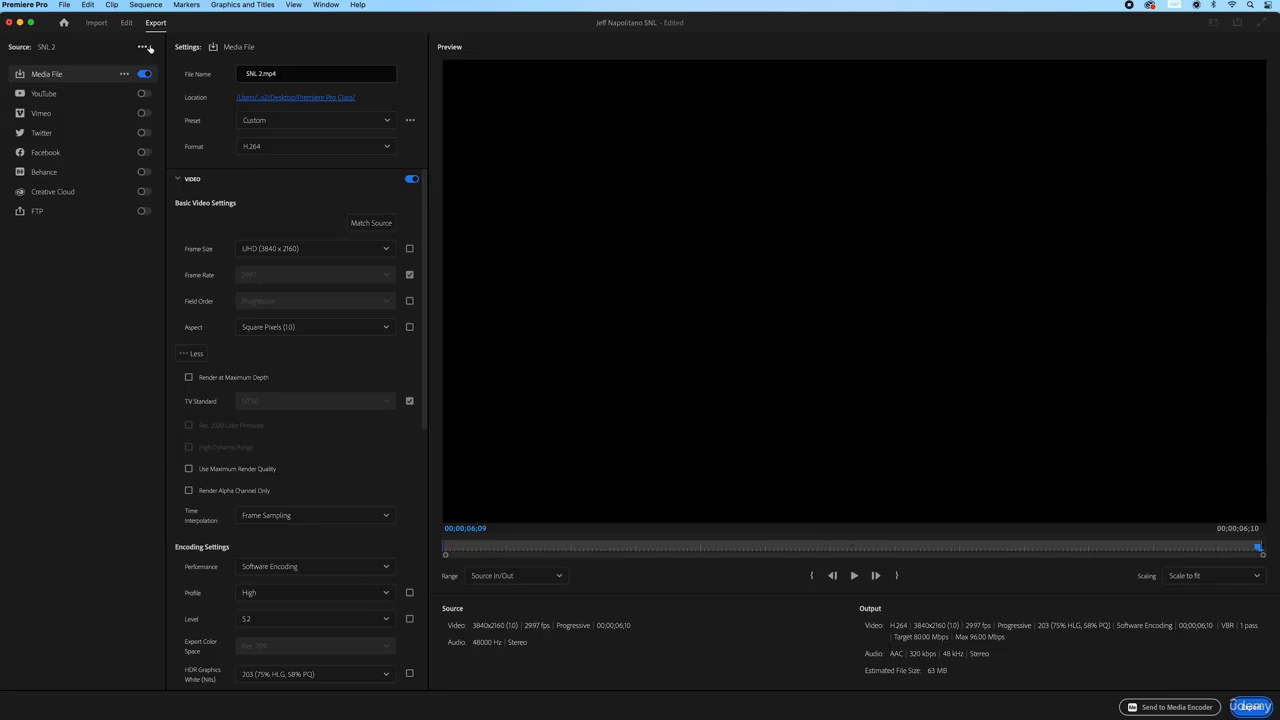
left_click(284, 75)
left_click_drag(290, 76, 245, 76)
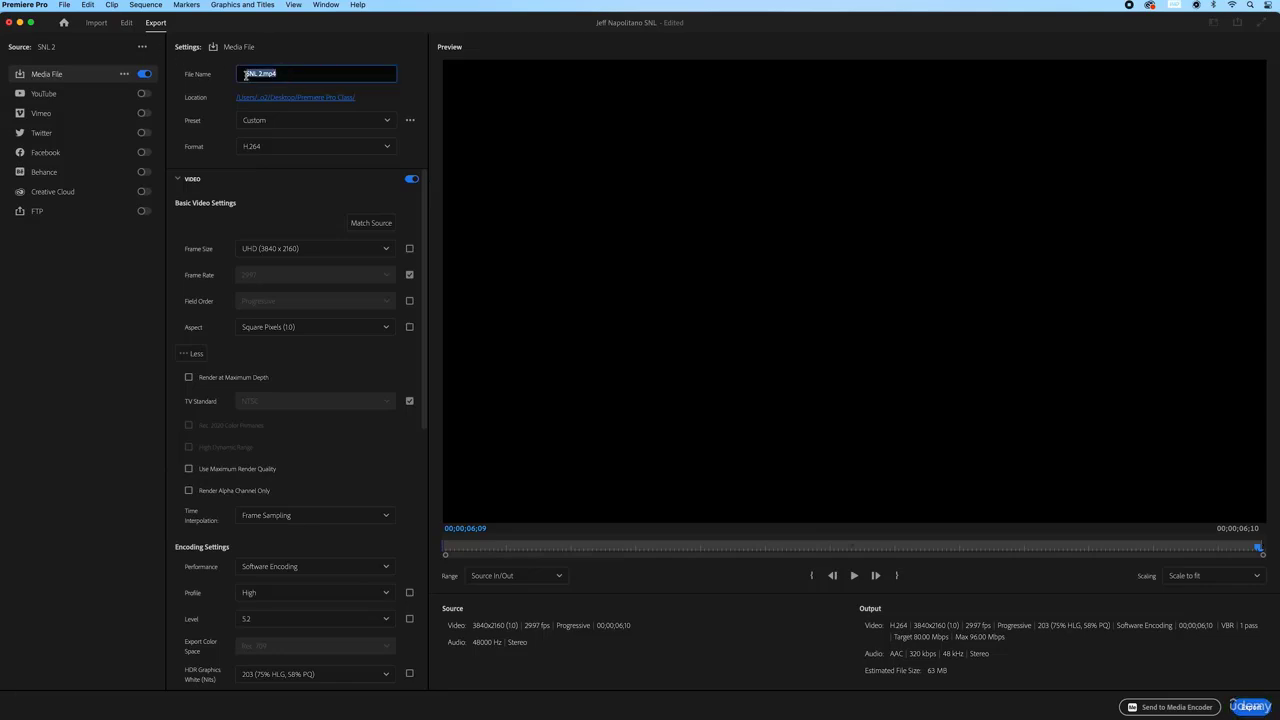
type("Jeff SNL")
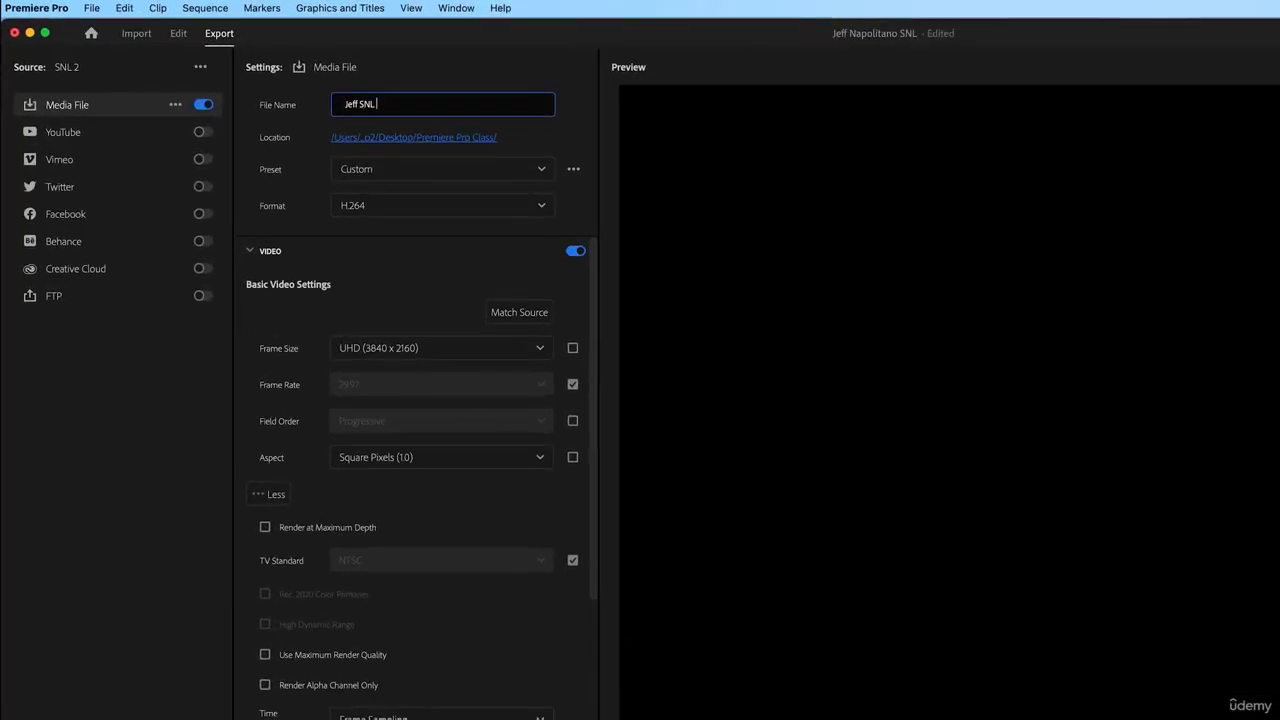
type(" SS")
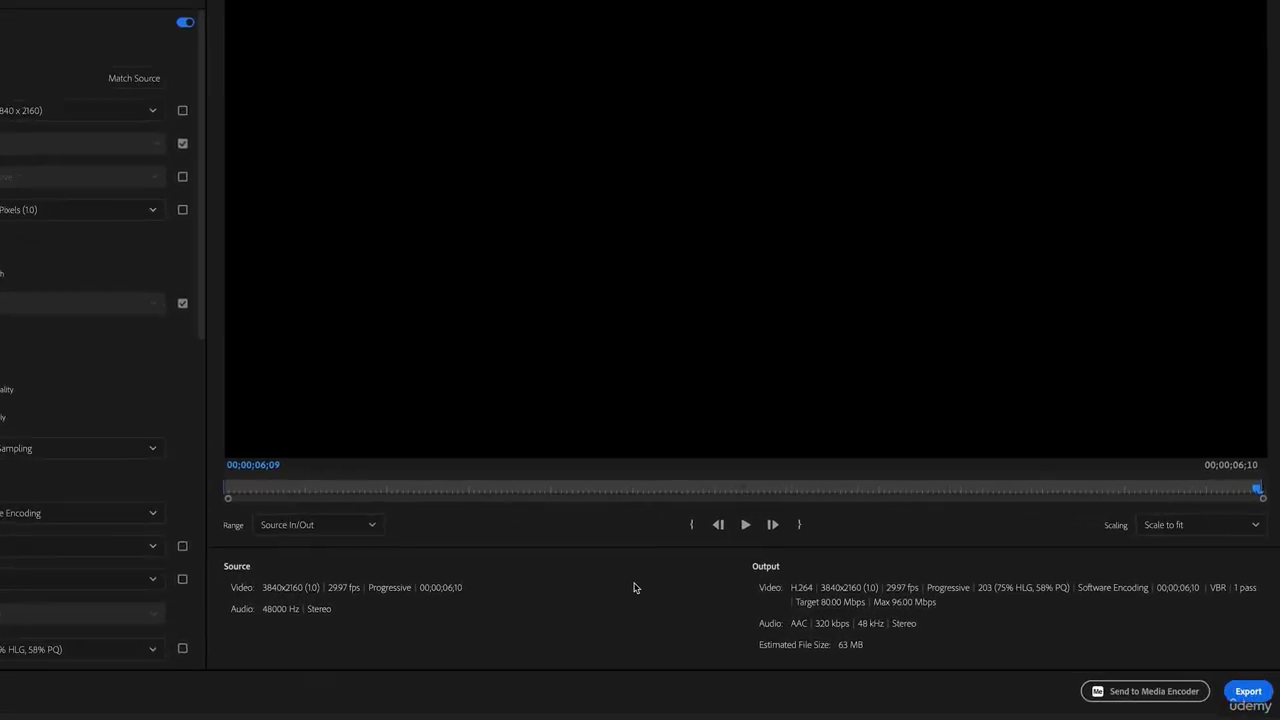
Set the SNL 2.mp4 export location to Desktop > Premiere Pro Class
left_click(1247, 684)
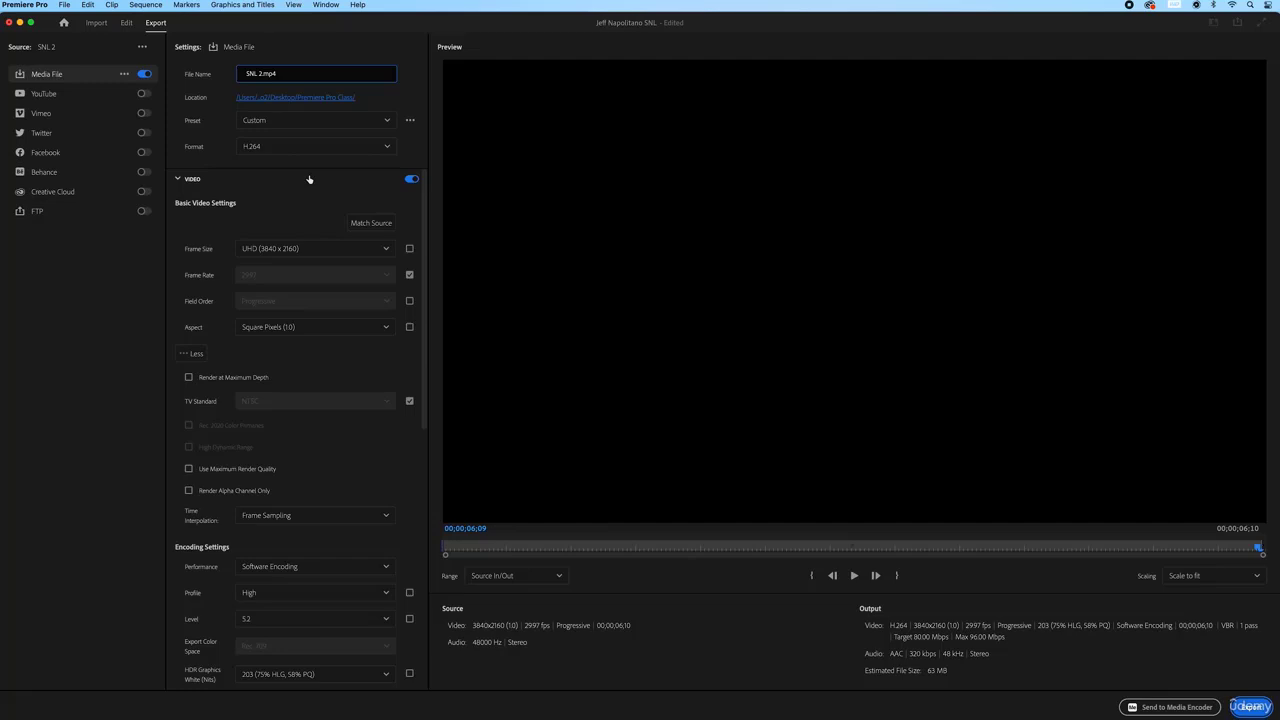
left_click(309, 101)
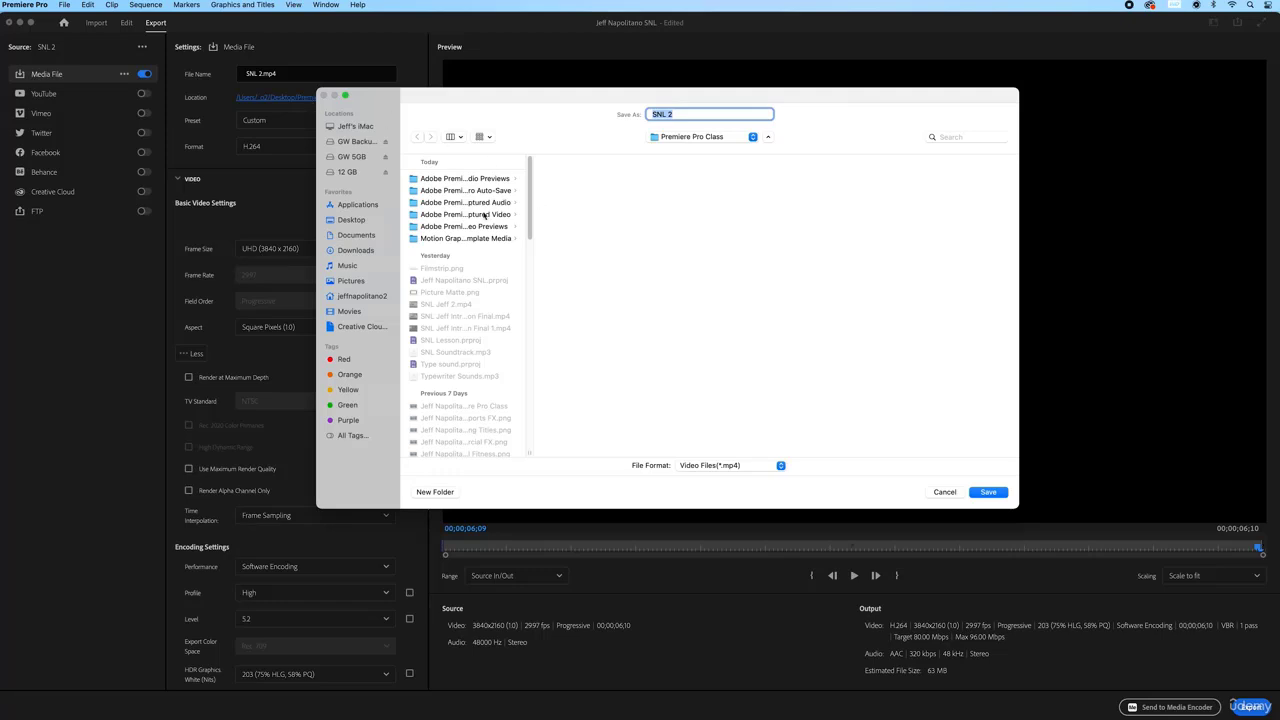
left_click(352, 220)
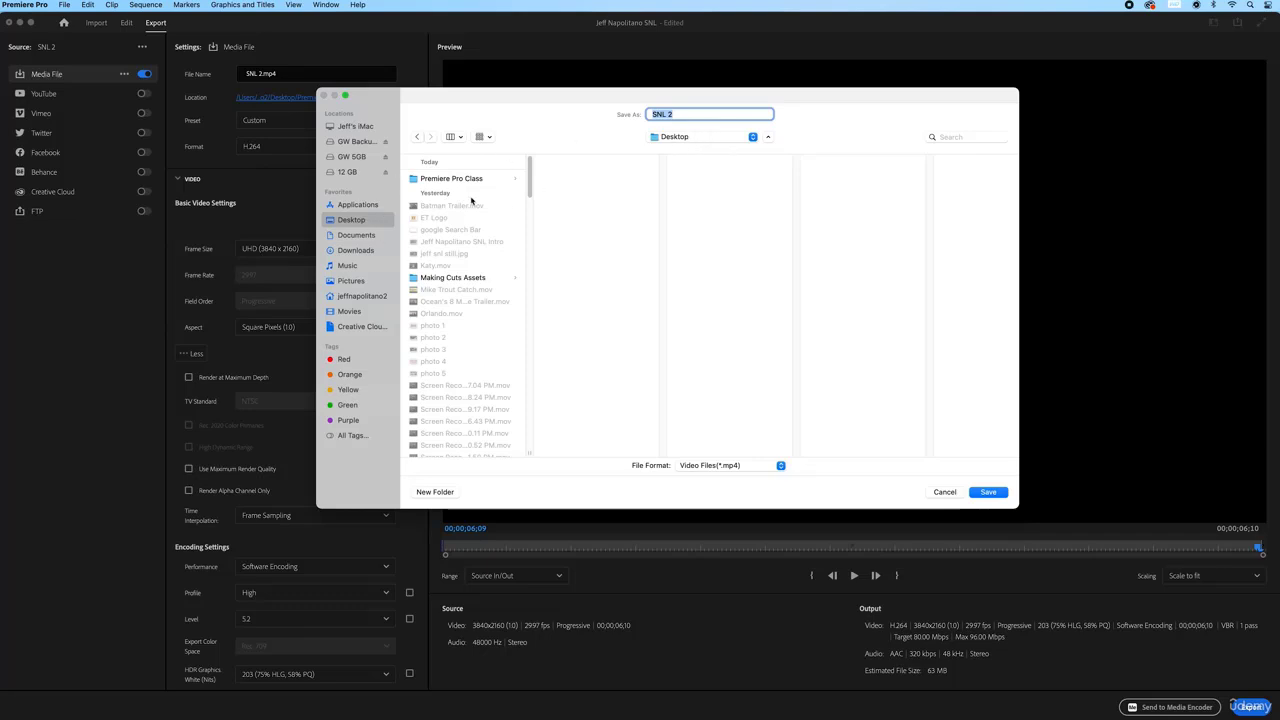
left_click(453, 179)
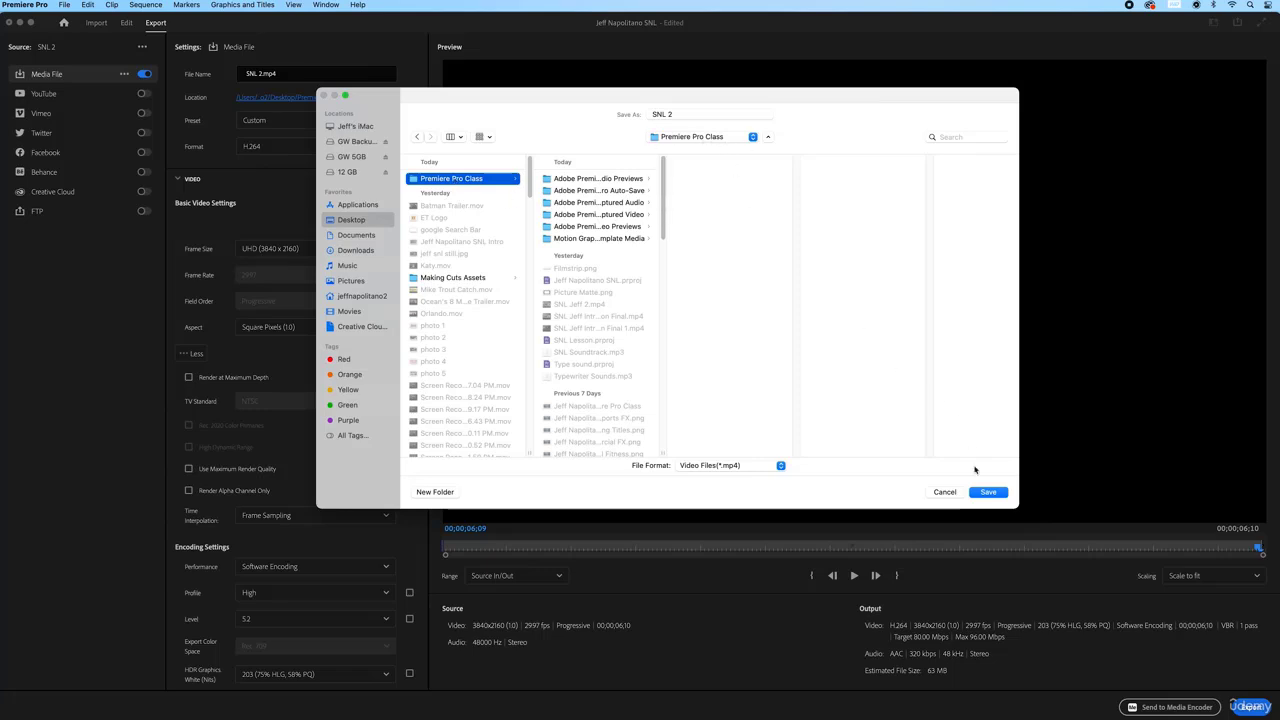
left_click(988, 492)
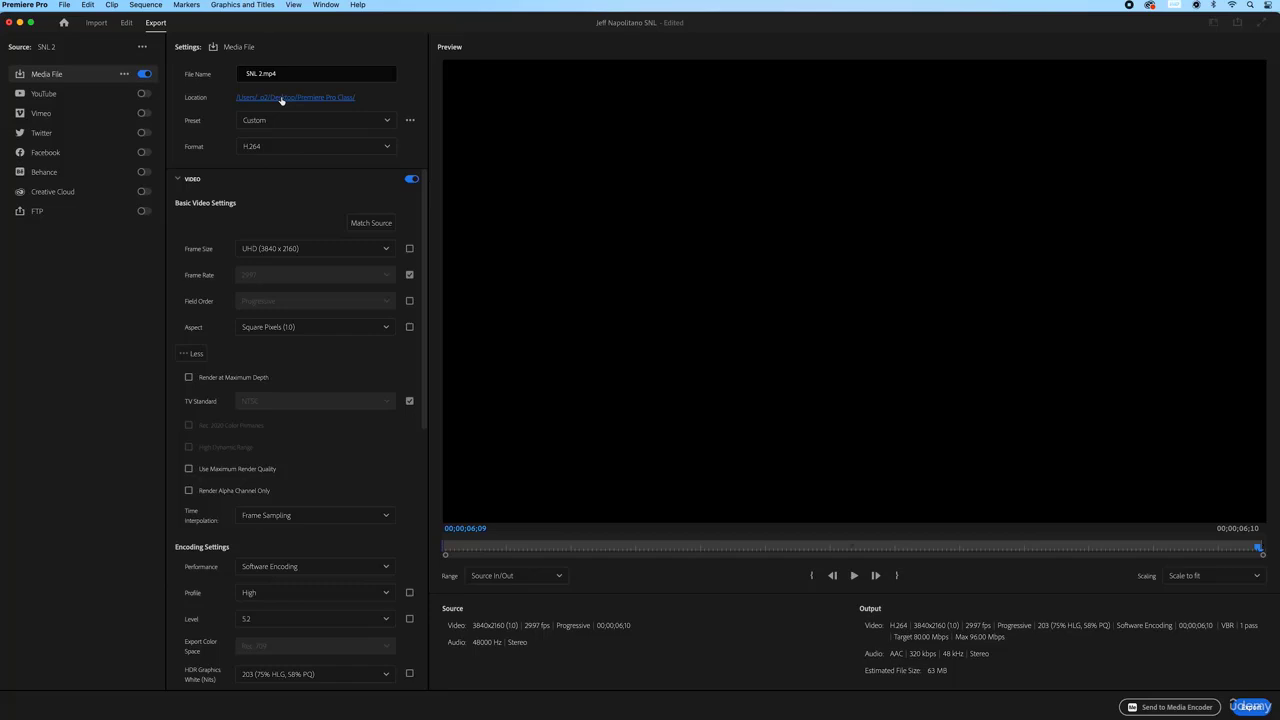
left_click(386, 121)
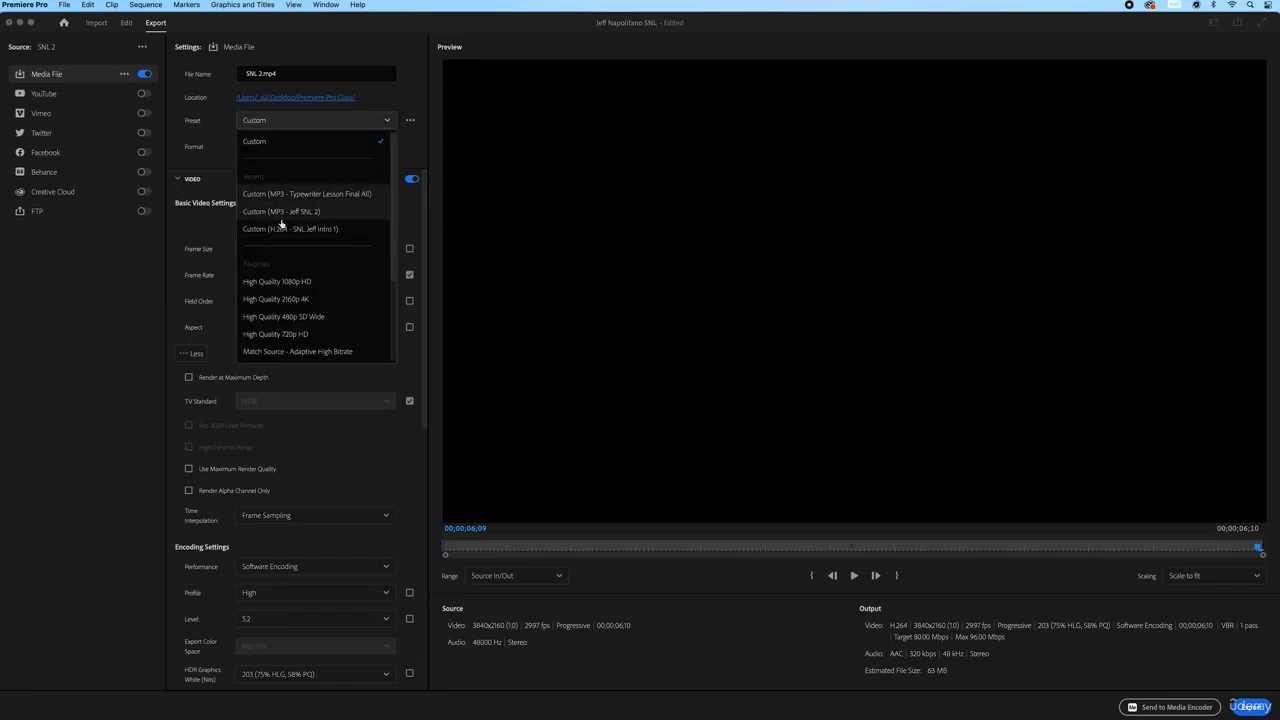
Try High Quality 1080p HD, then settle on the High Quality 2160p 4K preset (80 Mbps, ~63 MB)
left_click(293, 300)
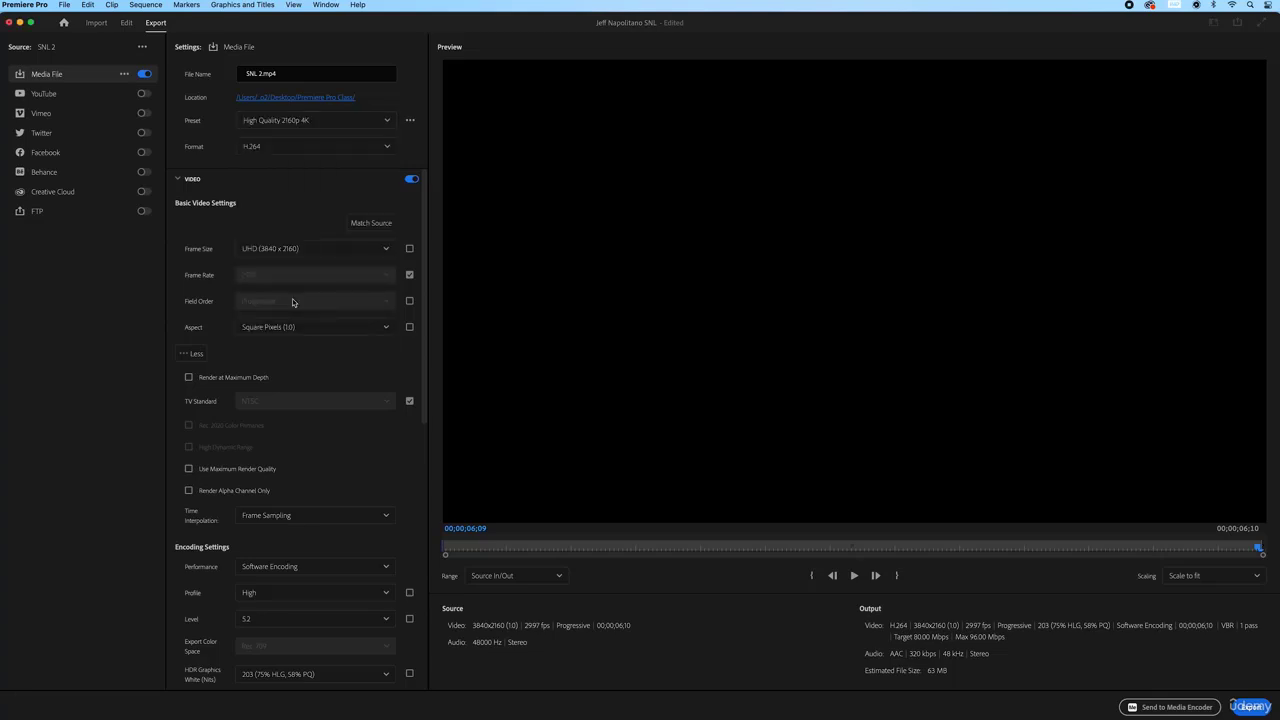
left_click(387, 121)
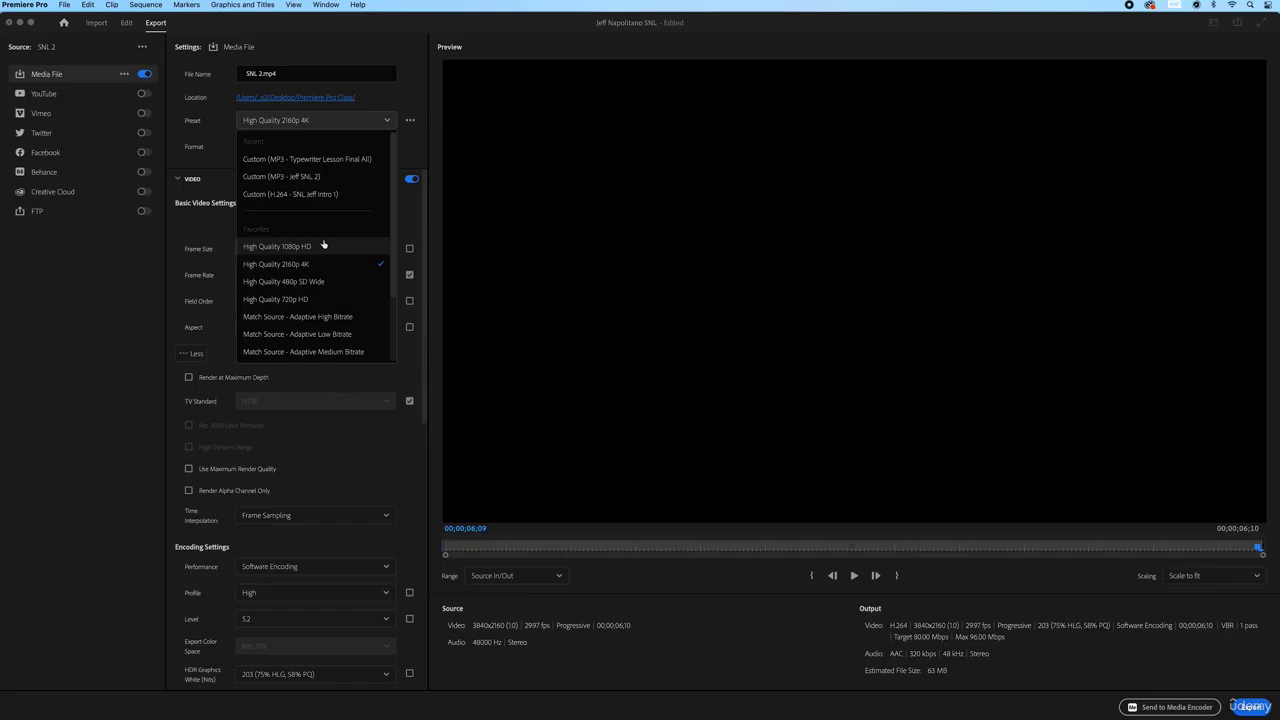
left_click(288, 247)
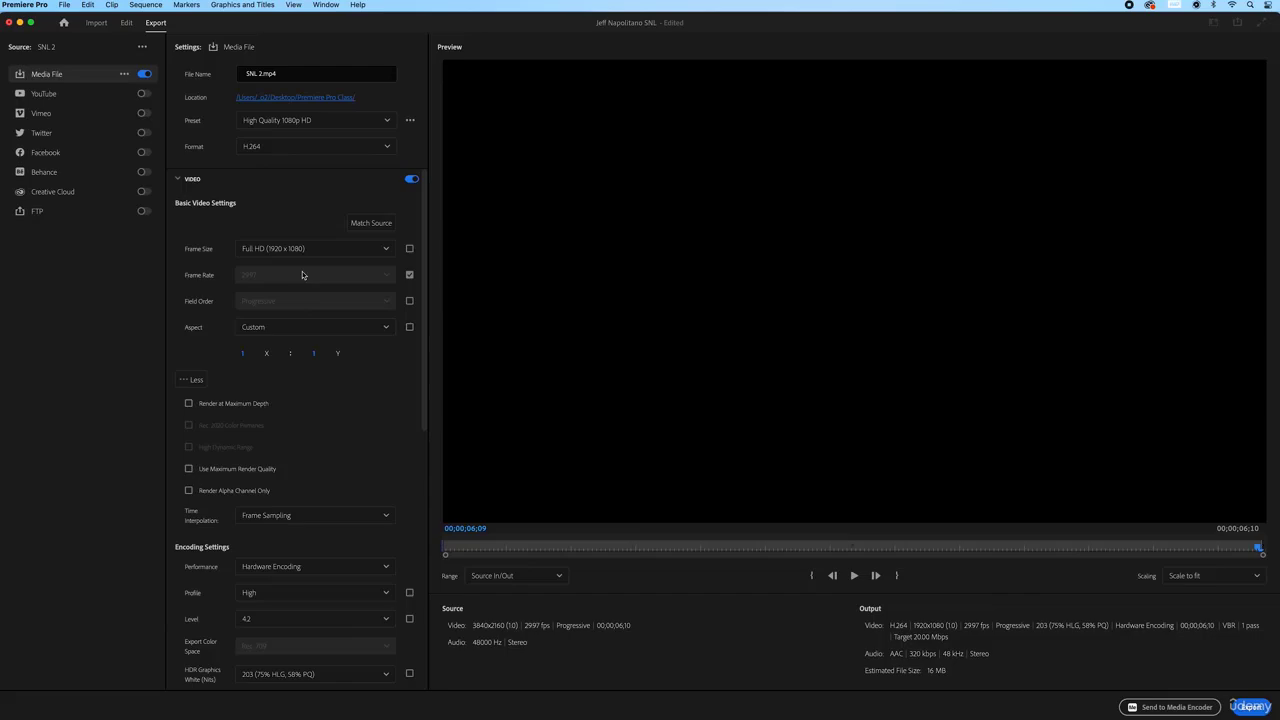
left_click(388, 121)
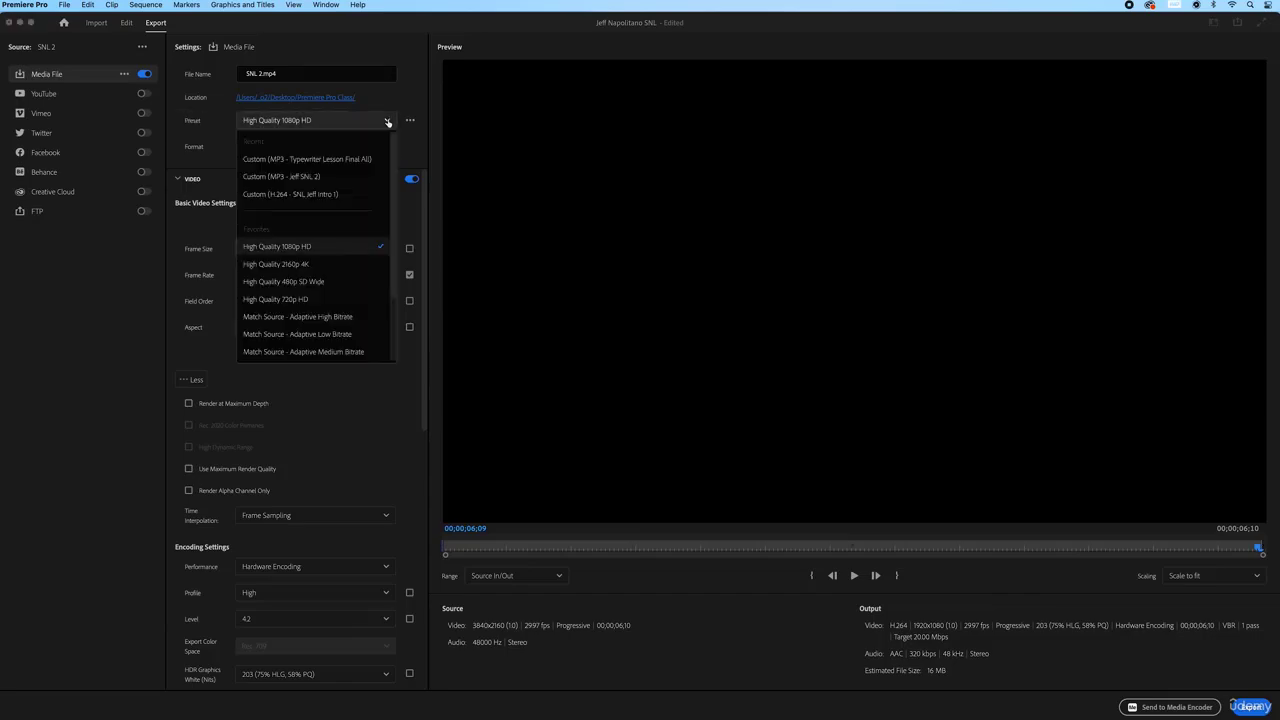
left_click(330, 264)
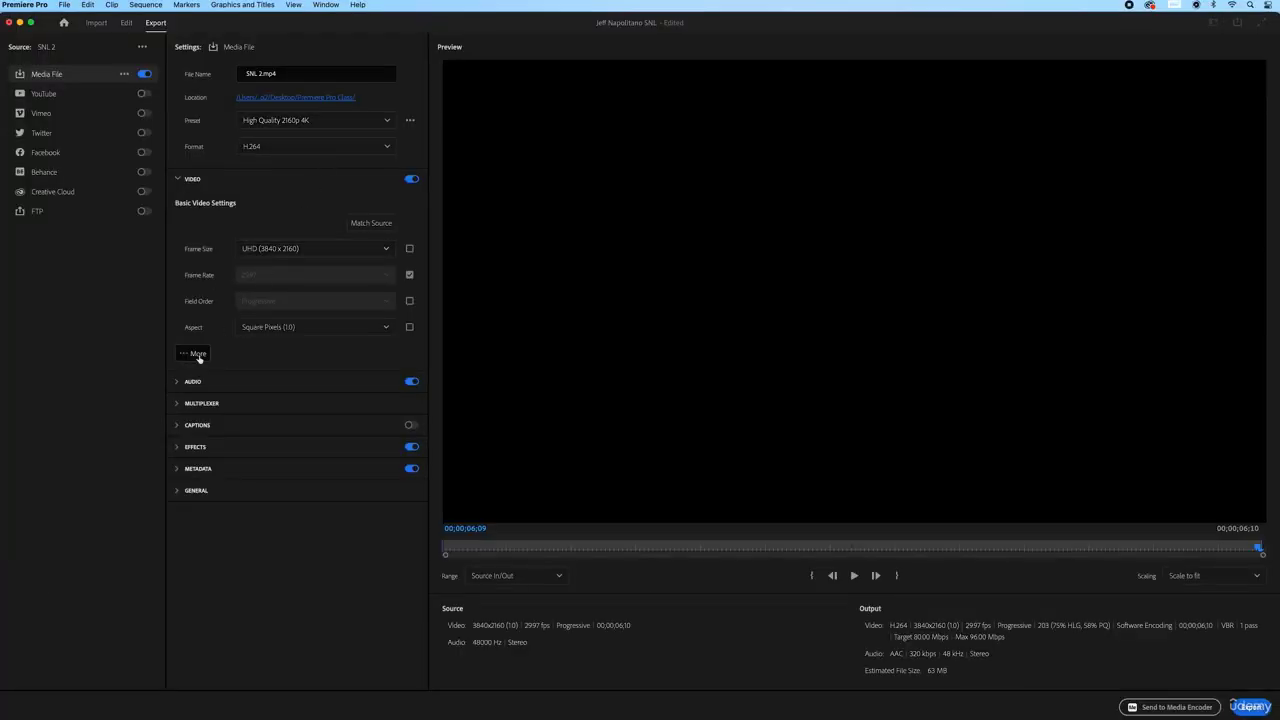
Expand the extra video settings and scroll to Bitrate Settings: VBR 1 pass, 80 Mbps target, 96 max
left_click(198, 355)
scroll(320, 360, "down", 5)
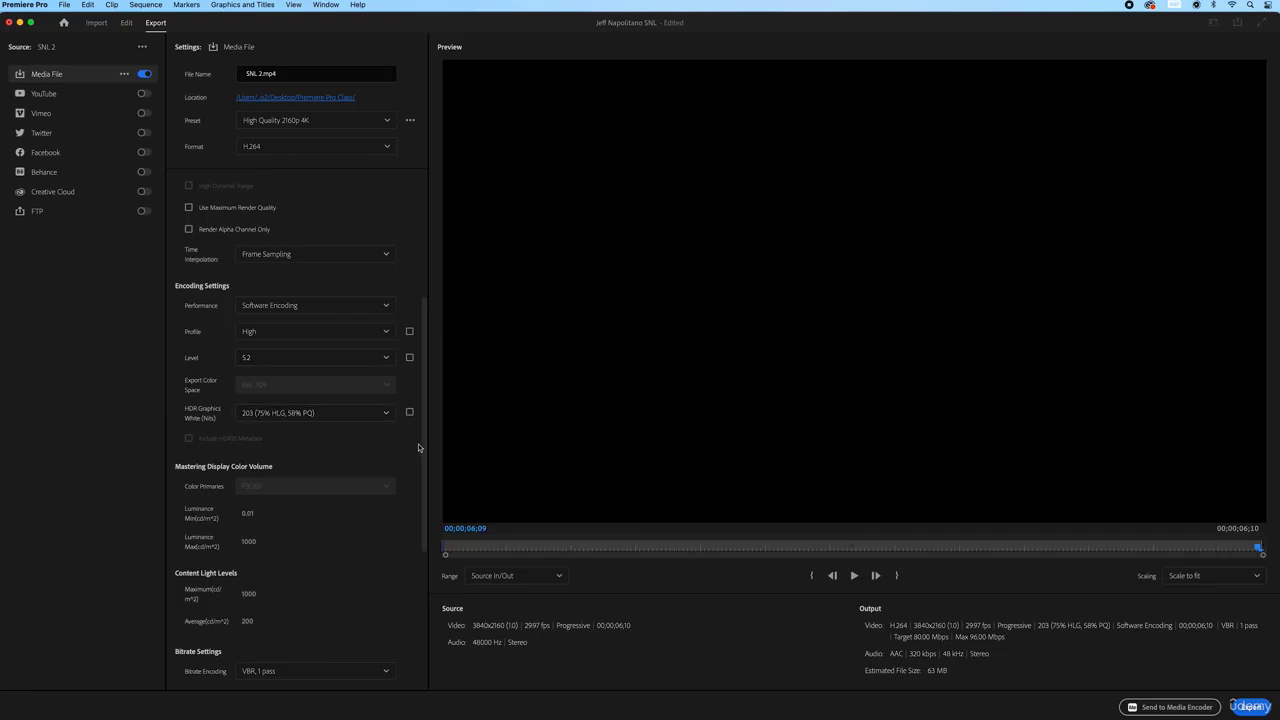
scroll(425, 462, "down", 2)
left_click_drag(425, 462, 427, 528)
scroll(425, 528, "down", 2)
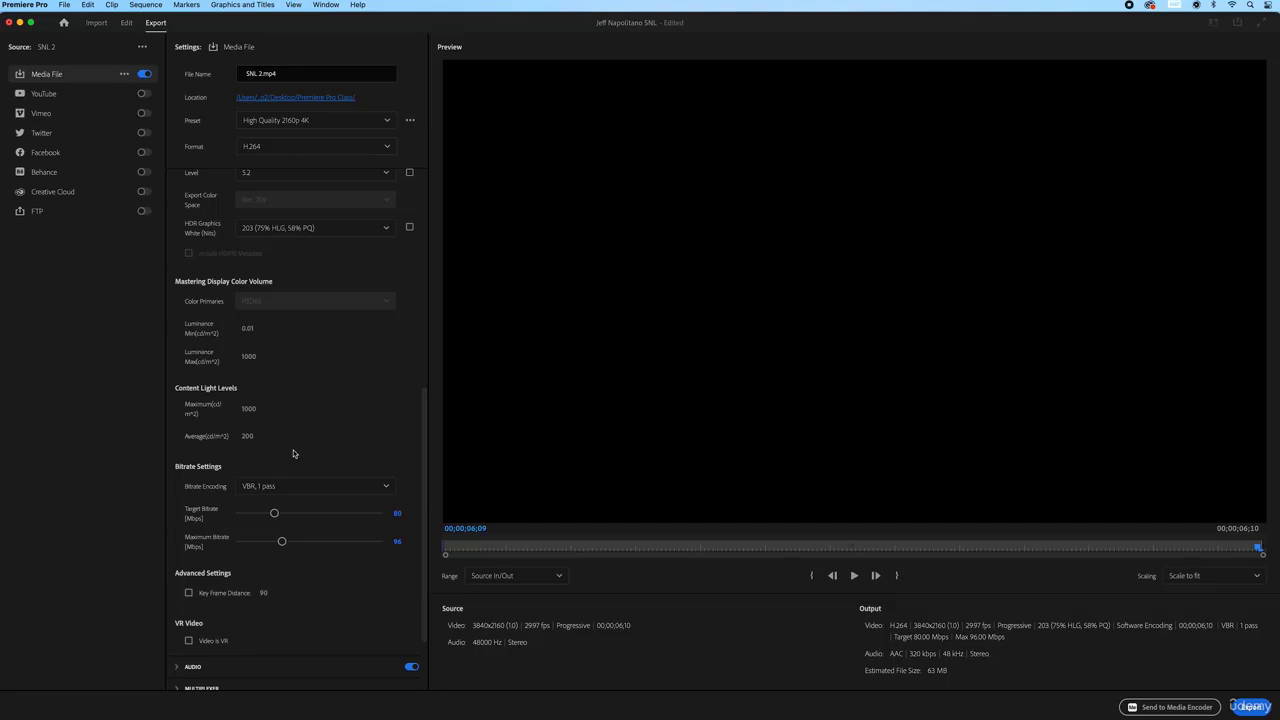
scroll(298, 451, "down", 2)
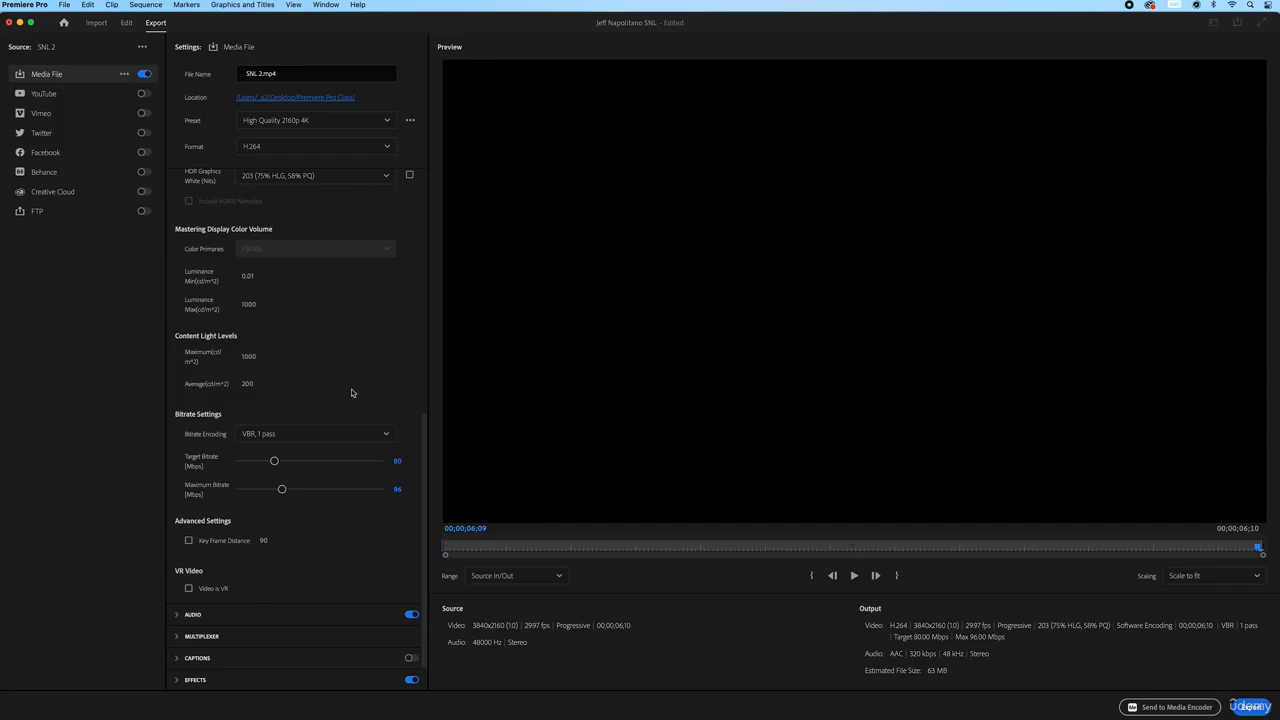
Try VBR 2 pass and VBR 1 pass, then set Bitrate Encoding to CBR
left_click(381, 436)
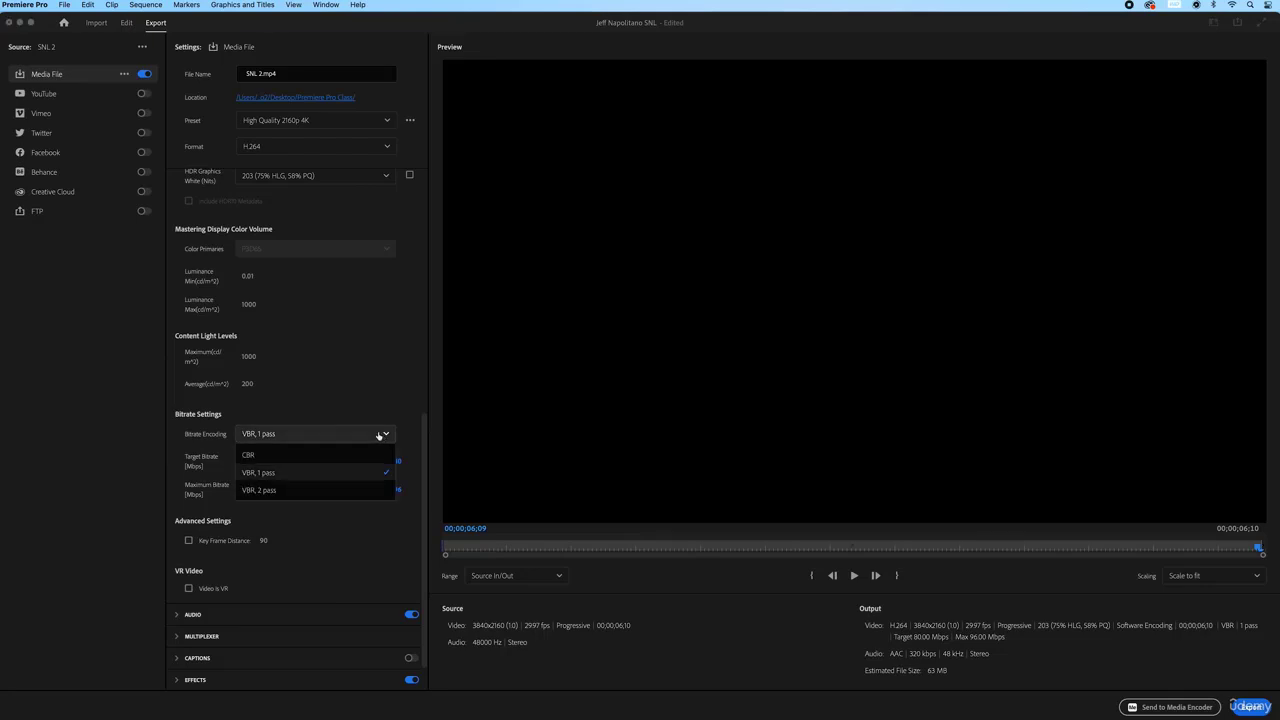
left_click(281, 491)
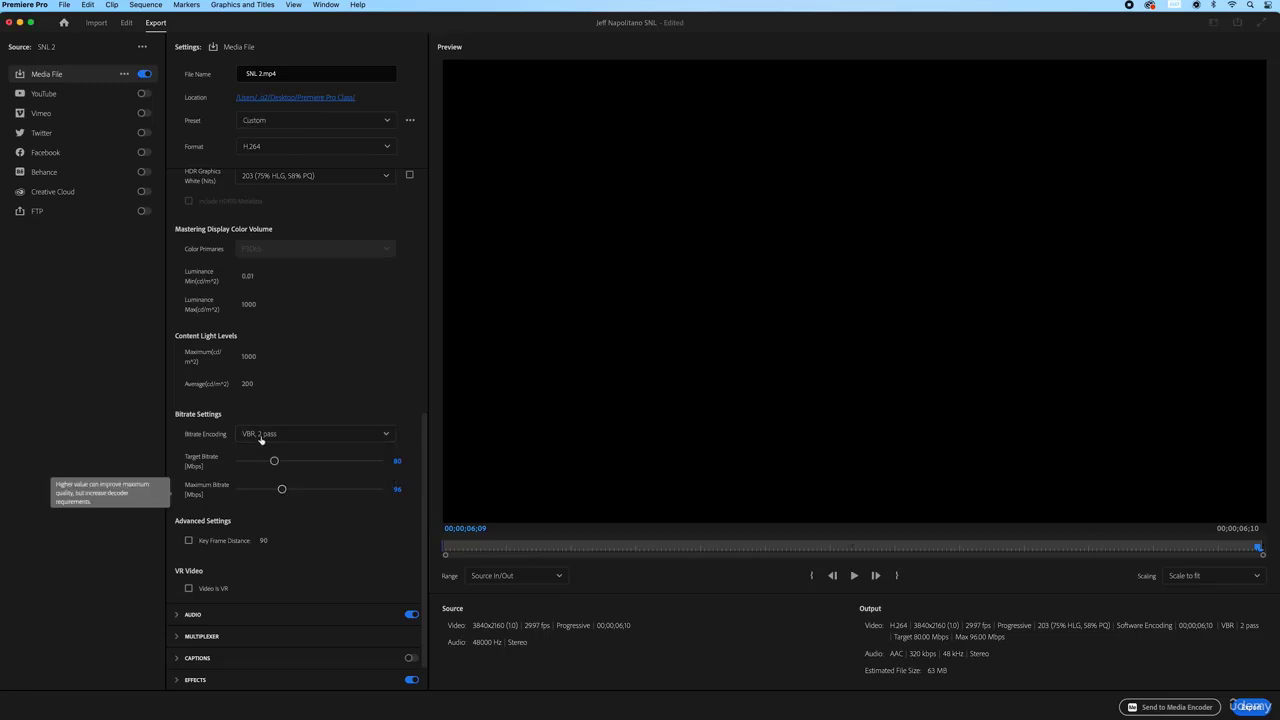
left_click(378, 436)
left_click(288, 474)
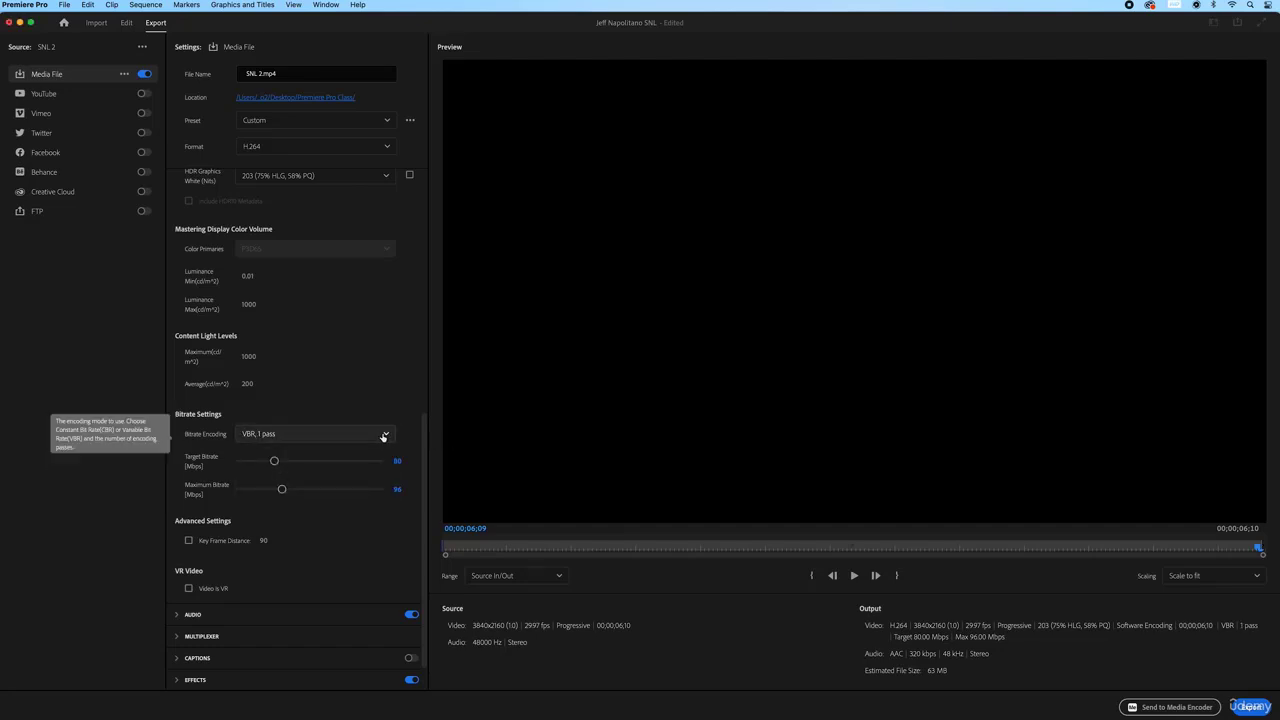
left_click(390, 436)
left_click(295, 495)
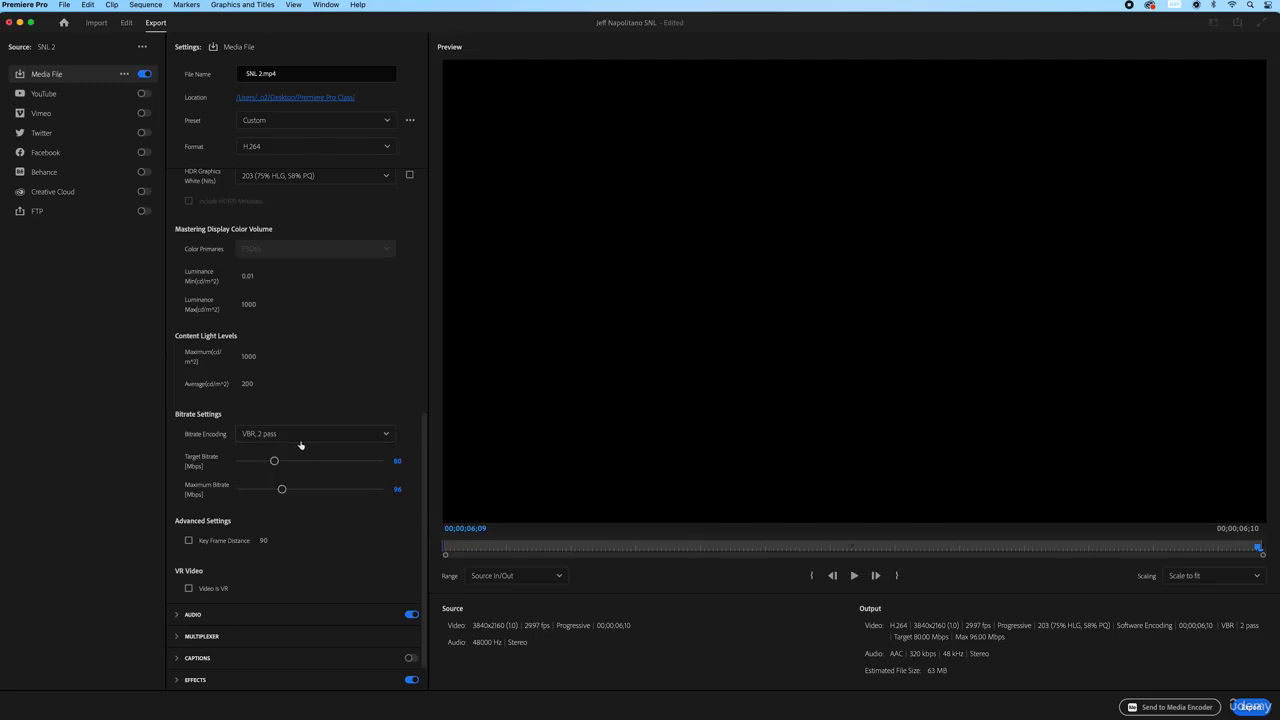
left_click(300, 438)
left_click(300, 447)
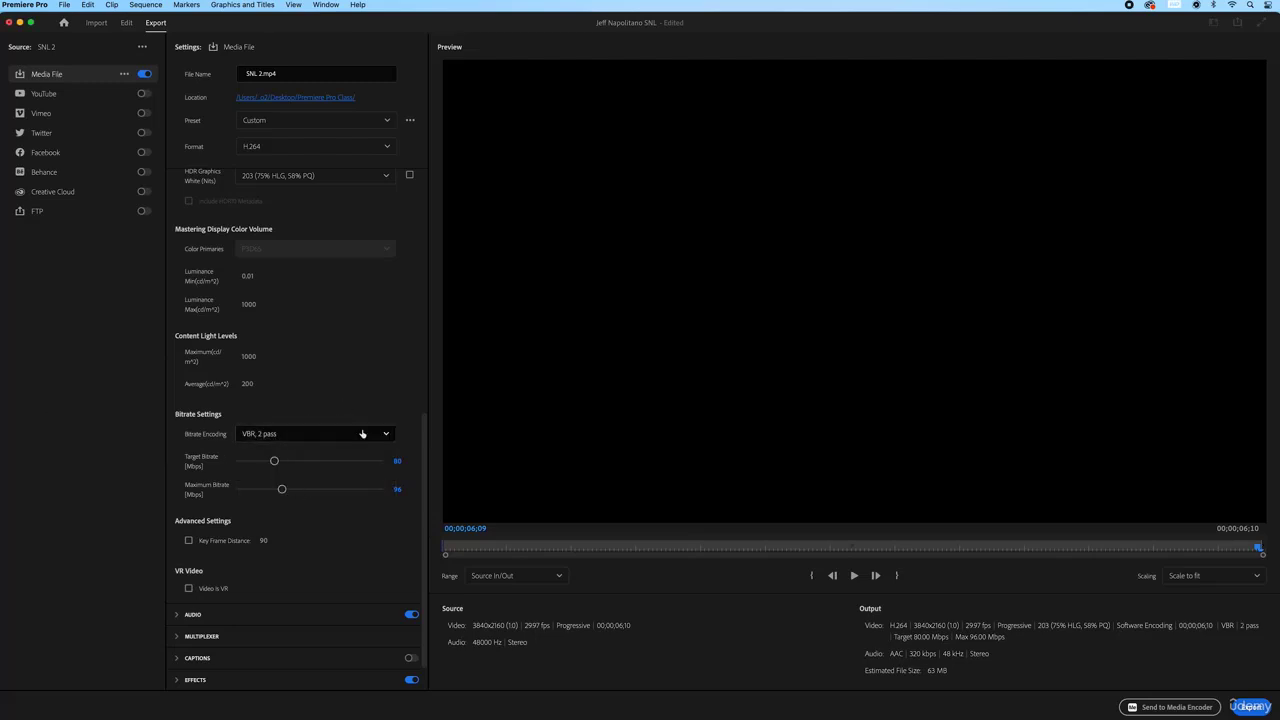
left_click(364, 436)
left_click(273, 459)
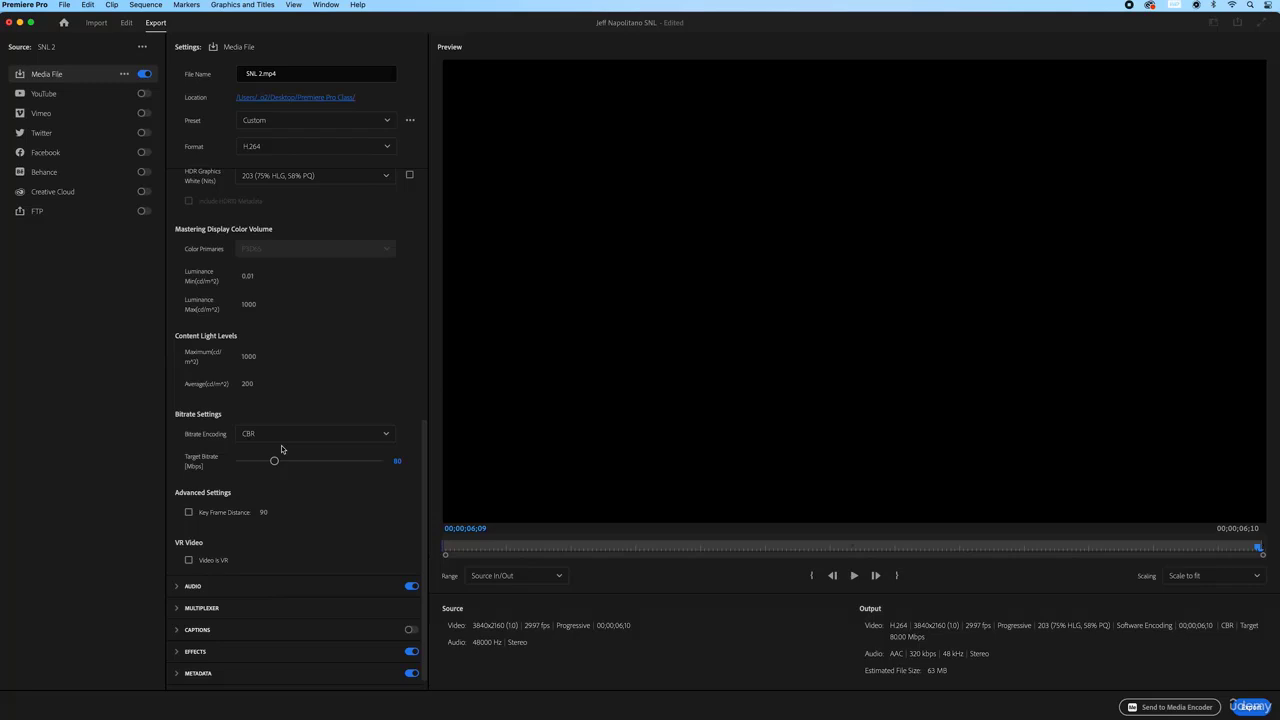
Set the Target Bitrate to about 26.28 Mbps, bringing the estimated size to 21 MB
left_click_drag(274, 460, 238, 461)
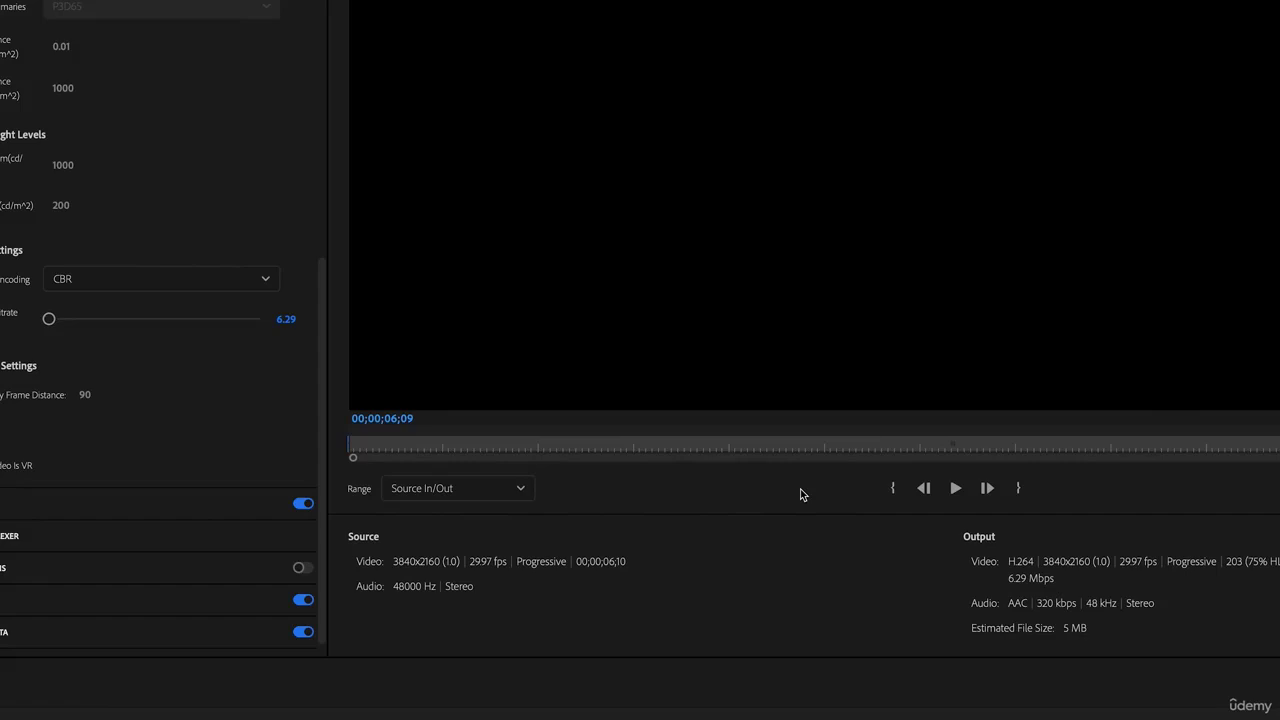
left_click(117, 320)
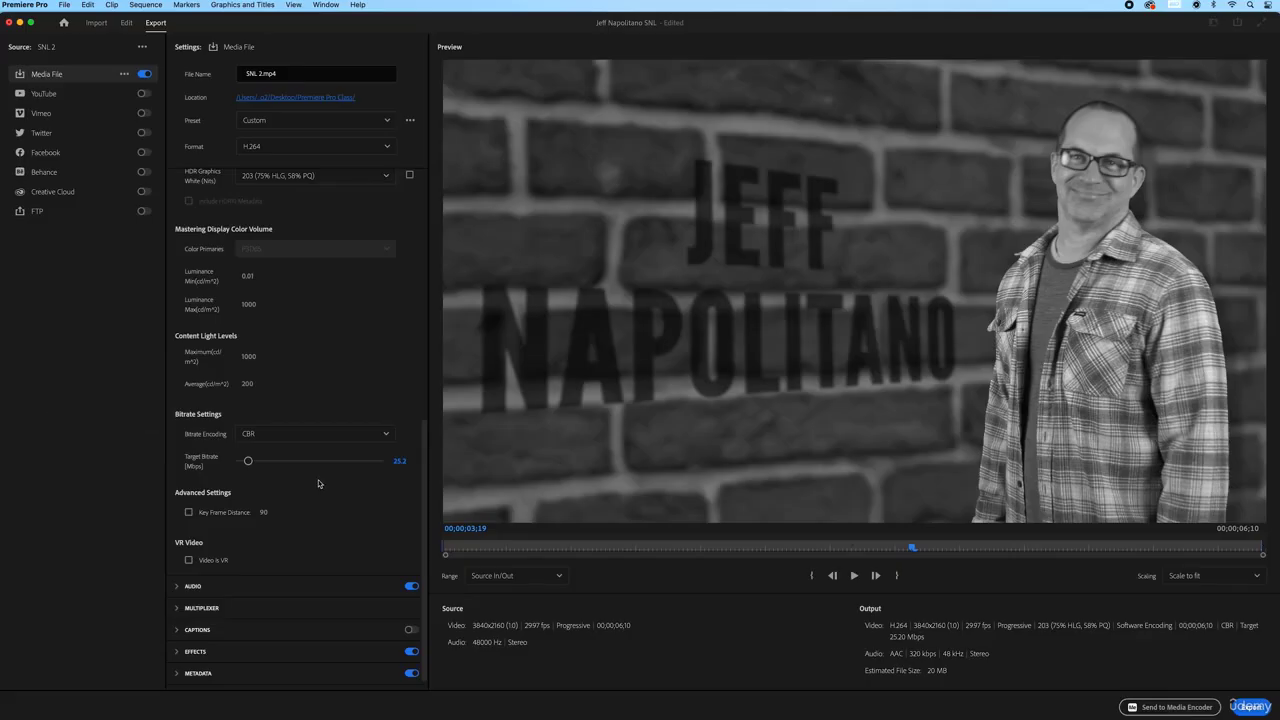
left_click_drag(248, 461, 239, 460)
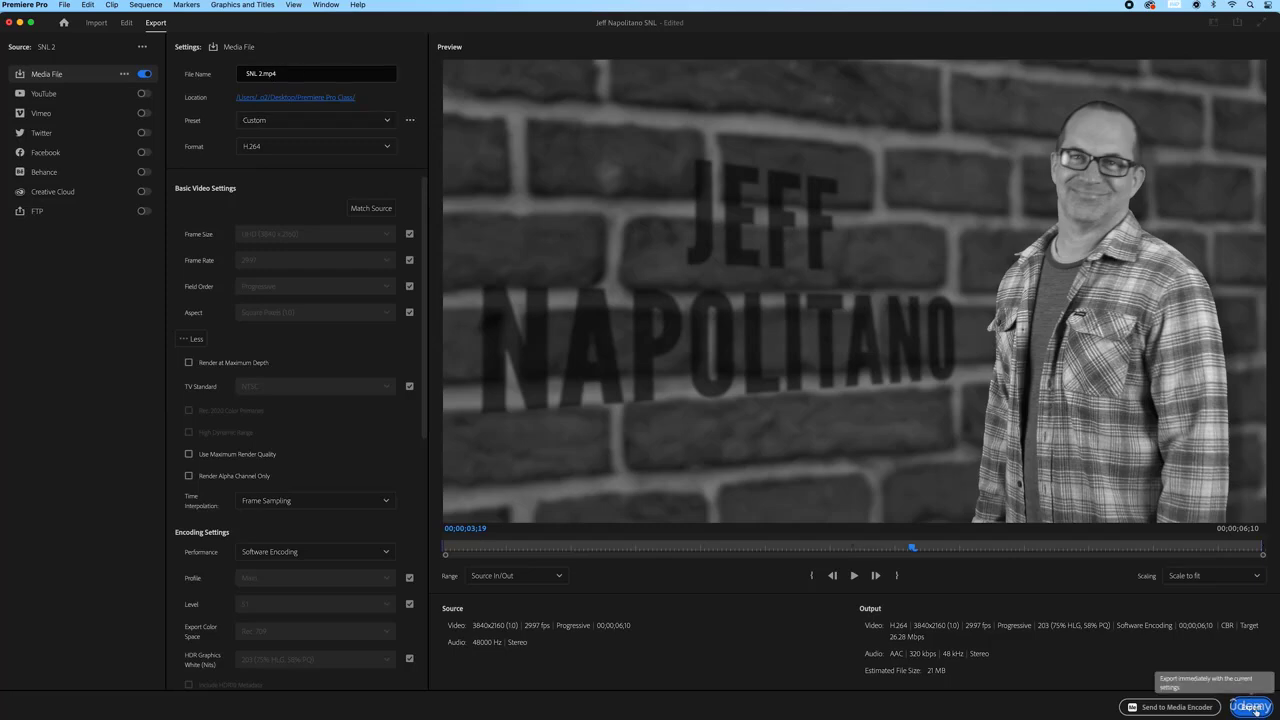
Change the export format to QuickTime with Apple ProRes 422 HQ, outputting SNL 2.mov
left_click(390, 148)
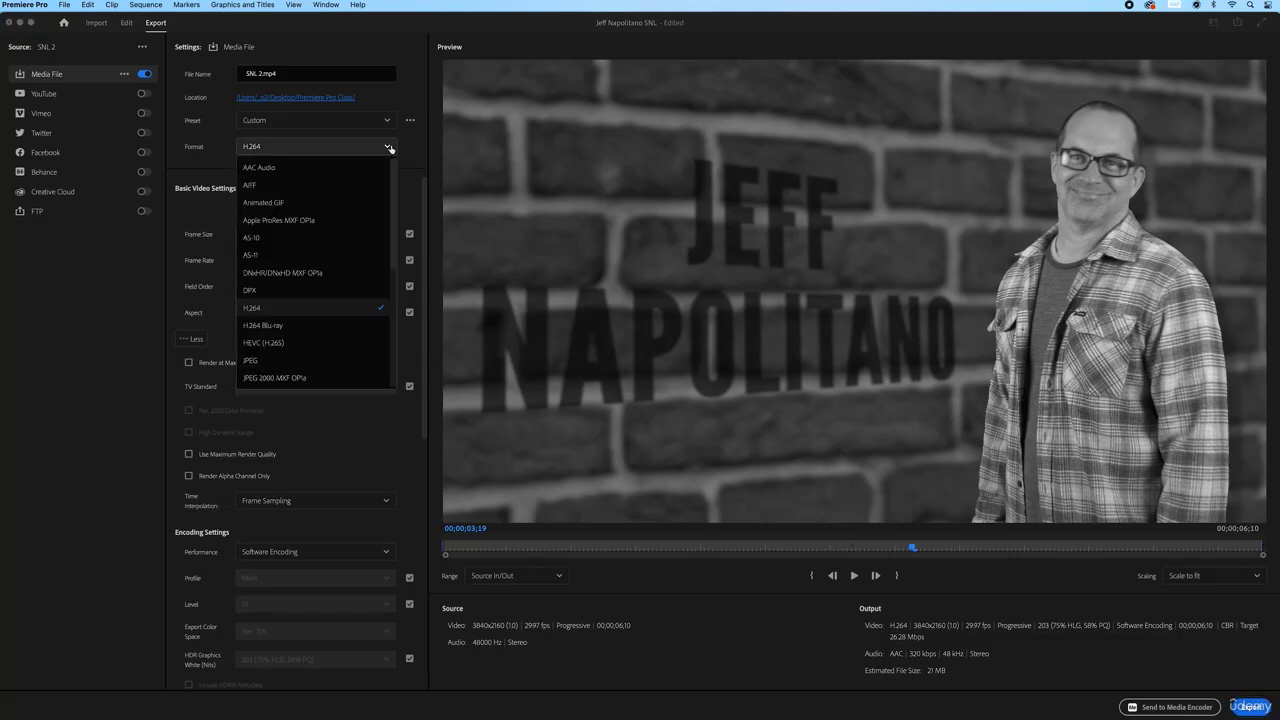
scroll(343, 243, "down", 3)
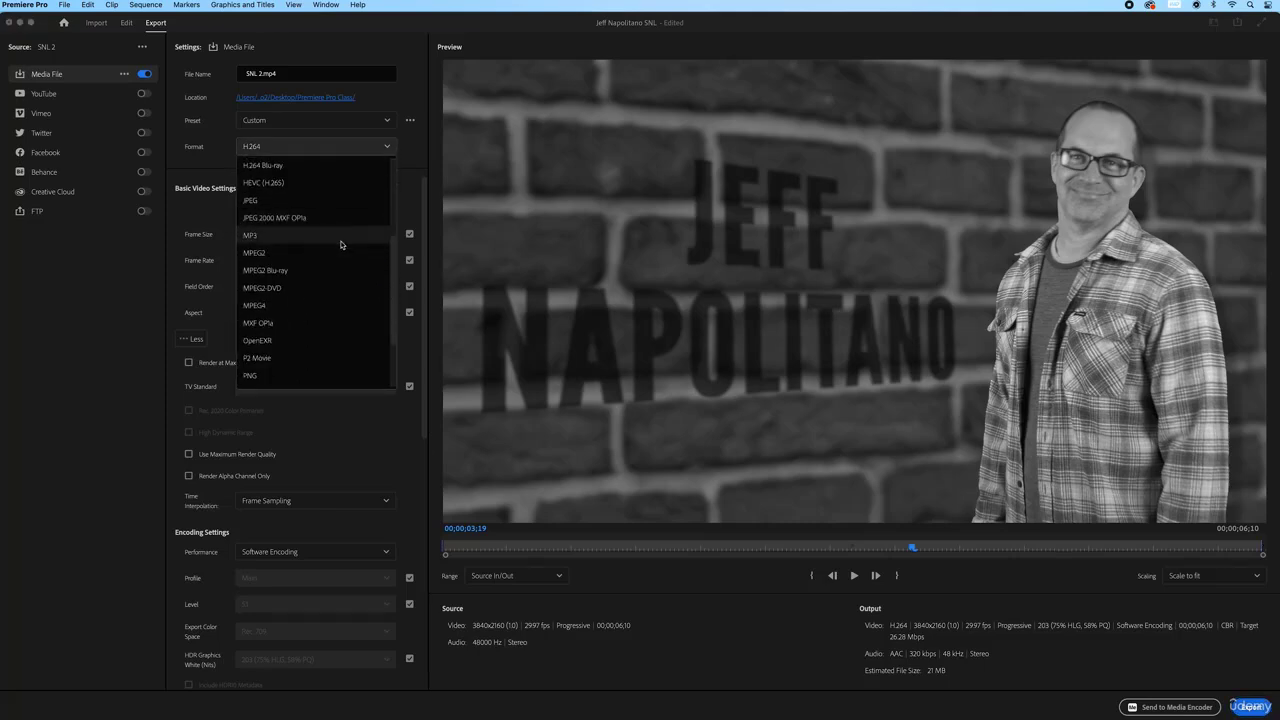
scroll(334, 271, "down", 3)
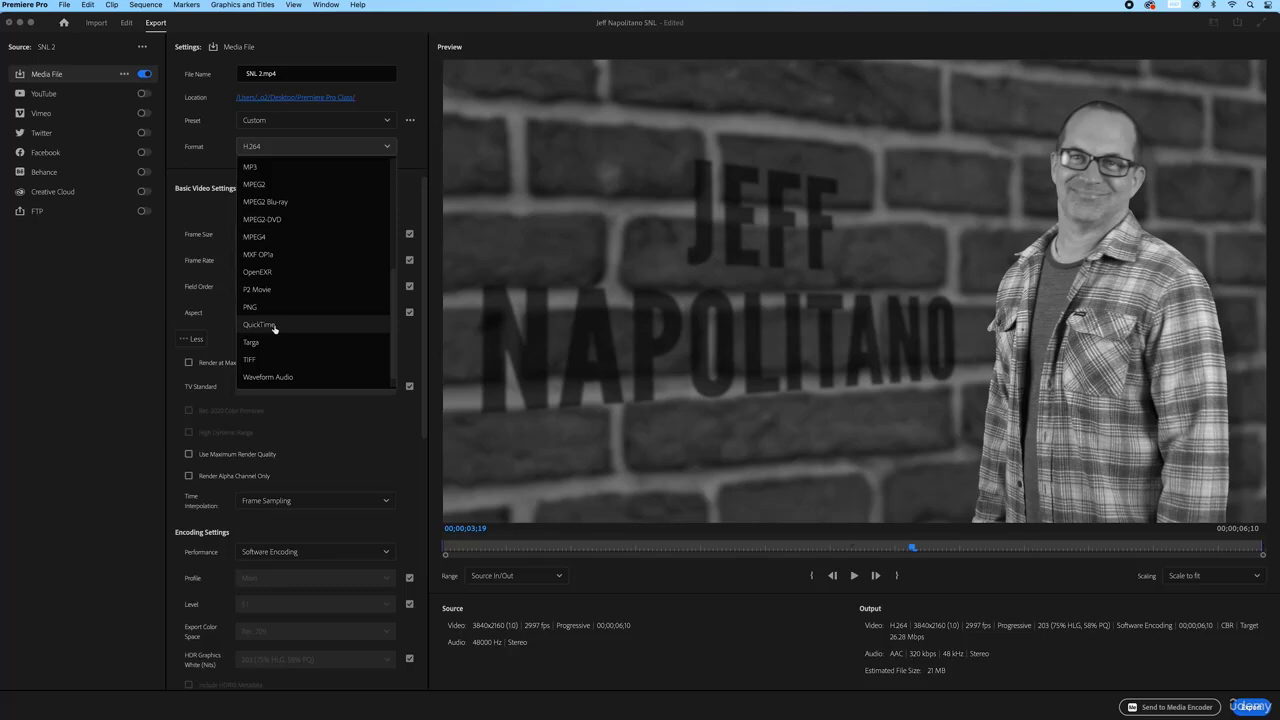
left_click(276, 328)
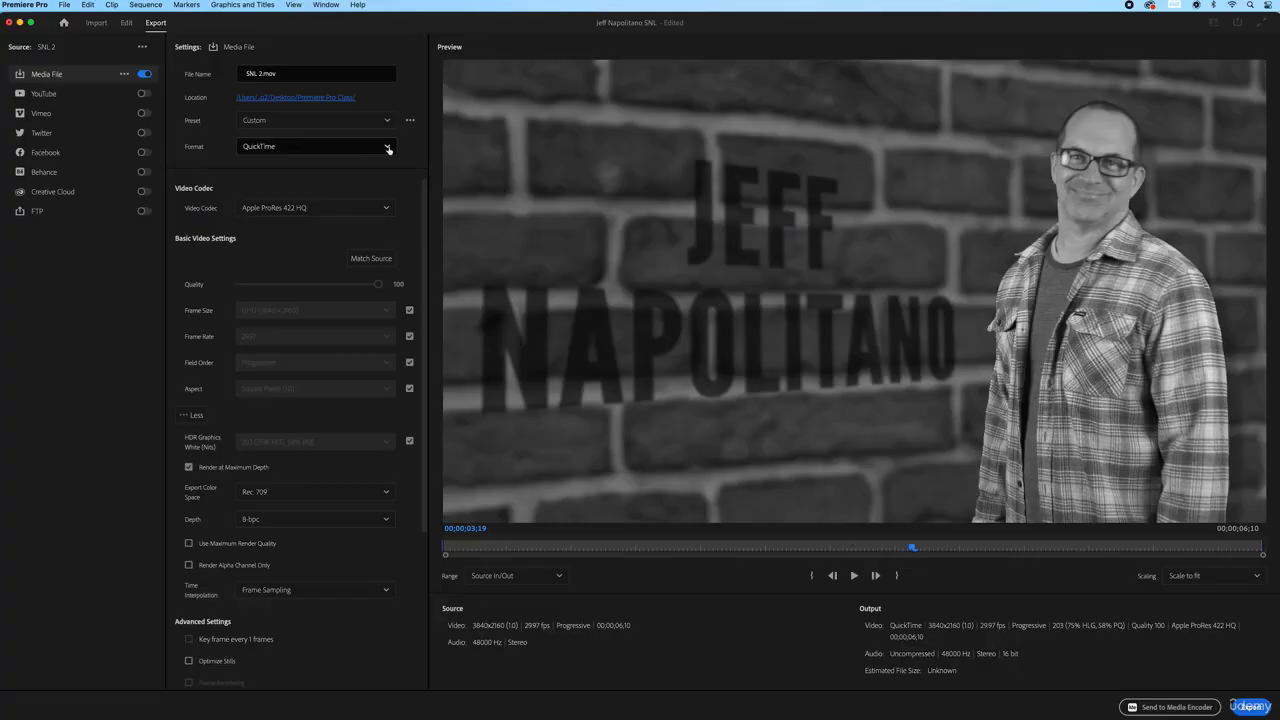
left_click(388, 148)
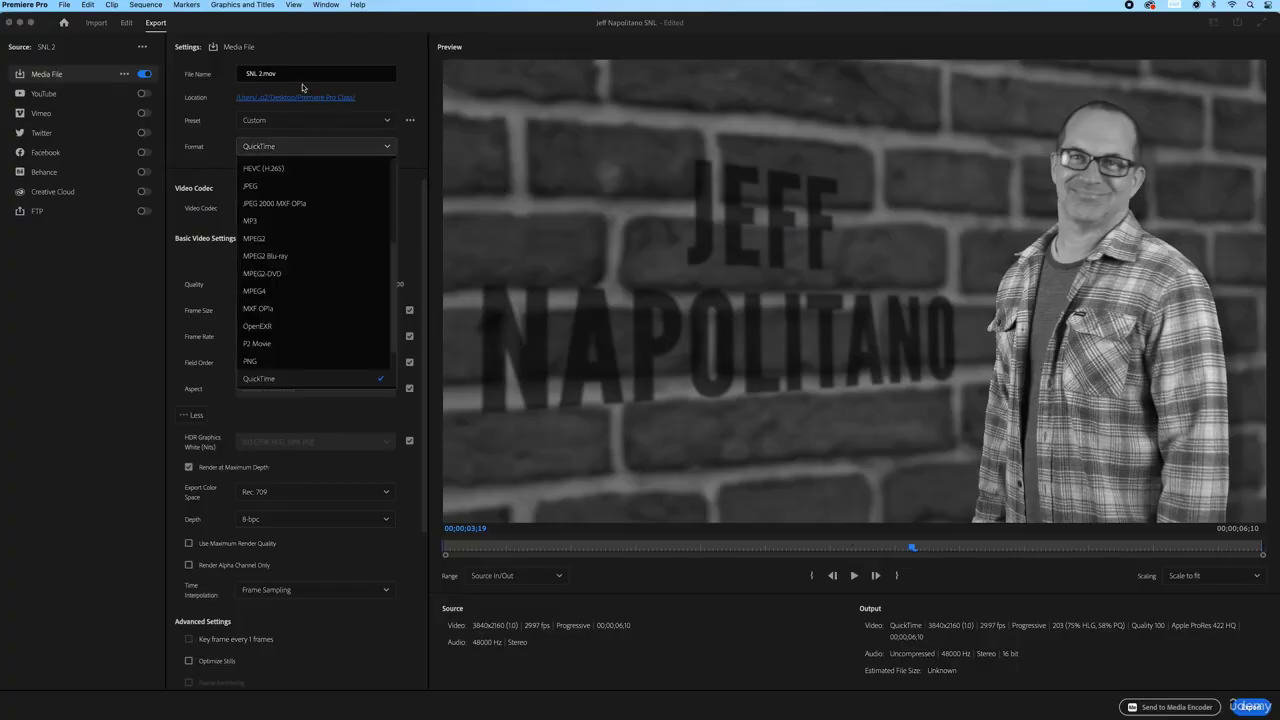
left_click(419, 158)
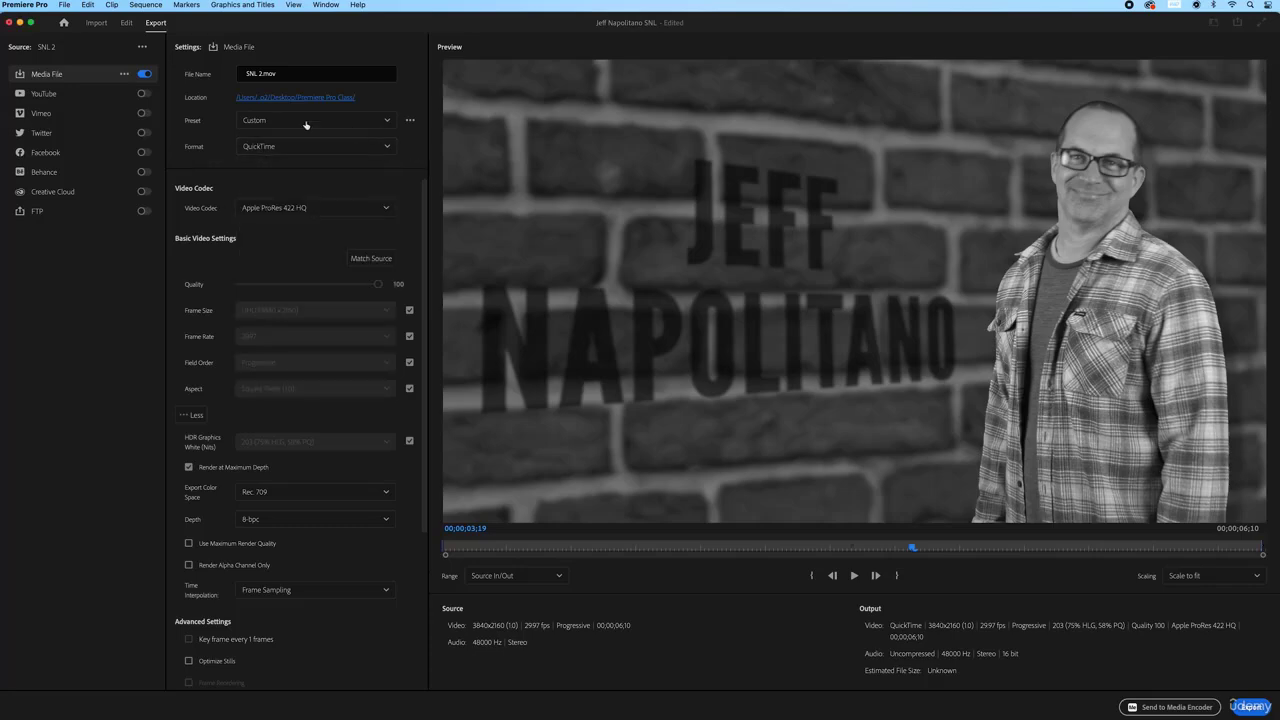
Export SNL 2.mov and play it from the Premiere Pro Class folder in QuickTime
left_click(1252, 707)
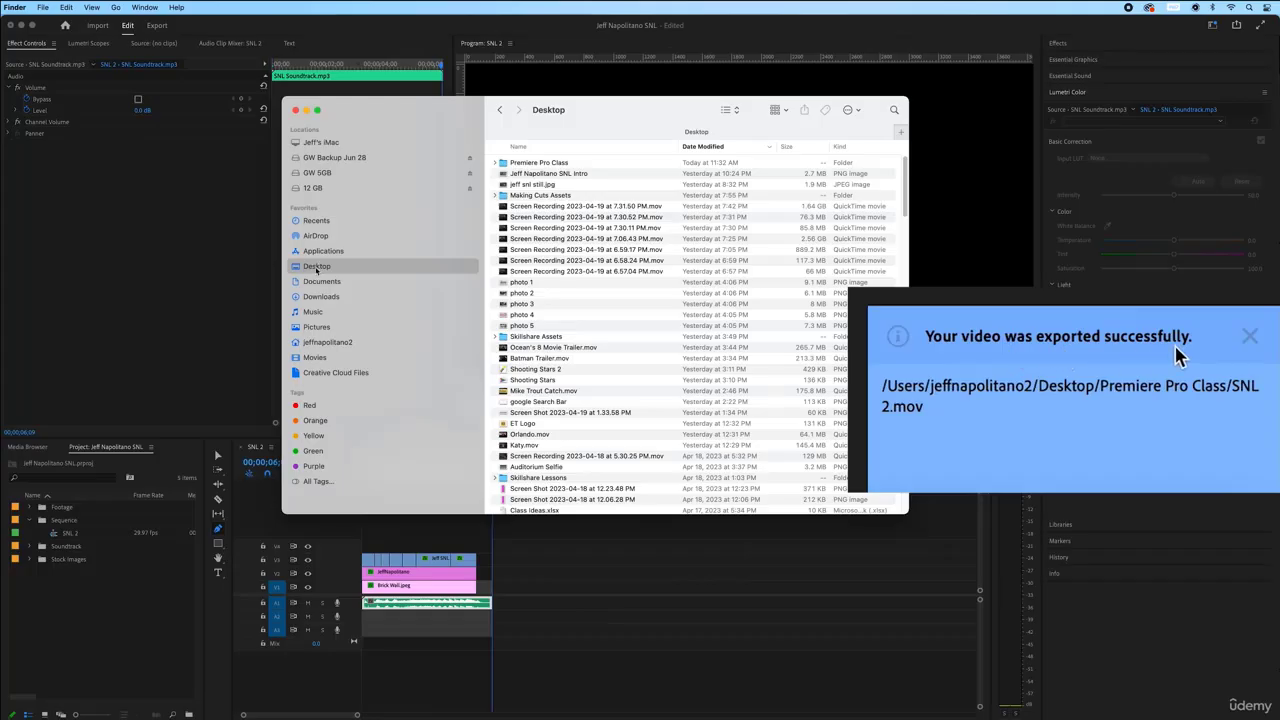
double_click(504, 163)
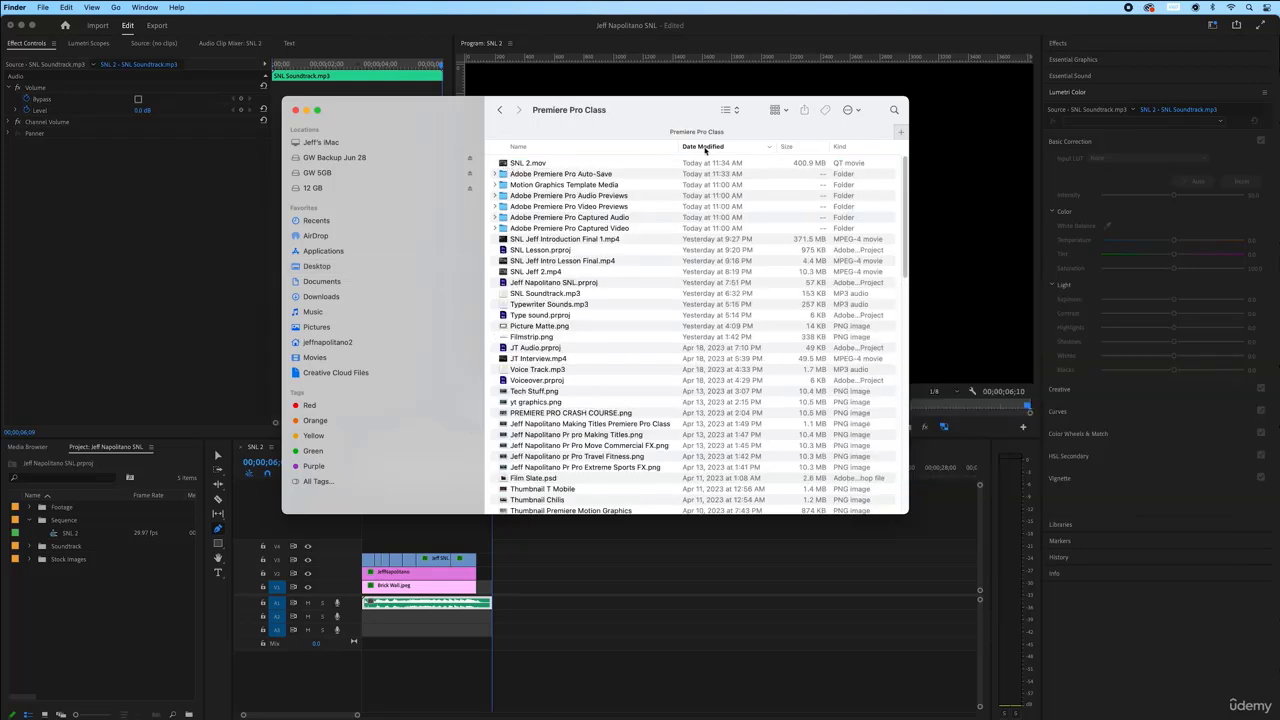
left_click(504, 162)
double_click(505, 162)
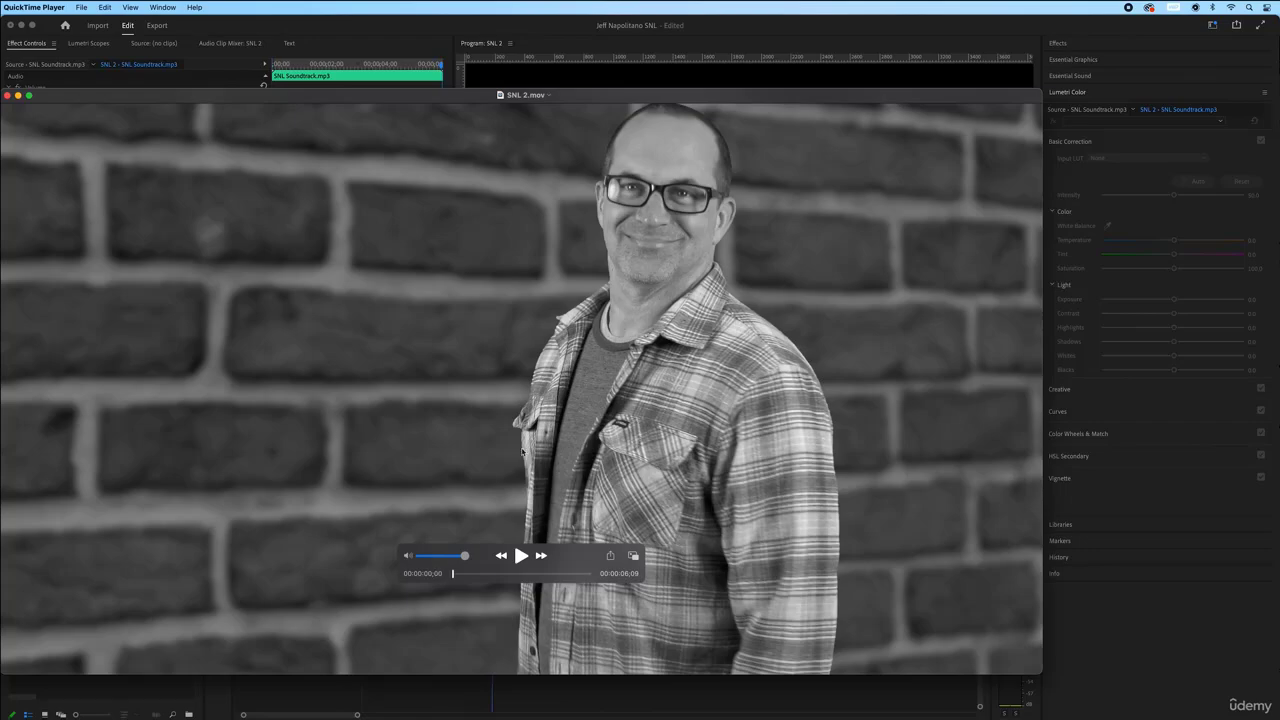
Scrub about three seconds into the video, close the preview, and return to Premiere's export page
left_click_drag(453, 573, 525, 573)
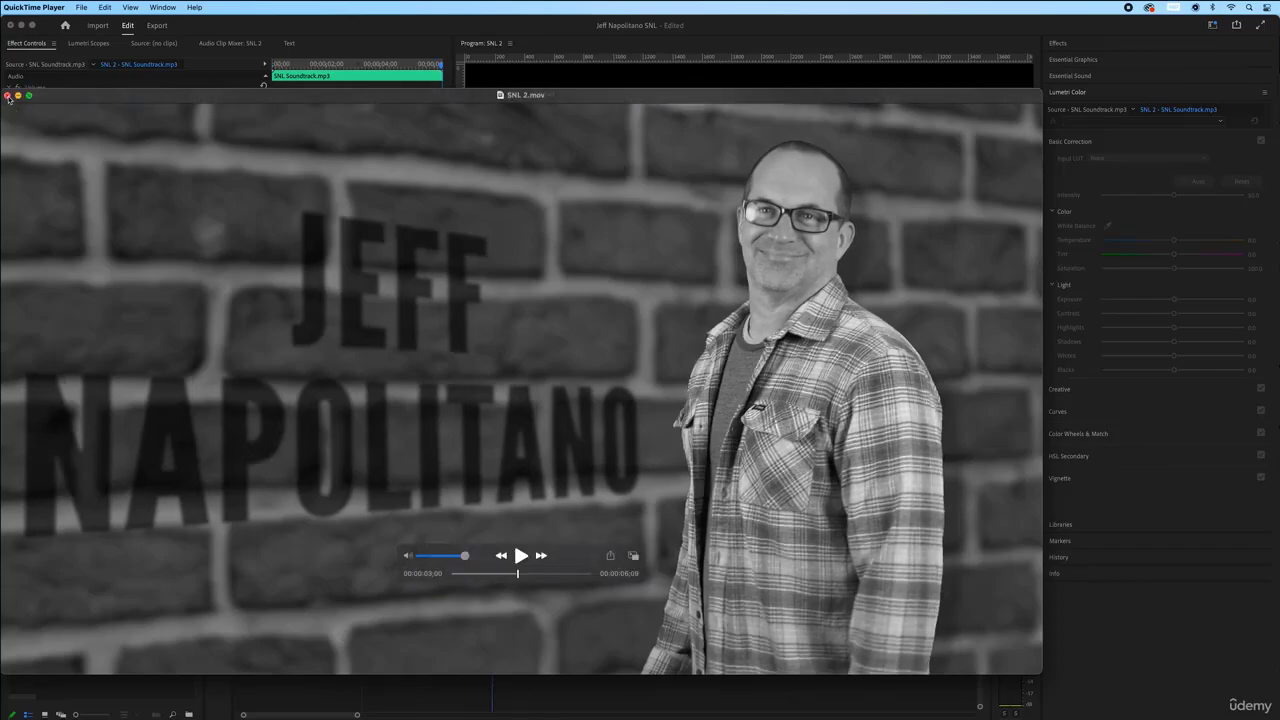
left_click(8, 95)
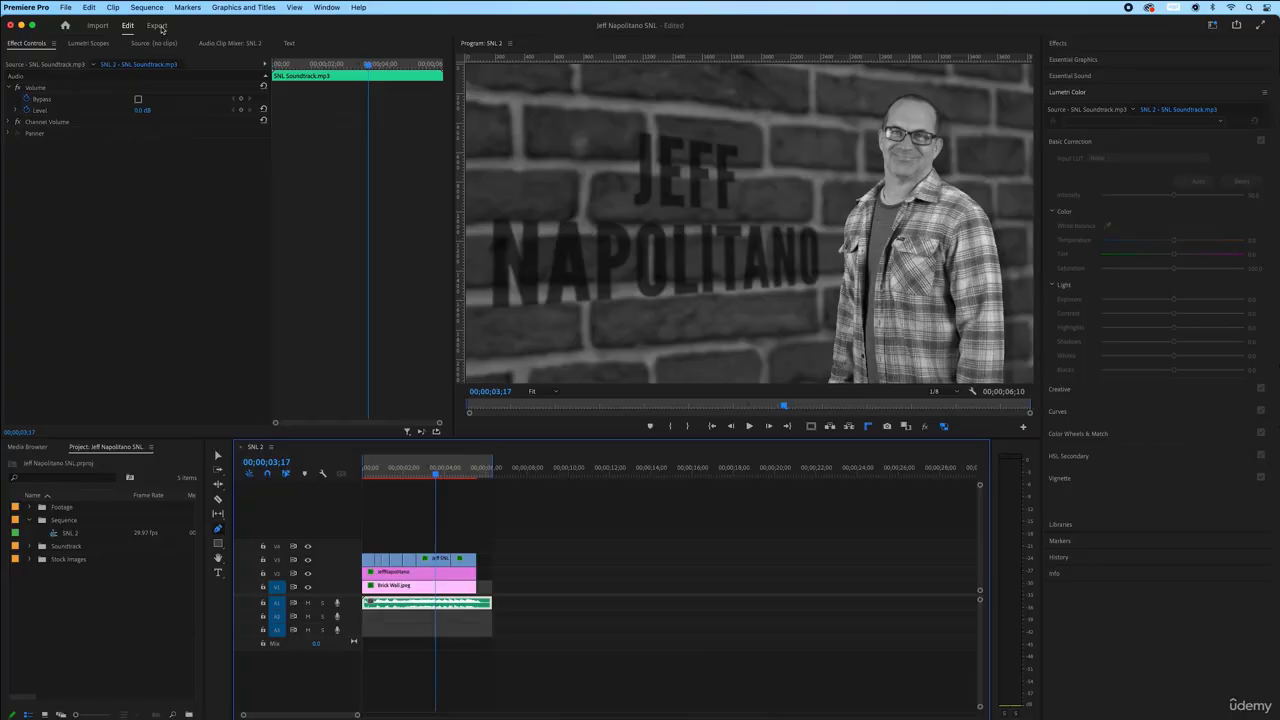
left_click(157, 25)
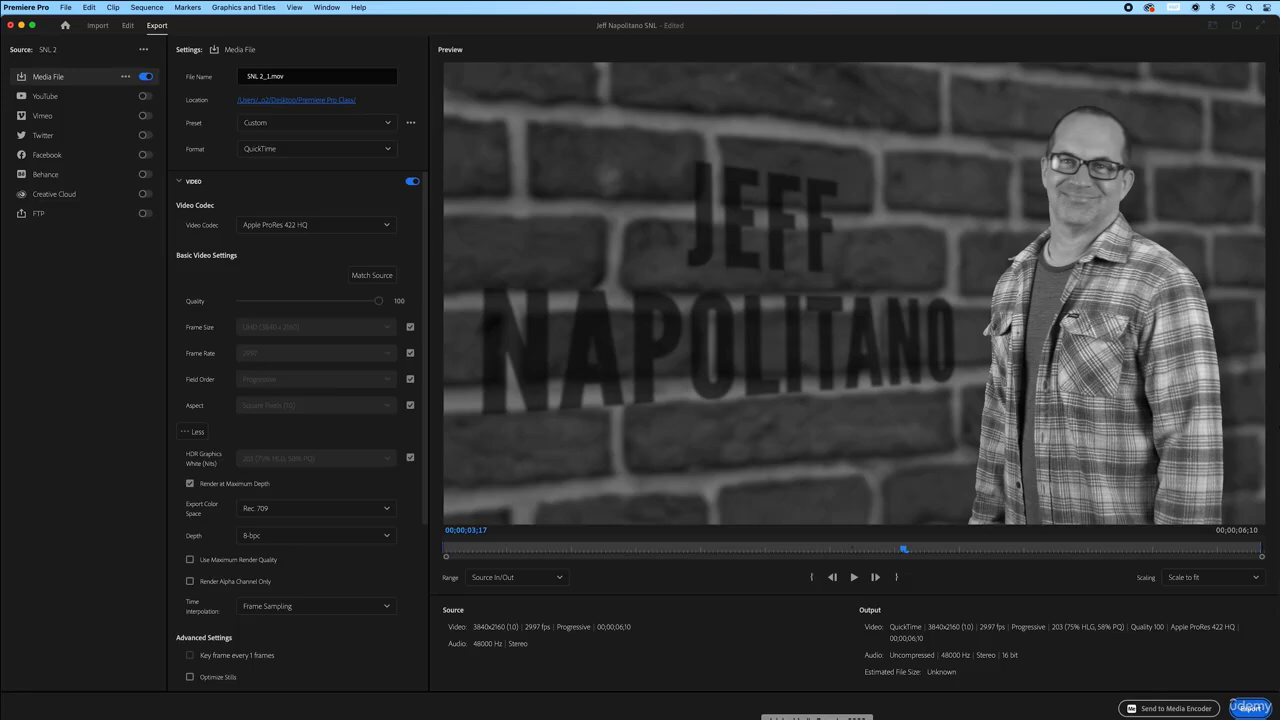
Queue the Custom QuickTime export SNL 2_1.mov in Media Encoder
left_click(1172, 712)
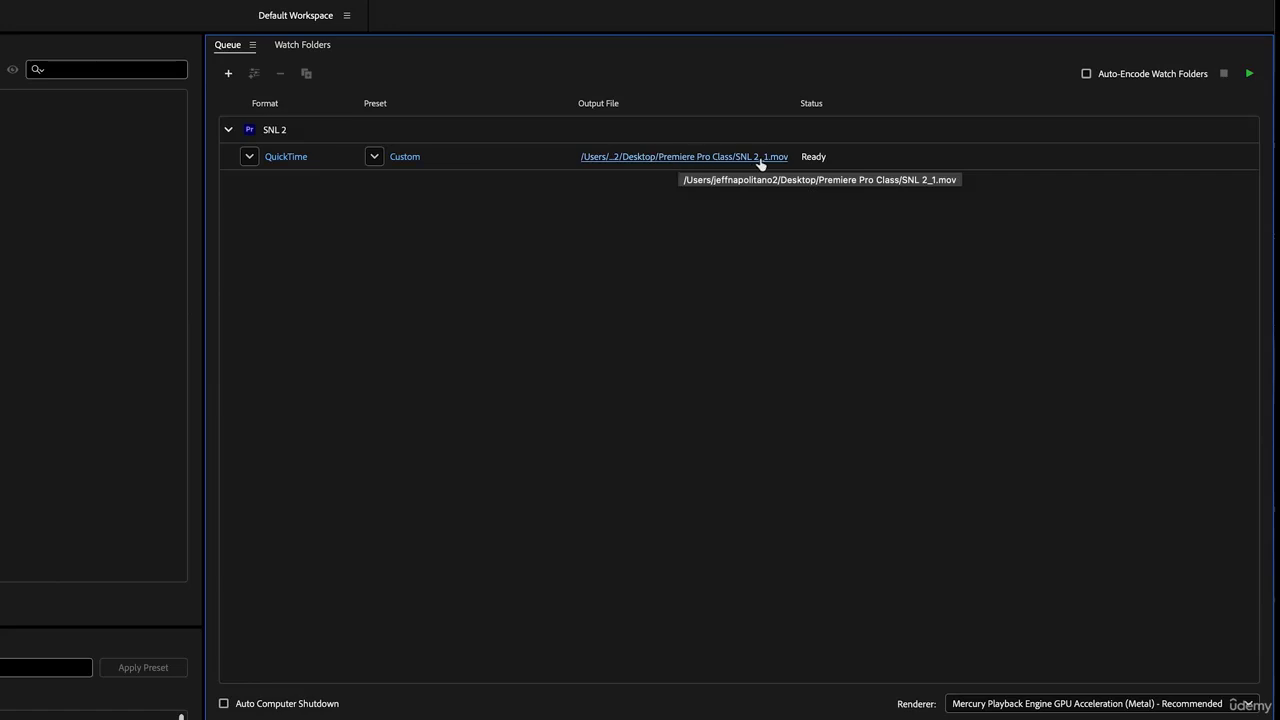
Change the queued job's format to H.264 with the Match Source - High bitrate preset
left_click(374, 156)
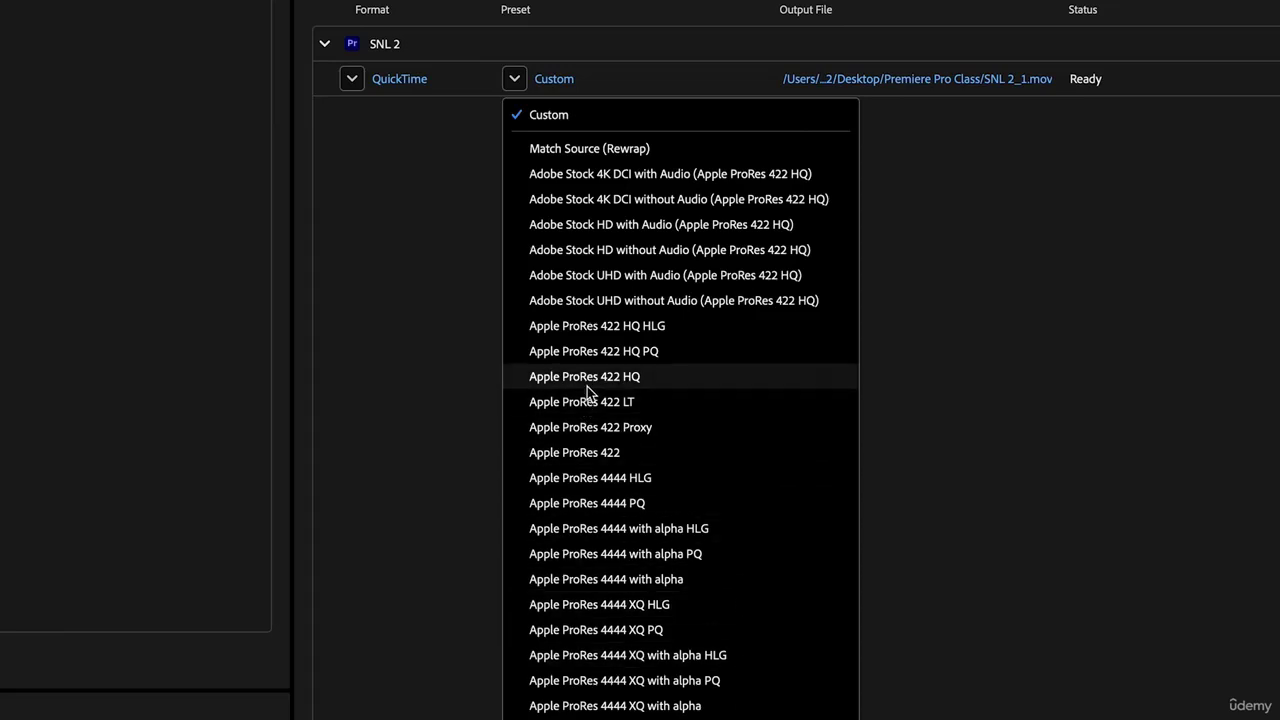
left_click(610, 455)
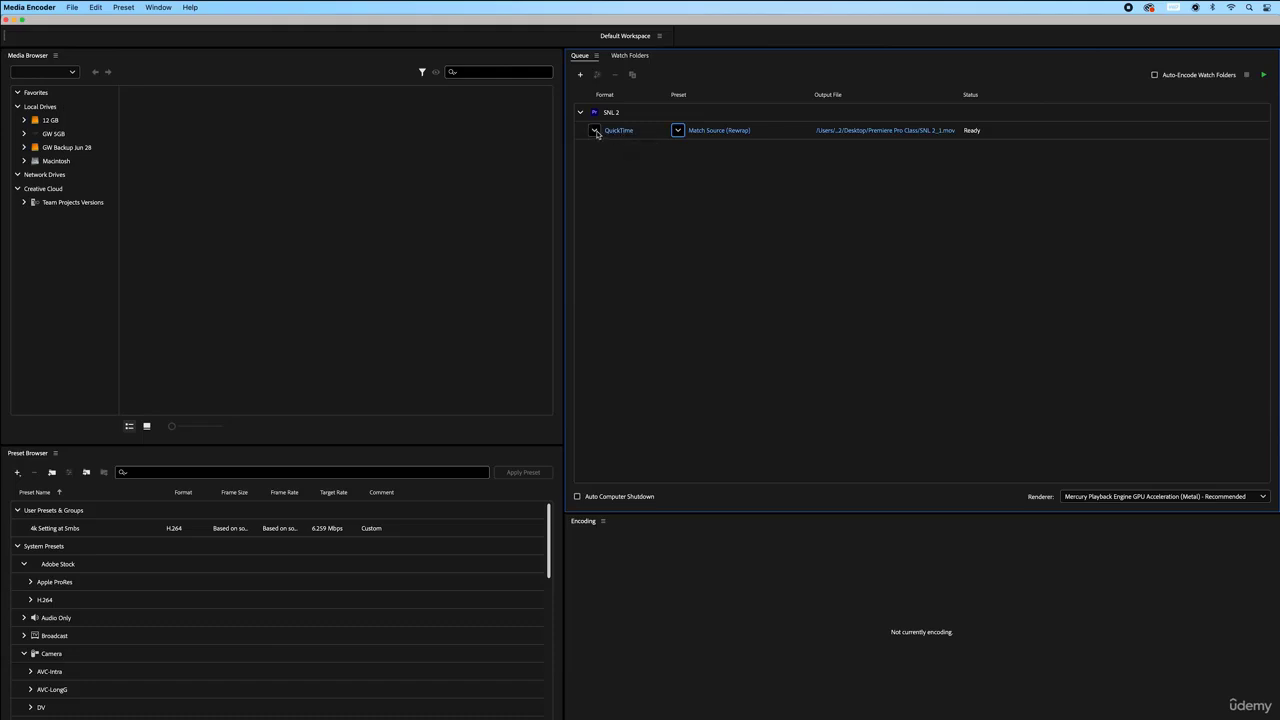
left_click(594, 131)
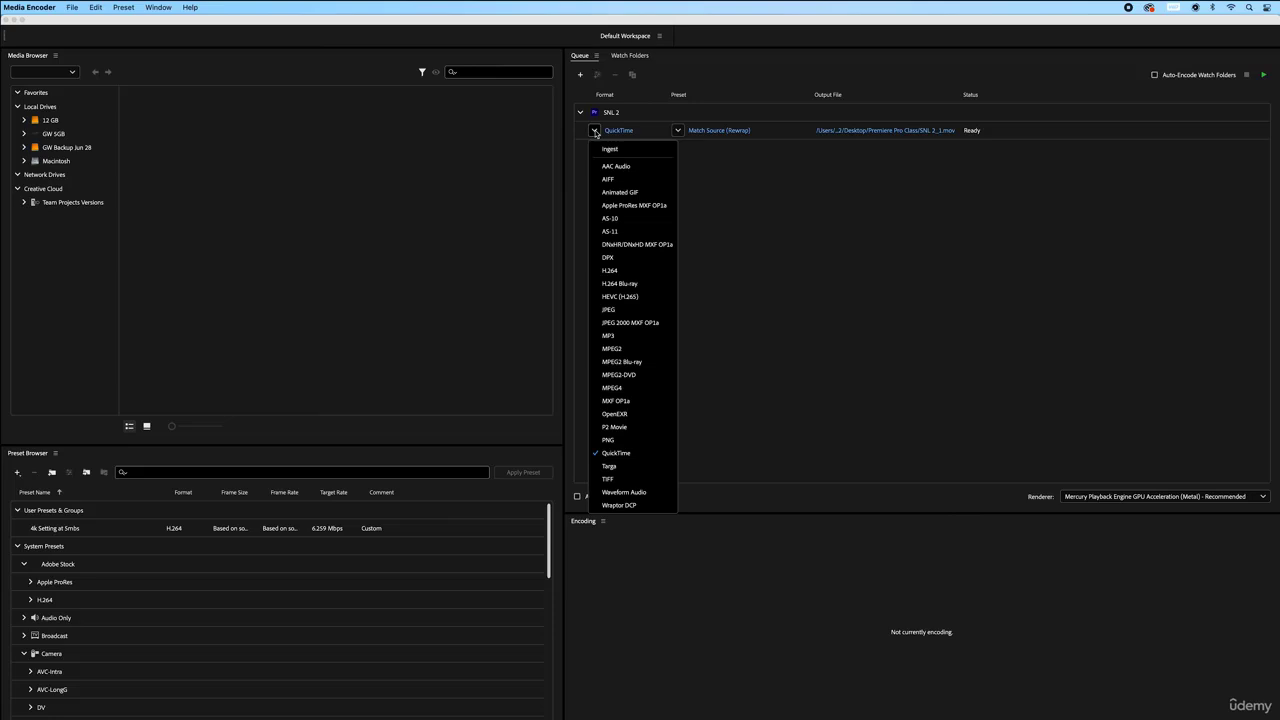
left_click(623, 270)
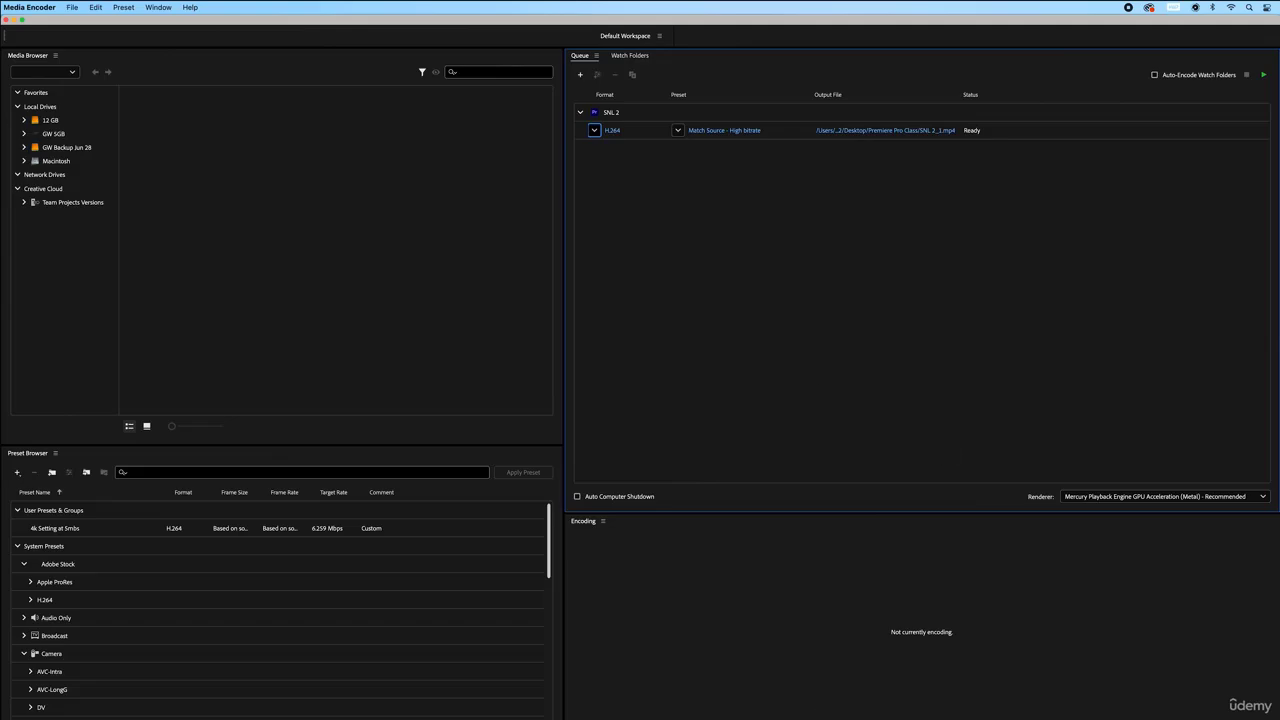
Move Premiere's playhead to 00;00;04;24, then go back to Media Encoder
left_click(780, 718)
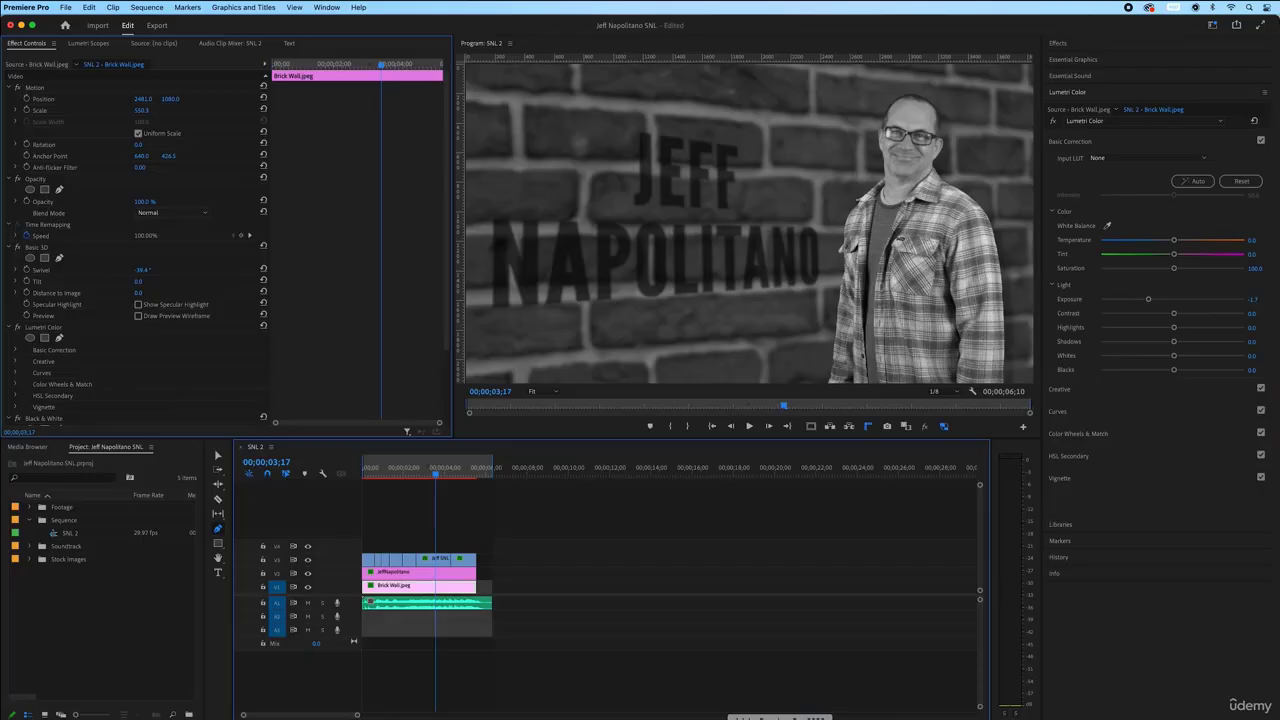
left_click(464, 471)
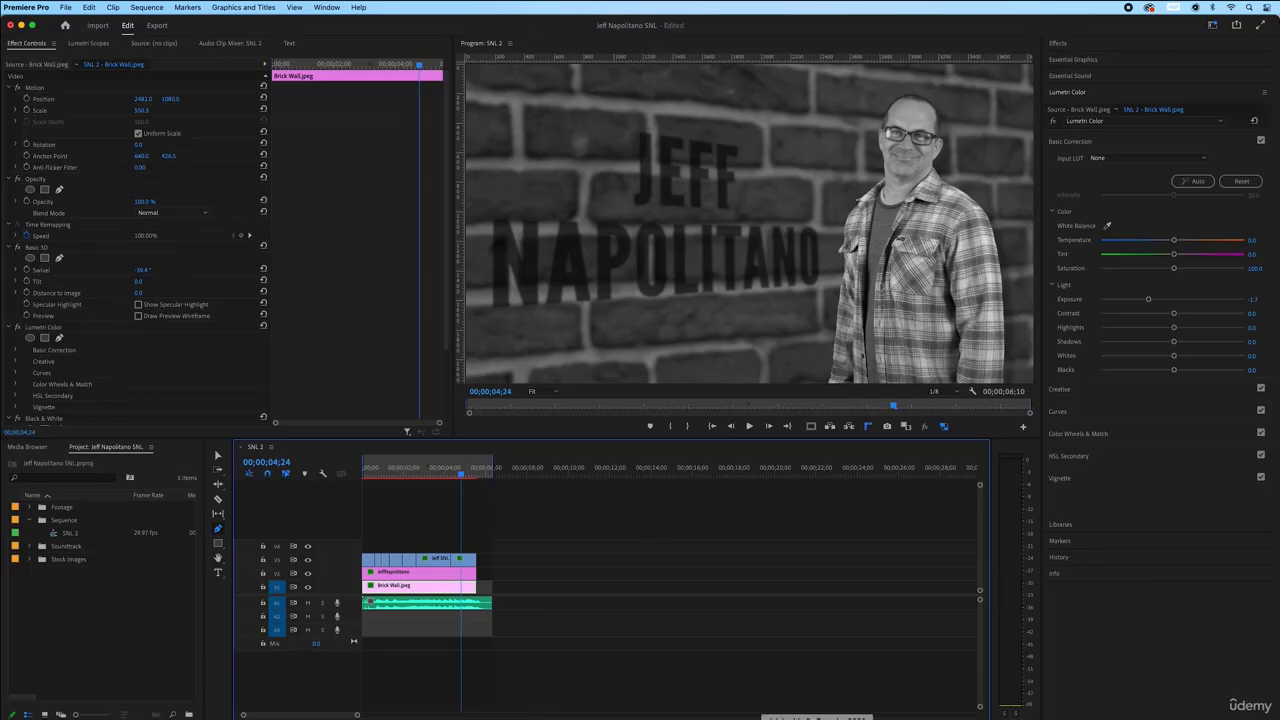
left_click(817, 718)
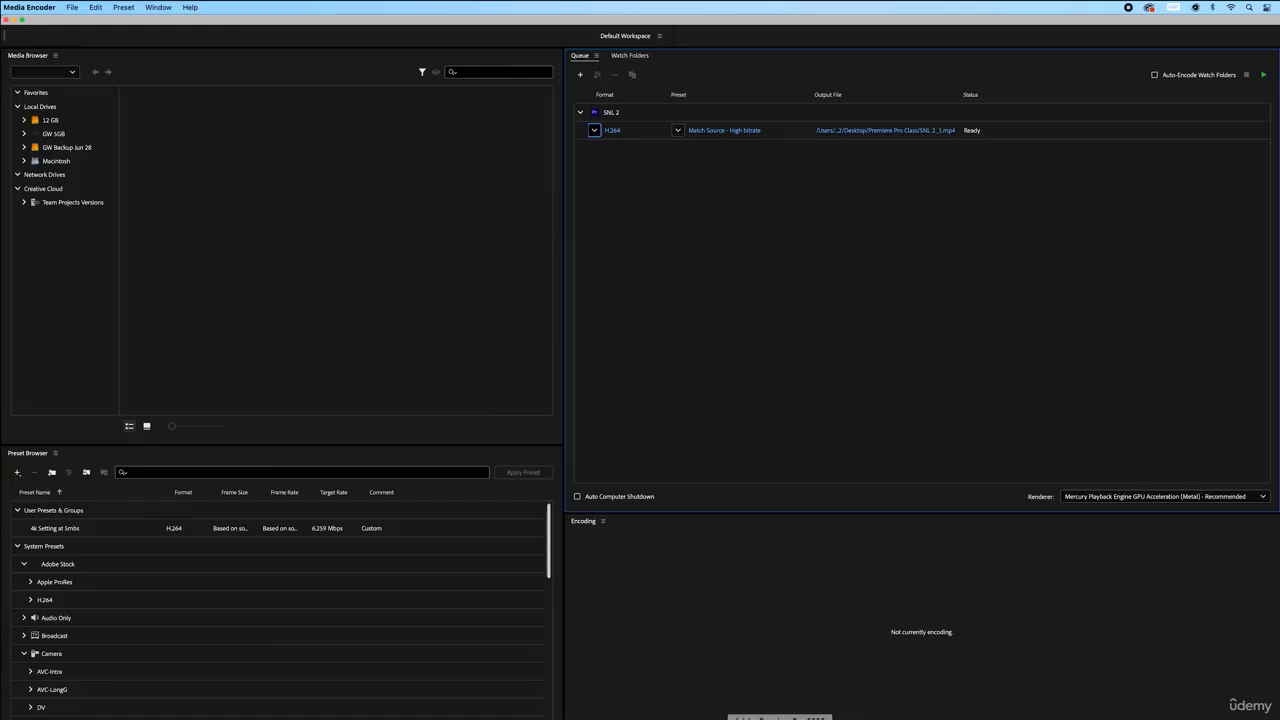
left_click(780, 718)
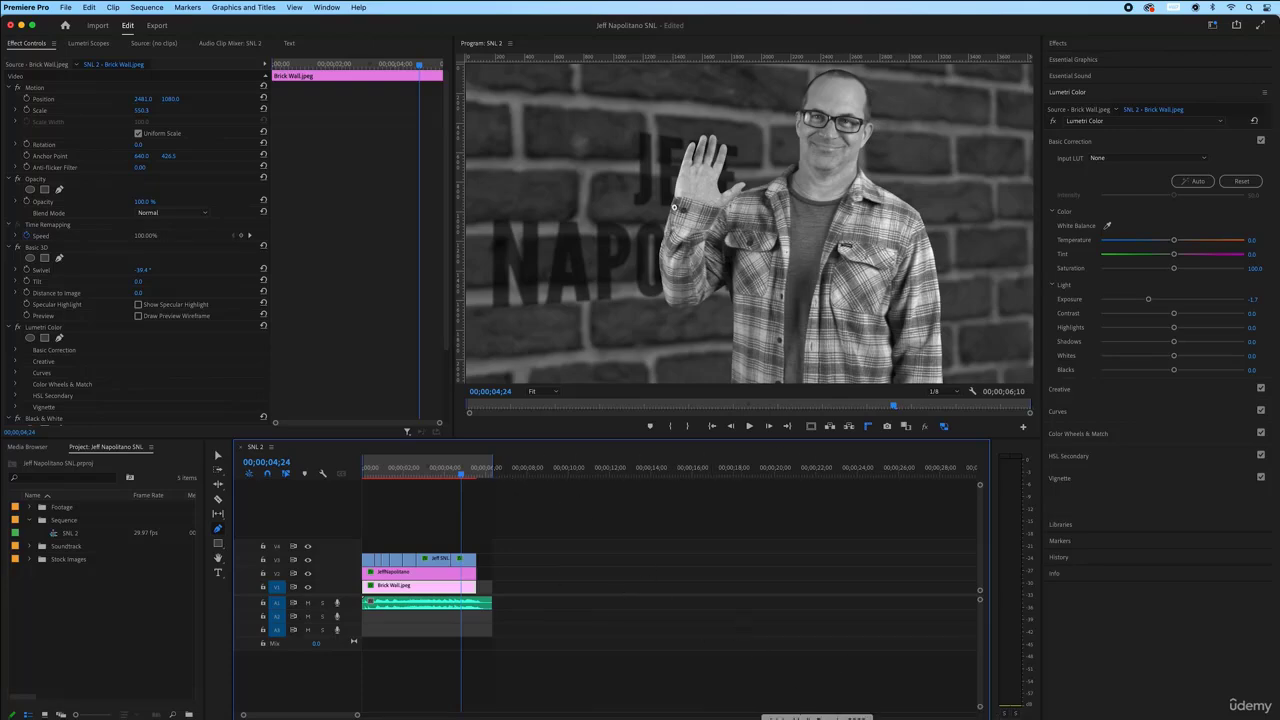
left_click(816, 718)
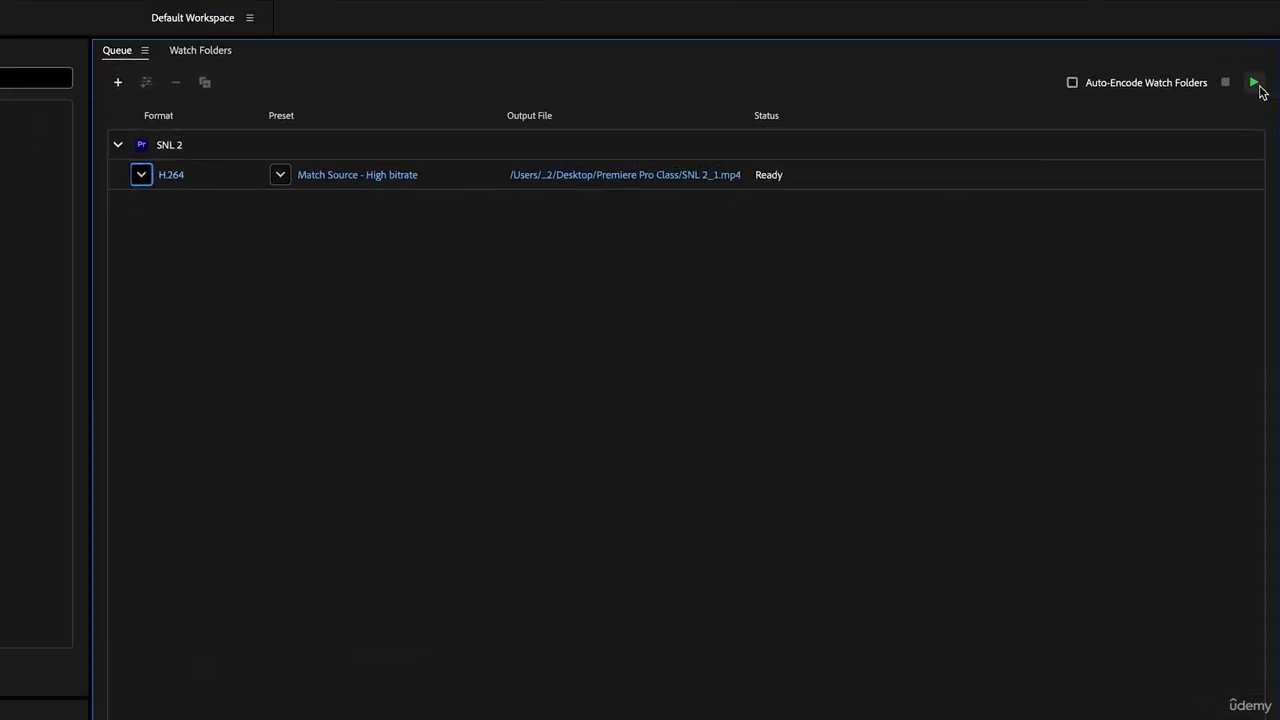
Start encoding the H.264 SNL 2_1.mp4 job, then return to Premiere Pro
left_click(1254, 84)
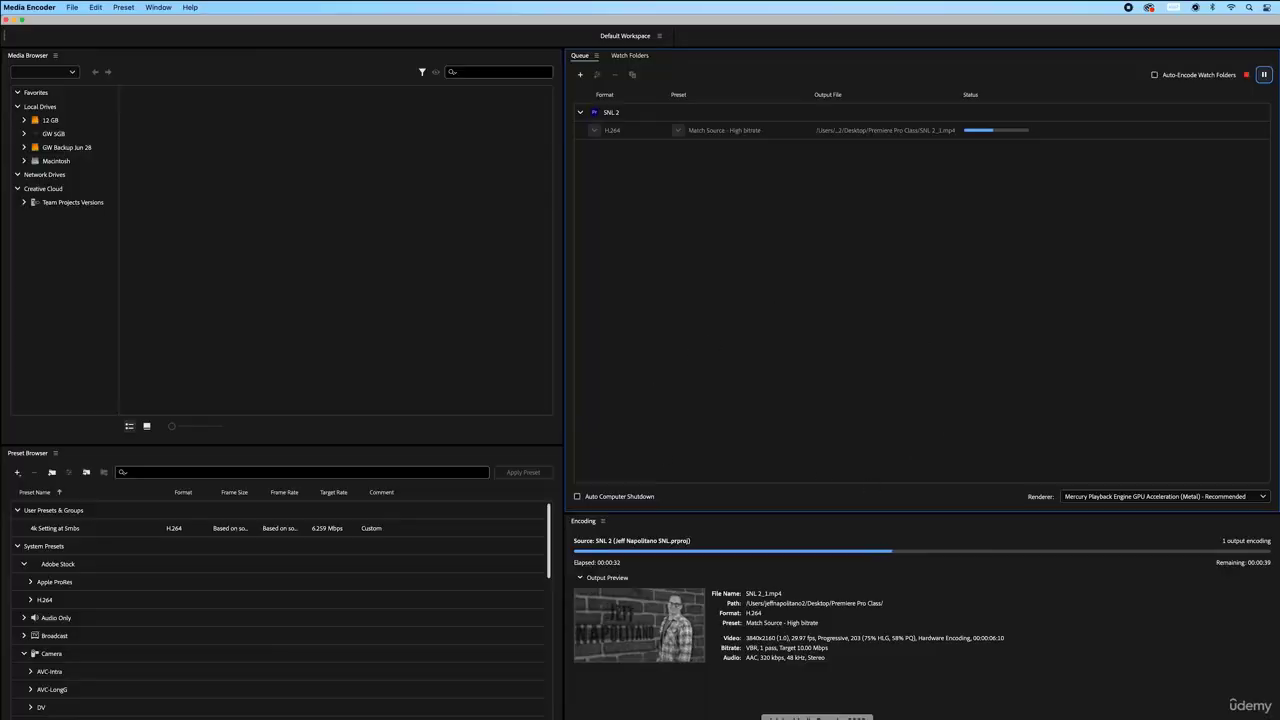
left_click(779, 717)
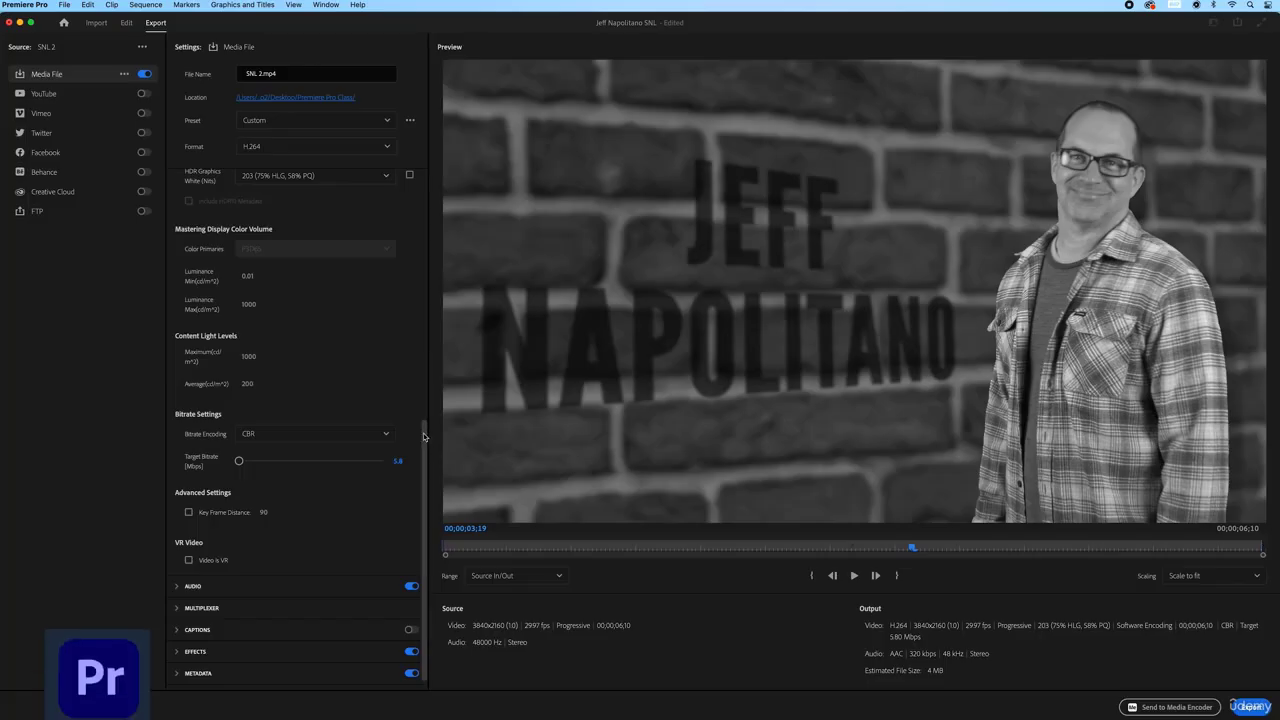
Change the export format to MP3 so the output becomes the audio-only SNL 2.mp3
left_click_drag(426, 434, 440, 170)
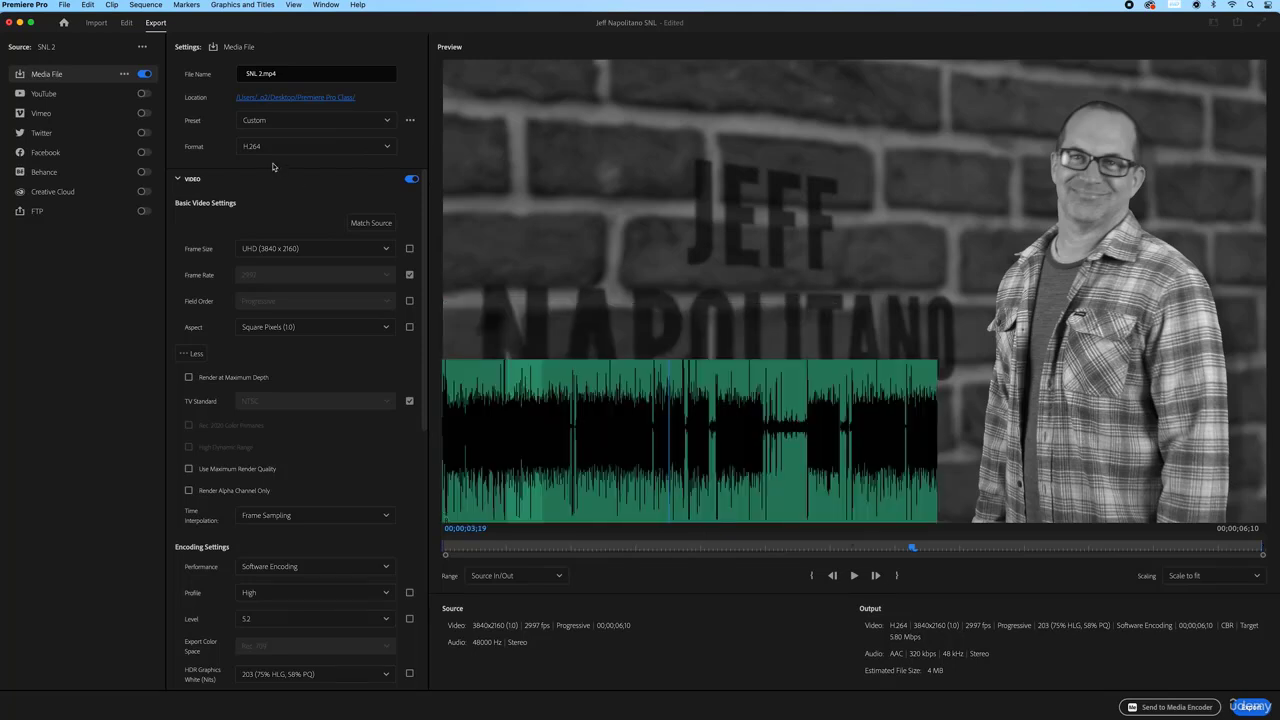
left_click(388, 149)
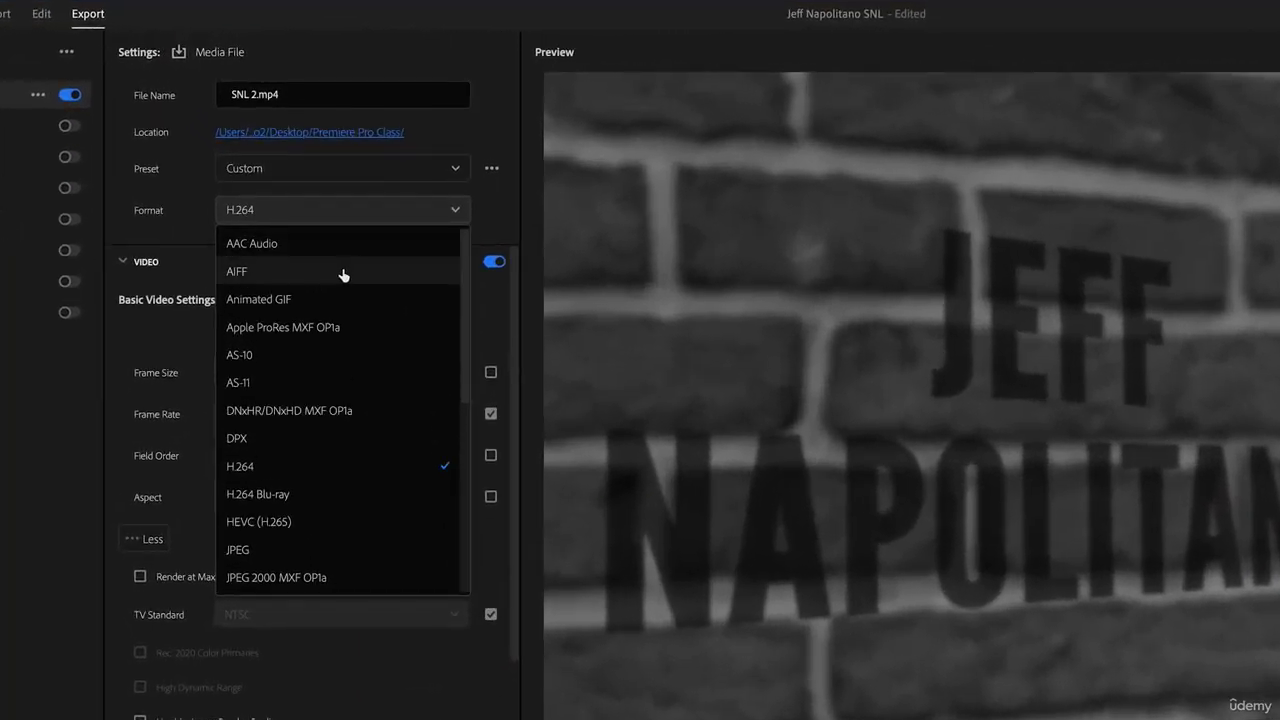
scroll(306, 380, "down", 3)
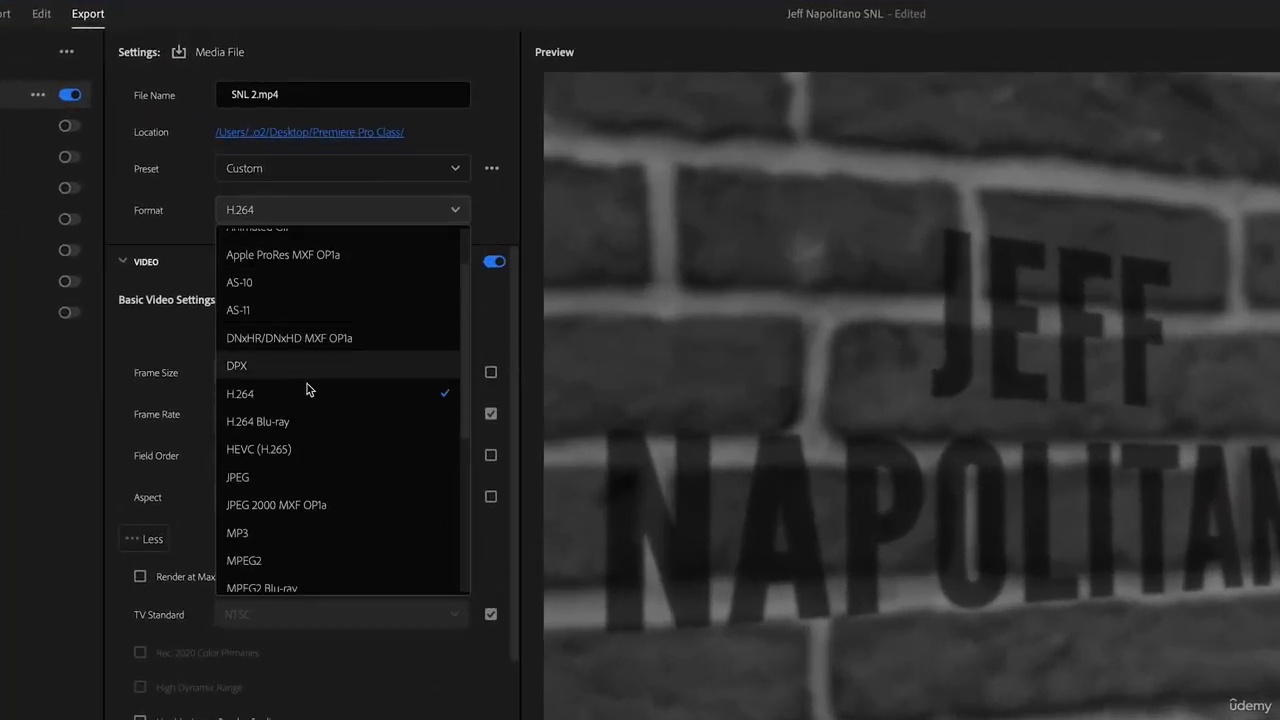
scroll(360, 470, "down", 1)
left_click(257, 497)
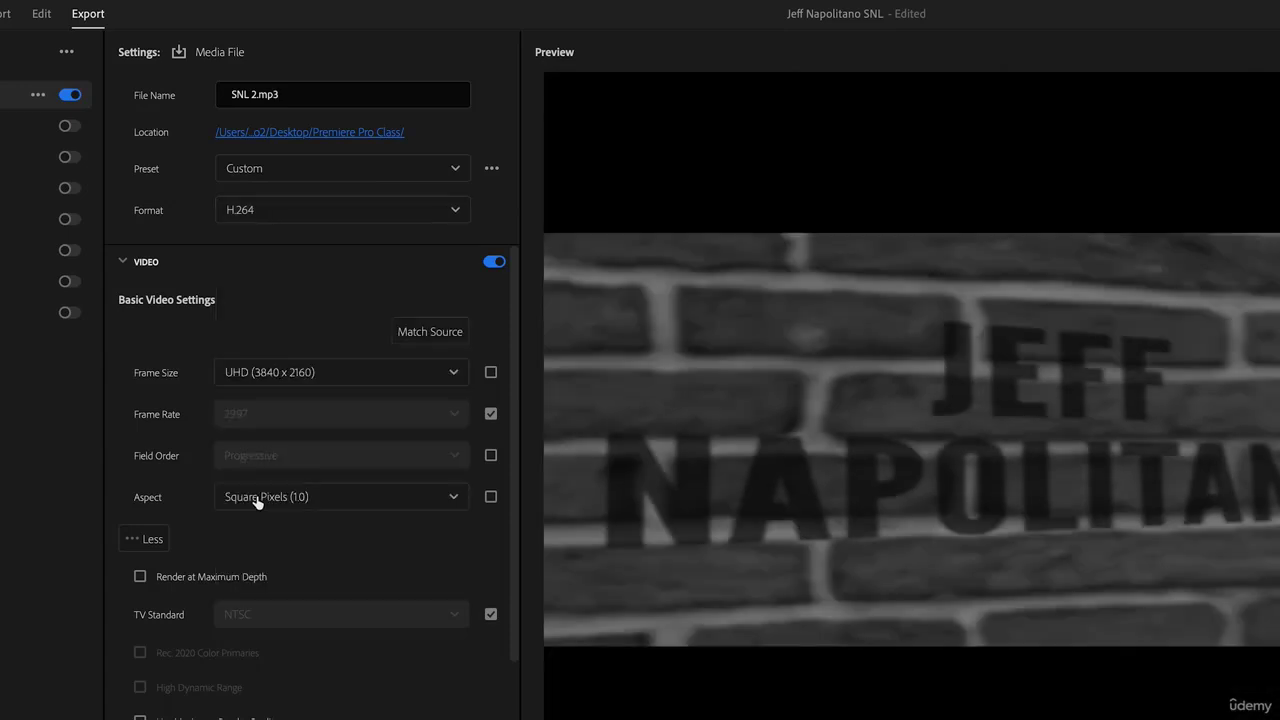